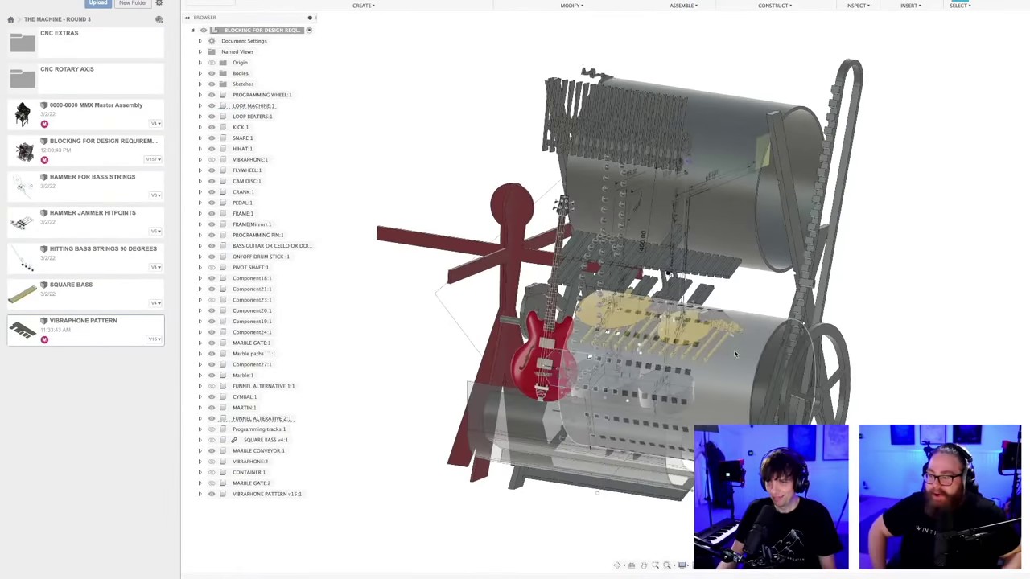
- Examine the music machine assembly from the front and both sides, covering the figure, bass guitar, drums and vibraphone bars
{"action": "scroll", "coordinate": [735, 354], "scroll_direction": "up", "scroll_amount": 5}
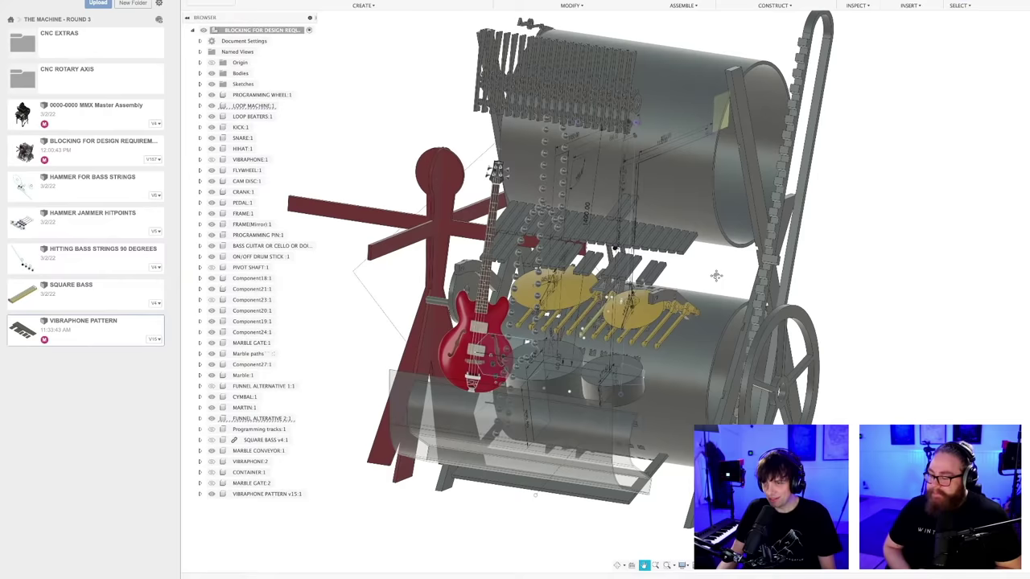
{"action": "middle_click_drag", "start_coordinate": [728, 282], "coordinate": [543, 346], "text": "shift"}
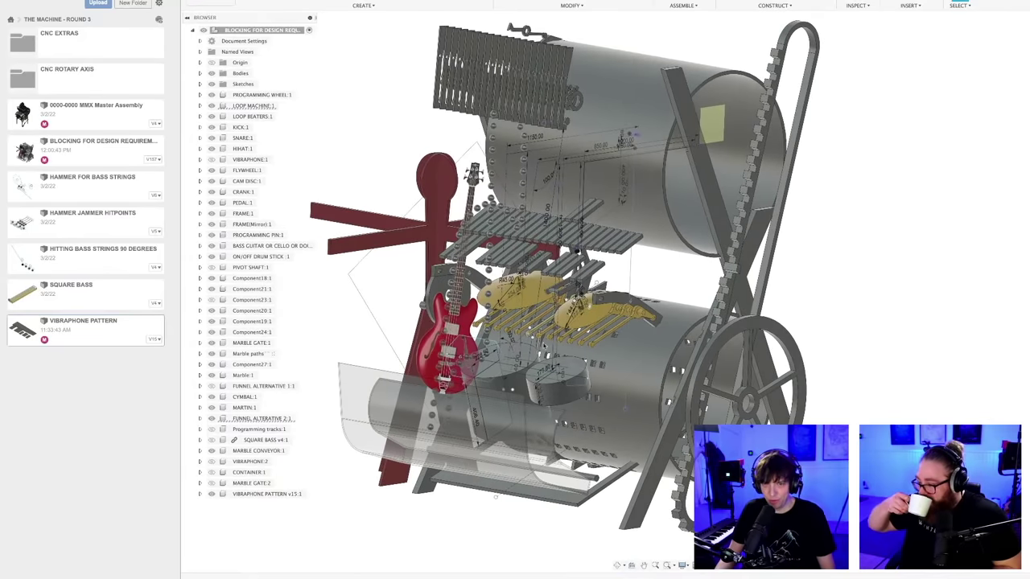
{"action": "middle_click_drag", "start_coordinate": [500, 320], "coordinate": [636, 332], "text": "shift"}
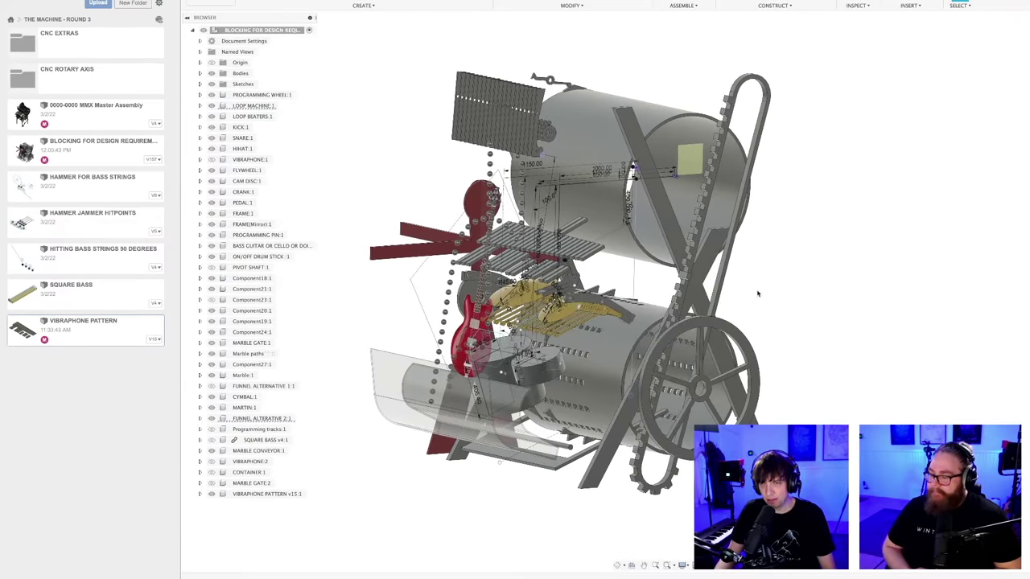
{"action": "middle_click_drag", "start_coordinate": [501, 373], "coordinate": [632, 302], "text": "shift"}
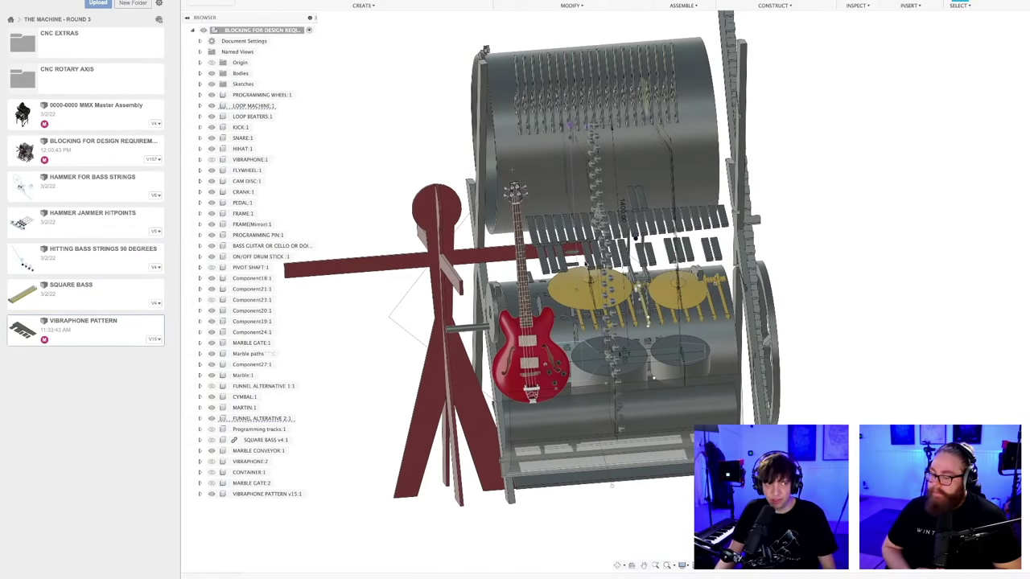
{"action": "middle_click_drag", "start_coordinate": [586, 261], "coordinate": [609, 271], "text": "shift"}
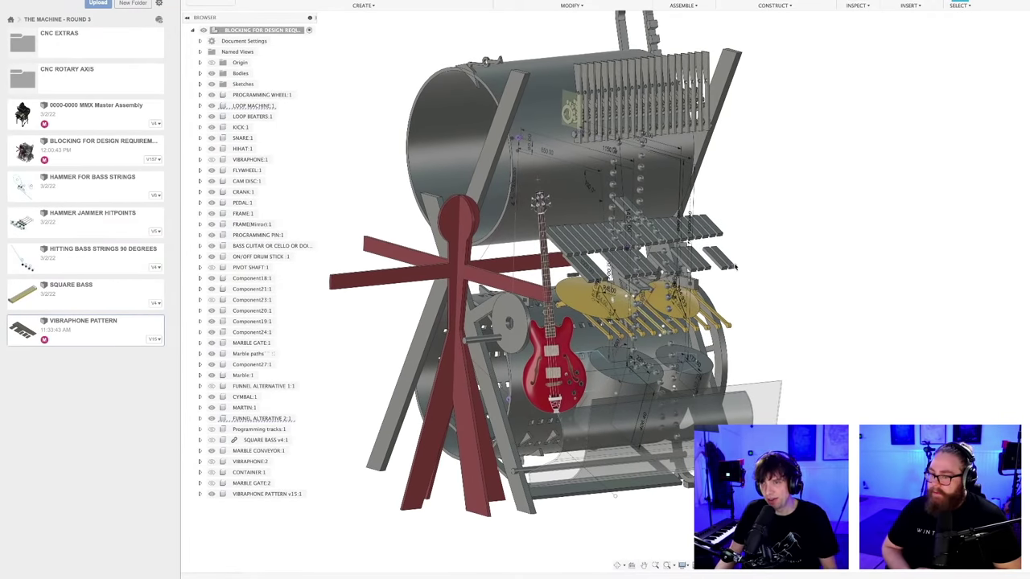
{"action": "middle_click_drag", "start_coordinate": [734, 267], "coordinate": [697, 262], "text": "shift"}
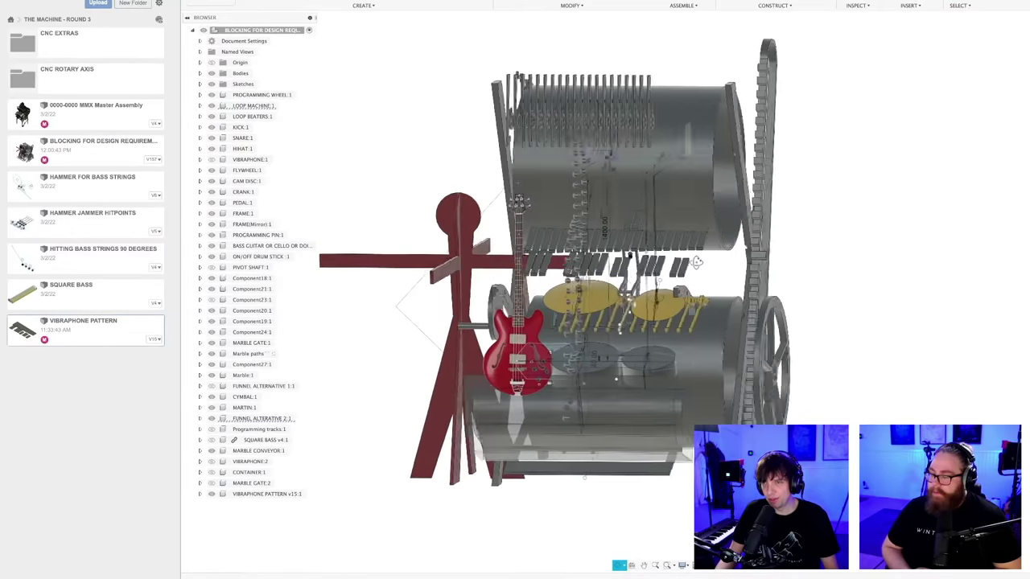
{"action": "scroll", "coordinate": [555, 256], "scroll_direction": "up", "scroll_amount": 4}
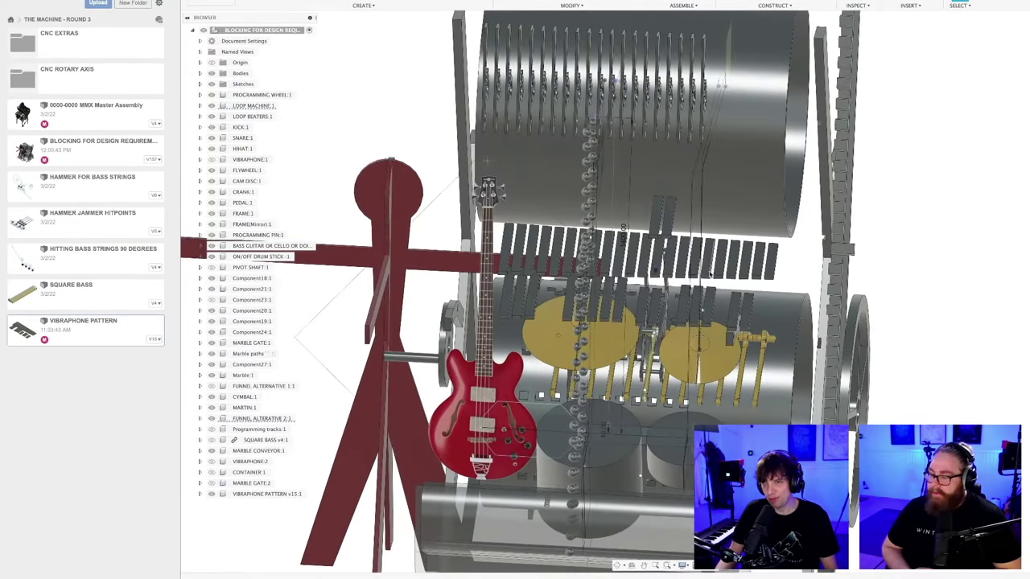
{"action": "scroll", "coordinate": [815, 361], "scroll_direction": "down", "scroll_amount": 3}
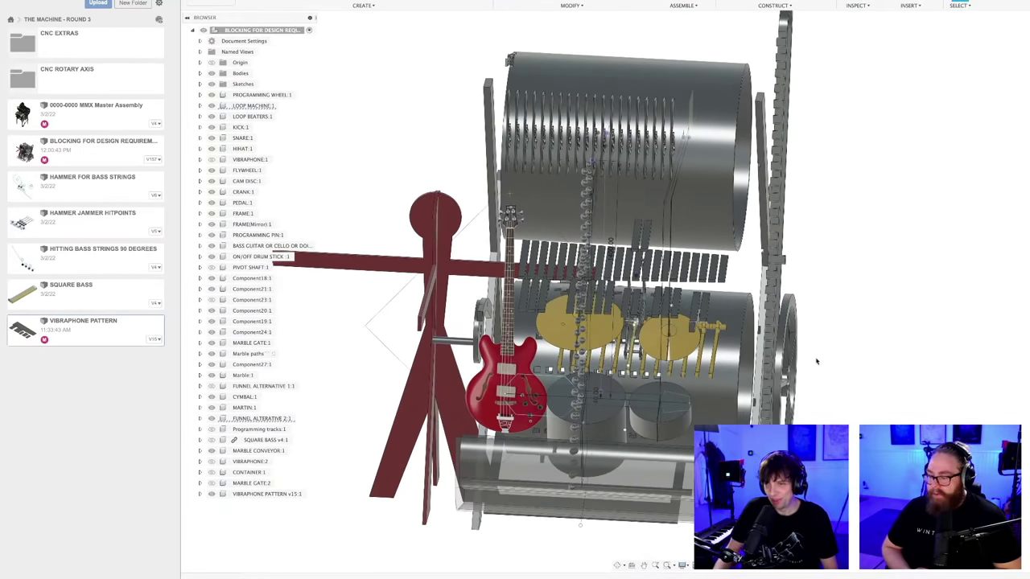
{"action": "middle_click_drag", "start_coordinate": [823, 370], "coordinate": [822, 357], "text": "shift"}
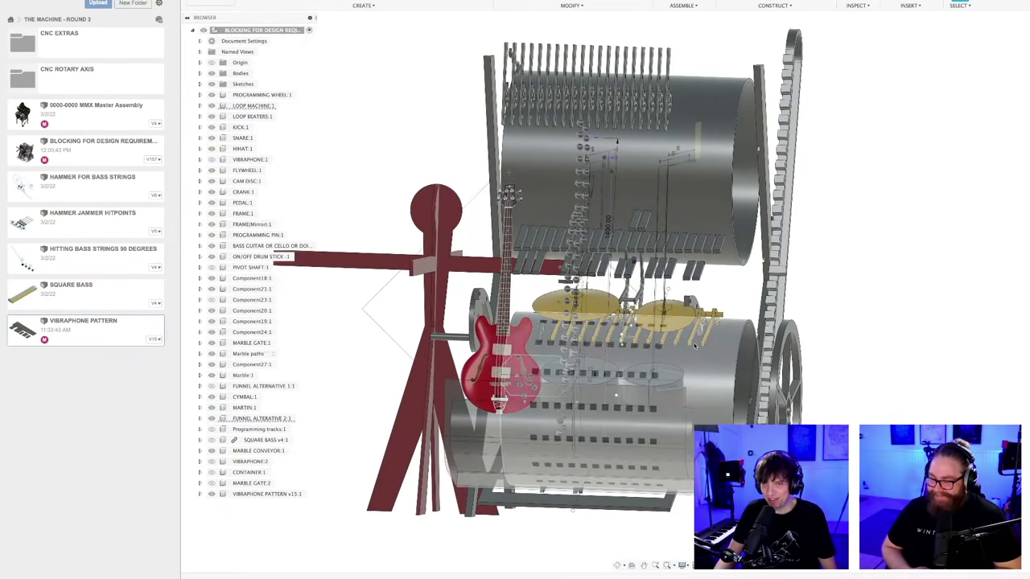
- Inspect the upper drum, chain conveyor and instrument layout of the machine from close up and from the front
{"action": "middle_click_drag", "start_coordinate": [718, 328], "coordinate": [748, 273], "text": "shift"}
{"action": "scroll", "coordinate": [656, 246], "scroll_direction": "up", "scroll_amount": 3}
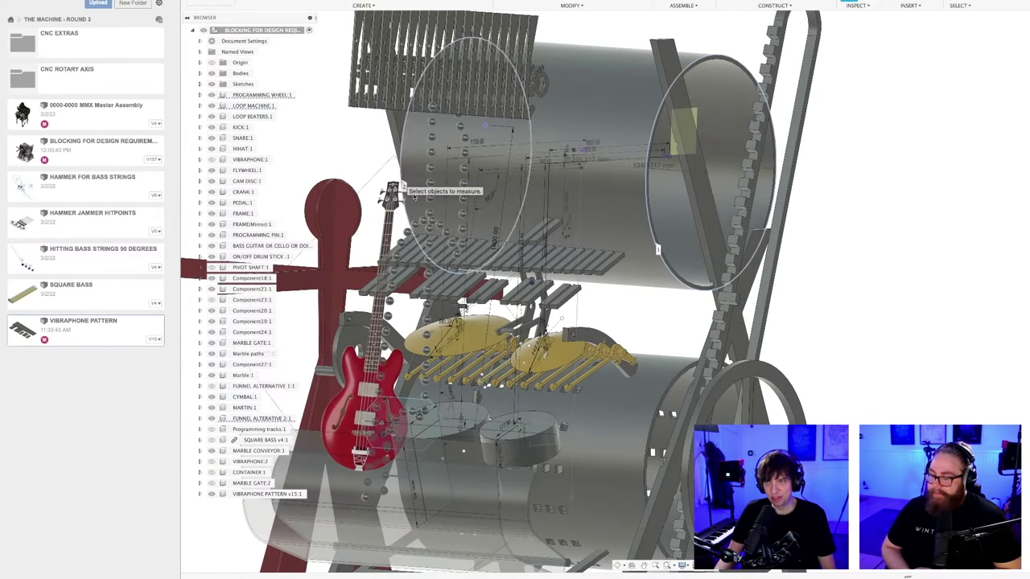
{"action": "scroll", "coordinate": [563, 272], "scroll_direction": "down", "scroll_amount": 2}
{"action": "scroll", "coordinate": [563, 272], "scroll_direction": "down", "scroll_amount": 2}
{"action": "mouse_move", "coordinate": [568, 276]}
{"action": "middle_mouse_down", "text": "shift"}
{"action": "mouse_move", "coordinate": [503, 271]}
{"action": "mouse_move", "coordinate": [574, 291]}
{"action": "middle_mouse_up", "text": "shift"}
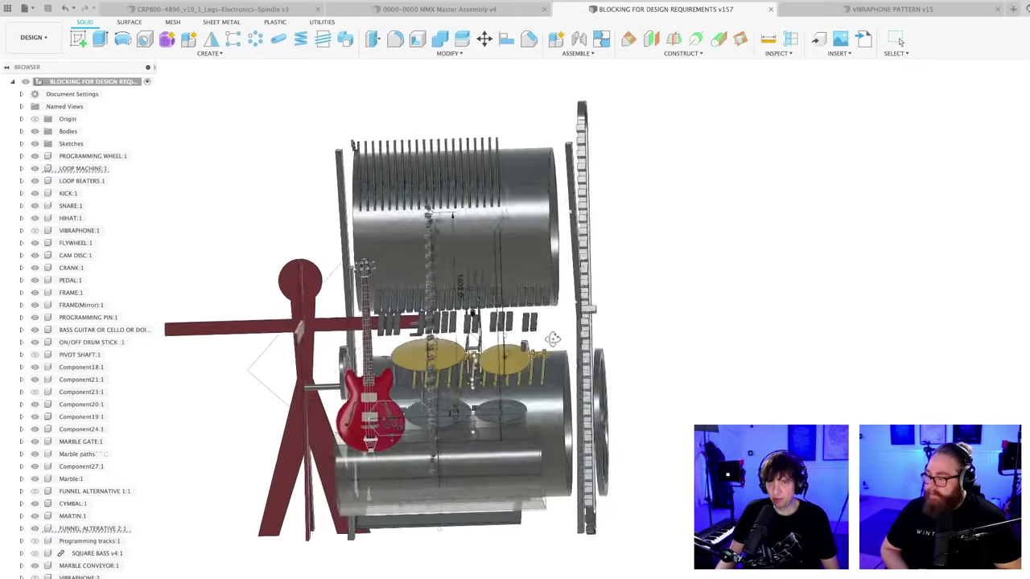
{"action": "left_click", "coordinate": [895, 39]}
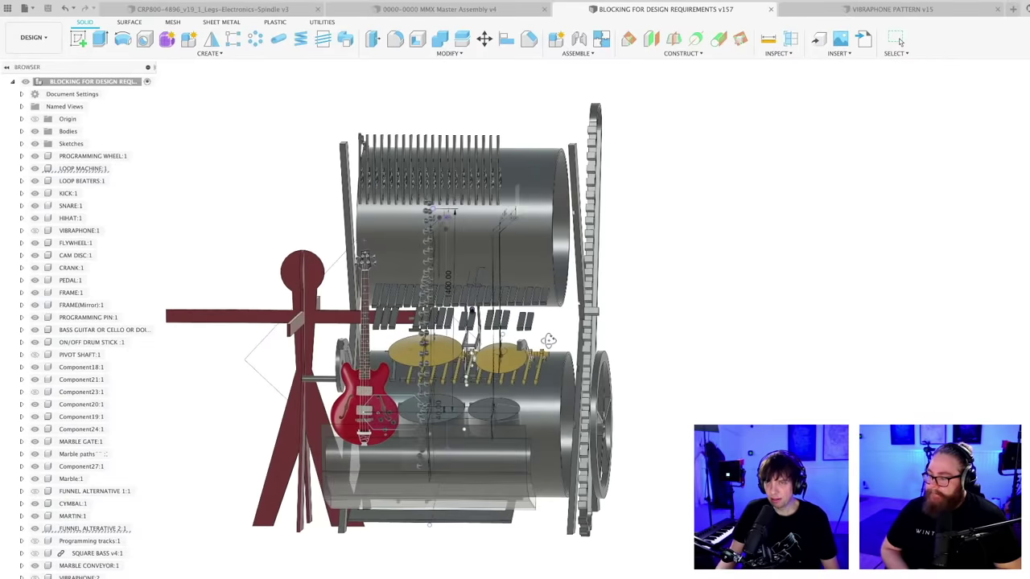
{"action": "middle_click_drag", "start_coordinate": [579, 375], "coordinate": [535, 325], "text": "shift"}
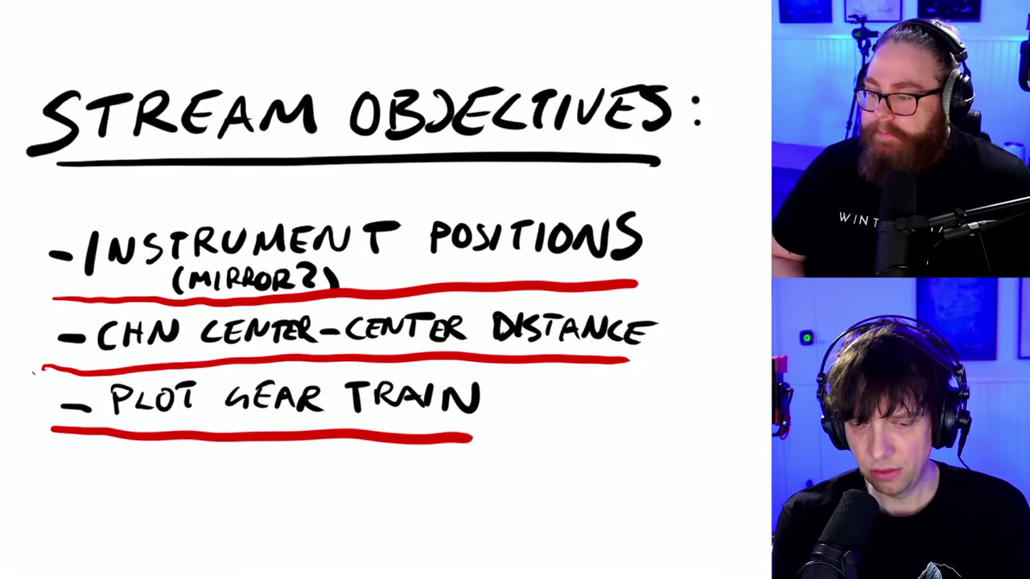
- Switch to the handwritten stream objectives list and draw a black box around the "PLOT GEAR TRAIN" item
{"action": "mouse_move", "coordinate": [31, 370]}
{"action": "left_mouse_down"}
{"action": "mouse_move", "coordinate": [427, 460]}
{"action": "mouse_move", "coordinate": [32, 370]}
{"action": "left_mouse_up"}
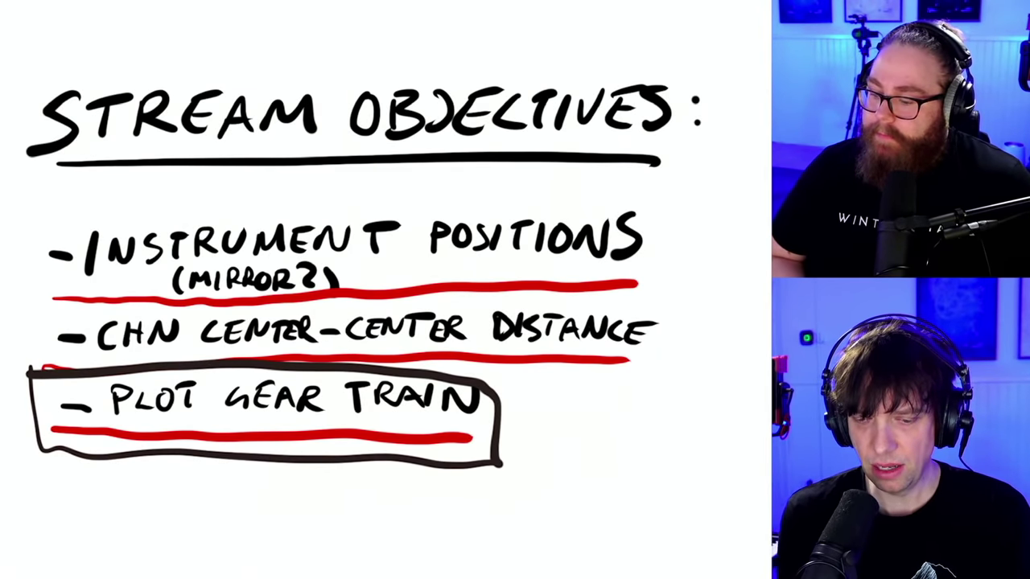
{"action": "mouse_move", "coordinate": [36, 296]}
{"action": "left_mouse_down"}
{"action": "mouse_move", "coordinate": [37, 366]}
{"action": "mouse_move", "coordinate": [151, 302]}
{"action": "mouse_move", "coordinate": [609, 289]}
{"action": "mouse_move", "coordinate": [641, 350]}
{"action": "mouse_move", "coordinate": [555, 364]}
{"action": "left_mouse_up"}
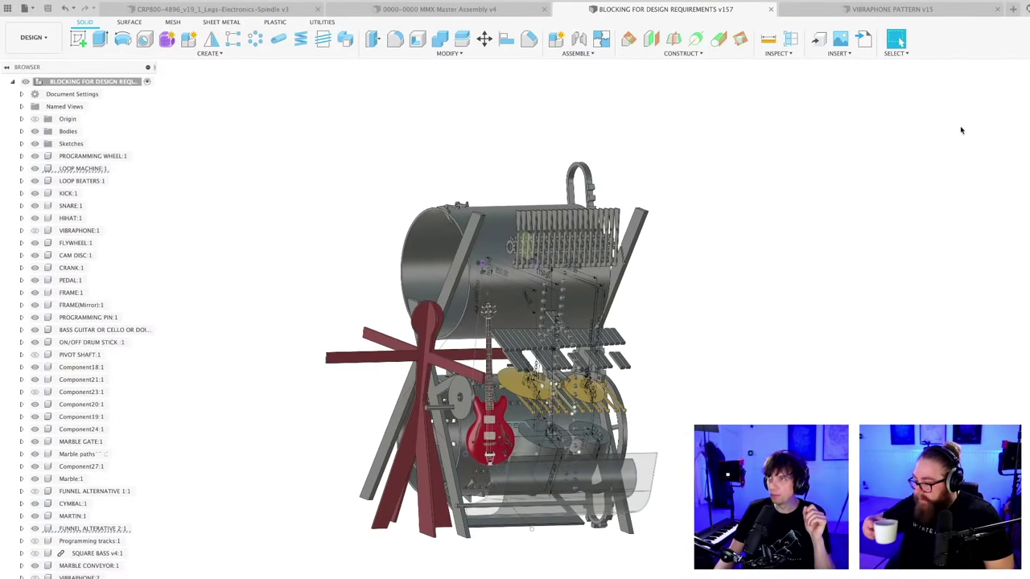
- Create a new design and save it as "XX-XX THE SKELETON" in the location THE MACHINE - ROUND 3
{"action": "left_click", "coordinate": [1012, 9]}
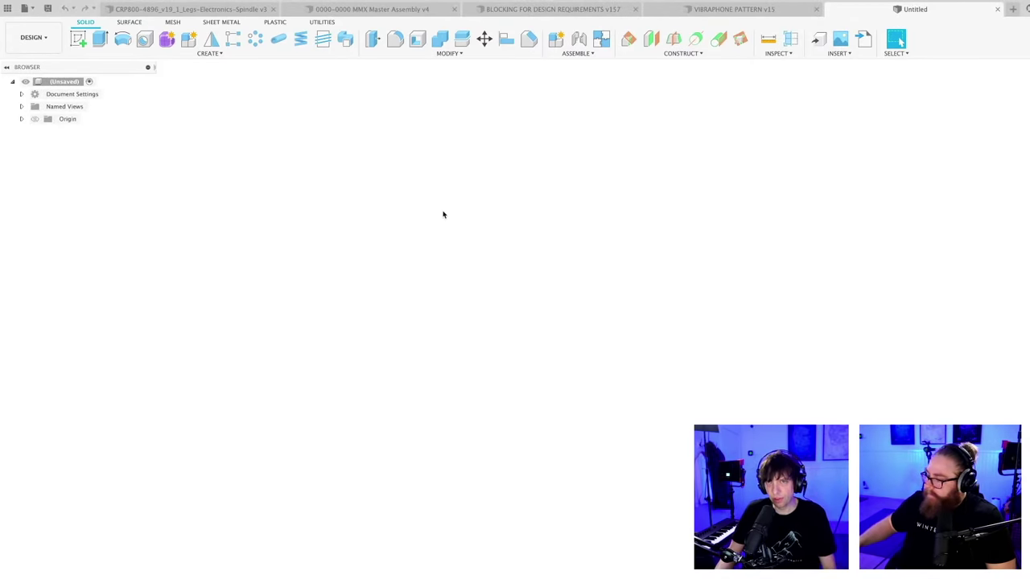
{"action": "key", "text": "super+s"}
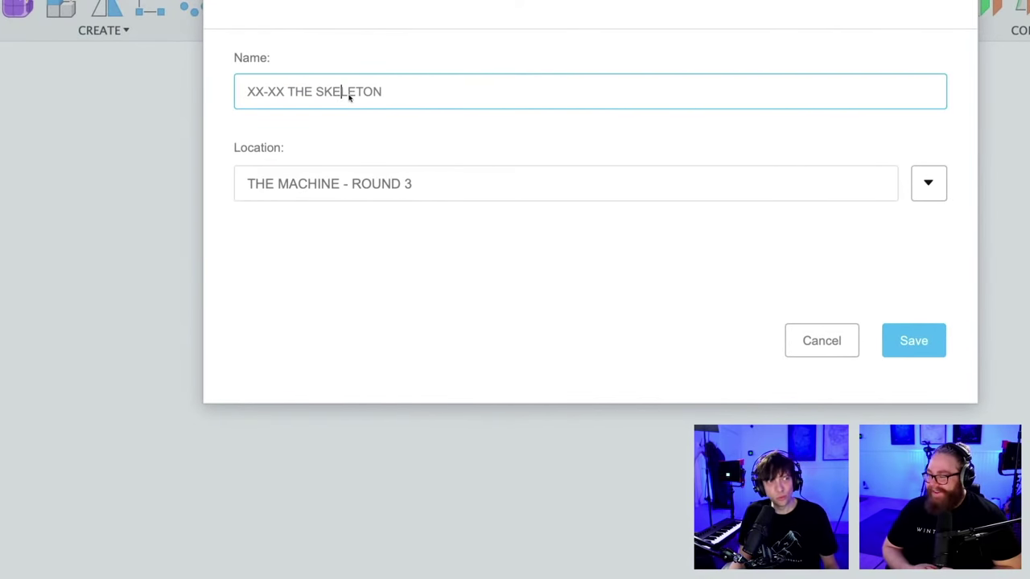
{"action": "left_click", "coordinate": [909, 348]}
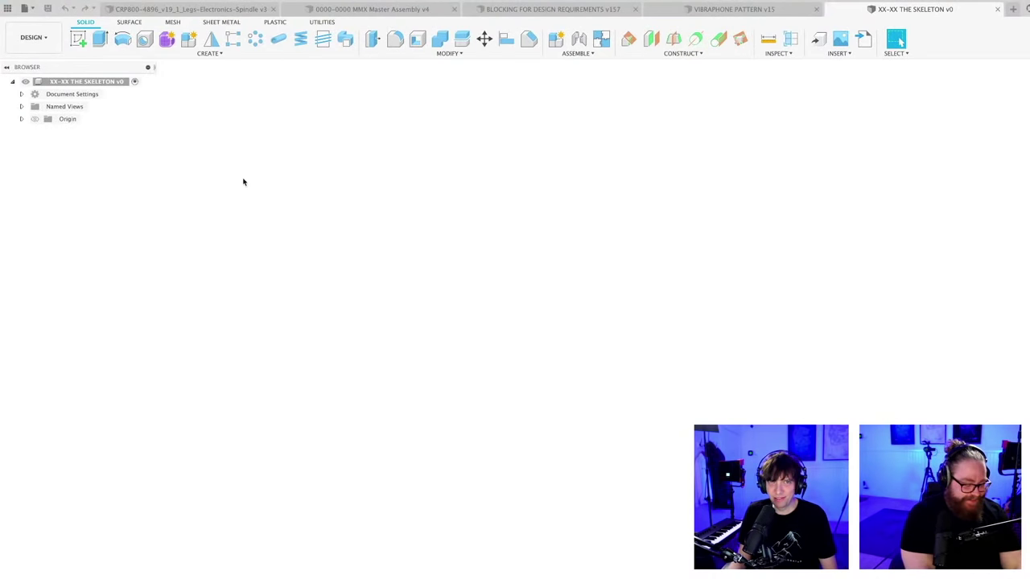
{"action": "right_click", "coordinate": [96, 82]}
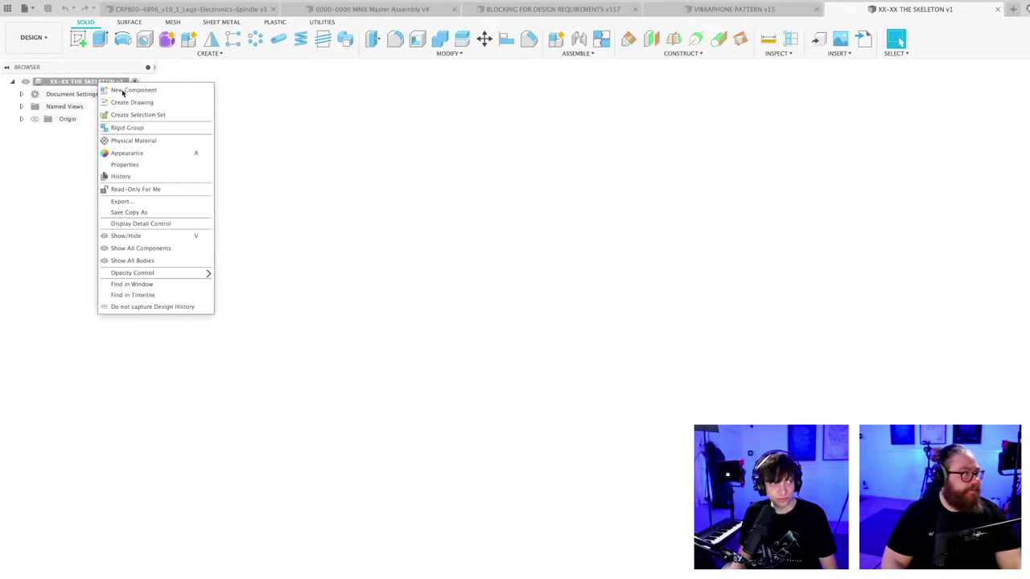
{"action": "left_click", "coordinate": [123, 88]}
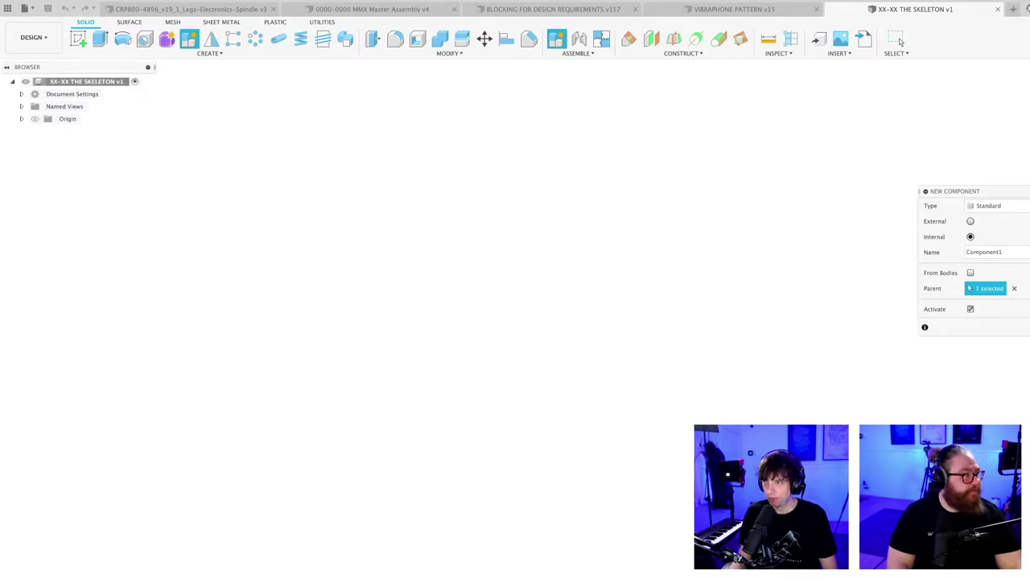
{"action": "left_click", "coordinate": [989, 344]}
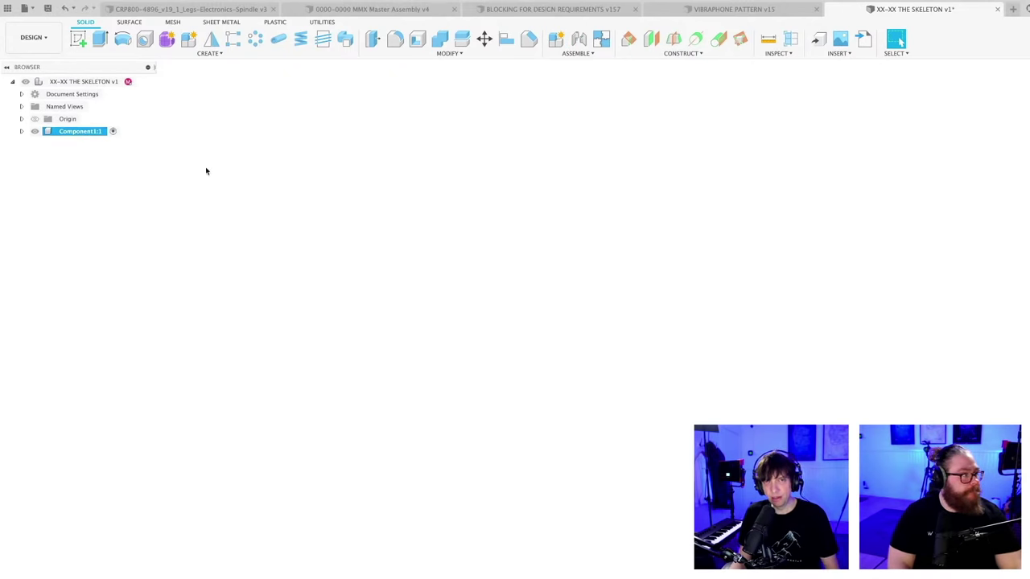
{"action": "right_click", "coordinate": [68, 135]}
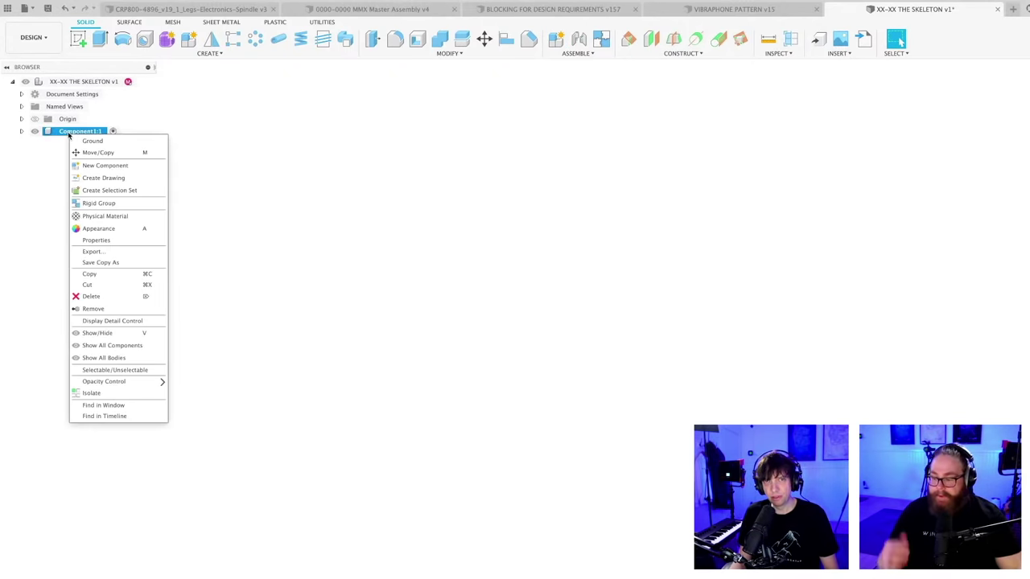
{"action": "left_click", "coordinate": [91, 297]}
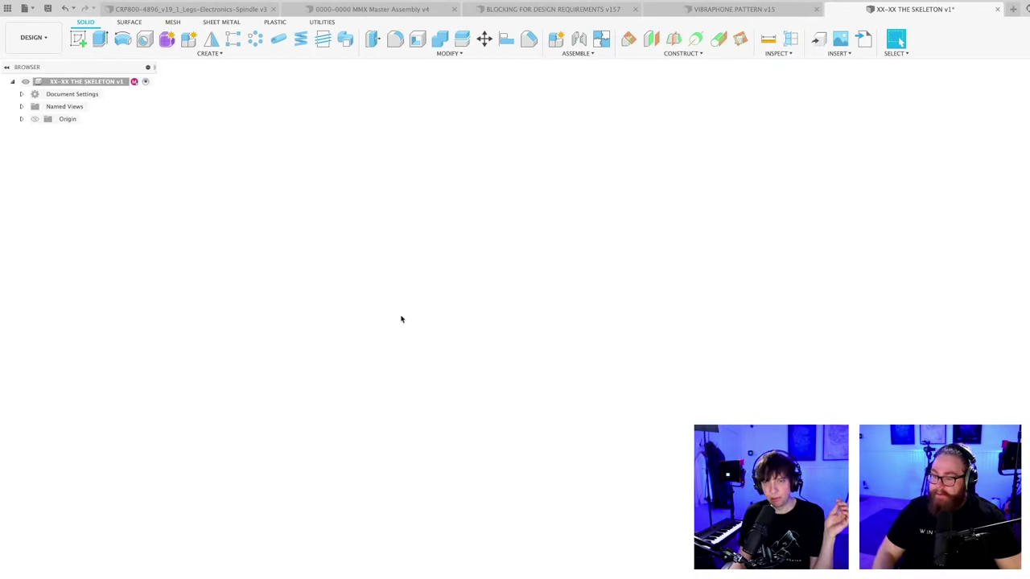
- Start a new sketch on the vertical YZ origin plane
{"action": "left_click", "coordinate": [78, 39]}
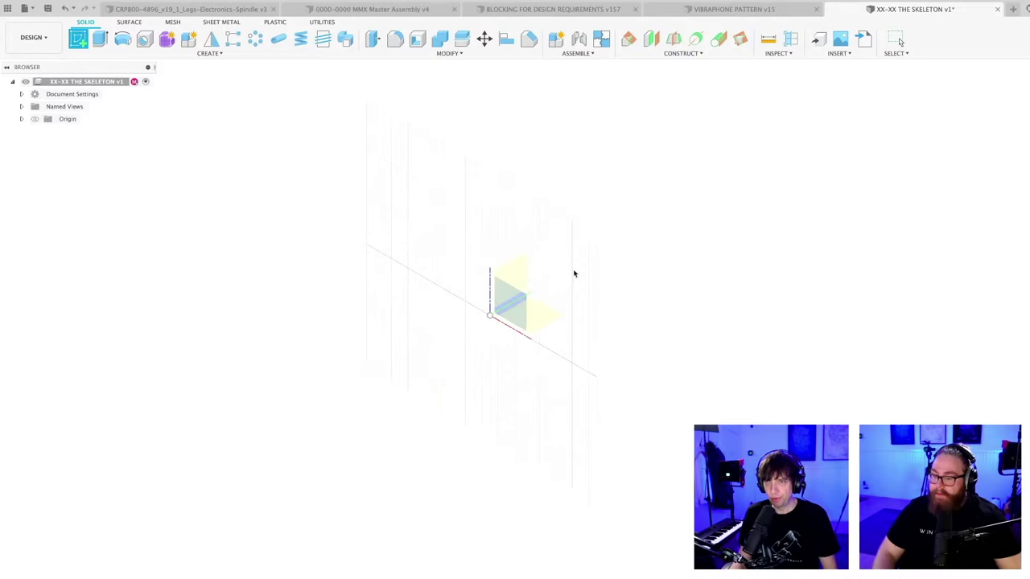
{"action": "middle_click_drag", "start_coordinate": [571, 274], "coordinate": [491, 315]}
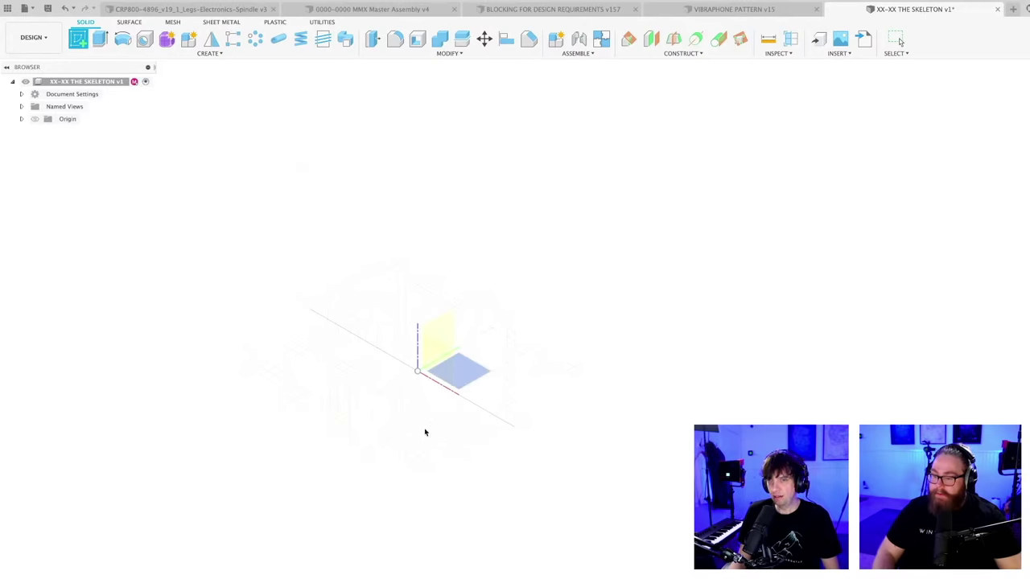
{"action": "middle_click_drag", "start_coordinate": [418, 427], "coordinate": [500, 425], "text": "shift"}
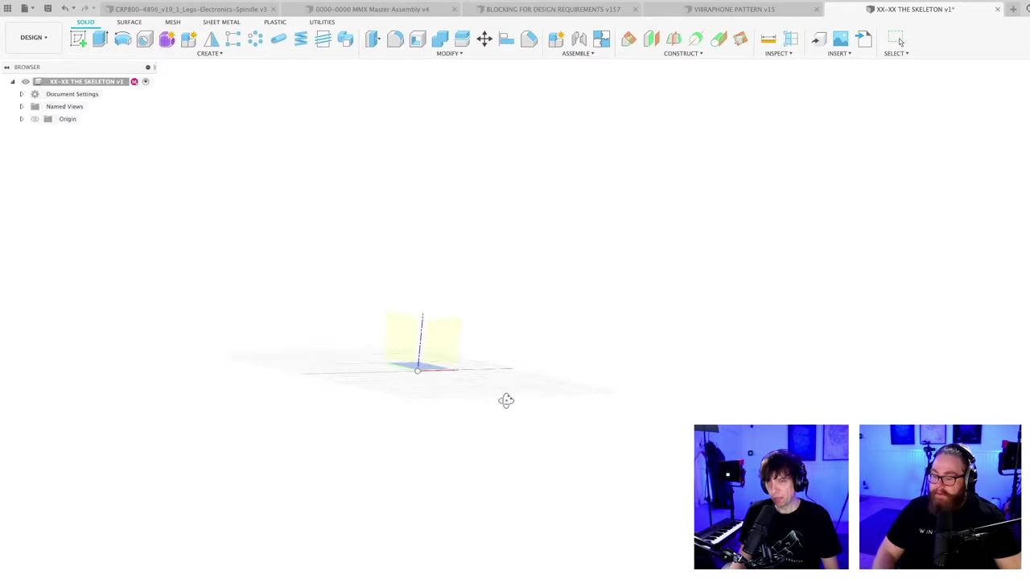
{"action": "middle_click_drag", "start_coordinate": [505, 407], "coordinate": [510, 409], "text": "shift"}
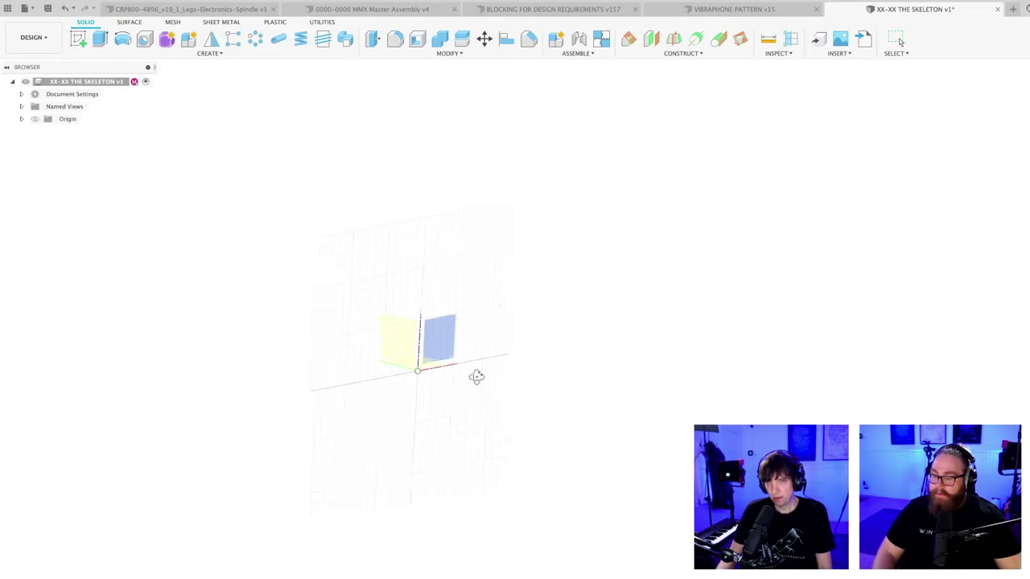
{"action": "middle_click_drag", "start_coordinate": [476, 377], "coordinate": [392, 366], "text": "shift"}
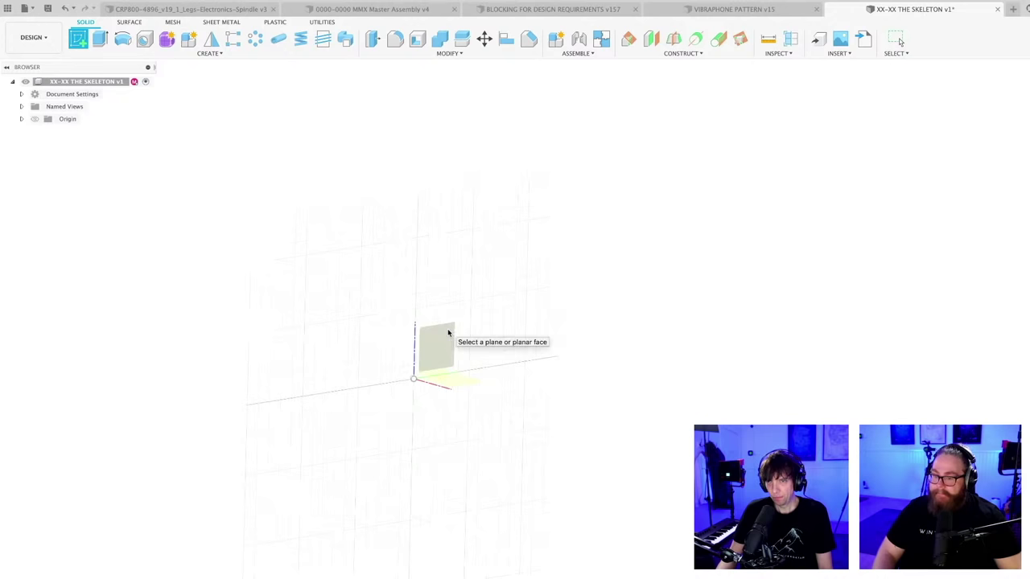
{"action": "middle_click_drag", "start_coordinate": [448, 332], "coordinate": [526, 452], "text": "shift"}
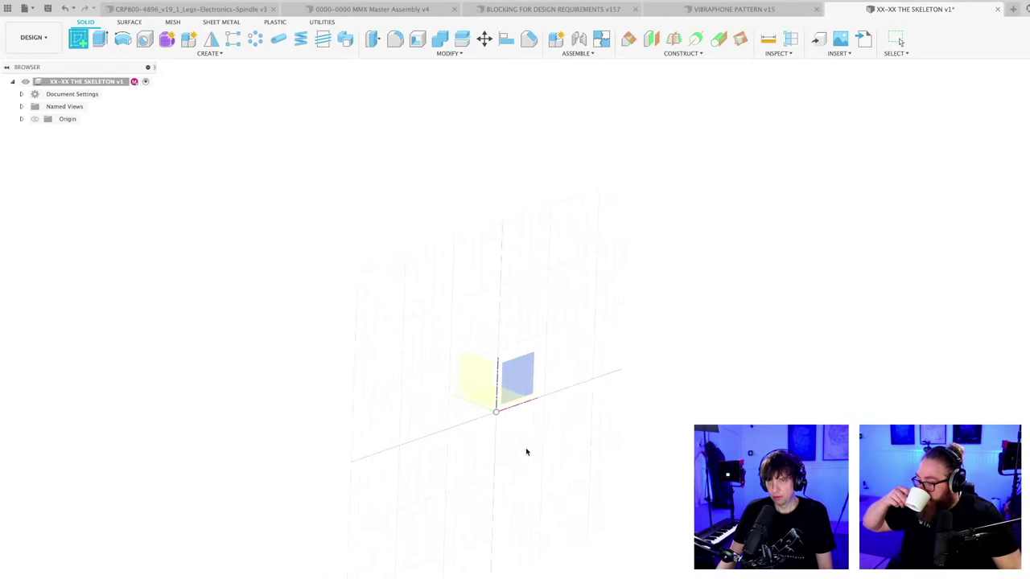
{"action": "left_click", "coordinate": [484, 383]}
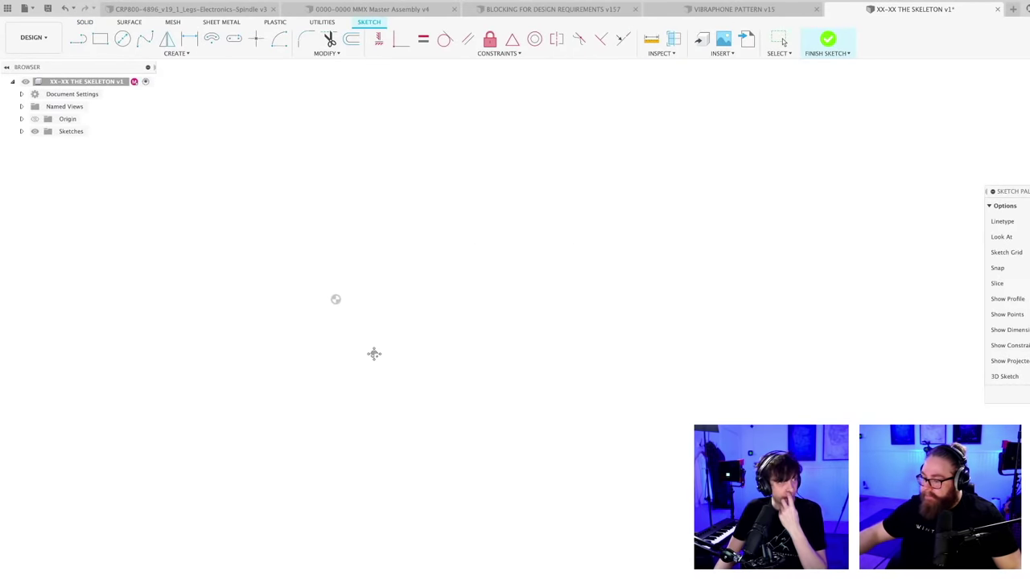
- Draw a circle centred on the sketch origin
{"action": "middle_click_drag", "start_coordinate": [374, 354], "coordinate": [461, 352]}
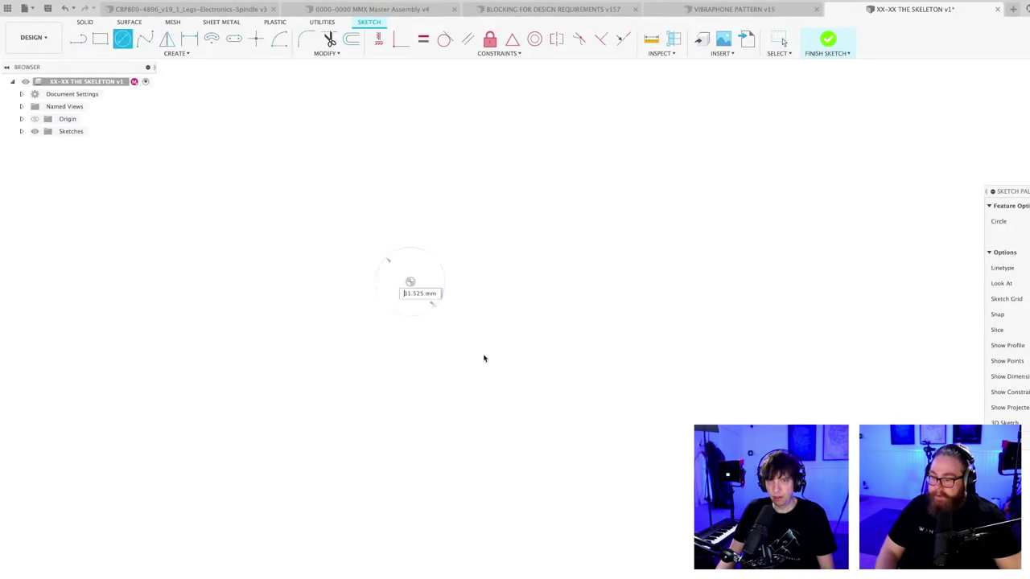
{"action": "scroll", "coordinate": [563, 481], "scroll_direction": "down", "scroll_amount": 2}
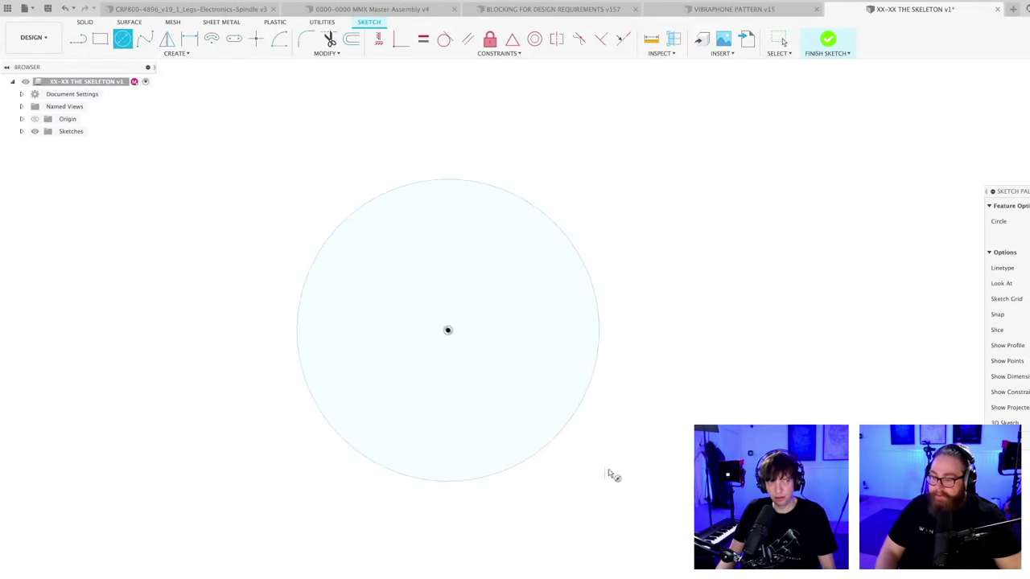
{"action": "middle_click_drag", "start_coordinate": [612, 476], "coordinate": [573, 450]}
{"action": "scroll", "coordinate": [567, 402], "scroll_direction": "up", "scroll_amount": 1}
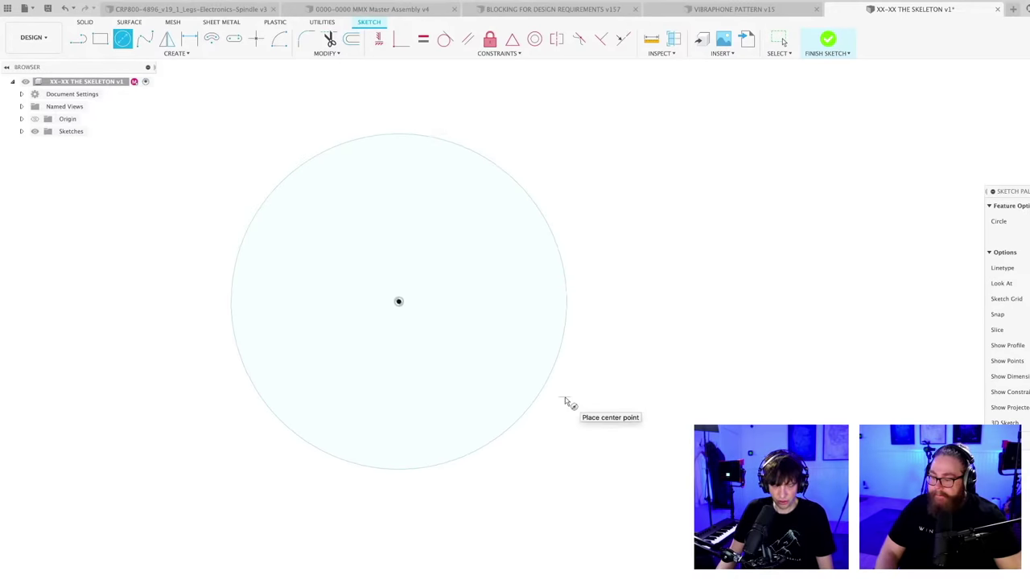
- Add a driving diameter dimension to the circle centred on the origin
{"action": "key", "text": "d"}
{"action": "left_click", "coordinate": [552, 379]}
{"action": "left_click", "coordinate": [568, 377]}
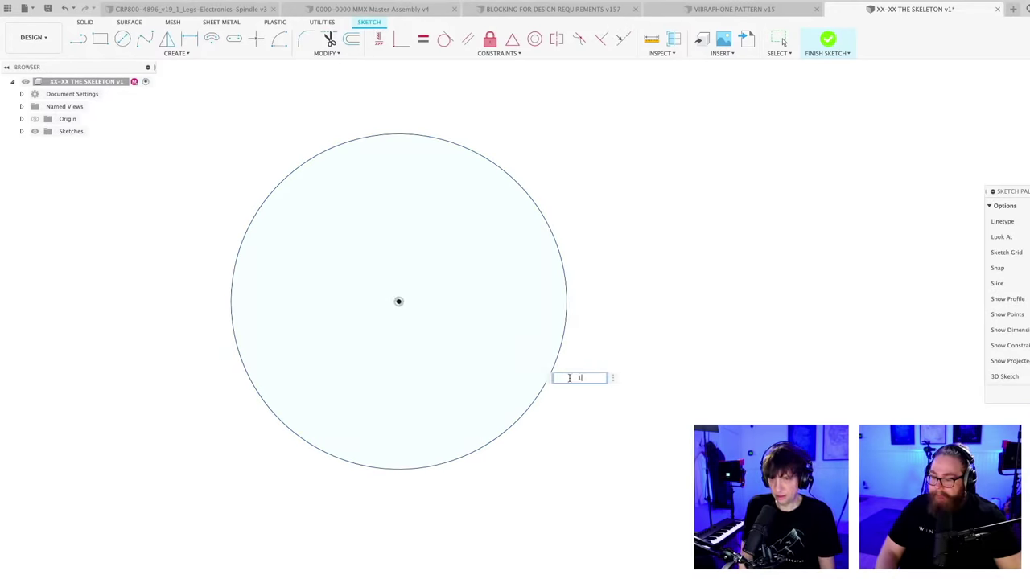
{"action": "key", "text": "Return"}
{"action": "scroll", "coordinate": [571, 384], "scroll_direction": "down", "scroll_amount": 4}
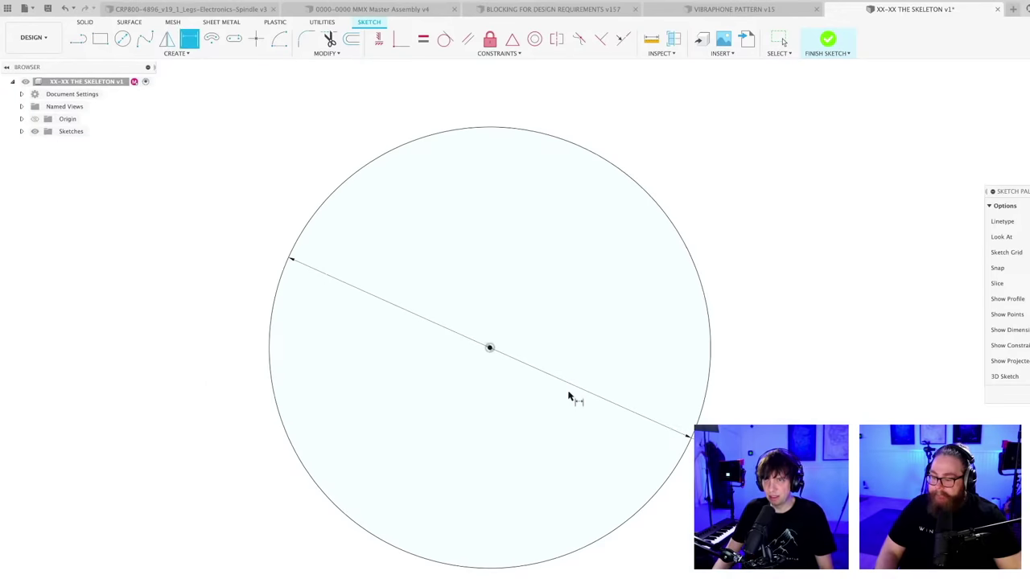
- Switch to the CRP800-4896_v19_1_Legs-Electronics-Spindle design and examine the large cylinder mounted in the machine frame from several angles
{"action": "middle_click_drag", "start_coordinate": [698, 295], "coordinate": [668, 322]}
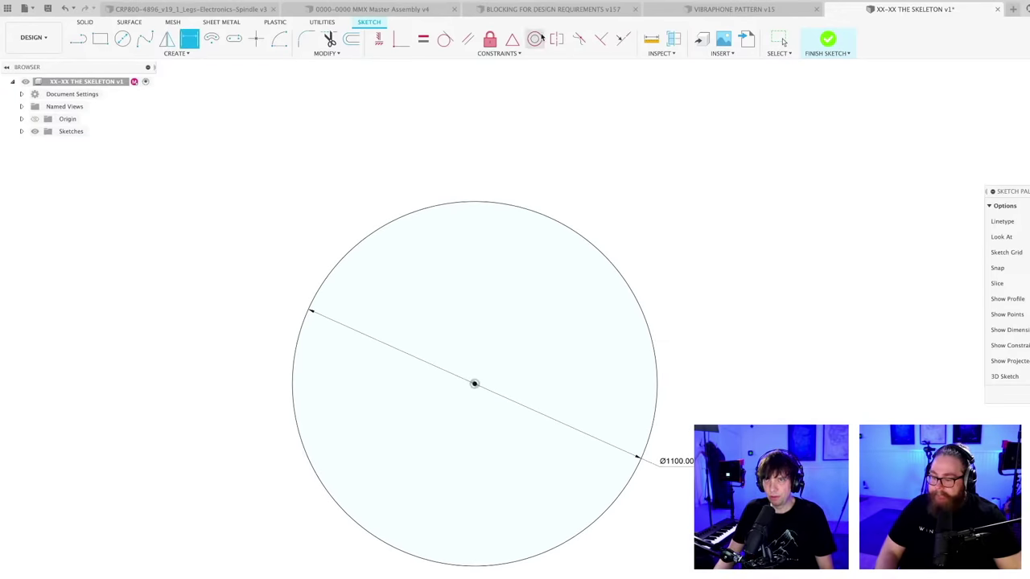
{"action": "left_click", "coordinate": [190, 8]}
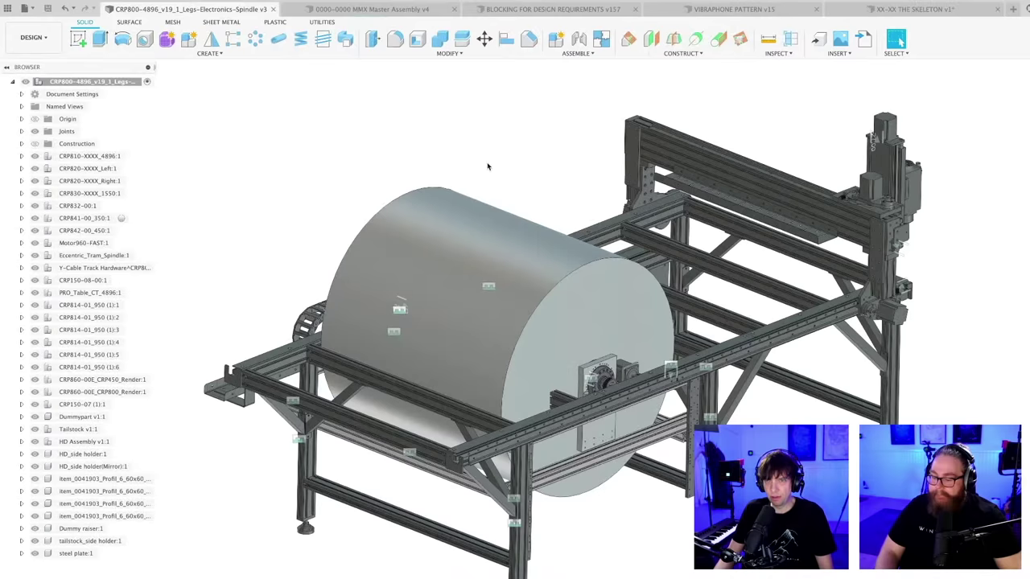
{"action": "scroll", "coordinate": [486, 242], "scroll_direction": "down", "scroll_amount": 3}
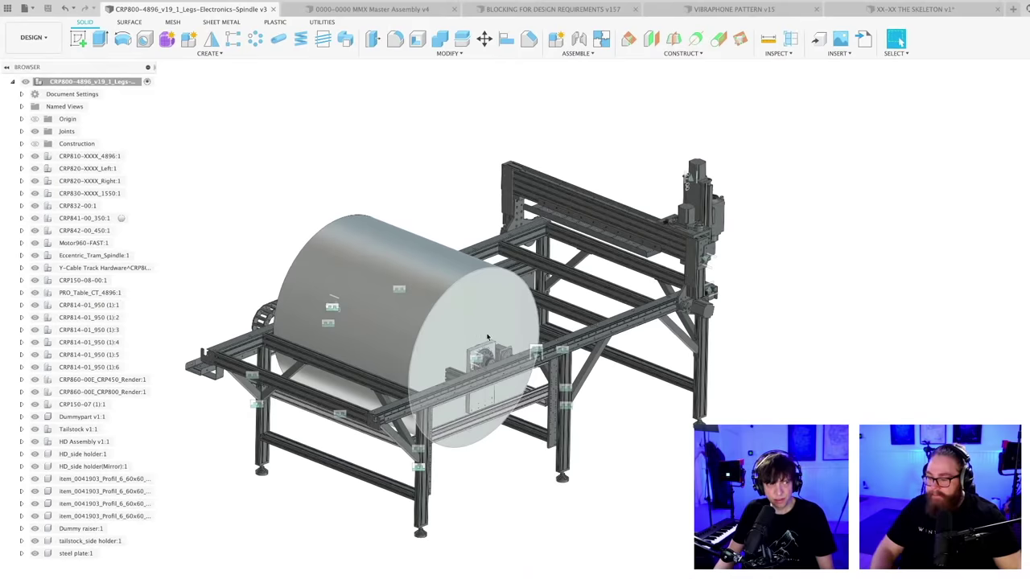
{"action": "middle_click_drag", "start_coordinate": [486, 338], "coordinate": [900, 41], "text": "shift"}
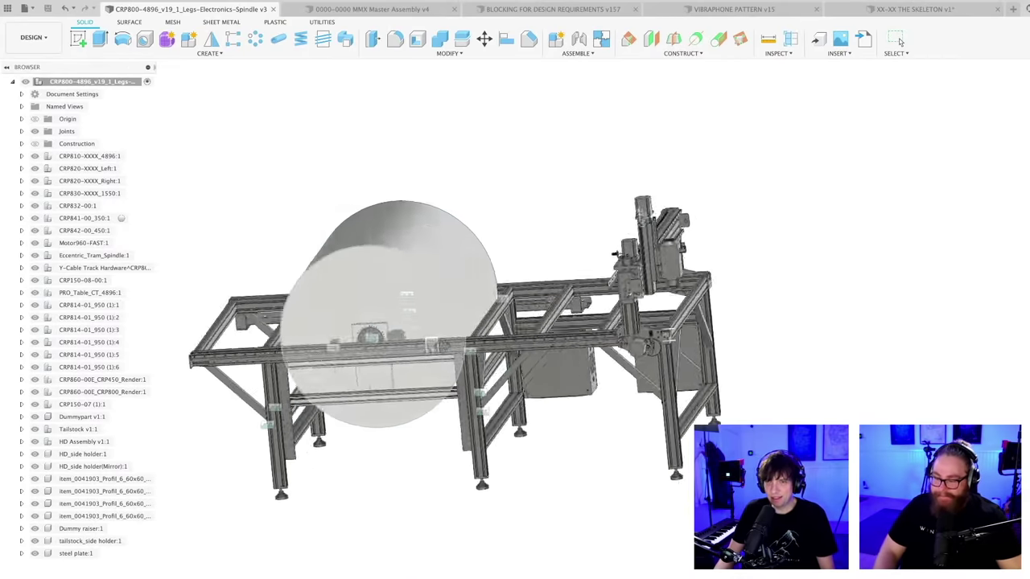
{"action": "middle_click_drag", "start_coordinate": [418, 354], "coordinate": [479, 344], "text": "shift"}
{"action": "scroll", "coordinate": [461, 354], "scroll_direction": "up", "scroll_amount": 2}
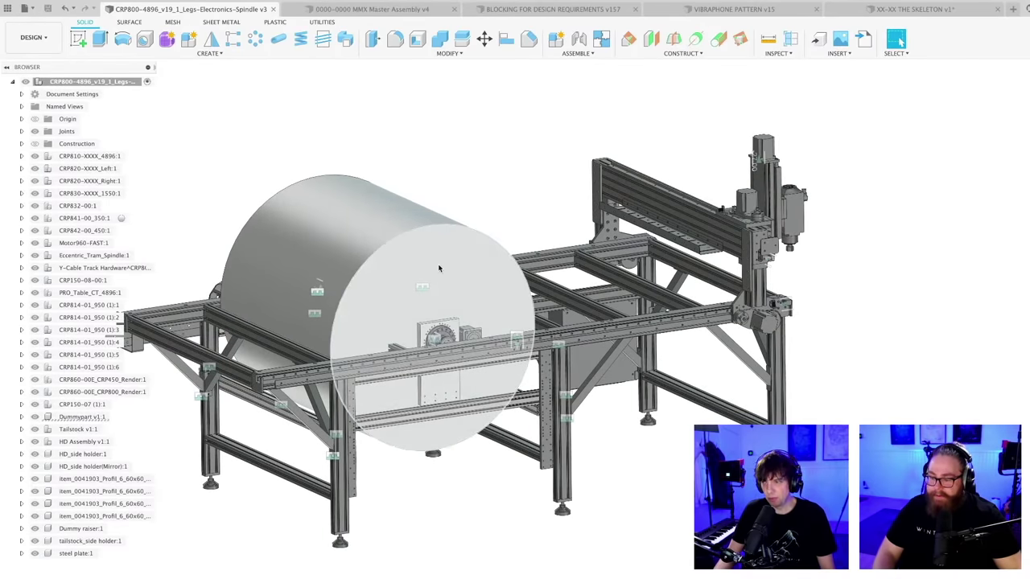
{"action": "middle_click_drag", "start_coordinate": [438, 269], "coordinate": [472, 283]}
{"action": "scroll", "coordinate": [472, 286], "scroll_direction": "down", "scroll_amount": 2}
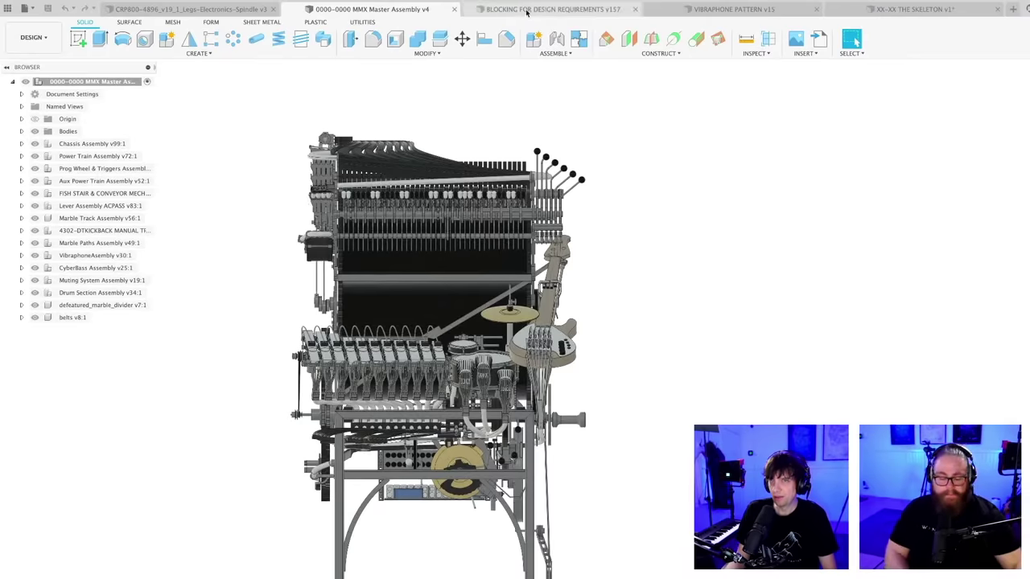
- Compare the circle in the skeleton sketch with the cylinder's size in the CRP800-4896 machine design
{"action": "left_click", "coordinate": [877, 9]}
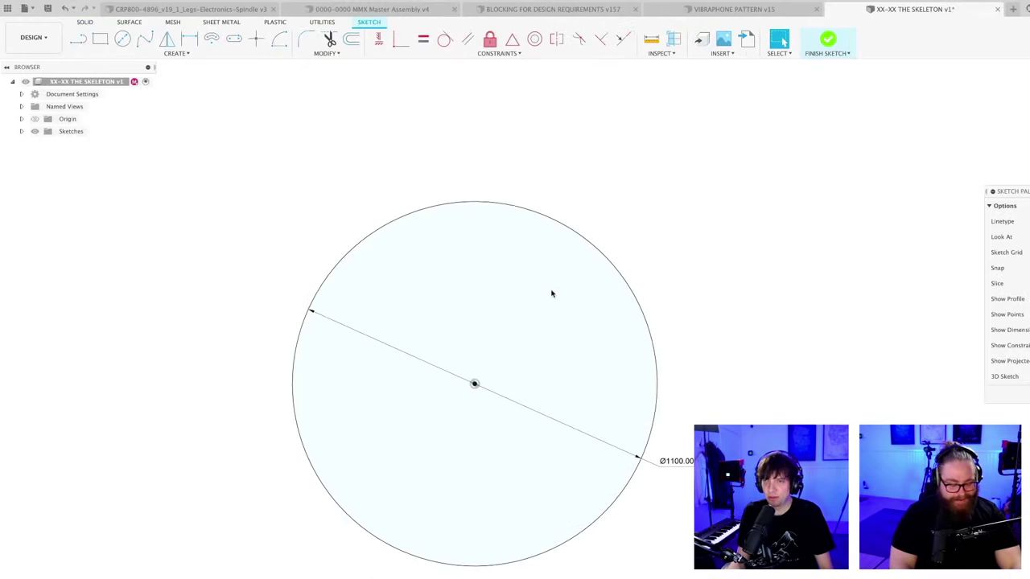
{"action": "mouse_move", "coordinate": [493, 344]}
{"action": "middle_mouse_down"}
{"action": "mouse_move", "coordinate": [446, 287]}
{"action": "mouse_move", "coordinate": [479, 293]}
{"action": "middle_mouse_up"}
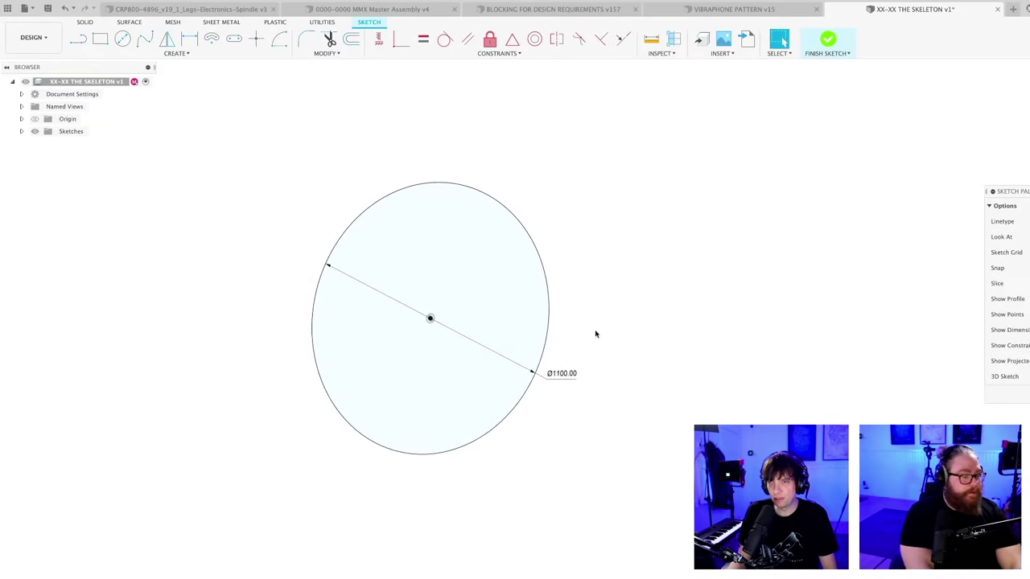
{"action": "mouse_move", "coordinate": [595, 334]}
{"action": "middle_mouse_down", "text": "shift"}
{"action": "mouse_move", "coordinate": [566, 345]}
{"action": "mouse_move", "coordinate": [568, 336]}
{"action": "mouse_move", "coordinate": [579, 372]}
{"action": "mouse_move", "coordinate": [596, 359]}
{"action": "mouse_move", "coordinate": [563, 352]}
{"action": "mouse_move", "coordinate": [552, 361]}
{"action": "mouse_move", "coordinate": [561, 364]}
{"action": "mouse_move", "coordinate": [559, 356]}
{"action": "mouse_move", "coordinate": [472, 384]}
{"action": "middle_mouse_up", "text": "shift"}
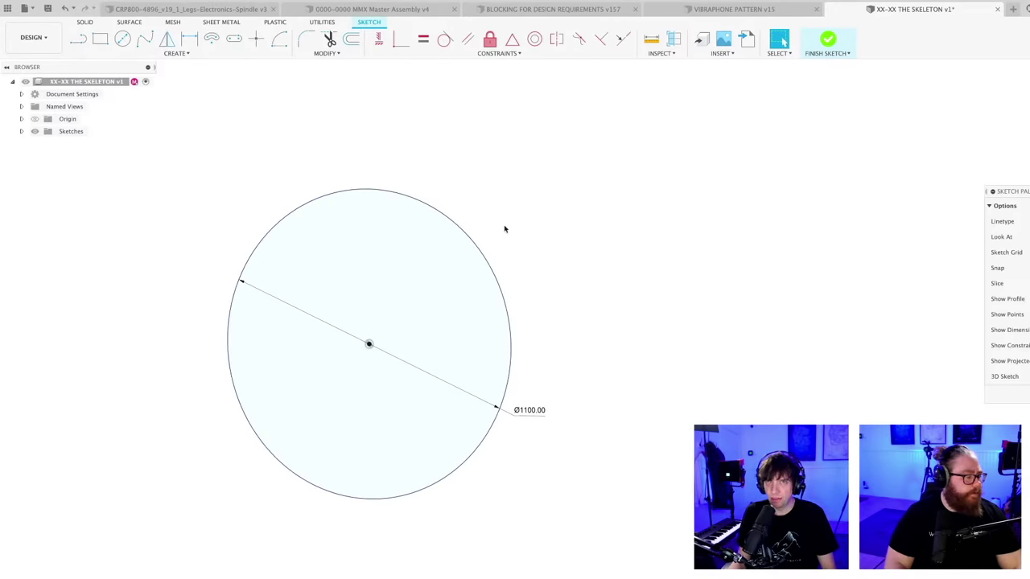
{"action": "left_click", "coordinate": [195, 10]}
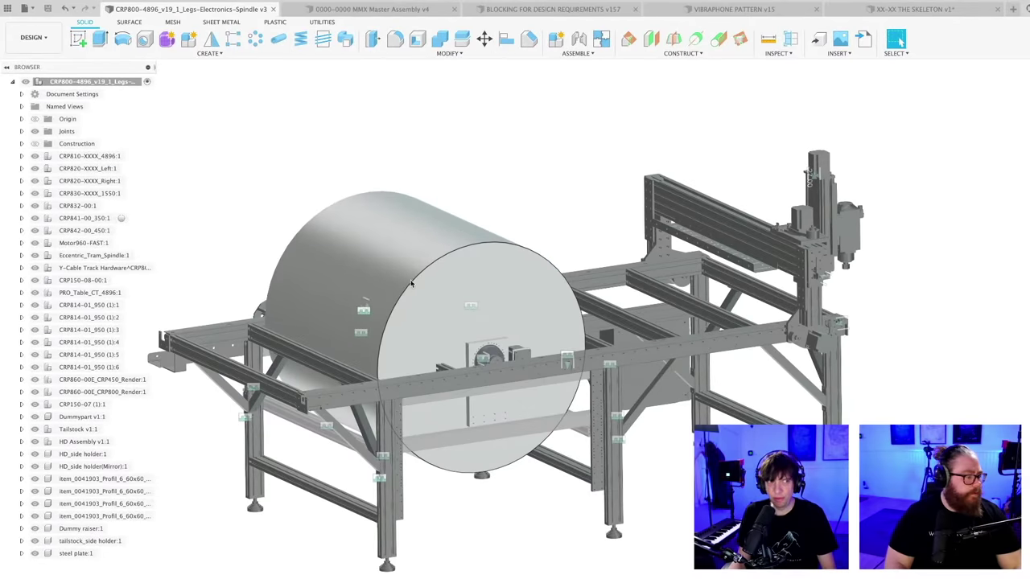
{"action": "middle_click_drag", "start_coordinate": [425, 287], "coordinate": [414, 292], "text": "shift"}
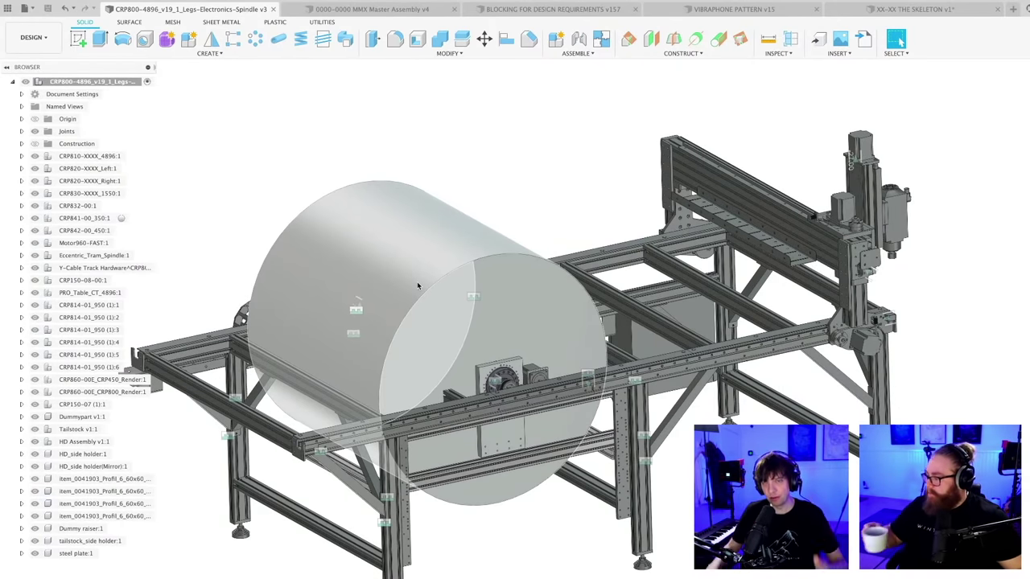
- Return to the XX-XX THE SKELETON sketch and set the origin-centred circle's diameter to 1000 mm
{"action": "left_click", "coordinate": [906, 9]}
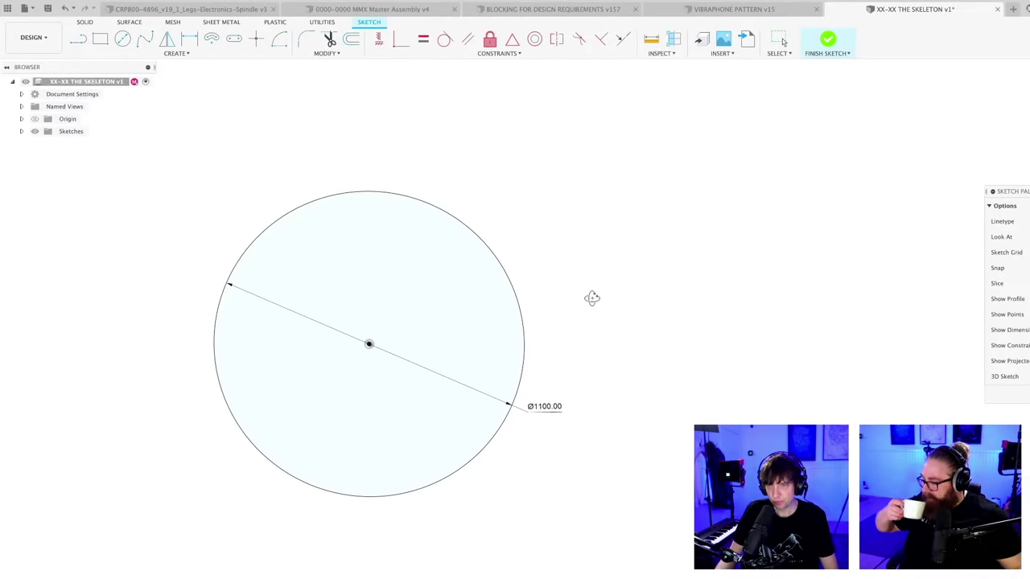
{"action": "scroll", "coordinate": [555, 344], "scroll_direction": "up", "scroll_amount": 3}
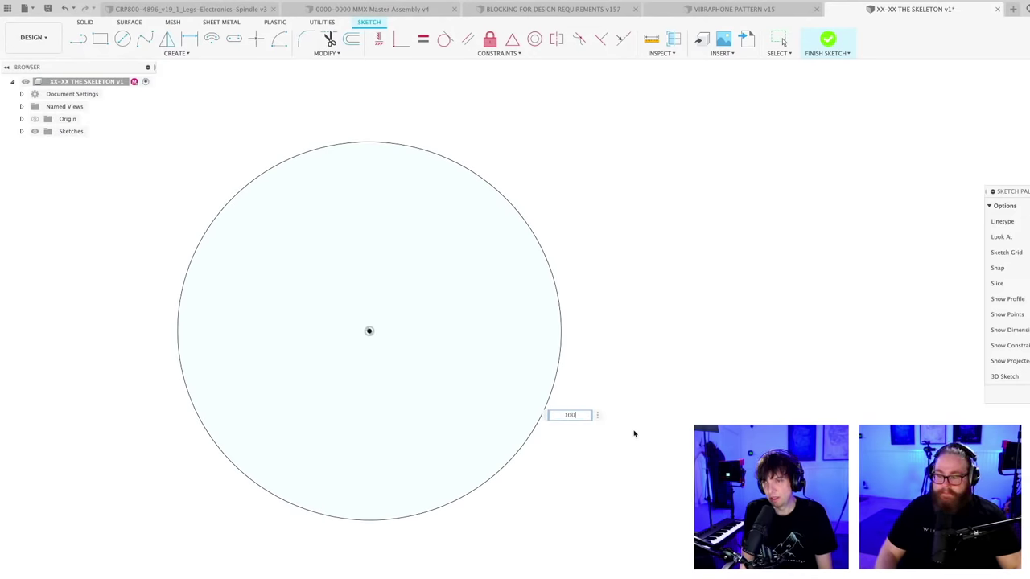
{"action": "key", "text": "Return"}
- Draw a second circle directly below the origin-centred circle and set its diameter to 800 mm
{"action": "scroll", "coordinate": [612, 439], "scroll_direction": "down", "scroll_amount": 4}
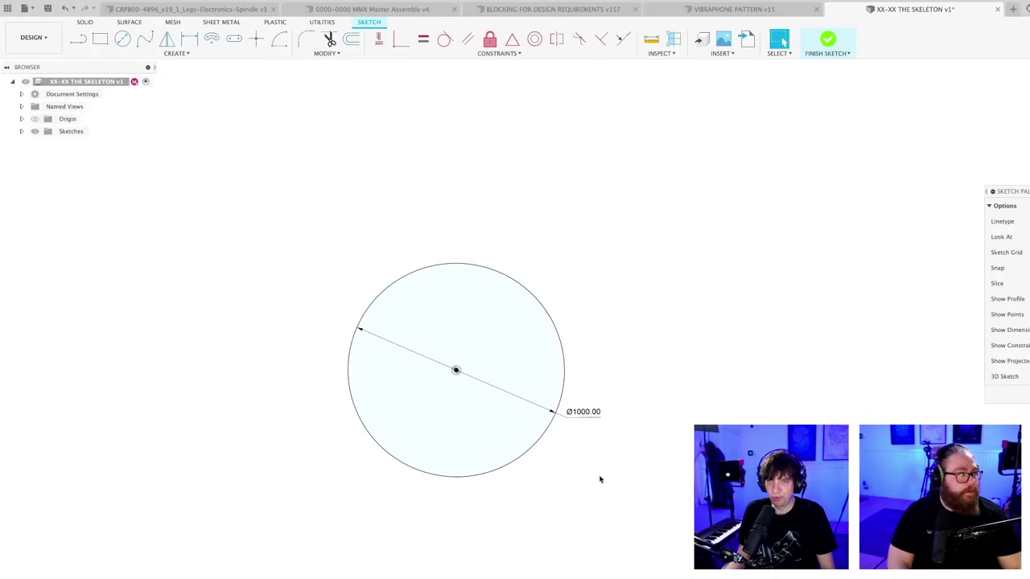
{"action": "mouse_move", "coordinate": [600, 478]}
{"action": "middle_mouse_down"}
{"action": "mouse_move", "coordinate": [563, 395]}
{"action": "mouse_move", "coordinate": [533, 365]}
{"action": "mouse_move", "coordinate": [545, 347]}
{"action": "middle_mouse_up"}
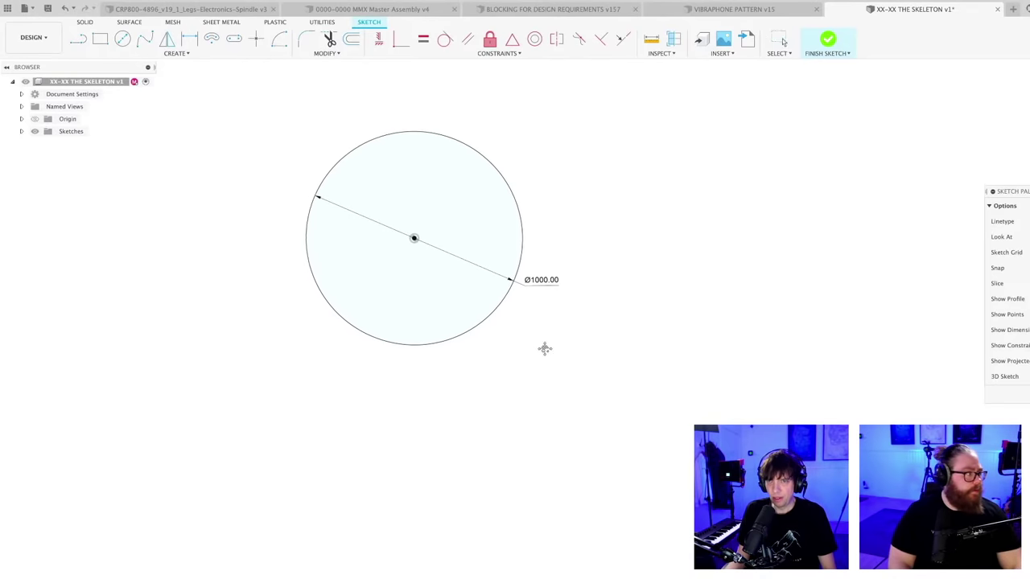
{"action": "key", "text": "c"}
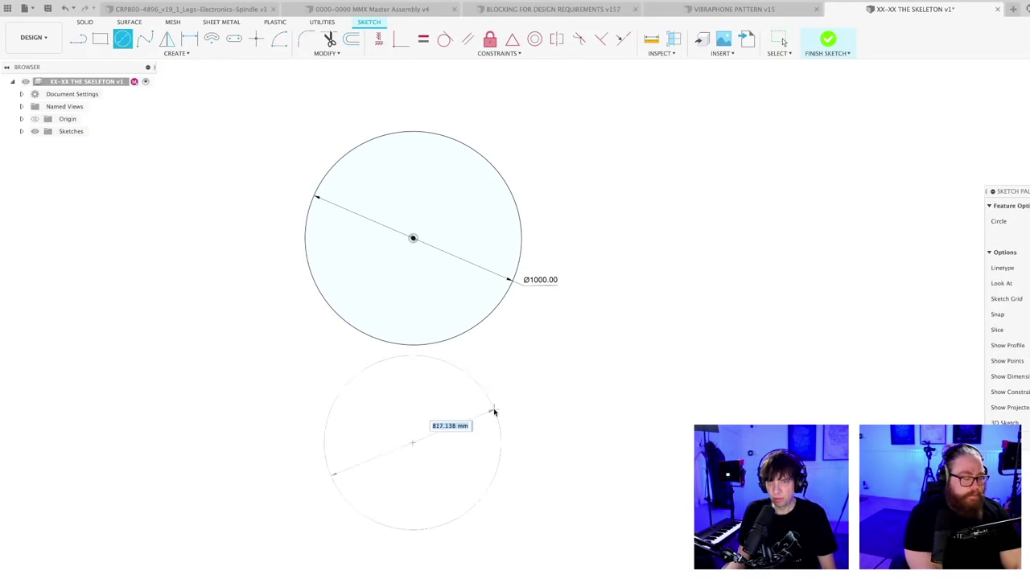
{"action": "scroll", "coordinate": [519, 422], "scroll_direction": "up", "scroll_amount": 1}
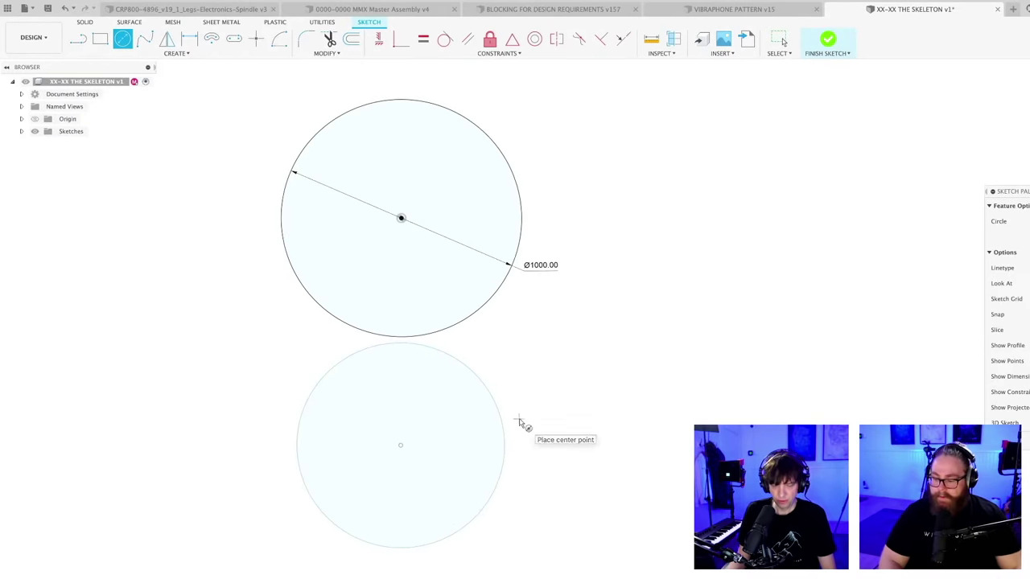
{"action": "key", "text": "d"}
{"action": "left_click", "coordinate": [528, 410]}
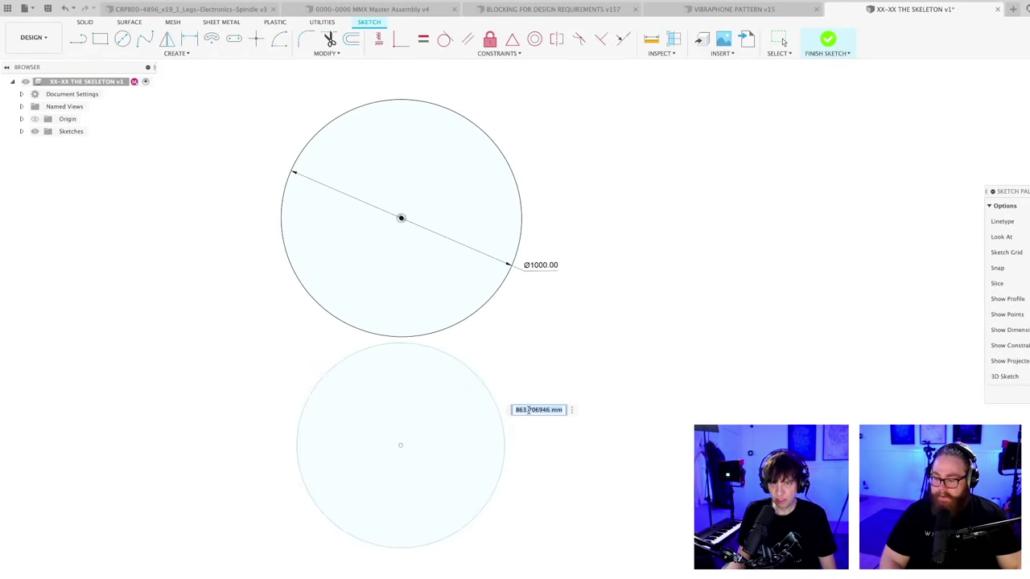
{"action": "key", "text": "Return"}
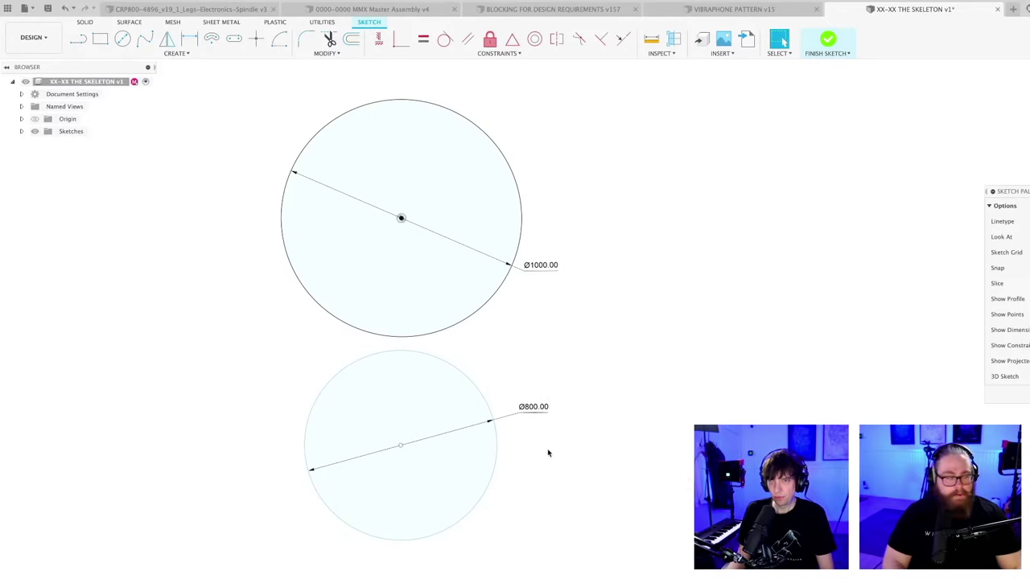
- Draw a horizontal line wider than the 1000 mm circle and move it clear above the circle
{"action": "scroll", "coordinate": [548, 453], "scroll_direction": "down", "scroll_amount": 2}
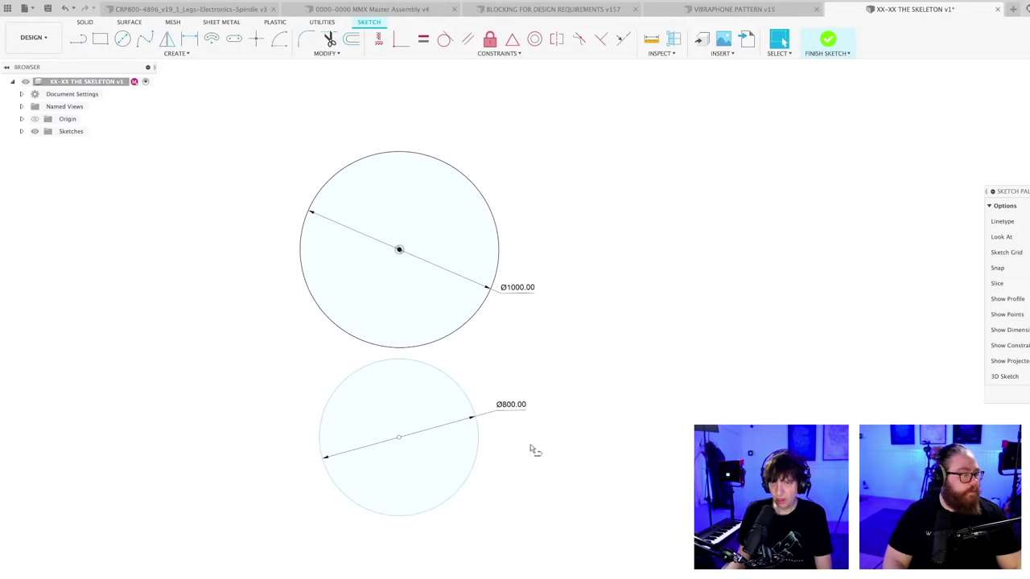
{"action": "key", "text": "l"}
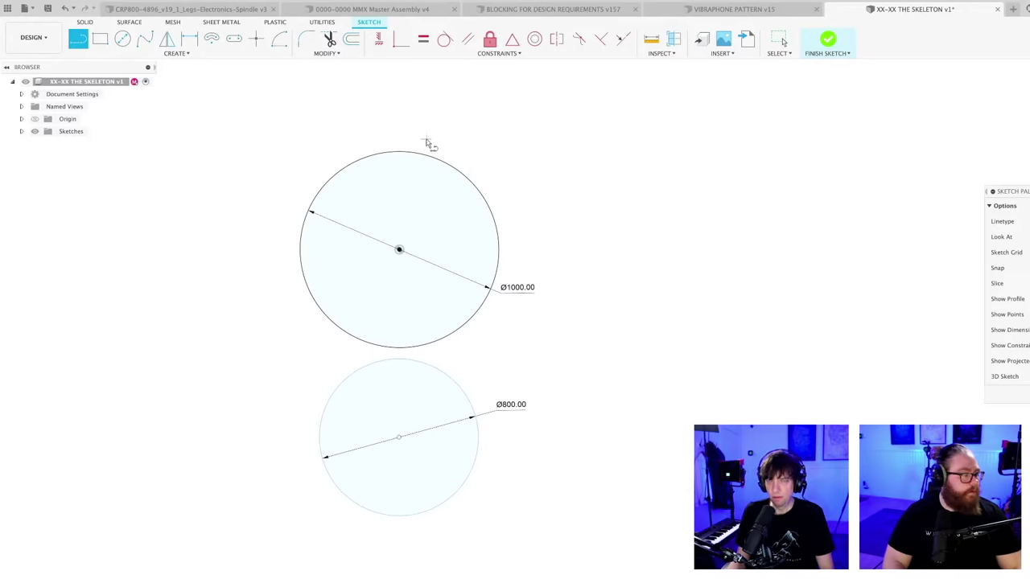
{"action": "left_click", "coordinate": [595, 150]}
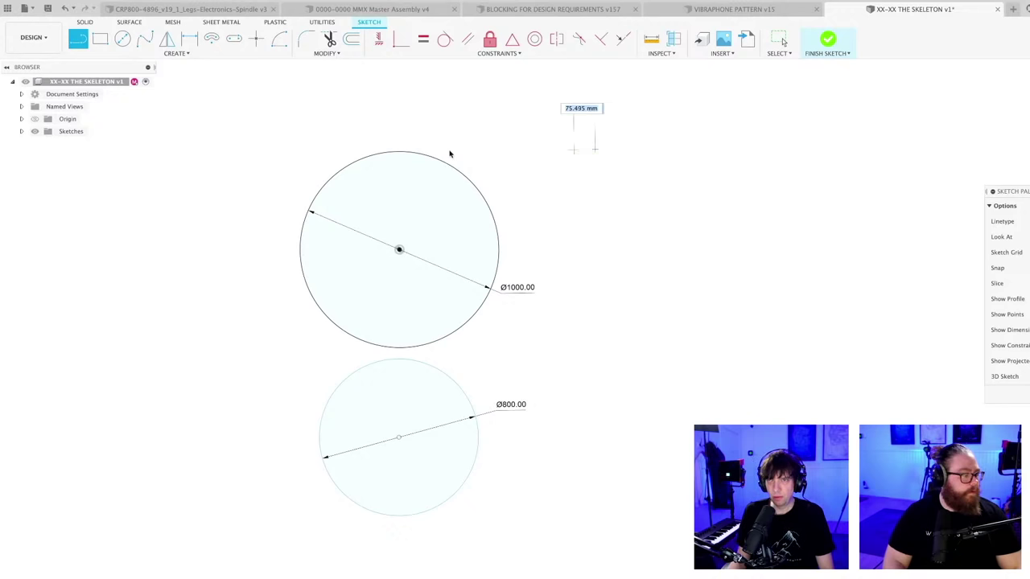
{"action": "left_click", "coordinate": [229, 155]}
{"action": "key", "text": "Escape"}
{"action": "scroll", "coordinate": [276, 161], "scroll_direction": "up", "scroll_amount": 3}
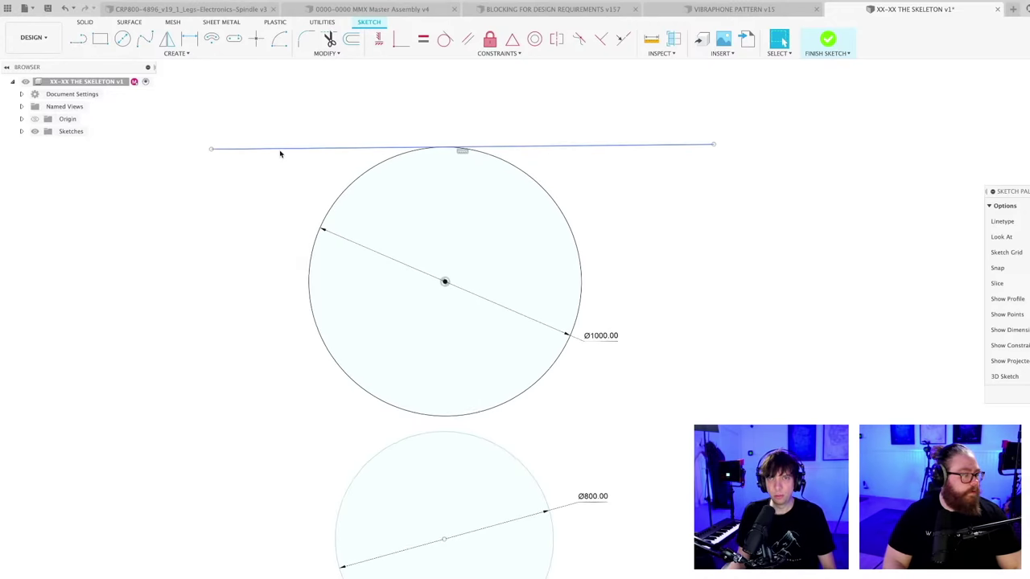
{"action": "scroll", "coordinate": [281, 165], "scroll_direction": "down", "scroll_amount": 2}
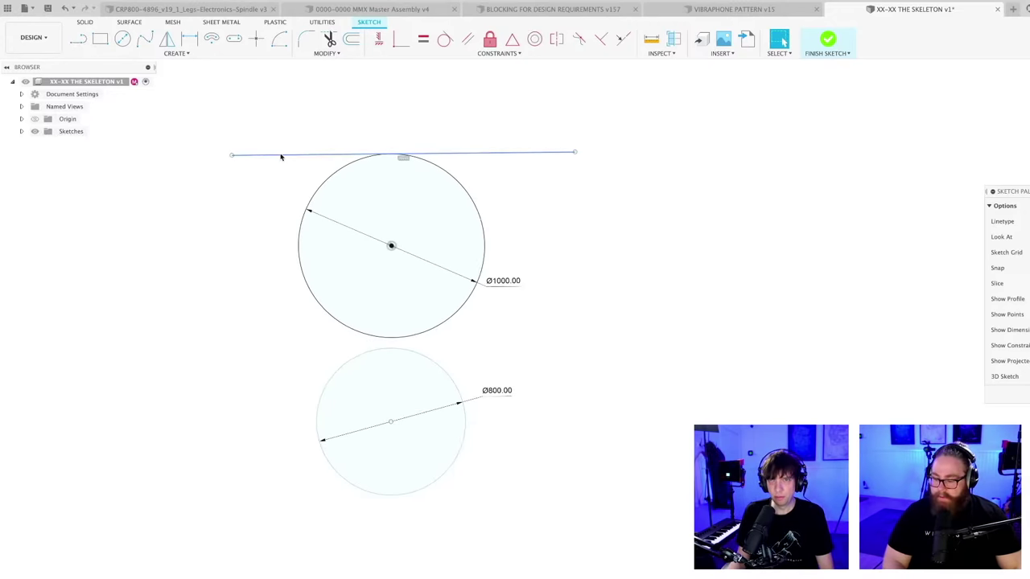
{"action": "left_click_drag", "start_coordinate": [281, 157], "coordinate": [281, 123]}
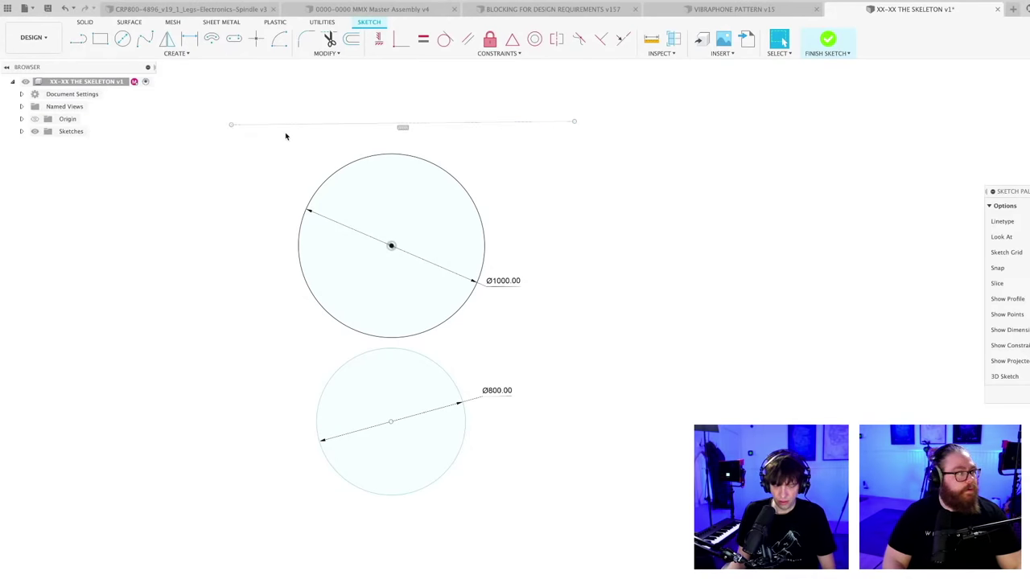
- Draw a second horizontal line beneath the 800 mm circle, spanning wider than both circles
{"action": "key", "text": "l"}
{"action": "left_click", "coordinate": [247, 528]}
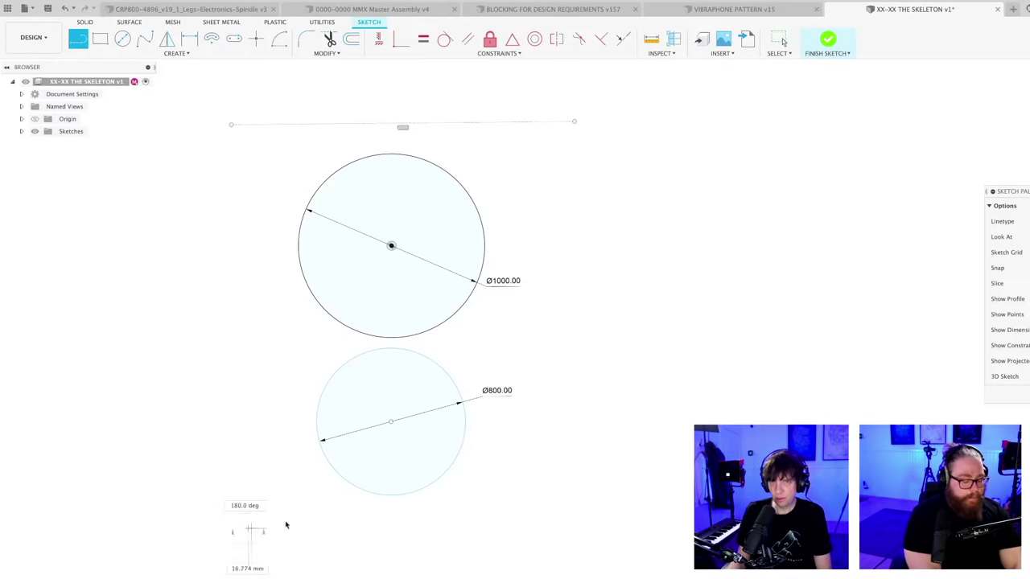
{"action": "left_click", "coordinate": [573, 527]}
{"action": "key", "text": "Escape"}
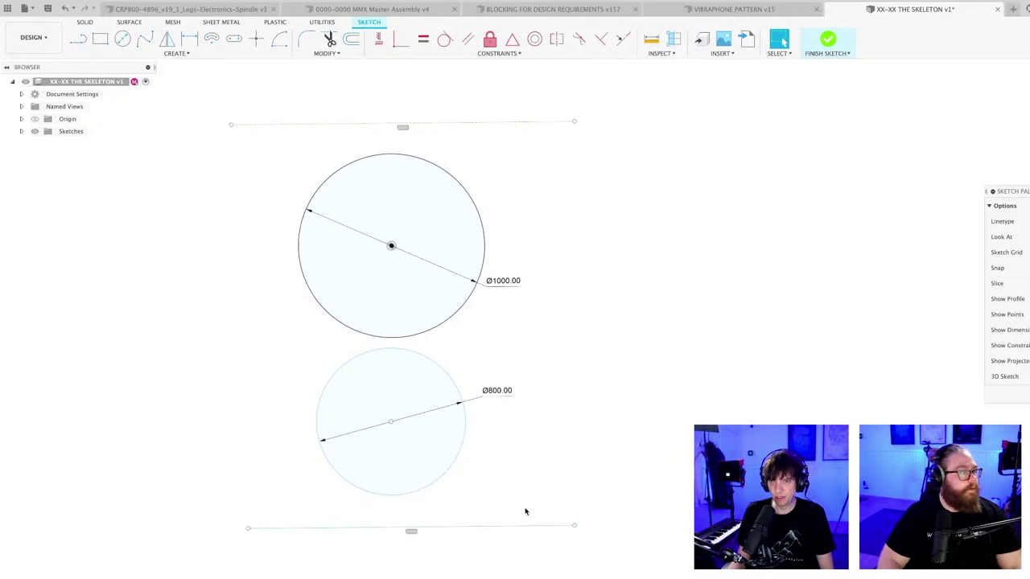
- Dimension the vertical distance between the upper and lower horizontal lines and set it to 2300 mm
{"action": "key", "text": "d"}
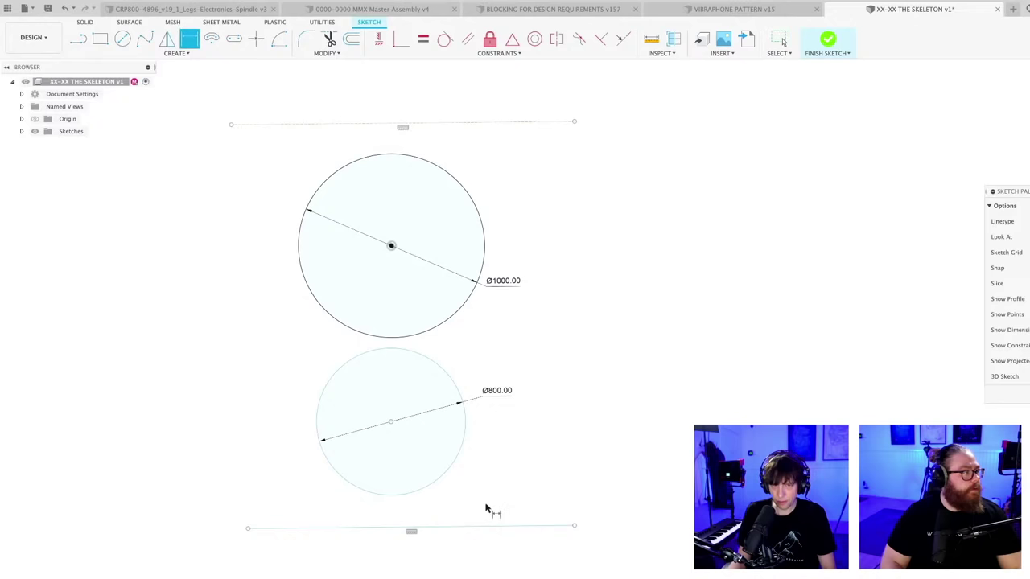
{"action": "left_click", "coordinate": [330, 529]}
{"action": "left_click", "coordinate": [291, 124]}
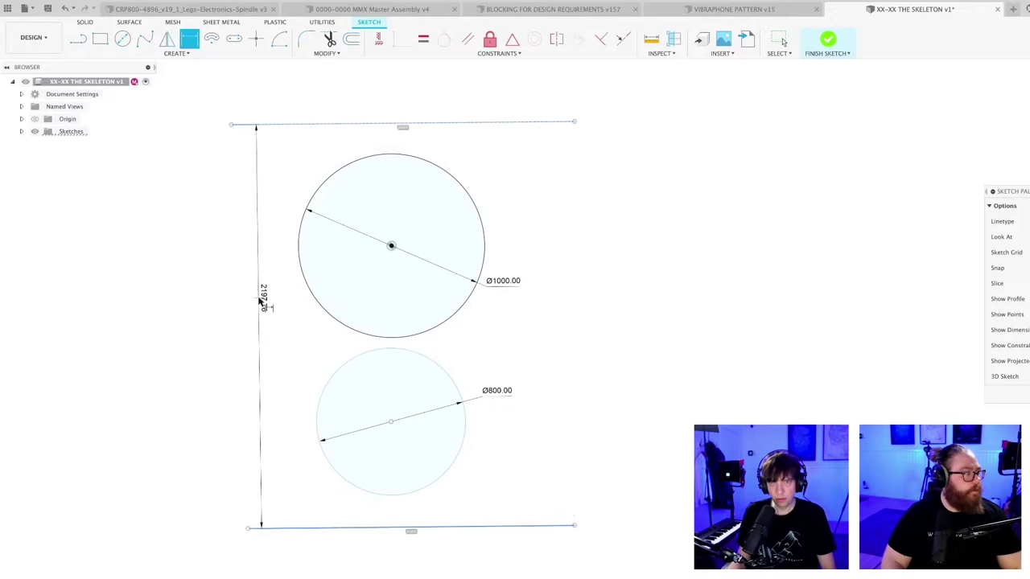
{"action": "left_click", "coordinate": [259, 299]}
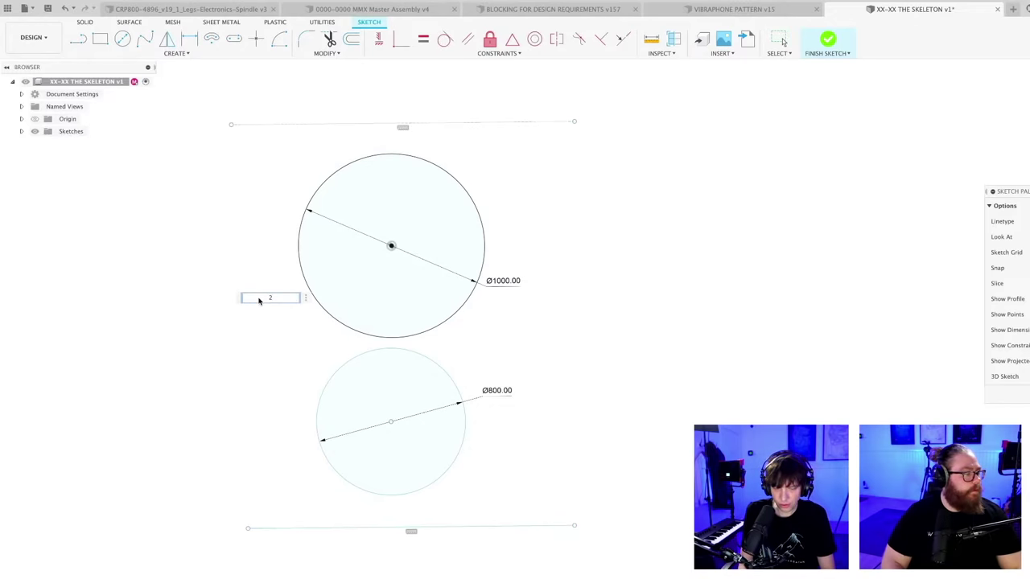
{"action": "type", "text": "2300"}
{"action": "key", "text": "Return"}
{"action": "key", "text": "Escape"}
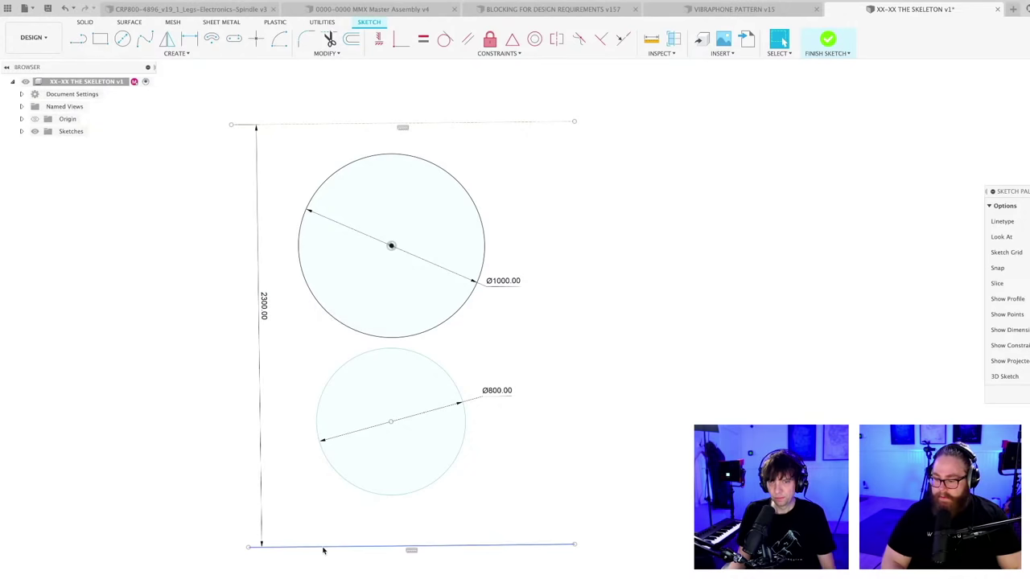
- Examine the large enclosing block in the BLOCKING FOR DESIGN REQUIREMENTS design, then return to the skeleton sketch
{"action": "scroll", "coordinate": [472, 529], "scroll_direction": "down", "scroll_amount": 2}
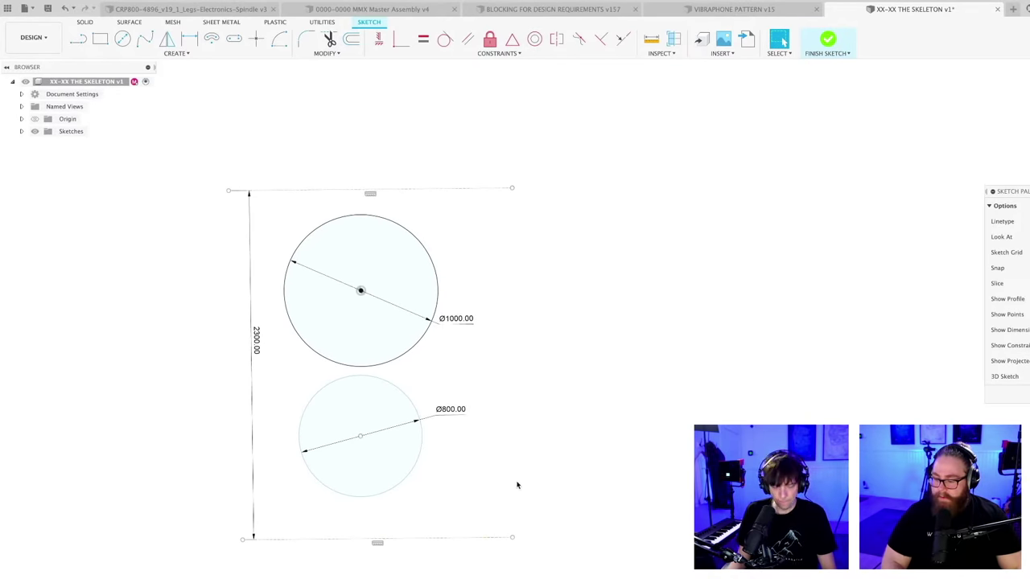
{"action": "left_click", "coordinate": [545, 9]}
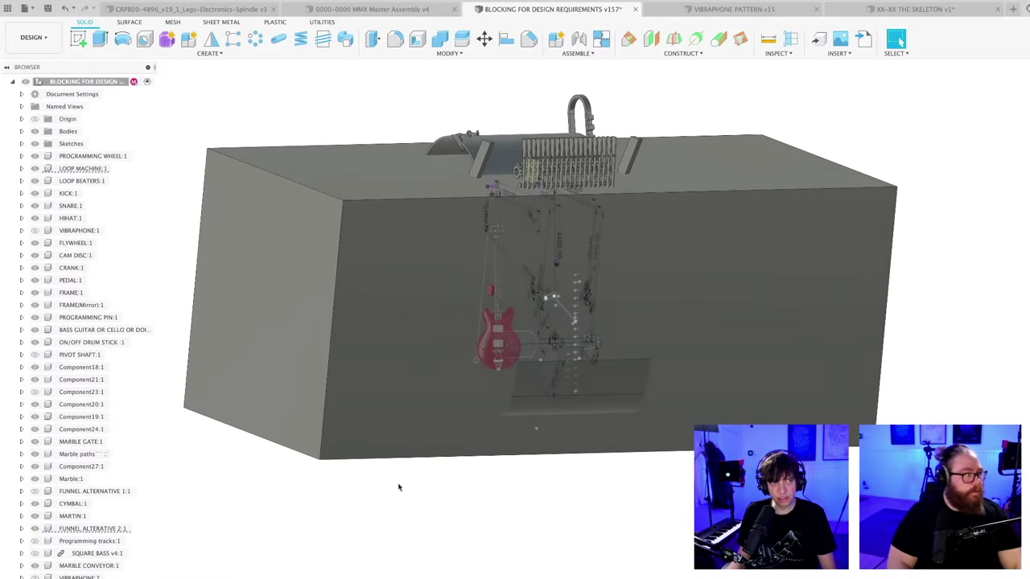
{"action": "middle_click_drag", "start_coordinate": [399, 487], "coordinate": [374, 512], "text": "shift"}
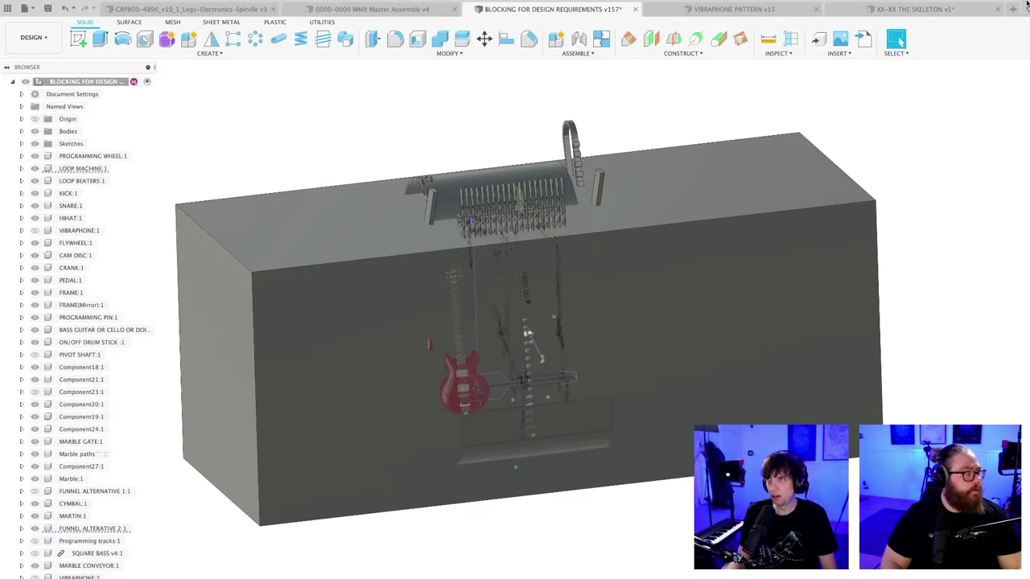
{"action": "left_click", "coordinate": [925, 8]}
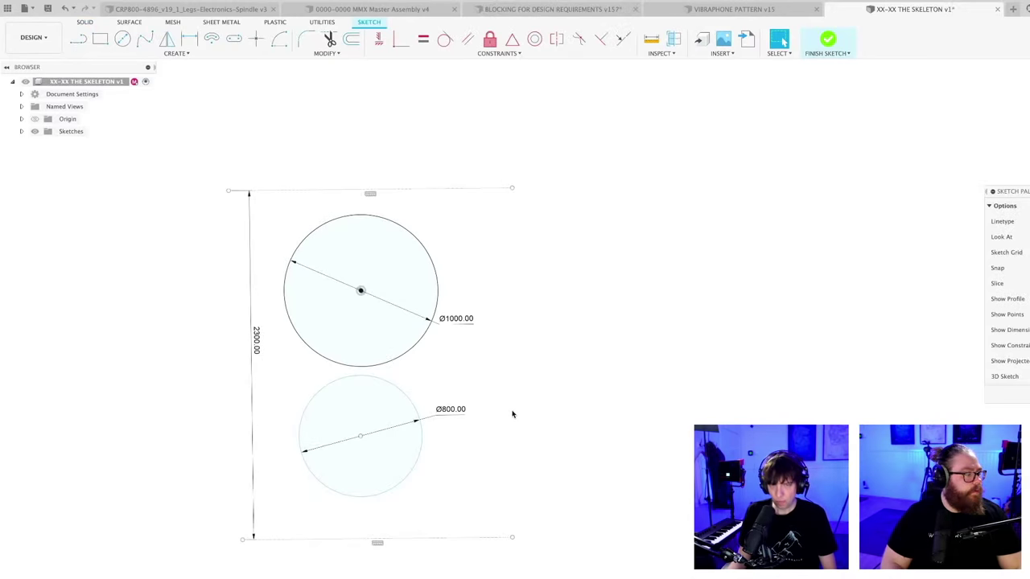
- Save the skeleton design
{"action": "key", "text": "ctrl+s"}
{"action": "key", "text": "Return"}
{"action": "scroll", "coordinate": [469, 448], "scroll_direction": "up", "scroll_amount": 3}
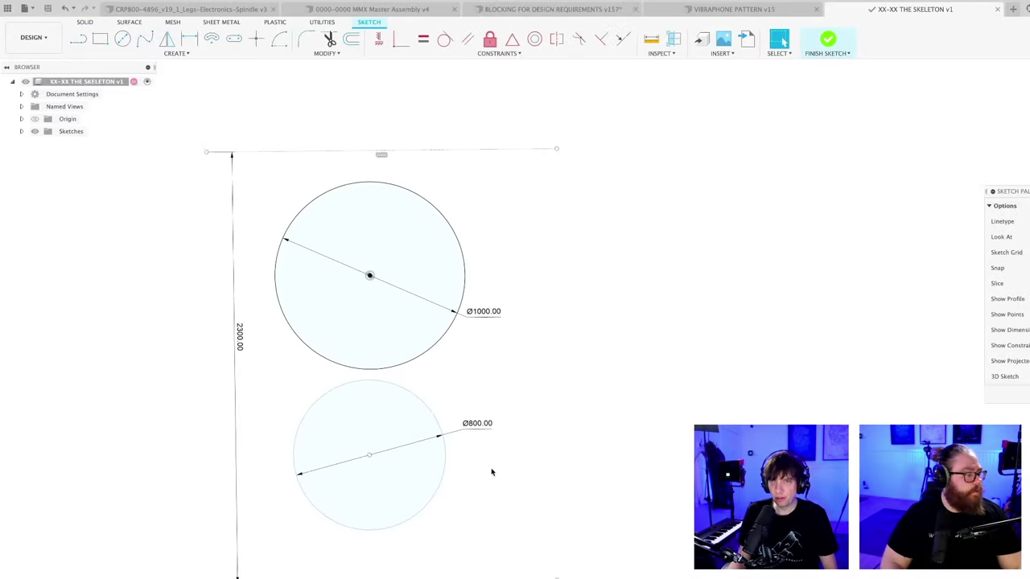
- Move the 800 mm circle slightly lower to widen the gap beneath the 1000 mm circle
{"action": "mouse_move", "coordinate": [493, 474]}
{"action": "middle_mouse_down", "text": "shift"}
{"action": "mouse_move", "coordinate": [503, 453]}
{"action": "mouse_move", "coordinate": [488, 471]}
{"action": "mouse_move", "coordinate": [498, 473]}
{"action": "middle_mouse_up", "text": "shift"}
{"action": "scroll", "coordinate": [395, 478], "scroll_direction": "up", "scroll_amount": 3}
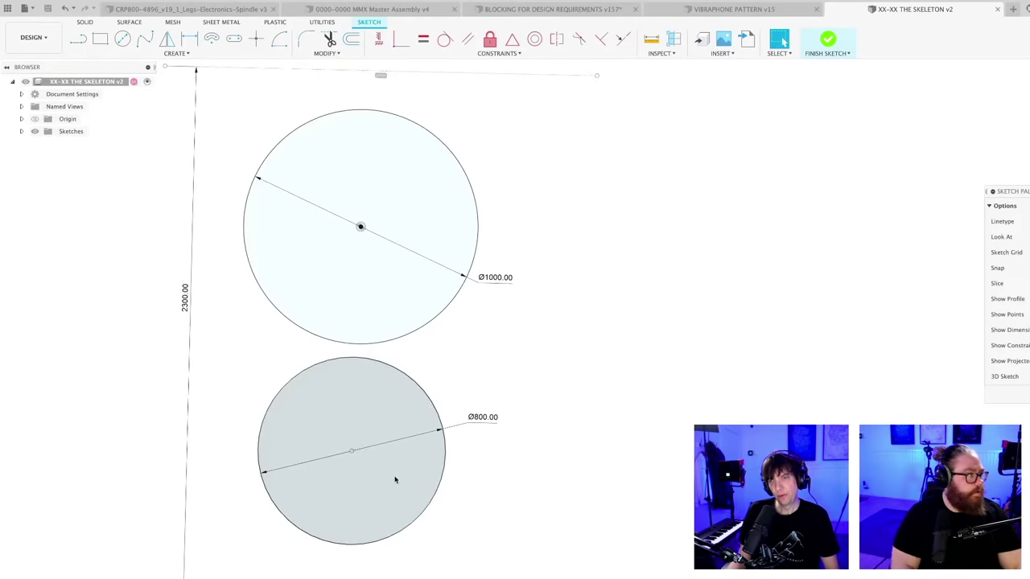
{"action": "scroll", "coordinate": [410, 491], "scroll_direction": "down", "scroll_amount": 3}
{"action": "mouse_move", "coordinate": [444, 498]}
{"action": "middle_mouse_down", "text": "shift"}
{"action": "mouse_move", "coordinate": [453, 491]}
{"action": "mouse_move", "coordinate": [443, 491]}
{"action": "middle_mouse_up", "text": "shift"}
{"action": "scroll", "coordinate": [443, 494], "scroll_direction": "up", "scroll_amount": 2}
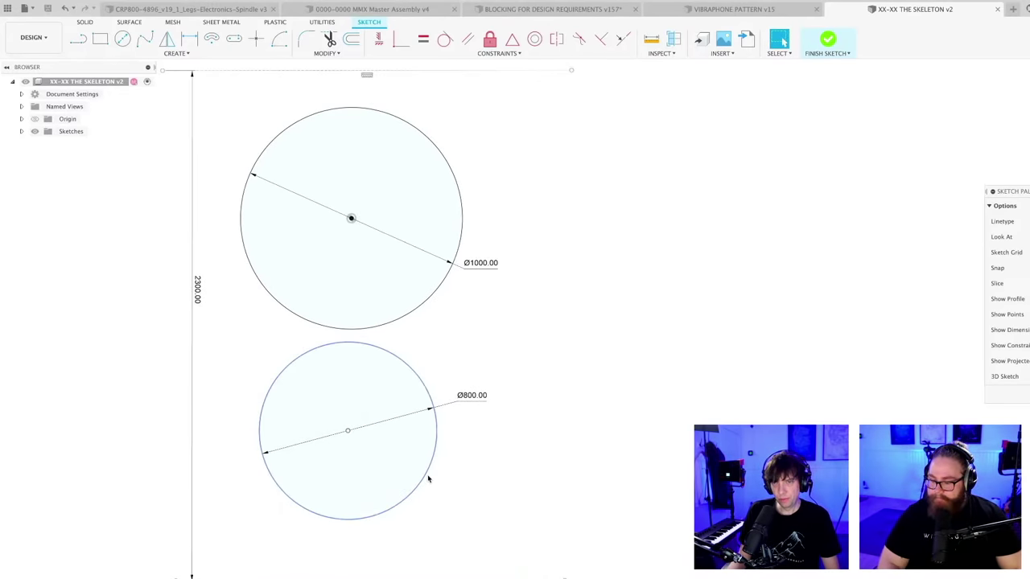
{"action": "mouse_move", "coordinate": [348, 431]}
{"action": "left_mouse_down"}
{"action": "mouse_move", "coordinate": [300, 423]}
{"action": "mouse_move", "coordinate": [405, 425]}
{"action": "mouse_move", "coordinate": [340, 446]}
{"action": "mouse_move", "coordinate": [355, 442]}
{"action": "left_mouse_up"}
{"action": "scroll", "coordinate": [483, 474], "scroll_direction": "up", "scroll_amount": 2}
{"action": "middle_click_drag", "start_coordinate": [474, 474], "coordinate": [553, 486]}
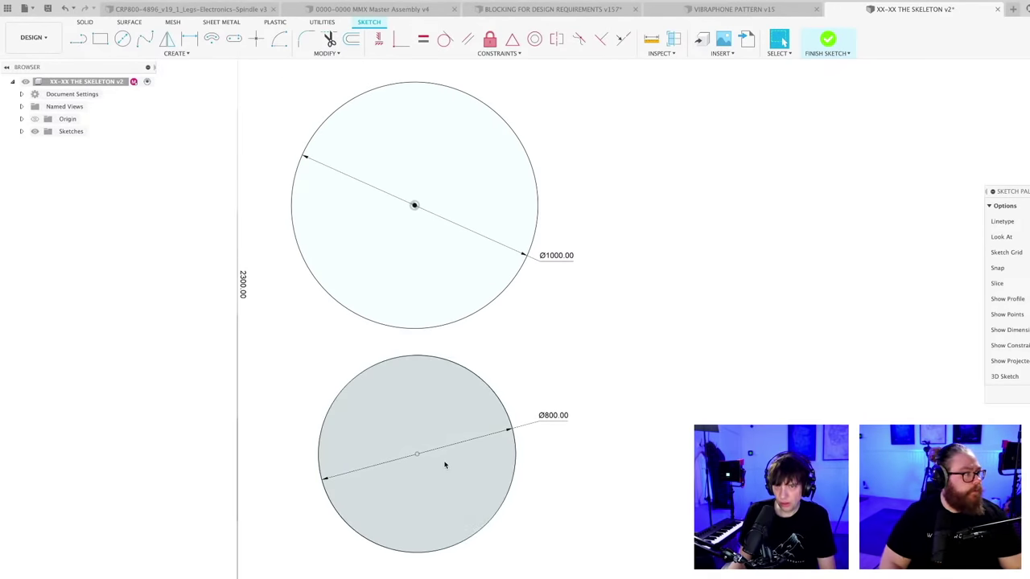
- Draw a construction line from the 1000 mm circle's center to the 800 mm circle's center and constrain it vertical
{"action": "key", "text": "l"}
{"action": "left_click", "coordinate": [414, 206]}
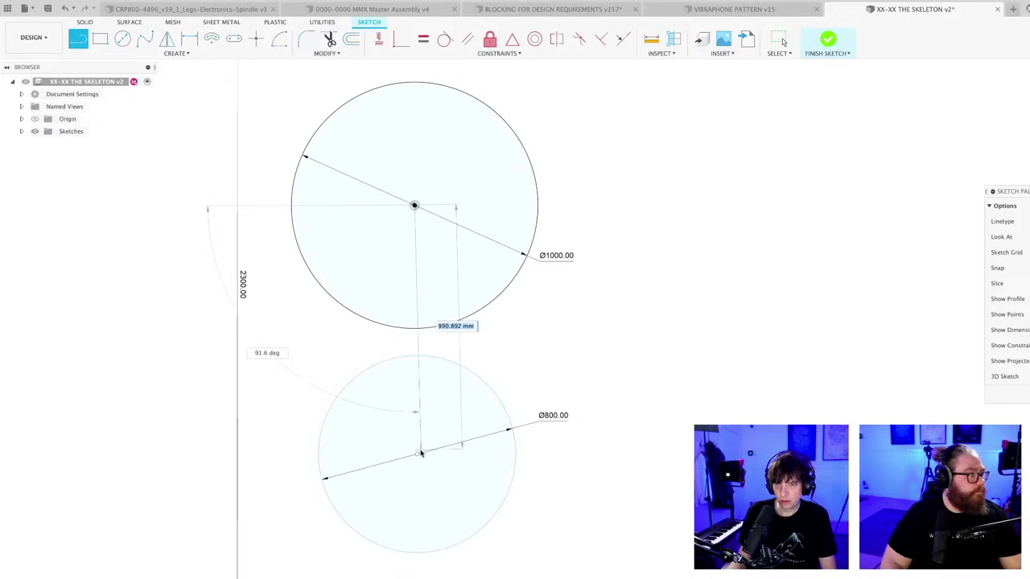
{"action": "left_click", "coordinate": [417, 454]}
{"action": "key", "text": "Escape"}
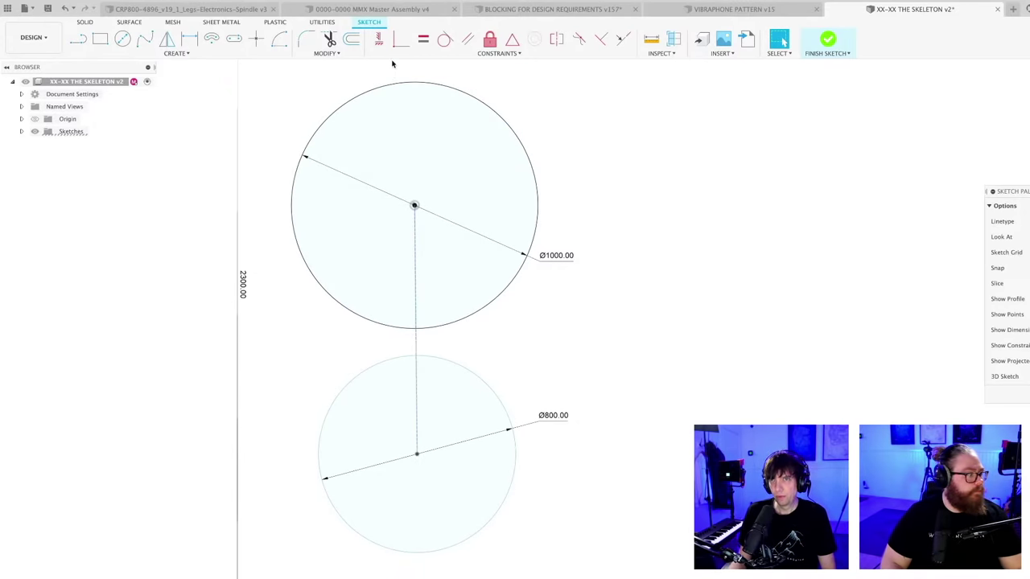
{"action": "left_click", "coordinate": [379, 39]}
{"action": "left_click", "coordinate": [415, 266]}
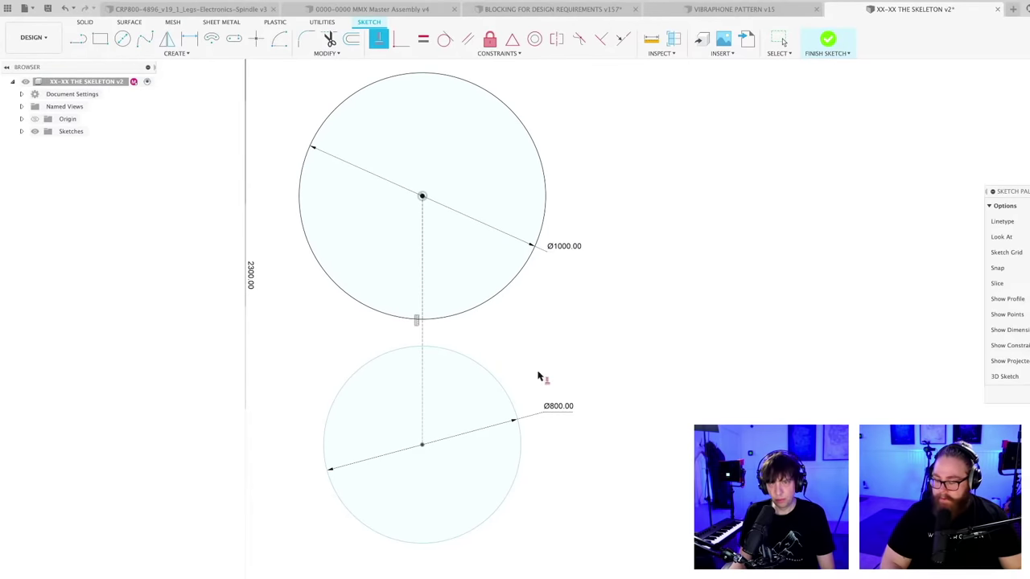
{"action": "key", "text": "Escape"}
- Dimension the vertical construction line between the two circle centers and set it to 1200 mm
{"action": "middle_click_drag", "start_coordinate": [549, 348], "coordinate": [528, 296]}
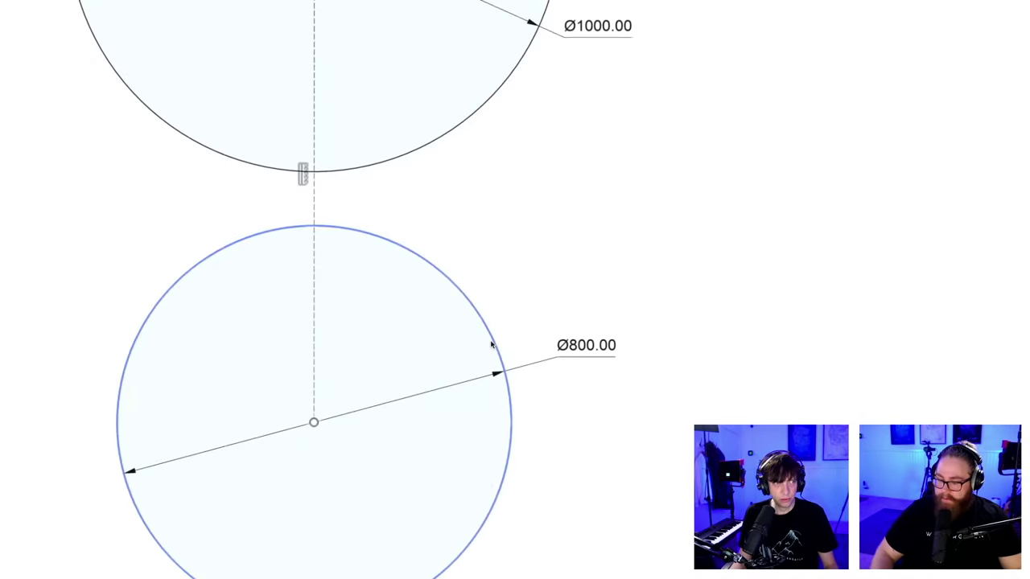
{"action": "middle_click_drag", "start_coordinate": [492, 344], "coordinate": [481, 521]}
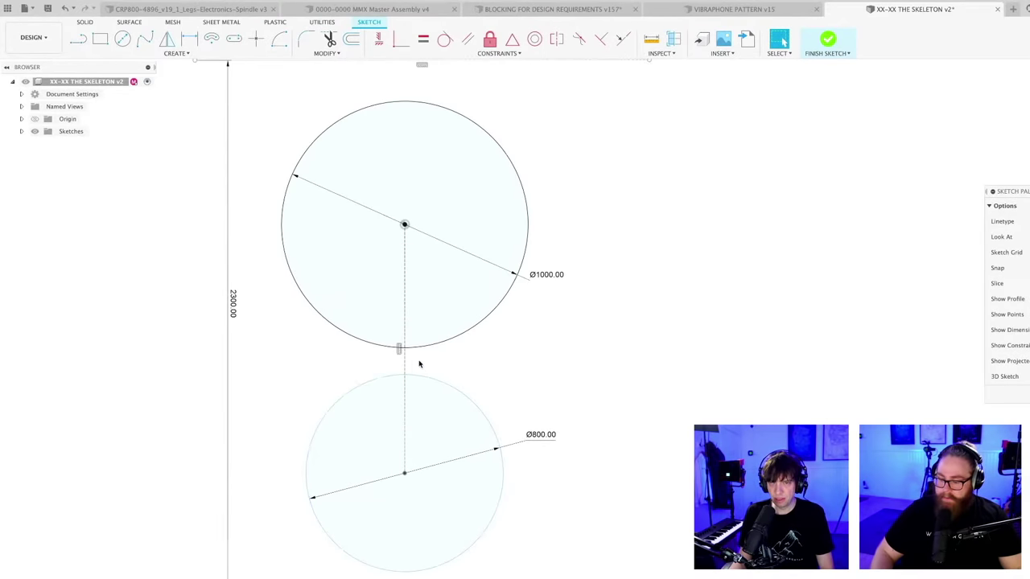
{"action": "key", "text": "d"}
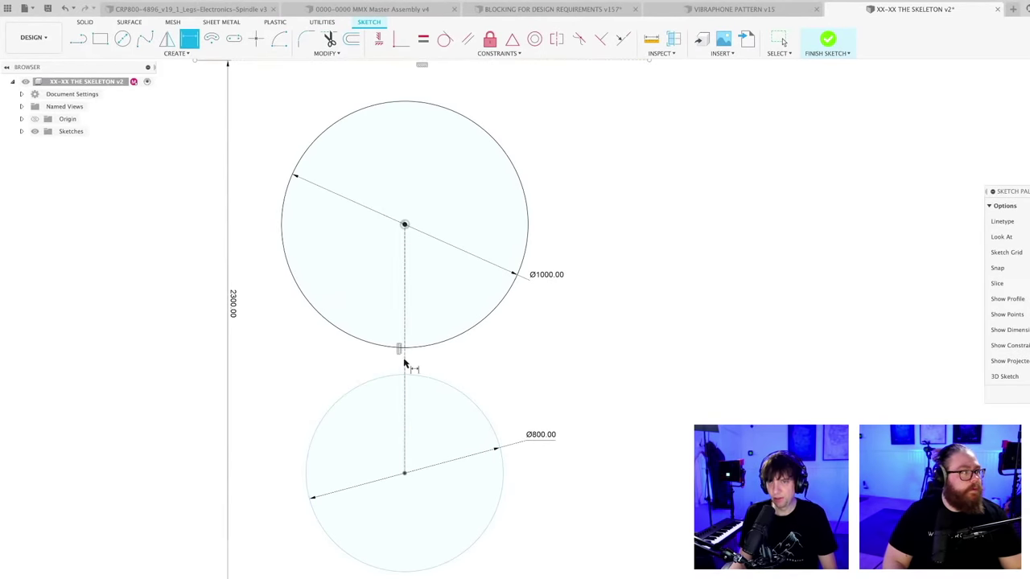
{"action": "left_click", "coordinate": [405, 364]}
{"action": "left_click", "coordinate": [363, 361]}
{"action": "type", "text": "1"}
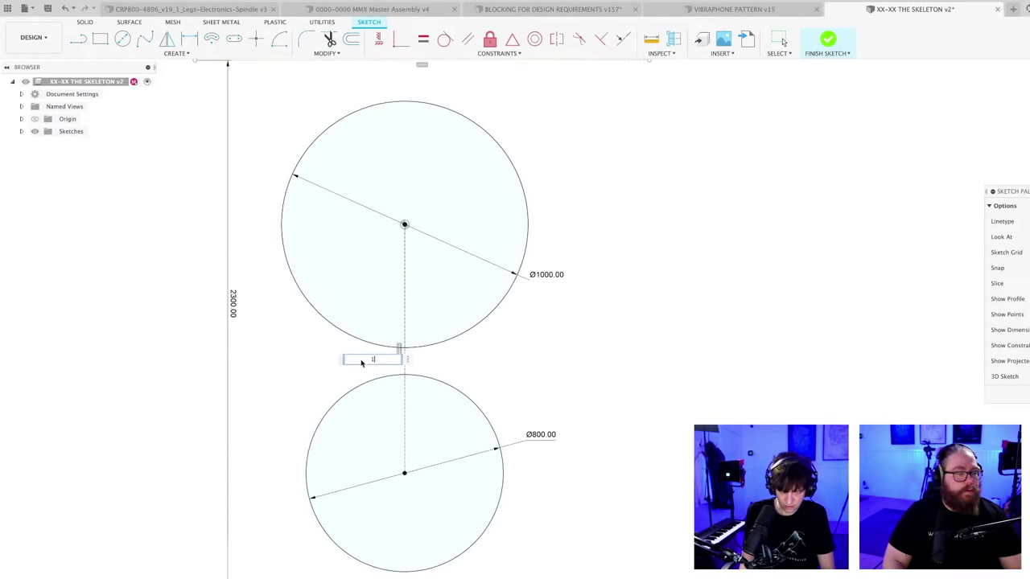
{"action": "type", "text": "200"}
{"action": "key", "text": "Return"}
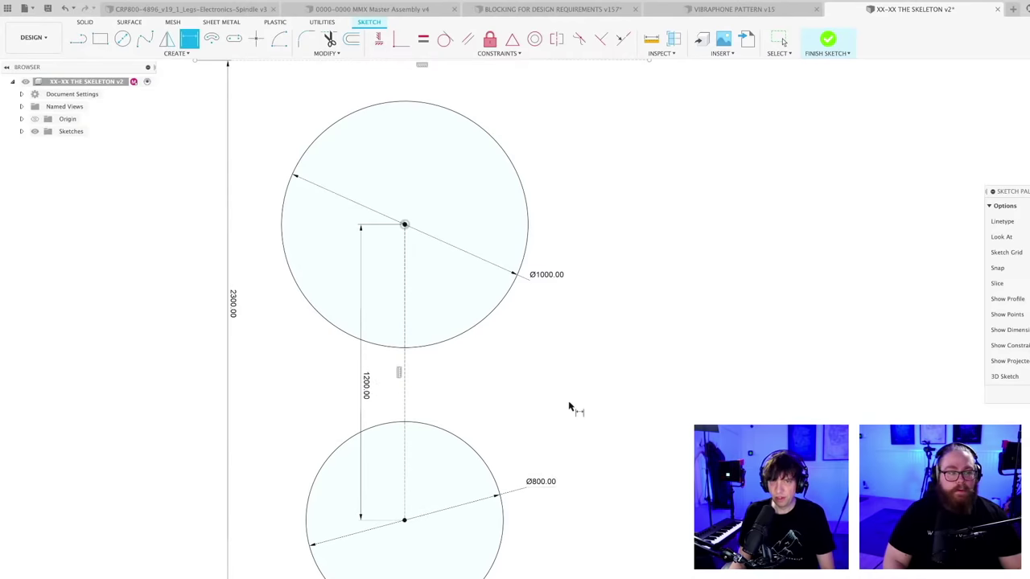
{"action": "scroll", "coordinate": [569, 408], "scroll_direction": "down", "scroll_amount": 3}
{"action": "key", "text": "Escape"}
{"action": "mouse_move", "coordinate": [569, 407]}
{"action": "middle_mouse_down"}
{"action": "mouse_move", "coordinate": [552, 349]}
{"action": "mouse_move", "coordinate": [547, 363]}
{"action": "middle_mouse_up"}
{"action": "key", "text": "Escape"}
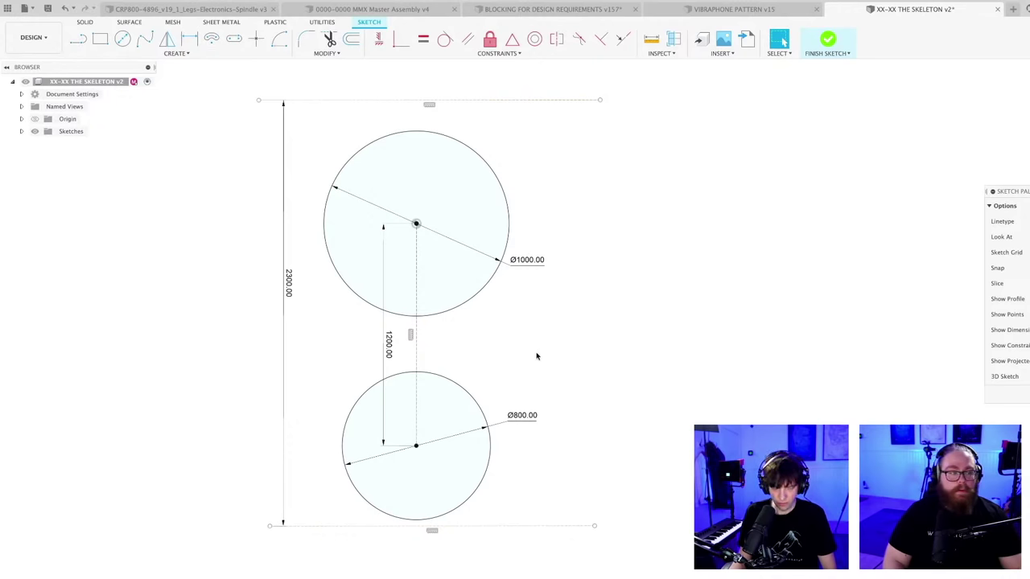
- Dimension the distance from the upper horizontal line to the 1000 mm circle's center and set it to 700 mm
{"action": "key", "text": "d"}
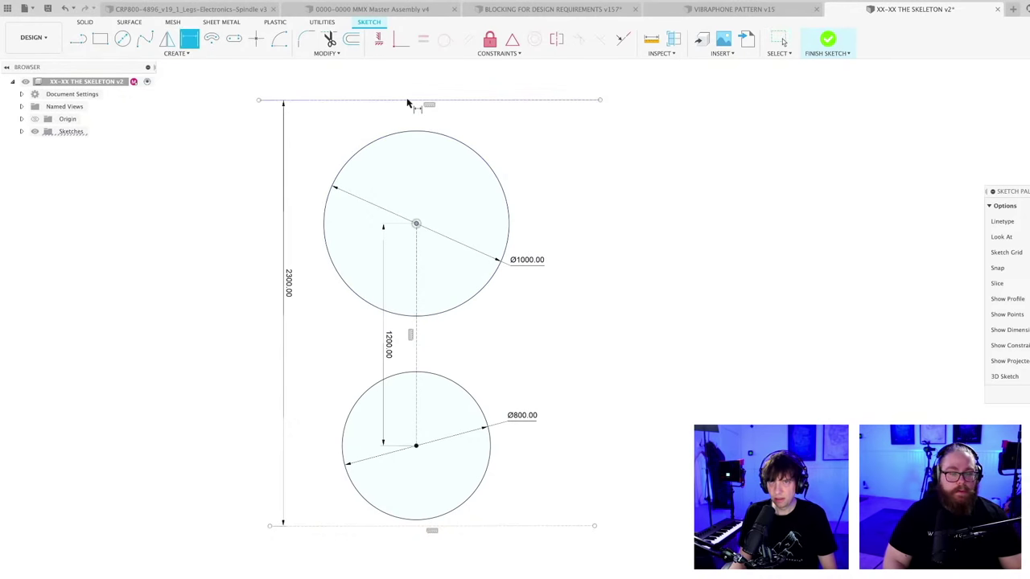
{"action": "left_click", "coordinate": [408, 104]}
{"action": "left_click", "coordinate": [232, 146]}
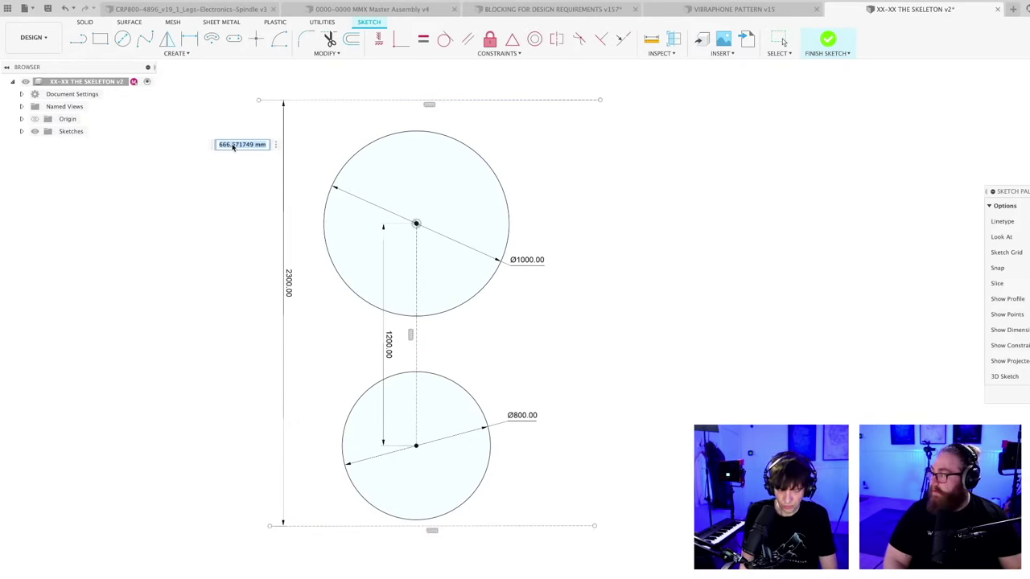
{"action": "type", "text": "700"}
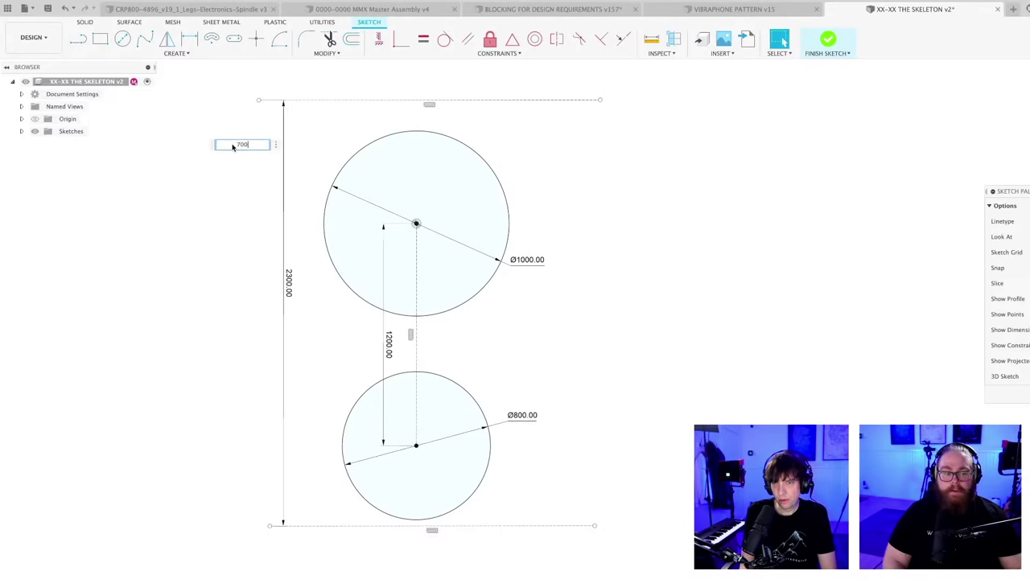
{"action": "key", "text": "Return"}
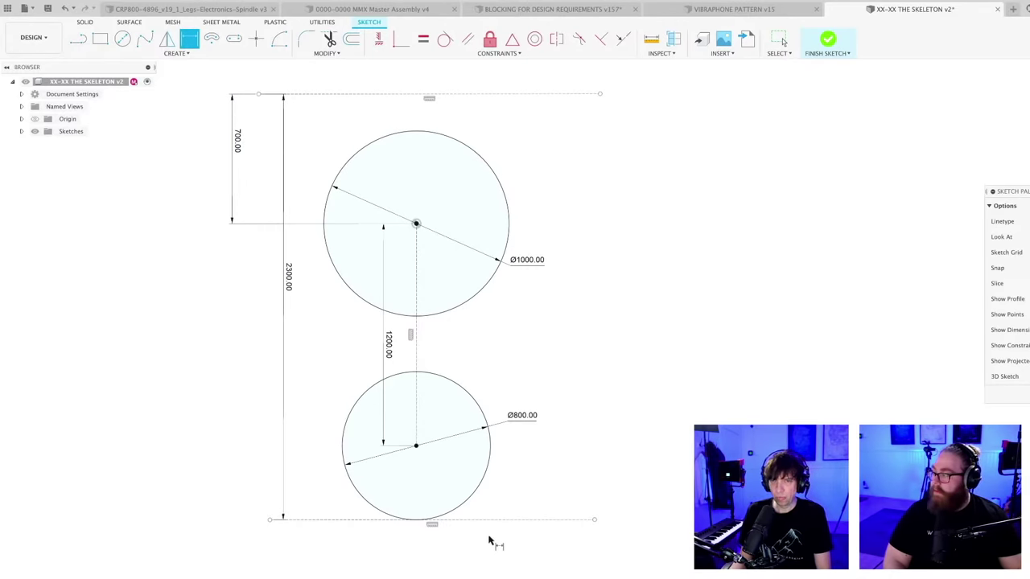
- Browse the Google Images results for "pe pipe" in the web browser
{"action": "scroll", "coordinate": [488, 541], "scroll_direction": "down", "scroll_amount": 2}
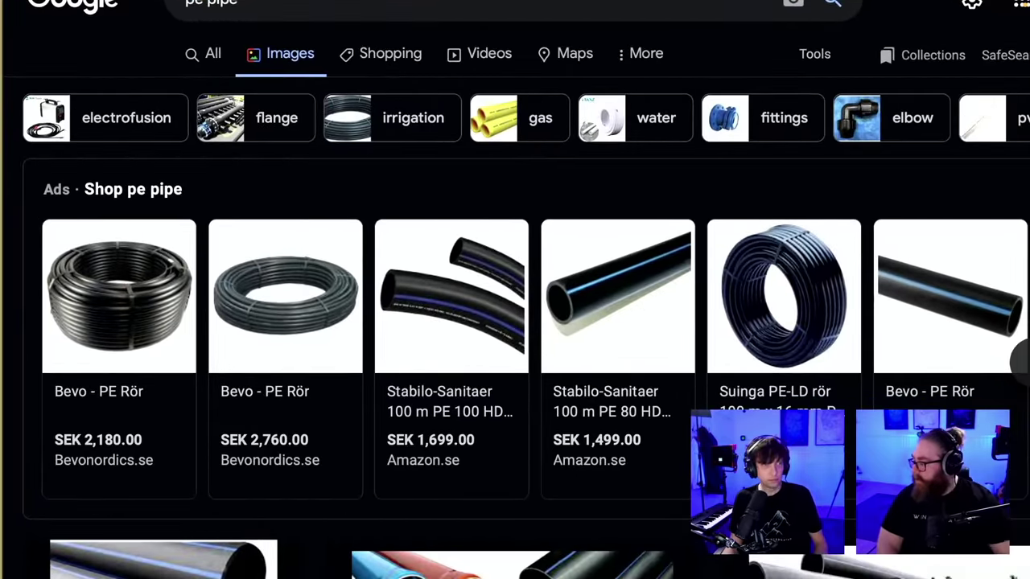
{"action": "scroll", "coordinate": [735, 295], "scroll_direction": "down", "scroll_amount": 3}
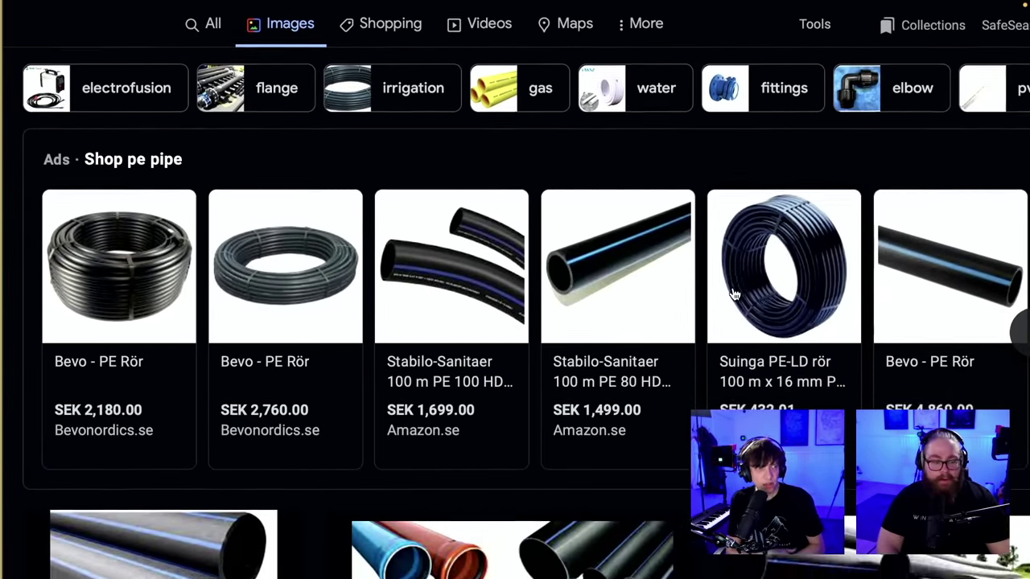
{"action": "scroll", "coordinate": [734, 294], "scroll_direction": "down", "scroll_amount": 1}
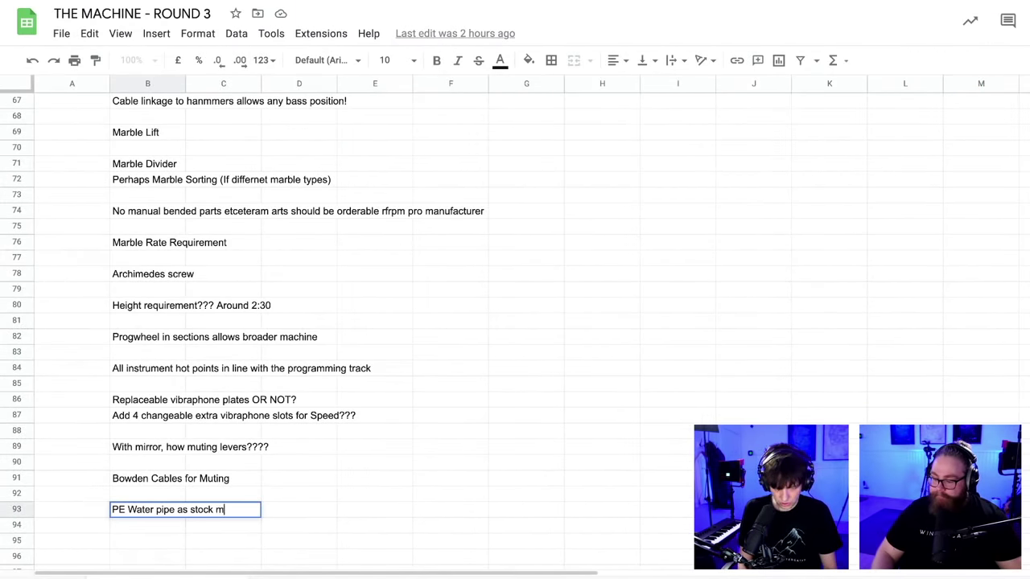
- In THE MACHINE - ROUND 3 spreadsheet, complete cell B93 as "PE Water pipe as stock material for Progwheel and Loop Machine"
{"action": "type", "text": "for Pr"}
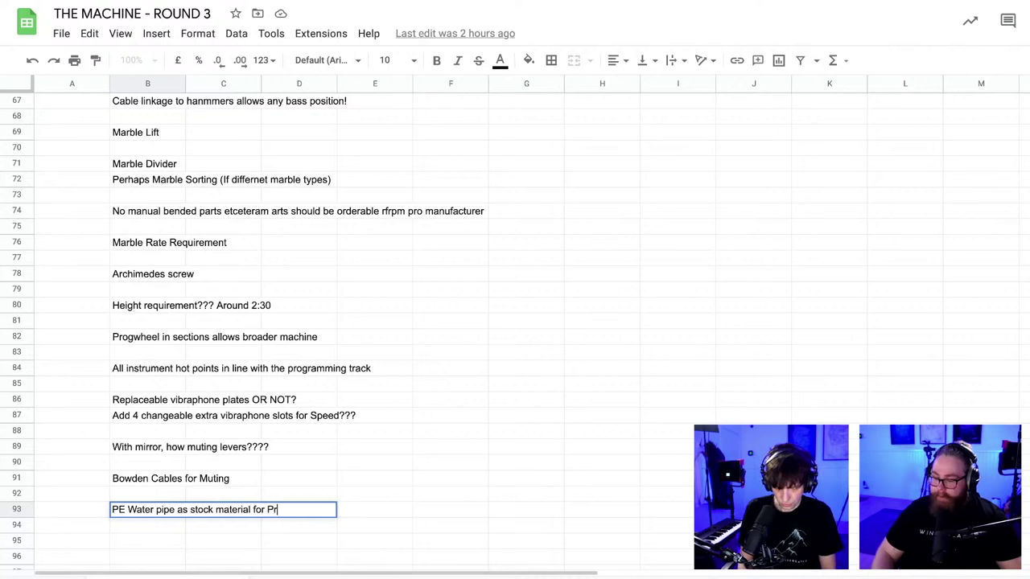
{"action": "type", "text": "ogwheel and Loop Machine"}
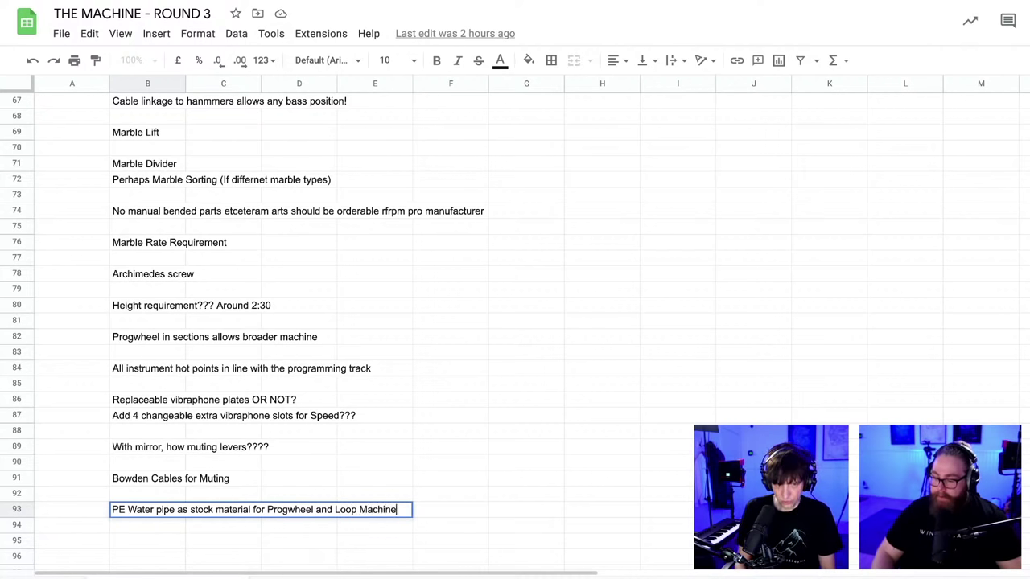
{"action": "left_click", "coordinate": [460, 480]}
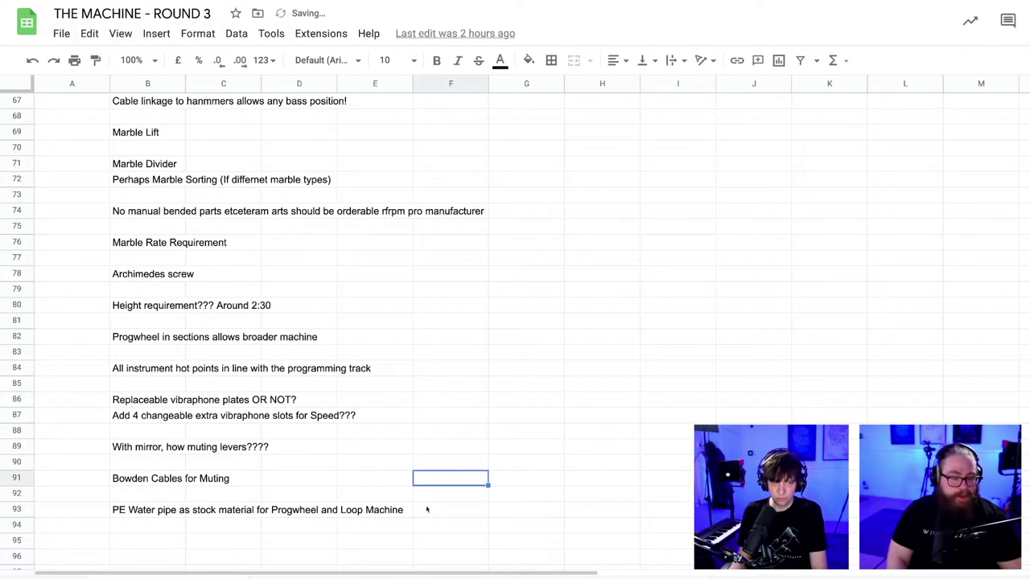
- Append the material name "Polyetherin" to the PE water pipe note in cell B93
{"action": "left_click", "coordinate": [120, 512]}
{"action": "key", "text": "Return"}
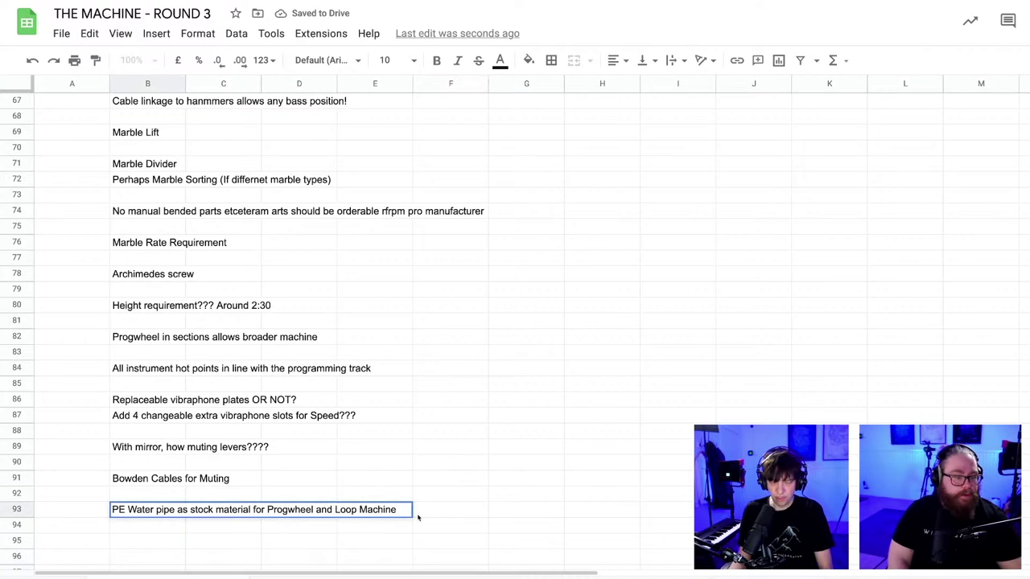
{"action": "type", "text": "oly"}
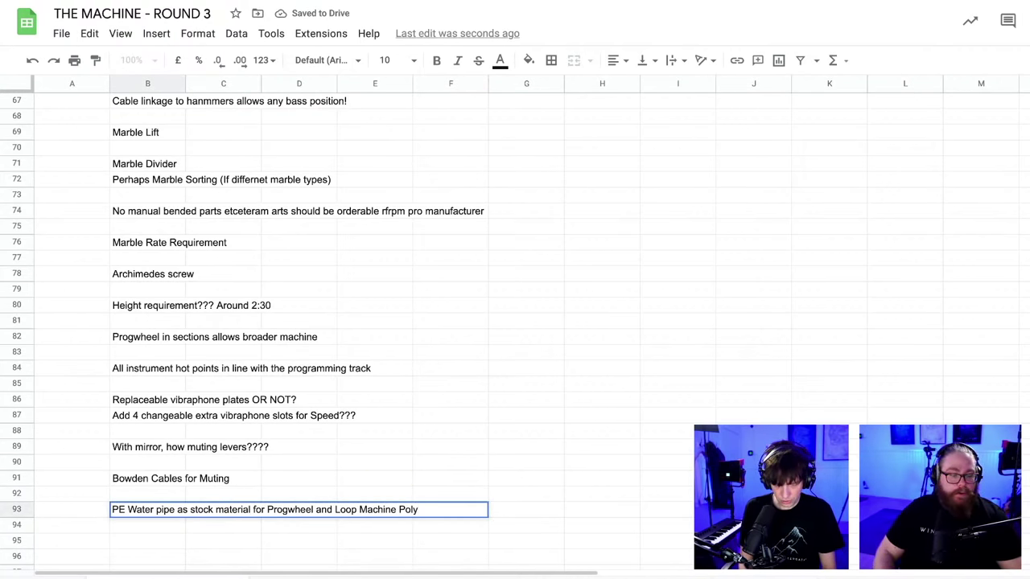
{"action": "type", "text": "e"}
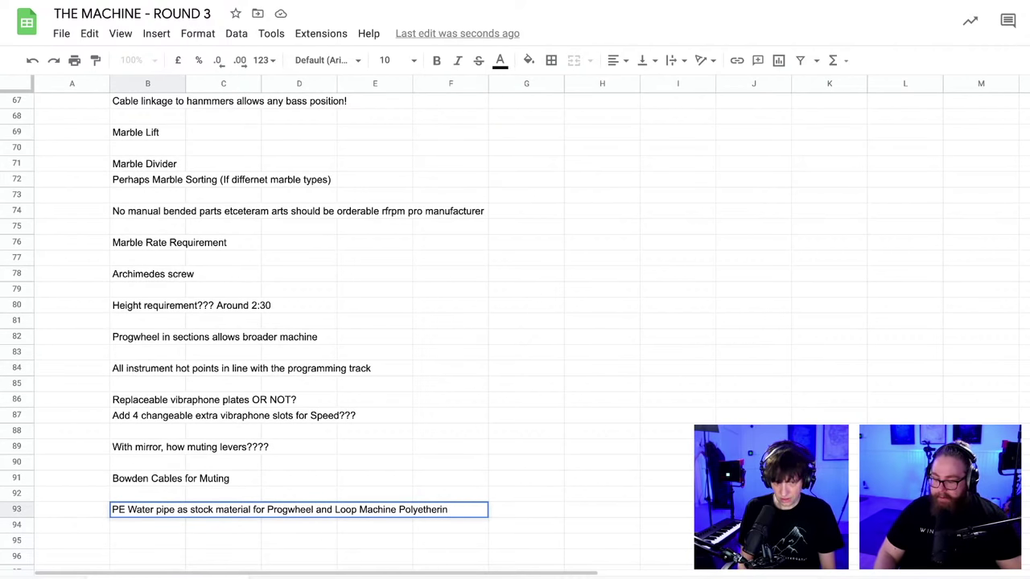
{"action": "type", "text": "therin"}
{"action": "left_click", "coordinate": [485, 469]}
{"action": "left_click", "coordinate": [584, 513]}
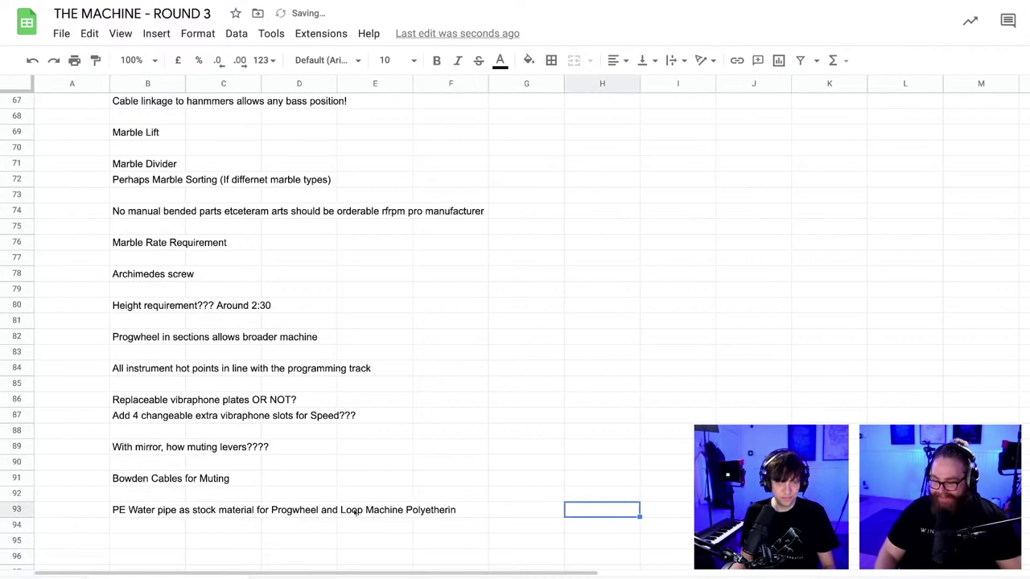
- Append ", standard dimensions, wall thickness, OD/ID, Price" to the PE water pipe note in cell B93
{"action": "double_click", "coordinate": [117, 512]}
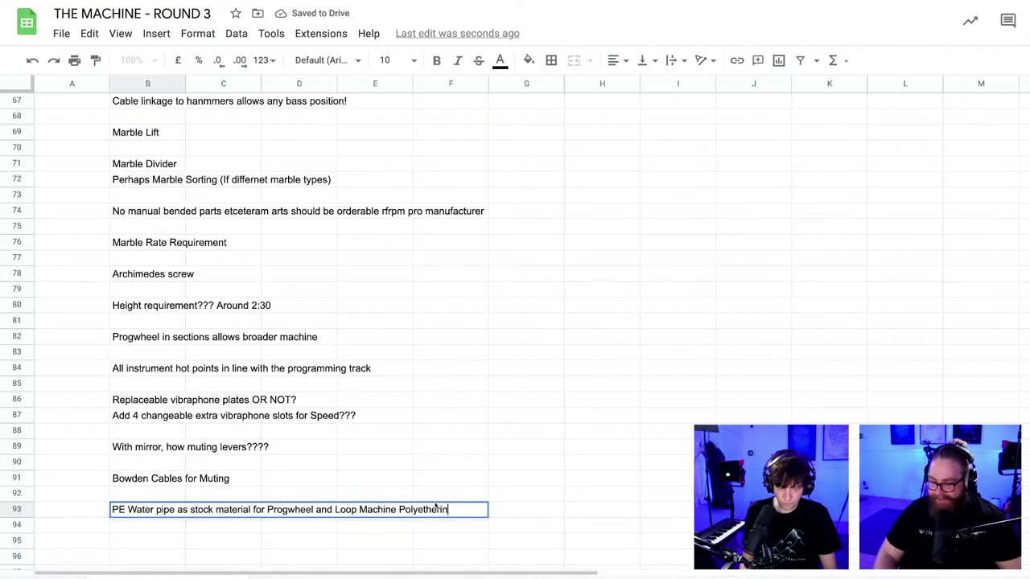
{"action": "type", "text": ", standar"}
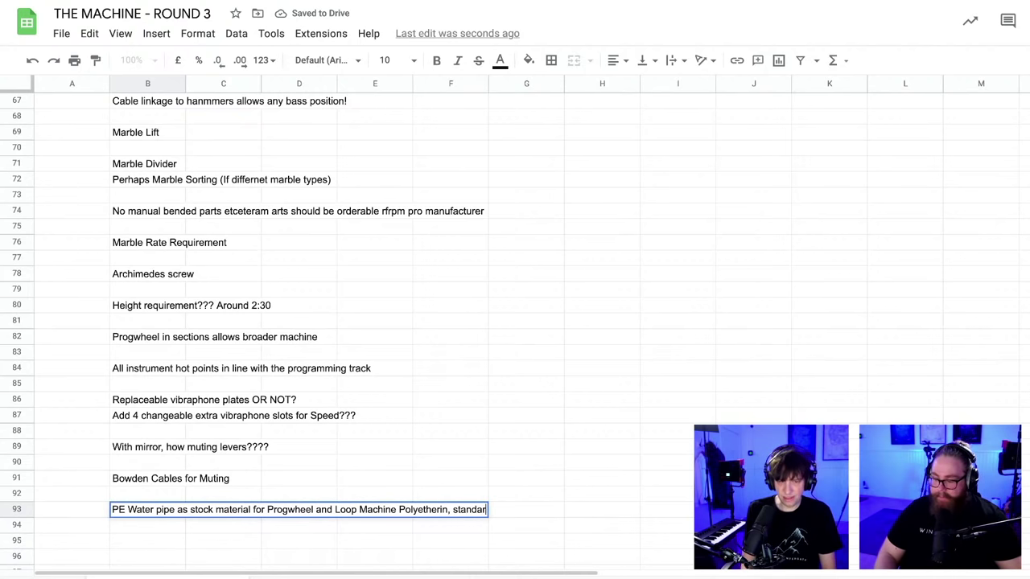
{"action": "type", "text": "d dimensi"}
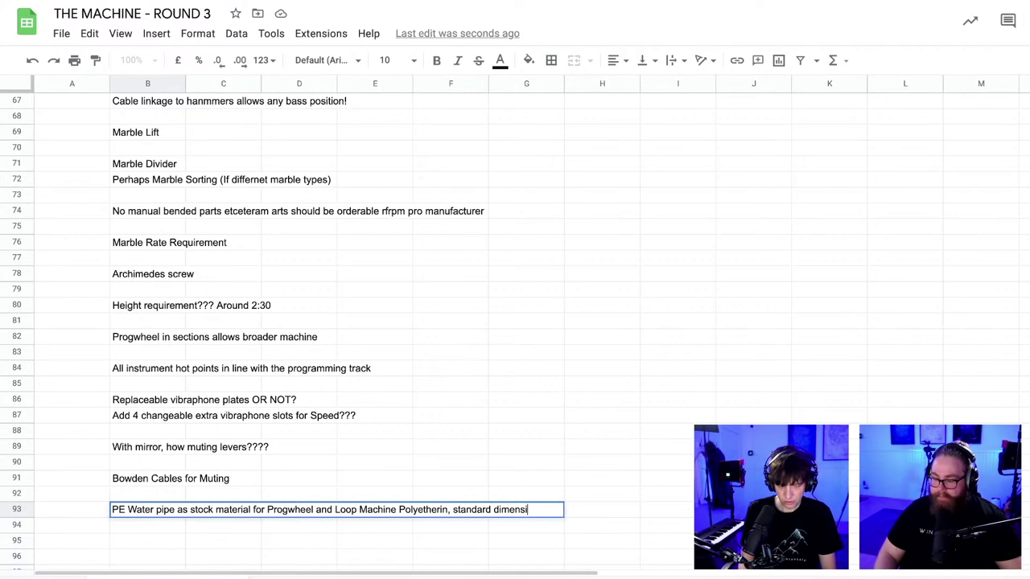
{"action": "type", "text": "ons, w"}
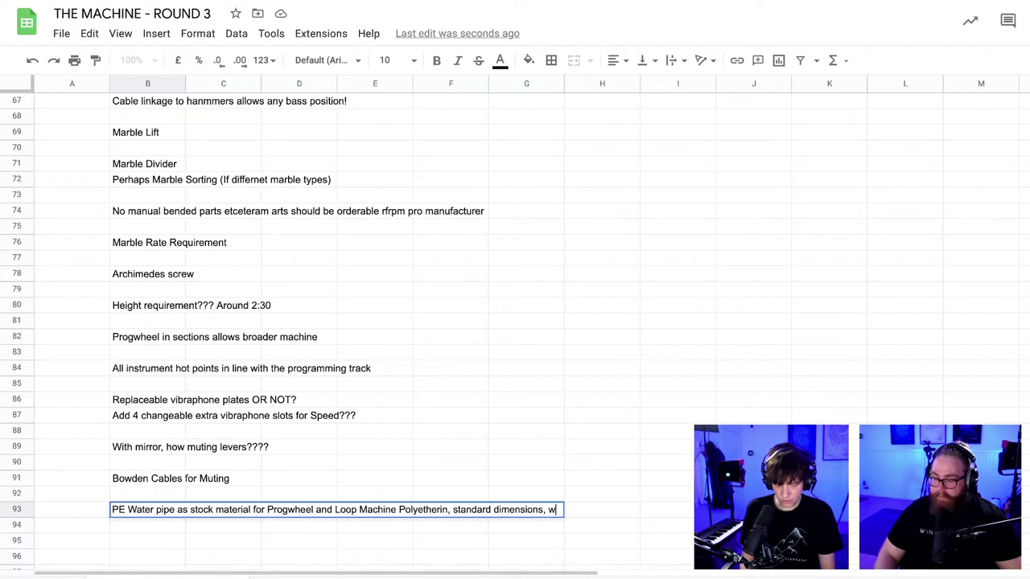
{"action": "type", "text": "all thickness,"}
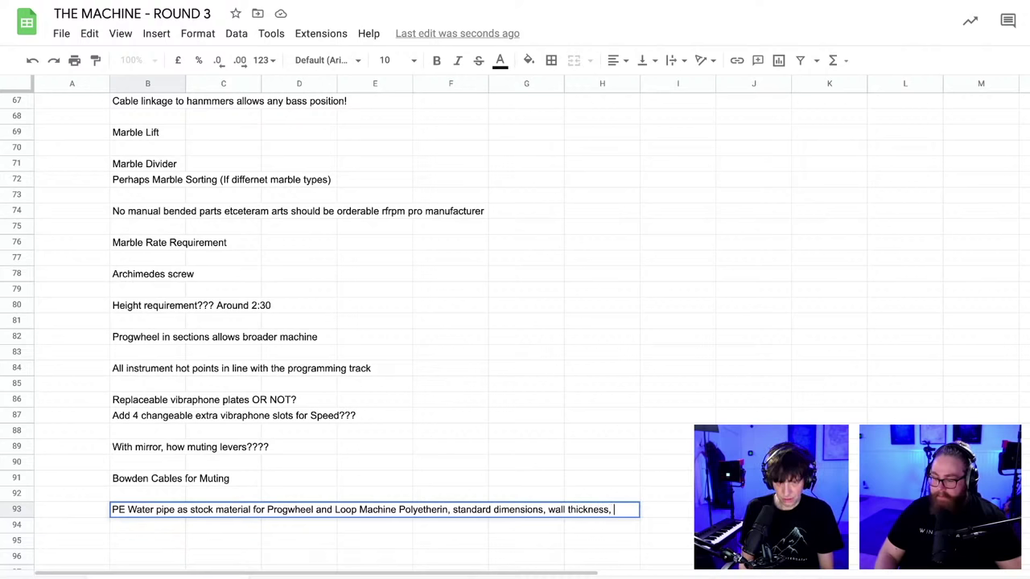
{"action": "type", "text": " OD/I"}
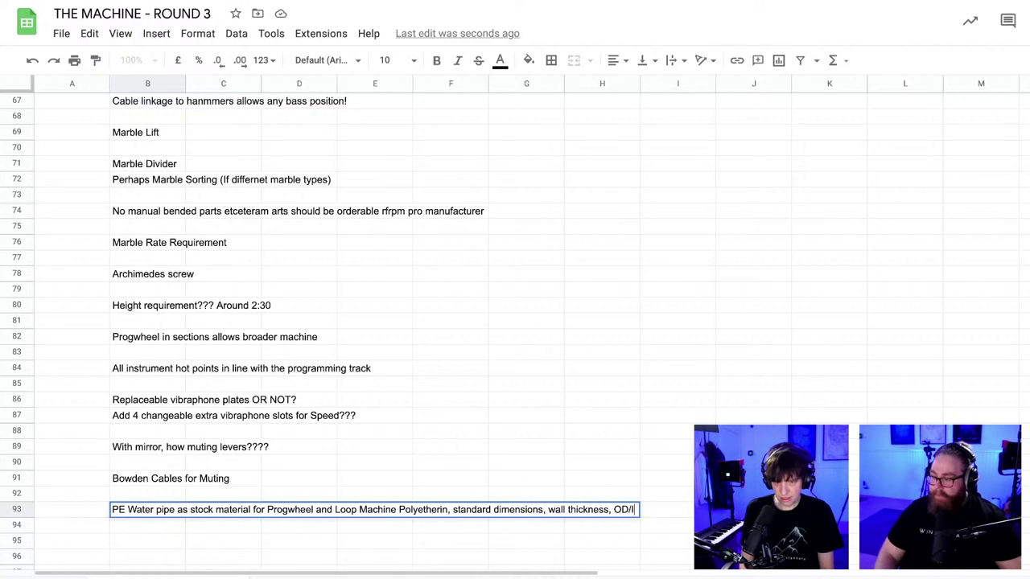
{"action": "type", "text": "D, P"}
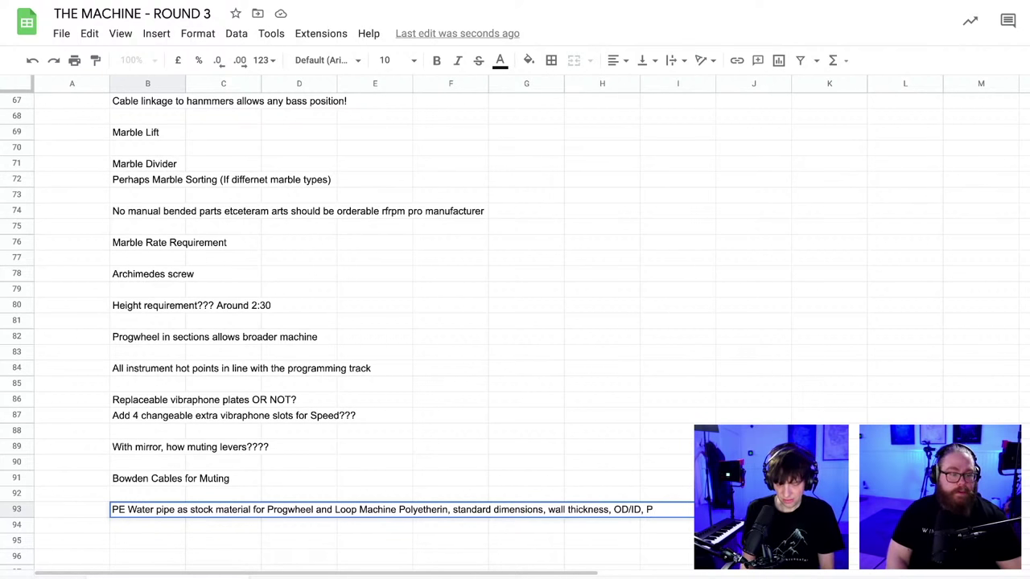
{"action": "type", "text": "rice"}
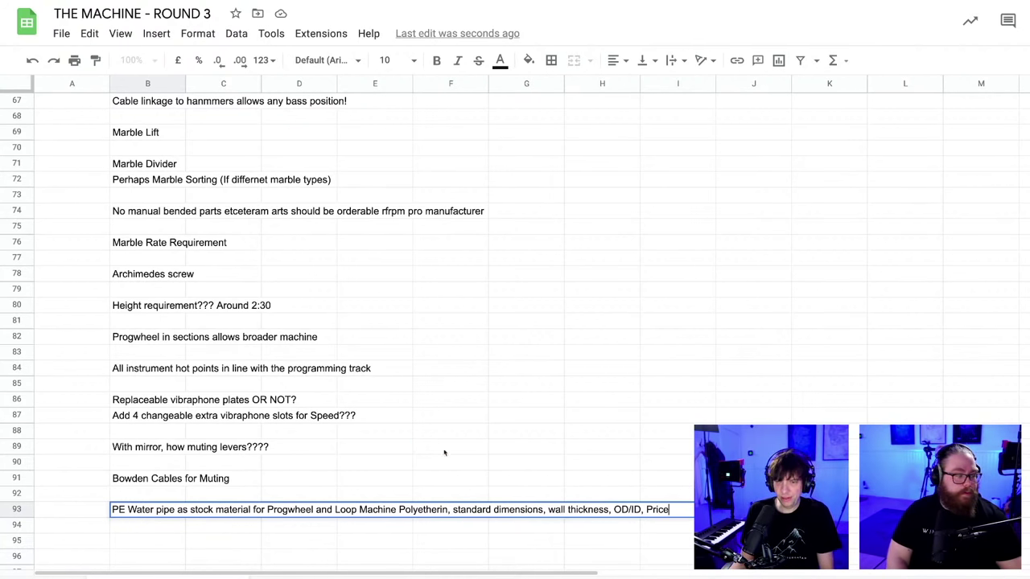
{"action": "left_click", "coordinate": [444, 450]}
{"action": "left_click", "coordinate": [441, 465]}
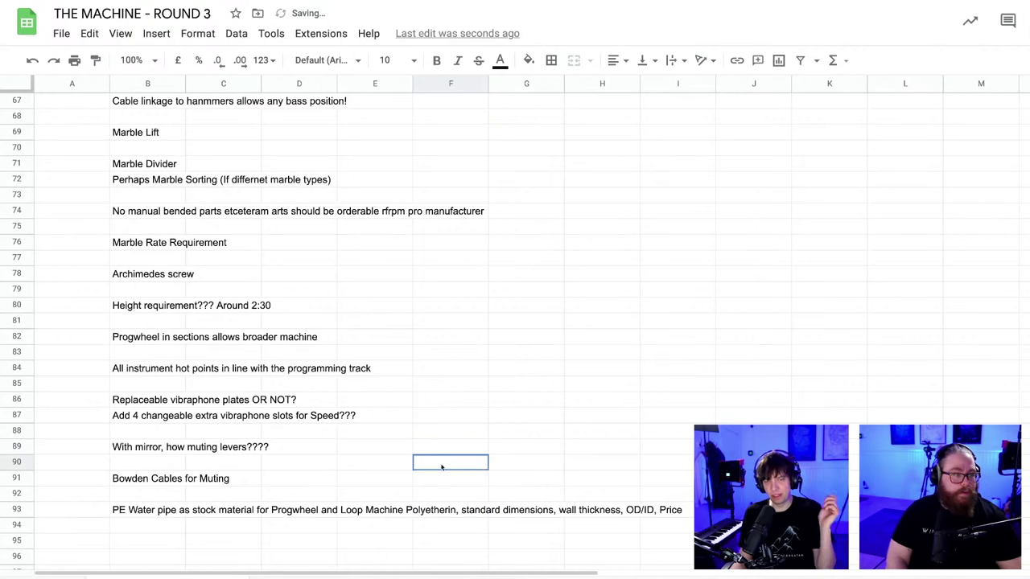
{"action": "left_click", "coordinate": [406, 436]}
{"action": "left_click", "coordinate": [379, 465]}
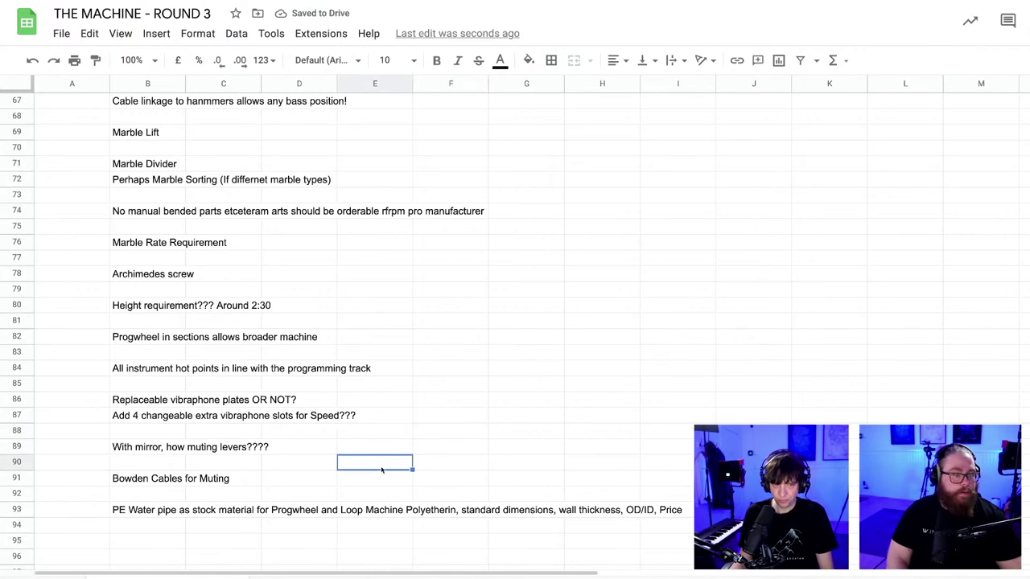
{"action": "left_click", "coordinate": [377, 479]}
{"action": "left_click", "coordinate": [375, 495]}
{"action": "left_click", "coordinate": [271, 499]}
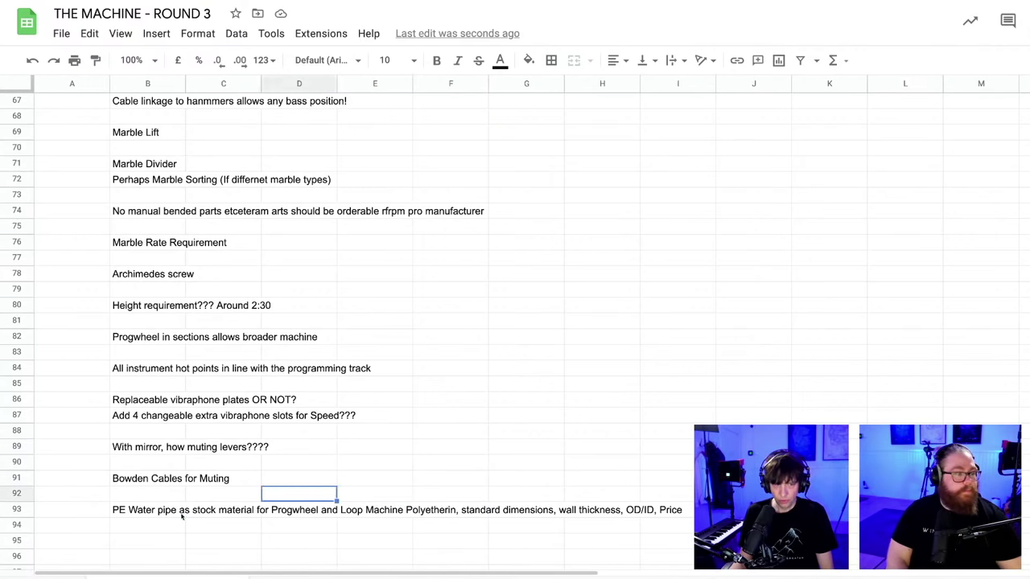
{"action": "left_click", "coordinate": [171, 510]}
{"action": "left_click", "coordinate": [215, 497]}
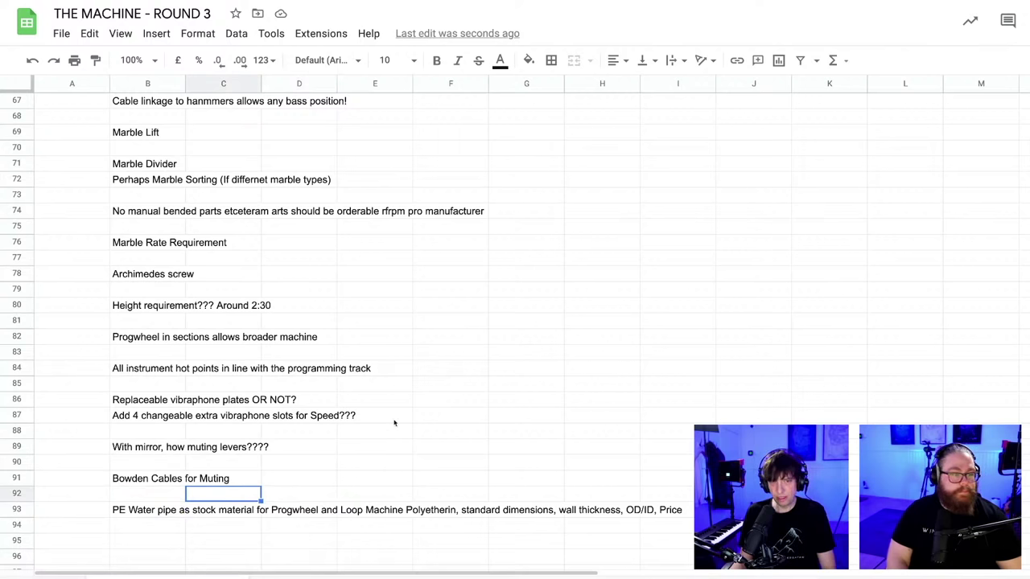
{"action": "left_click", "coordinate": [430, 415]}
{"action": "left_click", "coordinate": [592, 435]}
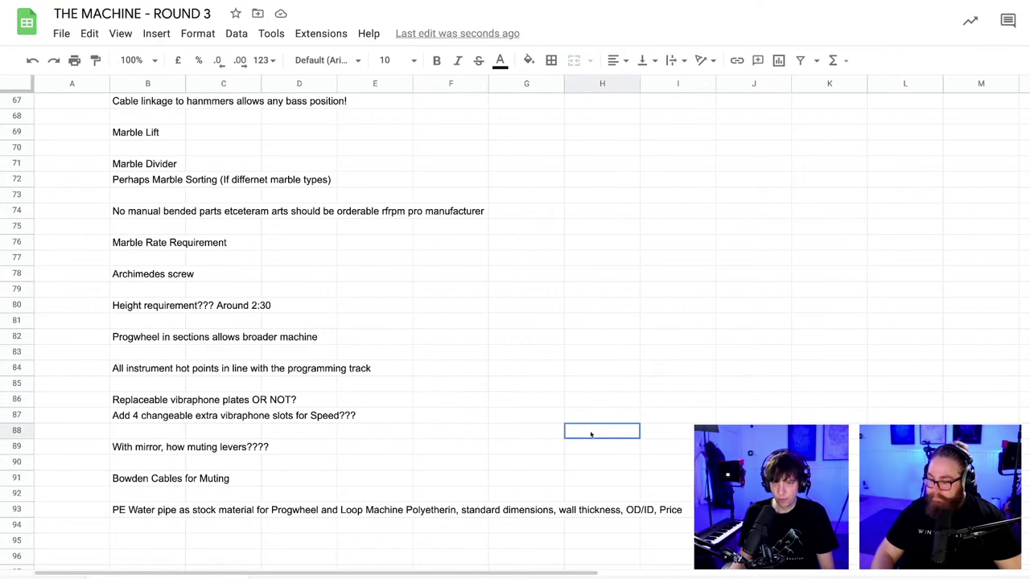
- Switch to Fusion 360 and save a new version of XX-XX THE SKELETON
{"action": "key", "text": "super+Tab"}
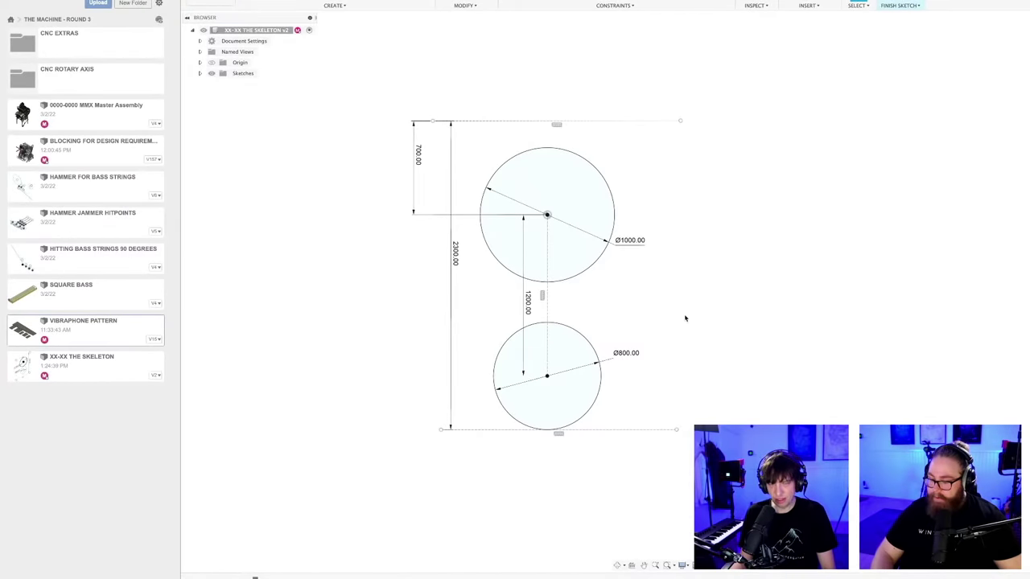
{"action": "key", "text": "ctrl+s"}
{"action": "key", "text": "Return"}
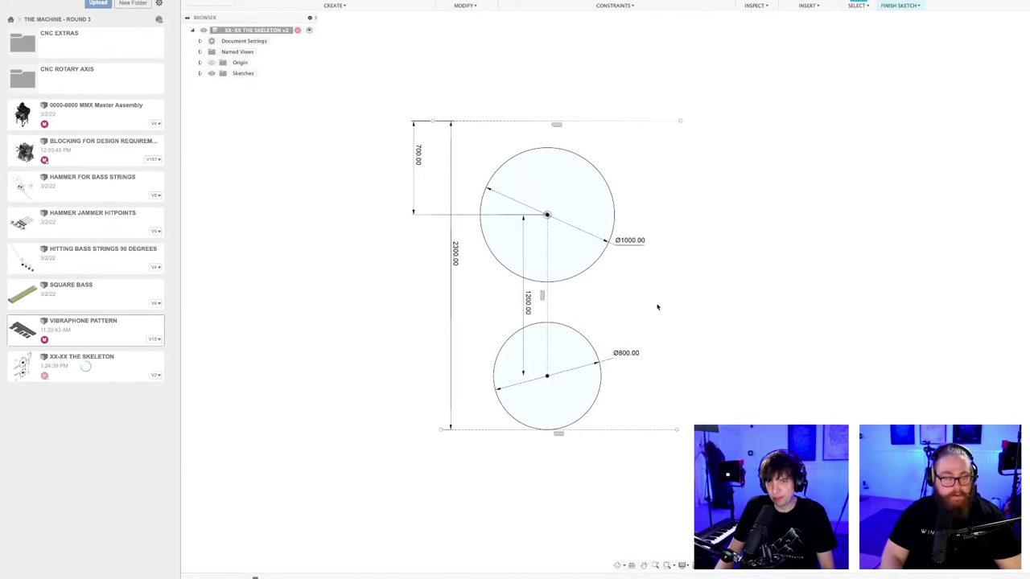
- Hide the CONTAINER component in the blocking design and get a close view of the programming wheel's end
{"action": "scroll", "coordinate": [475, 136], "scroll_direction": "down", "scroll_amount": 3}
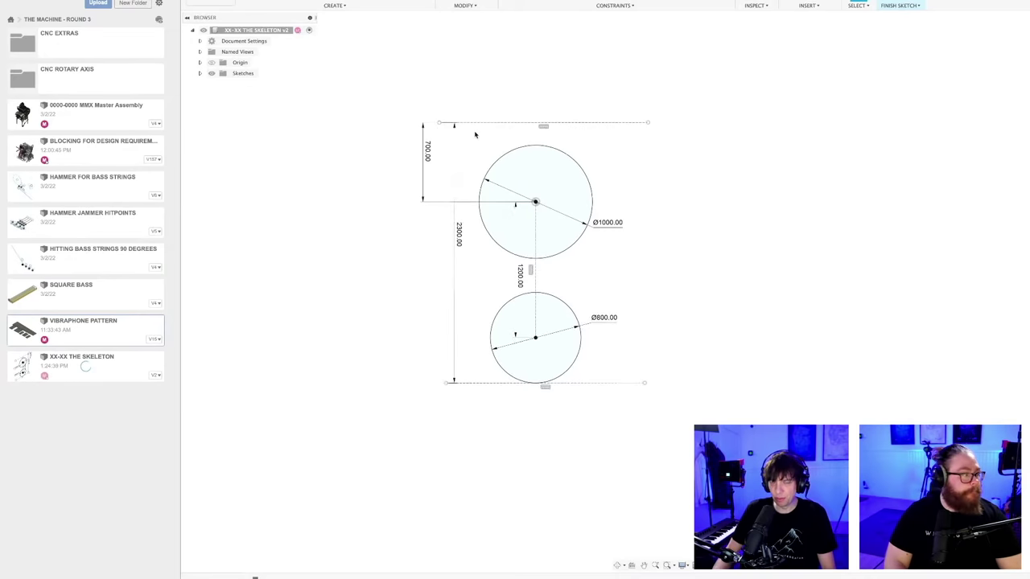
{"action": "scroll", "coordinate": [475, 123], "scroll_direction": "up", "scroll_amount": 2}
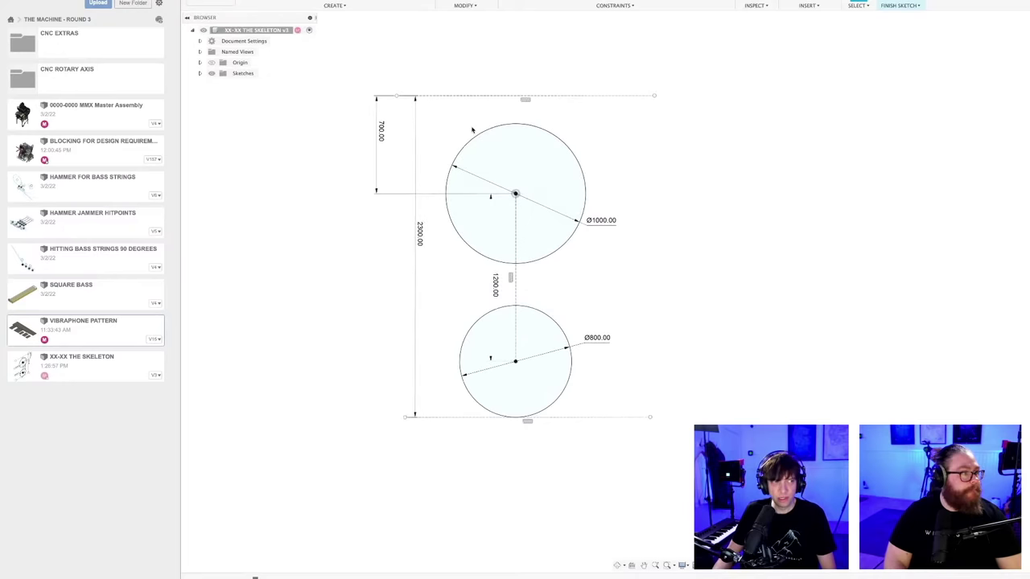
{"action": "scroll", "coordinate": [476, 124], "scroll_direction": "up", "scroll_amount": 2}
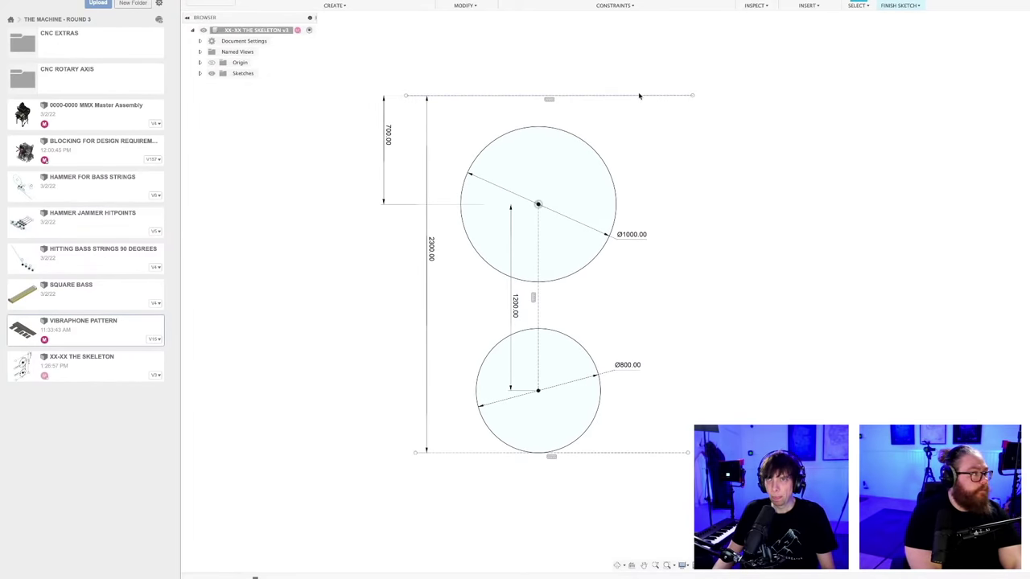
{"action": "key", "text": "ctrl+Tab"}
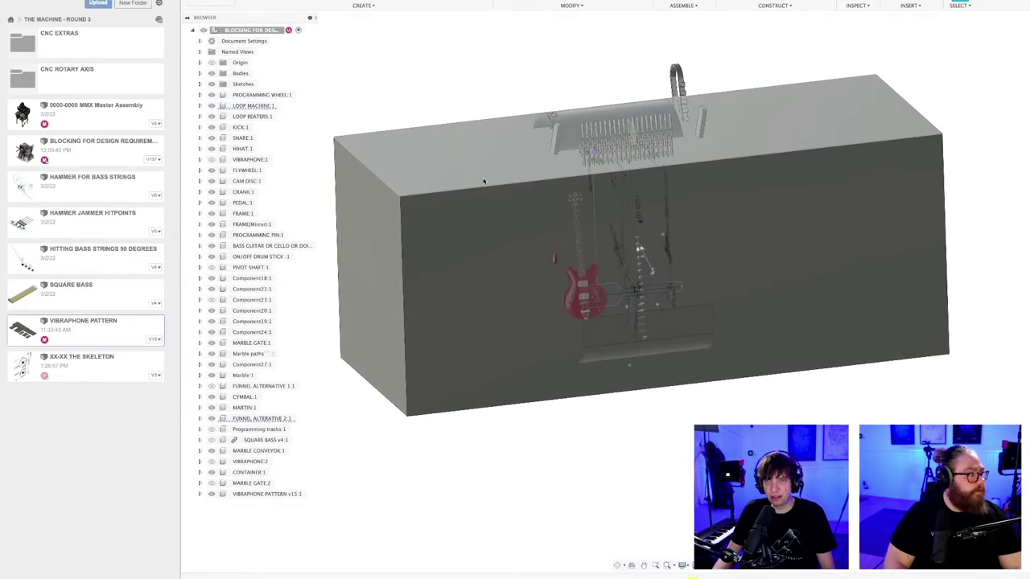
{"action": "left_click", "coordinate": [211, 472]}
{"action": "scroll", "coordinate": [515, 126], "scroll_direction": "up", "scroll_amount": 3}
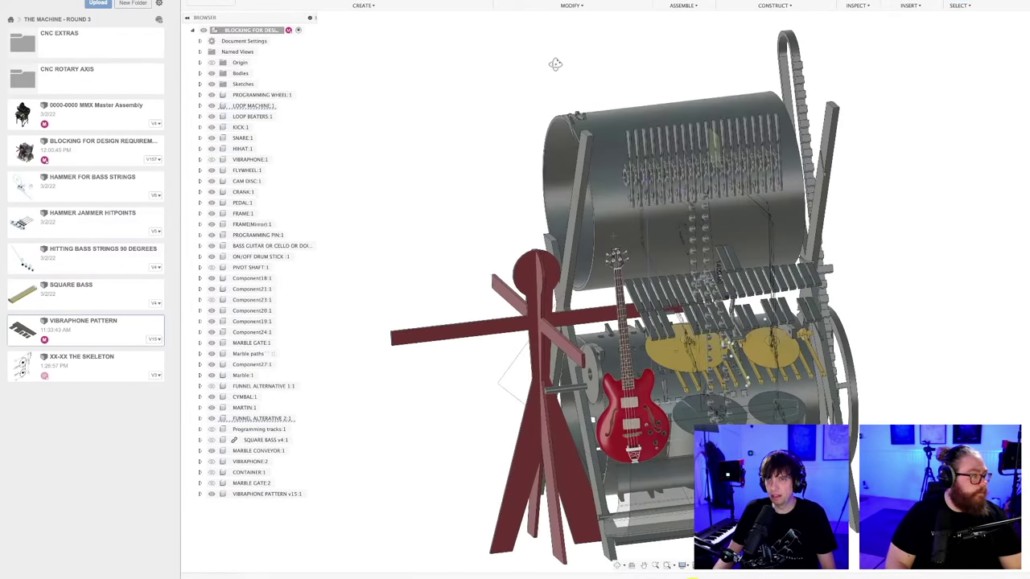
{"action": "scroll", "coordinate": [597, 72], "scroll_direction": "up", "scroll_amount": 3}
{"action": "scroll", "coordinate": [451, 212], "scroll_direction": "up", "scroll_amount": 5}
{"action": "scroll", "coordinate": [534, 218], "scroll_direction": "up", "scroll_amount": 3}
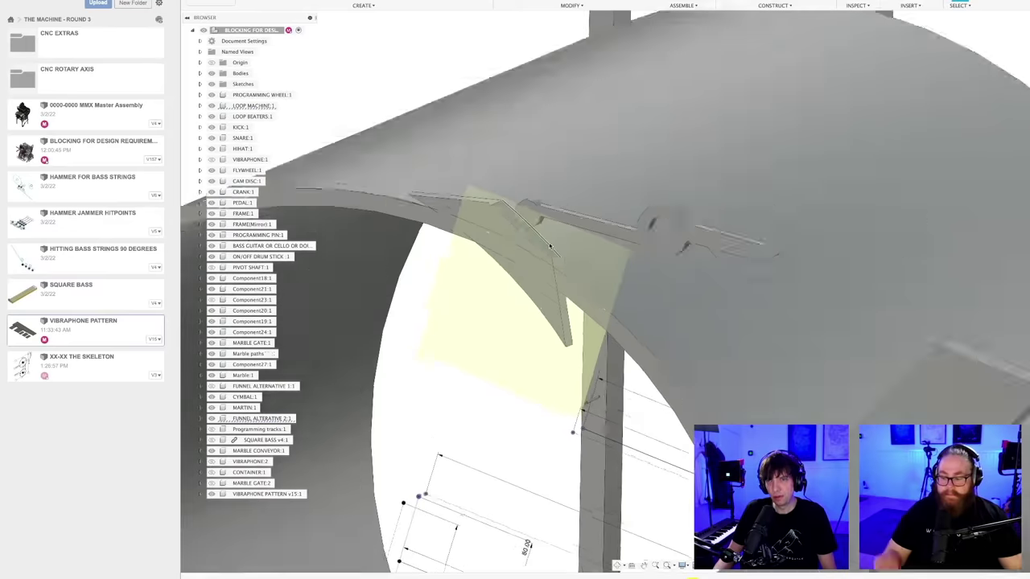
{"action": "scroll", "coordinate": [428, 287], "scroll_direction": "down", "scroll_amount": 2}
{"action": "middle_click_drag", "start_coordinate": [428, 288], "coordinate": [547, 225]}
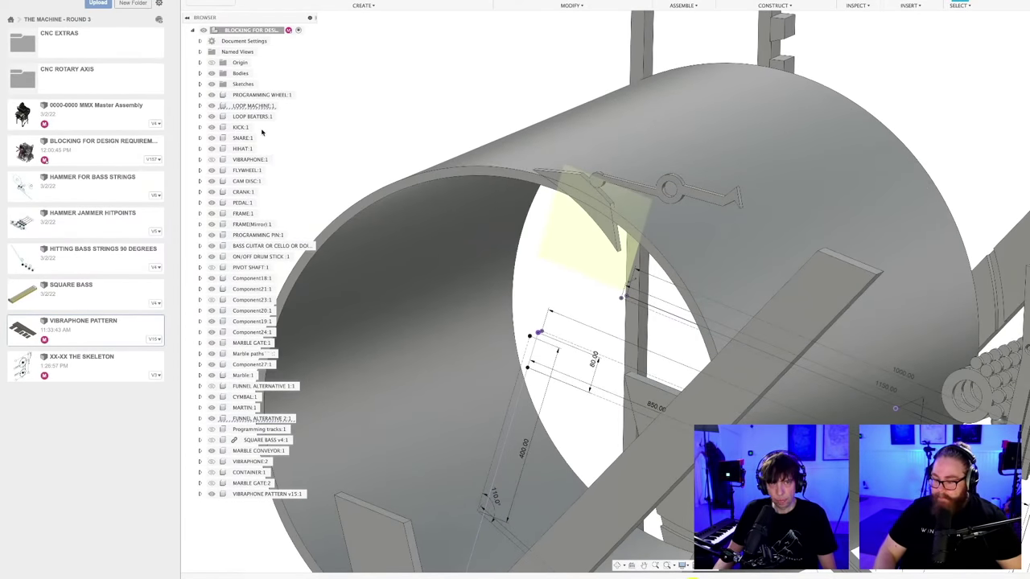
- Isolate the PROGRAMMING PIN component in the blocking design and inspect it
{"action": "left_click", "coordinate": [241, 235]}
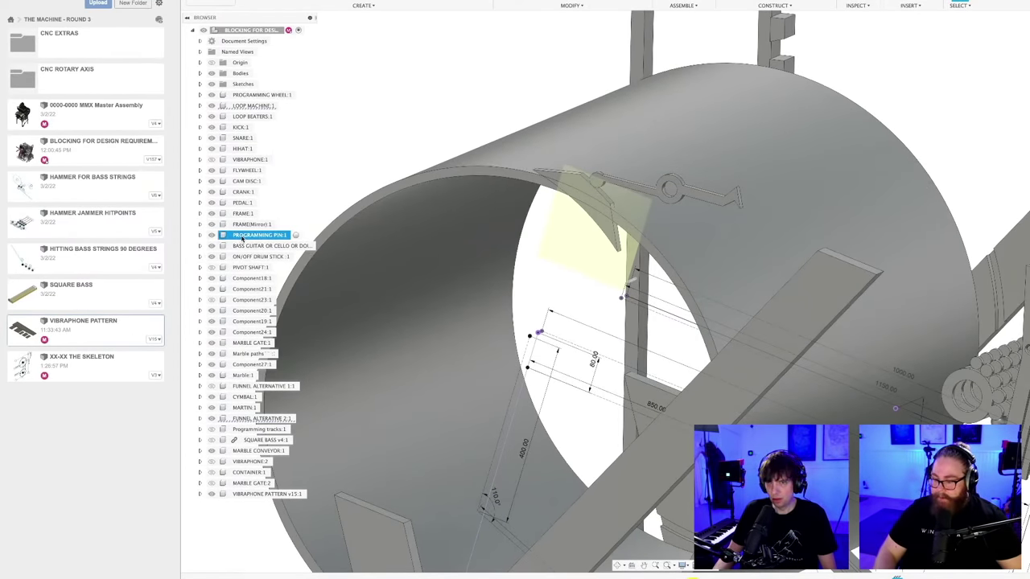
{"action": "right_click", "coordinate": [241, 236]}
{"action": "mouse_move", "coordinate": [265, 482]}
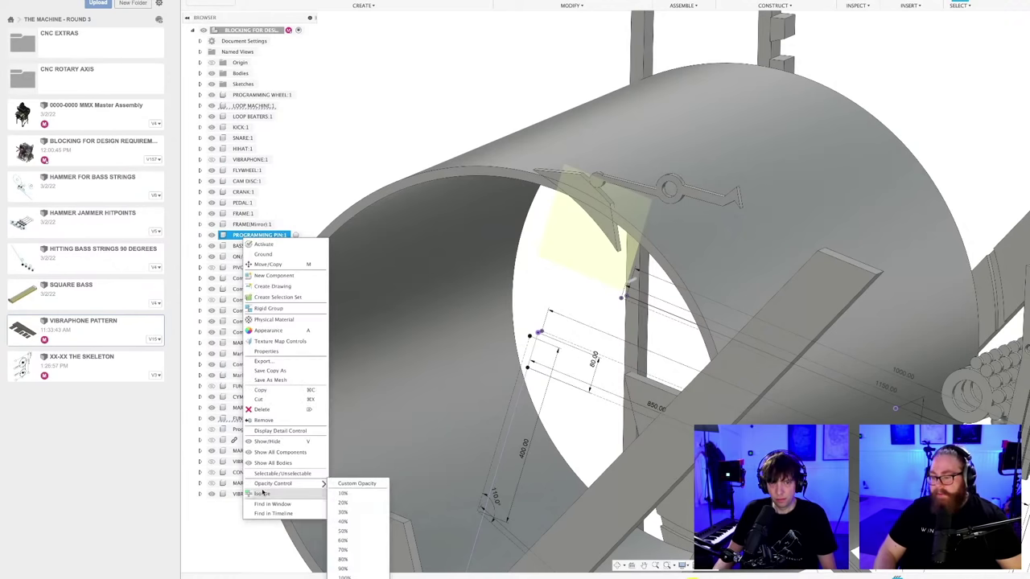
{"action": "left_click", "coordinate": [354, 499]}
{"action": "middle_click_drag", "start_coordinate": [540, 301], "coordinate": [601, 302]}
{"action": "middle_click_drag", "start_coordinate": [410, 416], "coordinate": [623, 295]}
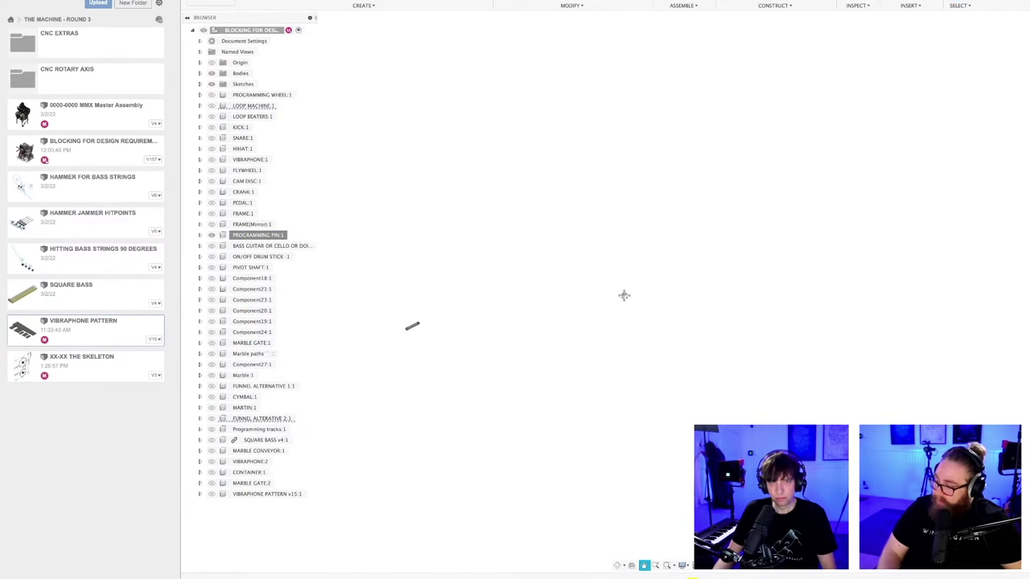
{"action": "middle_click_drag", "start_coordinate": [553, 255], "coordinate": [634, 264]}
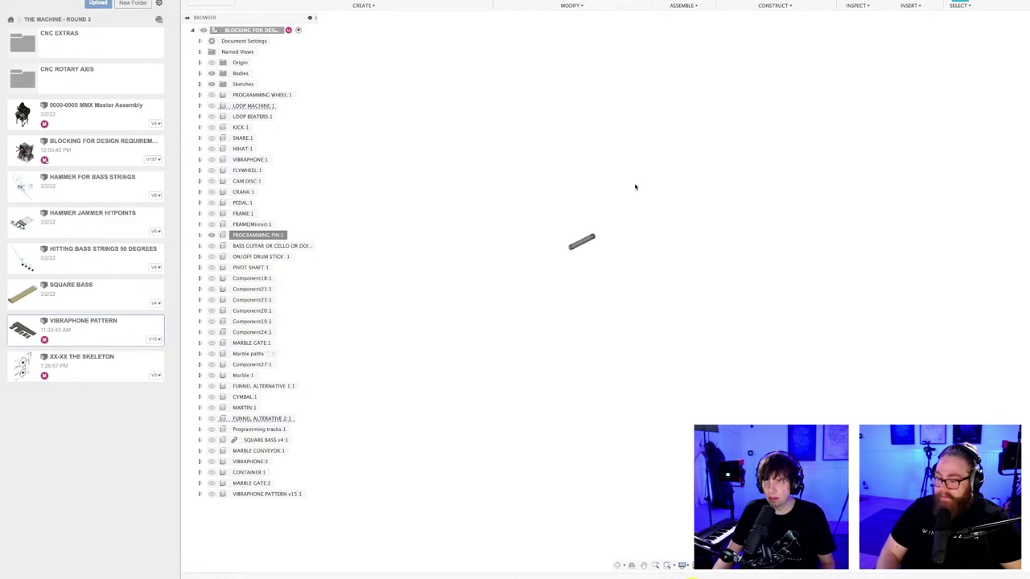
- Examine the CRP800-4896 CNC machine assembly with its large mounted drum, and return to the skeleton sketch
{"action": "key", "text": "ctrl+Tab"}
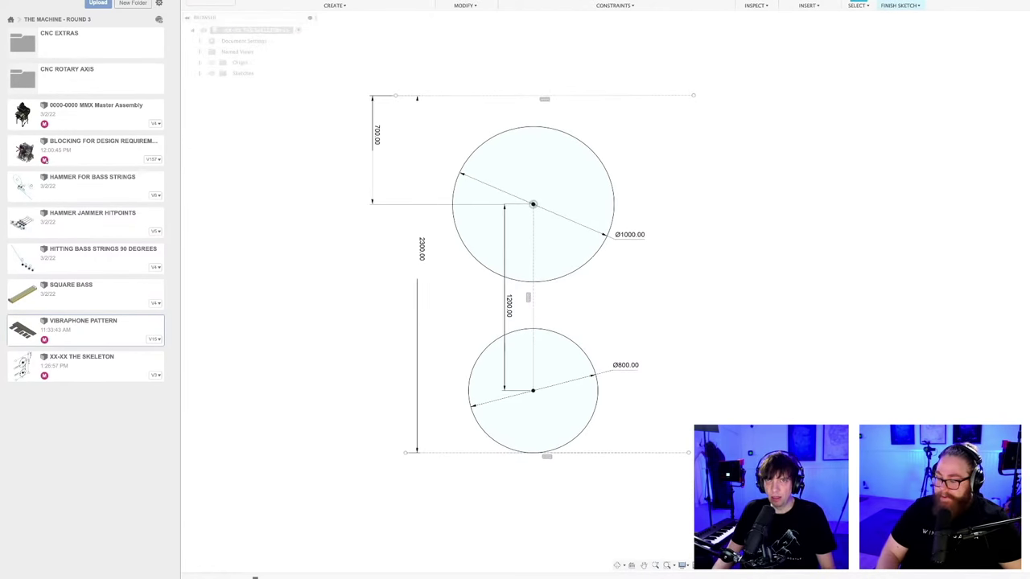
{"action": "key", "text": "ctrl+Tab"}
{"action": "key", "text": "ctrl+Tab"}
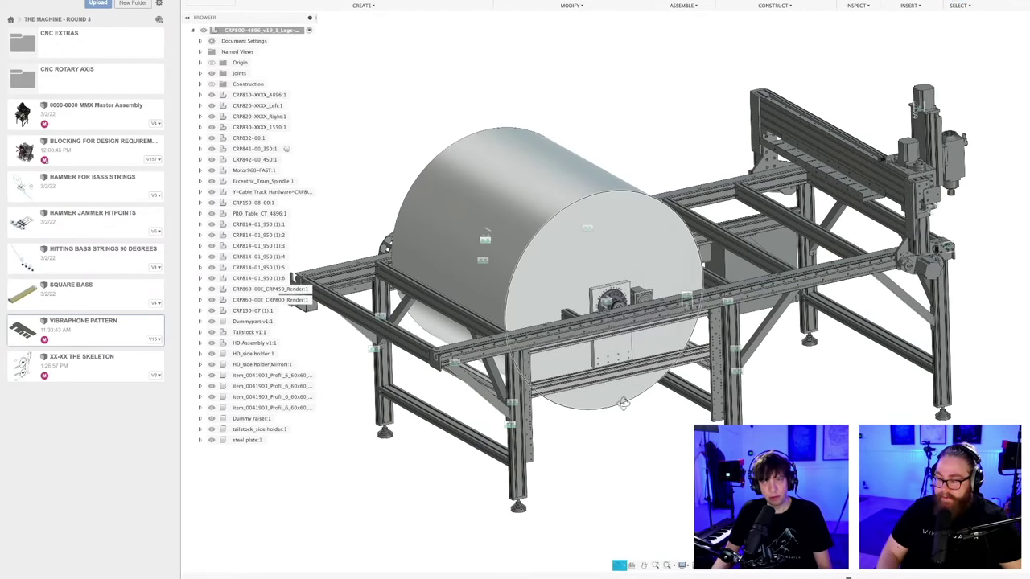
{"action": "scroll", "coordinate": [623, 406], "scroll_direction": "up", "scroll_amount": 2}
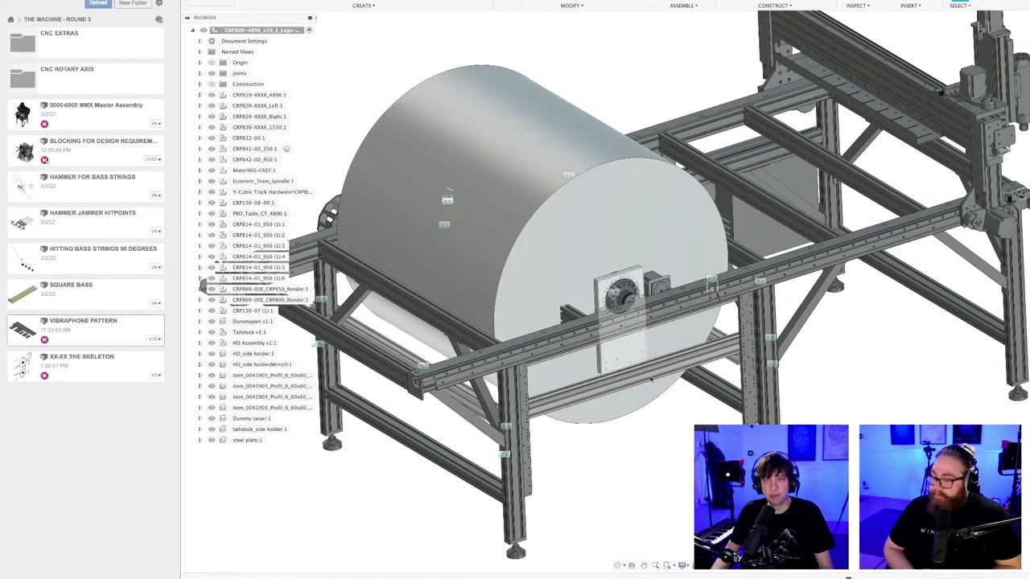
{"action": "scroll", "coordinate": [614, 300], "scroll_direction": "down", "scroll_amount": 5}
{"action": "middle_click_drag", "start_coordinate": [613, 300], "coordinate": [939, 89], "text": "shift"}
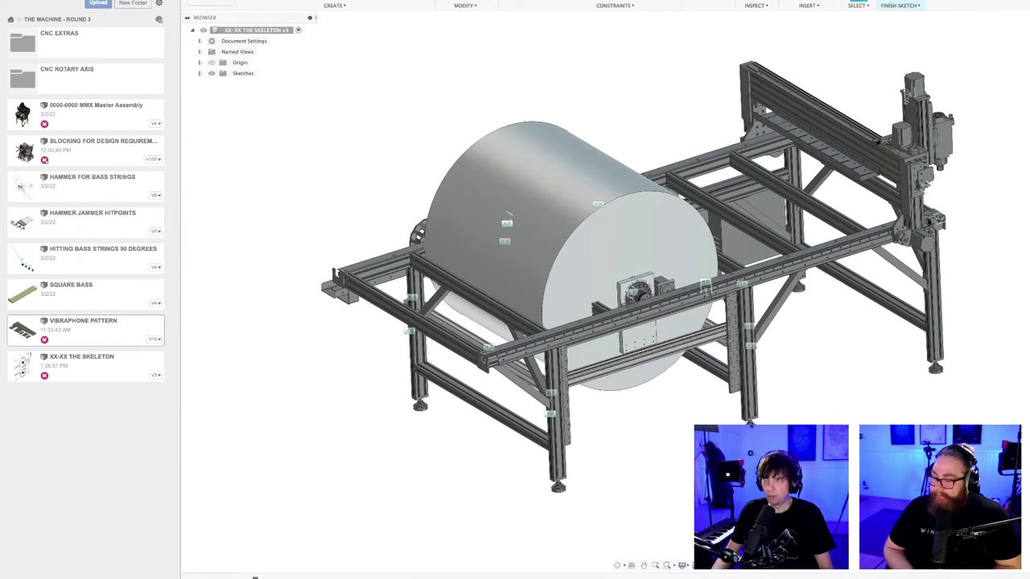
- Move the 700 mm dimension farther outward from the 2300 mm height dimension in the skeleton sketch
{"action": "scroll", "coordinate": [591, 371], "scroll_direction": "up", "scroll_amount": 2}
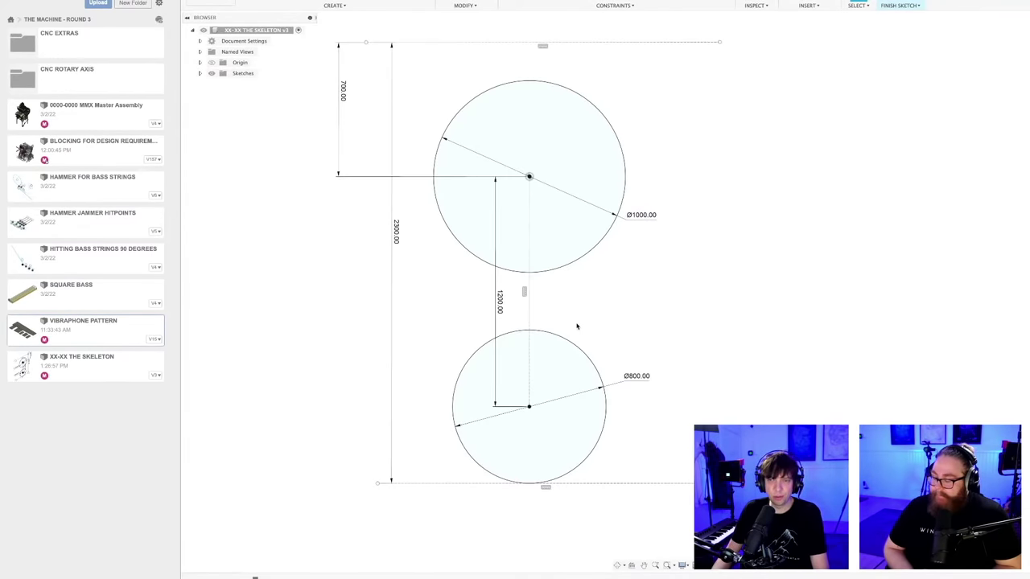
{"action": "scroll", "coordinate": [574, 340], "scroll_direction": "down", "scroll_amount": 2}
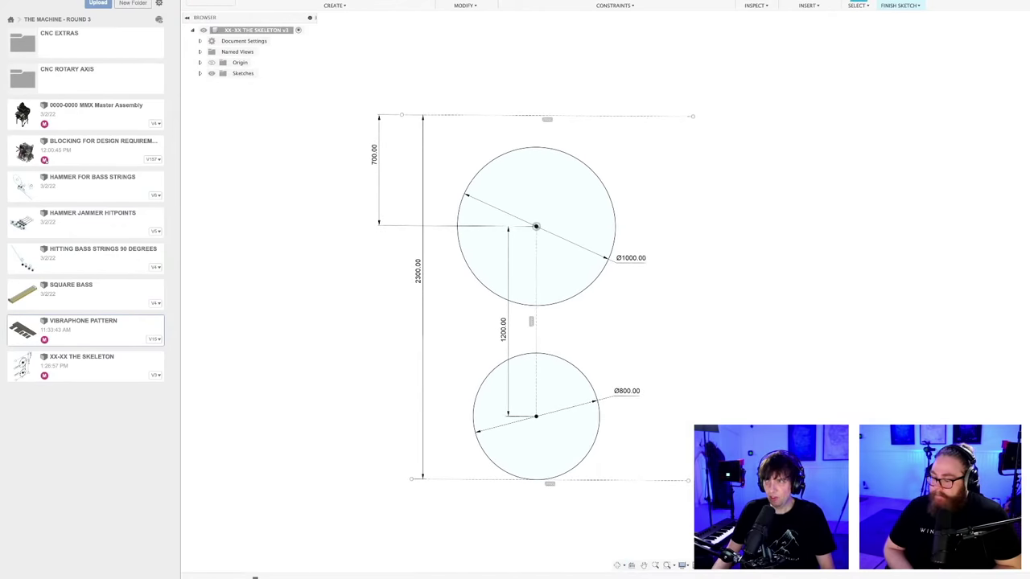
{"action": "scroll", "coordinate": [581, 342], "scroll_direction": "up", "scroll_amount": 3}
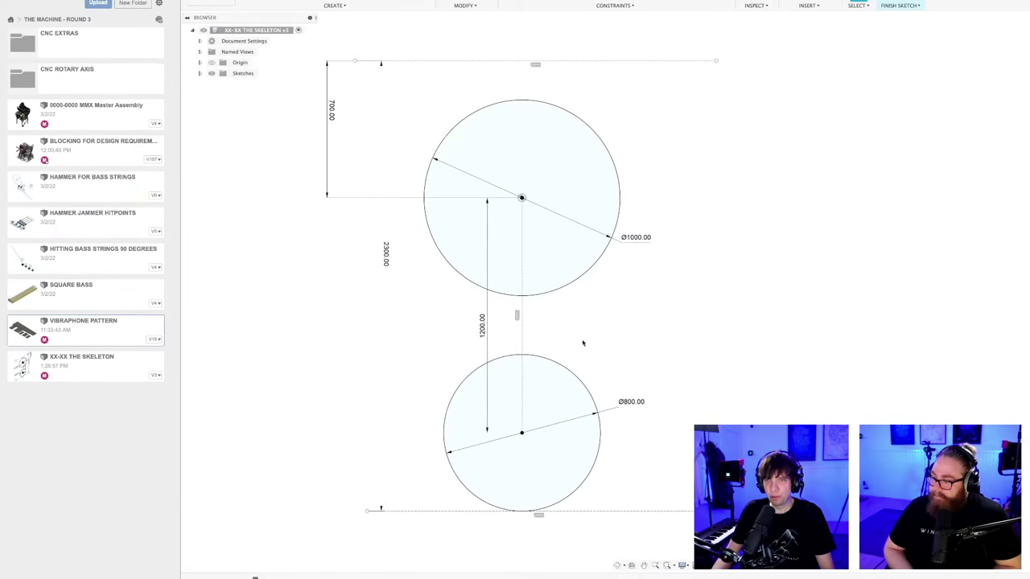
{"action": "scroll", "coordinate": [628, 336], "scroll_direction": "down", "scroll_amount": 1}
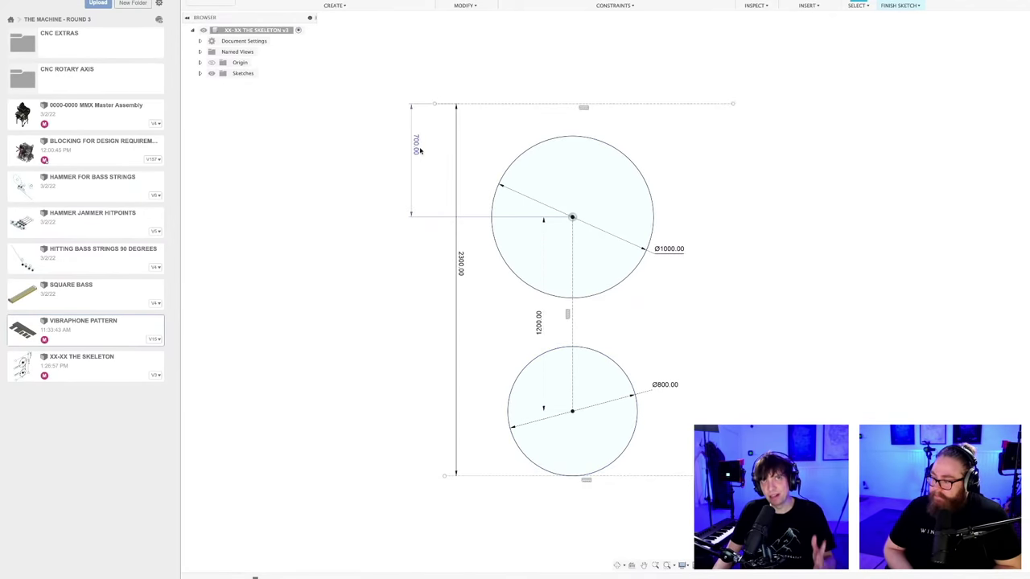
{"action": "left_click_drag", "start_coordinate": [419, 151], "coordinate": [397, 152]}
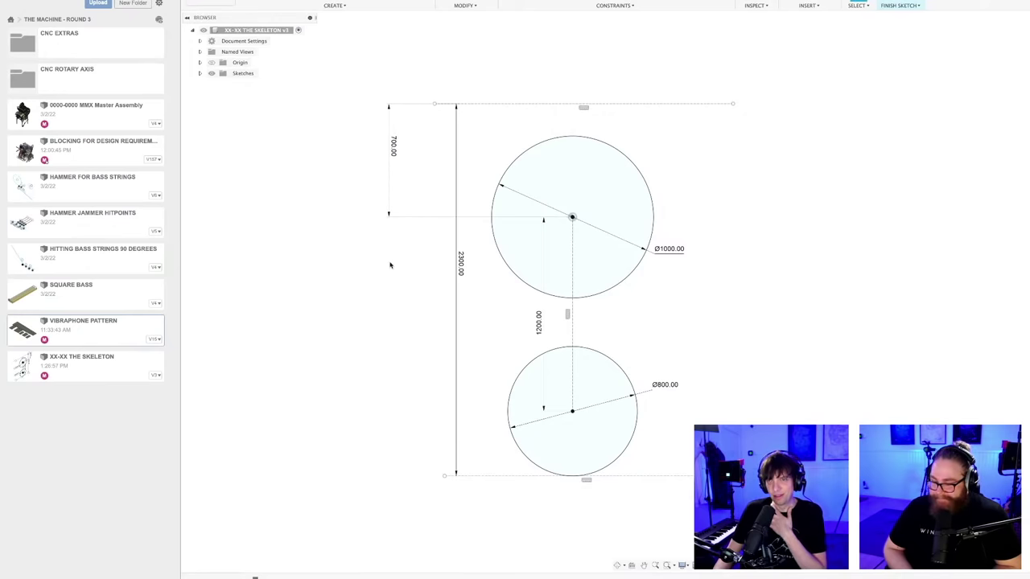
- Set the vertical distance between the centres of the upper and lower circles to 1100 mm
{"action": "scroll", "coordinate": [581, 306], "scroll_direction": "up", "scroll_amount": 2}
{"action": "double_click", "coordinate": [524, 330]}
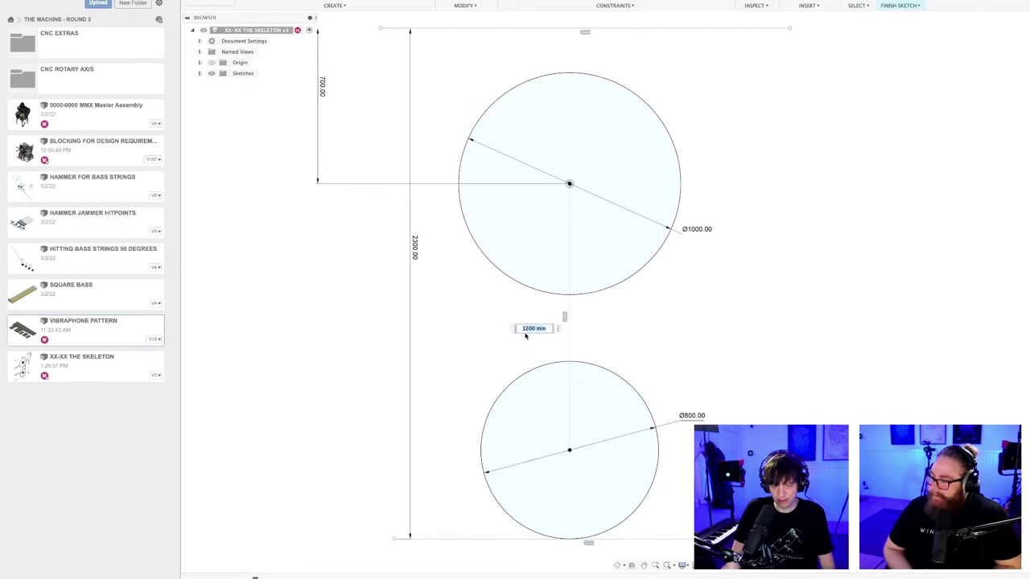
{"action": "type", "text": "1100"}
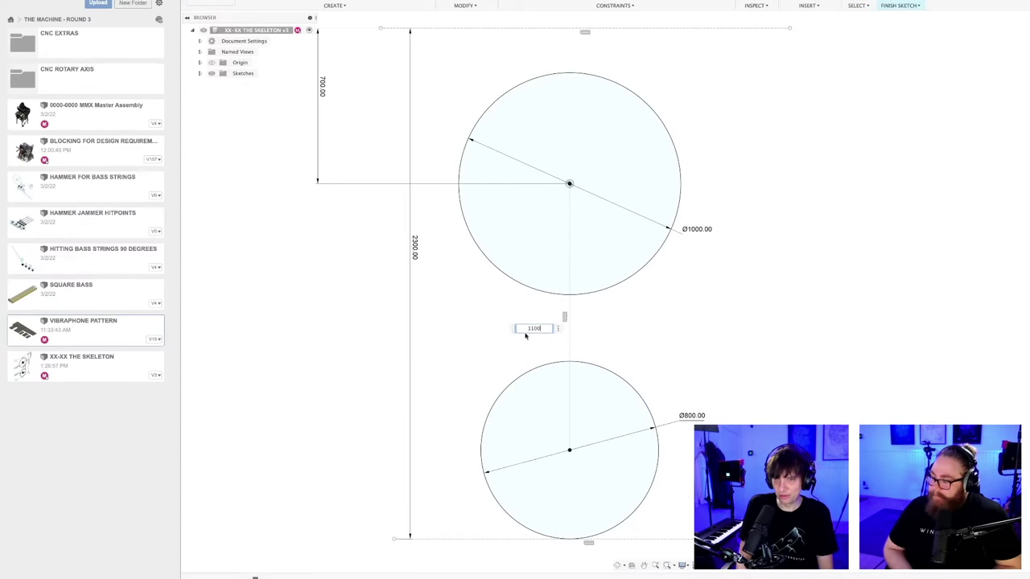
{"action": "key", "text": "Return"}
{"action": "scroll", "coordinate": [696, 301], "scroll_direction": "down", "scroll_amount": 3}
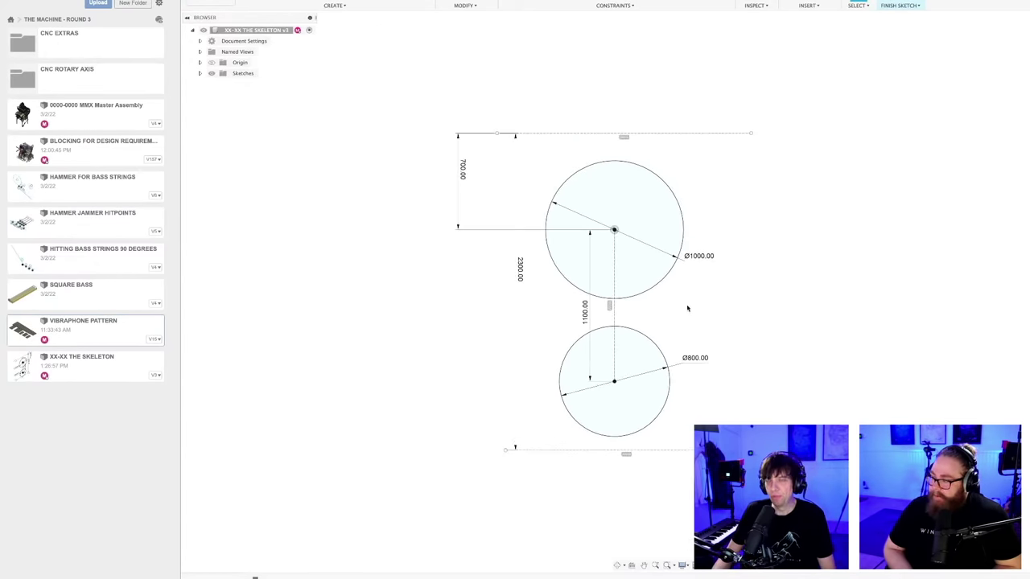
{"action": "mouse_move", "coordinate": [690, 312]}
{"action": "middle_mouse_down"}
{"action": "mouse_move", "coordinate": [666, 297]}
{"action": "mouse_move", "coordinate": [609, 301]}
{"action": "mouse_move", "coordinate": [636, 310]}
{"action": "middle_mouse_up"}
{"action": "scroll", "coordinate": [666, 296], "scroll_direction": "up", "scroll_amount": 2}
{"action": "scroll", "coordinate": [636, 314], "scroll_direction": "up", "scroll_amount": 2}
{"action": "scroll", "coordinate": [636, 313], "scroll_direction": "down", "scroll_amount": 2}
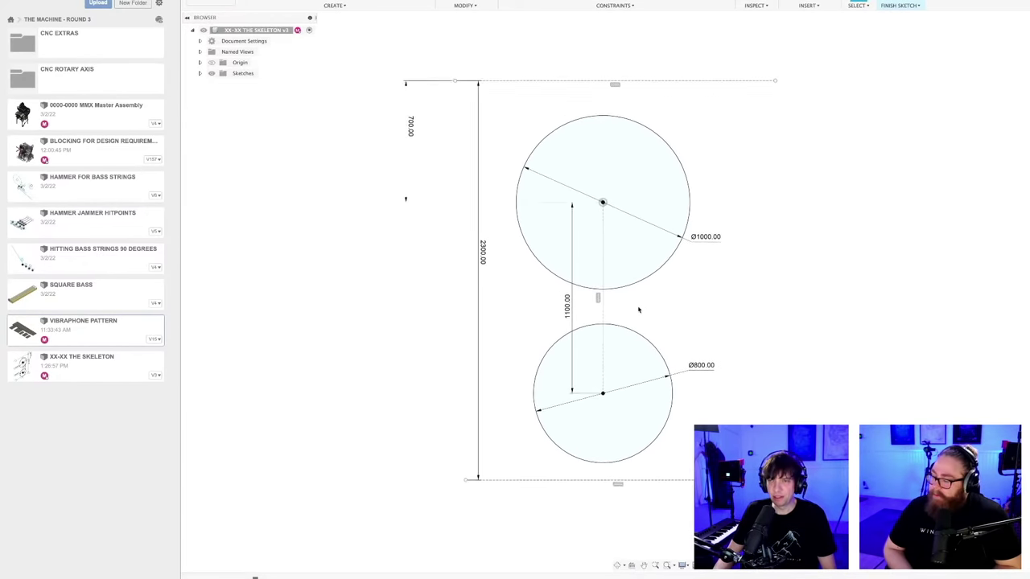
{"action": "scroll", "coordinate": [636, 309], "scroll_direction": "up", "scroll_amount": 1}
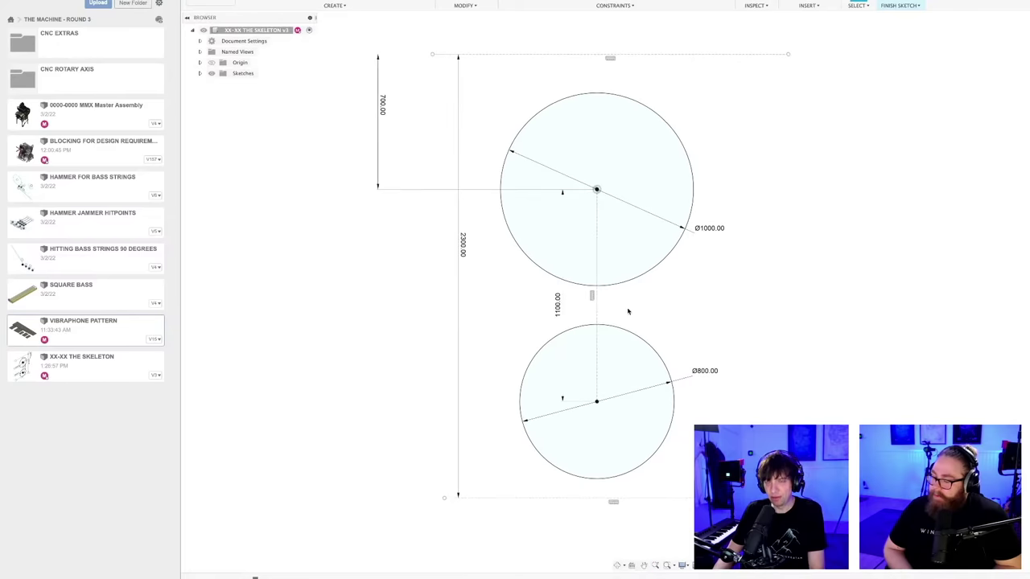
{"action": "scroll", "coordinate": [629, 309], "scroll_direction": "up", "scroll_amount": 1}
{"action": "scroll", "coordinate": [628, 313], "scroll_direction": "down", "scroll_amount": 2}
{"action": "middle_click_drag", "start_coordinate": [628, 311], "coordinate": [617, 300]}
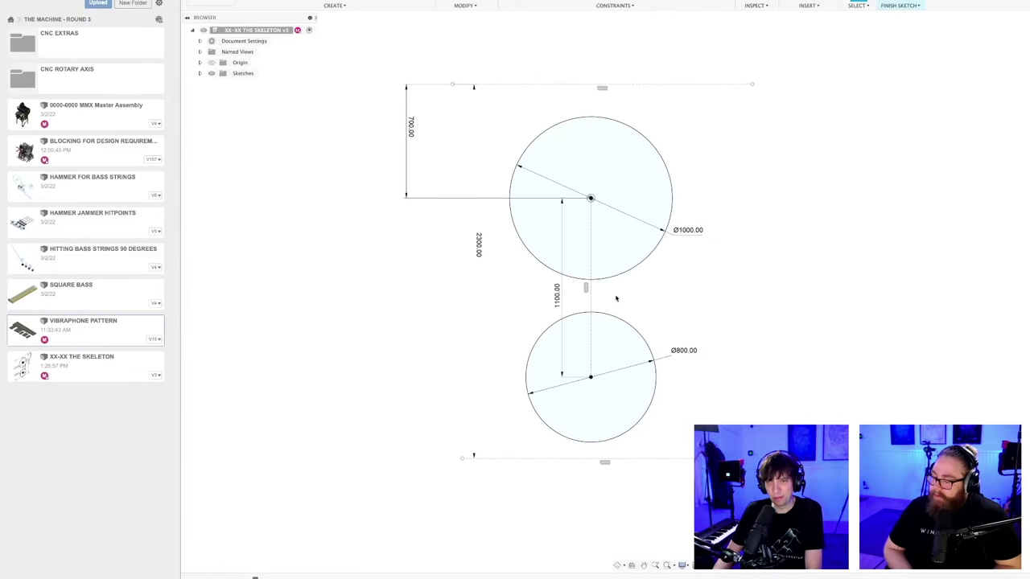
{"action": "scroll", "coordinate": [615, 299], "scroll_direction": "up", "scroll_amount": 1}
{"action": "scroll", "coordinate": [614, 299], "scroll_direction": "down", "scroll_amount": 1}
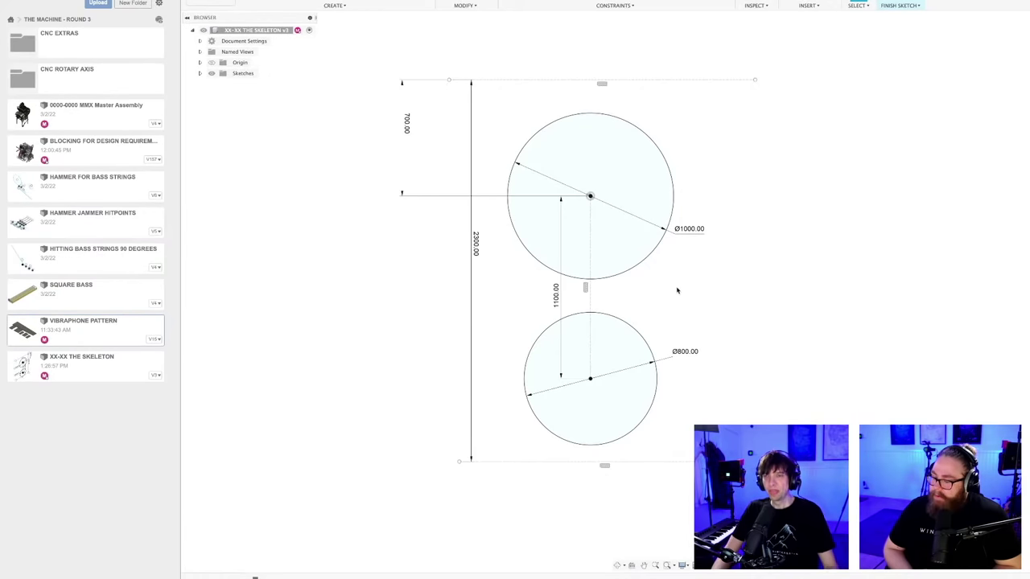
{"action": "middle_click_drag", "start_coordinate": [678, 291], "coordinate": [552, 294]}
{"action": "scroll", "coordinate": [614, 297], "scroll_direction": "up", "scroll_amount": 2}
{"action": "scroll", "coordinate": [579, 298], "scroll_direction": "down", "scroll_amount": 2}
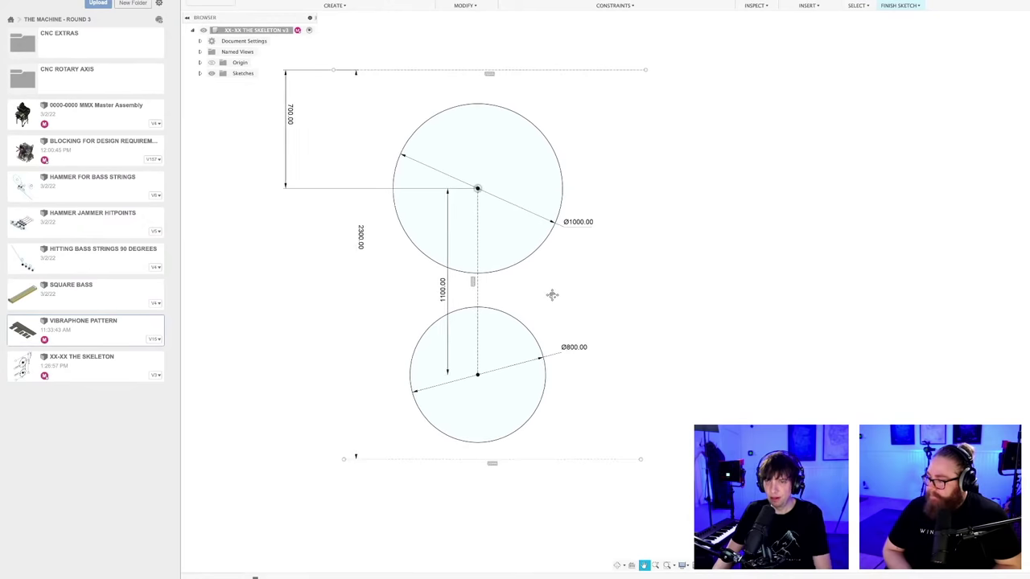
{"action": "scroll", "coordinate": [552, 295], "scroll_direction": "up", "scroll_amount": 1}
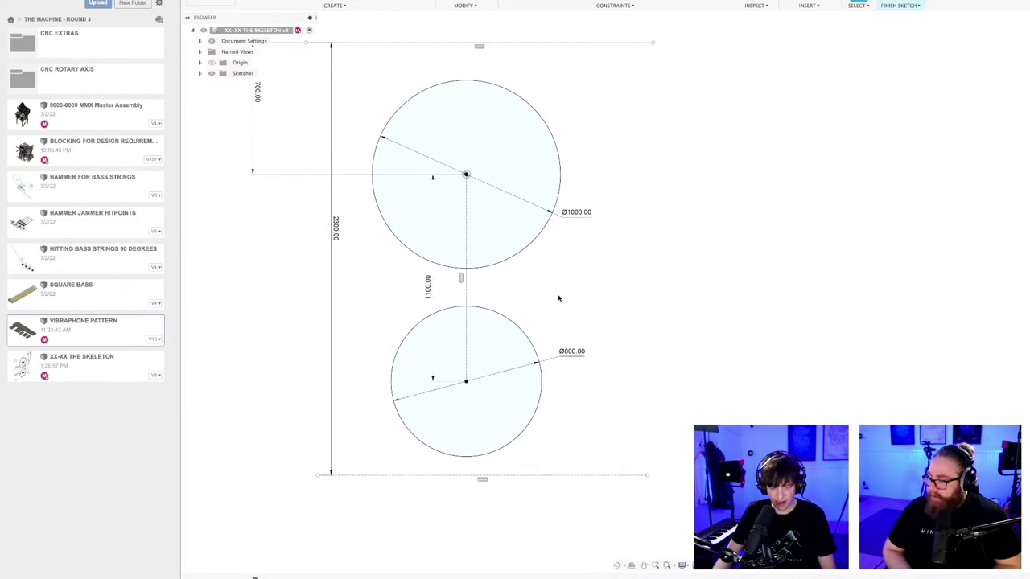
{"action": "middle_click_drag", "start_coordinate": [559, 299], "coordinate": [555, 295]}
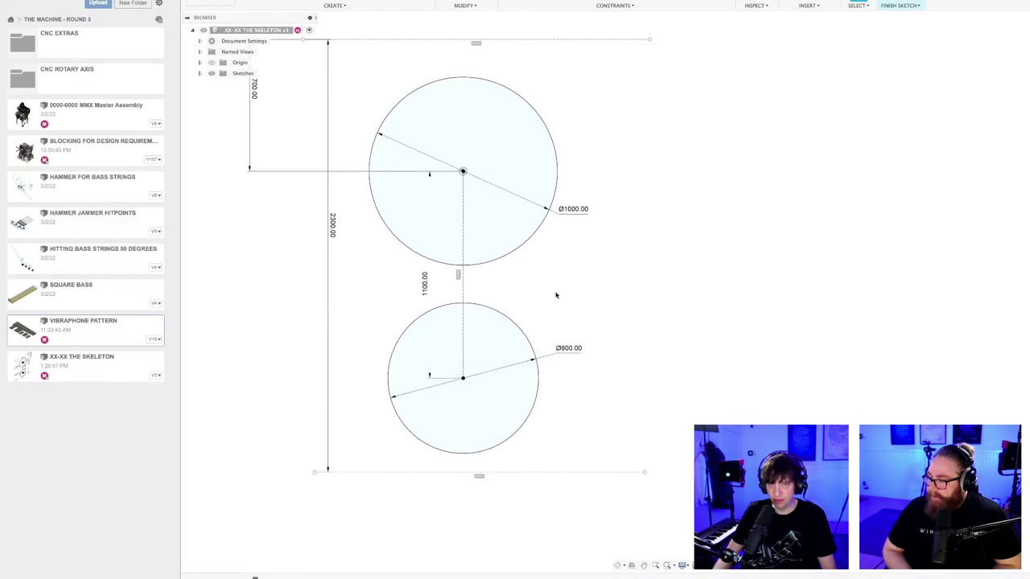
- Draw a small circle to the right of the two large circles, level with the gap between them, and set its diameter to 20 mm
{"action": "left_click", "coordinate": [593, 314]}
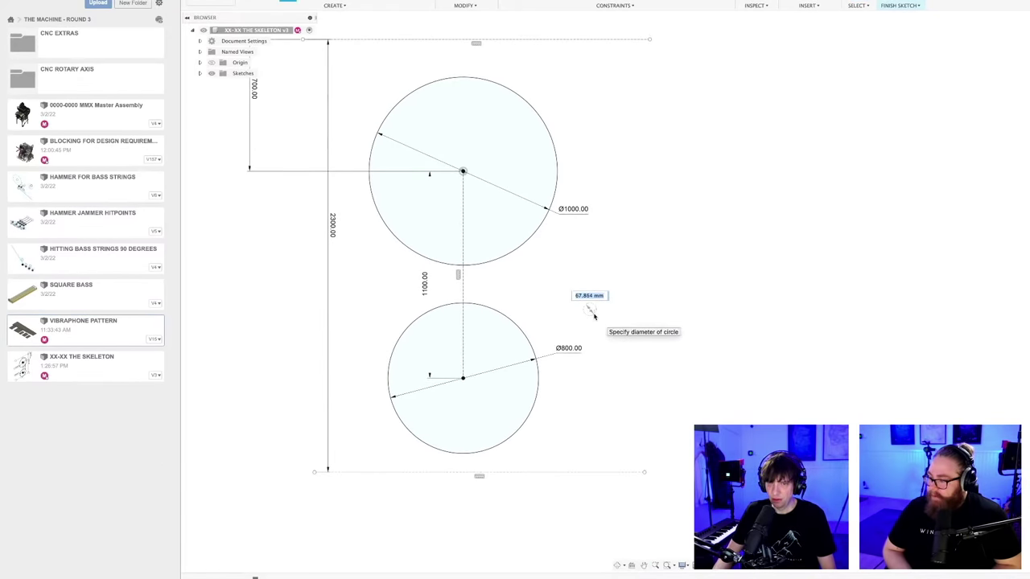
{"action": "key", "text": "Escape"}
{"action": "scroll", "coordinate": [594, 317], "scroll_direction": "up", "scroll_amount": 2}
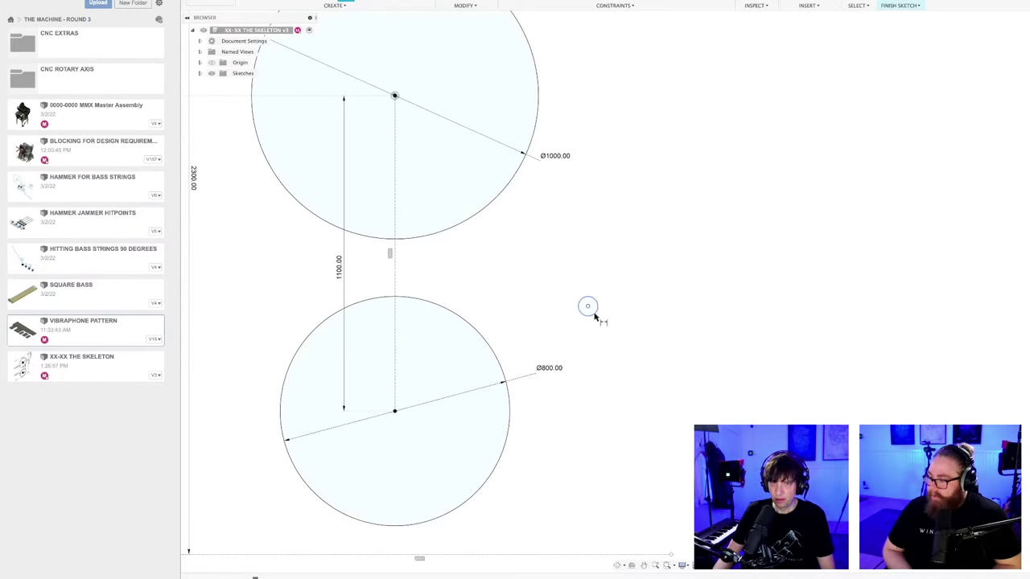
{"action": "left_click", "coordinate": [594, 316]}
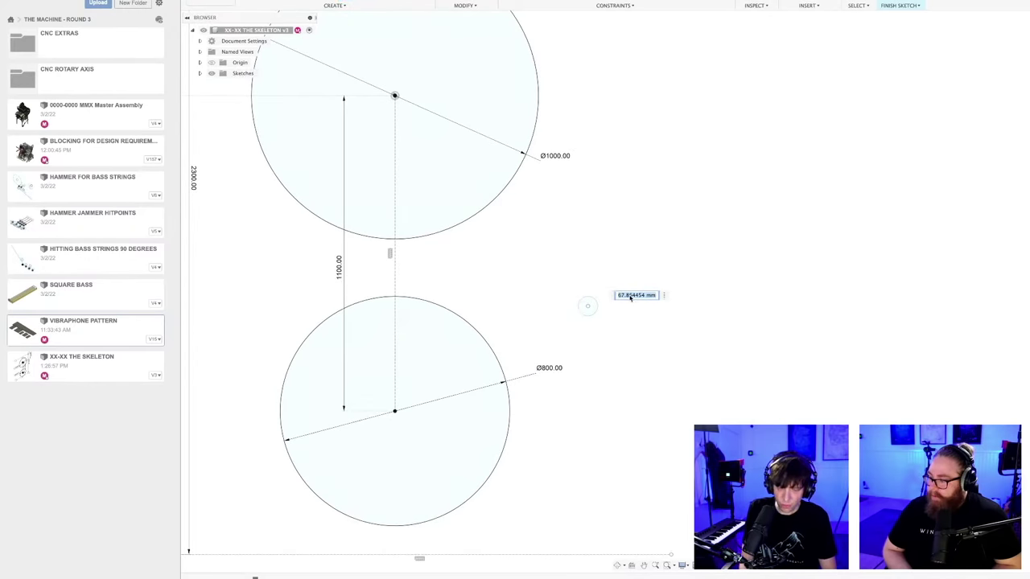
{"action": "type", "text": "20"}
{"action": "key", "text": "Return"}
- Dimension the small circle's centre 800 mm vertically below the centre of the 1000 mm circle
{"action": "key", "text": "d"}
{"action": "scroll", "coordinate": [617, 328], "scroll_direction": "up", "scroll_amount": 7}
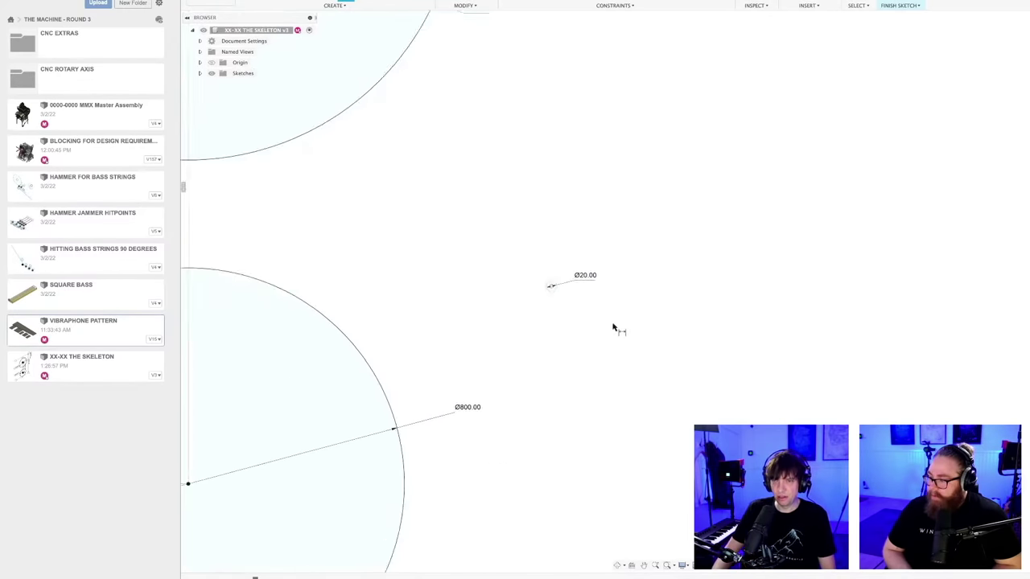
{"action": "scroll", "coordinate": [557, 326], "scroll_direction": "down", "scroll_amount": 8}
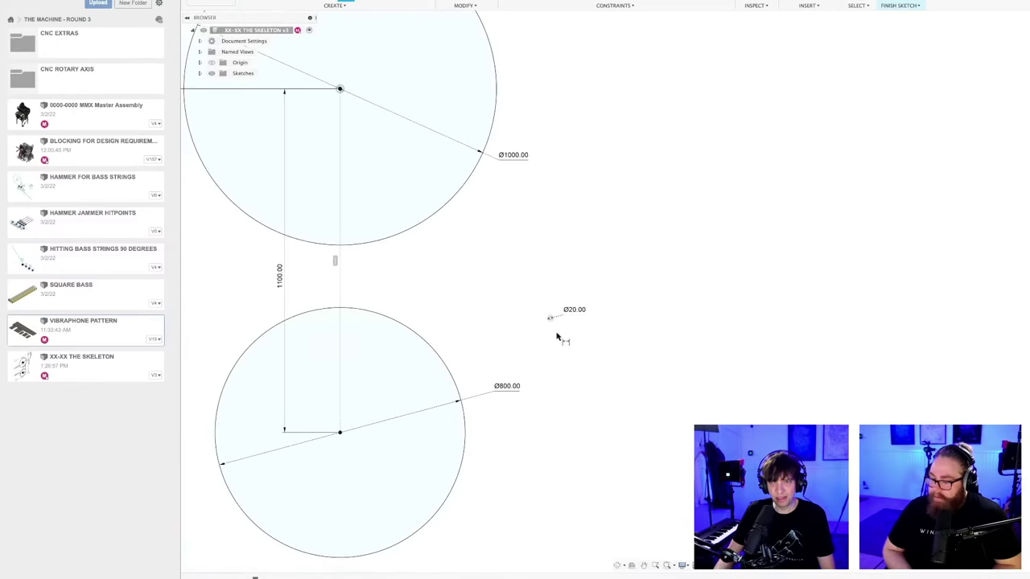
{"action": "middle_click_drag", "start_coordinate": [559, 337], "coordinate": [651, 306]}
{"action": "scroll", "coordinate": [651, 307], "scroll_direction": "down", "scroll_amount": 4}
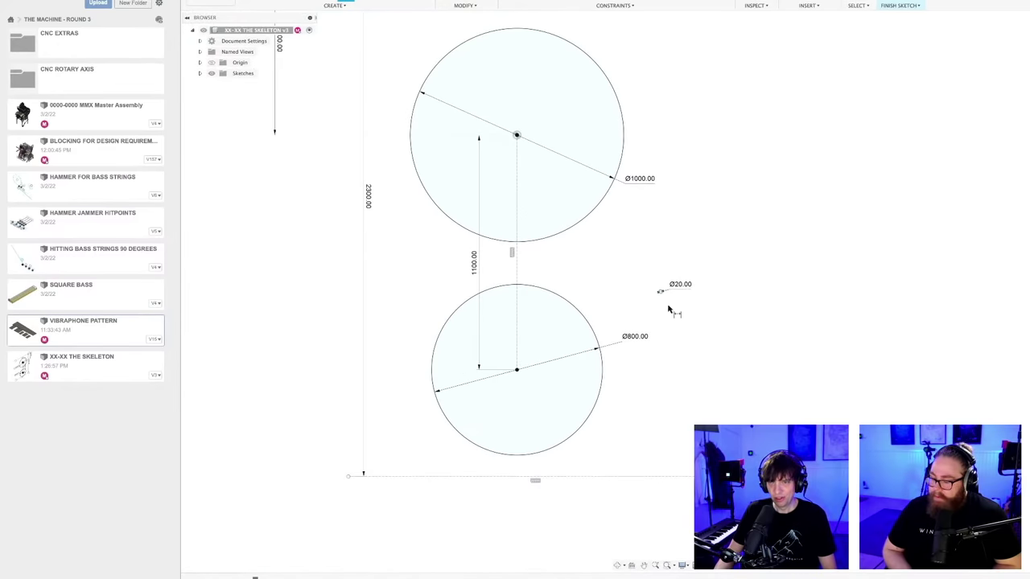
{"action": "scroll", "coordinate": [667, 271], "scroll_direction": "up", "scroll_amount": 4}
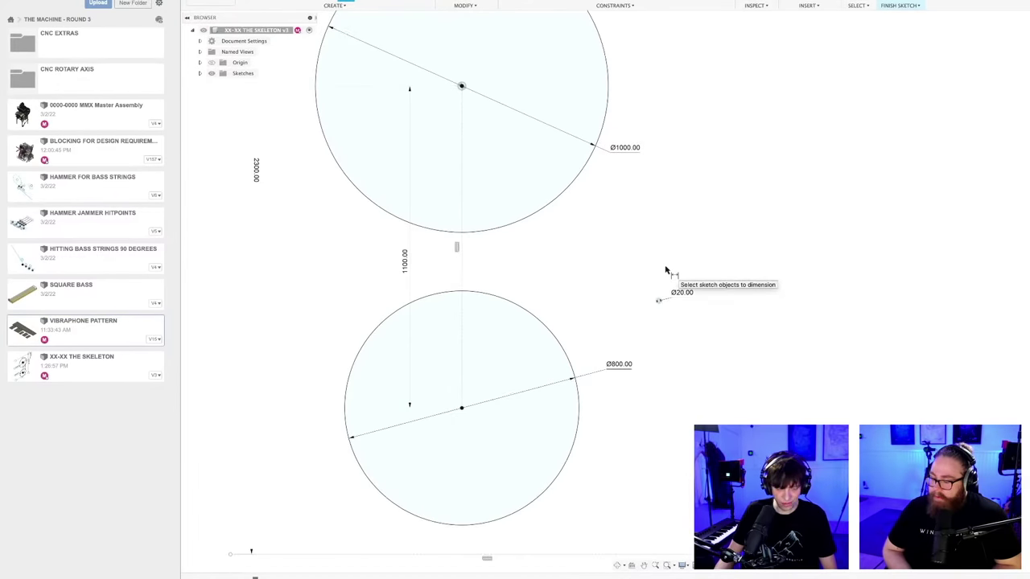
{"action": "scroll", "coordinate": [666, 271], "scroll_direction": "down", "scroll_amount": 3}
{"action": "scroll", "coordinate": [668, 297], "scroll_direction": "up", "scroll_amount": 3}
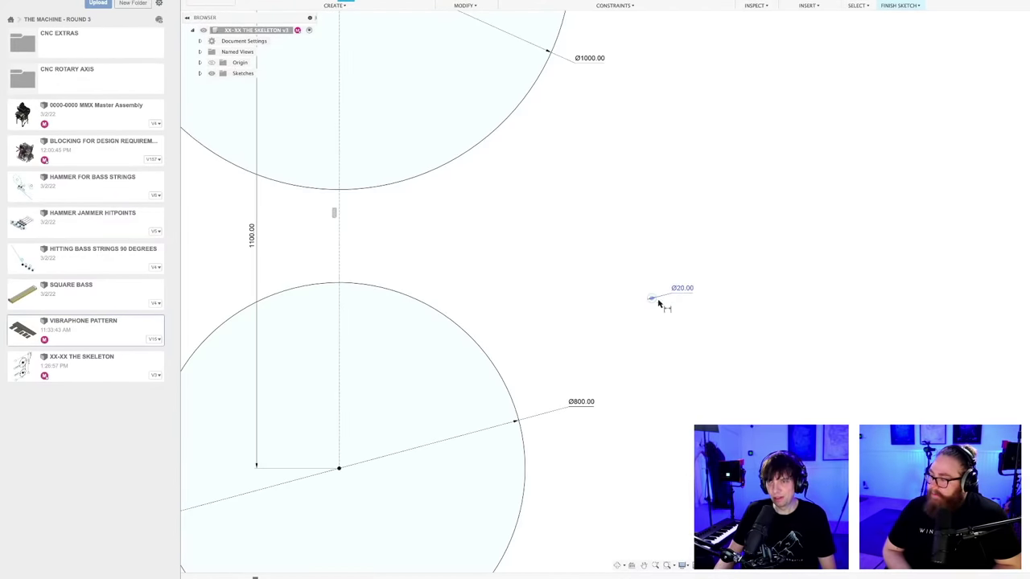
{"action": "scroll", "coordinate": [646, 267], "scroll_direction": "down", "scroll_amount": 3}
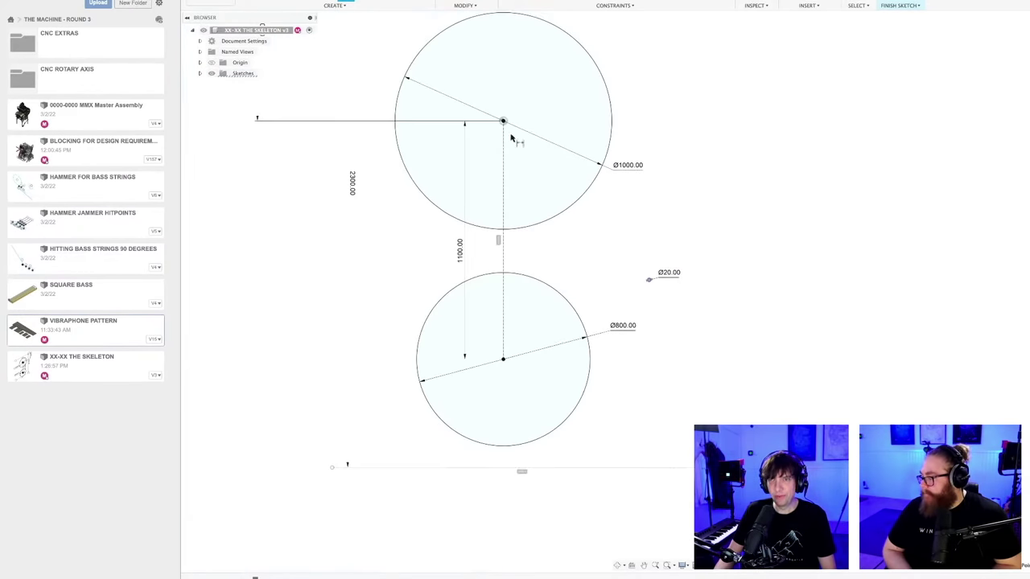
{"action": "left_click", "coordinate": [504, 122]}
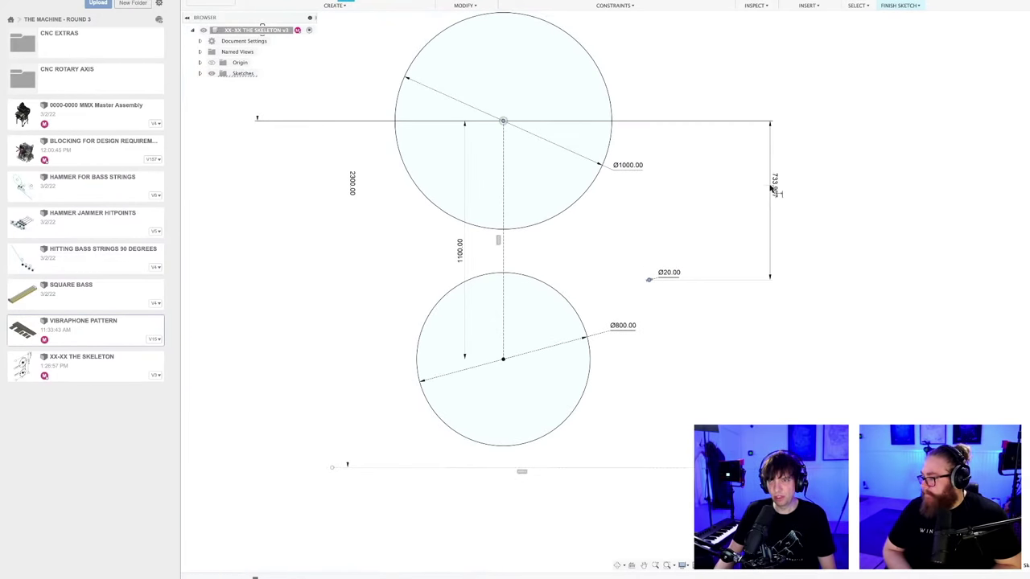
{"action": "left_click", "coordinate": [770, 187]}
{"action": "type", "text": "800"}
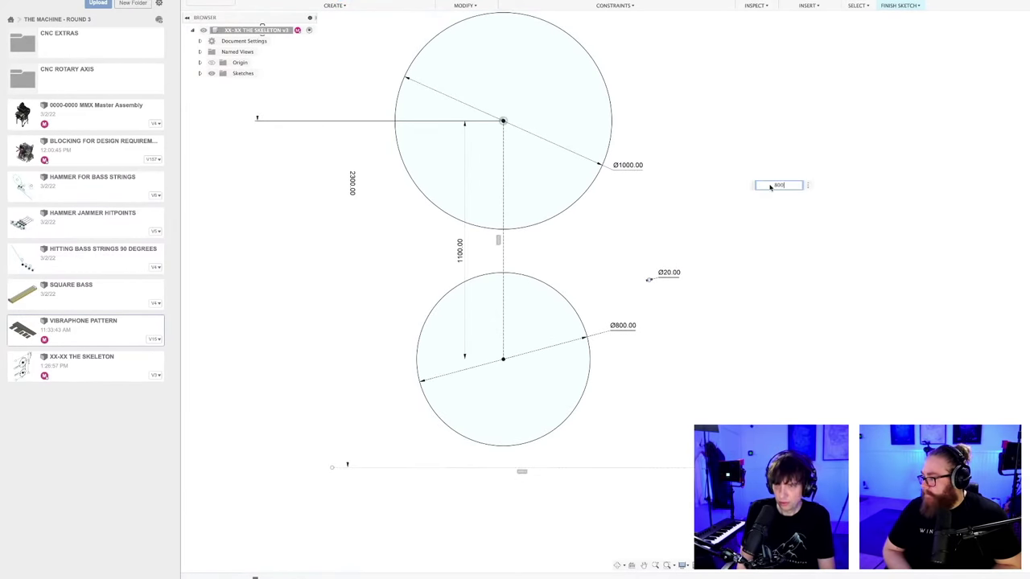
{"action": "key", "text": "Return"}
- Dimension the small circle's centre 600 mm horizontally from the 1000 mm circle's centre, and move the 800 mm dimension inward
{"action": "left_click", "coordinate": [648, 294]}
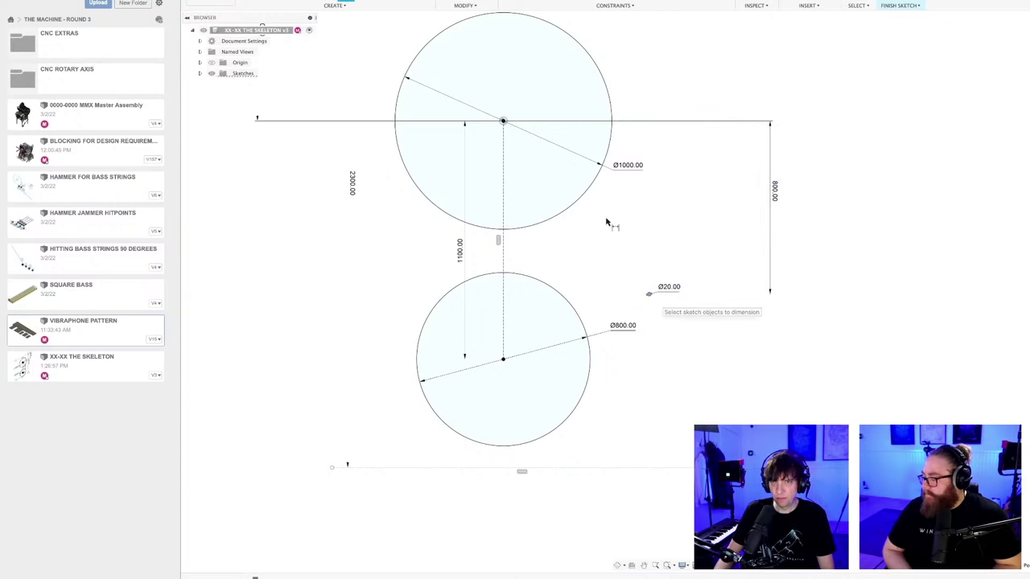
{"action": "left_click", "coordinate": [503, 120]}
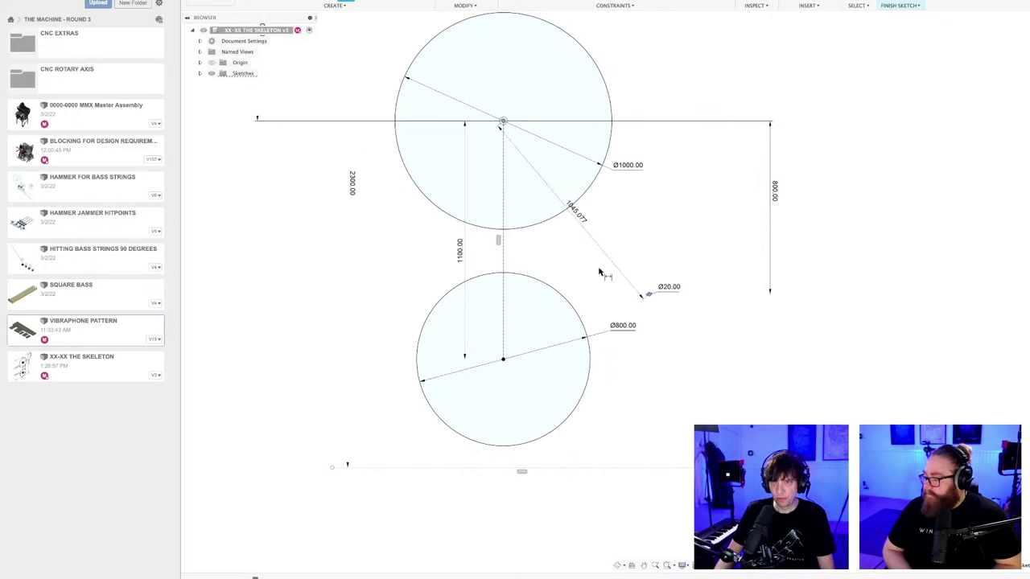
{"action": "left_click", "coordinate": [631, 305]}
{"action": "type", "text": "600"}
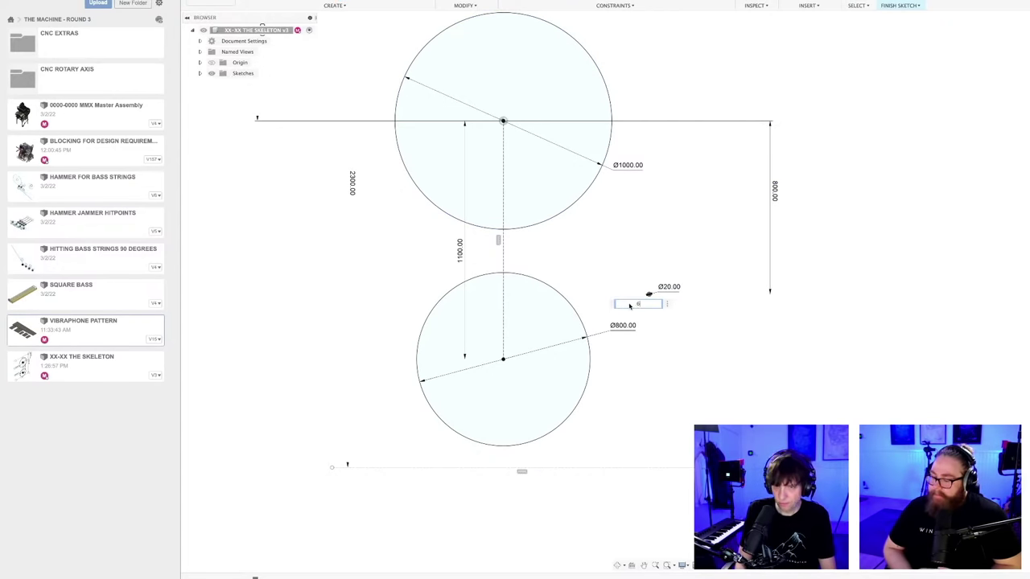
{"action": "key", "text": "Return"}
{"action": "scroll", "coordinate": [658, 315], "scroll_direction": "up", "scroll_amount": 2}
{"action": "scroll", "coordinate": [666, 324], "scroll_direction": "down", "scroll_amount": 3}
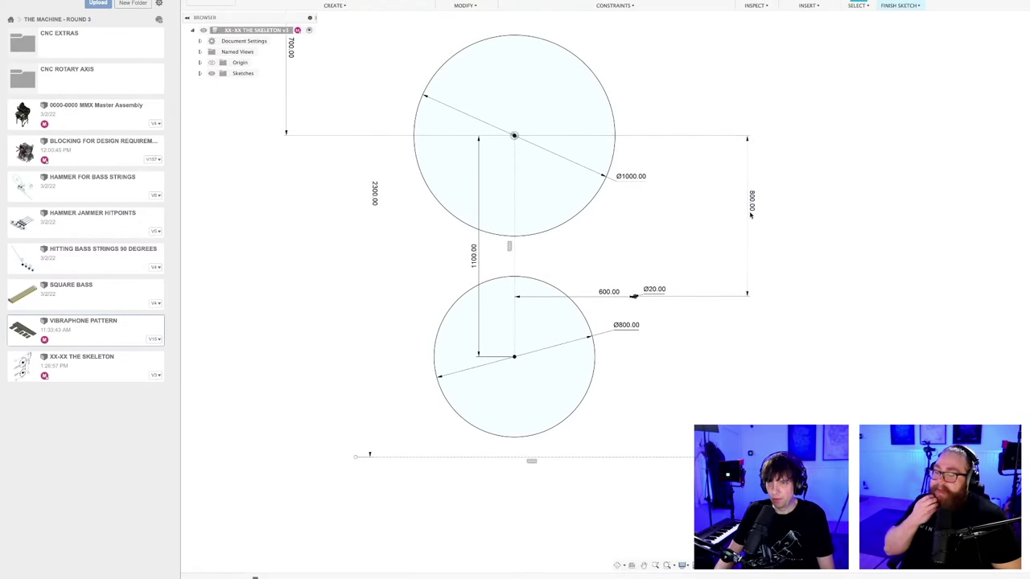
{"action": "left_click_drag", "start_coordinate": [750, 214], "coordinate": [642, 214]}
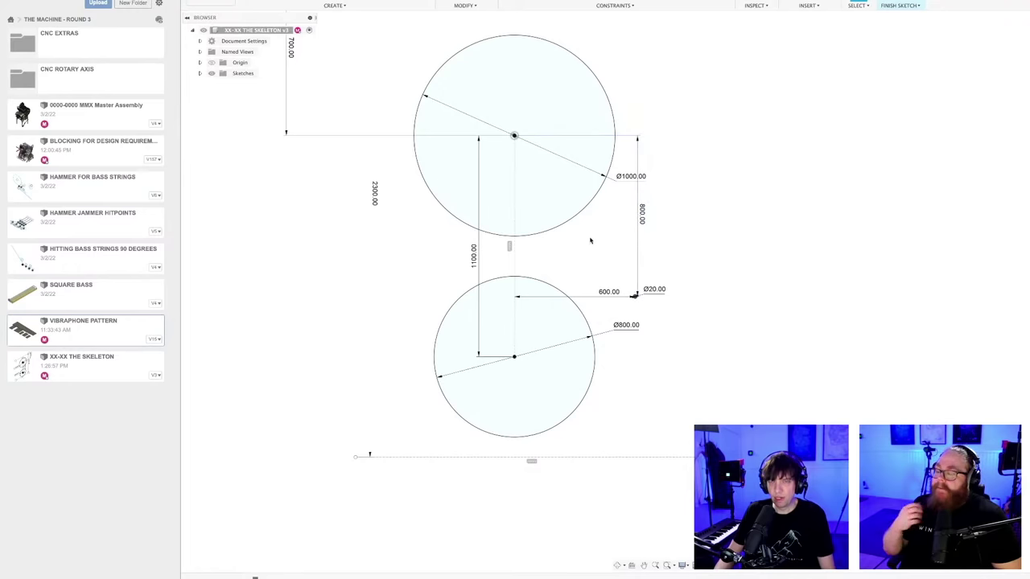
{"action": "scroll", "coordinate": [590, 239], "scroll_direction": "up", "scroll_amount": 1}
{"action": "scroll", "coordinate": [598, 241], "scroll_direction": "down", "scroll_amount": 2}
{"action": "mouse_move", "coordinate": [598, 241]}
{"action": "middle_mouse_down"}
{"action": "mouse_move", "coordinate": [609, 321]}
{"action": "mouse_move", "coordinate": [628, 281]}
{"action": "mouse_move", "coordinate": [582, 282]}
{"action": "middle_mouse_up"}
{"action": "scroll", "coordinate": [603, 324], "scroll_direction": "up", "scroll_amount": 1}
{"action": "scroll", "coordinate": [595, 302], "scroll_direction": "up", "scroll_amount": 1}
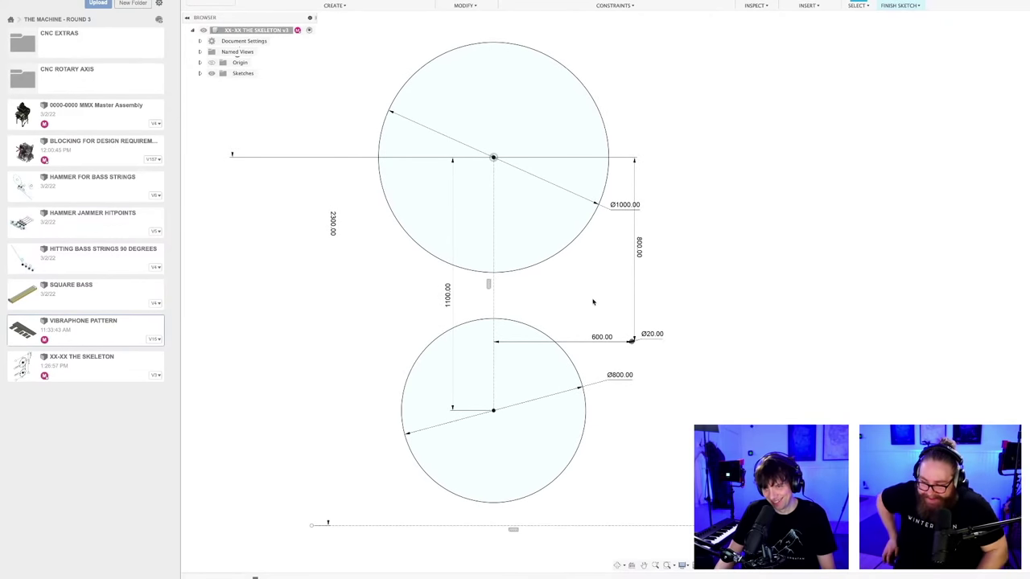
{"action": "middle_click_drag", "start_coordinate": [592, 301], "coordinate": [593, 276]}
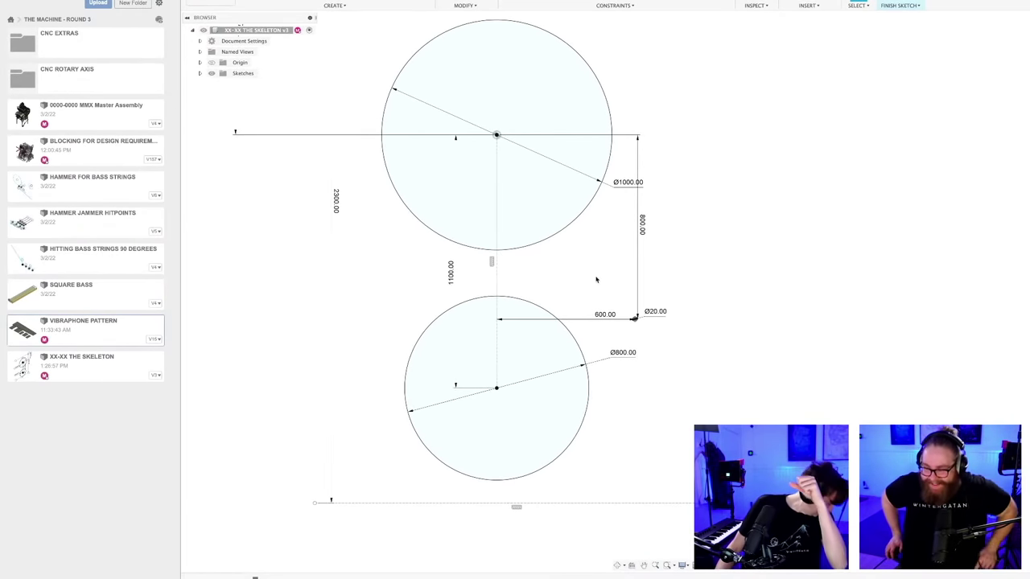
- Draw a 140 mm diameter circle concentric with the 20 mm circle and convert it to construction geometry
{"action": "scroll", "coordinate": [651, 346], "scroll_direction": "up", "scroll_amount": 3}
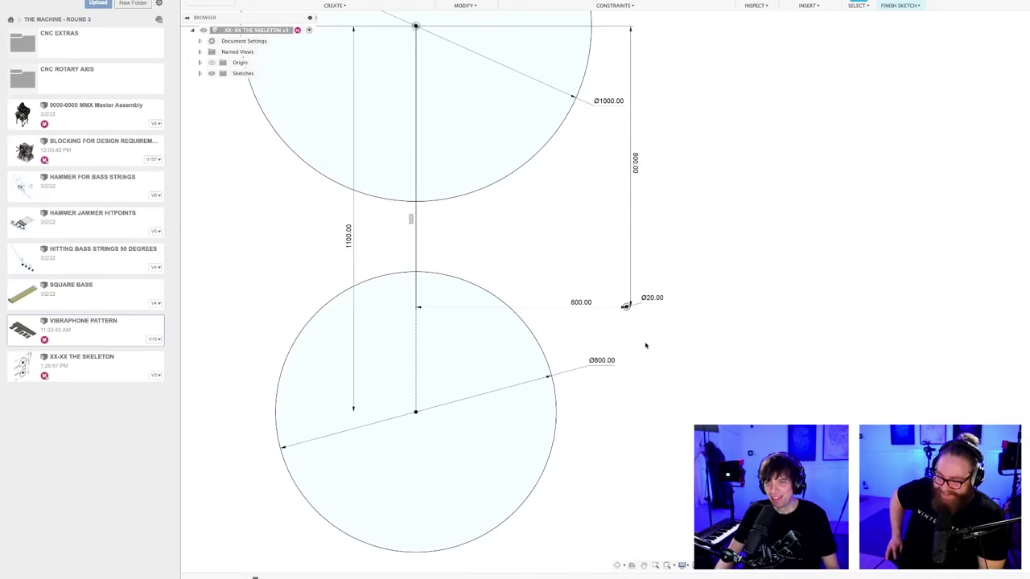
{"action": "scroll", "coordinate": [676, 326], "scroll_direction": "down", "scroll_amount": 1}
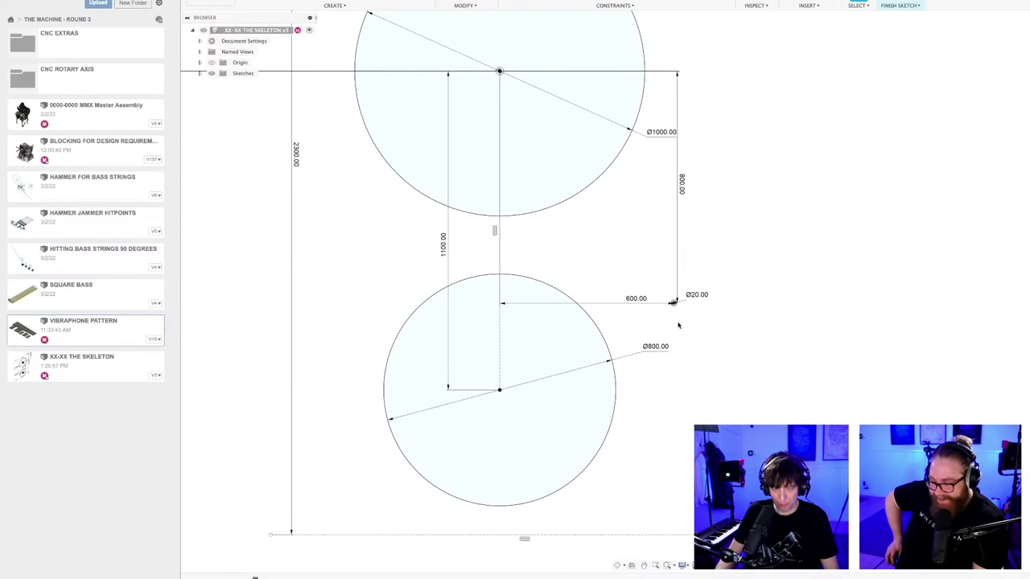
{"action": "scroll", "coordinate": [679, 325], "scroll_direction": "up", "scroll_amount": 1}
{"action": "scroll", "coordinate": [681, 322], "scroll_direction": "up", "scroll_amount": 5}
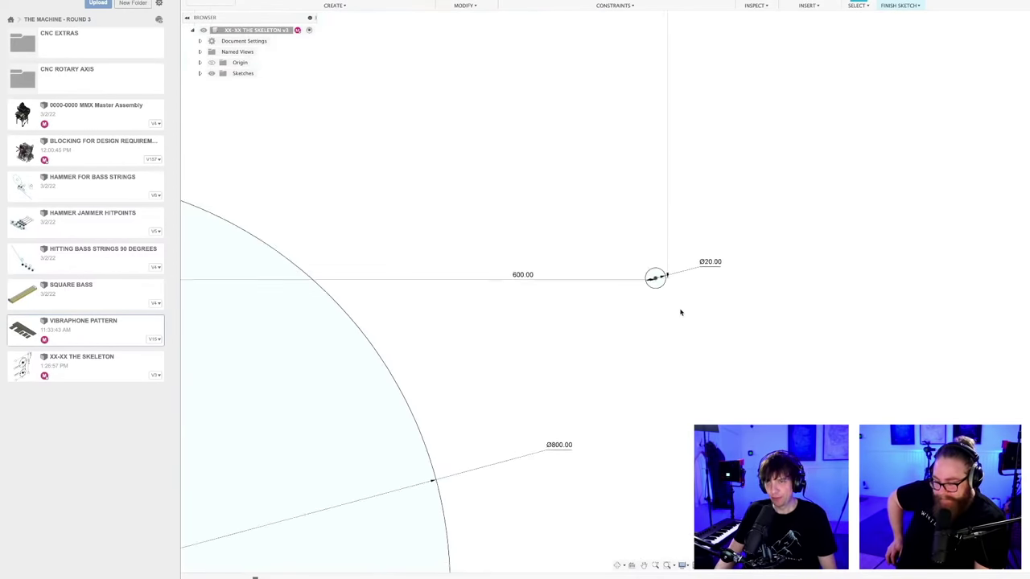
{"action": "left_click", "coordinate": [653, 276]}
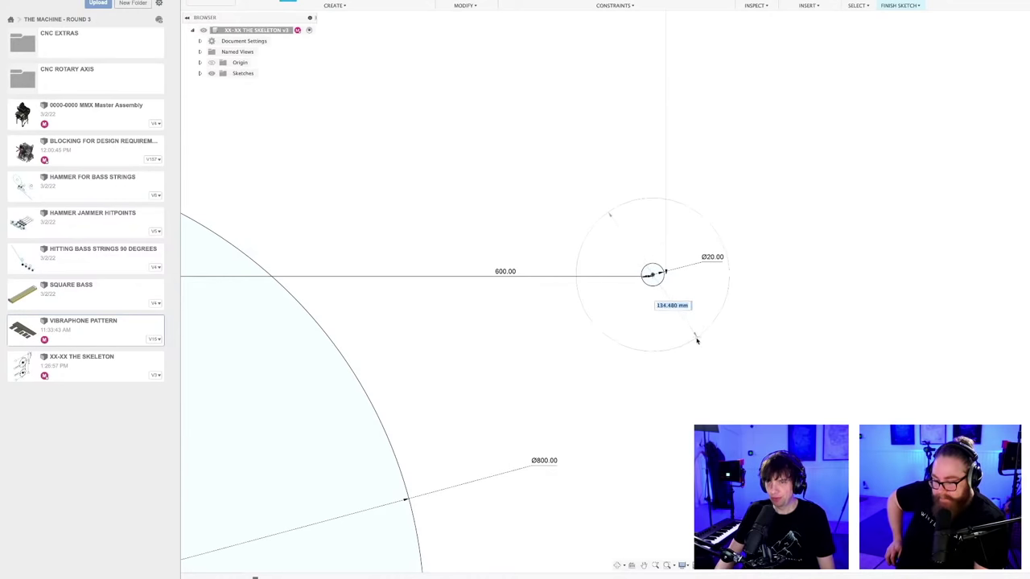
{"action": "type", "text": "20"}
{"action": "key", "text": "Tab"}
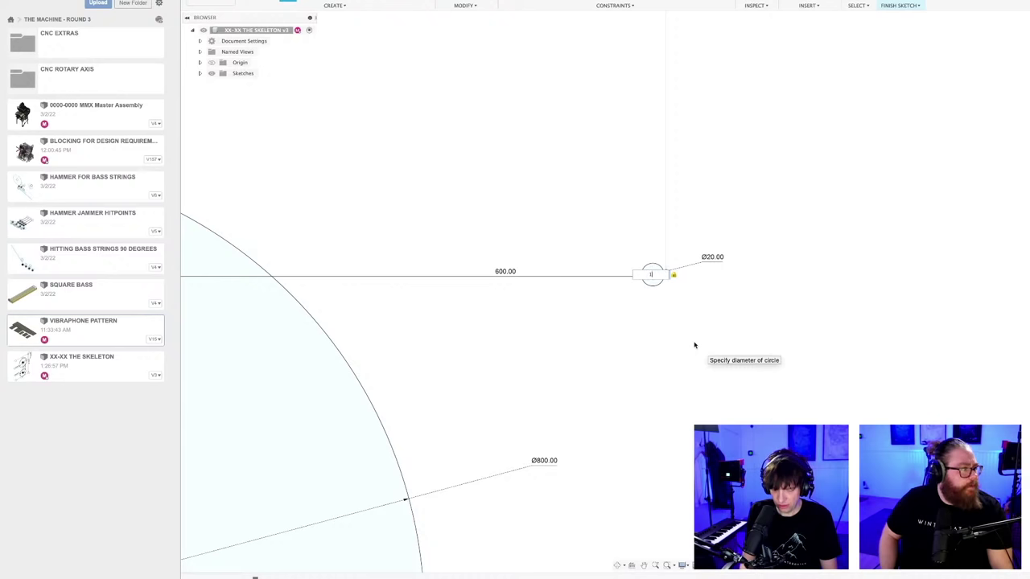
{"action": "type", "text": "140"}
{"action": "key", "text": "Return"}
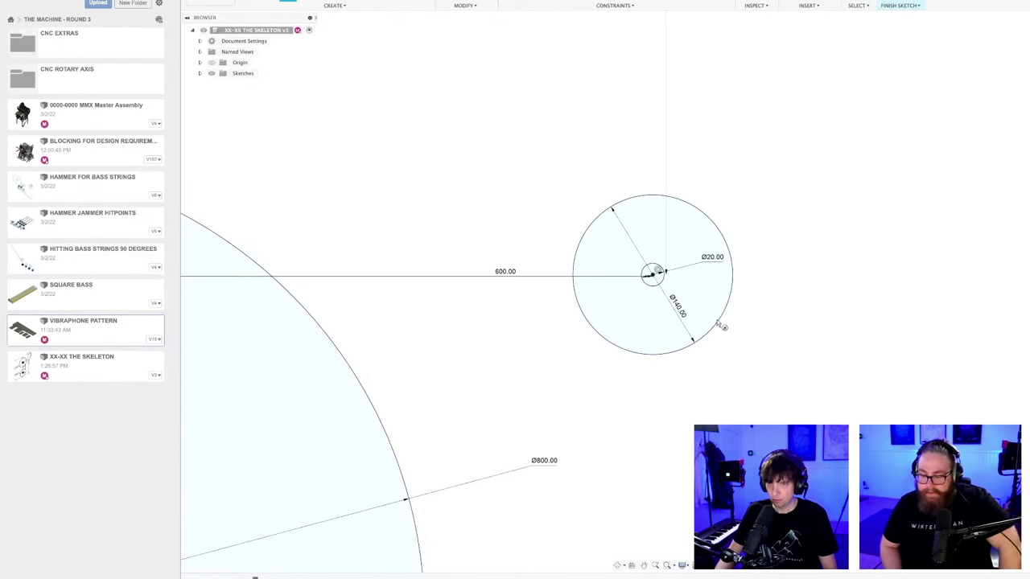
{"action": "key", "text": "Escape"}
{"action": "left_click", "coordinate": [716, 323]}
{"action": "key", "text": "x"}
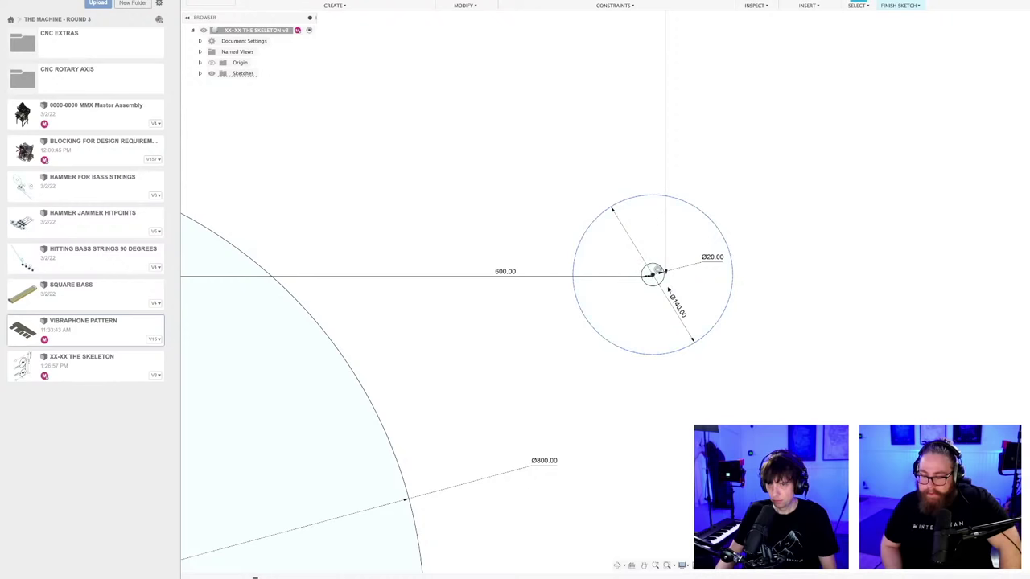
- Convert the 800 mm circle and the 1000 mm circle to construction geometry
{"action": "scroll", "coordinate": [781, 324], "scroll_direction": "down", "scroll_amount": 5}
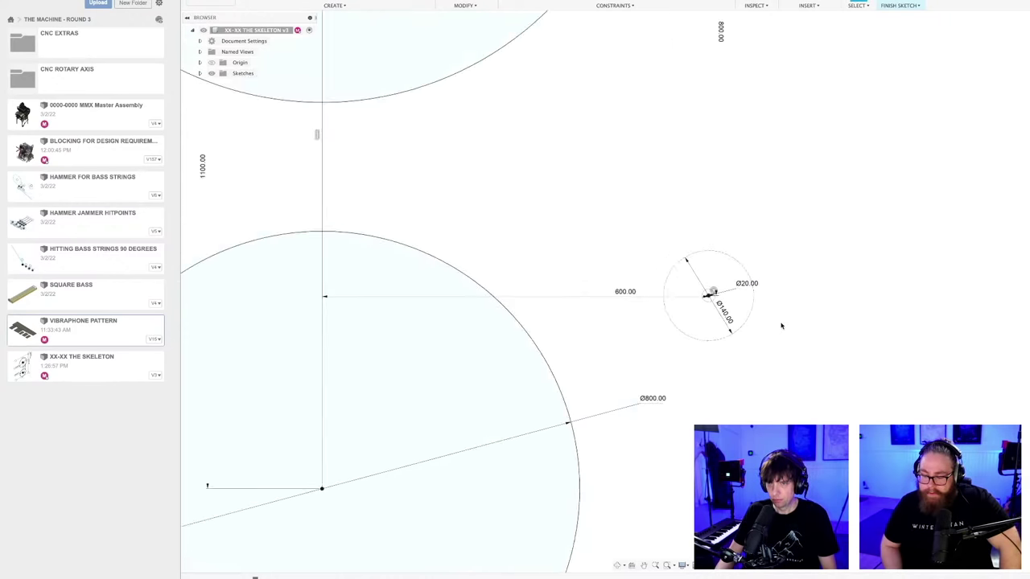
{"action": "left_click", "coordinate": [634, 351]}
{"action": "key", "text": "x"}
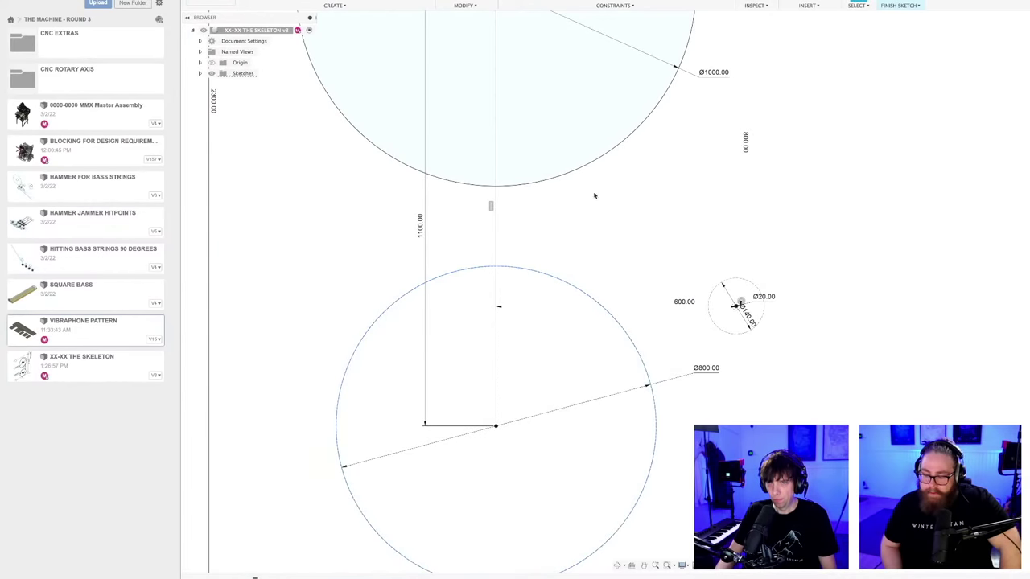
{"action": "left_click", "coordinate": [581, 172]}
{"action": "key", "text": "x"}
{"action": "scroll", "coordinate": [611, 233], "scroll_direction": "down", "scroll_amount": 3}
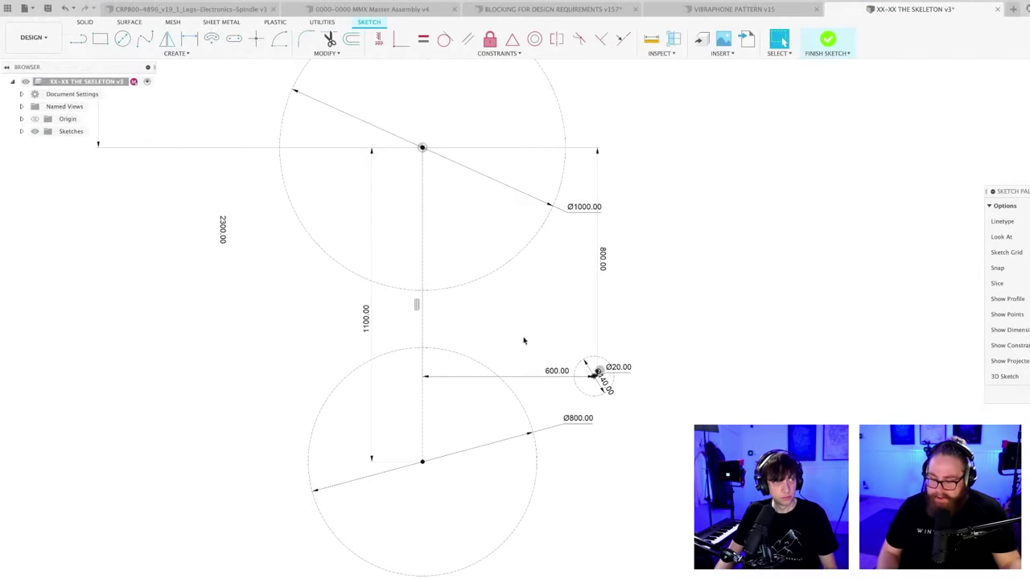
- Examine the whole skeleton layout, comparing the small shaft's position with the two large circles and the overall height
{"action": "scroll", "coordinate": [595, 372], "scroll_direction": "down", "scroll_amount": 4}
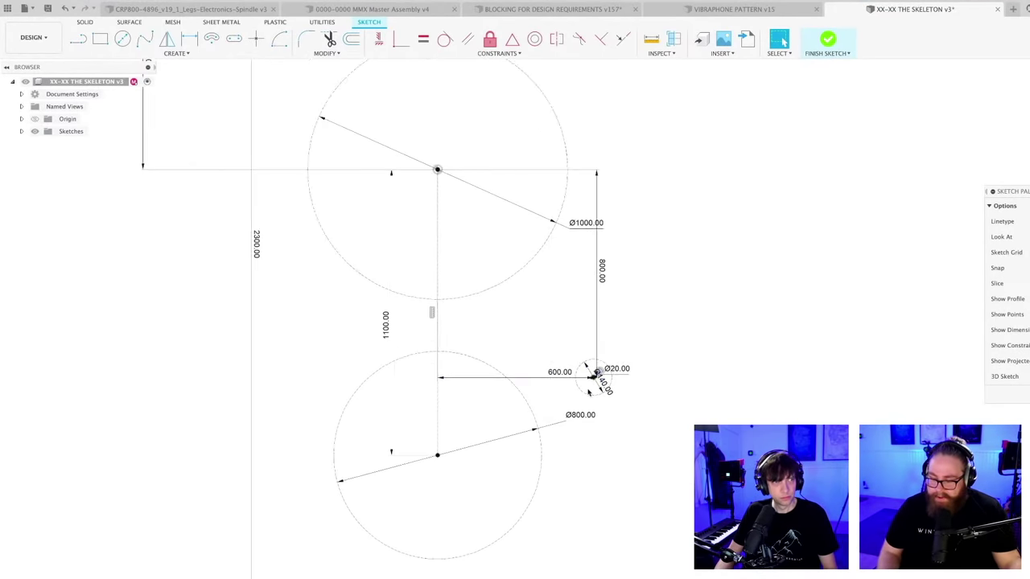
{"action": "middle_click_drag", "start_coordinate": [602, 478], "coordinate": [559, 460]}
{"action": "scroll", "coordinate": [554, 418], "scroll_direction": "up", "scroll_amount": 1}
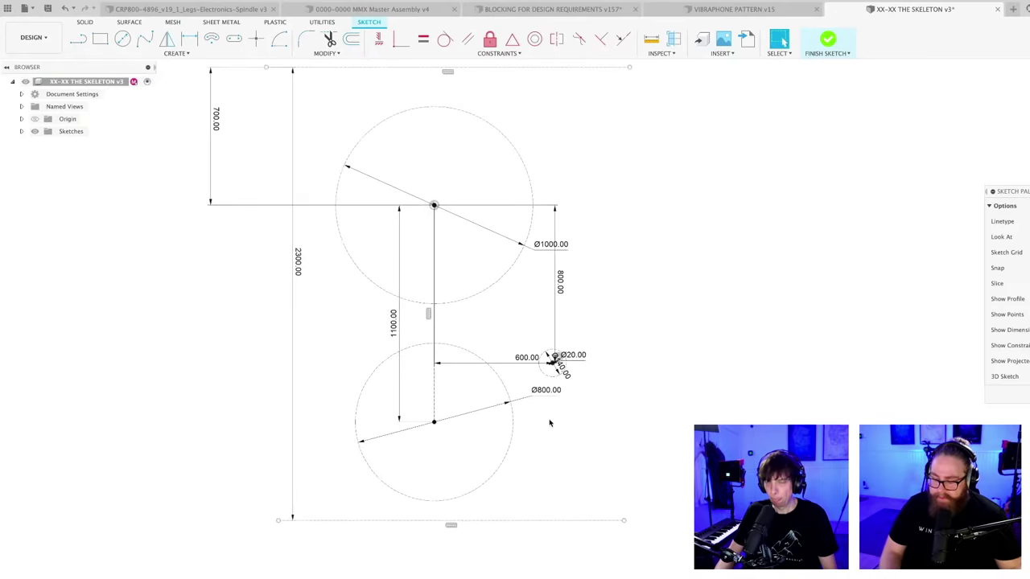
{"action": "scroll", "coordinate": [553, 418], "scroll_direction": "down", "scroll_amount": 2}
{"action": "middle_click_drag", "start_coordinate": [550, 422], "coordinate": [544, 419]}
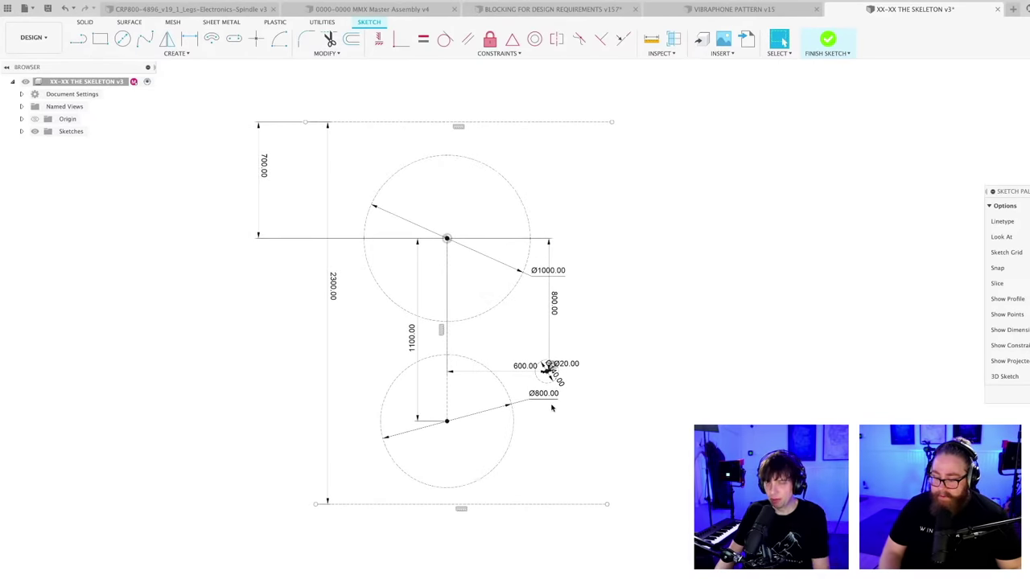
{"action": "scroll", "coordinate": [534, 388], "scroll_direction": "down", "scroll_amount": 2}
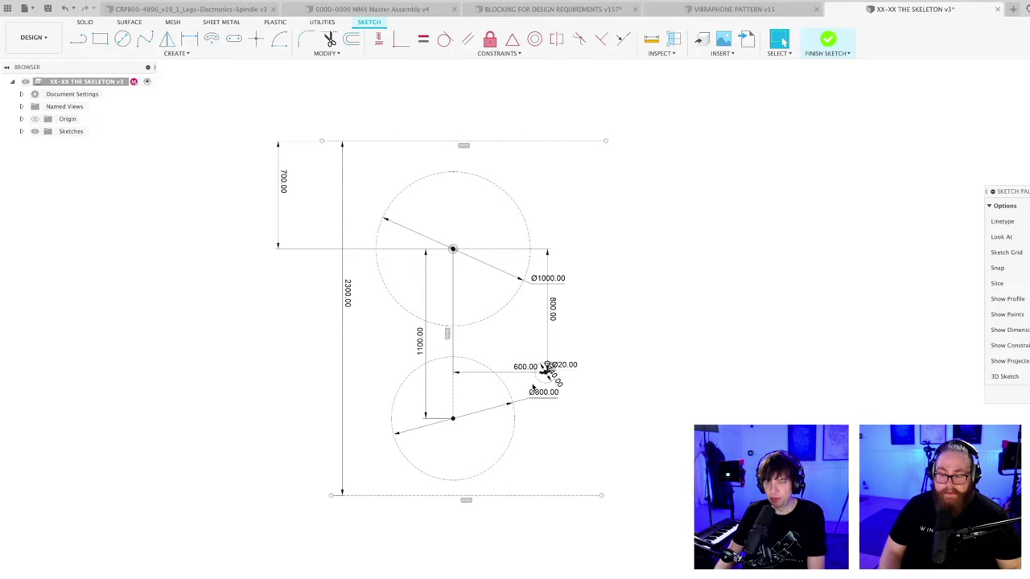
{"action": "scroll", "coordinate": [527, 352], "scroll_direction": "up", "scroll_amount": 3}
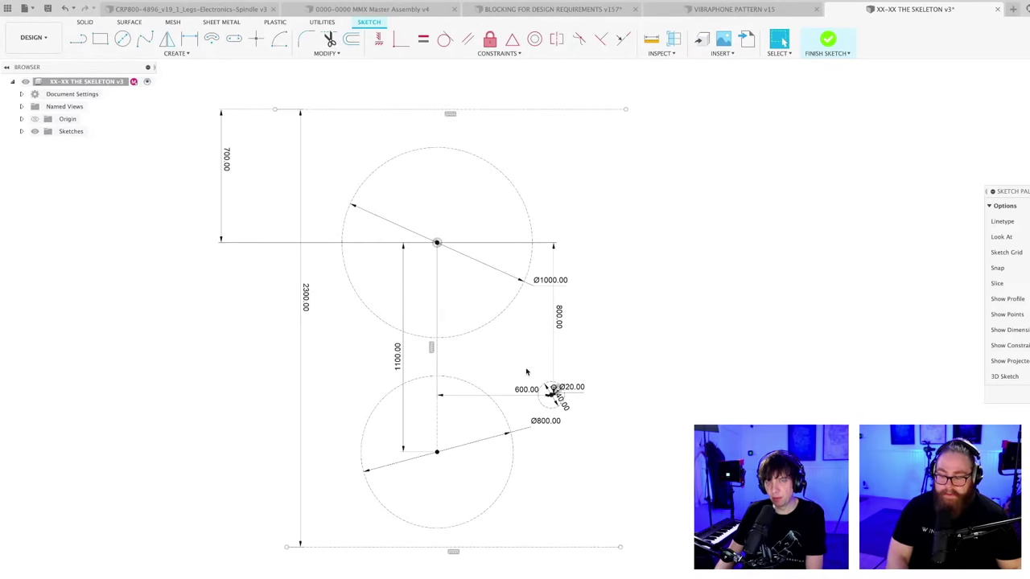
{"action": "scroll", "coordinate": [523, 369], "scroll_direction": "down", "scroll_amount": 3}
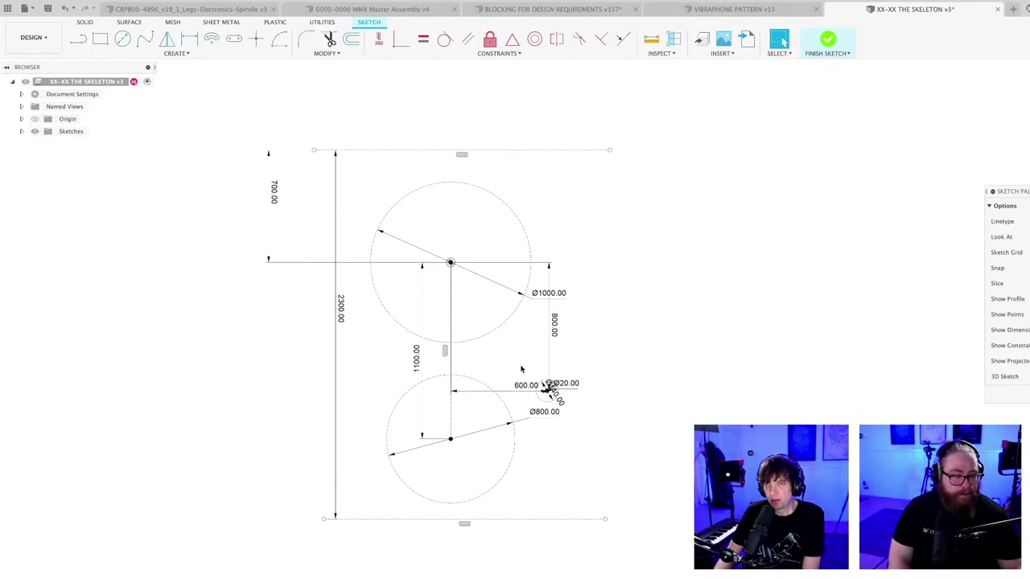
{"action": "scroll", "coordinate": [515, 369], "scroll_direction": "up", "scroll_amount": 5}
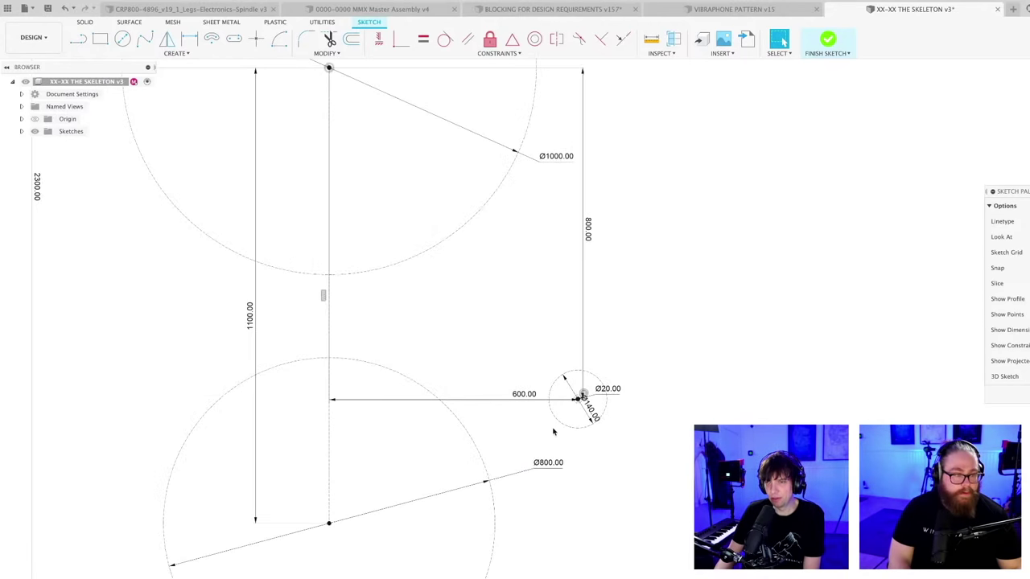
{"action": "scroll", "coordinate": [553, 432], "scroll_direction": "down", "scroll_amount": 3}
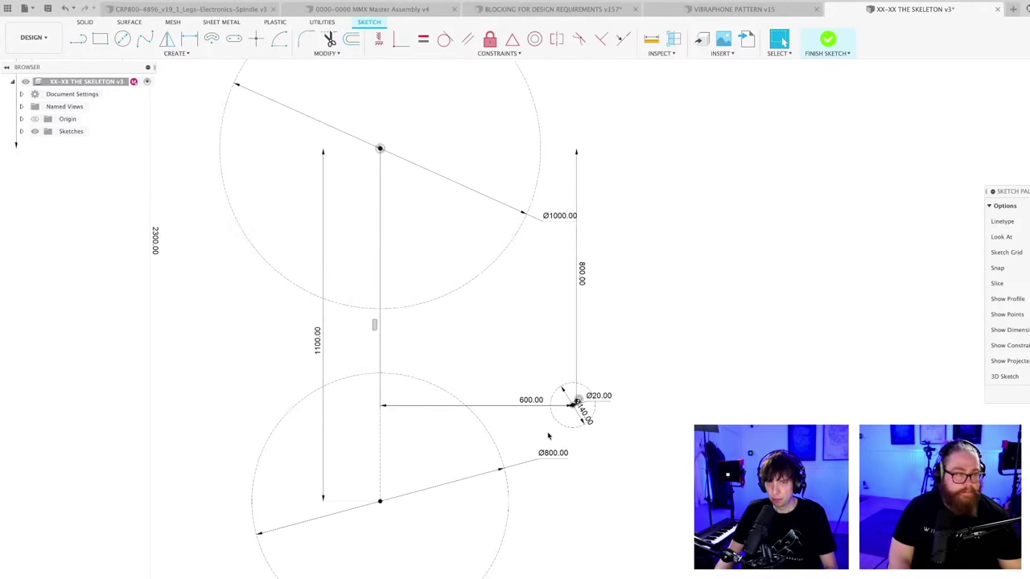
{"action": "scroll", "coordinate": [548, 436], "scroll_direction": "down", "scroll_amount": 2}
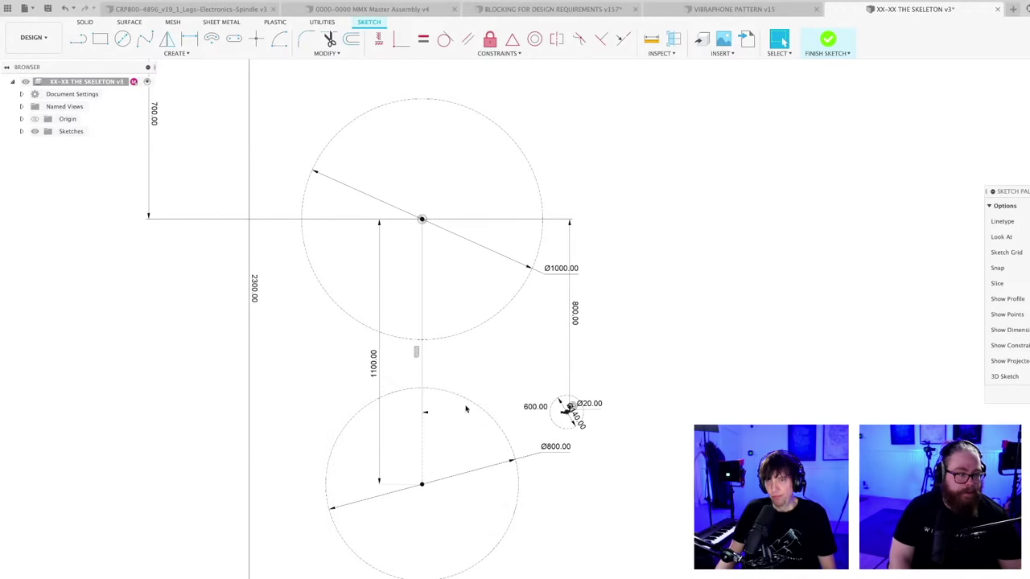
{"action": "middle_click_drag", "start_coordinate": [440, 459], "coordinate": [430, 430]}
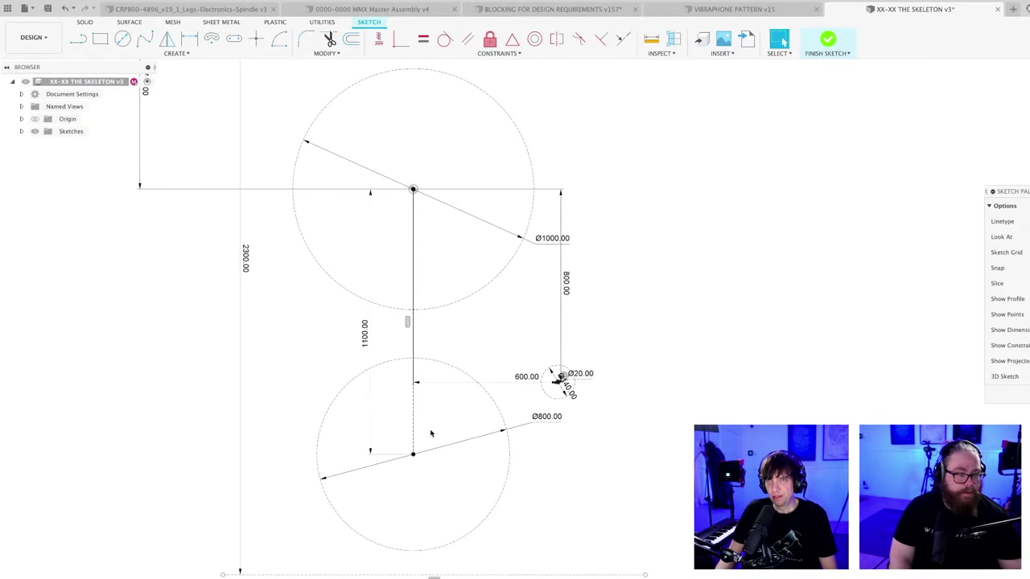
- Switch to the BLOCKING FOR DESIGN REQUIREMENTS document and view the programming pin up close
{"action": "left_click", "coordinate": [554, 10]}
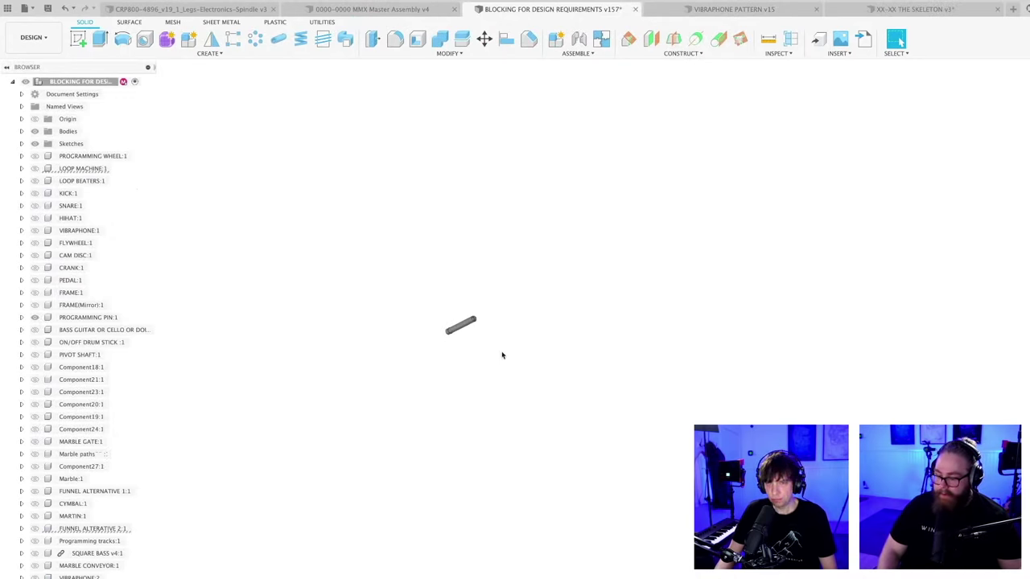
{"action": "scroll", "coordinate": [502, 355], "scroll_direction": "up", "scroll_amount": 6}
{"action": "middle_click_drag", "start_coordinate": [494, 443], "coordinate": [562, 414], "text": "shift"}
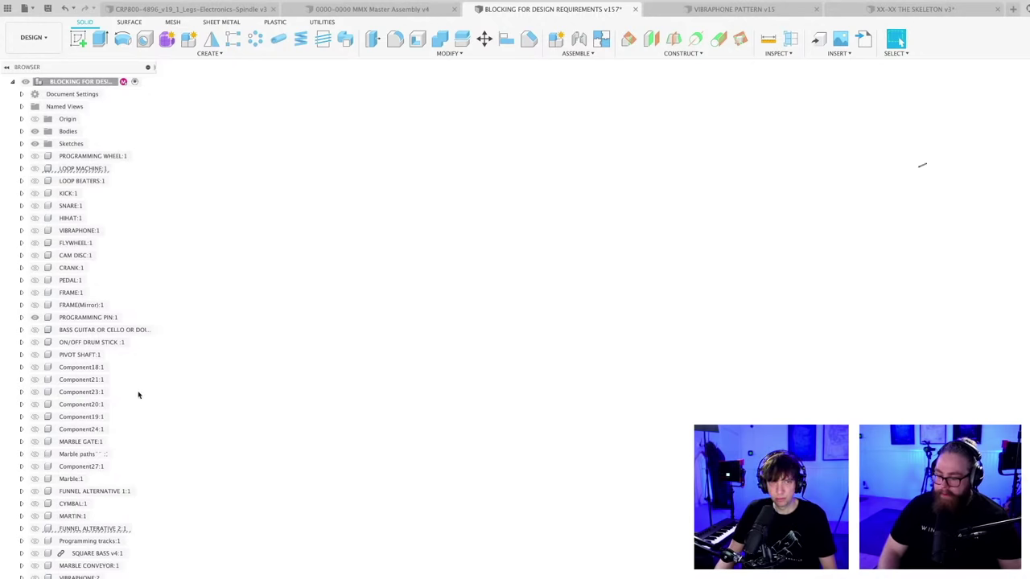
{"action": "scroll", "coordinate": [746, 303], "scroll_direction": "up", "scroll_amount": 8}
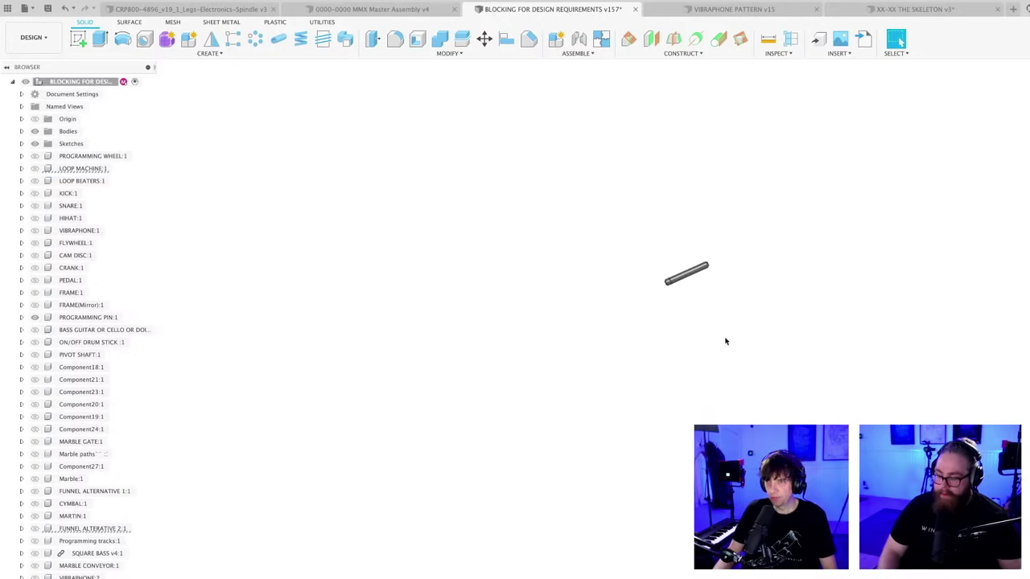
{"action": "middle_click_drag", "start_coordinate": [686, 270], "coordinate": [607, 357]}
{"action": "scroll", "coordinate": [526, 400], "scroll_direction": "up", "scroll_amount": 5}
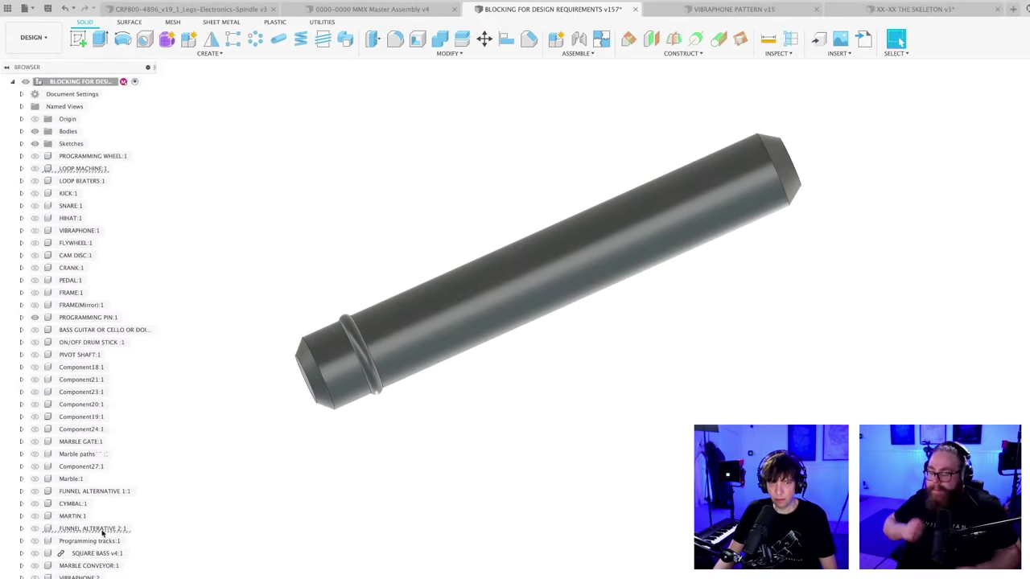
- Expand the PROGRAMMING PIN component and its bodies, highlight Body1 to inspect it, and clear the selection
{"action": "left_click", "coordinate": [88, 317]}
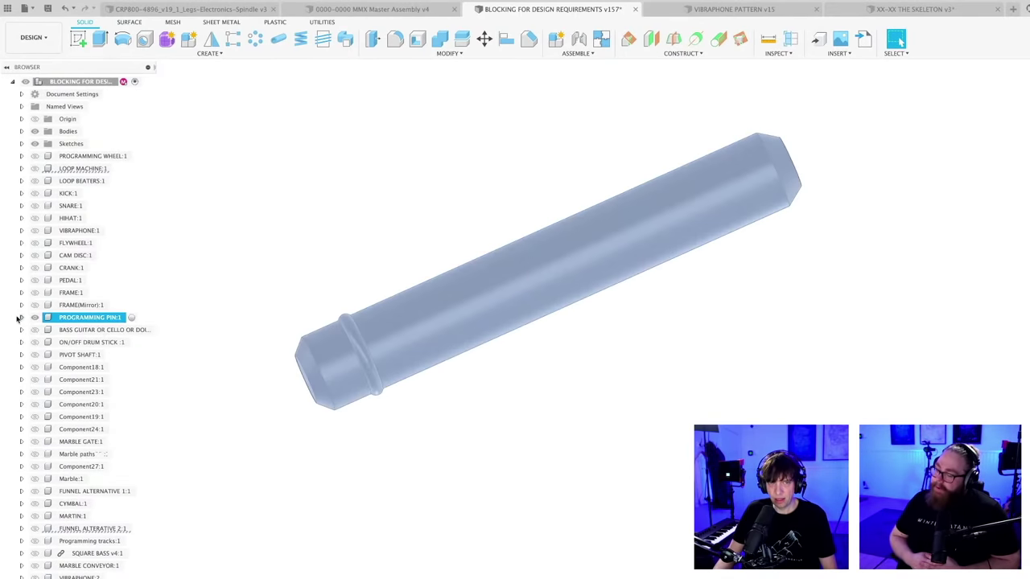
{"action": "left_click", "coordinate": [22, 316]}
{"action": "left_click", "coordinate": [31, 342]}
{"action": "left_click", "coordinate": [84, 355]}
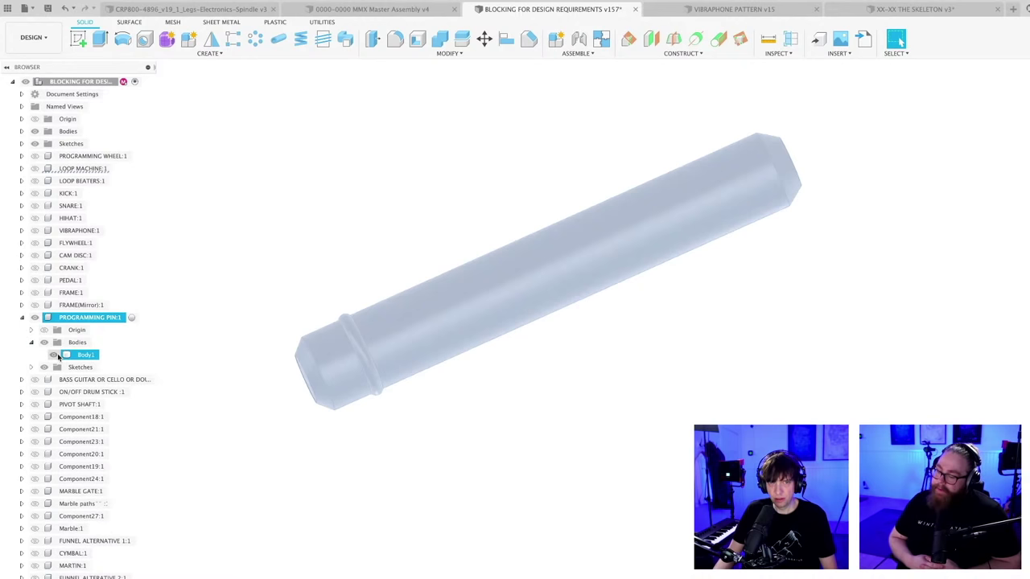
{"action": "left_click", "coordinate": [361, 342]}
{"action": "left_click", "coordinate": [419, 440]}
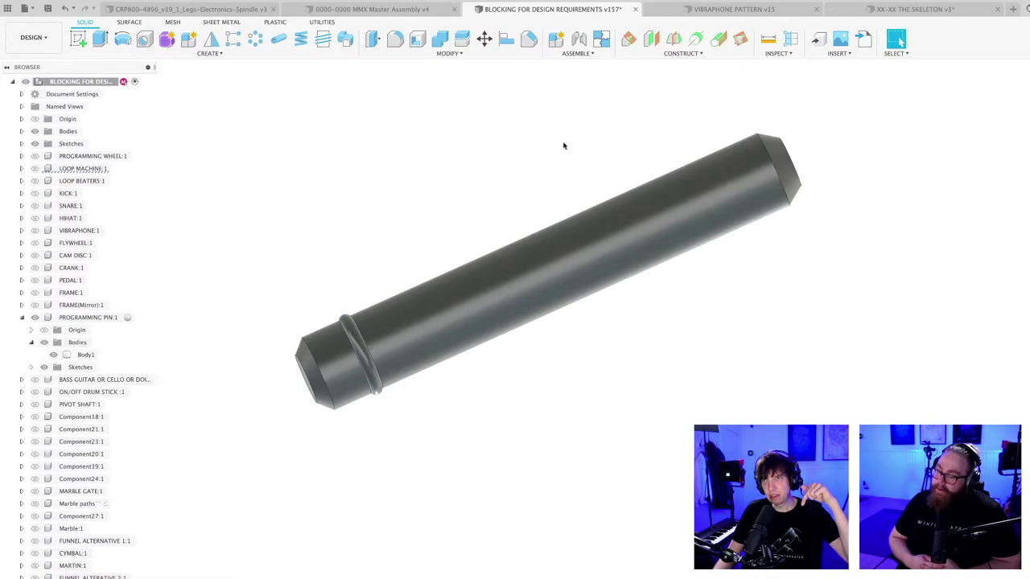
- Look at the CRP800 CNC model and the skeleton, and inspect the programming pin's ring and cylindrical face in the blocking model
{"action": "left_click", "coordinate": [181, 9]}
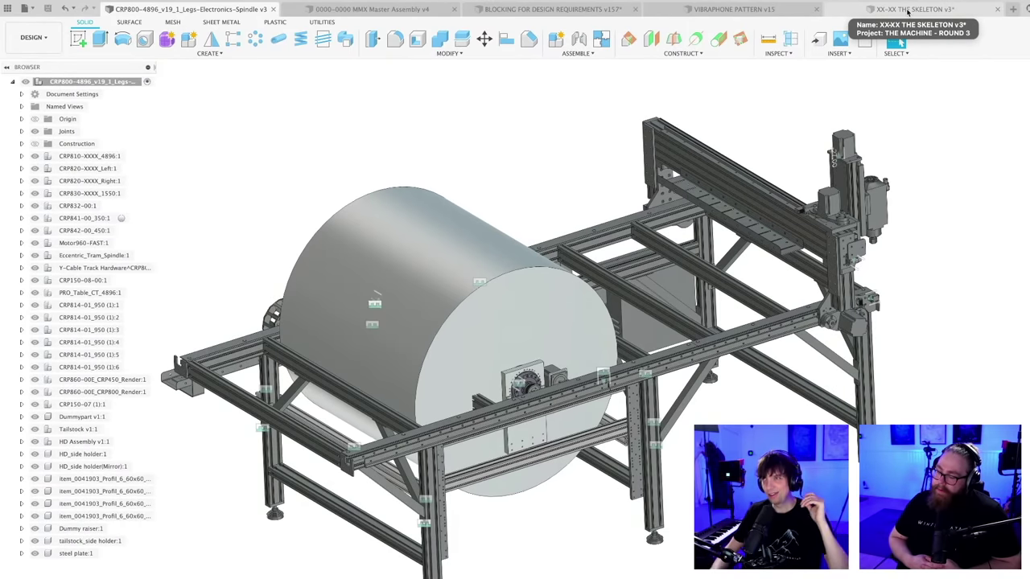
{"action": "left_click", "coordinate": [908, 12]}
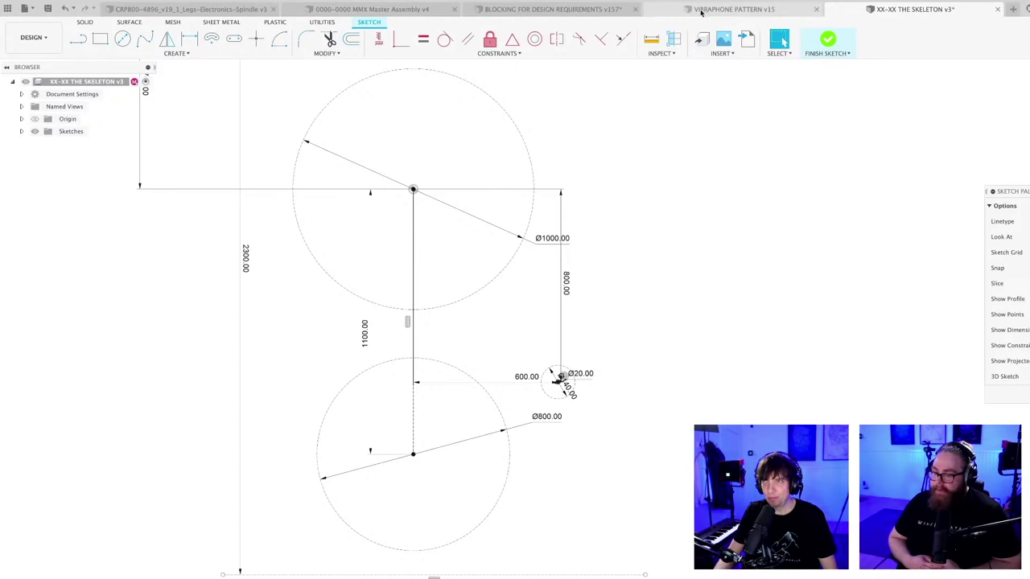
{"action": "left_click", "coordinate": [551, 10]}
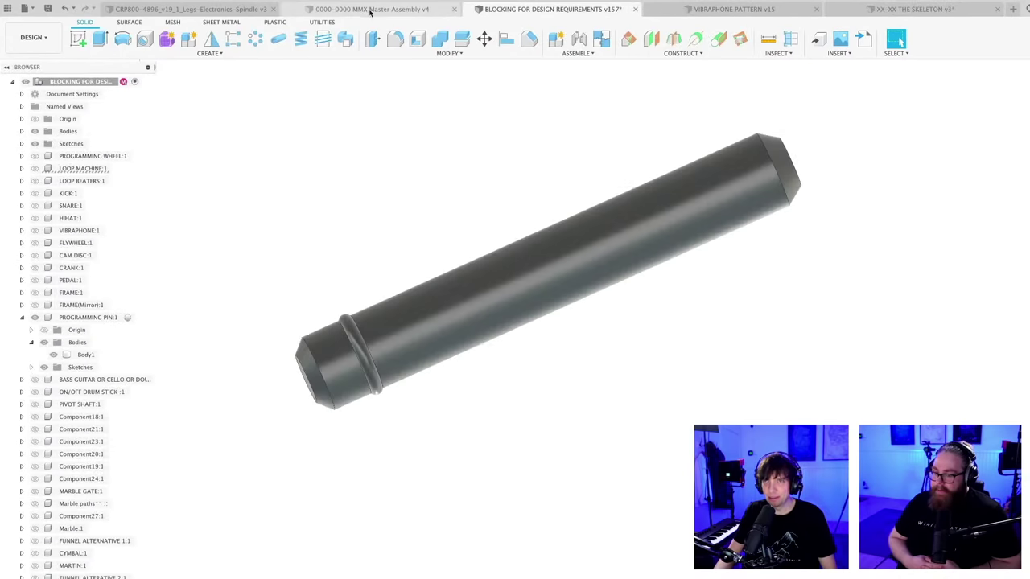
{"action": "left_click", "coordinate": [475, 333]}
{"action": "key", "text": "Escape"}
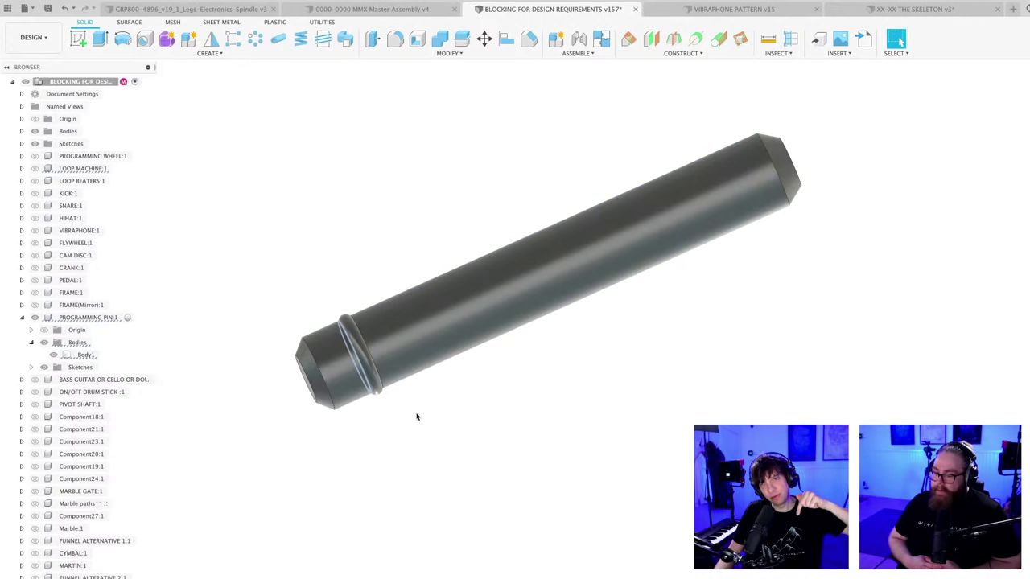
{"action": "left_click", "coordinate": [680, 190]}
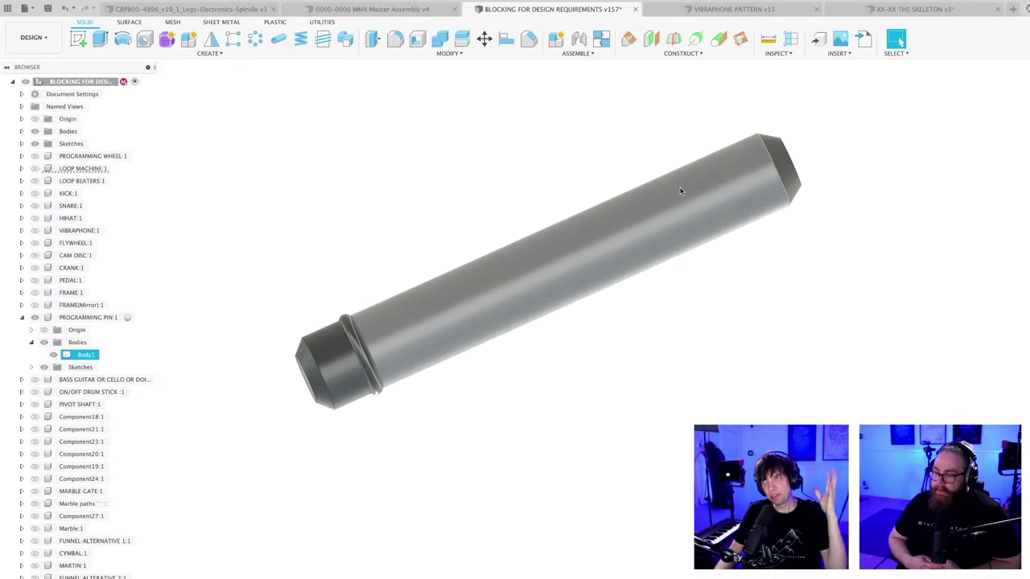
- Return to the XX-XX THE SKELETON sketch and draw a circle about 923 mm in diameter around the 800 mm circle, sharing its centre
{"action": "left_click", "coordinate": [909, 9]}
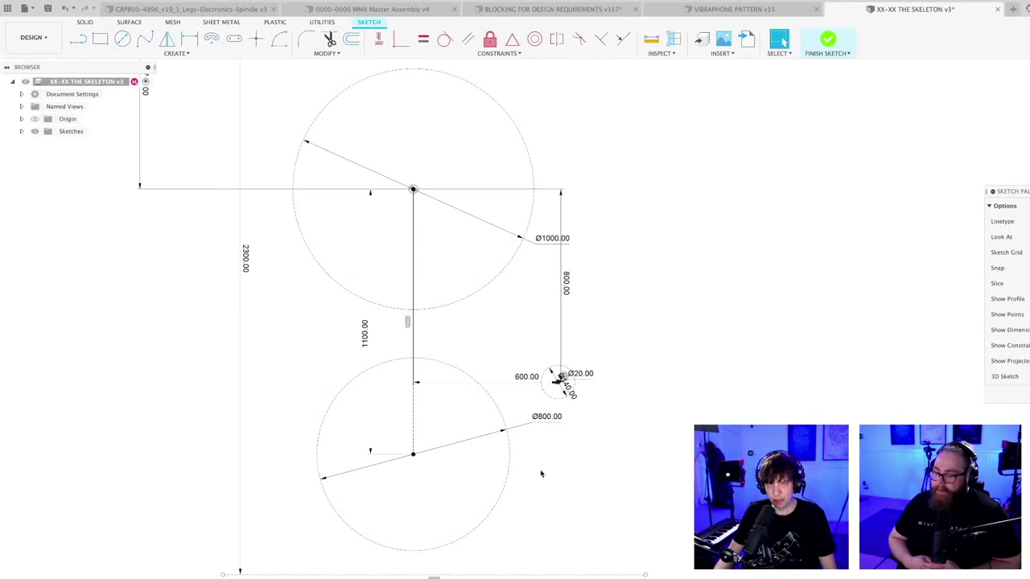
{"action": "scroll", "coordinate": [541, 475], "scroll_direction": "down", "scroll_amount": 3}
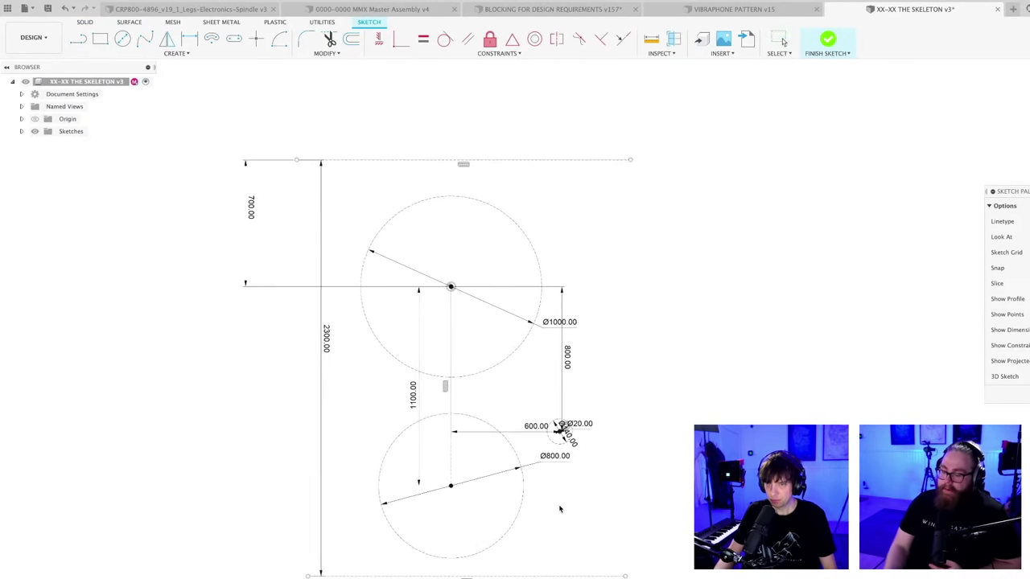
{"action": "scroll", "coordinate": [560, 509], "scroll_direction": "up", "scroll_amount": 3}
{"action": "scroll", "coordinate": [555, 464], "scroll_direction": "down", "scroll_amount": 1}
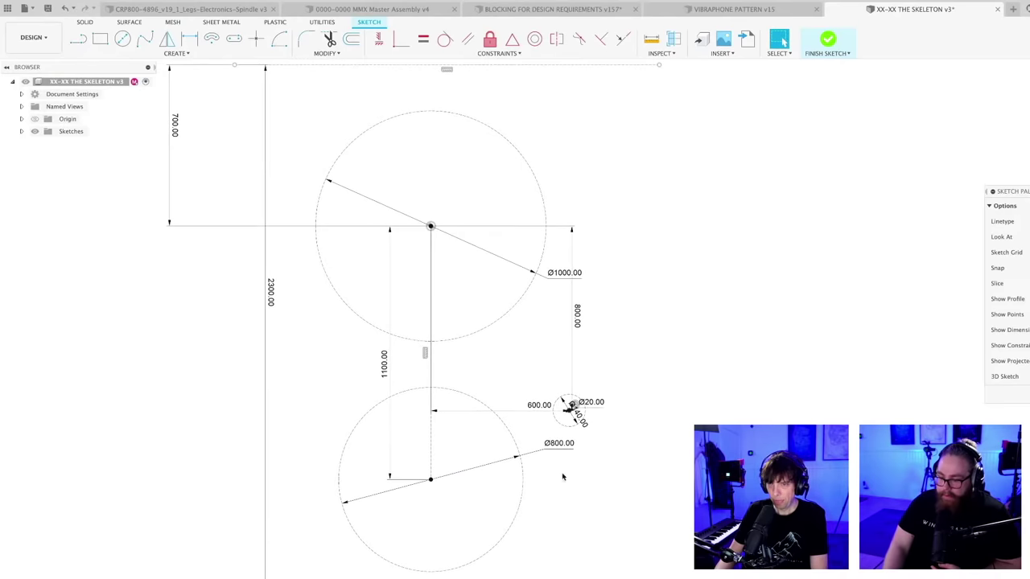
{"action": "scroll", "coordinate": [581, 419], "scroll_direction": "up", "scroll_amount": 4}
{"action": "scroll", "coordinate": [581, 418], "scroll_direction": "down", "scroll_amount": 3}
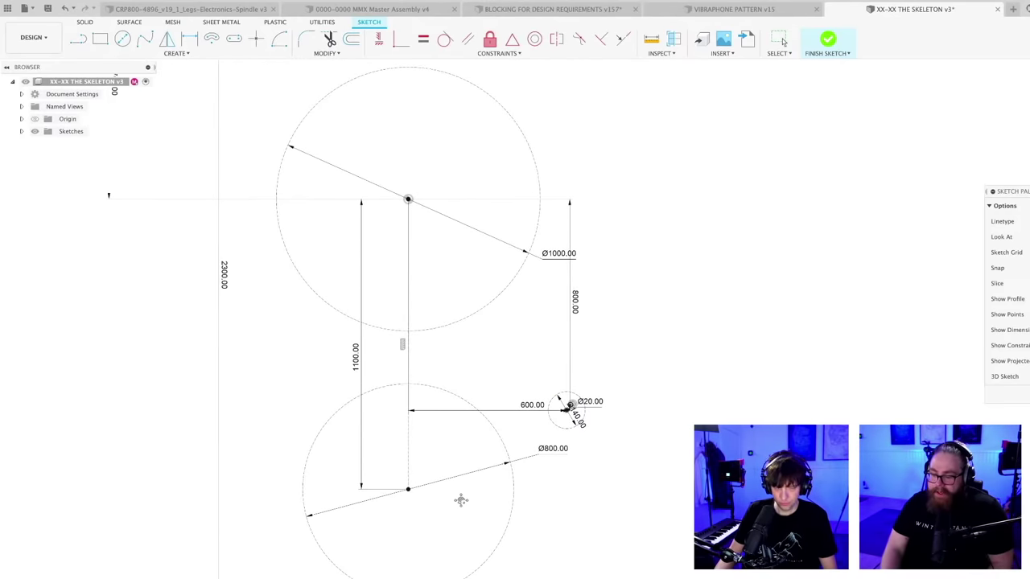
{"action": "key", "text": "c"}
{"action": "left_click", "coordinate": [408, 477]}
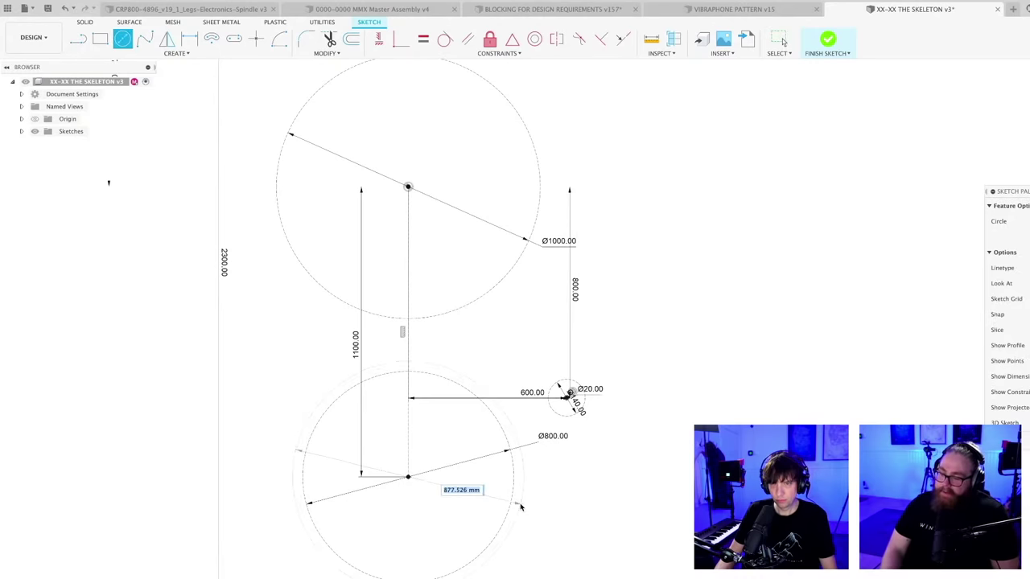
{"action": "left_click", "coordinate": [529, 512]}
{"action": "key", "text": "Escape"}
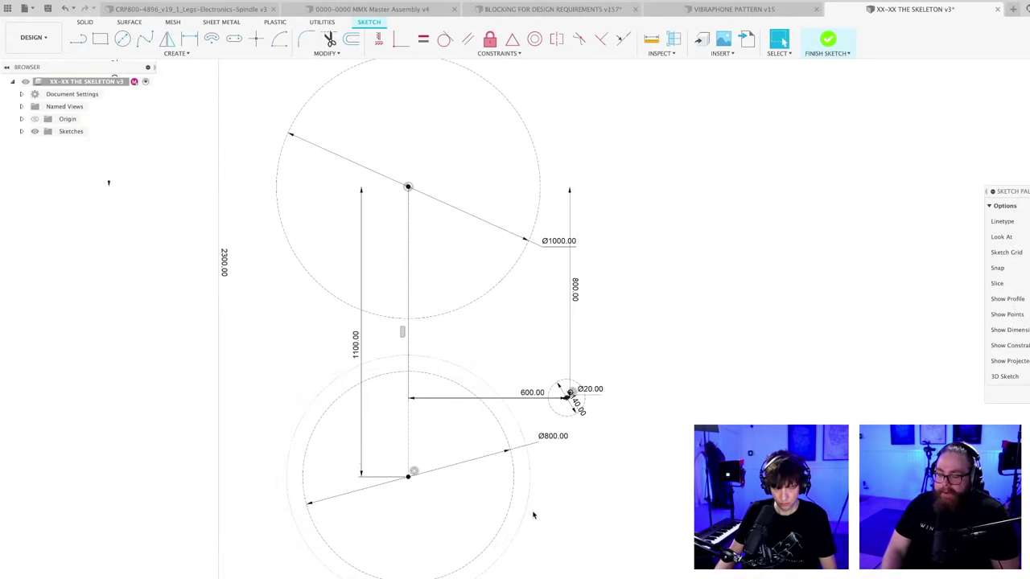
- Set the new outer circle's diameter to 922 mm and reposition its dimension nearly level with the circle's centre
{"action": "key", "text": "d"}
{"action": "left_click", "coordinate": [528, 512]}
{"action": "left_click", "coordinate": [561, 511]}
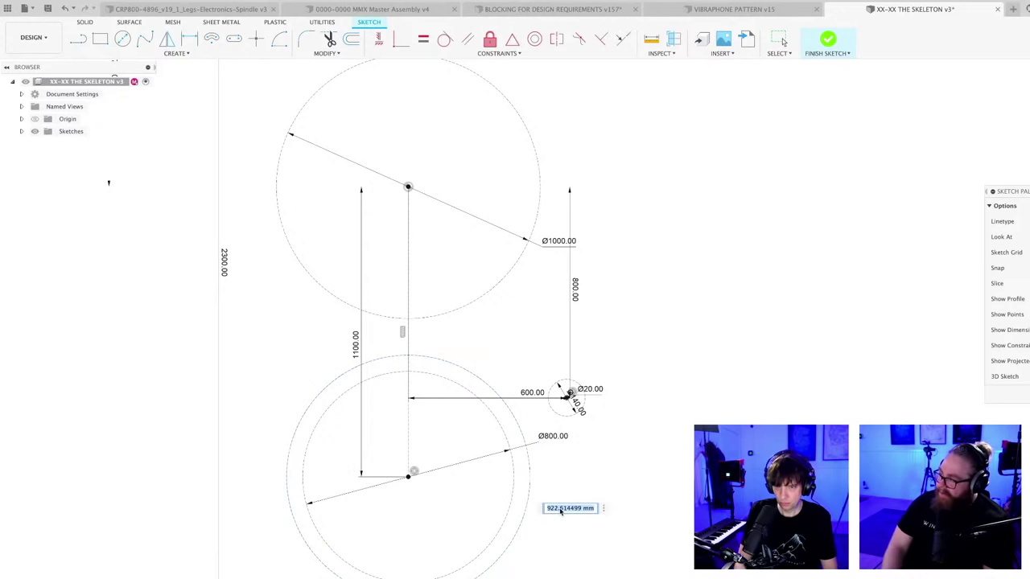
{"action": "type", "text": "922"}
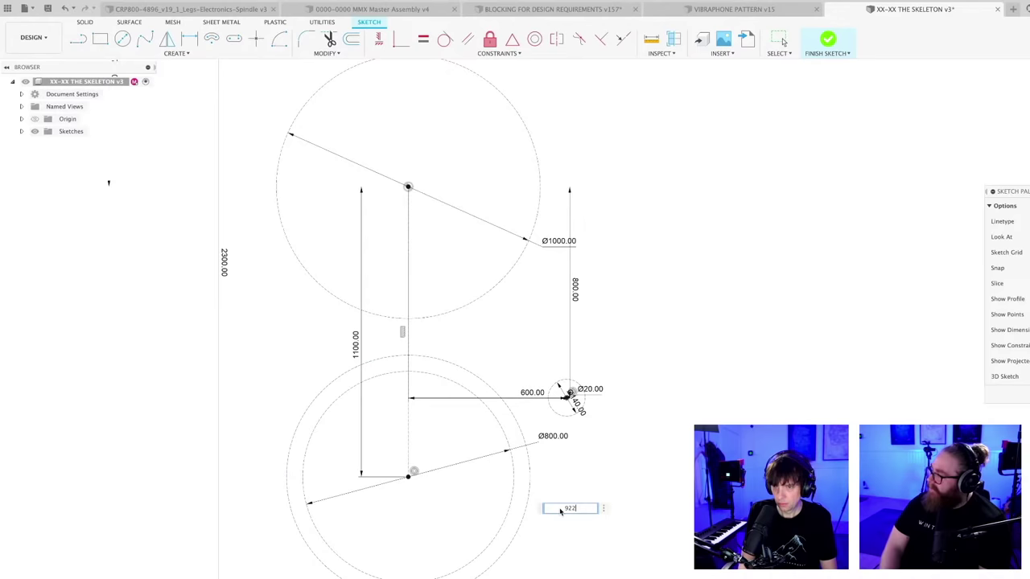
{"action": "key", "text": "Return"}
{"action": "key", "text": "Escape"}
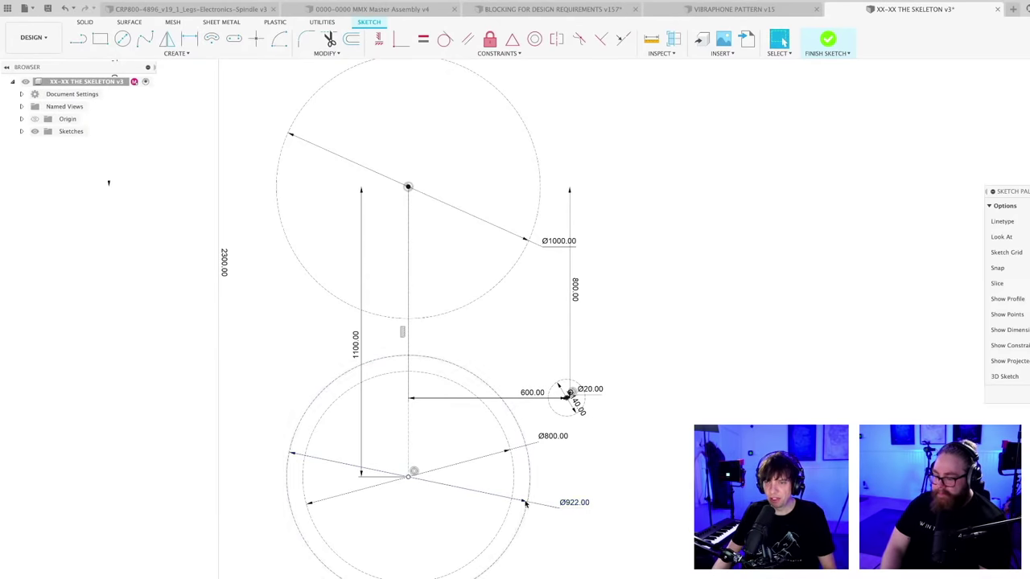
{"action": "left_click_drag", "start_coordinate": [526, 503], "coordinate": [575, 485]}
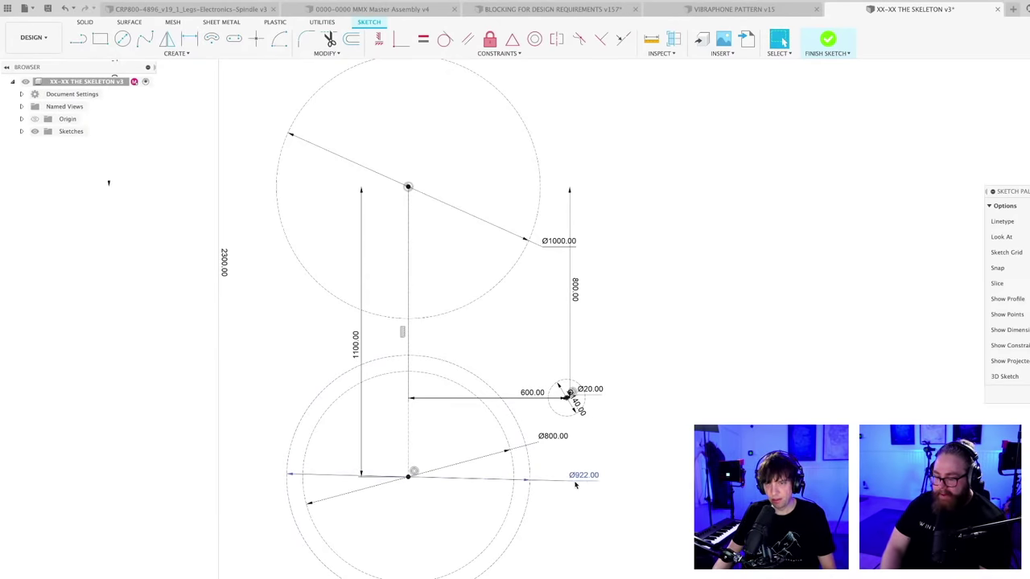
- Switch to the THE MACHINE - ROUND 3 spreadsheet in Firefox, add a new sheet and rename it
{"action": "key", "text": "super+Tab"}
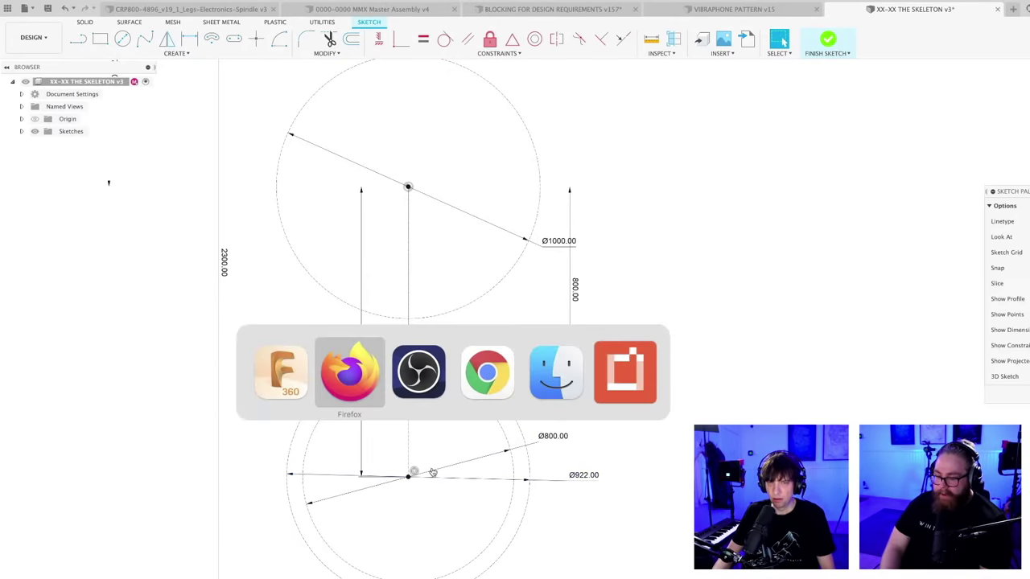
{"action": "scroll", "coordinate": [276, 530], "scroll_direction": "down", "scroll_amount": 2}
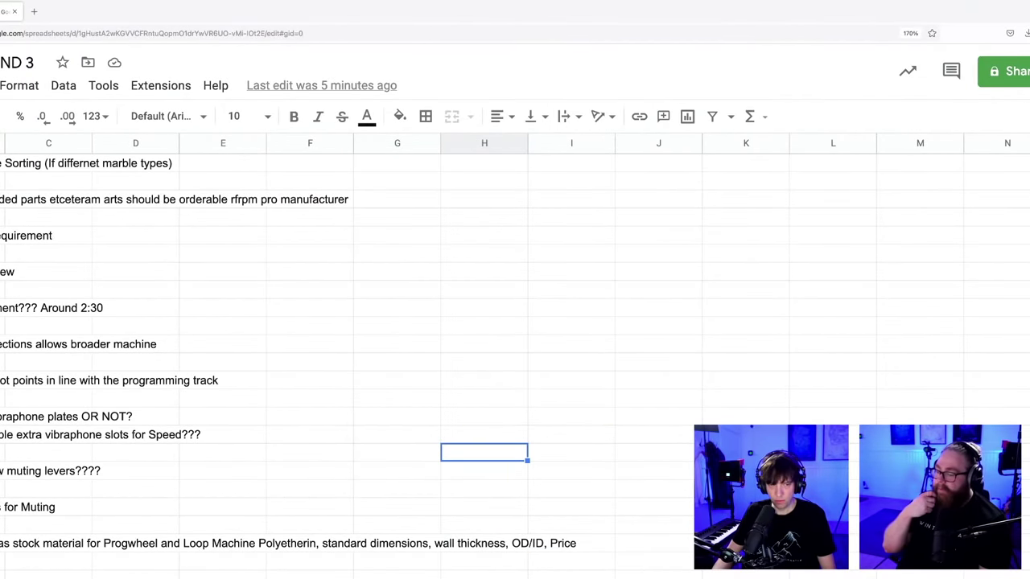
{"action": "key", "text": "shift+F11"}
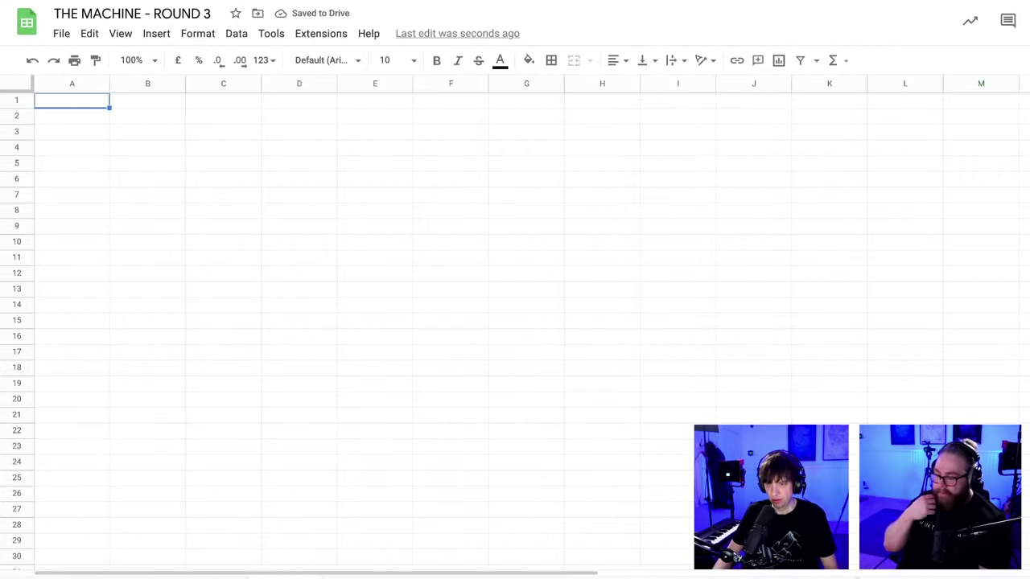
{"action": "right_click", "coordinate": [257, 576]}
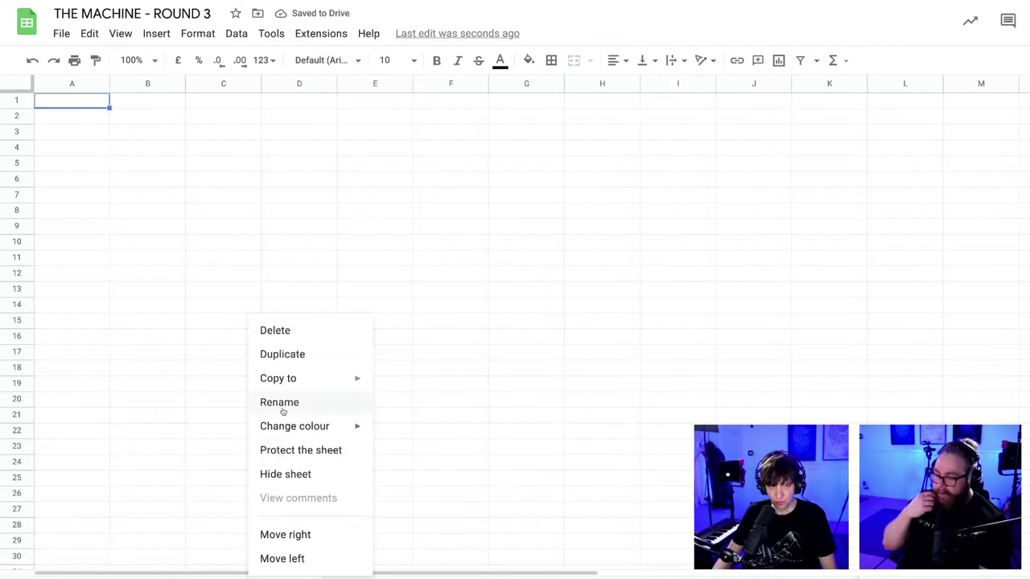
{"action": "left_click", "coordinate": [283, 411]}
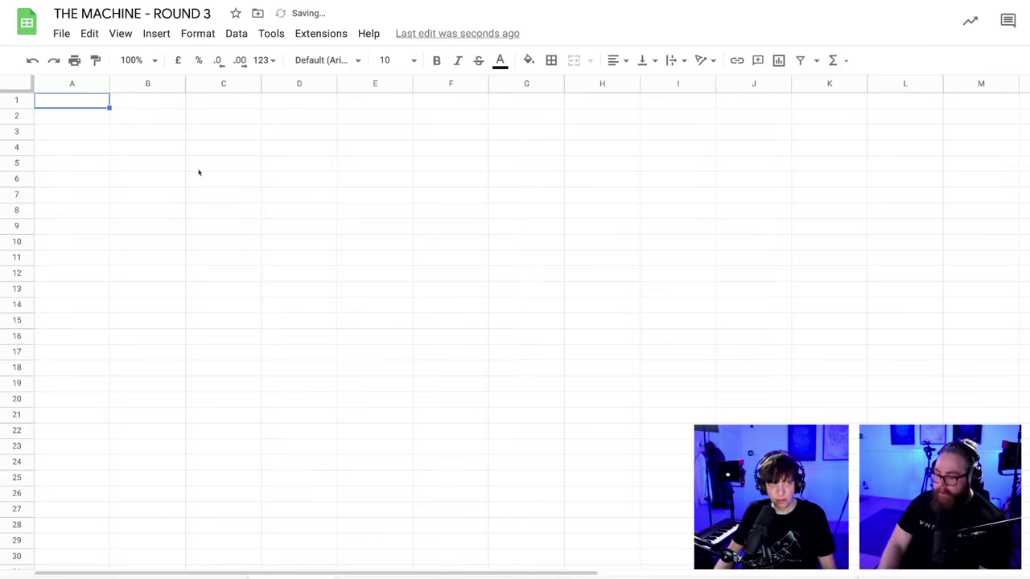
- Enter "PE PIPE" in B2 and "630mm Diameter" in C2, and widen column C to fit its text
{"action": "left_click", "coordinate": [148, 120]}
{"action": "type", "text": "PE "}
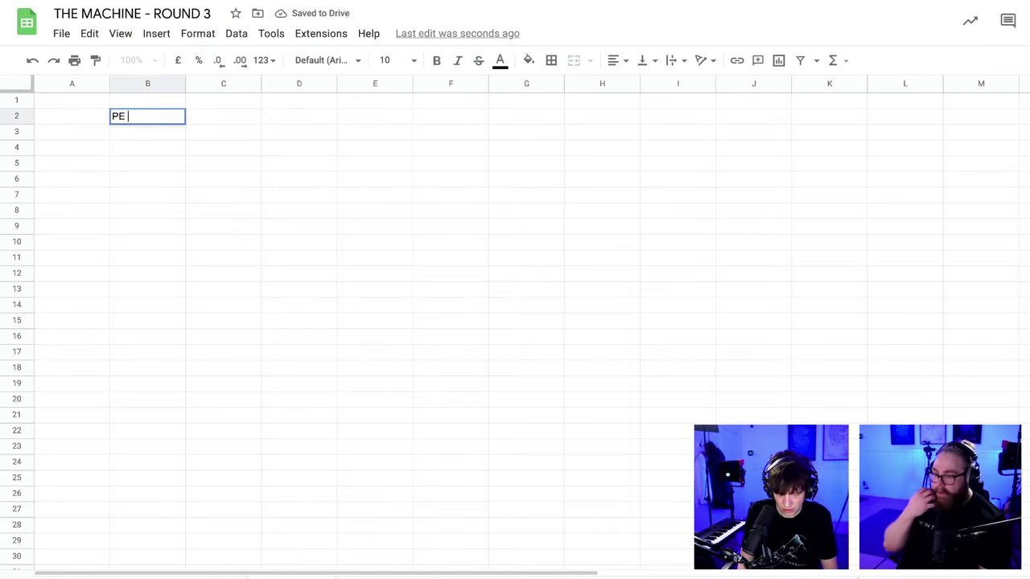
{"action": "type", "text": "PIPE"}
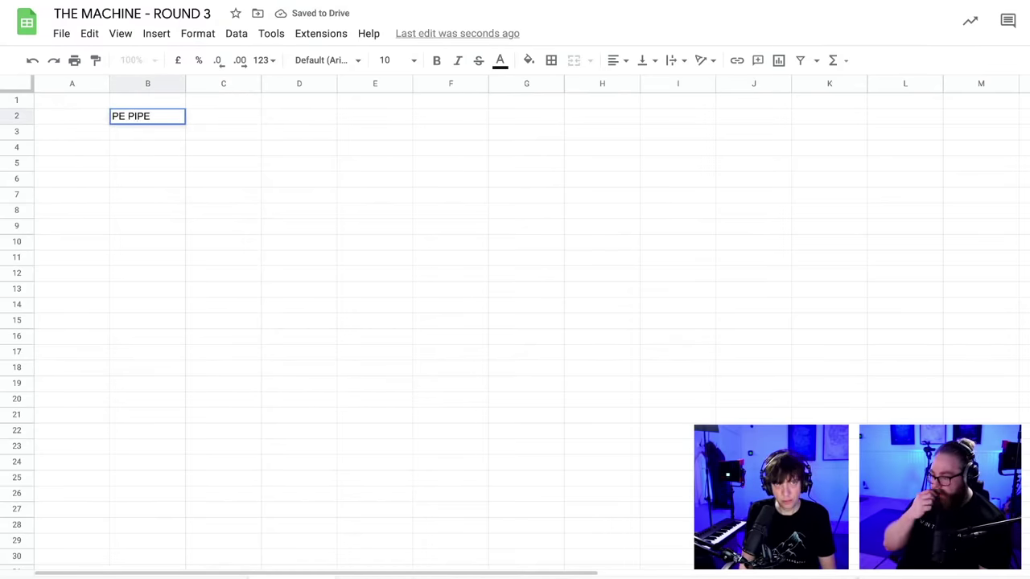
{"action": "key", "text": "Tab"}
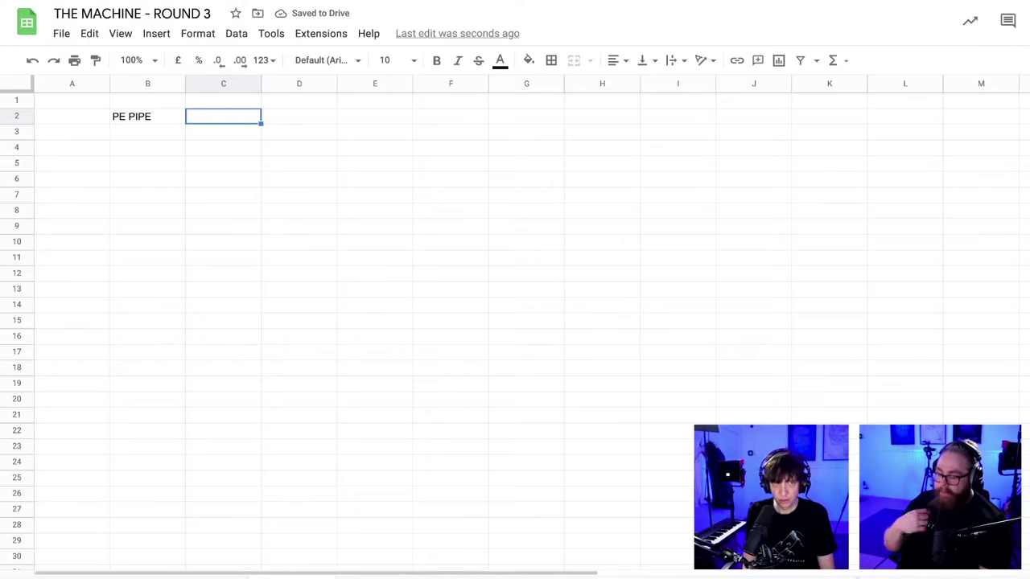
{"action": "type", "text": "630"}
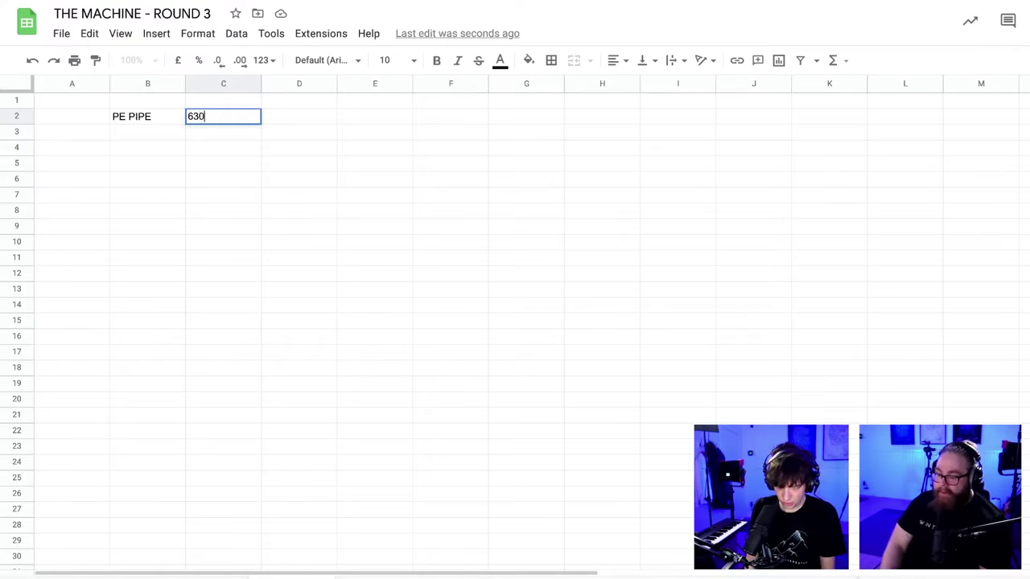
{"action": "type", "text": "mm Diameter"}
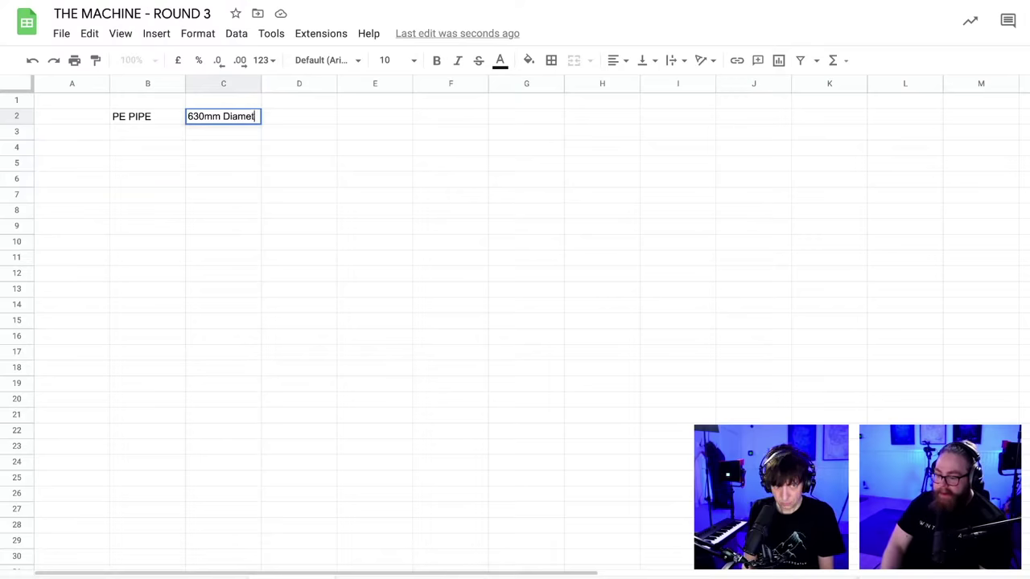
{"action": "left_click", "coordinate": [222, 194]}
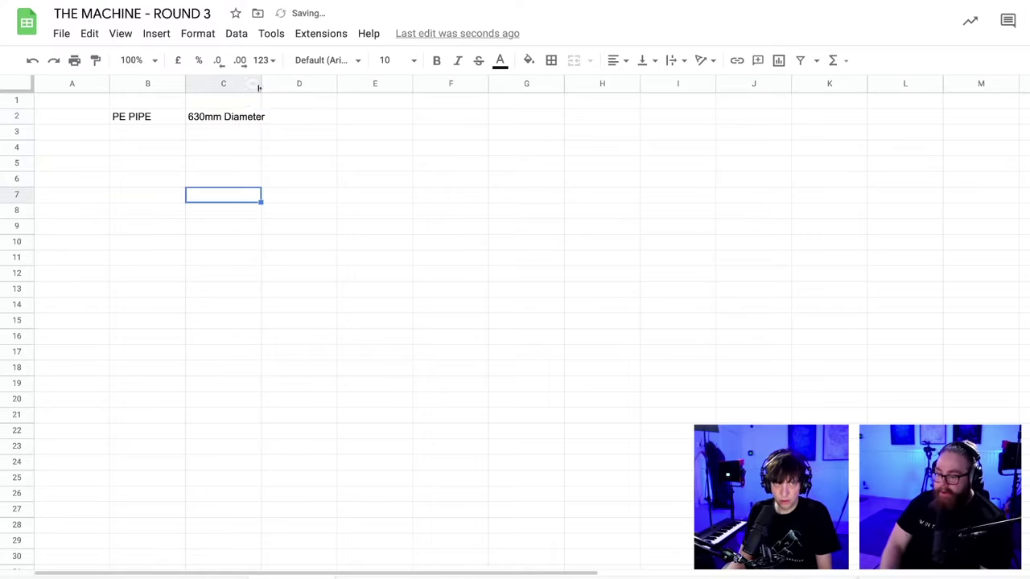
{"action": "left_click_drag", "start_coordinate": [259, 88], "coordinate": [285, 88]}
- Enter "70mm Thickness" in D2 with its spelling corrected, and widen column D to fit the text
{"action": "left_click", "coordinate": [321, 120]}
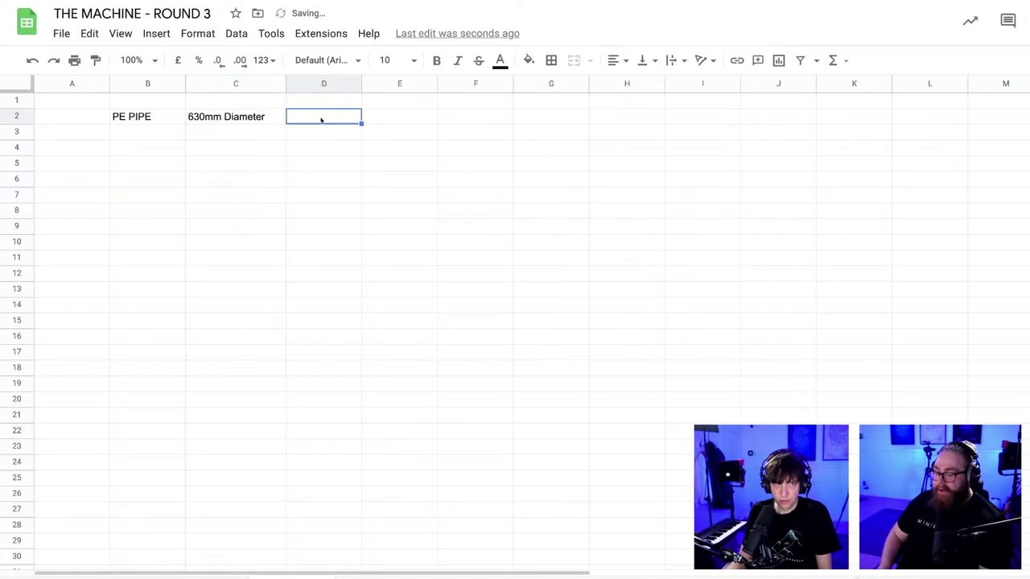
{"action": "type", "text": "70mm Thicness"}
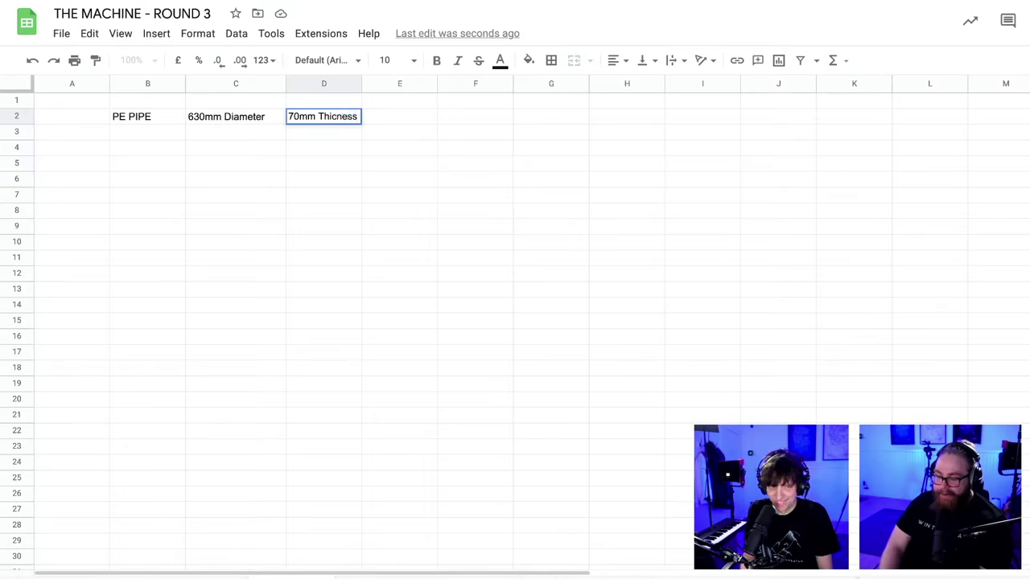
{"action": "left_click", "coordinate": [147, 117]}
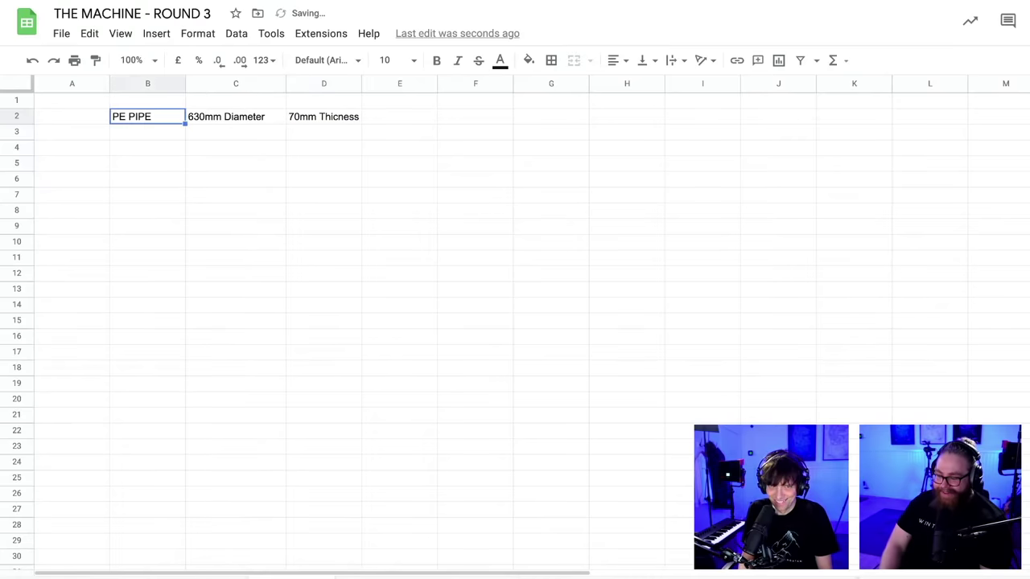
{"action": "double_click", "coordinate": [338, 119]}
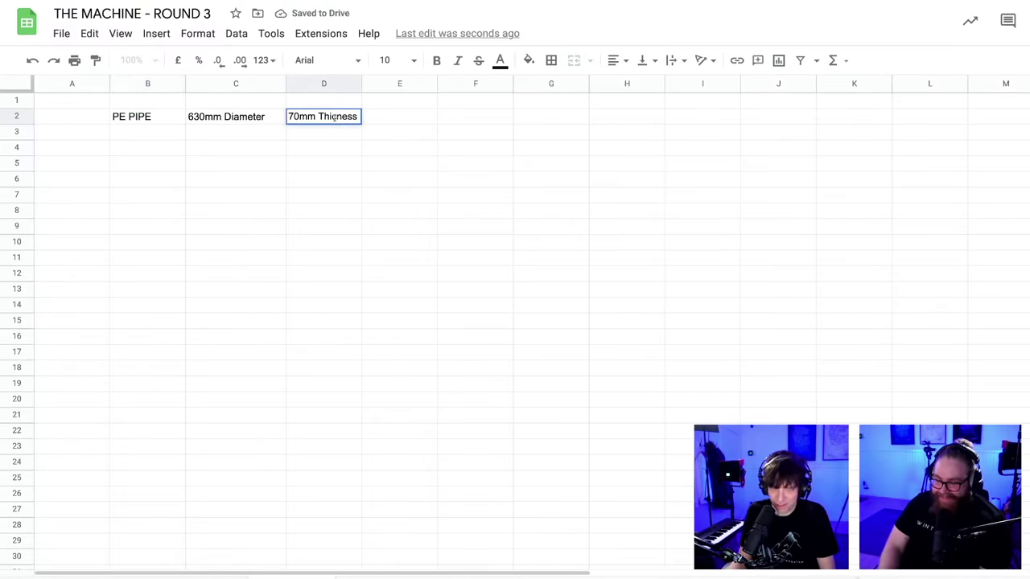
{"action": "type", "text": "k"}
{"action": "key", "text": "Return"}
{"action": "left_click_drag", "start_coordinate": [362, 84], "coordinate": [380, 85]}
{"action": "key", "text": "Down"}
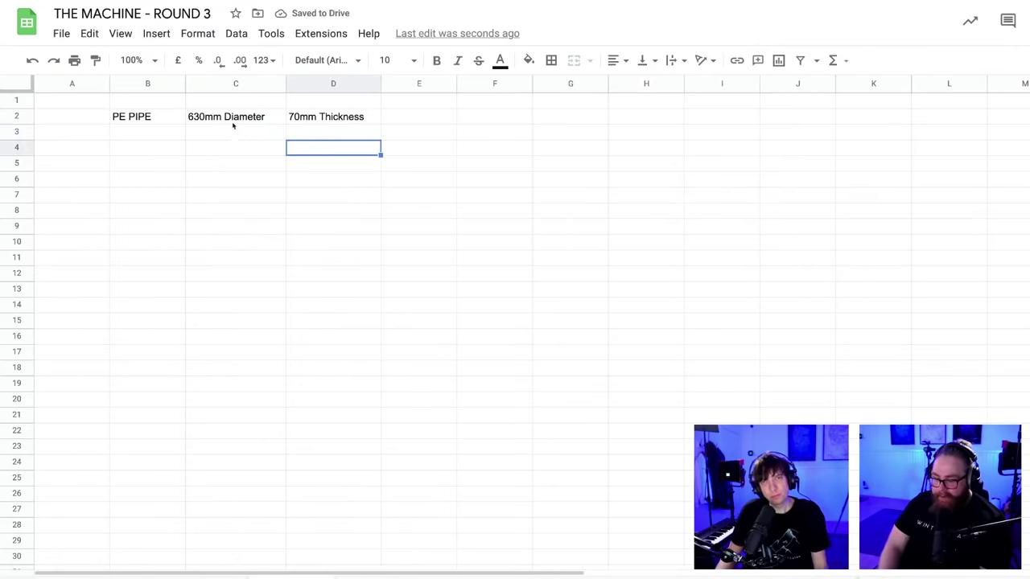
- Enter "GRP PIPES" in B3, directly below the PE PIPE entry
{"action": "left_click", "coordinate": [327, 119]}
{"action": "left_click", "coordinate": [203, 121]}
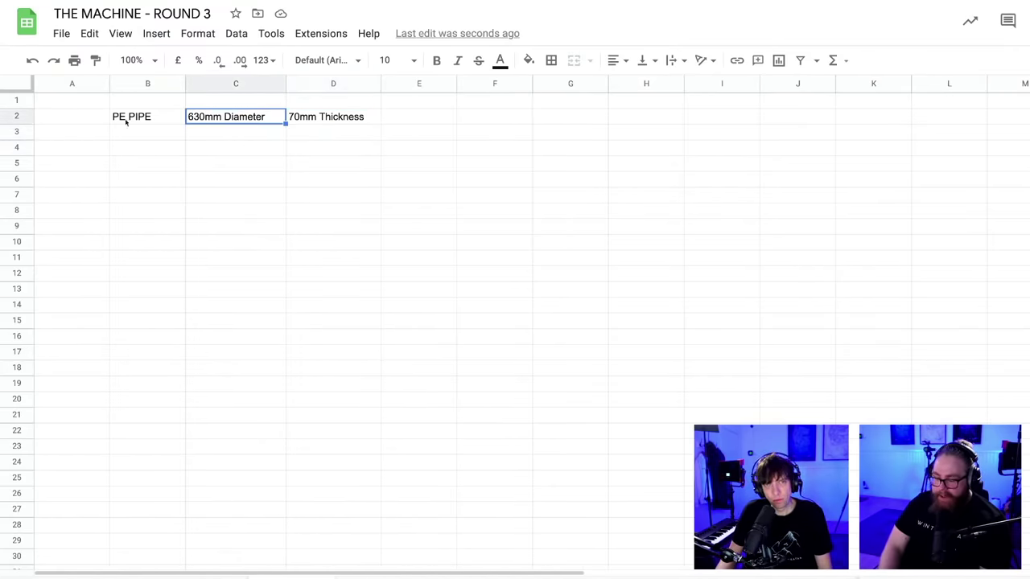
{"action": "left_click", "coordinate": [126, 121]}
{"action": "left_click", "coordinate": [138, 137]}
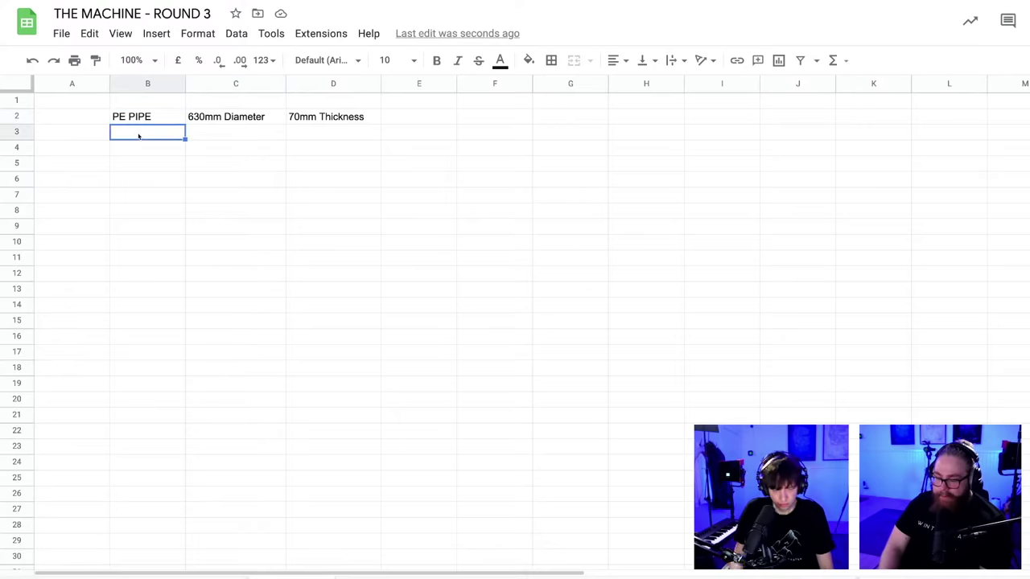
{"action": "type", "text": "GRP"}
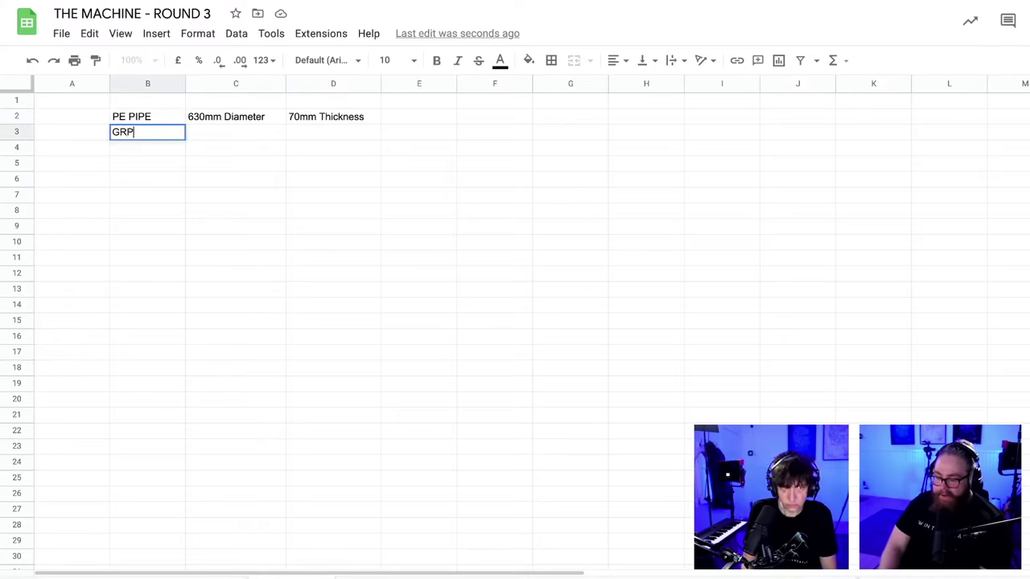
{"action": "type", "text": " PI"}
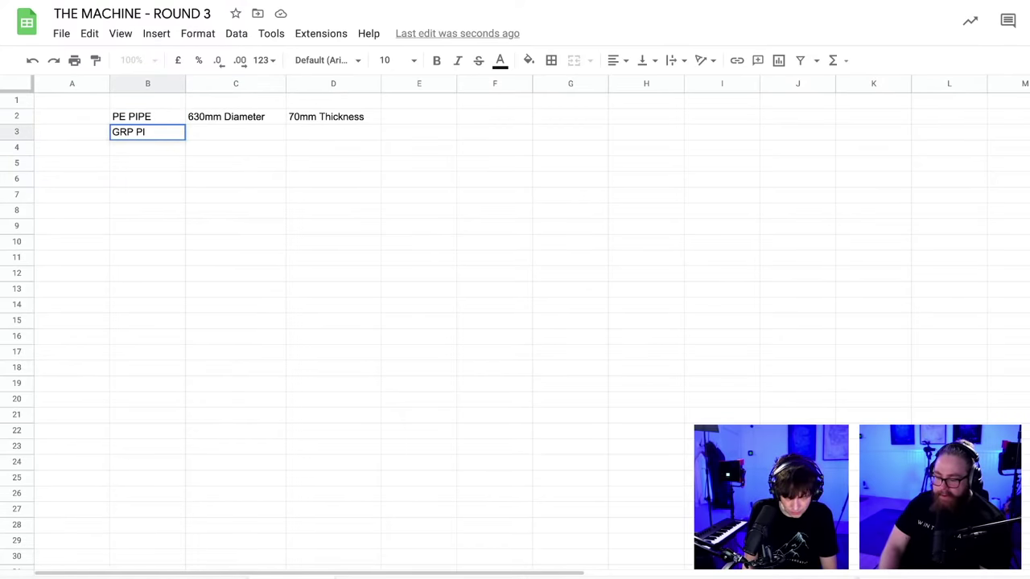
{"action": "type", "text": "PES"}
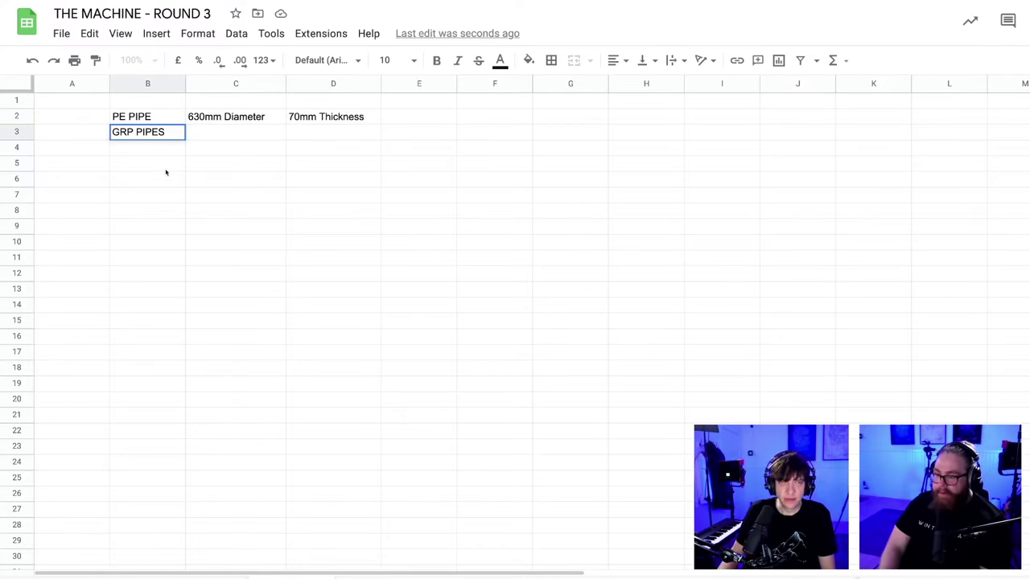
{"action": "left_click", "coordinate": [255, 191]}
{"action": "left_click", "coordinate": [358, 278]}
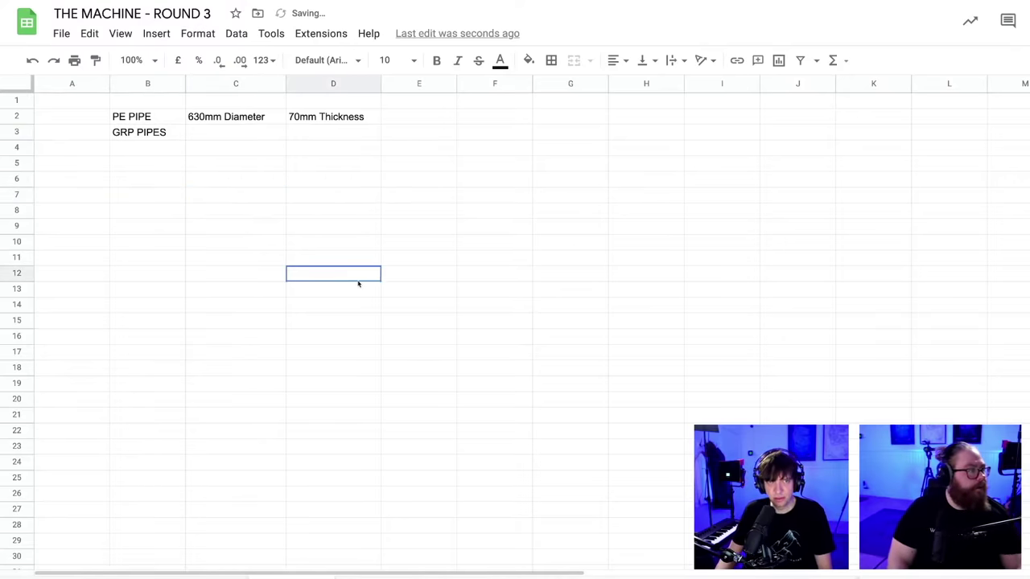
{"action": "left_click", "coordinate": [354, 306]}
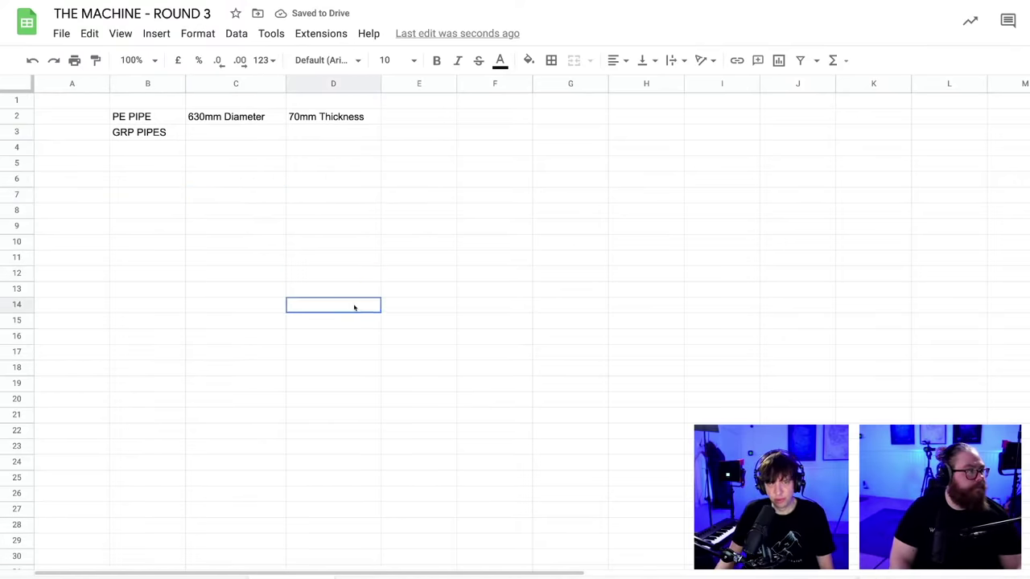
{"action": "left_click", "coordinate": [351, 275]}
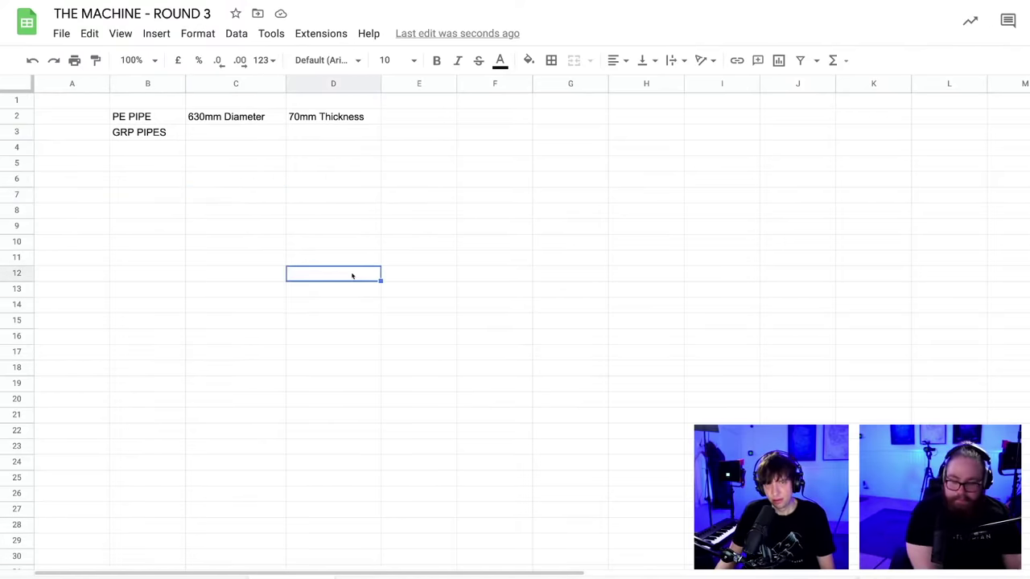
{"action": "left_click", "coordinate": [360, 310]}
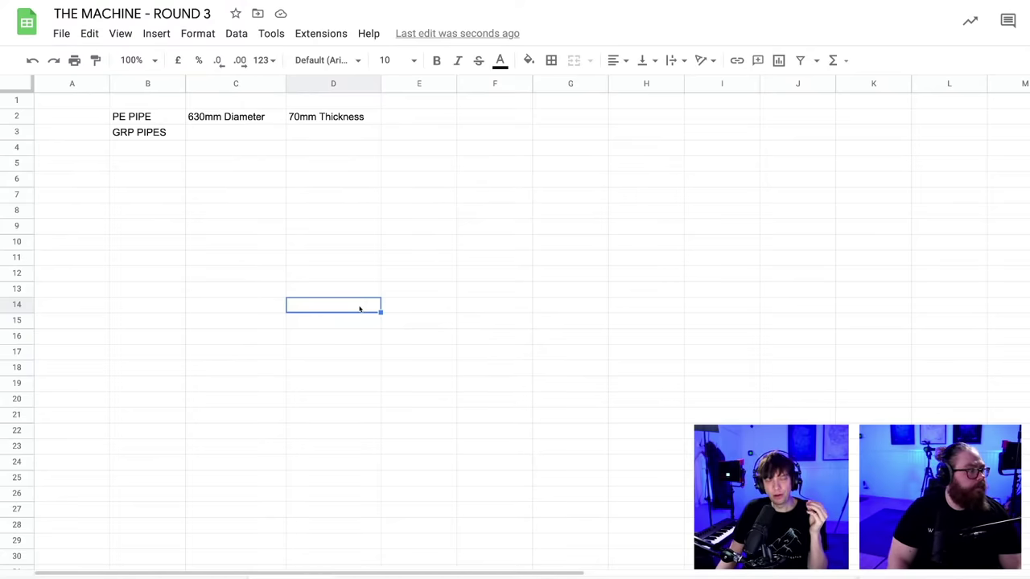
{"action": "left_click", "coordinate": [367, 332]}
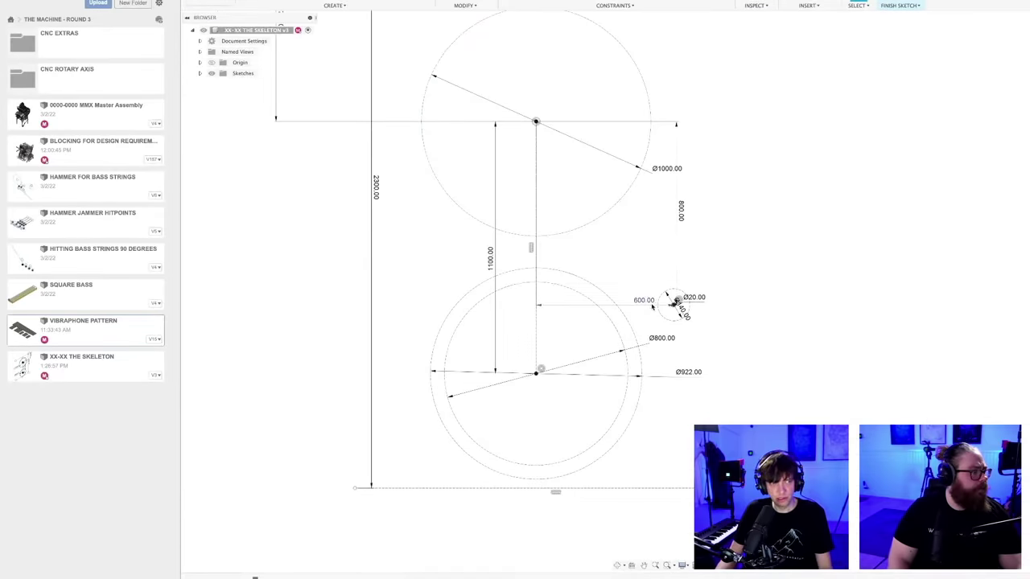
- Examine the concentric 800 mm and 922 mm circles and their shared centre in the XX-XX THE SKELETON sketch in Fusion 360
{"action": "scroll", "coordinate": [659, 322], "scroll_direction": "up", "scroll_amount": 2}
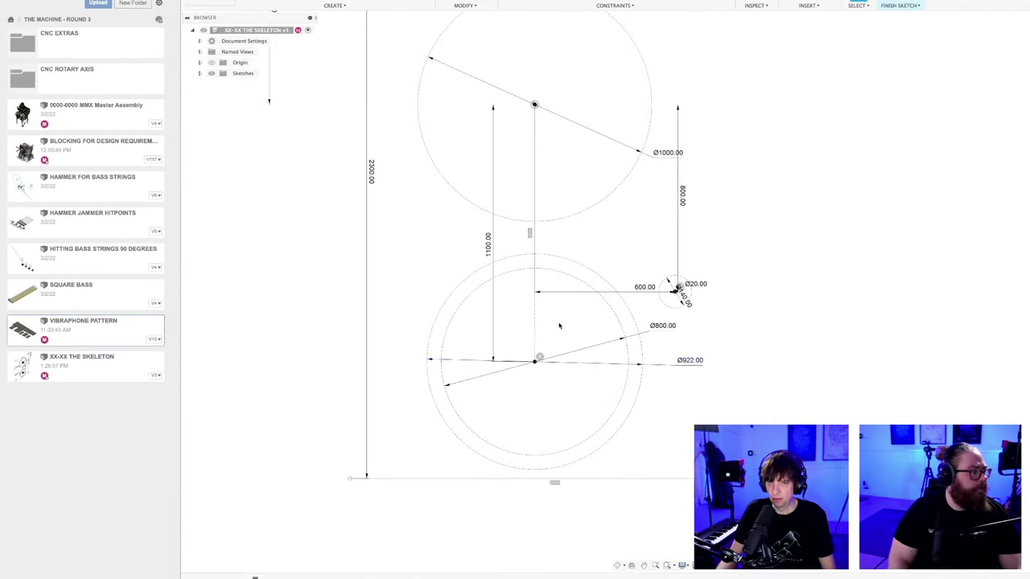
{"action": "scroll", "coordinate": [524, 338], "scroll_direction": "up", "scroll_amount": 1}
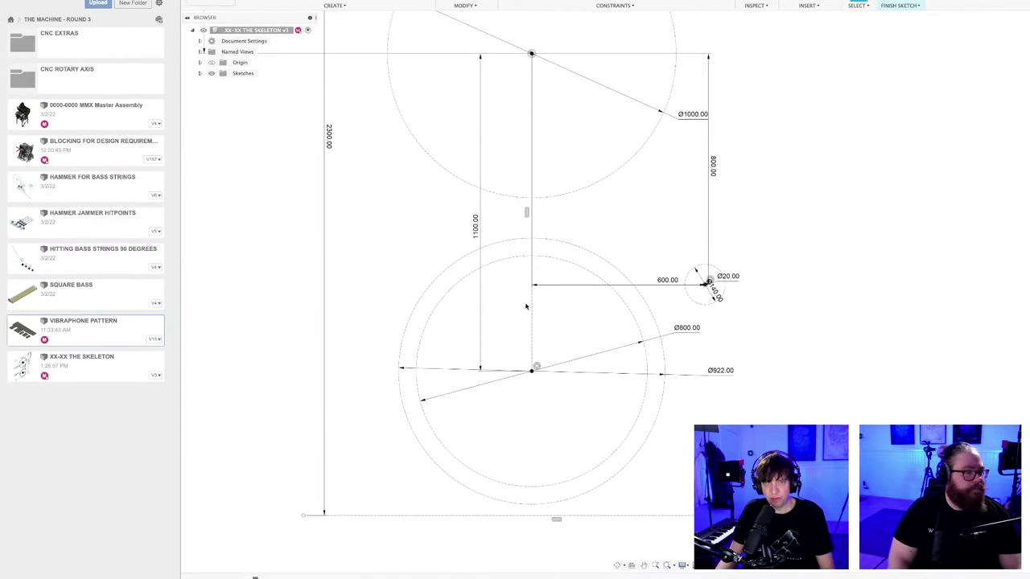
{"action": "scroll", "coordinate": [545, 374], "scroll_direction": "down", "scroll_amount": 2}
{"action": "scroll", "coordinate": [535, 370], "scroll_direction": "up", "scroll_amount": 3}
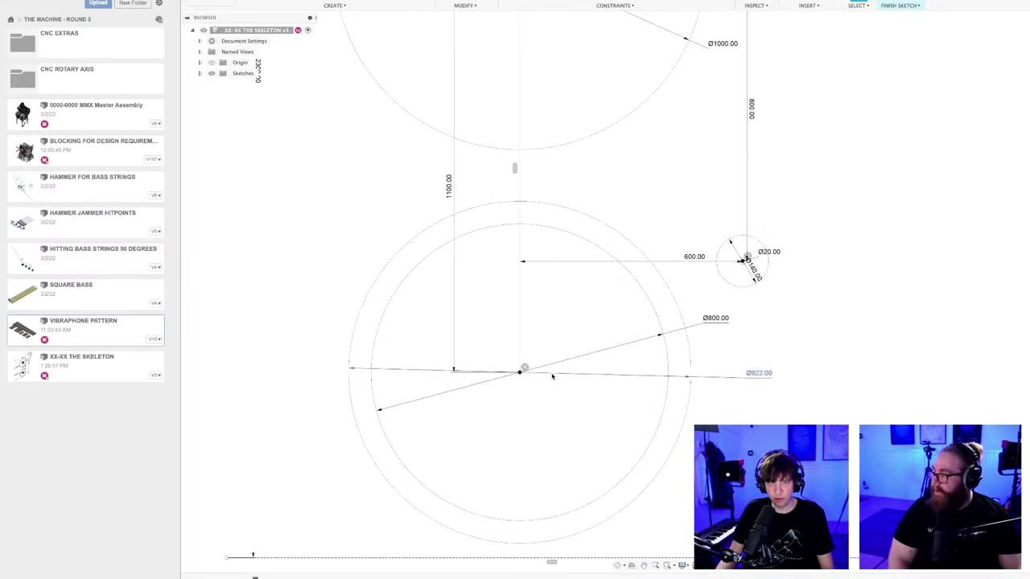
{"action": "mouse_move", "coordinate": [523, 366]}
{"action": "middle_mouse_down"}
{"action": "mouse_move", "coordinate": [553, 316]}
{"action": "mouse_move", "coordinate": [541, 307]}
{"action": "middle_mouse_up"}
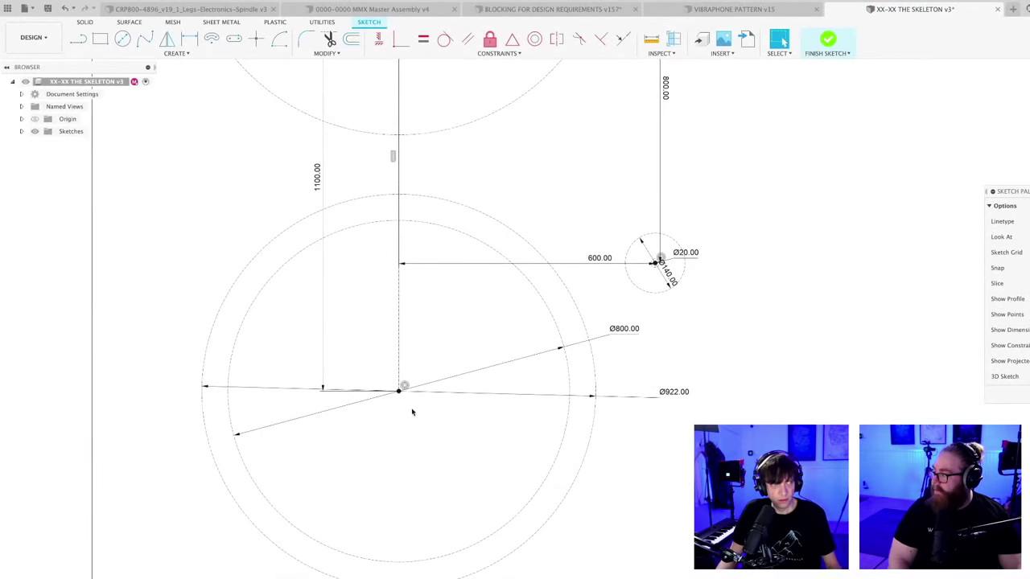
{"action": "scroll", "coordinate": [409, 413], "scroll_direction": "up", "scroll_amount": 1}
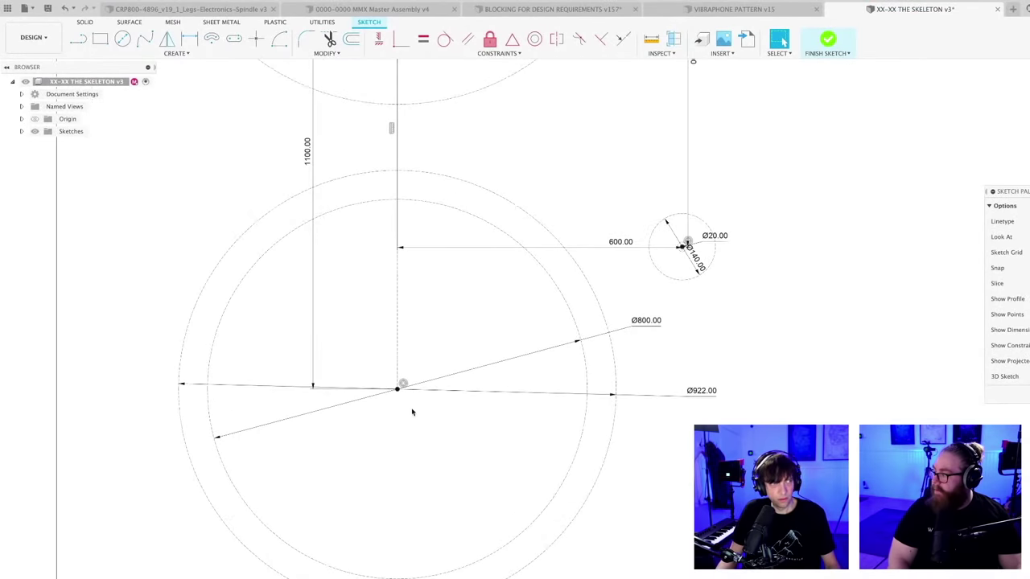
{"action": "middle_click_drag", "start_coordinate": [413, 413], "coordinate": [441, 338]}
{"action": "scroll", "coordinate": [437, 335], "scroll_direction": "up", "scroll_amount": 2}
{"action": "key", "text": "c"}
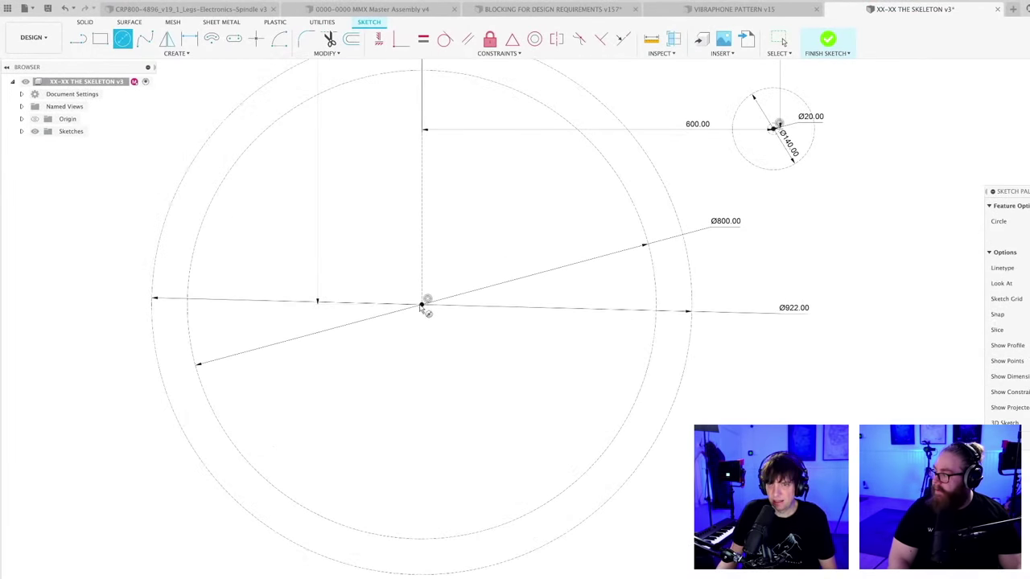
{"action": "left_click", "coordinate": [423, 305]}
{"action": "key", "text": "Escape"}
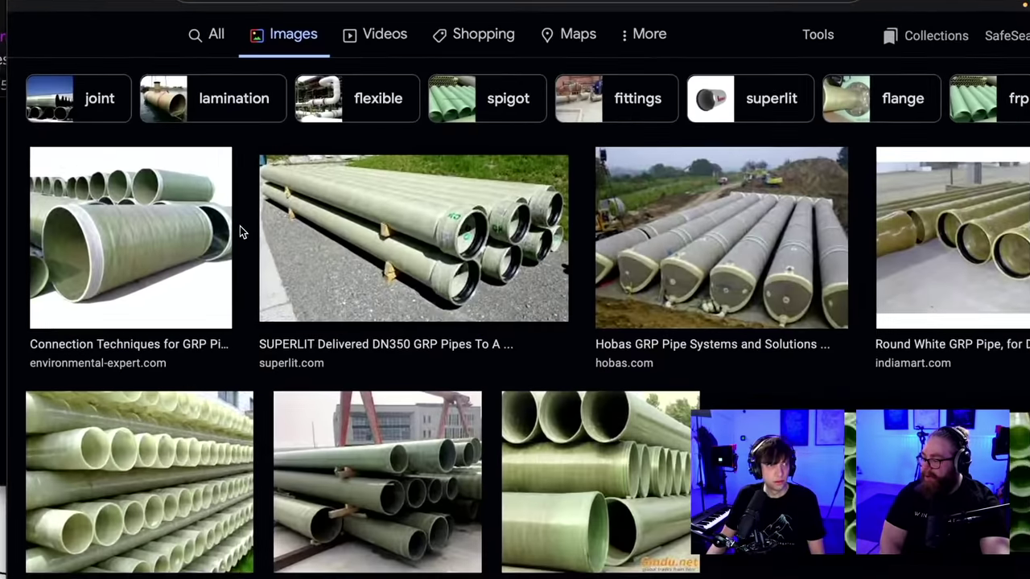
- Look through the browser's image search results for GRP pipes
{"action": "scroll", "coordinate": [239, 232], "scroll_direction": "down", "scroll_amount": 2}
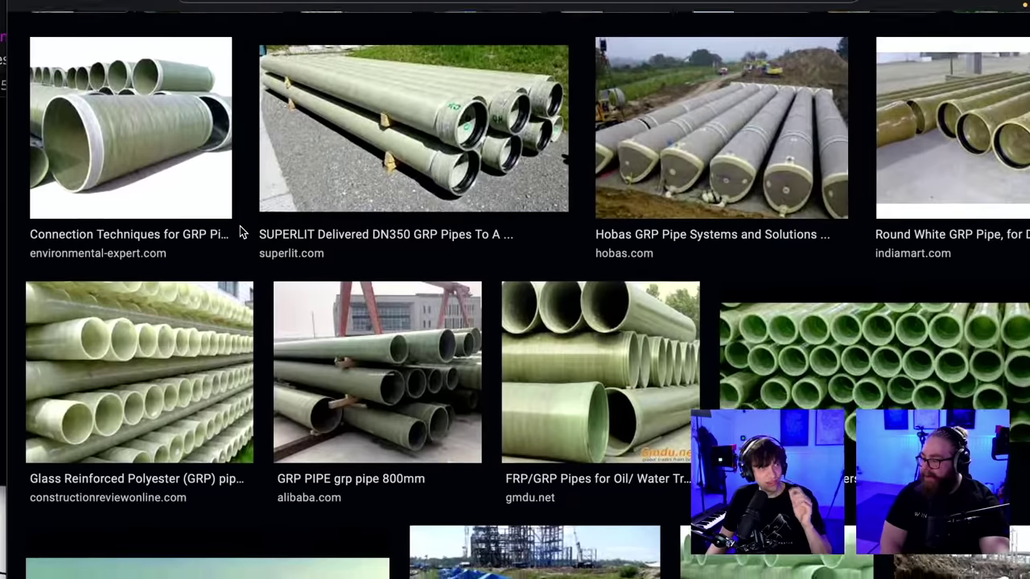
{"action": "scroll", "coordinate": [240, 231], "scroll_direction": "down", "scroll_amount": 1}
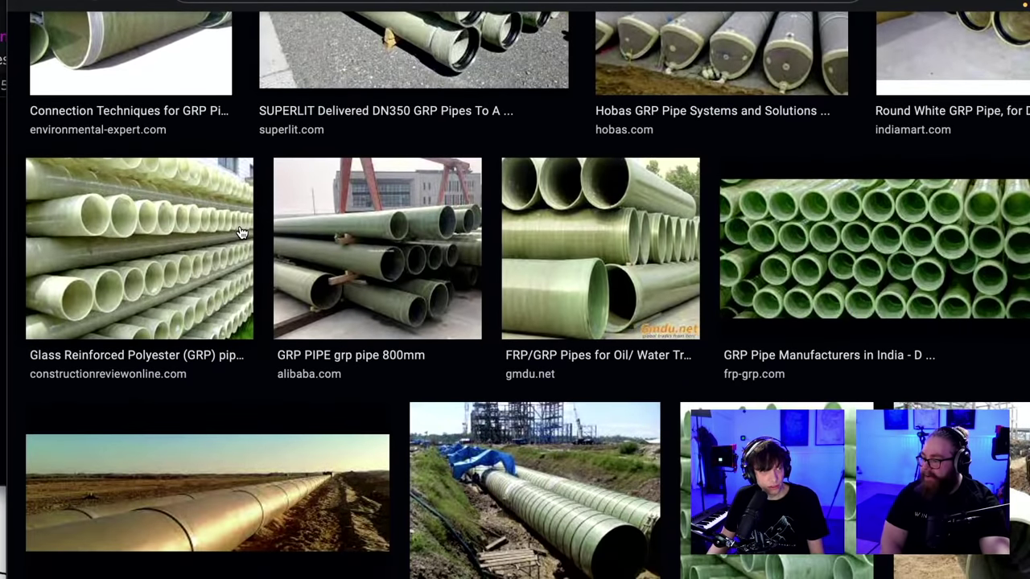
- Look further down the GRP pipe images, past the Hobas and Flowtite pictures, and return towards the first results
{"action": "scroll", "coordinate": [240, 232], "scroll_direction": "down", "scroll_amount": 1}
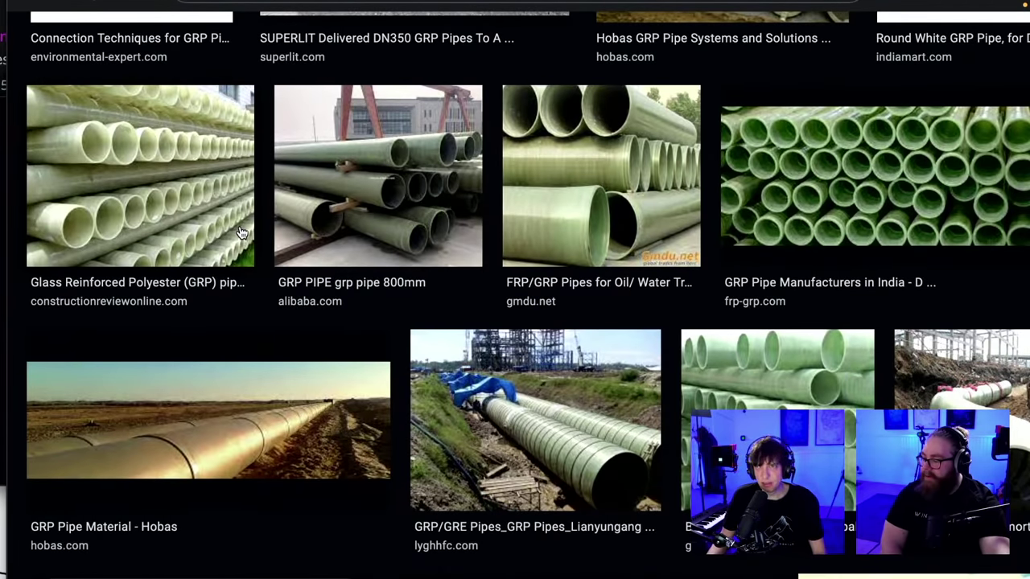
{"action": "scroll", "coordinate": [240, 233], "scroll_direction": "down", "scroll_amount": 3}
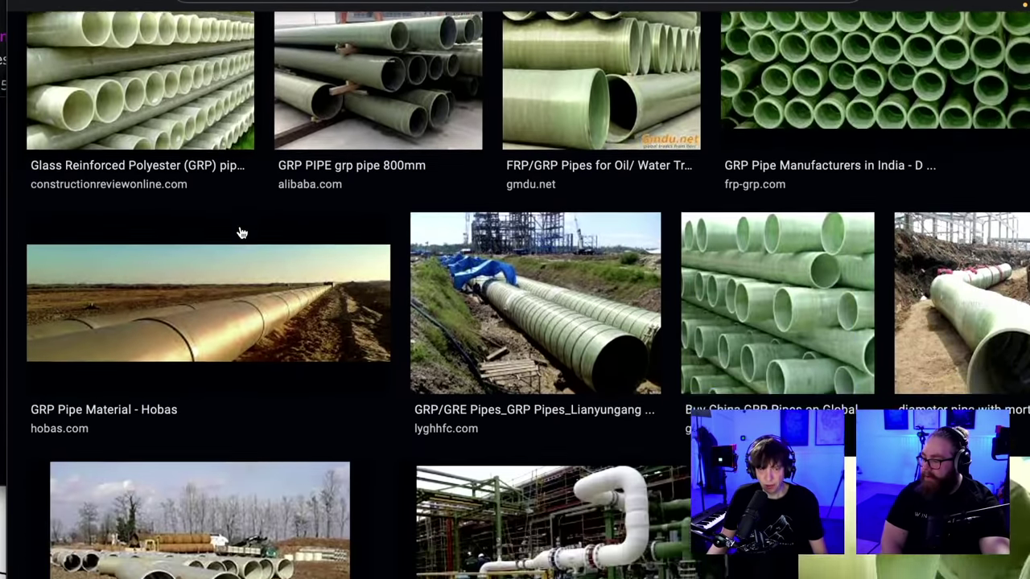
{"action": "scroll", "coordinate": [240, 233], "scroll_direction": "down", "scroll_amount": 1}
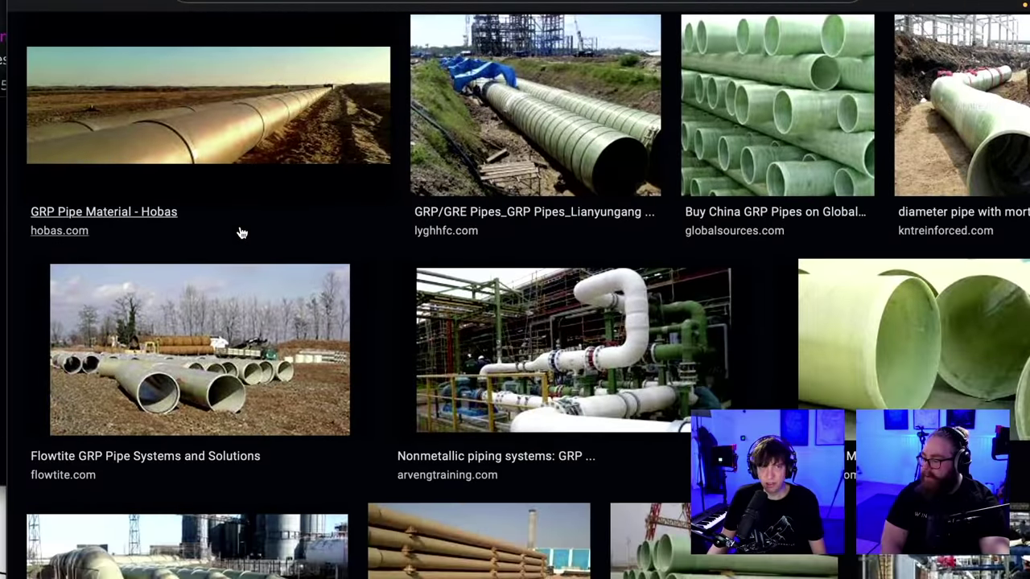
{"action": "scroll", "coordinate": [240, 233], "scroll_direction": "up", "scroll_amount": 4}
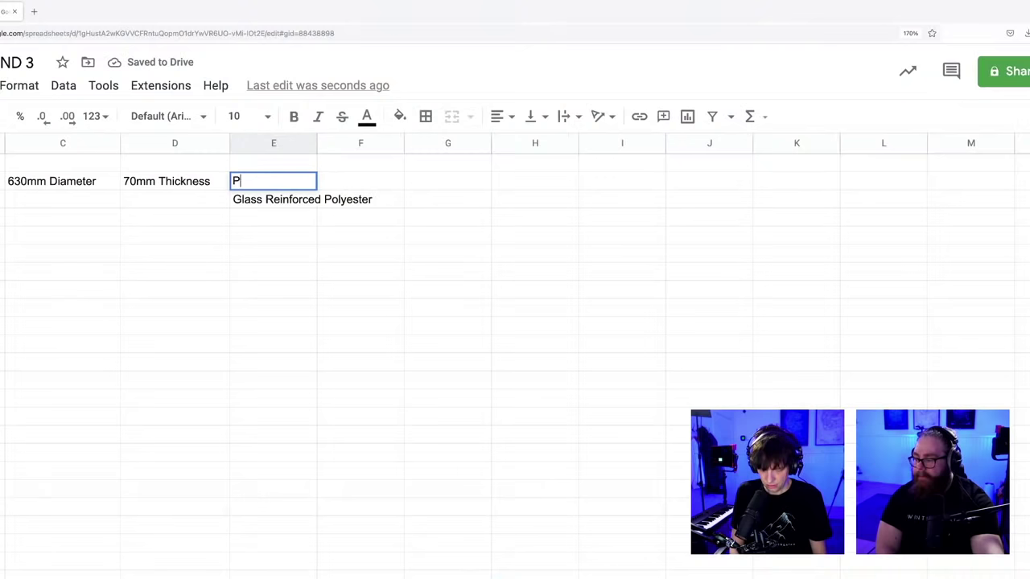
- Enter "Polyurethan" in E2, beside the "70mm Thickness" entry of the PE PIPE row
{"action": "type", "text": "olyurethan"}
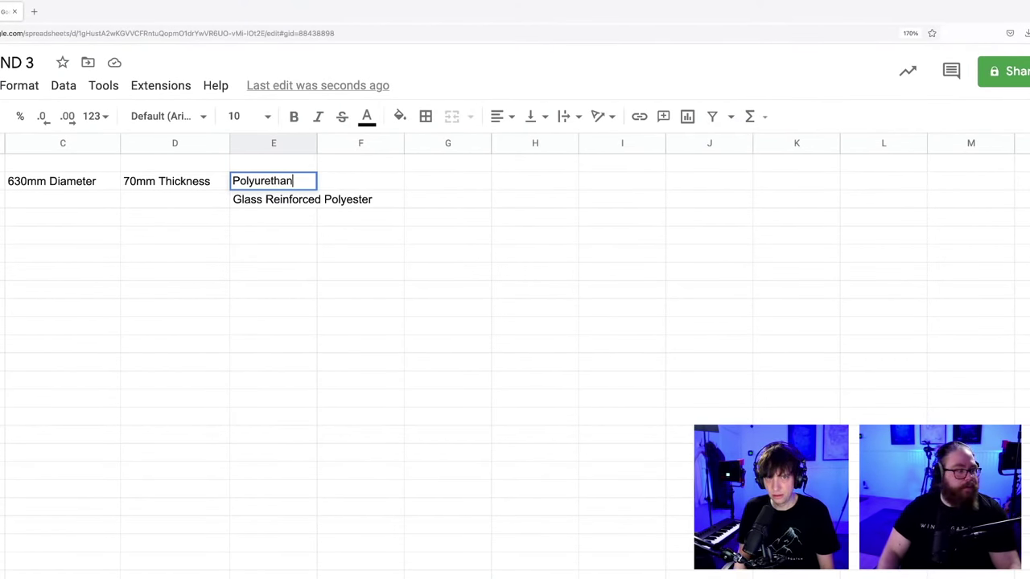
{"action": "left_click", "coordinate": [174, 181]}
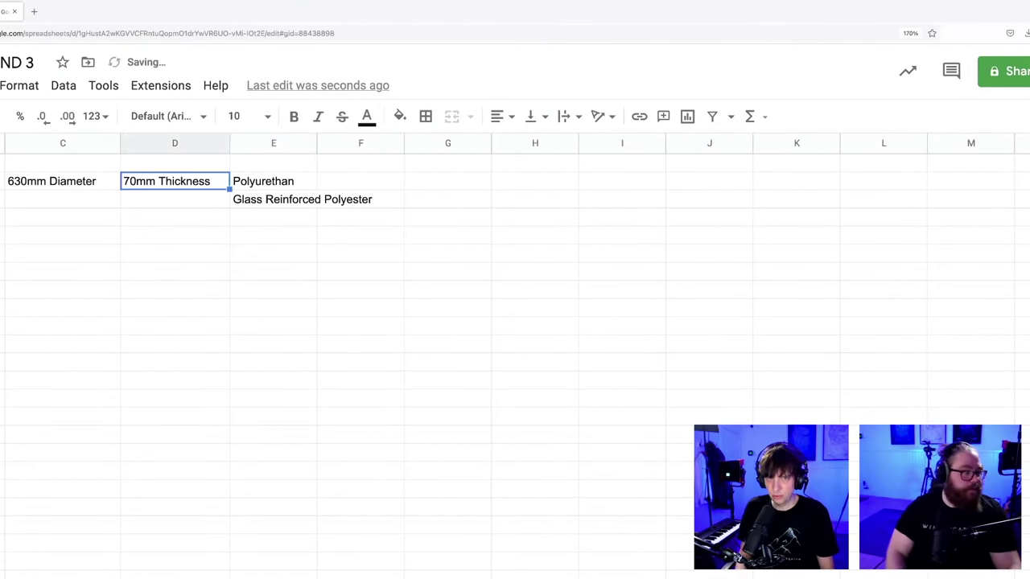
{"action": "left_click", "coordinate": [296, 245]}
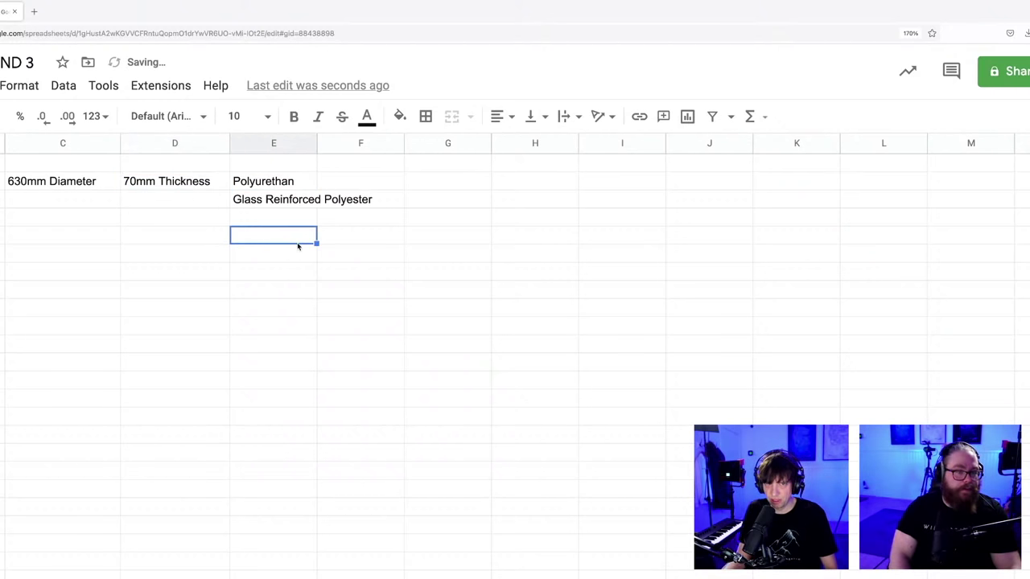
{"action": "left_click", "coordinate": [280, 290]}
{"action": "left_click", "coordinate": [278, 320]}
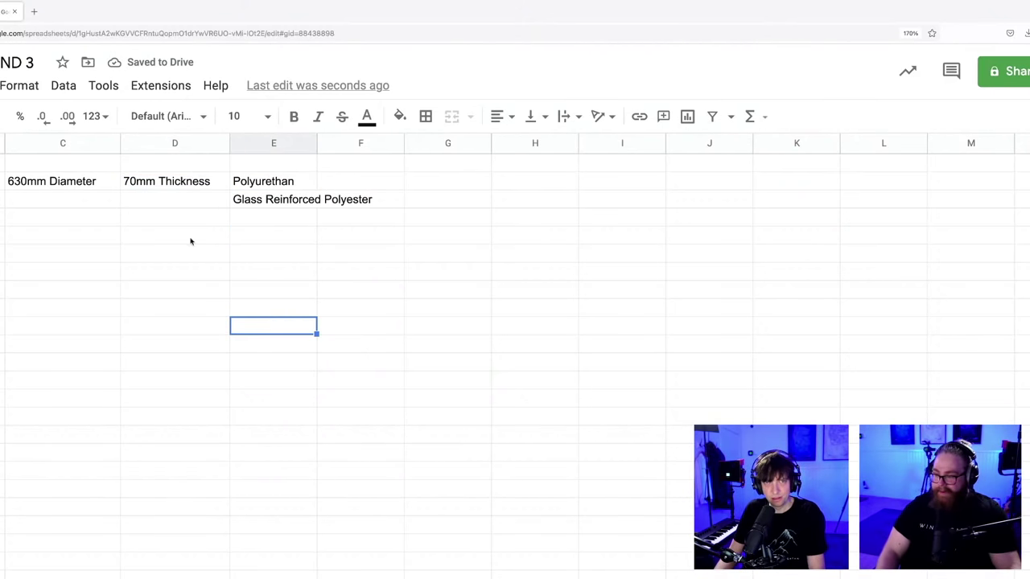
{"action": "left_click", "coordinate": [233, 272]}
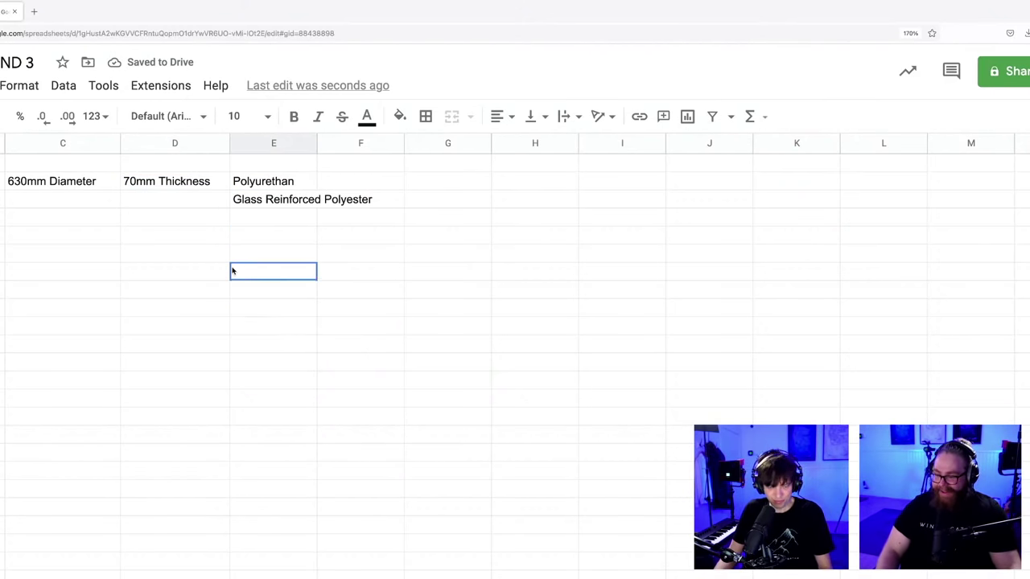
{"action": "left_click", "coordinate": [408, 277]}
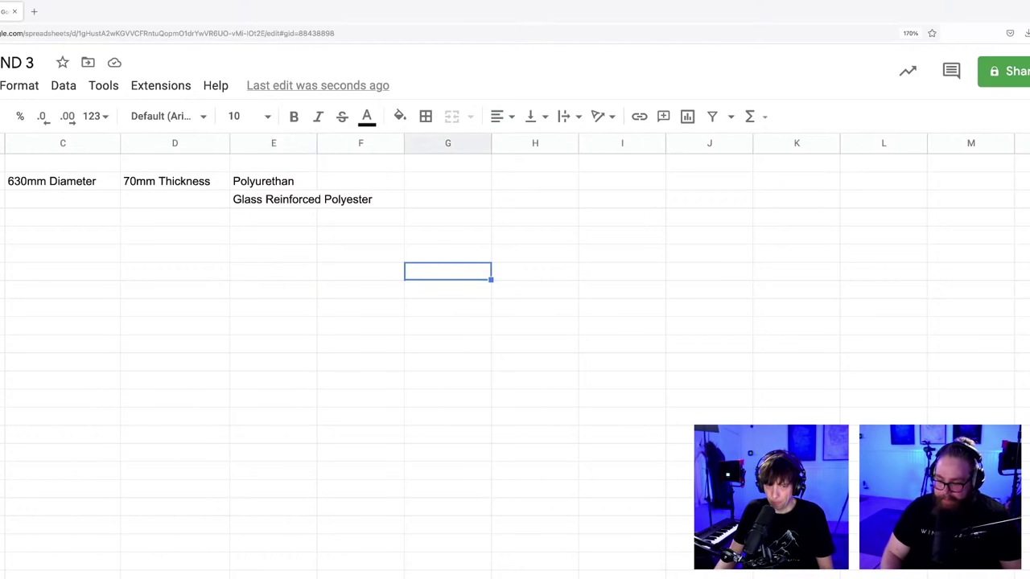
{"action": "left_click", "coordinate": [333, 508]}
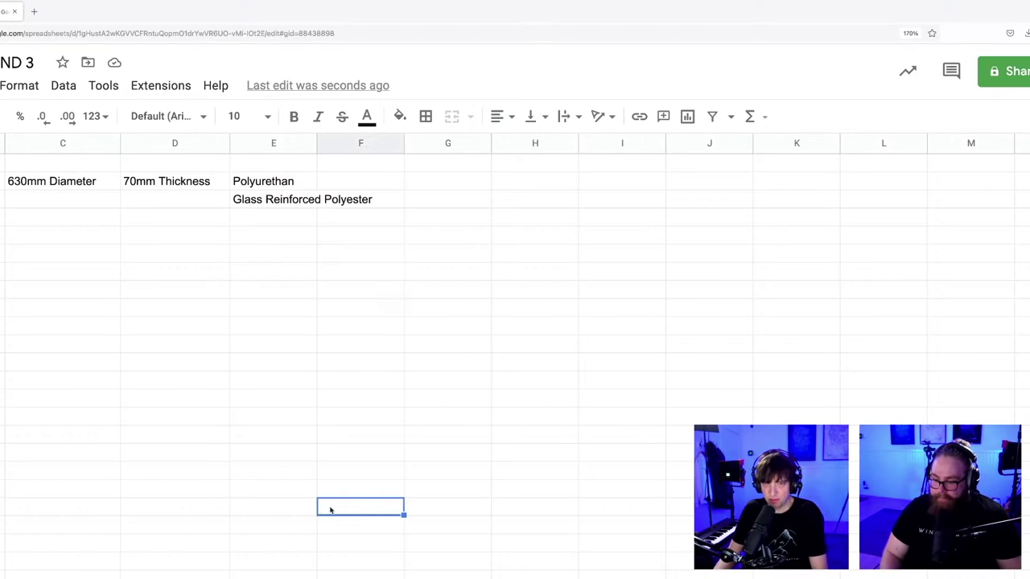
{"action": "left_click", "coordinate": [328, 413]}
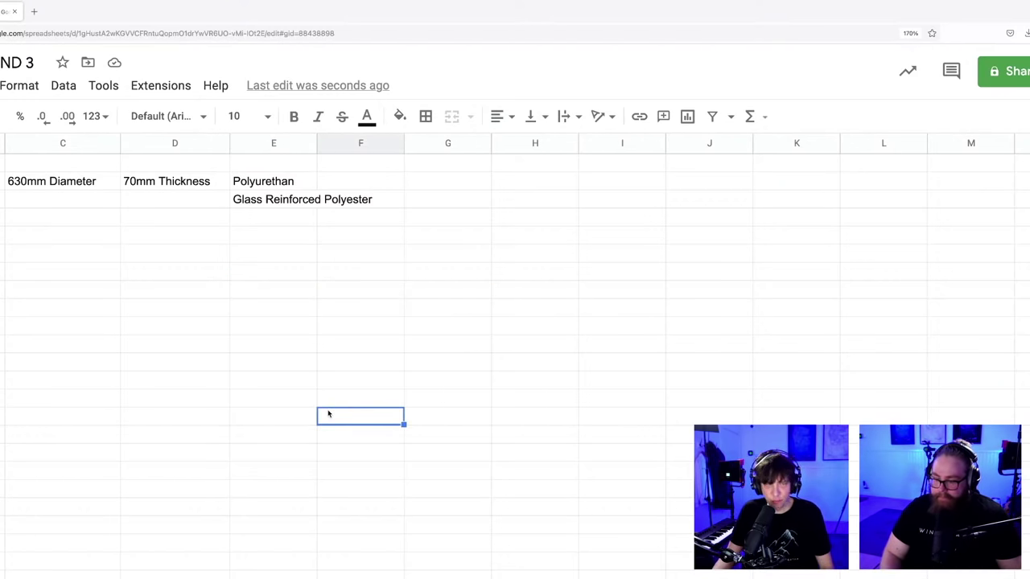
- Switch to Fusion 360 and examine the CRP800-4896 machine model with its large drum from a lower angle
{"action": "key", "text": "super+Tab"}
{"action": "scroll", "coordinate": [330, 414], "scroll_direction": "down", "scroll_amount": 5}
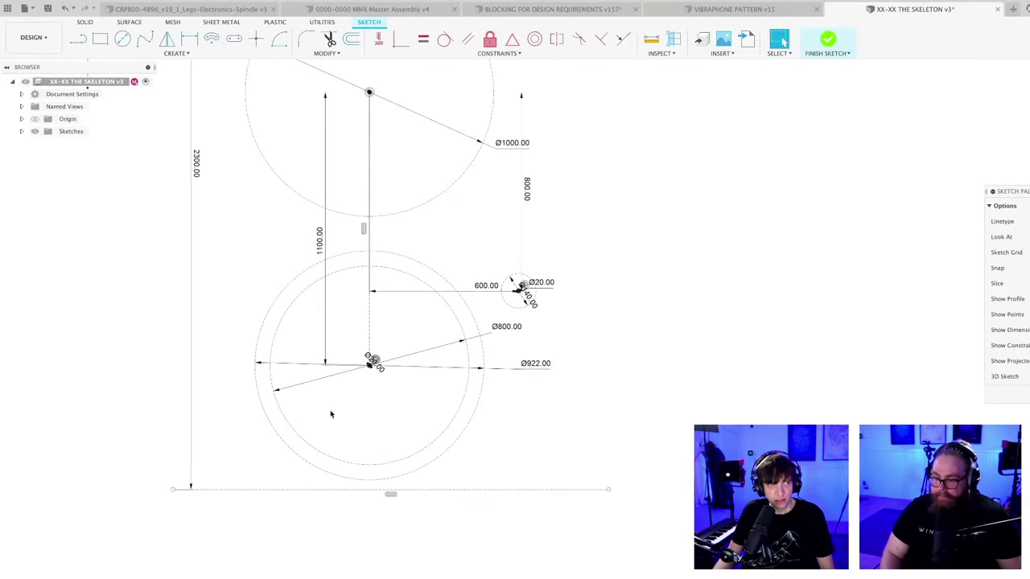
{"action": "scroll", "coordinate": [331, 414], "scroll_direction": "down", "scroll_amount": 3}
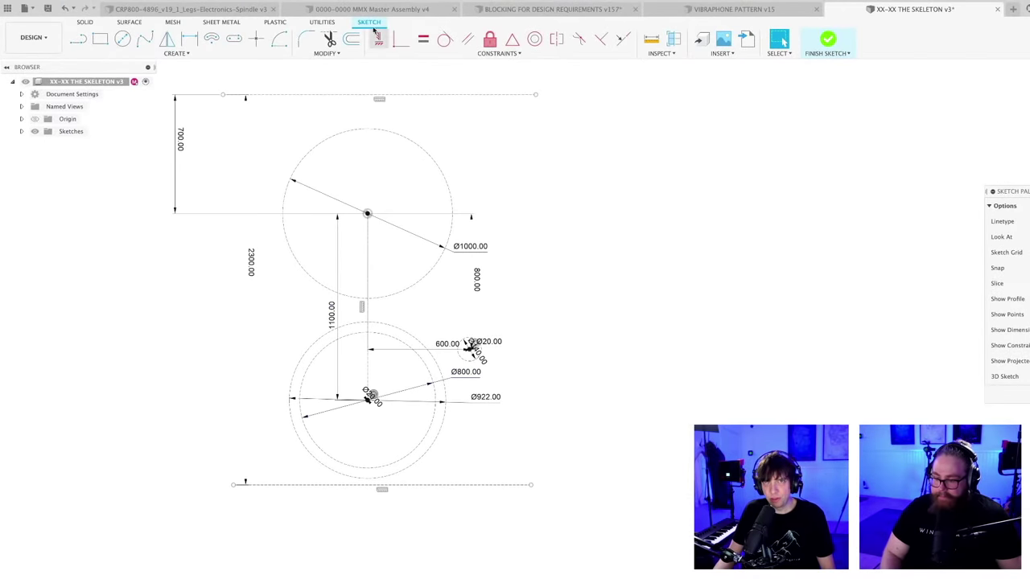
{"action": "left_click", "coordinate": [181, 10]}
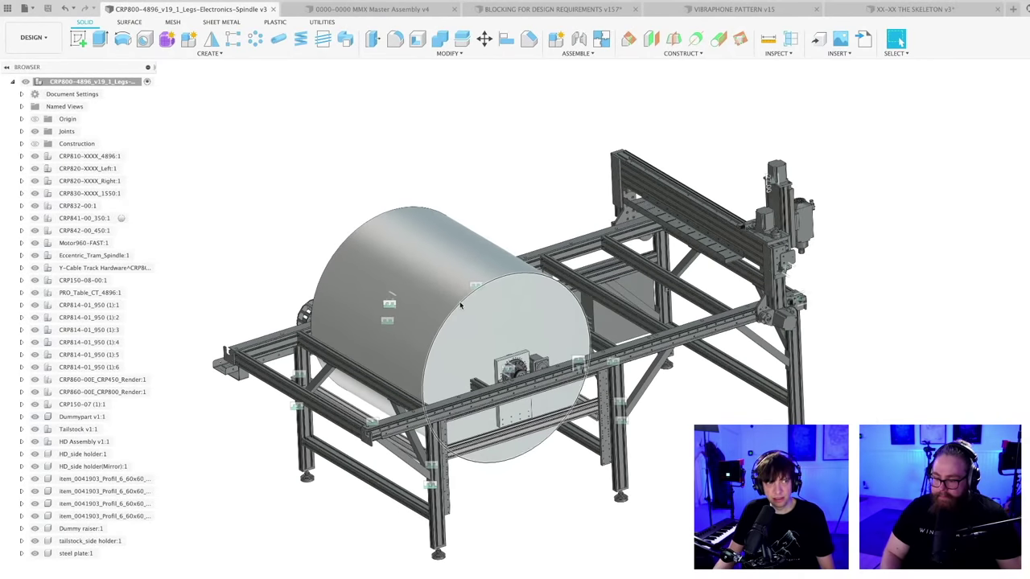
{"action": "middle_click_drag", "start_coordinate": [513, 510], "coordinate": [500, 480], "text": "shift"}
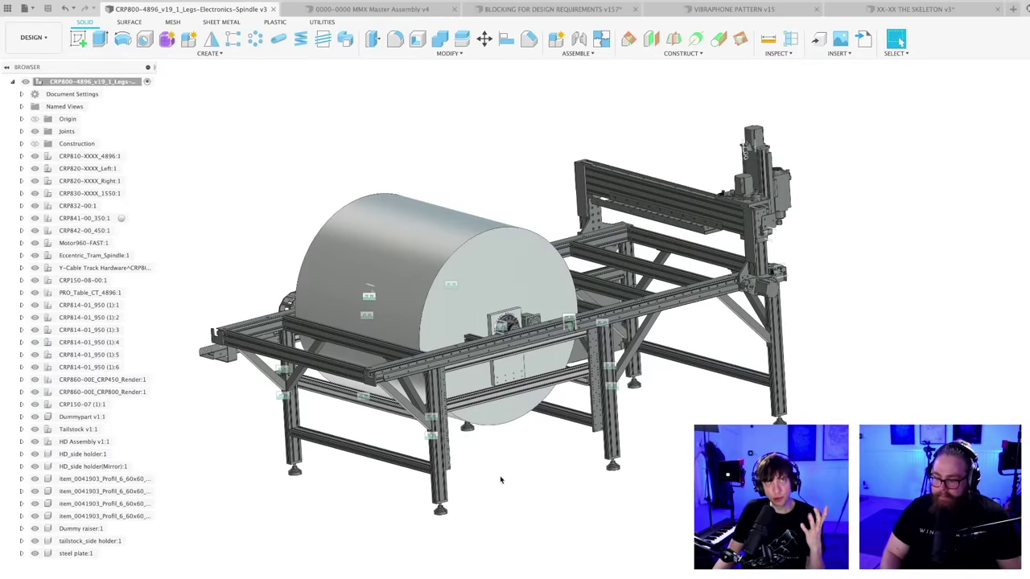
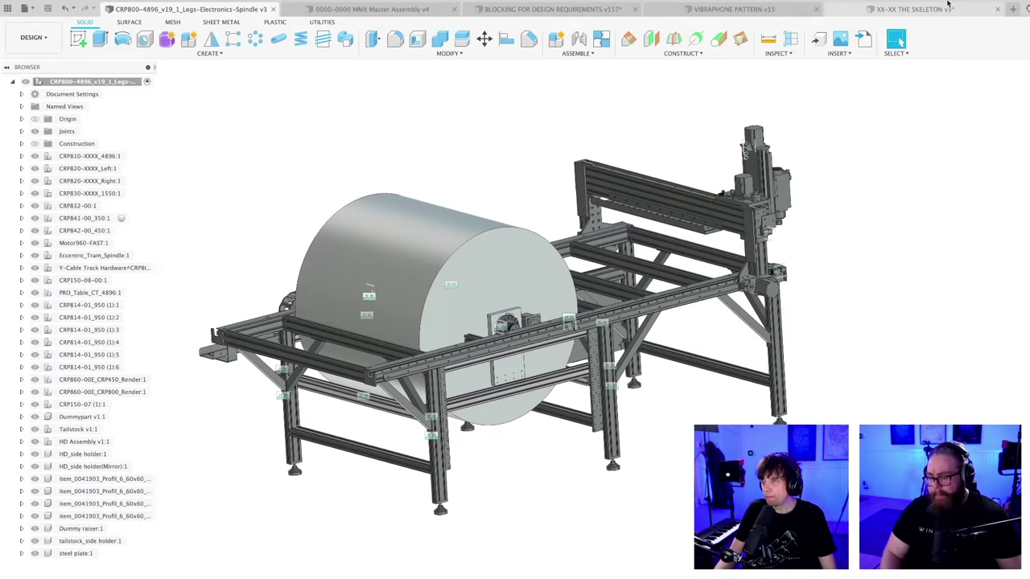
- Return to the XX-XX THE SKELETON document and save it with the version description "User Saved"
{"action": "left_click", "coordinate": [915, 8]}
{"action": "key", "text": "super+s"}
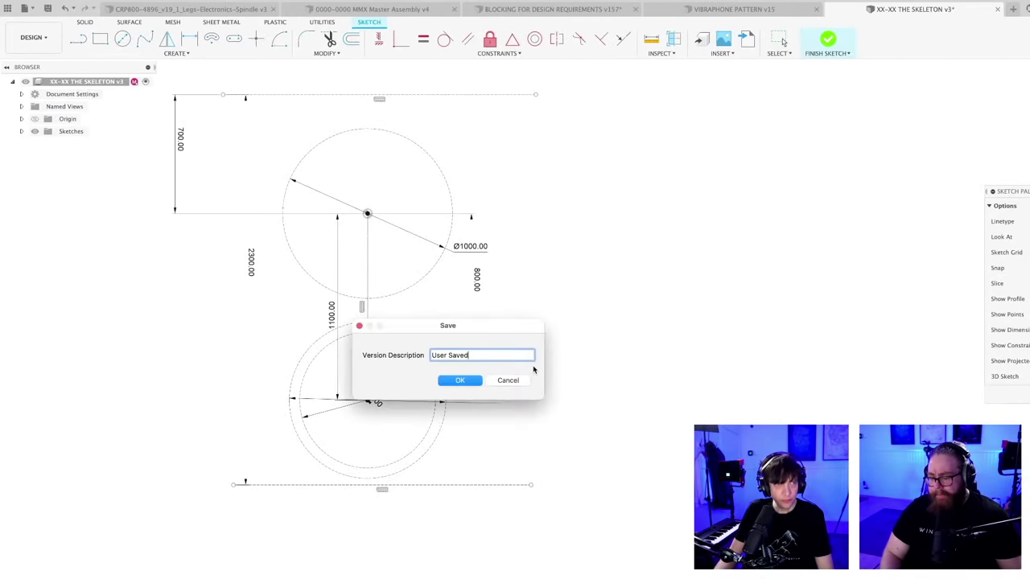
{"action": "key", "text": "Return"}
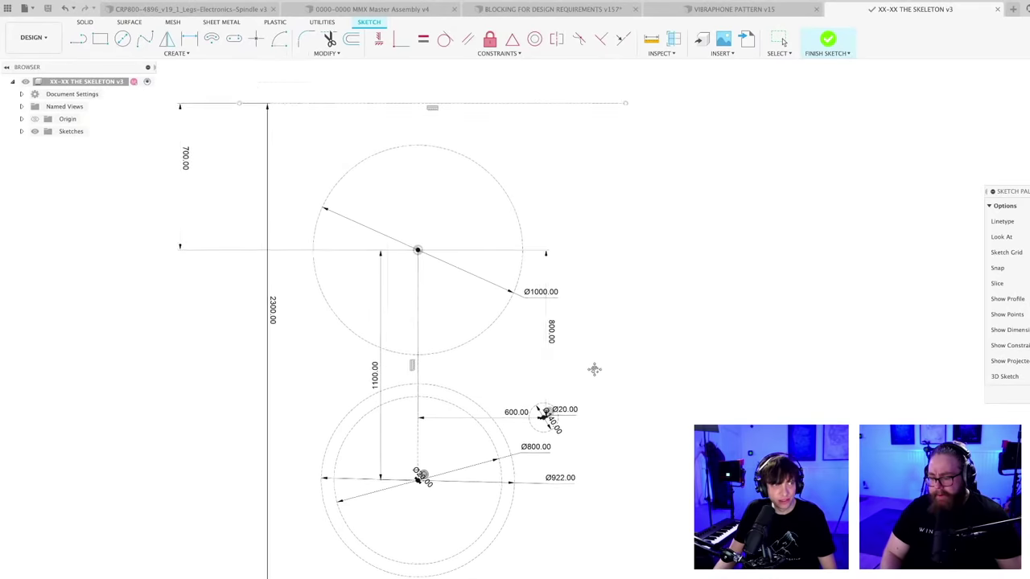
- Draw a 250 mm diameter construction circle on the shared centre of the 800 mm and 922 mm circles
{"action": "scroll", "coordinate": [591, 348], "scroll_direction": "down", "scroll_amount": 2}
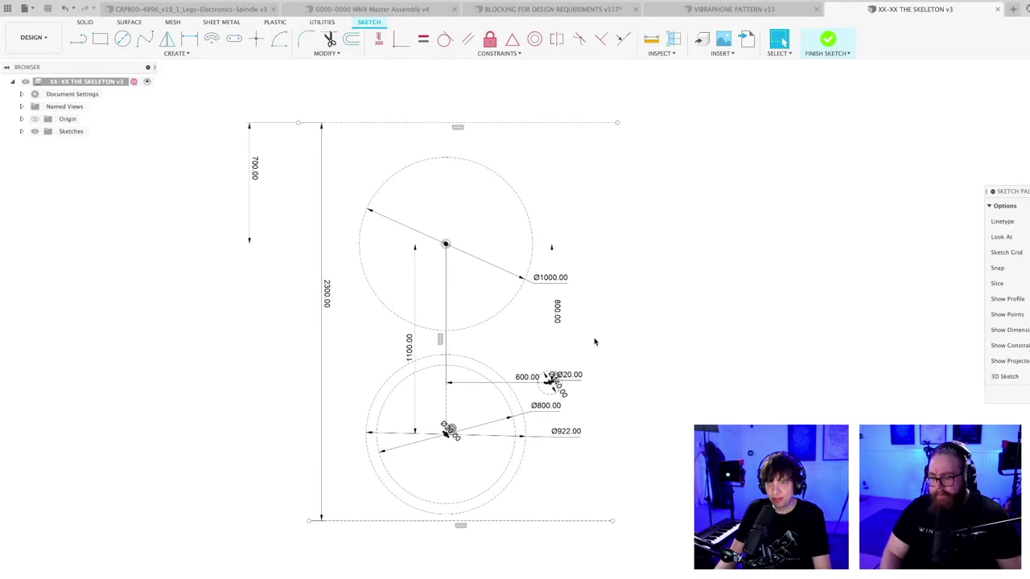
{"action": "scroll", "coordinate": [491, 315], "scroll_direction": "up", "scroll_amount": 2}
{"action": "scroll", "coordinate": [495, 317], "scroll_direction": "up", "scroll_amount": 2}
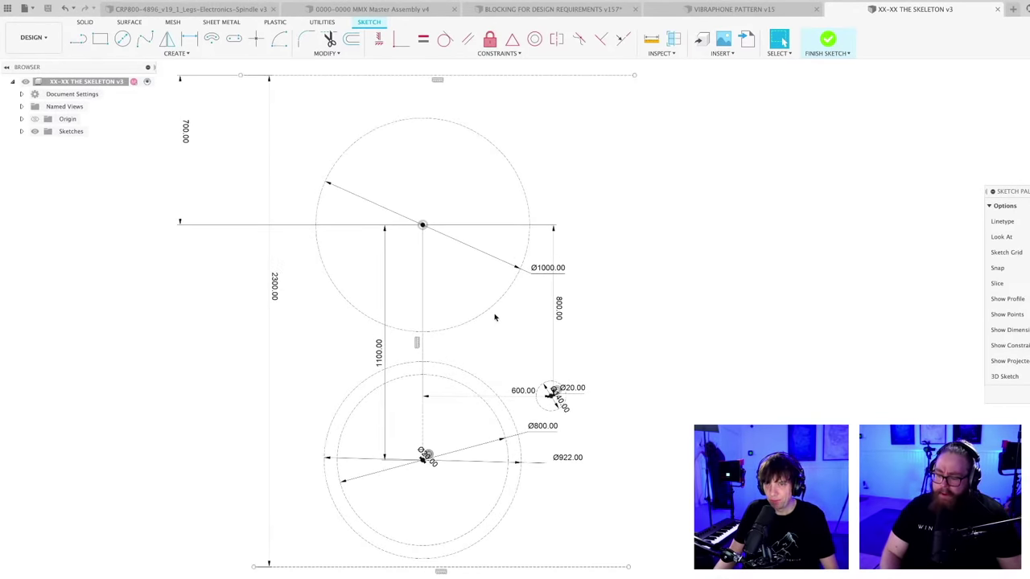
{"action": "scroll", "coordinate": [446, 474], "scroll_direction": "up", "scroll_amount": 1}
{"action": "scroll", "coordinate": [438, 470], "scroll_direction": "up", "scroll_amount": 1}
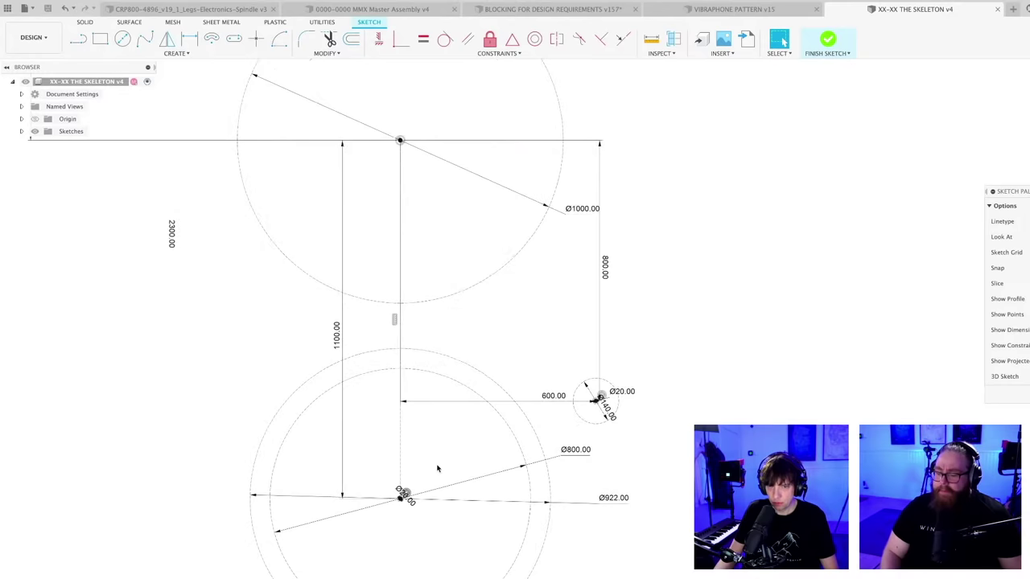
{"action": "scroll", "coordinate": [438, 467], "scroll_direction": "up", "scroll_amount": 2}
{"action": "key", "text": "c"}
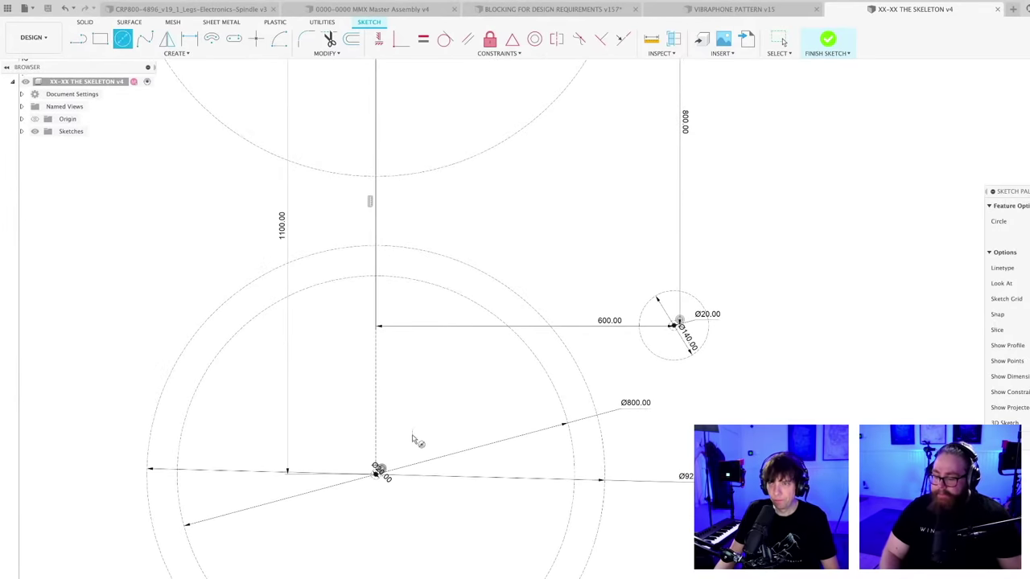
{"action": "scroll", "coordinate": [416, 437], "scroll_direction": "up", "scroll_amount": 2}
{"action": "left_click", "coordinate": [359, 475]}
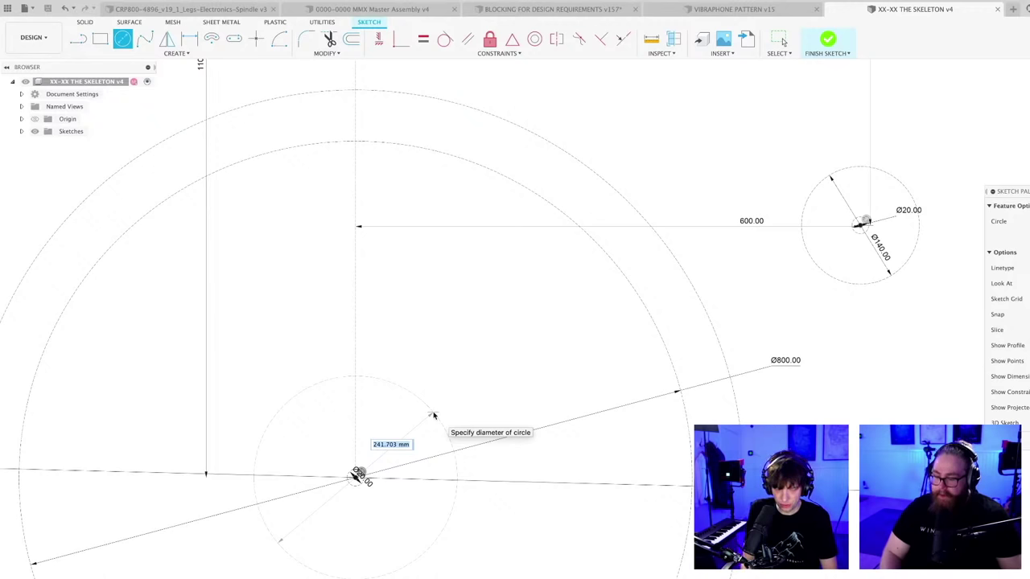
{"action": "type", "text": "250"}
{"action": "key", "text": "Return"}
{"action": "key", "text": "Escape"}
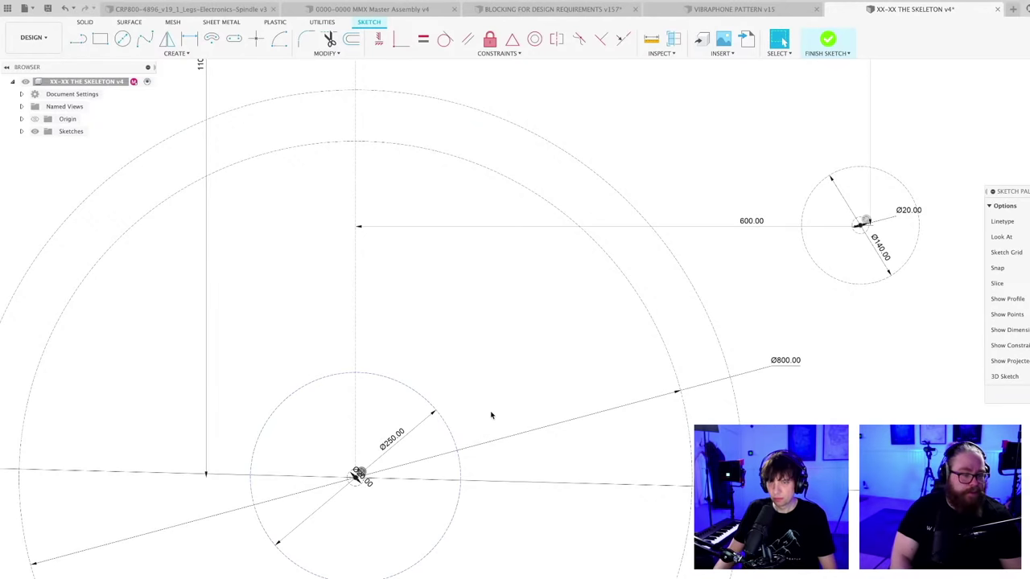
- Examine the new circle against the whole skeleton layout and open its diameter dimension for editing
{"action": "scroll", "coordinate": [491, 415], "scroll_direction": "down", "scroll_amount": 5}
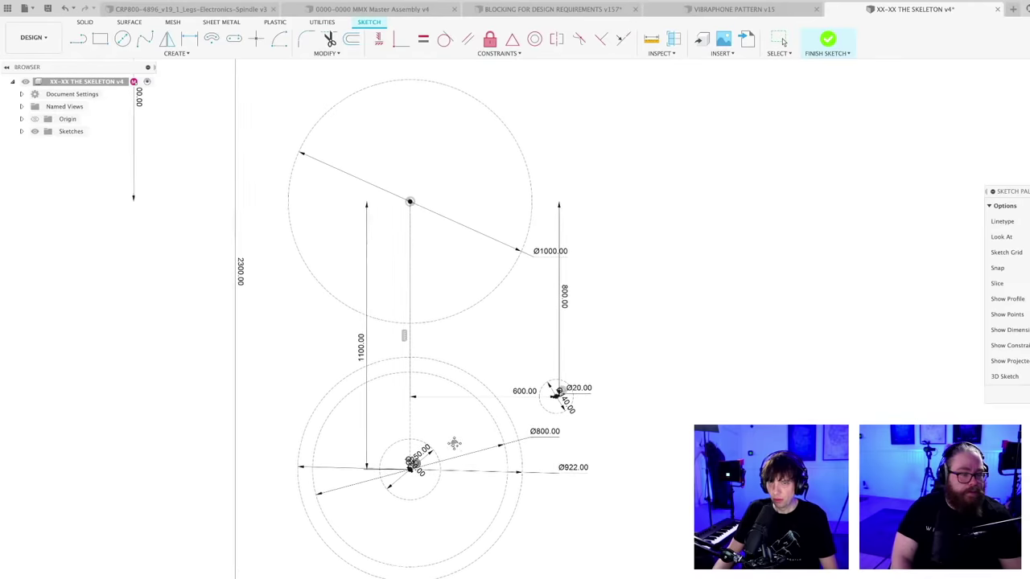
{"action": "scroll", "coordinate": [454, 444], "scroll_direction": "down", "scroll_amount": 1}
{"action": "middle_click_drag", "start_coordinate": [454, 443], "coordinate": [436, 451]}
{"action": "scroll", "coordinate": [437, 455], "scroll_direction": "up", "scroll_amount": 2}
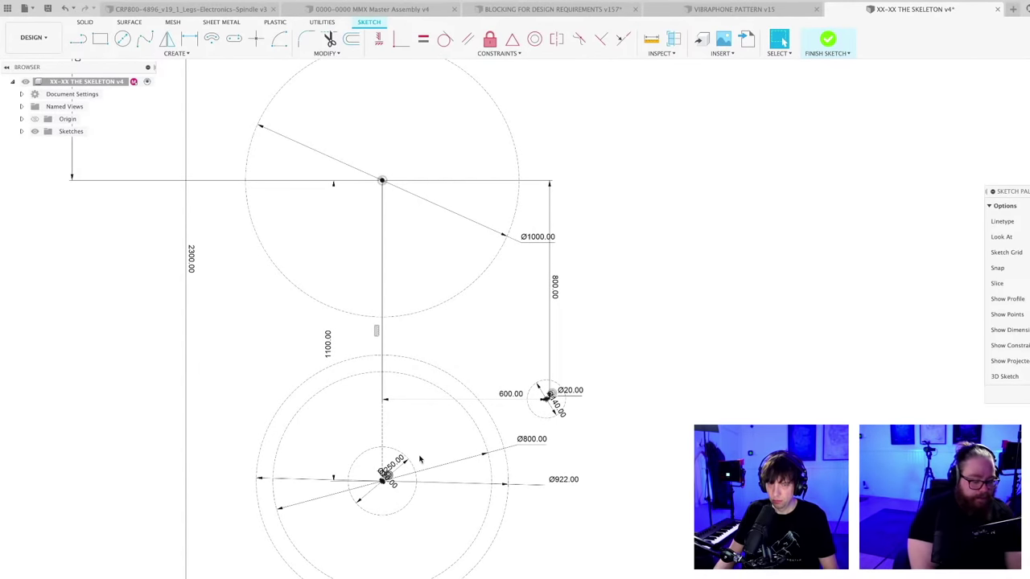
{"action": "scroll", "coordinate": [435, 455], "scroll_direction": "up", "scroll_amount": 2}
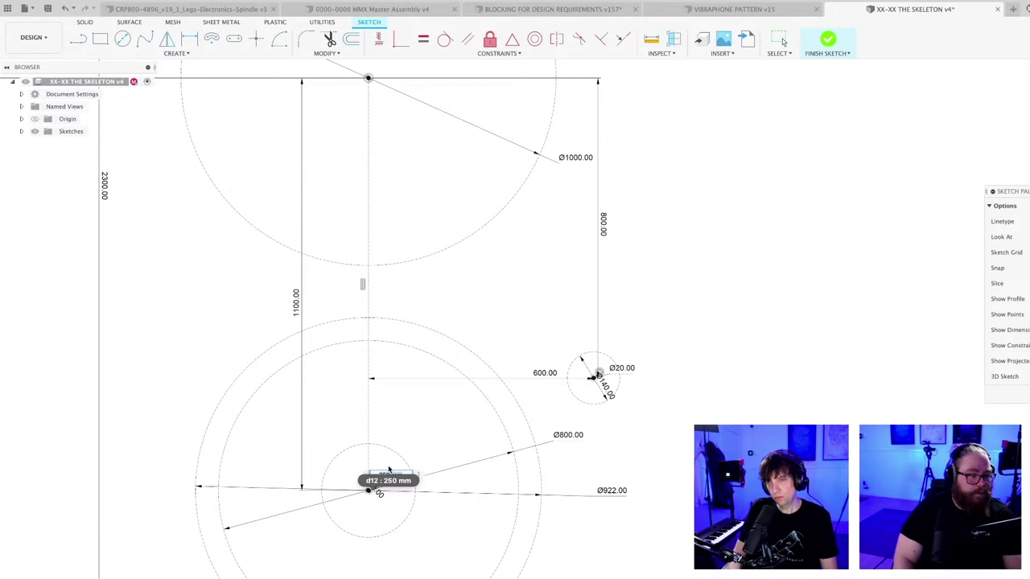
{"action": "double_click", "coordinate": [389, 470]}
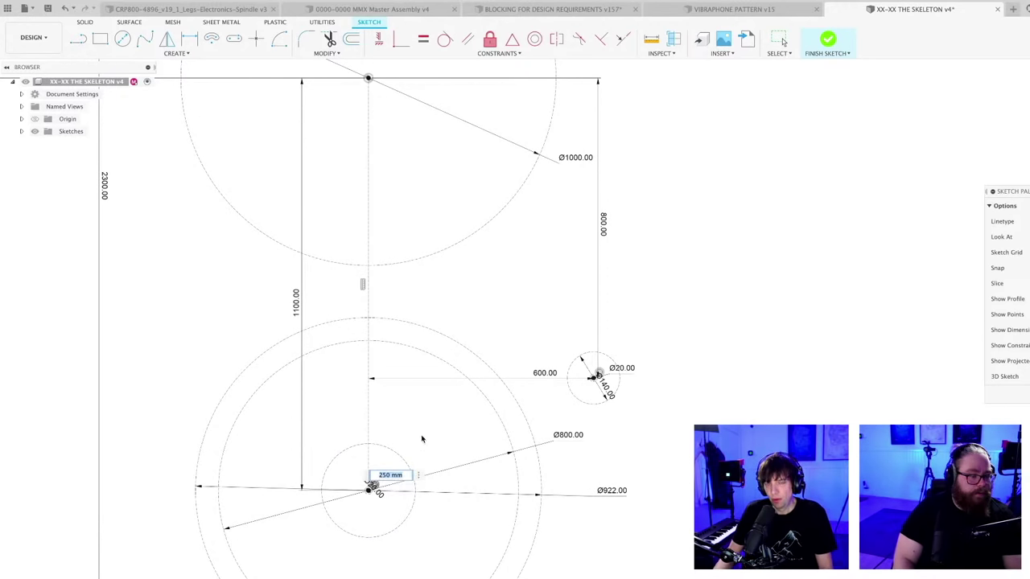
{"action": "scroll", "coordinate": [421, 436], "scroll_direction": "down", "scroll_amount": 2}
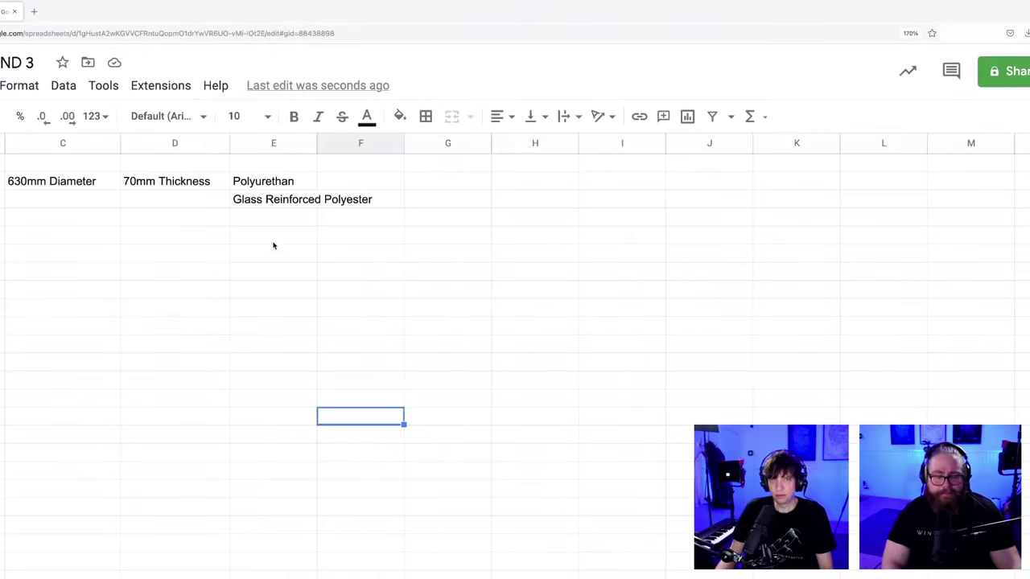
- Add an FRP row beneath GRP PIPES in the materials list, described as "FiberGlass Reinforced Polymer"
{"action": "left_click", "coordinate": [3, 216]}
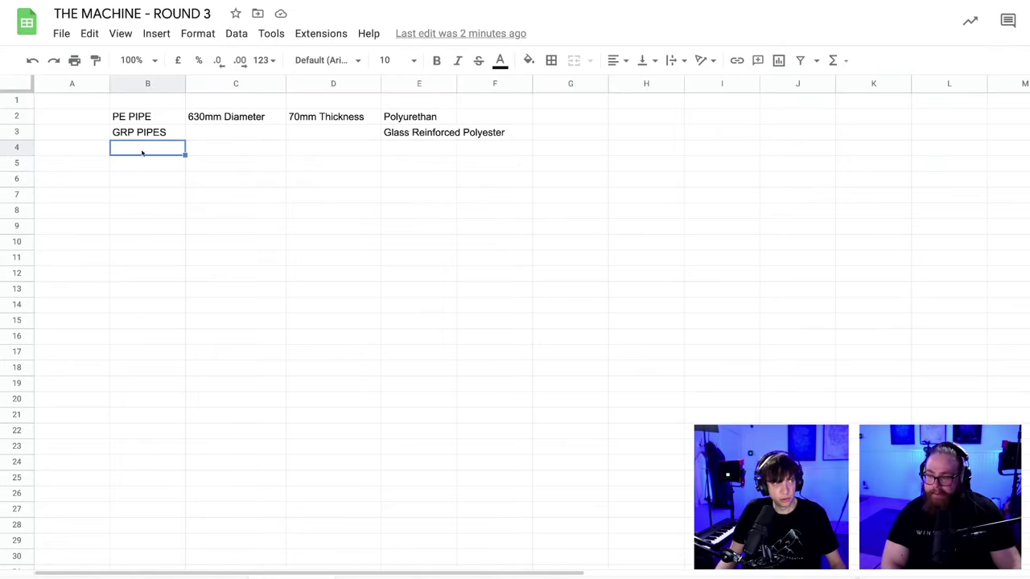
{"action": "type", "text": "FRP"}
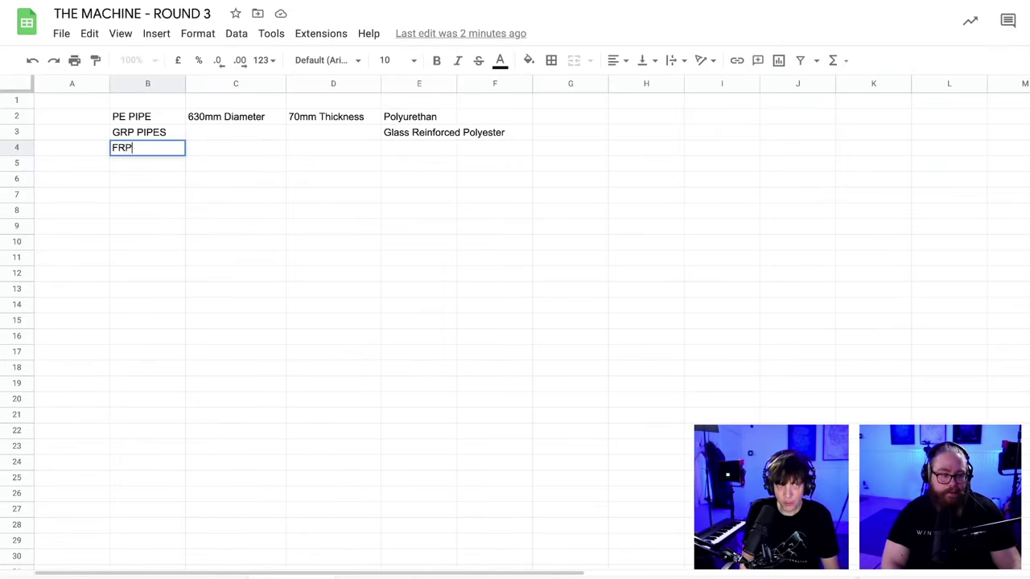
{"action": "key", "text": "Tab"}
{"action": "key", "text": "Tab"}
{"action": "key", "text": "Tab"}
{"action": "type", "text": "Fi"}
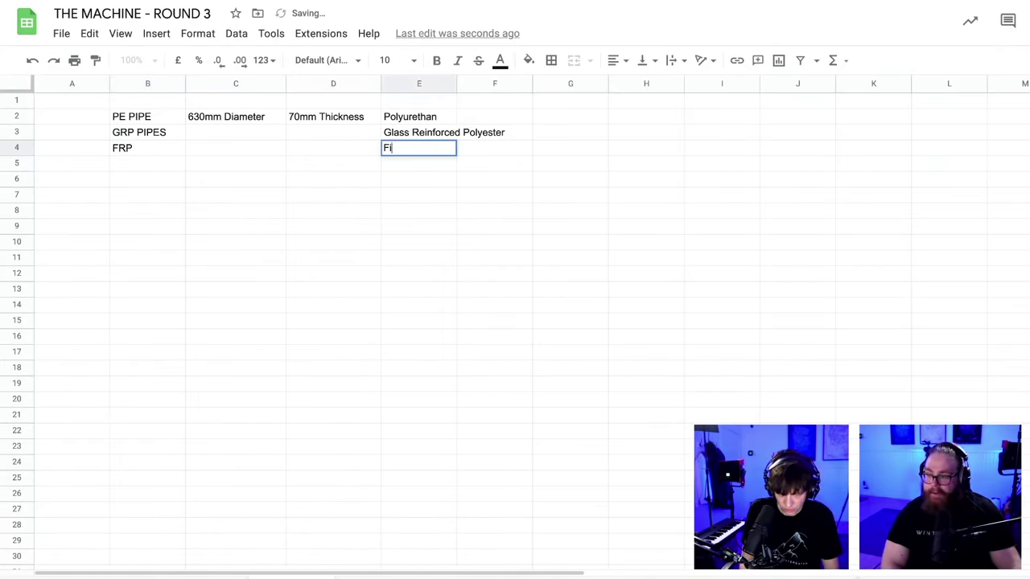
{"action": "type", "text": "berGlass Re"}
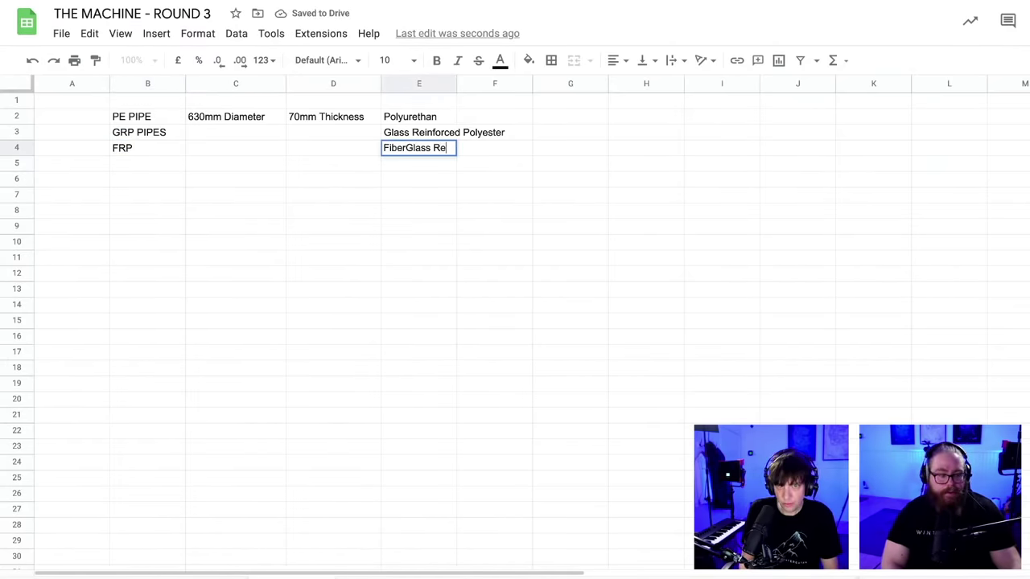
{"action": "type", "text": "inforced Pol"}
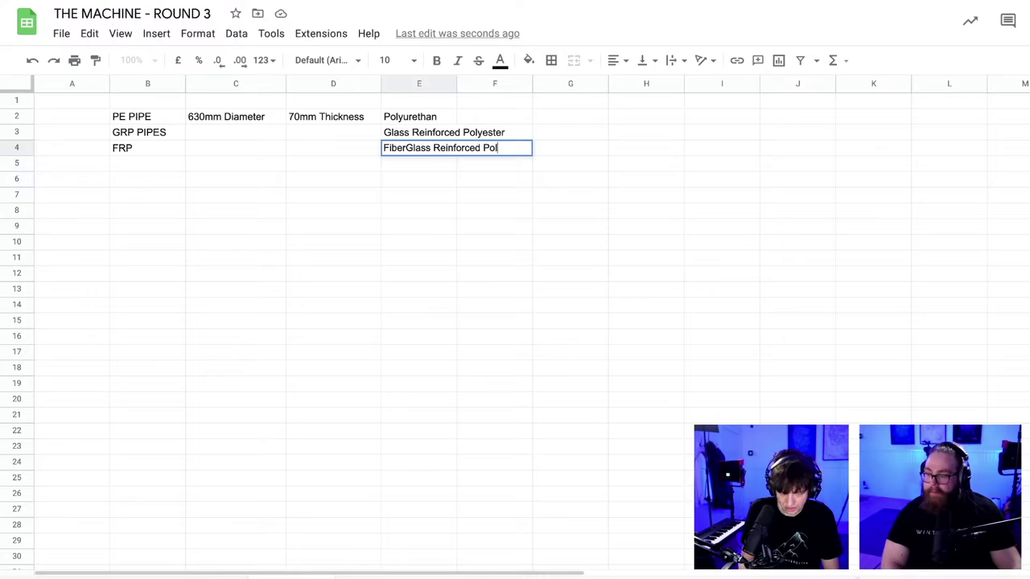
{"action": "type", "text": "ymer"}
{"action": "left_click", "coordinate": [367, 201]}
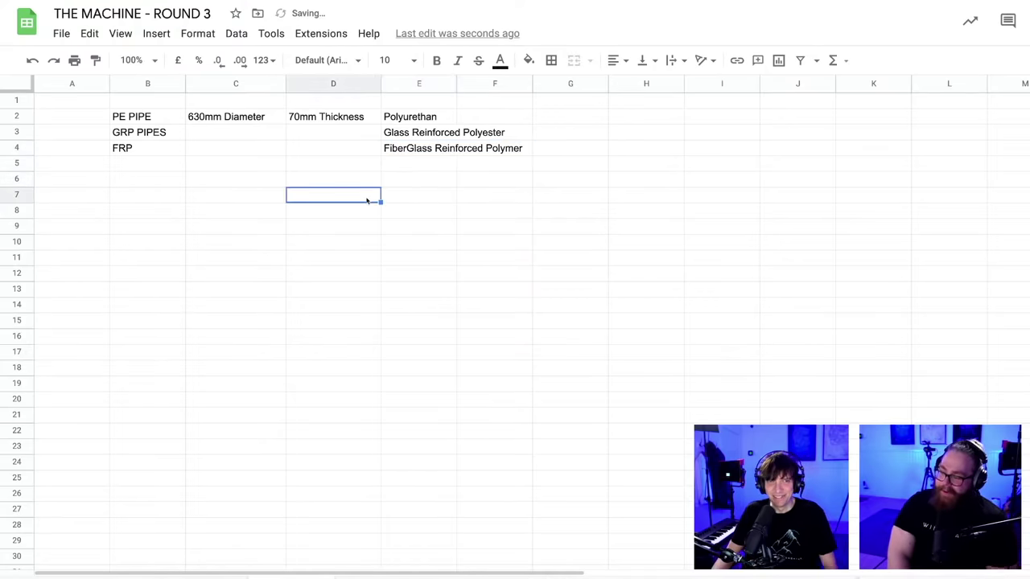
{"action": "left_click", "coordinate": [478, 251]}
- Return to the skeleton sketch in Fusion 360, accept the 250 mm circle diameter and finish the sketch
{"action": "key", "text": "ctrl+Left"}
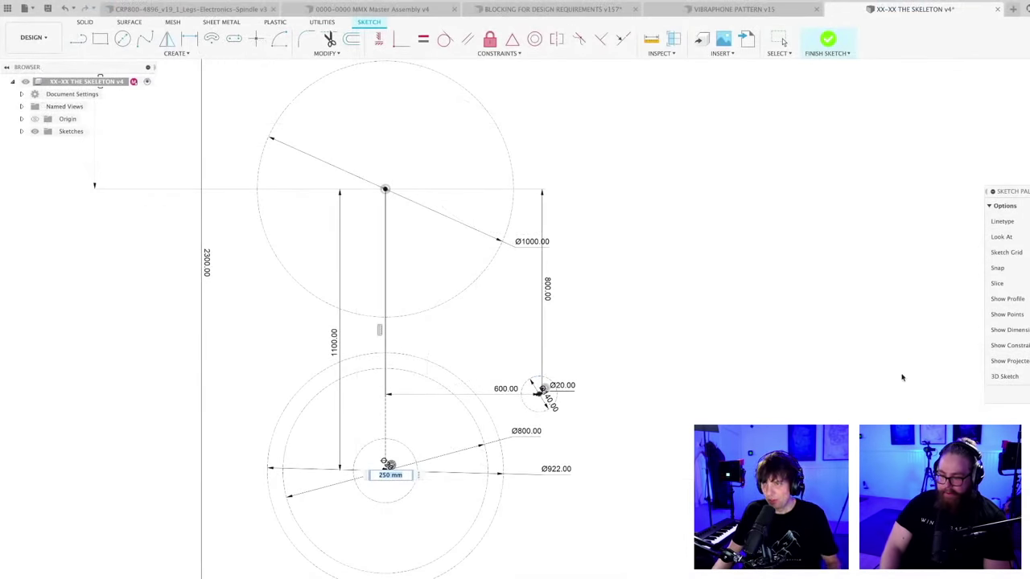
{"action": "key", "text": "Return"}
{"action": "right_click_drag", "start_coordinate": [542, 386], "coordinate": [604, 384]}
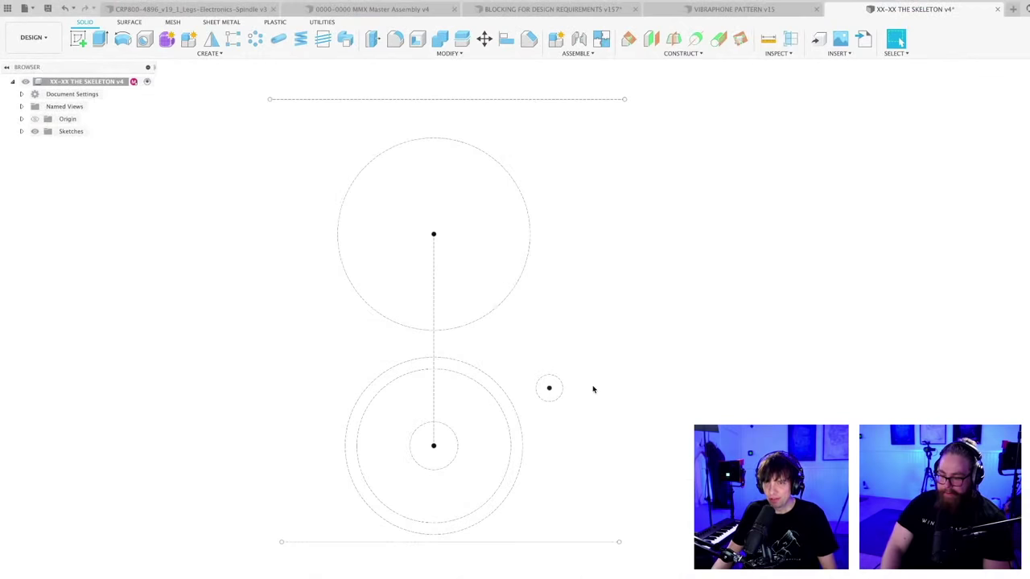
{"action": "scroll", "coordinate": [566, 391], "scroll_direction": "down", "scroll_amount": 2}
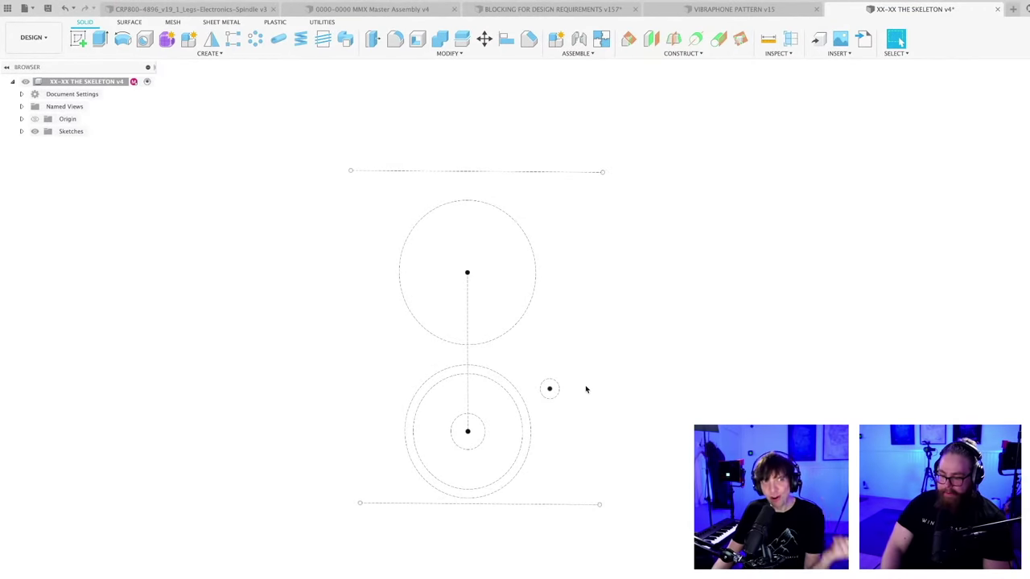
{"action": "scroll", "coordinate": [591, 381], "scroll_direction": "right", "scroll_amount": 2}
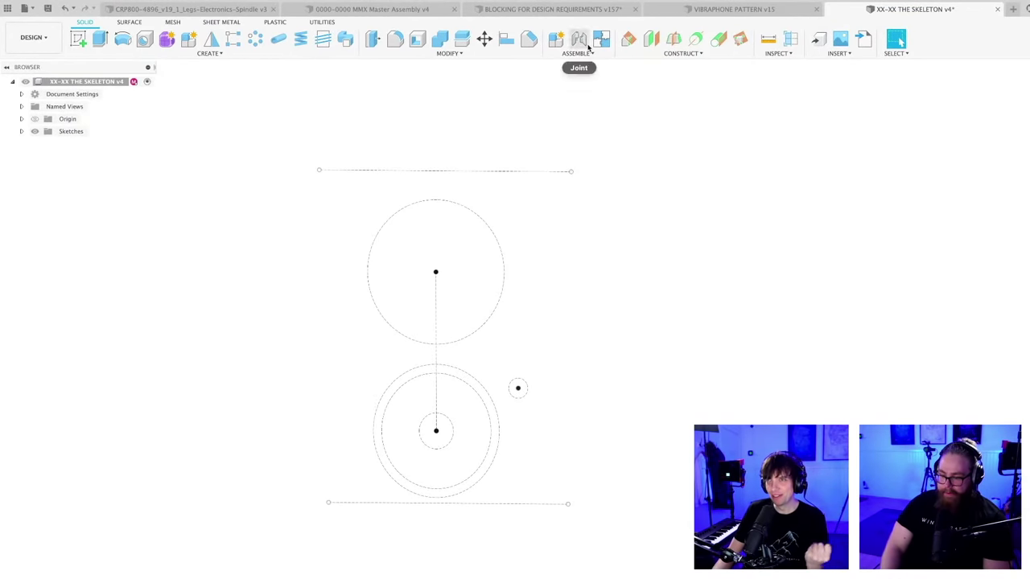
- Switch to the BLOCKING FOR DESIGN REQUIREMENTS document and show all of its components
{"action": "left_click", "coordinate": [720, 10]}
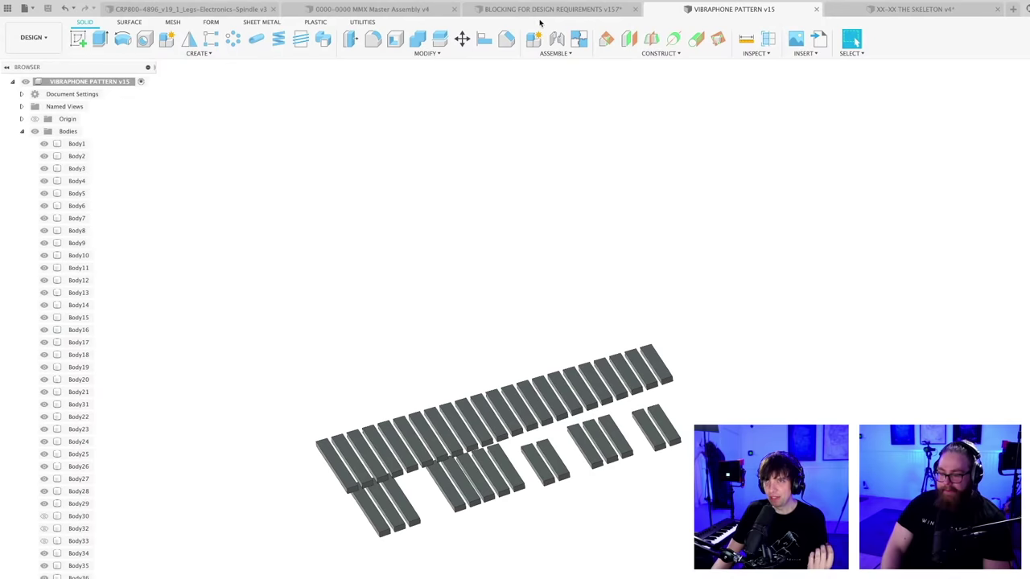
{"action": "left_click", "coordinate": [366, 9]}
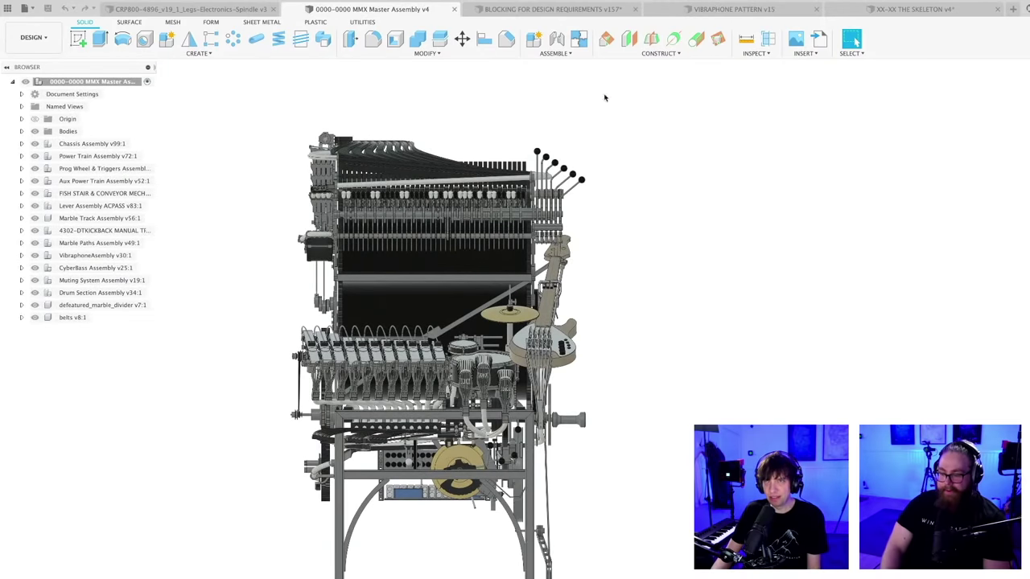
{"action": "left_click", "coordinate": [620, 9]}
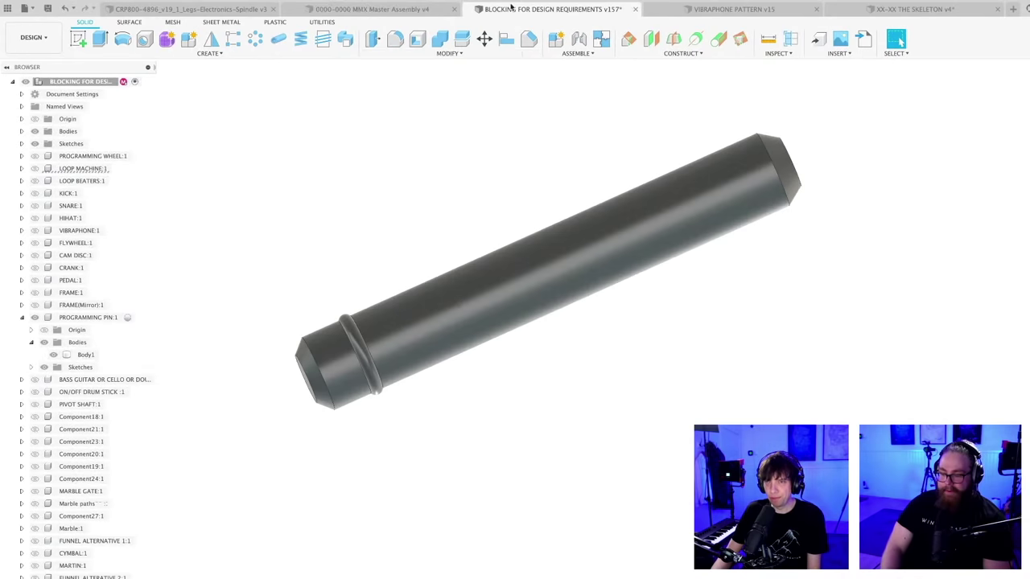
{"action": "right_click", "coordinate": [81, 320]}
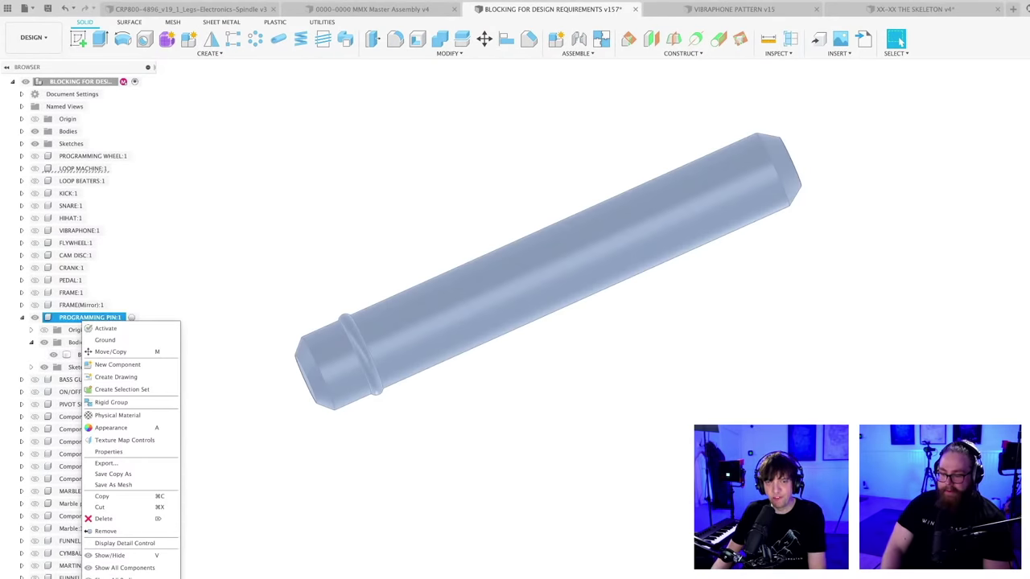
{"action": "scroll", "coordinate": [466, 498], "scroll_direction": "down", "scroll_amount": 10}
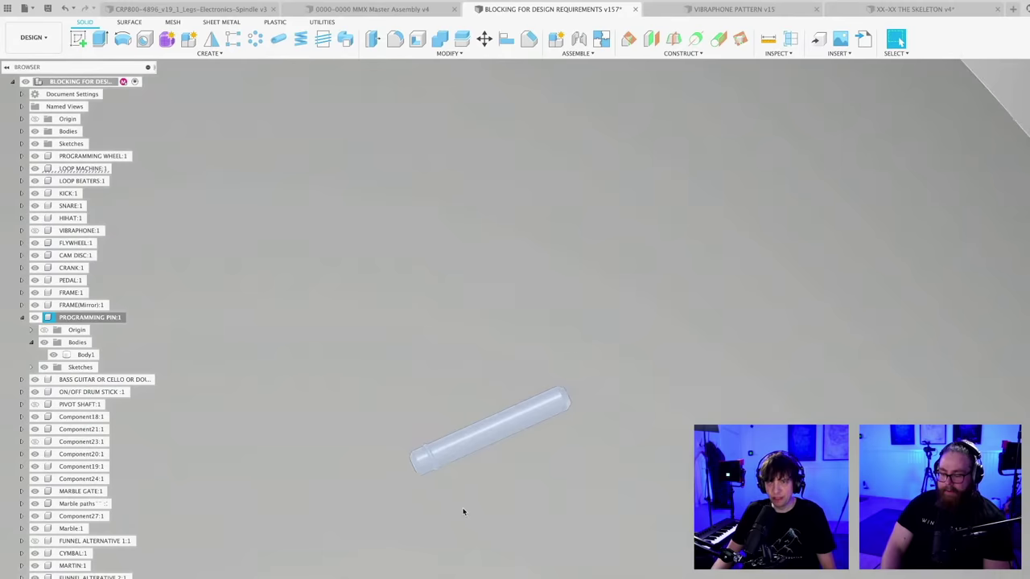
{"action": "scroll", "coordinate": [462, 519], "scroll_direction": "down", "scroll_amount": 10}
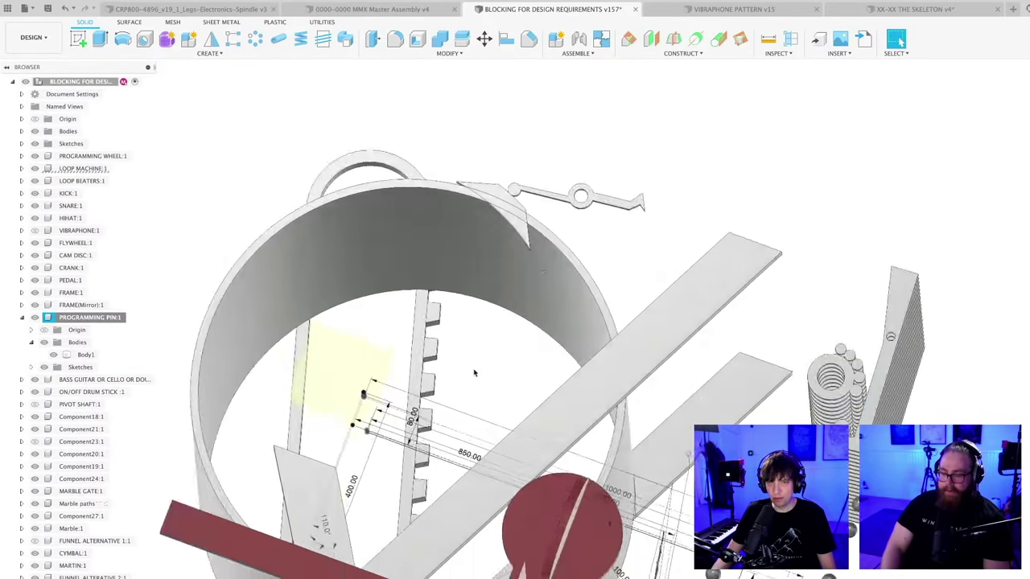
- Activate the FLYWHEEL component and open its spoked wheel sketch for editing
{"action": "middle_click_drag", "start_coordinate": [200, 513], "coordinate": [564, 434], "text": "shift"}
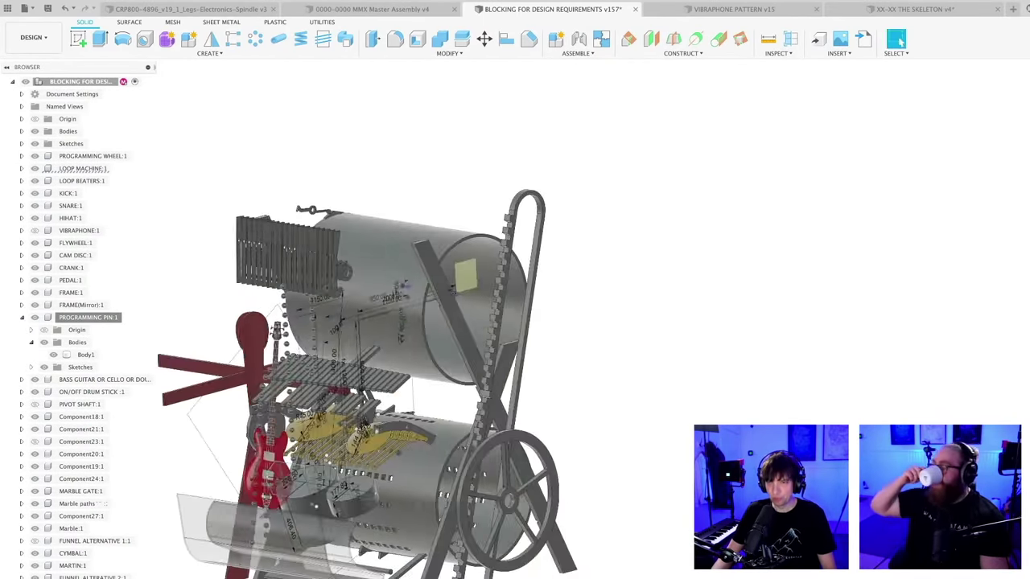
{"action": "scroll", "coordinate": [555, 457], "scroll_direction": "up", "scroll_amount": 2}
{"action": "scroll", "coordinate": [555, 456], "scroll_direction": "up", "scroll_amount": 3}
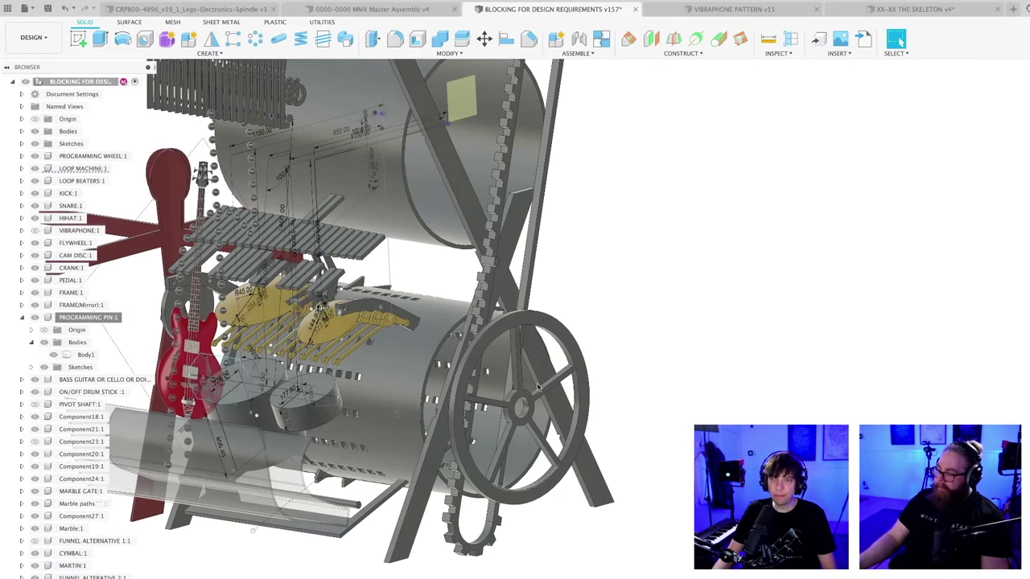
{"action": "scroll", "coordinate": [543, 455], "scroll_direction": "down", "scroll_amount": 5}
{"action": "middle_click_drag", "start_coordinate": [544, 455], "coordinate": [533, 496], "text": "shift"}
{"action": "scroll", "coordinate": [532, 496], "scroll_direction": "up", "scroll_amount": 3}
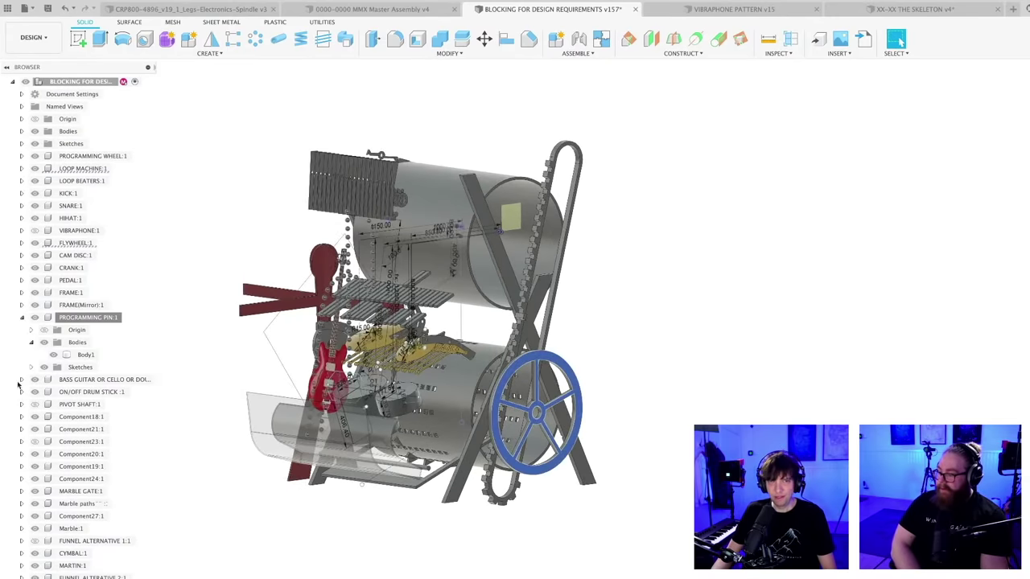
{"action": "double_click", "coordinate": [71, 244]}
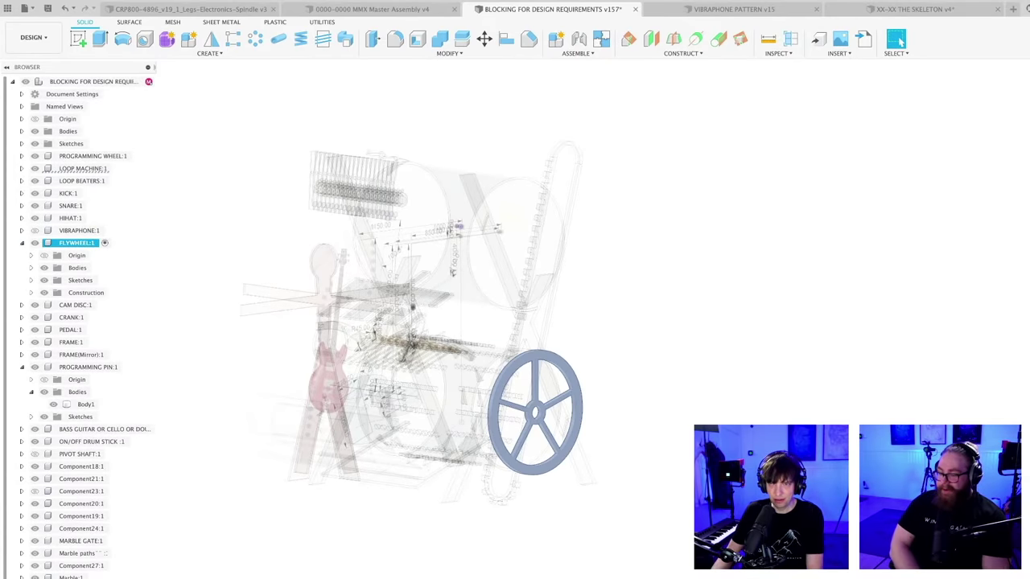
{"action": "key", "text": "Escape"}
{"action": "double_click", "coordinate": [452, 272]}
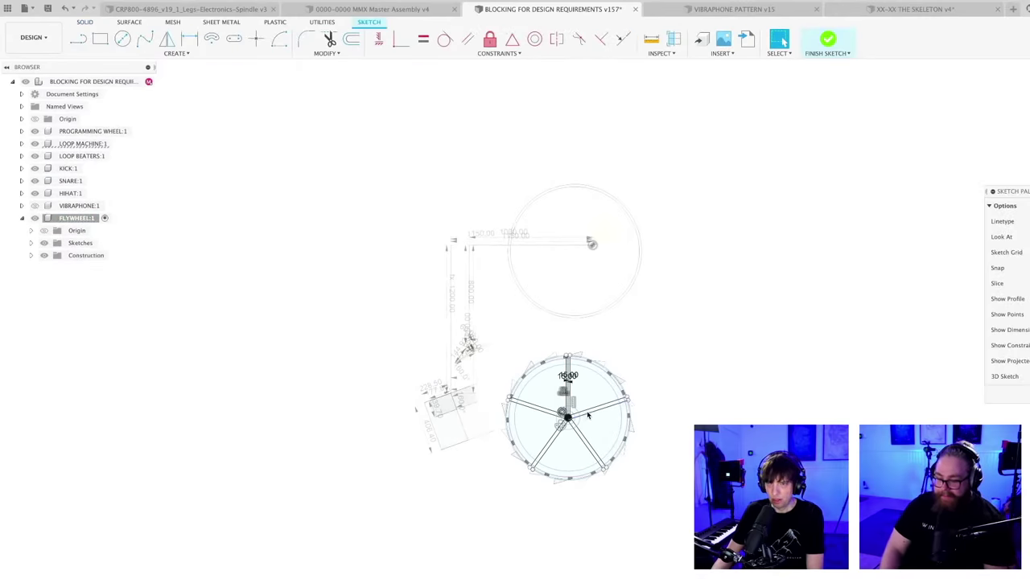
- Enlarge the flywheel's inner and outer rim circles well beyond the toothed ring and finish the sketch
{"action": "scroll", "coordinate": [586, 425], "scroll_direction": "up", "scroll_amount": 5}
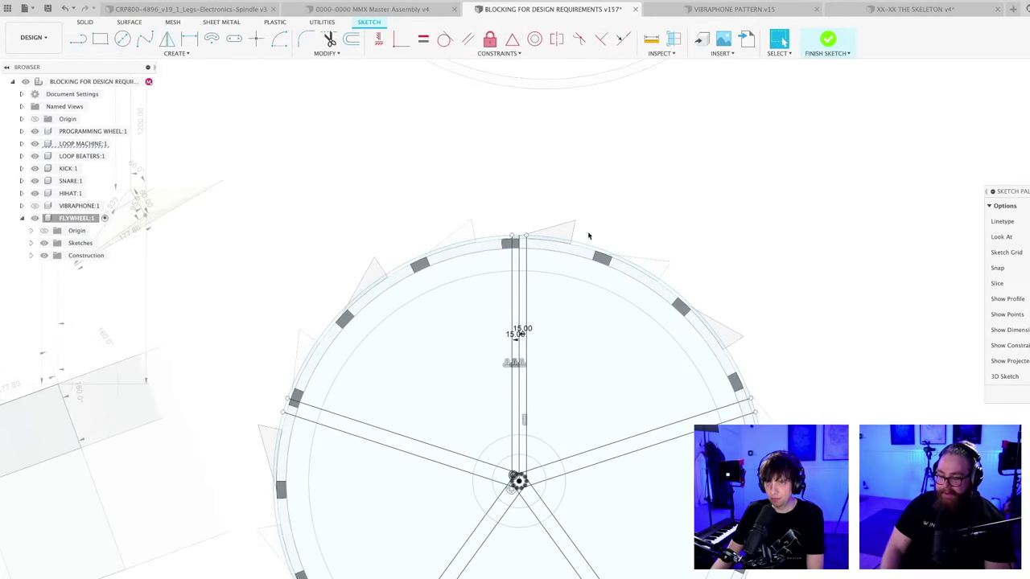
{"action": "left_click_drag", "start_coordinate": [584, 245], "coordinate": [590, 140]}
{"action": "scroll", "coordinate": [595, 295], "scroll_direction": "down", "scroll_amount": 3}
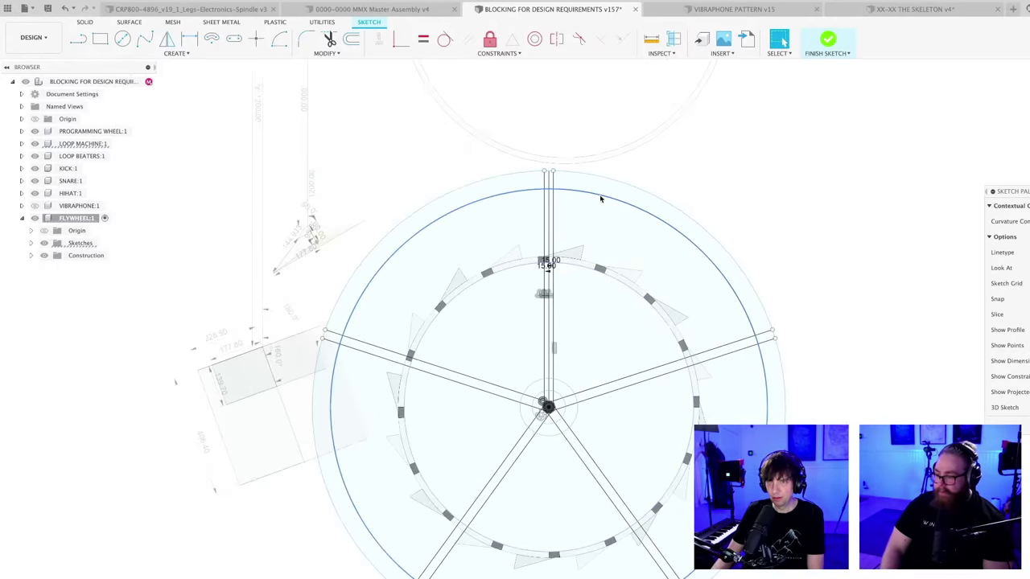
{"action": "scroll", "coordinate": [595, 295], "scroll_direction": "down", "scroll_amount": 2}
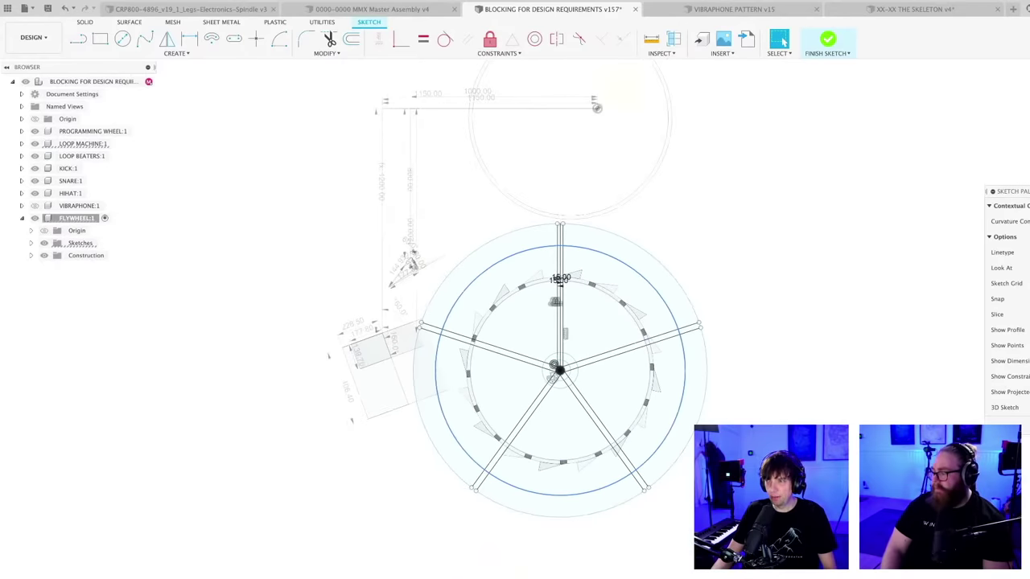
{"action": "key", "text": "ctrl+Return"}
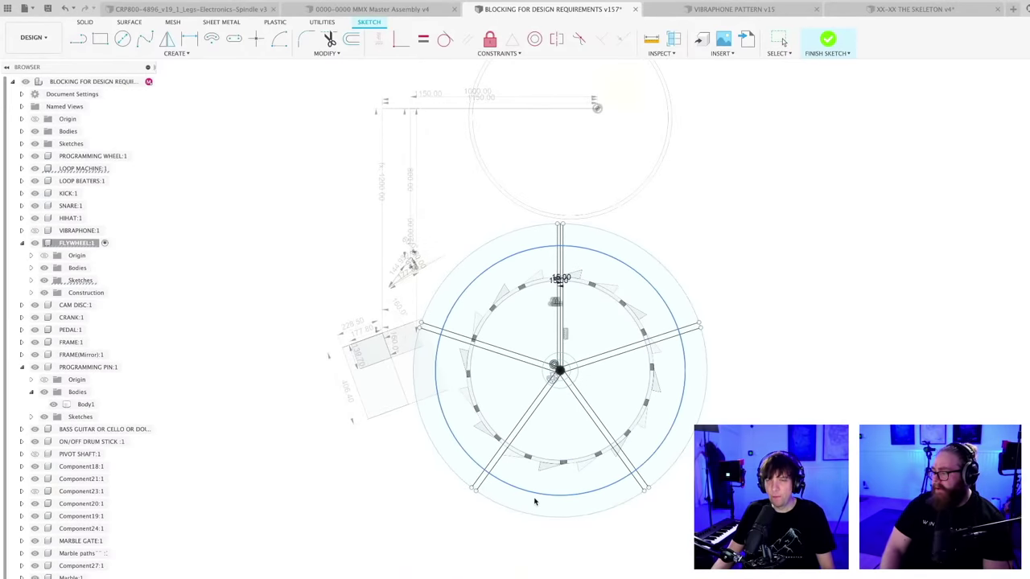
- Move the FLYWHEEL component straight up by about 383 mm
{"action": "middle_click_drag", "start_coordinate": [370, 537], "coordinate": [419, 541], "text": "shift"}
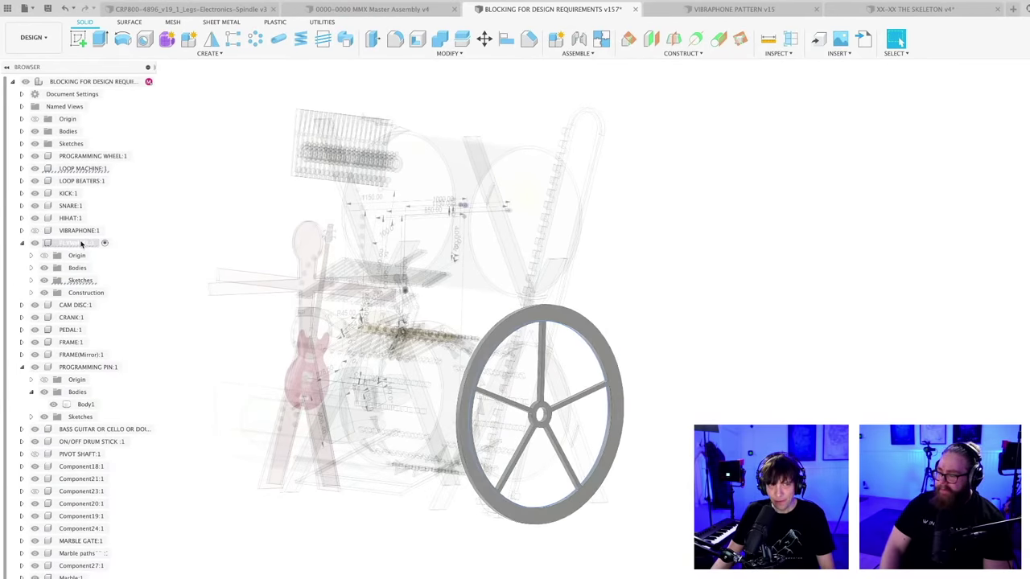
{"action": "right_click", "coordinate": [84, 242]}
{"action": "left_click", "coordinate": [111, 260]}
{"action": "left_click_drag", "start_coordinate": [540, 376], "coordinate": [541, 330]}
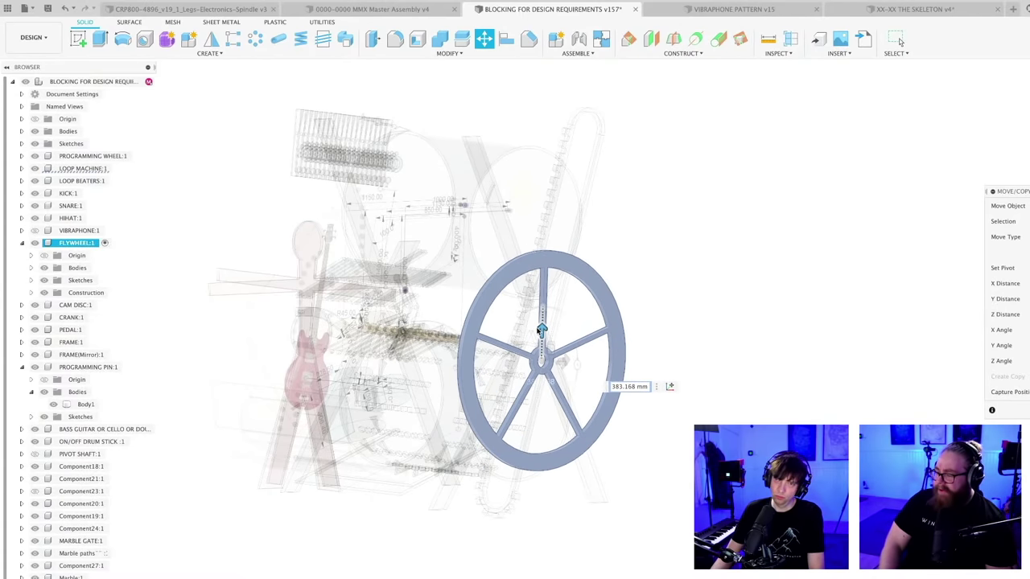
{"action": "key", "text": "Return"}
{"action": "mouse_move", "coordinate": [646, 476]}
{"action": "middle_mouse_down", "text": "shift"}
{"action": "mouse_move", "coordinate": [681, 475]}
{"action": "mouse_move", "coordinate": [636, 471]}
{"action": "mouse_move", "coordinate": [650, 469]}
{"action": "middle_mouse_up", "text": "shift"}
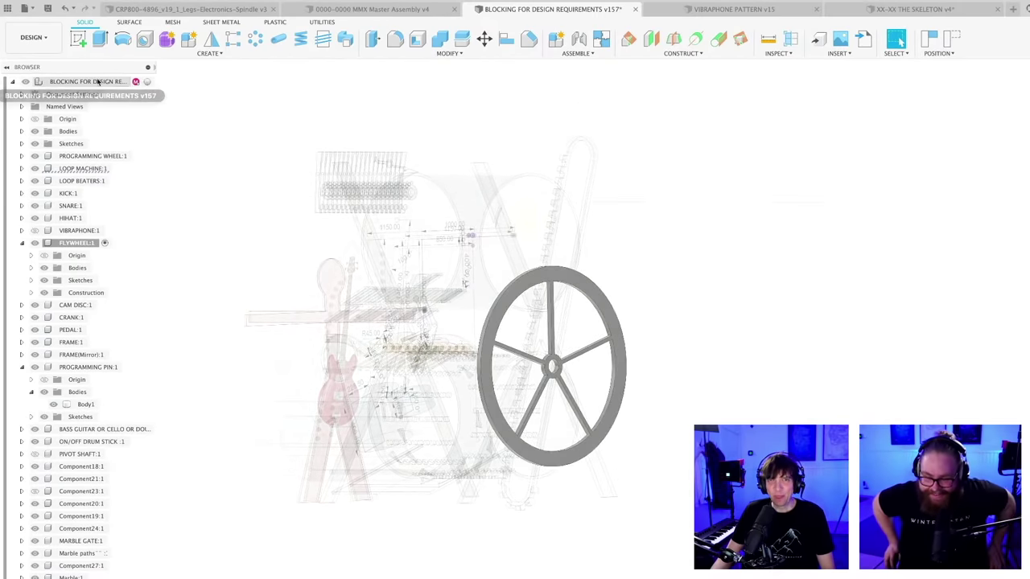
- Reactivate the top-level assembly and examine the enlarged flywheel against the whole machine
{"action": "left_click", "coordinate": [146, 81]}
{"action": "left_click", "coordinate": [703, 212]}
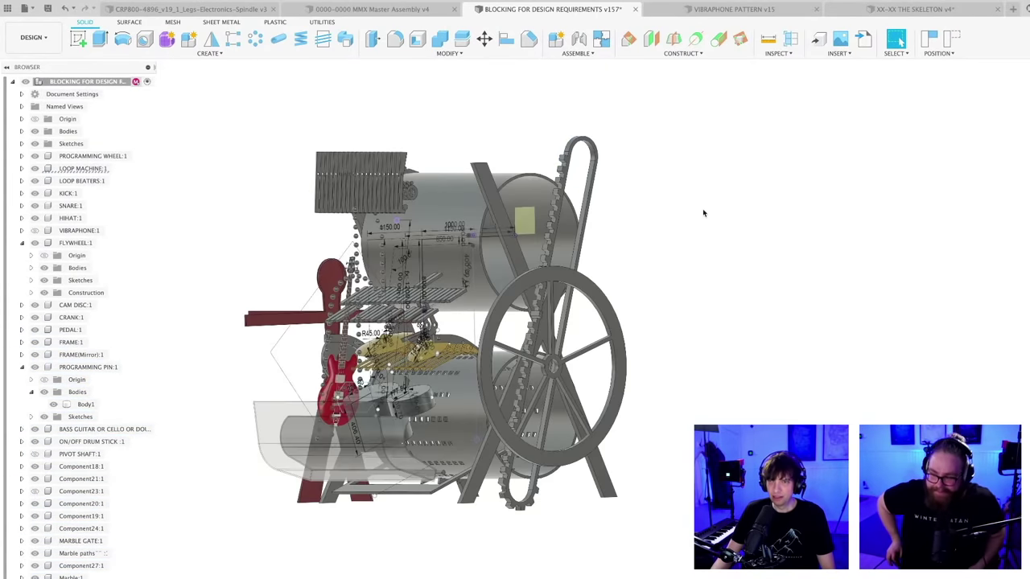
{"action": "mouse_move", "coordinate": [650, 412]}
{"action": "middle_mouse_down", "text": "shift"}
{"action": "mouse_move", "coordinate": [671, 418]}
{"action": "mouse_move", "coordinate": [647, 415]}
{"action": "middle_mouse_up", "text": "shift"}
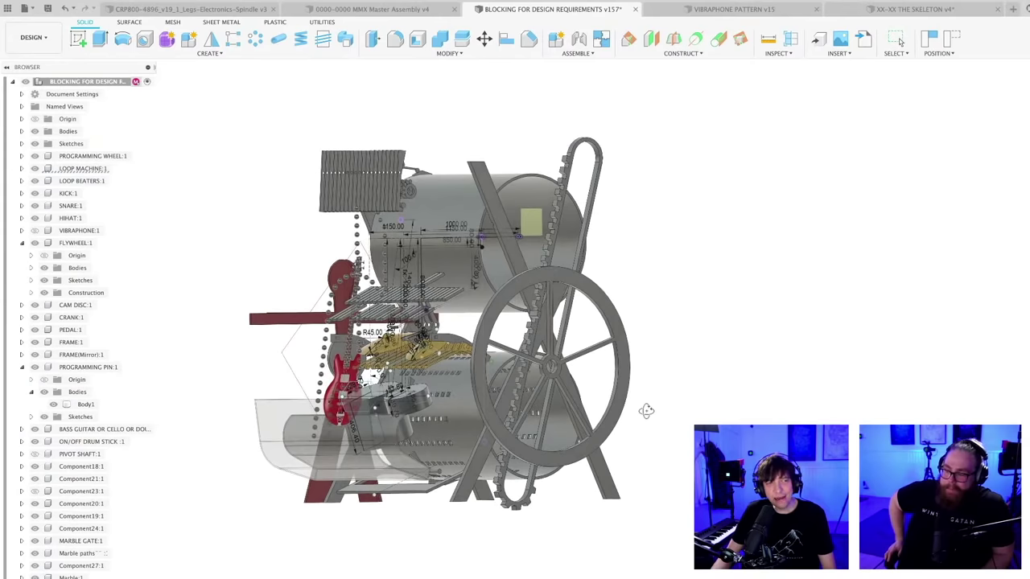
{"action": "scroll", "coordinate": [646, 417], "scroll_direction": "up", "scroll_amount": 1}
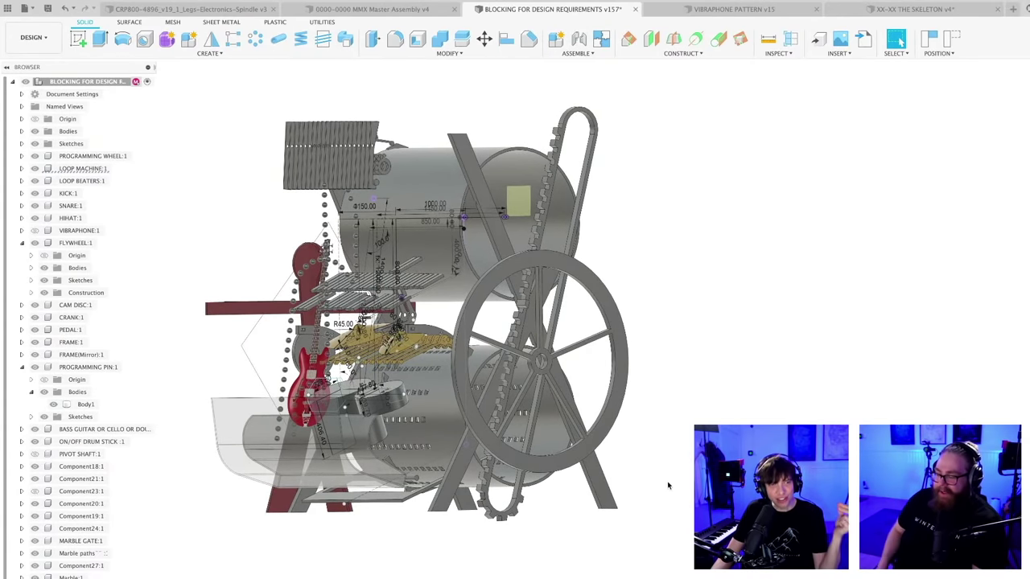
{"action": "middle_click_drag", "start_coordinate": [676, 482], "coordinate": [654, 462], "text": "shift"}
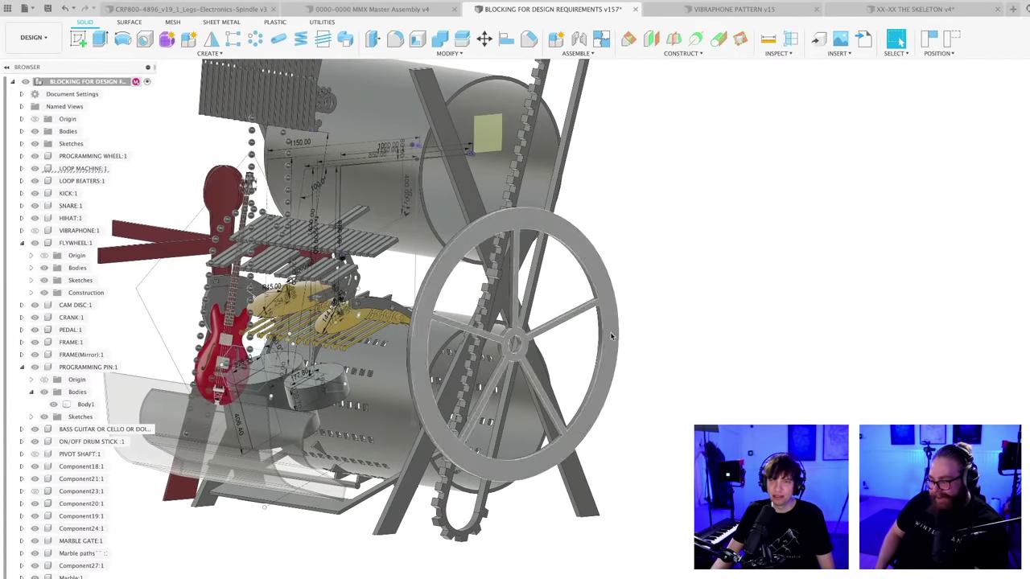
- Save the BLOCKING FOR DESIGN REQUIREMENTS document with the enlarged, raised flywheel
{"action": "key", "text": "ctrl+s"}
{"action": "key", "text": "Return"}
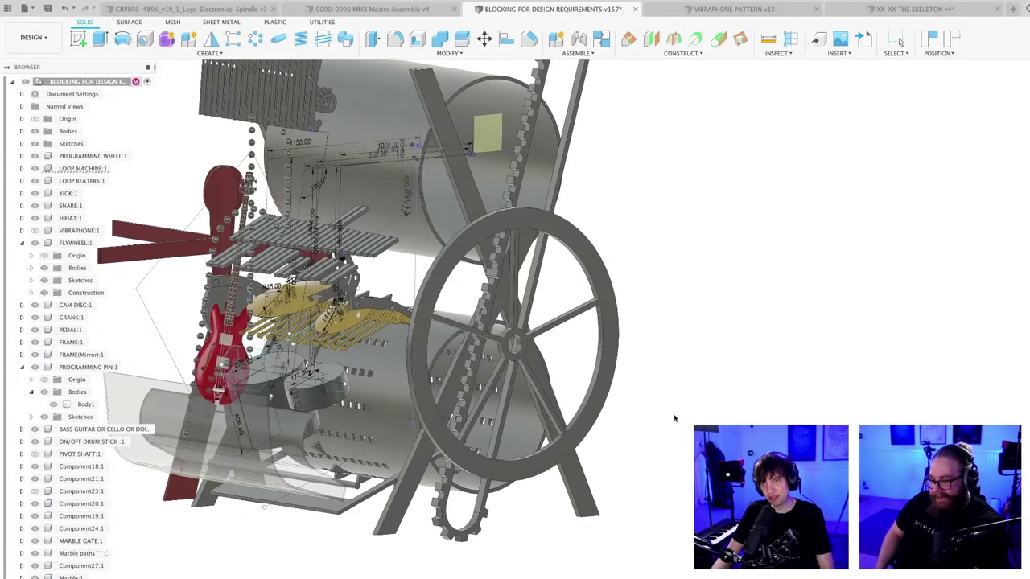
{"action": "scroll", "coordinate": [633, 404], "scroll_direction": "down", "scroll_amount": 5}
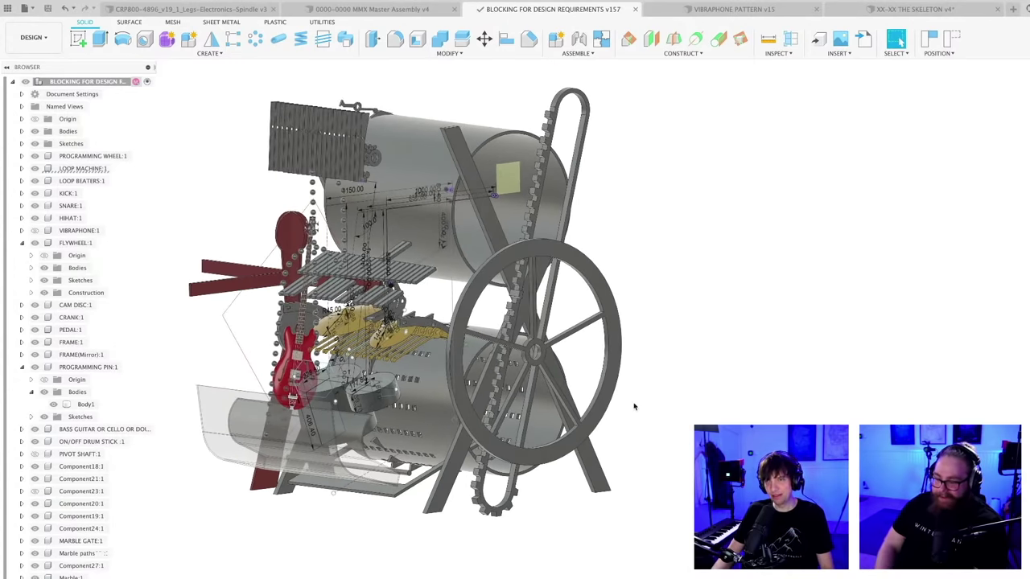
{"action": "scroll", "coordinate": [628, 456], "scroll_direction": "up", "scroll_amount": 1}
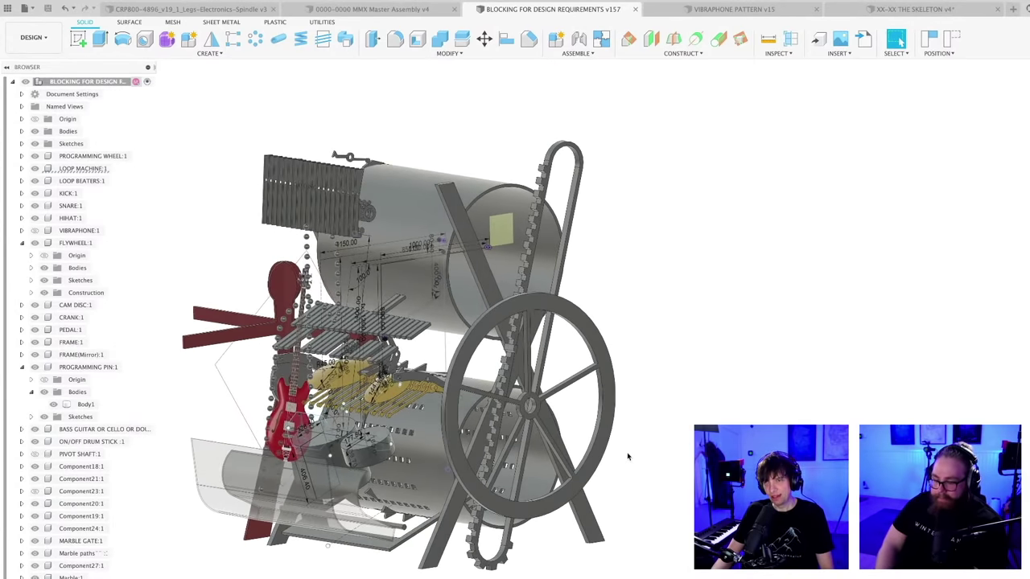
- Examine the enlarged flywheel from several angles against the drums, chain loop and frame of the machine
{"action": "scroll", "coordinate": [628, 456], "scroll_direction": "up", "scroll_amount": 2}
{"action": "scroll", "coordinate": [627, 456], "scroll_direction": "down", "scroll_amount": 3}
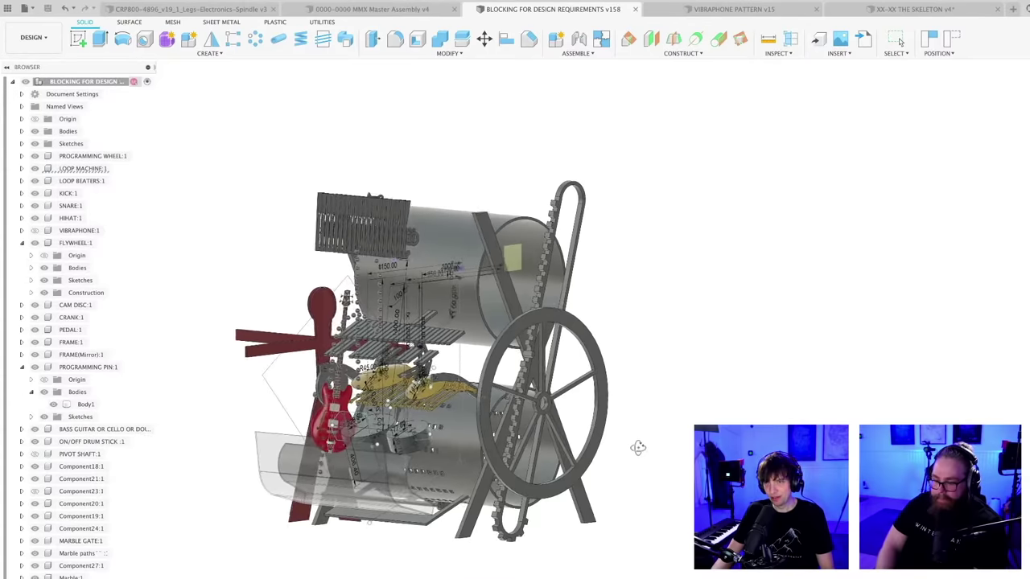
{"action": "scroll", "coordinate": [625, 450], "scroll_direction": "up", "scroll_amount": 2}
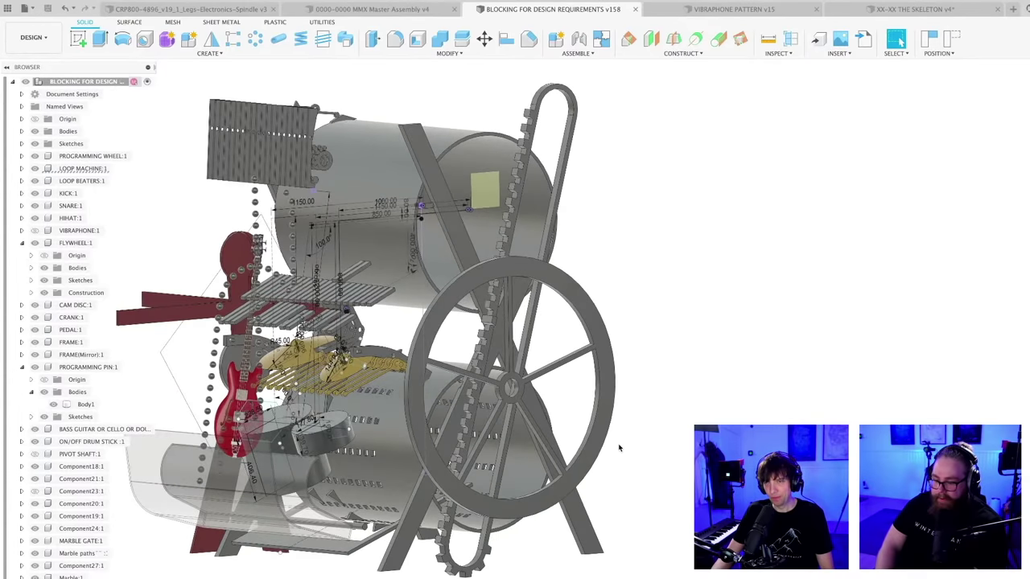
{"action": "middle_click_drag", "start_coordinate": [620, 448], "coordinate": [632, 455], "text": "shift"}
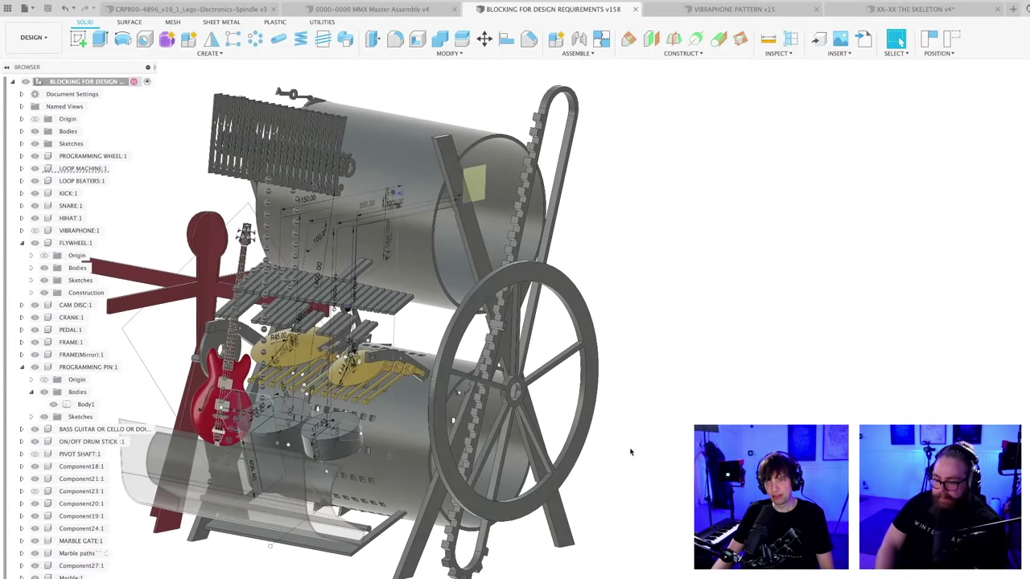
{"action": "scroll", "coordinate": [631, 451], "scroll_direction": "down", "scroll_amount": 1}
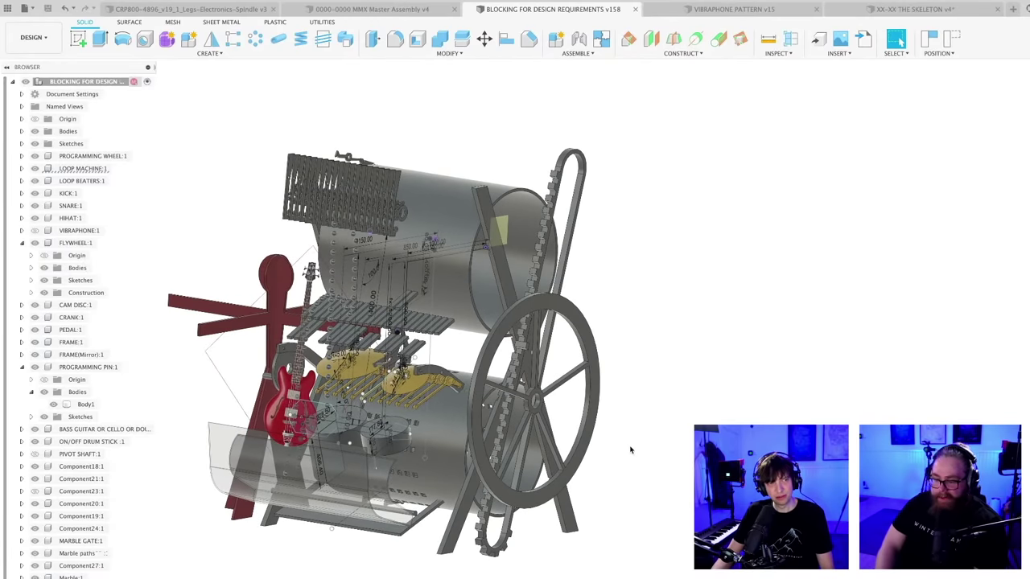
{"action": "middle_click_drag", "start_coordinate": [631, 450], "coordinate": [644, 418]}
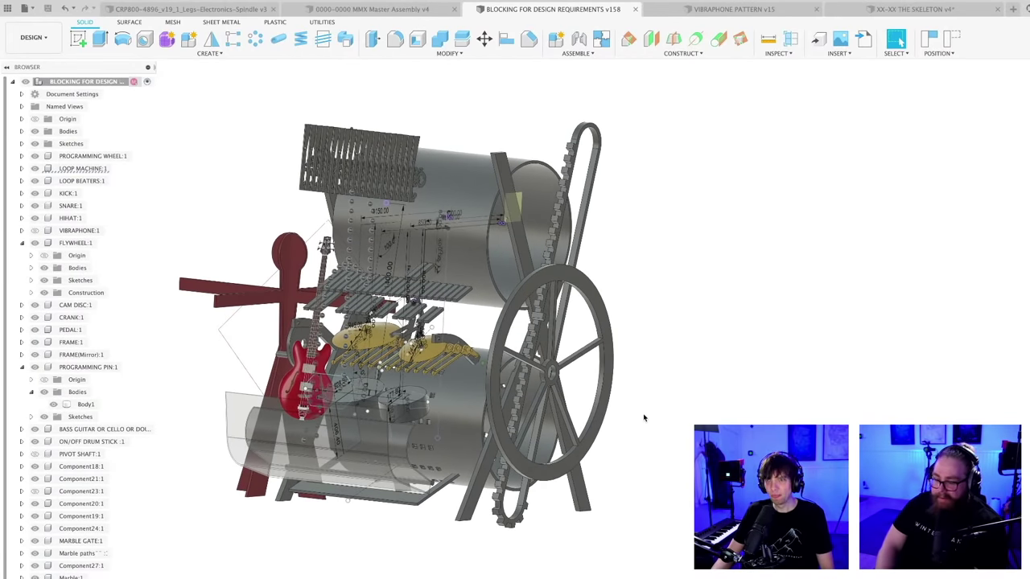
- Switch to the pipe materials spreadsheet and select the empty cell below FiberGlass Reinforced Polymer
{"action": "key", "text": "super+Tab"}
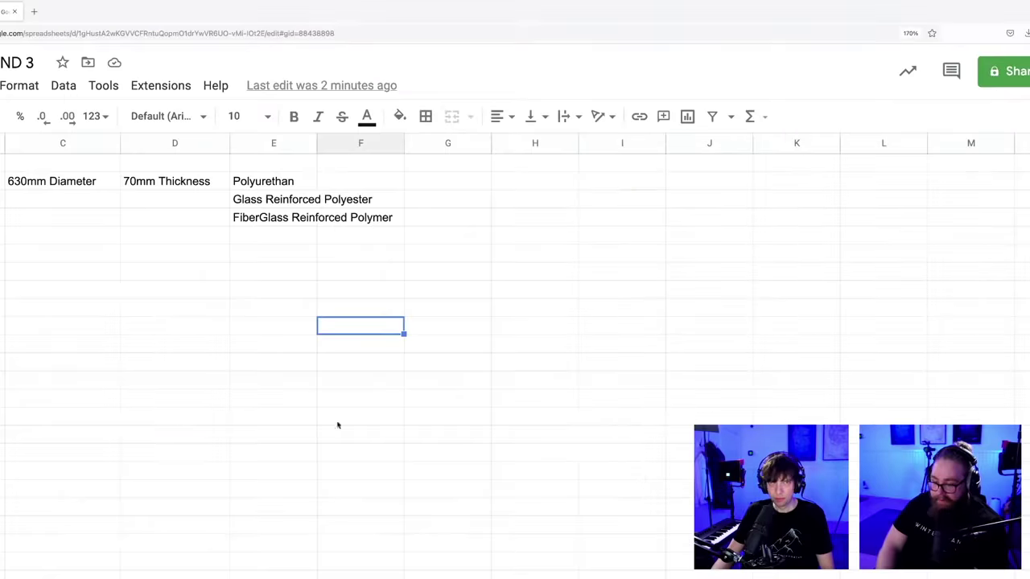
{"action": "left_click", "coordinate": [2, 235]}
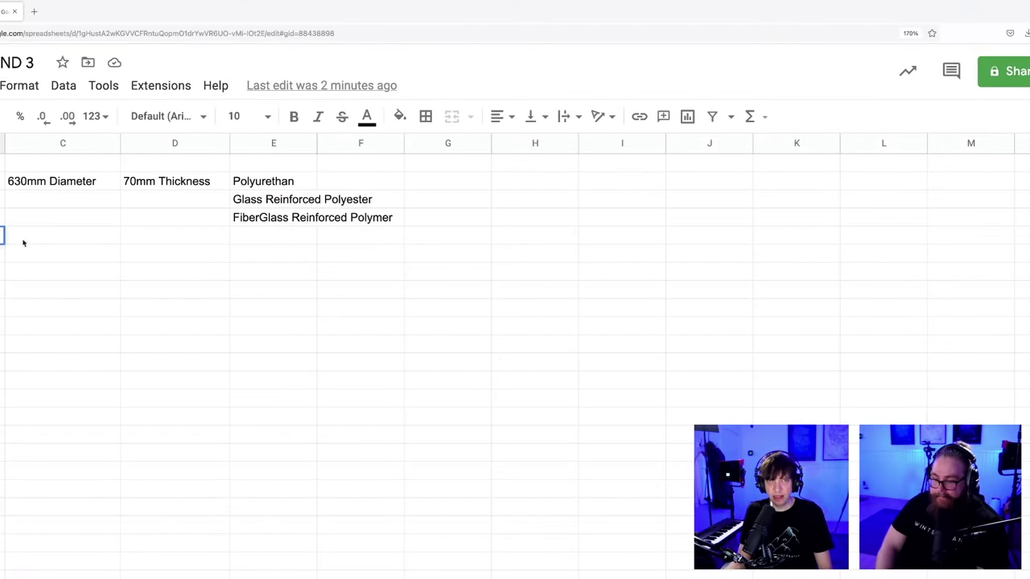
{"action": "left_click", "coordinate": [254, 234]}
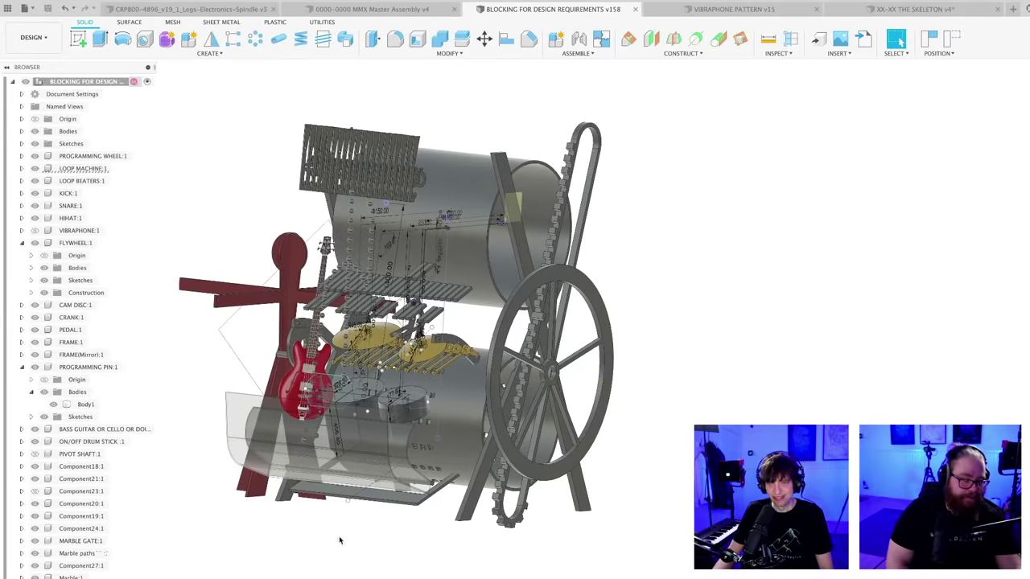
- Return to the CAD program, bring up the XX-XX THE SKELETON document and open its wheel layout sketch for editing
{"action": "middle_click_drag", "start_coordinate": [359, 568], "coordinate": [337, 450], "text": "shift"}
{"action": "middle_click_drag", "start_coordinate": [443, 523], "coordinate": [395, 568], "text": "shift"}
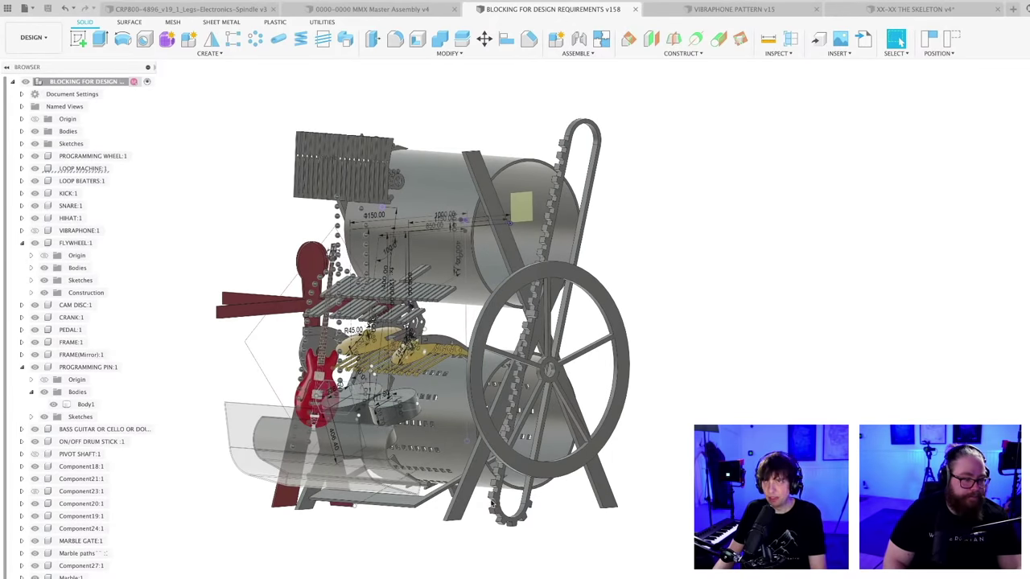
{"action": "left_click", "coordinate": [932, 10]}
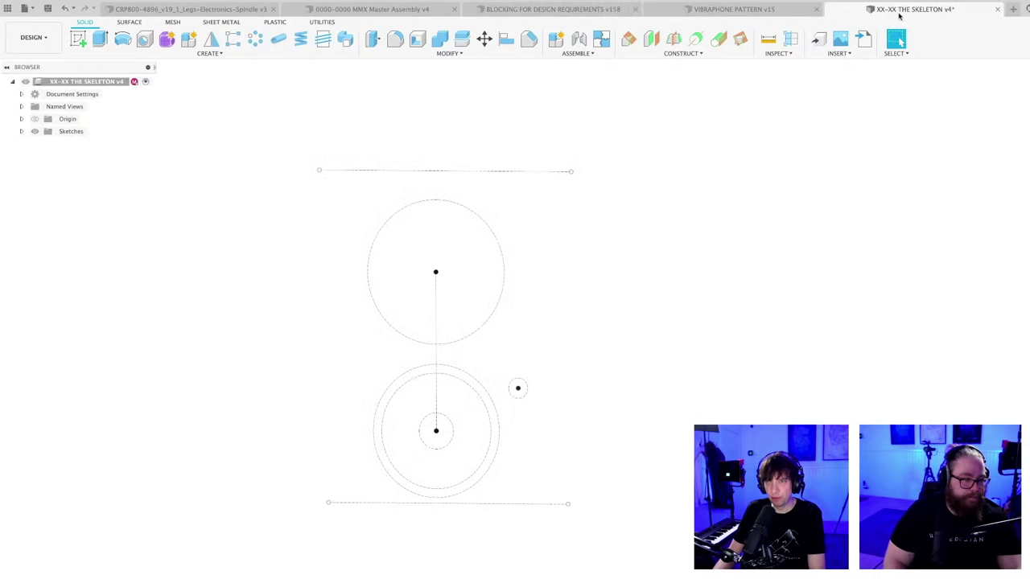
{"action": "scroll", "coordinate": [453, 423], "scroll_direction": "up", "scroll_amount": 3}
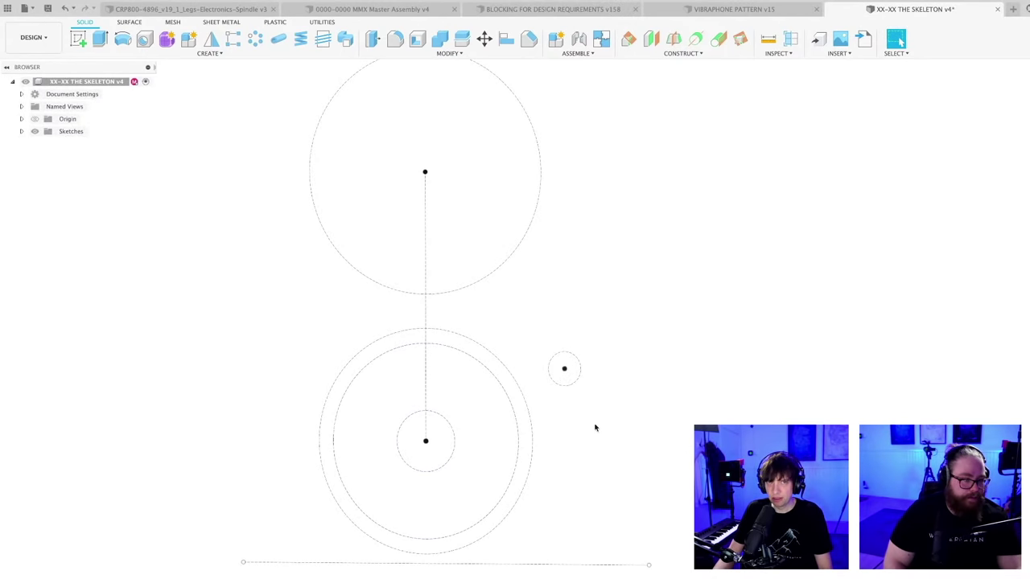
{"action": "scroll", "coordinate": [614, 414], "scroll_direction": "up", "scroll_amount": 1}
{"action": "mouse_move", "coordinate": [614, 414]}
{"action": "middle_mouse_down"}
{"action": "mouse_move", "coordinate": [623, 418]}
{"action": "mouse_move", "coordinate": [504, 464]}
{"action": "middle_mouse_up"}
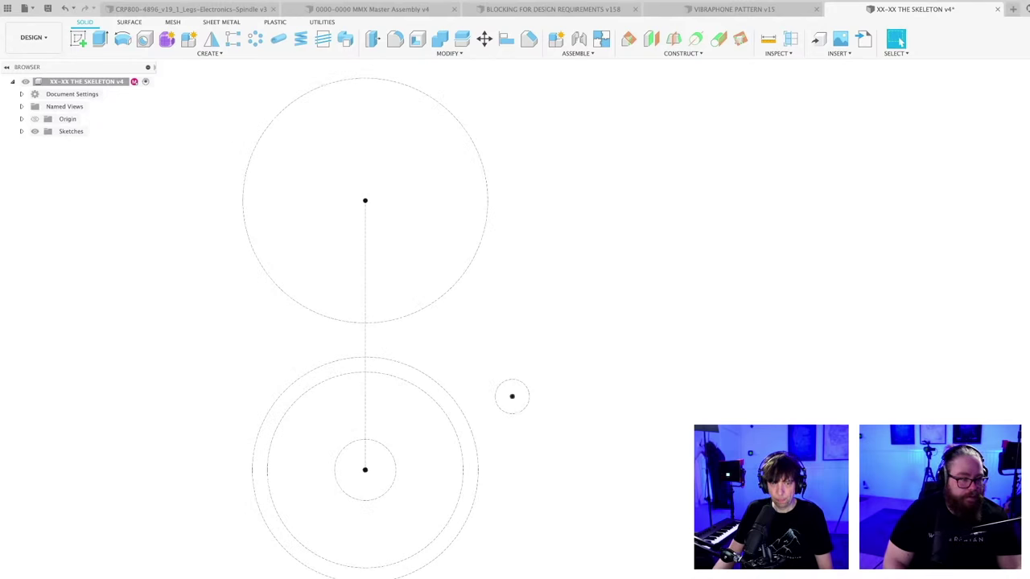
{"action": "double_click", "coordinate": [364, 470]}
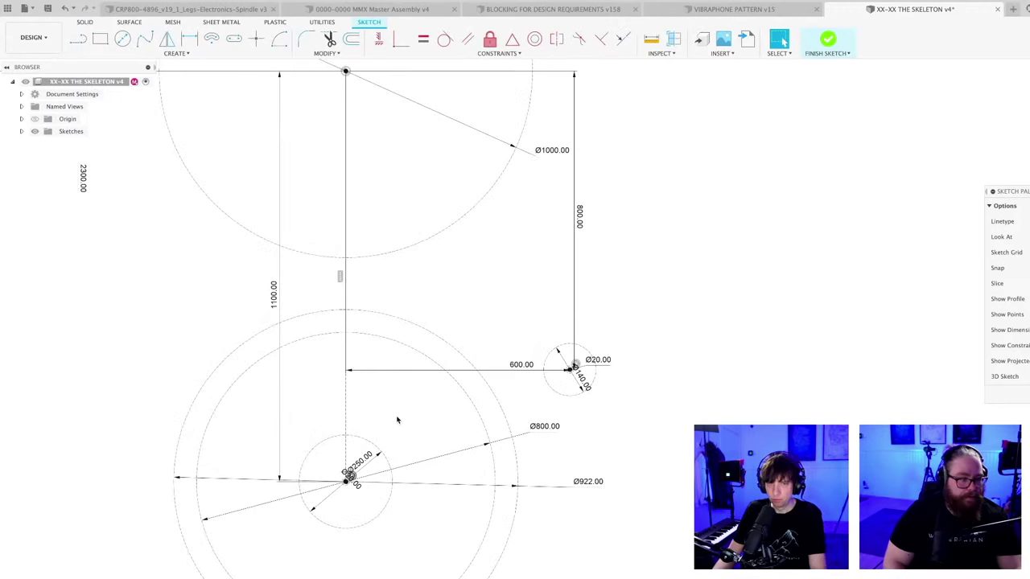
- Delete the 922 mm outer circle and the 250 mm inner circle around the lower wheel's centre
{"action": "left_click", "coordinate": [442, 346]}
{"action": "key", "text": "Delete"}
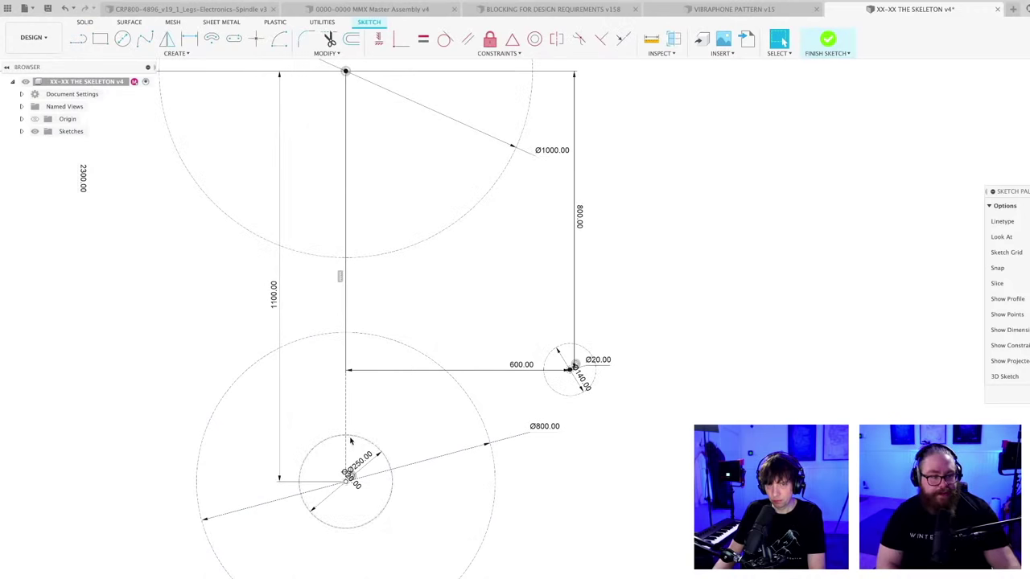
{"action": "left_click", "coordinate": [368, 447]}
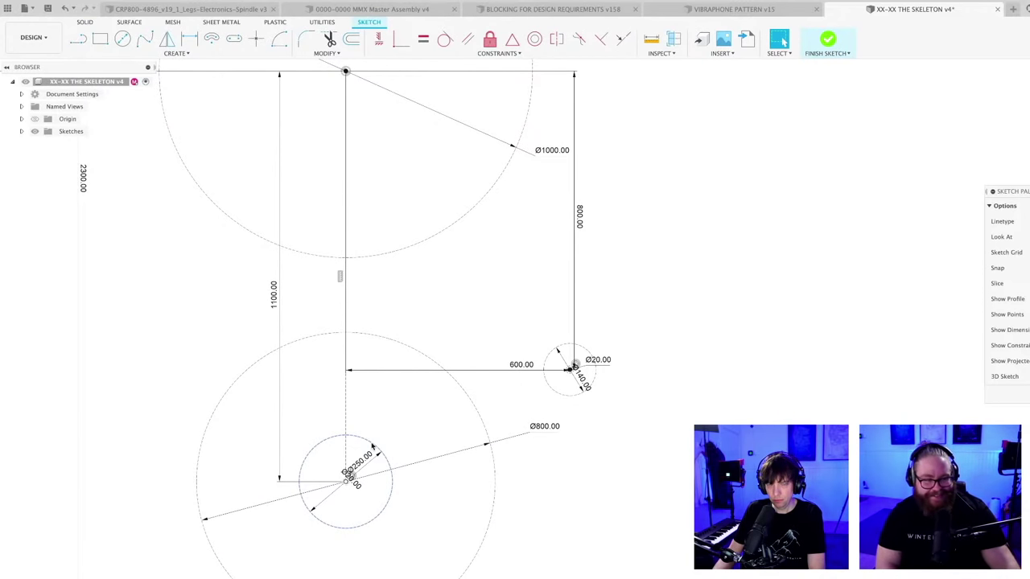
{"action": "key", "text": "Delete"}
- Switch to the spreadsheet and add Poly Vinyl Chloride to the materials list below FiberGlass Reinforced Polymer
{"action": "key", "text": "super+Tab"}
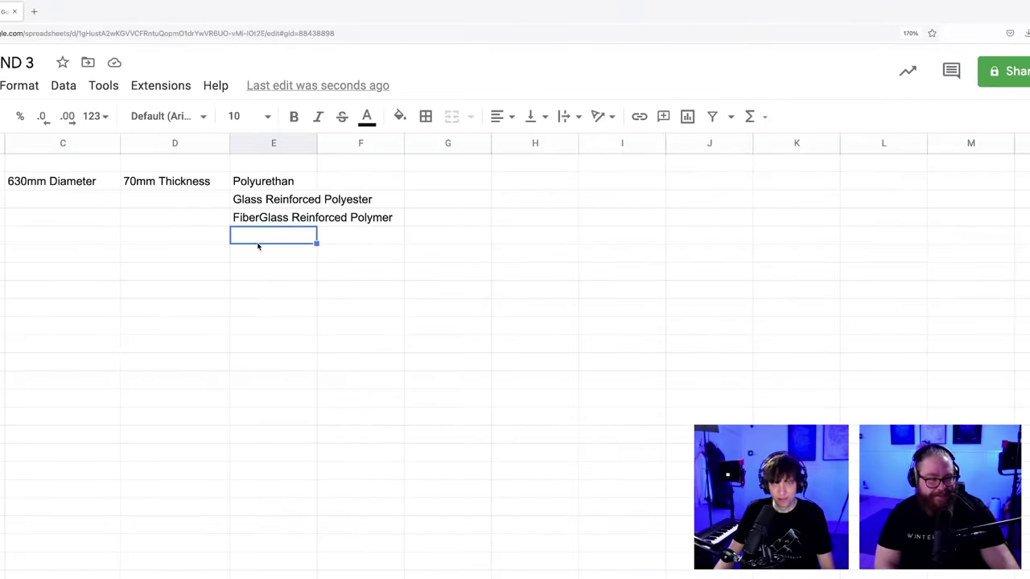
{"action": "type", "text": "Poly Vinyl Chlo"}
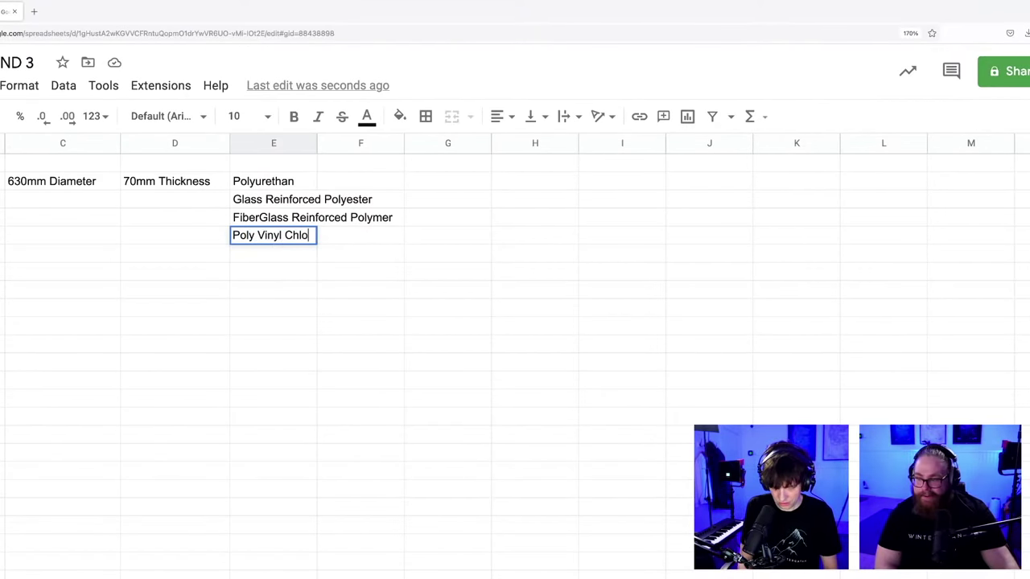
{"action": "type", "text": "ride"}
{"action": "left_click", "coordinate": [300, 305]}
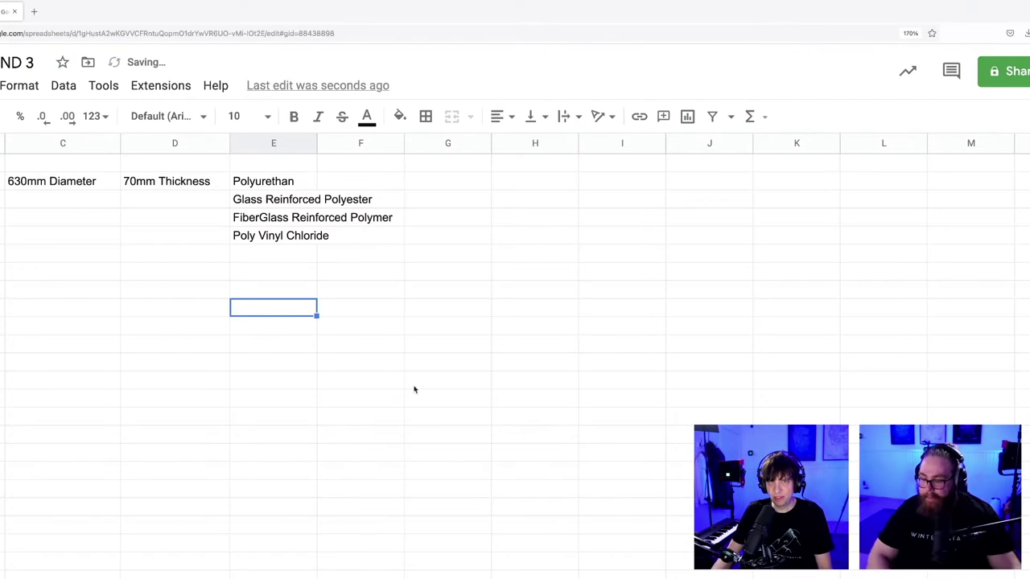
- Widen column D, which holds the 70mm Thickness entry, slightly
{"action": "left_click", "coordinate": [268, 367]}
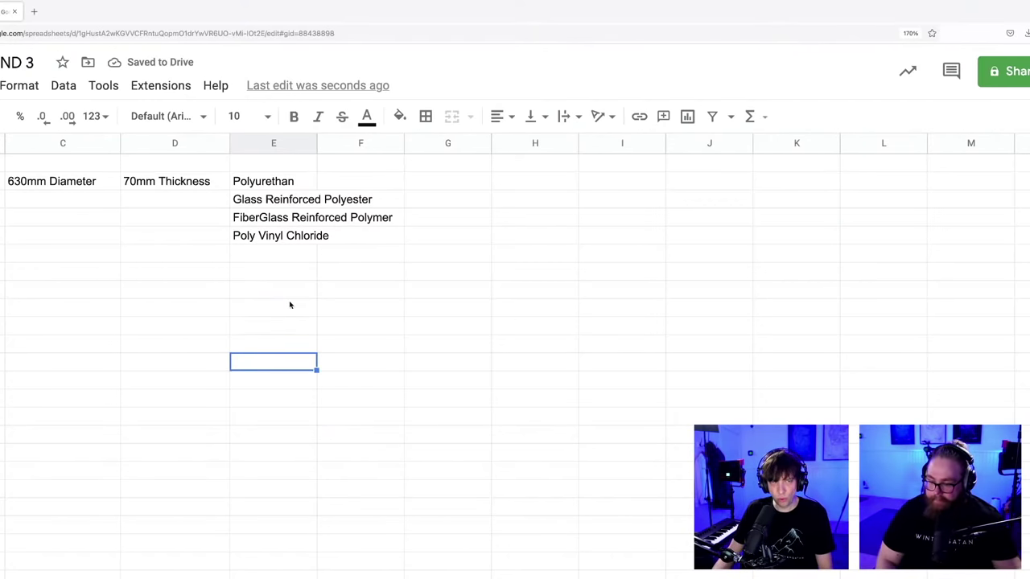
{"action": "left_click", "coordinate": [291, 304]}
{"action": "left_click", "coordinate": [305, 345]}
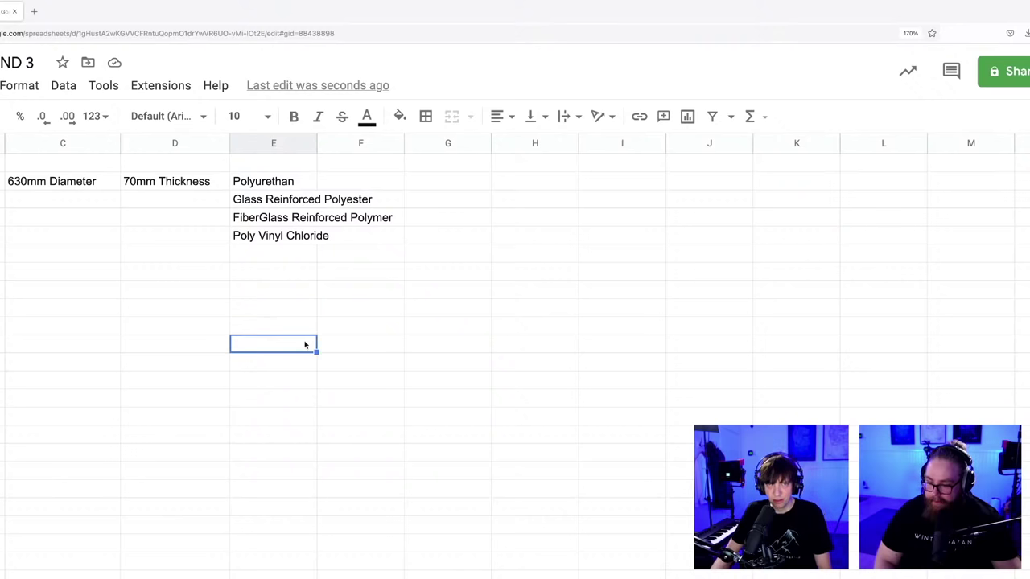
{"action": "left_click_drag", "start_coordinate": [228, 144], "coordinate": [251, 144]}
{"action": "left_click", "coordinate": [407, 428]}
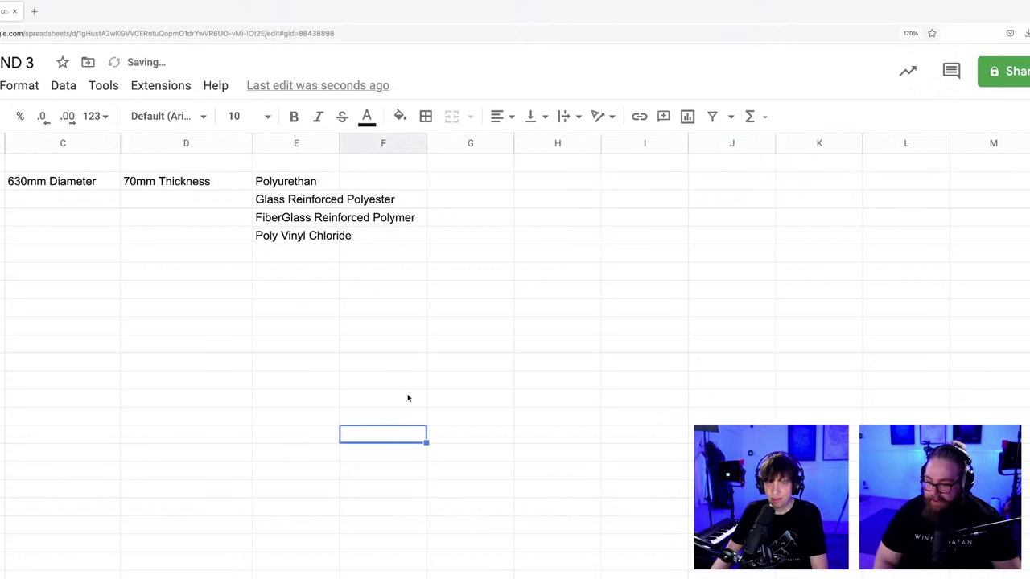
- Return to the skeleton sketch and move the 600 mm horizontal dimension up, clear of the lower wheel circle
{"action": "scroll", "coordinate": [474, 353], "scroll_direction": "down", "scroll_amount": 3}
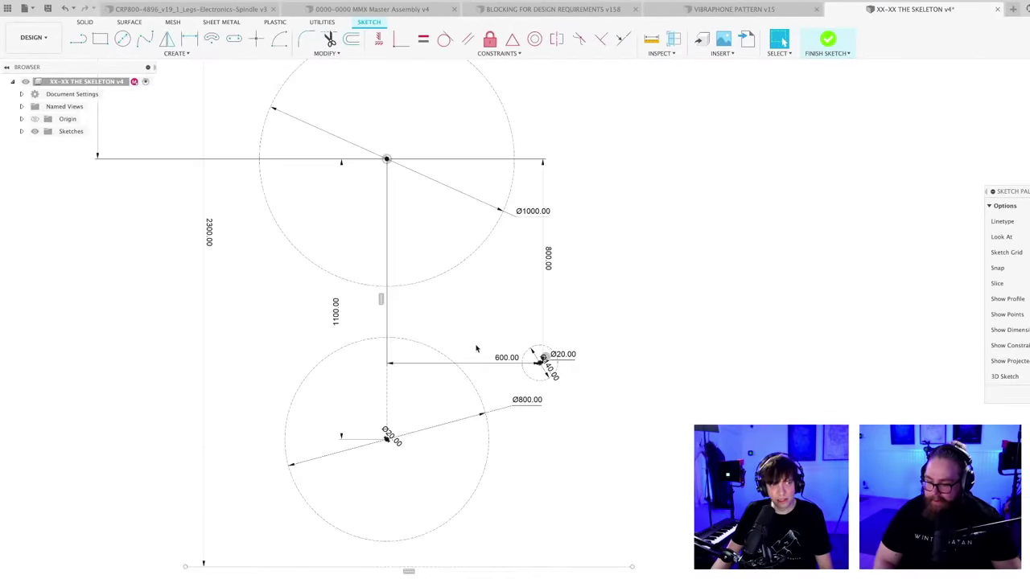
{"action": "scroll", "coordinate": [475, 349], "scroll_direction": "down", "scroll_amount": 3}
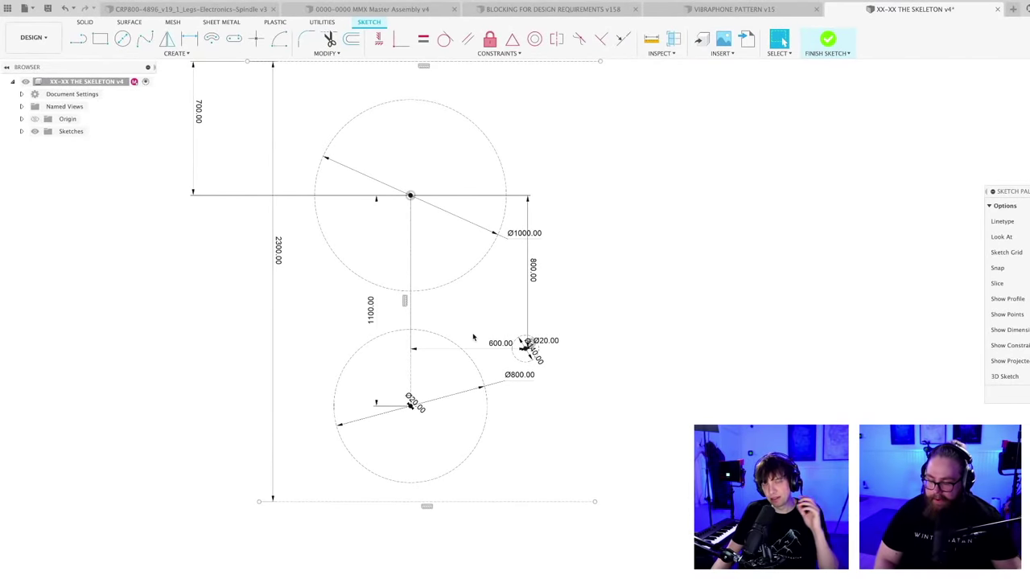
{"action": "scroll", "coordinate": [473, 338], "scroll_direction": "up", "scroll_amount": 4}
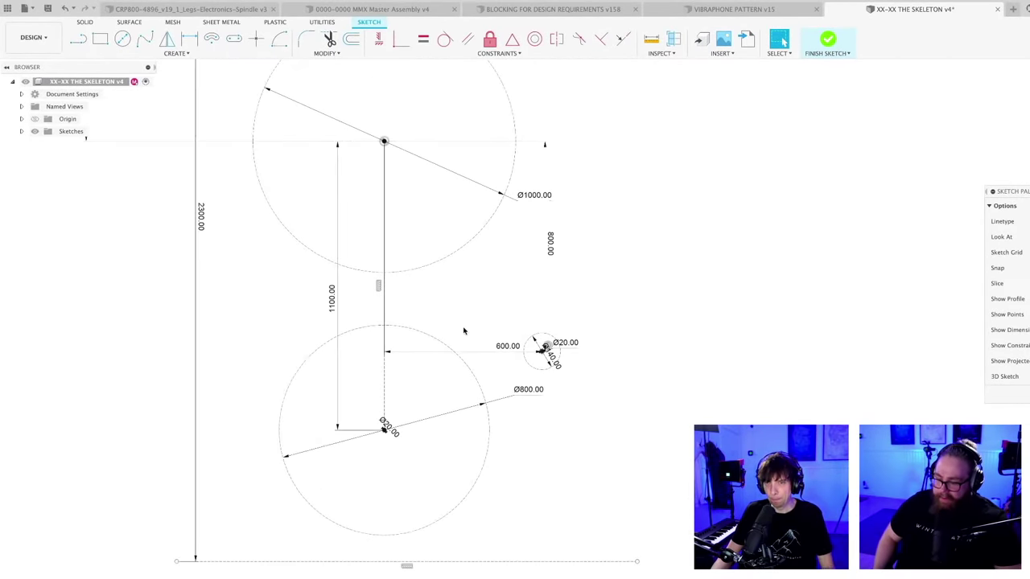
{"action": "scroll", "coordinate": [483, 361], "scroll_direction": "up", "scroll_amount": 3}
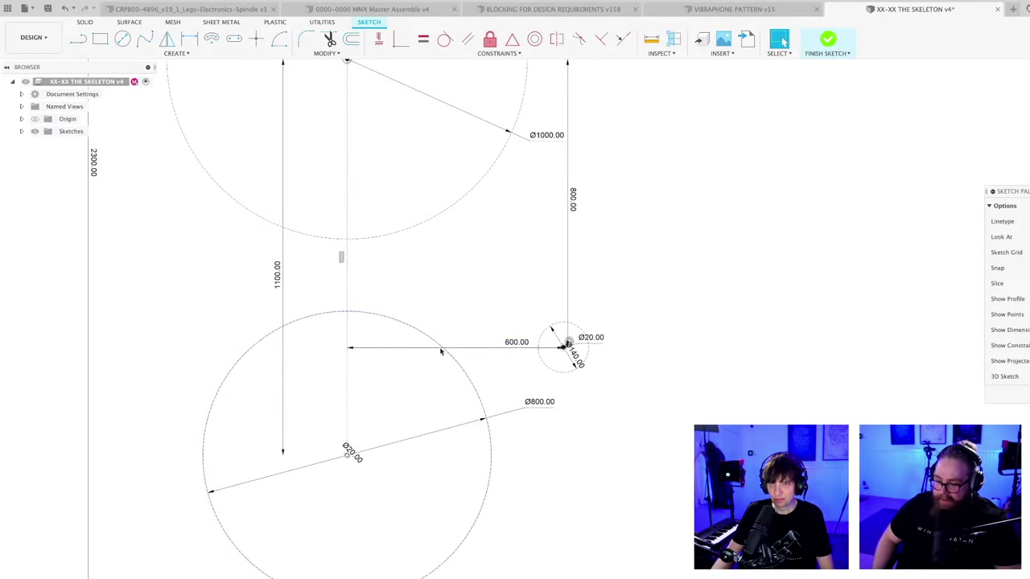
{"action": "left_click_drag", "start_coordinate": [411, 349], "coordinate": [424, 184]}
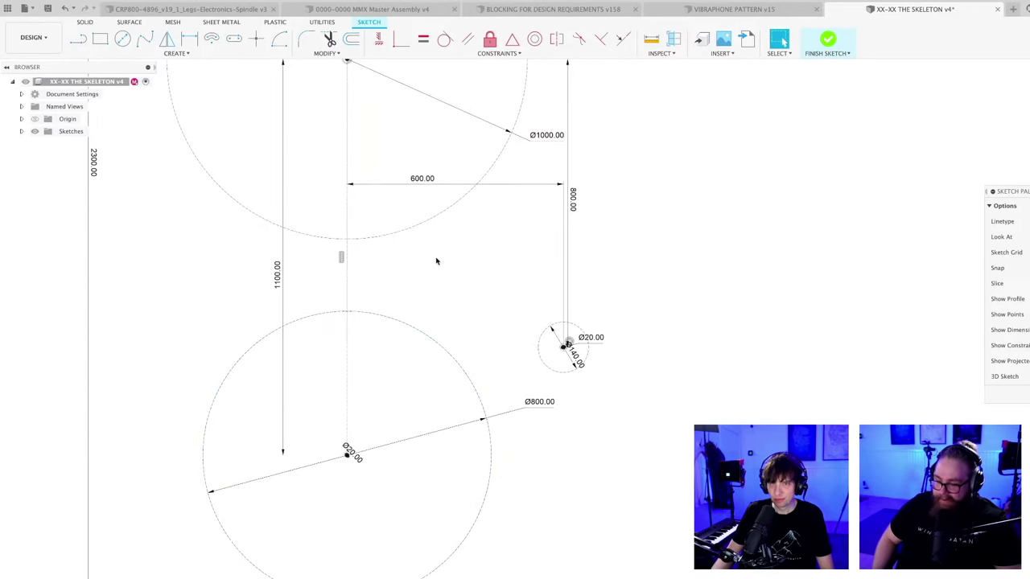
- Draw a construction circle about 1076 mm in diameter on the vertical centre line above the lower wheel's centre and shift it slightly down
{"action": "scroll", "coordinate": [427, 288], "scroll_direction": "down", "scroll_amount": 2}
{"action": "key", "text": "c"}
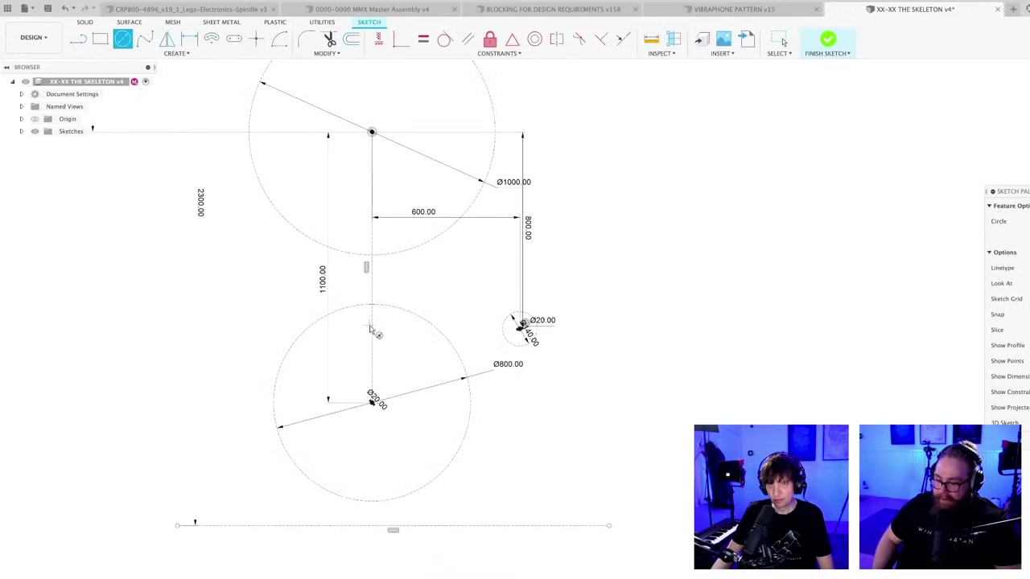
{"action": "left_click", "coordinate": [372, 328]}
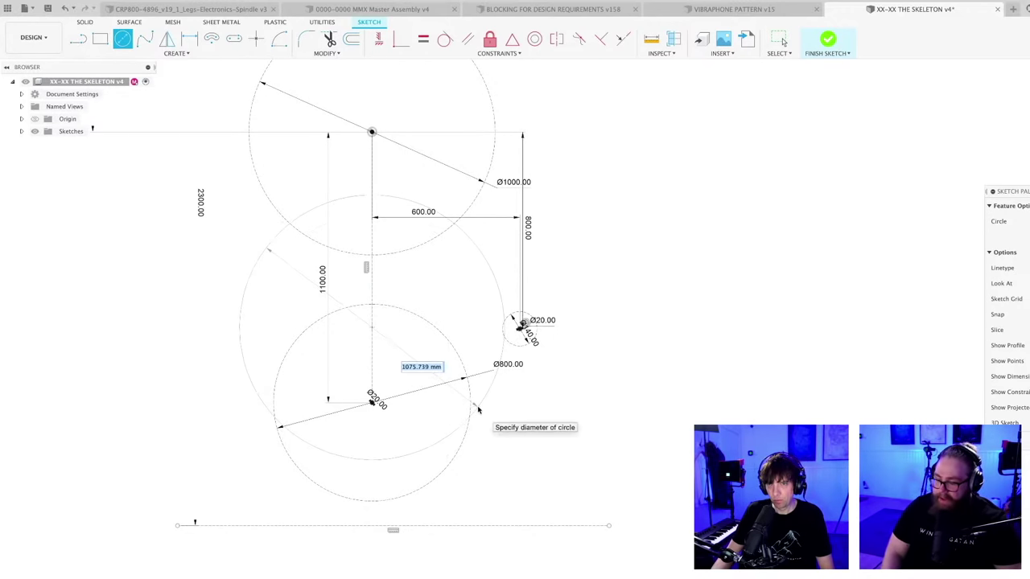
{"action": "left_click", "coordinate": [477, 411]}
{"action": "key", "text": "Escape"}
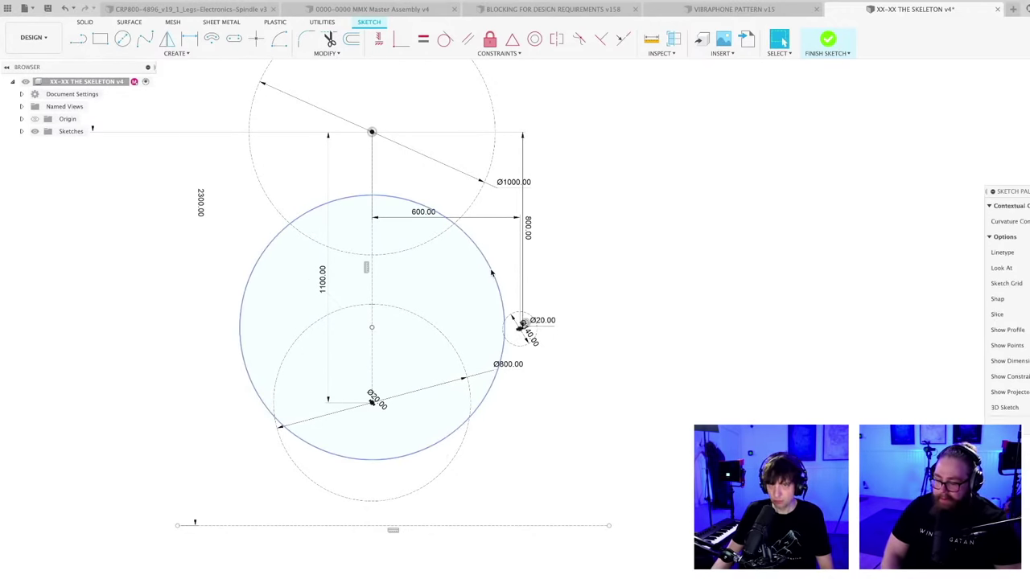
{"action": "left_click", "coordinate": [492, 274]}
{"action": "key", "text": "x"}
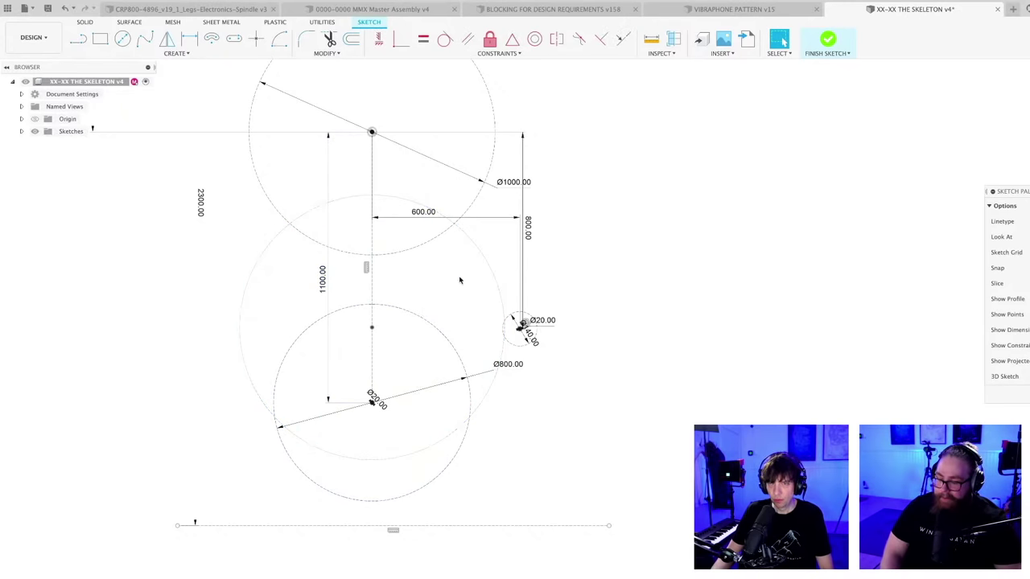
{"action": "left_click_drag", "start_coordinate": [372, 330], "coordinate": [372, 335]}
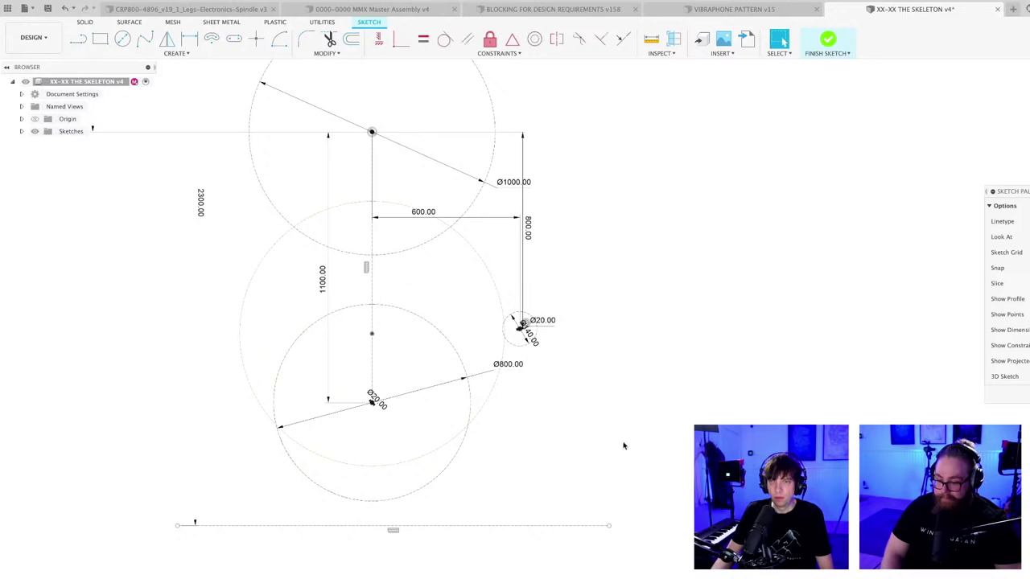
- Dimension the large construction circle above the lower wheel's centre to 1200 mm in diameter
{"action": "scroll", "coordinate": [508, 422], "scroll_direction": "up", "scroll_amount": 1}
{"action": "scroll", "coordinate": [508, 419], "scroll_direction": "down", "scroll_amount": 1}
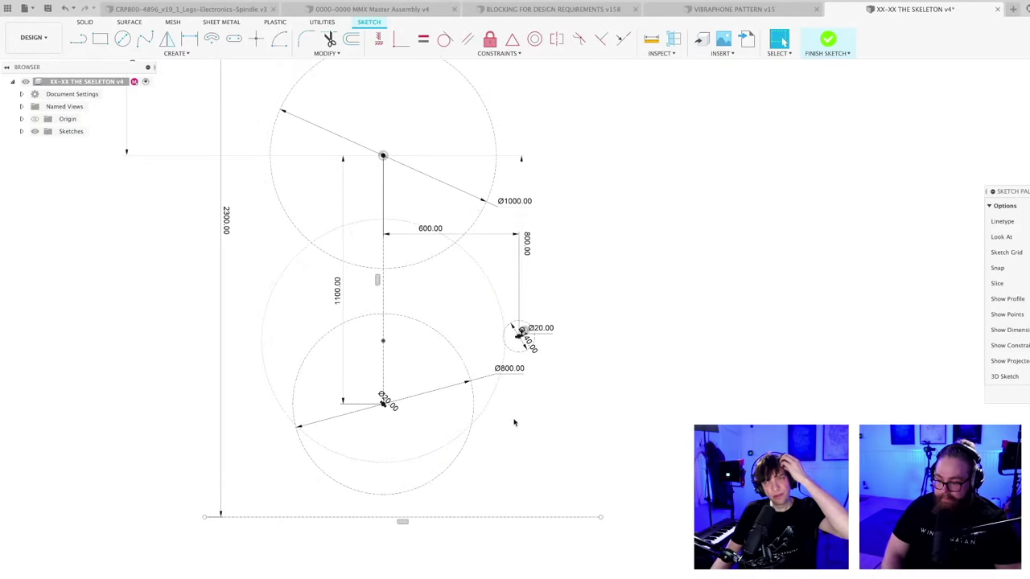
{"action": "mouse_move", "coordinate": [508, 421]}
{"action": "middle_mouse_down"}
{"action": "mouse_move", "coordinate": [495, 466]}
{"action": "mouse_move", "coordinate": [531, 460]}
{"action": "middle_mouse_up"}
{"action": "scroll", "coordinate": [496, 466], "scroll_direction": "up", "scroll_amount": 2}
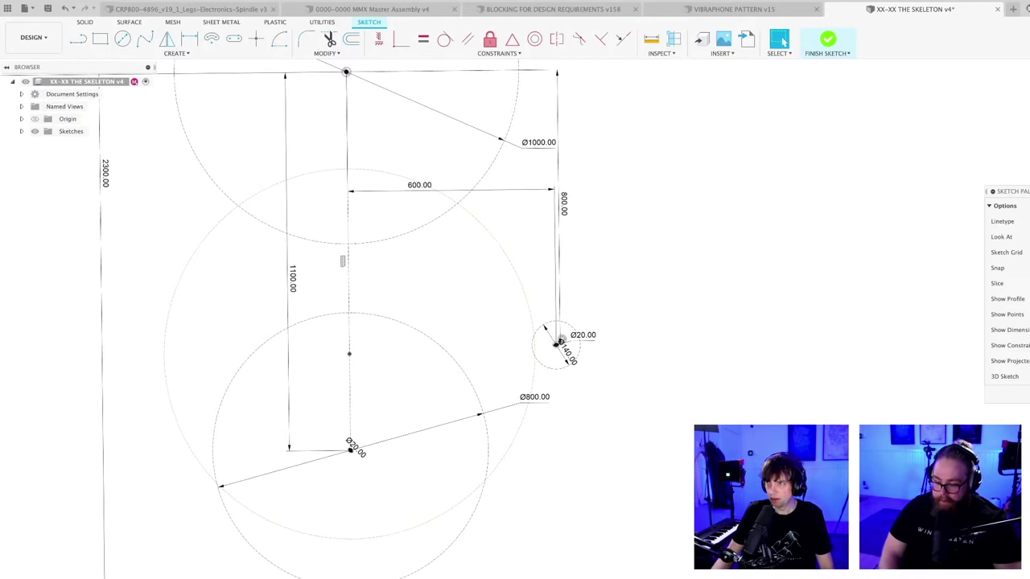
{"action": "middle_click_drag", "start_coordinate": [596, 470], "coordinate": [572, 485]}
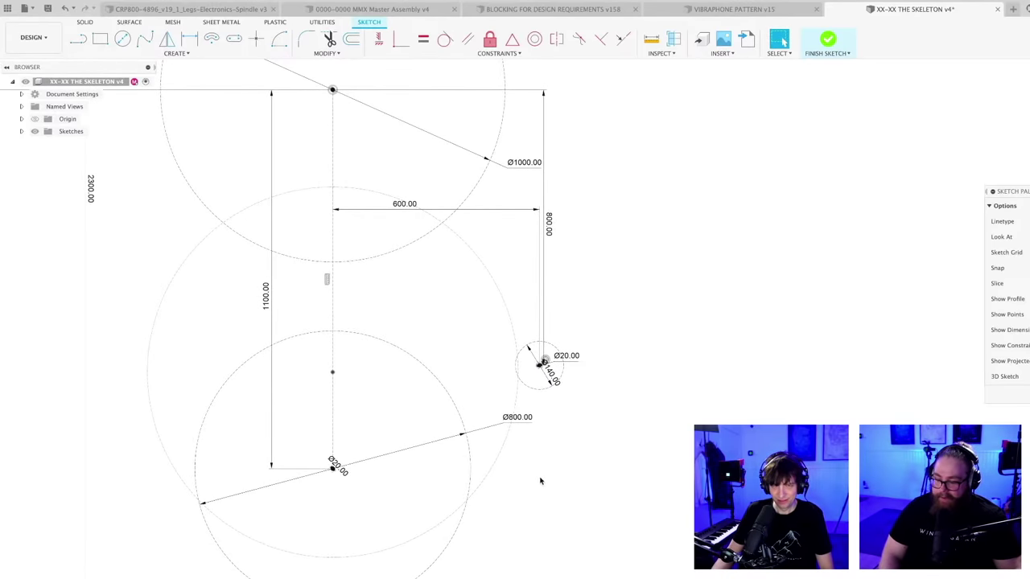
{"action": "key", "text": "d"}
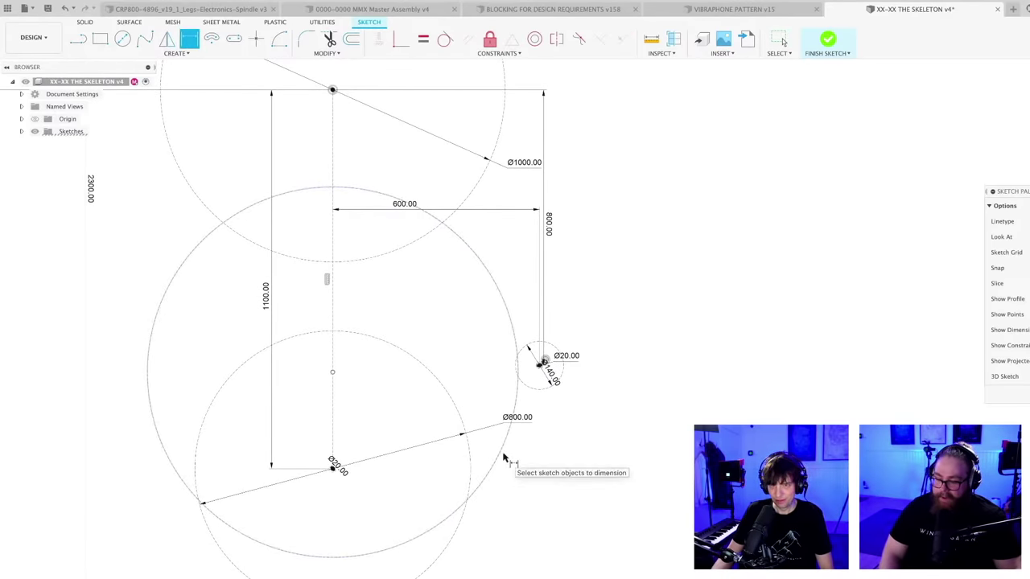
{"action": "left_click", "coordinate": [506, 455]}
{"action": "left_click", "coordinate": [513, 467]}
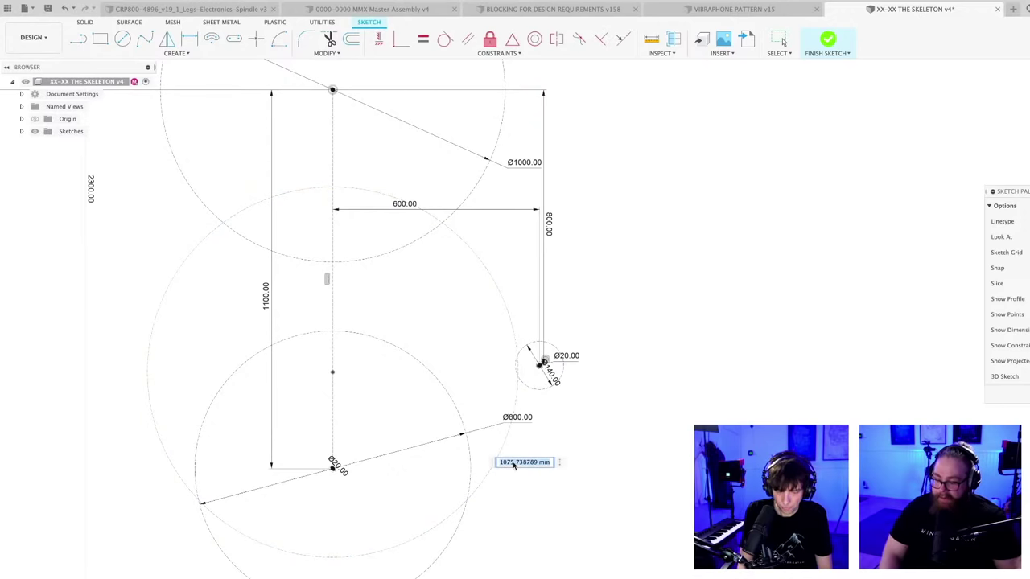
{"action": "type", "text": "1"}
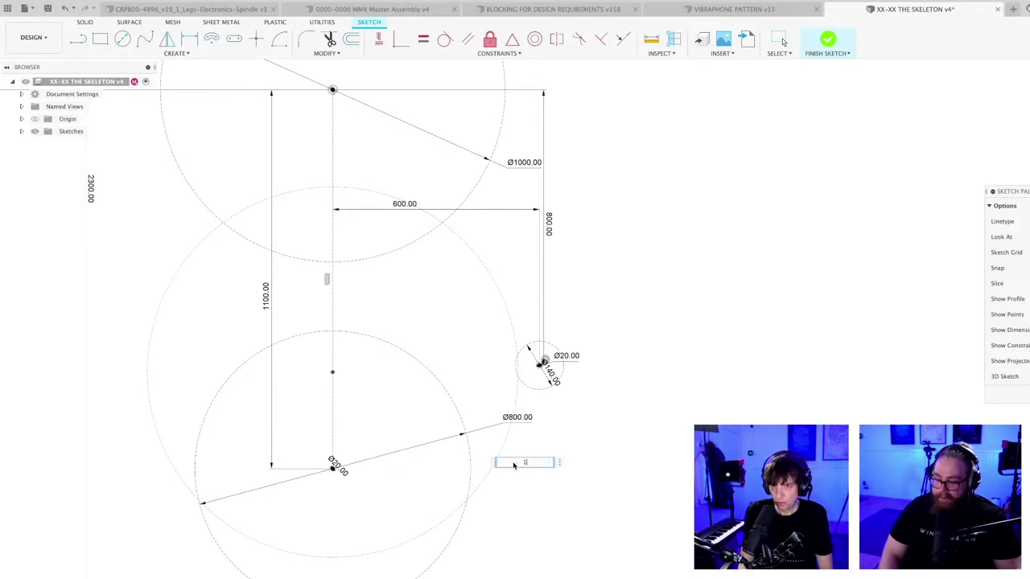
{"action": "type", "text": "200"}
{"action": "key", "text": "Return"}
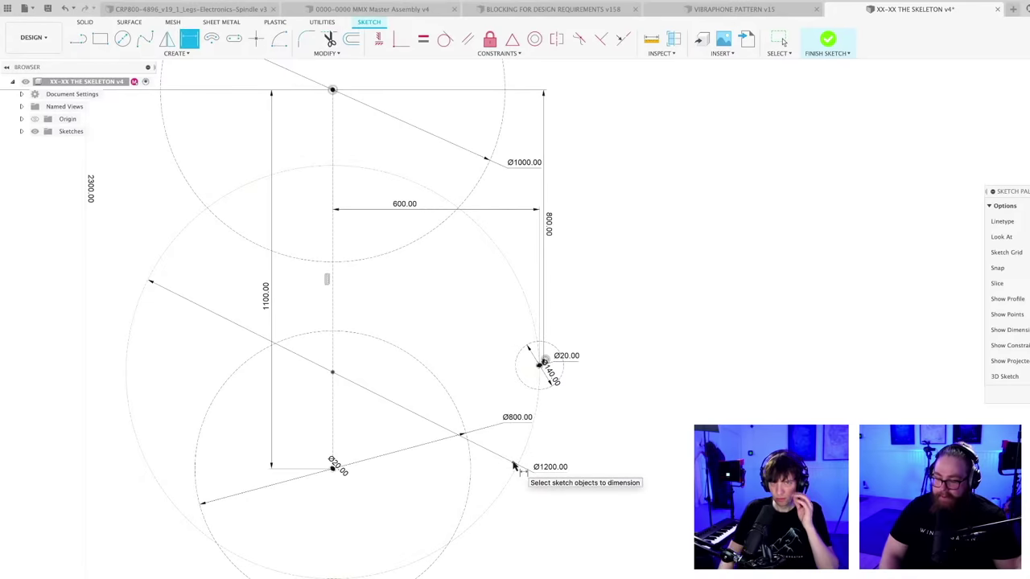
{"action": "key", "text": "Escape"}
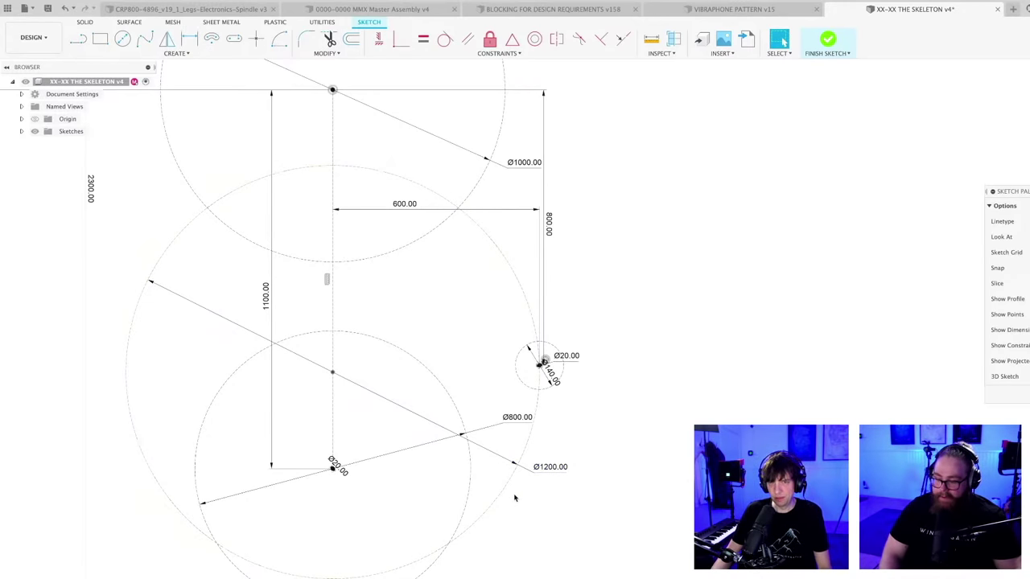
- Dimension the vertical distance between the centres of the 1200 mm circle and the upper wheel as 820 mm
{"action": "scroll", "coordinate": [417, 465], "scroll_direction": "down", "scroll_amount": 2}
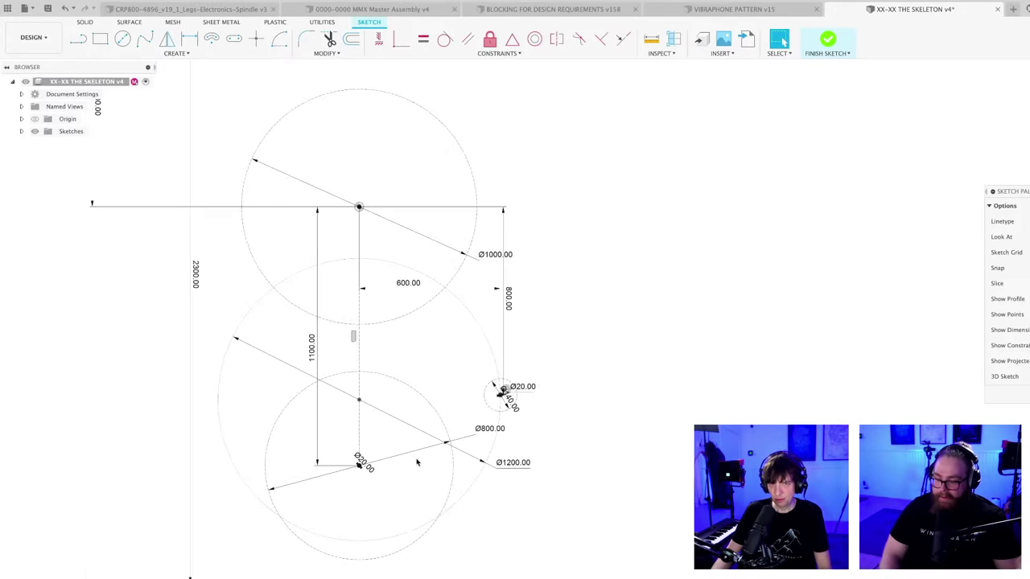
{"action": "key", "text": "d"}
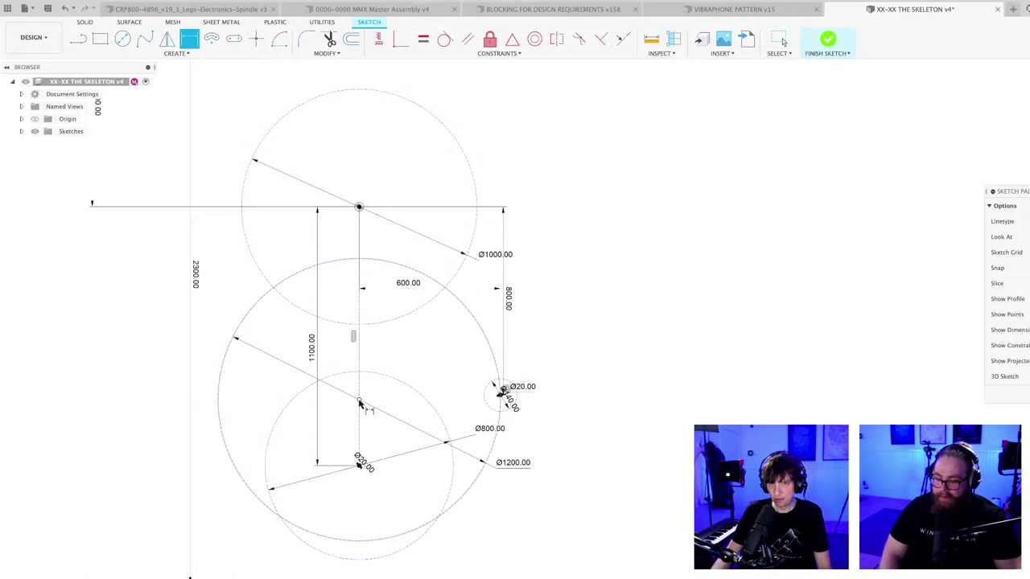
{"action": "left_click", "coordinate": [360, 401]}
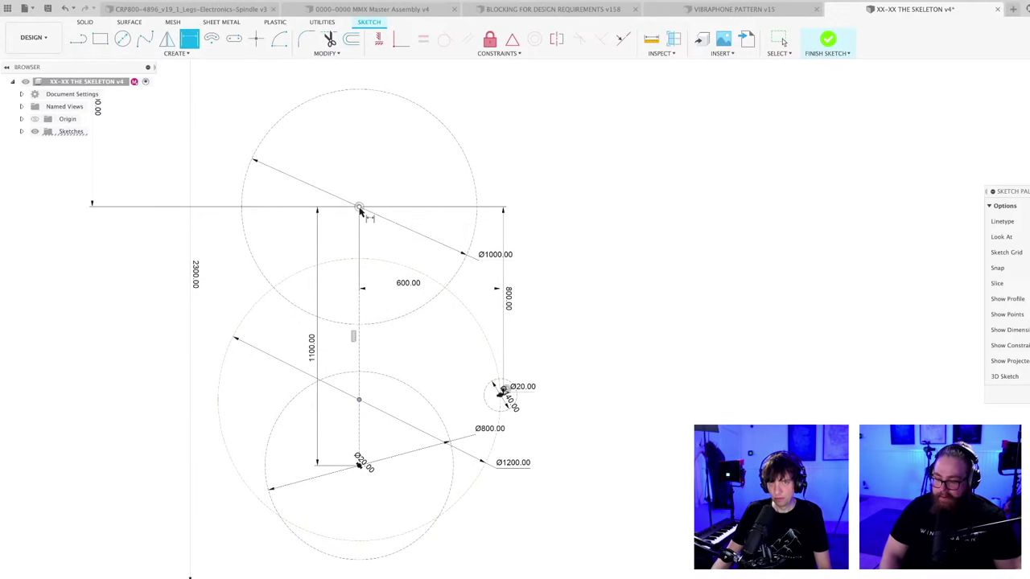
{"action": "left_click", "coordinate": [359, 208]}
{"action": "left_click", "coordinate": [230, 302]}
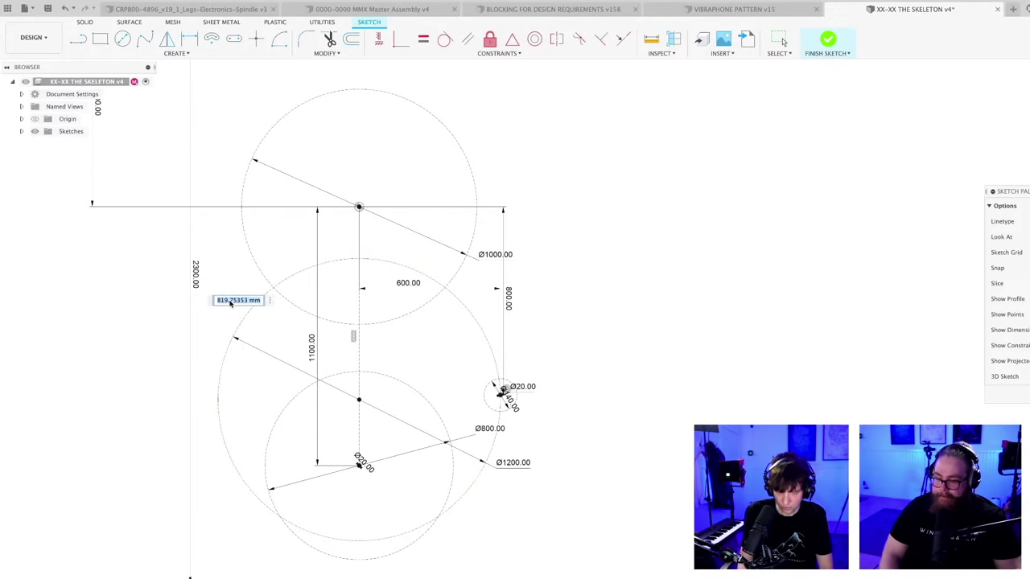
{"action": "type", "text": "820"}
{"action": "key", "text": "Return"}
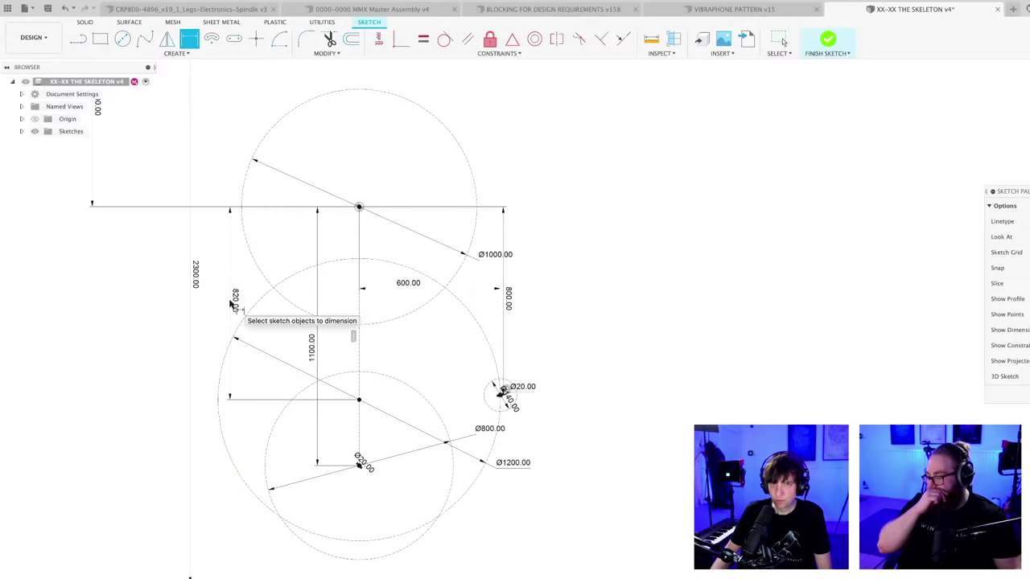
- Draw a 200 mm circle concentric with the 1200 mm circle and convert it to construction geometry
{"action": "scroll", "coordinate": [418, 354], "scroll_direction": "up", "scroll_amount": 1}
{"action": "scroll", "coordinate": [421, 362], "scroll_direction": "down", "scroll_amount": 1}
{"action": "scroll", "coordinate": [409, 375], "scroll_direction": "up", "scroll_amount": 1}
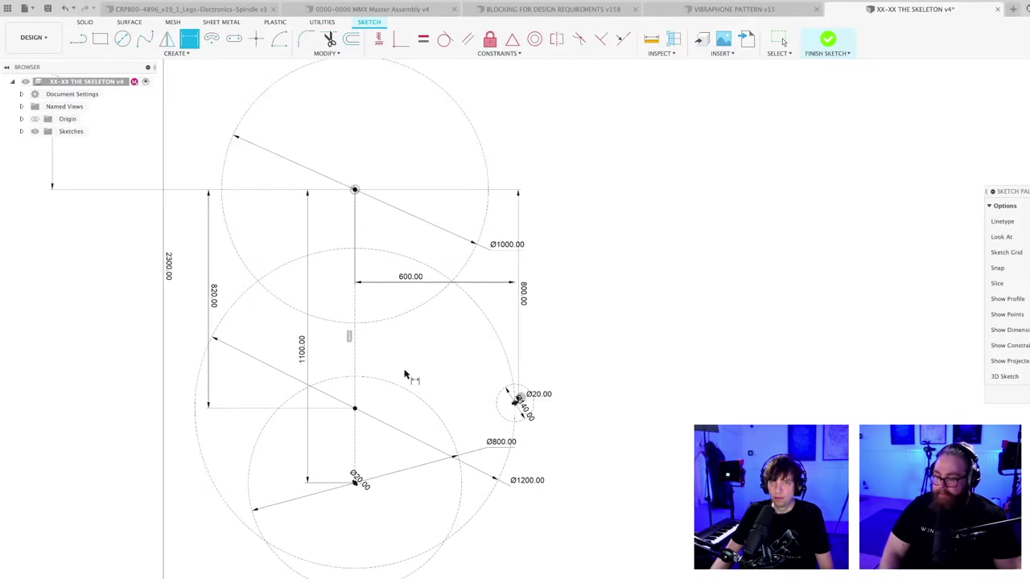
{"action": "scroll", "coordinate": [400, 390], "scroll_direction": "down", "scroll_amount": 2}
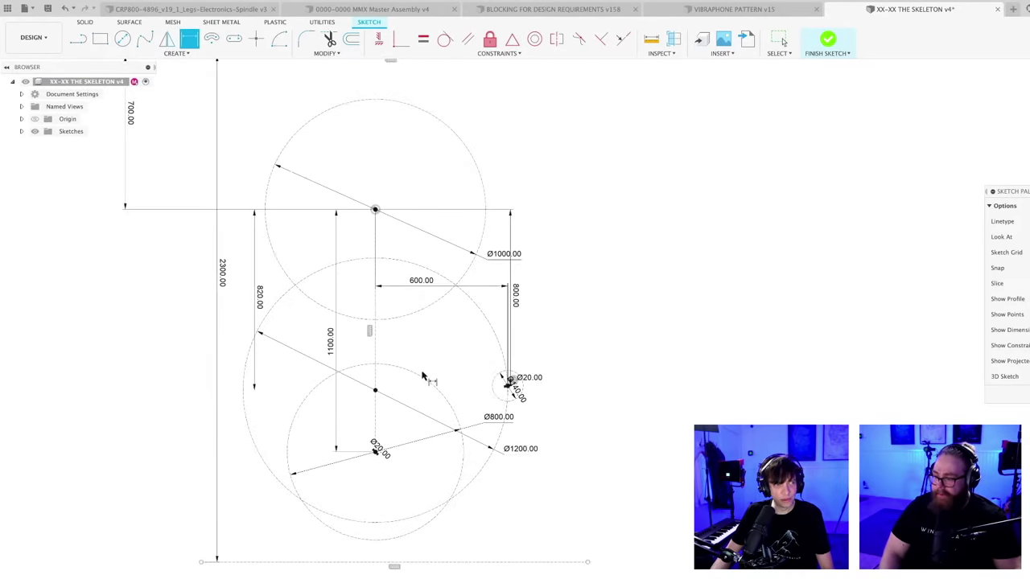
{"action": "scroll", "coordinate": [423, 376], "scroll_direction": "up", "scroll_amount": 2}
{"action": "key", "text": "c"}
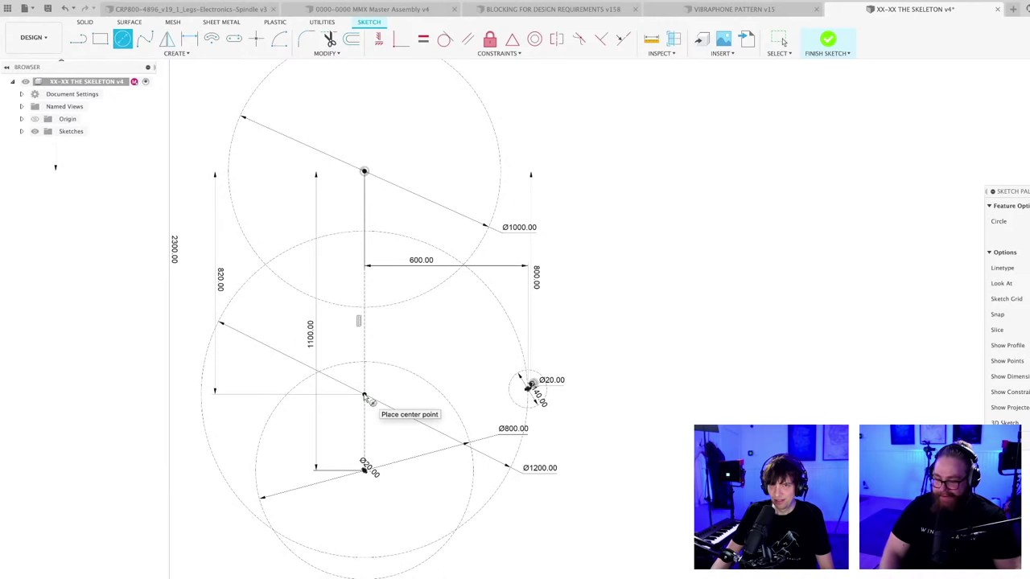
{"action": "left_click", "coordinate": [363, 394]}
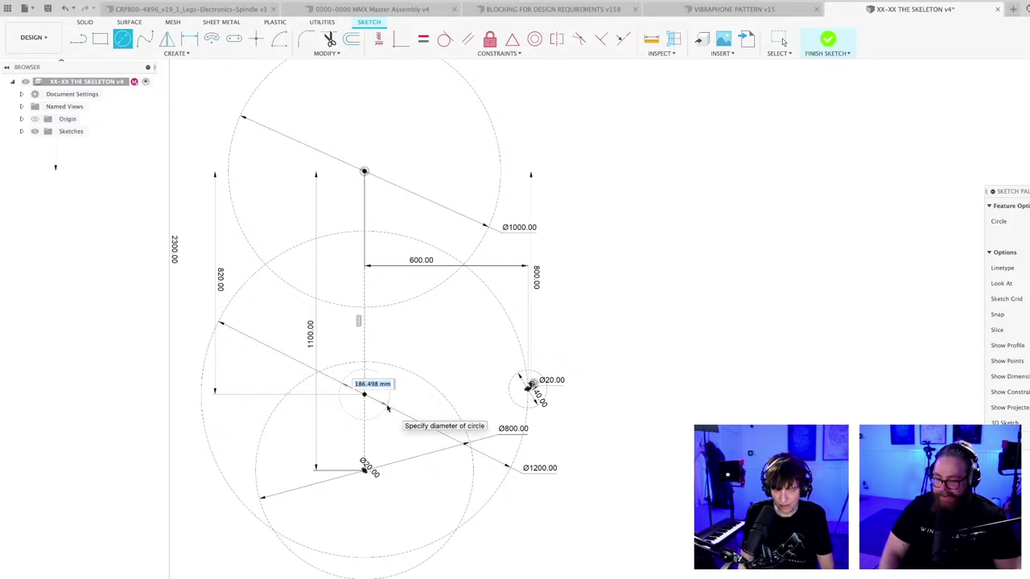
{"action": "type", "text": "200"}
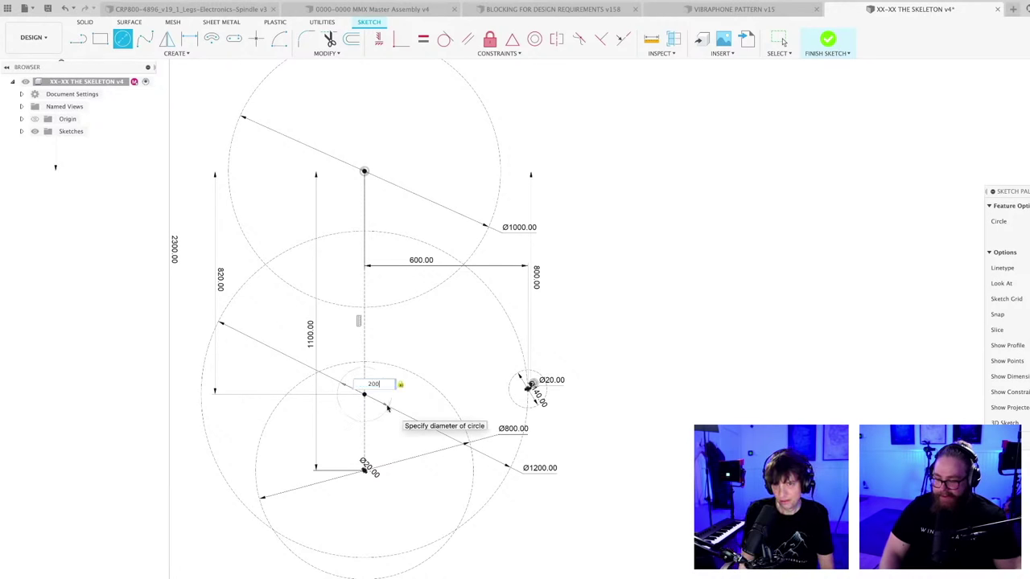
{"action": "key", "text": "Return"}
{"action": "key", "text": "Escape"}
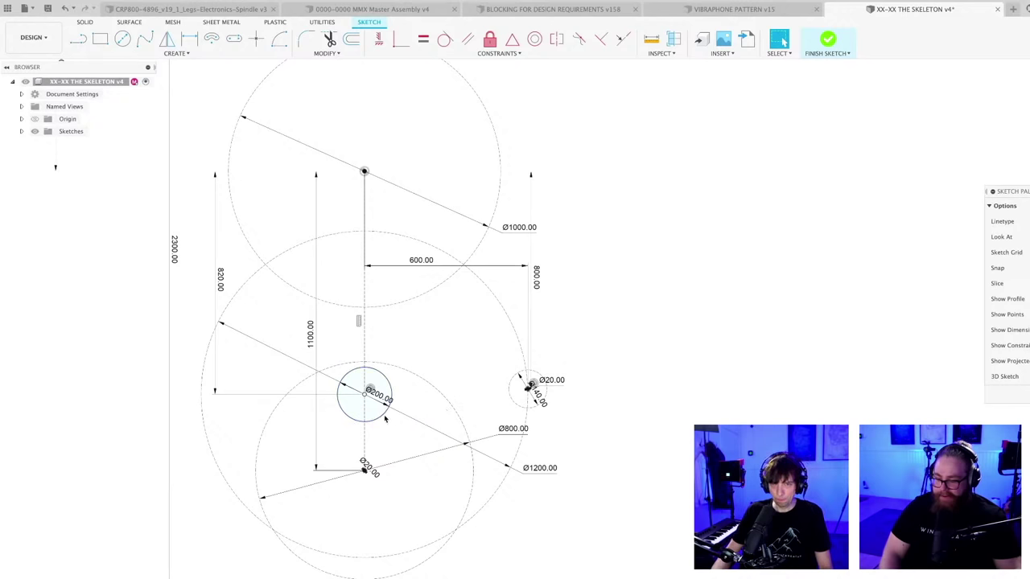
{"action": "left_click", "coordinate": [378, 417]}
{"action": "left_click", "coordinate": [618, 485]}
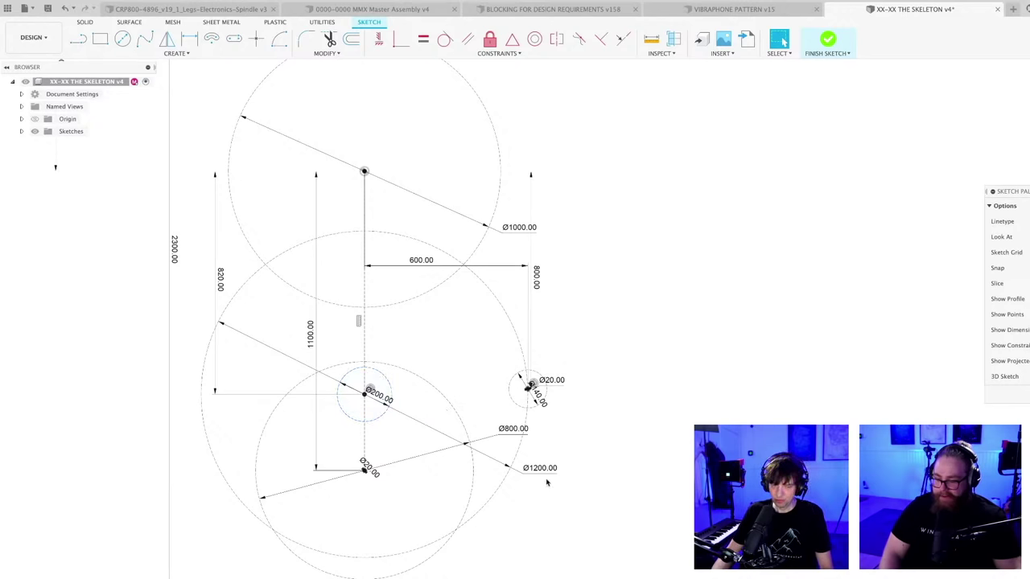
- Save the skeleton document as a new version
{"action": "key", "text": "super+s"}
{"action": "key", "text": "Return"}
{"action": "scroll", "coordinate": [574, 509], "scroll_direction": "down", "scroll_amount": 2}
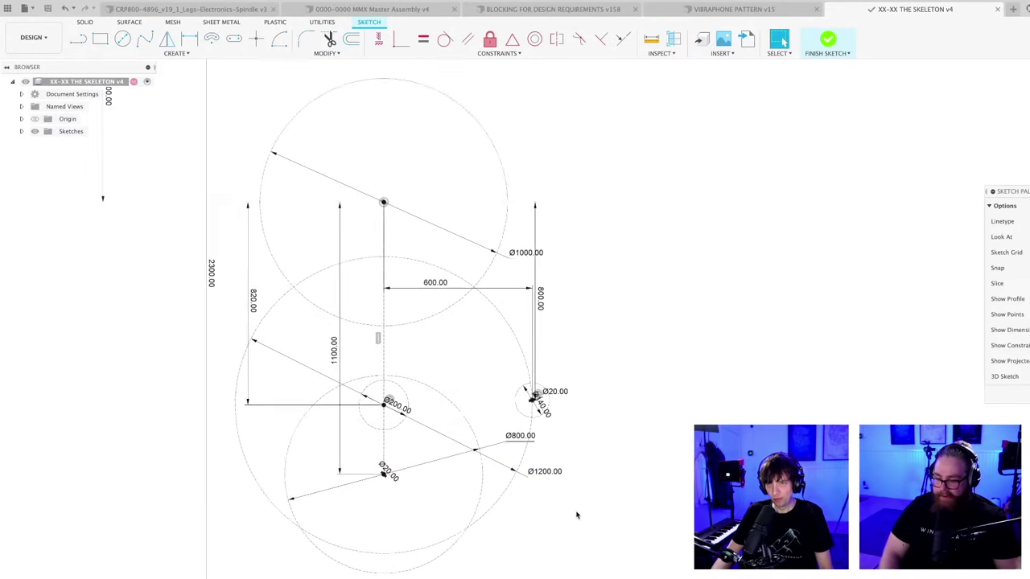
{"action": "middle_click_drag", "start_coordinate": [576, 507], "coordinate": [545, 524]}
{"action": "scroll", "coordinate": [562, 483], "scroll_direction": "down", "scroll_amount": 1}
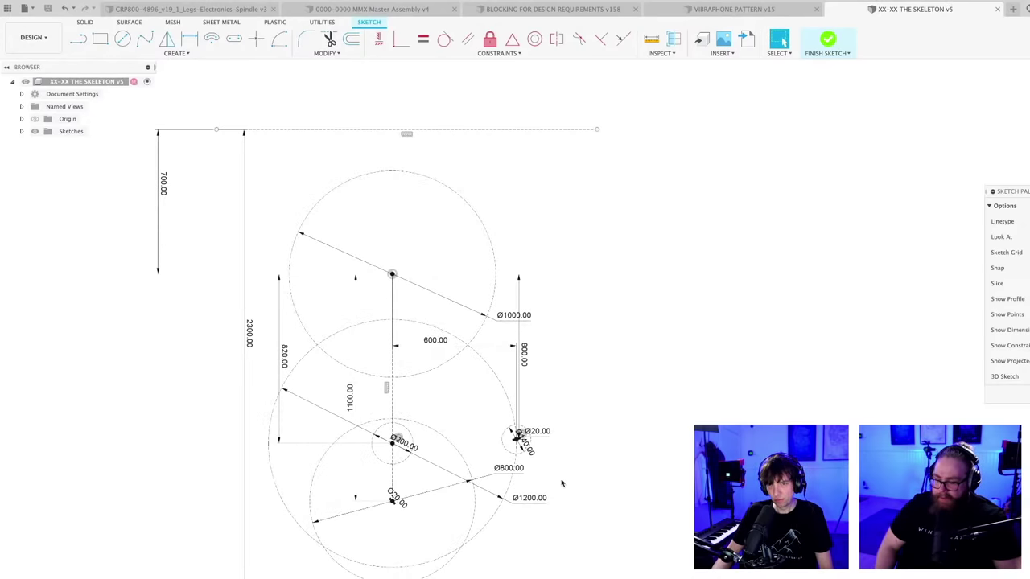
{"action": "scroll", "coordinate": [562, 483], "scroll_direction": "up", "scroll_amount": 2}
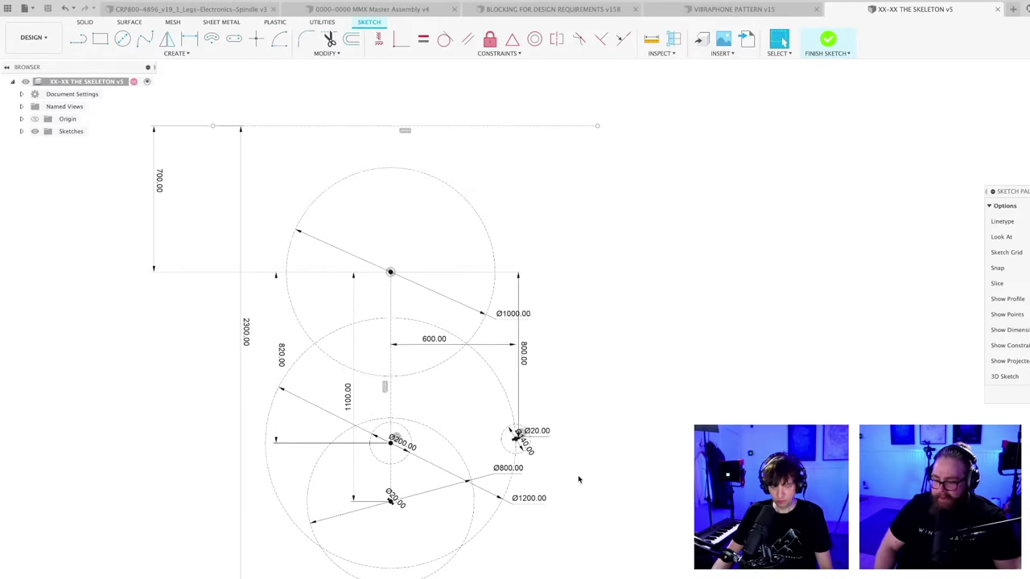
- Switch to the spreadsheet in Firefox and move three empty rows directly below the PE PIPE row
{"action": "key", "text": "super+Tab"}
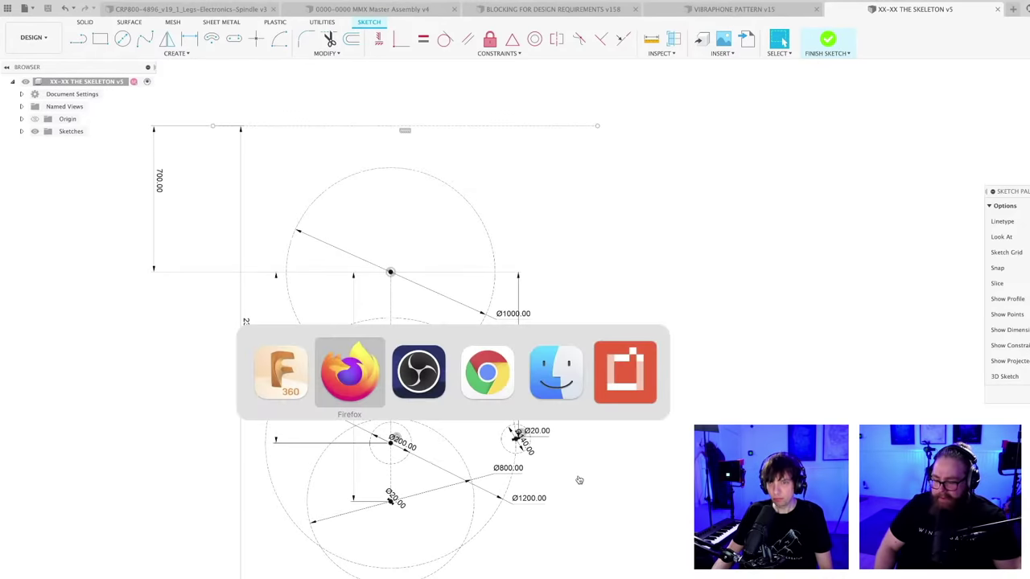
{"action": "left_click", "coordinate": [358, 395]}
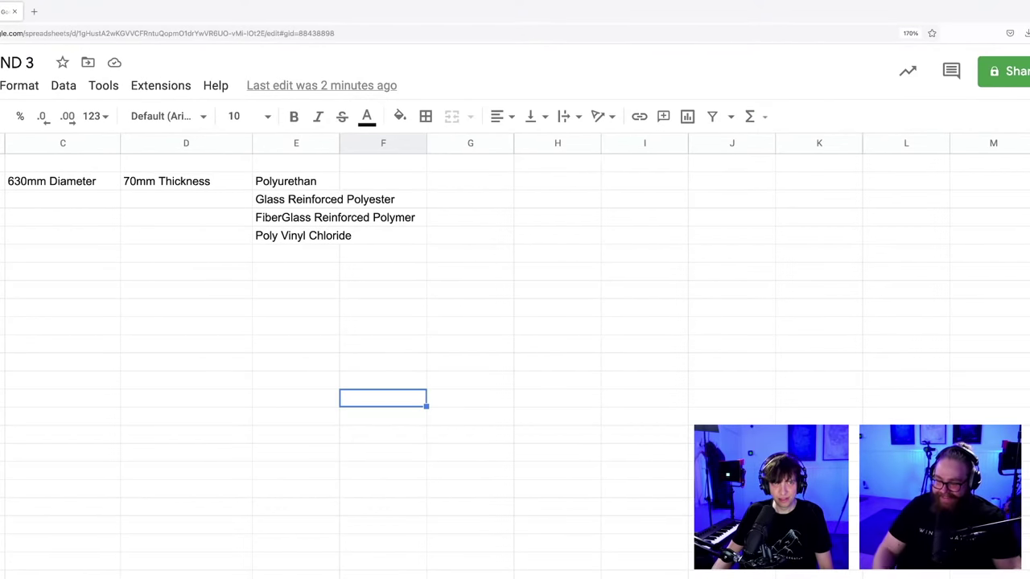
{"action": "left_click", "coordinate": [2, 380]}
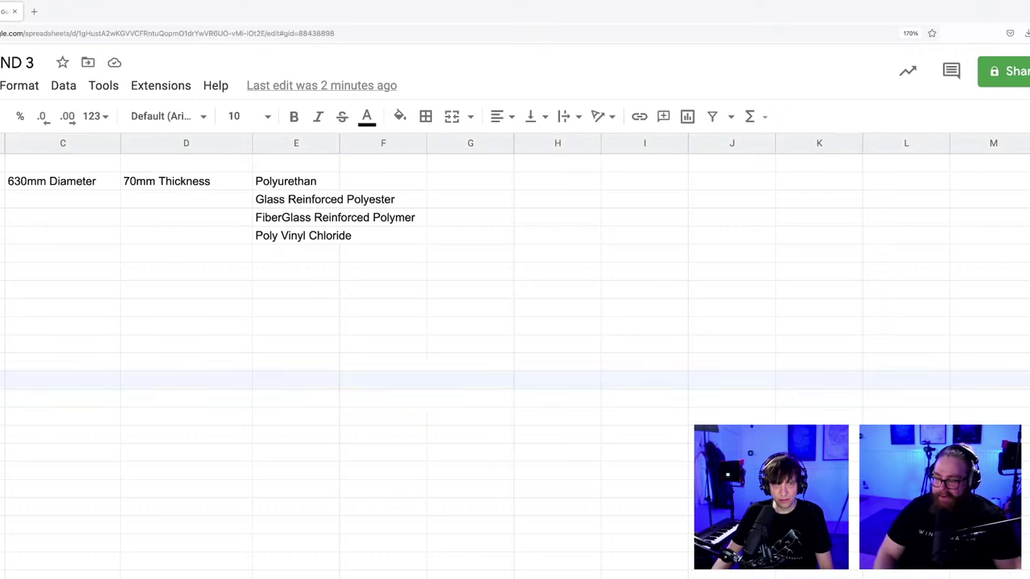
{"action": "left_click", "coordinate": [2, 416], "text": "shift"}
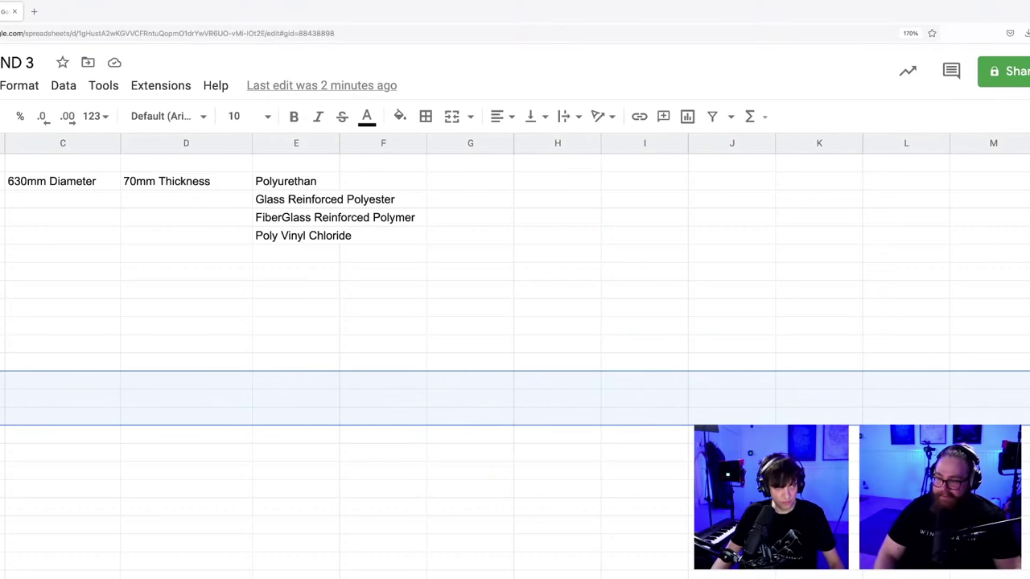
{"action": "left_click_drag", "start_coordinate": [81, 316], "coordinate": [209, 137]}
- Enter the pipe diameters 1000, 1200 and 1400 in cells C3 to C5 below the 630mm Diameter entry
{"action": "left_click", "coordinate": [207, 138]}
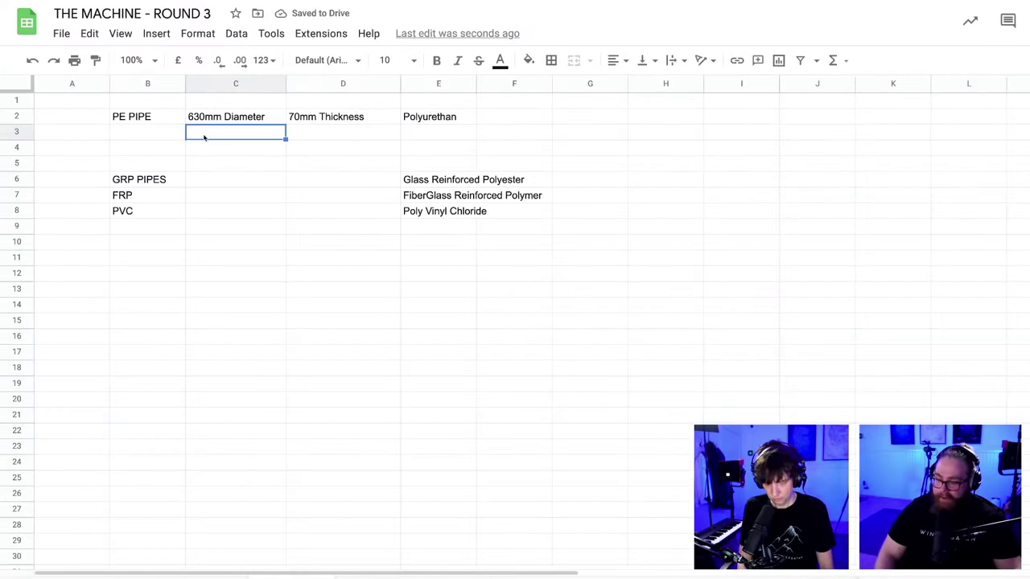
{"action": "type", "text": "1000"}
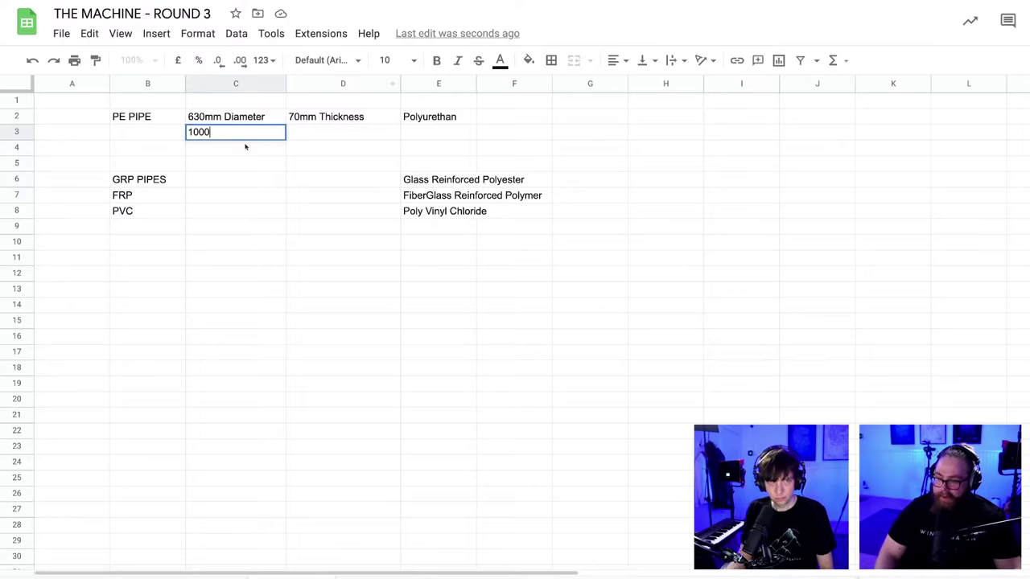
{"action": "left_click", "coordinate": [218, 154]}
{"action": "type", "text": "12000"}
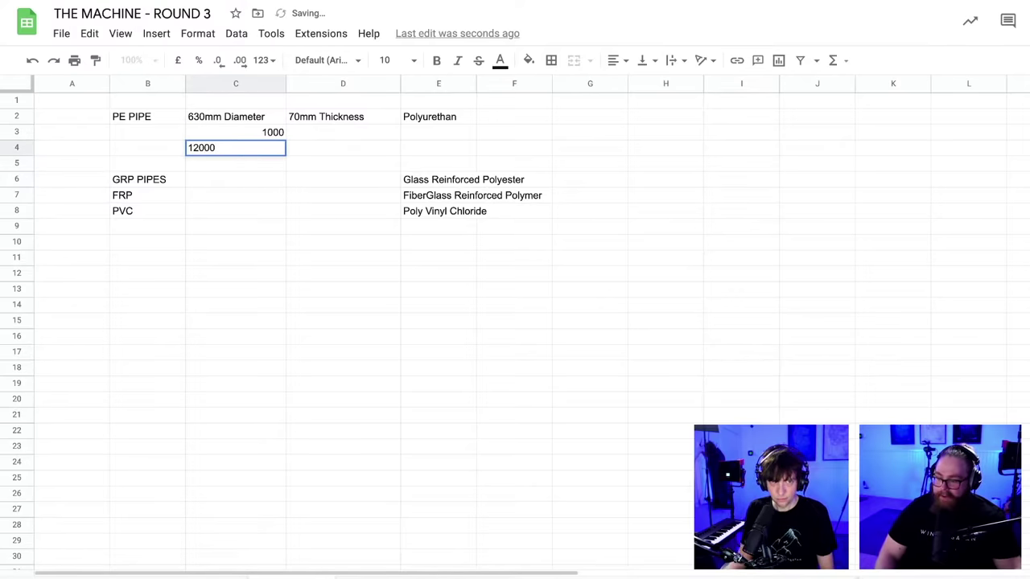
{"action": "key", "text": "BackSpace"}
{"action": "left_click", "coordinate": [216, 163]}
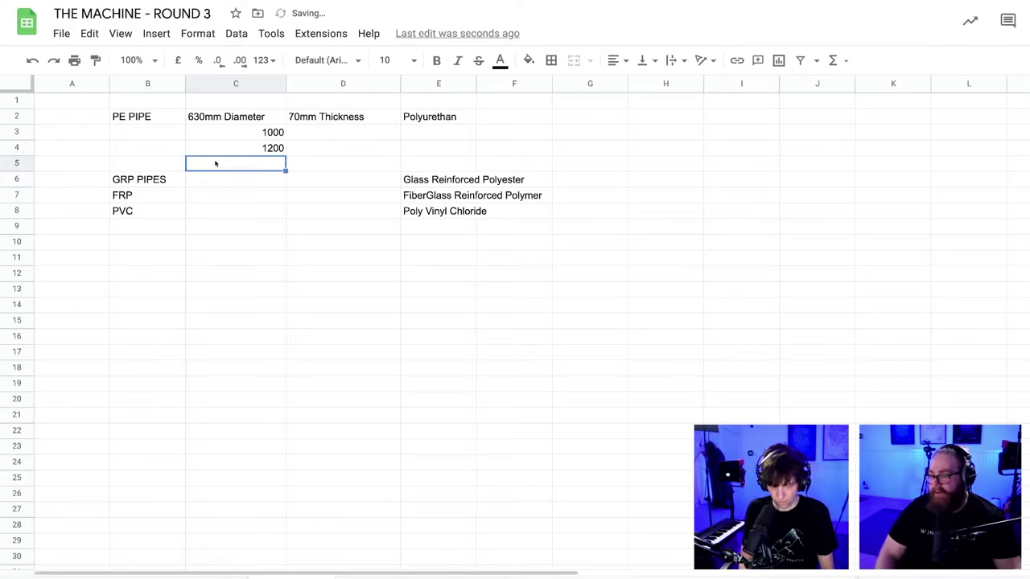
{"action": "type", "text": "1400"}
{"action": "key", "text": "Down"}
{"action": "key", "text": "Down"}
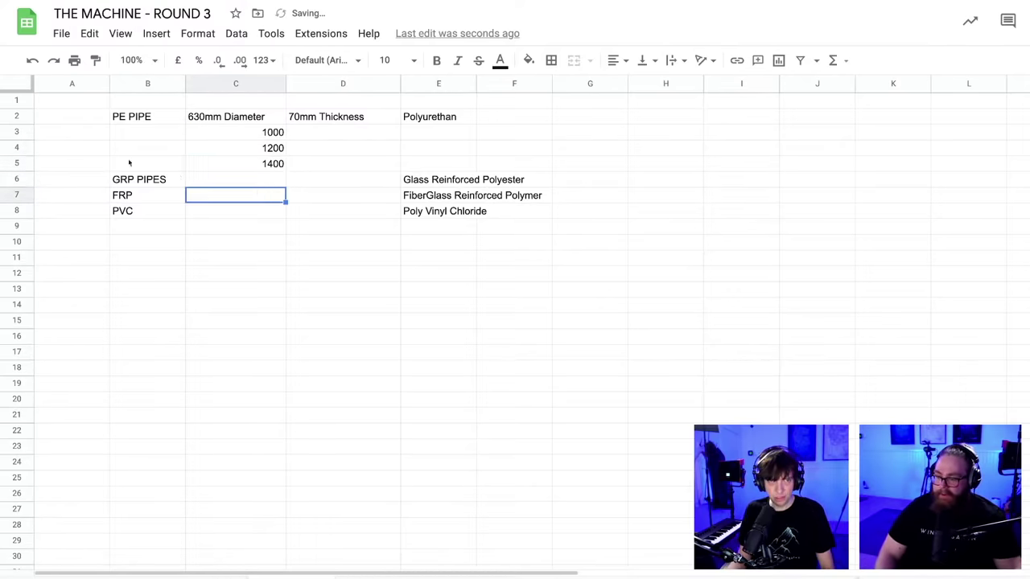
- Move an empty row above the GRP PIPES row and enter the diameter 1600 in cell C6
{"action": "left_click", "coordinate": [16, 336]}
{"action": "left_click_drag", "start_coordinate": [16, 335], "coordinate": [20, 179]}
{"action": "left_click", "coordinate": [257, 179]}
{"action": "left_click", "coordinate": [245, 167]}
{"action": "left_click", "coordinate": [246, 182]}
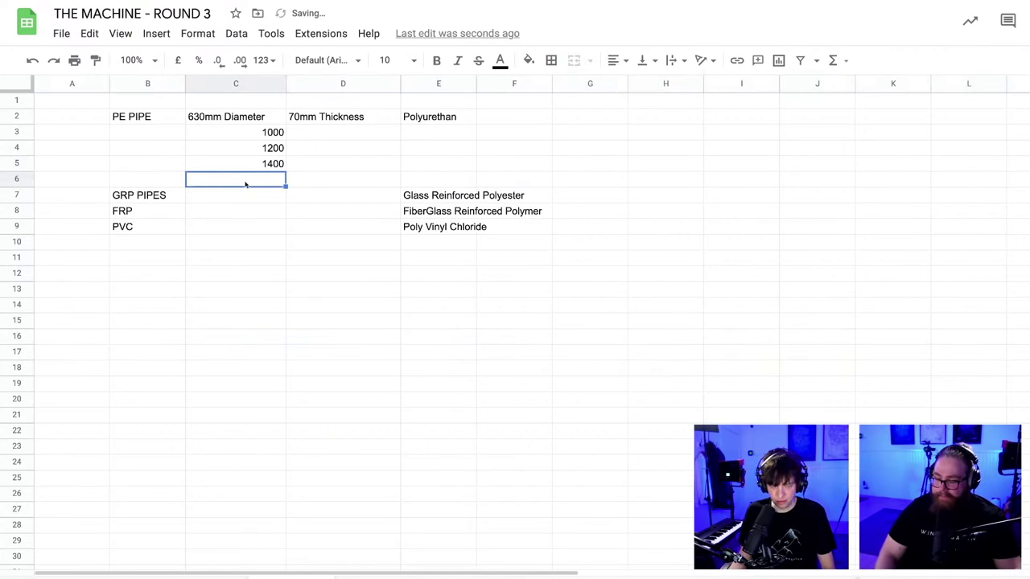
{"action": "type", "text": "1600"}
{"action": "left_click", "coordinate": [343, 222]}
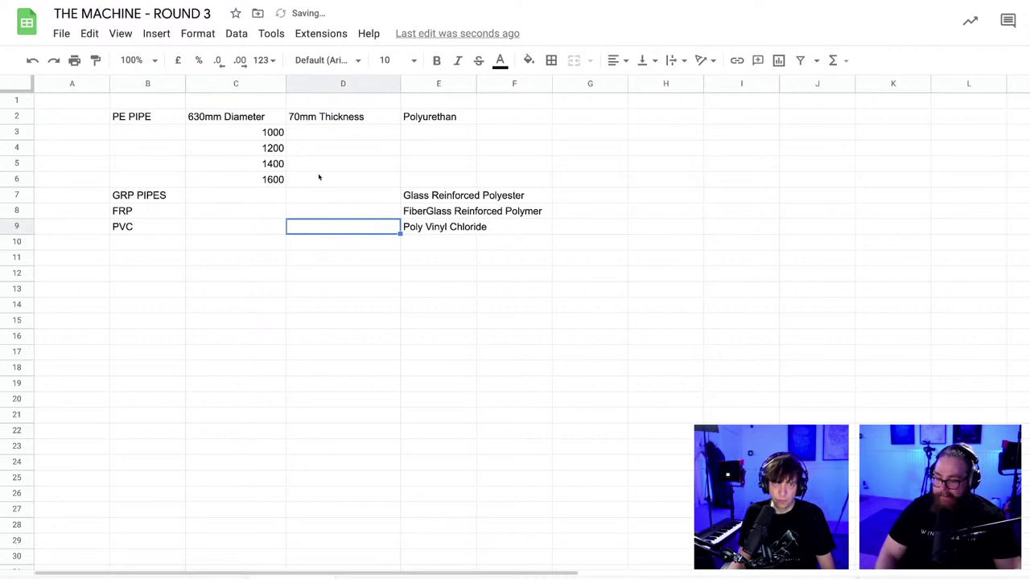
- Shorten the PE PIPE diameter entry in cell C2 to the plain number 630
{"action": "left_click", "coordinate": [235, 118]}
{"action": "double_click", "coordinate": [225, 117]}
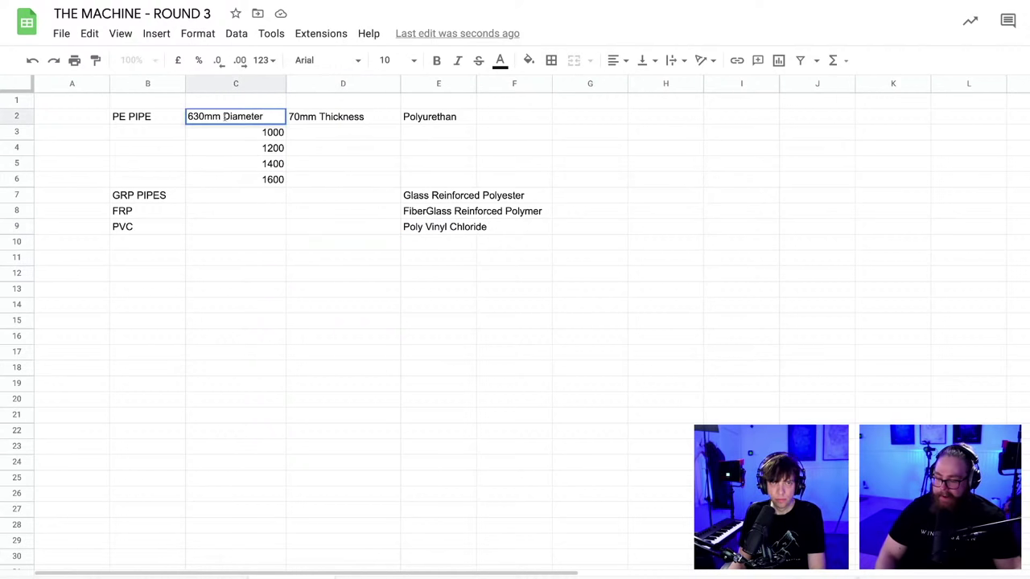
{"action": "left_click_drag", "start_coordinate": [274, 116], "coordinate": [205, 116]}
{"action": "key", "text": "BackSpace"}
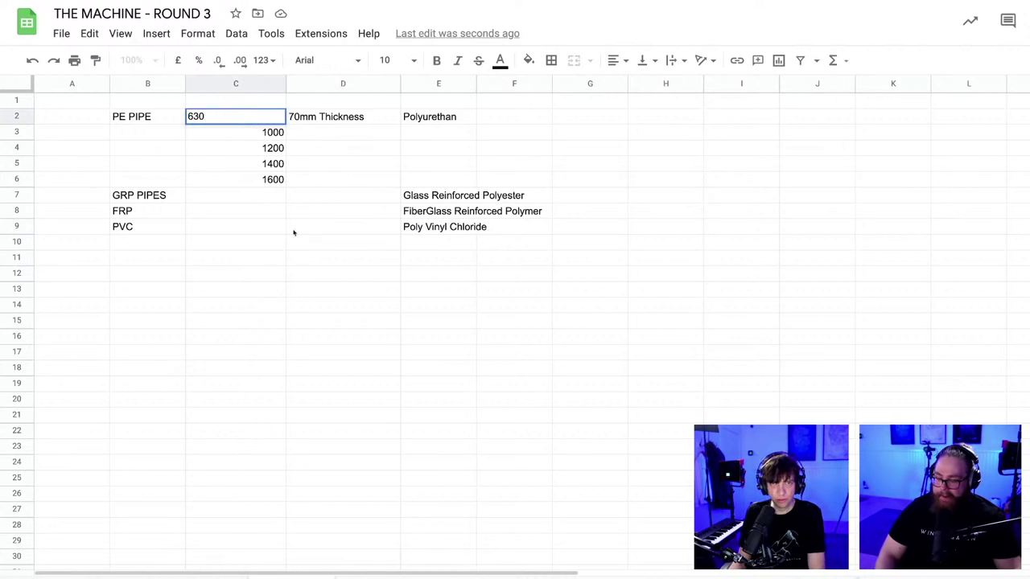
{"action": "left_click", "coordinate": [259, 262]}
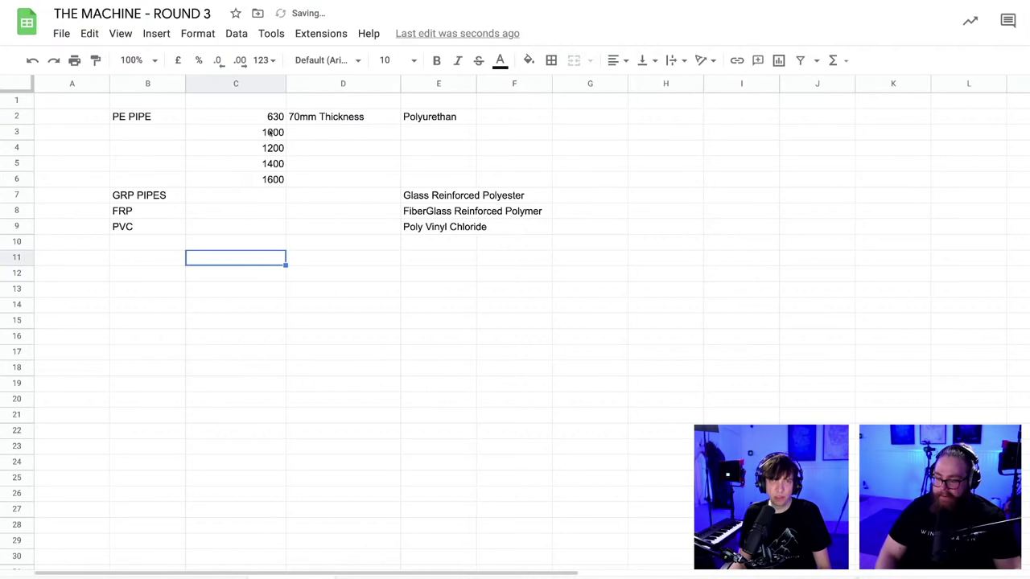
{"action": "left_click", "coordinate": [270, 133]}
{"action": "left_click", "coordinate": [271, 150]}
{"action": "left_click", "coordinate": [257, 264]}
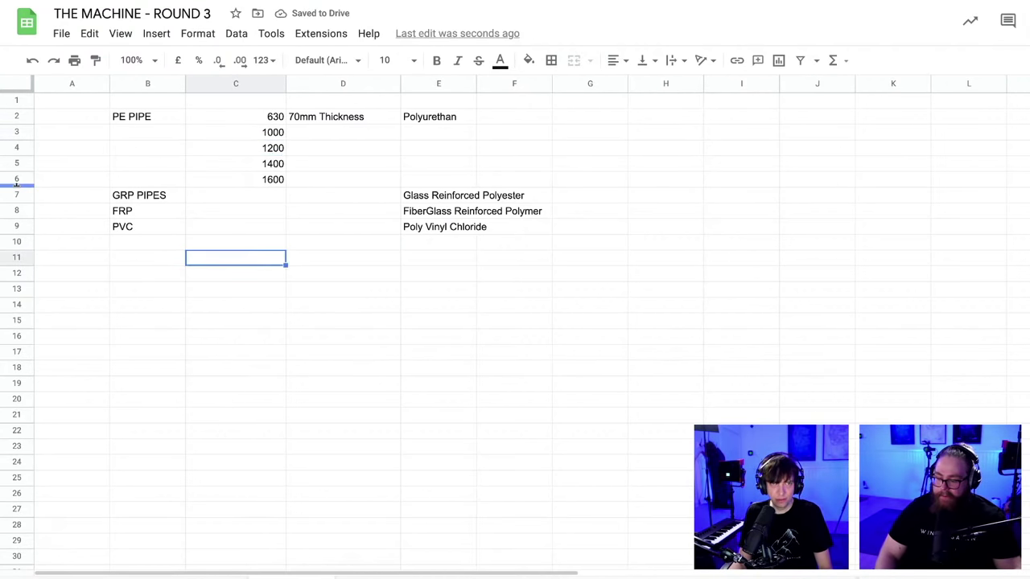
- Enter 80? in cell C12 and move that row directly below the PE PIPE row
{"action": "left_click", "coordinate": [21, 275]}
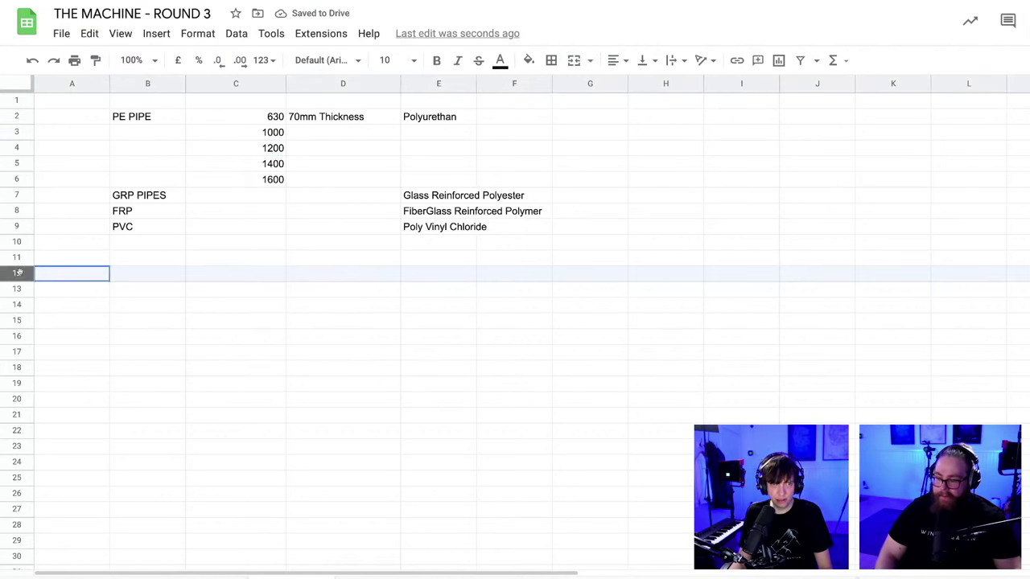
{"action": "left_click", "coordinate": [254, 278]}
{"action": "type", "text": "80"}
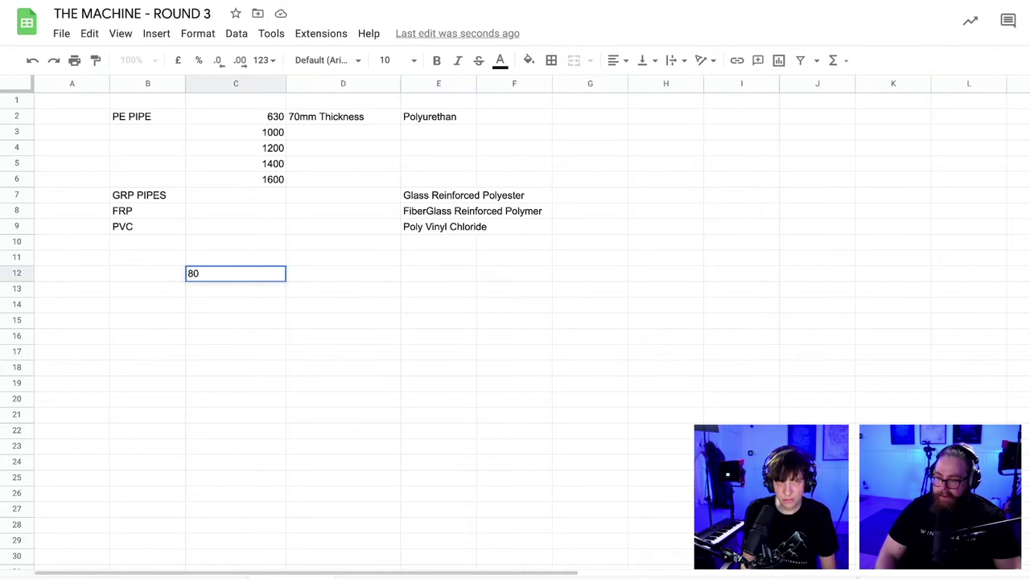
{"action": "type", "text": "?"}
{"action": "left_click", "coordinate": [383, 286]}
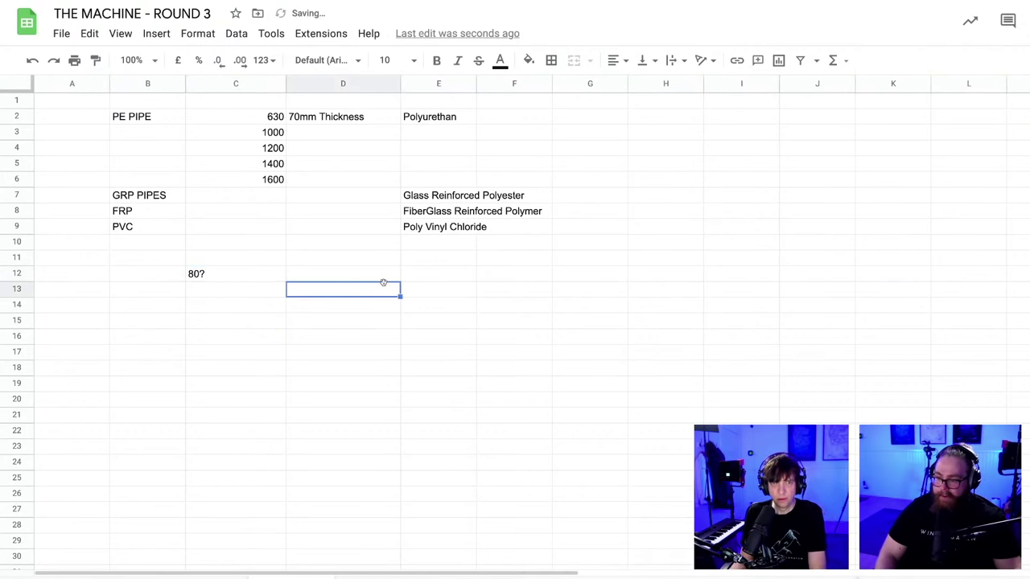
{"action": "left_click", "coordinate": [19, 274]}
{"action": "left_click_drag", "start_coordinate": [19, 274], "coordinate": [225, 138]}
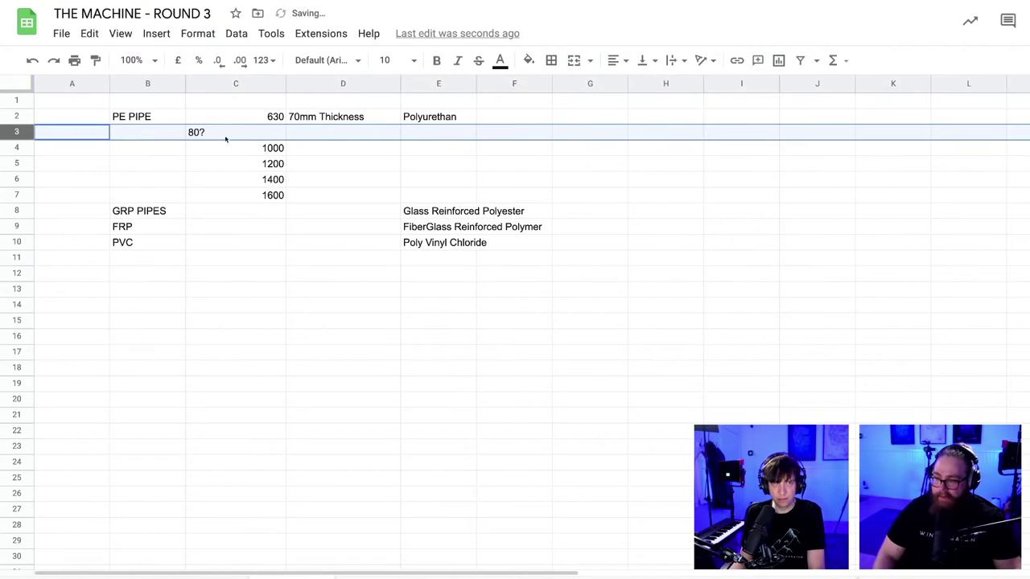
- Change the diameter entry in cell C3 to 800???
{"action": "left_click", "coordinate": [222, 133]}
{"action": "double_click", "coordinate": [222, 133]}
{"action": "key", "text": "BackSpace"}
{"action": "type", "text": "0"}
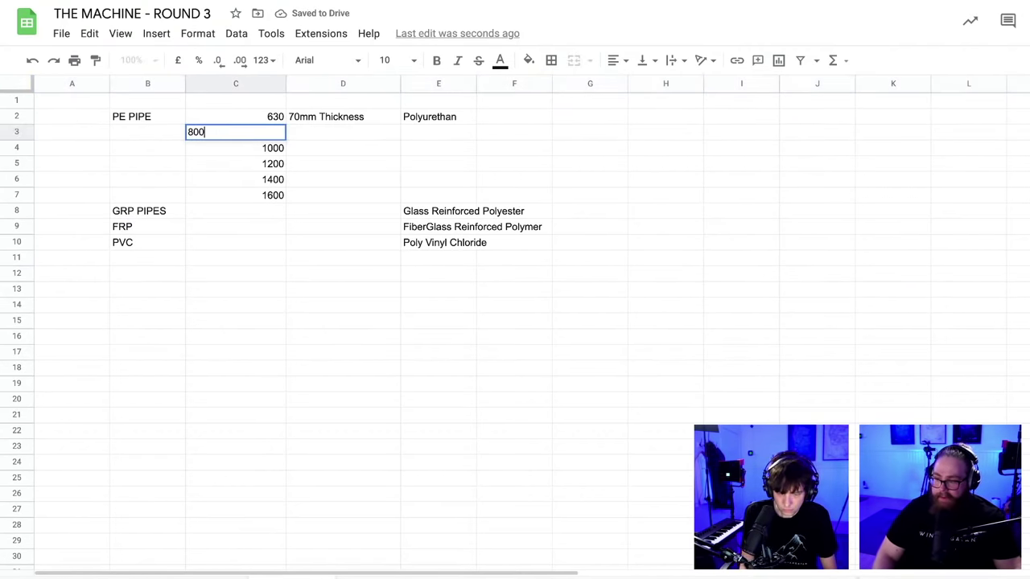
{"action": "type", "text": "???"}
{"action": "left_click", "coordinate": [215, 147]}
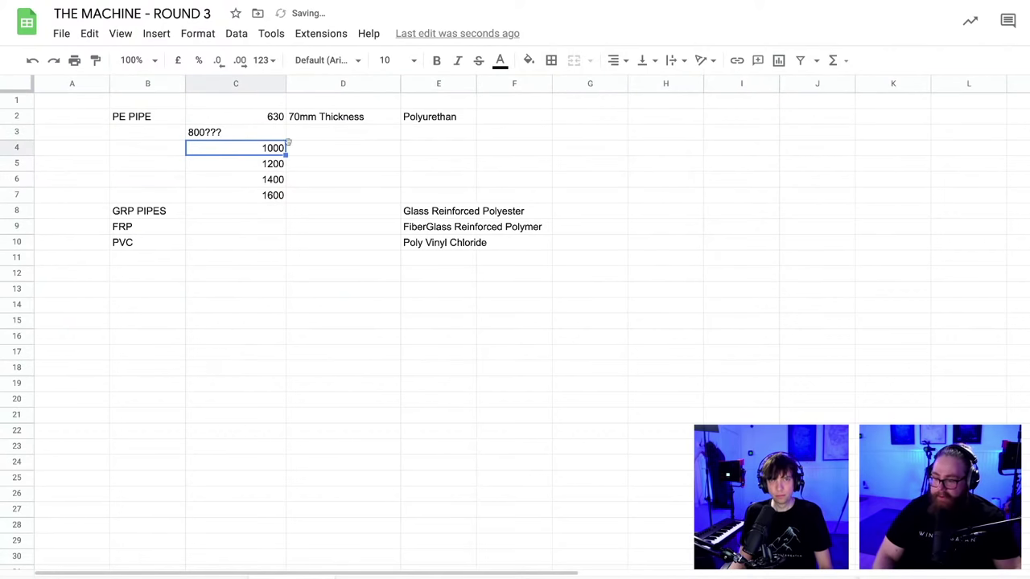
{"action": "left_click", "coordinate": [318, 167]}
{"action": "left_click", "coordinate": [331, 136]}
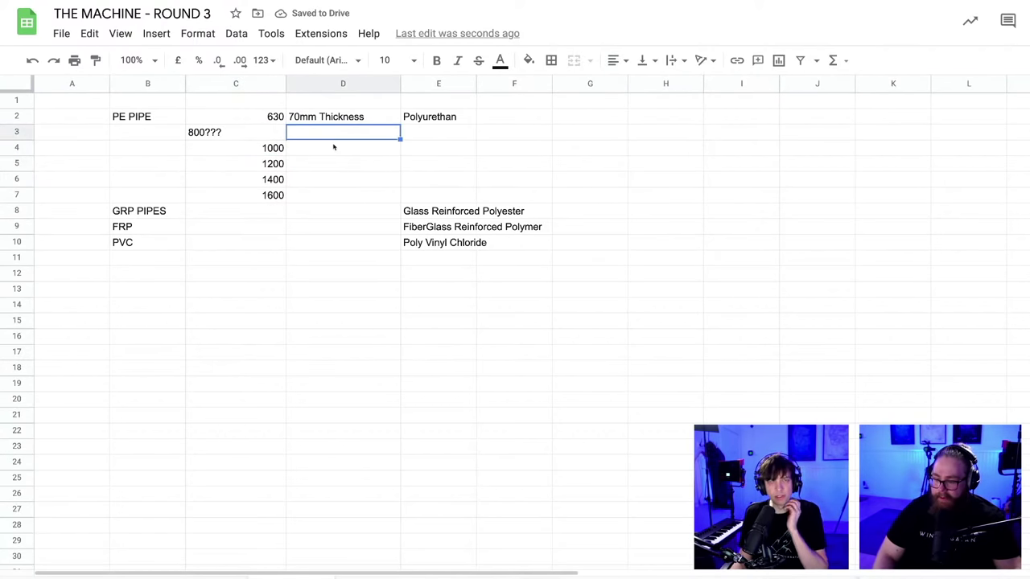
{"action": "left_click", "coordinate": [333, 148]}
{"action": "left_click", "coordinate": [321, 167]}
{"action": "left_click", "coordinate": [325, 179]}
{"action": "left_click", "coordinate": [327, 195]}
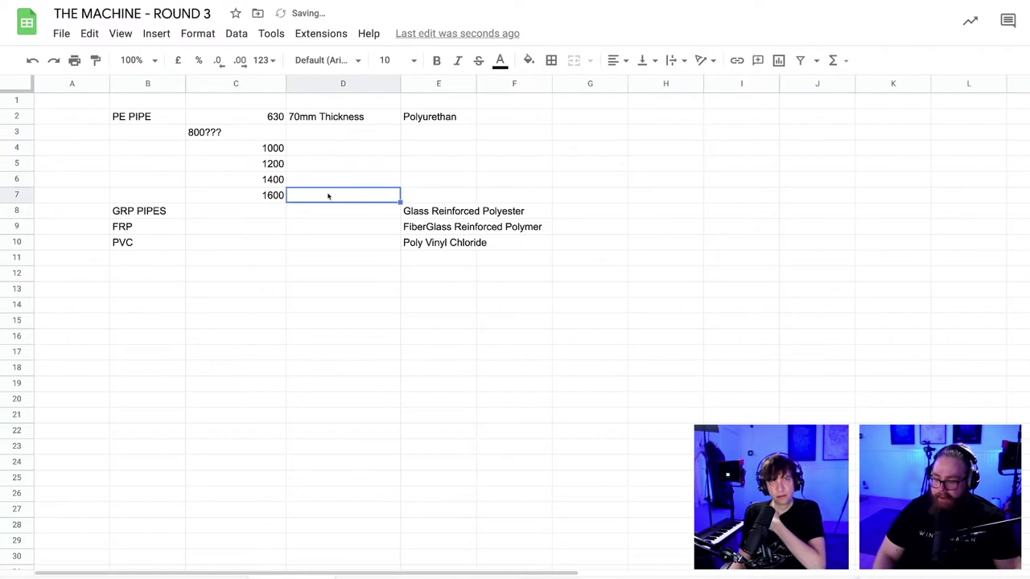
{"action": "left_click", "coordinate": [339, 153]}
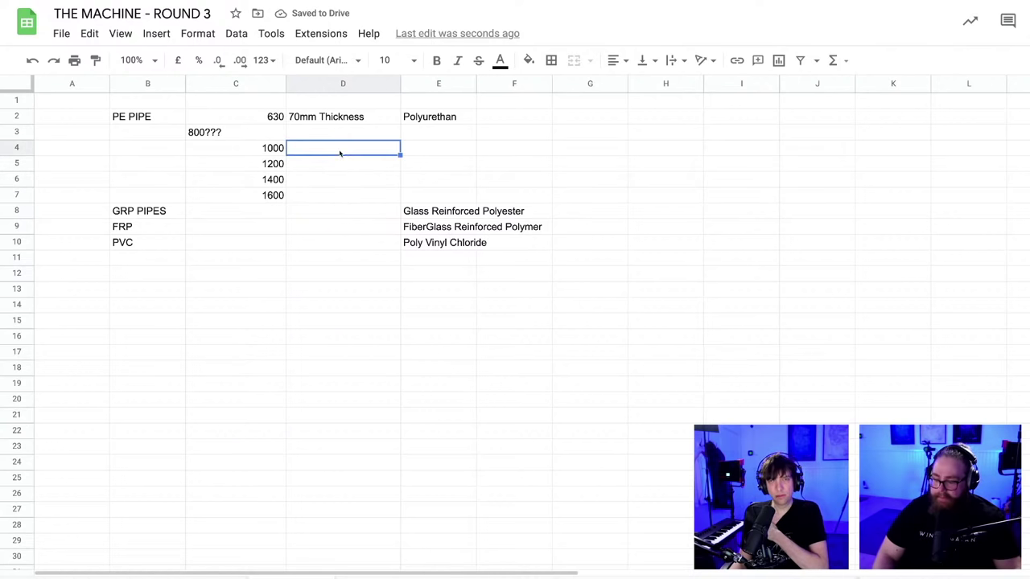
{"action": "left_click", "coordinate": [375, 320]}
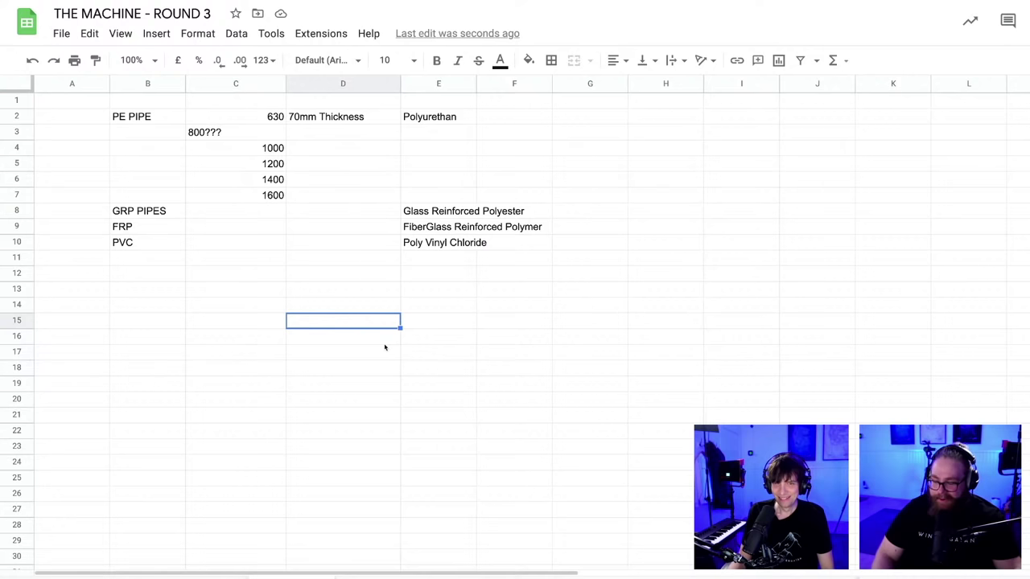
{"action": "left_click", "coordinate": [384, 349]}
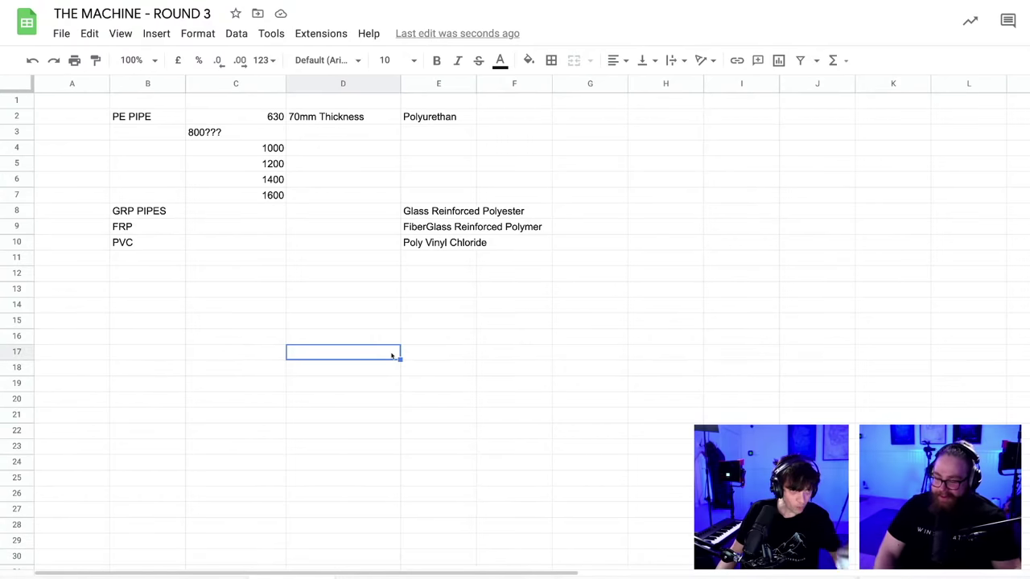
{"action": "left_click", "coordinate": [462, 326]}
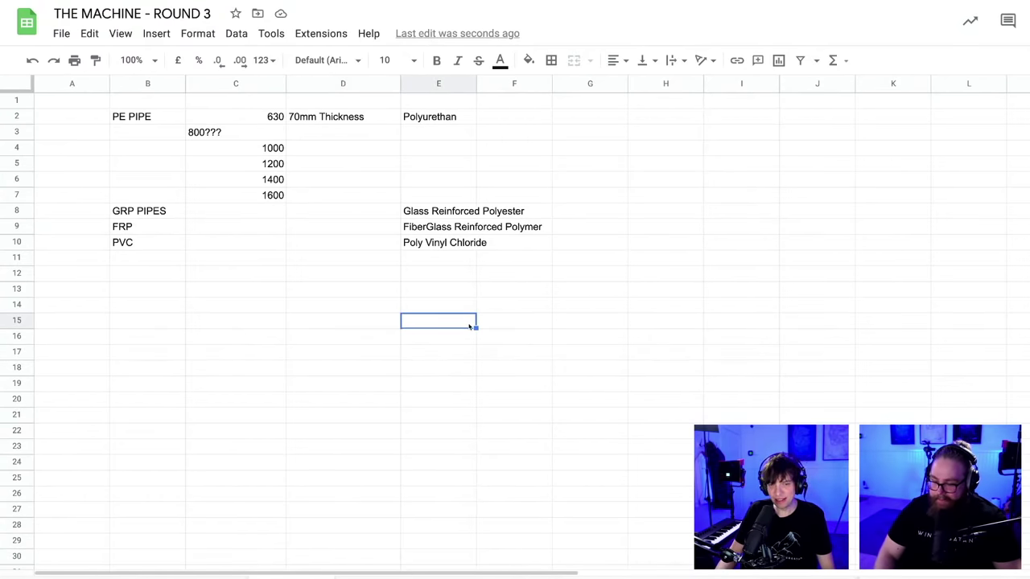
- Switch back to the skeleton sketch in Fusion 360 and examine the area around the 200 mm circle
{"action": "key", "text": "alt+Tab"}
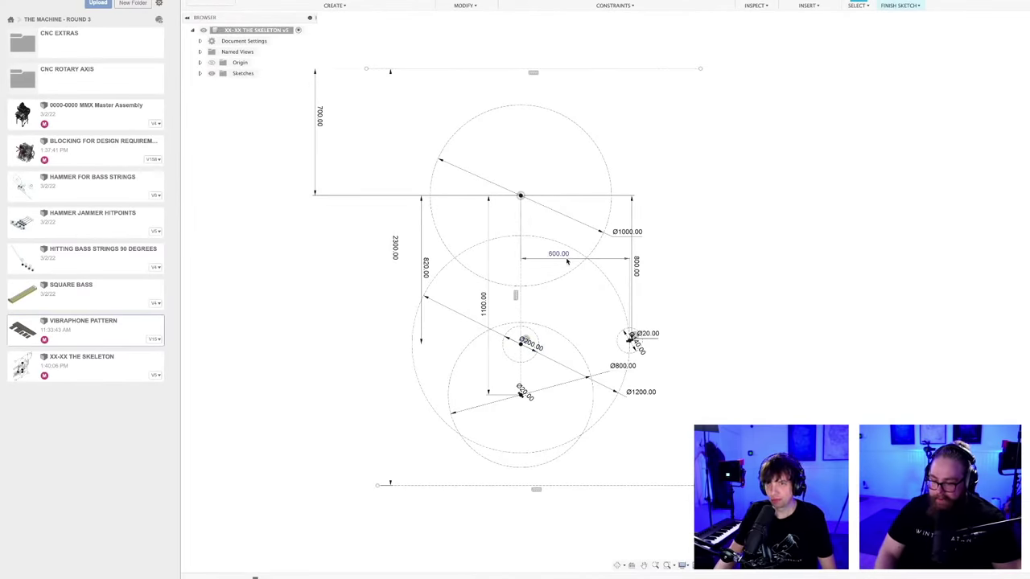
{"action": "scroll", "coordinate": [533, 370], "scroll_direction": "up", "scroll_amount": 5}
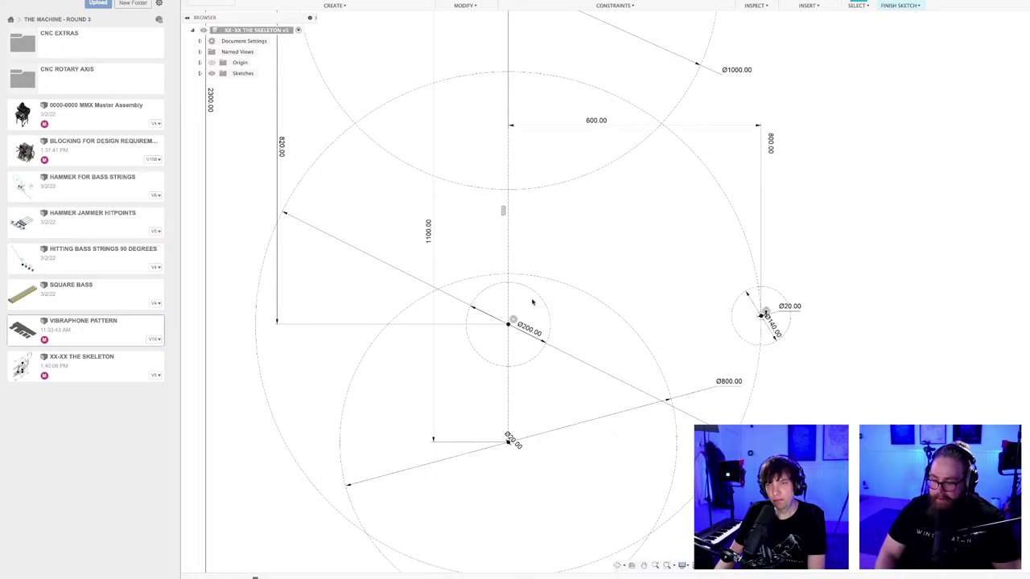
- Set the diameter of the 140 mm circle at the end of the 600 mm offset to 200 mm
{"action": "scroll", "coordinate": [531, 302], "scroll_direction": "down", "scroll_amount": 3}
{"action": "scroll", "coordinate": [532, 302], "scroll_direction": "up", "scroll_amount": 3}
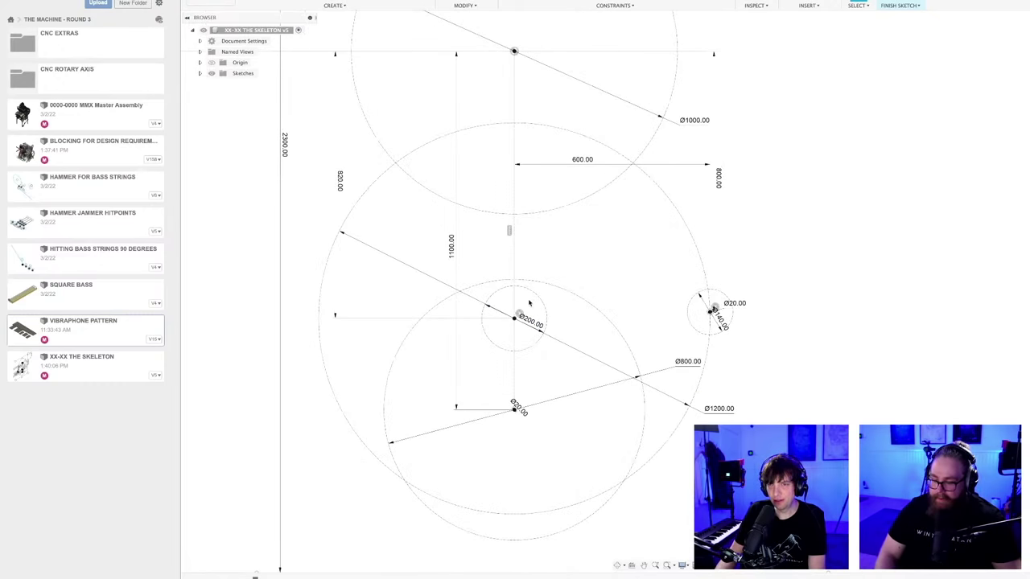
{"action": "scroll", "coordinate": [734, 323], "scroll_direction": "up", "scroll_amount": 2}
{"action": "scroll", "coordinate": [735, 322], "scroll_direction": "up", "scroll_amount": 4}
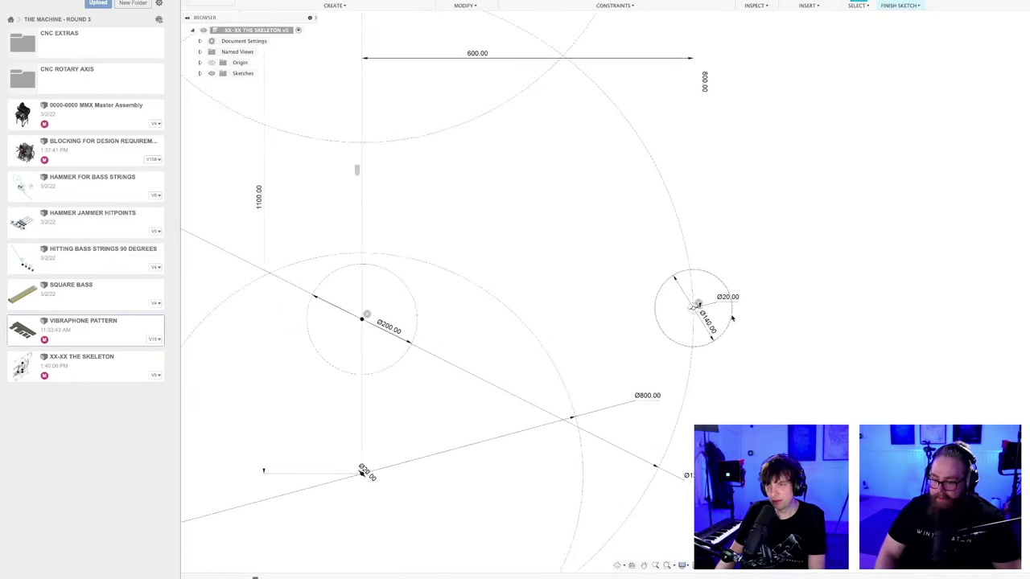
{"action": "double_click", "coordinate": [695, 333]}
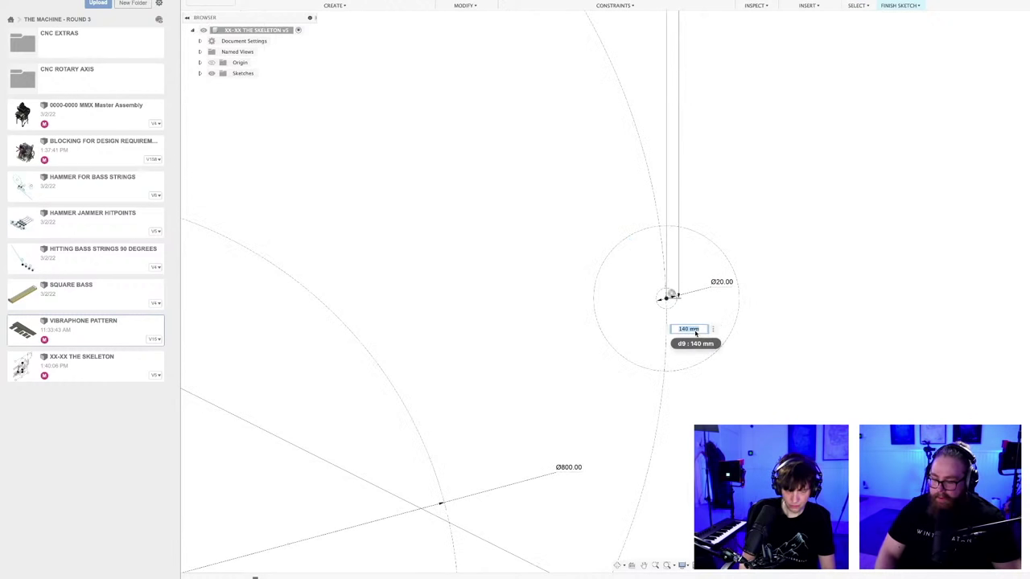
{"action": "type", "text": "200"}
{"action": "key", "text": "Return"}
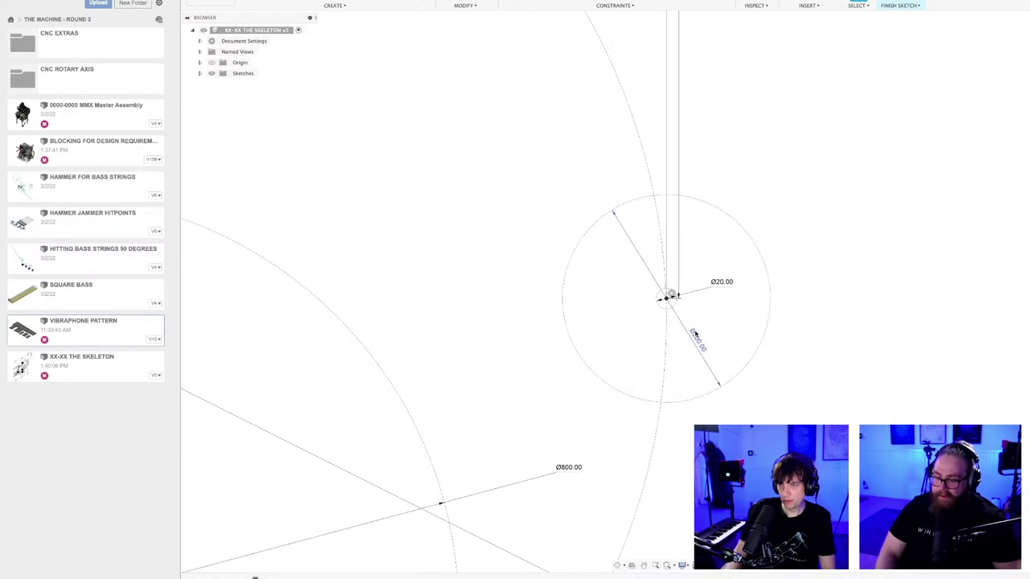
- Set the diameter of the larger circle around the point 600 mm off the vertical centreline to 240 mm
{"action": "scroll", "coordinate": [823, 349], "scroll_direction": "down", "scroll_amount": 3}
{"action": "scroll", "coordinate": [823, 351], "scroll_direction": "down", "scroll_amount": 3}
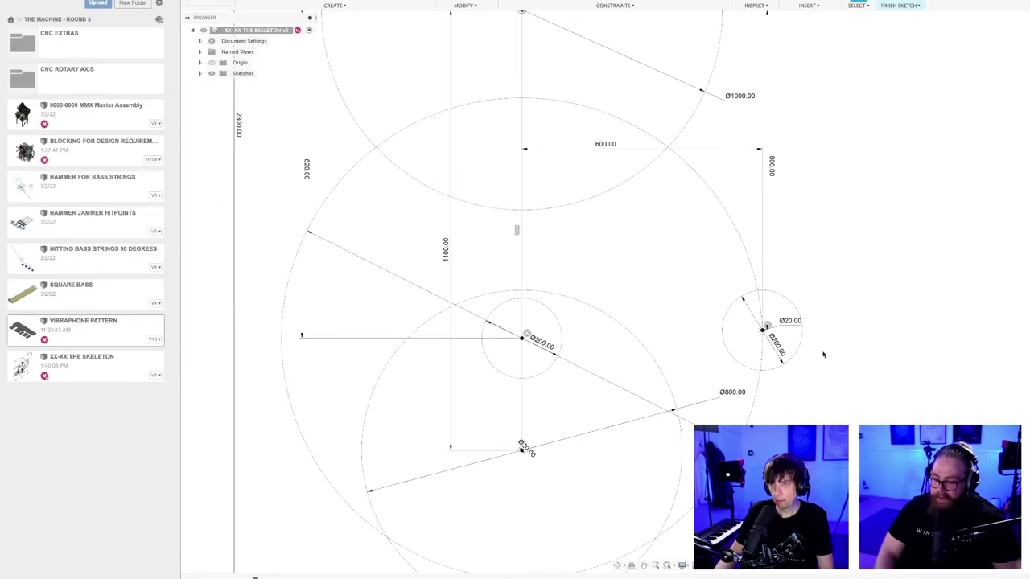
{"action": "middle_click_drag", "start_coordinate": [823, 351], "coordinate": [799, 324]}
{"action": "scroll", "coordinate": [805, 333], "scroll_direction": "down", "scroll_amount": 2}
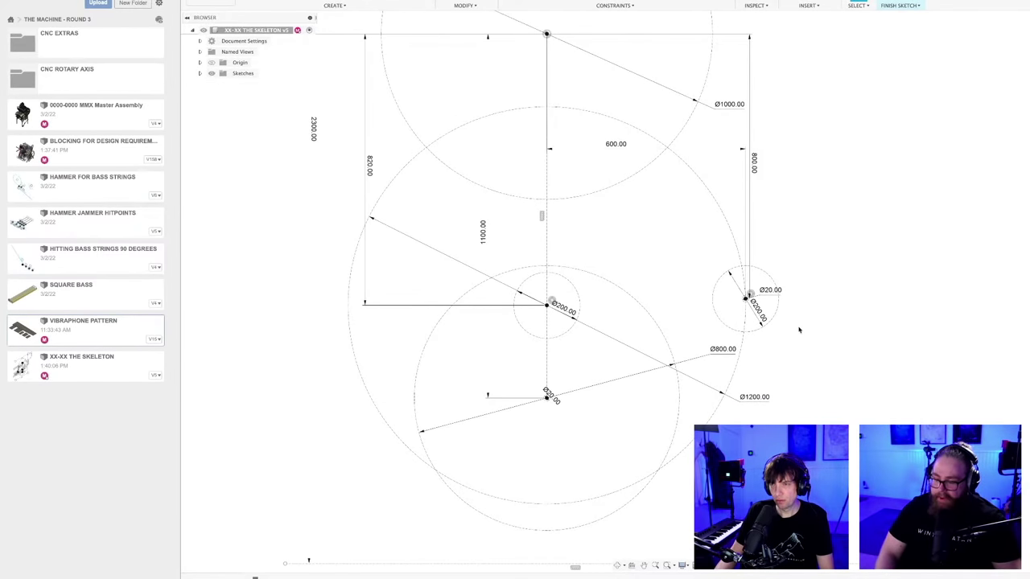
{"action": "scroll", "coordinate": [769, 325], "scroll_direction": "up", "scroll_amount": 2}
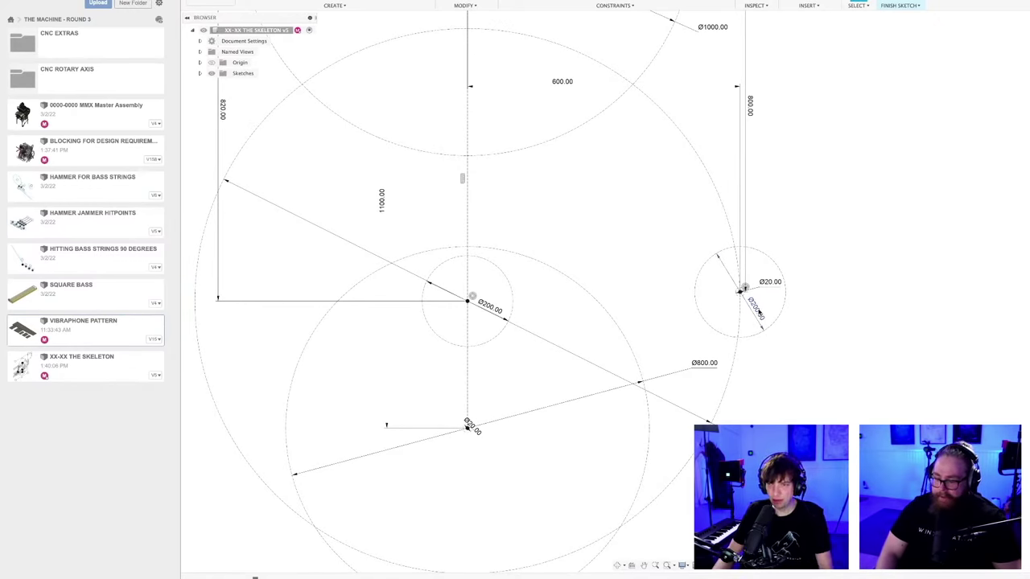
{"action": "double_click", "coordinate": [756, 308]}
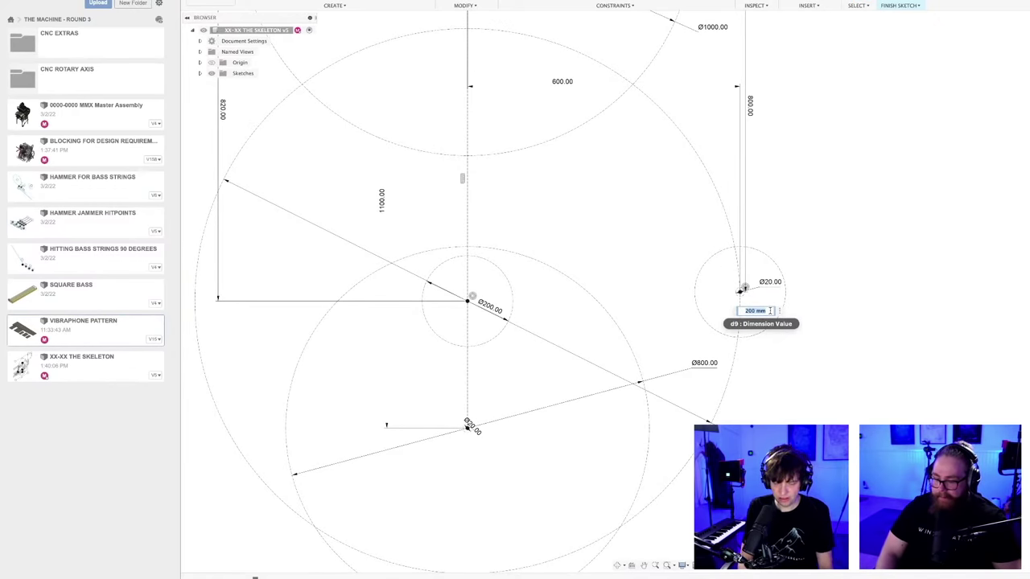
{"action": "type", "text": "240"}
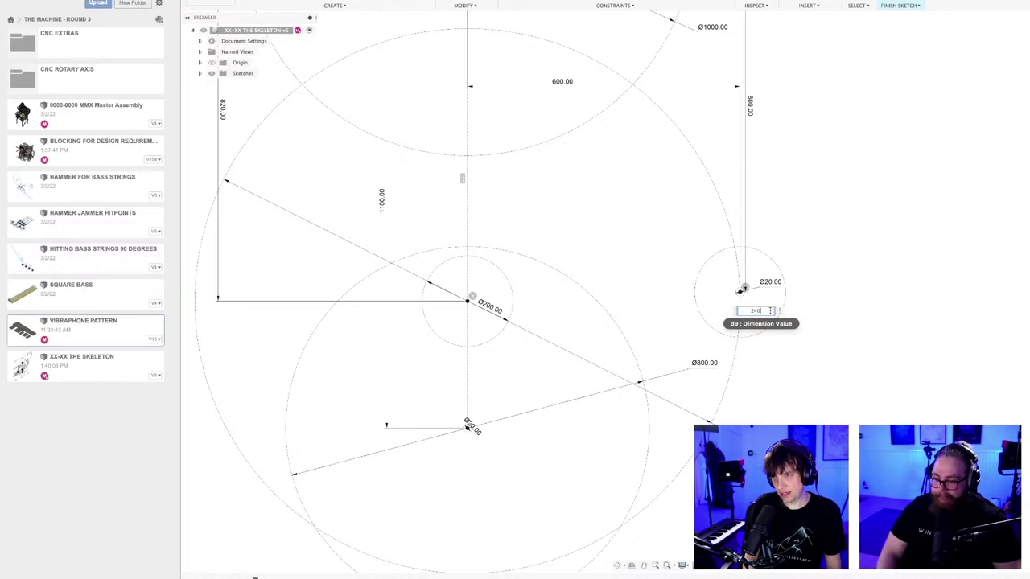
{"action": "key", "text": "Return"}
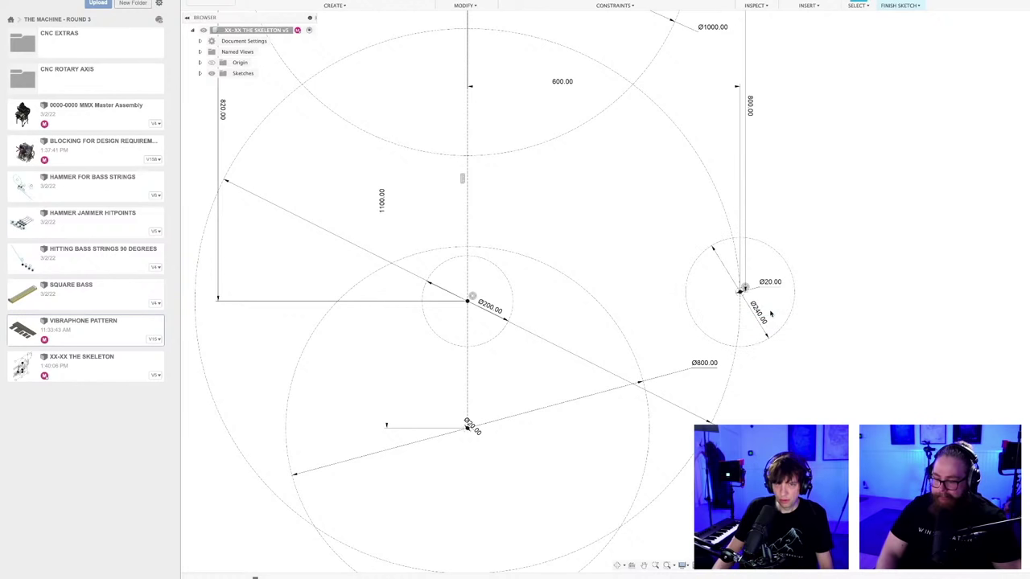
- Set the diameter of the small circle at the centre of the 1200 mm circle to 160 mm
{"action": "double_click", "coordinate": [488, 306]}
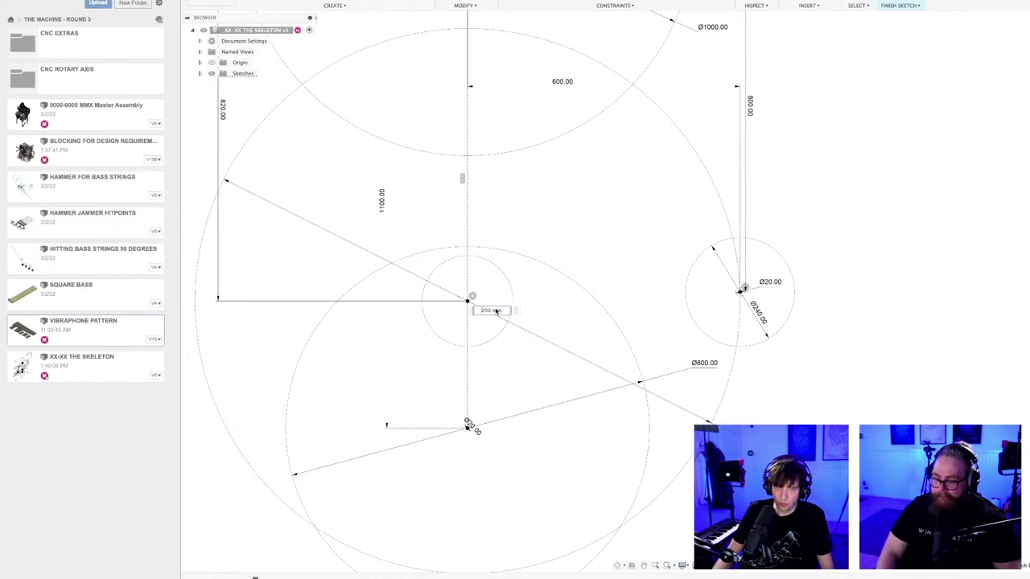
{"action": "type", "text": "16"}
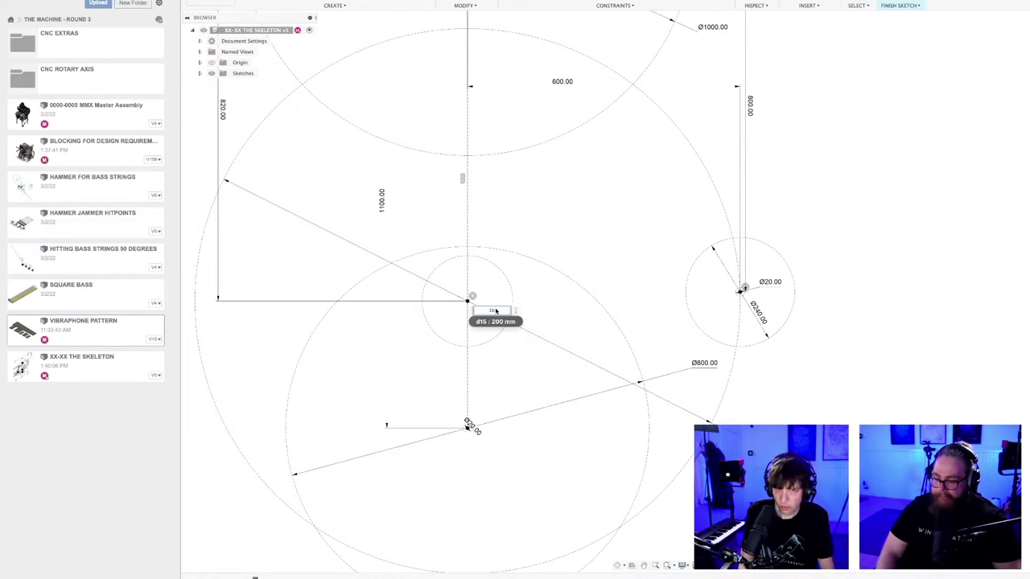
{"action": "type", "text": "0"}
{"action": "key", "text": "Return"}
{"action": "middle_click_drag", "start_coordinate": [736, 345], "coordinate": [770, 331]}
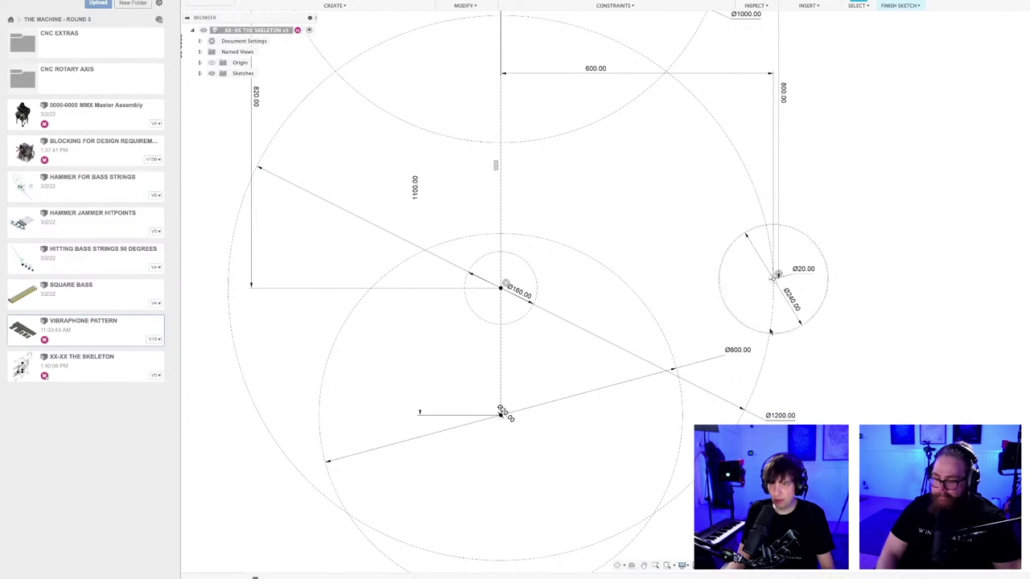
{"action": "scroll", "coordinate": [765, 304], "scroll_direction": "down", "scroll_amount": 2}
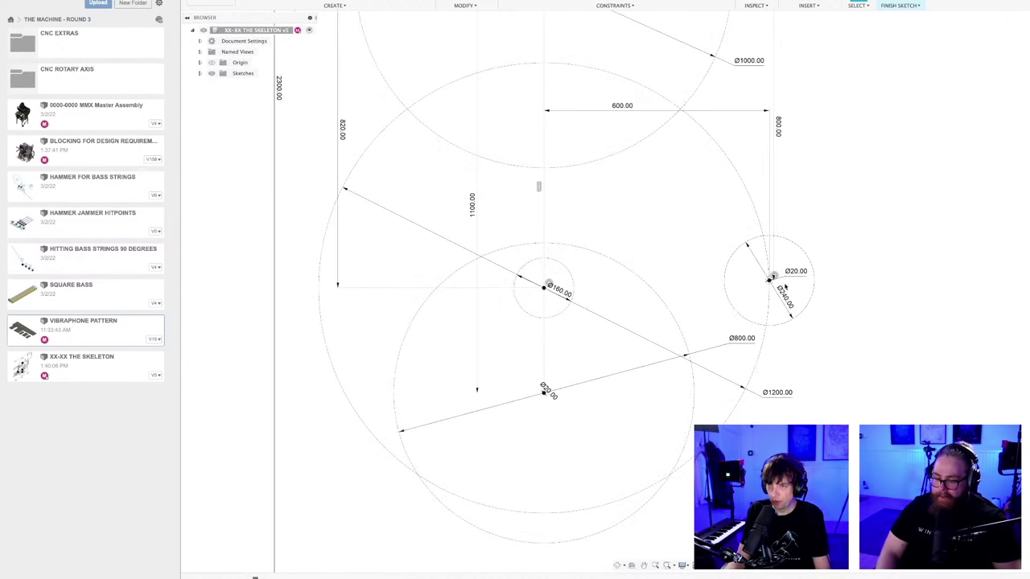
{"action": "scroll", "coordinate": [814, 295], "scroll_direction": "up", "scroll_amount": 2}
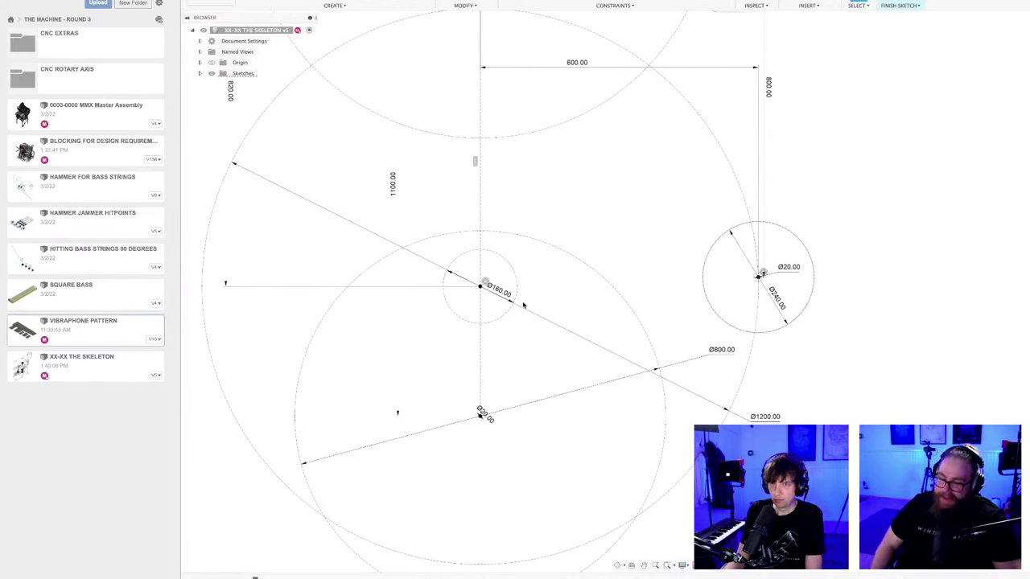
{"action": "scroll", "coordinate": [531, 284], "scroll_direction": "down", "scroll_amount": 1}
{"action": "scroll", "coordinate": [536, 283], "scroll_direction": "down", "scroll_amount": 1}
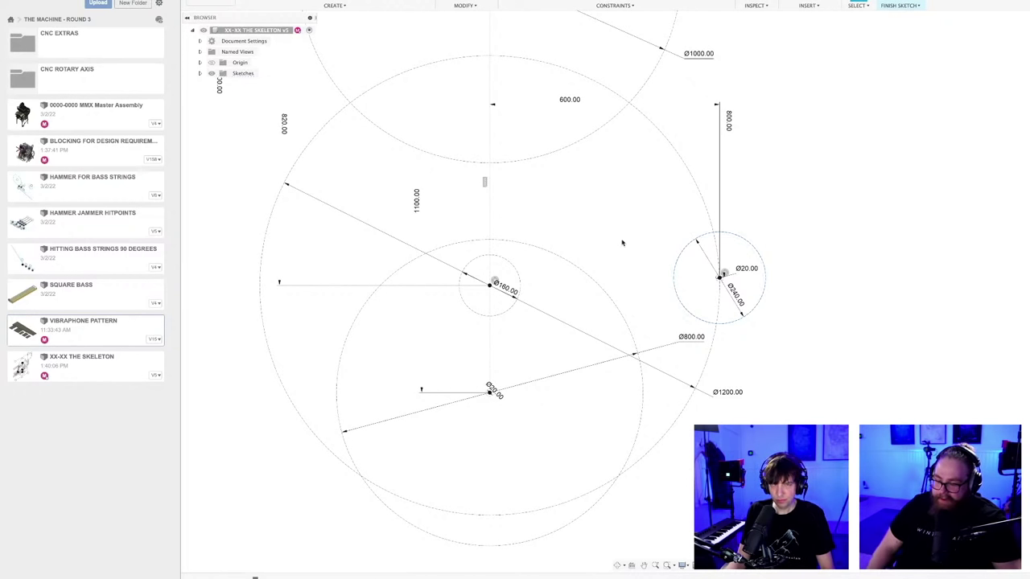
- Switch to the Google Sheets material list and enter HDPE in B12 with the description "HighDensity Polyethelen" in E12
{"action": "key", "text": "super+Tab"}
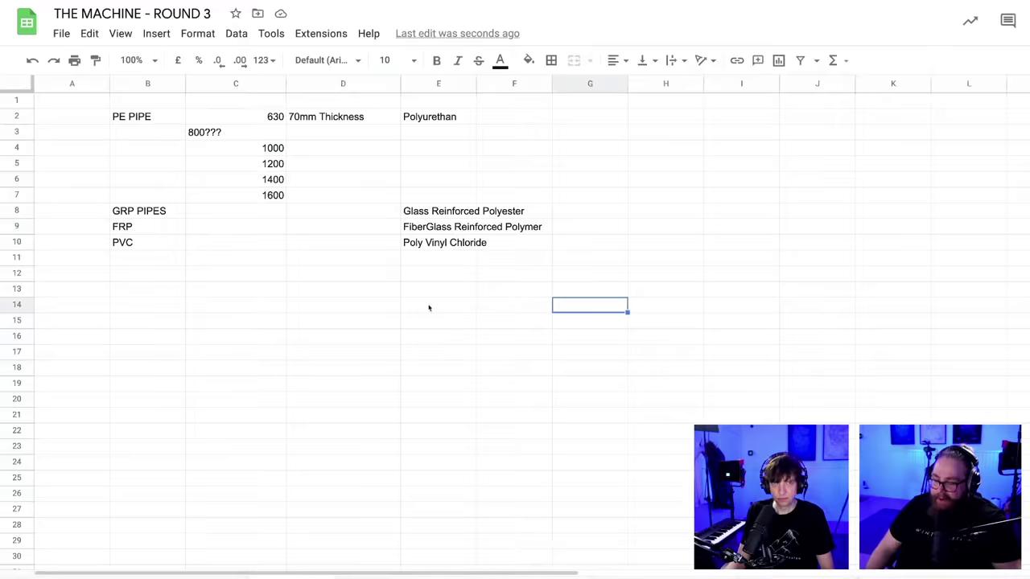
{"action": "left_click", "coordinate": [137, 277]}
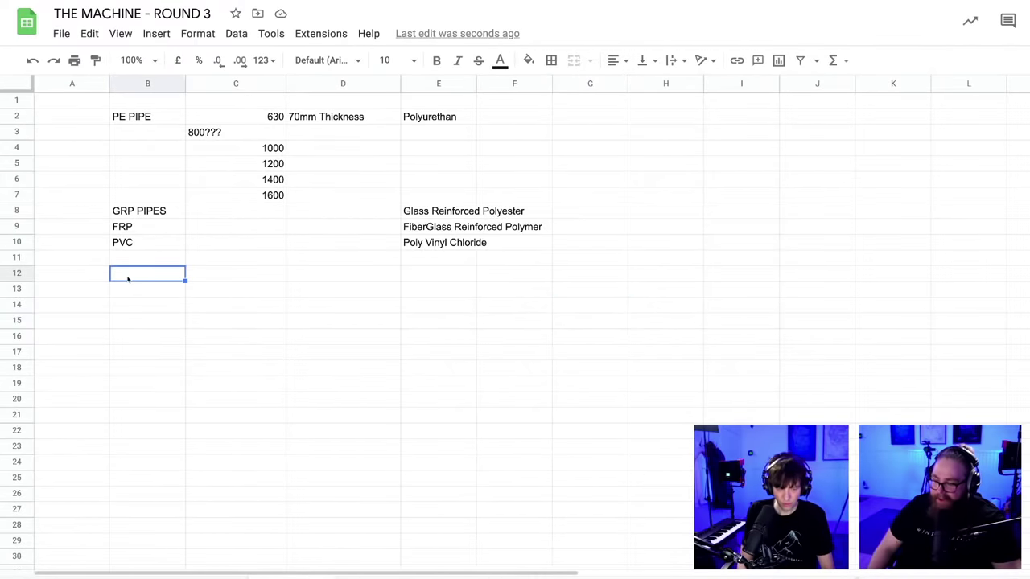
{"action": "type", "text": "HD"}
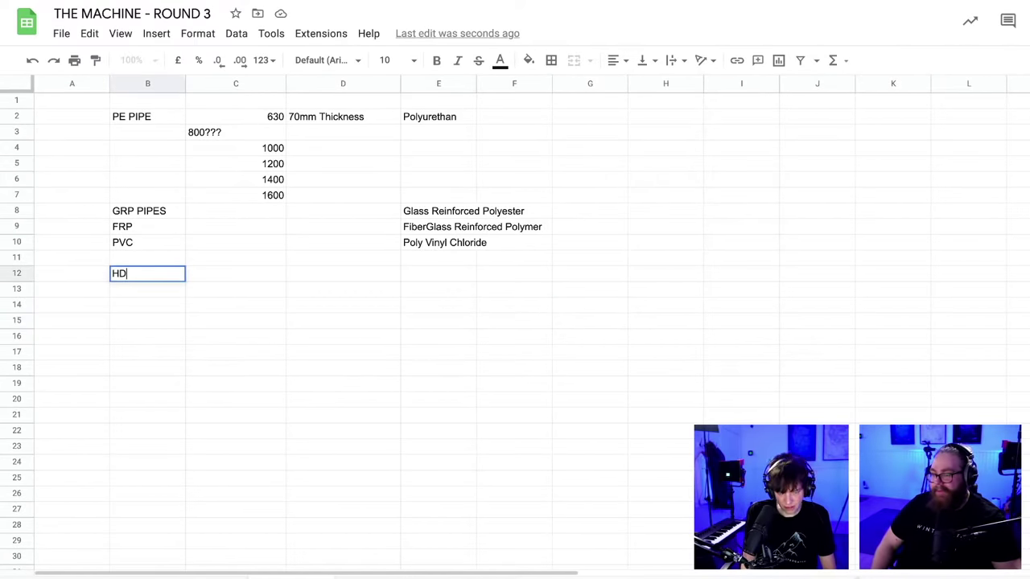
{"action": "key", "text": "Tab"}
{"action": "key", "text": "Tab"}
{"action": "key", "text": "Tab"}
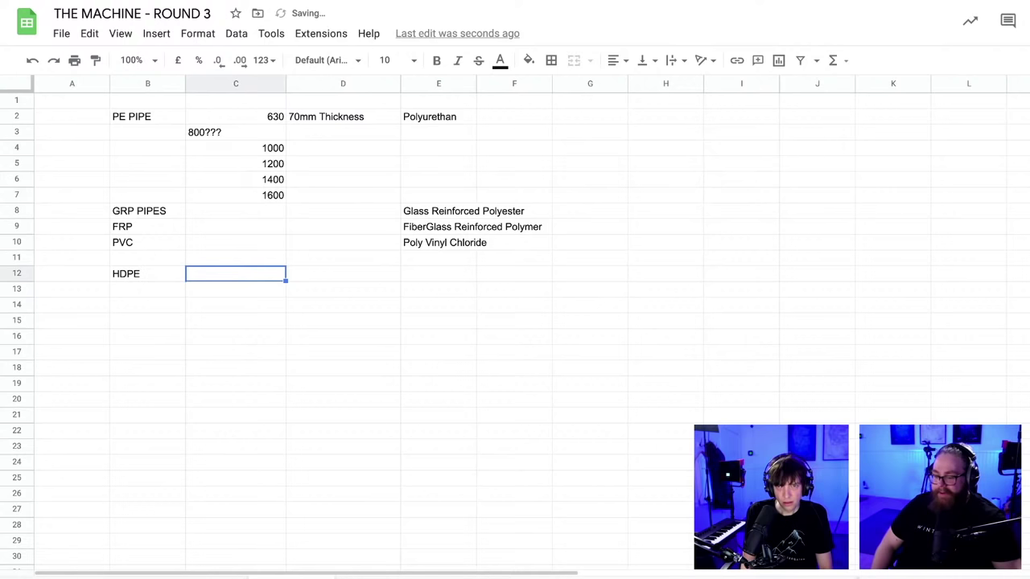
{"action": "type", "text": "HighDensity P"}
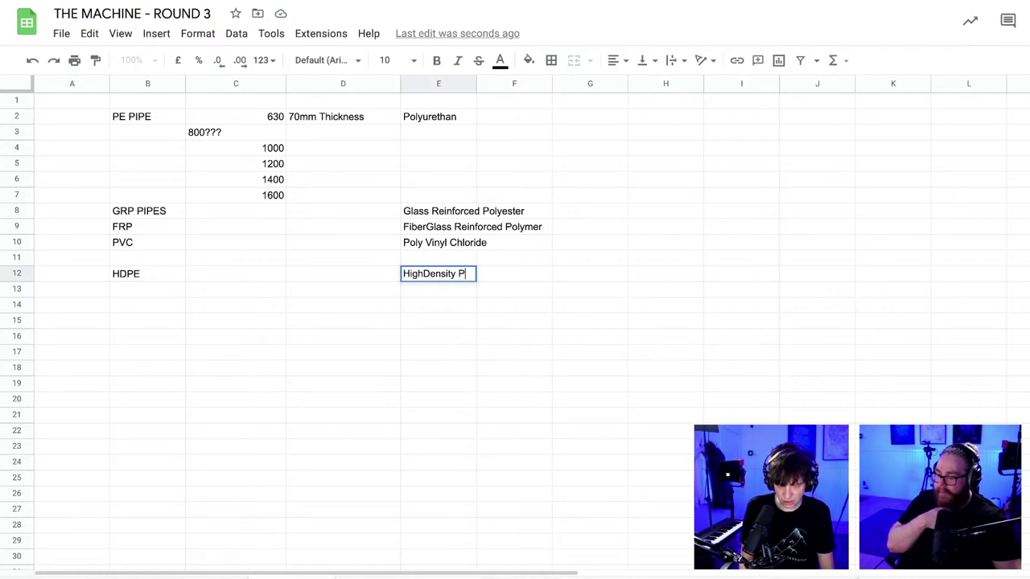
{"action": "type", "text": "olye"}
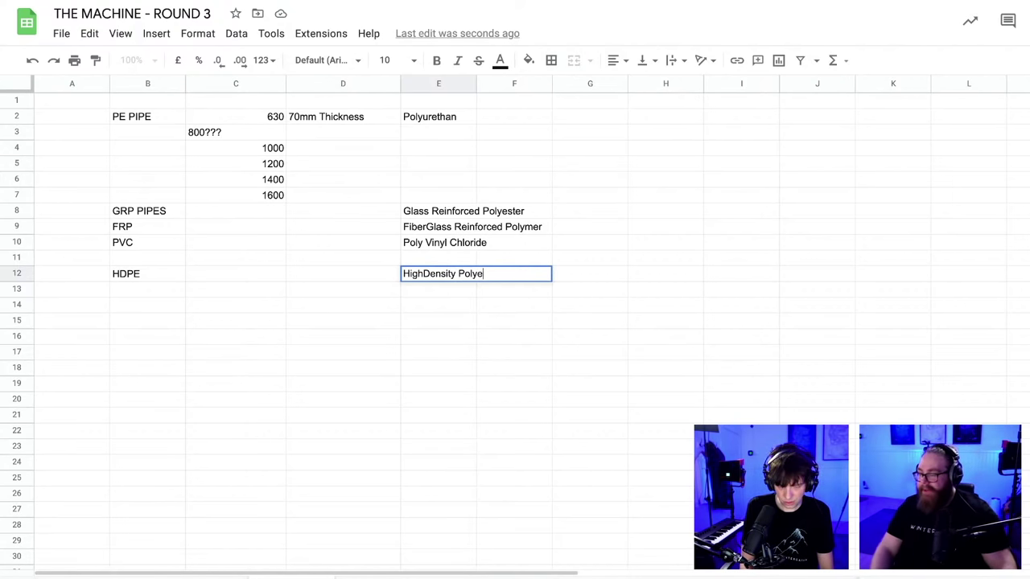
{"action": "type", "text": "thelen"}
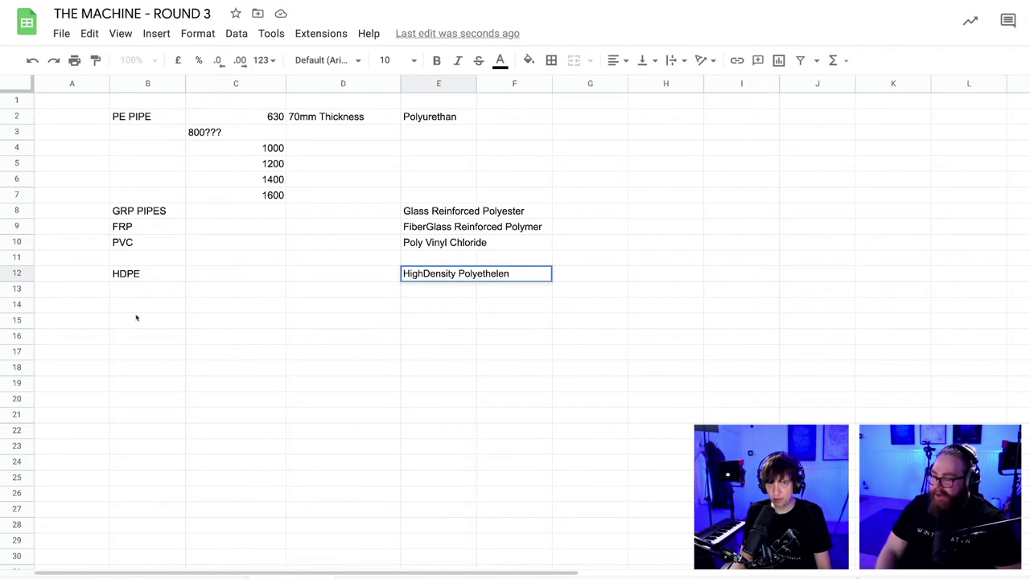
{"action": "left_click", "coordinate": [490, 326]}
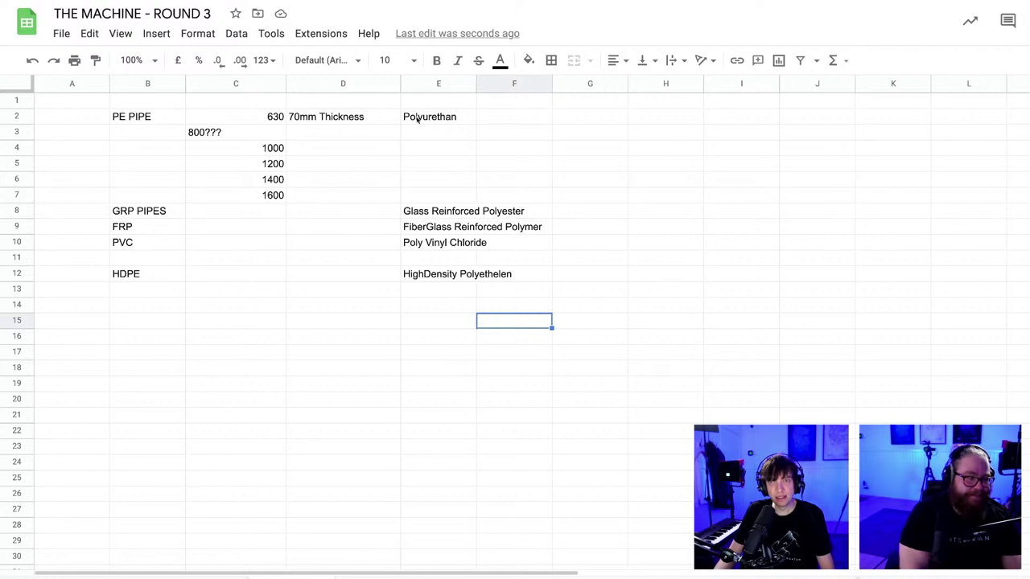
{"action": "left_click", "coordinate": [386, 331]}
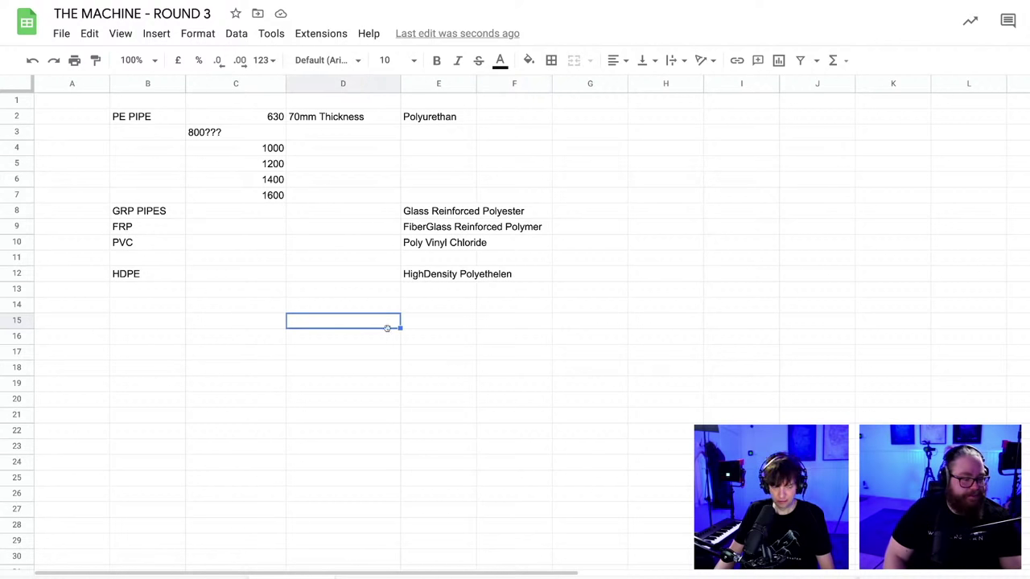
{"action": "left_click", "coordinate": [464, 323]}
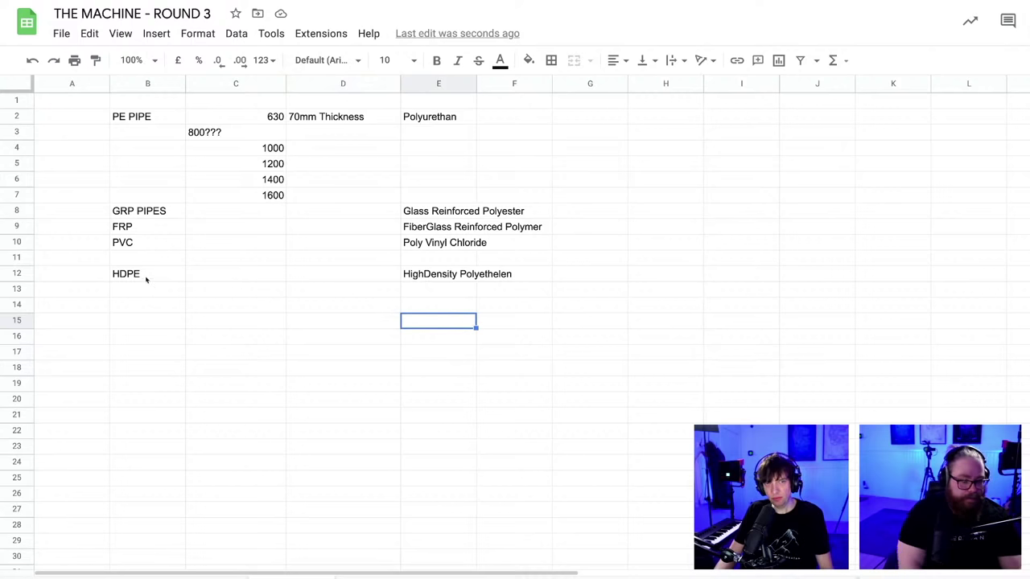
{"action": "left_click", "coordinate": [302, 328]}
{"action": "left_click", "coordinate": [447, 367]}
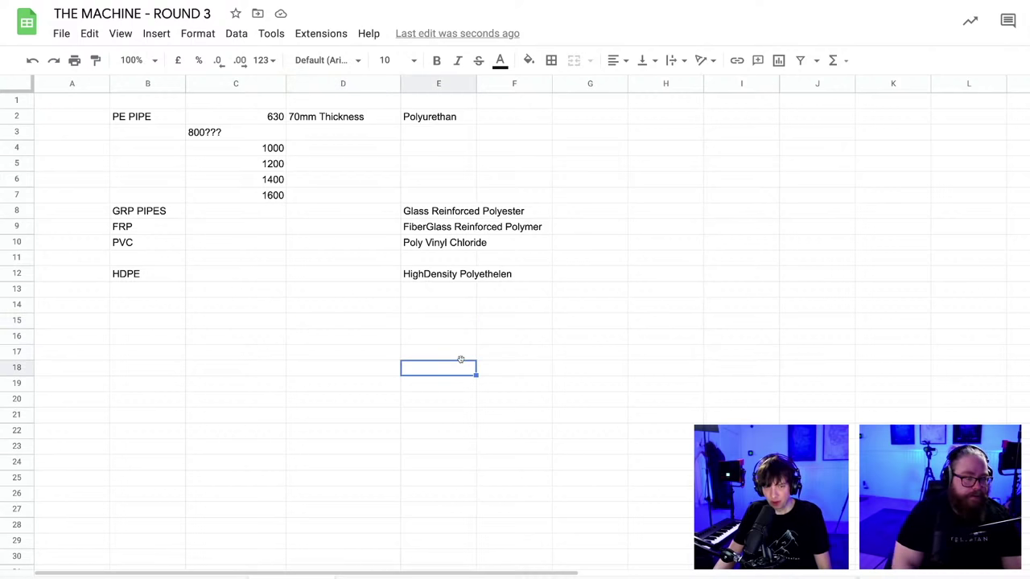
{"action": "key", "text": "super+Tab"}
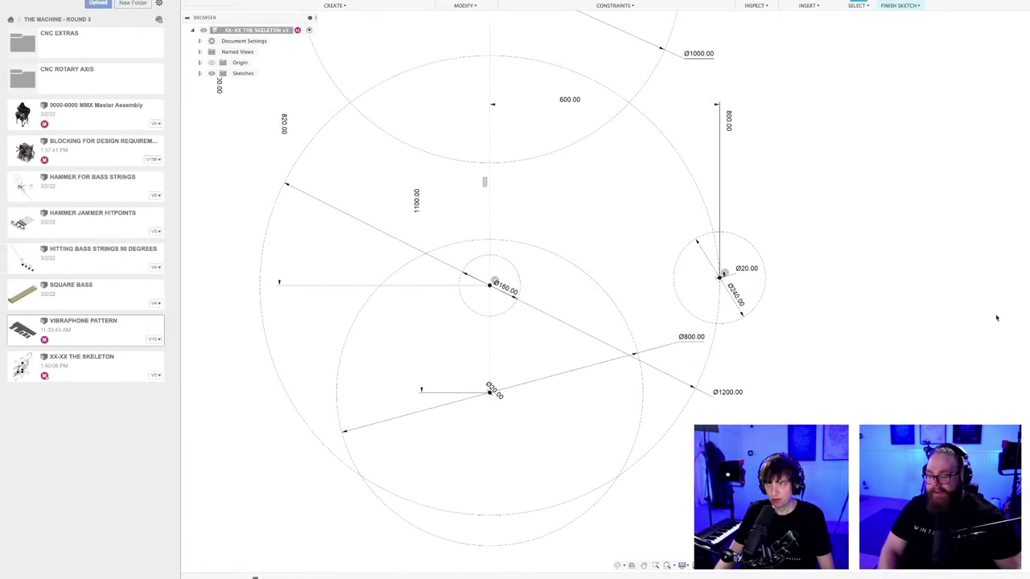
{"action": "key", "text": "super+Tab"}
- Copy the word "Polyethelen" from E12 and replace the PE PIPE description in E2 with it
{"action": "left_click", "coordinate": [483, 274]}
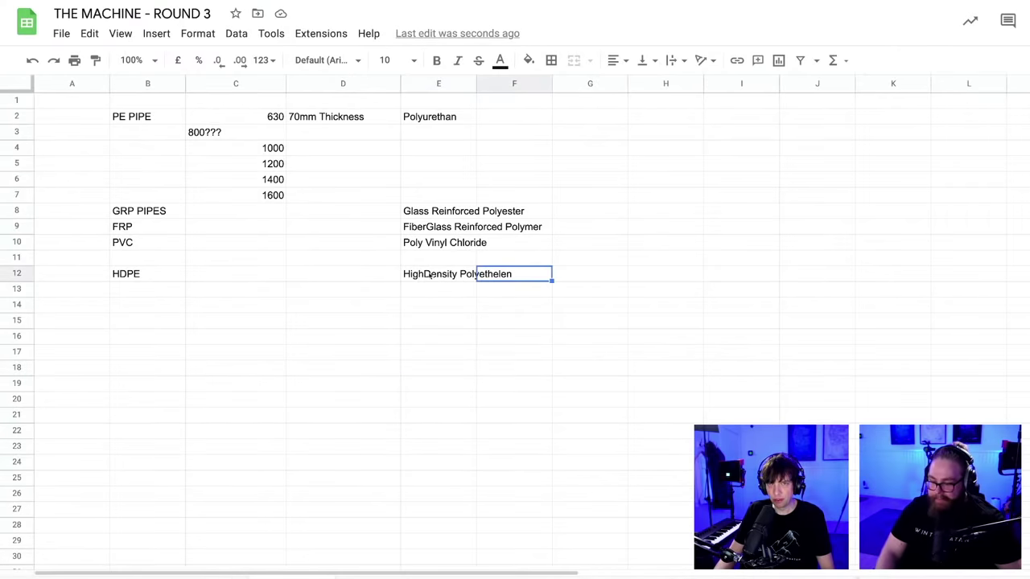
{"action": "double_click", "coordinate": [455, 273]}
{"action": "left_click_drag", "start_coordinate": [456, 274], "coordinate": [513, 274]}
{"action": "key", "text": "ctrl+c"}
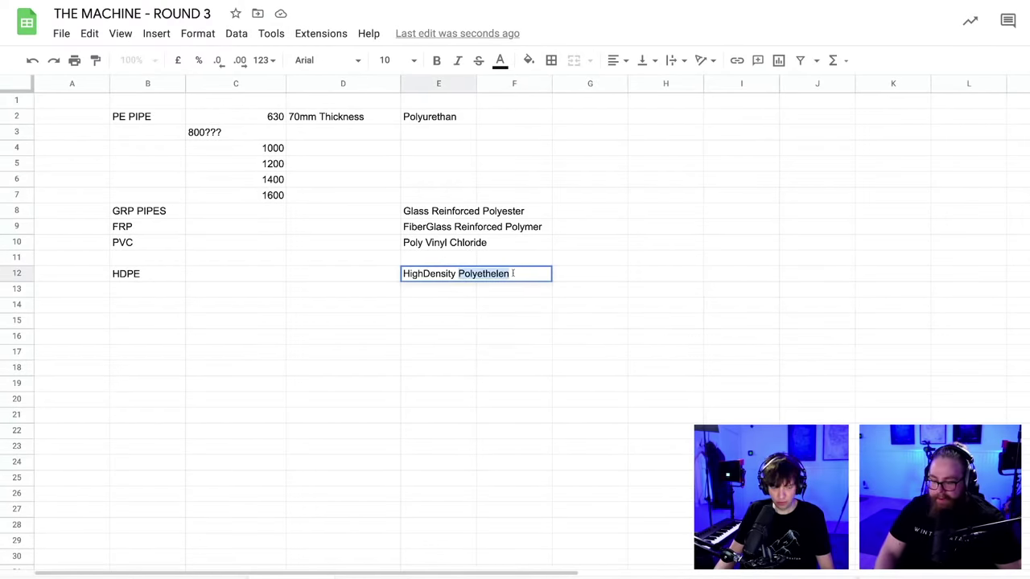
{"action": "left_click", "coordinate": [424, 112]}
{"action": "double_click", "coordinate": [415, 117]}
{"action": "left_click_drag", "start_coordinate": [455, 117], "coordinate": [394, 116]}
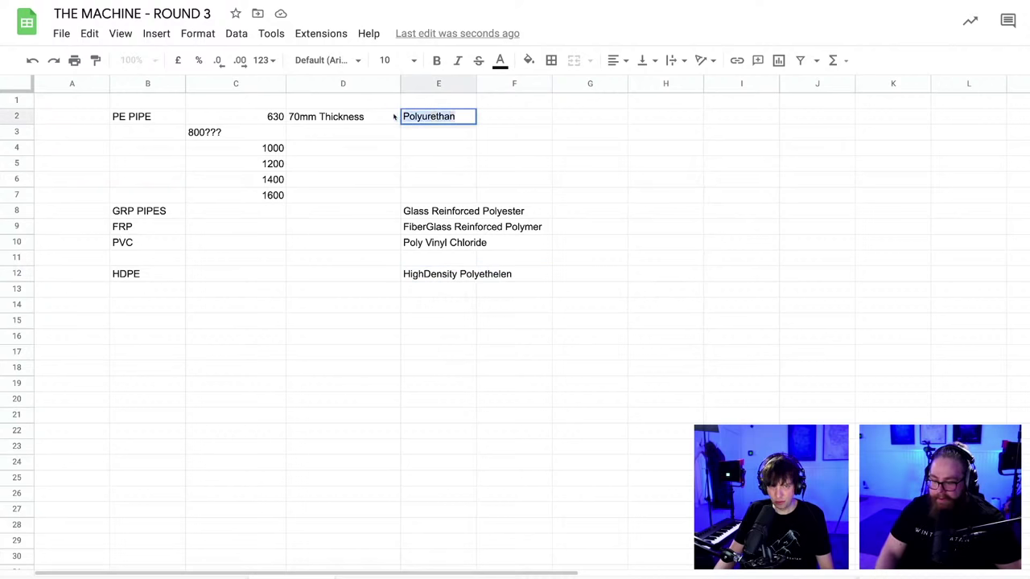
{"action": "key", "text": "ctrl+v"}
{"action": "key", "text": "Return"}
{"action": "left_click", "coordinate": [620, 304]}
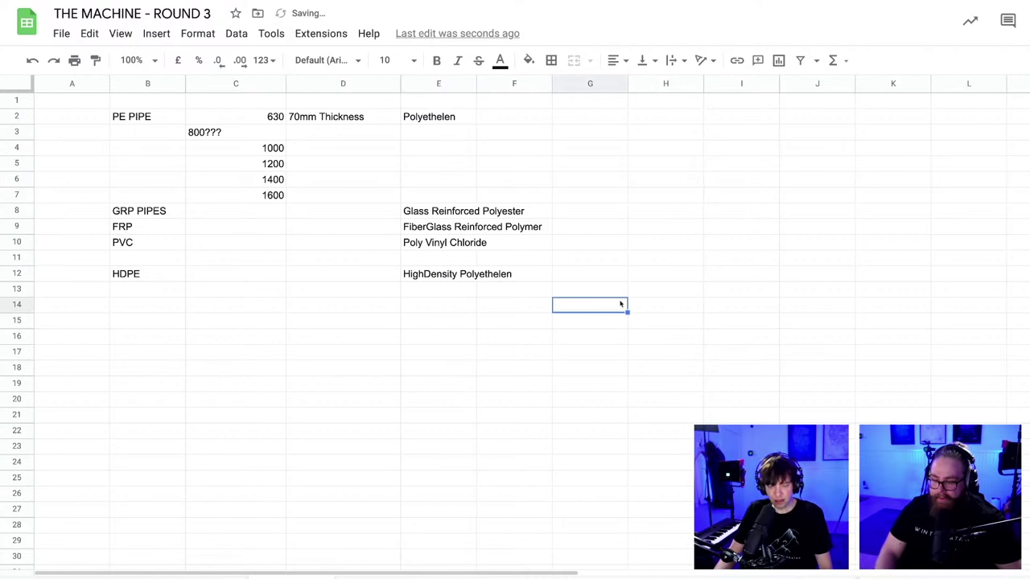
- Switch back to Fusion 360 and review the circle layout in the skeleton sketch
{"action": "key", "text": "ctrl+Left"}
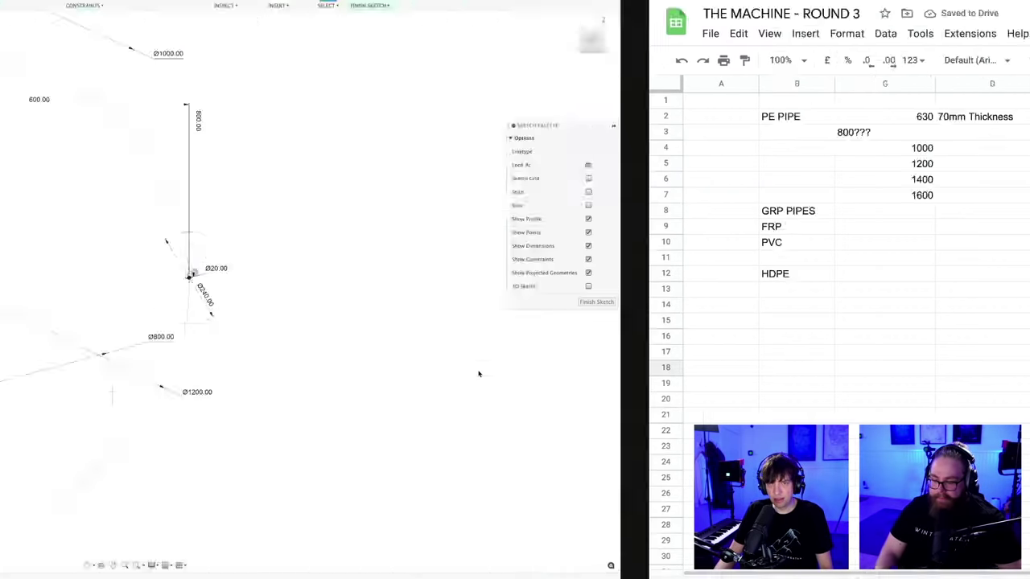
{"action": "scroll", "coordinate": [588, 256], "scroll_direction": "down", "scroll_amount": 1}
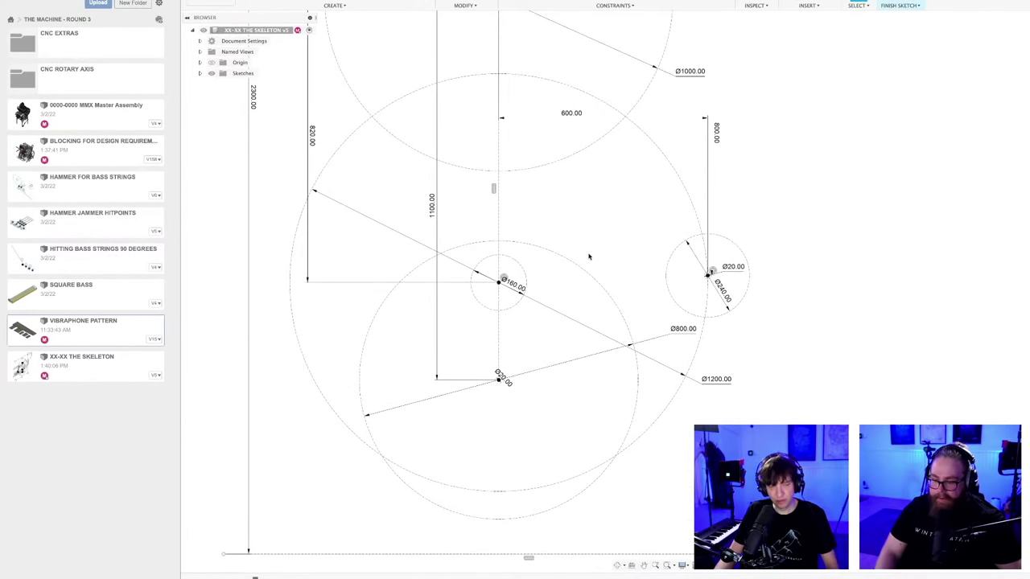
{"action": "scroll", "coordinate": [588, 256], "scroll_direction": "down", "scroll_amount": 2}
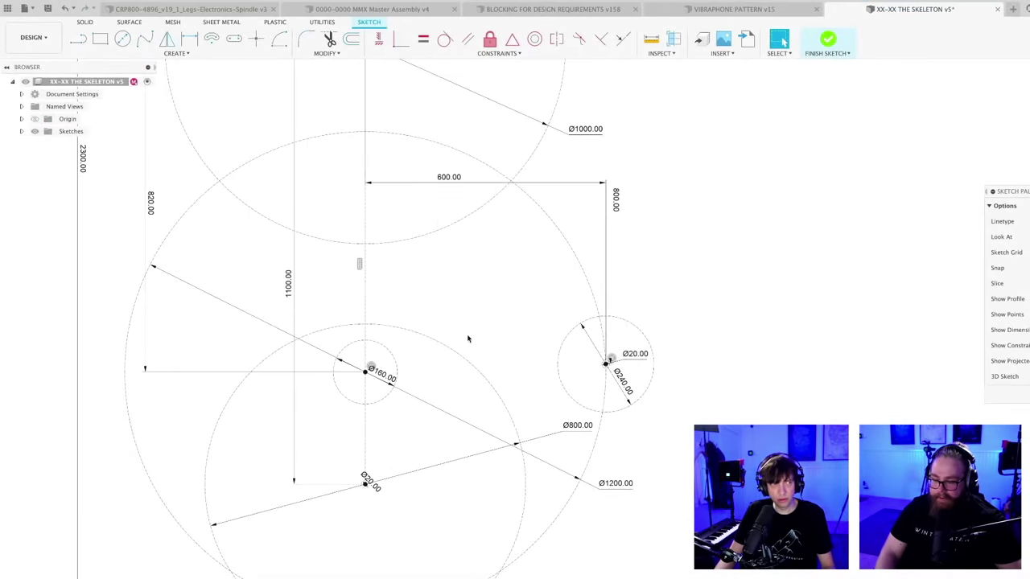
- Draw upper and lower connecting lines between the 160 mm circle and the 240 mm circle in the skeleton sketch
{"action": "scroll", "coordinate": [468, 339], "scroll_direction": "up", "scroll_amount": 4}
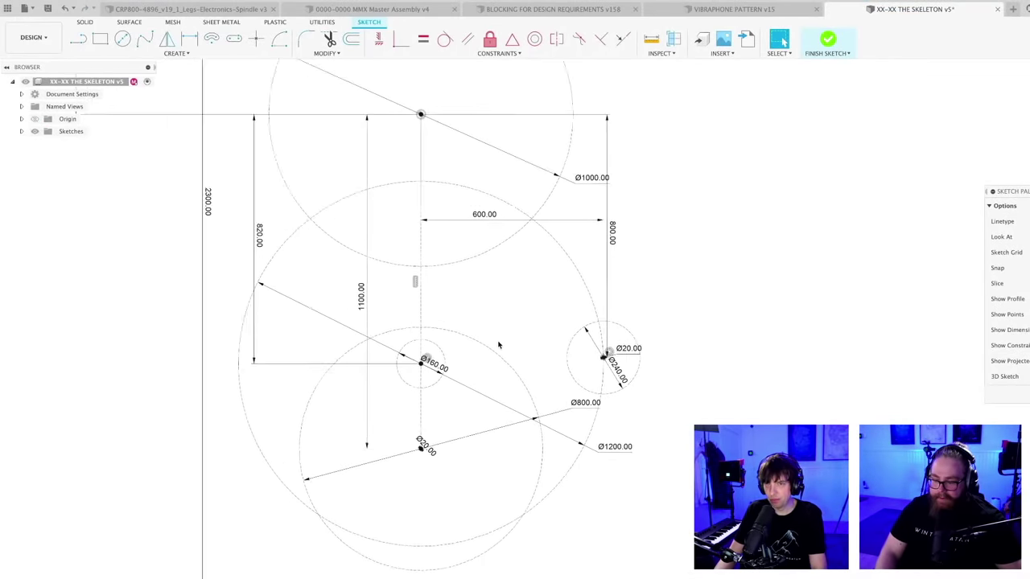
{"action": "scroll", "coordinate": [492, 349], "scroll_direction": "up", "scroll_amount": 1}
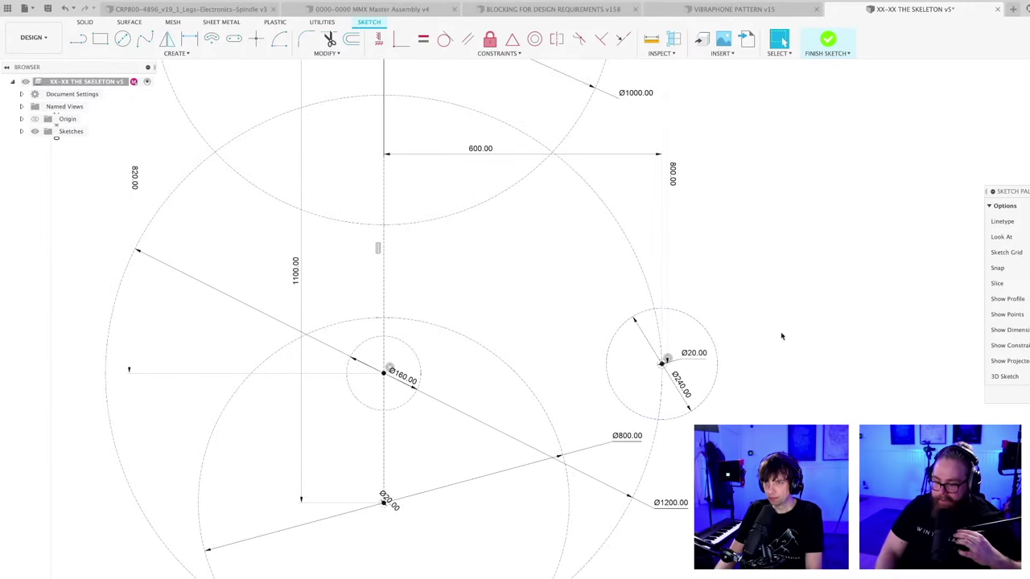
{"action": "key", "text": "l"}
{"action": "scroll", "coordinate": [744, 332], "scroll_direction": "up", "scroll_amount": 1}
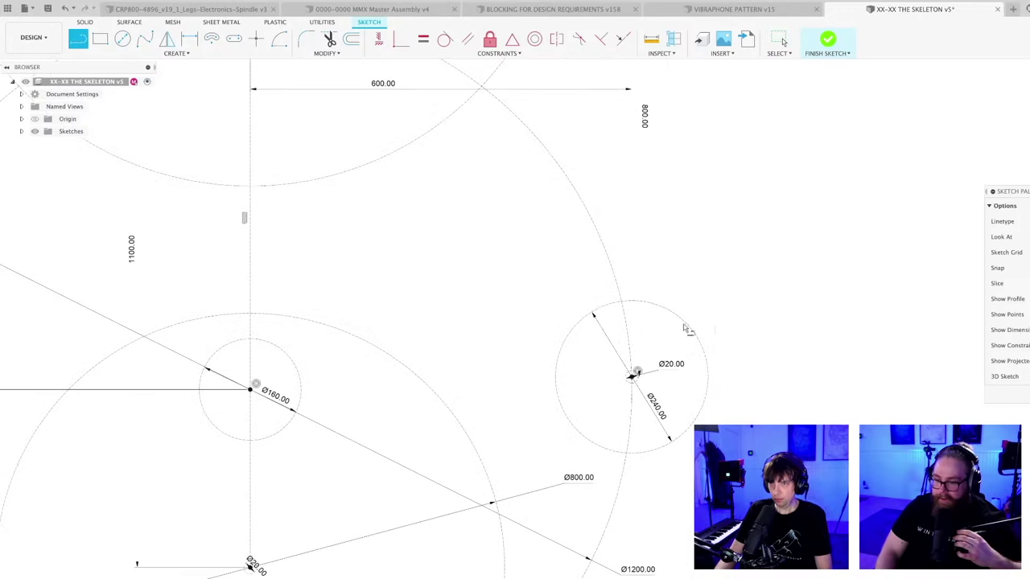
{"action": "left_click", "coordinate": [593, 314]}
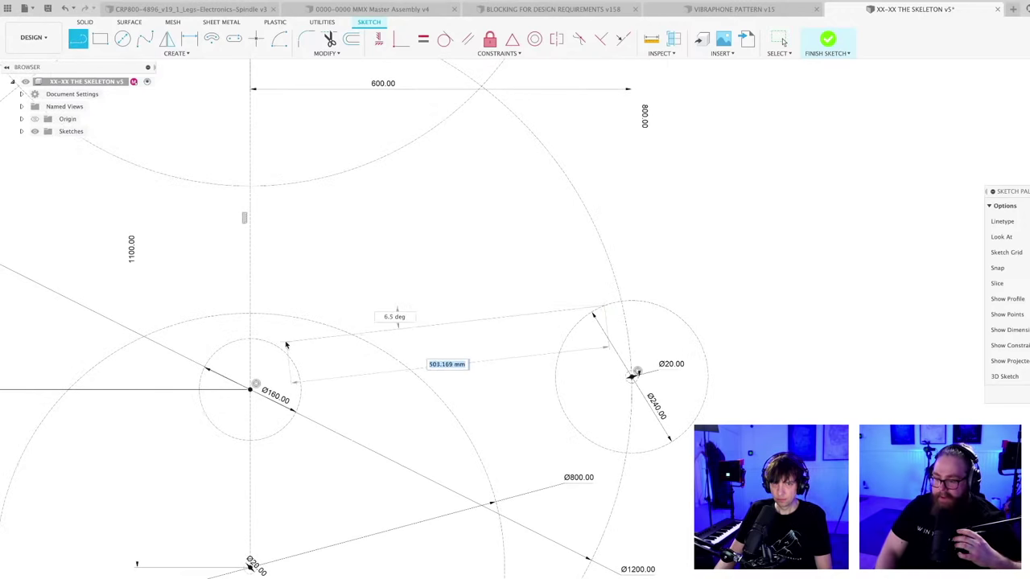
{"action": "left_click", "coordinate": [281, 344]}
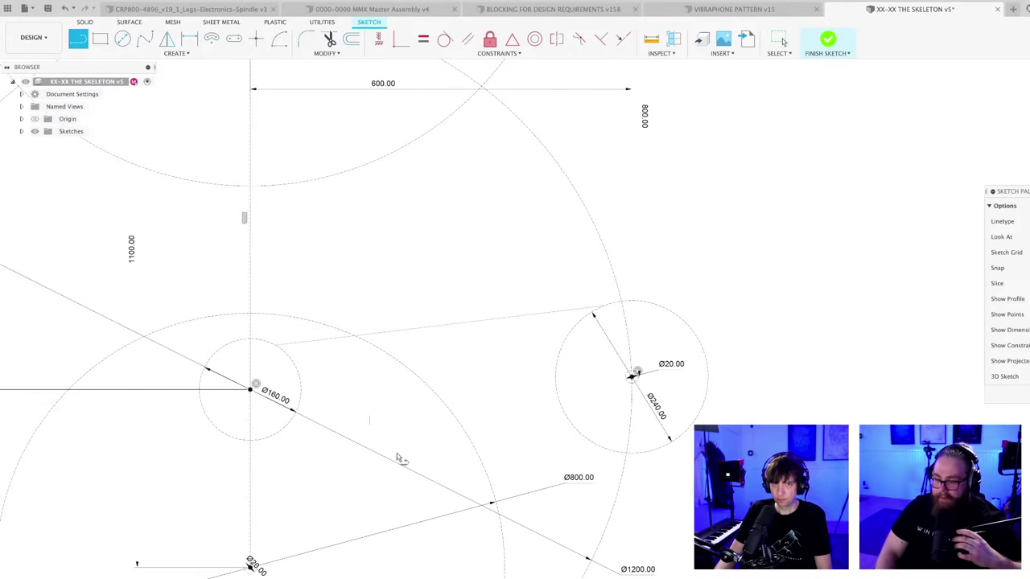
{"action": "left_click", "coordinate": [276, 432]}
{"action": "left_click", "coordinate": [603, 446]}
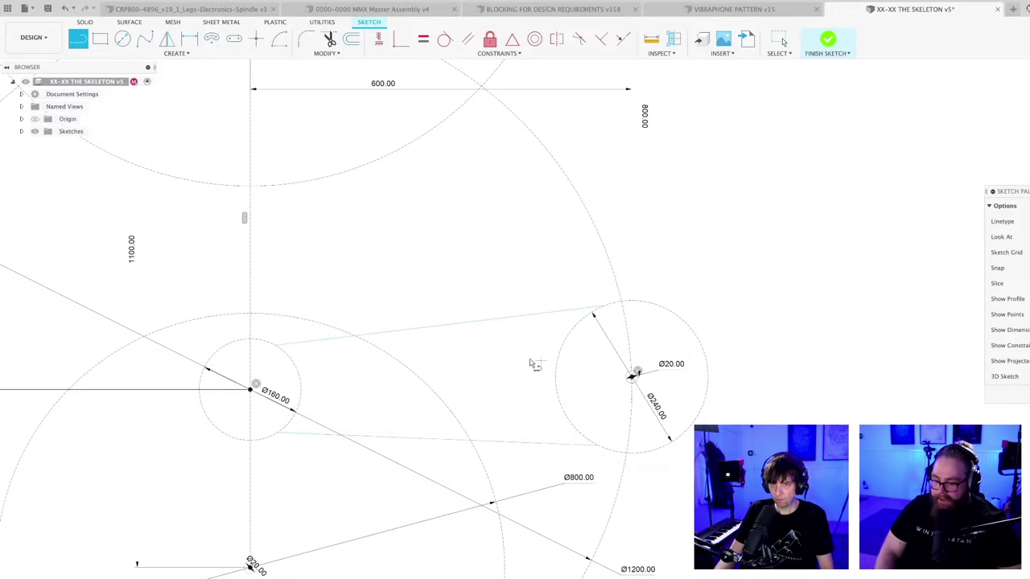
{"action": "key", "text": "Escape"}
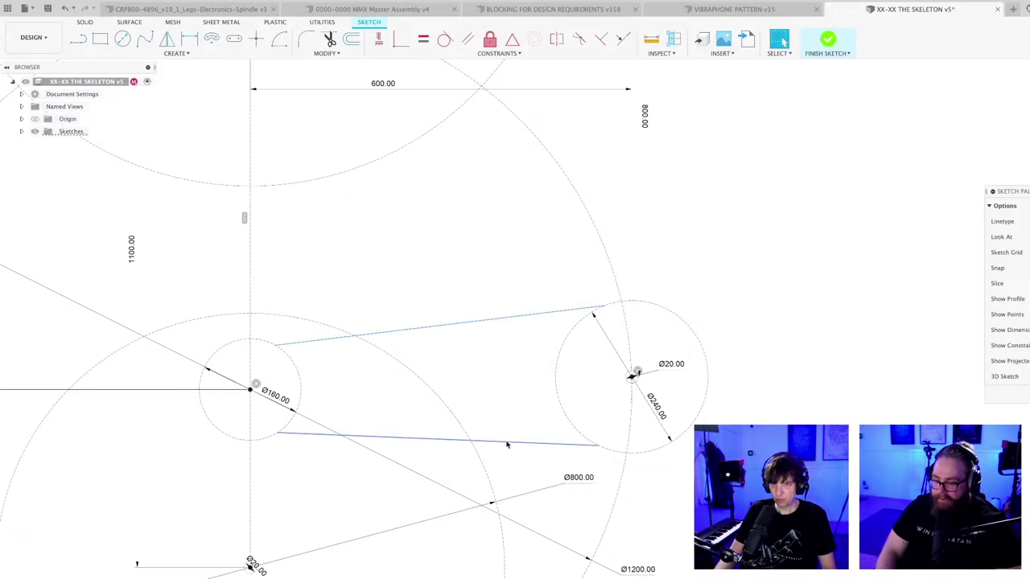
{"action": "left_click", "coordinate": [506, 443]}
{"action": "scroll", "coordinate": [745, 393], "scroll_direction": "down", "scroll_amount": 6}
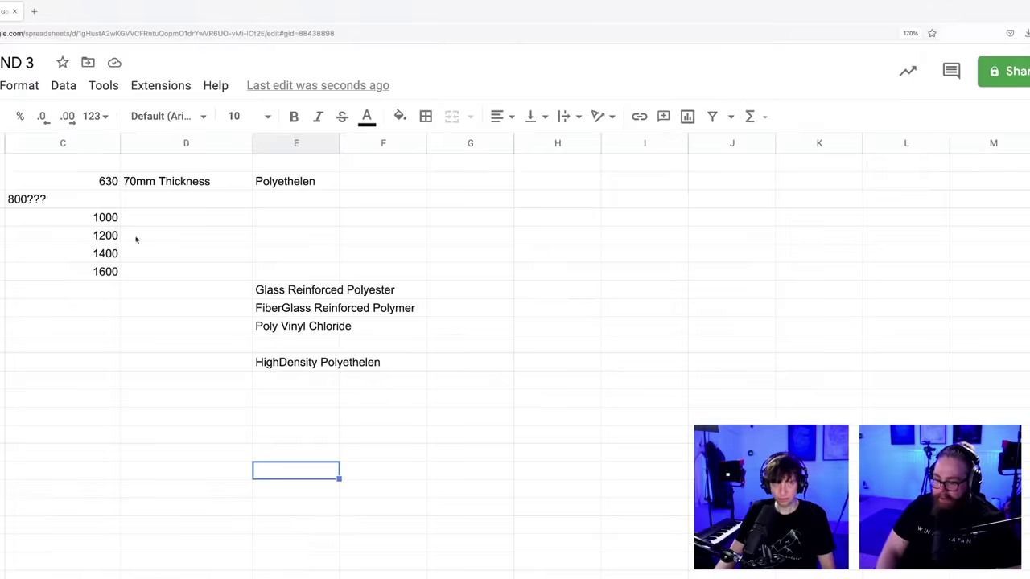
- Switch to the Google Sheets material list and enter the thickness range 24,5-59,3 for the 1000 PE pipe in D4
{"action": "left_click", "coordinate": [161, 223]}
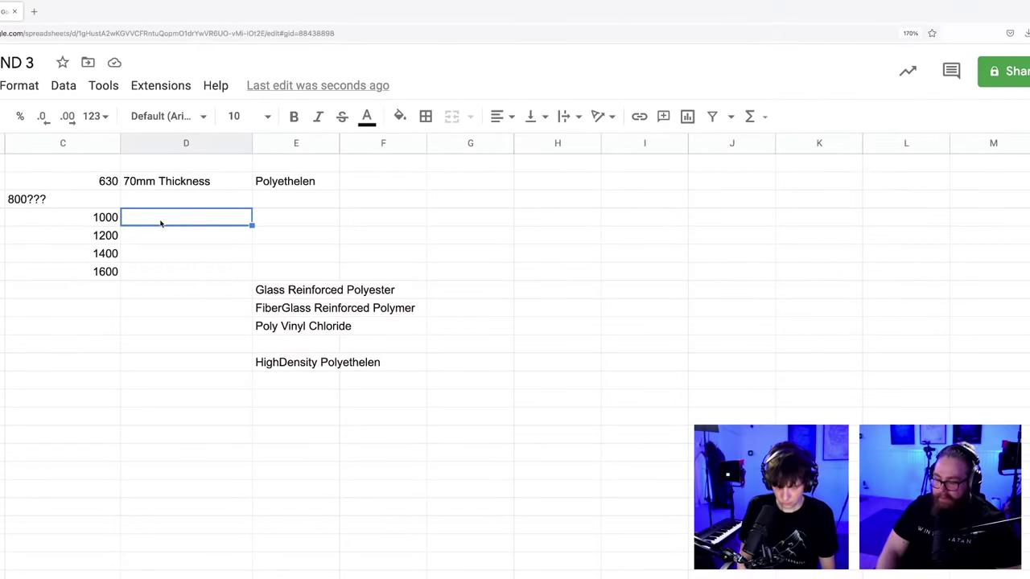
{"action": "type", "text": "24,5-"}
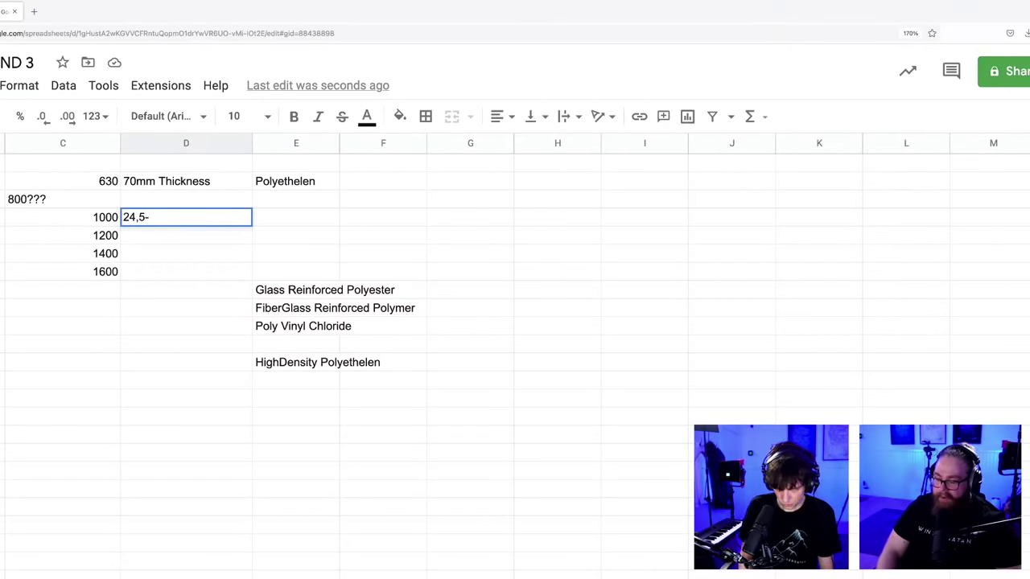
{"action": "type", "text": "59"}
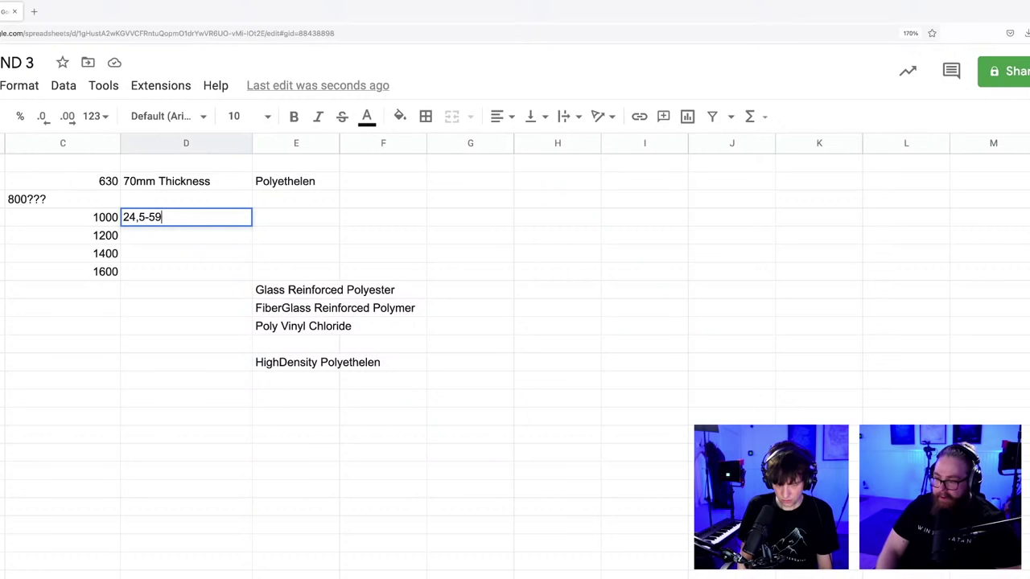
{"action": "type", "text": ",3"}
{"action": "left_click", "coordinate": [195, 241]}
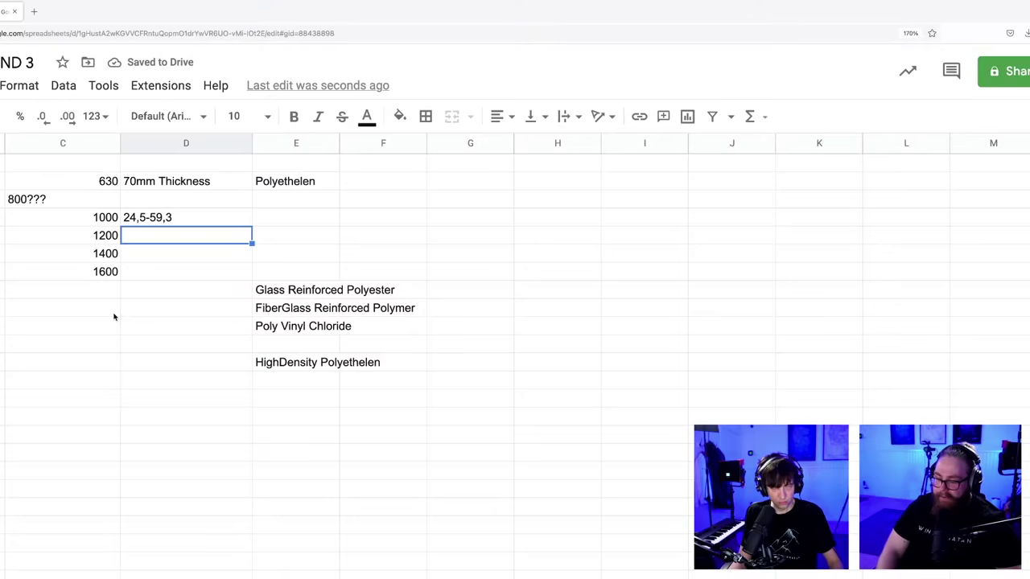
{"action": "left_click", "coordinate": [181, 312]}
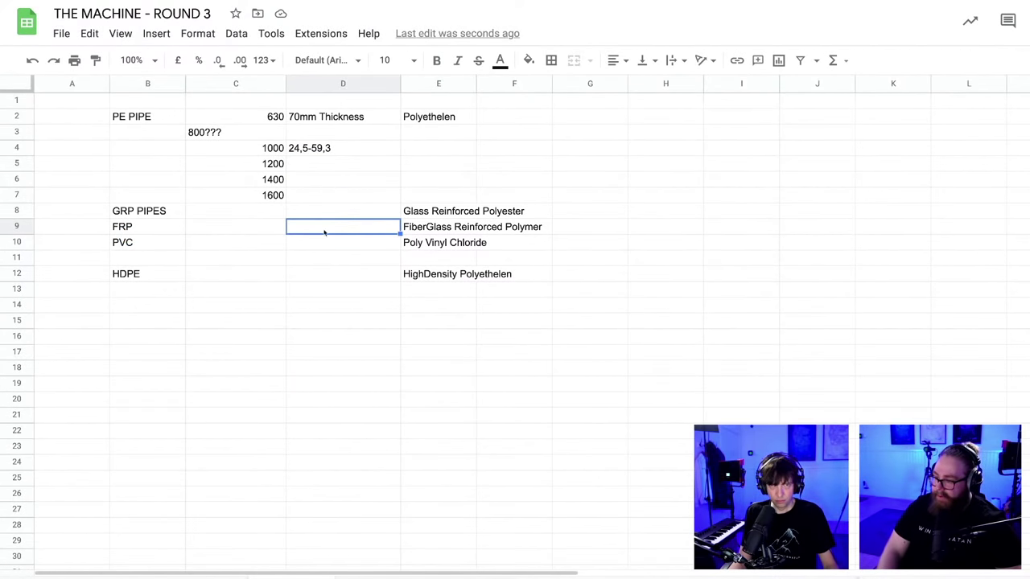
{"action": "left_click", "coordinate": [320, 198]}
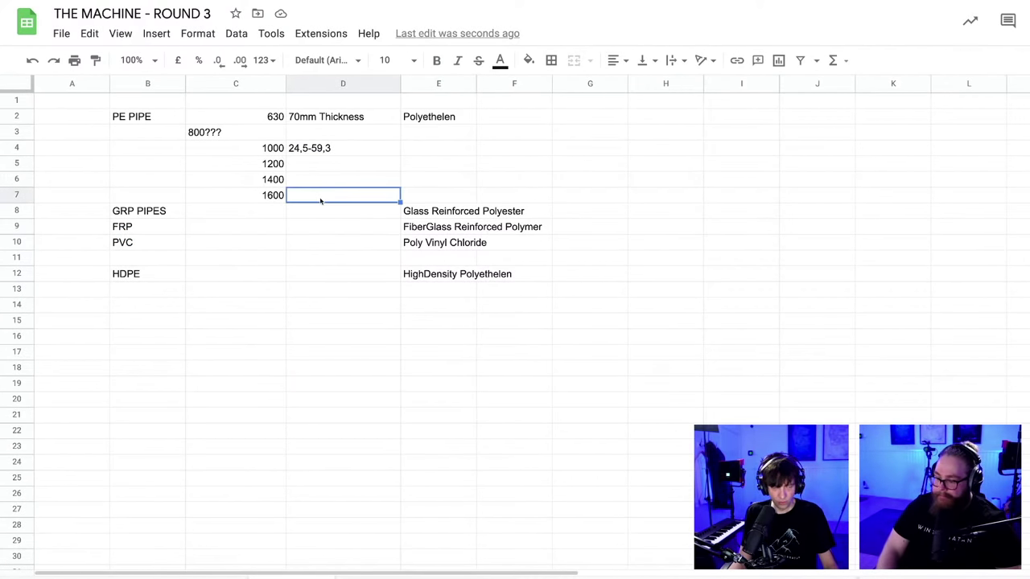
{"action": "left_click", "coordinate": [325, 213]}
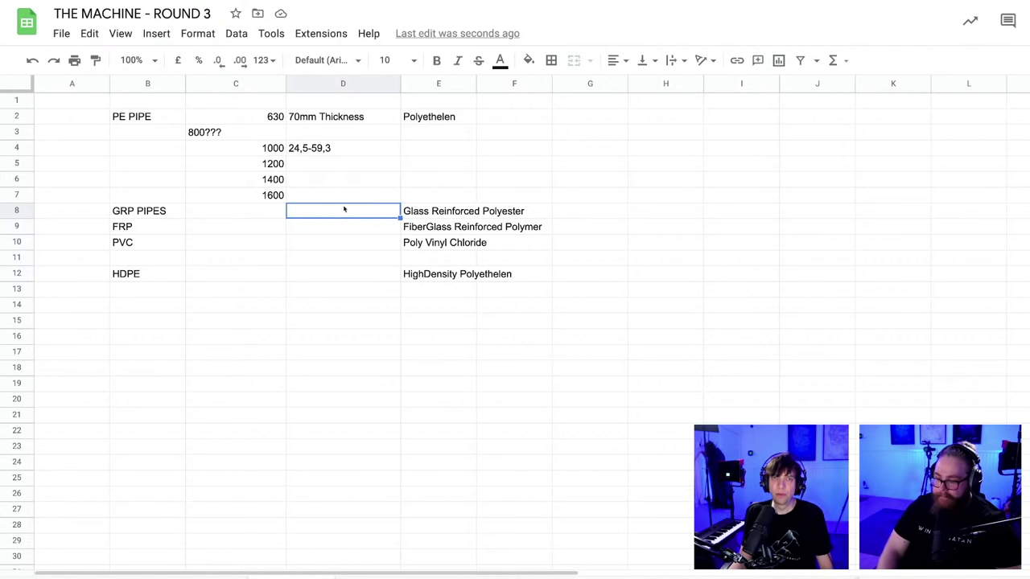
- Remove the question marks from the PE pipe size in C3 so that the cell reads 800
{"action": "left_click", "coordinate": [222, 134]}
{"action": "double_click", "coordinate": [220, 132]}
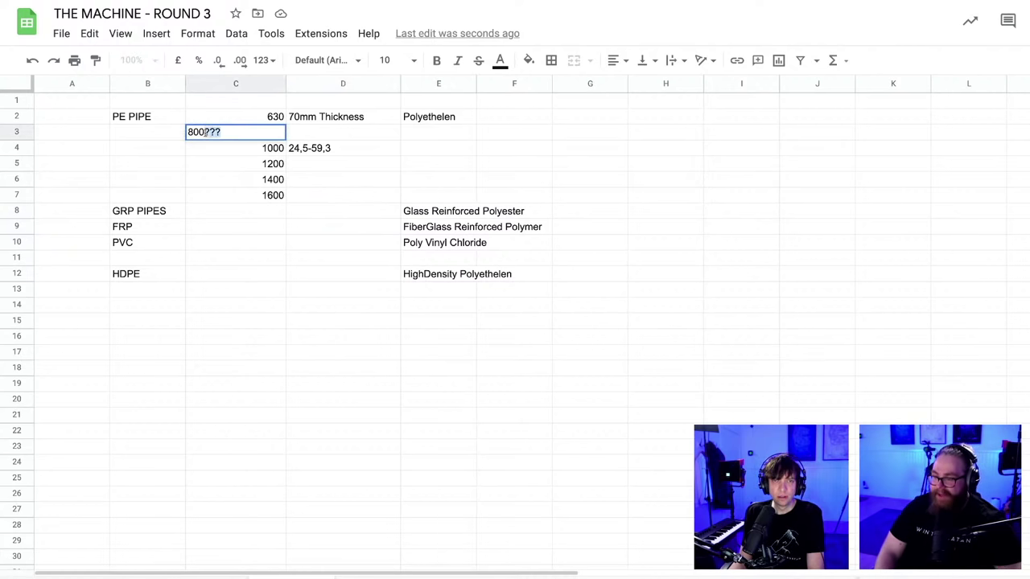
{"action": "key", "text": "BackSpace"}
{"action": "key", "text": "BackSpace"}
{"action": "key", "text": "BackSpace"}
{"action": "left_click", "coordinate": [209, 179]}
- Enter the thickness range 19,6-58,8 for the 800 PE pipe in D3
{"action": "left_click", "coordinate": [322, 132]}
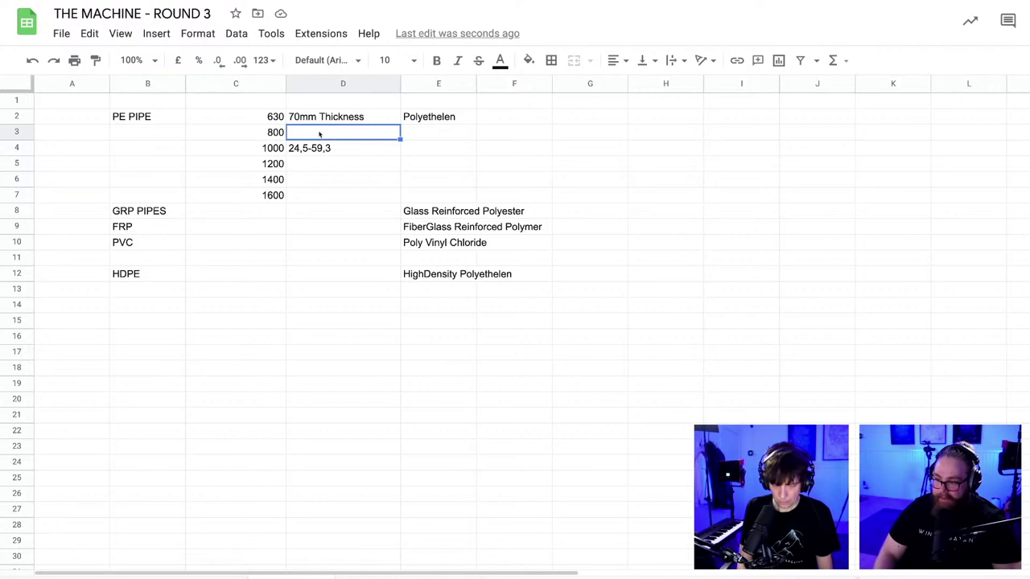
{"action": "type", "text": "19"}
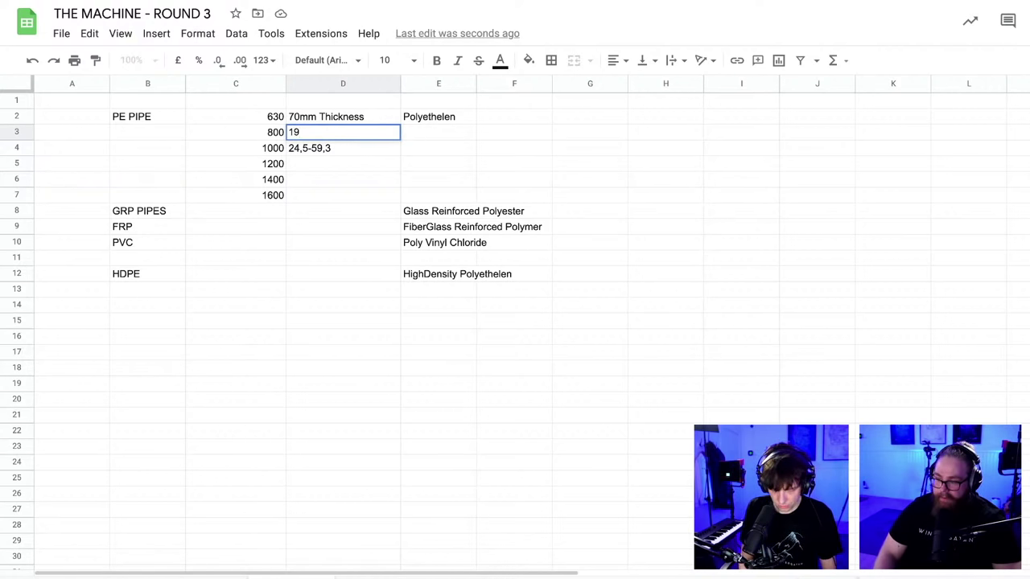
{"action": "type", "text": ",6"}
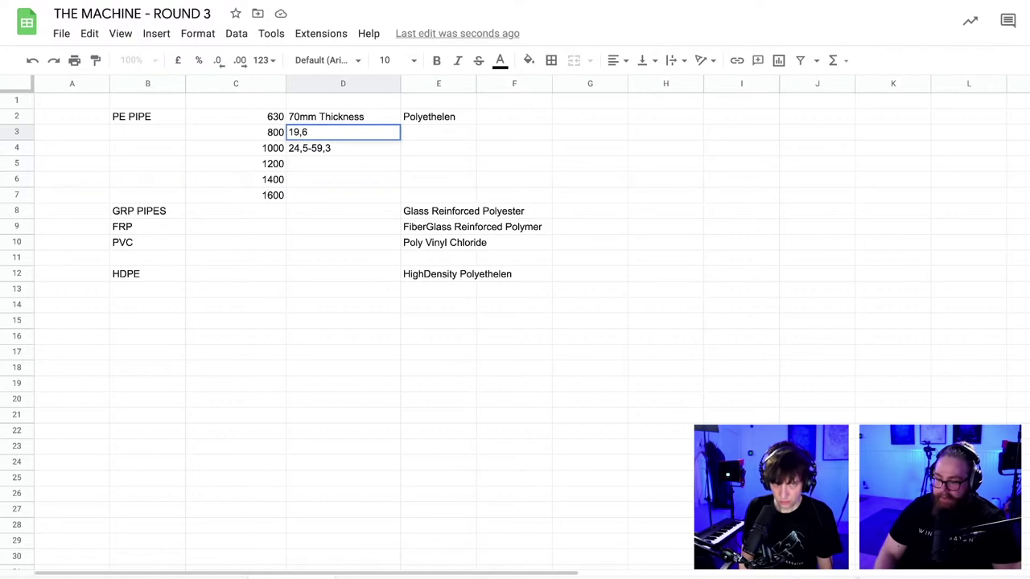
{"action": "type", "text": "-"}
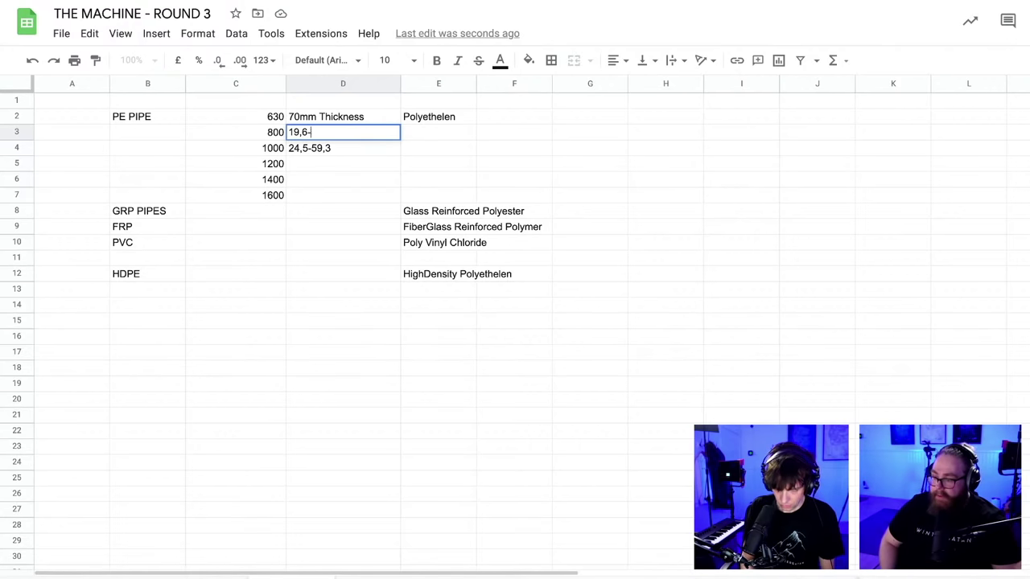
{"action": "type", "text": "58,8"}
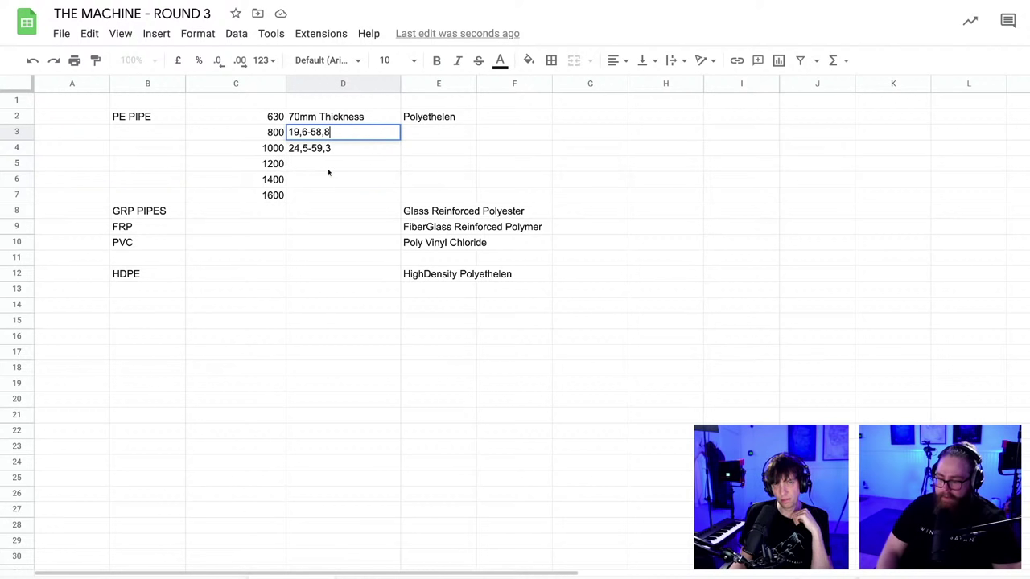
{"action": "left_click", "coordinate": [329, 172]}
{"action": "left_click", "coordinate": [325, 193]}
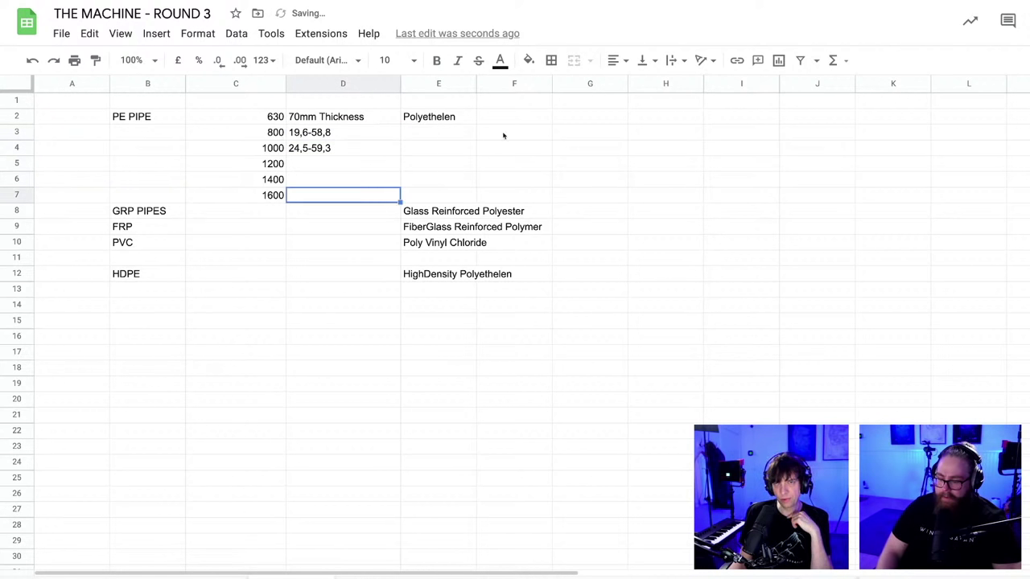
{"action": "left_click", "coordinate": [370, 170]}
{"action": "left_click", "coordinate": [342, 198]}
{"action": "left_click", "coordinate": [342, 206]}
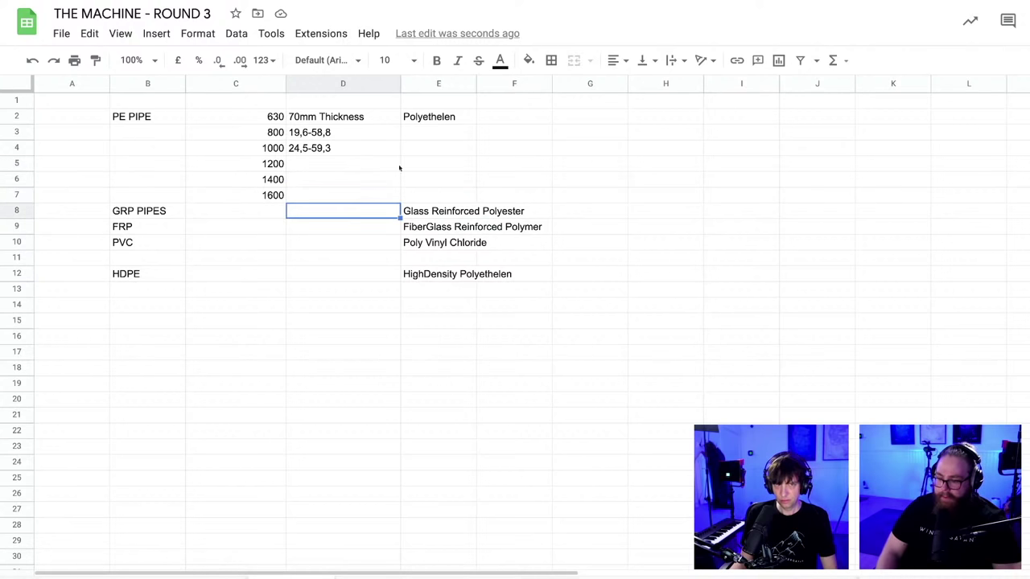
- Enter PipeLife in G3, in the row of the 800 pipe
{"action": "left_click", "coordinate": [506, 135]}
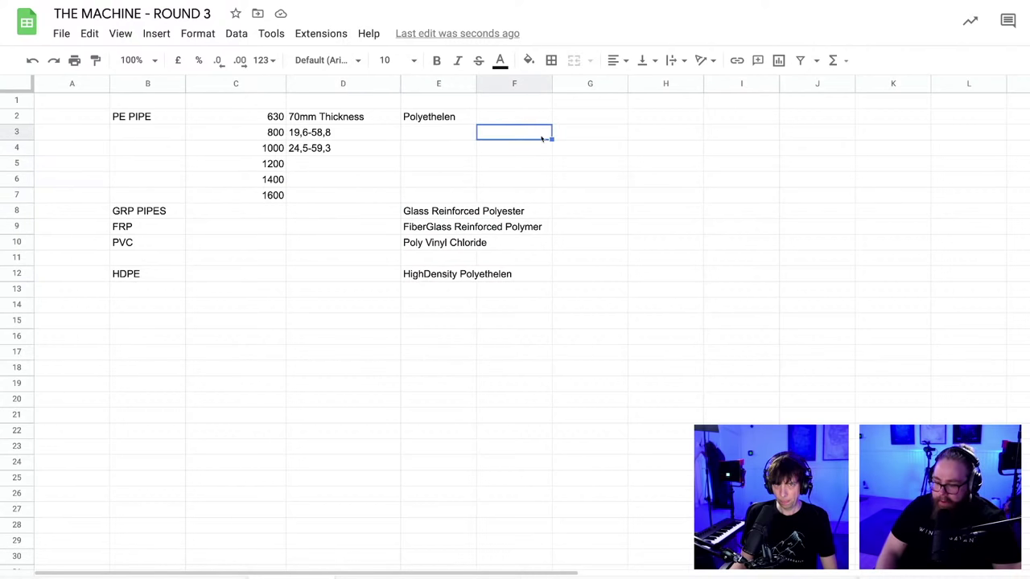
{"action": "left_click", "coordinate": [596, 141]}
{"action": "left_click", "coordinate": [571, 185]}
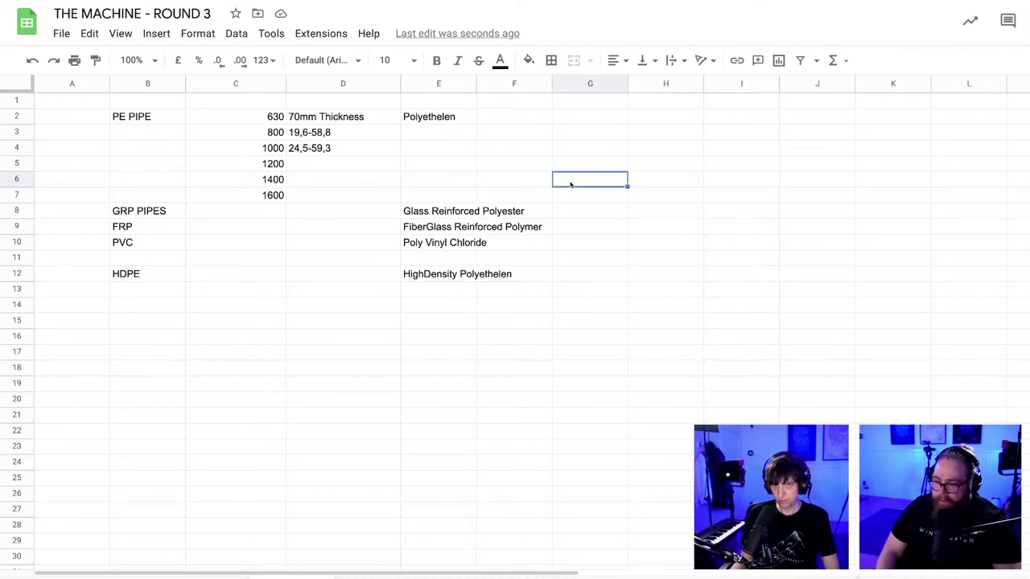
{"action": "left_click", "coordinate": [577, 137]}
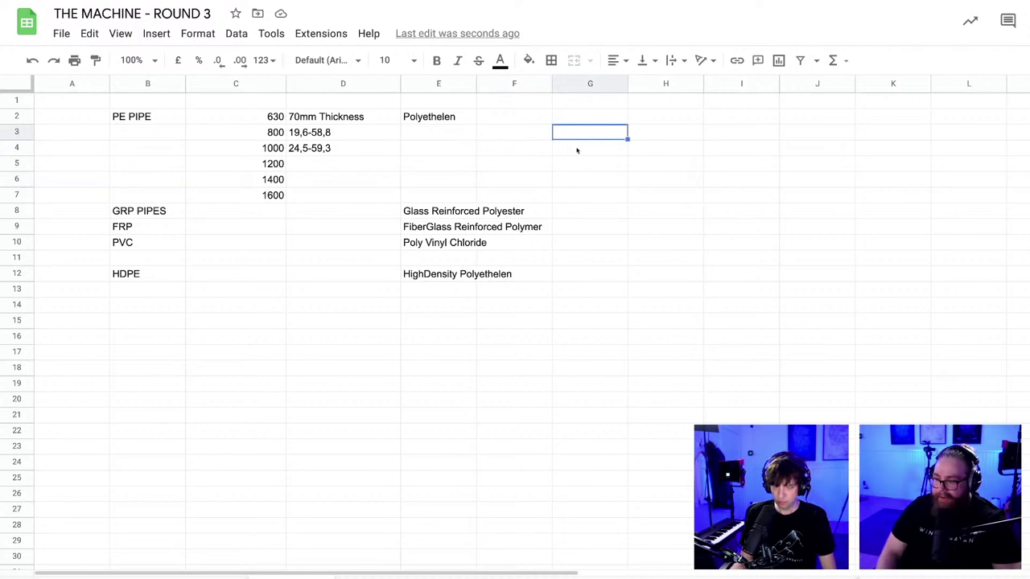
{"action": "type", "text": "Pipe"}
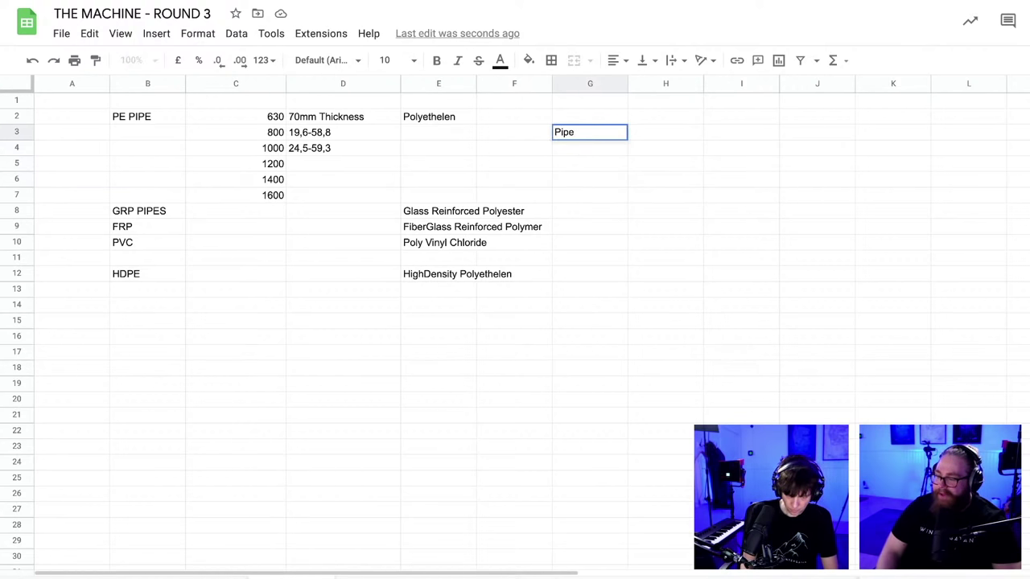
{"action": "type", "text": "Life"}
{"action": "left_click", "coordinate": [569, 167]}
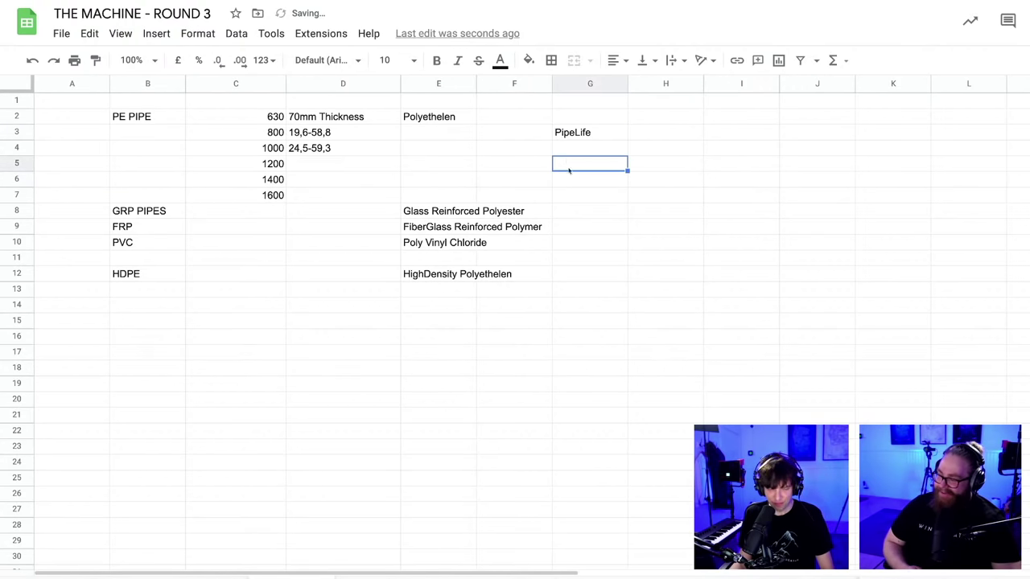
- Review the sizes and thickness ranges listed for the 800 and 1000 PE pipes
{"action": "left_click", "coordinate": [600, 214]}
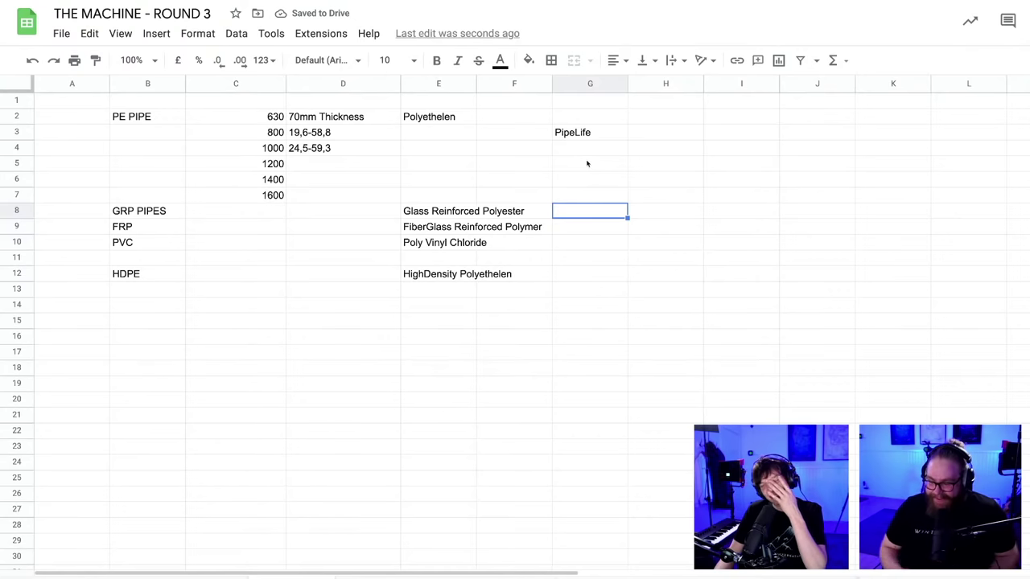
{"action": "left_click", "coordinate": [508, 149]}
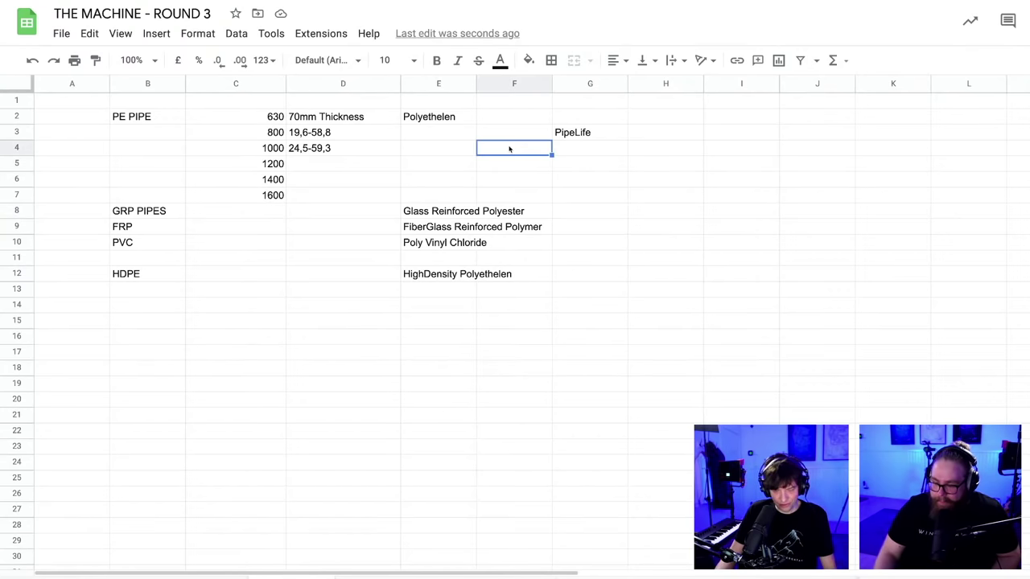
{"action": "left_click", "coordinate": [588, 177]}
{"action": "left_click", "coordinate": [583, 164]}
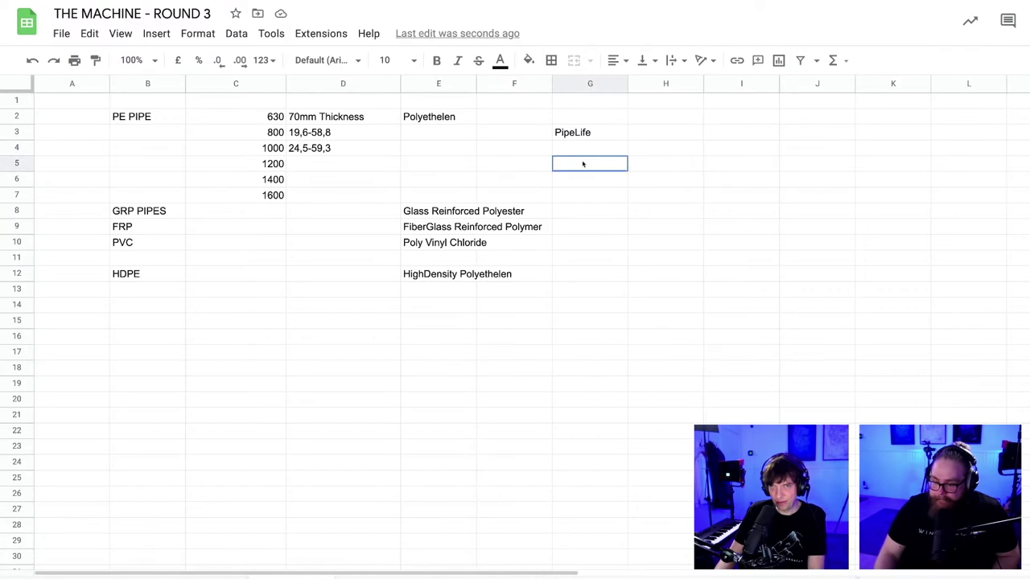
{"action": "left_click", "coordinate": [483, 148]}
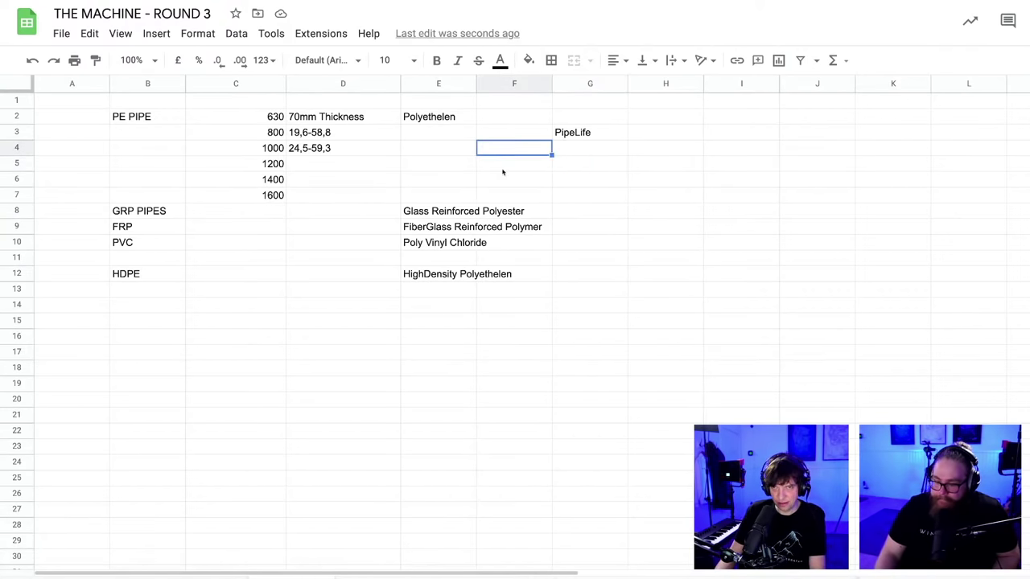
{"action": "left_click", "coordinate": [346, 149]}
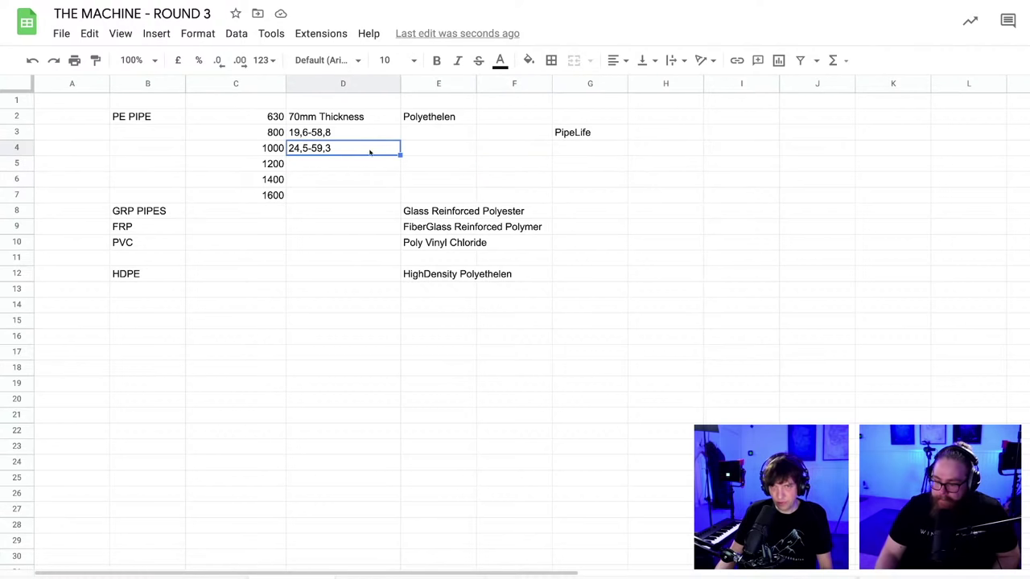
{"action": "left_click", "coordinate": [527, 179]}
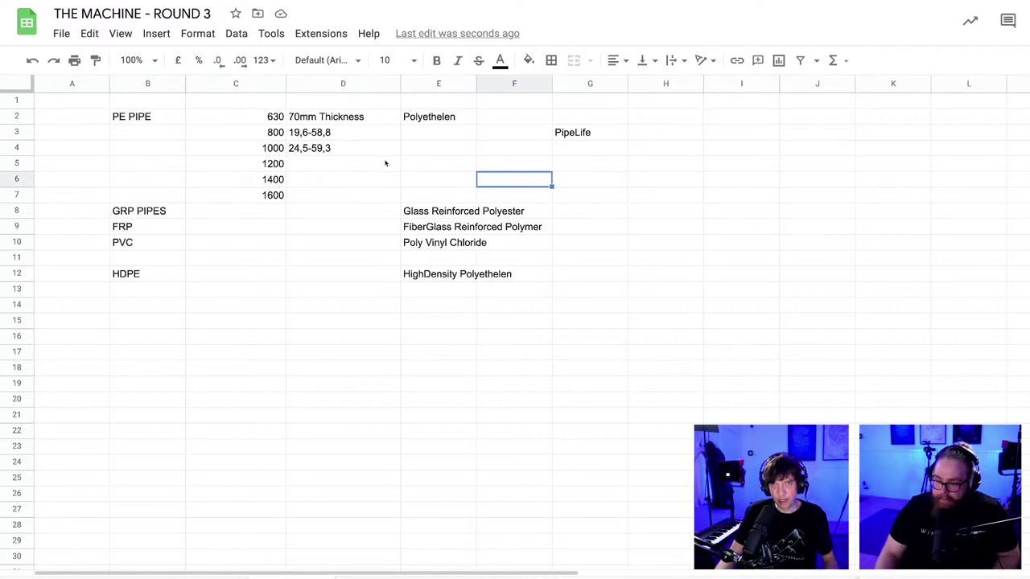
{"action": "left_click", "coordinate": [281, 132]}
{"action": "left_click", "coordinate": [273, 149]}
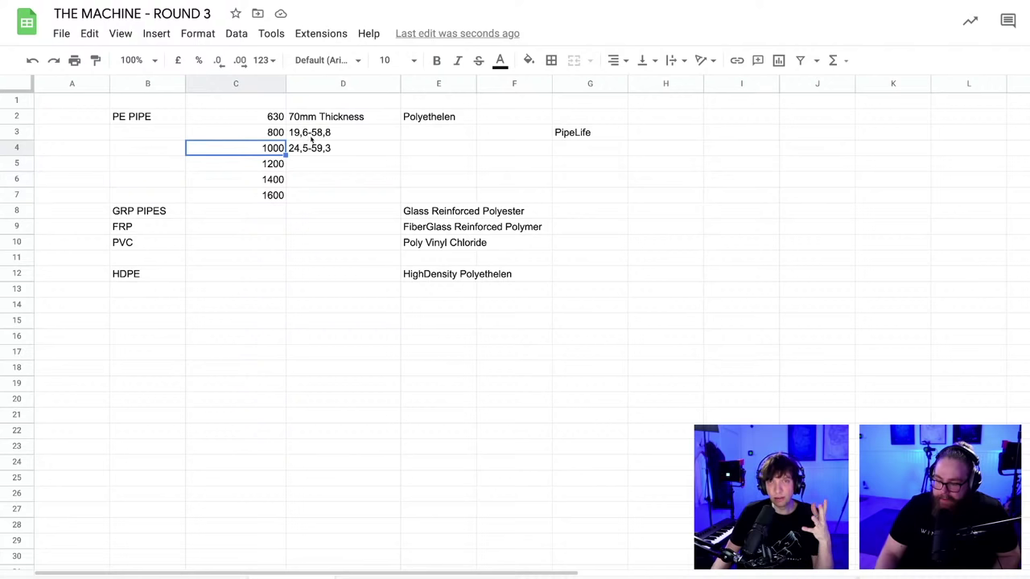
{"action": "left_click", "coordinate": [312, 138]}
{"action": "left_click", "coordinate": [313, 148]}
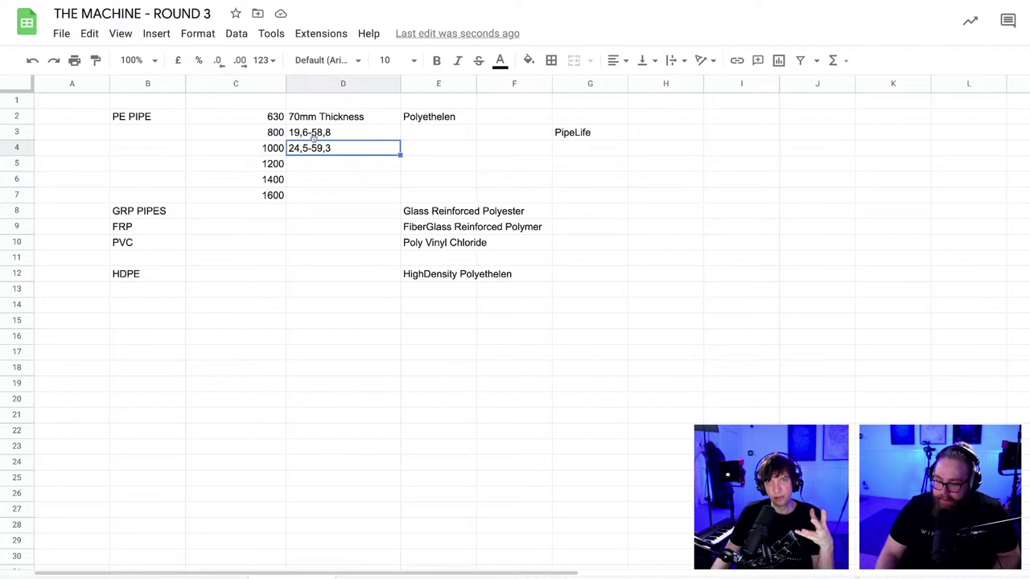
{"action": "left_click", "coordinate": [318, 138]}
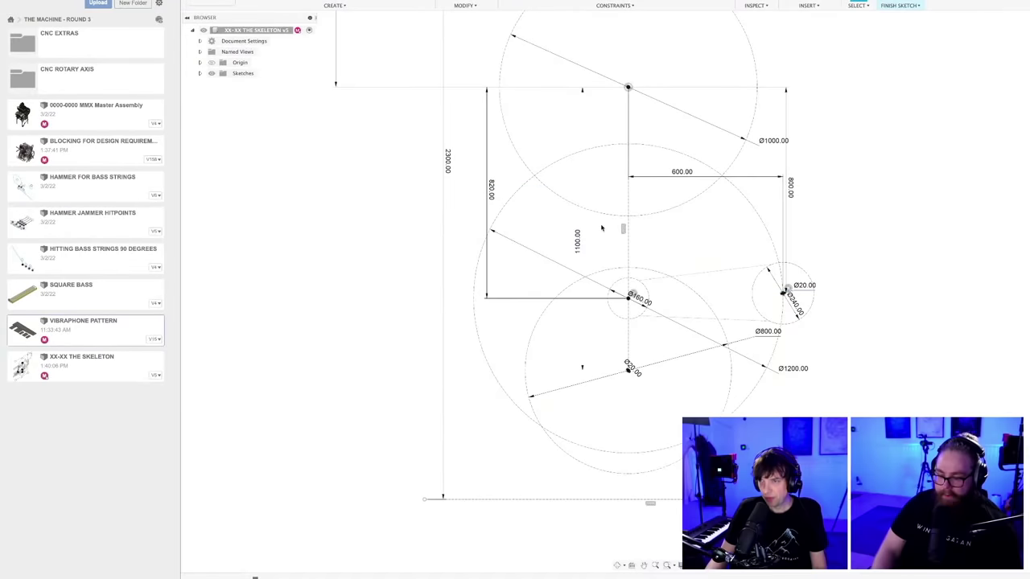
- Switch to the skeleton sketch in Fusion 360 and make the upper belt line tangent to the 240 mm circle
{"action": "scroll", "coordinate": [651, 225], "scroll_direction": "up", "scroll_amount": 5}
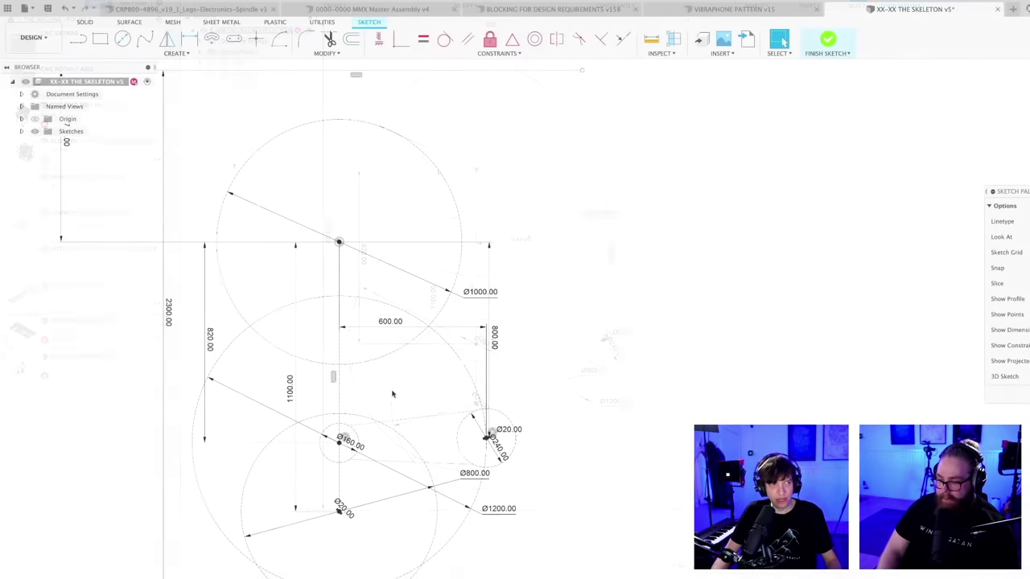
{"action": "middle_click_drag", "start_coordinate": [394, 395], "coordinate": [451, 278]}
{"action": "scroll", "coordinate": [462, 237], "scroll_direction": "up", "scroll_amount": 6}
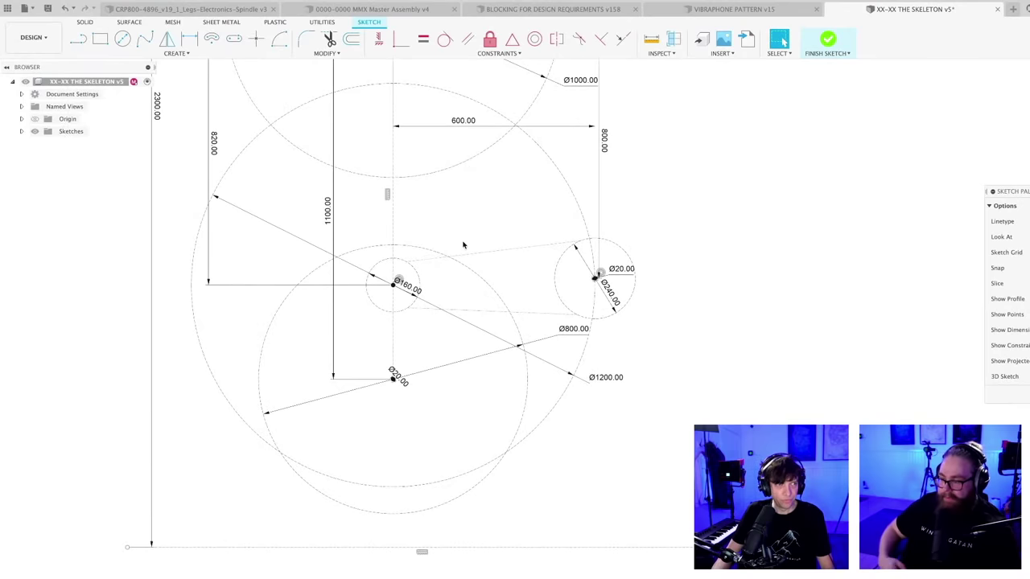
{"action": "left_click", "coordinate": [615, 251]}
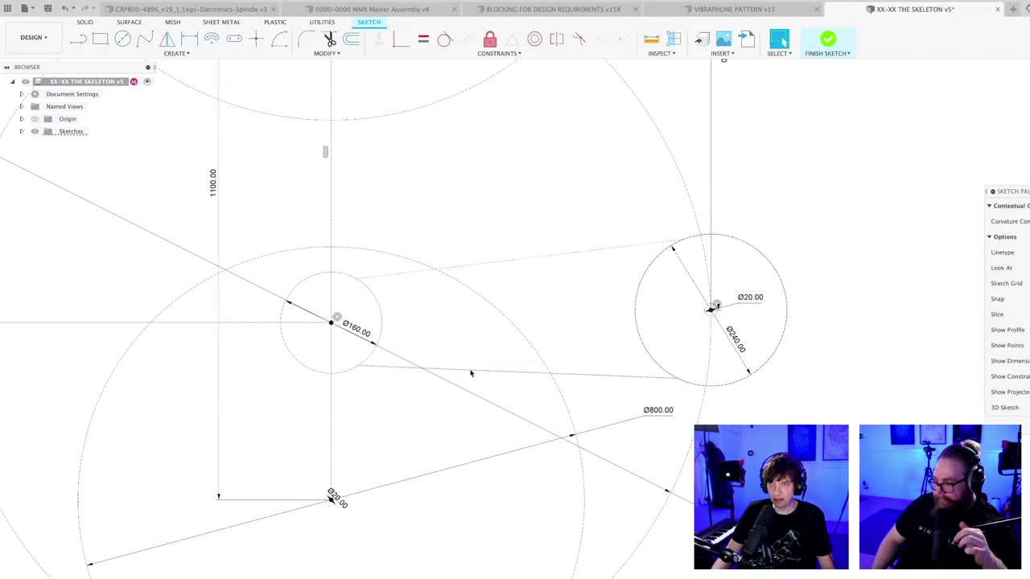
{"action": "left_click", "coordinate": [548, 306]}
{"action": "scroll", "coordinate": [531, 309], "scroll_direction": "up", "scroll_amount": 3}
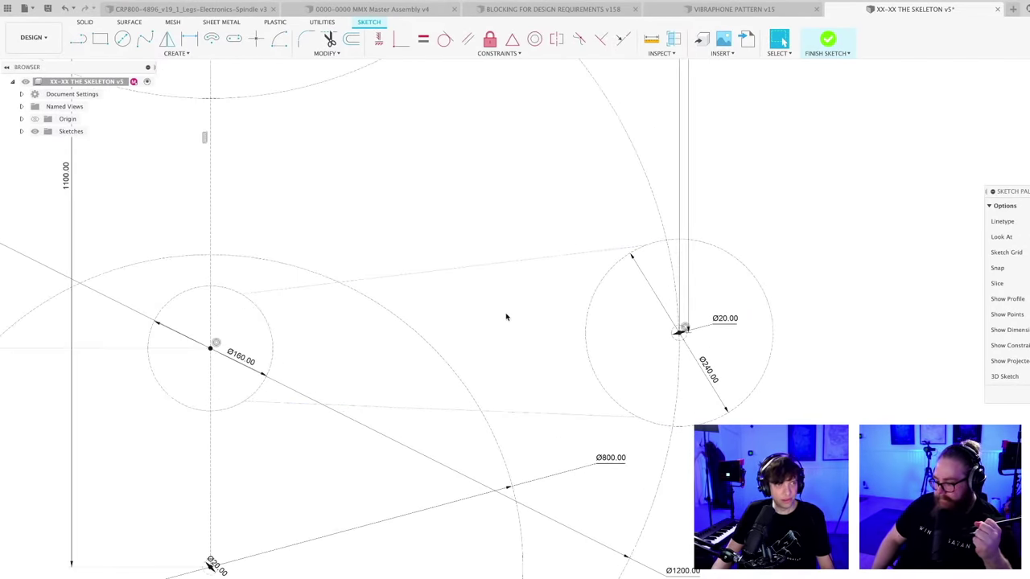
{"action": "scroll", "coordinate": [503, 272], "scroll_direction": "up", "scroll_amount": 1}
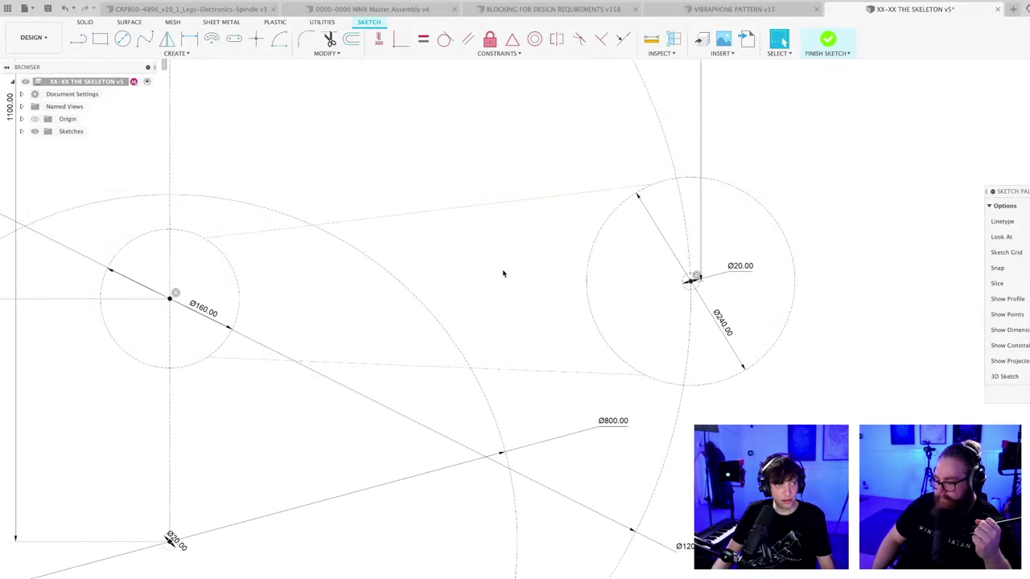
{"action": "scroll", "coordinate": [507, 275], "scroll_direction": "up", "scroll_amount": 1}
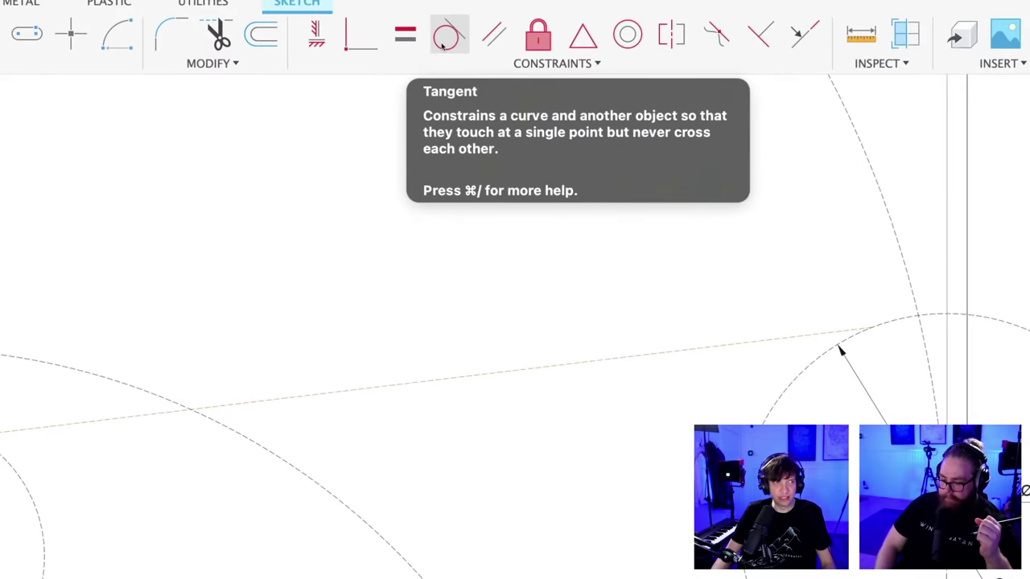
{"action": "left_click", "coordinate": [442, 46]}
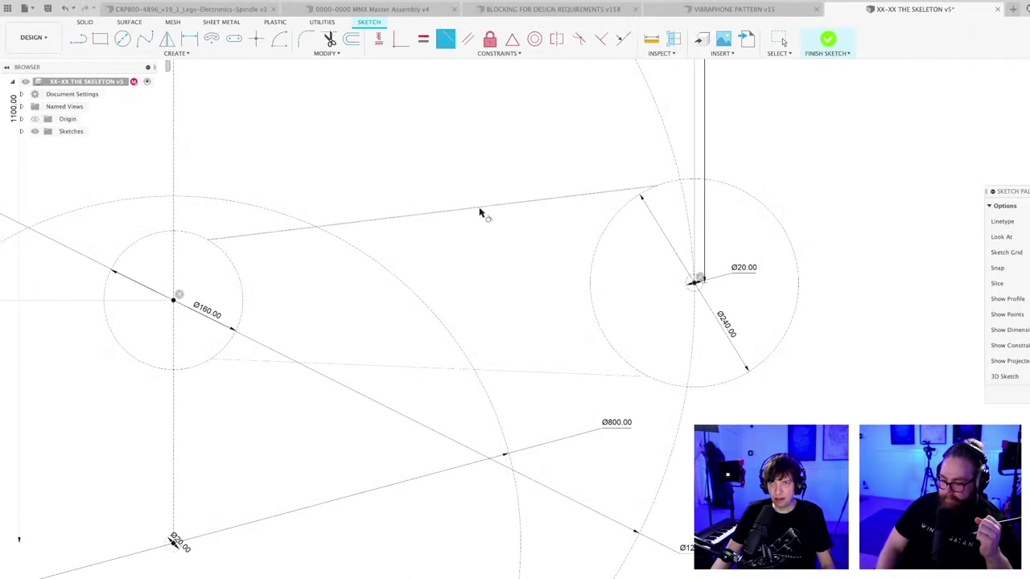
{"action": "middle_click_drag", "start_coordinate": [538, 231], "coordinate": [314, 255]}
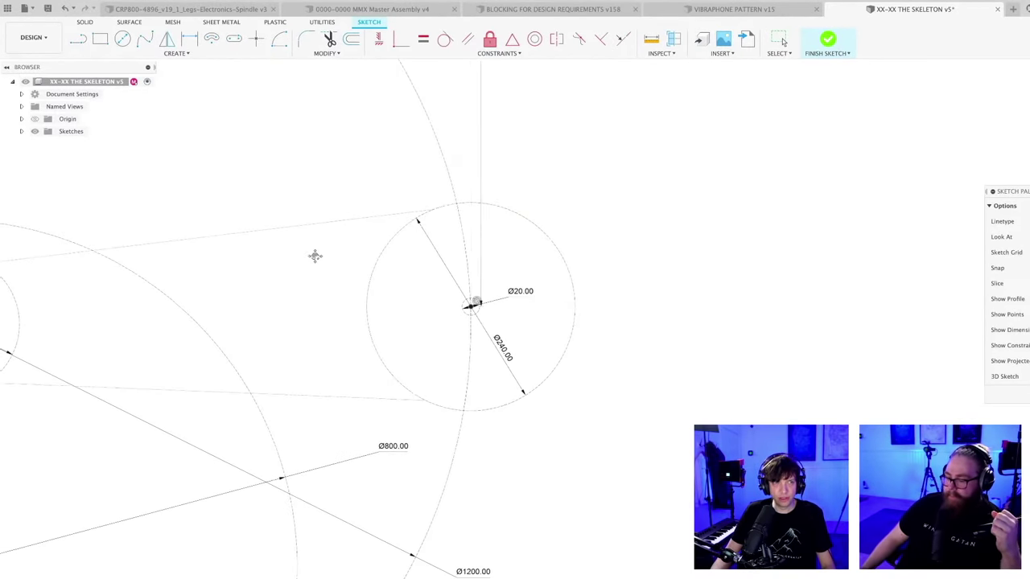
{"action": "scroll", "coordinate": [503, 217], "scroll_direction": "up", "scroll_amount": 5}
{"action": "left_click", "coordinate": [307, 234]}
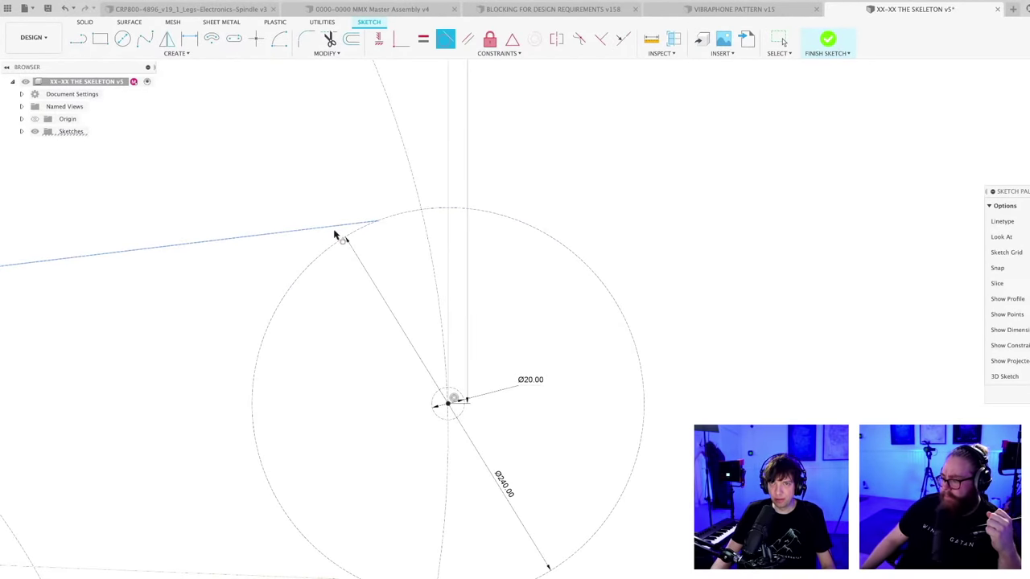
{"action": "left_click", "coordinate": [363, 231]}
{"action": "scroll", "coordinate": [364, 233], "scroll_direction": "down", "scroll_amount": 2}
{"action": "scroll", "coordinate": [363, 232], "scroll_direction": "down", "scroll_amount": 1}
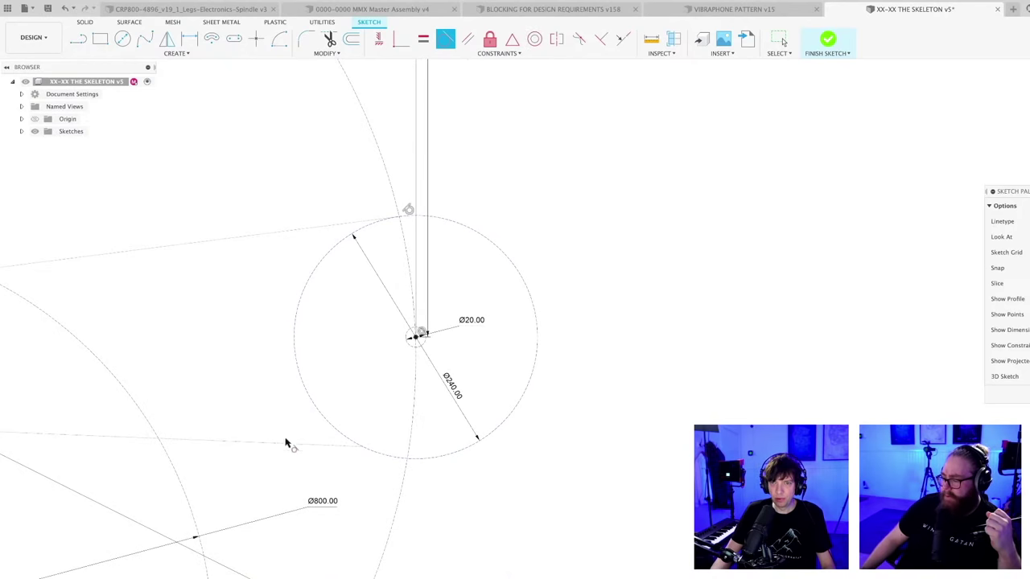
- Make the lower belt line tangent to the 240 mm circle, and both belt lines tangent to the 160 mm circle
{"action": "middle_click_drag", "start_coordinate": [279, 391], "coordinate": [676, 357]}
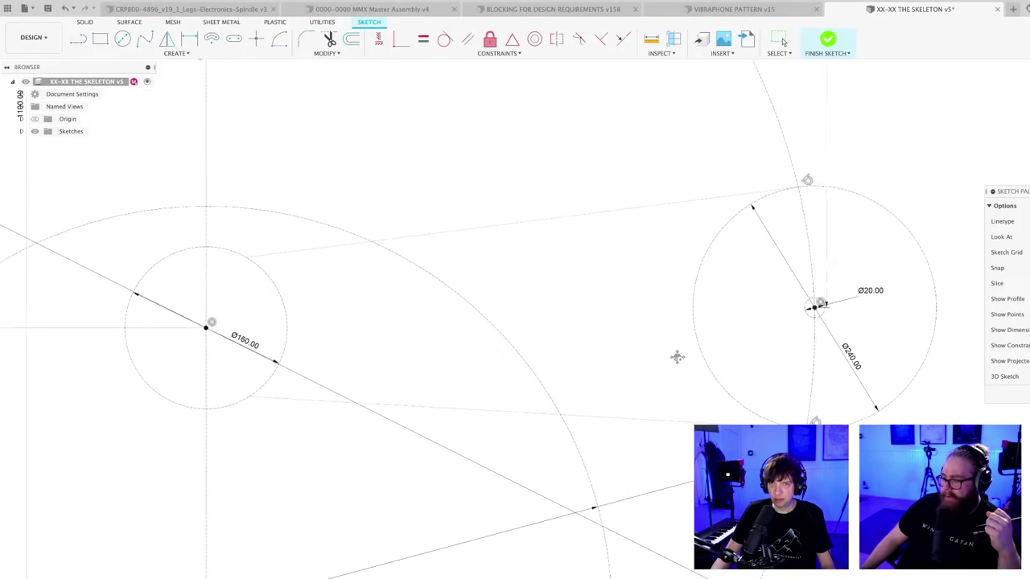
{"action": "left_click", "coordinate": [283, 256]}
{"action": "left_click", "coordinate": [268, 274]}
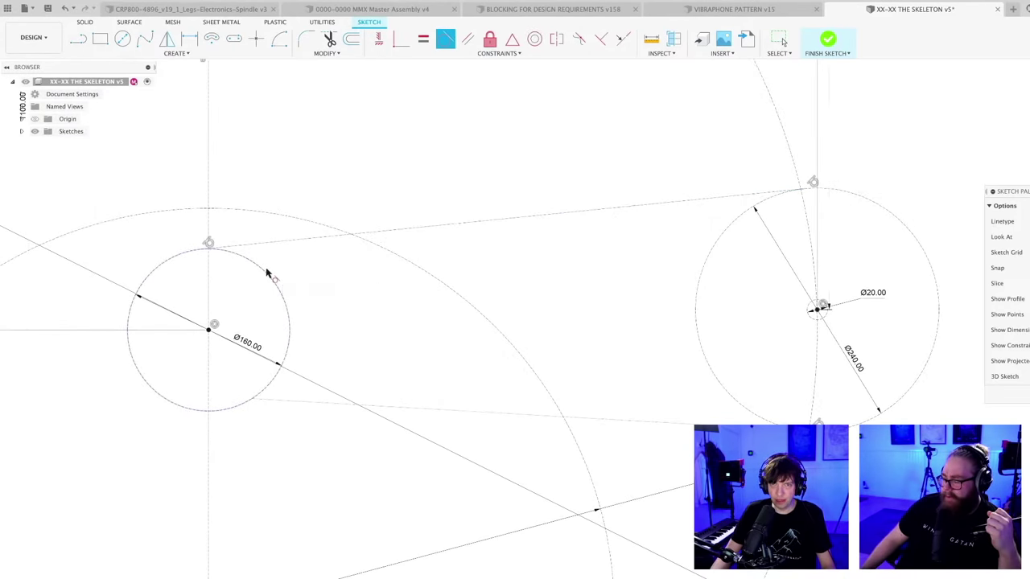
{"action": "left_click", "coordinate": [314, 404]}
{"action": "left_click", "coordinate": [267, 384]}
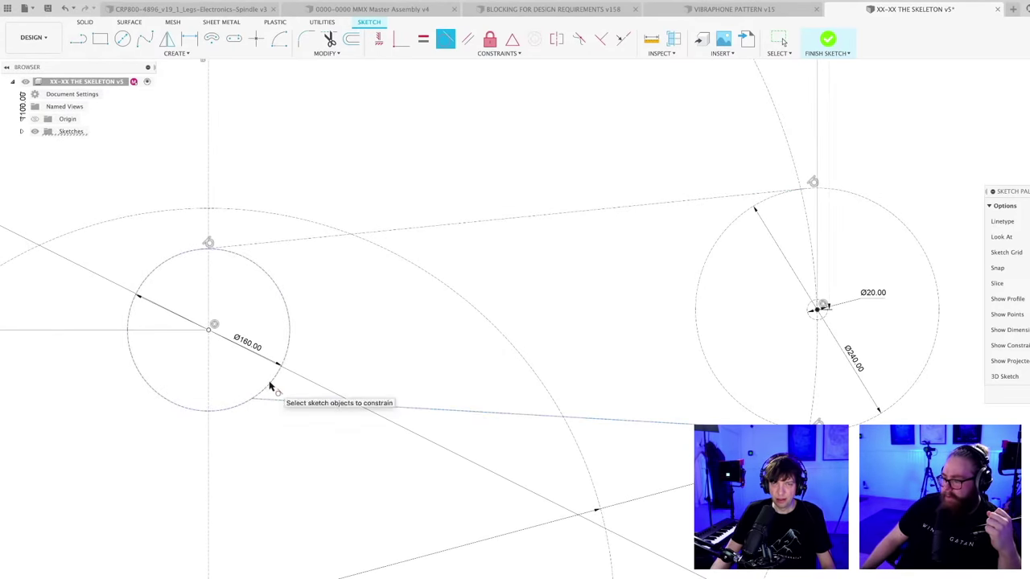
{"action": "scroll", "coordinate": [352, 333], "scroll_direction": "down", "scroll_amount": 4}
{"action": "scroll", "coordinate": [328, 314], "scroll_direction": "up", "scroll_amount": 2}
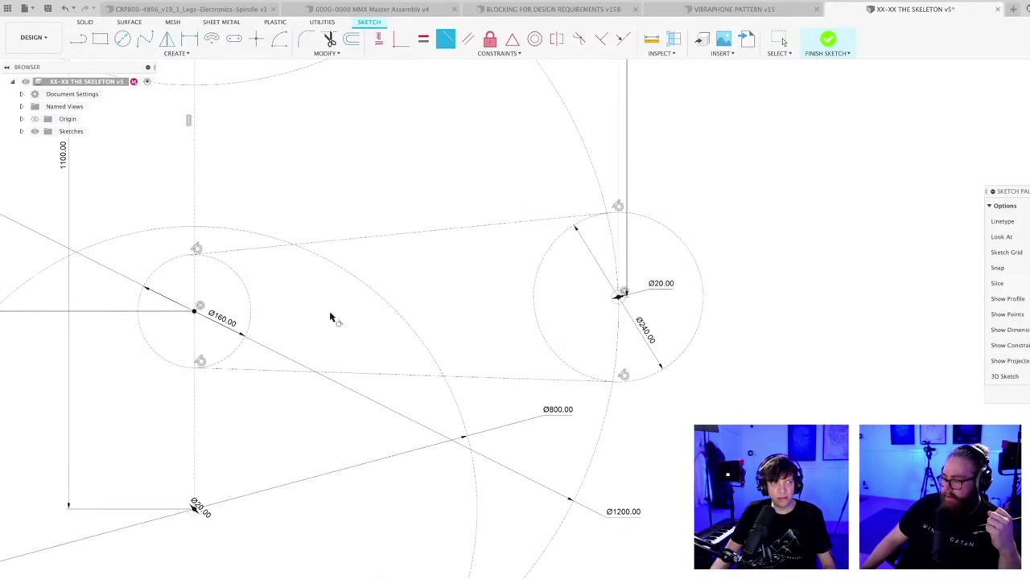
{"action": "middle_click_drag", "start_coordinate": [343, 325], "coordinate": [333, 320]}
{"action": "key", "text": "Escape"}
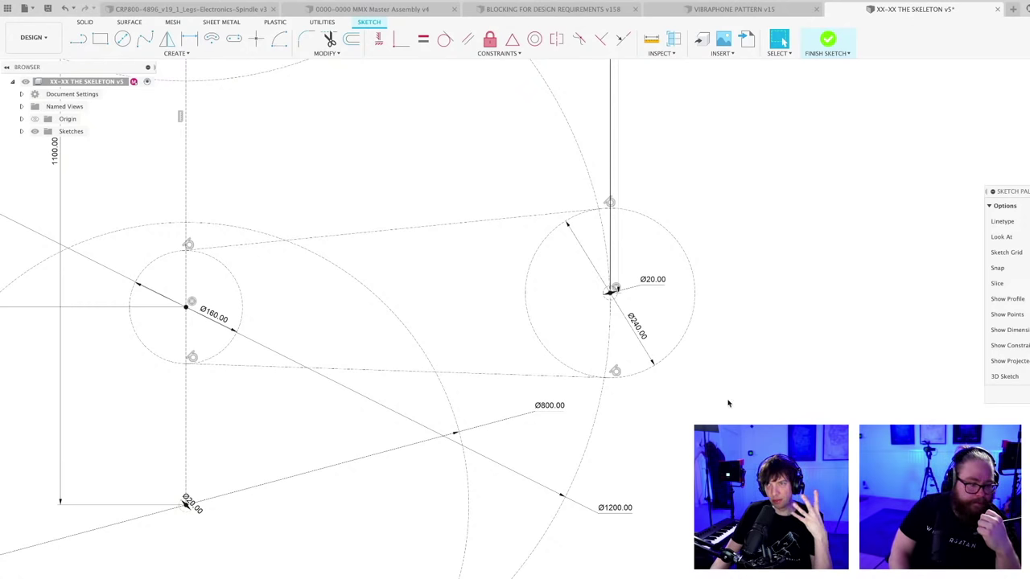
- Set the diameter of the 240 mm belt circle to 300 mm
{"action": "double_click", "coordinate": [638, 326]}
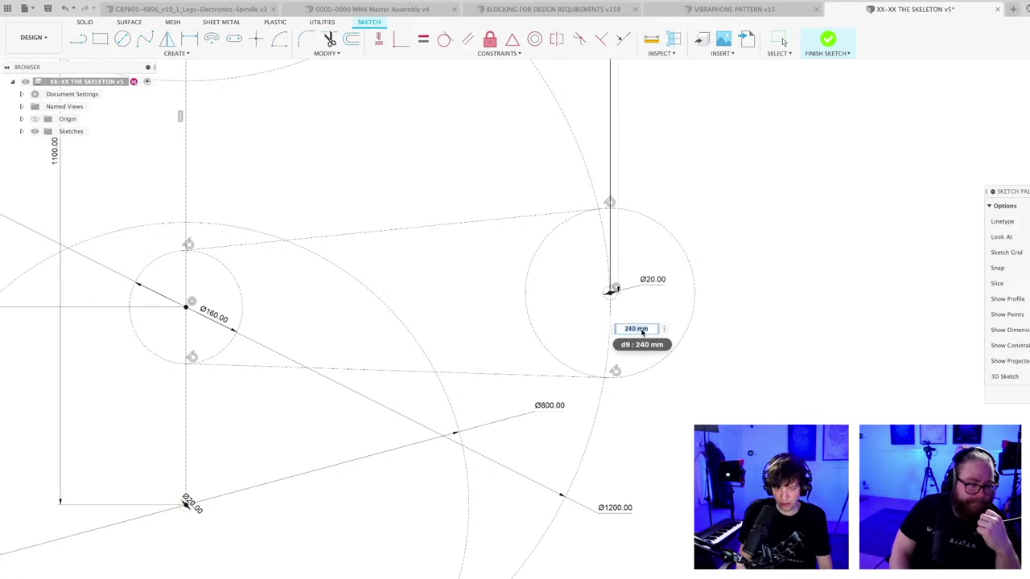
{"action": "type", "text": "300"}
{"action": "key", "text": "Return"}
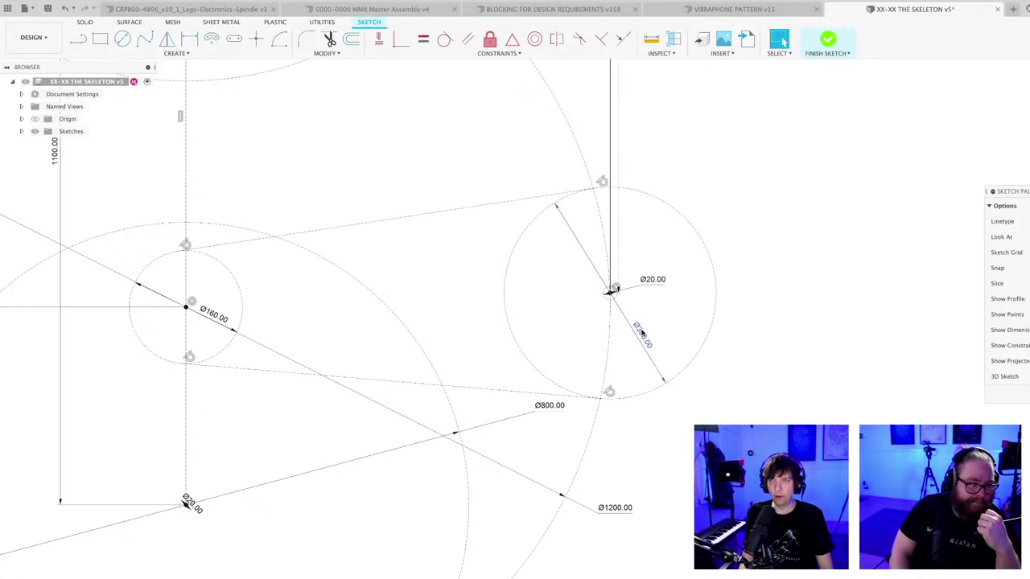
{"action": "scroll", "coordinate": [596, 314], "scroll_direction": "down", "scroll_amount": 3}
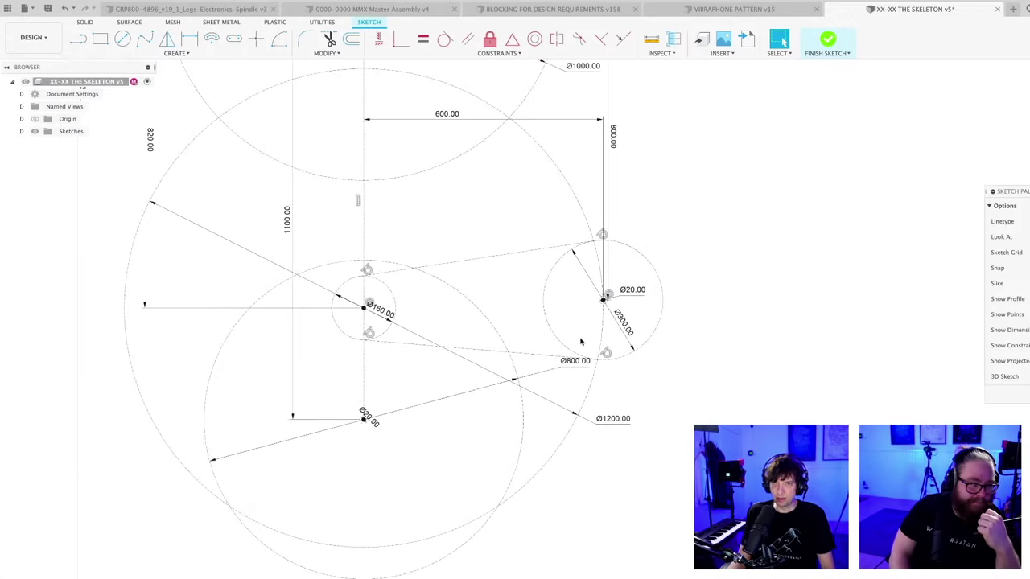
- Drive the 160 mm circle's diameter with a formula equal to half the diameter of the 300 mm circle
{"action": "scroll", "coordinate": [400, 317], "scroll_direction": "up", "scroll_amount": 3}
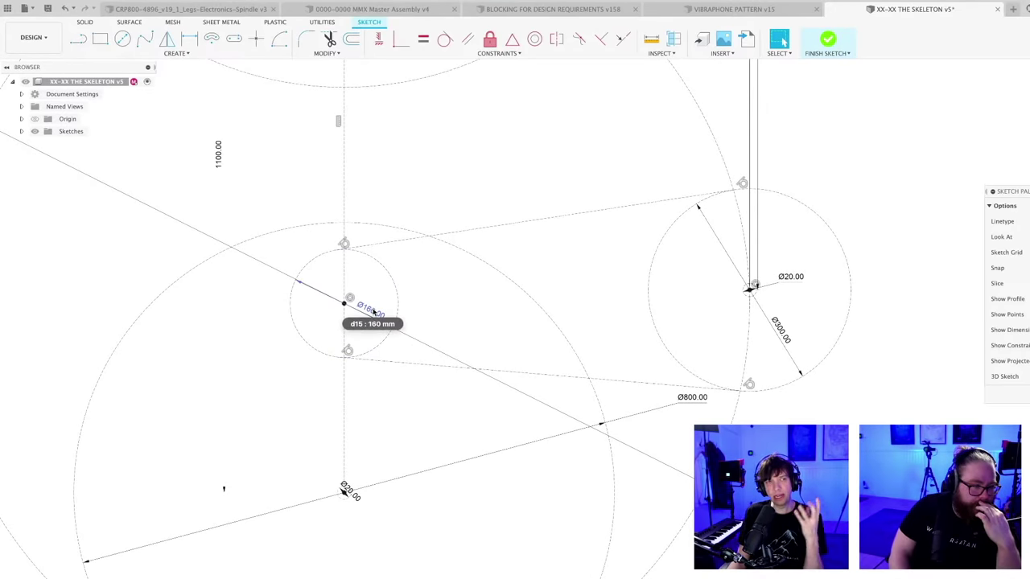
{"action": "mouse_move", "coordinate": [462, 295]}
{"action": "middle_mouse_down"}
{"action": "mouse_move", "coordinate": [416, 284]}
{"action": "mouse_move", "coordinate": [343, 307]}
{"action": "middle_mouse_up"}
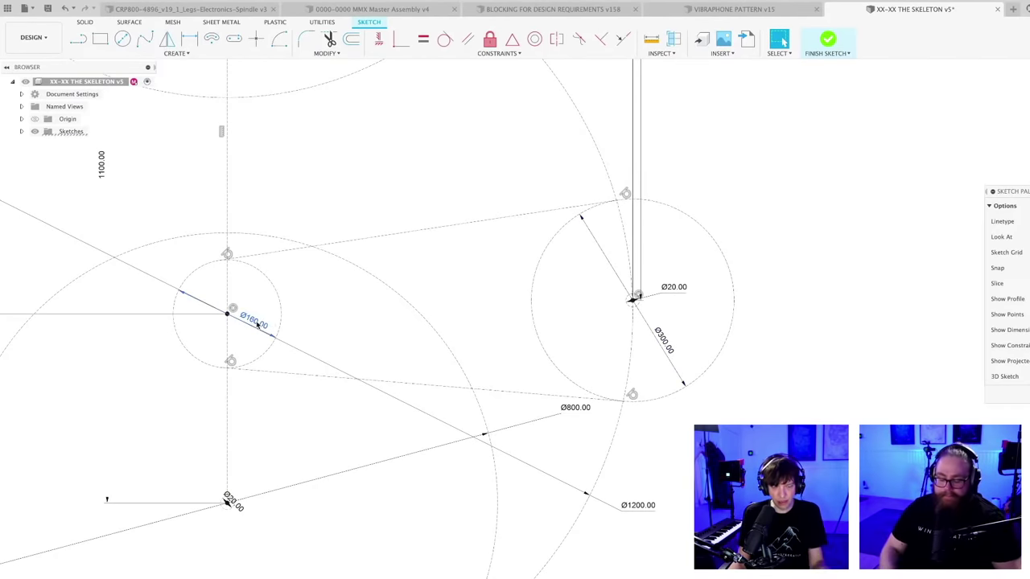
{"action": "mouse_move", "coordinate": [258, 322]}
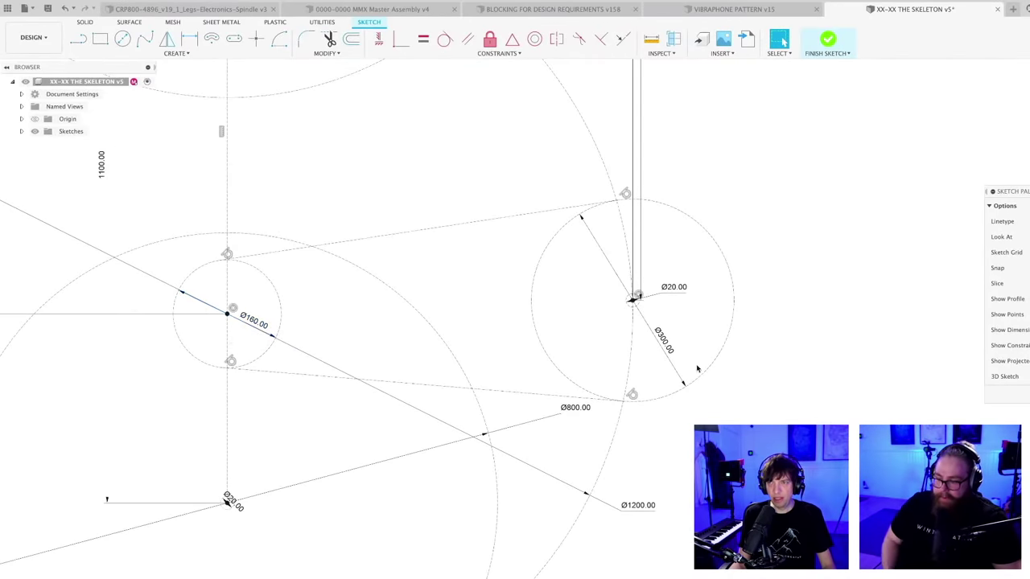
{"action": "scroll", "coordinate": [697, 368], "scroll_direction": "up", "scroll_amount": 3}
{"action": "mouse_move", "coordinate": [641, 320]}
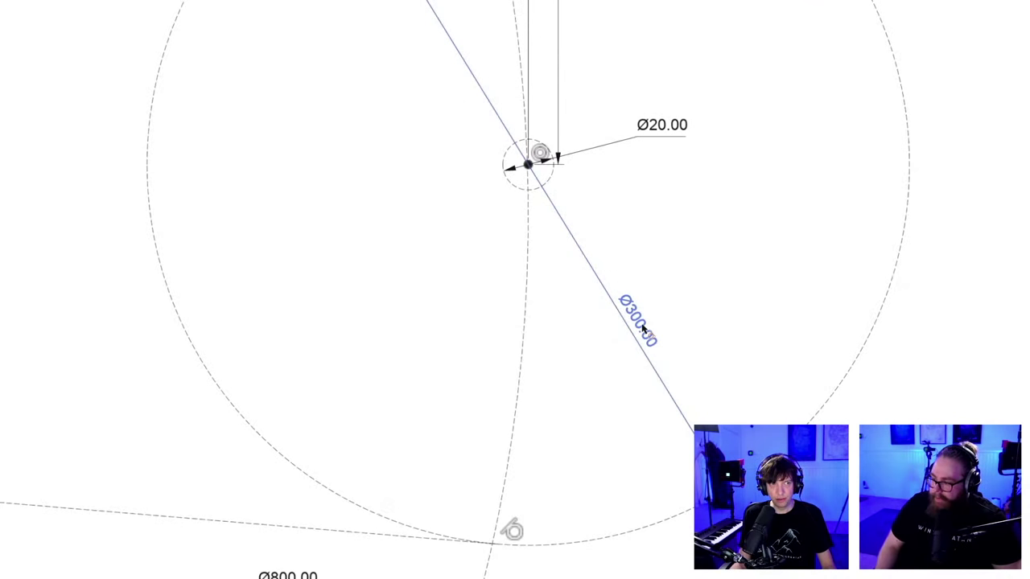
{"action": "mouse_move", "coordinate": [642, 327]}
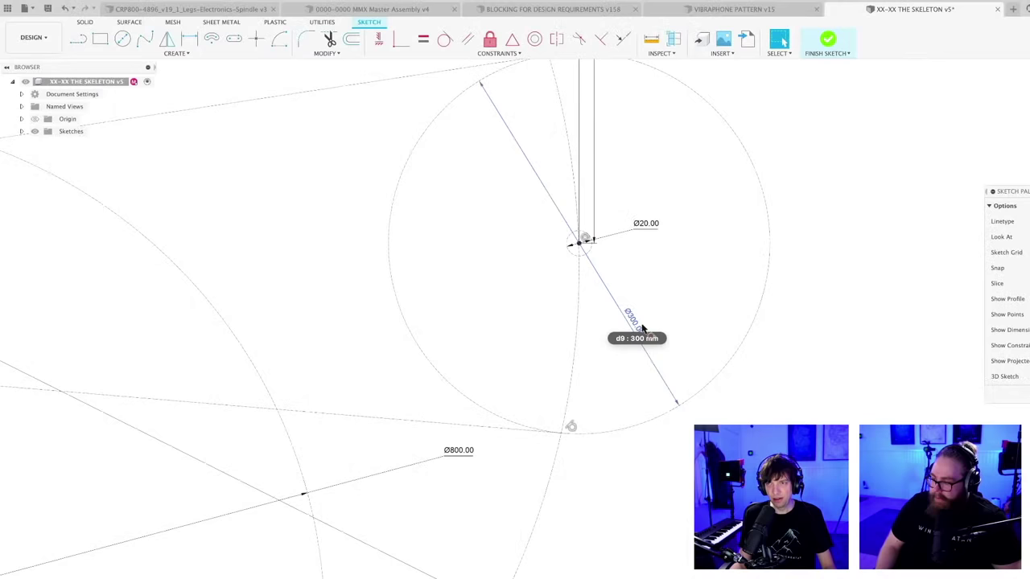
{"action": "scroll", "coordinate": [642, 327], "scroll_direction": "down", "scroll_amount": 3}
{"action": "double_click", "coordinate": [242, 304]}
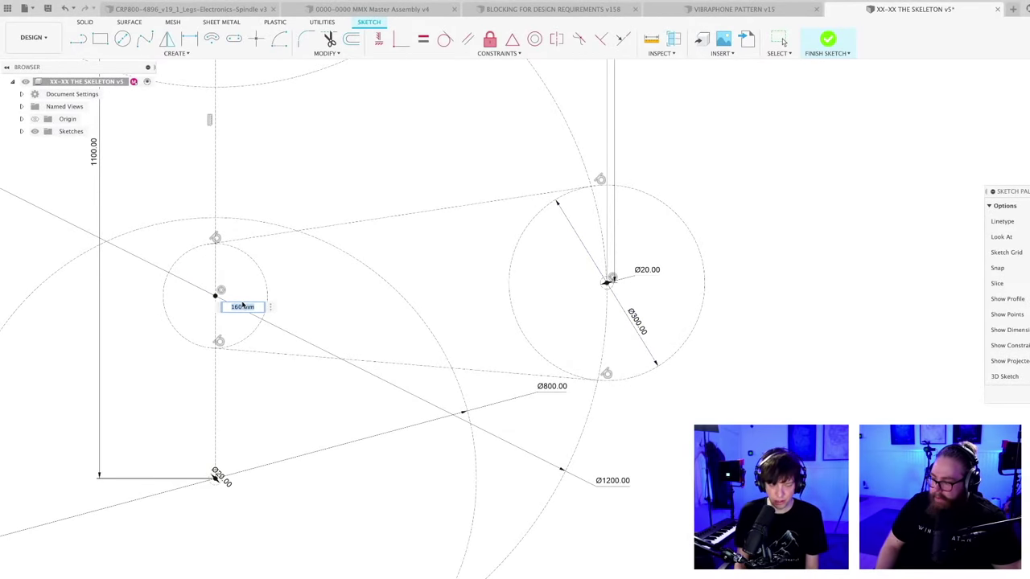
{"action": "key", "text": "Return"}
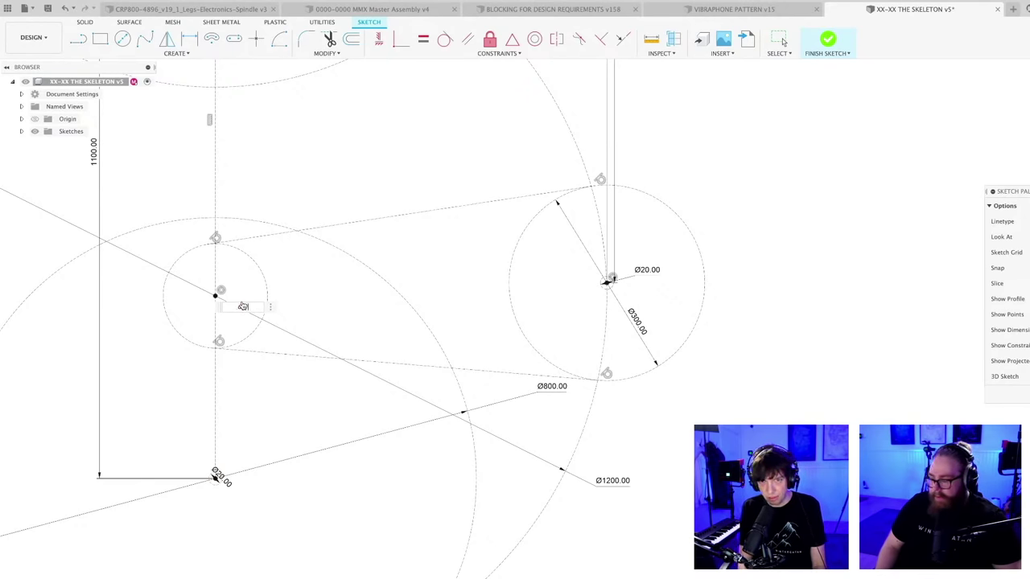
{"action": "key", "text": "Return"}
{"action": "key", "text": "Escape"}
{"action": "scroll", "coordinate": [281, 337], "scroll_direction": "up", "scroll_amount": 5}
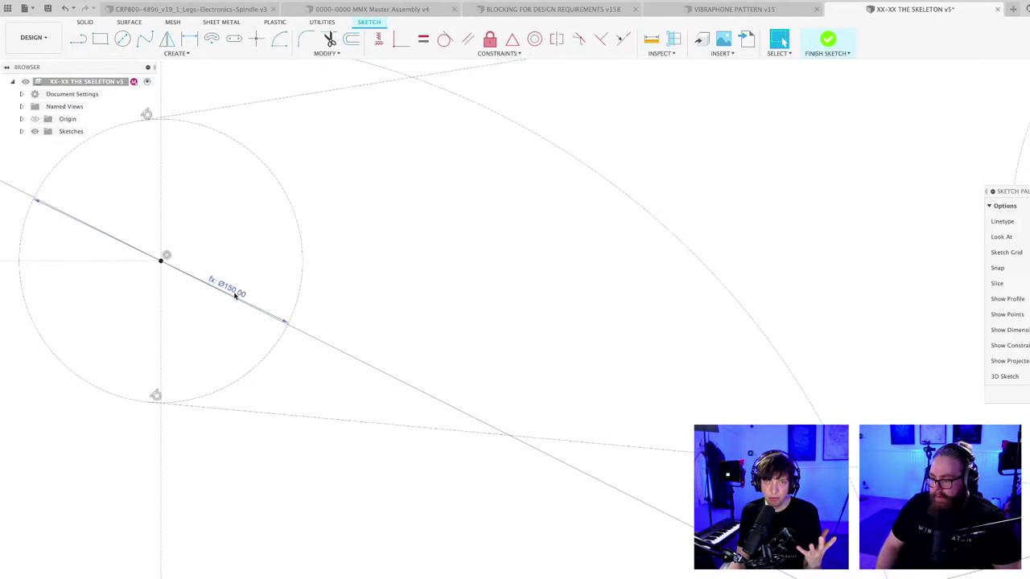
- Set the diameter of the 300 mm belt circle to 260 mm
{"action": "scroll", "coordinate": [241, 302], "scroll_direction": "down", "scroll_amount": 6}
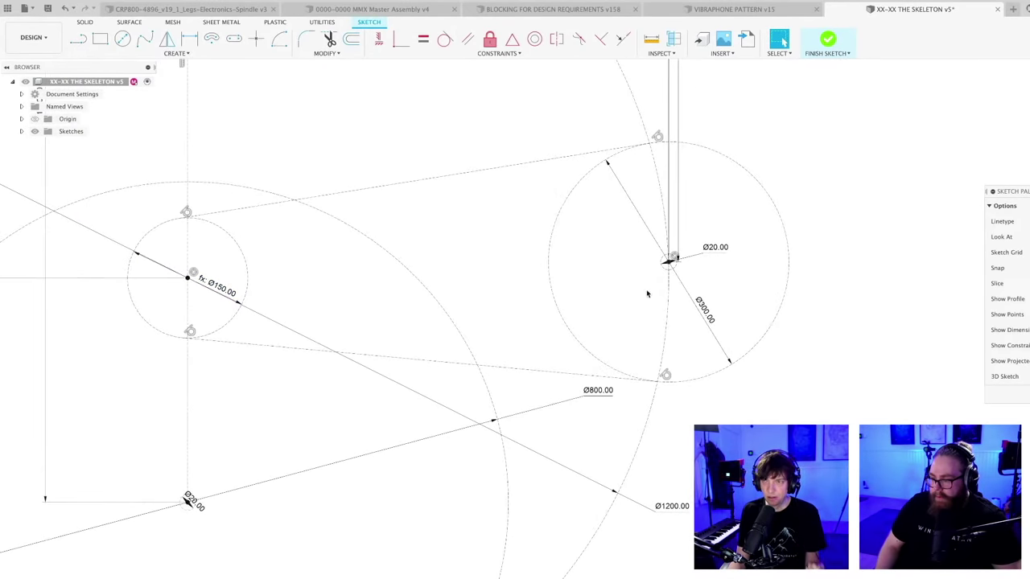
{"action": "double_click", "coordinate": [705, 310]}
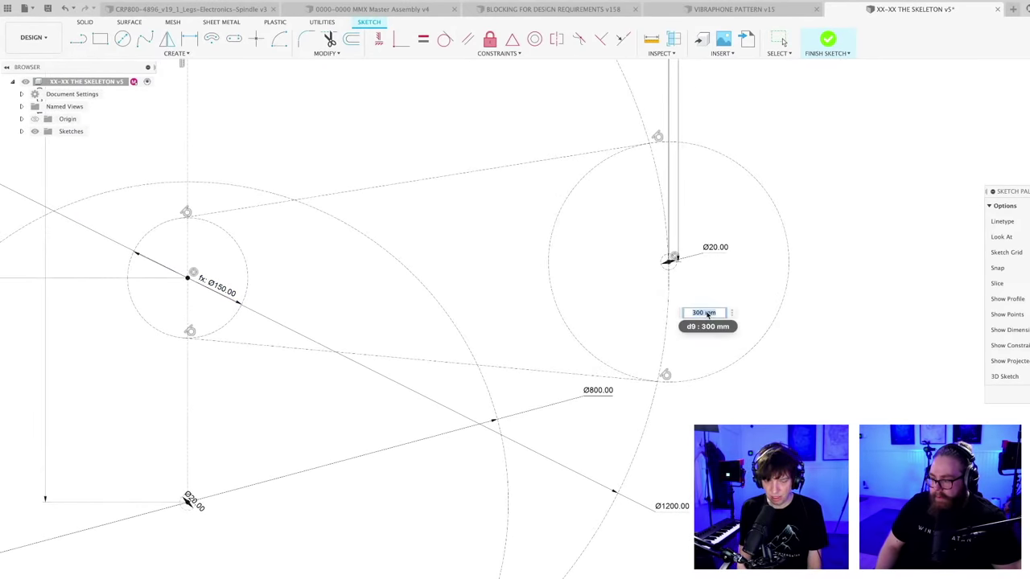
{"action": "type", "text": "260"}
{"action": "key", "text": "Return"}
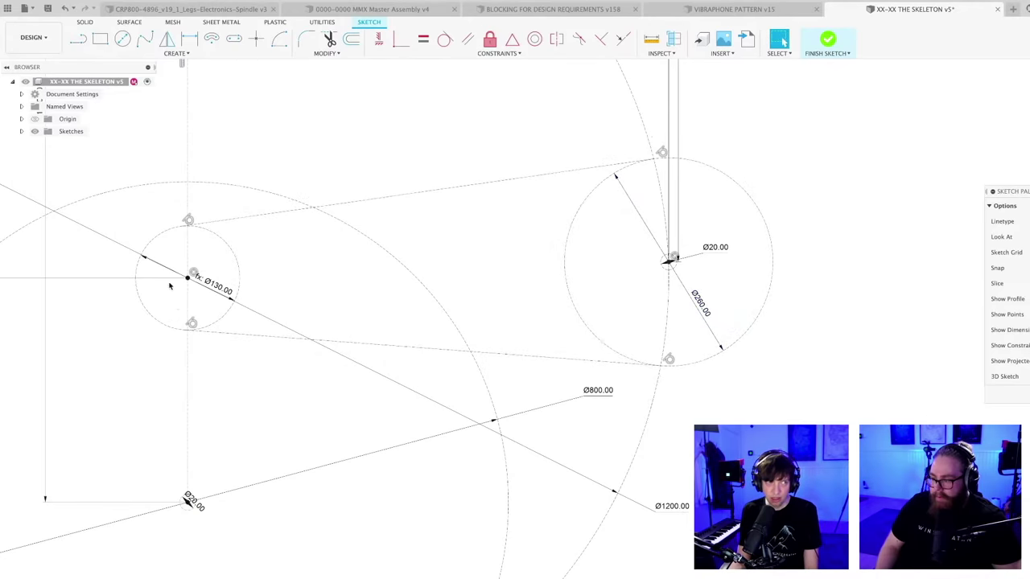
{"action": "scroll", "coordinate": [171, 287], "scroll_direction": "up", "scroll_amount": 5}
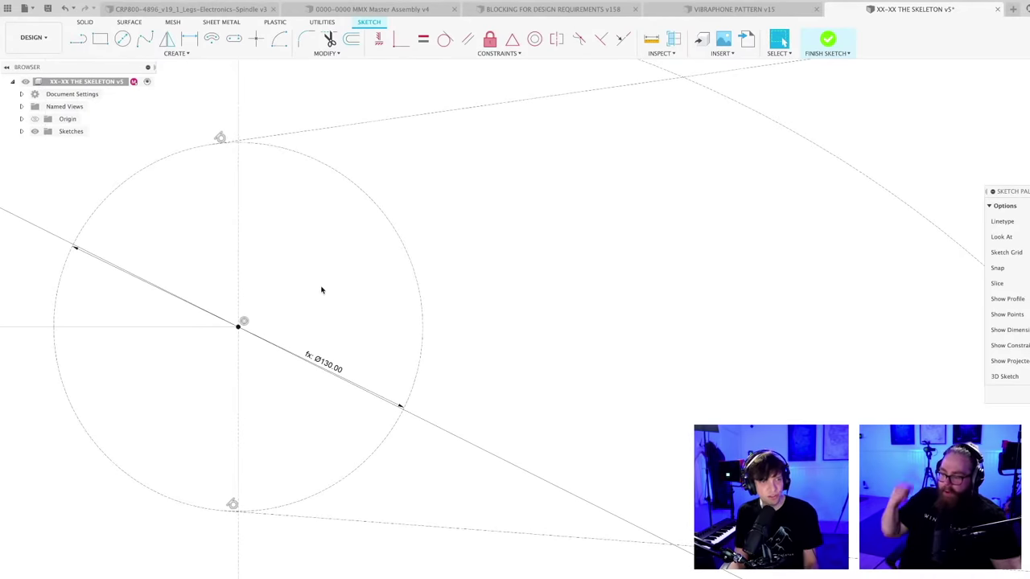
{"action": "scroll", "coordinate": [321, 290], "scroll_direction": "down", "scroll_amount": 6}
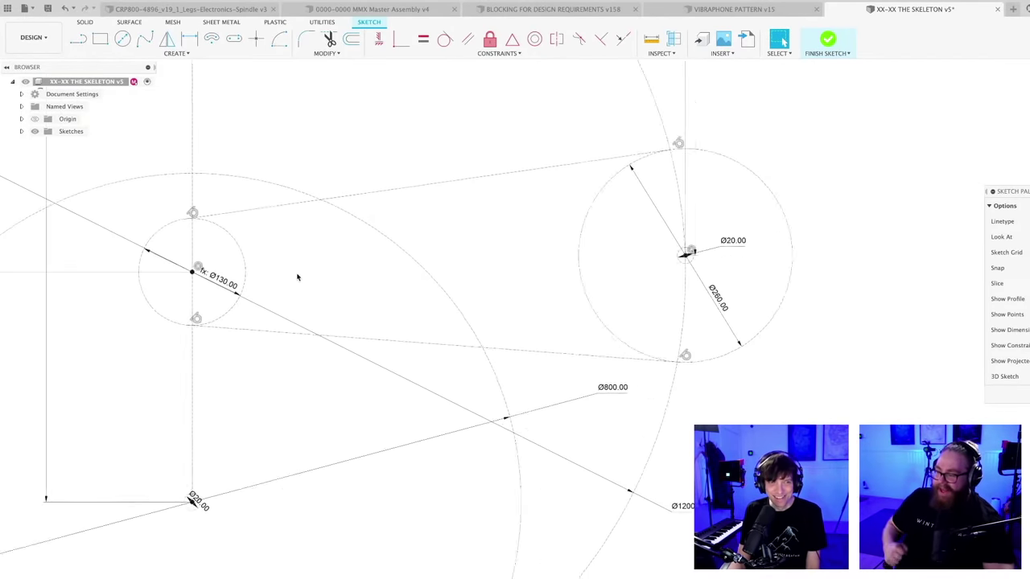
{"action": "scroll", "coordinate": [297, 277], "scroll_direction": "down", "scroll_amount": 3}
{"action": "scroll", "coordinate": [298, 278], "scroll_direction": "down", "scroll_amount": 5}
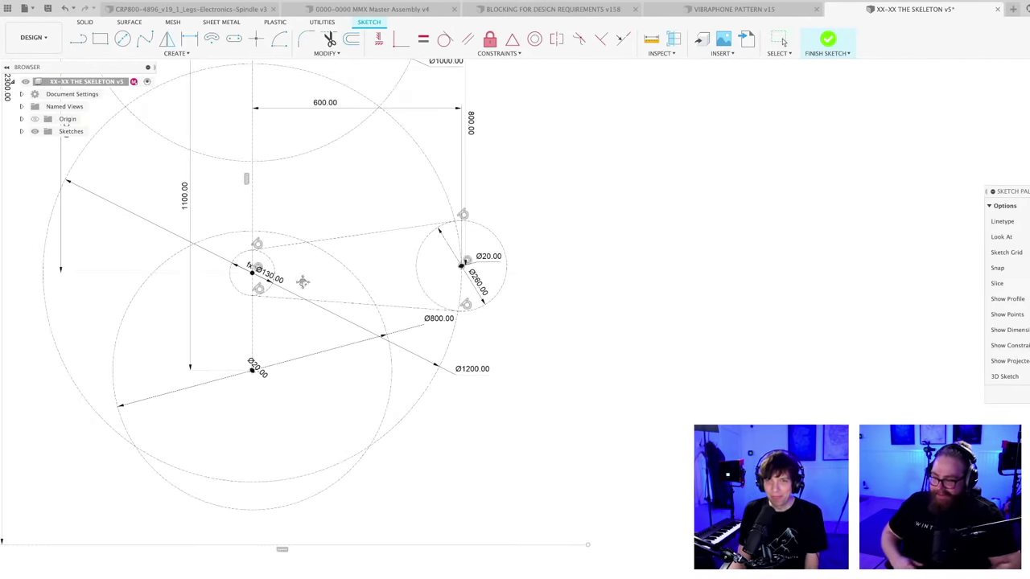
{"action": "middle_click_drag", "start_coordinate": [354, 381], "coordinate": [353, 391]}
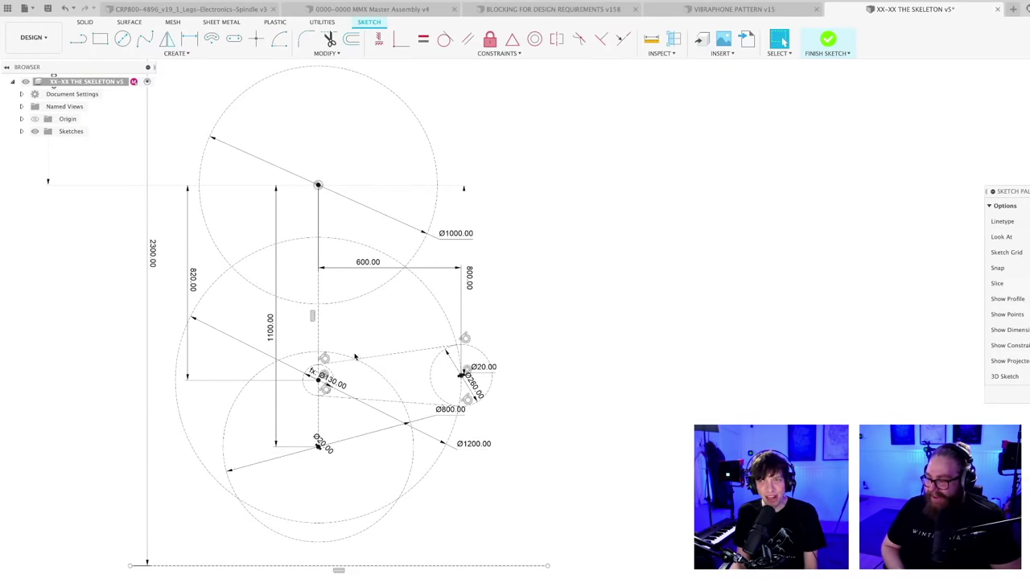
- Save the skeleton sketch design as a new version
{"action": "scroll", "coordinate": [357, 358], "scroll_direction": "down", "scroll_amount": 4}
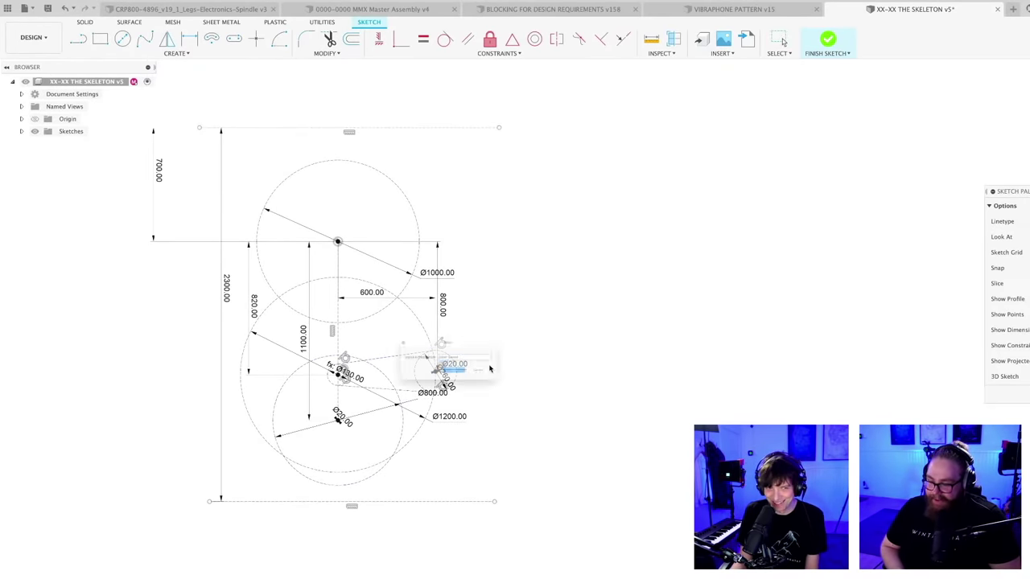
{"action": "key", "text": "super+s"}
{"action": "key", "text": "Return"}
{"action": "scroll", "coordinate": [457, 366], "scroll_direction": "up", "scroll_amount": 2}
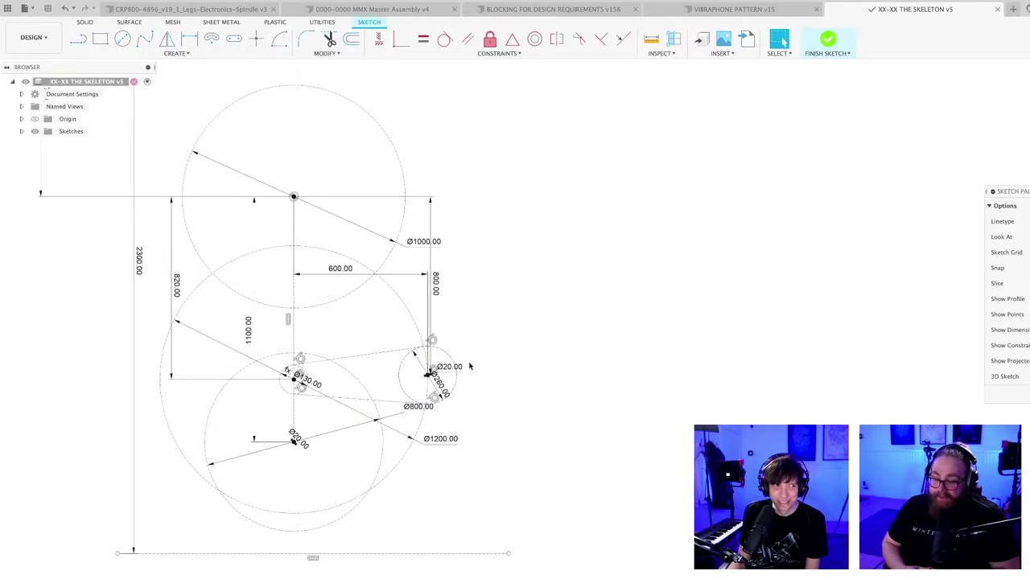
{"action": "mouse_move", "coordinate": [474, 363]}
{"action": "middle_mouse_down"}
{"action": "mouse_move", "coordinate": [510, 386]}
{"action": "mouse_move", "coordinate": [521, 375]}
{"action": "middle_mouse_up"}
{"action": "scroll", "coordinate": [521, 378], "scroll_direction": "down", "scroll_amount": 2}
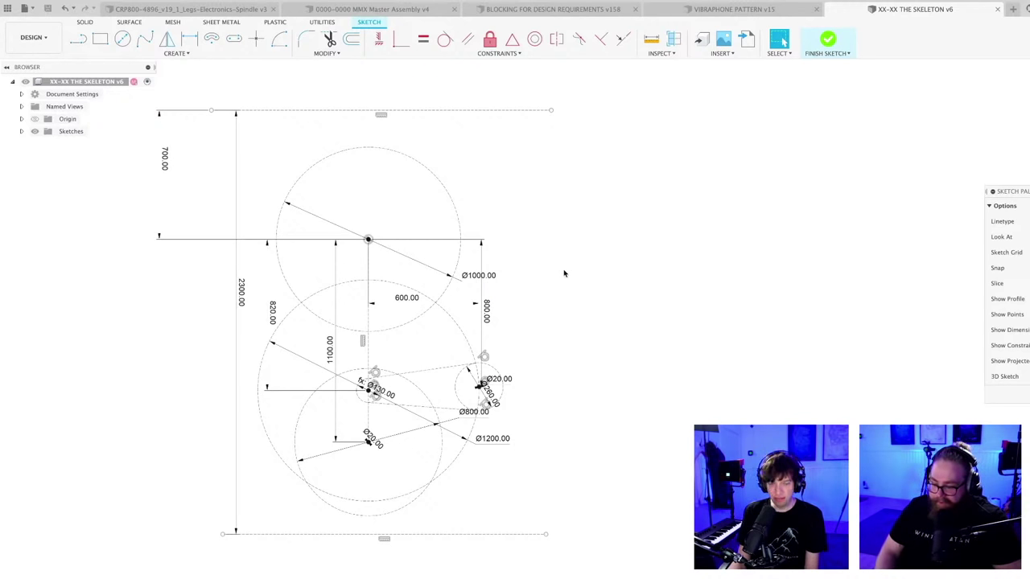
- Switch to the pipe spreadsheet in Firefox and note beside HighDensity Polyethelen, in parentheses, that it machines nicely according to the named person
{"action": "key", "text": "super+Tab"}
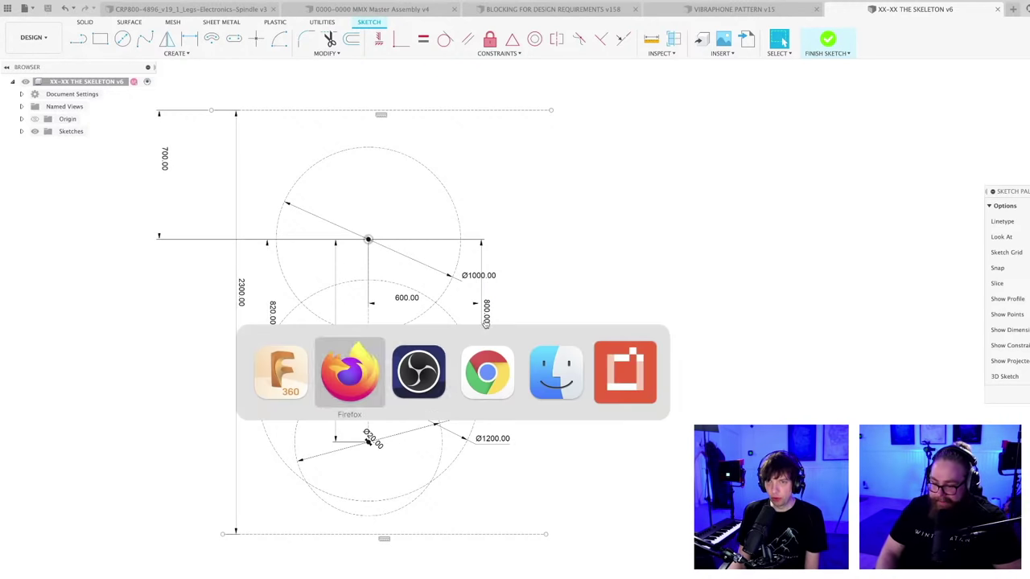
{"action": "left_click", "coordinate": [372, 366]}
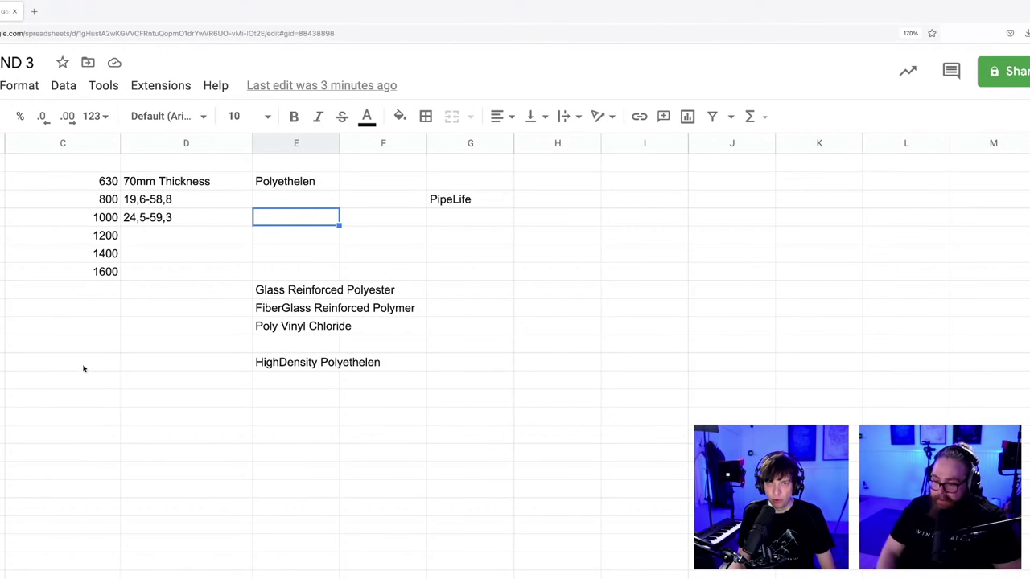
{"action": "left_click", "coordinate": [461, 366]}
{"action": "type", "text": "("}
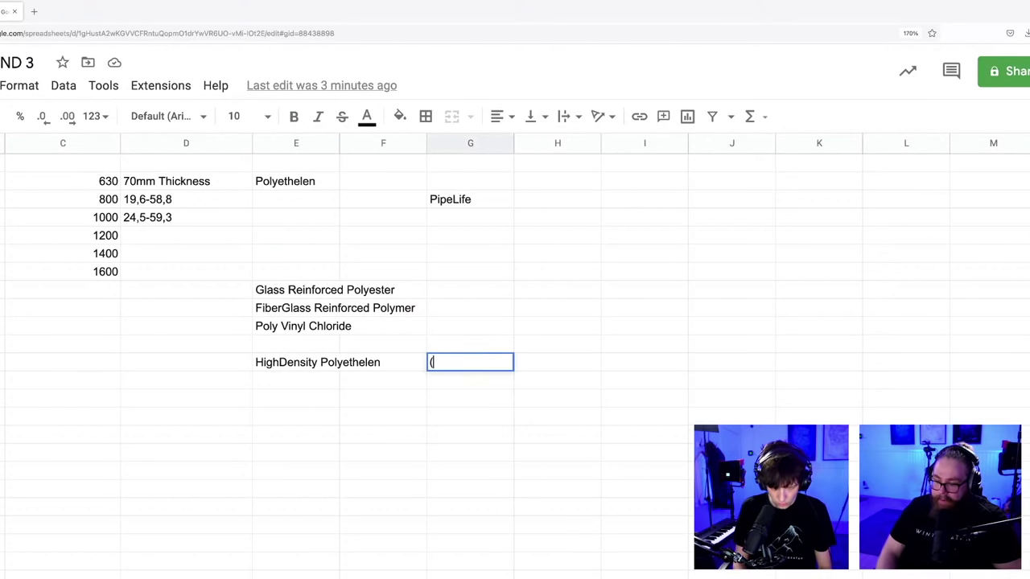
{"action": "type", "text": "Machines nicel"}
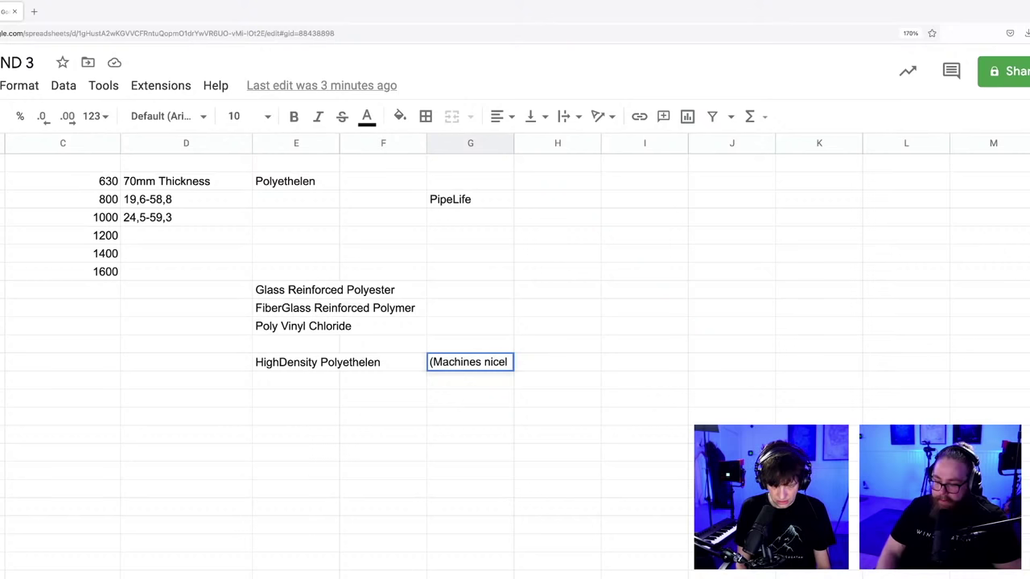
{"action": "type", "text": "y according"}
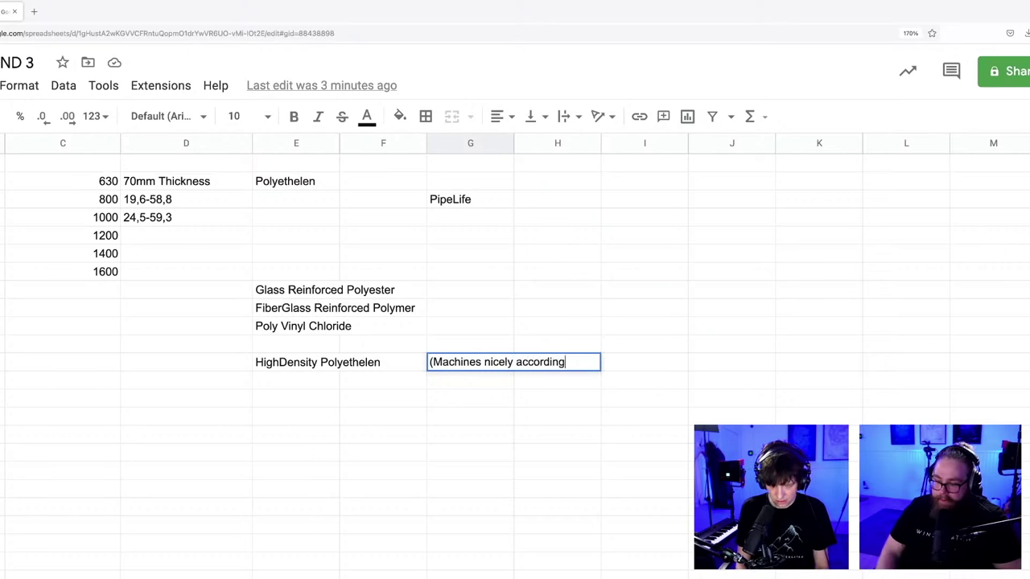
{"action": "type", "text": " to James)"}
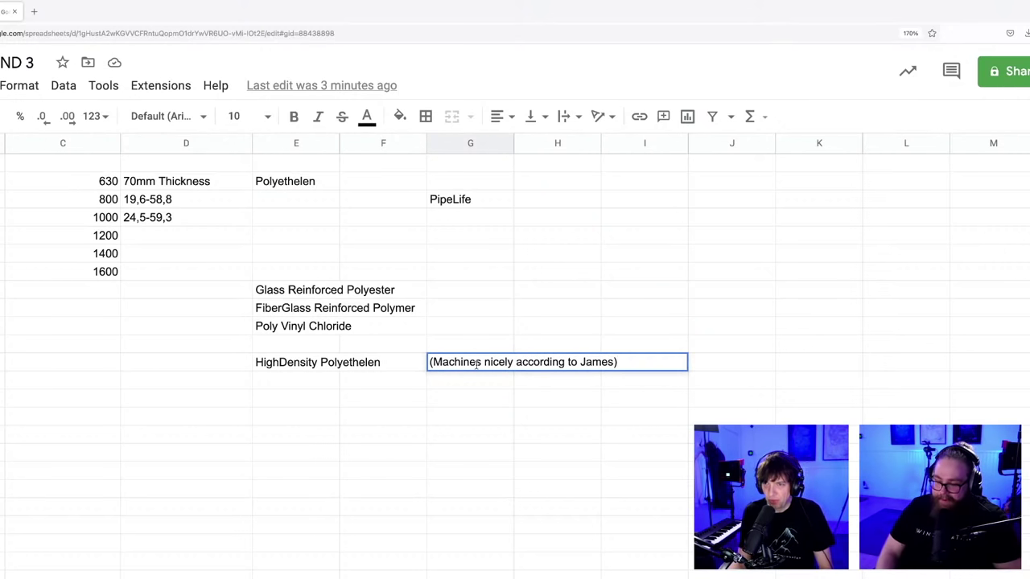
{"action": "left_click", "coordinate": [548, 416]}
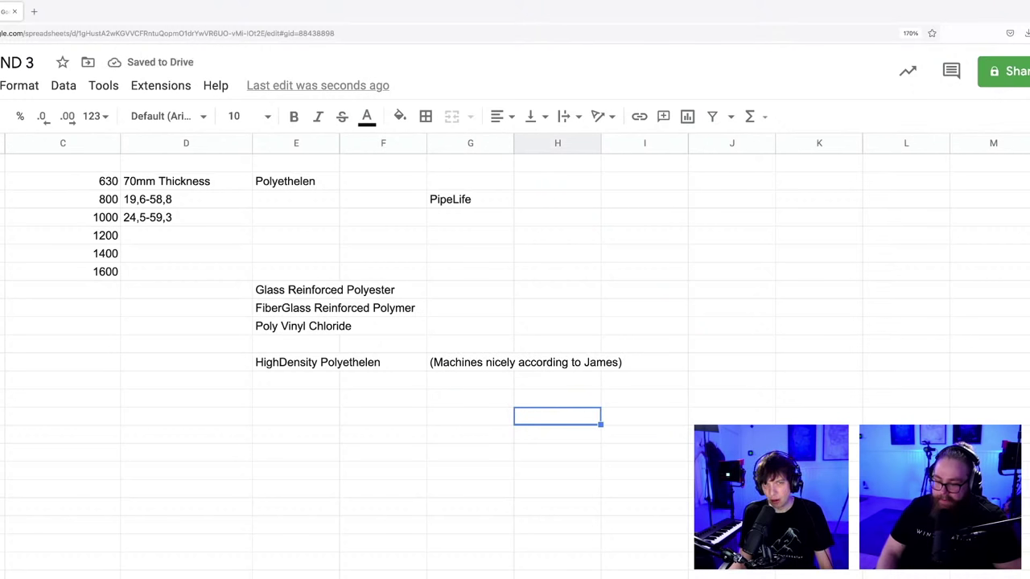
- Review the listed pipe types, from PE to HDPE, and the thicknesses given for the 800 to 1200 sizes
{"action": "left_click", "coordinate": [3, 362]}
{"action": "left_click", "coordinate": [2, 181]}
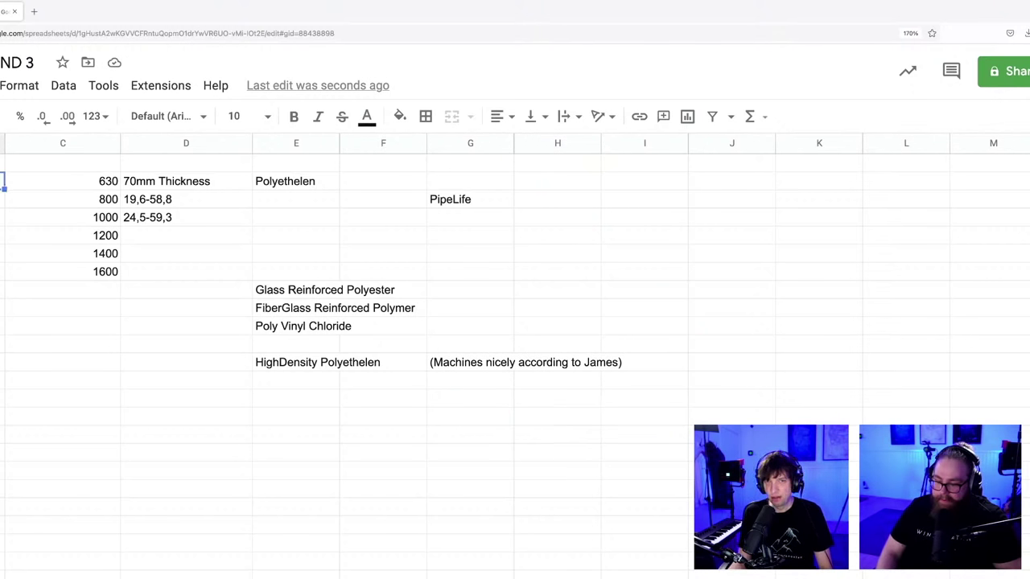
{"action": "left_click", "coordinate": [2, 290]}
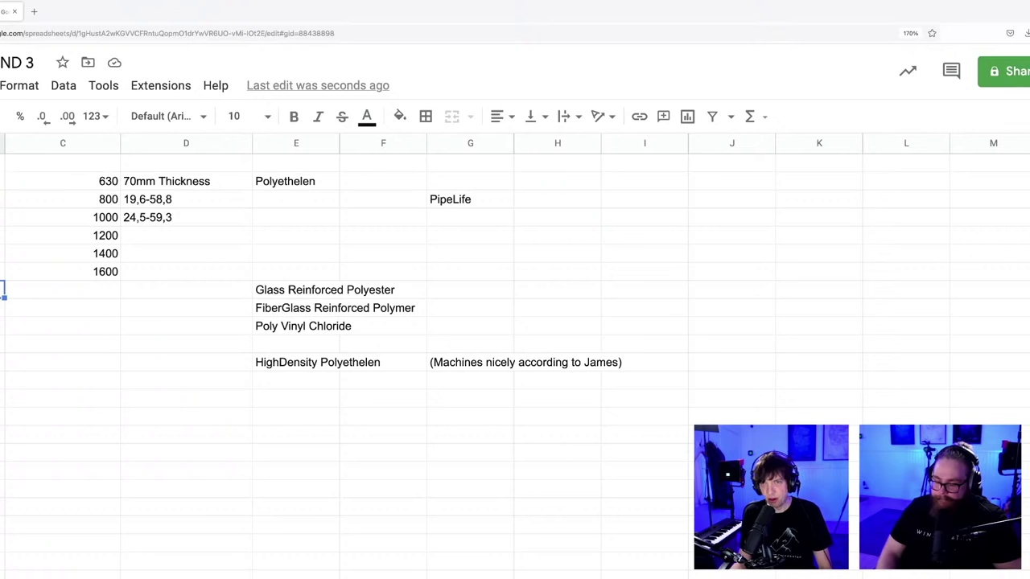
{"action": "left_click", "coordinate": [108, 433]}
{"action": "left_click", "coordinate": [103, 200]}
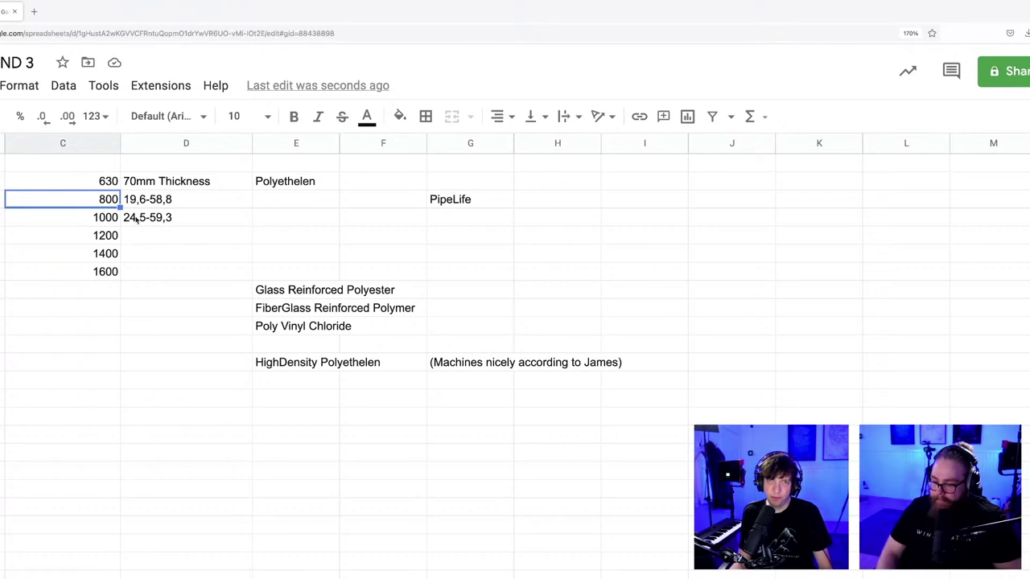
{"action": "left_click_drag", "start_coordinate": [167, 224], "coordinate": [212, 240]}
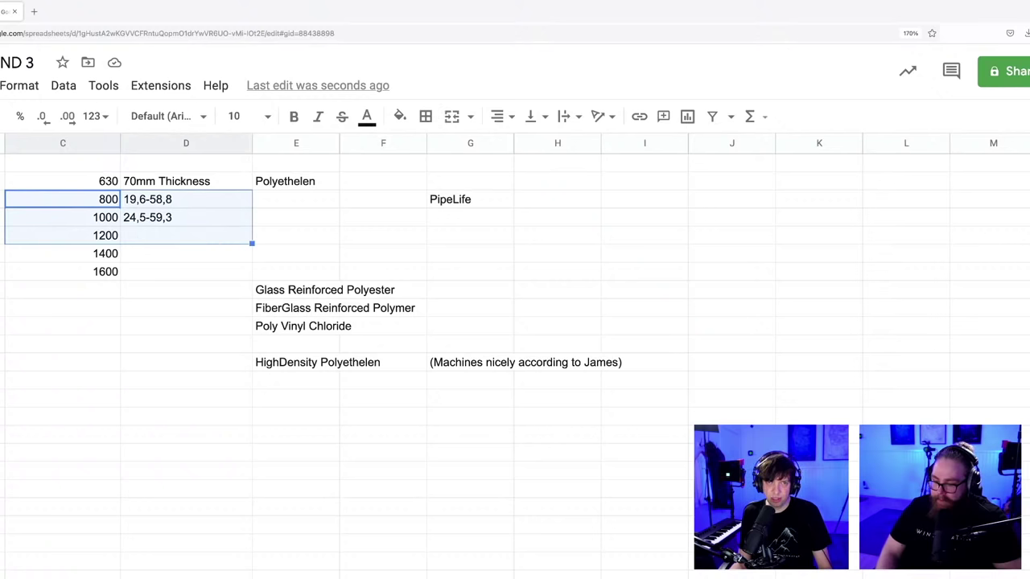
{"action": "left_click", "coordinate": [3, 362]}
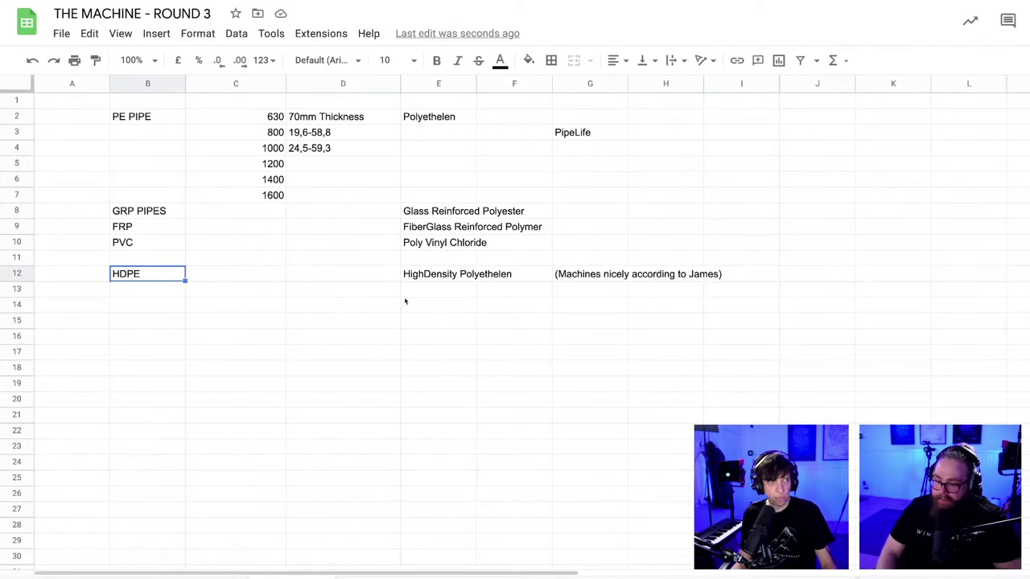
{"action": "left_click", "coordinate": [395, 346]}
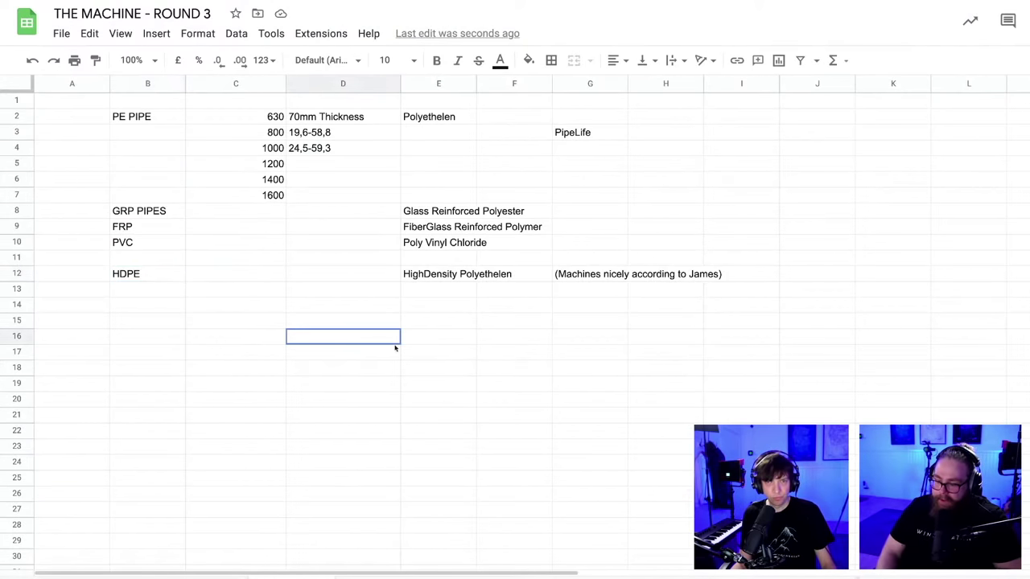
{"action": "left_click", "coordinate": [461, 337]}
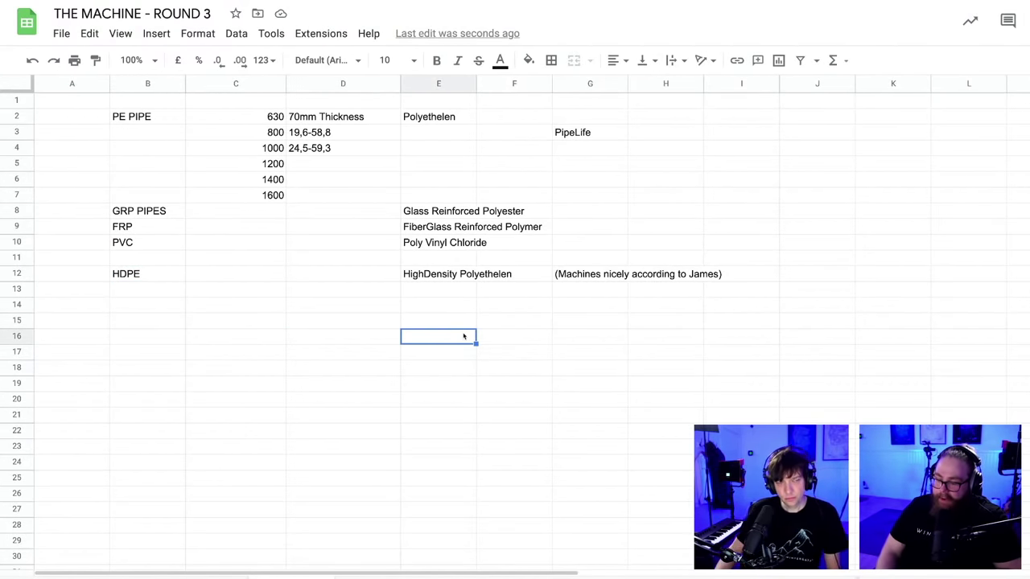
{"action": "left_click", "coordinate": [439, 357]}
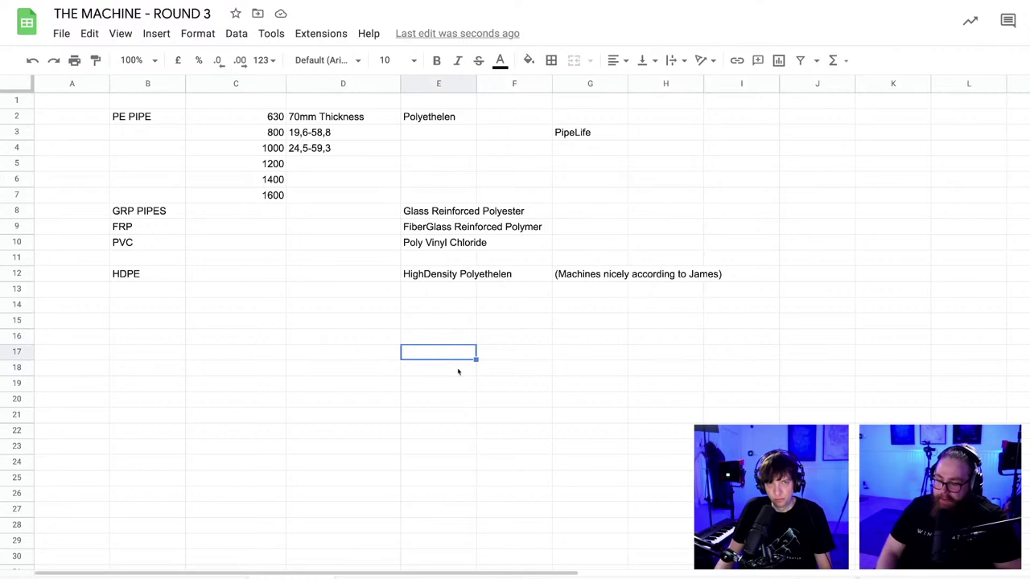
{"action": "left_click", "coordinate": [450, 369]}
{"action": "left_click", "coordinate": [359, 351]}
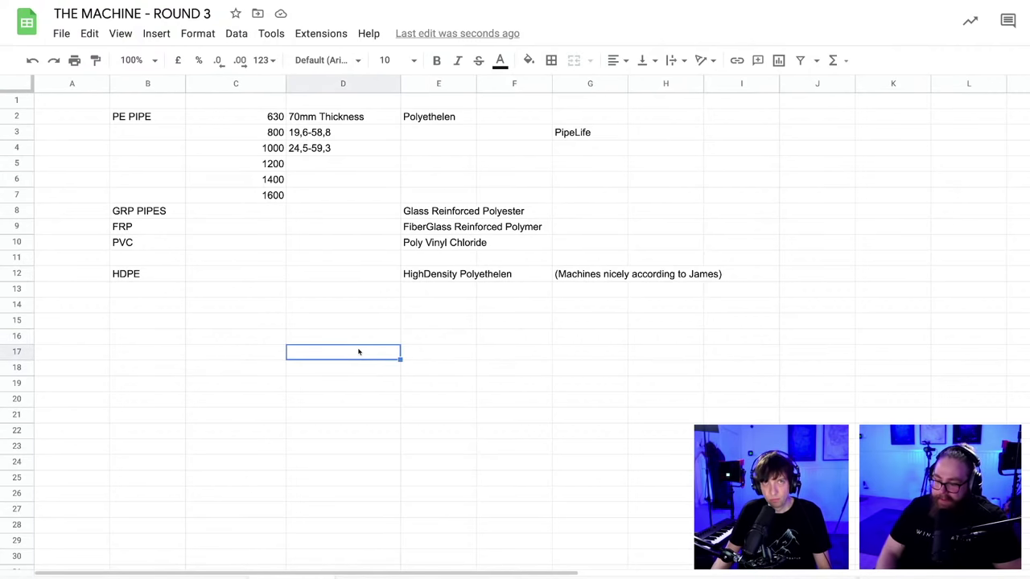
{"action": "left_click", "coordinate": [341, 324]}
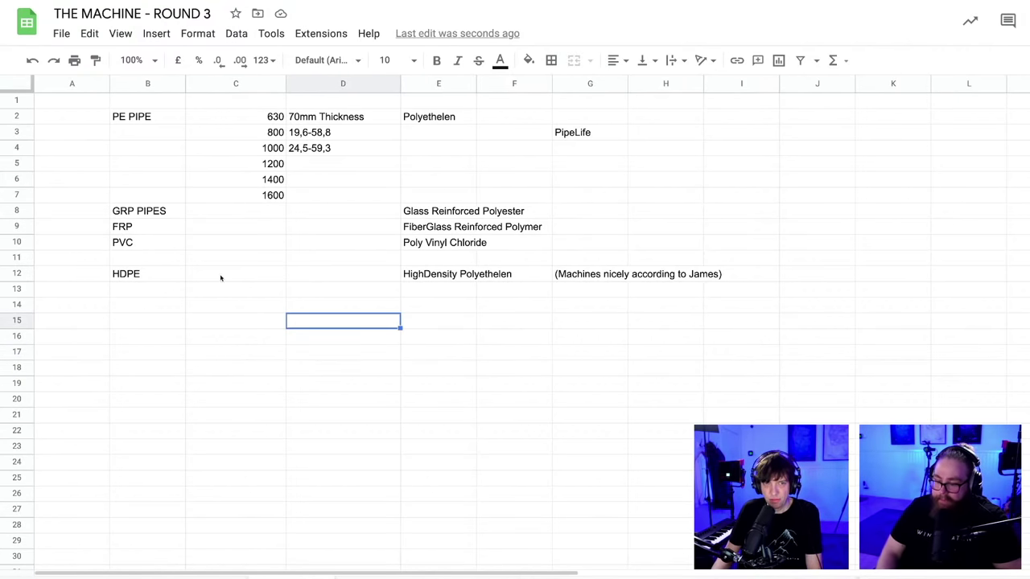
{"action": "left_click", "coordinate": [271, 275]}
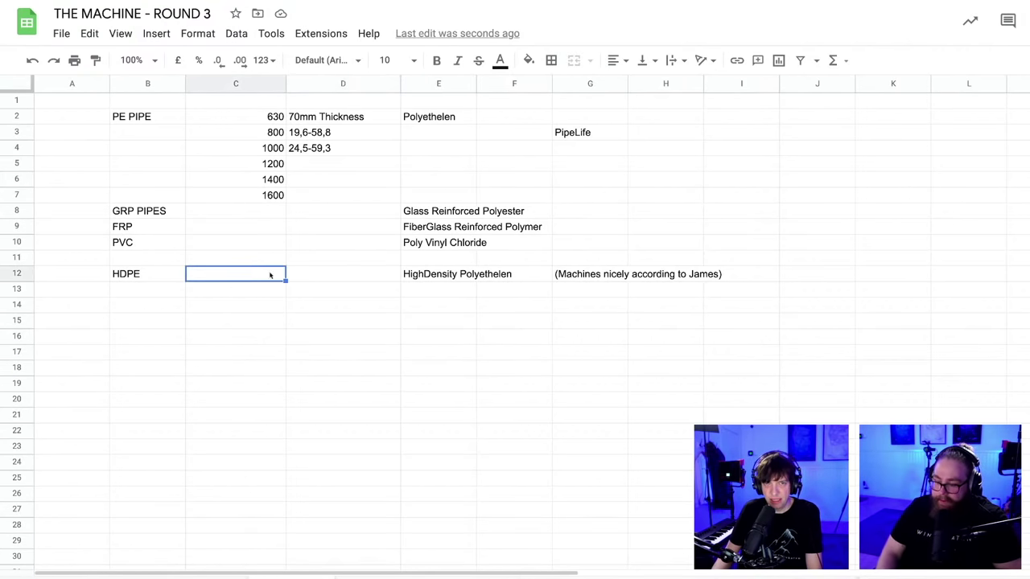
{"action": "left_click", "coordinate": [329, 273]}
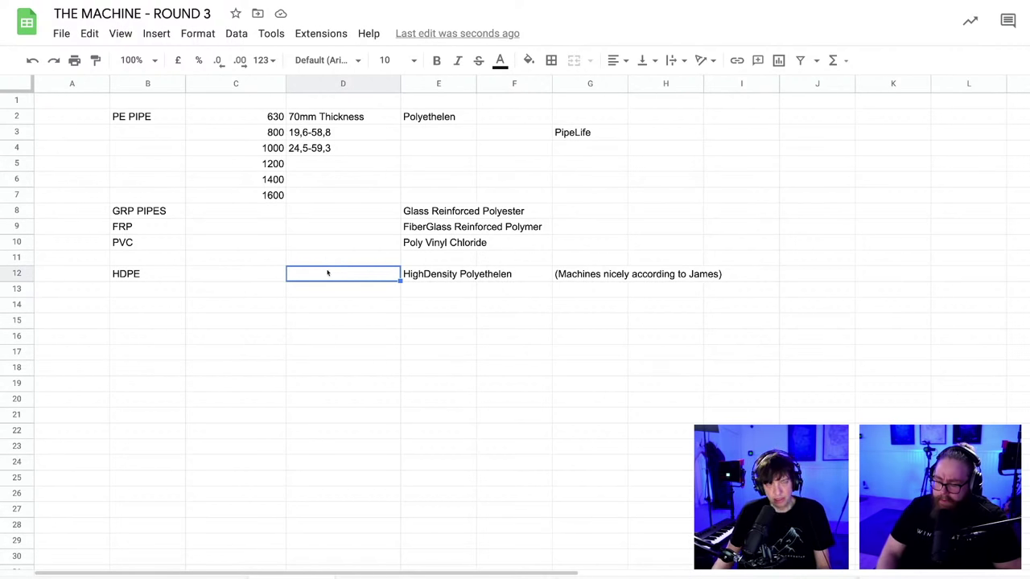
{"action": "left_click", "coordinate": [331, 288]}
{"action": "left_click", "coordinate": [336, 306]}
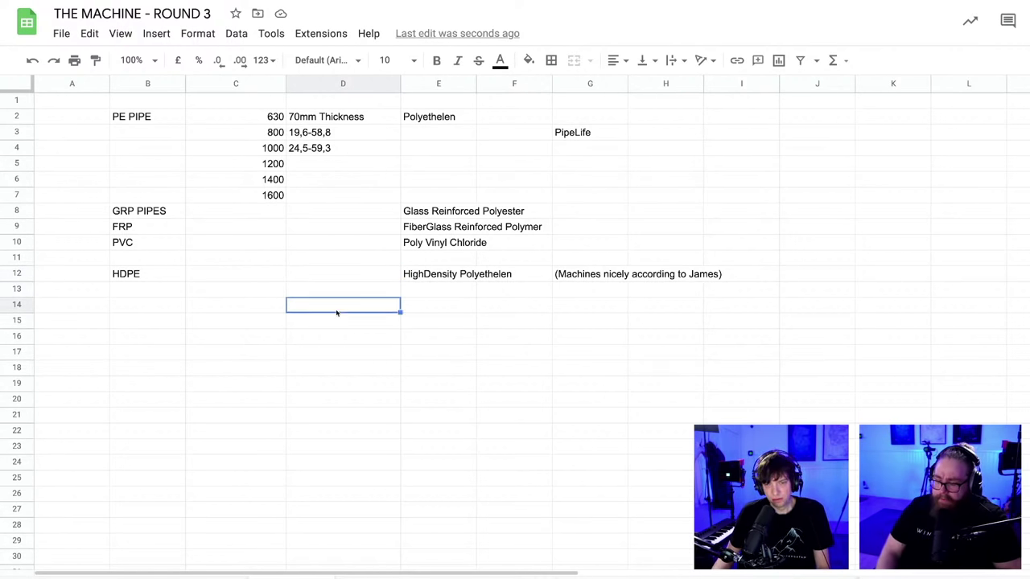
{"action": "left_click", "coordinate": [341, 322]}
{"action": "left_click", "coordinate": [345, 342]}
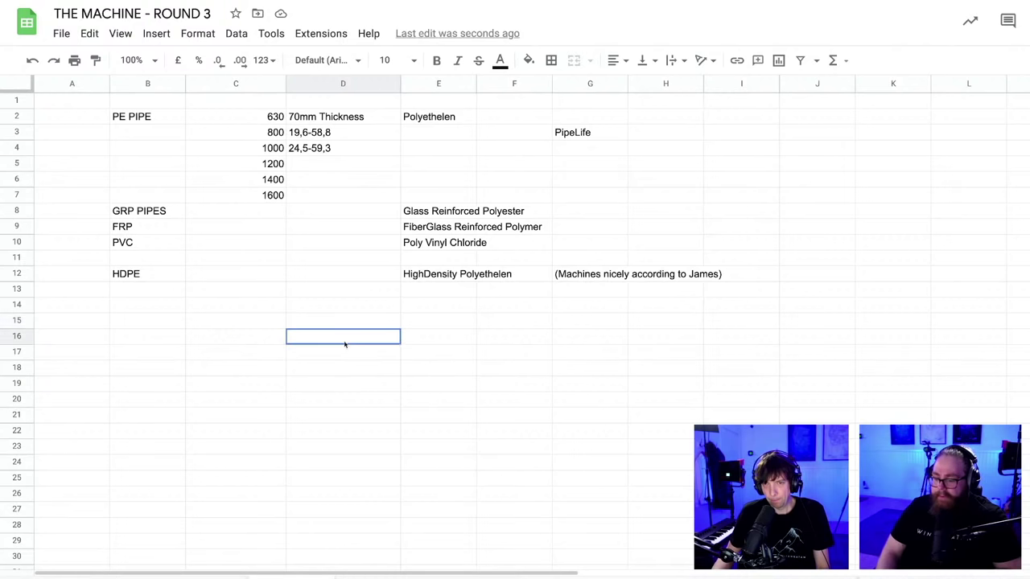
{"action": "left_click", "coordinate": [347, 358]}
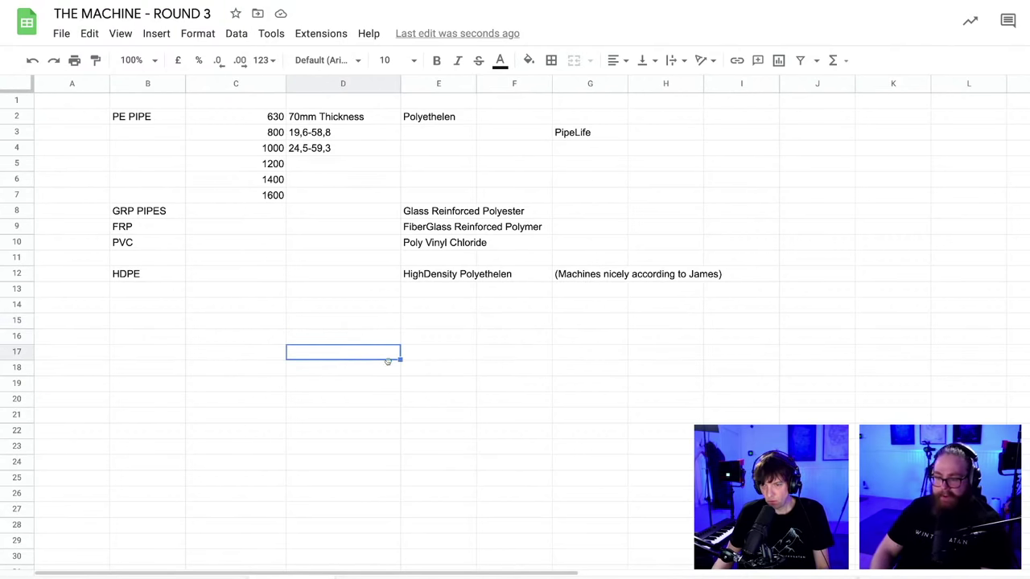
{"action": "left_click", "coordinate": [419, 352]}
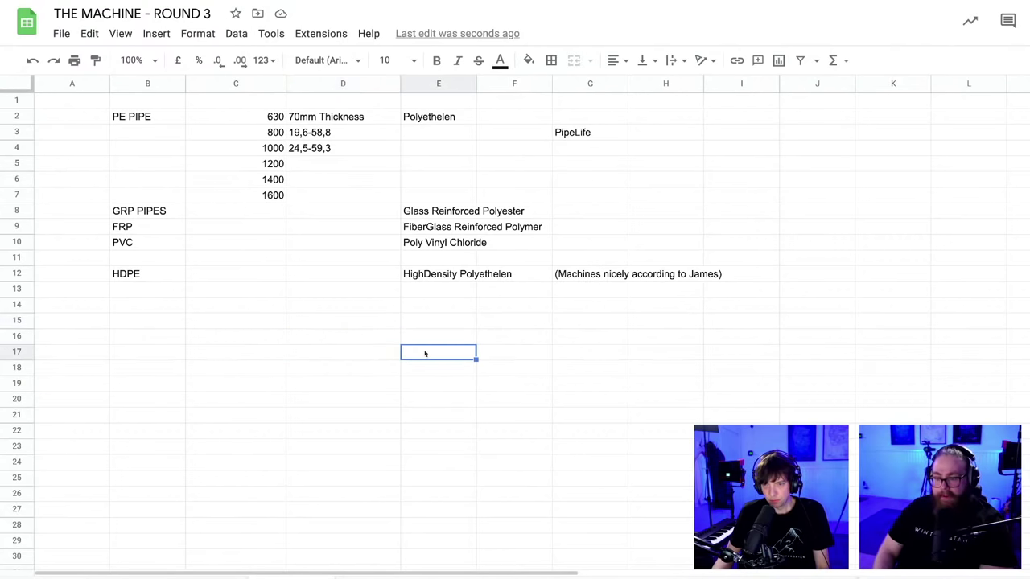
{"action": "left_click", "coordinate": [336, 325]}
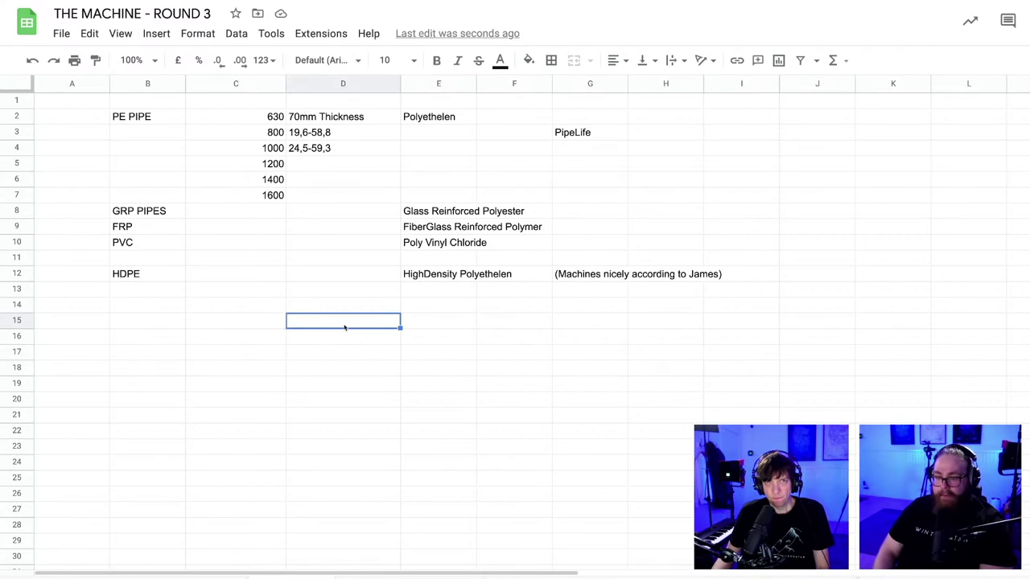
{"action": "left_click", "coordinate": [351, 384]}
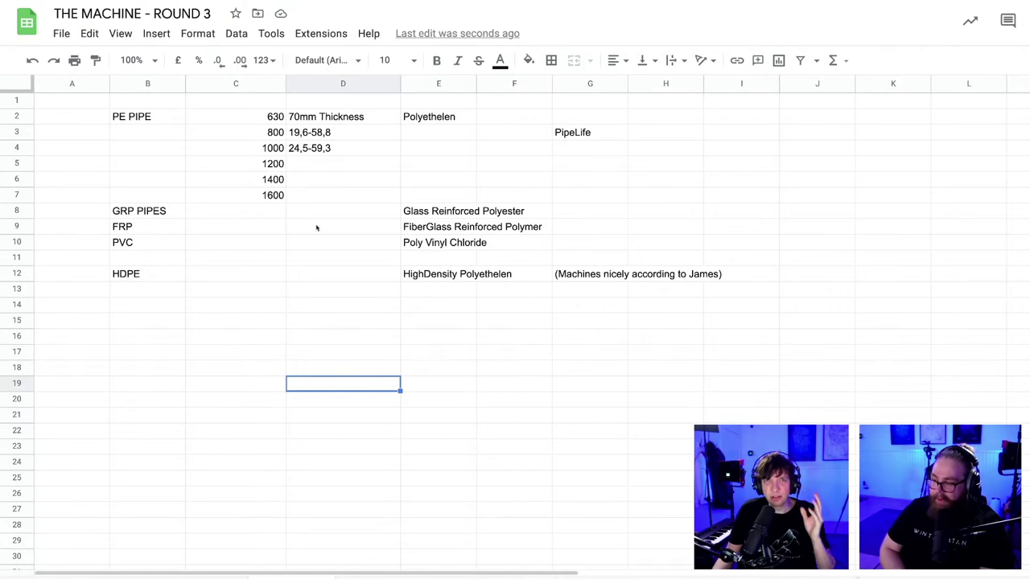
{"action": "left_click", "coordinate": [330, 291]}
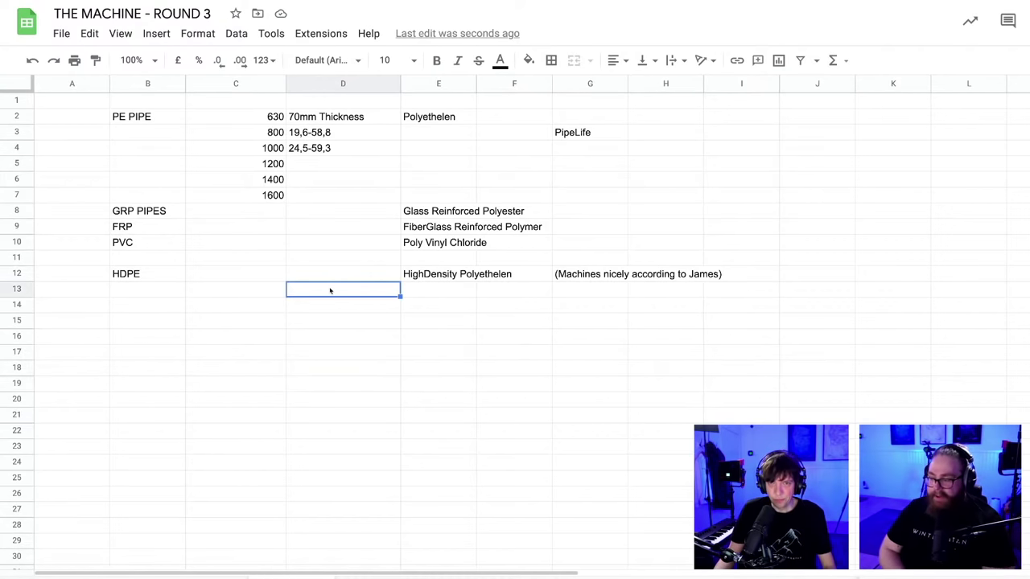
{"action": "left_click", "coordinate": [356, 353]}
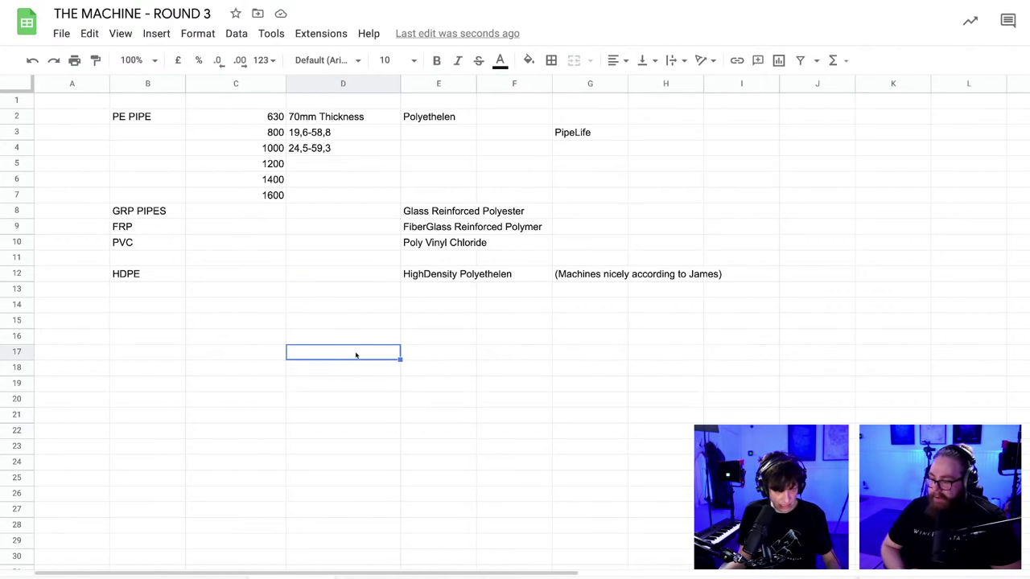
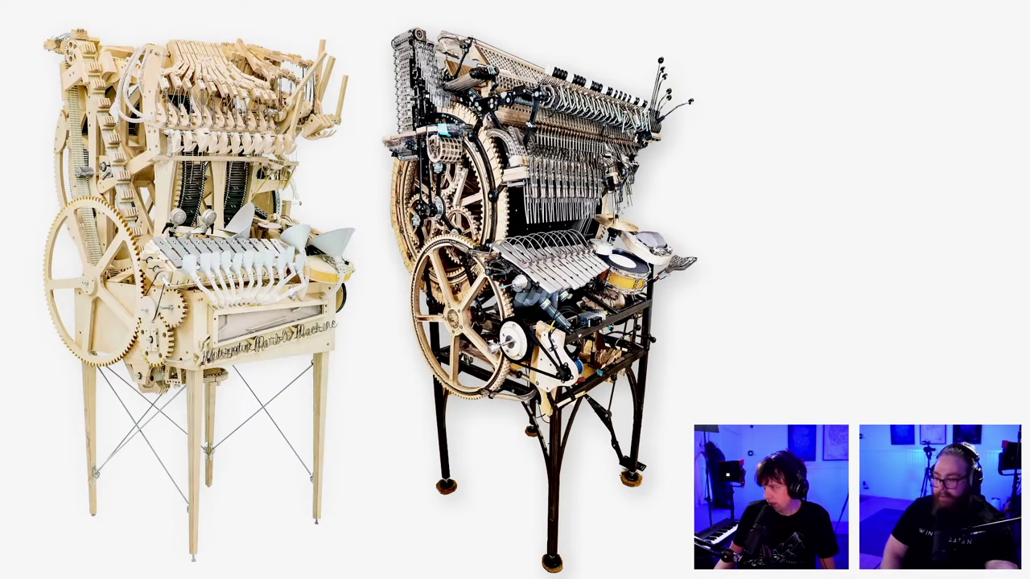
- Switch to Finder and preview the PNG images in the 2.03 folder, from the stick-figure picture to the painted portrait
{"action": "key", "text": "space"}
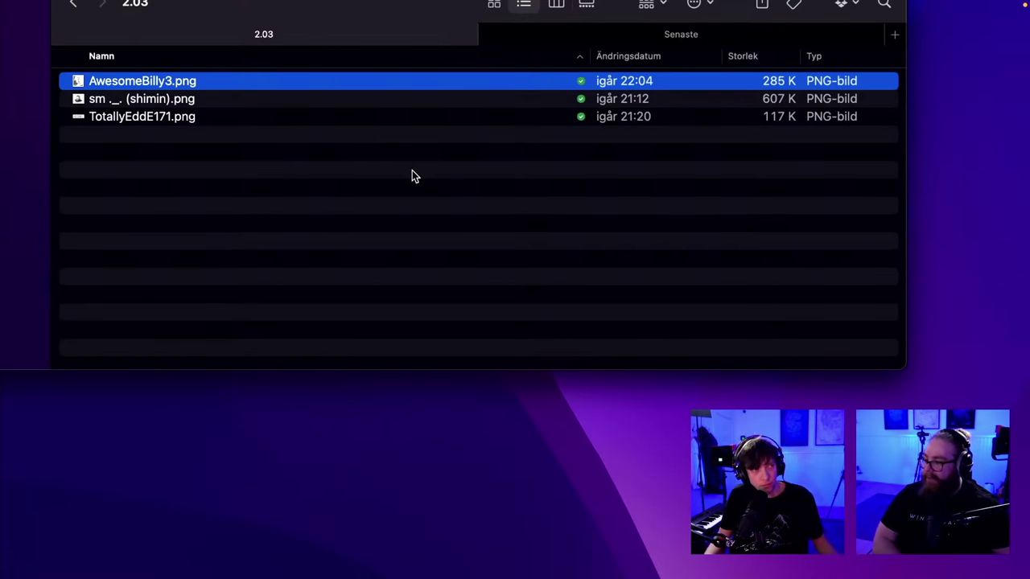
{"action": "key", "text": "space"}
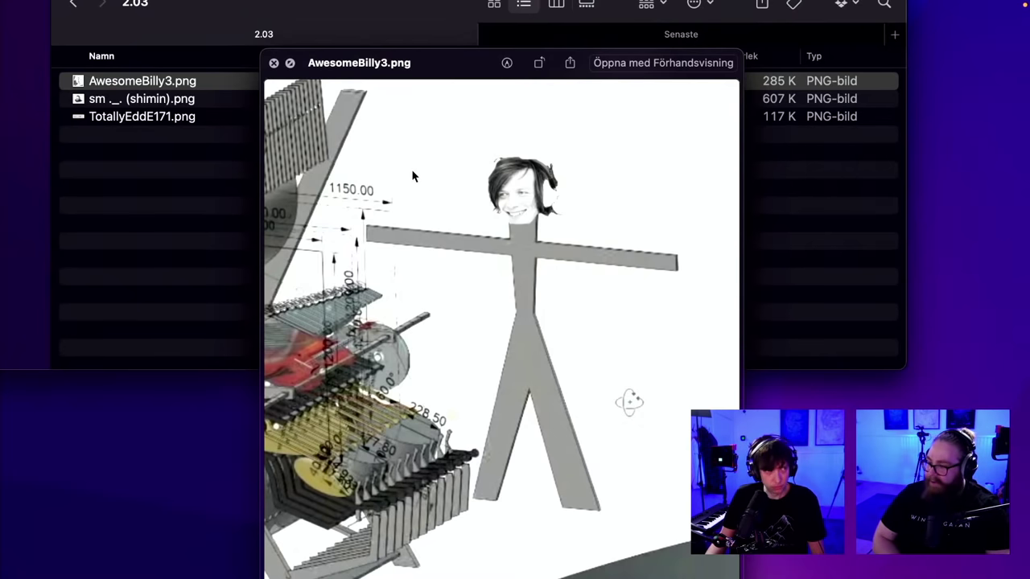
{"action": "key", "text": "Down"}
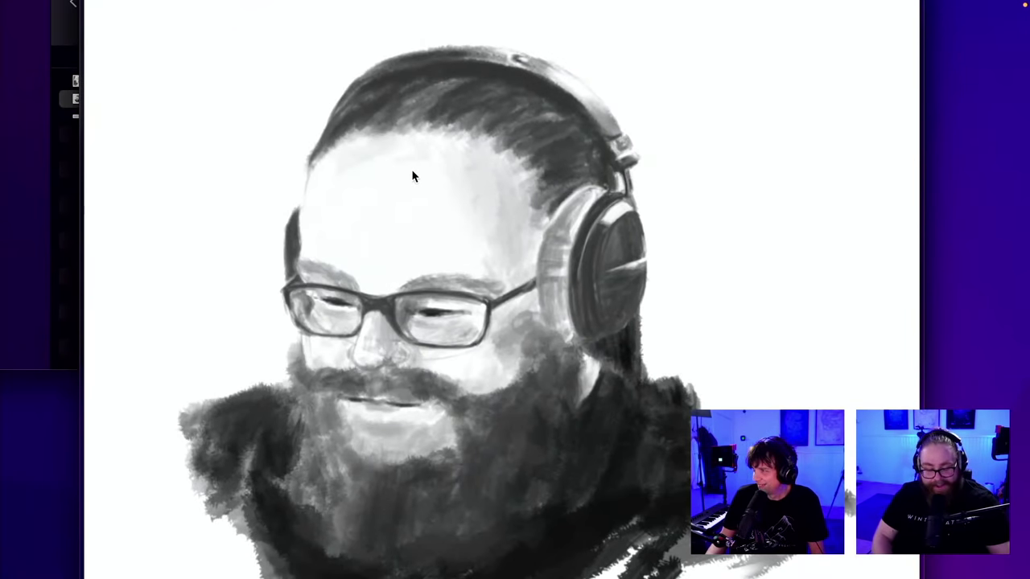
{"action": "key", "text": "Down"}
{"action": "key", "text": "Down"}
{"action": "key", "text": "Down"}
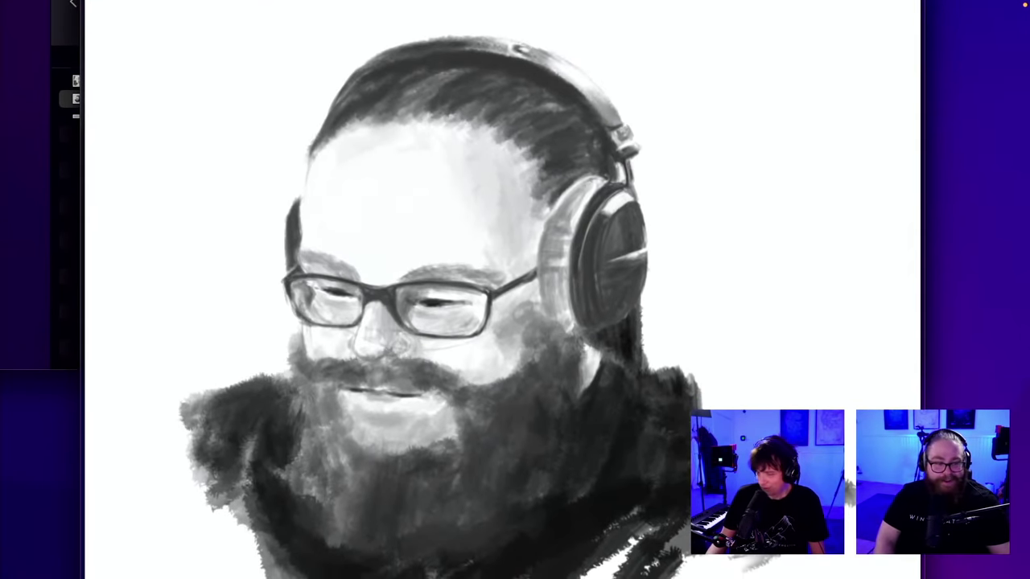
{"action": "key", "text": "Down"}
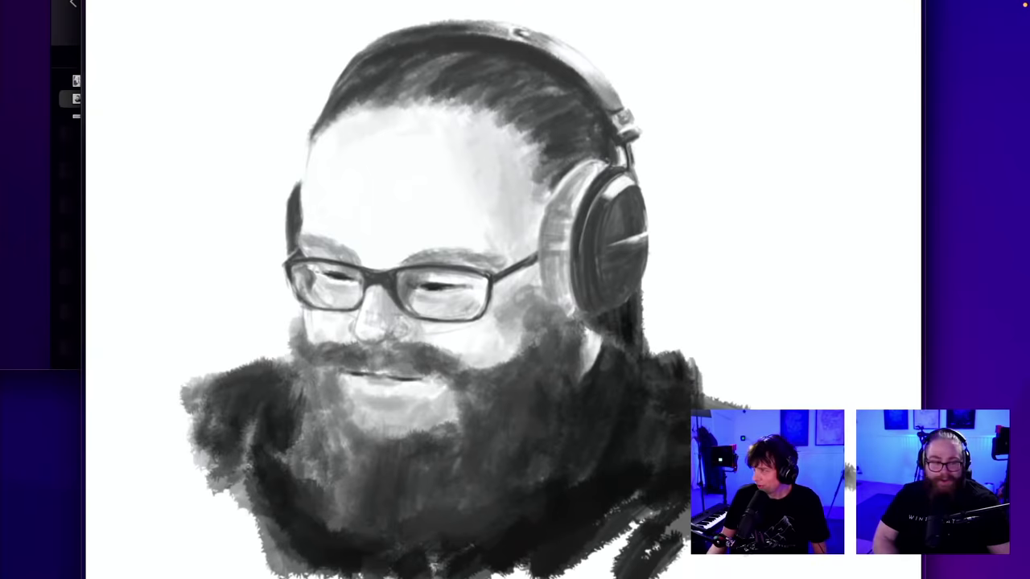
{"action": "key", "text": "Up"}
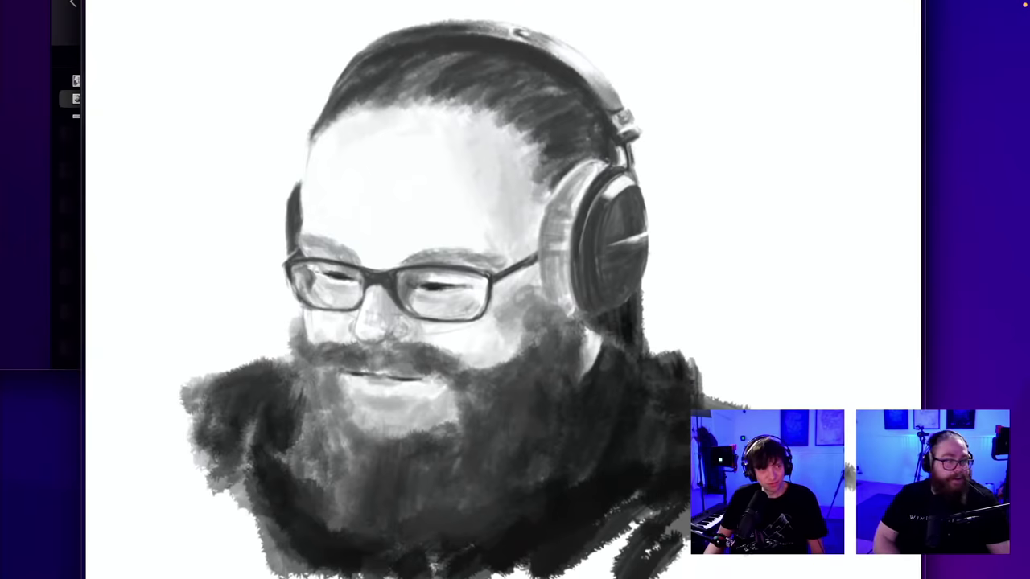
{"action": "key", "text": "Down"}
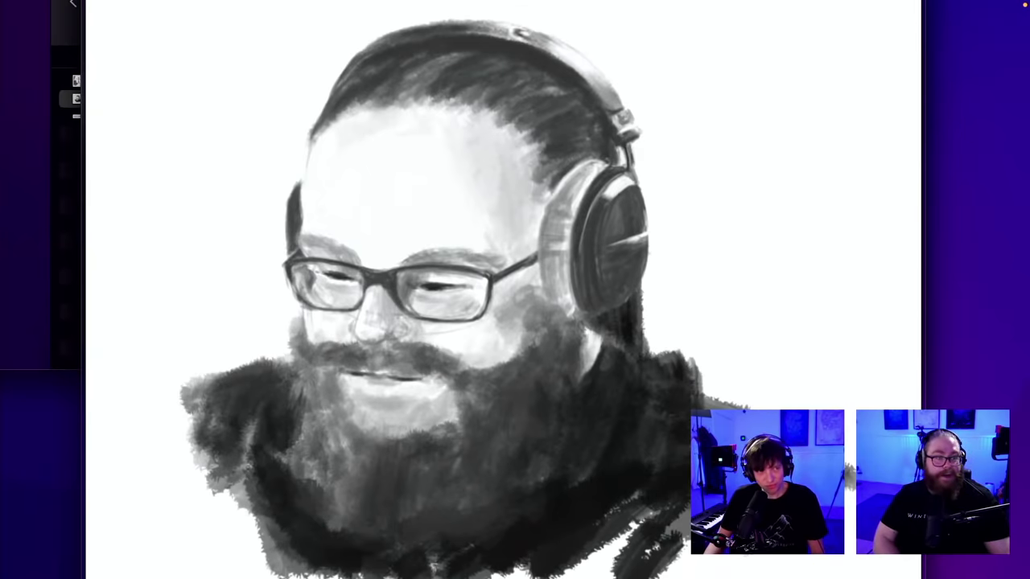
{"action": "key", "text": "Up"}
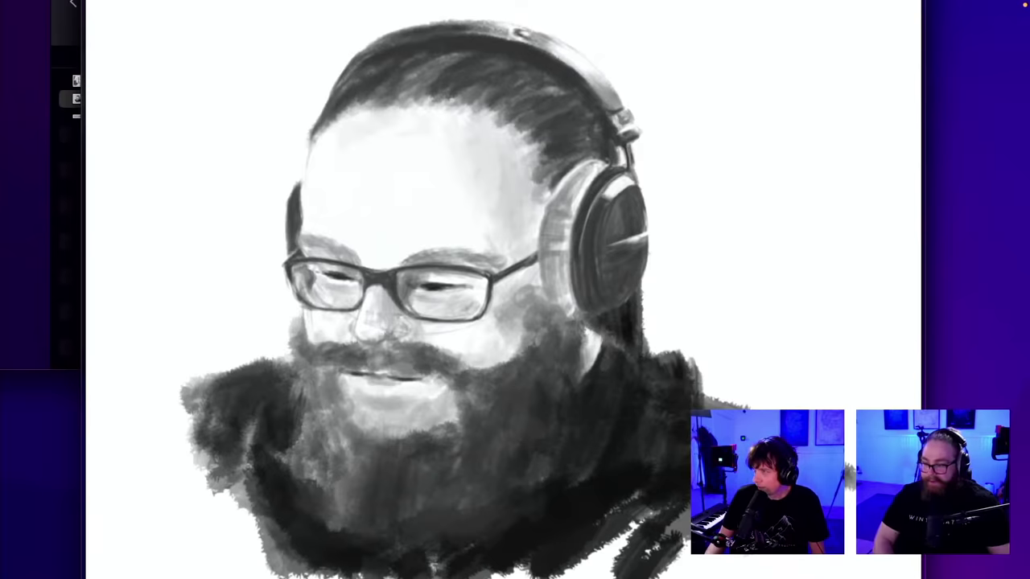
{"action": "key", "text": "Down"}
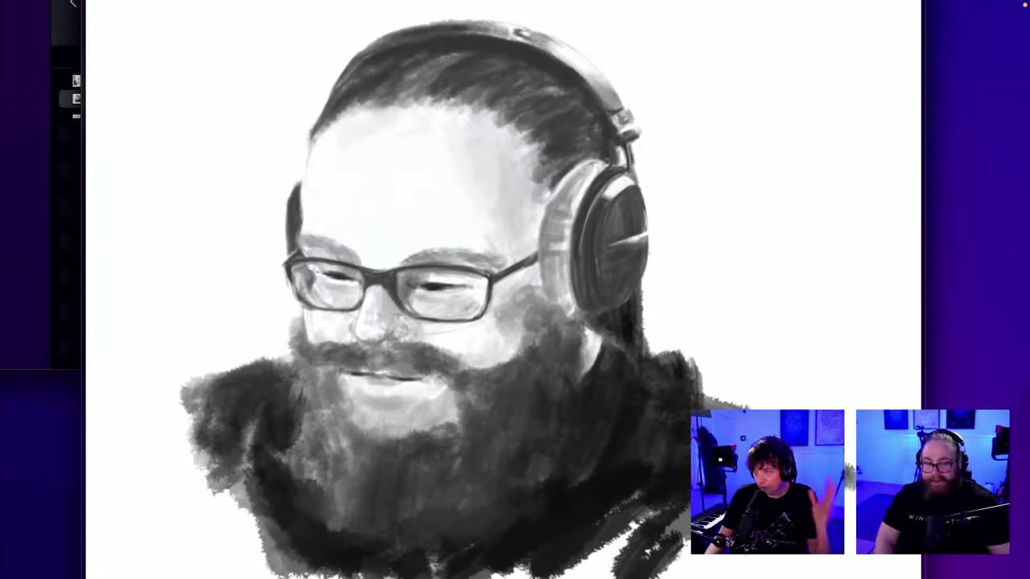
{"action": "key", "text": "Up"}
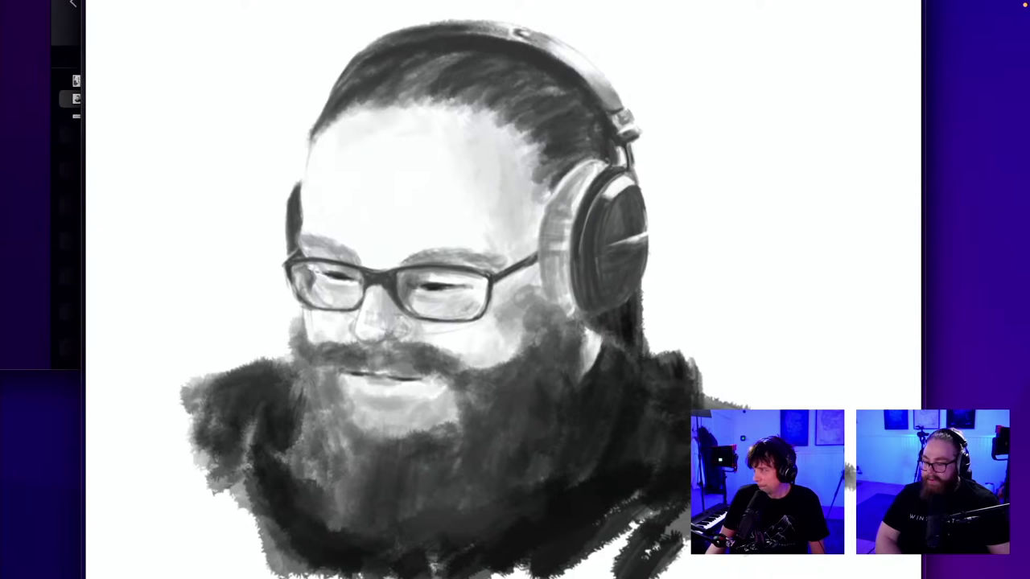
{"action": "key", "text": "Down"}
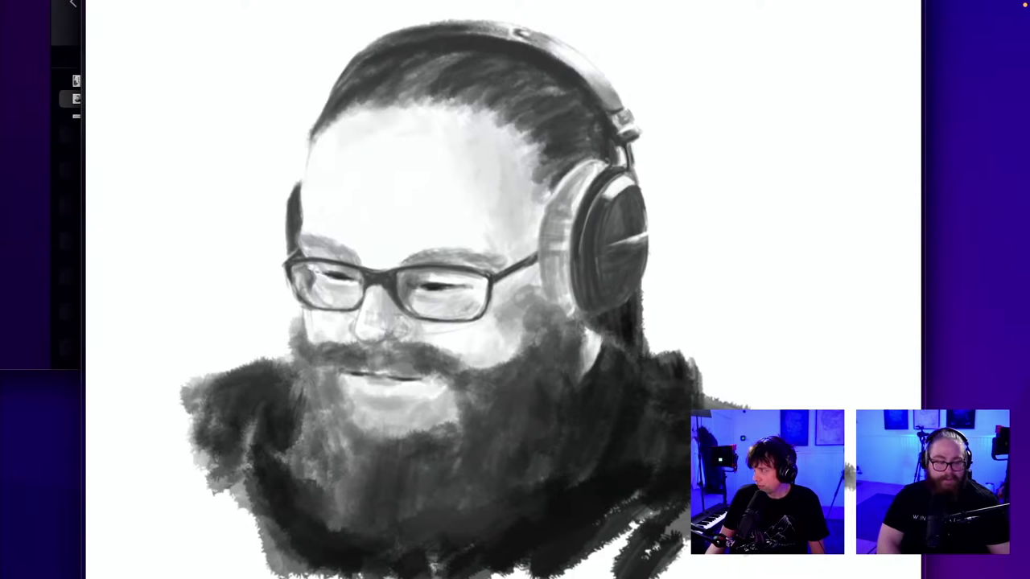
- Preview TotallyEddE171.png and place its window to examine the side and top views of the marble-driven string hammers
{"action": "key", "text": "space"}
{"action": "key", "text": "Down"}
{"action": "key", "text": "space"}
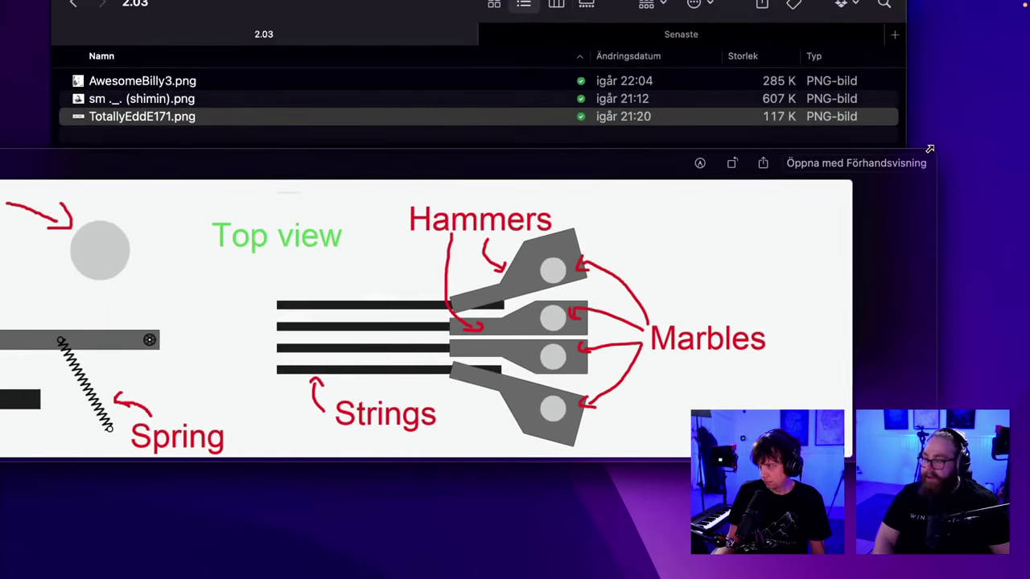
{"action": "left_click_drag", "start_coordinate": [468, 173], "coordinate": [675, 117]}
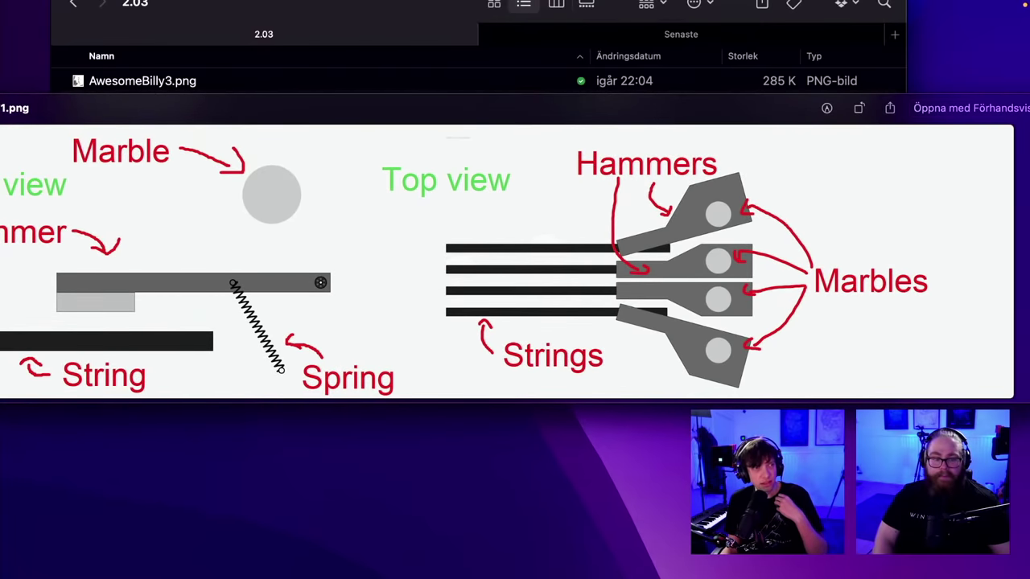
{"action": "left_click_drag", "start_coordinate": [1021, 96], "coordinate": [902, 130]}
{"action": "left_click_drag", "start_coordinate": [568, 149], "coordinate": [712, 146]}
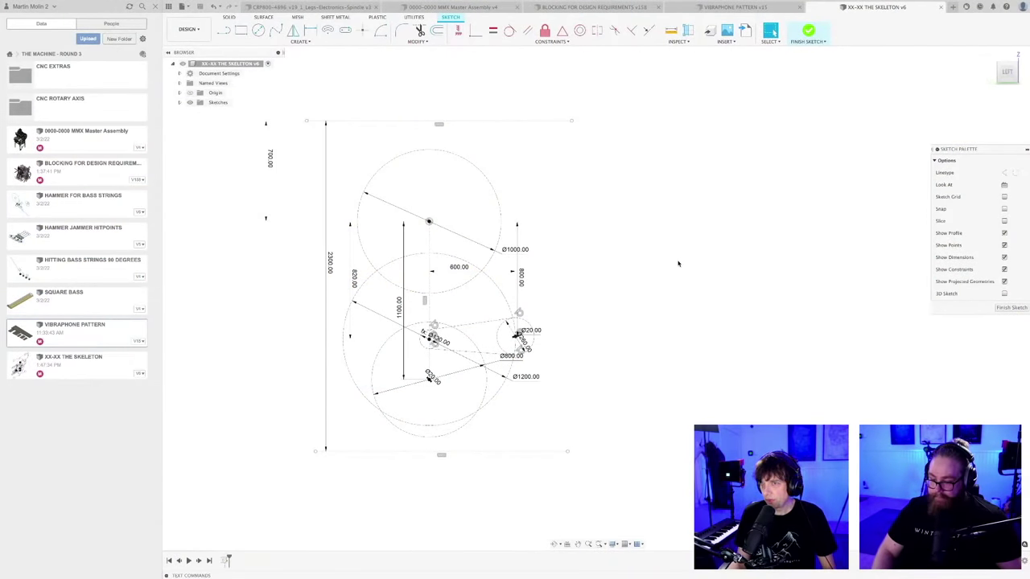
- Switch to Fusion 360, inspect the skeleton sketch's layout, and bring up the BLOCKING FOR DESIGN REQUIREMENTS design
{"action": "mouse_move", "coordinate": [665, 260]}
{"action": "middle_mouse_down", "text": "shift"}
{"action": "mouse_move", "coordinate": [634, 257]}
{"action": "mouse_move", "coordinate": [660, 246]}
{"action": "mouse_move", "coordinate": [572, 258]}
{"action": "mouse_move", "coordinate": [589, 263]}
{"action": "mouse_move", "coordinate": [612, 249]}
{"action": "middle_mouse_up", "text": "shift"}
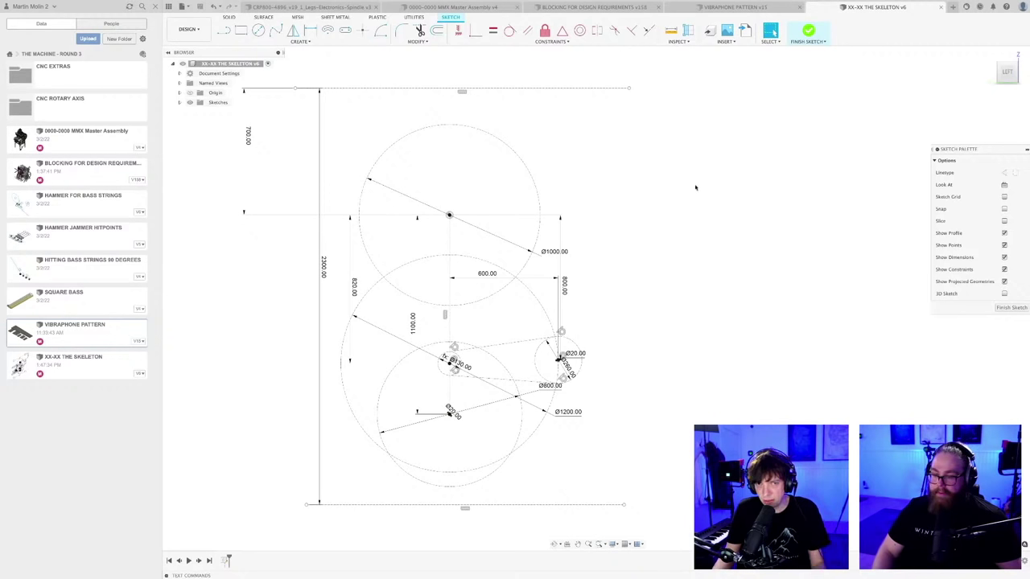
{"action": "scroll", "coordinate": [663, 189], "scroll_direction": "down", "scroll_amount": 3}
{"action": "scroll", "coordinate": [627, 255], "scroll_direction": "up", "scroll_amount": 1}
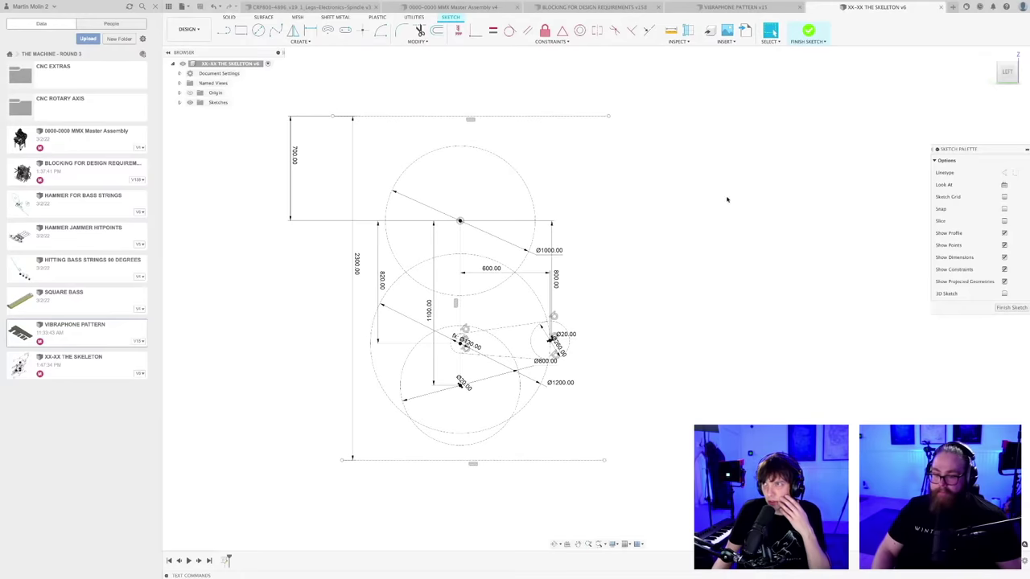
{"action": "scroll", "coordinate": [728, 247], "scroll_direction": "down", "scroll_amount": 1}
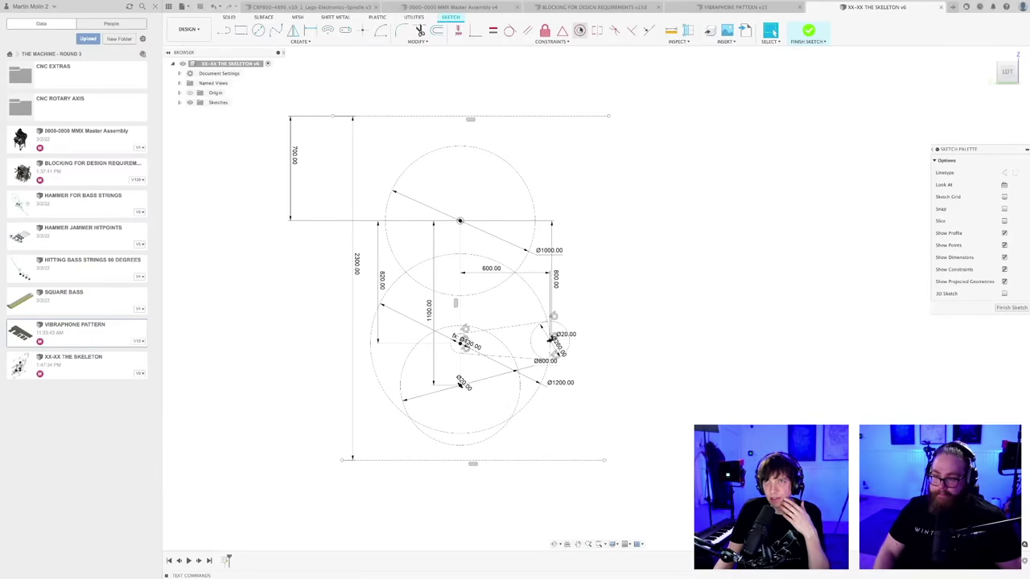
{"action": "left_click", "coordinate": [585, 9]}
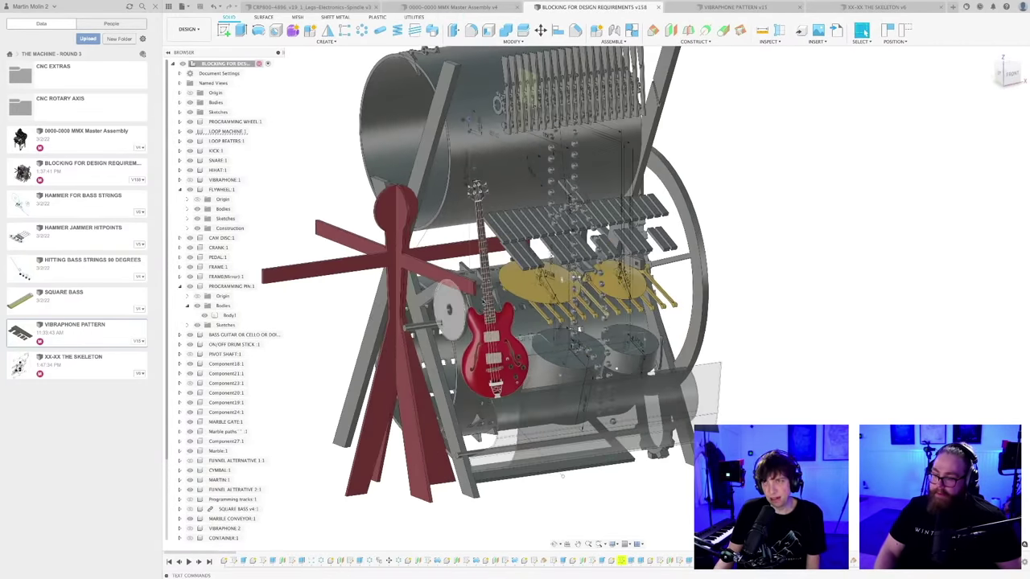
- Create a new untitled design and start a sketch on the front plane
{"action": "left_click", "coordinate": [953, 8]}
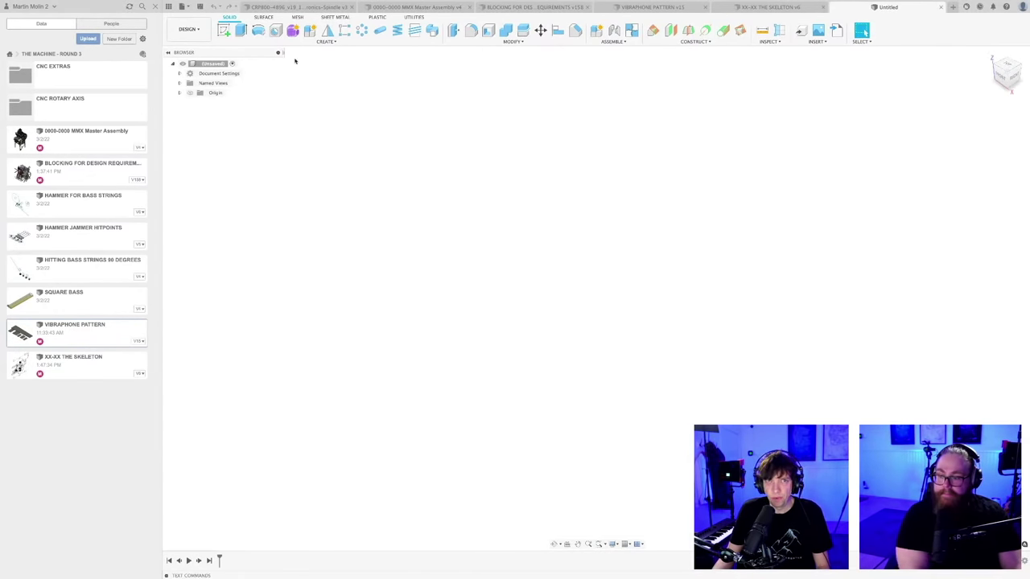
{"action": "left_click", "coordinate": [224, 30]}
{"action": "left_click", "coordinate": [612, 297]}
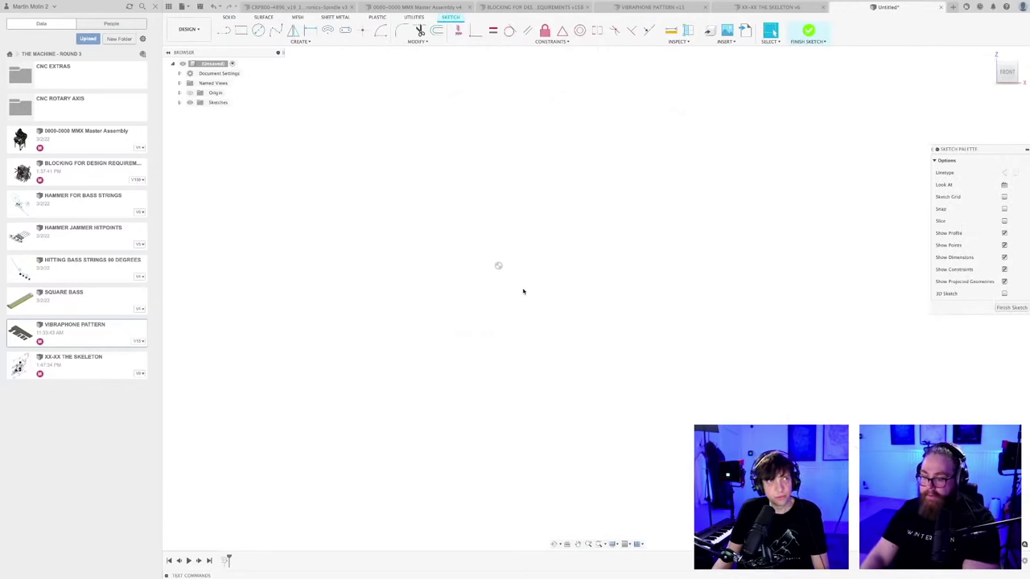
- Sketch a long vertical line to the left of the origin, extending both above and below it
{"action": "key", "text": "l"}
{"action": "left_click", "coordinate": [427, 119]}
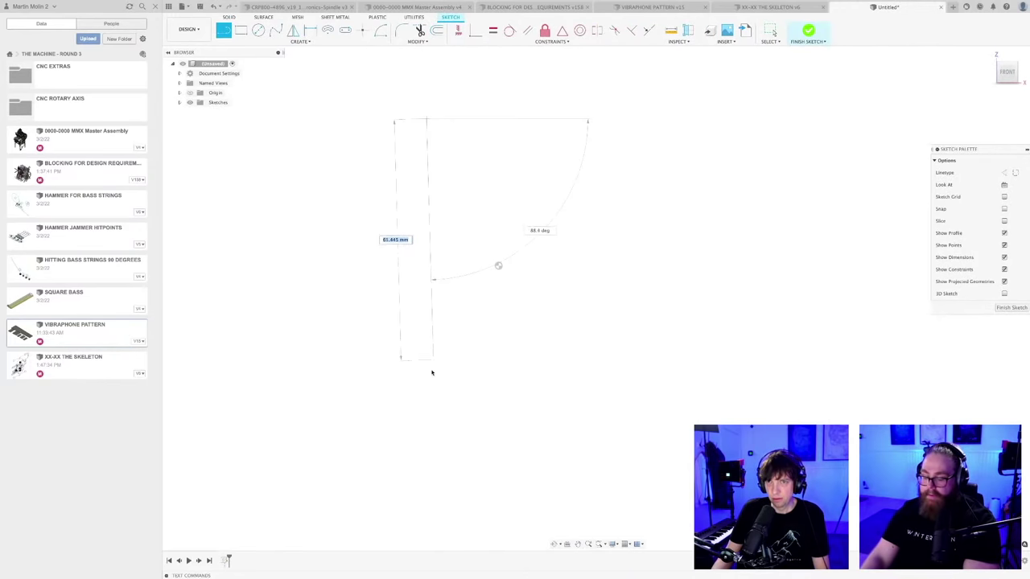
{"action": "left_click", "coordinate": [426, 377]}
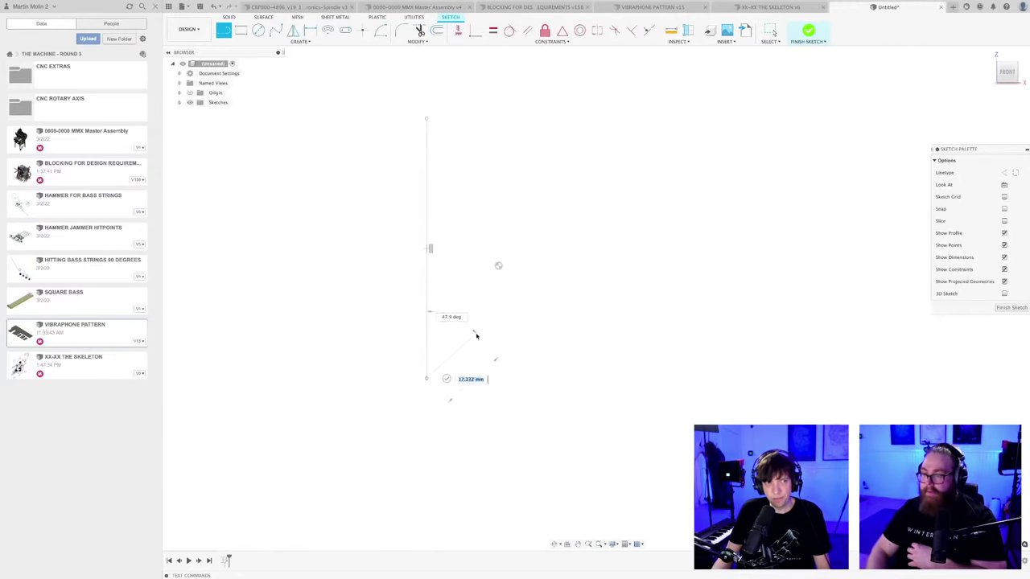
{"action": "scroll", "coordinate": [476, 336], "scroll_direction": "down", "scroll_amount": 2}
{"action": "key", "text": "Escape"}
{"action": "scroll", "coordinate": [465, 336], "scroll_direction": "up", "scroll_amount": 2}
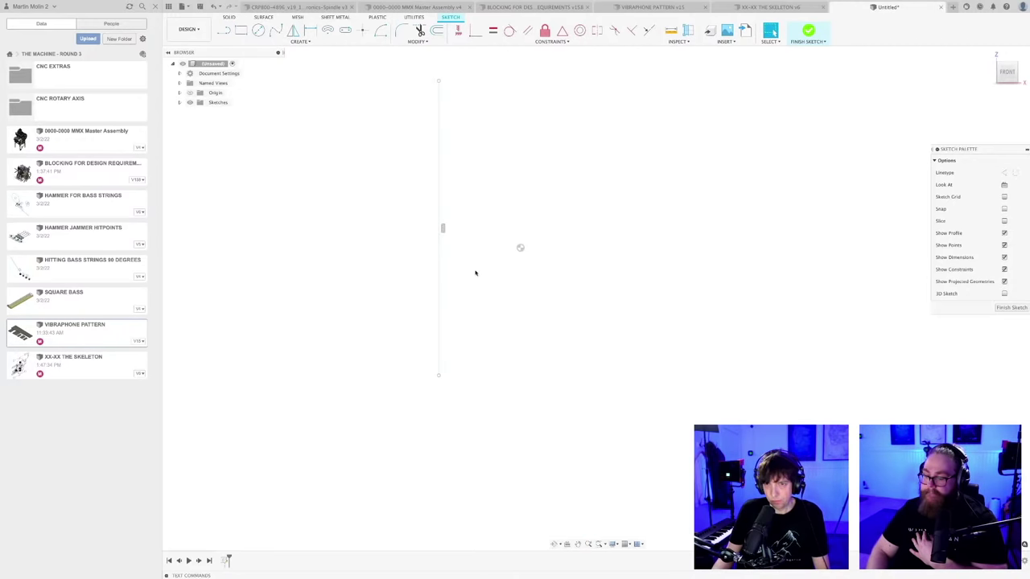
- Sketch a narrow closed rectangle about 5 mm wide below the origin, sloping gently down to the right
{"action": "key", "text": "l"}
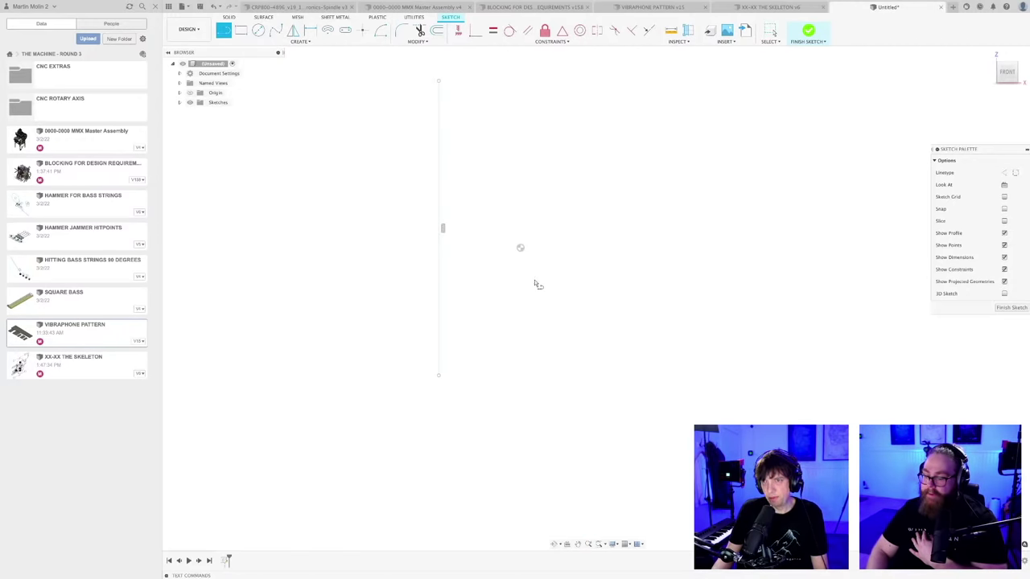
{"action": "left_click", "coordinate": [532, 280]}
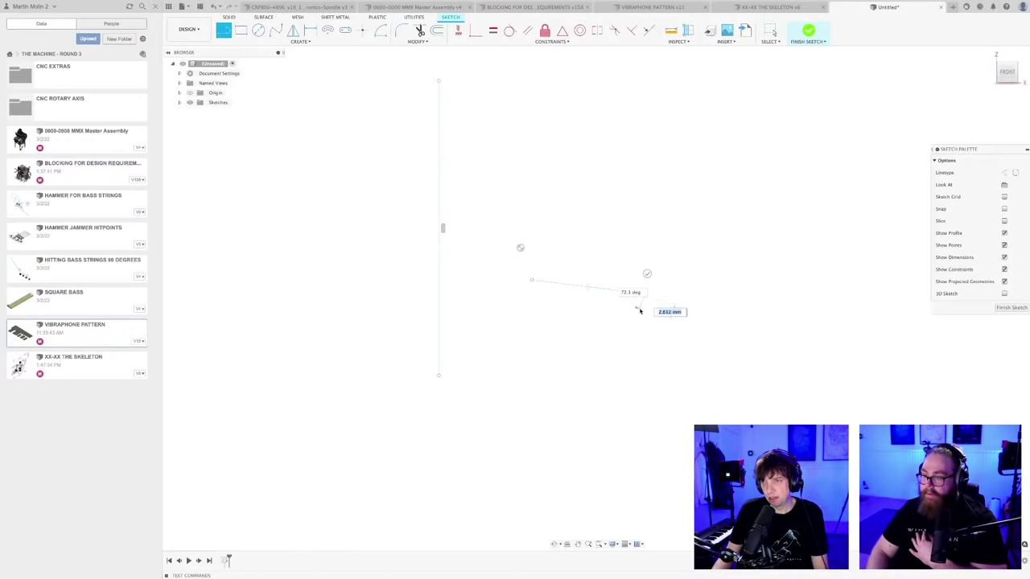
{"action": "left_click", "coordinate": [642, 299]}
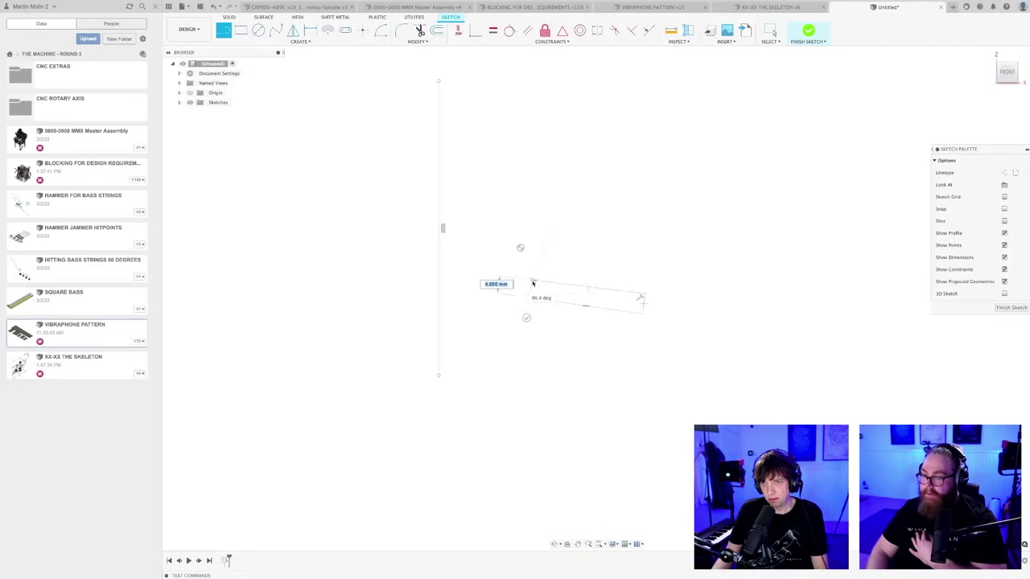
{"action": "left_click", "coordinate": [531, 282]}
{"action": "scroll", "coordinate": [483, 277], "scroll_direction": "up", "scroll_amount": 2}
{"action": "key", "text": "Escape"}
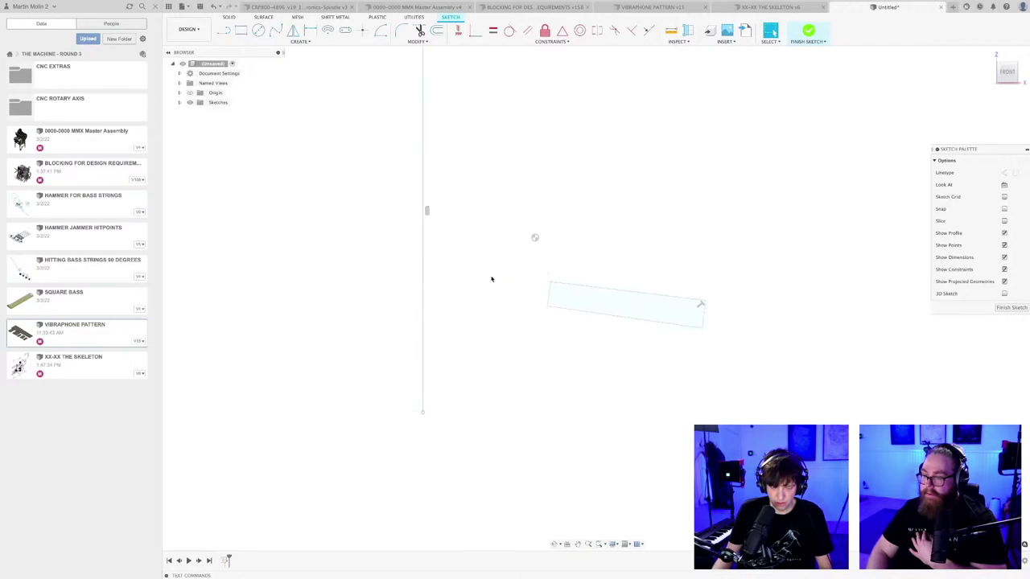
- Sketch two concentric circles, one small inside a larger one, between the vertical line and the sloping rectangle
{"action": "key", "text": "c"}
{"action": "scroll", "coordinate": [491, 272], "scroll_direction": "down", "scroll_amount": 3}
{"action": "middle_click_drag", "start_coordinate": [506, 329], "coordinate": [474, 246]}
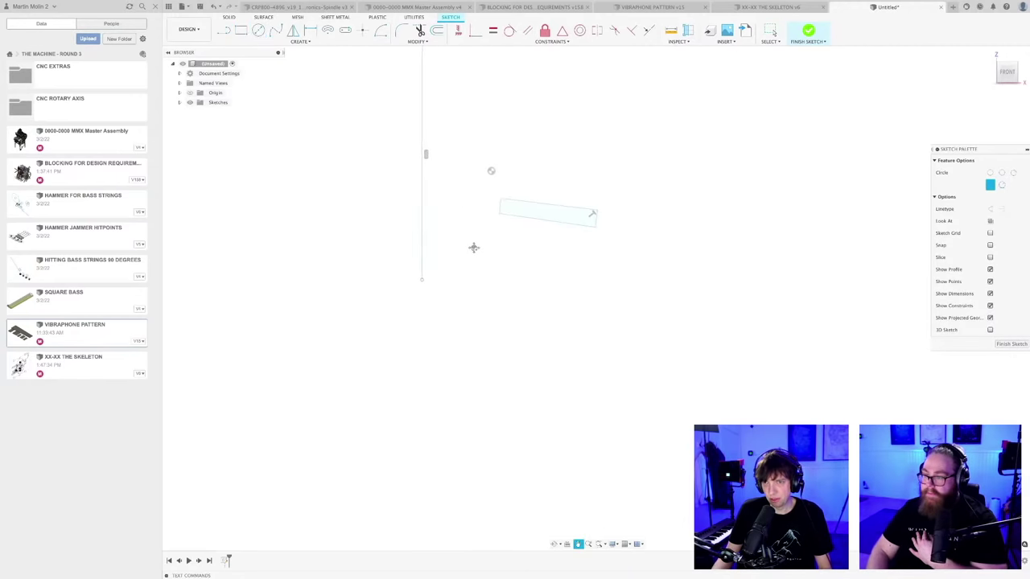
{"action": "left_click", "coordinate": [461, 204]}
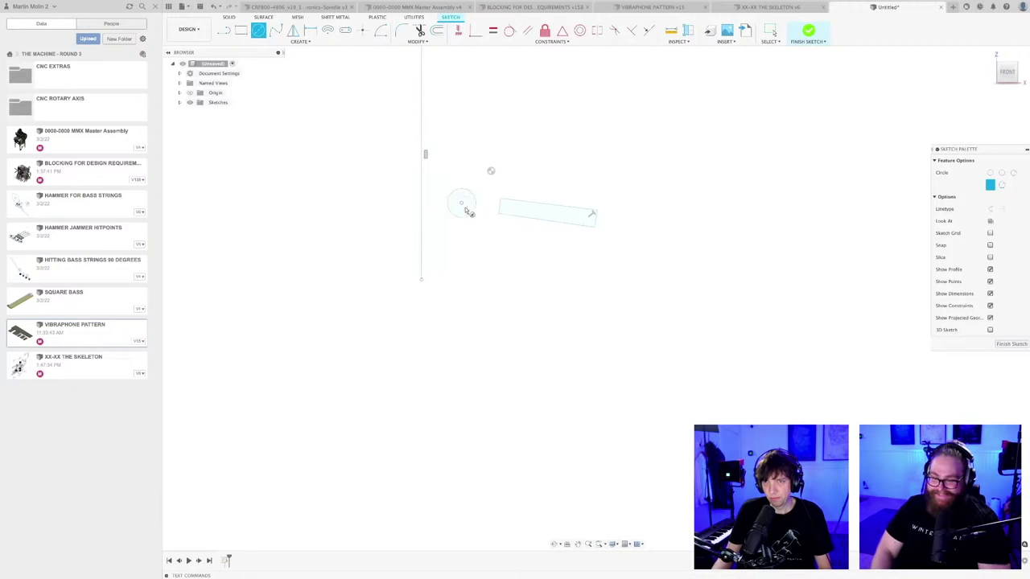
{"action": "left_click", "coordinate": [472, 212]}
{"action": "scroll", "coordinate": [488, 214], "scroll_direction": "up", "scroll_amount": 2}
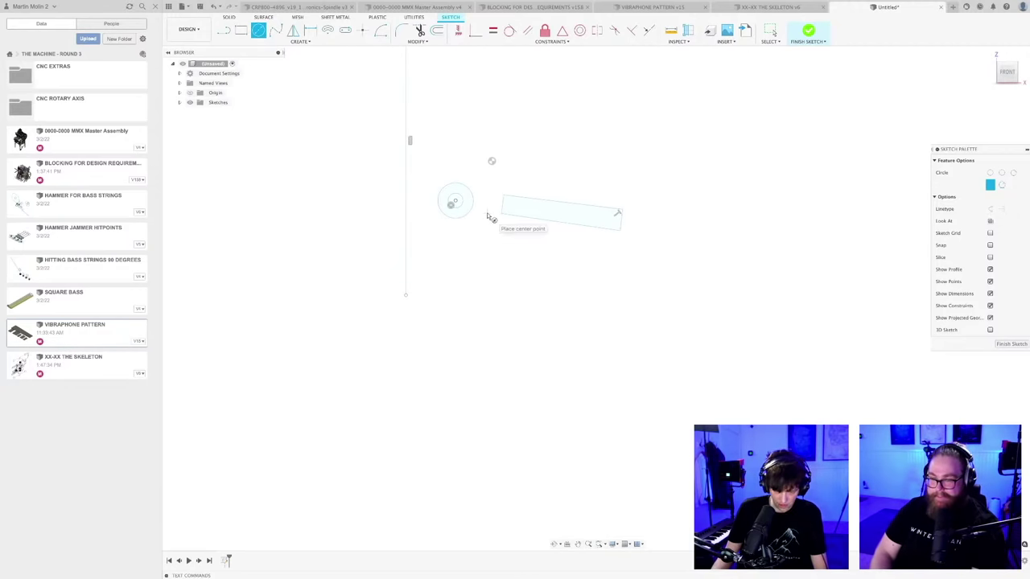
{"action": "middle_click_drag", "start_coordinate": [485, 212], "coordinate": [479, 271]}
{"action": "scroll", "coordinate": [479, 271], "scroll_direction": "up", "scroll_amount": 3}
- Join the outer circle to the sloping rectangle with a narrow neck of two lines, each about 6.5 mm long
{"action": "key", "text": "l"}
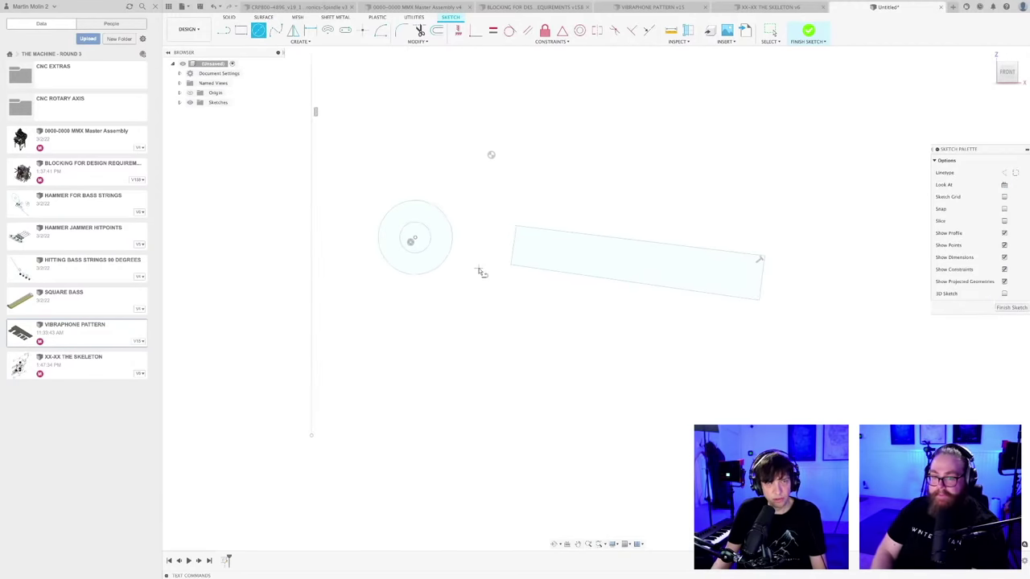
{"action": "left_click", "coordinate": [453, 233]}
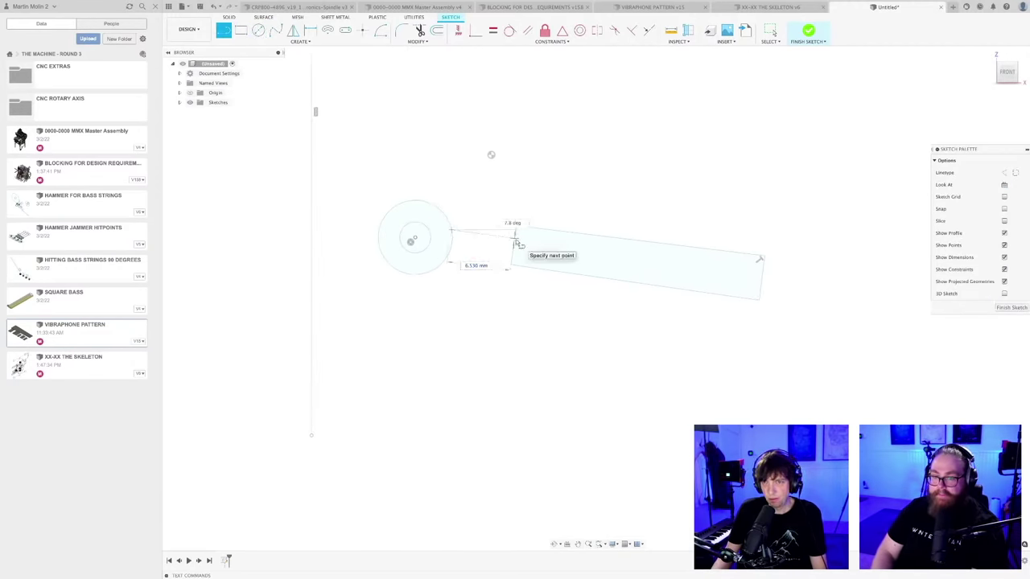
{"action": "left_click", "coordinate": [510, 240]}
{"action": "left_click", "coordinate": [453, 252]}
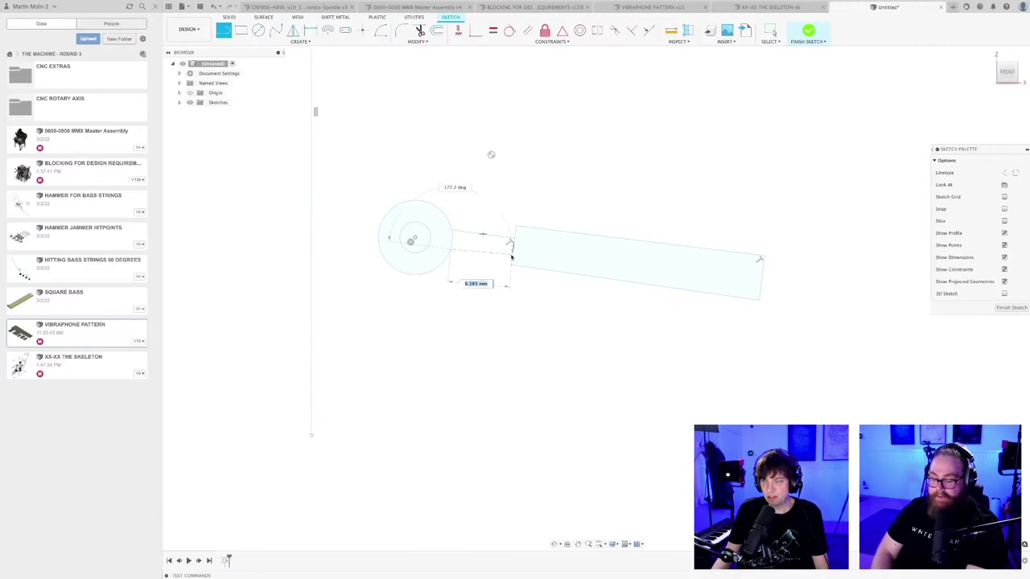
{"action": "left_click", "coordinate": [510, 256]}
{"action": "key", "text": "Escape"}
{"action": "scroll", "coordinate": [434, 310], "scroll_direction": "down", "scroll_amount": 2}
{"action": "middle_click_drag", "start_coordinate": [418, 300], "coordinate": [411, 230]}
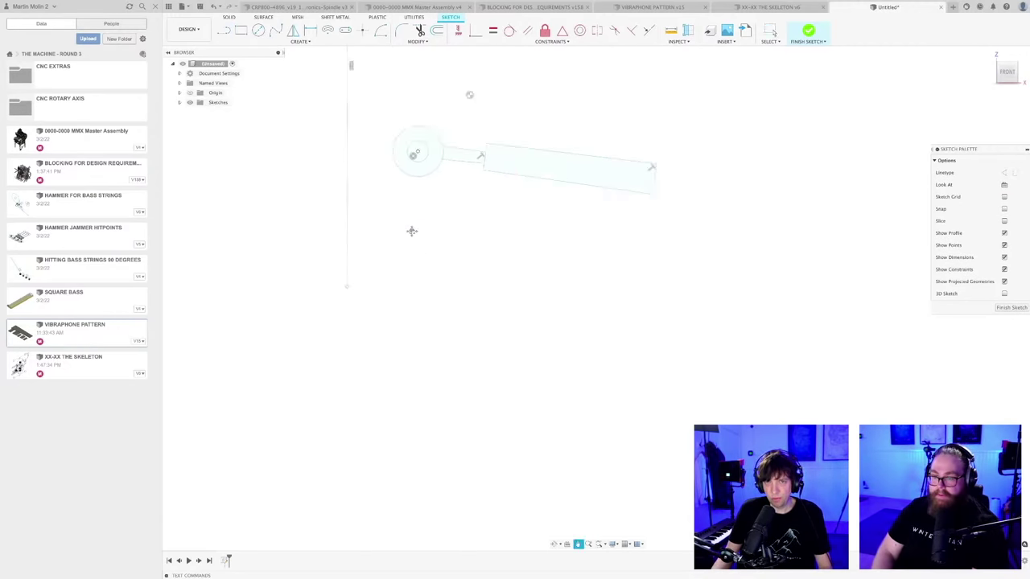
- Stretch the long vertical line downward by moving its lower endpoint far below the circles and rectangle
{"action": "scroll", "coordinate": [377, 313], "scroll_direction": "down", "scroll_amount": 2}
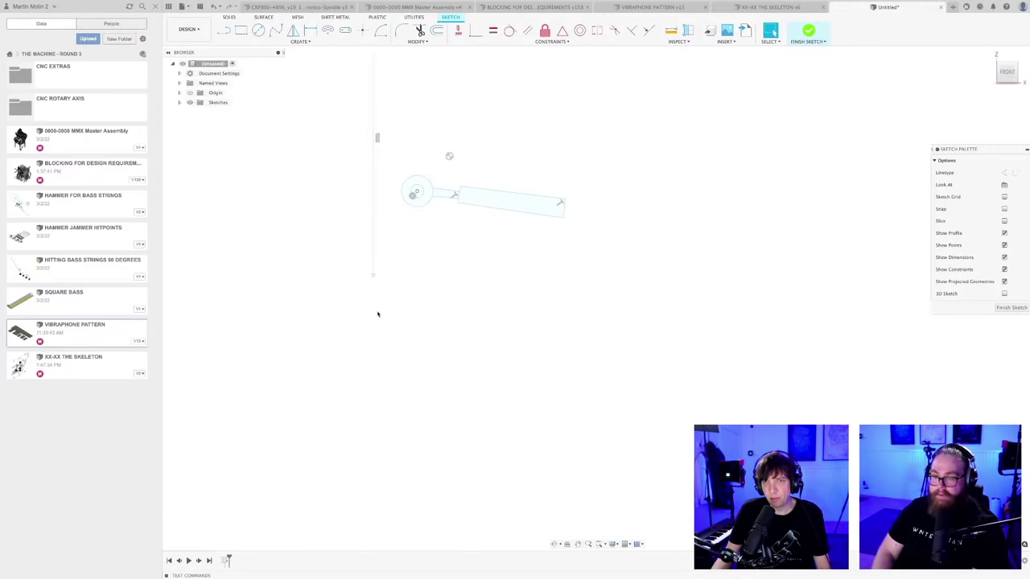
{"action": "left_click", "coordinate": [371, 494]}
{"action": "scroll", "coordinate": [445, 334], "scroll_direction": "down", "scroll_amount": 2}
{"action": "scroll", "coordinate": [439, 306], "scroll_direction": "up", "scroll_amount": 2}
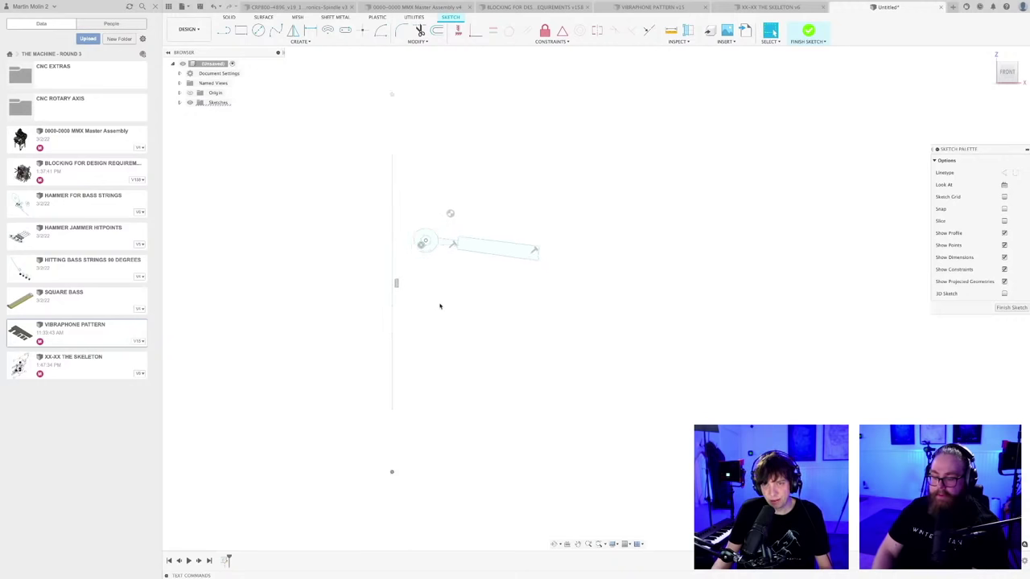
- Sketch a closed arm hanging from the pivot's outer circle, with a vertical side stepping outward into a wider lower end
{"action": "key", "text": "l"}
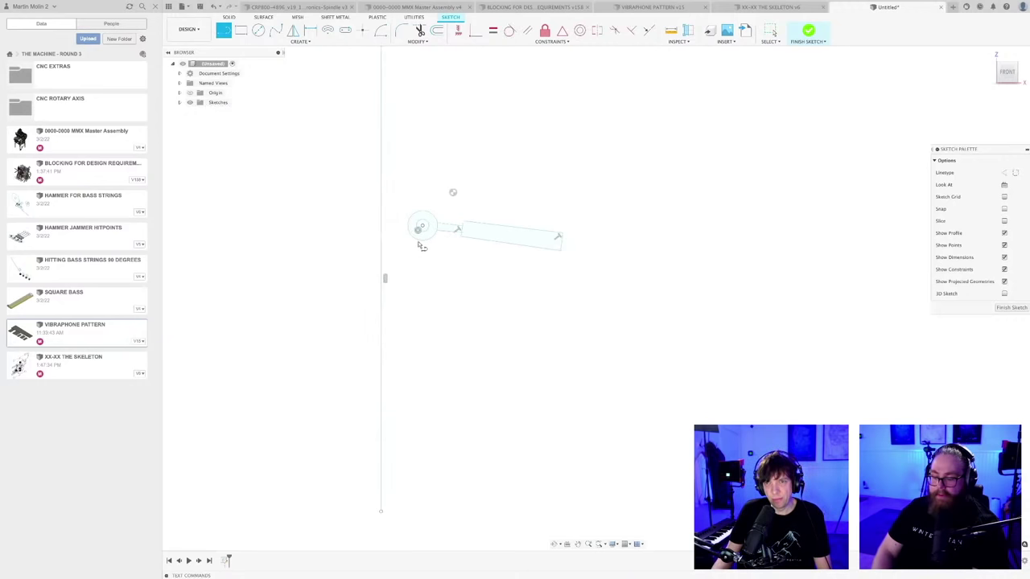
{"action": "left_click", "coordinate": [417, 230]}
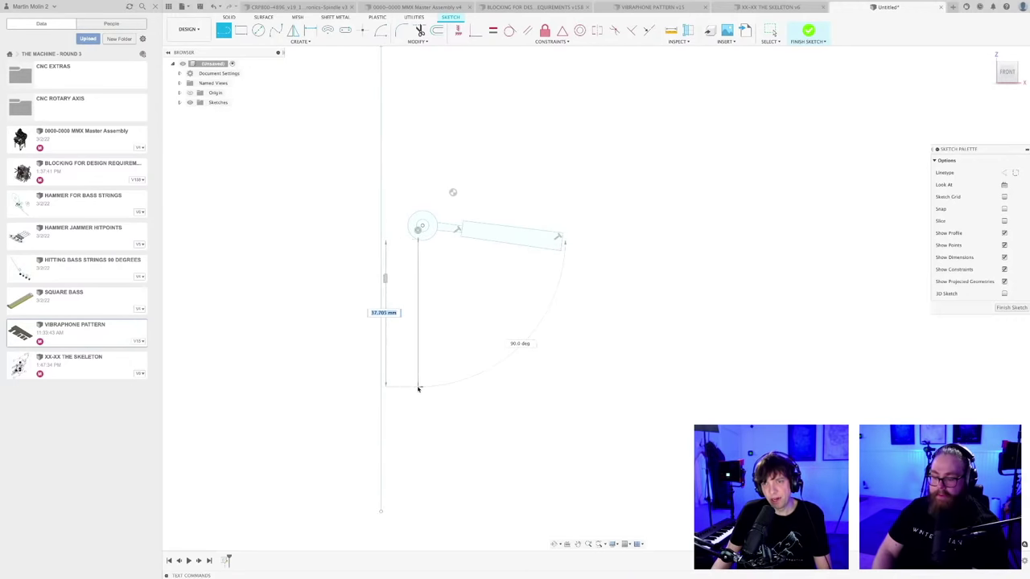
{"action": "left_click", "coordinate": [410, 398]}
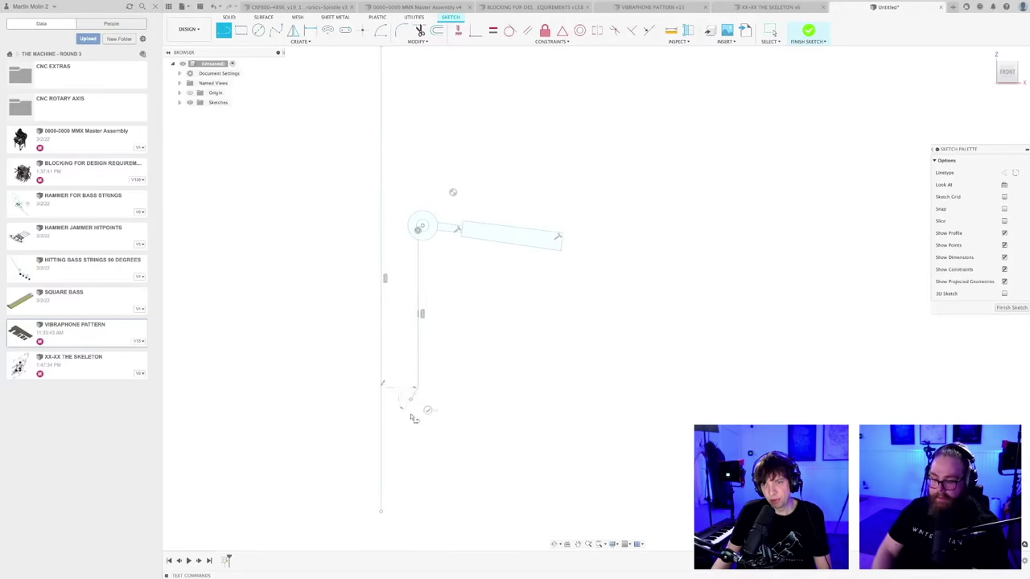
{"action": "left_click", "coordinate": [409, 462]}
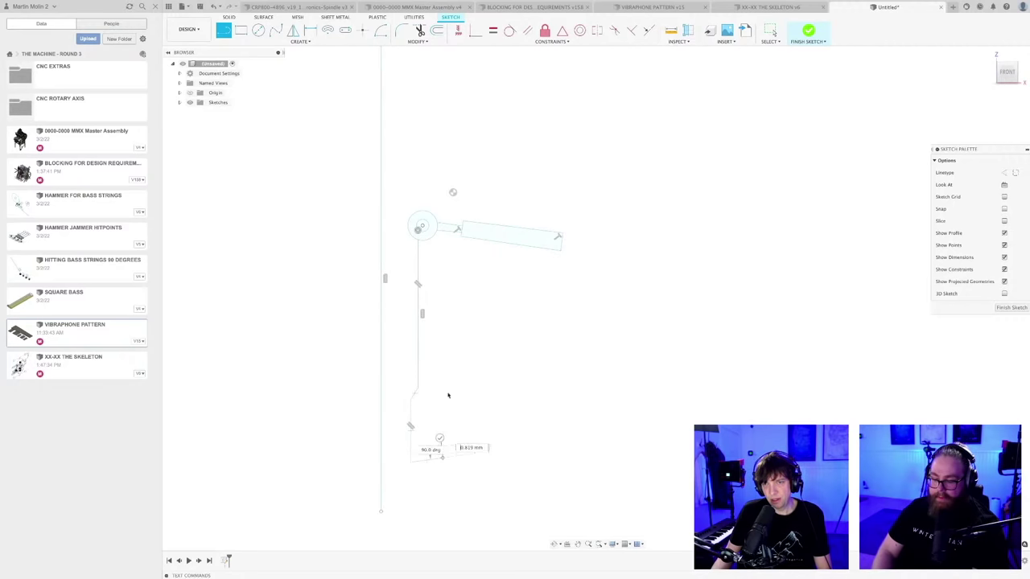
{"action": "left_click", "coordinate": [442, 457]}
{"action": "left_click", "coordinate": [428, 234]}
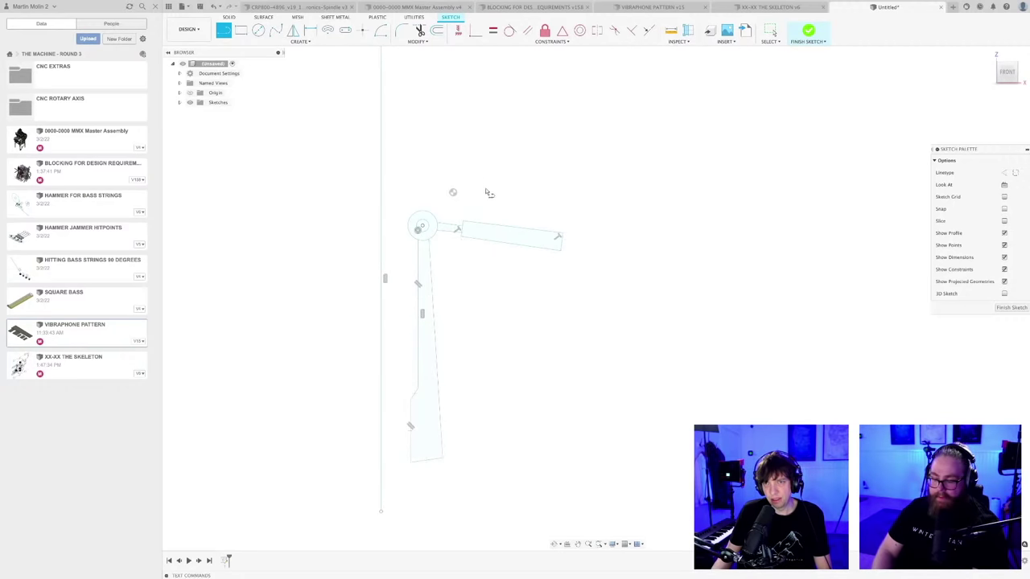
- Sketch circles above the sloping arm: two stacked one above the other and a larger one to their right
{"action": "scroll", "coordinate": [488, 194], "scroll_direction": "down", "scroll_amount": 1}
{"action": "key", "text": "c"}
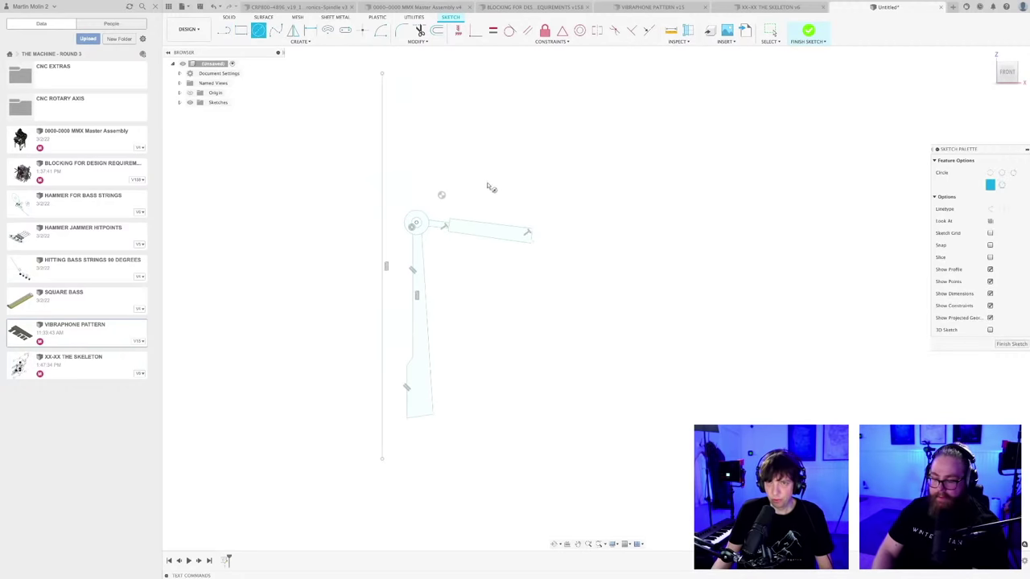
{"action": "left_click", "coordinate": [478, 100]}
{"action": "left_click", "coordinate": [478, 174]}
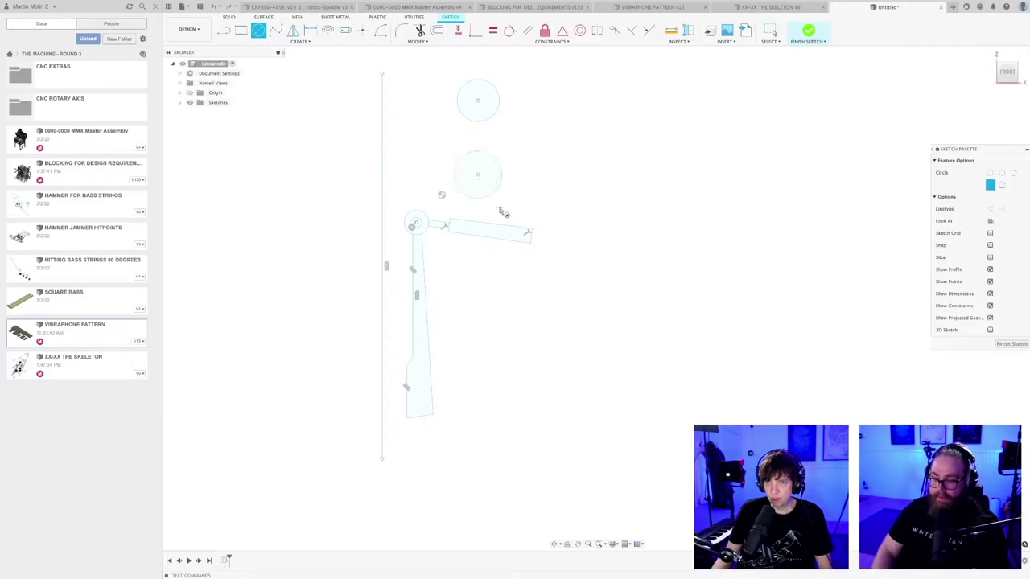
{"action": "left_click", "coordinate": [571, 170]}
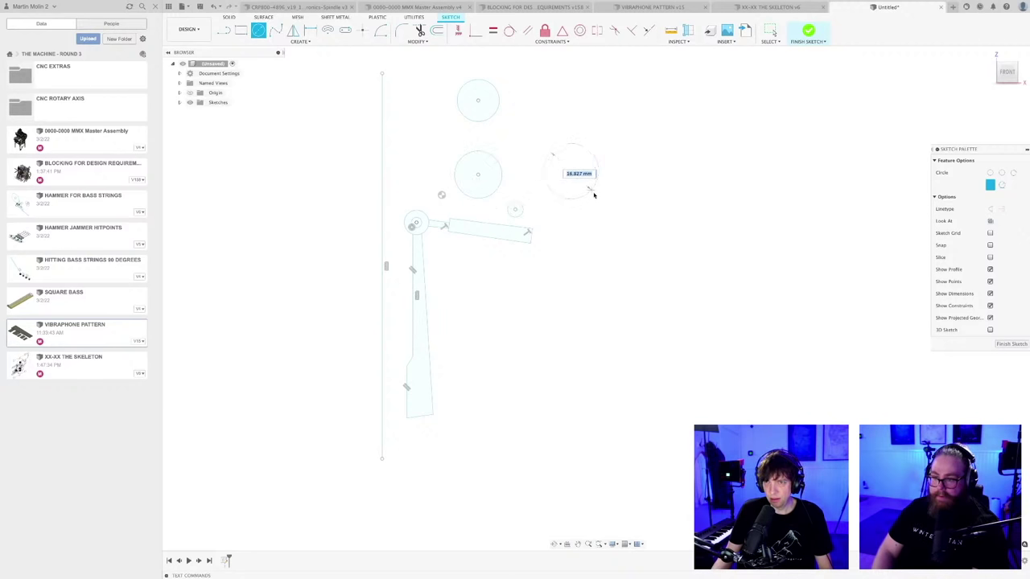
{"action": "left_click", "coordinate": [593, 192]}
{"action": "left_click", "coordinate": [609, 250]}
{"action": "left_click", "coordinate": [632, 326]}
{"action": "key", "text": "Escape"}
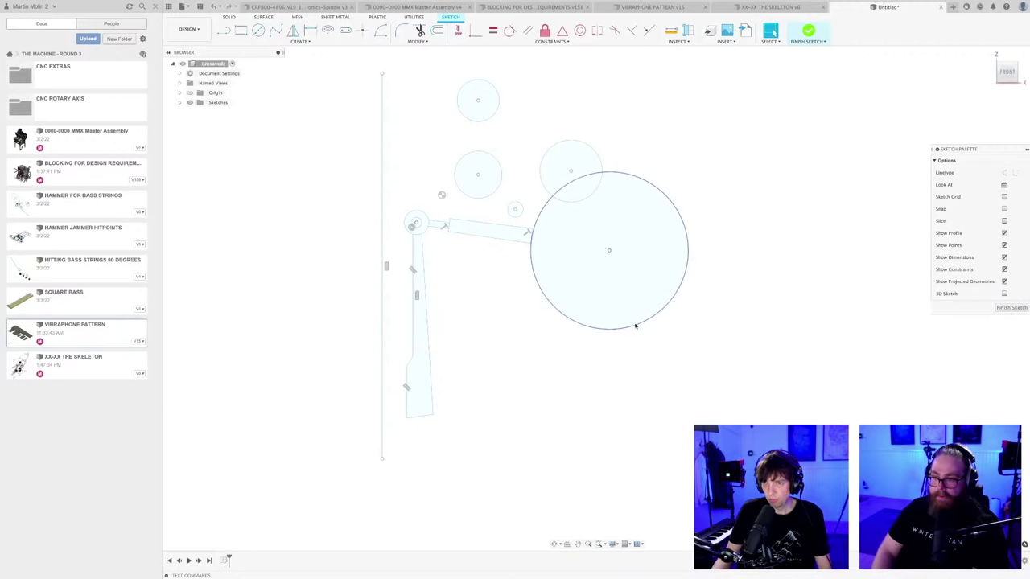
{"action": "left_click", "coordinate": [636, 324]}
{"action": "key", "text": "Delete"}
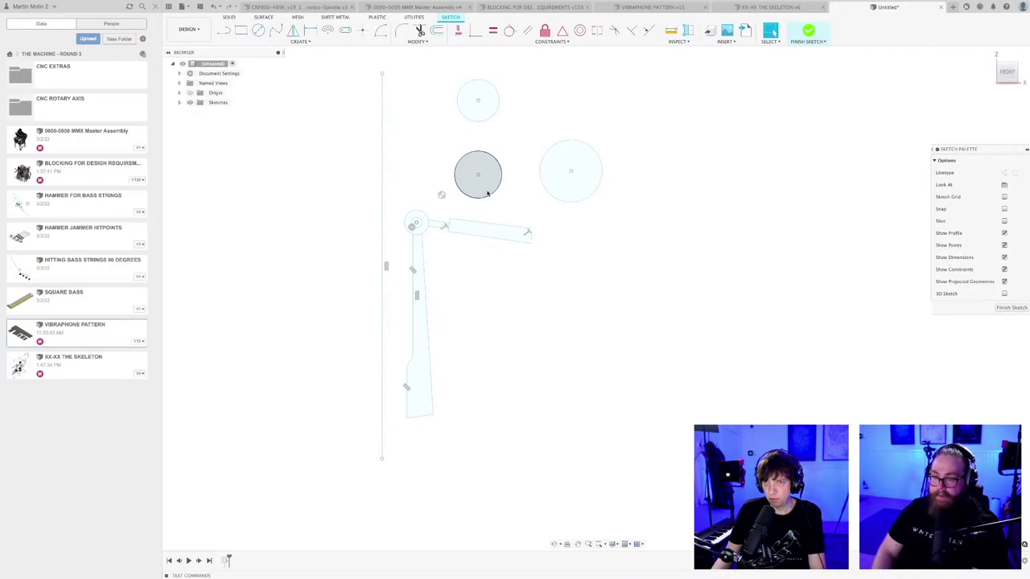
- Enlarge the lower of the two stacked circles slightly and move it down and right, close to the sloping arm
{"action": "left_click", "coordinate": [490, 197]}
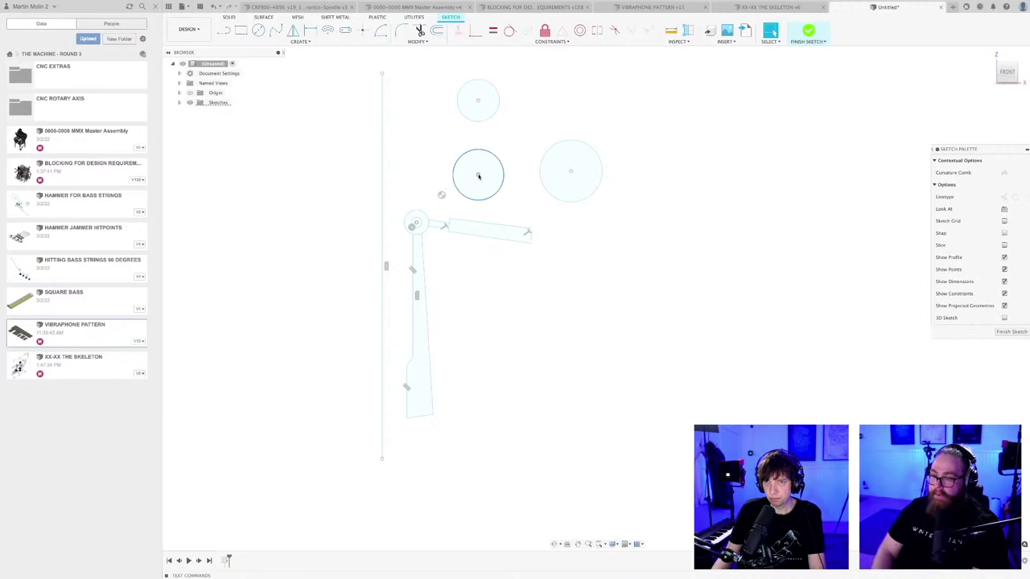
{"action": "left_click_drag", "start_coordinate": [478, 174], "coordinate": [493, 188]}
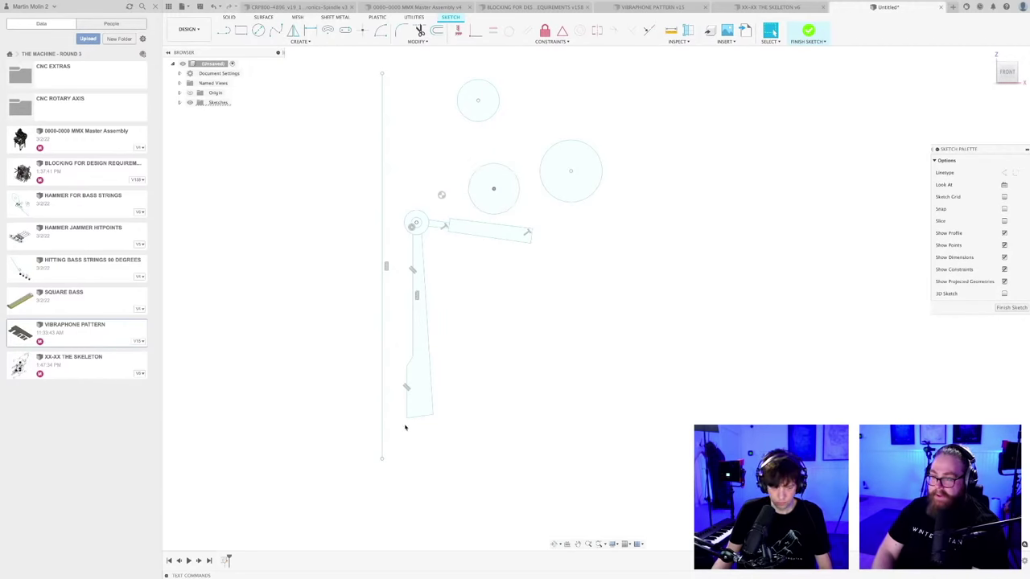
- Turn the long vertical line into a closed narrow bar about 4 mm wide by adding lines on its left side
{"action": "key", "text": "l"}
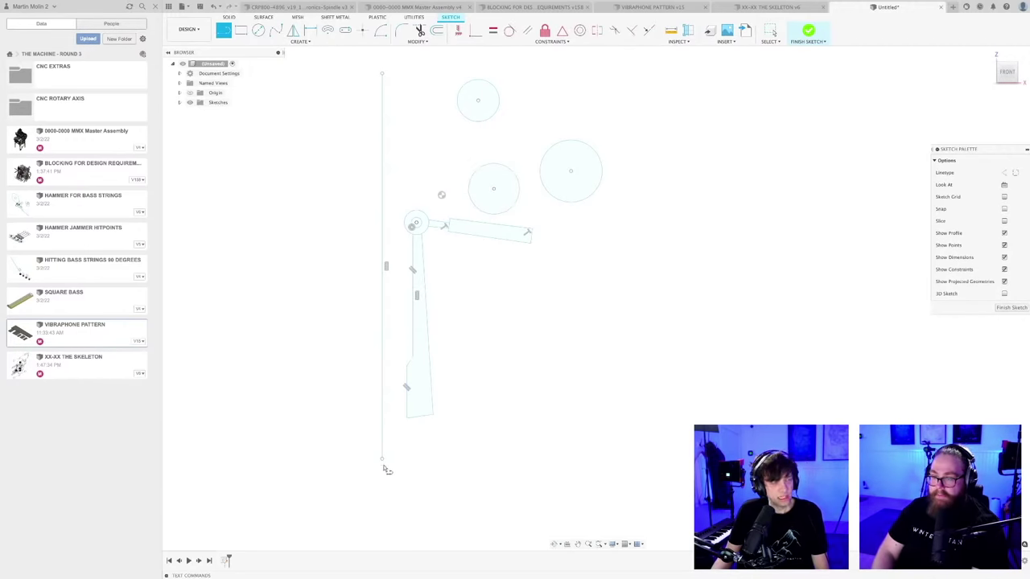
{"action": "left_click", "coordinate": [369, 457]}
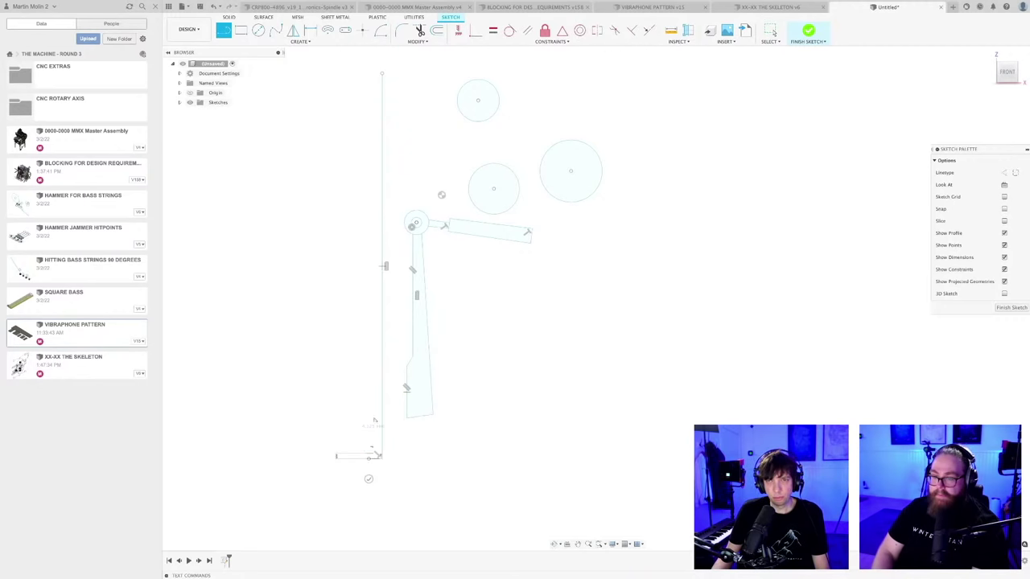
{"action": "left_click", "coordinate": [370, 74]}
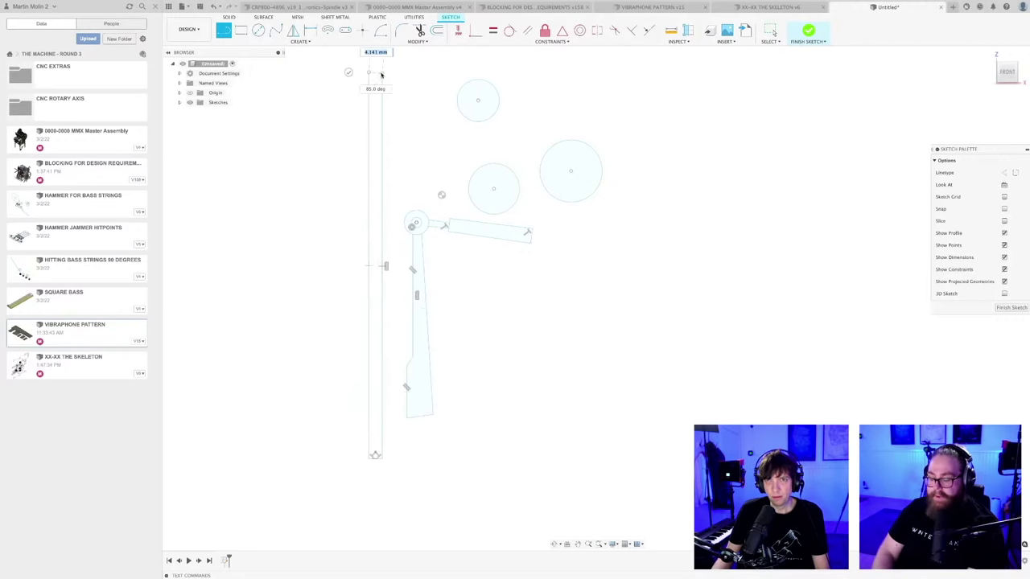
{"action": "scroll", "coordinate": [384, 298], "scroll_direction": "down", "scroll_amount": 5}
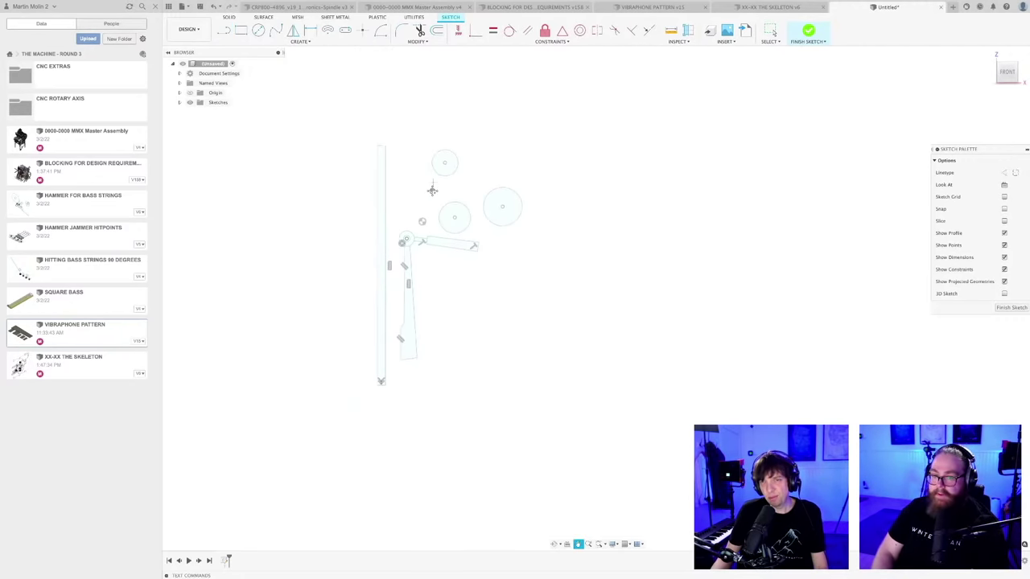
{"action": "key", "text": "Escape"}
- Lengthen the narrow vertical bar by moving its upper edge further up and its lower edge further down
{"action": "scroll", "coordinate": [383, 163], "scroll_direction": "up", "scroll_amount": 5}
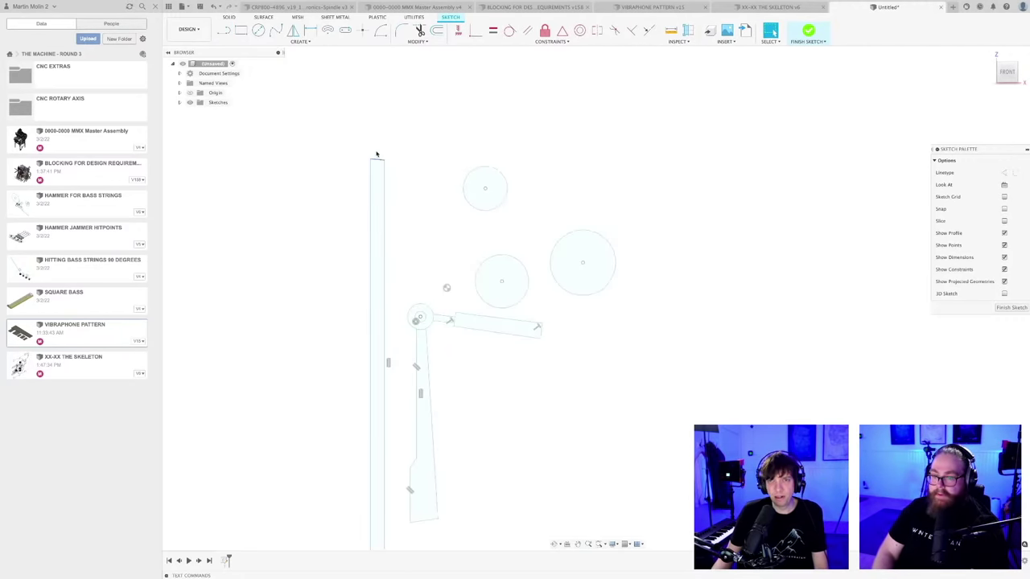
{"action": "left_click_drag", "start_coordinate": [375, 154], "coordinate": [374, 75]}
{"action": "scroll", "coordinate": [410, 146], "scroll_direction": "down", "scroll_amount": 3}
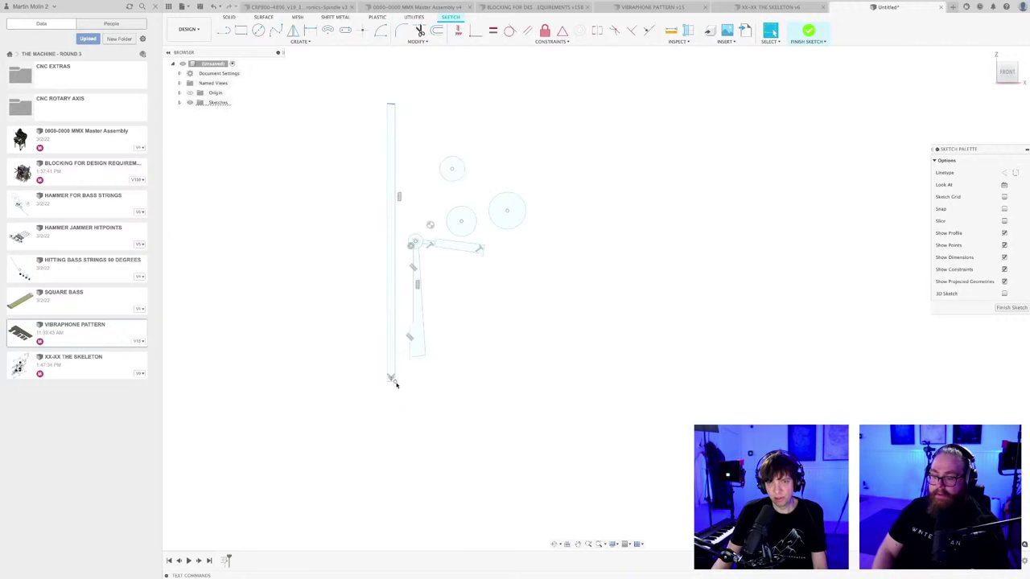
{"action": "scroll", "coordinate": [391, 390], "scroll_direction": "up", "scroll_amount": 3}
{"action": "left_click_drag", "start_coordinate": [391, 382], "coordinate": [391, 443]}
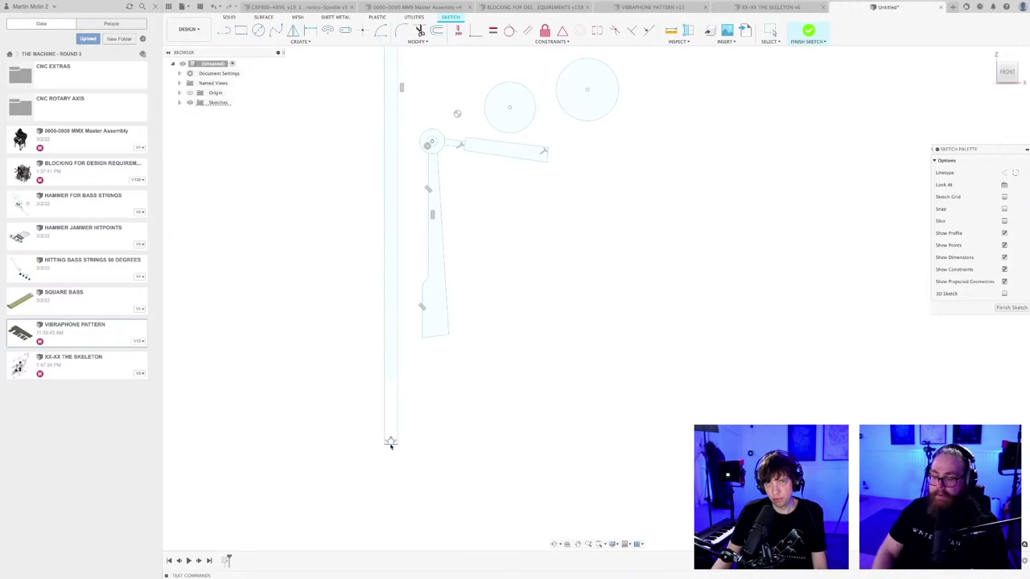
{"action": "scroll", "coordinate": [437, 410], "scroll_direction": "down", "scroll_amount": 3}
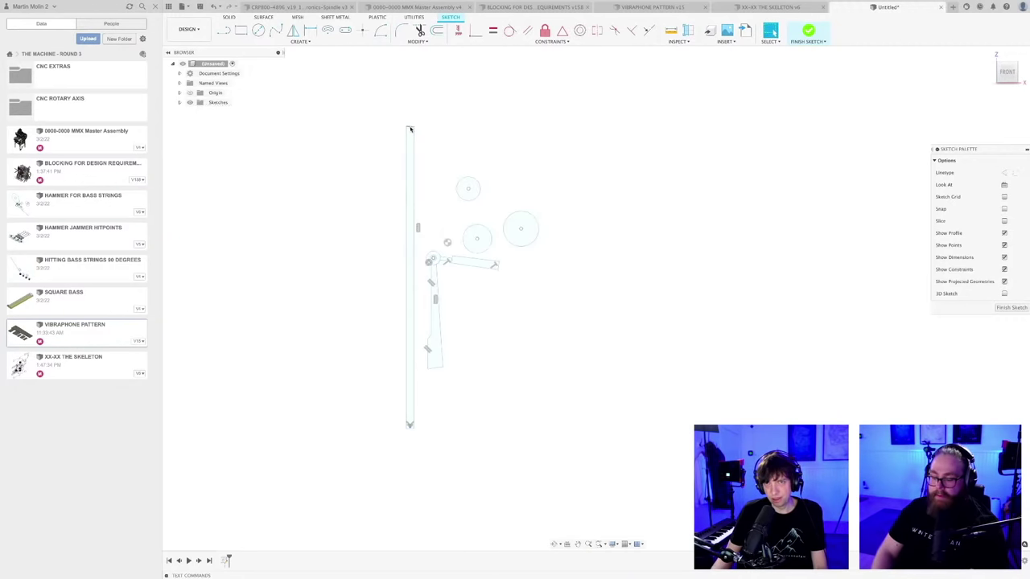
{"action": "left_click_drag", "start_coordinate": [409, 126], "coordinate": [410, 105]}
{"action": "scroll", "coordinate": [465, 339], "scroll_direction": "up", "scroll_amount": 2}
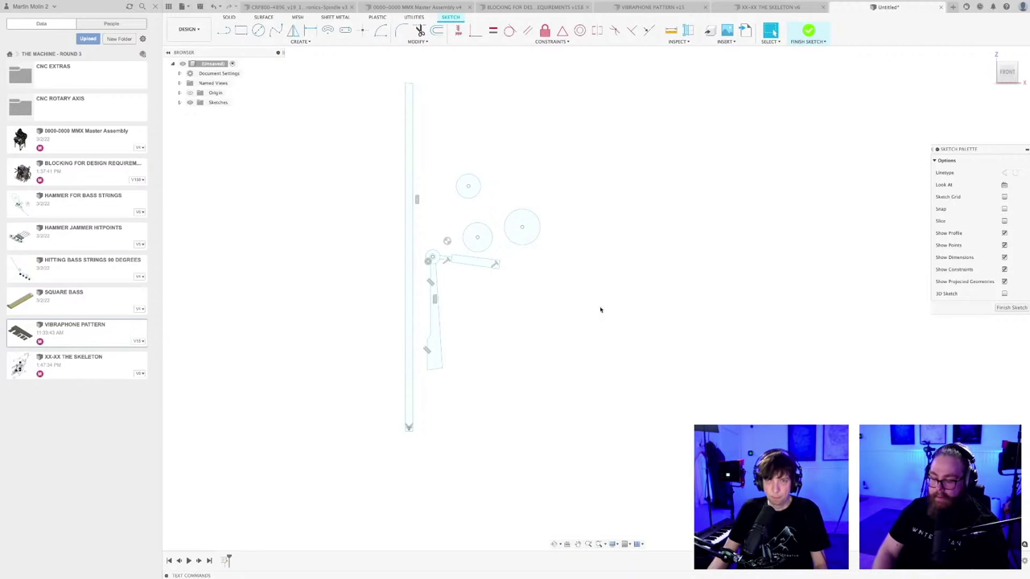
- Sketch a long, nearly vertical line through the upper circle down towards the sloping arm, with a downward-pointing triangle at its lower end
{"action": "scroll", "coordinate": [490, 322], "scroll_direction": "up", "scroll_amount": 2}
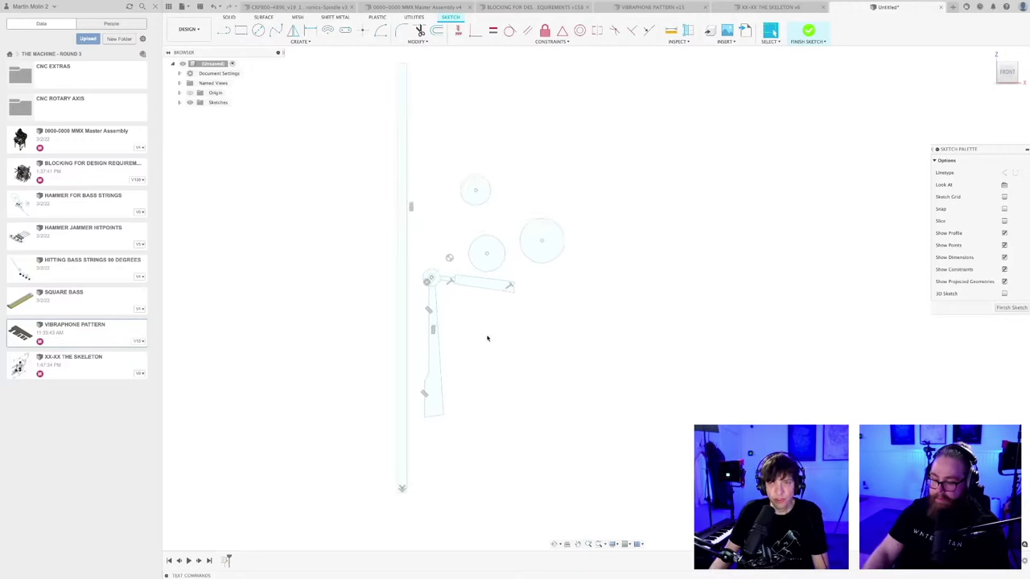
{"action": "middle_click_drag", "start_coordinate": [483, 338], "coordinate": [460, 340]}
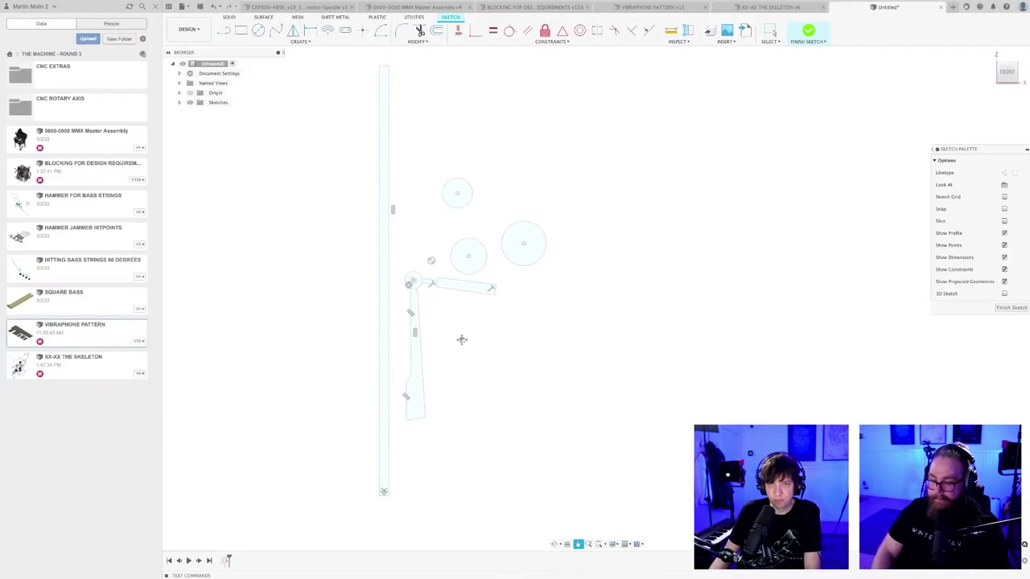
{"action": "key", "text": "l"}
{"action": "left_click", "coordinate": [453, 88]}
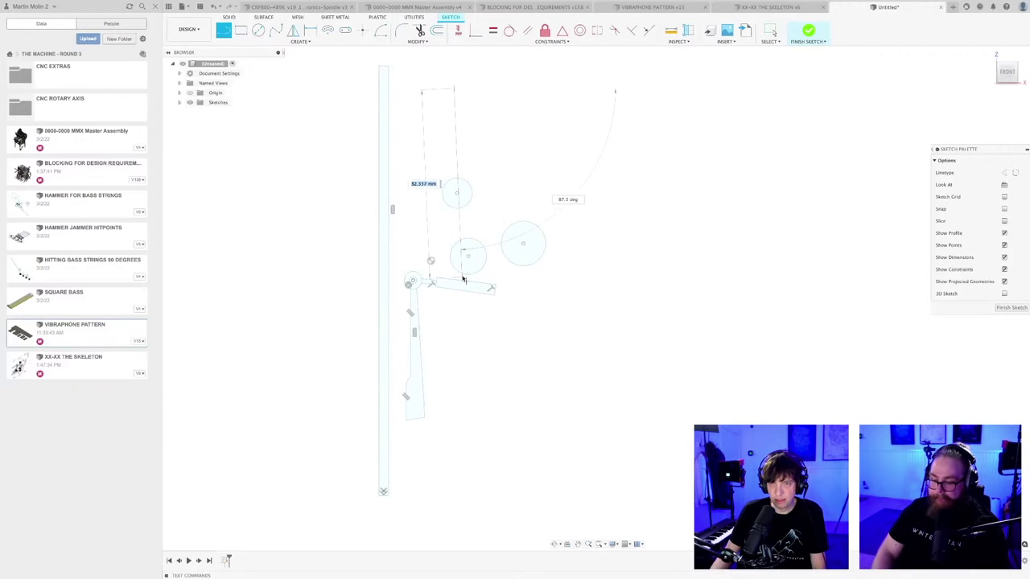
{"action": "left_click", "coordinate": [463, 275]}
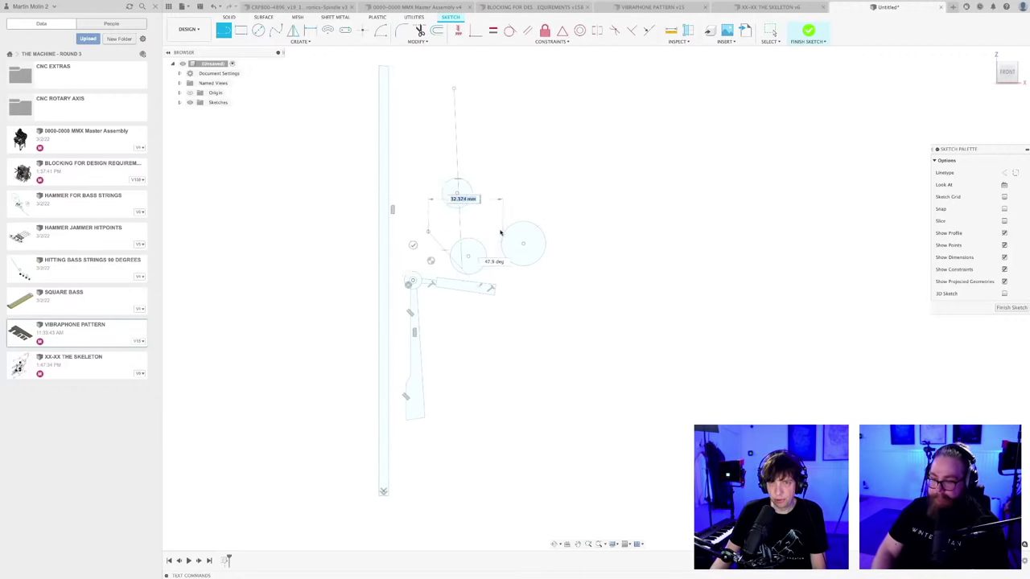
{"action": "left_click", "coordinate": [491, 229]}
{"action": "left_click", "coordinate": [462, 271]}
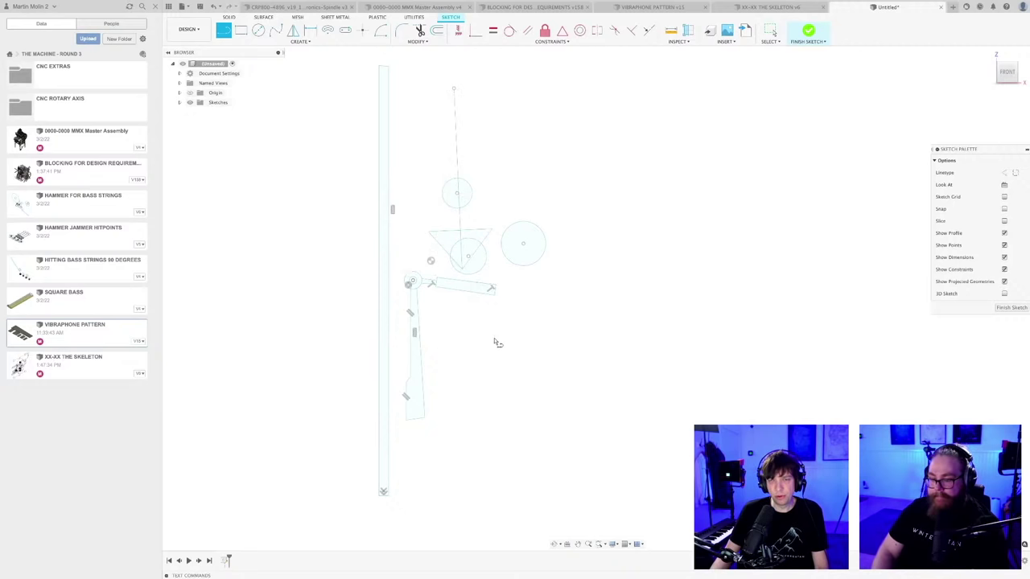
{"action": "scroll", "coordinate": [497, 344], "scroll_direction": "down", "scroll_amount": 3}
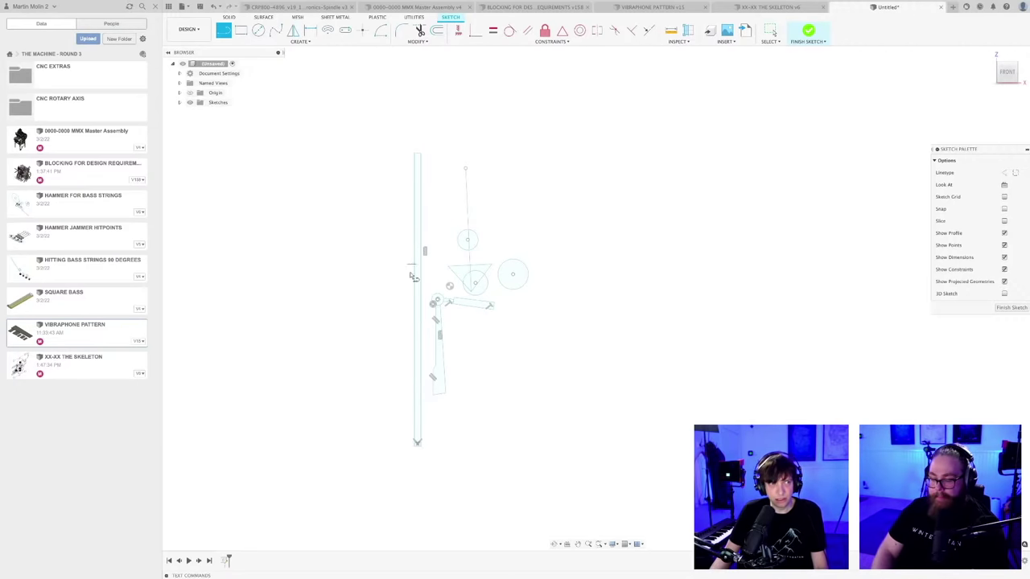
{"action": "scroll", "coordinate": [412, 276], "scroll_direction": "up", "scroll_amount": 3}
{"action": "scroll", "coordinate": [386, 287], "scroll_direction": "down", "scroll_amount": 2}
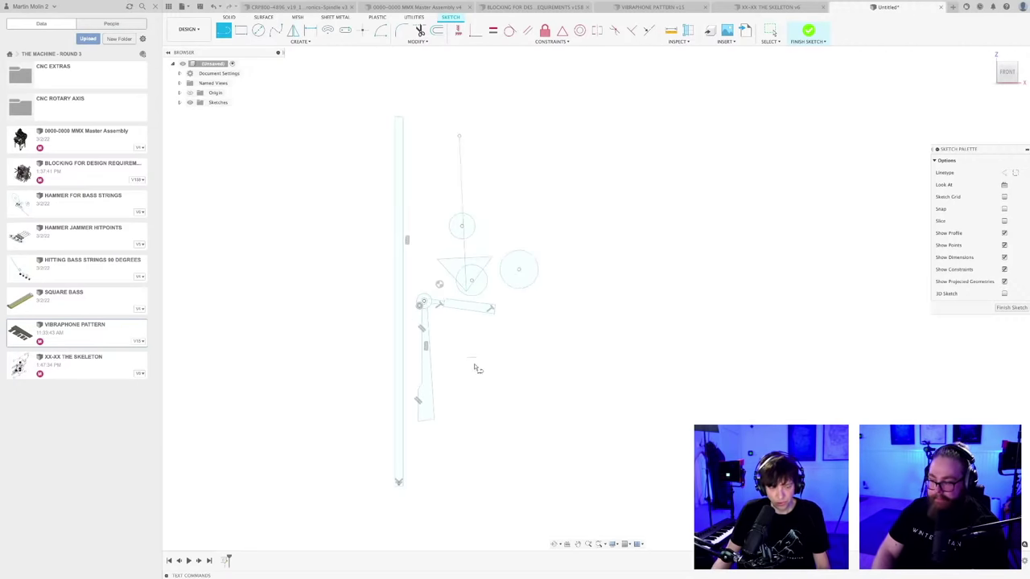
{"action": "key", "text": "ctrl+s"}
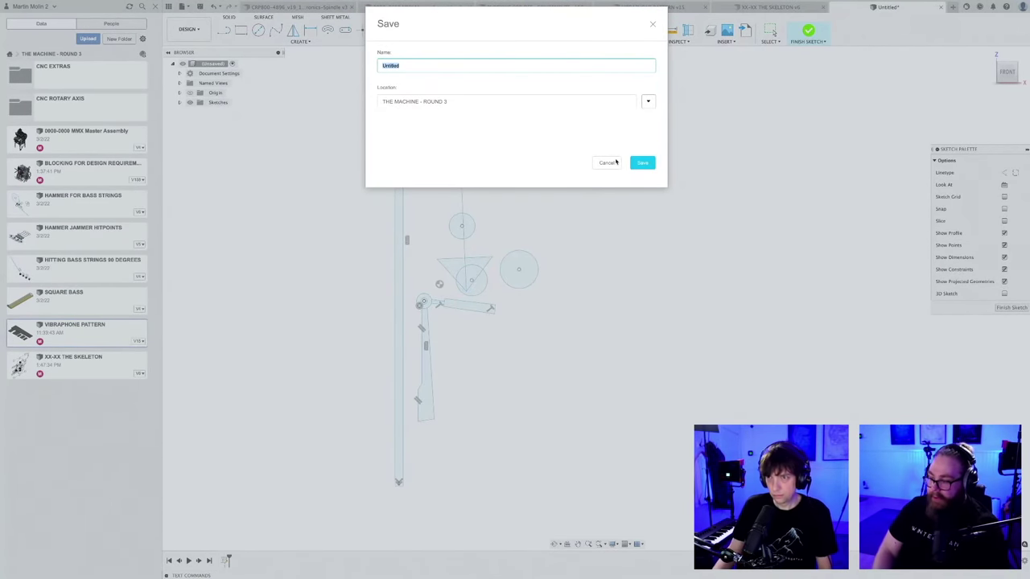
{"action": "left_click", "coordinate": [606, 164]}
{"action": "key", "text": "ctrl+s"}
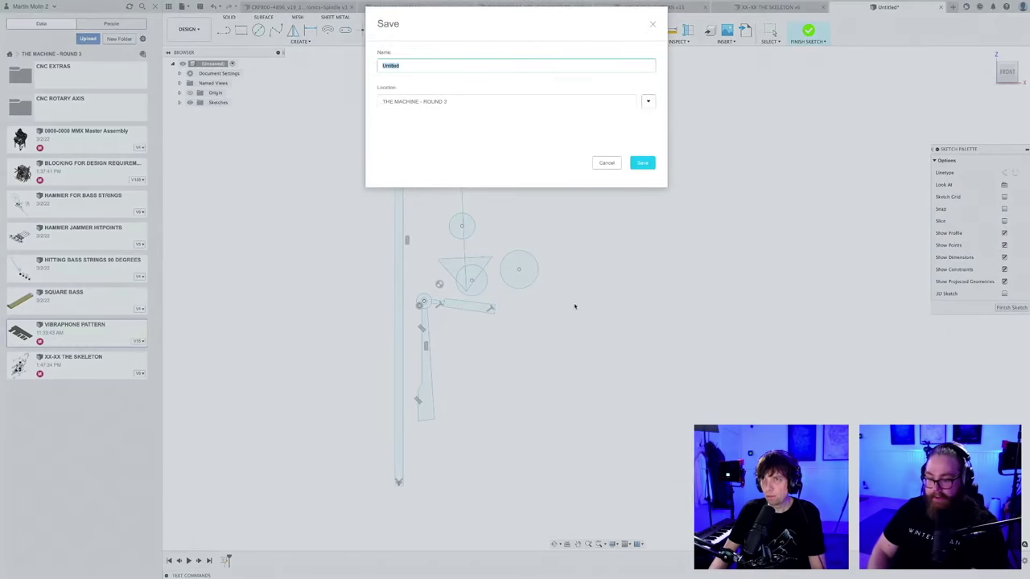
{"action": "left_click", "coordinate": [606, 163]}
- Switch to the XX-XX THE SKELETON design and examine the layout and dimensions of its wheel circles
{"action": "left_click", "coordinate": [768, 8]}
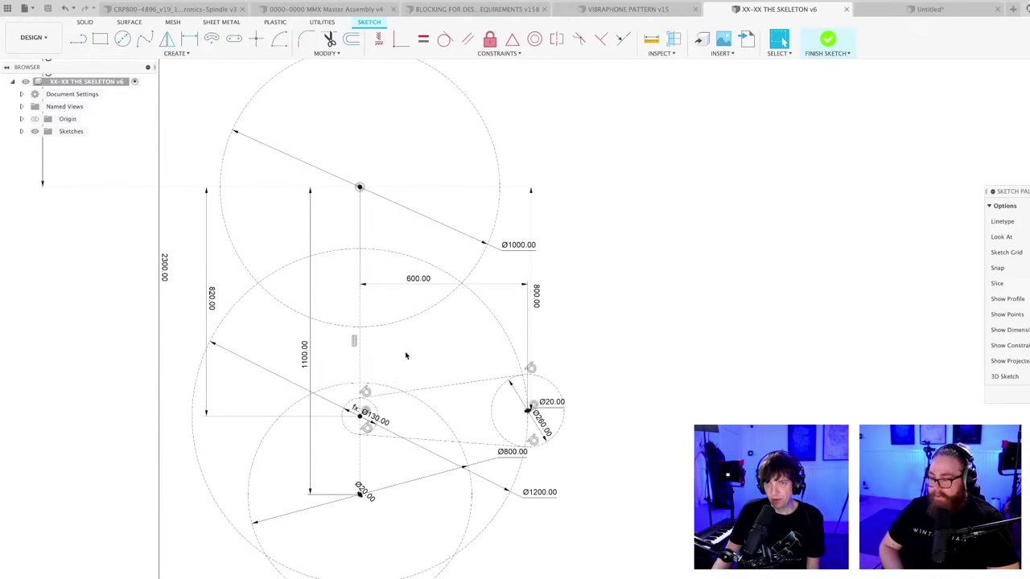
{"action": "mouse_move", "coordinate": [404, 351]}
{"action": "middle_mouse_down"}
{"action": "mouse_move", "coordinate": [402, 333]}
{"action": "mouse_move", "coordinate": [397, 390]}
{"action": "mouse_move", "coordinate": [395, 359]}
{"action": "mouse_move", "coordinate": [430, 349]}
{"action": "mouse_move", "coordinate": [413, 338]}
{"action": "mouse_move", "coordinate": [416, 349]}
{"action": "middle_mouse_up"}
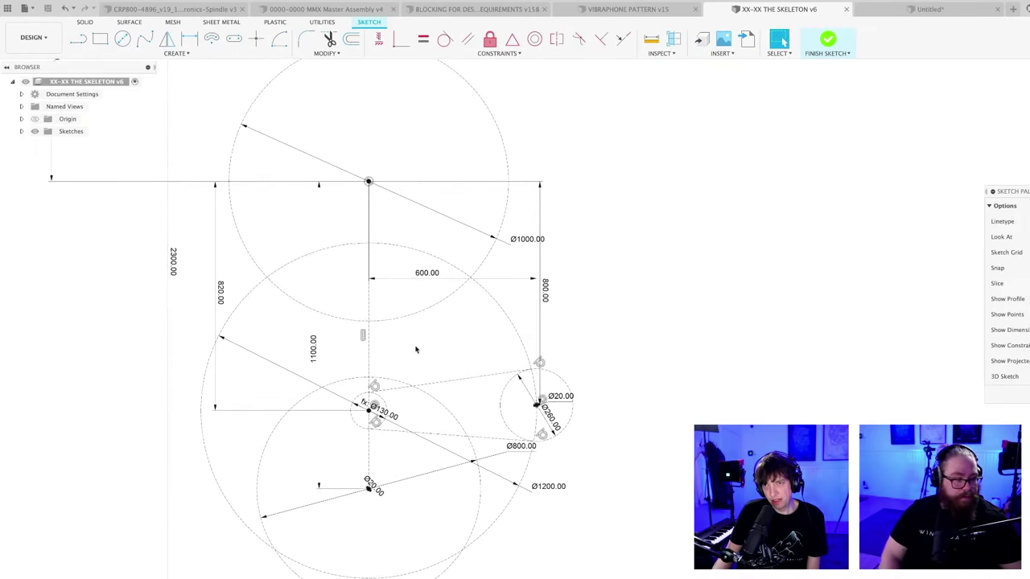
{"action": "scroll", "coordinate": [447, 339], "scroll_direction": "down", "scroll_amount": 4}
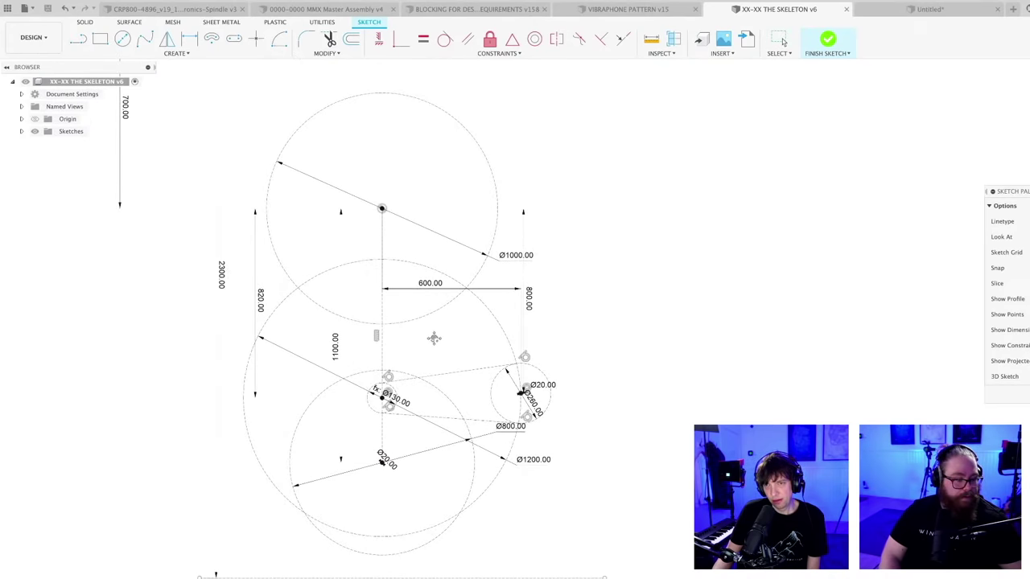
{"action": "scroll", "coordinate": [427, 350], "scroll_direction": "up", "scroll_amount": 2}
{"action": "mouse_move", "coordinate": [423, 352]}
{"action": "middle_mouse_down"}
{"action": "mouse_move", "coordinate": [418, 394]}
{"action": "mouse_move", "coordinate": [432, 380]}
{"action": "middle_mouse_up"}
{"action": "scroll", "coordinate": [433, 379], "scroll_direction": "down", "scroll_amount": 3}
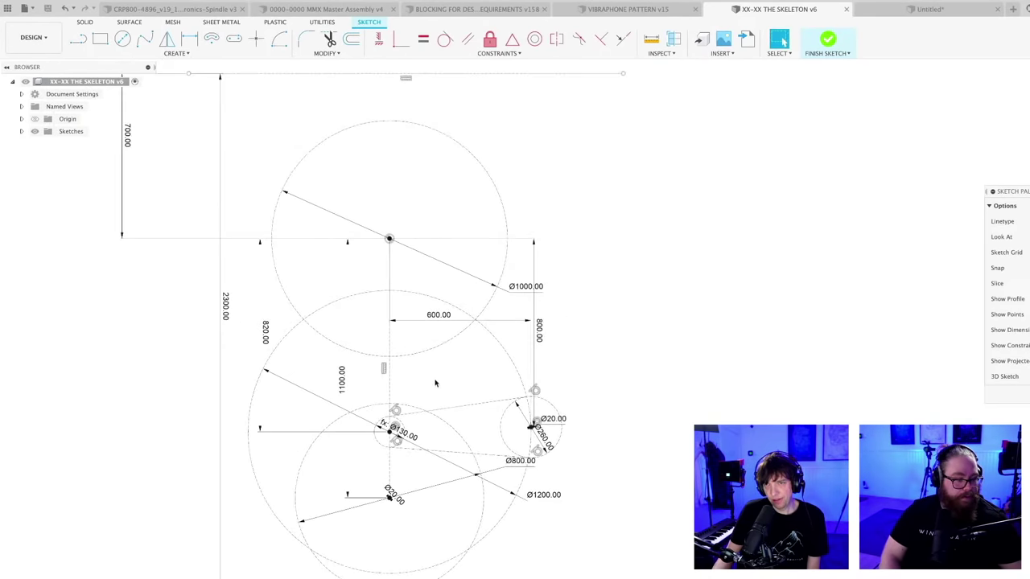
{"action": "scroll", "coordinate": [434, 386], "scroll_direction": "down", "scroll_amount": 1}
{"action": "mouse_move", "coordinate": [434, 386]}
{"action": "middle_mouse_down"}
{"action": "mouse_move", "coordinate": [425, 338]}
{"action": "mouse_move", "coordinate": [441, 349]}
{"action": "middle_mouse_up"}
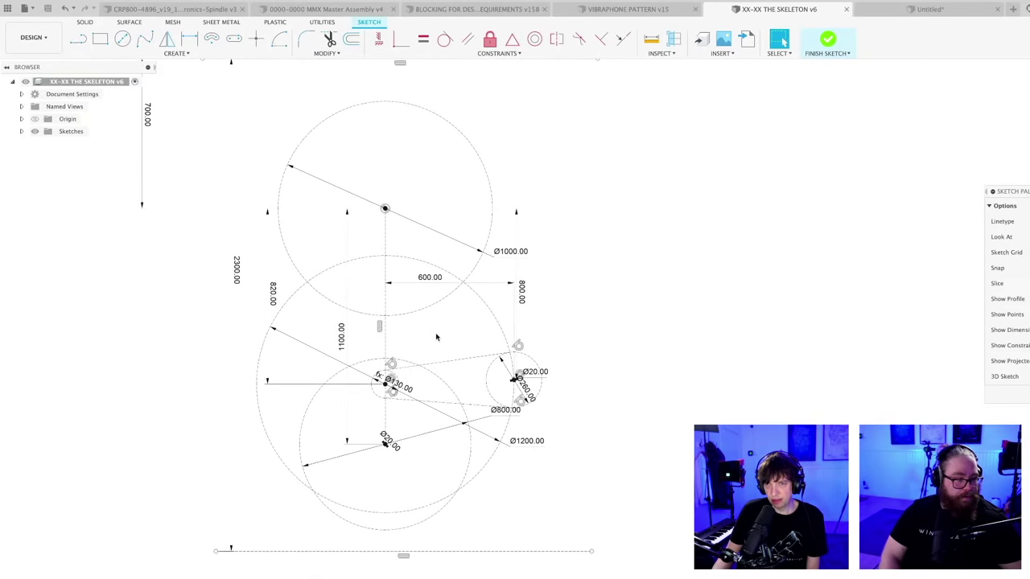
- Draw a 150 mm diameter circle concentric with the 260 mm wheel
{"action": "scroll", "coordinate": [562, 380], "scroll_direction": "up", "scroll_amount": 1}
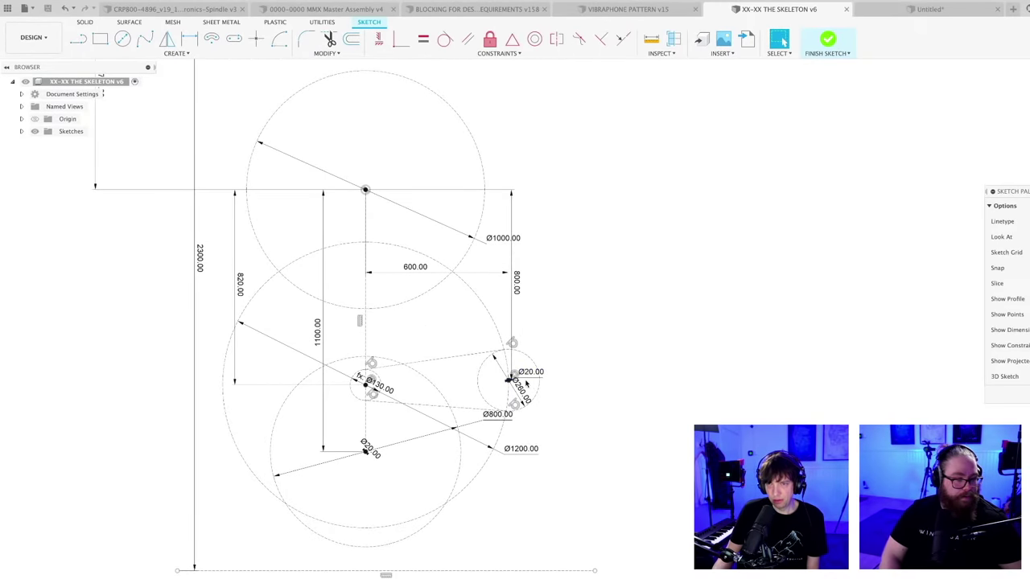
{"action": "scroll", "coordinate": [530, 402], "scroll_direction": "up", "scroll_amount": 2}
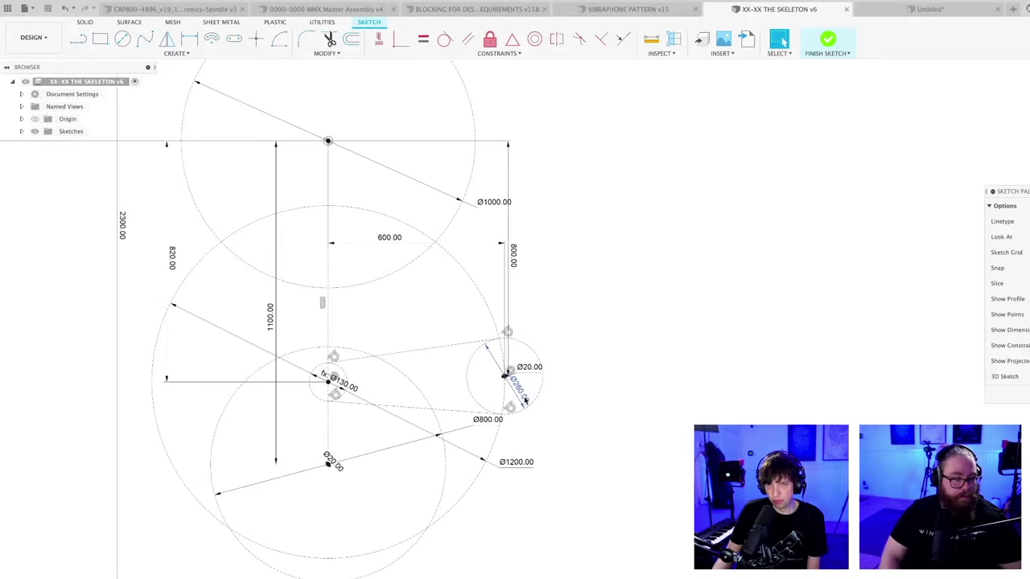
{"action": "scroll", "coordinate": [509, 400], "scroll_direction": "up", "scroll_amount": 2}
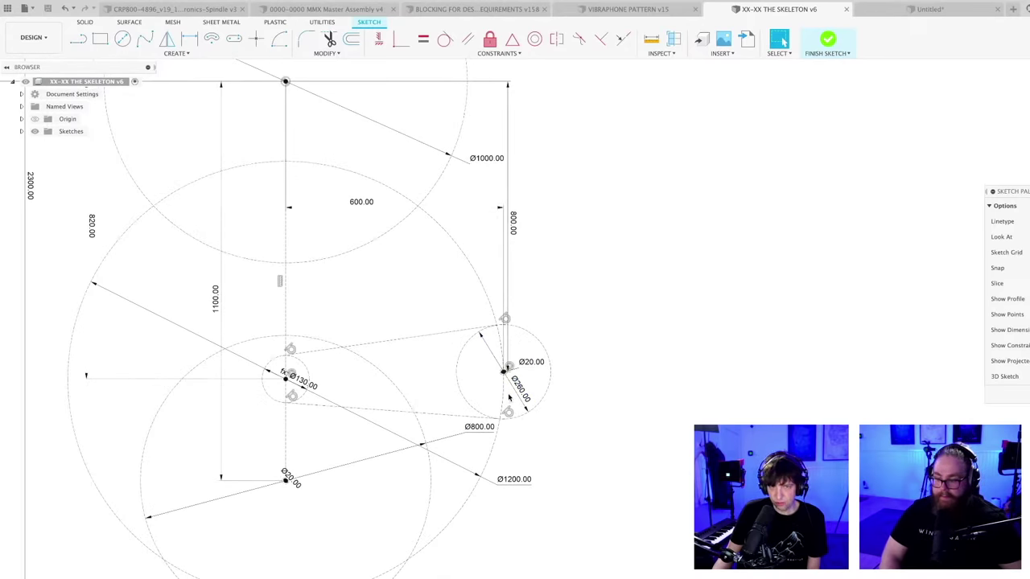
{"action": "scroll", "coordinate": [508, 397], "scroll_direction": "down", "scroll_amount": 2}
{"action": "scroll", "coordinate": [506, 390], "scroll_direction": "up", "scroll_amount": 1}
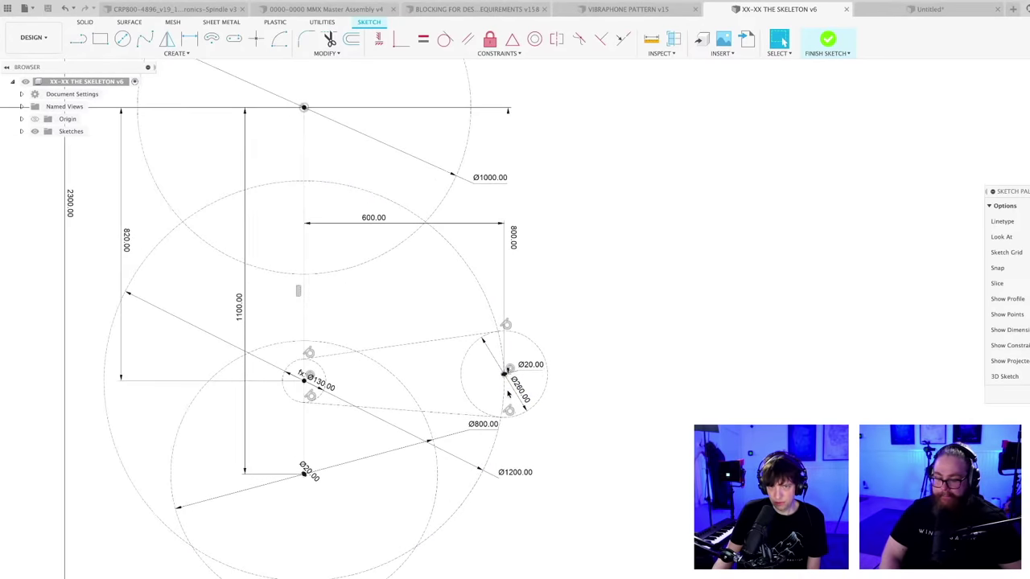
{"action": "key", "text": "c"}
{"action": "scroll", "coordinate": [502, 378], "scroll_direction": "up", "scroll_amount": 2}
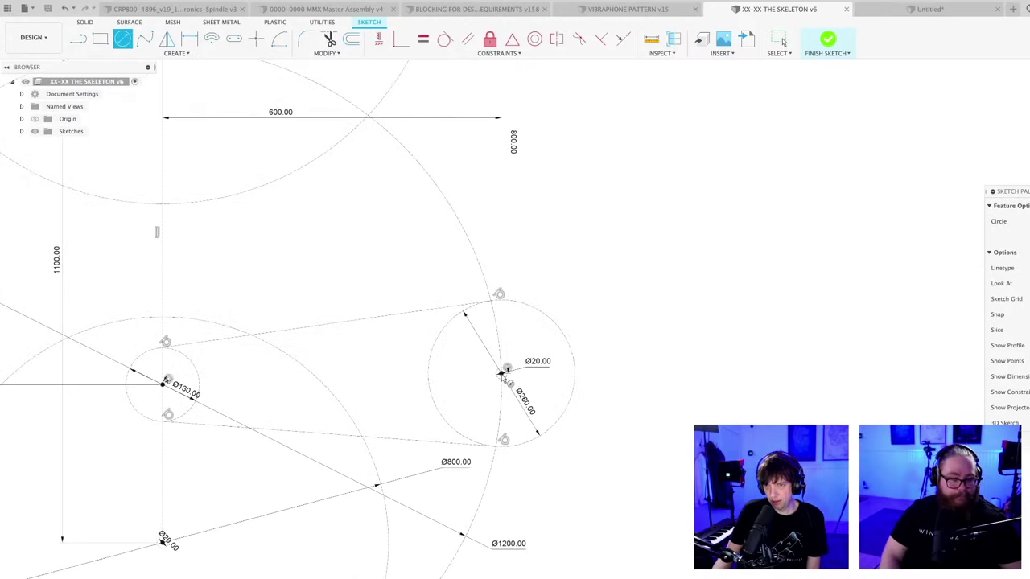
{"action": "left_click", "coordinate": [501, 371]}
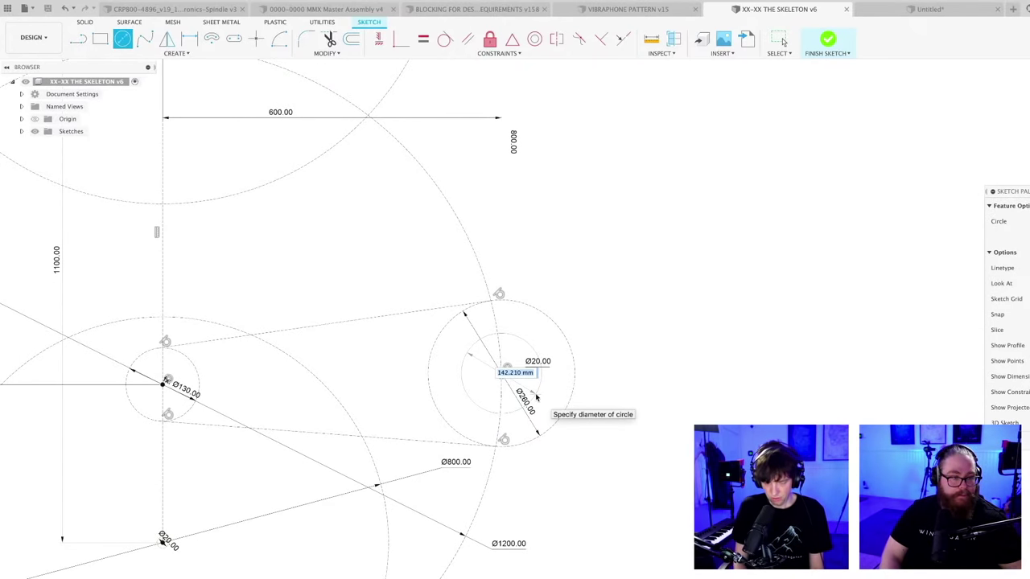
{"action": "type", "text": "150"}
{"action": "key", "text": "Return"}
{"action": "key", "text": "Escape"}
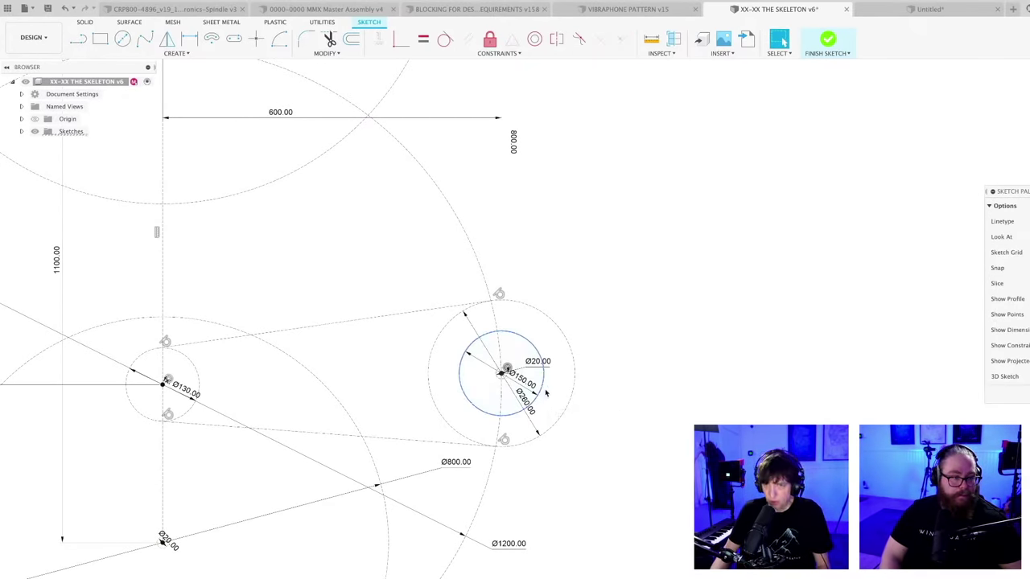
{"action": "scroll", "coordinate": [653, 398], "scroll_direction": "down", "scroll_amount": 3}
{"action": "key", "text": "c"}
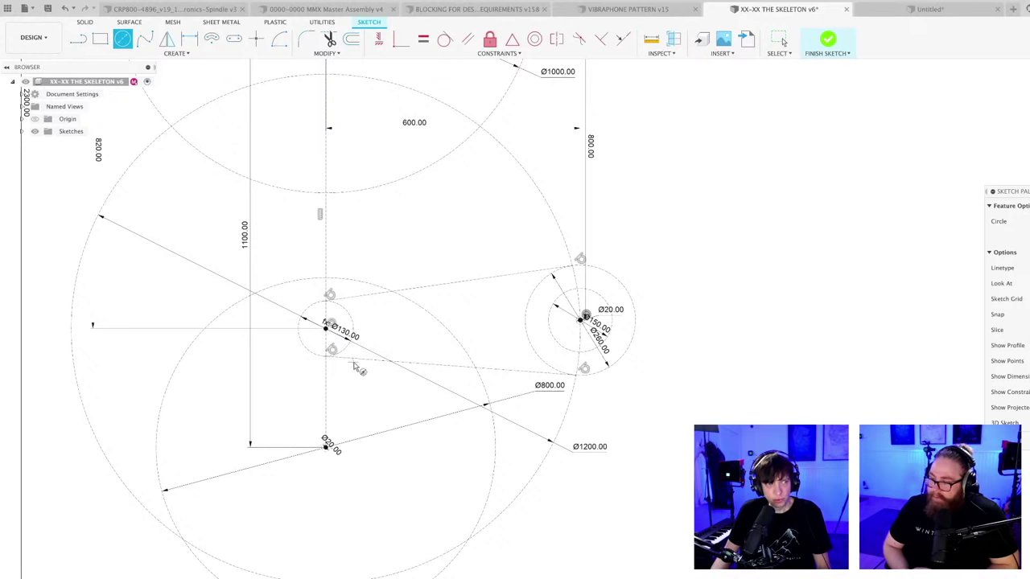
{"action": "scroll", "coordinate": [357, 439], "scroll_direction": "down", "scroll_amount": 2}
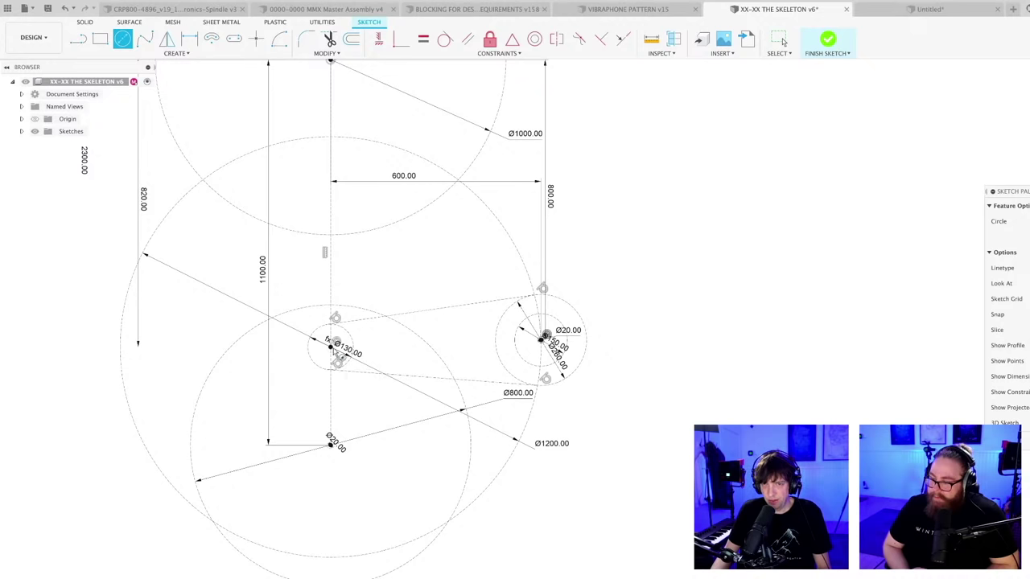
{"action": "left_click", "coordinate": [330, 347]}
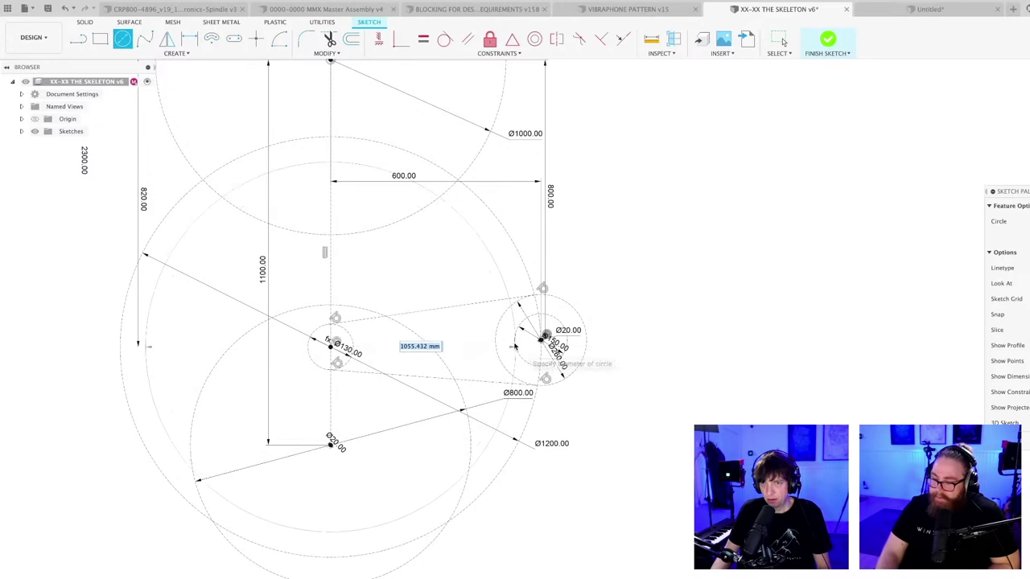
{"action": "key", "text": "Escape"}
- Draw a construction circle about 188 mm in diameter, centred on the vertical centreline and tangent to the underside of the 1000 mm wheel
{"action": "middle_click_drag", "start_coordinate": [374, 267], "coordinate": [374, 396]}
{"action": "scroll", "coordinate": [374, 395], "scroll_direction": "up", "scroll_amount": 1}
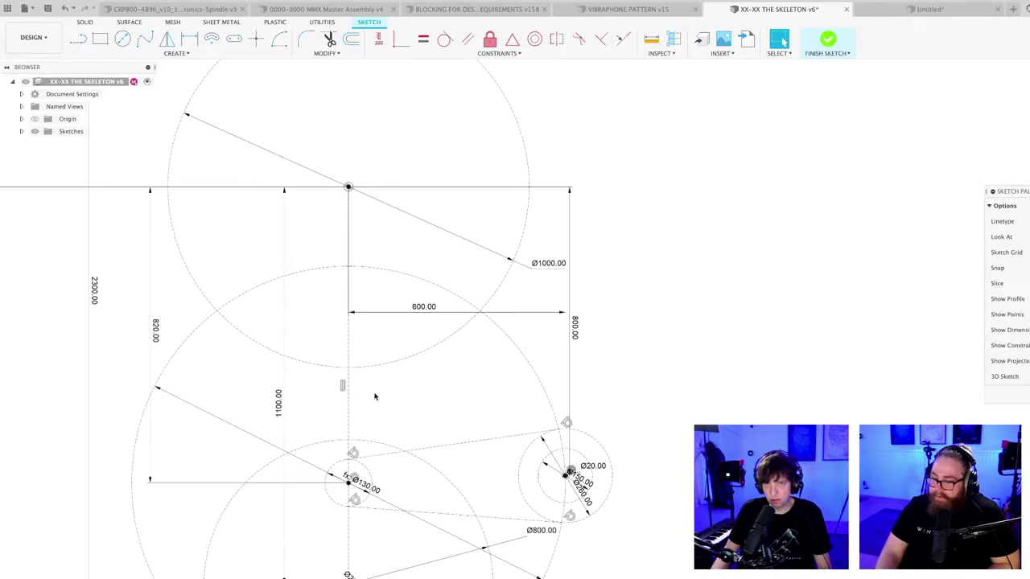
{"action": "key", "text": "c"}
{"action": "scroll", "coordinate": [354, 406], "scroll_direction": "up", "scroll_amount": 3}
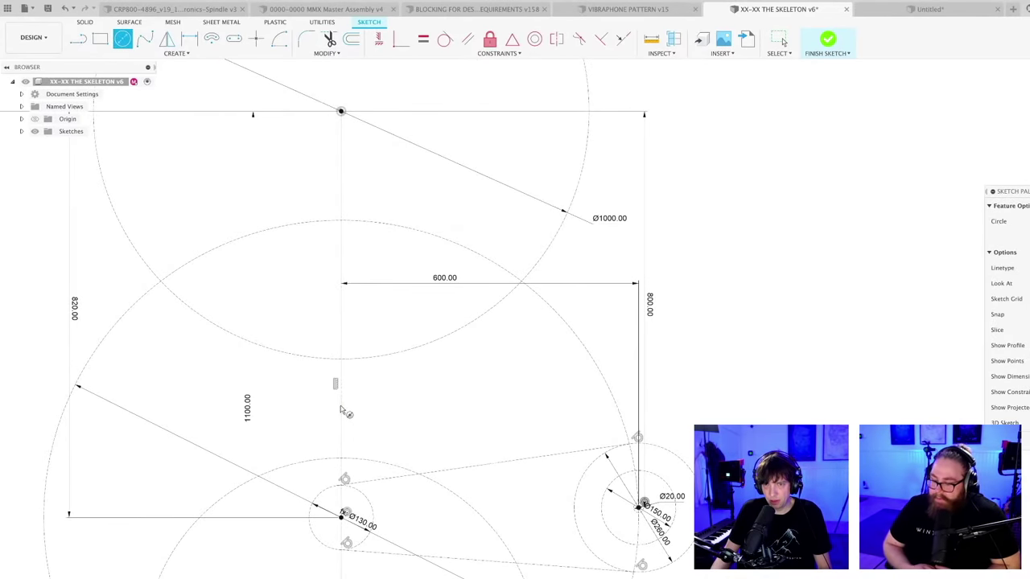
{"action": "left_click", "coordinate": [340, 406]}
{"action": "left_click", "coordinate": [363, 369]}
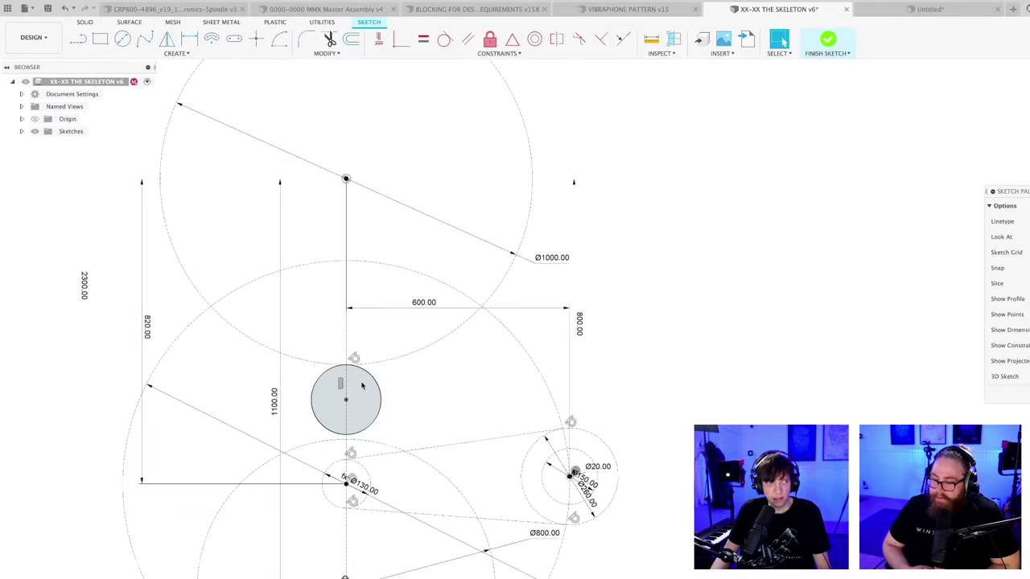
{"action": "scroll", "coordinate": [366, 378], "scroll_direction": "down", "scroll_amount": 3}
{"action": "key", "text": "Escape"}
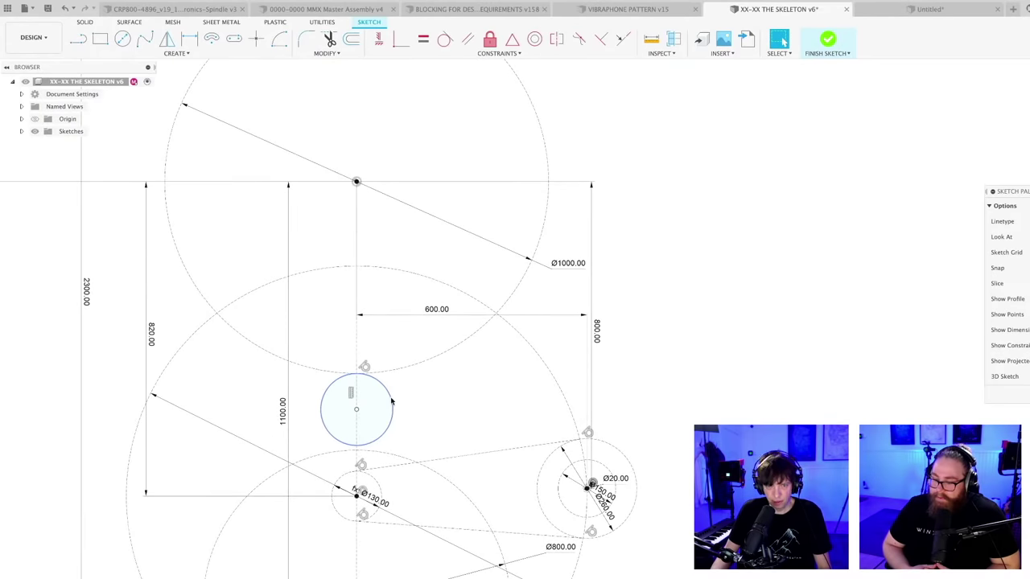
- Dimension the new circle below the 1000 mm wheel to a diameter of 150 mm
{"action": "scroll", "coordinate": [407, 401], "scroll_direction": "up", "scroll_amount": 1}
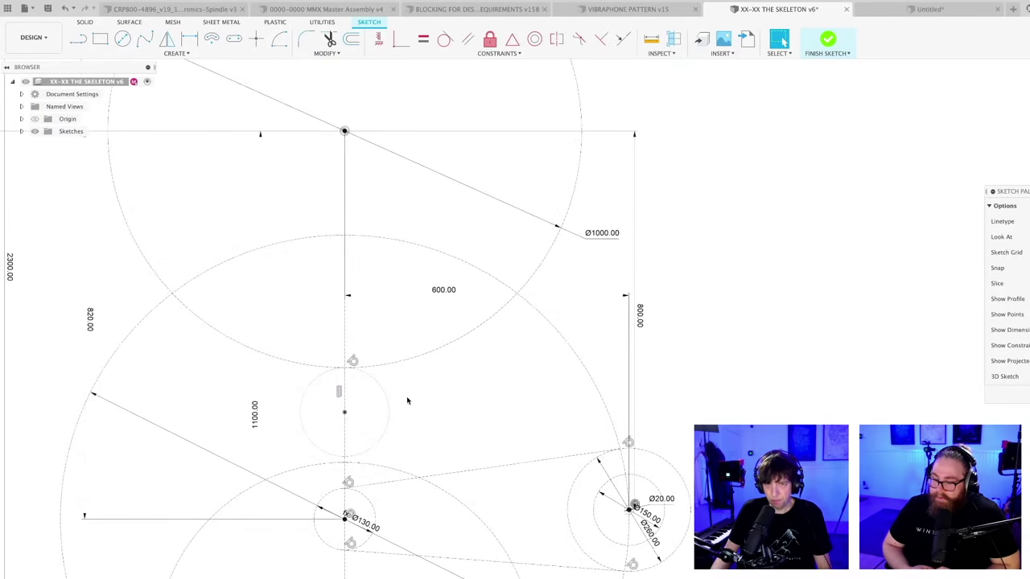
{"action": "key", "text": "d"}
{"action": "left_click", "coordinate": [391, 404]}
{"action": "left_click", "coordinate": [406, 396]}
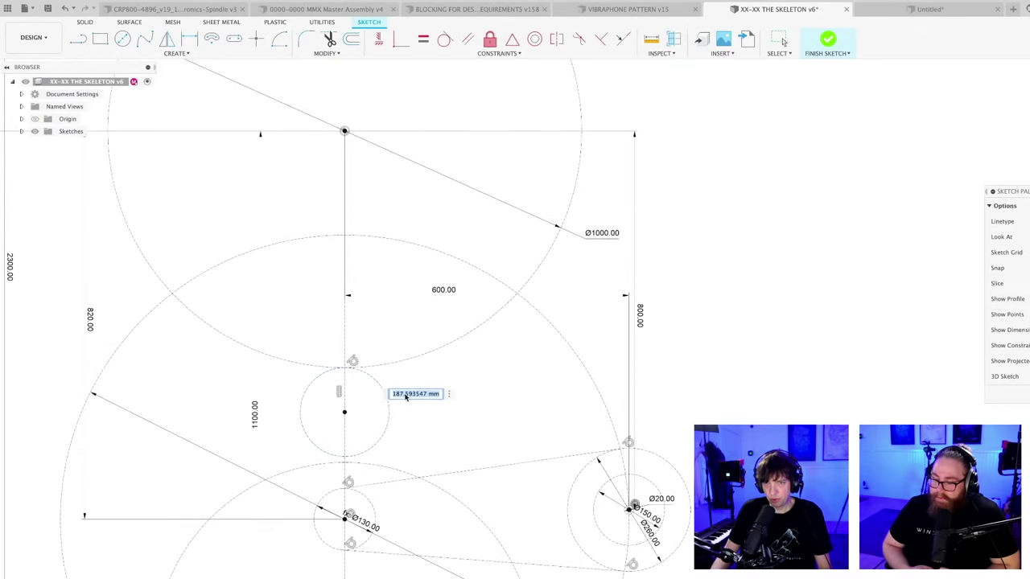
{"action": "type", "text": "150"}
{"action": "key", "text": "Return"}
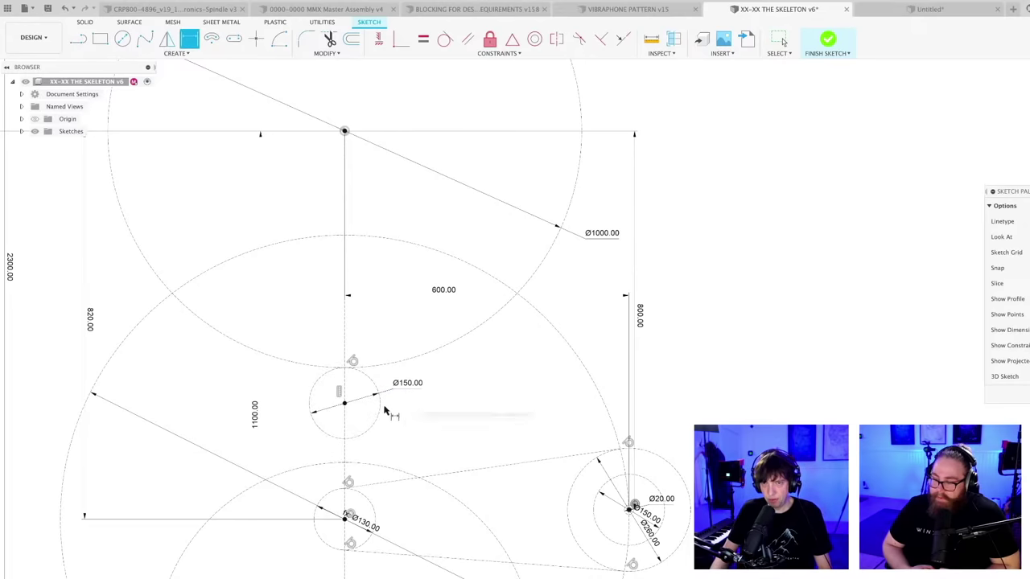
- Draw a large construction circle concentric with the 150 mm centreline circle and tangent to the 150 mm circle inside the 260 mm wheel
{"action": "scroll", "coordinate": [404, 403], "scroll_direction": "down", "scroll_amount": 2}
{"action": "scroll", "coordinate": [408, 422], "scroll_direction": "up", "scroll_amount": 1}
{"action": "key", "text": "c"}
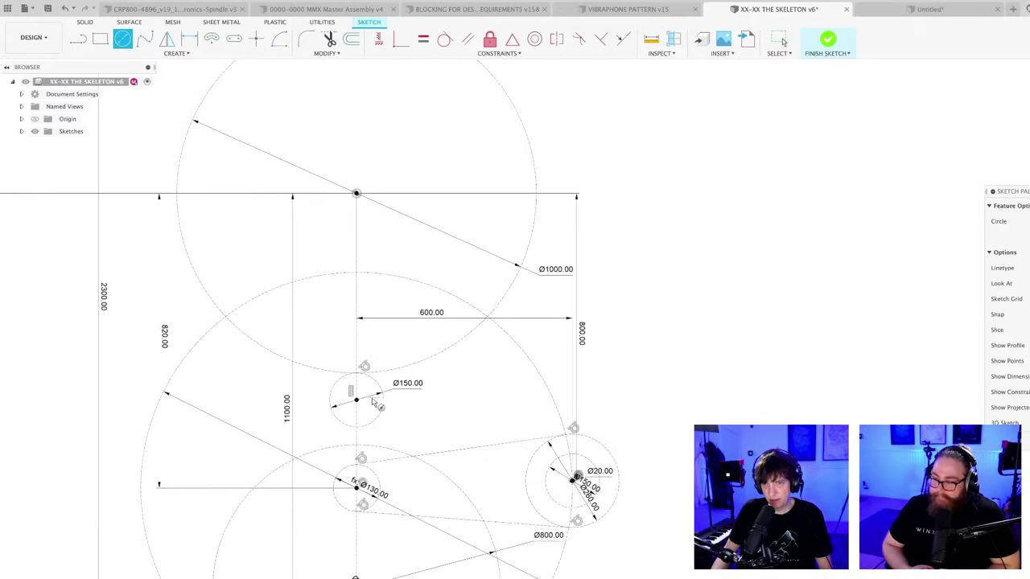
{"action": "left_click", "coordinate": [357, 400]}
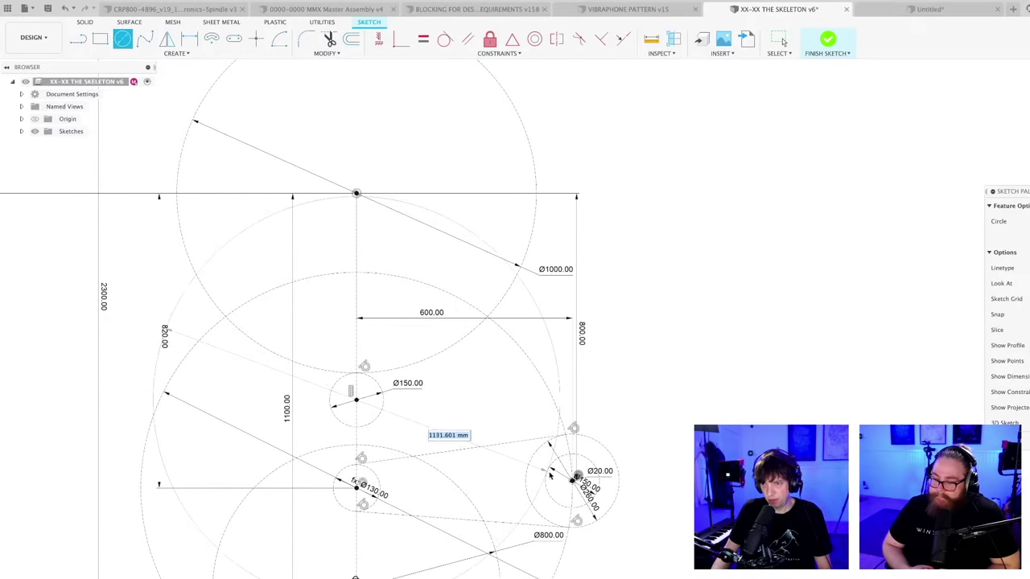
{"action": "type", "text": "1200"}
{"action": "key", "text": "Return"}
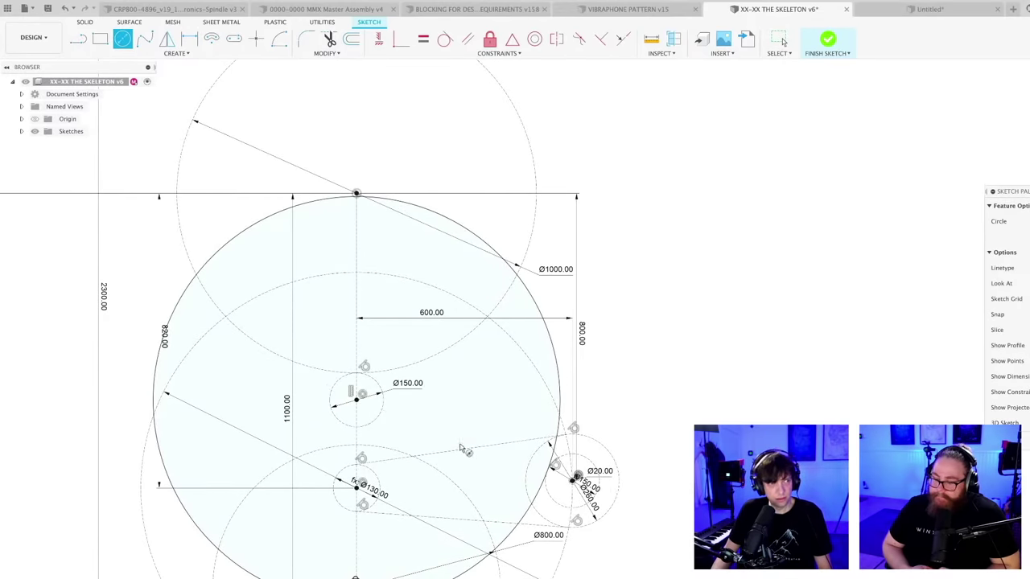
{"action": "scroll", "coordinate": [499, 370], "scroll_direction": "down", "scroll_amount": 2}
{"action": "middle_click_drag", "start_coordinate": [463, 405], "coordinate": [449, 336]}
{"action": "scroll", "coordinate": [446, 336], "scroll_direction": "down", "scroll_amount": 1}
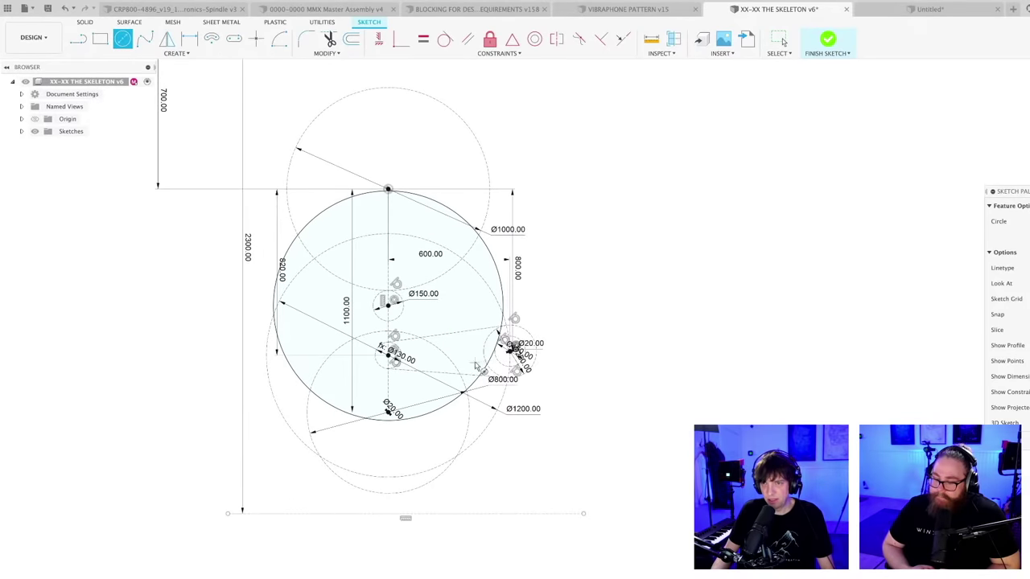
{"action": "key", "text": "Escape"}
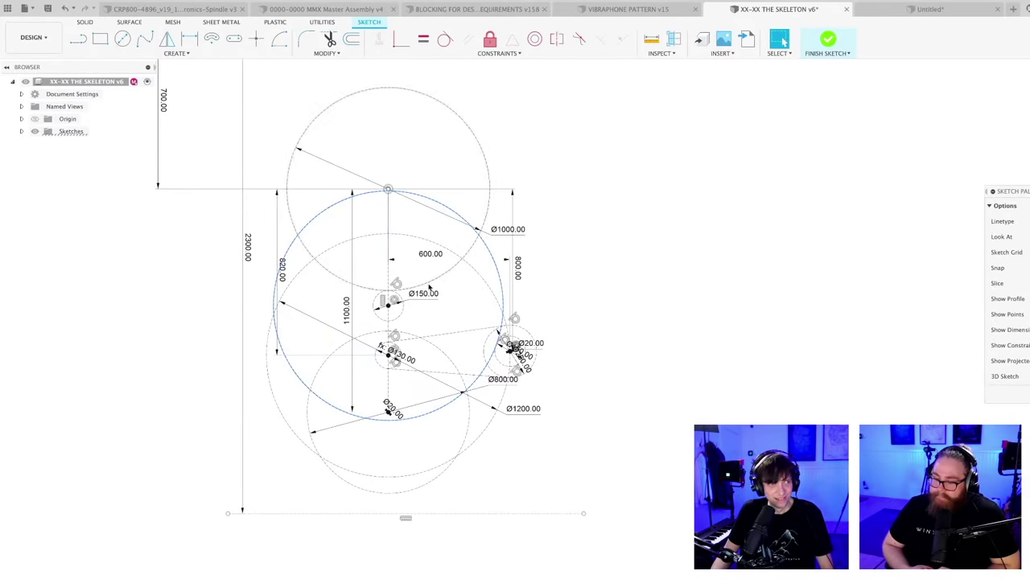
- Delete the 150 mm circle on the centreline together with the large circle around it
{"action": "scroll", "coordinate": [425, 294], "scroll_direction": "up", "scroll_amount": 1}
{"action": "scroll", "coordinate": [424, 295], "scroll_direction": "down", "scroll_amount": 1}
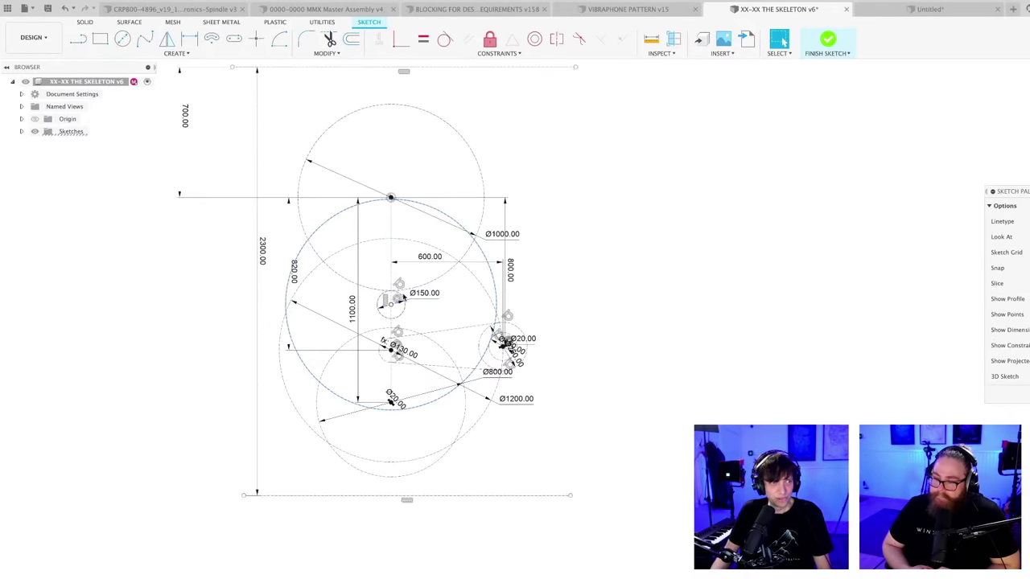
{"action": "middle_click_drag", "start_coordinate": [402, 312], "coordinate": [419, 319]}
{"action": "scroll", "coordinate": [433, 320], "scroll_direction": "up", "scroll_amount": 2}
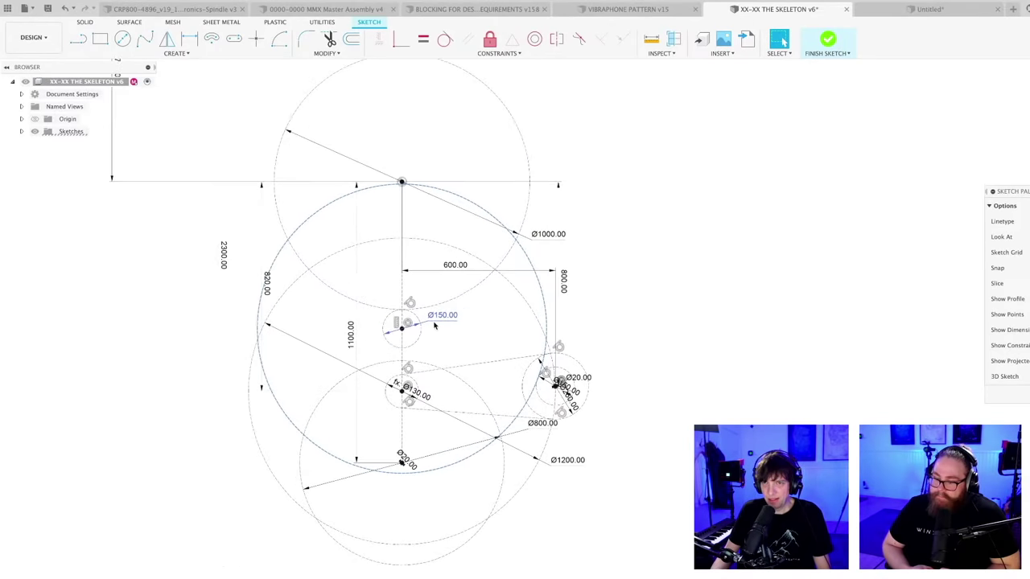
{"action": "scroll", "coordinate": [429, 348], "scroll_direction": "up", "scroll_amount": 1}
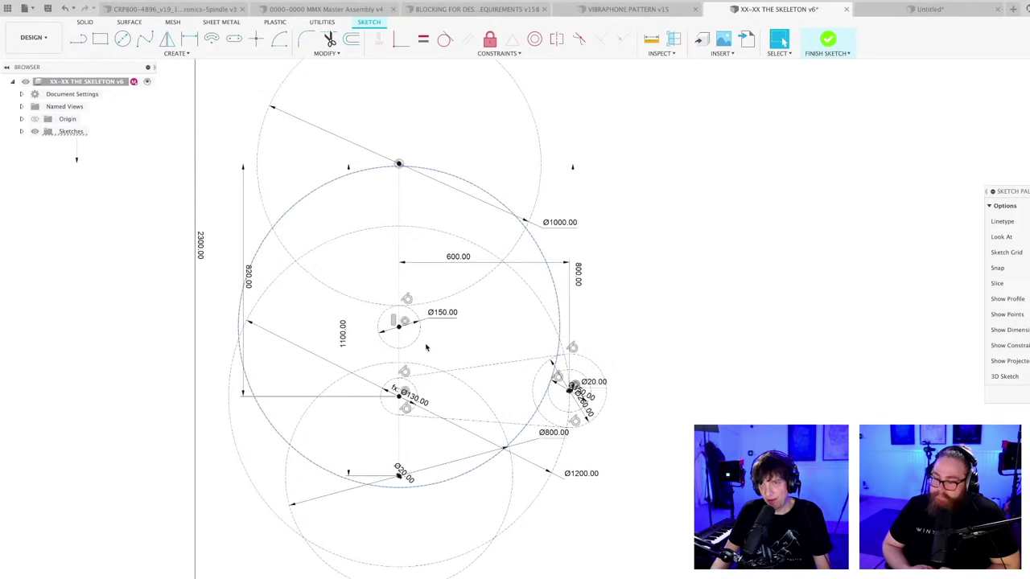
{"action": "left_click", "coordinate": [412, 339]}
{"action": "key", "text": "Delete"}
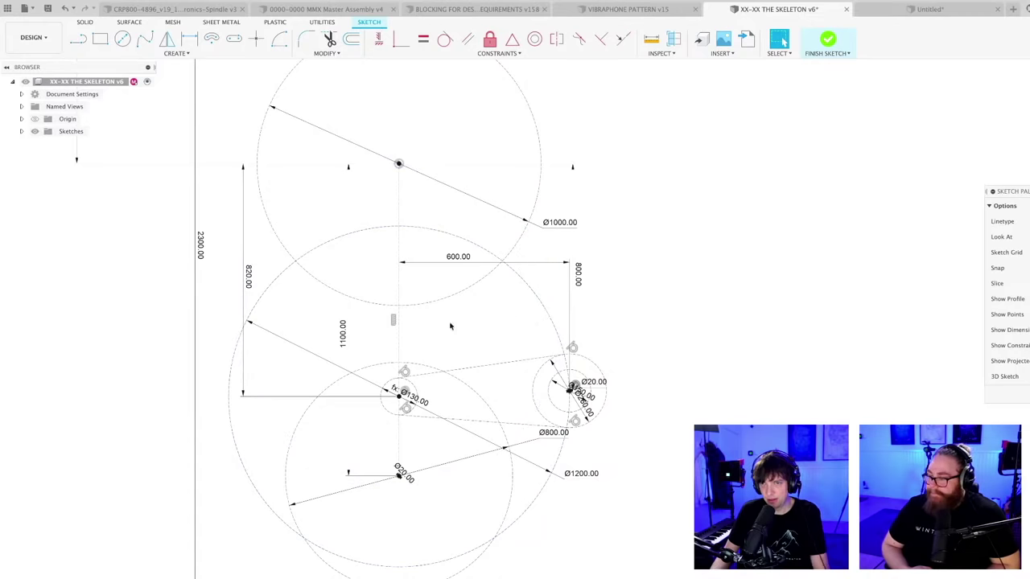
- Draw a circle about 191 mm in diameter to the right of the centreline, tangent to the underside of the 1000 mm wheel
{"action": "key", "text": "c"}
{"action": "scroll", "coordinate": [439, 329], "scroll_direction": "up", "scroll_amount": 2}
{"action": "left_click", "coordinate": [445, 324]}
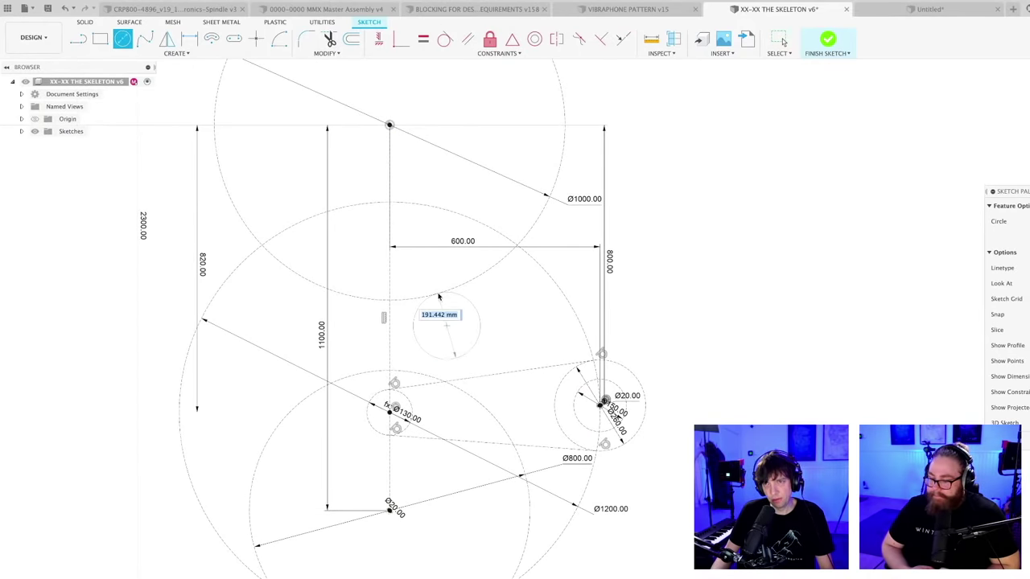
{"action": "left_click", "coordinate": [478, 316]}
{"action": "key", "text": "Escape"}
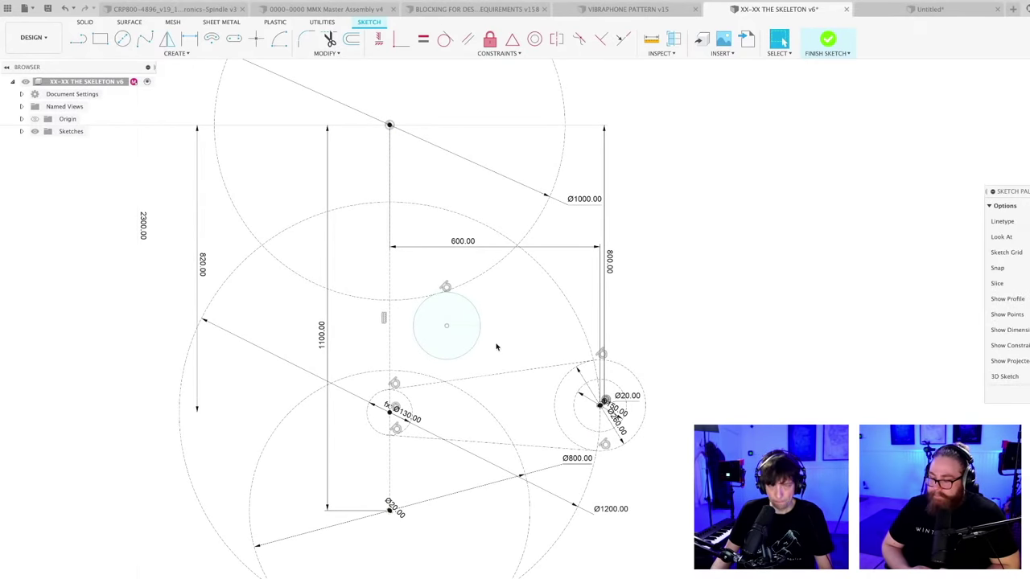
- Draw a larger concentric circle tangent to the 150 mm circle inside the 260 mm wheel, and make both new circles construction geometry
{"action": "key", "text": "c"}
{"action": "left_click", "coordinate": [448, 327]}
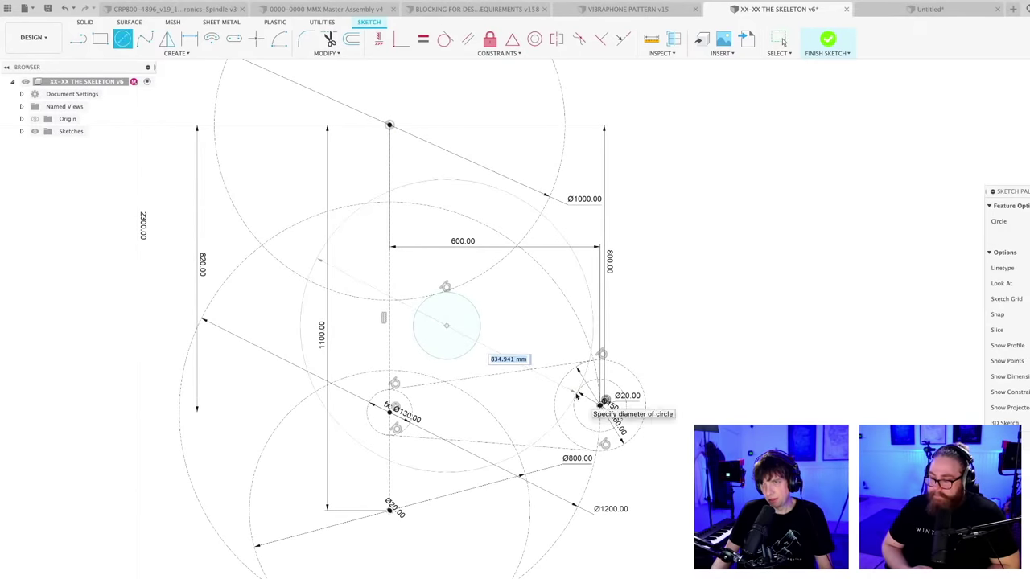
{"action": "left_click", "coordinate": [583, 387]}
{"action": "scroll", "coordinate": [450, 322], "scroll_direction": "down", "scroll_amount": 3}
{"action": "key", "text": "Escape"}
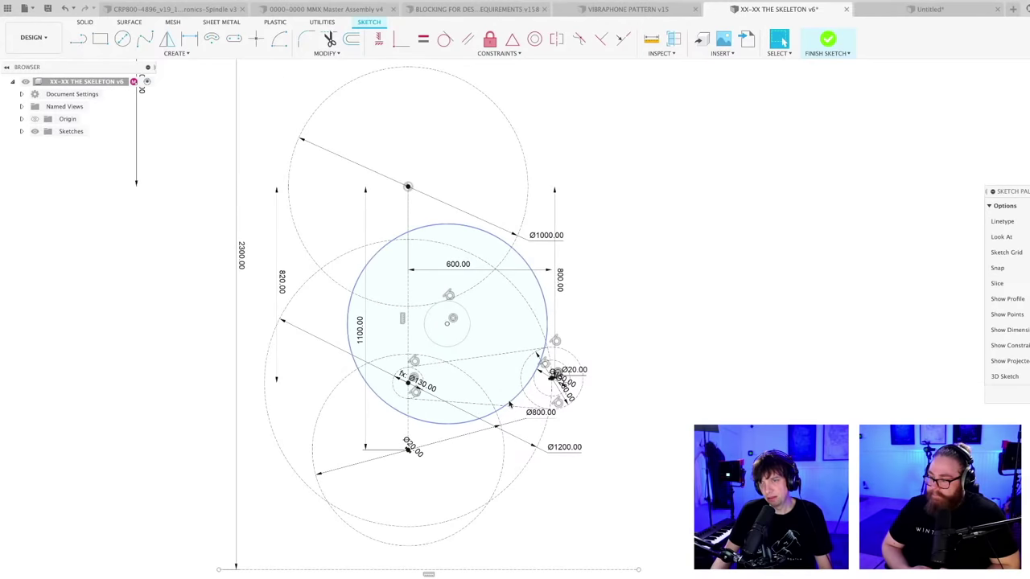
{"action": "left_click", "coordinate": [460, 340]}
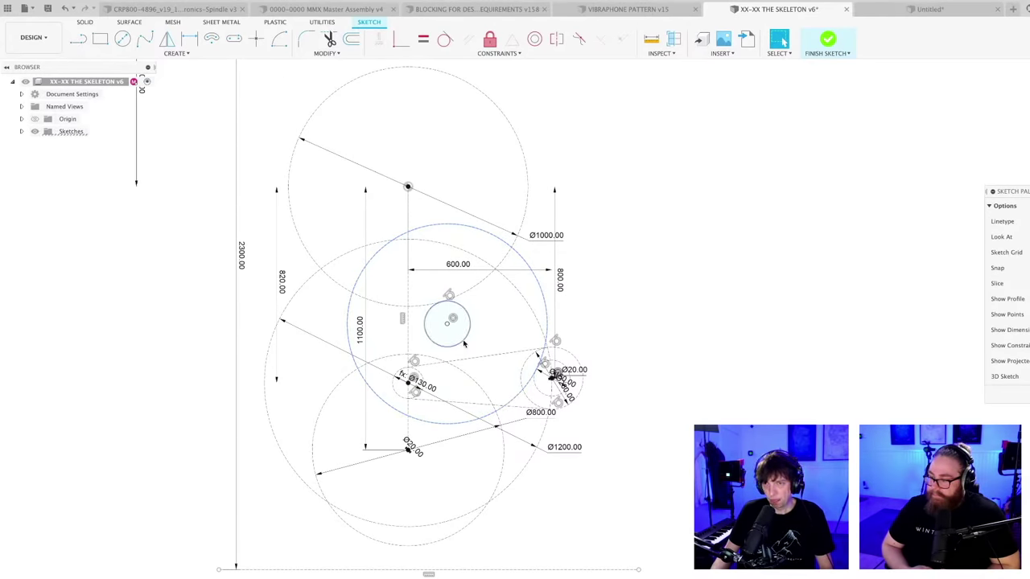
{"action": "key", "text": "Escape"}
{"action": "scroll", "coordinate": [475, 371], "scroll_direction": "up", "scroll_amount": 2}
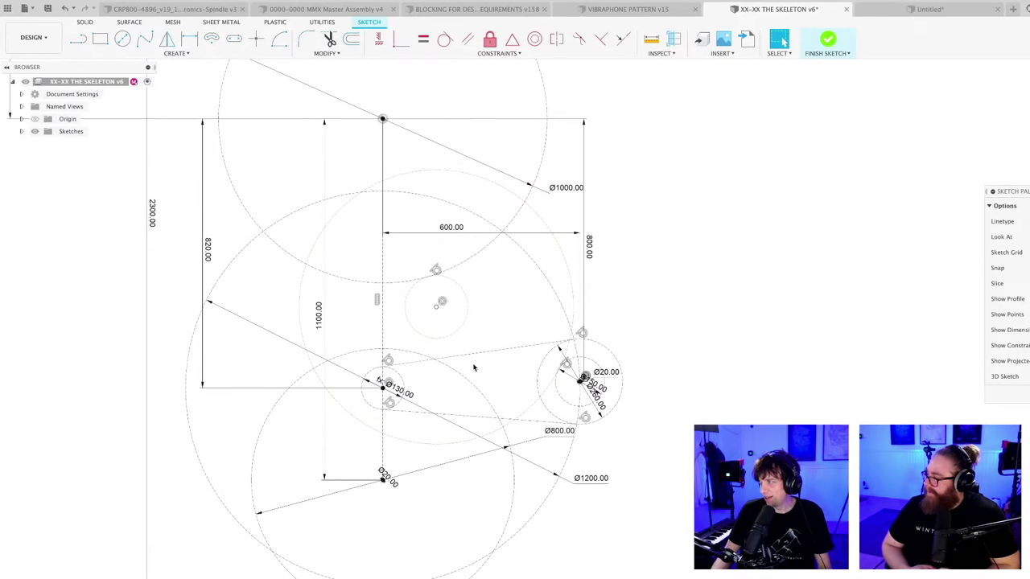
{"action": "scroll", "coordinate": [477, 364], "scroll_direction": "down", "scroll_amount": 2}
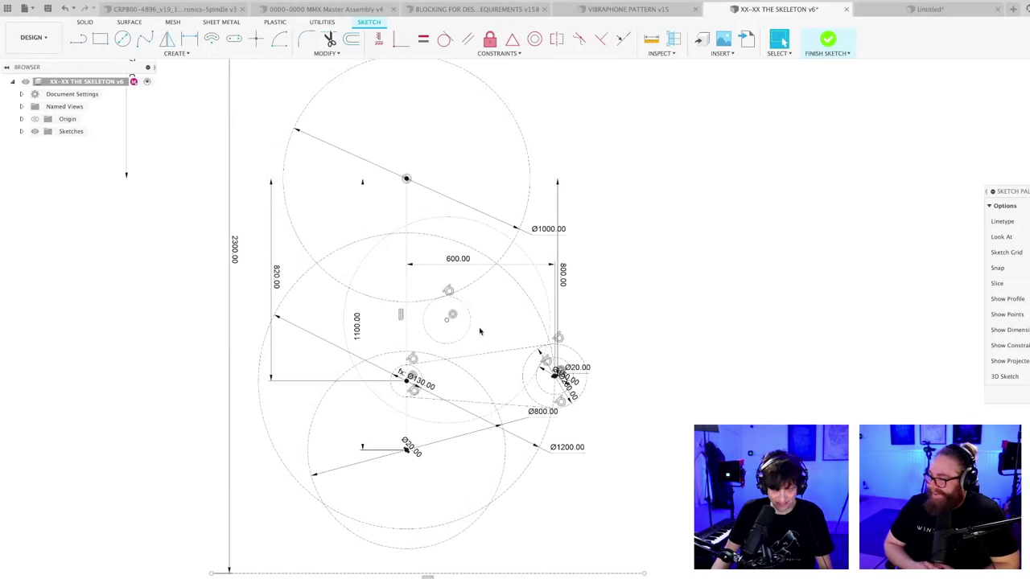
- Dimension the smaller circle below the 1000 mm wheel to a diameter of 200 mm
{"action": "key", "text": "r"}
{"action": "key", "text": "d"}
{"action": "left_click", "coordinate": [473, 328]}
{"action": "left_click", "coordinate": [486, 325]}
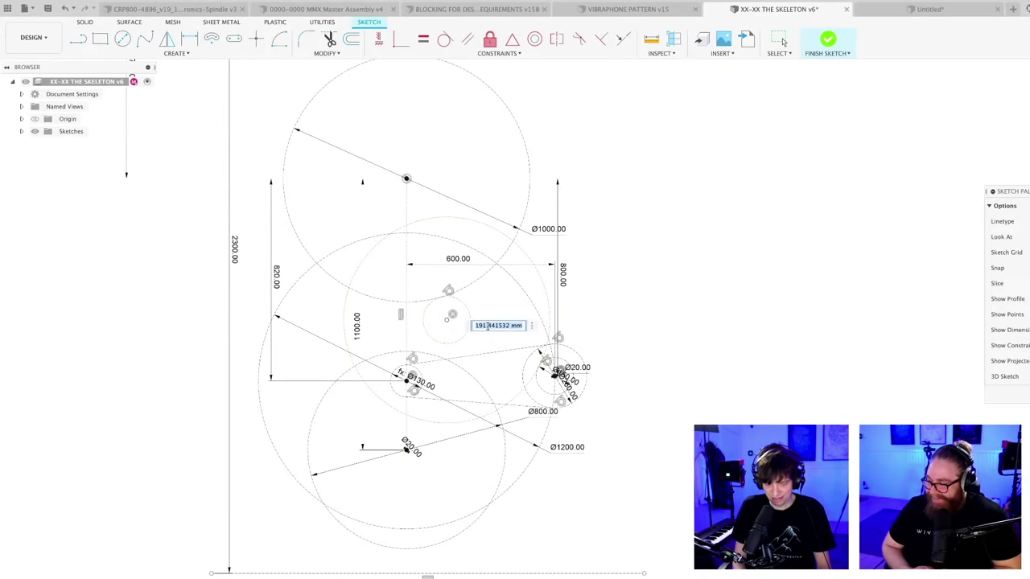
{"action": "type", "text": "200"}
{"action": "key", "text": "Return"}
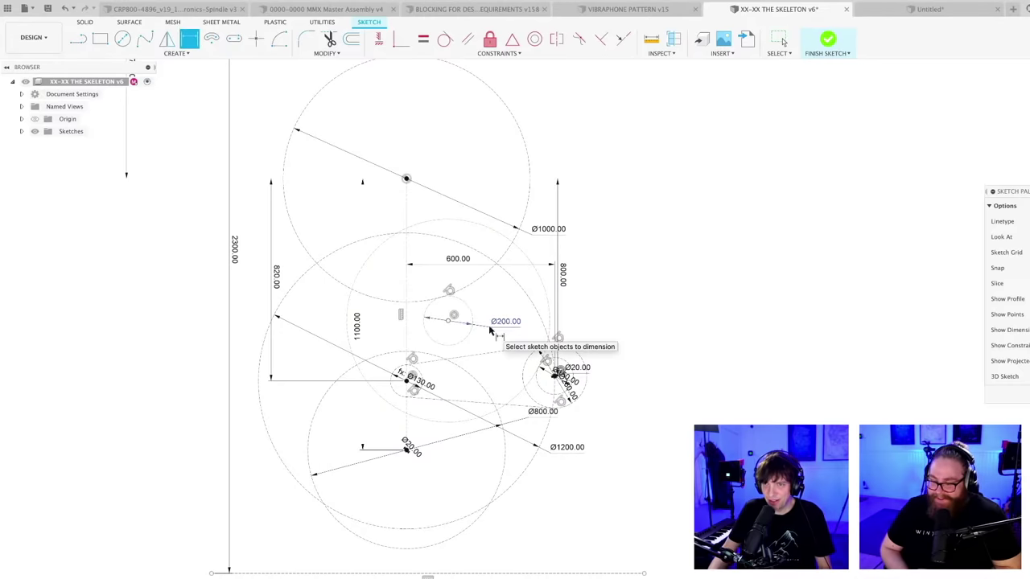
- Dimension the larger circle around the 200 mm circle to a diameter of 820 mm and save the design
{"action": "left_click", "coordinate": [549, 295]}
{"action": "left_click", "coordinate": [602, 284]}
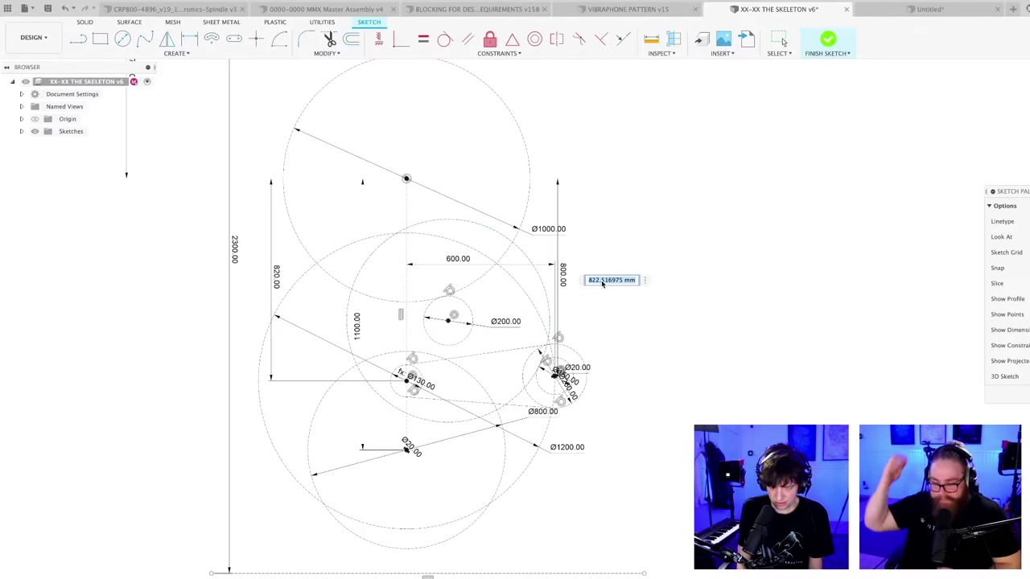
{"action": "type", "text": "820"}
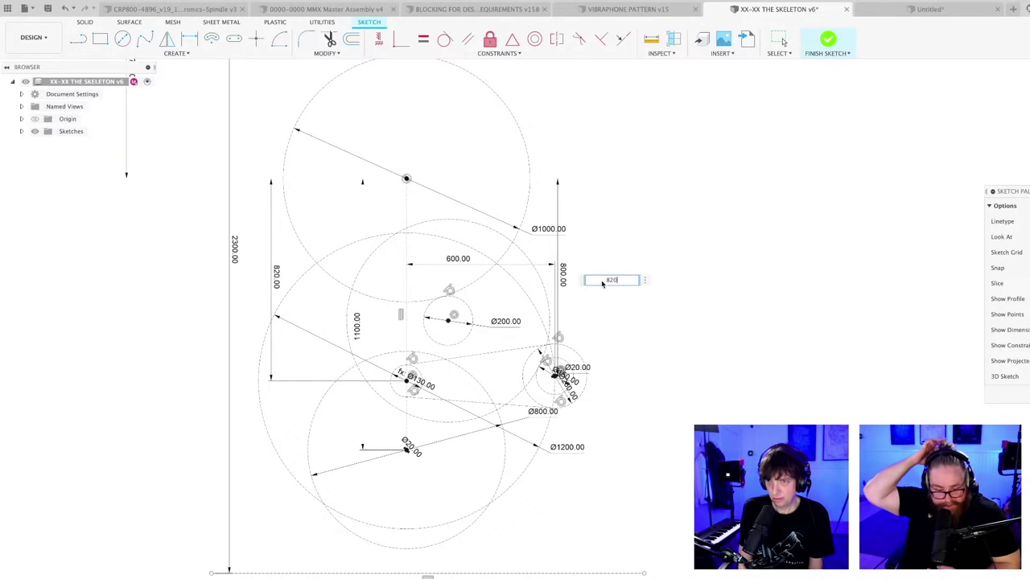
{"action": "key", "text": "Return"}
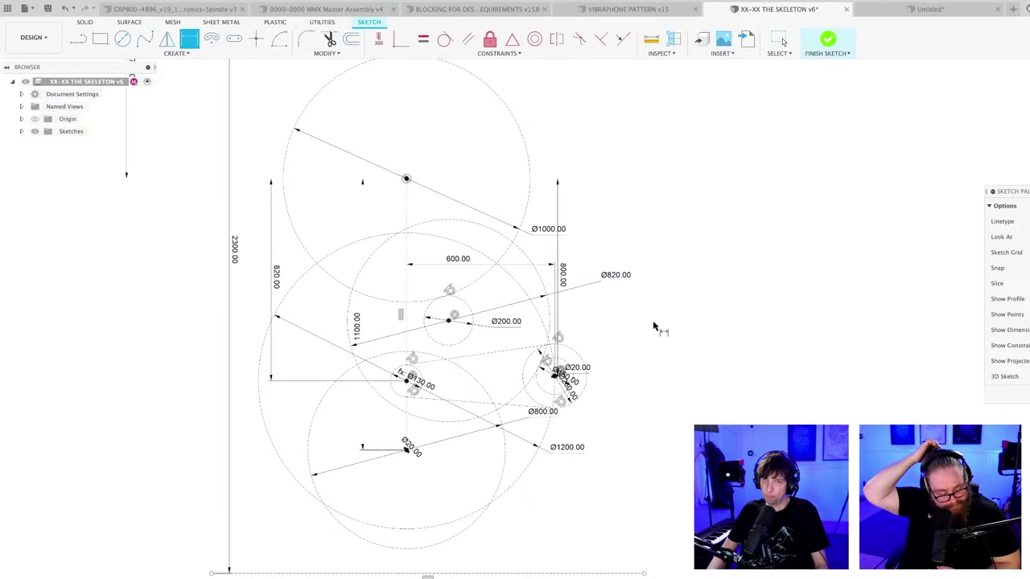
{"action": "scroll", "coordinate": [625, 354], "scroll_direction": "down", "scroll_amount": 1}
{"action": "mouse_move", "coordinate": [625, 357]}
{"action": "middle_mouse_down"}
{"action": "mouse_move", "coordinate": [578, 390]}
{"action": "mouse_move", "coordinate": [583, 400]}
{"action": "middle_mouse_up"}
{"action": "key", "text": "d"}
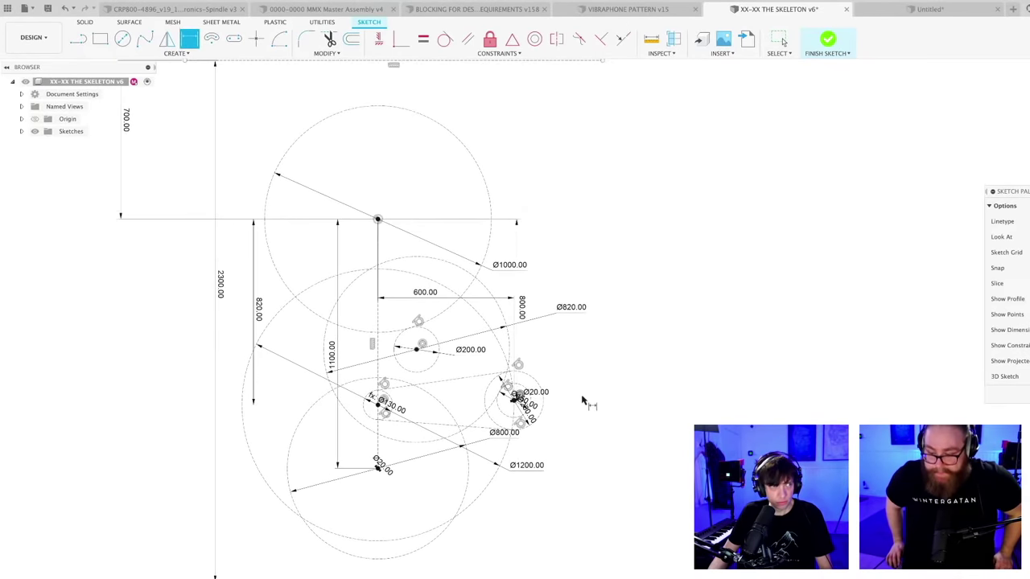
{"action": "key", "text": "super+s"}
{"action": "key", "text": "Return"}
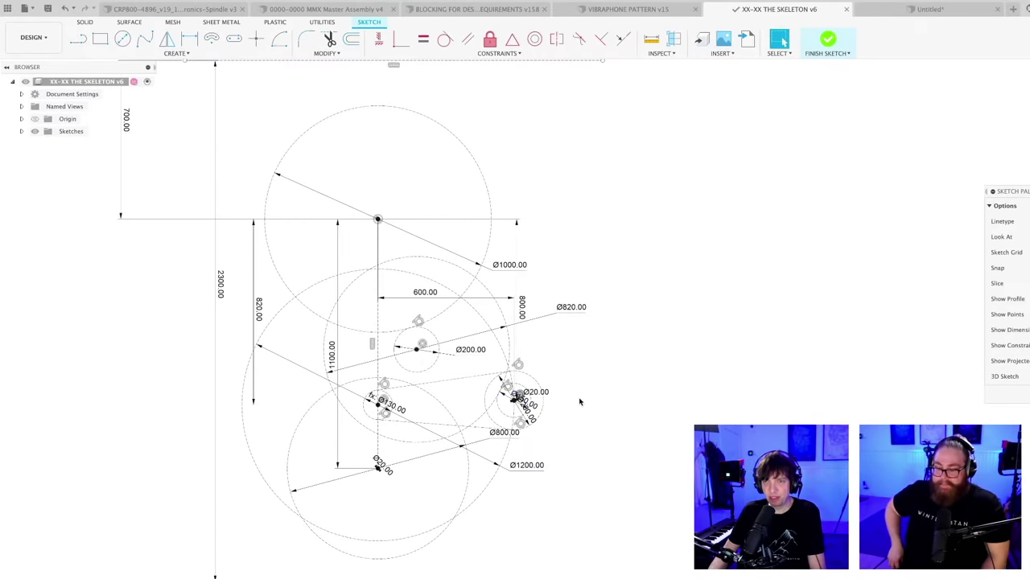
- Set the vertical distance from the upper horizontal line to the 1000 mm wheel's centre to 720 mm and save the design
{"action": "scroll", "coordinate": [570, 397], "scroll_direction": "down", "scroll_amount": 3}
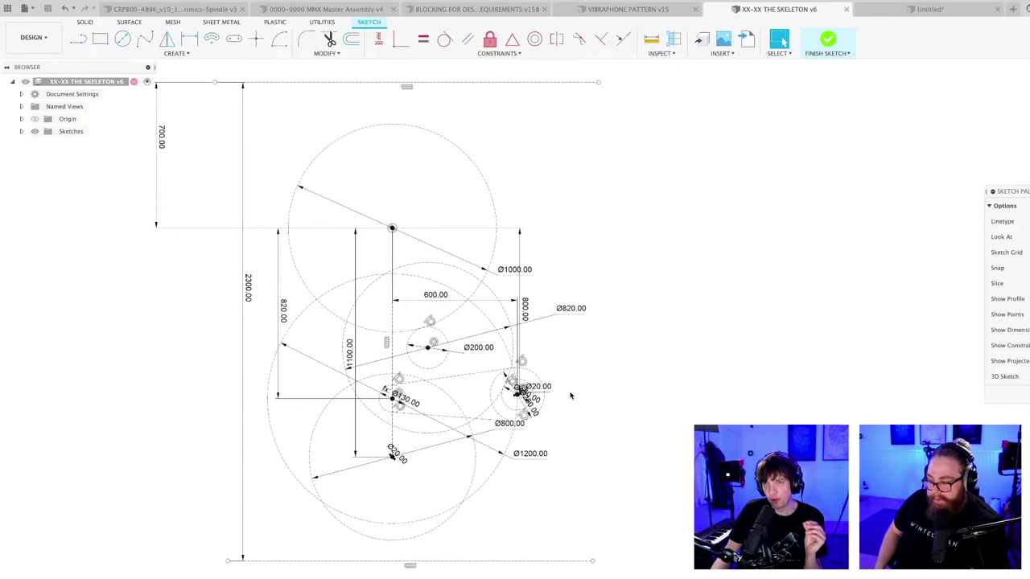
{"action": "middle_click_drag", "start_coordinate": [582, 379], "coordinate": [591, 423]}
{"action": "scroll", "coordinate": [577, 455], "scroll_direction": "up", "scroll_amount": 1}
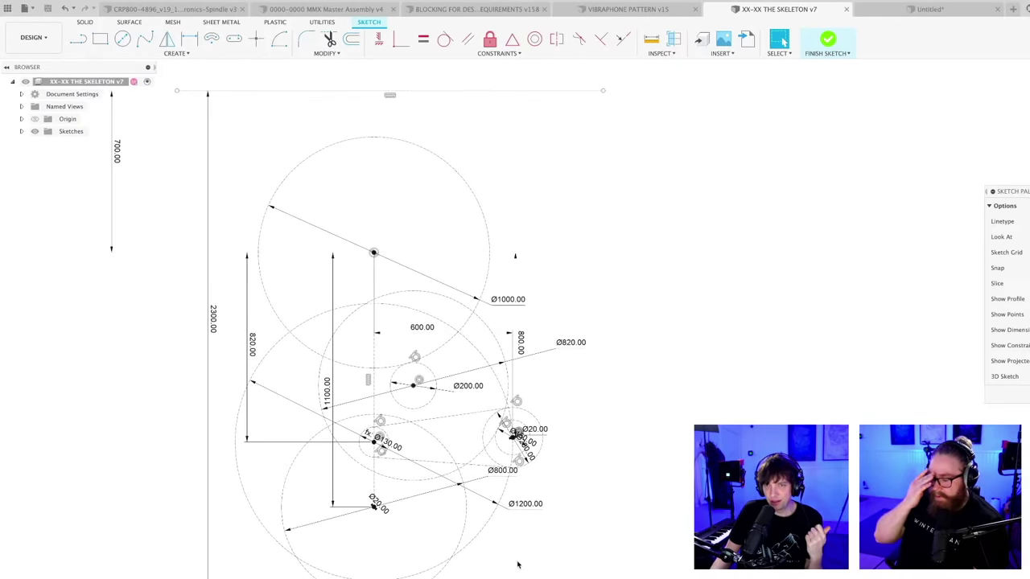
{"action": "scroll", "coordinate": [572, 508], "scroll_direction": "down", "scroll_amount": 1}
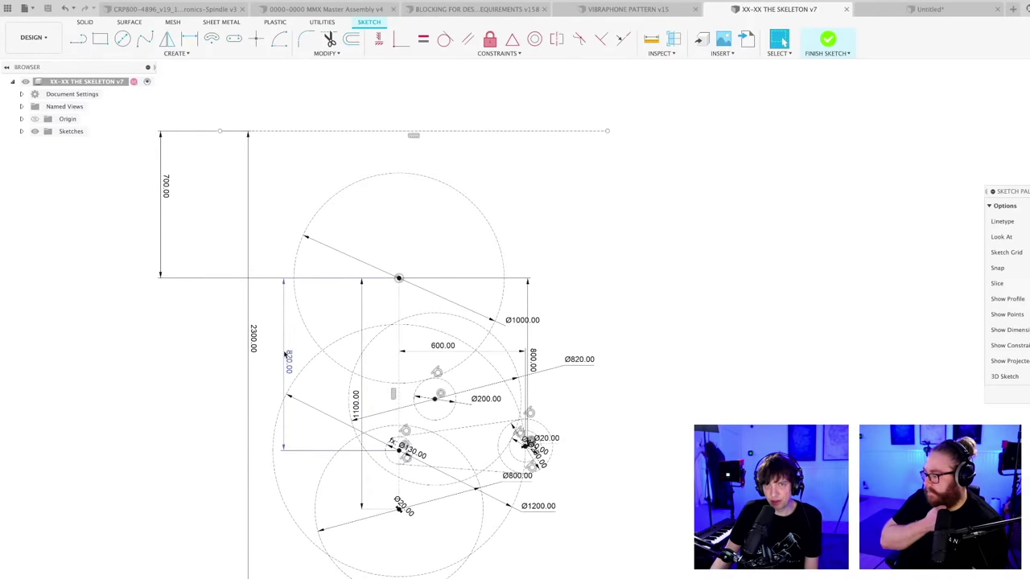
{"action": "double_click", "coordinate": [167, 189]}
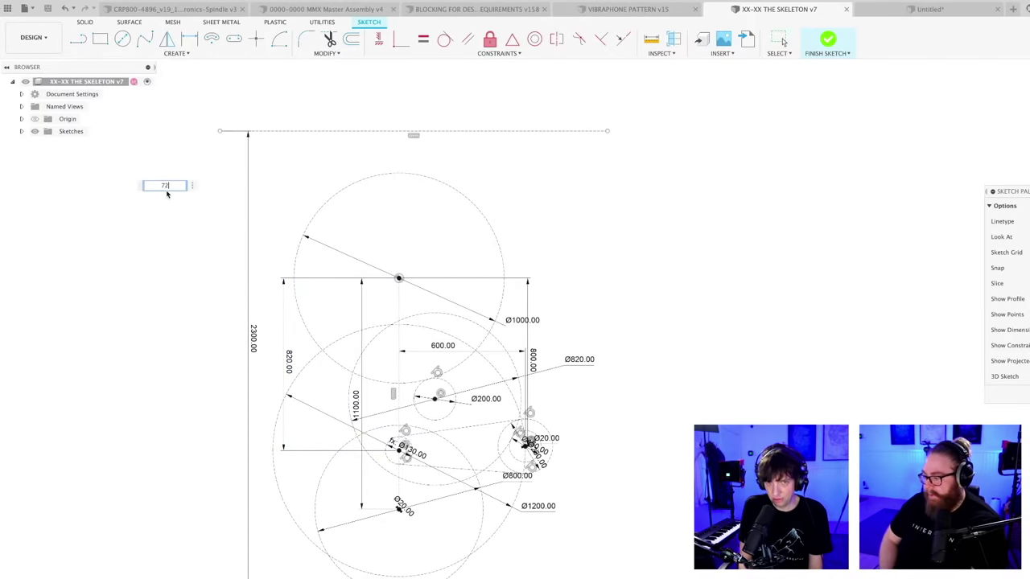
{"action": "key", "text": "Return"}
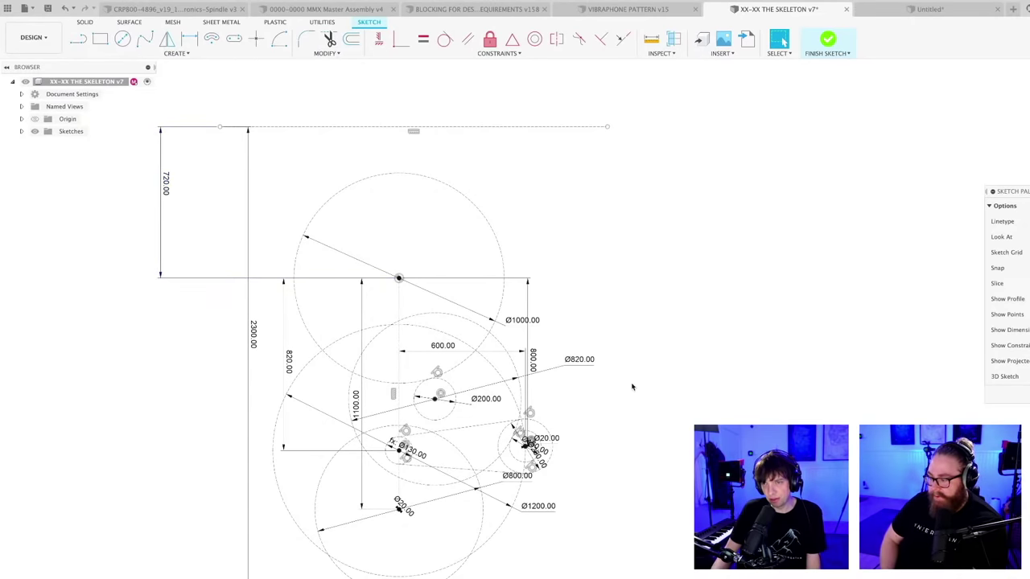
{"action": "key", "text": "ctrl+s"}
{"action": "key", "text": "Return"}
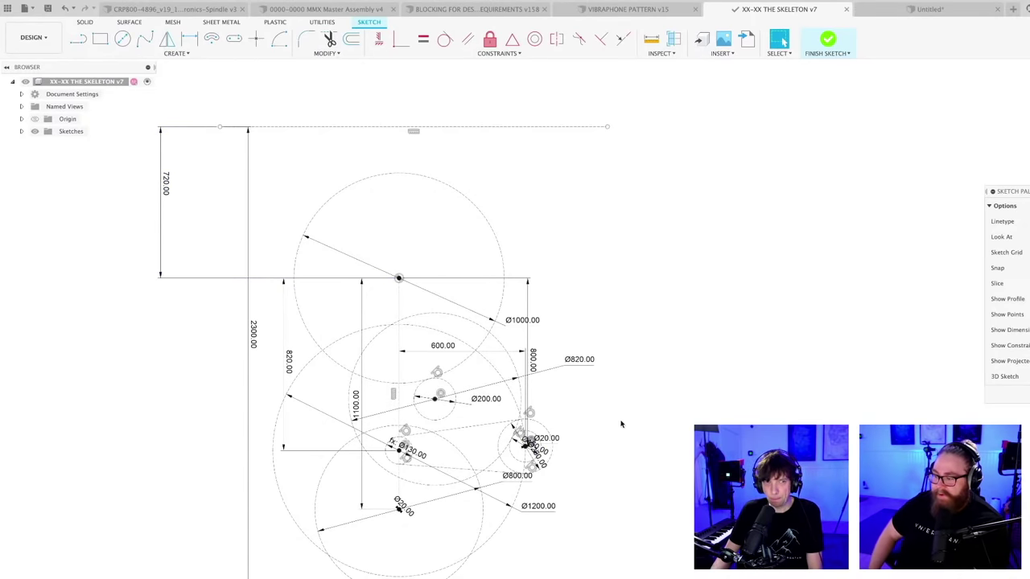
{"action": "mouse_move", "coordinate": [607, 402]}
{"action": "middle_mouse_down"}
{"action": "mouse_move", "coordinate": [587, 368]}
{"action": "mouse_move", "coordinate": [623, 384]}
{"action": "mouse_move", "coordinate": [621, 352]}
{"action": "mouse_move", "coordinate": [641, 362]}
{"action": "middle_mouse_up"}
{"action": "scroll", "coordinate": [609, 373], "scroll_direction": "up", "scroll_amount": 1}
{"action": "scroll", "coordinate": [620, 358], "scroll_direction": "up", "scroll_amount": 1}
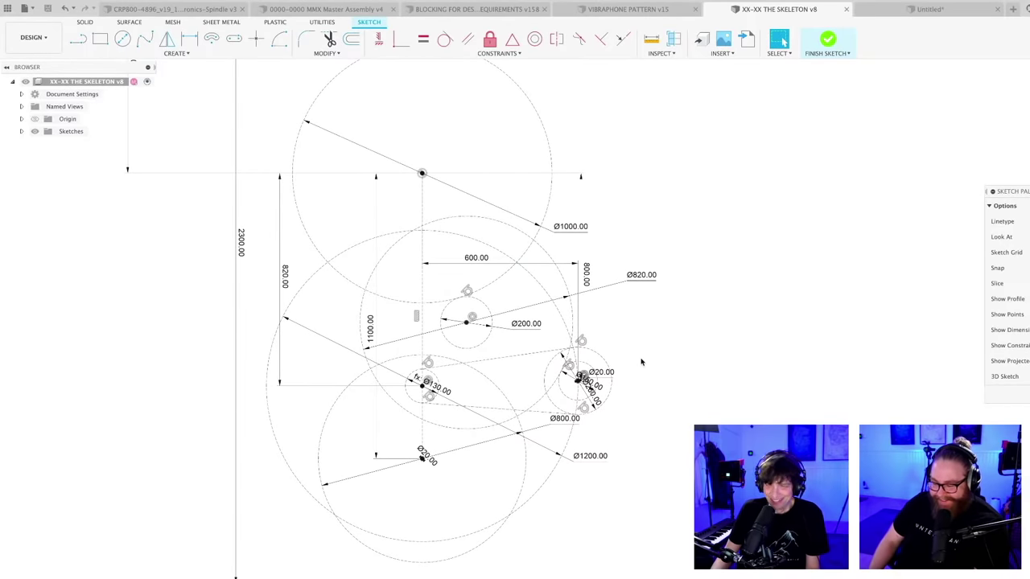
{"action": "scroll", "coordinate": [627, 357], "scroll_direction": "up", "scroll_amount": 1}
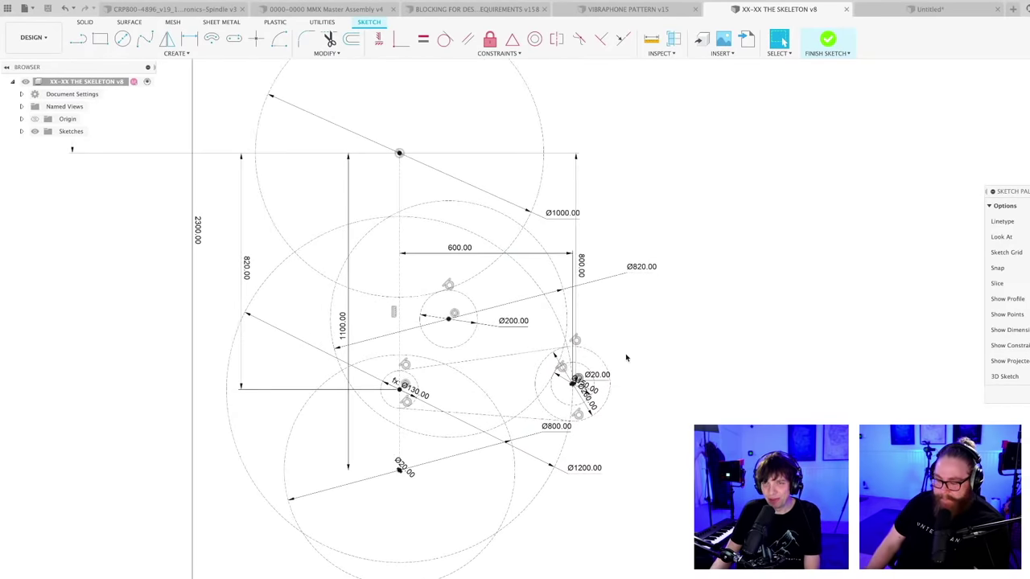
{"action": "mouse_move", "coordinate": [636, 340]}
{"action": "middle_mouse_down"}
{"action": "mouse_move", "coordinate": [645, 357]}
{"action": "mouse_move", "coordinate": [649, 330]}
{"action": "middle_mouse_up"}
{"action": "scroll", "coordinate": [644, 334], "scroll_direction": "up", "scroll_amount": 4}
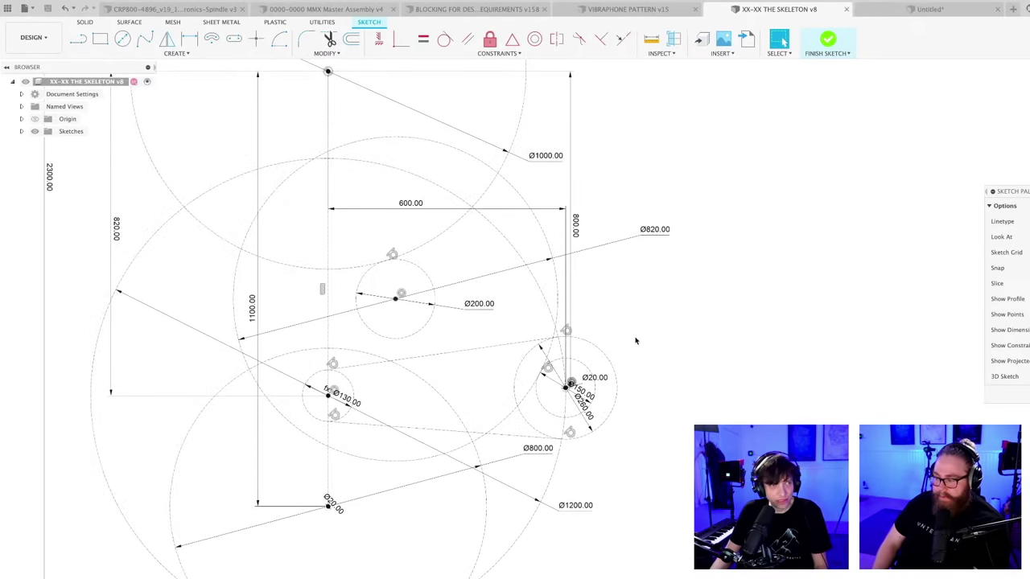
{"action": "scroll", "coordinate": [636, 341], "scroll_direction": "down", "scroll_amount": 3}
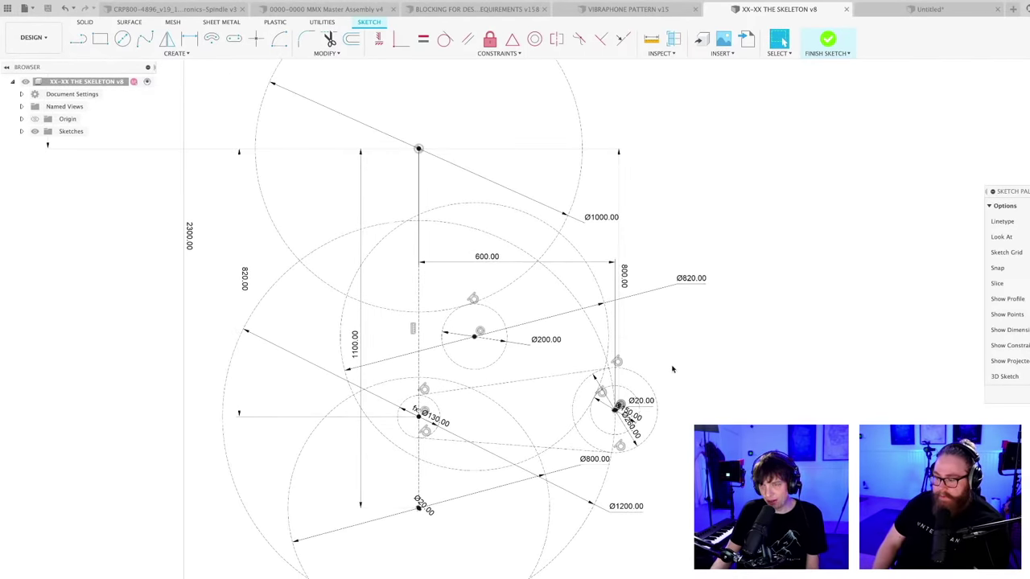
{"action": "scroll", "coordinate": [673, 369], "scroll_direction": "up", "scroll_amount": 1}
{"action": "scroll", "coordinate": [668, 369], "scroll_direction": "up", "scroll_amount": 2}
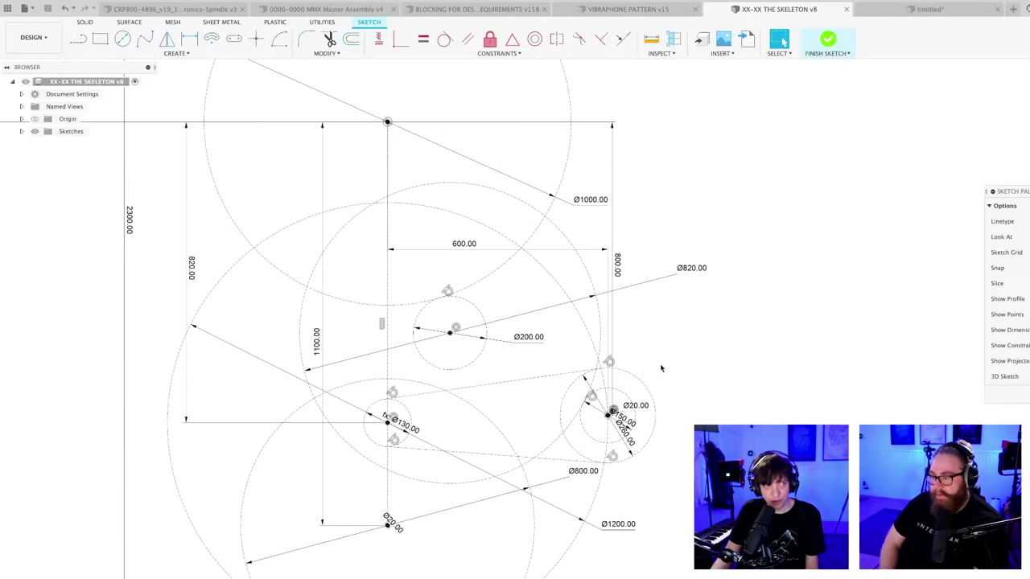
{"action": "scroll", "coordinate": [662, 367], "scroll_direction": "down", "scroll_amount": 3}
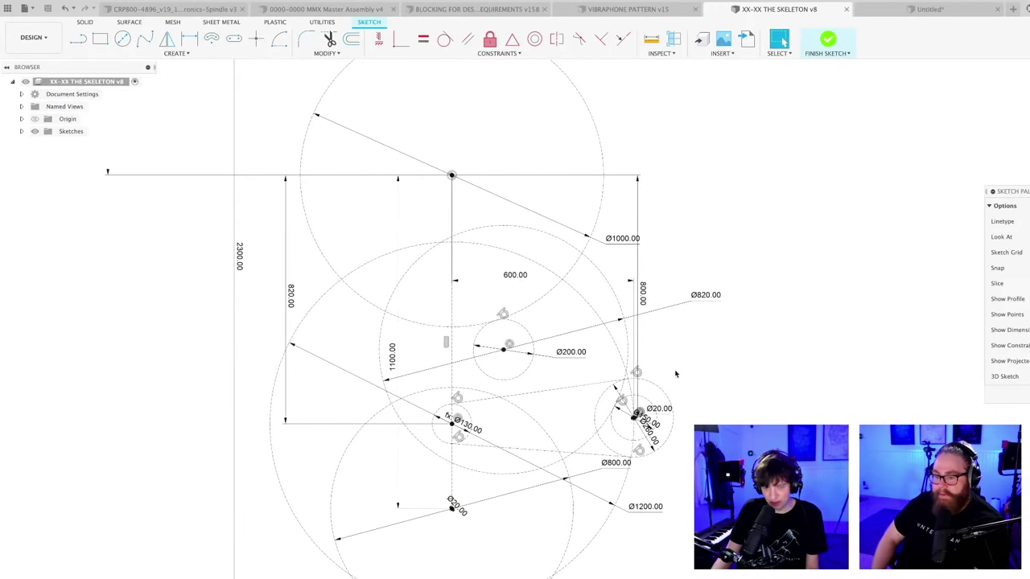
{"action": "middle_click_drag", "start_coordinate": [687, 370], "coordinate": [642, 363]}
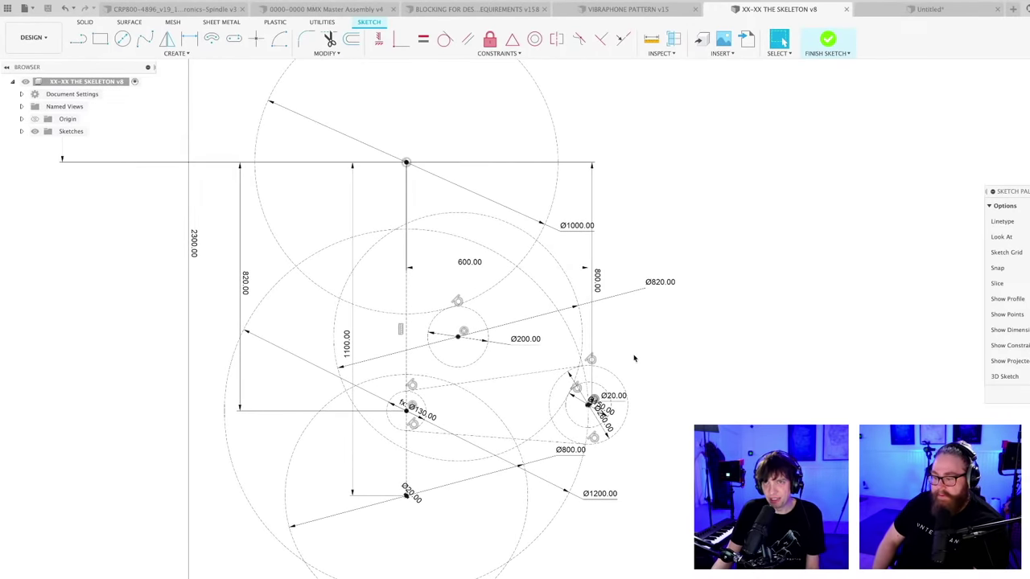
{"action": "scroll", "coordinate": [634, 359], "scroll_direction": "up", "scroll_amount": 2}
{"action": "mouse_move", "coordinate": [633, 359]}
{"action": "middle_mouse_down"}
{"action": "mouse_move", "coordinate": [692, 349]}
{"action": "mouse_move", "coordinate": [685, 355]}
{"action": "middle_mouse_up"}
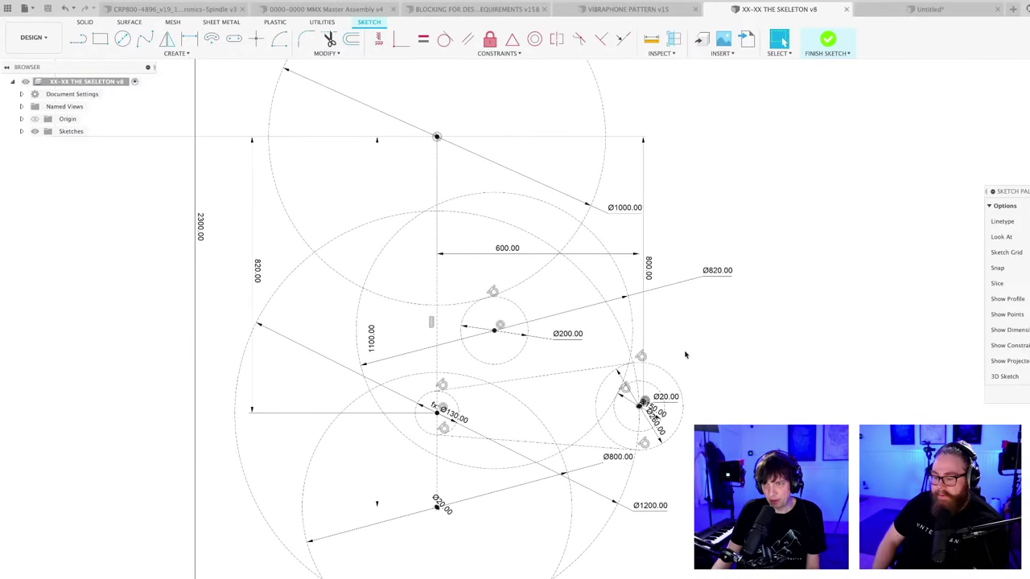
{"action": "scroll", "coordinate": [684, 347], "scroll_direction": "up", "scroll_amount": 1}
{"action": "scroll", "coordinate": [681, 351], "scroll_direction": "down", "scroll_amount": 2}
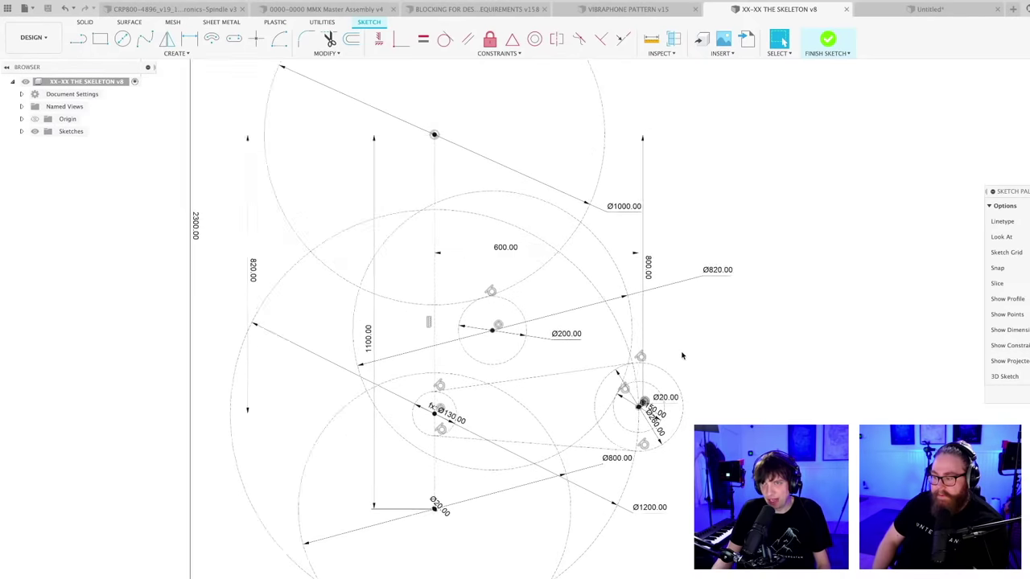
{"action": "mouse_move", "coordinate": [681, 357]}
{"action": "middle_mouse_down"}
{"action": "mouse_move", "coordinate": [667, 409]}
{"action": "mouse_move", "coordinate": [653, 398]}
{"action": "middle_mouse_up"}
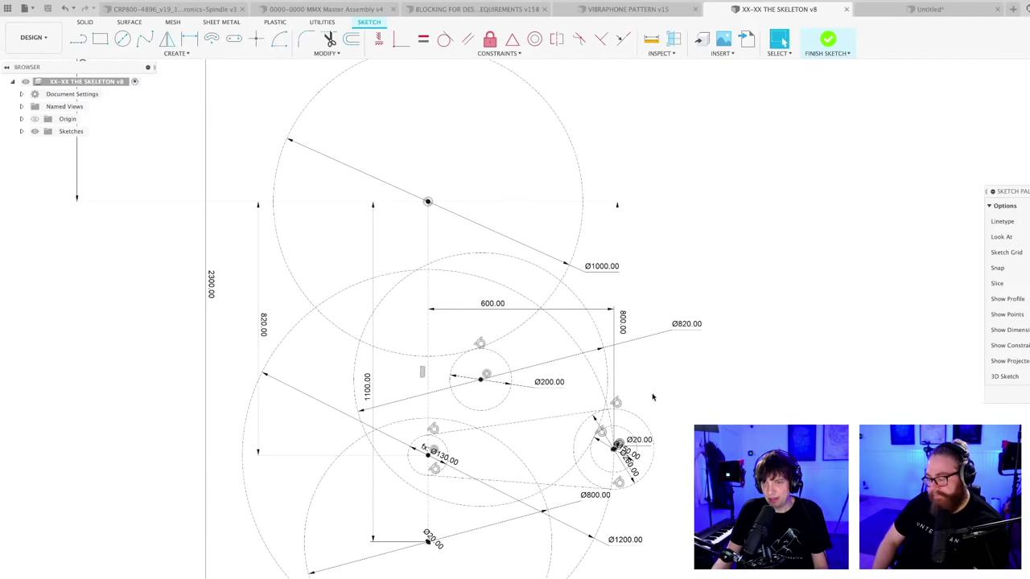
{"action": "scroll", "coordinate": [653, 397], "scroll_direction": "up", "scroll_amount": 1}
{"action": "scroll", "coordinate": [653, 398], "scroll_direction": "down", "scroll_amount": 3}
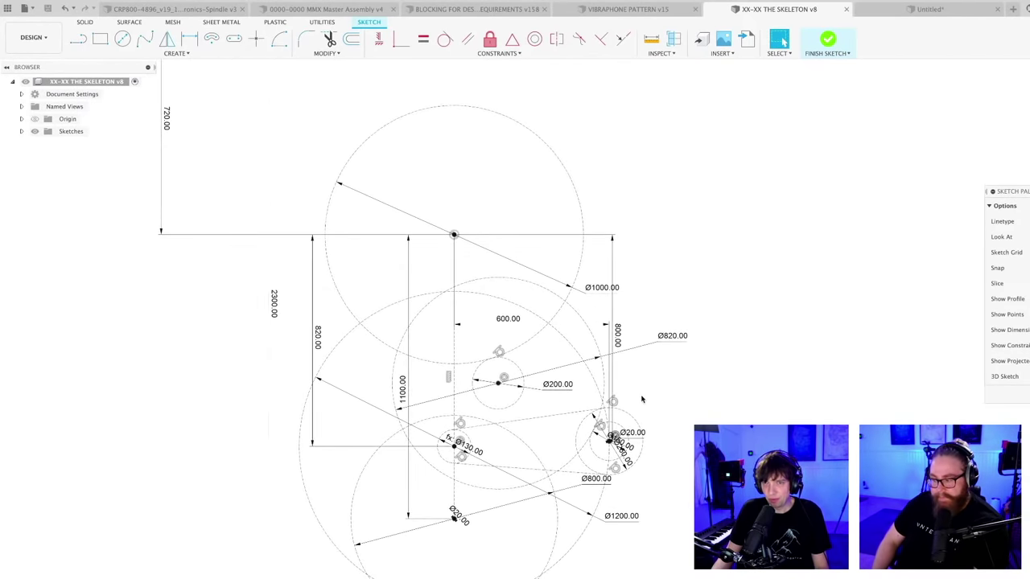
{"action": "scroll", "coordinate": [642, 399], "scroll_direction": "up", "scroll_amount": 1}
{"action": "middle_click_drag", "start_coordinate": [642, 399], "coordinate": [652, 399]}
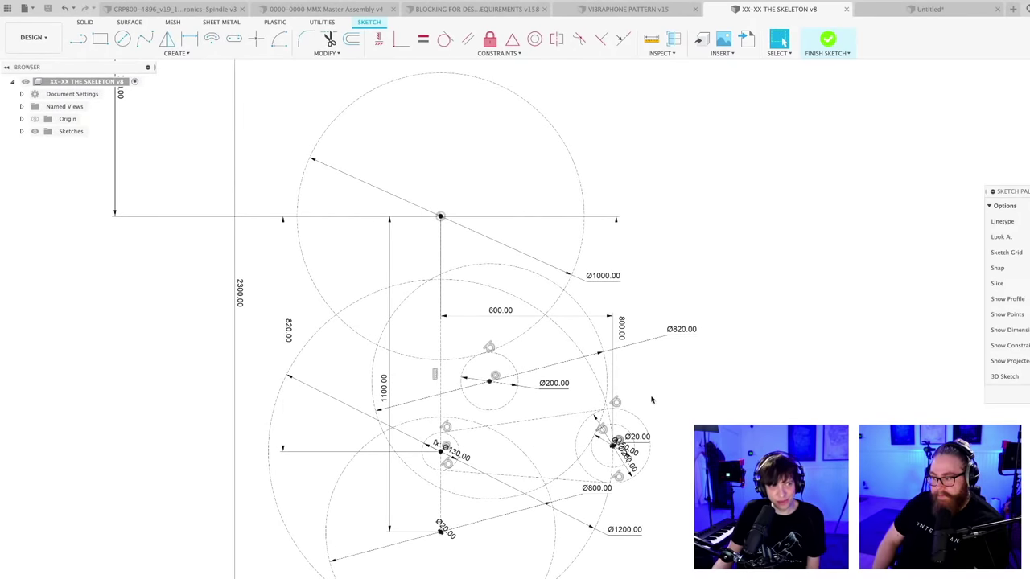
{"action": "scroll", "coordinate": [652, 401], "scroll_direction": "up", "scroll_amount": 3}
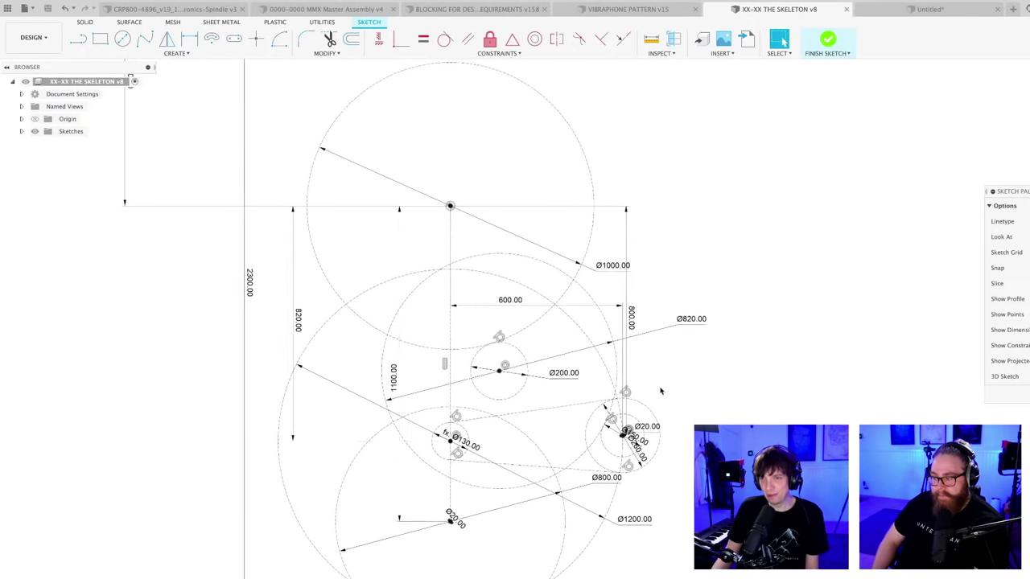
{"action": "middle_click_drag", "start_coordinate": [658, 388], "coordinate": [669, 375]}
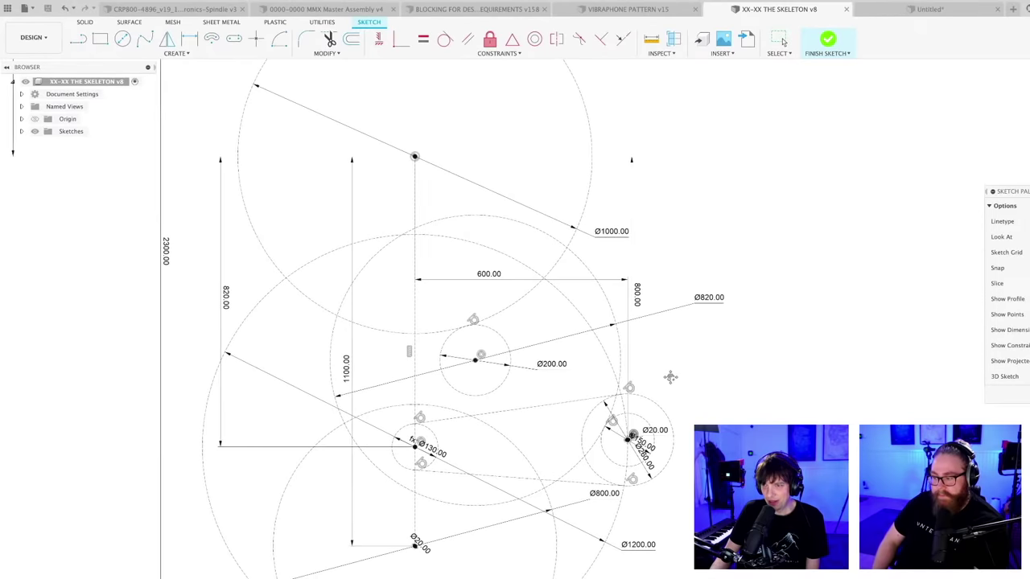
{"action": "scroll", "coordinate": [672, 380], "scroll_direction": "down", "scroll_amount": 1}
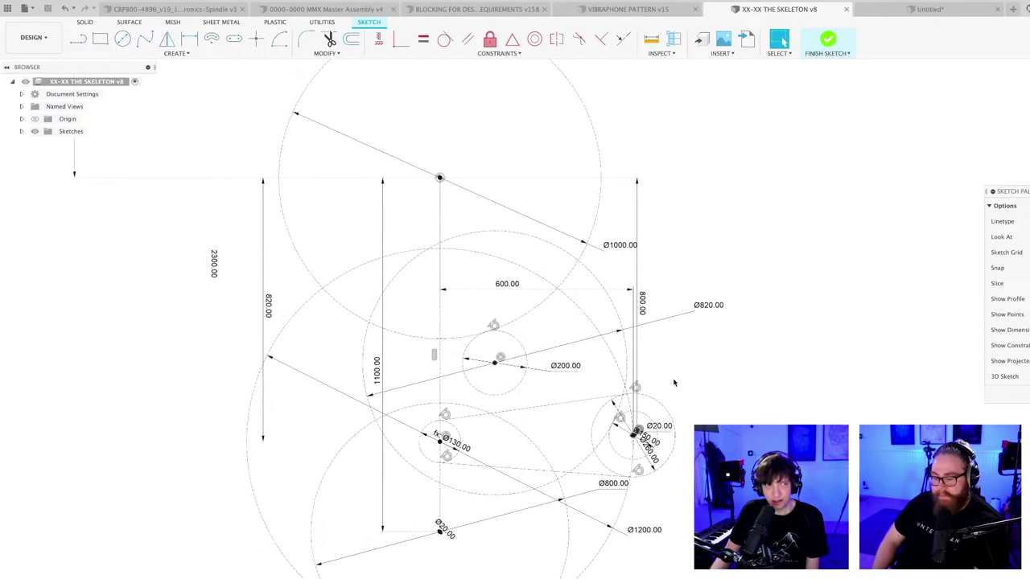
{"action": "scroll", "coordinate": [673, 381], "scroll_direction": "down", "scroll_amount": 2}
{"action": "middle_click_drag", "start_coordinate": [659, 389], "coordinate": [649, 358]}
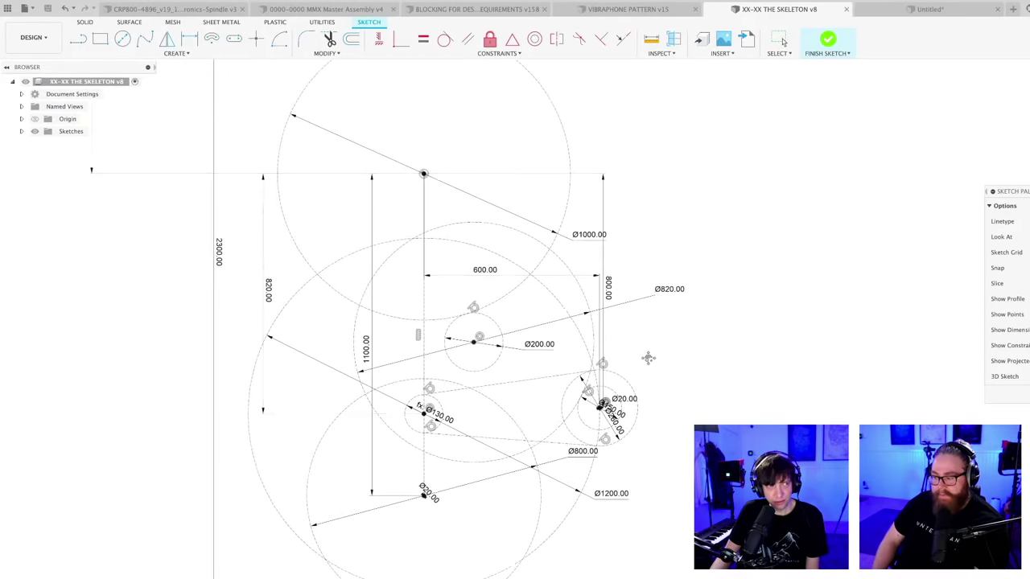
{"action": "scroll", "coordinate": [645, 363], "scroll_direction": "up", "scroll_amount": 3}
{"action": "scroll", "coordinate": [648, 370], "scroll_direction": "down", "scroll_amount": 1}
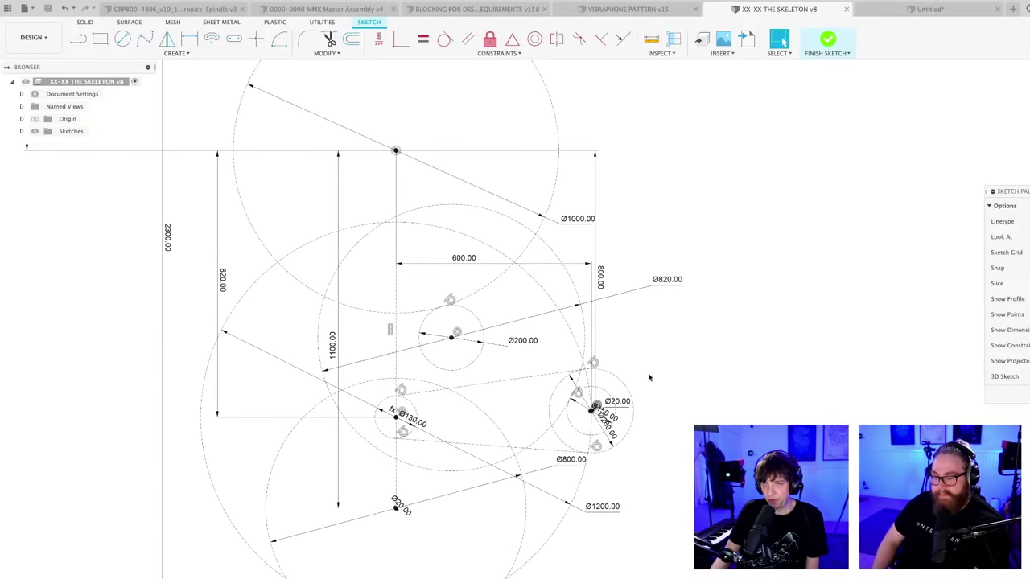
{"action": "scroll", "coordinate": [649, 377], "scroll_direction": "down", "scroll_amount": 1}
{"action": "middle_click_drag", "start_coordinate": [648, 375], "coordinate": [651, 398]}
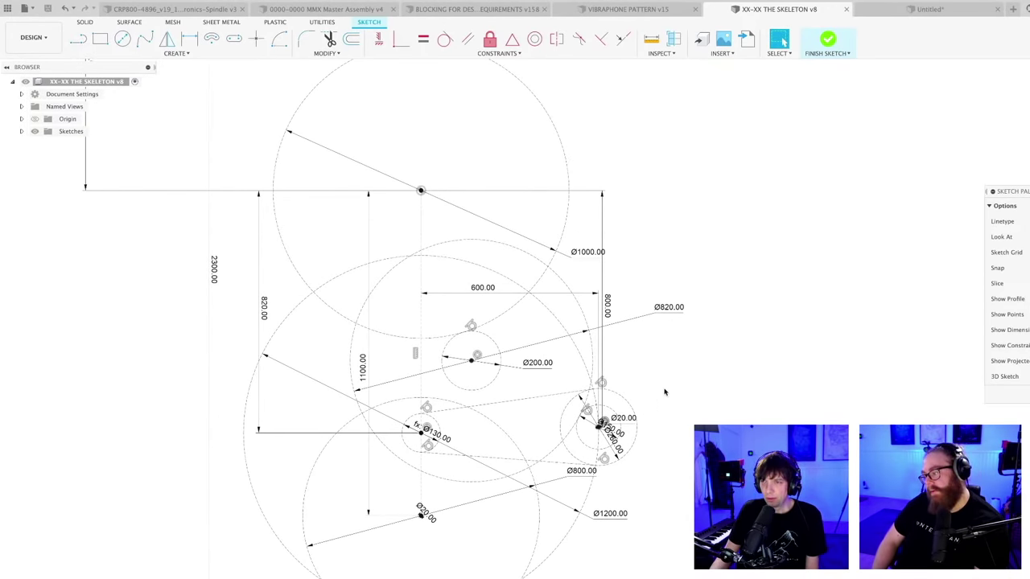
- Reposition the 820 mm and 200 mm diameter labels so they sit closer to their circles and apart from each other
{"action": "mouse_move", "coordinate": [666, 308]}
{"action": "left_mouse_down"}
{"action": "mouse_move", "coordinate": [527, 347]}
{"action": "mouse_move", "coordinate": [684, 295]}
{"action": "mouse_move", "coordinate": [637, 327]}
{"action": "mouse_move", "coordinate": [618, 366]}
{"action": "left_mouse_up"}
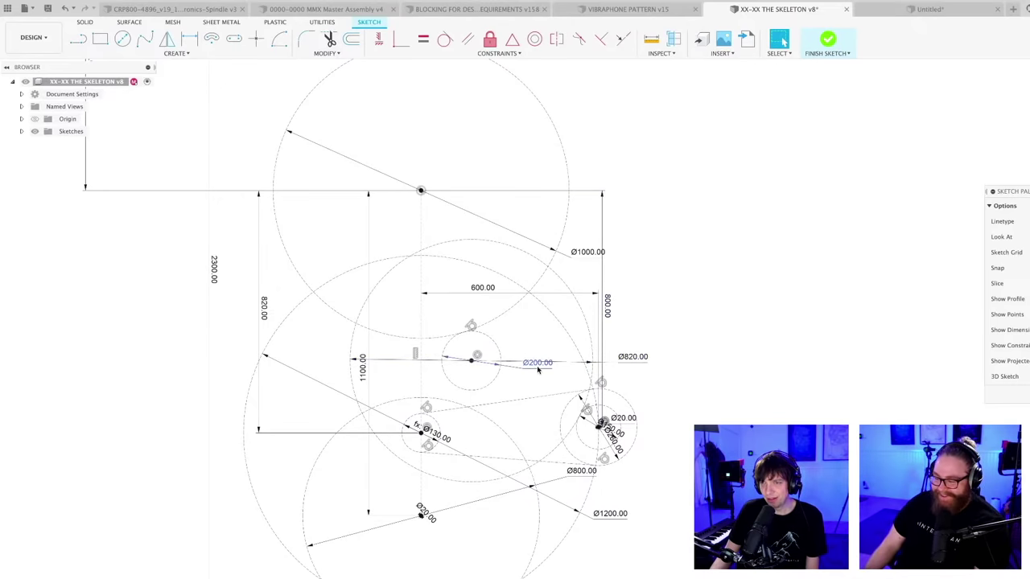
{"action": "left_click_drag", "start_coordinate": [536, 363], "coordinate": [537, 376]}
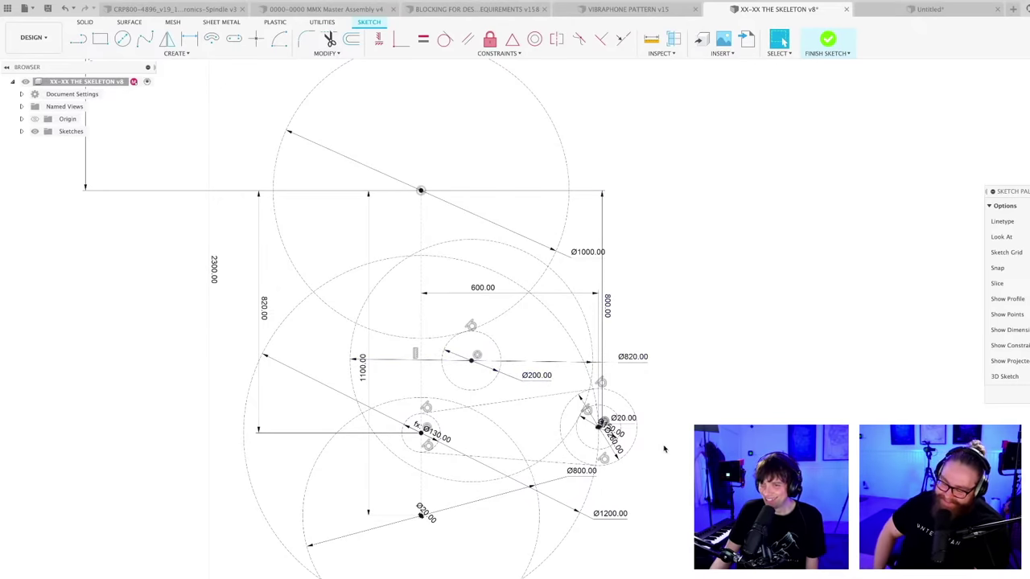
{"action": "middle_click_drag", "start_coordinate": [664, 449], "coordinate": [671, 448]}
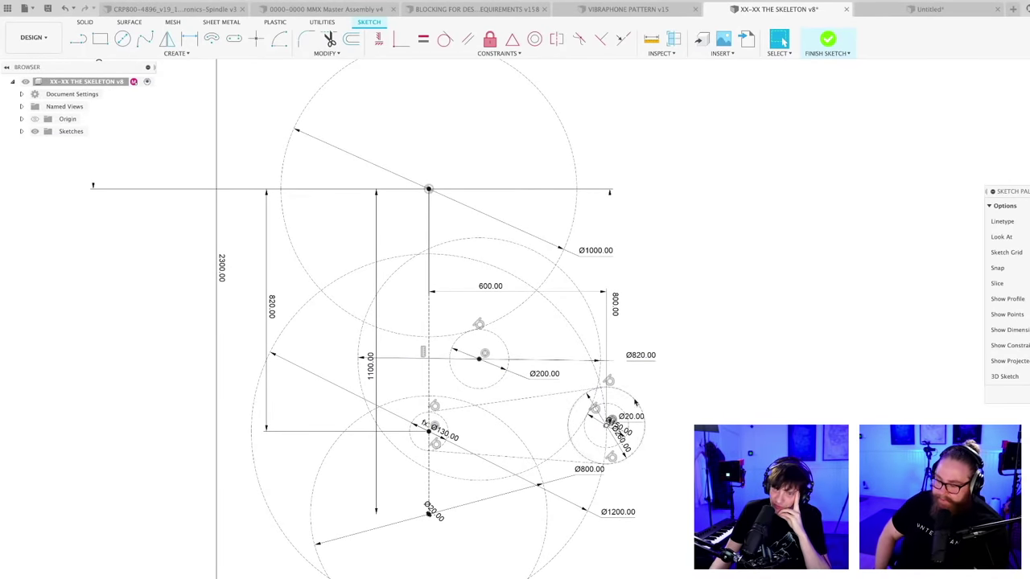
- Delete the 200 mm diameter dimension from the small intermediate circle between the upper and lower wheels
{"action": "scroll", "coordinate": [487, 479], "scroll_direction": "up", "scroll_amount": 1}
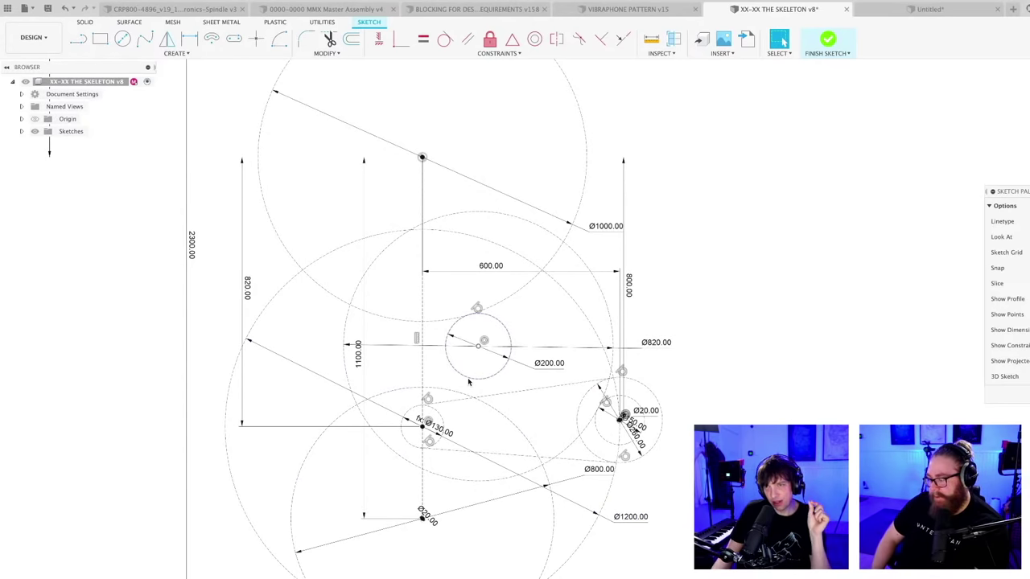
{"action": "scroll", "coordinate": [470, 382], "scroll_direction": "down", "scroll_amount": 3}
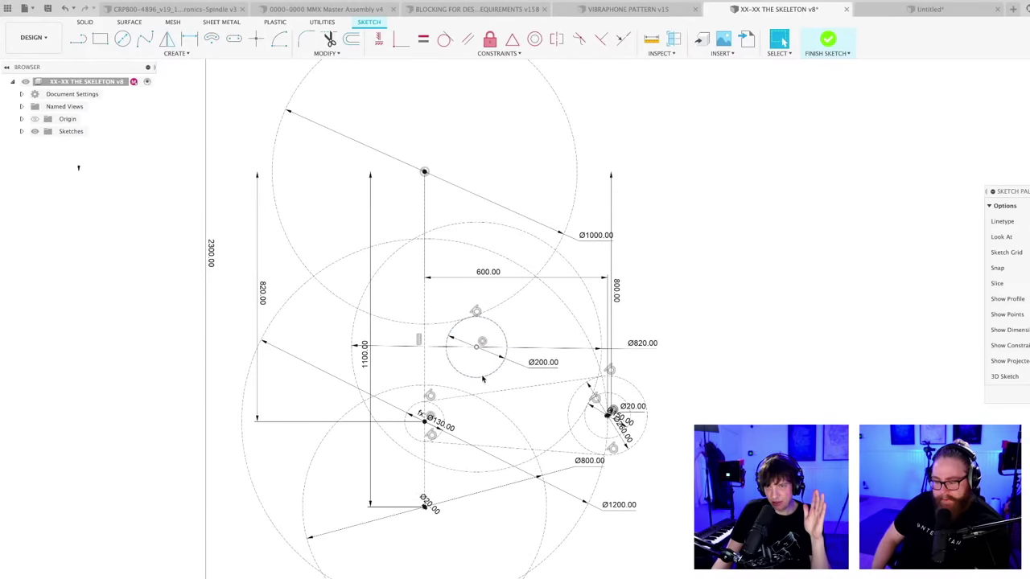
{"action": "left_click", "coordinate": [484, 375]}
{"action": "scroll", "coordinate": [484, 378], "scroll_direction": "down", "scroll_amount": 2}
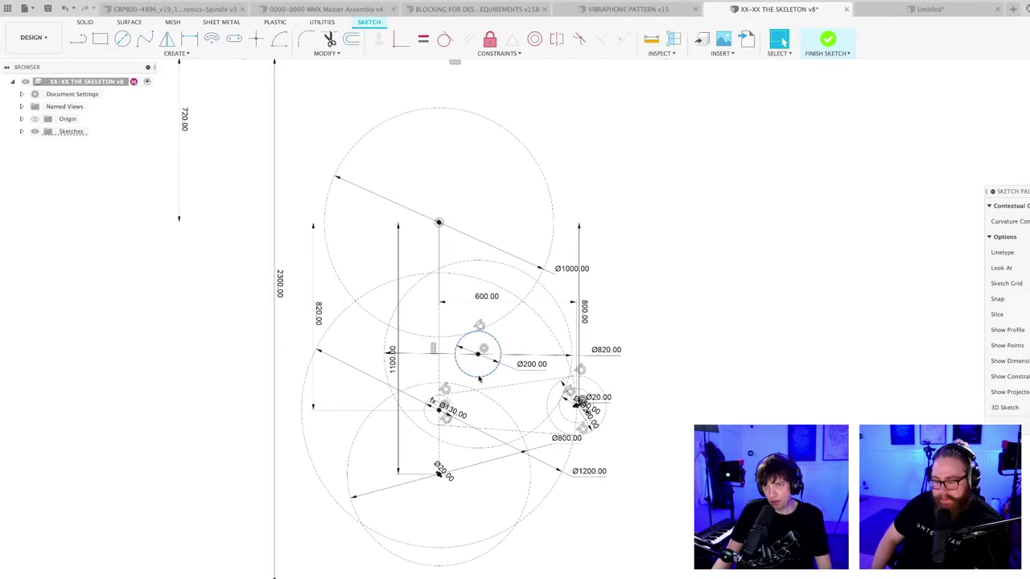
{"action": "scroll", "coordinate": [479, 378], "scroll_direction": "up", "scroll_amount": 1}
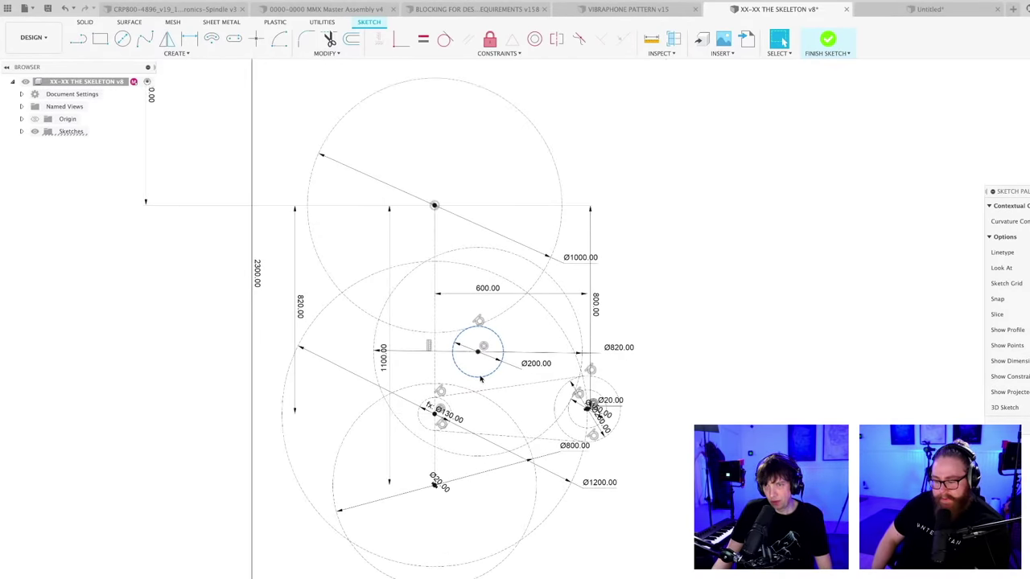
{"action": "left_click", "coordinate": [520, 376]}
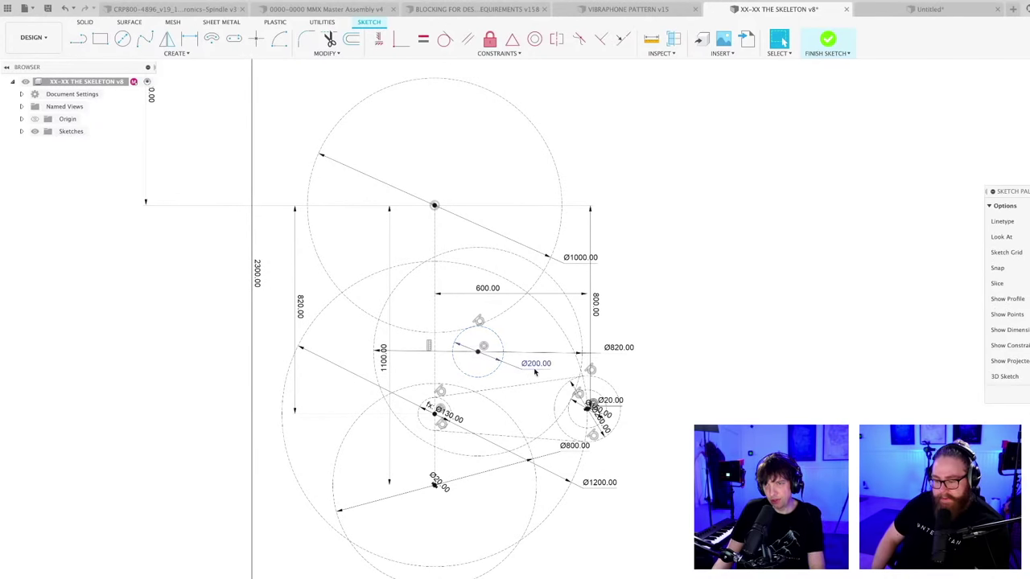
{"action": "key", "text": "Delete"}
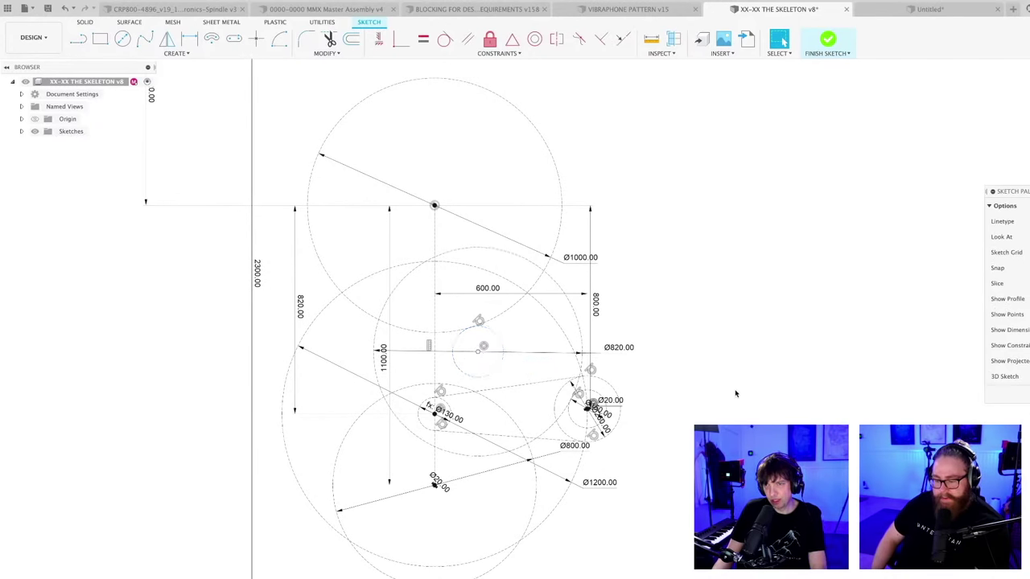
- Make the small intermediate circle tangent to the 800 mm wheel and save the design
{"action": "scroll", "coordinate": [553, 392], "scroll_direction": "up", "scroll_amount": 1}
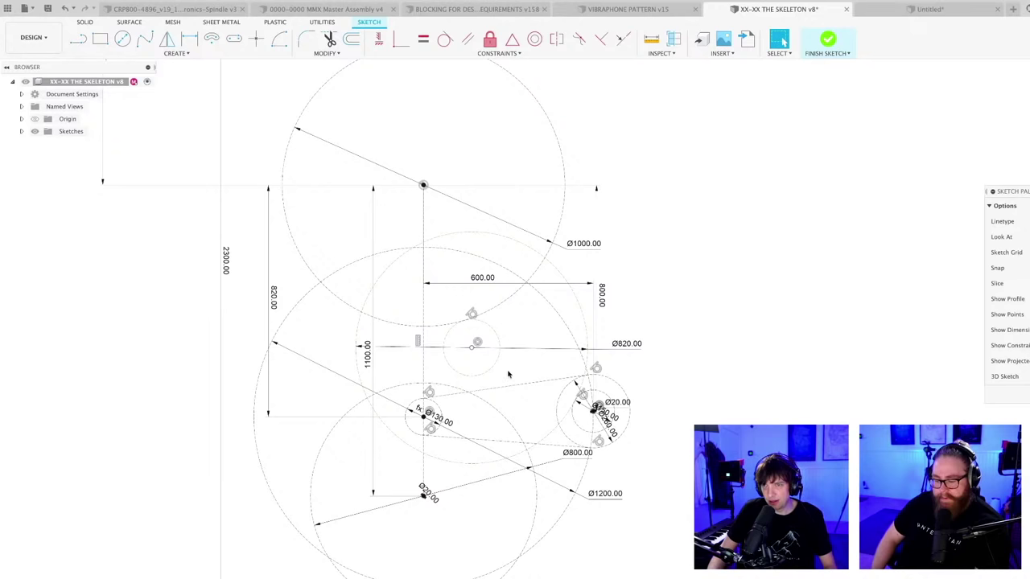
{"action": "left_click", "coordinate": [447, 40]}
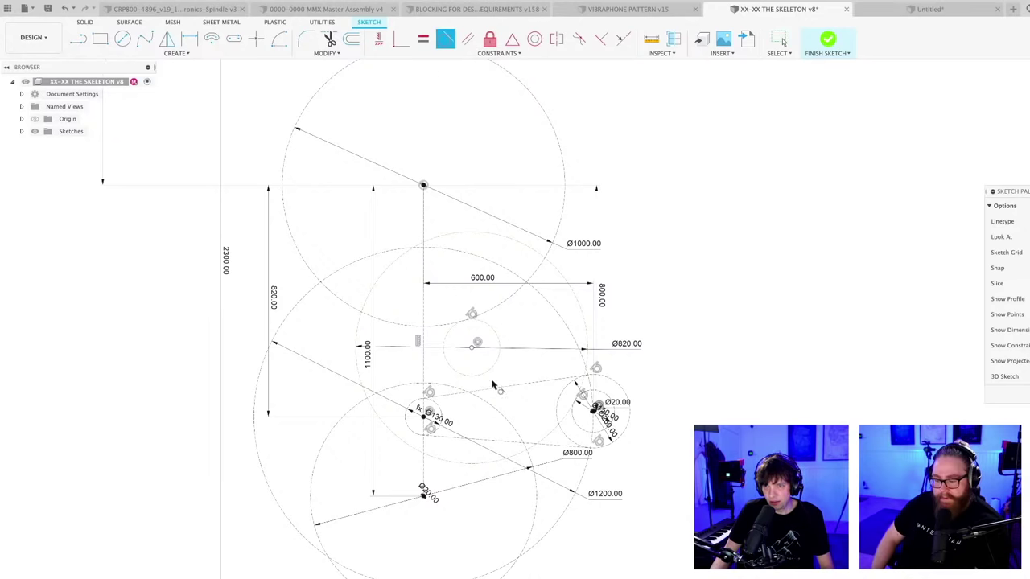
{"action": "left_click", "coordinate": [456, 390]}
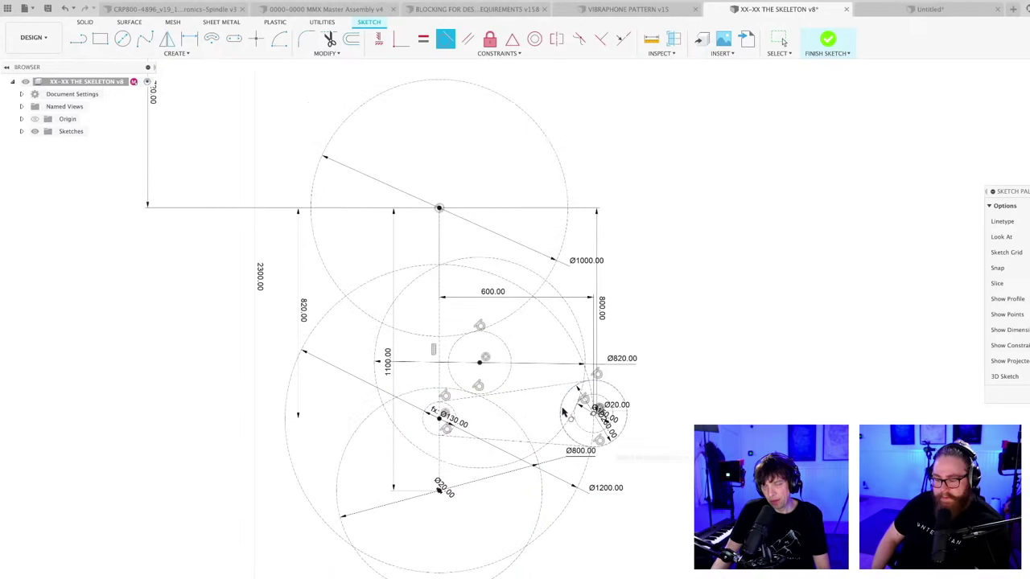
{"action": "middle_click_drag", "start_coordinate": [684, 459], "coordinate": [687, 477]}
{"action": "scroll", "coordinate": [686, 477], "scroll_direction": "down", "scroll_amount": 2}
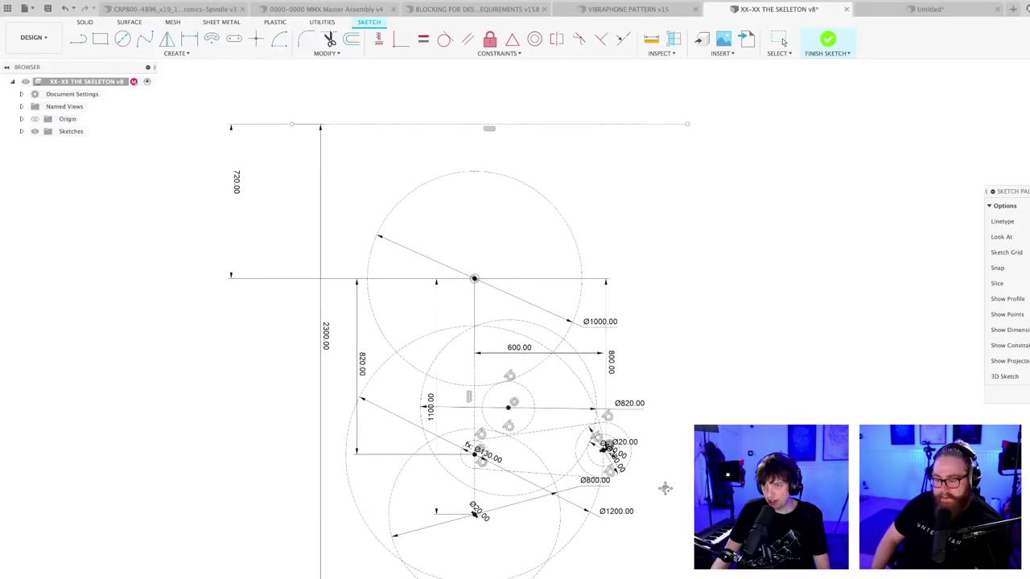
{"action": "key", "text": "ctrl+s"}
{"action": "key", "text": "Return"}
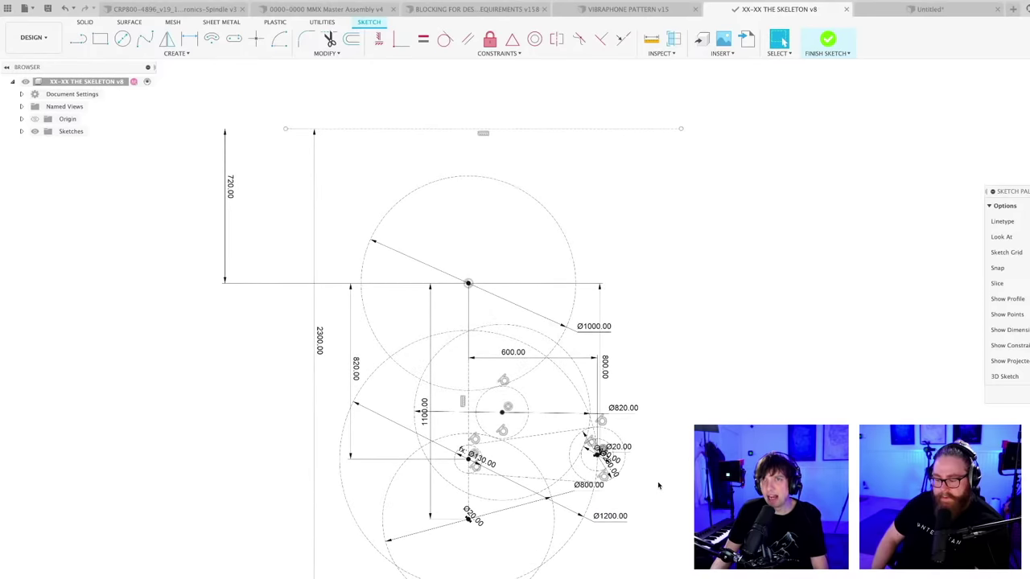
- Sketch a vertical direction arrow with a downward-pointing triangular head just outside the right side of the 260 mm wheel
{"action": "scroll", "coordinate": [655, 473], "scroll_direction": "up", "scroll_amount": 1}
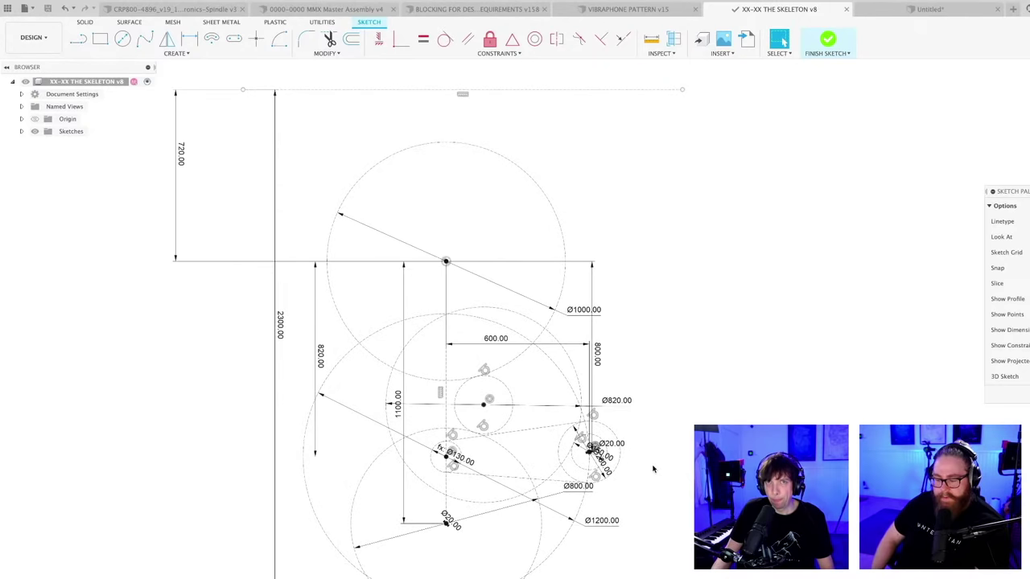
{"action": "scroll", "coordinate": [651, 459], "scroll_direction": "up", "scroll_amount": 1}
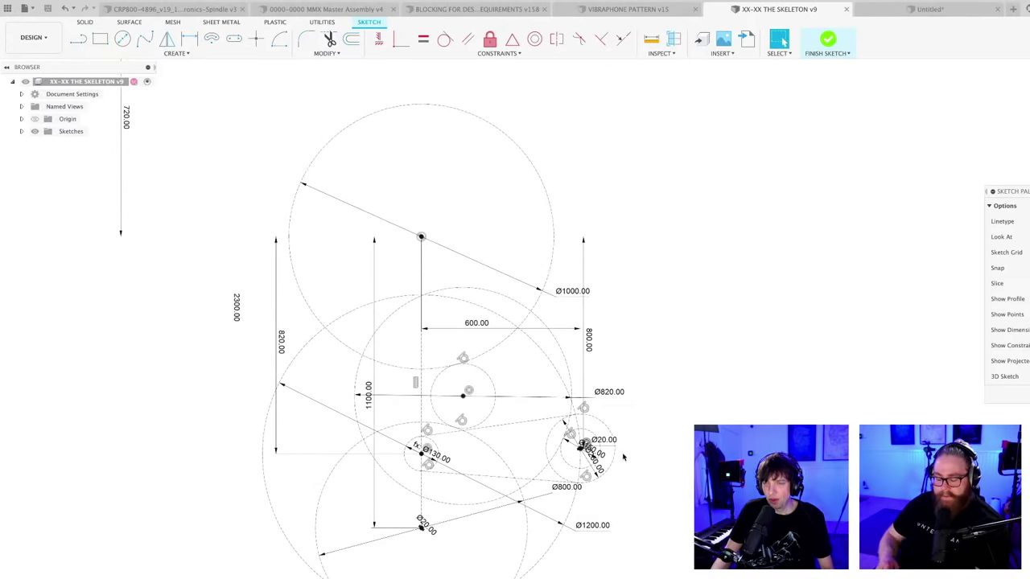
{"action": "middle_click_drag", "start_coordinate": [631, 451], "coordinate": [648, 426]}
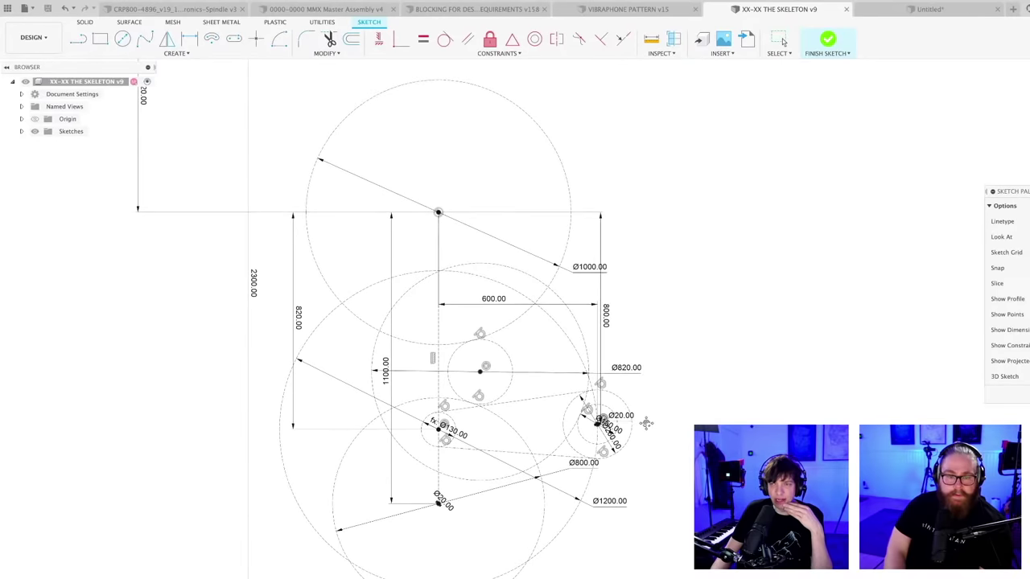
{"action": "scroll", "coordinate": [641, 451], "scroll_direction": "up", "scroll_amount": 1}
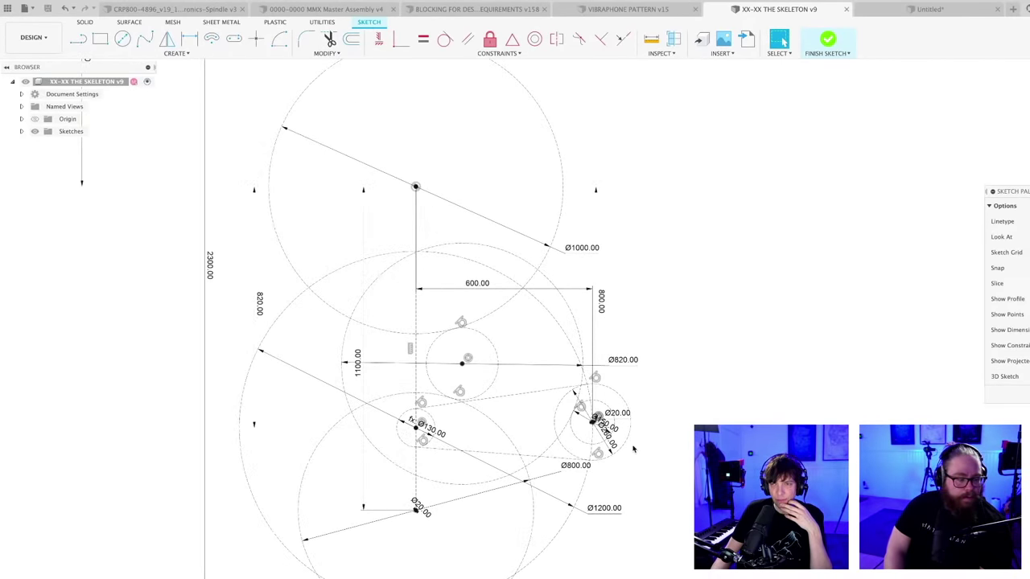
{"action": "scroll", "coordinate": [636, 453], "scroll_direction": "up", "scroll_amount": 1}
{"action": "middle_click_drag", "start_coordinate": [633, 455], "coordinate": [649, 433]}
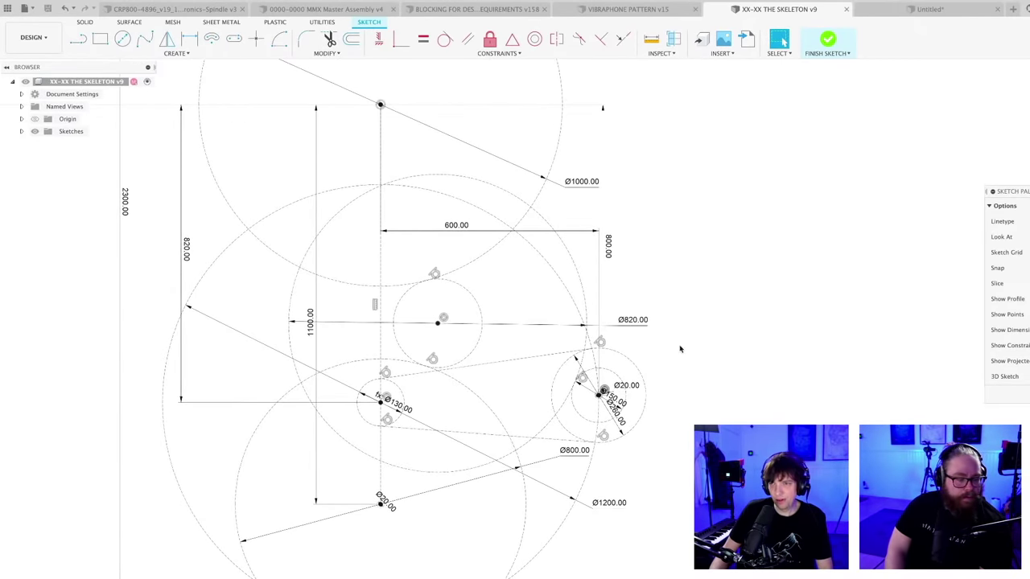
{"action": "key", "text": "l"}
{"action": "scroll", "coordinate": [665, 383], "scroll_direction": "up", "scroll_amount": 1}
{"action": "scroll", "coordinate": [656, 393], "scroll_direction": "up", "scroll_amount": 6}
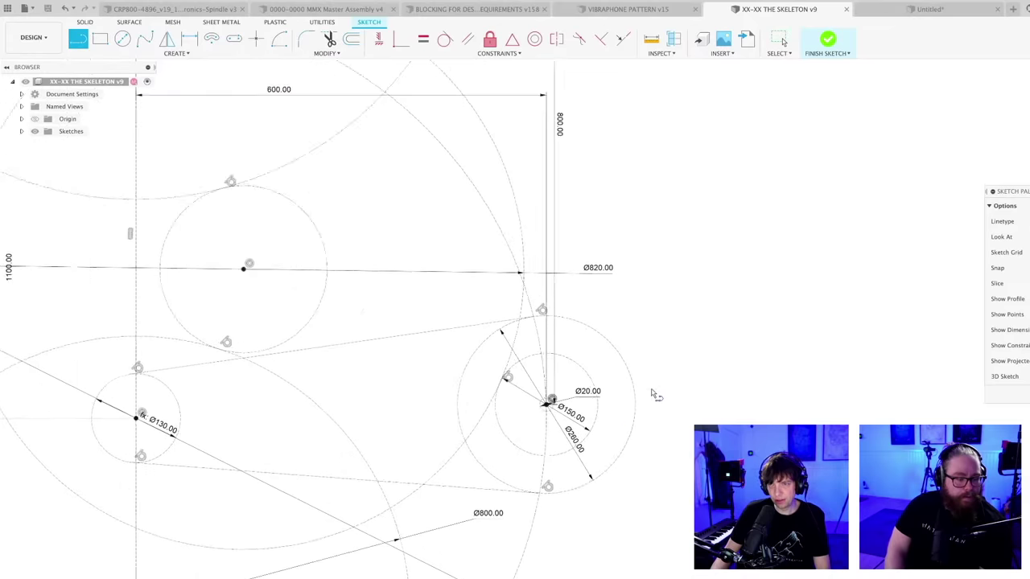
{"action": "left_click", "coordinate": [656, 373]}
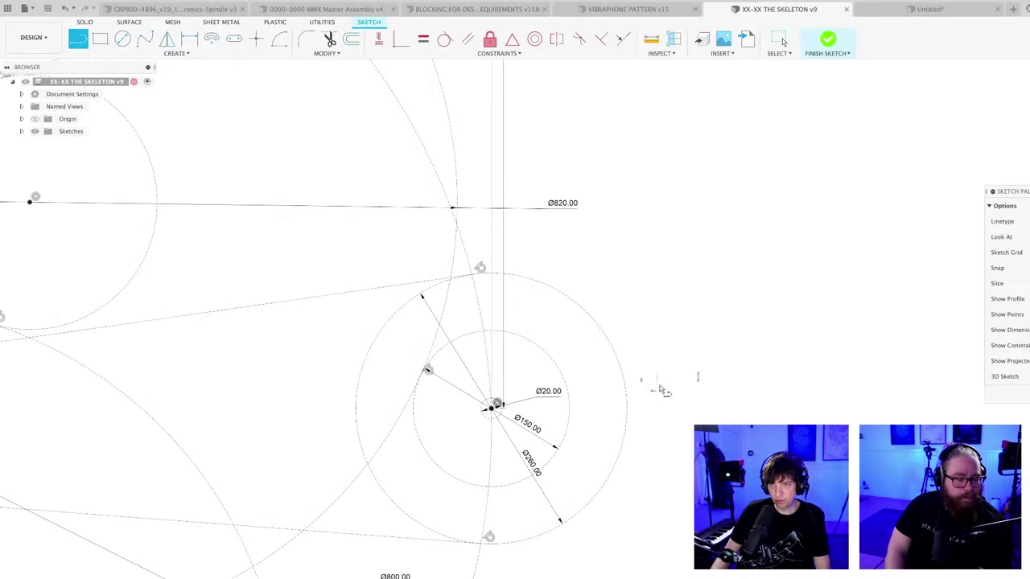
{"action": "left_click", "coordinate": [657, 455]}
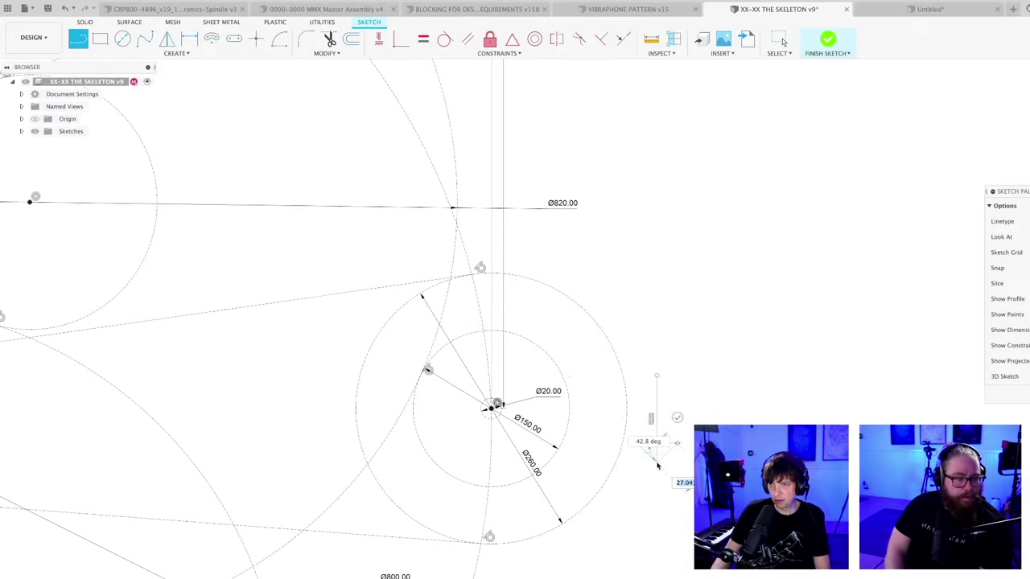
{"action": "key", "text": "Escape"}
{"action": "scroll", "coordinate": [687, 492], "scroll_direction": "down", "scroll_amount": 5}
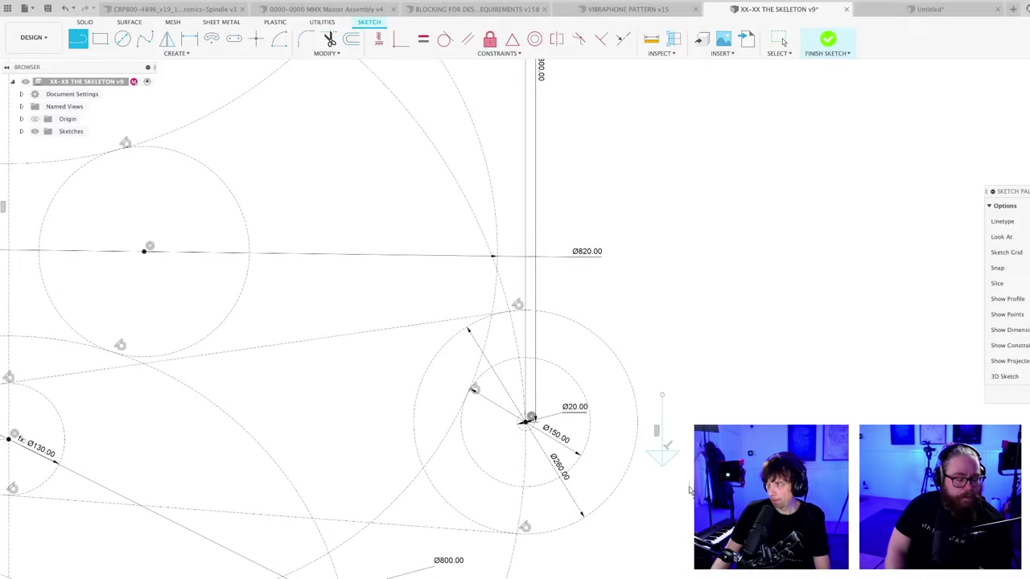
{"action": "scroll", "coordinate": [691, 493], "scroll_direction": "down", "scroll_amount": 2}
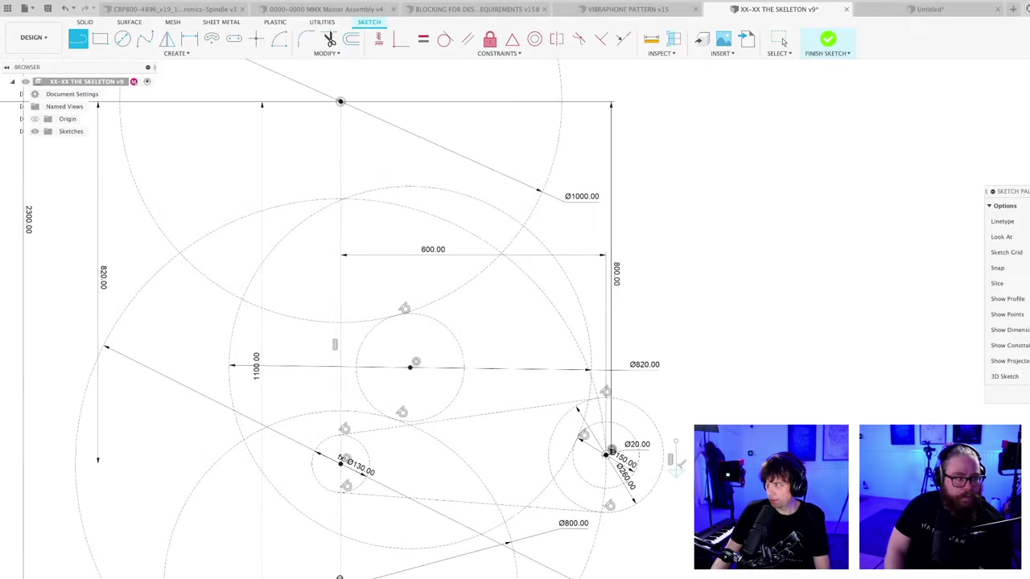
{"action": "key", "text": "Escape"}
- Add lines to the arrow's shaft so it forms a narrow closed outline above the triangular head
{"action": "scroll", "coordinate": [656, 482], "scroll_direction": "up", "scroll_amount": 3}
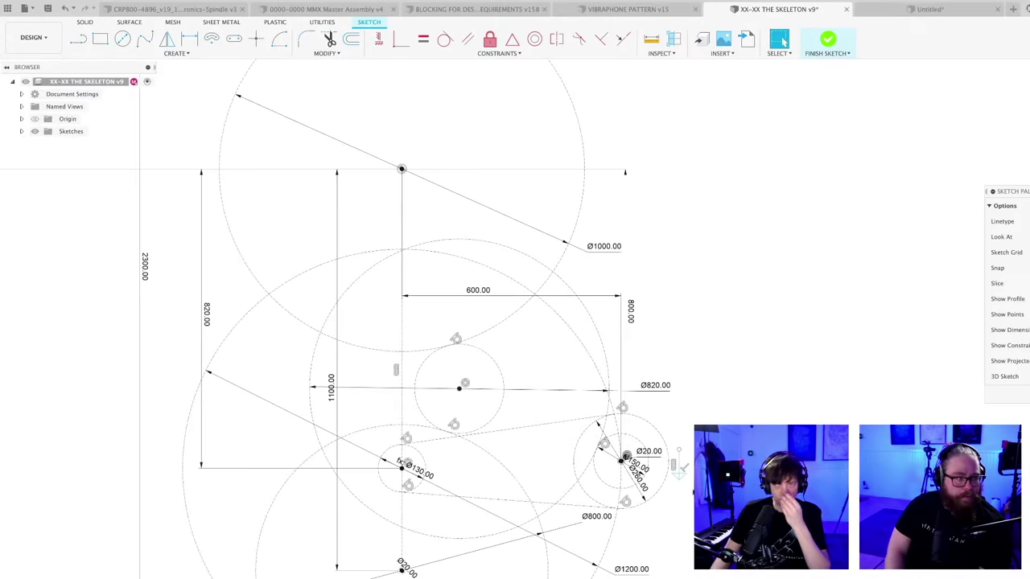
{"action": "scroll", "coordinate": [656, 482], "scroll_direction": "up", "scroll_amount": 4}
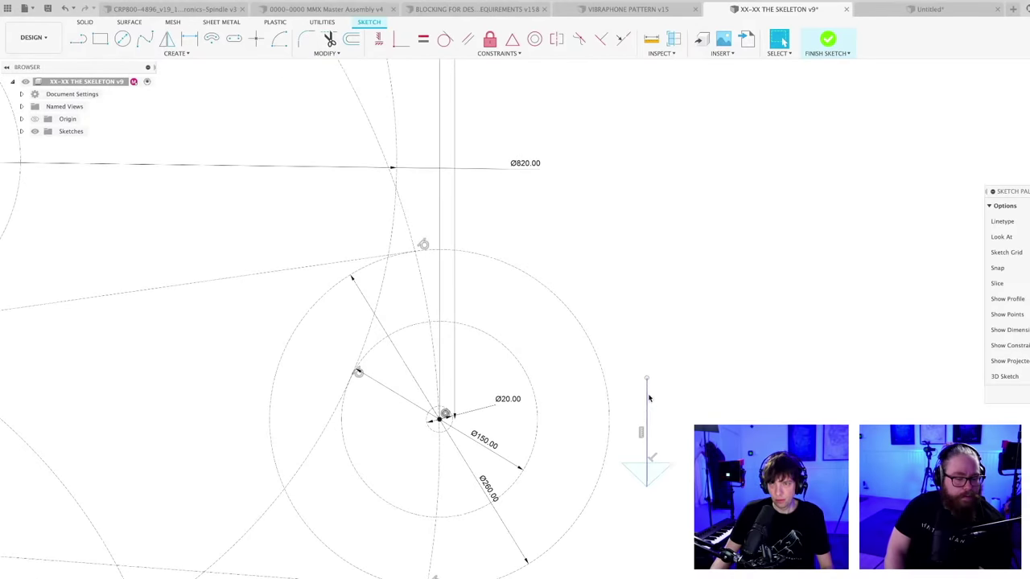
{"action": "scroll", "coordinate": [652, 389], "scroll_direction": "up", "scroll_amount": 2}
{"action": "key", "text": "l"}
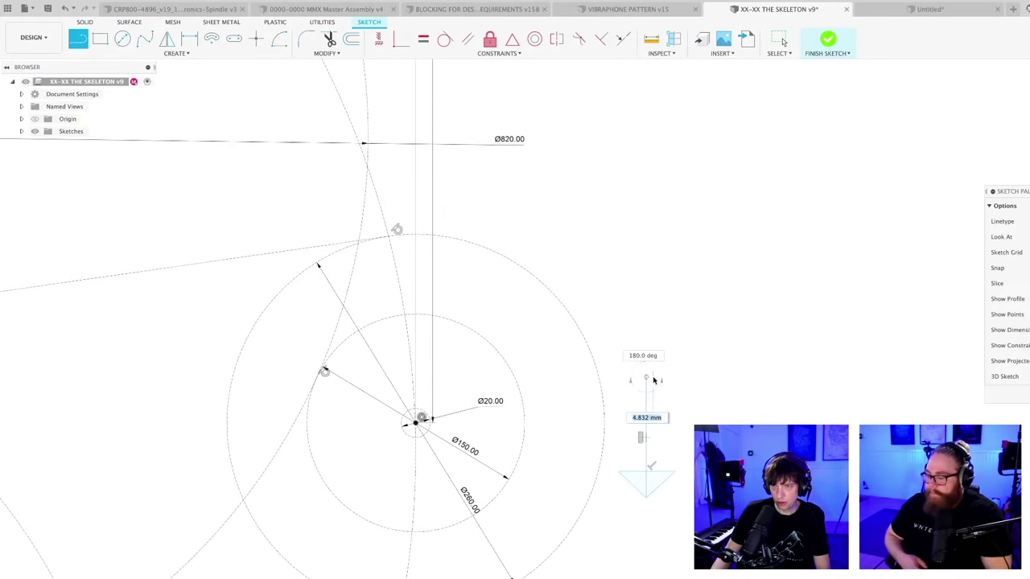
{"action": "left_click", "coordinate": [651, 378]}
{"action": "key", "text": "Escape"}
{"action": "key", "text": "Escape"}
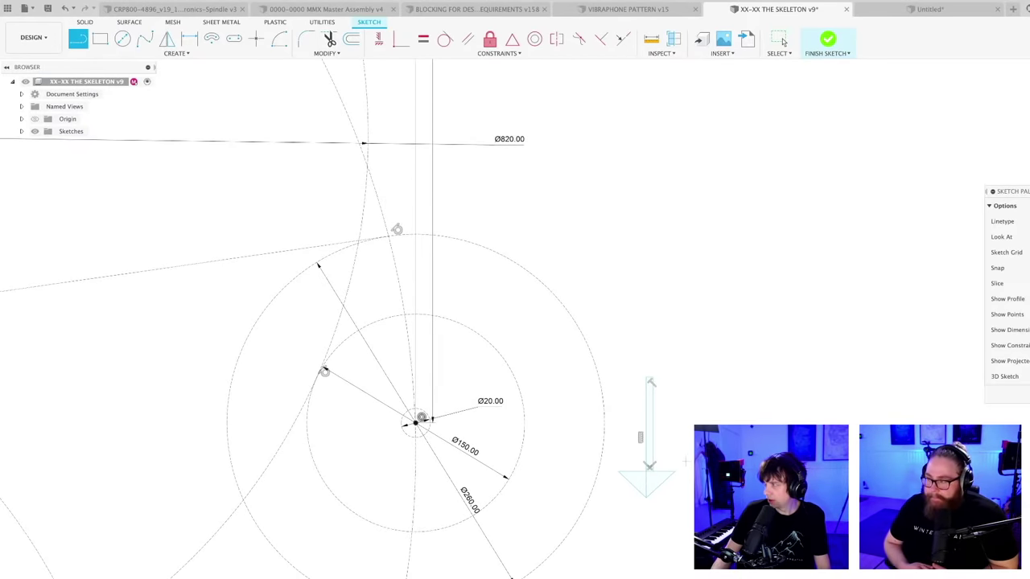
- Remove the arrow sketched beside the 260 mm wheel
{"action": "scroll", "coordinate": [669, 465], "scroll_direction": "down", "scroll_amount": 2}
{"action": "scroll", "coordinate": [672, 463], "scroll_direction": "down", "scroll_amount": 4}
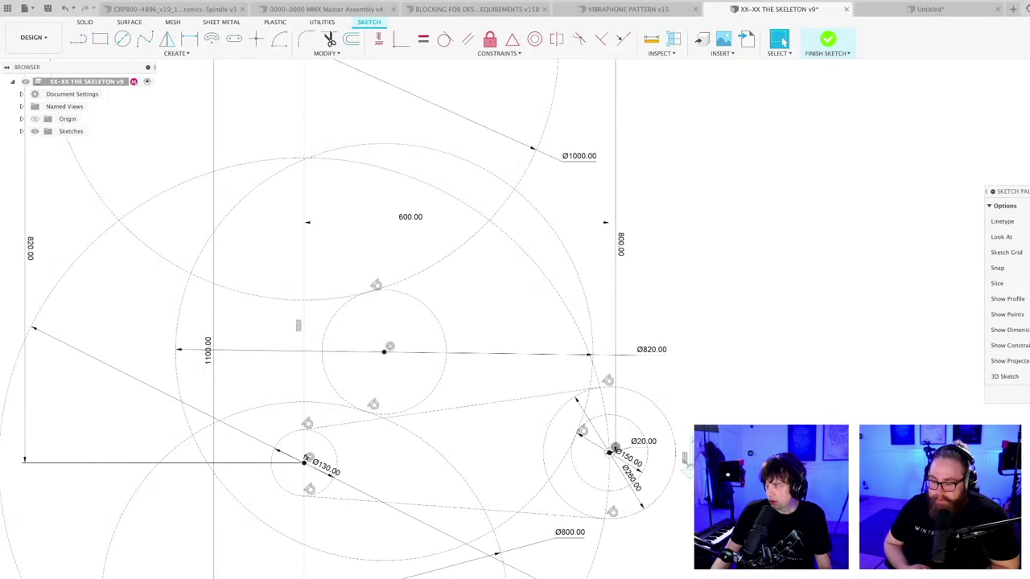
{"action": "scroll", "coordinate": [684, 457], "scroll_direction": "up", "scroll_amount": 2}
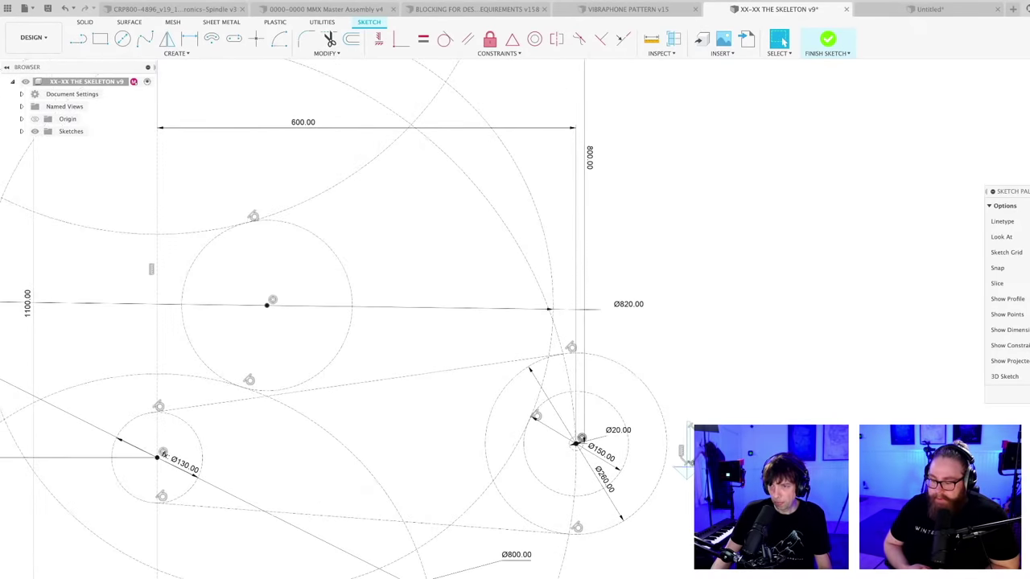
{"action": "scroll", "coordinate": [682, 456], "scroll_direction": "up", "scroll_amount": 3}
{"action": "scroll", "coordinate": [685, 483], "scroll_direction": "down", "scroll_amount": 2}
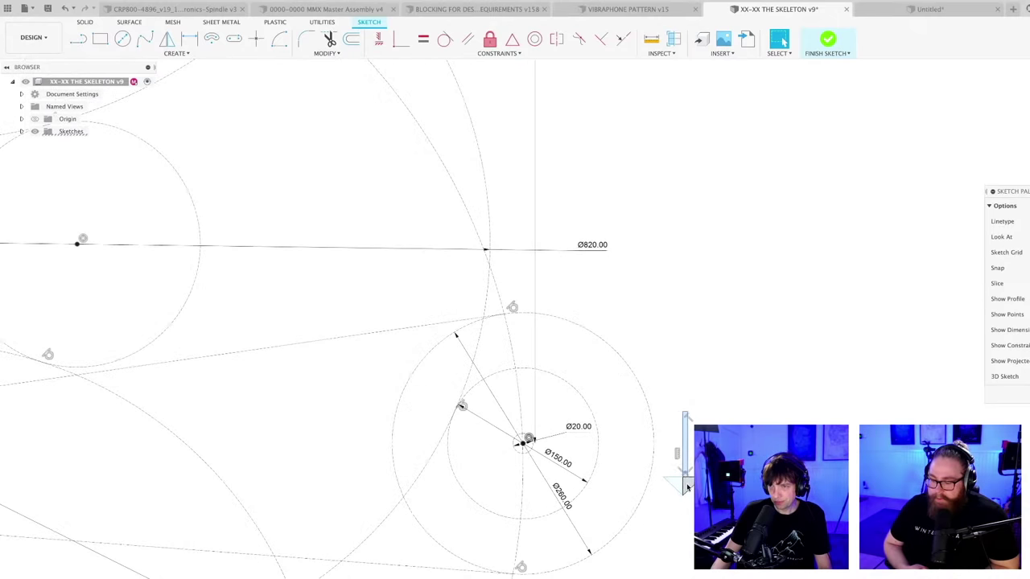
{"action": "scroll", "coordinate": [686, 487], "scroll_direction": "down", "scroll_amount": 3}
{"action": "middle_click_drag", "start_coordinate": [684, 482], "coordinate": [690, 418]}
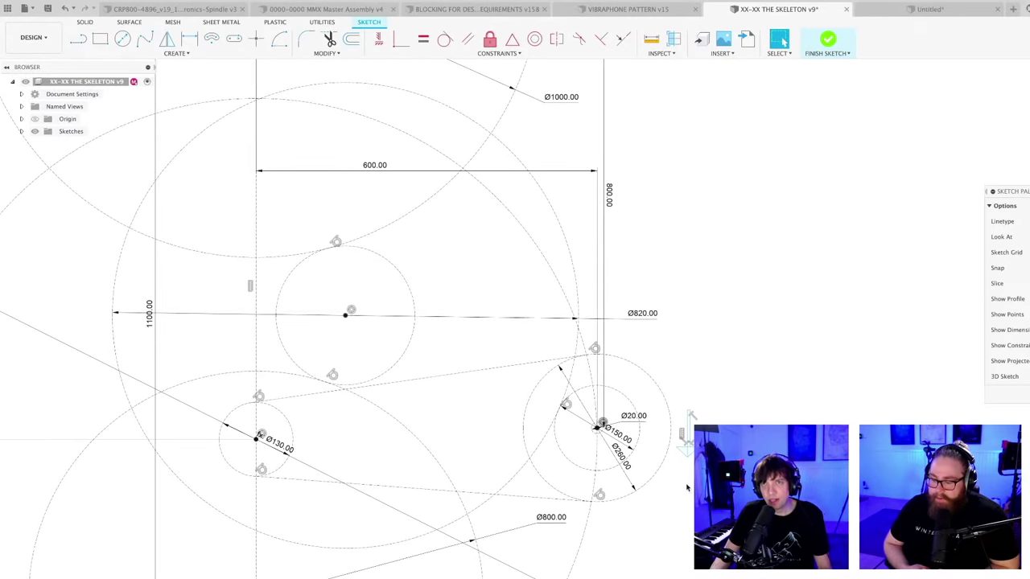
{"action": "middle_click_drag", "start_coordinate": [684, 483], "coordinate": [689, 478]}
{"action": "scroll", "coordinate": [695, 361], "scroll_direction": "up", "scroll_amount": 5}
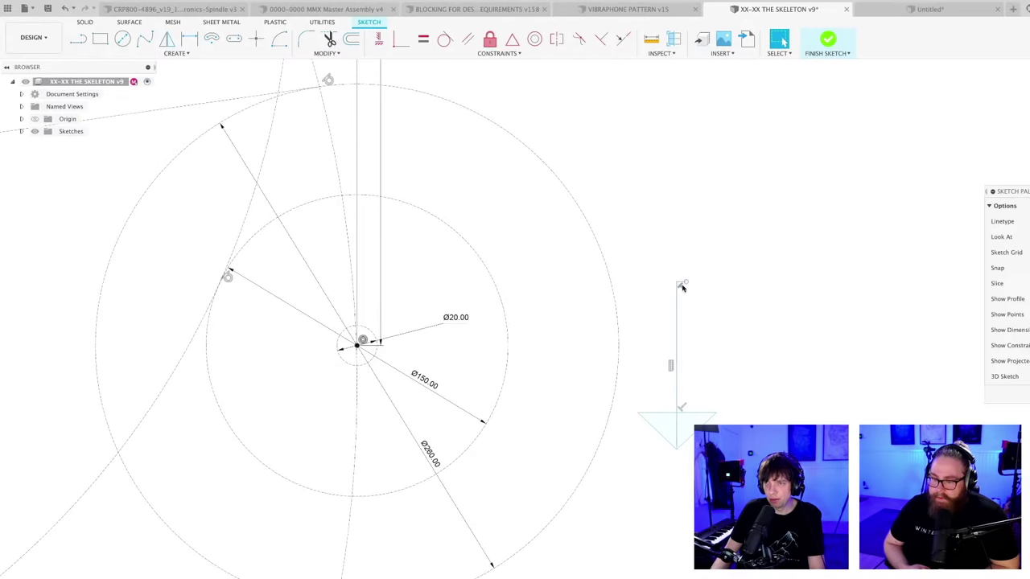
{"action": "scroll", "coordinate": [681, 287], "scroll_direction": "up", "scroll_amount": 3}
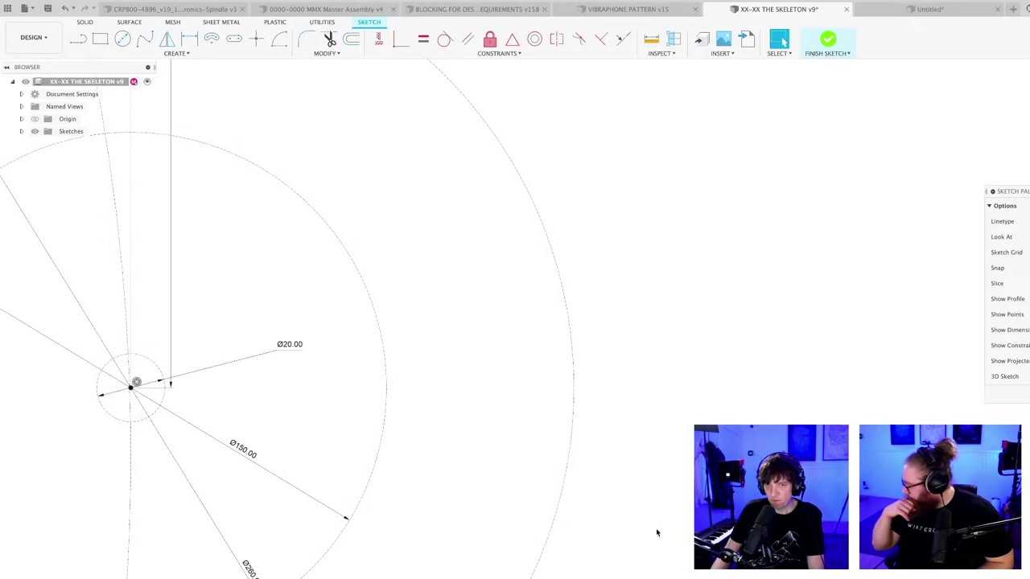
{"action": "scroll", "coordinate": [700, 398], "scroll_direction": "down", "scroll_amount": 8}
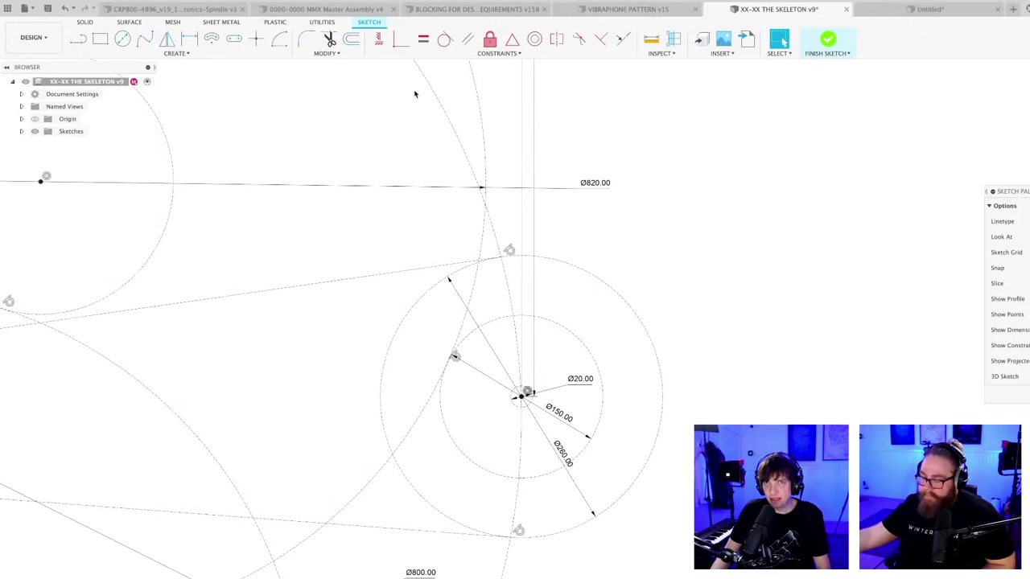
- Draw a centre-point arc around the 260 mm wheel's centre, just outside the wheel's right side
{"action": "left_click", "coordinate": [279, 40]}
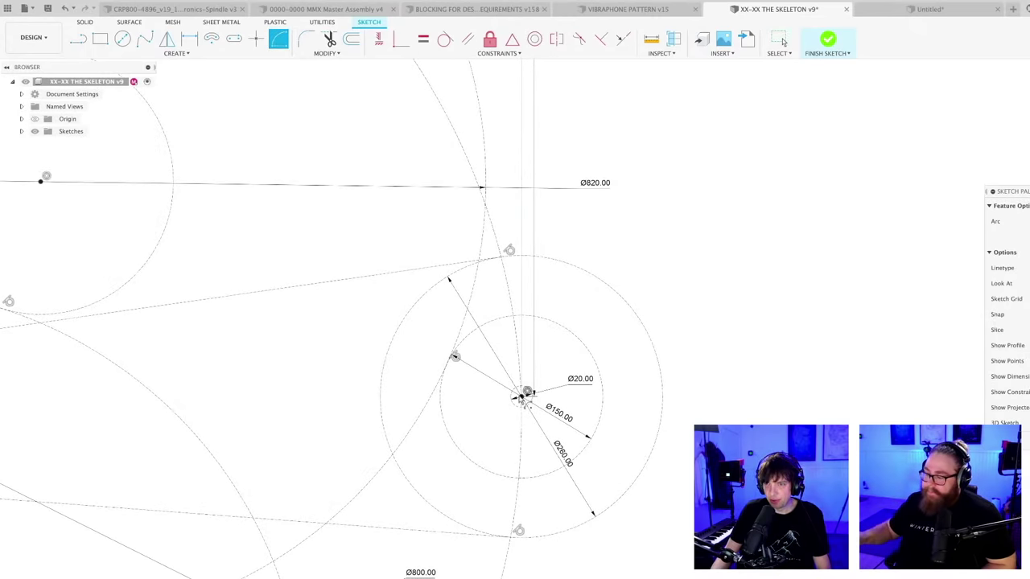
{"action": "left_click", "coordinate": [527, 393]}
{"action": "left_click", "coordinate": [688, 316]}
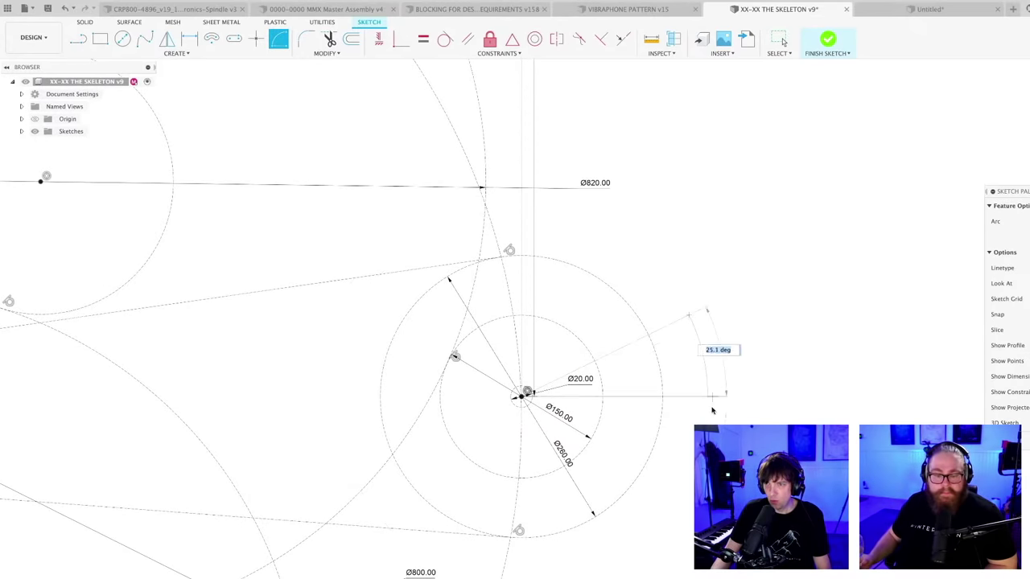
{"action": "left_click", "coordinate": [668, 500]}
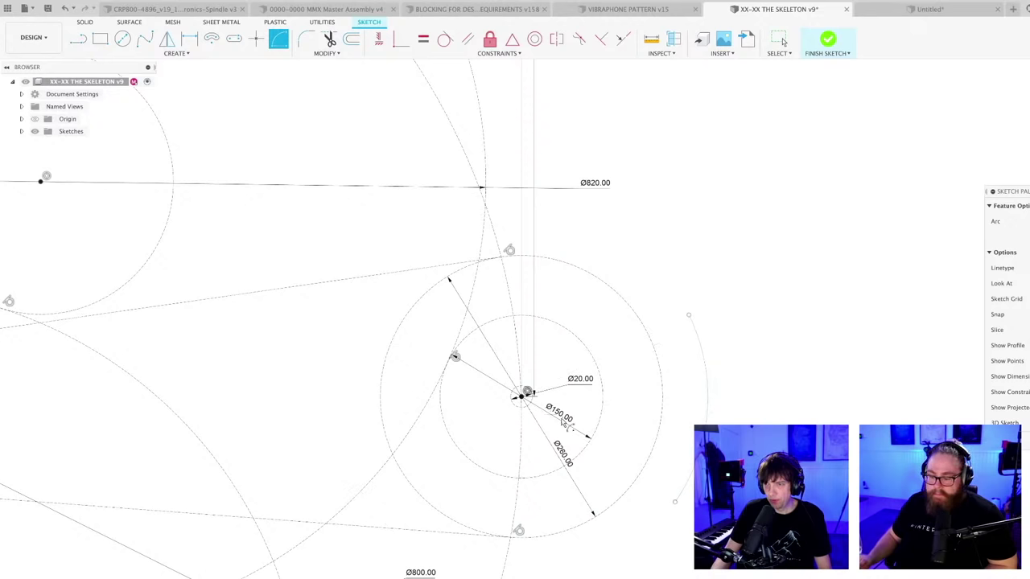
- Offset the arc beside the 260 mm wheel by 6 mm and join the two arcs' upper ends with a line
{"action": "key", "text": "o"}
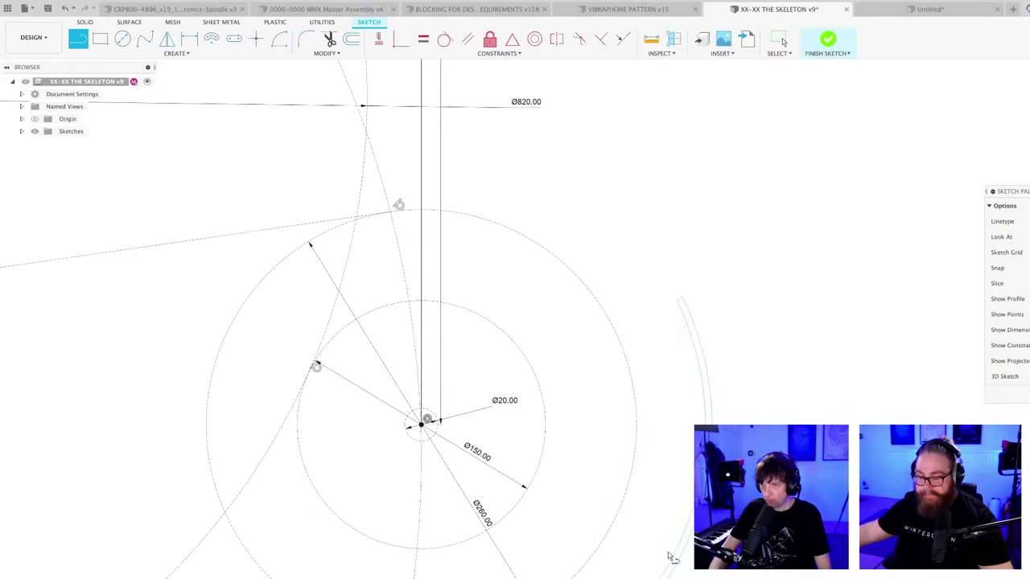
{"action": "scroll", "coordinate": [363, 322], "scroll_direction": "up", "scroll_amount": 2}
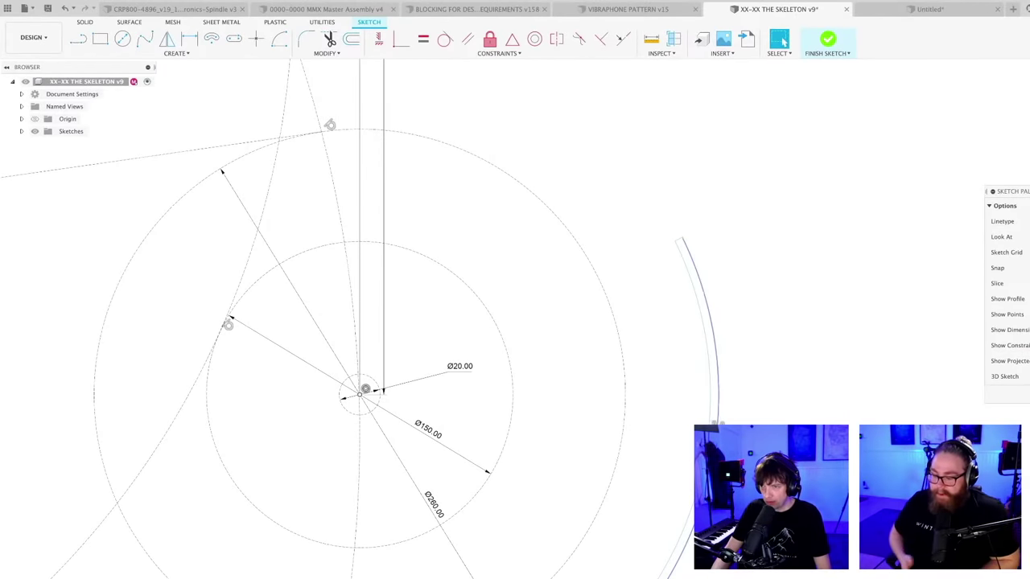
{"action": "scroll", "coordinate": [707, 458], "scroll_direction": "up", "scroll_amount": 2}
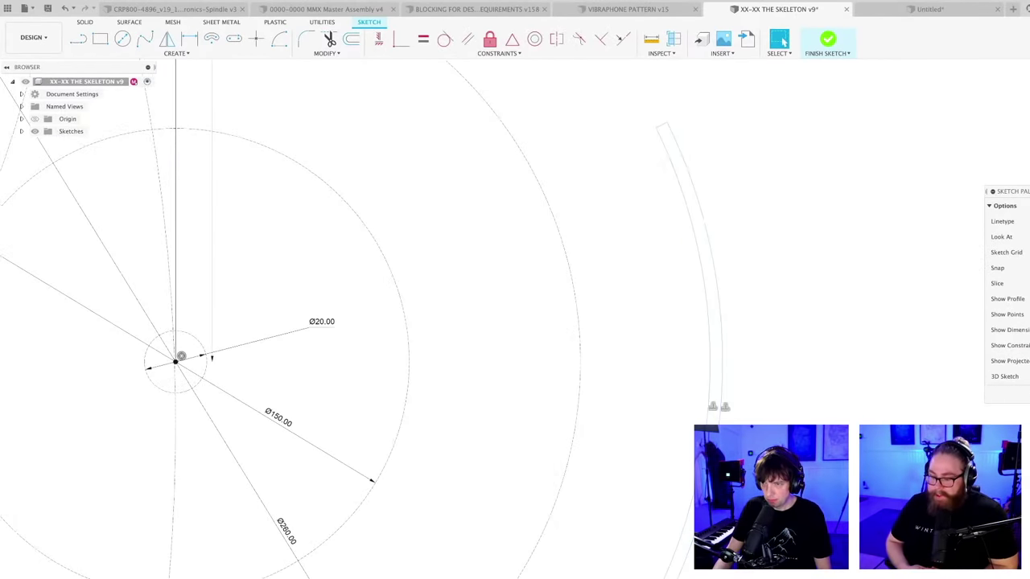
{"action": "left_click", "coordinate": [778, 40]}
{"action": "scroll", "coordinate": [638, 482], "scroll_direction": "down", "scroll_amount": 3}
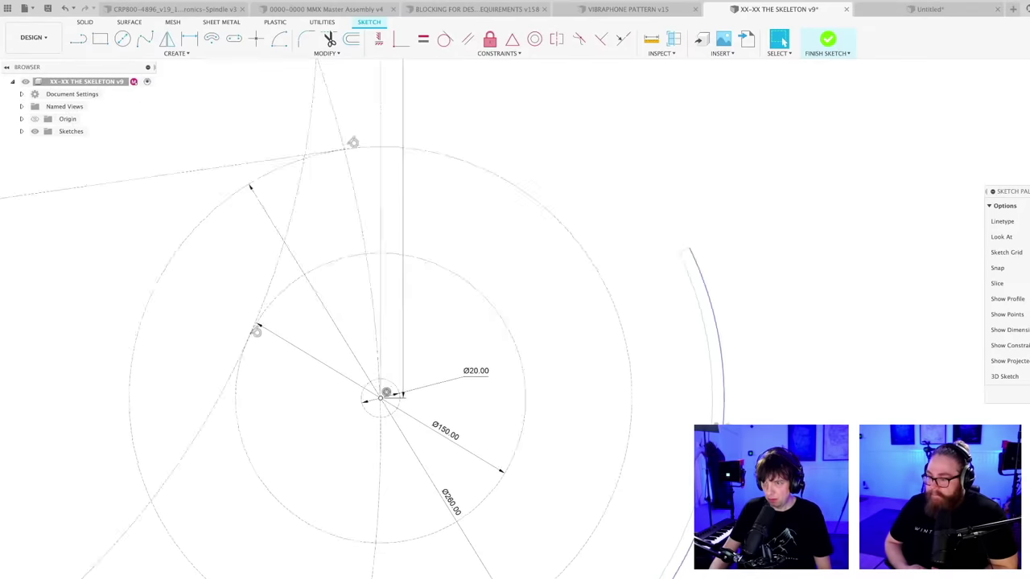
- Sketch a triangular arrowhead at the arcs' open lower ends beside the 260 mm wheel, with its inner edge vertical and about 36 mm long
{"action": "key", "text": "l"}
{"action": "scroll", "coordinate": [626, 500], "scroll_direction": "up", "scroll_amount": 2}
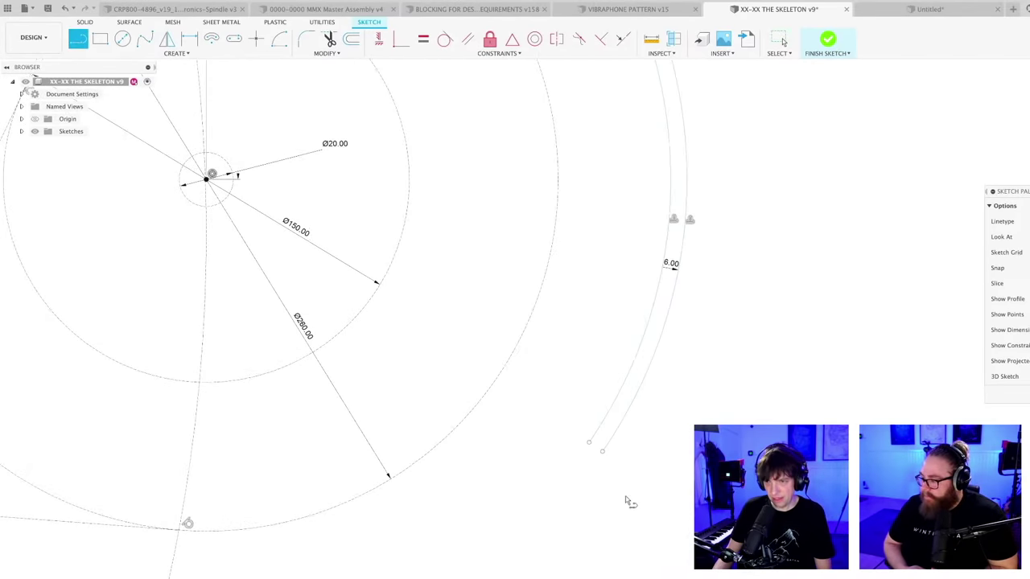
{"action": "left_click", "coordinate": [588, 442]}
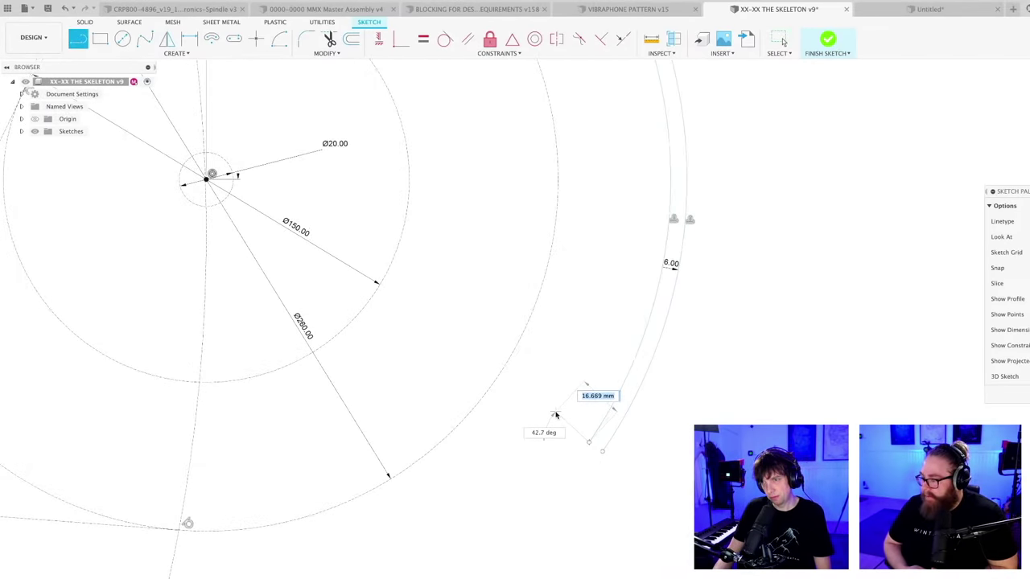
{"action": "left_click", "coordinate": [548, 406]}
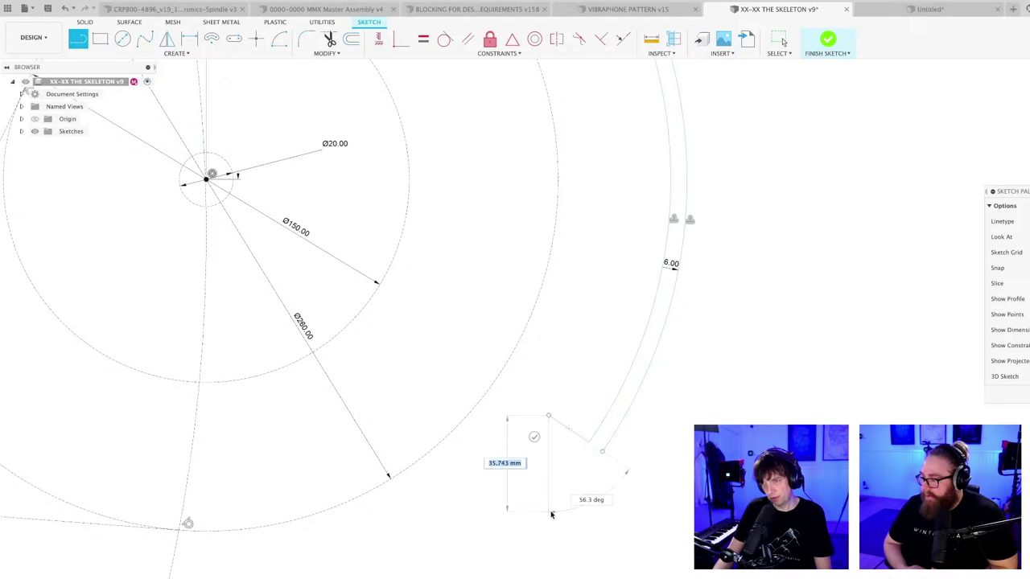
{"action": "left_click", "coordinate": [549, 511]}
{"action": "left_click", "coordinate": [654, 489]}
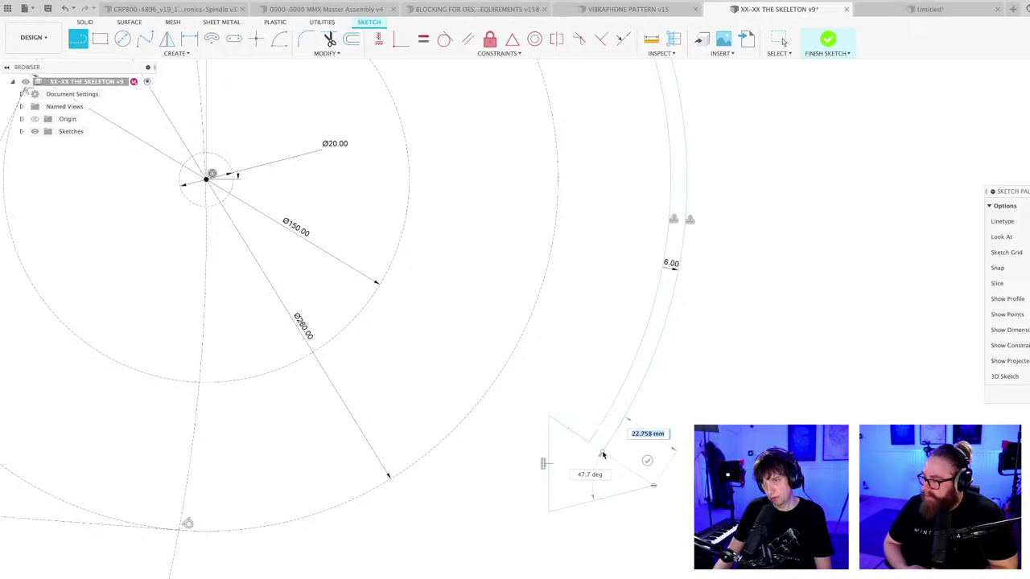
{"action": "scroll", "coordinate": [688, 494], "scroll_direction": "down", "scroll_amount": 4}
{"action": "key", "text": "Escape"}
{"action": "scroll", "coordinate": [652, 313], "scroll_direction": "down", "scroll_amount": 3}
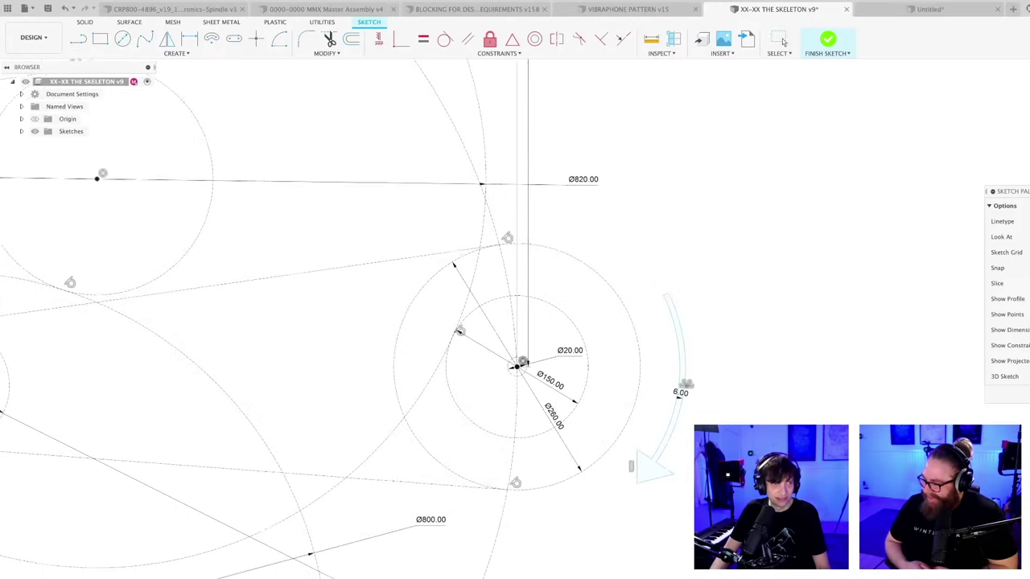
- Save the skeleton design as a new version with the description "User Saved"
{"action": "scroll", "coordinate": [662, 434], "scroll_direction": "down", "scroll_amount": 6}
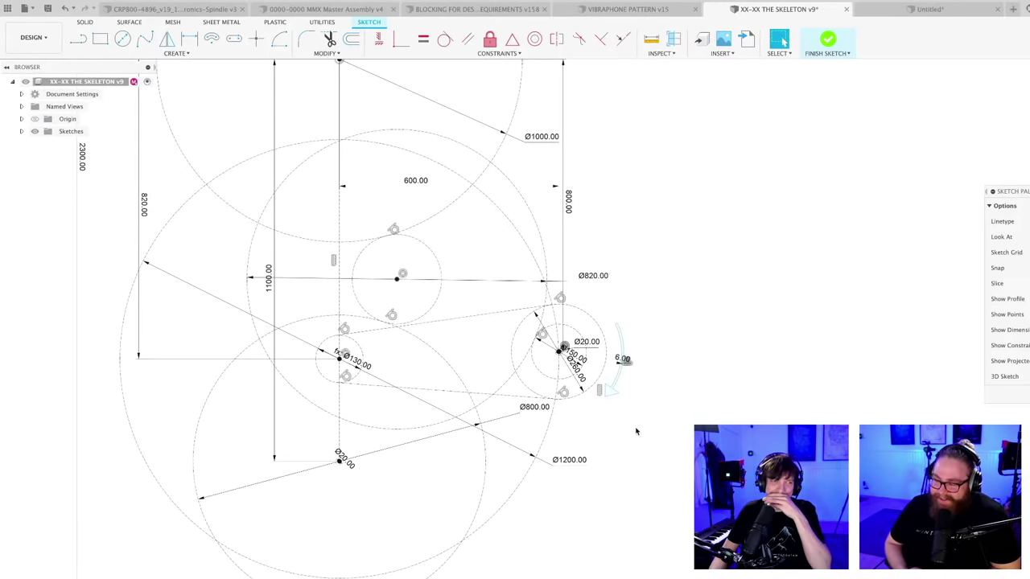
{"action": "scroll", "coordinate": [641, 429], "scroll_direction": "up", "scroll_amount": 5}
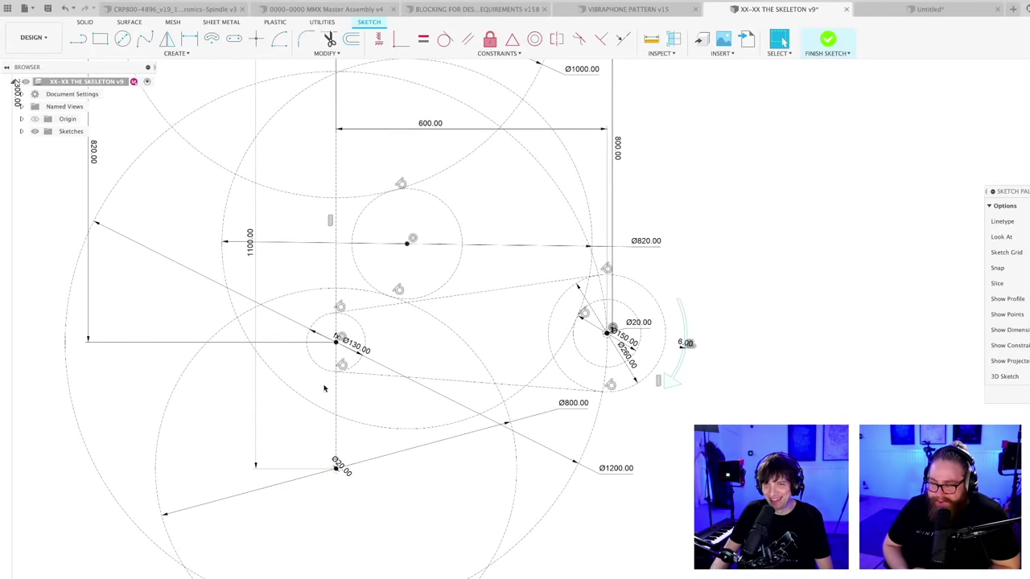
{"action": "scroll", "coordinate": [339, 374], "scroll_direction": "down", "scroll_amount": 3}
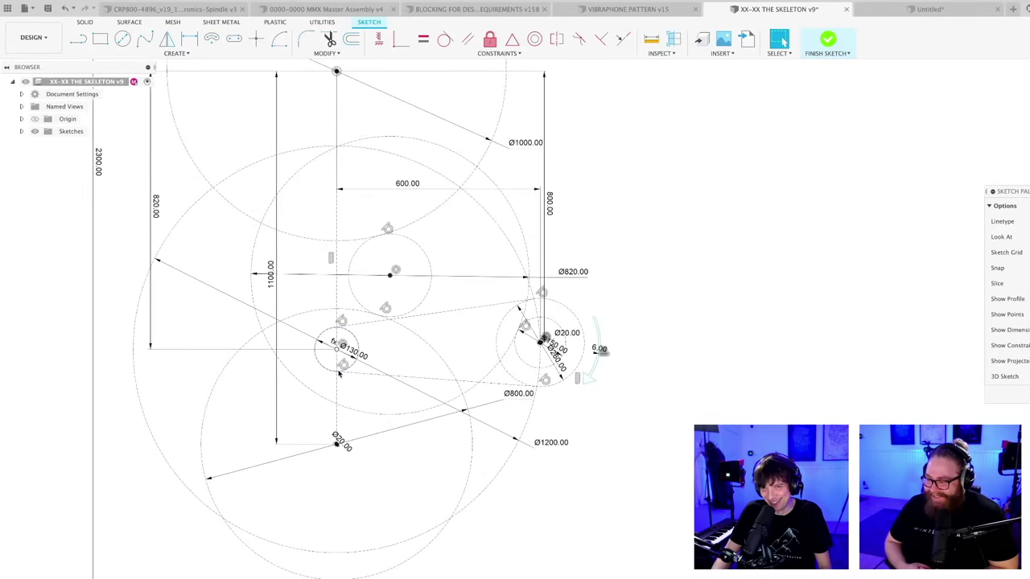
{"action": "middle_click_drag", "start_coordinate": [335, 375], "coordinate": [361, 374]}
{"action": "scroll", "coordinate": [363, 379], "scroll_direction": "up", "scroll_amount": 4}
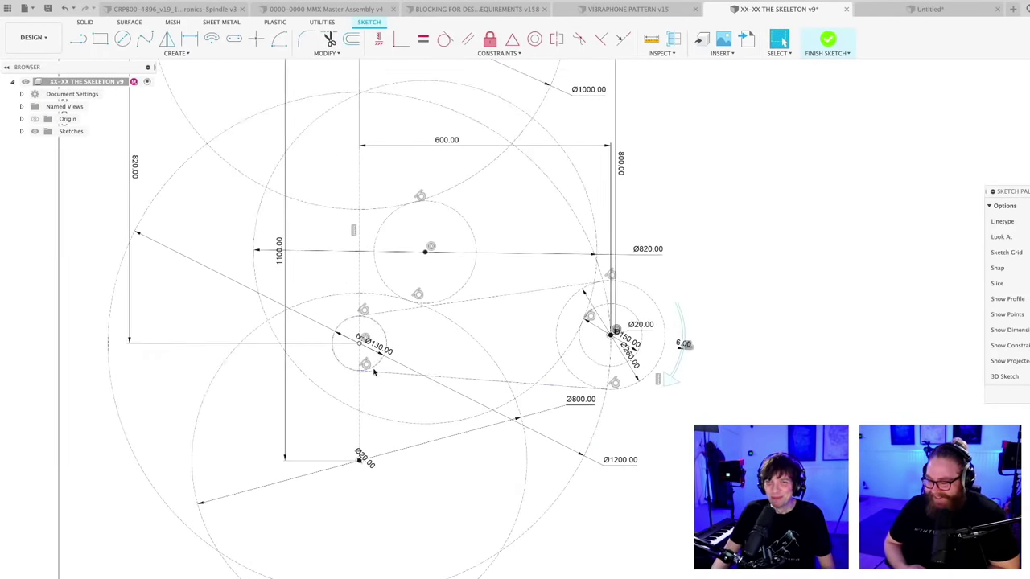
{"action": "scroll", "coordinate": [366, 354], "scroll_direction": "down", "scroll_amount": 3}
{"action": "key", "text": "super+s"}
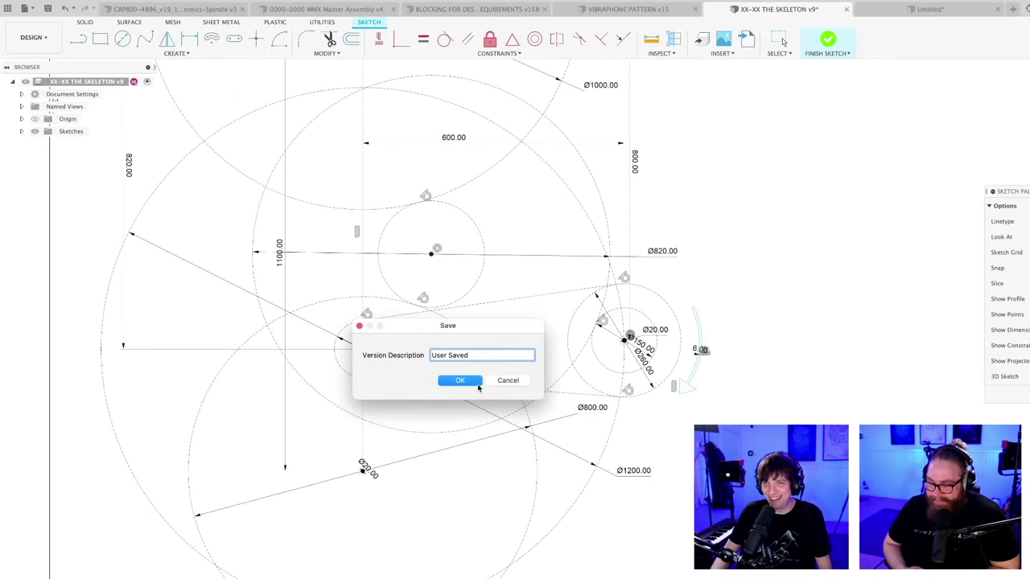
{"action": "left_click", "coordinate": [460, 380]}
- Draw a centre-point arc of about 665 mm radius around the 1200 mm wheel's centre, just outside the wheel's lower left side
{"action": "scroll", "coordinate": [342, 375], "scroll_direction": "up", "scroll_amount": 2}
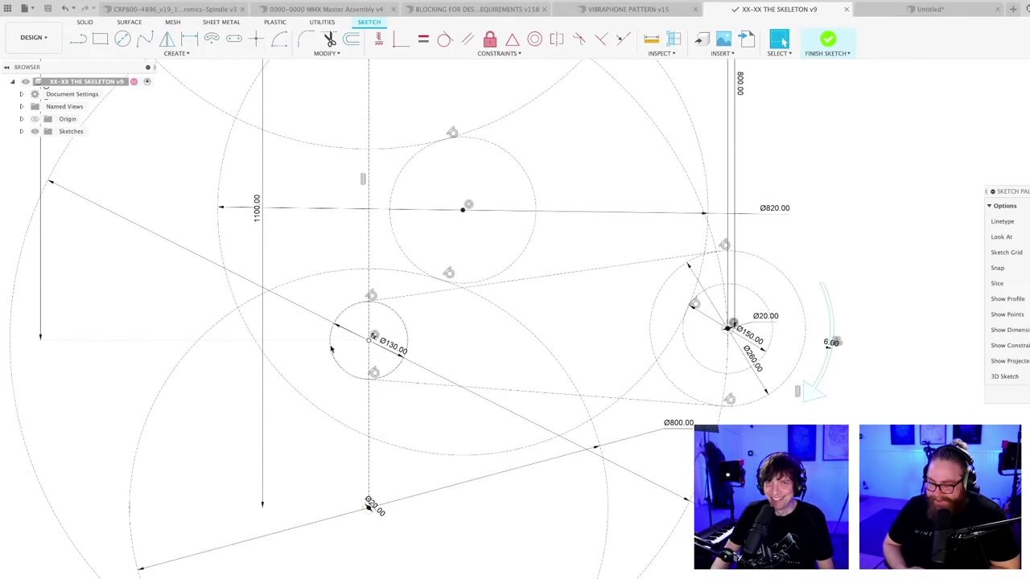
{"action": "scroll", "coordinate": [558, 282], "scroll_direction": "down", "scroll_amount": 2}
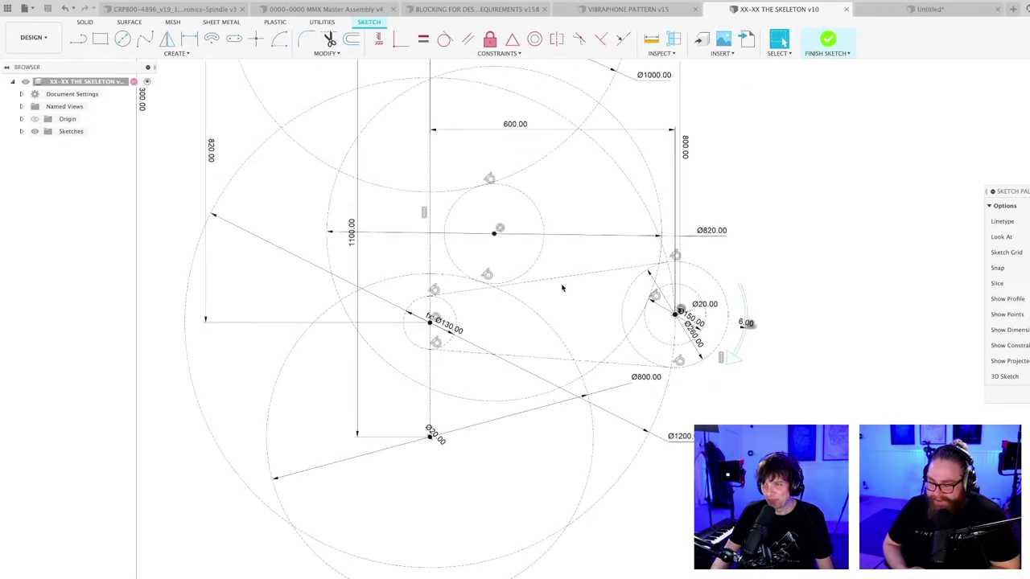
{"action": "scroll", "coordinate": [746, 363], "scroll_direction": "down", "scroll_amount": 2}
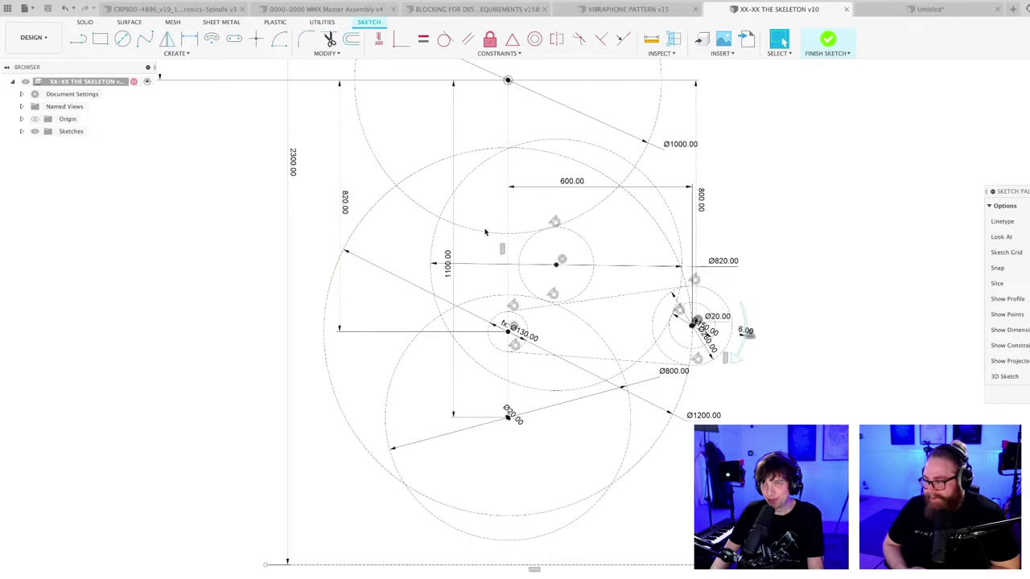
{"action": "scroll", "coordinate": [485, 232], "scroll_direction": "down", "scroll_amount": 3}
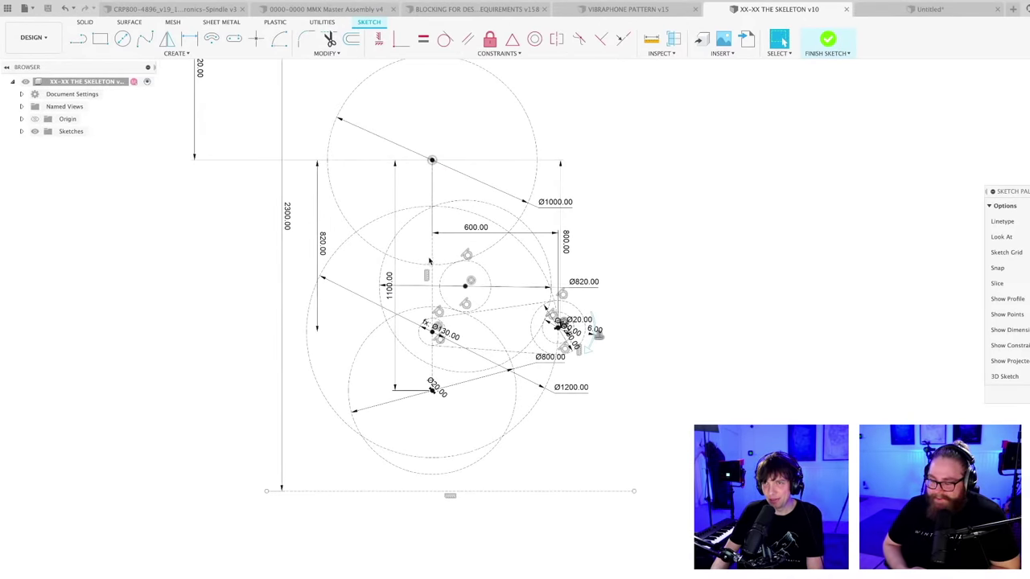
{"action": "scroll", "coordinate": [430, 260], "scroll_direction": "up", "scroll_amount": 3}
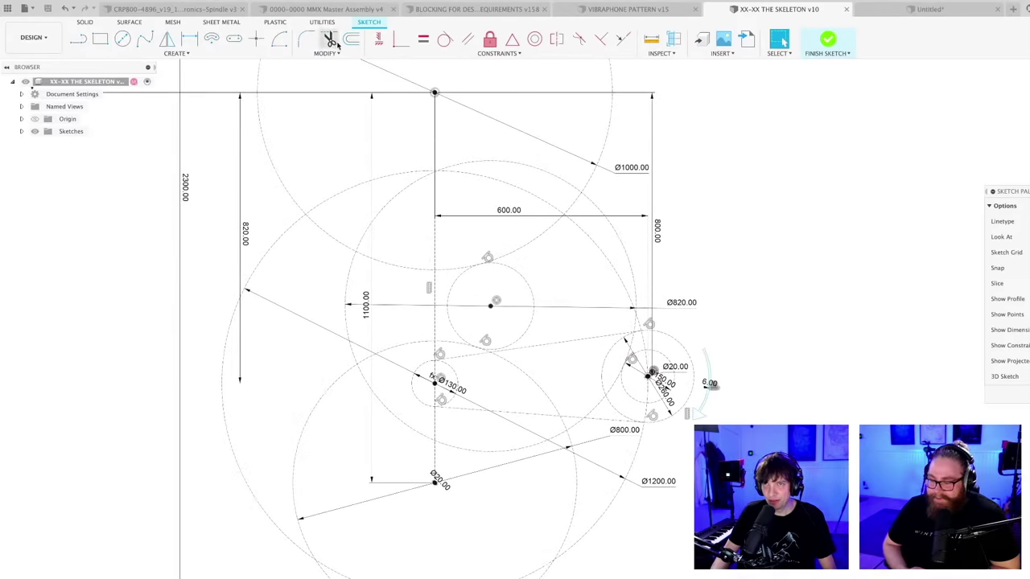
{"action": "left_click", "coordinate": [278, 39]}
{"action": "scroll", "coordinate": [444, 439], "scroll_direction": "up", "scroll_amount": 3}
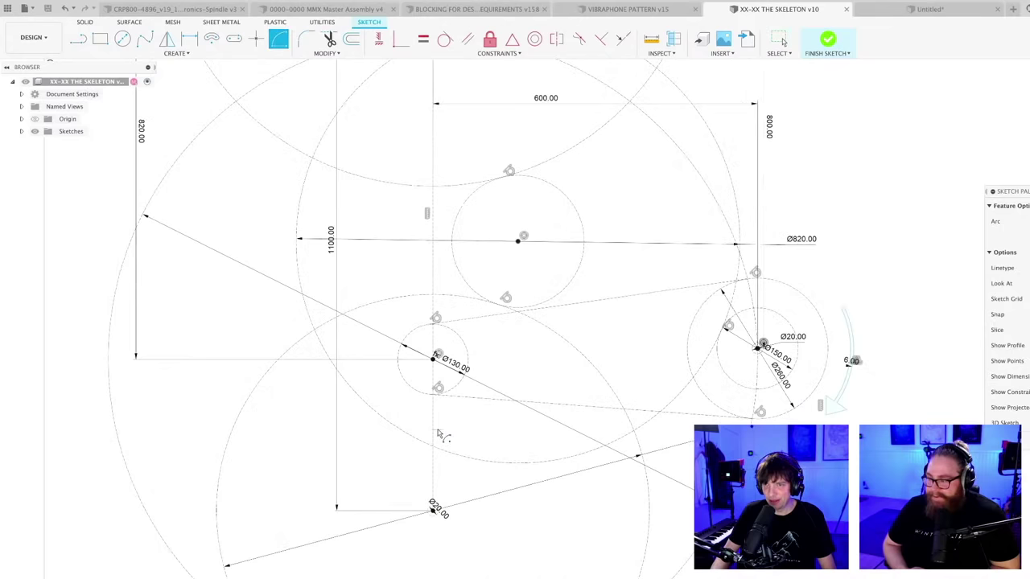
{"action": "scroll", "coordinate": [451, 439], "scroll_direction": "down", "scroll_amount": 3}
{"action": "scroll", "coordinate": [458, 439], "scroll_direction": "up", "scroll_amount": 1}
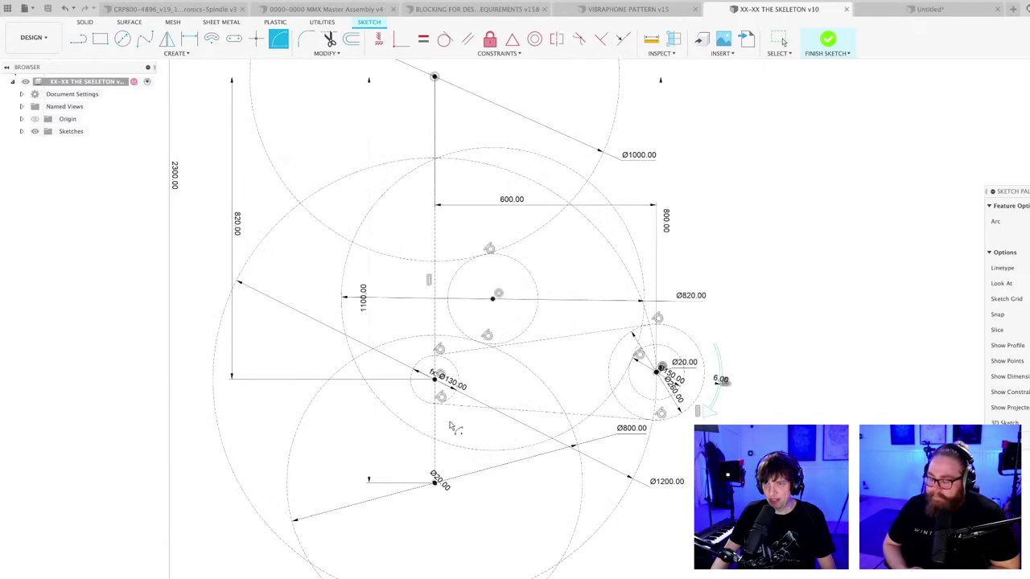
{"action": "scroll", "coordinate": [424, 388], "scroll_direction": "down", "scroll_amount": 2}
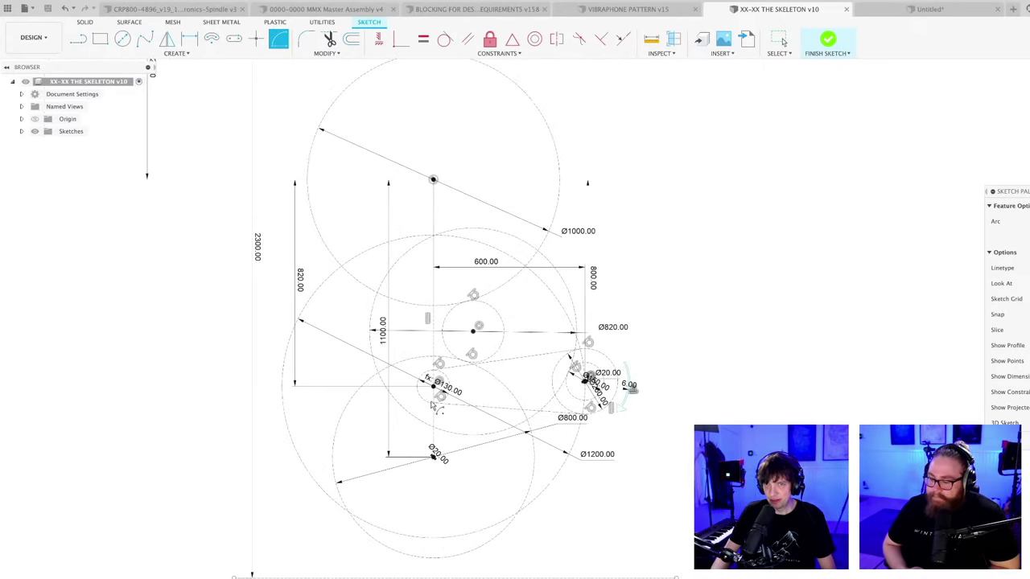
{"action": "left_click", "coordinate": [433, 387]}
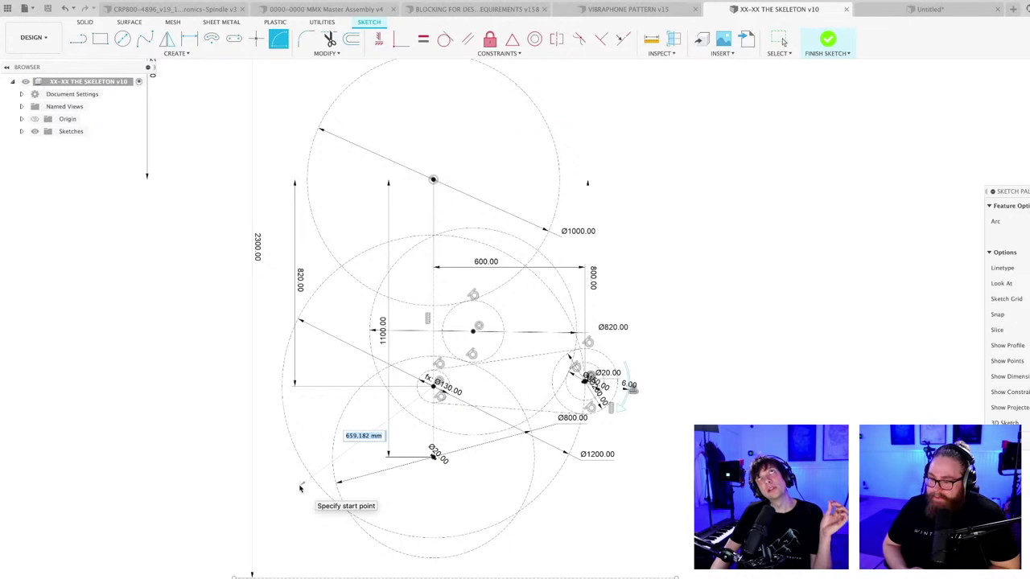
{"action": "left_click", "coordinate": [300, 489]}
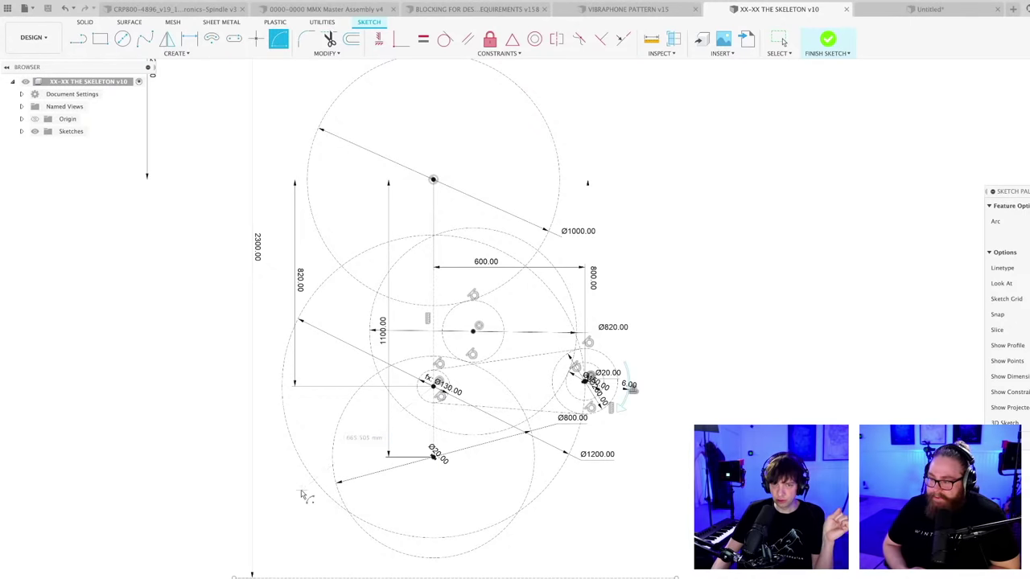
{"action": "left_click", "coordinate": [266, 394]}
{"action": "scroll", "coordinate": [266, 396], "scroll_direction": "up", "scroll_amount": 3}
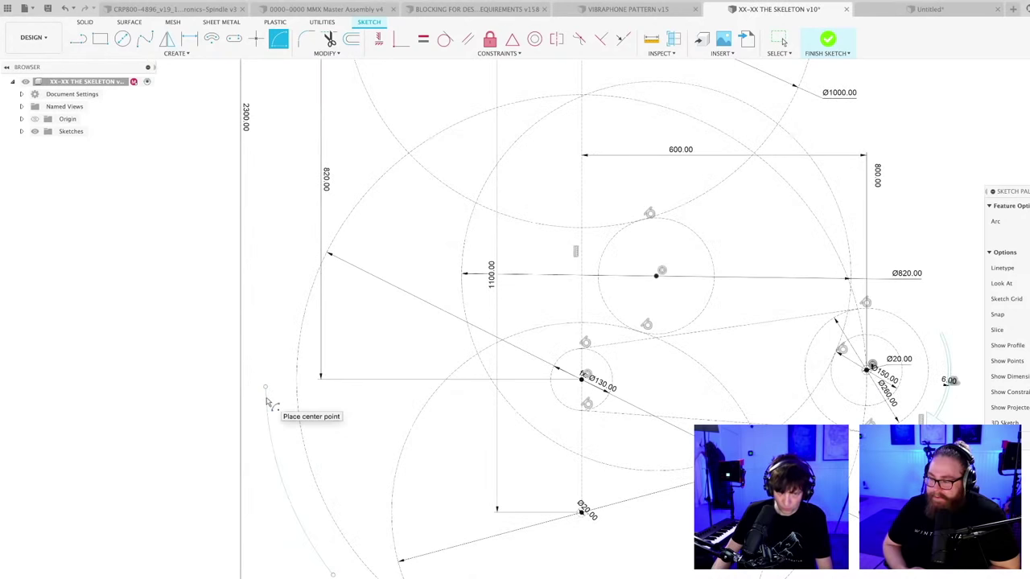
{"action": "key", "text": "Escape"}
- Offset the arc beside the 1200 mm wheel outward by 20 mm
{"action": "key", "text": "o"}
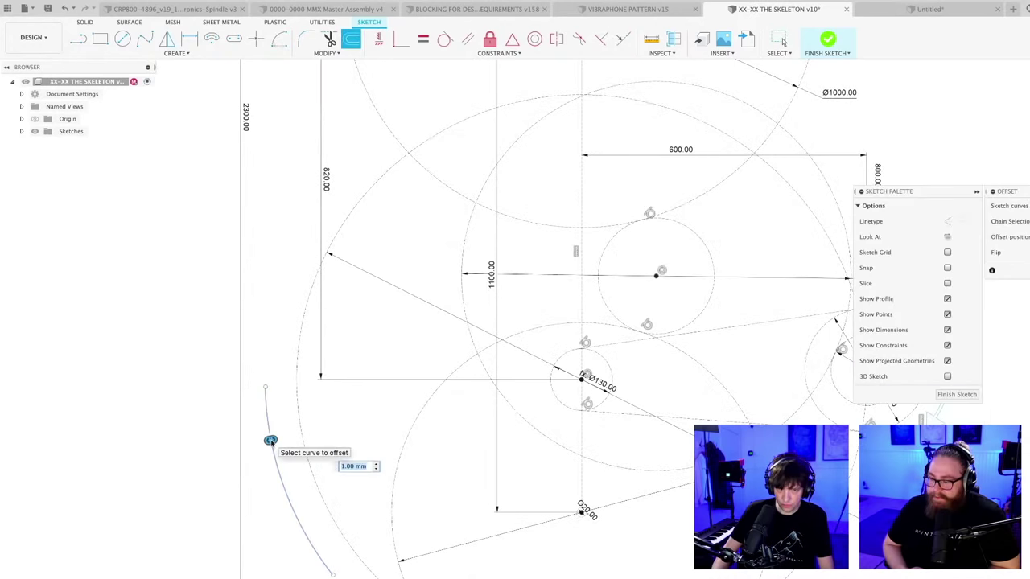
{"action": "left_click", "coordinate": [274, 440]}
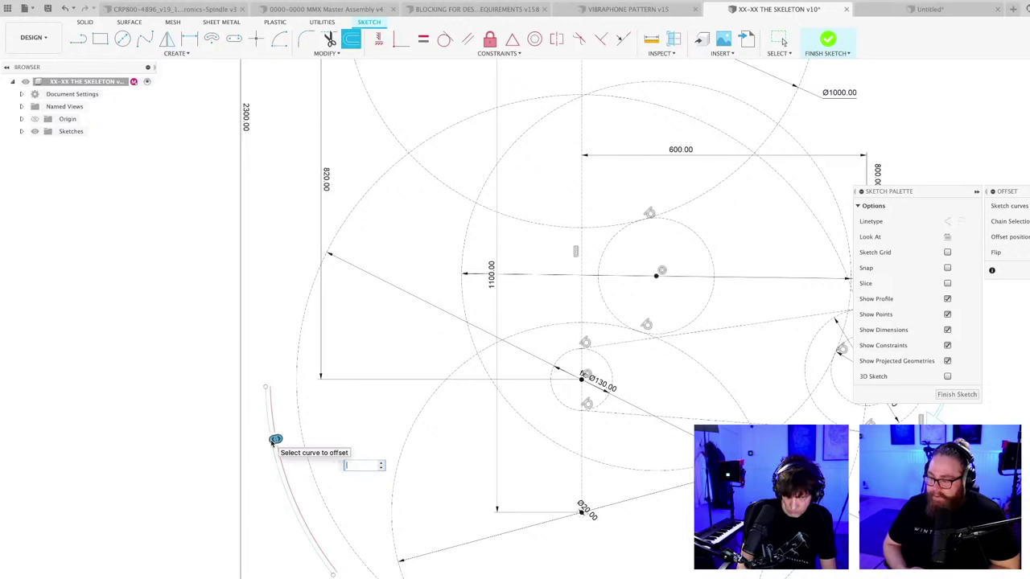
{"action": "type", "text": "20"}
{"action": "key", "text": "Return"}
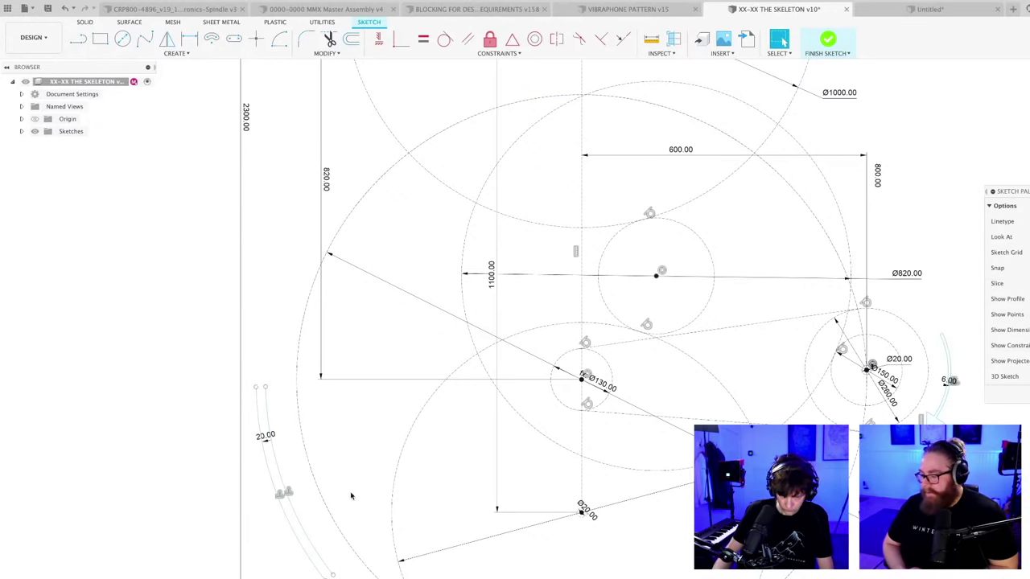
- Close the lower end of the arcs beside the 1200 mm wheel with a line and sketch an upward-pointing triangular arrowhead at their upper ends
{"action": "key", "text": "l"}
{"action": "scroll", "coordinate": [322, 567], "scroll_direction": "up", "scroll_amount": 3}
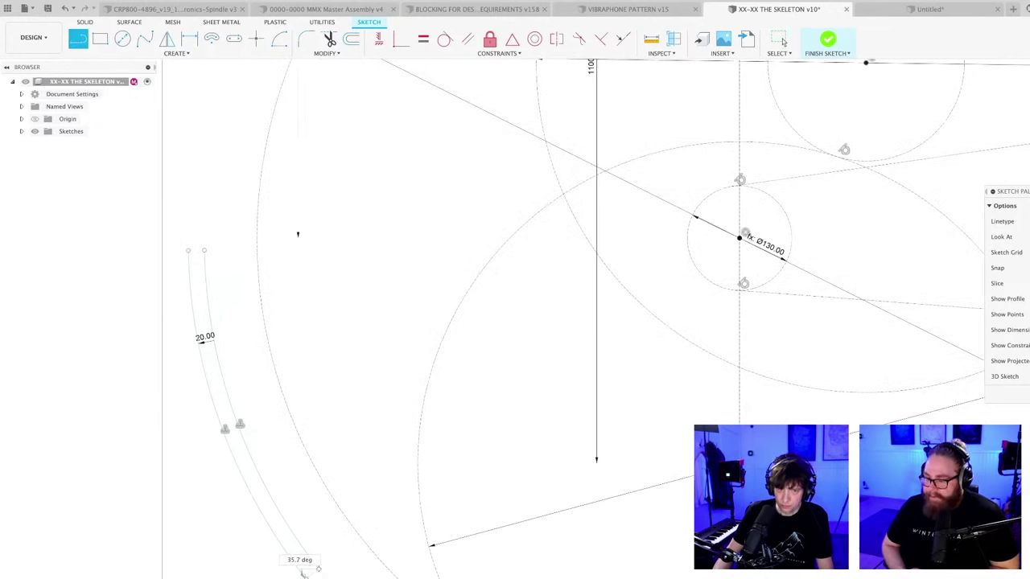
{"action": "left_click", "coordinate": [202, 251]}
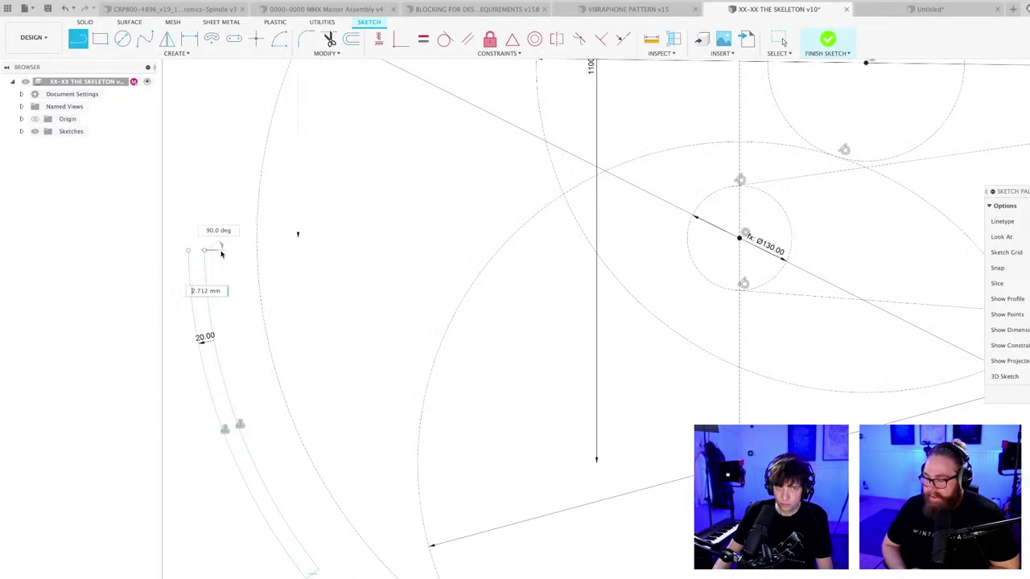
{"action": "left_click", "coordinate": [232, 250]}
{"action": "left_click", "coordinate": [200, 194]}
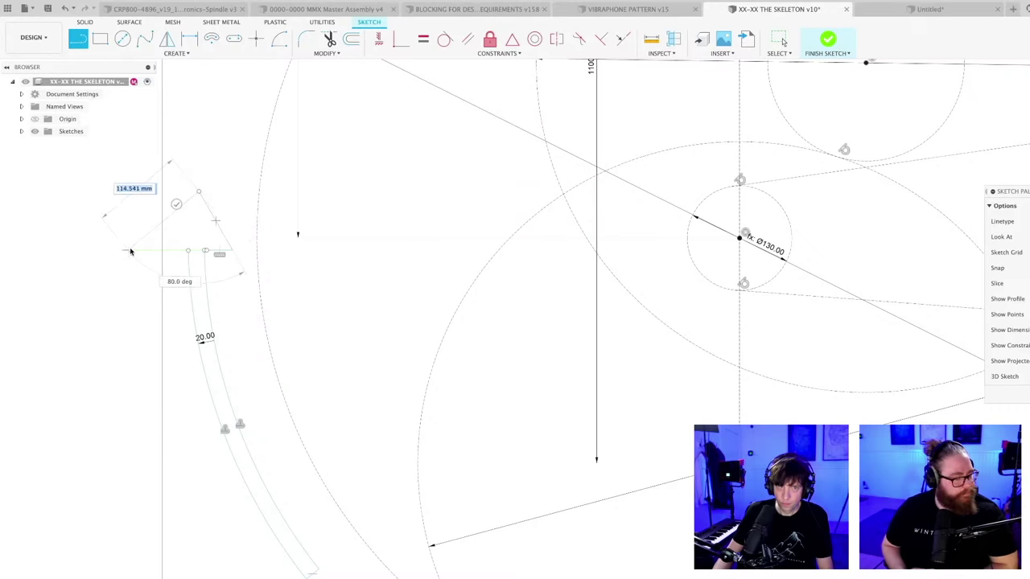
{"action": "key", "text": "Escape"}
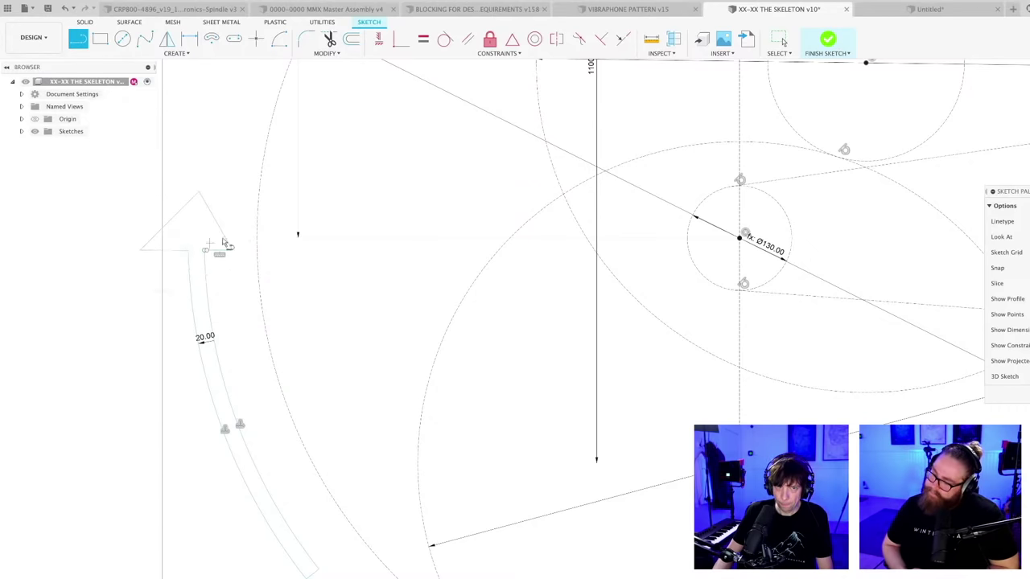
{"action": "scroll", "coordinate": [203, 251], "scroll_direction": "up", "scroll_amount": 5}
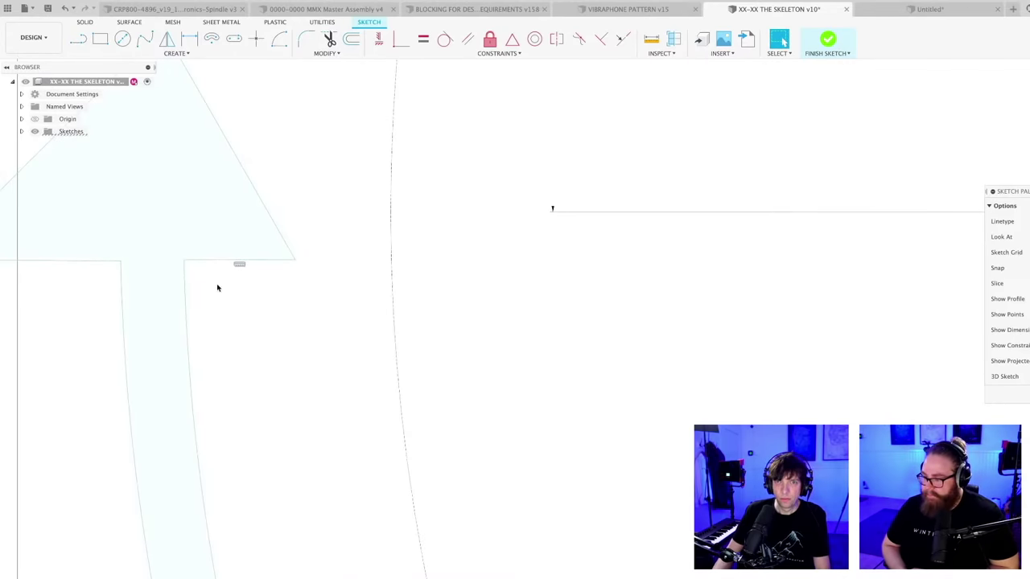
{"action": "scroll", "coordinate": [218, 287], "scroll_direction": "down", "scroll_amount": 10}
{"action": "scroll", "coordinate": [288, 475], "scroll_direction": "down", "scroll_amount": 2}
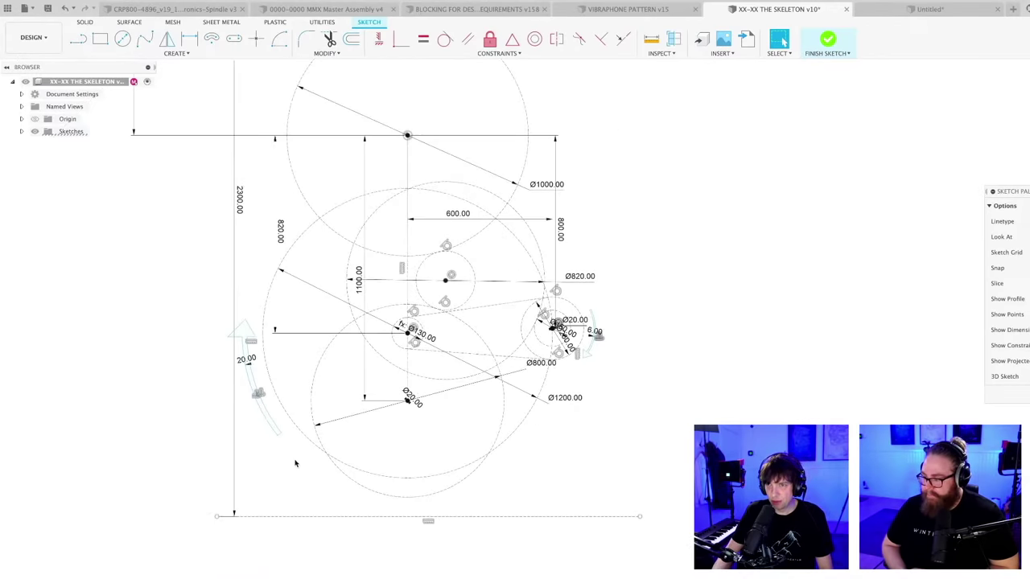
{"action": "middle_click_drag", "start_coordinate": [288, 475], "coordinate": [289, 487]}
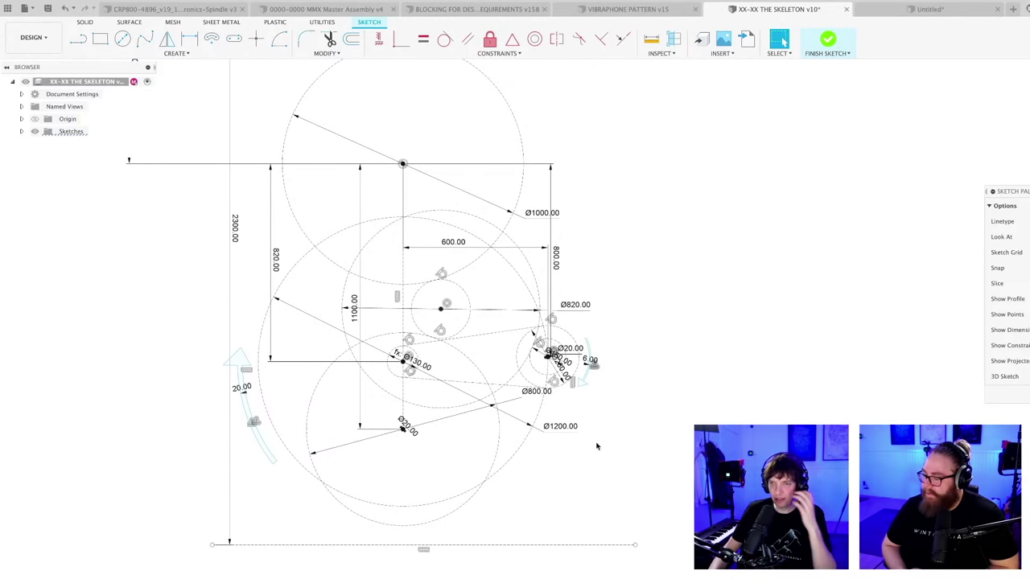
- Draw a centre-point arc spanning about 28 degrees around the 820 mm wheel's centre, just outside its upper right side
{"action": "scroll", "coordinate": [579, 447], "scroll_direction": "up", "scroll_amount": 1}
{"action": "scroll", "coordinate": [505, 432], "scroll_direction": "up", "scroll_amount": 1}
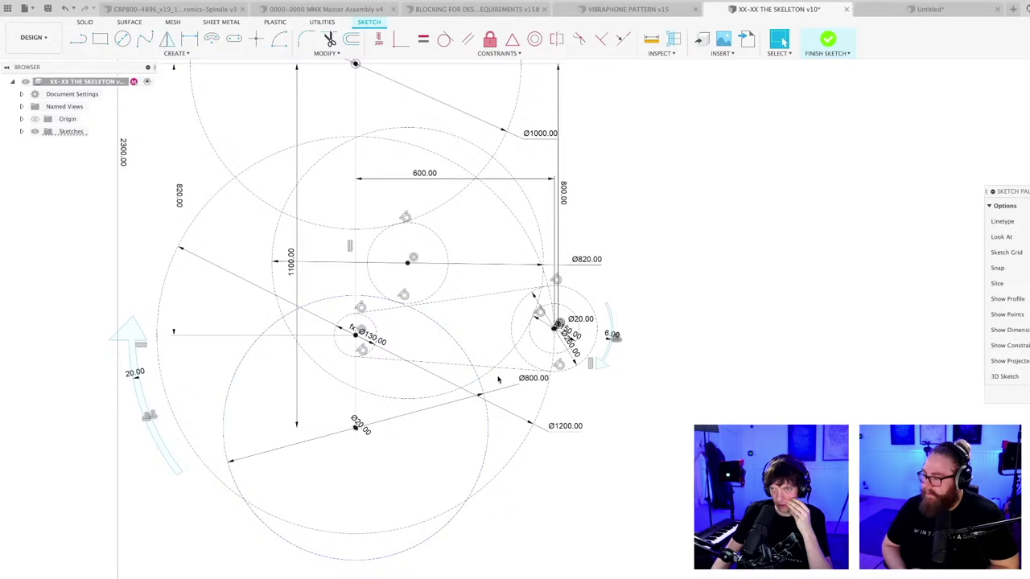
{"action": "scroll", "coordinate": [520, 298], "scroll_direction": "up", "scroll_amount": 2}
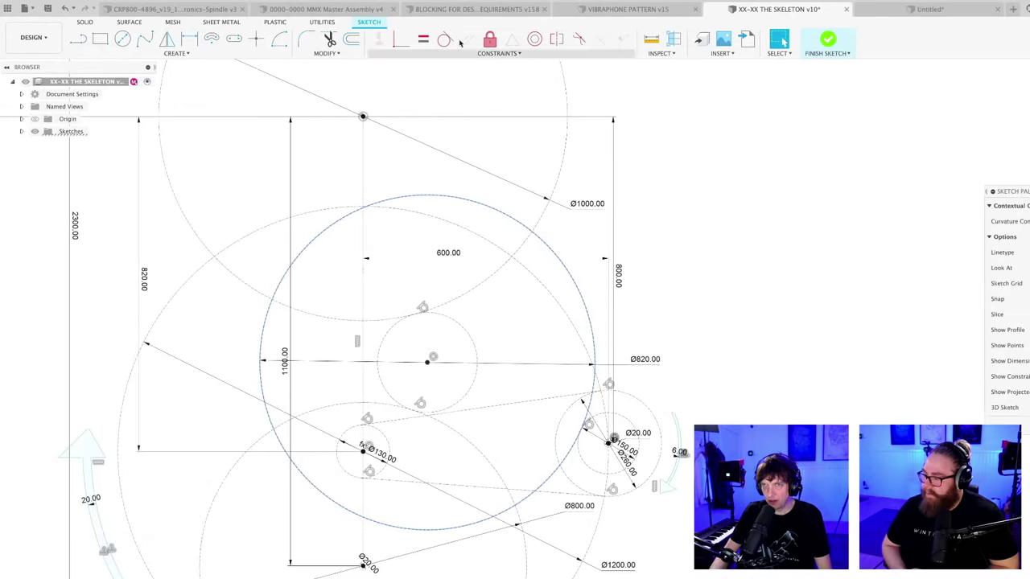
{"action": "left_click", "coordinate": [278, 38]}
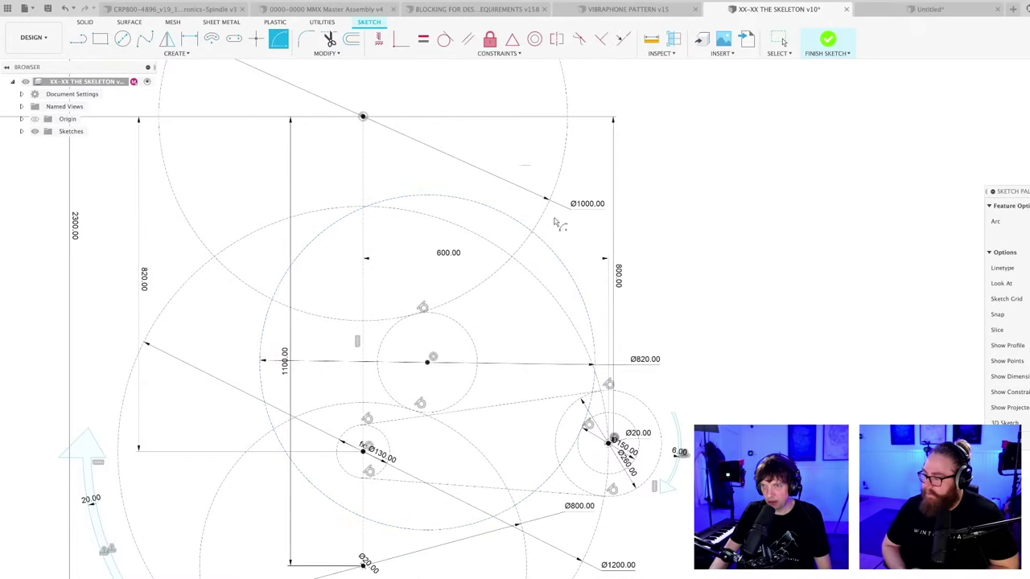
{"action": "left_click", "coordinate": [427, 362]}
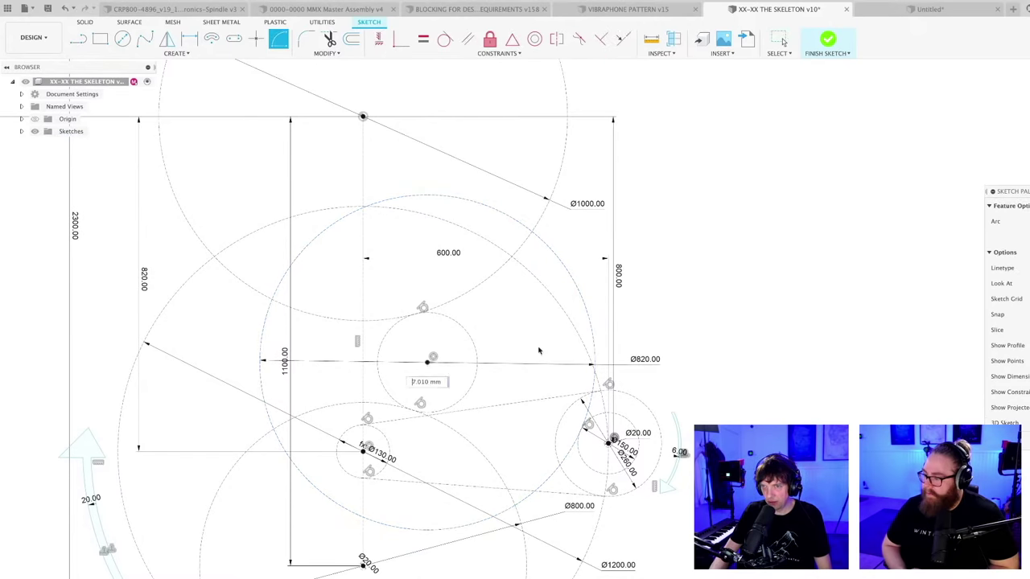
{"action": "left_click", "coordinate": [616, 329]}
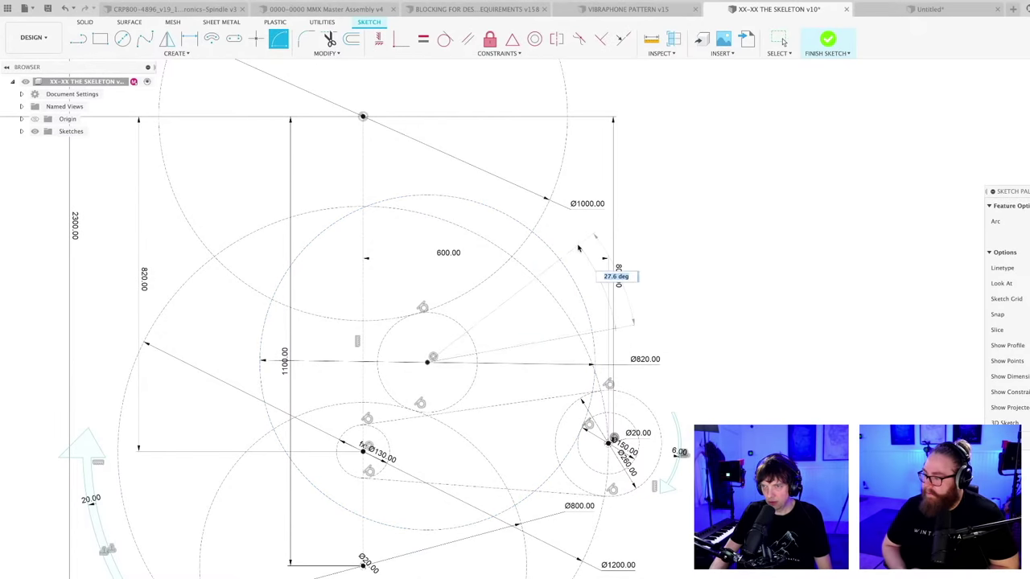
{"action": "left_click", "coordinate": [577, 244]}
{"action": "scroll", "coordinate": [624, 301], "scroll_direction": "up", "scroll_amount": 4}
{"action": "key", "text": "Escape"}
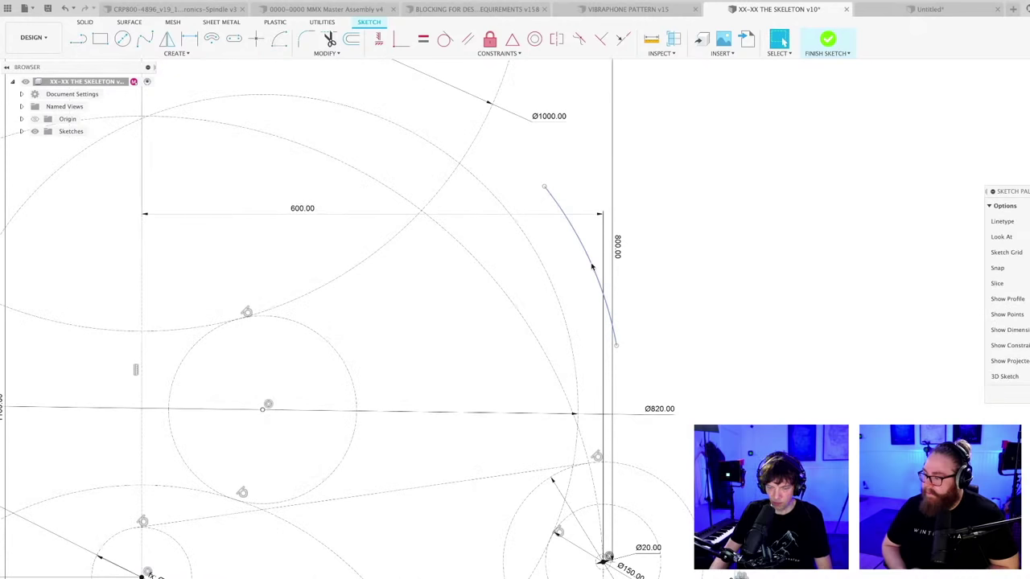
- Offset the arc beside the 820 mm wheel outward by 10 mm
{"action": "key", "text": "o"}
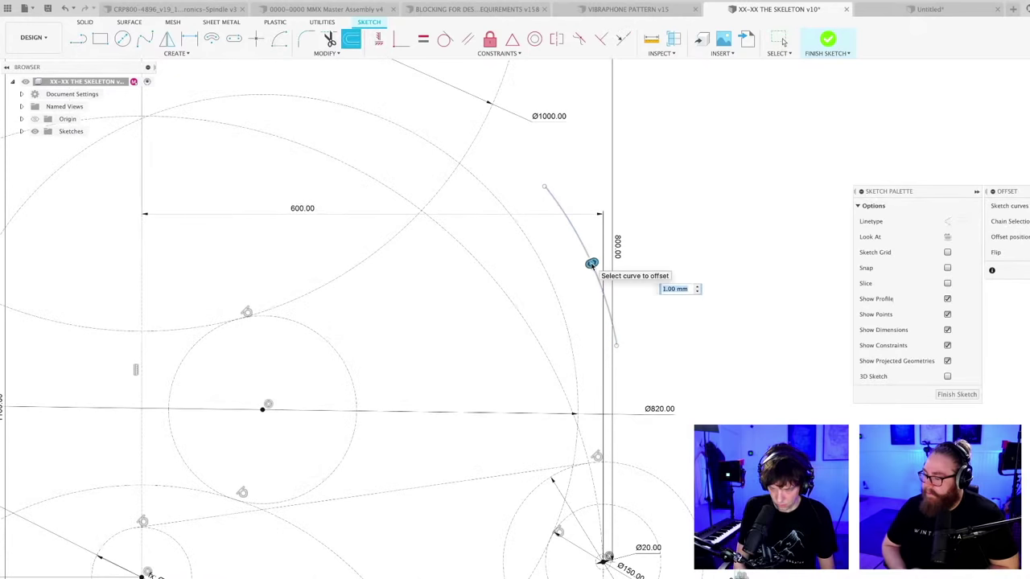
{"action": "type", "text": "10"}
{"action": "left_click", "coordinate": [591, 264]}
{"action": "key", "text": "Return"}
- Close the lower end of the 820 mm wheel's arcs with a line and sketch a triangular arrowhead pointing up-left at their upper ends
{"action": "key", "text": "l"}
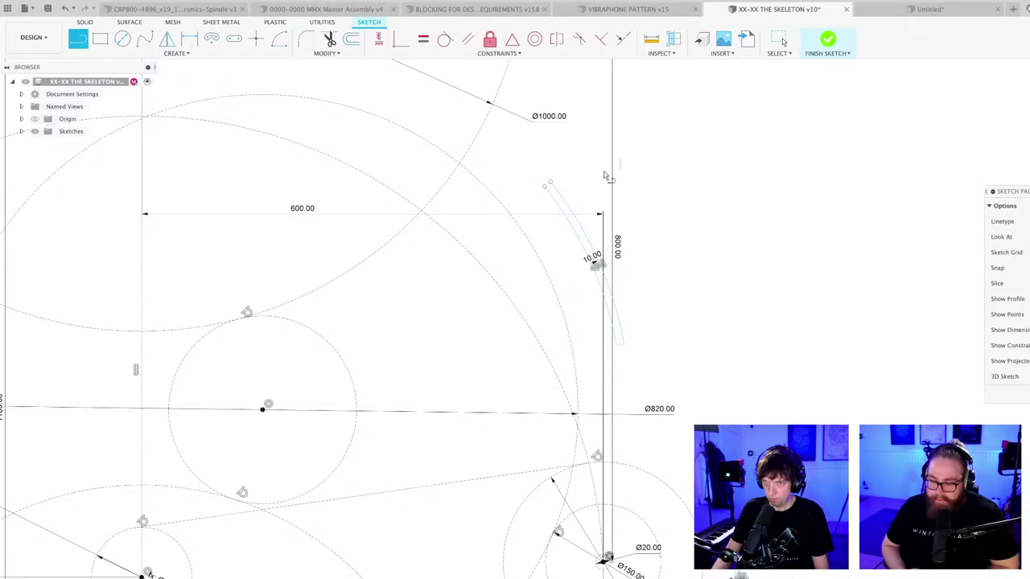
{"action": "scroll", "coordinate": [458, 271], "scroll_direction": "up", "scroll_amount": 5}
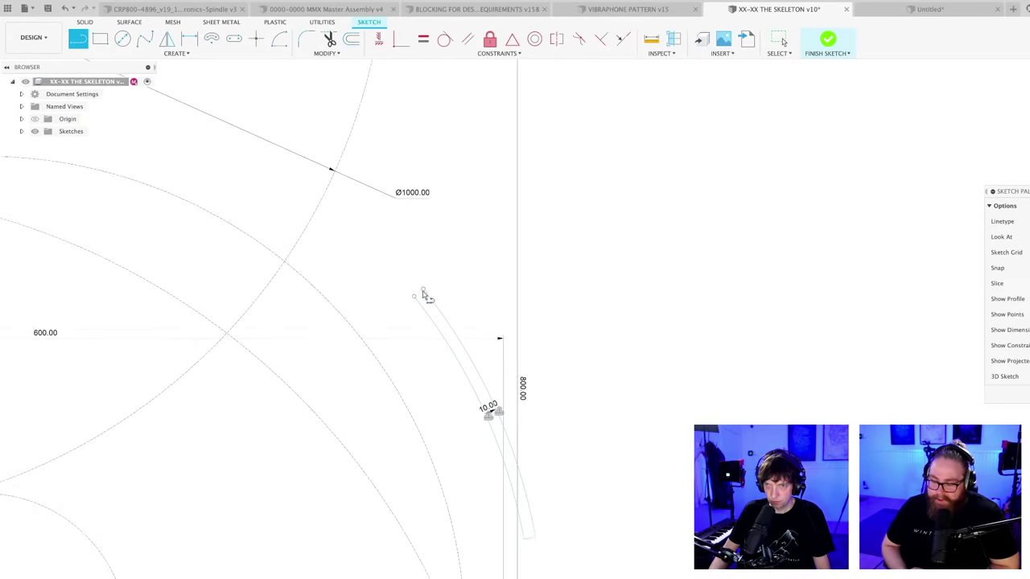
{"action": "left_click", "coordinate": [414, 296]}
{"action": "left_click", "coordinate": [455, 262]}
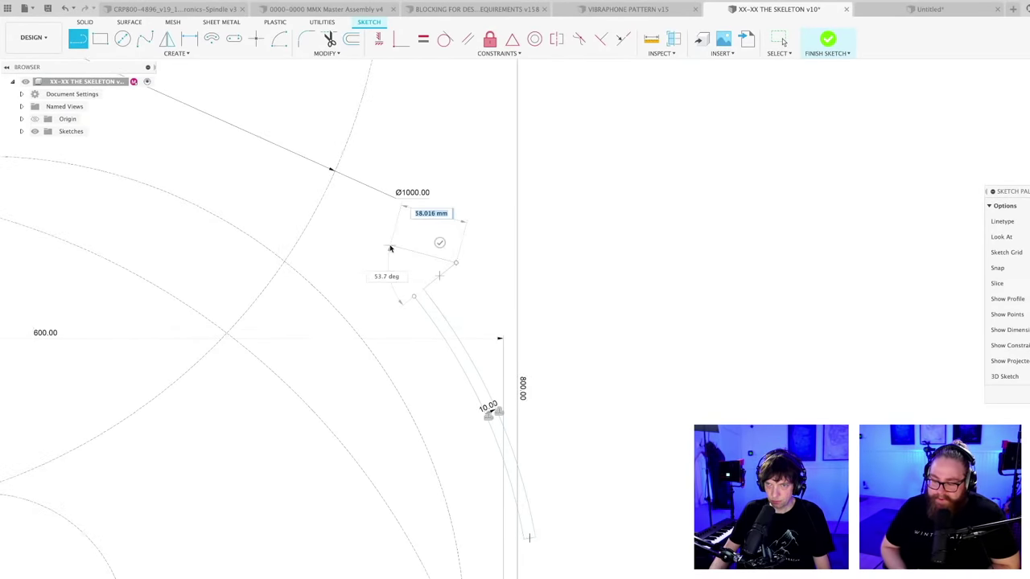
{"action": "left_click", "coordinate": [390, 250]}
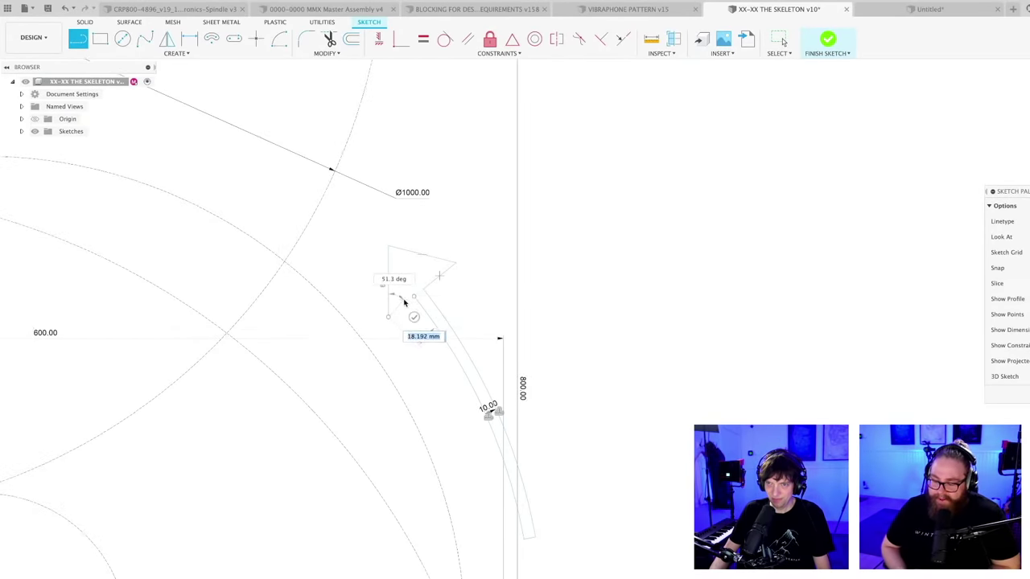
{"action": "left_click", "coordinate": [412, 299]}
{"action": "scroll", "coordinate": [572, 276], "scroll_direction": "down", "scroll_amount": 6}
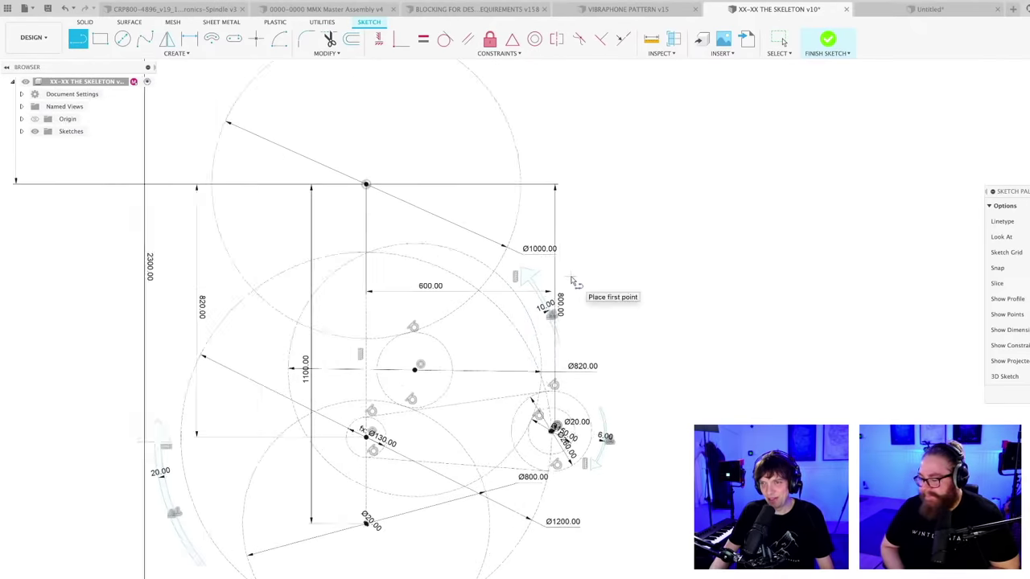
- Lengthen the tail of the 820 mm wheel's arrow downward to about the level of the wheel's centre
{"action": "scroll", "coordinate": [575, 342], "scroll_direction": "up", "scroll_amount": 5}
{"action": "key", "text": "Escape"}
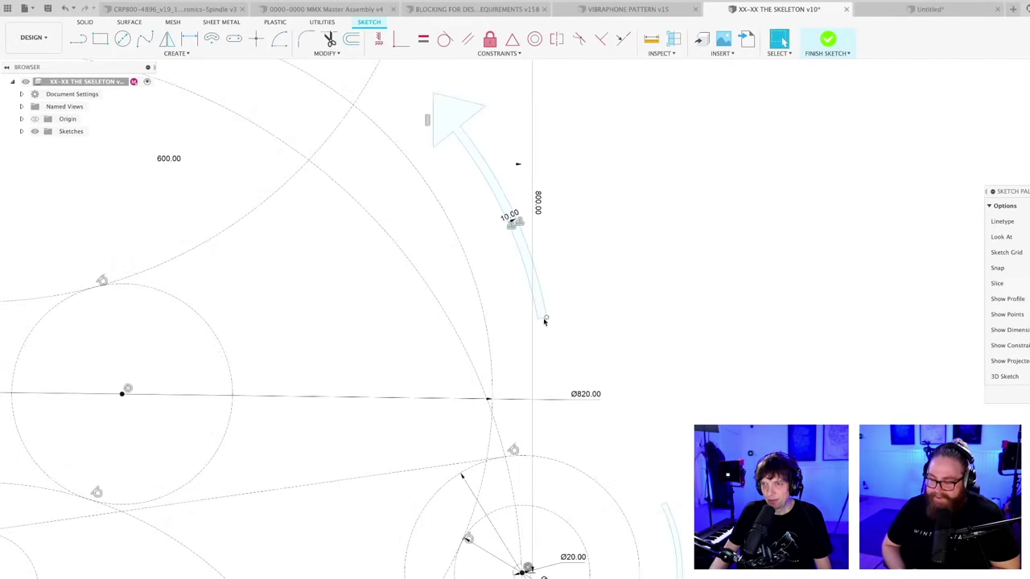
{"action": "scroll", "coordinate": [541, 320], "scroll_direction": "up", "scroll_amount": 3}
{"action": "mouse_move", "coordinate": [542, 322]}
{"action": "left_mouse_down"}
{"action": "mouse_move", "coordinate": [547, 430]}
{"action": "mouse_move", "coordinate": [535, 502]}
{"action": "left_mouse_up"}
{"action": "scroll", "coordinate": [638, 321], "scroll_direction": "down", "scroll_amount": 5}
{"action": "scroll", "coordinate": [638, 323], "scroll_direction": "down", "scroll_amount": 3}
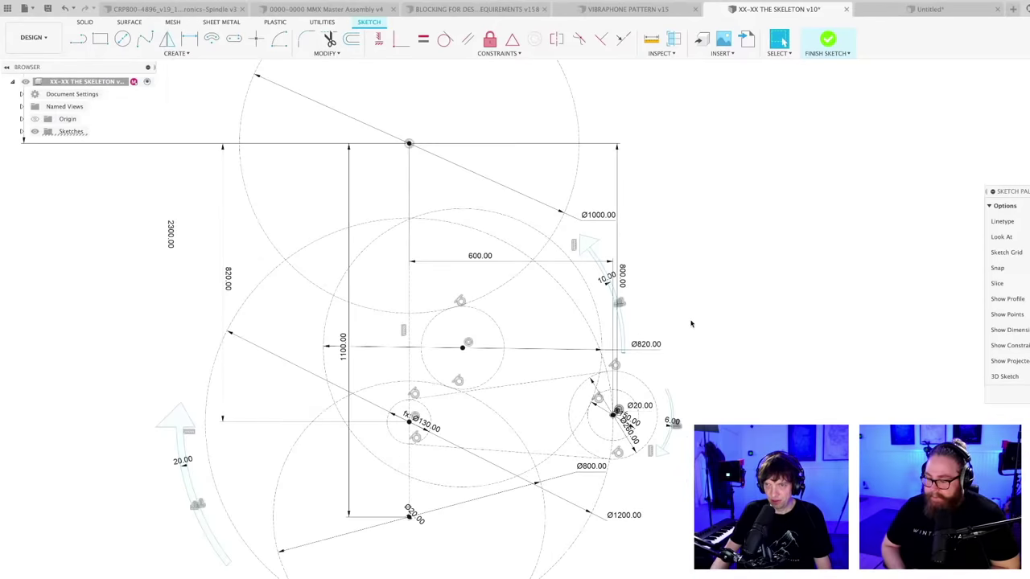
- Save the skeleton design as a new version
{"action": "mouse_move", "coordinate": [692, 324]}
{"action": "middle_mouse_down"}
{"action": "mouse_move", "coordinate": [689, 286]}
{"action": "mouse_move", "coordinate": [719, 289]}
{"action": "middle_mouse_up"}
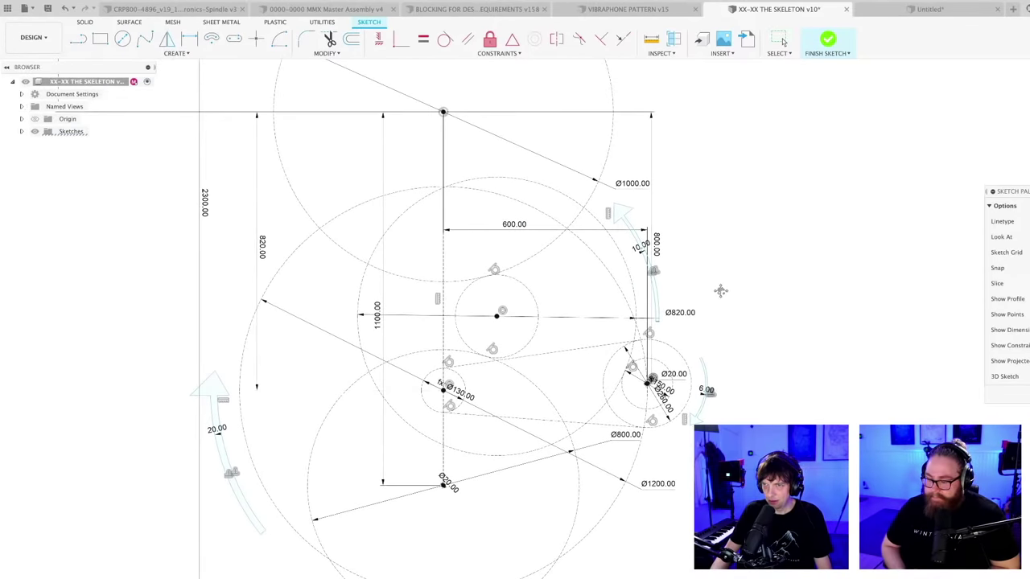
{"action": "key", "text": "super+s"}
{"action": "key", "text": "Return"}
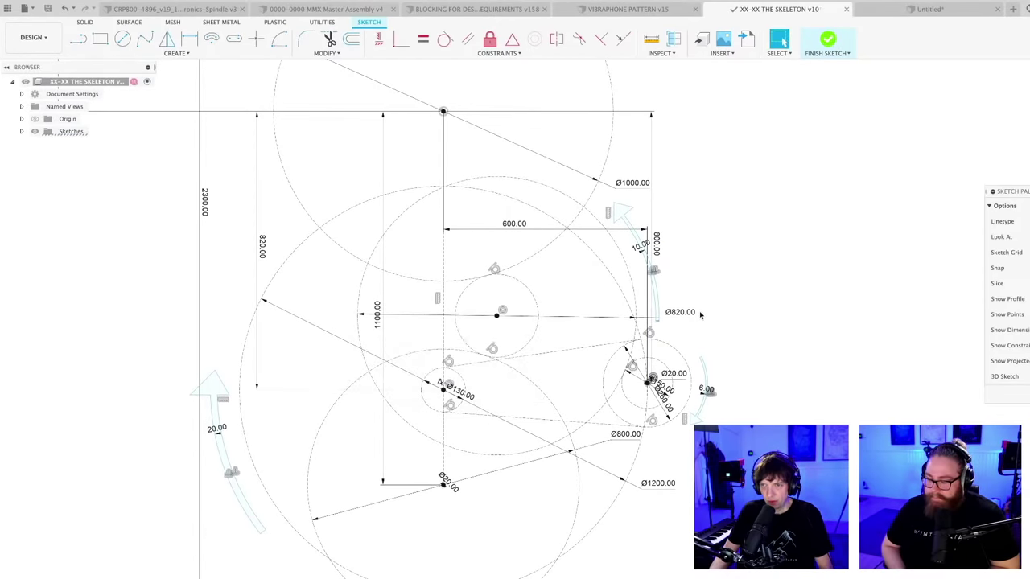
{"action": "scroll", "coordinate": [547, 304], "scroll_direction": "down", "scroll_amount": 3}
{"action": "scroll", "coordinate": [555, 305], "scroll_direction": "up", "scroll_amount": 3}
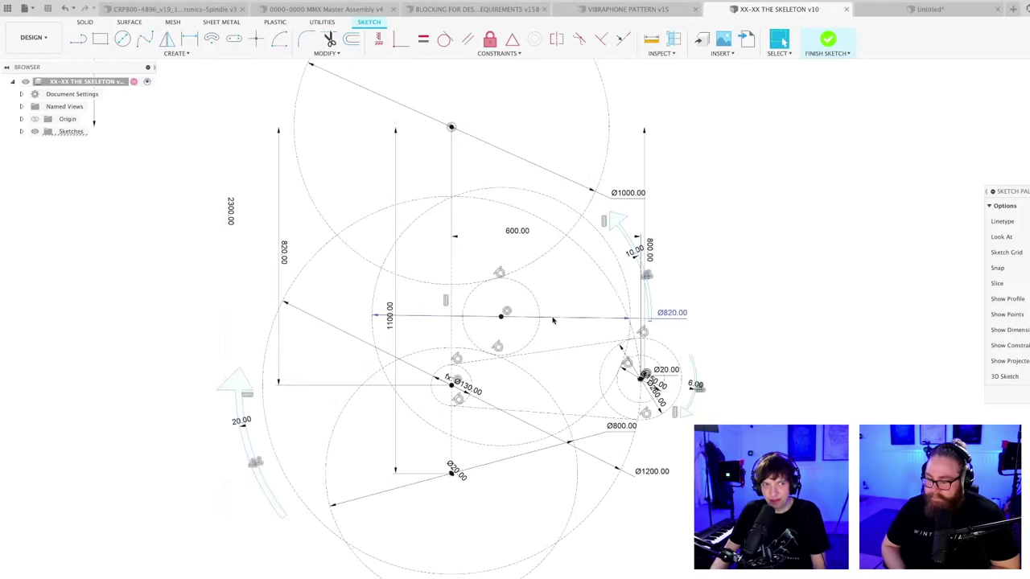
{"action": "middle_click_drag", "start_coordinate": [559, 304], "coordinate": [575, 296]}
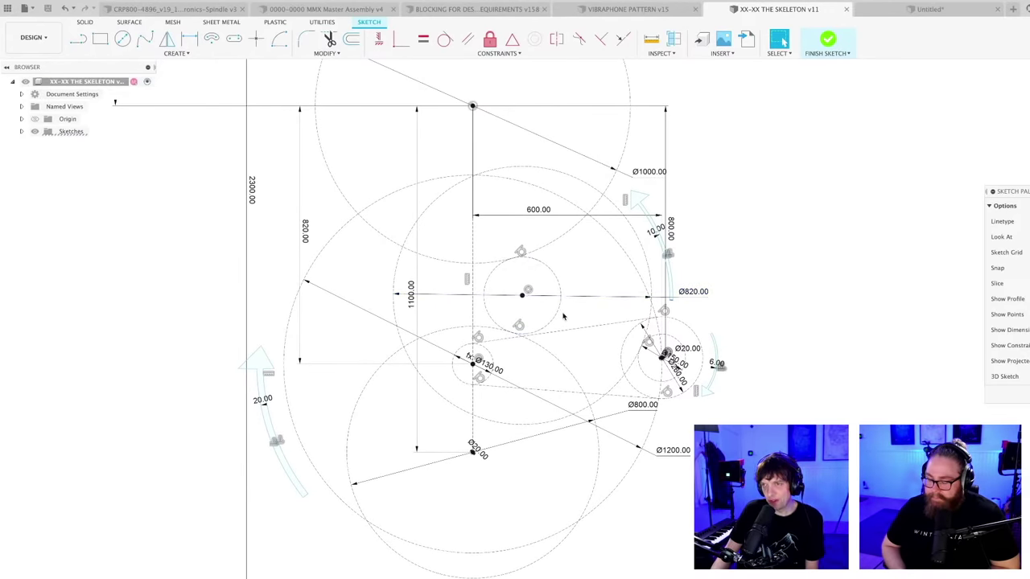
{"action": "scroll", "coordinate": [572, 307], "scroll_direction": "up", "scroll_amount": 3}
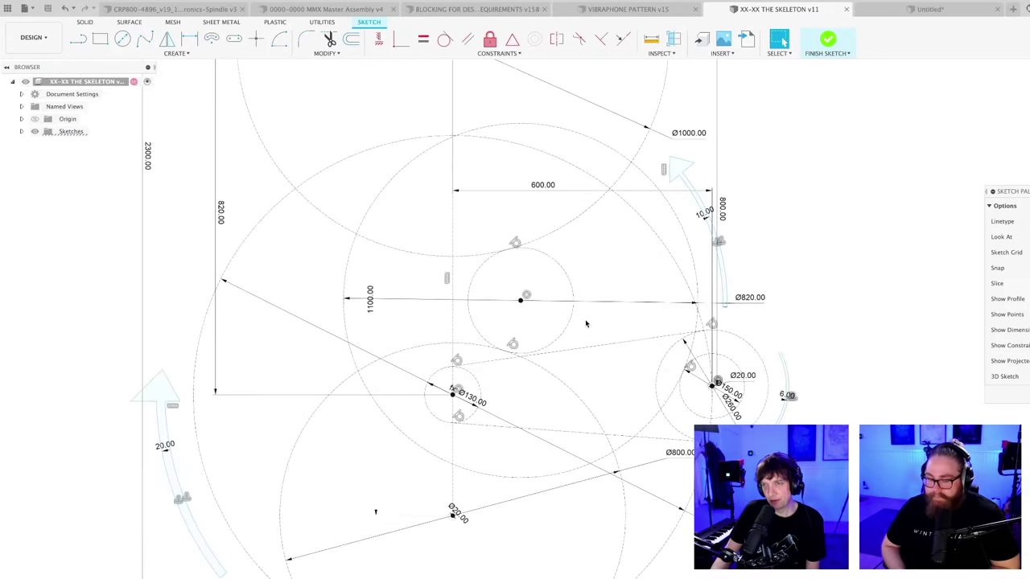
{"action": "scroll", "coordinate": [584, 320], "scroll_direction": "down", "scroll_amount": 5}
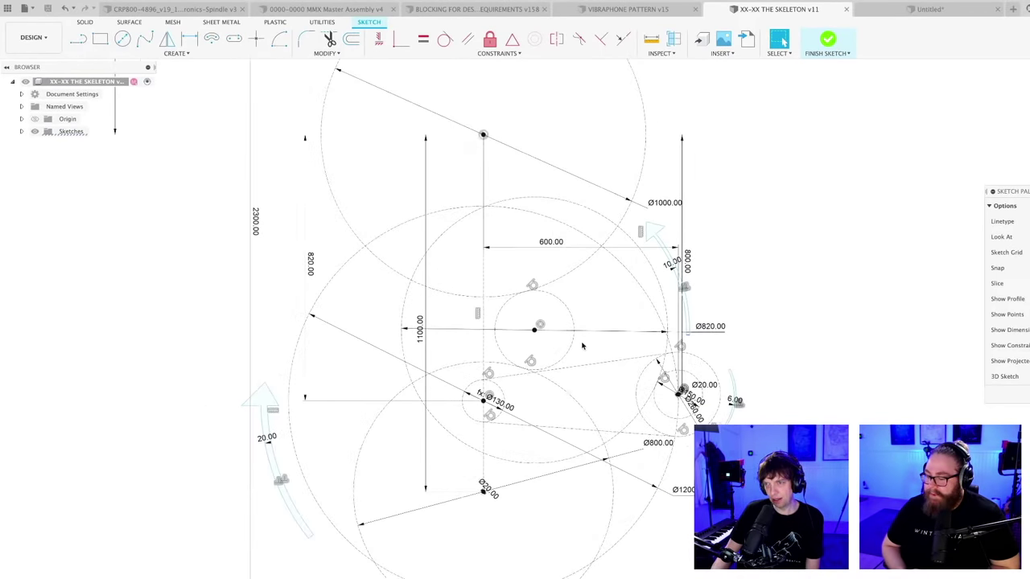
{"action": "scroll", "coordinate": [583, 346], "scroll_direction": "up", "scroll_amount": 3}
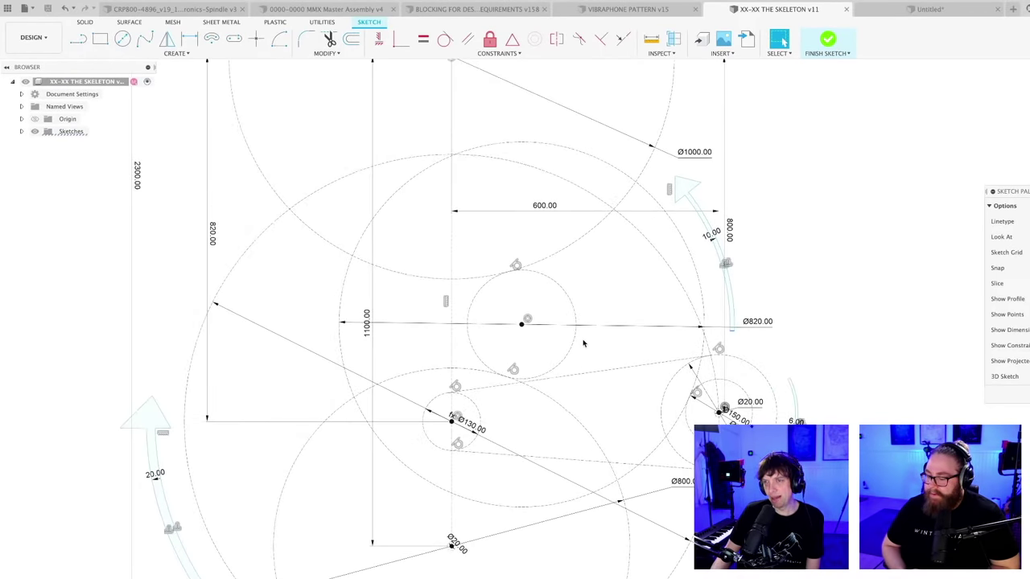
{"action": "scroll", "coordinate": [585, 343], "scroll_direction": "up", "scroll_amount": 1}
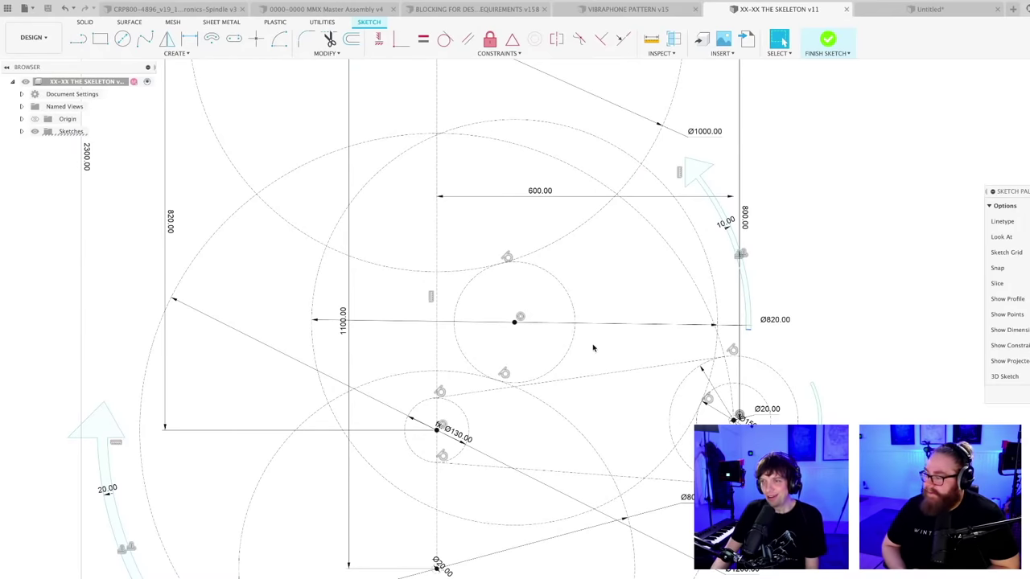
{"action": "scroll", "coordinate": [593, 348], "scroll_direction": "down", "scroll_amount": 2}
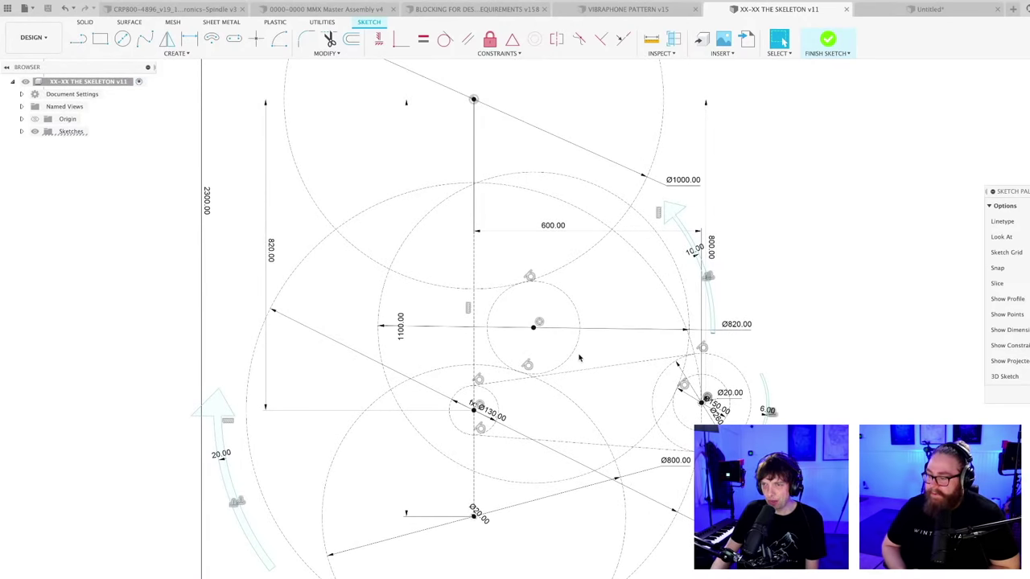
{"action": "scroll", "coordinate": [579, 358], "scroll_direction": "down", "scroll_amount": 2}
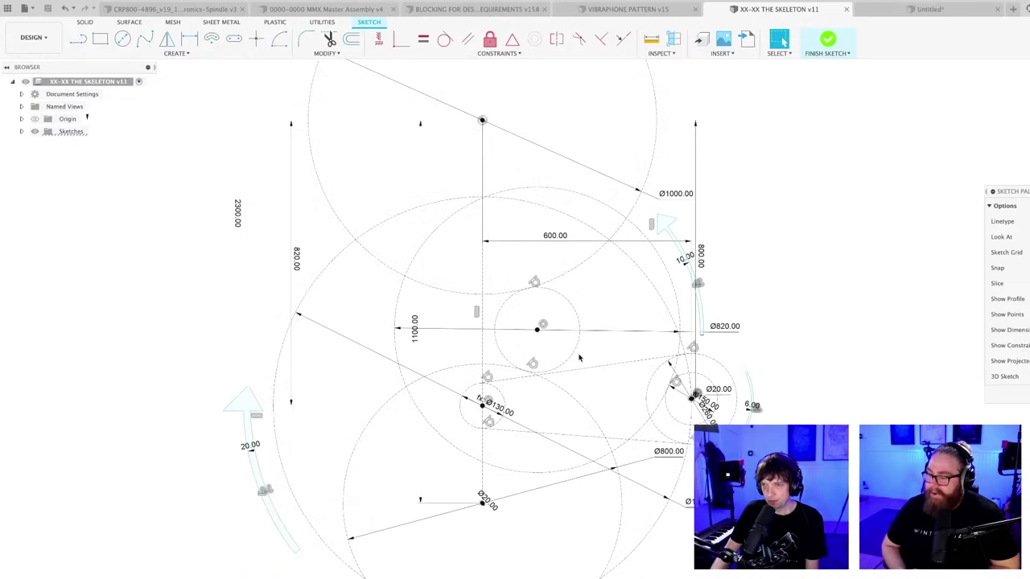
{"action": "scroll", "coordinate": [579, 358], "scroll_direction": "up", "scroll_amount": 1}
{"action": "scroll", "coordinate": [579, 358], "scroll_direction": "up", "scroll_amount": 2}
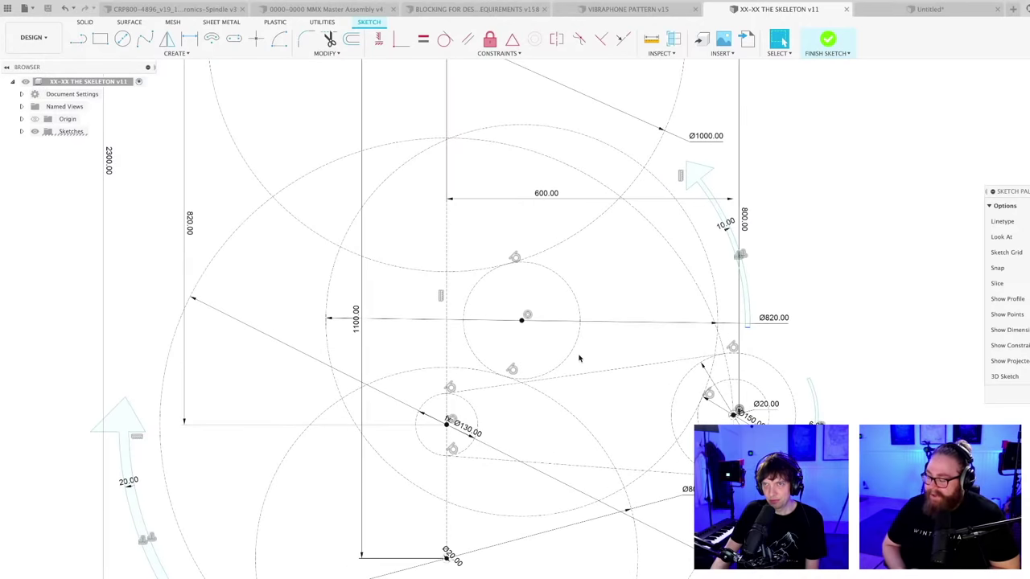
{"action": "middle_click_drag", "start_coordinate": [588, 358], "coordinate": [577, 357]}
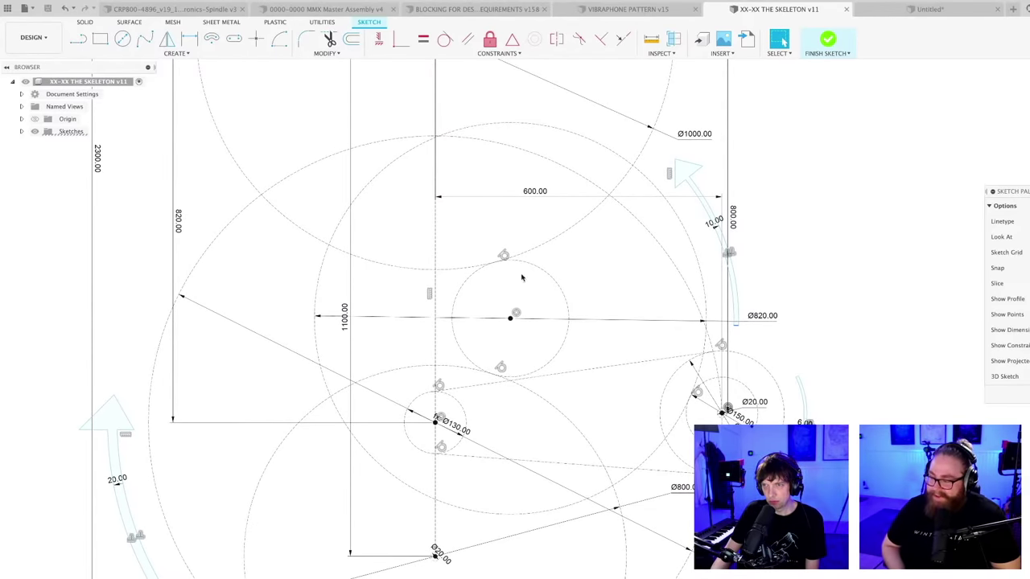
- Draw a centre-point arc just outside the lower right side of the small circle concentric with the 820 mm wheel
{"action": "left_click", "coordinate": [276, 39]}
{"action": "scroll", "coordinate": [509, 330], "scroll_direction": "up", "scroll_amount": 3}
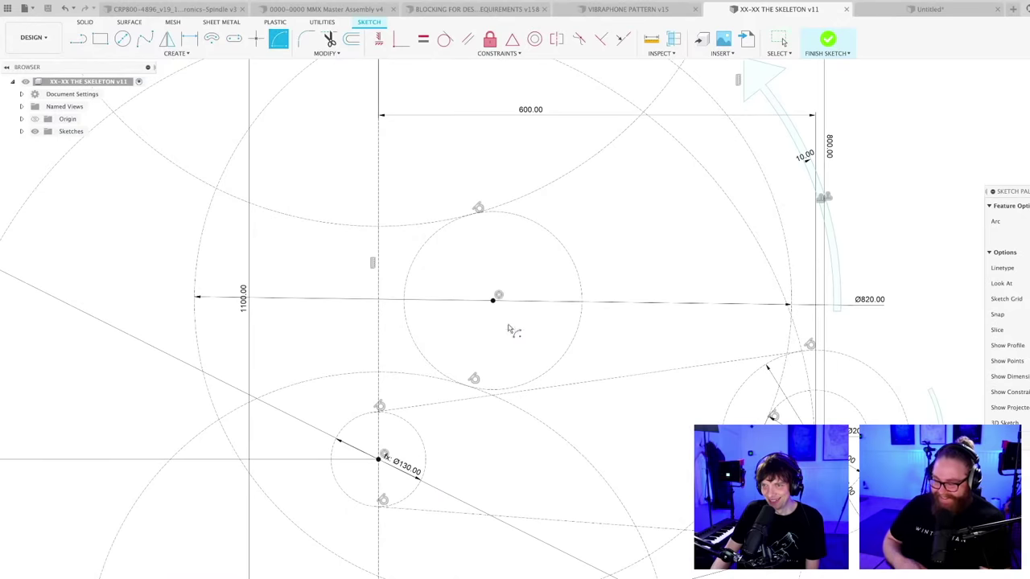
{"action": "left_click", "coordinate": [494, 301]}
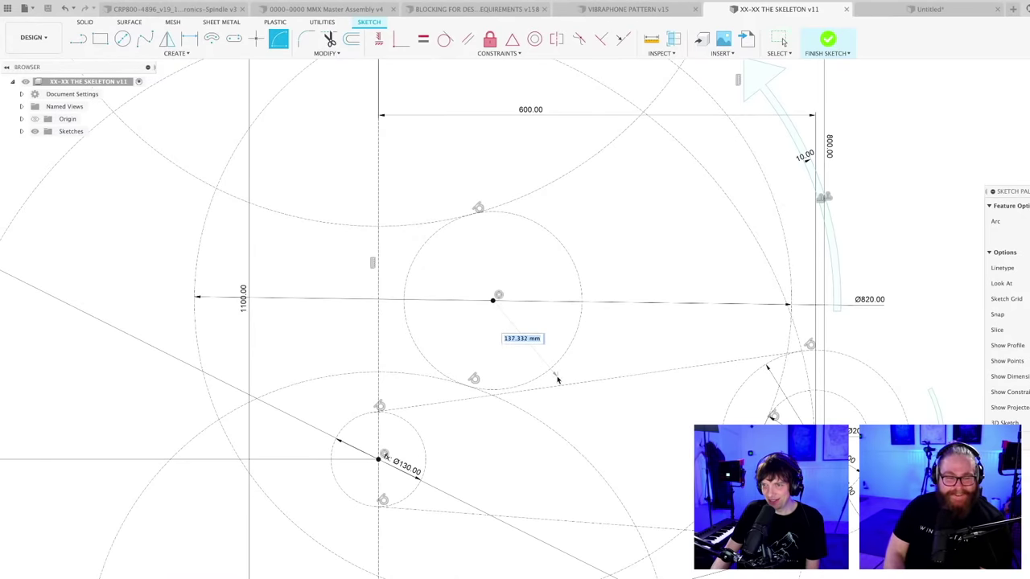
{"action": "left_click", "coordinate": [566, 382]}
{"action": "left_click", "coordinate": [603, 343]}
{"action": "scroll", "coordinate": [593, 345], "scroll_direction": "up", "scroll_amount": 3}
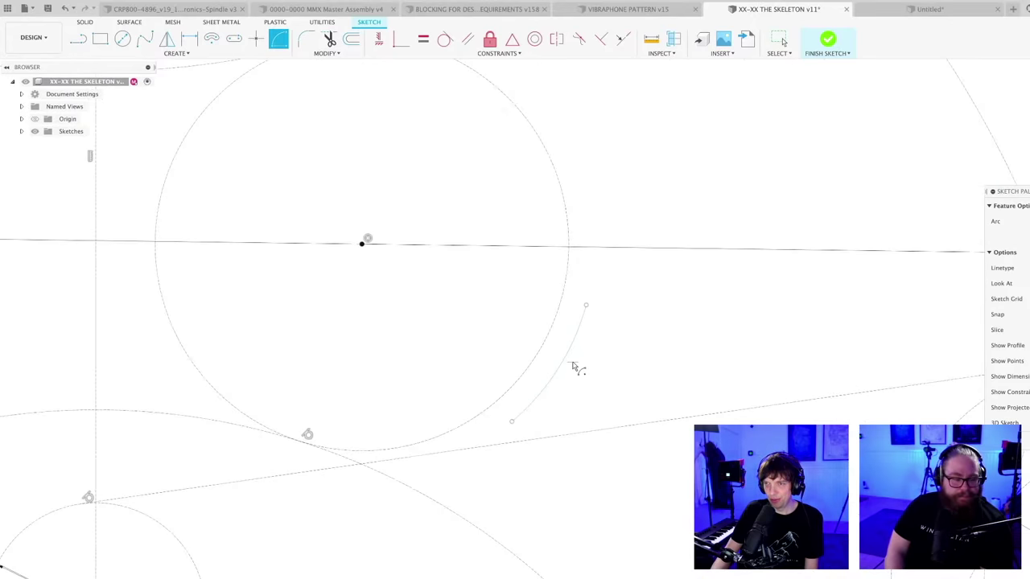
- Offset the arc beside the small concentric circle outward by 10 mm
{"action": "left_click", "coordinate": [566, 364]}
{"action": "key", "text": "o"}
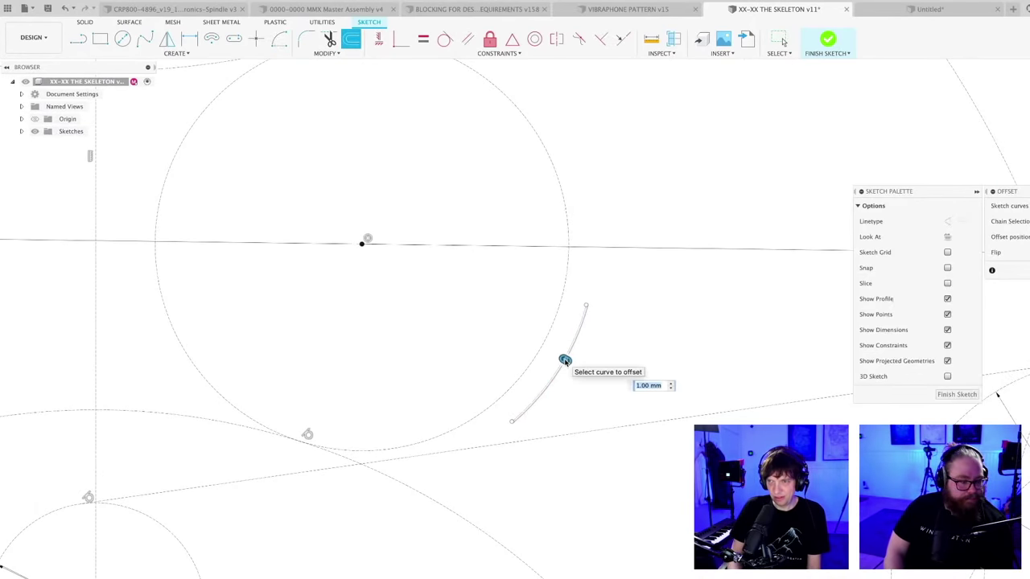
{"action": "left_click", "coordinate": [565, 359]}
{"action": "key", "text": "Return"}
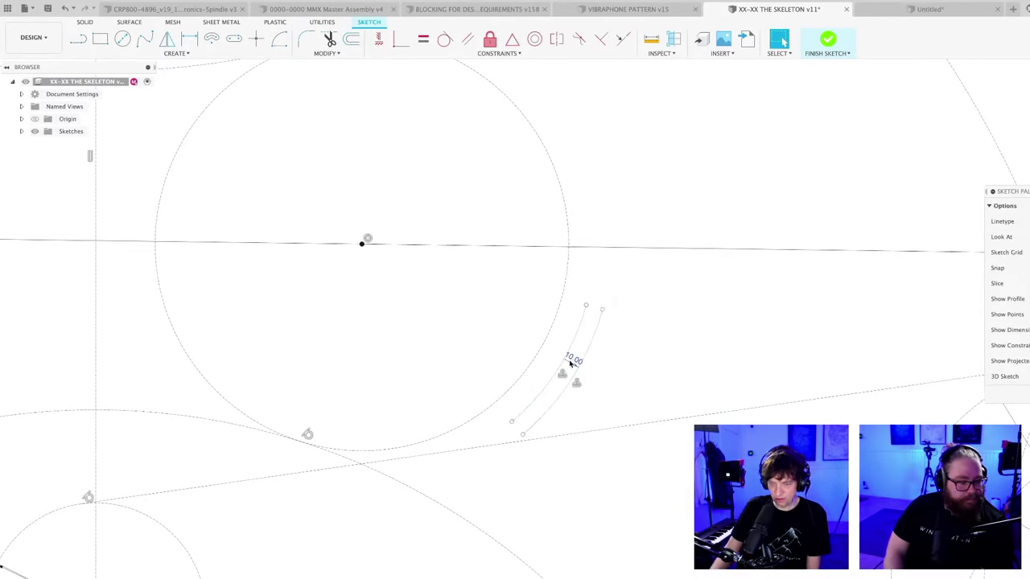
- Close the lower end of the two arcs beside the small concentric circle with a line
{"action": "key", "text": "l"}
{"action": "scroll", "coordinate": [595, 447], "scroll_direction": "up", "scroll_amount": 2}
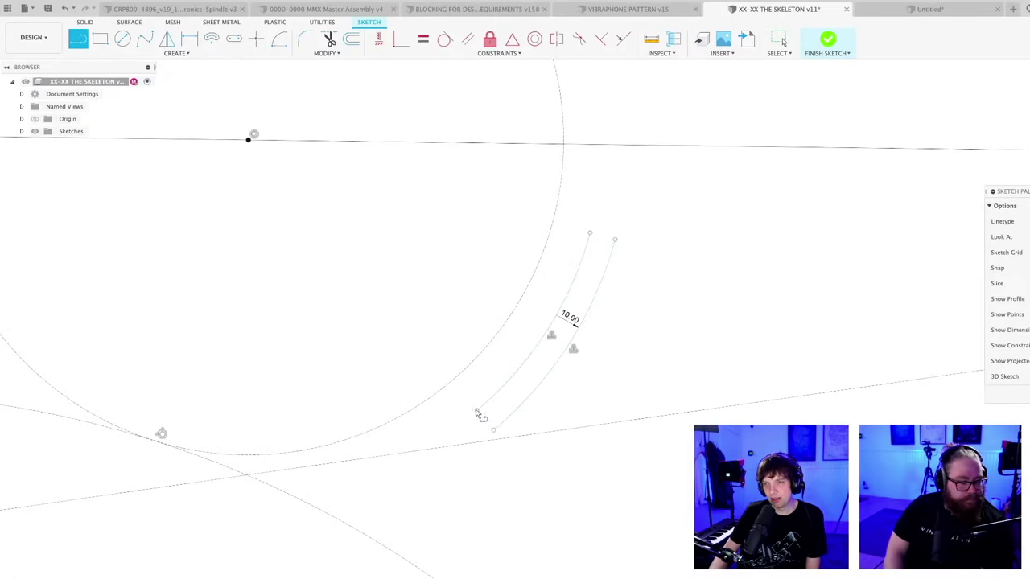
{"action": "left_click", "coordinate": [478, 410]}
{"action": "left_click", "coordinate": [493, 429]}
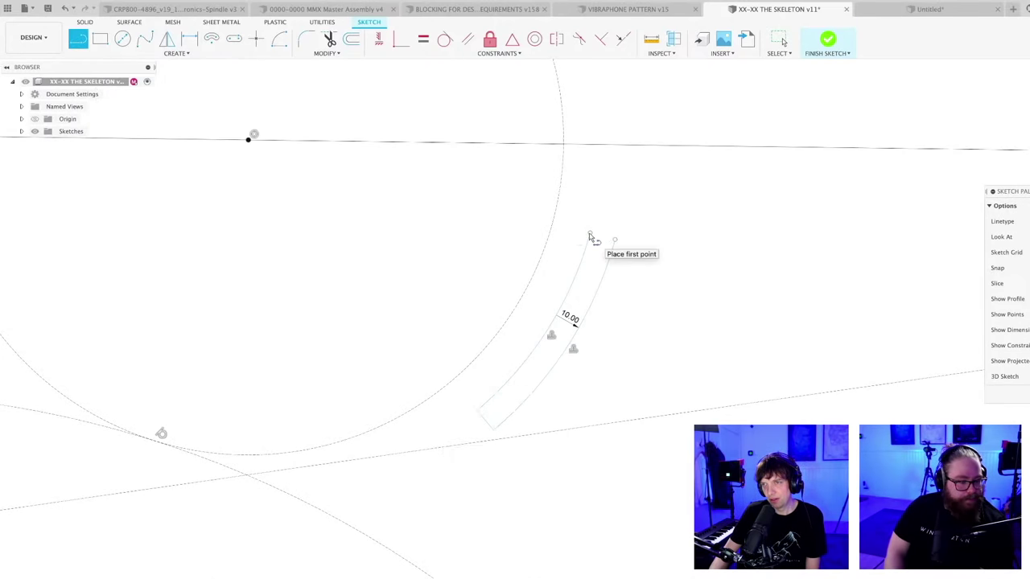
{"action": "key", "text": "Escape"}
{"action": "scroll", "coordinate": [586, 239], "scroll_direction": "up", "scroll_amount": 3}
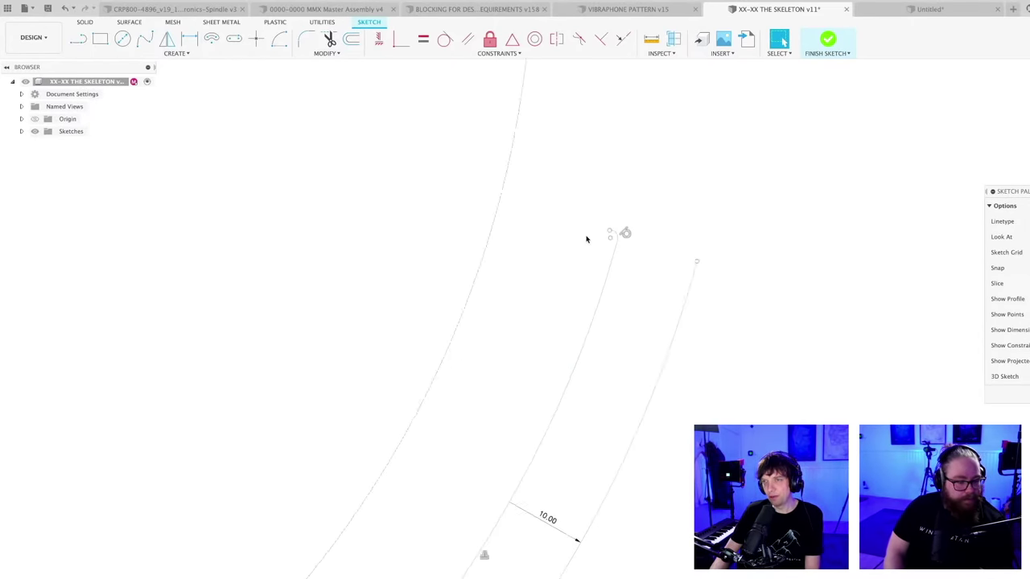
{"action": "scroll", "coordinate": [600, 246], "scroll_direction": "down", "scroll_amount": 1}
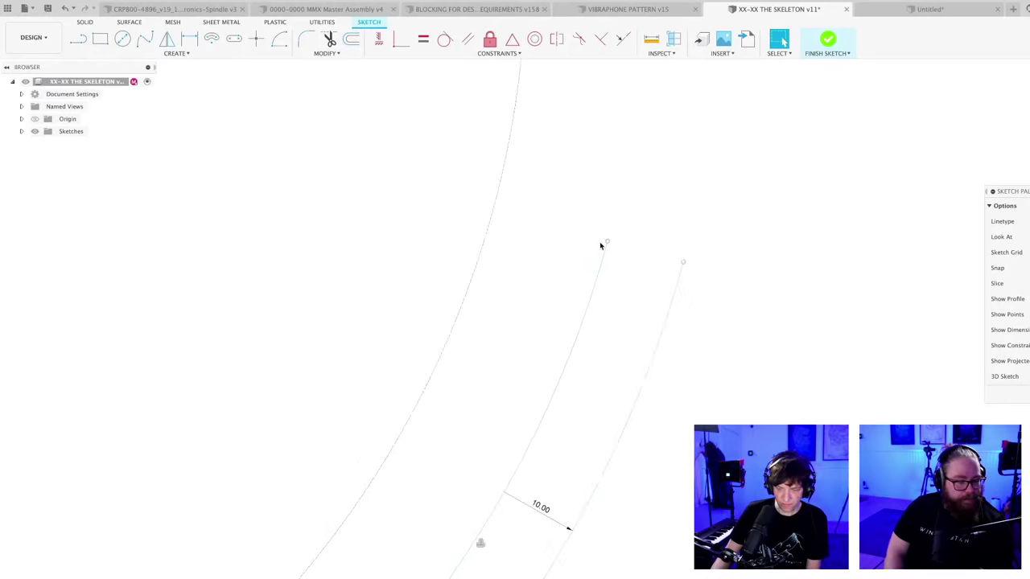
- Draw an upward-pointing arrowhead with lines across the upper ends of the two arcs beside the small concentric circle, its outer edge about 25 mm long
{"action": "scroll", "coordinate": [601, 245], "scroll_direction": "down", "scroll_amount": 1}
{"action": "key", "text": "l"}
{"action": "left_click", "coordinate": [606, 243]}
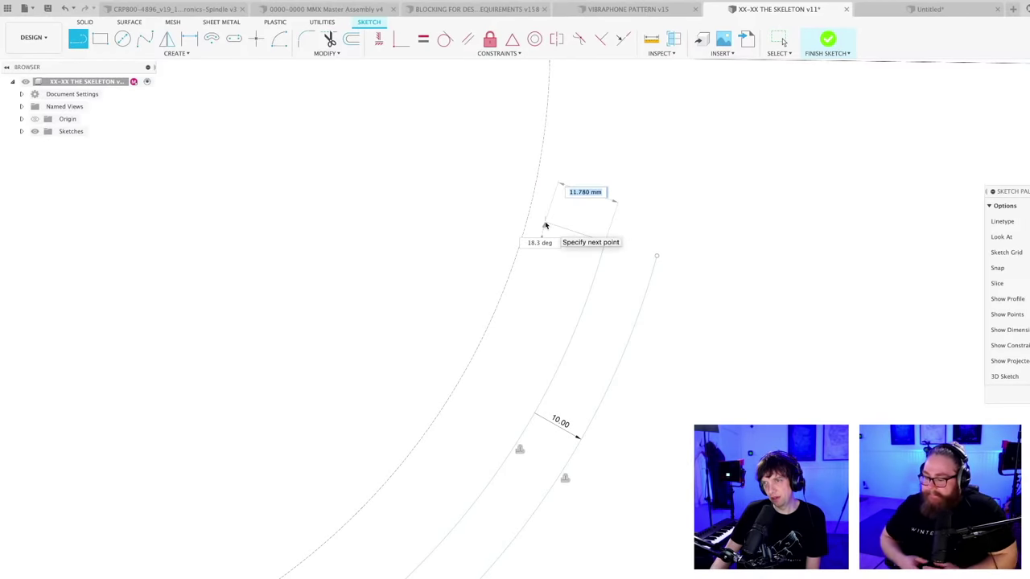
{"action": "left_click", "coordinate": [544, 223]}
{"action": "left_click", "coordinate": [669, 152]}
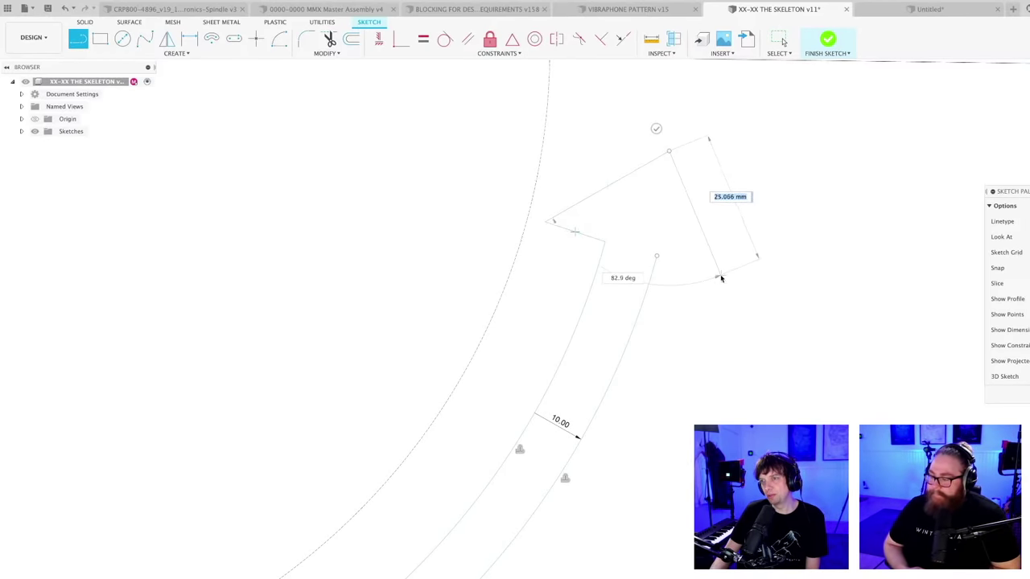
{"action": "left_click", "coordinate": [720, 275]}
{"action": "left_click", "coordinate": [656, 257]}
{"action": "scroll", "coordinate": [672, 314], "scroll_direction": "down", "scroll_amount": 6}
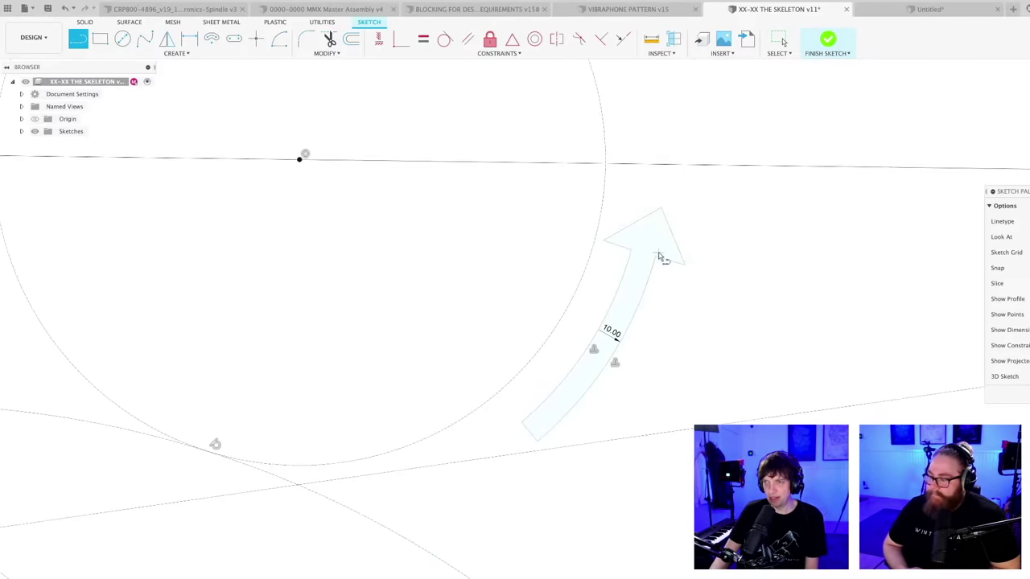
- Save the skeleton design with the completed arrow as a new version
{"action": "middle_click_drag", "start_coordinate": [692, 359], "coordinate": [635, 359]}
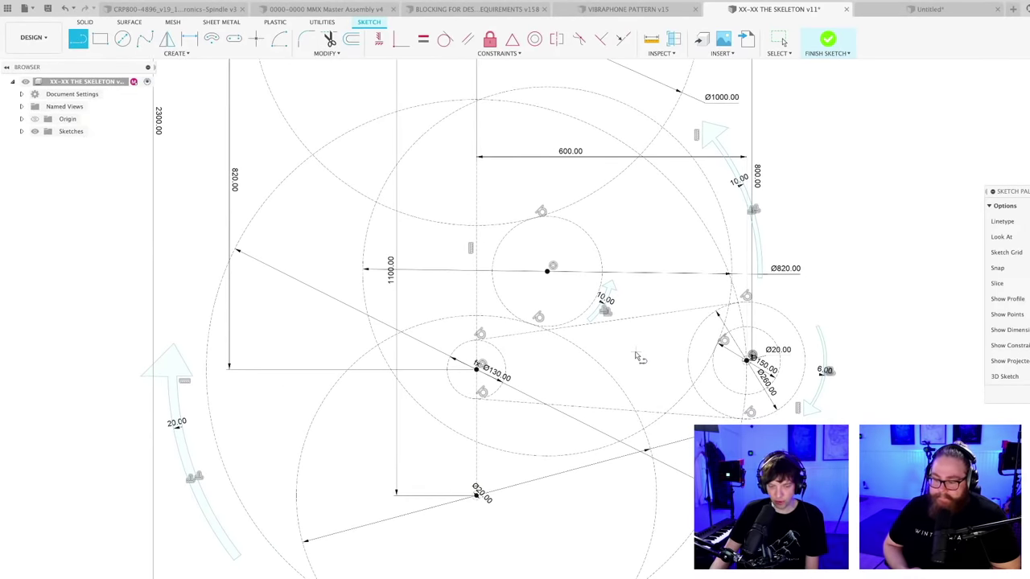
{"action": "key", "text": "ctrl+s"}
{"action": "key", "text": "Return"}
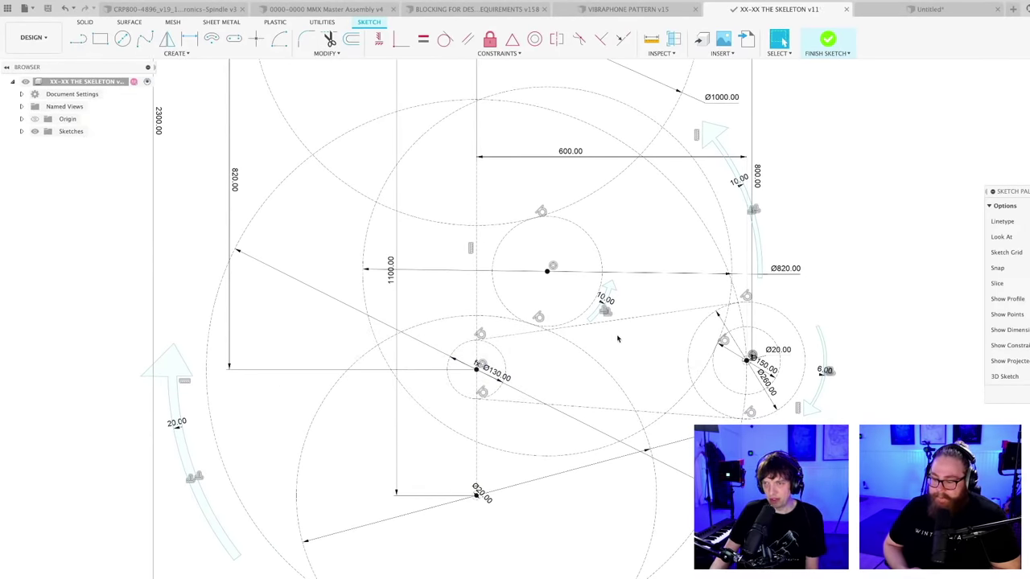
{"action": "scroll", "coordinate": [618, 339], "scroll_direction": "down", "scroll_amount": 3}
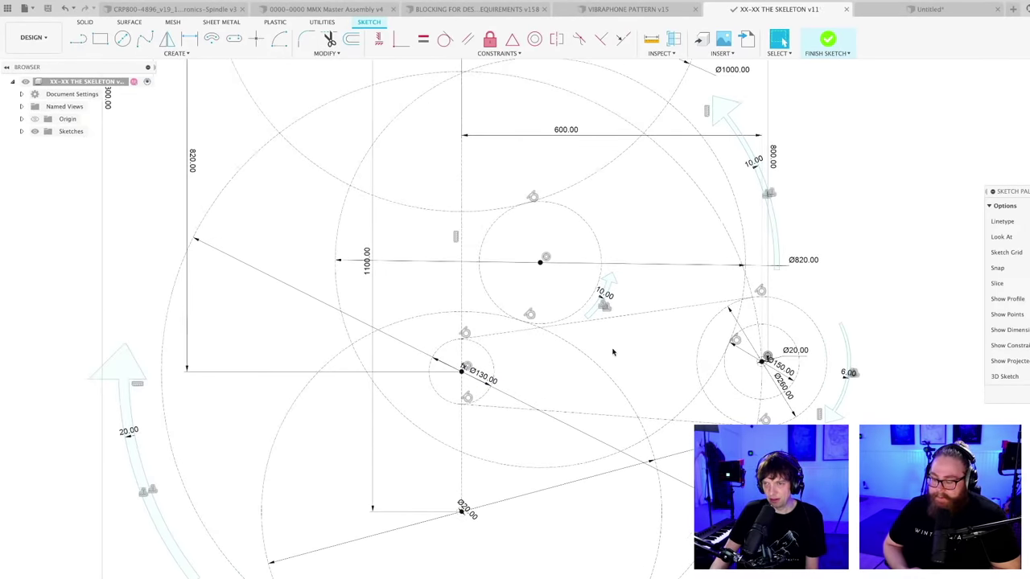
- Draw a centre-point arc with a radius of about 427 mm, centred on the lowest wheel and just outside its Ø800 circle
{"action": "left_click", "coordinate": [282, 38]}
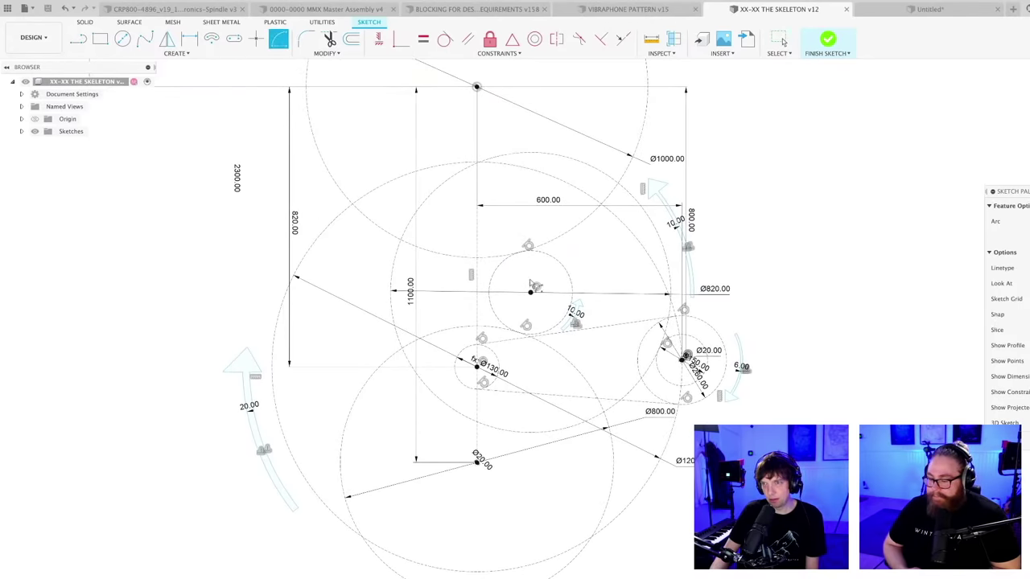
{"action": "left_click", "coordinate": [478, 461]}
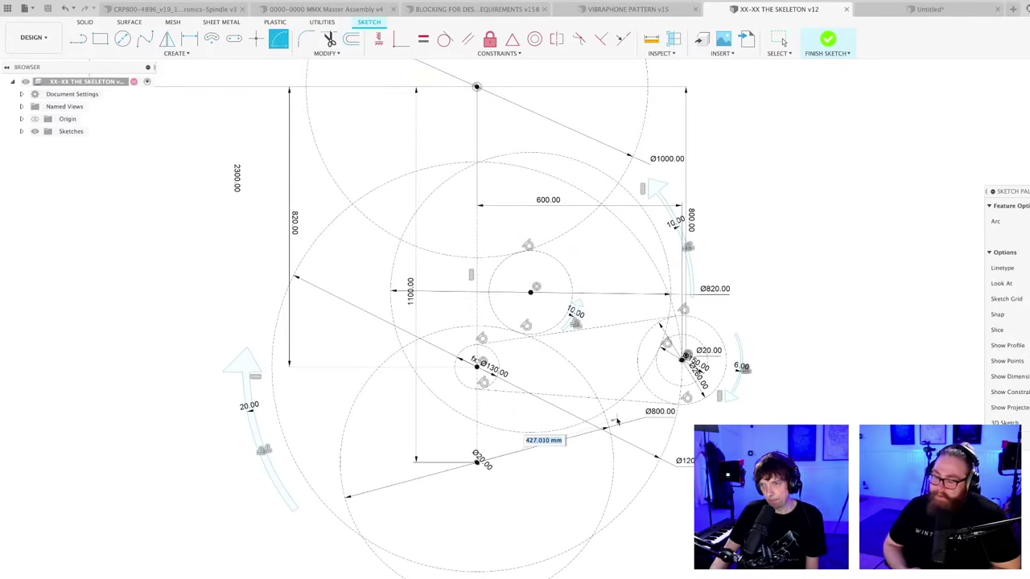
{"action": "left_click", "coordinate": [574, 351]}
{"action": "scroll", "coordinate": [579, 359], "scroll_direction": "up", "scroll_amount": 3}
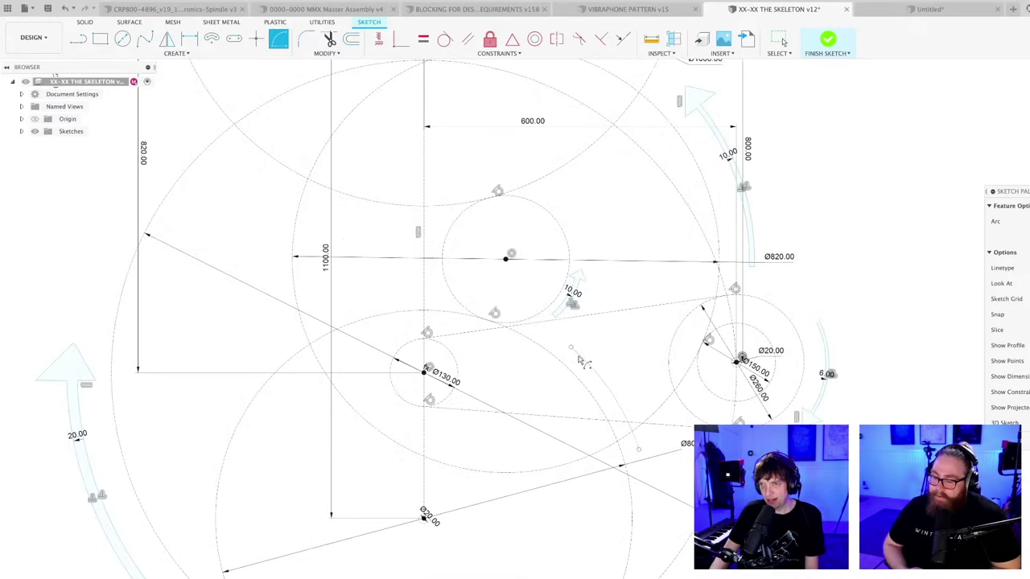
{"action": "scroll", "coordinate": [579, 359], "scroll_direction": "up", "scroll_amount": 2}
- Offset the new arc outward by 20 mm to form a parallel band
{"action": "key", "text": "o"}
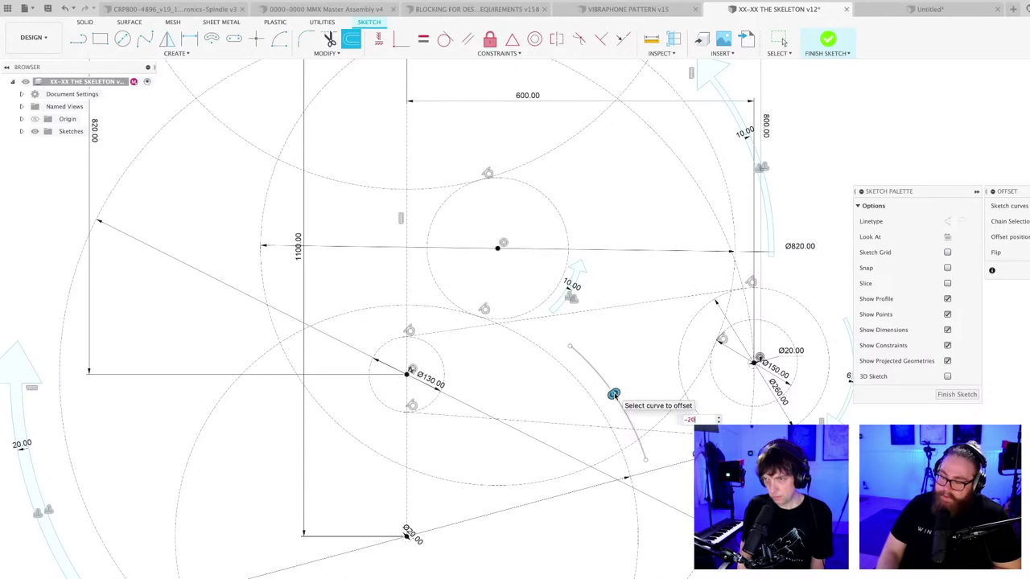
{"action": "left_click", "coordinate": [613, 394]}
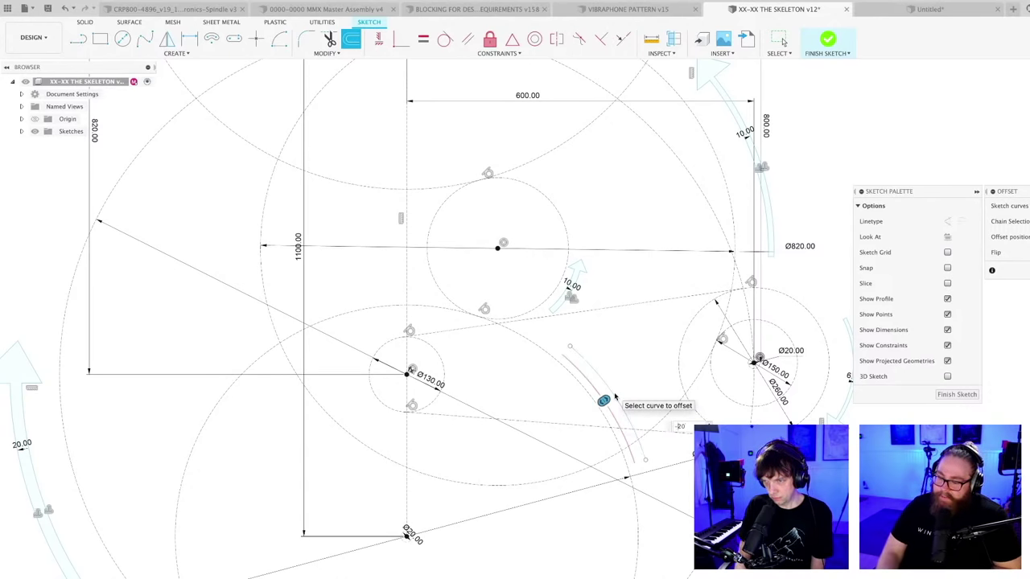
{"action": "key", "text": "Return"}
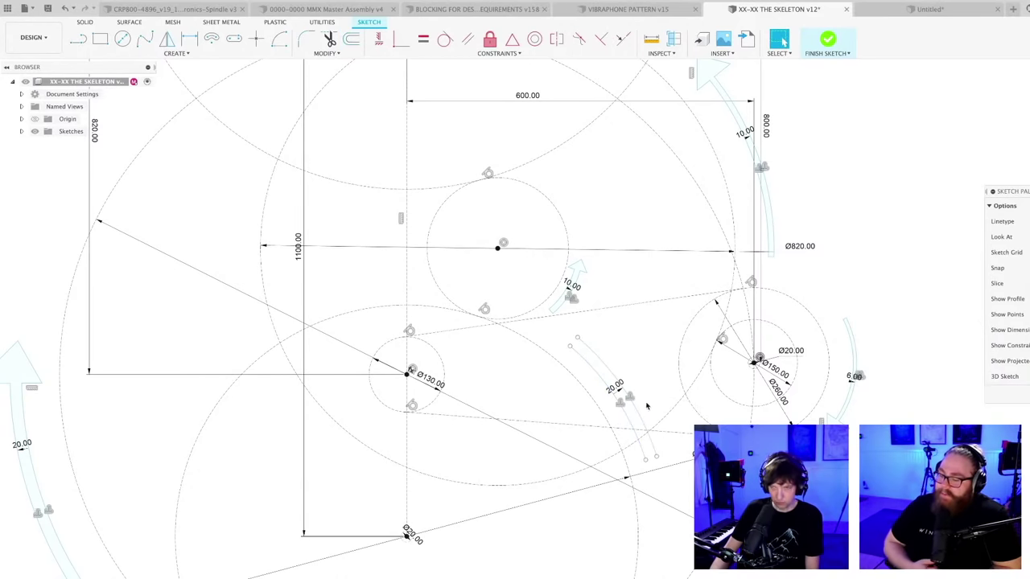
- Close the lower end of the arc band with a line and draw a triangular arrowhead at its upper end
{"action": "key", "text": "l"}
{"action": "scroll", "coordinate": [655, 462], "scroll_direction": "up", "scroll_amount": 4}
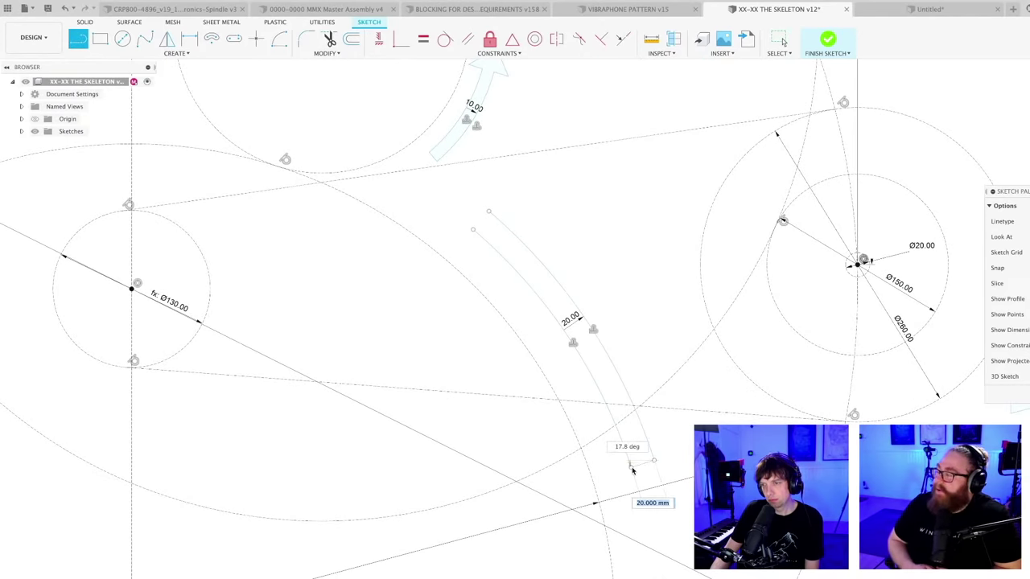
{"action": "scroll", "coordinate": [492, 213], "scroll_direction": "up", "scroll_amount": 4}
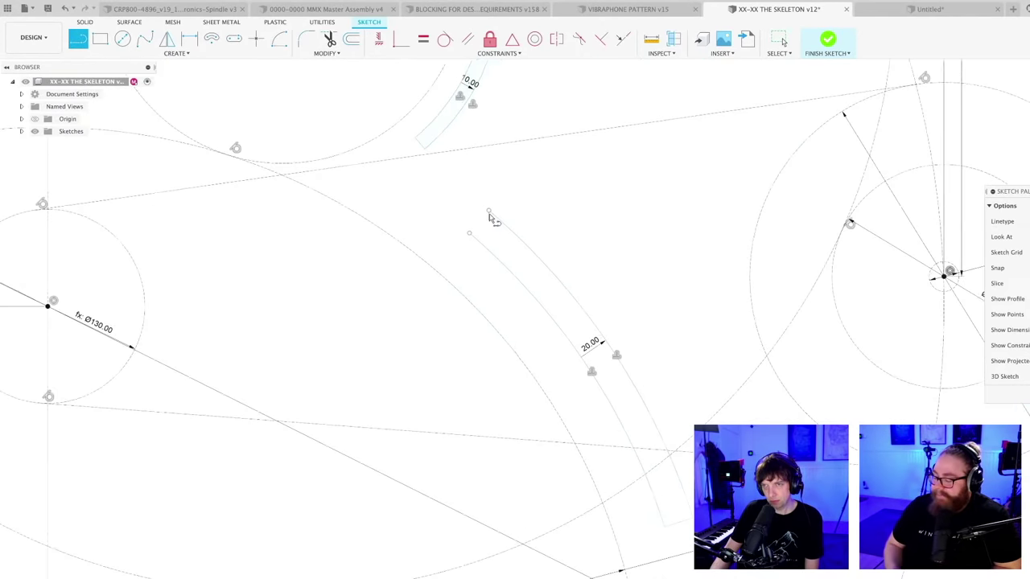
{"action": "left_click", "coordinate": [531, 158]}
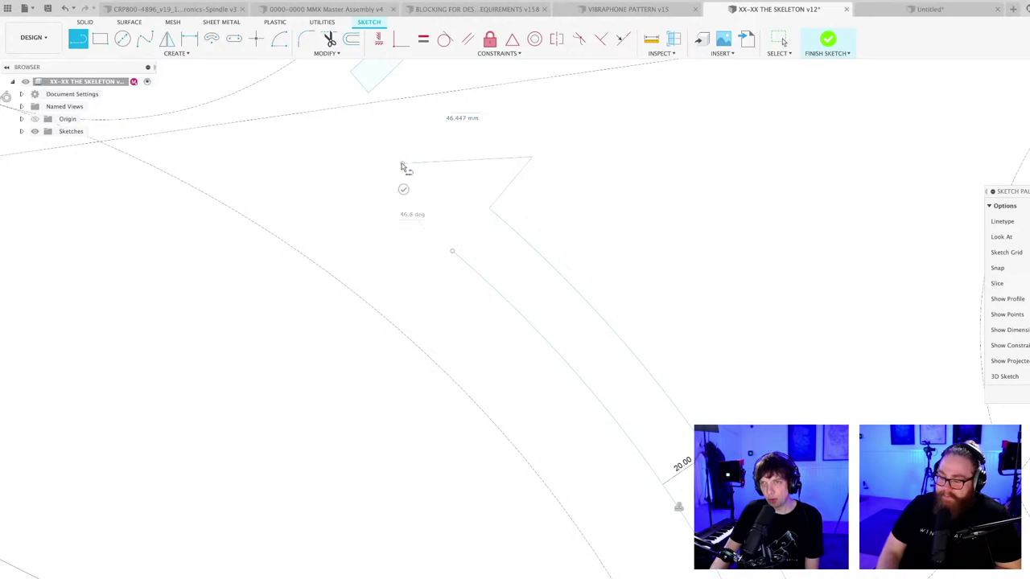
{"action": "left_click", "coordinate": [402, 163]}
{"action": "left_click", "coordinate": [406, 297]}
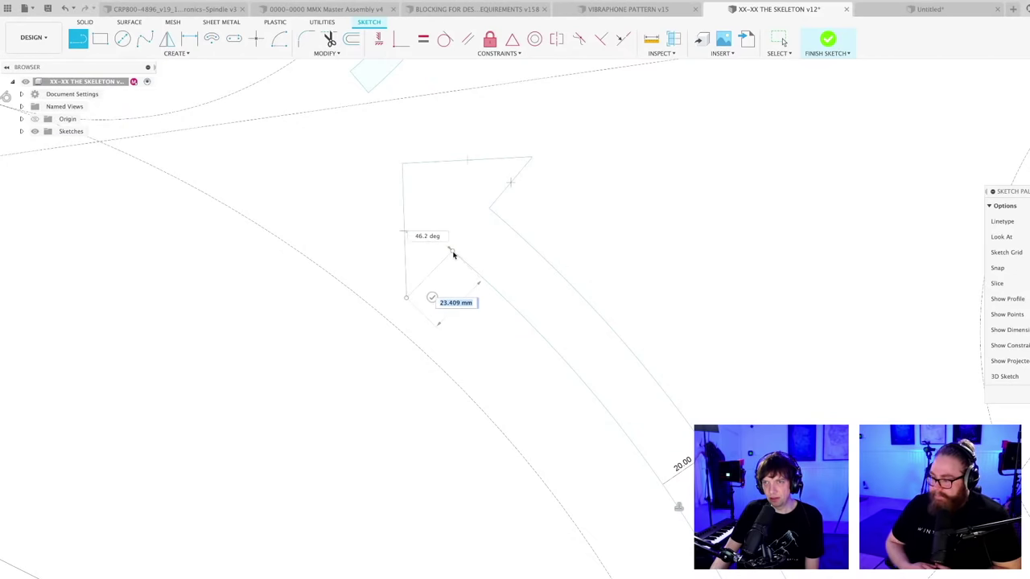
{"action": "left_click", "coordinate": [453, 254]}
{"action": "key", "text": "Escape"}
- Save the skeleton design as a new version with the description "User Saved"
{"action": "scroll", "coordinate": [474, 241], "scroll_direction": "down", "scroll_amount": 8}
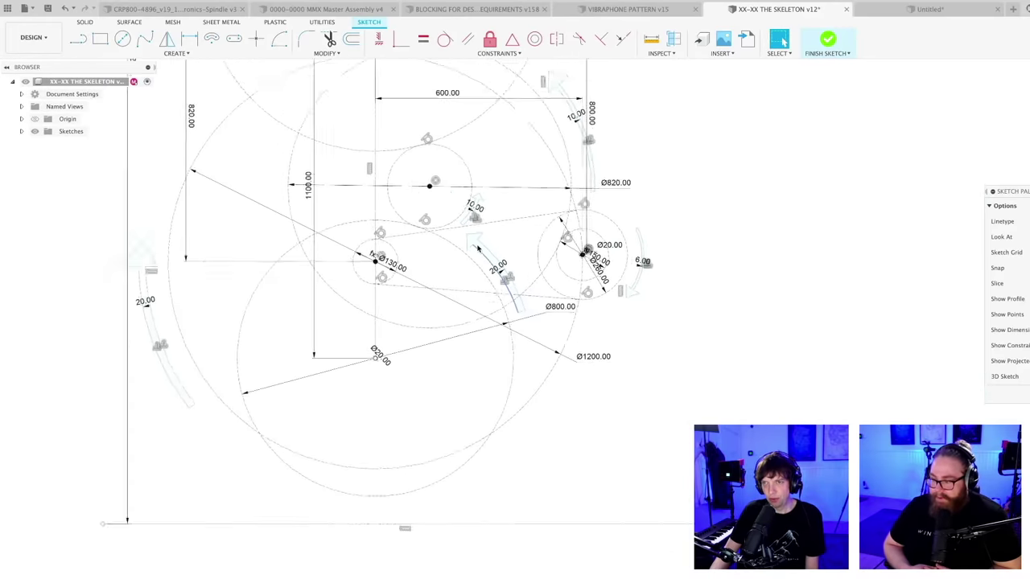
{"action": "scroll", "coordinate": [478, 249], "scroll_direction": "down", "scroll_amount": 3}
{"action": "key", "text": "super+s"}
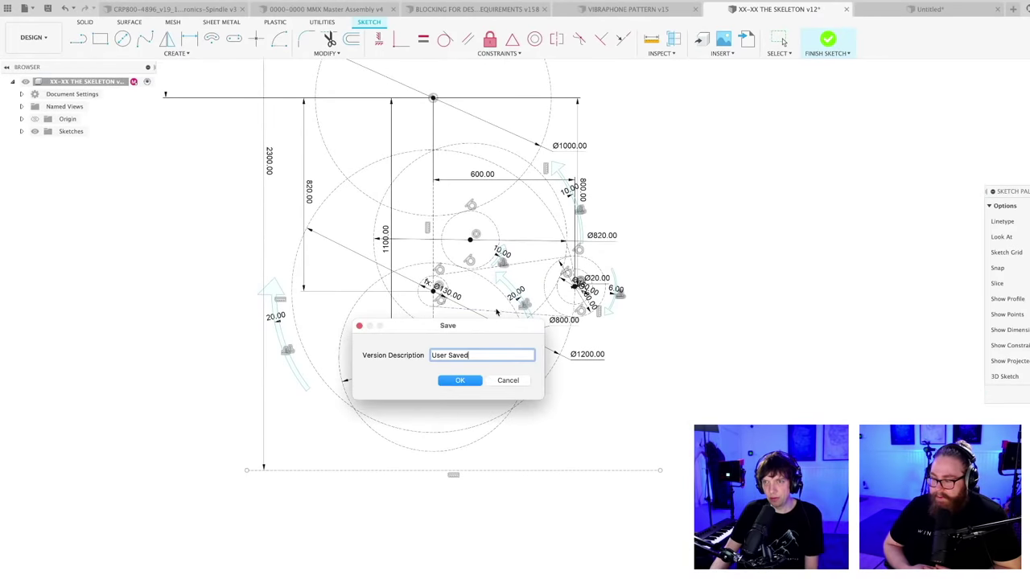
{"action": "left_click", "coordinate": [471, 381]}
- Open the 0000-0000 MMX Master Assembly design and examine the wheels and overall layout of the machine
{"action": "left_click", "coordinate": [322, 10]}
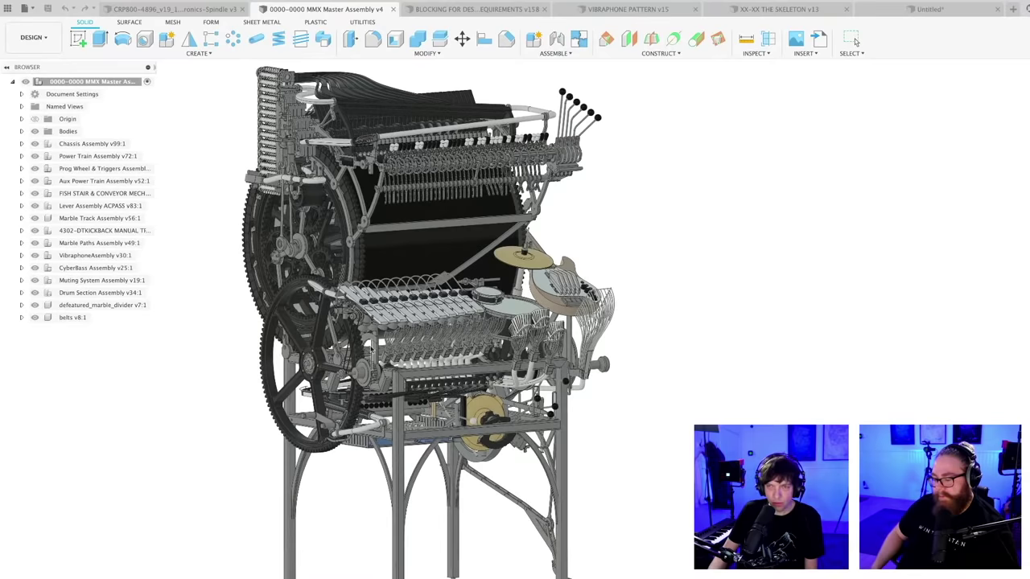
{"action": "left_click", "coordinate": [851, 39]}
{"action": "scroll", "coordinate": [364, 219], "scroll_direction": "up", "scroll_amount": 3}
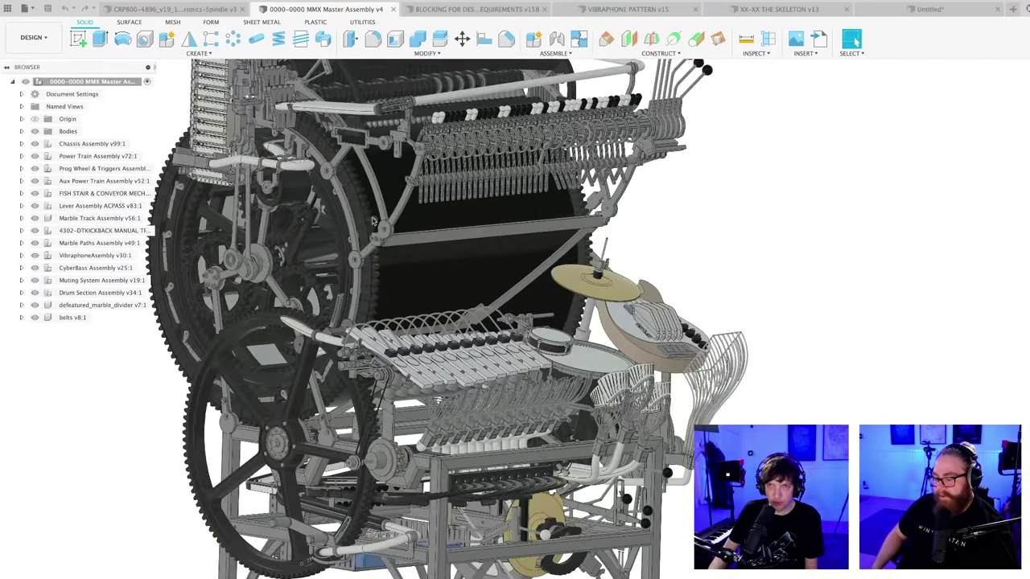
{"action": "scroll", "coordinate": [364, 218], "scroll_direction": "down", "scroll_amount": 2}
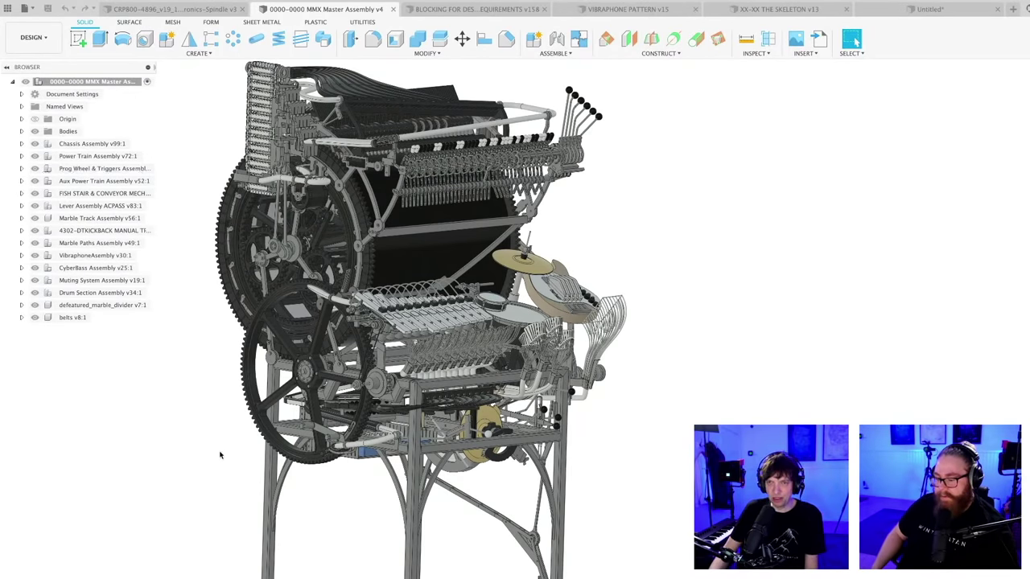
- Switch to Firefox and review the "OMITTED FROM MMX" list in the spreadsheet THE MACHINE - ROUND 3
{"action": "key", "text": "super+Tab"}
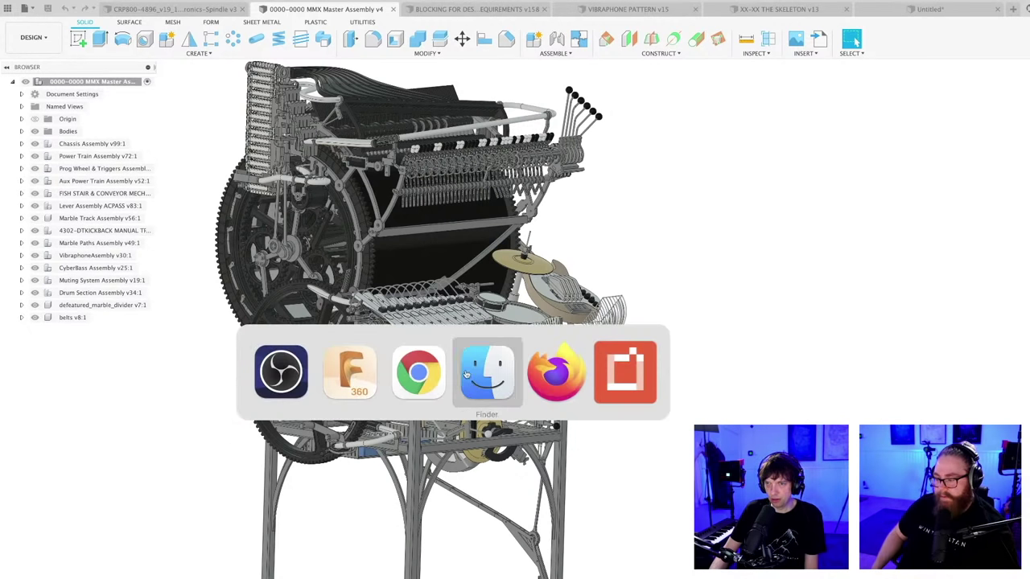
{"action": "left_click", "coordinate": [562, 378]}
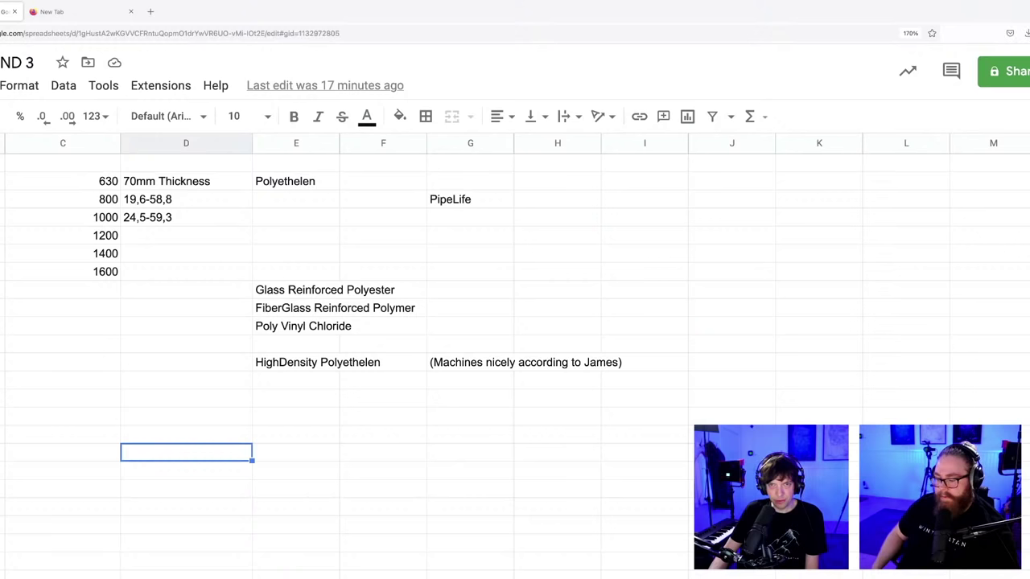
{"action": "left_click", "coordinate": [262, 571]}
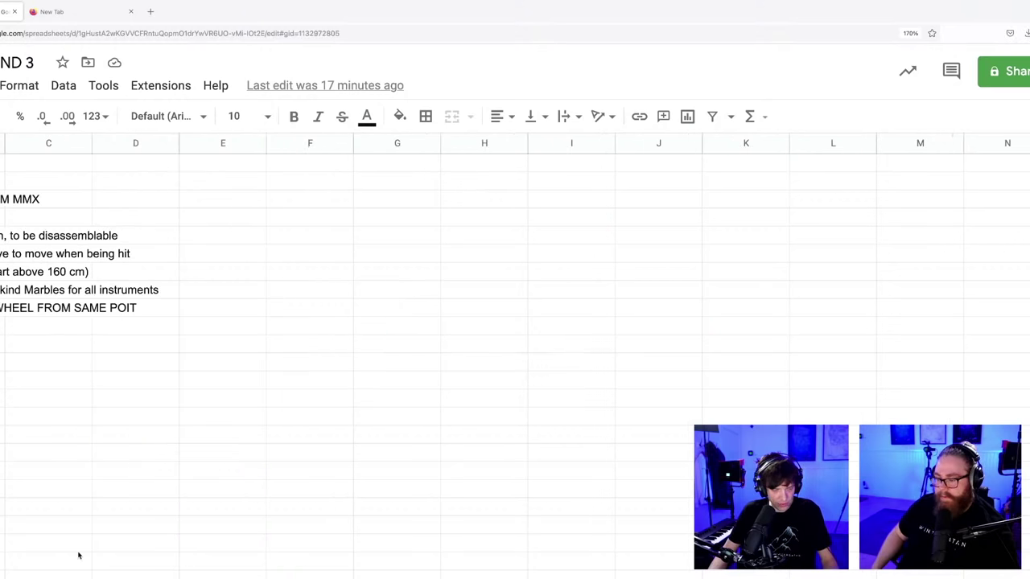
{"action": "left_click", "coordinate": [277, 338]}
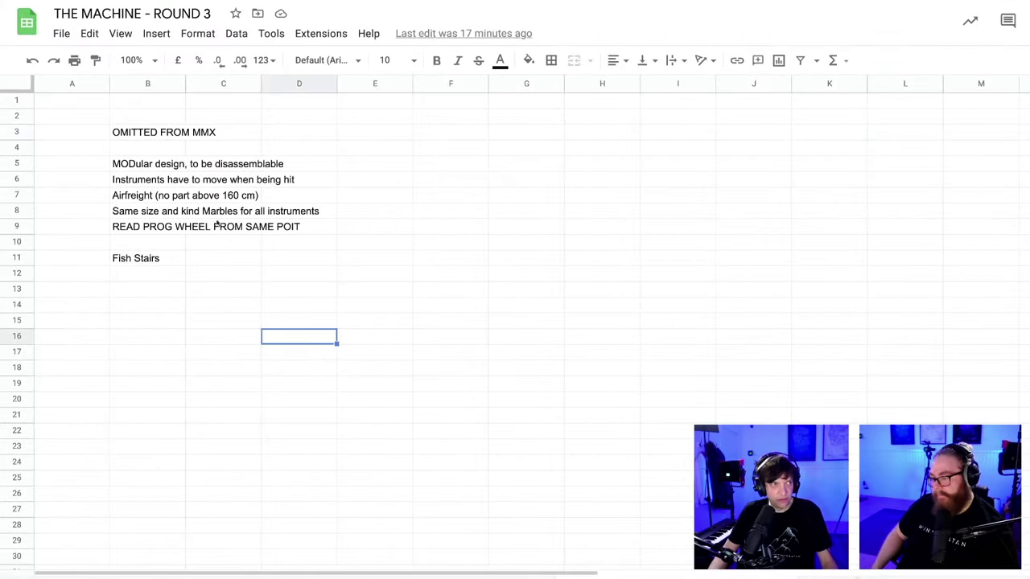
{"action": "left_click", "coordinate": [159, 135]}
{"action": "left_click", "coordinate": [129, 163]}
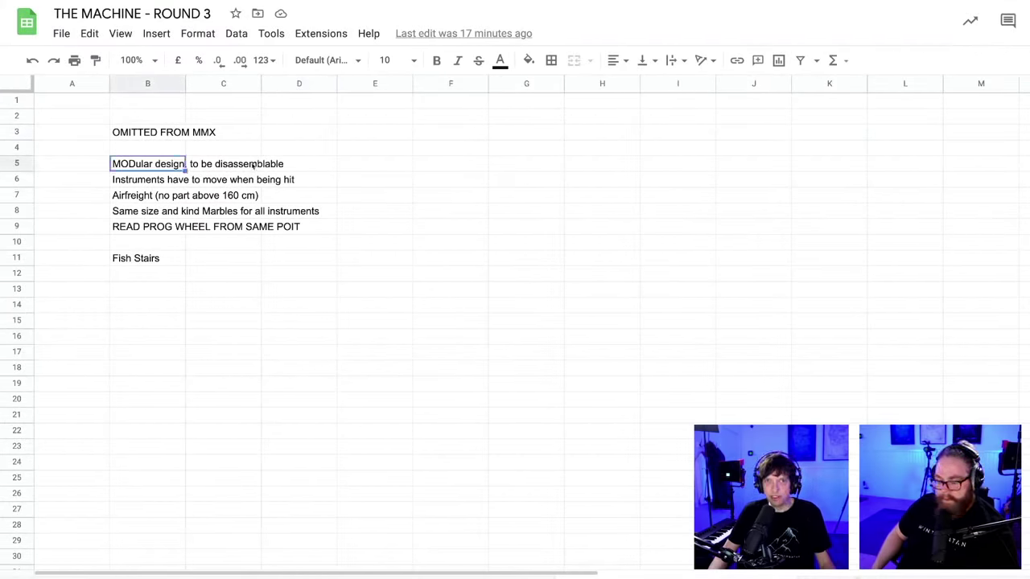
{"action": "left_click", "coordinate": [324, 321]}
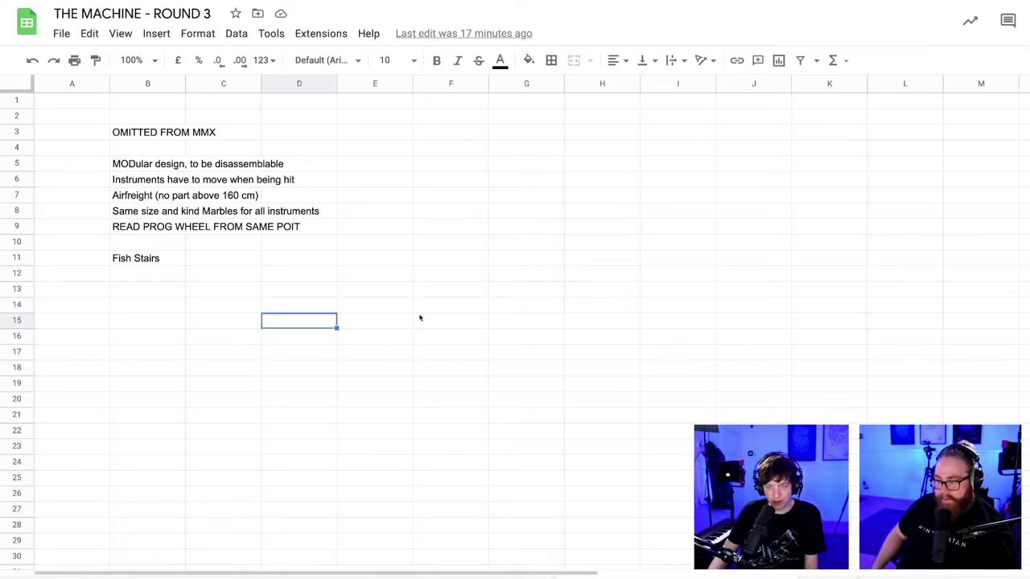
- Switch back to Fusion 360 and review the wheel layout and rotation arrows in the XX-XX THE SKELETON sketch
{"action": "key", "text": "super+Tab"}
{"action": "key", "text": "super+Tab"}
{"action": "key", "text": "super+Tab"}
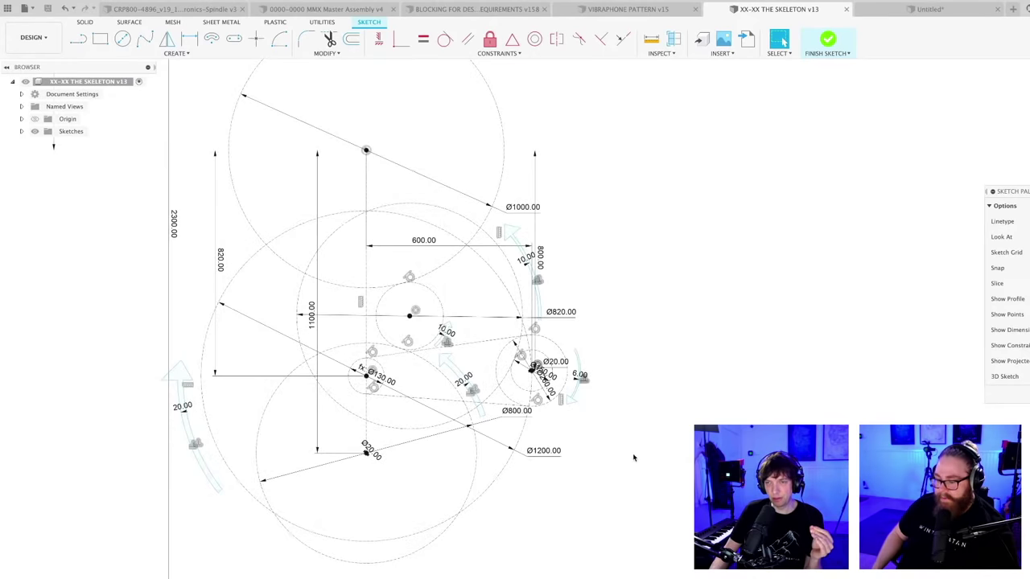
{"action": "scroll", "coordinate": [585, 496], "scroll_direction": "up", "scroll_amount": 3}
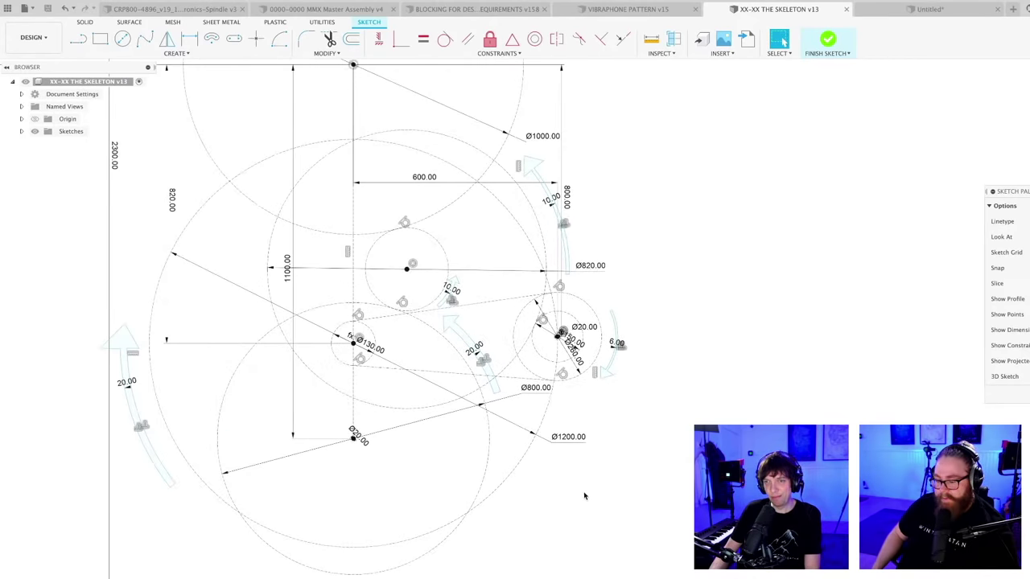
{"action": "scroll", "coordinate": [630, 505], "scroll_direction": "down", "scroll_amount": 1}
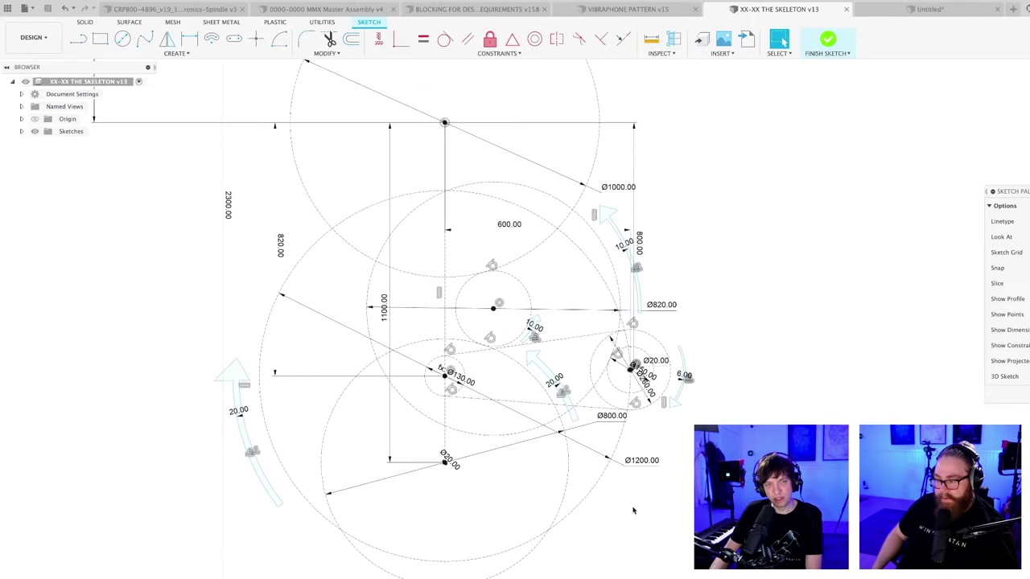
{"action": "mouse_move", "coordinate": [630, 505]}
{"action": "middle_mouse_down"}
{"action": "mouse_move", "coordinate": [634, 470]}
{"action": "mouse_move", "coordinate": [562, 483]}
{"action": "middle_mouse_up"}
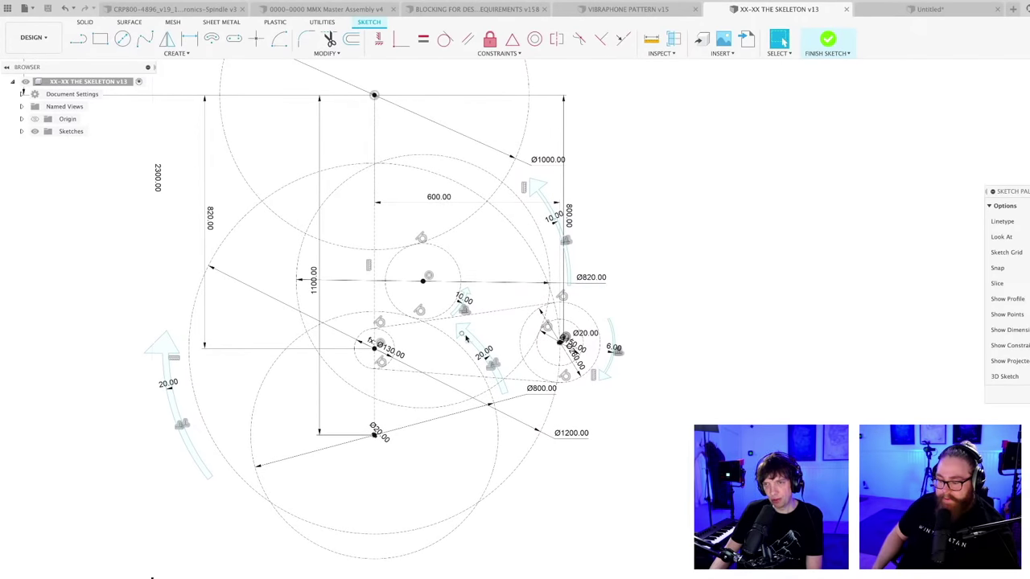
- Select the Ø800 wheel circle and examine its position relative to the other wheels and the upper and lower boundary lines
{"action": "left_click", "coordinate": [461, 351]}
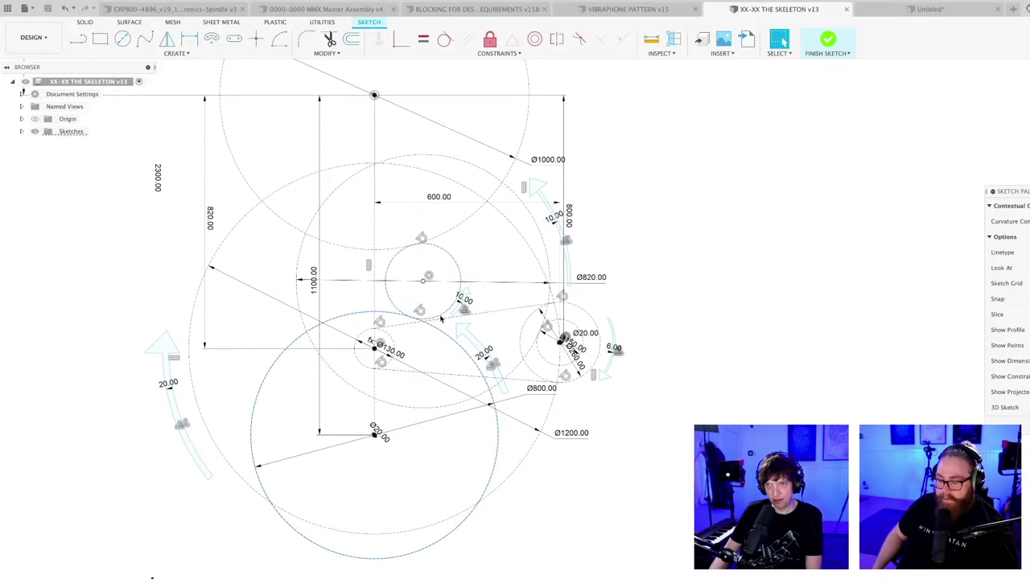
{"action": "scroll", "coordinate": [490, 389], "scroll_direction": "down", "scroll_amount": 3}
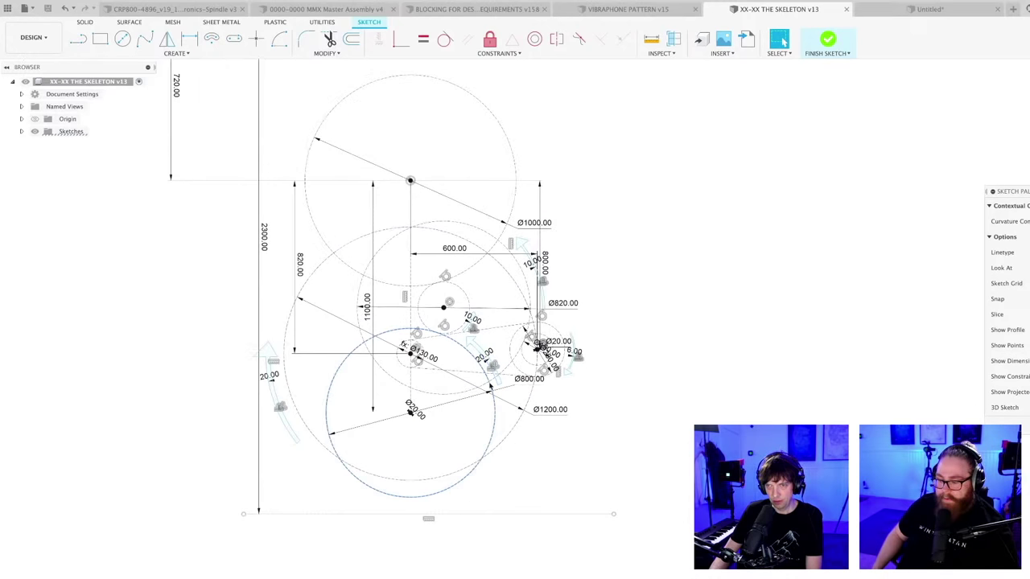
{"action": "scroll", "coordinate": [455, 363], "scroll_direction": "up", "scroll_amount": 3}
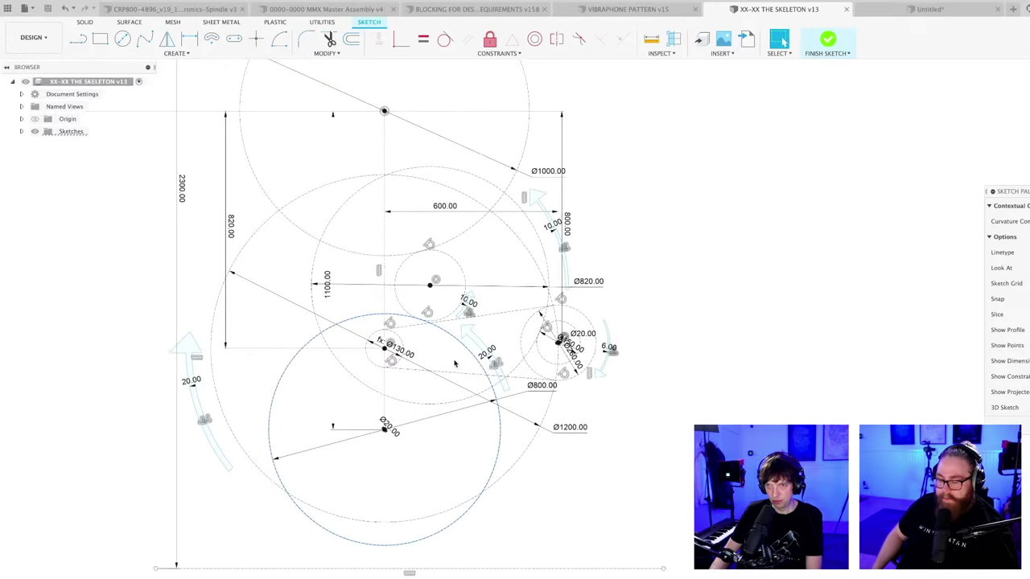
{"action": "scroll", "coordinate": [506, 413], "scroll_direction": "down", "scroll_amount": 2}
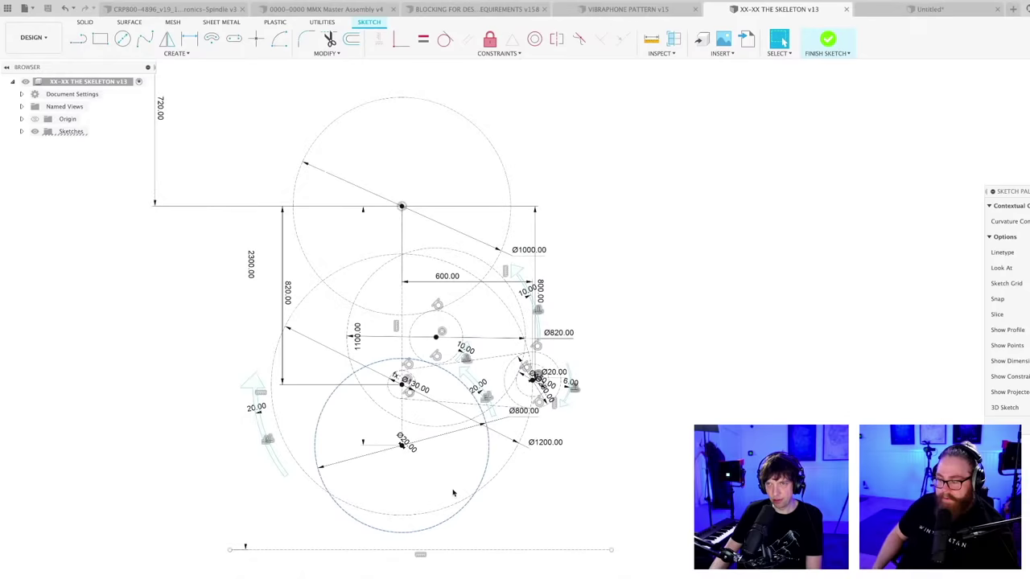
{"action": "middle_click_drag", "start_coordinate": [453, 490], "coordinate": [441, 538]}
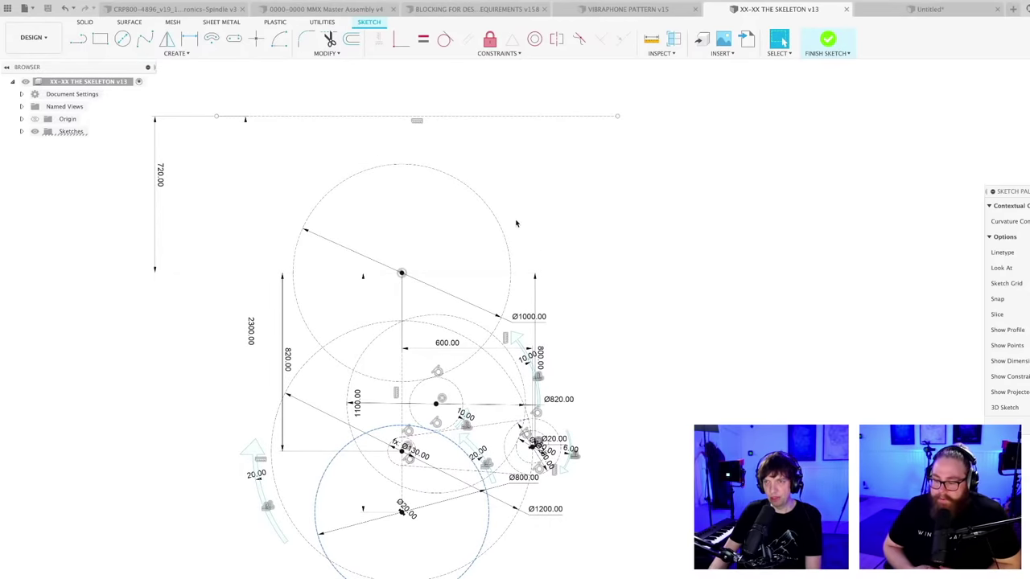
{"action": "scroll", "coordinate": [517, 225], "scroll_direction": "up", "scroll_amount": 2}
{"action": "mouse_move", "coordinate": [516, 225]}
{"action": "middle_mouse_down"}
{"action": "mouse_move", "coordinate": [575, 338]}
{"action": "mouse_move", "coordinate": [563, 322]}
{"action": "middle_mouse_up"}
{"action": "scroll", "coordinate": [449, 227], "scroll_direction": "down", "scroll_amount": 3}
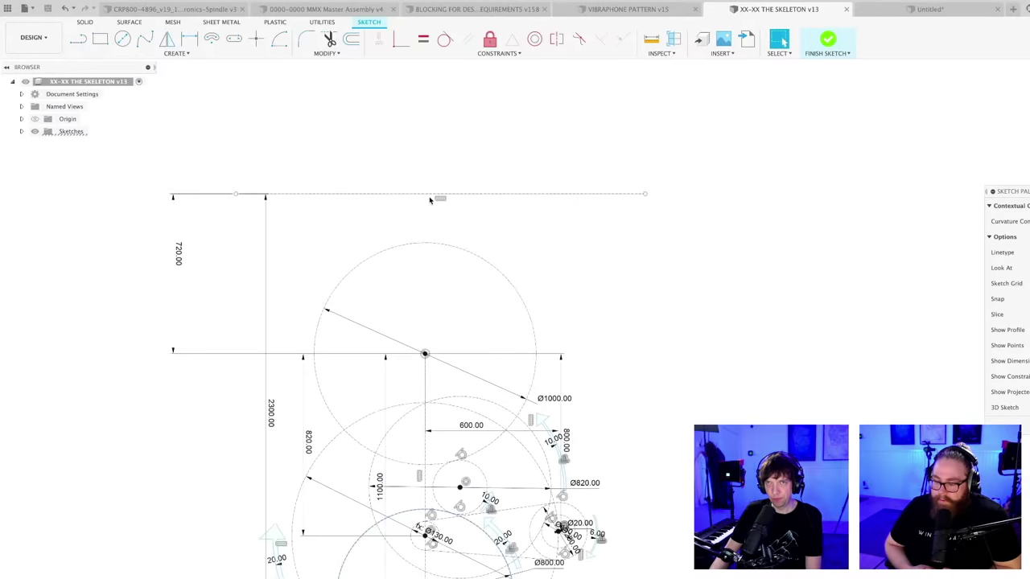
{"action": "middle_click_drag", "start_coordinate": [450, 228], "coordinate": [426, 189]}
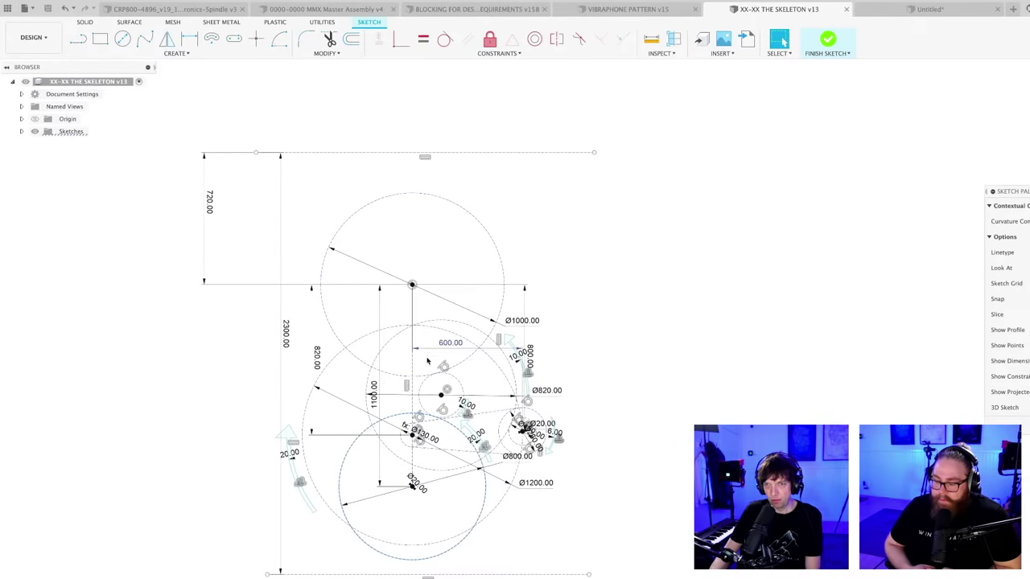
{"action": "scroll", "coordinate": [381, 449], "scroll_direction": "up", "scroll_amount": 2}
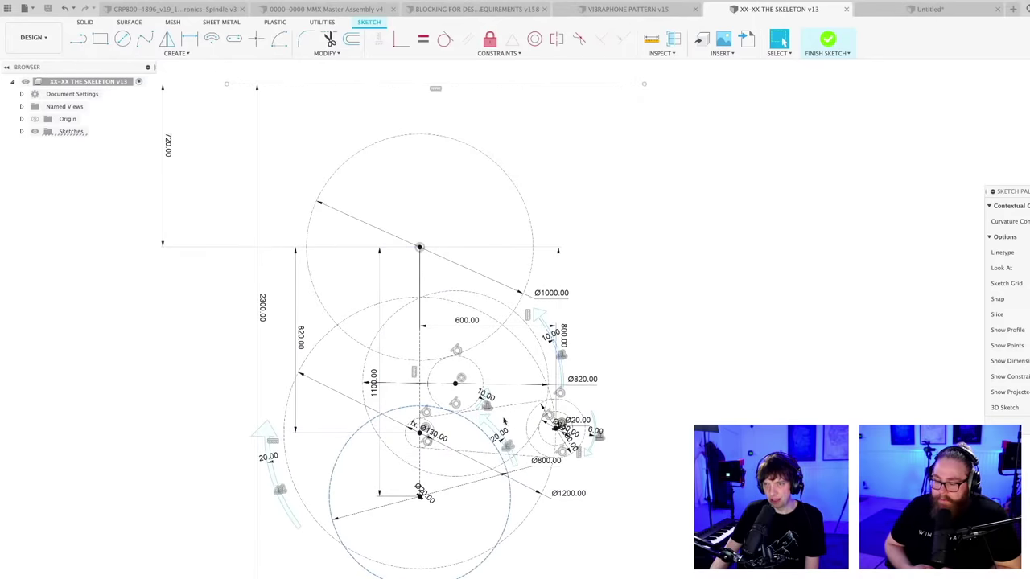
{"action": "scroll", "coordinate": [504, 420], "scroll_direction": "up", "scroll_amount": 2}
{"action": "scroll", "coordinate": [492, 447], "scroll_direction": "down", "scroll_amount": 1}
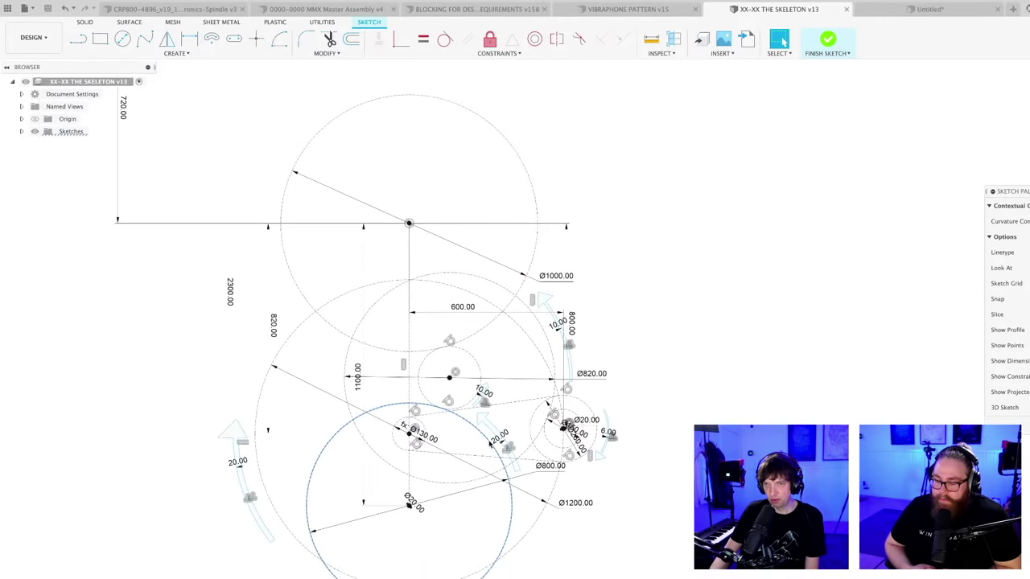
{"action": "scroll", "coordinate": [490, 445], "scroll_direction": "up", "scroll_amount": 1}
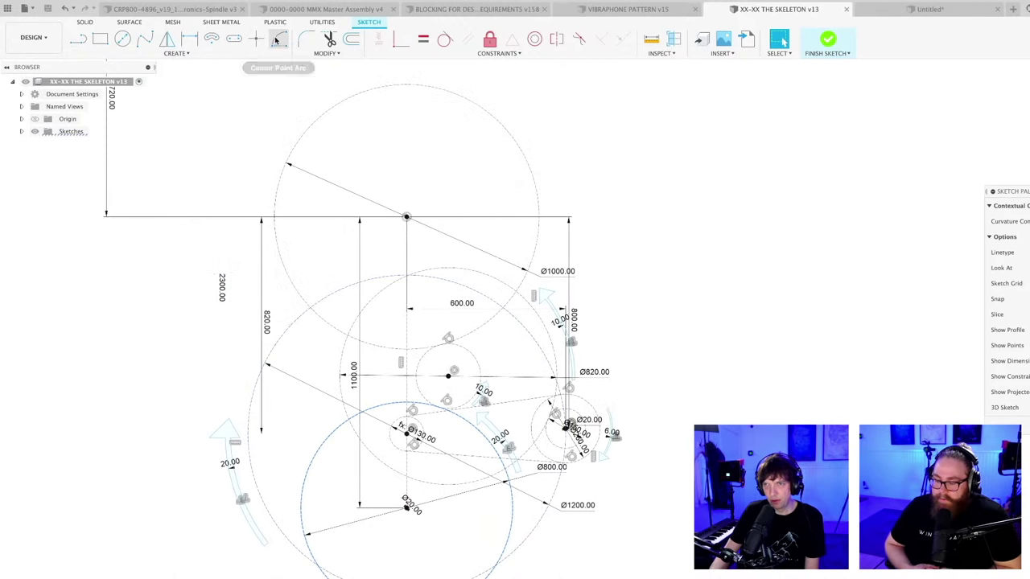
- Draw a center-point arc of about 473 mm radius just inside the upper right of the Ø1000 wheel, centered on the wheel's center
{"action": "left_click", "coordinate": [276, 40]}
{"action": "scroll", "coordinate": [407, 222], "scroll_direction": "up", "scroll_amount": 1}
{"action": "left_click", "coordinate": [394, 219]}
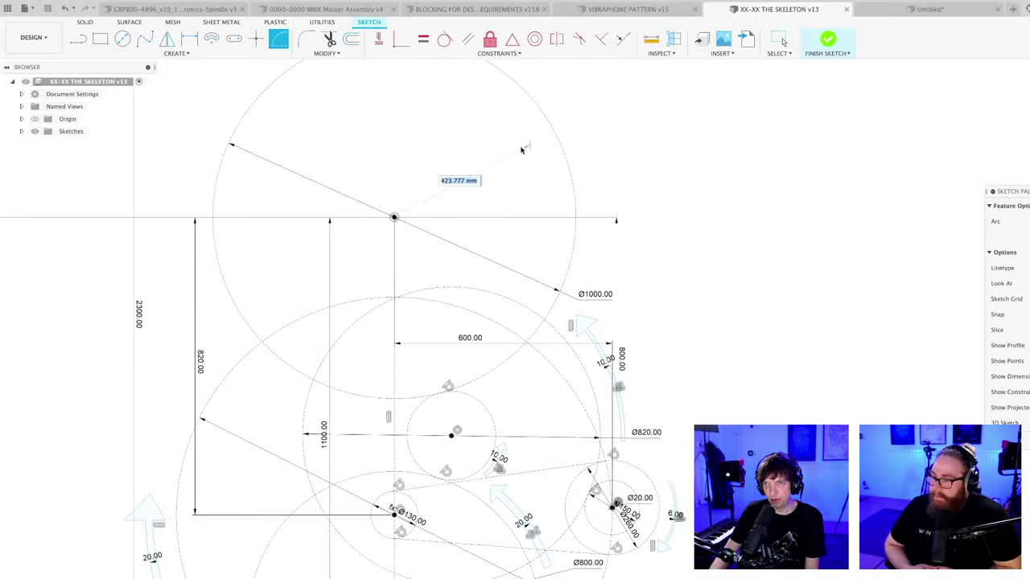
{"action": "scroll", "coordinate": [418, 202], "scroll_direction": "down", "scroll_amount": 3}
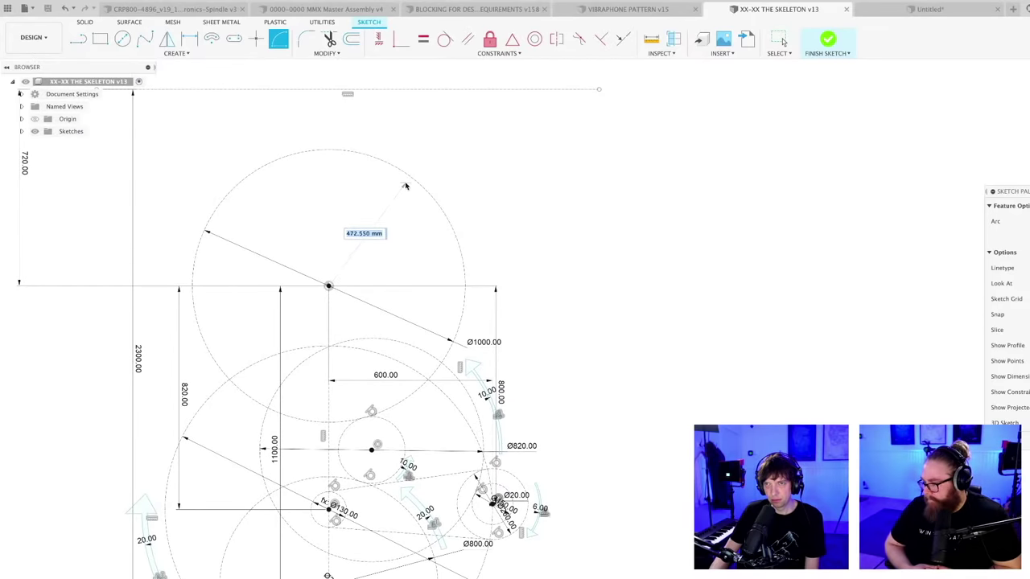
{"action": "left_click", "coordinate": [406, 184]}
{"action": "left_click", "coordinate": [454, 261]}
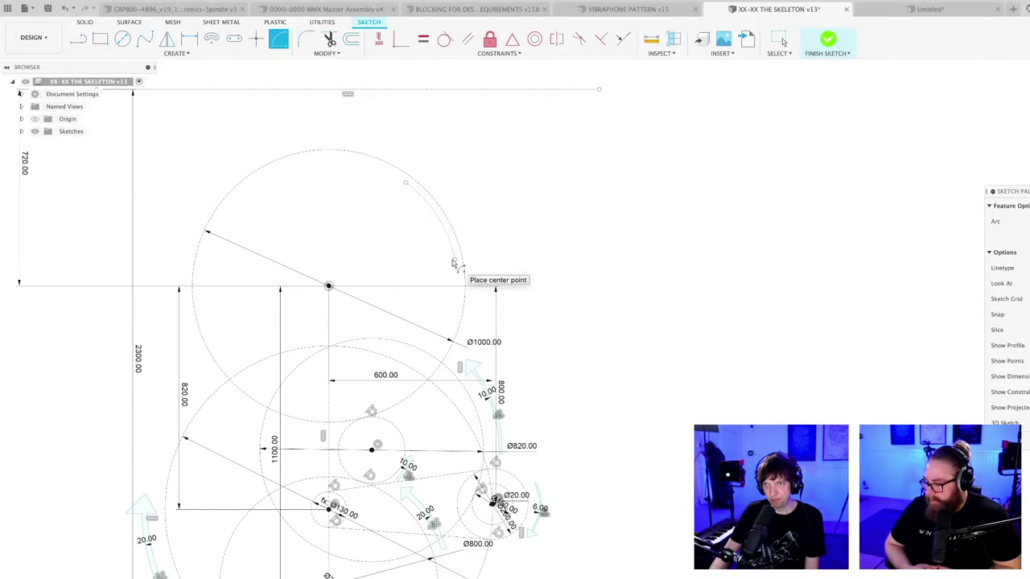
{"action": "scroll", "coordinate": [452, 256], "scroll_direction": "up", "scroll_amount": 2}
{"action": "key", "text": "Escape"}
- Offset the new arc outward by 60 mm to form the shaft of the Ø1000 wheel's rotation arrow
{"action": "key", "text": "o"}
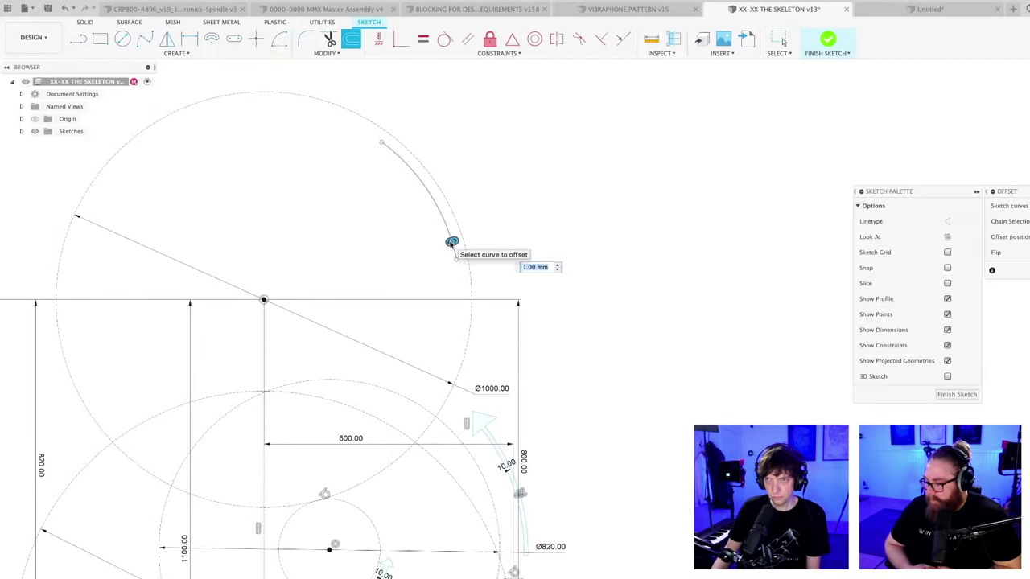
{"action": "left_click", "coordinate": [451, 243]}
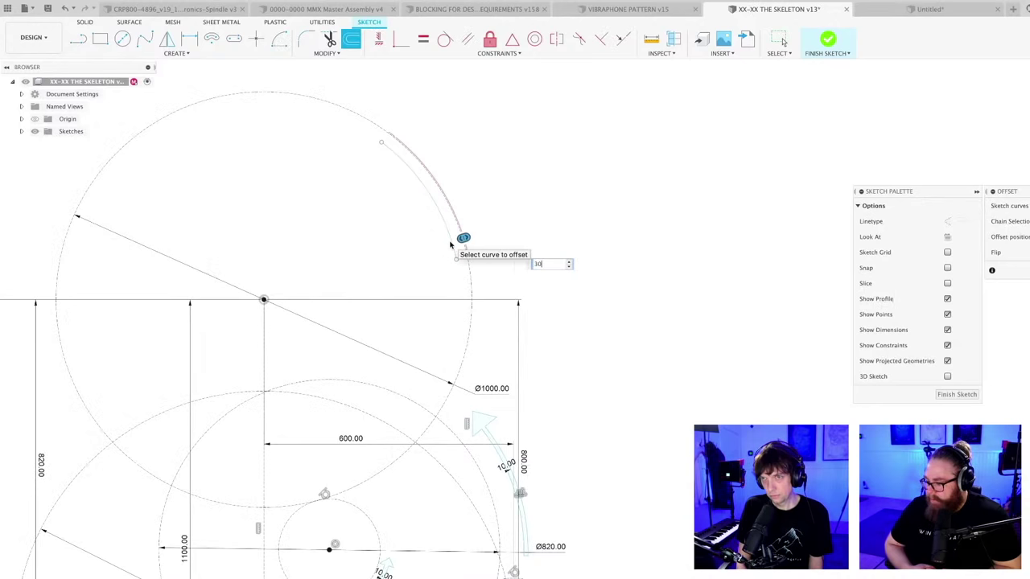
{"action": "key", "text": "BackSpace"}
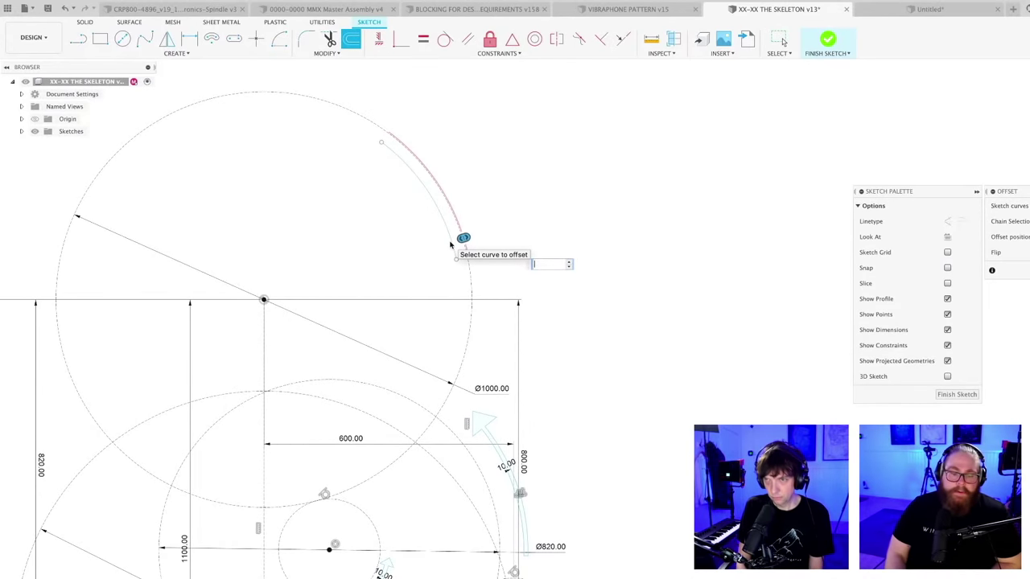
{"action": "type", "text": "60"}
{"action": "key", "text": "Return"}
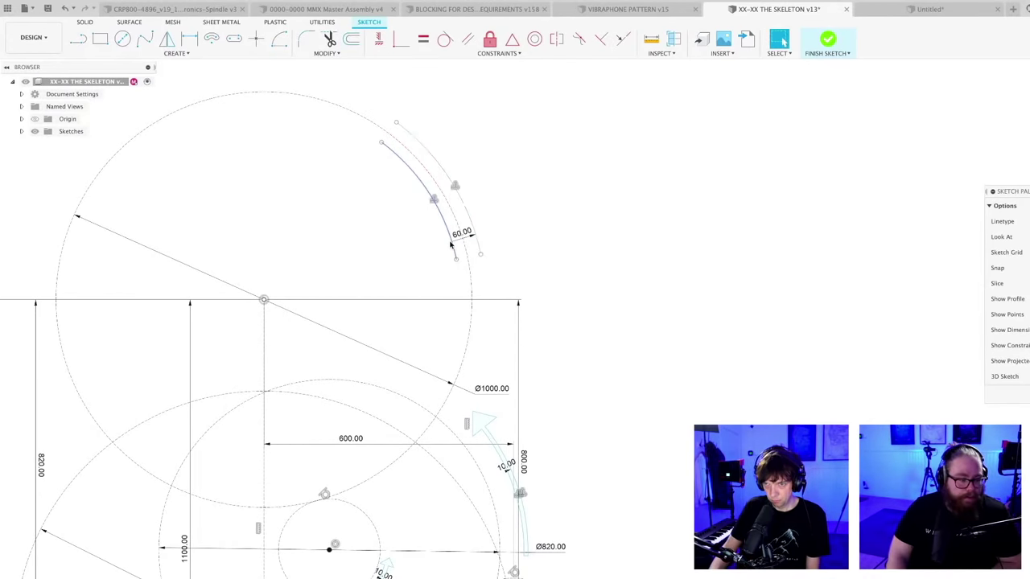
- Close the arrow shaft's upper end with a line and draw a clockwise-pointing arrowhead at its lower end, with the tip on the Ø1000 circle
{"action": "key", "text": "l"}
{"action": "left_click", "coordinate": [397, 127]}
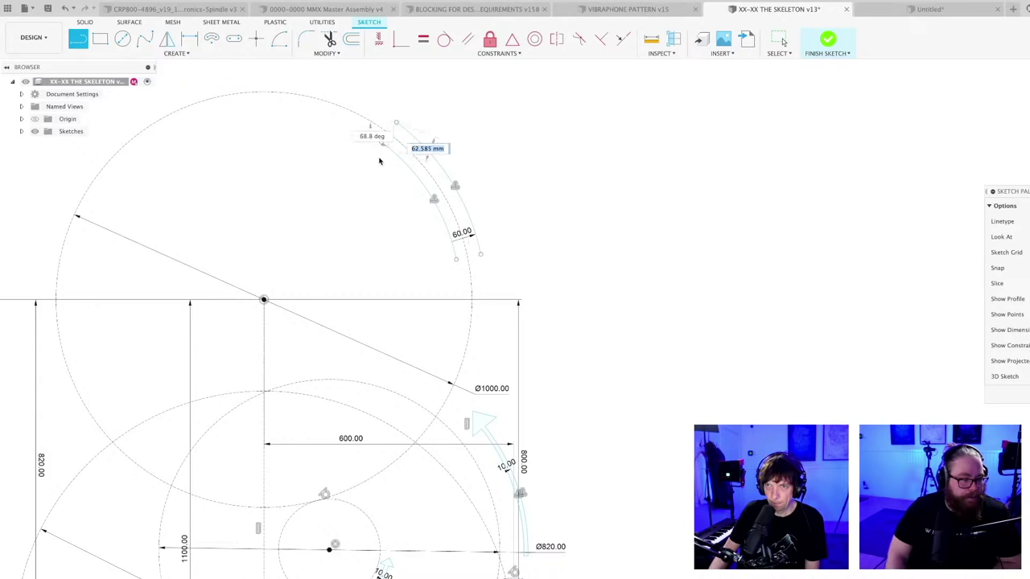
{"action": "key", "text": "Escape"}
{"action": "scroll", "coordinate": [463, 279], "scroll_direction": "up", "scroll_amount": 2}
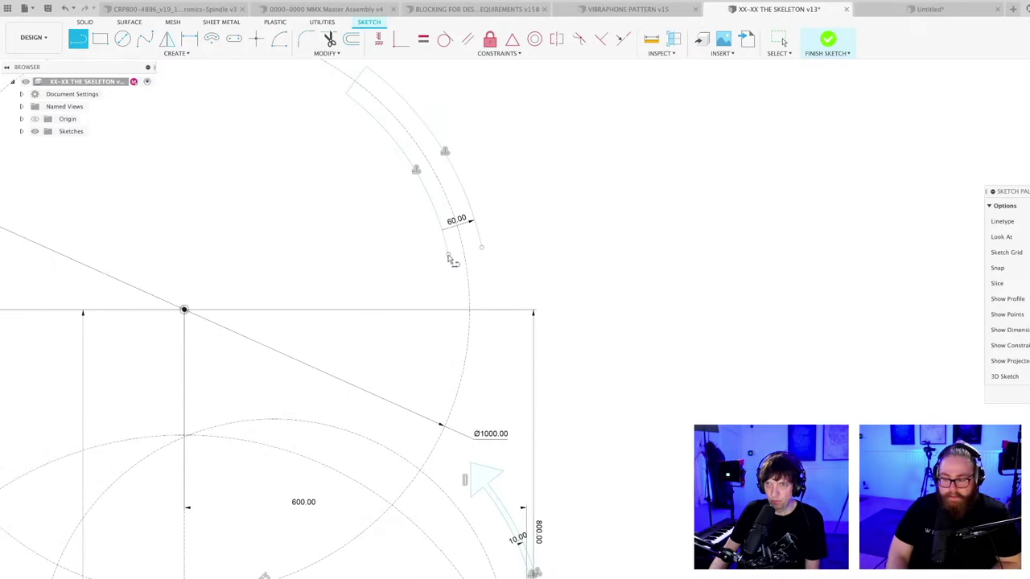
{"action": "left_click", "coordinate": [409, 264]}
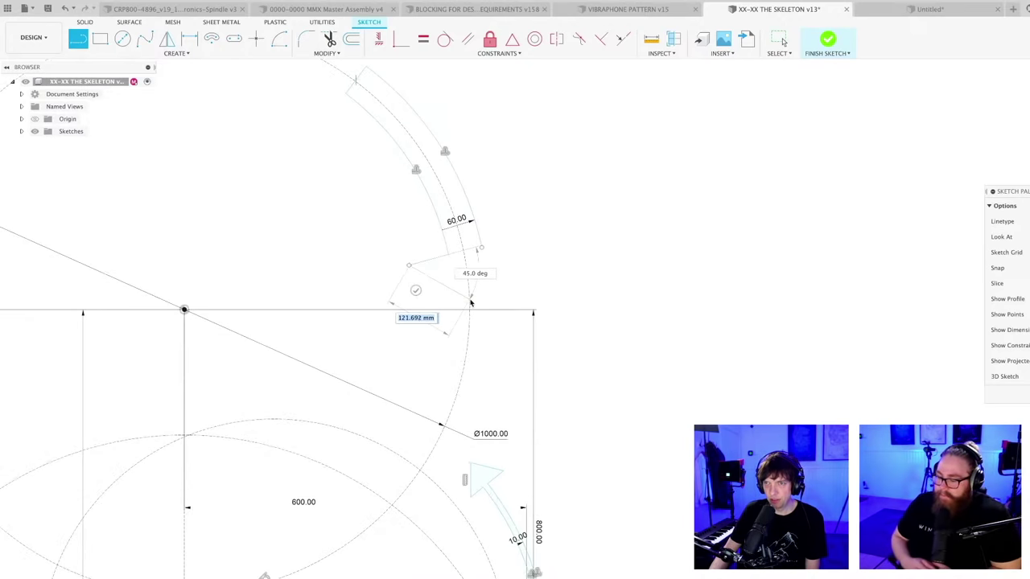
{"action": "key", "text": "Escape"}
{"action": "left_click", "coordinate": [512, 242]}
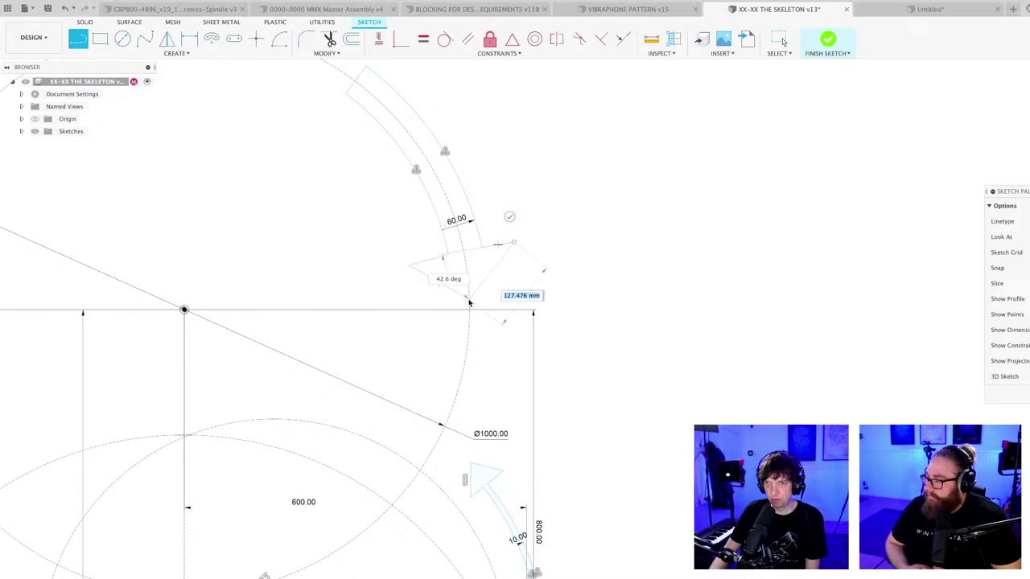
{"action": "key", "text": "Escape"}
{"action": "key", "text": "Escape"}
{"action": "scroll", "coordinate": [538, 251], "scroll_direction": "down", "scroll_amount": 3}
{"action": "scroll", "coordinate": [604, 212], "scroll_direction": "down", "scroll_amount": 2}
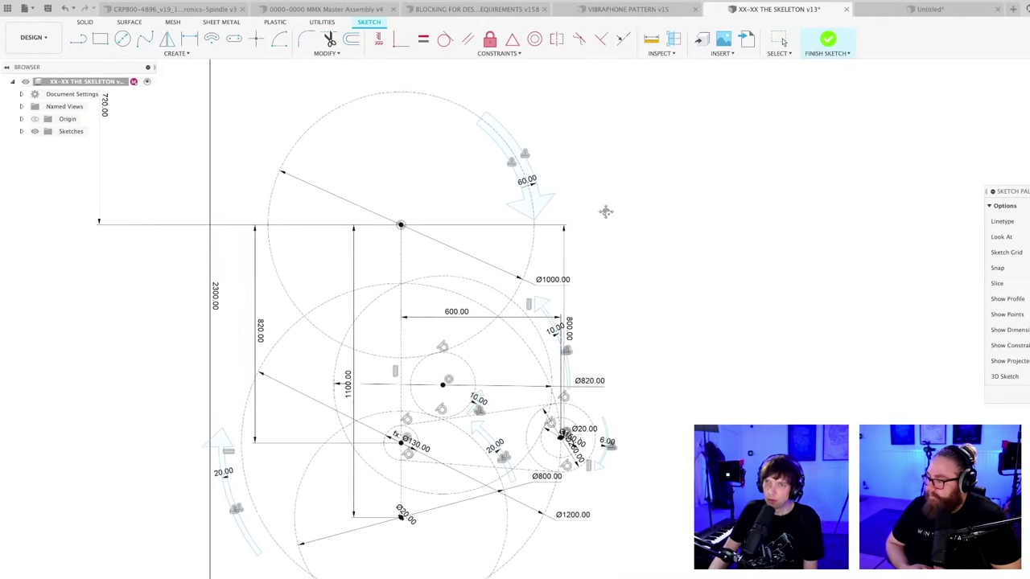
- Examine the rotation arrows and how the wheels drive one another to check the Ø1000 wheel's direction
{"action": "scroll", "coordinate": [609, 225], "scroll_direction": "down", "scroll_amount": 1}
{"action": "mouse_move", "coordinate": [609, 225]}
{"action": "middle_mouse_down"}
{"action": "mouse_move", "coordinate": [631, 211]}
{"action": "mouse_move", "coordinate": [601, 241]}
{"action": "middle_mouse_up"}
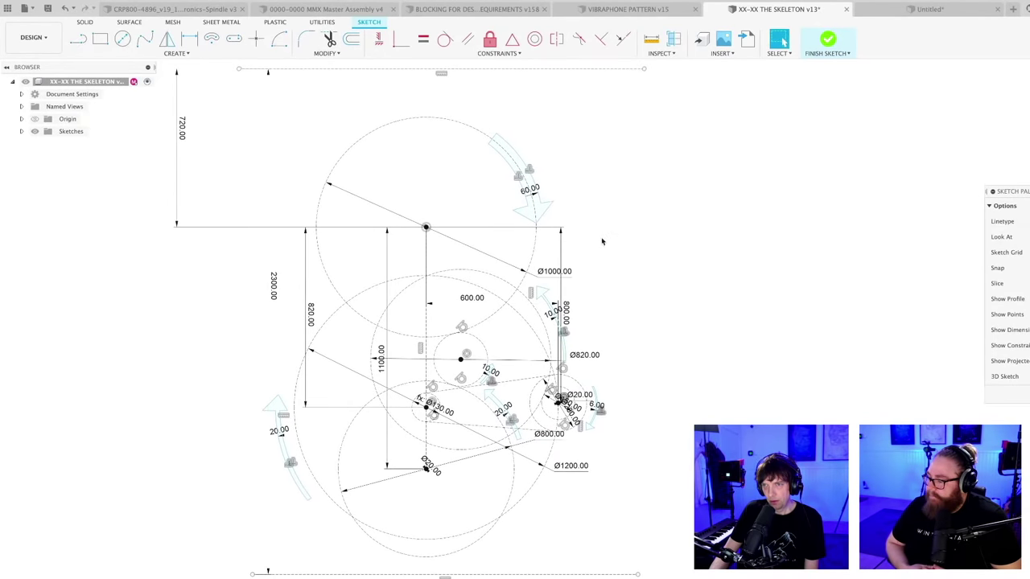
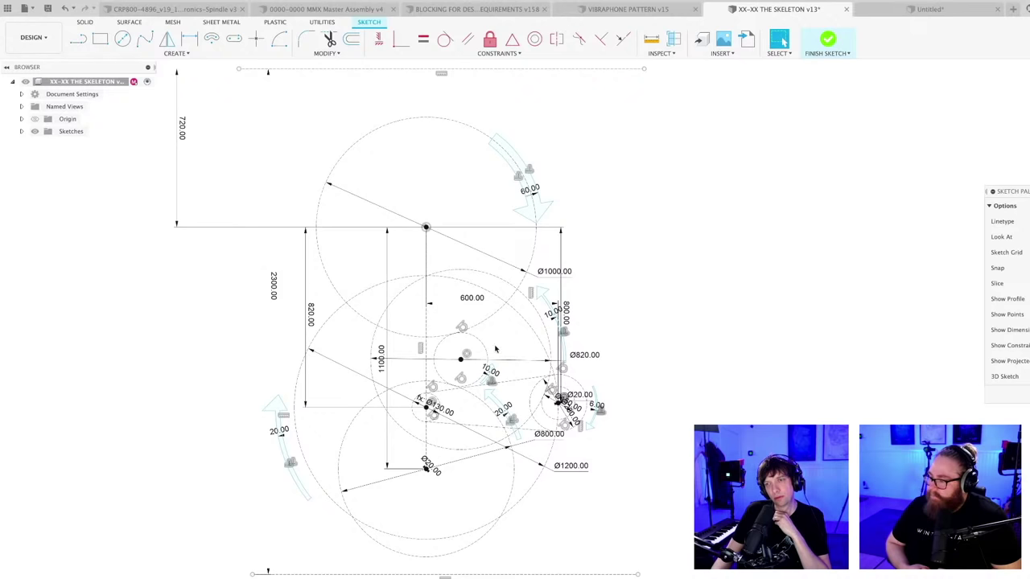
{"action": "scroll", "coordinate": [466, 363], "scroll_direction": "up", "scroll_amount": 2}
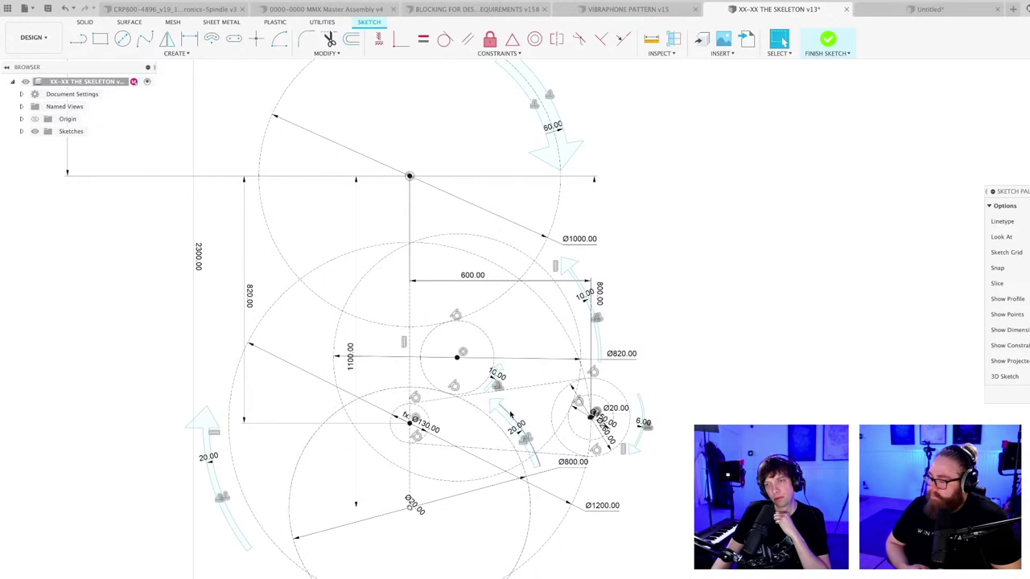
{"action": "scroll", "coordinate": [478, 383], "scroll_direction": "up", "scroll_amount": 2}
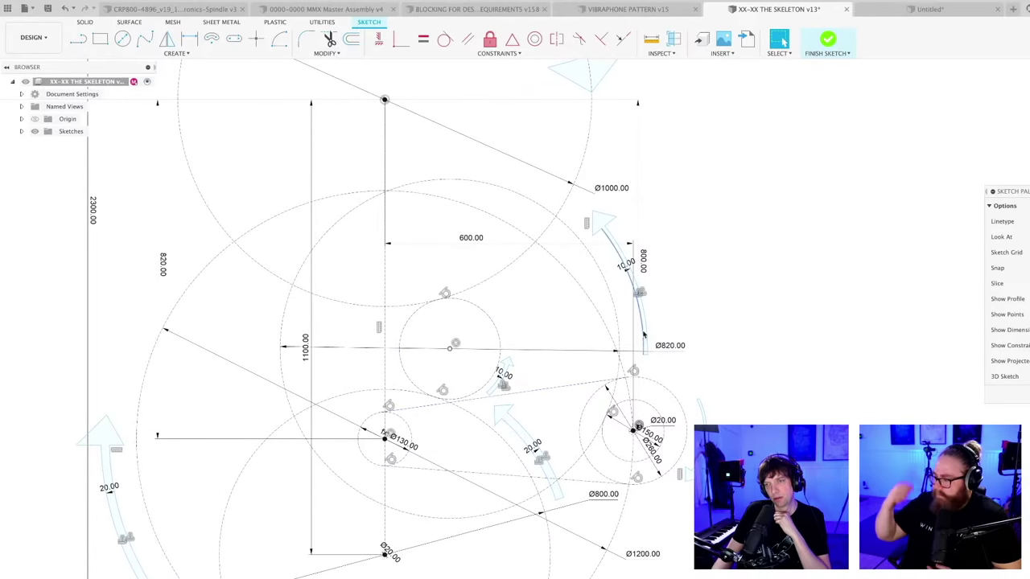
{"action": "scroll", "coordinate": [503, 418], "scroll_direction": "down", "scroll_amount": 2}
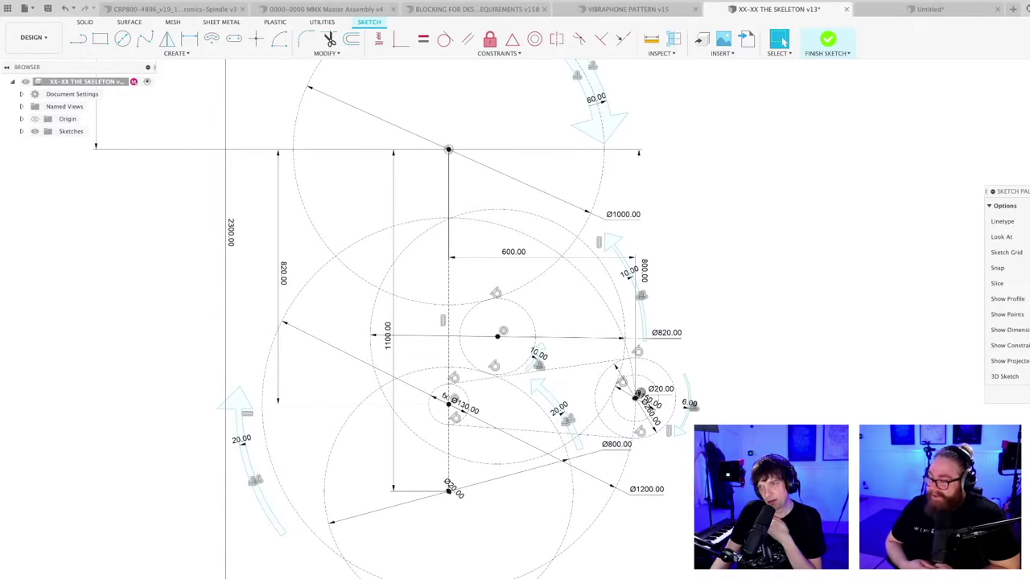
{"action": "scroll", "coordinate": [686, 498], "scroll_direction": "up", "scroll_amount": 2}
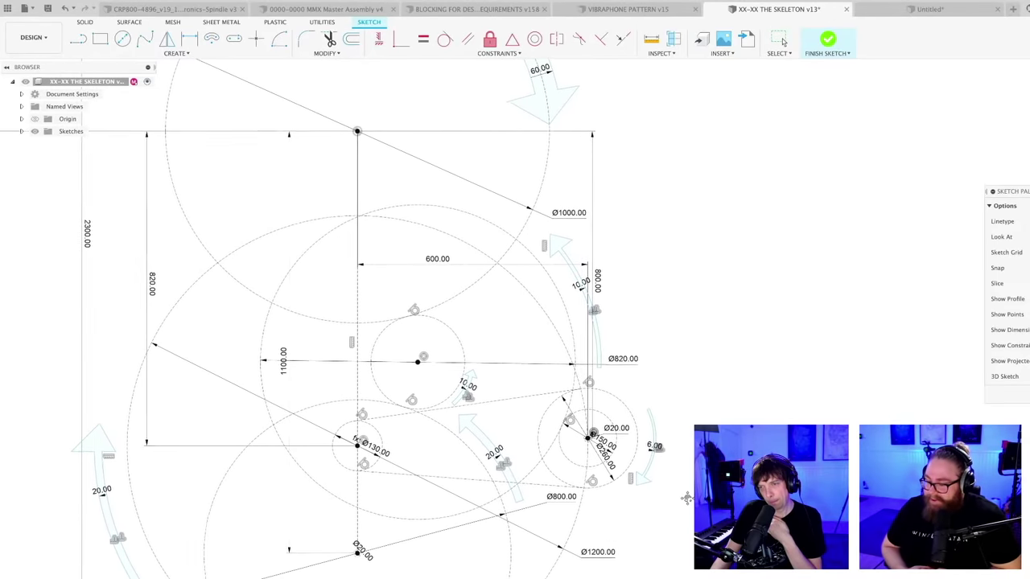
{"action": "key", "text": "Escape"}
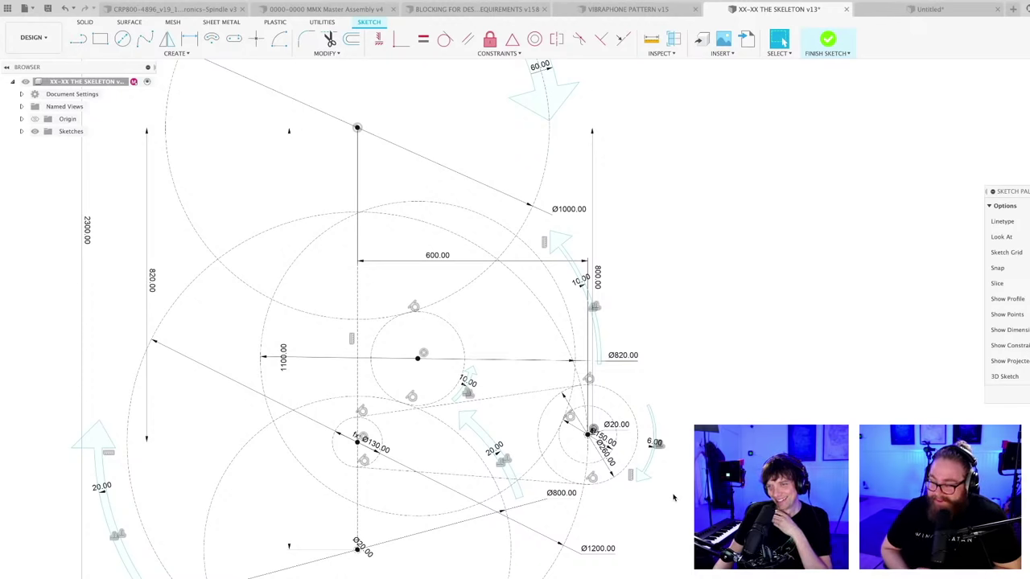
{"action": "scroll", "coordinate": [673, 497], "scroll_direction": "up", "scroll_amount": 1}
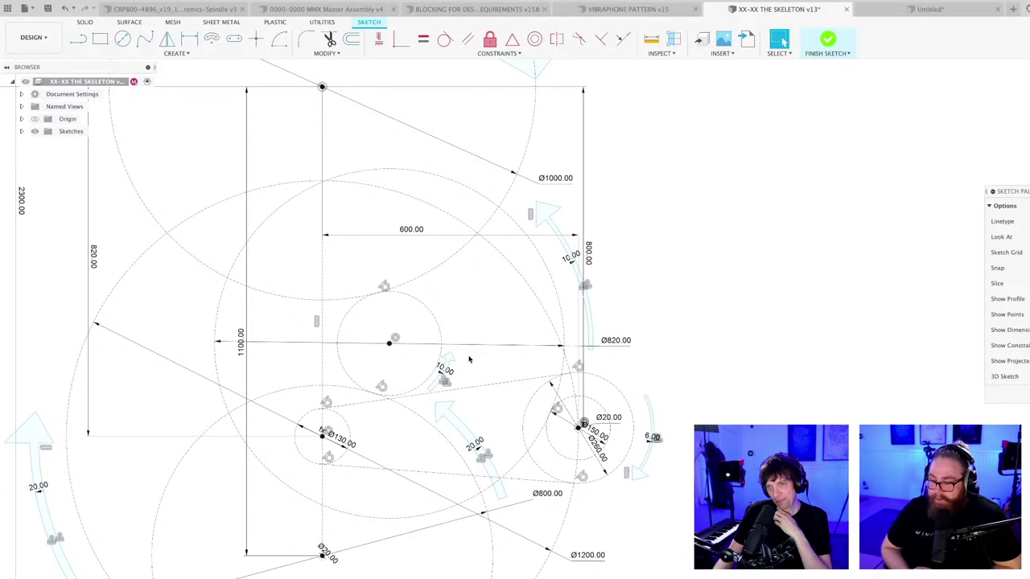
{"action": "scroll", "coordinate": [470, 362], "scroll_direction": "down", "scroll_amount": 2}
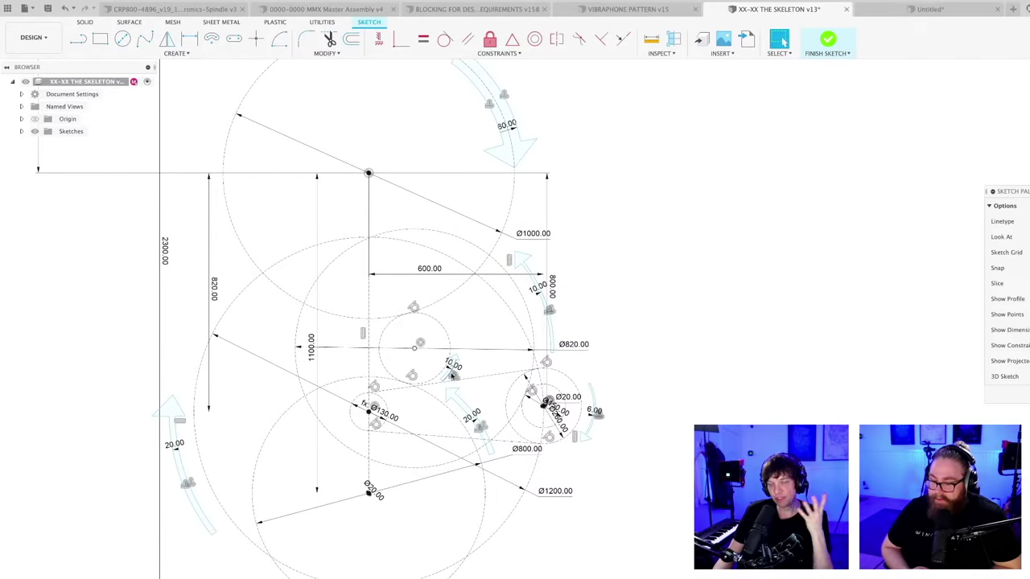
- Delete the clockwise arrowhead's lines at the lower end of the Ø1000 wheel's arrow
{"action": "scroll", "coordinate": [655, 311], "scroll_direction": "up", "scroll_amount": 5}
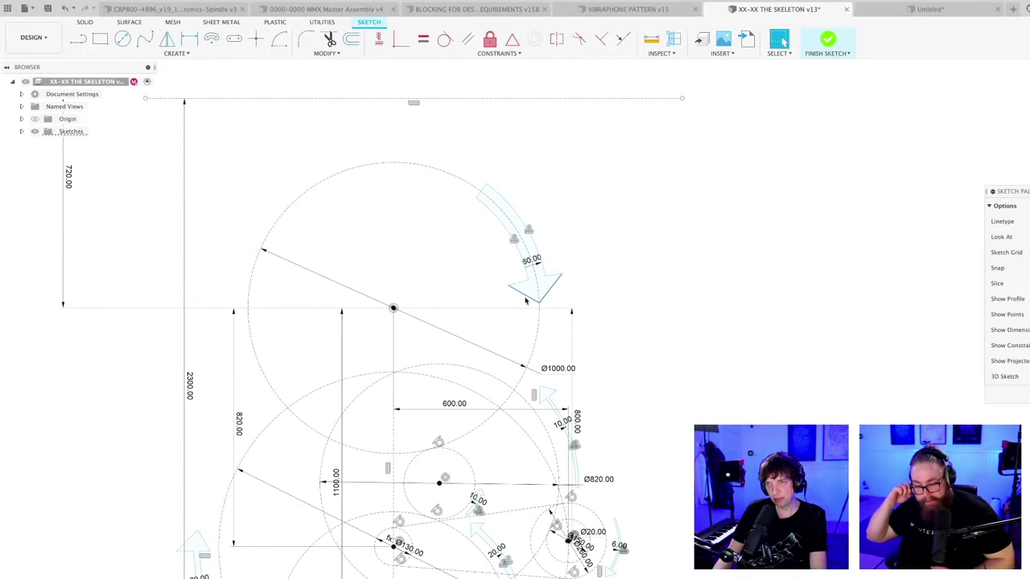
{"action": "left_click", "coordinate": [540, 294]}
{"action": "key", "text": "Delete"}
{"action": "left_click", "coordinate": [524, 294]}
{"action": "key", "text": "Delete"}
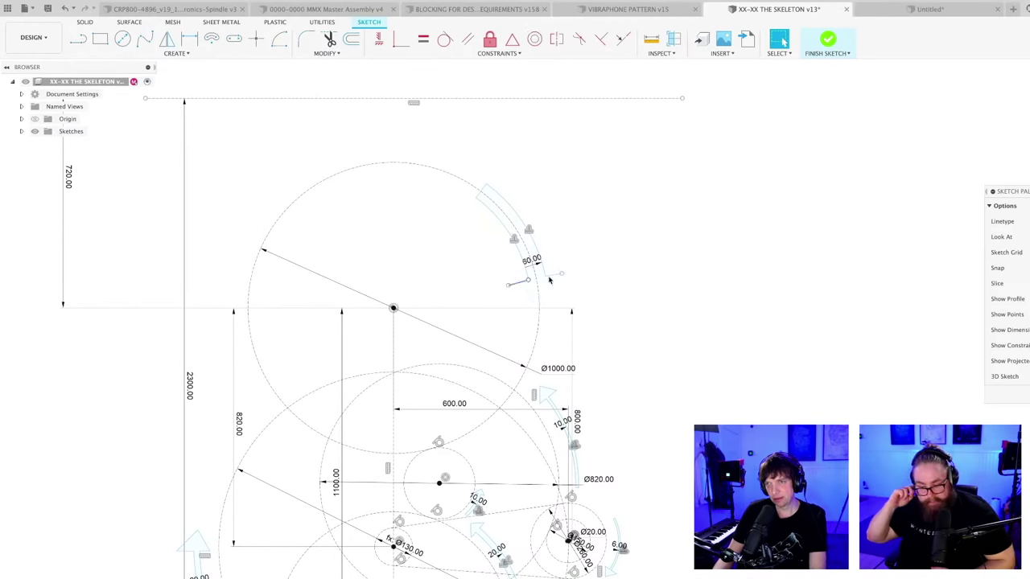
- Close the lower end of the Ø1000 wheel's arrow shaft with a straight line between the two arc endpoints
{"action": "scroll", "coordinate": [552, 278], "scroll_direction": "up", "scroll_amount": 3}
{"action": "key", "text": "l"}
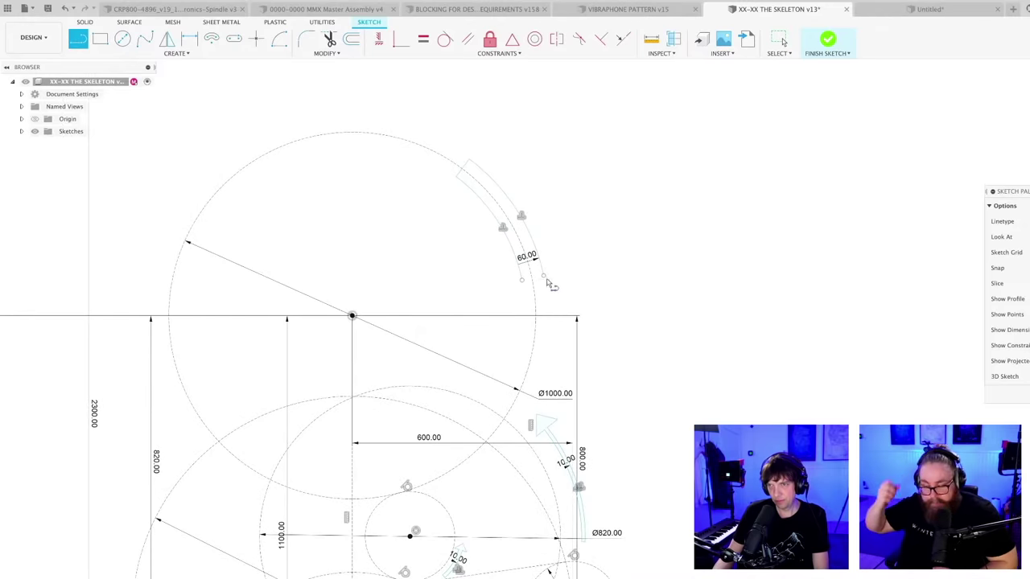
{"action": "left_click", "coordinate": [544, 279]}
{"action": "left_click", "coordinate": [522, 280]}
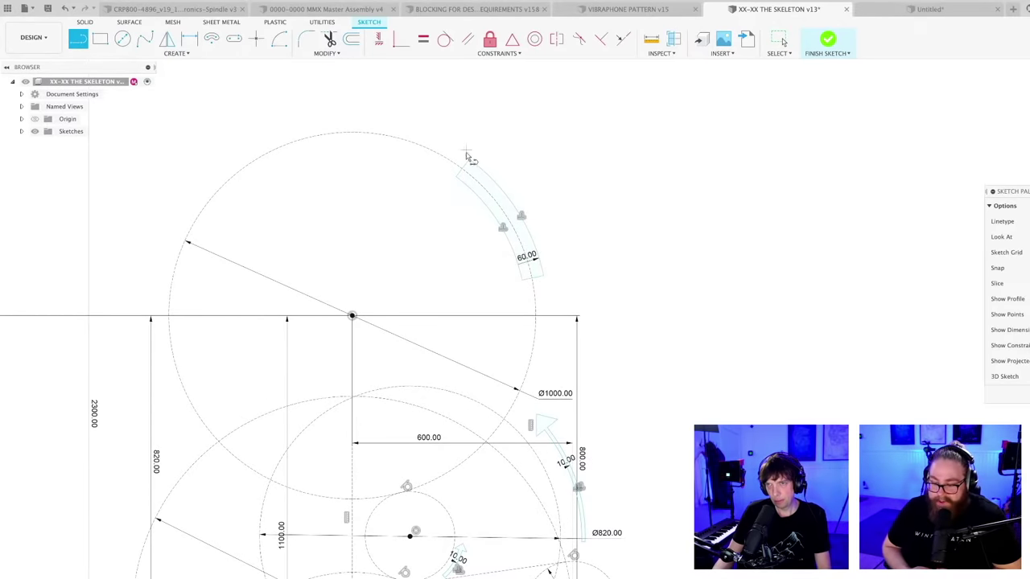
{"action": "key", "text": "Escape"}
- Delete the line closing the upper end of the Ø1000 wheel's arrow shaft
{"action": "scroll", "coordinate": [467, 171], "scroll_direction": "up", "scroll_amount": 2}
{"action": "left_click", "coordinate": [467, 171]}
{"action": "key", "text": "Delete"}
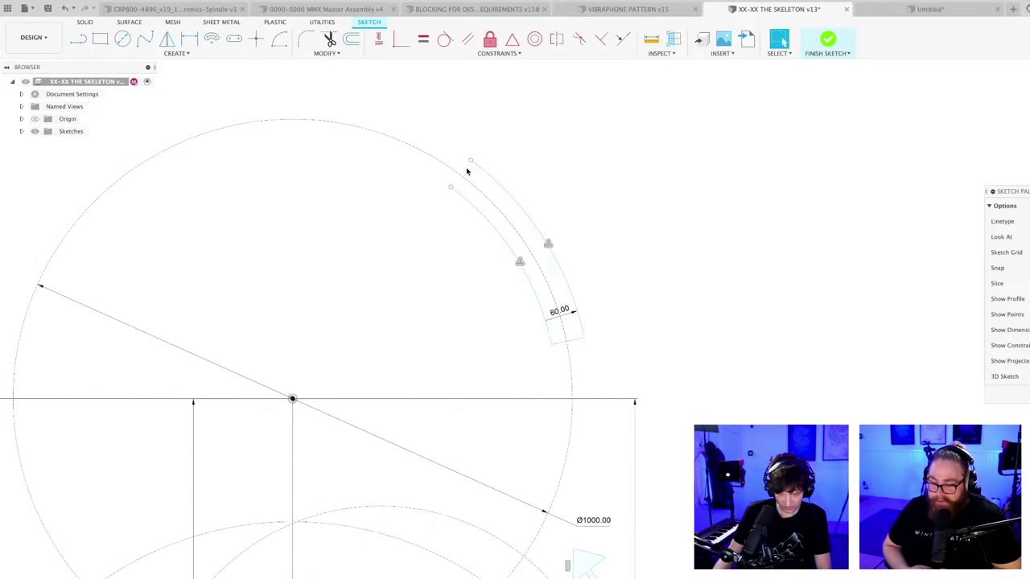
- Draw a counterclockwise-pointing arrowhead on the upper end of the arrow shaft, with its tip on the Ø1000 wheel circle
{"action": "key", "text": "l"}
{"action": "left_click", "coordinate": [471, 160]}
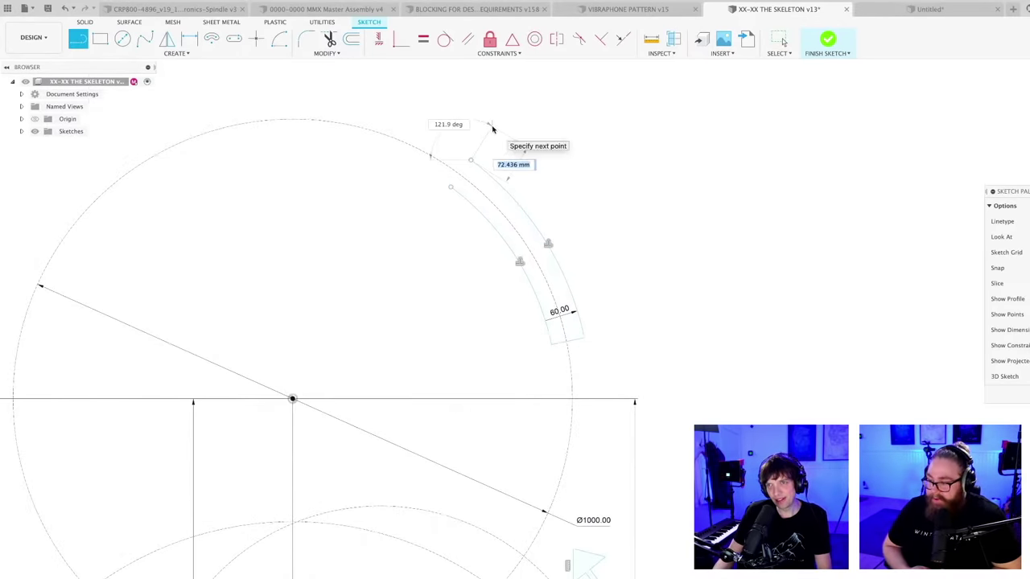
{"action": "left_click", "coordinate": [490, 133]}
{"action": "key", "text": "Escape"}
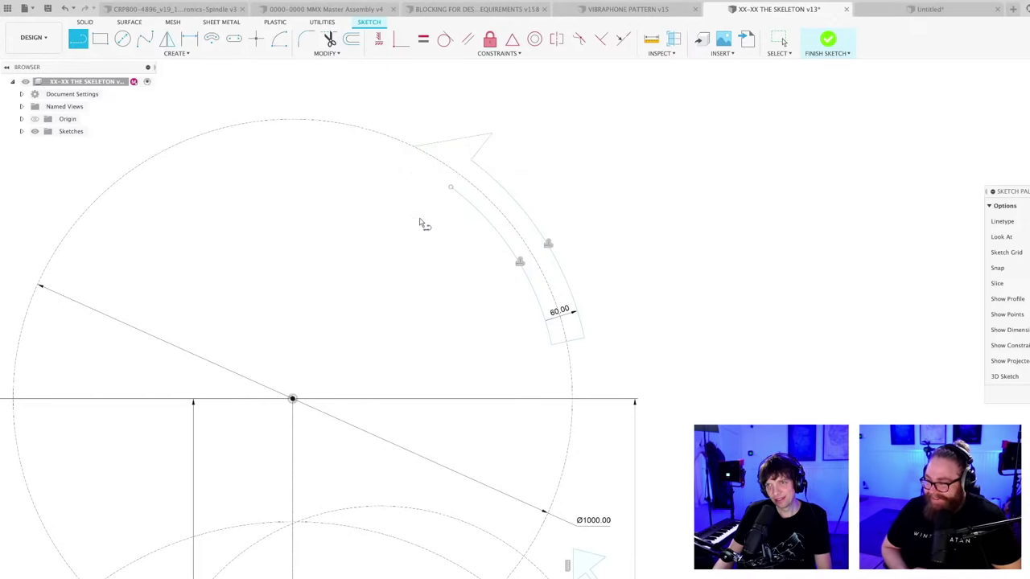
{"action": "left_click", "coordinate": [412, 150]}
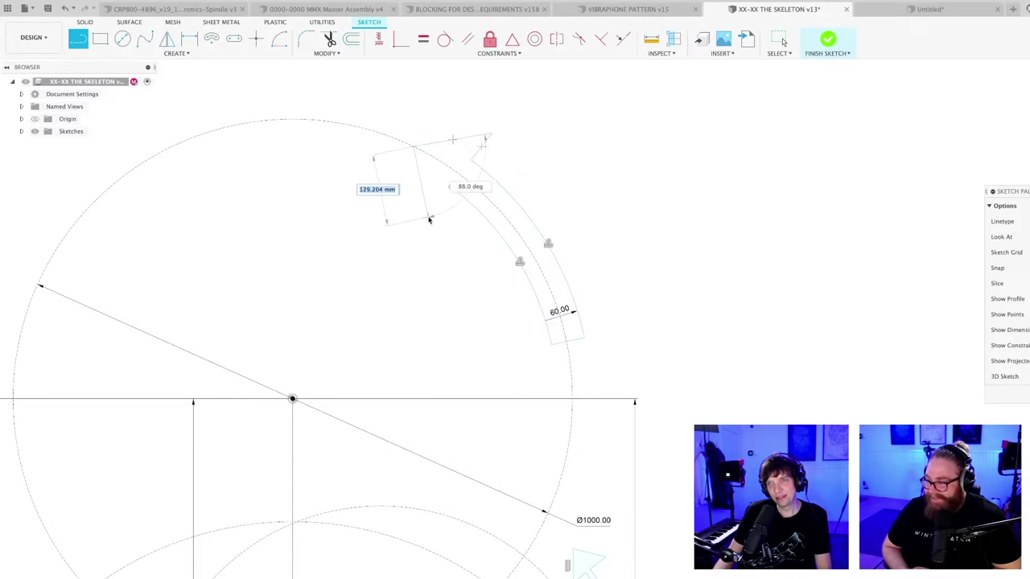
{"action": "left_click", "coordinate": [449, 188]}
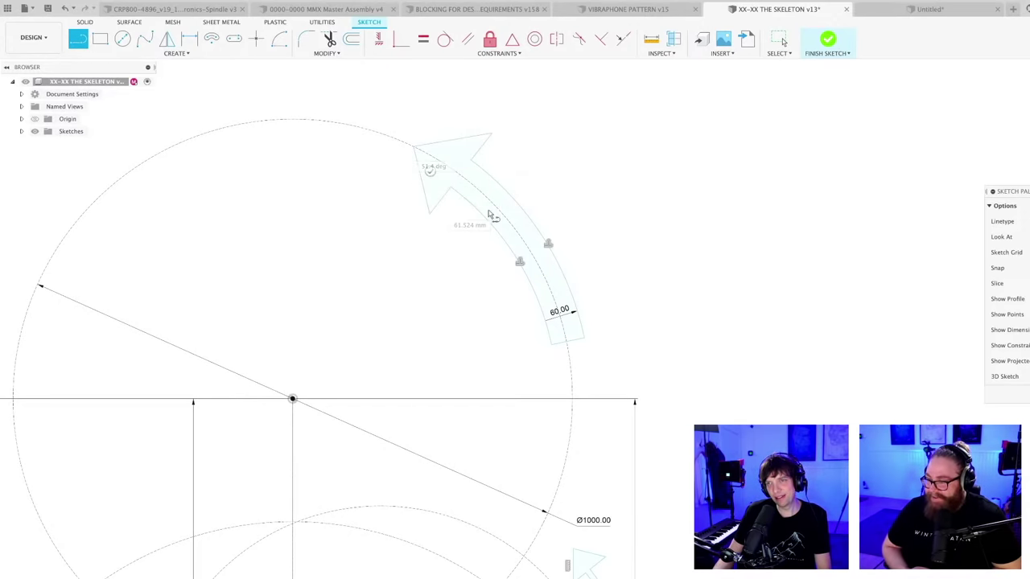
{"action": "scroll", "coordinate": [644, 234], "scroll_direction": "down", "scroll_amount": 3}
{"action": "key", "text": "Escape"}
- Lengthen the arrow's tail along the Ø1000 wheel until it ends just below the wheel's horizontal center line
{"action": "scroll", "coordinate": [644, 257], "scroll_direction": "down", "scroll_amount": 3}
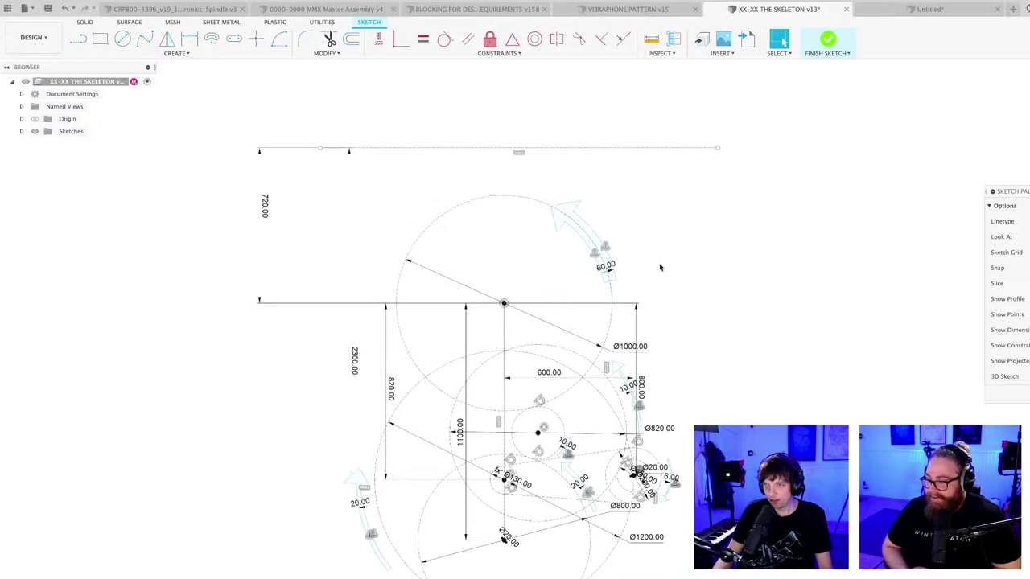
{"action": "scroll", "coordinate": [532, 268], "scroll_direction": "up", "scroll_amount": 4}
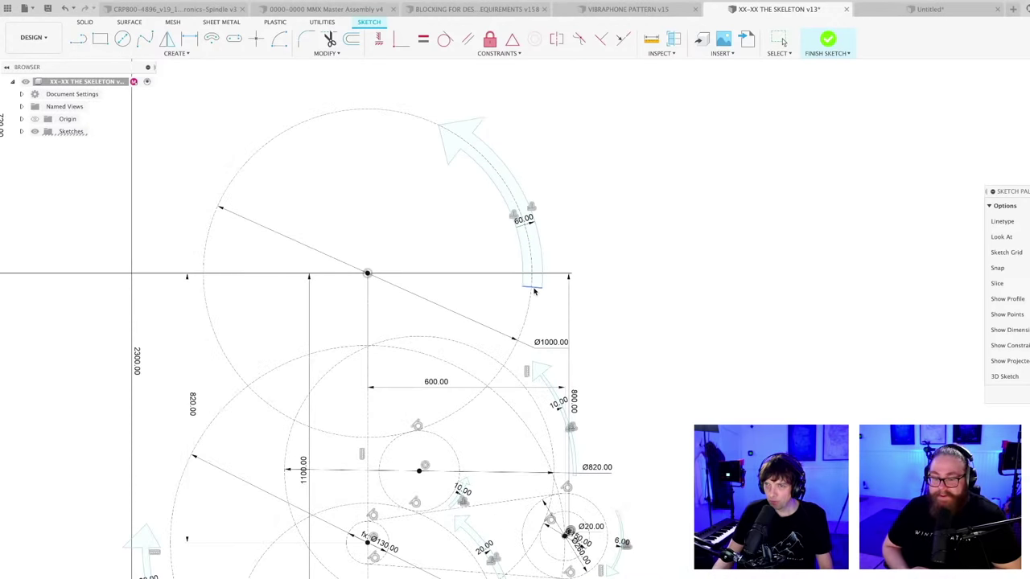
{"action": "scroll", "coordinate": [628, 345], "scroll_direction": "down", "scroll_amount": 3}
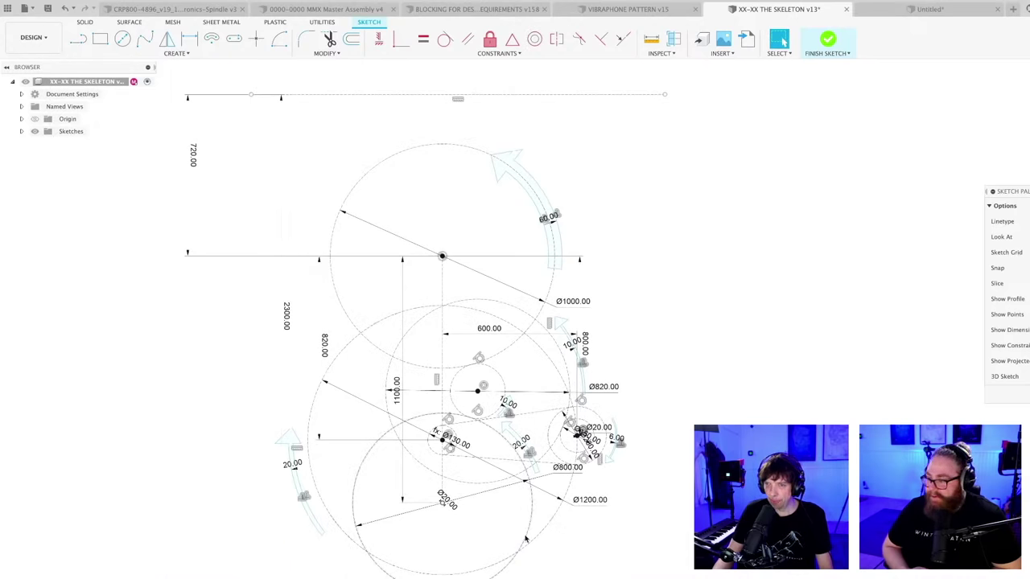
- Save the skeleton design with the version description "User Saved"
{"action": "scroll", "coordinate": [485, 503], "scroll_direction": "up", "scroll_amount": 1}
{"action": "key", "text": "super+s"}
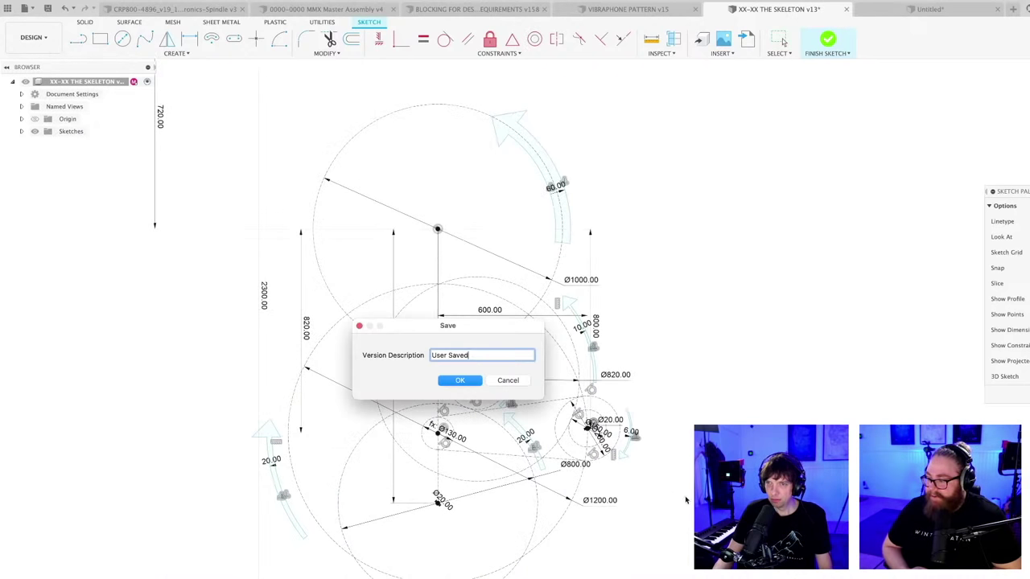
{"action": "left_click", "coordinate": [464, 381]}
{"action": "scroll", "coordinate": [506, 369], "scroll_direction": "up", "scroll_amount": 3}
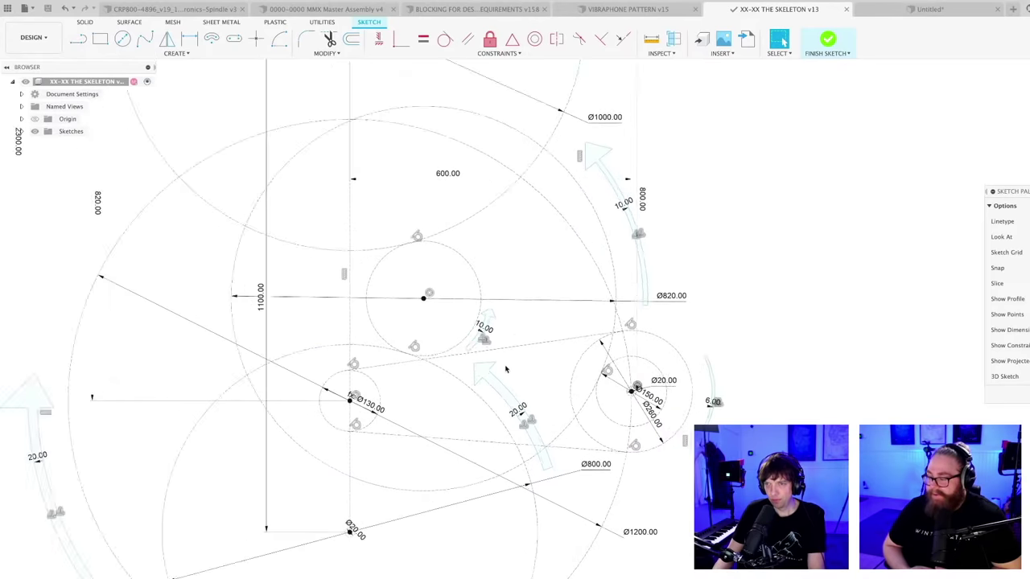
- Delete the arrowhead from the upper end of the arrow shaft beside the Ø800 wheel
{"action": "scroll", "coordinate": [506, 369], "scroll_direction": "up", "scroll_amount": 2}
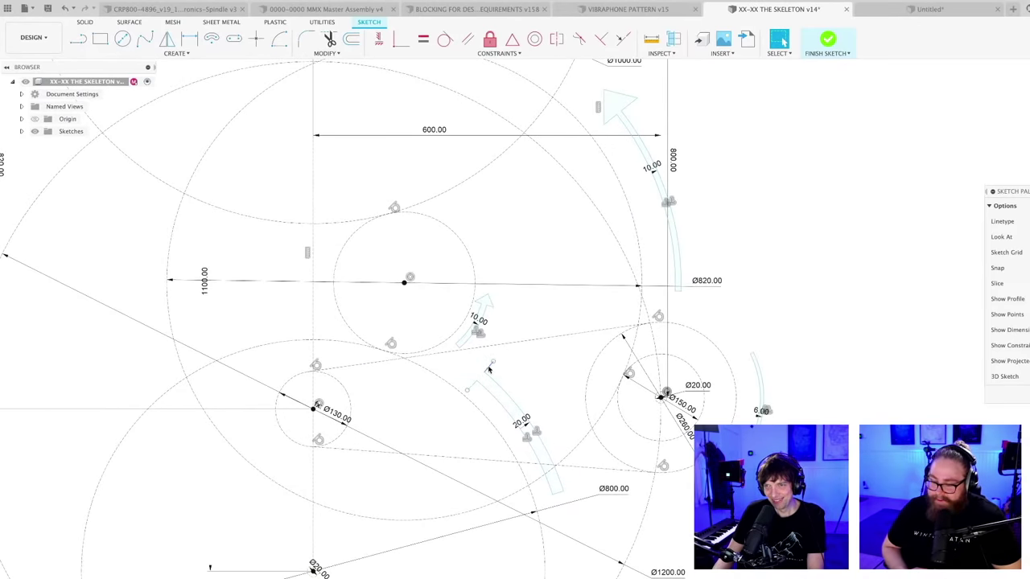
{"action": "scroll", "coordinate": [473, 389], "scroll_direction": "up", "scroll_amount": 2}
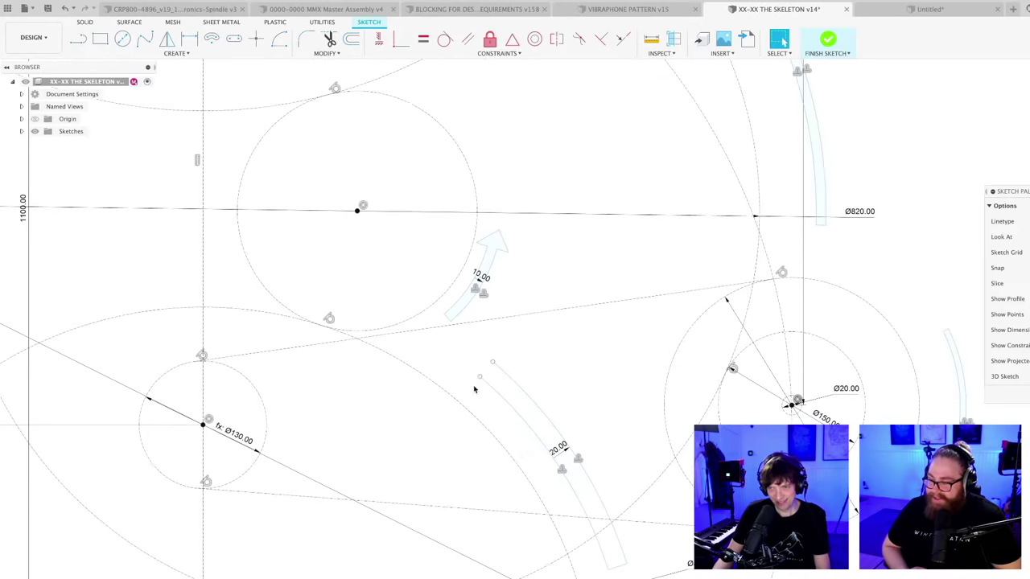
{"action": "left_click", "coordinate": [550, 453]}
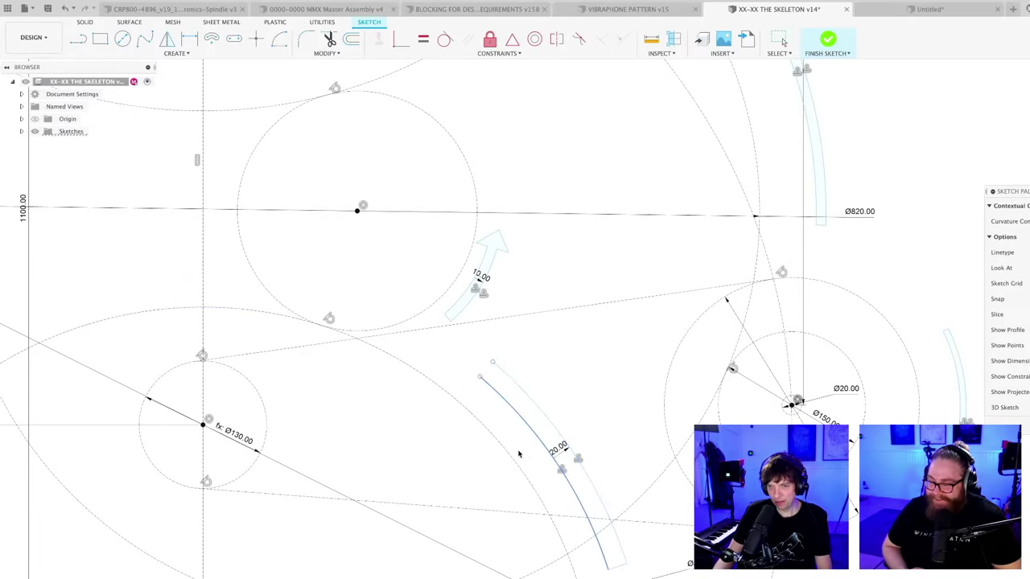
{"action": "scroll", "coordinate": [549, 435], "scroll_direction": "down", "scroll_amount": 2}
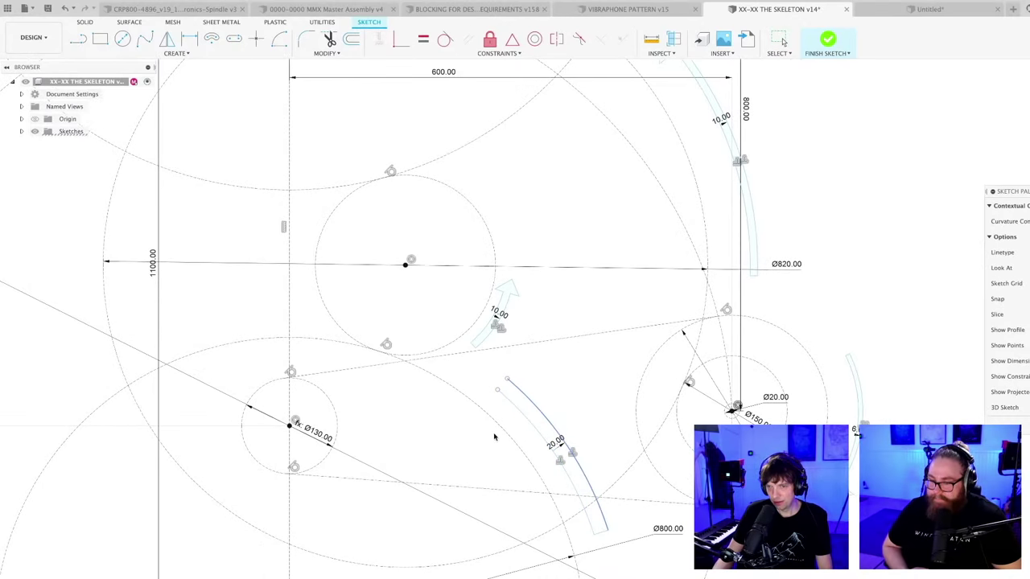
{"action": "left_click", "coordinate": [574, 398]}
{"action": "scroll", "coordinate": [567, 399], "scroll_direction": "up", "scroll_amount": 1}
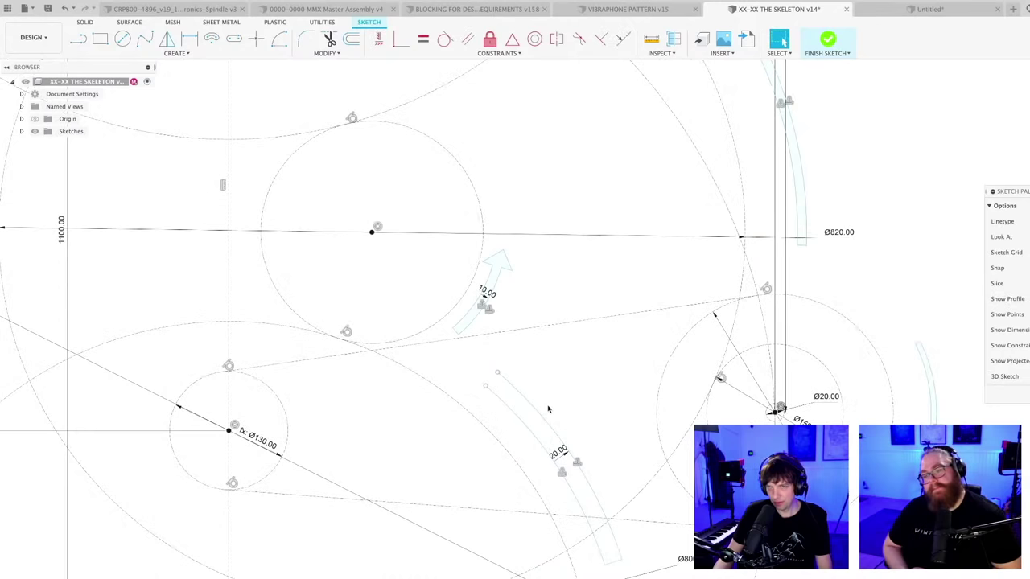
- Delete the 20 mm width dimension between the two arcs of the Ø800 wheel's arrow shaft
{"action": "key", "text": "l"}
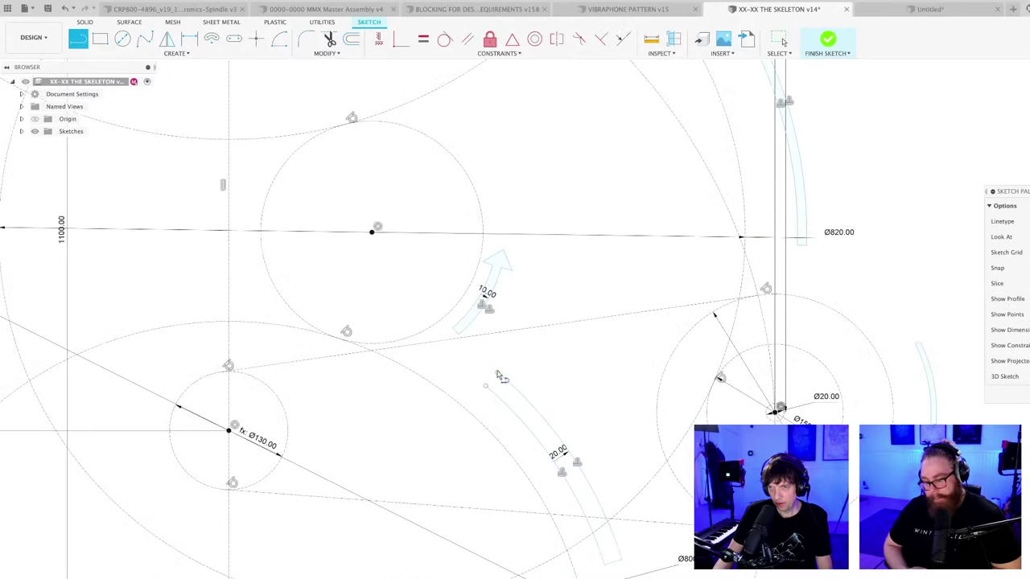
{"action": "key", "text": "Escape"}
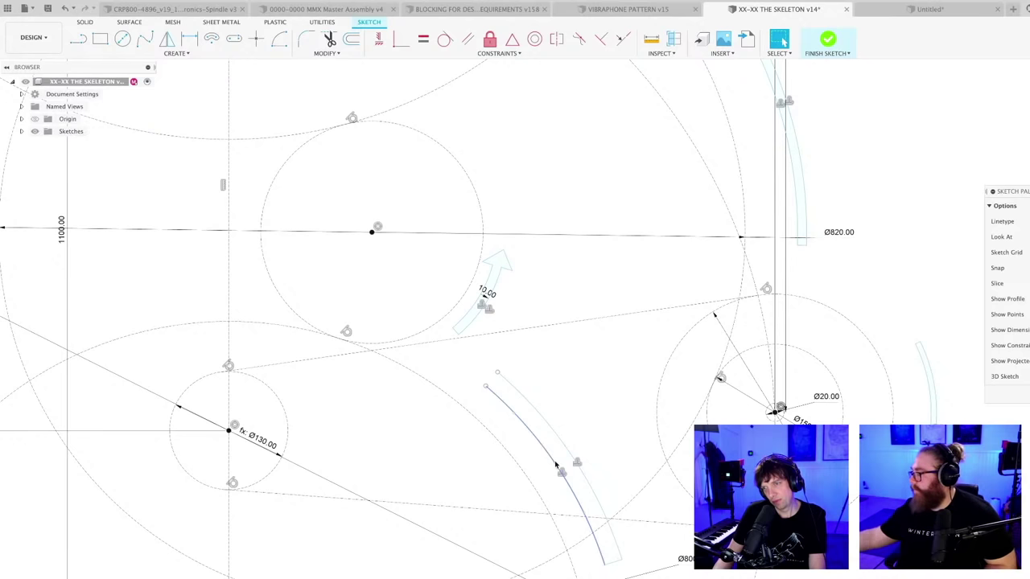
{"action": "left_click", "coordinate": [555, 465]}
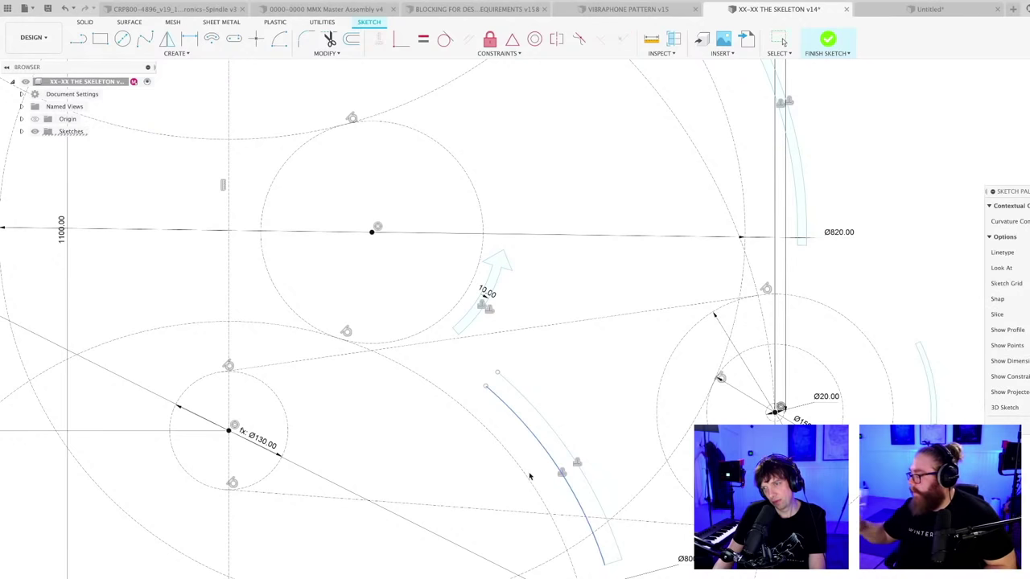
{"action": "left_click", "coordinate": [619, 569]}
{"action": "scroll", "coordinate": [591, 446], "scroll_direction": "down", "scroll_amount": 2}
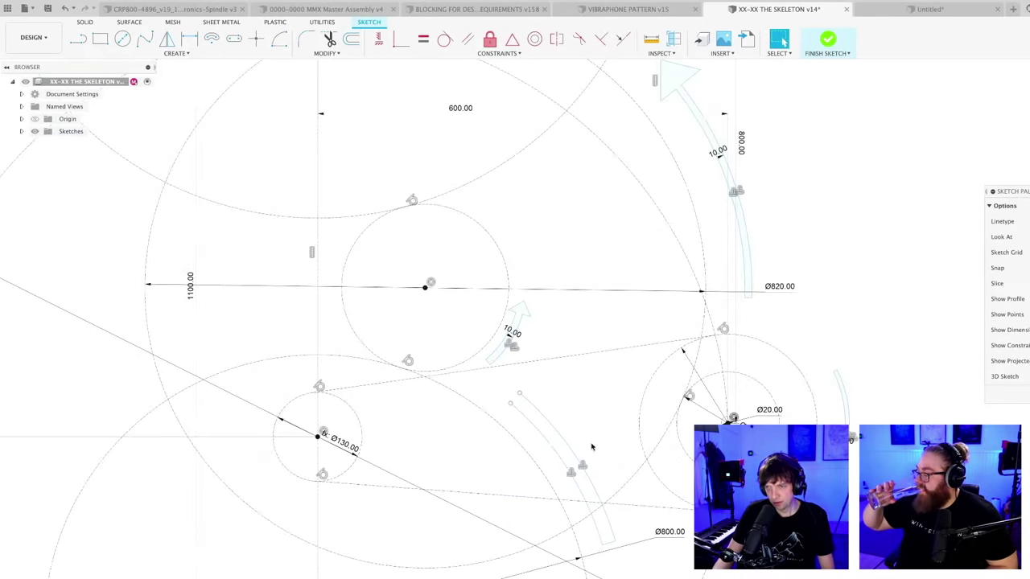
- Try setting the radius of the Ø800 wheel arrow's inner arc to 400 mm and then to 380 mm
{"action": "middle_click_drag", "start_coordinate": [591, 446], "coordinate": [599, 397]}
{"action": "key", "text": "d"}
{"action": "left_click", "coordinate": [561, 406]}
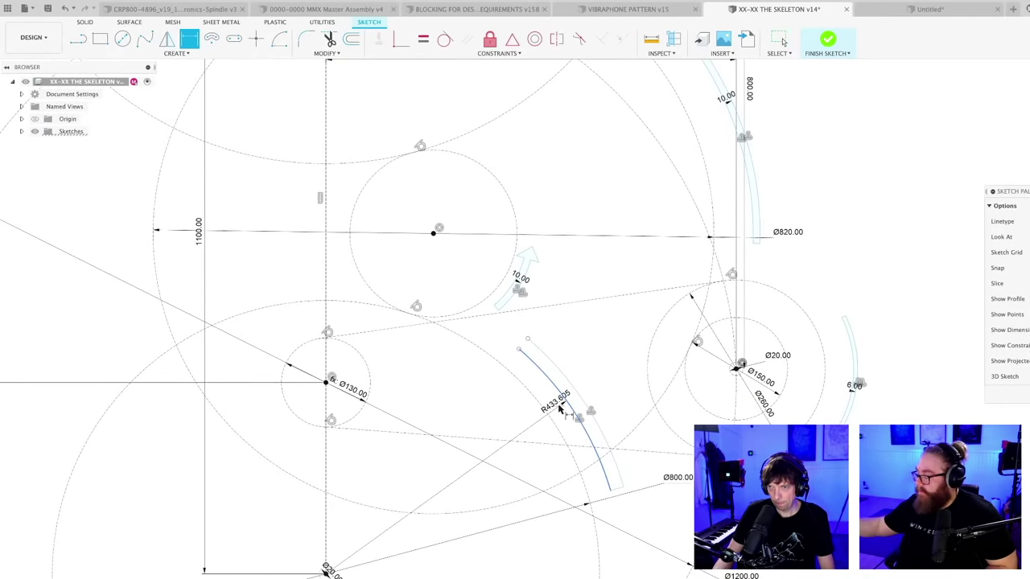
{"action": "left_click", "coordinate": [561, 407]}
{"action": "type", "text": "400"}
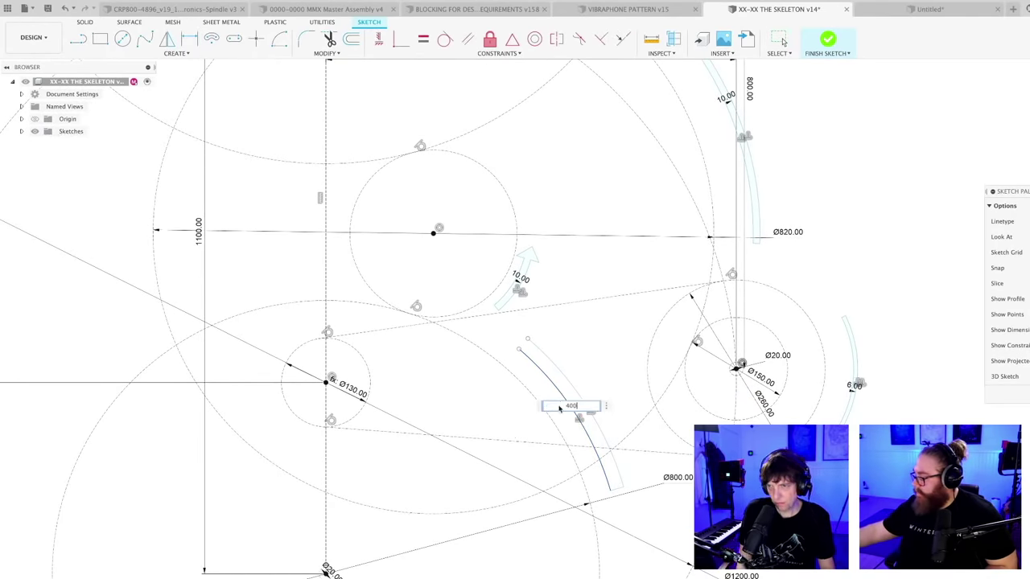
{"action": "key", "text": "Return"}
{"action": "key", "text": "Escape"}
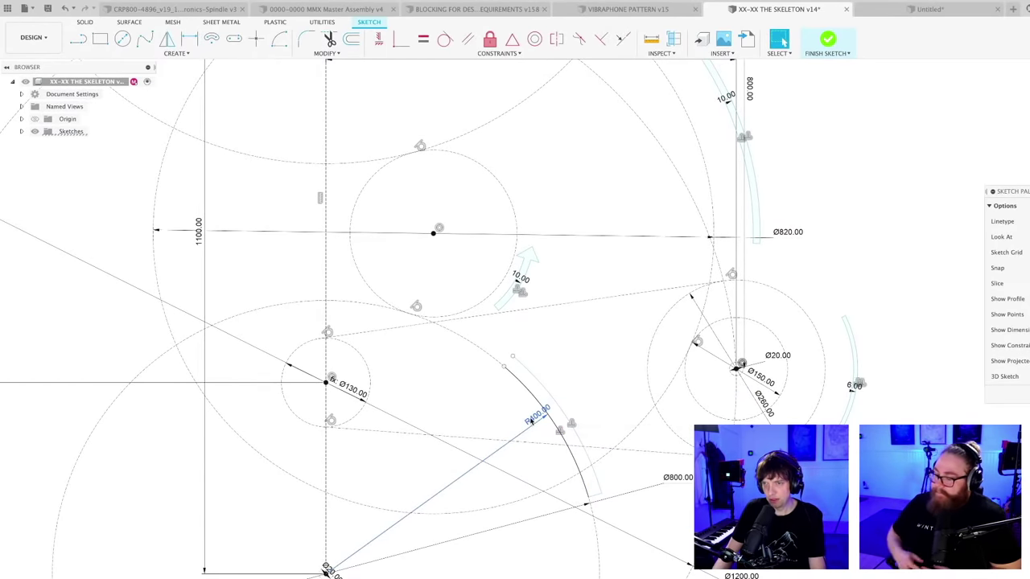
{"action": "double_click", "coordinate": [531, 420]}
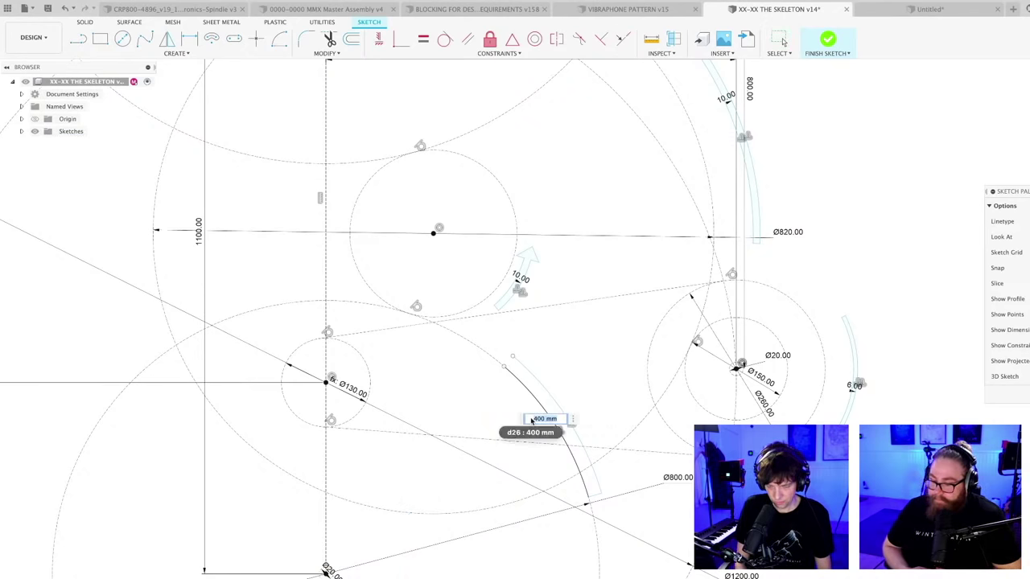
{"action": "key", "text": "Return"}
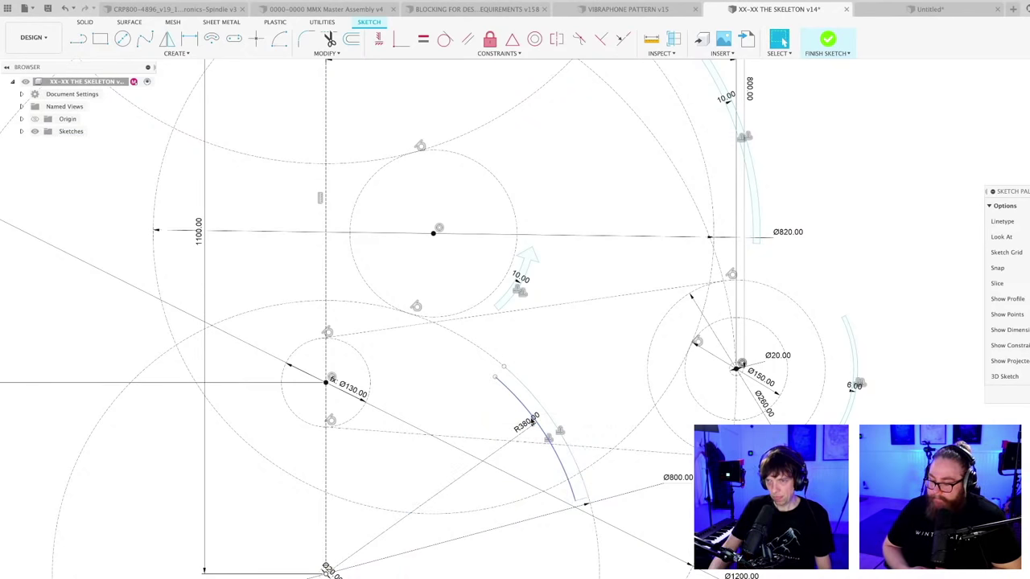
{"action": "scroll", "coordinate": [545, 423], "scroll_direction": "up", "scroll_amount": 2}
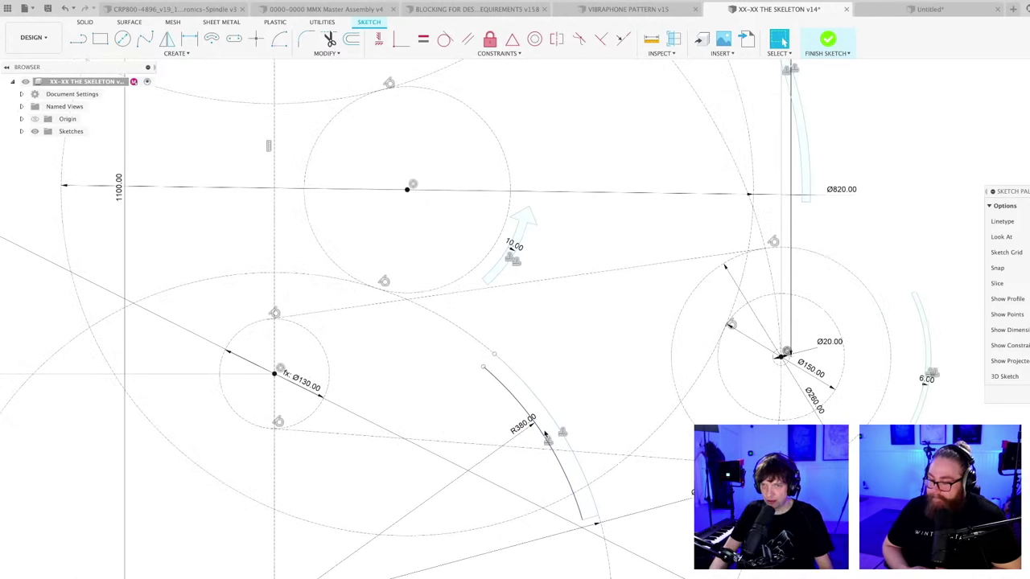
- Undo the inner arc's radius changes and remove its radius dimension
{"action": "key", "text": "ctrl+z"}
{"action": "left_click_drag", "start_coordinate": [586, 432], "coordinate": [584, 444]}
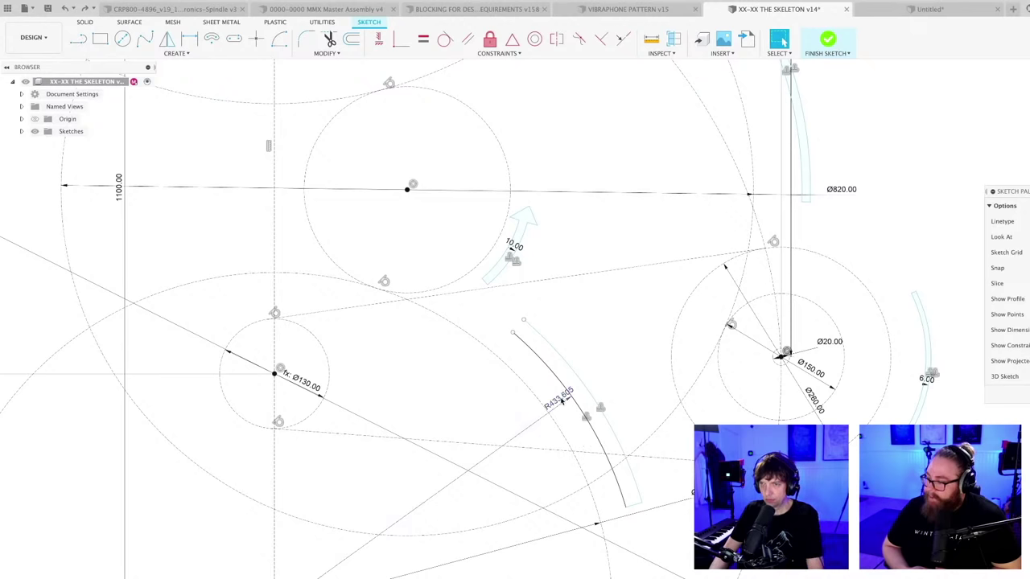
{"action": "left_click", "coordinate": [581, 413]}
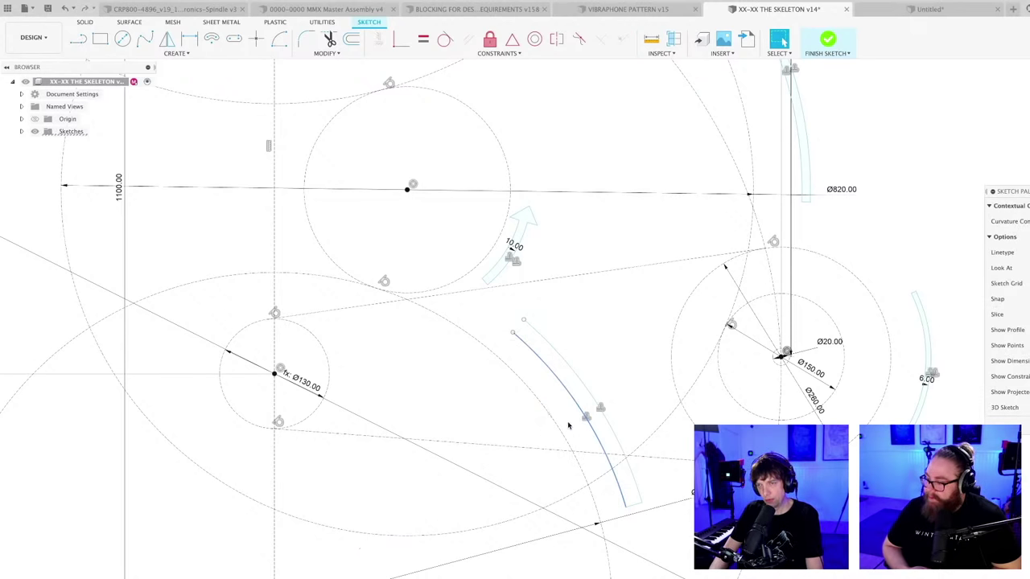
- Close the upper end of the Ø800 wheel's arrow shaft with a line joining its two arcs
{"action": "scroll", "coordinate": [569, 423], "scroll_direction": "up", "scroll_amount": 1}
{"action": "key", "text": "l"}
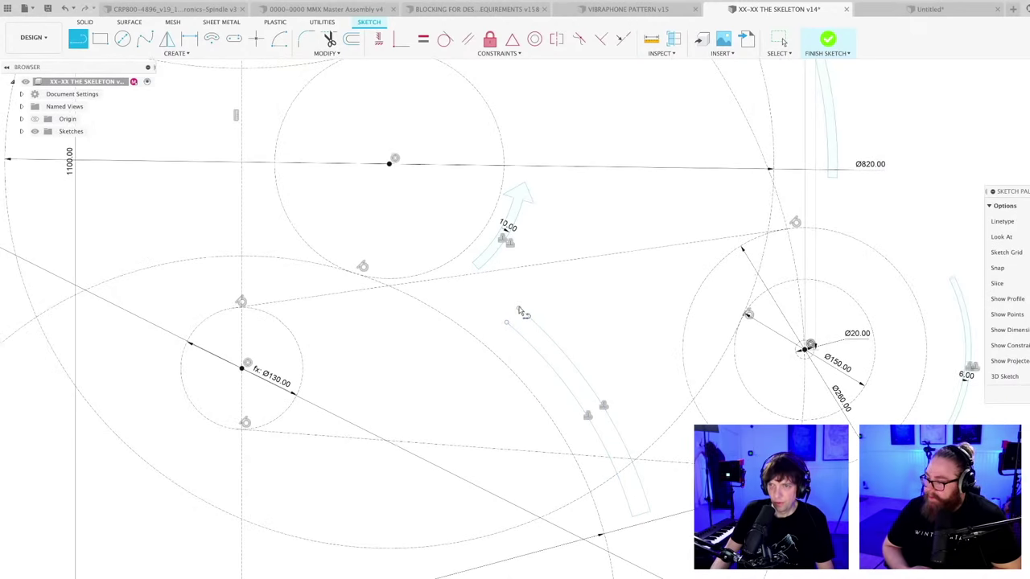
{"action": "key", "text": "Escape"}
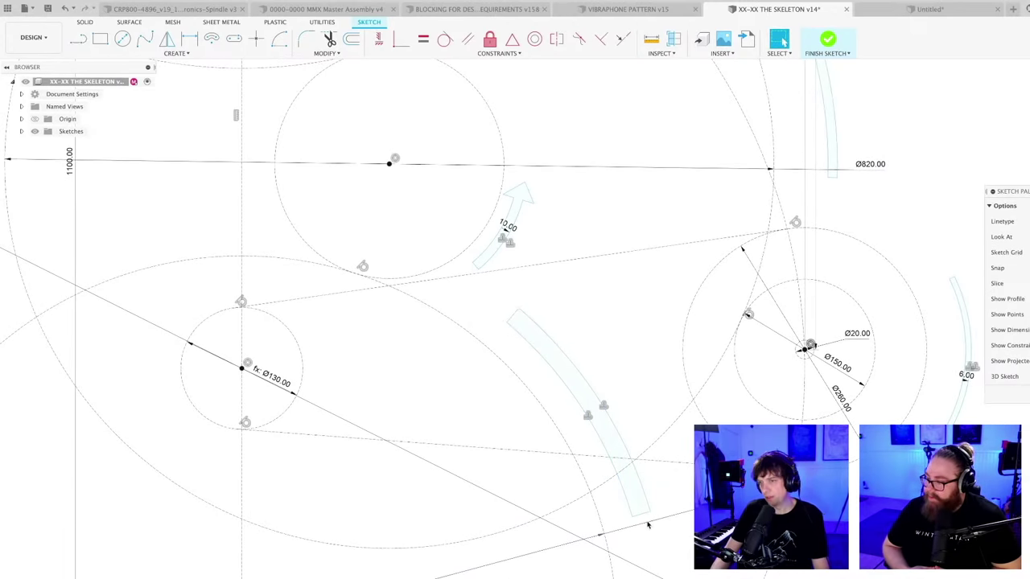
- Replace the line closing the lower end of the Ø800 wheel's arrow shaft with a clockwise-pointing arrowhead
{"action": "scroll", "coordinate": [650, 525], "scroll_direction": "up", "scroll_amount": 2}
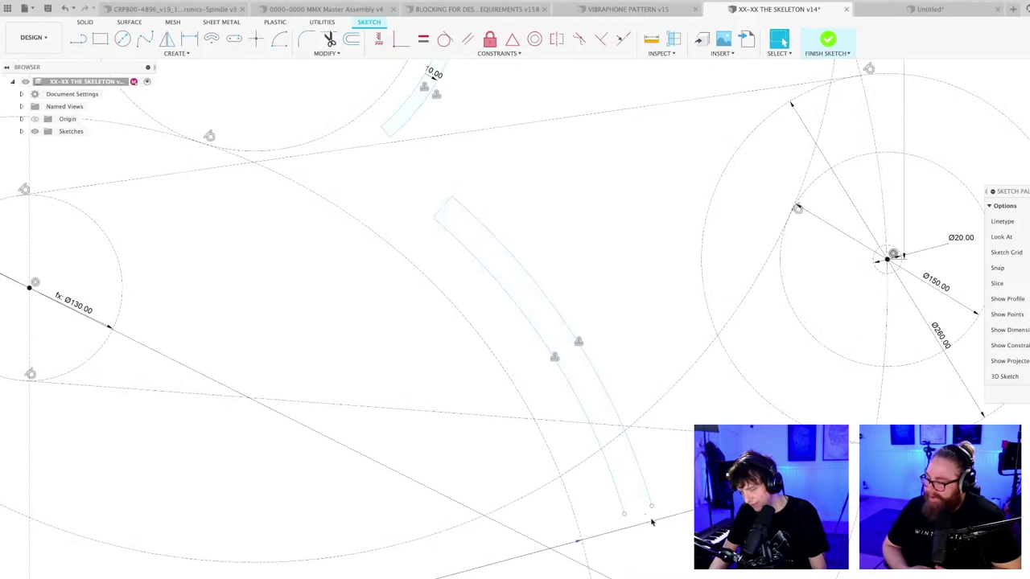
{"action": "key", "text": "l"}
{"action": "left_click", "coordinate": [625, 518]}
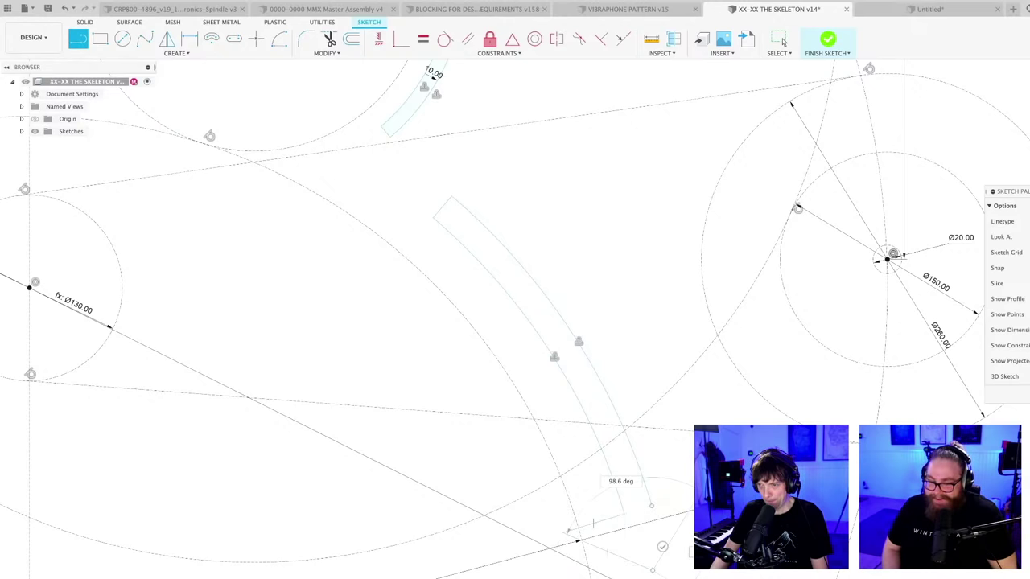
{"action": "left_click", "coordinate": [654, 510]}
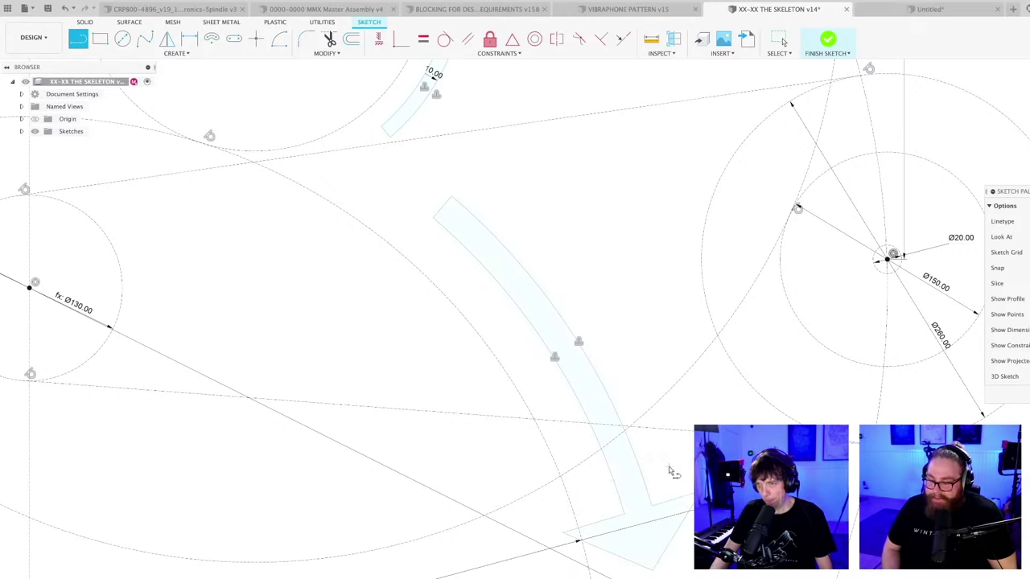
{"action": "key", "text": "Escape"}
- Delete the arrowhead from the Ø1000 wheel's arrow and close the shaft's upper end with a line
{"action": "scroll", "coordinate": [672, 466], "scroll_direction": "down", "scroll_amount": 5}
{"action": "scroll", "coordinate": [677, 467], "scroll_direction": "down", "scroll_amount": 8}
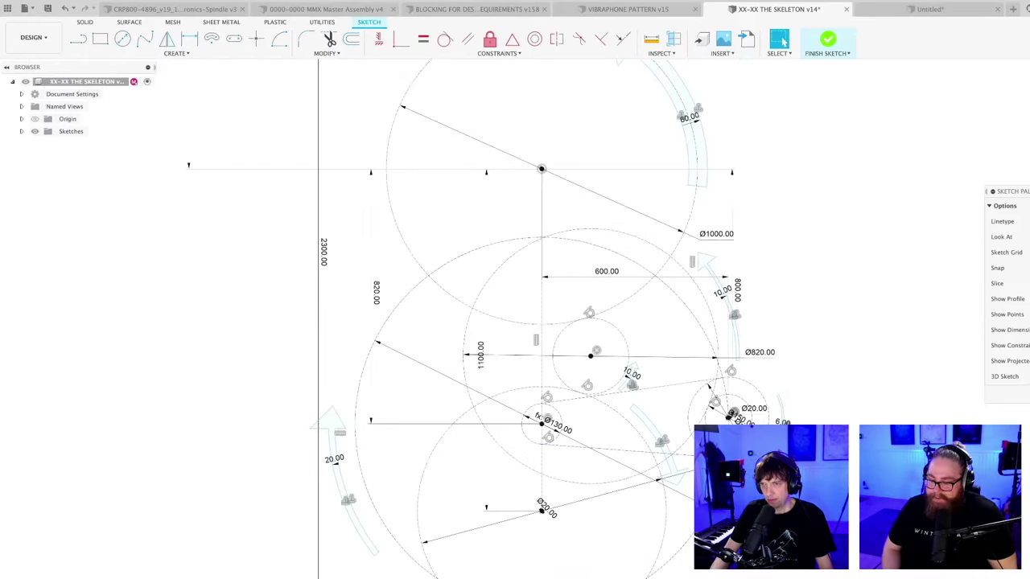
{"action": "scroll", "coordinate": [665, 507], "scroll_direction": "down", "scroll_amount": 3}
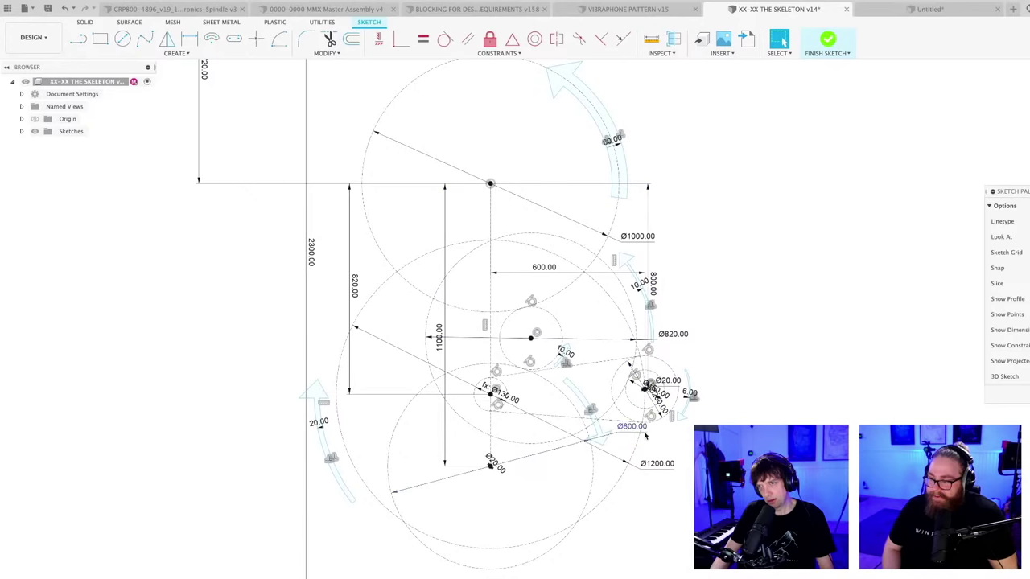
{"action": "scroll", "coordinate": [599, 394], "scroll_direction": "up", "scroll_amount": 1}
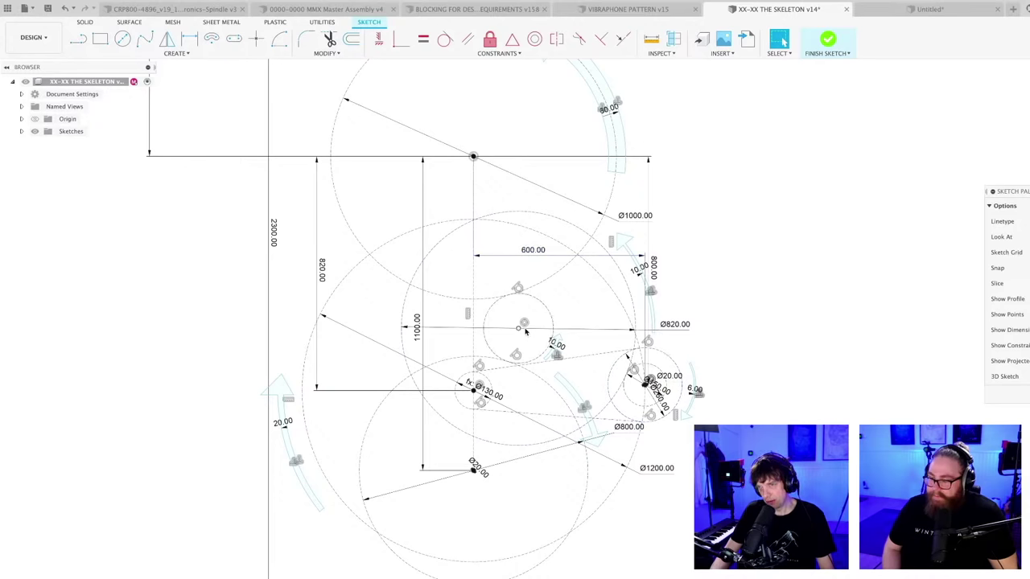
{"action": "middle_click_drag", "start_coordinate": [583, 317], "coordinate": [577, 397]}
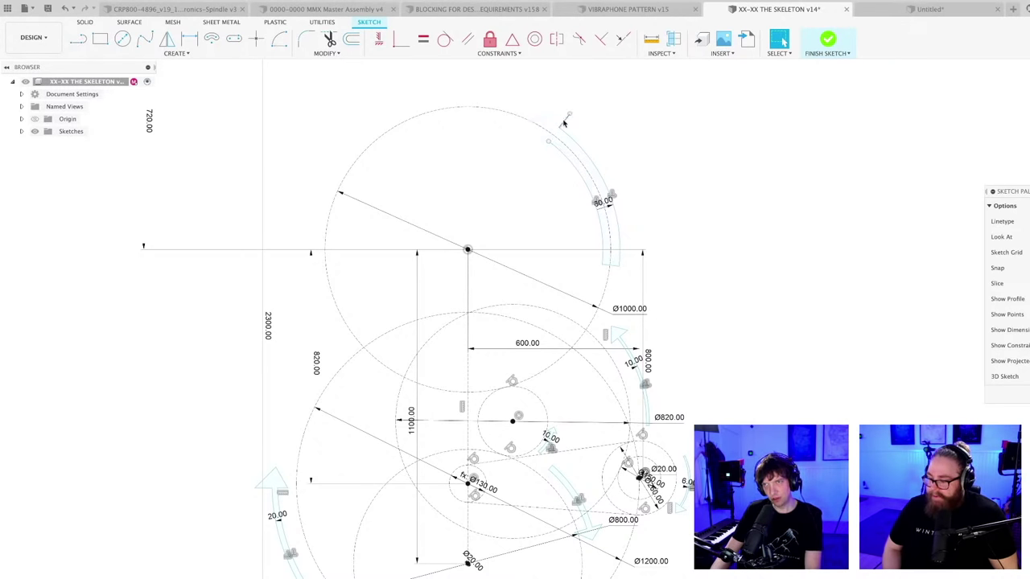
{"action": "scroll", "coordinate": [565, 120], "scroll_direction": "up", "scroll_amount": 5}
{"action": "key", "text": "l"}
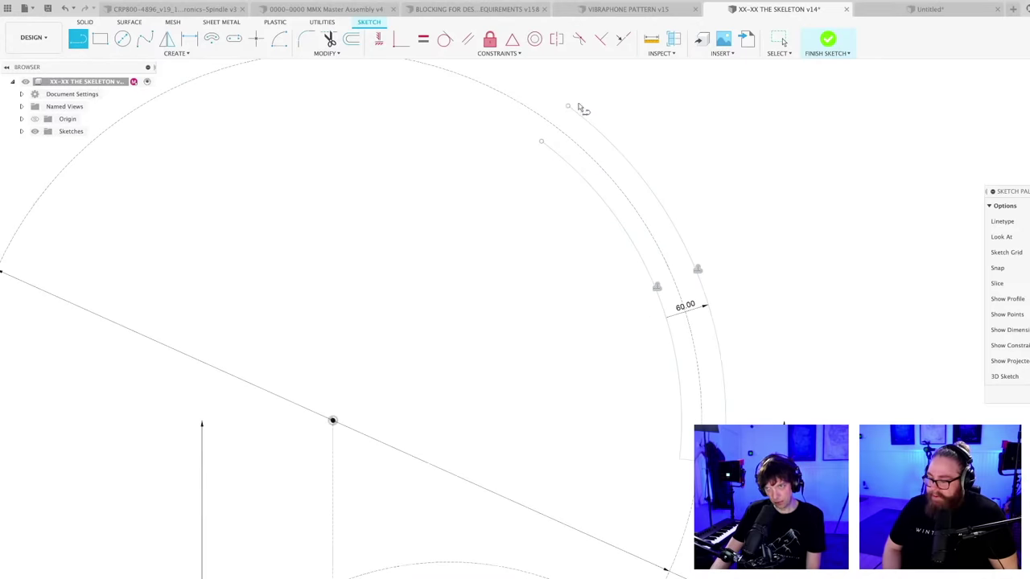
{"action": "left_click", "coordinate": [544, 137]}
{"action": "scroll", "coordinate": [695, 269], "scroll_direction": "down", "scroll_amount": 5}
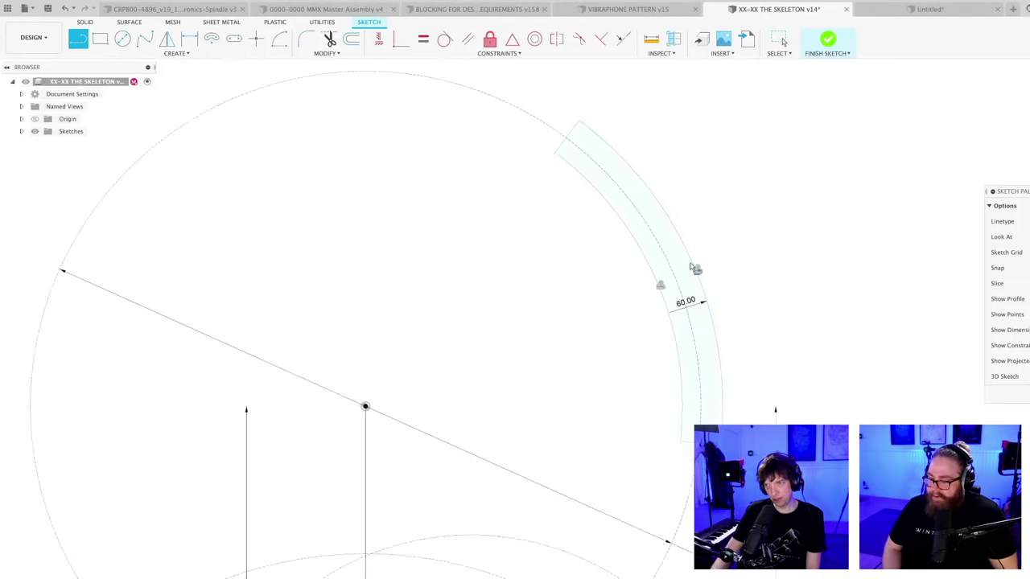
- Delete the line closing the lower end of the Ø1000 wheel's arrow shaft
{"action": "scroll", "coordinate": [718, 398], "scroll_direction": "up", "scroll_amount": 3}
{"action": "key", "text": "Escape"}
{"action": "key", "text": "Delete"}
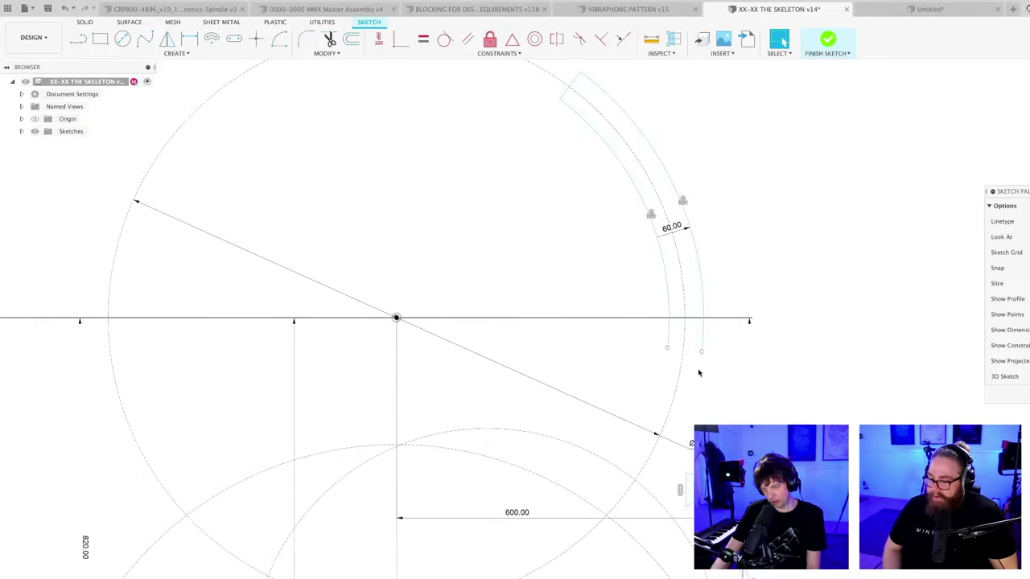
- Draw a clockwise-pointing arrowhead on the lower end of the arrow shaft, with its tip on the Ø1000 wheel circle
{"action": "scroll", "coordinate": [696, 366], "scroll_direction": "down", "scroll_amount": 3}
{"action": "key", "text": "l"}
{"action": "scroll", "coordinate": [700, 374], "scroll_direction": "up", "scroll_amount": 3}
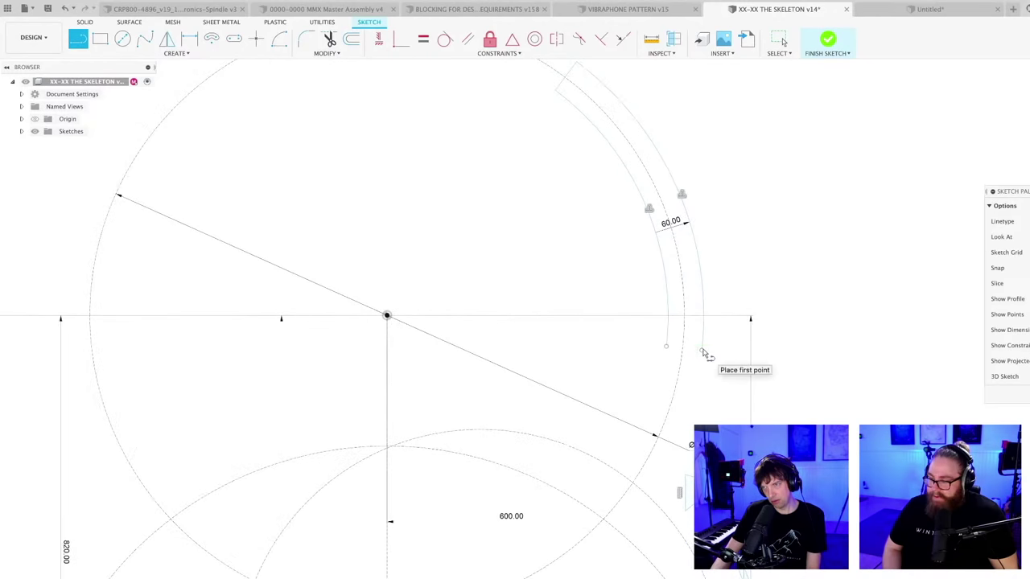
{"action": "left_click", "coordinate": [702, 351]}
{"action": "left_click", "coordinate": [747, 363]}
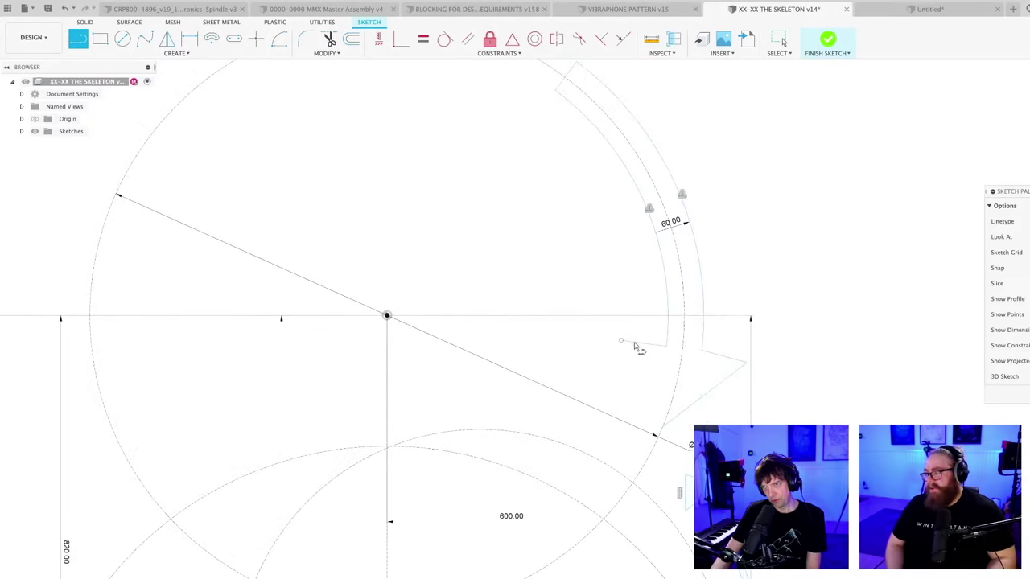
{"action": "left_click", "coordinate": [620, 341]}
{"action": "left_click", "coordinate": [663, 429]}
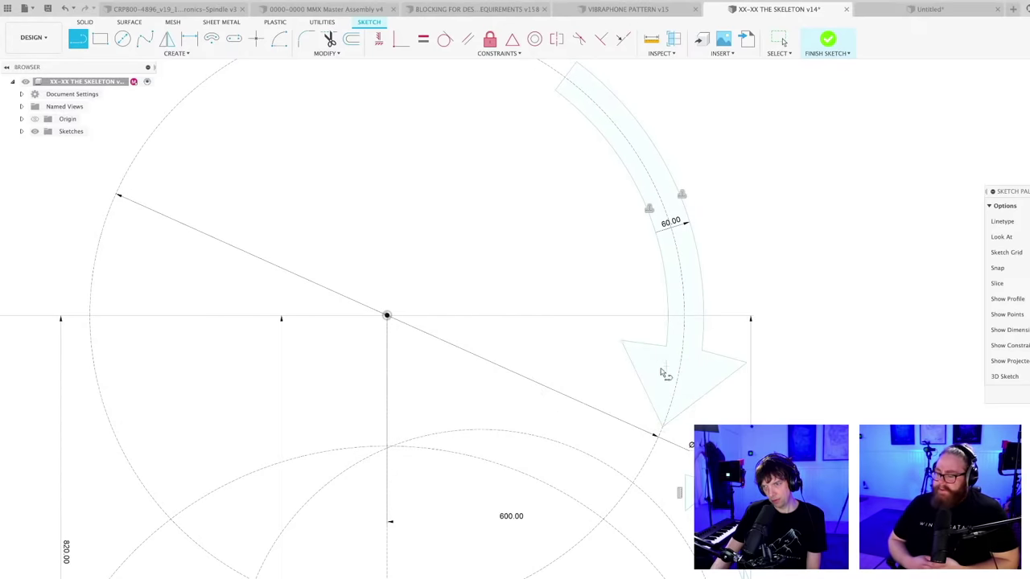
{"action": "scroll", "coordinate": [724, 362], "scroll_direction": "down", "scroll_amount": 5}
{"action": "key", "text": "Escape"}
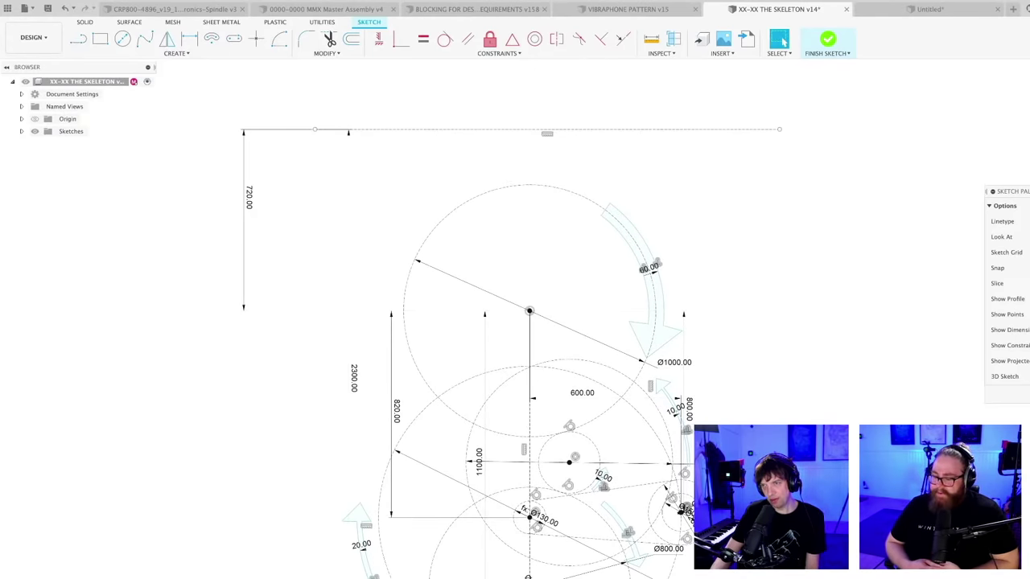
{"action": "scroll", "coordinate": [744, 483], "scroll_direction": "up", "scroll_amount": 2}
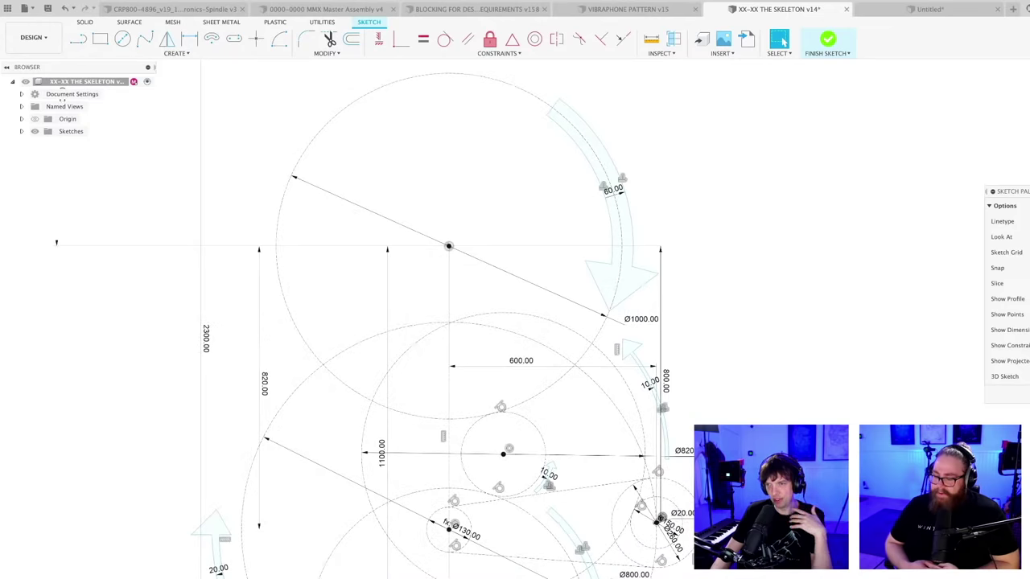
{"action": "middle_click_drag", "start_coordinate": [443, 362], "coordinate": [436, 277]}
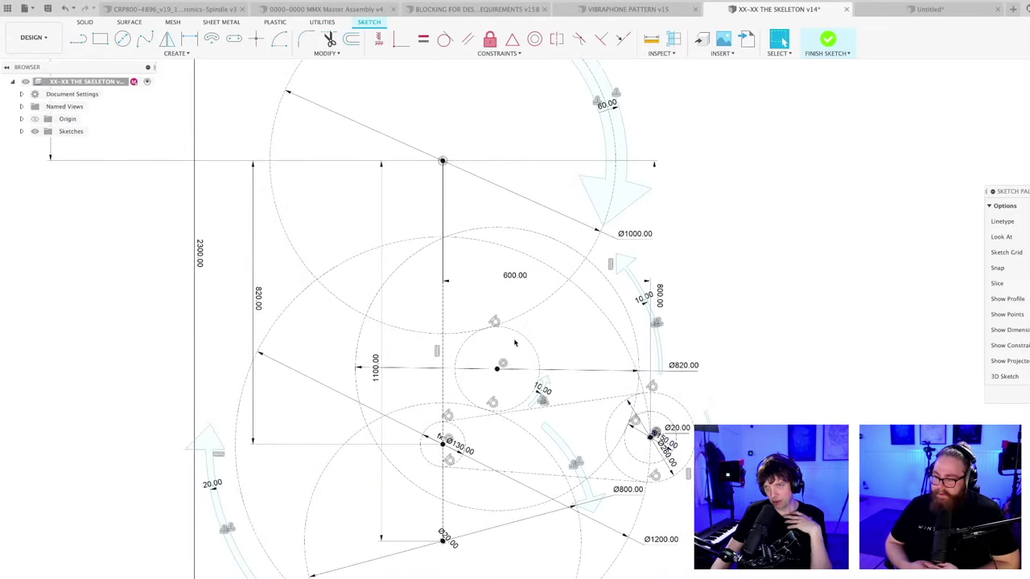
- Remove the tangency between the Ø1000 wheel and the small circle concentric with the Ø820 circle, and move the small circle's centre freely
{"action": "mouse_move", "coordinate": [515, 331]}
{"action": "middle_mouse_down"}
{"action": "mouse_move", "coordinate": [531, 407]}
{"action": "mouse_move", "coordinate": [544, 302]}
{"action": "middle_mouse_up"}
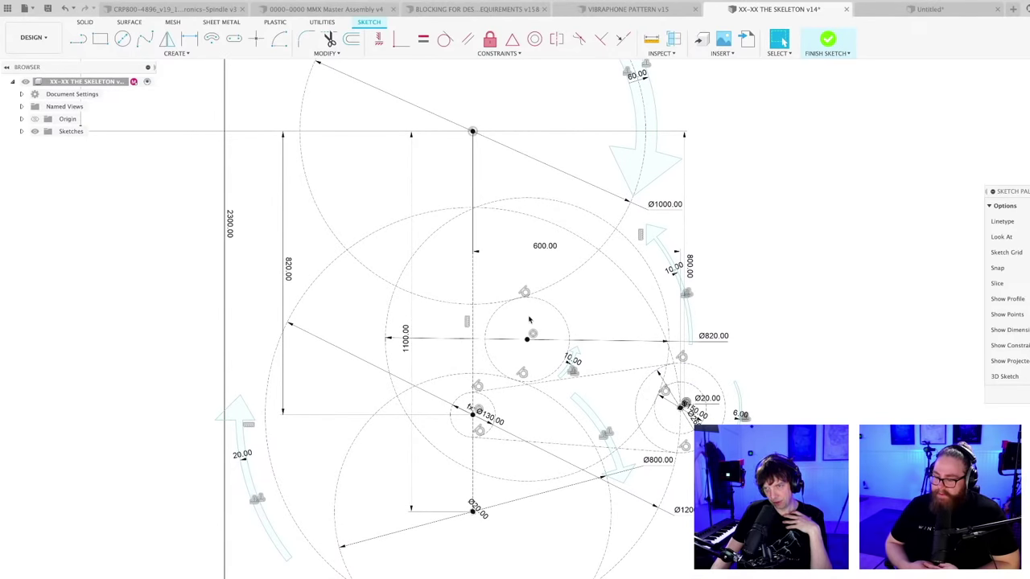
{"action": "scroll", "coordinate": [555, 523], "scroll_direction": "down", "scroll_amount": 4}
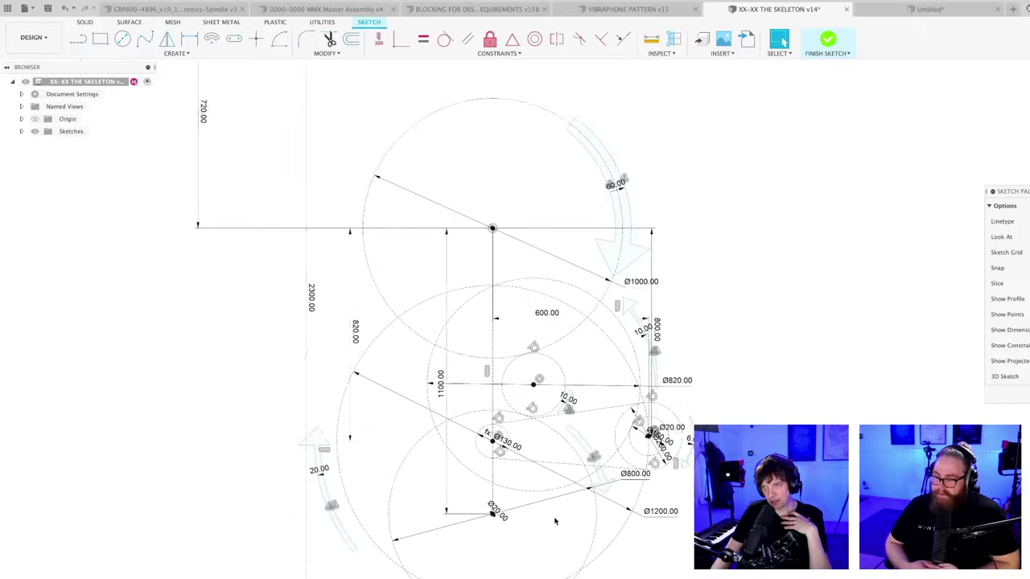
{"action": "scroll", "coordinate": [546, 405], "scroll_direction": "up", "scroll_amount": 3}
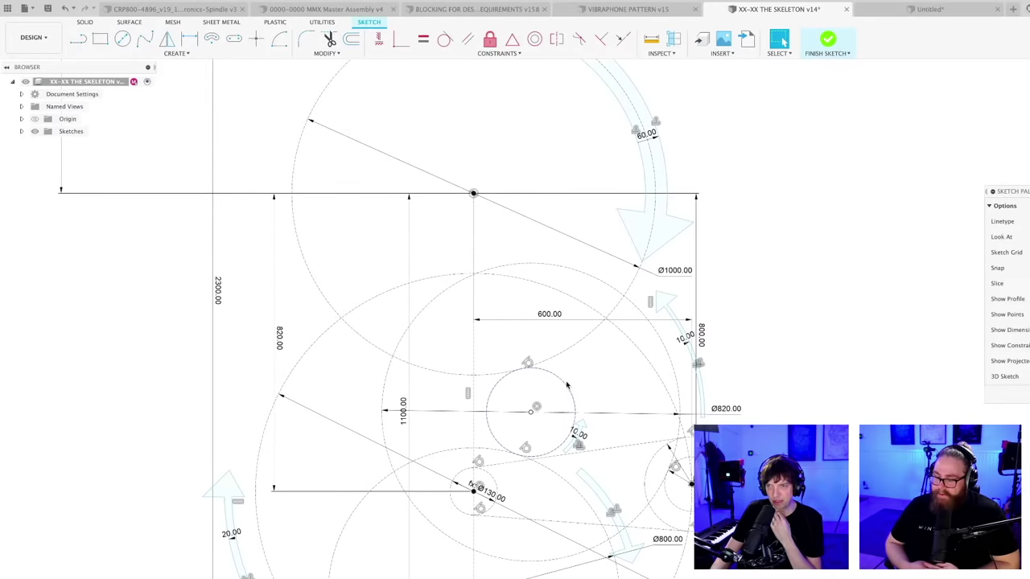
{"action": "left_click", "coordinate": [567, 386]}
{"action": "scroll", "coordinate": [591, 384], "scroll_direction": "down", "scroll_amount": 4}
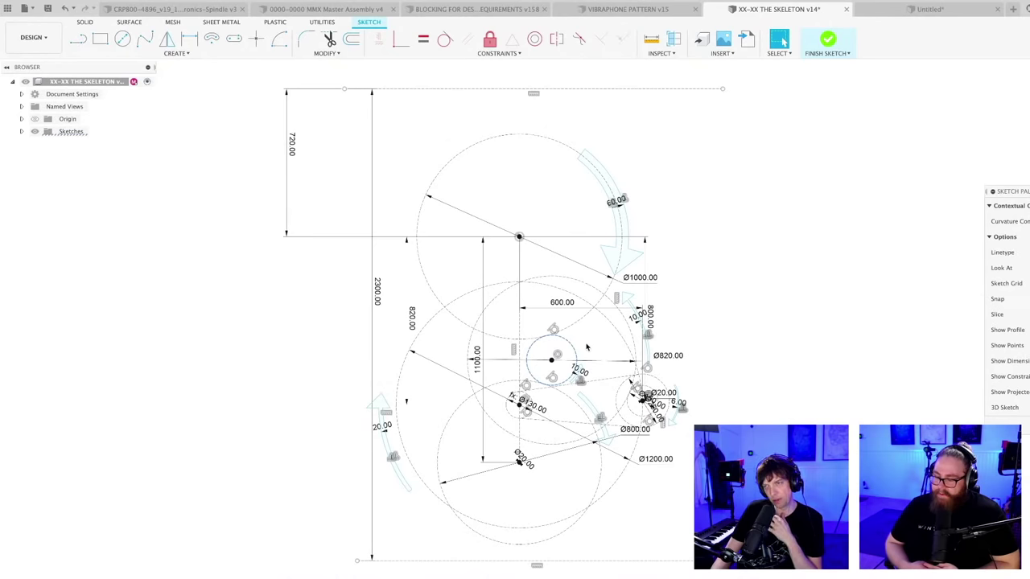
{"action": "scroll", "coordinate": [586, 347], "scroll_direction": "up", "scroll_amount": 1}
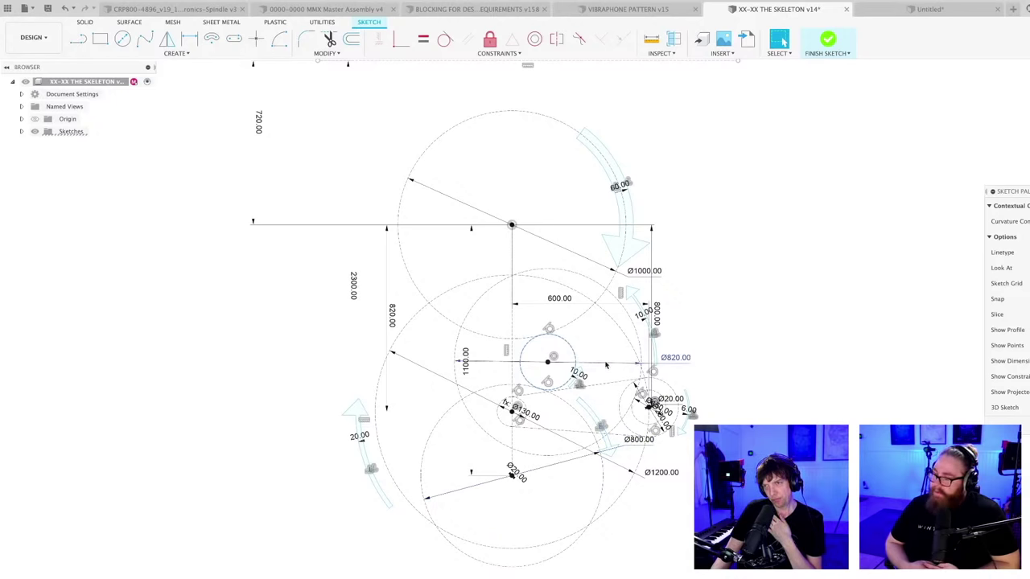
{"action": "key", "text": "Escape"}
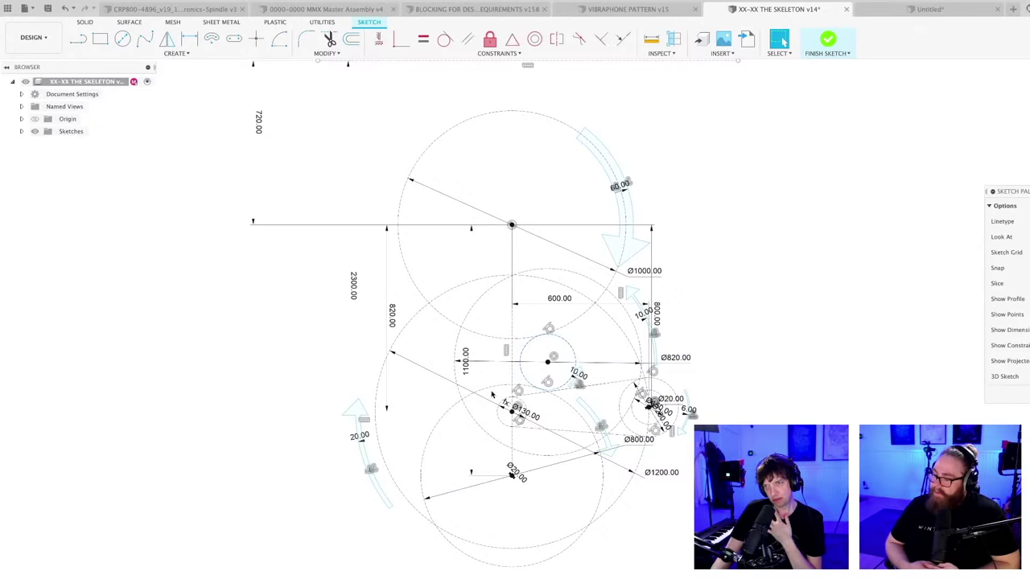
{"action": "scroll", "coordinate": [568, 338], "scroll_direction": "up", "scroll_amount": 6}
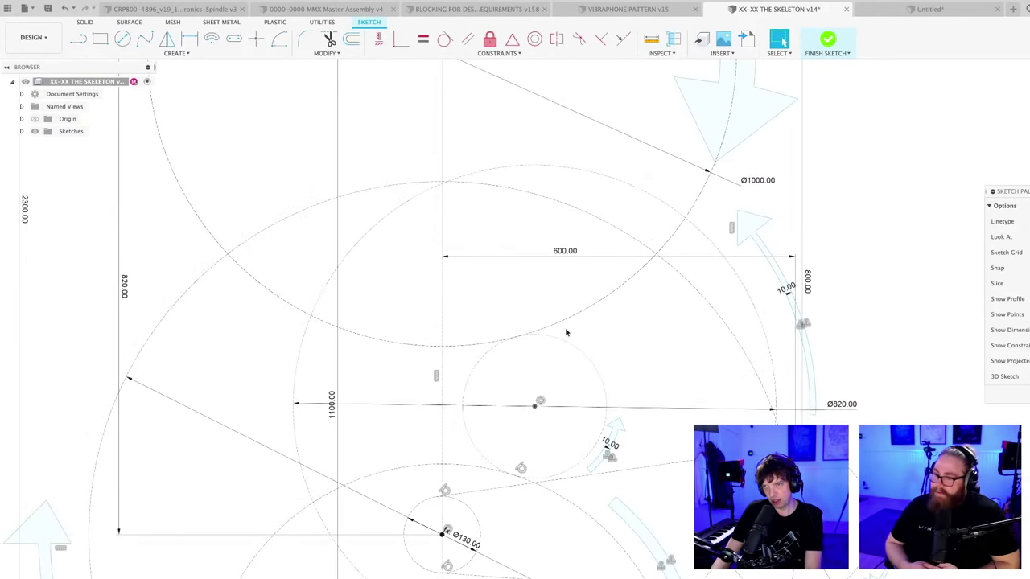
{"action": "left_click", "coordinate": [566, 346]}
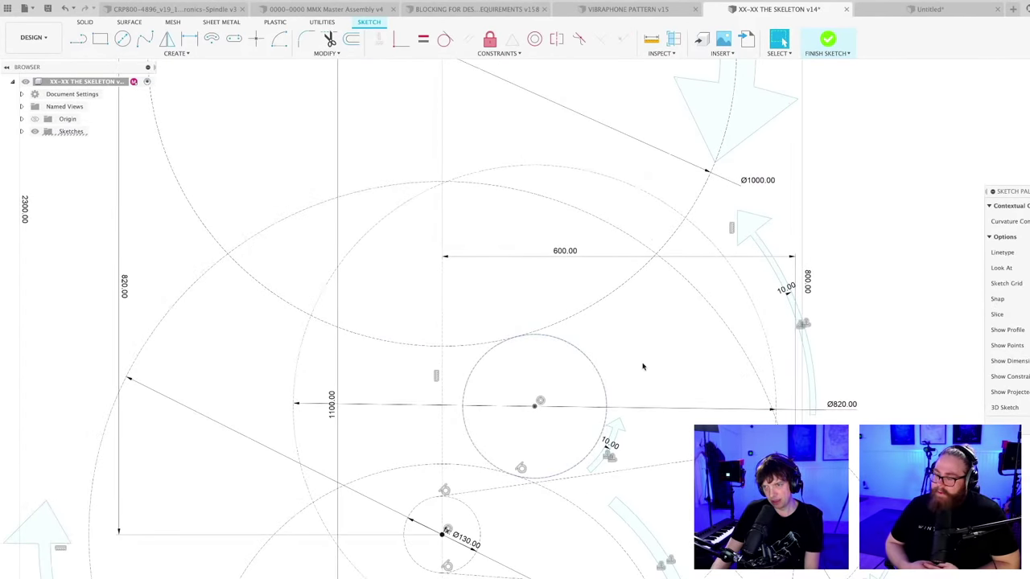
{"action": "key", "text": "Escape"}
{"action": "left_click_drag", "start_coordinate": [533, 409], "coordinate": [555, 415]}
- Dimension the small circle inside the Ø820 circle with a diameter of 200 mm
{"action": "key", "text": "d"}
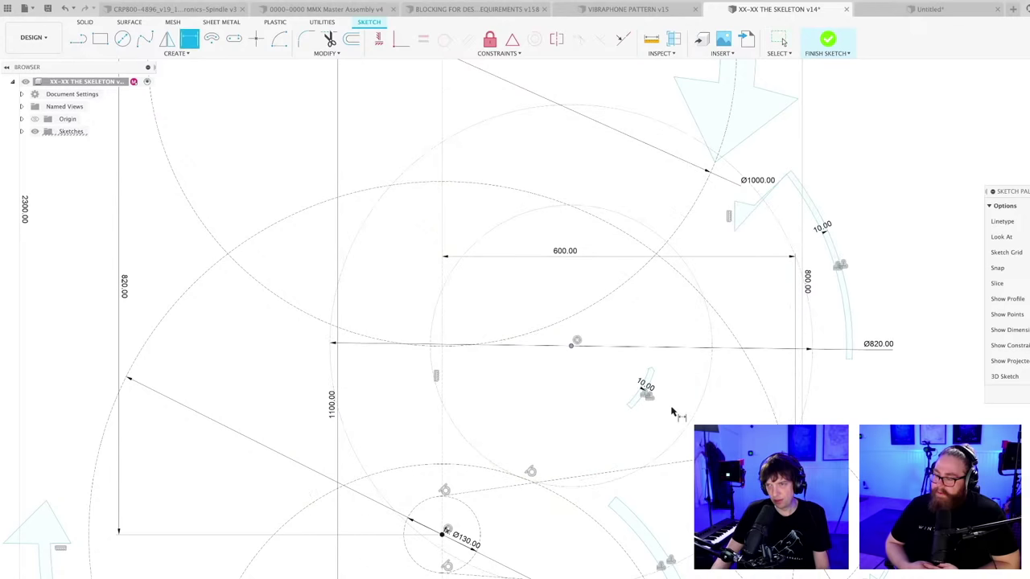
{"action": "left_click", "coordinate": [656, 460]}
{"action": "left_click", "coordinate": [587, 420]}
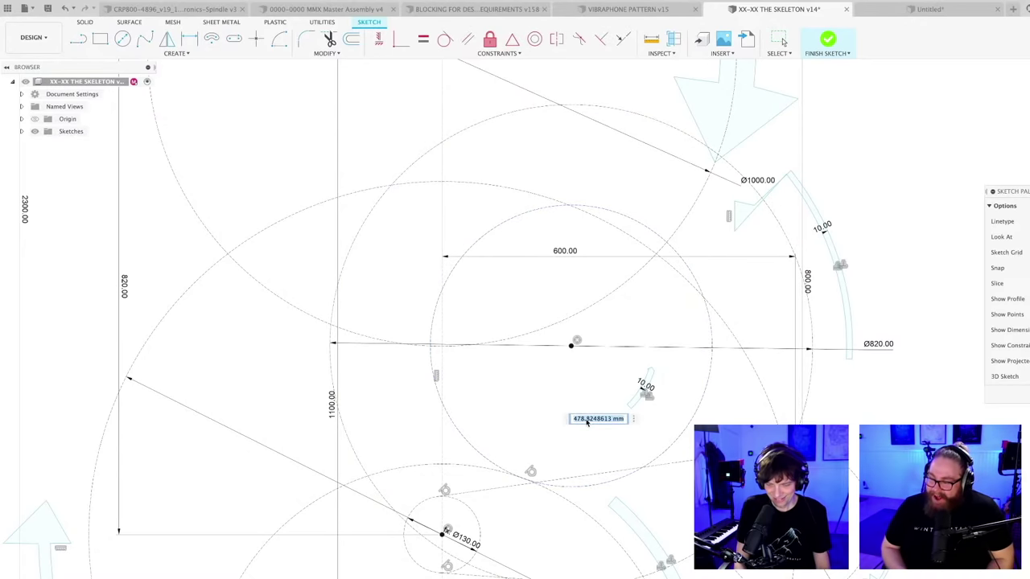
{"action": "type", "text": "200"}
{"action": "key", "text": "Return"}
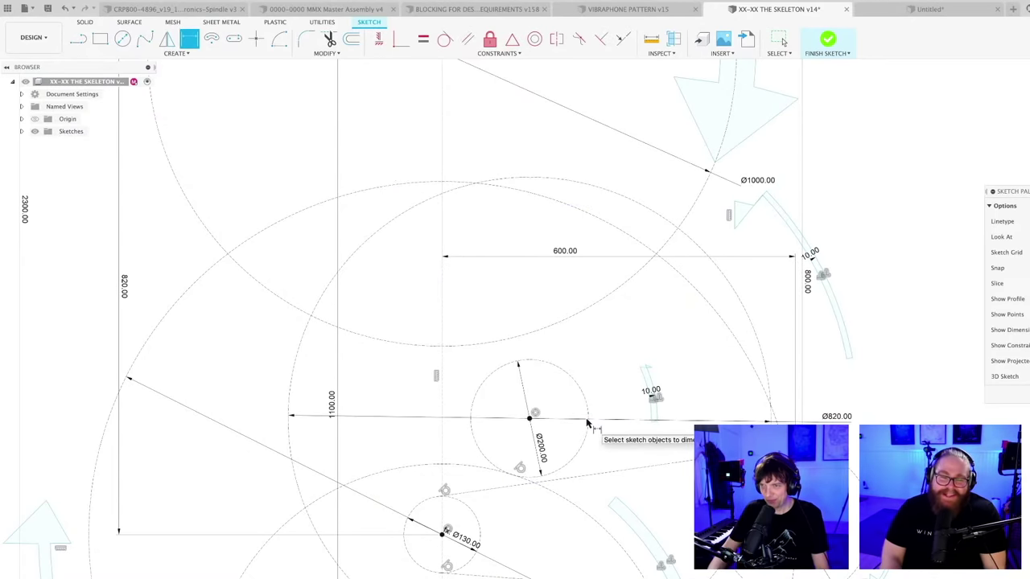
- Draw a small circle to the left of the Ø200 circle, just below the Ø1000 wheel
{"action": "scroll", "coordinate": [619, 434], "scroll_direction": "down", "scroll_amount": 3}
{"action": "scroll", "coordinate": [630, 443], "scroll_direction": "up", "scroll_amount": 3}
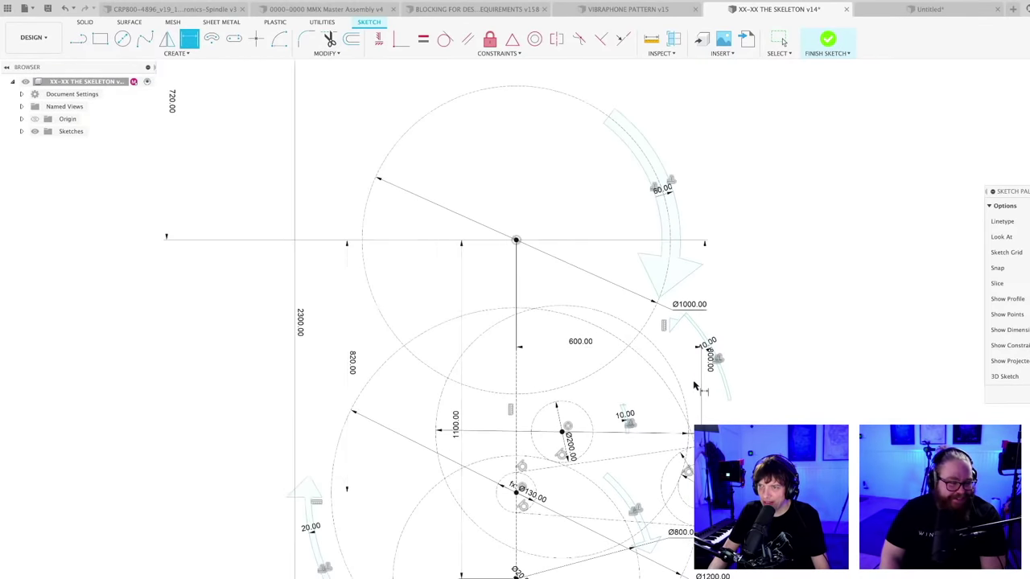
{"action": "scroll", "coordinate": [631, 426], "scroll_direction": "down", "scroll_amount": 3}
{"action": "scroll", "coordinate": [630, 422], "scroll_direction": "up", "scroll_amount": 3}
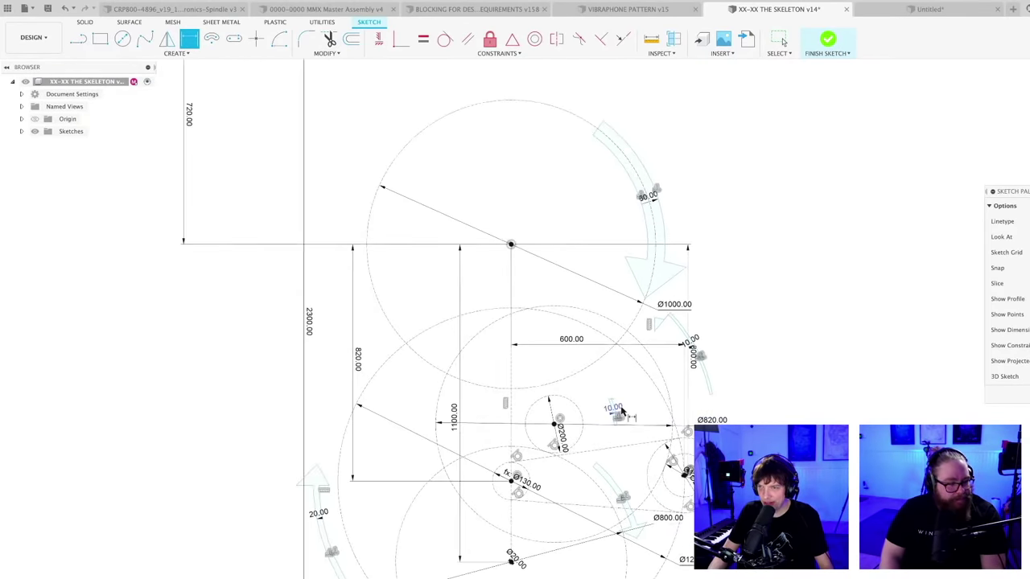
{"action": "scroll", "coordinate": [607, 416], "scroll_direction": "down", "scroll_amount": 3}
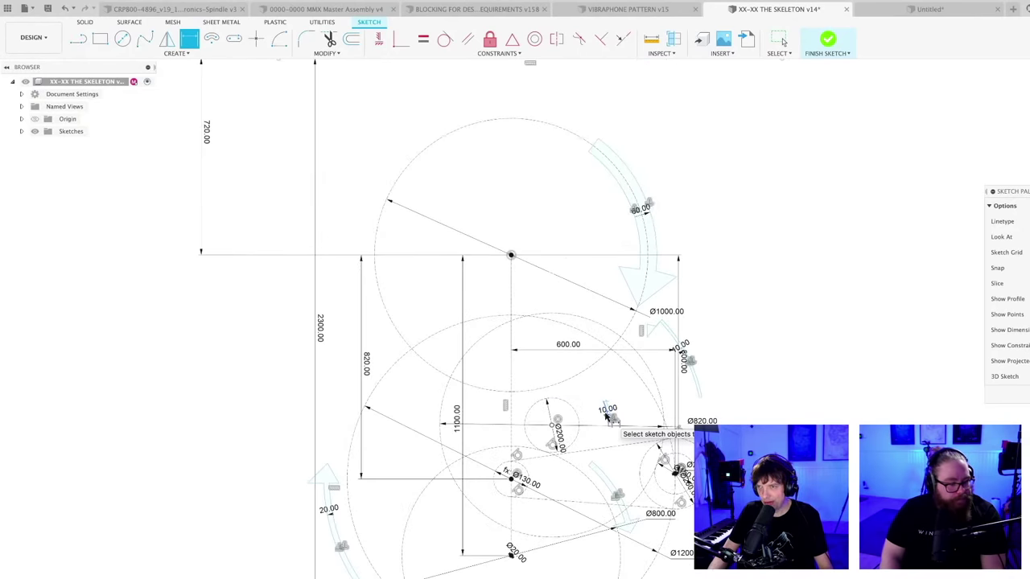
{"action": "scroll", "coordinate": [607, 418], "scroll_direction": "up", "scroll_amount": 2}
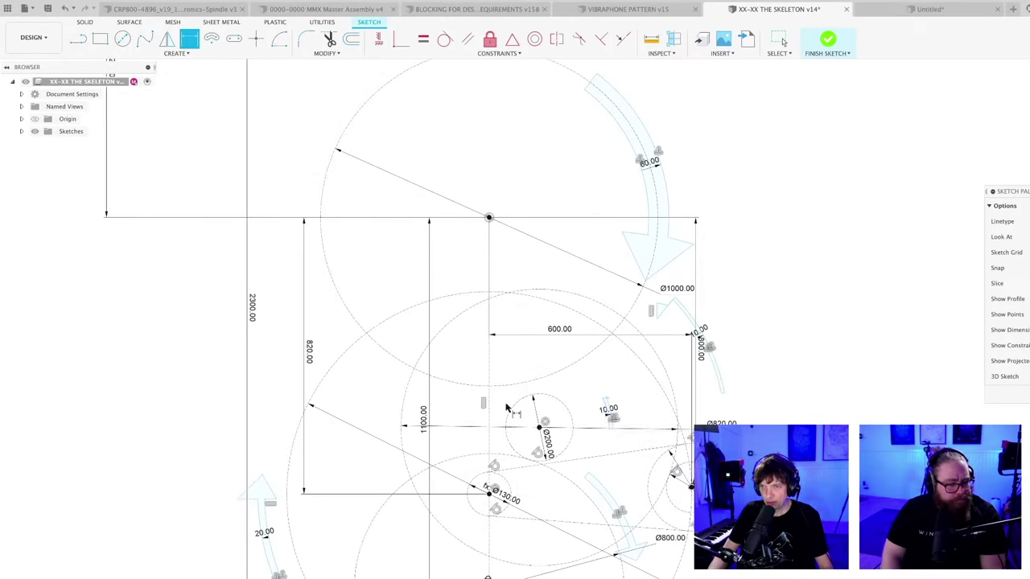
{"action": "scroll", "coordinate": [492, 408], "scroll_direction": "up", "scroll_amount": 2}
{"action": "key", "text": "c"}
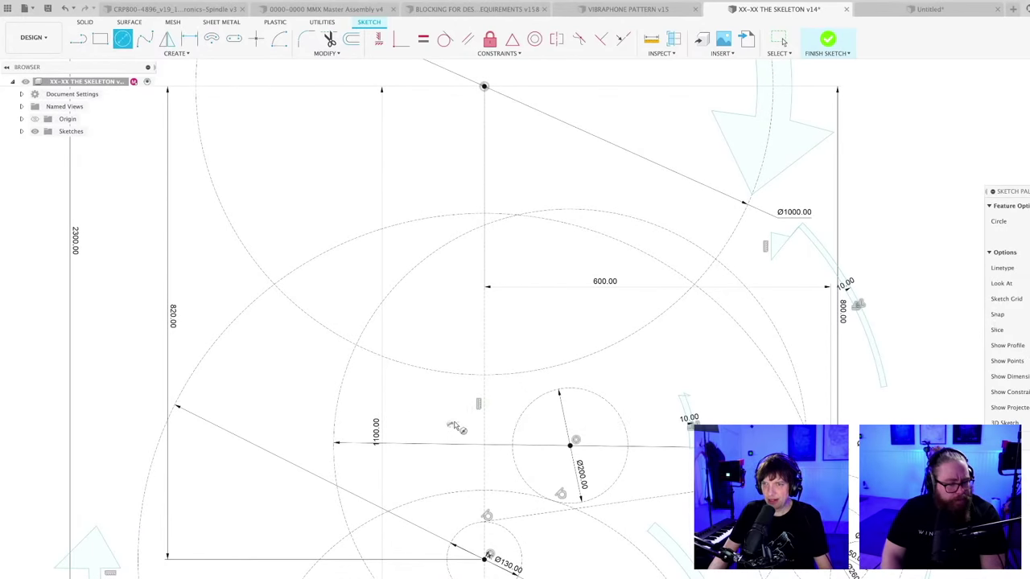
{"action": "left_click", "coordinate": [450, 424]}
{"action": "left_click", "coordinate": [483, 387]}
{"action": "key", "text": "Escape"}
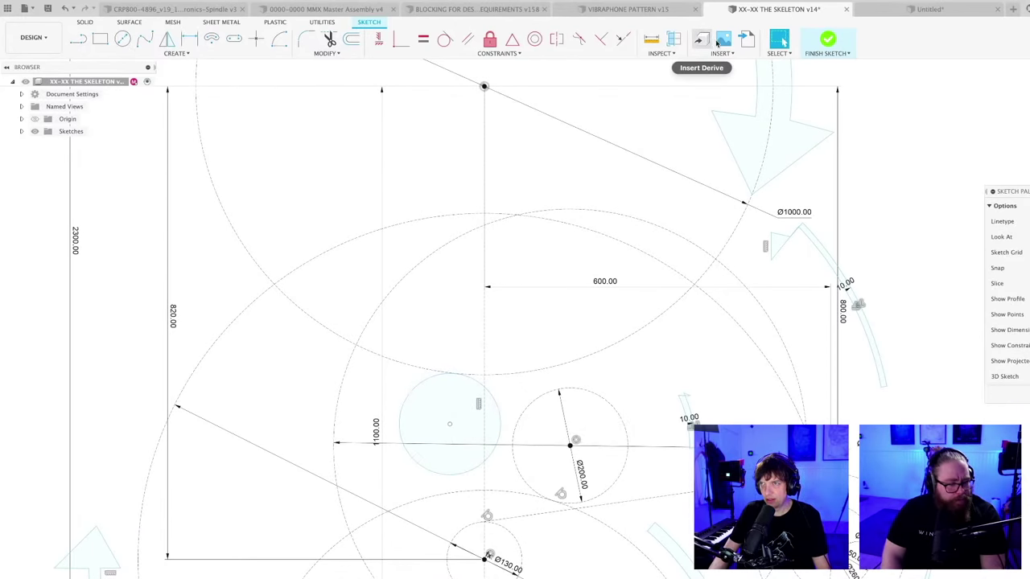
- Make the new circle tangent to the Ø1000 wheel and the Ø200 circle, and turn it into construction geometry
{"action": "left_click", "coordinate": [445, 39]}
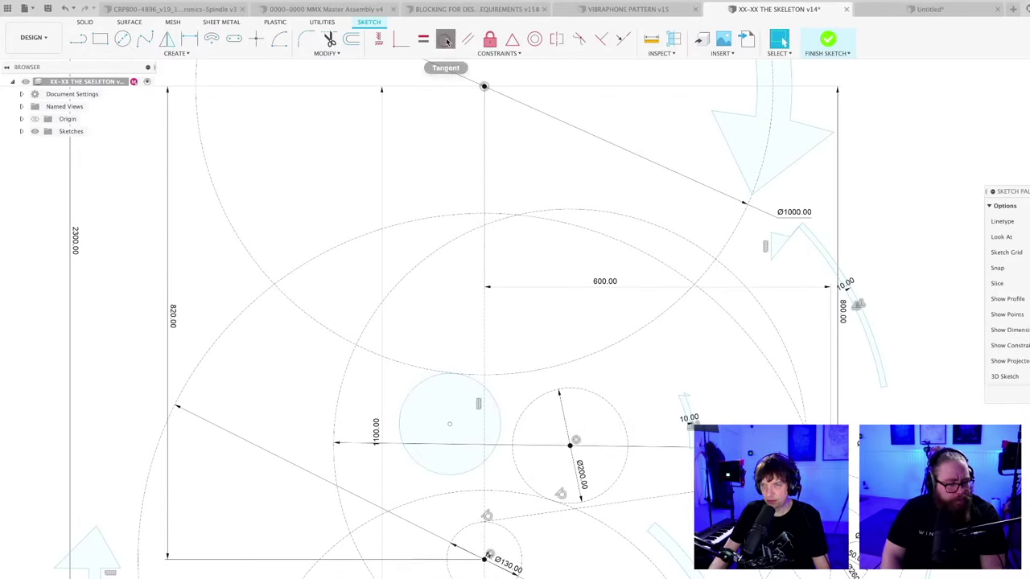
{"action": "left_click", "coordinate": [486, 404]}
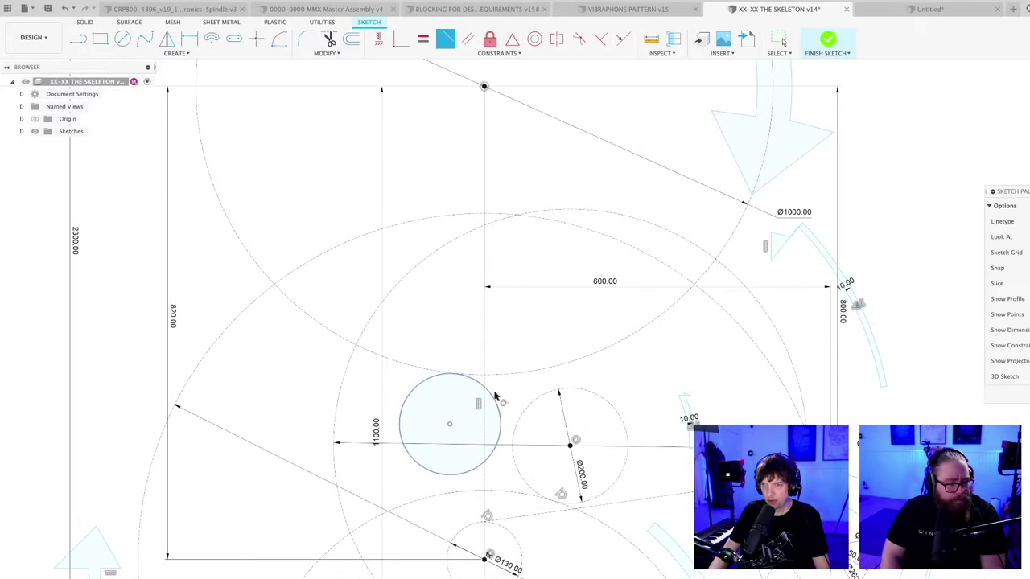
{"action": "left_click", "coordinate": [500, 441]}
{"action": "key", "text": "Escape"}
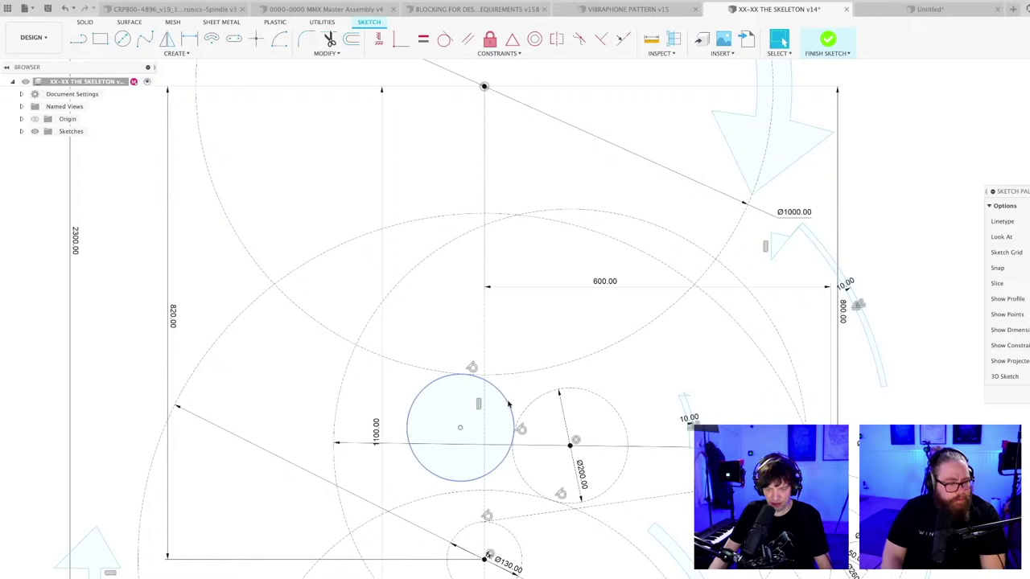
- Save the skeleton design as a new version
{"action": "scroll", "coordinate": [531, 401], "scroll_direction": "down", "scroll_amount": 5}
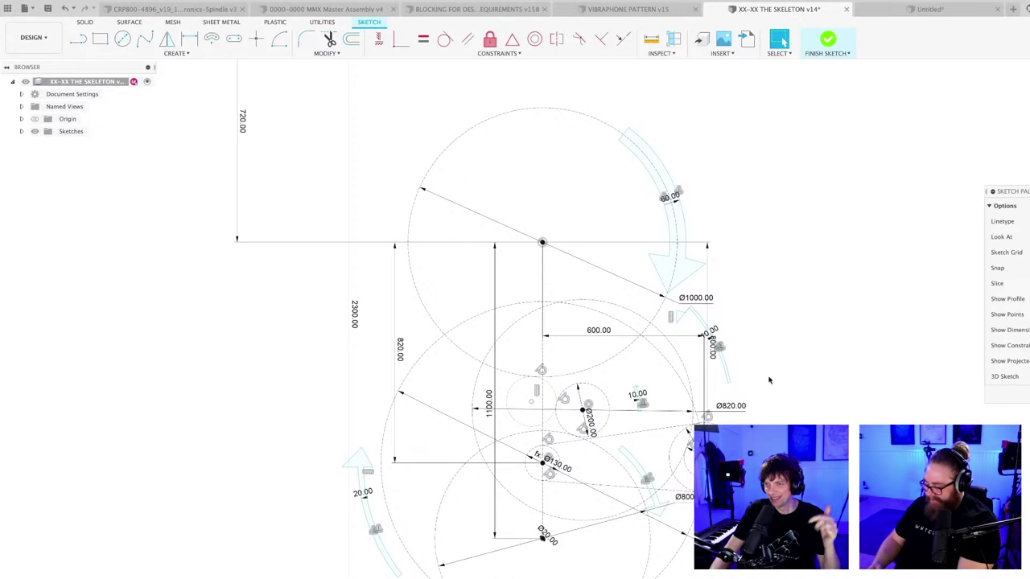
{"action": "scroll", "coordinate": [580, 392], "scroll_direction": "down", "scroll_amount": 3}
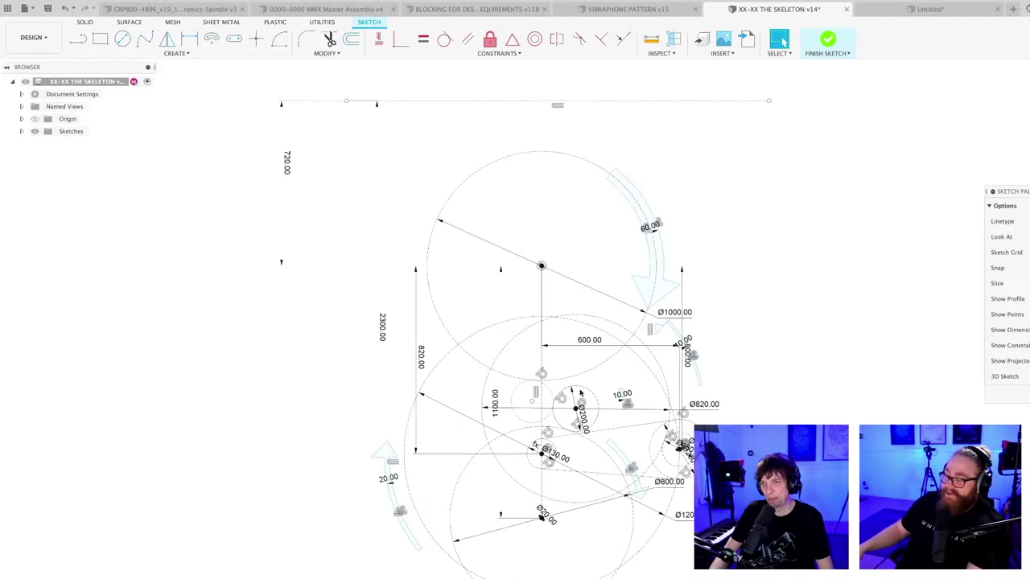
{"action": "scroll", "coordinate": [579, 392], "scroll_direction": "up", "scroll_amount": 2}
{"action": "scroll", "coordinate": [520, 420], "scroll_direction": "up", "scroll_amount": 4}
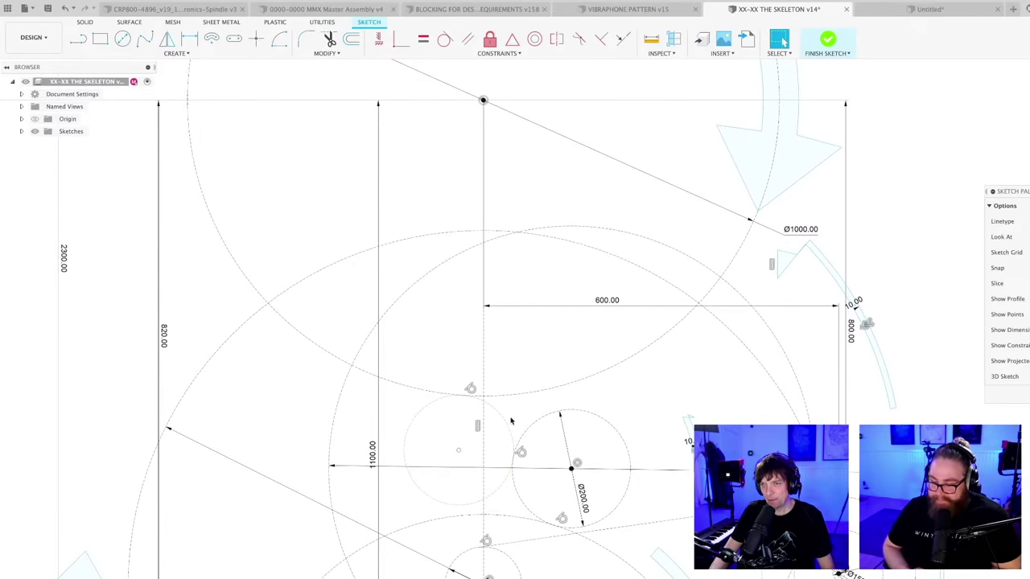
{"action": "key", "text": "super+s"}
{"action": "key", "text": "Return"}
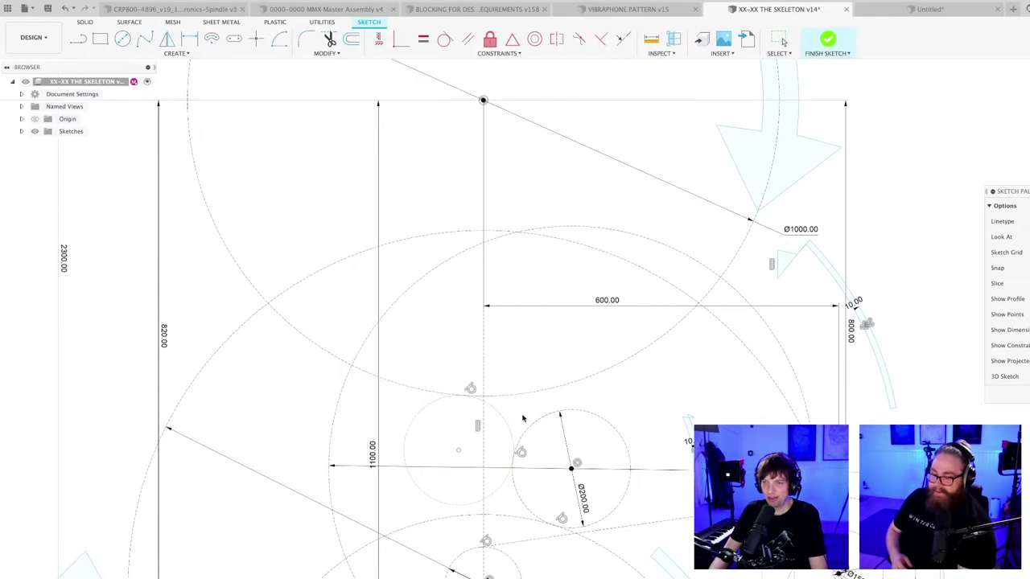
{"action": "scroll", "coordinate": [522, 419], "scroll_direction": "up", "scroll_amount": 1}
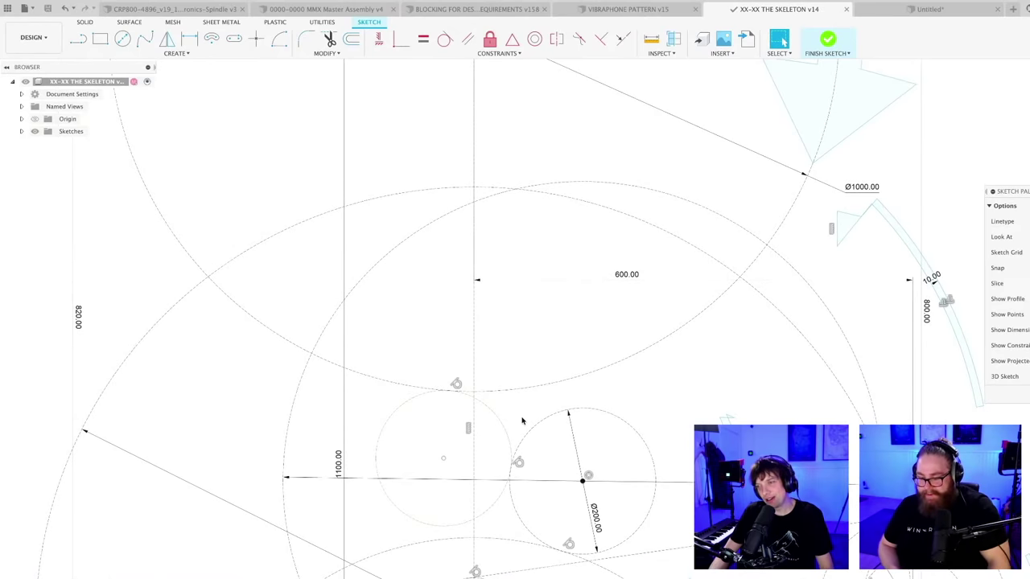
{"action": "scroll", "coordinate": [531, 424], "scroll_direction": "down", "scroll_amount": 4}
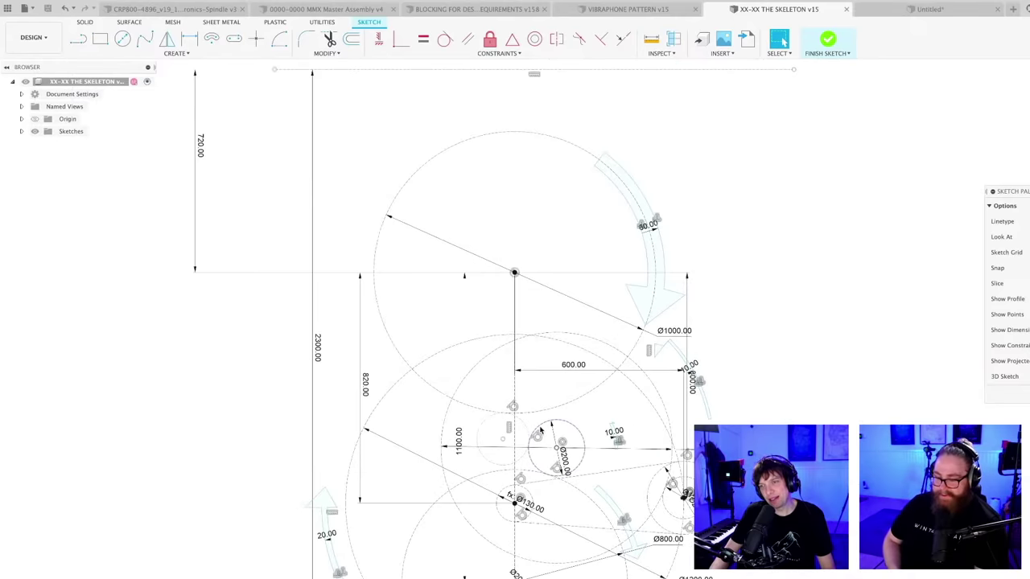
{"action": "scroll", "coordinate": [578, 418], "scroll_direction": "down", "scroll_amount": 3}
{"action": "scroll", "coordinate": [563, 417], "scroll_direction": "up", "scroll_amount": 4}
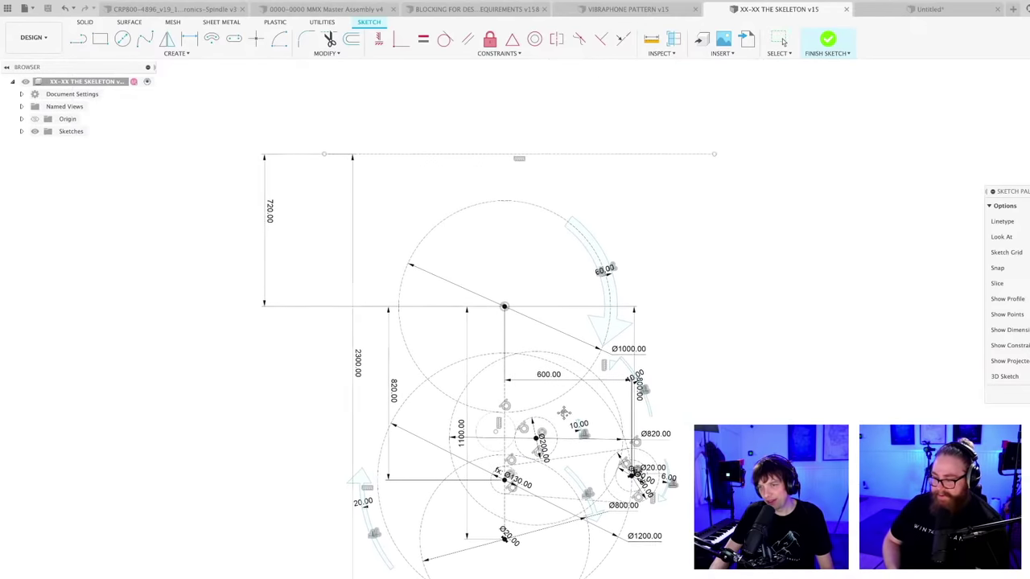
{"action": "scroll", "coordinate": [562, 416], "scroll_direction": "down", "scroll_amount": 1}
{"action": "scroll", "coordinate": [508, 433], "scroll_direction": "up", "scroll_amount": 2}
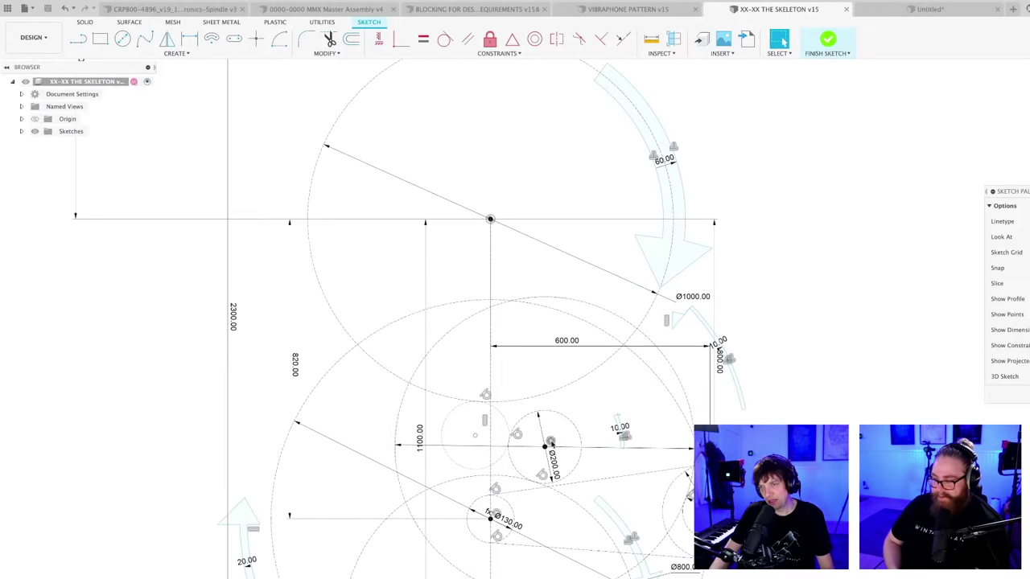
{"action": "scroll", "coordinate": [523, 440], "scroll_direction": "down", "scroll_amount": 2}
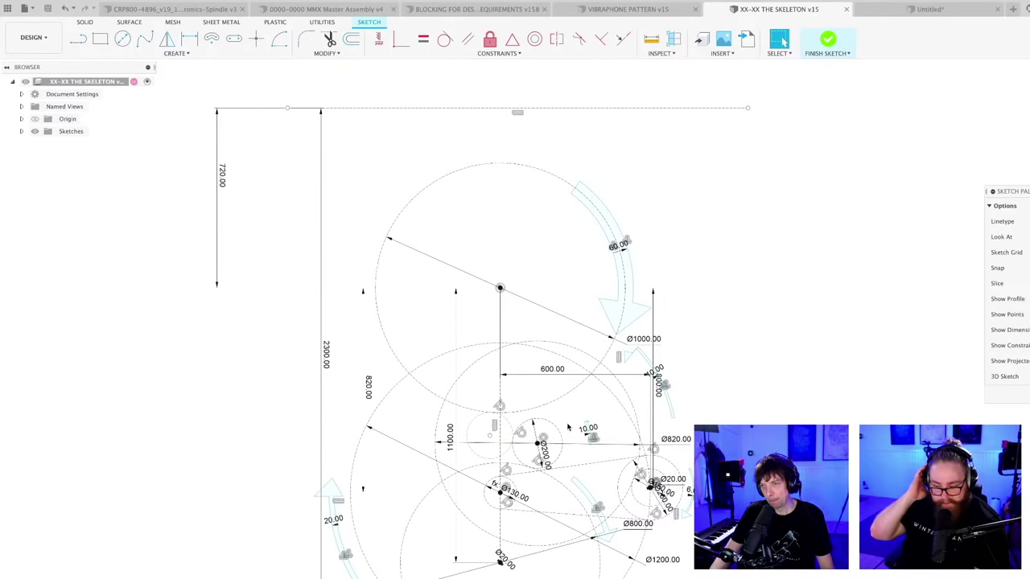
- Delete the arrowhead from the Ø1000 wheel's arrow and close the shaft's lower end with a line
{"action": "scroll", "coordinate": [533, 421], "scroll_direction": "up", "scroll_amount": 1}
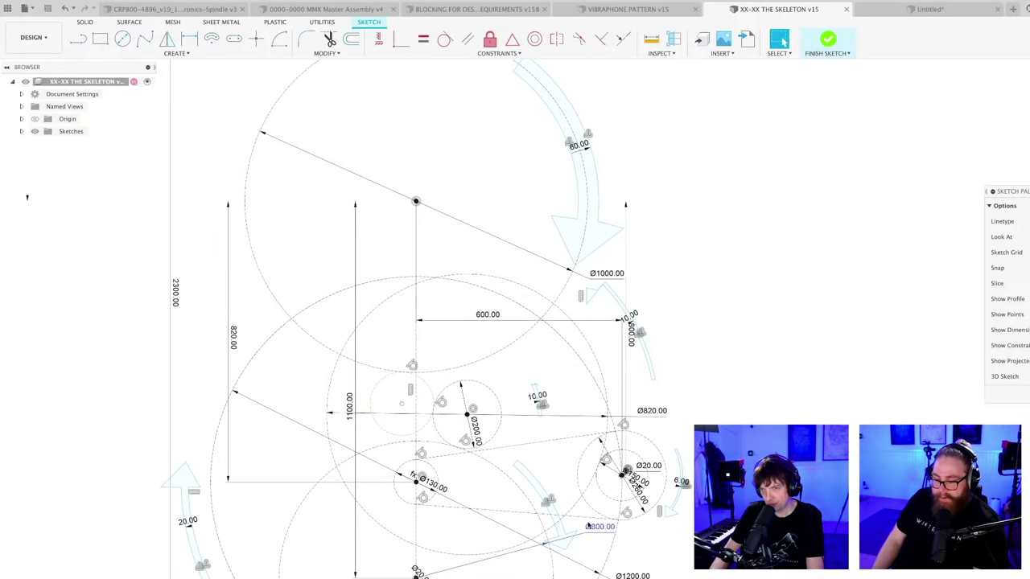
{"action": "scroll", "coordinate": [471, 406], "scroll_direction": "down", "scroll_amount": 1}
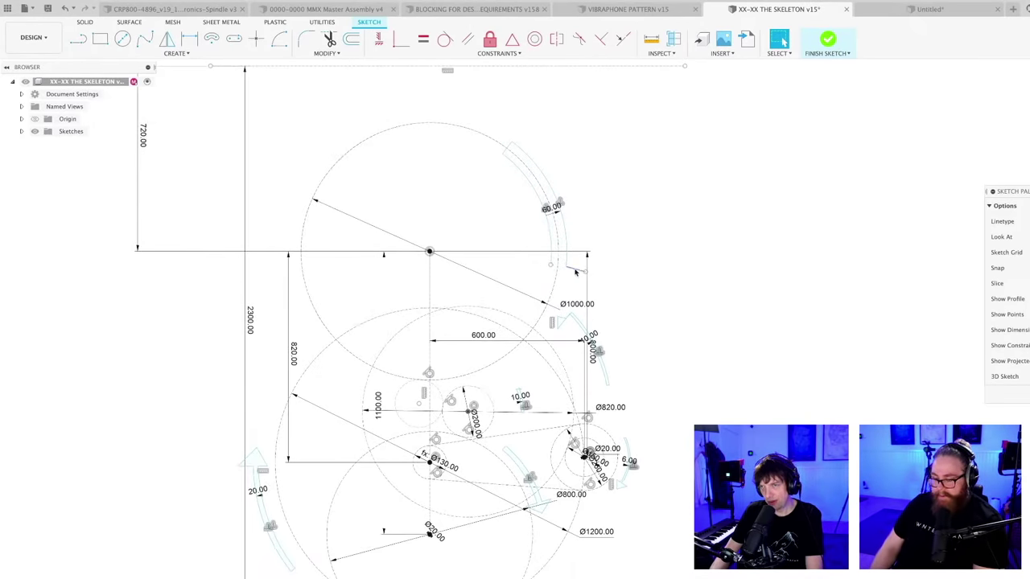
{"action": "scroll", "coordinate": [576, 272], "scroll_direction": "up", "scroll_amount": 1}
{"action": "key", "text": "l"}
{"action": "scroll", "coordinate": [576, 278], "scroll_direction": "up", "scroll_amount": 2}
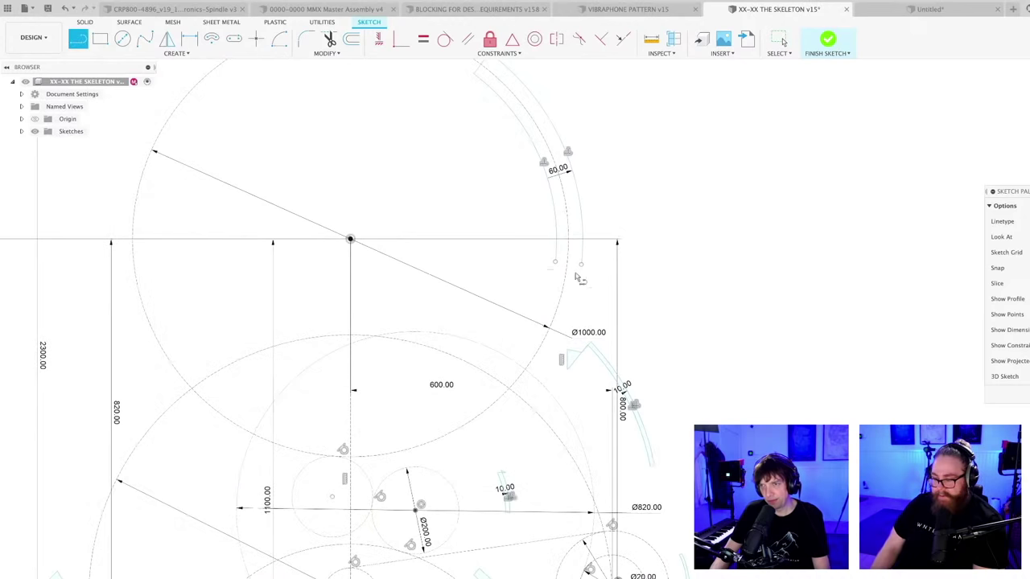
{"action": "left_click", "coordinate": [581, 264]}
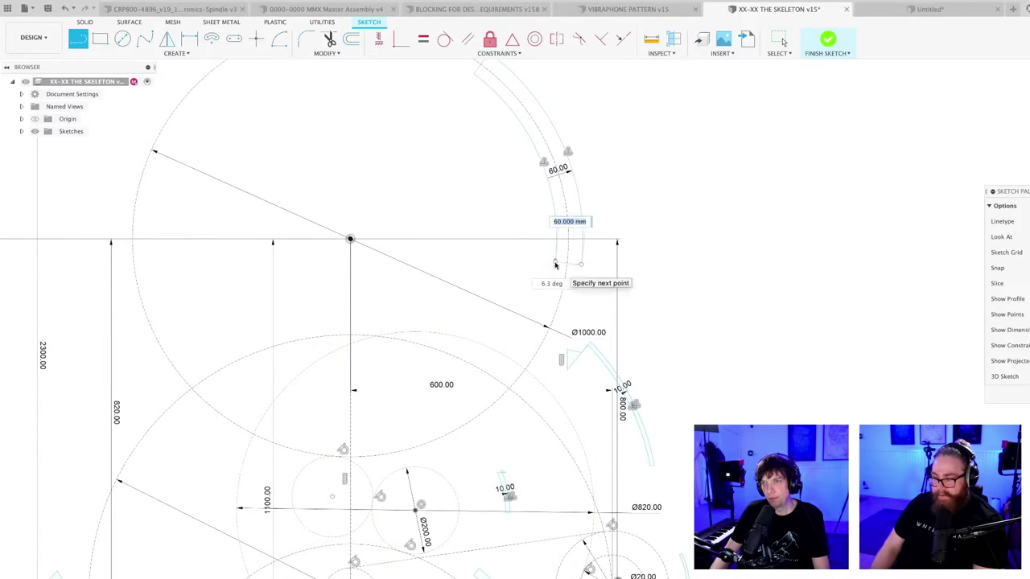
{"action": "key", "text": "Escape"}
- Delete the line closing the upper end of the Ø1000 wheel's arrow shaft
{"action": "scroll", "coordinate": [597, 297], "scroll_direction": "down", "scroll_amount": 2}
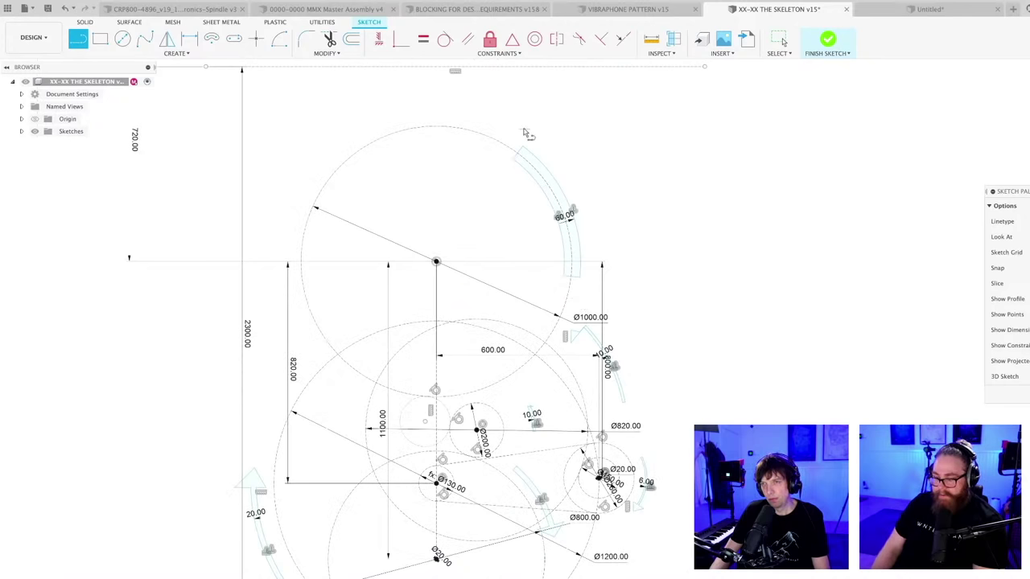
{"action": "scroll", "coordinate": [523, 133], "scroll_direction": "up", "scroll_amount": 3}
{"action": "key", "text": "Escape"}
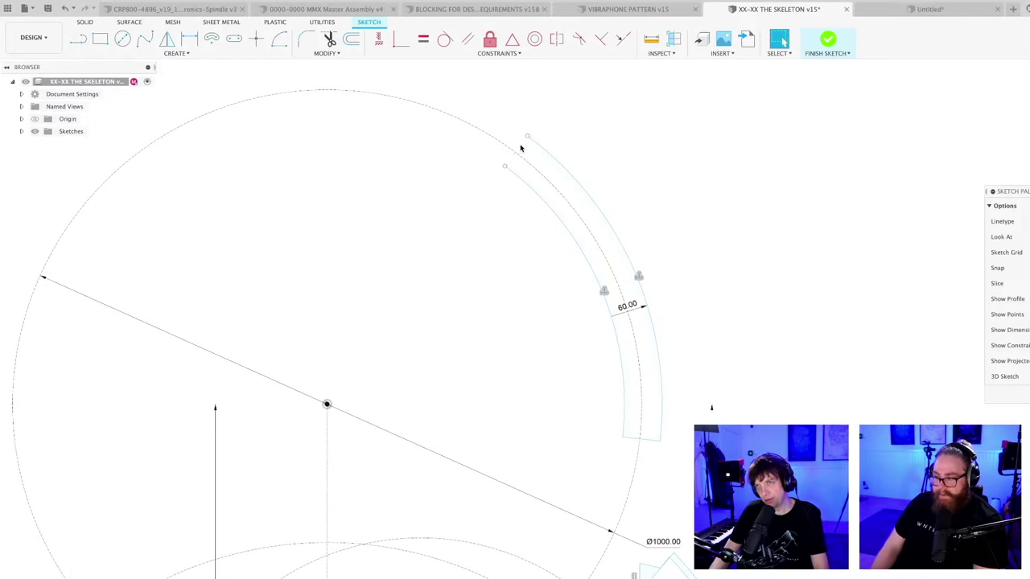
- Draw an arrowhead with lines at the upper end of the Ø1000 wheel's arrow shaft, with its tip on the Ø1000 circle
{"action": "key", "text": "l"}
{"action": "scroll", "coordinate": [515, 145], "scroll_direction": "up", "scroll_amount": 1}
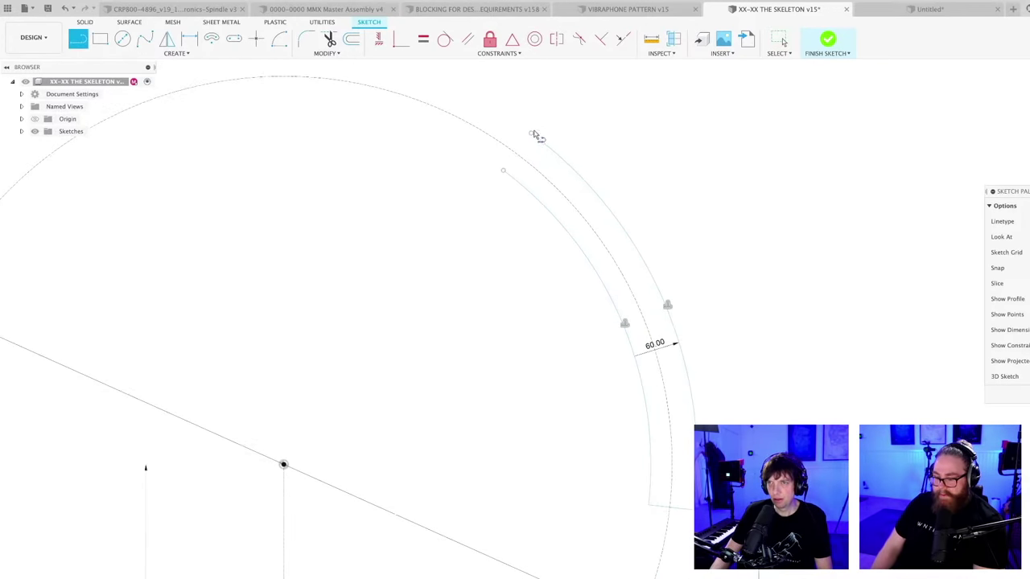
{"action": "left_click", "coordinate": [532, 133]}
{"action": "left_click", "coordinate": [555, 98]}
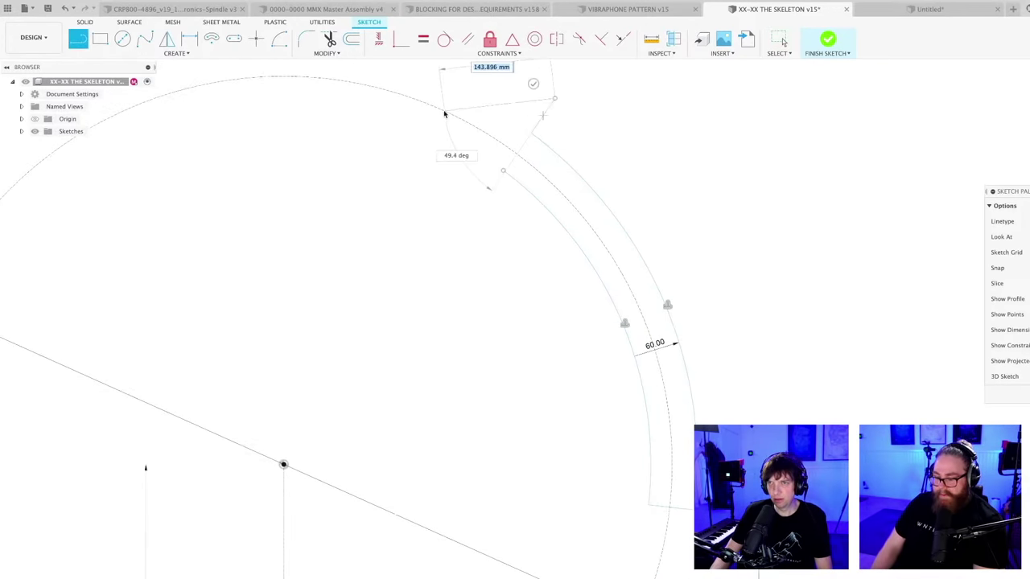
{"action": "left_click", "coordinate": [444, 113]}
{"action": "key", "text": "Escape"}
{"action": "left_click", "coordinate": [444, 113]}
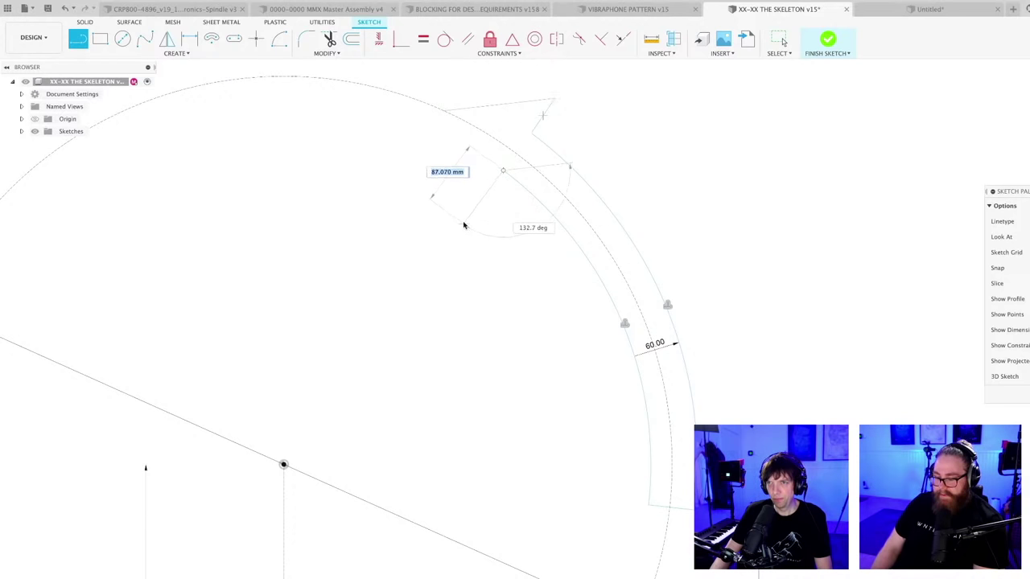
{"action": "left_click", "coordinate": [469, 213]}
{"action": "left_click", "coordinate": [444, 114]}
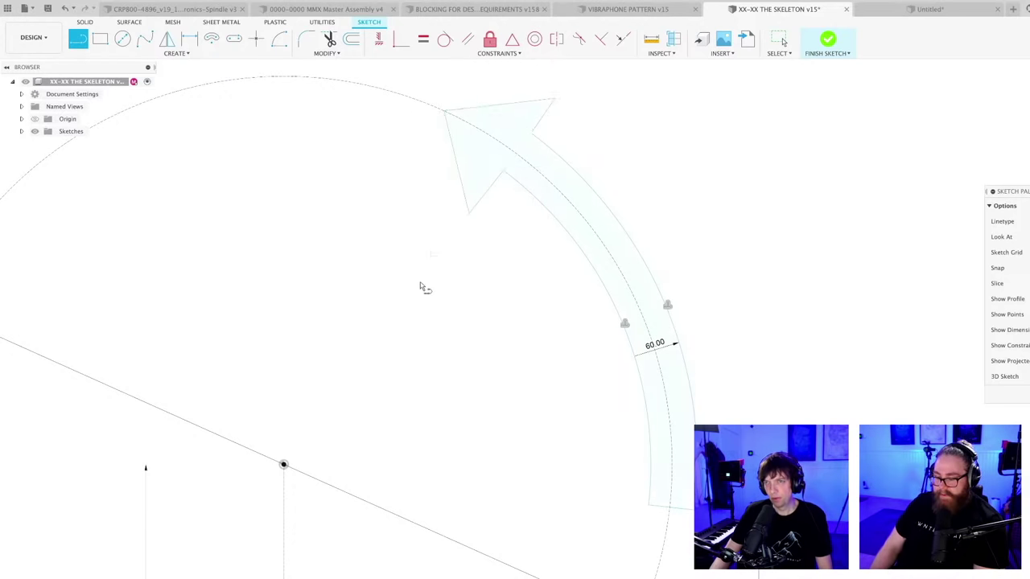
{"action": "scroll", "coordinate": [423, 287], "scroll_direction": "down", "scroll_amount": 5}
{"action": "key", "text": "Escape"}
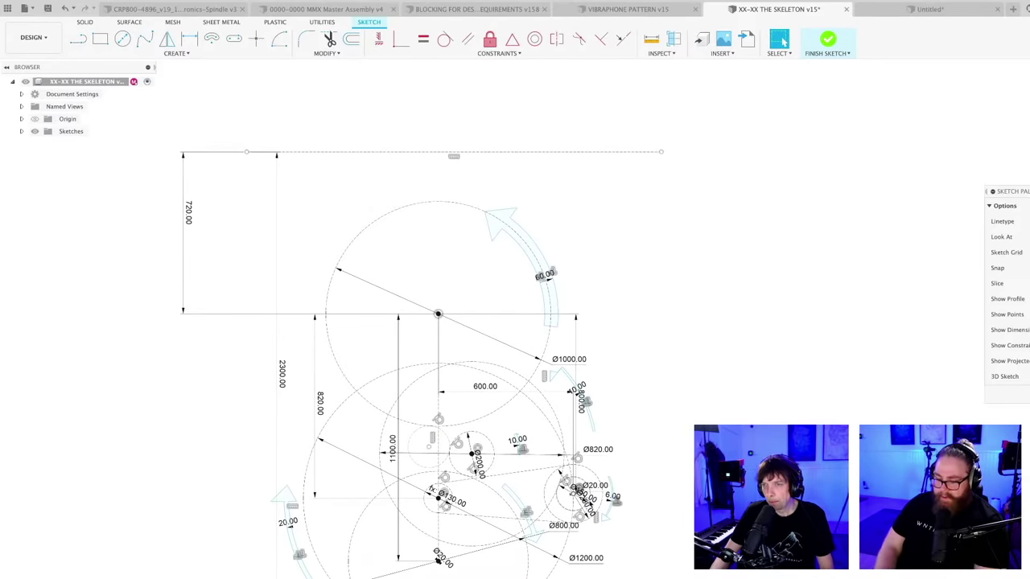
- Dimension the new idler circle between the Ø1000 wheel and the Ø200 circle to a diameter of 180 mm
{"action": "scroll", "coordinate": [470, 447], "scroll_direction": "up", "scroll_amount": 2}
{"action": "scroll", "coordinate": [471, 446], "scroll_direction": "up", "scroll_amount": 2}
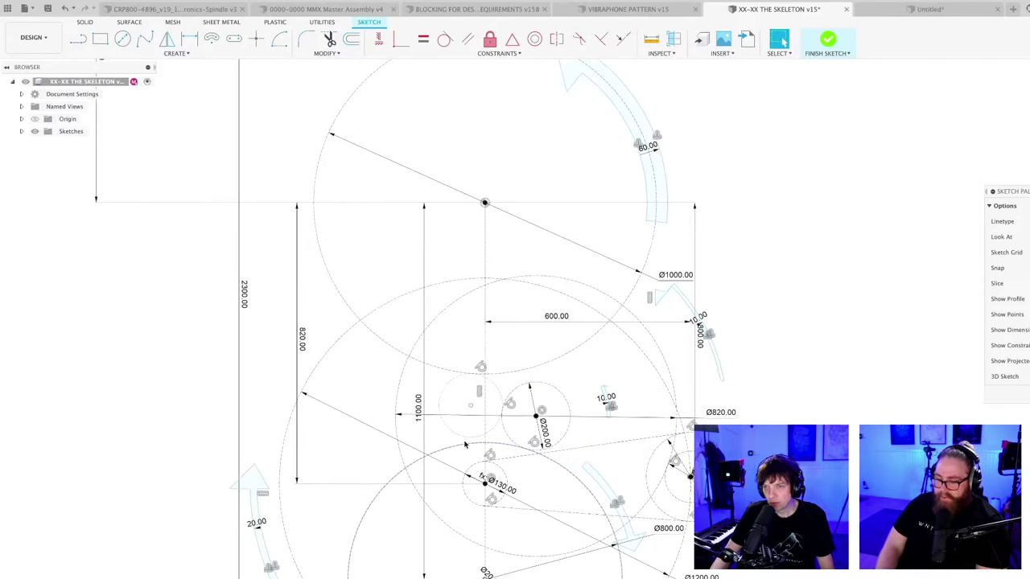
{"action": "key", "text": "d"}
{"action": "left_click", "coordinate": [442, 396]}
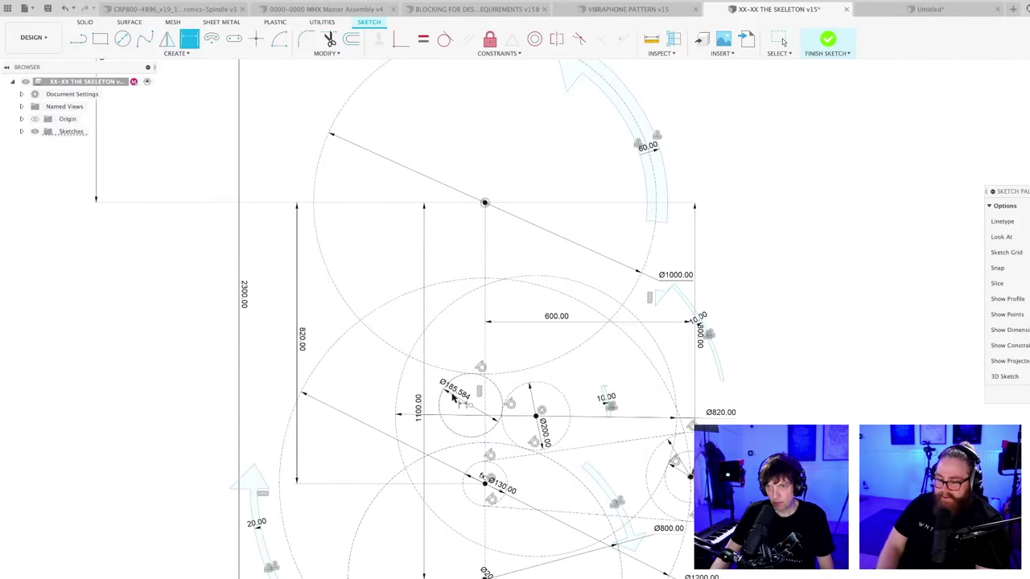
{"action": "left_click", "coordinate": [452, 395]}
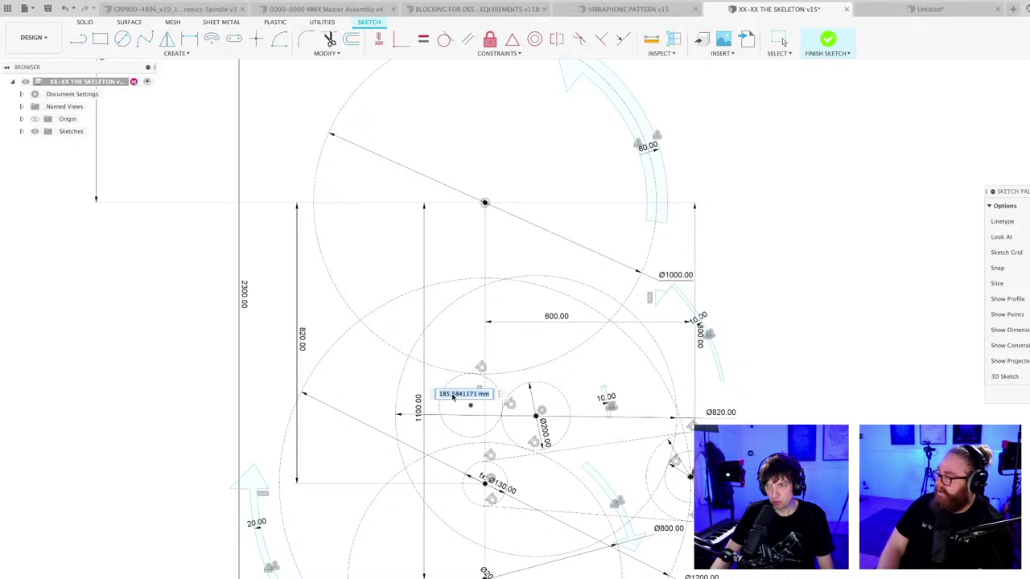
{"action": "type", "text": "1"}
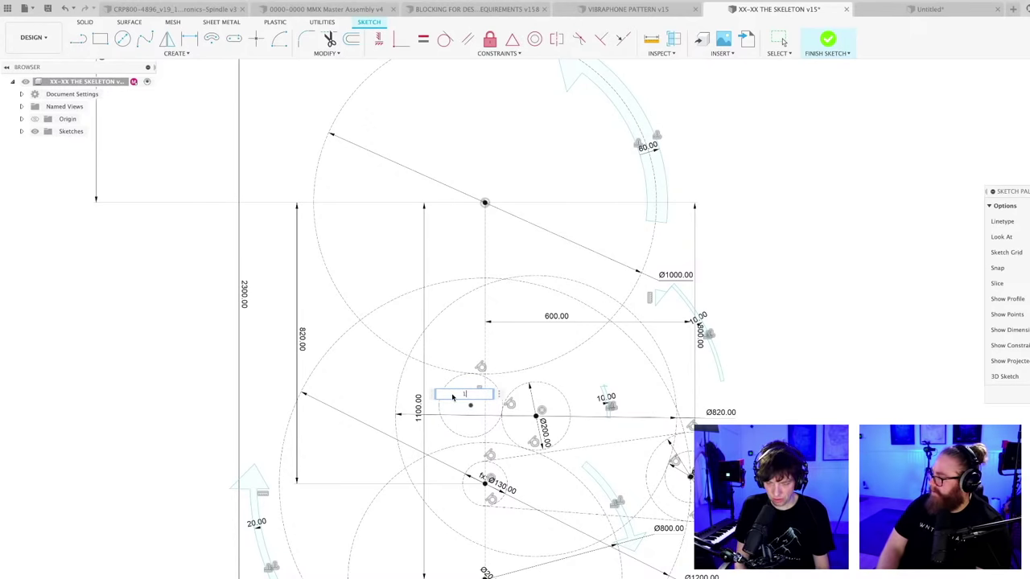
{"action": "type", "text": "80"}
{"action": "key", "text": "Return"}
{"action": "scroll", "coordinate": [696, 537], "scroll_direction": "down", "scroll_amount": 4}
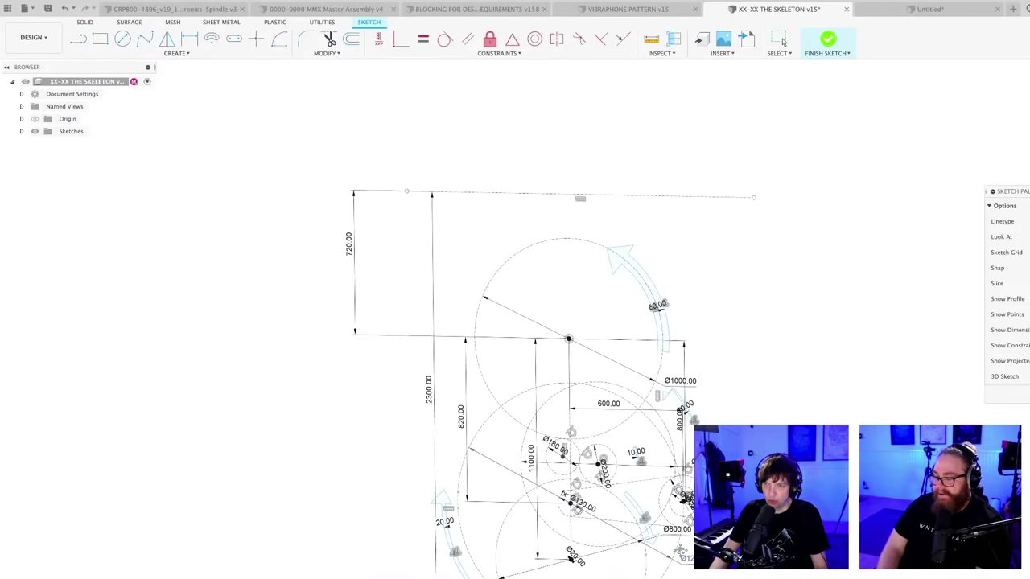
{"action": "middle_click_drag", "start_coordinate": [684, 551], "coordinate": [546, 491]}
{"action": "scroll", "coordinate": [546, 490], "scroll_direction": "up", "scroll_amount": 3}
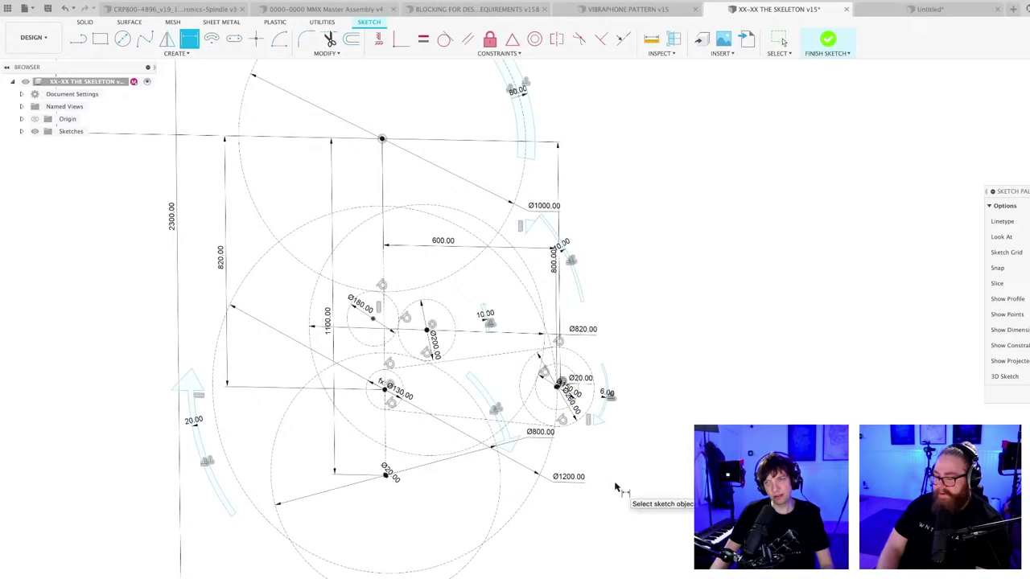
{"action": "key", "text": "Escape"}
{"action": "key", "text": "ctrl+z"}
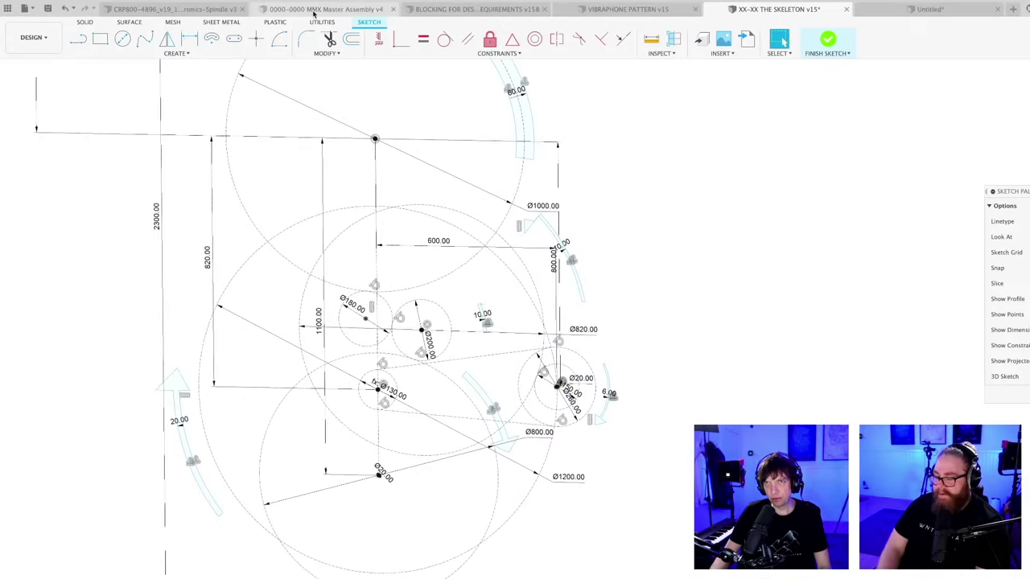
- Switch through the MMX Master Assembly to the BLOCKING FOR DES... design and inspect its large upper and lower drums from several sides
{"action": "key", "text": "ctrl+Tab"}
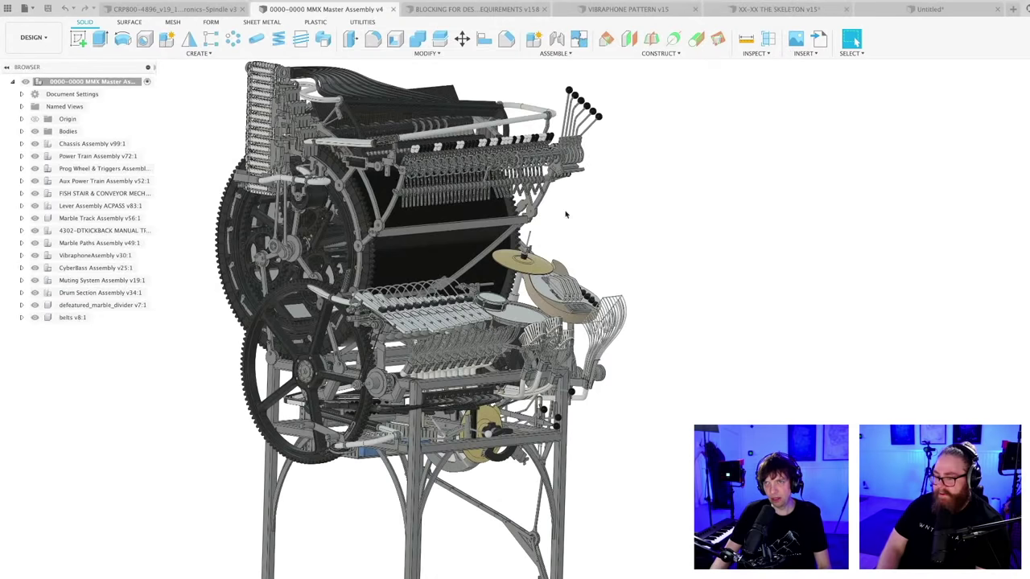
{"action": "left_click", "coordinate": [490, 9]}
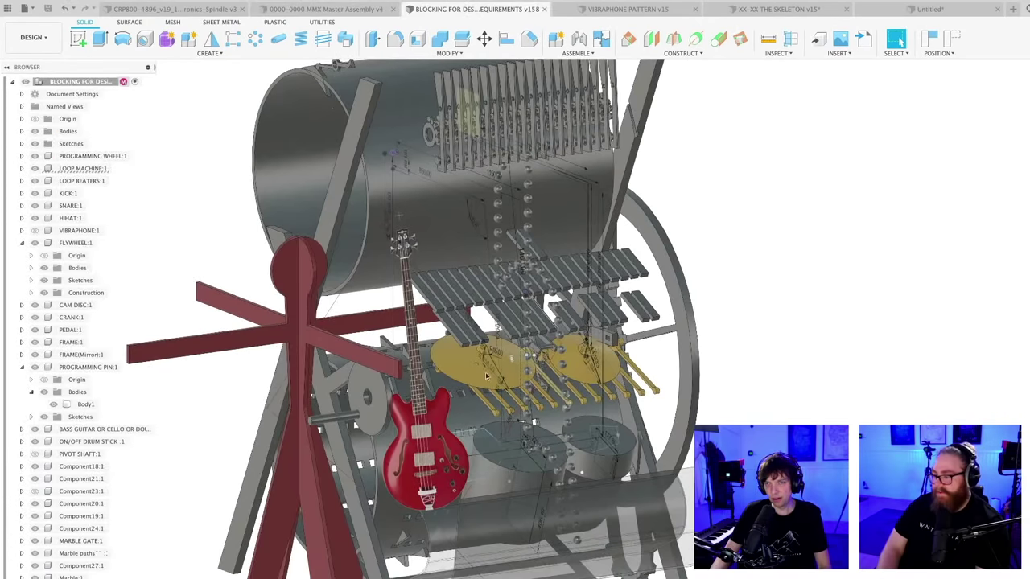
{"action": "middle_click_drag", "start_coordinate": [545, 315], "coordinate": [900, 41], "text": "shift"}
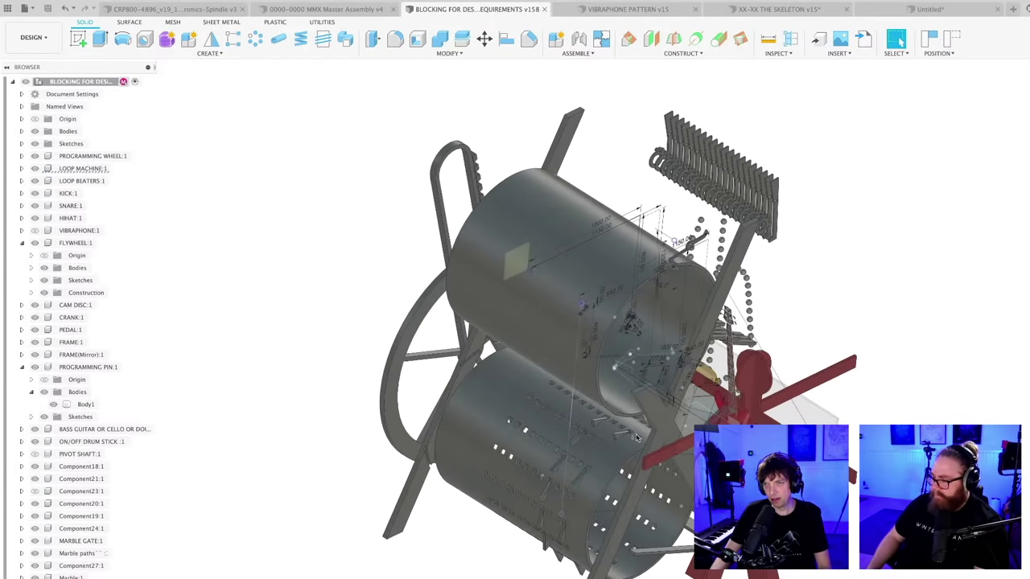
{"action": "scroll", "coordinate": [603, 435], "scroll_direction": "up", "scroll_amount": 8}
{"action": "middle_click_drag", "start_coordinate": [603, 435], "coordinate": [771, 387], "text": "shift"}
{"action": "scroll", "coordinate": [720, 418], "scroll_direction": "down", "scroll_amount": 5}
{"action": "left_click", "coordinate": [759, 388]}
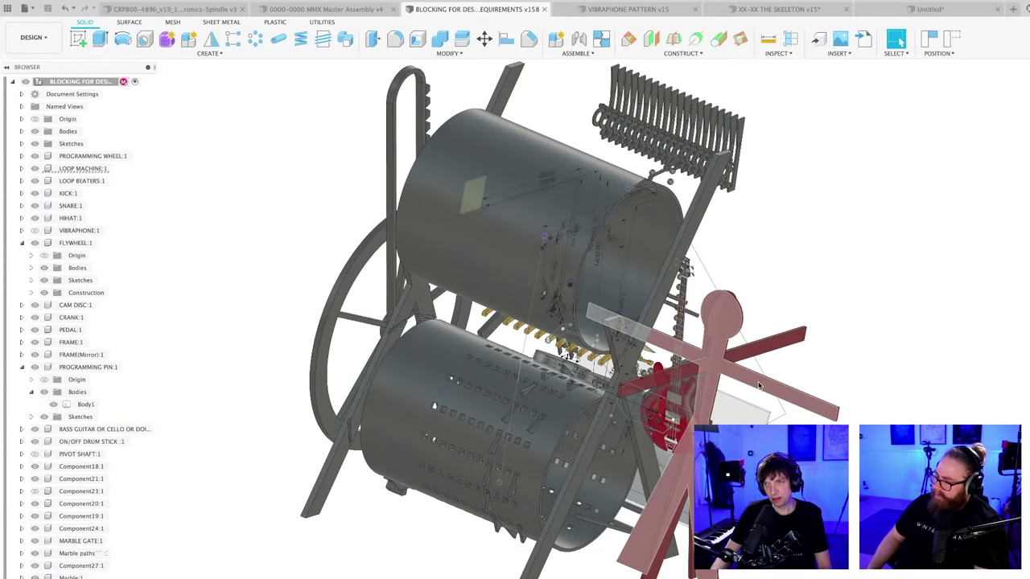
{"action": "mouse_move", "coordinate": [758, 380]}
{"action": "middle_mouse_down", "text": "shift"}
{"action": "mouse_move", "coordinate": [611, 380]}
{"action": "mouse_move", "coordinate": [706, 409]}
{"action": "mouse_move", "coordinate": [663, 403]}
{"action": "middle_mouse_up", "text": "shift"}
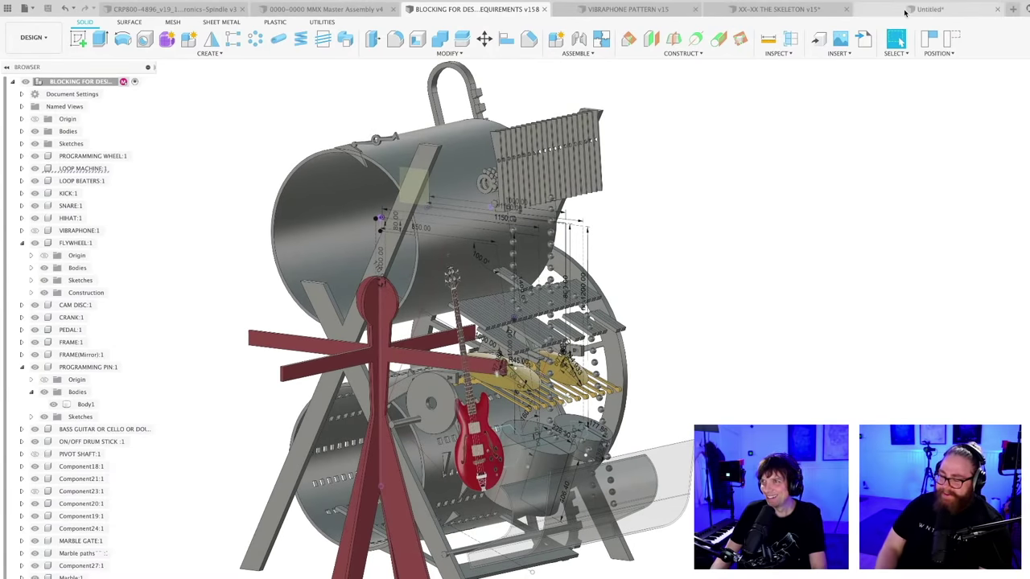
- Return to the XX-XX THE SKELETON sketch and examine the overall wheel layout and rotation arrows
{"action": "left_click", "coordinate": [926, 9]}
{"action": "left_click", "coordinate": [761, 10]}
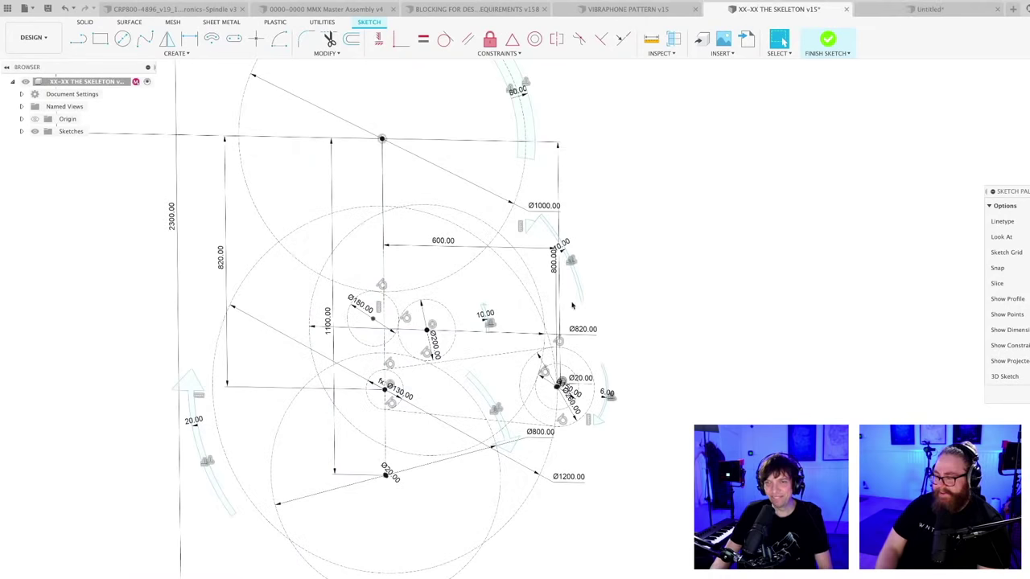
{"action": "scroll", "coordinate": [635, 439], "scroll_direction": "down", "scroll_amount": 3}
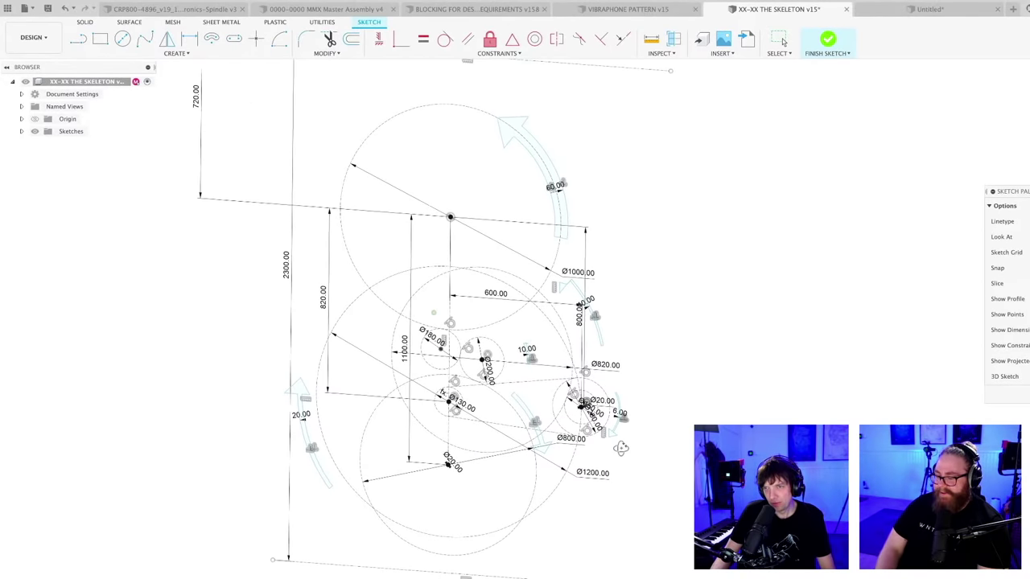
{"action": "middle_click_drag", "start_coordinate": [630, 439], "coordinate": [626, 438], "text": "shift"}
{"action": "scroll", "coordinate": [609, 435], "scroll_direction": "up", "scroll_amount": 2}
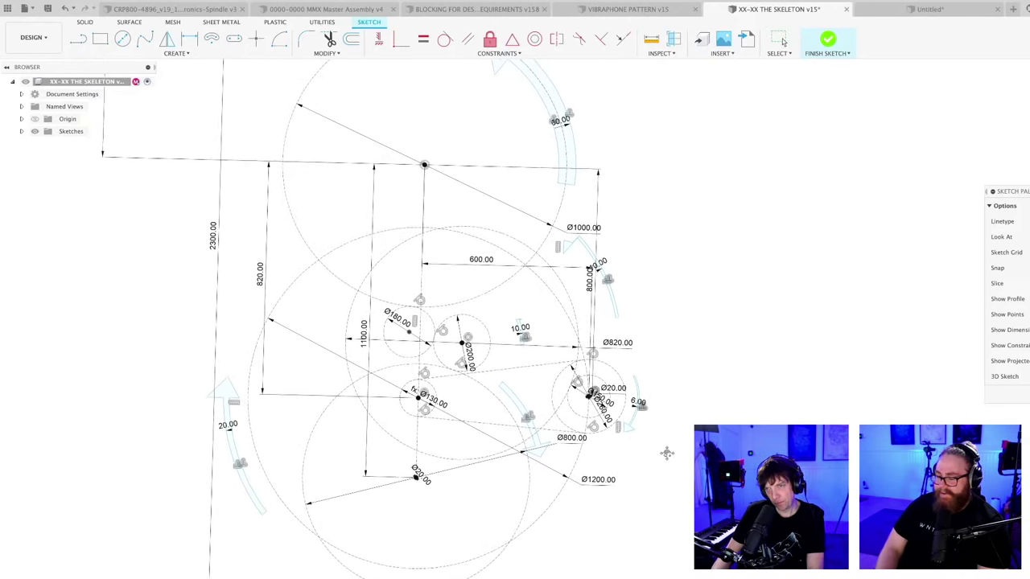
{"action": "scroll", "coordinate": [667, 455], "scroll_direction": "down", "scroll_amount": 1}
{"action": "mouse_move", "coordinate": [657, 460]}
{"action": "middle_mouse_down"}
{"action": "mouse_move", "coordinate": [677, 470]}
{"action": "mouse_move", "coordinate": [663, 482]}
{"action": "middle_mouse_up"}
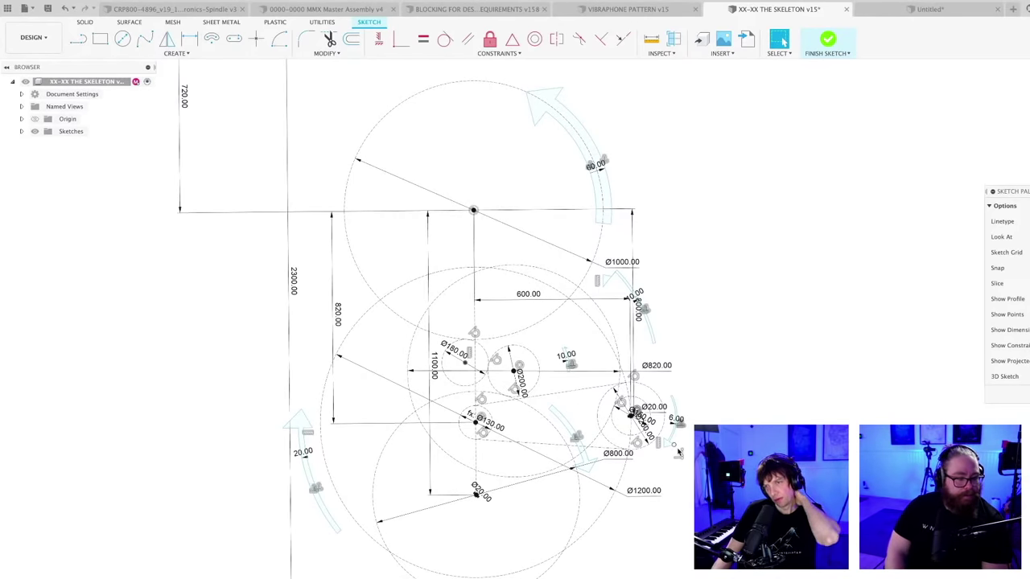
{"action": "scroll", "coordinate": [679, 453], "scroll_direction": "up", "scroll_amount": 2}
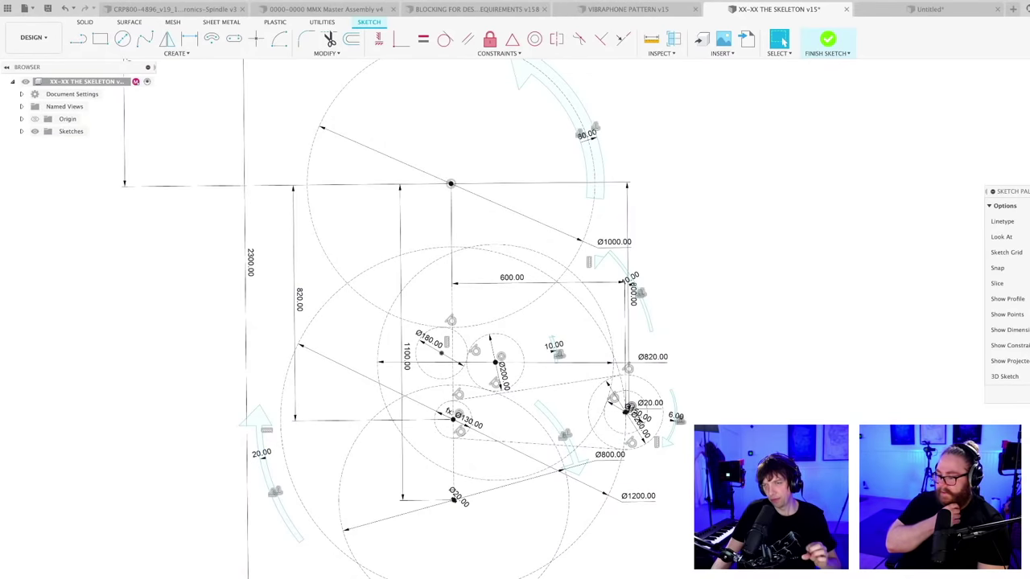
{"action": "middle_click_drag", "start_coordinate": [511, 364], "coordinate": [547, 362]}
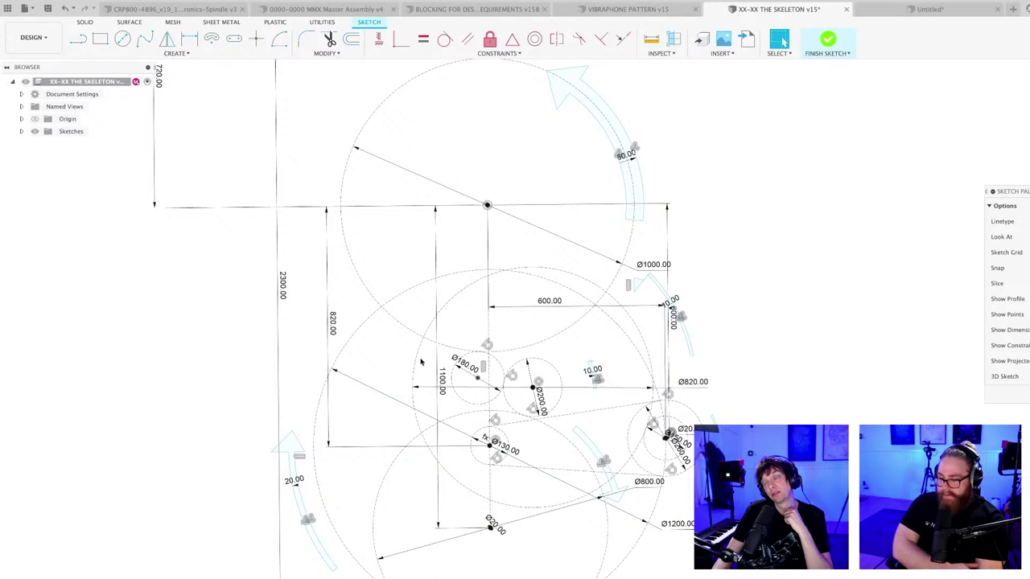
- Examine how the Ø180 and Ø200 idlers sit between the Ø1000 wheel and the Ø130 circle
{"action": "scroll", "coordinate": [421, 363], "scroll_direction": "up", "scroll_amount": 2}
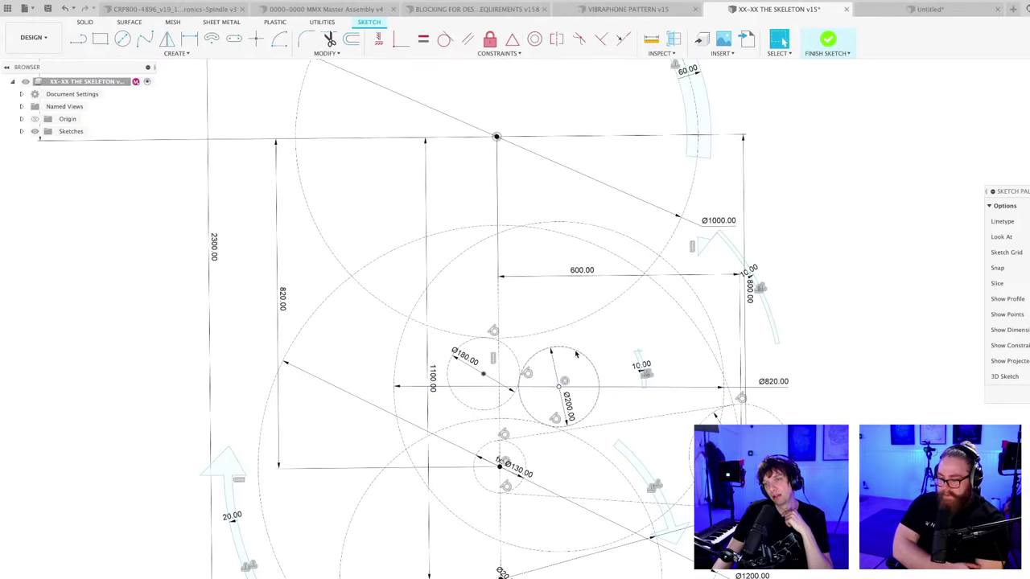
{"action": "scroll", "coordinate": [571, 360], "scroll_direction": "up", "scroll_amount": 3}
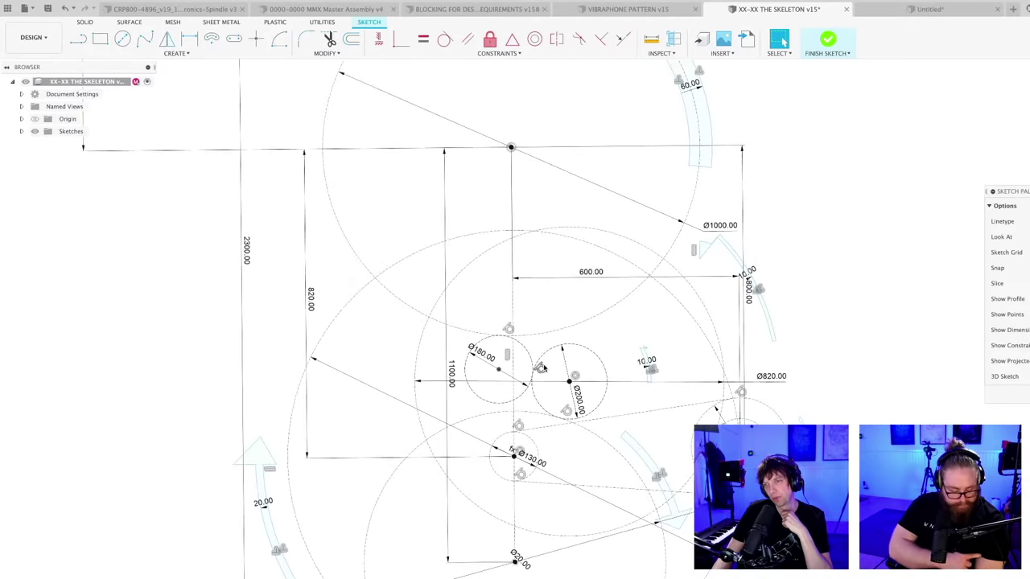
{"action": "scroll", "coordinate": [485, 402], "scroll_direction": "up", "scroll_amount": 3}
{"action": "left_click", "coordinate": [485, 401]}
{"action": "scroll", "coordinate": [507, 399], "scroll_direction": "down", "scroll_amount": 4}
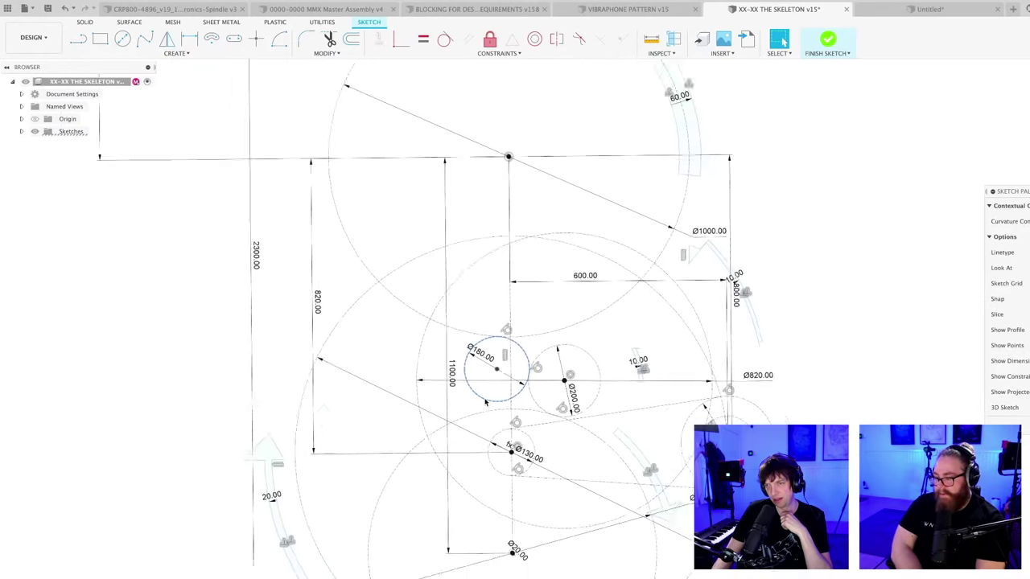
{"action": "left_click", "coordinate": [795, 389]}
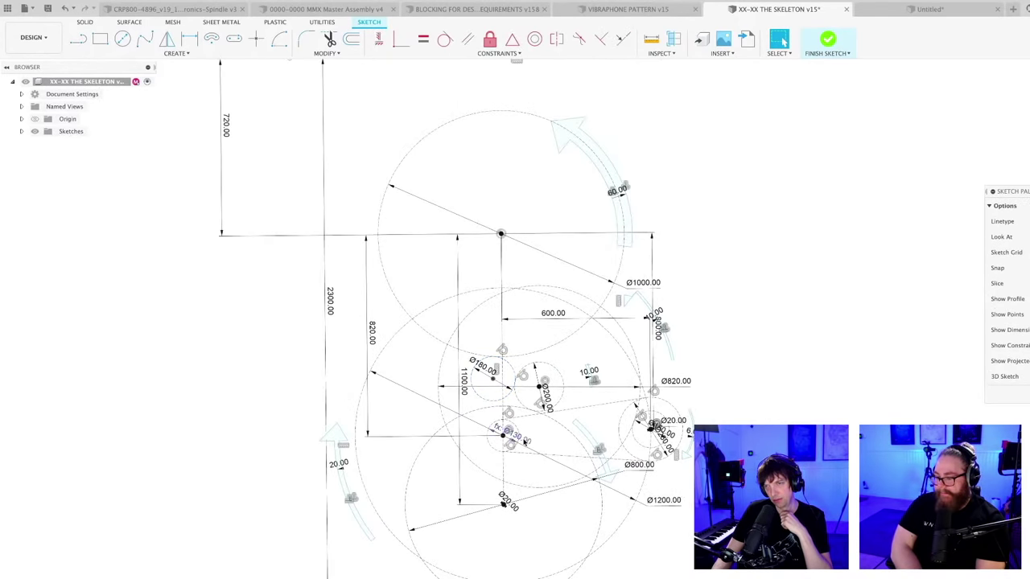
{"action": "scroll", "coordinate": [525, 438], "scroll_direction": "up", "scroll_amount": 2}
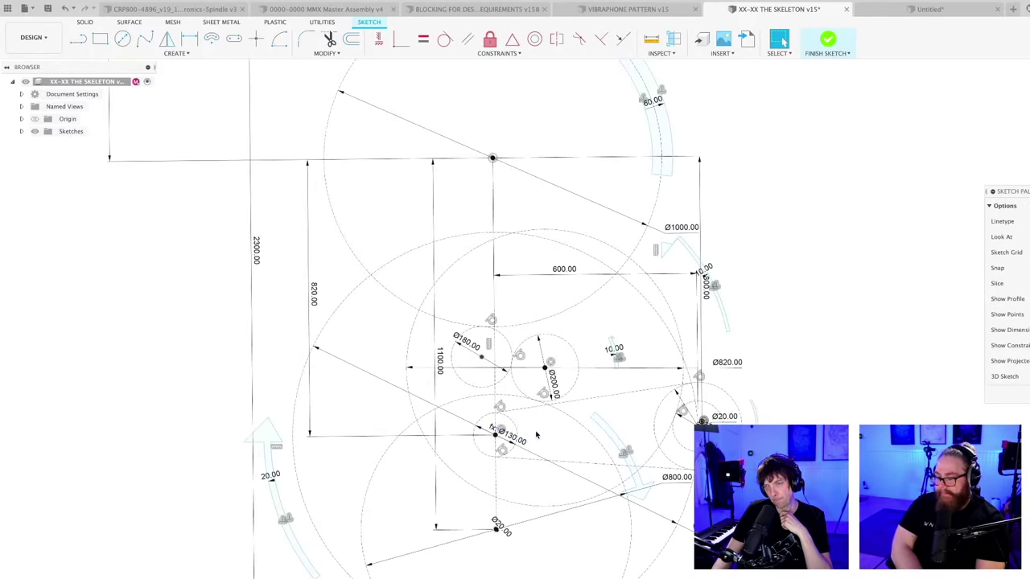
{"action": "scroll", "coordinate": [536, 435], "scroll_direction": "down", "scroll_amount": 2}
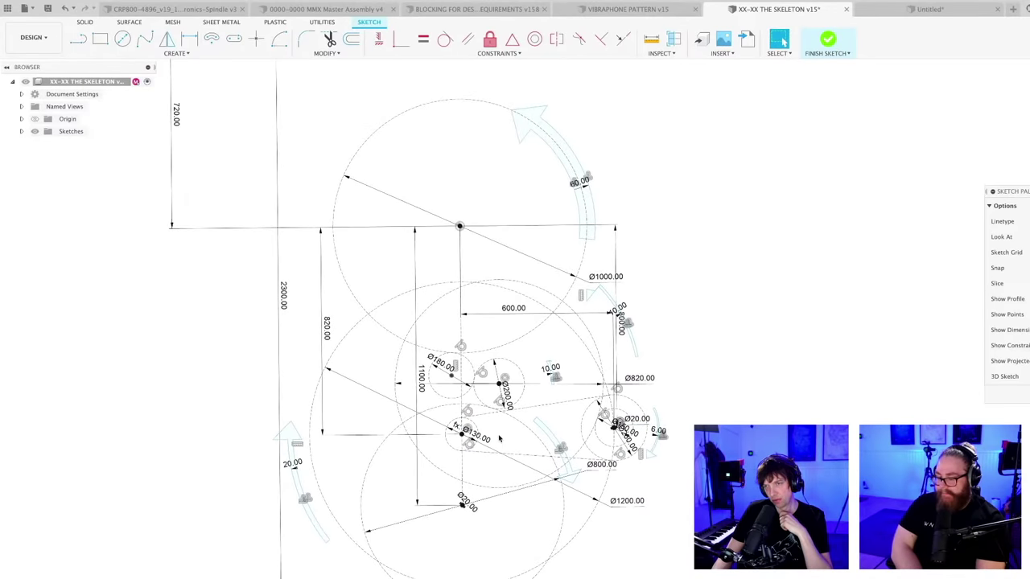
{"action": "scroll", "coordinate": [497, 436], "scroll_direction": "up", "scroll_amount": 2}
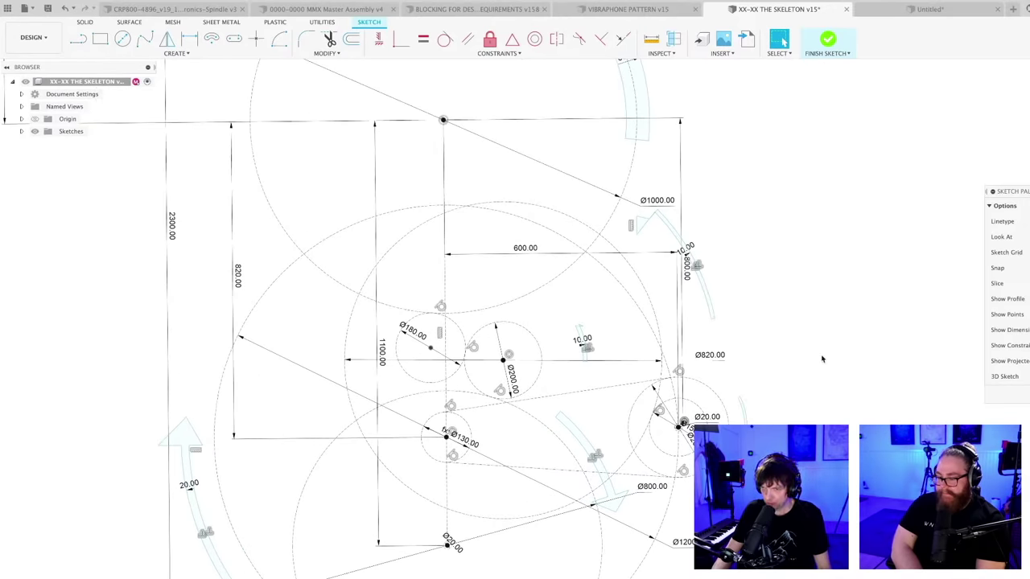
- Save the skeleton design as a new version
{"action": "scroll", "coordinate": [765, 392], "scroll_direction": "down", "scroll_amount": 2}
{"action": "left_click_drag", "start_coordinate": [701, 412], "coordinate": [683, 435]}
{"action": "scroll", "coordinate": [797, 454], "scroll_direction": "up", "scroll_amount": 2}
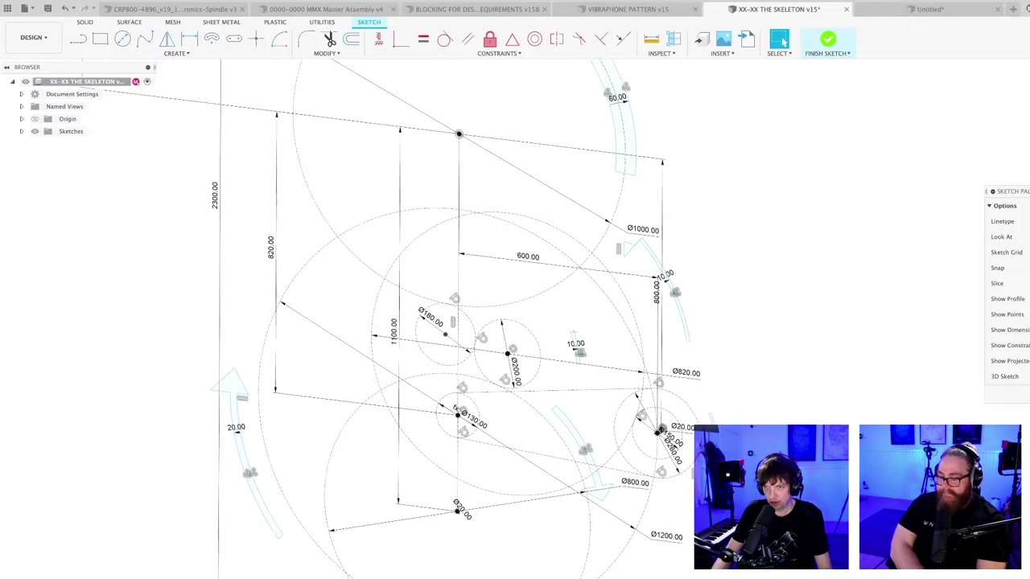
{"action": "key", "text": "ctrl+s"}
{"action": "key", "text": "Return"}
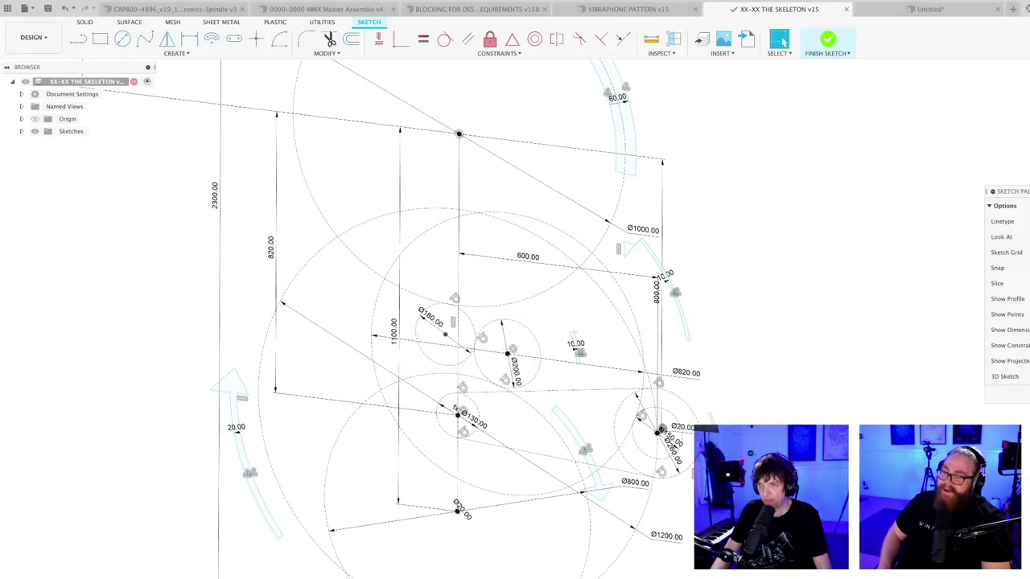
- Try to reshape the 10 mm wide rotation arrow beside the 800 mm dimension by shifting its curved edge inward
{"action": "scroll", "coordinate": [768, 438], "scroll_direction": "down", "scroll_amount": 2}
{"action": "left_click_drag", "start_coordinate": [683, 330], "coordinate": [699, 326]}
{"action": "scroll", "coordinate": [699, 326], "scroll_direction": "up", "scroll_amount": 3}
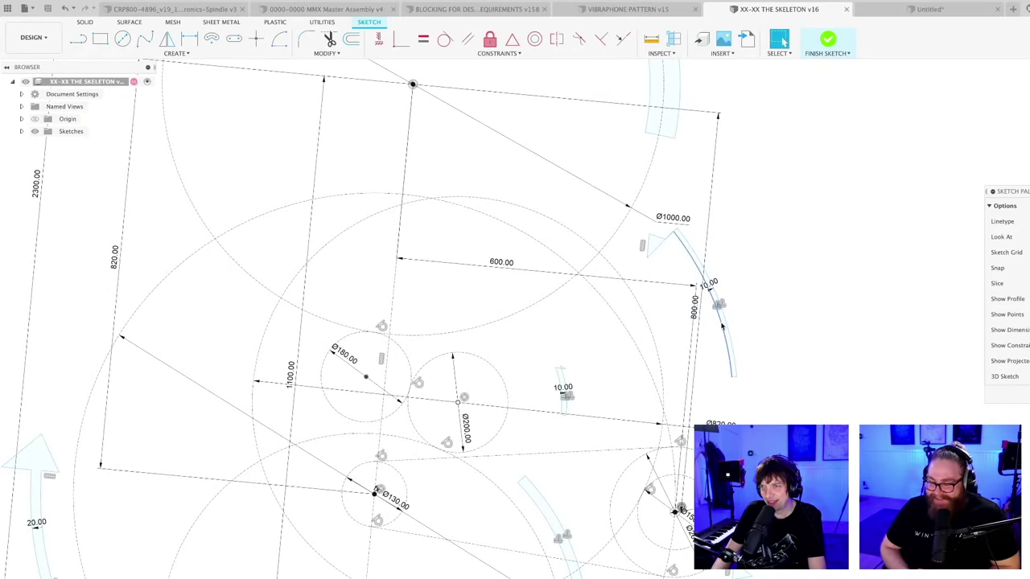
{"action": "key", "text": "Escape"}
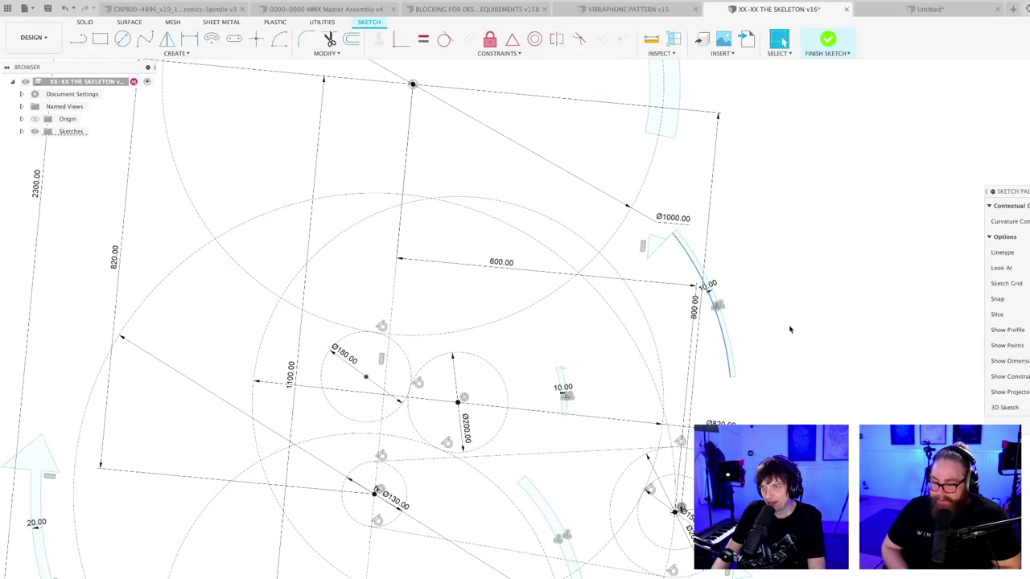
{"action": "left_click", "coordinate": [721, 335]}
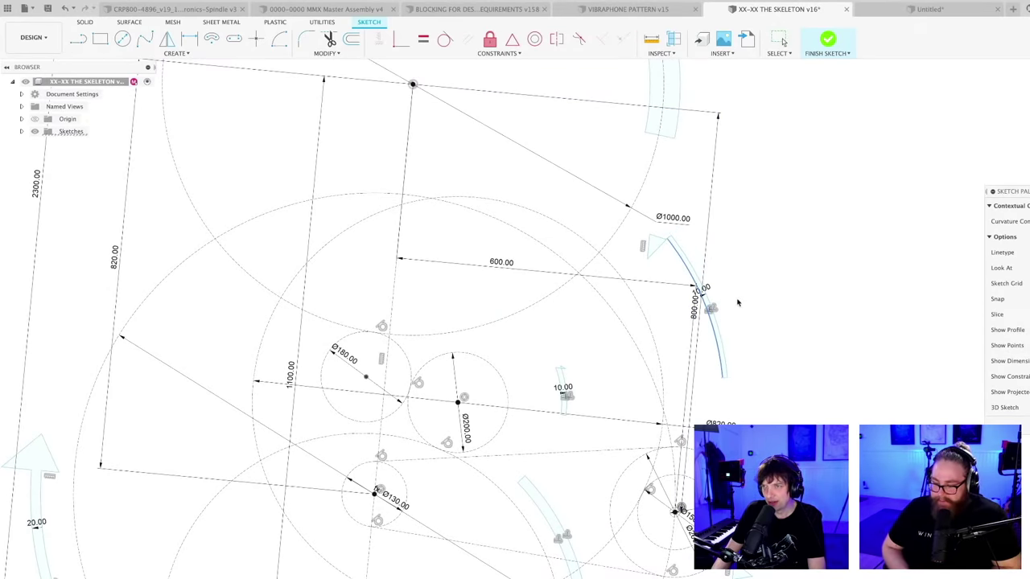
{"action": "scroll", "coordinate": [737, 305], "scroll_direction": "up", "scroll_amount": 2}
{"action": "key", "text": "Escape"}
{"action": "scroll", "coordinate": [735, 320], "scroll_direction": "down", "scroll_amount": 2}
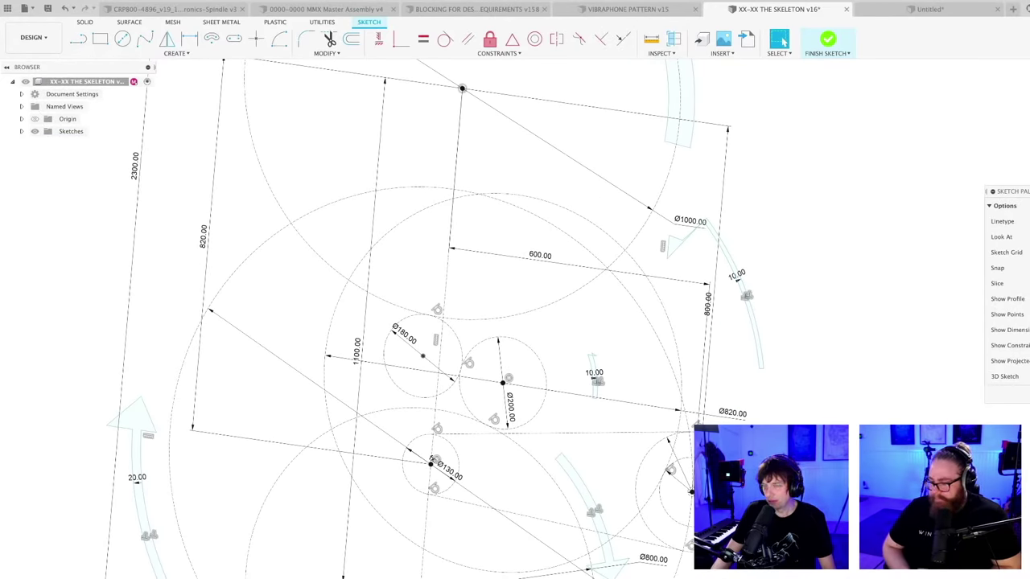
{"action": "scroll", "coordinate": [639, 345], "scroll_direction": "up", "scroll_amount": 3}
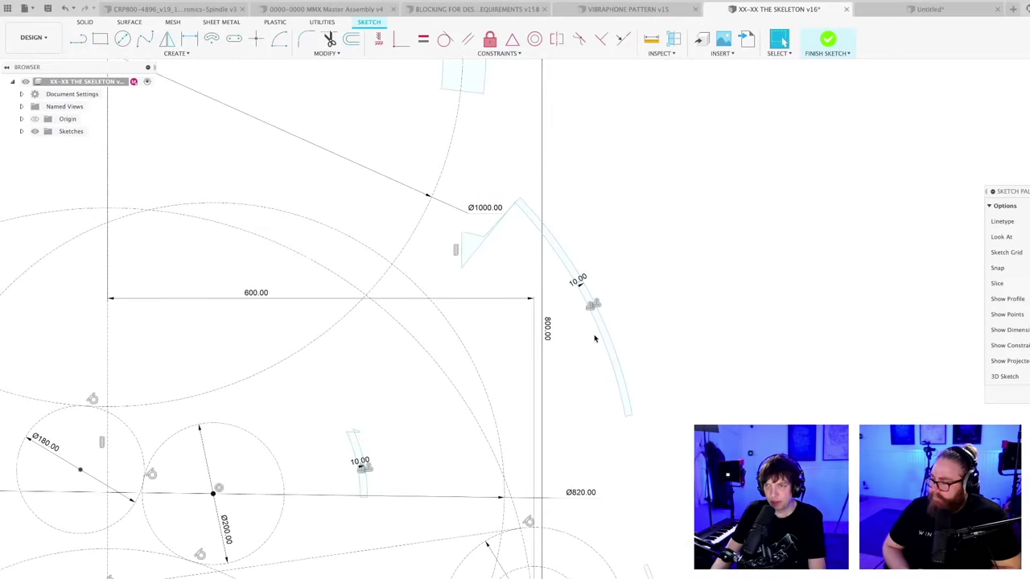
{"action": "left_click", "coordinate": [594, 338]}
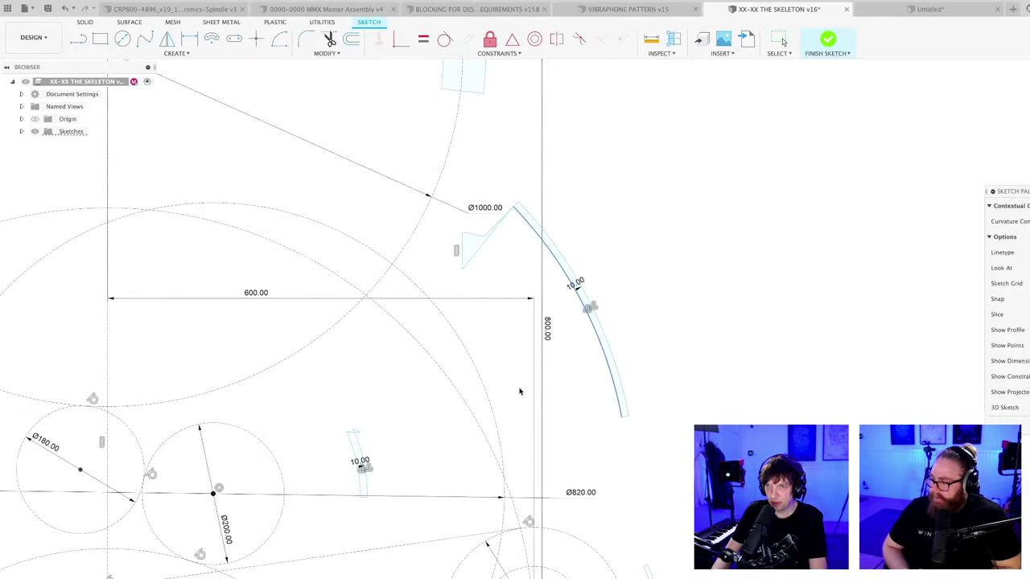
{"action": "left_click_drag", "start_coordinate": [520, 392], "coordinate": [487, 400]}
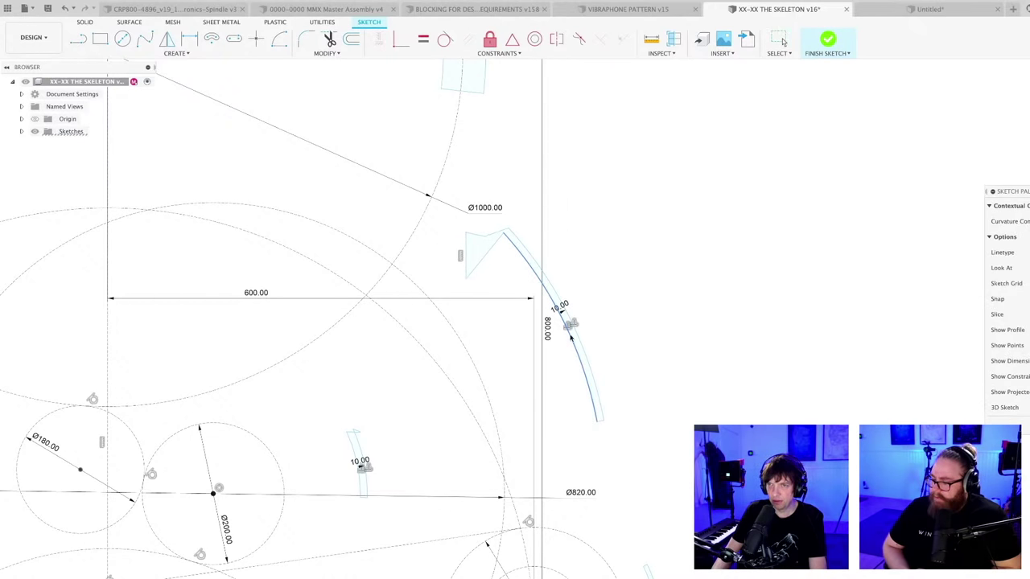
{"action": "left_click", "coordinate": [660, 292]}
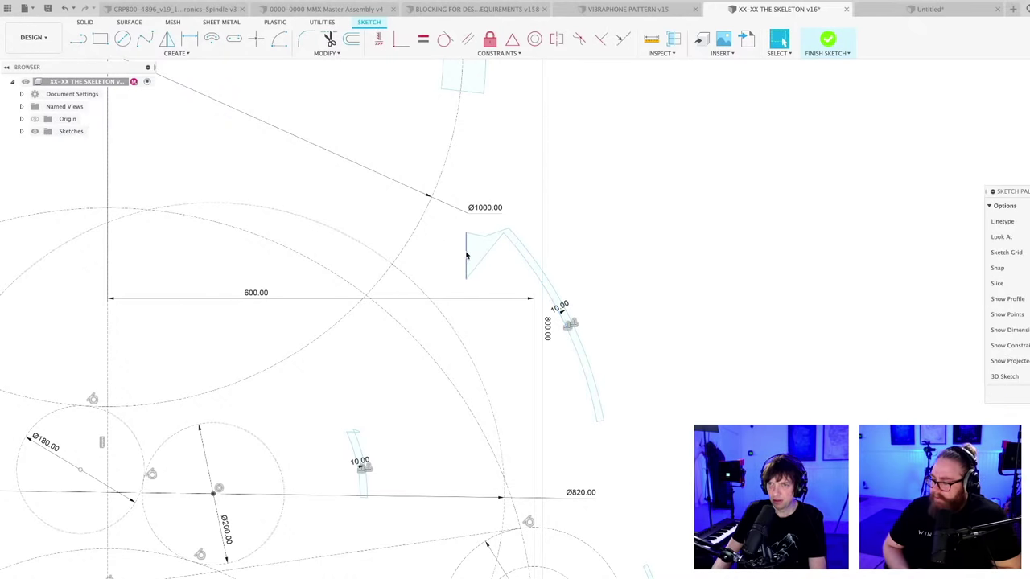
- Delete the distorted rotation arrow below the Ø1000 dimension, including its arrowhead, both arcs and the leftover end line
{"action": "left_click_drag", "start_coordinate": [465, 255], "coordinate": [504, 232]}
{"action": "left_click", "coordinate": [517, 253]}
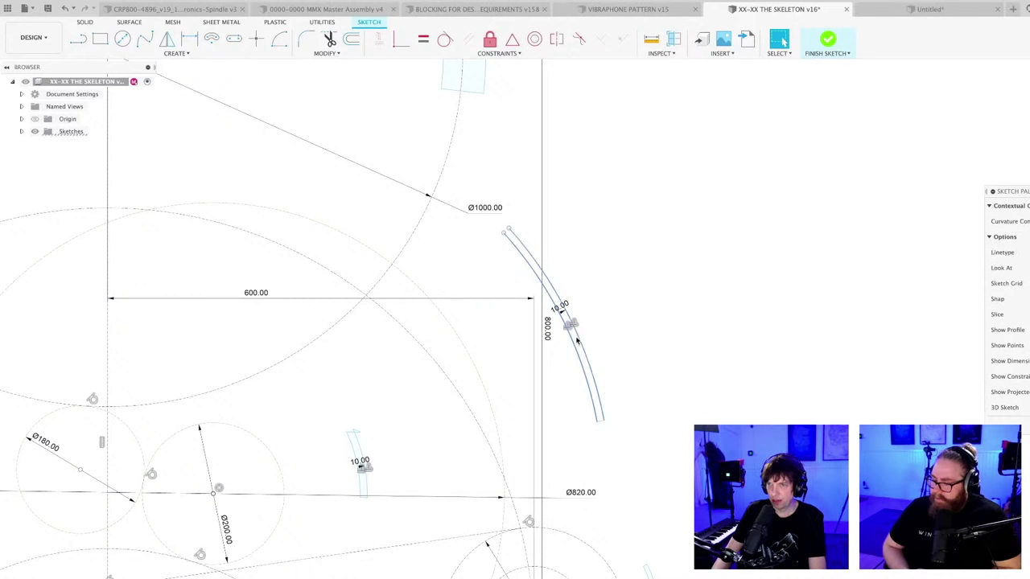
{"action": "key", "text": "Escape"}
{"action": "left_click", "coordinate": [570, 326]}
{"action": "scroll", "coordinate": [600, 335], "scroll_direction": "up", "scroll_amount": 2}
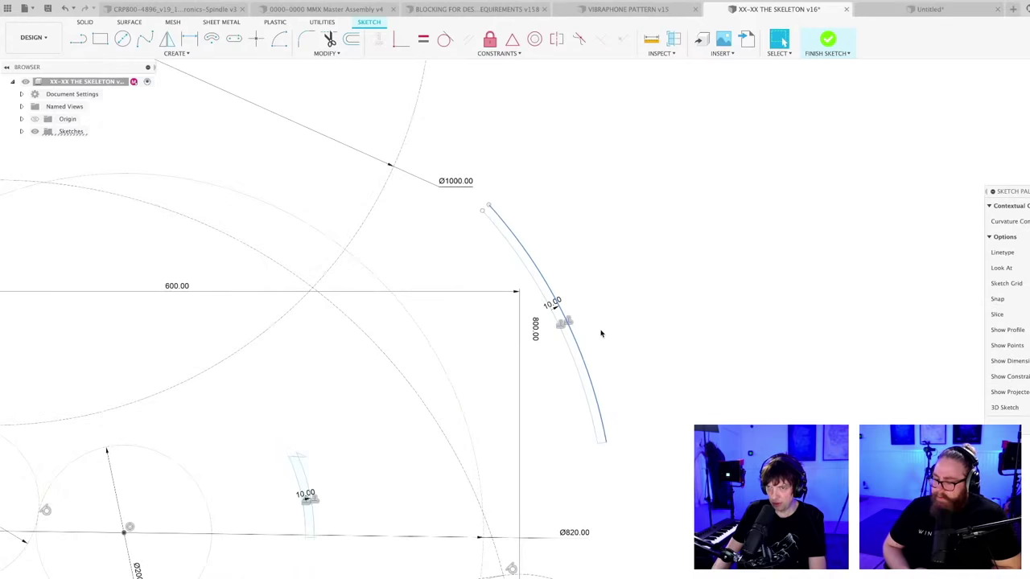
{"action": "scroll", "coordinate": [595, 338], "scroll_direction": "down", "scroll_amount": 4}
{"action": "key", "text": "Delete"}
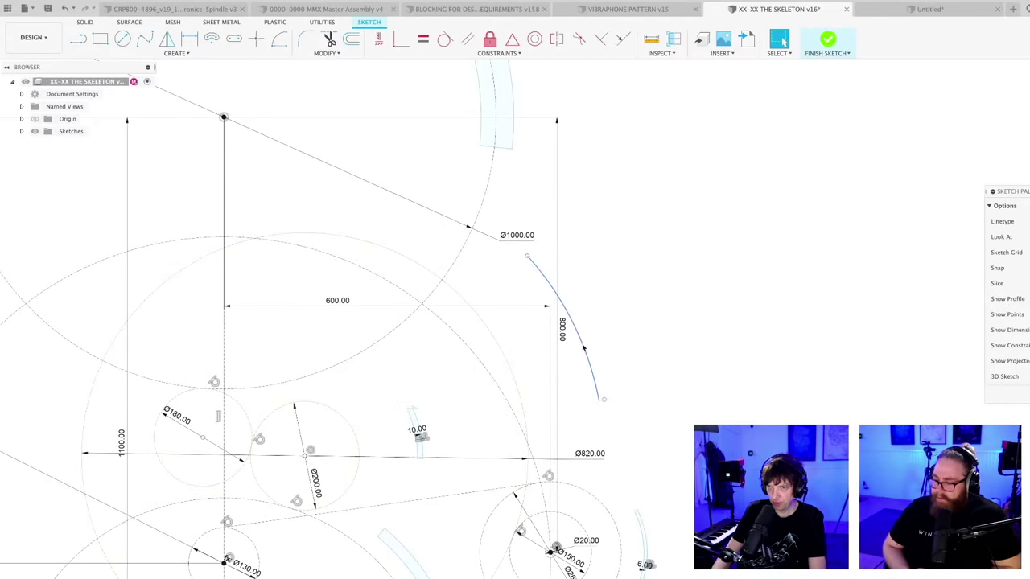
{"action": "scroll", "coordinate": [597, 412], "scroll_direction": "up", "scroll_amount": 3}
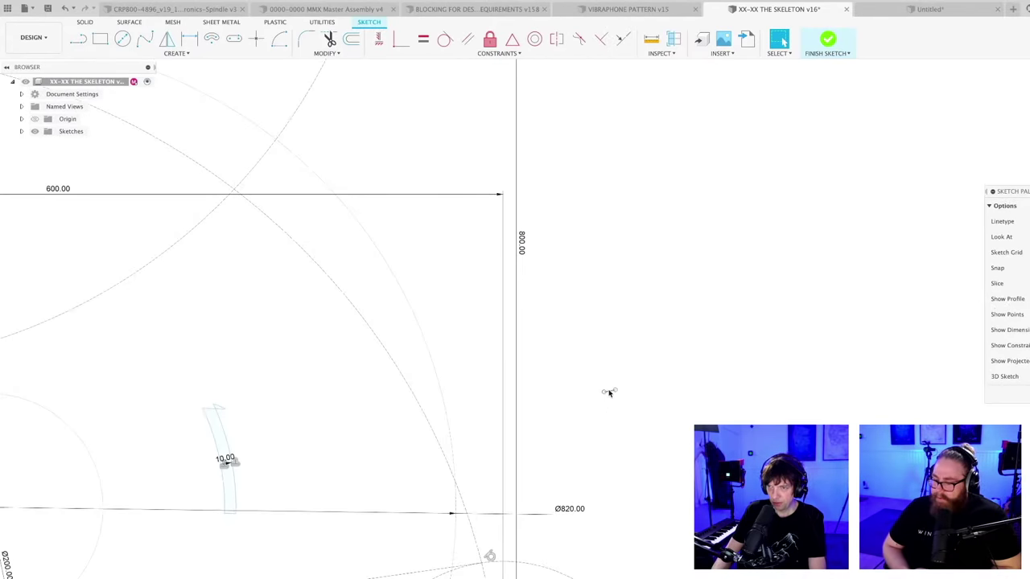
{"action": "scroll", "coordinate": [655, 329], "scroll_direction": "down", "scroll_amount": 5}
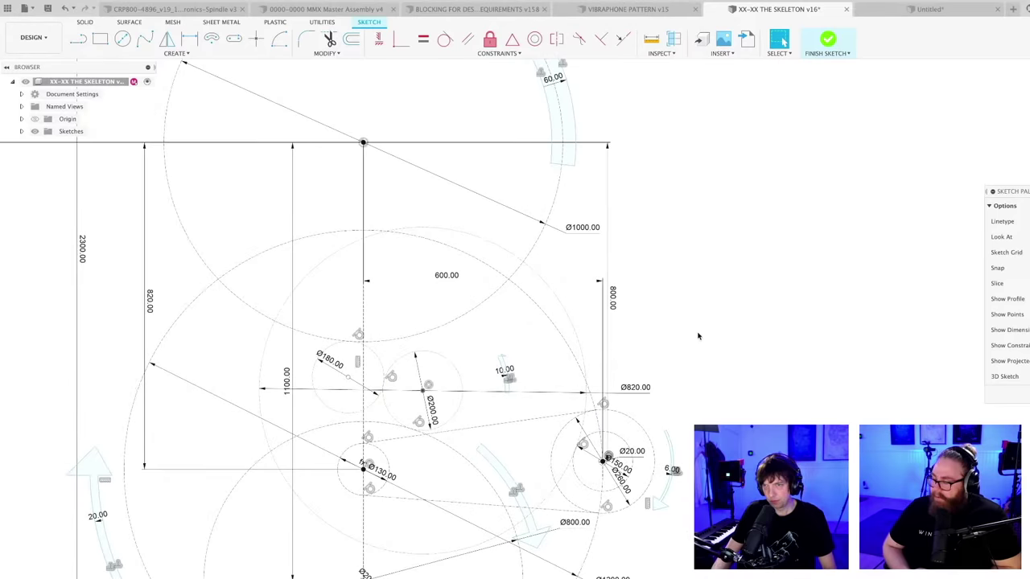
- Delete the lines of the small rotation arrow beside the Ø200 idler
{"action": "scroll", "coordinate": [690, 330], "scroll_direction": "down", "scroll_amount": 1}
{"action": "scroll", "coordinate": [684, 324], "scroll_direction": "down", "scroll_amount": 1}
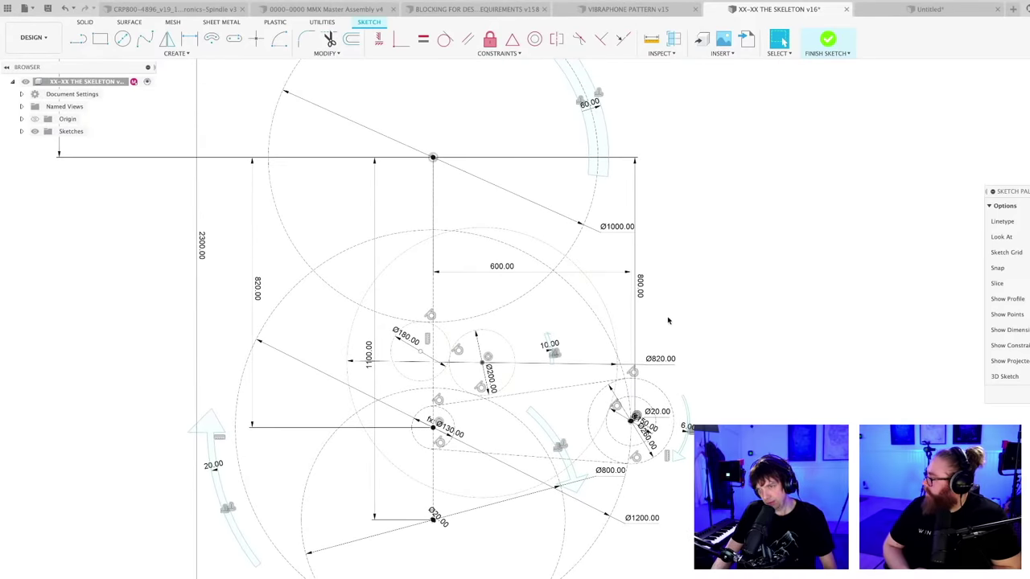
{"action": "scroll", "coordinate": [547, 333], "scroll_direction": "up", "scroll_amount": 5}
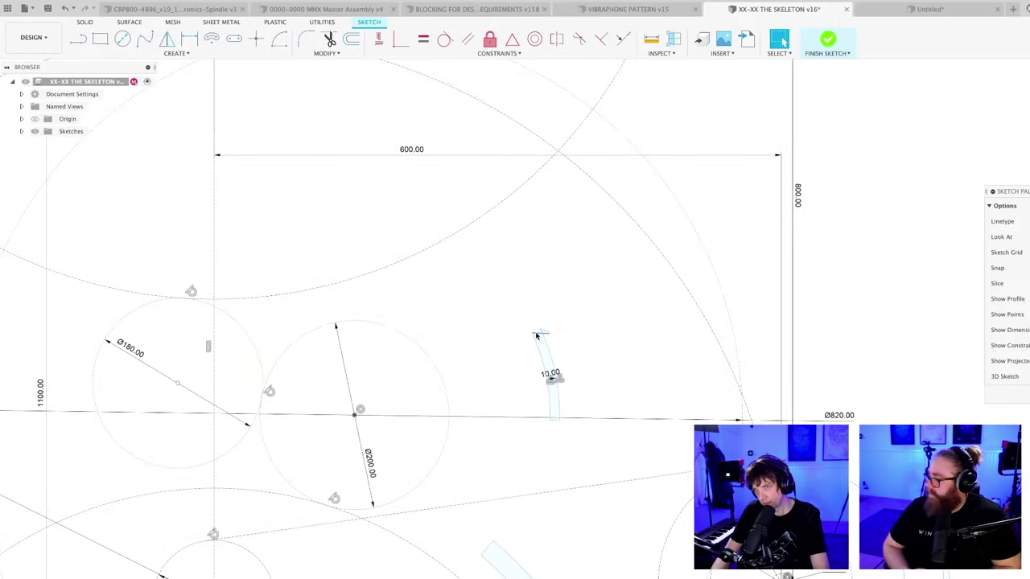
{"action": "scroll", "coordinate": [545, 335], "scroll_direction": "up", "scroll_amount": 2}
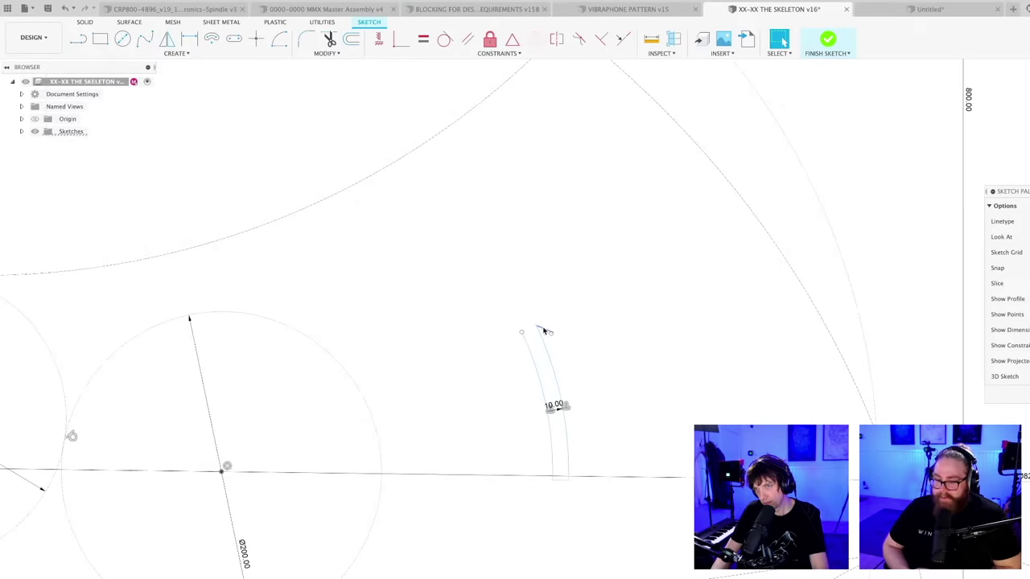
{"action": "scroll", "coordinate": [544, 331], "scroll_direction": "down", "scroll_amount": 10}
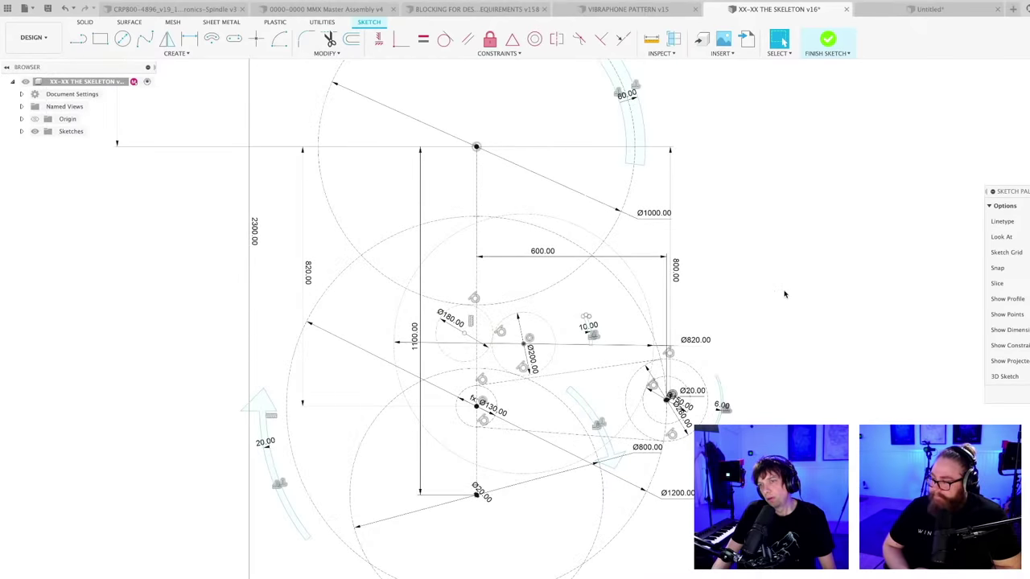
- Save the skeleton design as a new version
{"action": "scroll", "coordinate": [784, 294], "scroll_direction": "down", "scroll_amount": 3}
{"action": "mouse_move", "coordinate": [784, 294]}
{"action": "middle_mouse_down"}
{"action": "mouse_move", "coordinate": [706, 314]}
{"action": "mouse_move", "coordinate": [697, 326]}
{"action": "middle_mouse_up"}
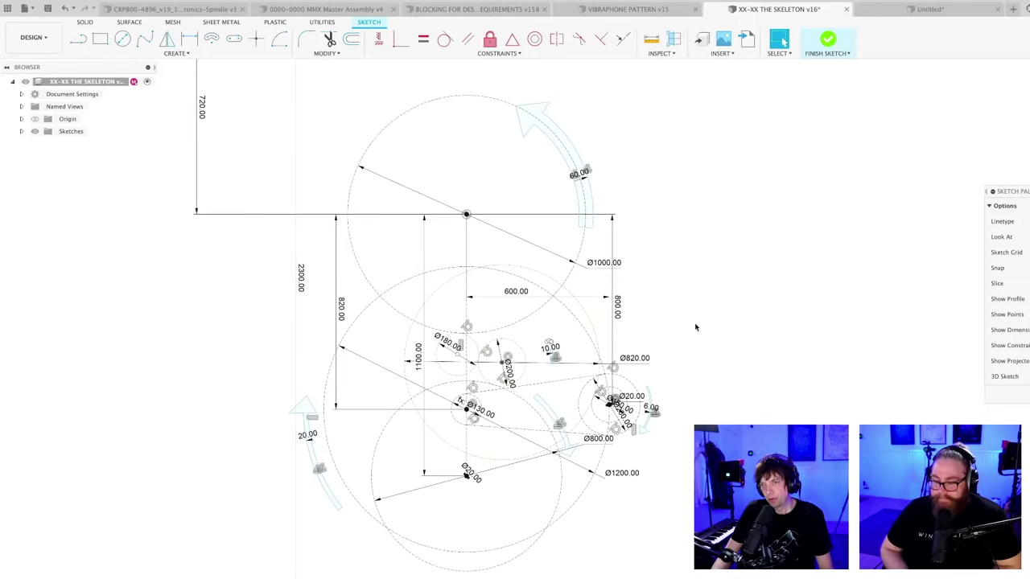
{"action": "key", "text": "ctrl+s"}
{"action": "key", "text": "Return"}
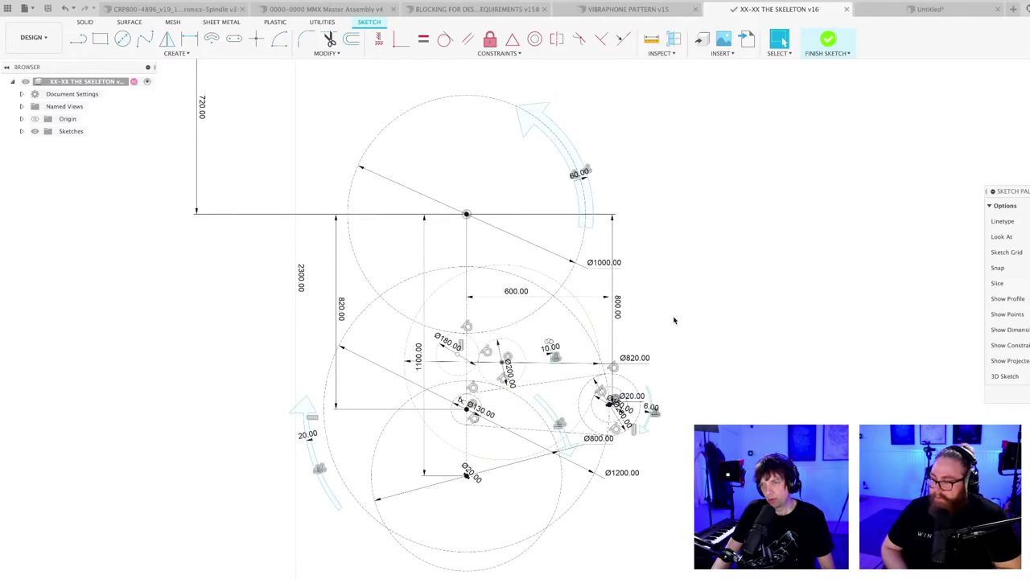
{"action": "scroll", "coordinate": [672, 321], "scroll_direction": "up", "scroll_amount": 1}
{"action": "scroll", "coordinate": [669, 322], "scroll_direction": "down", "scroll_amount": 2}
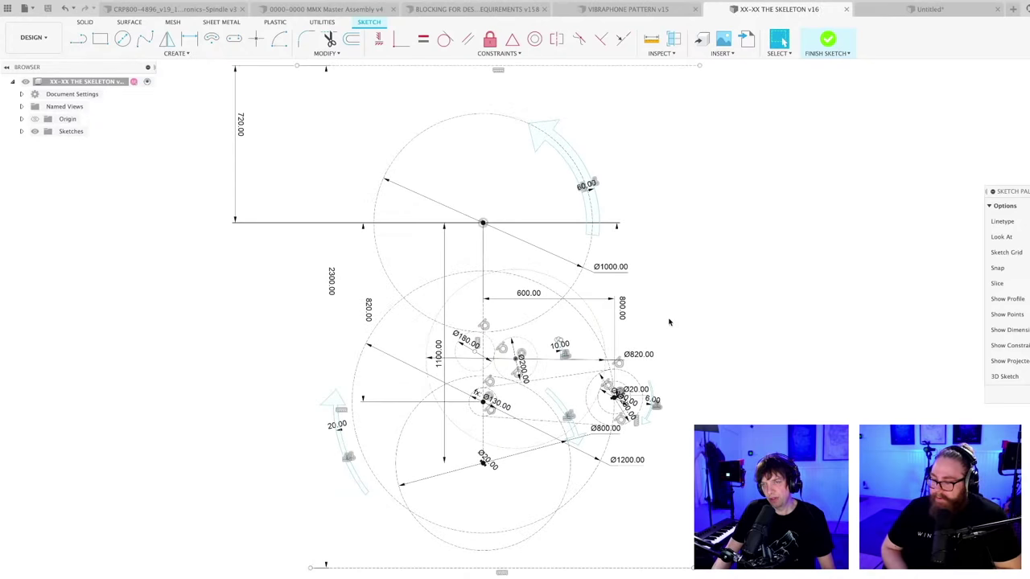
{"action": "mouse_move", "coordinate": [697, 309]}
{"action": "middle_mouse_down"}
{"action": "mouse_move", "coordinate": [609, 314]}
{"action": "mouse_move", "coordinate": [598, 300]}
{"action": "mouse_move", "coordinate": [587, 321]}
{"action": "mouse_move", "coordinate": [560, 313]}
{"action": "middle_mouse_up"}
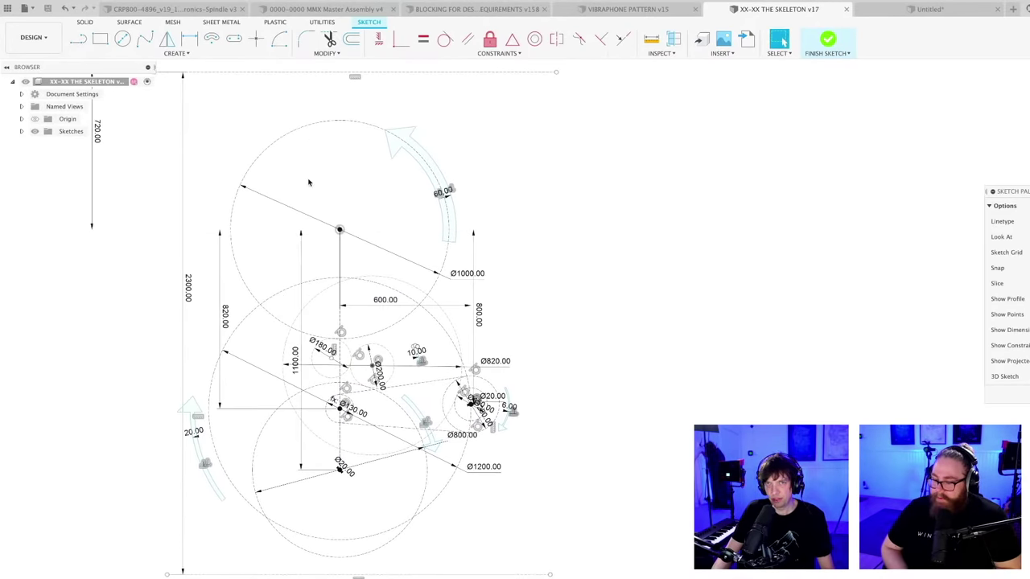
- Add a 50 mm high text label reading PROGRAMMING WHEEL and place it beside the upper part of the Ø1000 wheel
{"action": "left_click", "coordinate": [177, 53]}
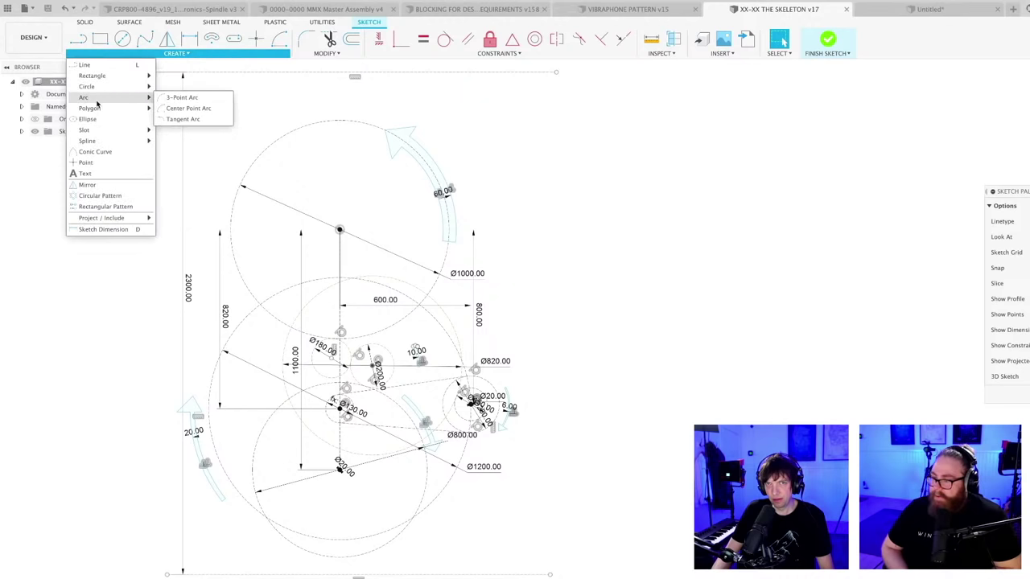
{"action": "left_click", "coordinate": [89, 173]}
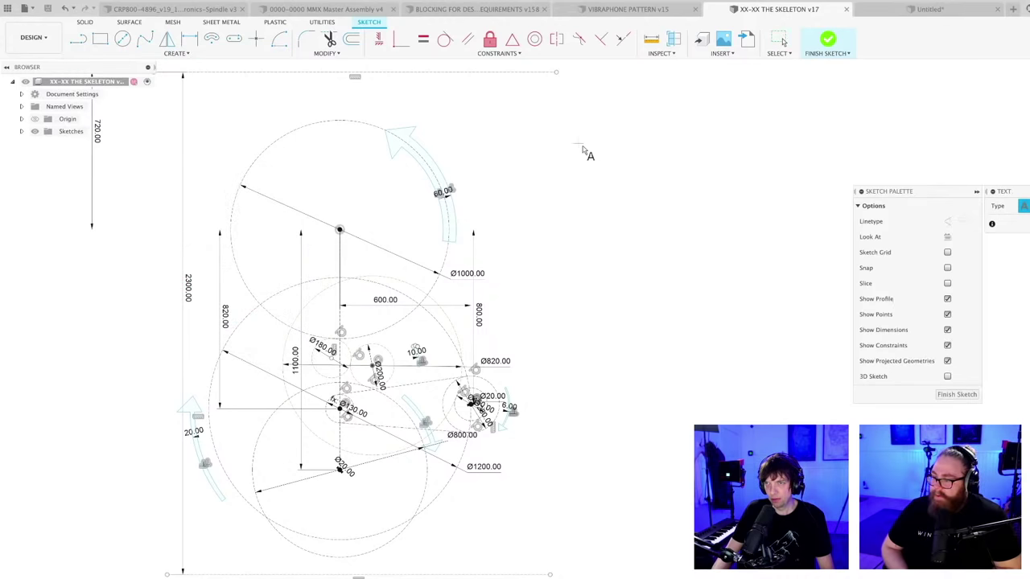
{"action": "left_click", "coordinate": [577, 144]}
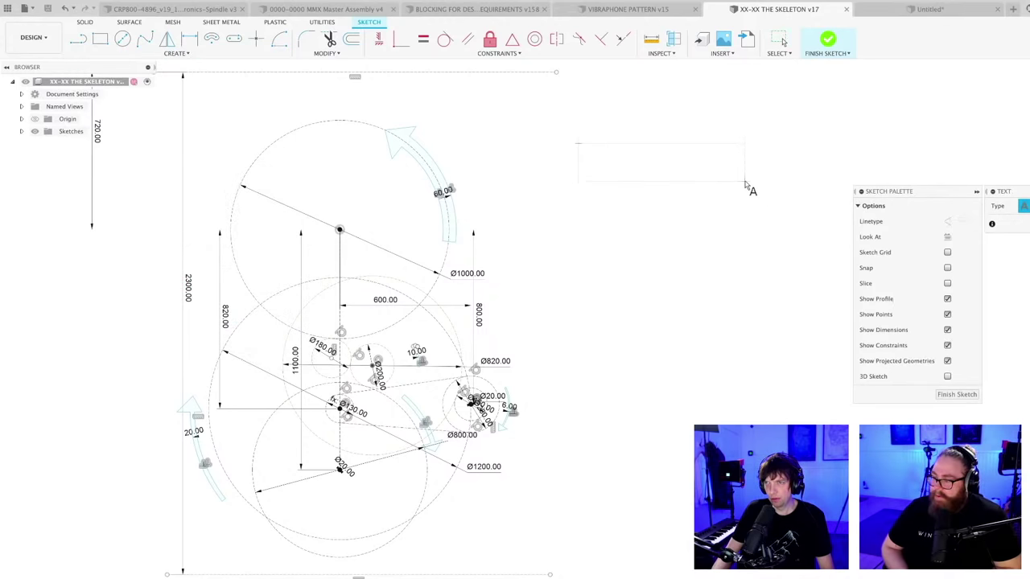
{"action": "left_click", "coordinate": [779, 190]}
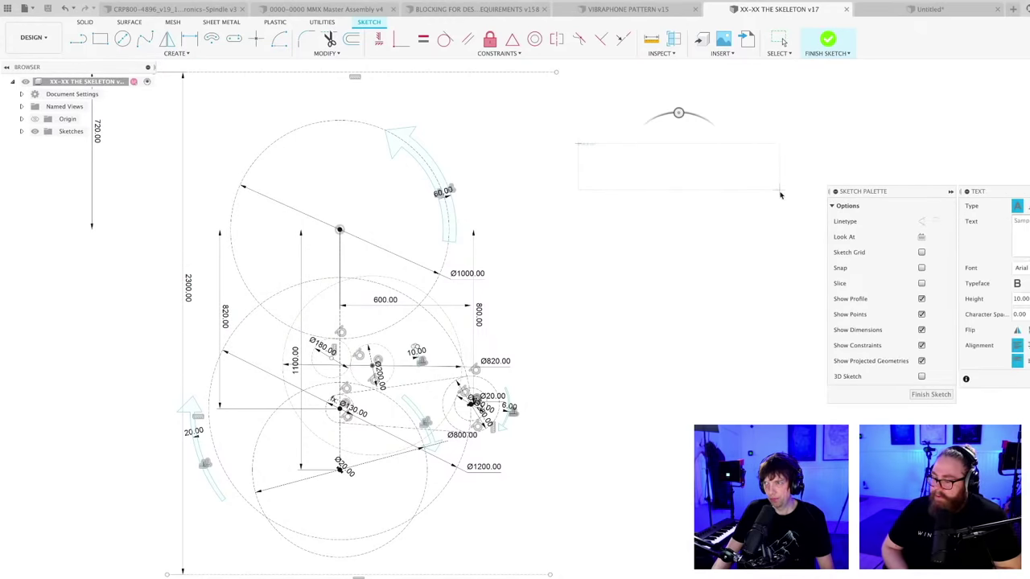
{"action": "left_click", "coordinate": [1020, 299]}
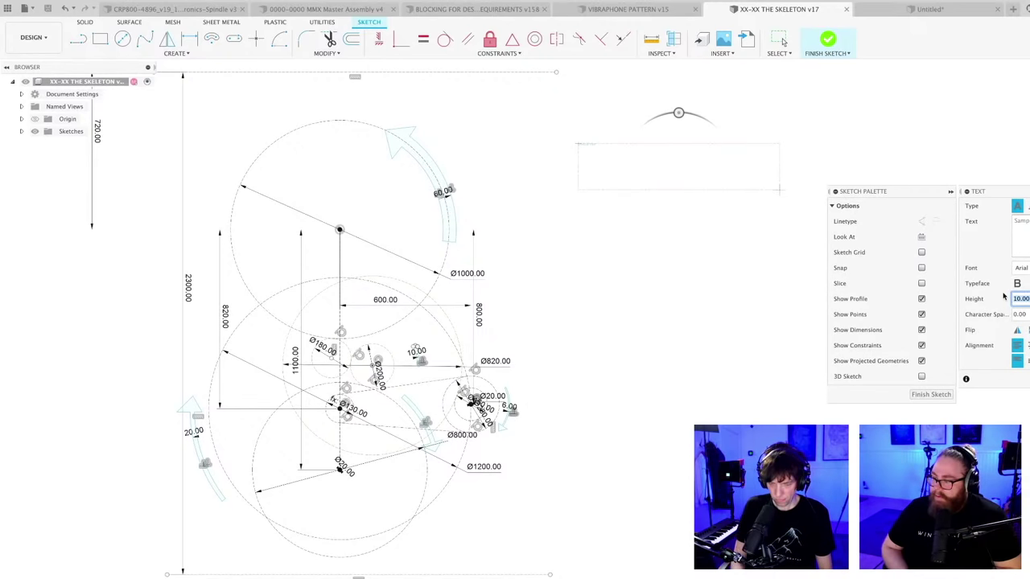
{"action": "type", "text": "50"}
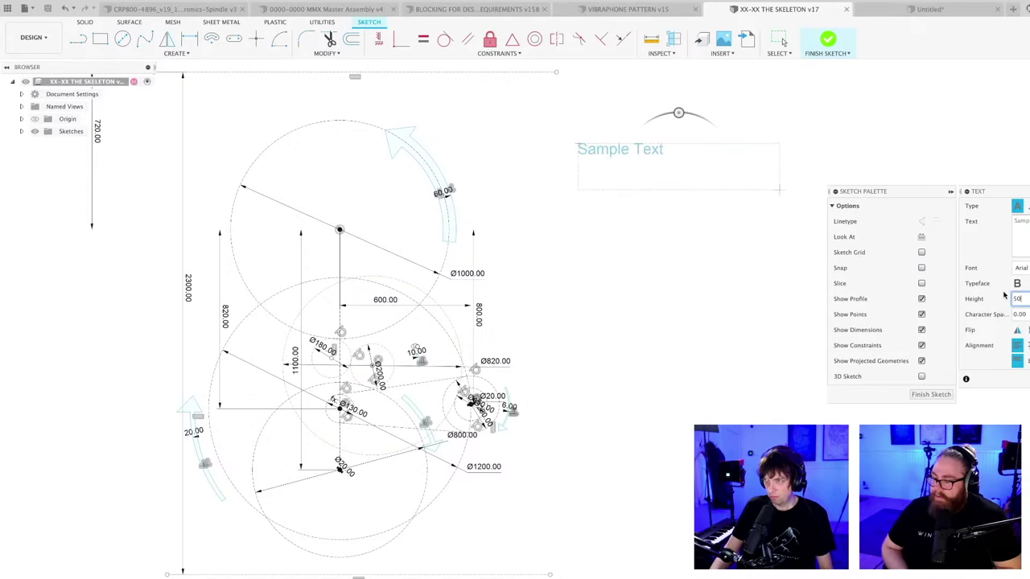
{"action": "left_click", "coordinate": [1019, 221]}
{"action": "type", "text": "PR"}
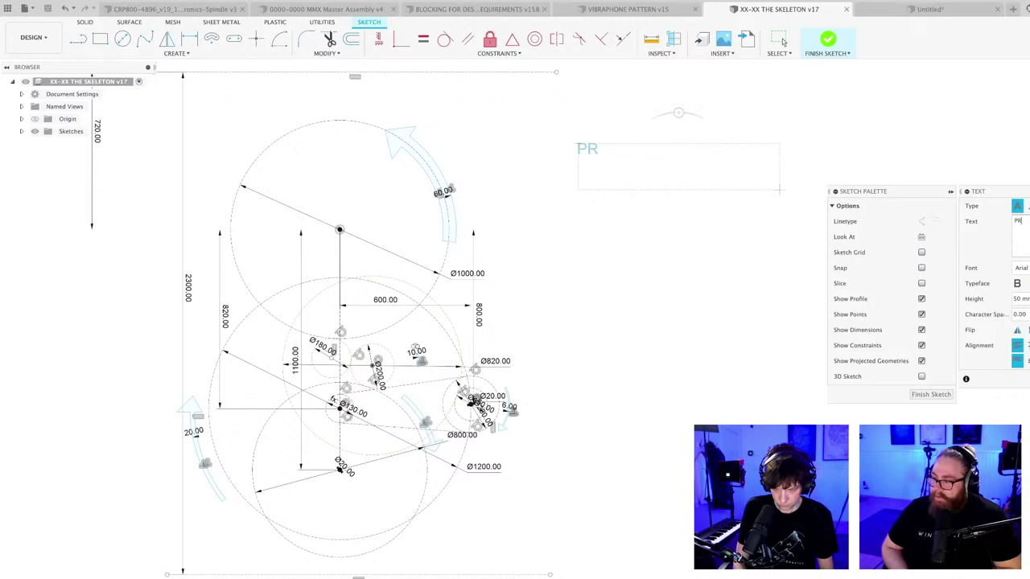
{"action": "type", "text": "OGRAMMING WHEEL"}
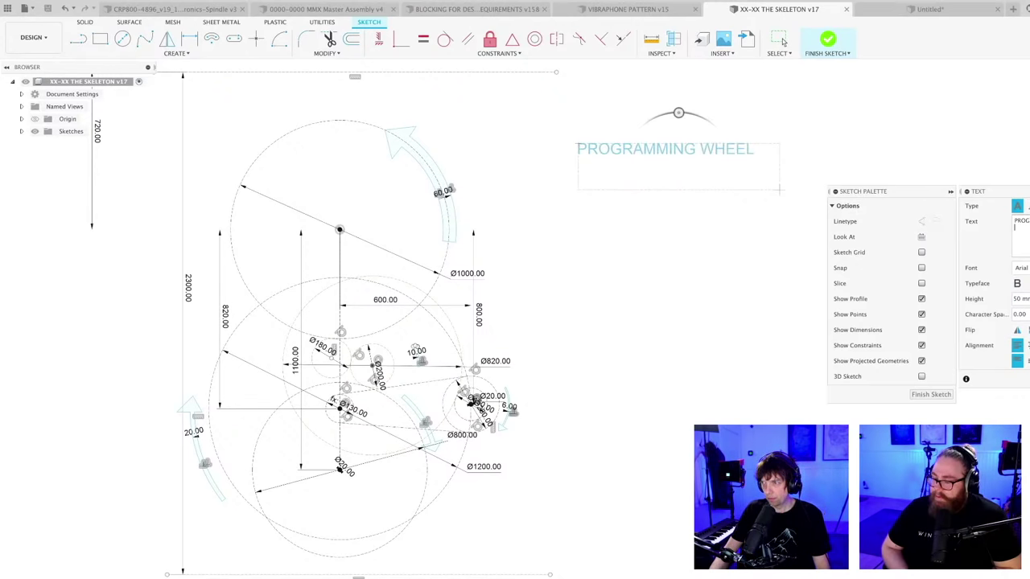
{"action": "key", "text": "Return"}
{"action": "left_click_drag", "start_coordinate": [652, 150], "coordinate": [601, 131]}
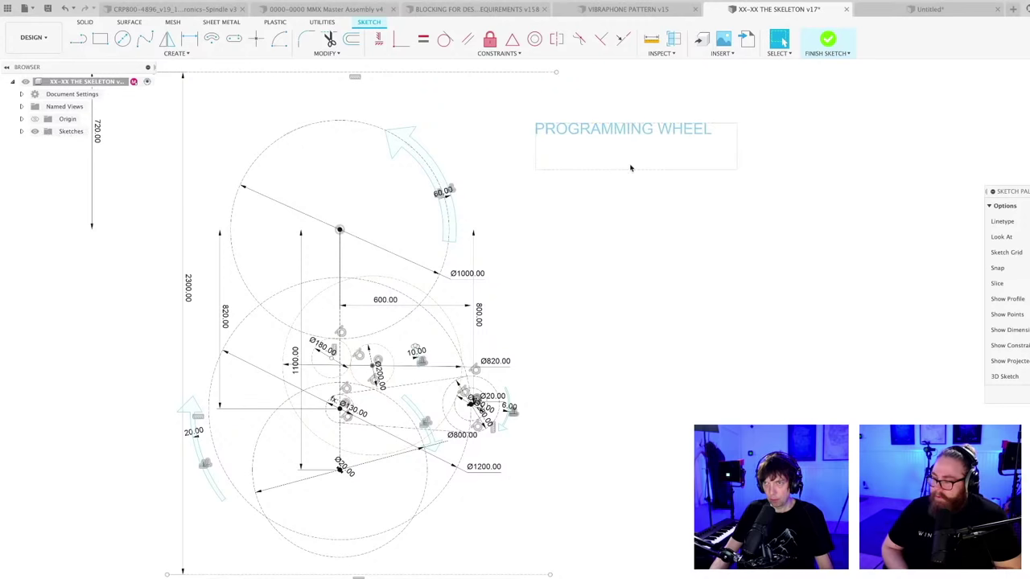
- Place a copy of the PROGRAMMING WHEEL label about 504 mm below the original
{"action": "left_click", "coordinate": [624, 129]}
{"action": "key", "text": "m"}
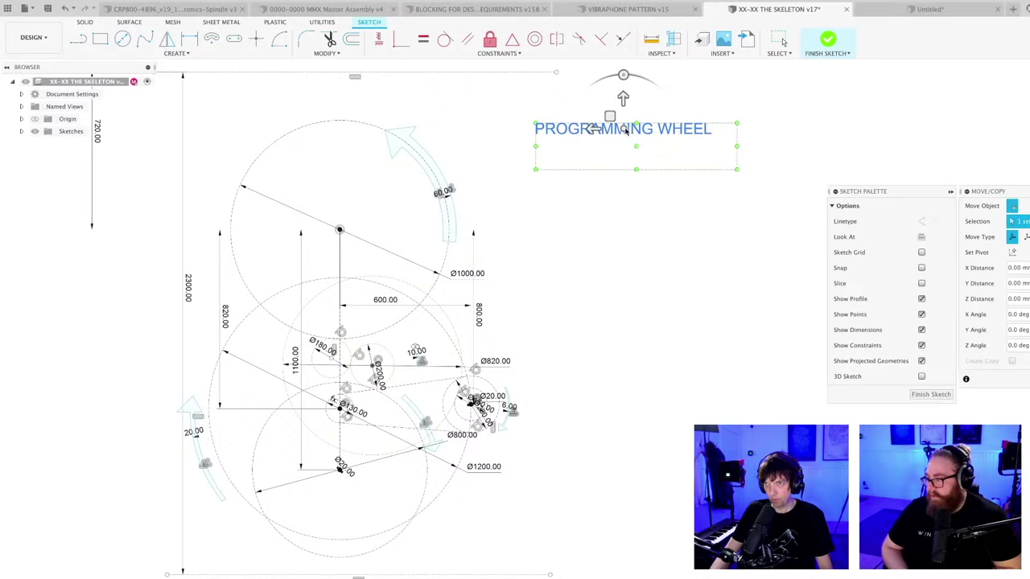
{"action": "left_click_drag", "start_coordinate": [624, 129], "coordinate": [624, 238]}
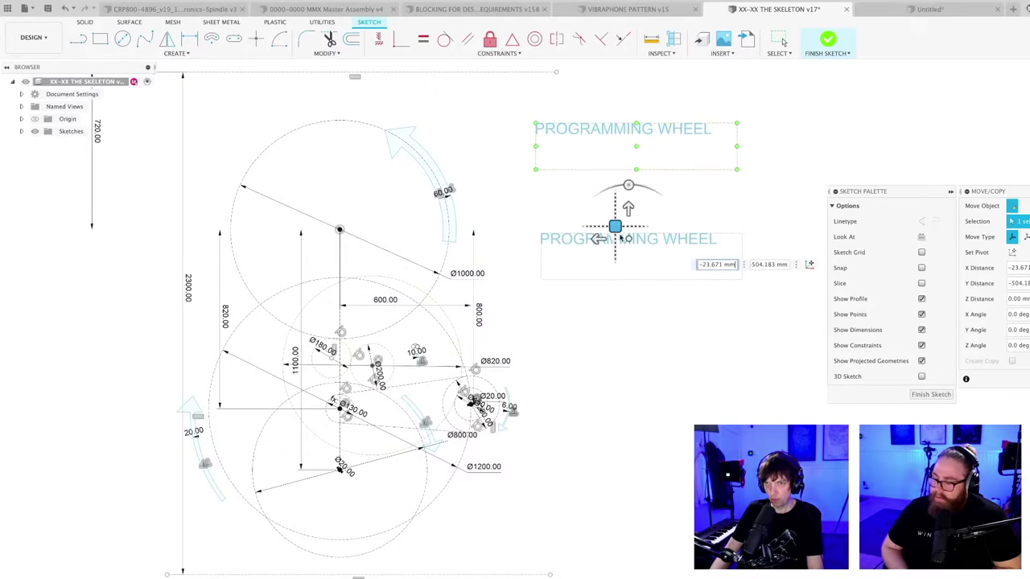
{"action": "key", "text": "Return"}
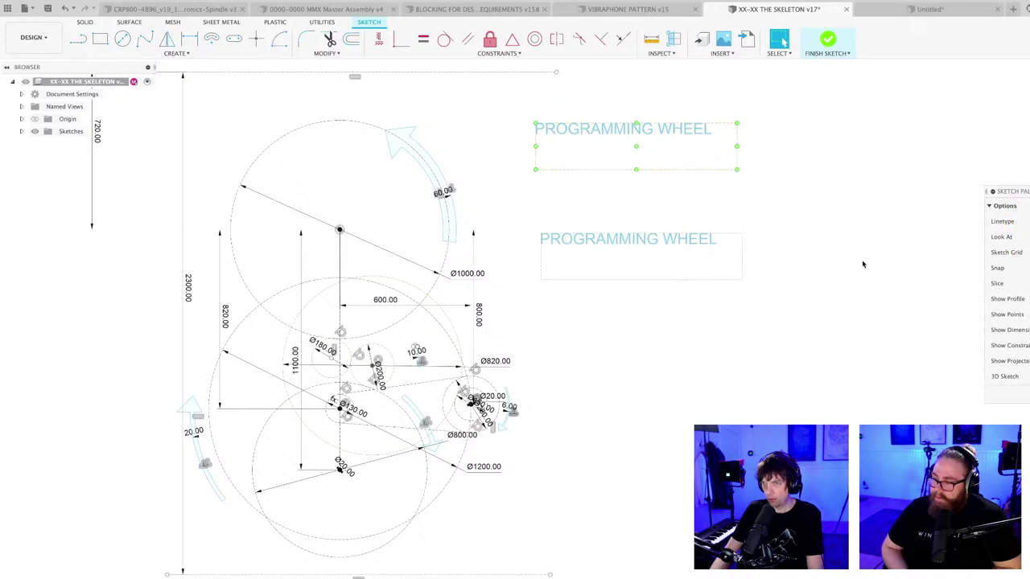
- Change the text of the lower PROGRAMMING WHEEL label to LOOP MACHINE
{"action": "left_click", "coordinate": [667, 239]}
{"action": "double_click", "coordinate": [682, 239]}
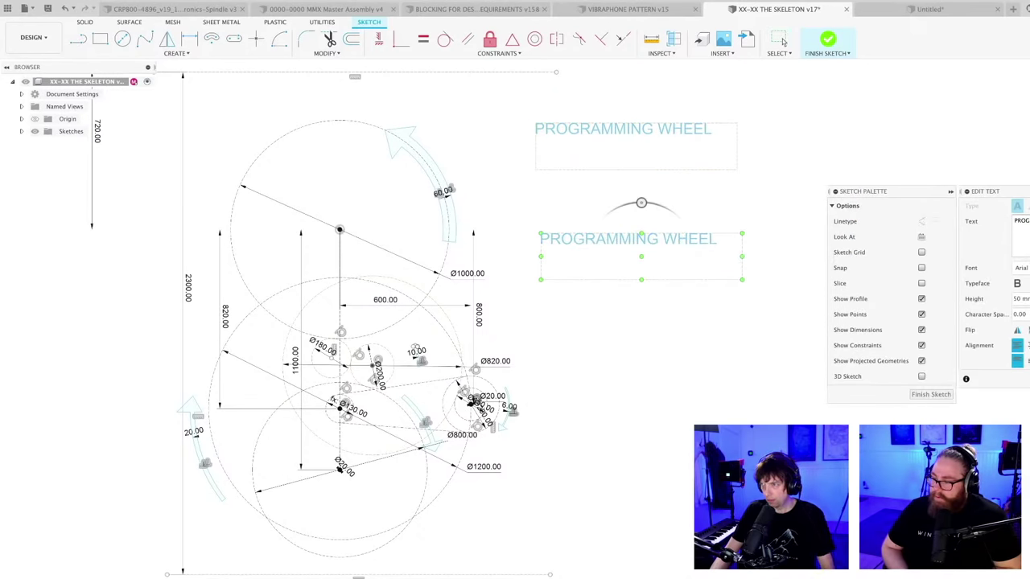
{"action": "key", "text": "BackSpace"}
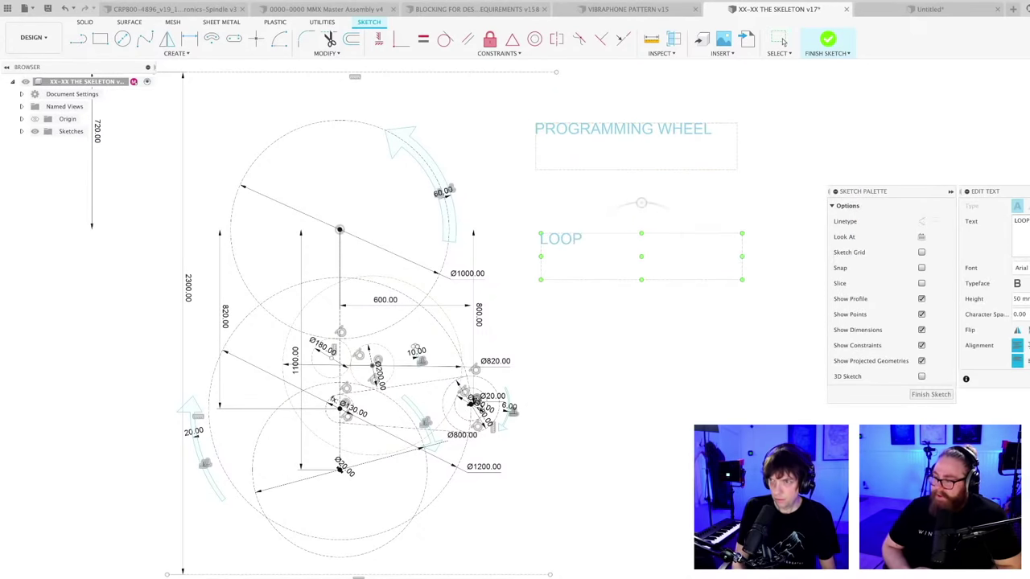
{"action": "type", "text": "LOOP MACHINE"}
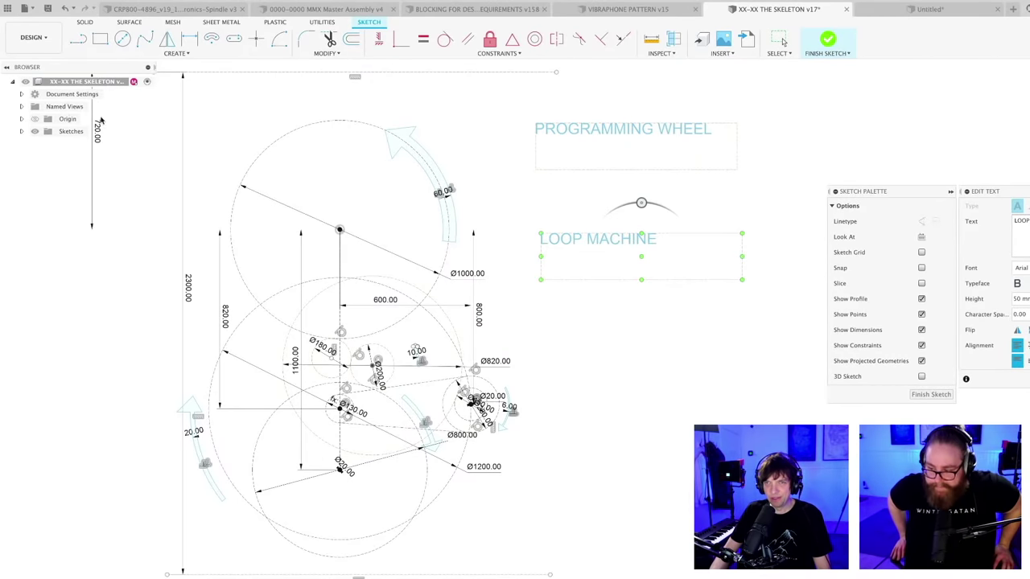
{"action": "left_click", "coordinate": [772, 299]}
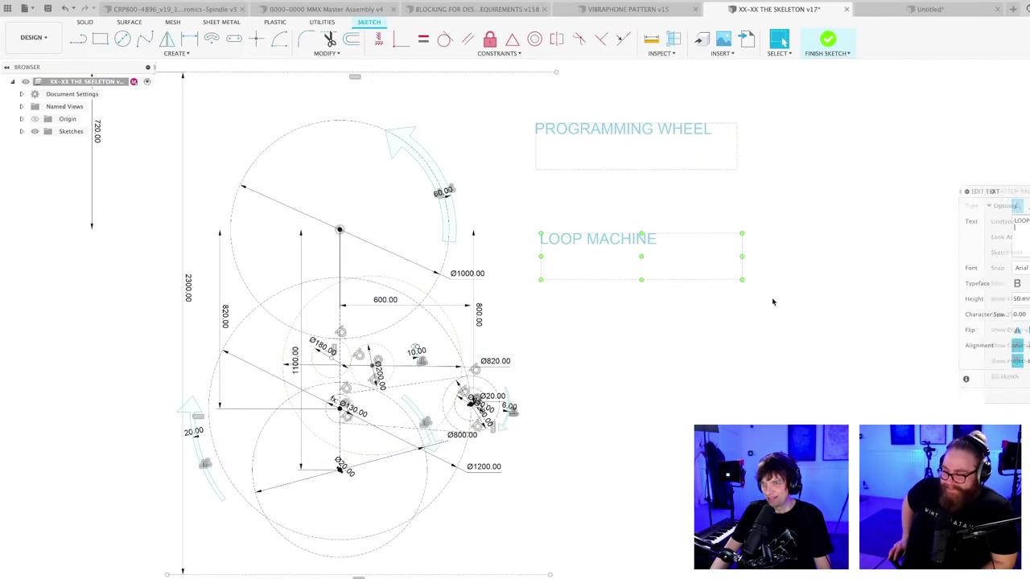
- Move the LOOP MACHINE label down beside the lower end of the wheel layout and save the design
{"action": "left_click_drag", "start_coordinate": [610, 258], "coordinate": [593, 555]}
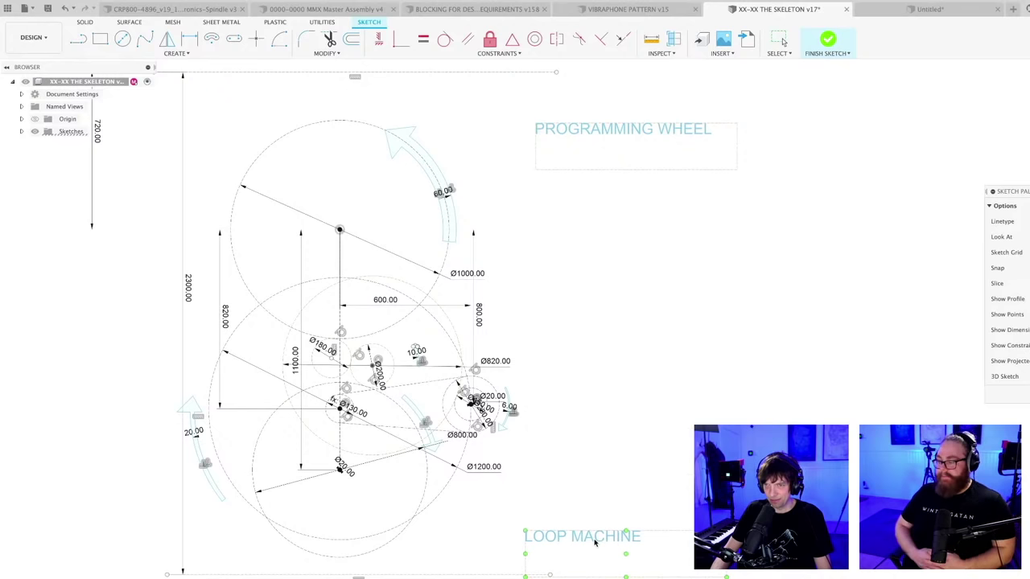
{"action": "key", "text": "Escape"}
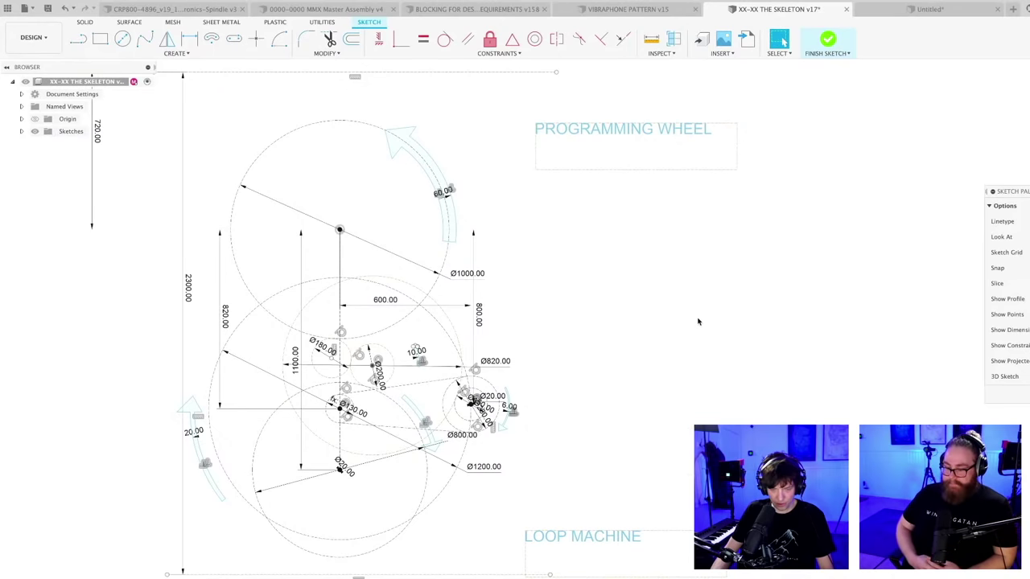
{"action": "key", "text": "ctrl+s"}
{"action": "key", "text": "Return"}
- Place a copy of the PROGRAMMING WHEEL label above LOOP MACHINE, level with the small wheels beside the Ø1200 wheel
{"action": "scroll", "coordinate": [687, 326], "scroll_direction": "down", "scroll_amount": 2}
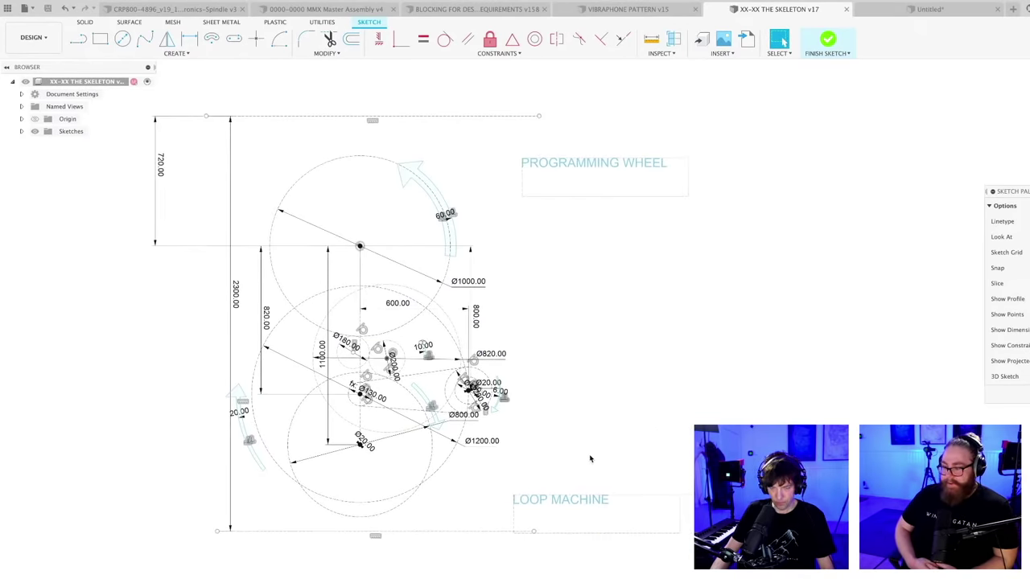
{"action": "left_click", "coordinate": [594, 163]}
{"action": "key", "text": "m"}
{"action": "mouse_move", "coordinate": [578, 151]}
{"action": "left_mouse_down"}
{"action": "mouse_move", "coordinate": [579, 413]}
{"action": "mouse_move", "coordinate": [585, 386]}
{"action": "left_mouse_up"}
{"action": "key", "text": "Return"}
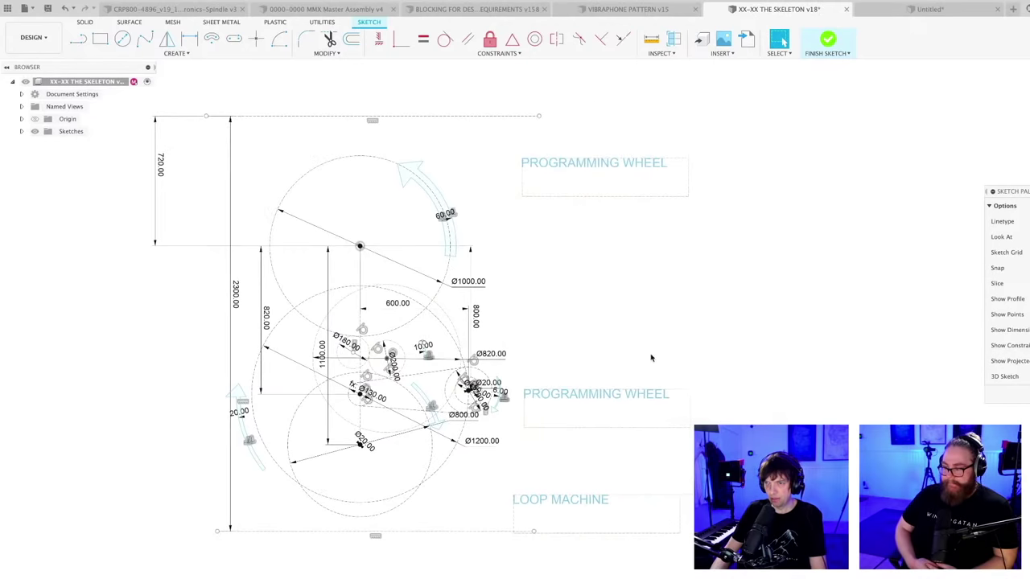
- Change the text of the copied label above LOOP MACHINE to CRANK
{"action": "double_click", "coordinate": [605, 397]}
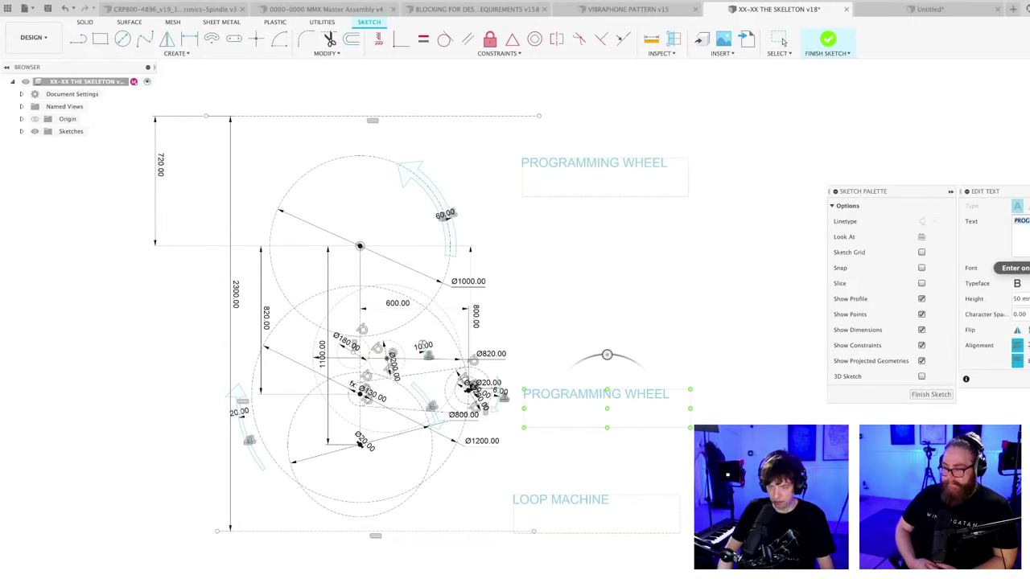
{"action": "type", "text": "CRANK"}
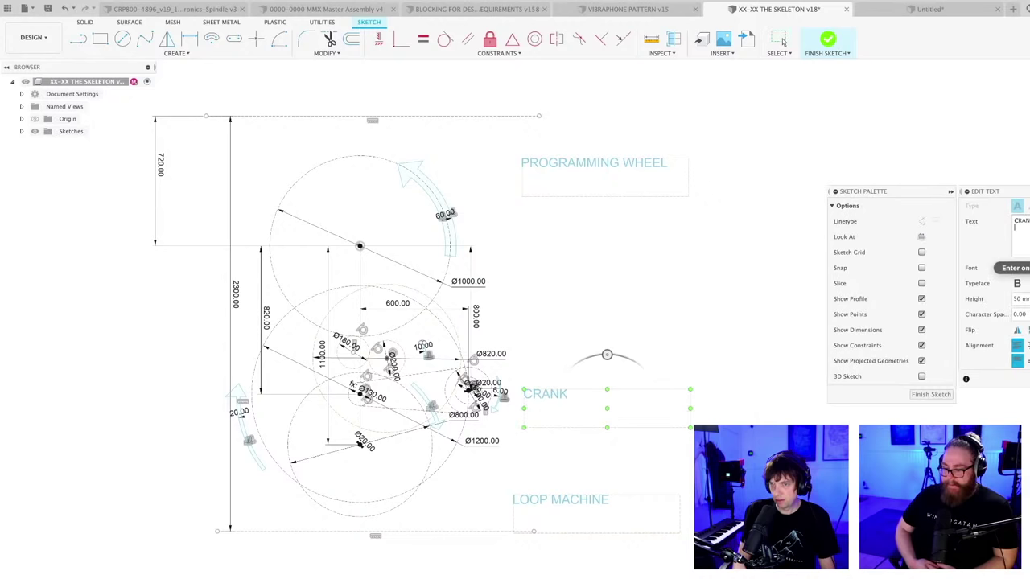
{"action": "key", "text": "Return"}
{"action": "left_click", "coordinate": [655, 353]}
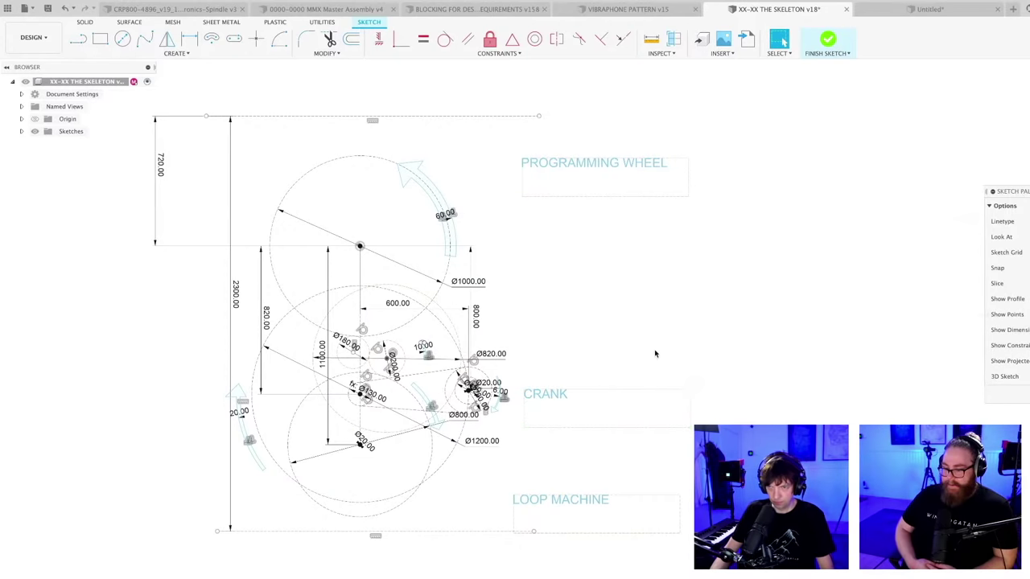
- Place another copy of the PROGRAMMING WHEEL label about 567 mm below the original
{"action": "left_click", "coordinate": [575, 161]}
{"action": "key", "text": "ctrl+c"}
{"action": "key", "text": "ctrl+v"}
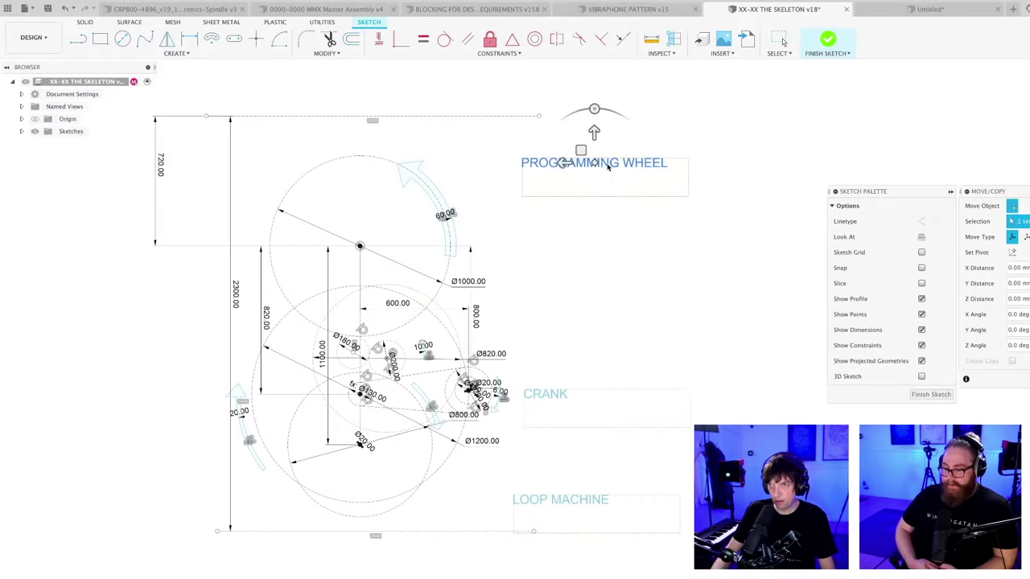
{"action": "left_click_drag", "start_coordinate": [579, 156], "coordinate": [608, 322]}
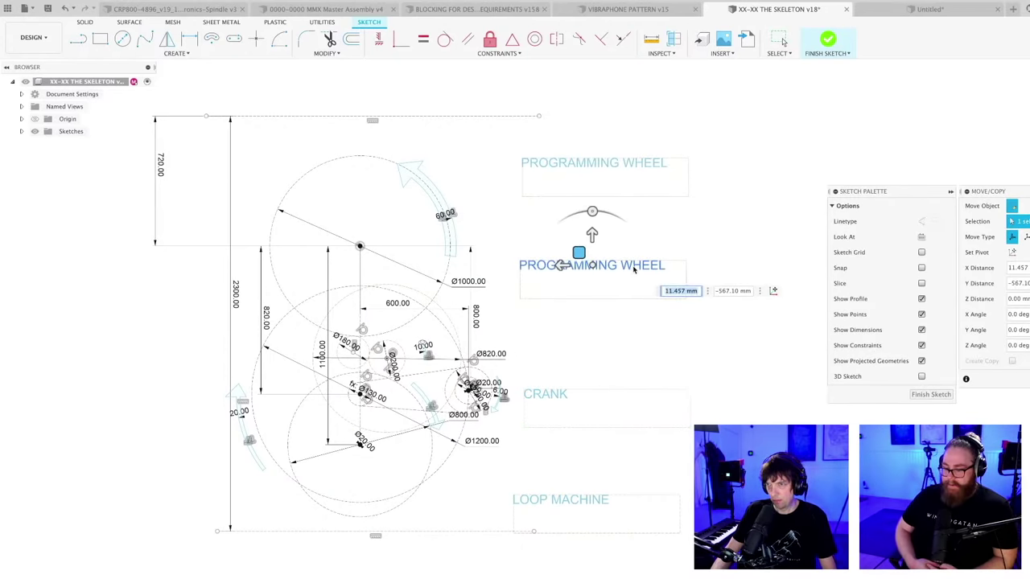
{"action": "key", "text": "Return"}
{"action": "left_click", "coordinate": [591, 265]}
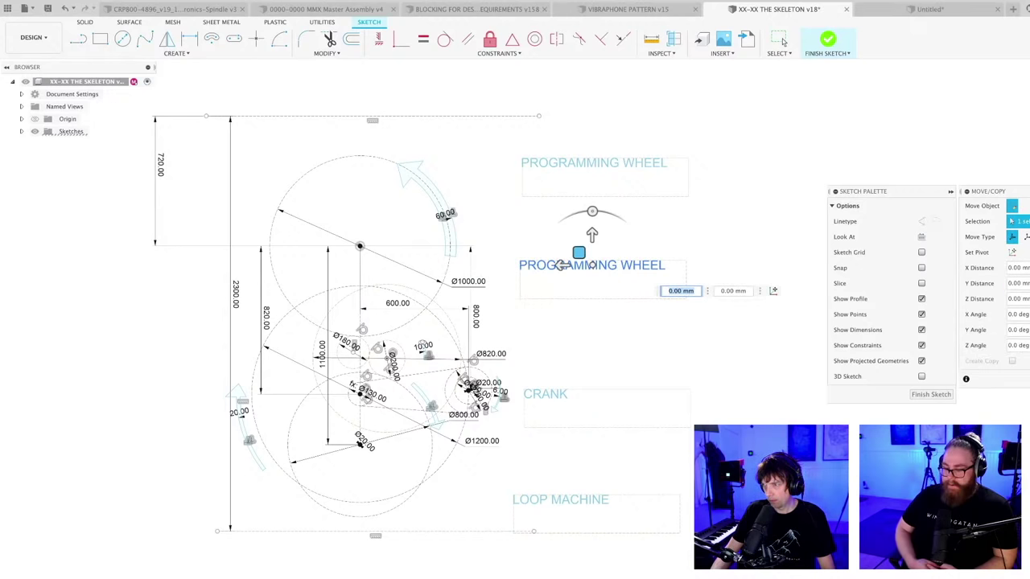
{"action": "key", "text": "Escape"}
- Change the text of the copied label between PROGRAMMING WHEEL and CRANK to FLYWHEEL
{"action": "left_click", "coordinate": [633, 268]}
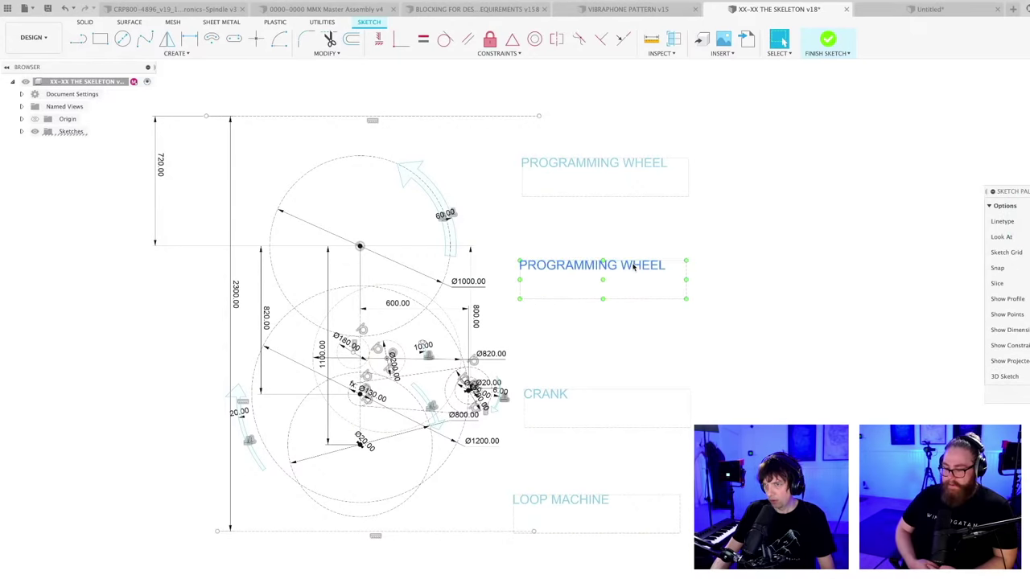
{"action": "double_click", "coordinate": [633, 268]}
{"action": "type", "text": "F"}
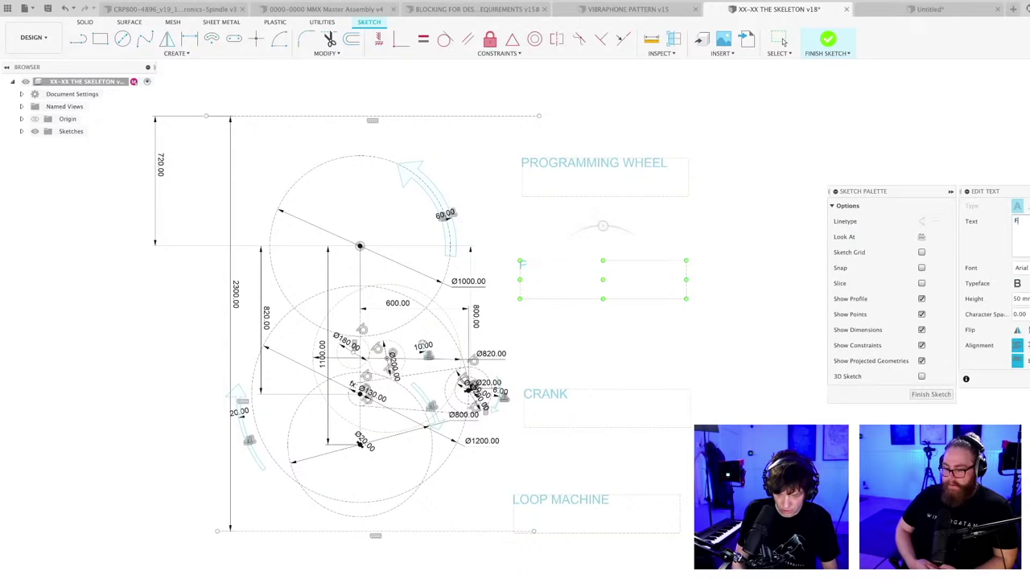
{"action": "type", "text": "LYWHEEL"}
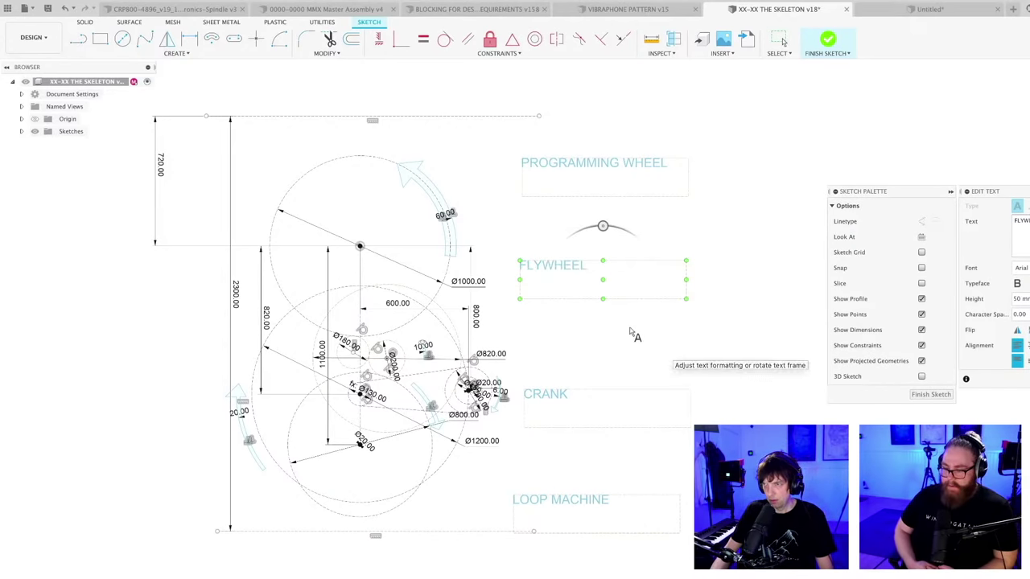
{"action": "left_click", "coordinate": [654, 362]}
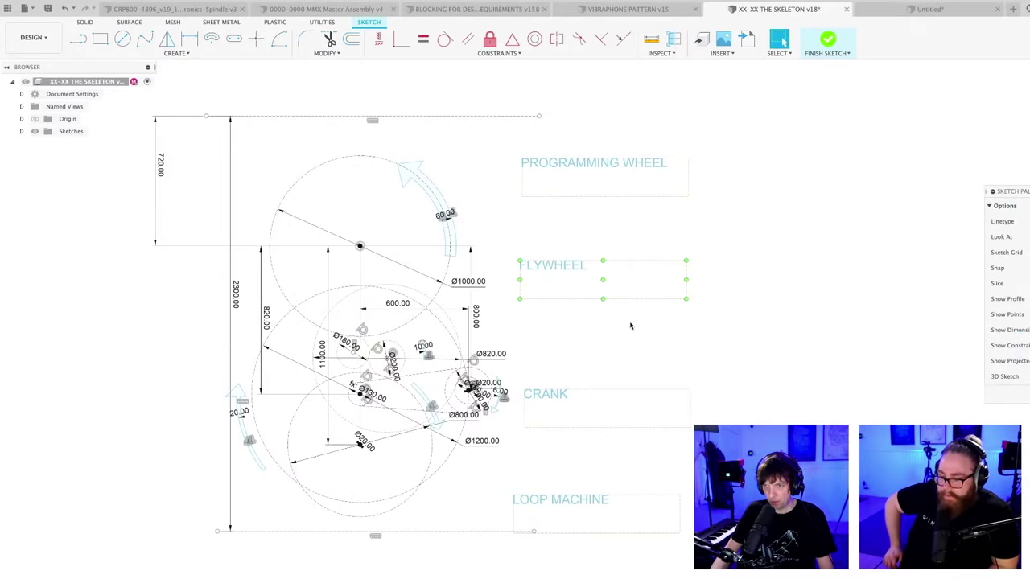
- Place a copy of the PROGRAMMING WHEEL label about 931 mm below the original, between FLYWHEEL and CRANK
{"action": "left_click", "coordinate": [591, 349]}
{"action": "left_click", "coordinate": [594, 164]}
{"action": "key", "text": "ctrl+c"}
{"action": "key", "text": "ctrl+v"}
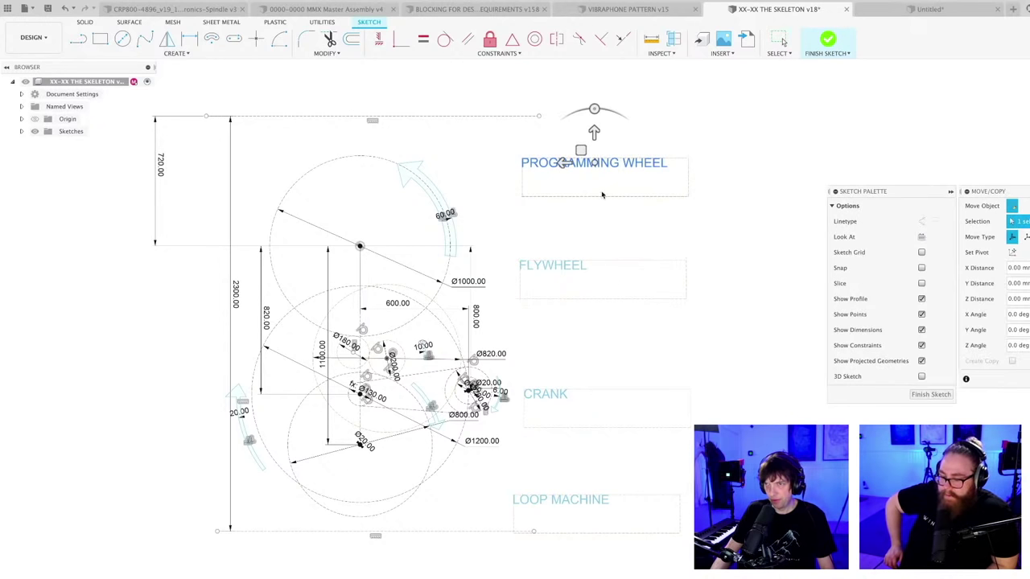
{"action": "left_click_drag", "start_coordinate": [586, 156], "coordinate": [579, 318]}
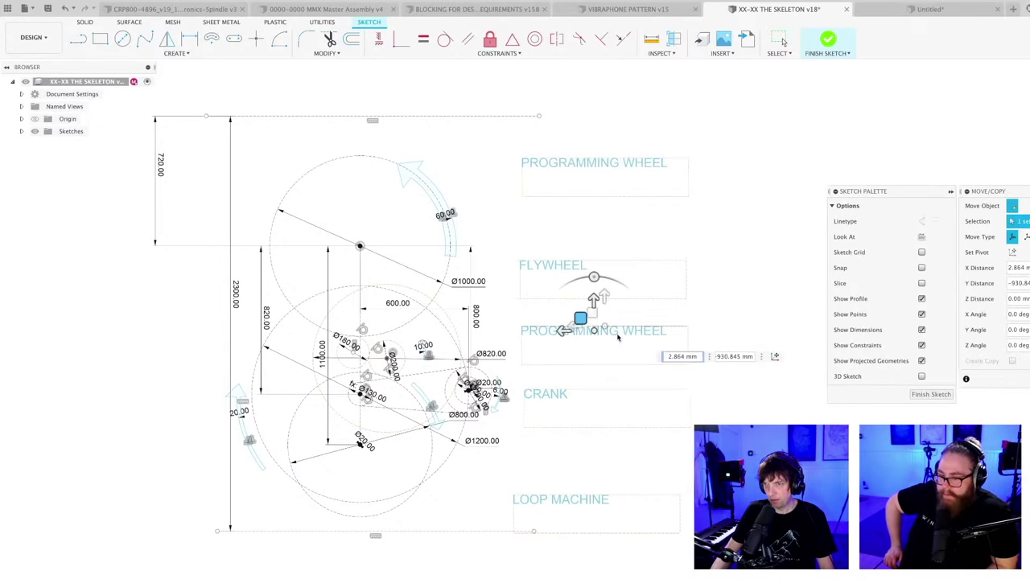
{"action": "left_click", "coordinate": [629, 337]}
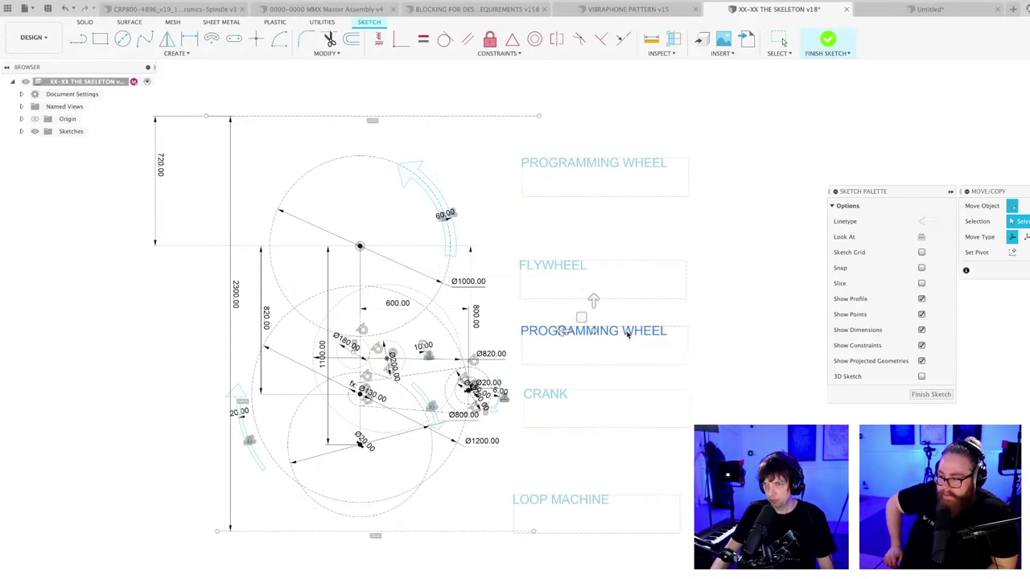
{"action": "key", "text": "Return"}
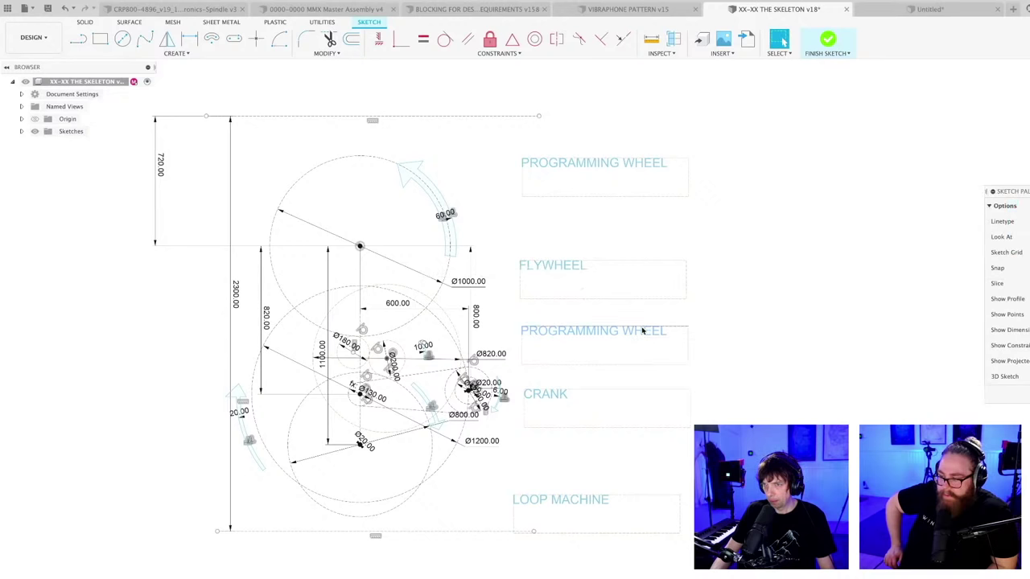
{"action": "double_click", "coordinate": [632, 336]}
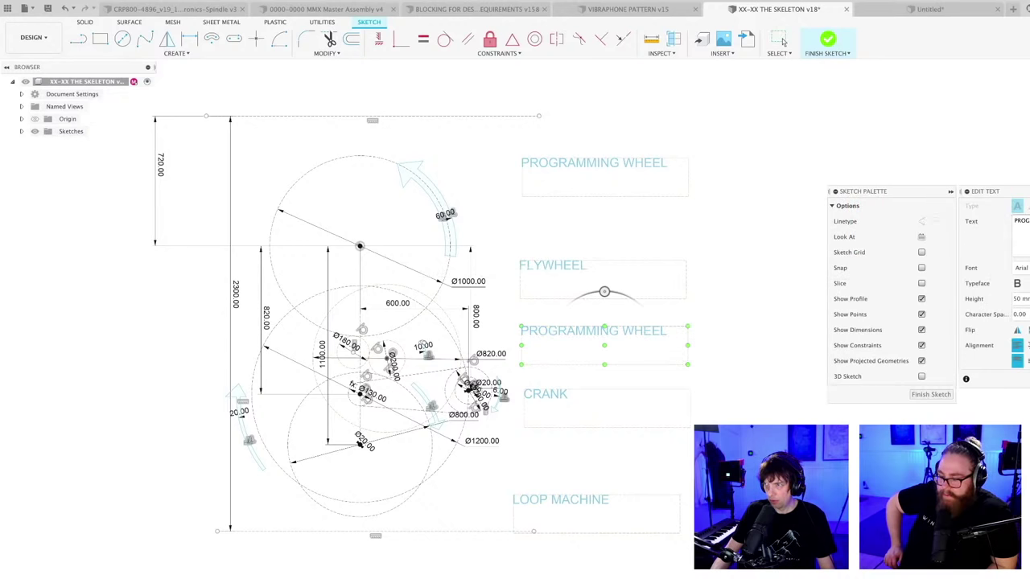
{"action": "type", "text": "GEAR 2"}
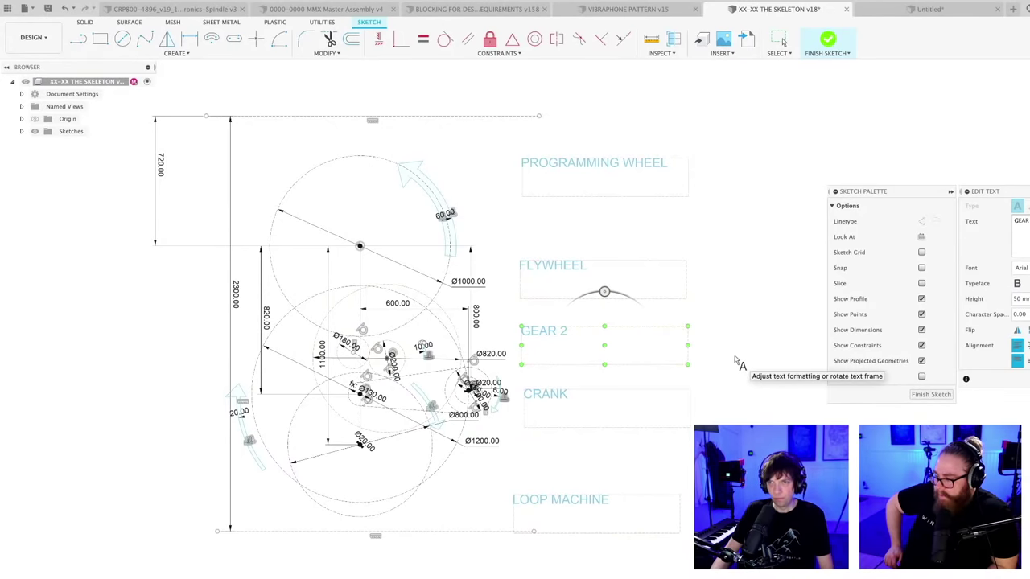
{"action": "key", "text": "Escape"}
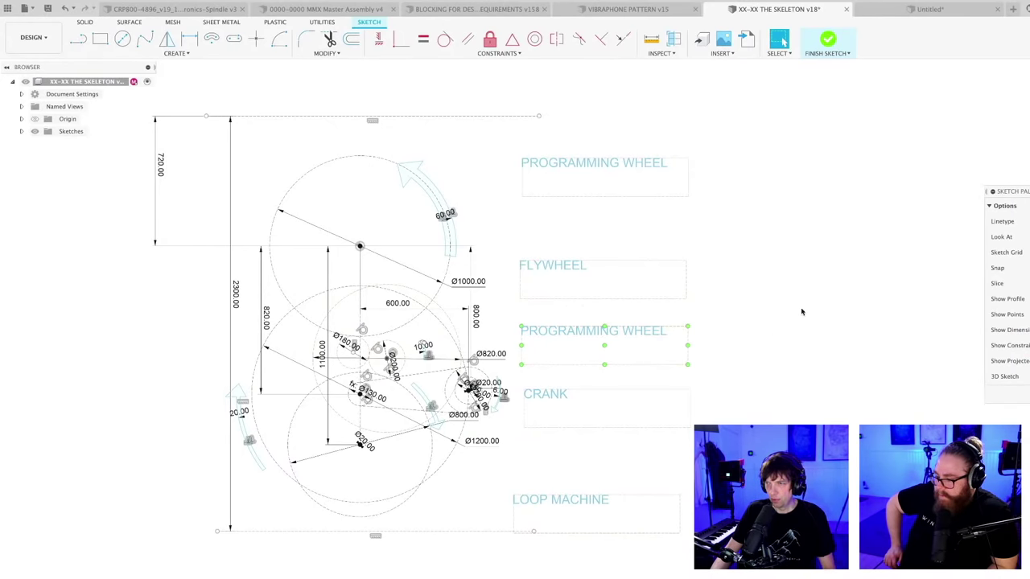
- Change the text of the copied label between FLYWHEEL and CRANK to GEAR 2
{"action": "double_click", "coordinate": [609, 338]}
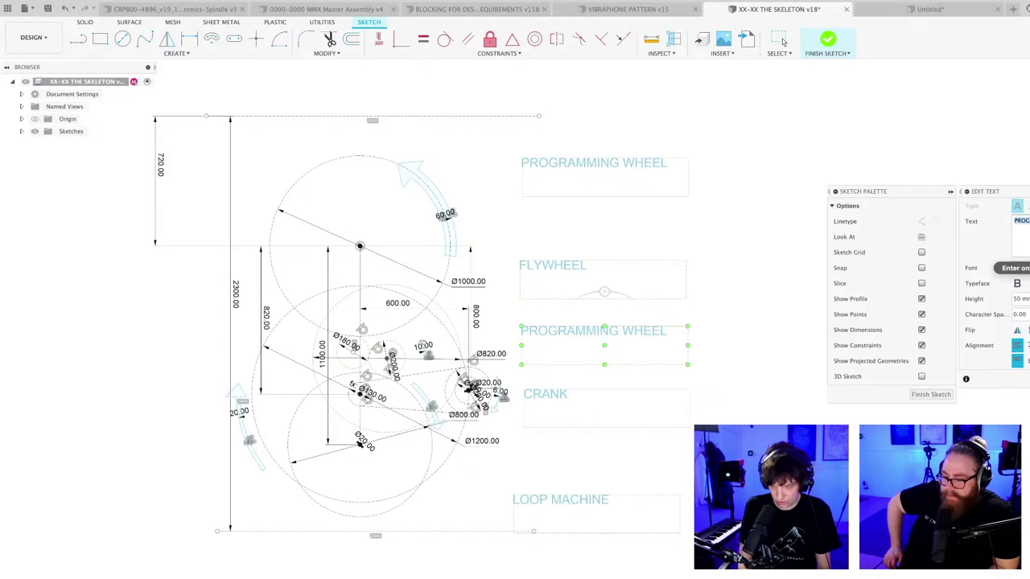
{"action": "type", "text": "GEAR 2"}
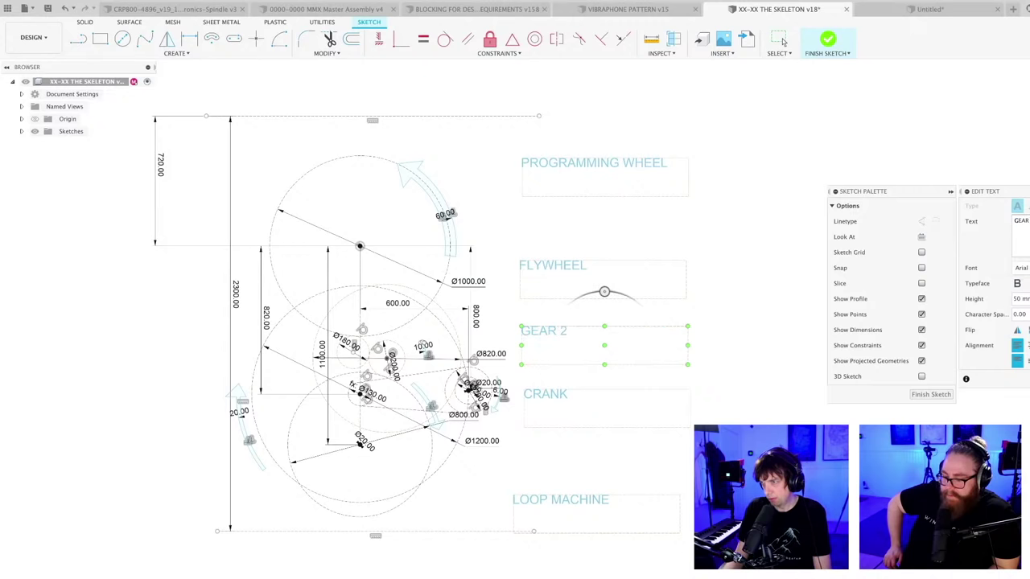
{"action": "left_click", "coordinate": [780, 40]}
- Draw a leader line from the PROGRAMMING WHEEL label to the rotation arrow on the Ø1000 wheel
{"action": "middle_click_drag", "start_coordinate": [547, 234], "coordinate": [559, 228]}
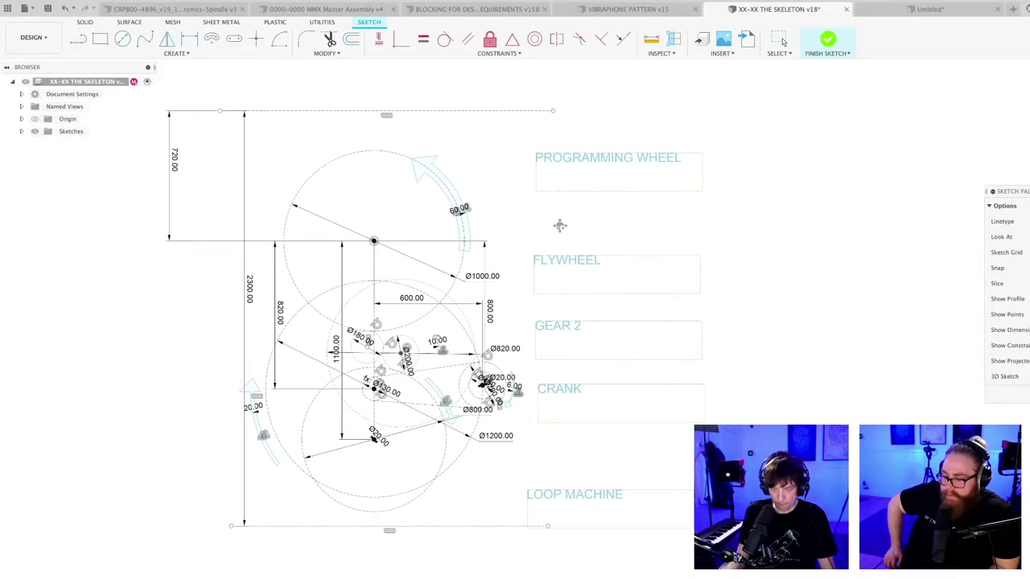
{"action": "key", "text": "l"}
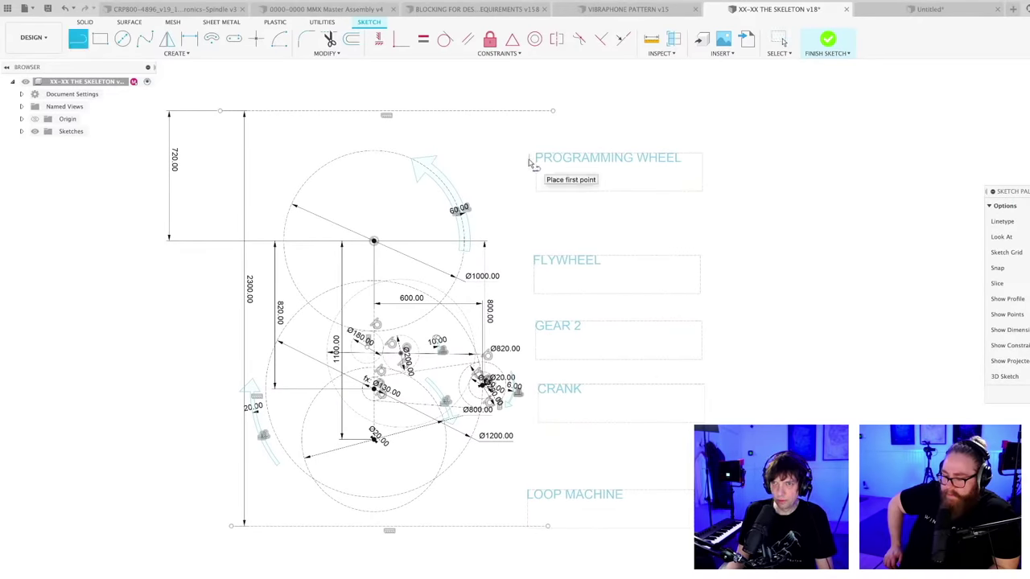
{"action": "left_click", "coordinate": [530, 162]}
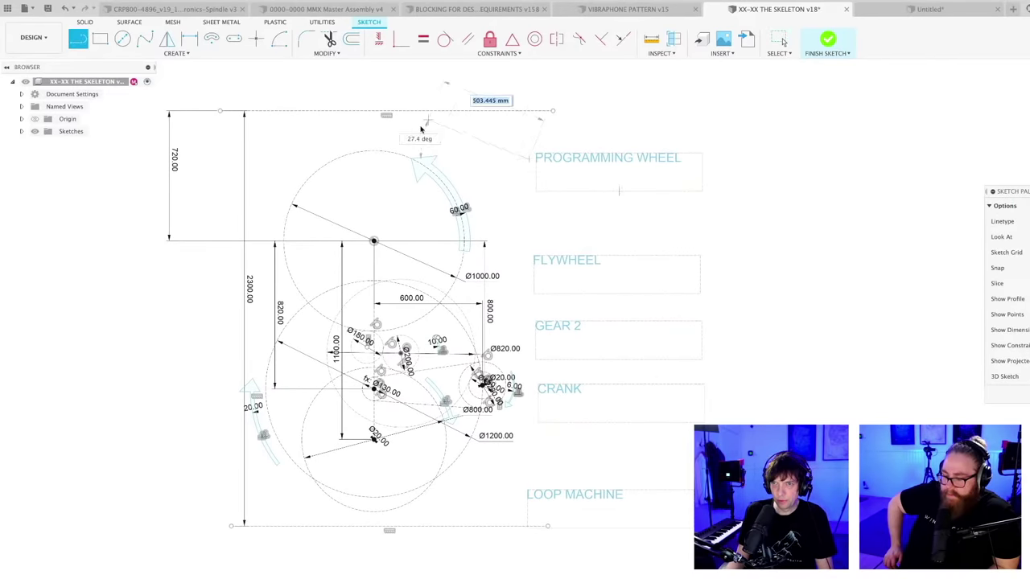
{"action": "left_click", "coordinate": [448, 187]}
{"action": "key", "text": "Escape"}
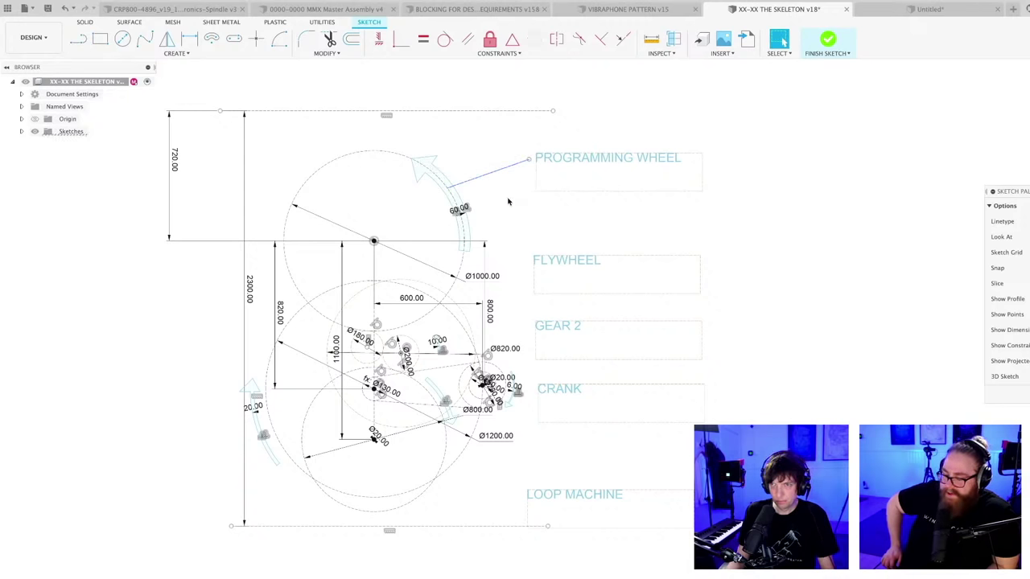
- Draw a leader line about 325 mm long from the GEAR 2 label to the Ø820 circle
{"action": "key", "text": "l"}
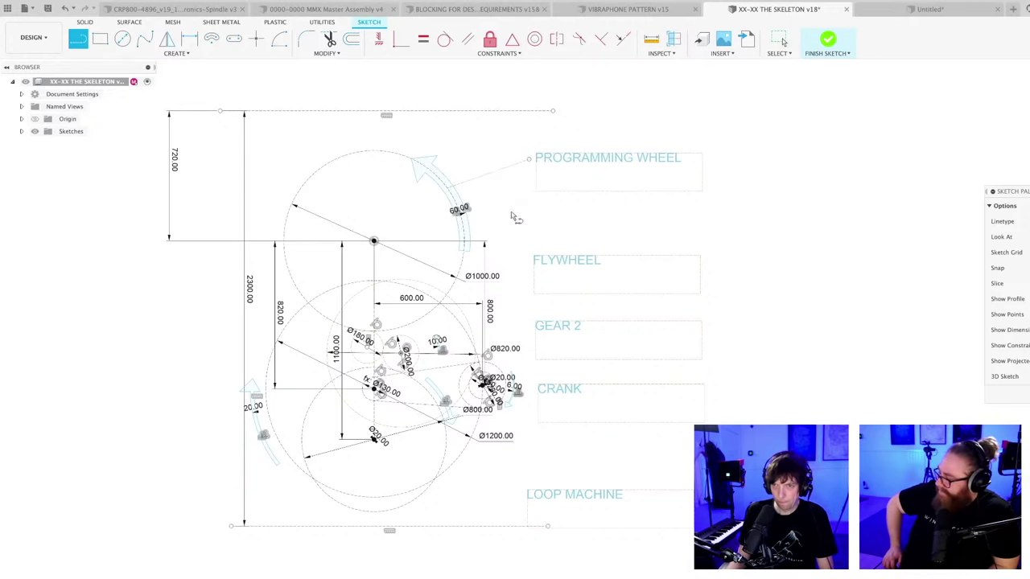
{"action": "scroll", "coordinate": [517, 276], "scroll_direction": "up", "scroll_amount": 1}
{"action": "scroll", "coordinate": [543, 367], "scroll_direction": "up", "scroll_amount": 4}
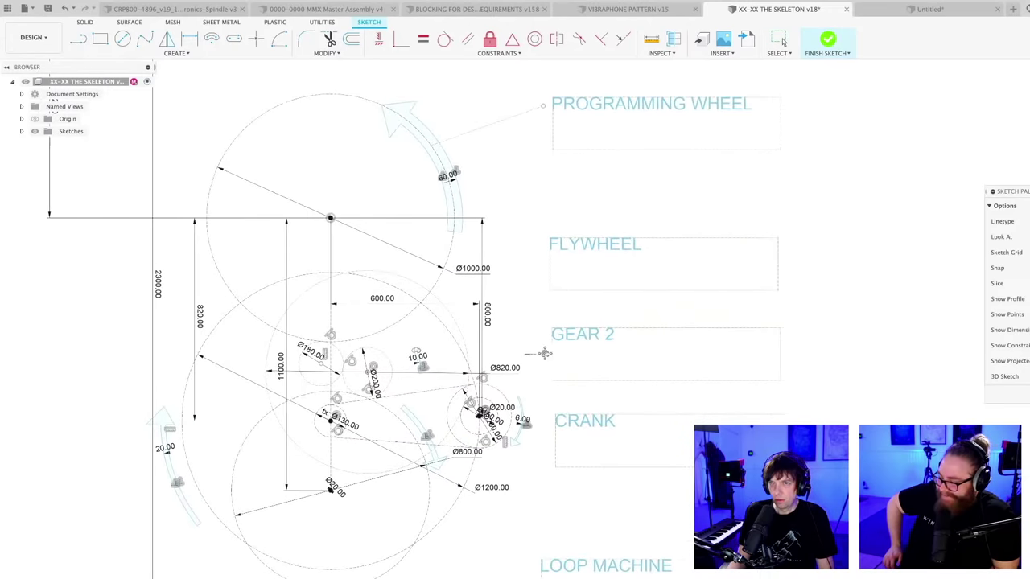
{"action": "scroll", "coordinate": [607, 330], "scroll_direction": "down", "scroll_amount": 2}
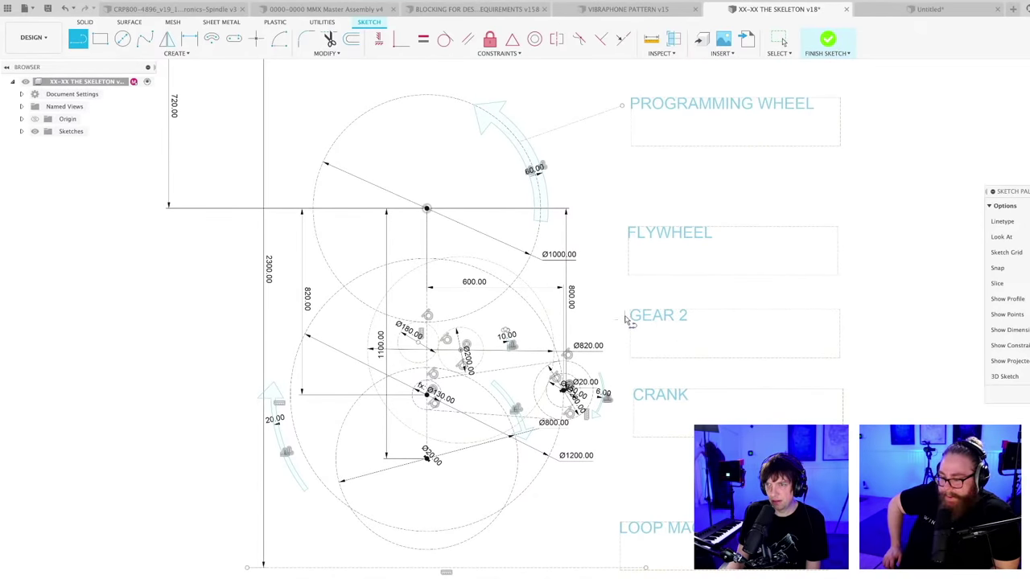
{"action": "left_click", "coordinate": [626, 317]}
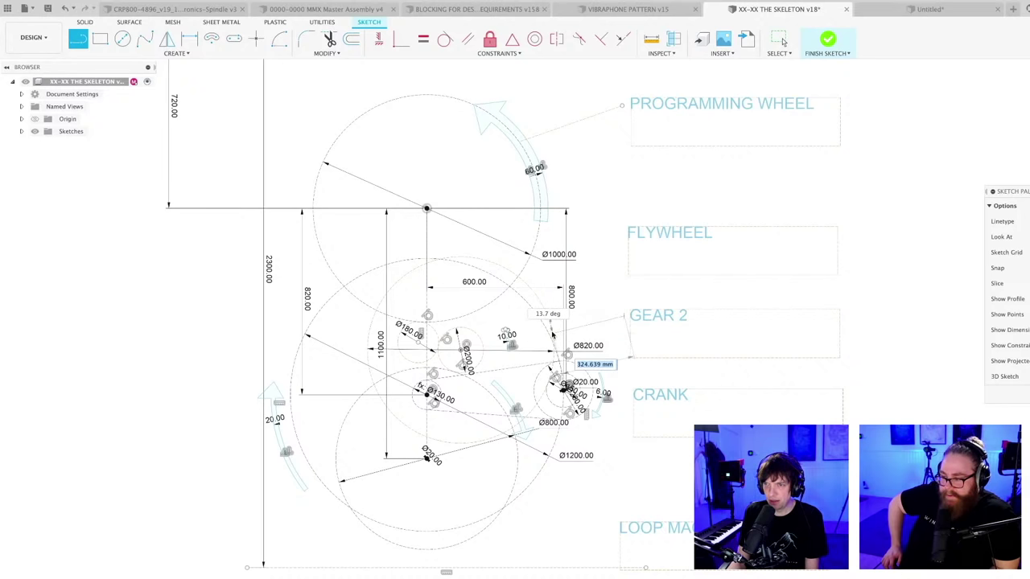
{"action": "left_click", "coordinate": [552, 328]}
{"action": "key", "text": "Escape"}
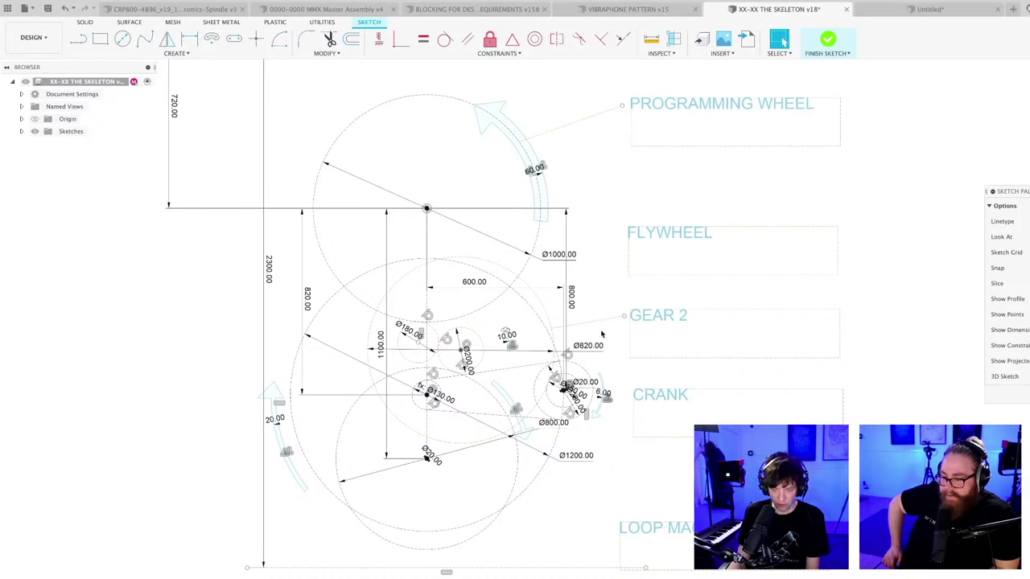
- Draw a leader line from the CRANK label to the rotation arrow beside the crank circles
{"action": "key", "text": "l"}
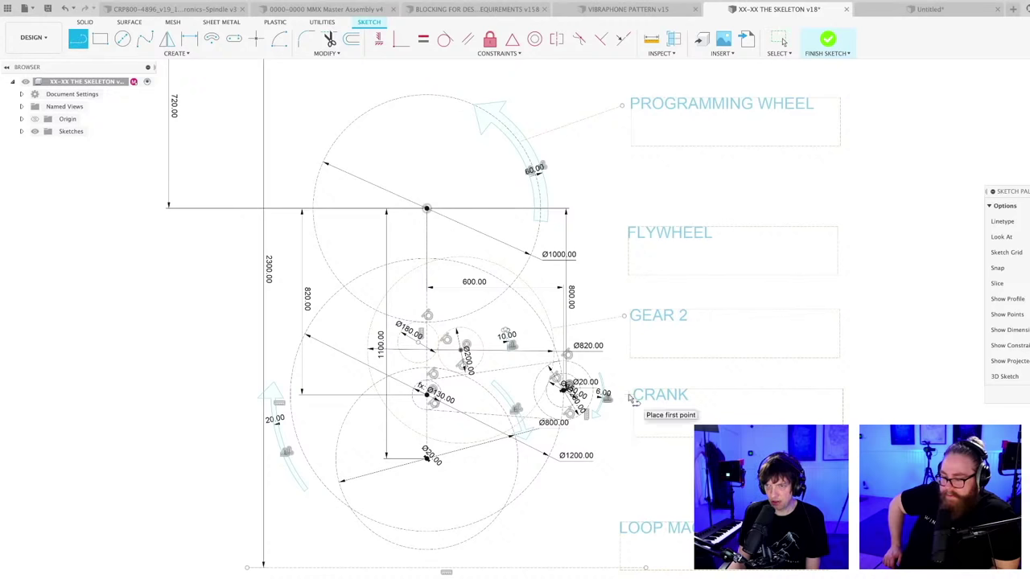
{"action": "left_click", "coordinate": [626, 398]}
{"action": "key", "text": "Escape"}
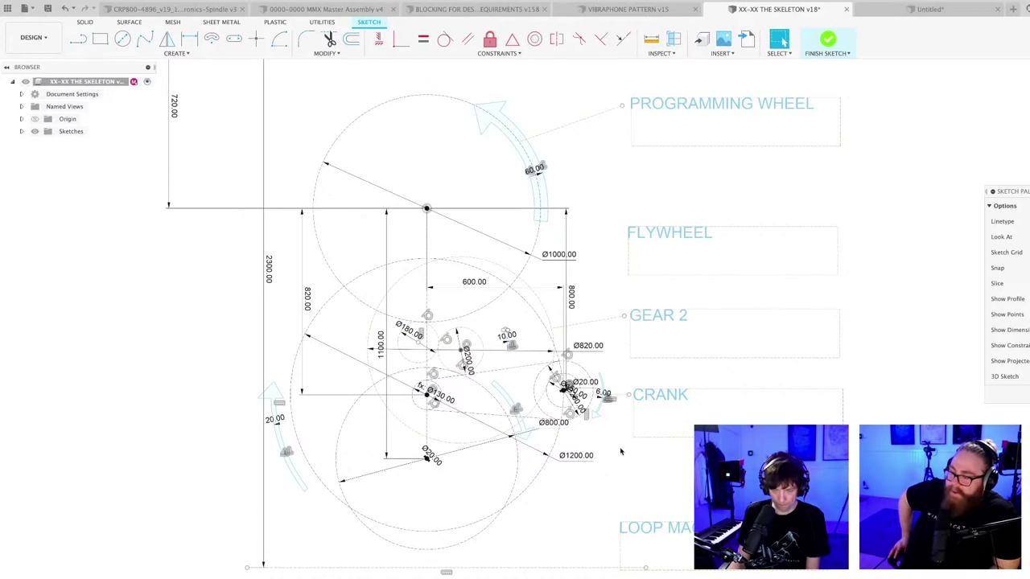
- Draw a leader line from the LOOP MACHINE label to the Ø800 circle
{"action": "key", "text": "l"}
{"action": "left_click", "coordinate": [609, 525]}
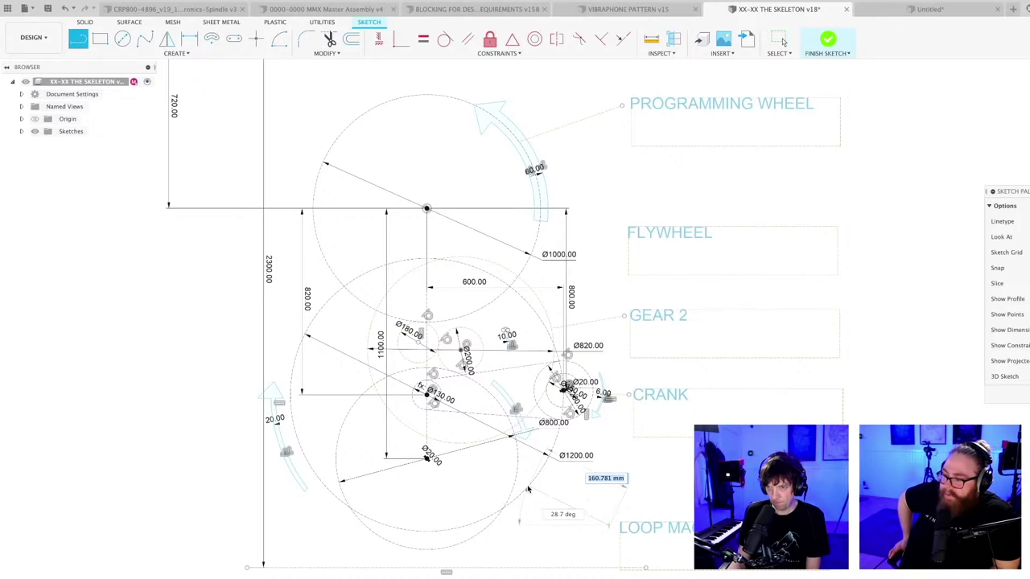
{"action": "left_click", "coordinate": [516, 481]}
{"action": "key", "text": "Escape"}
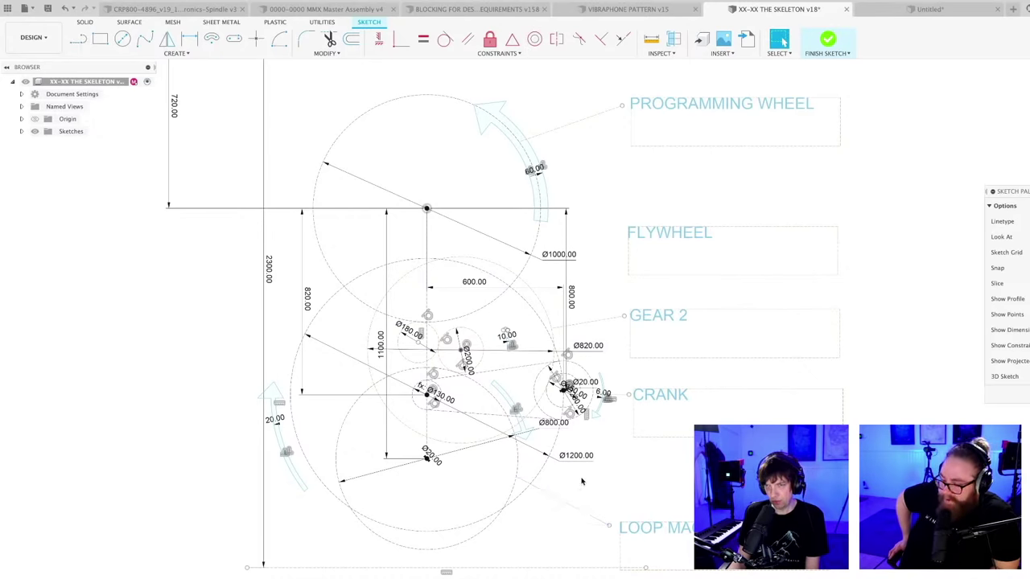
- Save the skeleton design as a new version
{"action": "scroll", "coordinate": [582, 481], "scroll_direction": "down", "scroll_amount": 2}
{"action": "scroll", "coordinate": [592, 492], "scroll_direction": "up", "scroll_amount": 1}
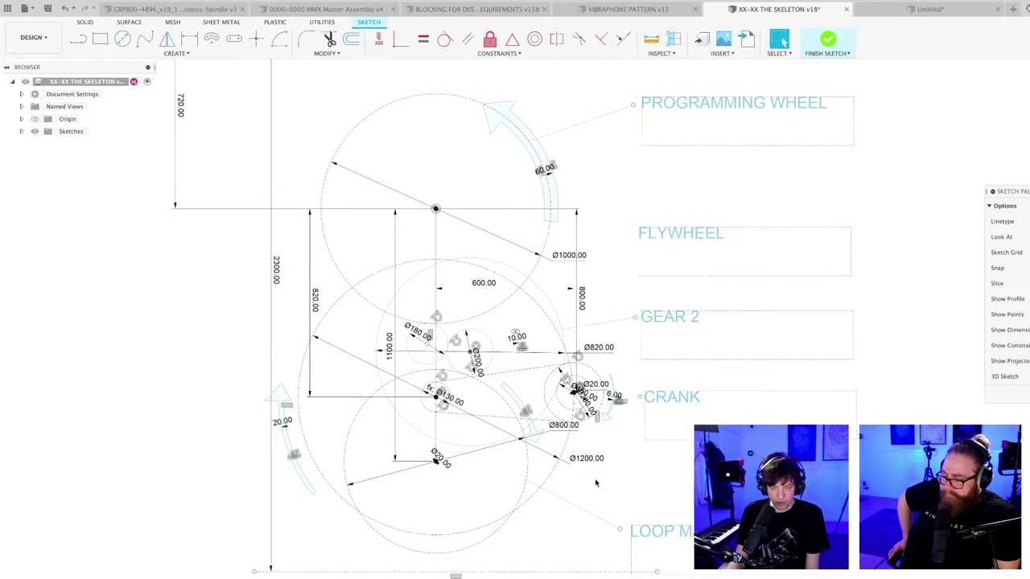
{"action": "key", "text": "ctrl+s"}
{"action": "key", "text": "Return"}
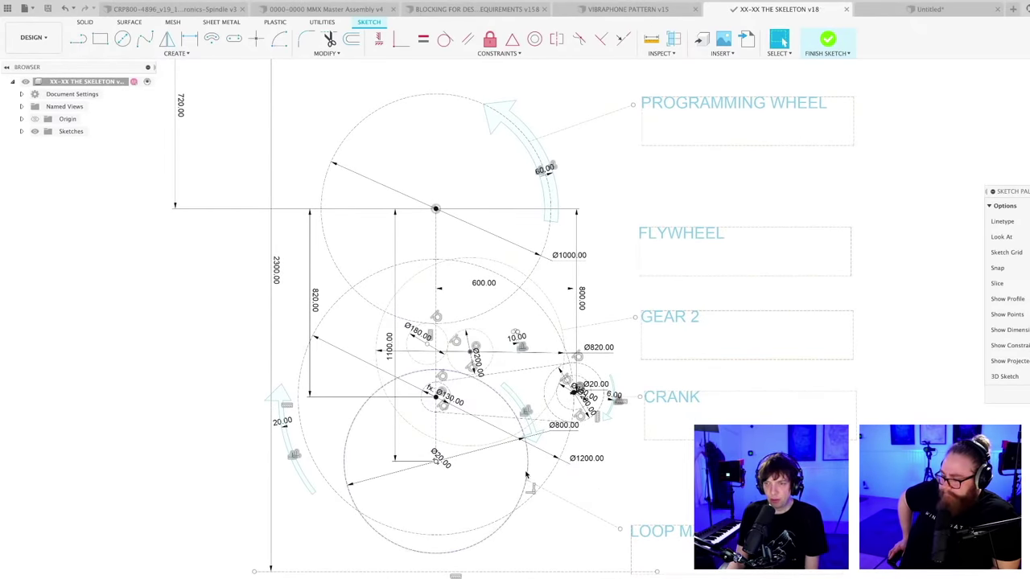
{"action": "left_click", "coordinate": [527, 475]}
{"action": "middle_click_drag", "start_coordinate": [485, 467], "coordinate": [487, 452]}
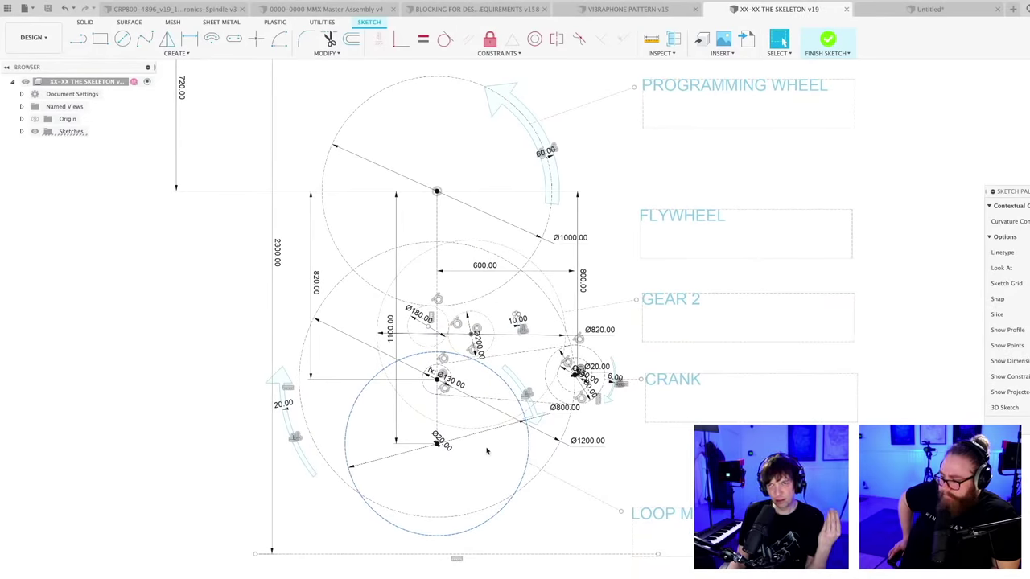
{"action": "left_click", "coordinate": [630, 465]}
{"action": "scroll", "coordinate": [633, 455], "scroll_direction": "down", "scroll_amount": 2}
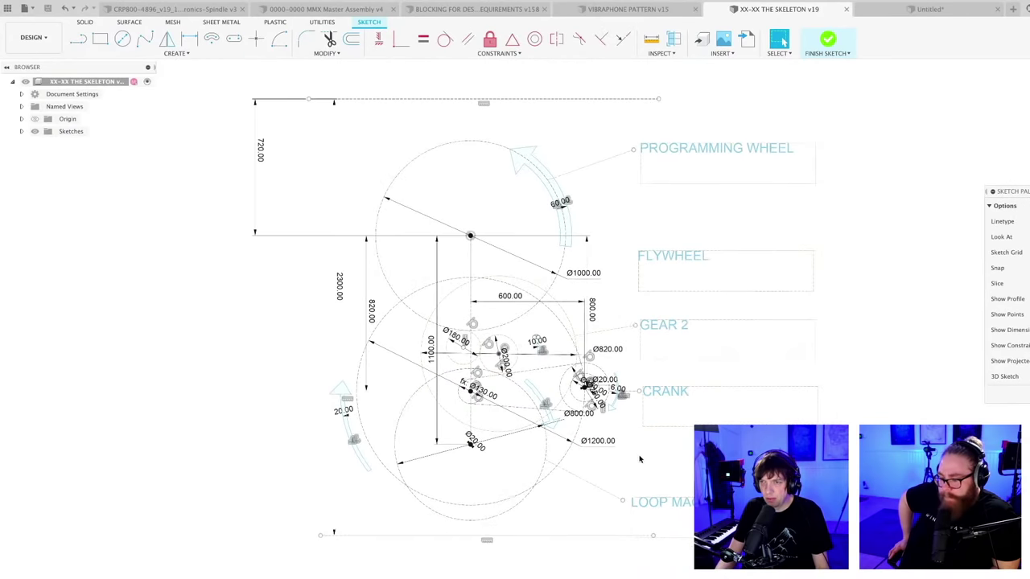
{"action": "middle_click_drag", "start_coordinate": [639, 459], "coordinate": [630, 457]}
{"action": "scroll", "coordinate": [633, 464], "scroll_direction": "up", "scroll_amount": 1}
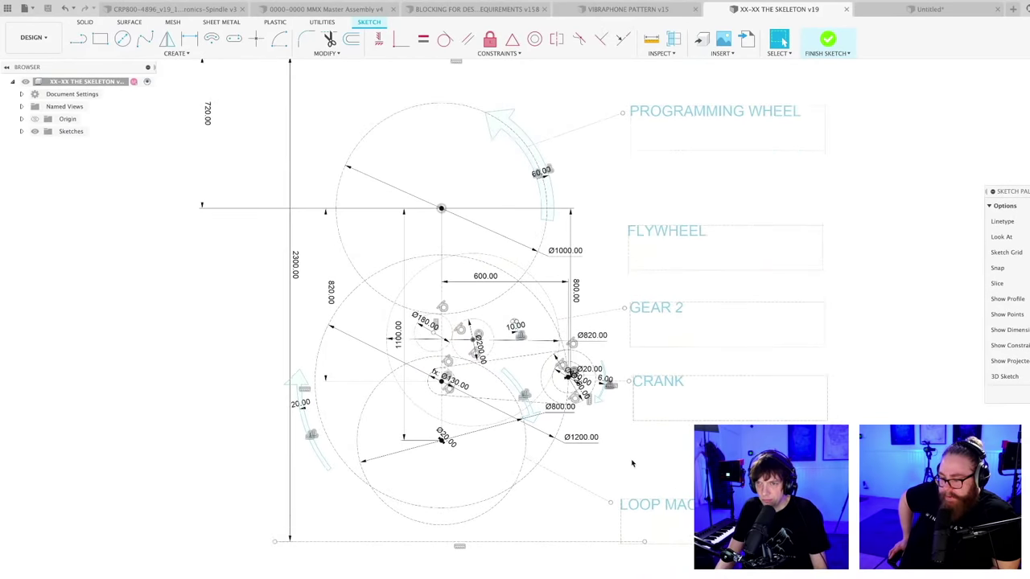
{"action": "scroll", "coordinate": [633, 464], "scroll_direction": "up", "scroll_amount": 1}
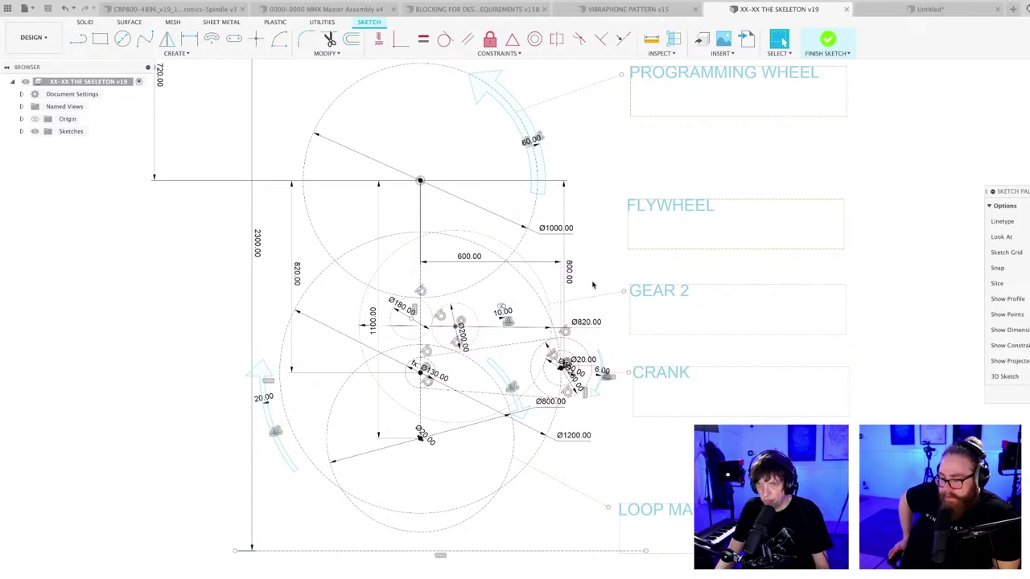
- Try to add a dimension to the Ø820 circle of GEAR 2
{"action": "key", "text": "d"}
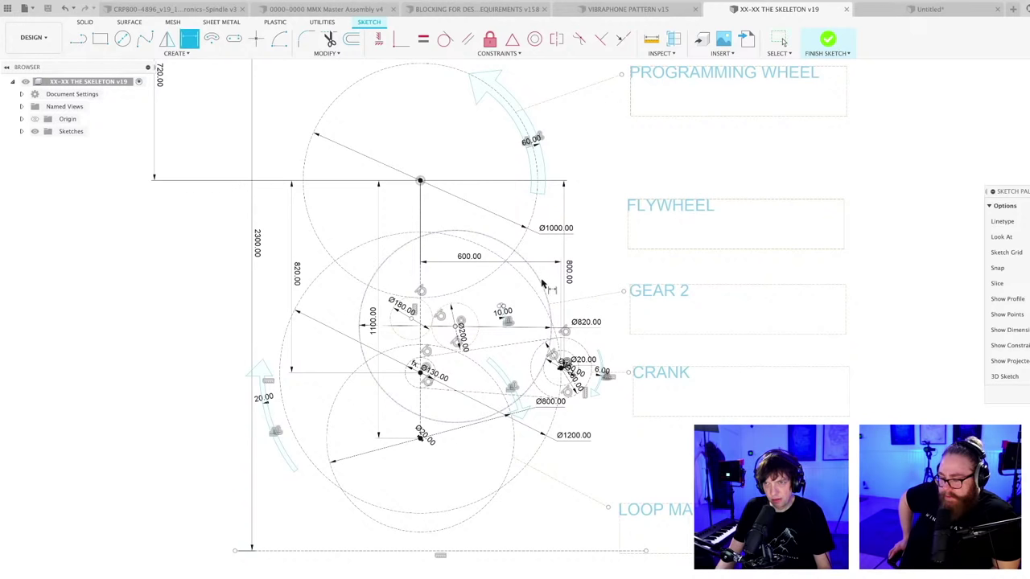
{"action": "left_click", "coordinate": [543, 284]}
{"action": "left_click", "coordinate": [542, 275]}
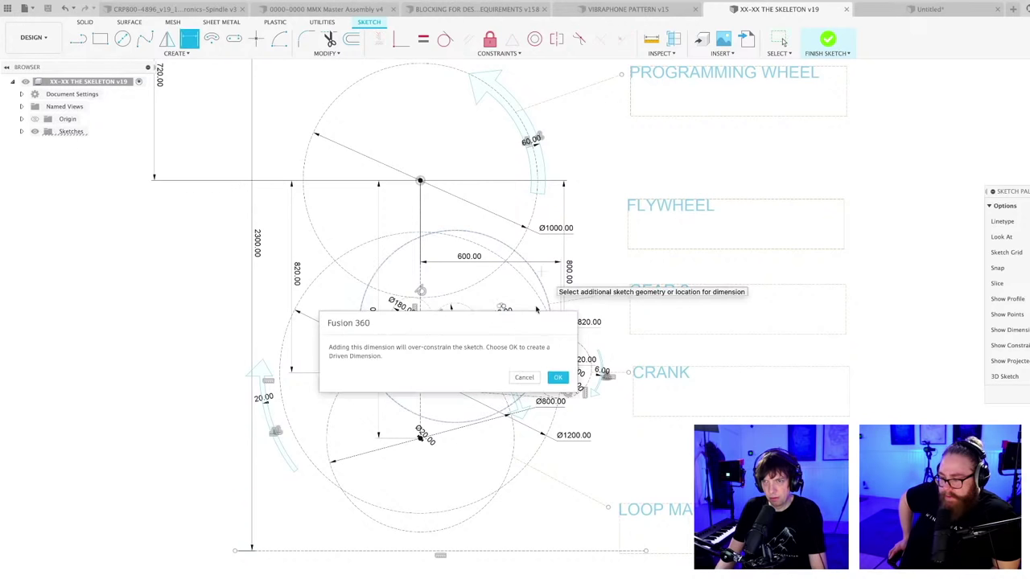
{"action": "left_click", "coordinate": [524, 377]}
{"action": "scroll", "coordinate": [512, 310], "scroll_direction": "up", "scroll_amount": 3}
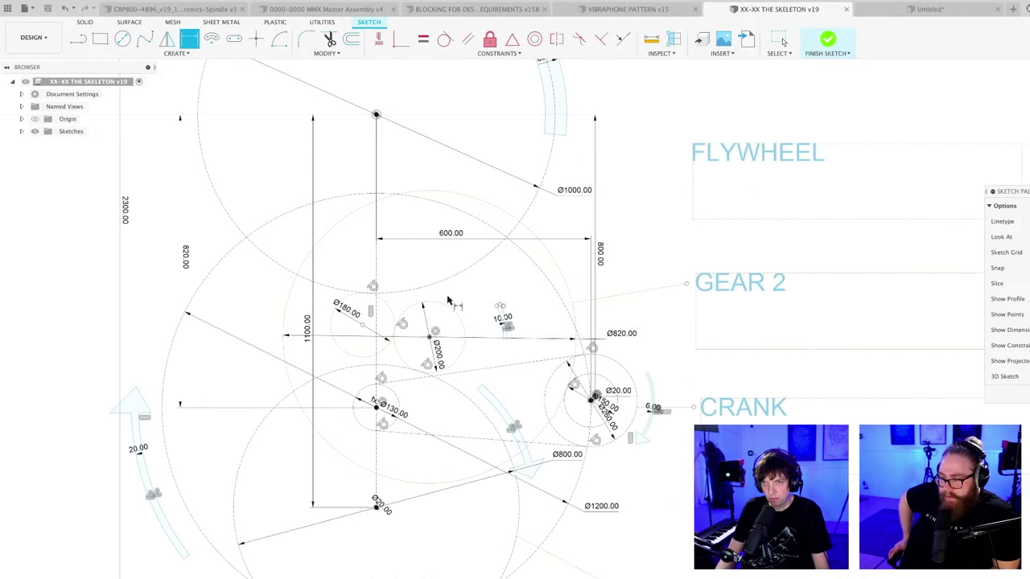
{"action": "key", "text": "Escape"}
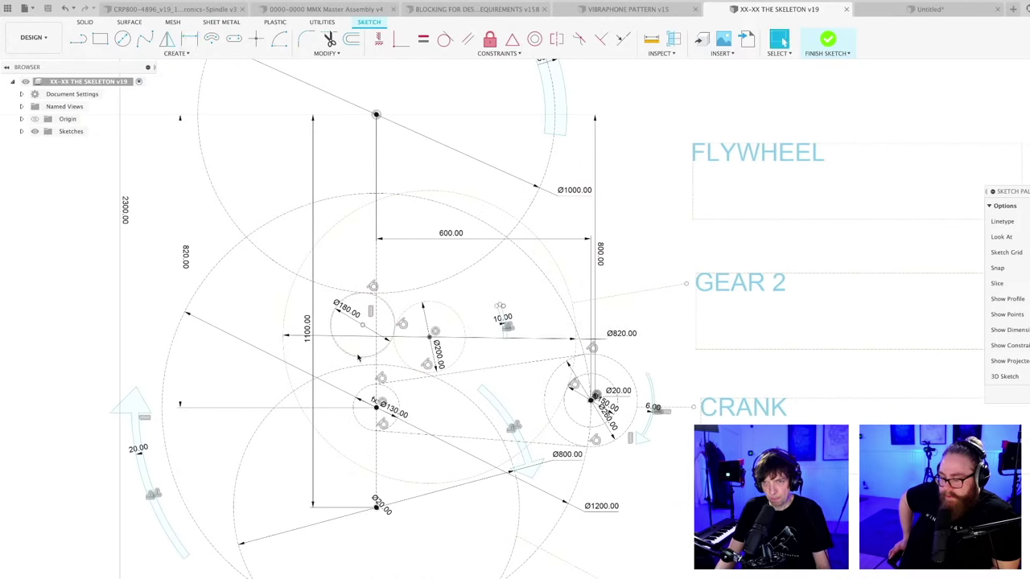
- Try to dimension the horizontal offset between the Ø180 circle's centre and the vertical centreline
{"action": "scroll", "coordinate": [355, 352], "scroll_direction": "down", "scroll_amount": 2}
{"action": "scroll", "coordinate": [355, 351], "scroll_direction": "up", "scroll_amount": 2}
{"action": "mouse_move", "coordinate": [355, 352]}
{"action": "middle_mouse_down"}
{"action": "mouse_move", "coordinate": [402, 355]}
{"action": "mouse_move", "coordinate": [407, 368]}
{"action": "middle_mouse_up"}
{"action": "key", "text": "d"}
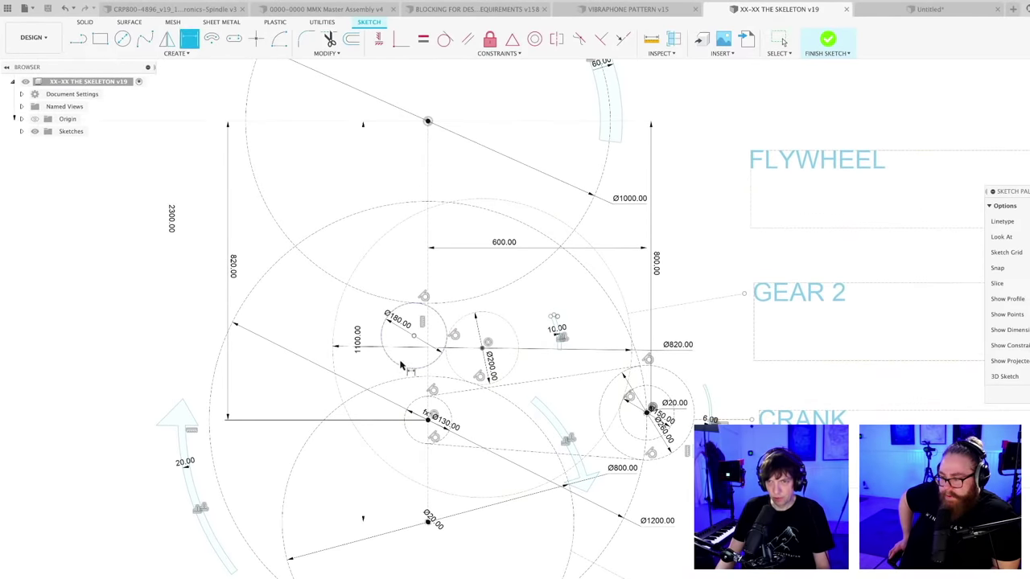
{"action": "left_click", "coordinate": [428, 278]}
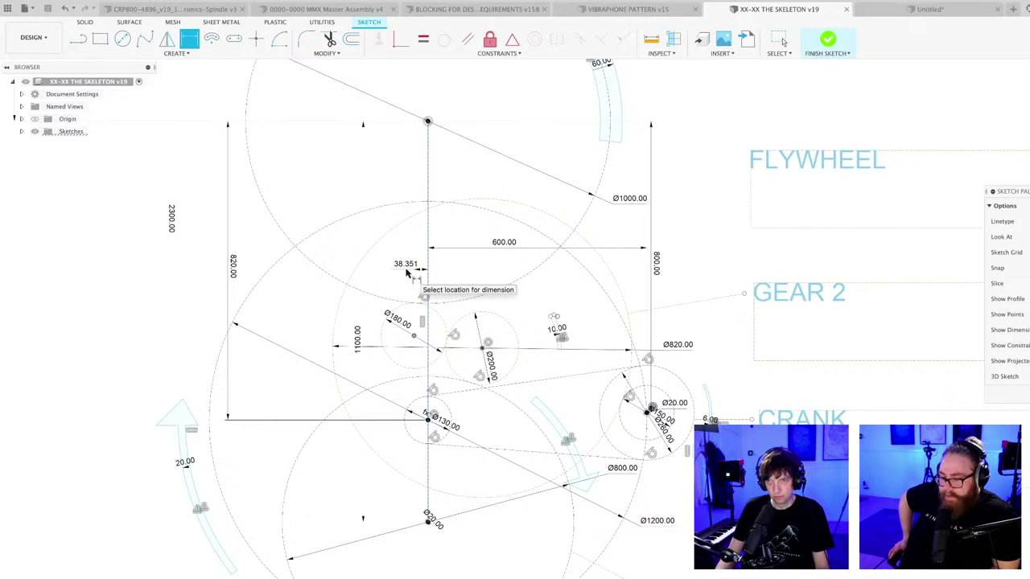
{"action": "left_click", "coordinate": [431, 297]}
{"action": "left_click", "coordinate": [524, 377]}
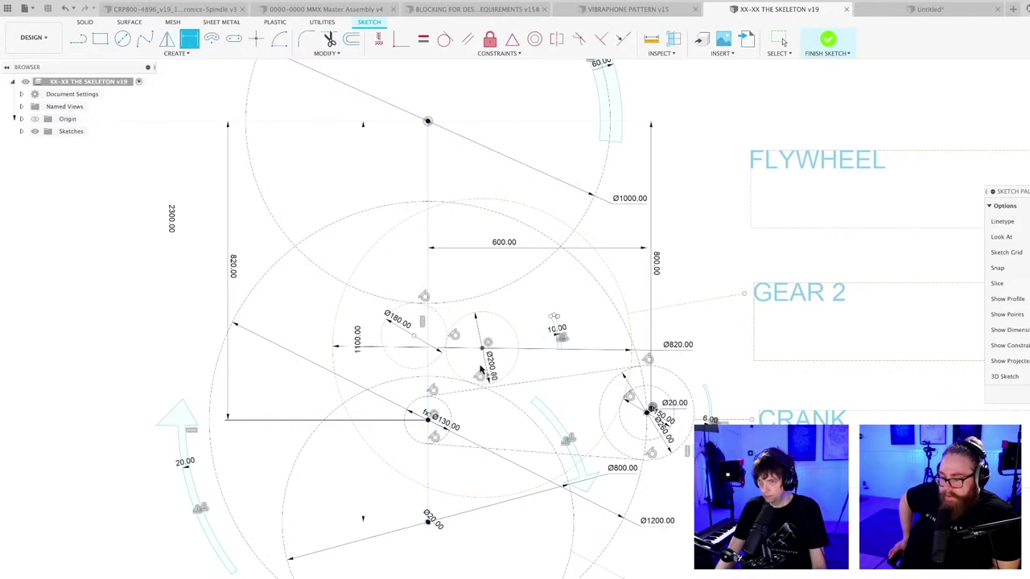
{"action": "scroll", "coordinate": [498, 305], "scroll_direction": "down", "scroll_amount": 2}
{"action": "key", "text": "Escape"}
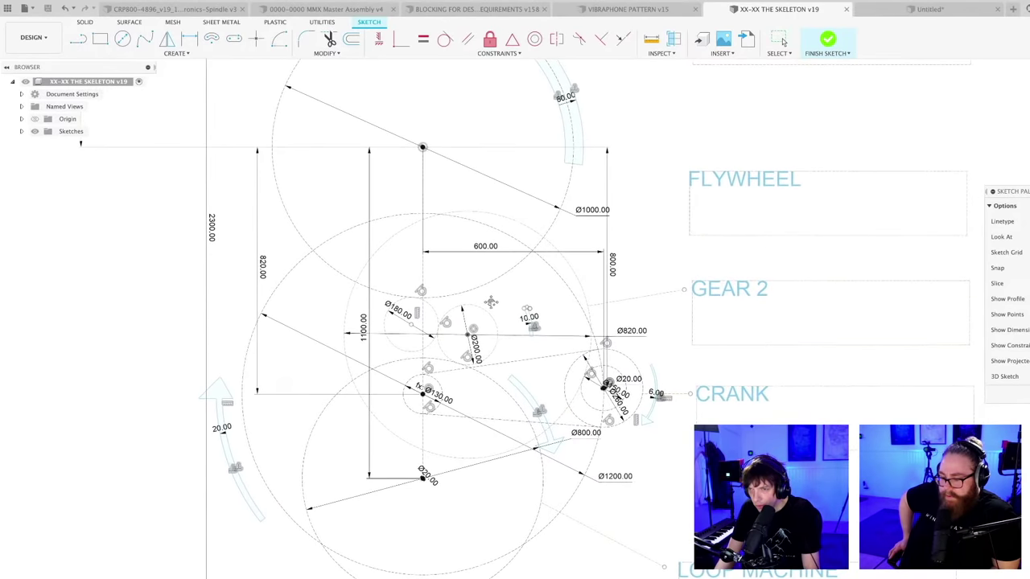
- Delete the Ø180 circle beside the Ø200 circle
{"action": "scroll", "coordinate": [510, 318], "scroll_direction": "up", "scroll_amount": 2}
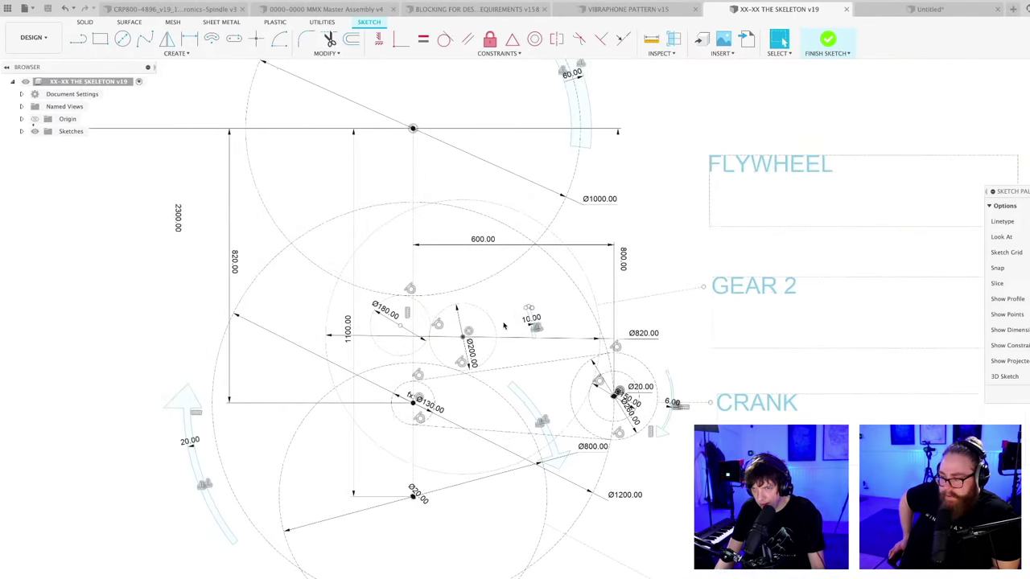
{"action": "middle_click_drag", "start_coordinate": [506, 347], "coordinate": [517, 350]}
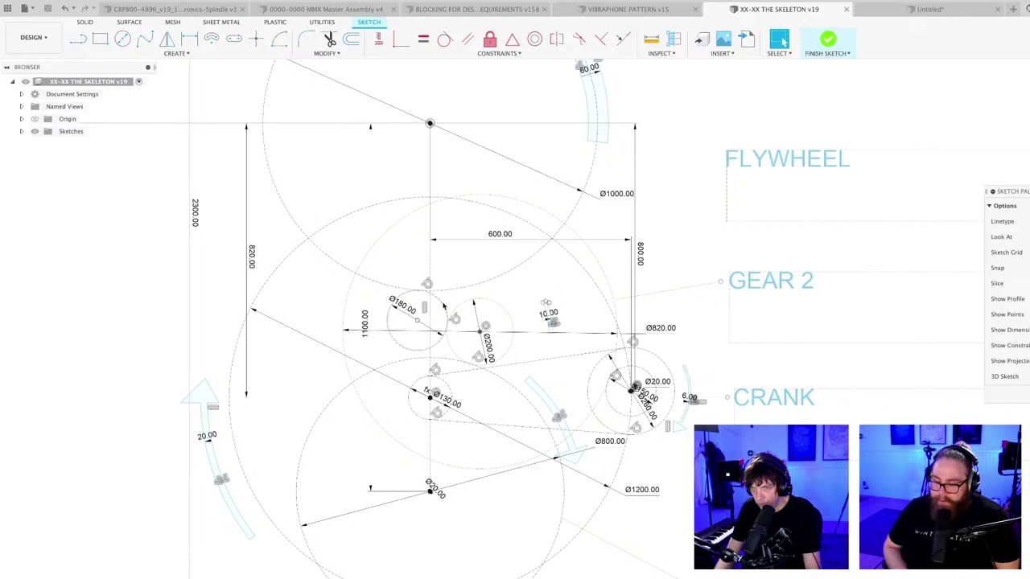
{"action": "left_click", "coordinate": [444, 306]}
{"action": "key", "text": "Delete"}
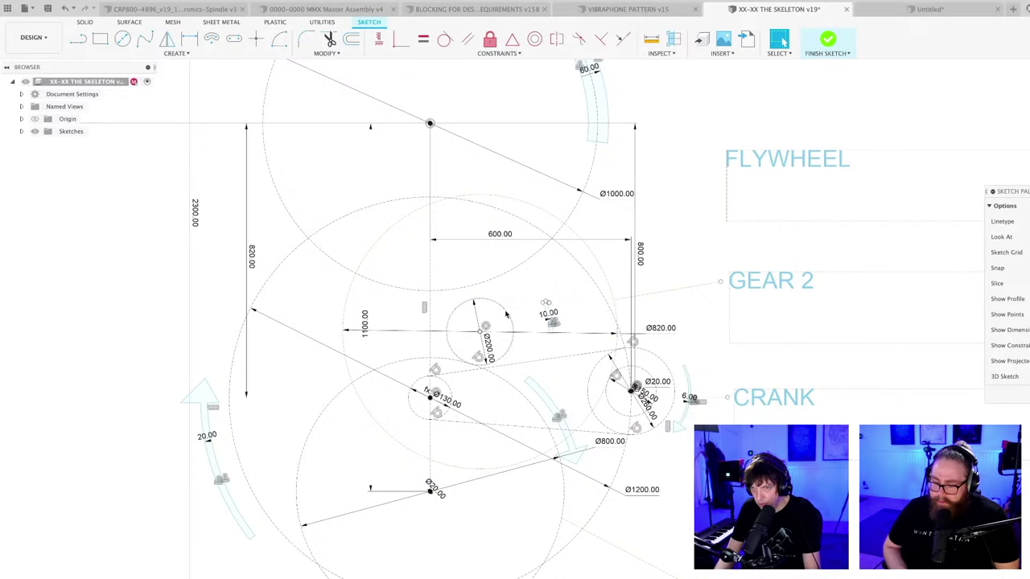
- Delete the small rotation arrow and its 10 mm dimension beside the Ø200 circle
{"action": "key", "text": "Escape"}
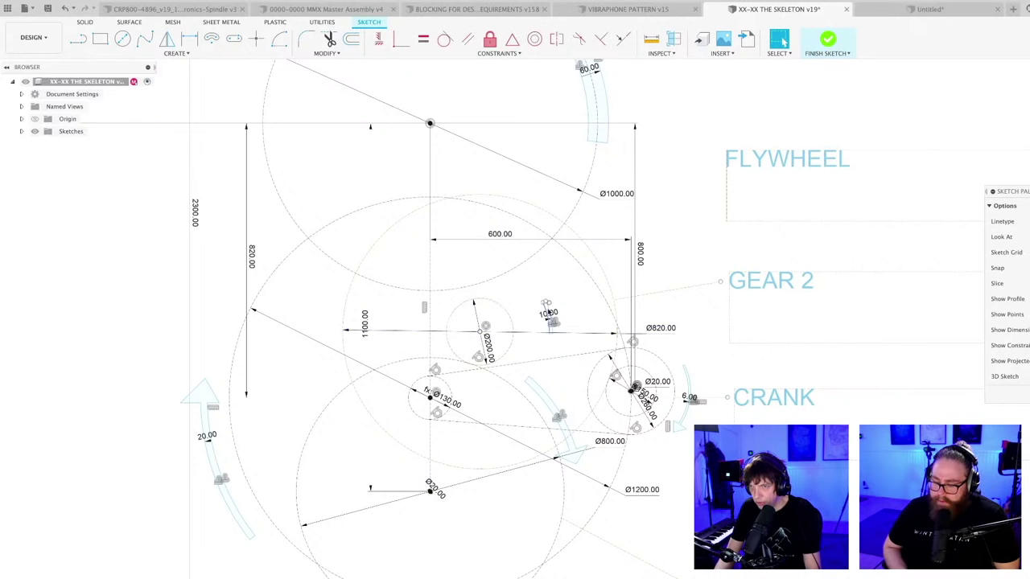
{"action": "scroll", "coordinate": [547, 316], "scroll_direction": "up", "scroll_amount": 4}
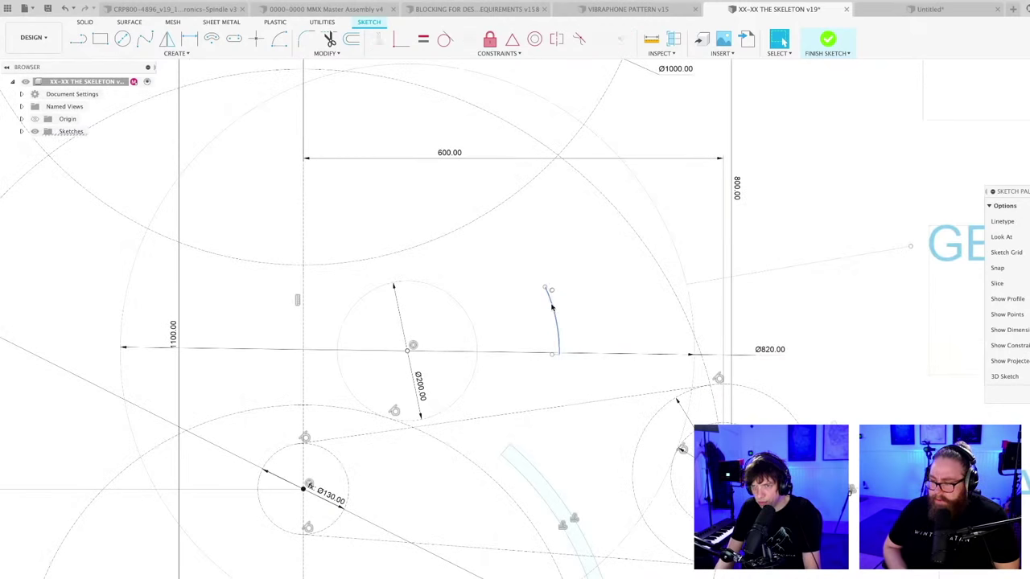
{"action": "scroll", "coordinate": [552, 322], "scroll_direction": "up", "scroll_amount": 2}
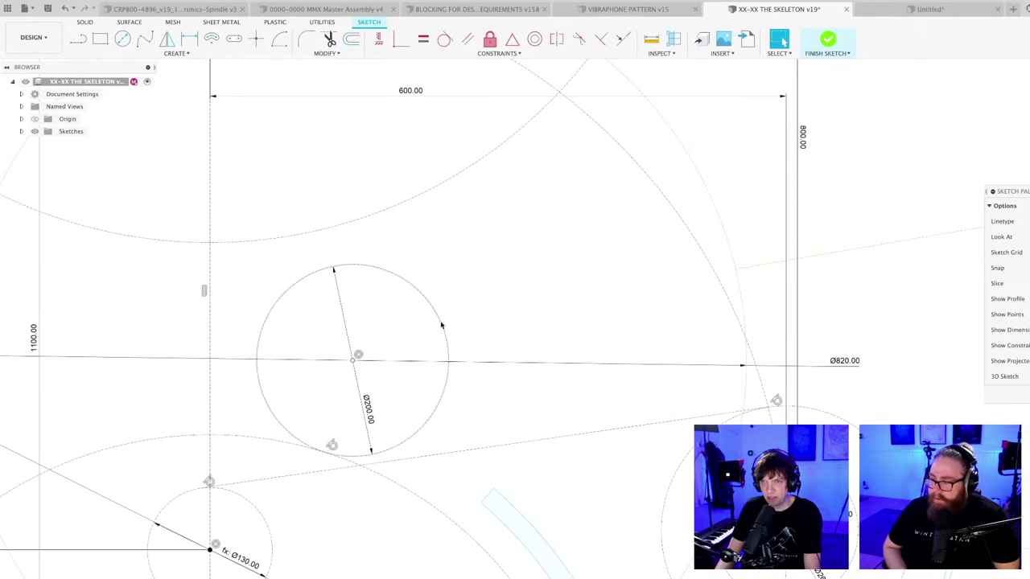
{"action": "scroll", "coordinate": [510, 328], "scroll_direction": "down", "scroll_amount": 4}
{"action": "middle_click_drag", "start_coordinate": [515, 327], "coordinate": [573, 342]}
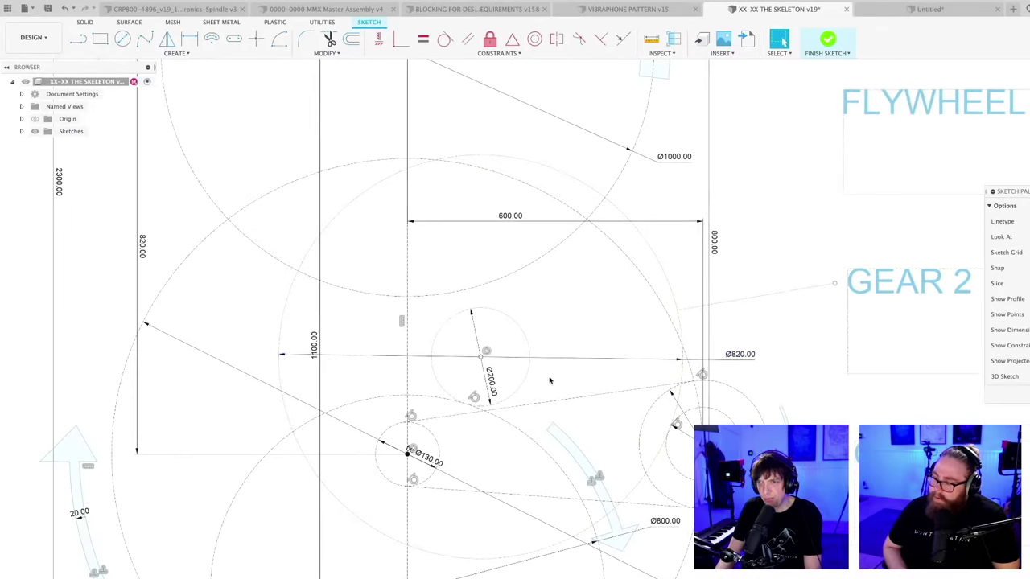
{"action": "key", "text": "m"}
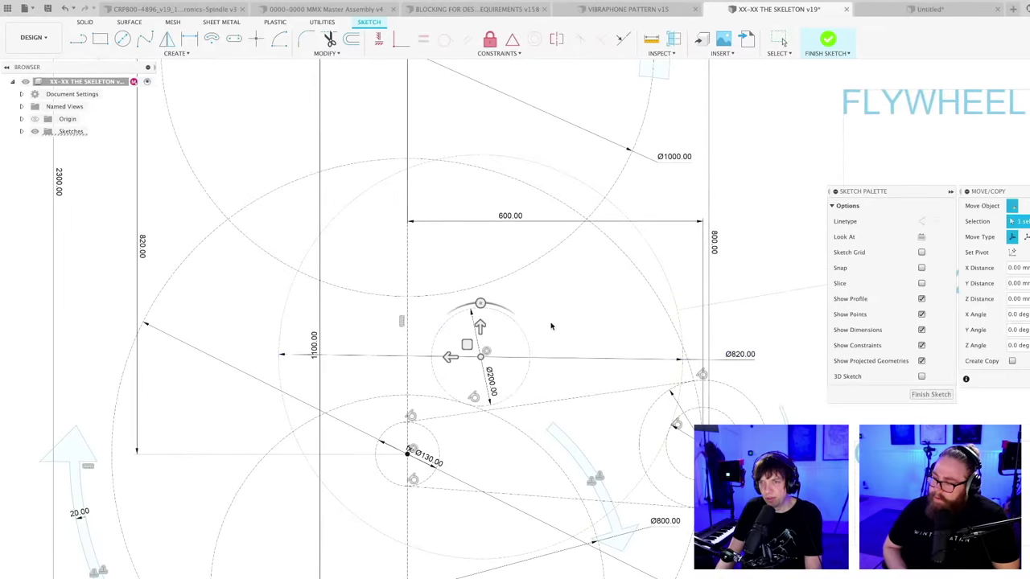
{"action": "key", "text": "Escape"}
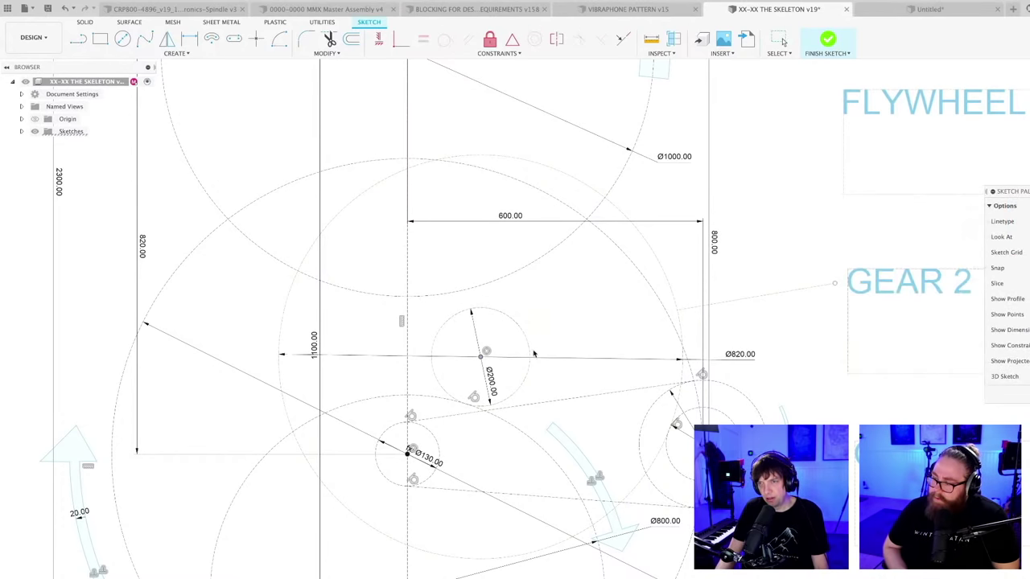
- Delete the concentric constraint between the Ø200 and Ø820 circles
{"action": "scroll", "coordinate": [539, 314], "scroll_direction": "down", "scroll_amount": 2}
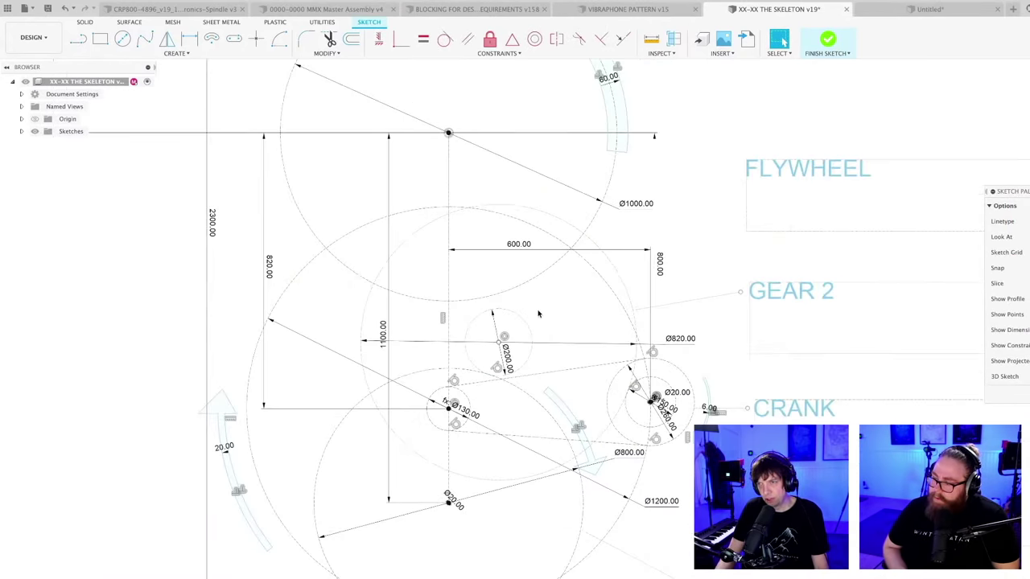
{"action": "scroll", "coordinate": [542, 313], "scroll_direction": "up", "scroll_amount": 4}
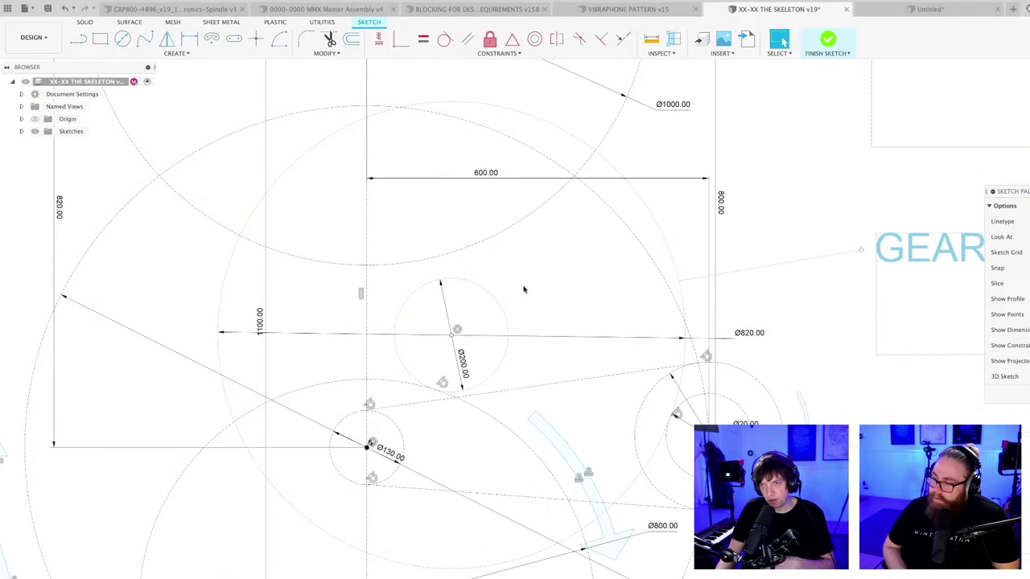
{"action": "left_click", "coordinate": [451, 335]}
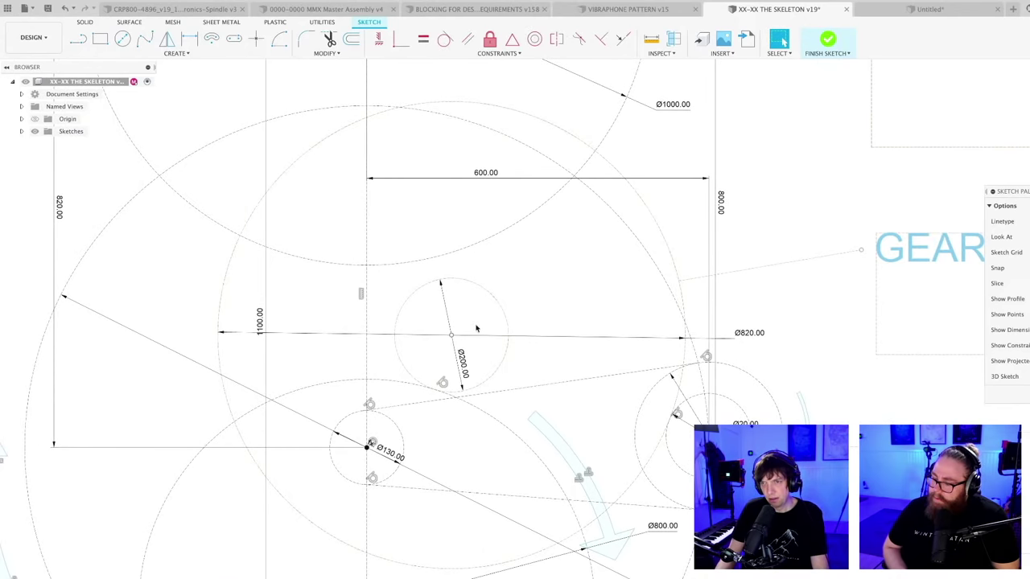
- Move the Ø200 circle off its centre point, then make it concentric with the Ø820 circle again
{"action": "mouse_move", "coordinate": [508, 317]}
{"action": "left_mouse_down"}
{"action": "mouse_move", "coordinate": [542, 297]}
{"action": "mouse_move", "coordinate": [548, 309]}
{"action": "mouse_move", "coordinate": [564, 304]}
{"action": "left_mouse_up"}
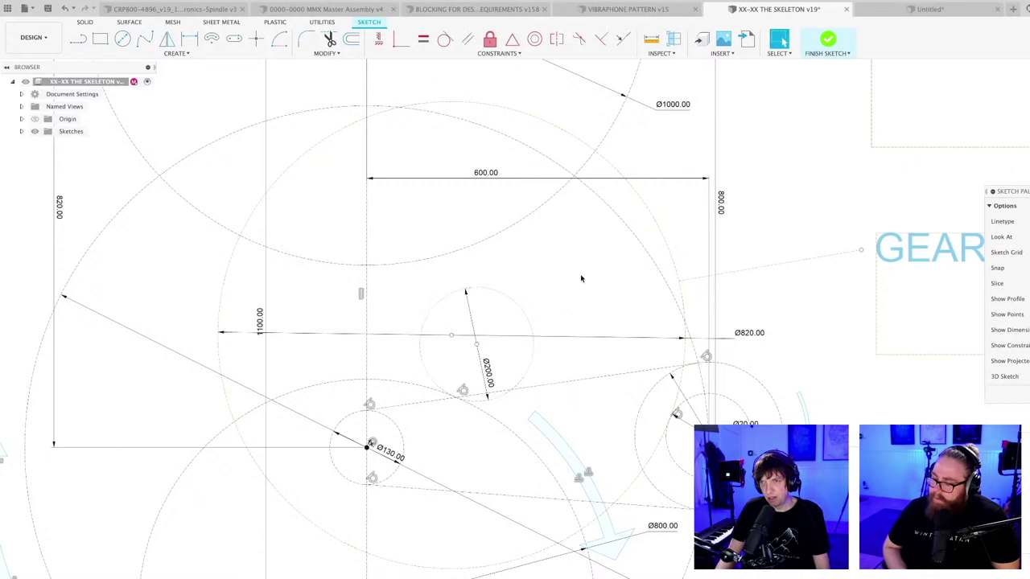
{"action": "left_click", "coordinate": [534, 39]}
{"action": "left_click", "coordinate": [515, 310]}
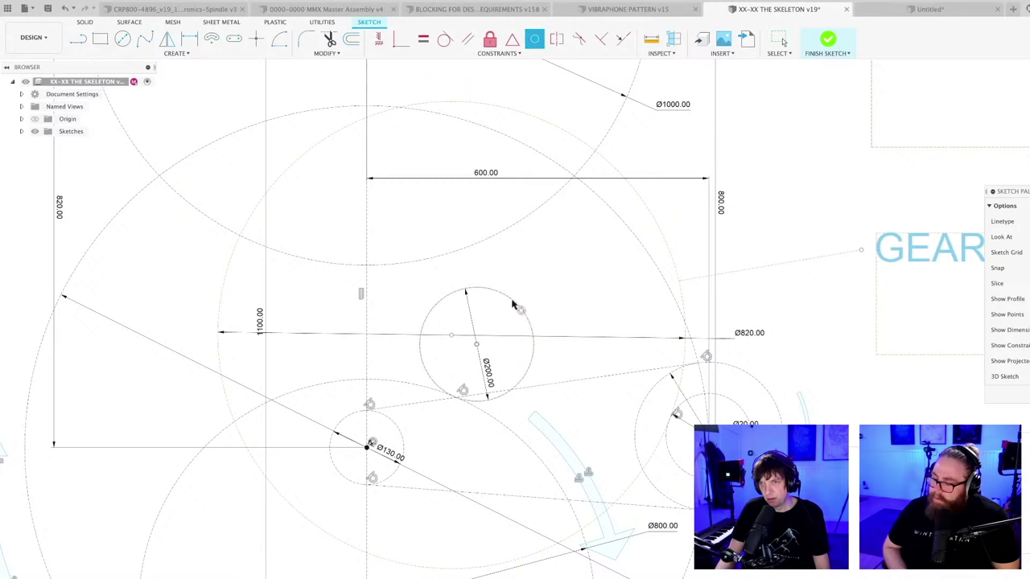
{"action": "left_click", "coordinate": [654, 217]}
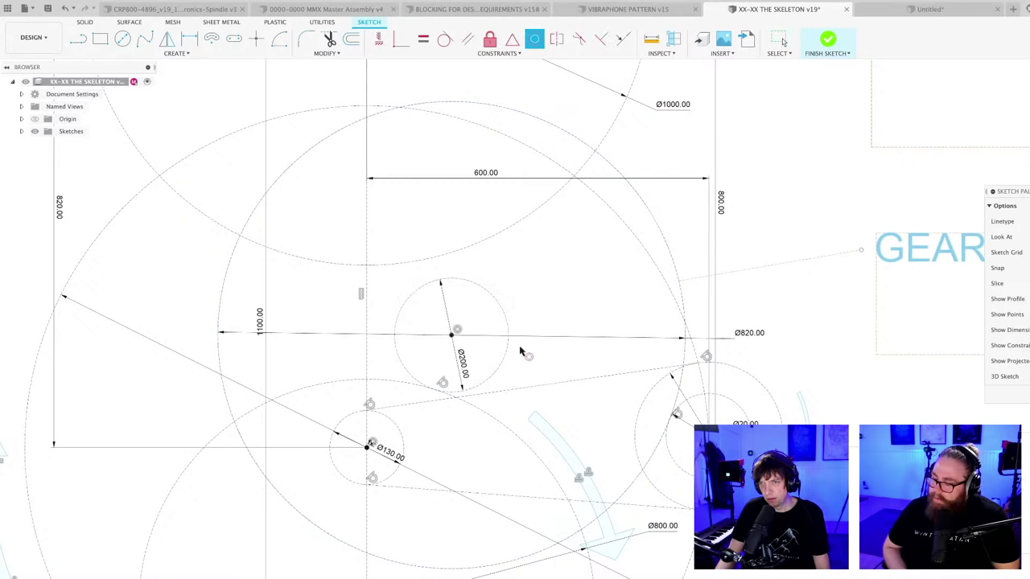
{"action": "scroll", "coordinate": [539, 291], "scroll_direction": "down", "scroll_amount": 2}
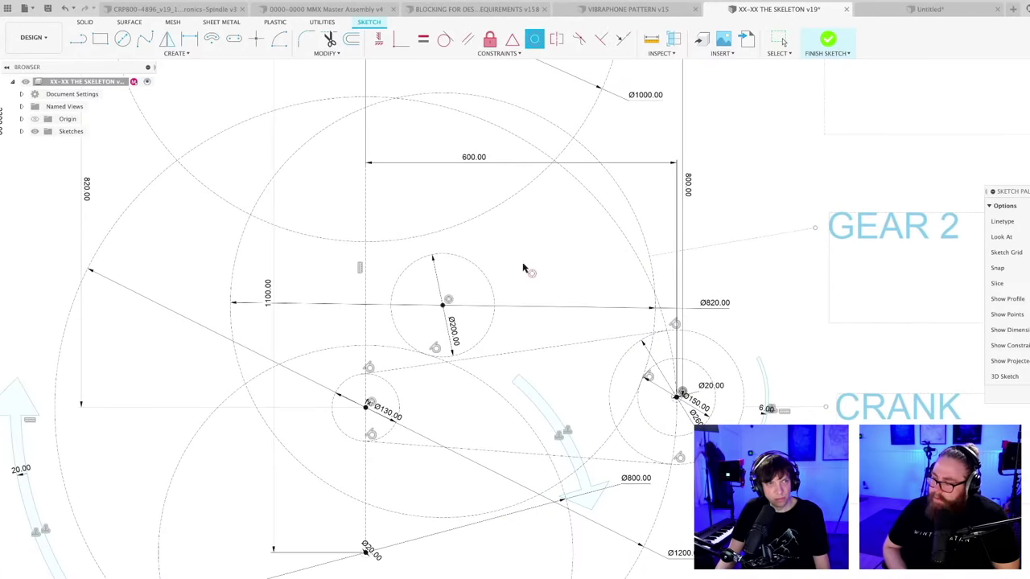
{"action": "key", "text": "Escape"}
- Save the skeleton design as a new version with the description User Saved
{"action": "scroll", "coordinate": [523, 267], "scroll_direction": "down", "scroll_amount": 2}
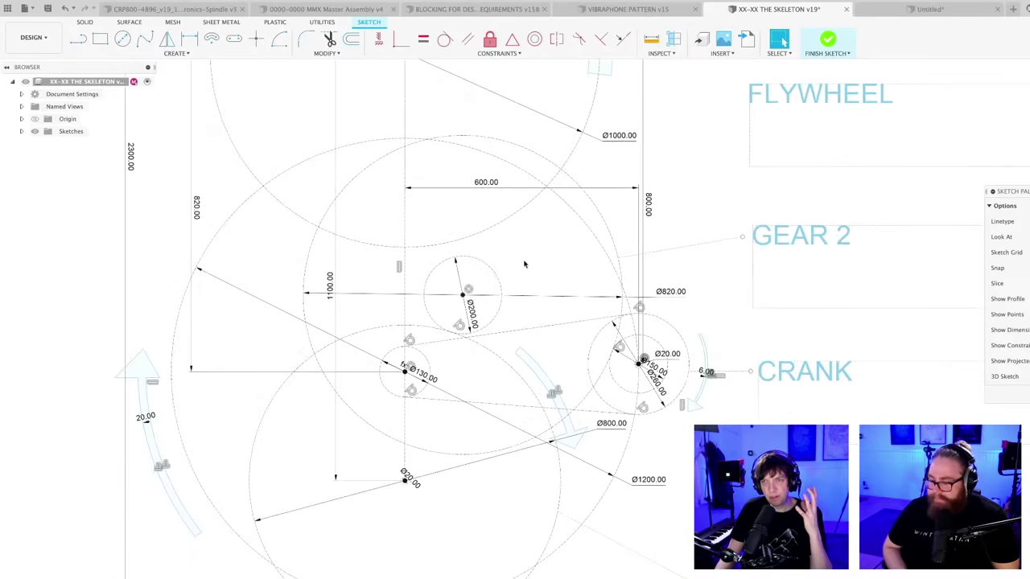
{"action": "middle_click_drag", "start_coordinate": [501, 304], "coordinate": [512, 303]}
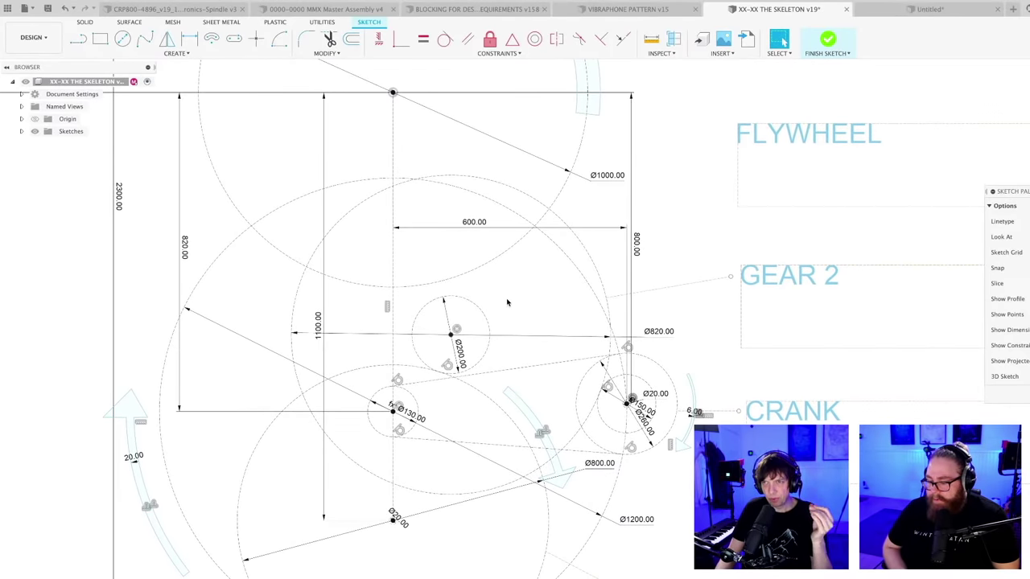
{"action": "scroll", "coordinate": [191, 574], "scroll_direction": "up", "scroll_amount": 2}
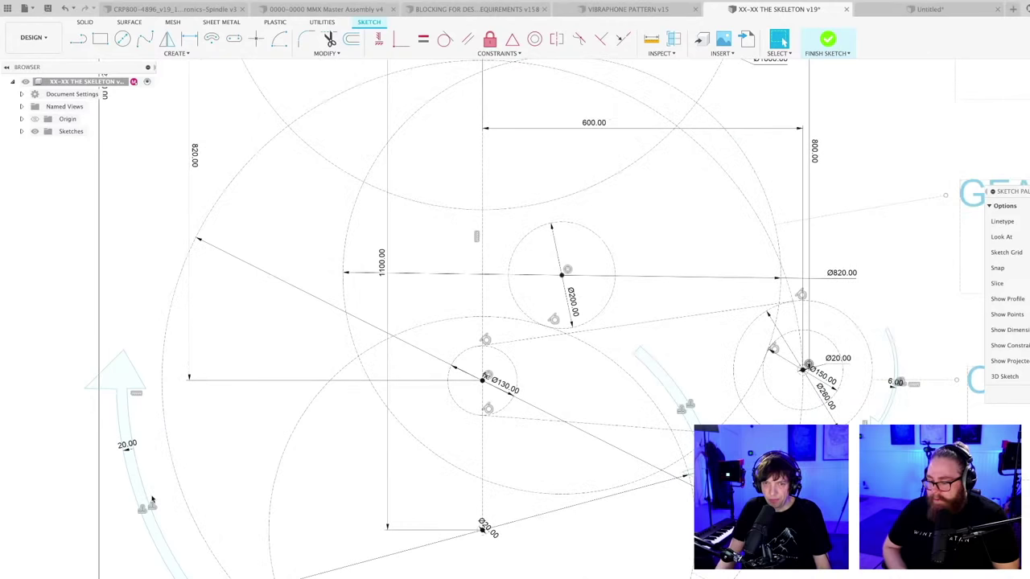
{"action": "left_click", "coordinate": [145, 507]}
{"action": "middle_click_drag", "start_coordinate": [148, 494], "coordinate": [248, 363]}
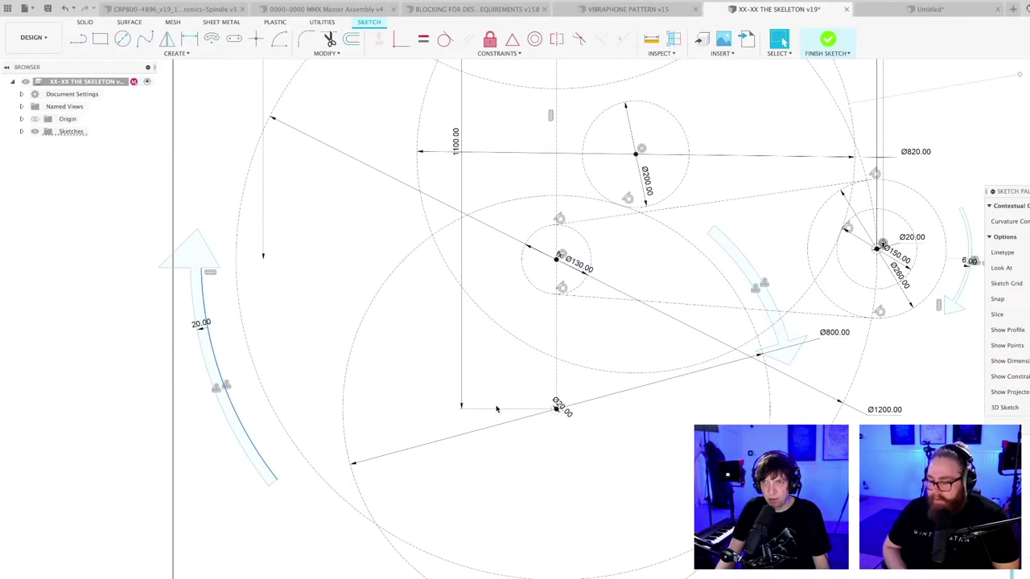
{"action": "scroll", "coordinate": [497, 409], "scroll_direction": "down", "scroll_amount": 3}
{"action": "key", "text": "ctrl+s"}
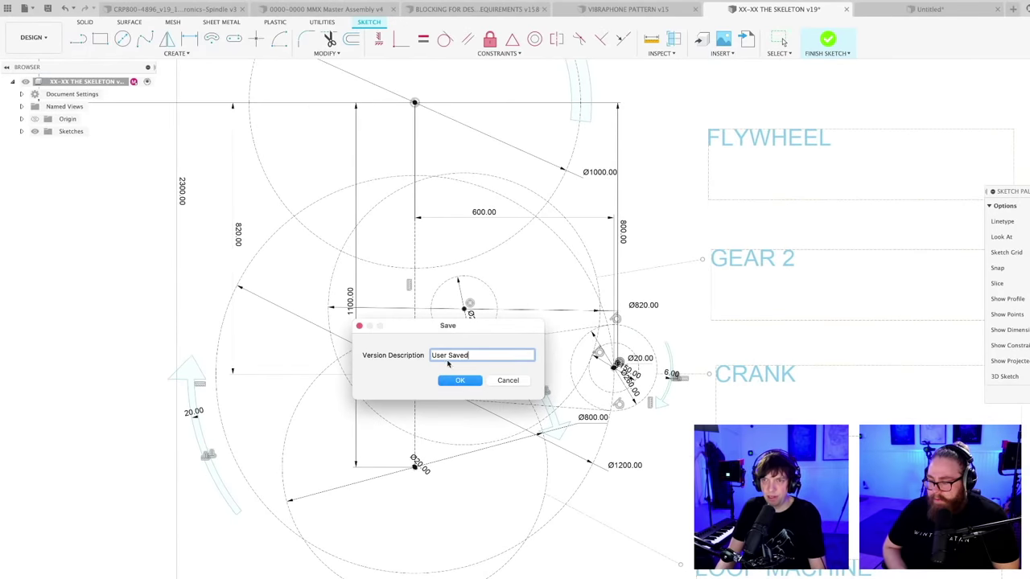
{"action": "key", "text": "Return"}
- Sketch a circle beside the Ø200 circle, between the Ø1000 and Ø800 circles, on the side away from the crank
{"action": "scroll", "coordinate": [495, 264], "scroll_direction": "up", "scroll_amount": 3}
{"action": "key", "text": "c"}
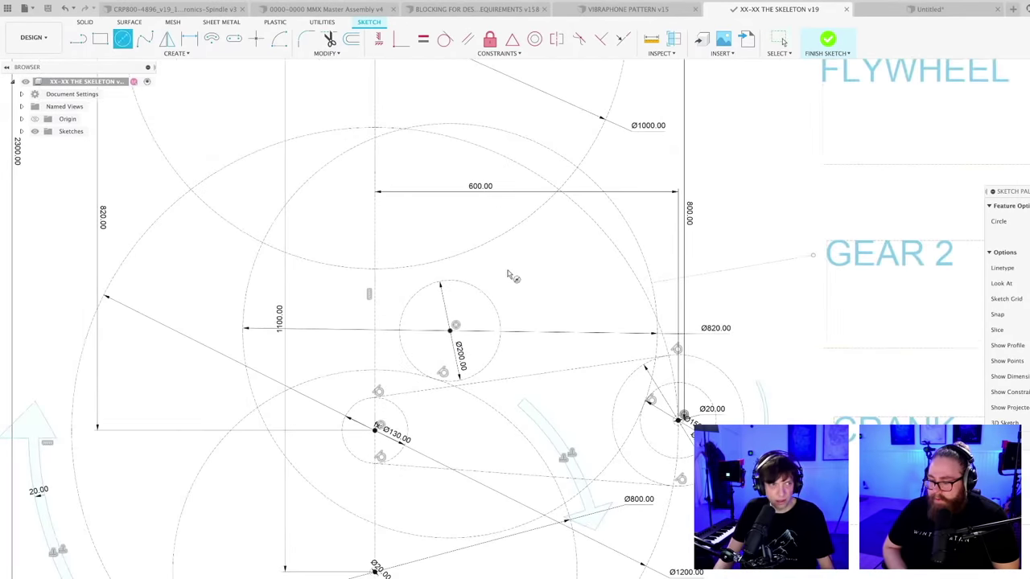
{"action": "left_click", "coordinate": [336, 306]}
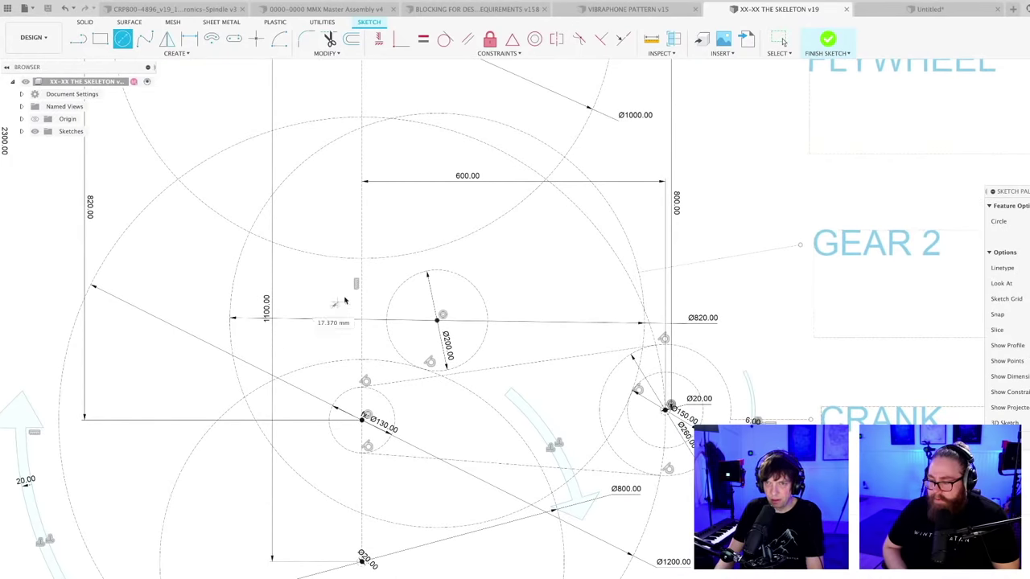
{"action": "left_click", "coordinate": [390, 272]}
{"action": "key", "text": "Escape"}
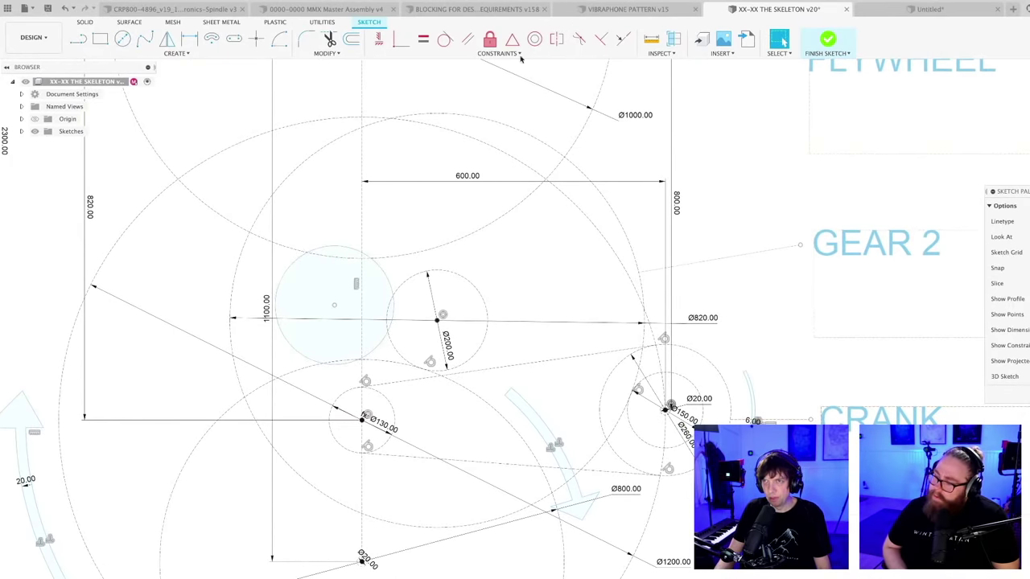
- Make the new circle tangent to the Ø1000 and Ø200 circles and turn it into construction geometry
{"action": "left_click", "coordinate": [332, 250]}
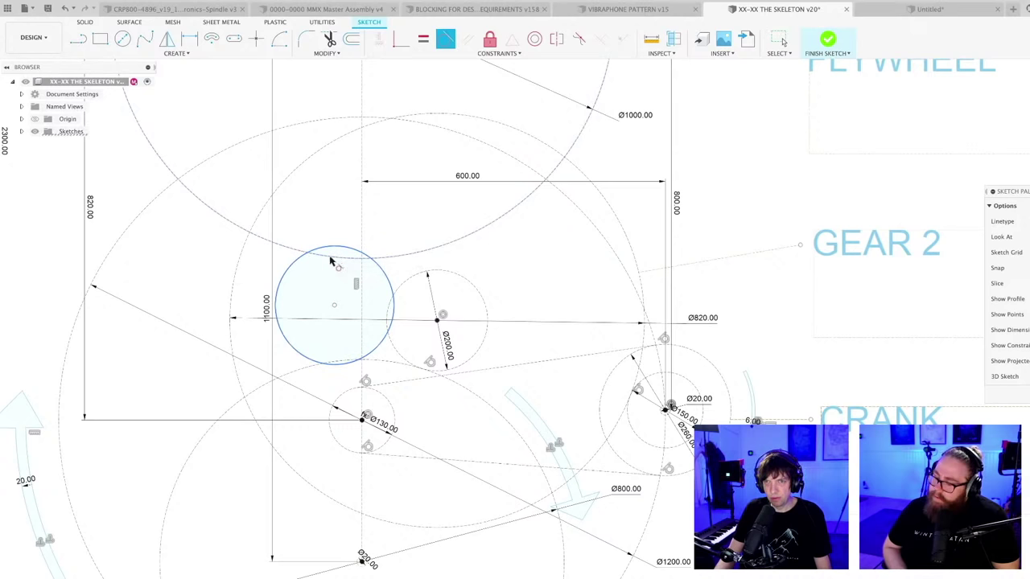
{"action": "left_click", "coordinate": [420, 278]}
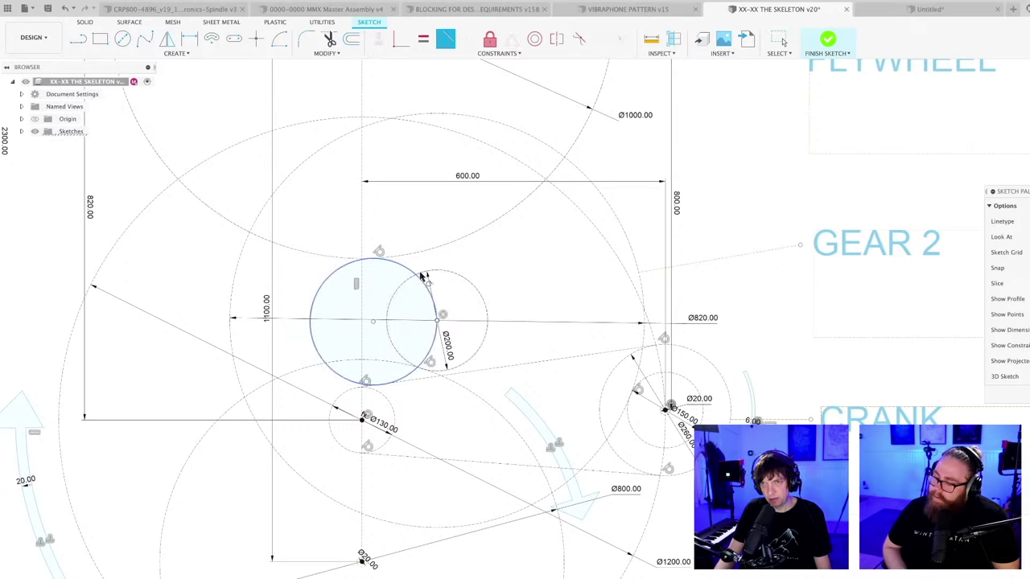
{"action": "key", "text": "Escape"}
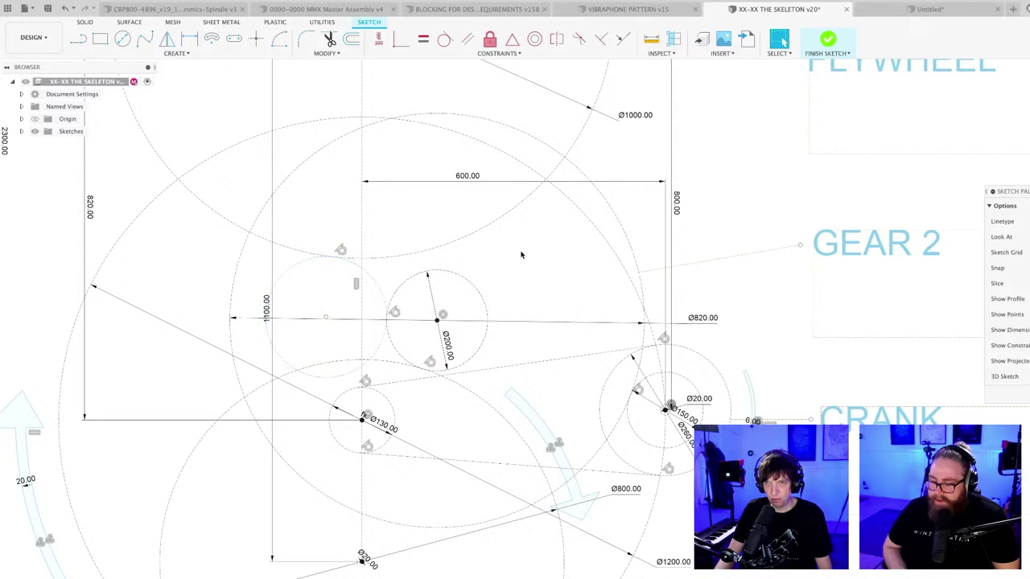
- Dimension the new tangent circle's diameter as 180 mm
{"action": "key", "text": "d"}
{"action": "left_click", "coordinate": [371, 280]}
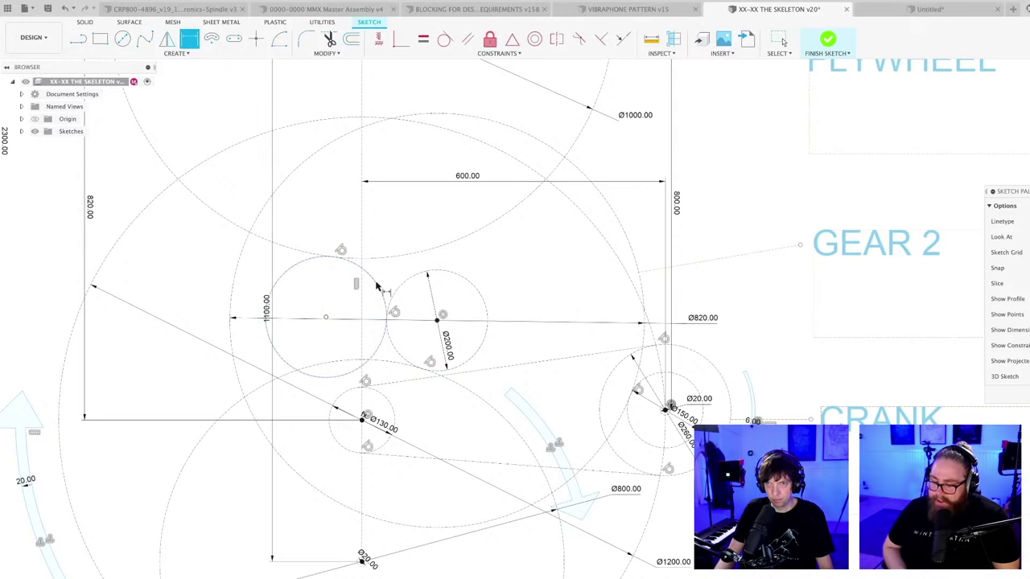
{"action": "left_click", "coordinate": [338, 295]}
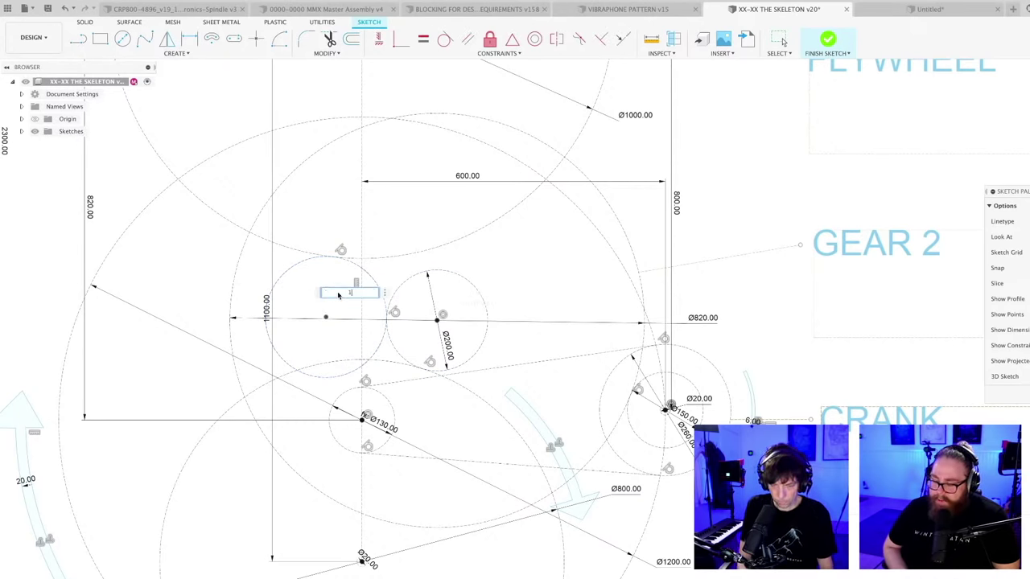
{"action": "type", "text": "180"}
{"action": "key", "text": "Return"}
{"action": "key", "text": "Escape"}
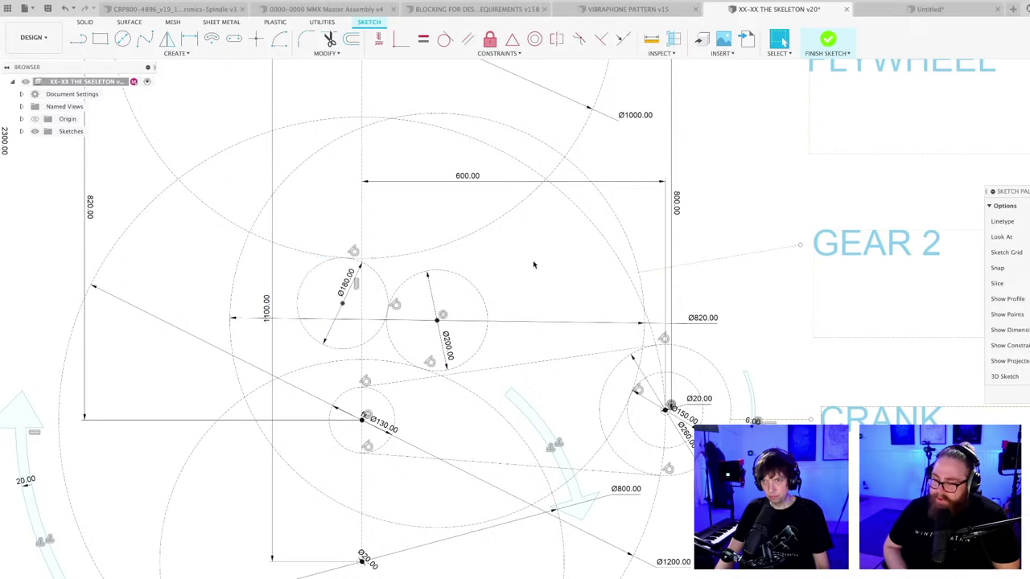
- Save the skeleton with the added Ø180 circle as another version
{"action": "scroll", "coordinate": [534, 265], "scroll_direction": "down", "scroll_amount": 2}
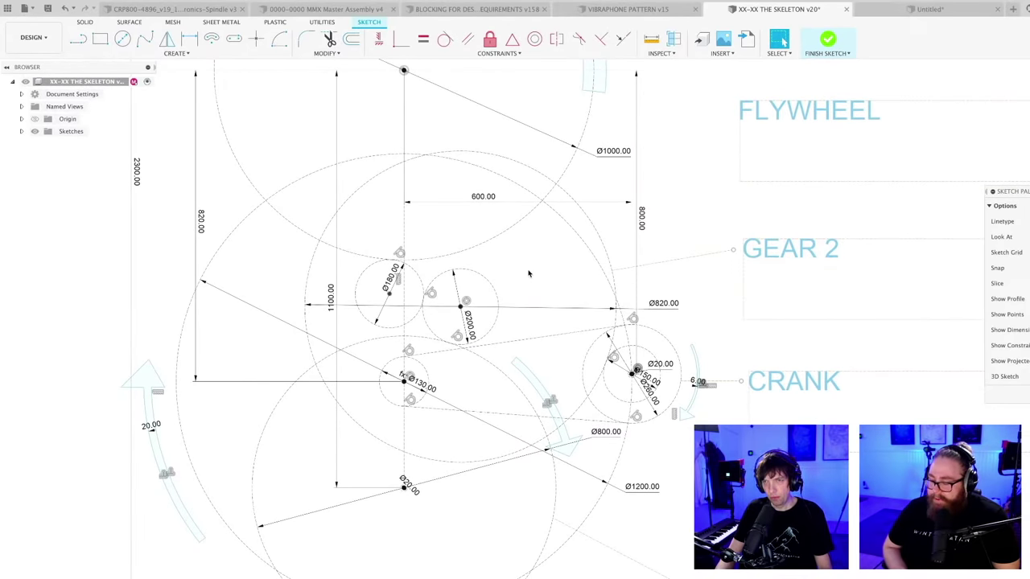
{"action": "scroll", "coordinate": [514, 290], "scroll_direction": "down", "scroll_amount": 2}
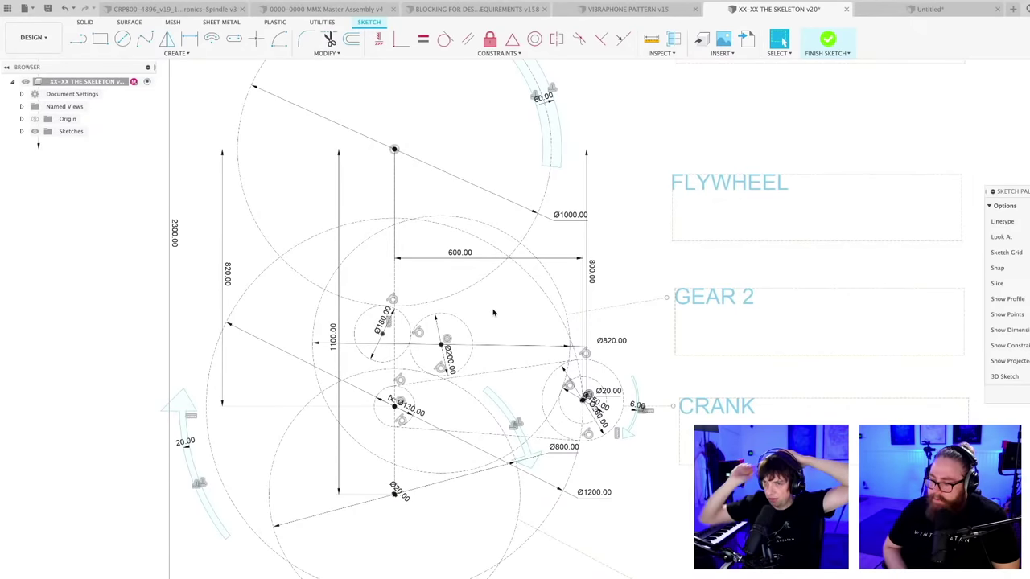
{"action": "scroll", "coordinate": [494, 313], "scroll_direction": "down", "scroll_amount": 2}
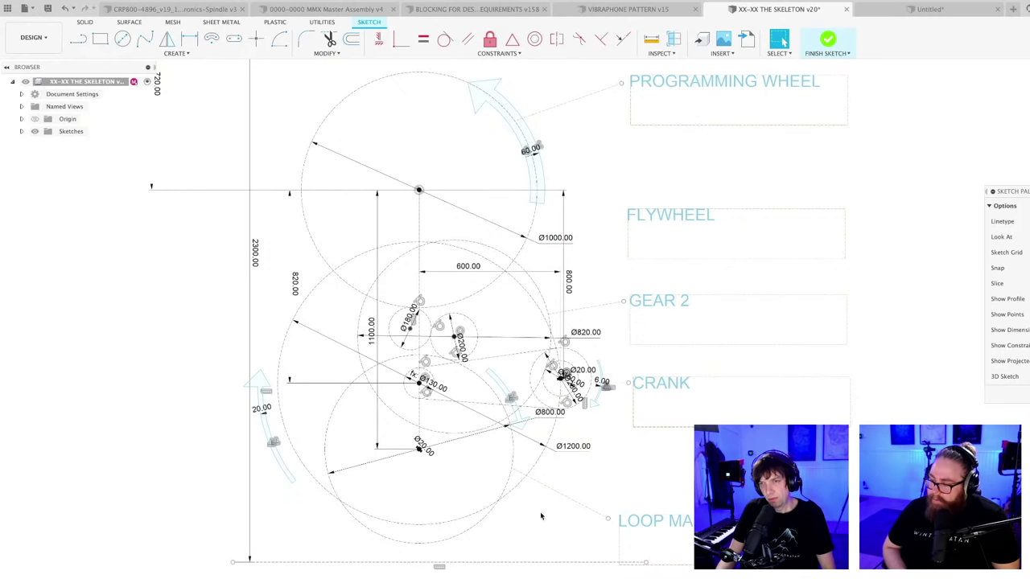
{"action": "key", "text": "ctrl+s"}
{"action": "key", "text": "Return"}
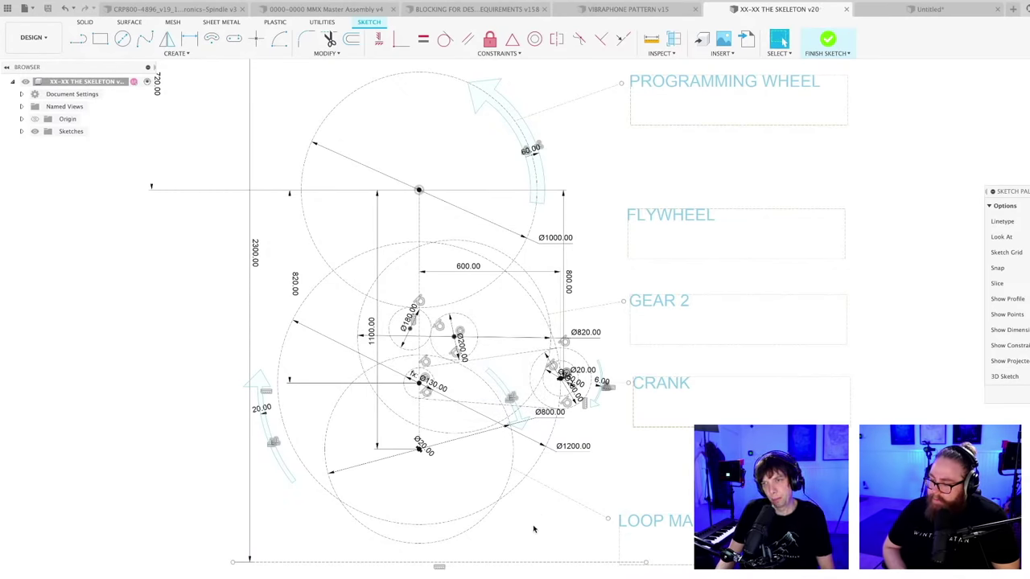
{"action": "scroll", "coordinate": [533, 528], "scroll_direction": "down", "scroll_amount": 2}
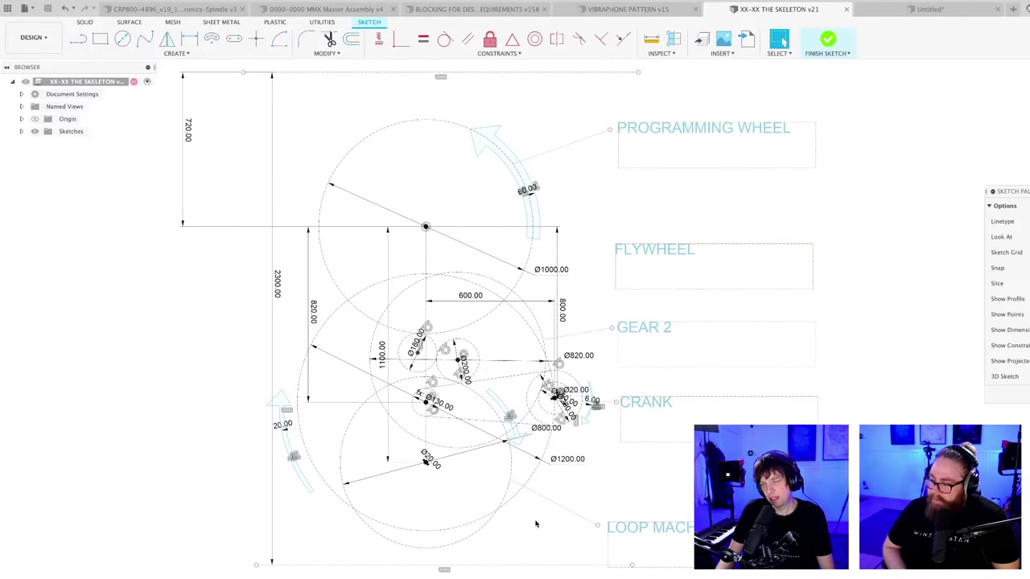
{"action": "scroll", "coordinate": [537, 524], "scroll_direction": "up", "scroll_amount": 1}
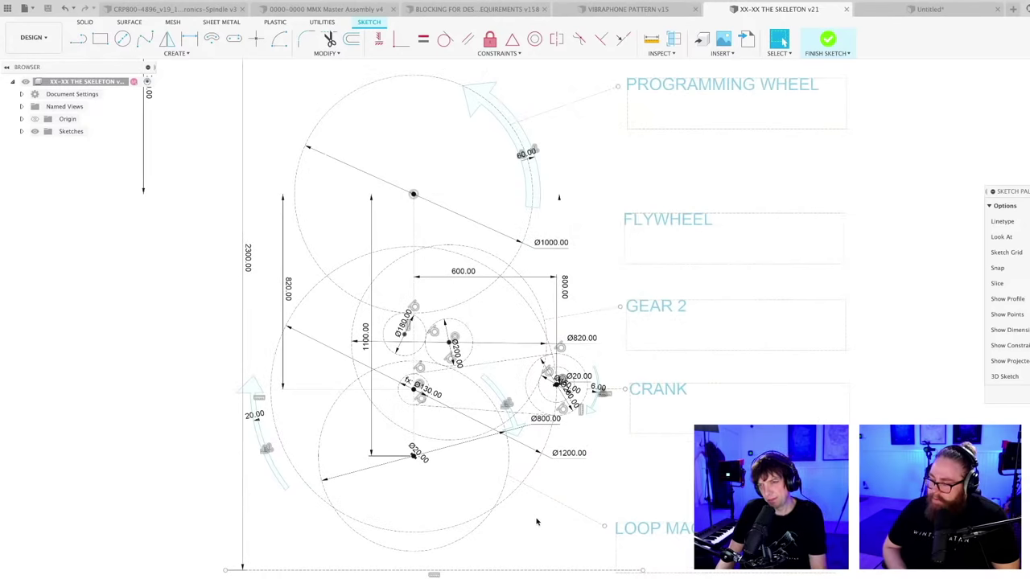
{"action": "scroll", "coordinate": [537, 522], "scroll_direction": "up", "scroll_amount": 1}
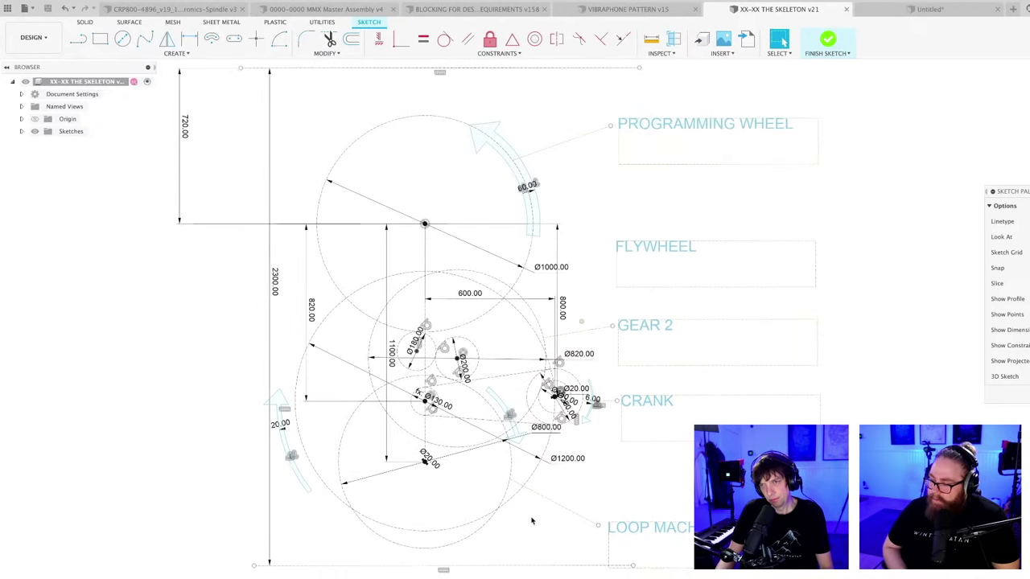
{"action": "scroll", "coordinate": [536, 526], "scroll_direction": "down", "scroll_amount": 2}
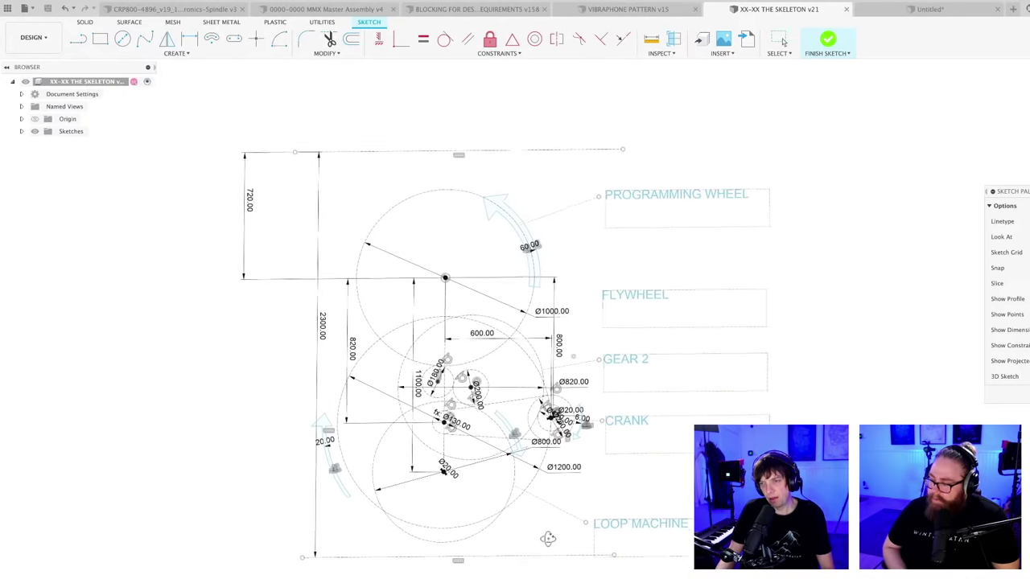
{"action": "scroll", "coordinate": [539, 531], "scroll_direction": "up", "scroll_amount": 2}
{"action": "scroll", "coordinate": [535, 531], "scroll_direction": "up", "scroll_amount": 2}
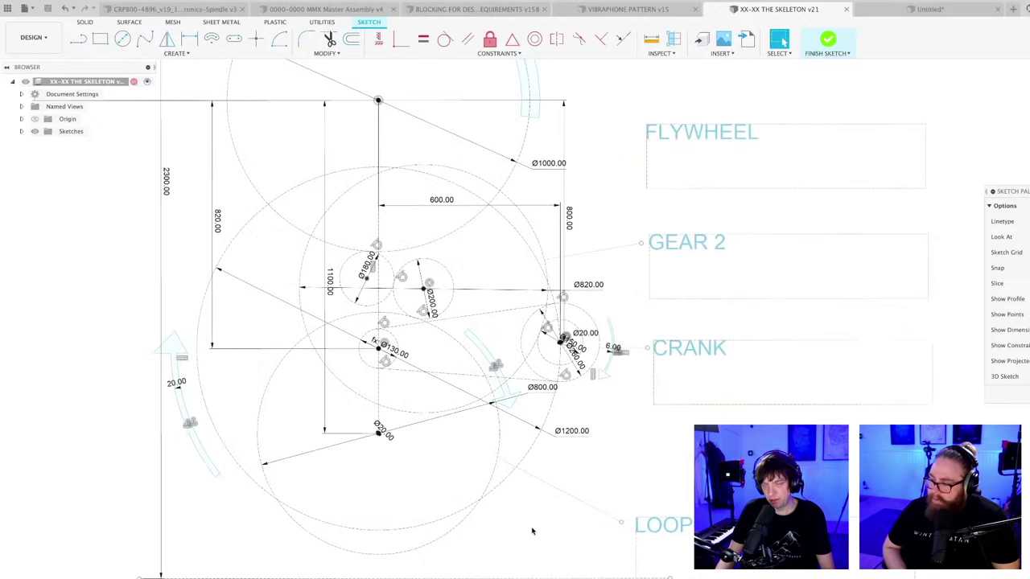
{"action": "scroll", "coordinate": [529, 533], "scroll_direction": "down", "scroll_amount": 2}
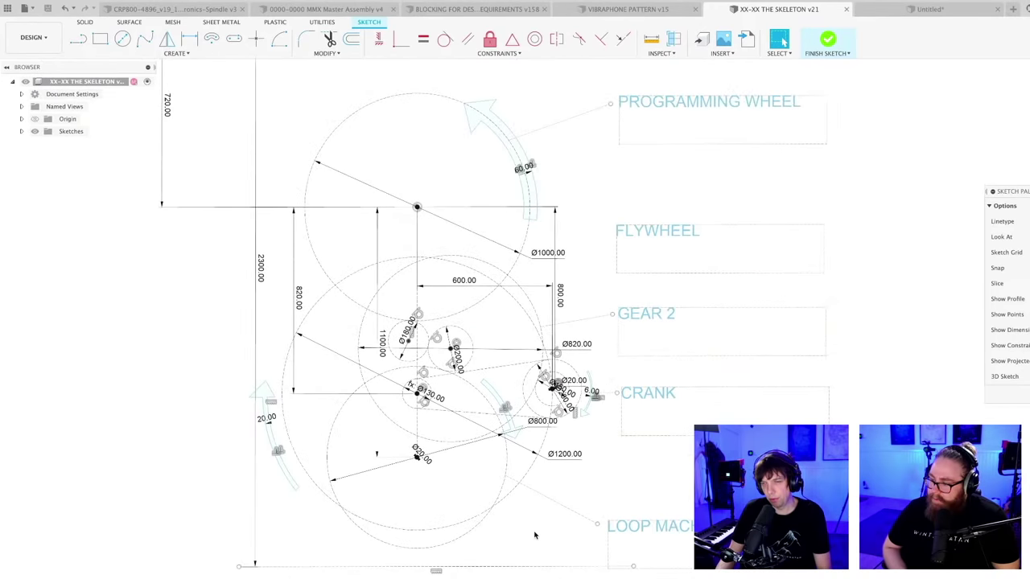
{"action": "middle_click_drag", "start_coordinate": [541, 538], "coordinate": [533, 544]}
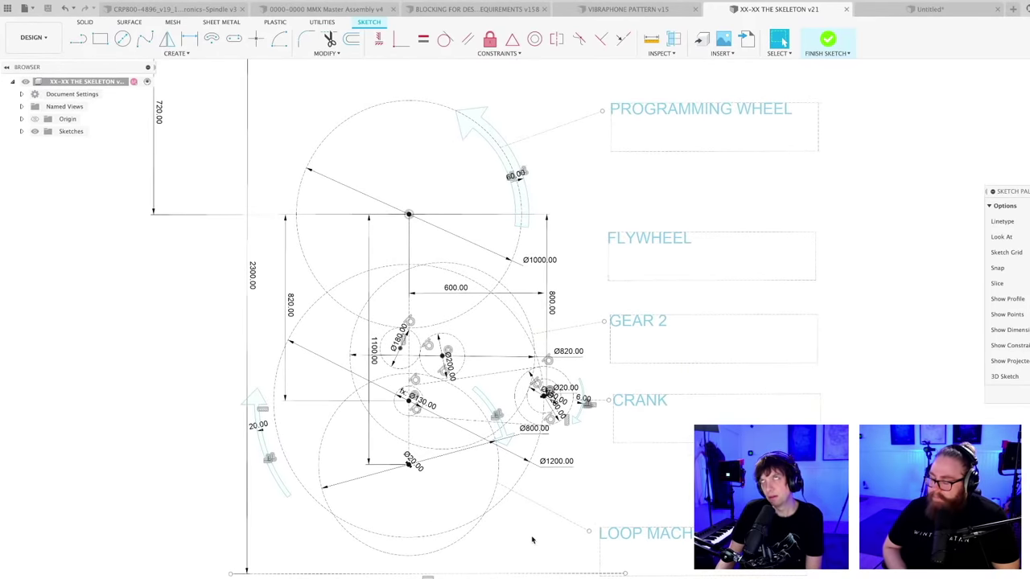
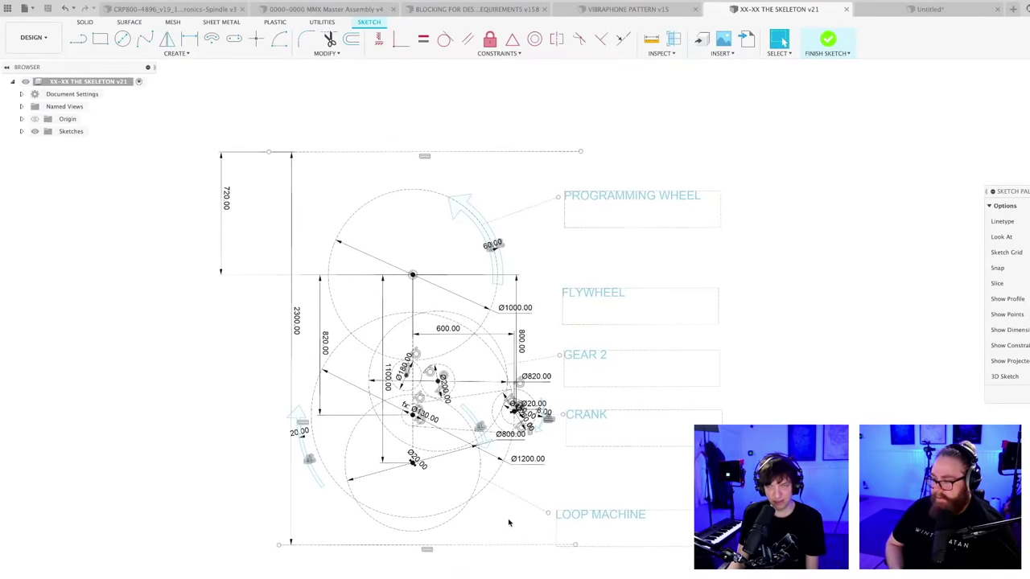
{"action": "middle_click_drag", "start_coordinate": [507, 522], "coordinate": [516, 508]}
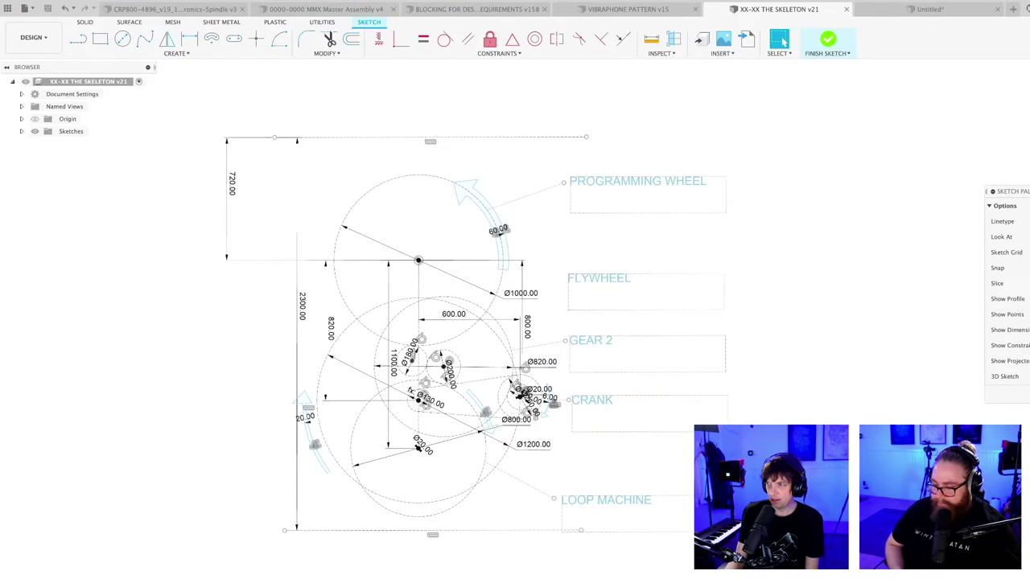
- Finish the sketch and save the design as a new version with the description User Saved
{"action": "left_click", "coordinate": [828, 40]}
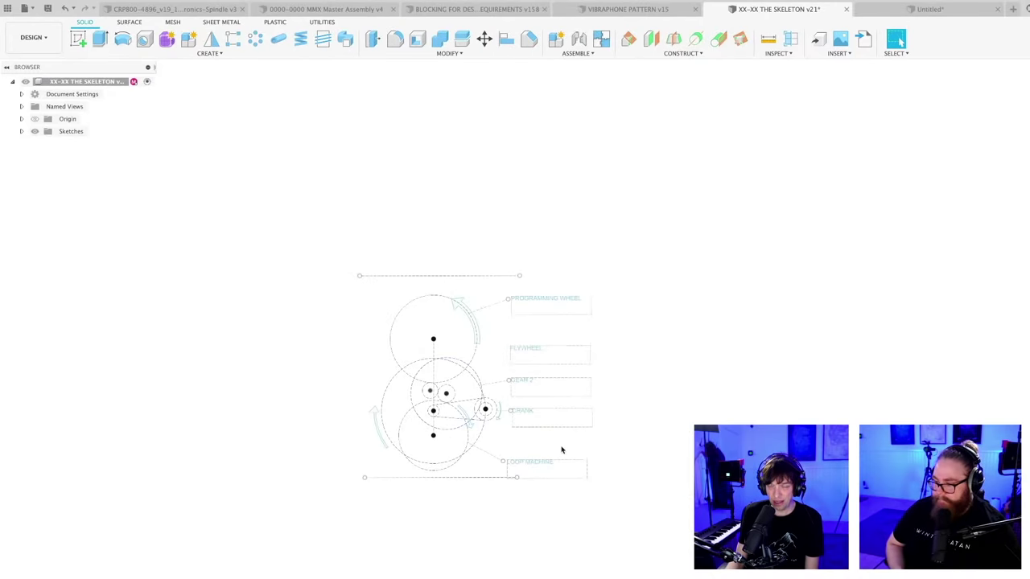
{"action": "mouse_move", "coordinate": [558, 448]}
{"action": "middle_mouse_down", "text": "shift"}
{"action": "mouse_move", "coordinate": [524, 437]}
{"action": "mouse_move", "coordinate": [497, 474]}
{"action": "mouse_move", "coordinate": [507, 488]}
{"action": "mouse_move", "coordinate": [536, 476]}
{"action": "mouse_move", "coordinate": [526, 476]}
{"action": "middle_mouse_up", "text": "shift"}
{"action": "key", "text": "super+s"}
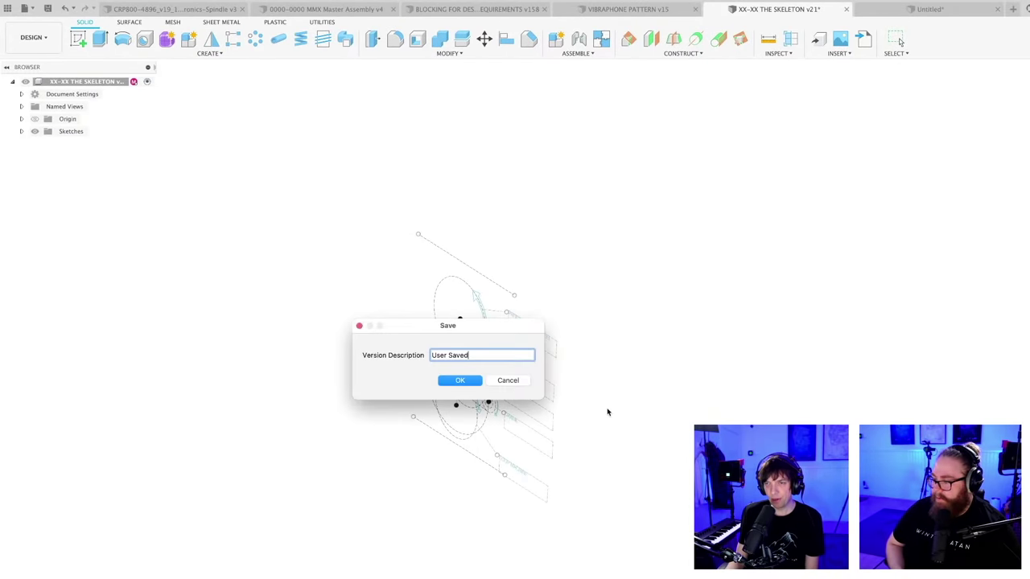
{"action": "left_click", "coordinate": [460, 380]}
- Show the origin geometry and save the skeleton as another version with the description User Saved
{"action": "mouse_move", "coordinate": [616, 373]}
{"action": "middle_mouse_down", "text": "shift"}
{"action": "mouse_move", "coordinate": [587, 391]}
{"action": "mouse_move", "coordinate": [593, 402]}
{"action": "mouse_move", "coordinate": [578, 388]}
{"action": "middle_mouse_up", "text": "shift"}
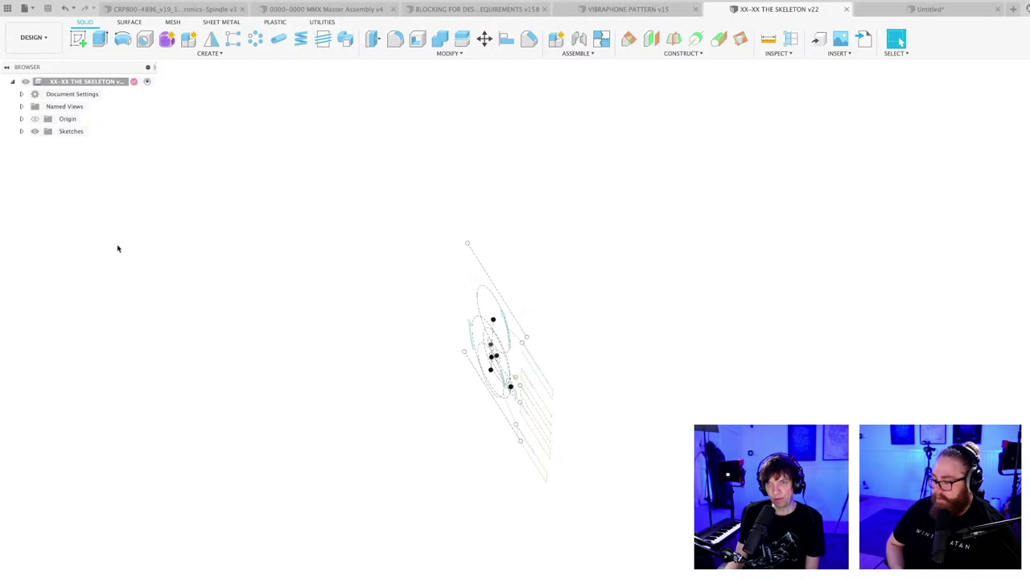
{"action": "mouse_move", "coordinate": [563, 301]}
{"action": "middle_mouse_down", "text": "shift"}
{"action": "mouse_move", "coordinate": [570, 297]}
{"action": "mouse_move", "coordinate": [552, 326]}
{"action": "mouse_move", "coordinate": [599, 287]}
{"action": "mouse_move", "coordinate": [579, 287]}
{"action": "mouse_move", "coordinate": [587, 266]}
{"action": "mouse_move", "coordinate": [605, 285]}
{"action": "mouse_move", "coordinate": [590, 281]}
{"action": "mouse_move", "coordinate": [600, 288]}
{"action": "mouse_move", "coordinate": [593, 283]}
{"action": "mouse_move", "coordinate": [565, 342]}
{"action": "middle_mouse_up", "text": "shift"}
{"action": "key", "text": "super+s"}
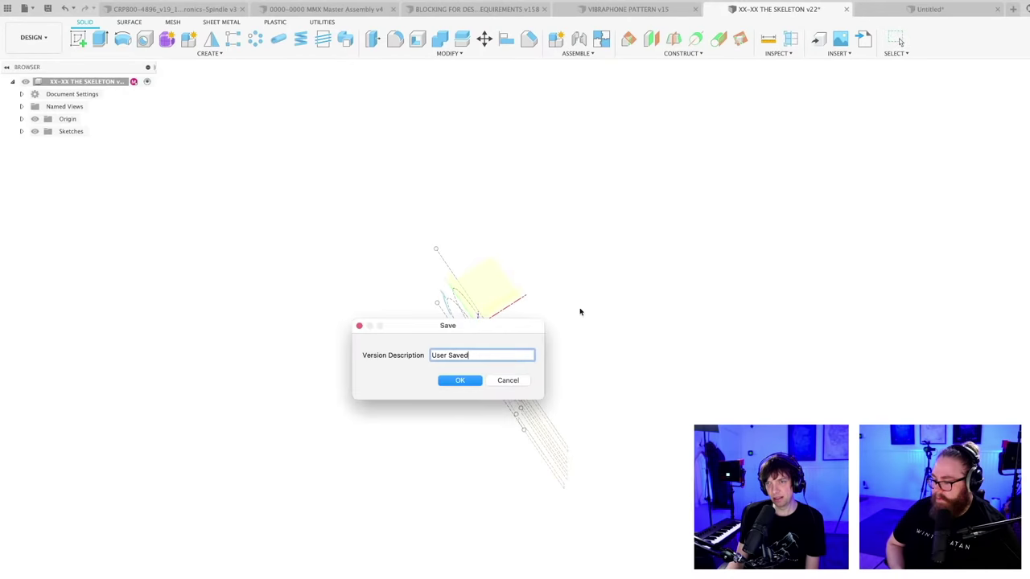
{"action": "left_click", "coordinate": [459, 383]}
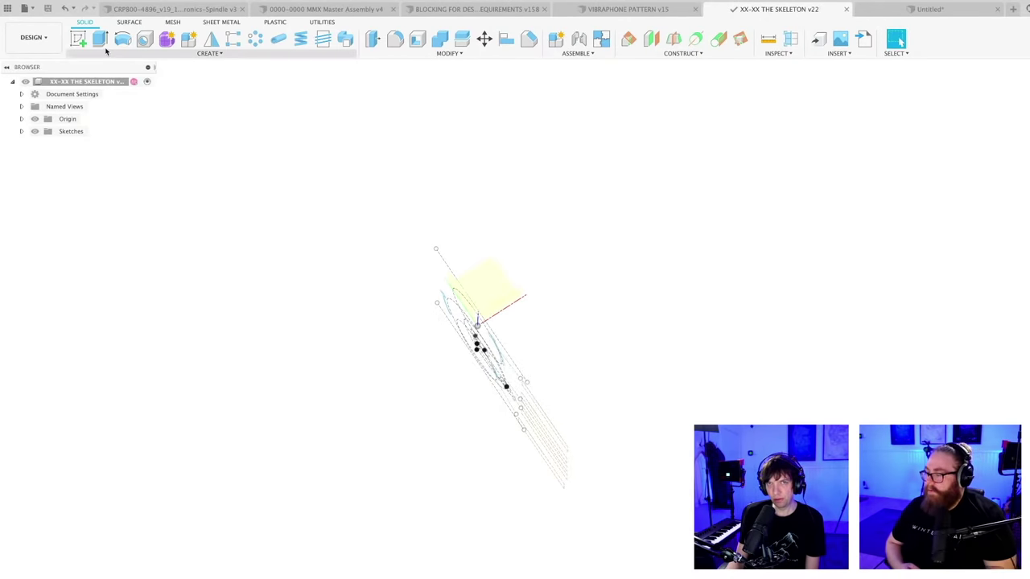
- Start a new sketch on the origin plane perpendicular to the wheel sketch and hide Sketch1
{"action": "left_click", "coordinate": [78, 38]}
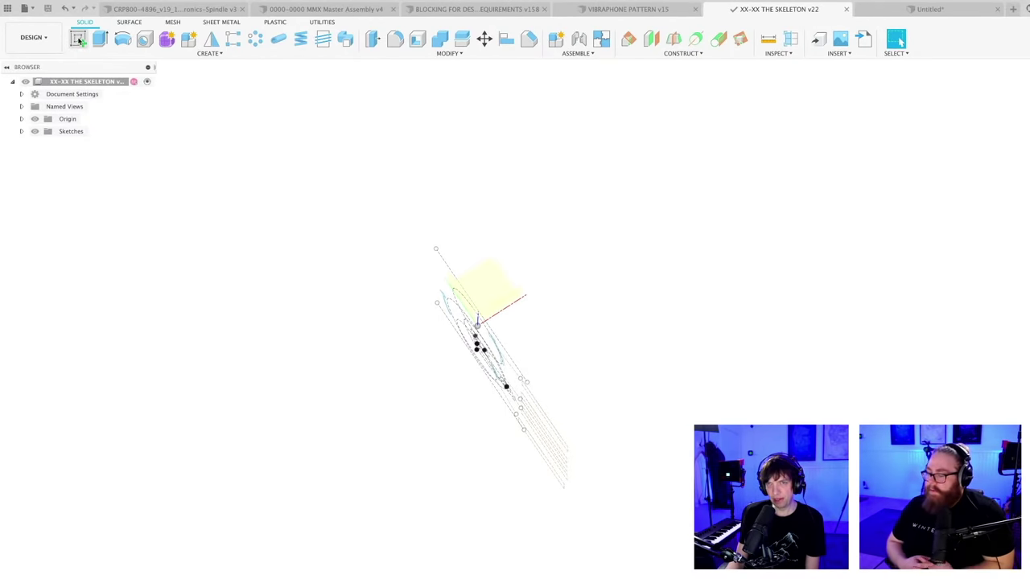
{"action": "left_click", "coordinate": [477, 292]}
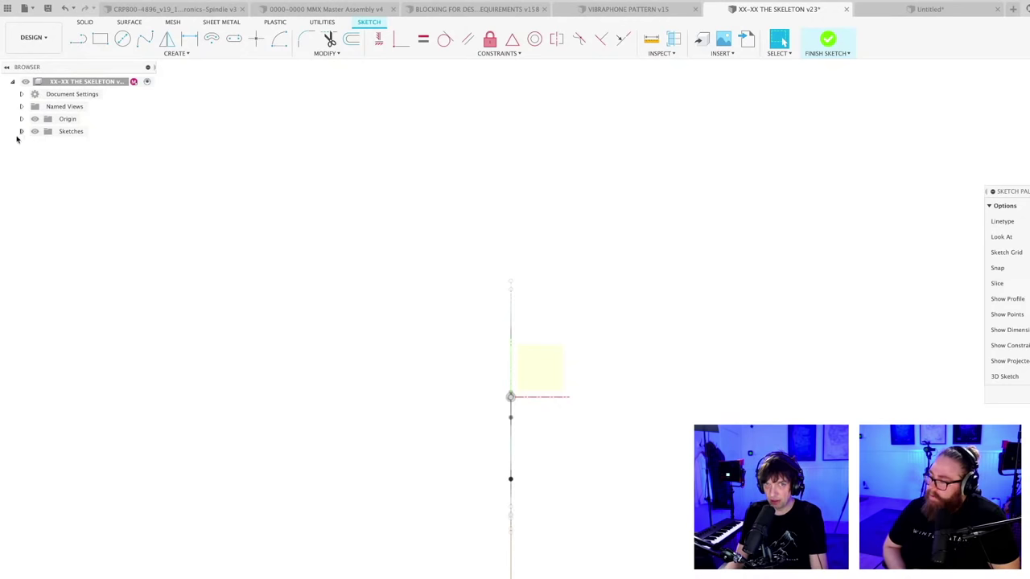
{"action": "left_click", "coordinate": [21, 132]}
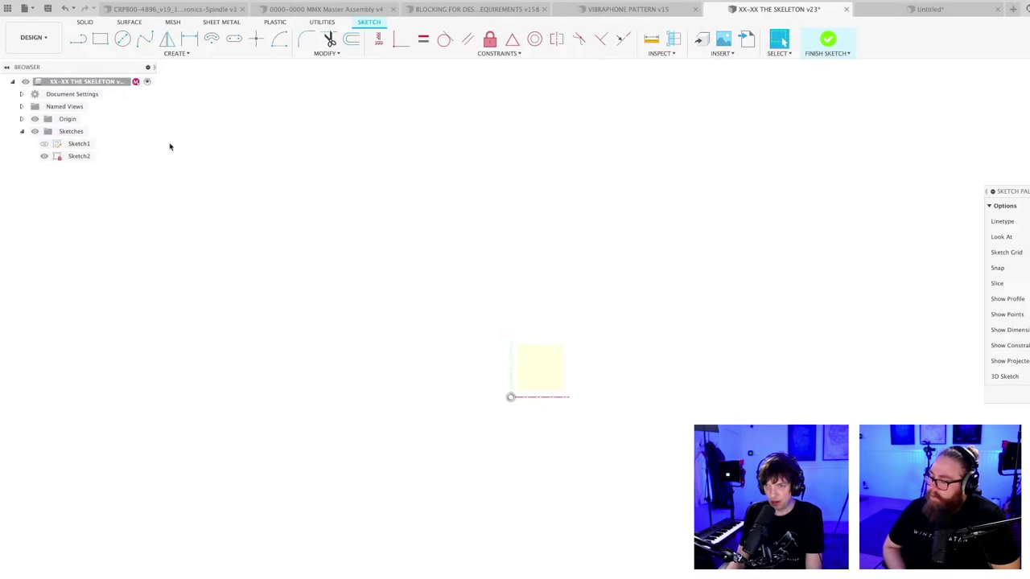
- Draw a vertical line upward from the origin in the new sketch
{"action": "mouse_move", "coordinate": [580, 458]}
{"action": "middle_mouse_down"}
{"action": "mouse_move", "coordinate": [531, 386]}
{"action": "mouse_move", "coordinate": [520, 386]}
{"action": "mouse_move", "coordinate": [496, 432]}
{"action": "mouse_move", "coordinate": [419, 413]}
{"action": "mouse_move", "coordinate": [418, 403]}
{"action": "mouse_move", "coordinate": [471, 470]}
{"action": "middle_mouse_up"}
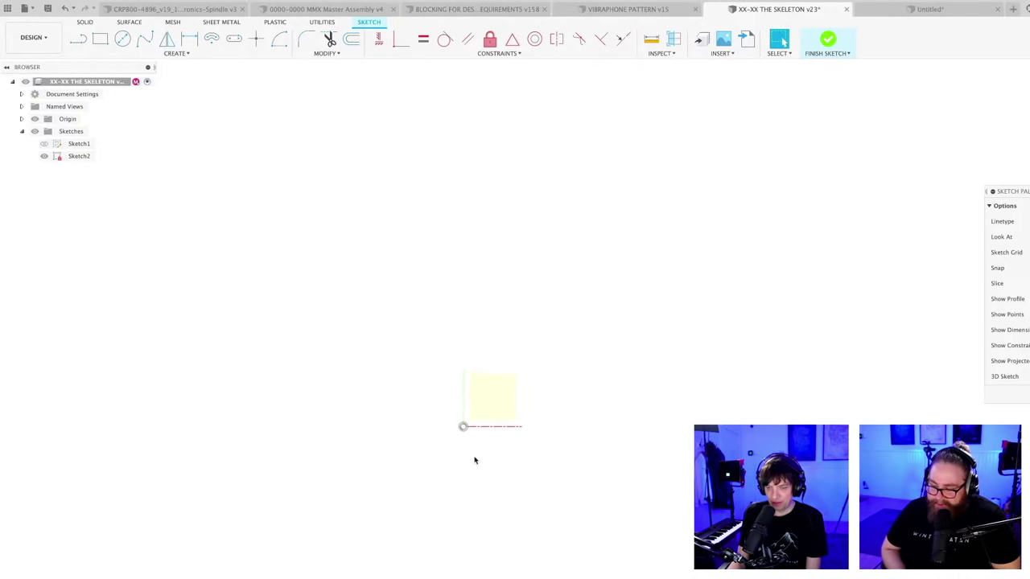
{"action": "key", "text": "l"}
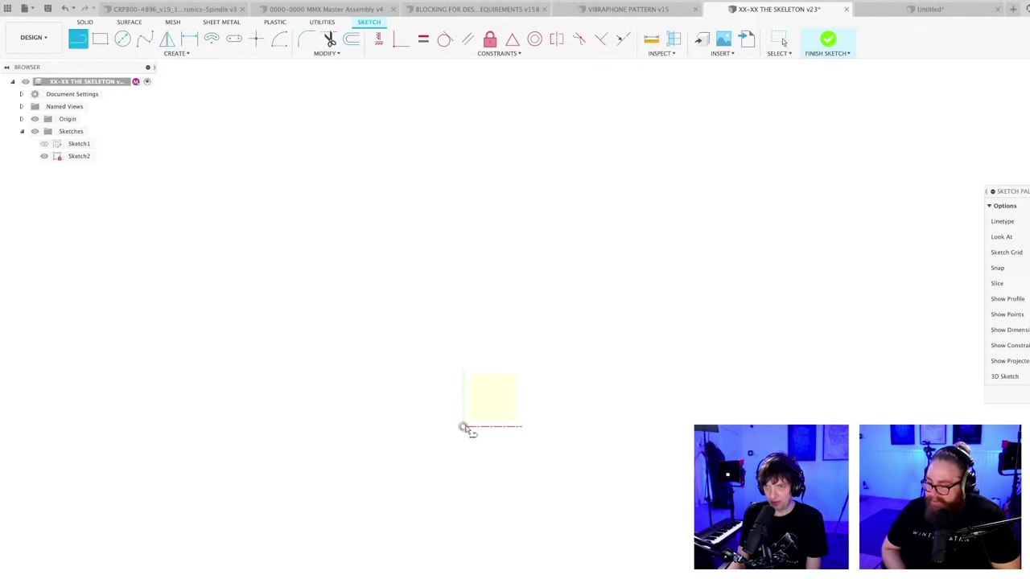
{"action": "left_click", "coordinate": [463, 428]}
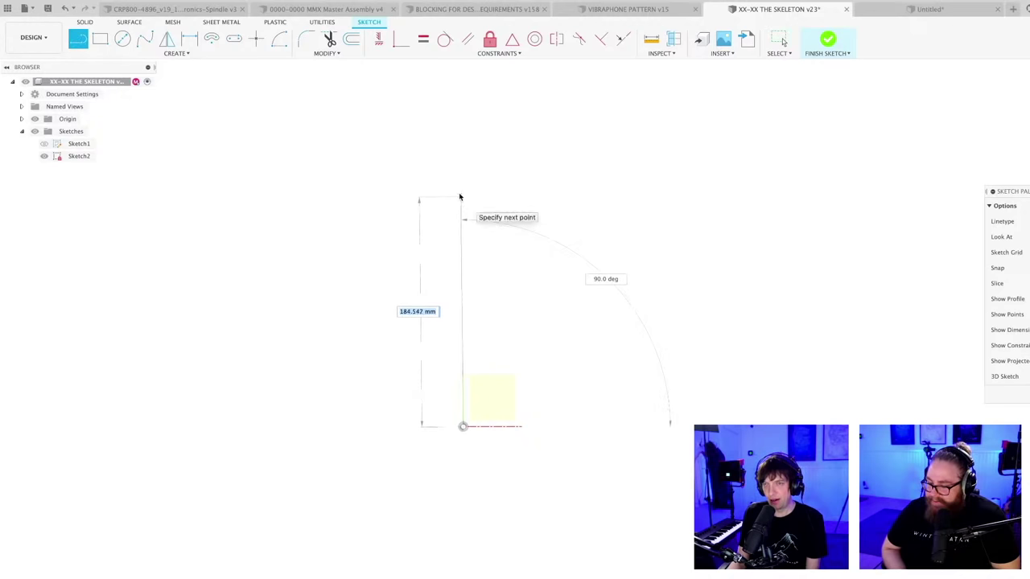
{"action": "left_click", "coordinate": [462, 159]}
{"action": "key", "text": "Escape"}
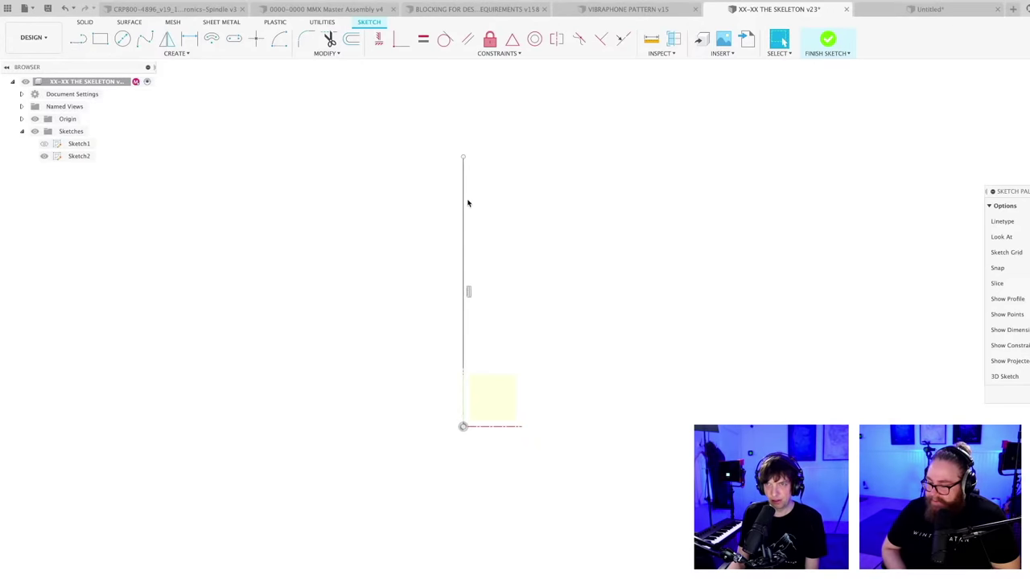
- Turn the vertical line into construction geometry and extend its upper end further from the origin
{"action": "scroll", "coordinate": [498, 230], "scroll_direction": "down", "scroll_amount": 2}
{"action": "middle_click_drag", "start_coordinate": [503, 255], "coordinate": [561, 336]}
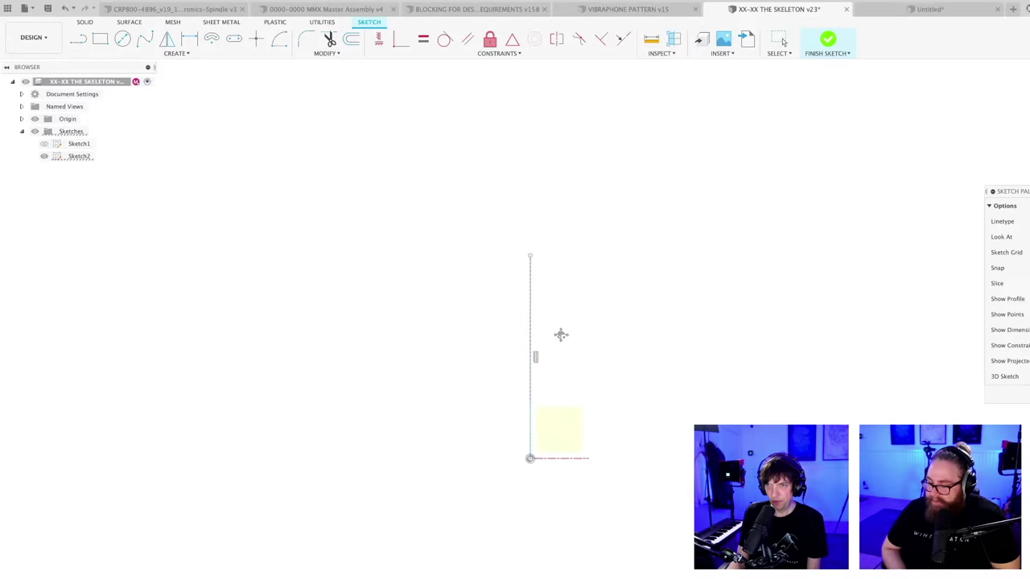
{"action": "left_click_drag", "start_coordinate": [535, 263], "coordinate": [534, 209]}
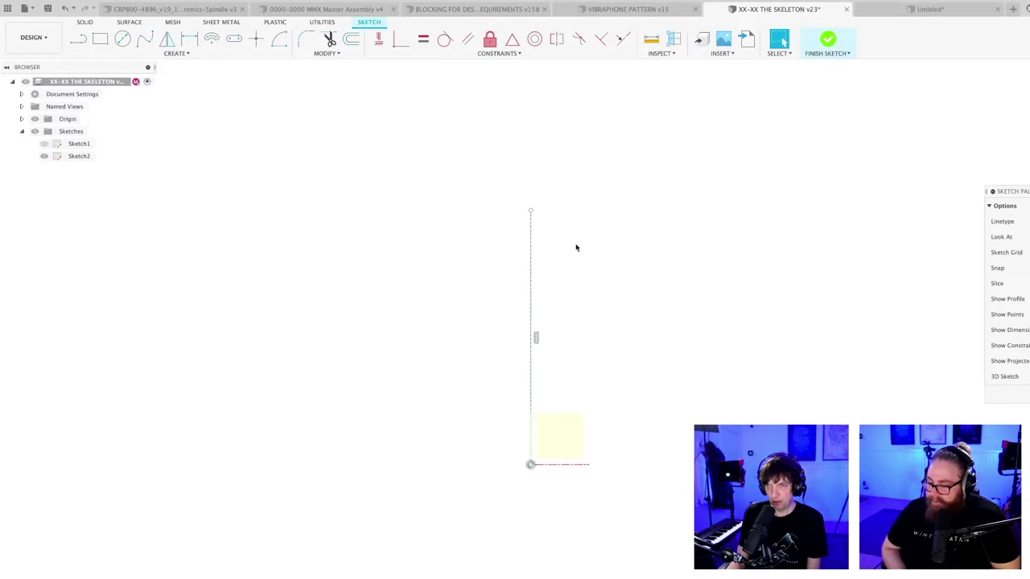
- Set up a rectangular pattern of the vertical construction line with a quantity of 30 in the horizontal direction
{"action": "scroll", "coordinate": [574, 246], "scroll_direction": "down", "scroll_amount": 1}
{"action": "middle_click_drag", "start_coordinate": [573, 306], "coordinate": [499, 295]}
{"action": "left_click", "coordinate": [466, 287]}
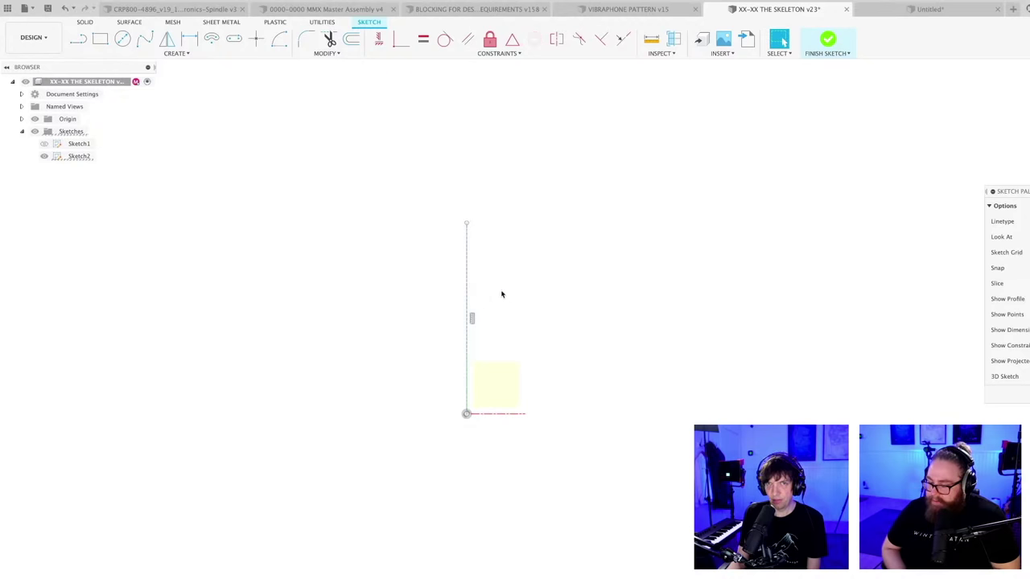
{"action": "left_click", "coordinate": [175, 54]}
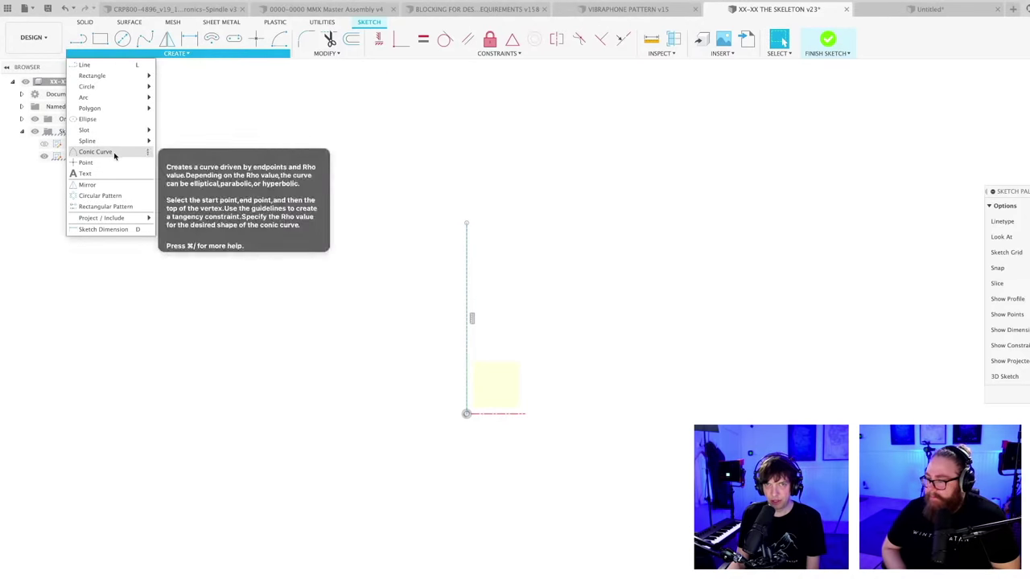
{"action": "left_click", "coordinate": [108, 207]}
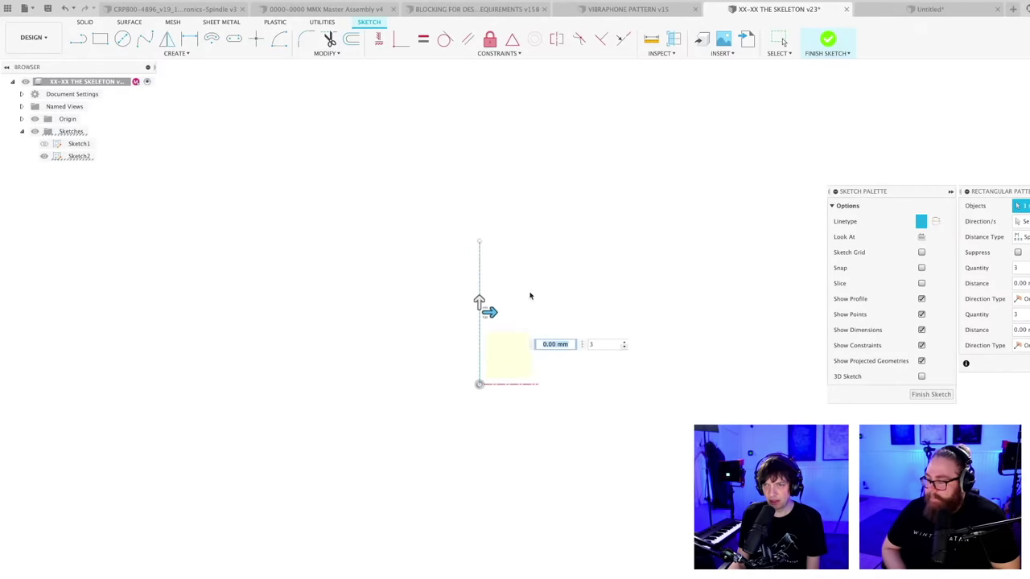
{"action": "scroll", "coordinate": [499, 292], "scroll_direction": "down", "scroll_amount": 2}
{"action": "key", "text": "Tab"}
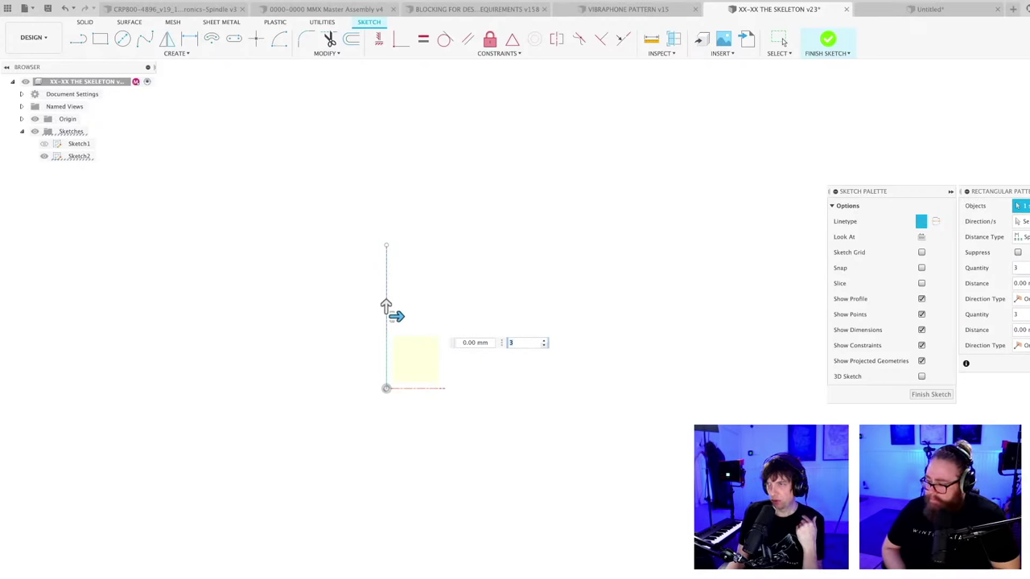
{"action": "left_click", "coordinate": [1023, 268]}
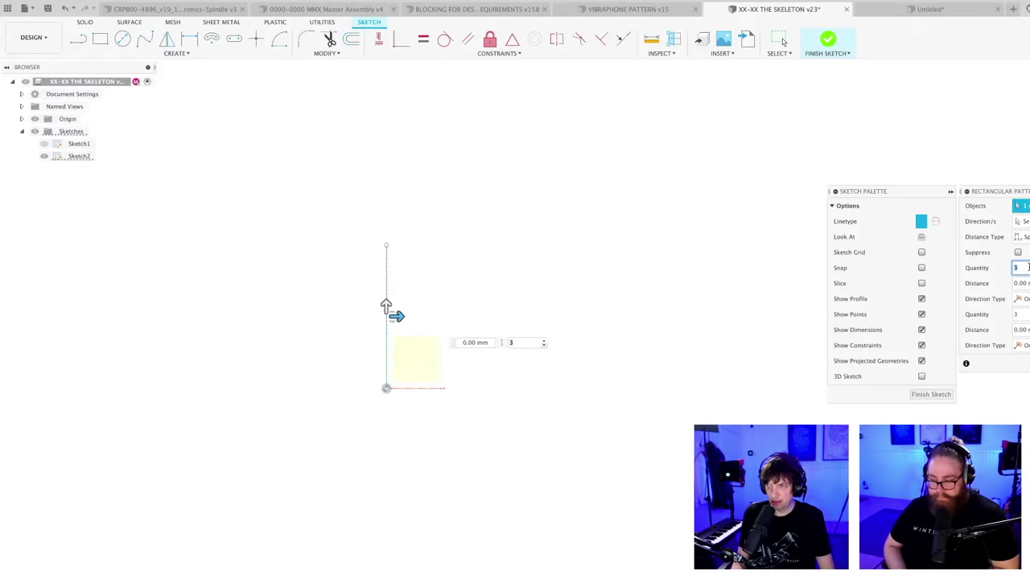
{"action": "type", "text": "0"}
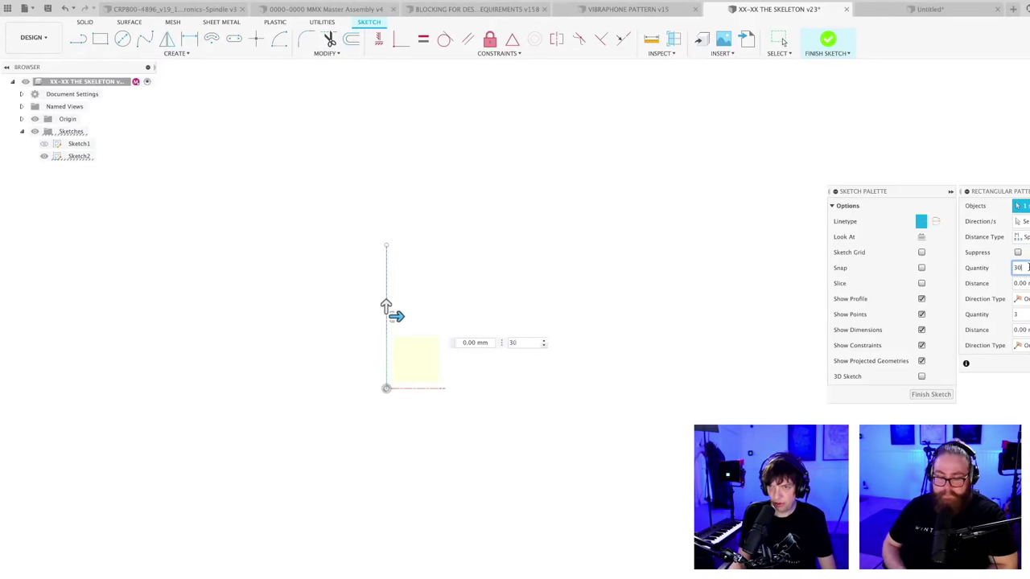
- Make the line pattern symmetric about the original line with a spacing of 30 mm
{"action": "left_click", "coordinate": [1020, 299]}
{"action": "left_click", "coordinate": [1021, 322]}
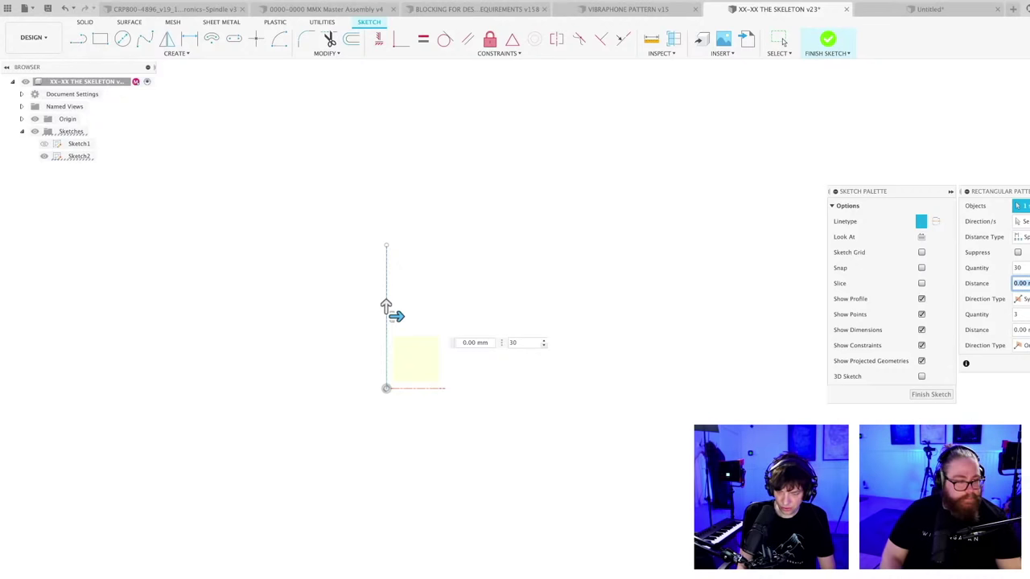
{"action": "type", "text": "30"}
{"action": "key", "text": "Return"}
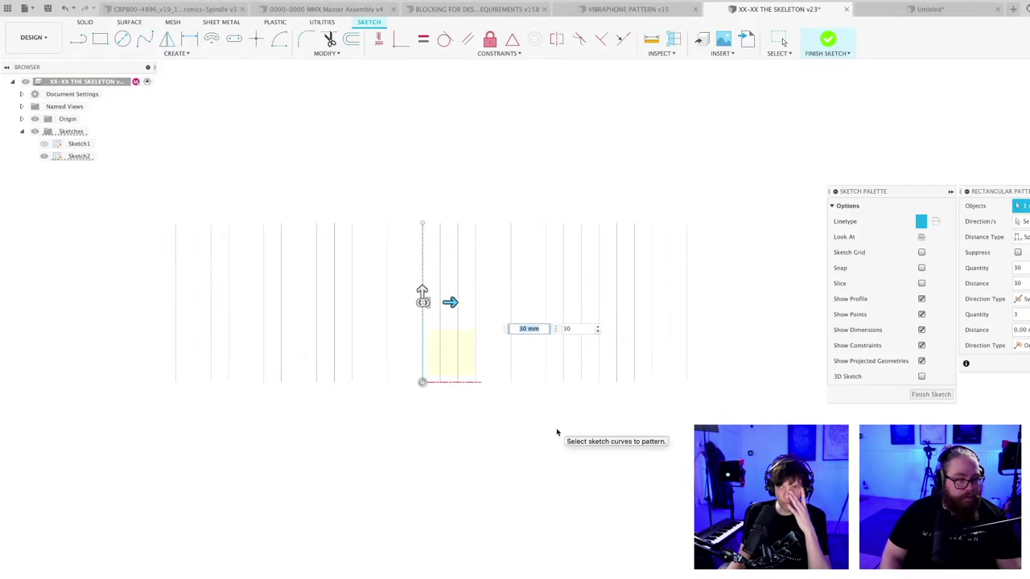
- Set the line pattern's spacing to 25 mm and create the pattern
{"action": "middle_click_drag", "start_coordinate": [519, 407], "coordinate": [522, 423]}
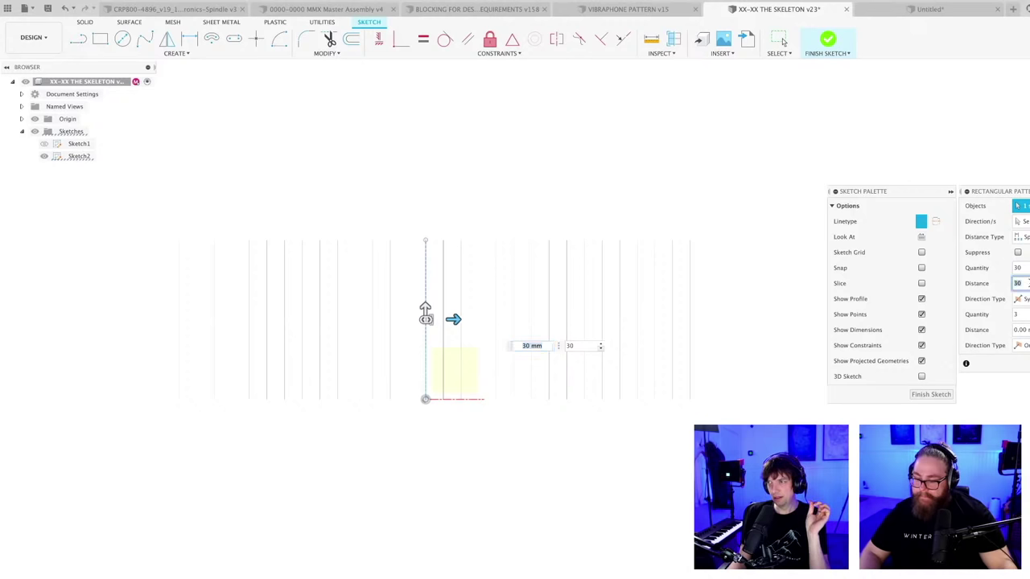
{"action": "type", "text": "5"}
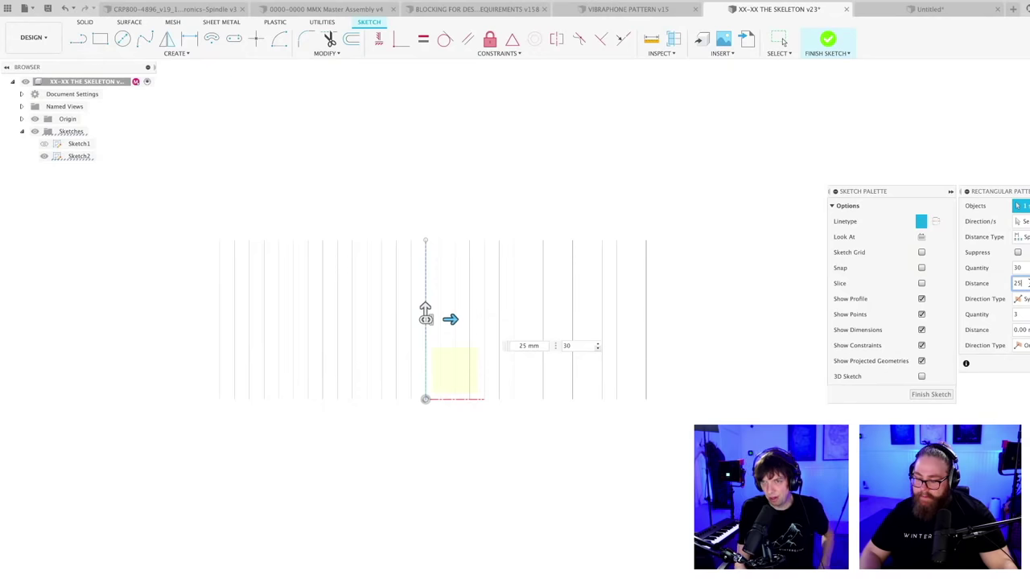
{"action": "key", "text": "Return"}
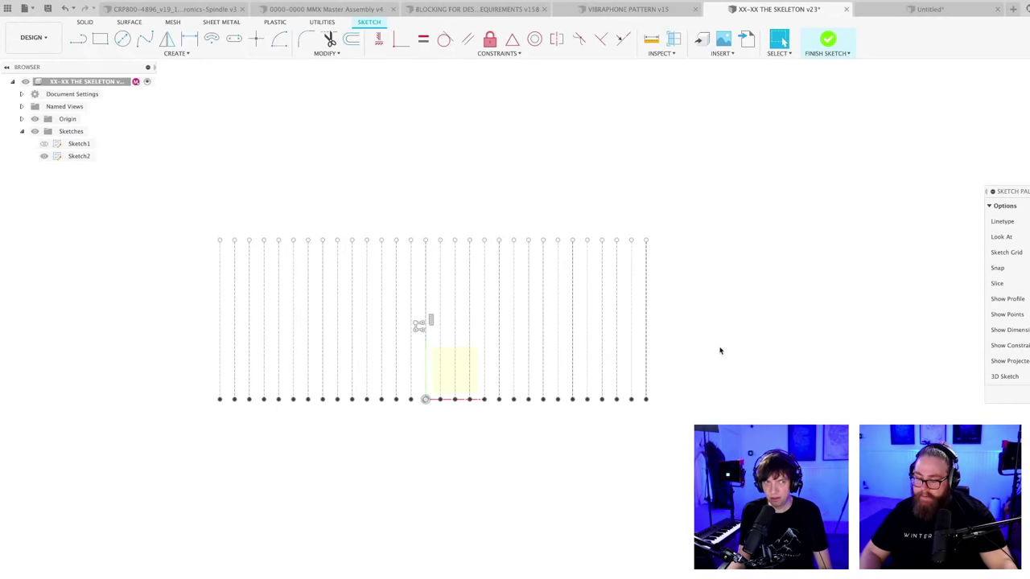
- Edit the rectangular pattern of construction lines and set its horizontal quantity to 60
{"action": "middle_click_drag", "start_coordinate": [675, 416], "coordinate": [680, 434]}
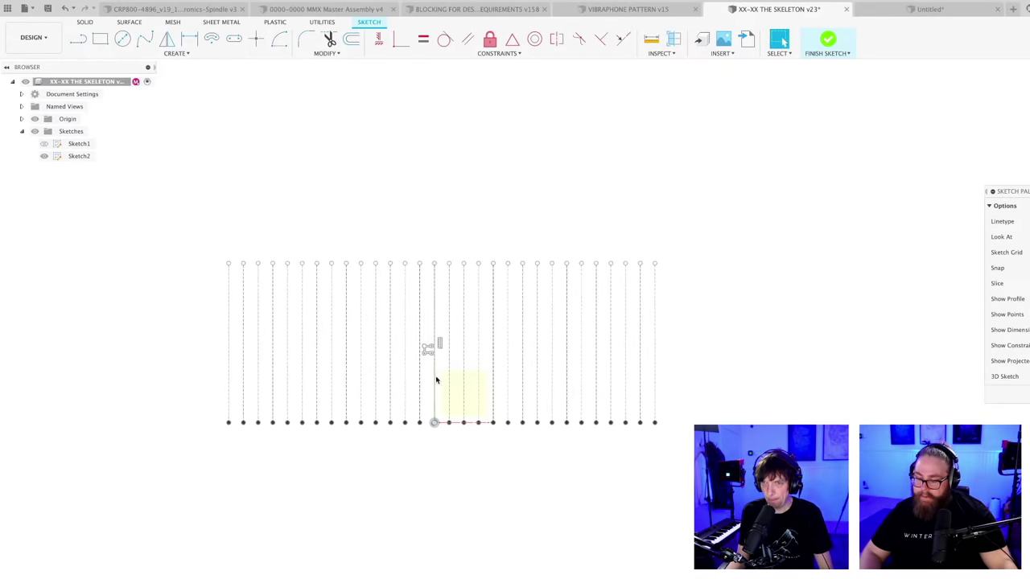
{"action": "double_click", "coordinate": [428, 350]}
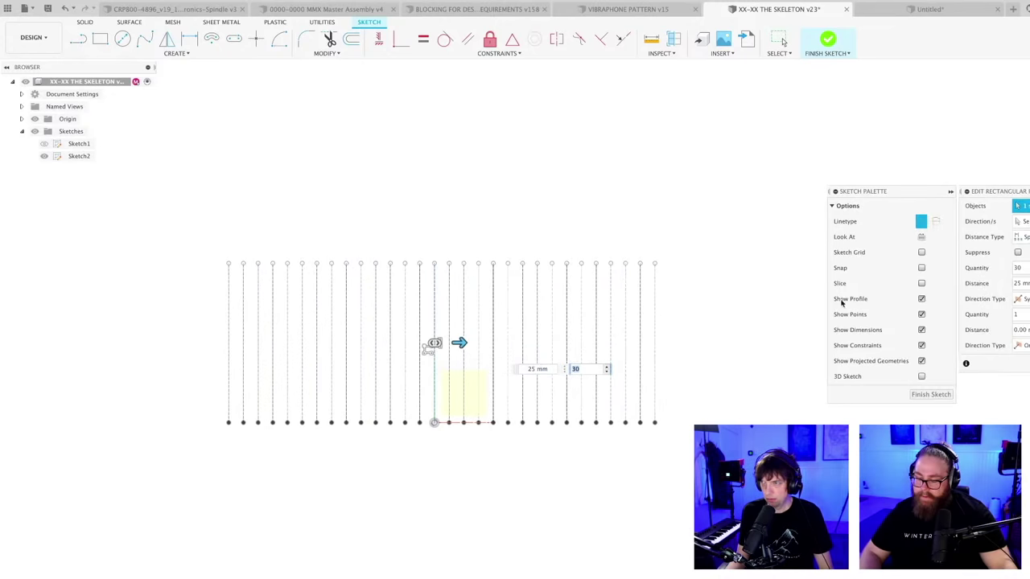
{"action": "left_click", "coordinate": [1019, 268]}
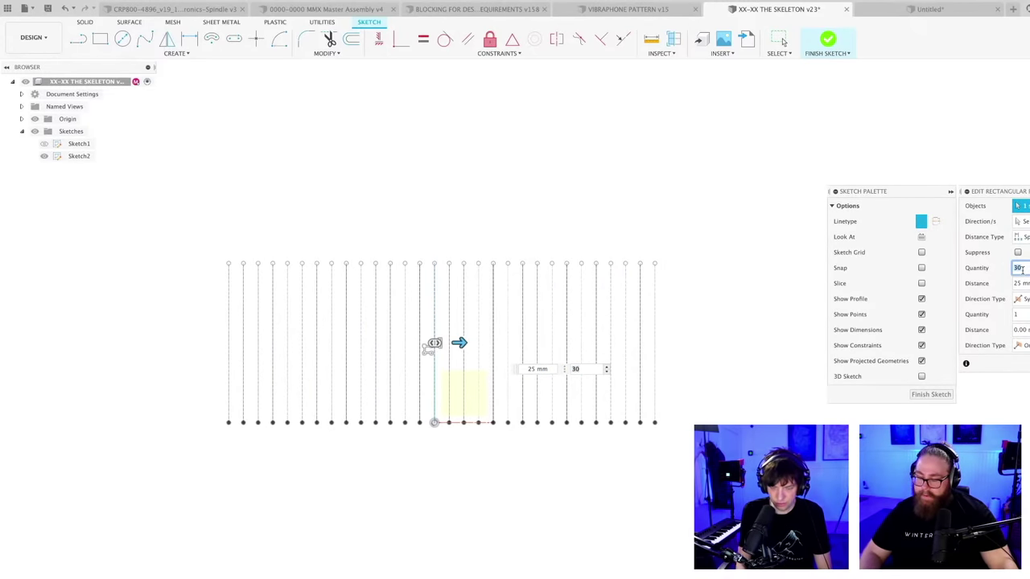
{"action": "type", "text": "60"}
{"action": "key", "text": "Return"}
{"action": "scroll", "coordinate": [601, 361], "scroll_direction": "down", "scroll_amount": 2}
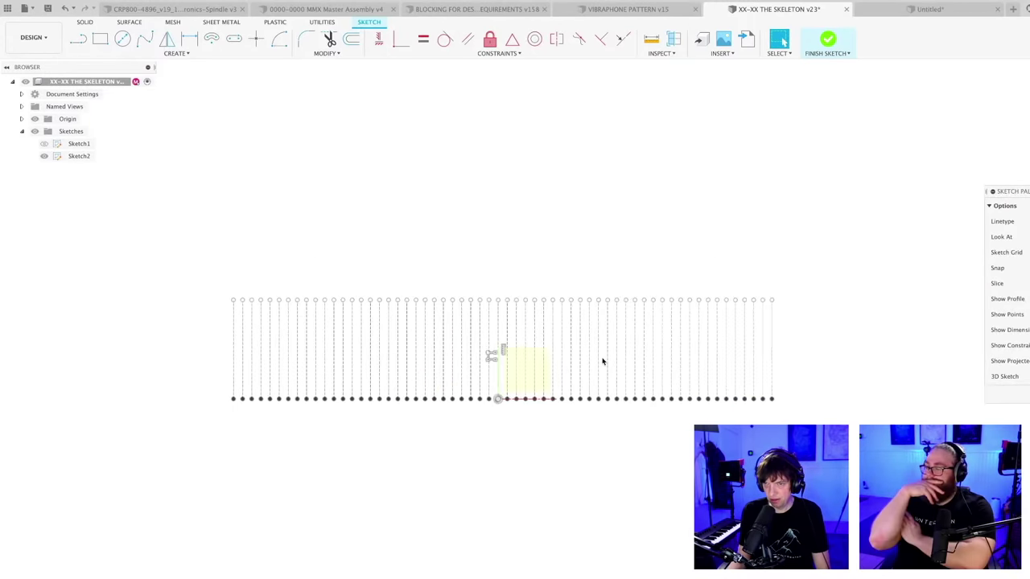
{"action": "mouse_move", "coordinate": [602, 361]}
{"action": "middle_mouse_down"}
{"action": "mouse_move", "coordinate": [598, 338]}
{"action": "mouse_move", "coordinate": [588, 356]}
{"action": "mouse_move", "coordinate": [586, 324]}
{"action": "middle_mouse_up"}
{"action": "scroll", "coordinate": [587, 358], "scroll_direction": "up", "scroll_amount": 1}
{"action": "scroll", "coordinate": [584, 338], "scroll_direction": "down", "scroll_amount": 1}
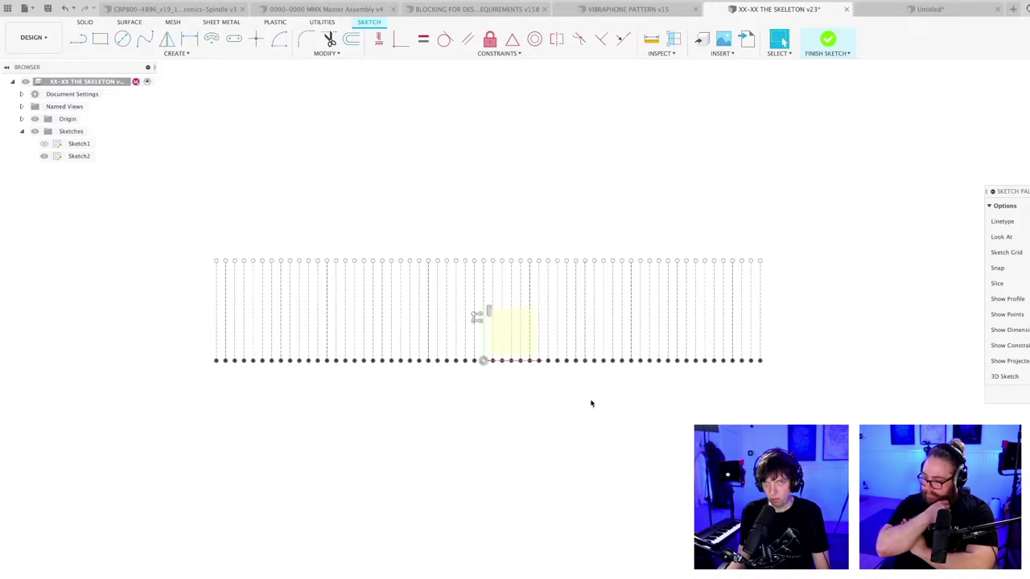
- Save the skeleton with the patterned grid lines as a new version described as User Saved
{"action": "key", "text": "ctrl+s"}
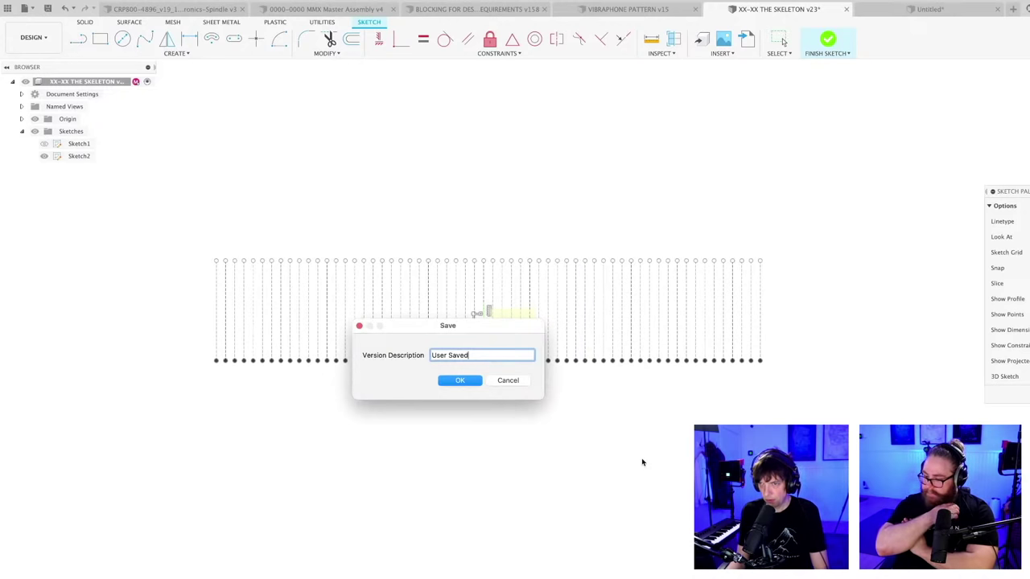
{"action": "key", "text": "Return"}
{"action": "scroll", "coordinate": [617, 432], "scroll_direction": "down", "scroll_amount": 1}
{"action": "mouse_move", "coordinate": [619, 437]}
{"action": "middle_mouse_down"}
{"action": "mouse_move", "coordinate": [613, 447]}
{"action": "mouse_move", "coordinate": [575, 436]}
{"action": "middle_mouse_up"}
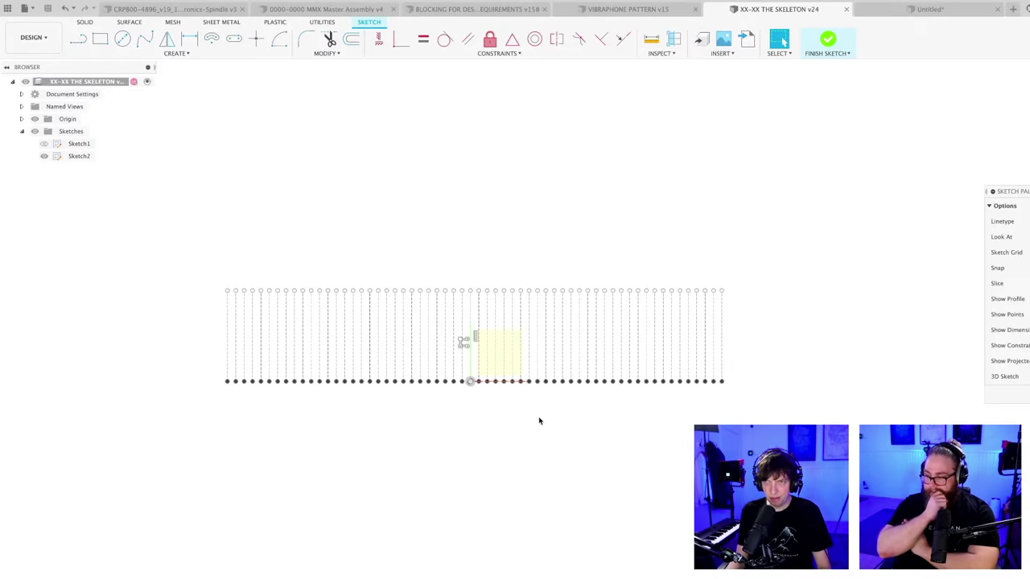
- Switch to the blocking design and examine the layout of the machine's wheels, instruments and frame from several angles
{"action": "left_click", "coordinate": [485, 10]}
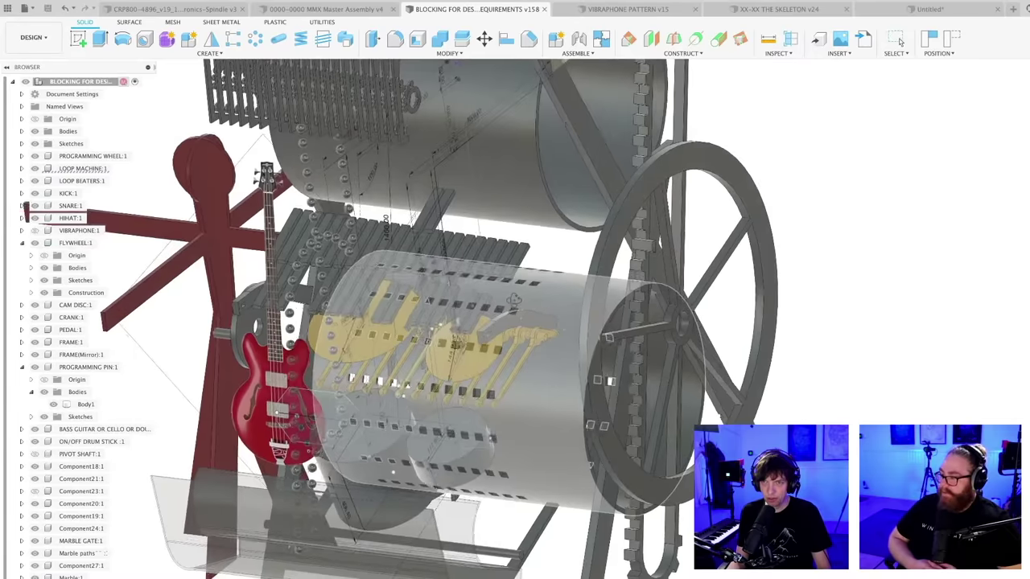
{"action": "middle_click_drag", "start_coordinate": [513, 300], "coordinate": [531, 377], "text": "shift"}
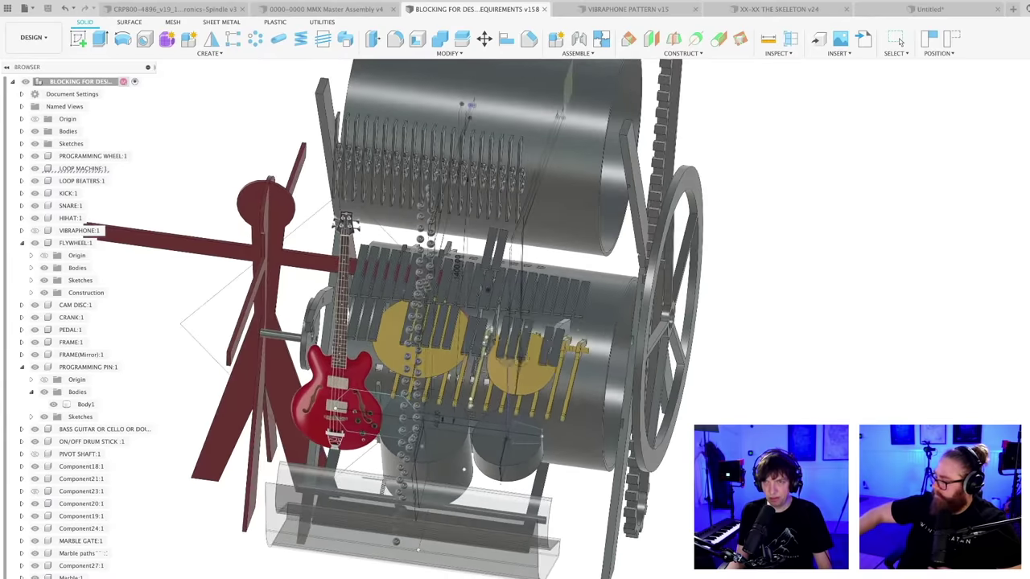
{"action": "left_click", "coordinate": [897, 40]}
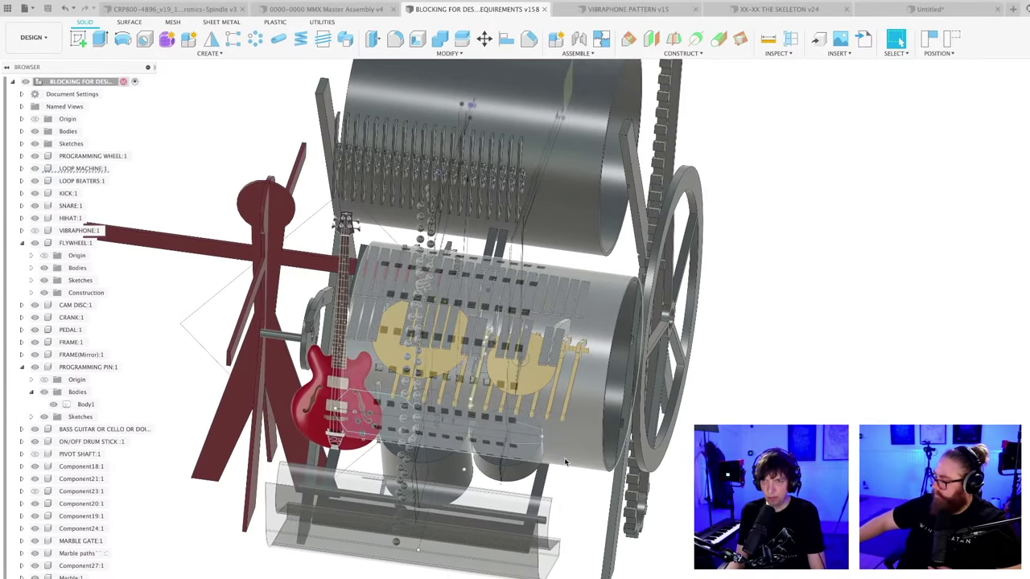
{"action": "scroll", "coordinate": [551, 258], "scroll_direction": "down", "scroll_amount": 3}
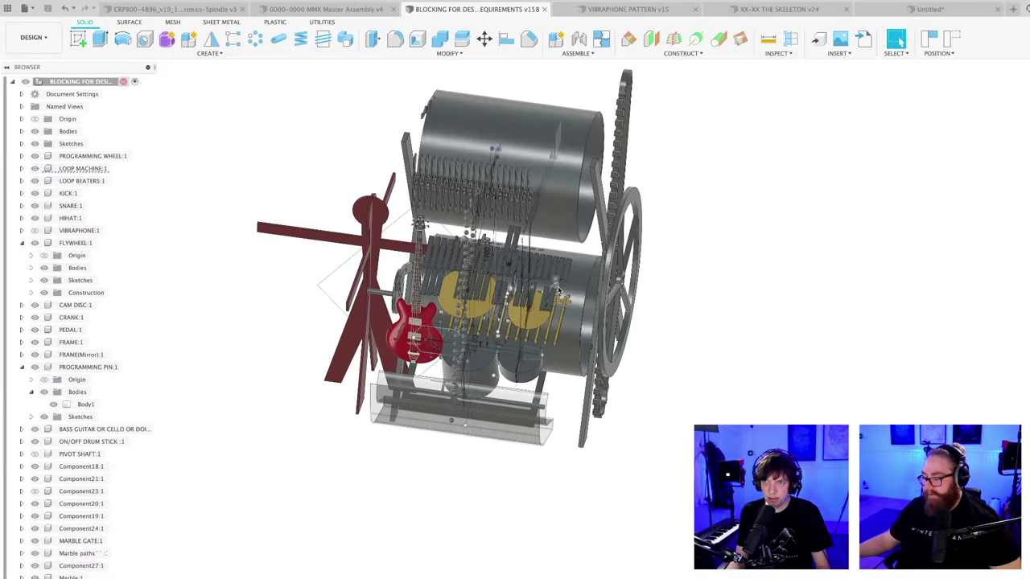
{"action": "middle_click_drag", "start_coordinate": [559, 290], "coordinate": [527, 421], "text": "shift"}
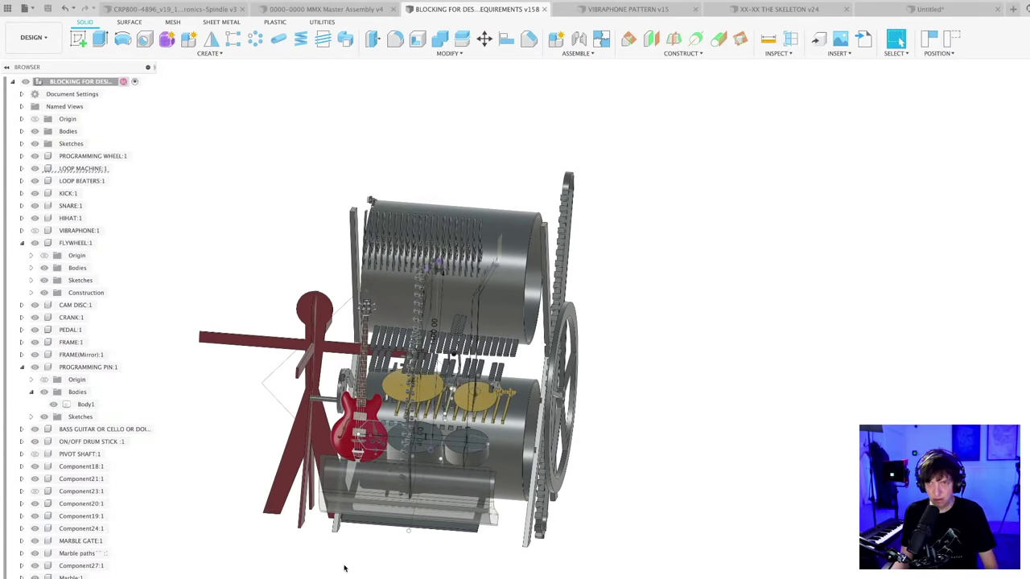
- Switch to the spreadsheet THE MACHINE - ROUND 3 and review the instruments on the Channel List Marbles sheet
{"action": "key", "text": "super+Tab"}
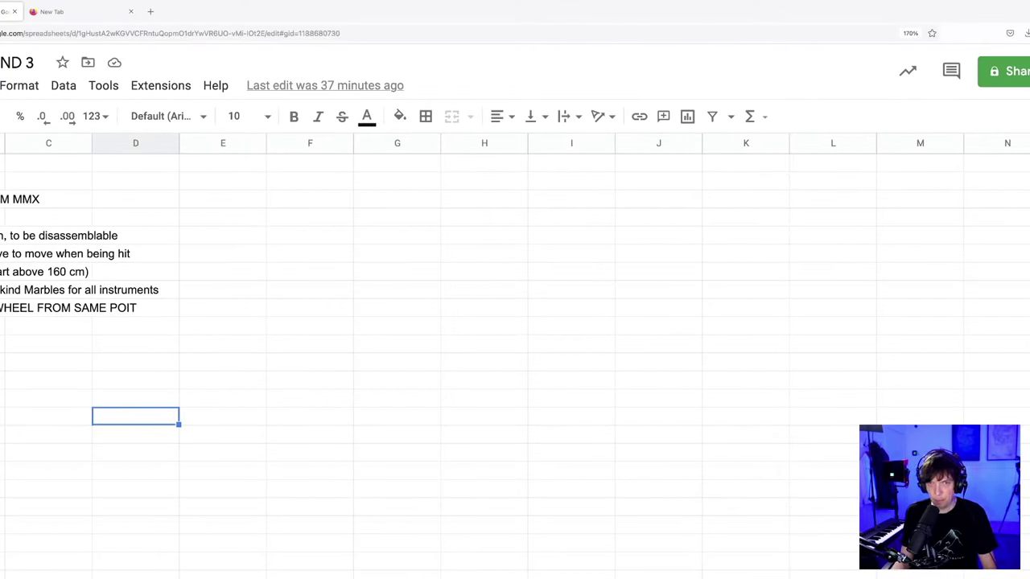
{"action": "key", "text": "ctrl+Page_Down"}
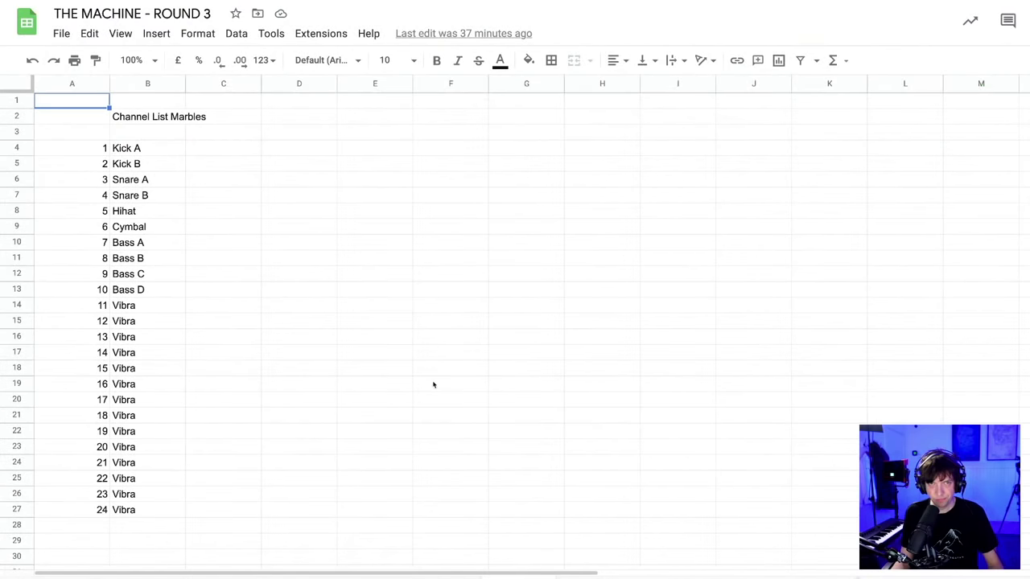
{"action": "left_click_drag", "start_coordinate": [410, 318], "coordinate": [423, 317]}
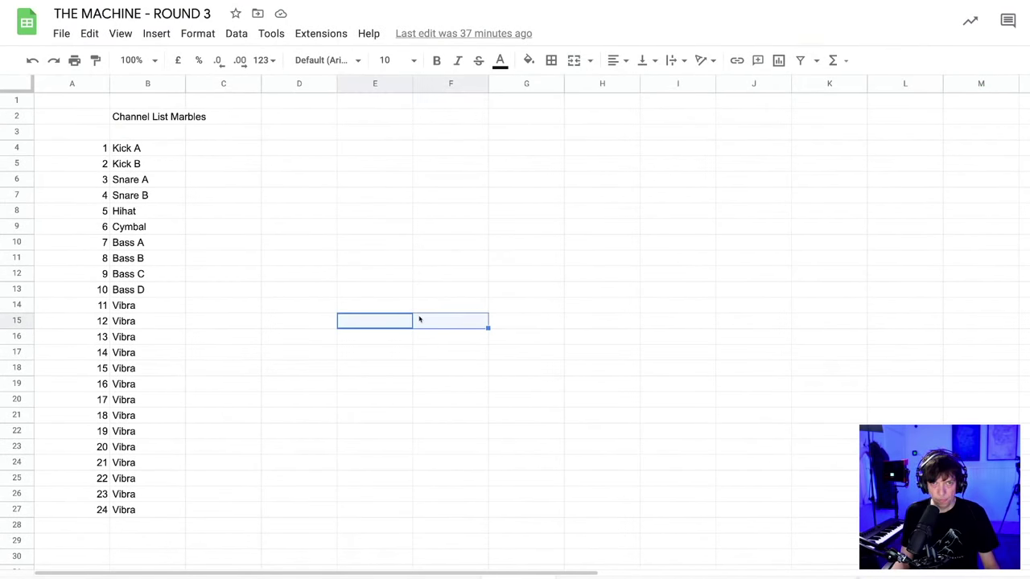
{"action": "left_click", "coordinate": [410, 388]}
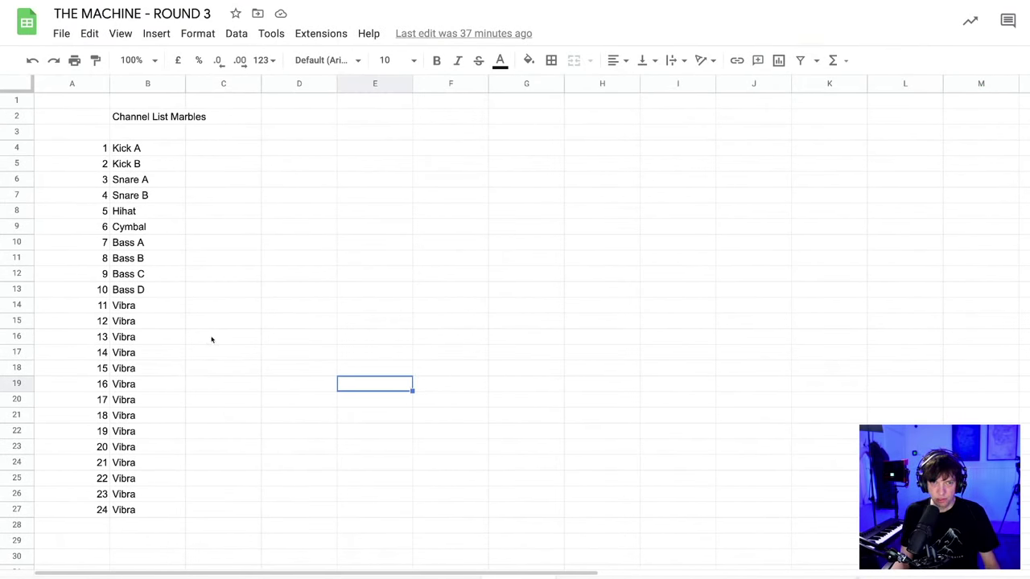
{"action": "left_click", "coordinate": [146, 150]}
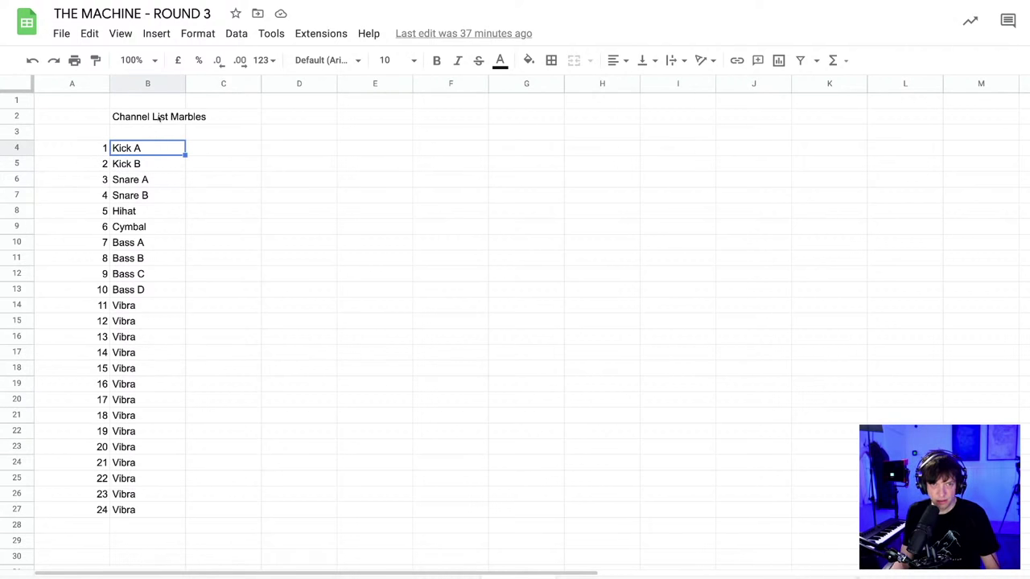
{"action": "double_click", "coordinate": [158, 118]}
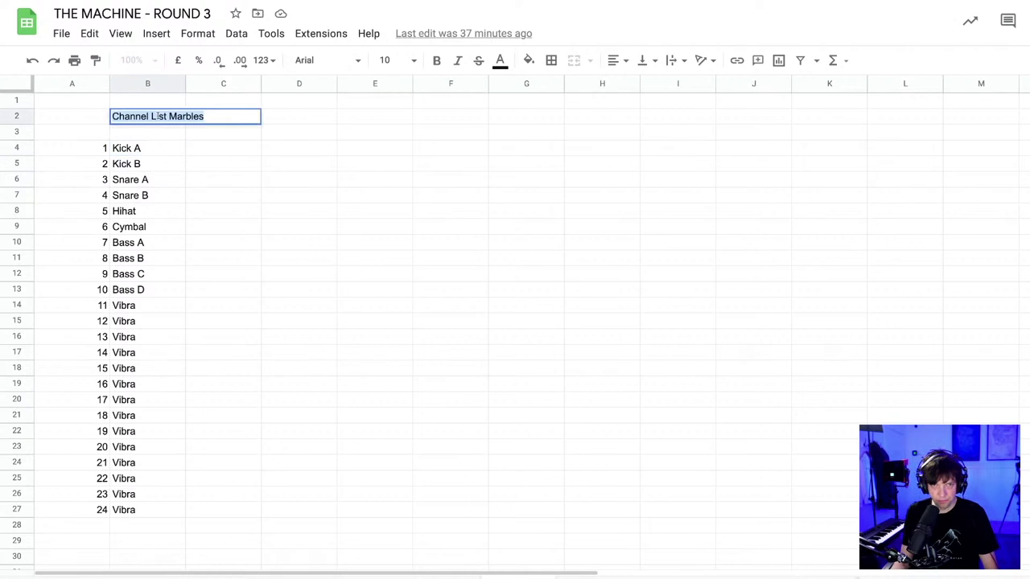
{"action": "key", "text": "Return"}
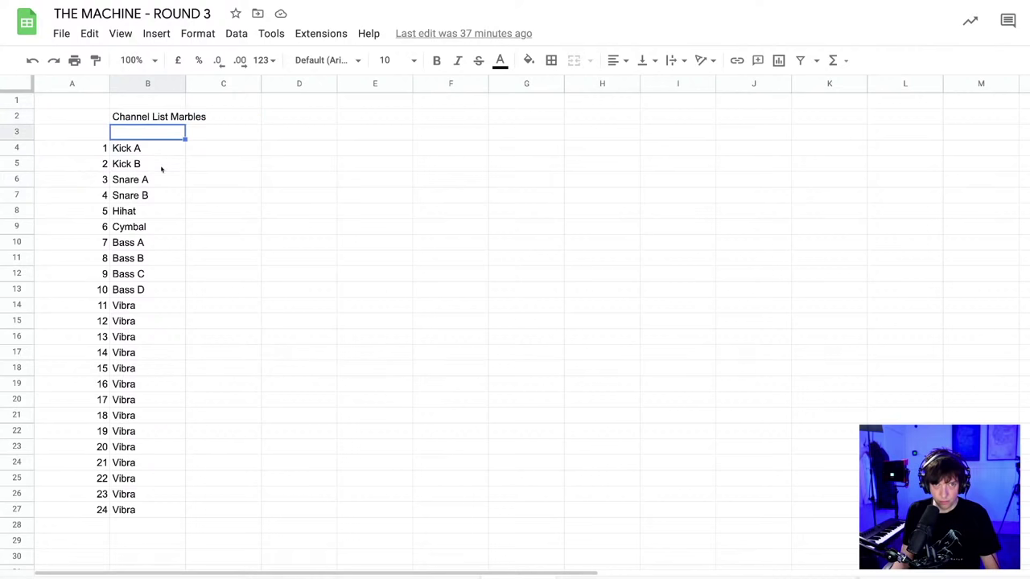
- Move the channel names in B4:B27, from Kick A to the last Vibra, into column C starting at C4
{"action": "key", "text": "Down"}
{"action": "left_click", "coordinate": [157, 514], "text": "shift"}
{"action": "key", "text": "ctrl+c"}
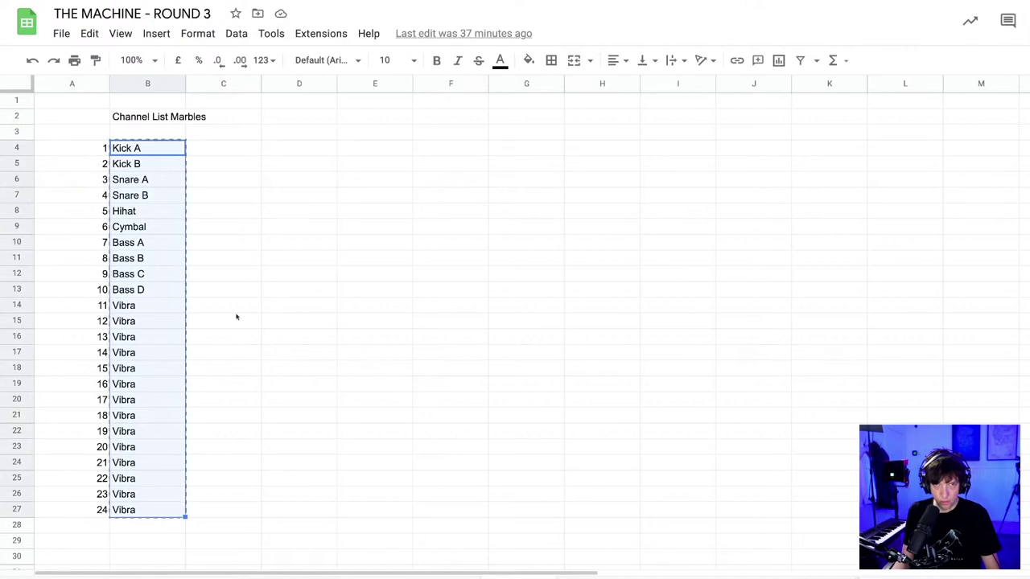
{"action": "left_click", "coordinate": [223, 150]}
{"action": "key", "text": "ctrl+v"}
{"action": "left_click", "coordinate": [467, 228]}
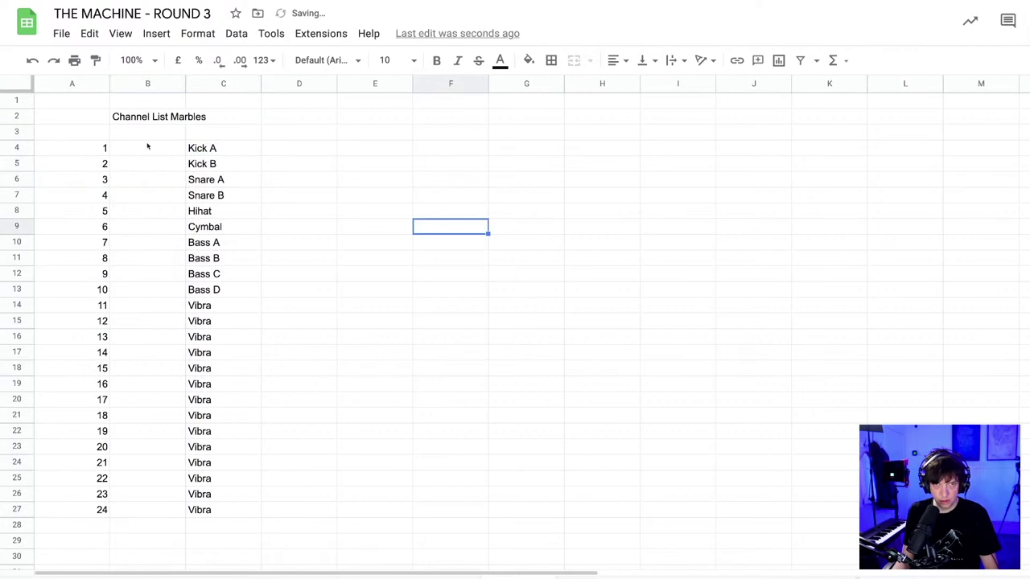
- Move the channel numbers 1 to 24 from column A into column B, starting at B4 beside the names
{"action": "left_click", "coordinate": [97, 148]}
{"action": "left_click", "coordinate": [77, 508], "text": "shift"}
{"action": "key", "text": "ctrl+c"}
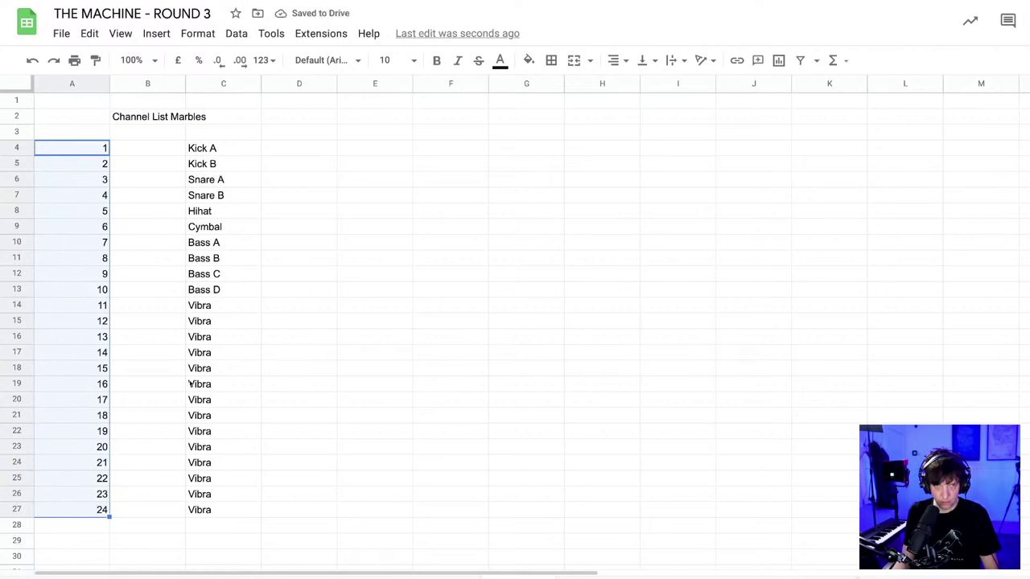
{"action": "left_click", "coordinate": [138, 152]}
{"action": "key", "text": "ctrl+v"}
{"action": "left_click", "coordinate": [372, 242]}
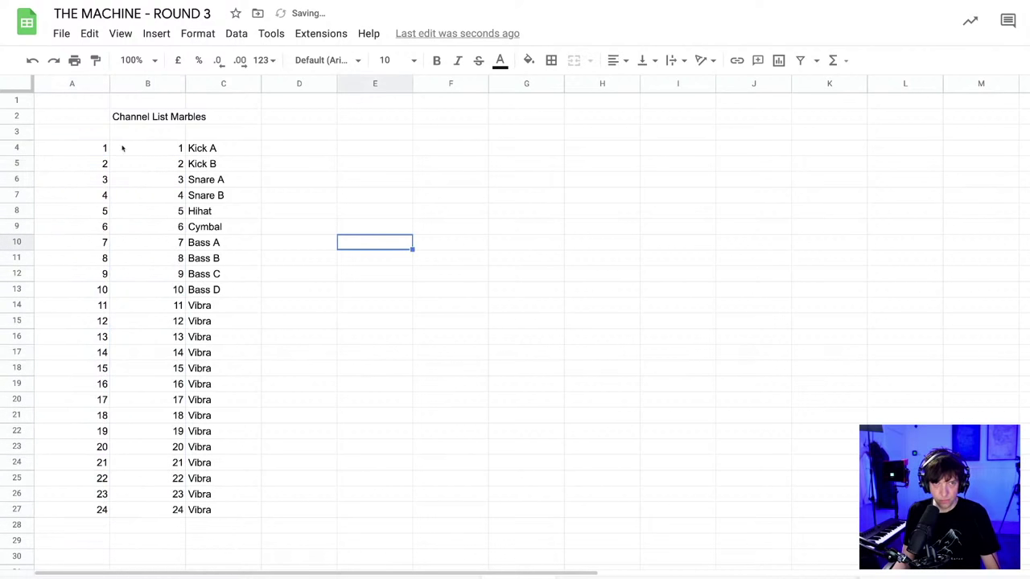
{"action": "left_click", "coordinate": [96, 148]}
{"action": "left_click", "coordinate": [82, 515], "text": "shift"}
{"action": "key", "text": "Delete"}
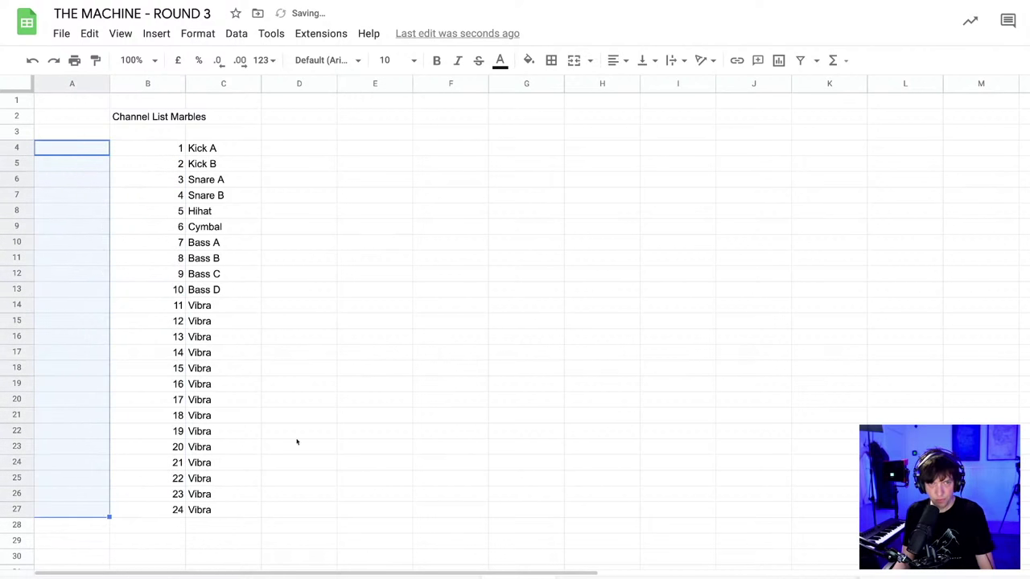
- Continue the channel number series in column B down to 45 in row 48
{"action": "left_click", "coordinate": [147, 497]}
{"action": "left_click", "coordinate": [147, 515], "text": "shift"}
{"action": "scroll", "coordinate": [220, 469], "scroll_direction": "down", "scroll_amount": 5}
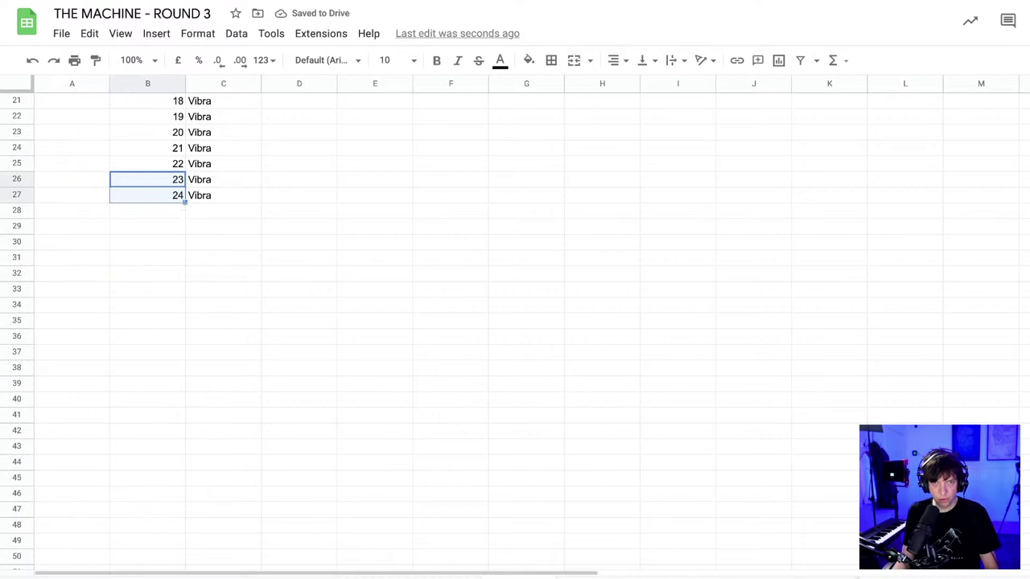
{"action": "left_click_drag", "start_coordinate": [179, 421], "coordinate": [179, 524]}
{"action": "left_click", "coordinate": [317, 401]}
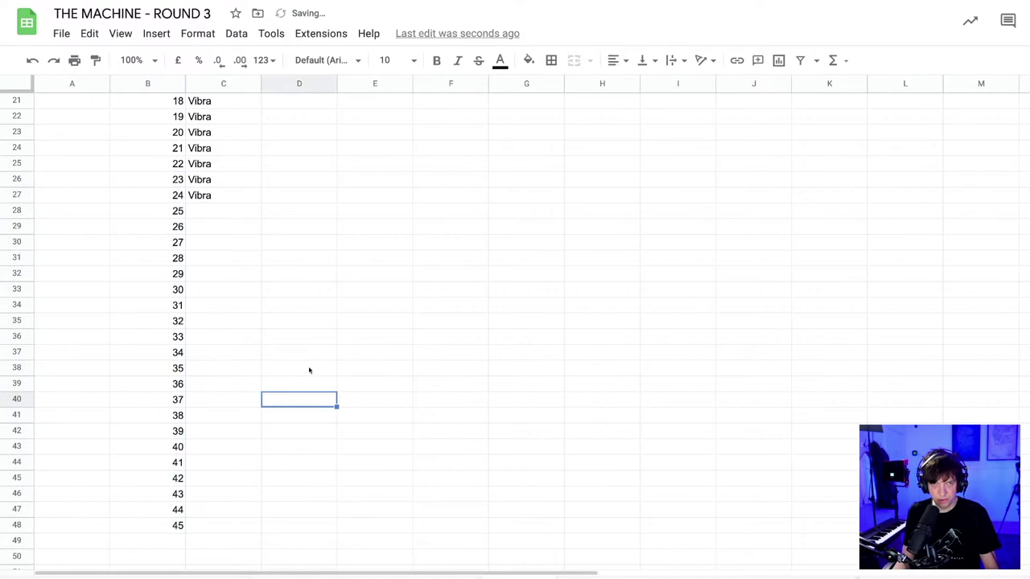
{"action": "scroll", "coordinate": [307, 370], "scroll_direction": "up", "scroll_amount": 5}
{"action": "scroll", "coordinate": [304, 364], "scroll_direction": "down", "scroll_amount": 1}
{"action": "scroll", "coordinate": [304, 365], "scroll_direction": "up", "scroll_amount": 2}
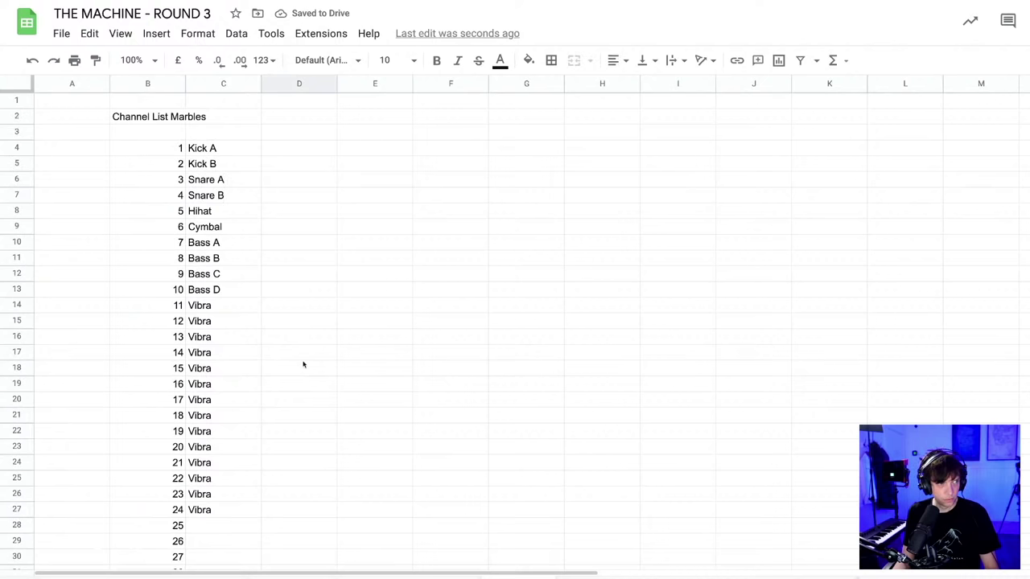
- Clear all the Vibra entries from C14:C27
{"action": "left_click", "coordinate": [211, 306]}
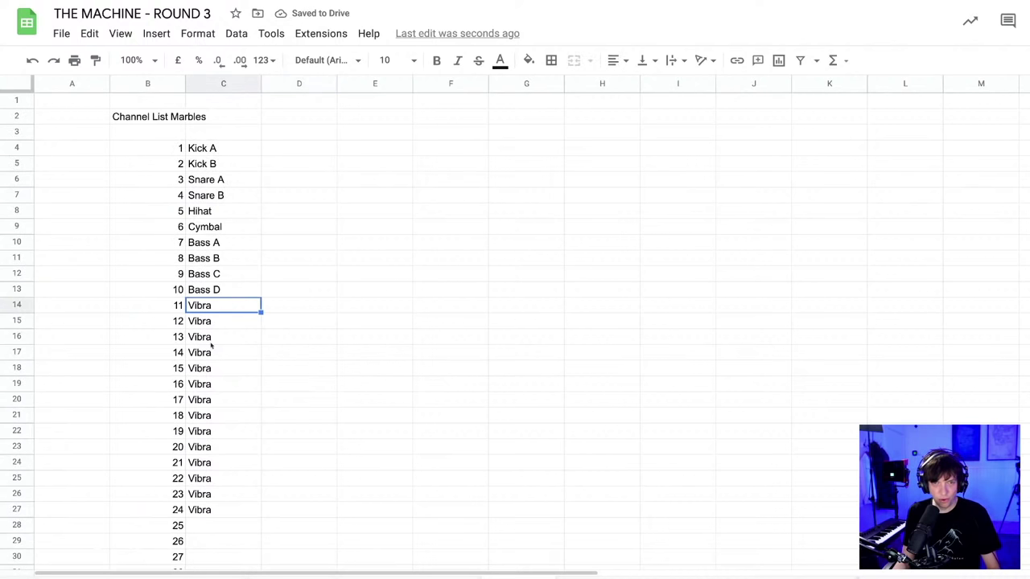
{"action": "left_click", "coordinate": [217, 507], "text": "shift"}
{"action": "key", "text": "Delete"}
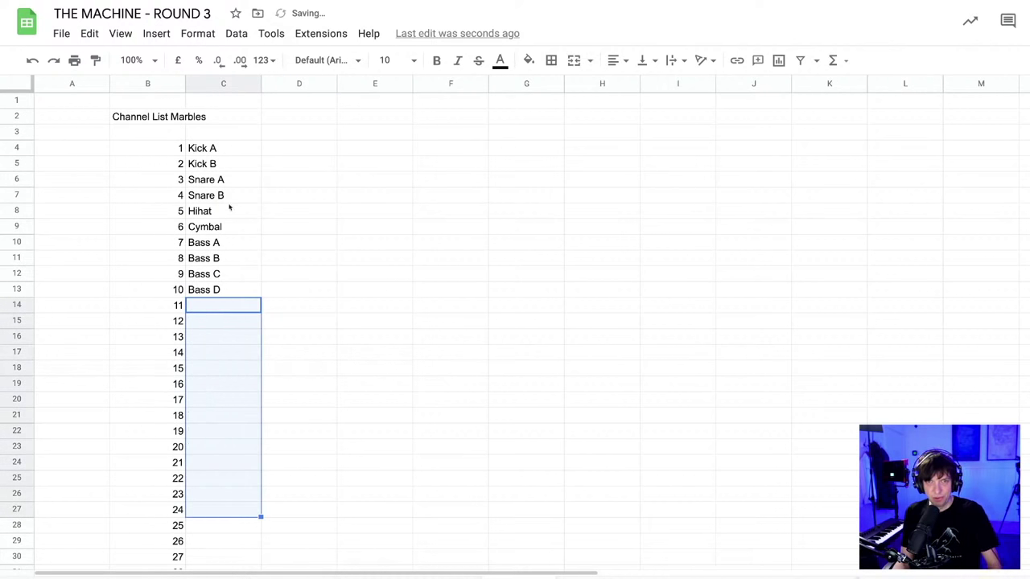
- Move the channel names Kick A through Bass D from column C to column F, starting at F4
{"action": "left_click", "coordinate": [221, 148]}
{"action": "left_click", "coordinate": [224, 289], "text": "shift"}
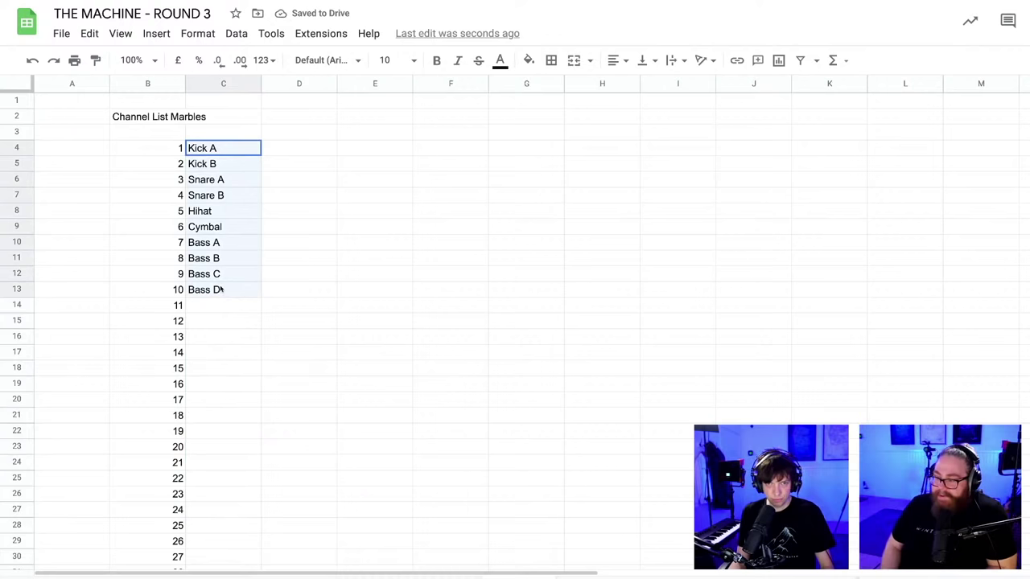
{"action": "key", "text": "ctrl+x"}
{"action": "left_click", "coordinate": [427, 150]}
{"action": "key", "text": "ctrl+v"}
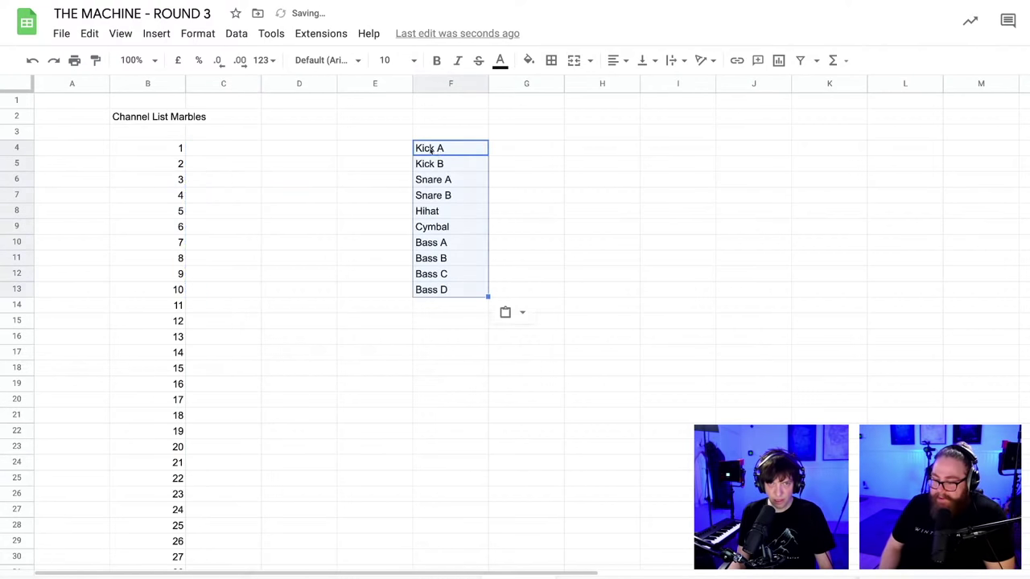
{"action": "left_click", "coordinate": [560, 263]}
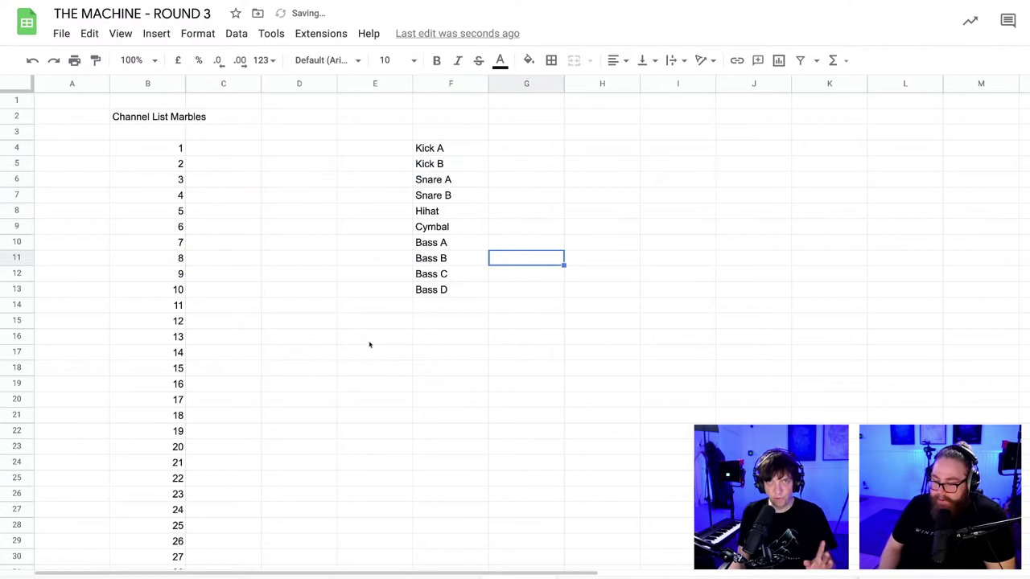
{"action": "left_click", "coordinate": [388, 405]}
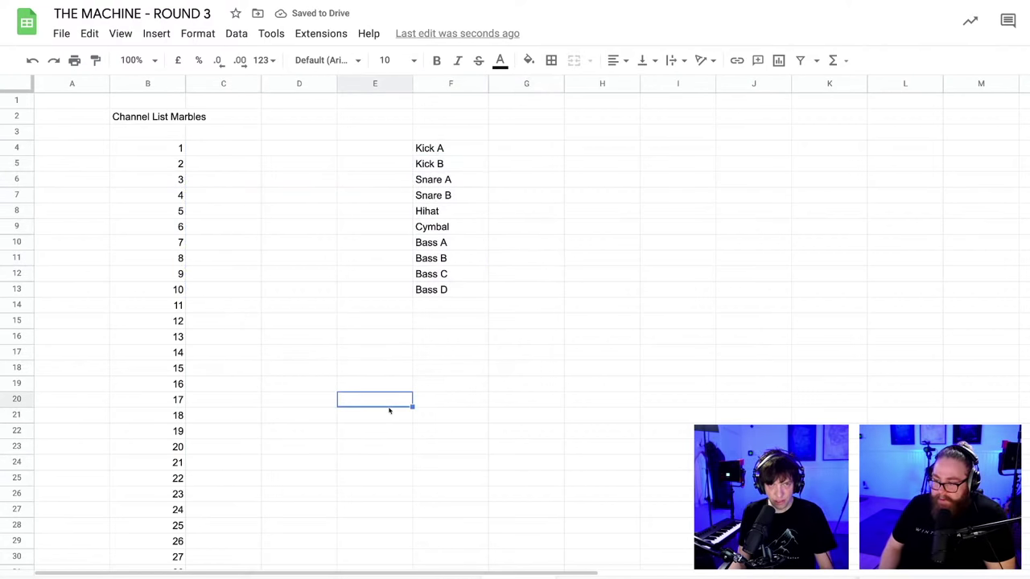
- Switch to the blocking design in Fusion 360 and examine which instruments come first along the machine's width
{"action": "key", "text": "alt+Tab"}
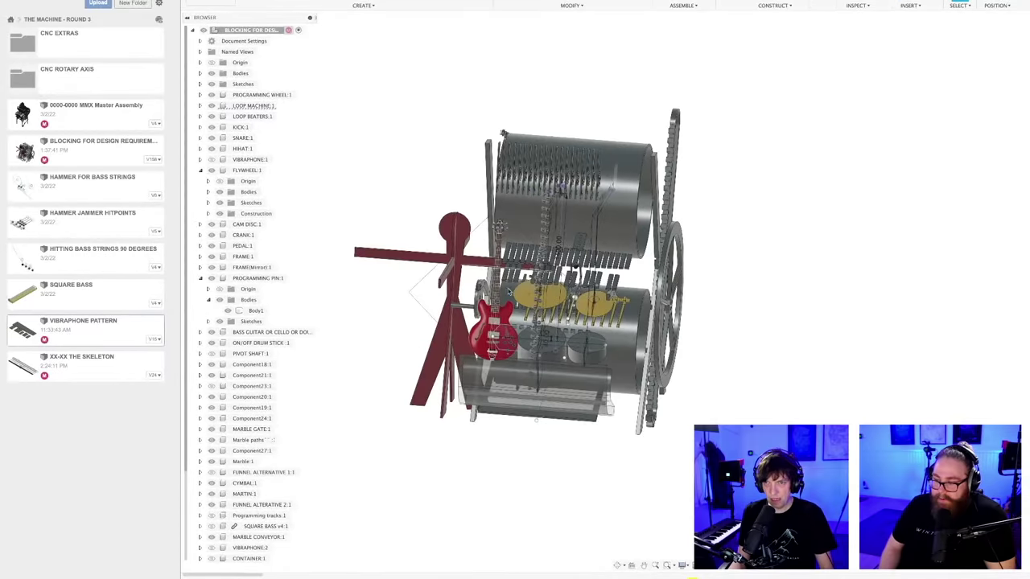
{"action": "middle_click_drag", "start_coordinate": [500, 273], "coordinate": [448, 284], "text": "shift"}
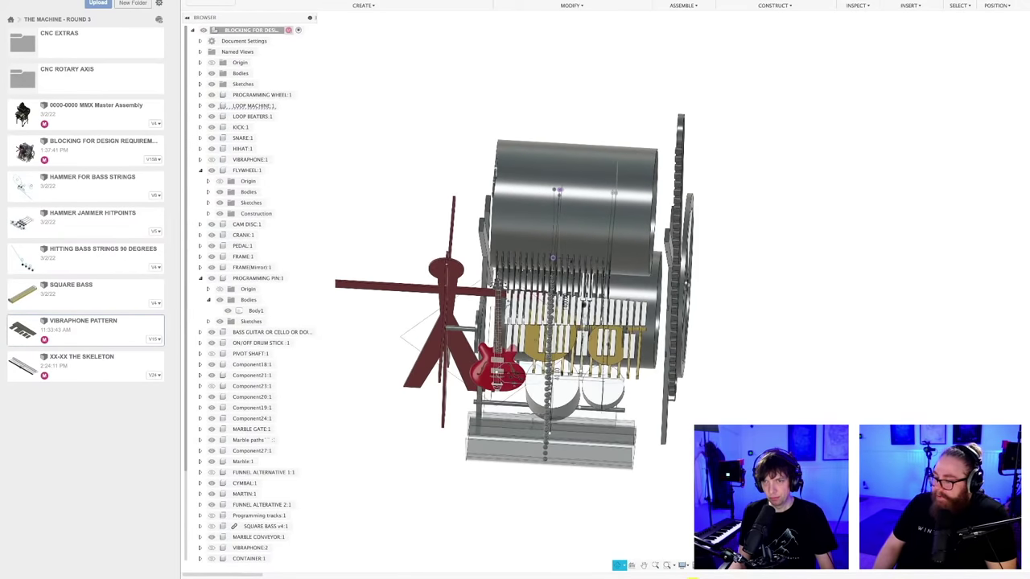
{"action": "middle_click_drag", "start_coordinate": [505, 305], "coordinate": [504, 306], "text": "shift"}
{"action": "key", "text": "ctrl+Right"}
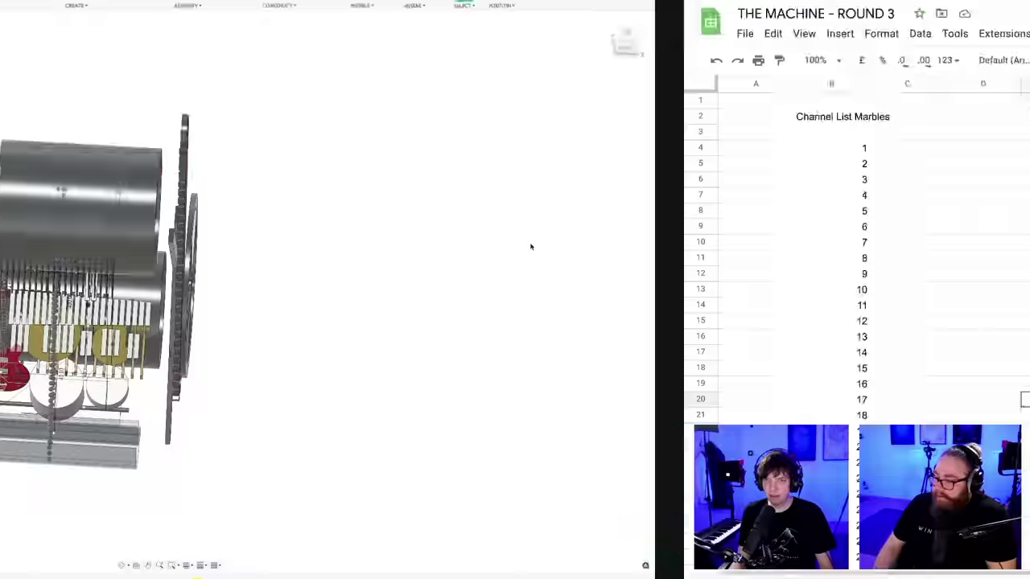
- In the channel list, move Bass A to Bass D from column F to channels 1 to 4, starting at C4
{"action": "left_click", "coordinate": [210, 151]}
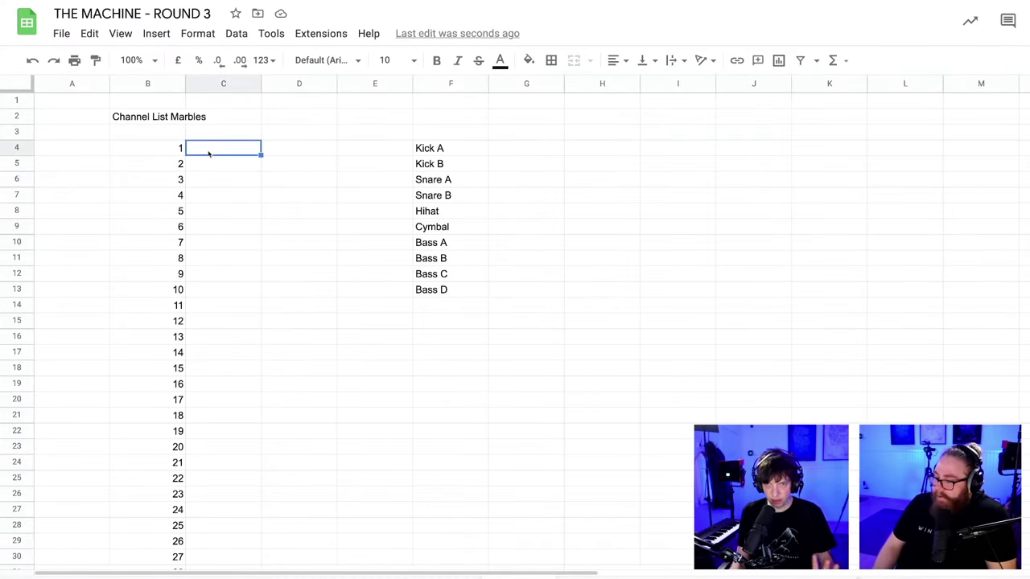
{"action": "left_click_drag", "start_coordinate": [448, 242], "coordinate": [456, 290]}
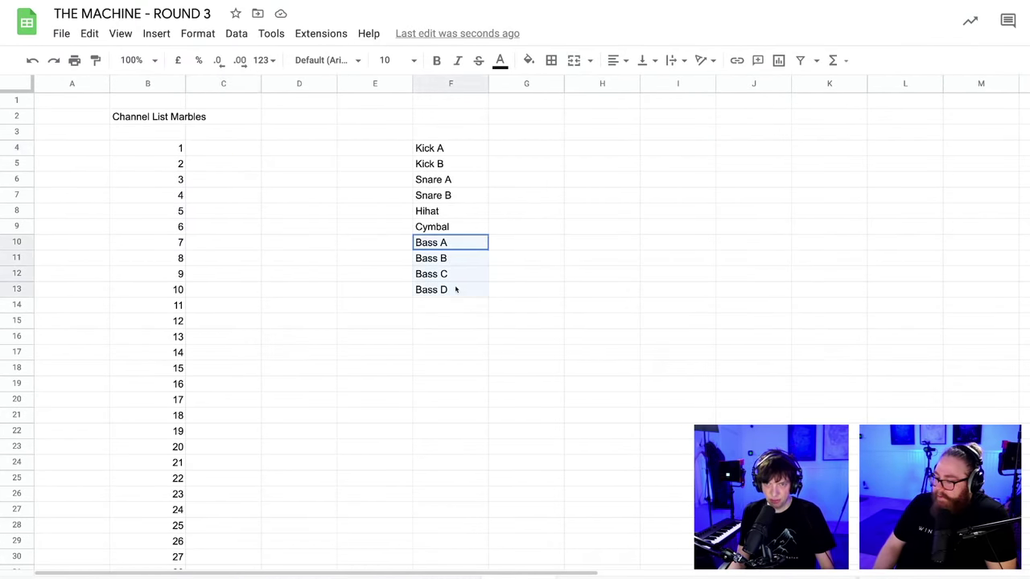
{"action": "left_click", "coordinate": [217, 150]}
{"action": "key", "text": "ctrl+v"}
{"action": "left_click", "coordinate": [211, 214]}
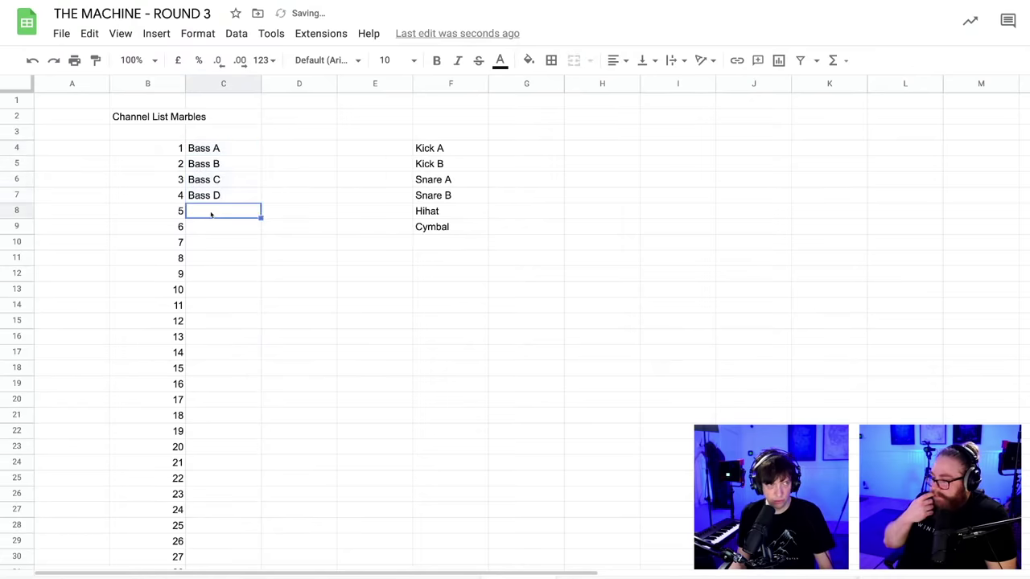
{"action": "left_click", "coordinate": [215, 227]}
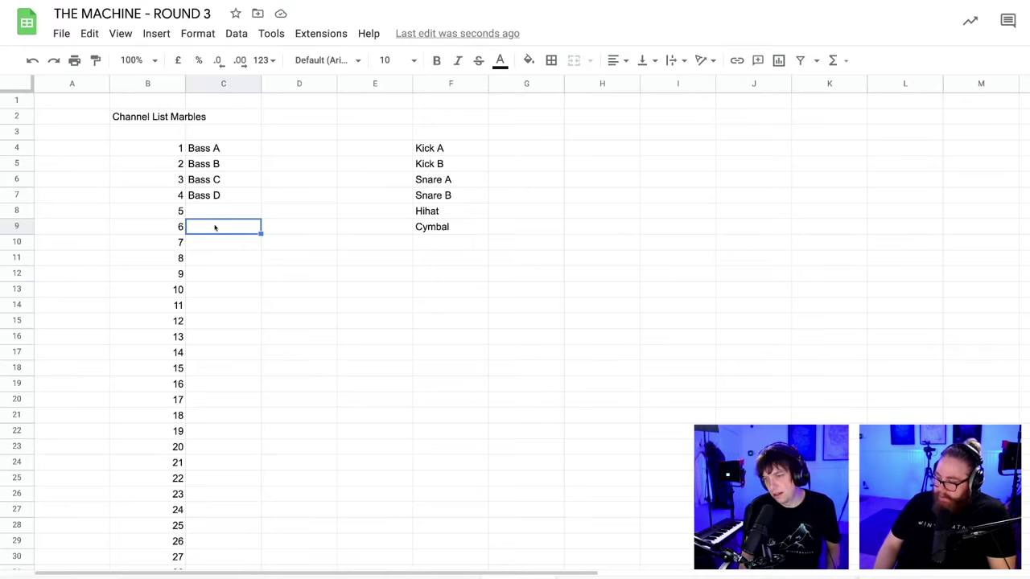
{"action": "left_click", "coordinate": [333, 261]}
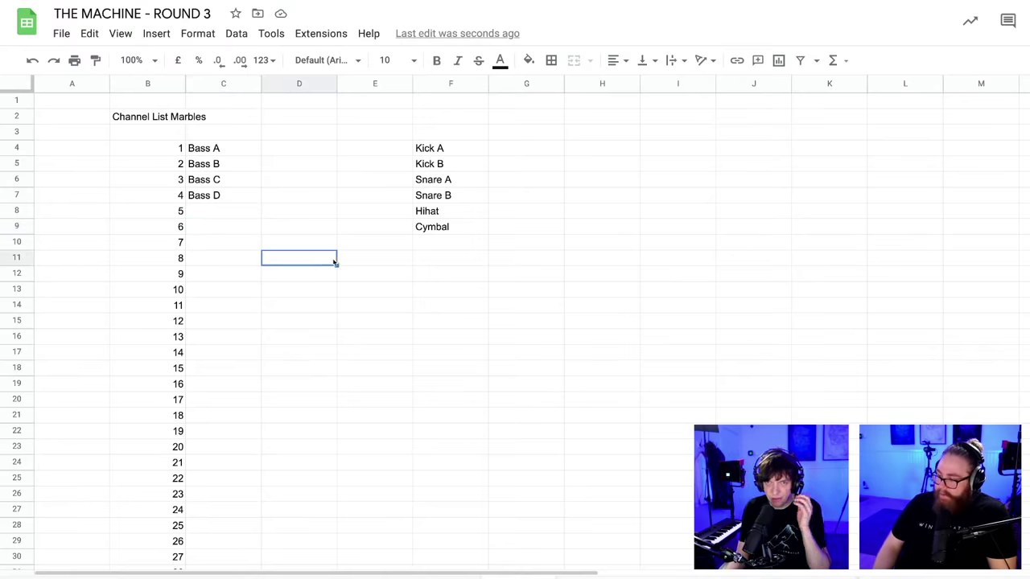
- Return to the blocking design and examine where the vibraphone bars sit relative to the bass, drums and cymbals
{"action": "key", "text": "ctrl+Left"}
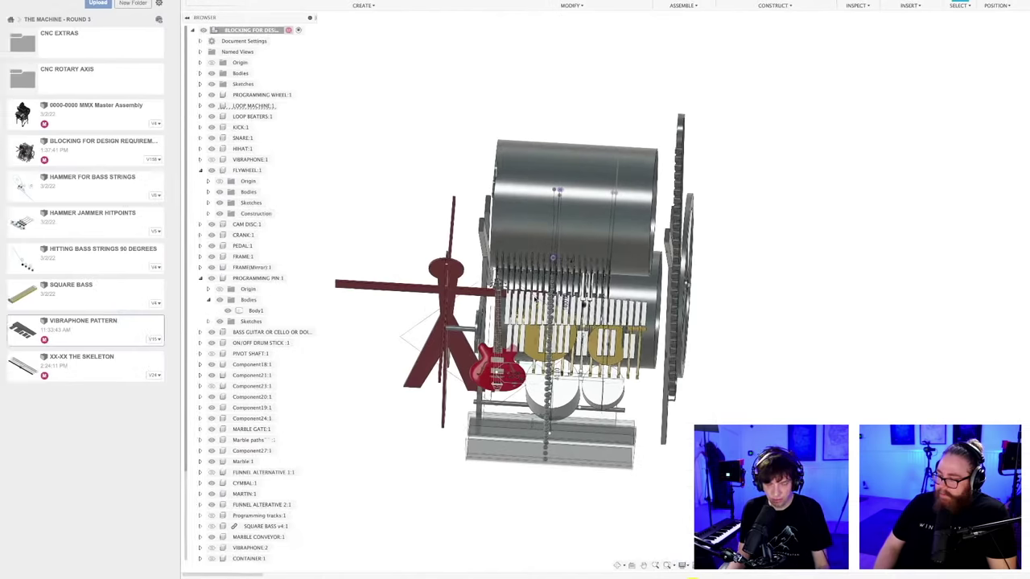
{"action": "key", "text": "ctrl+Right"}
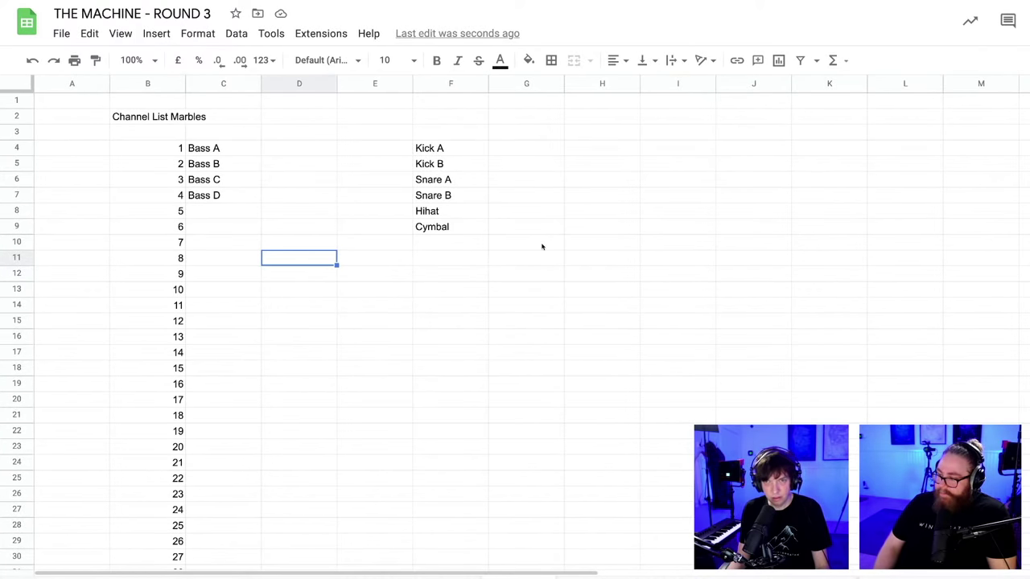
{"action": "key", "text": "ctrl+Left"}
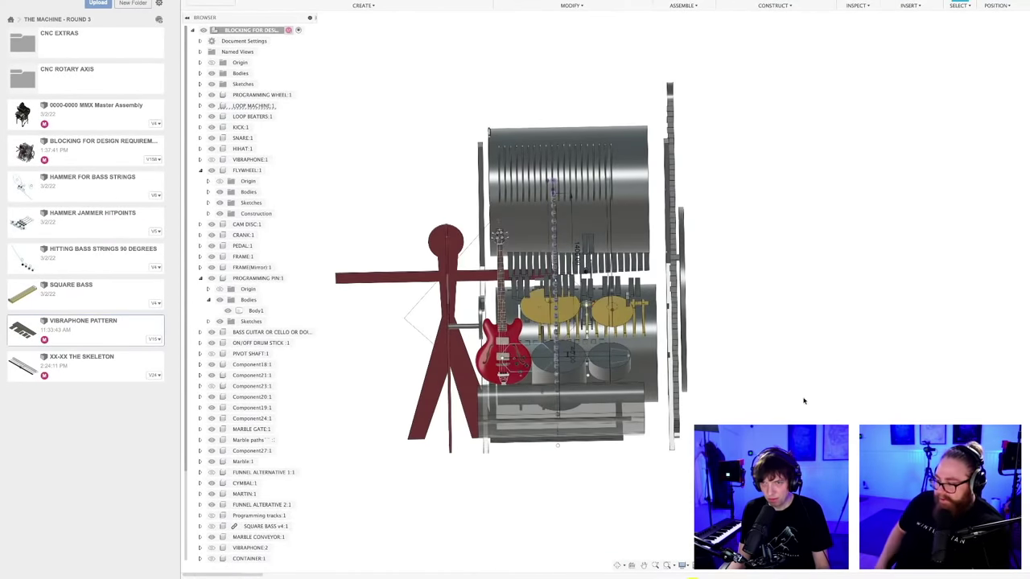
{"action": "middle_click_drag", "start_coordinate": [563, 321], "coordinate": [499, 350], "text": "shift"}
{"action": "middle_click_drag", "start_coordinate": [553, 510], "coordinate": [676, 511], "text": "shift"}
{"action": "middle_click_drag", "start_coordinate": [578, 397], "coordinate": [582, 398], "text": "shift"}
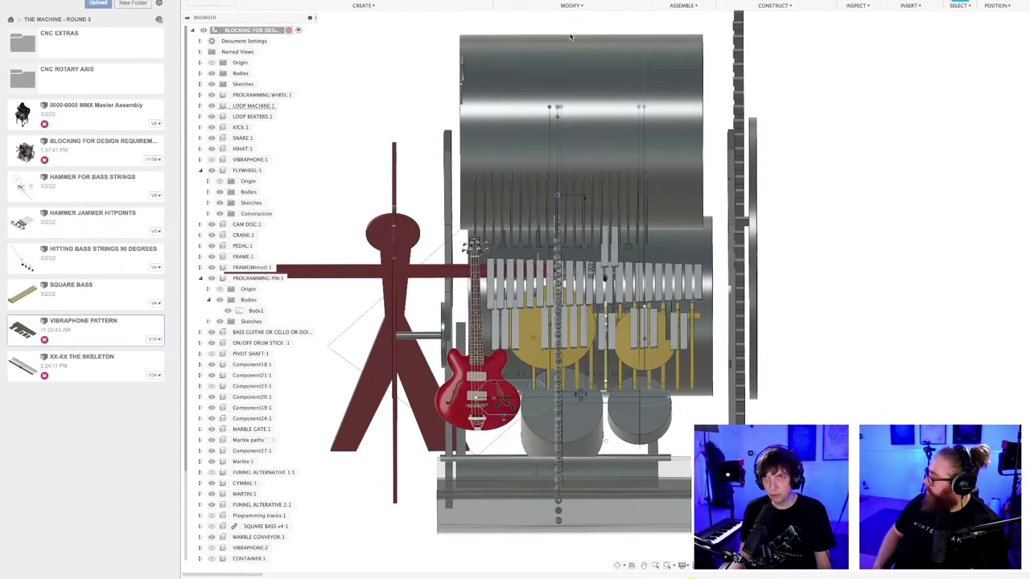
- Switch back to the channel list in Google Sheets and enter "Vibraphone F4" for channel 5 in C8
{"action": "key", "text": "alt+Tab"}
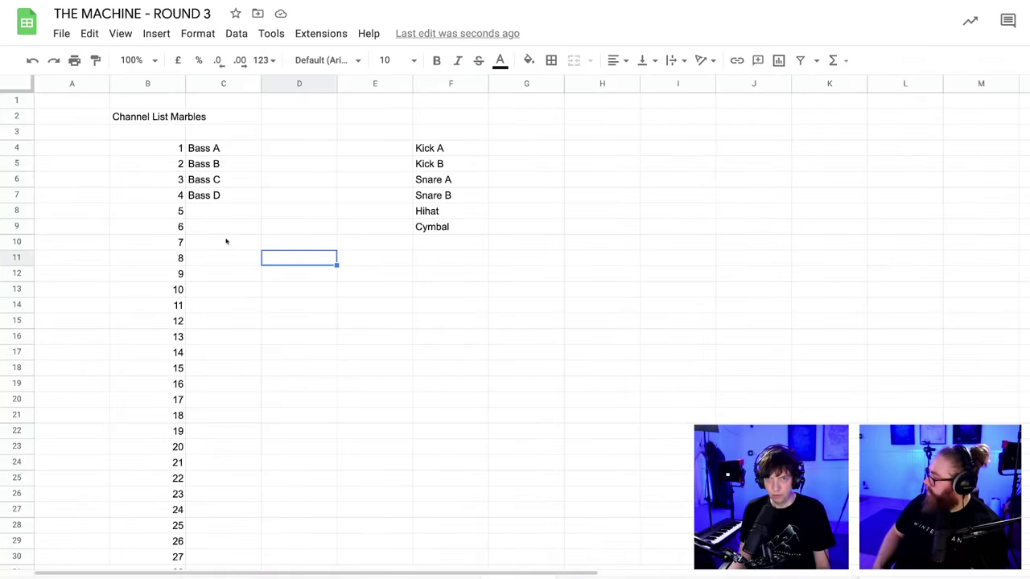
{"action": "left_click", "coordinate": [211, 214]}
{"action": "type", "text": "Vib"}
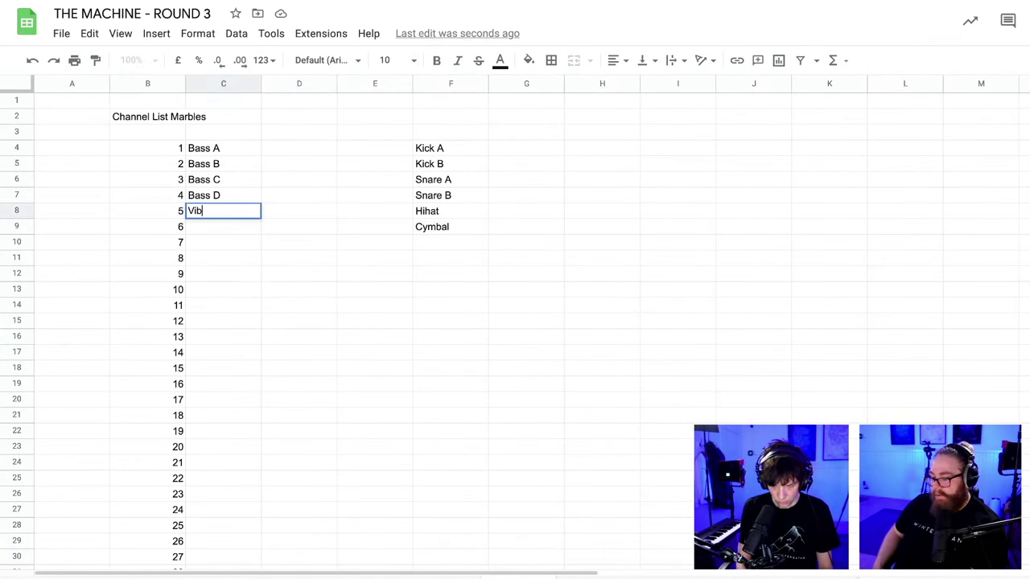
{"action": "type", "text": "rap"}
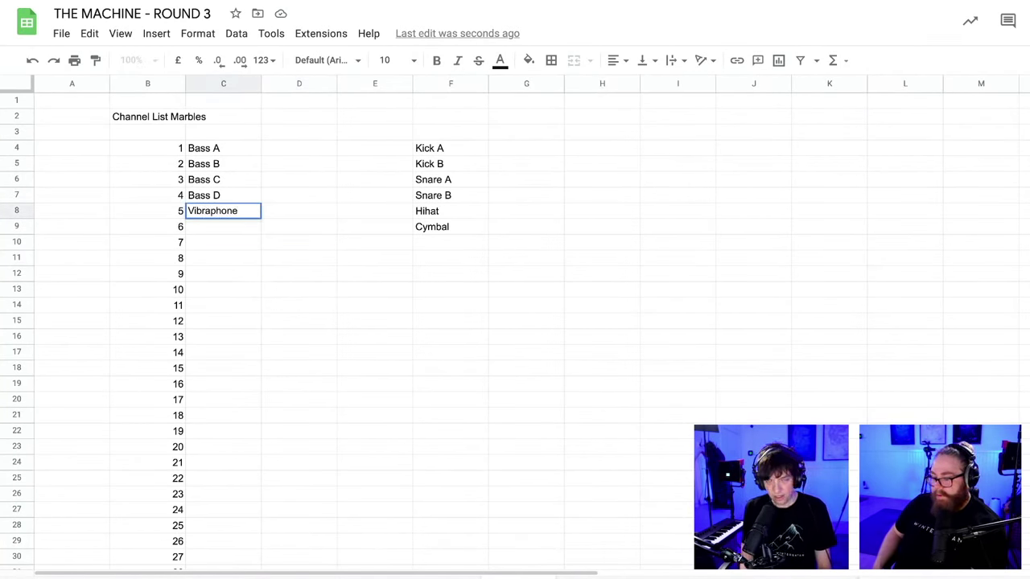
{"action": "type", "text": "hone"}
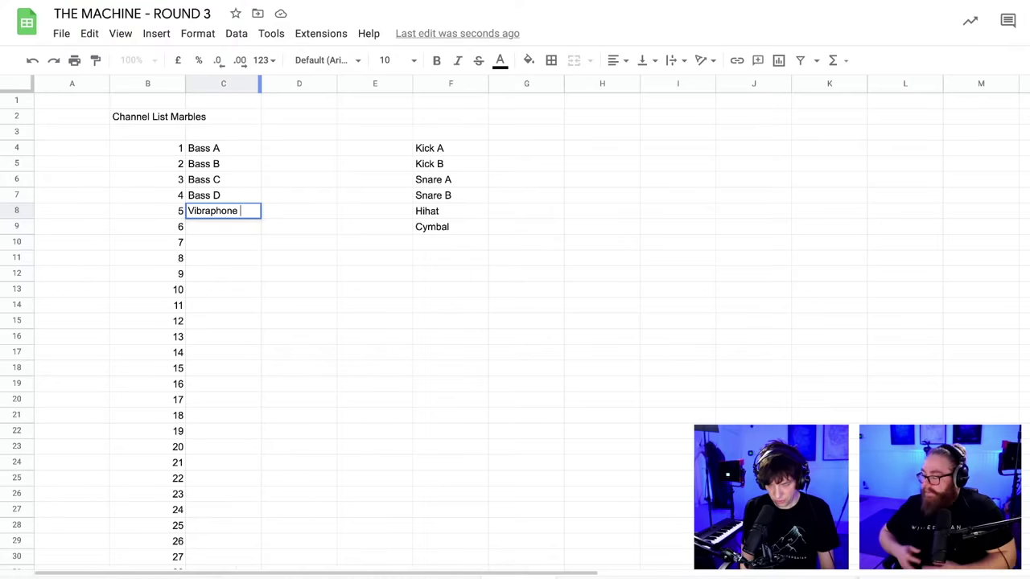
{"action": "type", "text": " F4"}
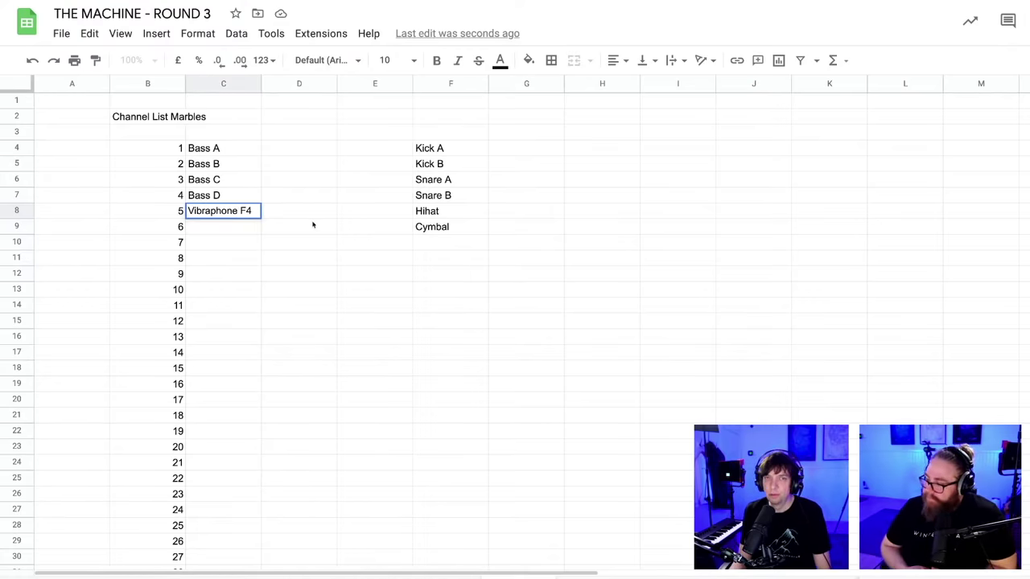
- Shorten the channel 5 name in C8 to "Vibra F4"
{"action": "double_click", "coordinate": [217, 211]}
{"action": "left_click", "coordinate": [238, 211]}
{"action": "left_click_drag", "start_coordinate": [238, 211], "coordinate": [216, 211]}
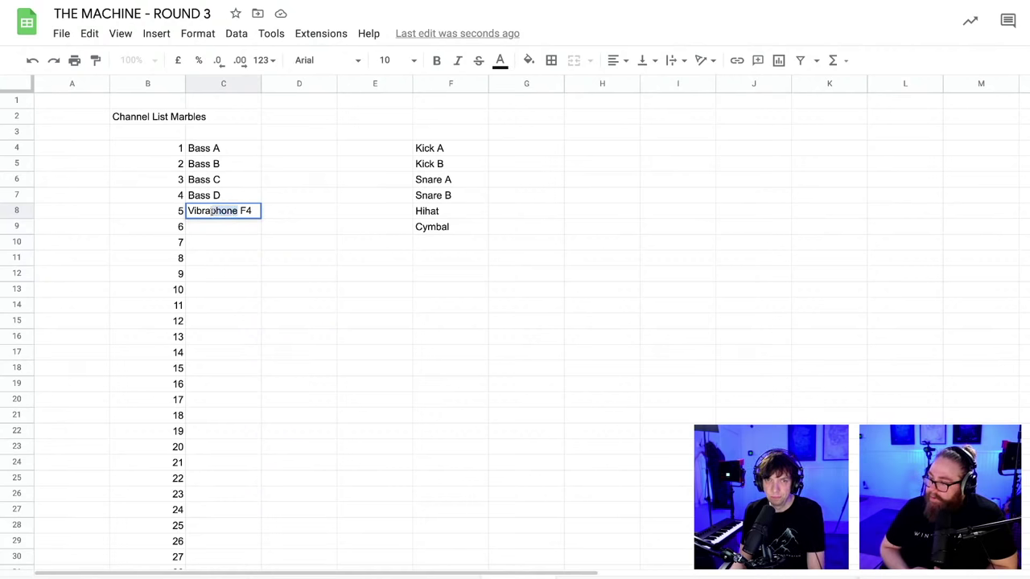
{"action": "key", "text": "BackSpace"}
- Name channel 6 "Vibra F#4" in C9
{"action": "left_click", "coordinate": [219, 231]}
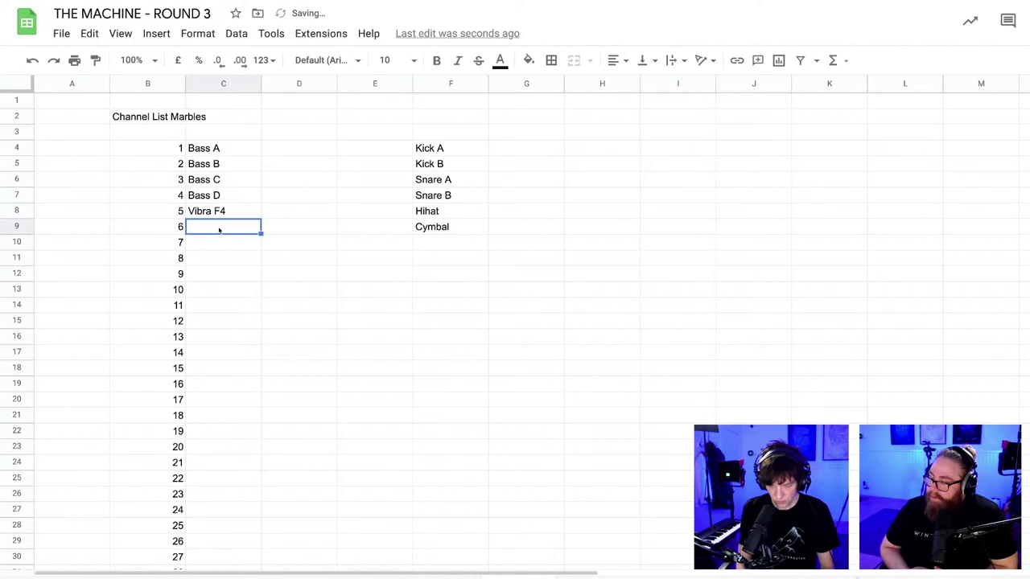
{"action": "type", "text": "Vibra F4"}
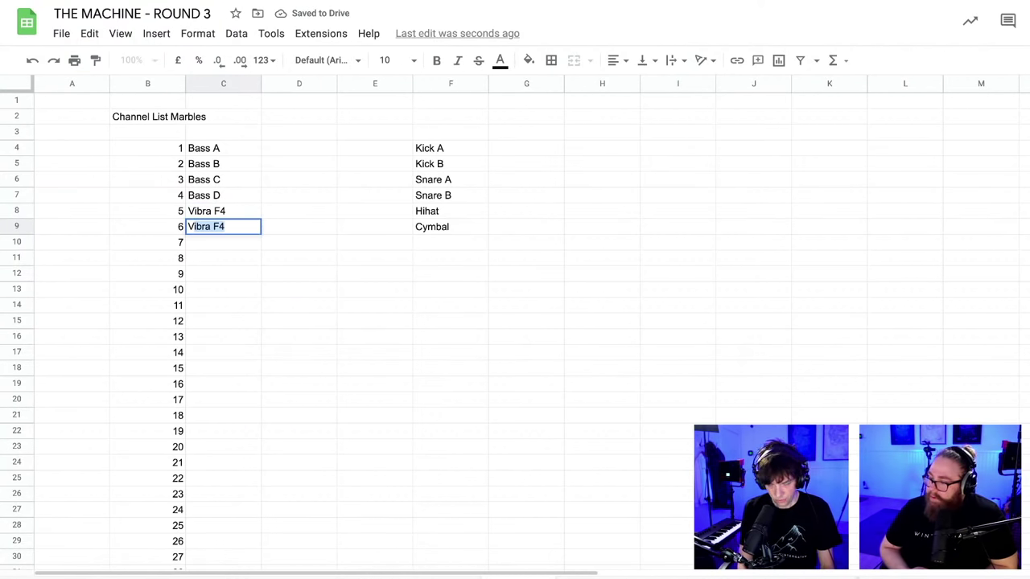
{"action": "key", "text": "Tab"}
{"action": "double_click", "coordinate": [220, 228]}
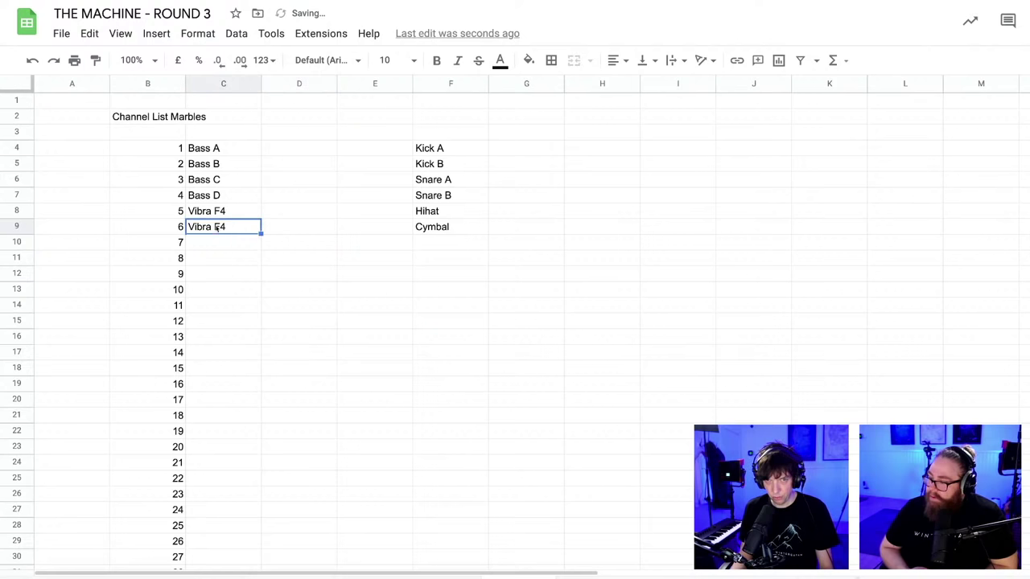
{"action": "type", "text": "#"}
{"action": "key", "text": "Return"}
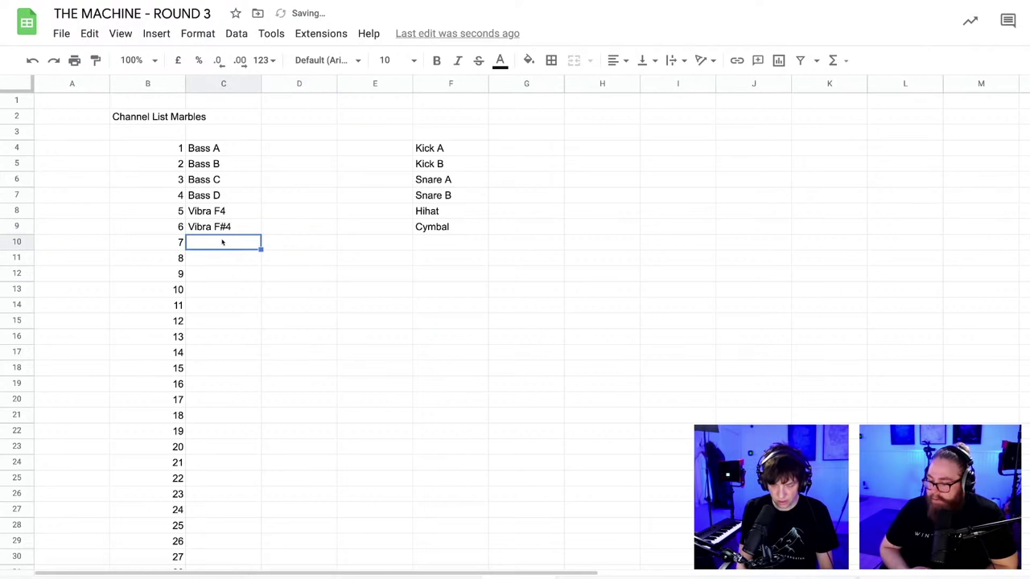
- Name channel 7 "Vibra G4" in C10 and channel 8 "Vibra G#4" in C11
{"action": "type", "text": "Vibra G"}
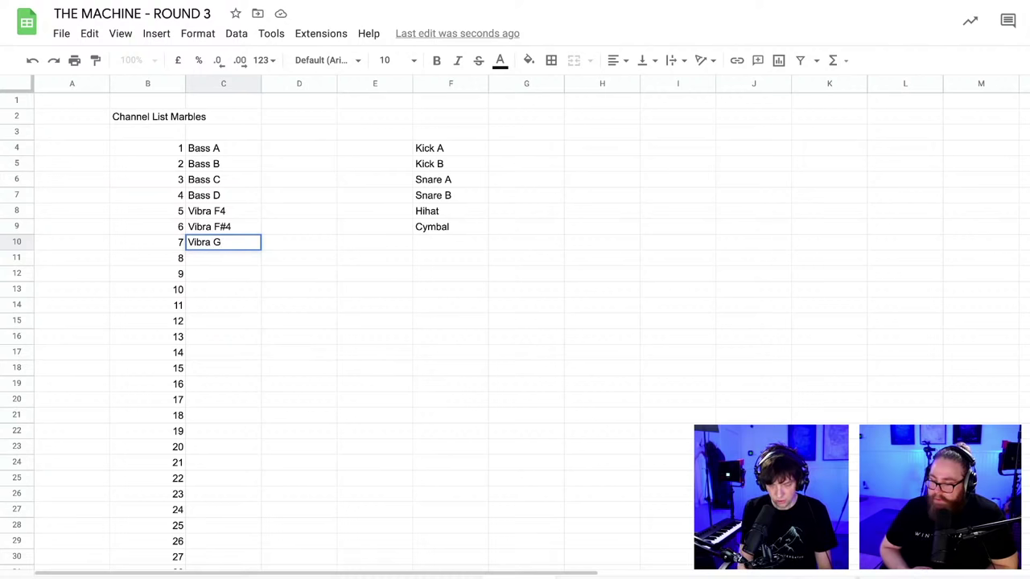
{"action": "type", "text": "4"}
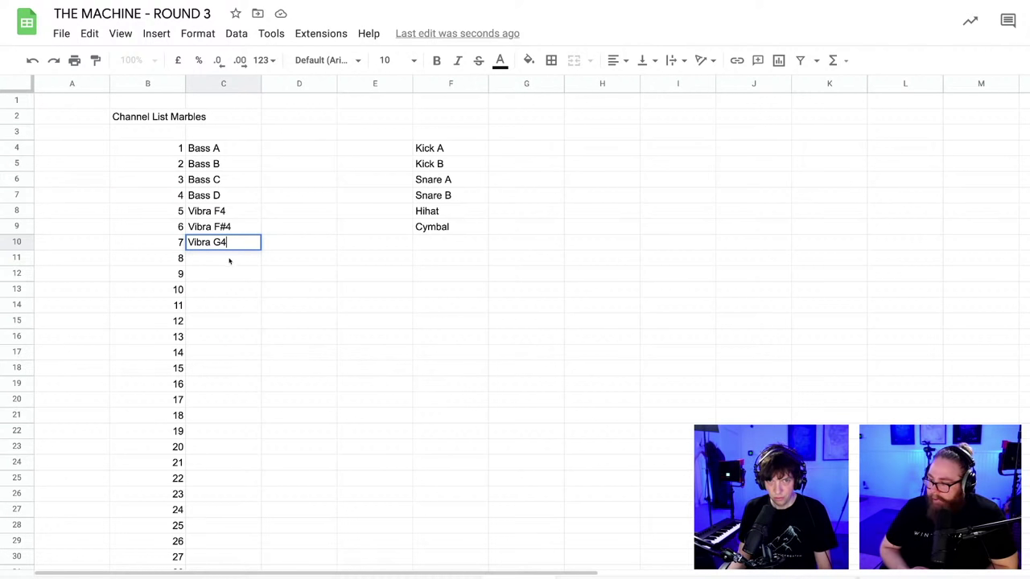
{"action": "key", "text": "Return"}
{"action": "type", "text": "Vibra G"}
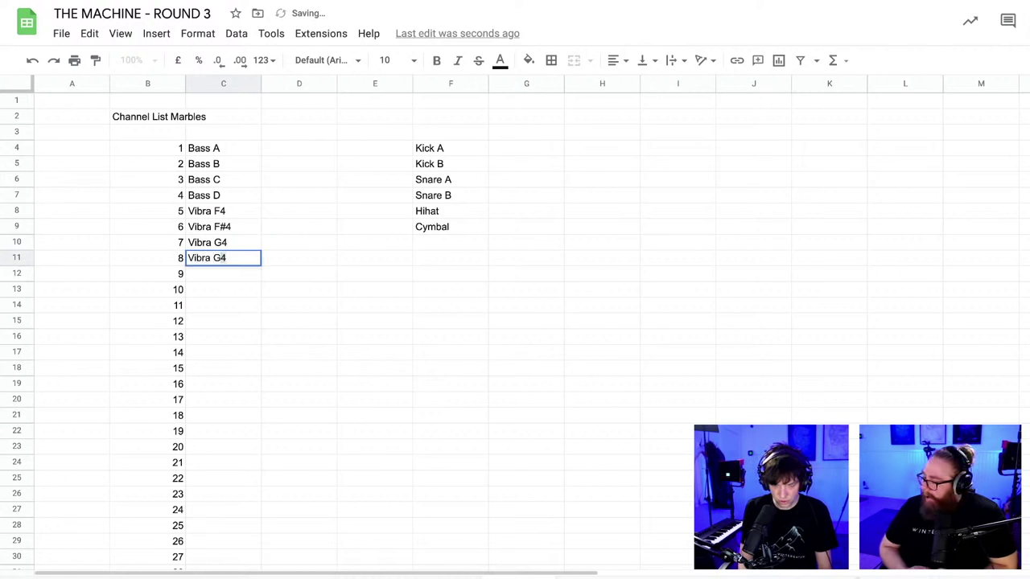
{"action": "type", "text": "#4"}
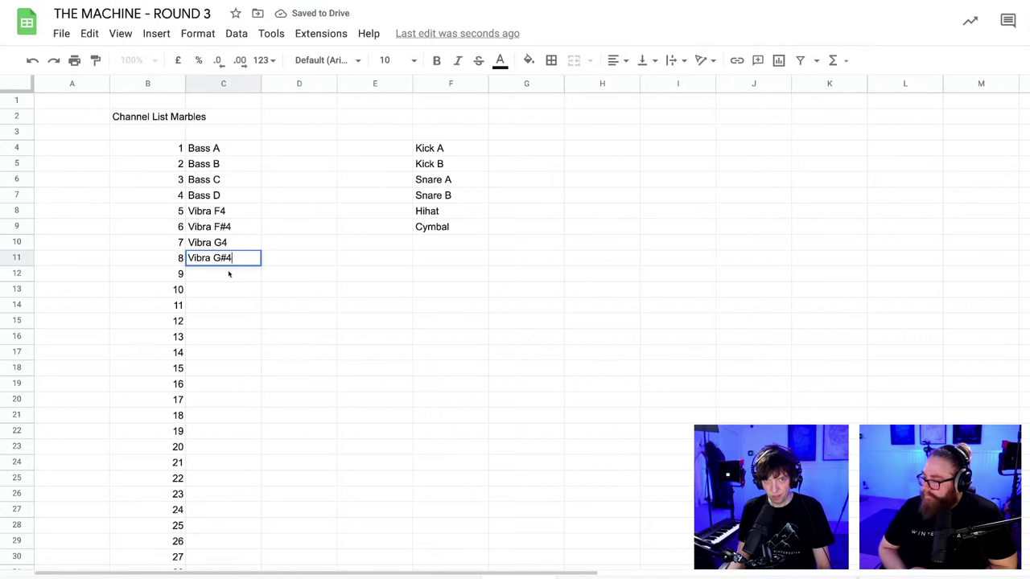
- Enter "Vibra A4" as the name for channel 9 in the marble channel list
{"action": "left_click", "coordinate": [228, 274]}
{"action": "type", "text": "Vibr"}
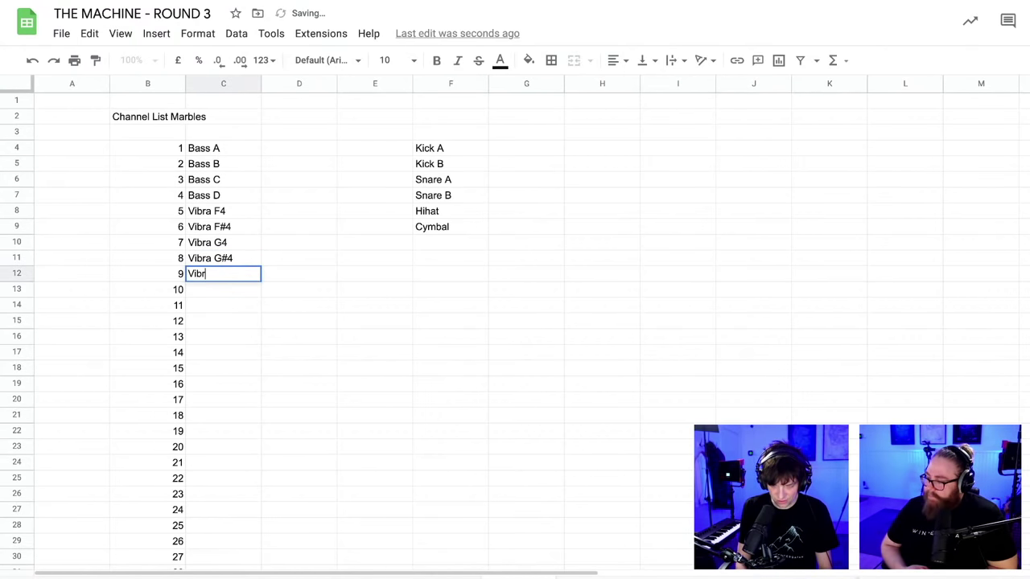
{"action": "type", "text": "a A"}
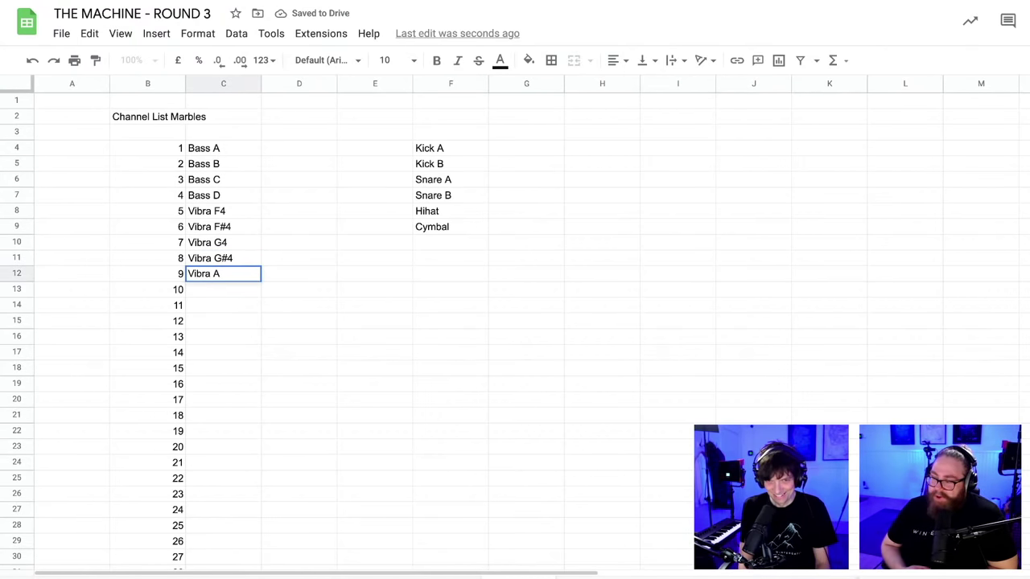
{"action": "type", "text": "4"}
{"action": "left_click", "coordinate": [234, 291]}
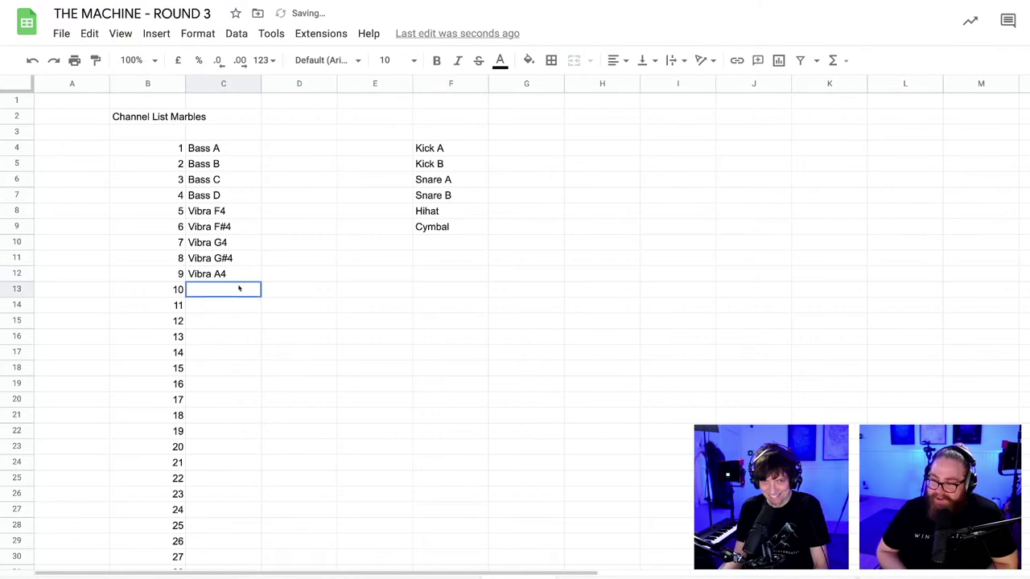
{"action": "type", "text": "V"}
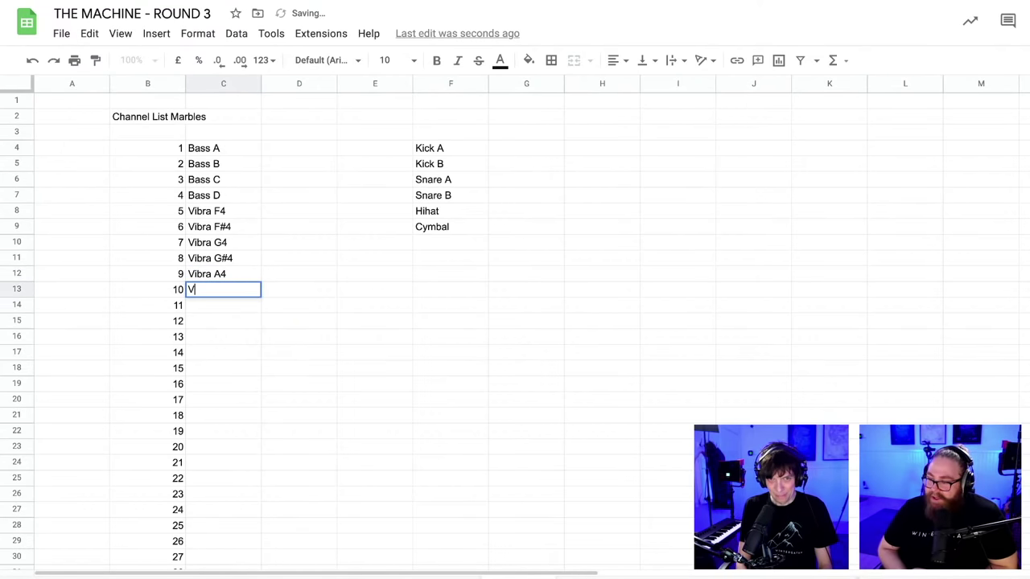
{"action": "key", "text": "BackSpace"}
{"action": "left_click", "coordinate": [309, 308]}
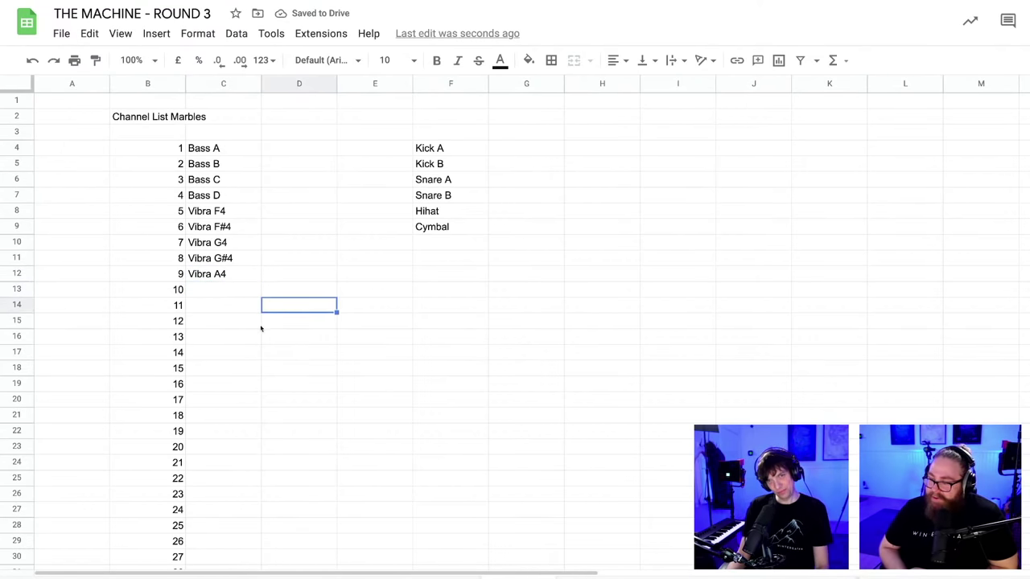
- Enter "Vibra Bb" for channel 10 and "Vibra H" for channel 11
{"action": "left_click", "coordinate": [215, 290]}
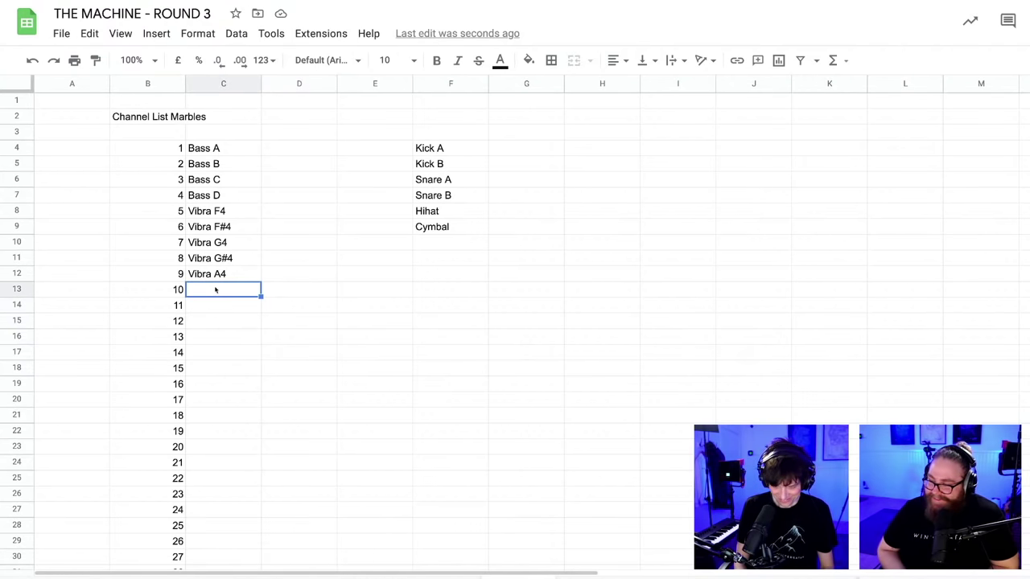
{"action": "type", "text": "Vibra"}
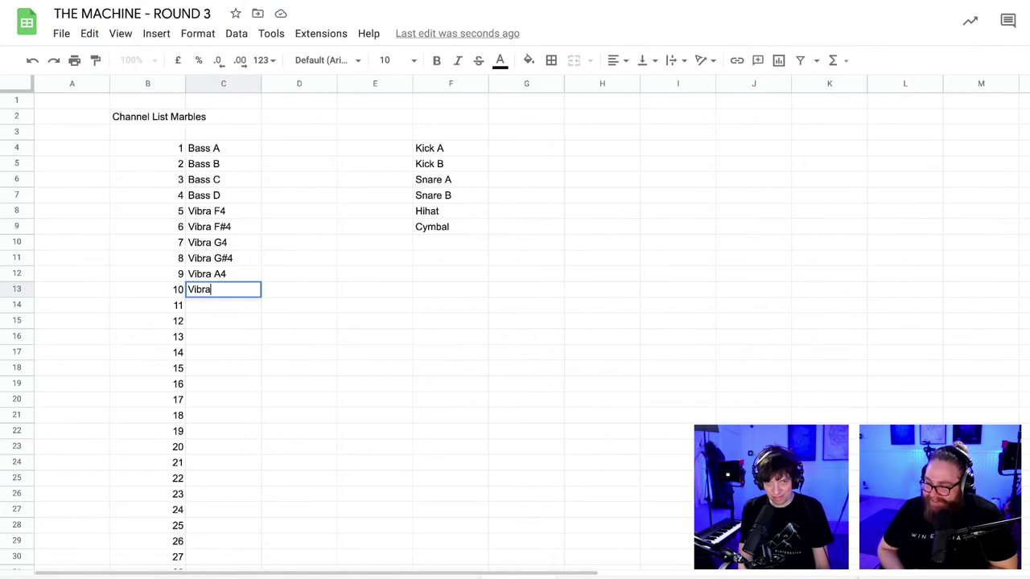
{"action": "type", "text": " Bb"}
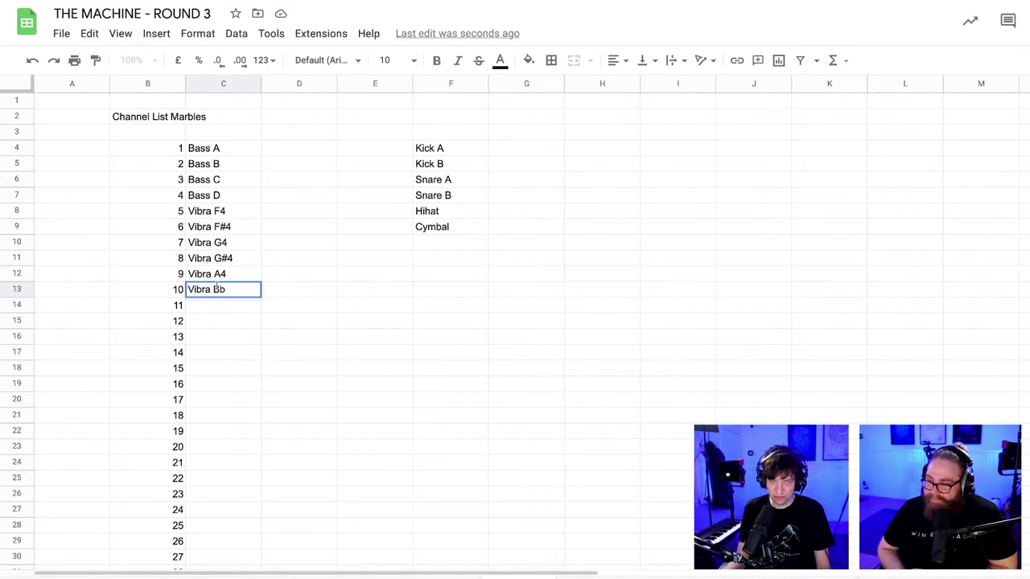
{"action": "left_click", "coordinate": [212, 308]}
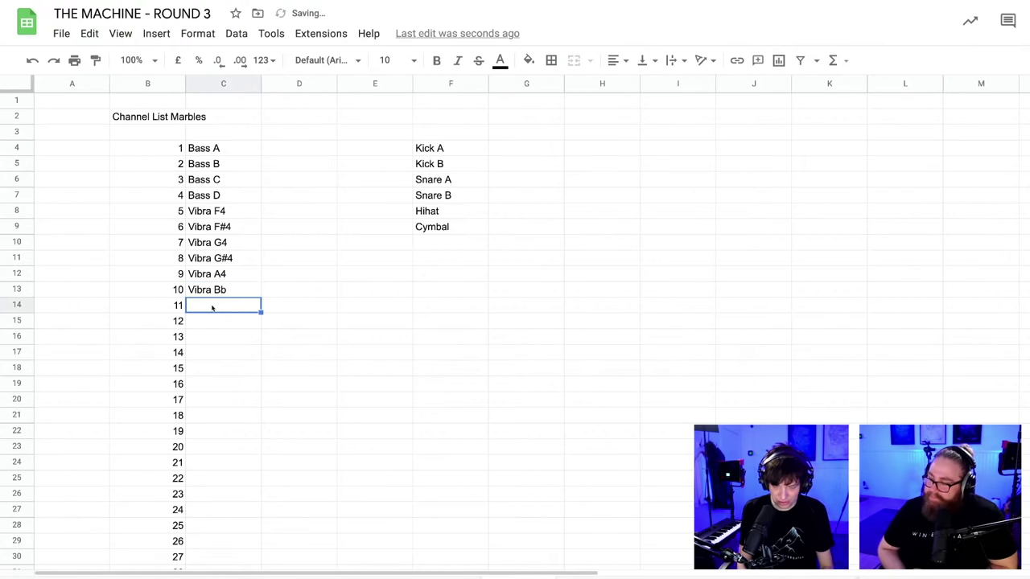
{"action": "type", "text": "Vibra"}
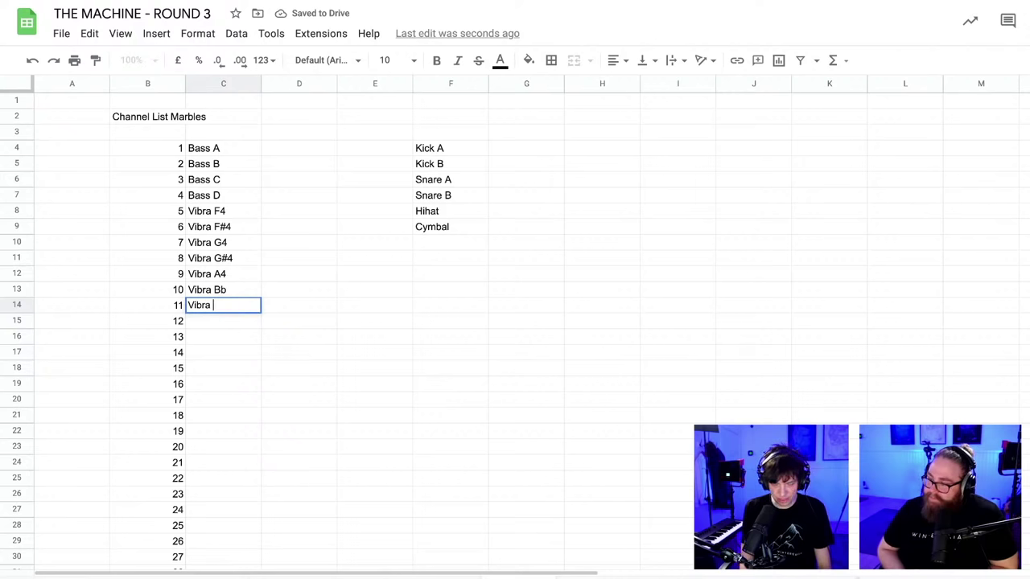
{"action": "type", "text": " H"}
{"action": "left_click", "coordinate": [286, 326]}
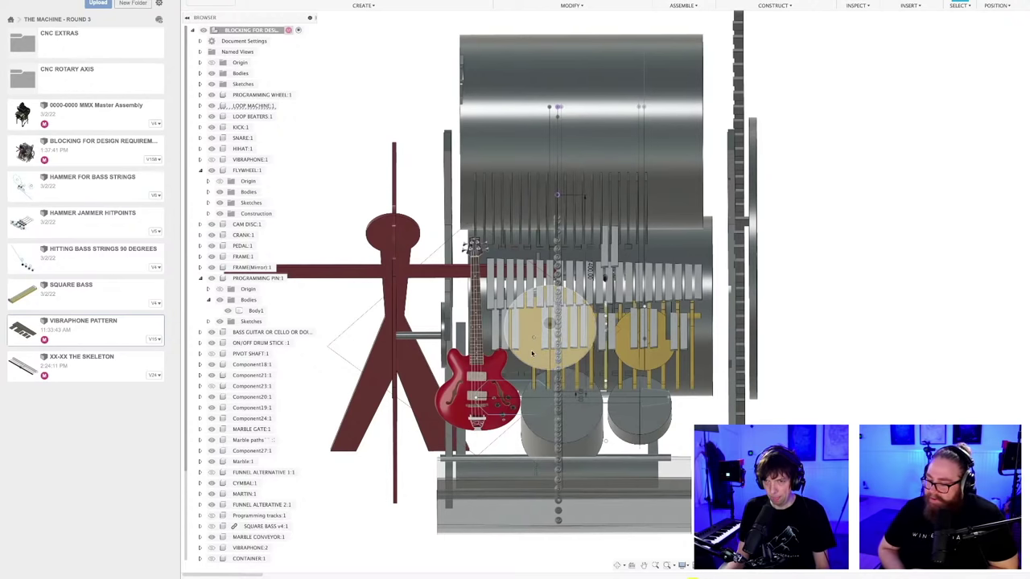
- Switch back to the channel list spreadsheet and move the Cymbal entry from column F to channel 12
{"action": "key", "text": "alt+Tab"}
{"action": "left_click", "coordinate": [226, 324]}
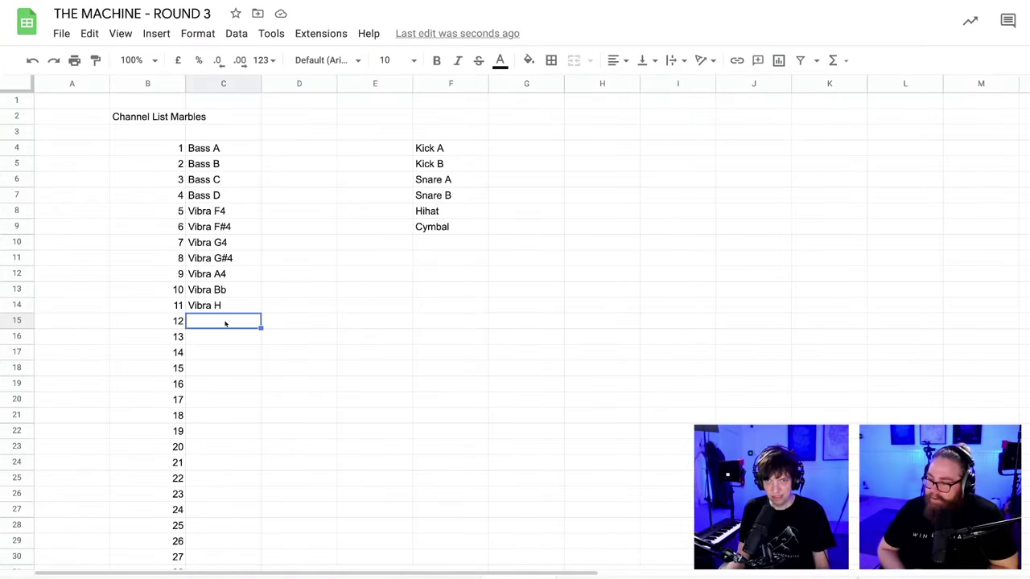
{"action": "left_click", "coordinate": [435, 230]}
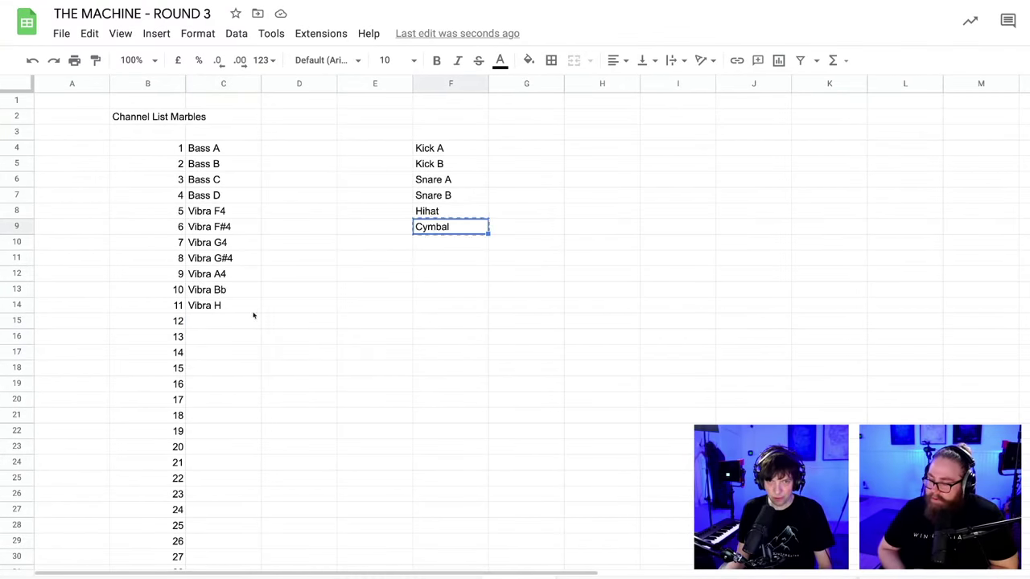
{"action": "key", "text": "ctrl+c"}
{"action": "left_click", "coordinate": [218, 324]}
{"action": "key", "text": "ctrl+v"}
{"action": "key", "text": "Down"}
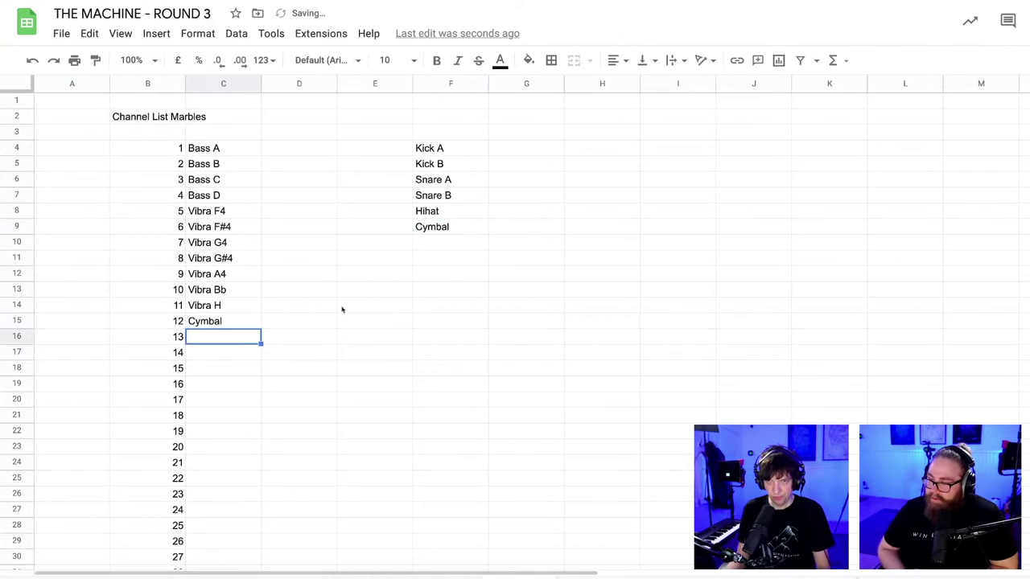
{"action": "left_click", "coordinate": [455, 229]}
{"action": "key", "text": "Delete"}
{"action": "left_click", "coordinate": [408, 288]}
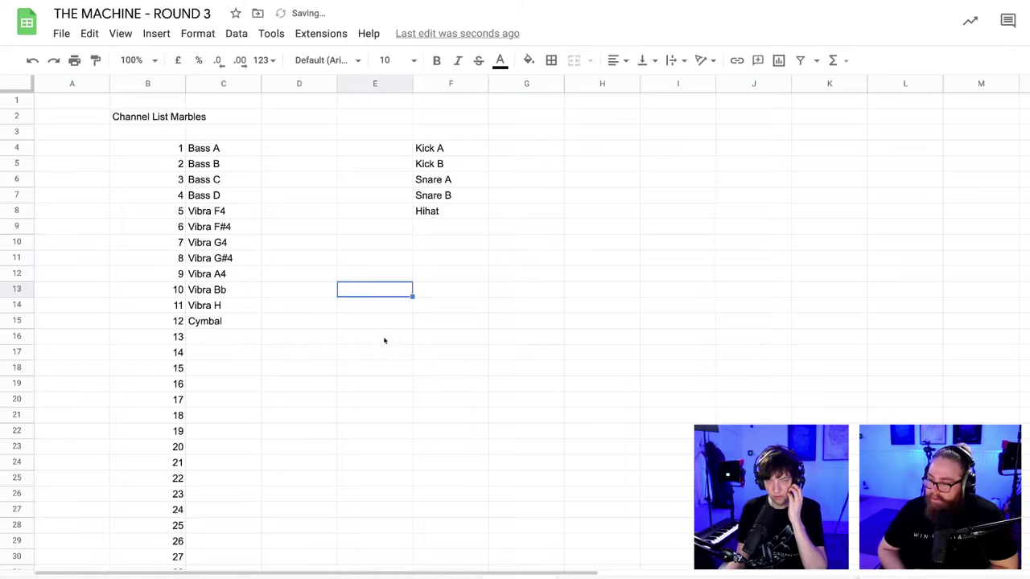
- Enter "Vibra C5" for channel 13 and "Vibra C#5" for channel 14
{"action": "left_click", "coordinate": [212, 341]}
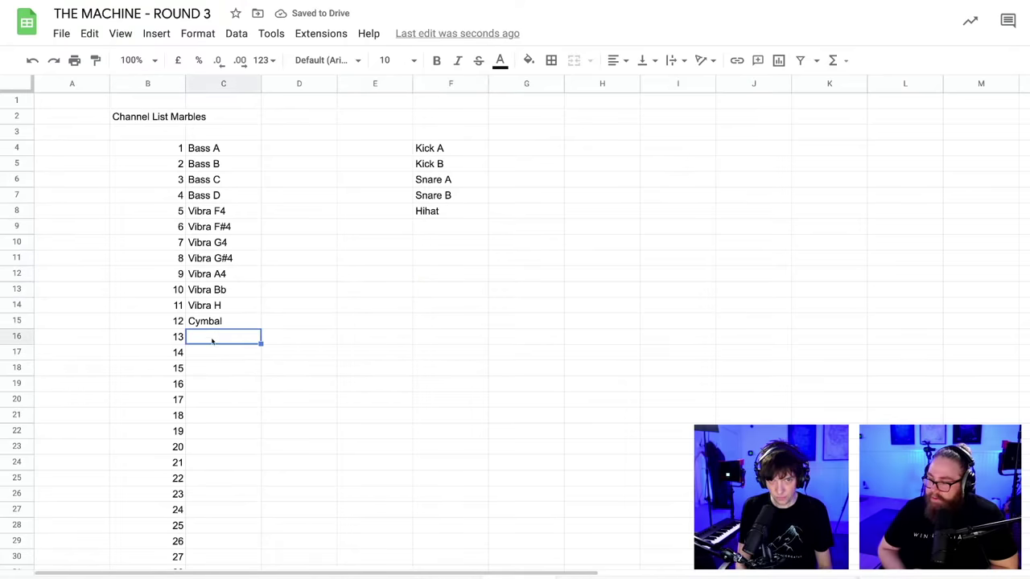
{"action": "type", "text": "Vibr"}
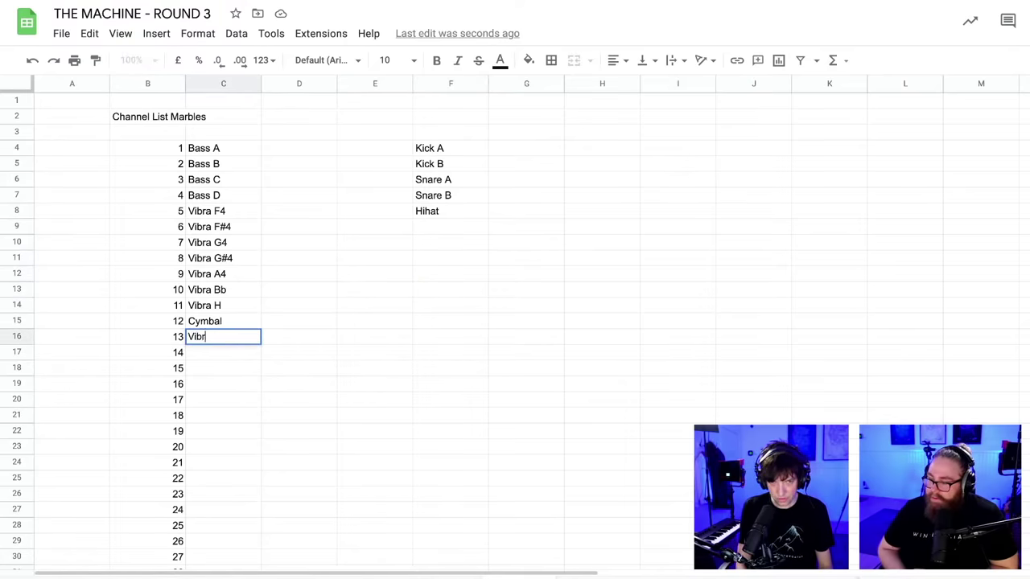
{"action": "type", "text": "a C5"}
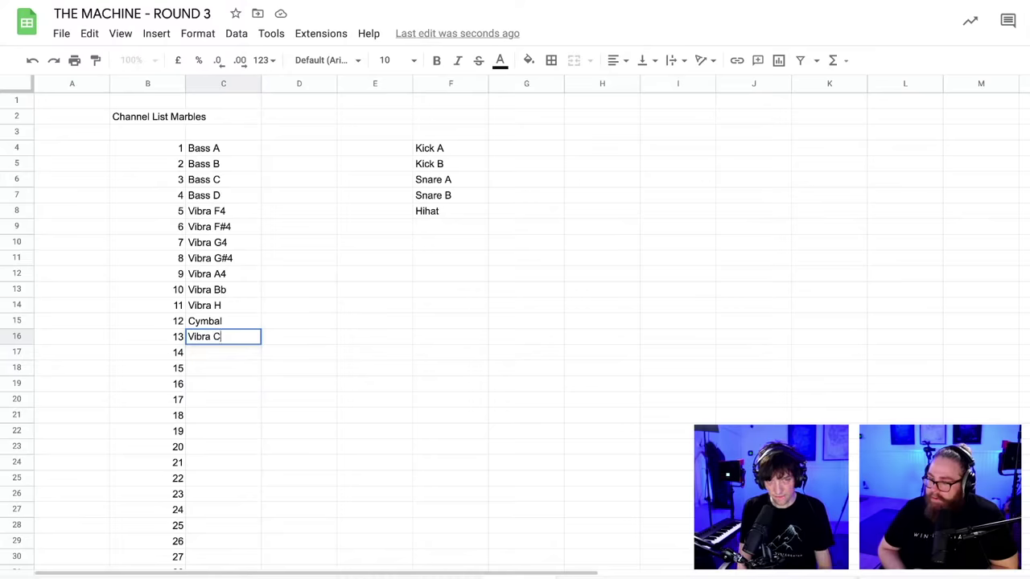
{"action": "left_click", "coordinate": [231, 352]}
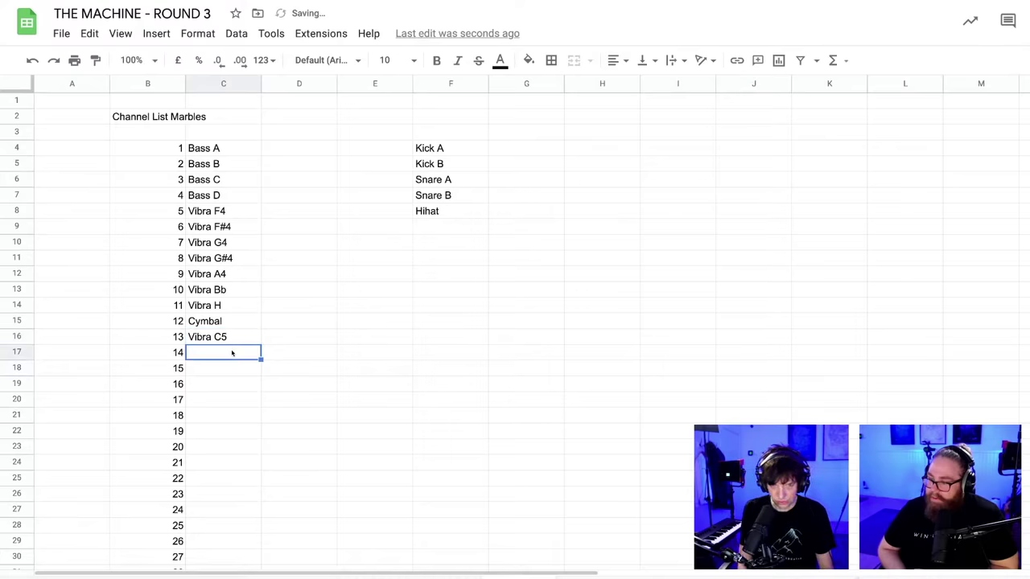
{"action": "type", "text": "Vibra"}
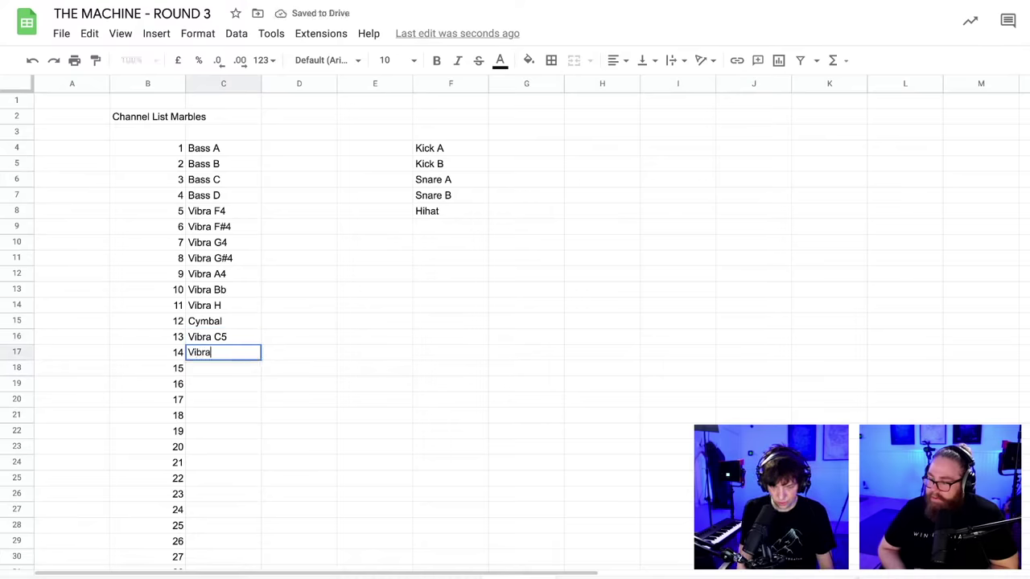
{"action": "type", "text": " C5"}
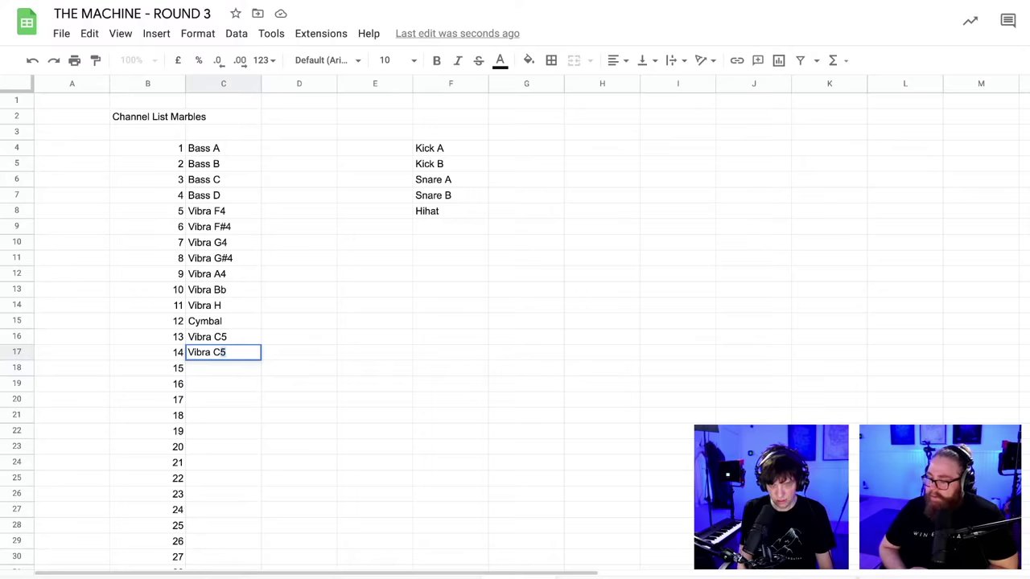
{"action": "key", "text": "BackSpace"}
{"action": "type", "text": "#"}
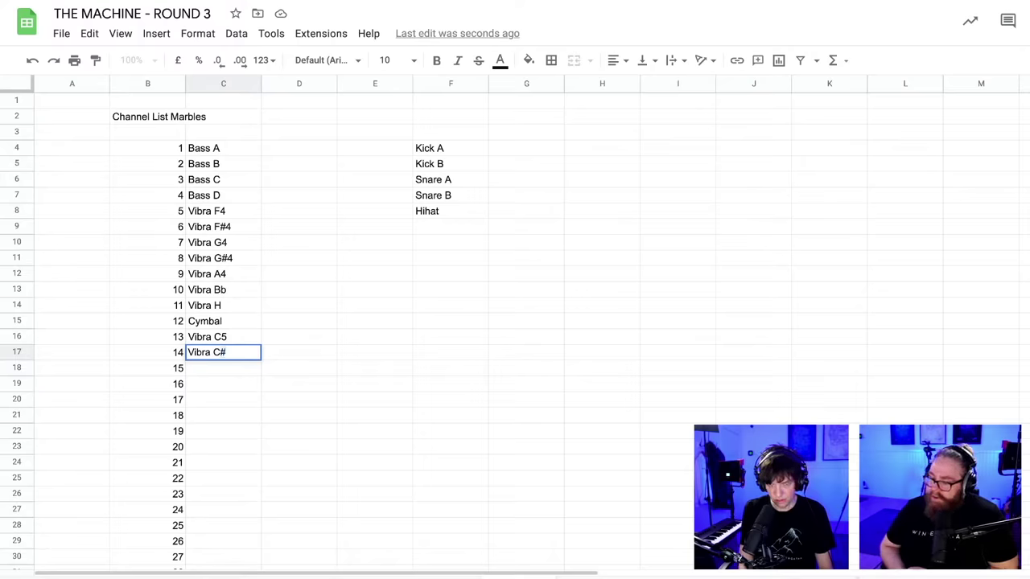
{"action": "type", "text": "5"}
{"action": "left_click", "coordinate": [237, 375]}
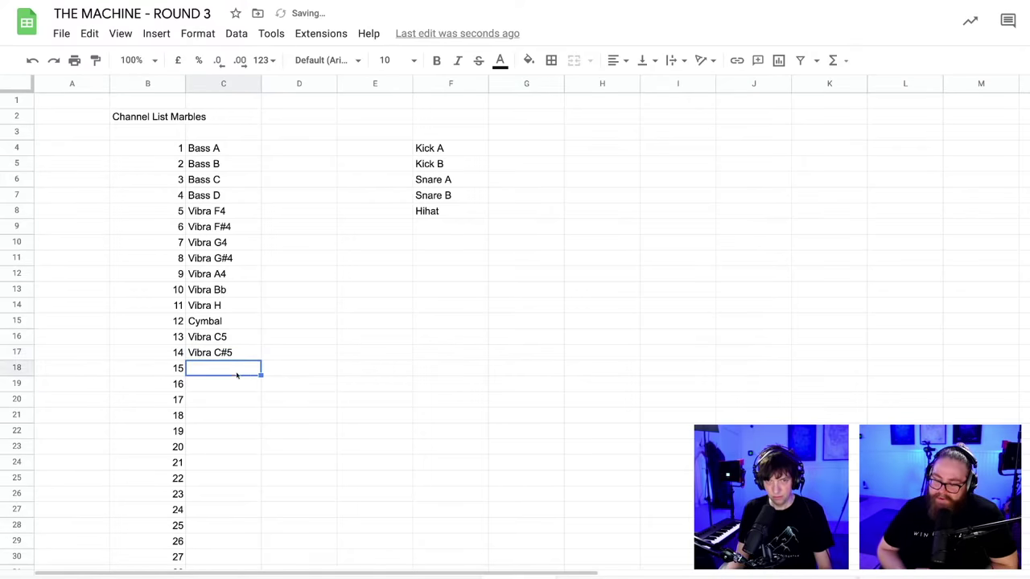
{"action": "scroll", "coordinate": [282, 375], "scroll_direction": "down", "scroll_amount": 1}
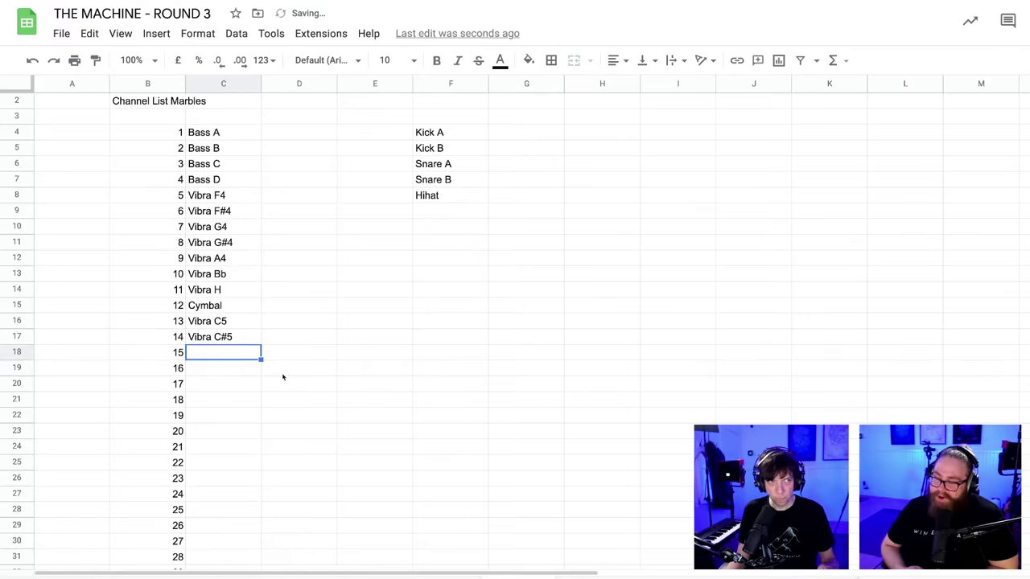
{"action": "left_click", "coordinate": [391, 367]}
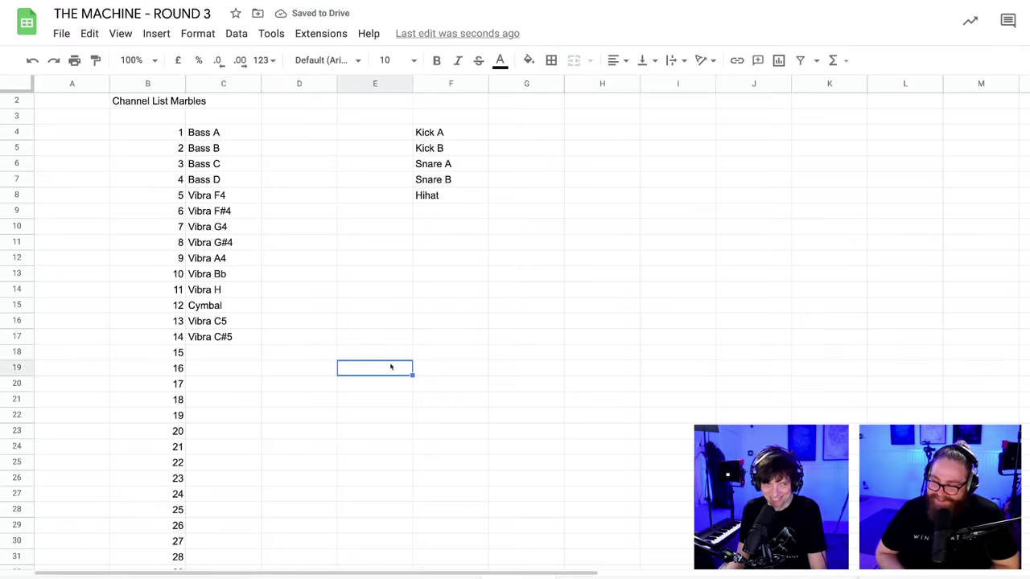
{"action": "left_click", "coordinate": [397, 341]}
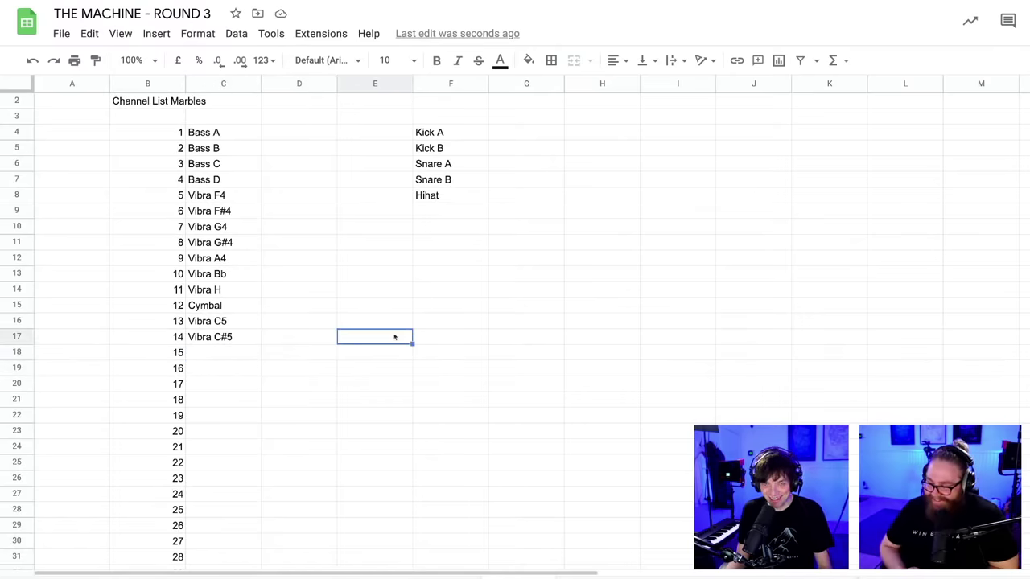
{"action": "key", "text": "super+Tab"}
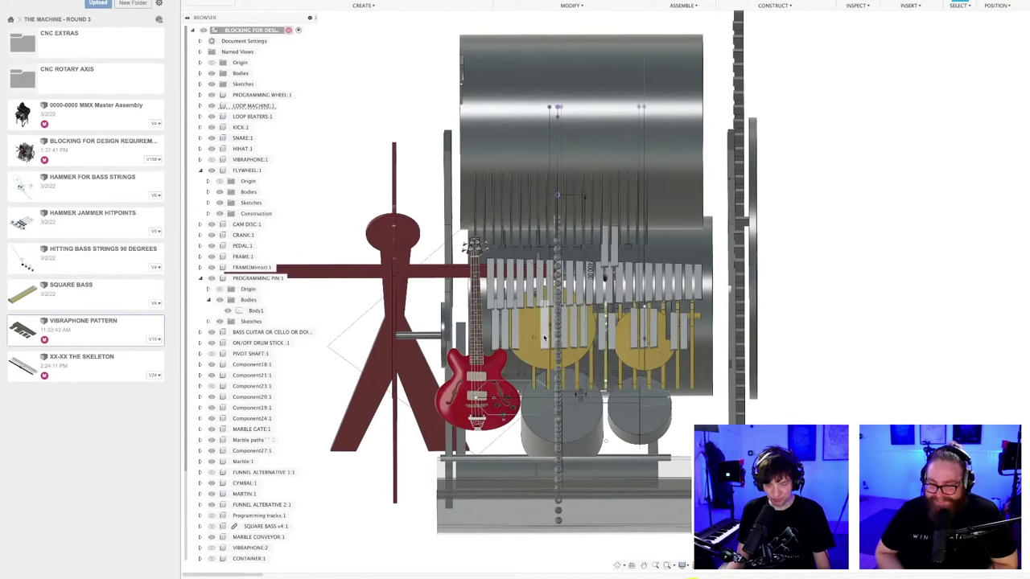
{"action": "key", "text": "alt+Tab"}
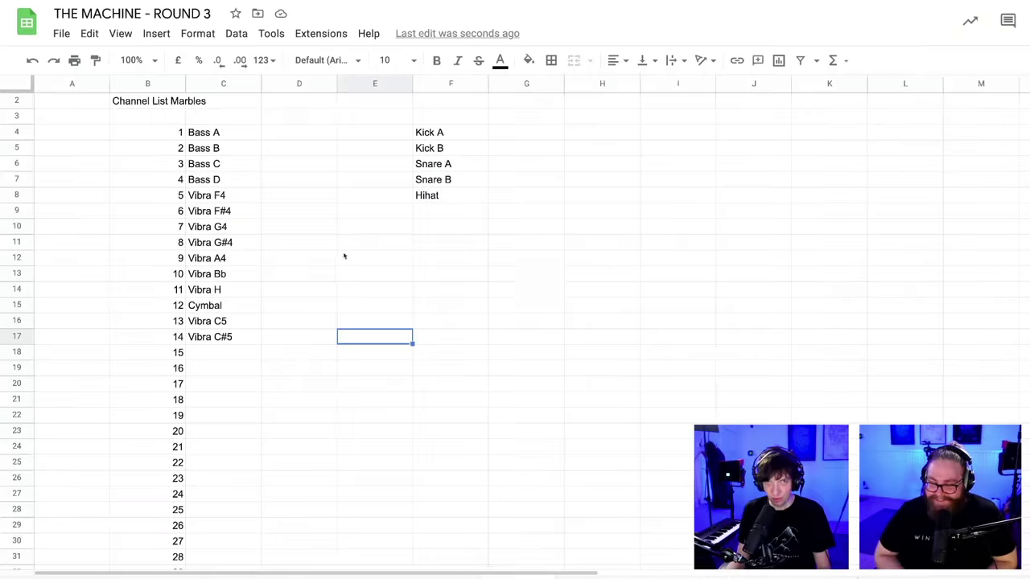
- Add the heading "Note Name" in cell D3, above the column beside the channel names
{"action": "left_click", "coordinate": [300, 119]}
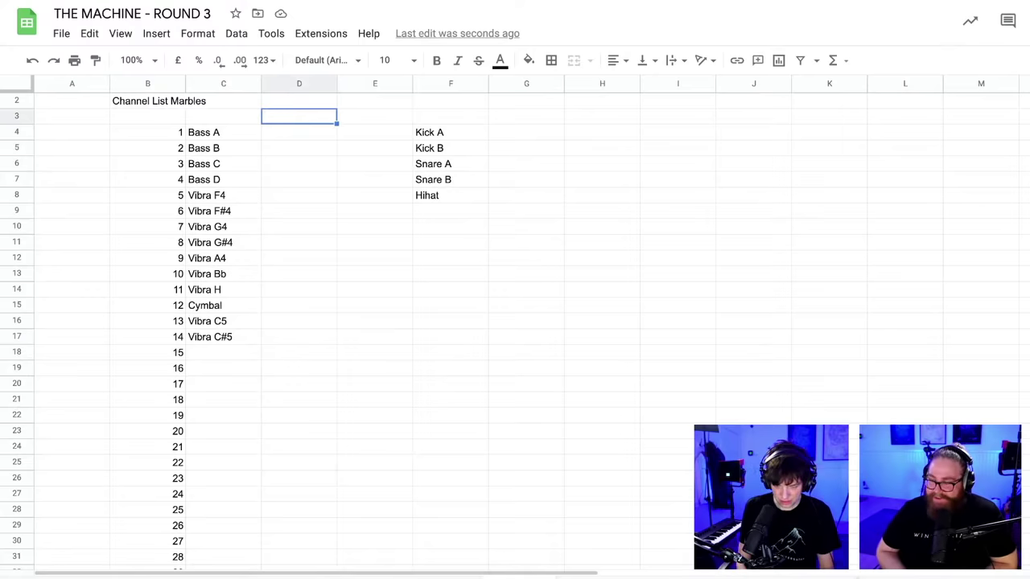
{"action": "type", "text": "Note Name"}
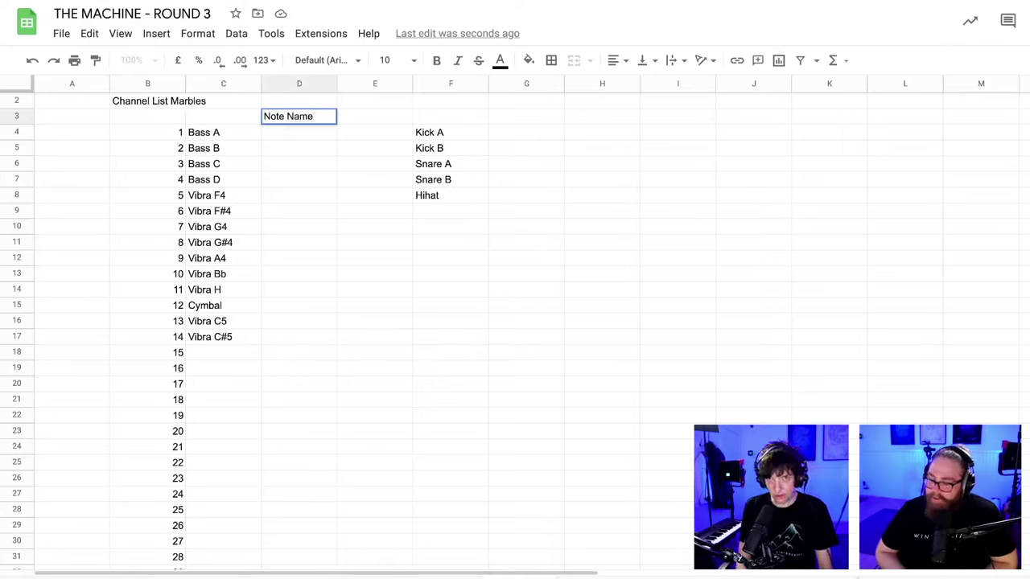
{"action": "key", "text": "Return"}
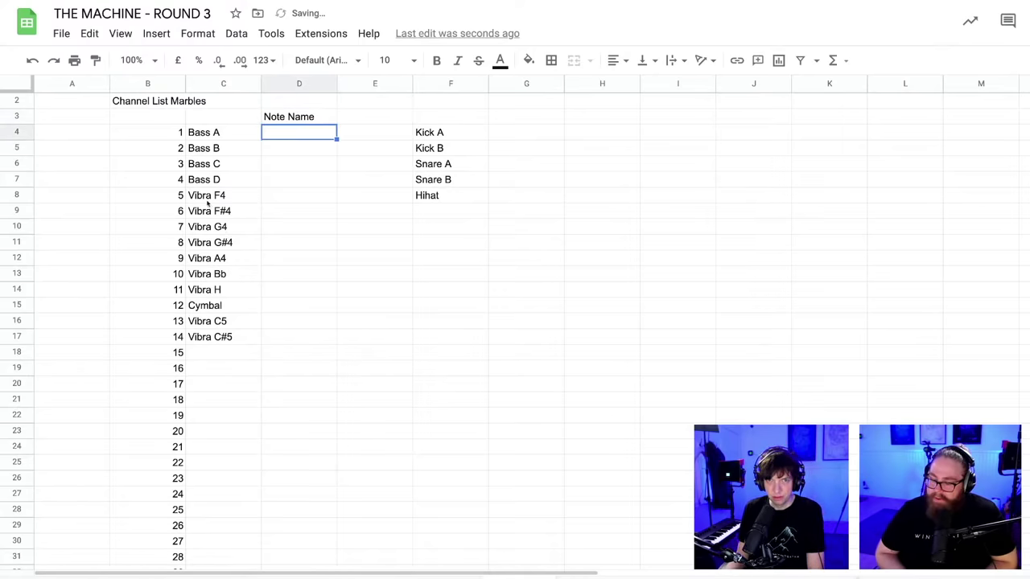
- Remove the note F4 from the channel 5 name so it reads just "Vibra"
{"action": "left_click", "coordinate": [206, 197]}
{"action": "double_click", "coordinate": [205, 197]}
{"action": "key", "text": "BackSpace"}
{"action": "key", "text": "BackSpace"}
{"action": "key", "text": "BackSpace"}
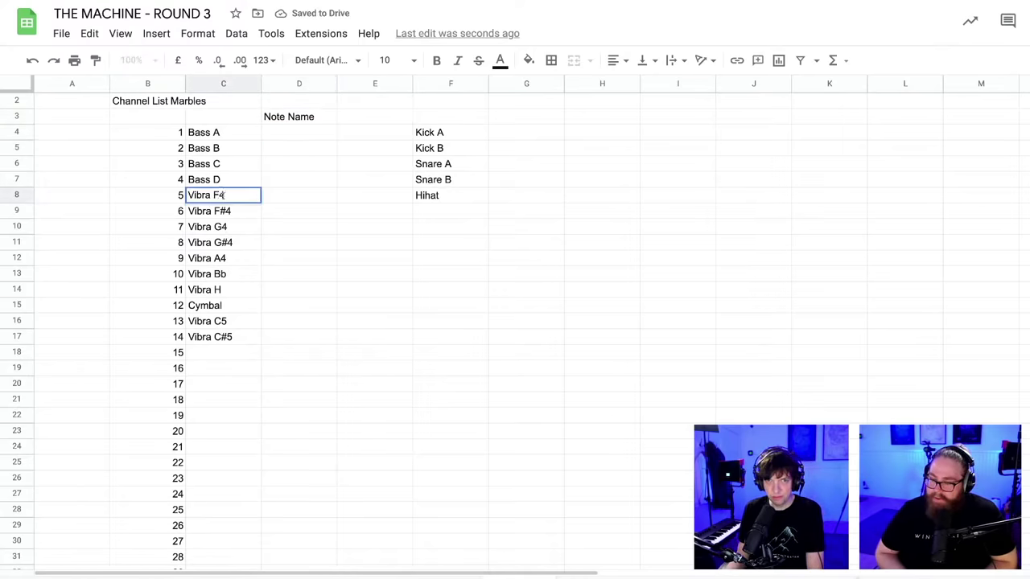
{"action": "key", "text": "Return"}
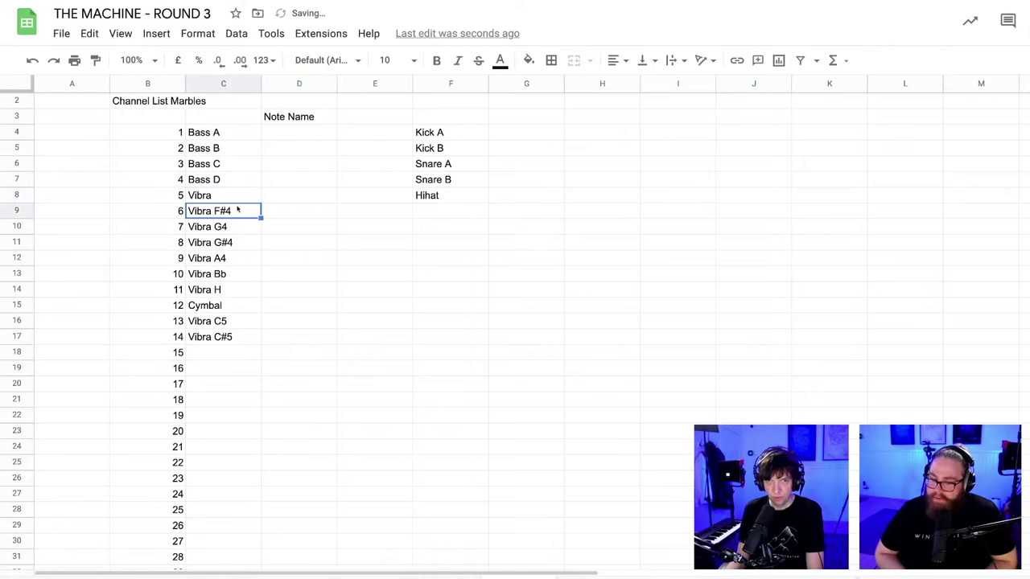
- Shorten the channel 6 name to "Vibra" by removing its note F#4
{"action": "double_click", "coordinate": [208, 211]}
{"action": "key", "text": "shift+Left"}
{"action": "key", "text": "shift+Left"}
{"action": "key", "text": "shift+Left"}
{"action": "key", "text": "shift+Left"}
{"action": "key", "text": "BackSpace"}
{"action": "key", "text": "Return"}
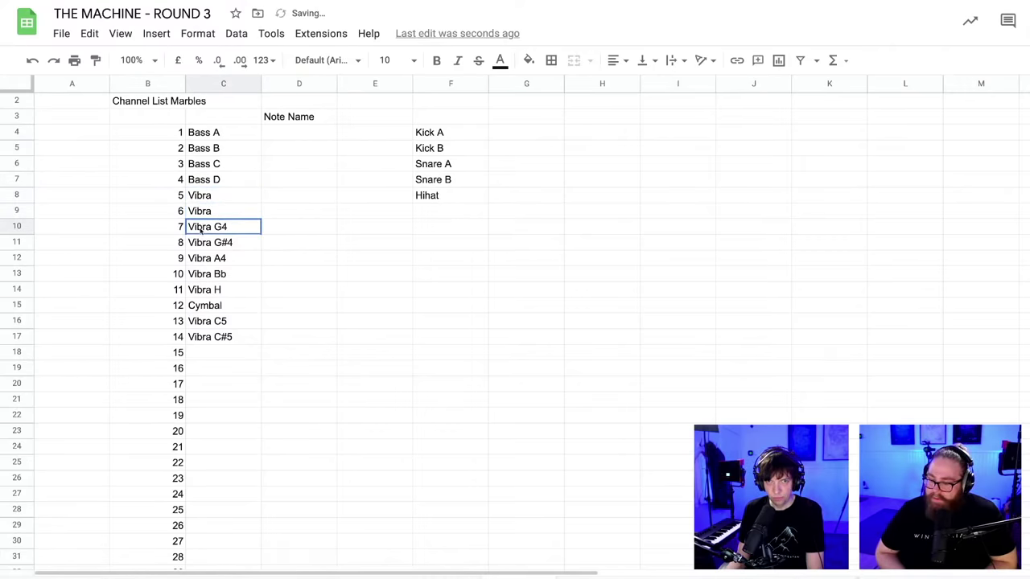
- Shorten the channel 7 name to "Vibra" by removing its note G4
{"action": "double_click", "coordinate": [201, 229]}
{"action": "key", "text": "shift+Left"}
{"action": "key", "text": "shift+Left"}
{"action": "key", "text": "shift+Left"}
{"action": "key", "text": "BackSpace"}
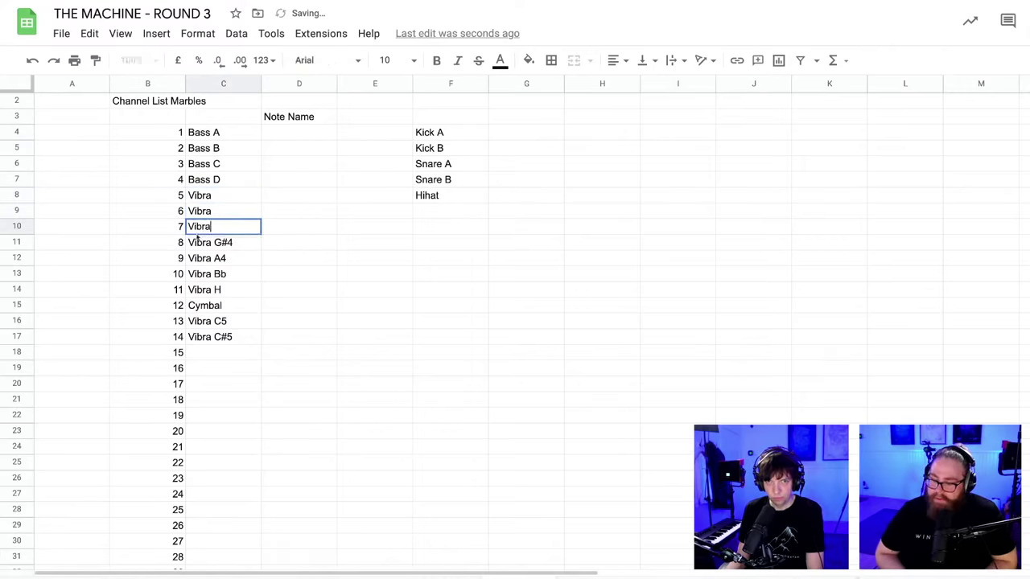
{"action": "key", "text": "Return"}
- Remove the note G#4 from the channel 8 name, leaving only "Vibra"
{"action": "double_click", "coordinate": [209, 242]}
{"action": "key", "text": "shift+Left"}
{"action": "key", "text": "shift+Left"}
{"action": "key", "text": "shift+Left"}
{"action": "key", "text": "shift+Left"}
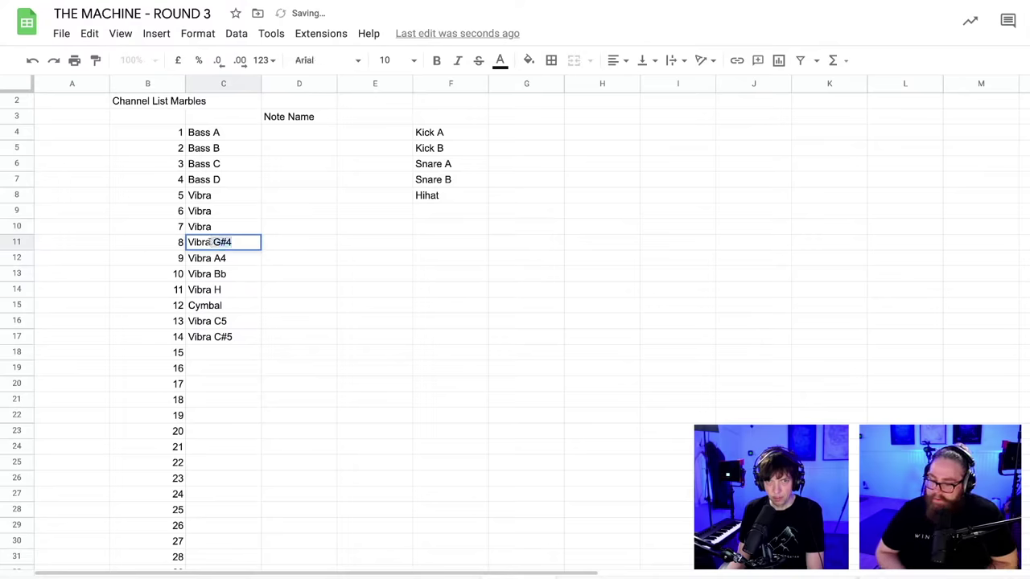
{"action": "key", "text": "BackSpace"}
{"action": "key", "text": "Return"}
- Remove the note A4 from the channel 9 name so it reads just "Vibra"
{"action": "double_click", "coordinate": [201, 258]}
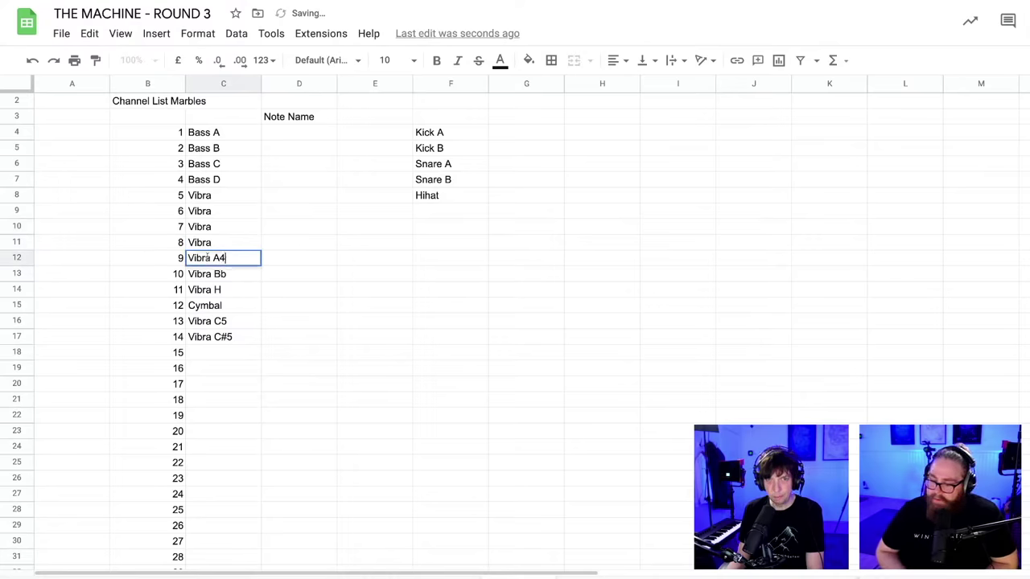
{"action": "key", "text": "shift+Left"}
{"action": "key", "text": "shift+Left"}
{"action": "key", "text": "shift+Left"}
{"action": "key", "text": "BackSpace"}
{"action": "key", "text": "Return"}
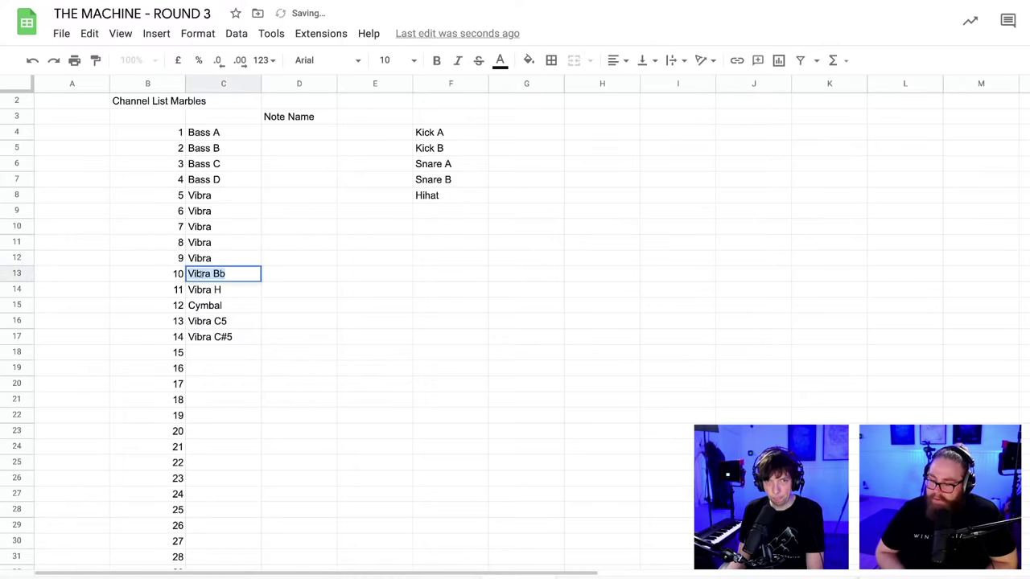
- Shorten the names of channels 10 and 11 to "Vibra" by removing their notes Bb and H
{"action": "key", "text": "BackSpace"}
{"action": "key", "text": "Return"}
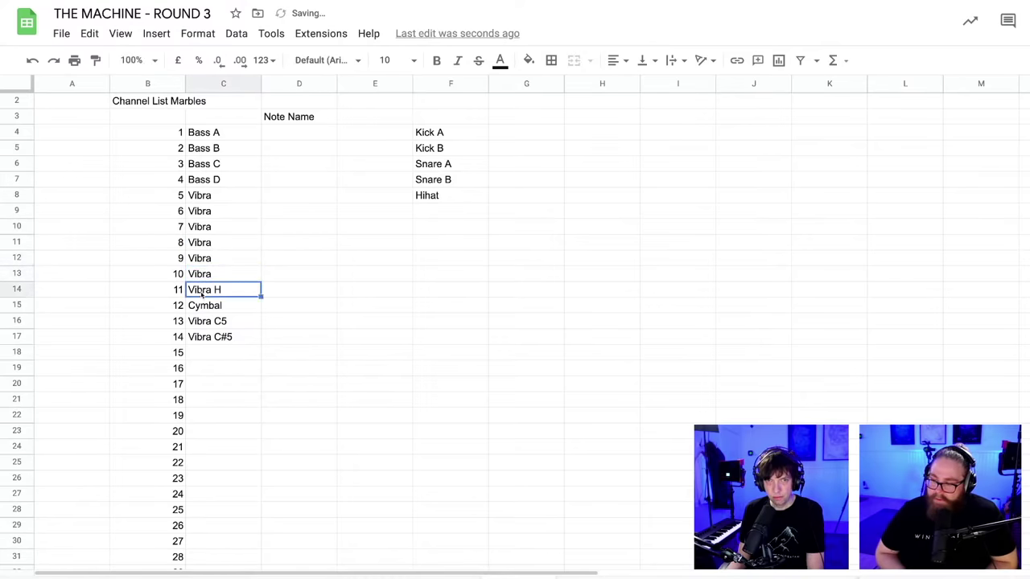
{"action": "double_click", "coordinate": [211, 289]}
{"action": "key", "text": "shift+Left"}
{"action": "key", "text": "shift+Left"}
{"action": "key", "text": "BackSpace"}
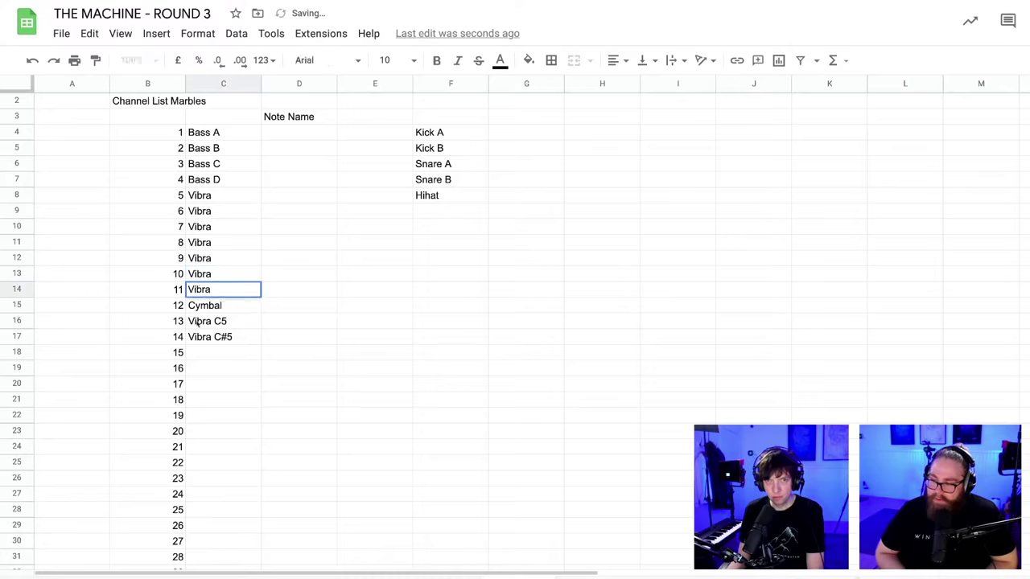
- Remove the note C5 from the channel 13 name so only "Vibra" is left
{"action": "double_click", "coordinate": [198, 323]}
{"action": "key", "text": "shift+Left"}
{"action": "key", "text": "shift+Left"}
{"action": "key", "text": "shift+Left"}
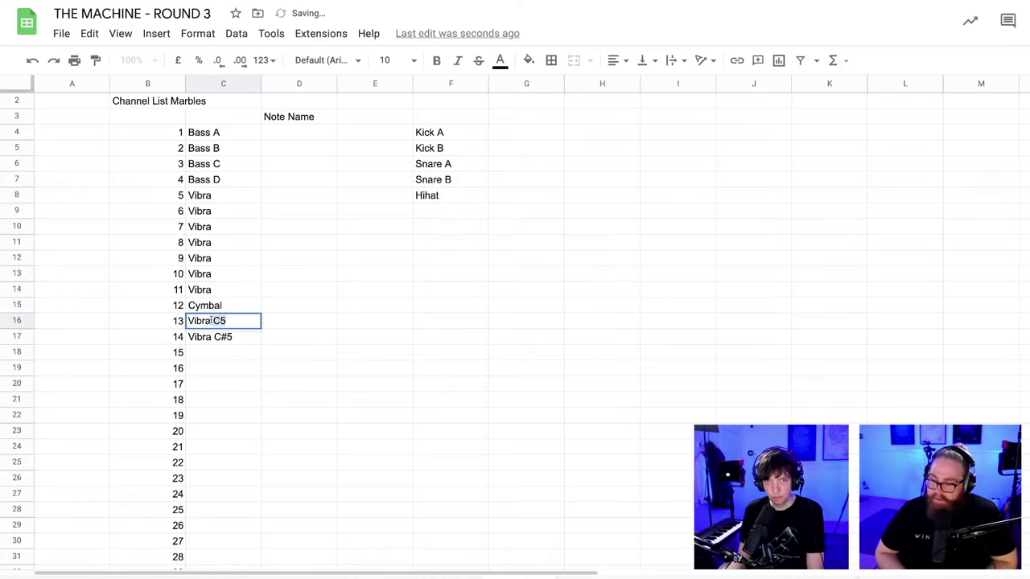
{"action": "key", "text": "BackSpace"}
{"action": "key", "text": "Return"}
- Shorten the channel 14 name to "Vibra" by removing its note C#5
{"action": "double_click", "coordinate": [215, 336]}
{"action": "key", "text": "shift+Left"}
{"action": "key", "text": "shift+Left"}
{"action": "key", "text": "shift+Left"}
{"action": "key", "text": "shift+Left"}
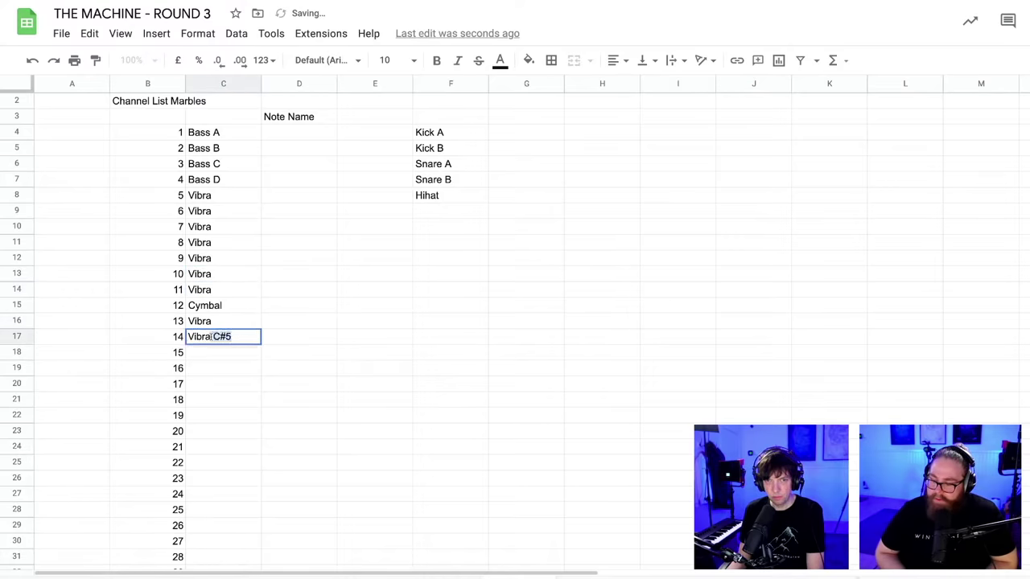
{"action": "key", "text": "BackSpace"}
{"action": "left_click", "coordinate": [362, 351]}
- Enter the note names F4, F#4, G4 and G#4 for channels 5 to 8 in the Note Name column
{"action": "left_click", "coordinate": [279, 196]}
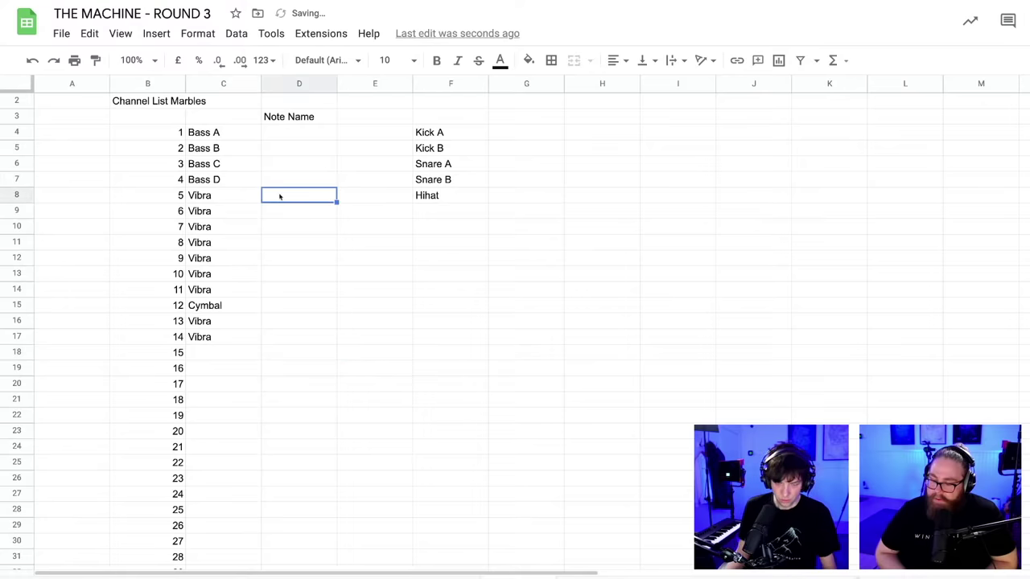
{"action": "type", "text": "F4"}
{"action": "key", "text": "Return"}
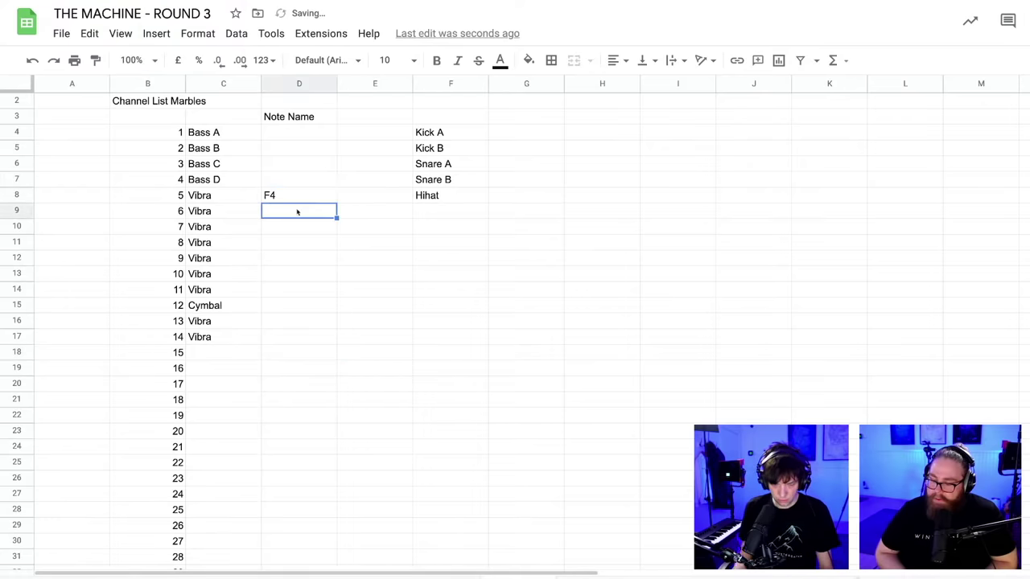
{"action": "type", "text": "F#4"}
{"action": "key", "text": "Return"}
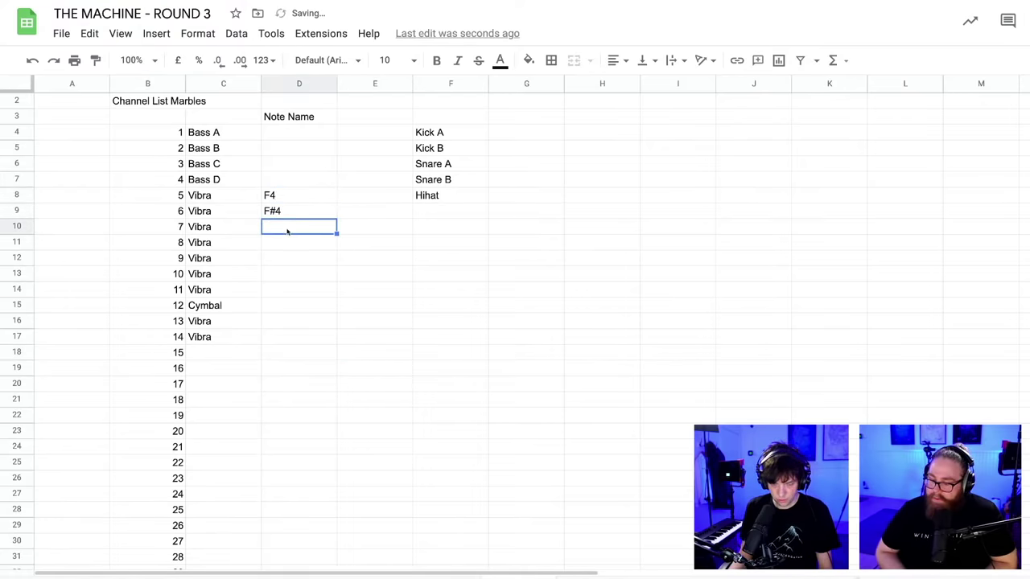
{"action": "type", "text": "G4"}
{"action": "key", "text": "Return"}
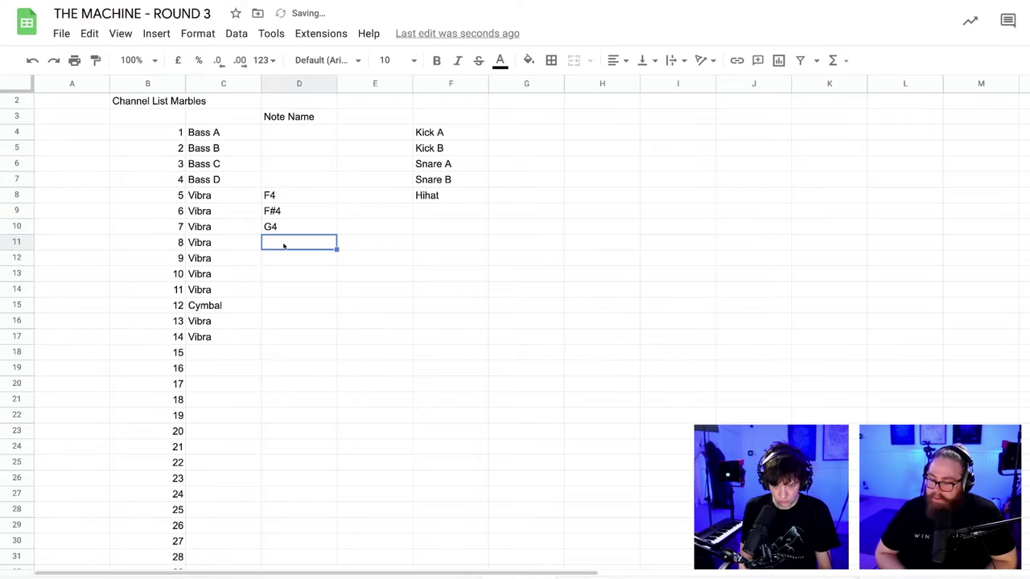
{"action": "type", "text": "G#4"}
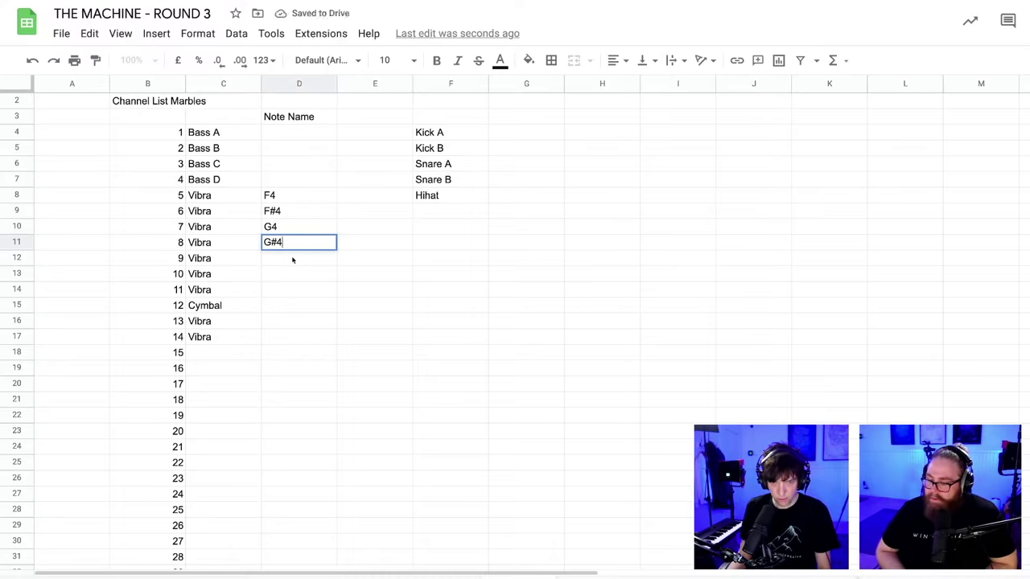
- Enter the note names A4, Bb4 and H4 for channels 9 to 11 in the Note Name column
{"action": "left_click", "coordinate": [292, 259]}
{"action": "type", "text": "A4"}
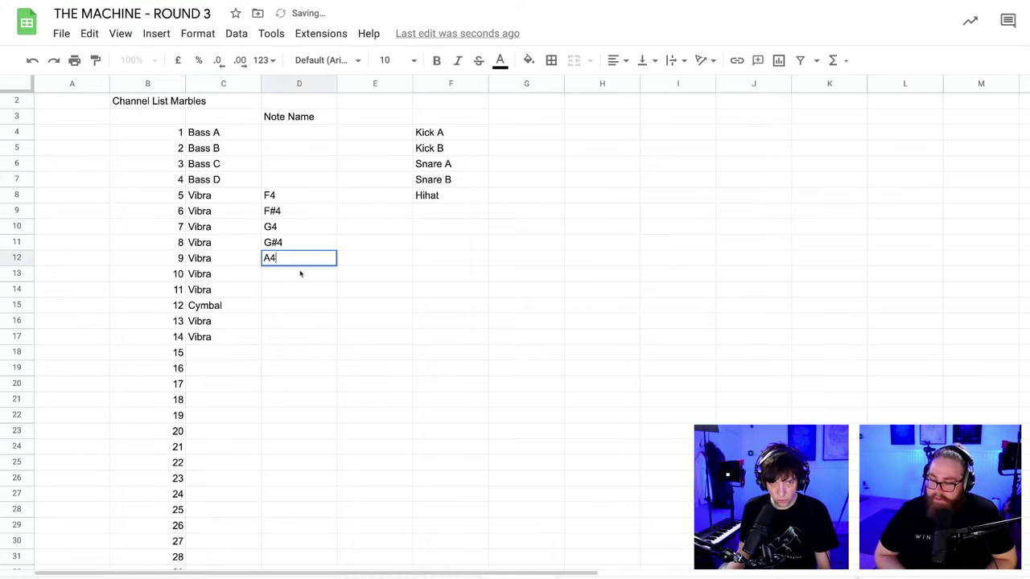
{"action": "left_click", "coordinate": [300, 274]}
{"action": "type", "text": "Bb"}
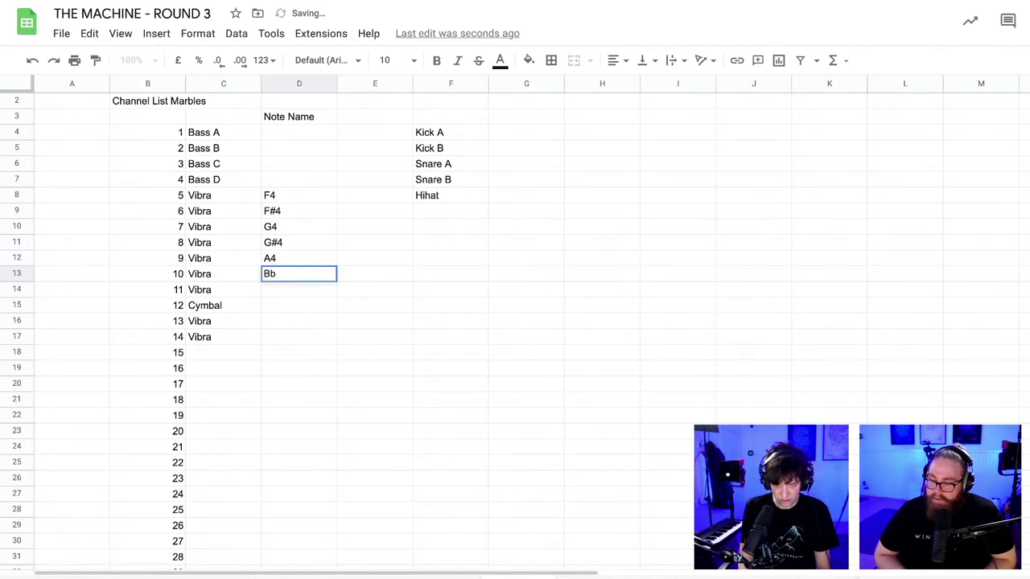
{"action": "type", "text": "4"}
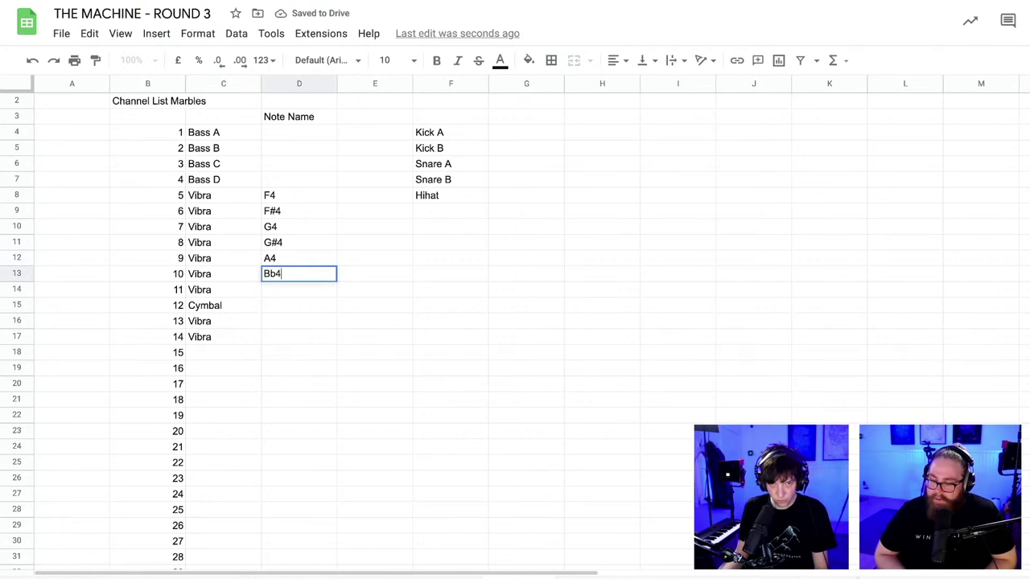
{"action": "left_click", "coordinate": [273, 257]}
{"action": "left_click", "coordinate": [280, 291]}
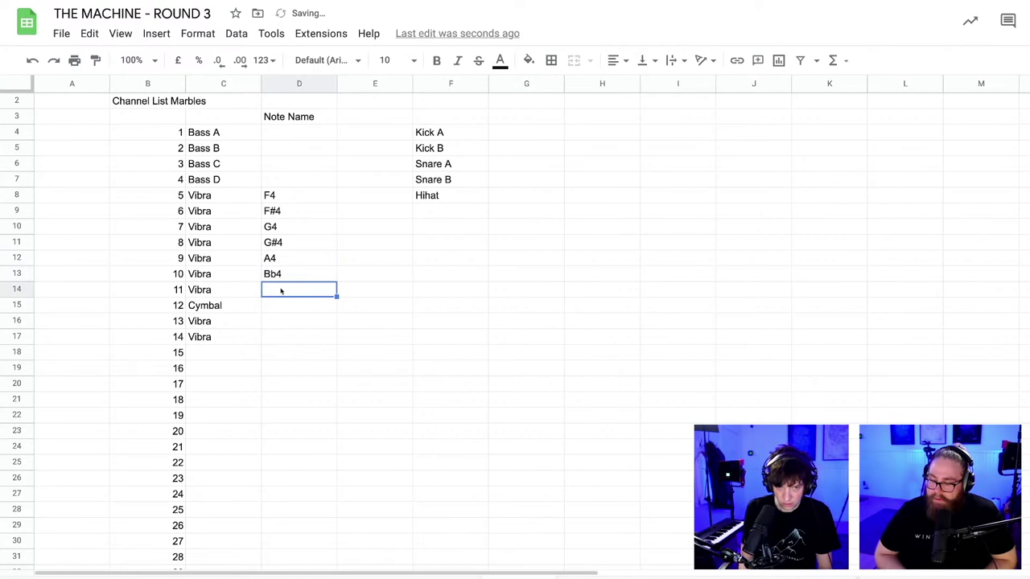
{"action": "type", "text": "H4"}
- Enter the note names C5 for channel 13 and C#5 for channel 14, leaving the Cymbal row blank
{"action": "left_click", "coordinate": [277, 324]}
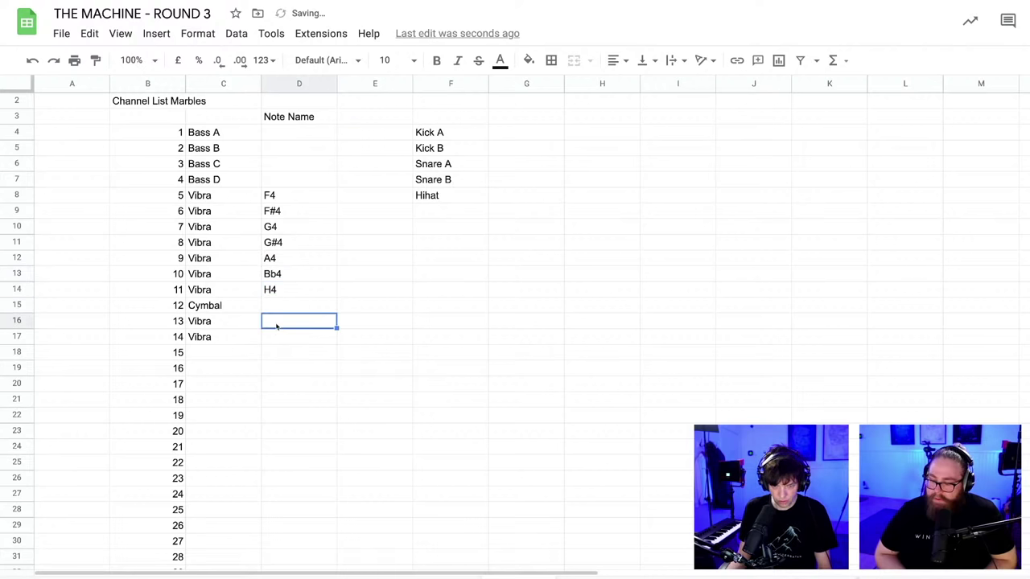
{"action": "type", "text": "C5"}
{"action": "left_click", "coordinate": [279, 334]}
{"action": "type", "text": "C#"}
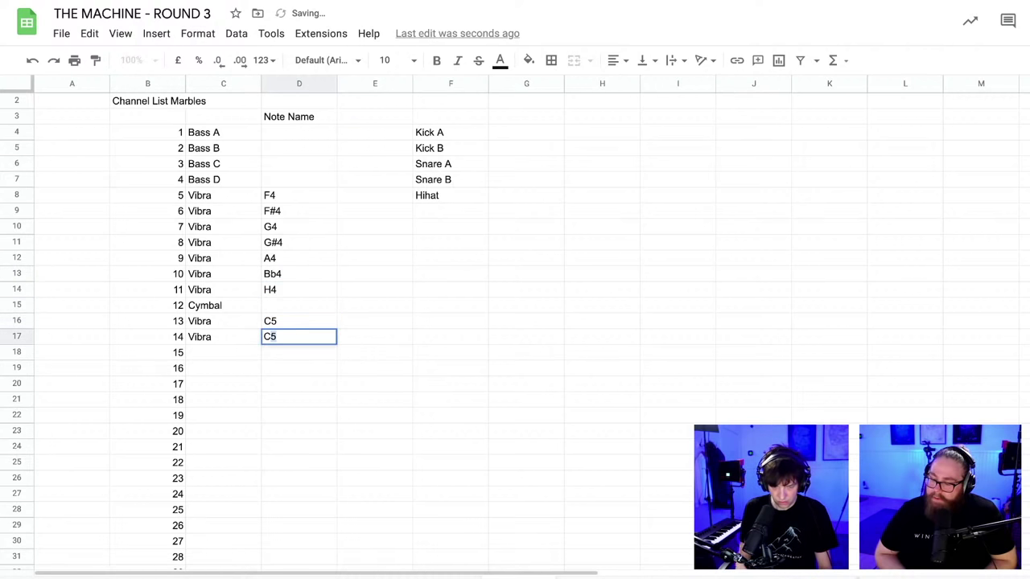
{"action": "type", "text": "5"}
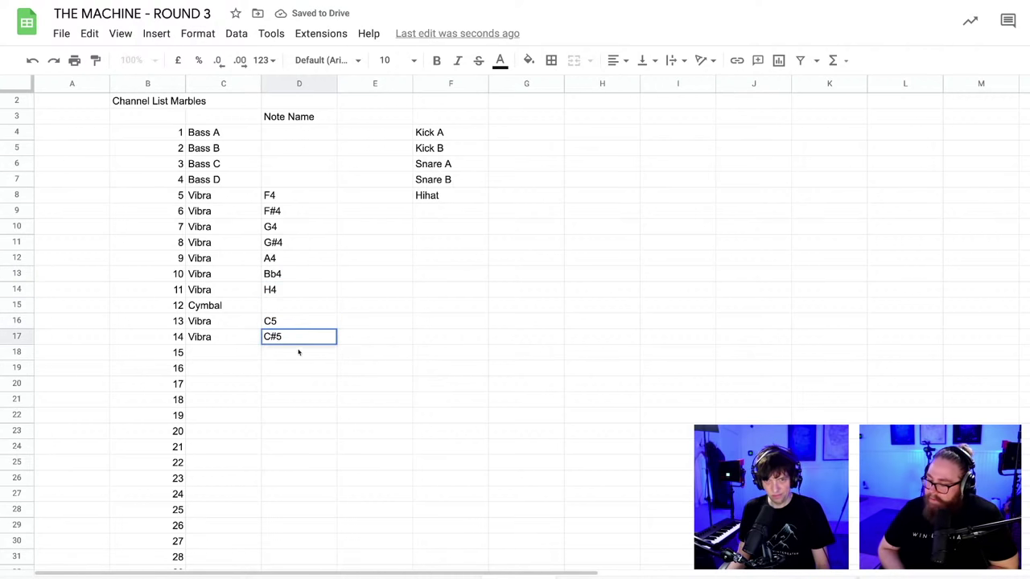
- Enter the note names D5, D#5 and E5 for channels 15 to 17 in the Note Name column
{"action": "left_click", "coordinate": [300, 353]}
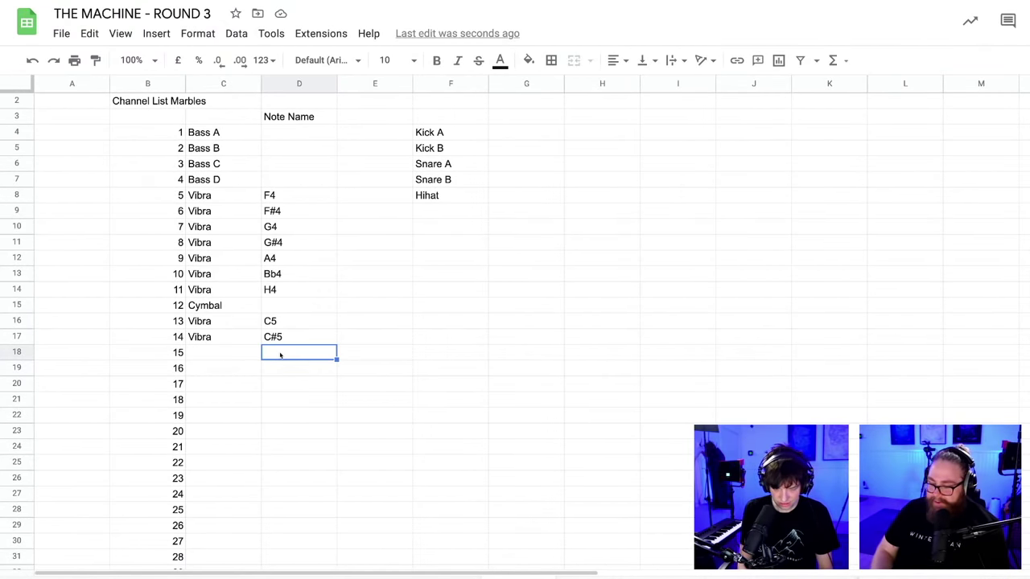
{"action": "type", "text": "D"}
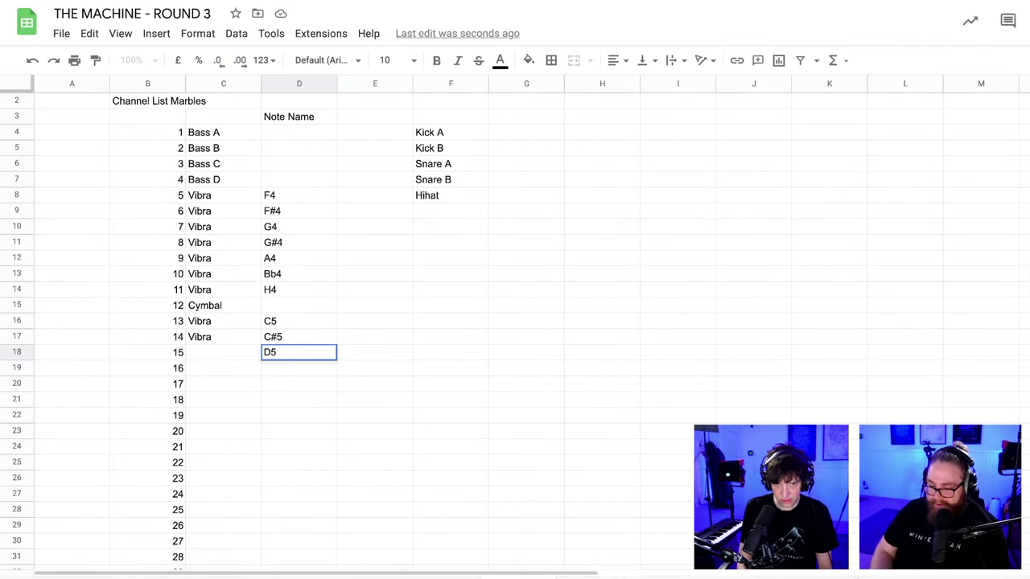
{"action": "type", "text": "5"}
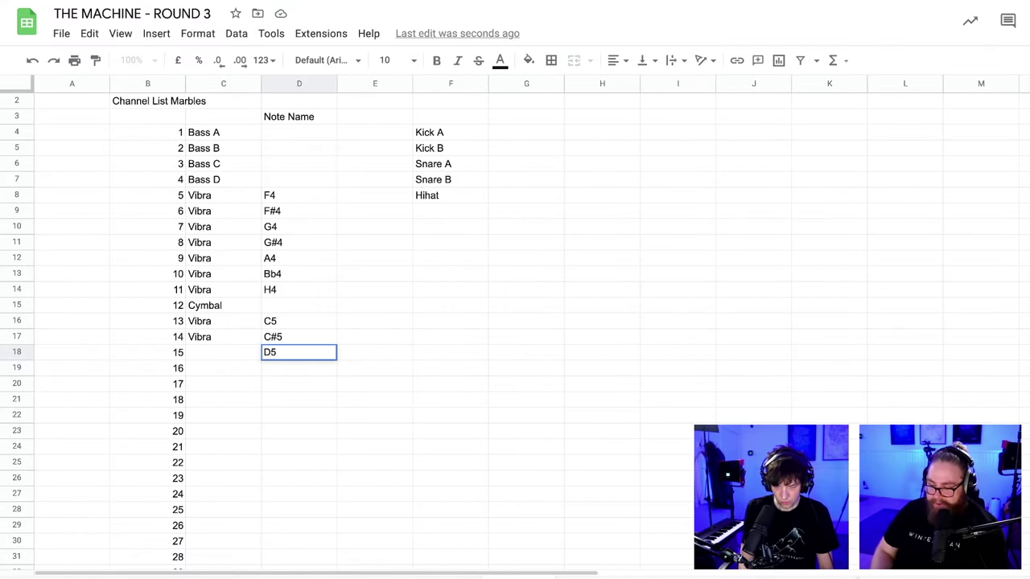
{"action": "type", "text": "#"}
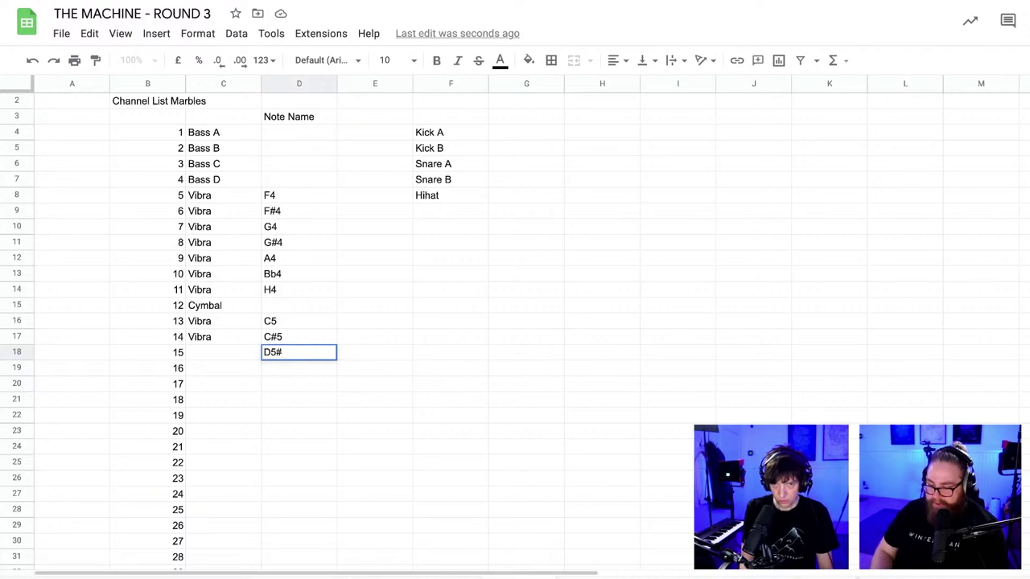
{"action": "key", "text": "BackSpace"}
{"action": "key", "text": "Return"}
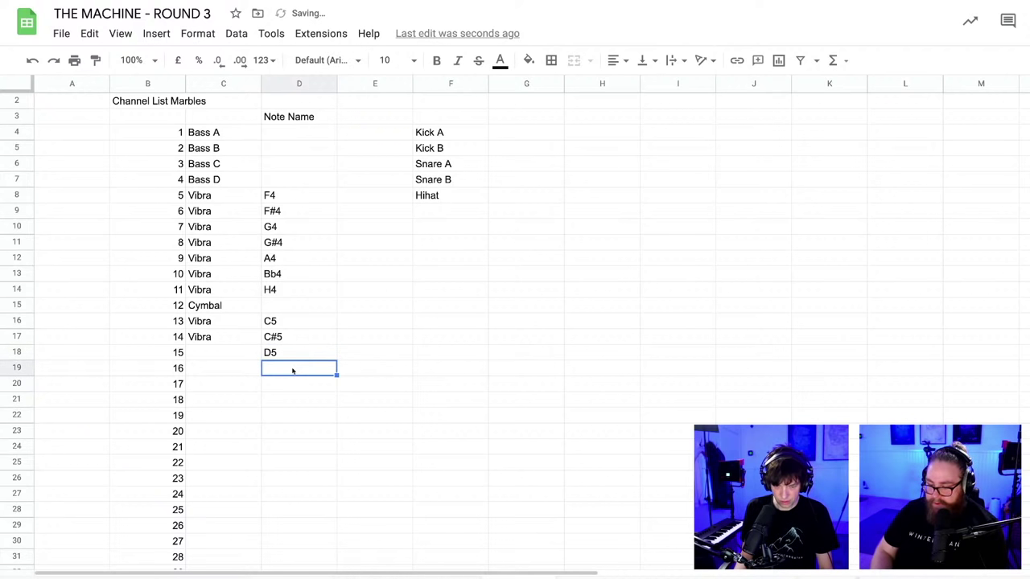
{"action": "type", "text": "D#5"}
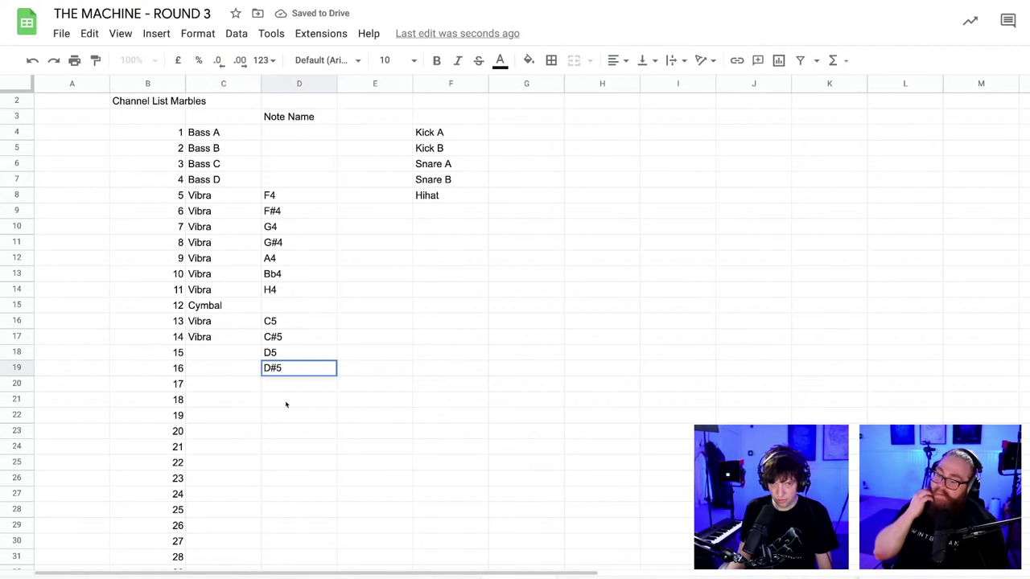
{"action": "left_click", "coordinate": [278, 384]}
{"action": "type", "text": "E5"}
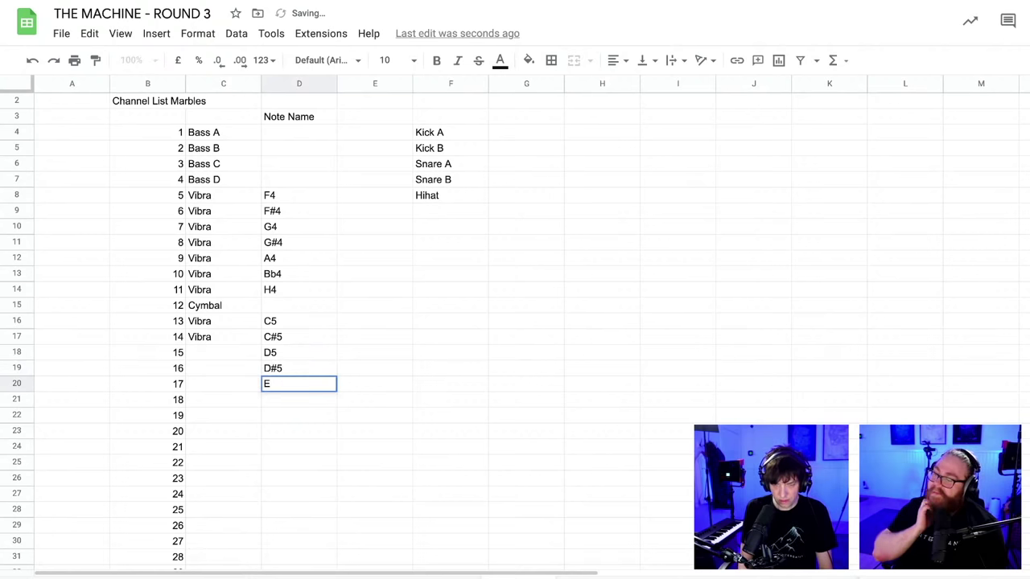
{"action": "left_click", "coordinate": [291, 400]}
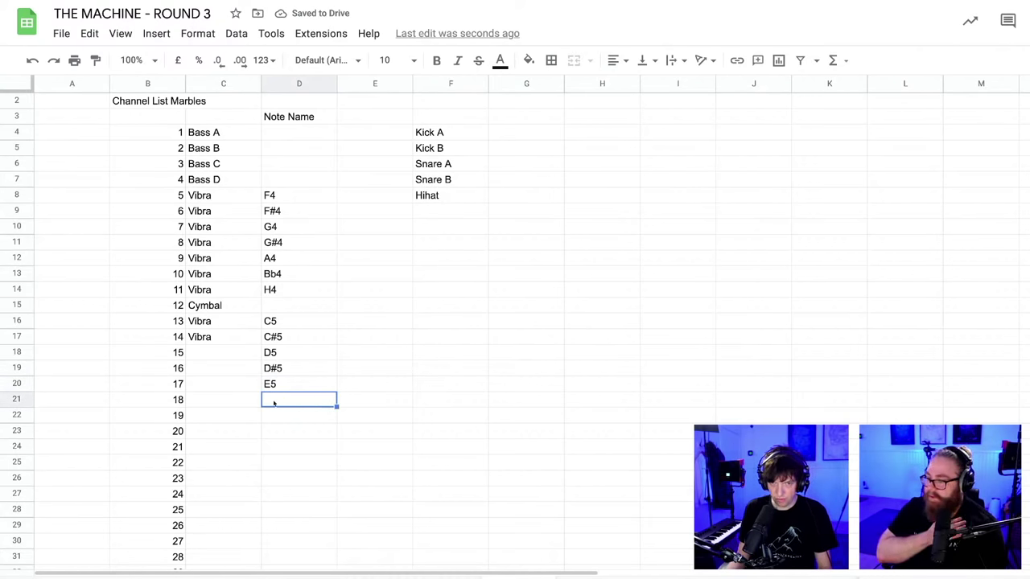
- Name channel 18 "Kick" in cell C21
{"action": "left_click", "coordinate": [216, 400]}
{"action": "type", "text": "K"}
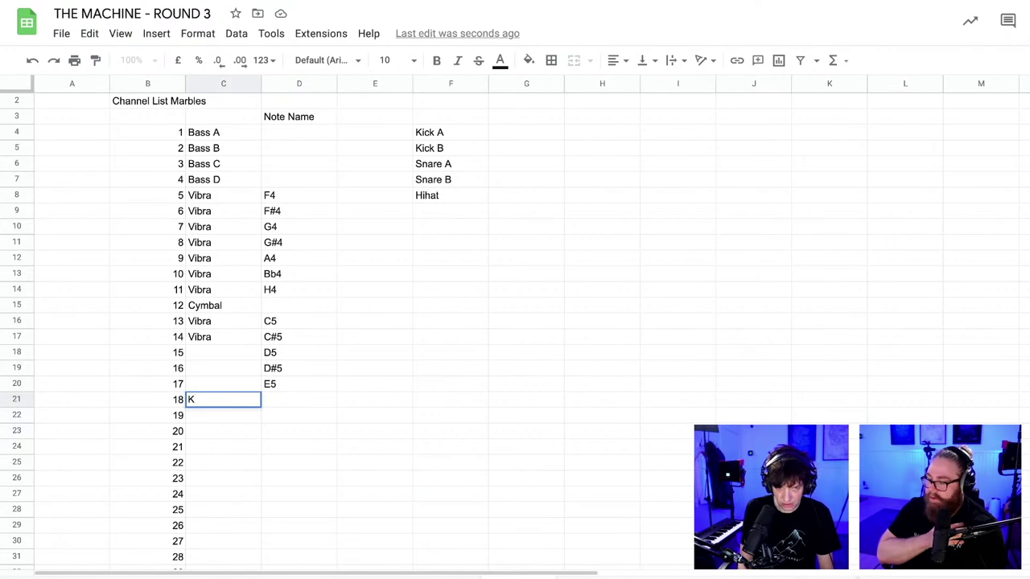
{"action": "type", "text": "ick"}
{"action": "left_click", "coordinate": [228, 432]}
- Fill the name "Vibra" from channel 14 down through channels 15 to 17
{"action": "left_click", "coordinate": [215, 338]}
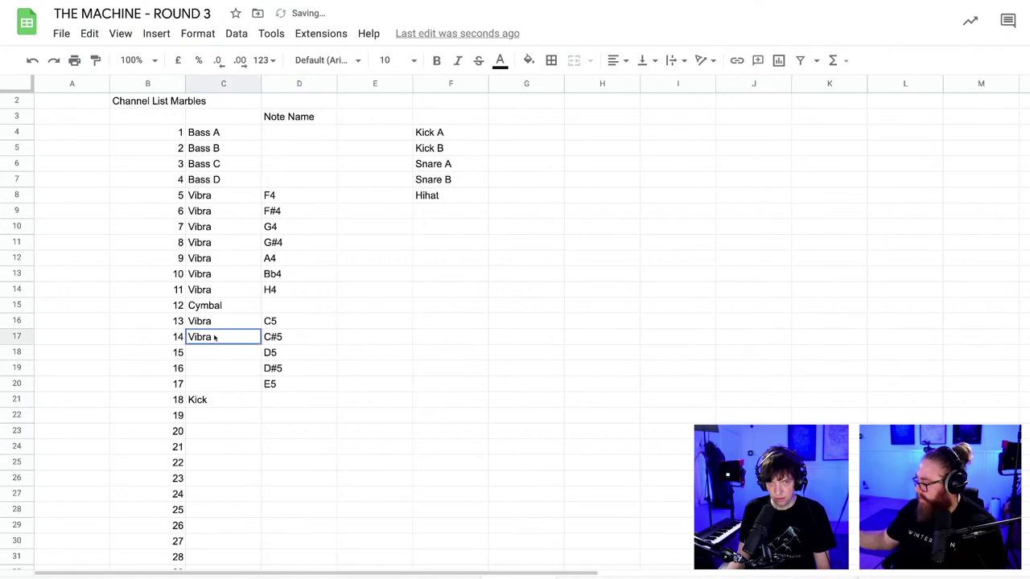
{"action": "left_click_drag", "start_coordinate": [260, 345], "coordinate": [259, 387]}
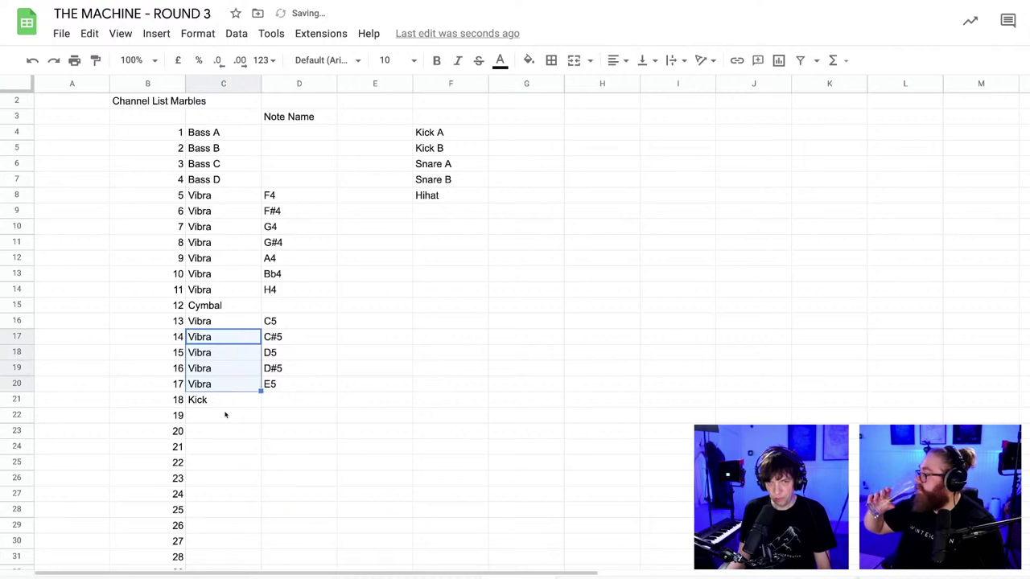
{"action": "left_click", "coordinate": [226, 415]}
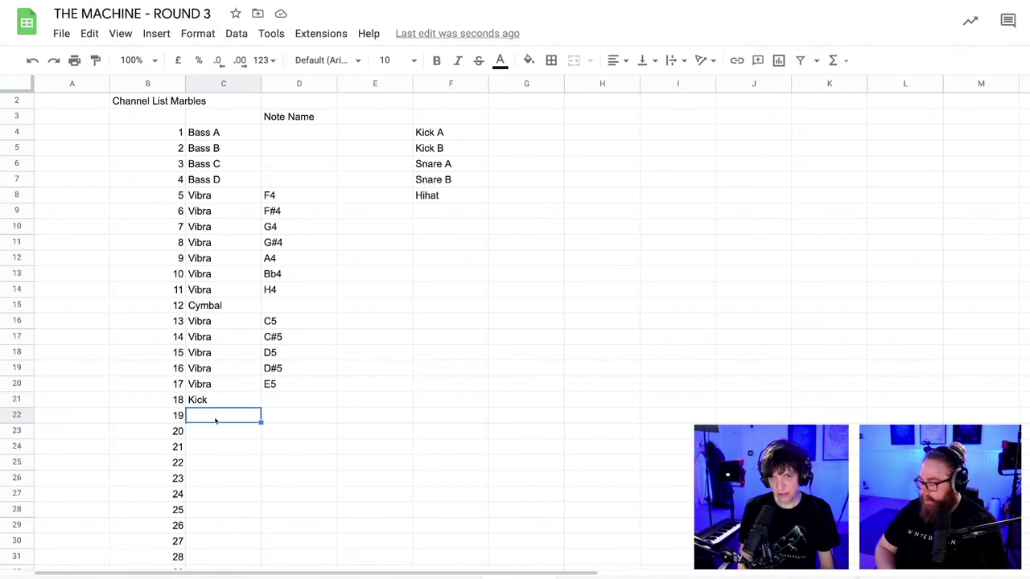
- Mark channel 19 as "EXTRA SLOT" in the Note Name column and name channel 20 "Kick"
{"action": "left_click", "coordinate": [280, 401]}
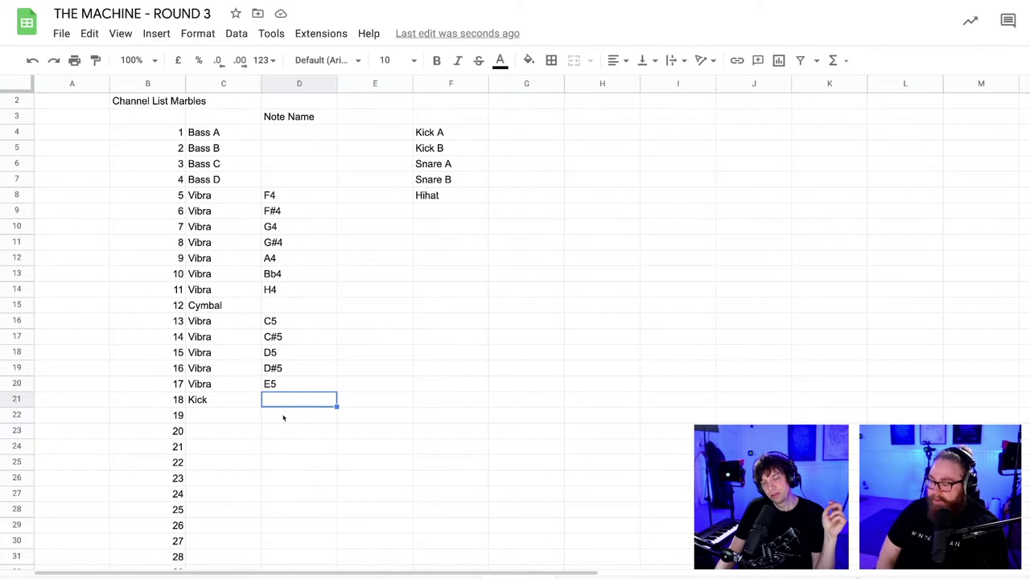
{"action": "left_click", "coordinate": [283, 417]}
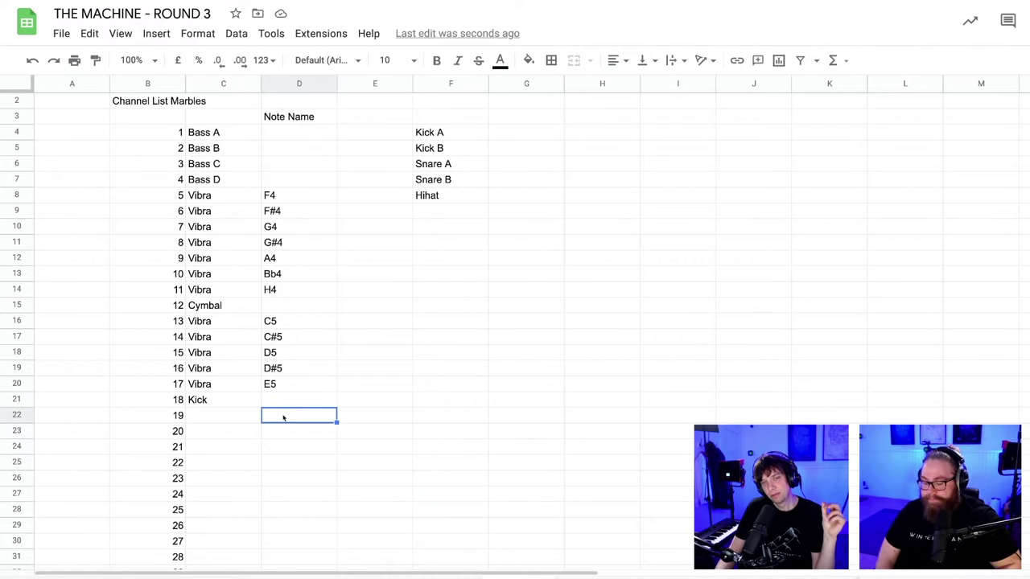
{"action": "type", "text": "E"}
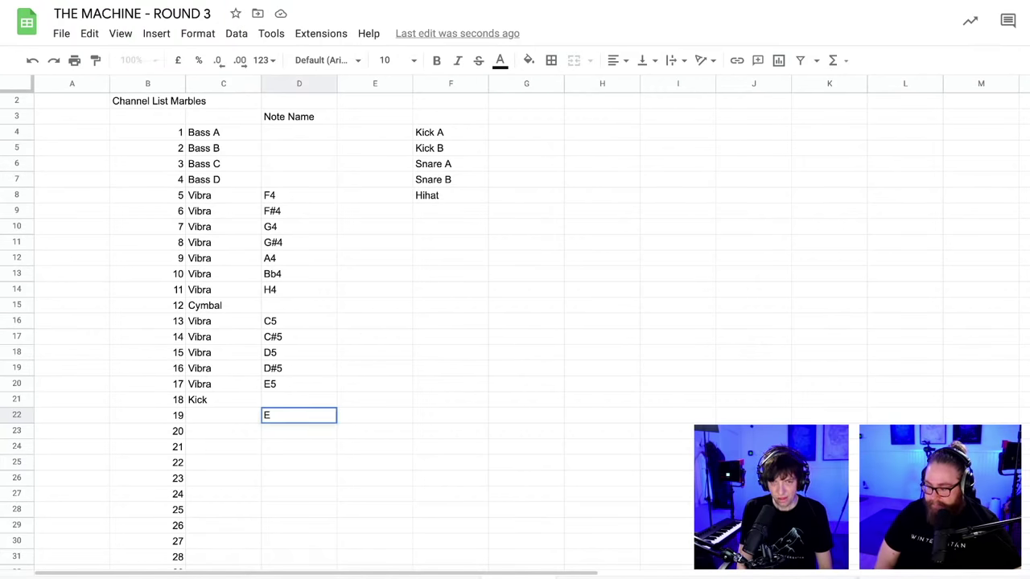
{"action": "type", "text": "XTRA SLOT"}
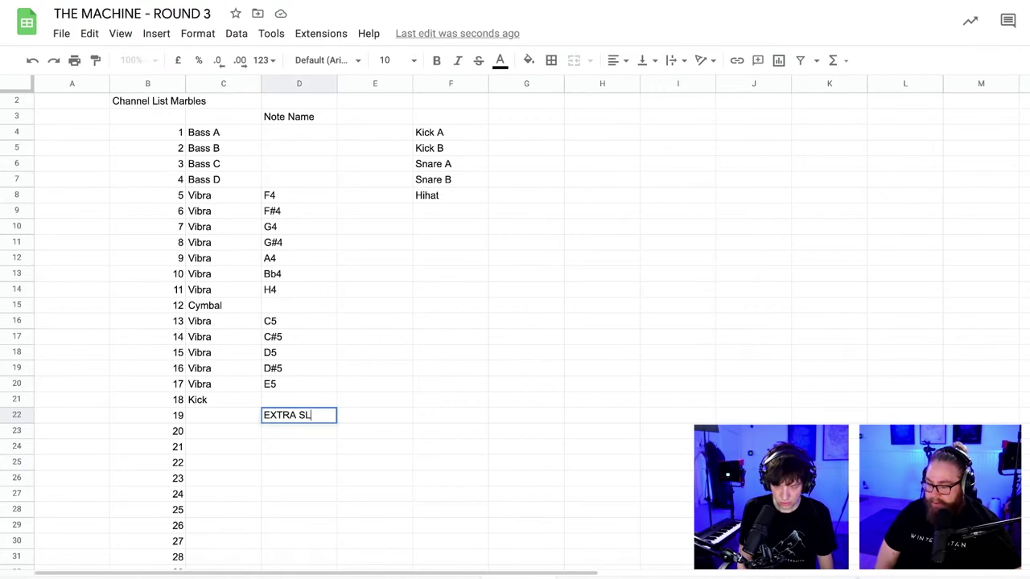
{"action": "left_click", "coordinate": [286, 452]}
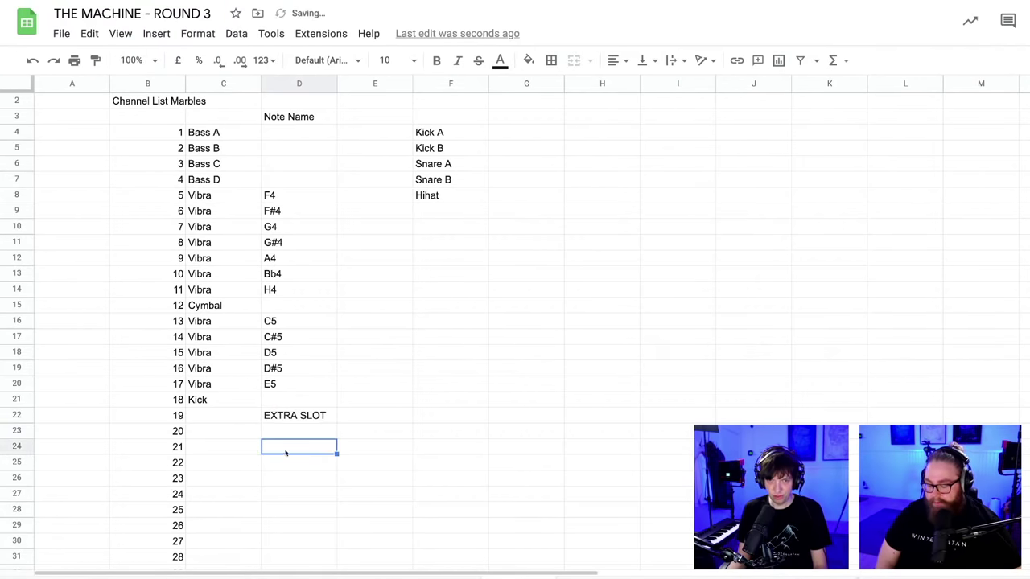
{"action": "left_click", "coordinate": [222, 434]}
{"action": "type", "text": "Kick"}
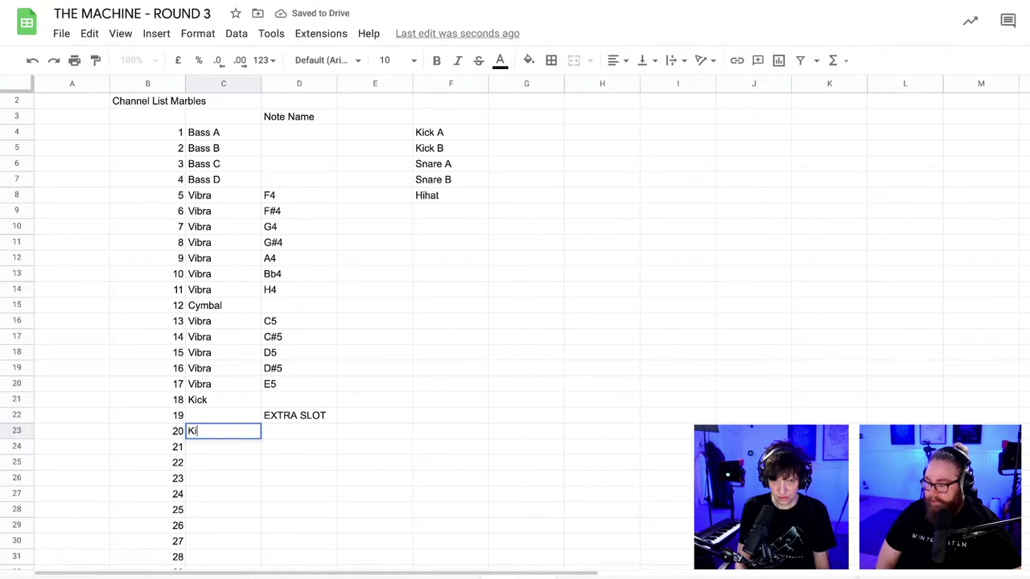
- Enter the note names F5, F#5, G5 and G#5 for channels 21 to 24 in the Note Name column
{"action": "left_click", "coordinate": [292, 448]}
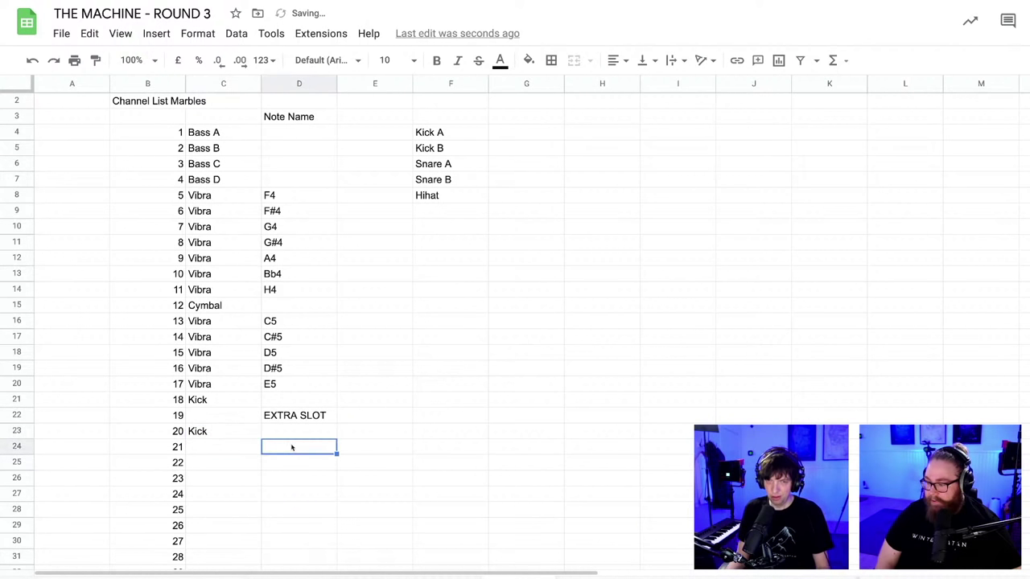
{"action": "type", "text": "F"}
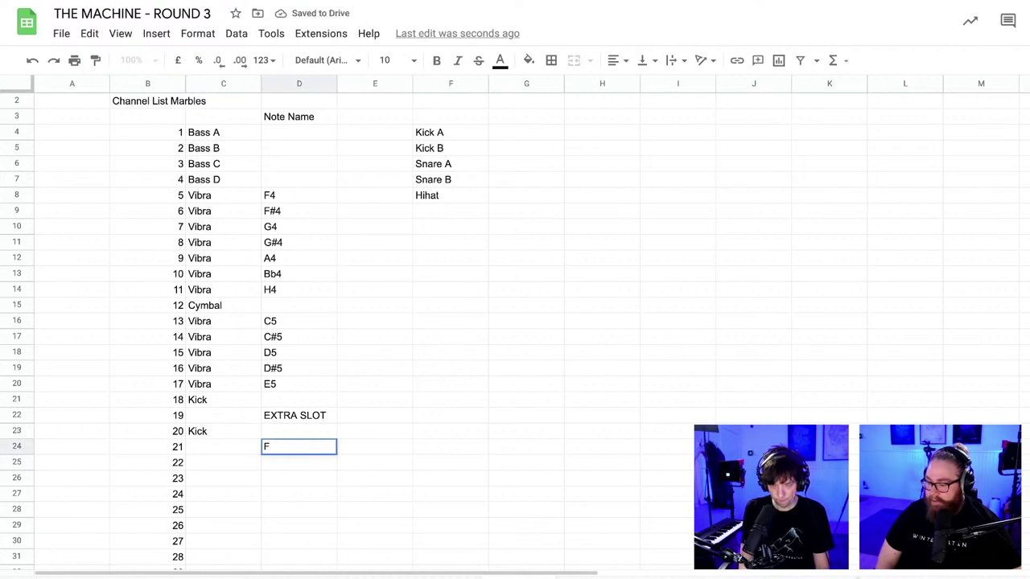
{"action": "type", "text": "5"}
{"action": "left_click", "coordinate": [295, 463]}
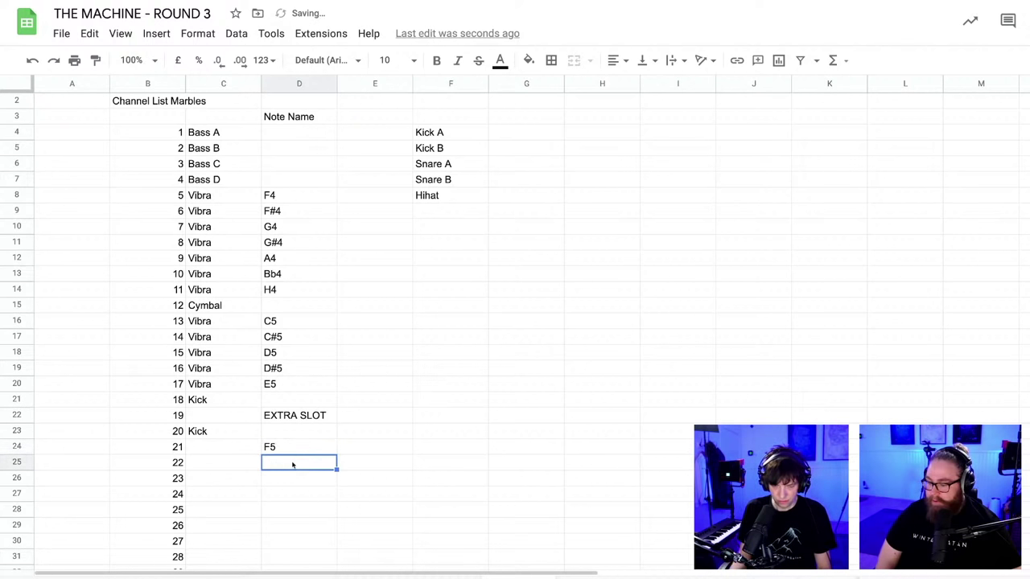
{"action": "type", "text": "F#5"}
{"action": "left_click", "coordinate": [283, 481]}
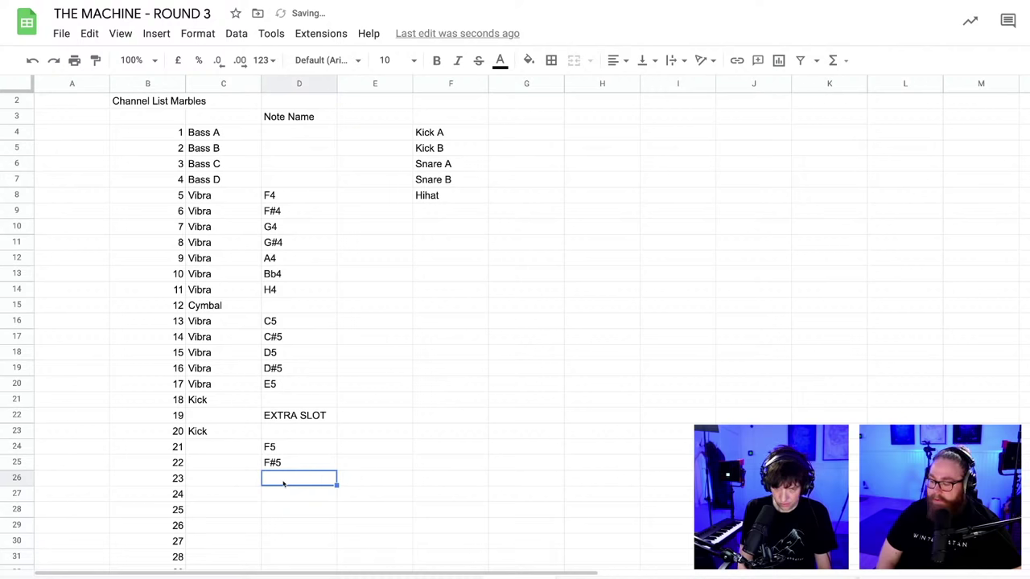
{"action": "type", "text": "G5"}
{"action": "left_click", "coordinate": [290, 493]}
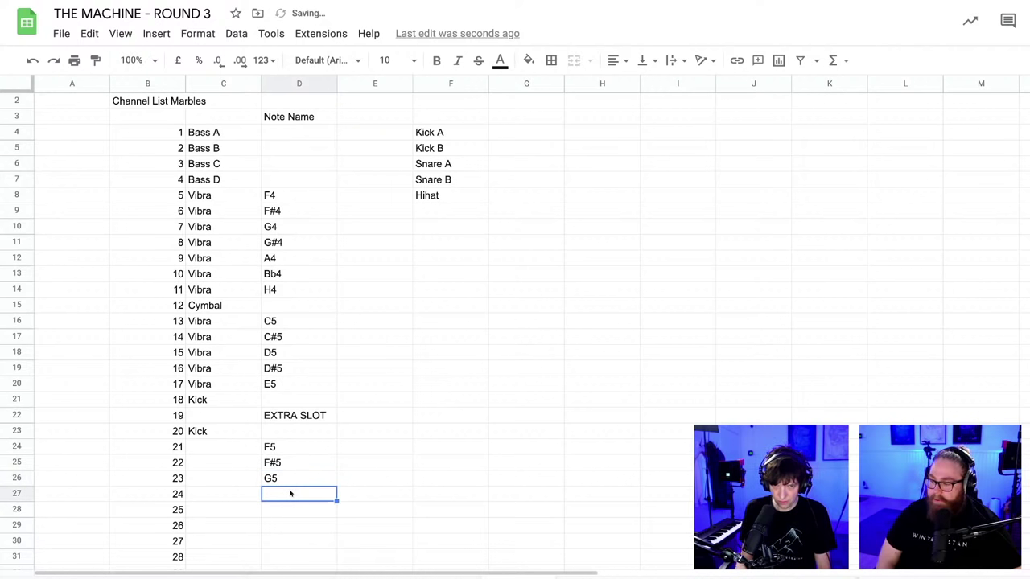
{"action": "type", "text": "G5"}
{"action": "type", "text": "5"}
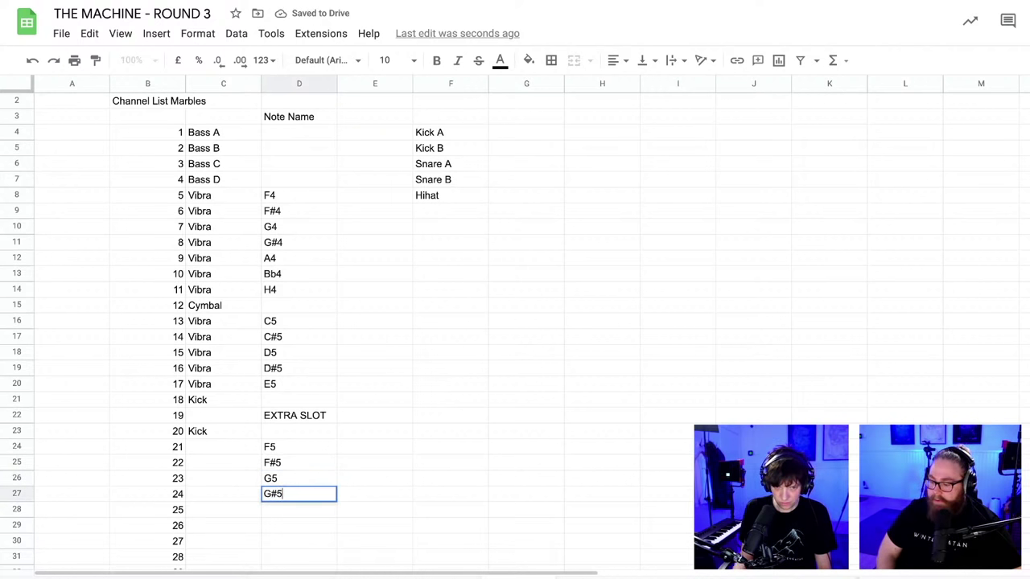
- Enter the note names A5, Bb5 and H5 for channels 25 to 27 in the Note Name column
{"action": "left_click", "coordinate": [285, 507]}
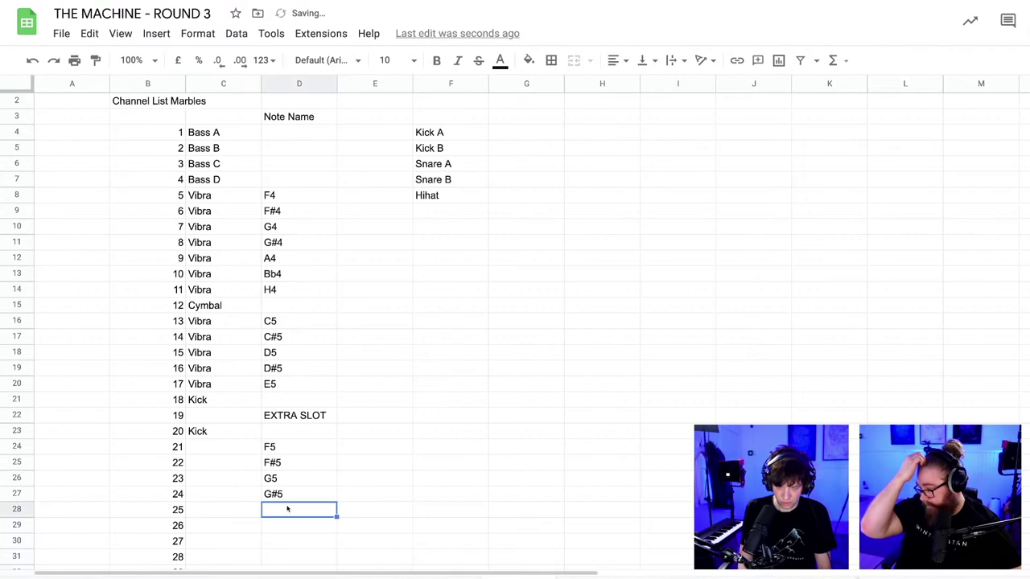
{"action": "type", "text": "A5"}
{"action": "left_click", "coordinate": [286, 525]}
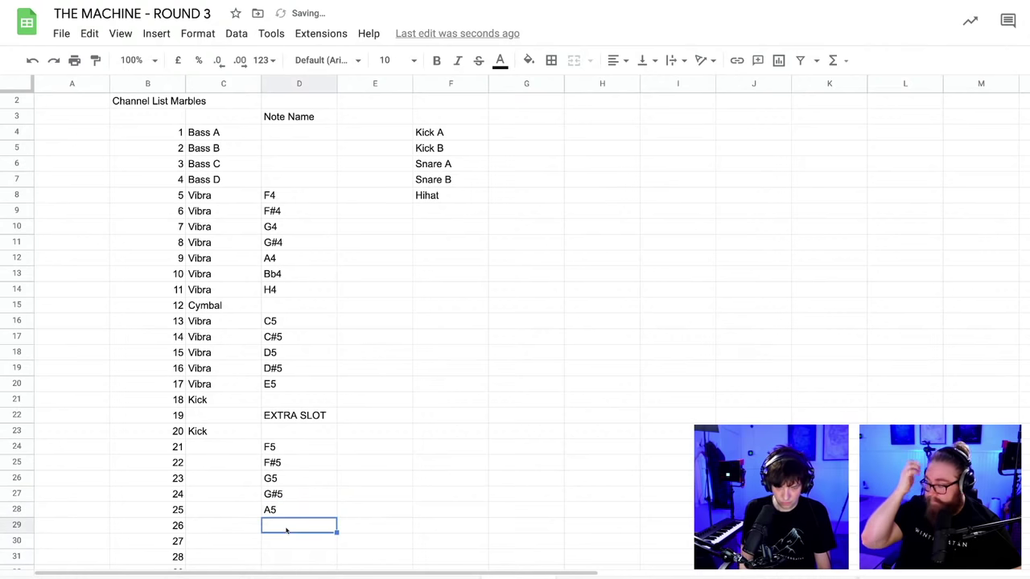
{"action": "type", "text": "Bb5"}
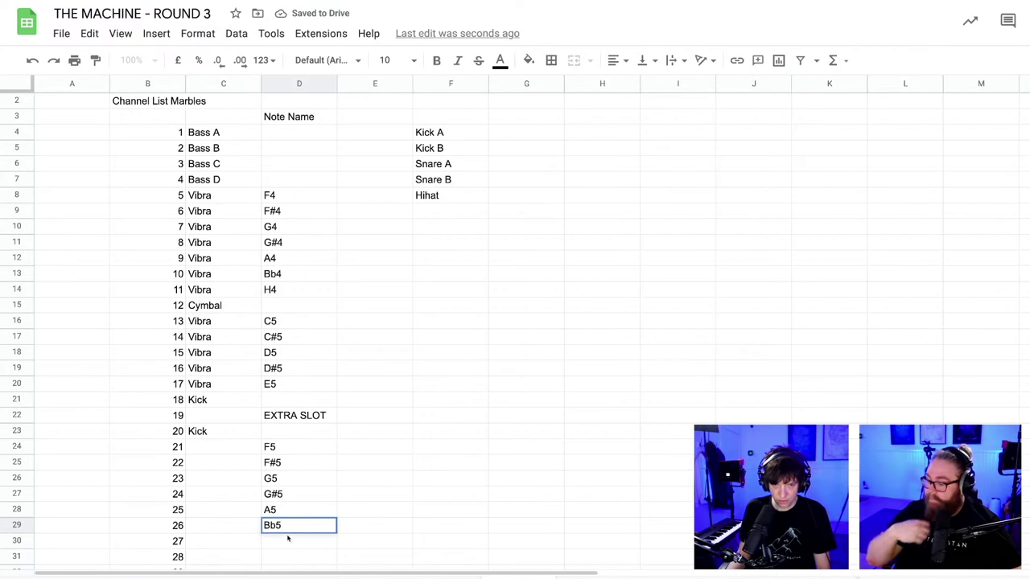
{"action": "left_click", "coordinate": [287, 539]}
{"action": "type", "text": "H5"}
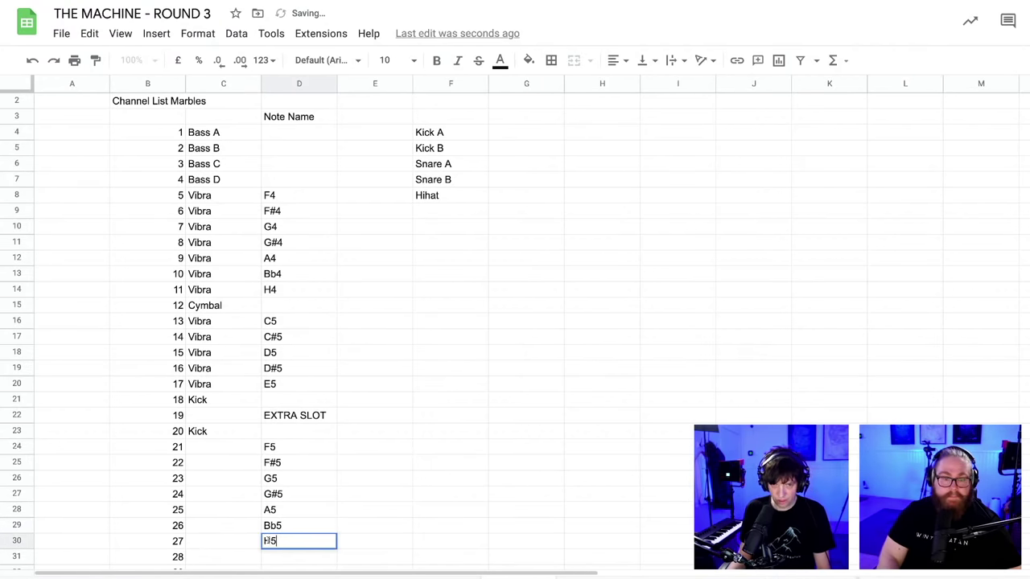
- Name channel 28 "Hihat" in cell C31
{"action": "left_click", "coordinate": [239, 558]}
{"action": "type", "text": "Hihat"}
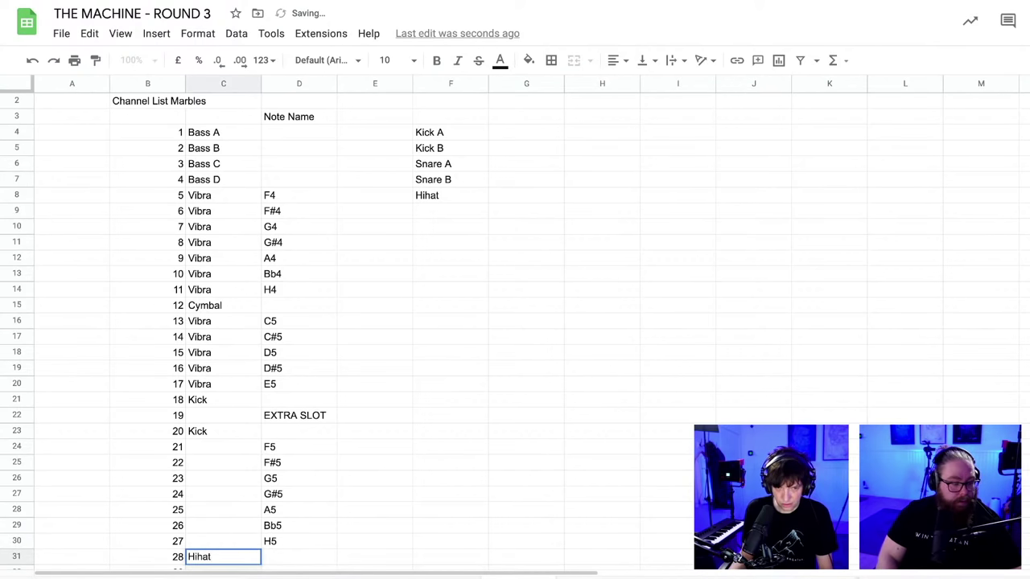
{"action": "scroll", "coordinate": [239, 536], "scroll_direction": "down", "scroll_amount": 2}
{"action": "left_click", "coordinate": [232, 462]}
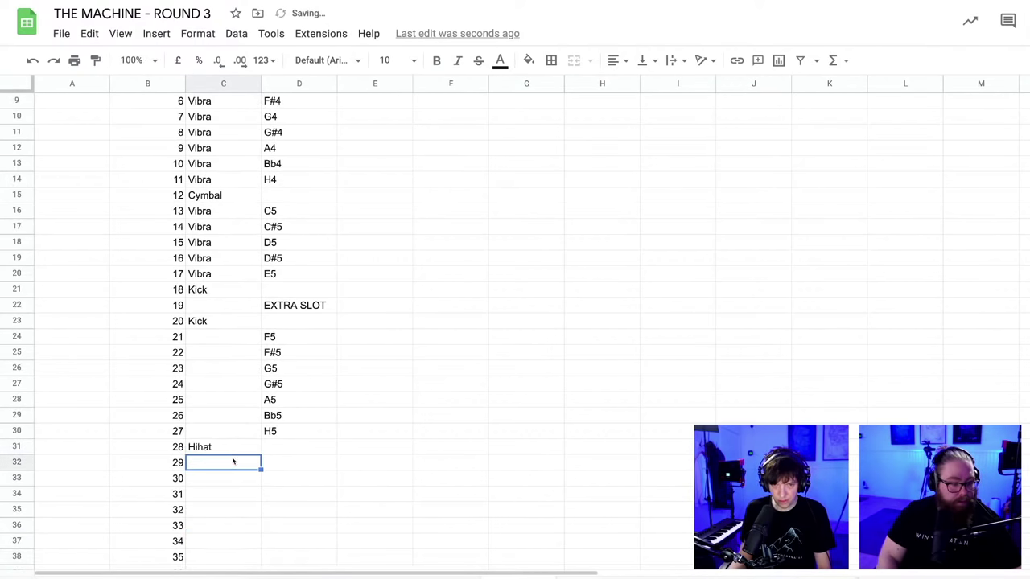
- Set the name of channel 28 in cell C31 to "Snare"
{"action": "left_click", "coordinate": [216, 451]}
{"action": "double_click", "coordinate": [216, 451]}
{"action": "key", "text": "BackSpace"}
{"action": "key", "text": "BackSpace"}
{"action": "key", "text": "BackSpace"}
{"action": "key", "text": "BackSpace"}
{"action": "key", "text": "BackSpace"}
{"action": "type", "text": "Snare"}
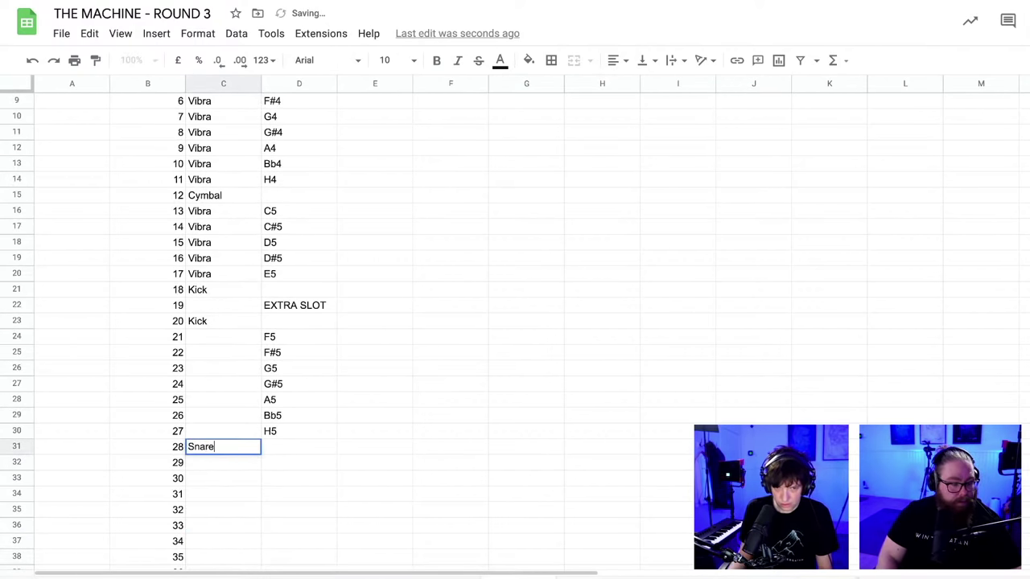
{"action": "key", "text": "Tab"}
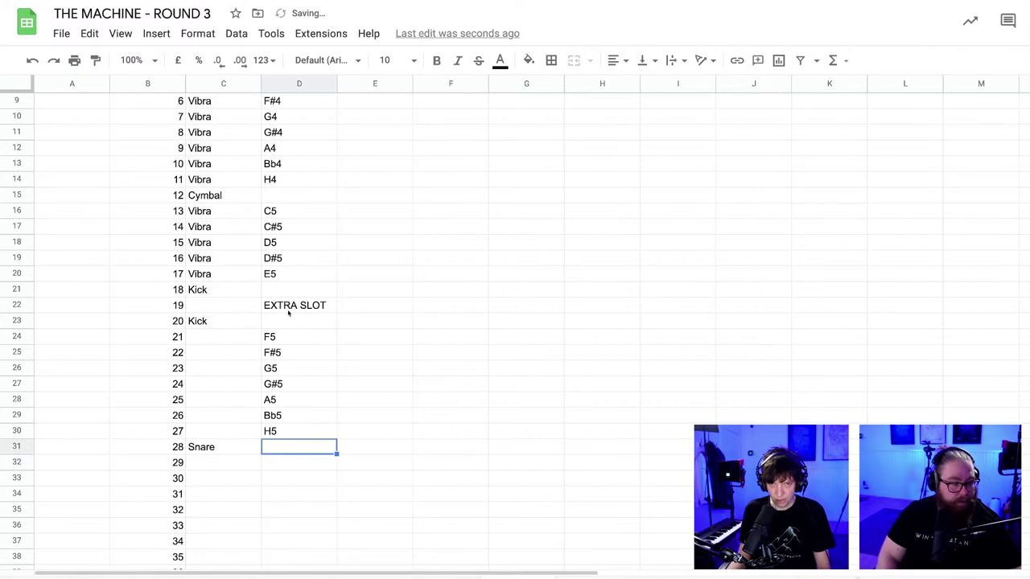
- Copy "EXTRA SLOT" from channel 19 into channel 29's Note Name cell and name channel 30 "Snare"
{"action": "left_click", "coordinate": [287, 313]}
{"action": "left_click", "coordinate": [290, 464]}
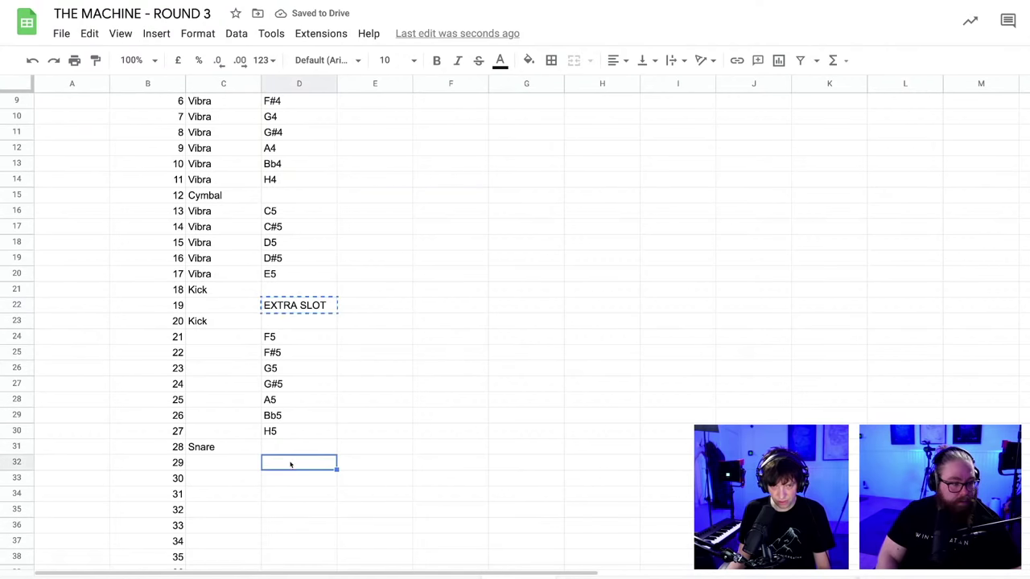
{"action": "type", "text": "EXTRA SLOT"}
{"action": "left_click", "coordinate": [212, 480]}
{"action": "scroll", "coordinate": [218, 478], "scroll_direction": "down", "scroll_amount": 1}
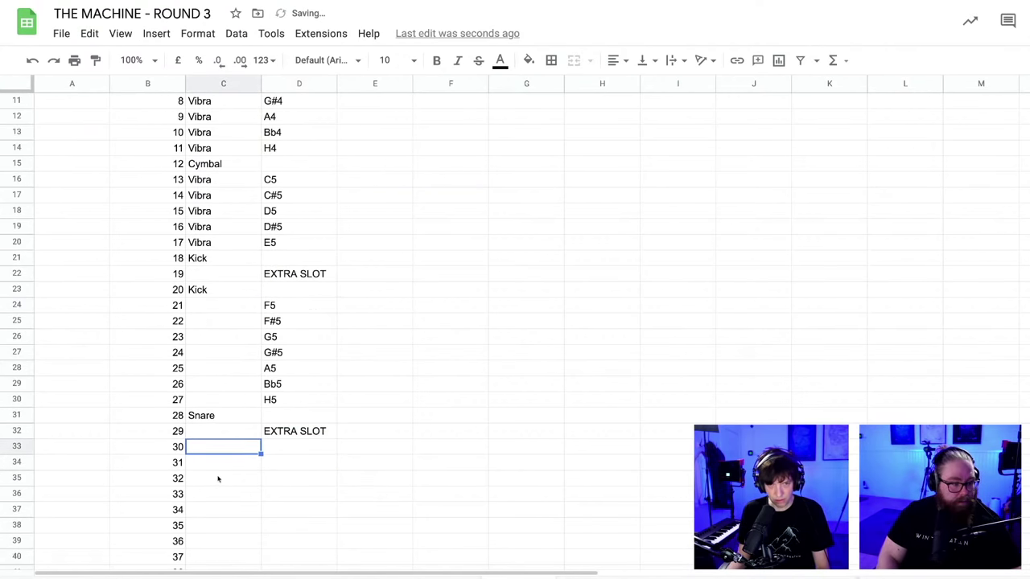
{"action": "type", "text": "Snare"}
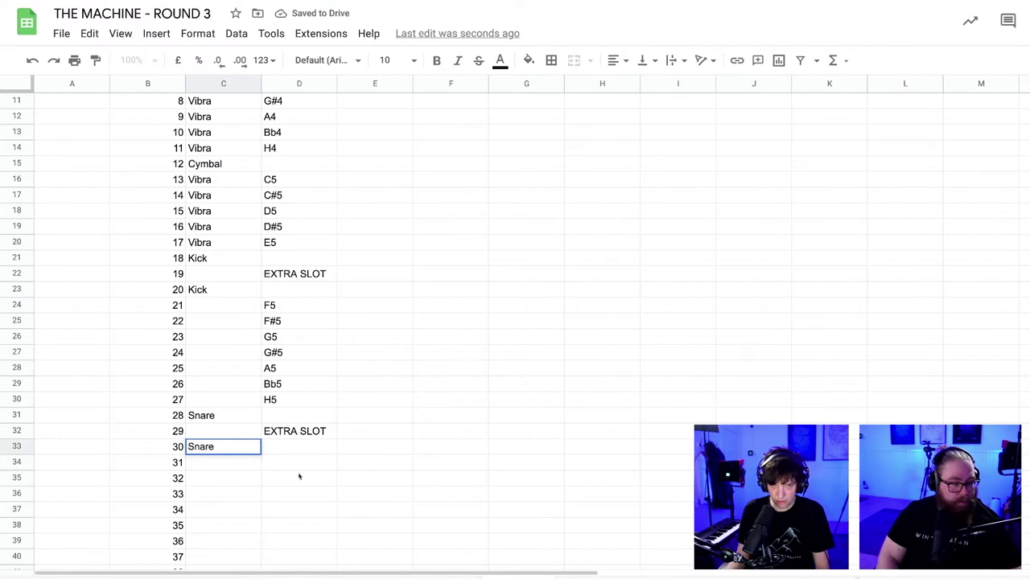
{"action": "left_click", "coordinate": [299, 478]}
- Copy the name "Vibra" from channel 17 into channels 19, 21 to 27 and 29
{"action": "left_click", "coordinate": [212, 247]}
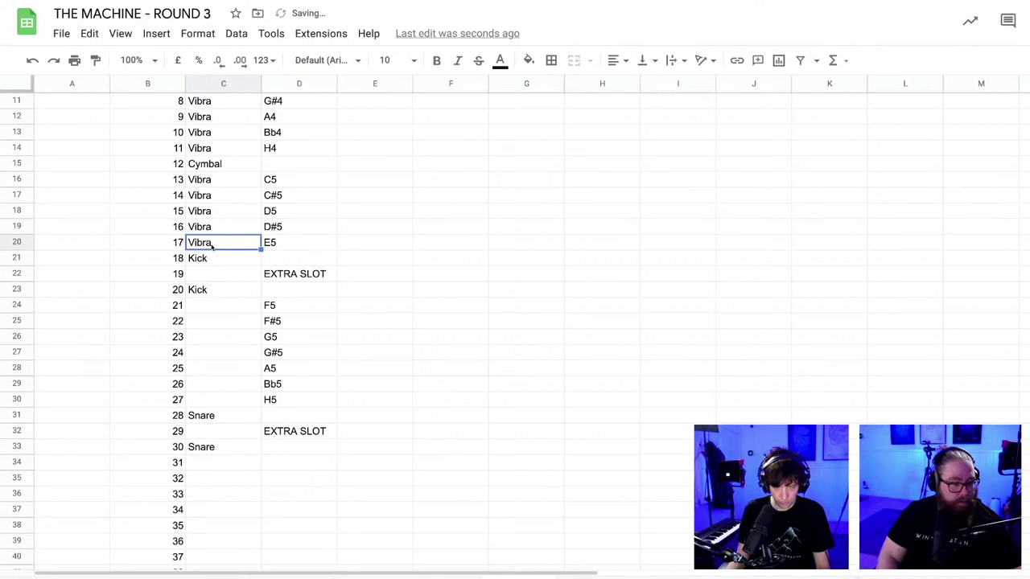
{"action": "key", "text": "ctrl+c"}
{"action": "left_click", "coordinate": [214, 274]}
{"action": "key", "text": "ctrl+v"}
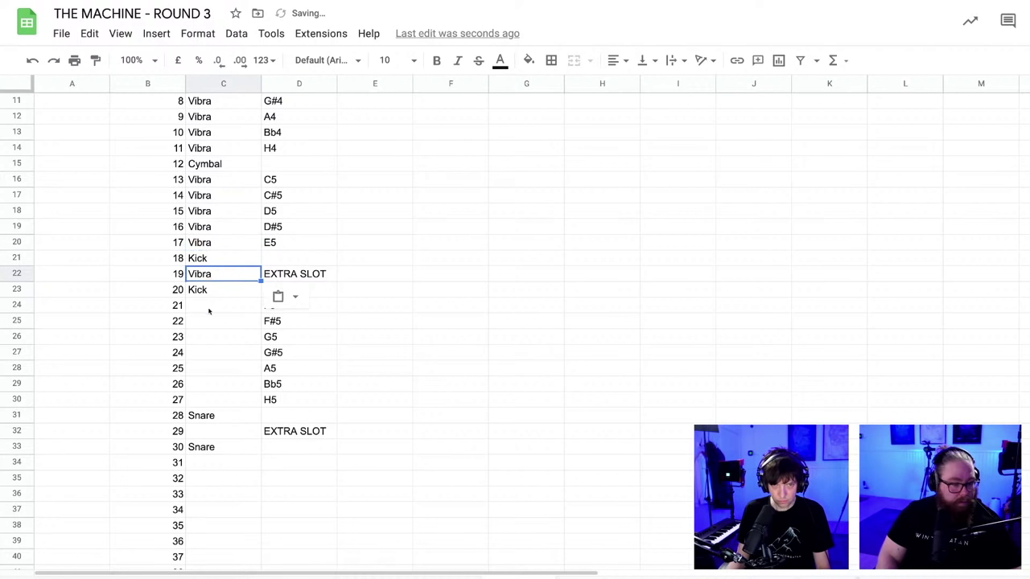
{"action": "left_click", "coordinate": [209, 311]}
{"action": "key", "text": "ctrl+v"}
{"action": "left_click_drag", "start_coordinate": [261, 313], "coordinate": [251, 404]}
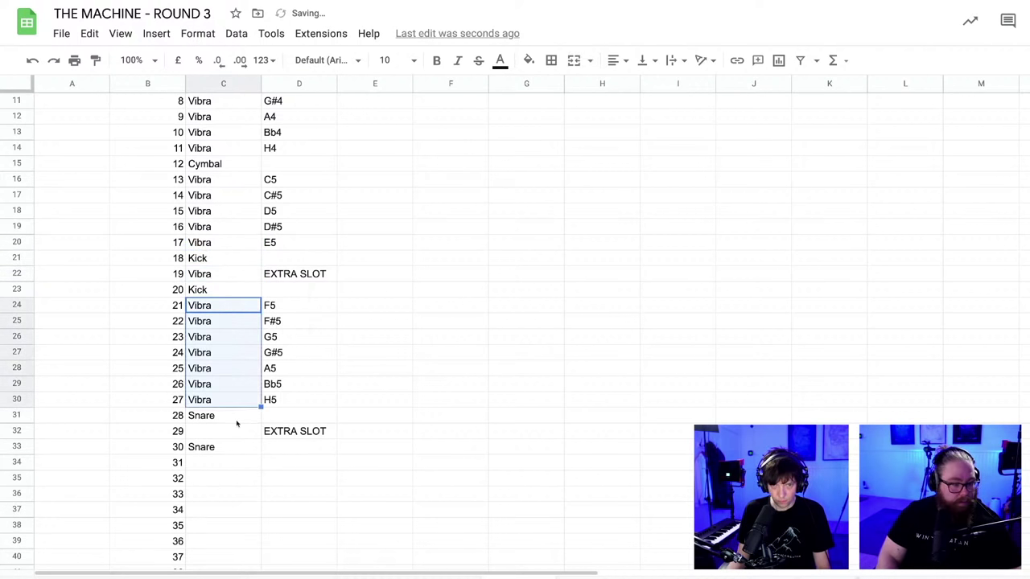
{"action": "left_click", "coordinate": [210, 436]}
{"action": "key", "text": "ctrl+v"}
{"action": "left_click", "coordinate": [367, 461]}
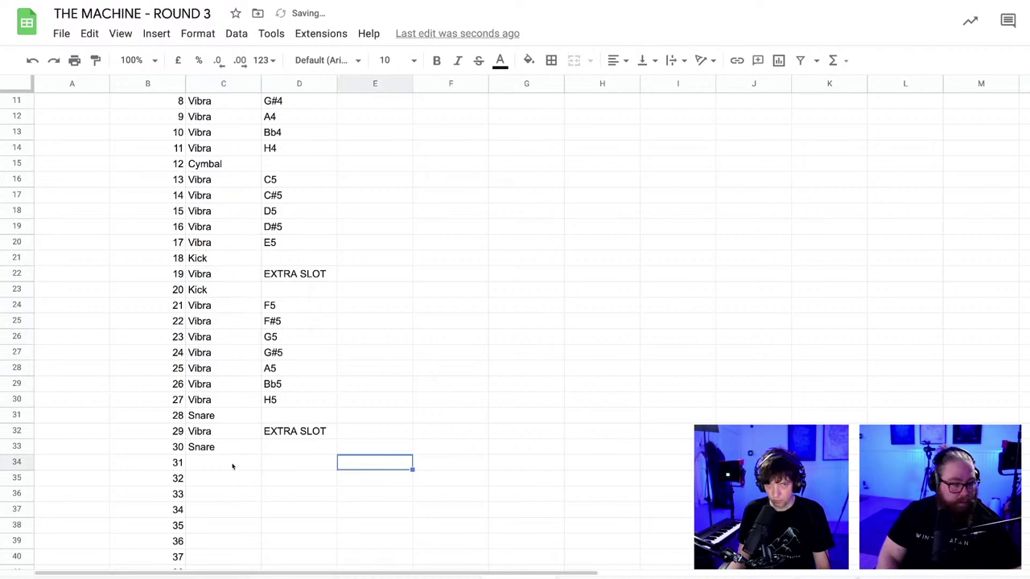
- Enter the notes C6, C#6 and D6 for channels 31 to 33 in the Note Name column
{"action": "scroll", "coordinate": [241, 460], "scroll_direction": "down", "scroll_amount": 1}
{"action": "scroll", "coordinate": [241, 457], "scroll_direction": "up", "scroll_amount": 3}
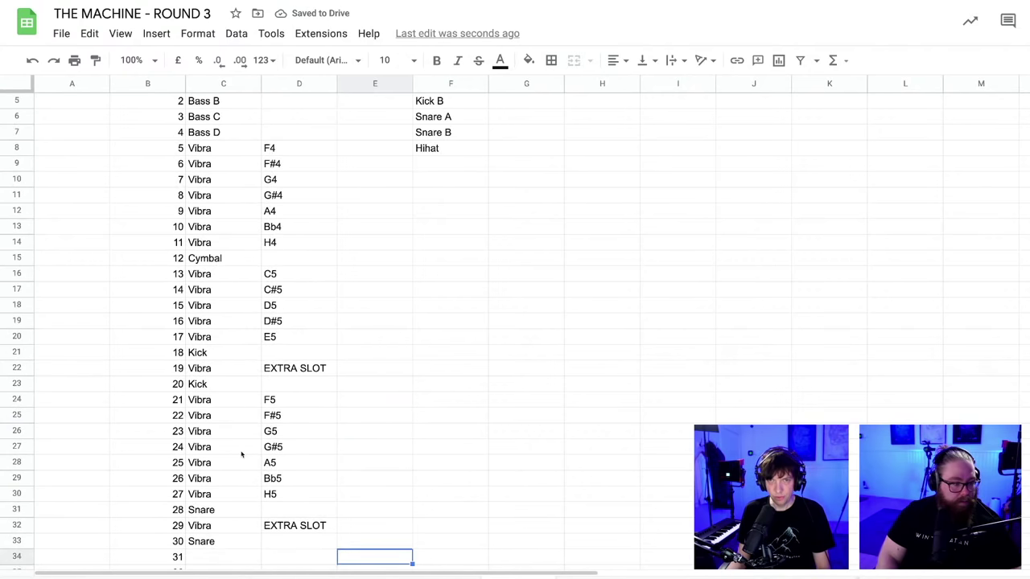
{"action": "scroll", "coordinate": [241, 455], "scroll_direction": "down", "scroll_amount": 3}
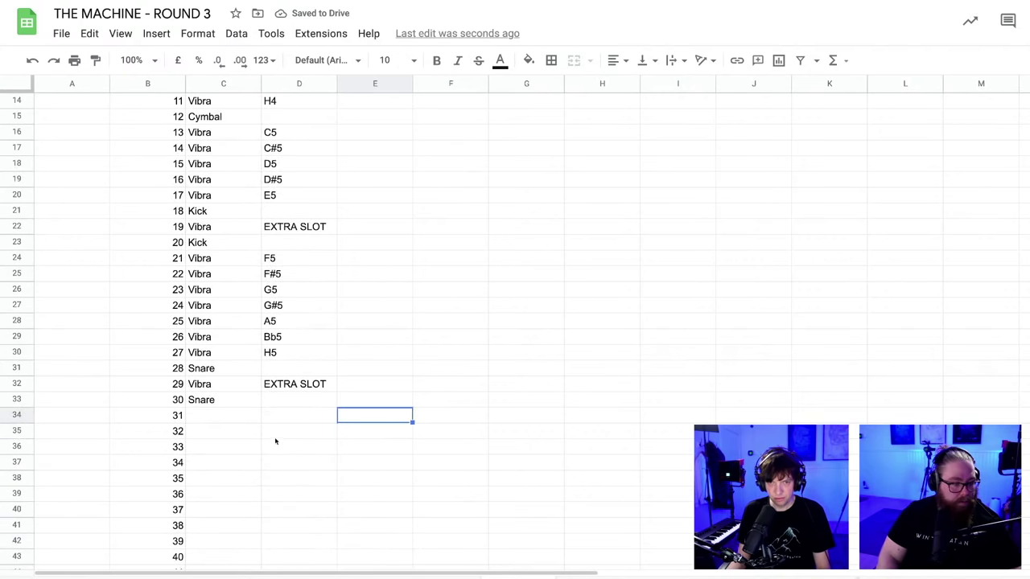
{"action": "left_click", "coordinate": [278, 416]}
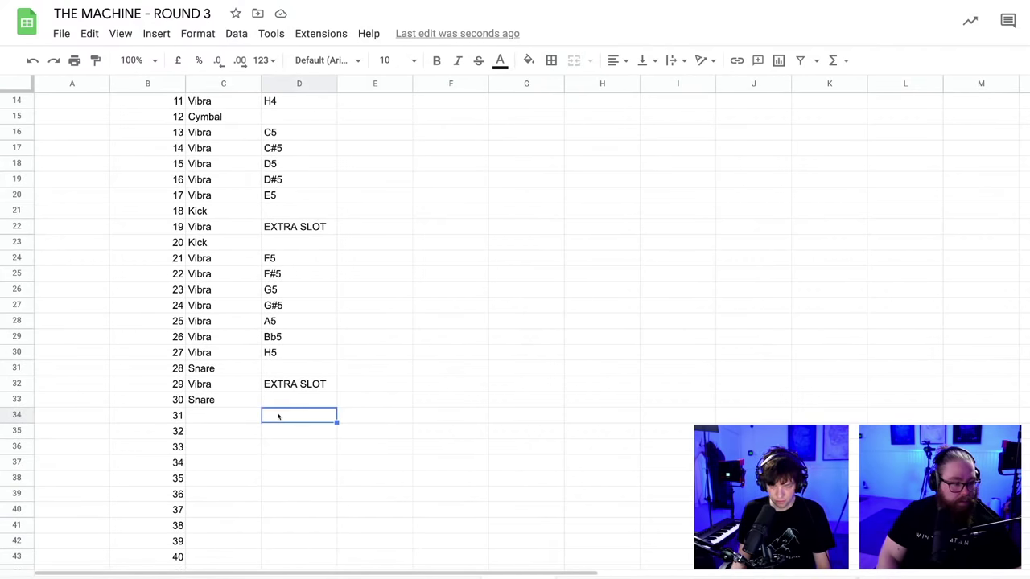
{"action": "type", "text": "C"}
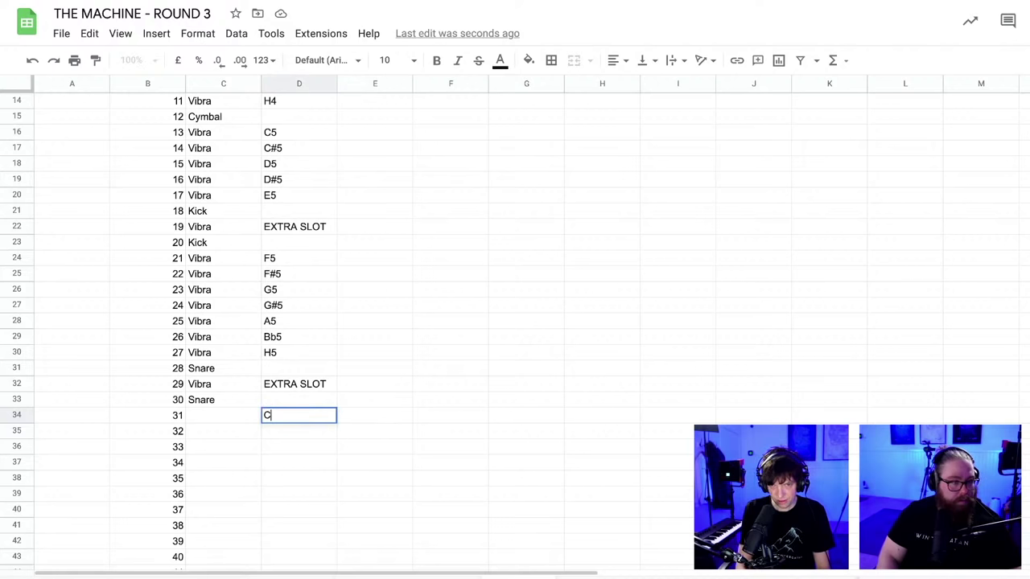
{"action": "type", "text": "6"}
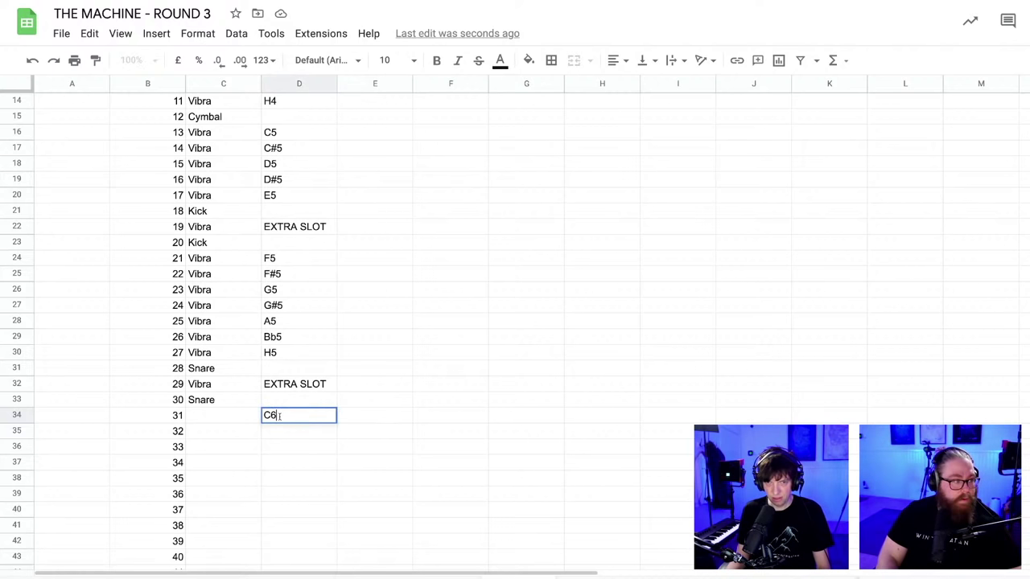
{"action": "key", "text": "Return"}
{"action": "type", "text": "C#"}
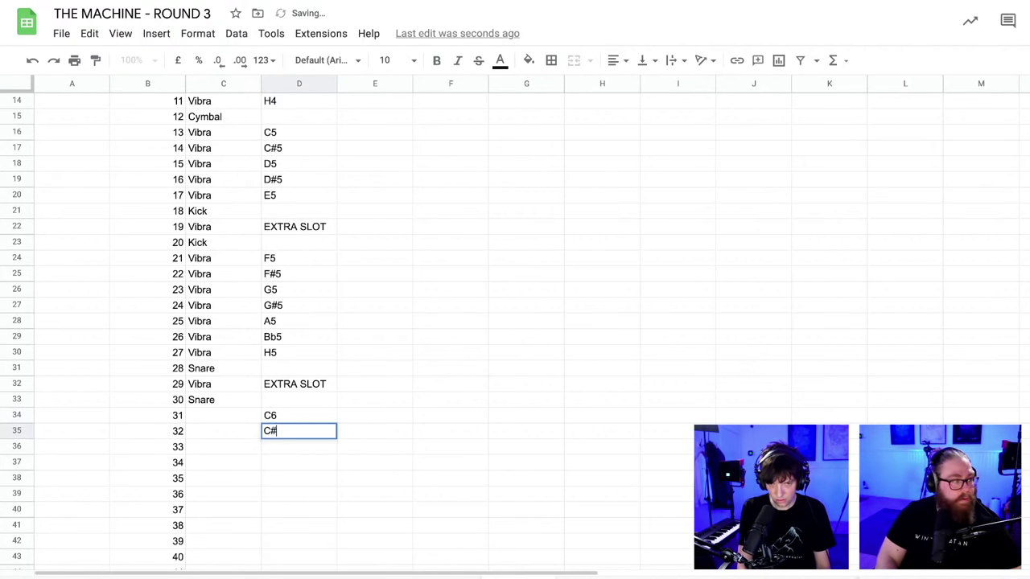
{"action": "type", "text": "6"}
{"action": "left_click", "coordinate": [302, 449]}
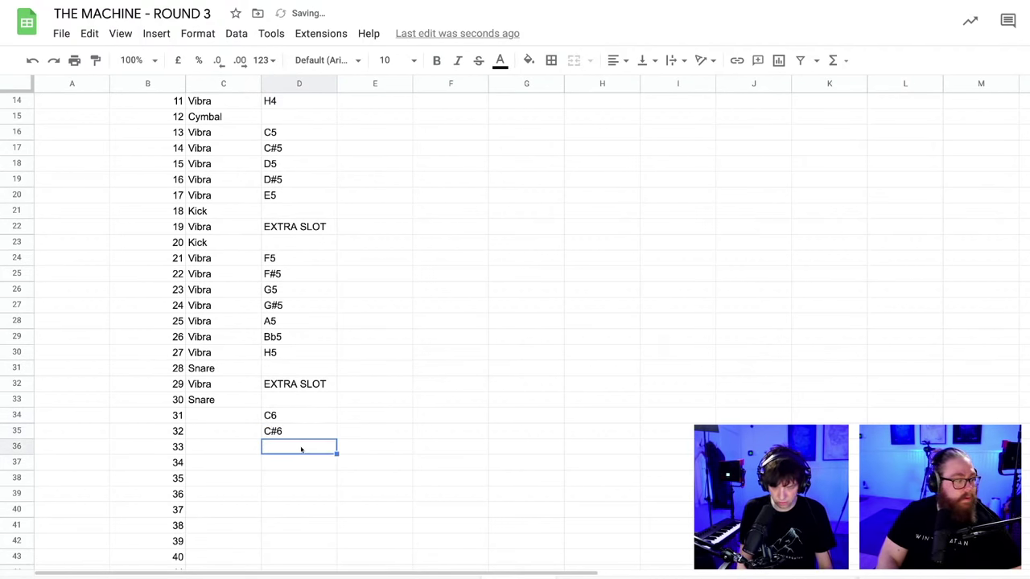
{"action": "type", "text": "D6"}
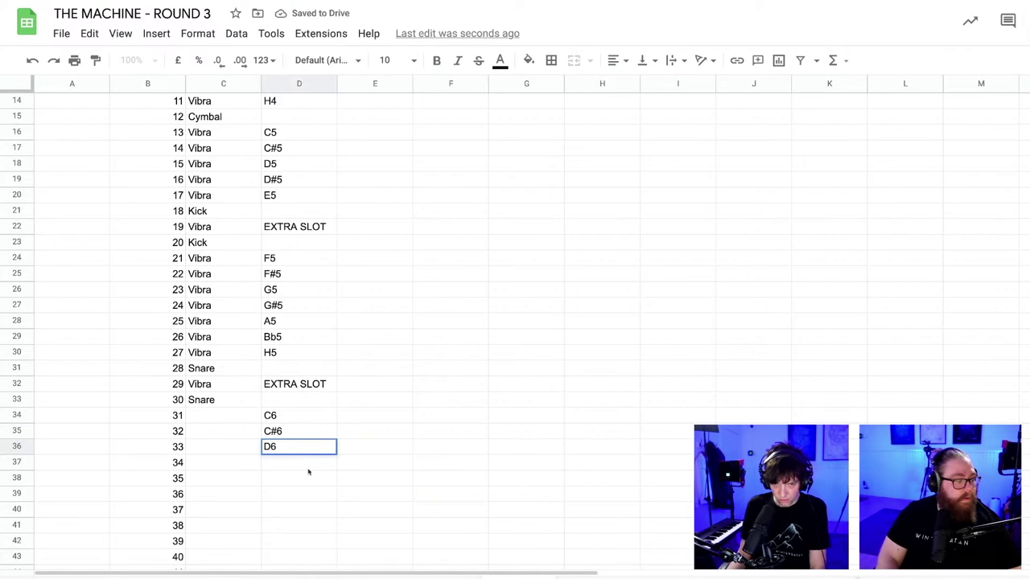
- Enter the notes D#6 and E6 for channels 34 and 35 in the Note Name column
{"action": "left_click", "coordinate": [307, 469]}
{"action": "type", "text": "D3"}
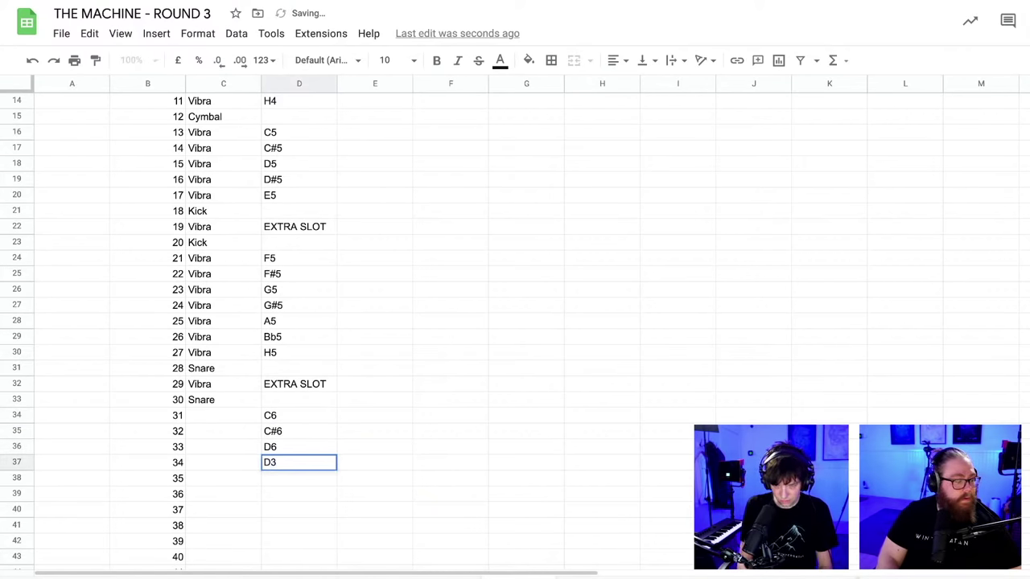
{"action": "key", "text": "BackSpace"}
{"action": "type", "text": "#6"}
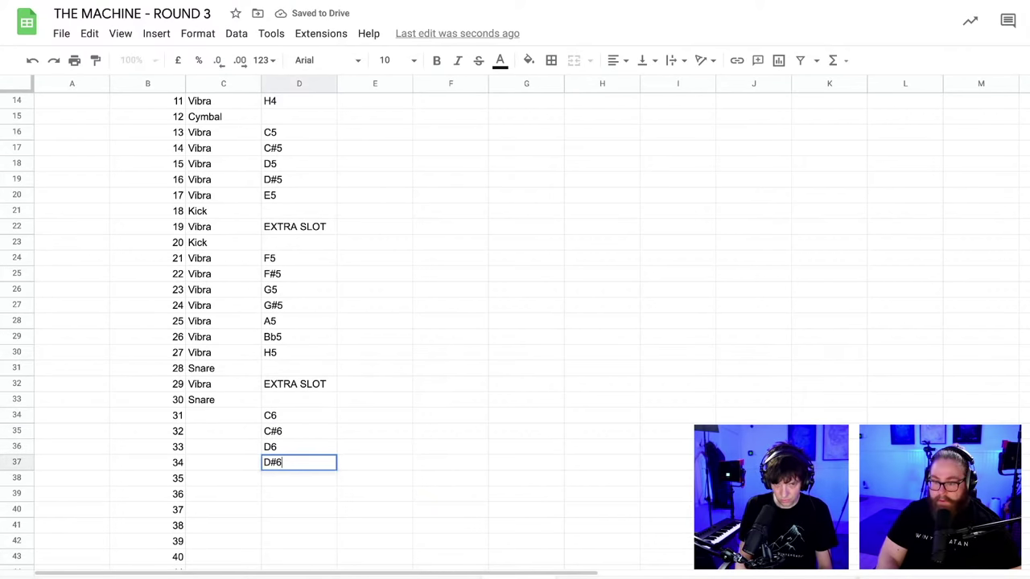
{"action": "left_click", "coordinate": [305, 476]}
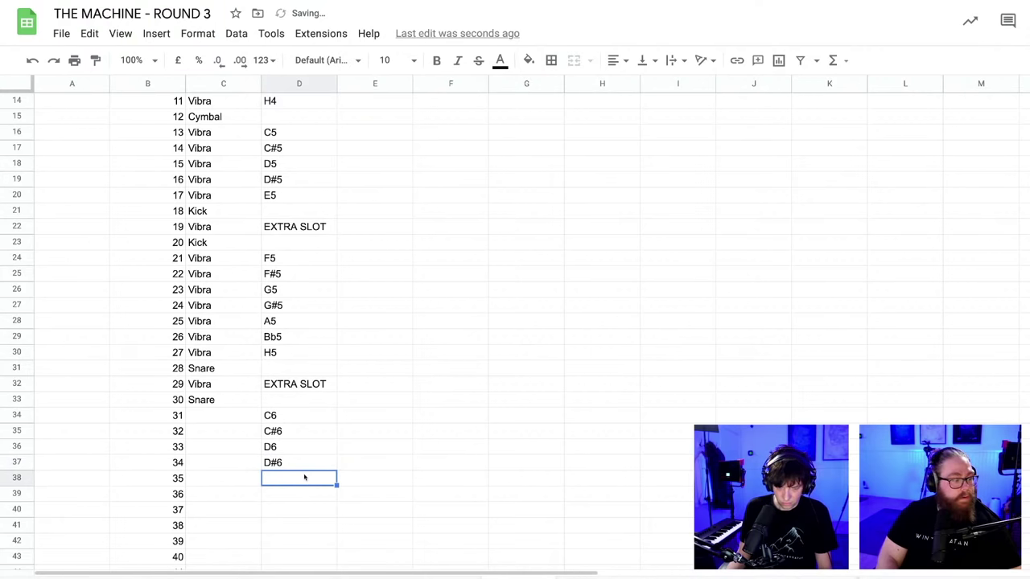
{"action": "type", "text": "E"}
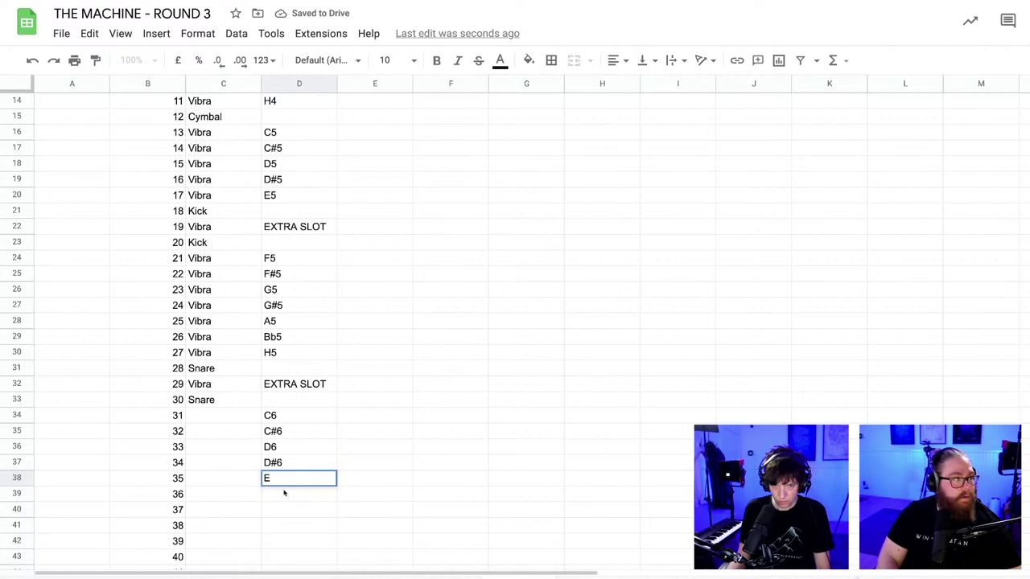
{"action": "type", "text": "6"}
{"action": "left_click", "coordinate": [400, 476]}
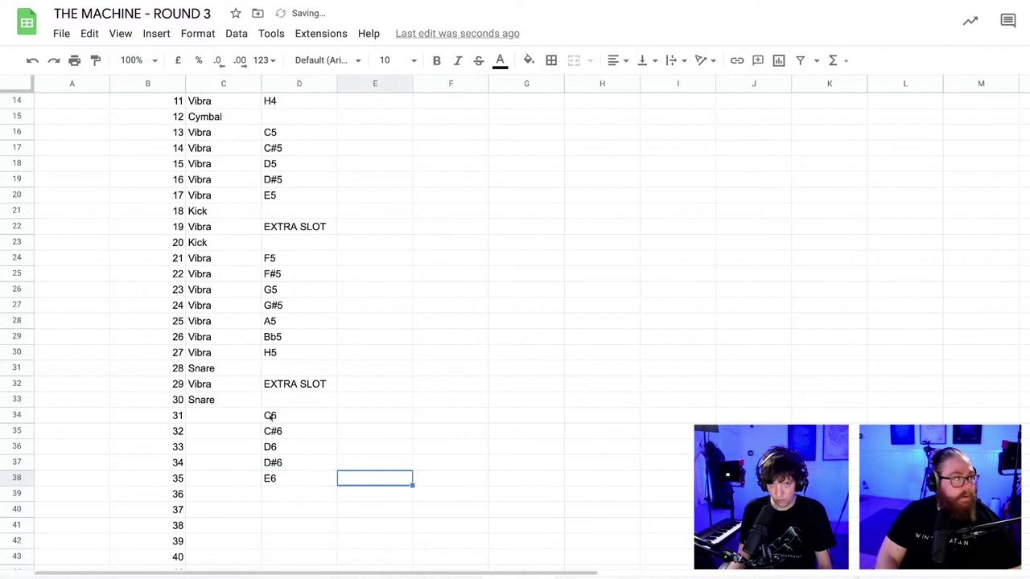
- Copy the name "Vibra" from channel 29 into channels 31 to 35
{"action": "left_click", "coordinate": [226, 385]}
{"action": "left_click", "coordinate": [213, 416]}
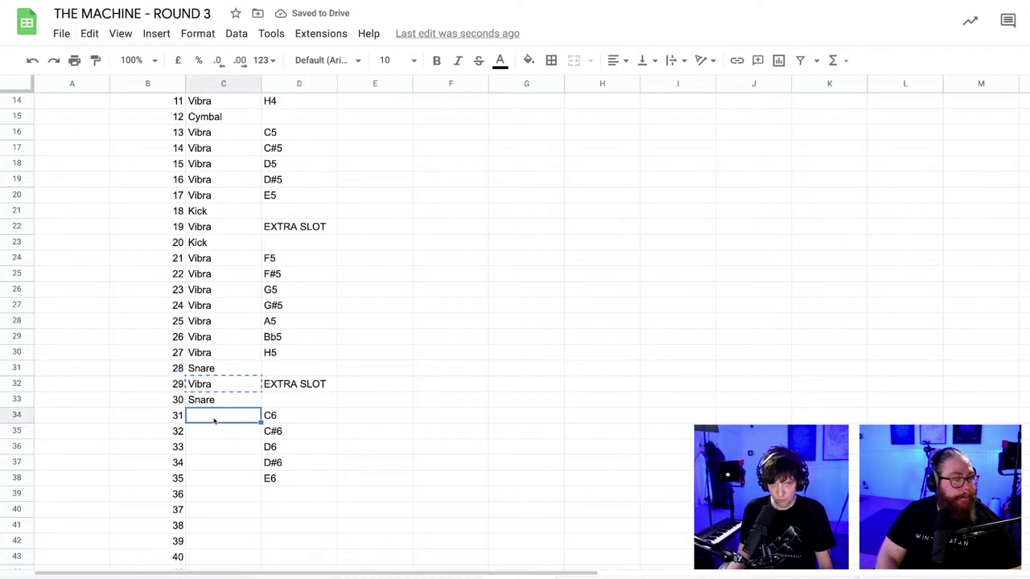
{"action": "type", "text": "Vibra"}
{"action": "left_click", "coordinate": [213, 433]}
{"action": "key", "text": "ctrl+v"}
{"action": "left_click", "coordinate": [211, 447]}
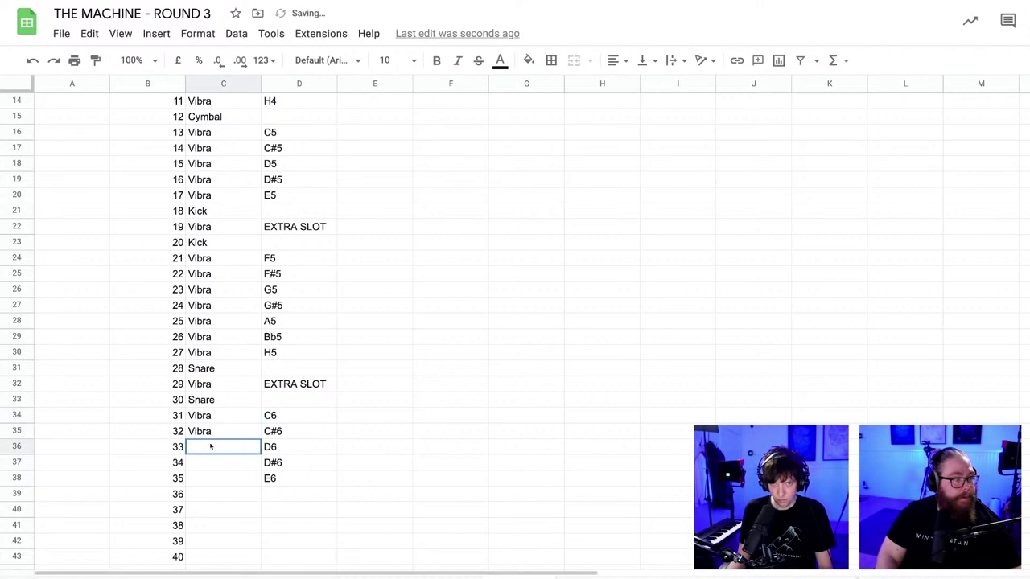
{"action": "key", "text": "ctrl+v"}
{"action": "left_click", "coordinate": [208, 464]}
{"action": "key", "text": "ctrl+v"}
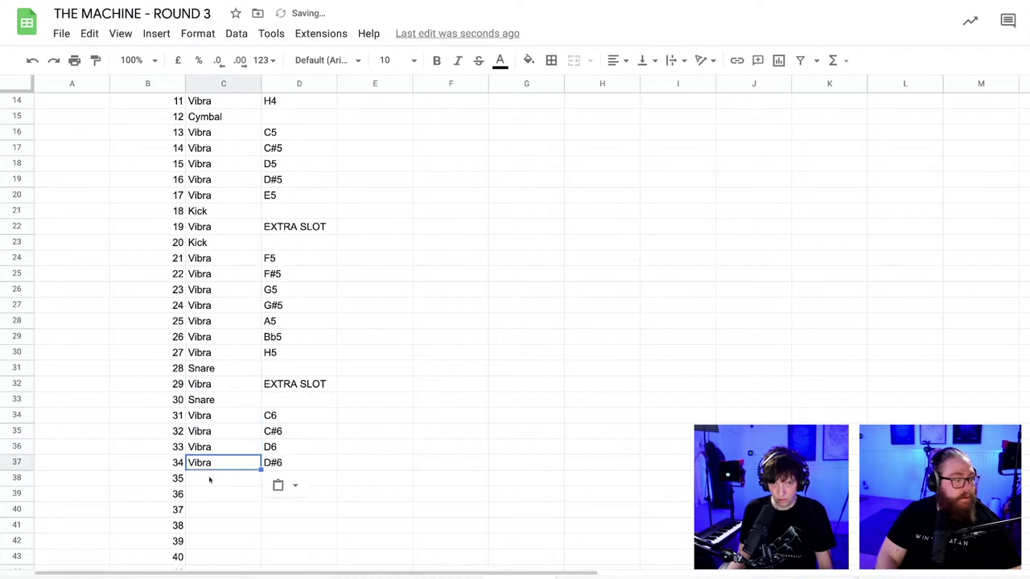
{"action": "left_click", "coordinate": [210, 478]}
{"action": "key", "text": "ctrl+v"}
- Name channel 36 "Hihat" and enter the note F6 for channel 37
{"action": "left_click", "coordinate": [215, 498]}
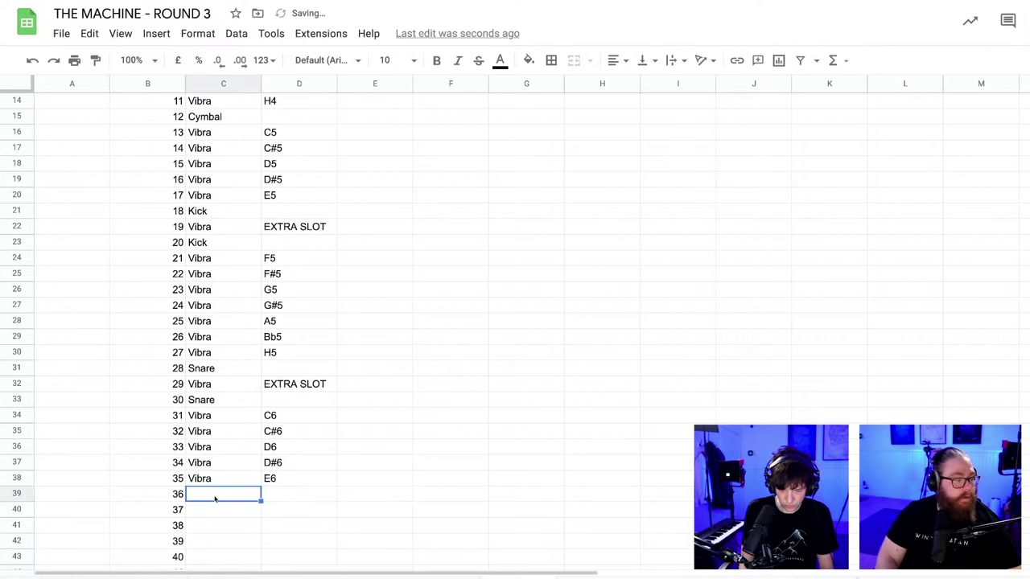
{"action": "type", "text": "Hi"}
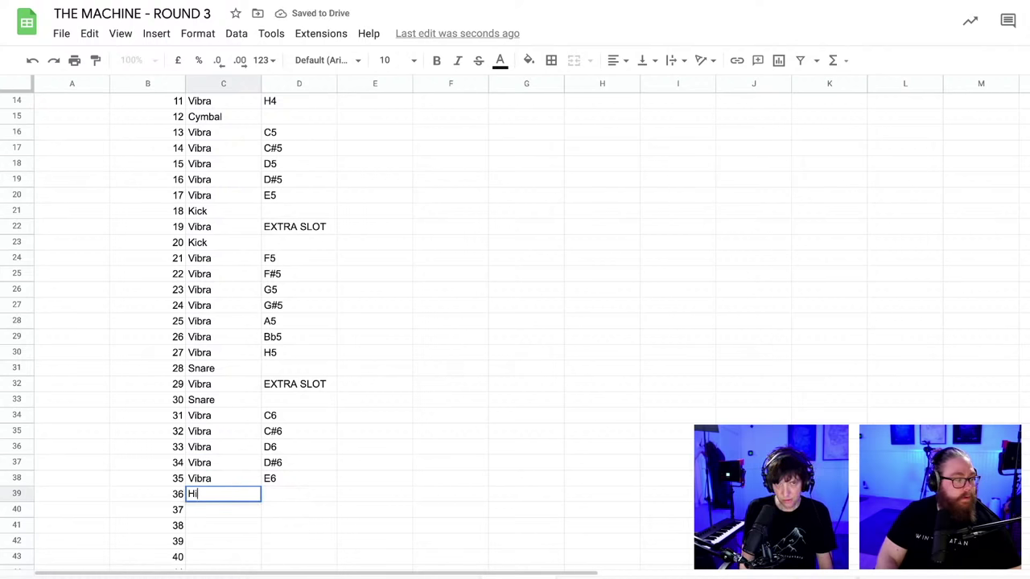
{"action": "type", "text": "hat"}
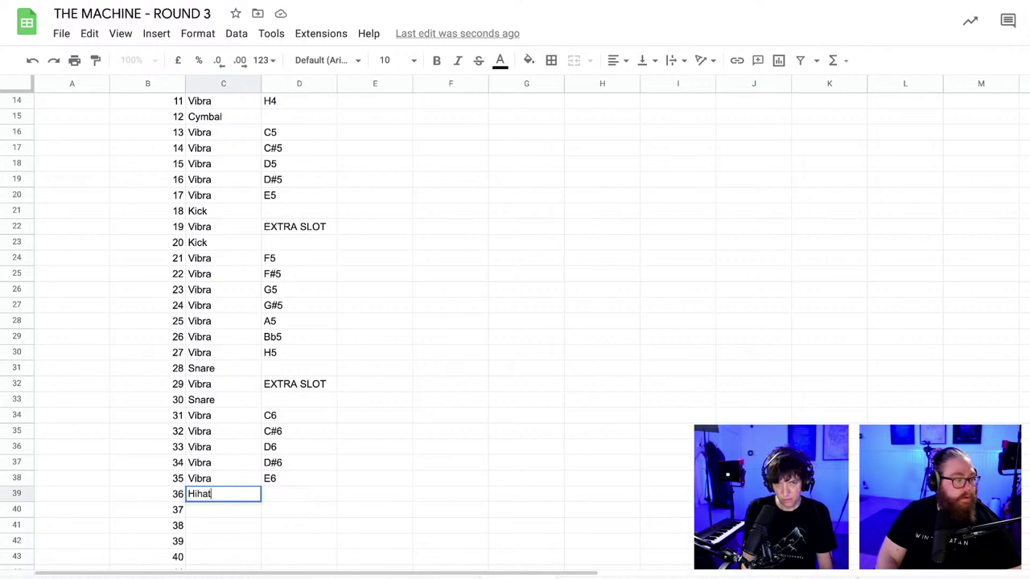
{"action": "left_click", "coordinate": [285, 512]}
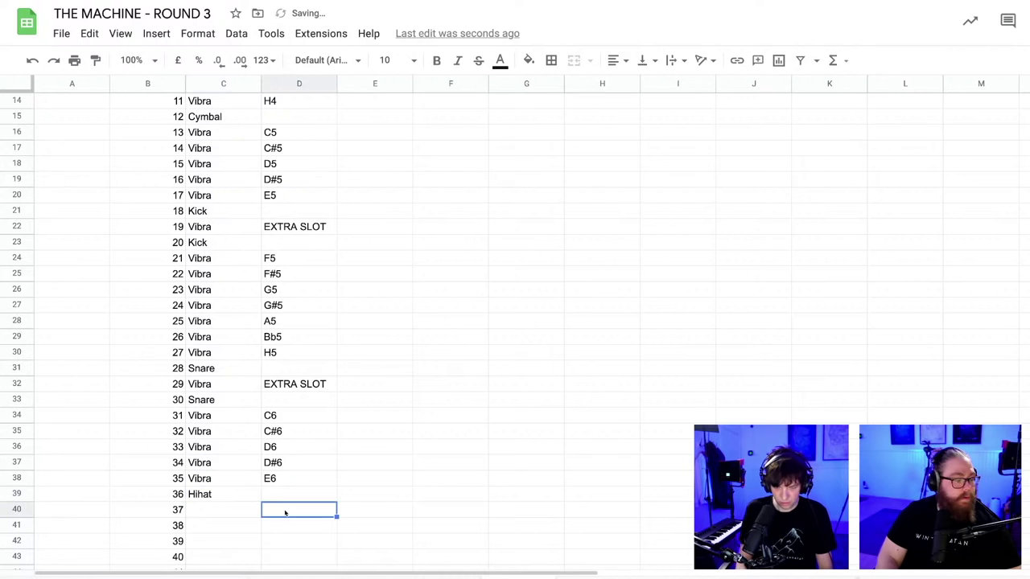
{"action": "type", "text": "F6"}
{"action": "key", "text": "Return"}
- Review the instruments and notes in the channel list, and check the vibraphone range and plate notes on the other sheet
{"action": "scroll", "coordinate": [285, 294], "scroll_direction": "up", "scroll_amount": 3}
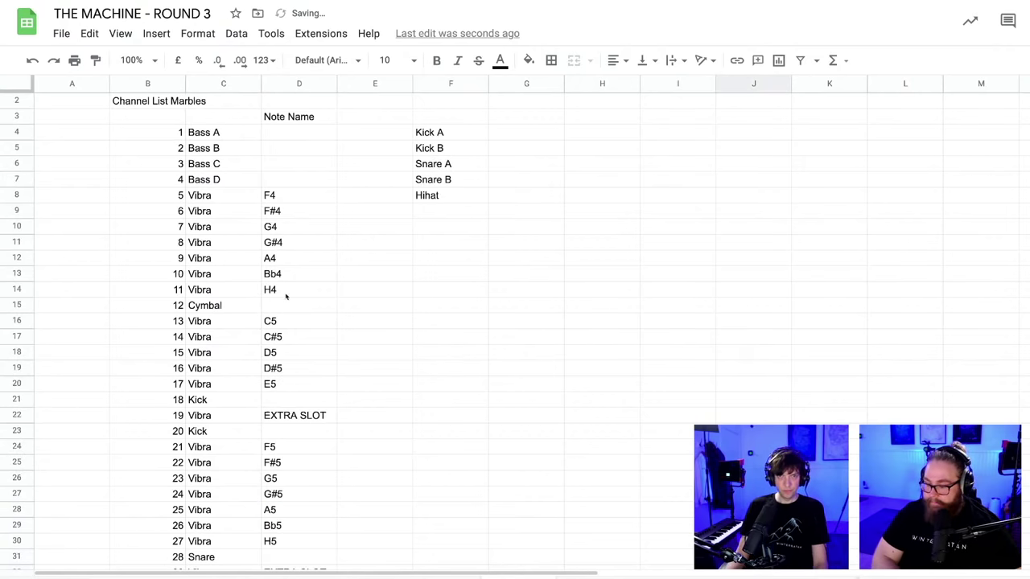
{"action": "scroll", "coordinate": [287, 295], "scroll_direction": "down", "scroll_amount": 2}
{"action": "scroll", "coordinate": [287, 295], "scroll_direction": "down", "scroll_amount": 4}
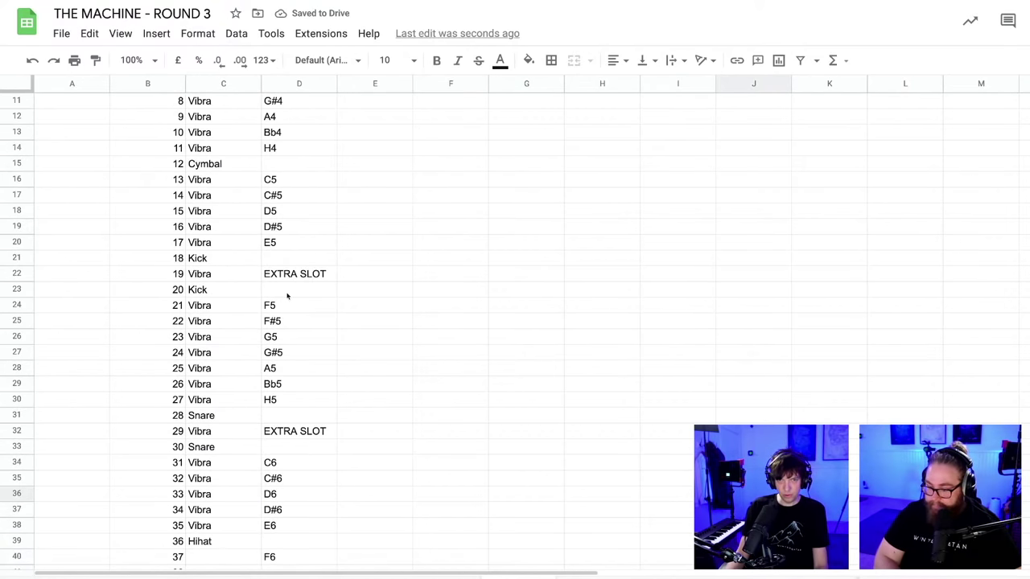
{"action": "scroll", "coordinate": [287, 295], "scroll_direction": "down", "scroll_amount": 3}
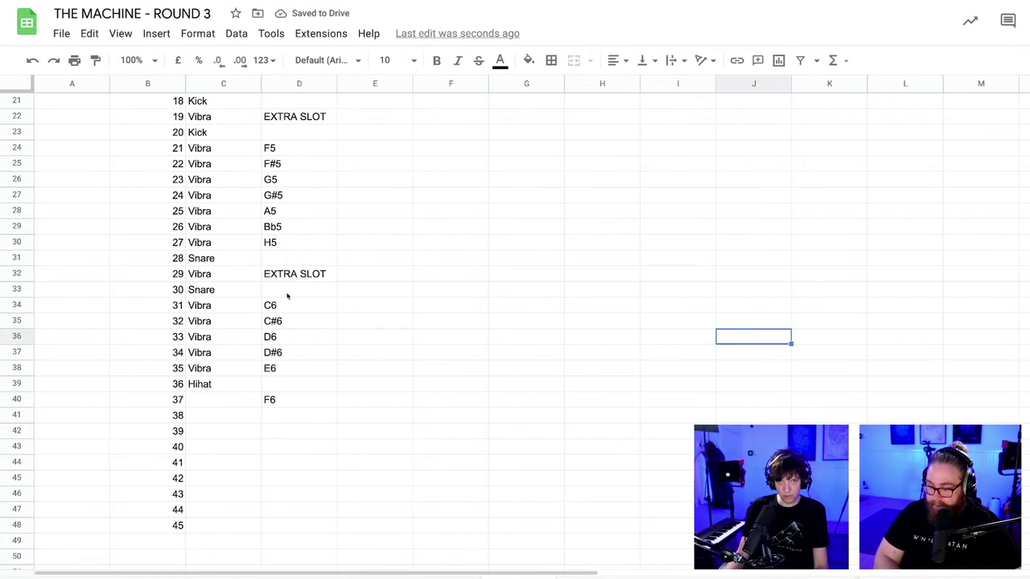
{"action": "scroll", "coordinate": [287, 295], "scroll_direction": "up", "scroll_amount": 6}
{"action": "scroll", "coordinate": [287, 295], "scroll_direction": "up", "scroll_amount": 3}
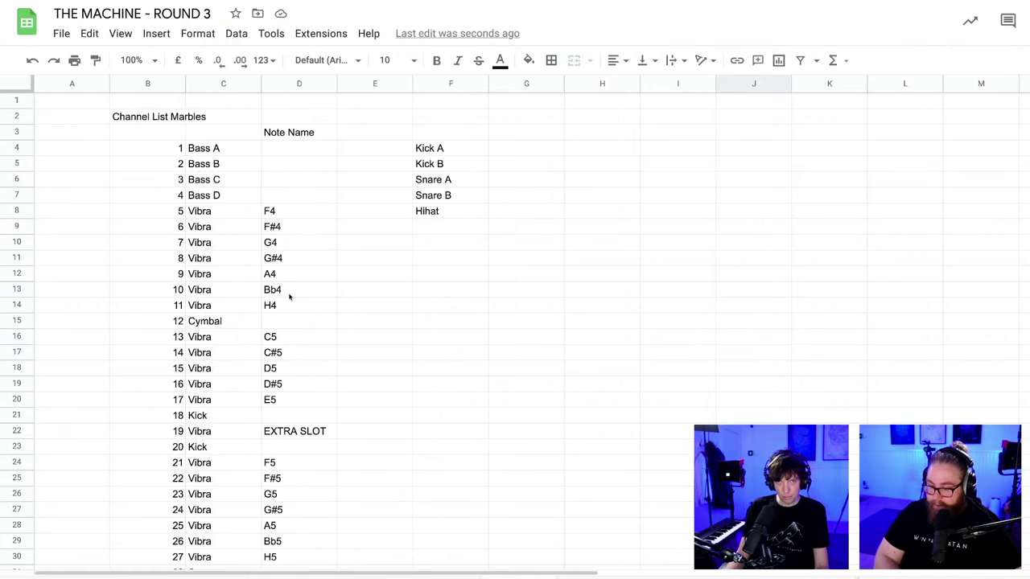
{"action": "left_click", "coordinate": [382, 308]}
{"action": "left_click", "coordinate": [296, 218]}
{"action": "scroll", "coordinate": [294, 218], "scroll_direction": "down", "scroll_amount": 2}
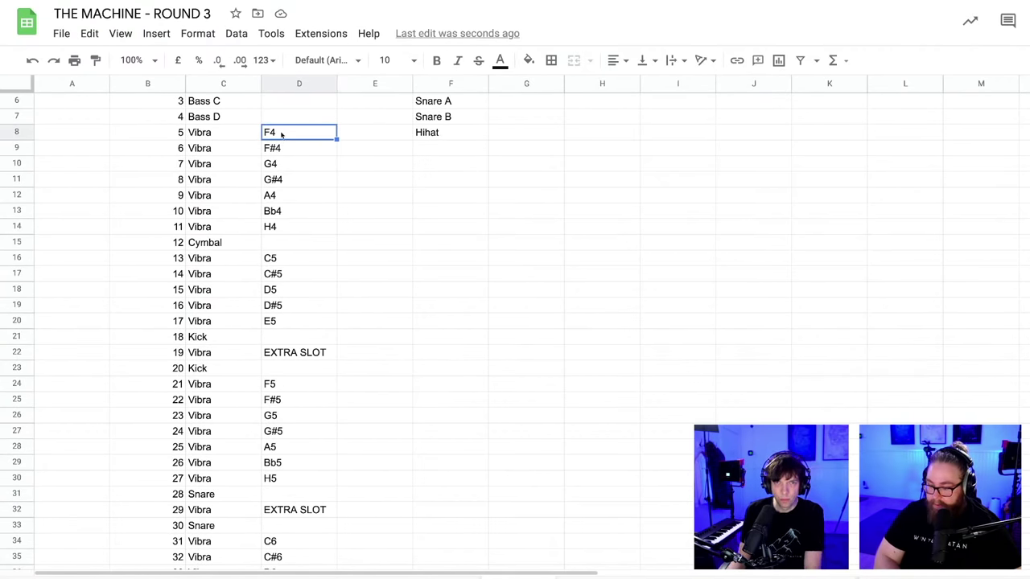
{"action": "scroll", "coordinate": [283, 138], "scroll_direction": "down", "scroll_amount": 2}
{"action": "scroll", "coordinate": [286, 181], "scroll_direction": "down", "scroll_amount": 1}
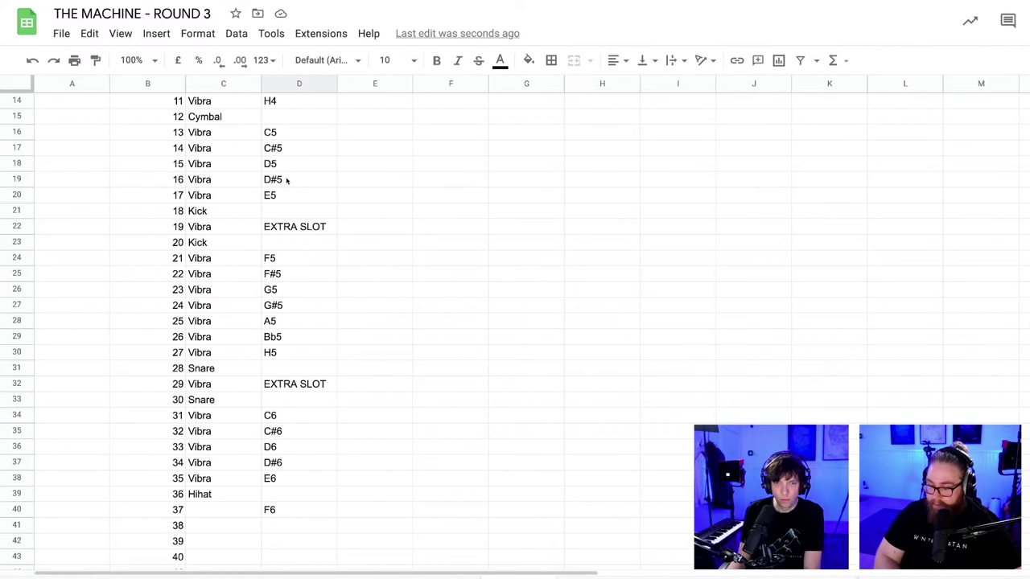
{"action": "scroll", "coordinate": [287, 180], "scroll_direction": "down", "scroll_amount": 1}
{"action": "scroll", "coordinate": [287, 180], "scroll_direction": "down", "scroll_amount": 1}
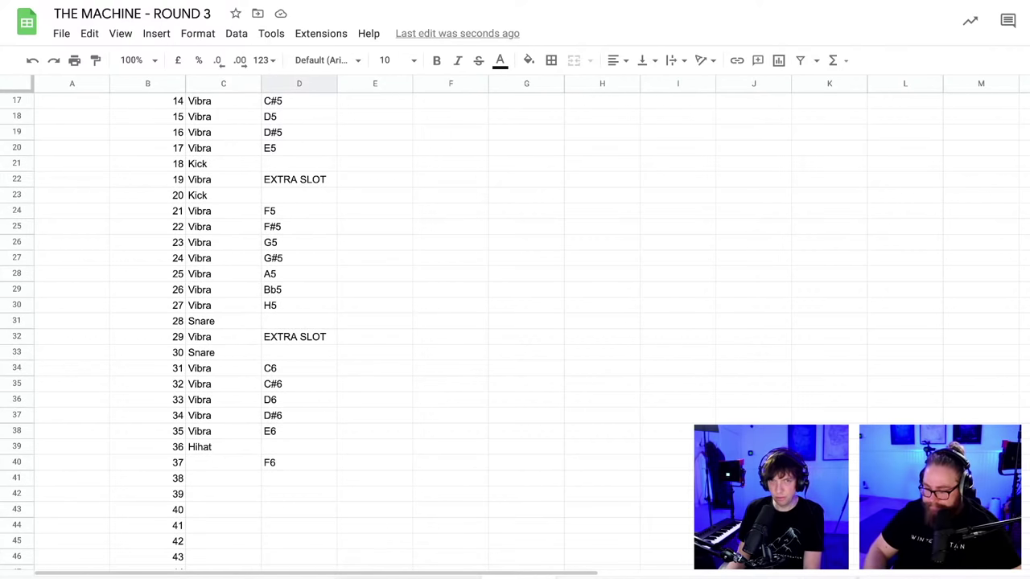
{"action": "left_click", "coordinate": [120, 577]}
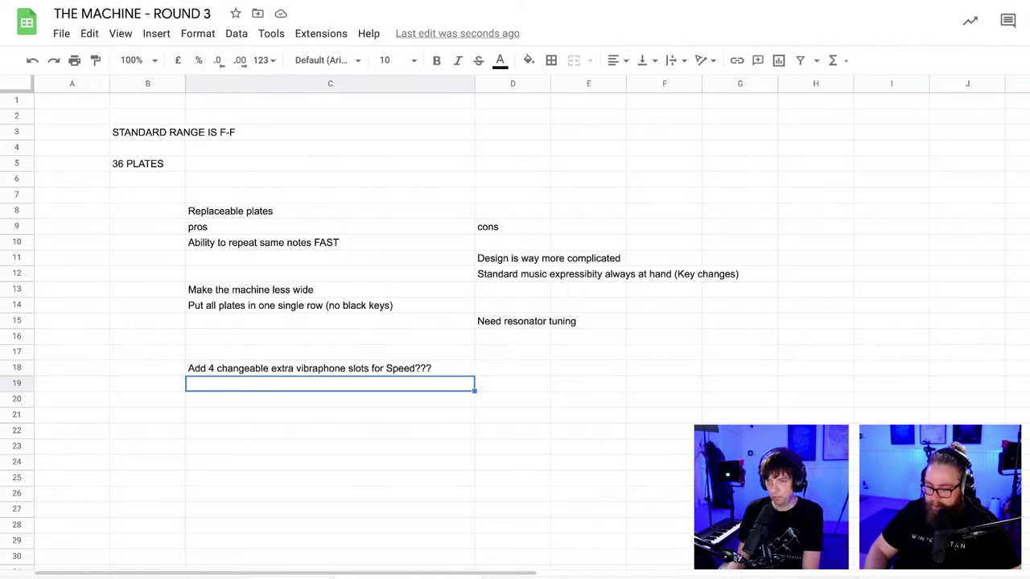
{"action": "left_click", "coordinate": [648, 578]}
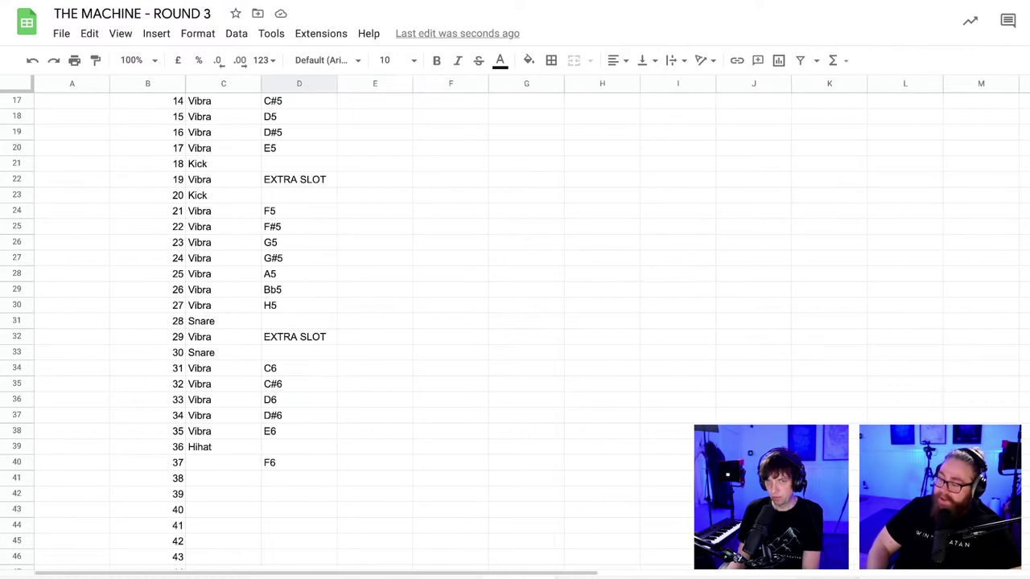
- Copy "EXTRA SLOT" from channel 29 into the note column of channel 38
{"action": "scroll", "coordinate": [265, 451], "scroll_direction": "down", "scroll_amount": 3}
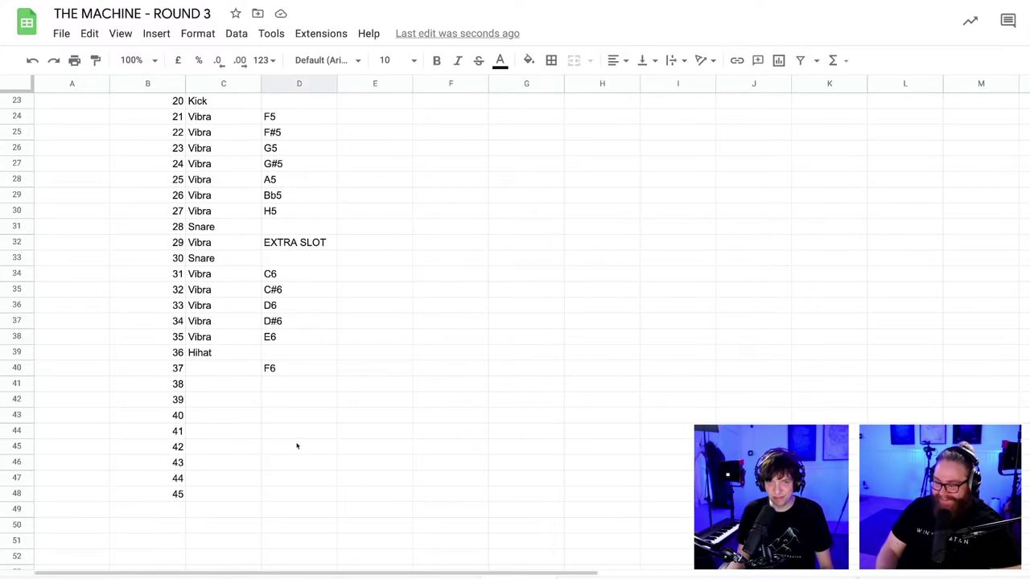
{"action": "left_click", "coordinate": [297, 446]}
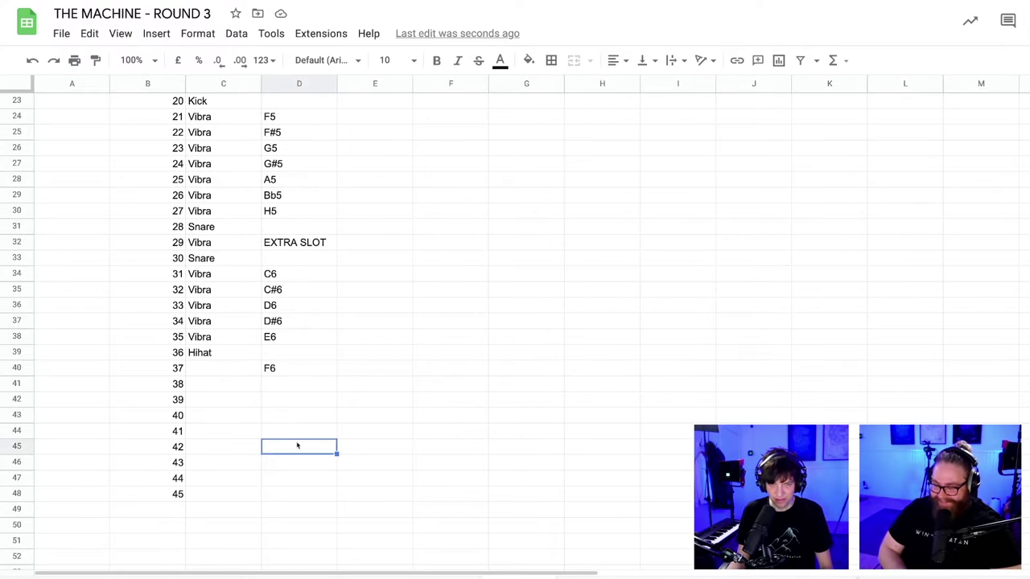
{"action": "left_click", "coordinate": [280, 389]}
{"action": "scroll", "coordinate": [233, 490], "scroll_direction": "up", "scroll_amount": 1}
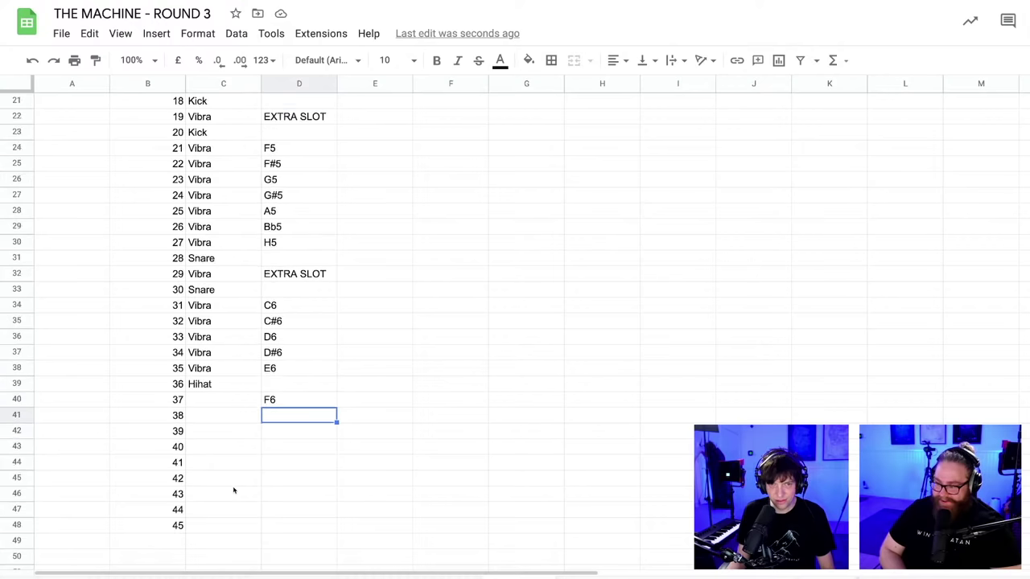
{"action": "scroll", "coordinate": [233, 489], "scroll_direction": "up", "scroll_amount": 2}
{"action": "scroll", "coordinate": [266, 442], "scroll_direction": "down", "scroll_amount": 5}
{"action": "scroll", "coordinate": [289, 338], "scroll_direction": "up", "scroll_amount": 5}
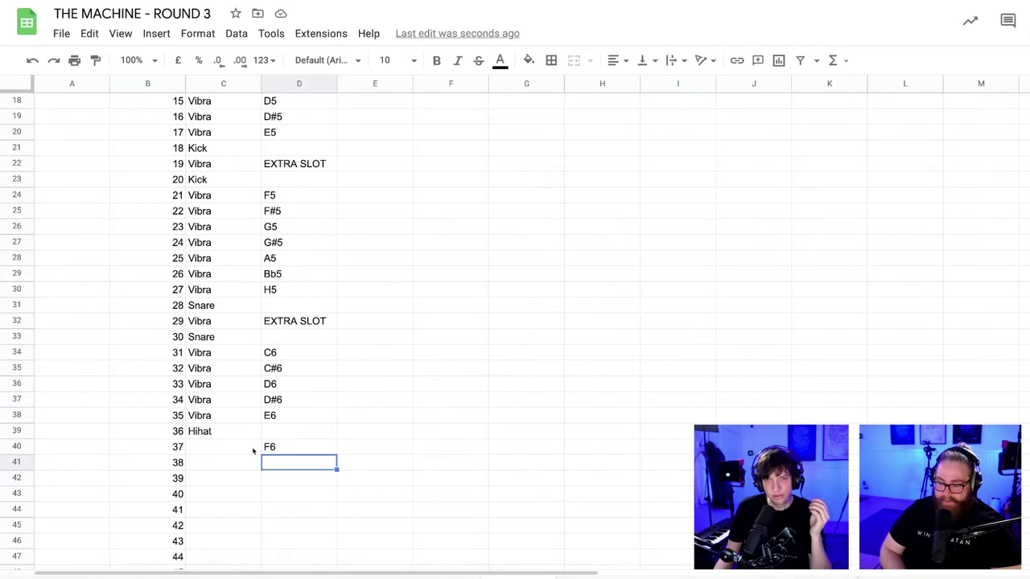
{"action": "scroll", "coordinate": [253, 451], "scroll_direction": "down", "scroll_amount": 1}
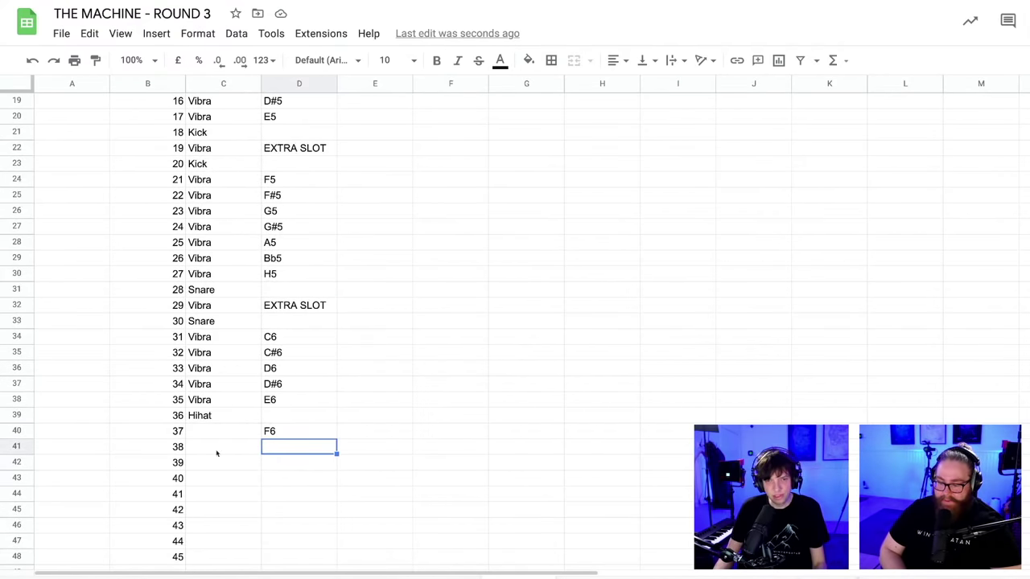
{"action": "left_click", "coordinate": [281, 308]}
{"action": "key", "text": "ctrl+c"}
{"action": "left_click", "coordinate": [276, 449]}
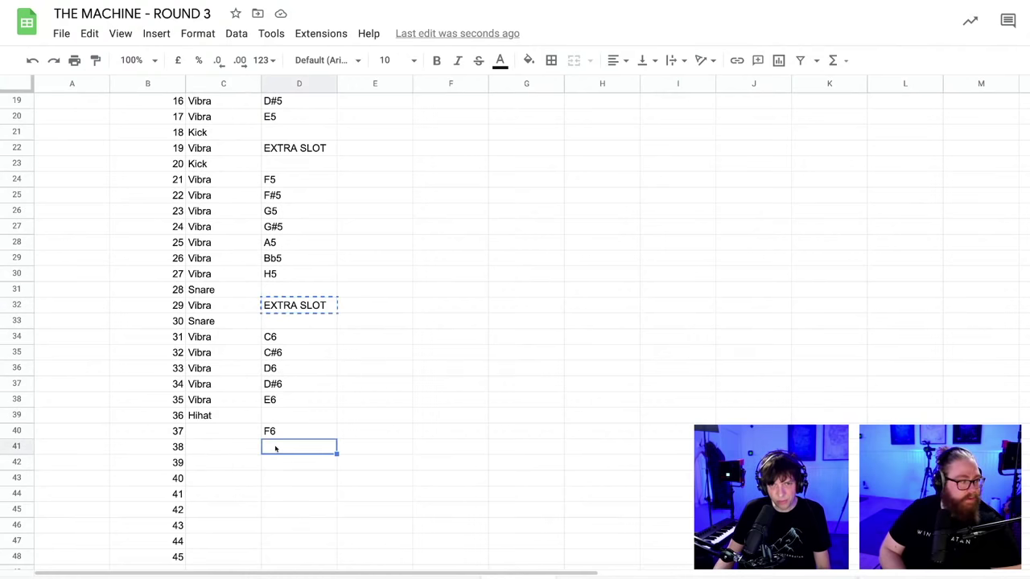
{"action": "key", "text": "ctrl+v"}
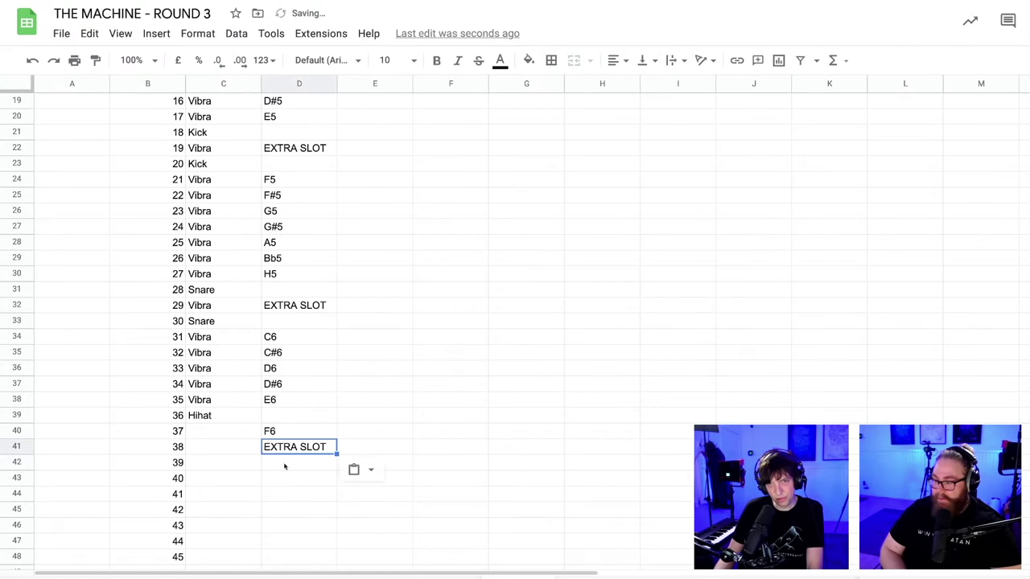
{"action": "left_click", "coordinate": [284, 467]}
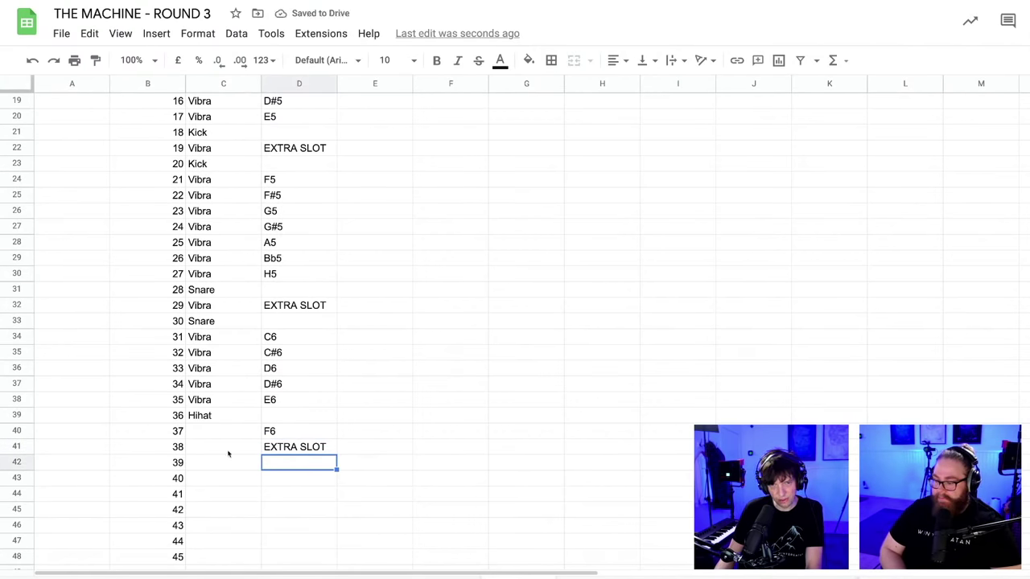
- Copy the name "Vibra" from channel 31 into channels 37 and 38
{"action": "left_click", "coordinate": [215, 339]}
{"action": "key", "text": "ctrl+c"}
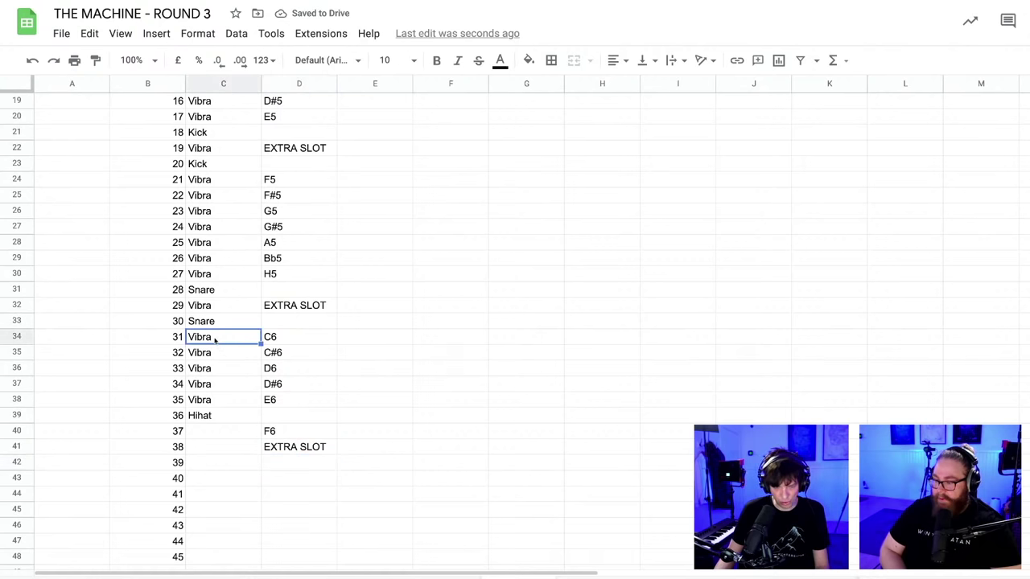
{"action": "left_click", "coordinate": [214, 431]}
{"action": "key", "text": "ctrl+v"}
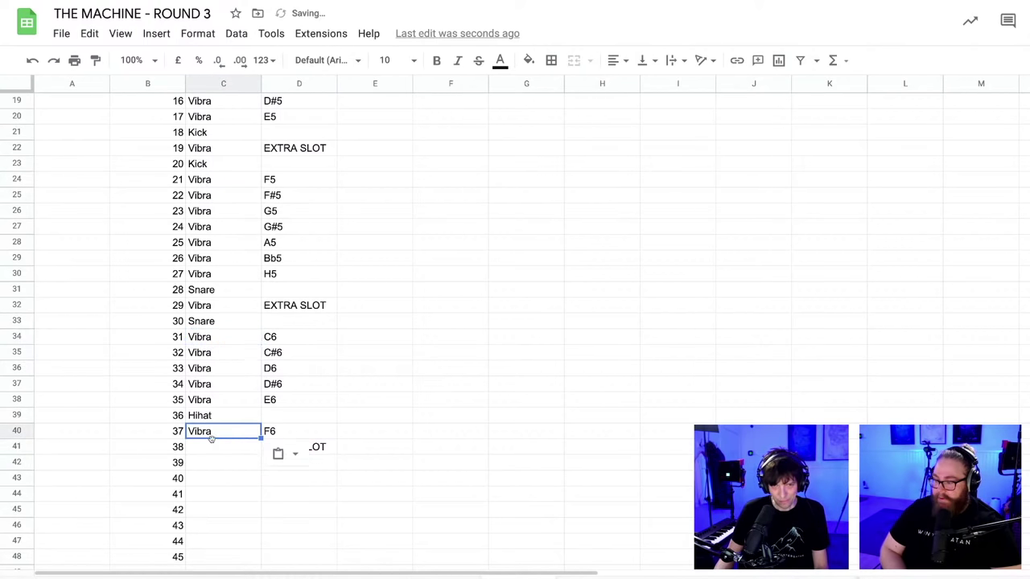
{"action": "left_click", "coordinate": [211, 452]}
{"action": "key", "text": "ctrl+v"}
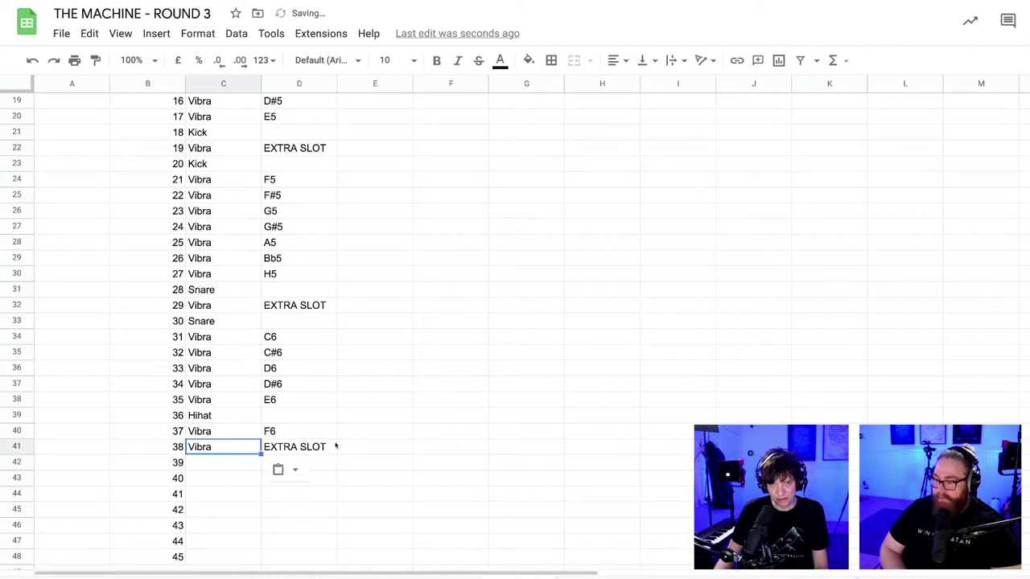
{"action": "left_click", "coordinate": [346, 447]}
{"action": "scroll", "coordinate": [258, 459], "scroll_direction": "down", "scroll_amount": 1}
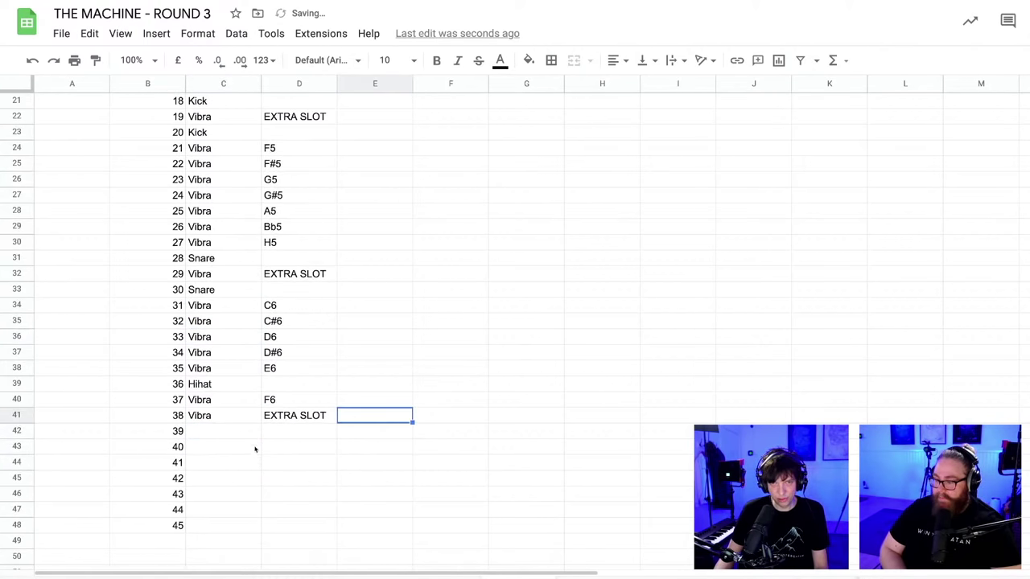
{"action": "scroll", "coordinate": [258, 432], "scroll_direction": "up", "scroll_amount": 1}
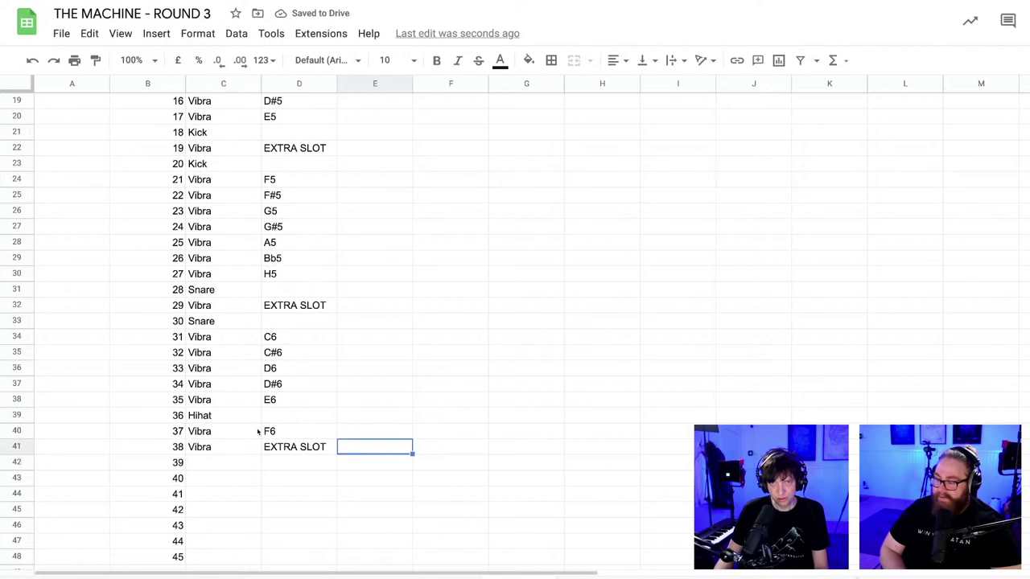
- Swap the notes of the last two Vibra channels, putting EXTRA SLOT on channel 37 and F6 on channel 38
{"action": "scroll", "coordinate": [260, 436], "scroll_direction": "down", "scroll_amount": 1}
{"action": "left_click", "coordinate": [264, 435]}
{"action": "left_click", "coordinate": [280, 416]}
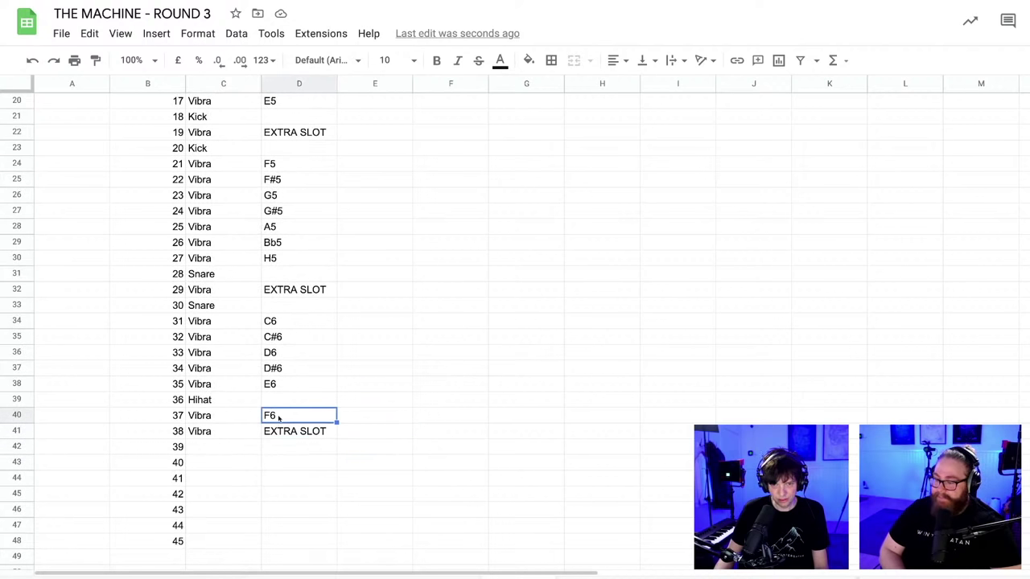
{"action": "key", "text": "ctrl+c"}
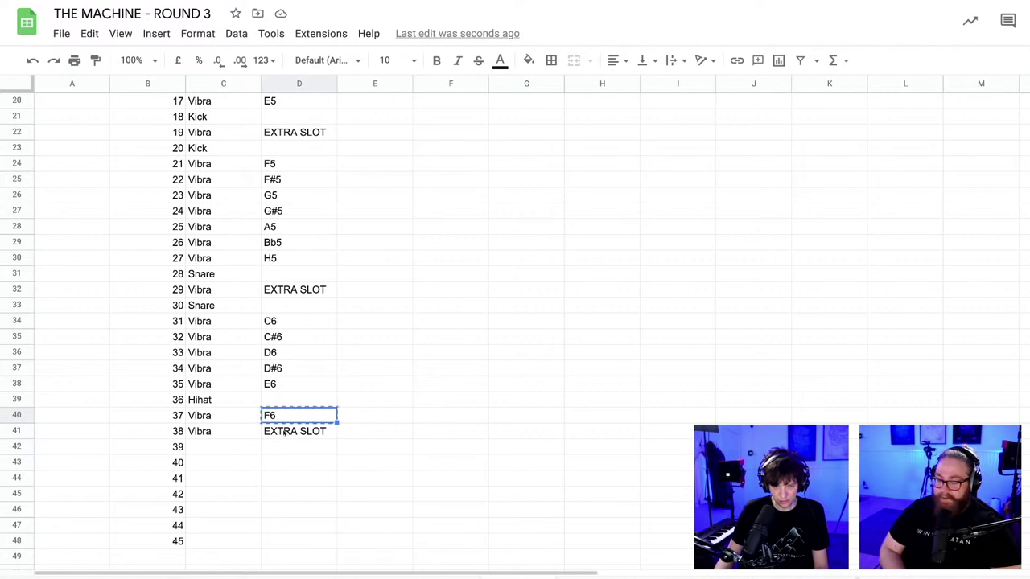
{"action": "left_click", "coordinate": [282, 448]}
{"action": "key", "text": "ctrl+v"}
{"action": "left_click_drag", "start_coordinate": [283, 435], "coordinate": [285, 411]}
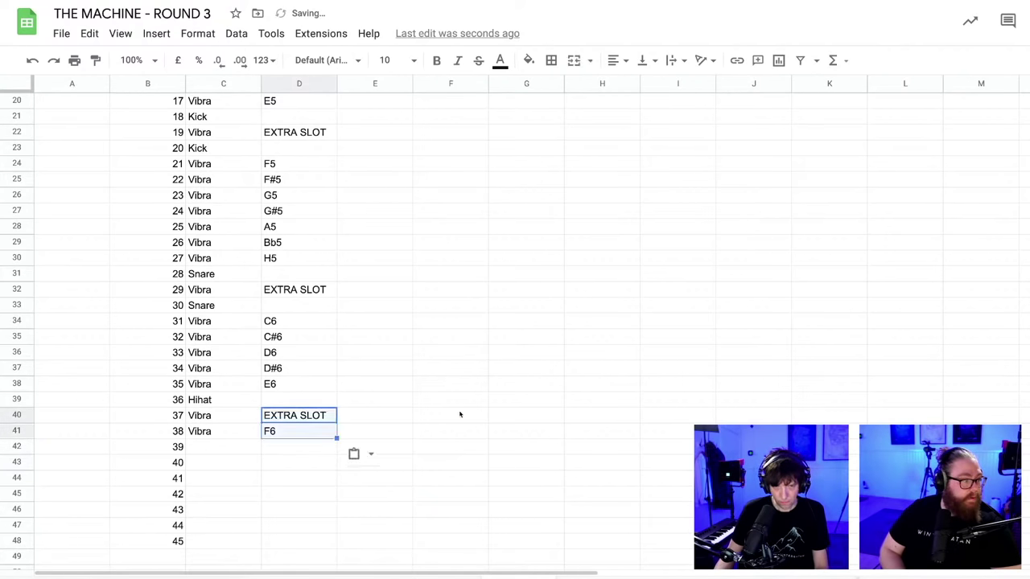
{"action": "left_click", "coordinate": [460, 414]}
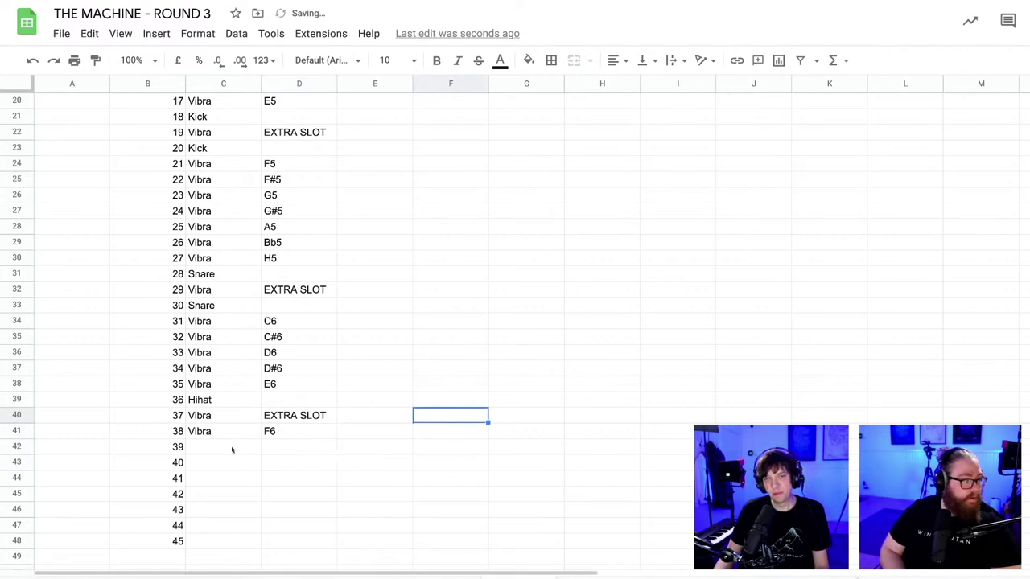
- Enter the notes F#6, G6 and G#6 for channels 39 to 41
{"action": "left_click", "coordinate": [271, 452]}
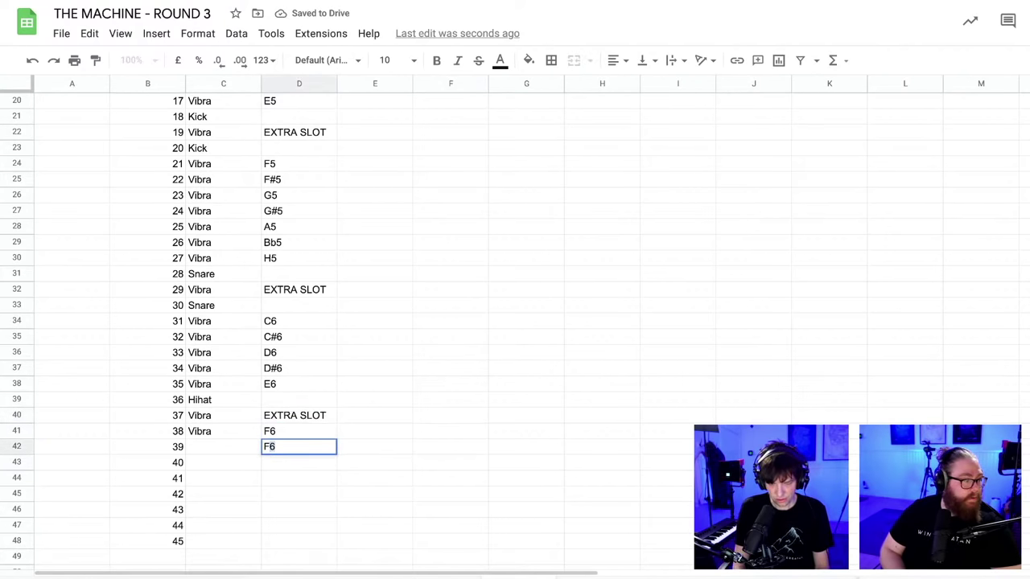
{"action": "type", "text": "F6"}
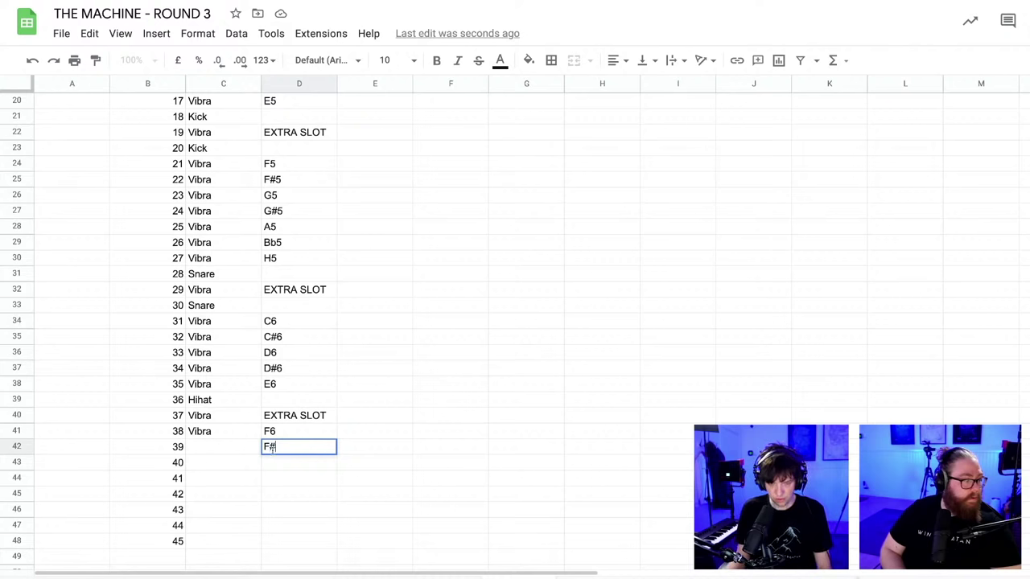
{"action": "key", "text": "Left"}
{"action": "type", "text": "#"}
{"action": "key", "text": "Return"}
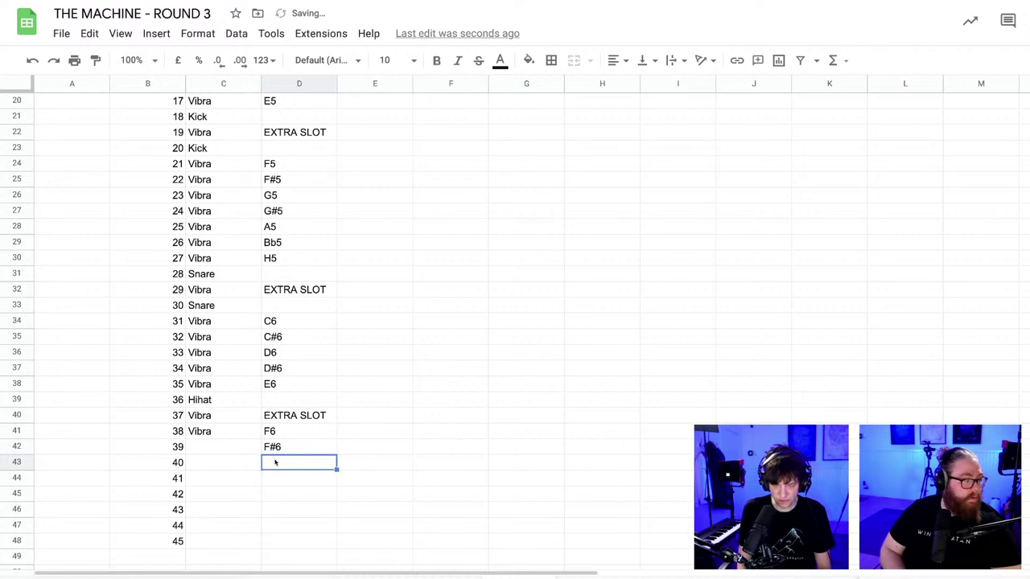
{"action": "type", "text": "G"}
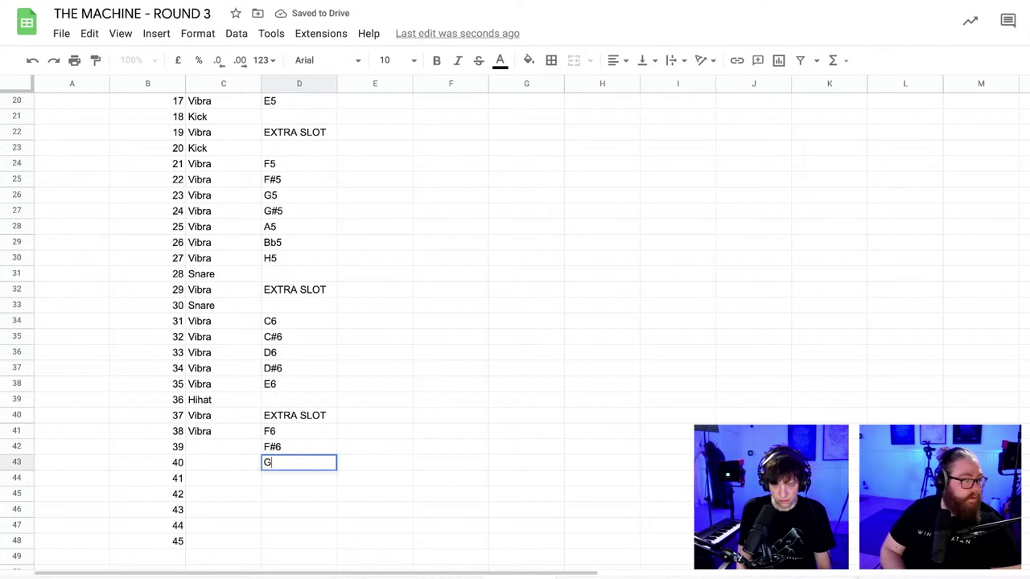
{"action": "type", "text": "6"}
{"action": "left_click", "coordinate": [289, 480]}
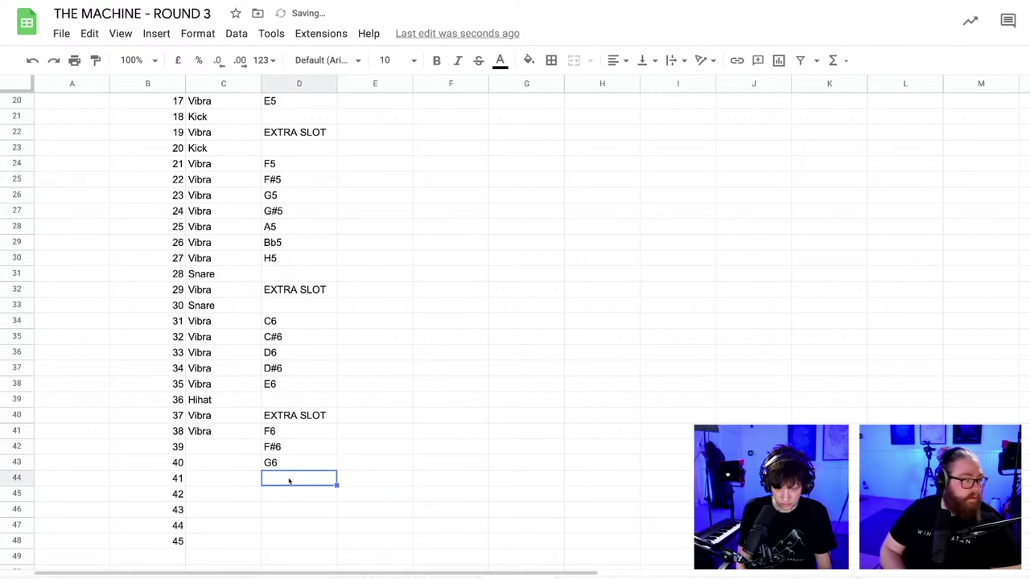
{"action": "type", "text": "G6"}
{"action": "type", "text": "#6"}
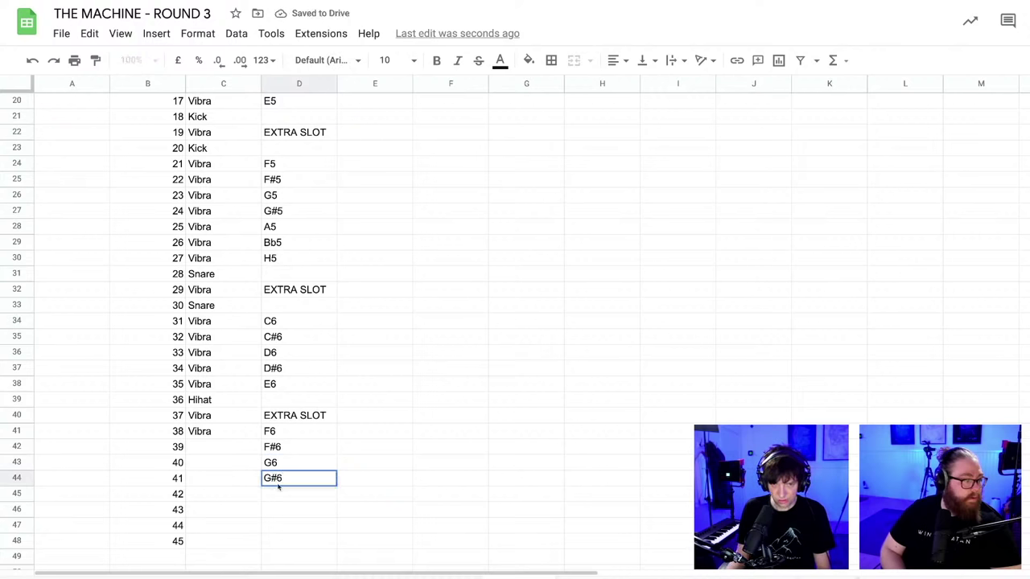
- Enter the notes A6, Bb6 and H6 for channels 42 to 44
{"action": "left_click", "coordinate": [287, 495]}
{"action": "type", "text": "A"}
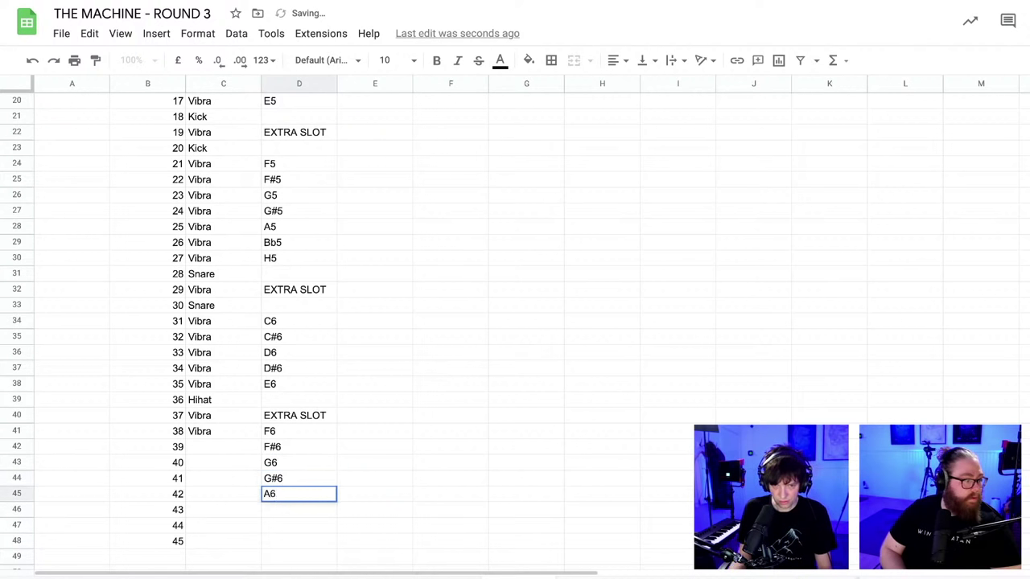
{"action": "type", "text": "6"}
{"action": "left_click", "coordinate": [286, 507]}
{"action": "type", "text": "Bb"}
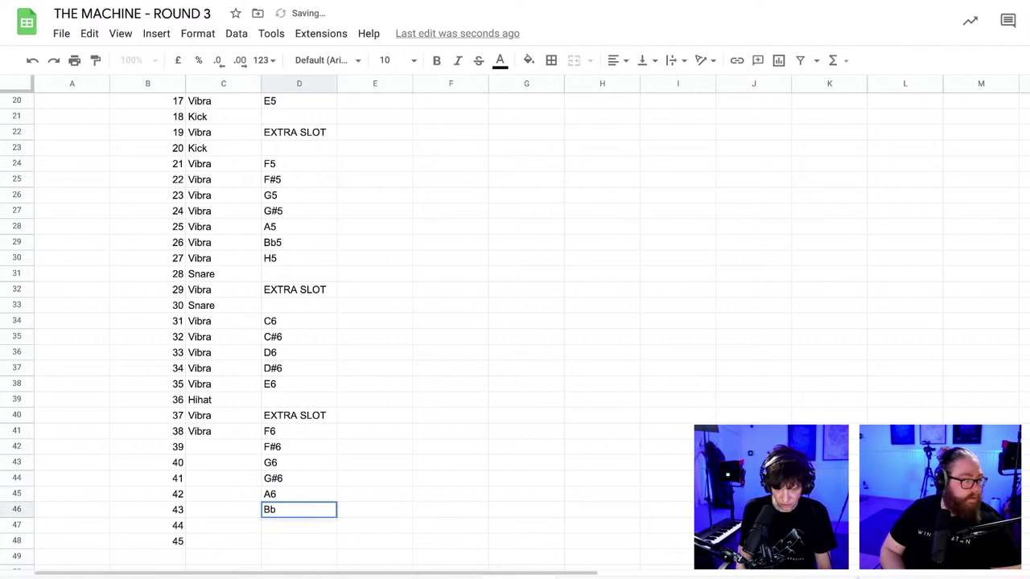
{"action": "type", "text": "6"}
{"action": "key", "text": "BackSpace"}
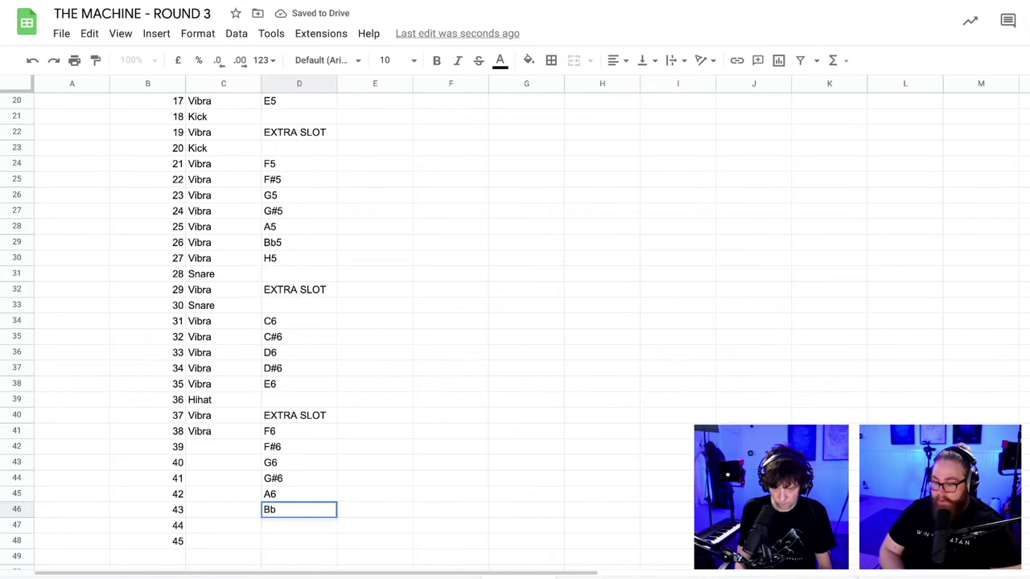
{"action": "type", "text": "6"}
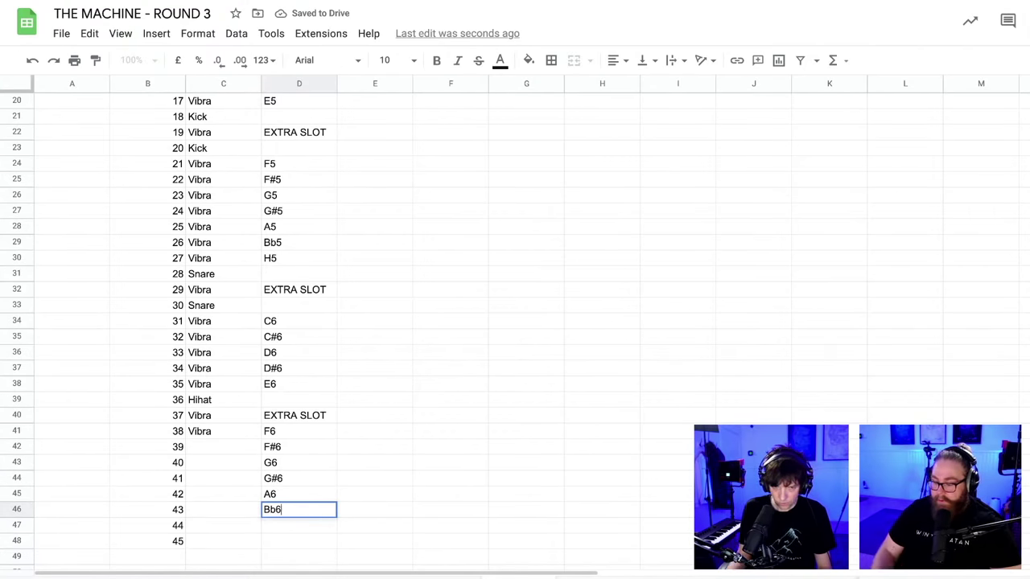
{"action": "left_click", "coordinate": [289, 527]}
{"action": "type", "text": "H6"}
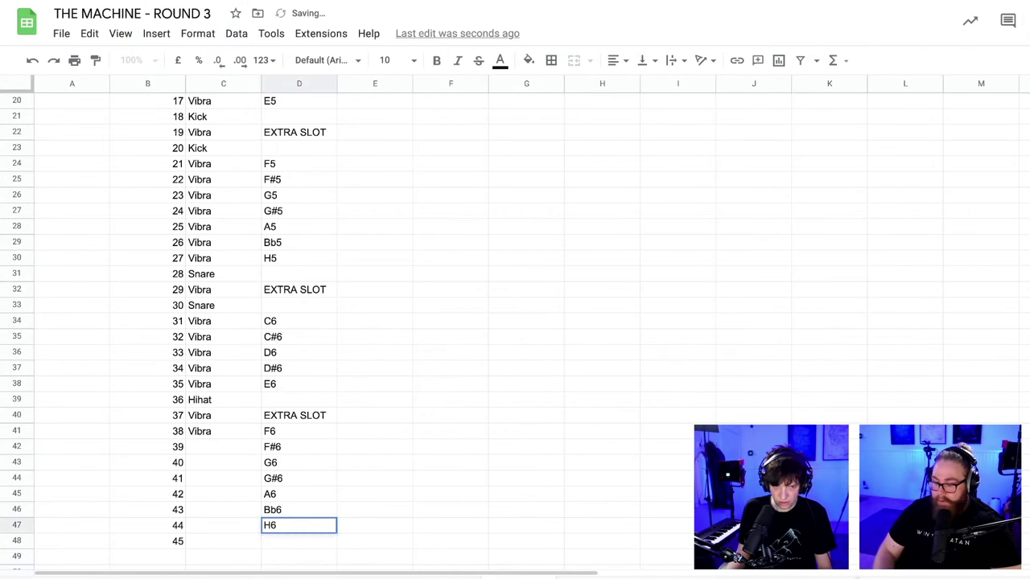
{"action": "scroll", "coordinate": [398, 506], "scroll_direction": "down", "scroll_amount": 1}
{"action": "left_click", "coordinate": [361, 492]}
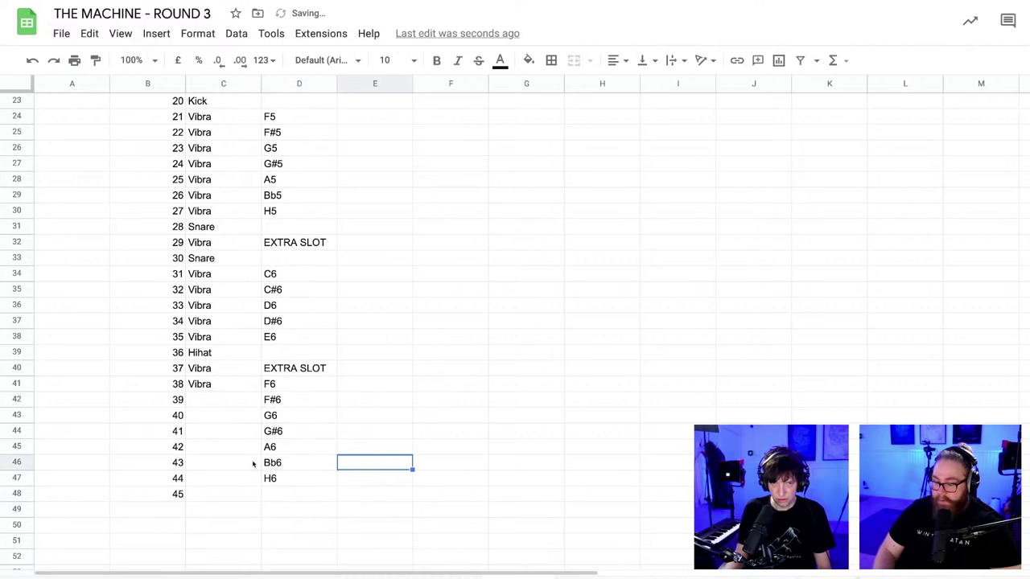
- Copy the name "Vibra" from channel 38 into channels 39 to 44
{"action": "scroll", "coordinate": [253, 465], "scroll_direction": "down", "scroll_amount": 1}
{"action": "left_click", "coordinate": [219, 368]}
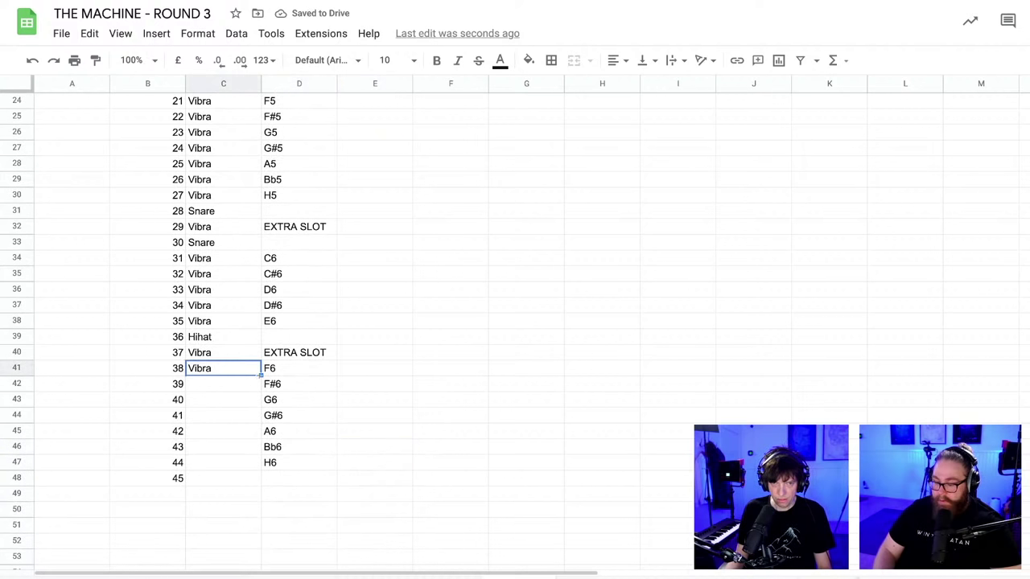
{"action": "left_click_drag", "start_coordinate": [253, 455], "coordinate": [262, 464]}
{"action": "scroll", "coordinate": [275, 455], "scroll_direction": "up", "scroll_amount": 4}
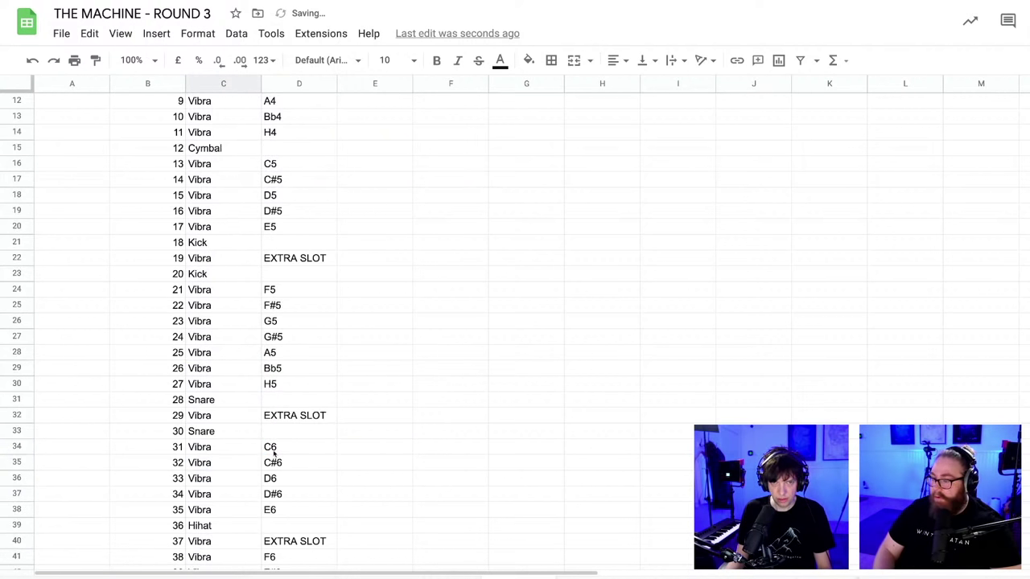
{"action": "scroll", "coordinate": [274, 454], "scroll_direction": "down", "scroll_amount": 3}
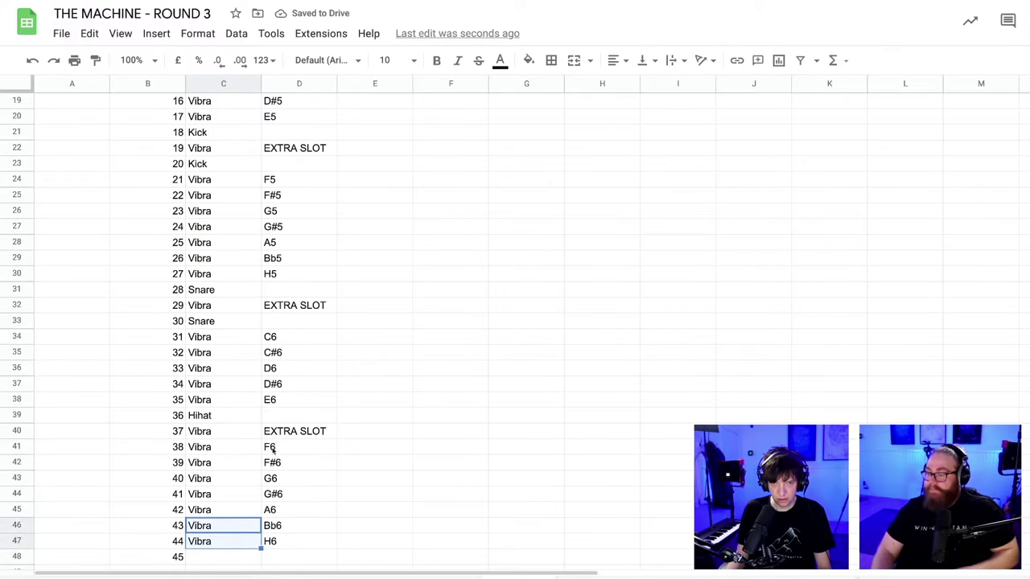
{"action": "scroll", "coordinate": [273, 451], "scroll_direction": "down", "scroll_amount": 2}
{"action": "left_click", "coordinate": [306, 428]}
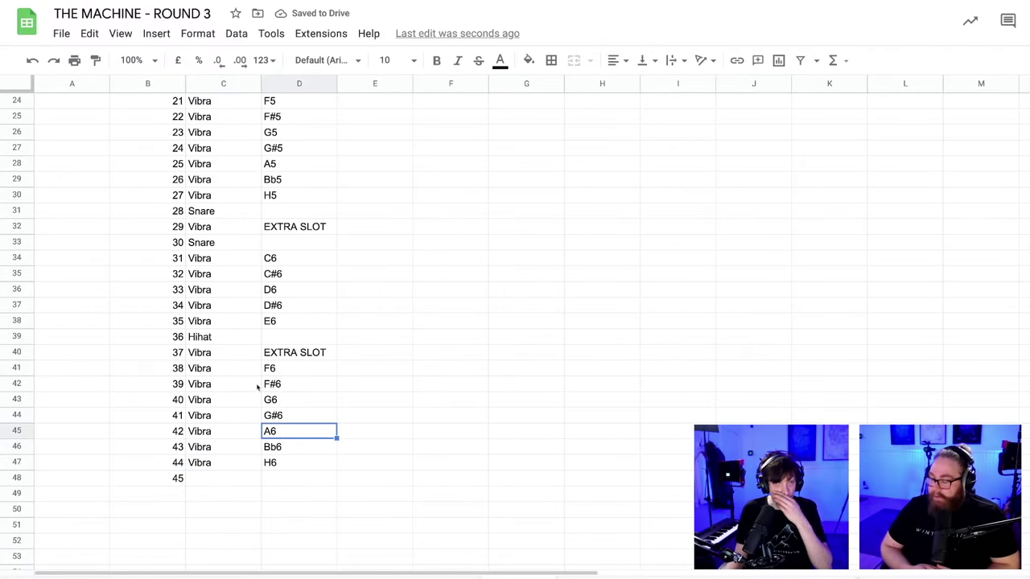
- Move the empty row 49 up between channels 37 and 38
{"action": "left_click", "coordinate": [17, 493]}
{"action": "left_click_drag", "start_coordinate": [17, 493], "coordinate": [8, 366]}
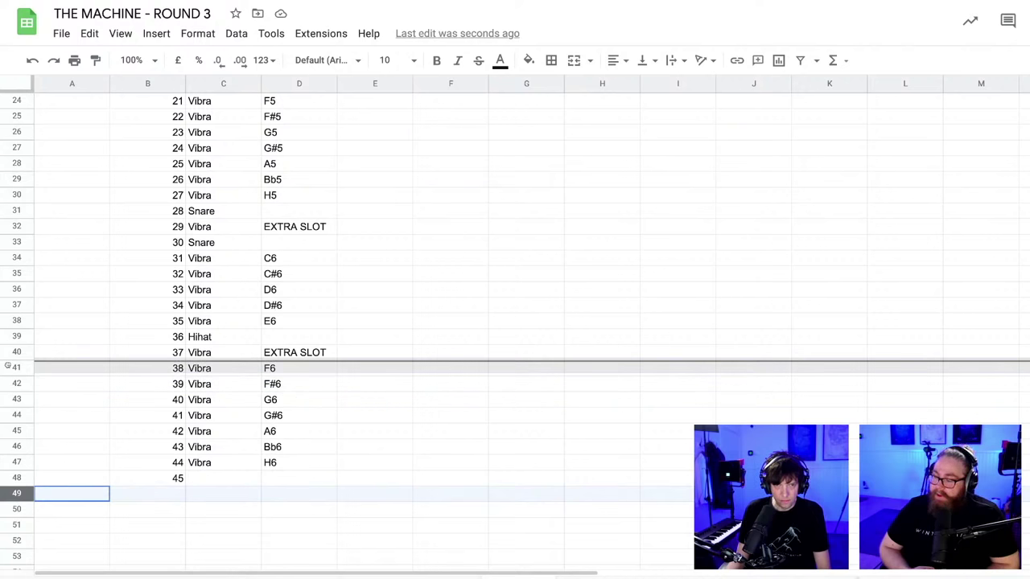
{"action": "left_click_drag", "start_coordinate": [8, 366], "coordinate": [9, 366]}
{"action": "left_click", "coordinate": [401, 465]}
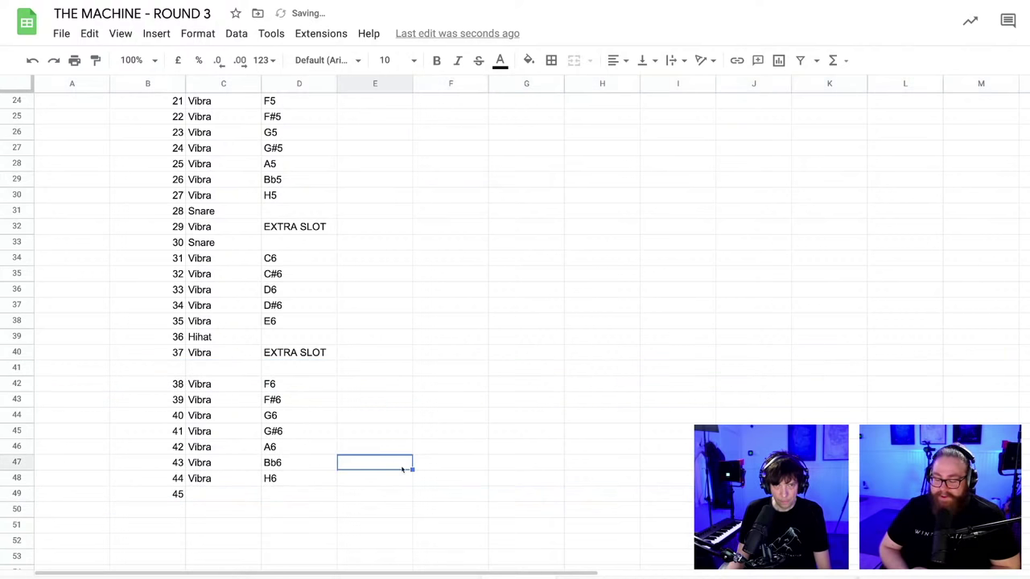
- Shift the instrument and note entries of channels 38 to 44 down one row to channels 39 to 45
{"action": "left_click", "coordinate": [210, 385]}
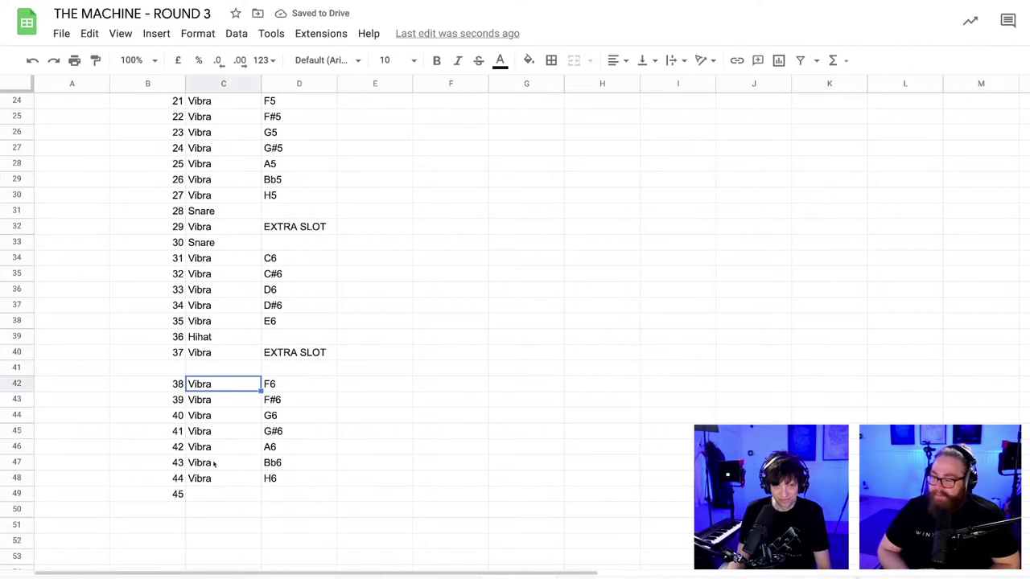
{"action": "left_click", "coordinate": [276, 480], "text": "shift"}
{"action": "key", "text": "ctrl+c"}
{"action": "left_click", "coordinate": [486, 497]}
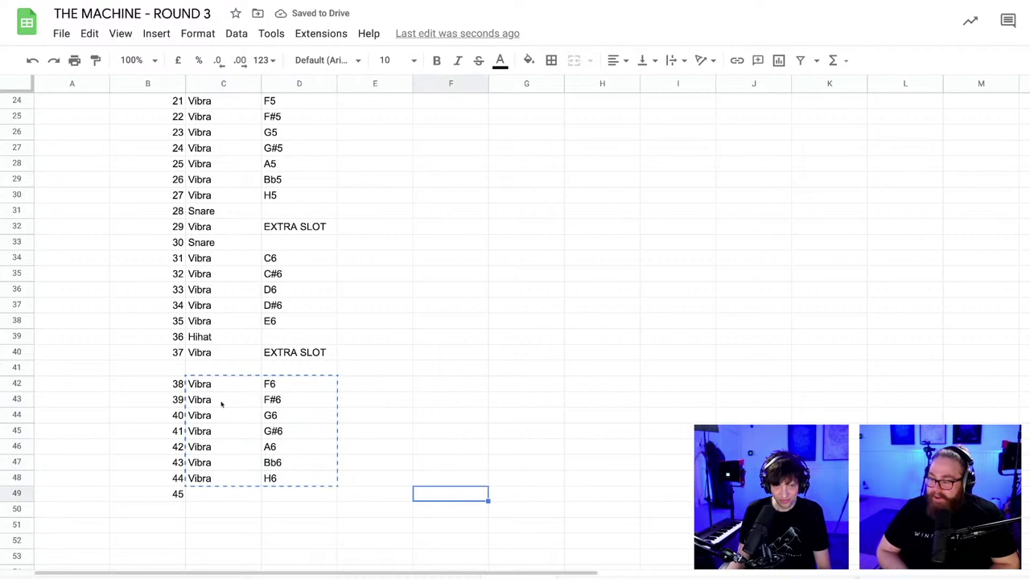
{"action": "left_click", "coordinate": [210, 400]}
{"action": "key", "text": "ctrl+v"}
{"action": "left_click", "coordinate": [448, 422]}
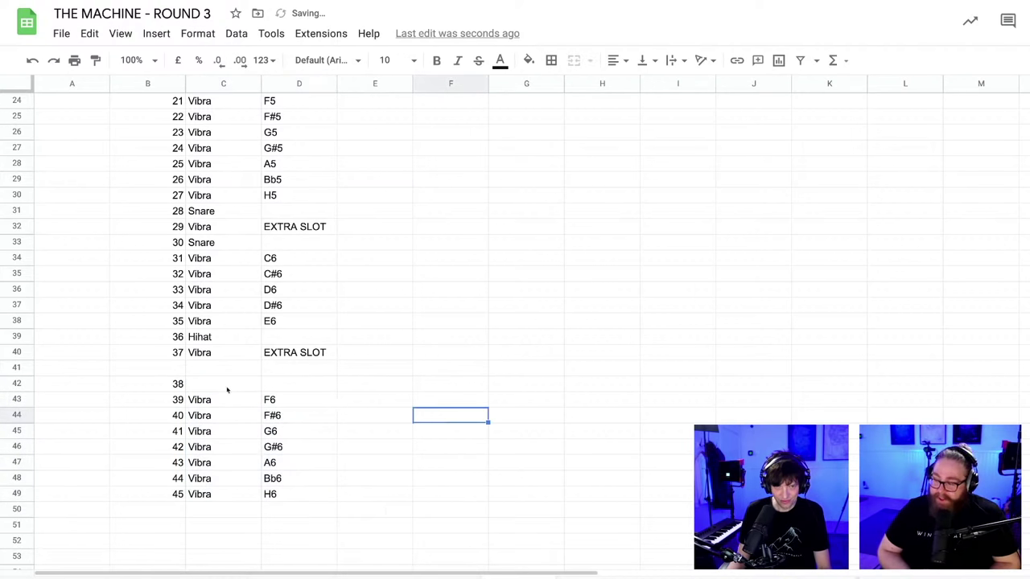
- Assign the instrument "Hihat" to channel 38
{"action": "left_click", "coordinate": [213, 389]}
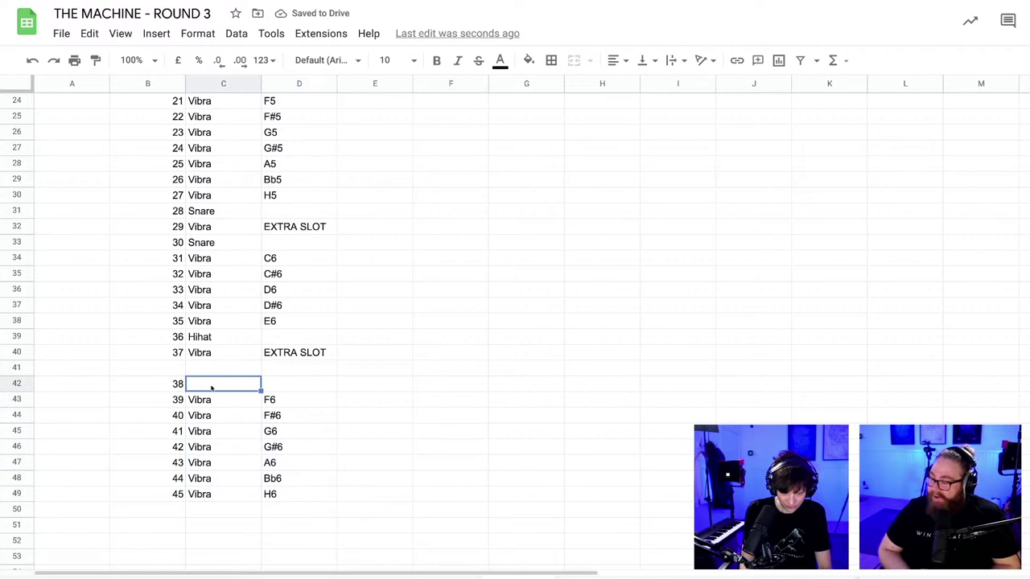
{"action": "type", "text": "Hihat"}
{"action": "left_click", "coordinate": [492, 414]}
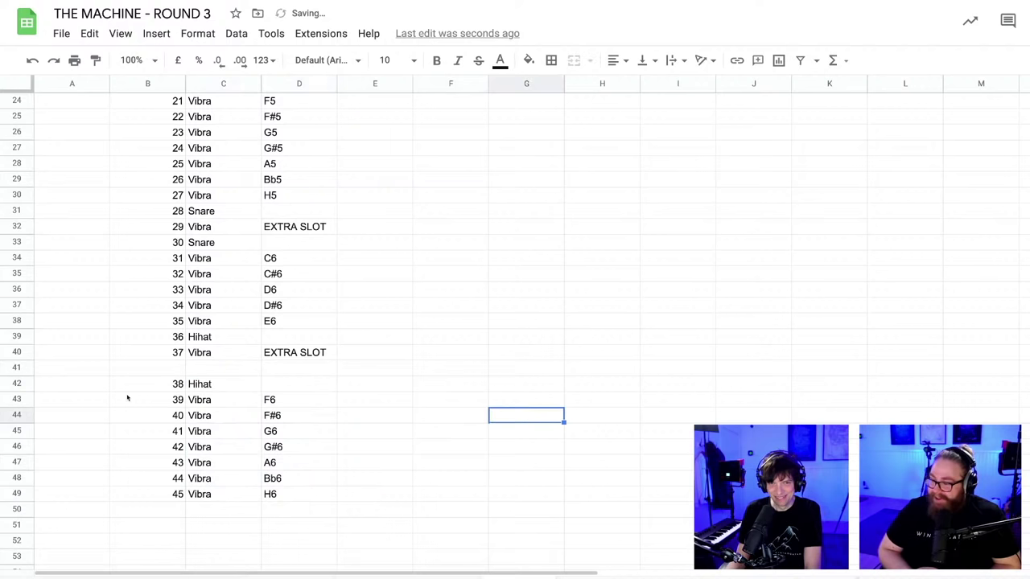
- Move the empty row 41 from between channels 37 and 38 to below channel 45
{"action": "left_click", "coordinate": [5, 367]}
{"action": "left_click_drag", "start_coordinate": [5, 367], "coordinate": [16, 527]}
{"action": "left_click", "coordinate": [478, 394]}
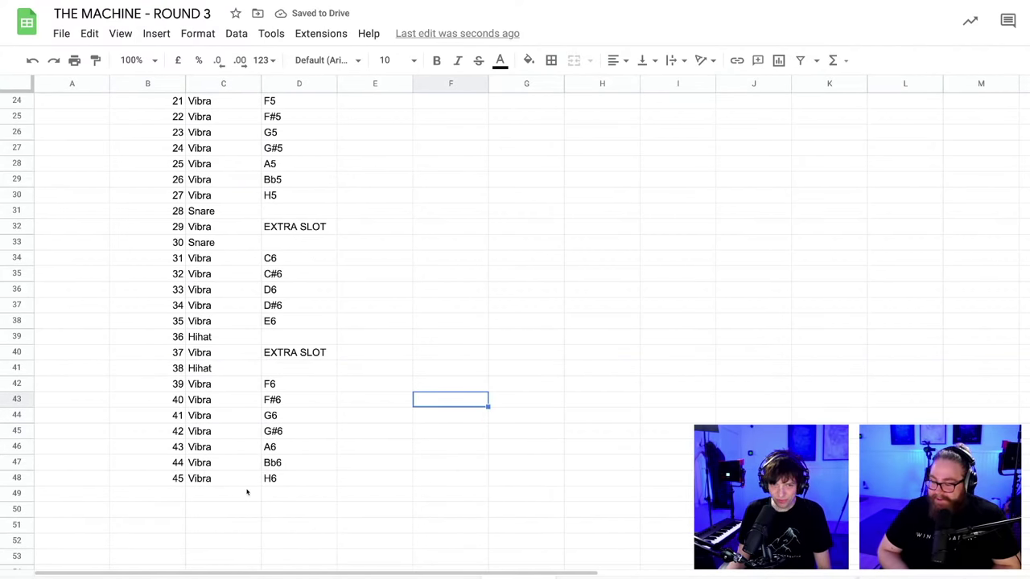
- Enter the notes C7 and C#7 in the note column directly below H6
{"action": "scroll", "coordinate": [289, 481], "scroll_direction": "down", "scroll_amount": 1}
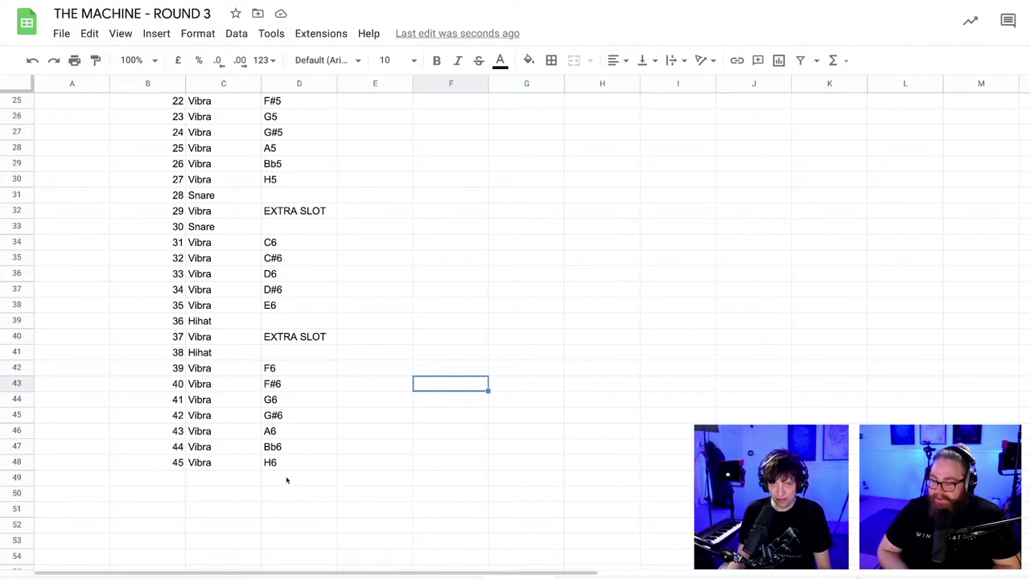
{"action": "left_click", "coordinate": [283, 465]}
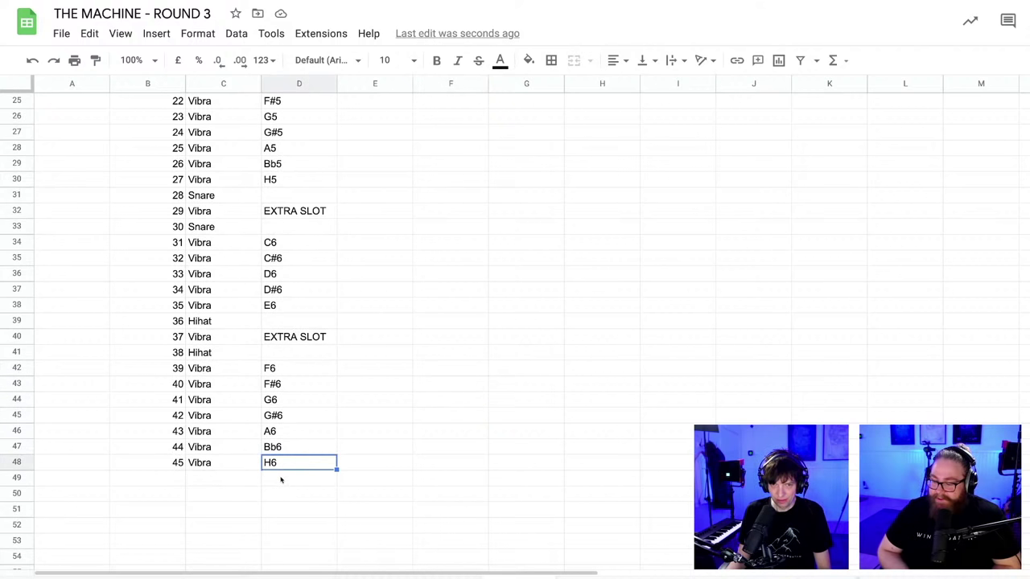
{"action": "left_click", "coordinate": [281, 480]}
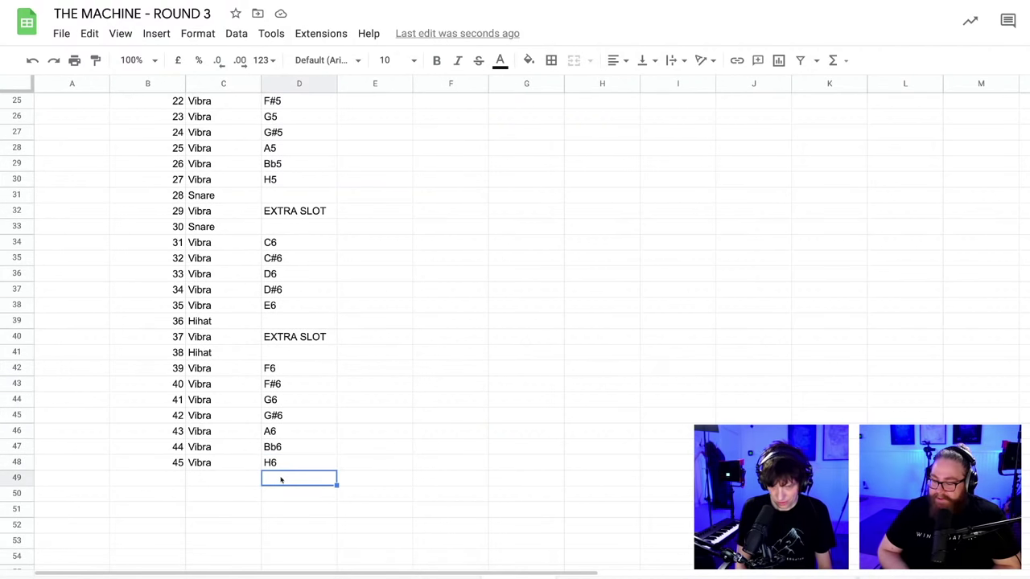
{"action": "type", "text": "C7"}
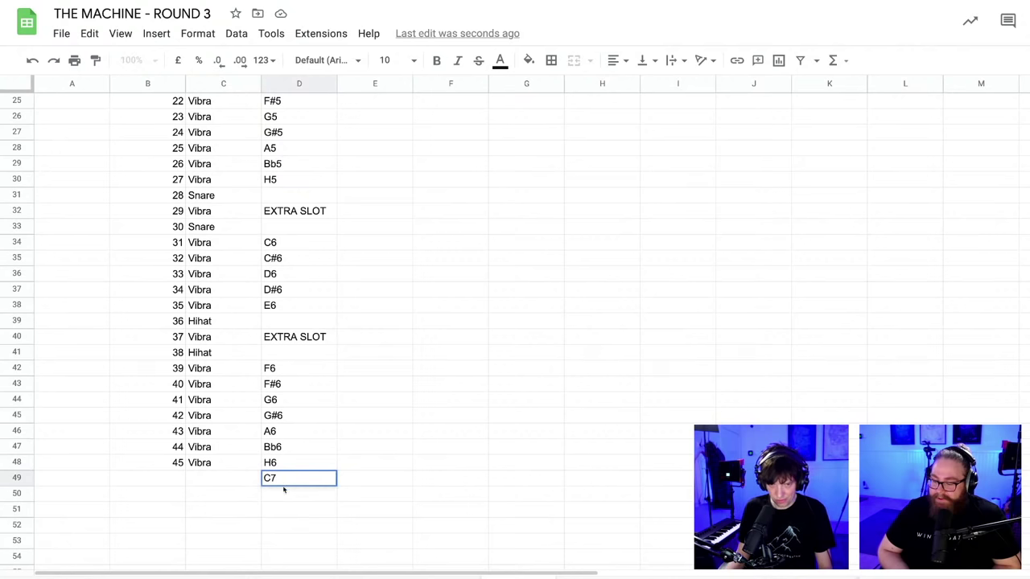
{"action": "key", "text": "Return"}
{"action": "type", "text": "C7"}
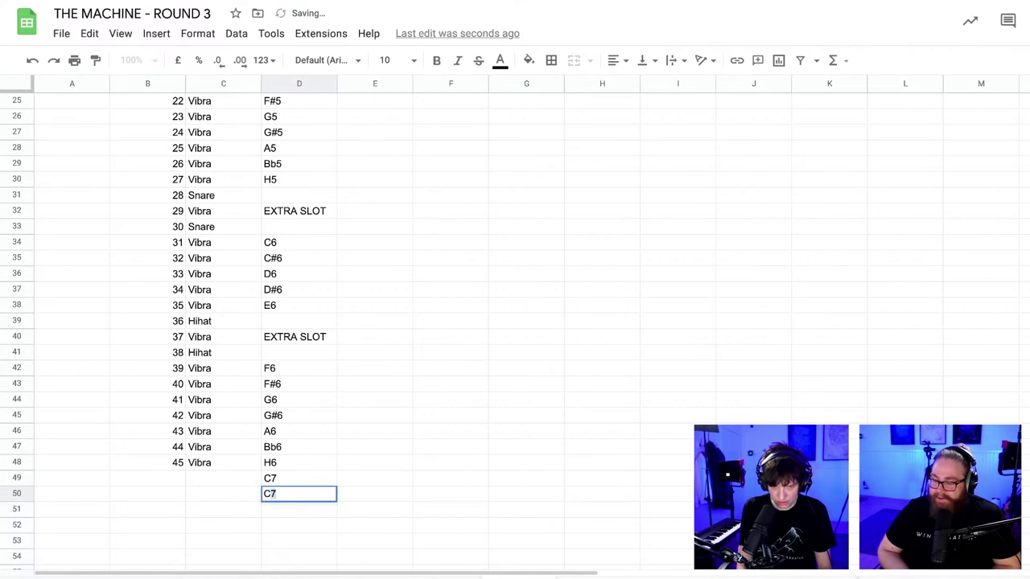
{"action": "key", "text": "BackSpace"}
{"action": "type", "text": "#7"}
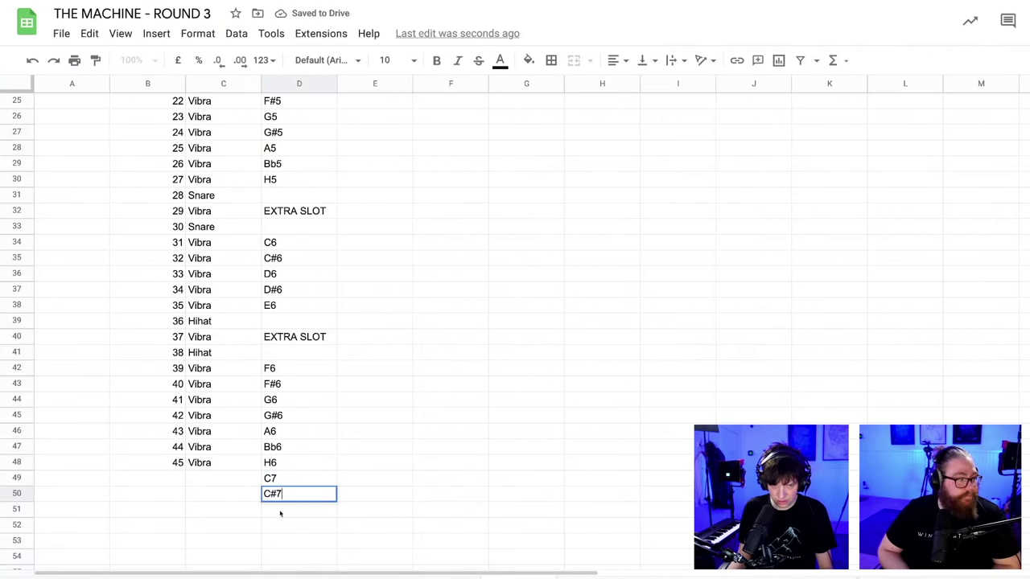
{"action": "key", "text": "Return"}
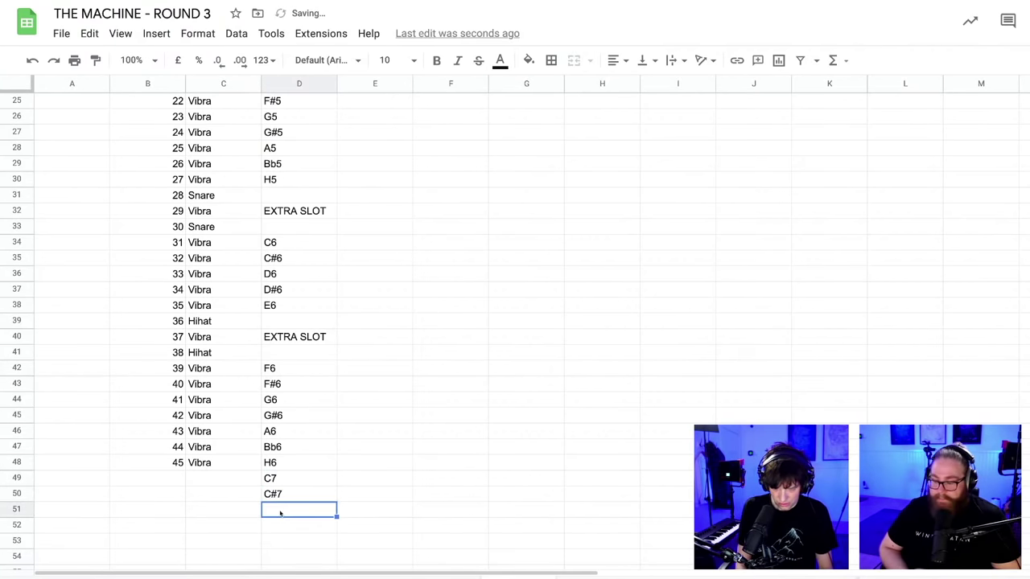
- Continue the note list below C#7 with D7, D#7, E7 and F7
{"action": "type", "text": "D7"}
{"action": "key", "text": "Return"}
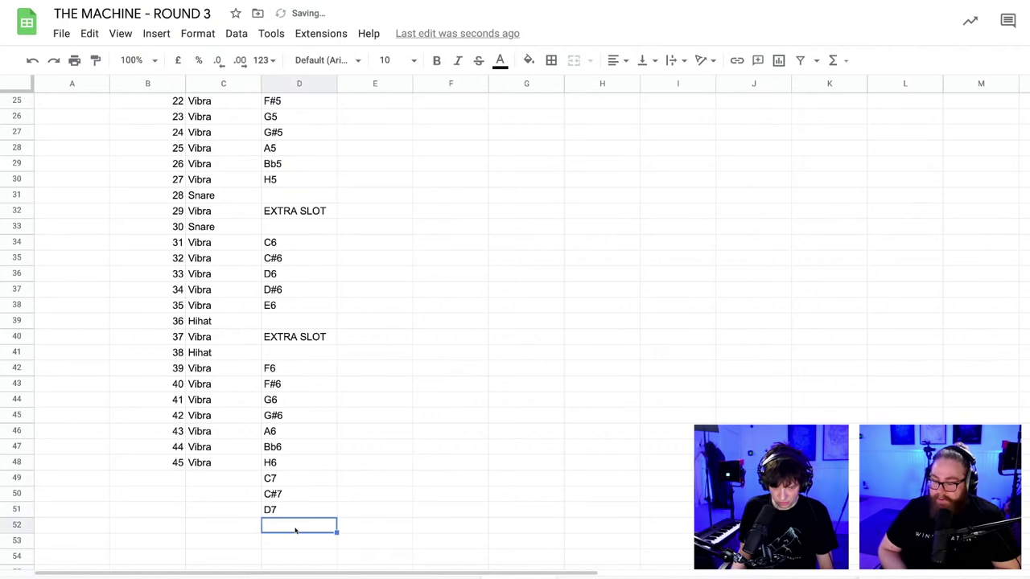
{"action": "type", "text": "D7"}
{"action": "type", "text": "7"}
{"action": "key", "text": "Return"}
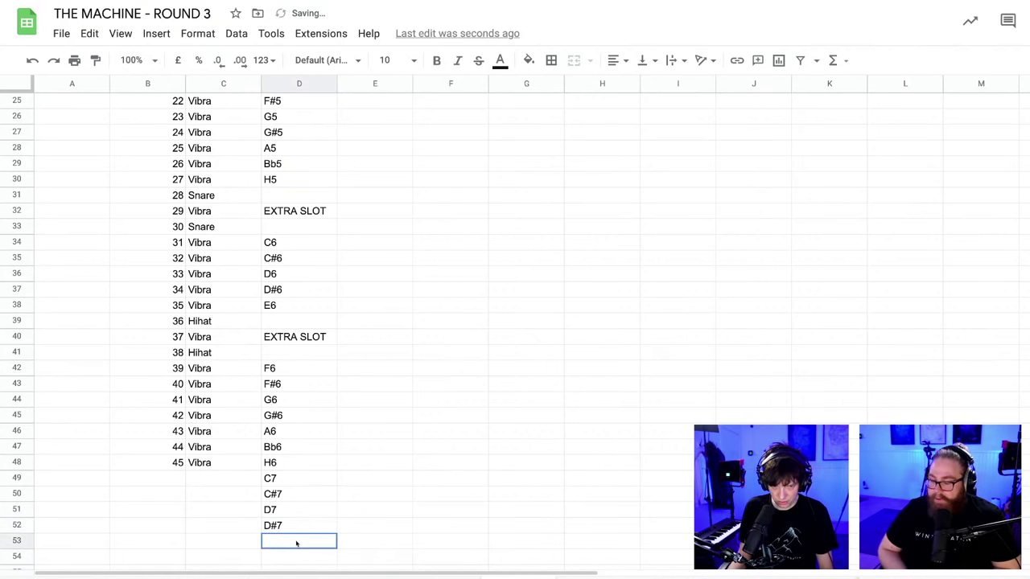
{"action": "type", "text": "E7"}
{"action": "key", "text": "Return"}
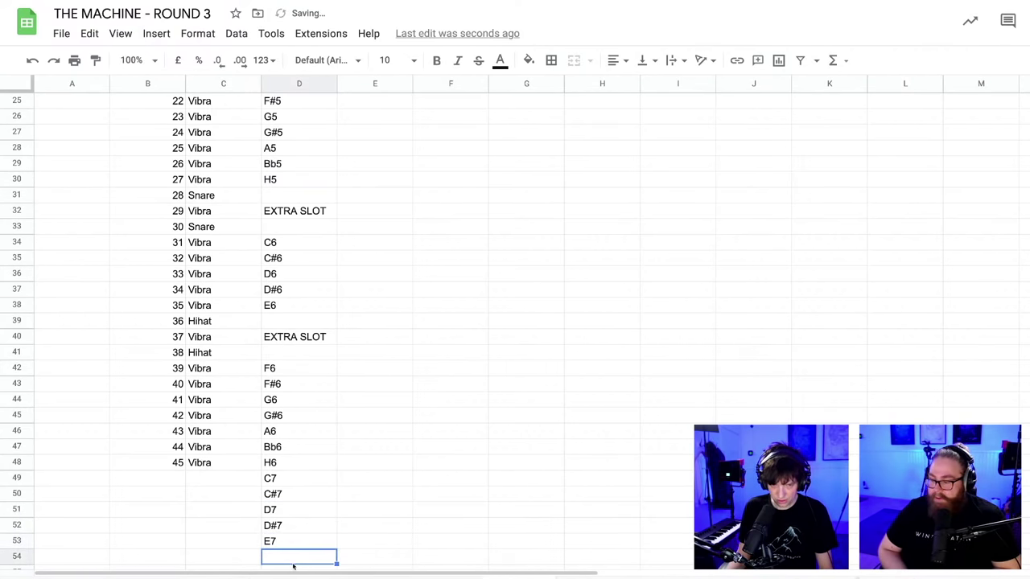
{"action": "type", "text": "F7"}
{"action": "left_click", "coordinate": [353, 449]}
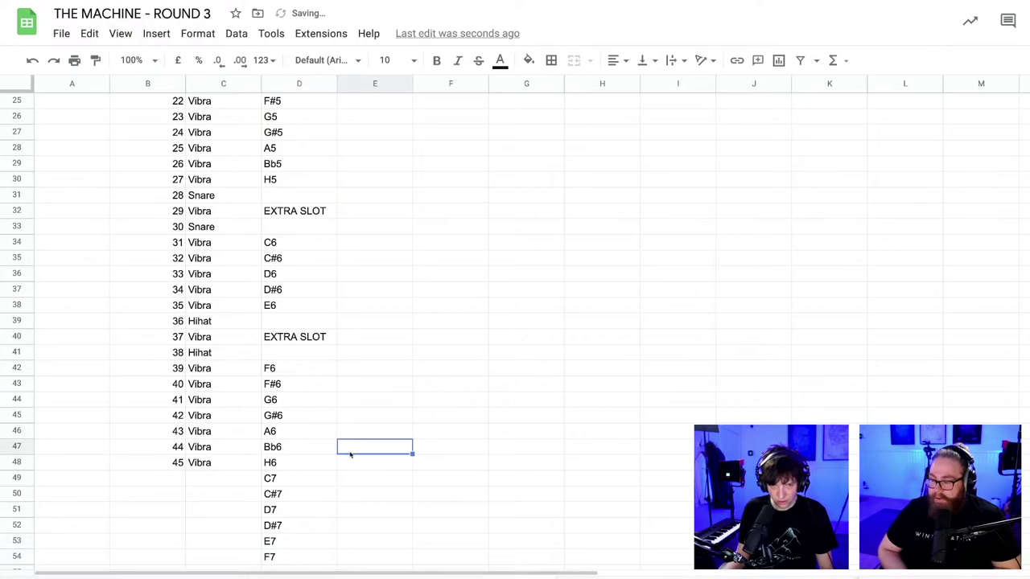
- Extend the channel numbering from 46 to 51 beside the notes C7 to F7
{"action": "scroll", "coordinate": [268, 444], "scroll_direction": "down", "scroll_amount": 2}
{"action": "left_click_drag", "start_coordinate": [177, 385], "coordinate": [179, 495]}
{"action": "left_click", "coordinate": [397, 493]}
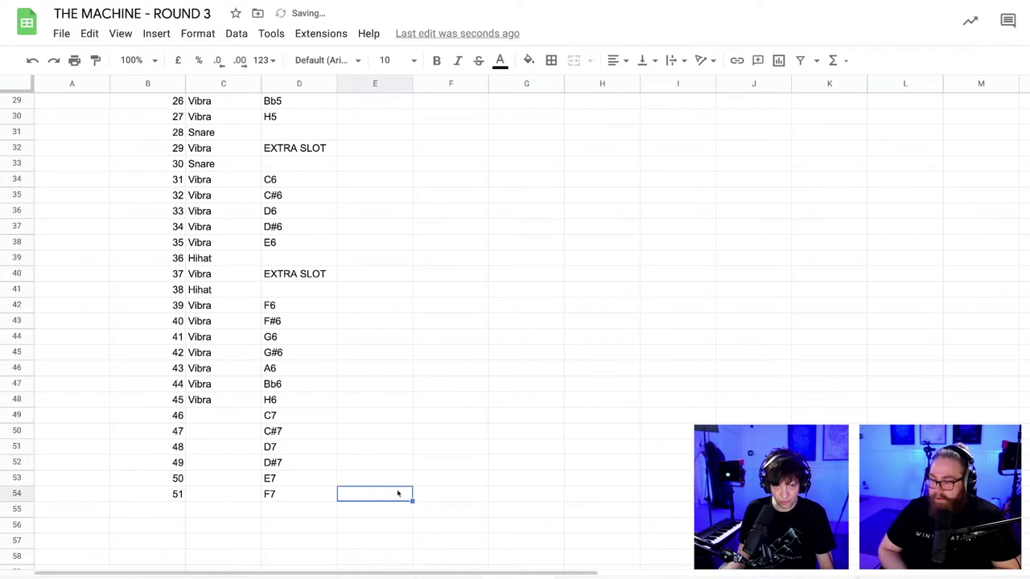
- Copy the instrument name "Vibra" into channels 46 to 51
{"action": "left_click", "coordinate": [212, 402]}
{"action": "left_click", "coordinate": [218, 343], "text": "shift"}
{"action": "key", "text": "ctrl+c"}
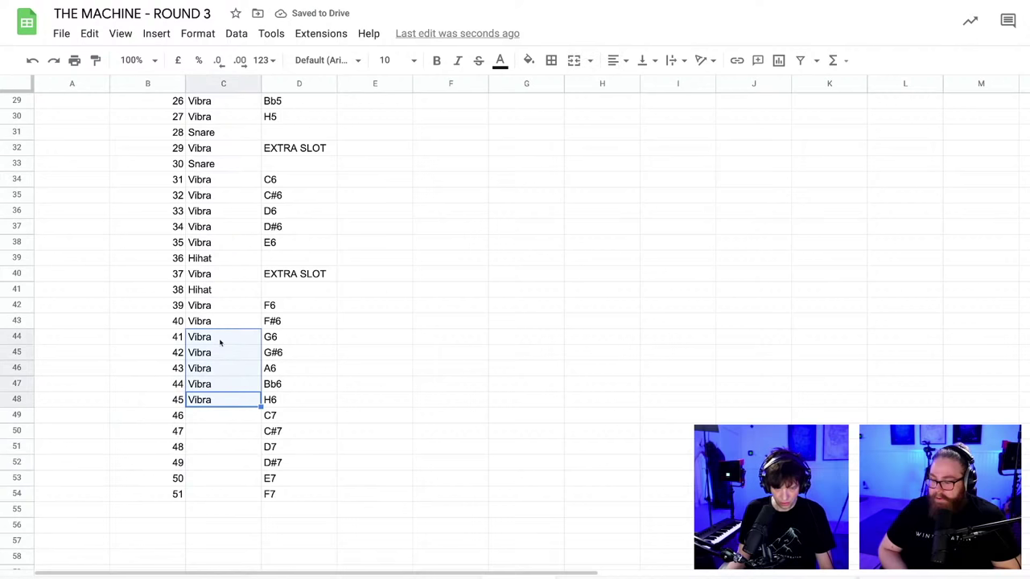
{"action": "left_click", "coordinate": [209, 418]}
{"action": "key", "text": "ctrl+v"}
{"action": "left_click", "coordinate": [372, 464]}
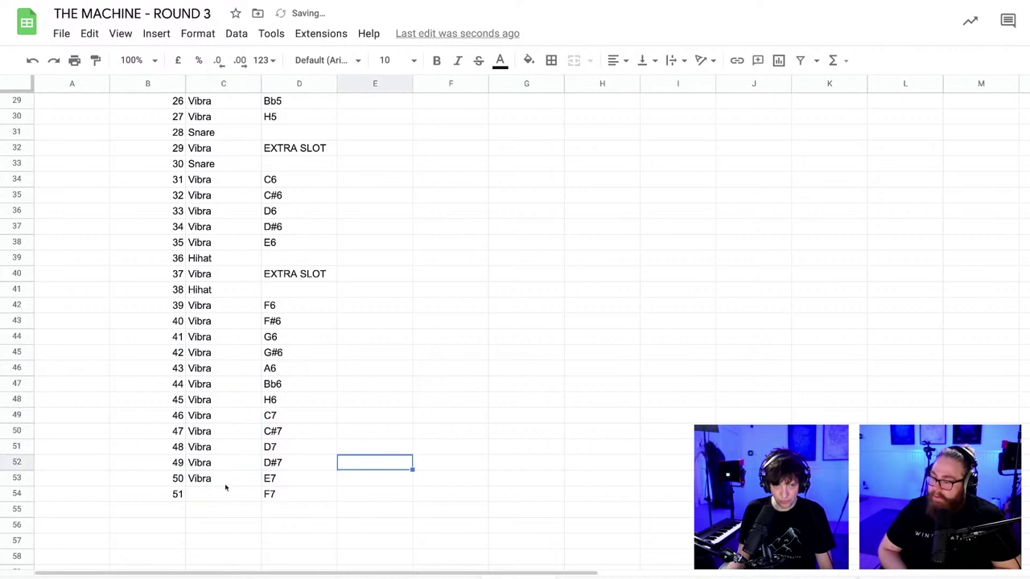
{"action": "left_click", "coordinate": [225, 481]}
{"action": "key", "text": "ctrl+c"}
{"action": "left_click", "coordinate": [217, 492]}
{"action": "key", "text": "ctrl+v"}
{"action": "left_click", "coordinate": [354, 488]}
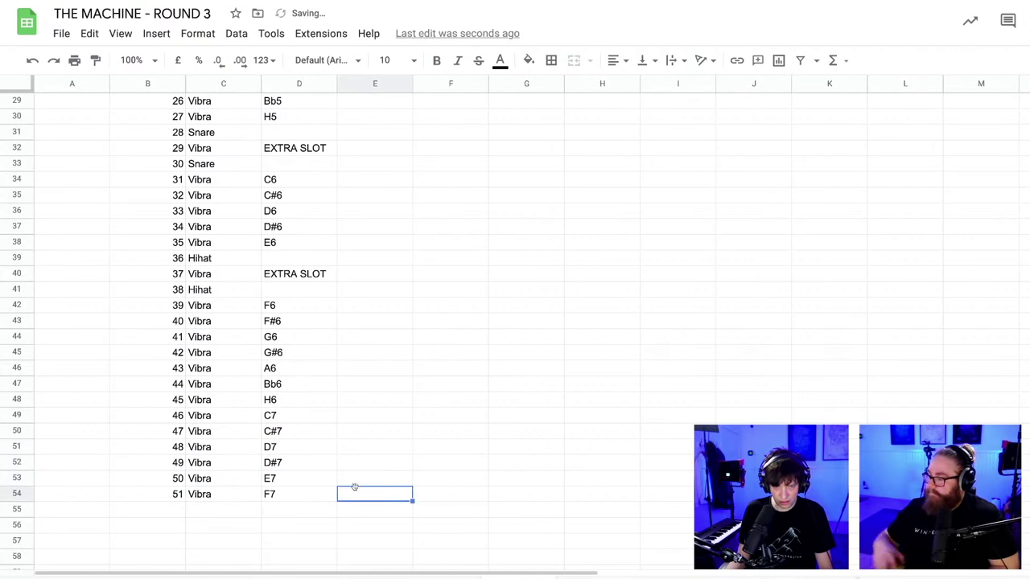
{"action": "scroll", "coordinate": [351, 432], "scroll_direction": "up", "scroll_amount": 1}
{"action": "scroll", "coordinate": [351, 432], "scroll_direction": "up", "scroll_amount": 5}
{"action": "scroll", "coordinate": [345, 421], "scroll_direction": "down", "scroll_amount": 5}
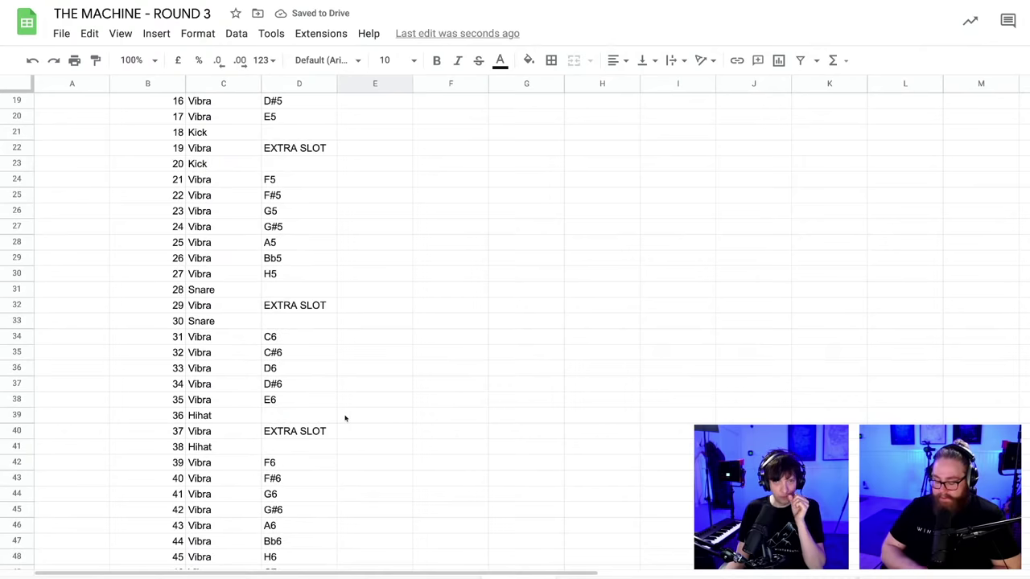
{"action": "left_click", "coordinate": [379, 416]}
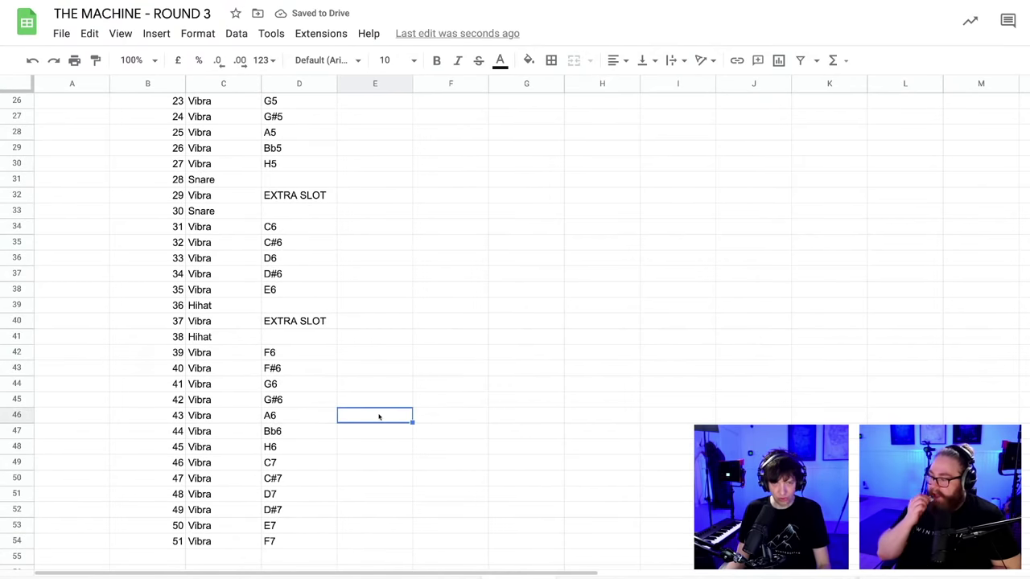
{"action": "left_click", "coordinate": [375, 477]}
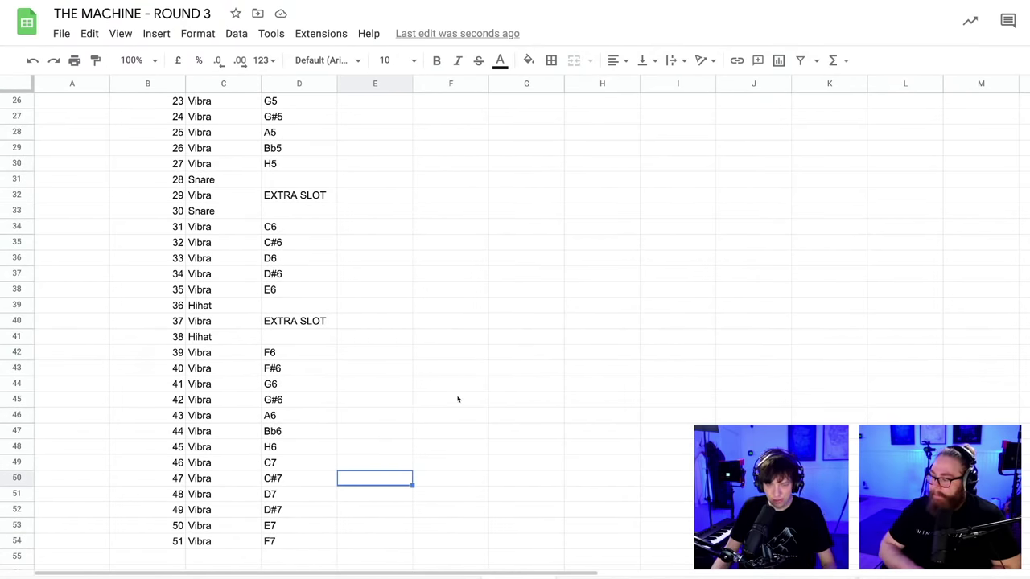
- Switch to Fusion 360 and bring up the line pattern sketch in the XX-XX THE SKELETON document
{"action": "key", "text": "alt+Tab"}
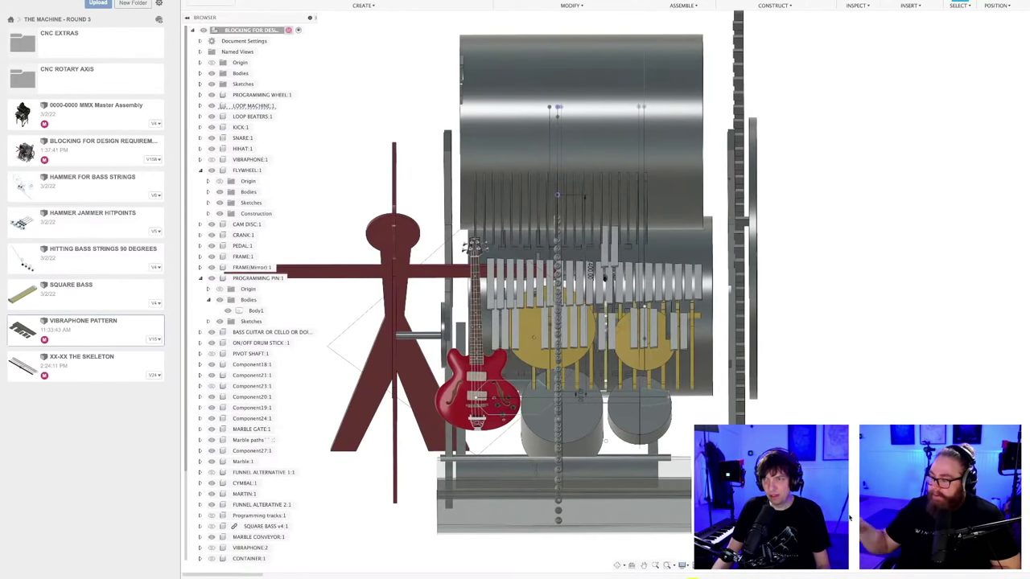
{"action": "key", "text": "ctrl+Tab"}
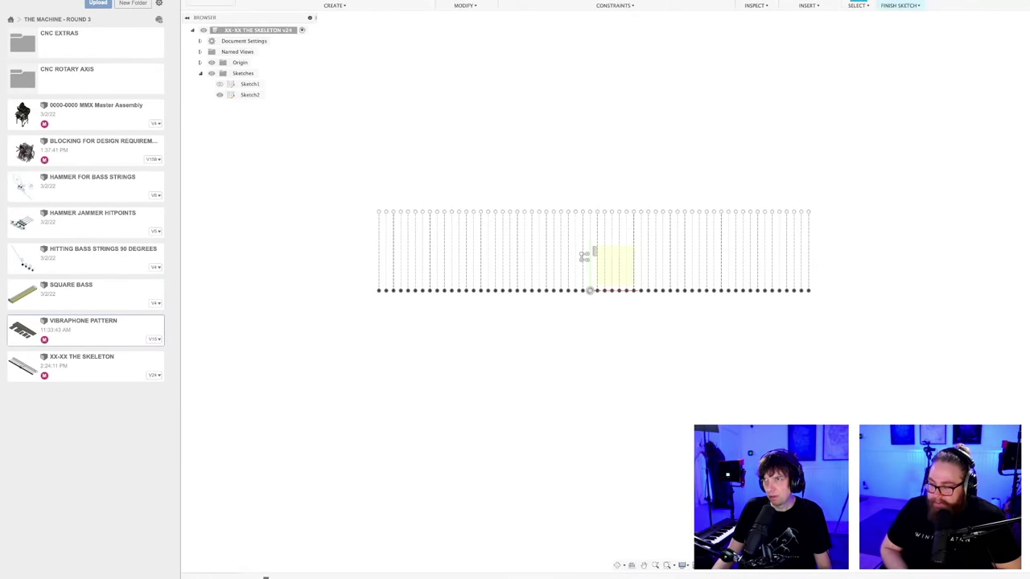
{"action": "middle_click_drag", "start_coordinate": [609, 335], "coordinate": [573, 346]}
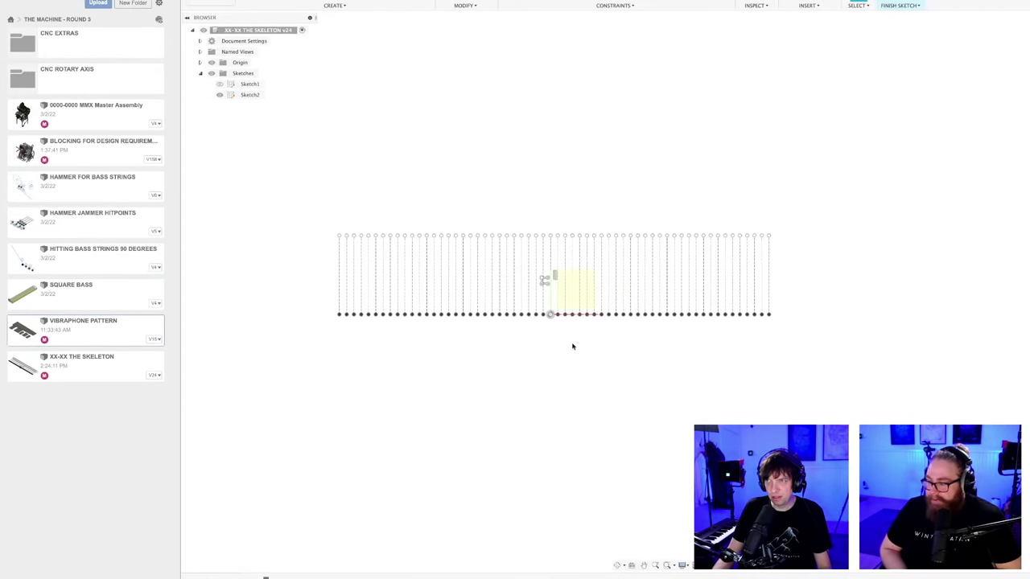
{"action": "scroll", "coordinate": [535, 294], "scroll_direction": "up", "scroll_amount": 2}
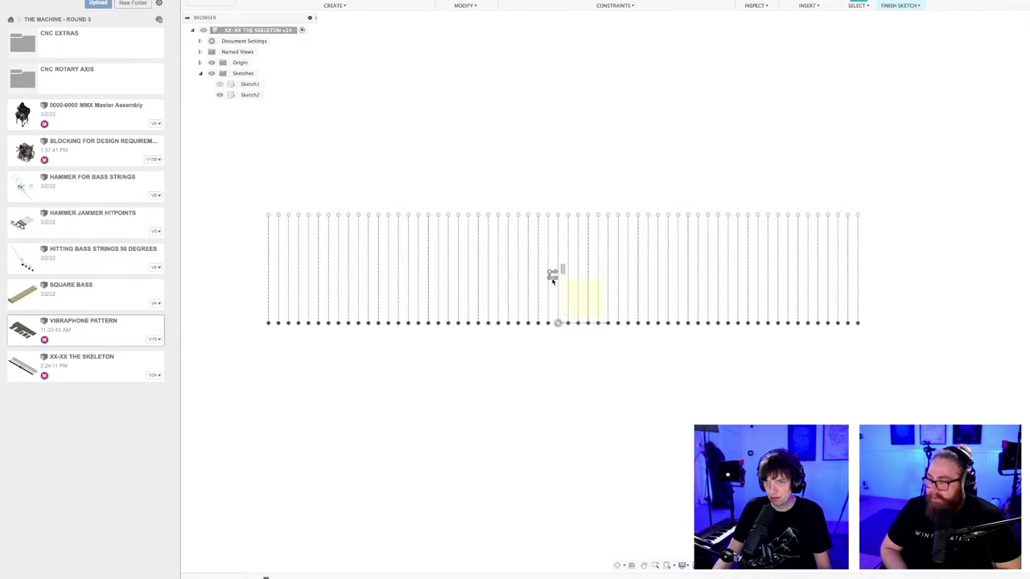
- Check the last channel number in the spreadsheet and set the skeleton sketch's line pattern quantity to 51
{"action": "key", "text": "alt+Tab"}
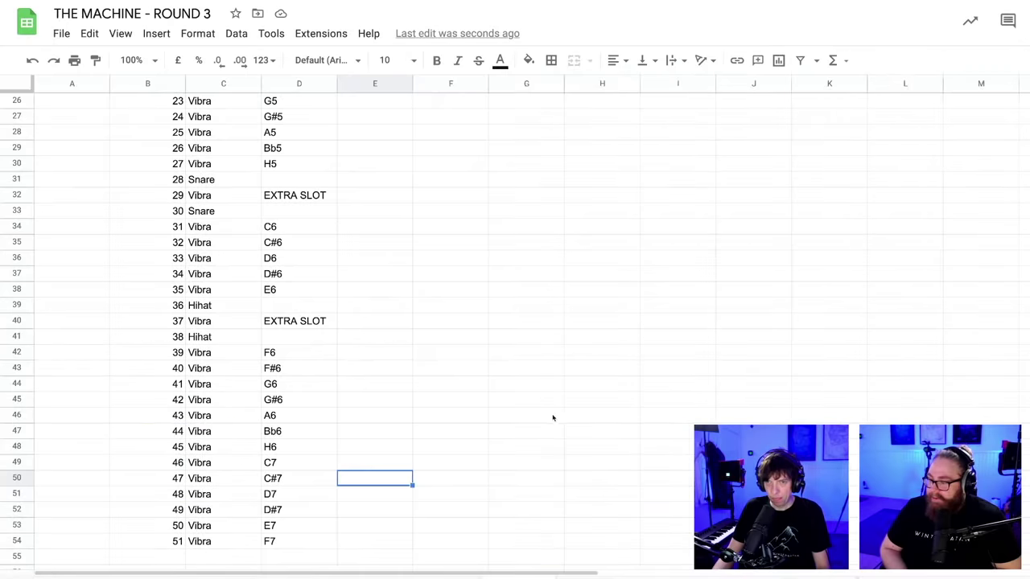
{"action": "key", "text": "alt+Tab"}
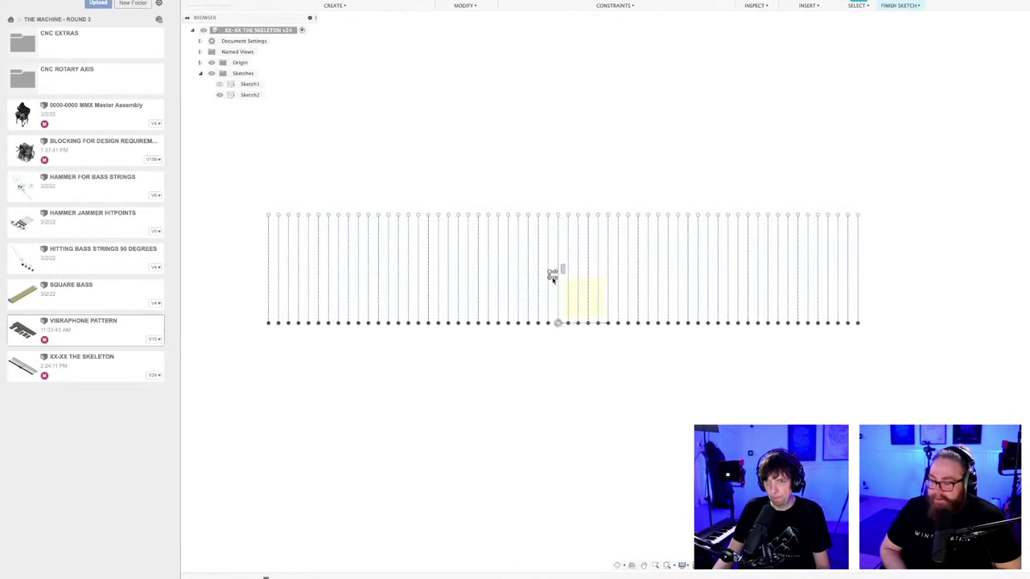
{"action": "double_click", "coordinate": [552, 278]}
{"action": "double_click", "coordinate": [679, 292]}
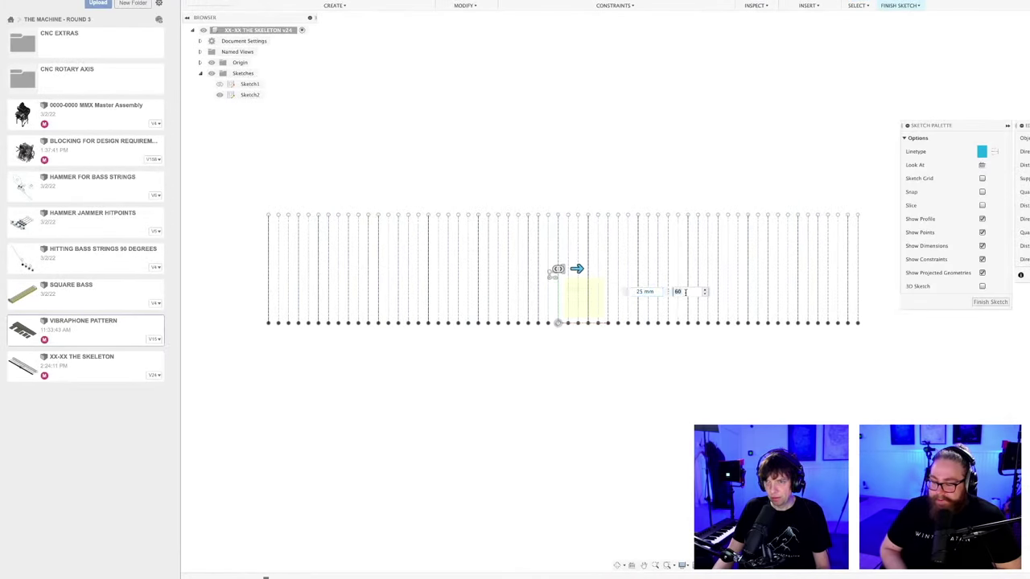
{"action": "type", "text": "51"}
{"action": "key", "text": "Return"}
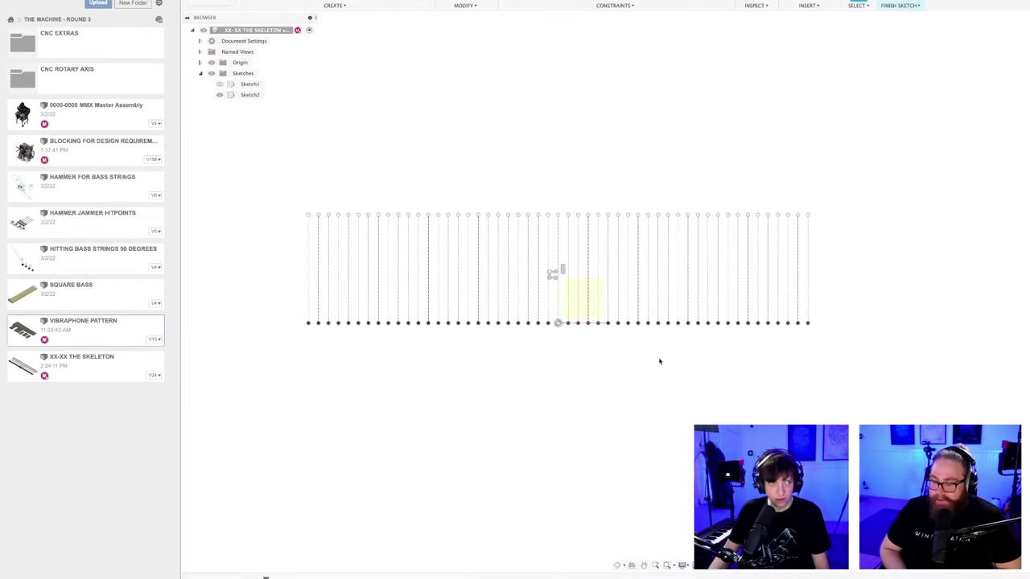
- Measure the distance between the two outermost lines of the skeleton sketch's pattern
{"action": "middle_click_drag", "start_coordinate": [630, 397], "coordinate": [583, 412]}
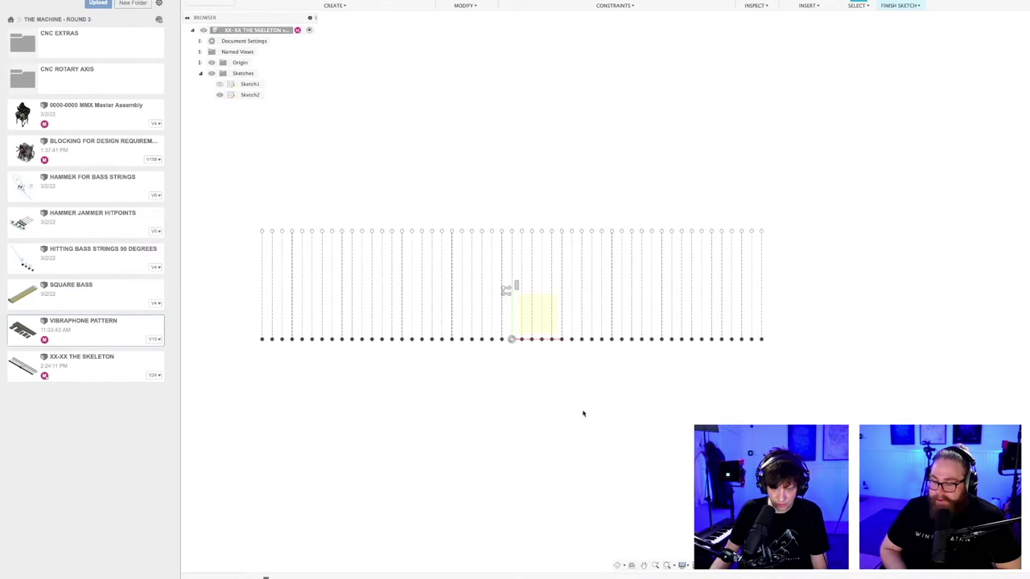
{"action": "left_click", "coordinate": [762, 289]}
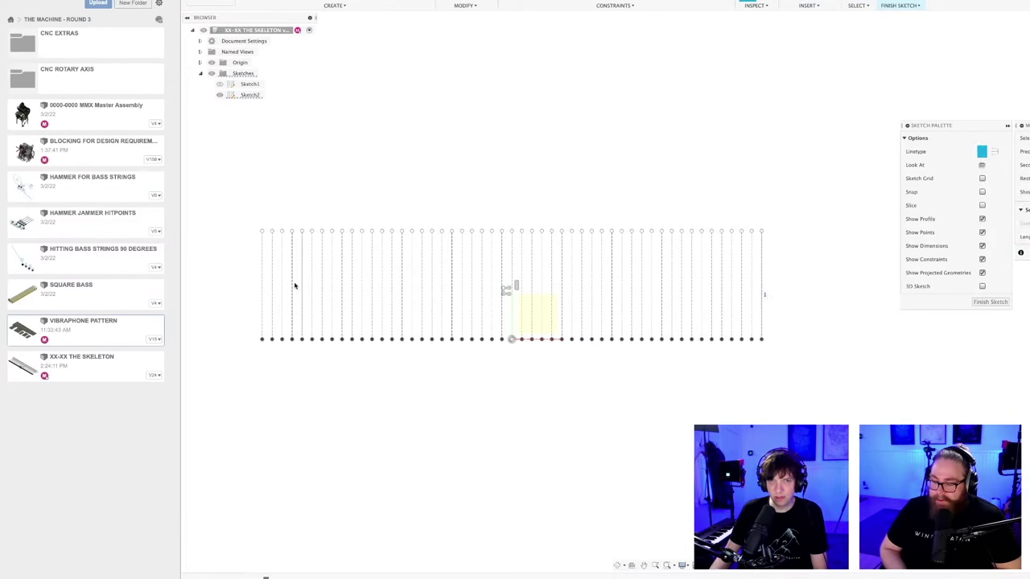
{"action": "left_click", "coordinate": [263, 283]}
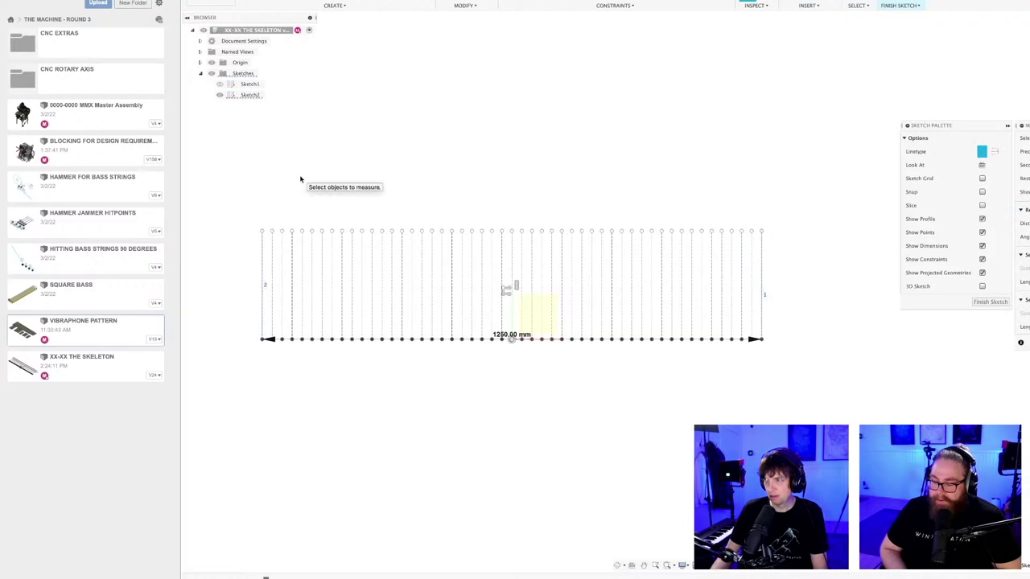
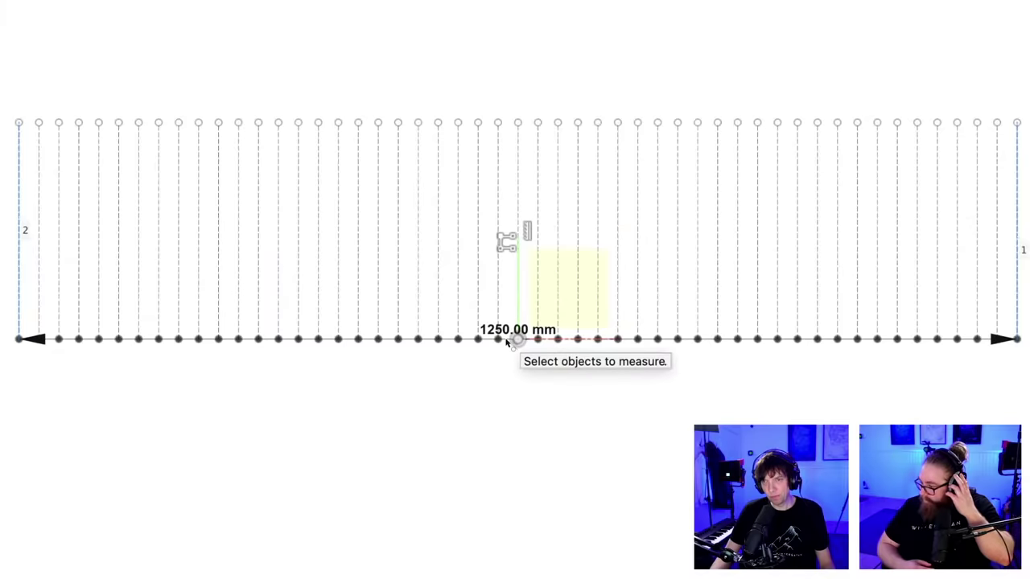
- Set the spacing of the skeleton sketch's line pattern to 28 mm
{"action": "key", "text": "Escape"}
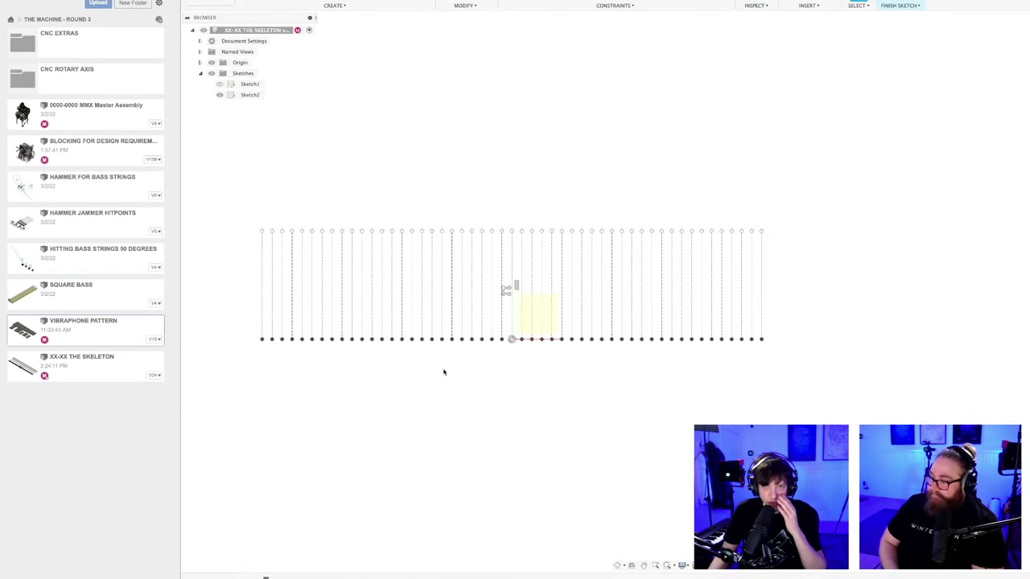
{"action": "middle_click_drag", "start_coordinate": [426, 372], "coordinate": [460, 400]}
{"action": "scroll", "coordinate": [447, 391], "scroll_direction": "up", "scroll_amount": 2}
{"action": "scroll", "coordinate": [501, 391], "scroll_direction": "up", "scroll_amount": 2}
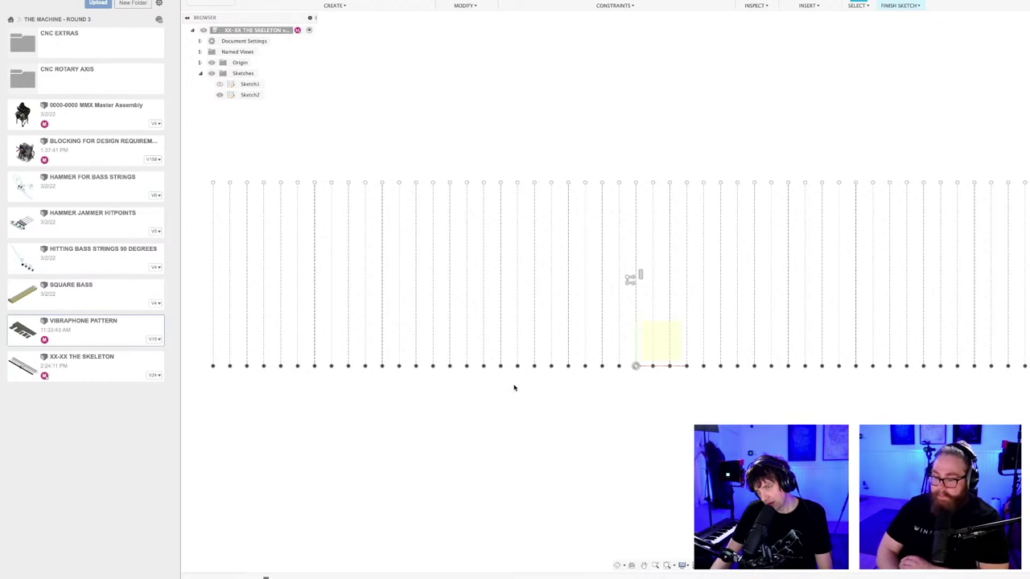
{"action": "scroll", "coordinate": [588, 383], "scroll_direction": "down", "scroll_amount": 3}
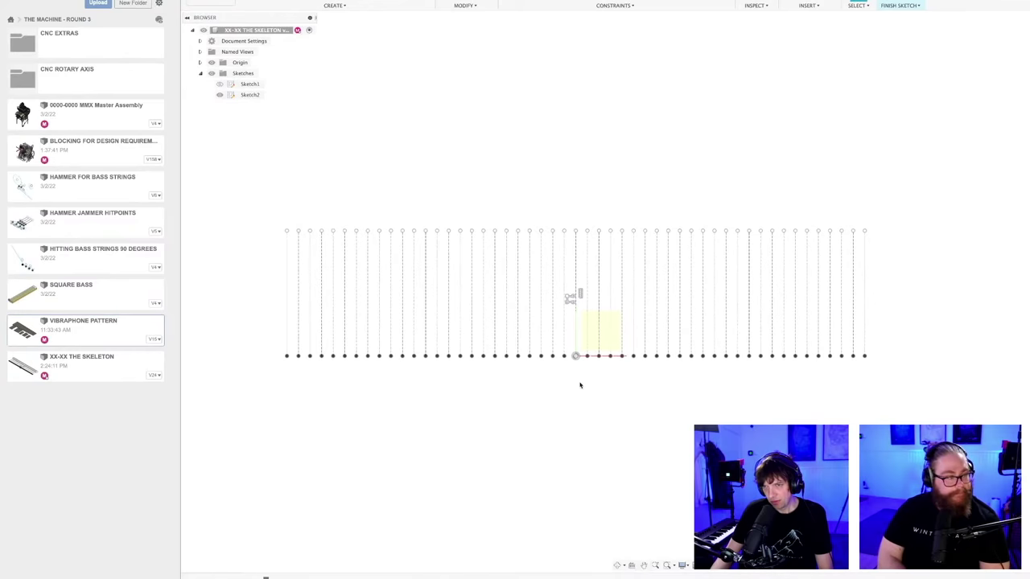
{"action": "double_click", "coordinate": [570, 297]}
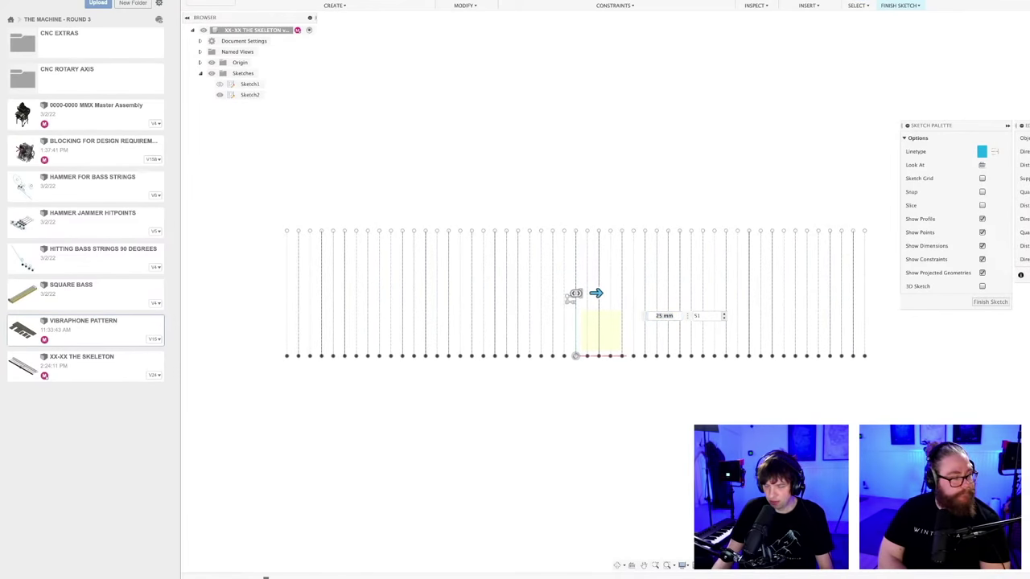
{"action": "key", "text": "Return"}
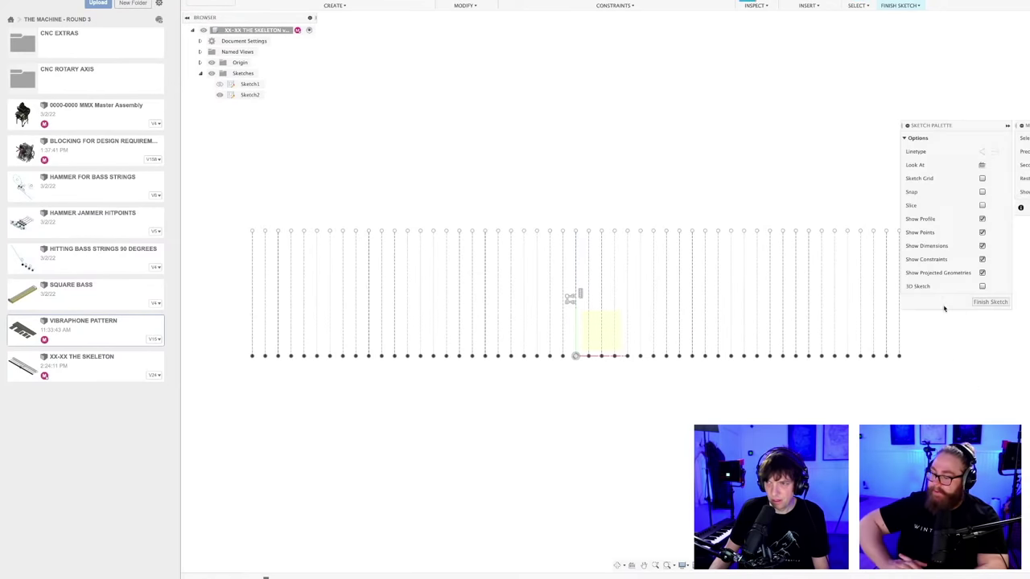
- Measure the overall width of the respaced pattern between its two outermost lines
{"action": "left_click", "coordinate": [900, 322]}
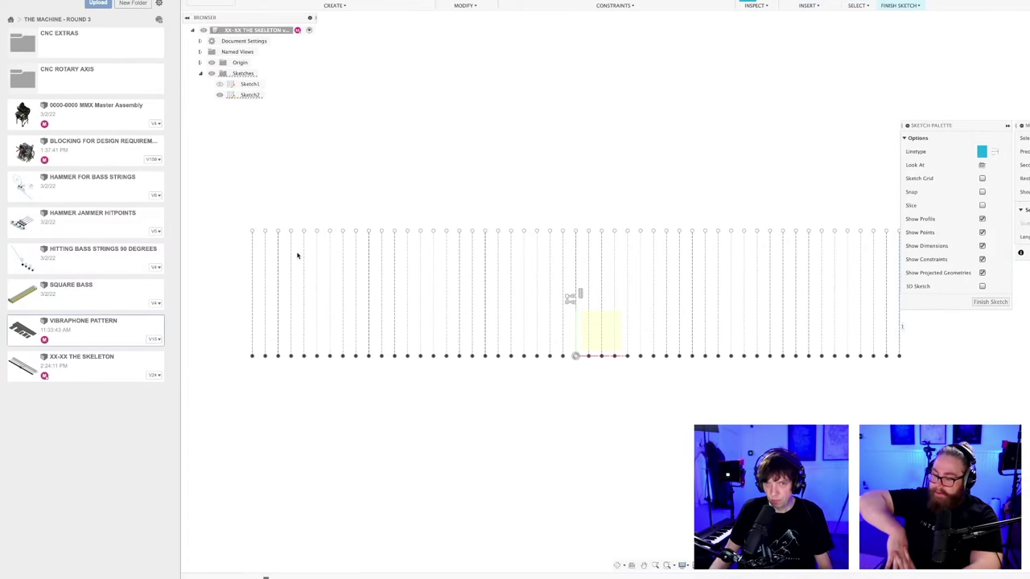
{"action": "left_click", "coordinate": [252, 281]}
{"action": "scroll", "coordinate": [572, 364], "scroll_direction": "up", "scroll_amount": 2}
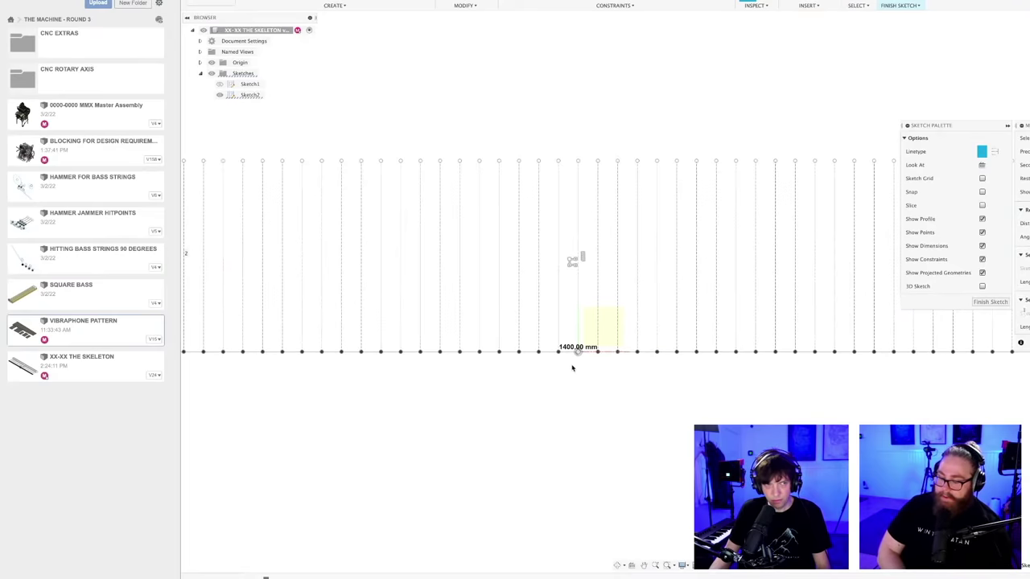
{"action": "scroll", "coordinate": [554, 362], "scroll_direction": "down", "scroll_amount": 3}
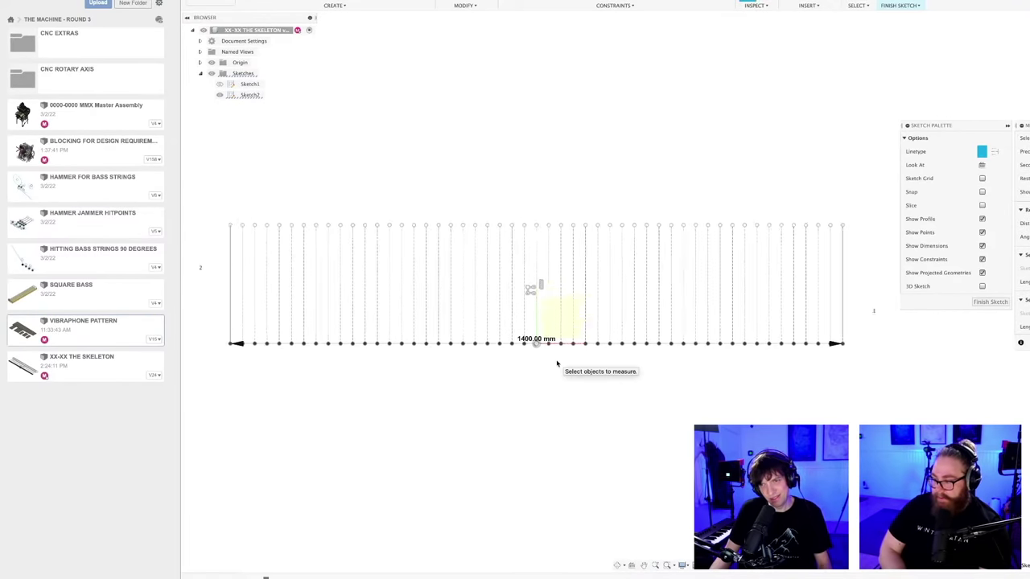
{"action": "key", "text": "Escape"}
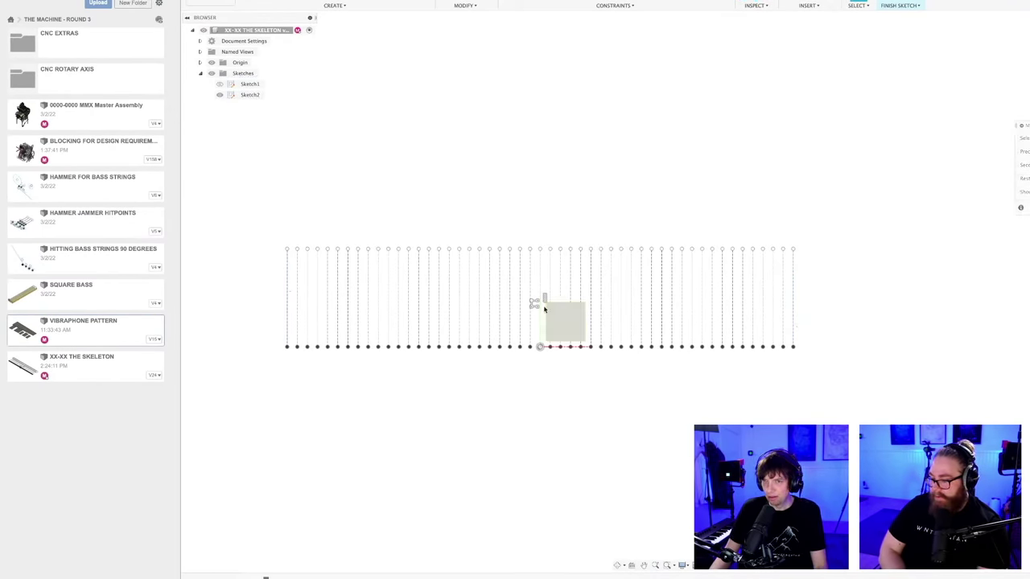
- Change the line pattern's spacing to 26 mm, keeping its quantity of 51
{"action": "double_click", "coordinate": [536, 303]}
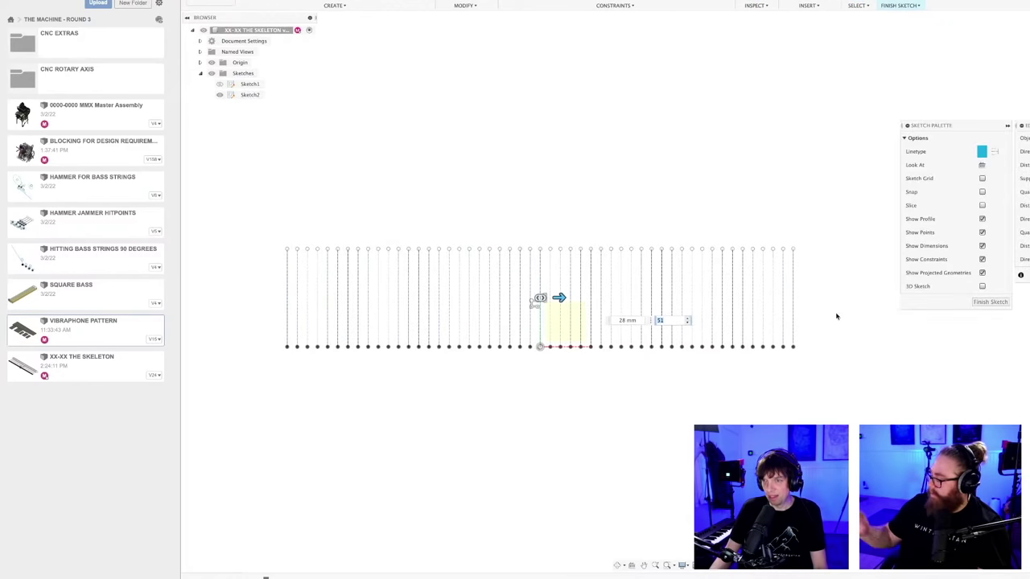
{"action": "left_click", "coordinate": [635, 320]}
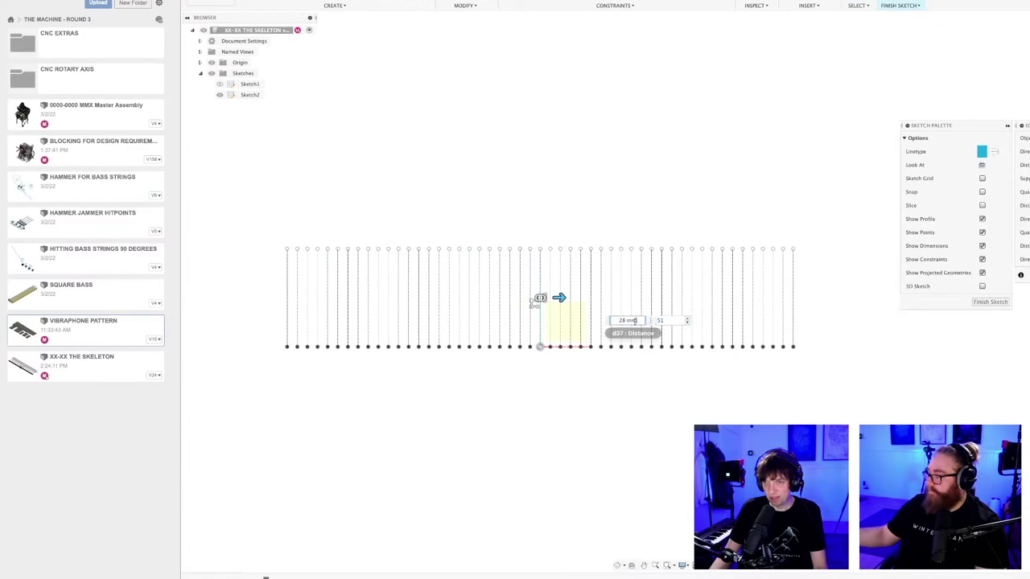
{"action": "type", "text": "26"}
{"action": "key", "text": "Return"}
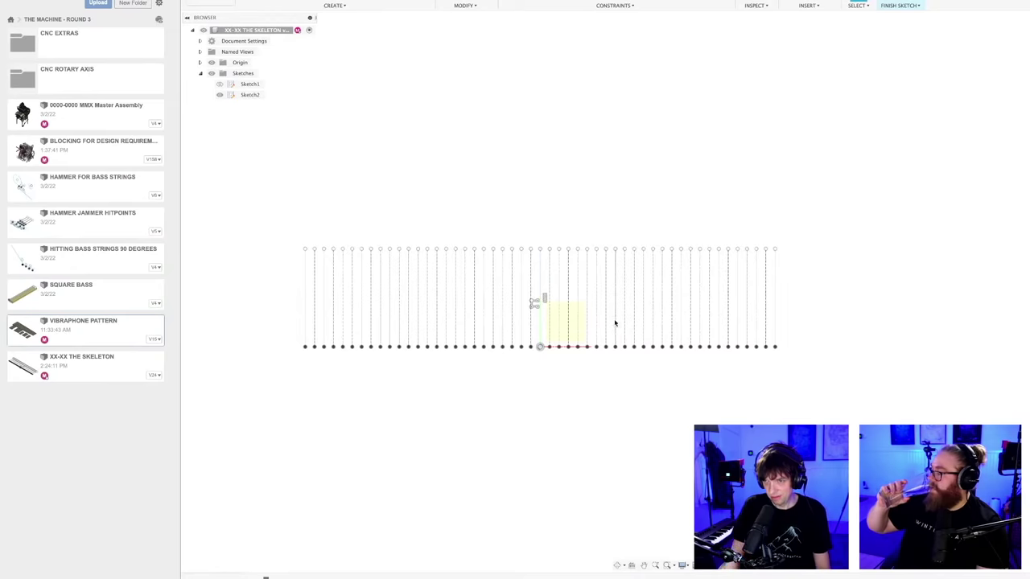
- Measure the distance between the first and last lines of the 26 mm pattern
{"action": "scroll", "coordinate": [589, 370], "scroll_direction": "up", "scroll_amount": 2}
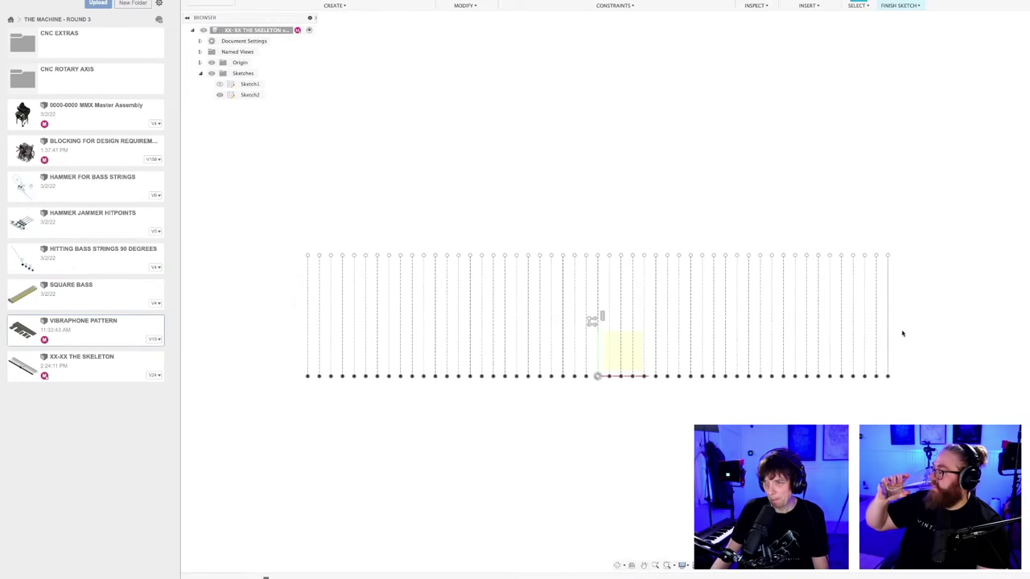
{"action": "left_click", "coordinate": [307, 314]}
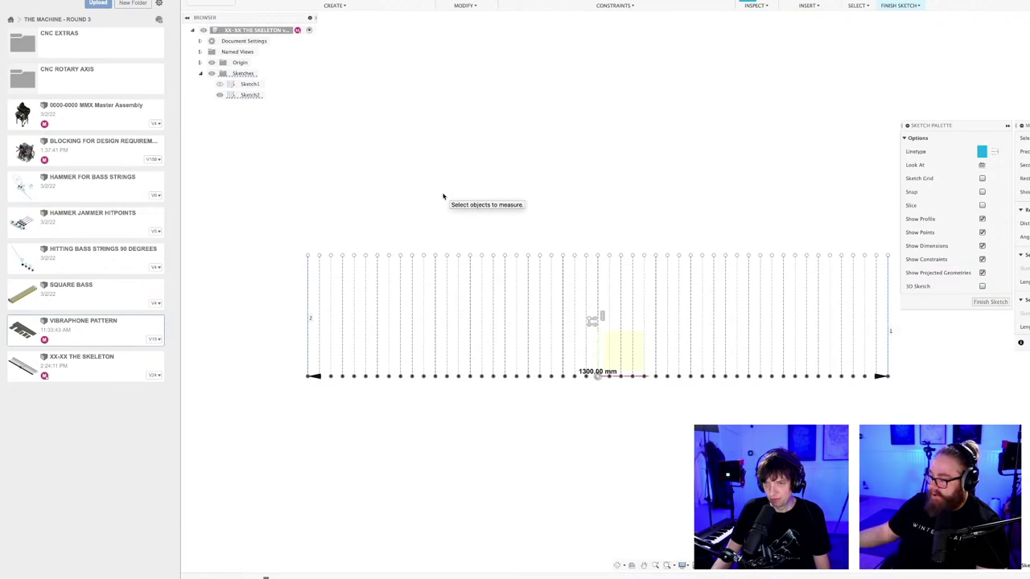
{"action": "key", "text": "Escape"}
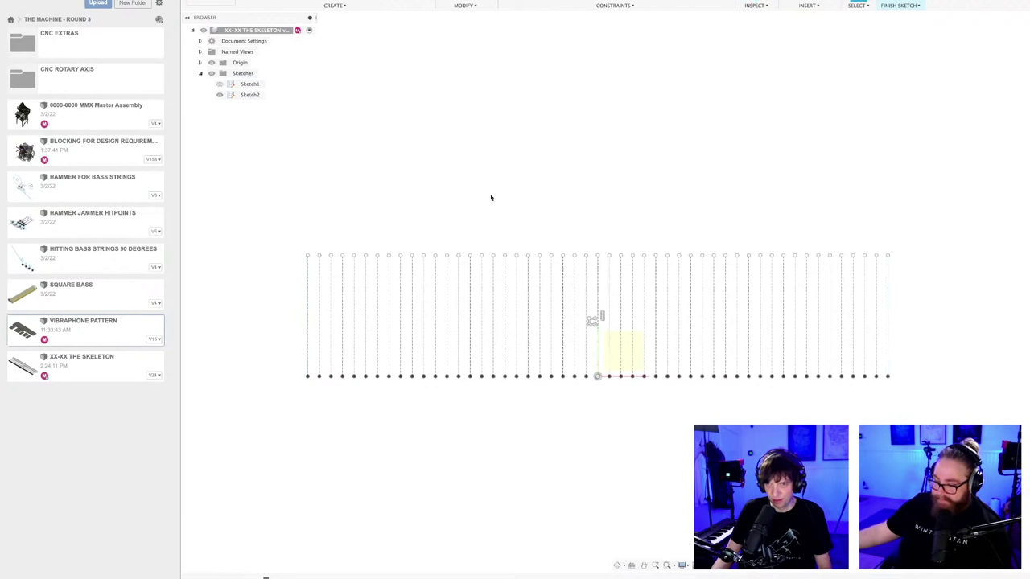
- Save the XX-XX THE SKELETON document as a new version
{"action": "key", "text": "super+s"}
{"action": "left_click", "coordinate": [582, 289]}
{"action": "scroll", "coordinate": [584, 213], "scroll_direction": "down", "scroll_amount": 3}
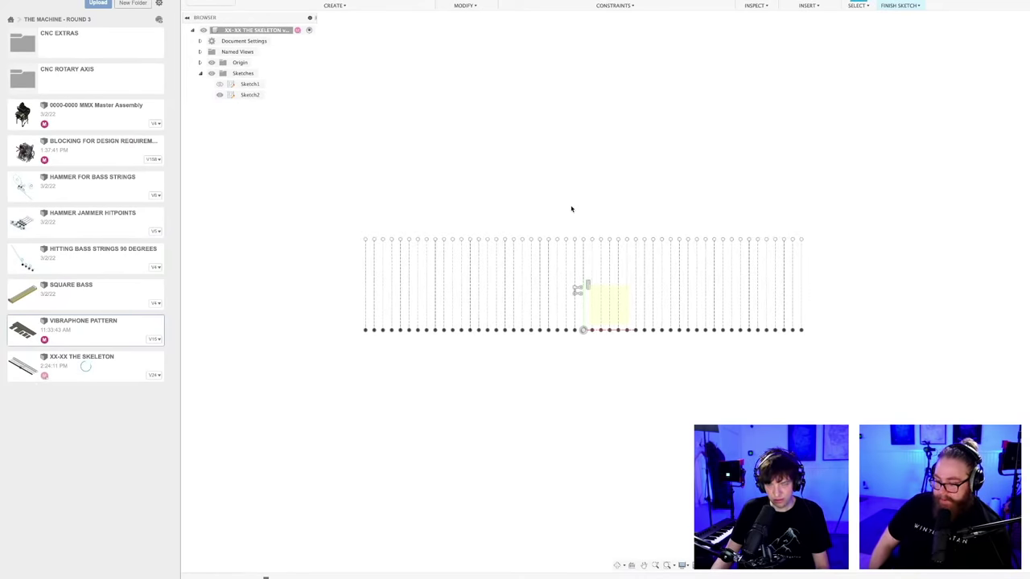
{"action": "scroll", "coordinate": [572, 209], "scroll_direction": "up", "scroll_amount": 1}
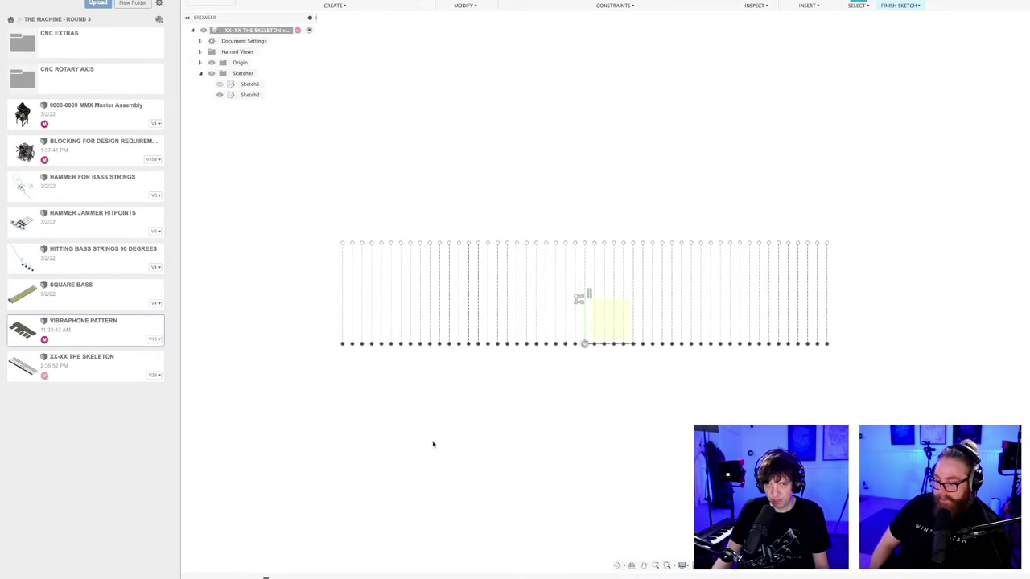
- Examine the first channel lines at the left end of the sketch pattern up close
{"action": "mouse_move", "coordinate": [415, 387]}
{"action": "middle_mouse_down"}
{"action": "mouse_move", "coordinate": [471, 368]}
{"action": "mouse_move", "coordinate": [524, 404]}
{"action": "mouse_move", "coordinate": [472, 403]}
{"action": "middle_mouse_up"}
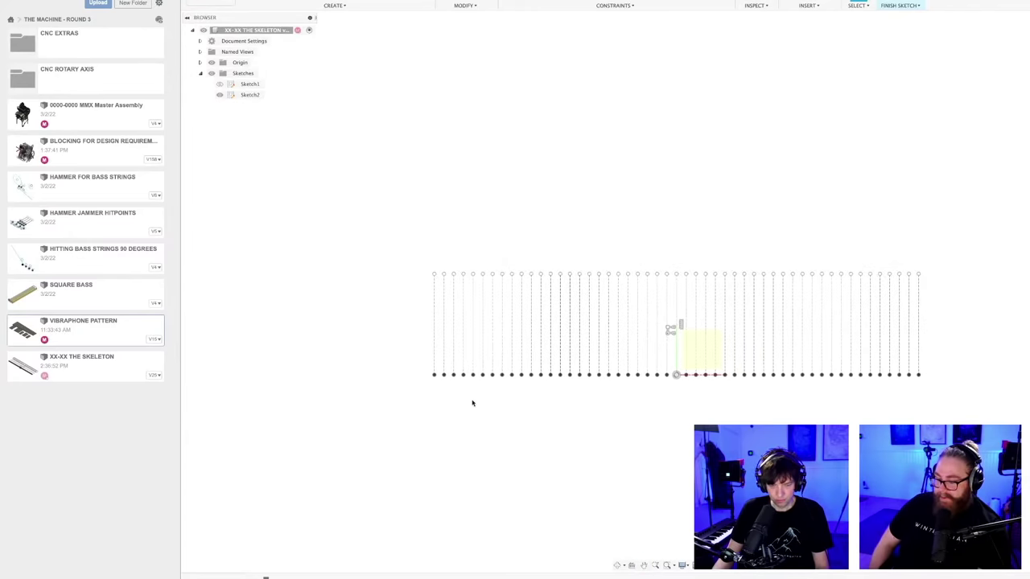
{"action": "scroll", "coordinate": [472, 403], "scroll_direction": "up", "scroll_amount": 1}
{"action": "scroll", "coordinate": [468, 400], "scroll_direction": "up", "scroll_amount": 1}
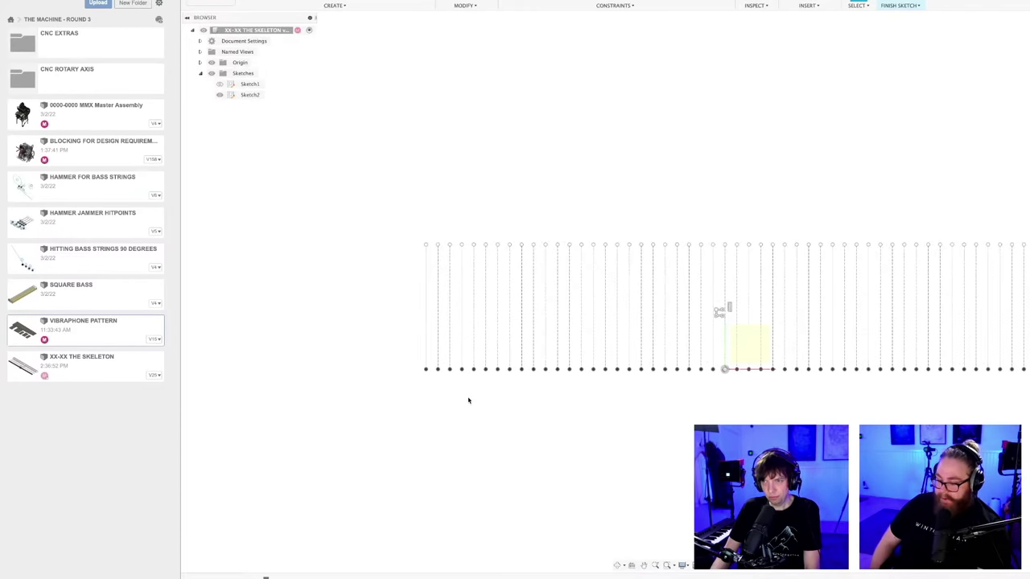
{"action": "scroll", "coordinate": [467, 400], "scroll_direction": "up", "scroll_amount": 3}
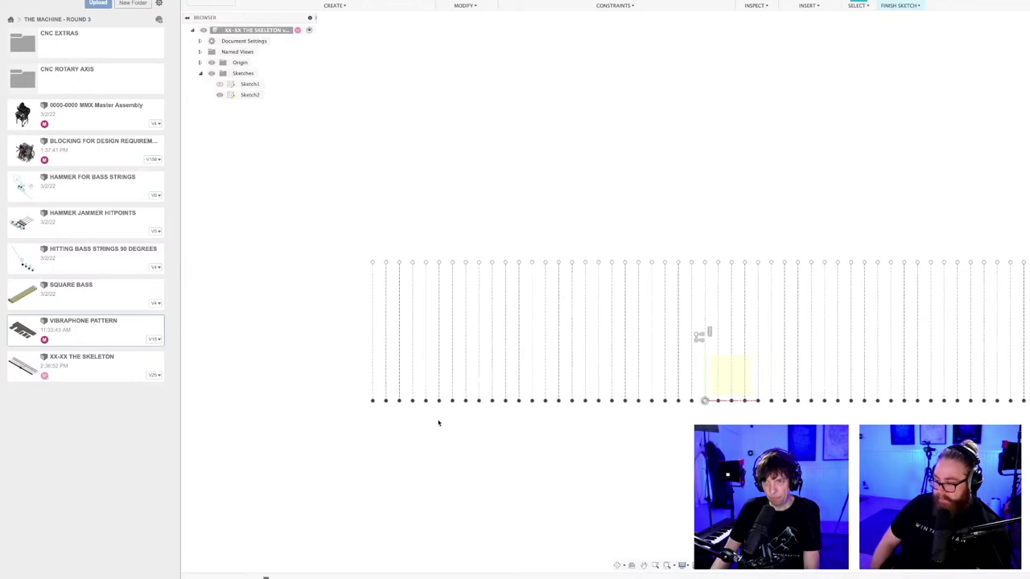
{"action": "scroll", "coordinate": [379, 411], "scroll_direction": "up", "scroll_amount": 1}
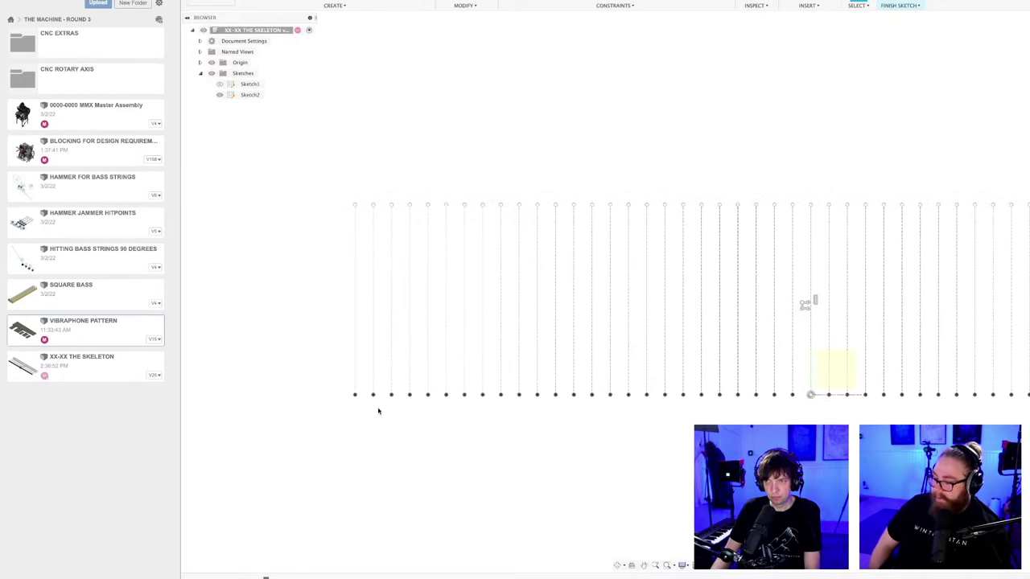
{"action": "scroll", "coordinate": [379, 411], "scroll_direction": "down", "scroll_amount": 5}
{"action": "middle_click_drag", "start_coordinate": [443, 425], "coordinate": [400, 420]}
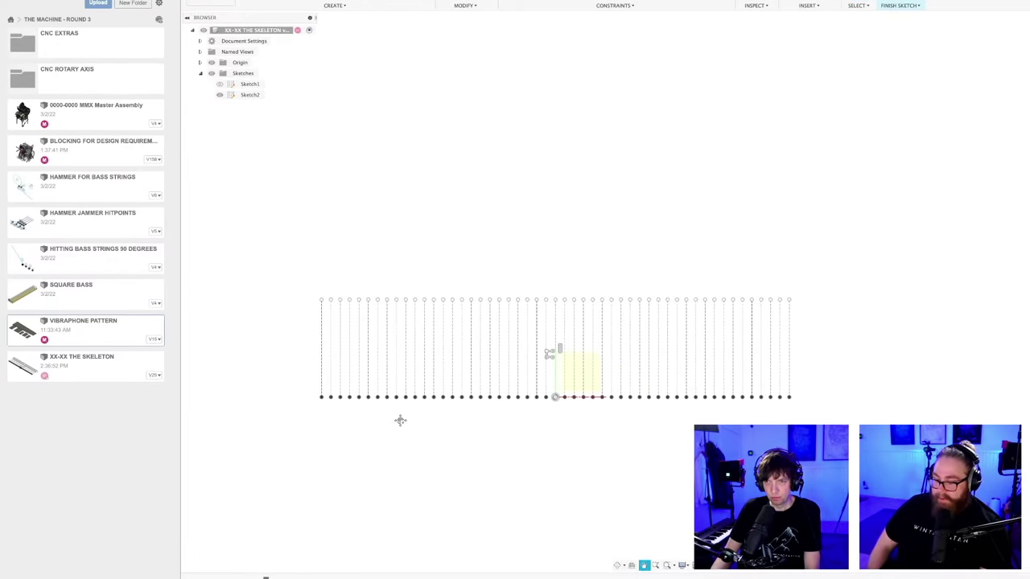
{"action": "scroll", "coordinate": [399, 422], "scroll_direction": "up", "scroll_amount": 2}
{"action": "scroll", "coordinate": [367, 413], "scroll_direction": "up", "scroll_amount": 3}
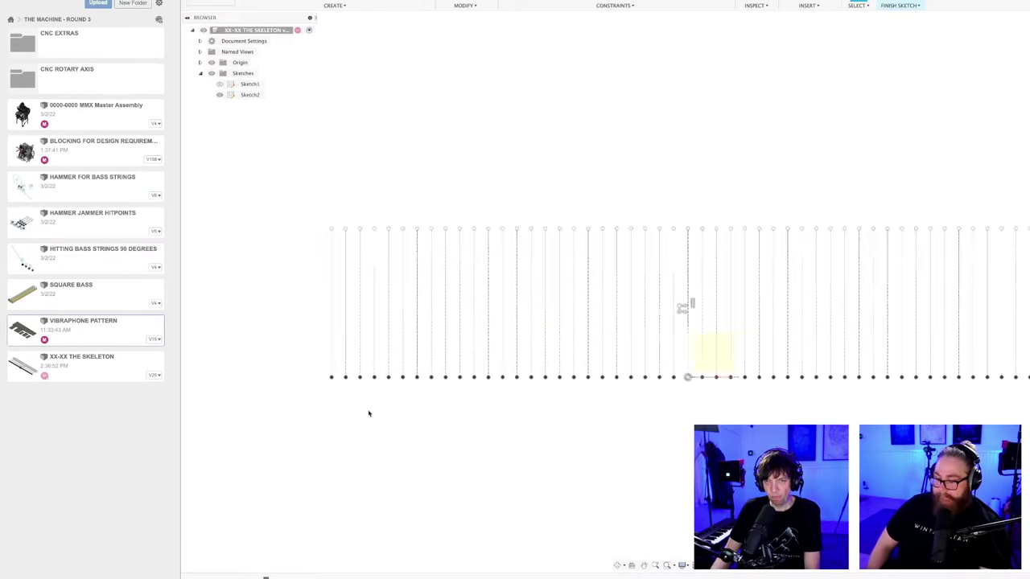
{"action": "scroll", "coordinate": [358, 412], "scroll_direction": "up", "scroll_amount": 2}
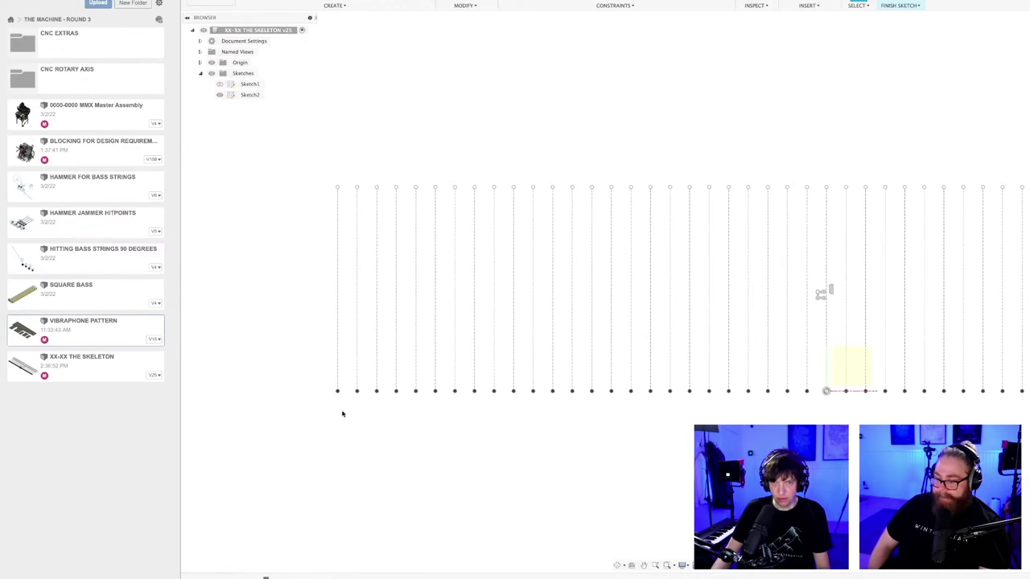
{"action": "mouse_move", "coordinate": [342, 413]}
{"action": "middle_mouse_down"}
{"action": "mouse_move", "coordinate": [367, 397]}
{"action": "mouse_move", "coordinate": [341, 420]}
{"action": "mouse_move", "coordinate": [323, 419]}
{"action": "mouse_move", "coordinate": [340, 445]}
{"action": "middle_mouse_up"}
{"action": "scroll", "coordinate": [326, 417], "scroll_direction": "up", "scroll_amount": 2}
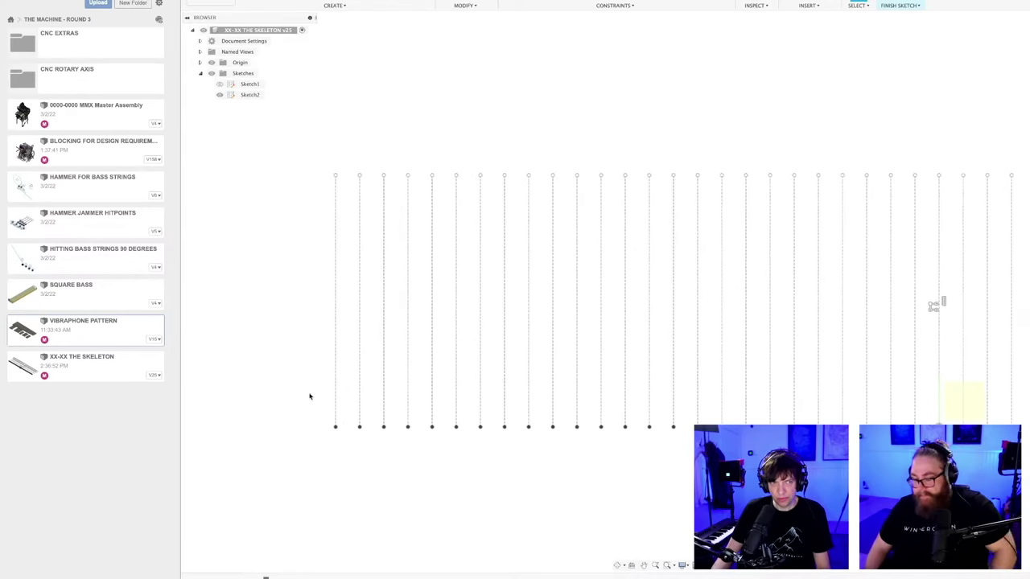
{"action": "scroll", "coordinate": [333, 395], "scroll_direction": "up", "scroll_amount": 3}
{"action": "scroll", "coordinate": [357, 389], "scroll_direction": "down", "scroll_amount": 4}
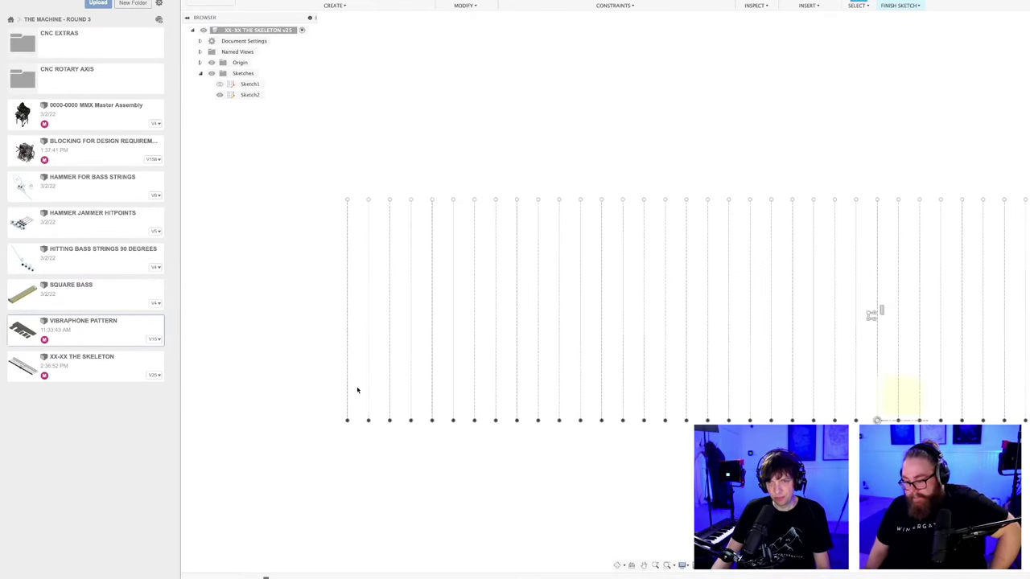
{"action": "scroll", "coordinate": [357, 390], "scroll_direction": "down", "scroll_amount": 2}
{"action": "middle_click_drag", "start_coordinate": [437, 442], "coordinate": [341, 438]}
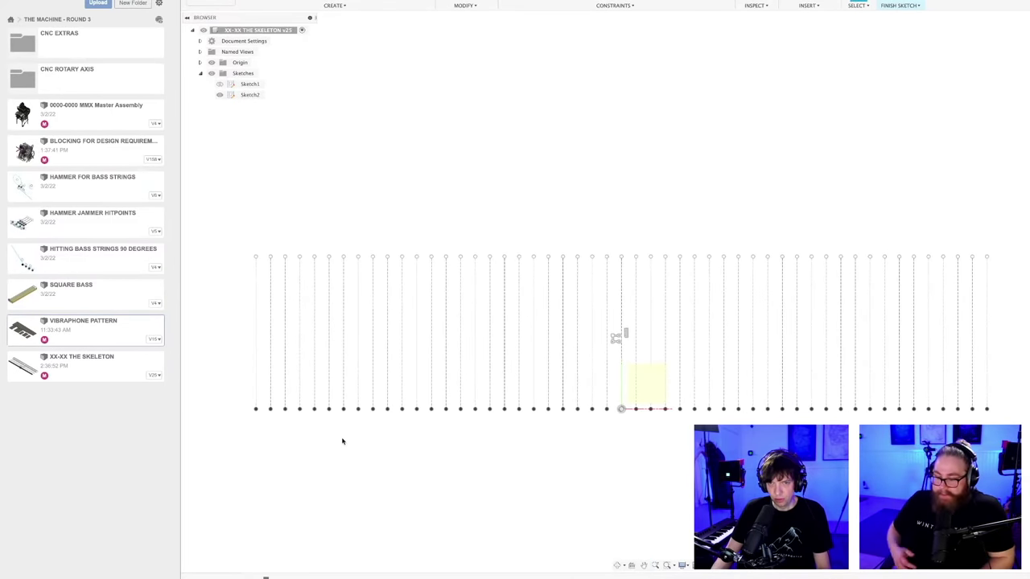
- Check the first entries of the marble channel list in Google Sheets and return to the skeleton sketch in Fusion 360
{"action": "key", "text": "ctrl+Right"}
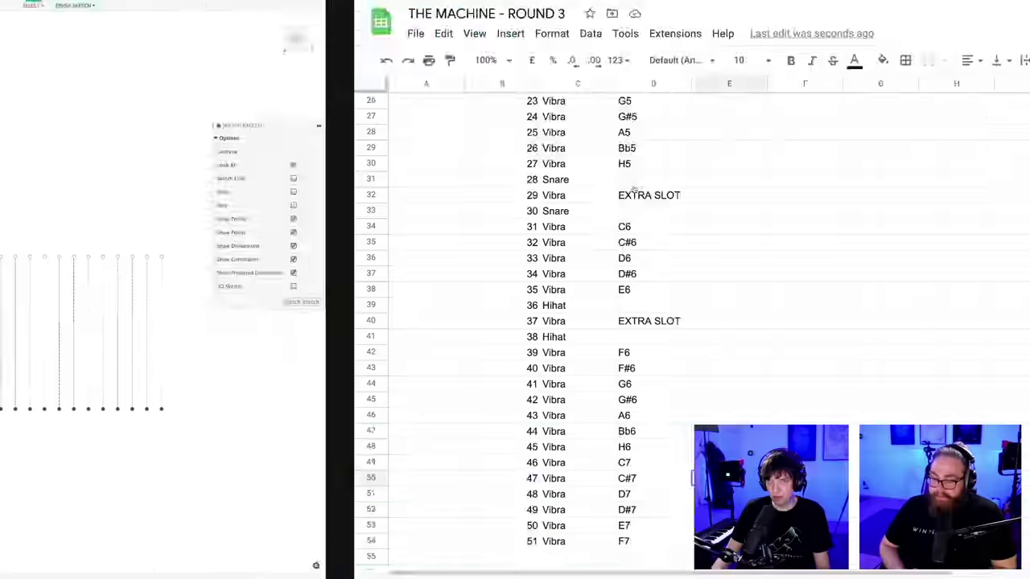
{"action": "scroll", "coordinate": [342, 297], "scroll_direction": "up", "scroll_amount": 12}
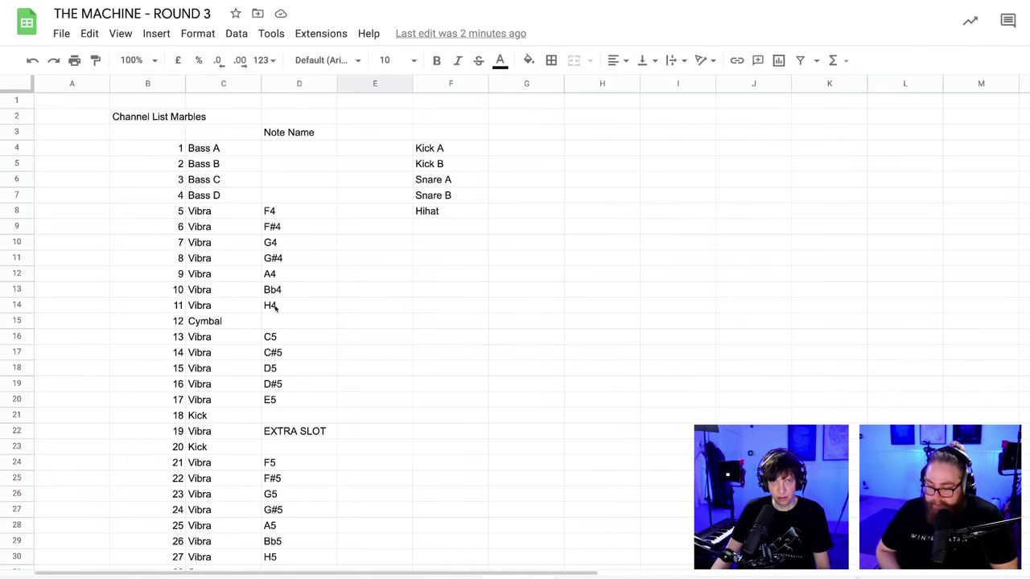
{"action": "key", "text": "ctrl+Left"}
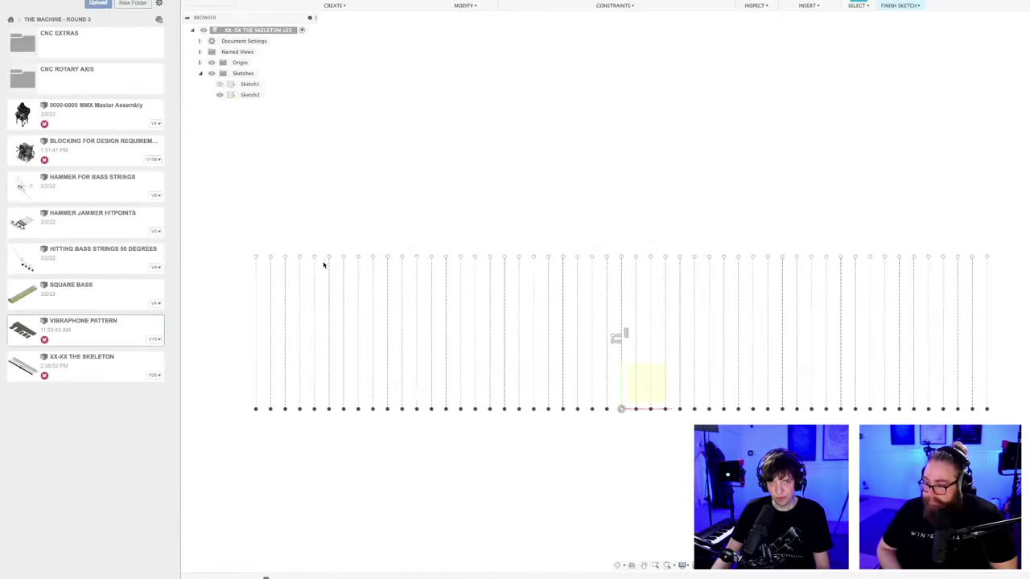
- Flip the patterned channel lines to extend below the row of fixed points, at about two and a half times their length
{"action": "middle_click_drag", "start_coordinate": [361, 505], "coordinate": [432, 467]}
{"action": "scroll", "coordinate": [446, 438], "scroll_direction": "down", "scroll_amount": 1}
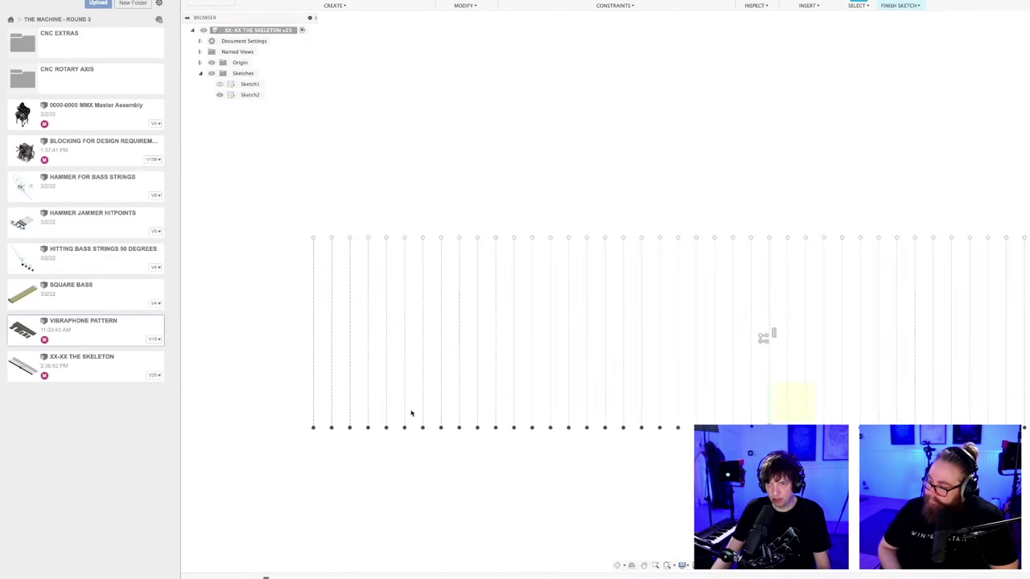
{"action": "scroll", "coordinate": [469, 363], "scroll_direction": "down", "scroll_amount": 2}
{"action": "middle_click_drag", "start_coordinate": [469, 363], "coordinate": [478, 297]}
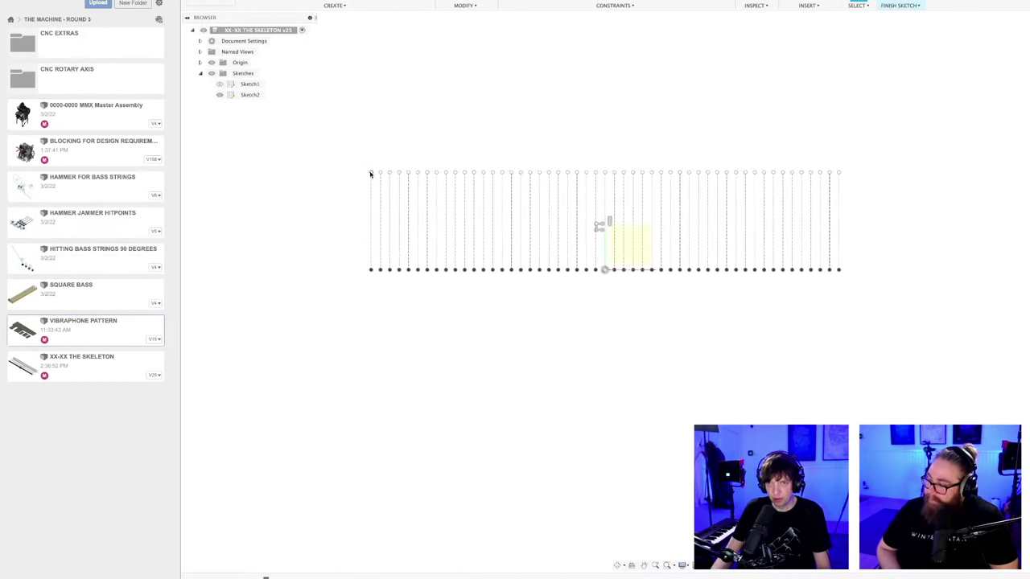
{"action": "left_click_drag", "start_coordinate": [370, 173], "coordinate": [383, 519]}
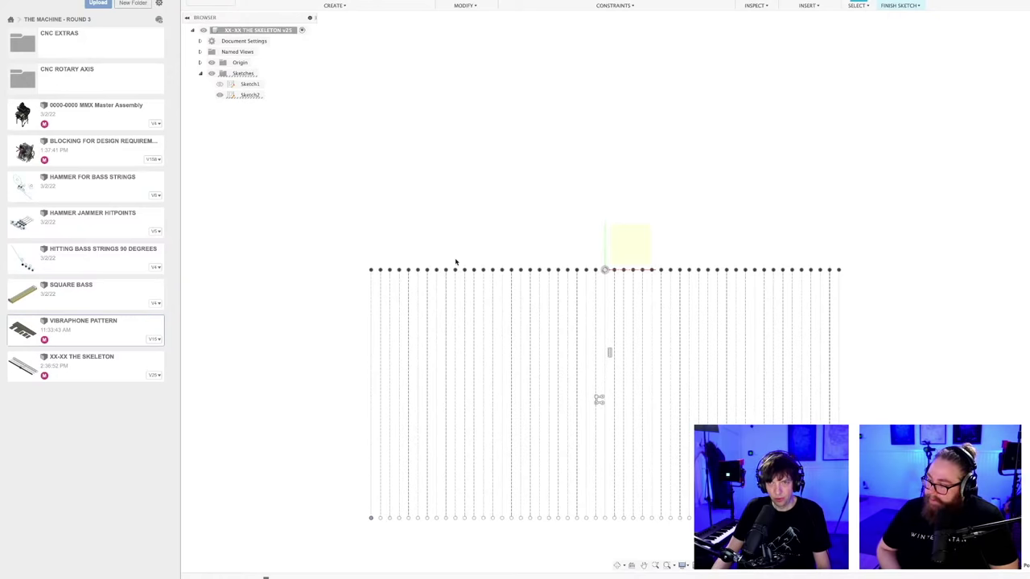
{"action": "mouse_move", "coordinate": [456, 263]}
{"action": "middle_mouse_down"}
{"action": "mouse_move", "coordinate": [528, 142]}
{"action": "mouse_move", "coordinate": [531, 158]}
{"action": "mouse_move", "coordinate": [481, 114]}
{"action": "middle_mouse_up"}
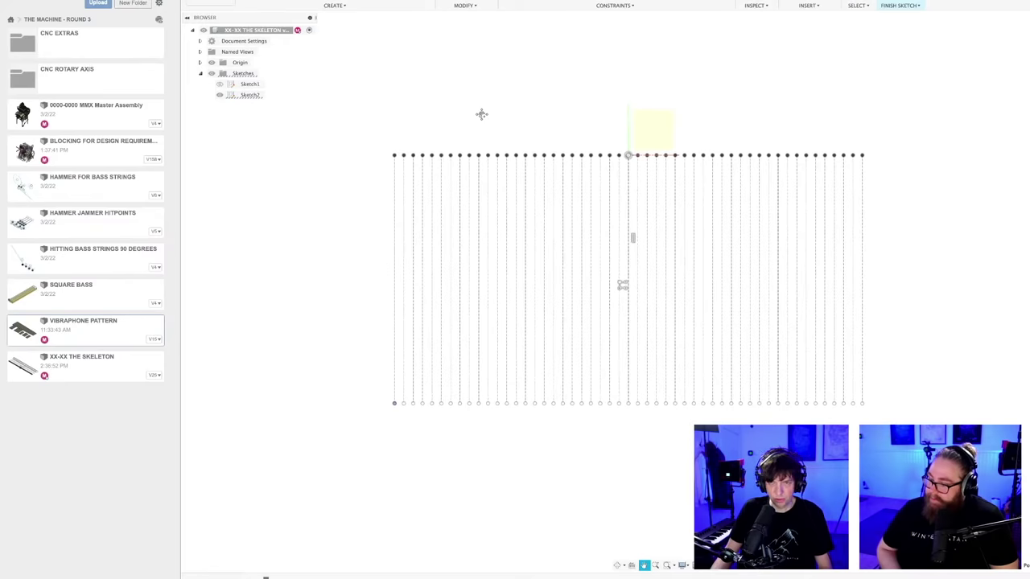
- Draw two parallel horizontal lines from the first to the last channel line, below the point row, and convert both to construction lines
{"action": "scroll", "coordinate": [455, 161], "scroll_direction": "up", "scroll_amount": 1}
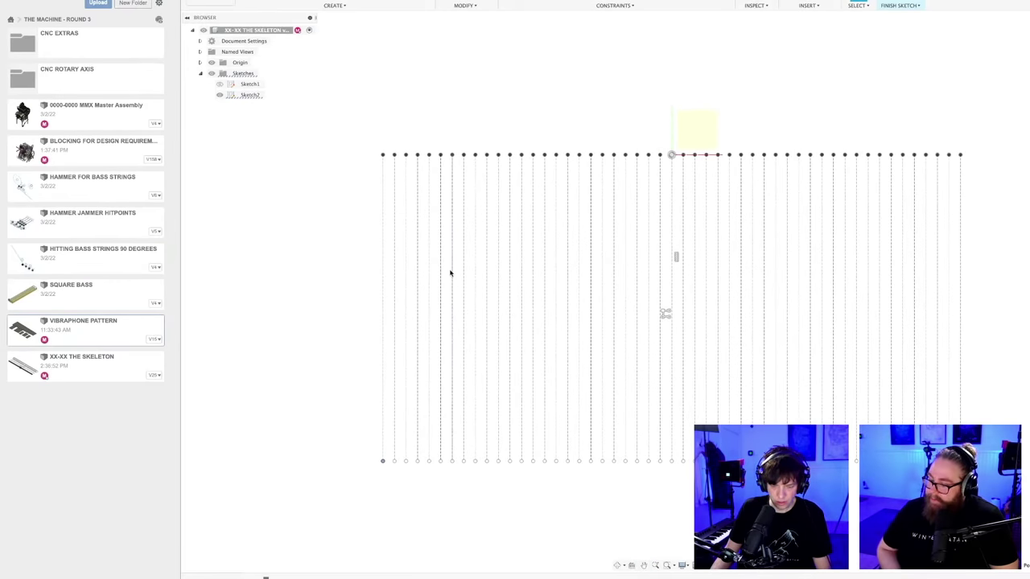
{"action": "left_click", "coordinate": [384, 223]}
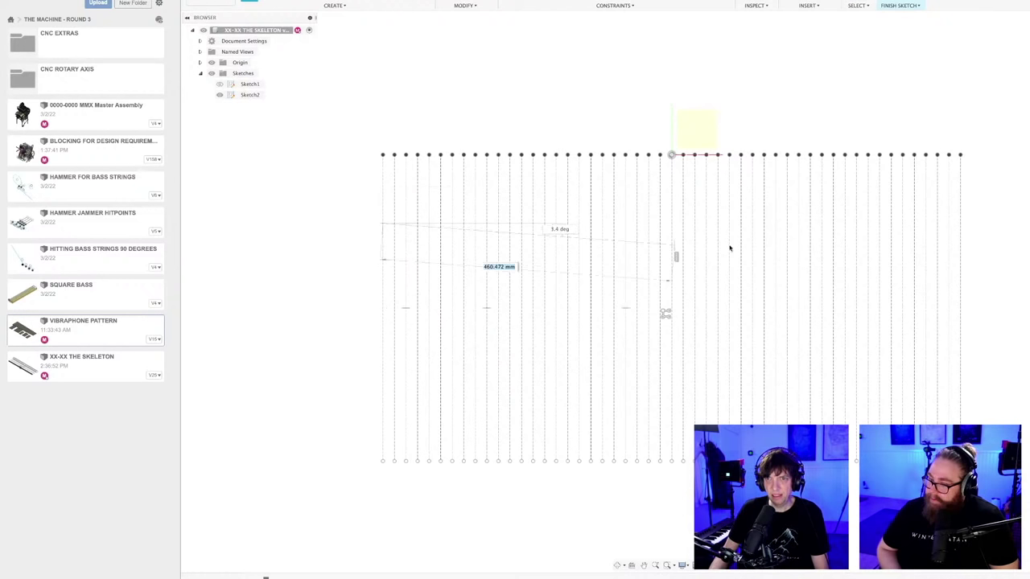
{"action": "left_click", "coordinate": [960, 224]}
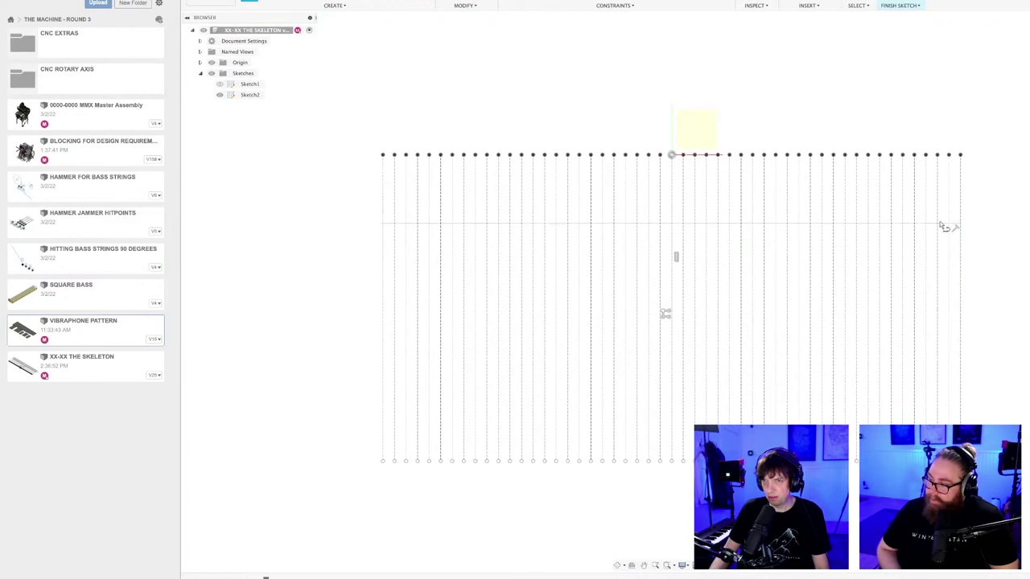
{"action": "left_click", "coordinate": [382, 286]}
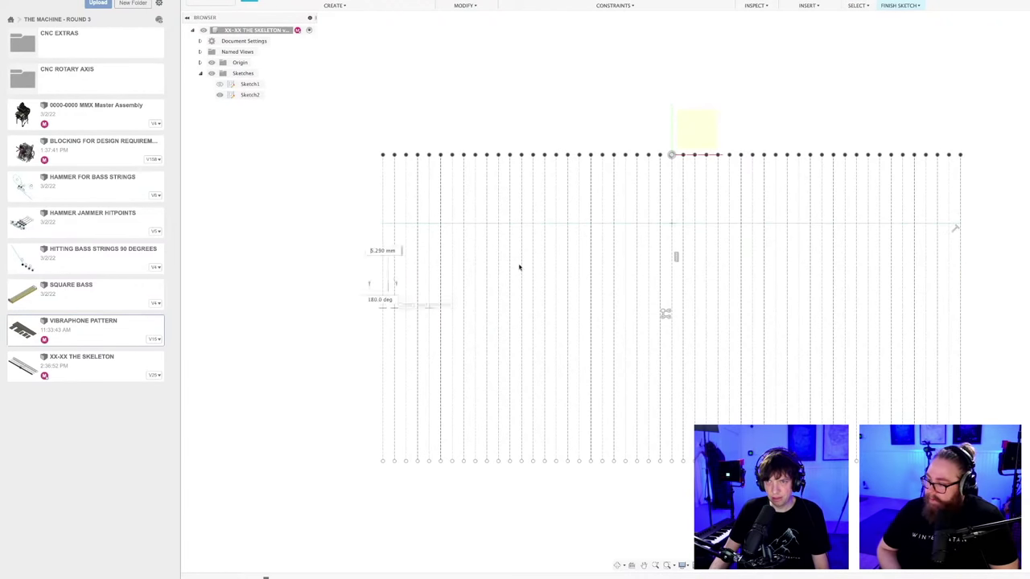
{"action": "left_click", "coordinate": [961, 291]}
{"action": "left_click", "coordinate": [422, 289]}
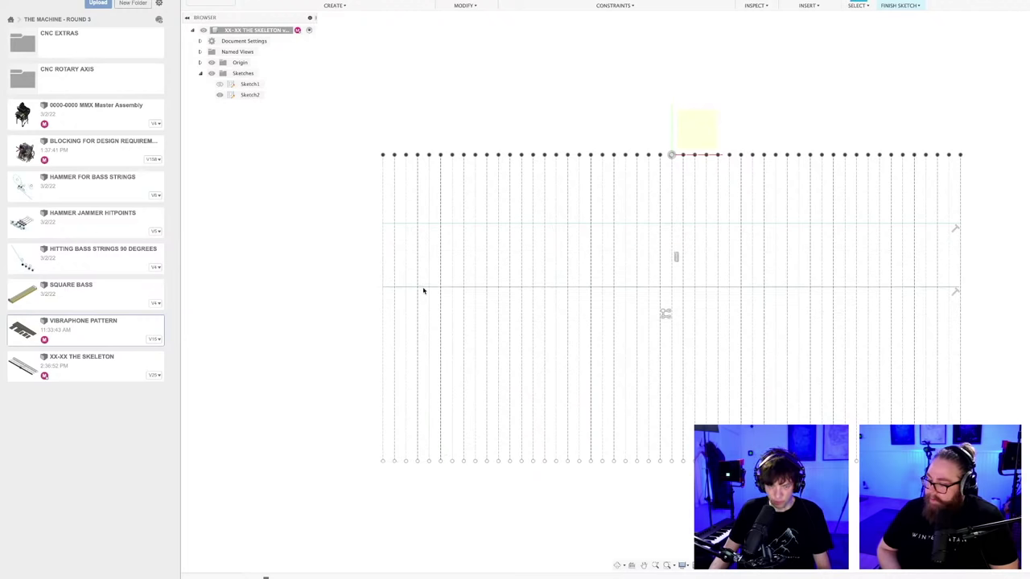
{"action": "left_click", "coordinate": [422, 226]}
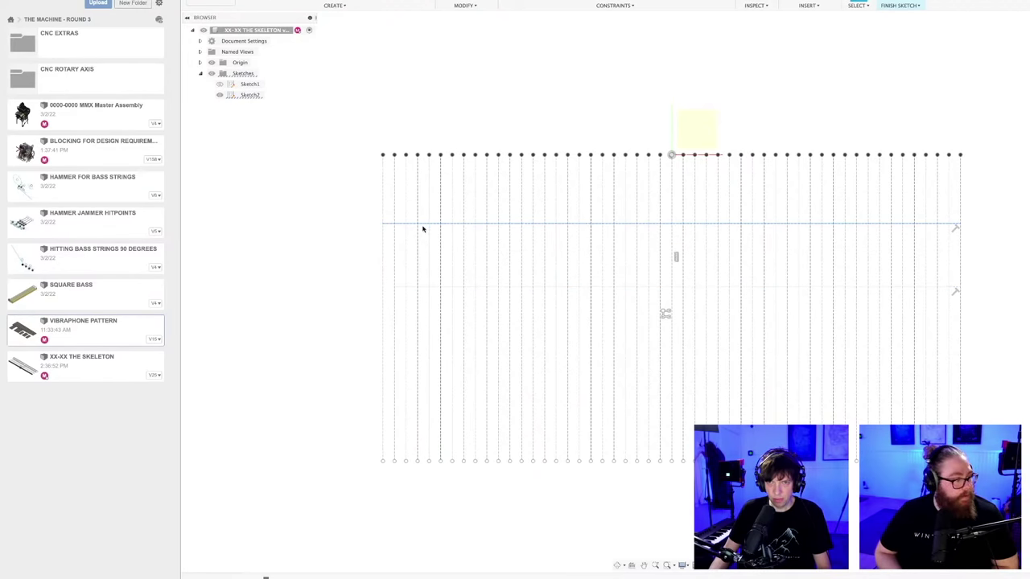
{"action": "scroll", "coordinate": [349, 256], "scroll_direction": "up", "scroll_amount": 1}
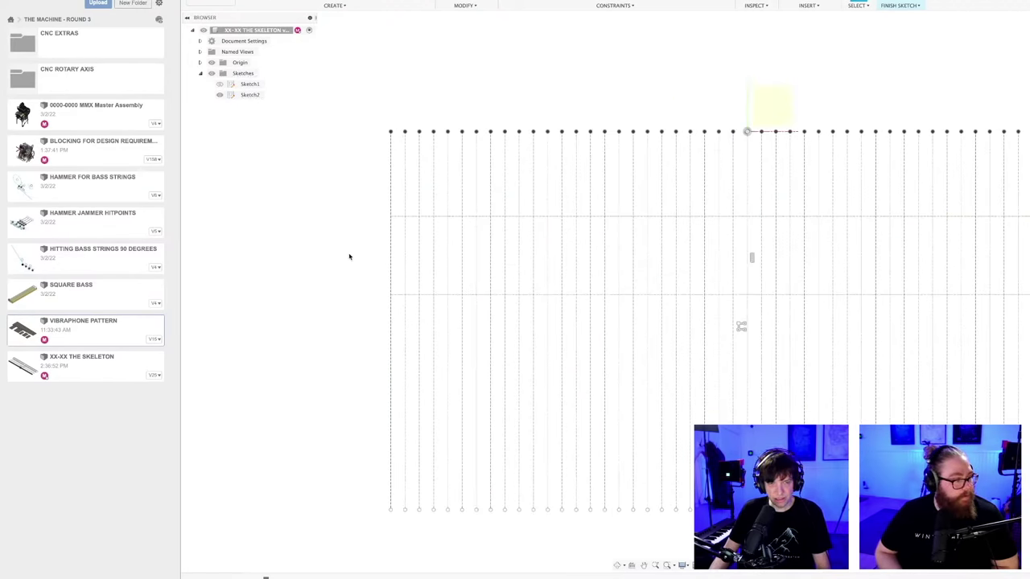
- Draw 40 mm diameter circles where the upper horizontal line crosses the fifth channel line and the lower one crosses the sixth
{"action": "middle_click_drag", "start_coordinate": [349, 256], "coordinate": [303, 254]}
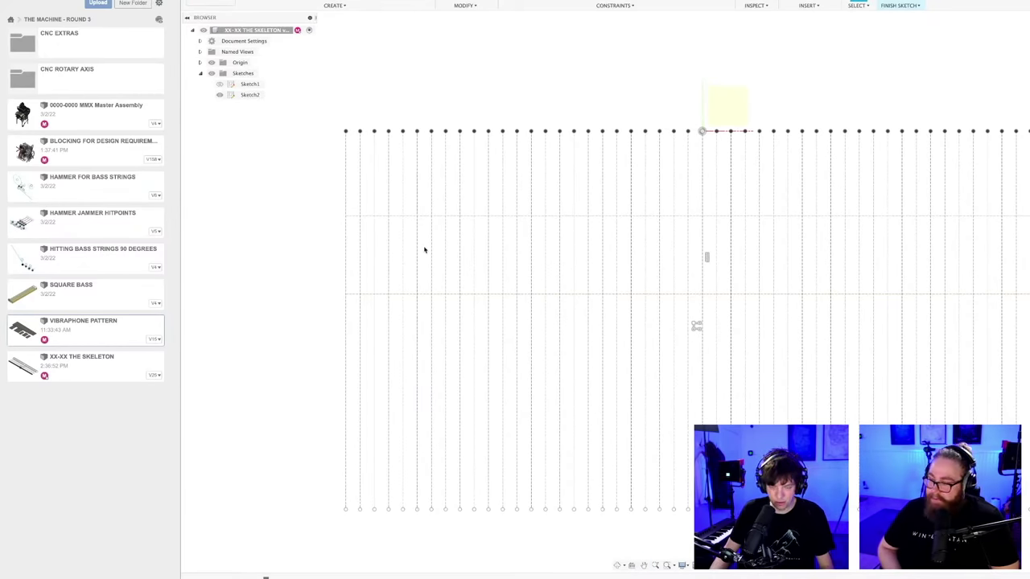
{"action": "key", "text": "l"}
{"action": "scroll", "coordinate": [404, 233], "scroll_direction": "up", "scroll_amount": 3}
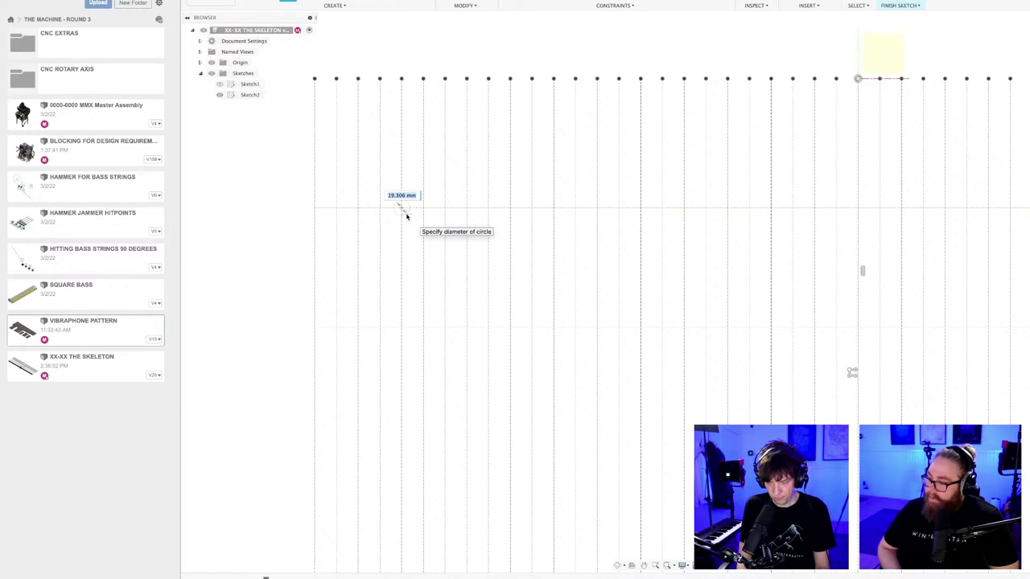
{"action": "left_click", "coordinate": [407, 216]}
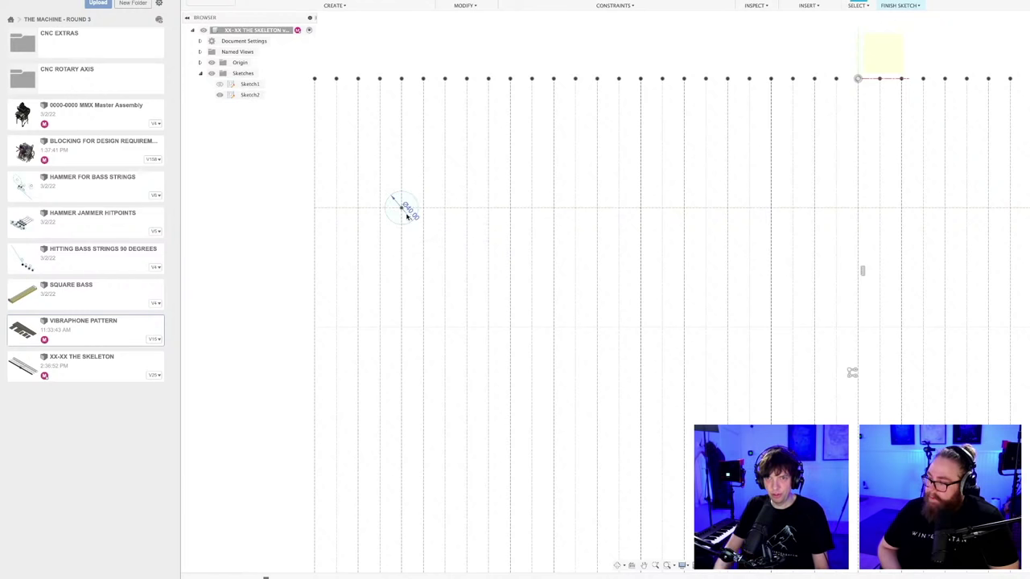
{"action": "left_click", "coordinate": [423, 327]}
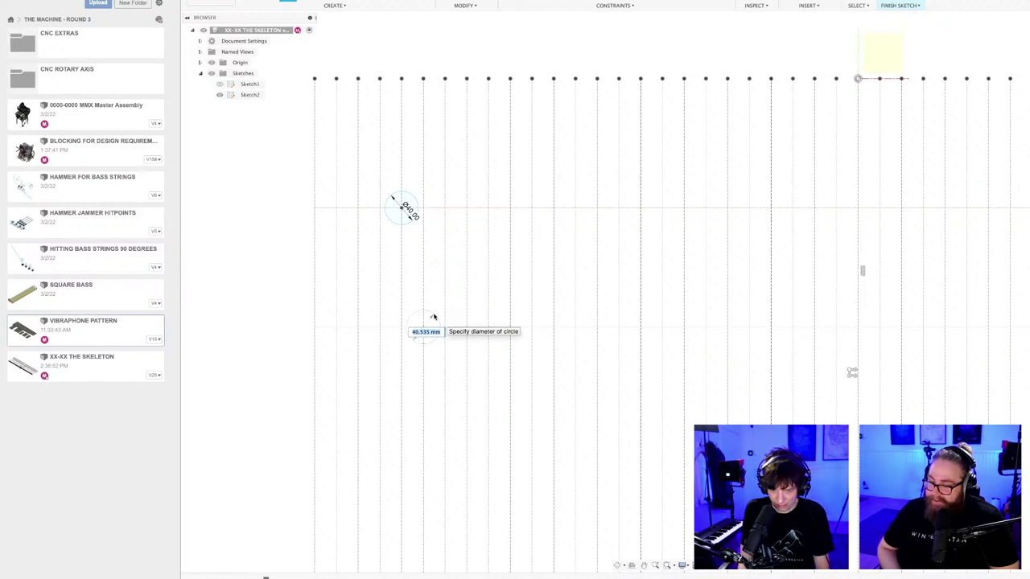
{"action": "left_click", "coordinate": [433, 315]}
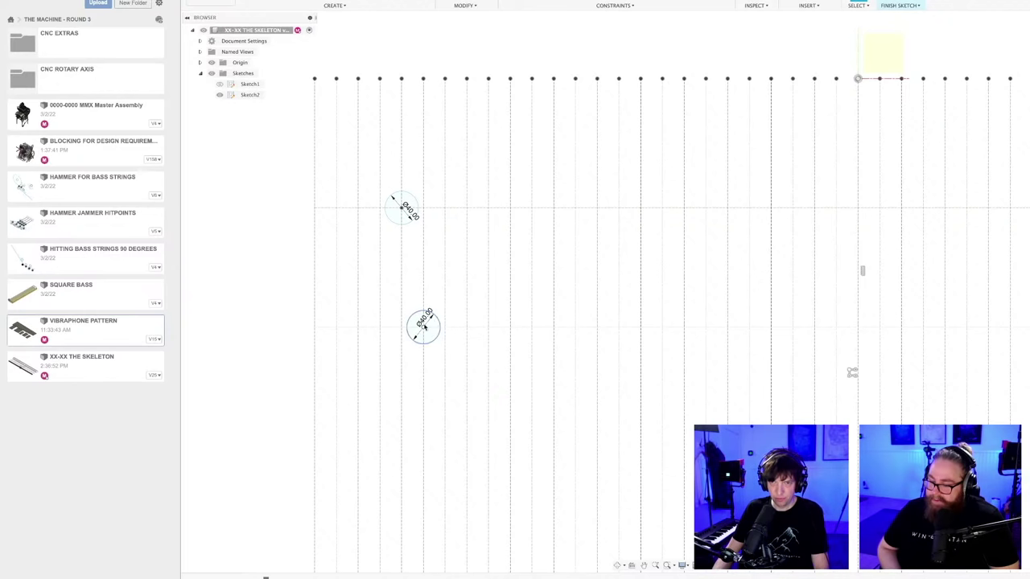
- Try to tie the lower circle's diameter to the upper circle's with a linked dimension and with an Equal constraint
{"action": "scroll", "coordinate": [427, 320], "scroll_direction": "up", "scroll_amount": 2}
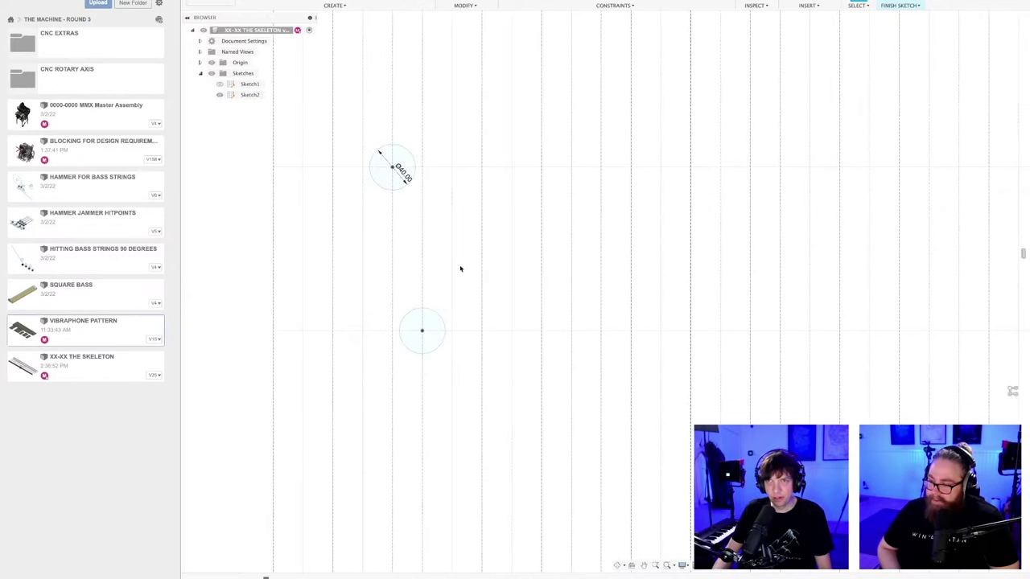
{"action": "middle_click_drag", "start_coordinate": [547, 109], "coordinate": [569, 148]}
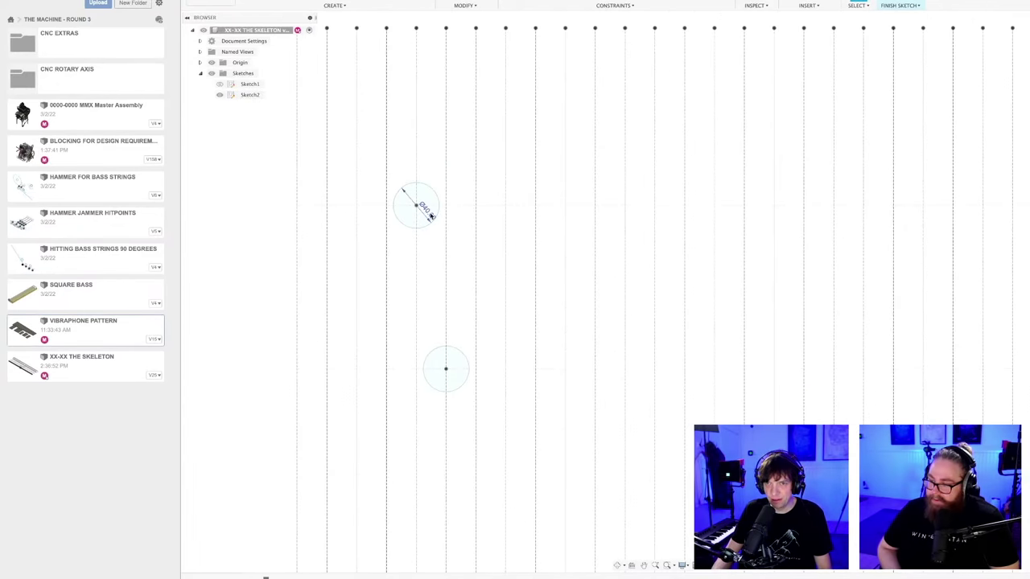
{"action": "left_click", "coordinate": [463, 357]}
{"action": "left_click", "coordinate": [461, 338]}
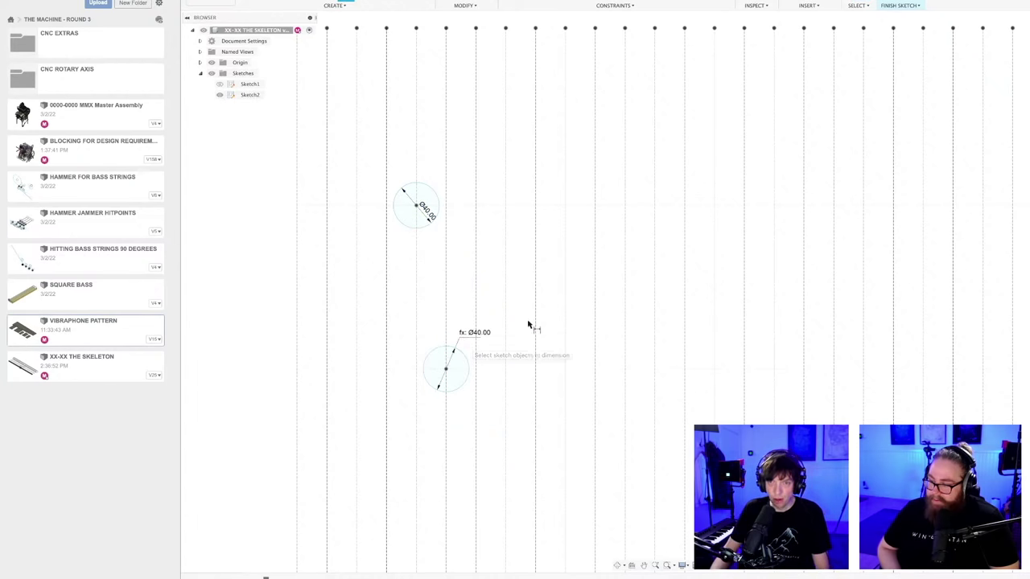
{"action": "scroll", "coordinate": [499, 330], "scroll_direction": "up", "scroll_amount": 2}
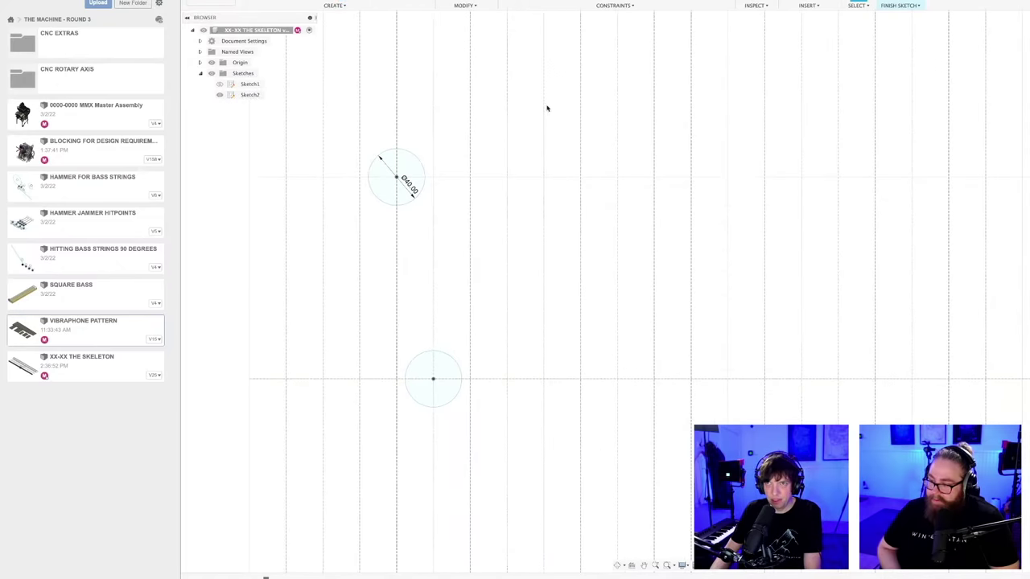
{"action": "left_click", "coordinate": [432, 351]}
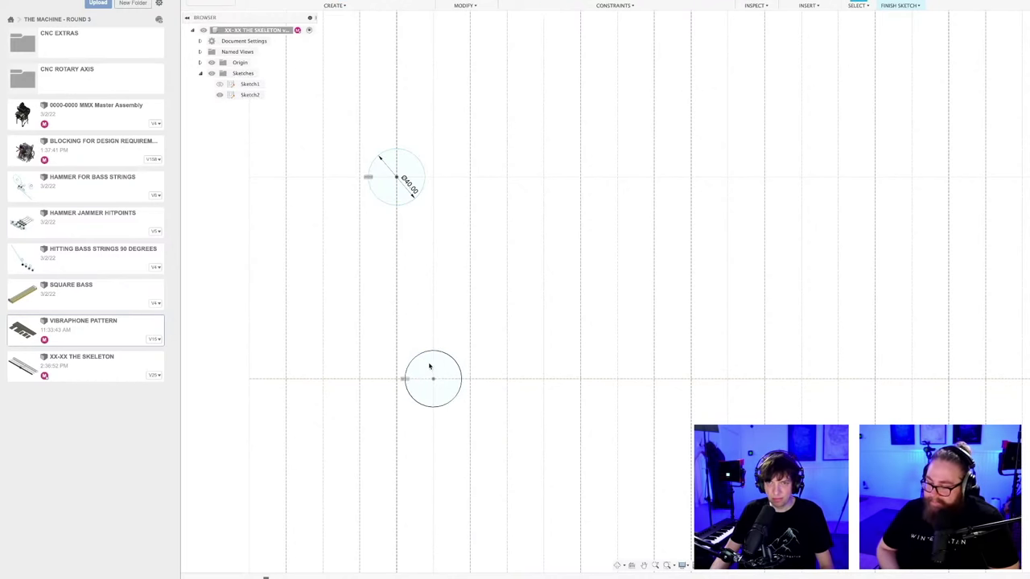
- Dimension the lower circle's diameter with a reference to the upper circle's 40 mm diameter dimension
{"action": "key", "text": "c"}
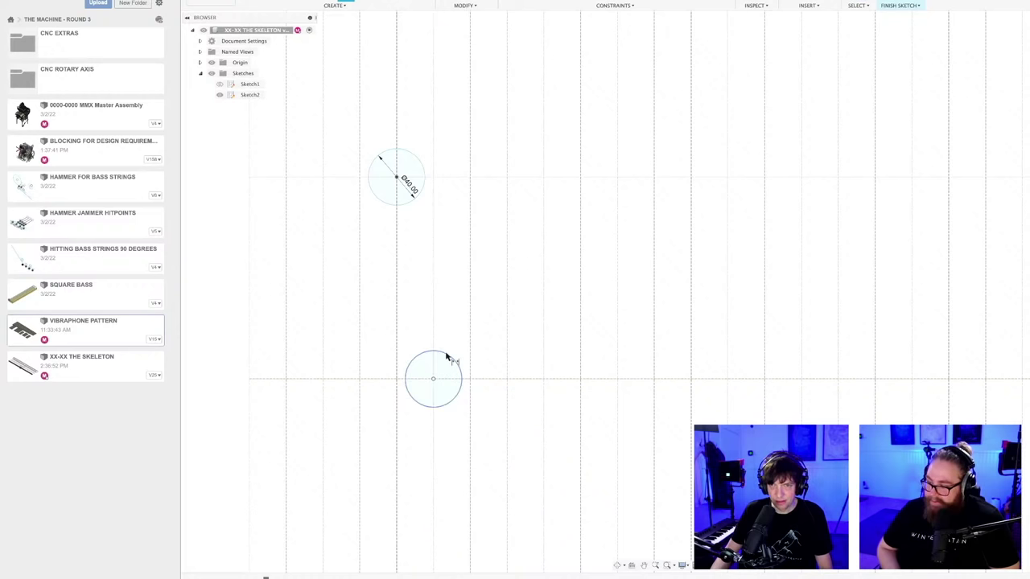
{"action": "left_click", "coordinate": [447, 356]}
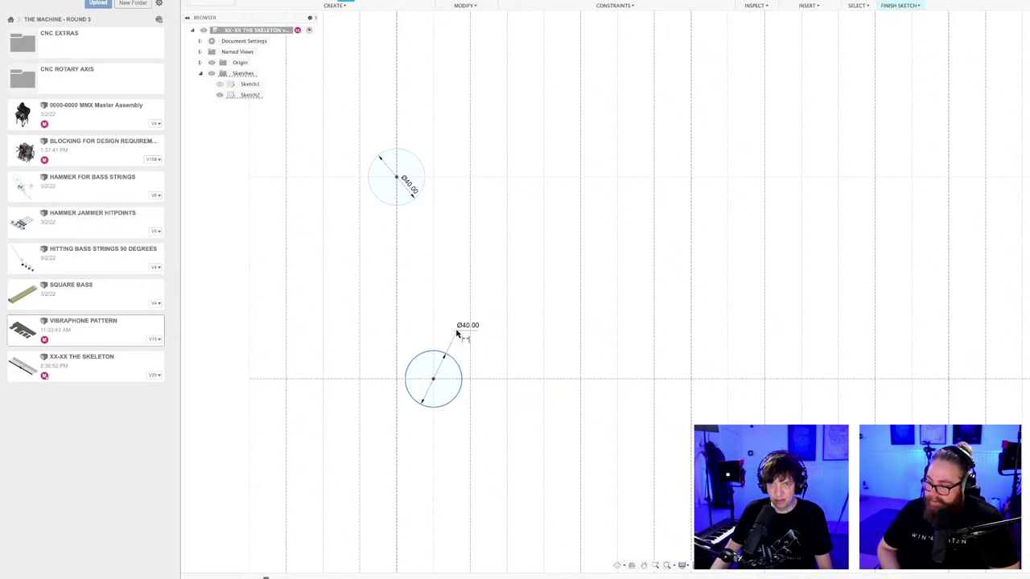
{"action": "left_click", "coordinate": [455, 335]}
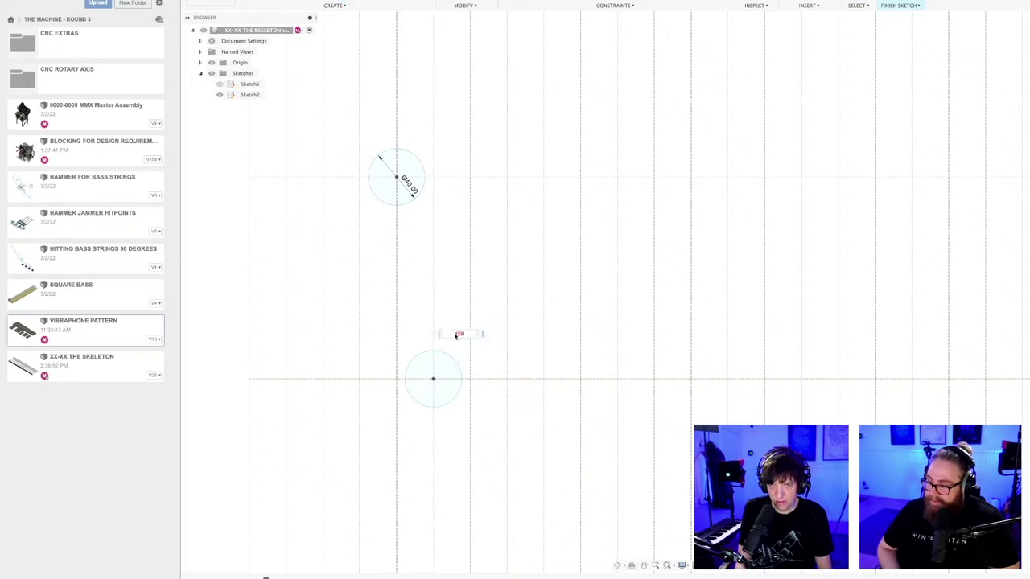
{"action": "key", "text": "Return"}
{"action": "scroll", "coordinate": [463, 310], "scroll_direction": "down", "scroll_amount": 5}
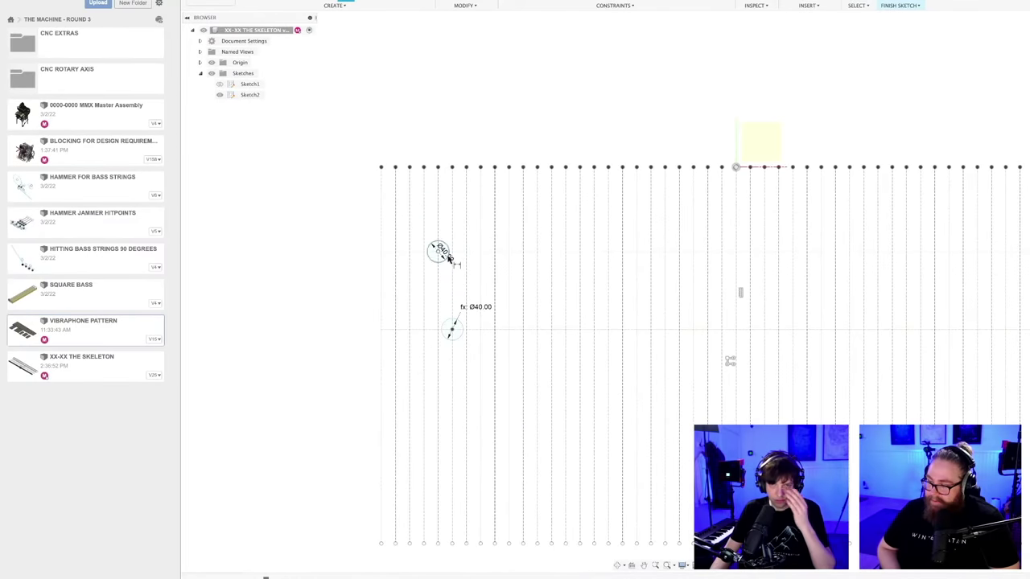
- Copy both circles with their diameter dimensions about 113 mm to the right and 21 mm up
{"action": "left_click", "coordinate": [447, 256]}
{"action": "middle_click_drag", "start_coordinate": [473, 280], "coordinate": [423, 277]}
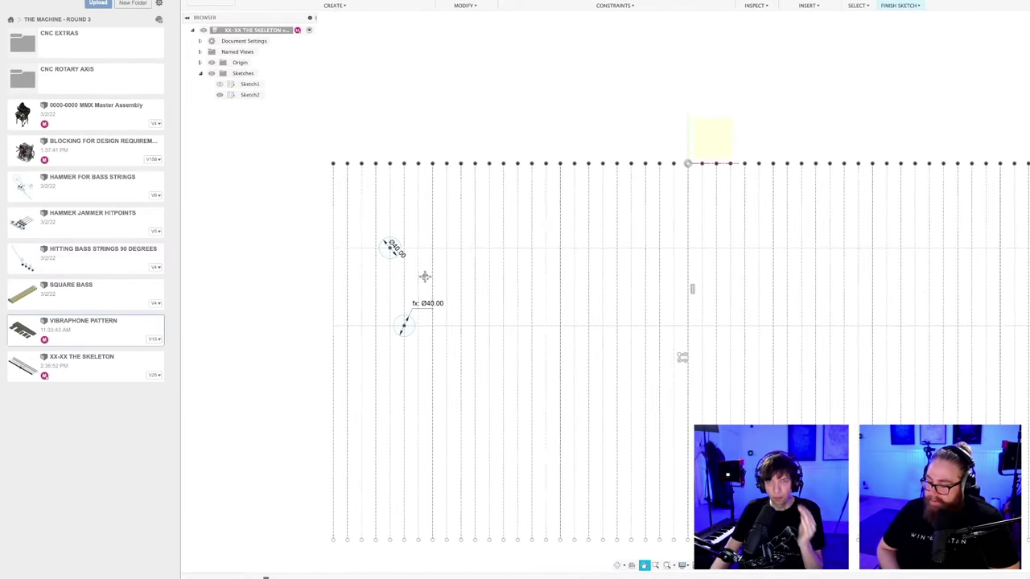
{"action": "scroll", "coordinate": [423, 276], "scroll_direction": "up", "scroll_amount": 1}
{"action": "scroll", "coordinate": [397, 279], "scroll_direction": "up", "scroll_amount": 2}
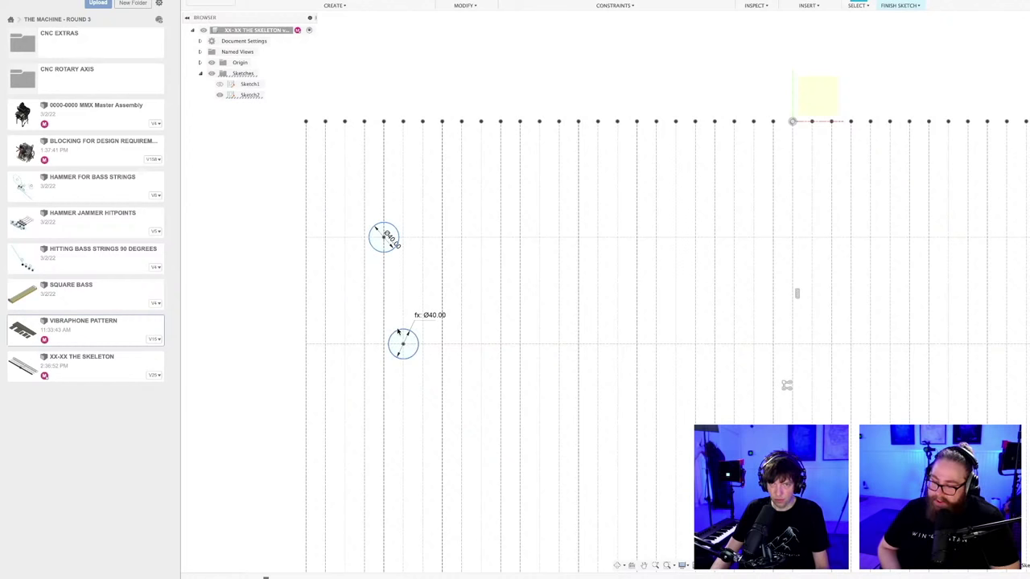
{"action": "key", "text": "m"}
{"action": "left_click_drag", "start_coordinate": [394, 226], "coordinate": [478, 212]}
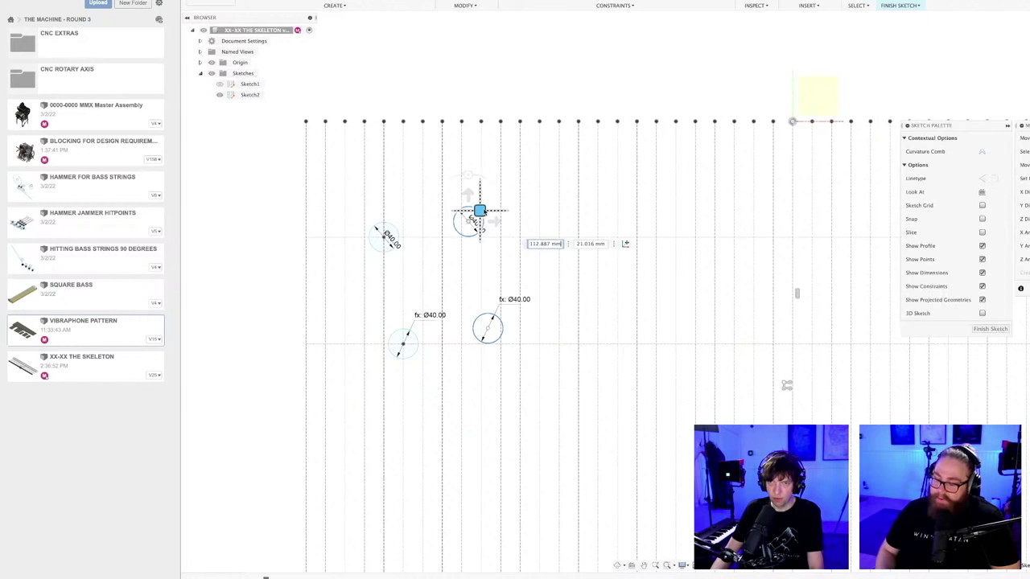
{"action": "key", "text": "Return"}
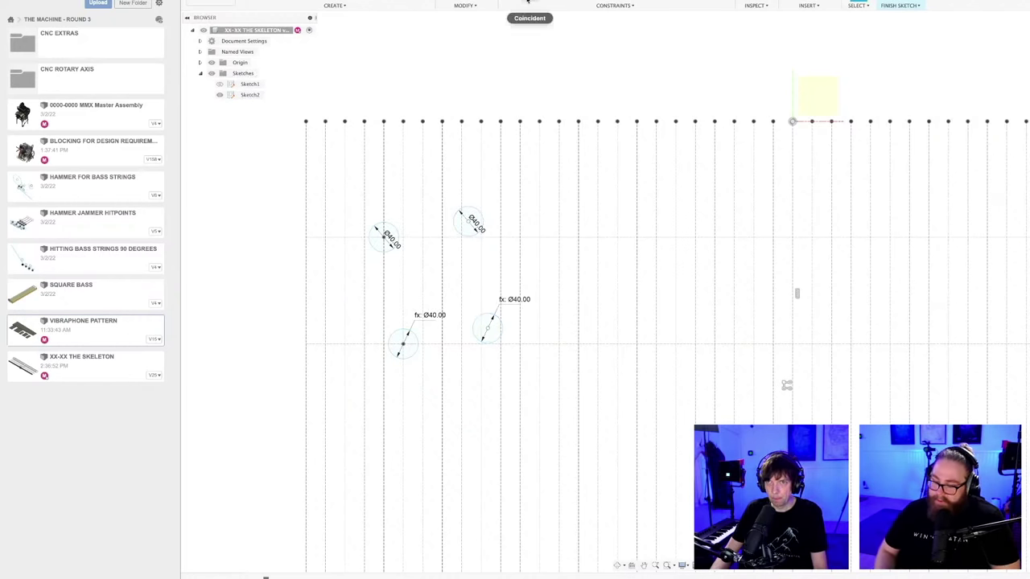
- Constrain the copied circles' centres to the horizontal guide lines, the upper one on the seventh channel line and the lower one on the eighth
{"action": "left_click", "coordinate": [423, 236]}
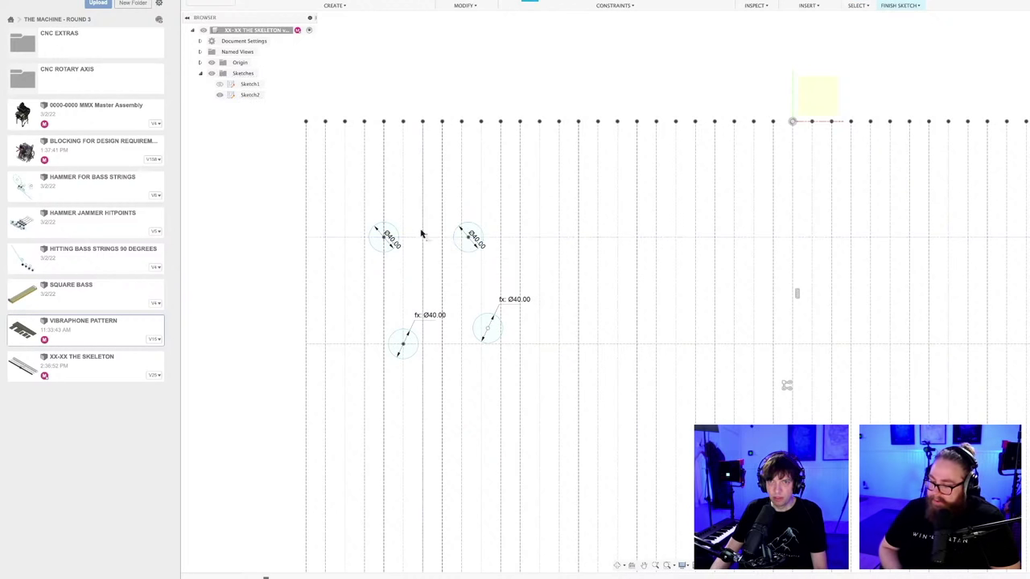
{"action": "left_click", "coordinate": [470, 238]}
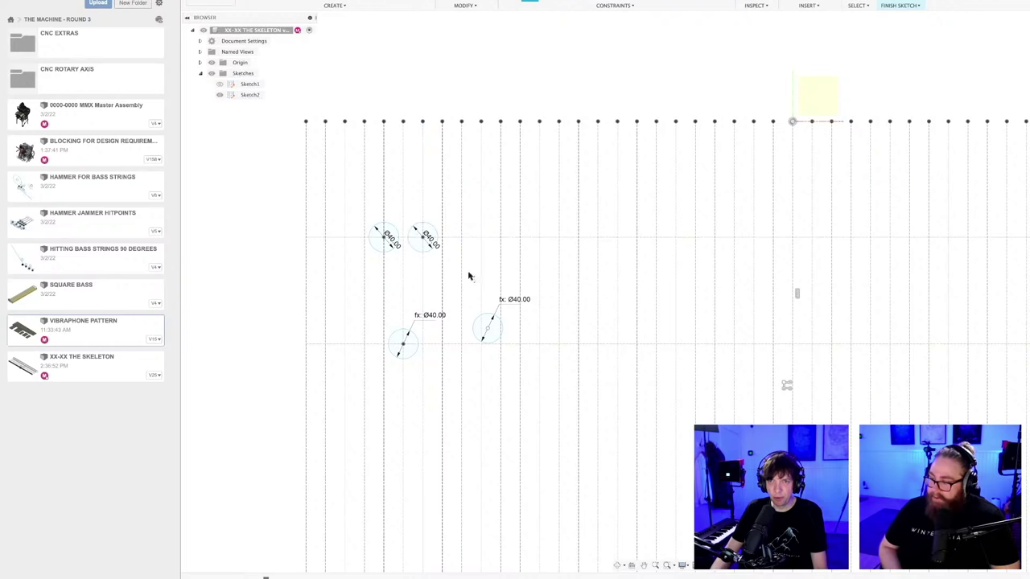
{"action": "left_click", "coordinate": [451, 345]}
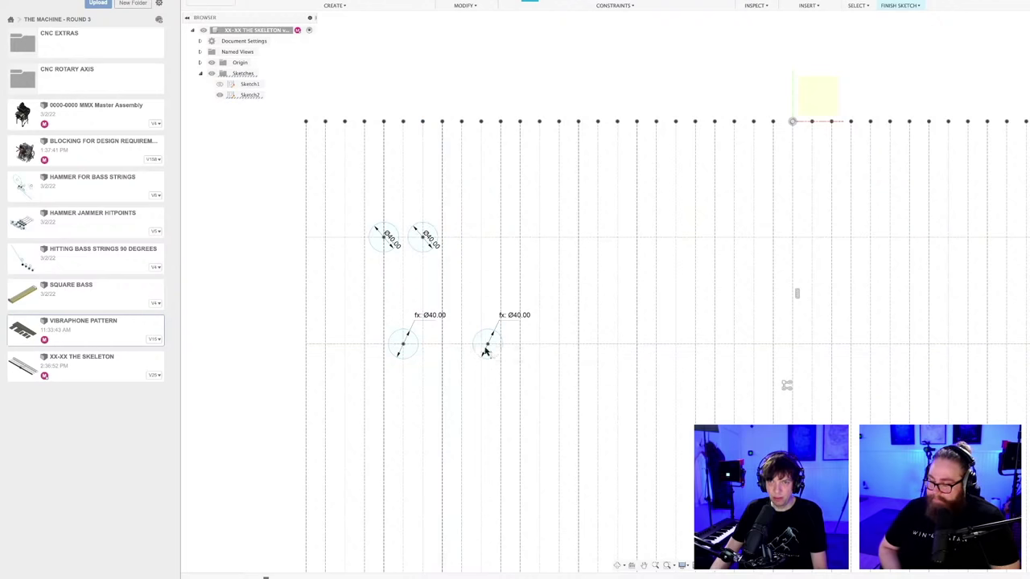
{"action": "left_click", "coordinate": [487, 346]}
{"action": "left_click", "coordinate": [455, 346]}
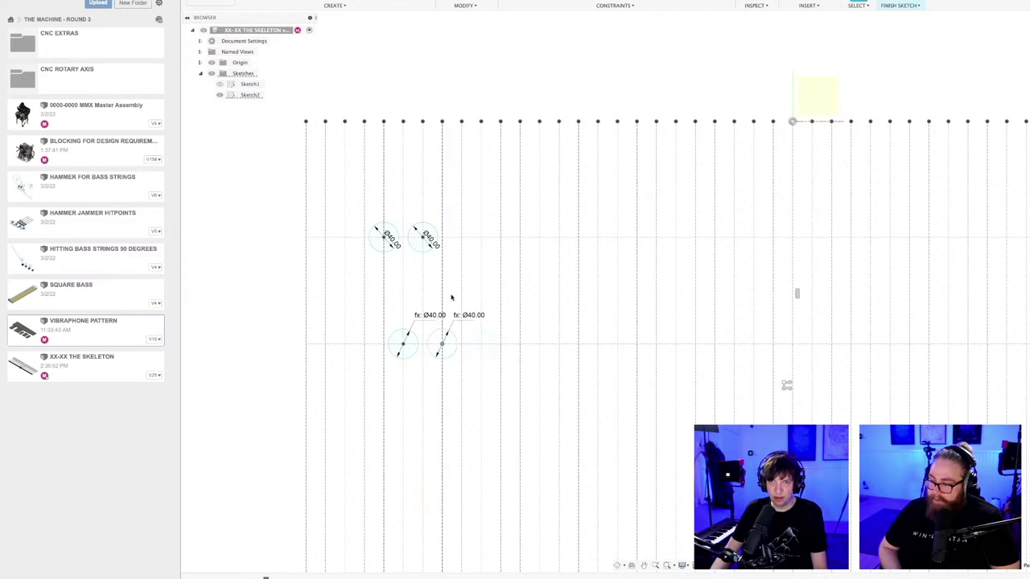
- Switch to the blocking model of the whole machine and examine the programming wheel and the instrument layout around it
{"action": "scroll", "coordinate": [452, 298], "scroll_direction": "down", "scroll_amount": 5}
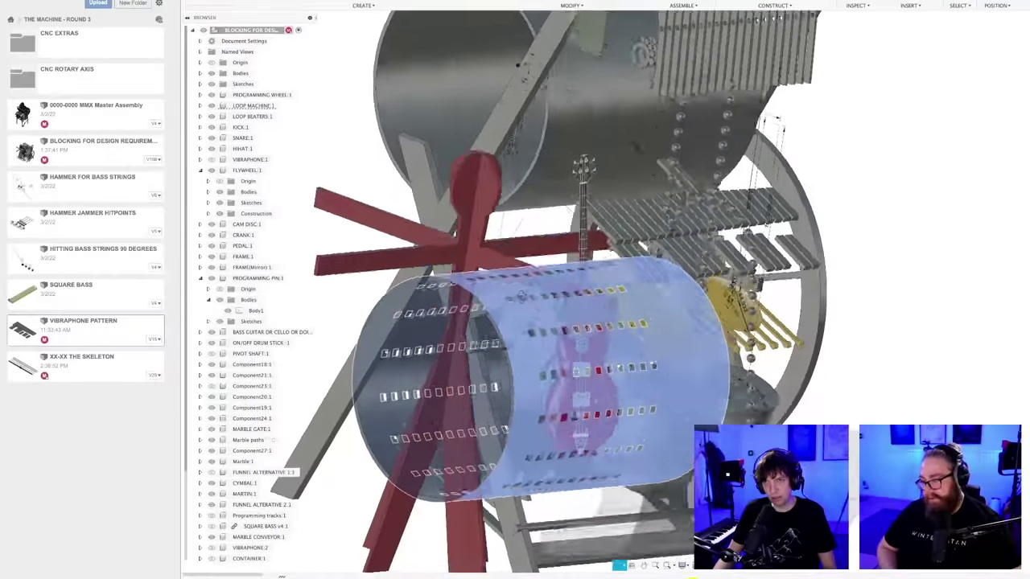
{"action": "scroll", "coordinate": [521, 296], "scroll_direction": "down", "scroll_amount": 10}
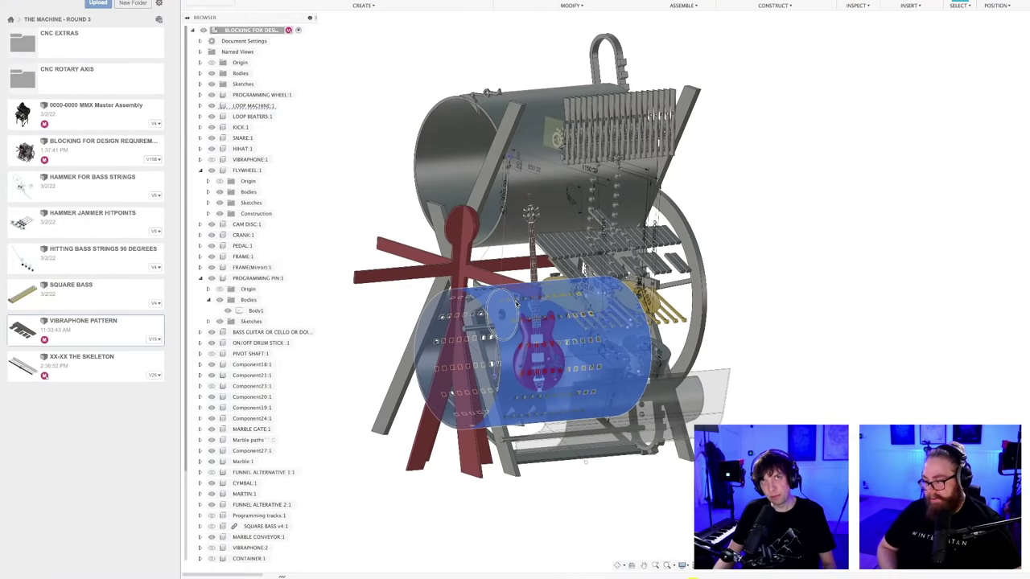
{"action": "middle_click_drag", "start_coordinate": [517, 302], "coordinate": [519, 292]}
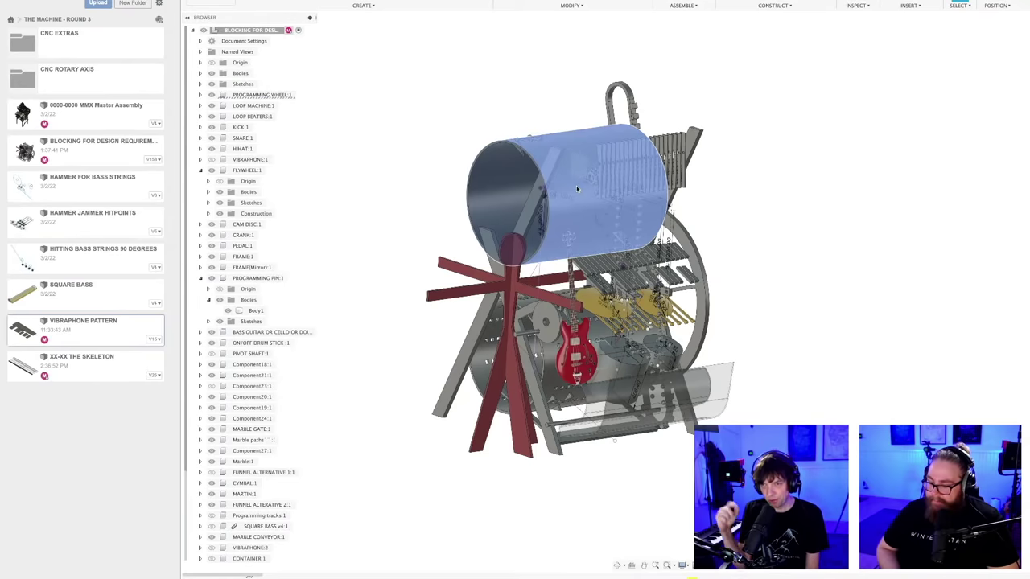
{"action": "left_click", "coordinate": [577, 189]}
{"action": "left_click", "coordinate": [800, 338]}
{"action": "scroll", "coordinate": [747, 328], "scroll_direction": "up", "scroll_amount": 3}
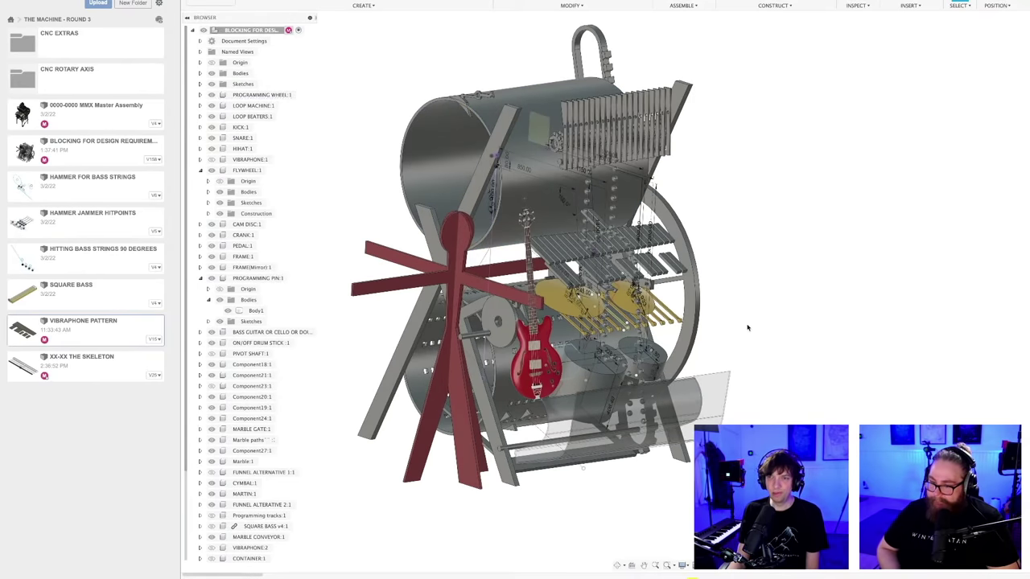
{"action": "middle_click_drag", "start_coordinate": [743, 304], "coordinate": [747, 308]}
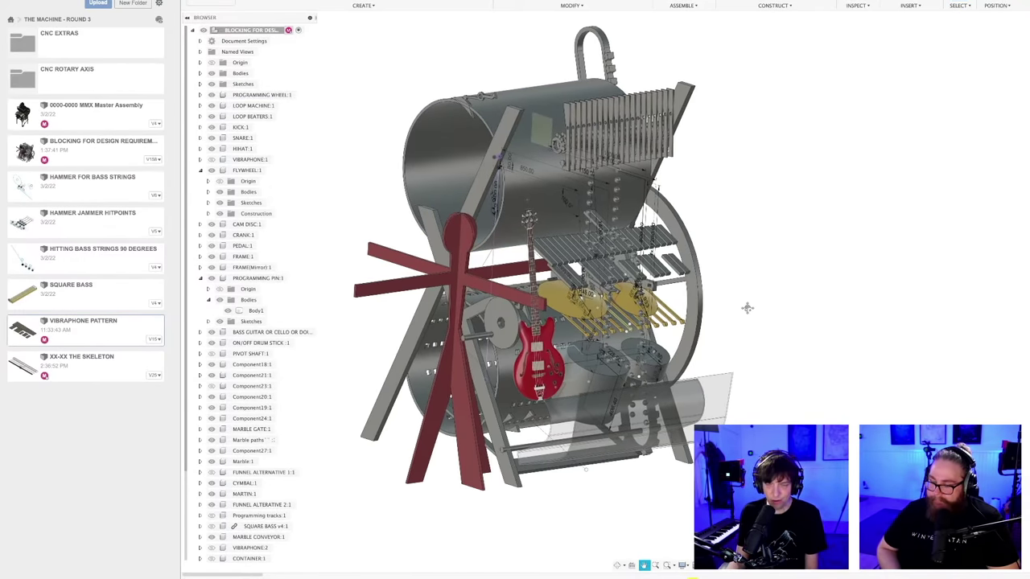
{"action": "scroll", "coordinate": [746, 301], "scroll_direction": "up", "scroll_amount": 2}
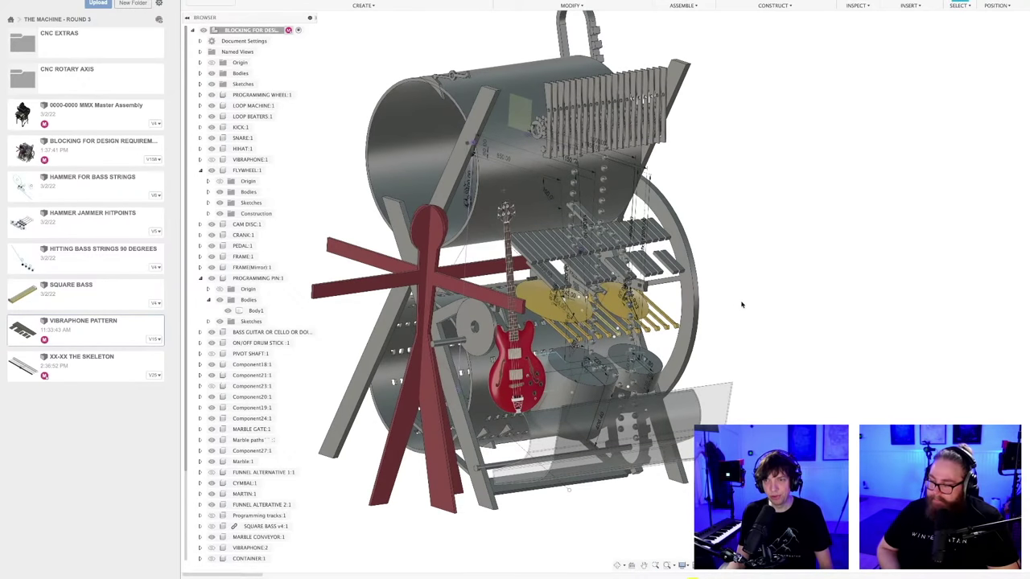
{"action": "scroll", "coordinate": [741, 304], "scroll_direction": "up", "scroll_amount": 3}
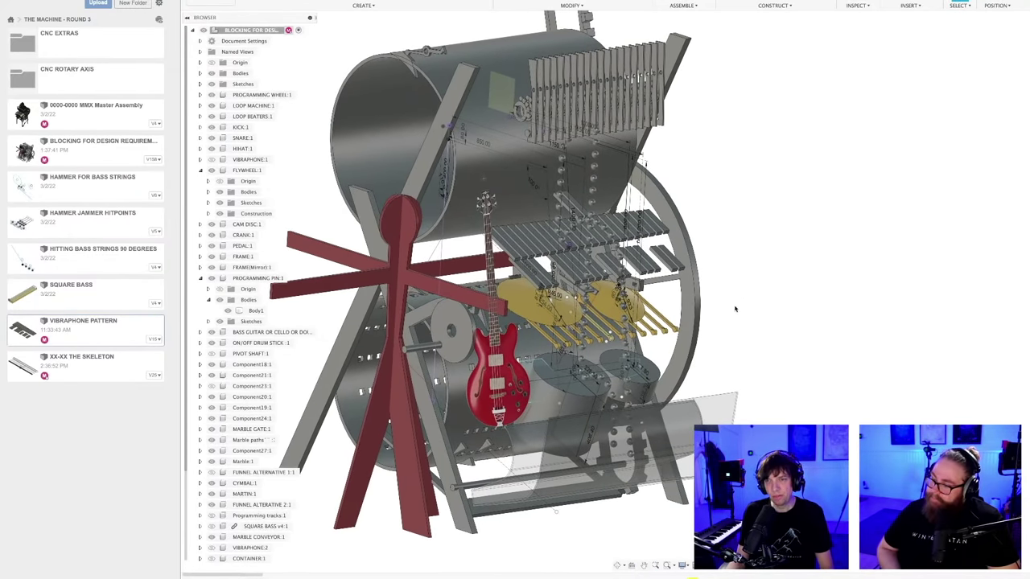
{"action": "middle_click_drag", "start_coordinate": [733, 309], "coordinate": [731, 309], "text": "shift"}
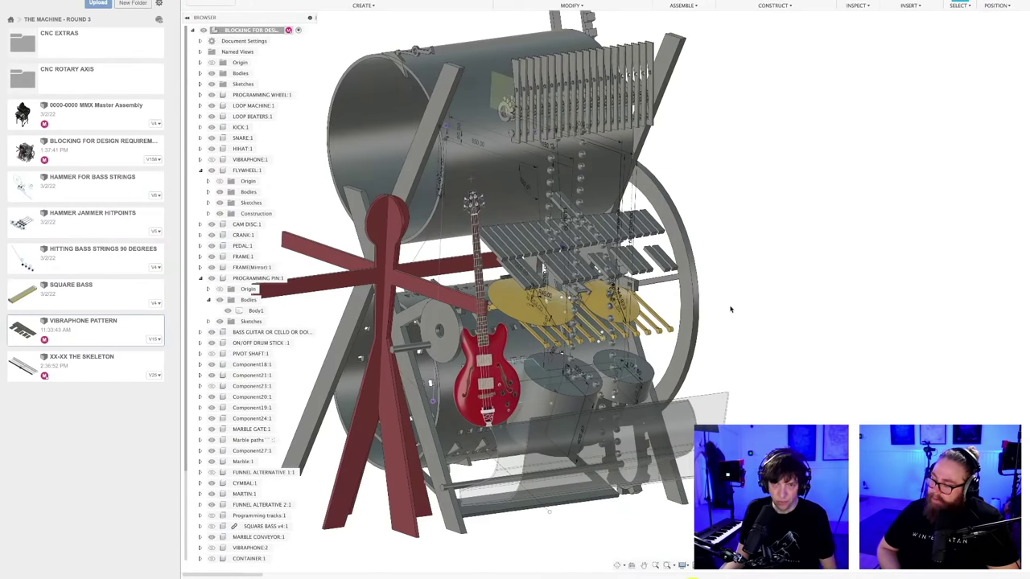
{"action": "mouse_move", "coordinate": [749, 306]}
{"action": "middle_mouse_down", "text": "shift"}
{"action": "mouse_move", "coordinate": [742, 314]}
{"action": "mouse_move", "coordinate": [733, 302]}
{"action": "middle_mouse_up", "text": "shift"}
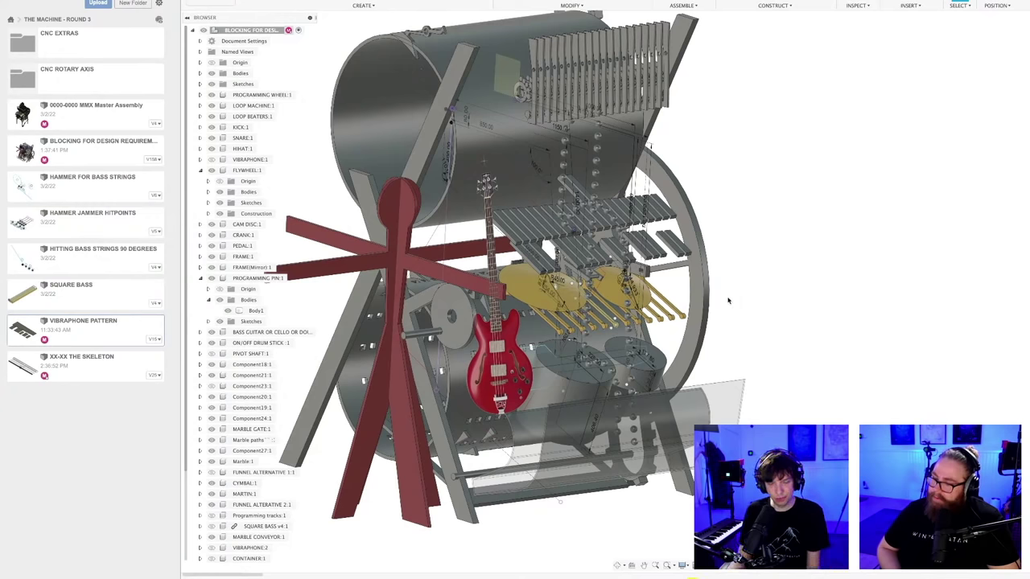
{"action": "mouse_move", "coordinate": [738, 302]}
{"action": "middle_mouse_down", "text": "shift"}
{"action": "mouse_move", "coordinate": [719, 294]}
{"action": "mouse_move", "coordinate": [721, 305]}
{"action": "middle_mouse_up", "text": "shift"}
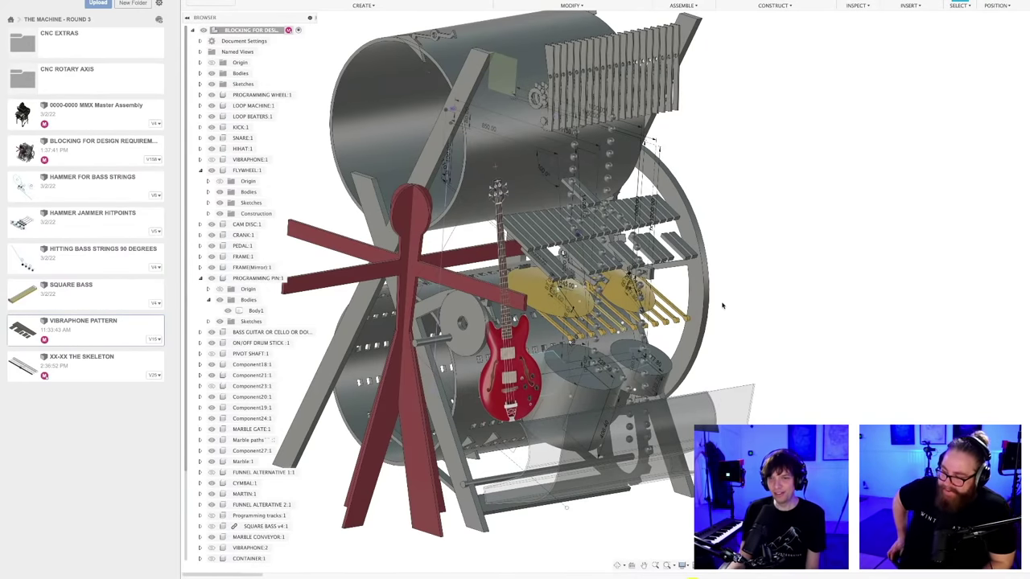
{"action": "mouse_move", "coordinate": [758, 315]}
{"action": "middle_mouse_down", "text": "shift"}
{"action": "mouse_move", "coordinate": [731, 313]}
{"action": "mouse_move", "coordinate": [751, 329]}
{"action": "middle_mouse_up", "text": "shift"}
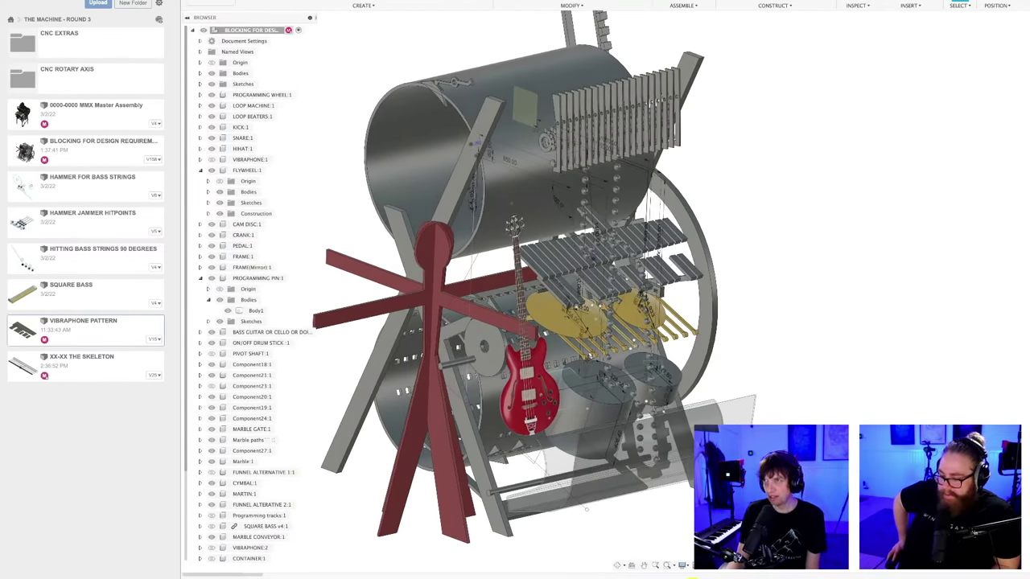
- Switch back to the skeleton sketch and save the design as a new version
{"action": "left_click", "coordinate": [698, 22]}
{"action": "scroll", "coordinate": [499, 336], "scroll_direction": "up", "scroll_amount": 5}
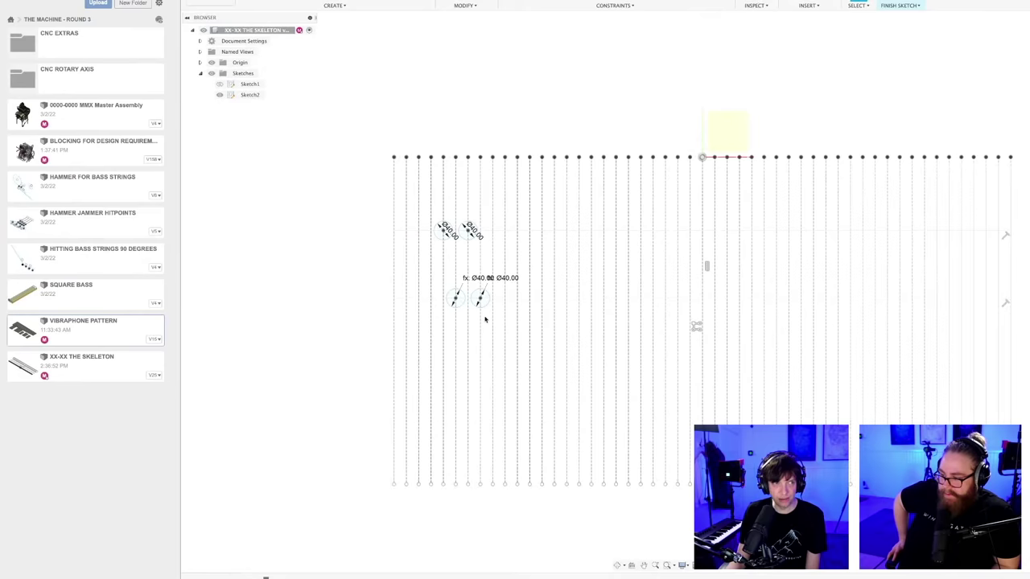
{"action": "scroll", "coordinate": [499, 366], "scroll_direction": "up", "scroll_amount": 5}
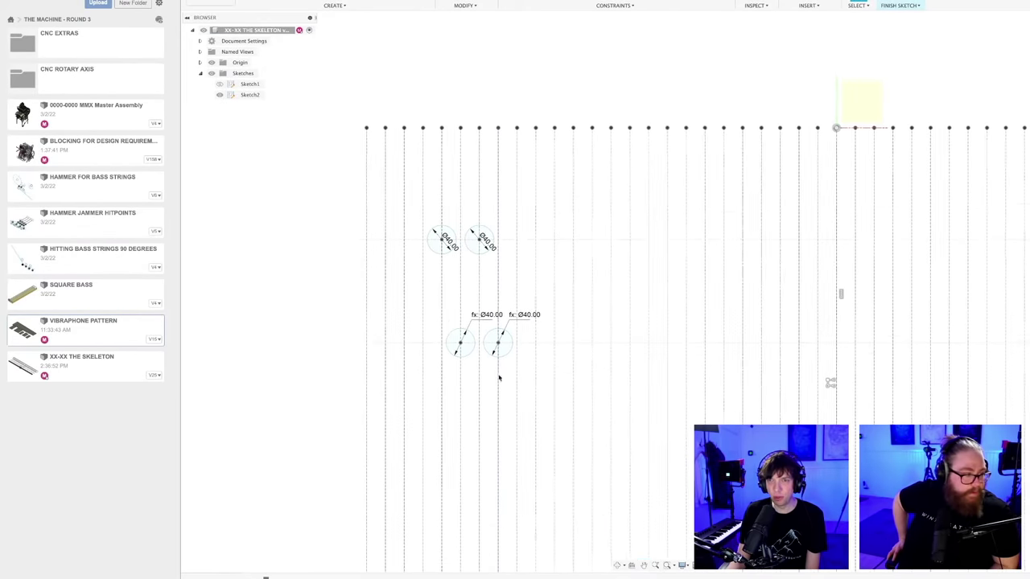
{"action": "key", "text": "super+s"}
{"action": "key", "text": "Return"}
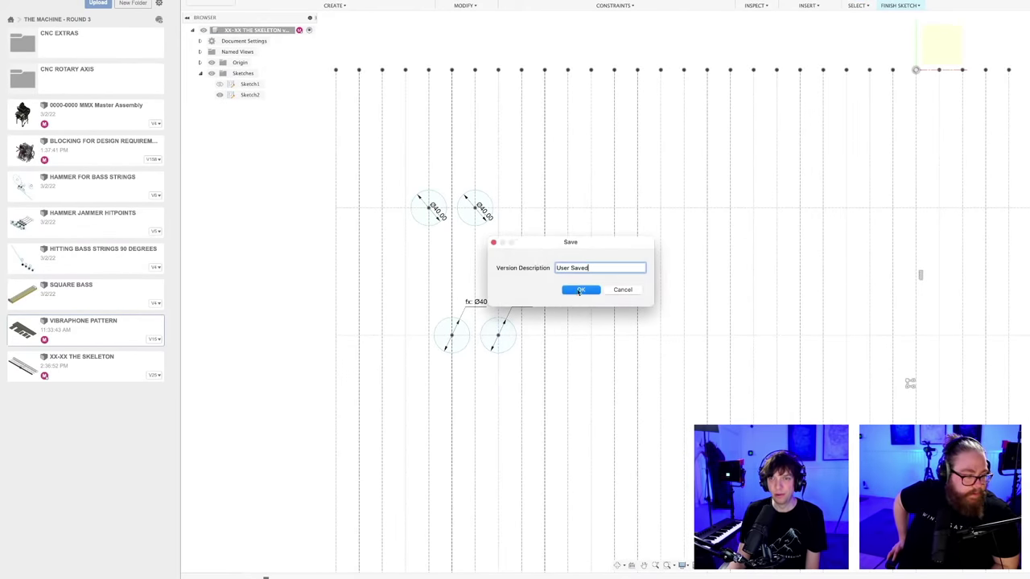
- Draw a 20 mm circle centred on the first channel line, between the two horizontal guide lines
{"action": "scroll", "coordinate": [488, 411], "scroll_direction": "down", "scroll_amount": 5}
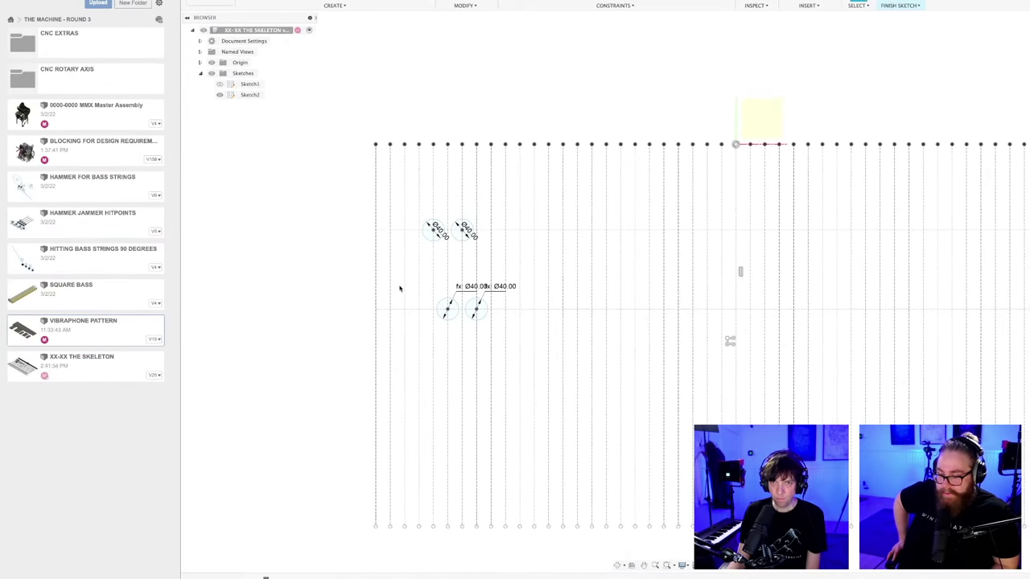
{"action": "scroll", "coordinate": [429, 287], "scroll_direction": "up", "scroll_amount": 3}
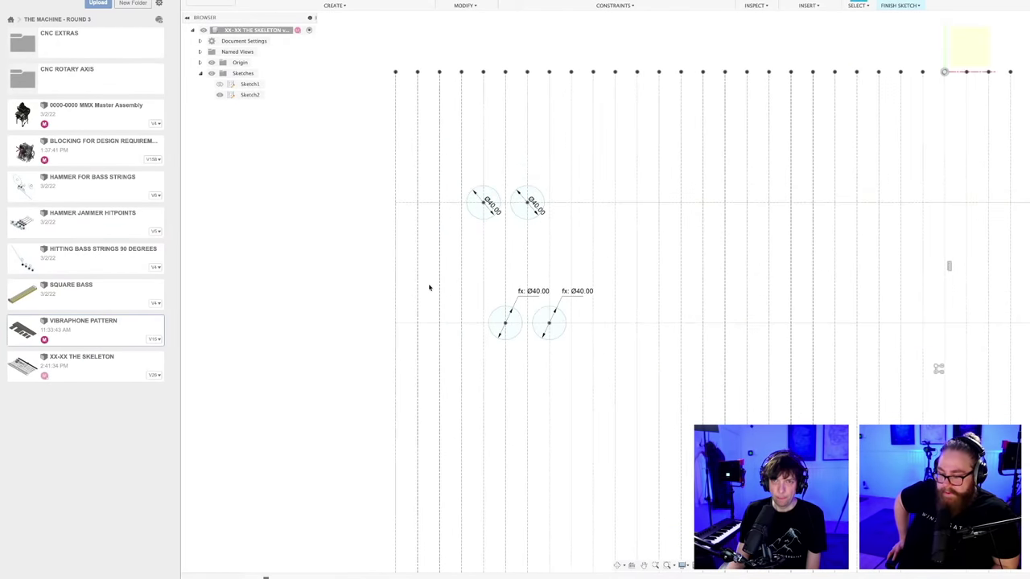
{"action": "scroll", "coordinate": [433, 283], "scroll_direction": "up", "scroll_amount": 2}
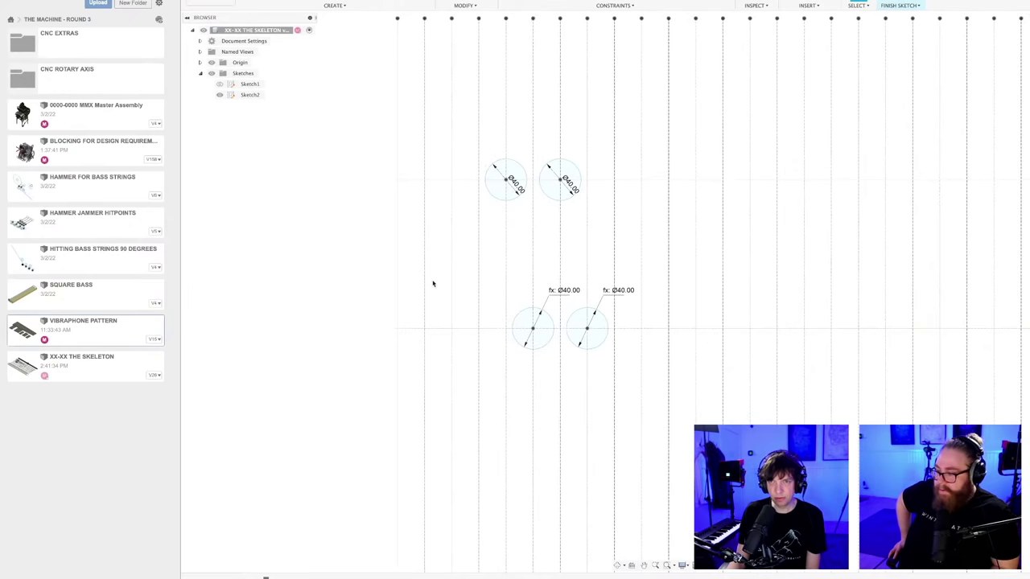
{"action": "middle_click_drag", "start_coordinate": [427, 281], "coordinate": [428, 291]}
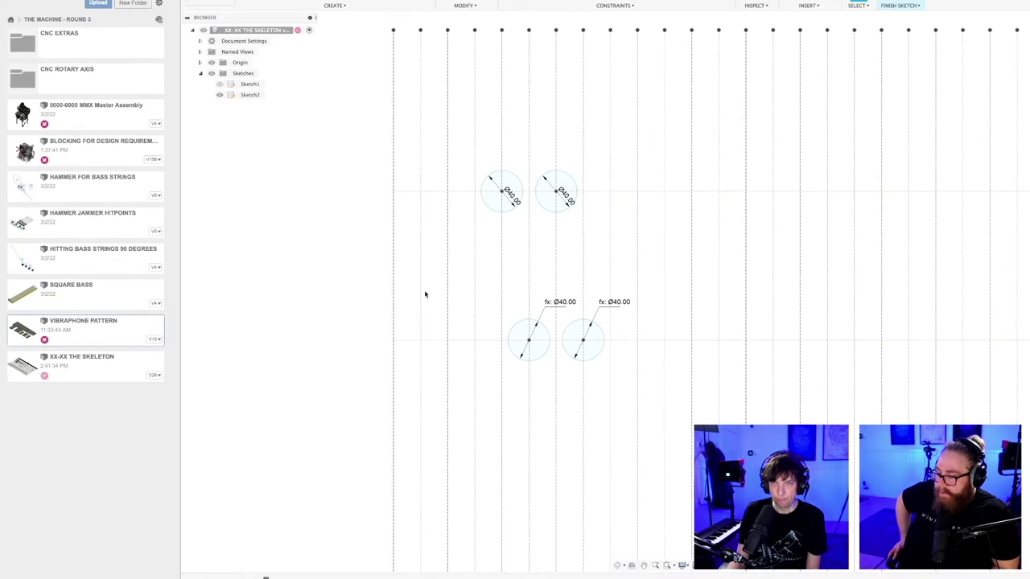
{"action": "scroll", "coordinate": [400, 293], "scroll_direction": "up", "scroll_amount": 1}
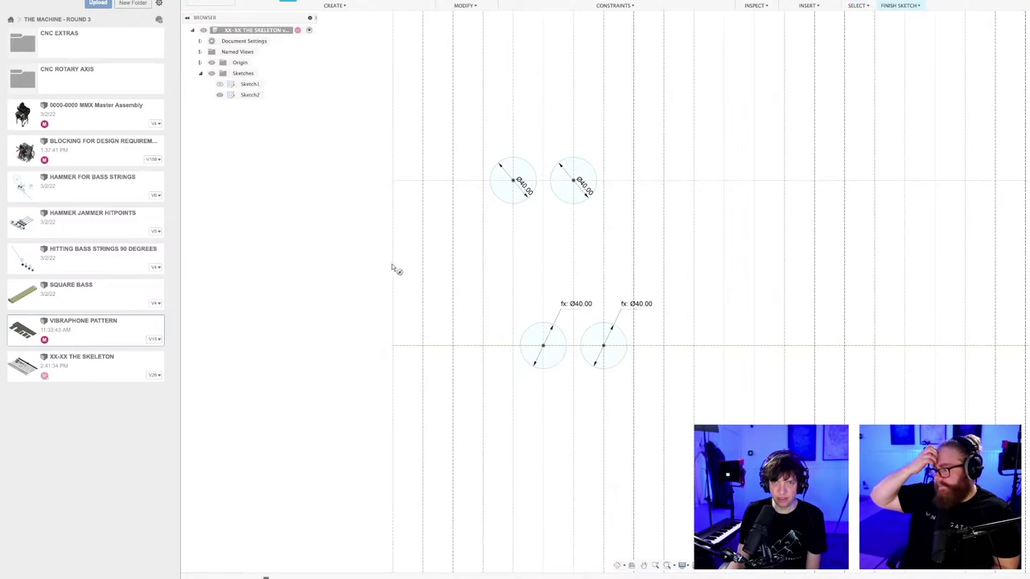
{"action": "left_click", "coordinate": [393, 266]}
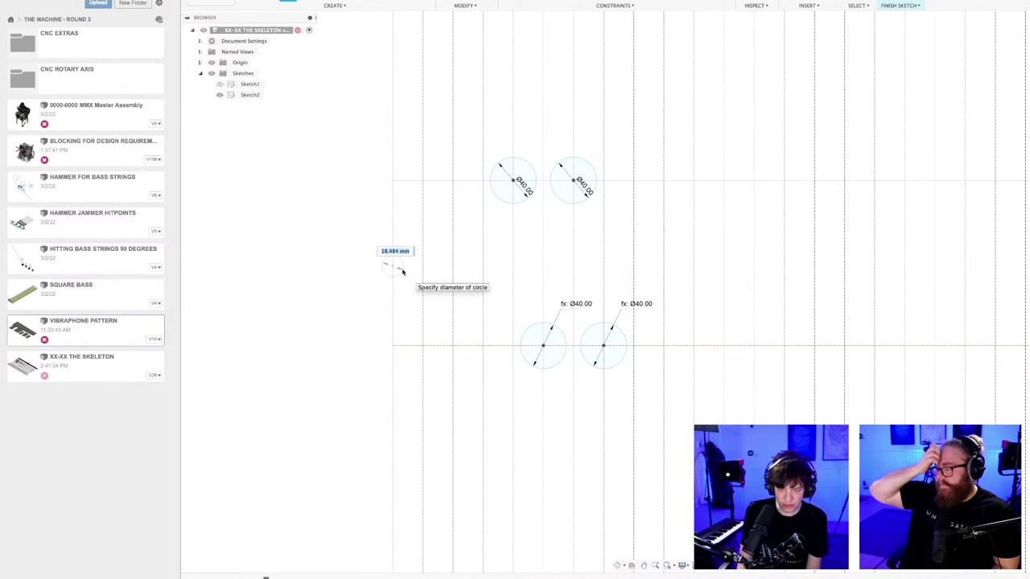
{"action": "type", "text": "20"}
{"action": "key", "text": "Return"}
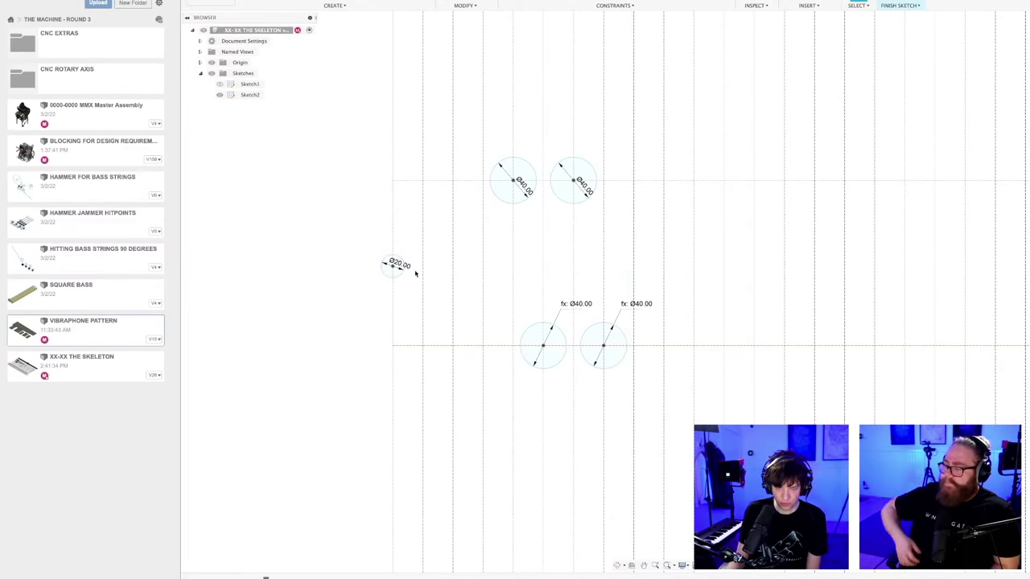
- Draw three more circles, about 16 to 20 mm in diameter, on the second, third and fourth channel lines, level with the first small circle
{"action": "scroll", "coordinate": [418, 275], "scroll_direction": "up", "scroll_amount": 1}
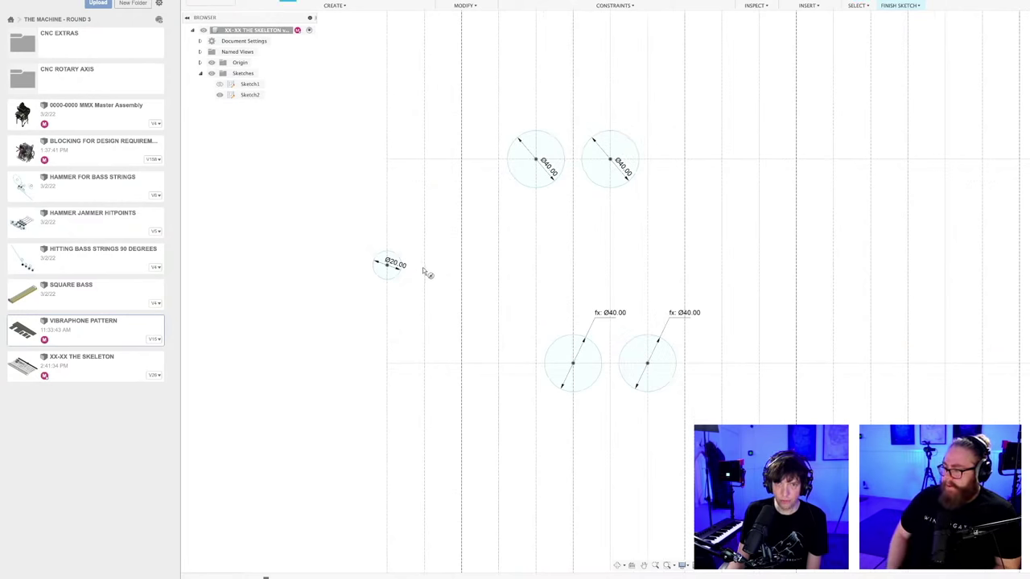
{"action": "left_click", "coordinate": [424, 266]}
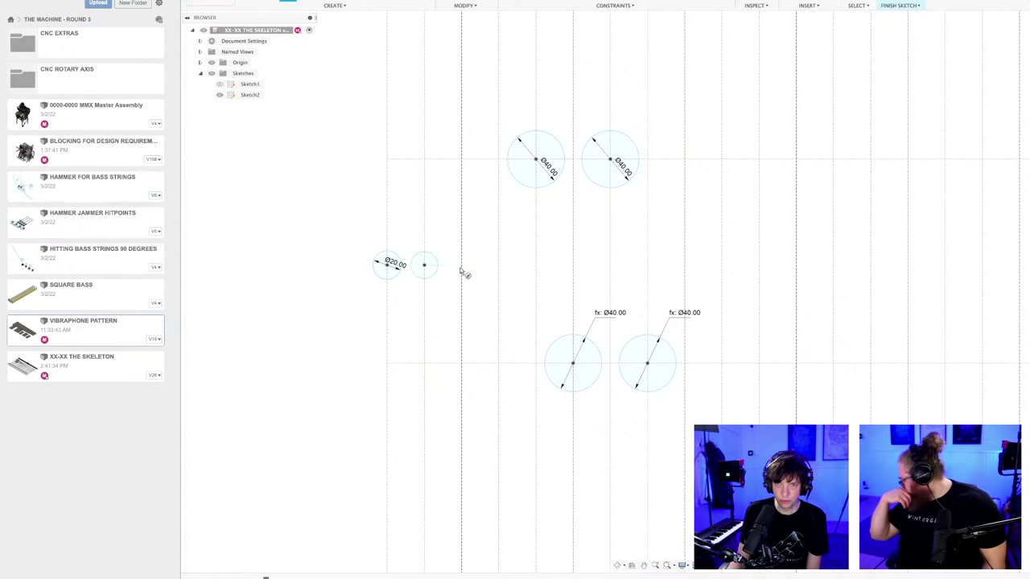
{"action": "type", "text": "20"}
{"action": "key", "text": "Return"}
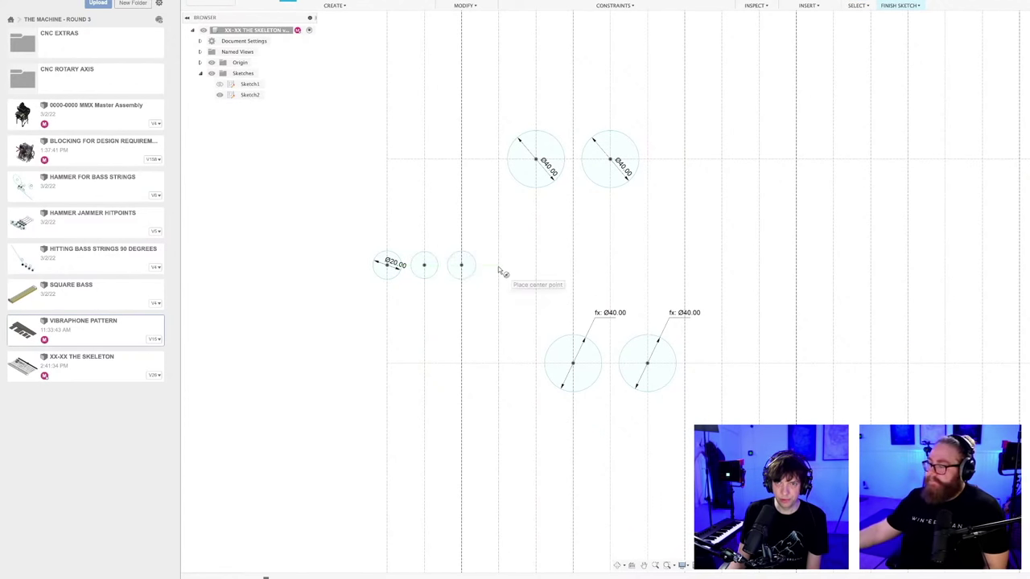
{"action": "left_click", "coordinate": [499, 266]}
{"action": "type", "text": "20"}
{"action": "key", "text": "Return"}
- Dimension the second small circle's diameter as 20 mm and add a diameter dimension to the third one at its drawn size
{"action": "scroll", "coordinate": [503, 276], "scroll_direction": "up", "scroll_amount": 2}
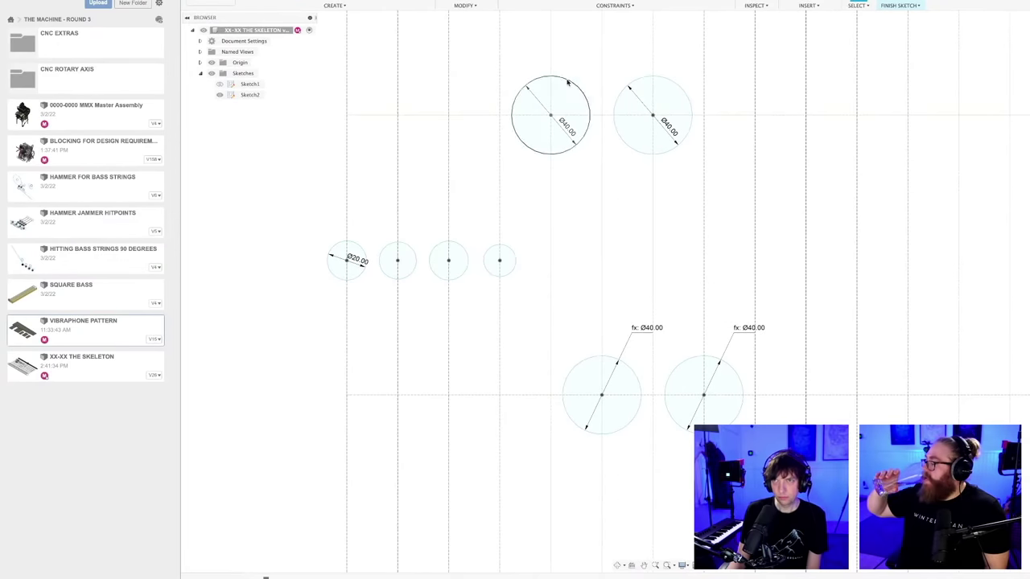
{"action": "scroll", "coordinate": [415, 254], "scroll_direction": "up", "scroll_amount": 3}
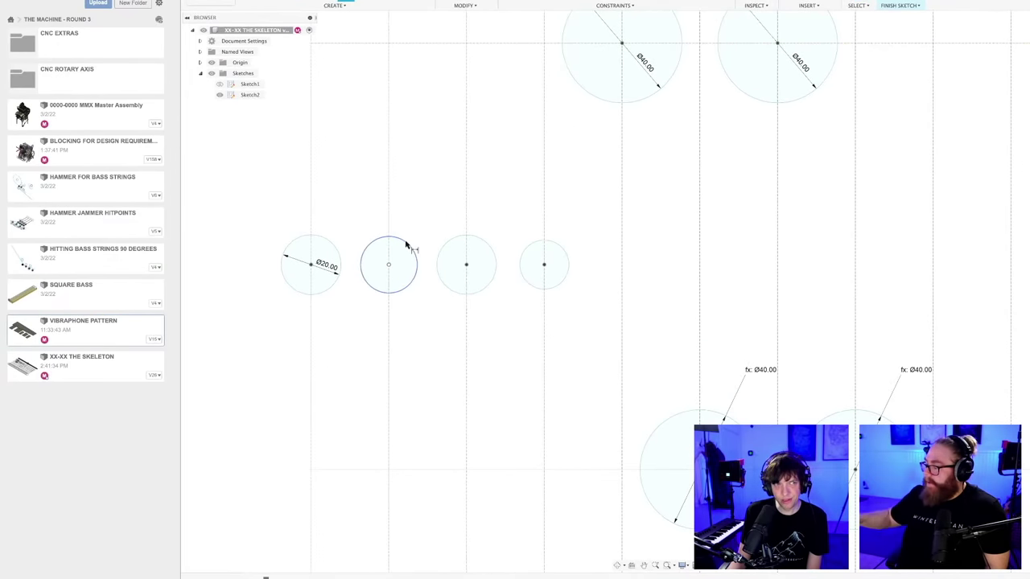
{"action": "left_click", "coordinate": [407, 246]}
{"action": "left_click", "coordinate": [412, 234]}
{"action": "type", "text": "20"}
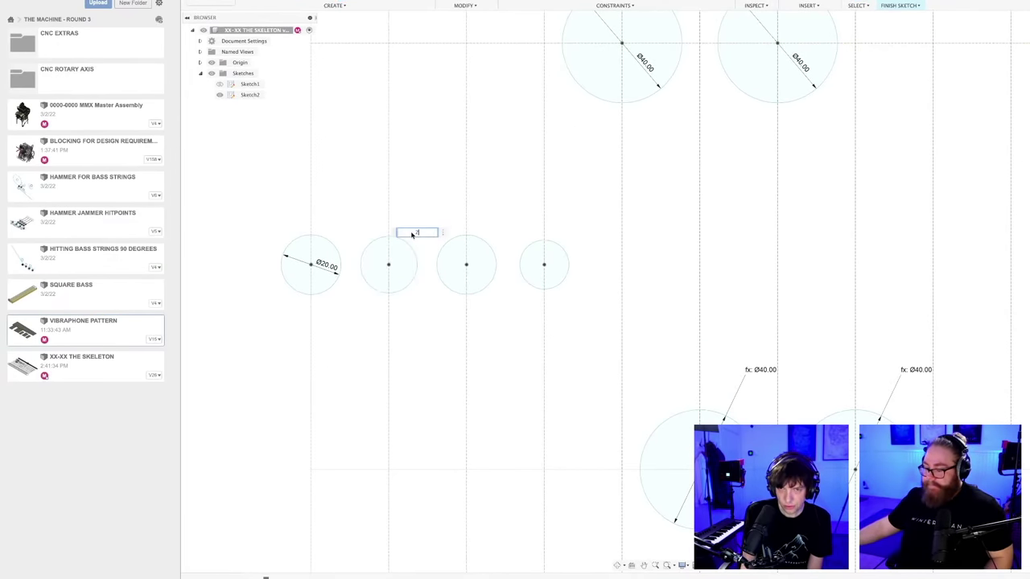
{"action": "key", "text": "Return"}
{"action": "left_click", "coordinate": [461, 240]}
{"action": "left_click", "coordinate": [448, 222]}
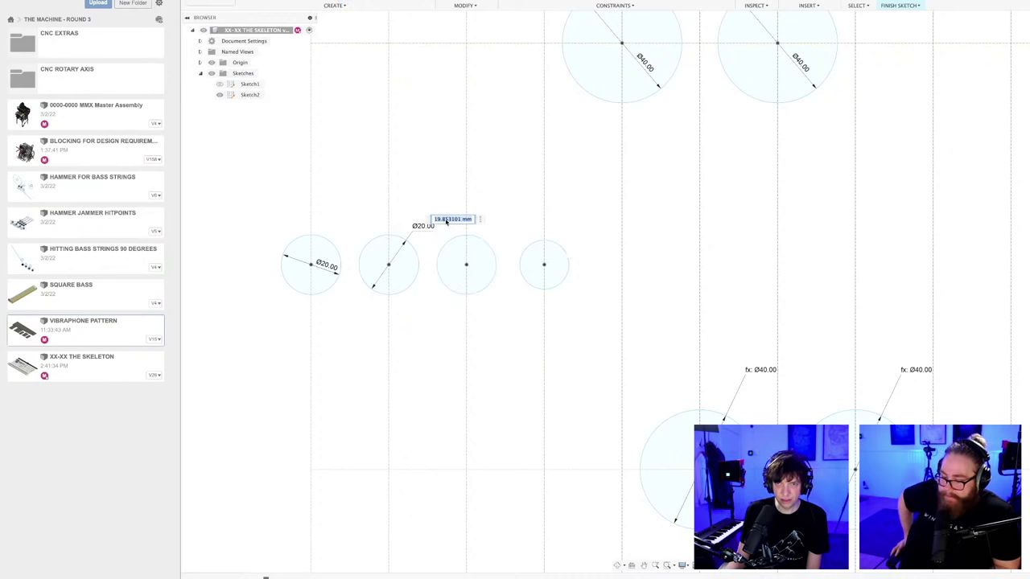
{"action": "key", "text": "Return"}
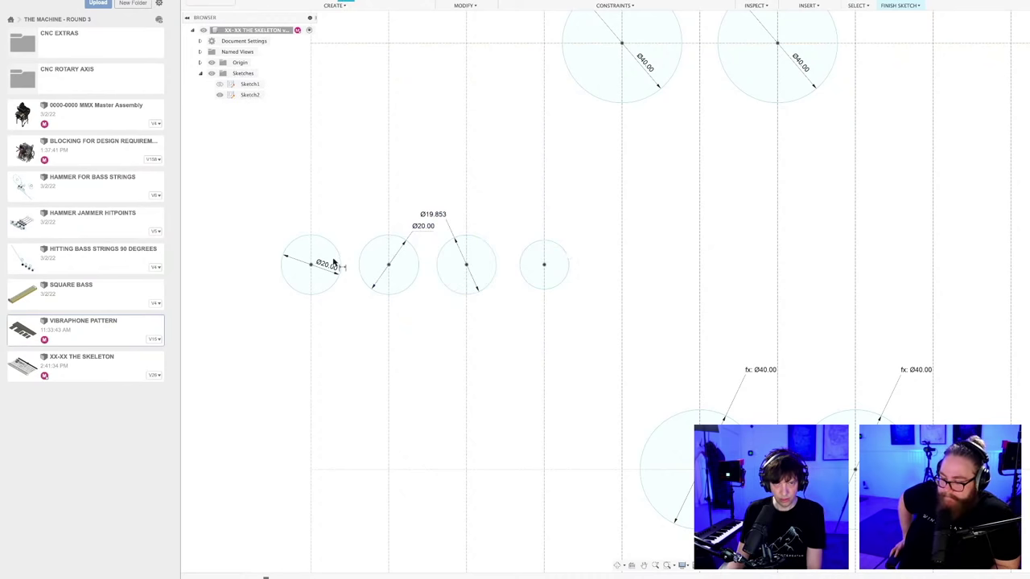
- Replace the diameter values of the second and third small circles with a reference to the 20 mm diameter dimension
{"action": "left_click", "coordinate": [410, 239]}
{"action": "type", "text": "d46"}
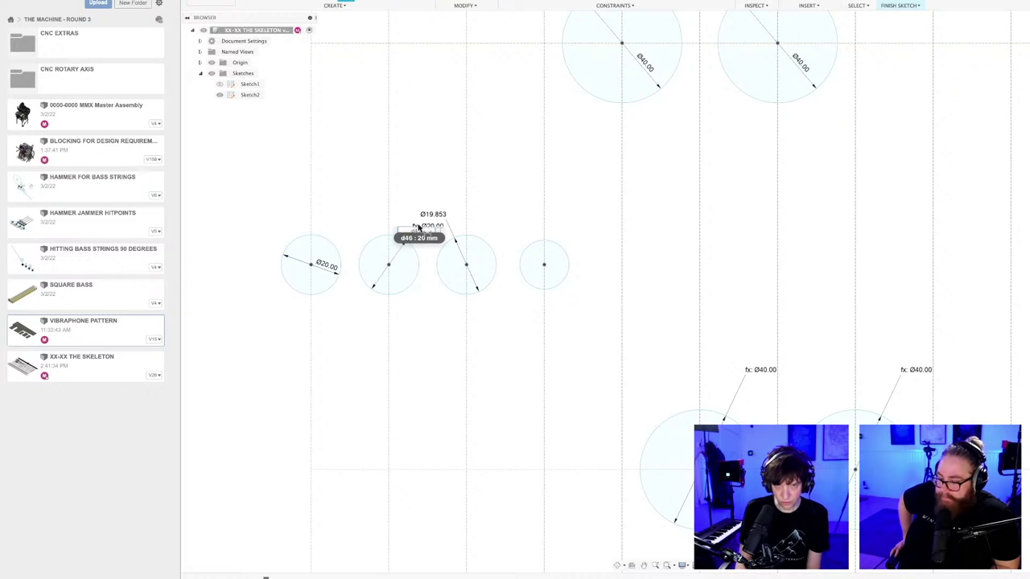
{"action": "key", "text": "Return"}
{"action": "double_click", "coordinate": [436, 215]}
{"action": "type", "text": "d"}
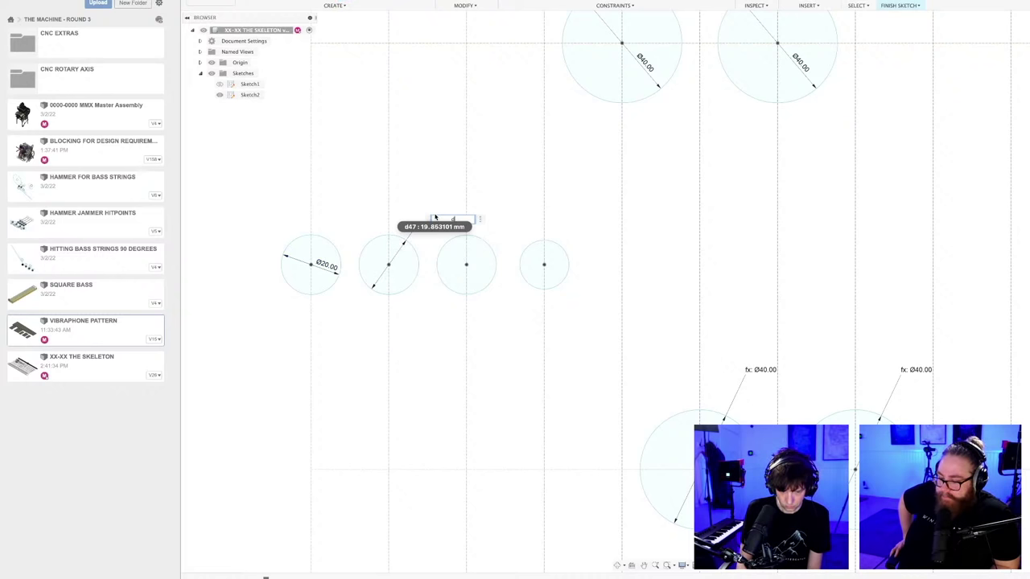
{"action": "type", "text": "46"}
{"action": "key", "text": "Return"}
- Dimension the fourth small circle's diameter with a reference to the 20 mm diameter dimension
{"action": "left_click", "coordinate": [525, 249]}
{"action": "left_click", "coordinate": [520, 233]}
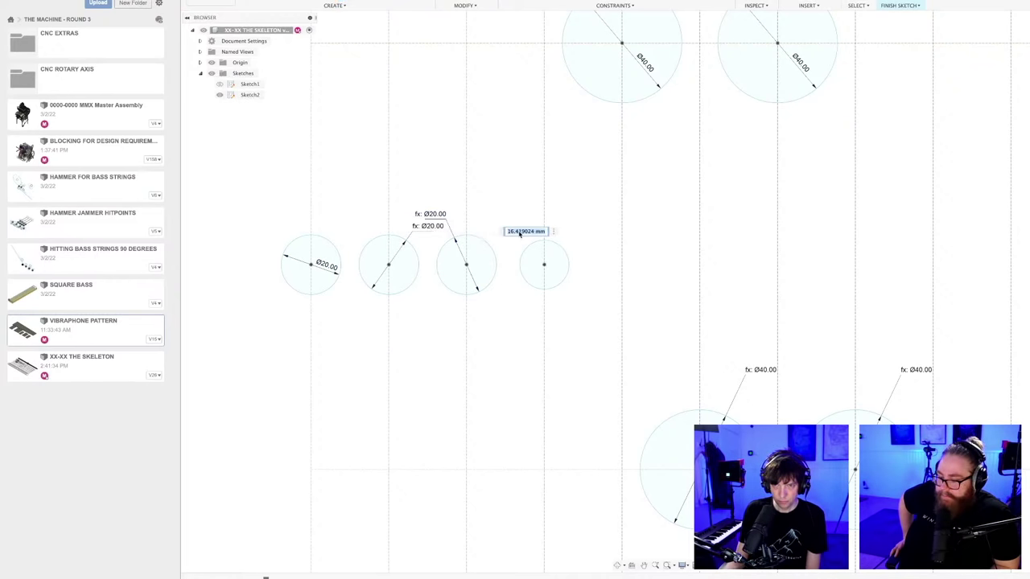
{"action": "type", "text": "d46"}
{"action": "key", "text": "Return"}
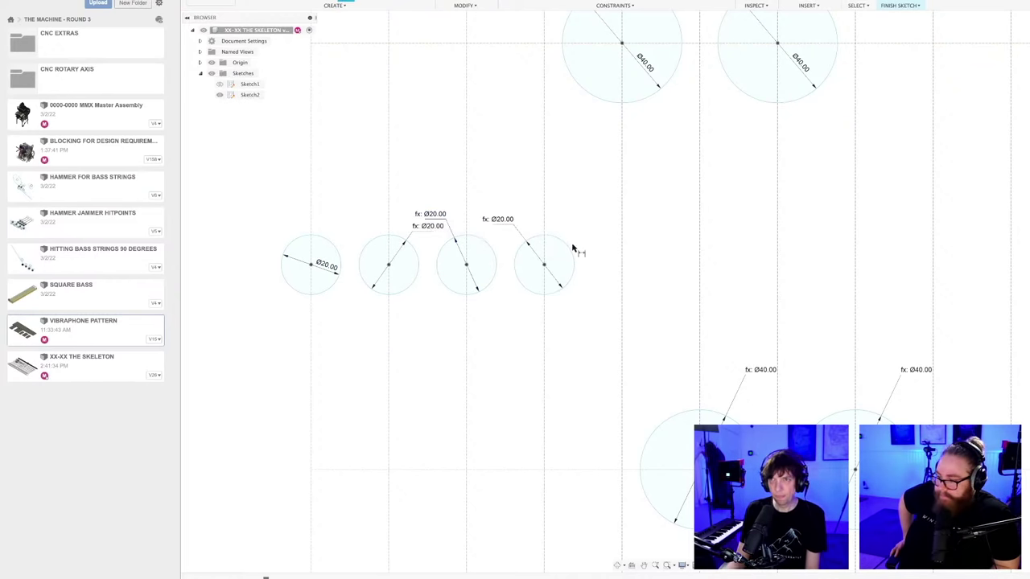
- Save the skeleton design with its four 20 mm circles as a new version
{"action": "scroll", "coordinate": [571, 247], "scroll_direction": "down", "scroll_amount": 3}
{"action": "scroll", "coordinate": [563, 251], "scroll_direction": "down", "scroll_amount": 2}
{"action": "middle_click_drag", "start_coordinate": [515, 301], "coordinate": [434, 287]}
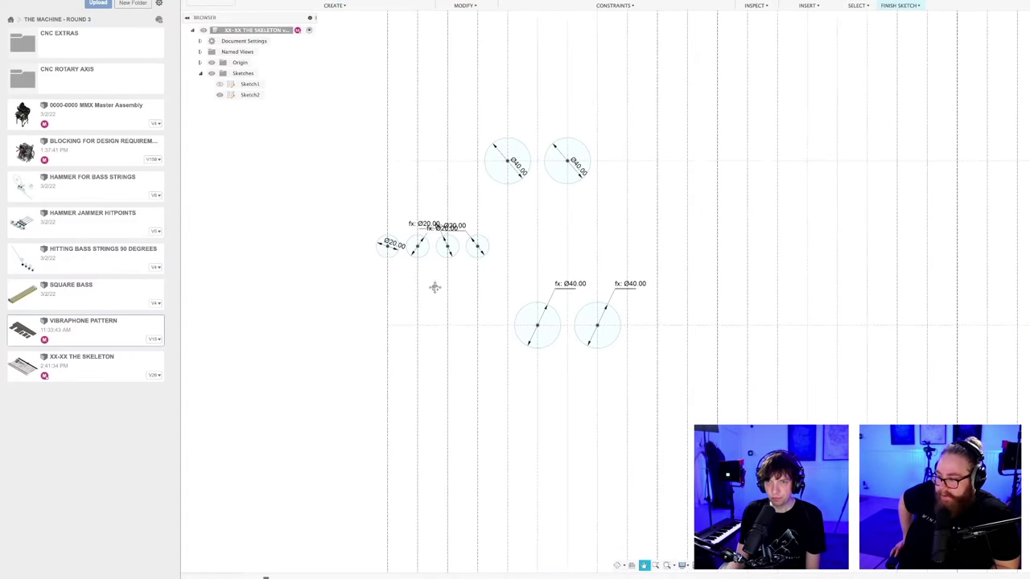
{"action": "scroll", "coordinate": [441, 279], "scroll_direction": "up", "scroll_amount": 2}
{"action": "scroll", "coordinate": [441, 280], "scroll_direction": "up", "scroll_amount": 1}
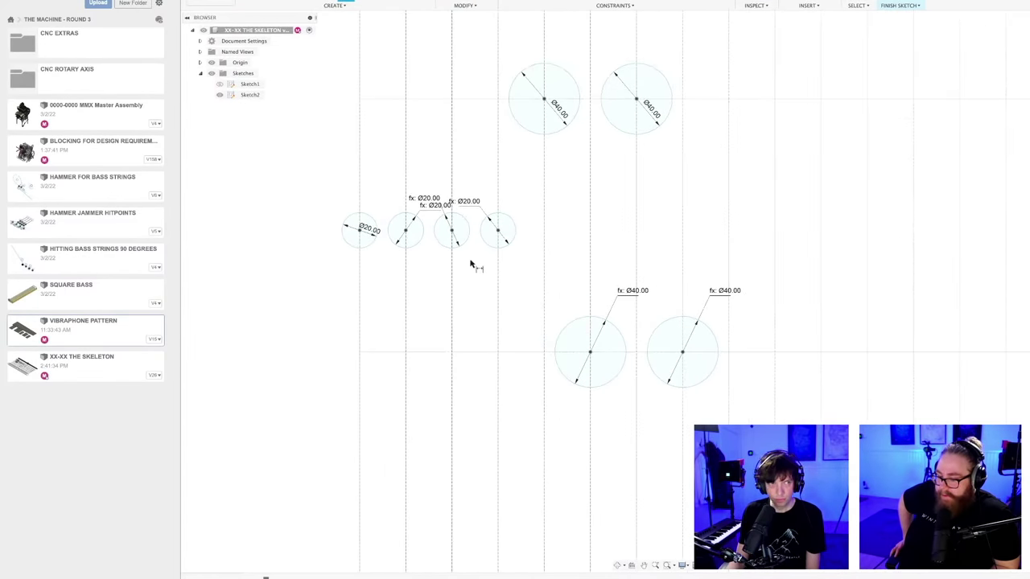
{"action": "scroll", "coordinate": [473, 273], "scroll_direction": "down", "scroll_amount": 2}
{"action": "middle_click_drag", "start_coordinate": [476, 281], "coordinate": [367, 276]}
{"action": "scroll", "coordinate": [386, 286], "scroll_direction": "down", "scroll_amount": 2}
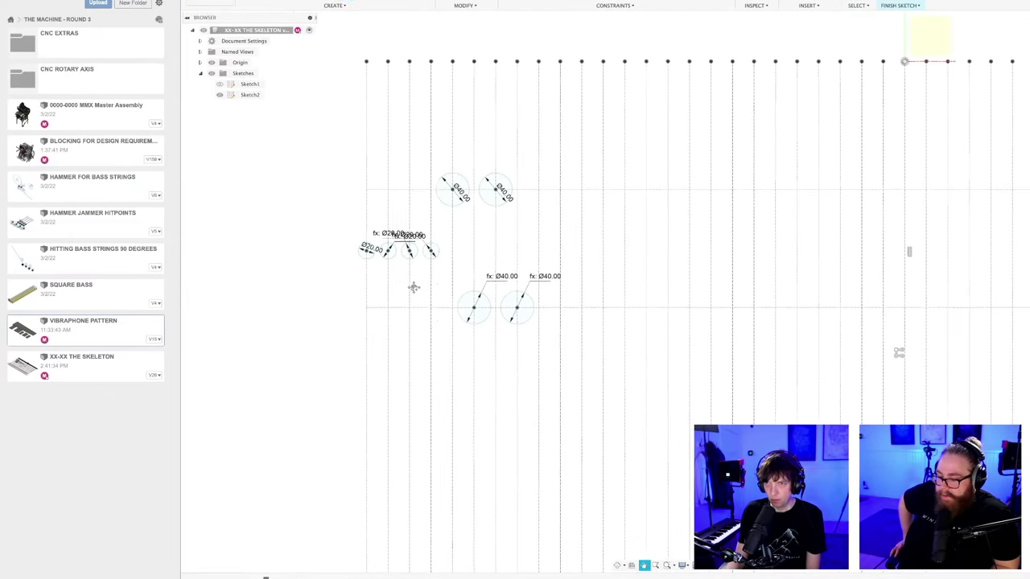
{"action": "scroll", "coordinate": [413, 287], "scroll_direction": "down", "scroll_amount": 3}
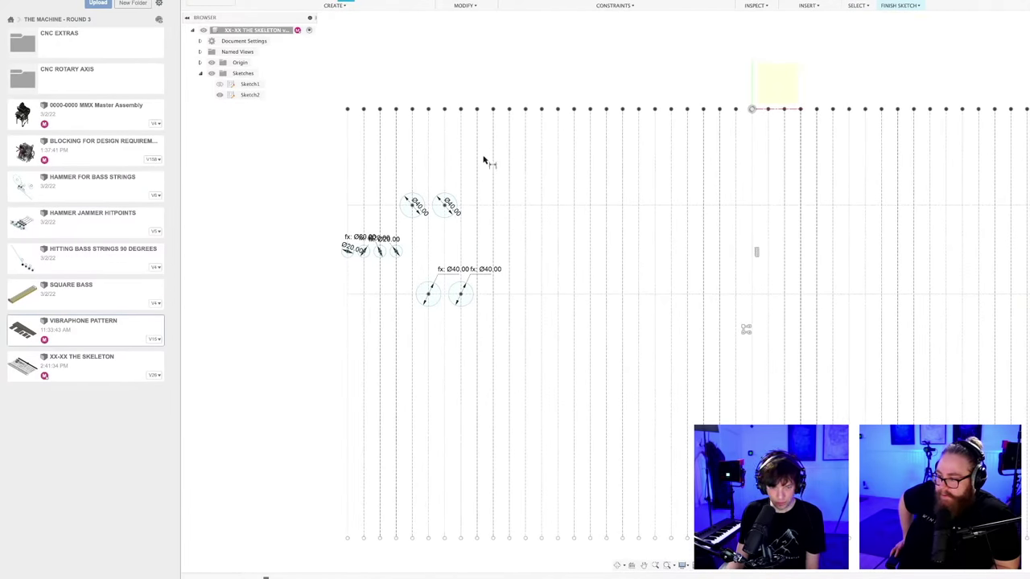
{"action": "key", "text": "ctrl+s"}
{"action": "key", "text": "Return"}
- Copy the first 40 mm circle of the upper row and paste it beyond the row's second circle
{"action": "scroll", "coordinate": [486, 129], "scroll_direction": "up", "scroll_amount": 1}
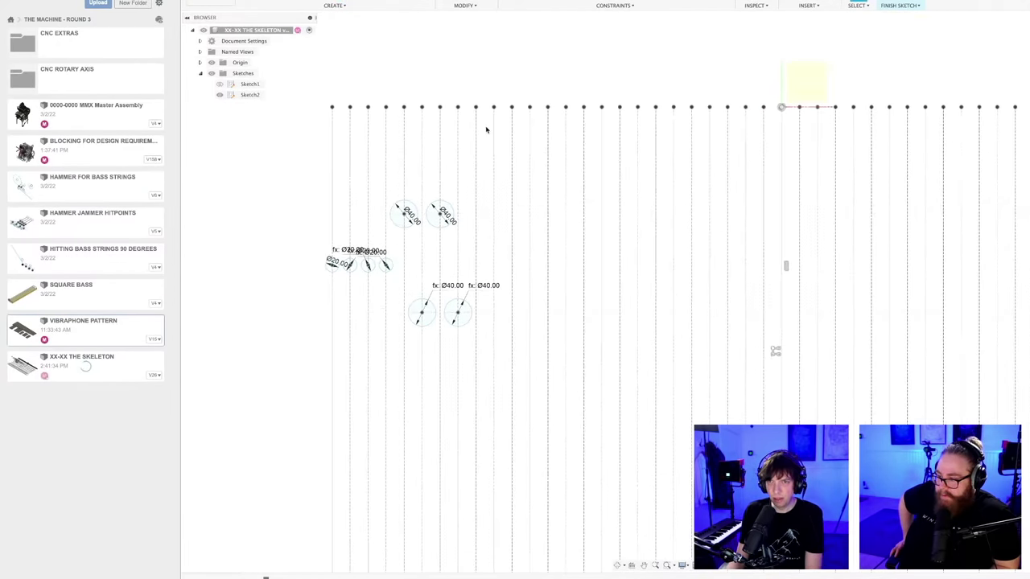
{"action": "scroll", "coordinate": [487, 131], "scroll_direction": "down", "scroll_amount": 1}
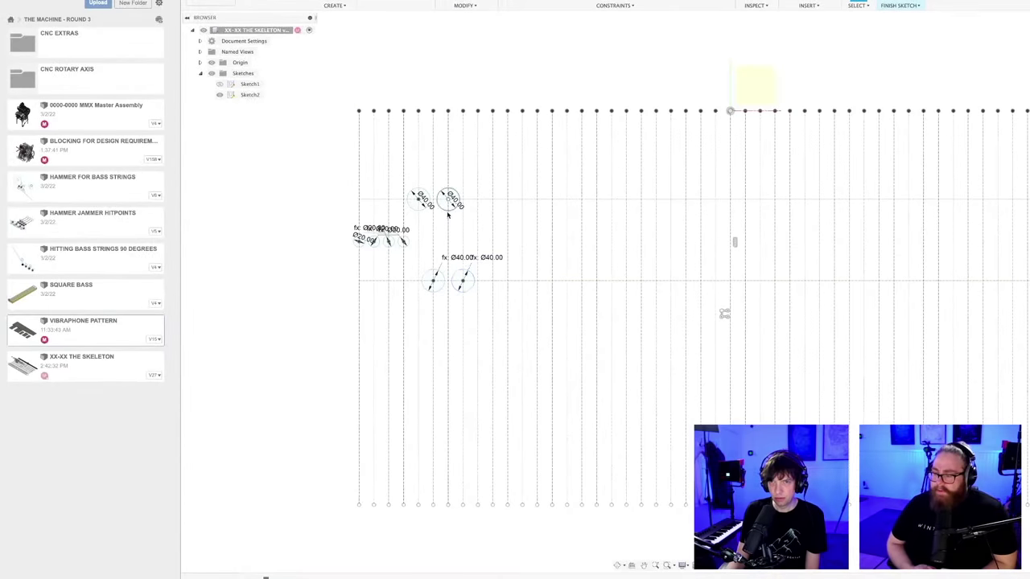
{"action": "scroll", "coordinate": [441, 221], "scroll_direction": "up", "scroll_amount": 5}
{"action": "scroll", "coordinate": [417, 231], "scroll_direction": "down", "scroll_amount": 1}
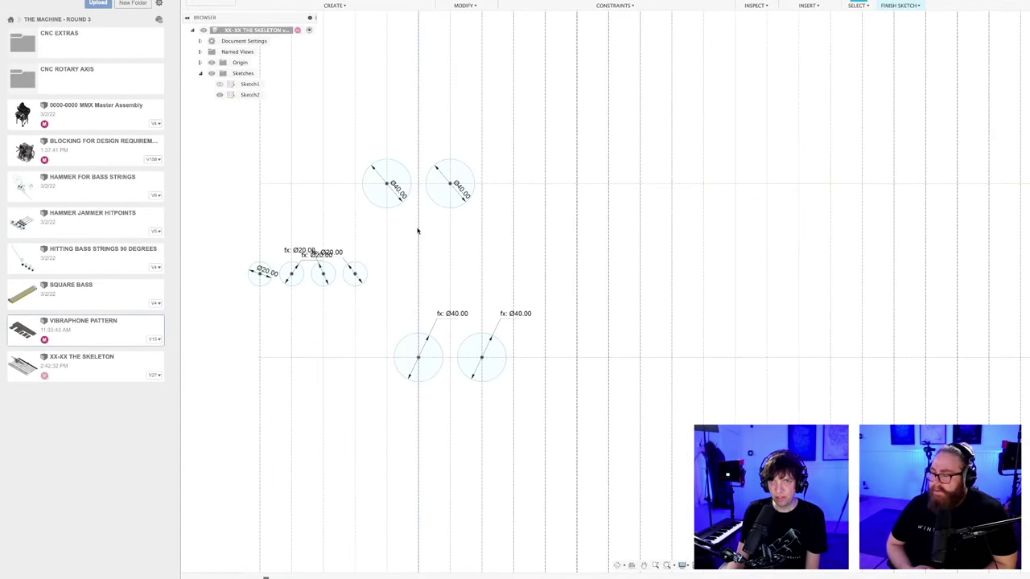
{"action": "left_click", "coordinate": [396, 209]}
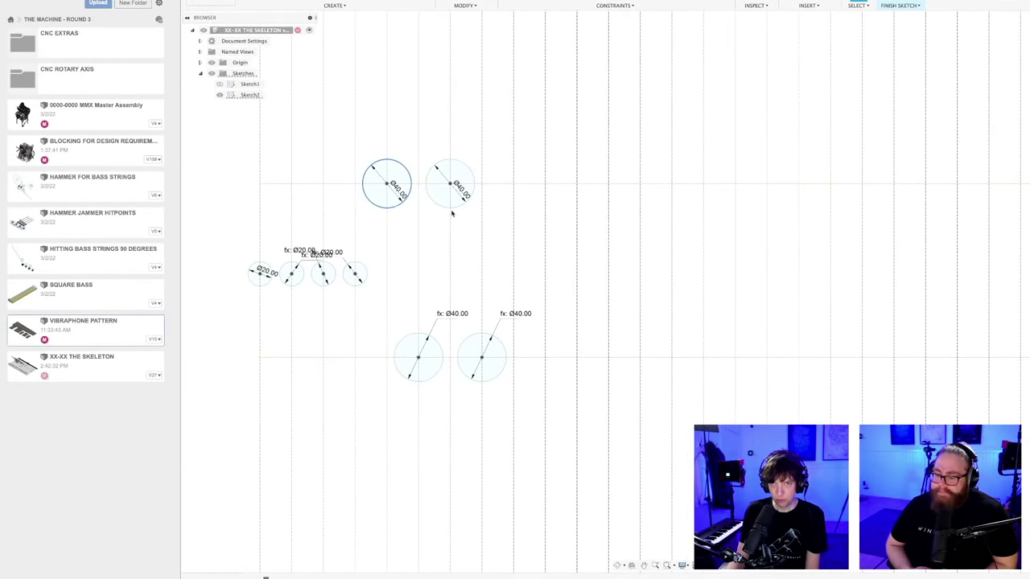
{"action": "key", "text": "ctrl+c"}
{"action": "key", "text": "ctrl+v"}
{"action": "mouse_move", "coordinate": [391, 173]}
{"action": "left_mouse_down"}
{"action": "mouse_move", "coordinate": [548, 166]}
{"action": "mouse_move", "coordinate": [531, 171]}
{"action": "left_mouse_up"}
{"action": "key", "text": "Return"}
- Paste two more copies of the 40 mm circle, one extending the lower row and one at the end of the upper row
{"action": "key", "text": "ctrl+v"}
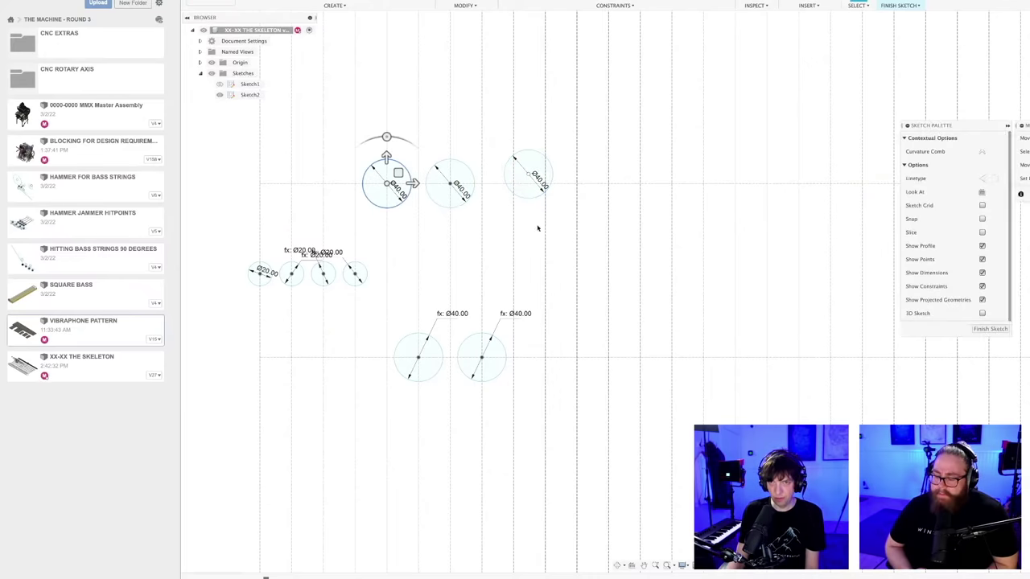
{"action": "mouse_move", "coordinate": [399, 178]}
{"action": "left_mouse_down"}
{"action": "mouse_move", "coordinate": [593, 349]}
{"action": "mouse_move", "coordinate": [569, 342]}
{"action": "left_mouse_up"}
{"action": "key", "text": "Return"}
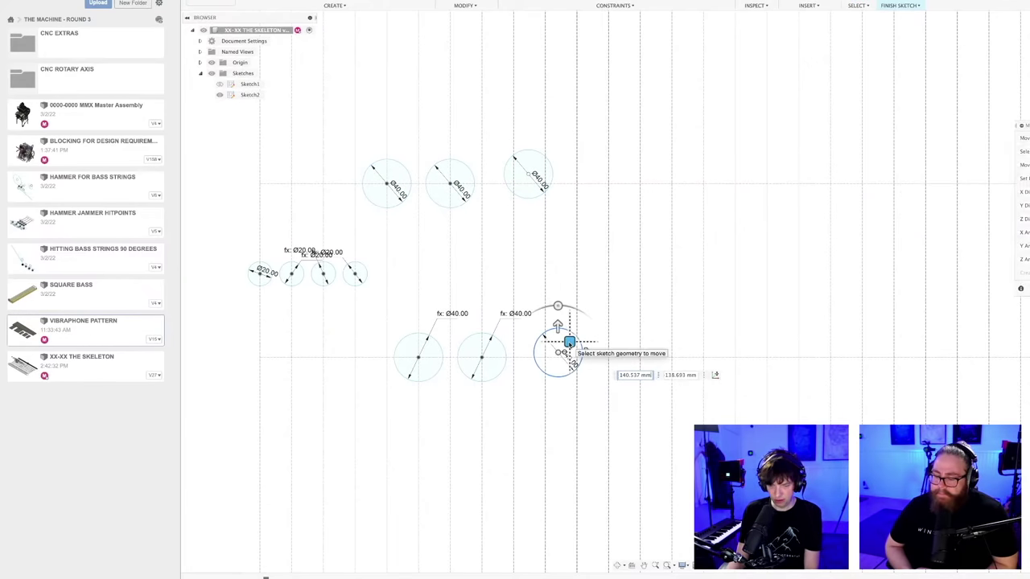
{"action": "key", "text": "ctrl+v"}
{"action": "mouse_move", "coordinate": [399, 172]}
{"action": "left_mouse_down"}
{"action": "mouse_move", "coordinate": [621, 163]}
{"action": "mouse_move", "coordinate": [606, 166]}
{"action": "left_mouse_up"}
{"action": "key", "text": "Return"}
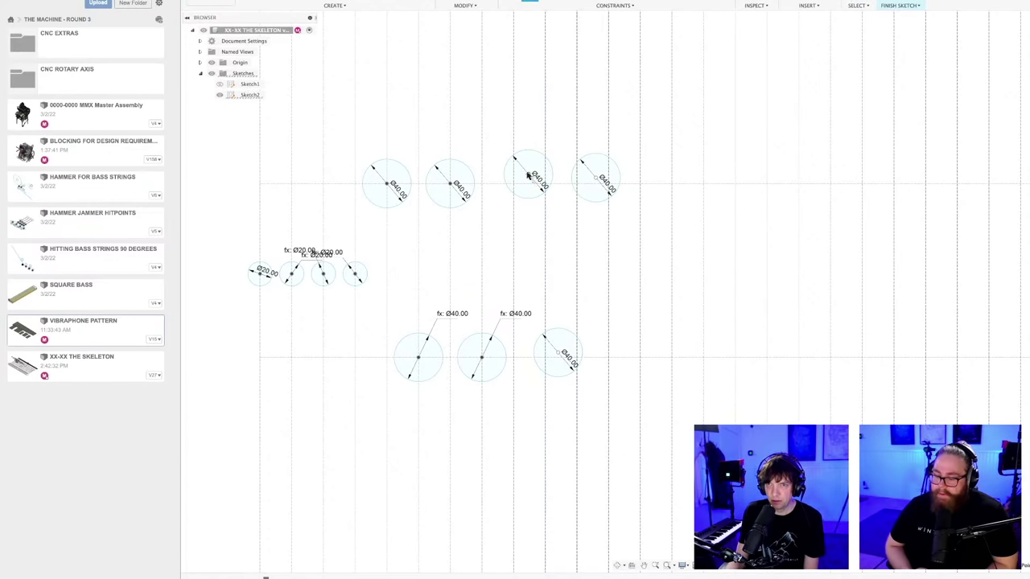
- Constrain the centres of the three pasted circles to their row lines and the next alternate channel lines
{"action": "left_click_drag", "start_coordinate": [513, 150], "coordinate": [500, 150]}
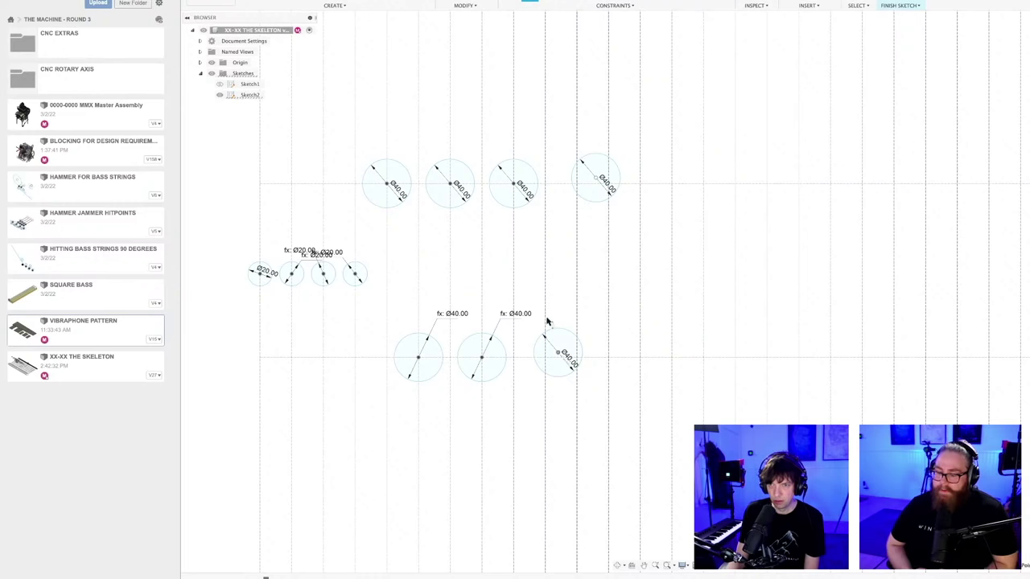
{"action": "left_click_drag", "start_coordinate": [565, 355], "coordinate": [552, 354]}
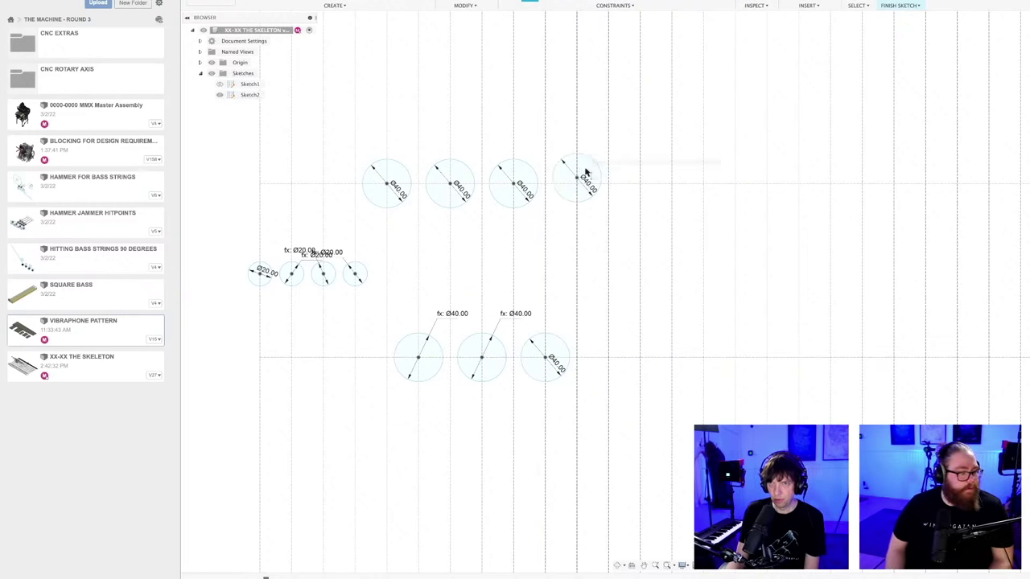
{"action": "left_click_drag", "start_coordinate": [587, 175], "coordinate": [573, 185]}
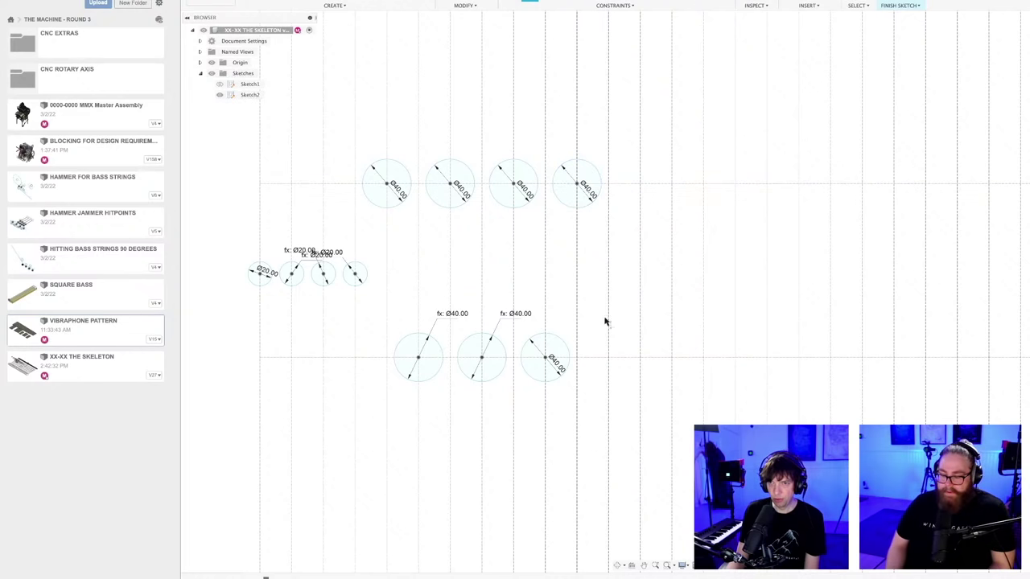
- Paste a fourth 40 mm circle into the lower row and constrain its centre to the row line and channel line
{"action": "scroll", "coordinate": [604, 363], "scroll_direction": "up", "scroll_amount": 3}
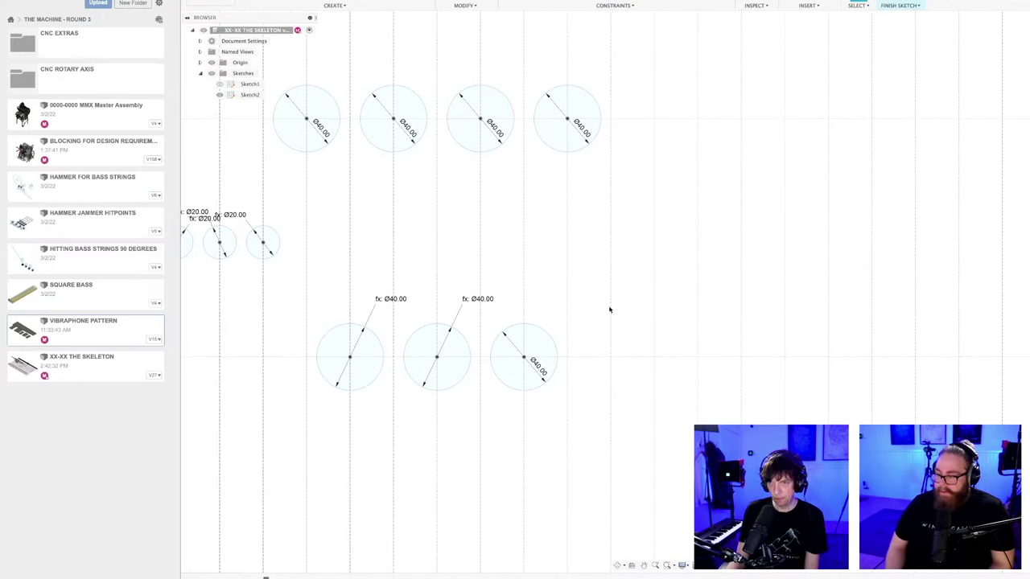
{"action": "key", "text": "m"}
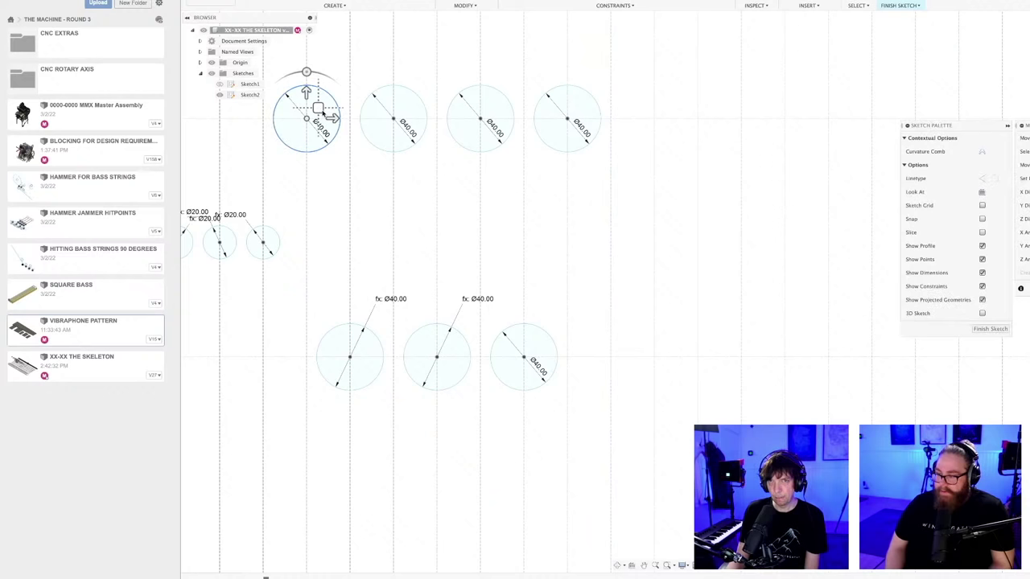
{"action": "left_click_drag", "start_coordinate": [318, 107], "coordinate": [617, 335]}
{"action": "key", "text": "Return"}
{"action": "scroll", "coordinate": [611, 350], "scroll_direction": "up", "scroll_amount": 3}
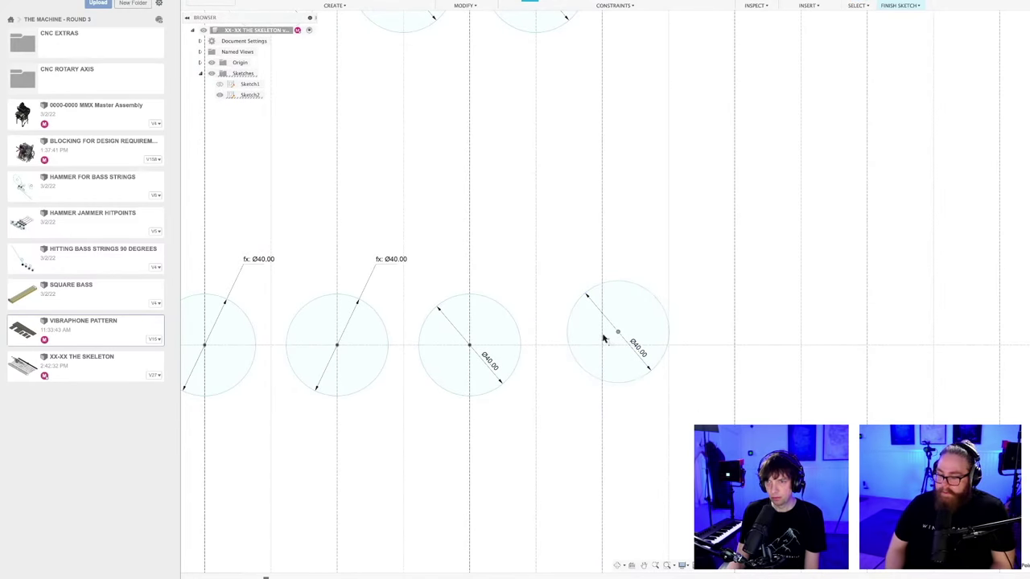
{"action": "left_click_drag", "start_coordinate": [604, 338], "coordinate": [609, 347]}
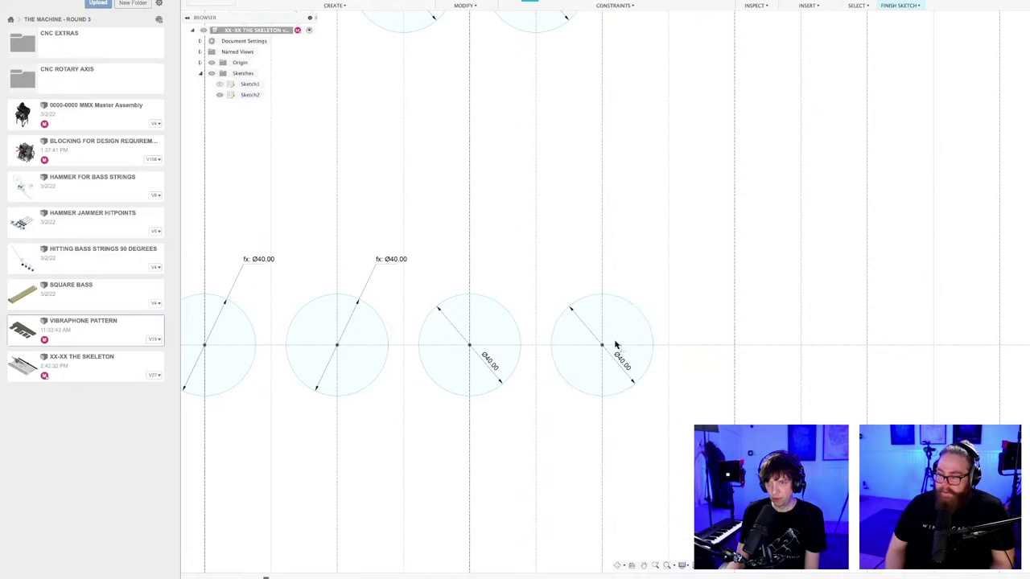
{"action": "scroll", "coordinate": [609, 347], "scroll_direction": "down", "scroll_amount": 3}
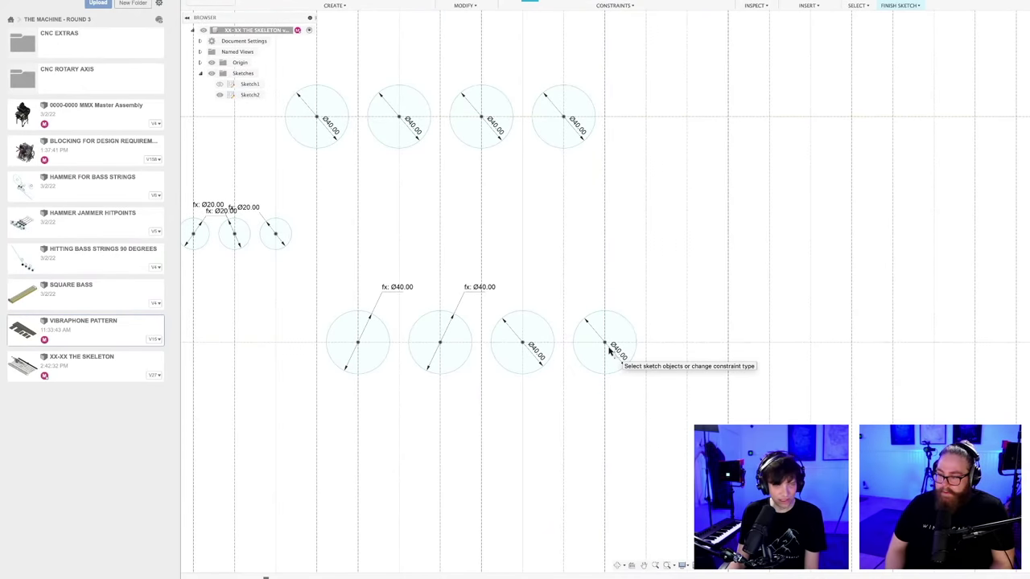
- Save the skeleton design with its two rows of four large circles as a new version
{"action": "scroll", "coordinate": [609, 349], "scroll_direction": "down", "scroll_amount": 4}
{"action": "scroll", "coordinate": [554, 341], "scroll_direction": "down", "scroll_amount": 3}
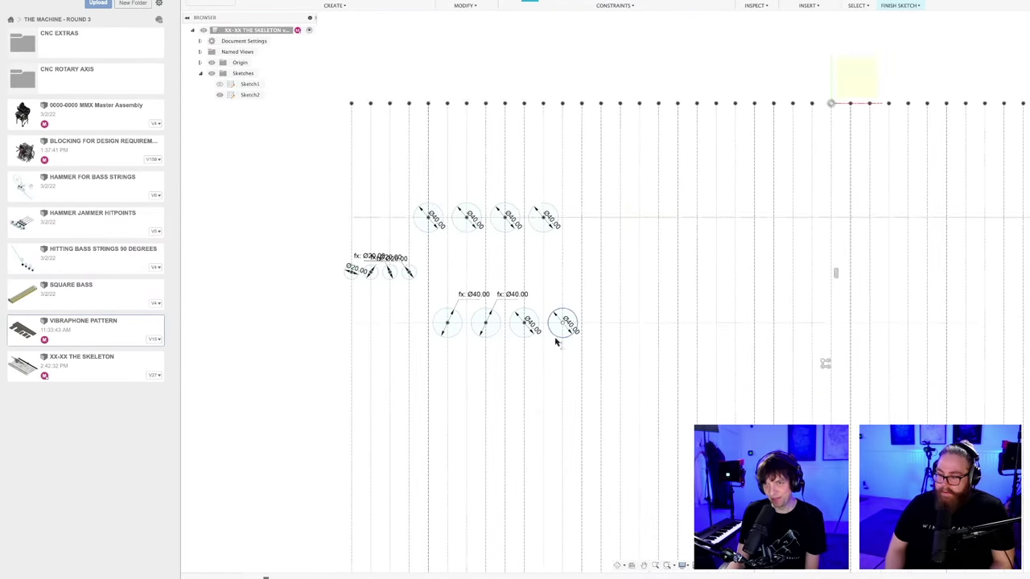
{"action": "scroll", "coordinate": [572, 361], "scroll_direction": "down", "scroll_amount": 2}
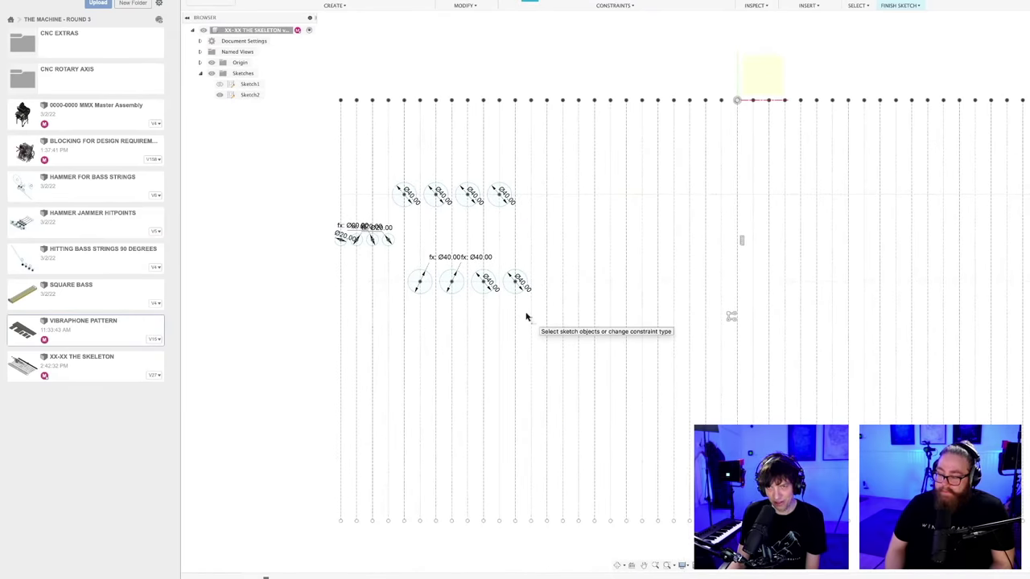
{"action": "key", "text": "ctrl+s"}
{"action": "left_click", "coordinate": [560, 293]}
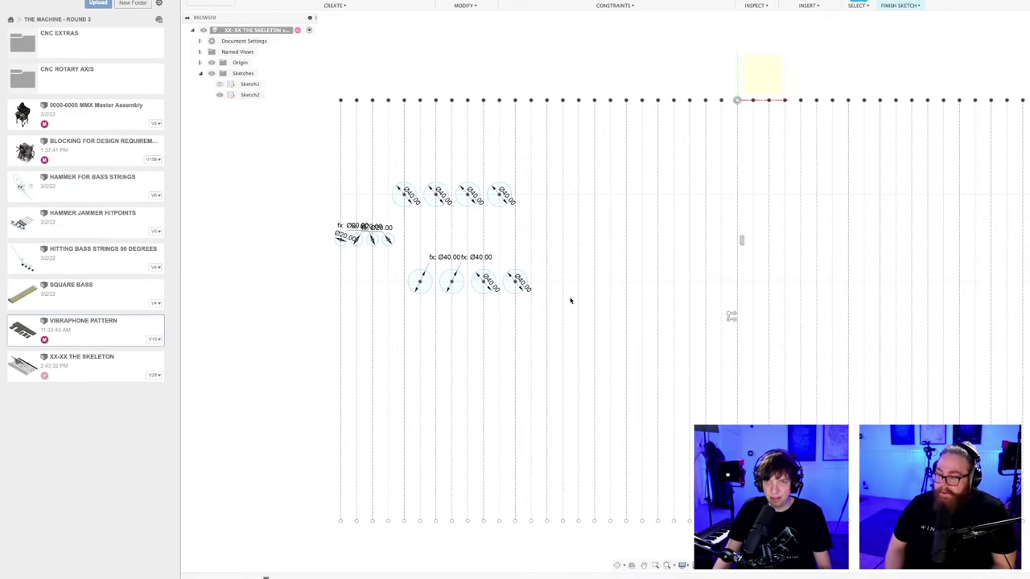
- Set the diameter of the last circle in the lower row to 50 mm
{"action": "scroll", "coordinate": [542, 277], "scroll_direction": "up", "scroll_amount": 1}
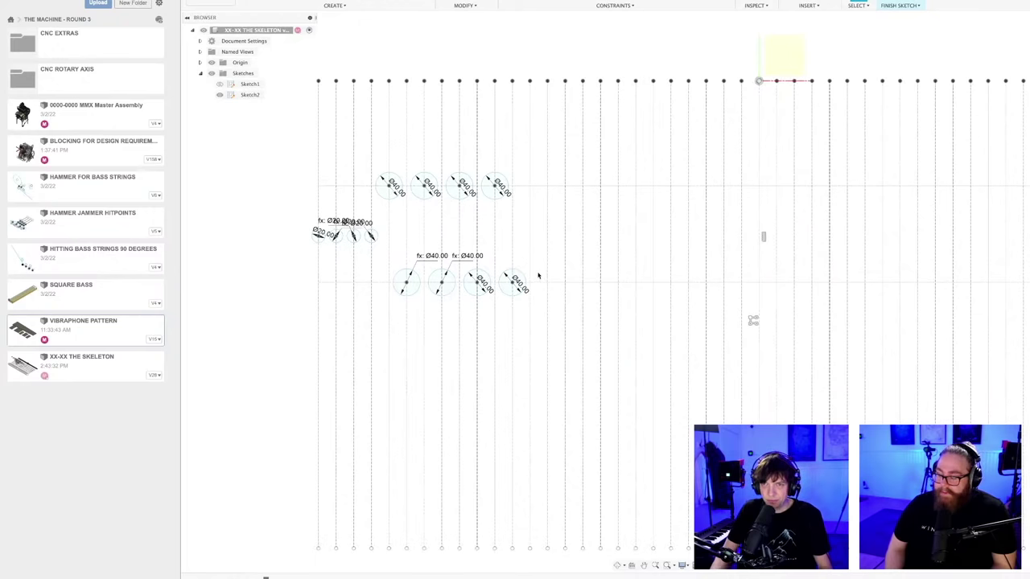
{"action": "scroll", "coordinate": [548, 259], "scroll_direction": "up", "scroll_amount": 1}
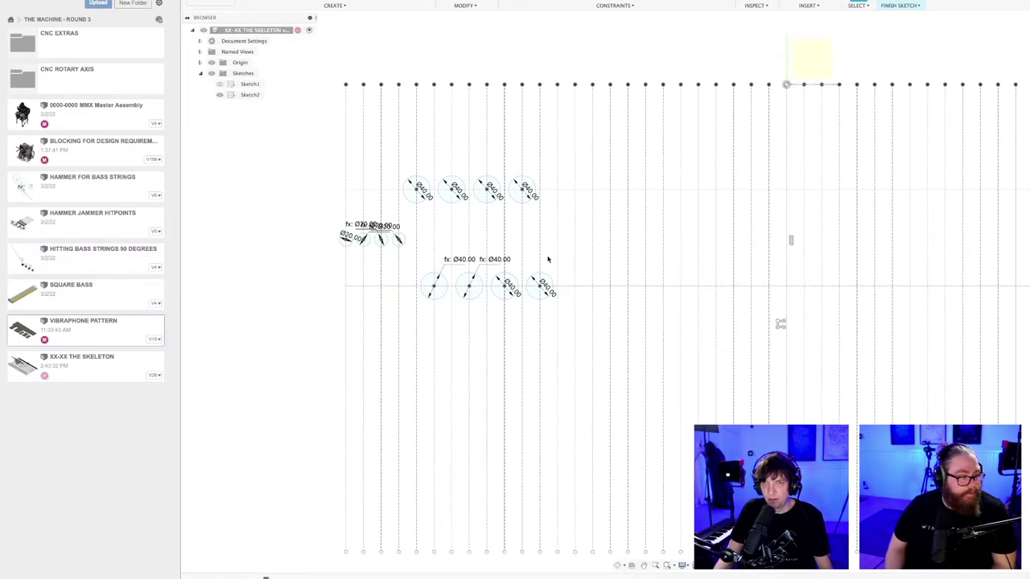
{"action": "scroll", "coordinate": [548, 258], "scroll_direction": "up", "scroll_amount": 2}
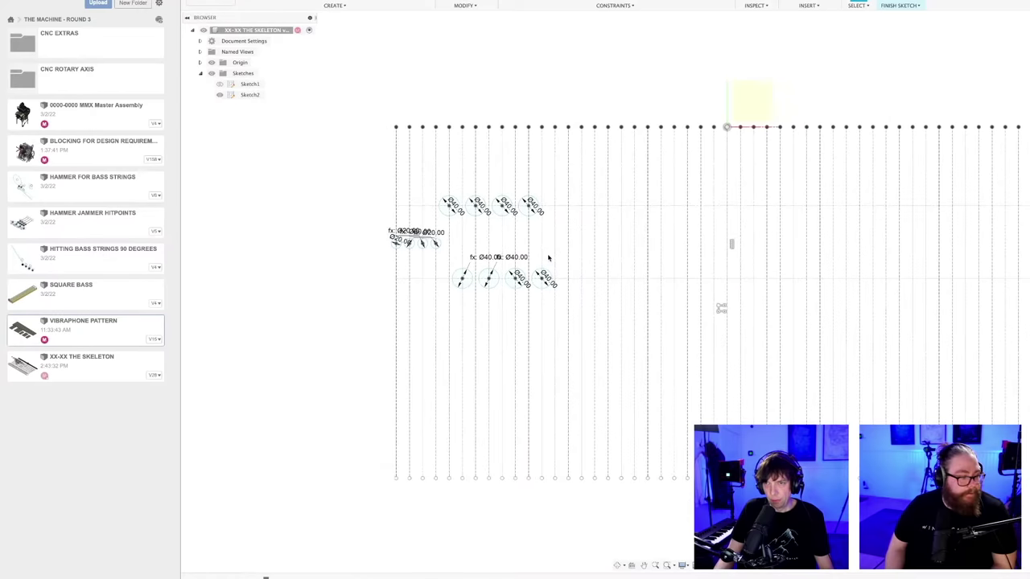
{"action": "scroll", "coordinate": [547, 256], "scroll_direction": "up", "scroll_amount": 3}
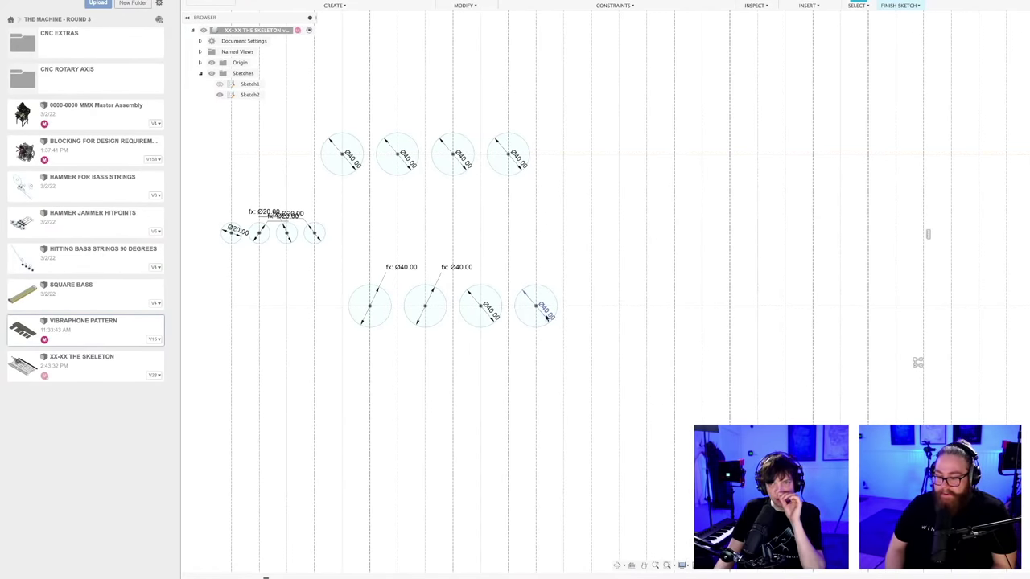
{"action": "left_click", "coordinate": [550, 316]}
{"action": "left_click", "coordinate": [547, 314]}
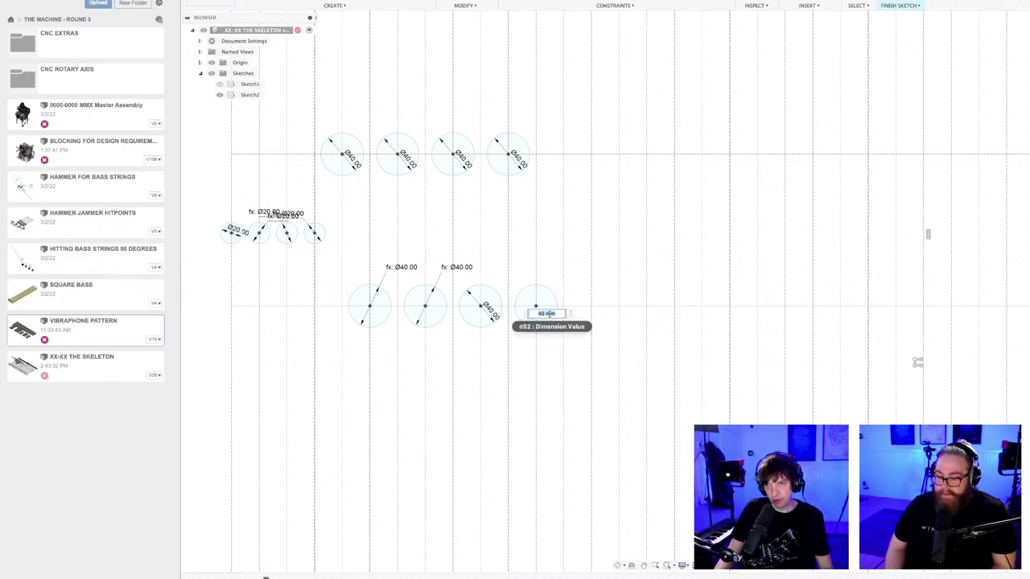
{"action": "key", "text": "Return"}
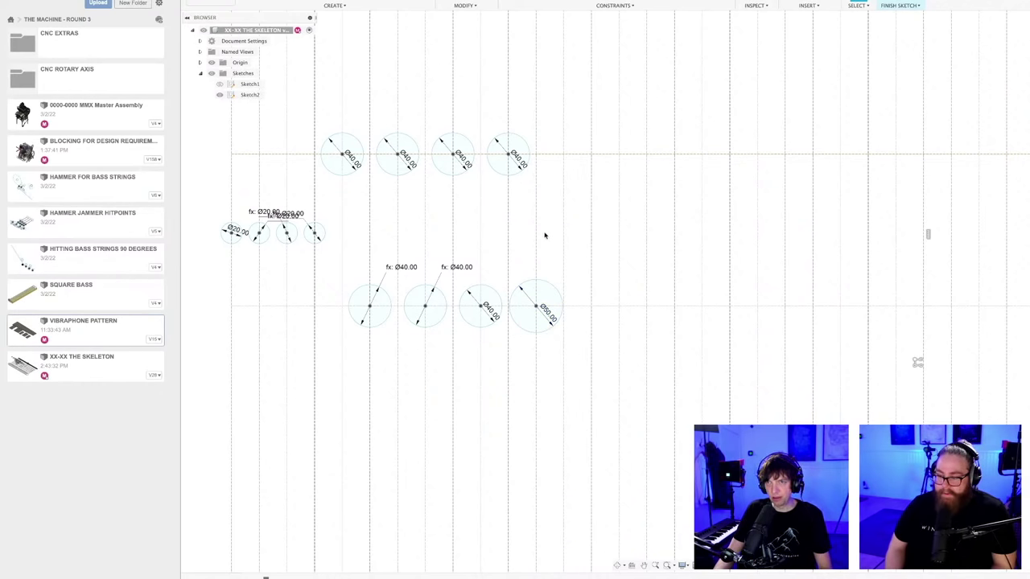
- Save the design with the enlarged lower-row circle as a new version described "User Saved"
{"action": "scroll", "coordinate": [545, 235], "scroll_direction": "down", "scroll_amount": 2}
{"action": "scroll", "coordinate": [544, 230], "scroll_direction": "down", "scroll_amount": 2}
{"action": "middle_click_drag", "start_coordinate": [544, 218], "coordinate": [484, 224]}
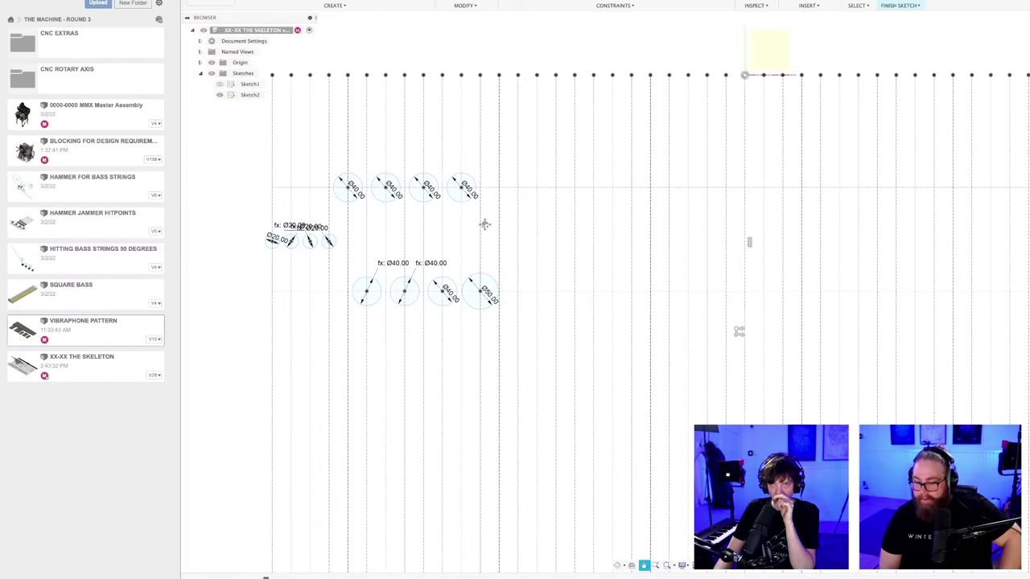
{"action": "key", "text": "ctrl+s"}
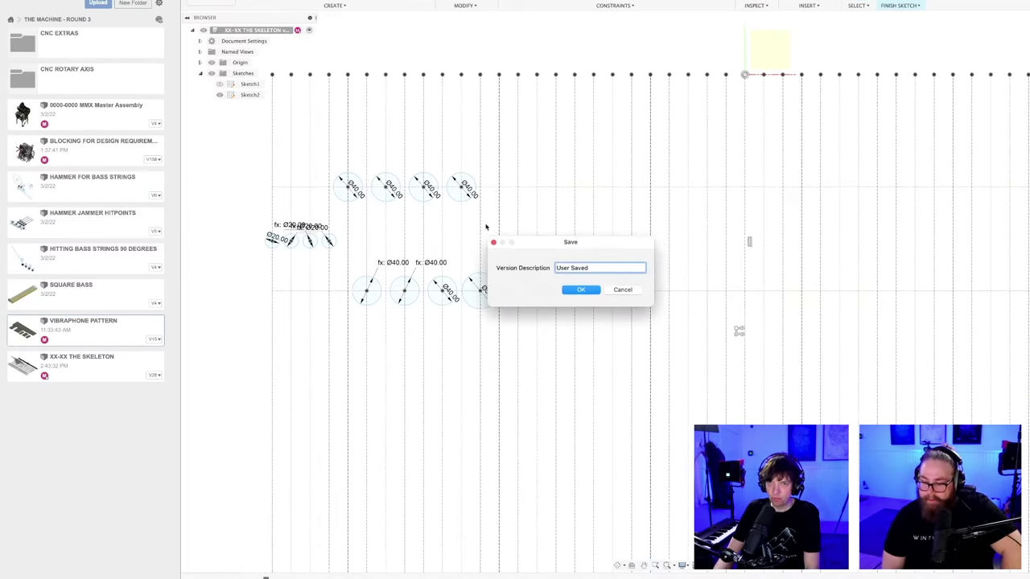
{"action": "key", "text": "Return"}
- Dimension the upper row's horizontal construction line 150 mm below the sketch origin
{"action": "scroll", "coordinate": [486, 228], "scroll_direction": "down", "scroll_amount": 3}
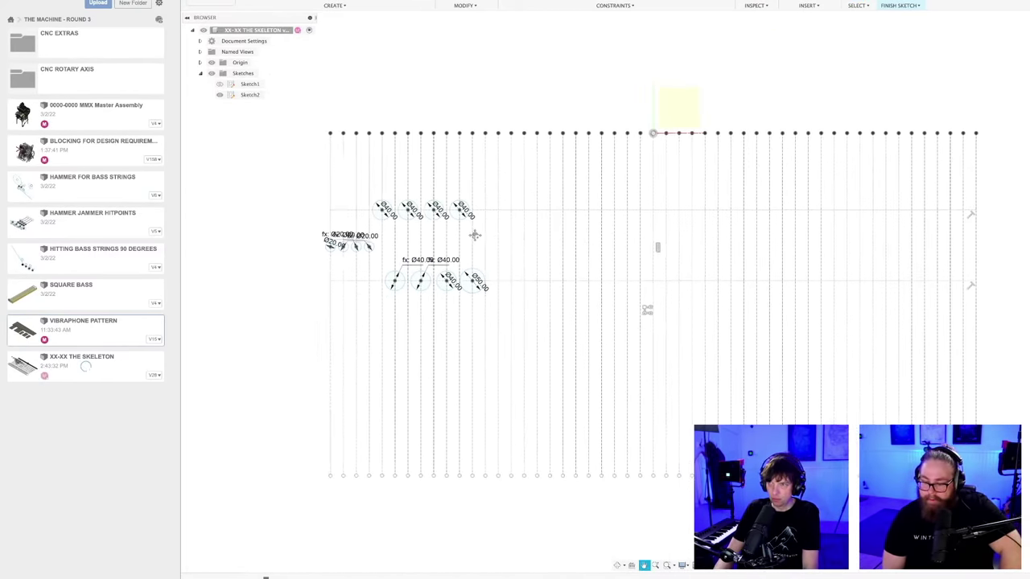
{"action": "left_click", "coordinate": [344, 211]}
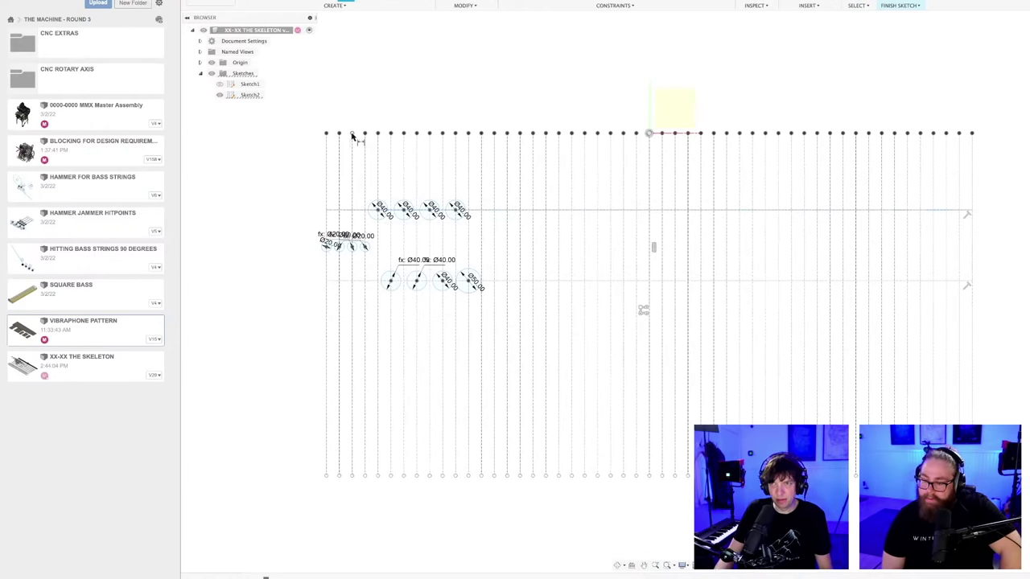
{"action": "left_click", "coordinate": [650, 133]}
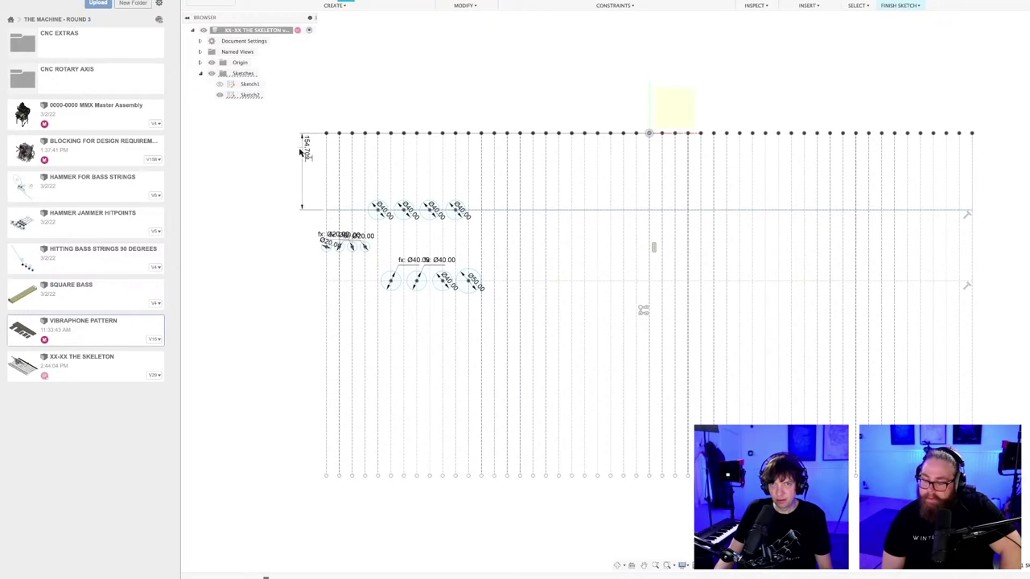
{"action": "left_click", "coordinate": [295, 155]}
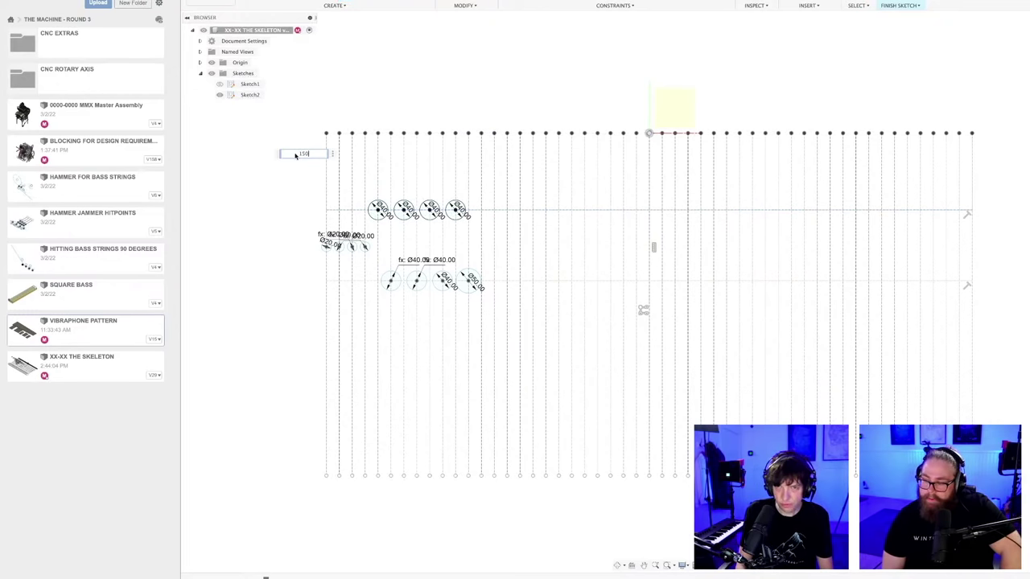
{"action": "type", "text": "150"}
{"action": "key", "text": "Return"}
{"action": "scroll", "coordinate": [409, 246], "scroll_direction": "up", "scroll_amount": 5}
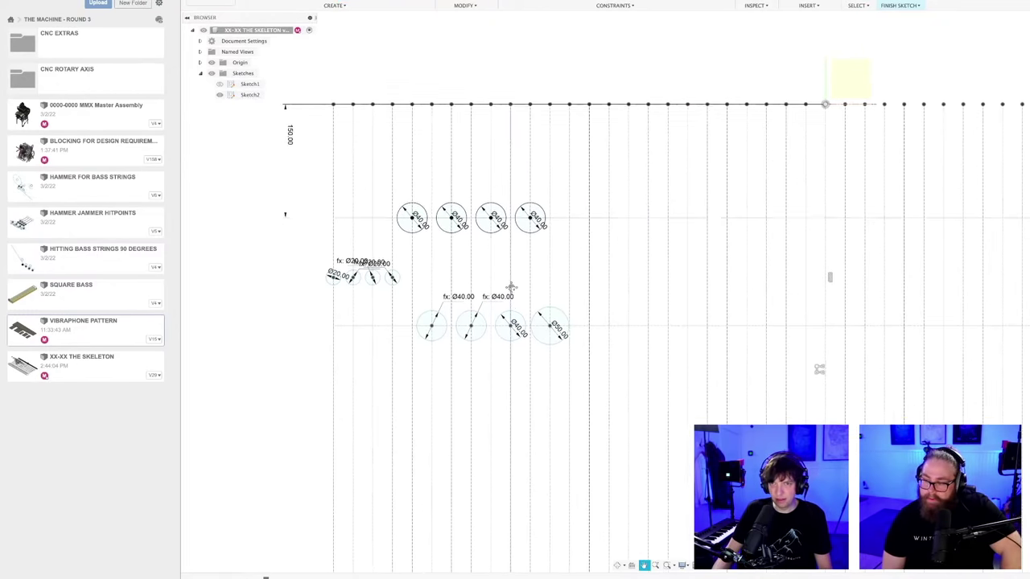
- Dimension the lower row's horizontal construction line 150 mm below the upper row's line
{"action": "middle_click_drag", "start_coordinate": [511, 287], "coordinate": [510, 322]}
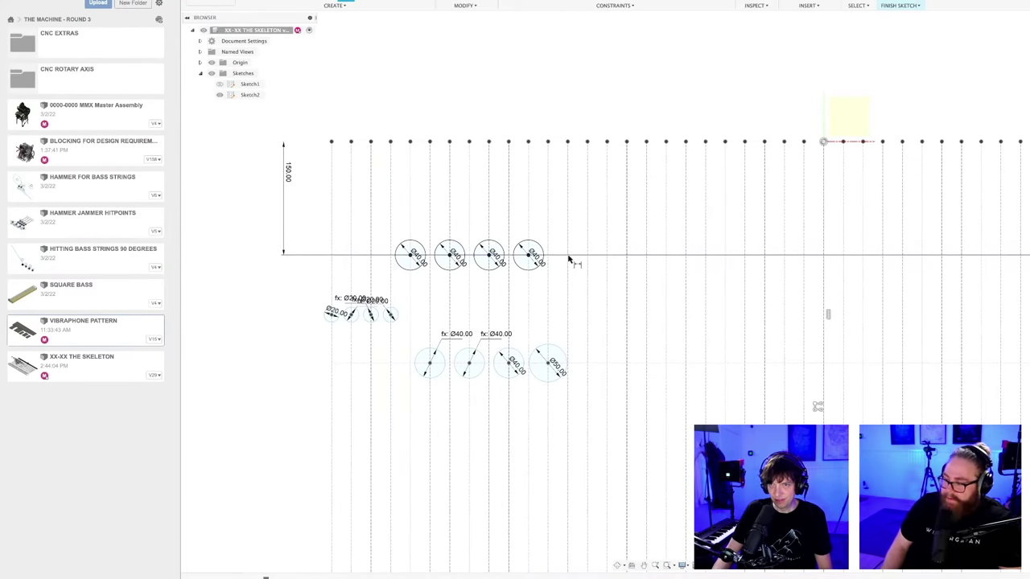
{"action": "left_click", "coordinate": [568, 361]}
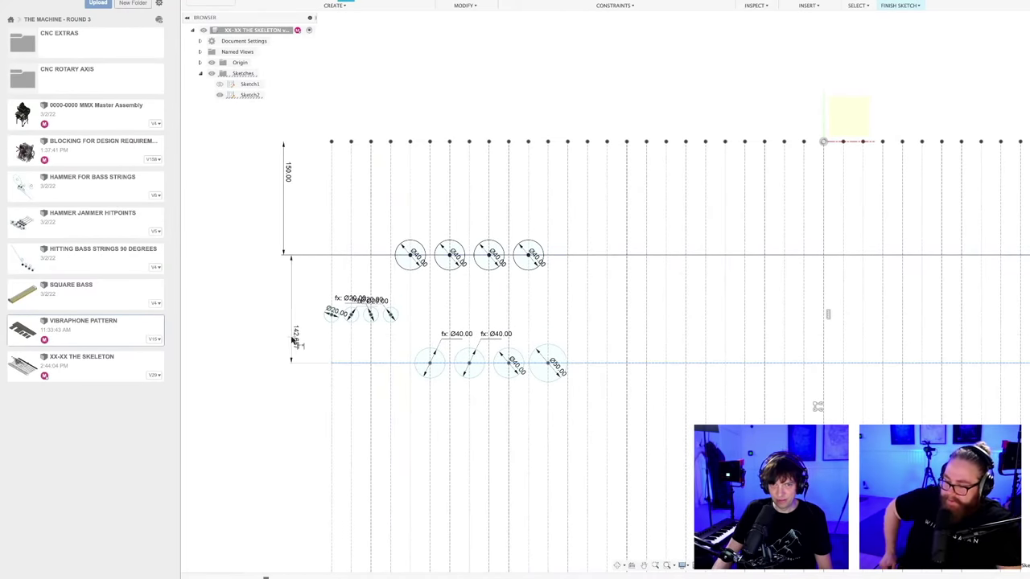
{"action": "left_click", "coordinate": [292, 340]}
{"action": "type", "text": "150"}
{"action": "key", "text": "Return"}
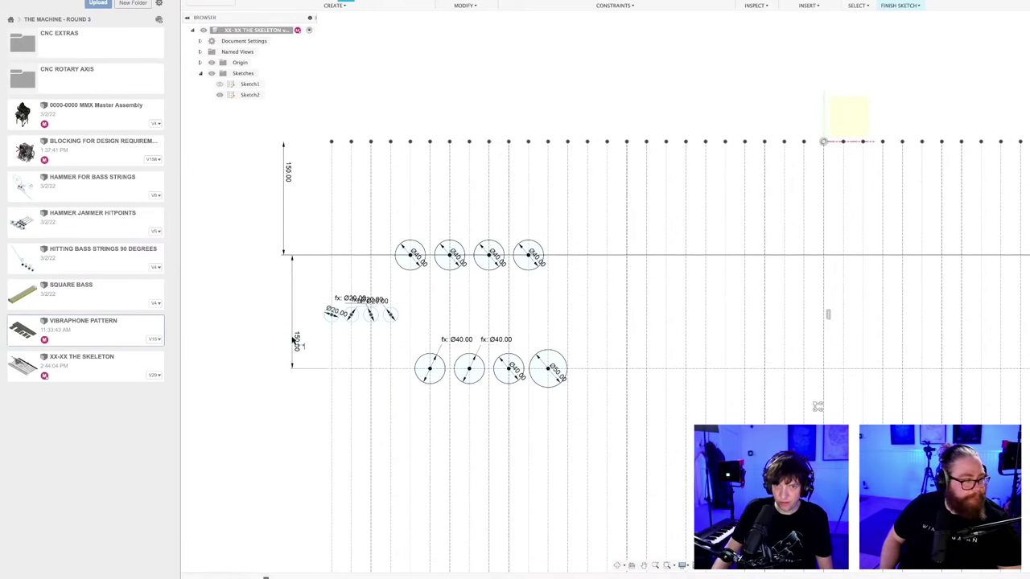
{"action": "scroll", "coordinate": [325, 326], "scroll_direction": "up", "scroll_amount": 2}
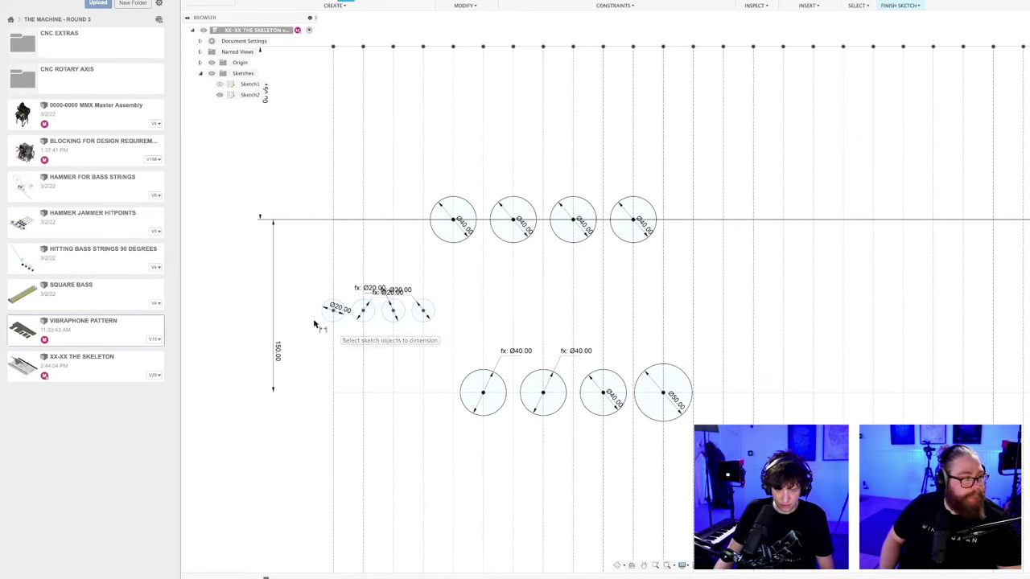
- Dimension the horizontal line through the 20 mm circles 75 mm below the upper row's construction line
{"action": "scroll", "coordinate": [314, 324], "scroll_direction": "down", "scroll_amount": 1}
{"action": "scroll", "coordinate": [314, 320], "scroll_direction": "up", "scroll_amount": 3}
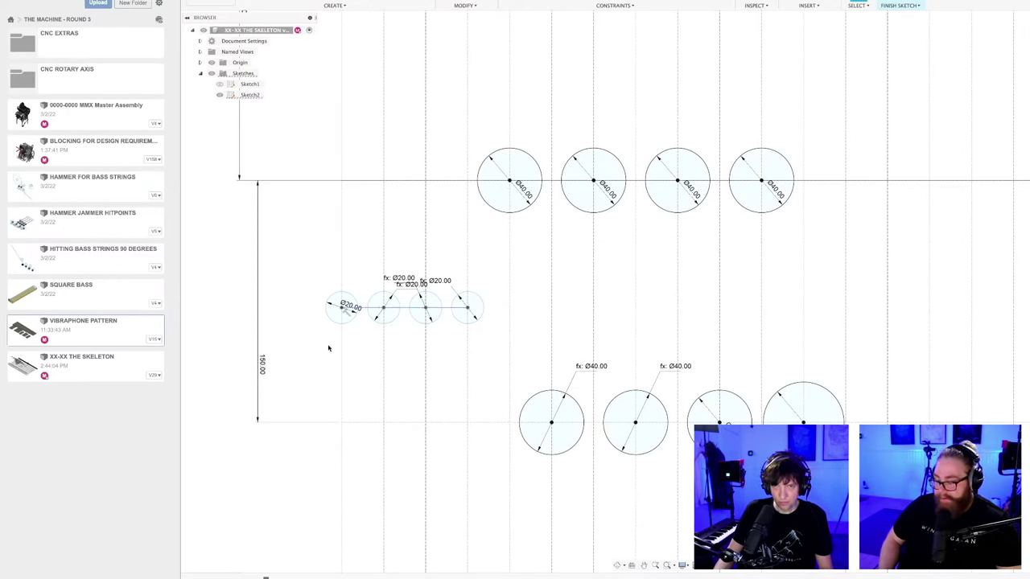
{"action": "scroll", "coordinate": [328, 347], "scroll_direction": "down", "scroll_amount": 2}
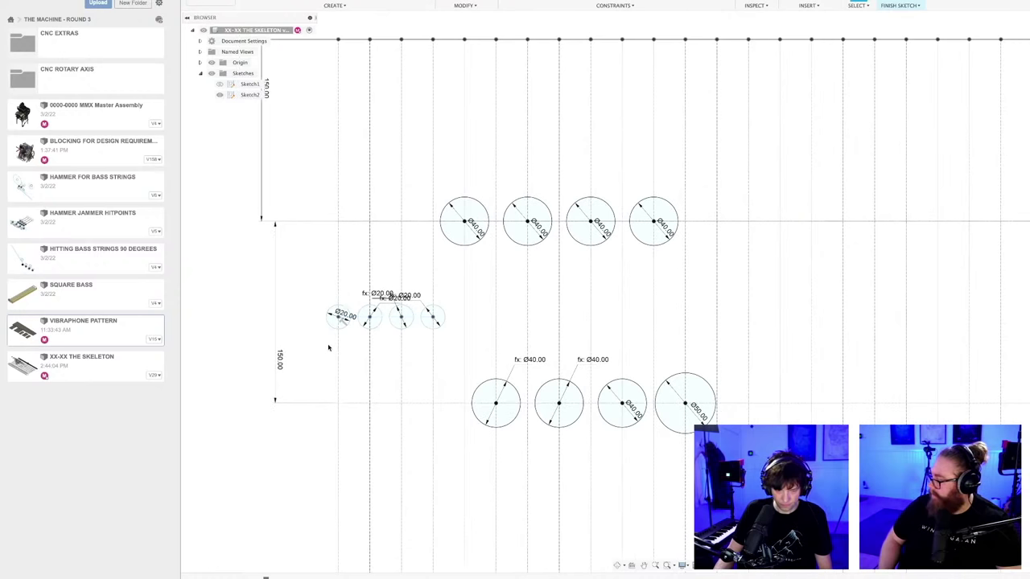
{"action": "left_click", "coordinate": [367, 316]}
{"action": "left_click", "coordinate": [304, 257]}
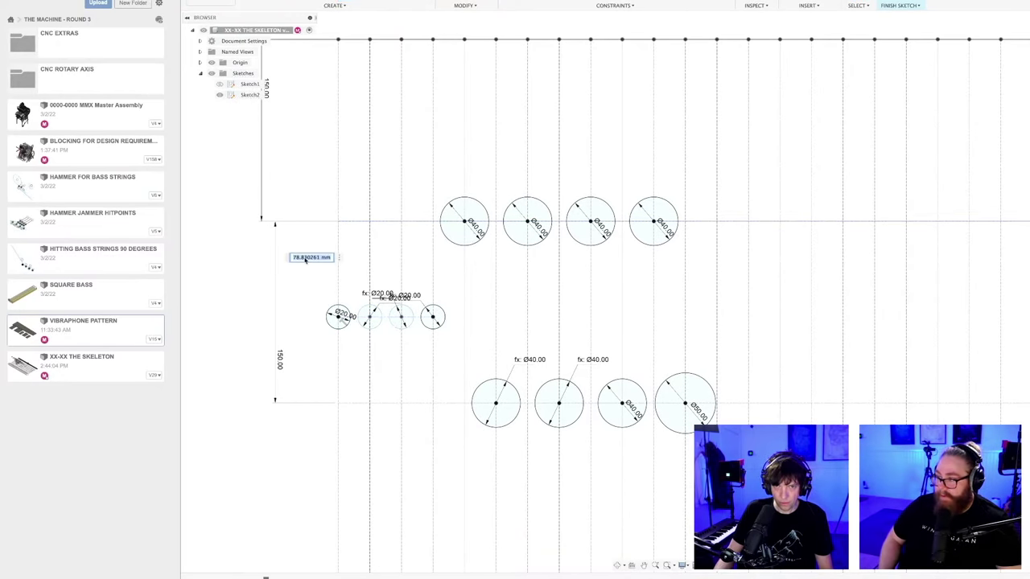
{"action": "type", "text": "75"}
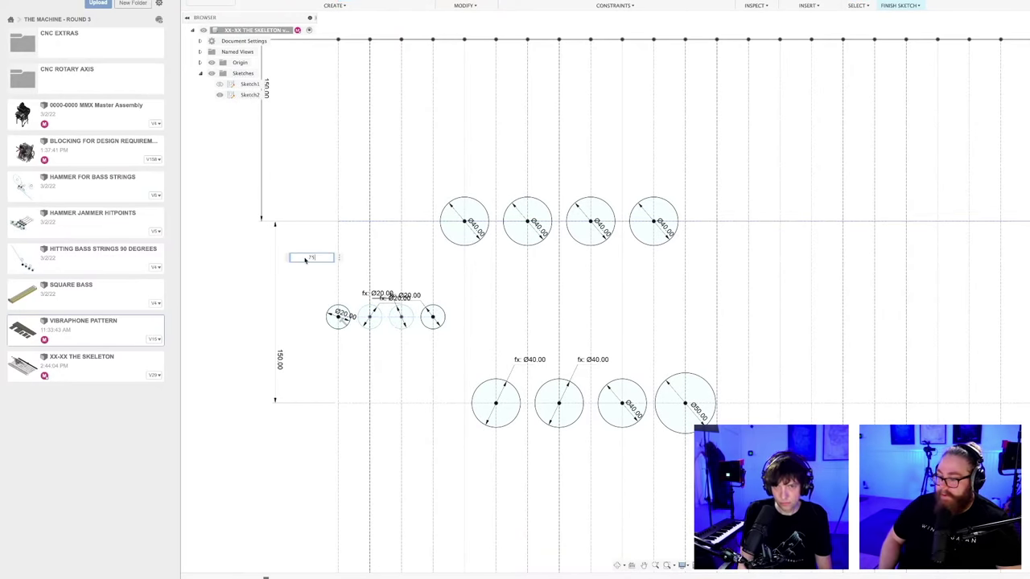
{"action": "key", "text": "Return"}
{"action": "scroll", "coordinate": [354, 317], "scroll_direction": "up", "scroll_amount": 2}
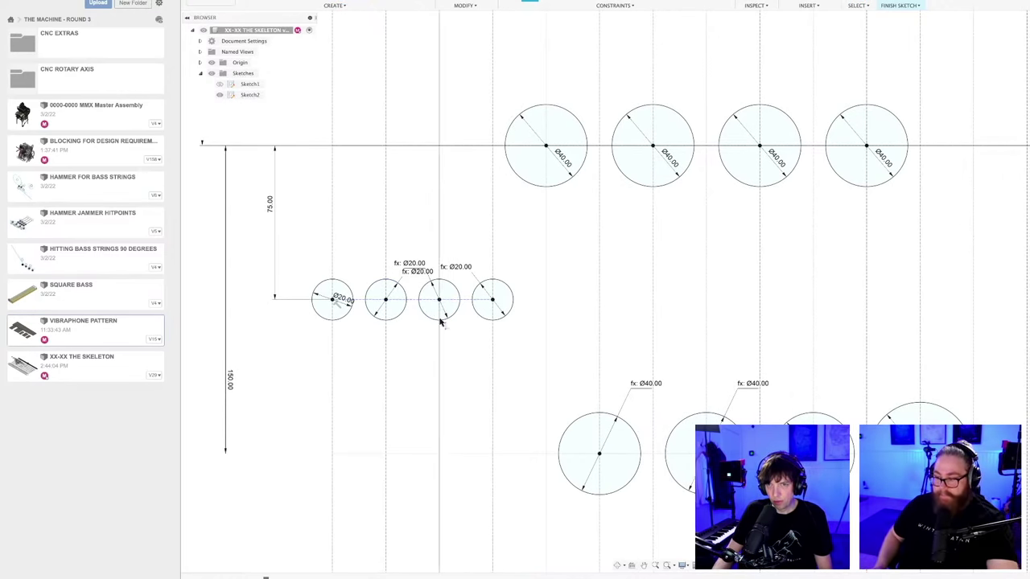
- Save the design with the positioned row of 20 mm circles as a new version
{"action": "scroll", "coordinate": [441, 319], "scroll_direction": "down", "scroll_amount": 5}
{"action": "scroll", "coordinate": [431, 317], "scroll_direction": "up", "scroll_amount": 4}
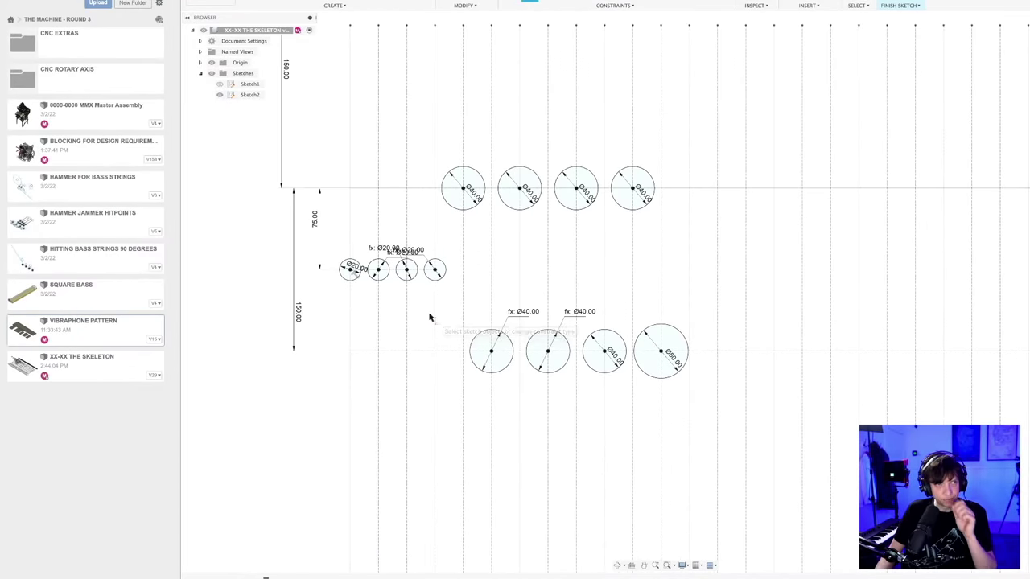
{"action": "key", "text": "Return"}
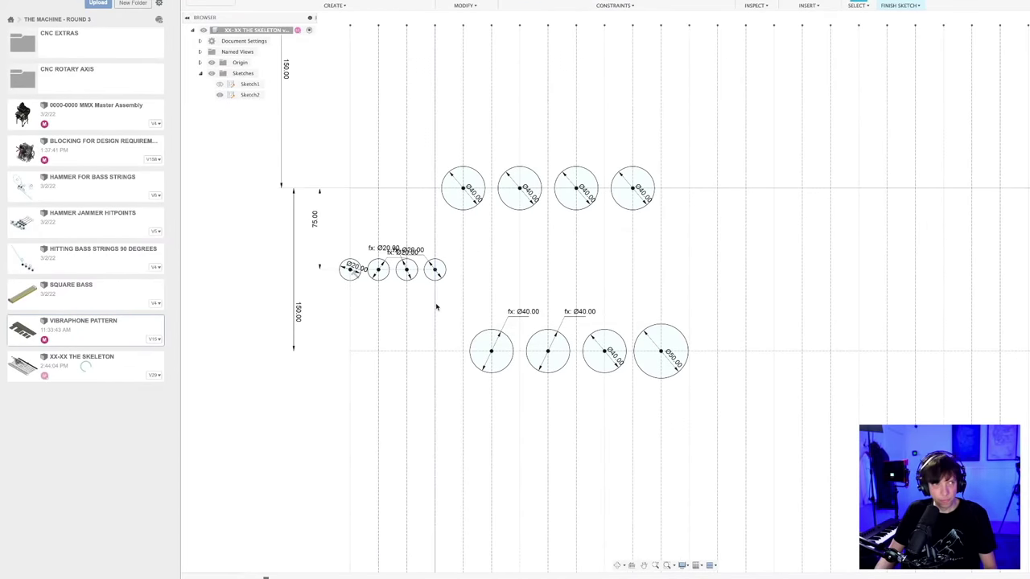
- Examine how the three rows of circles sit on the channel lines across the full width of the sketch
{"action": "scroll", "coordinate": [441, 312], "scroll_direction": "down", "scroll_amount": 2}
{"action": "middle_click_drag", "start_coordinate": [451, 313], "coordinate": [418, 298]}
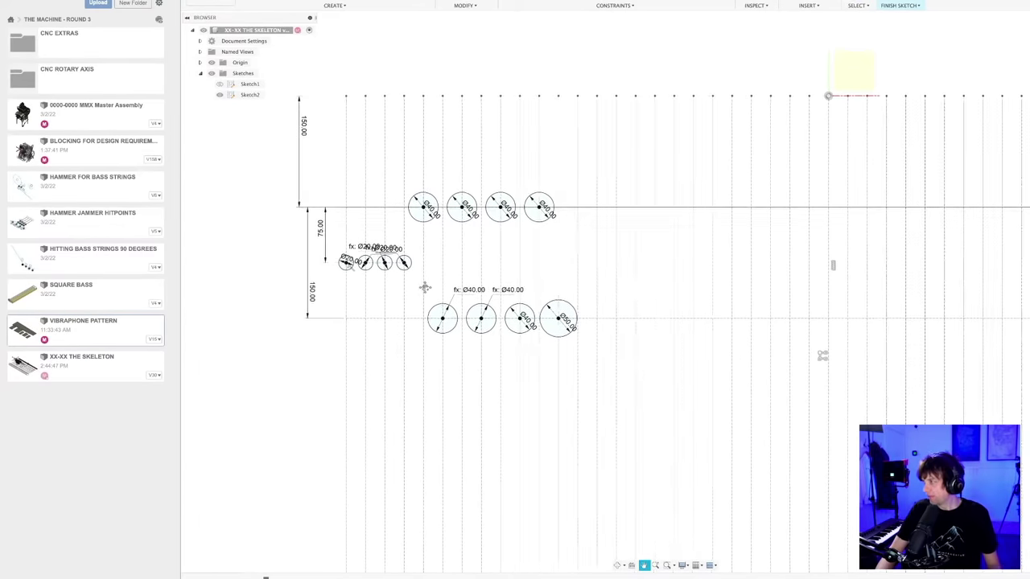
{"action": "middle_click_drag", "start_coordinate": [423, 287], "coordinate": [434, 287]}
{"action": "scroll", "coordinate": [430, 293], "scroll_direction": "down", "scroll_amount": 1}
{"action": "scroll", "coordinate": [431, 293], "scroll_direction": "down", "scroll_amount": 1}
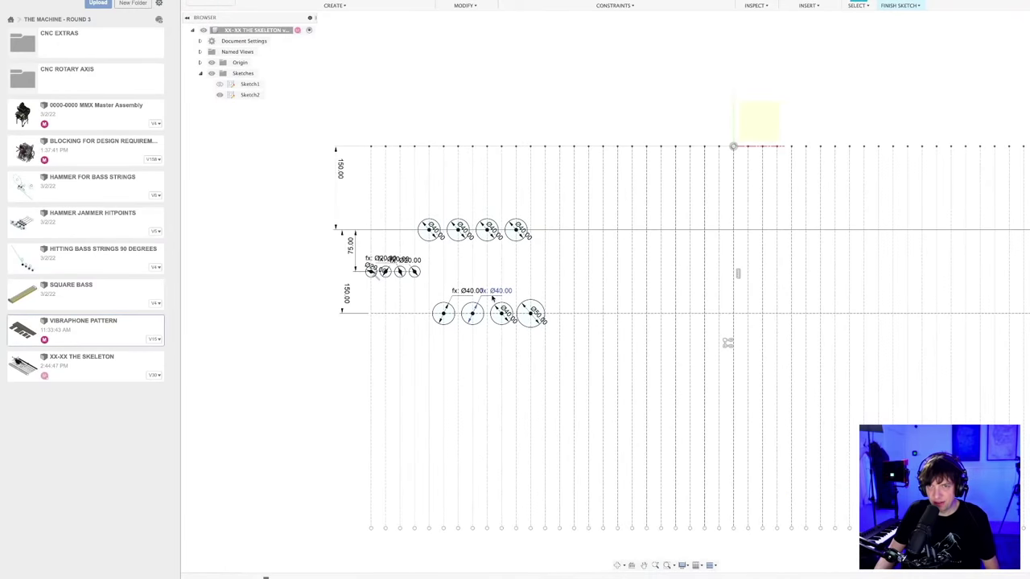
{"action": "scroll", "coordinate": [491, 241], "scroll_direction": "down", "scroll_amount": 1}
{"action": "scroll", "coordinate": [482, 246], "scroll_direction": "up", "scroll_amount": 2}
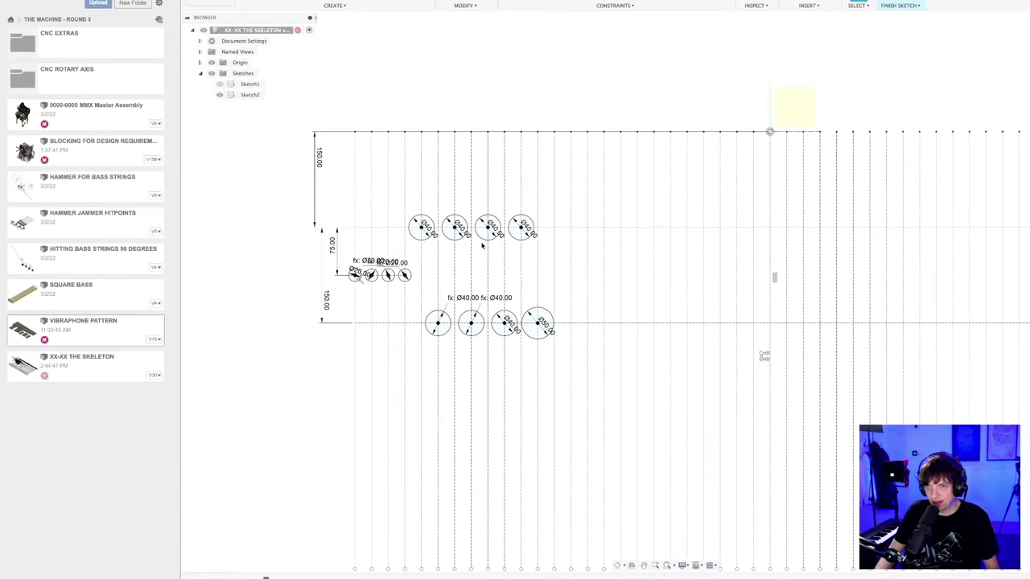
{"action": "scroll", "coordinate": [483, 246], "scroll_direction": "down", "scroll_amount": 1}
{"action": "scroll", "coordinate": [494, 265], "scroll_direction": "up", "scroll_amount": 2}
{"action": "middle_click_drag", "start_coordinate": [473, 272], "coordinate": [513, 337]}
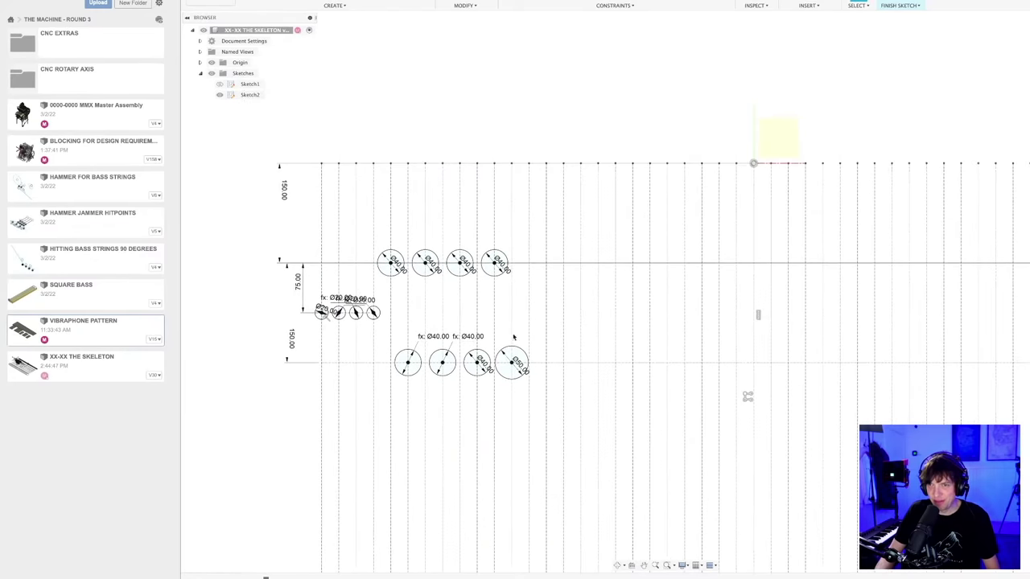
{"action": "scroll", "coordinate": [531, 193], "scroll_direction": "down", "scroll_amount": 2}
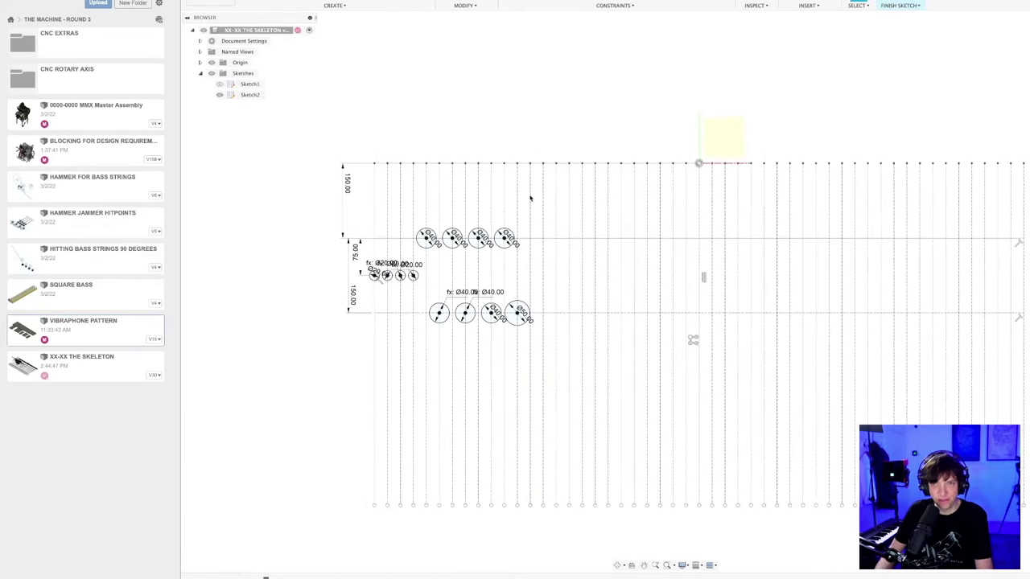
{"action": "scroll", "coordinate": [563, 237], "scroll_direction": "up", "scroll_amount": 3}
{"action": "scroll", "coordinate": [595, 245], "scroll_direction": "up", "scroll_amount": 2}
{"action": "mouse_move", "coordinate": [603, 257]}
{"action": "middle_mouse_down"}
{"action": "mouse_move", "coordinate": [598, 233]}
{"action": "mouse_move", "coordinate": [609, 232]}
{"action": "middle_mouse_up"}
{"action": "scroll", "coordinate": [609, 233], "scroll_direction": "down", "scroll_amount": 1}
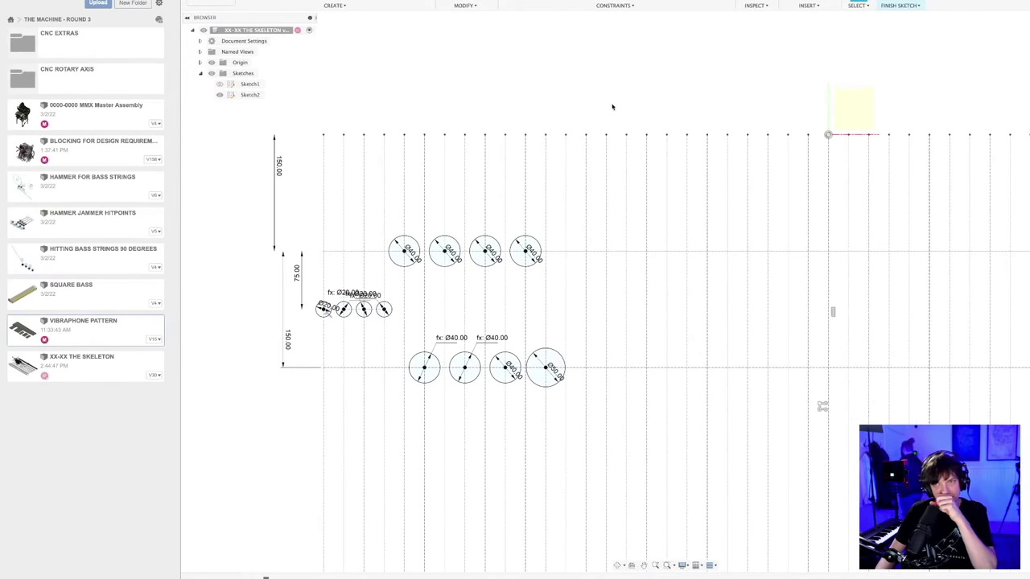
{"action": "scroll", "coordinate": [587, 228], "scroll_direction": "down", "scroll_amount": 3}
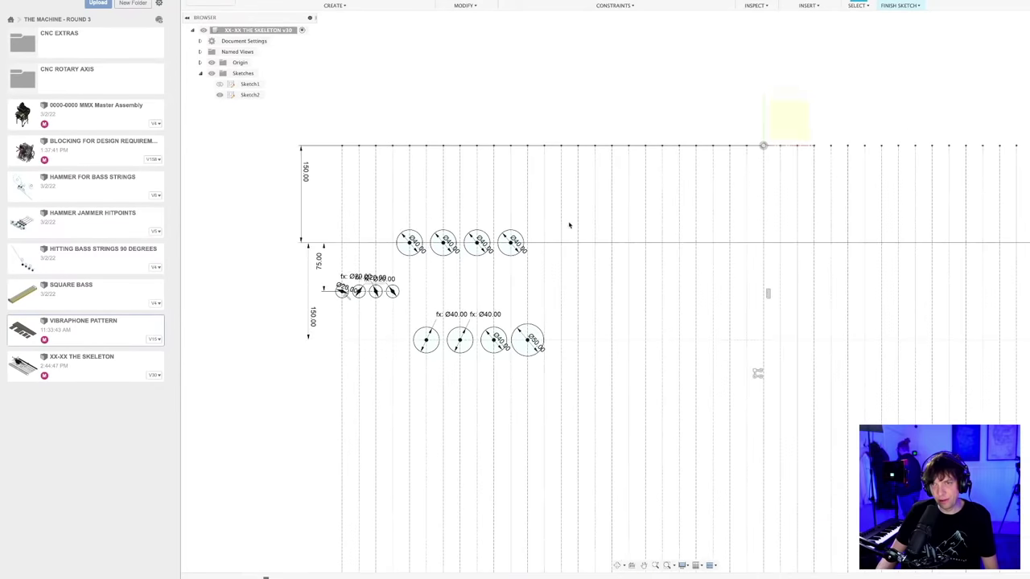
{"action": "mouse_move", "coordinate": [534, 224]}
{"action": "middle_mouse_down"}
{"action": "mouse_move", "coordinate": [494, 230]}
{"action": "mouse_move", "coordinate": [633, 235]}
{"action": "middle_mouse_up"}
{"action": "scroll", "coordinate": [501, 234], "scroll_direction": "up", "scroll_amount": 2}
{"action": "scroll", "coordinate": [616, 233], "scroll_direction": "up", "scroll_amount": 1}
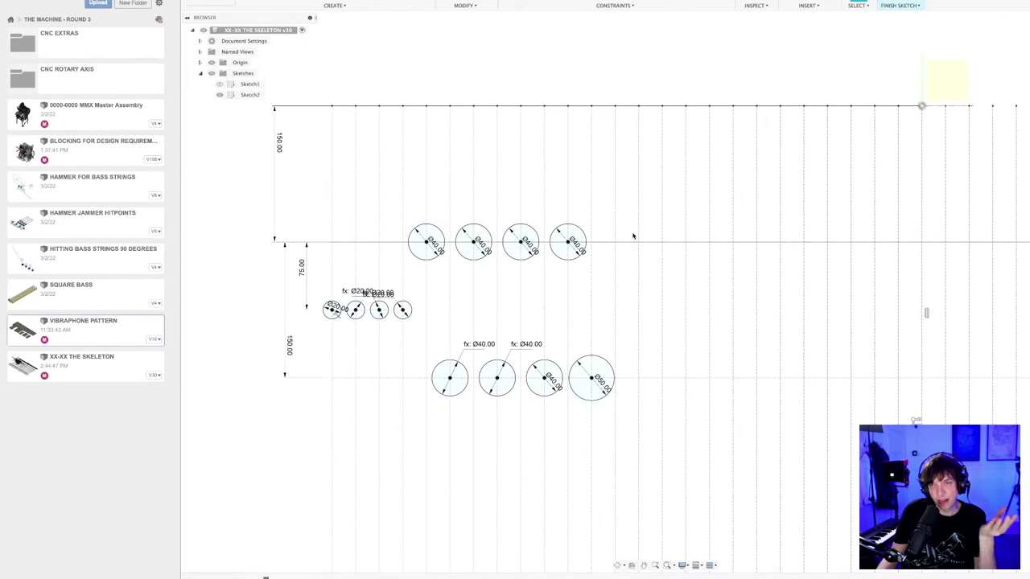
{"action": "scroll", "coordinate": [630, 231], "scroll_direction": "down", "scroll_amount": 1}
{"action": "middle_click_drag", "start_coordinate": [634, 231], "coordinate": [514, 223]}
{"action": "scroll", "coordinate": [588, 225], "scroll_direction": "down", "scroll_amount": 1}
{"action": "scroll", "coordinate": [494, 231], "scroll_direction": "down", "scroll_amount": 1}
{"action": "scroll", "coordinate": [494, 231], "scroll_direction": "down", "scroll_amount": 1}
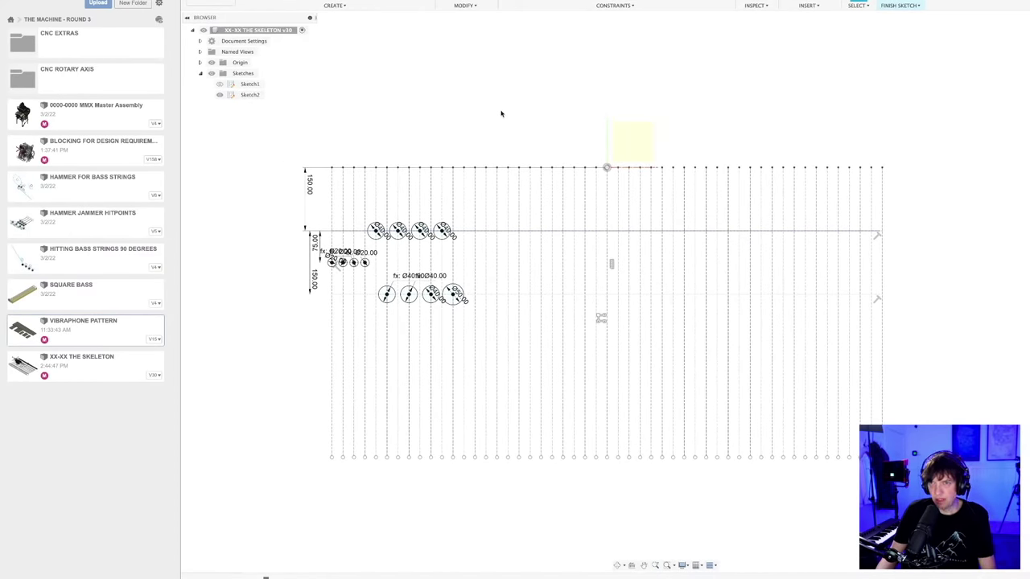
- Switch to the BLOCKING FOR DESIGN REQUIREMENTS design and inspect the complete machine model from an angle
{"action": "left_click", "coordinate": [588, 3]}
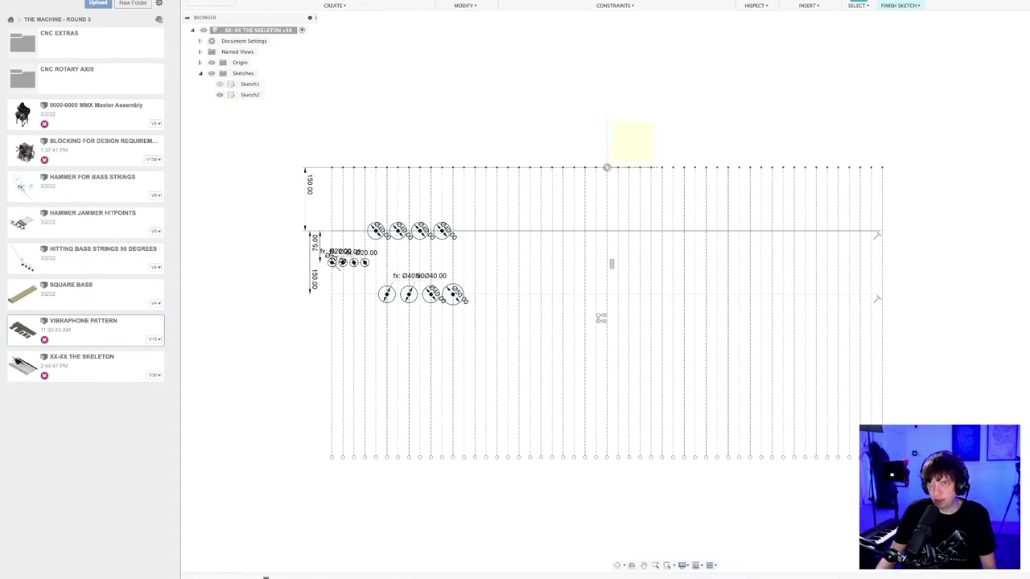
{"action": "middle_click_drag", "start_coordinate": [531, 273], "coordinate": [467, 268], "text": "shift"}
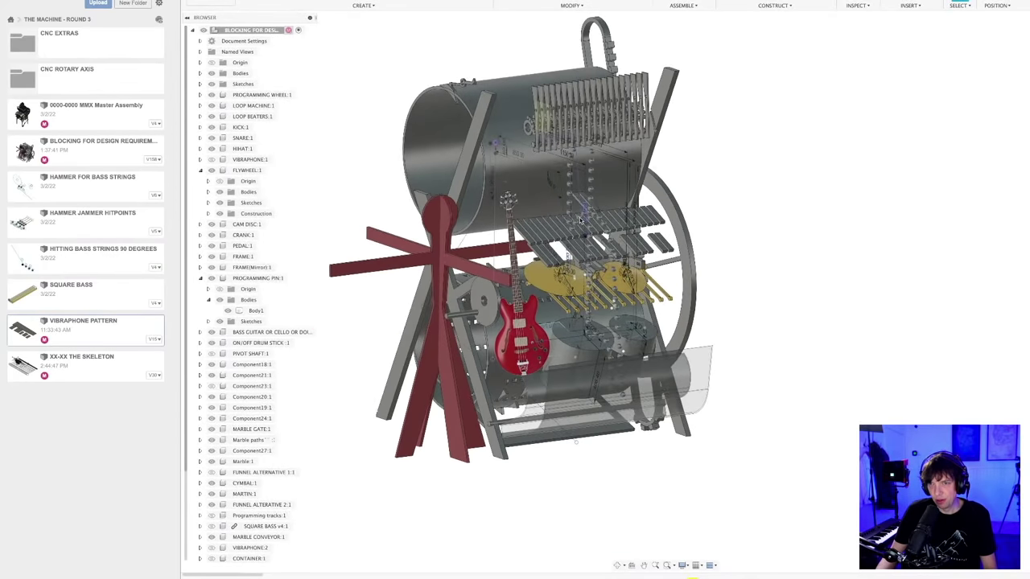
{"action": "middle_click_drag", "start_coordinate": [580, 217], "coordinate": [558, 282], "text": "shift"}
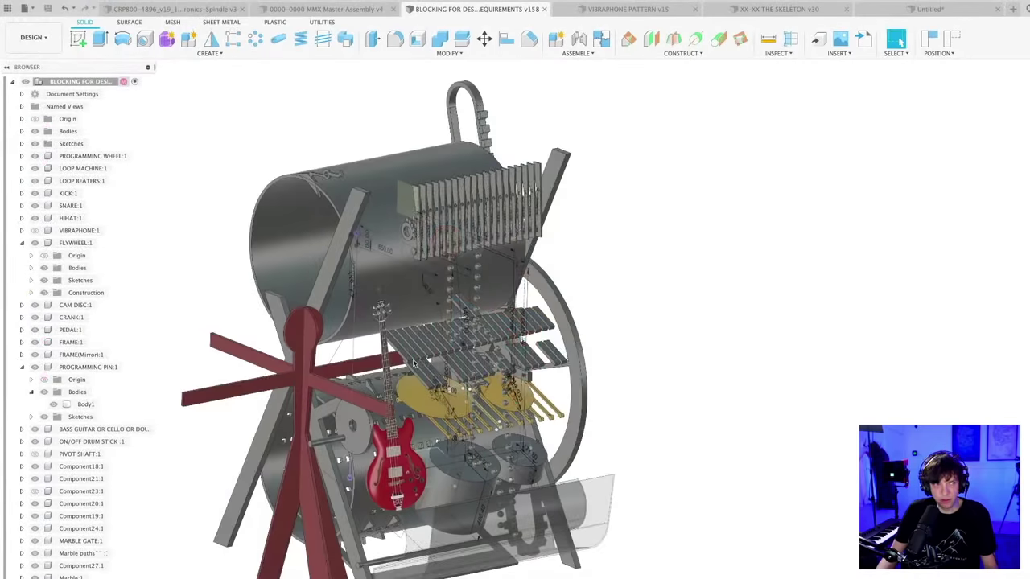
{"action": "scroll", "coordinate": [414, 364], "scroll_direction": "down", "scroll_amount": 4}
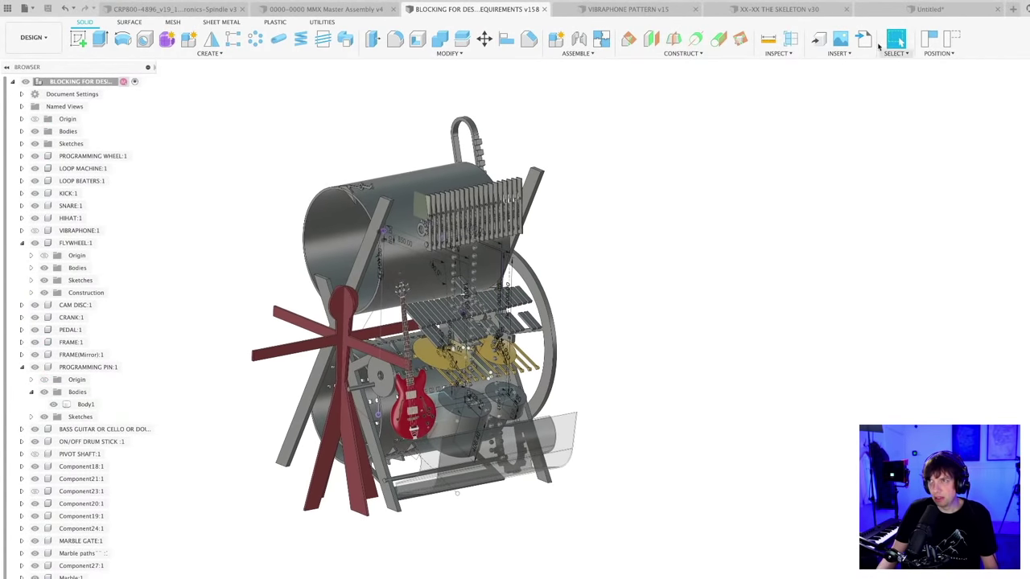
- Return to the XX-XX THE SKELETON design and show Sketch1 alongside the channel layout in Sketch2
{"action": "left_click", "coordinate": [772, 9]}
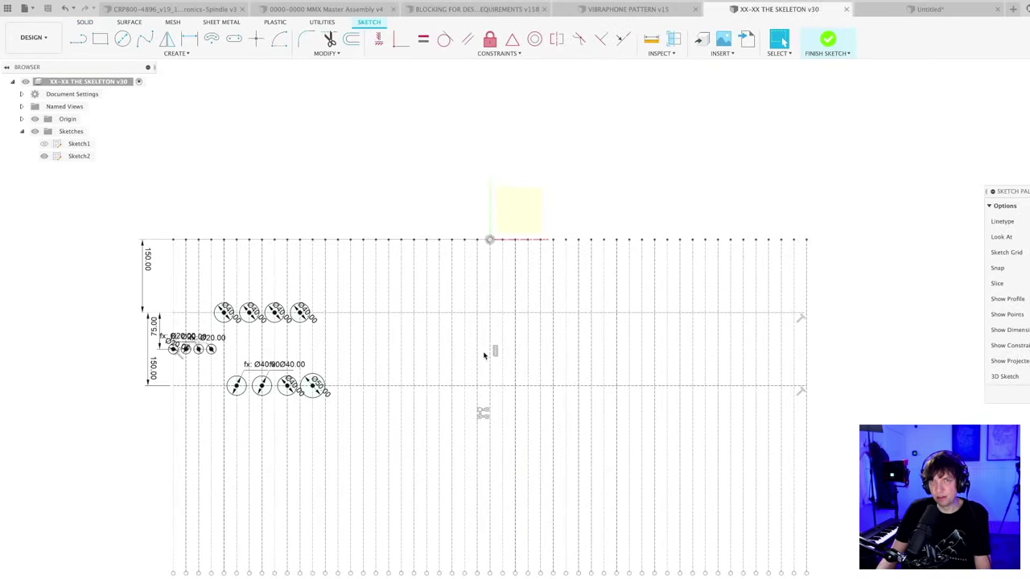
{"action": "left_click", "coordinate": [45, 156]}
{"action": "left_click", "coordinate": [44, 143]}
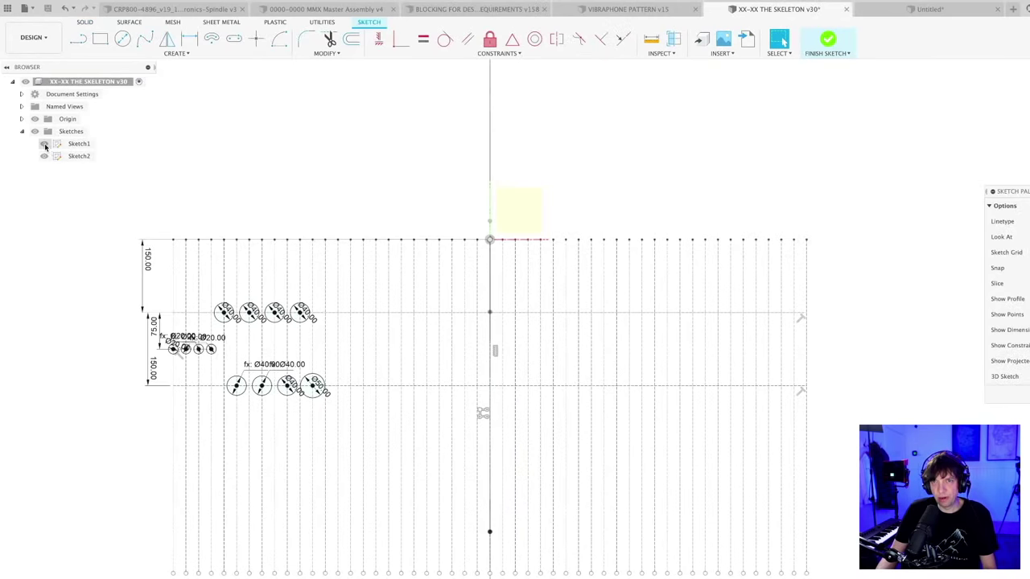
- Finish the sketch and examine the channel grid against the programming wheel, flywheel and loop machine outlines from several angles
{"action": "scroll", "coordinate": [434, 312], "scroll_direction": "down", "scroll_amount": 2}
{"action": "mouse_move", "coordinate": [432, 308]}
{"action": "middle_mouse_down", "text": "shift"}
{"action": "mouse_move", "coordinate": [458, 260]}
{"action": "mouse_move", "coordinate": [483, 241]}
{"action": "middle_mouse_up", "text": "shift"}
{"action": "mouse_move", "coordinate": [207, 198]}
{"action": "middle_mouse_down", "text": "shift"}
{"action": "mouse_move", "coordinate": [253, 288]}
{"action": "mouse_move", "coordinate": [332, 296]}
{"action": "mouse_move", "coordinate": [317, 303]}
{"action": "mouse_move", "coordinate": [388, 351]}
{"action": "mouse_move", "coordinate": [366, 345]}
{"action": "middle_mouse_up", "text": "shift"}
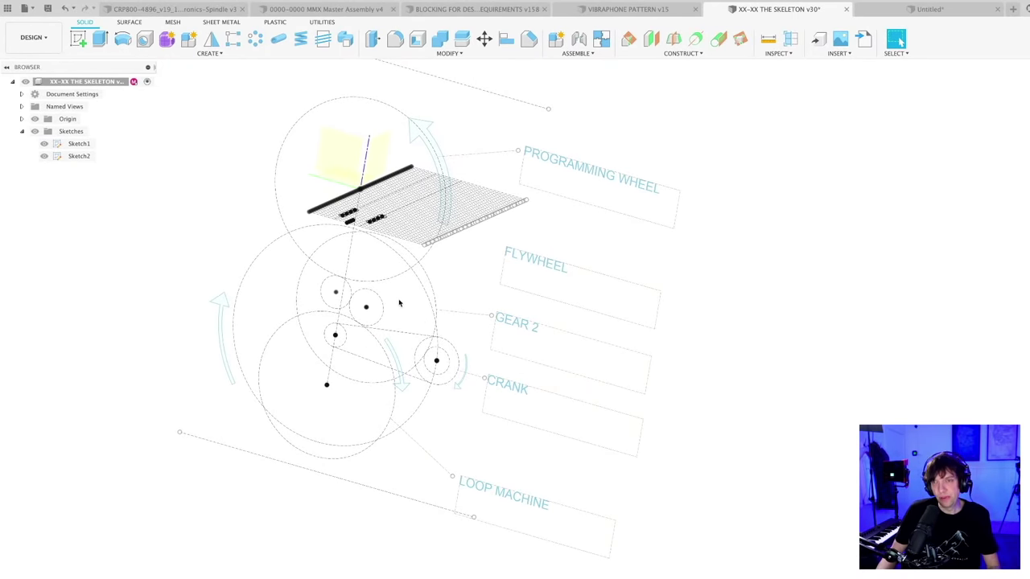
{"action": "mouse_move", "coordinate": [399, 303]}
{"action": "middle_mouse_down", "text": "shift"}
{"action": "mouse_move", "coordinate": [363, 301]}
{"action": "mouse_move", "coordinate": [341, 332]}
{"action": "mouse_move", "coordinate": [370, 359]}
{"action": "mouse_move", "coordinate": [354, 342]}
{"action": "mouse_move", "coordinate": [353, 376]}
{"action": "mouse_move", "coordinate": [402, 402]}
{"action": "mouse_move", "coordinate": [392, 416]}
{"action": "middle_mouse_up", "text": "shift"}
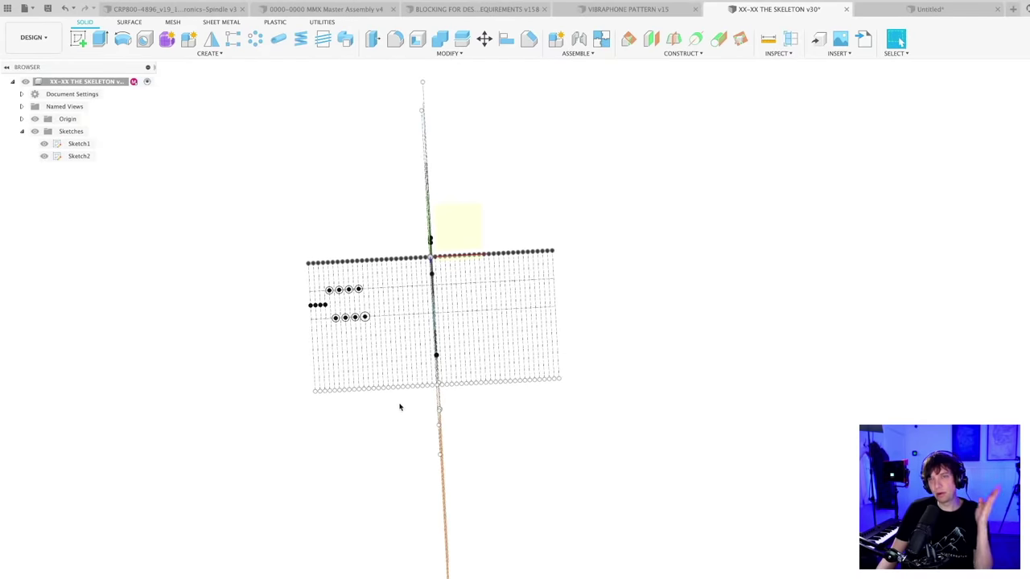
{"action": "mouse_move", "coordinate": [425, 295]}
{"action": "middle_mouse_down", "text": "shift"}
{"action": "mouse_move", "coordinate": [421, 313]}
{"action": "mouse_move", "coordinate": [411, 255]}
{"action": "mouse_move", "coordinate": [404, 308]}
{"action": "mouse_move", "coordinate": [402, 295]}
{"action": "mouse_move", "coordinate": [409, 303]}
{"action": "mouse_move", "coordinate": [475, 244]}
{"action": "middle_mouse_up", "text": "shift"}
{"action": "scroll", "coordinate": [414, 292], "scroll_direction": "up", "scroll_amount": 2}
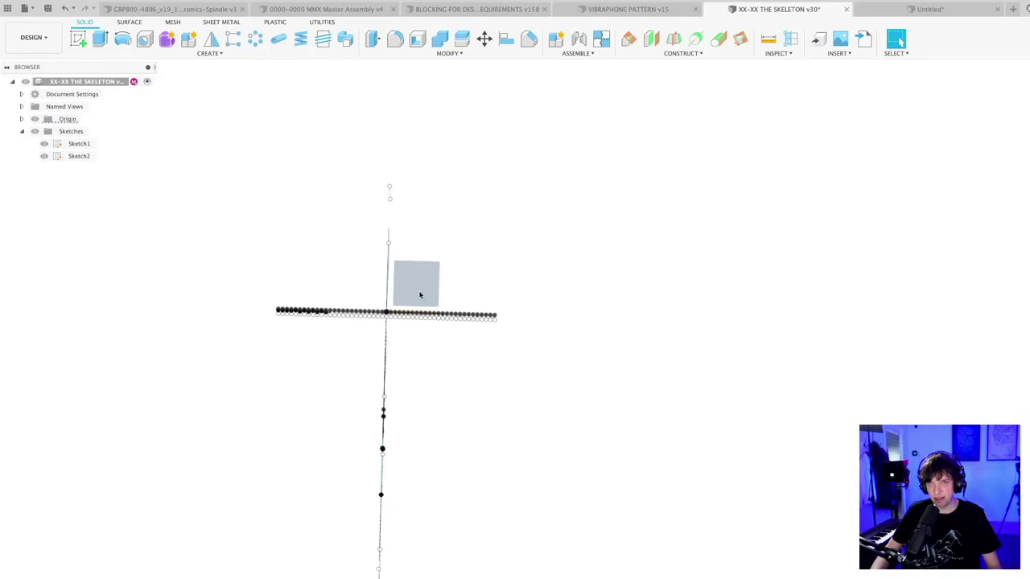
- Save the skeleton design with both sketches shown as a new version described "User Saved"
{"action": "key", "text": "super+s"}
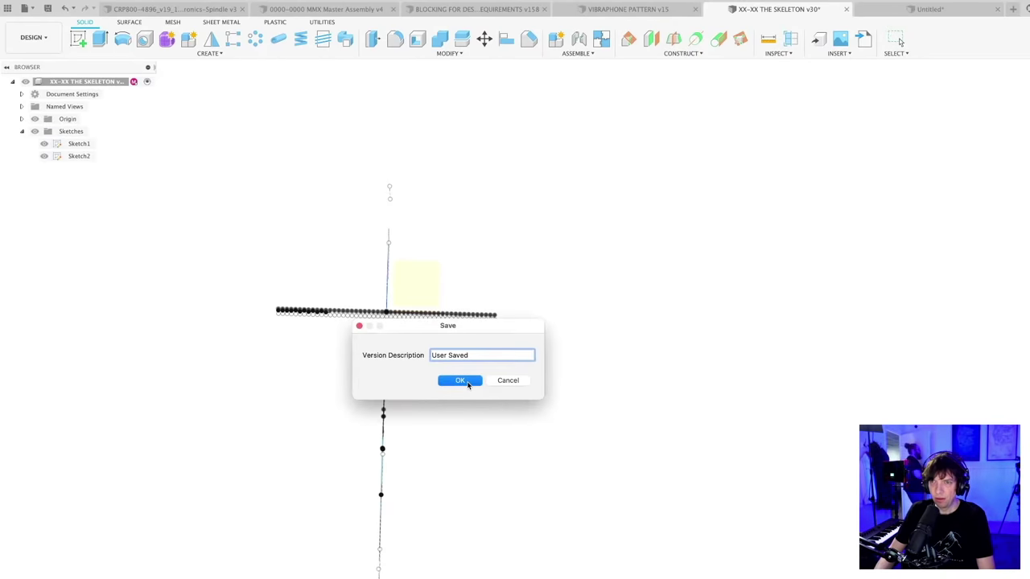
{"action": "left_click", "coordinate": [460, 379]}
- Inspect the channel grid together with the wheel outlines at an angle and in a view square to the grid
{"action": "mouse_move", "coordinate": [446, 375]}
{"action": "middle_mouse_down", "text": "shift"}
{"action": "mouse_move", "coordinate": [467, 379]}
{"action": "mouse_move", "coordinate": [476, 400]}
{"action": "mouse_move", "coordinate": [511, 390]}
{"action": "middle_mouse_up", "text": "shift"}
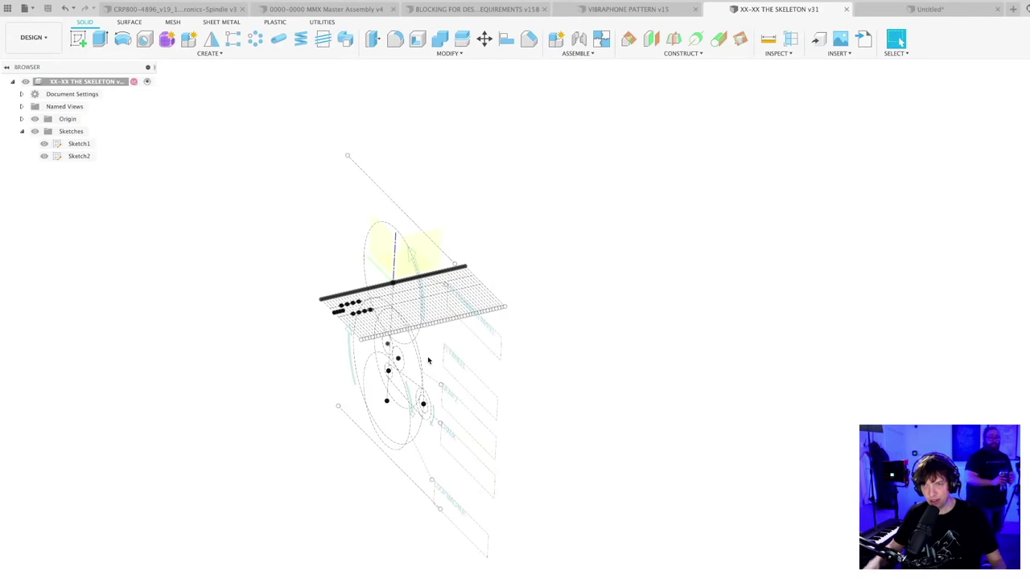
{"action": "mouse_move", "coordinate": [531, 377]}
{"action": "middle_mouse_down", "text": "shift"}
{"action": "mouse_move", "coordinate": [499, 379]}
{"action": "mouse_move", "coordinate": [458, 347]}
{"action": "mouse_move", "coordinate": [476, 352]}
{"action": "middle_mouse_up", "text": "shift"}
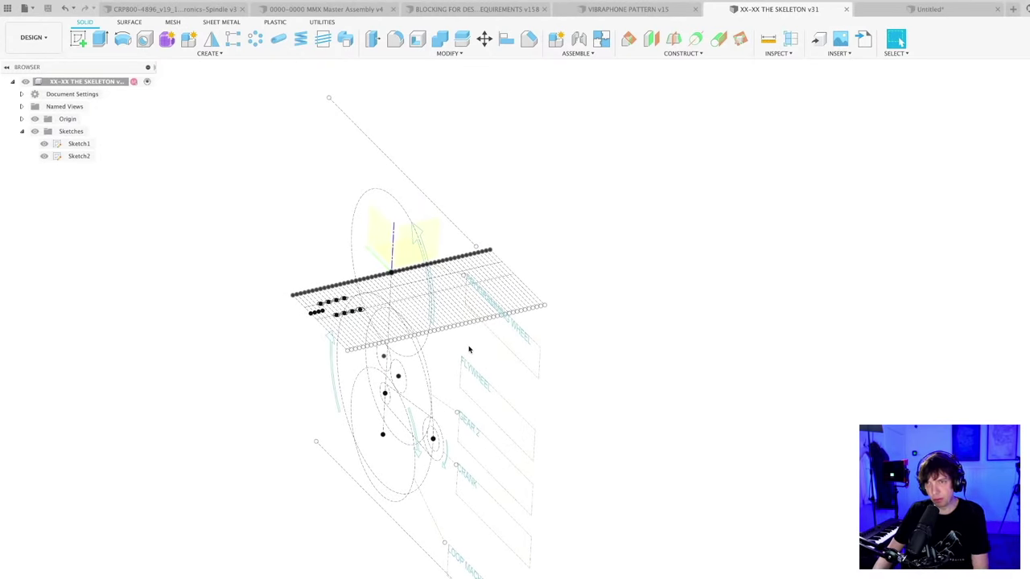
{"action": "mouse_move", "coordinate": [464, 346]}
{"action": "middle_mouse_down", "text": "shift"}
{"action": "mouse_move", "coordinate": [443, 351]}
{"action": "mouse_move", "coordinate": [483, 338]}
{"action": "middle_mouse_up", "text": "shift"}
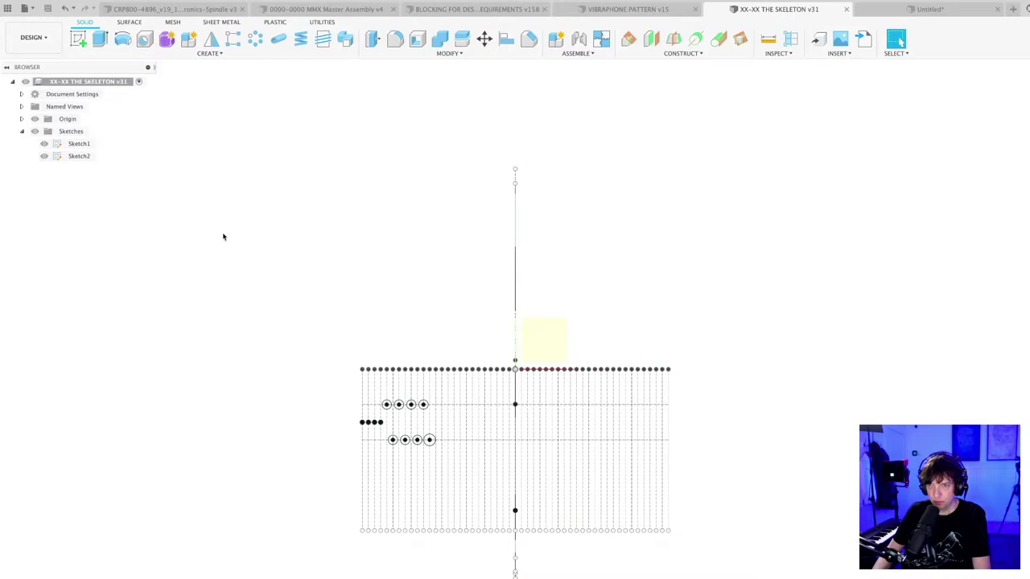
{"action": "scroll", "coordinate": [382, 373], "scroll_direction": "up", "scroll_amount": 3}
{"action": "middle_click_drag", "start_coordinate": [483, 327], "coordinate": [404, 316]}
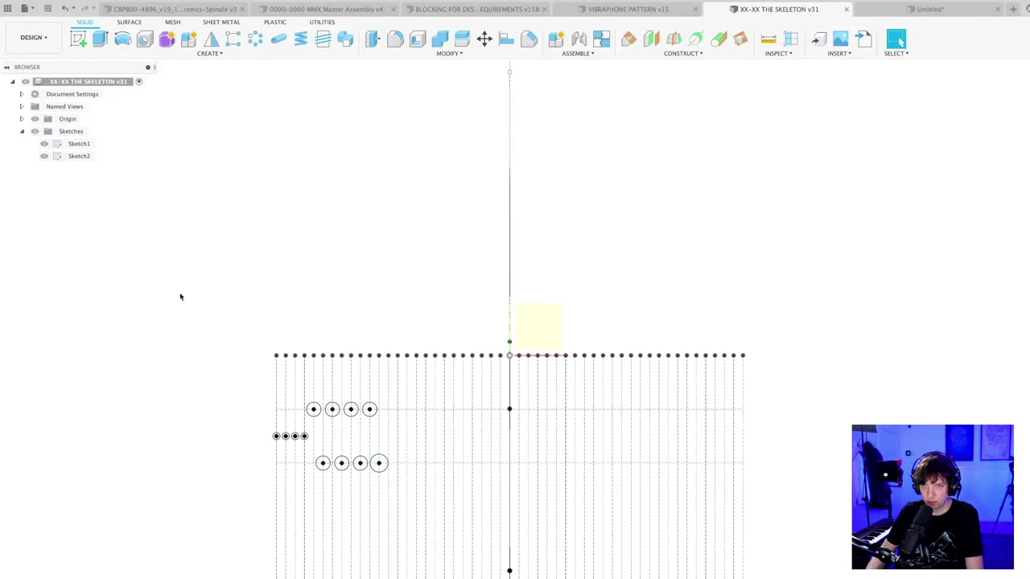
{"action": "left_click", "coordinate": [42, 158]}
{"action": "left_click", "coordinate": [368, 290]}
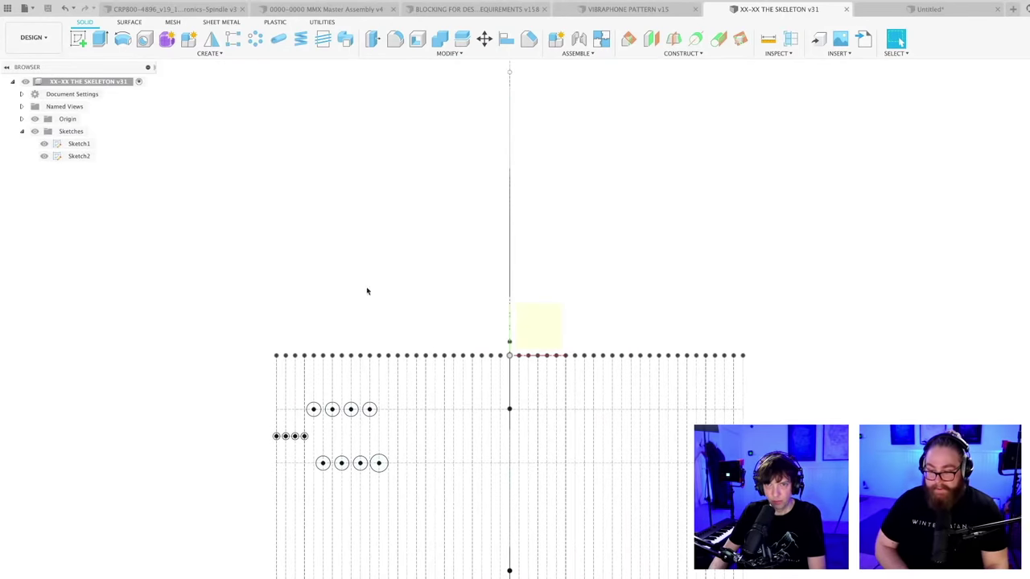
- Delete the fourth circle of the upper large-circle row and the oversized fourth circle of the lower row
{"action": "mouse_move", "coordinate": [368, 289]}
{"action": "middle_mouse_down"}
{"action": "mouse_move", "coordinate": [297, 172]}
{"action": "mouse_move", "coordinate": [329, 170]}
{"action": "middle_mouse_up"}
{"action": "scroll", "coordinate": [288, 186], "scroll_direction": "up", "scroll_amount": 2}
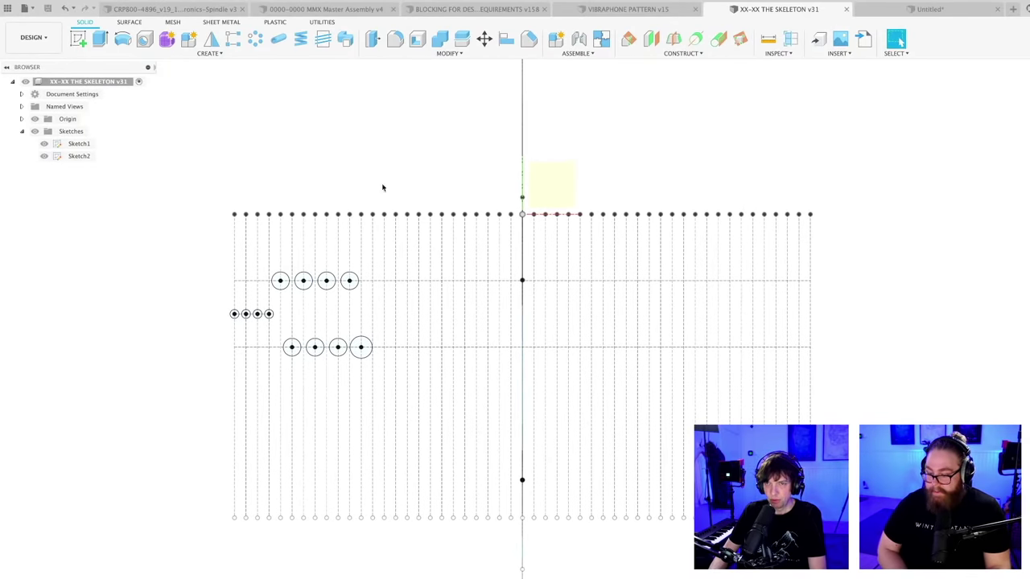
{"action": "scroll", "coordinate": [371, 165], "scroll_direction": "up", "scroll_amount": 2}
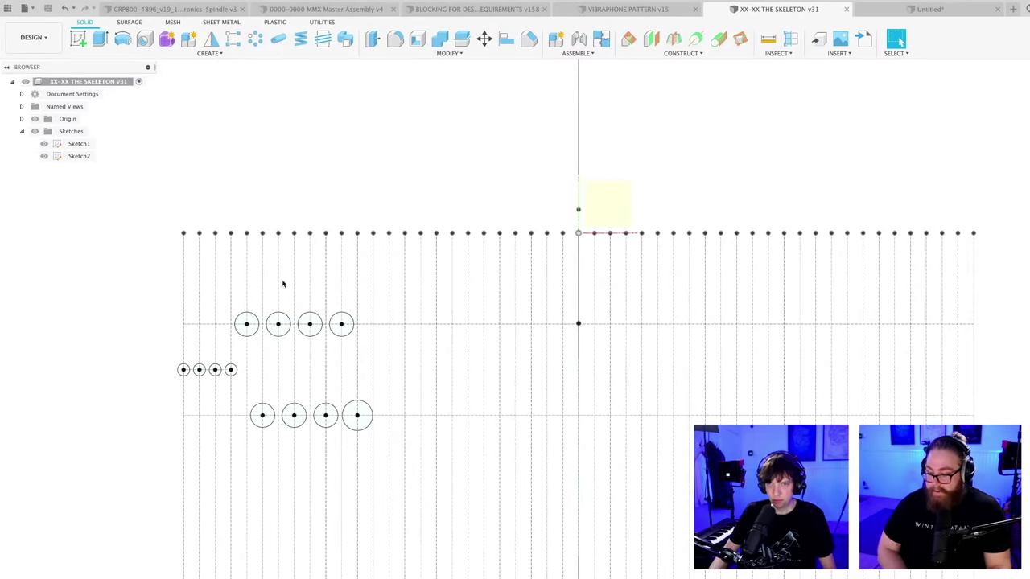
{"action": "scroll", "coordinate": [278, 352], "scroll_direction": "up", "scroll_amount": 2}
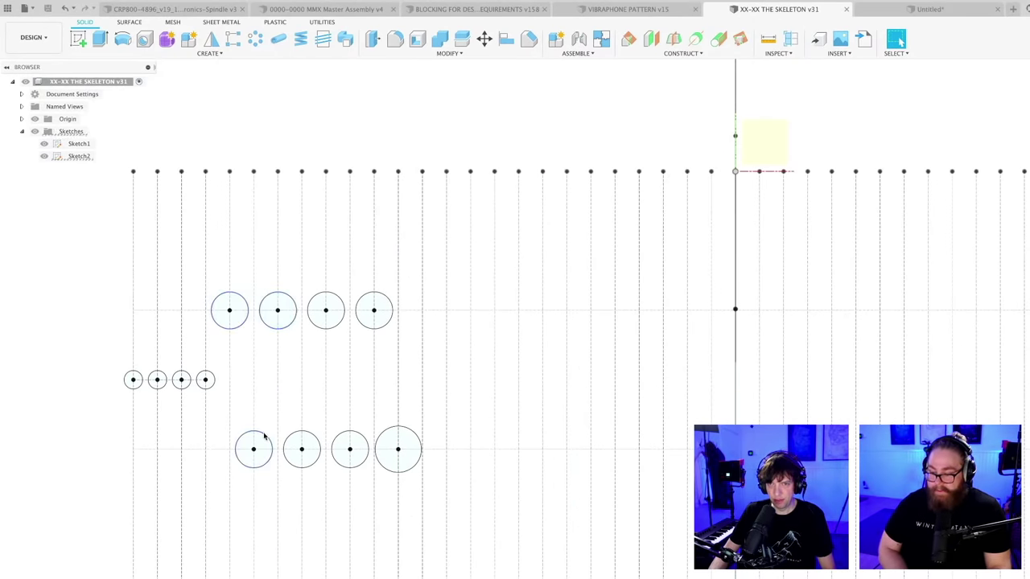
{"action": "left_click", "coordinate": [318, 330]}
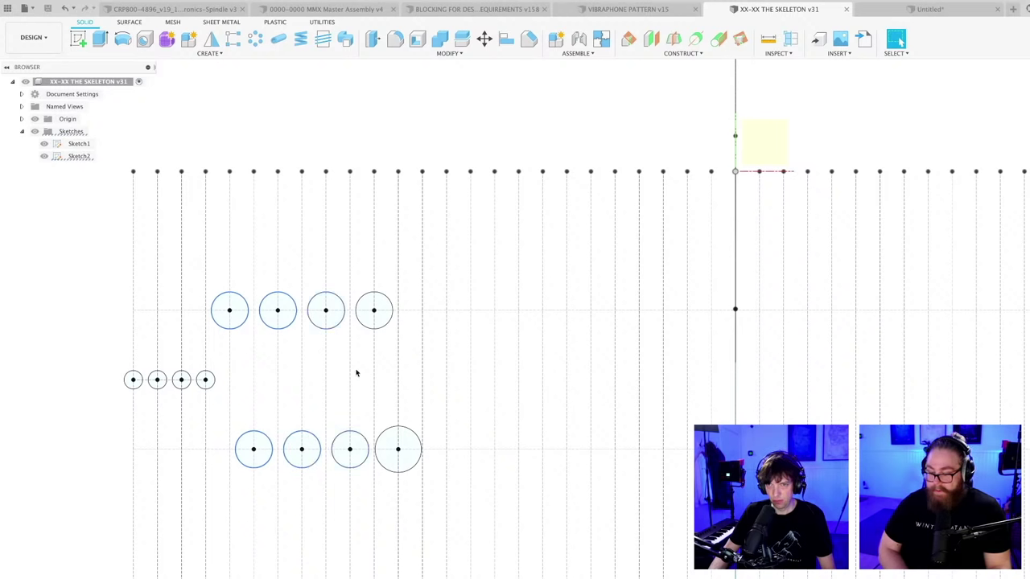
{"action": "left_click", "coordinate": [392, 432]}
{"action": "key", "text": "Delete"}
{"action": "left_click", "coordinate": [380, 329]}
{"action": "key", "text": "Delete"}
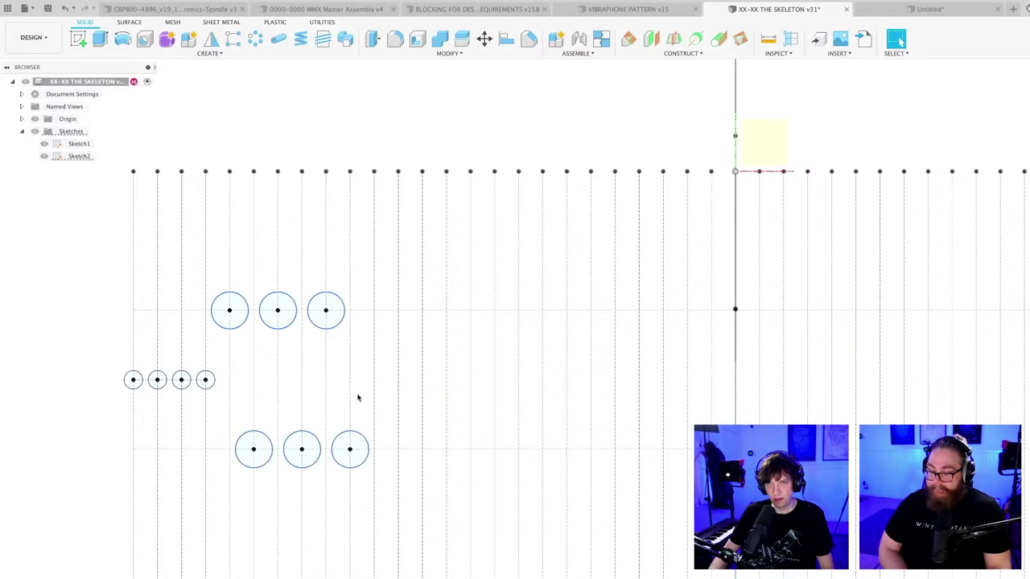
{"action": "scroll", "coordinate": [351, 387], "scroll_direction": "down", "scroll_amount": 5}
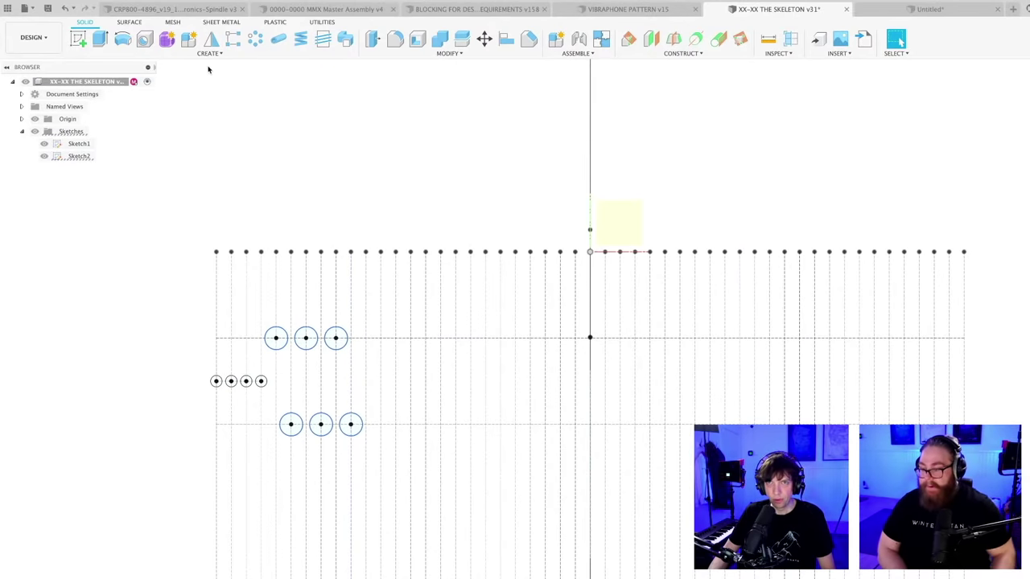
{"action": "left_click", "coordinate": [233, 40]}
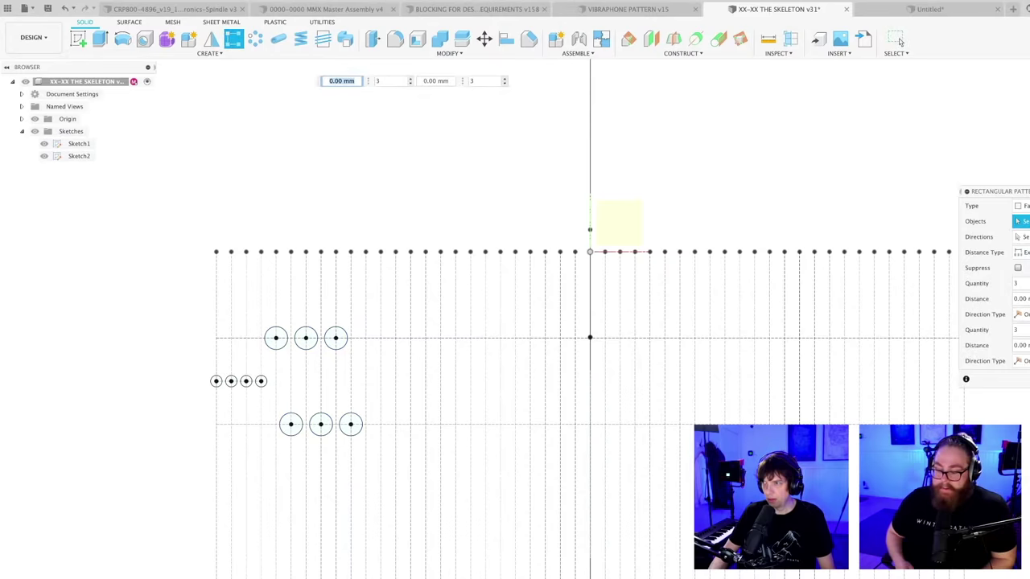
{"action": "key", "text": "Escape"}
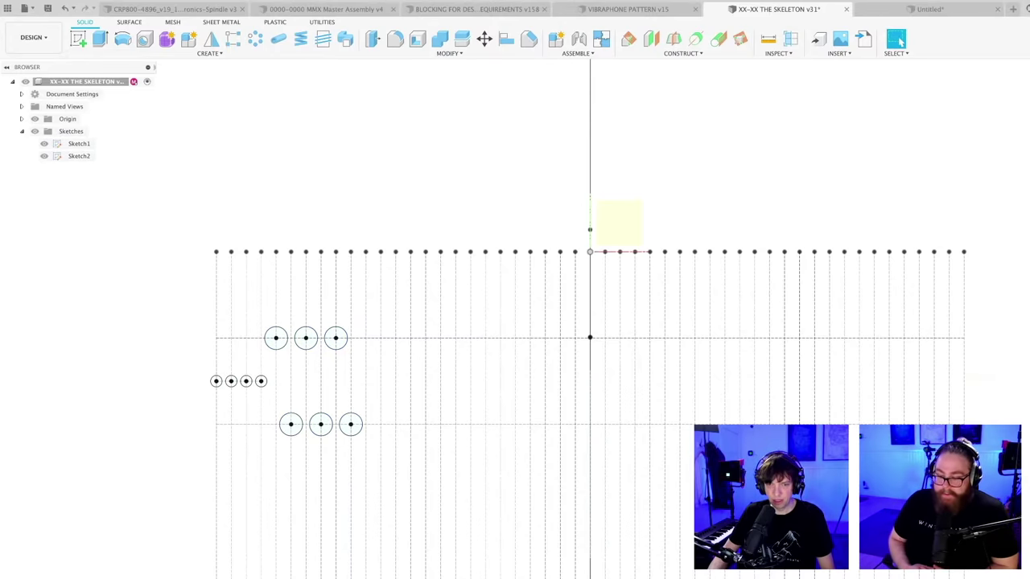
- Edit the channel layout sketch and delete the second and third 40 mm circles from both the upper and lower rows
{"action": "double_click", "coordinate": [305, 339]}
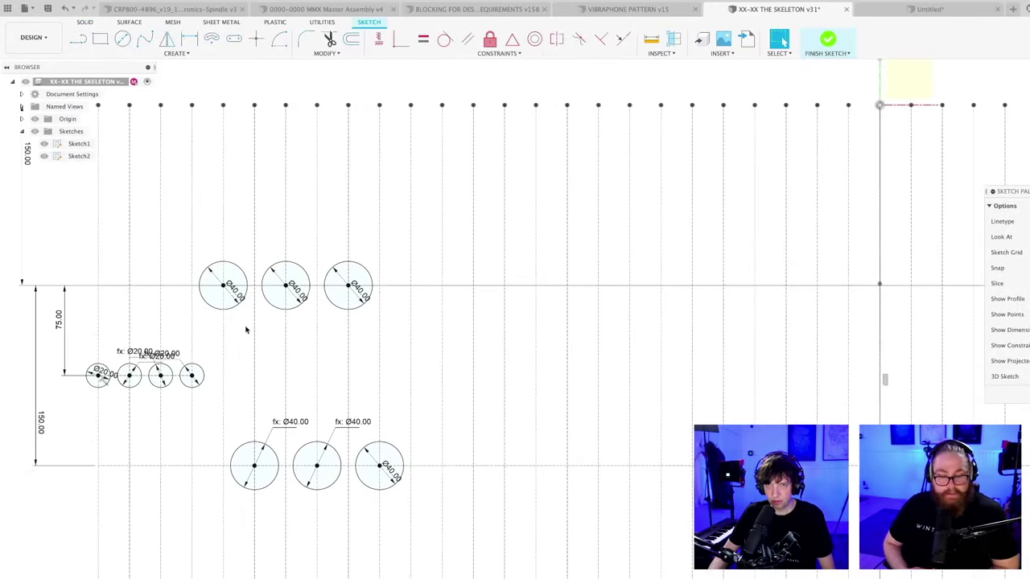
{"action": "left_click", "coordinate": [234, 310]}
{"action": "left_click", "coordinate": [297, 312]}
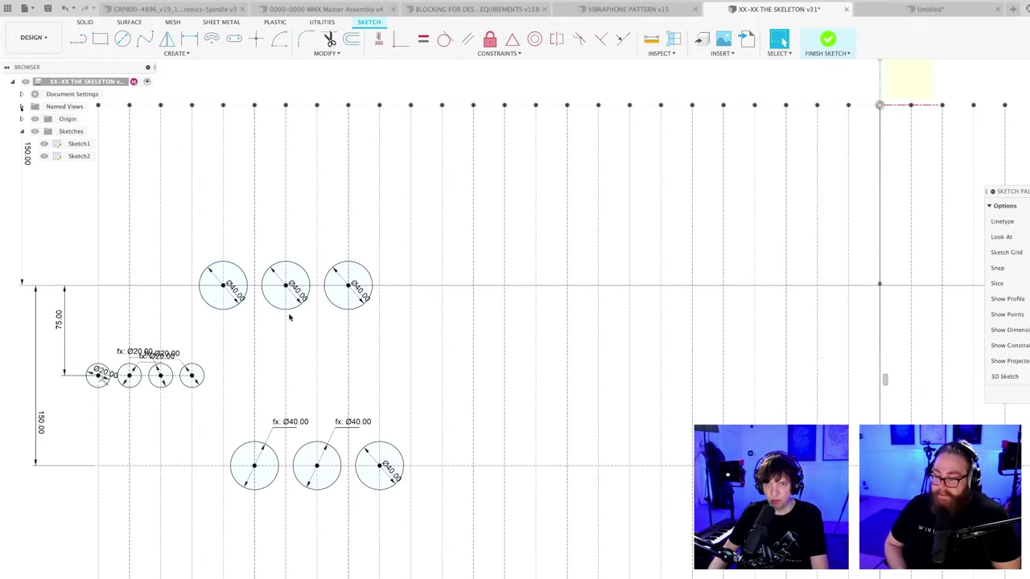
{"action": "left_click", "coordinate": [295, 311]}
{"action": "key", "text": "Delete"}
{"action": "left_click", "coordinate": [348, 311]}
{"action": "key", "text": "Delete"}
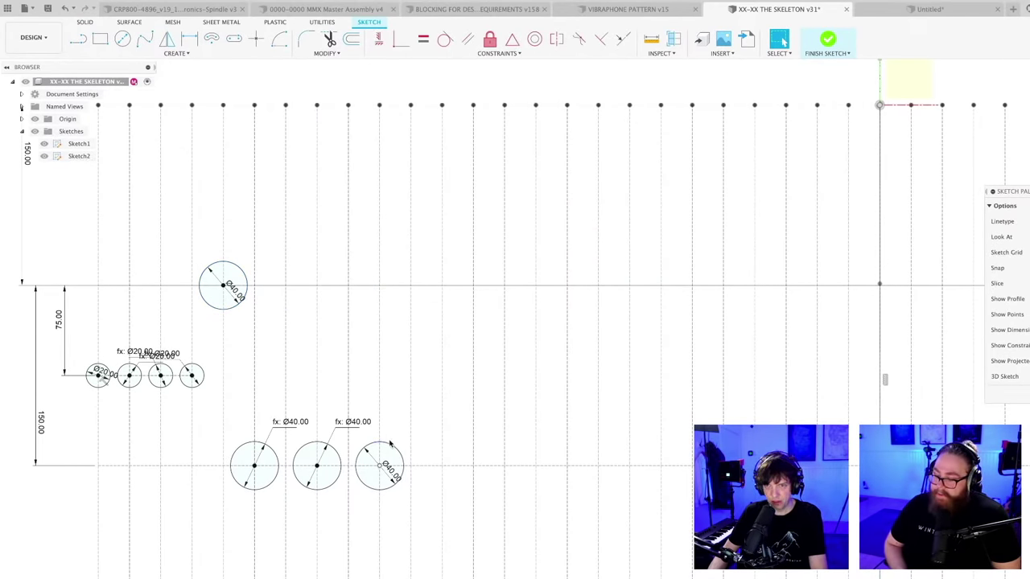
{"action": "left_click", "coordinate": [354, 455]}
{"action": "key", "text": "Delete"}
{"action": "left_click", "coordinate": [339, 459]}
{"action": "key", "text": "Delete"}
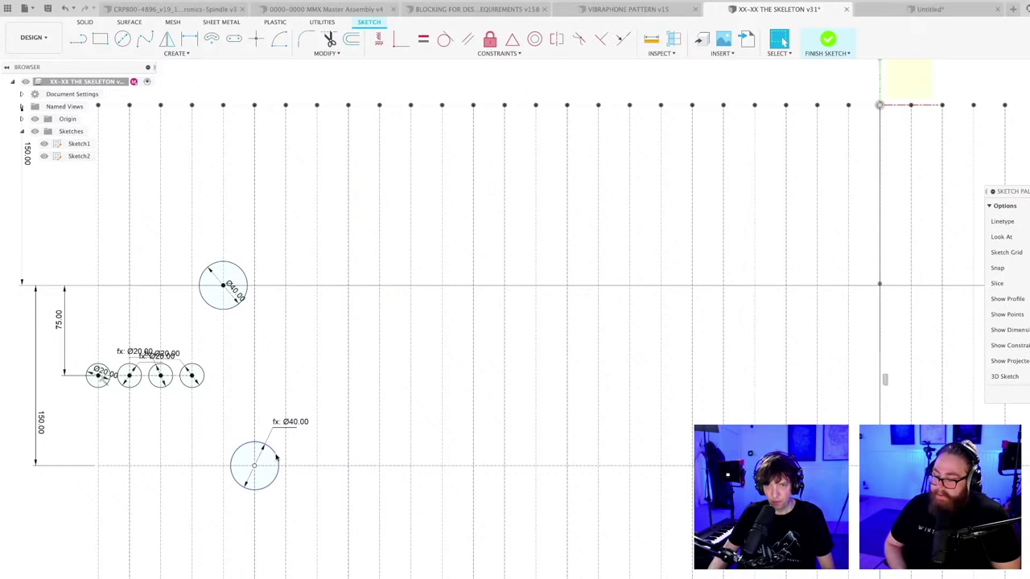
- Select the remaining 40 mm circle of each row and save the design as a new version
{"action": "left_click", "coordinate": [278, 459]}
{"action": "key", "text": "super+s"}
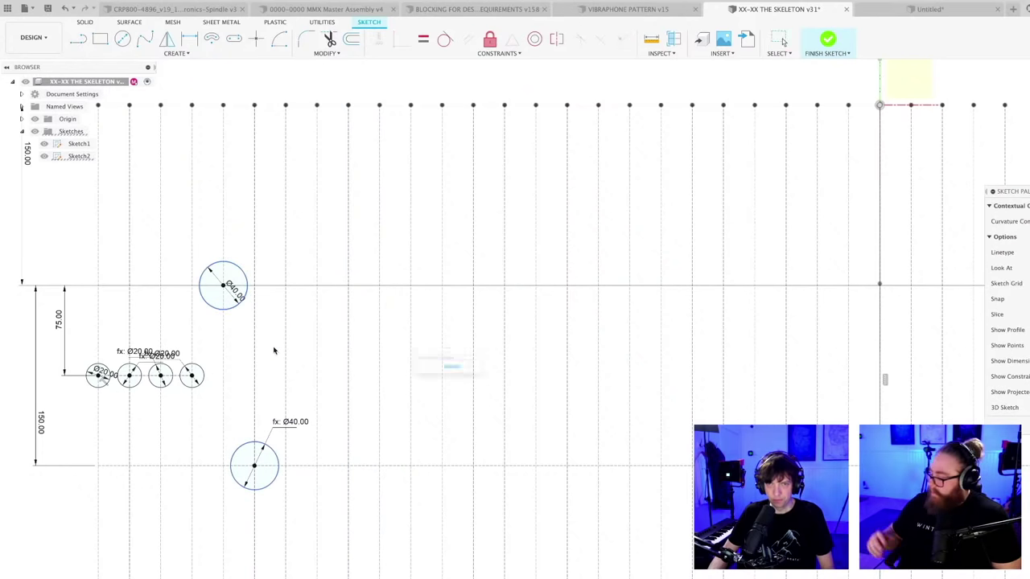
{"action": "key", "text": "Return"}
- Set up a sketch Rectangular Pattern of the two 40 mm circles along the channels with quantity 51-4 and spacing 26*2 mm
{"action": "left_click", "coordinate": [176, 53]}
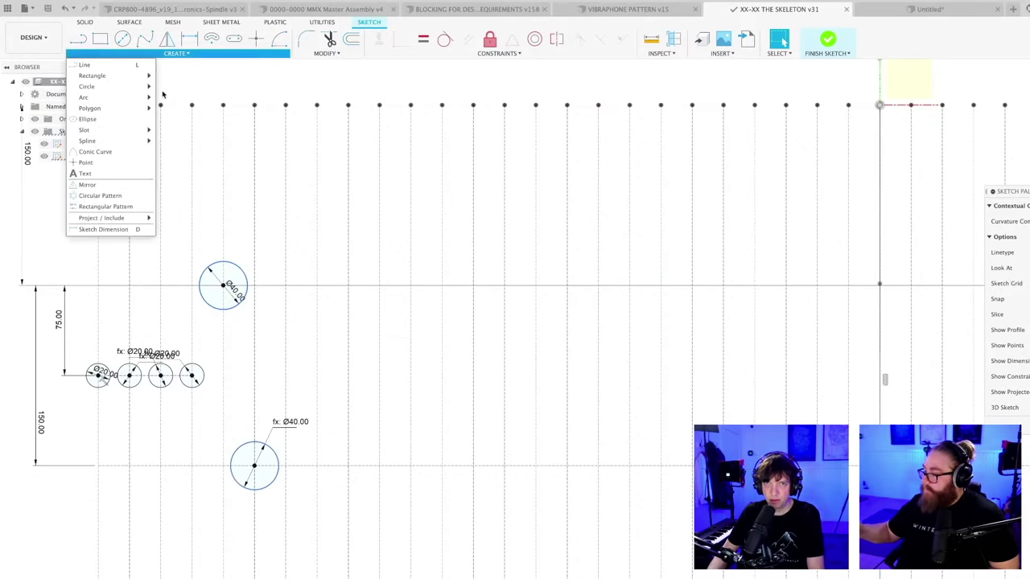
{"action": "left_click", "coordinate": [105, 207]}
{"action": "scroll", "coordinate": [393, 349], "scroll_direction": "down", "scroll_amount": 5}
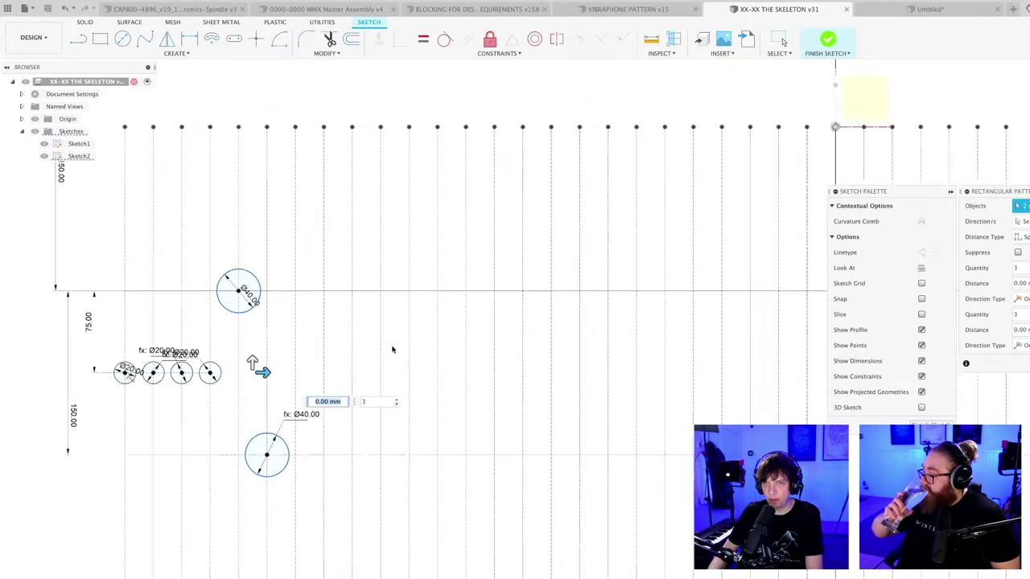
{"action": "scroll", "coordinate": [313, 304], "scroll_direction": "down", "scroll_amount": 4}
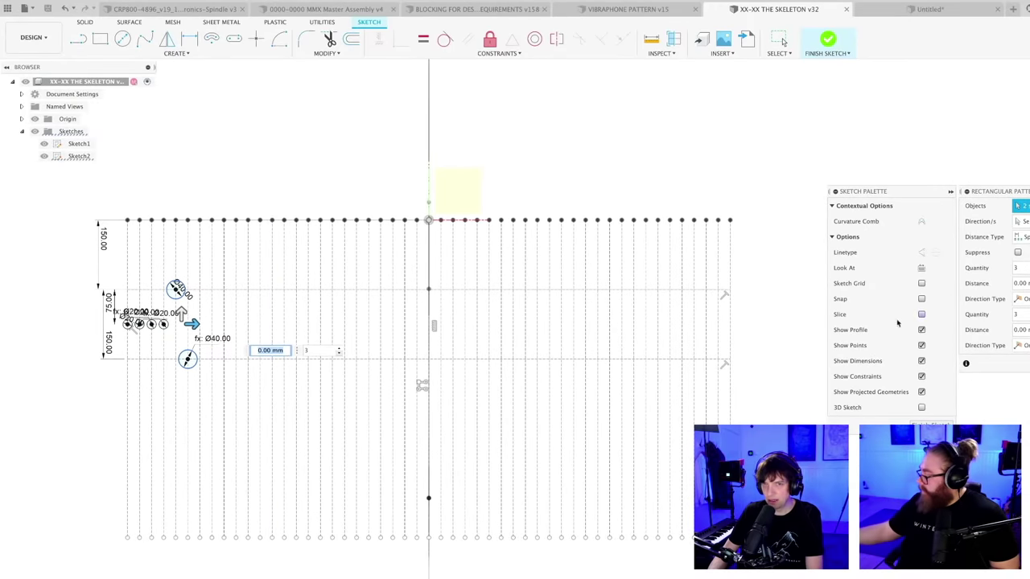
{"action": "left_click", "coordinate": [319, 350]}
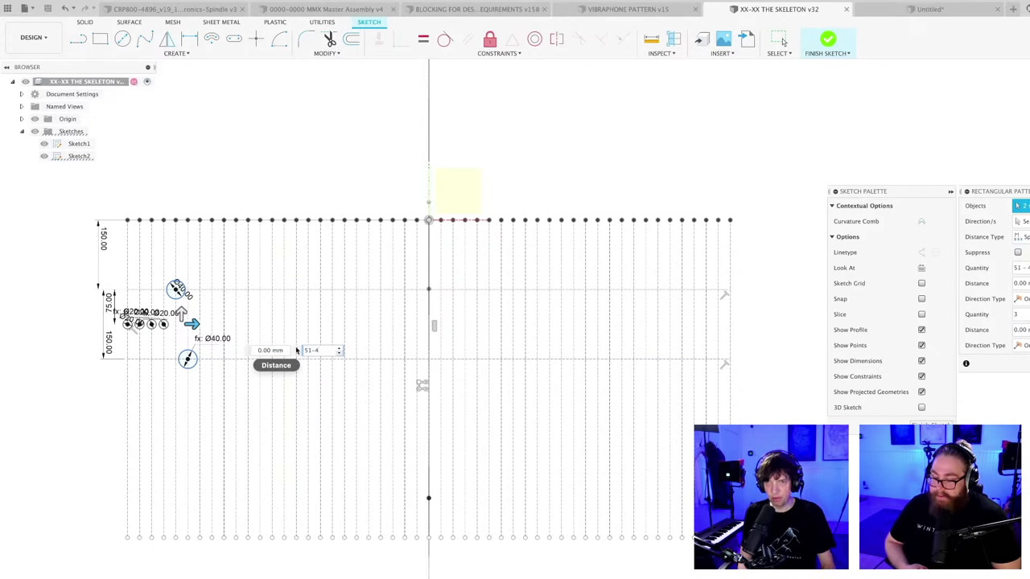
{"action": "left_click", "coordinate": [262, 351]}
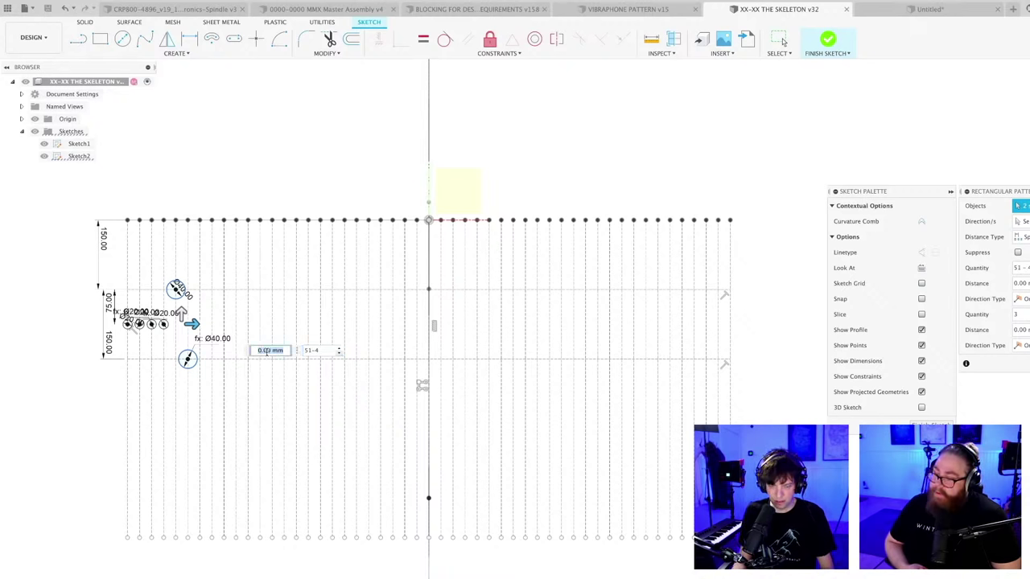
{"action": "type", "text": "26"}
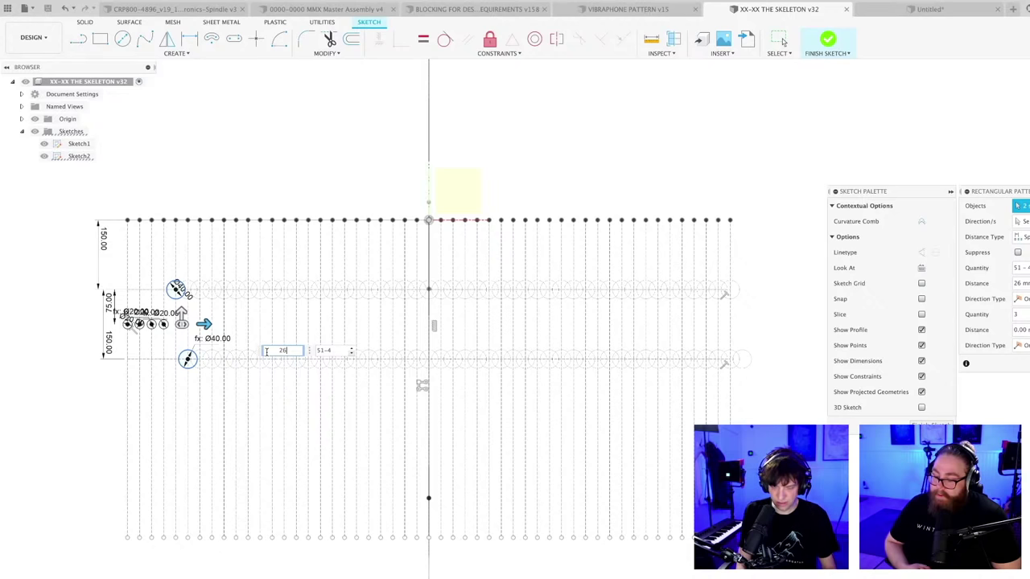
{"action": "type", "text": "*2"}
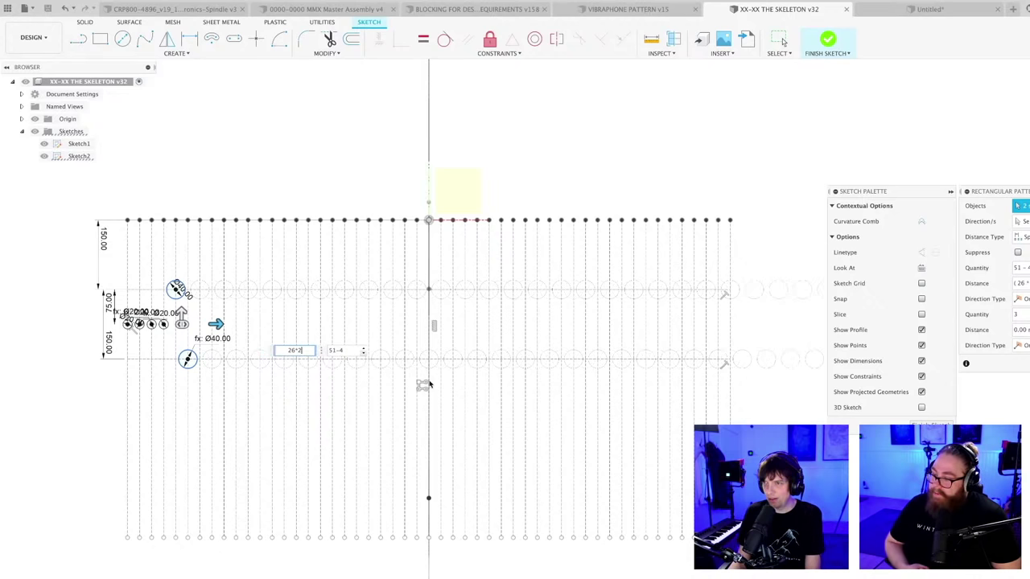
- Try to set the pattern quantity to (51-4)/2
{"action": "left_click", "coordinate": [348, 350]}
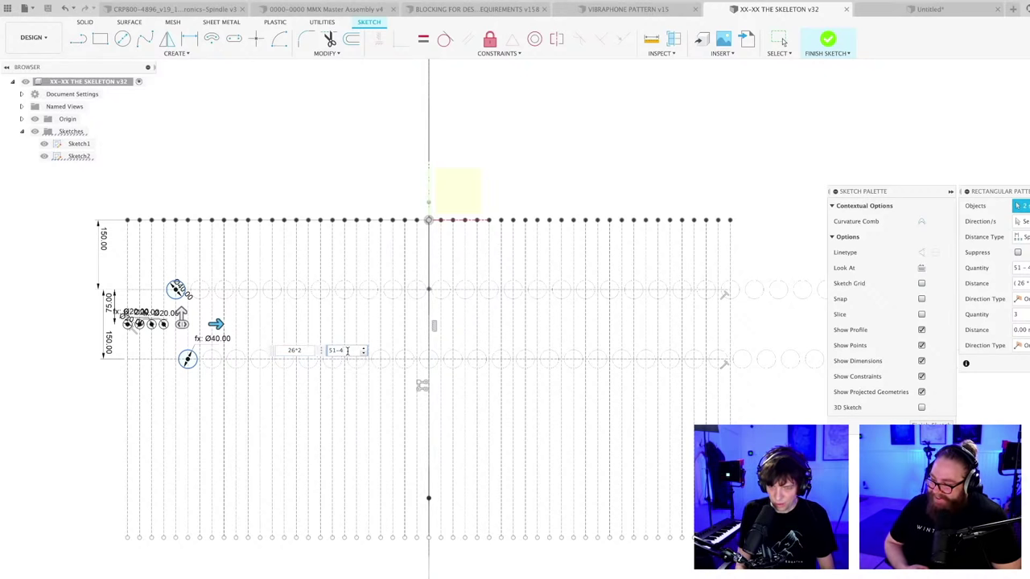
{"action": "type", "text": "/"}
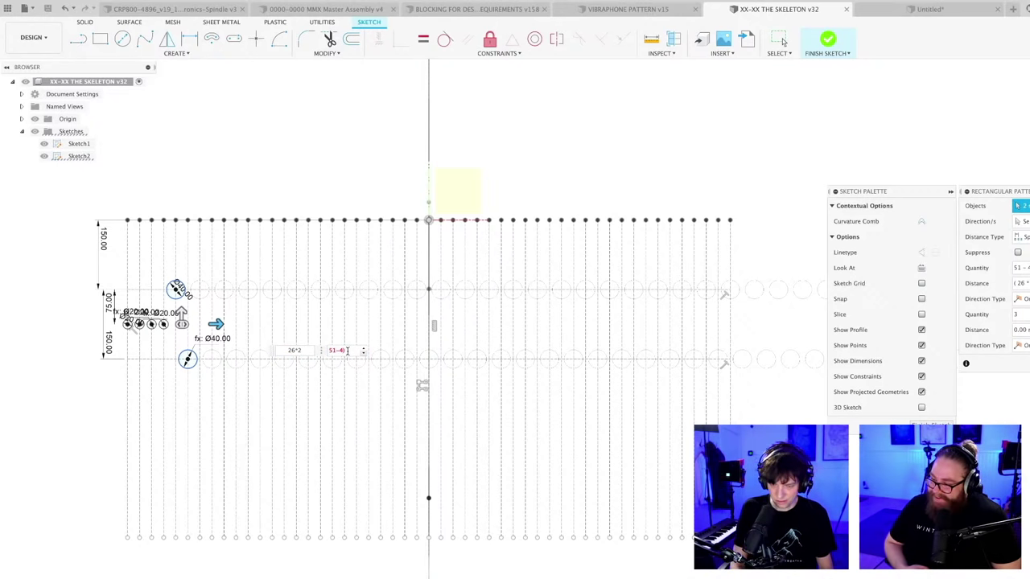
{"action": "key", "text": "Home"}
{"action": "type", "text": "("}
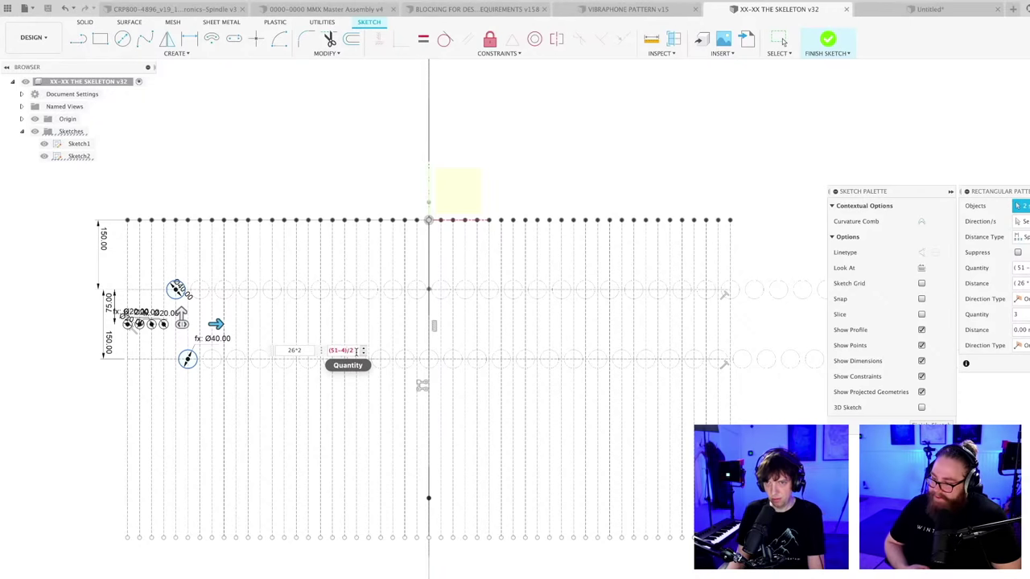
- Set the pattern quantity to 47 and create the pattern of both circle rows
{"action": "left_click", "coordinate": [354, 350]}
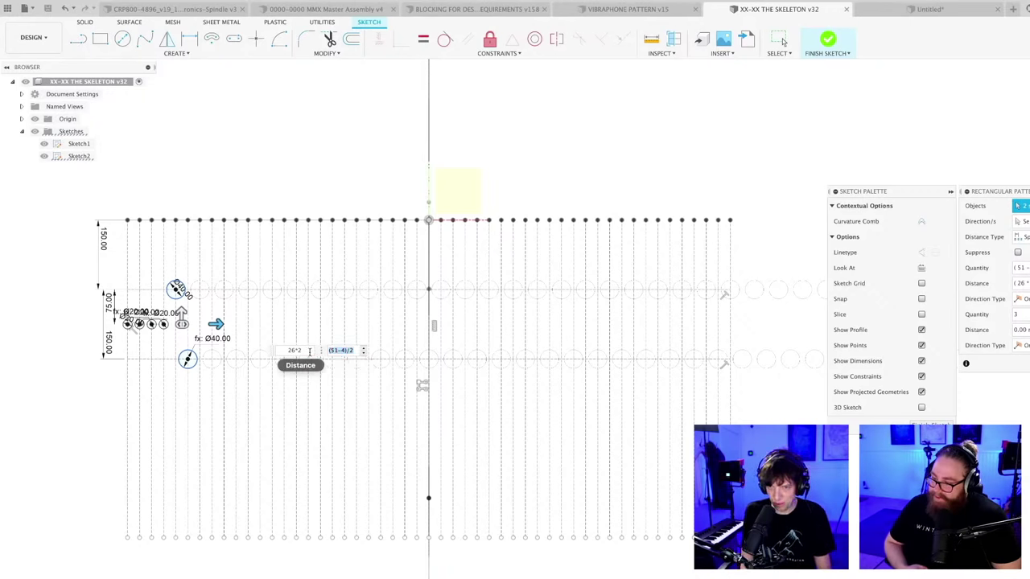
{"action": "type", "text": "47"}
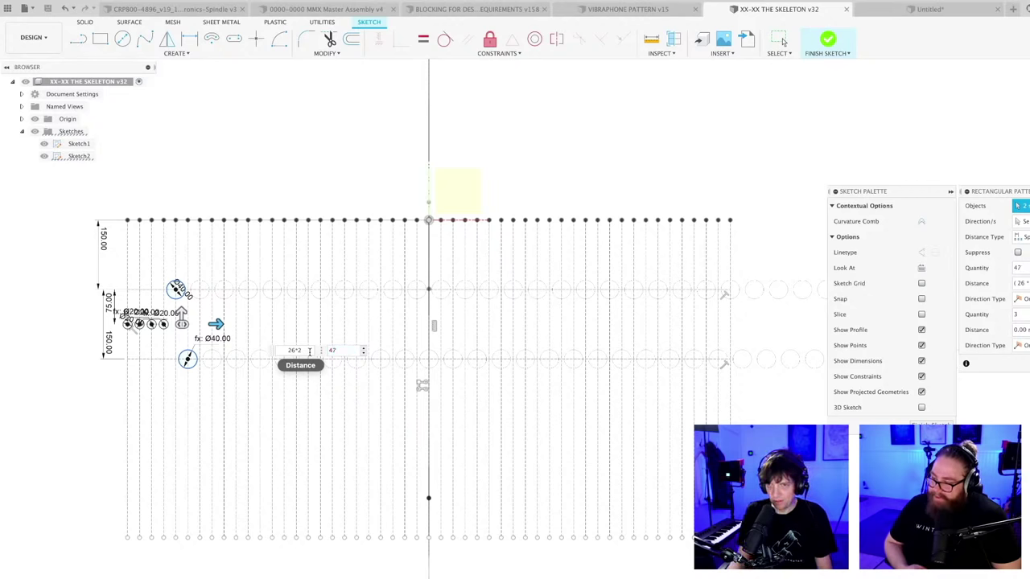
{"action": "key", "text": "Return"}
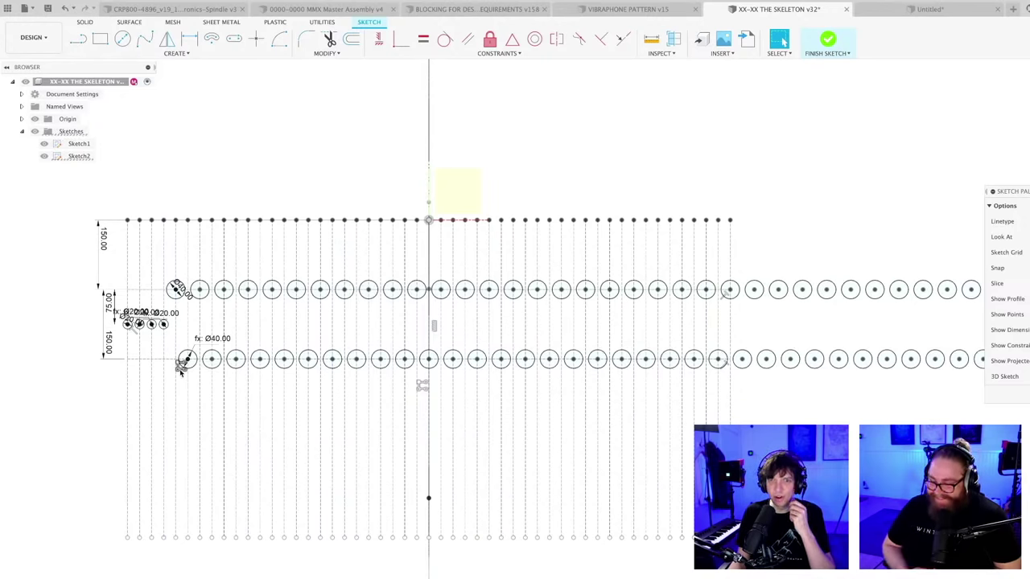
- Set the quantity of the rectangular pattern of 40 mm circles to 46 / 2
{"action": "double_click", "coordinate": [182, 369]}
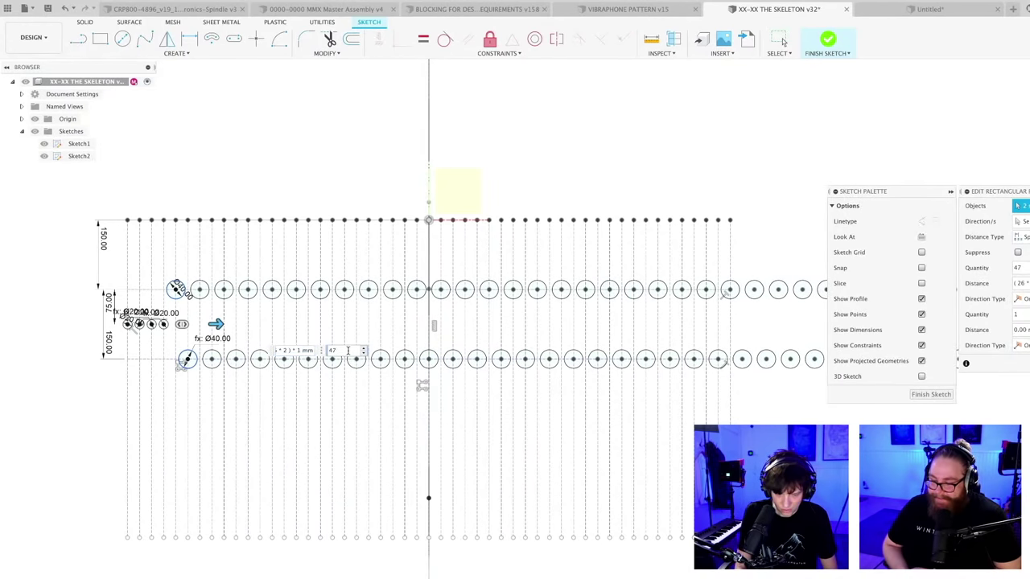
{"action": "type", "text": "/2"}
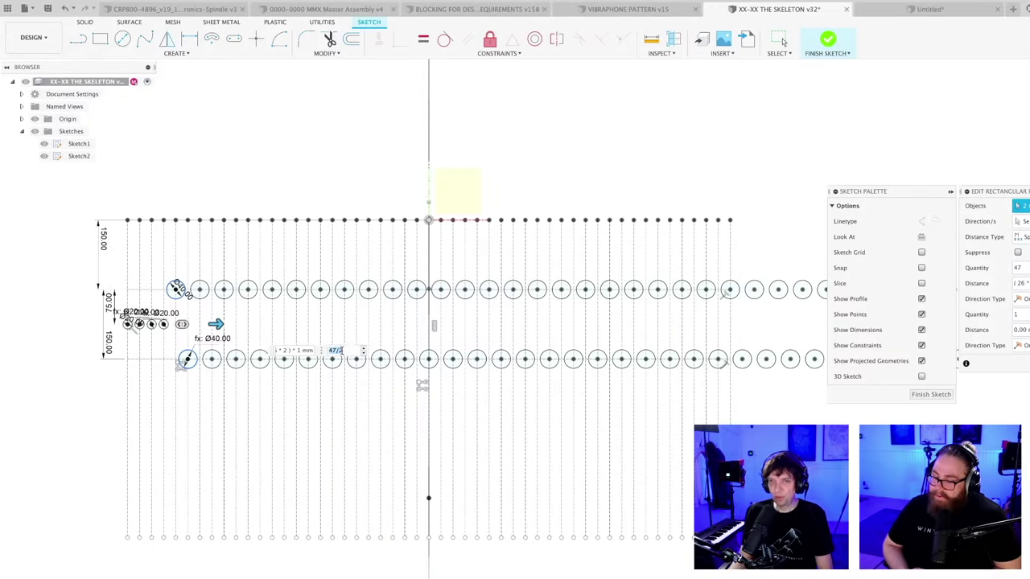
{"action": "type", "text": "2"}
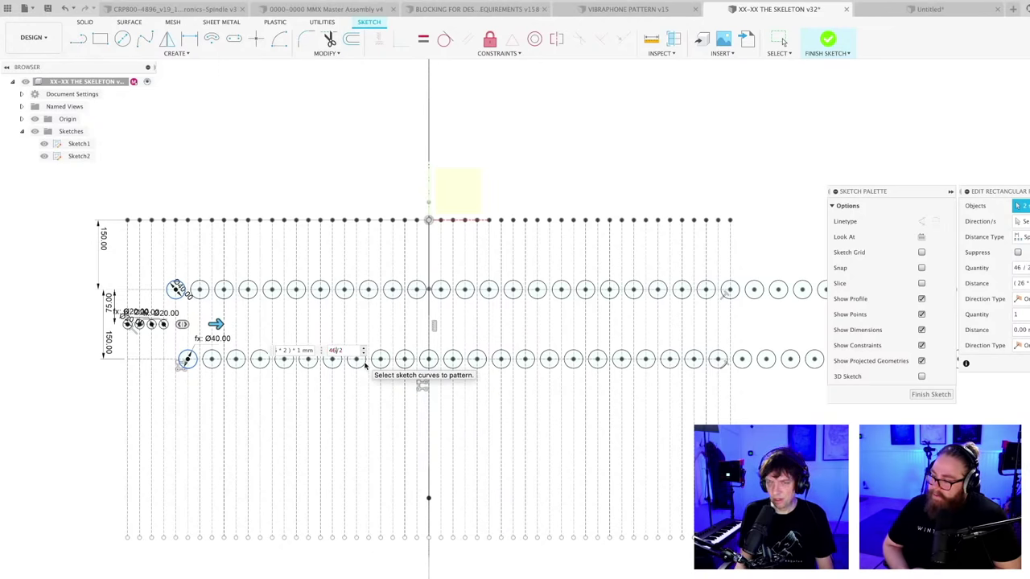
{"action": "key", "text": "Return"}
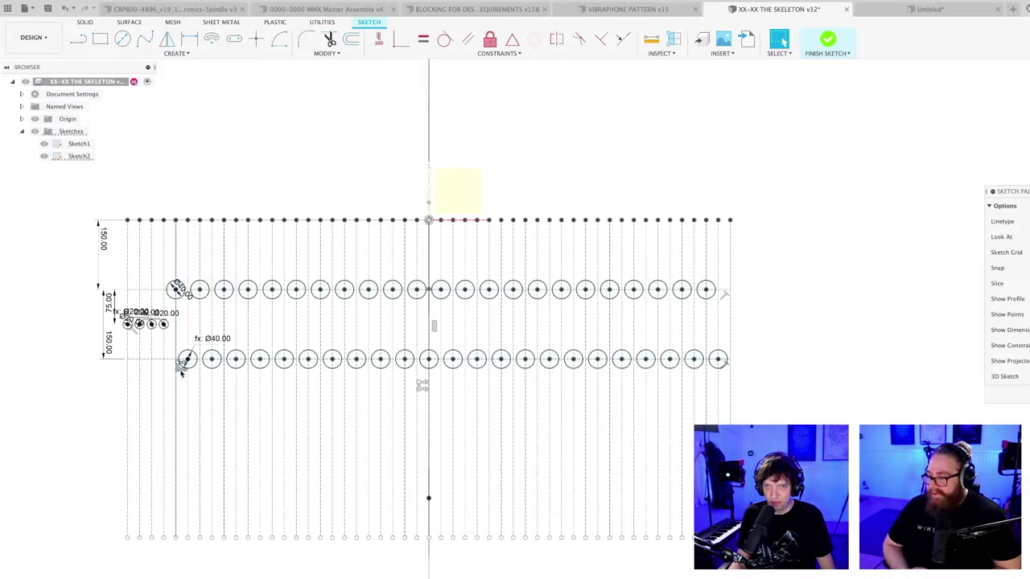
- Set the quantity of the 40 mm circle pattern to 24 so each row gains one more circle
{"action": "double_click", "coordinate": [182, 369]}
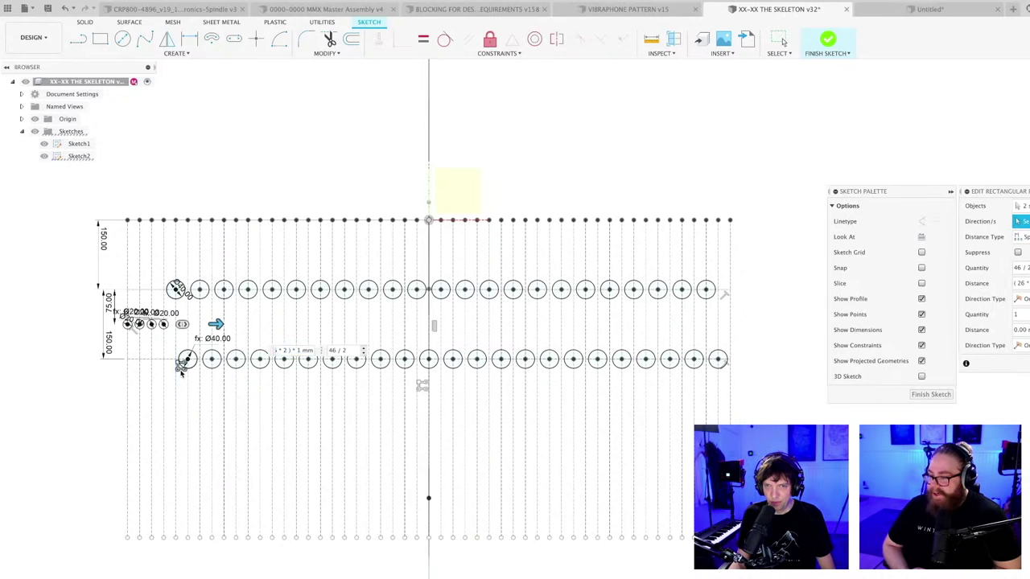
{"action": "triple_click", "coordinate": [347, 350]}
{"action": "type", "text": "4"}
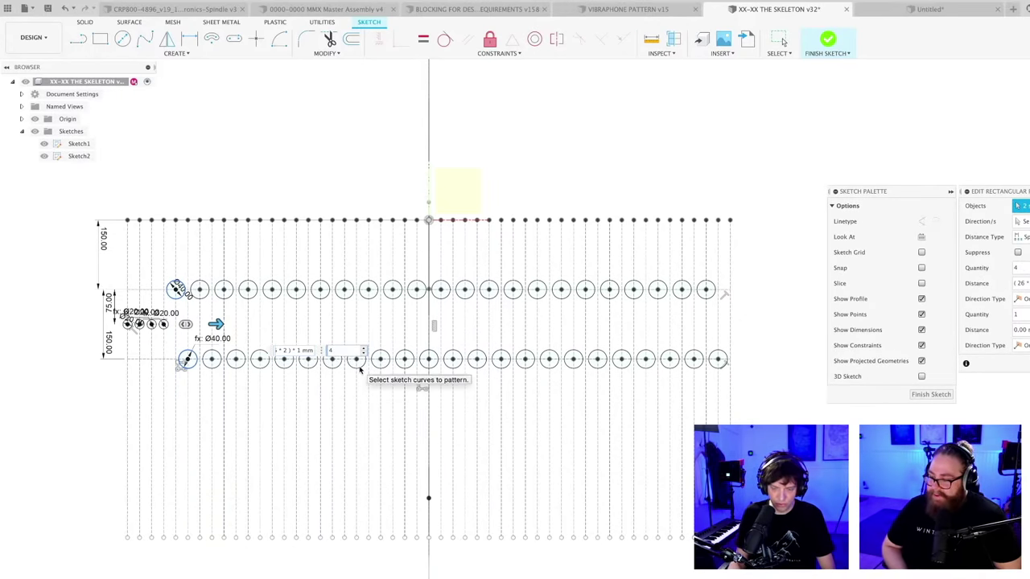
{"action": "key", "text": "Return"}
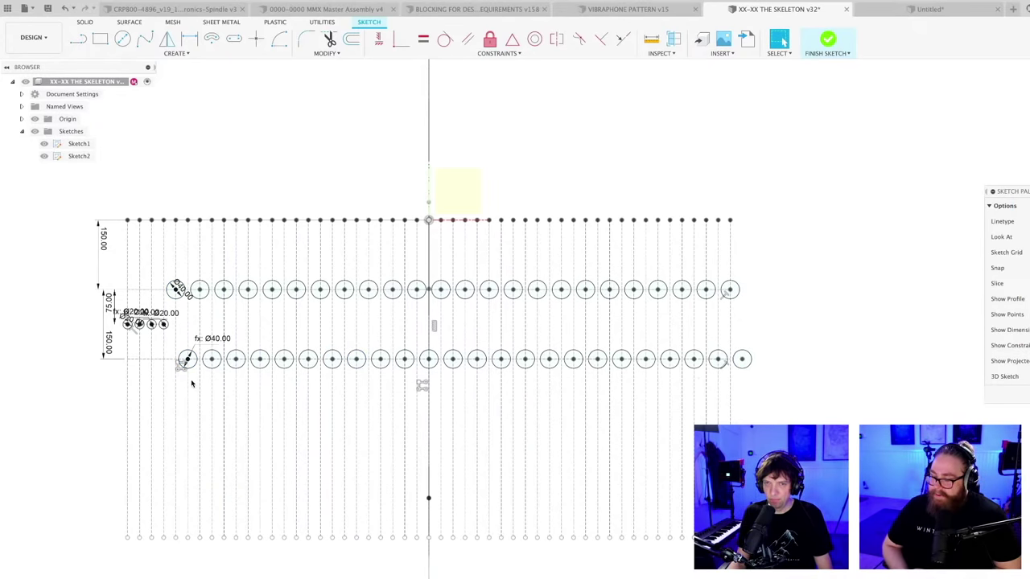
{"action": "double_click", "coordinate": [181, 372]}
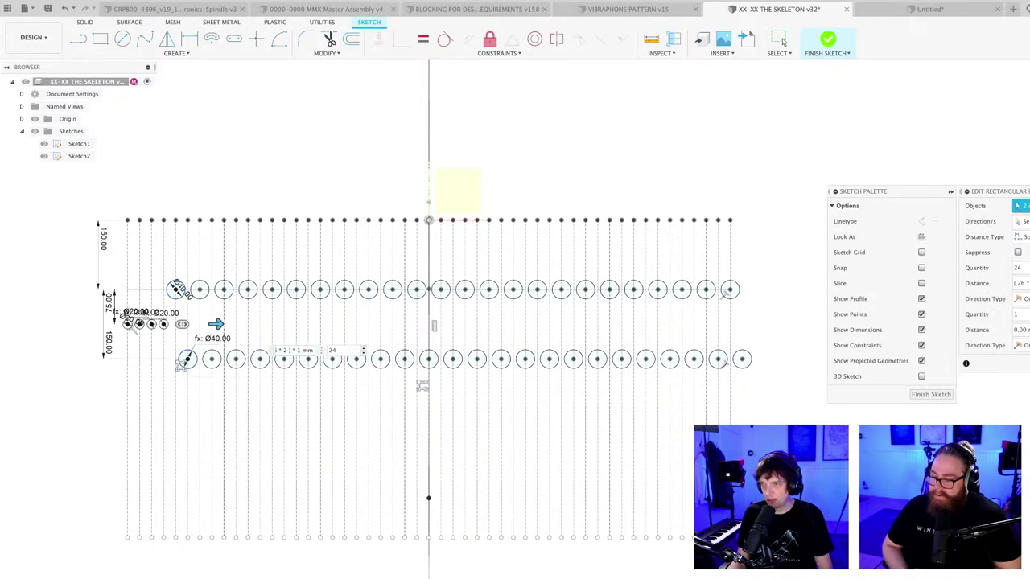
{"action": "key", "text": "Return"}
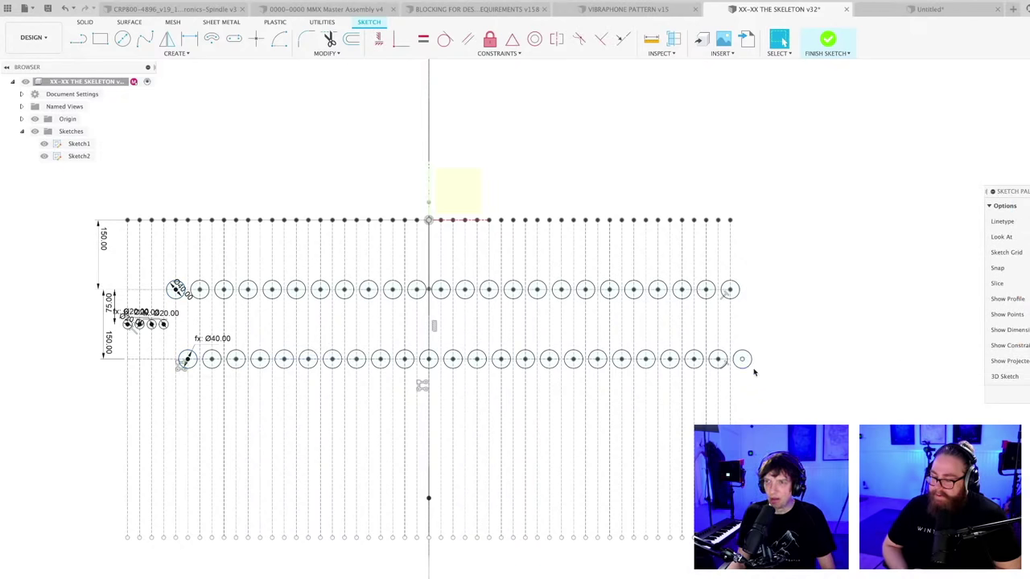
- Save a new version of the design with the description "User Saved"
{"action": "scroll", "coordinate": [738, 375], "scroll_direction": "up", "scroll_amount": 1}
{"action": "scroll", "coordinate": [738, 375], "scroll_direction": "down", "scroll_amount": 2}
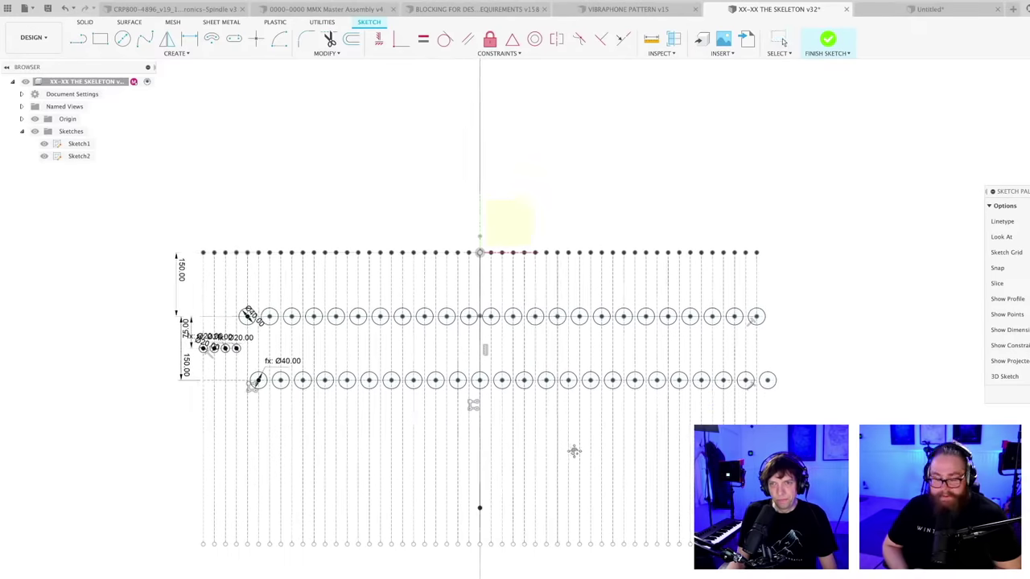
{"action": "middle_click_drag", "start_coordinate": [339, 448], "coordinate": [265, 399]}
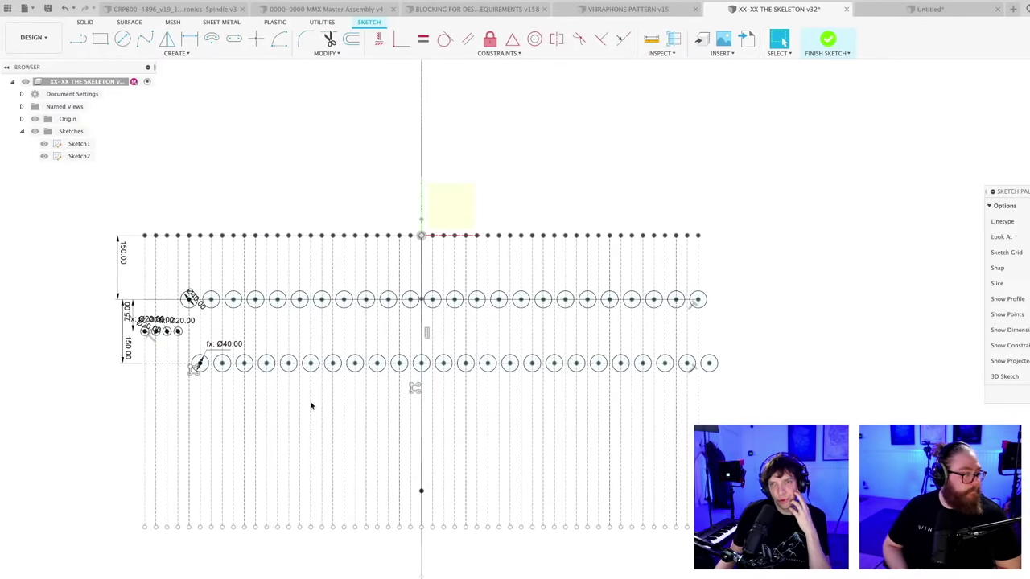
{"action": "scroll", "coordinate": [312, 406], "scroll_direction": "up", "scroll_amount": 2}
{"action": "scroll", "coordinate": [312, 407], "scroll_direction": "down", "scroll_amount": 2}
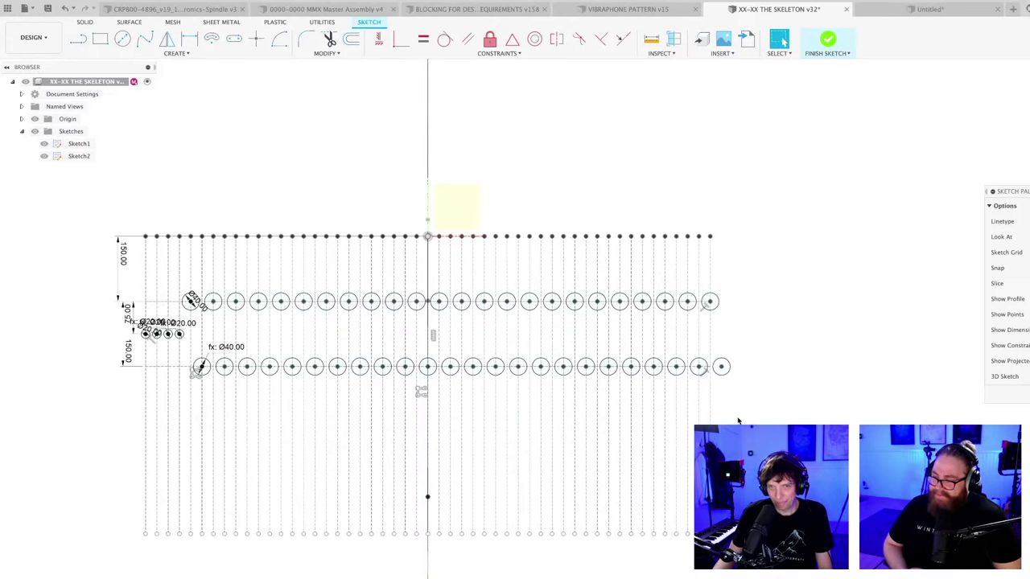
{"action": "key", "text": "super+s"}
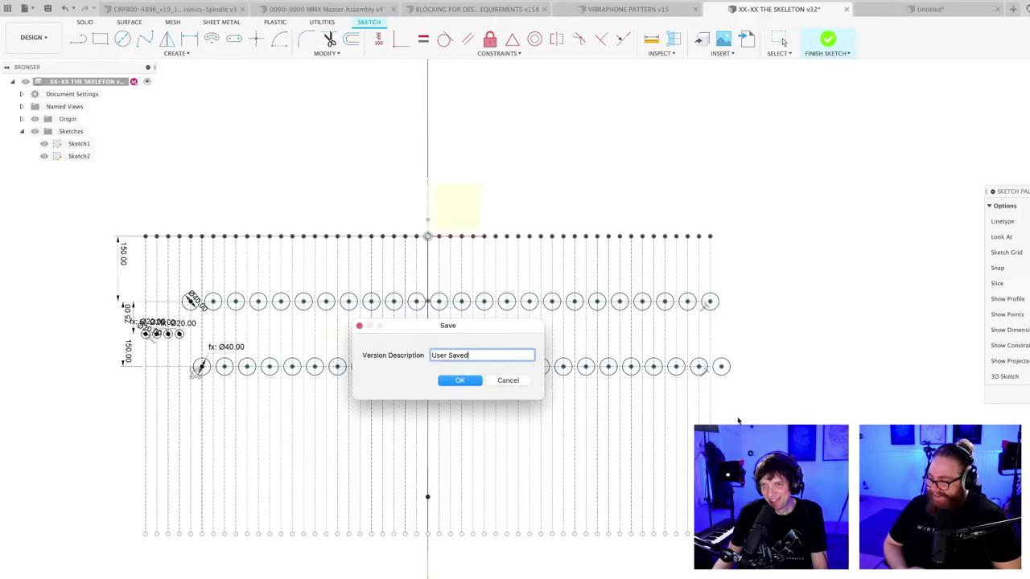
{"action": "key", "text": "Return"}
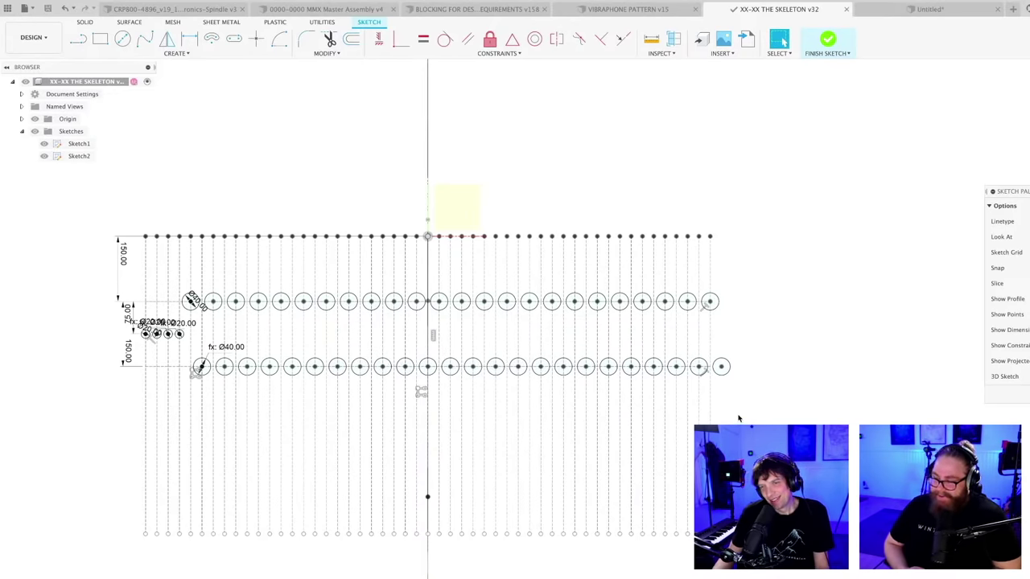
- Convert the extra circle at the right end of the lower row to construction geometry
{"action": "scroll", "coordinate": [737, 417], "scroll_direction": "up", "scroll_amount": 1}
{"action": "scroll", "coordinate": [734, 415], "scroll_direction": "down", "scroll_amount": 2}
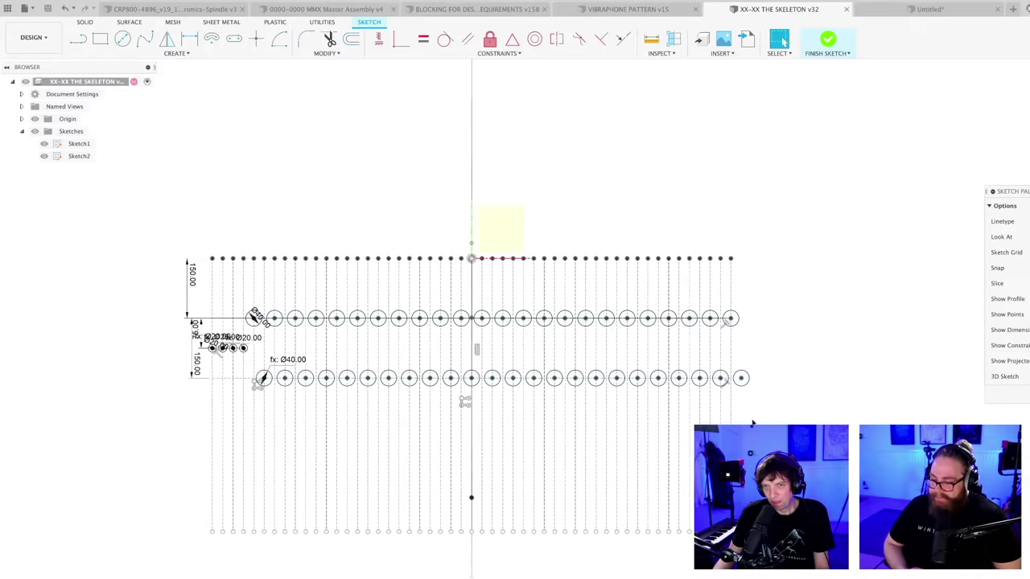
{"action": "scroll", "coordinate": [752, 423], "scroll_direction": "up", "scroll_amount": 1}
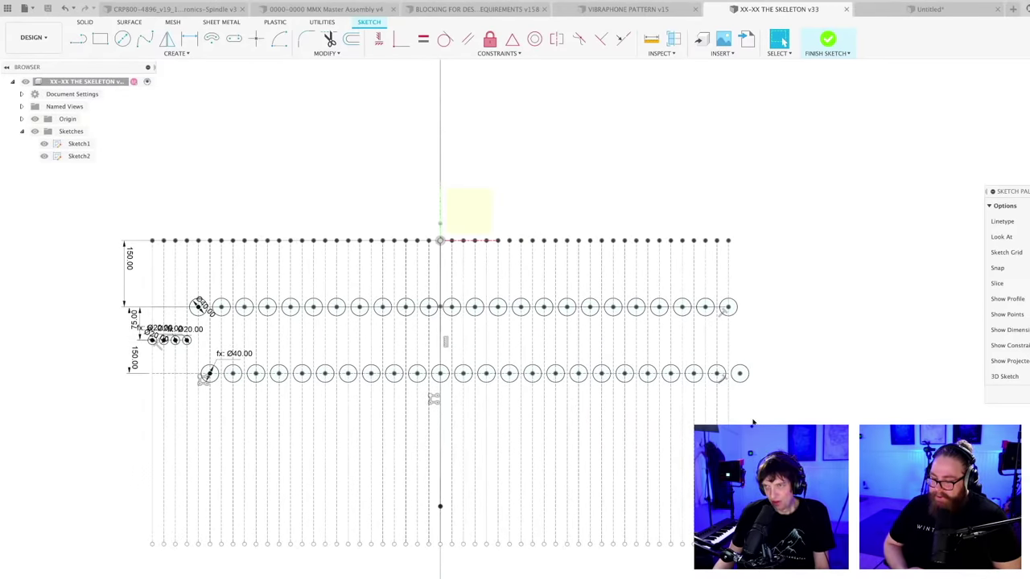
{"action": "scroll", "coordinate": [752, 422], "scroll_direction": "down", "scroll_amount": 1}
{"action": "scroll", "coordinate": [741, 400], "scroll_direction": "up", "scroll_amount": 1}
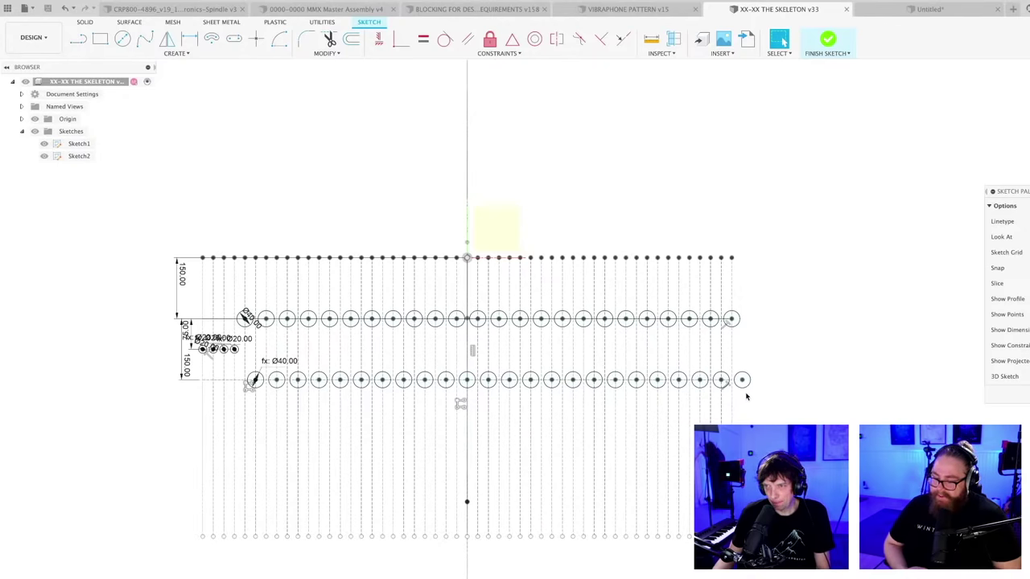
{"action": "key", "text": "x"}
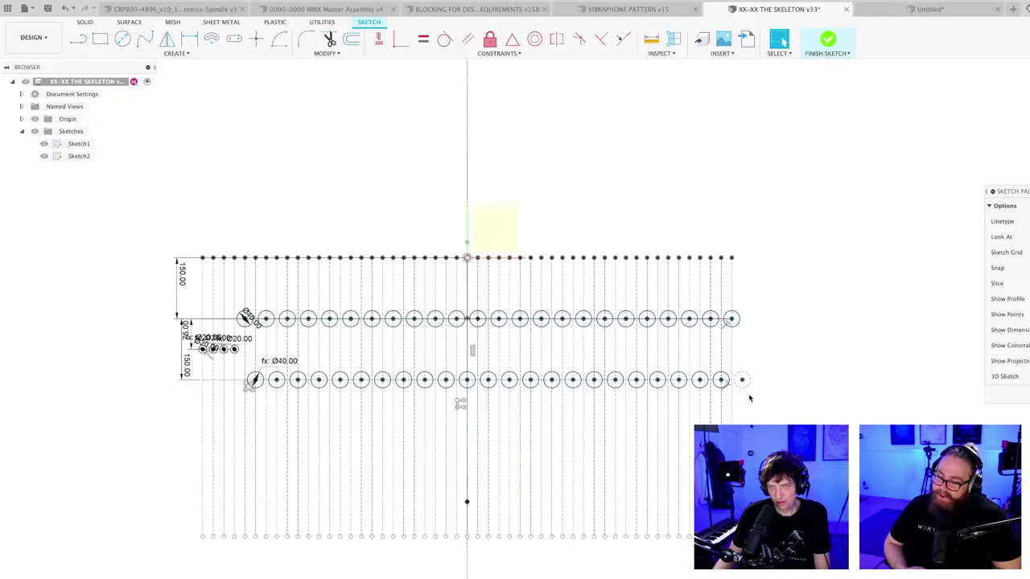
- Sketch a vertical line about 750 mm long just beyond the right end of the circle rows
{"action": "key", "text": "l"}
{"action": "left_click", "coordinate": [748, 398]}
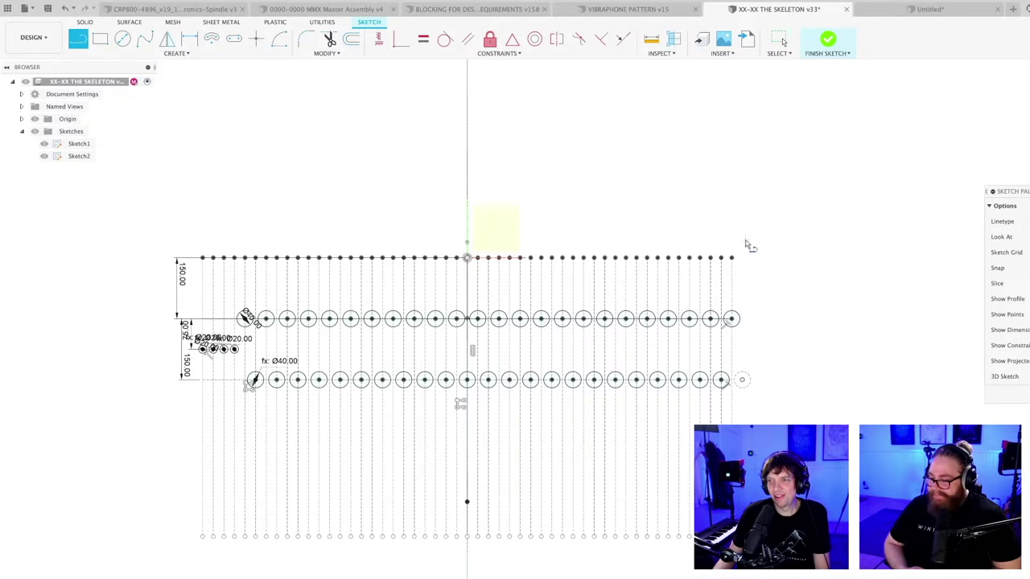
{"action": "left_click", "coordinate": [749, 392]}
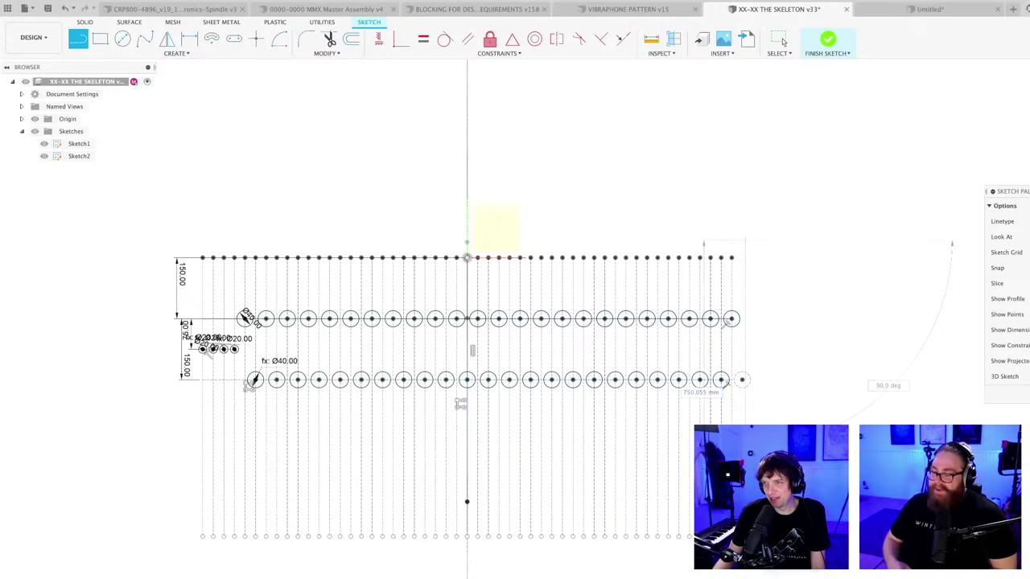
{"action": "key", "text": "Escape"}
- Try a second vertical line beyond the left end of the circle rows, and remove both boundary lines
{"action": "key", "text": "l"}
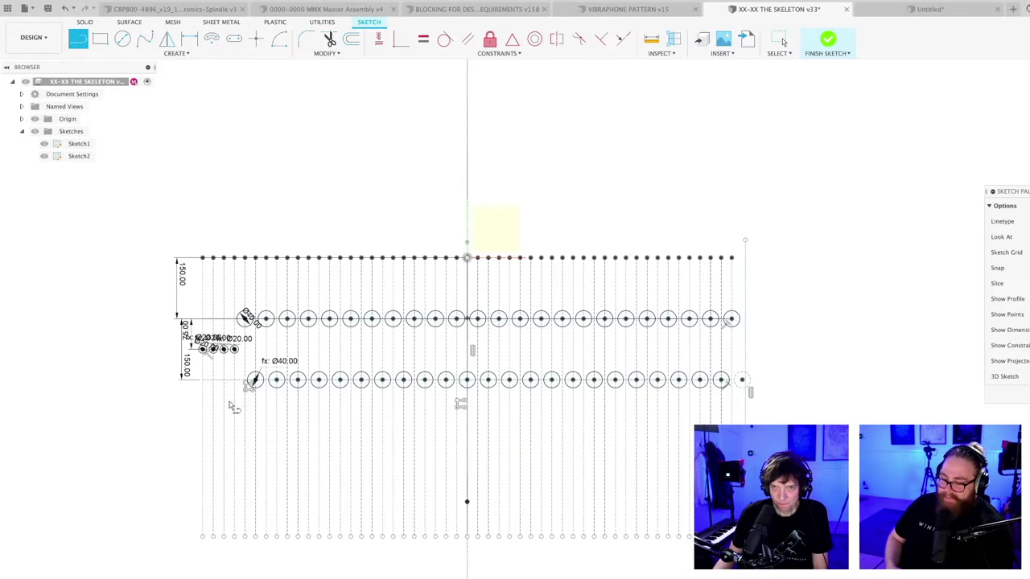
{"action": "left_click", "coordinate": [144, 224]}
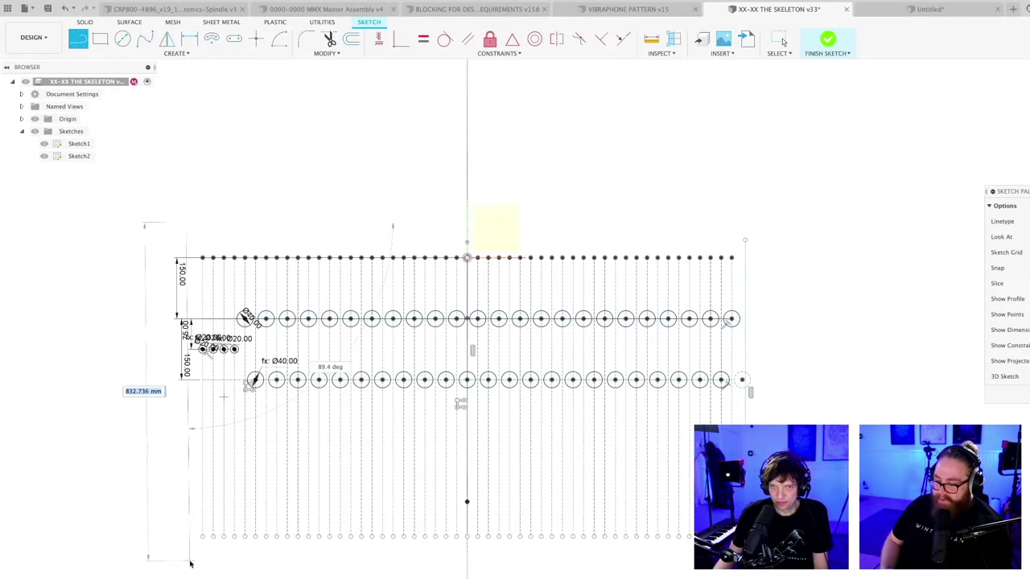
{"action": "left_click", "coordinate": [186, 562]}
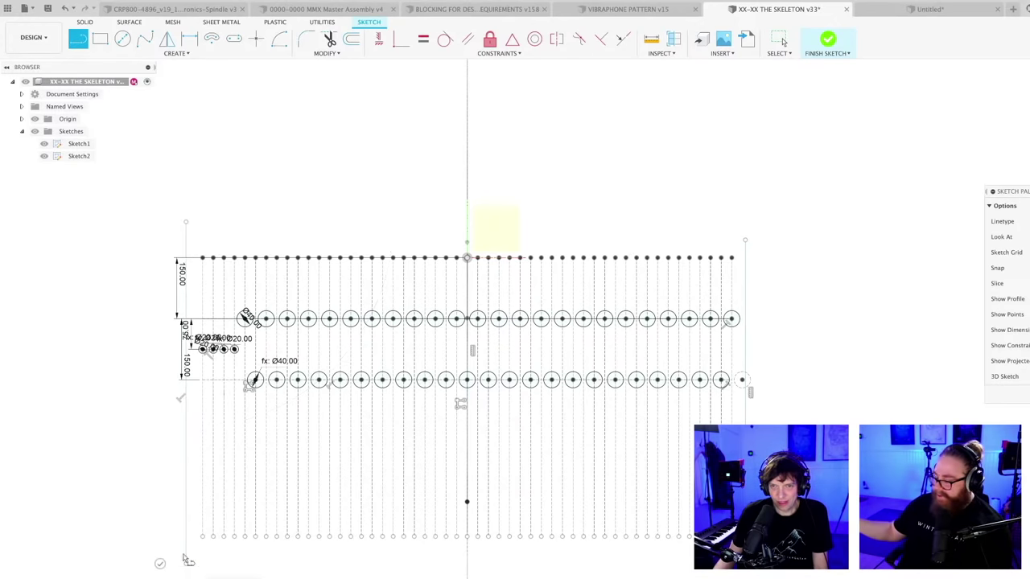
{"action": "key", "text": "Escape"}
{"action": "key", "text": "ctrl+z"}
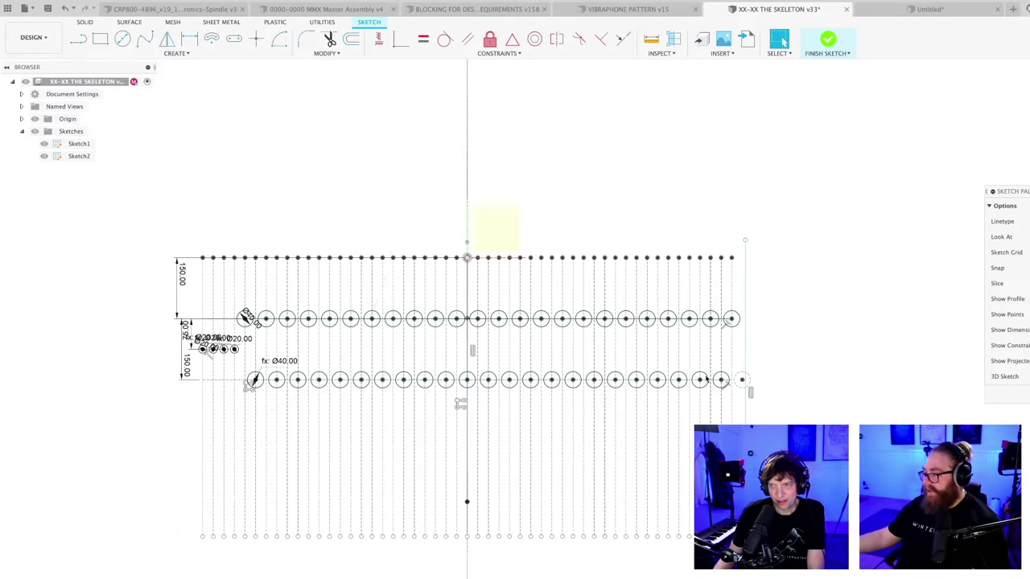
{"action": "left_click", "coordinate": [746, 276]}
{"action": "key", "text": "Delete"}
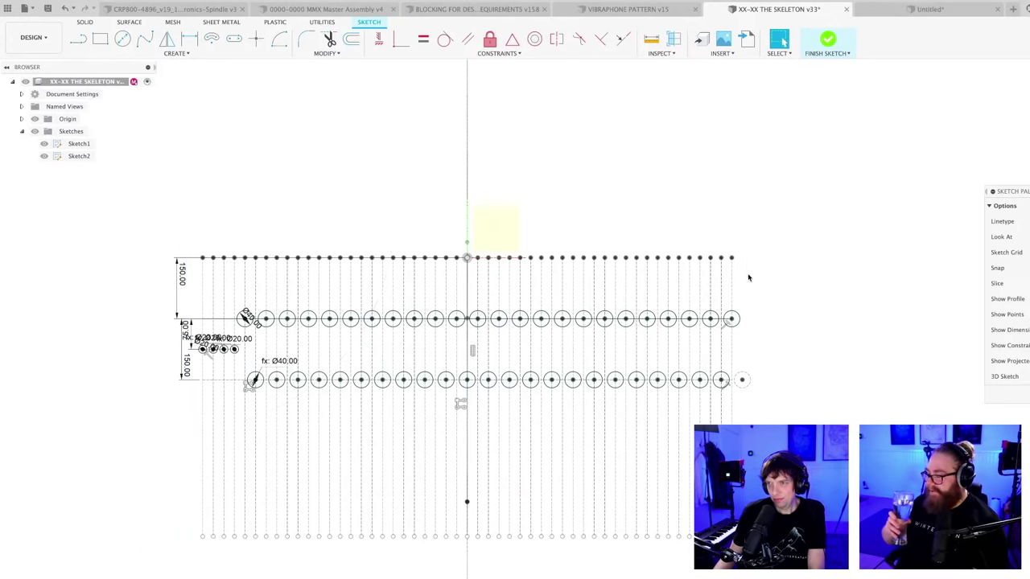
- Set the quantity of the 26 mm spaced vertical line pattern to 53
{"action": "double_click", "coordinate": [460, 407]}
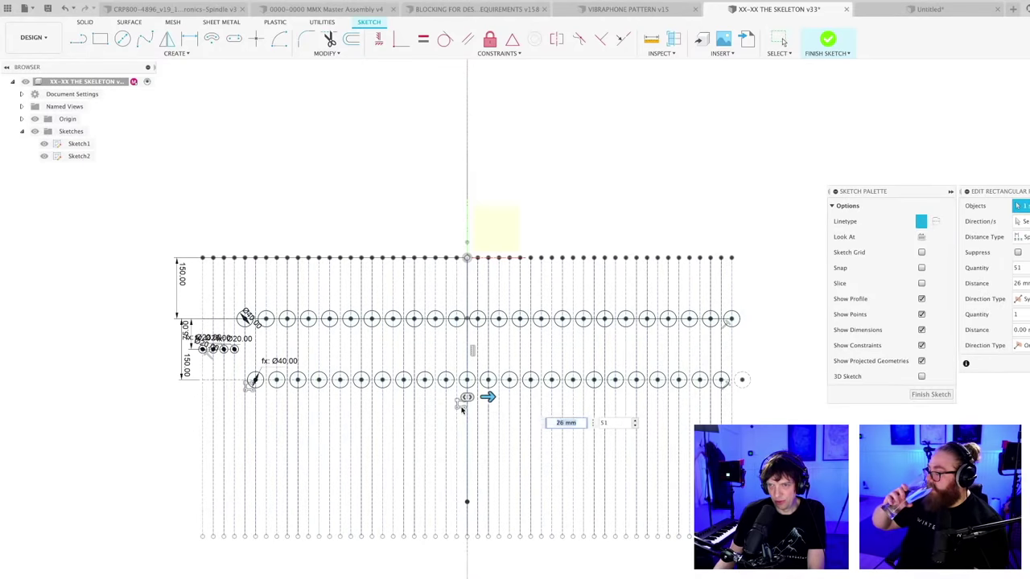
{"action": "left_click", "coordinate": [635, 421]}
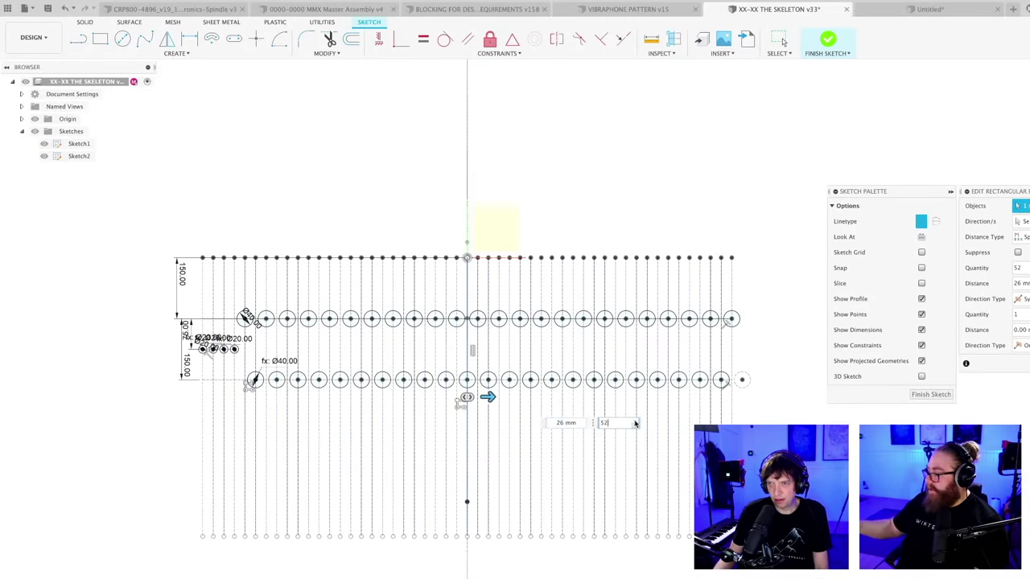
{"action": "key", "text": "Return"}
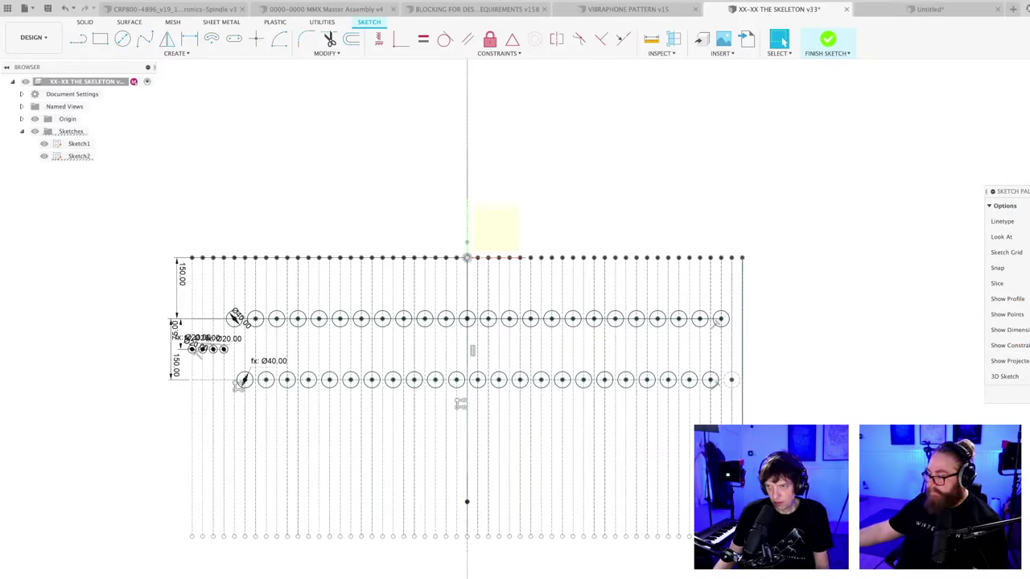
{"action": "left_click", "coordinate": [194, 443]}
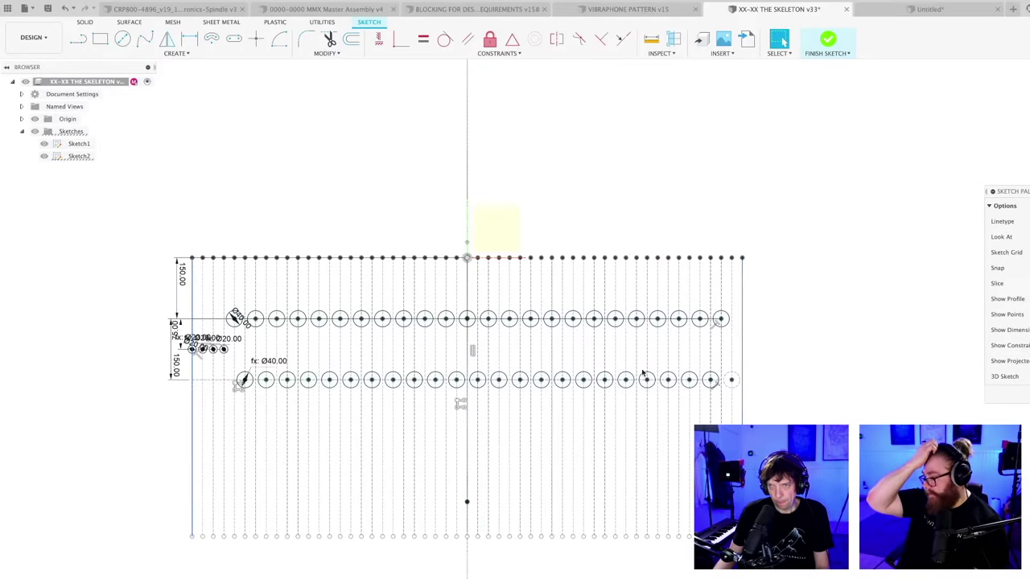
{"action": "left_click", "coordinate": [838, 382]}
{"action": "scroll", "coordinate": [771, 399], "scroll_direction": "up", "scroll_amount": 1}
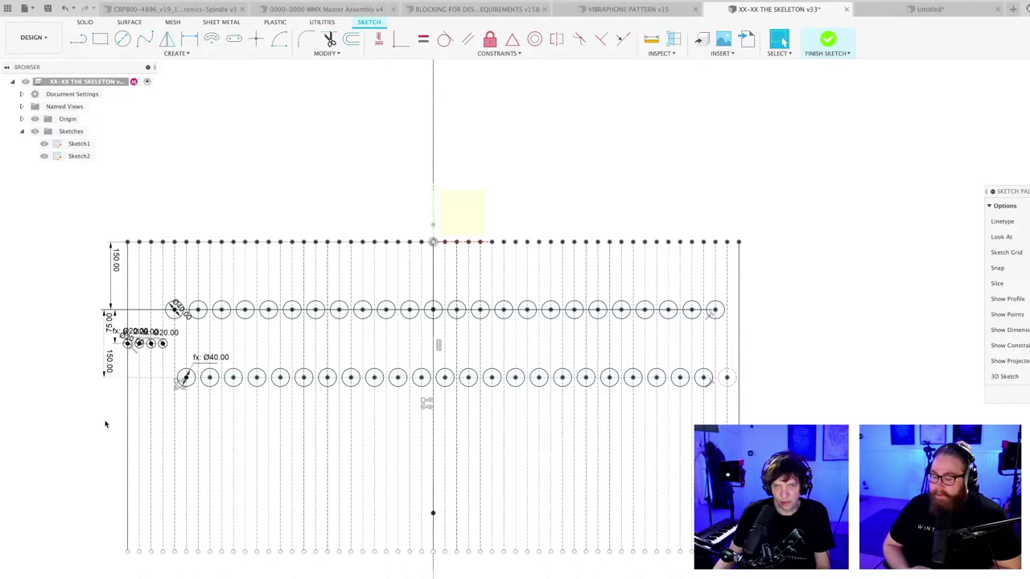
- Try increasing the quantity of the vertical line pattern to 56
{"action": "double_click", "coordinate": [428, 405]}
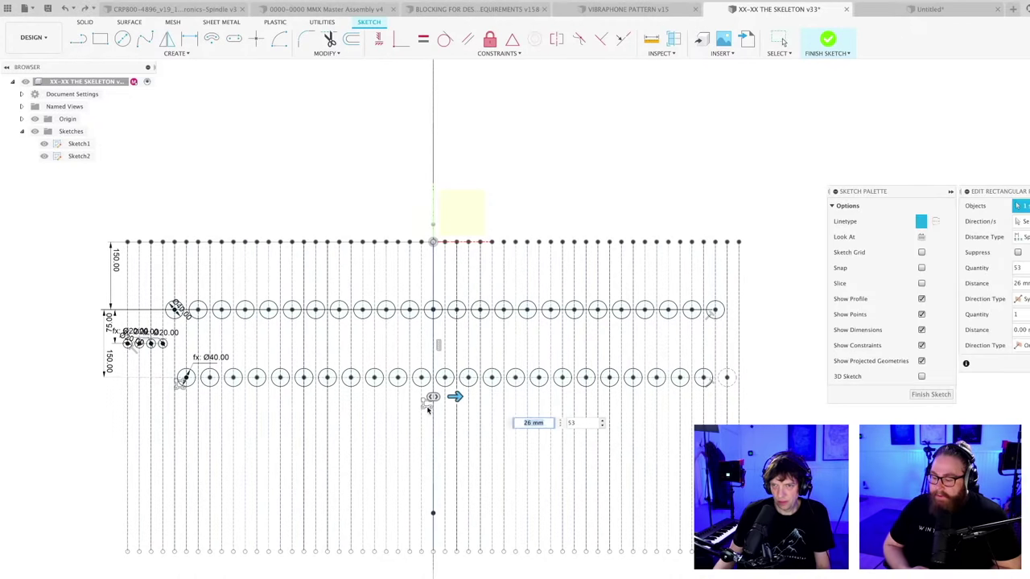
{"action": "left_click", "coordinate": [603, 420]}
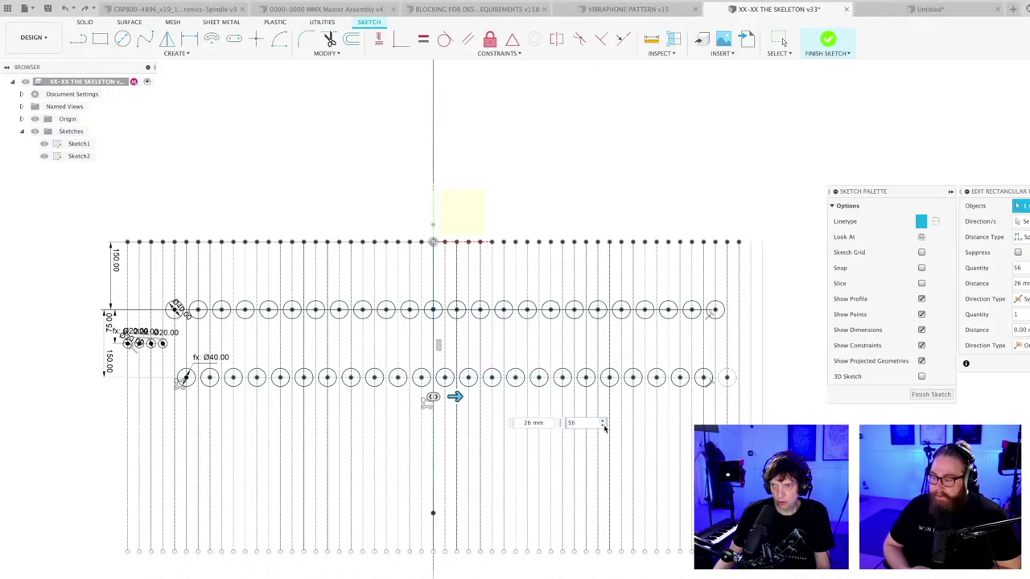
{"action": "key", "text": "Return"}
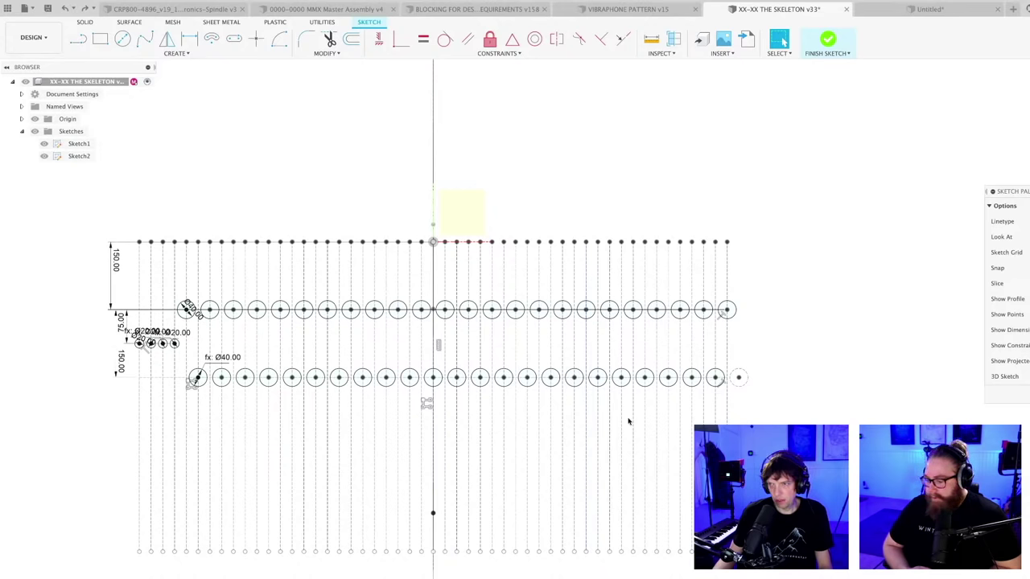
- Sketch a closed four-sided boundary of lines around the circle rows, about 1521 mm wide and about 1100 mm high
{"action": "key", "text": "l"}
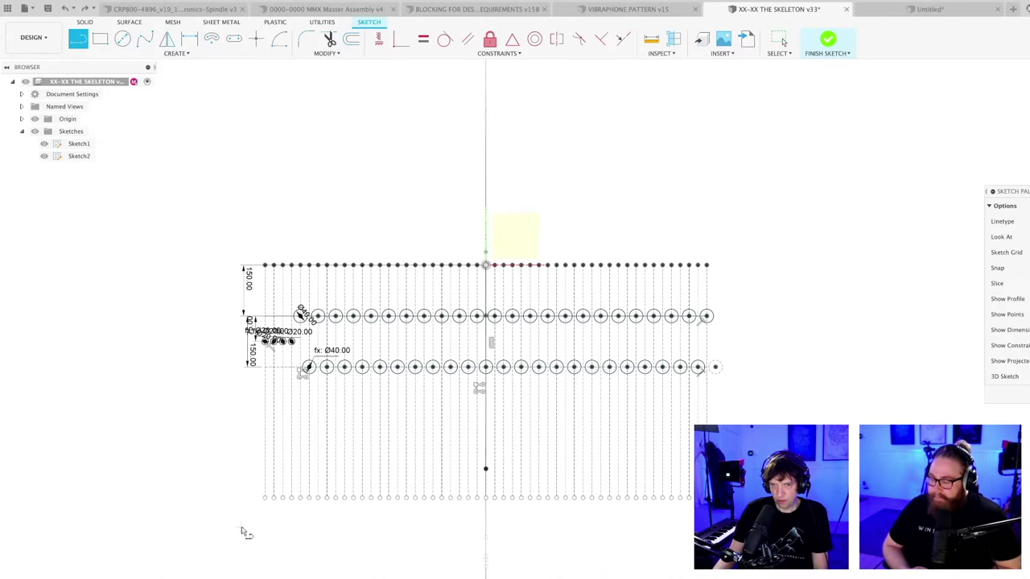
{"action": "left_click", "coordinate": [241, 526]}
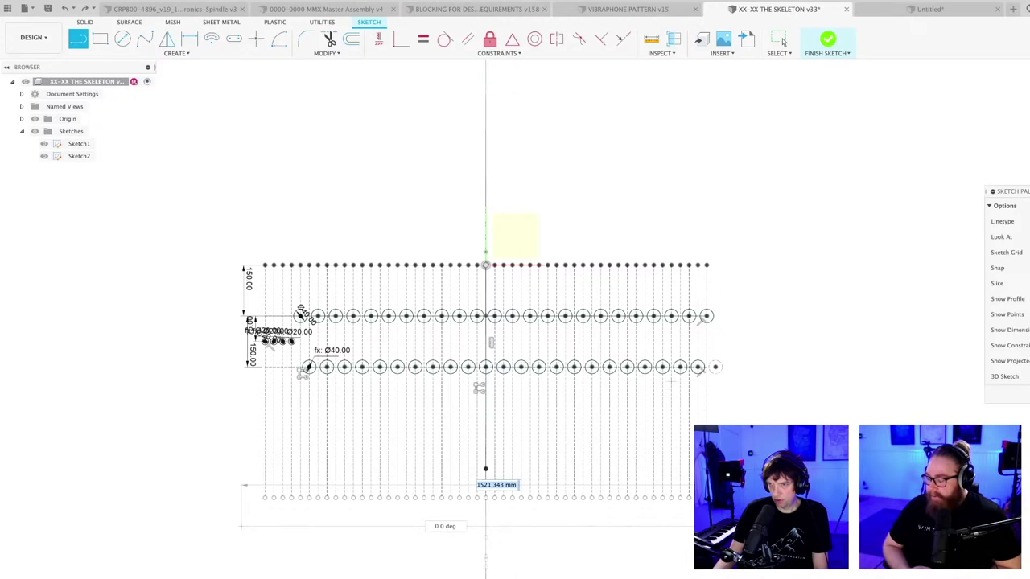
{"action": "left_click", "coordinate": [755, 527]}
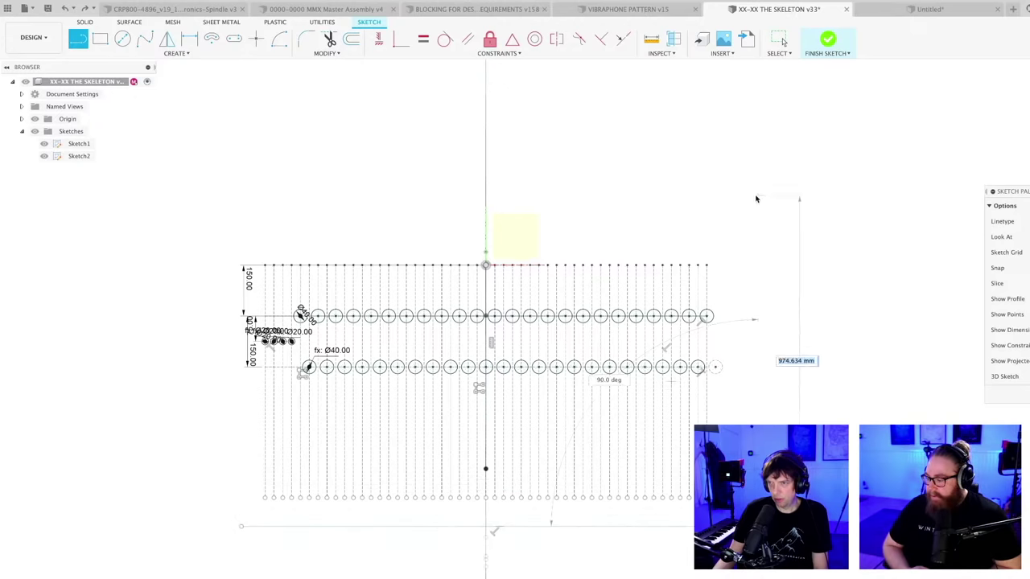
{"action": "left_click", "coordinate": [604, 136]}
{"action": "left_click", "coordinate": [229, 147]}
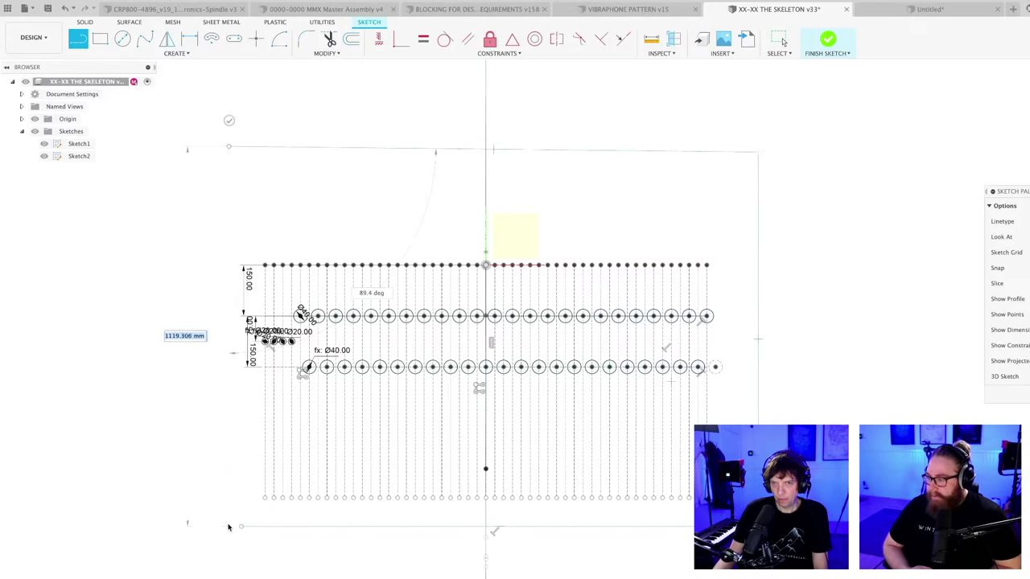
{"action": "left_click", "coordinate": [241, 527]}
{"action": "key", "text": "Escape"}
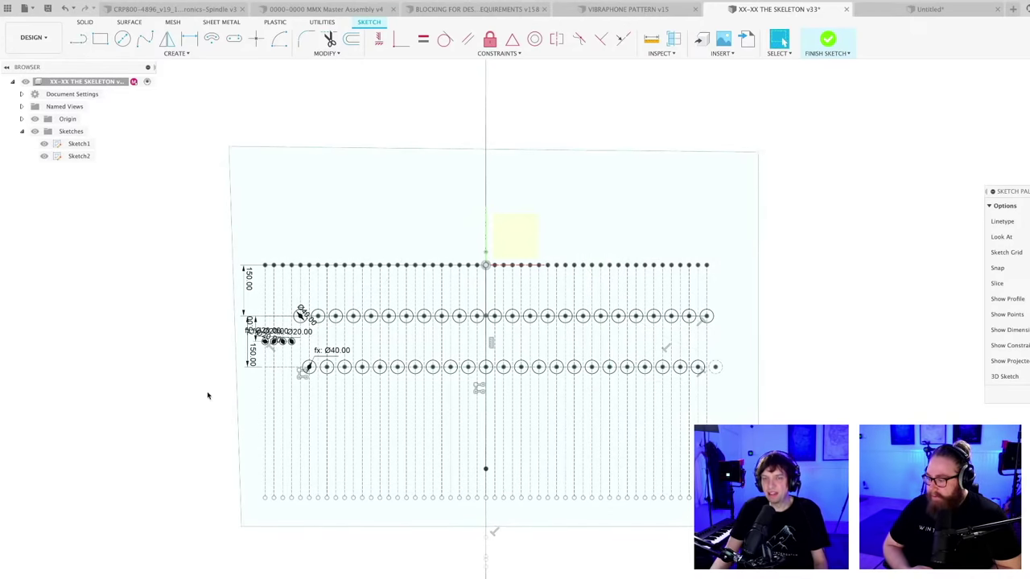
- Constrain the boundary's top edge perpendicular to both of its side edges
{"action": "scroll", "coordinate": [208, 395], "scroll_direction": "up", "scroll_amount": 2}
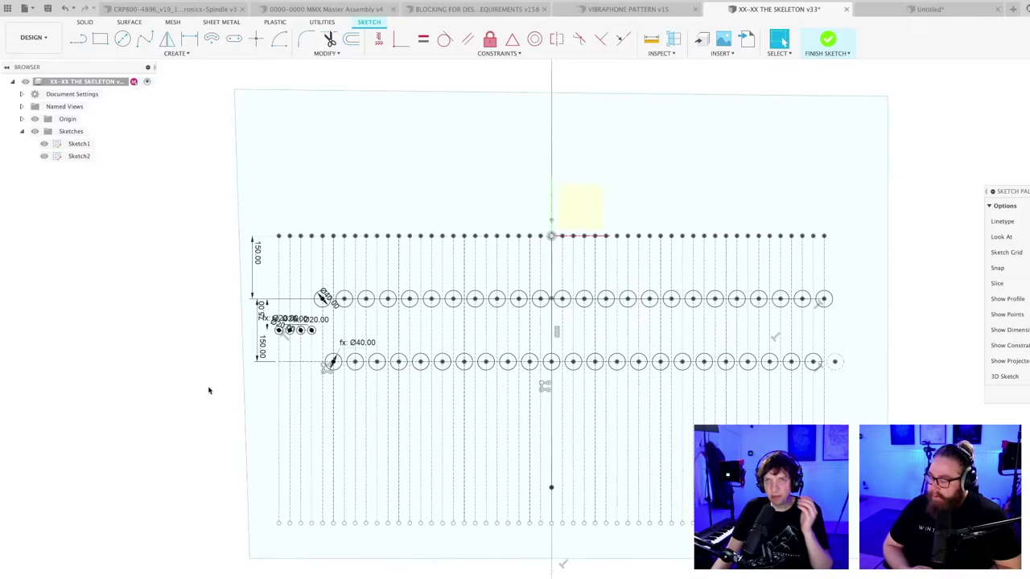
{"action": "left_click", "coordinate": [602, 38]}
{"action": "left_click", "coordinate": [238, 138]}
{"action": "left_click", "coordinate": [273, 94]}
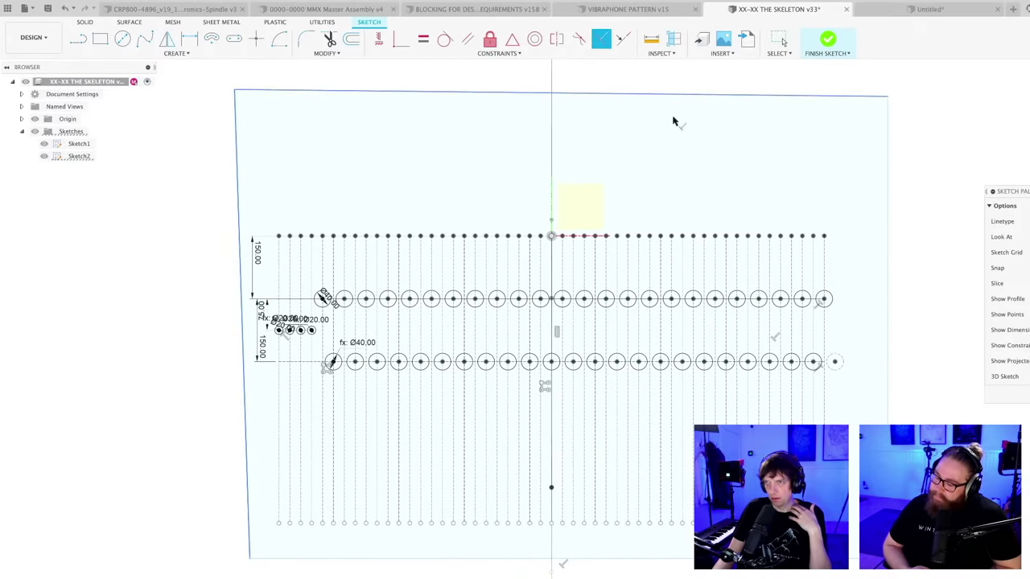
{"action": "left_click", "coordinate": [871, 90]}
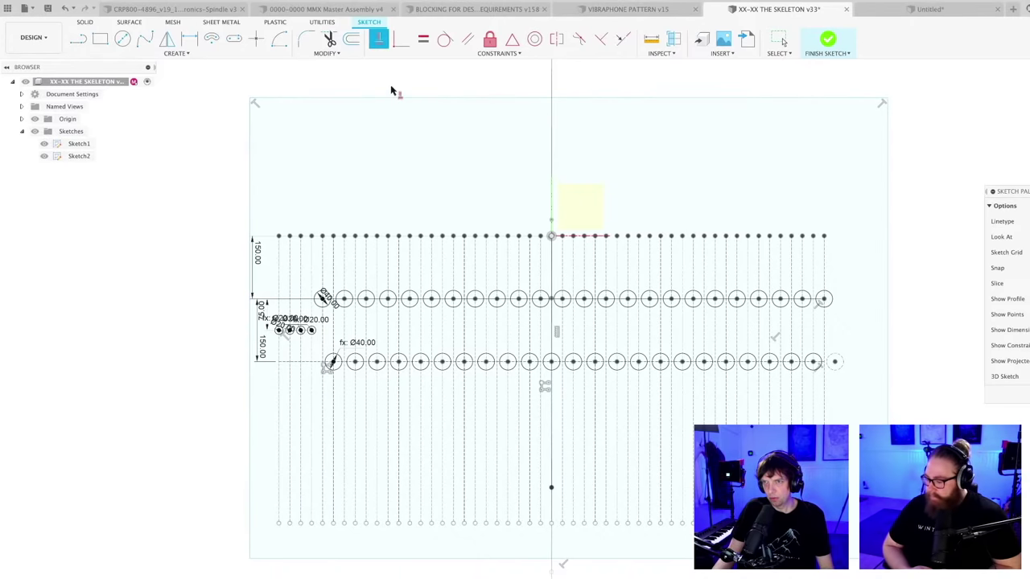
{"action": "key", "text": "Escape"}
- Dimension the height of the boundary rectangle at 1000 mm
{"action": "scroll", "coordinate": [390, 88], "scroll_direction": "down", "scroll_amount": 2}
{"action": "middle_click_drag", "start_coordinate": [404, 108], "coordinate": [391, 126]}
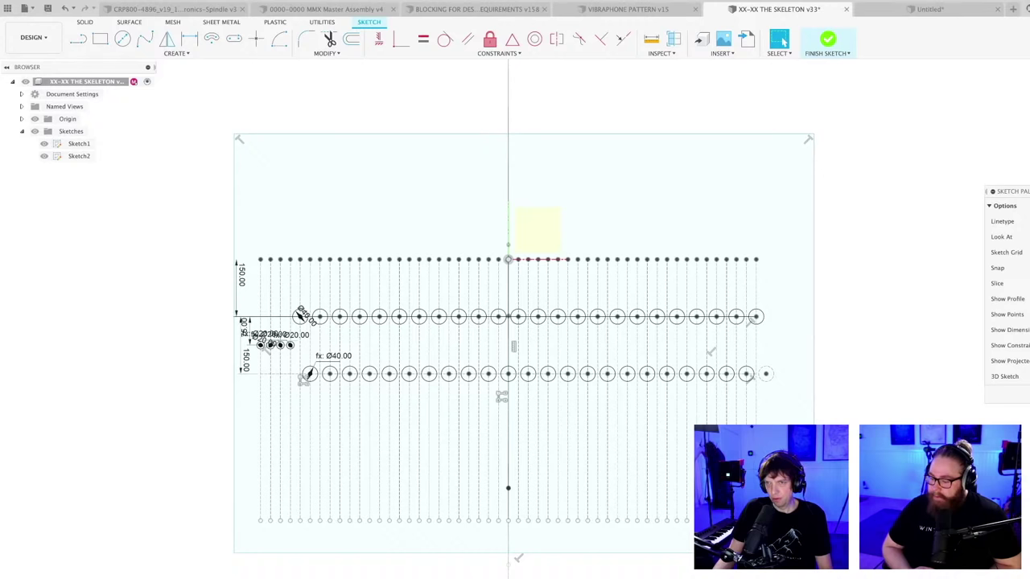
{"action": "key", "text": "d"}
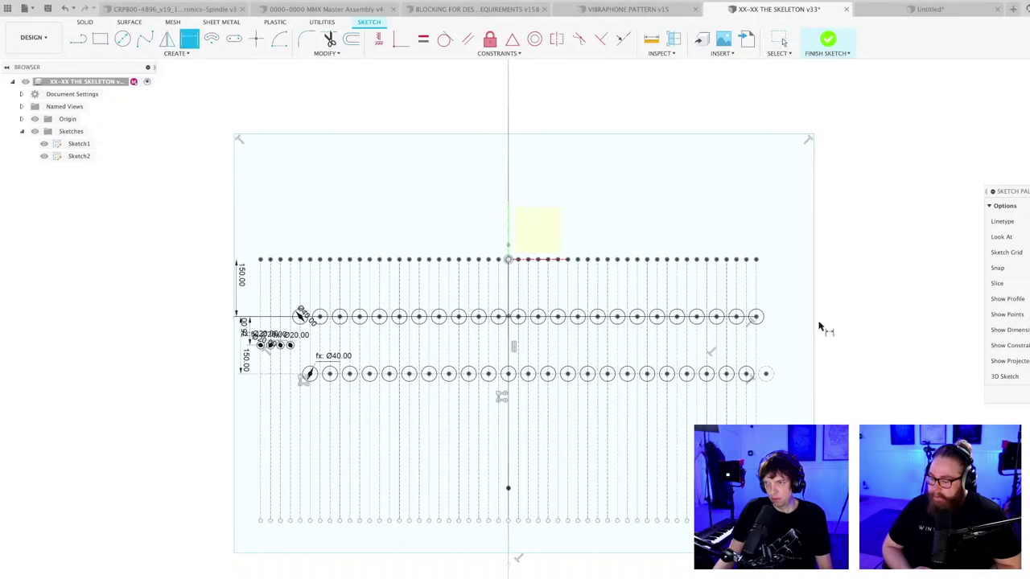
{"action": "left_click", "coordinate": [841, 326]}
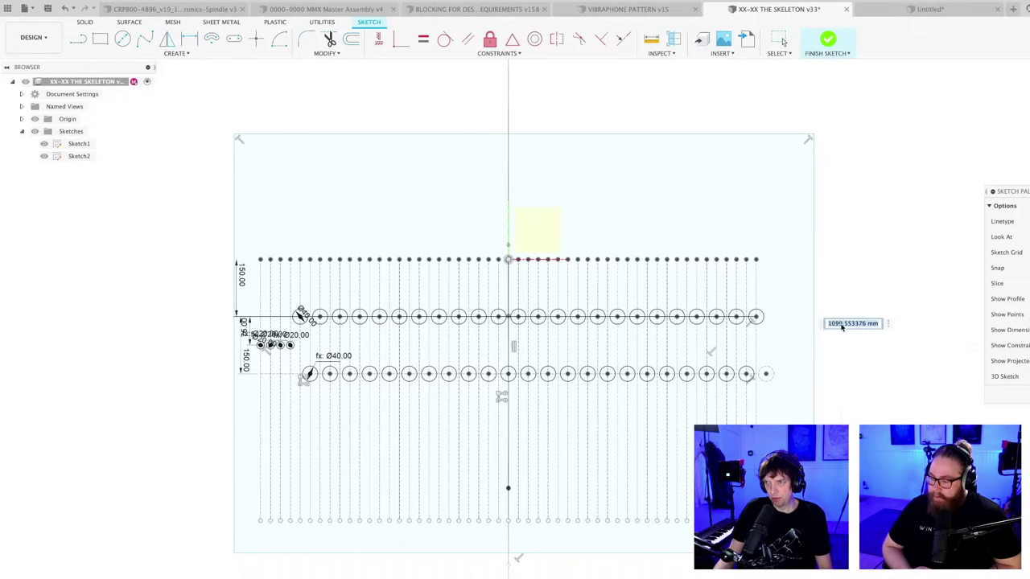
{"action": "type", "text": "1"}
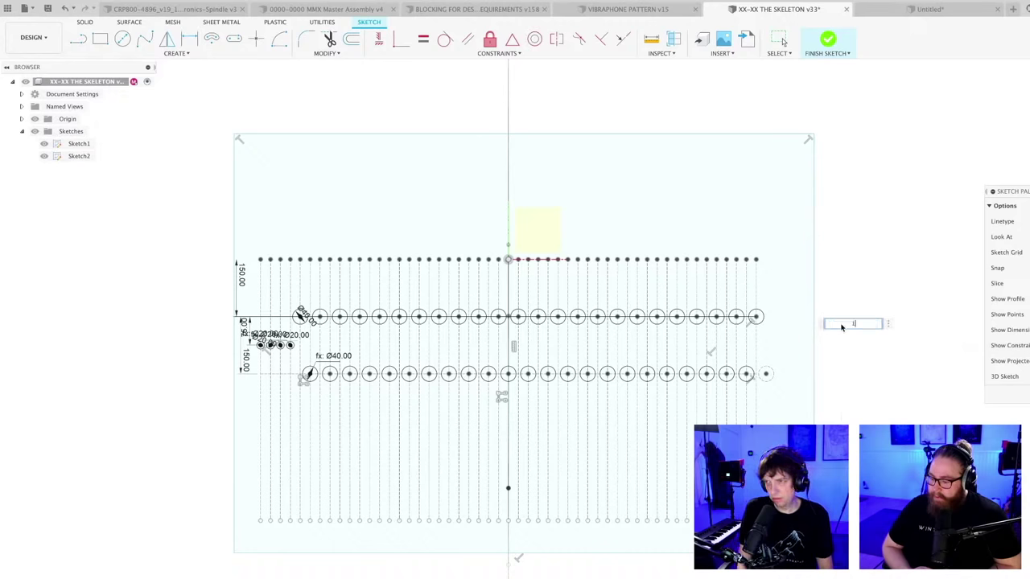
{"action": "type", "text": "000"}
{"action": "key", "text": "Return"}
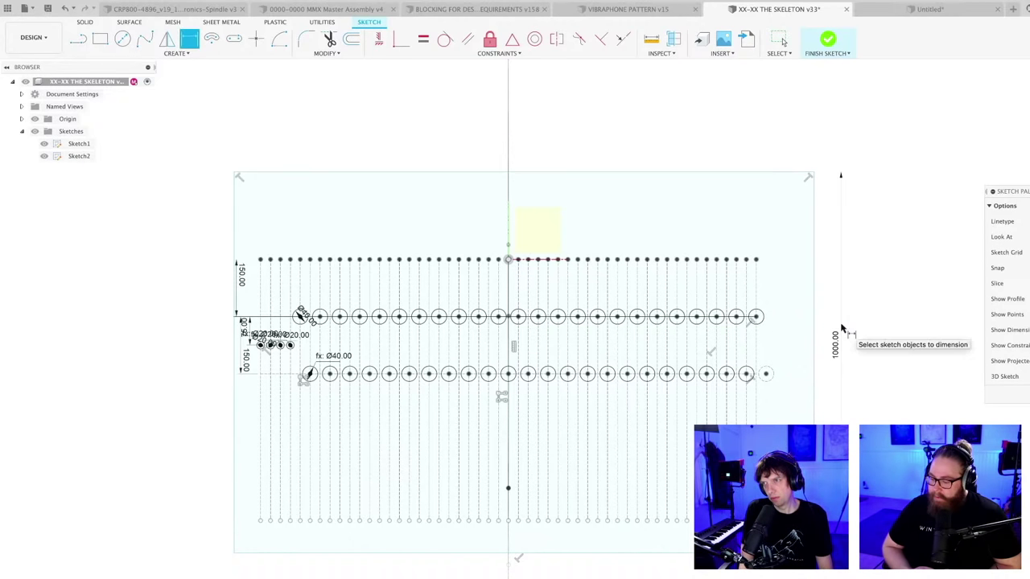
- Dimension the distance from the origin to the boundary's bottom edge at 500 mm
{"action": "left_click", "coordinate": [567, 554]}
{"action": "left_click", "coordinate": [508, 259]}
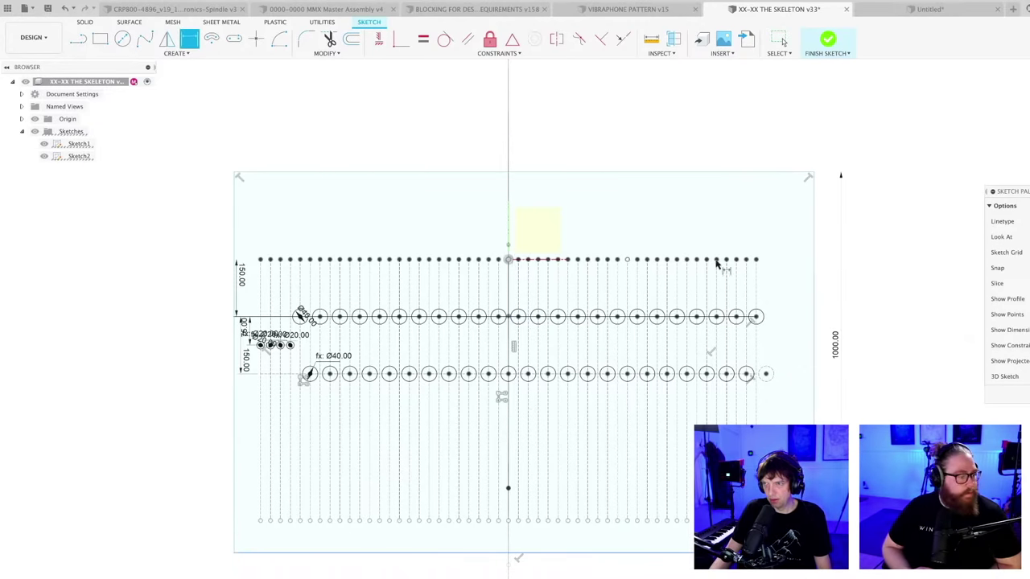
{"action": "left_click", "coordinate": [861, 306]}
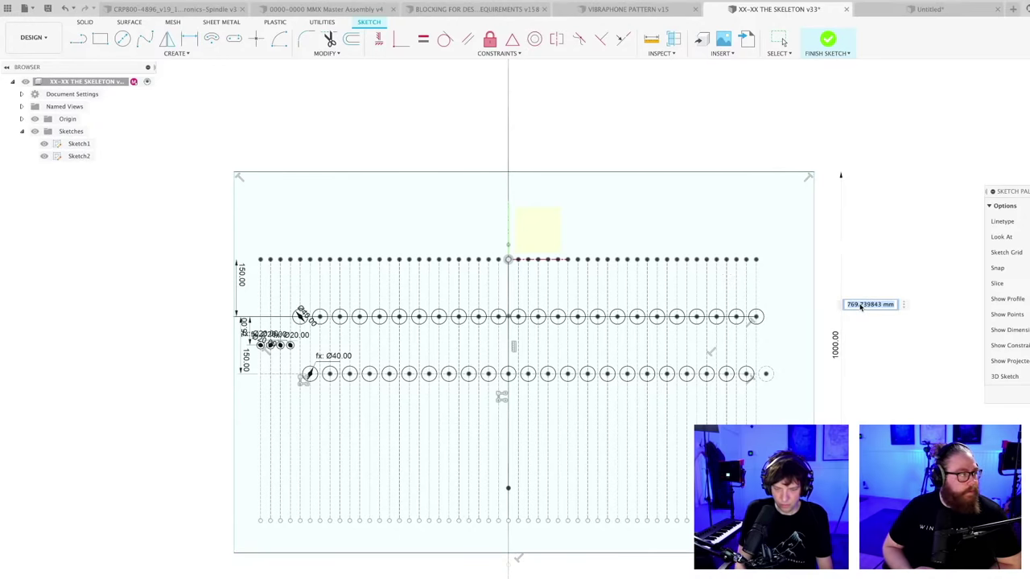
{"action": "type", "text": "50"}
{"action": "key", "text": "Return"}
{"action": "scroll", "coordinate": [809, 398], "scroll_direction": "down", "scroll_amount": 2}
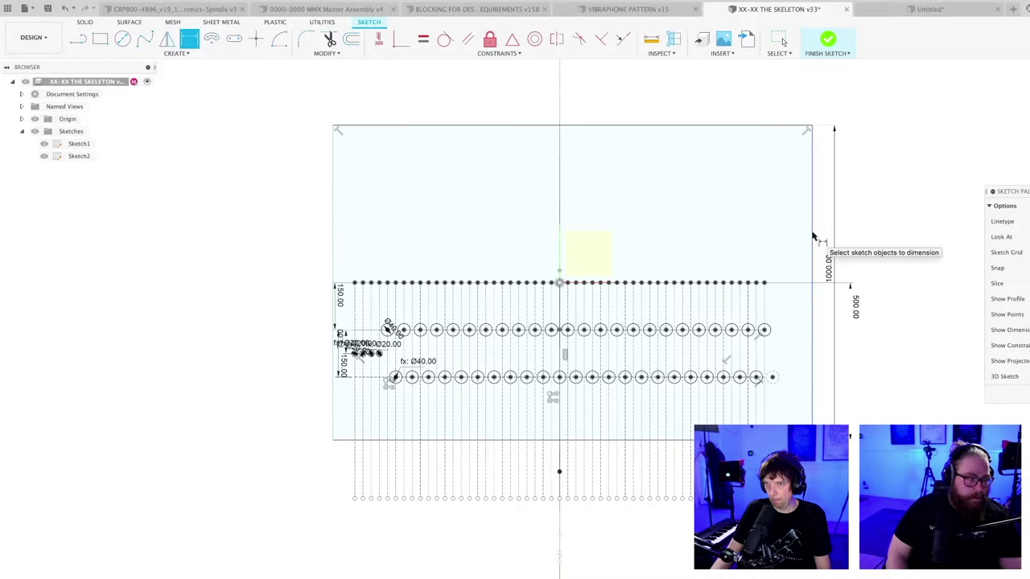
{"action": "scroll", "coordinate": [858, 434], "scroll_direction": "up", "scroll_amount": 1}
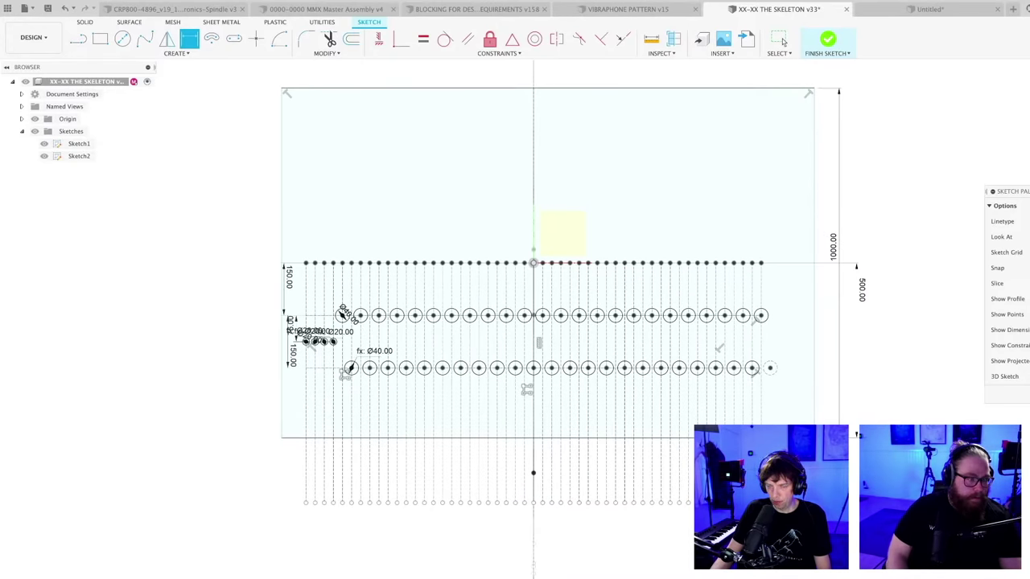
{"action": "key", "text": "Escape"}
- Measure the distance between the two outermost vertical construction lines of the pattern
{"action": "key", "text": "i"}
{"action": "left_click", "coordinate": [306, 465]}
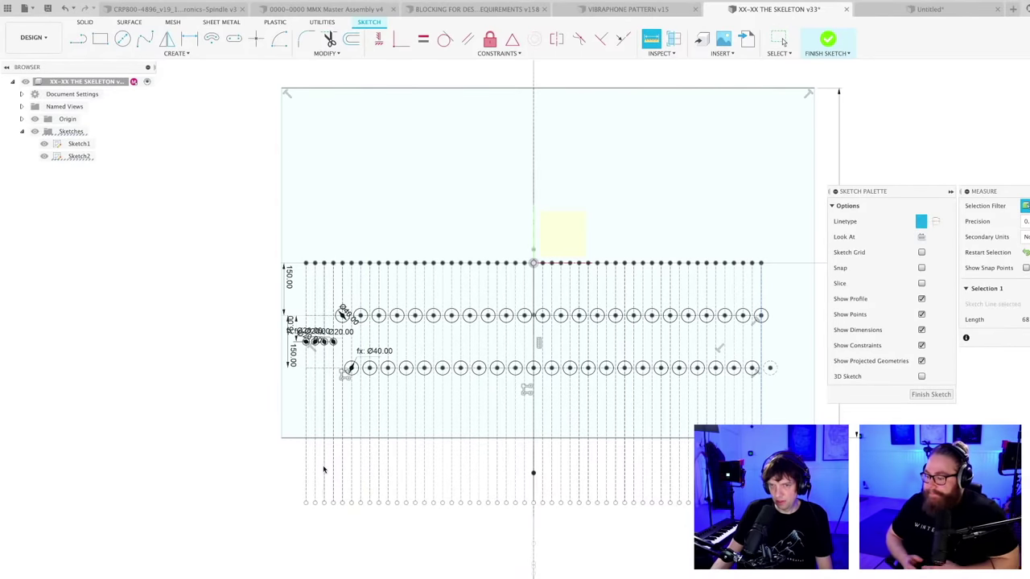
{"action": "left_click", "coordinate": [305, 465]}
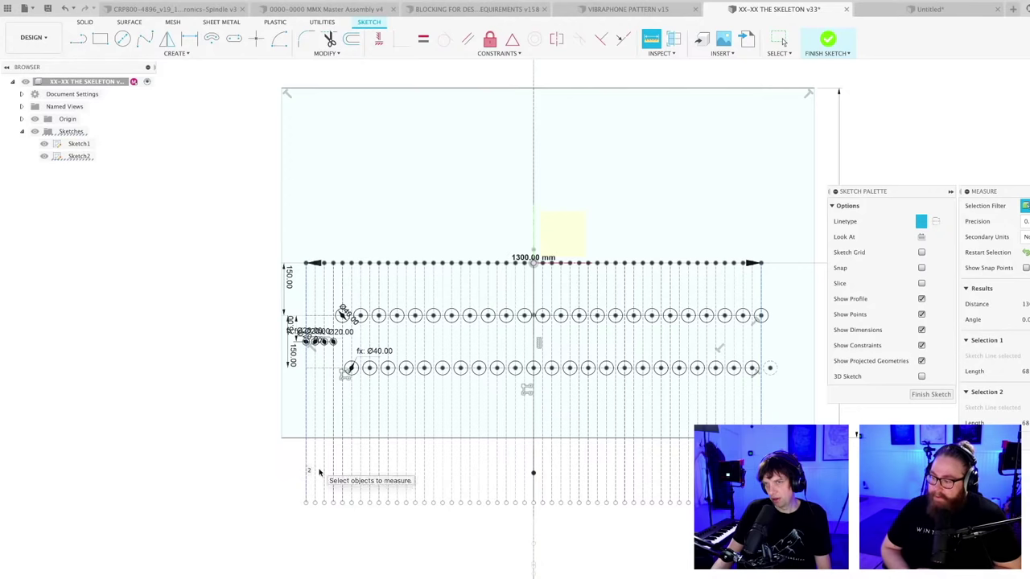
- Dimension the boundary rectangle's top edge at 1350 mm
{"action": "key", "text": "d"}
{"action": "scroll", "coordinate": [631, 254], "scroll_direction": "down", "scroll_amount": 3}
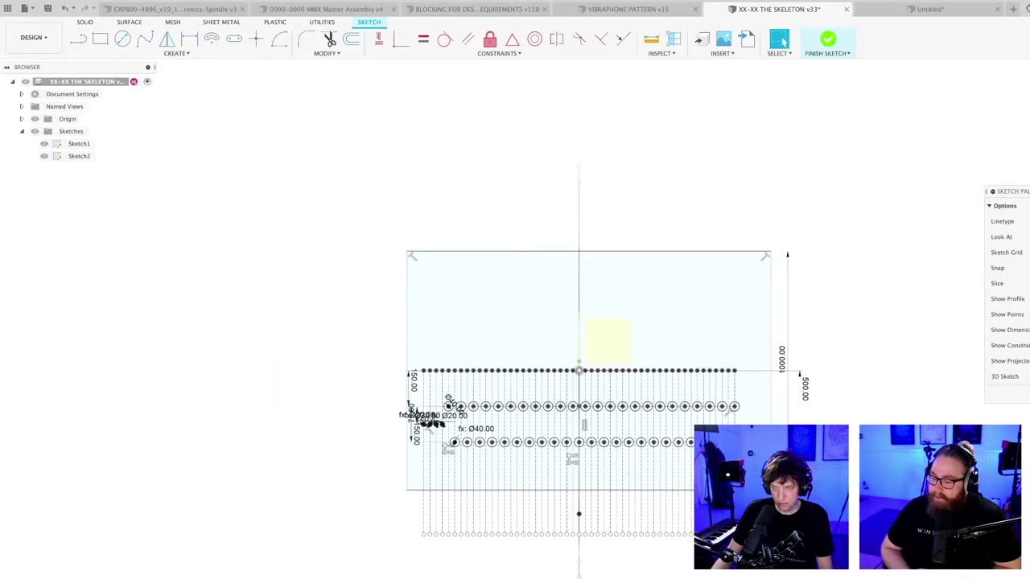
{"action": "left_click", "coordinate": [632, 258]}
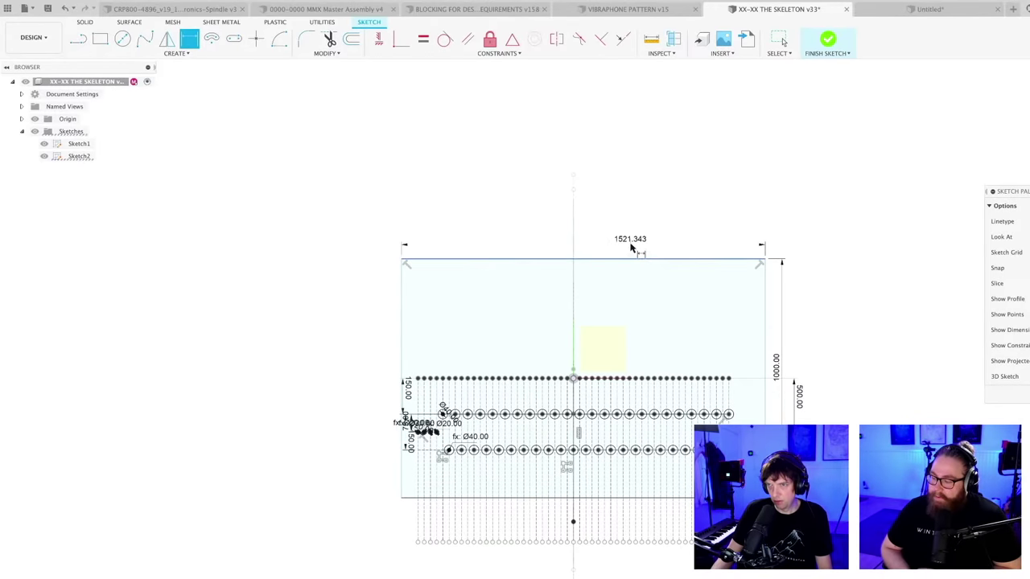
{"action": "left_click", "coordinate": [632, 247]}
{"action": "type", "text": "1350"}
{"action": "key", "text": "Return"}
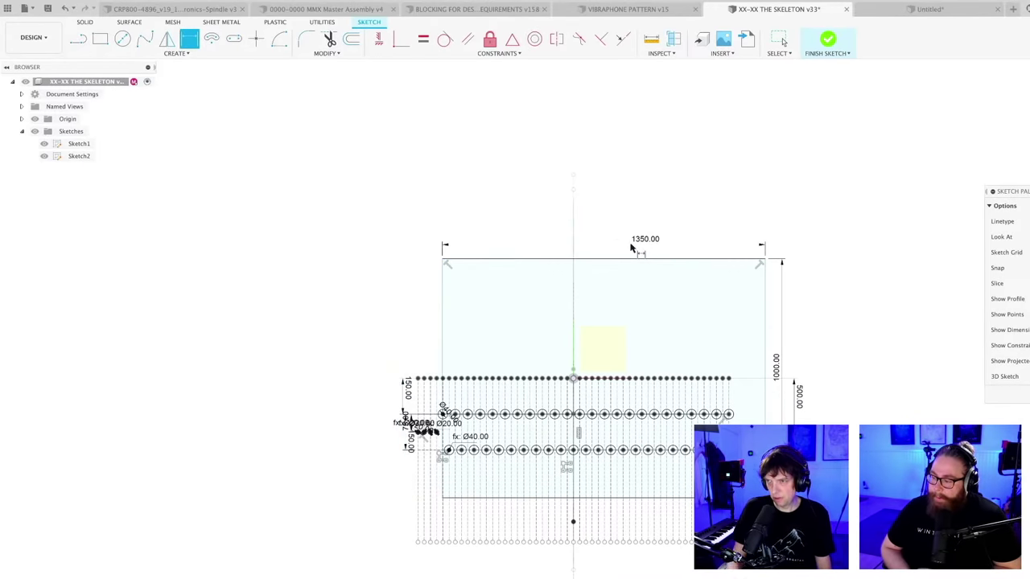
{"action": "key", "text": "Escape"}
- Centre the boundary by dimensioning its right edge from the vertical centre line at 1350/2 mm
{"action": "scroll", "coordinate": [591, 303], "scroll_direction": "up", "scroll_amount": 3}
{"action": "key", "text": "d"}
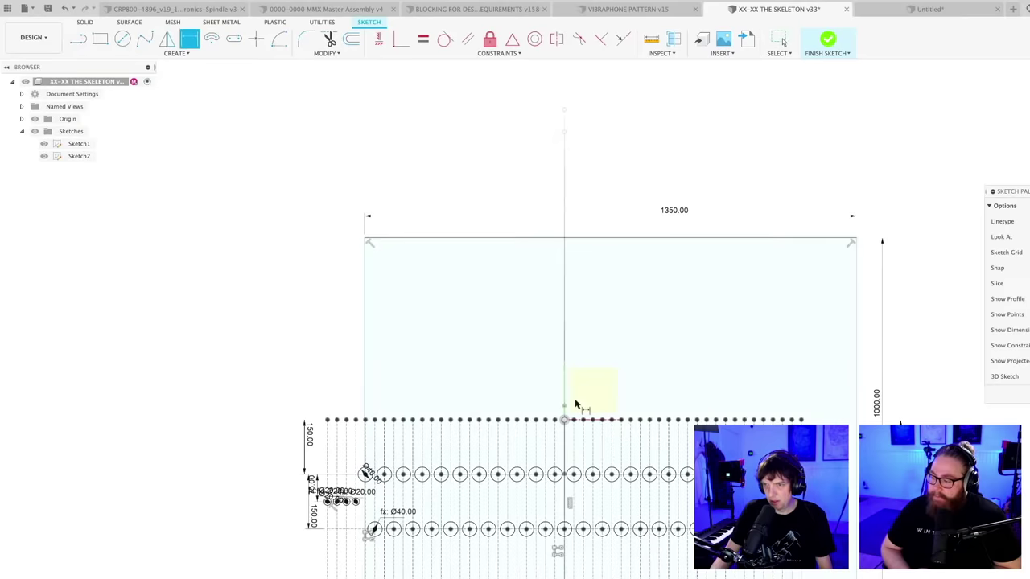
{"action": "left_click", "coordinate": [856, 404]}
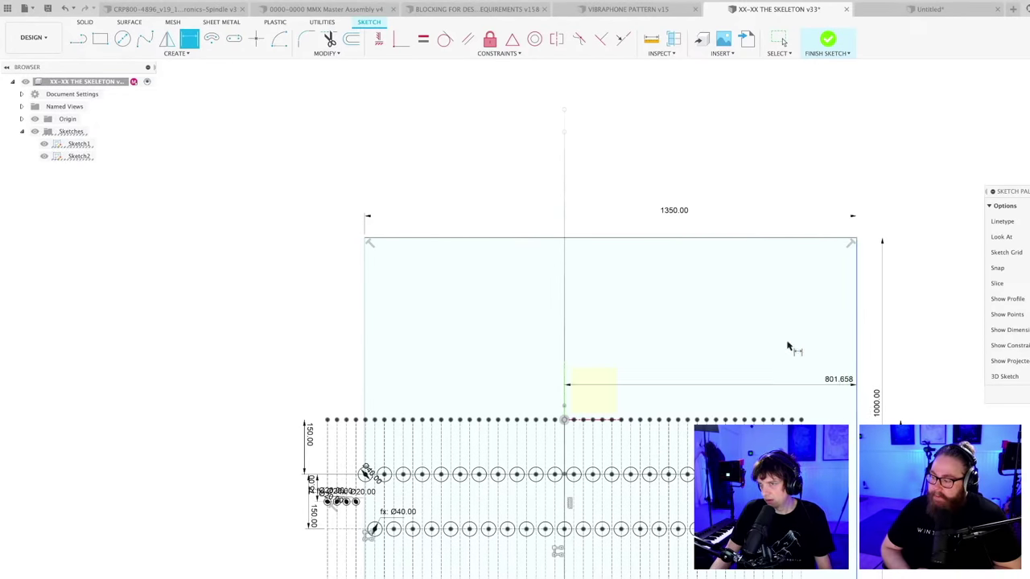
{"action": "left_click", "coordinate": [701, 289]}
{"action": "type", "text": "13"}
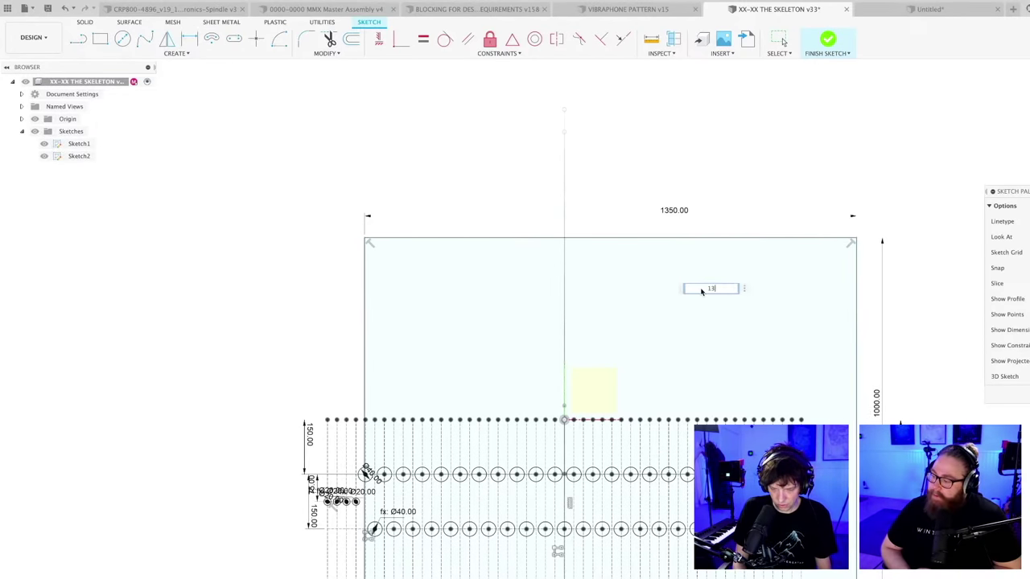
{"action": "type", "text": "50/2"}
{"action": "key", "text": "Return"}
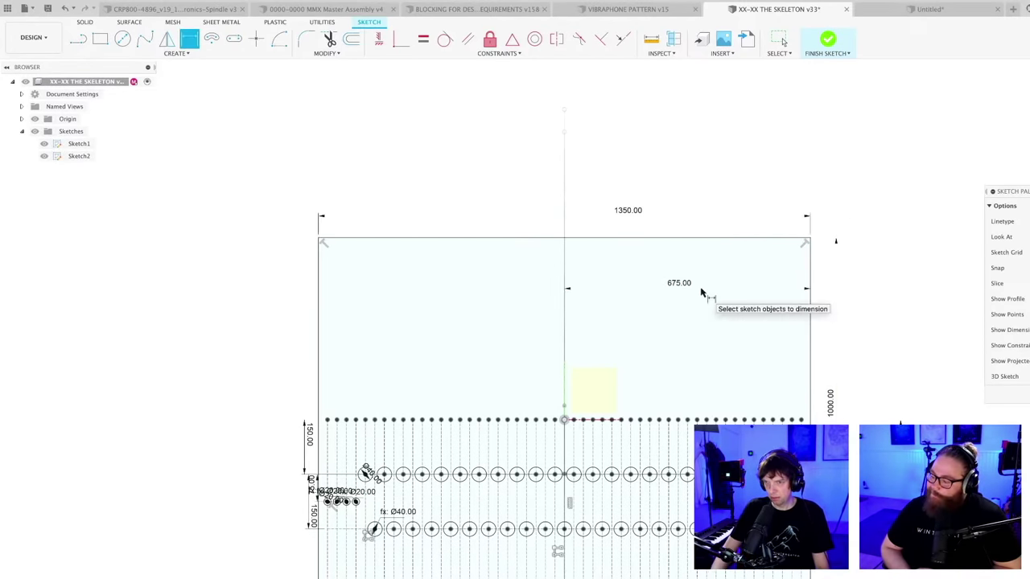
- Save the skeleton design and look over the dimensioned boundary around the circle rows from a slight angle
{"action": "scroll", "coordinate": [698, 306], "scroll_direction": "down", "scroll_amount": 2}
{"action": "middle_click_drag", "start_coordinate": [655, 435], "coordinate": [579, 386]}
{"action": "scroll", "coordinate": [578, 383], "scroll_direction": "up", "scroll_amount": 2}
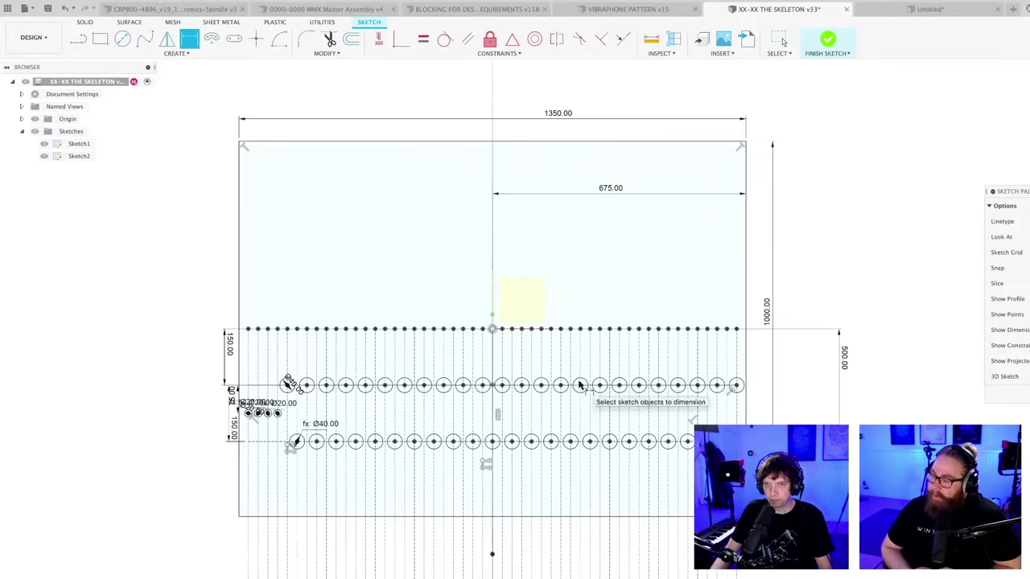
{"action": "scroll", "coordinate": [779, 394], "scroll_direction": "up", "scroll_amount": 1}
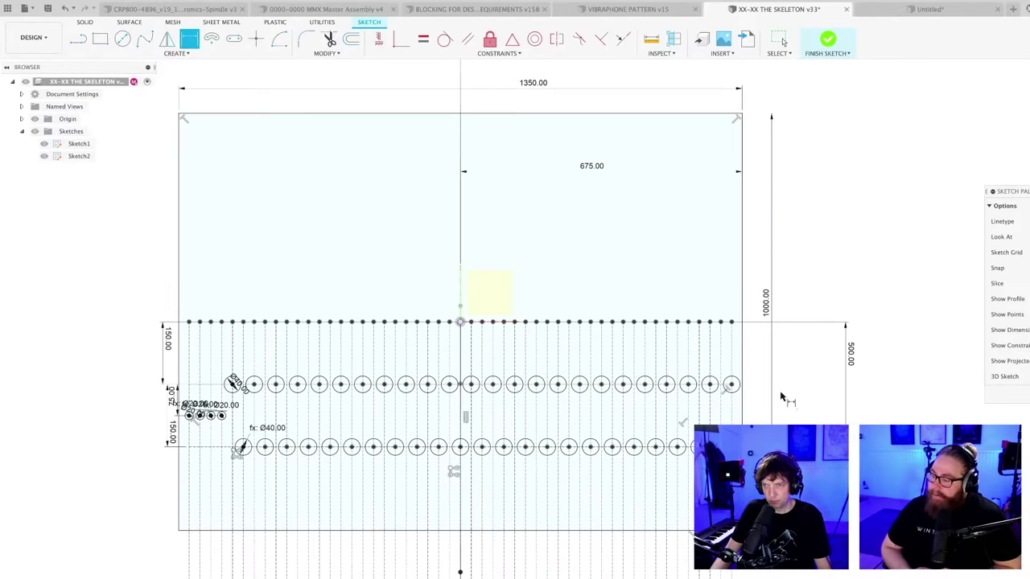
{"action": "scroll", "coordinate": [780, 397], "scroll_direction": "down", "scroll_amount": 1}
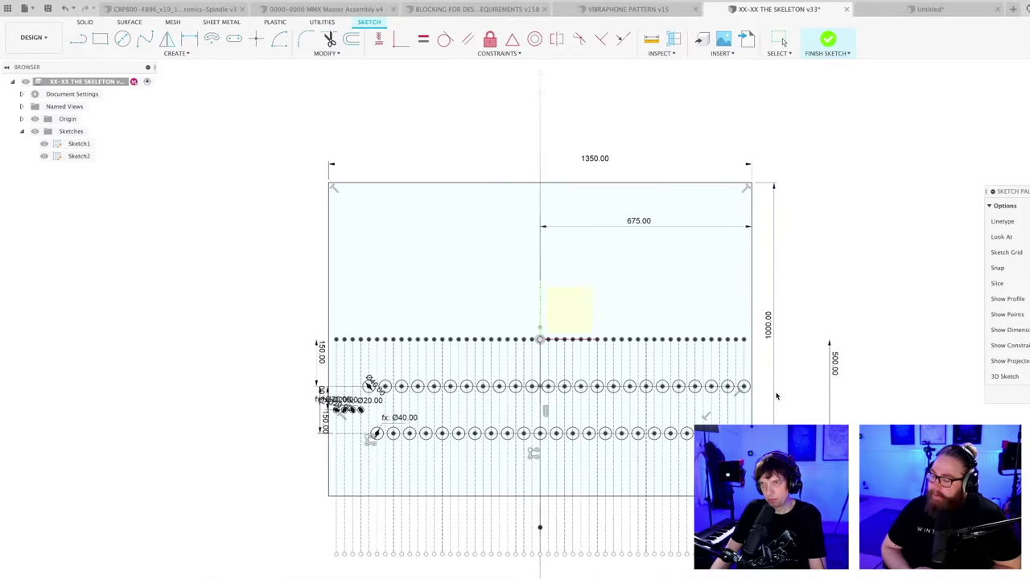
{"action": "key", "text": "Escape"}
{"action": "scroll", "coordinate": [778, 396], "scroll_direction": "up", "scroll_amount": 1}
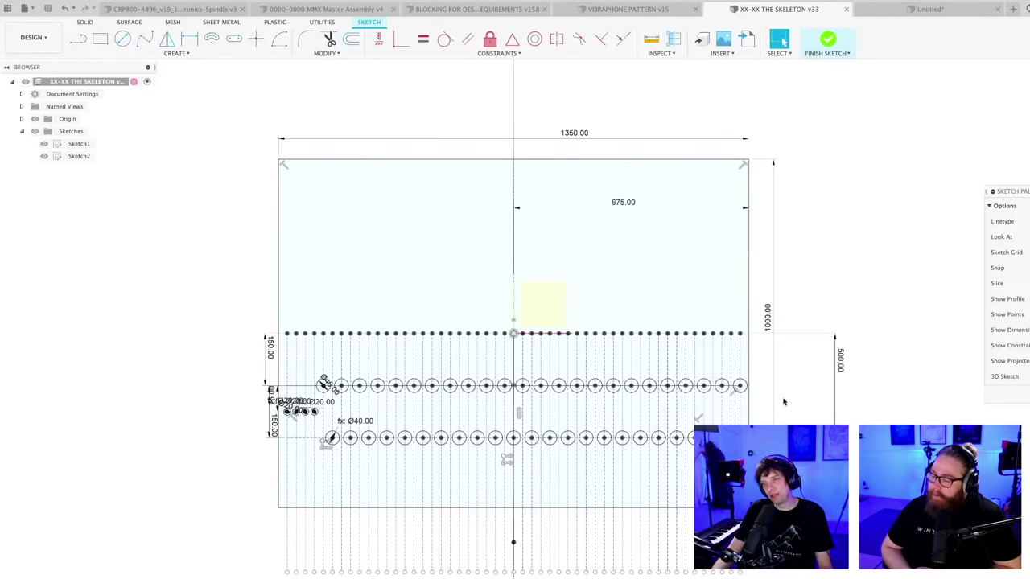
{"action": "mouse_move", "coordinate": [785, 400]}
{"action": "middle_mouse_down", "text": "shift"}
{"action": "mouse_move", "coordinate": [788, 381]}
{"action": "mouse_move", "coordinate": [783, 388]}
{"action": "middle_mouse_up", "text": "shift"}
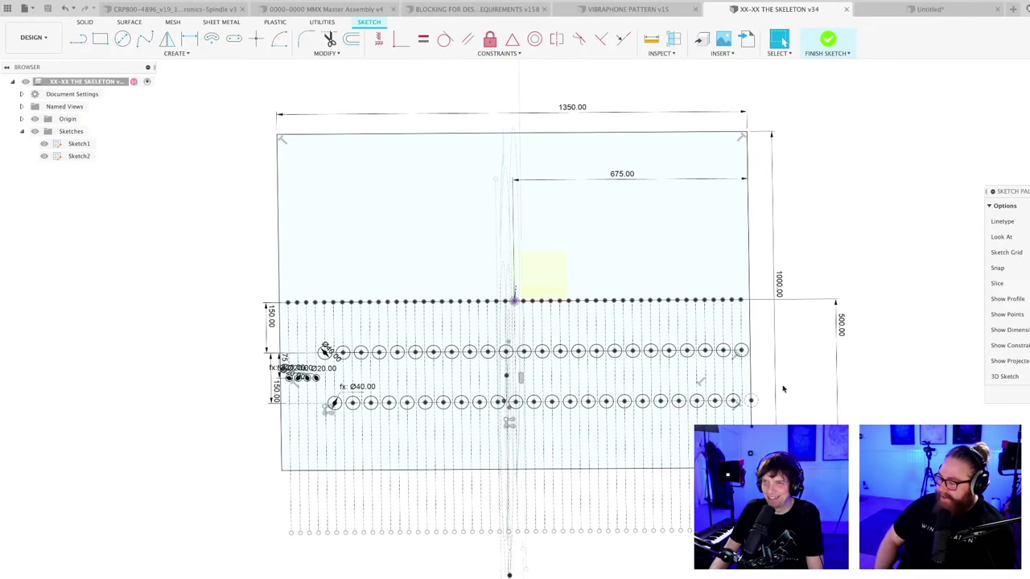
{"action": "scroll", "coordinate": [782, 390], "scroll_direction": "down", "scroll_amount": 1}
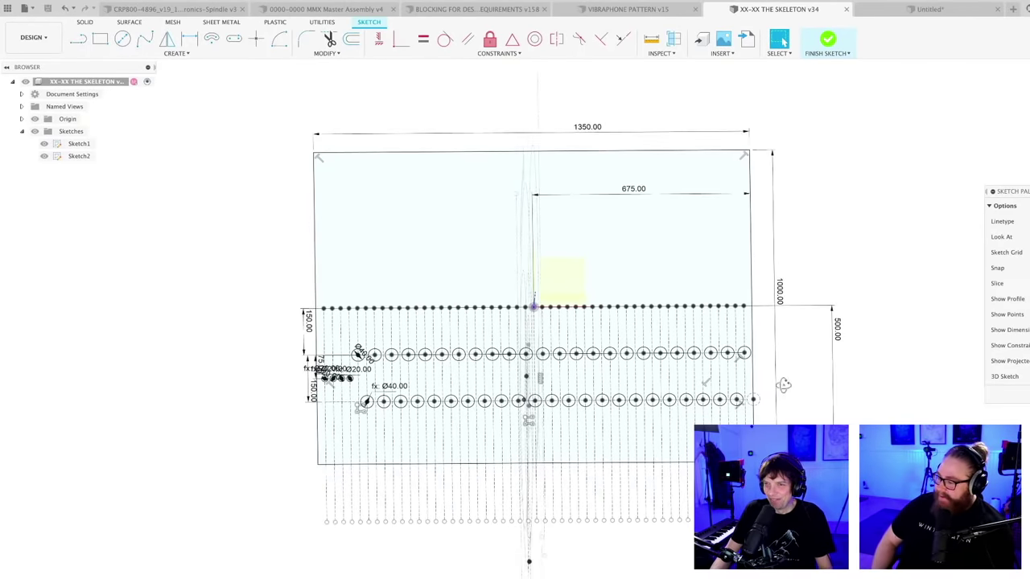
{"action": "middle_click_drag", "start_coordinate": [784, 386], "coordinate": [773, 390], "text": "shift"}
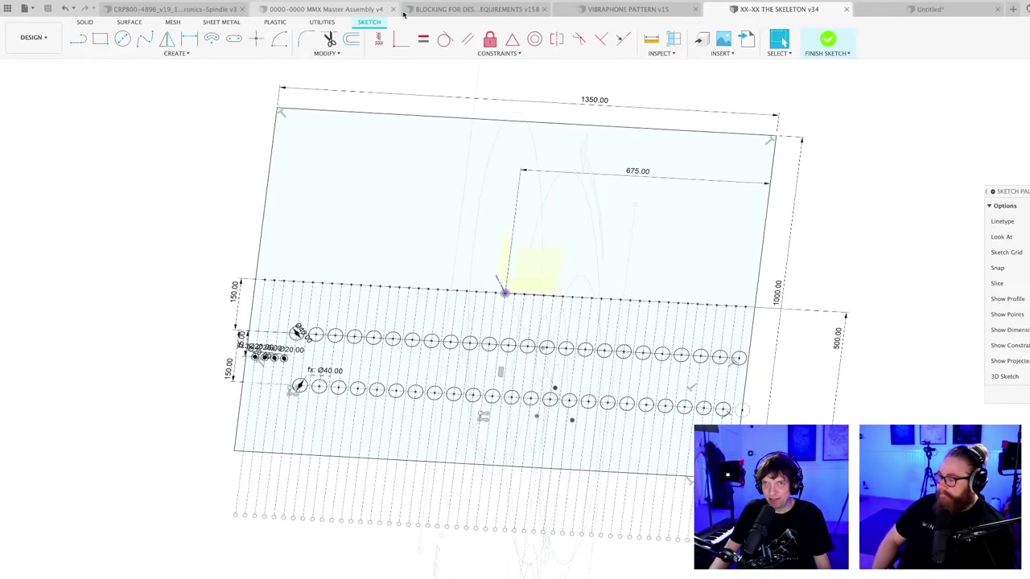
- Look at the MMX Master Assembly document and switch to the neighbouring blocking design document
{"action": "left_click", "coordinate": [378, 9]}
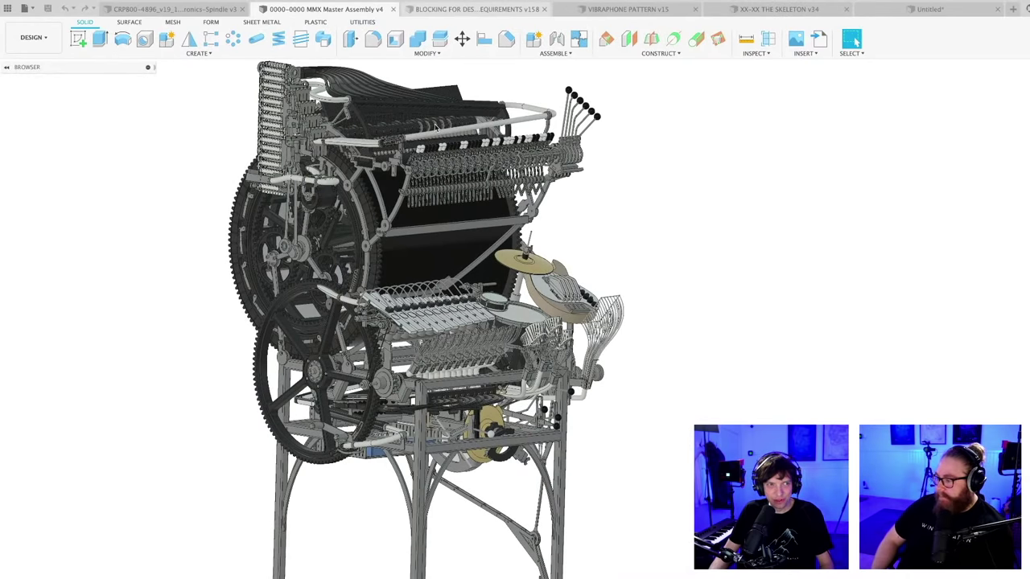
{"action": "key", "text": "ctrl+Tab"}
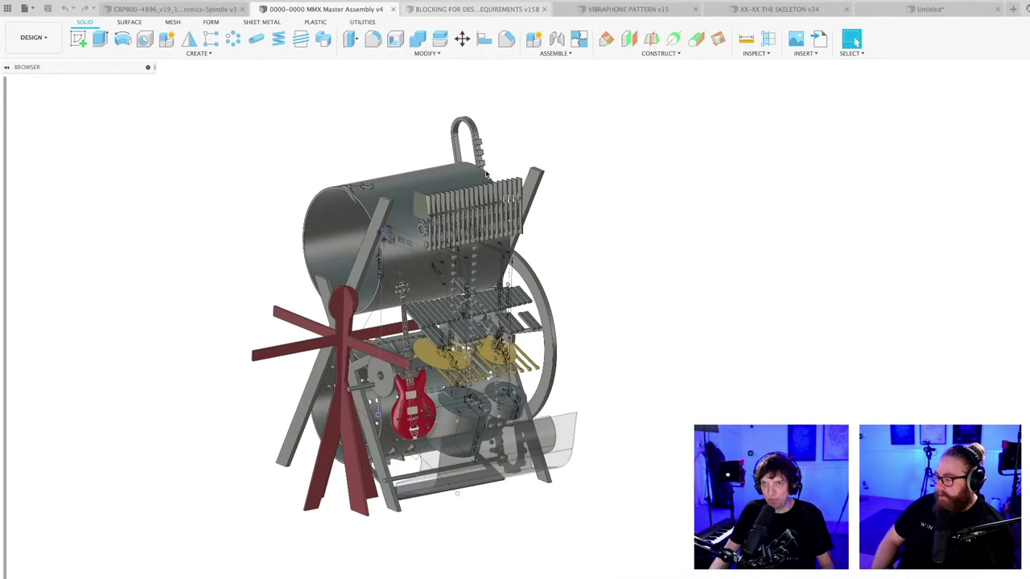
- Inspect the full machine layout in the blocking design from several angles and compare it with the skeleton sketch
{"action": "middle_click_drag", "start_coordinate": [451, 346], "coordinate": [506, 370], "text": "shift"}
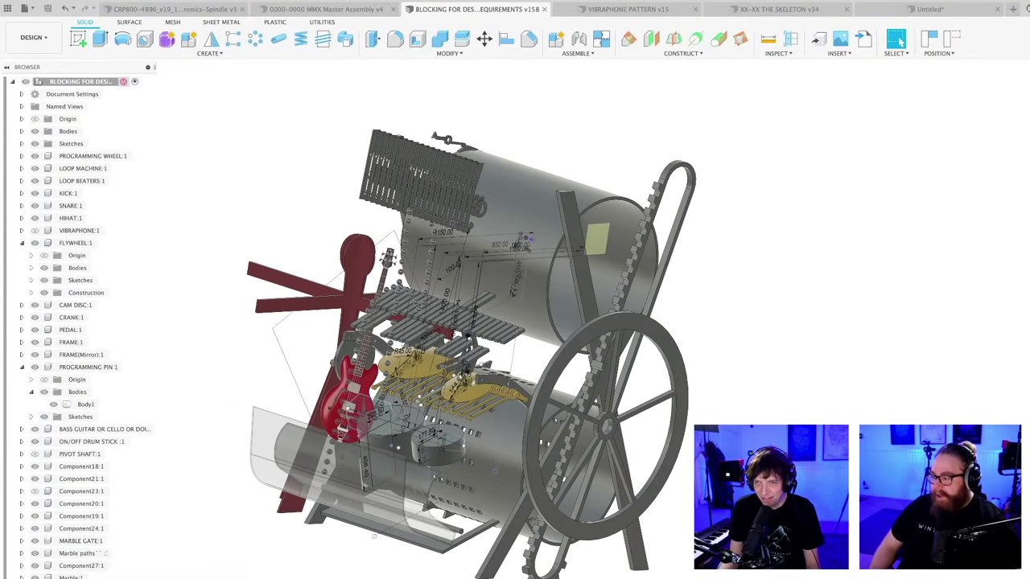
{"action": "middle_click_drag", "start_coordinate": [374, 535], "coordinate": [398, 535], "text": "shift"}
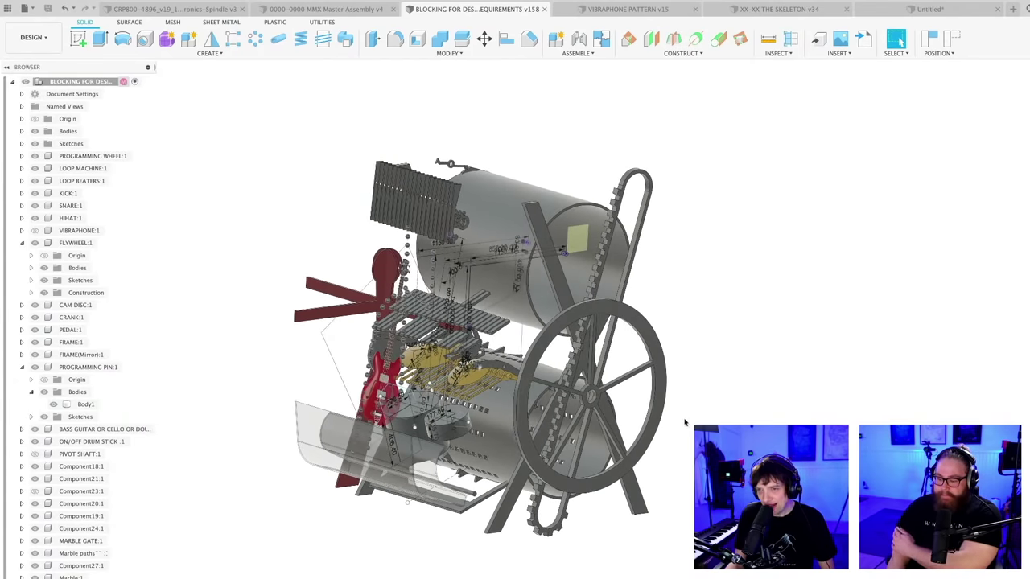
{"action": "scroll", "coordinate": [680, 424], "scroll_direction": "up", "scroll_amount": 2}
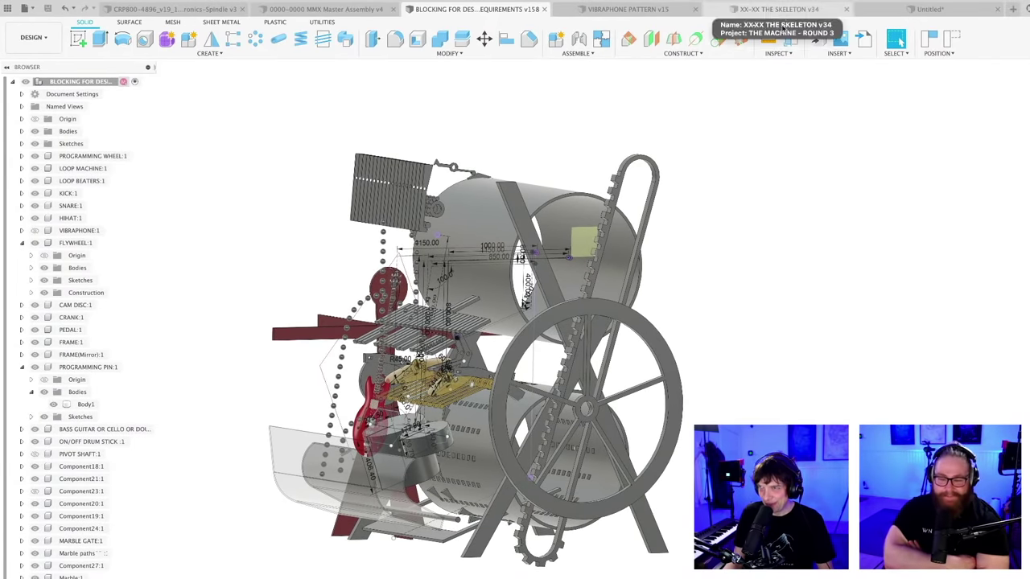
{"action": "middle_click_drag", "start_coordinate": [767, 232], "coordinate": [783, 241], "text": "shift"}
{"action": "left_click", "coordinate": [791, 11]}
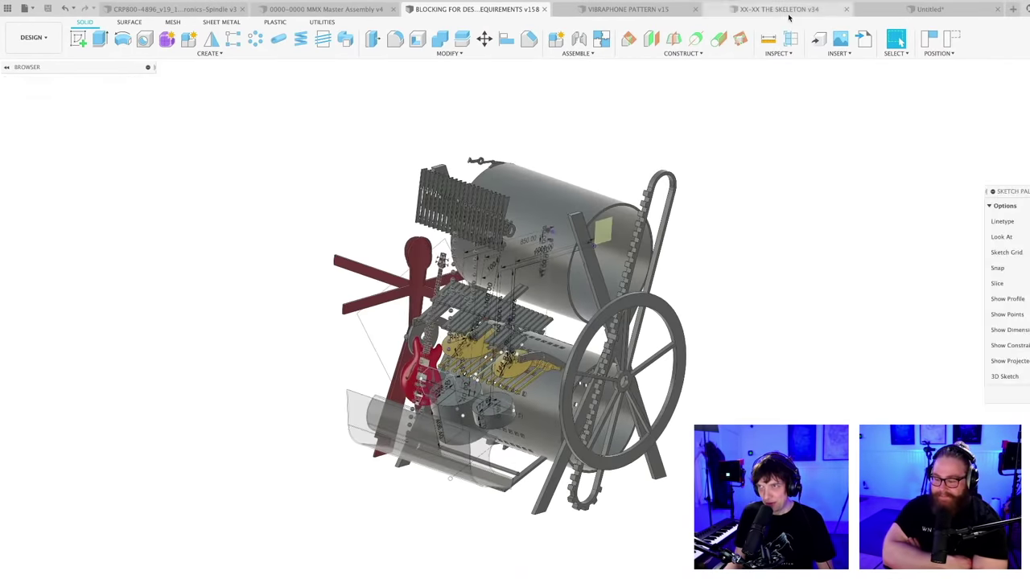
{"action": "middle_click_drag", "start_coordinate": [493, 309], "coordinate": [672, 324], "text": "shift"}
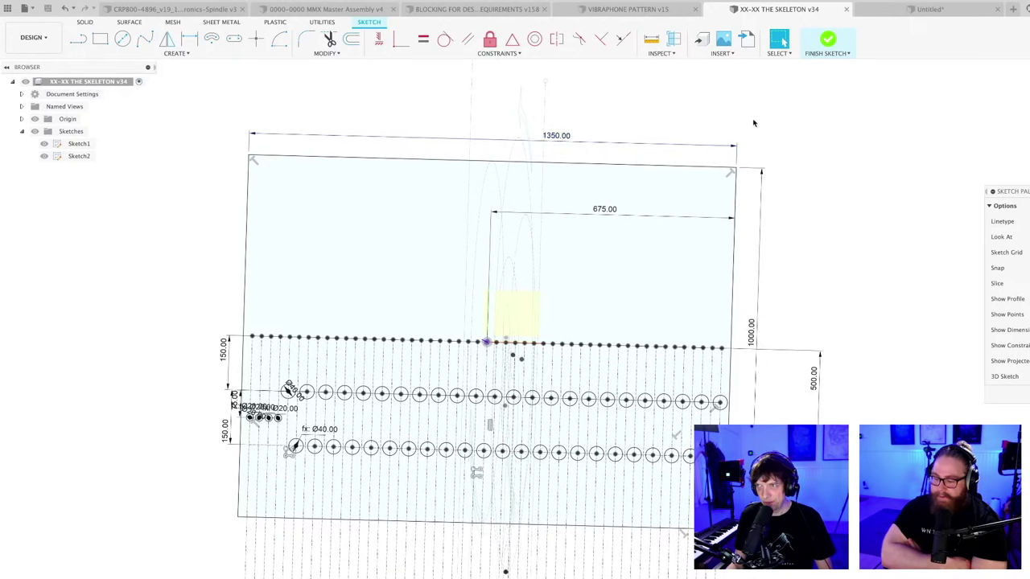
- Measure the distance between the two circular end edges of the upper drum in the blocking design
{"action": "left_click", "coordinate": [474, 10]}
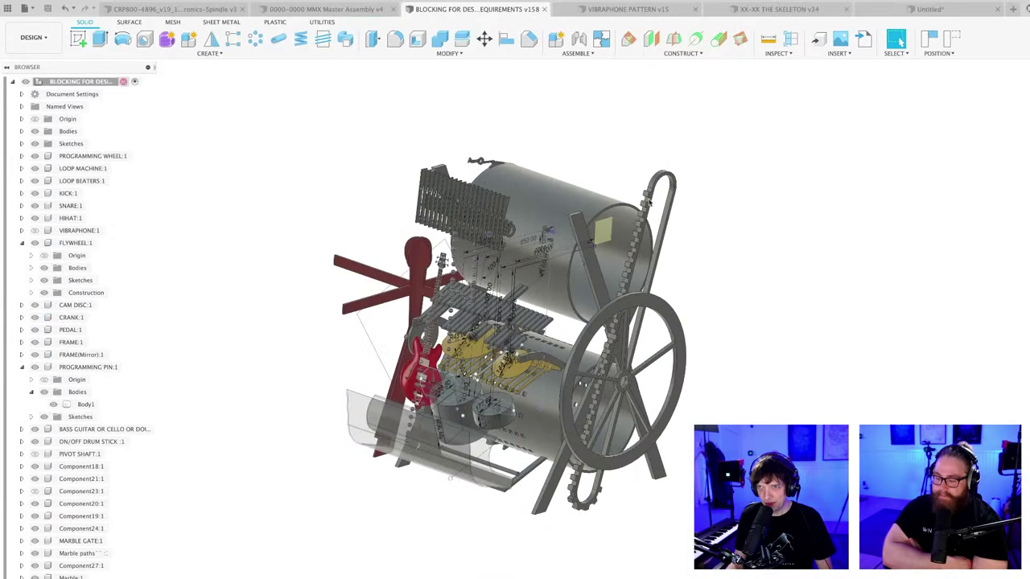
{"action": "key", "text": "i"}
{"action": "scroll", "coordinate": [609, 233], "scroll_direction": "up", "scroll_amount": 6}
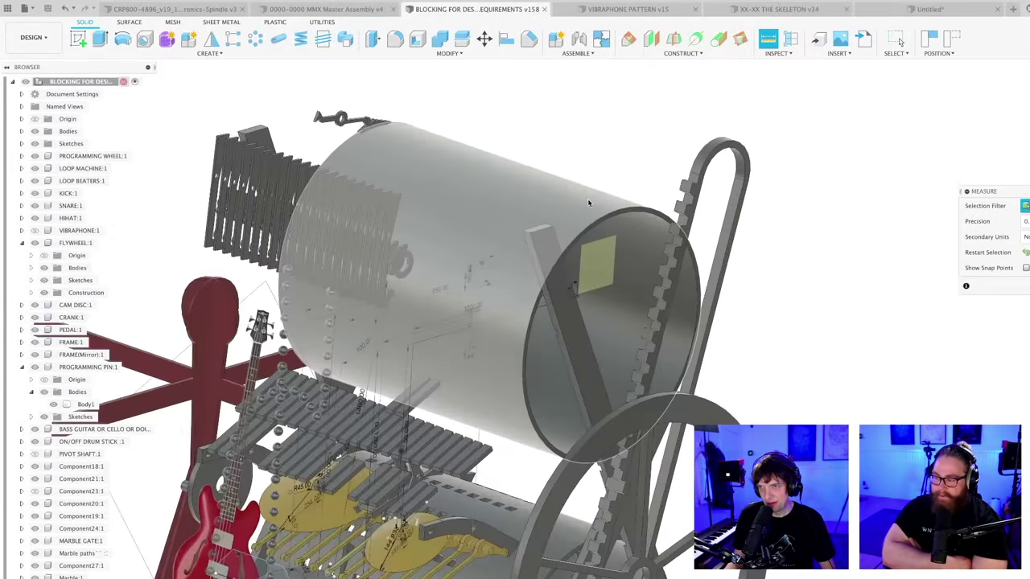
{"action": "scroll", "coordinate": [609, 233], "scroll_direction": "up", "scroll_amount": 2}
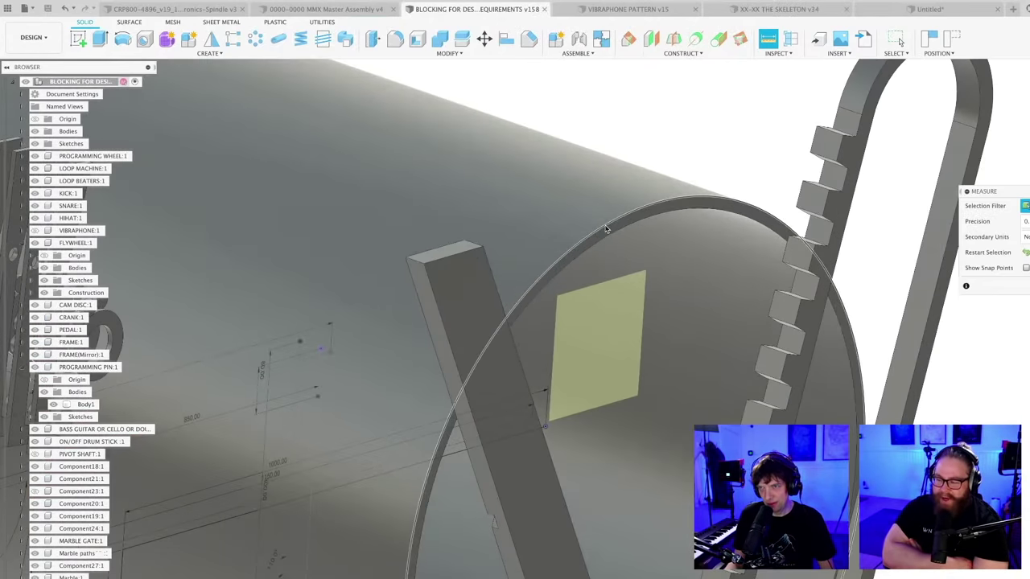
{"action": "left_click", "coordinate": [609, 233]}
{"action": "scroll", "coordinate": [569, 225], "scroll_direction": "down", "scroll_amount": 5}
{"action": "scroll", "coordinate": [228, 113], "scroll_direction": "up", "scroll_amount": 2}
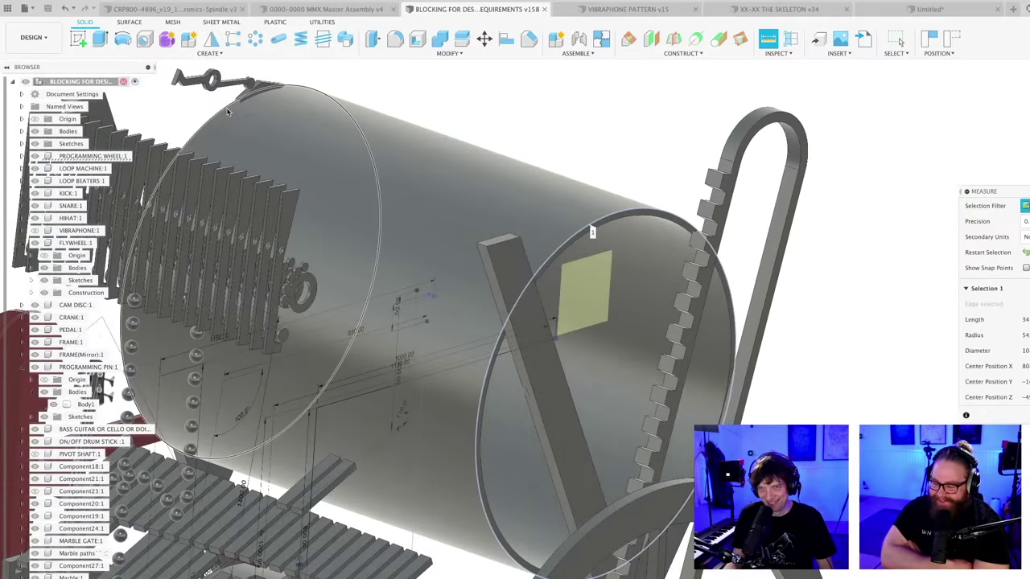
{"action": "left_click", "coordinate": [225, 113]}
{"action": "scroll", "coordinate": [225, 113], "scroll_direction": "down", "scroll_amount": 6}
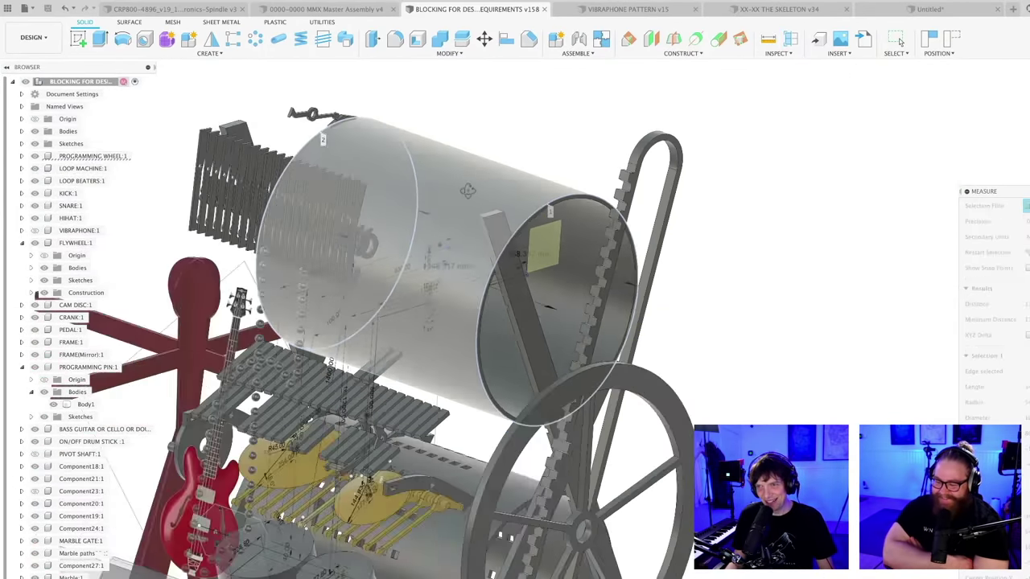
{"action": "middle_click_drag", "start_coordinate": [483, 193], "coordinate": [483, 151], "text": "shift"}
{"action": "scroll", "coordinate": [483, 151], "scroll_direction": "down", "scroll_amount": 4}
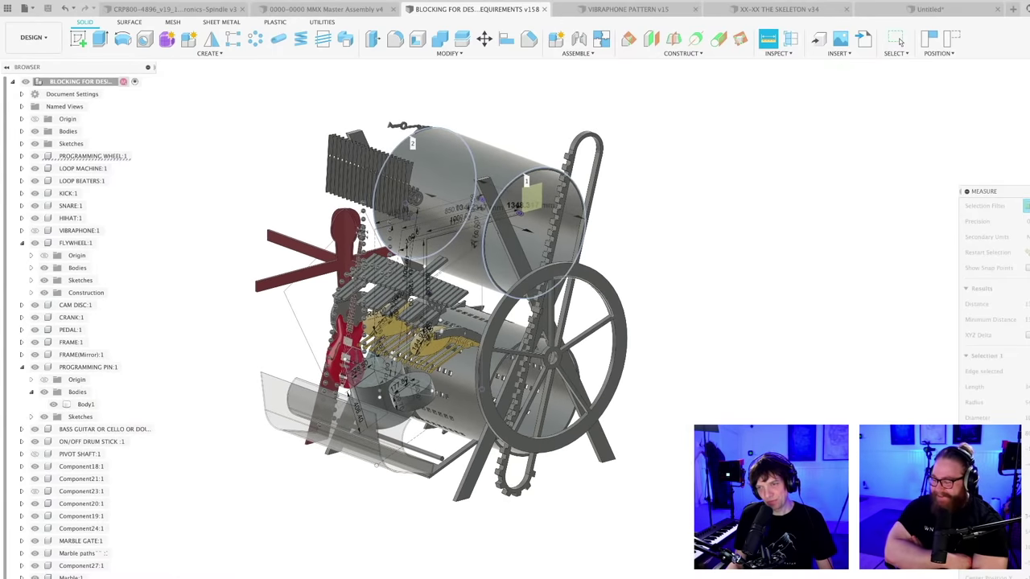
{"action": "middle_click_drag", "start_coordinate": [584, 296], "coordinate": [630, 299], "text": "shift"}
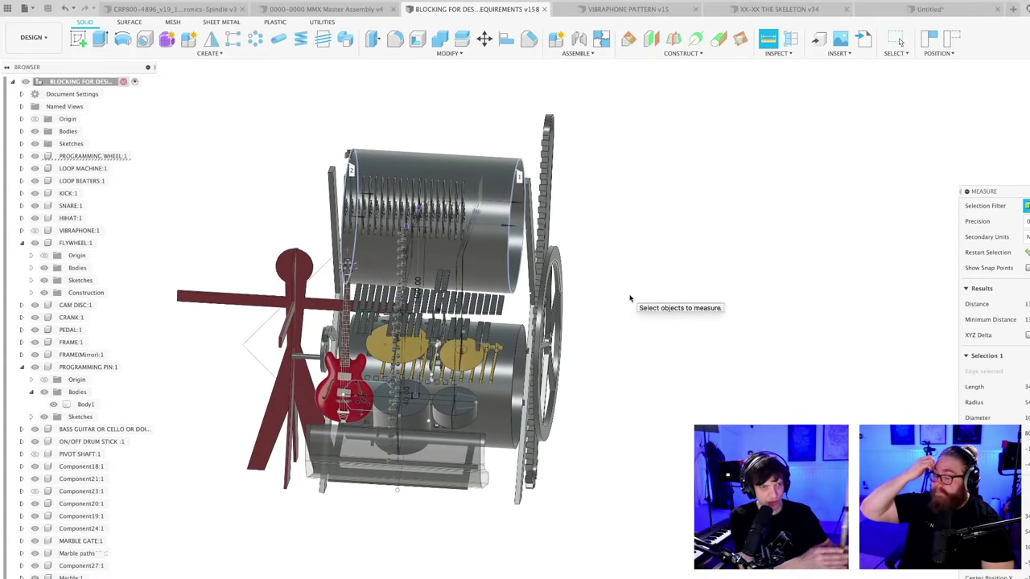
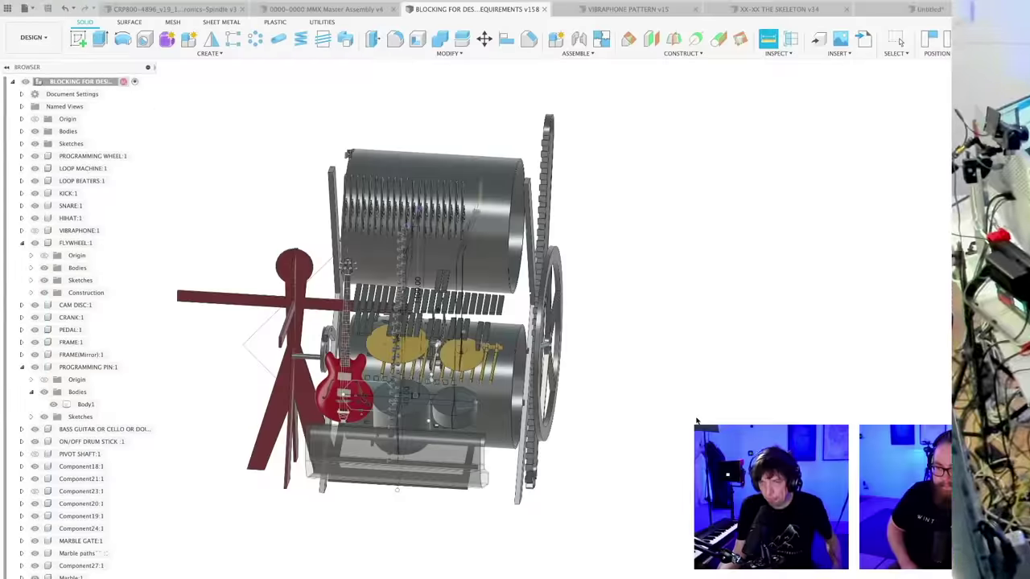
- Examine the arrangement of drums, vibraphone plates and flywheel in the blocking design from the front and above
{"action": "middle_click_drag", "start_coordinate": [688, 421], "coordinate": [646, 423], "text": "shift"}
{"action": "scroll", "coordinate": [684, 458], "scroll_direction": "up", "scroll_amount": 3}
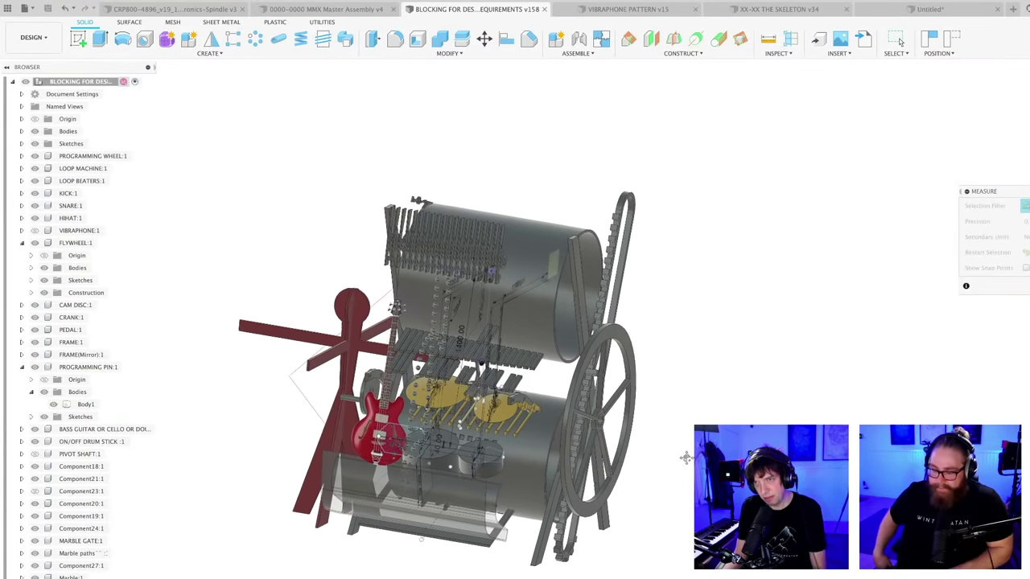
{"action": "middle_click_drag", "start_coordinate": [667, 459], "coordinate": [663, 466], "text": "shift"}
{"action": "scroll", "coordinate": [676, 487], "scroll_direction": "up", "scroll_amount": 2}
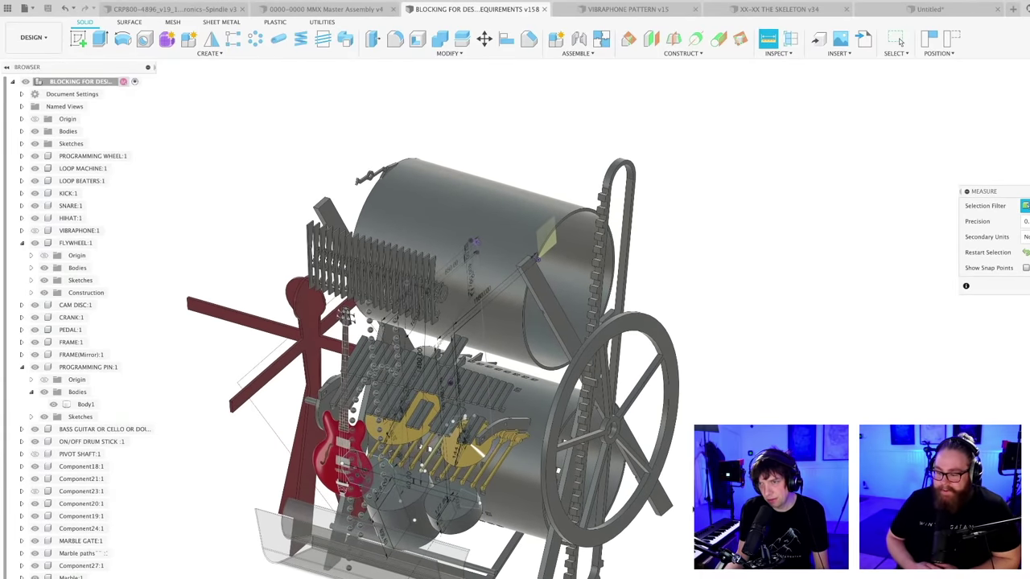
{"action": "middle_click_drag", "start_coordinate": [690, 511], "coordinate": [624, 474], "text": "shift"}
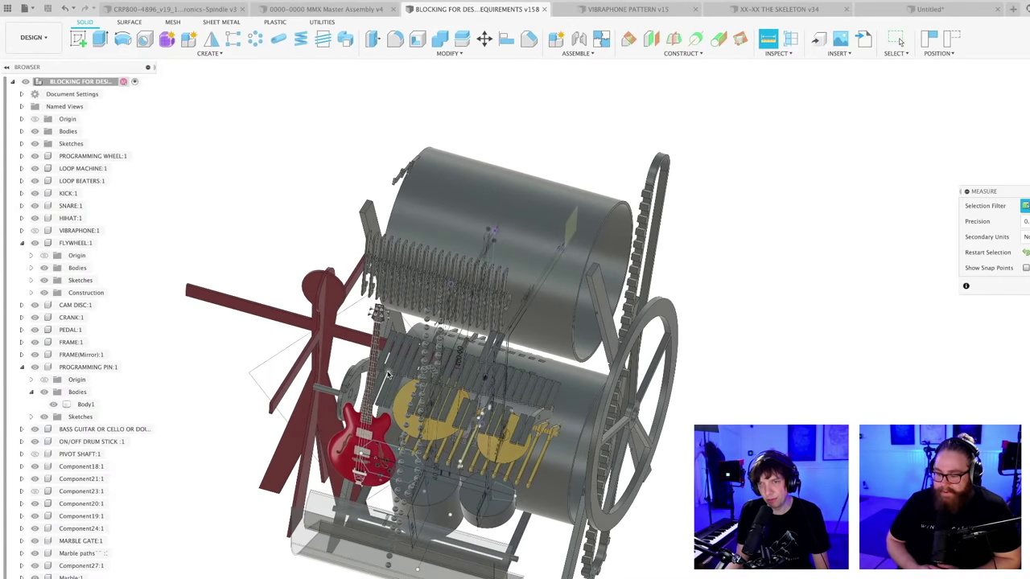
{"action": "scroll", "coordinate": [692, 559], "scroll_direction": "down", "scroll_amount": 2}
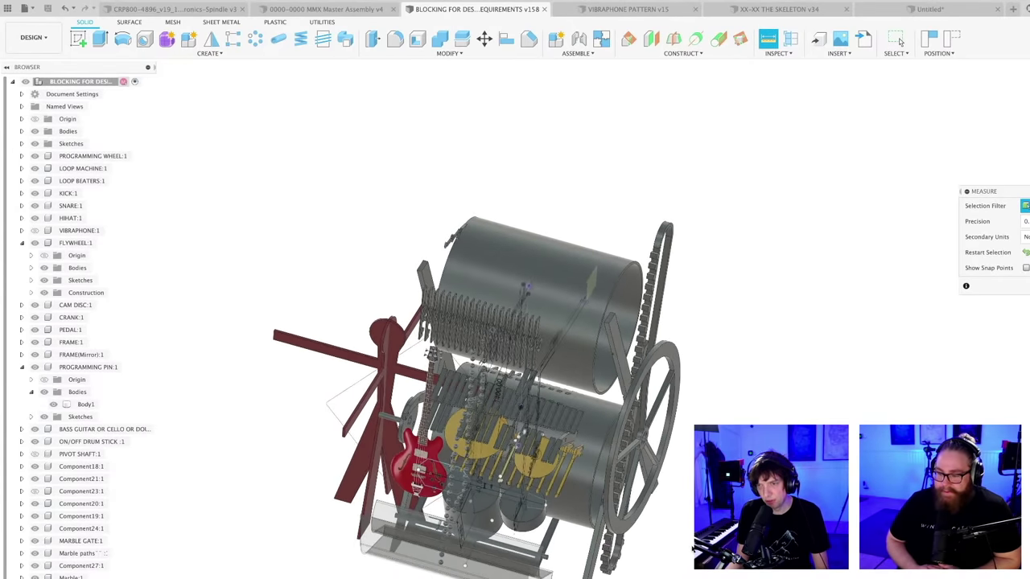
{"action": "middle_click_drag", "start_coordinate": [689, 554], "coordinate": [683, 556], "text": "shift"}
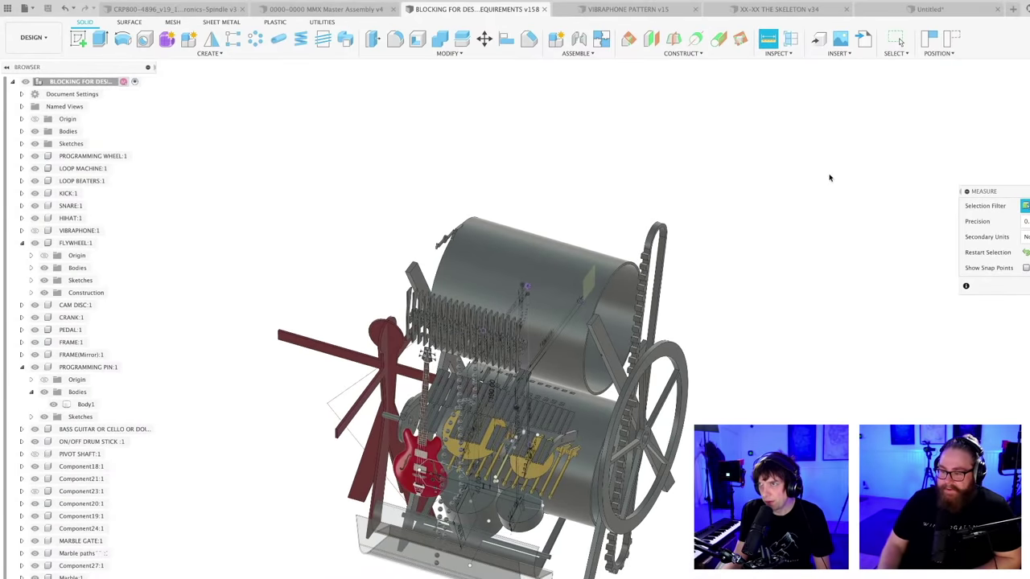
- Switch to the skeleton design and examine the circle rows and construction lines within the dimensioned boundary
{"action": "left_click", "coordinate": [829, 9]}
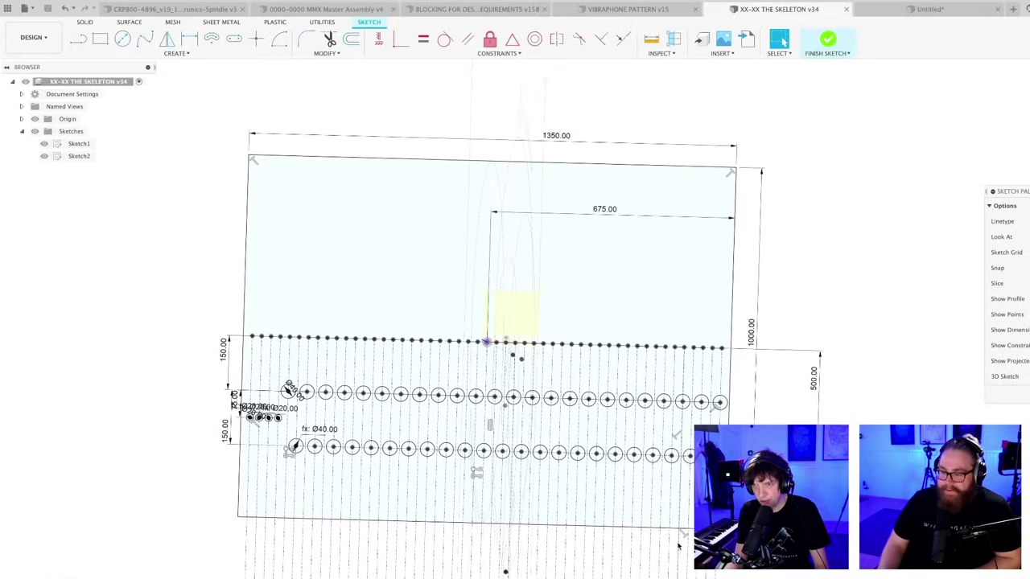
{"action": "middle_click_drag", "start_coordinate": [684, 556], "coordinate": [758, 575], "text": "shift"}
{"action": "mouse_move", "coordinate": [658, 567]}
{"action": "middle_mouse_down", "text": "shift"}
{"action": "mouse_move", "coordinate": [480, 486]}
{"action": "mouse_move", "coordinate": [529, 488]}
{"action": "mouse_move", "coordinate": [505, 491]}
{"action": "middle_mouse_up", "text": "shift"}
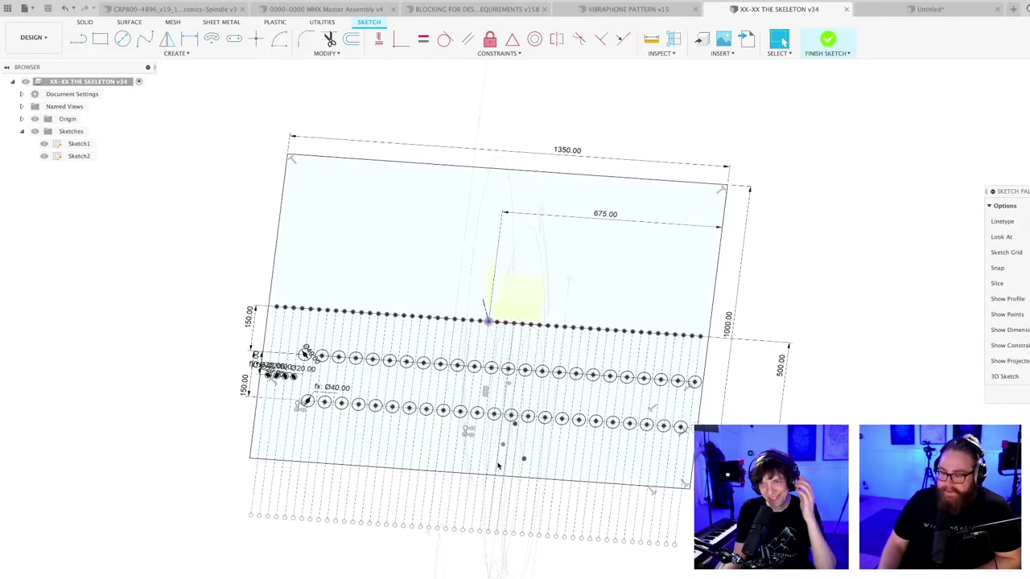
{"action": "scroll", "coordinate": [528, 416], "scroll_direction": "up", "scroll_amount": 1}
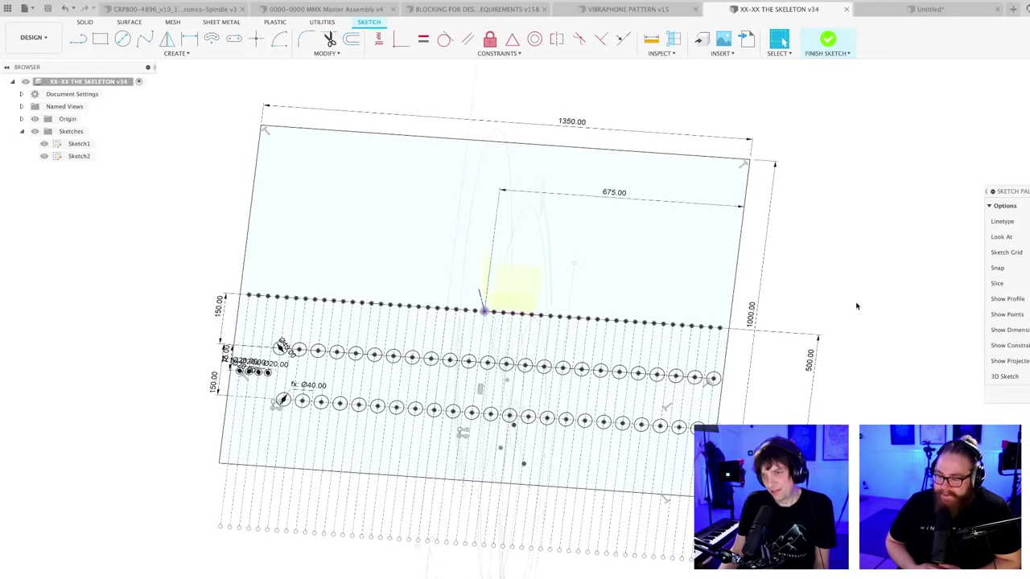
{"action": "mouse_move", "coordinate": [850, 295]}
{"action": "middle_mouse_down", "text": "shift"}
{"action": "mouse_move", "coordinate": [816, 322]}
{"action": "mouse_move", "coordinate": [842, 361]}
{"action": "mouse_move", "coordinate": [830, 371]}
{"action": "mouse_move", "coordinate": [829, 362]}
{"action": "middle_mouse_up", "text": "shift"}
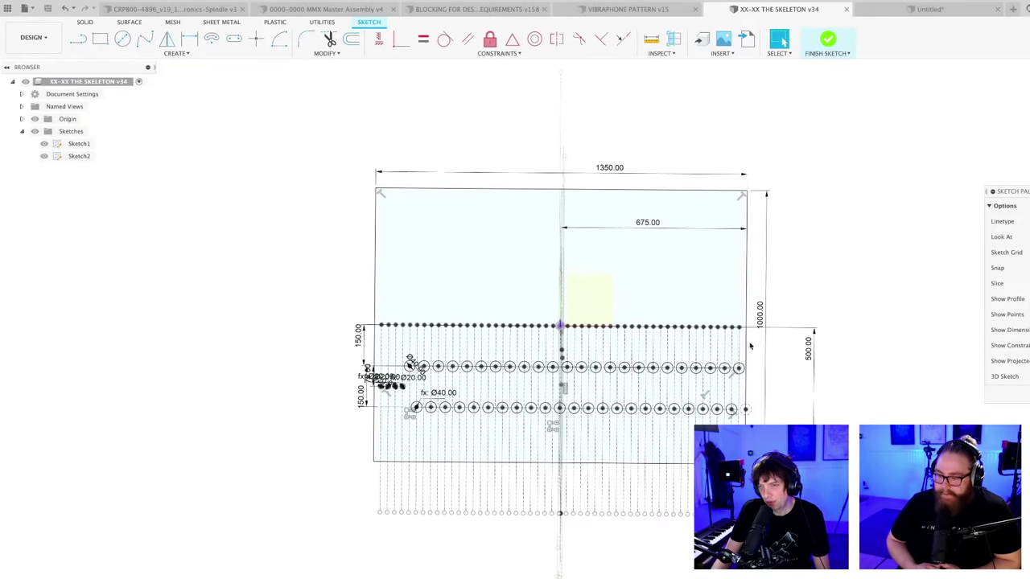
{"action": "scroll", "coordinate": [750, 346], "scroll_direction": "up", "scroll_amount": 2}
{"action": "scroll", "coordinate": [799, 293], "scroll_direction": "up", "scroll_amount": 2}
{"action": "mouse_move", "coordinate": [797, 292]}
{"action": "middle_mouse_down", "text": "shift"}
{"action": "mouse_move", "coordinate": [791, 287]}
{"action": "mouse_move", "coordinate": [770, 331]}
{"action": "middle_mouse_up", "text": "shift"}
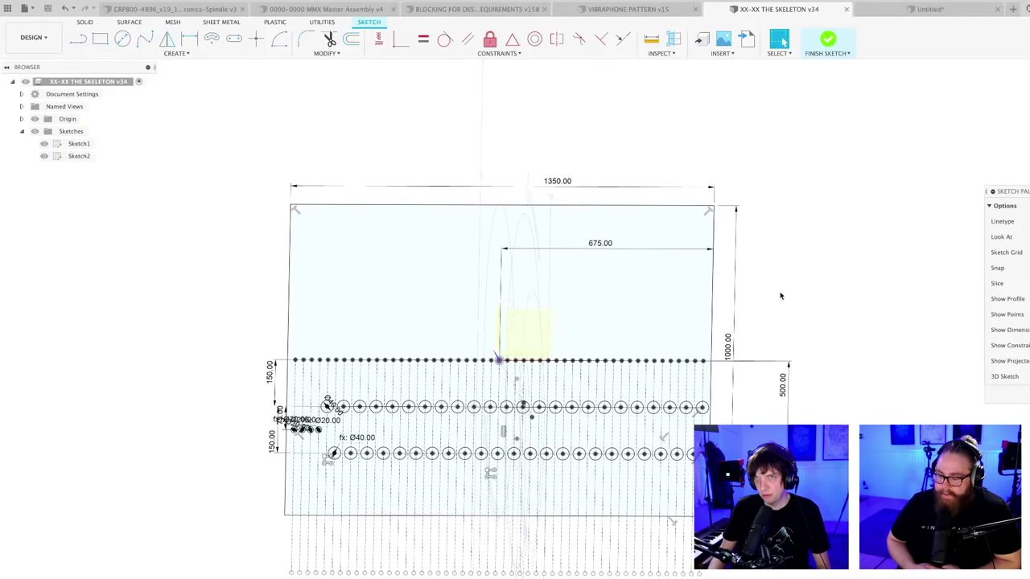
- Go back to the blocking design and study the machine's width and instrument placement from both sides and the front
{"action": "left_click", "coordinate": [486, 9]}
{"action": "scroll", "coordinate": [714, 412], "scroll_direction": "up", "scroll_amount": 4}
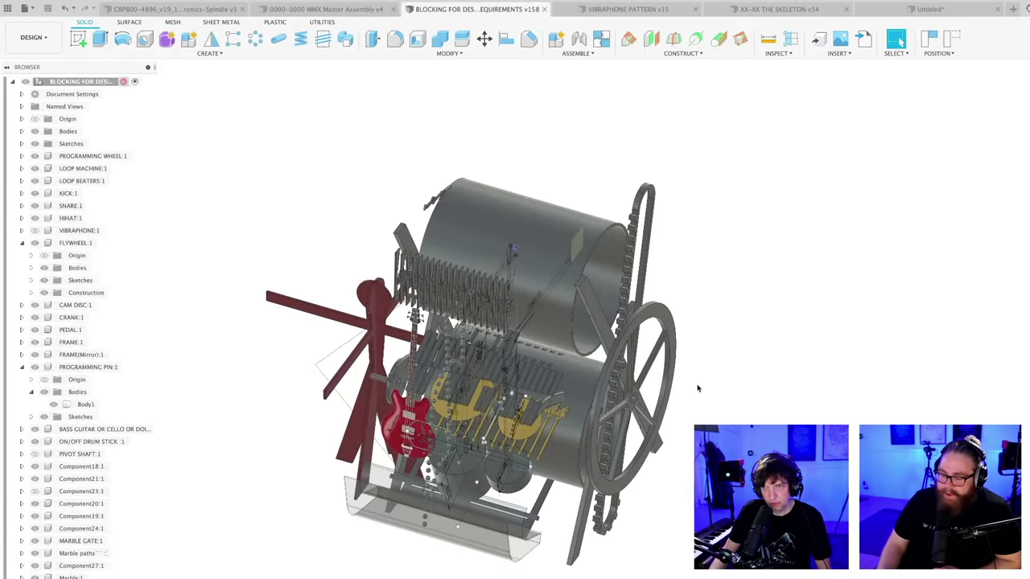
{"action": "middle_click_drag", "start_coordinate": [706, 388], "coordinate": [633, 414], "text": "shift"}
{"action": "scroll", "coordinate": [654, 397], "scroll_direction": "up", "scroll_amount": 2}
{"action": "middle_click_drag", "start_coordinate": [707, 423], "coordinate": [638, 369], "text": "shift"}
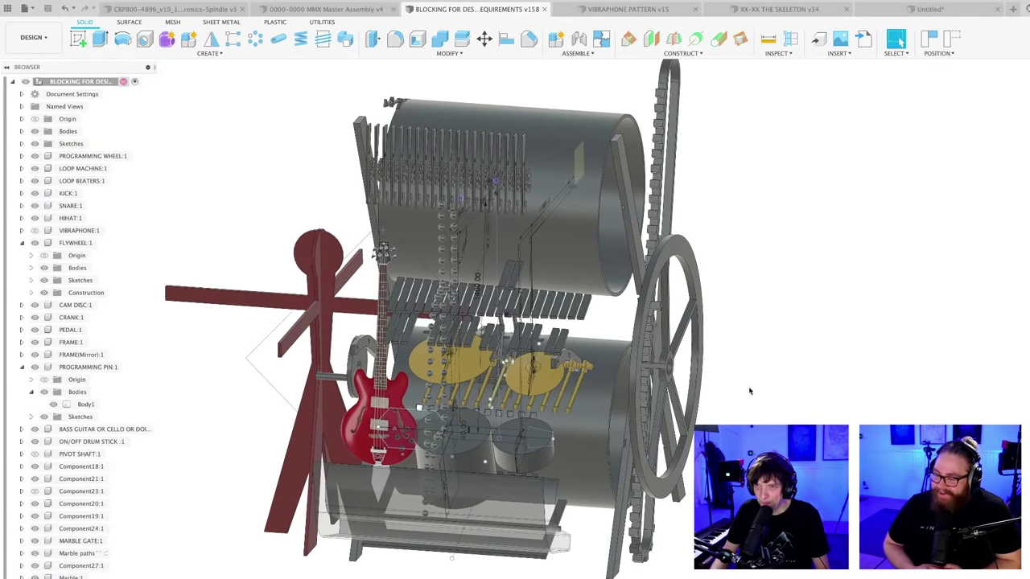
{"action": "middle_click_drag", "start_coordinate": [740, 388], "coordinate": [771, 410]}
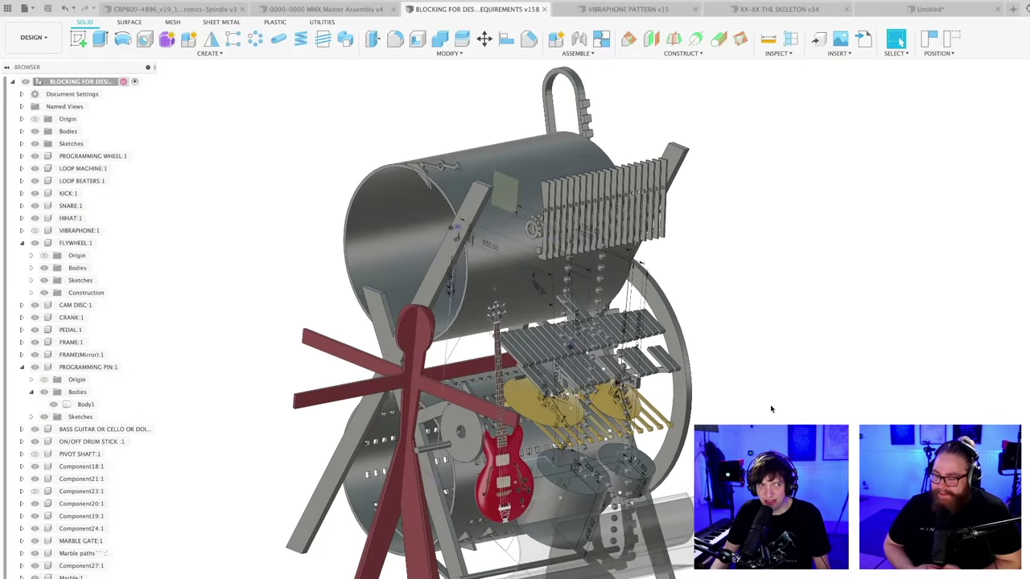
{"action": "scroll", "coordinate": [755, 401], "scroll_direction": "down", "scroll_amount": 2}
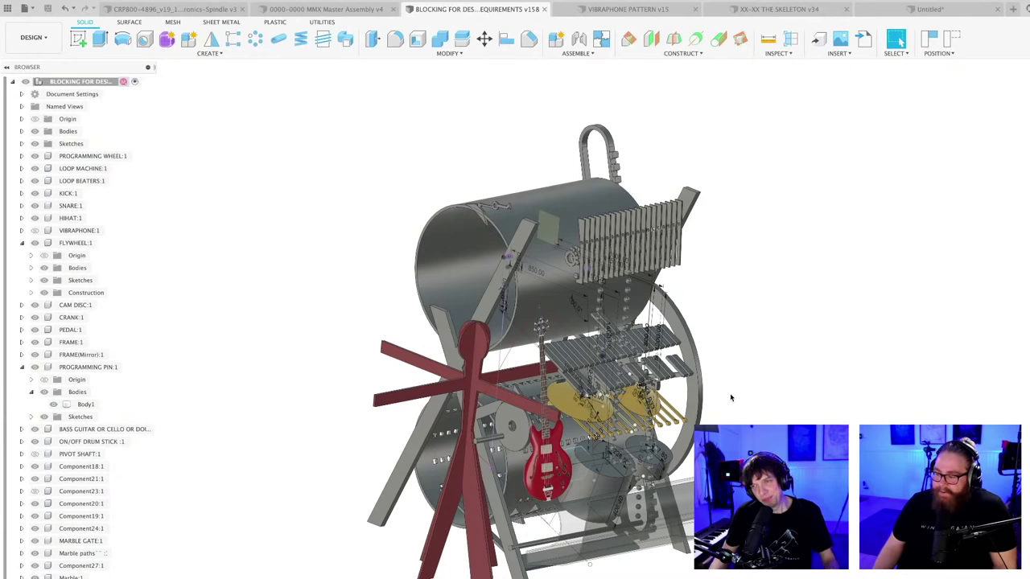
{"action": "scroll", "coordinate": [734, 395], "scroll_direction": "up", "scroll_amount": 2}
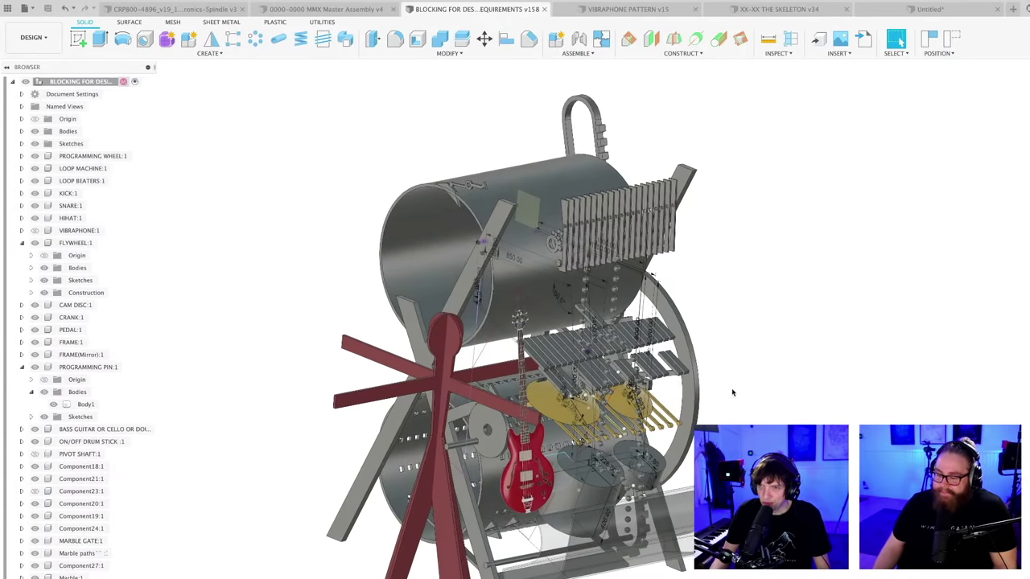
{"action": "middle_click_drag", "start_coordinate": [731, 392], "coordinate": [723, 417], "text": "shift"}
{"action": "scroll", "coordinate": [682, 420], "scroll_direction": "up", "scroll_amount": 3}
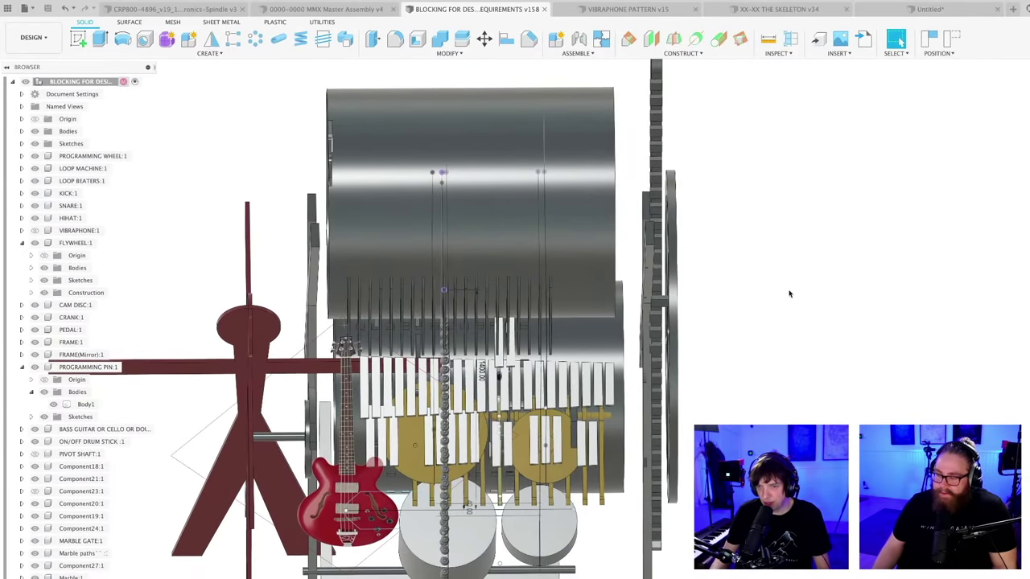
- Switch to the THE MACHINE - ROUND 3 spreadsheet and review the pros and cons of replaceable vibraphone plates
{"action": "key", "text": "alt+Tab"}
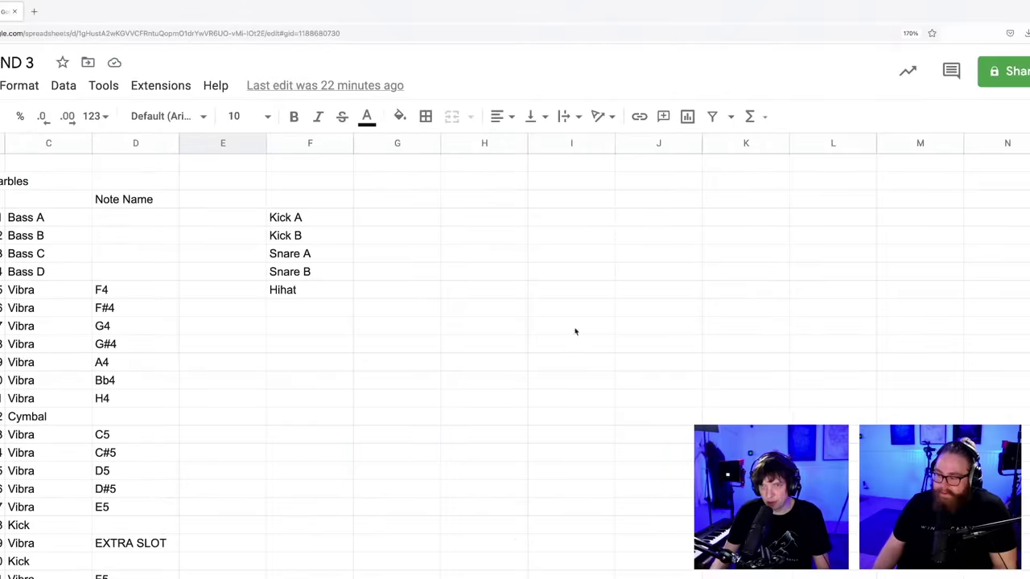
{"action": "key", "text": "ctrl+shift+Page_Down"}
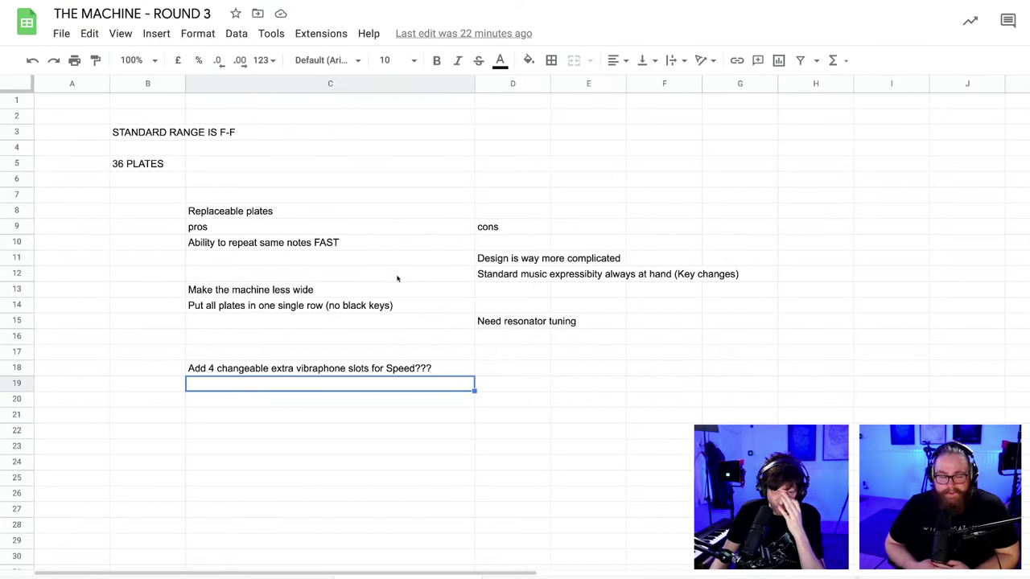
{"action": "left_click", "coordinate": [252, 212]}
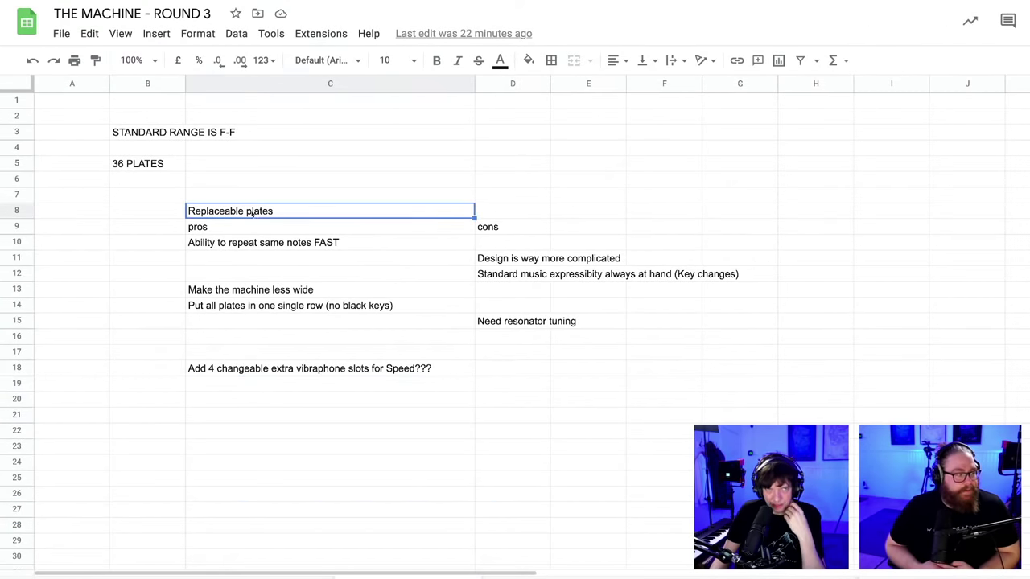
{"action": "left_click", "coordinate": [256, 291]}
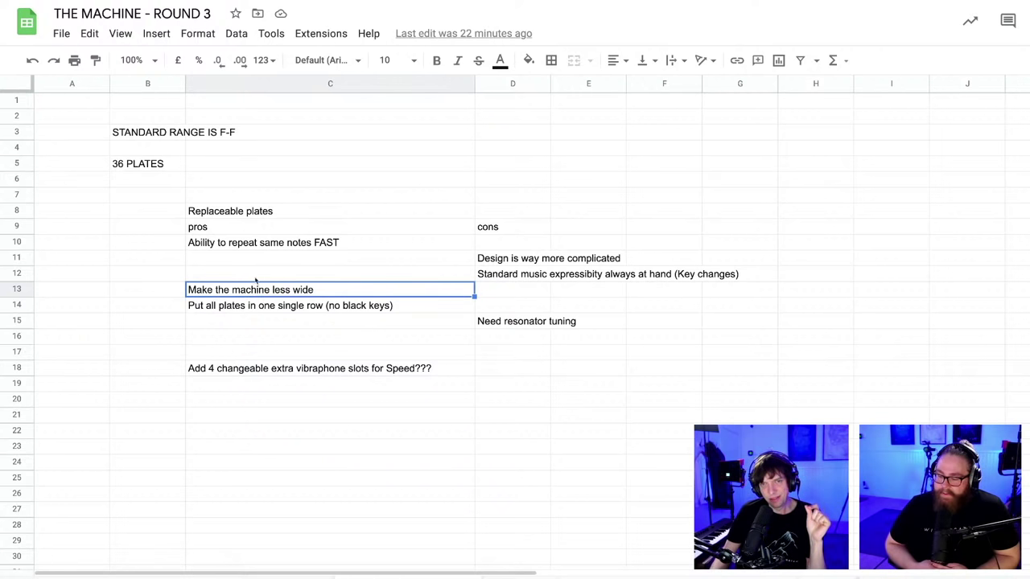
{"action": "left_click", "coordinate": [512, 327]}
{"action": "left_click", "coordinate": [312, 292]}
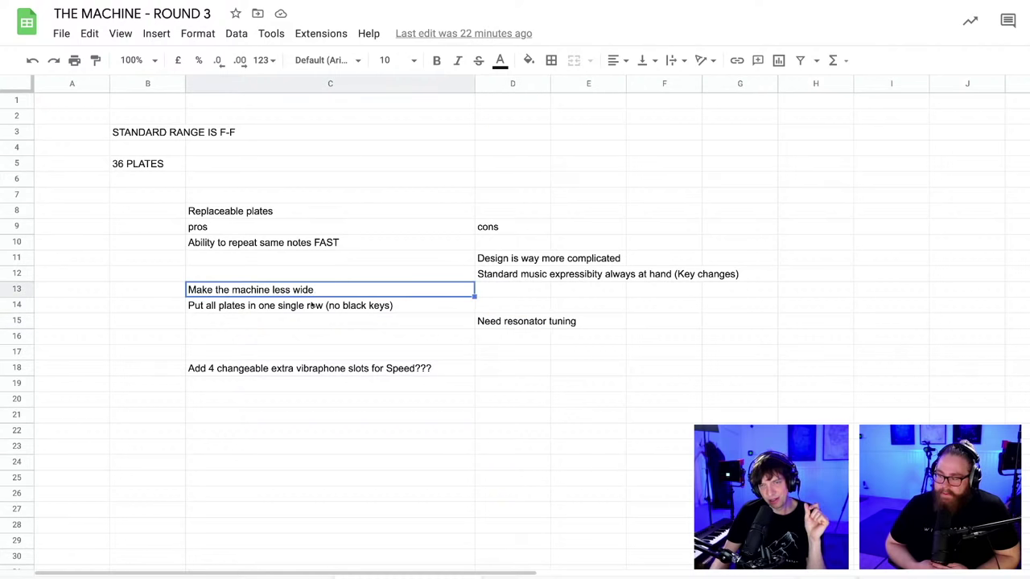
{"action": "left_click", "coordinate": [310, 306]}
{"action": "left_click", "coordinate": [524, 321]}
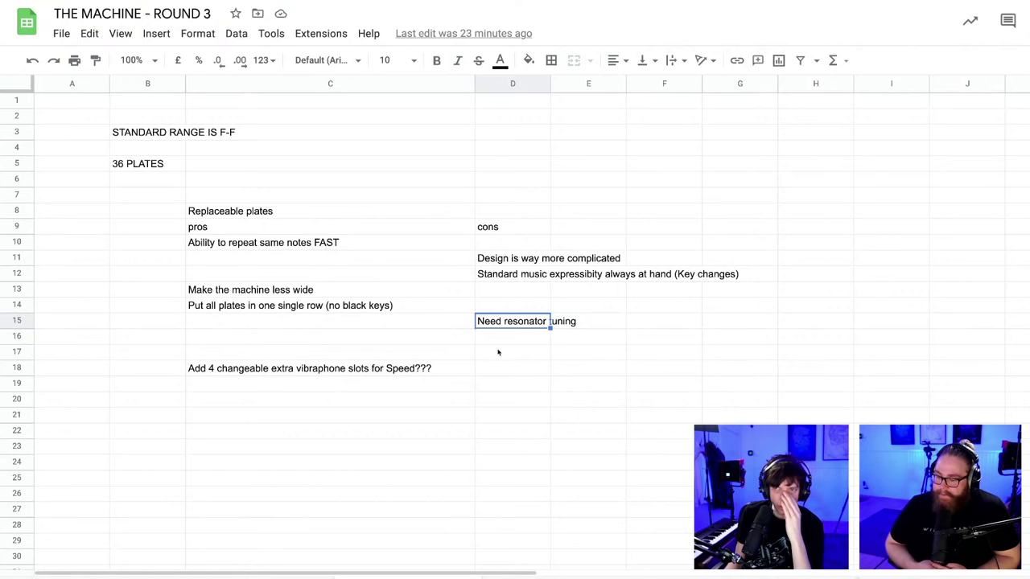
- Weigh the key-change expressibility and design complexity cons against the replaceable plates' advantage of repeating the same notes fast
{"action": "left_click", "coordinate": [545, 273]}
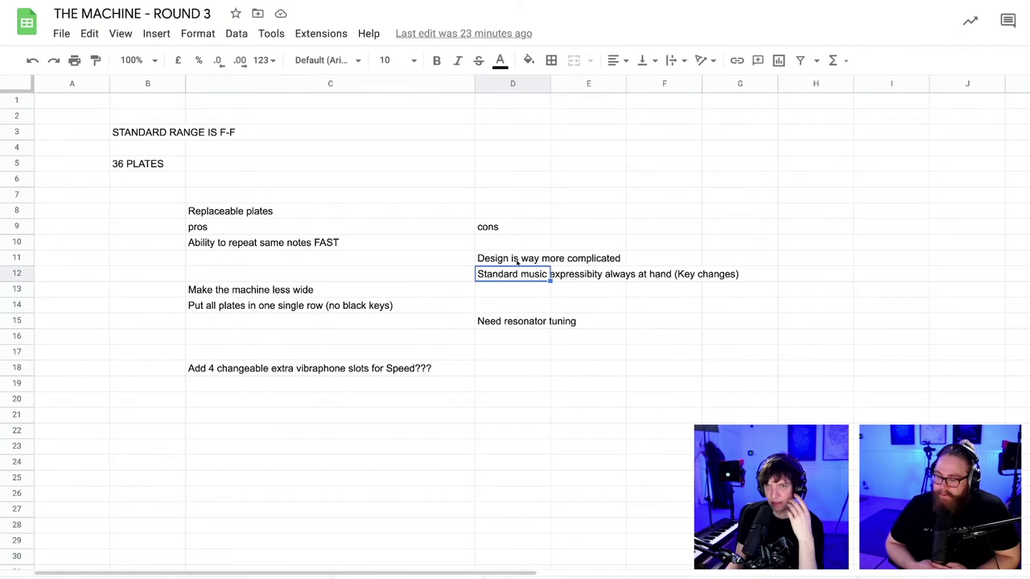
{"action": "left_click", "coordinate": [514, 261]}
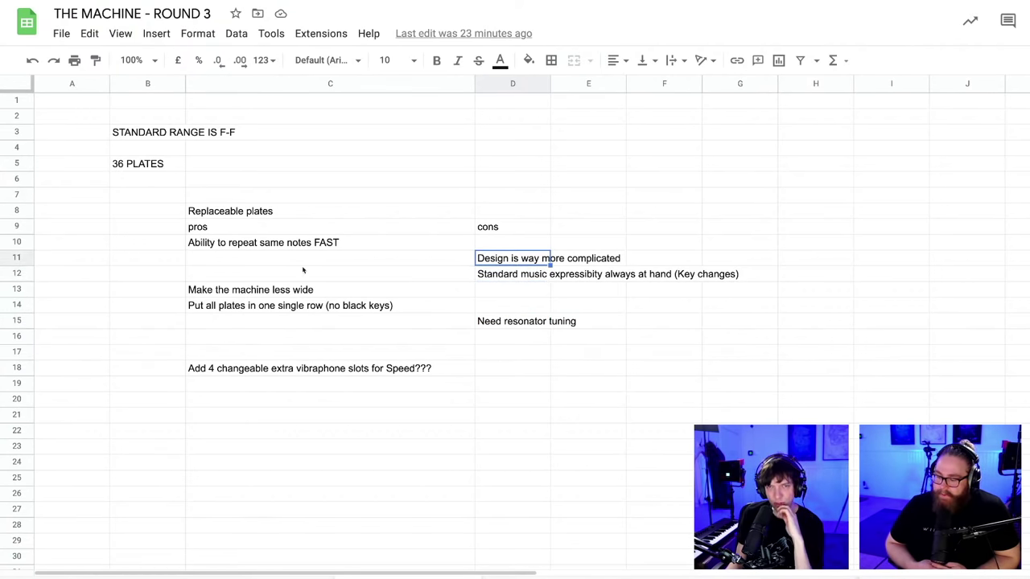
{"action": "left_click", "coordinate": [245, 258]}
{"action": "left_click", "coordinate": [289, 275]}
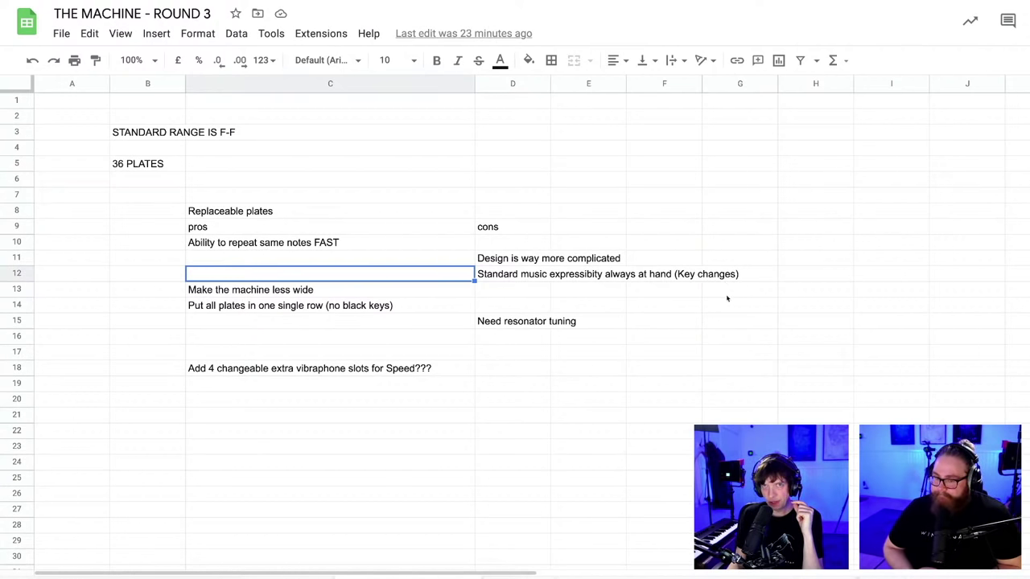
{"action": "left_click", "coordinate": [261, 243]}
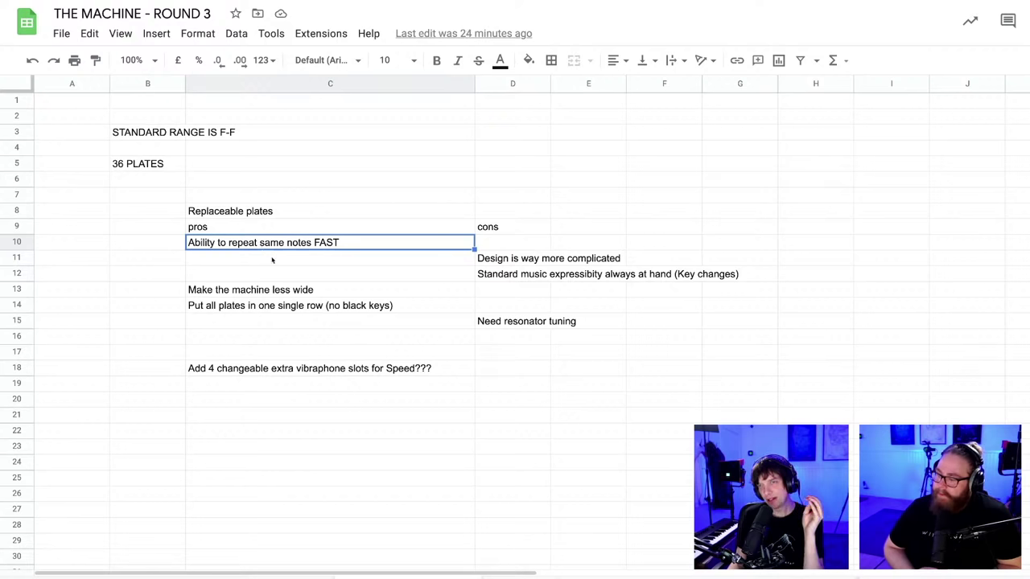
- Switch to the blocking design in Fusion 360 and examine the vibraphone plates, drums and programming wheel from several front angles
{"action": "key", "text": "alt+Tab"}
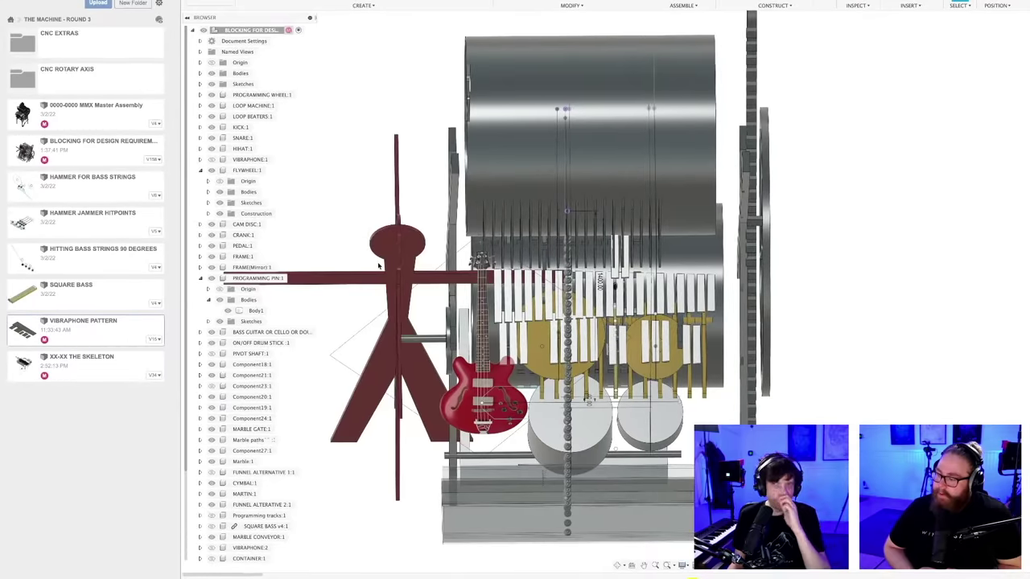
{"action": "scroll", "coordinate": [650, 395], "scroll_direction": "up", "scroll_amount": 2}
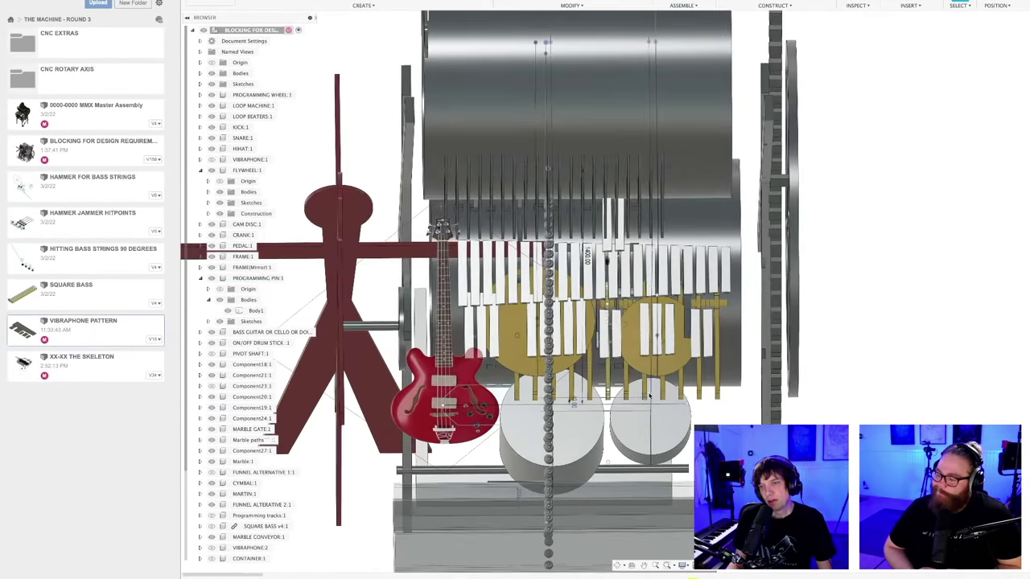
{"action": "middle_click_drag", "start_coordinate": [648, 396], "coordinate": [519, 321], "text": "shift"}
{"action": "scroll", "coordinate": [614, 422], "scroll_direction": "up", "scroll_amount": 1}
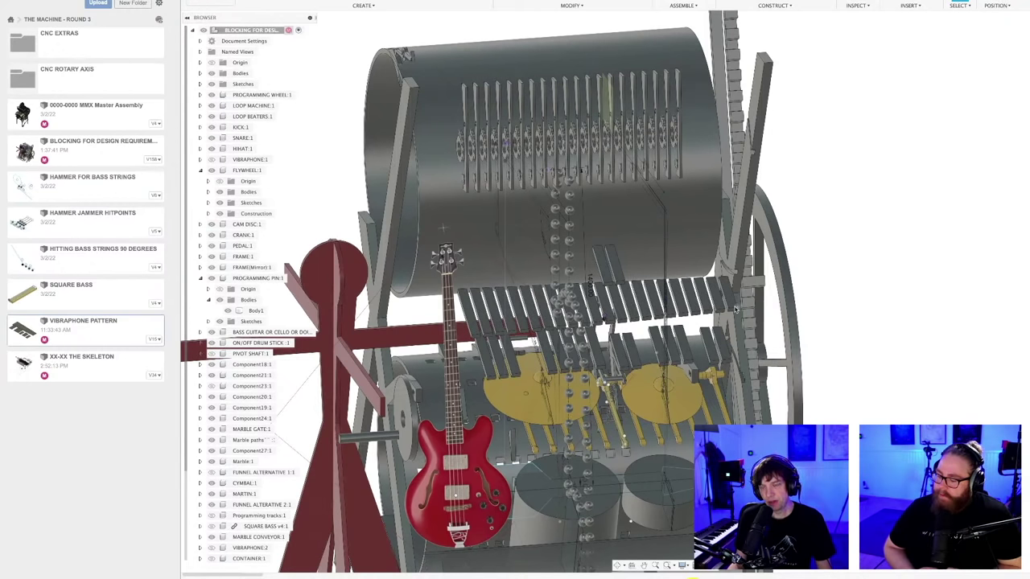
{"action": "scroll", "coordinate": [734, 308], "scroll_direction": "up", "scroll_amount": 2}
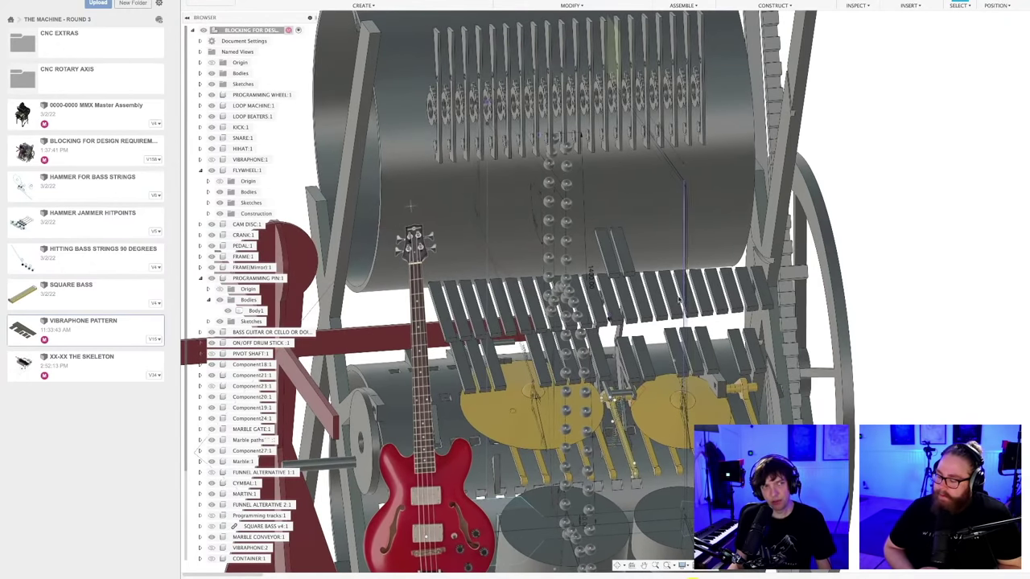
{"action": "scroll", "coordinate": [657, 308], "scroll_direction": "down", "scroll_amount": 2}
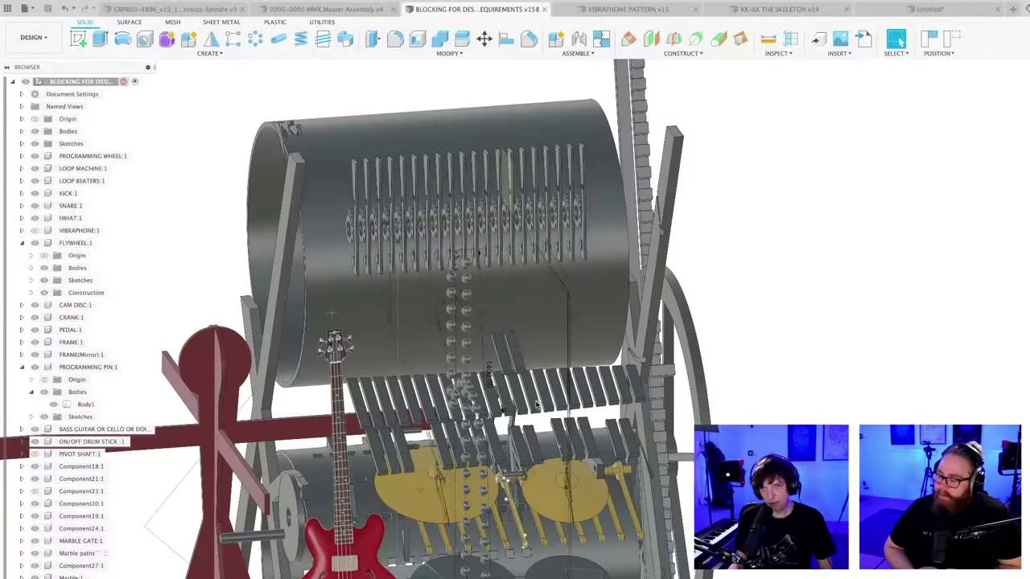
{"action": "mouse_move", "coordinate": [537, 406]}
{"action": "middle_mouse_down", "text": "shift"}
{"action": "mouse_move", "coordinate": [501, 352]}
{"action": "mouse_move", "coordinate": [539, 413]}
{"action": "middle_mouse_up", "text": "shift"}
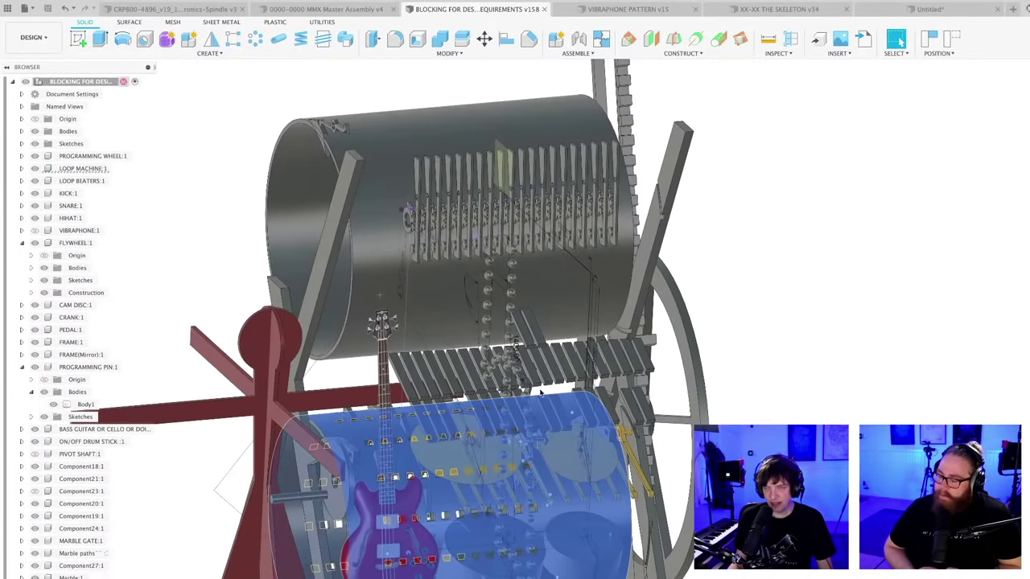
{"action": "mouse_move", "coordinate": [548, 391]}
{"action": "middle_mouse_down", "text": "shift"}
{"action": "mouse_move", "coordinate": [555, 386]}
{"action": "mouse_move", "coordinate": [548, 395]}
{"action": "middle_mouse_up", "text": "shift"}
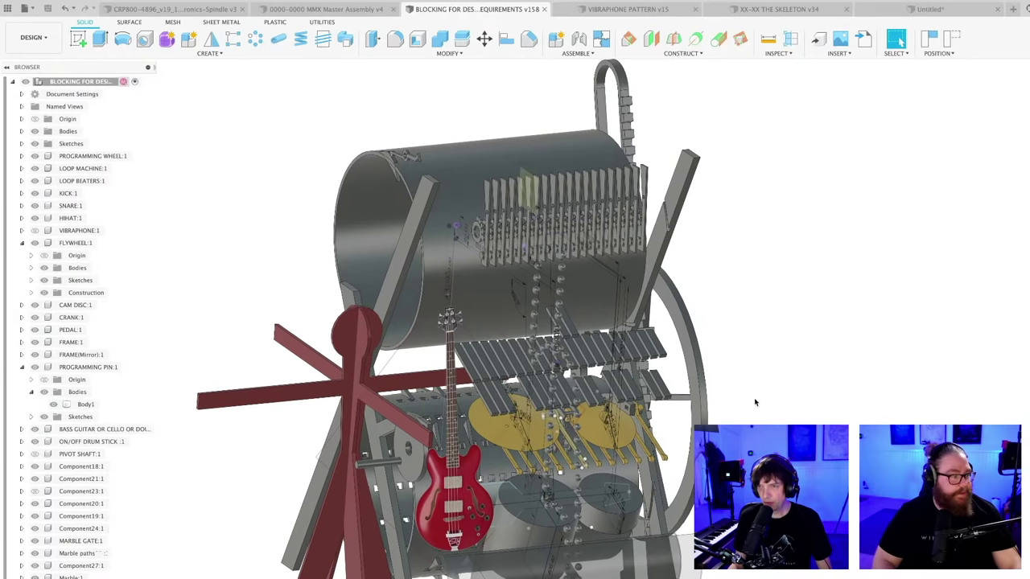
{"action": "middle_click_drag", "start_coordinate": [782, 382], "coordinate": [703, 393]}
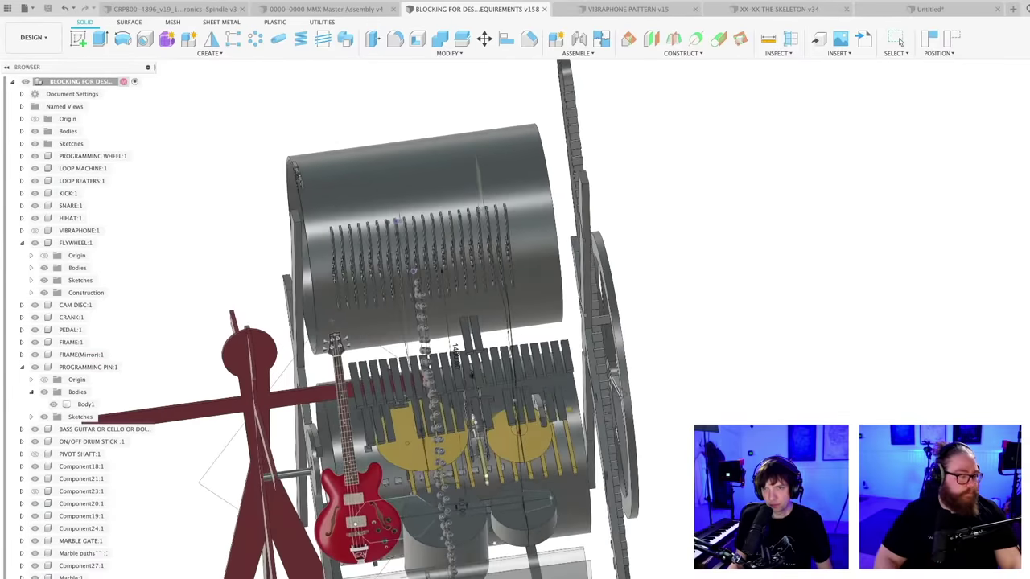
{"action": "scroll", "coordinate": [376, 456], "scroll_direction": "up", "scroll_amount": 3}
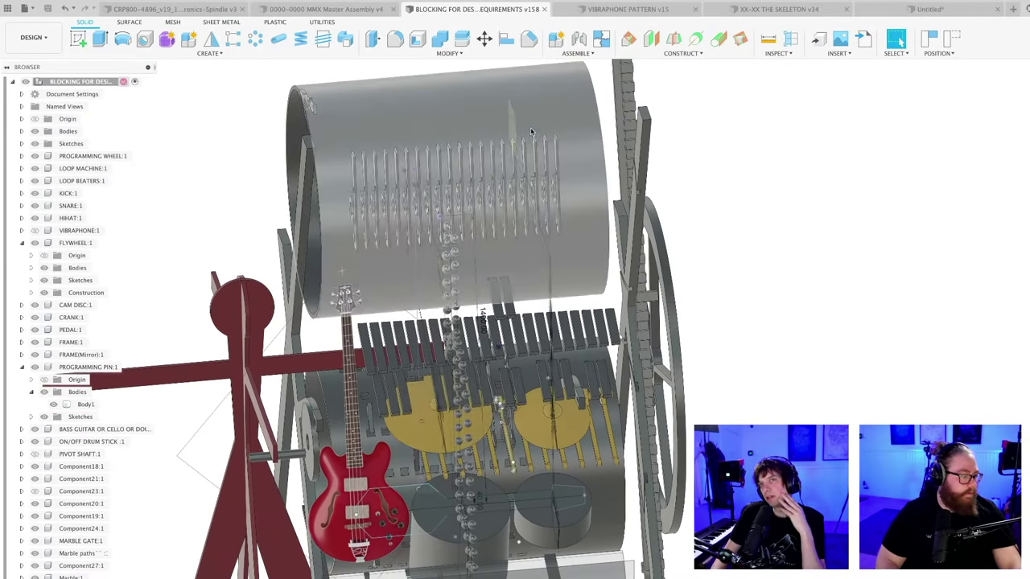
- Switch to the MMX Master Assembly and hide every sub-assembly except the chassis and belts to examine the bare frame
{"action": "left_click", "coordinate": [324, 10]}
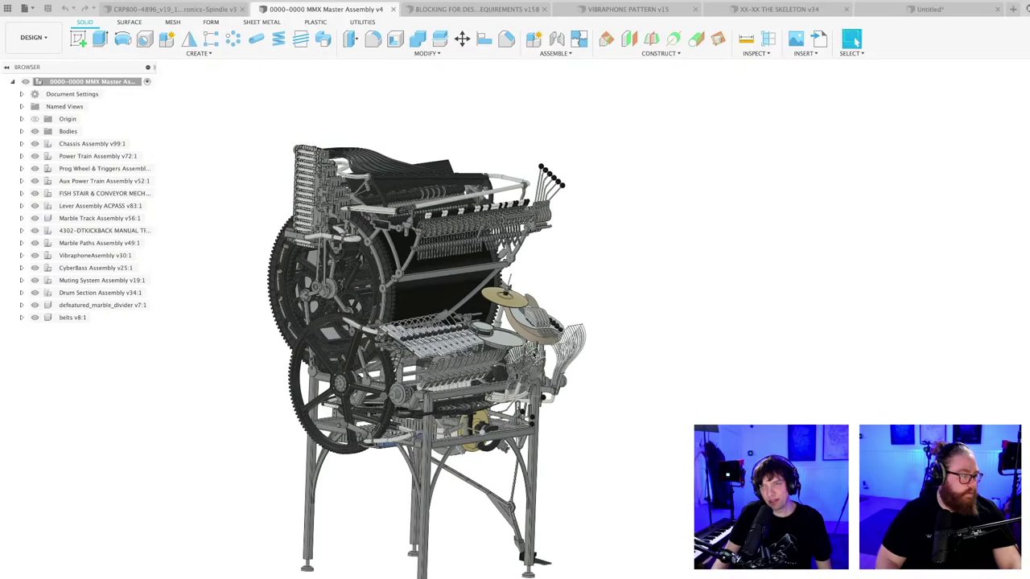
{"action": "left_click", "coordinate": [35, 156]}
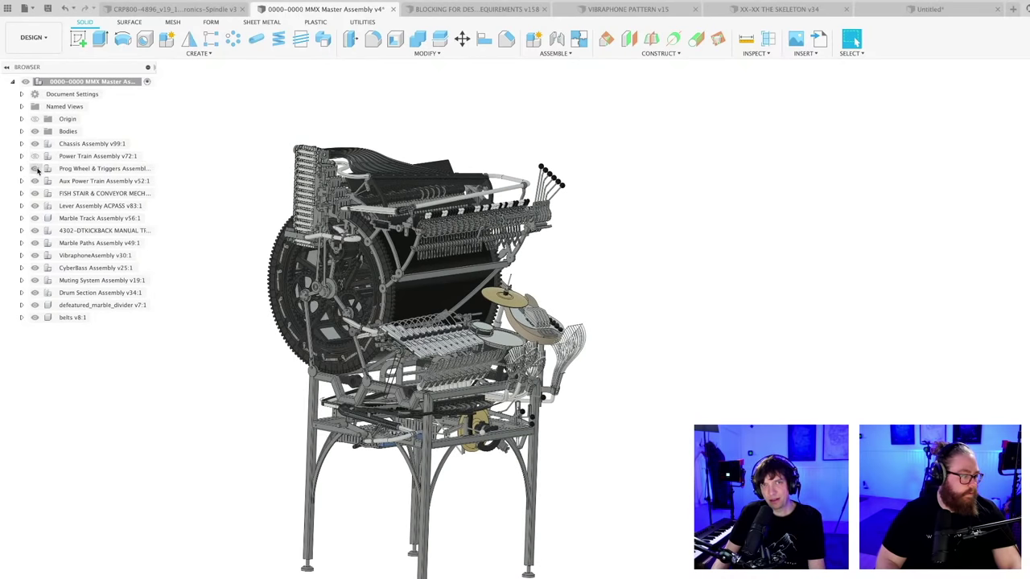
{"action": "left_click", "coordinate": [34, 168]}
{"action": "left_click", "coordinate": [35, 181]}
{"action": "left_click", "coordinate": [35, 193]}
{"action": "left_click", "coordinate": [35, 206]}
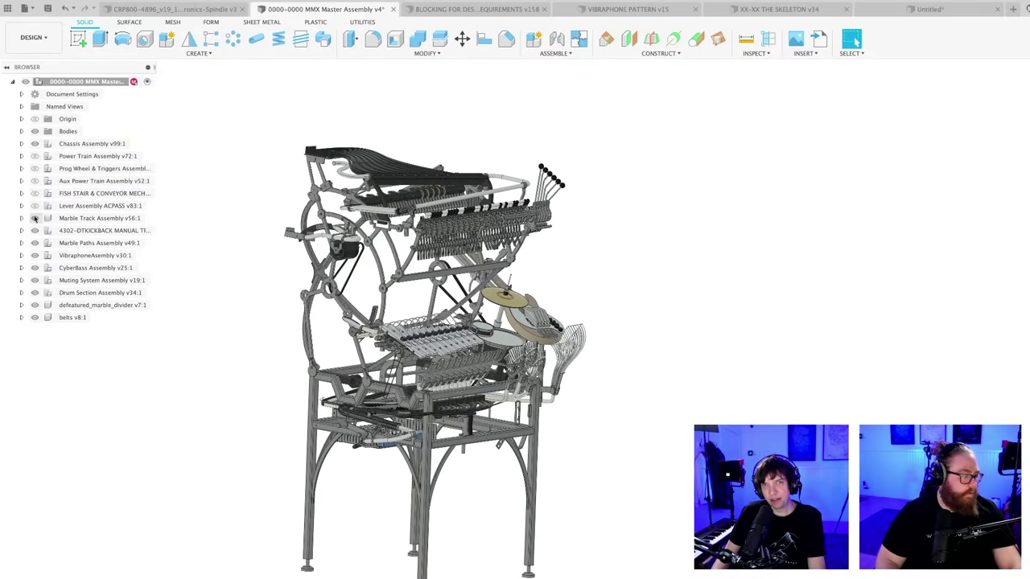
{"action": "left_click", "coordinate": [35, 218]}
{"action": "left_click", "coordinate": [34, 255]}
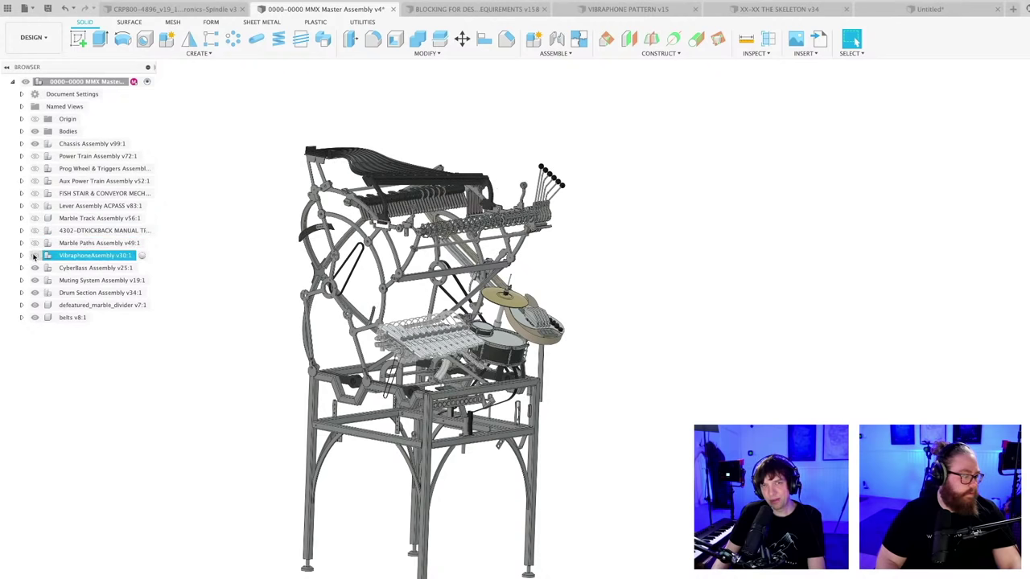
{"action": "left_click", "coordinate": [35, 267]}
{"action": "left_click", "coordinate": [35, 280]}
{"action": "left_click", "coordinate": [35, 292]}
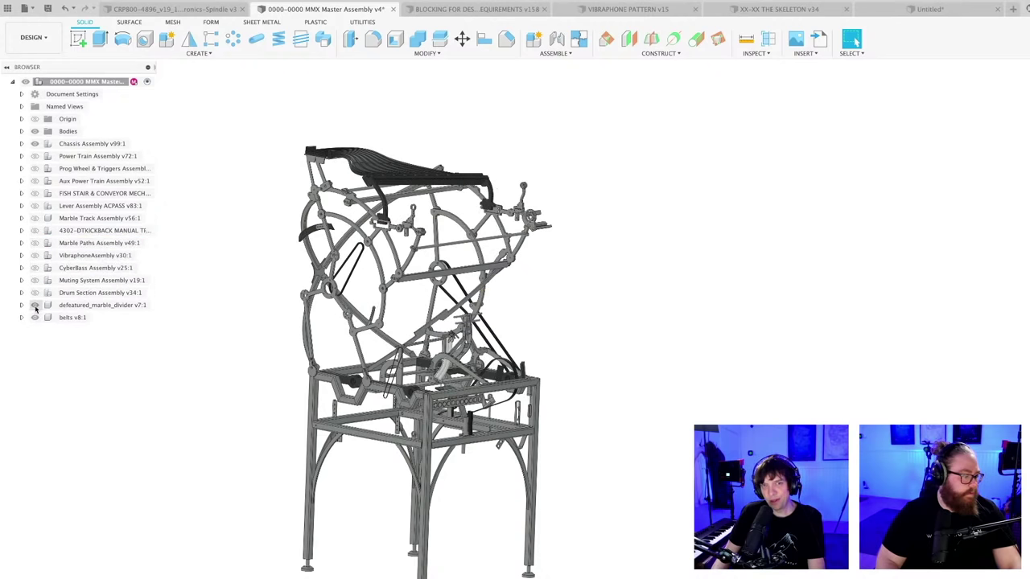
{"action": "left_click", "coordinate": [34, 305]}
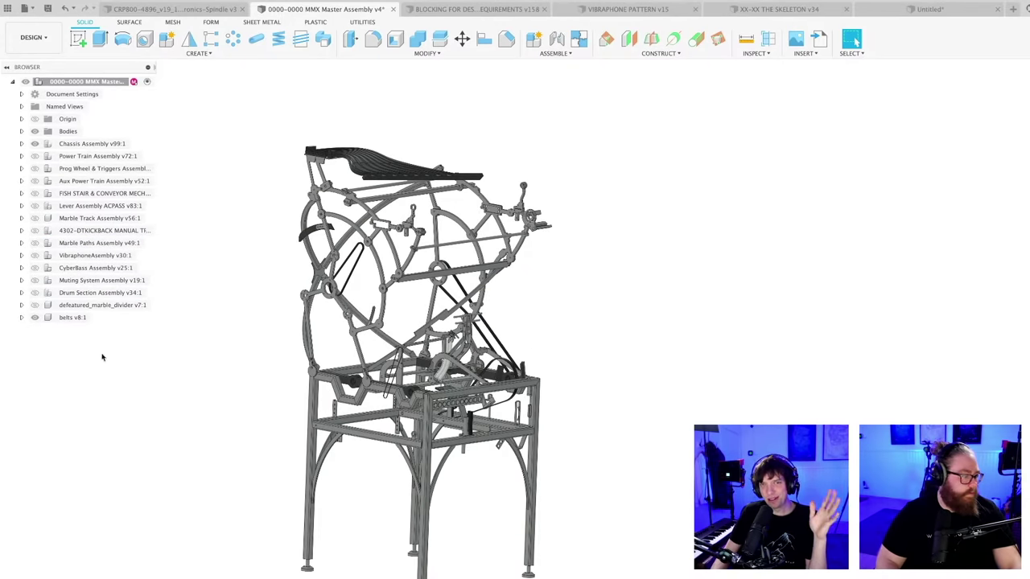
{"action": "scroll", "coordinate": [191, 306], "scroll_direction": "up", "scroll_amount": 3}
{"action": "scroll", "coordinate": [190, 306], "scroll_direction": "down", "scroll_amount": 2}
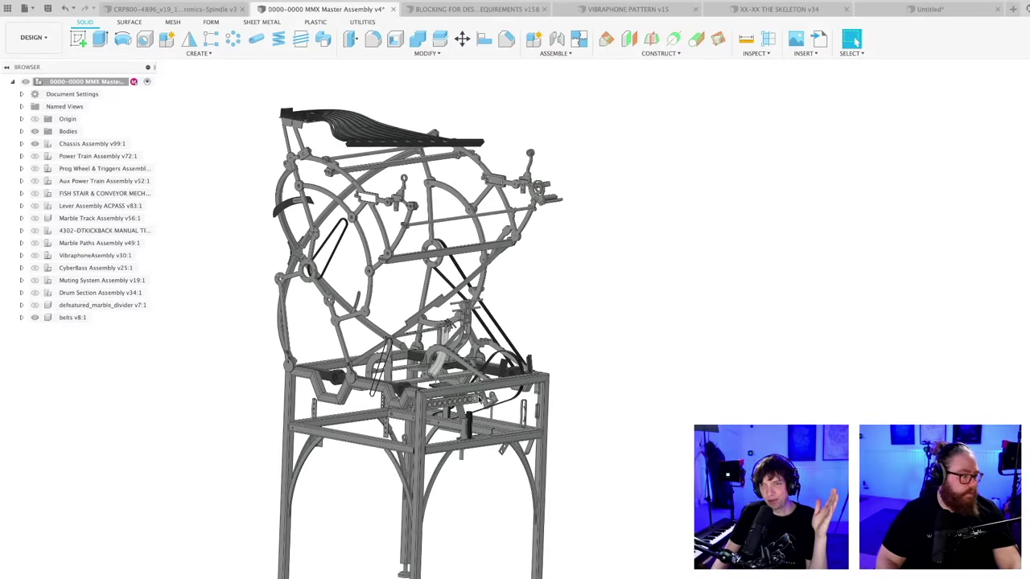
- Show the hidden sub-assemblies again from the power train to the marble divider and inspect the complete machine up close
{"action": "left_click", "coordinate": [34, 156]}
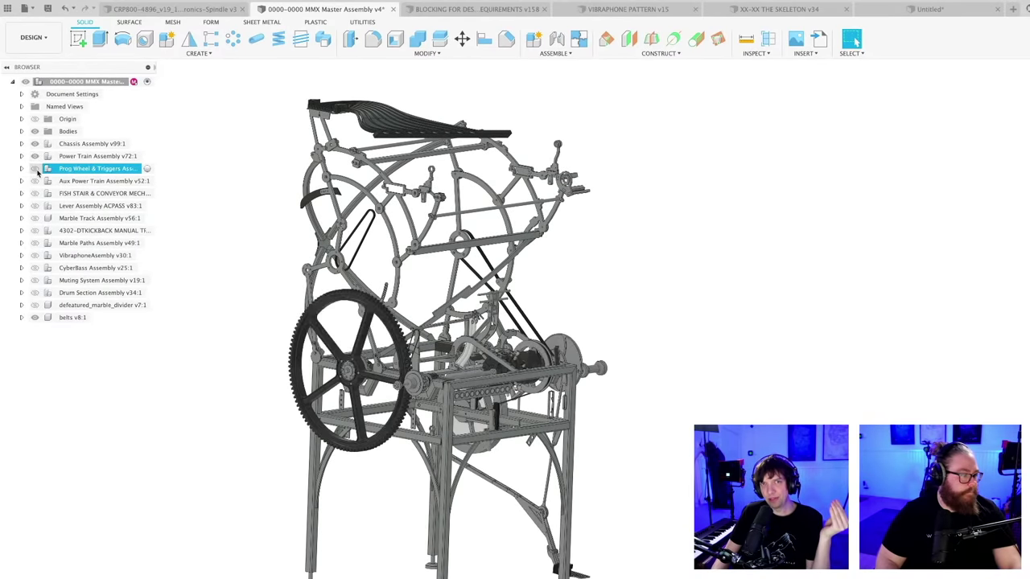
{"action": "left_click", "coordinate": [35, 169]}
{"action": "left_click", "coordinate": [34, 181]}
{"action": "left_click", "coordinate": [35, 193]}
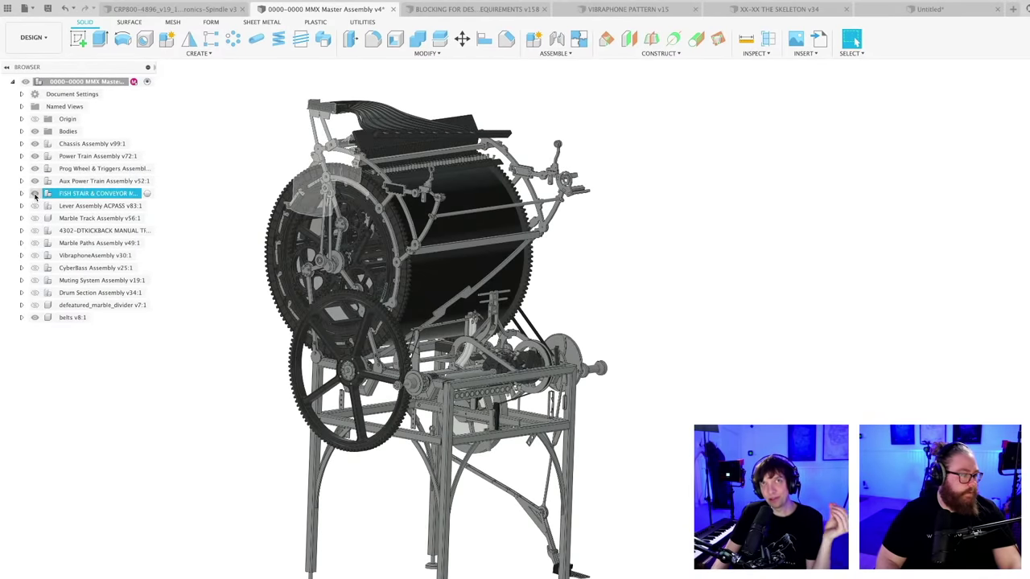
{"action": "left_click", "coordinate": [35, 218]}
{"action": "left_click", "coordinate": [35, 230]}
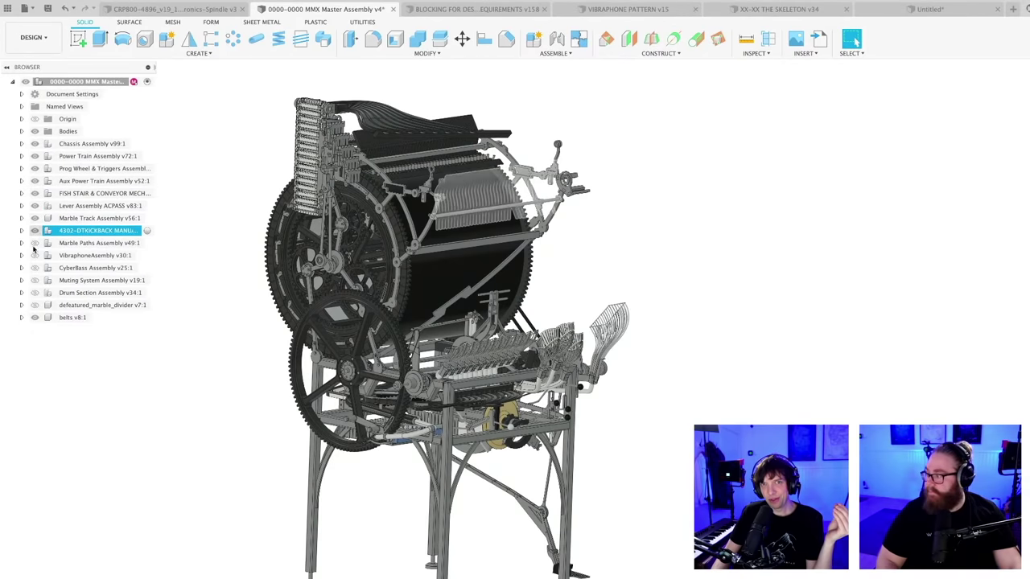
{"action": "left_click", "coordinate": [35, 243]}
{"action": "left_click", "coordinate": [35, 255]}
{"action": "left_click", "coordinate": [35, 267]}
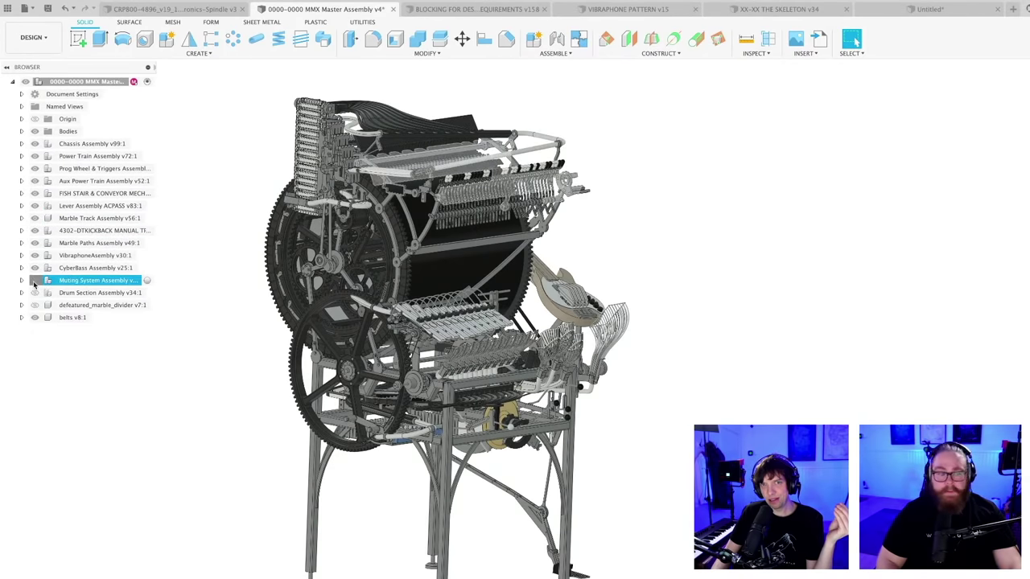
{"action": "left_click", "coordinate": [34, 280]}
{"action": "left_click", "coordinate": [35, 305]}
{"action": "scroll", "coordinate": [515, 265], "scroll_direction": "up", "scroll_amount": 3}
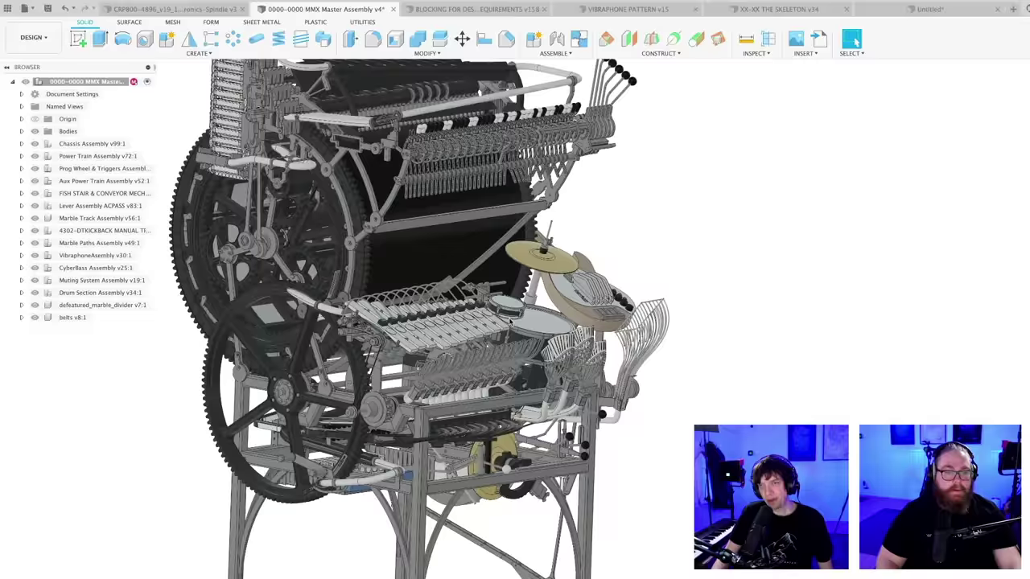
{"action": "middle_click_drag", "start_coordinate": [515, 306], "coordinate": [495, 351], "text": "shift"}
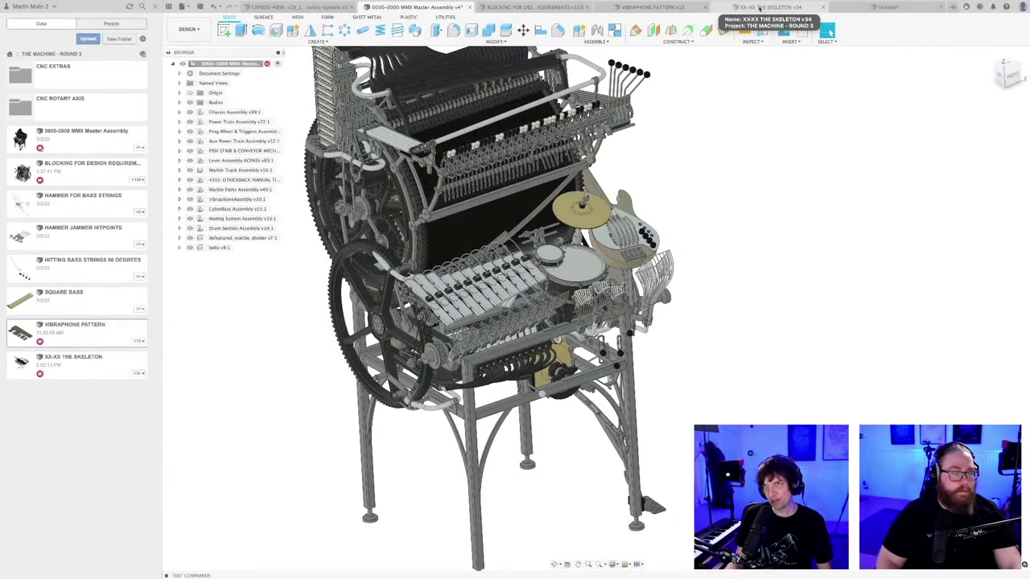
- Return to the blocking design and study the vibraphone, bass and drum placement between the frames from the front and sides
{"action": "mouse_move", "coordinate": [541, 10]}
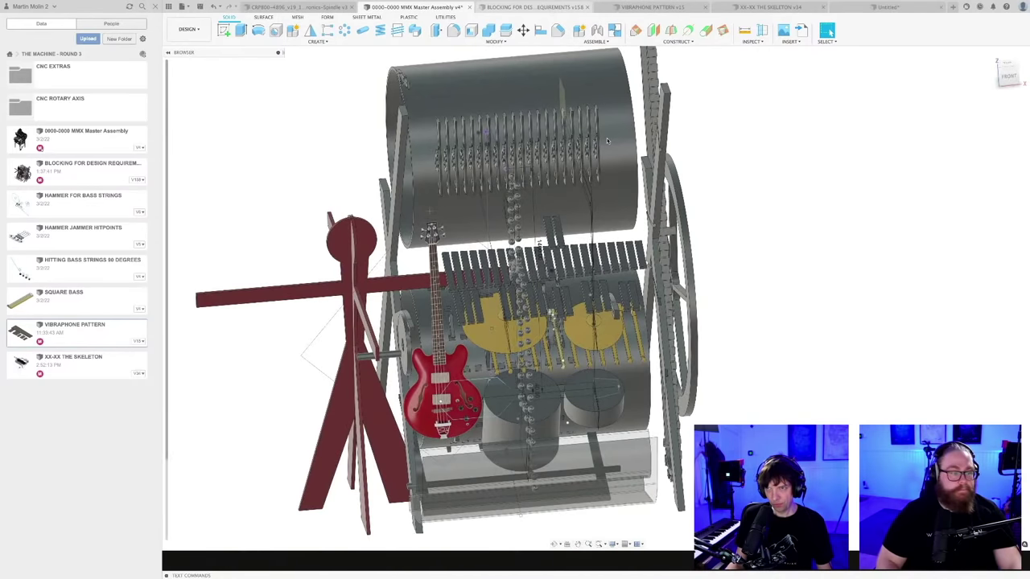
{"action": "key", "text": "ctrl+Tab"}
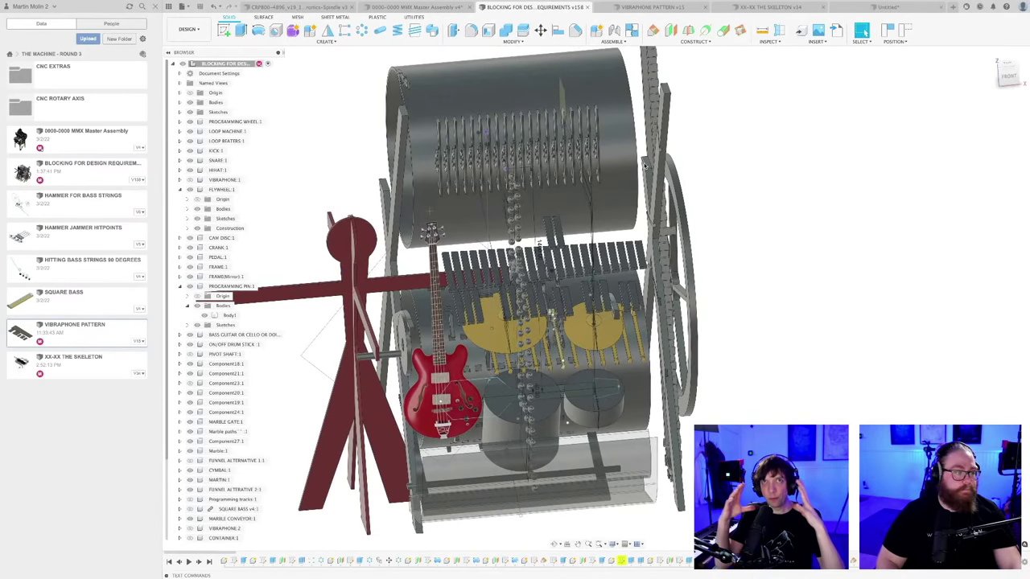
{"action": "scroll", "coordinate": [575, 267], "scroll_direction": "down", "scroll_amount": 3}
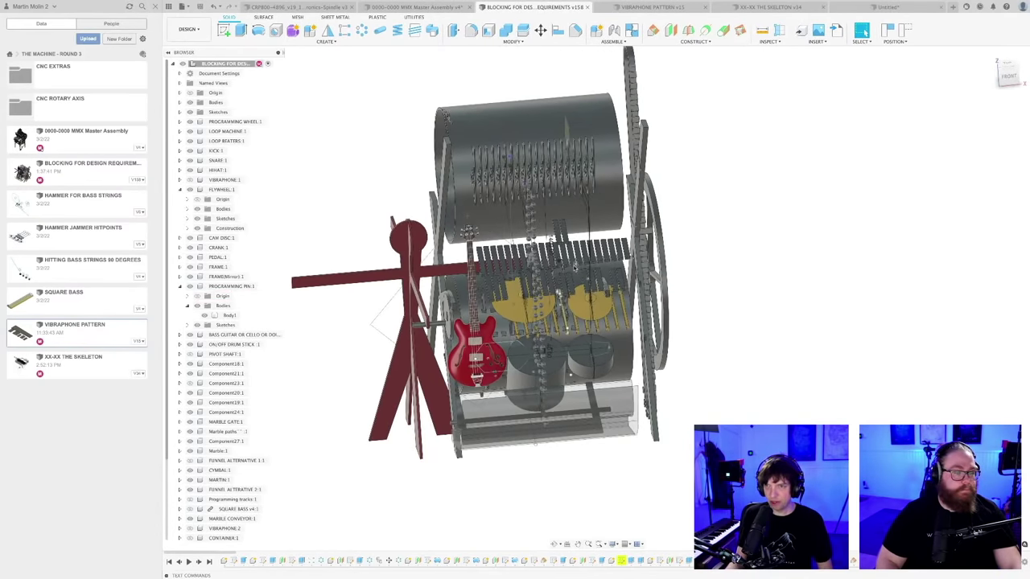
{"action": "middle_click_drag", "start_coordinate": [573, 265], "coordinate": [580, 284], "text": "shift"}
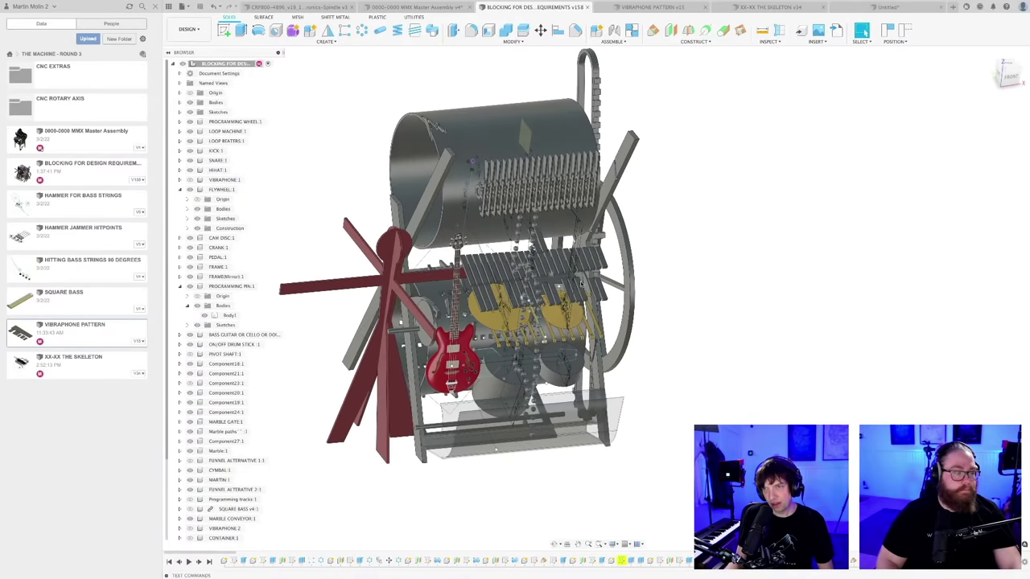
{"action": "middle_click_drag", "start_coordinate": [648, 295], "coordinate": [516, 242], "text": "shift"}
{"action": "scroll", "coordinate": [516, 299], "scroll_direction": "up", "scroll_amount": 2}
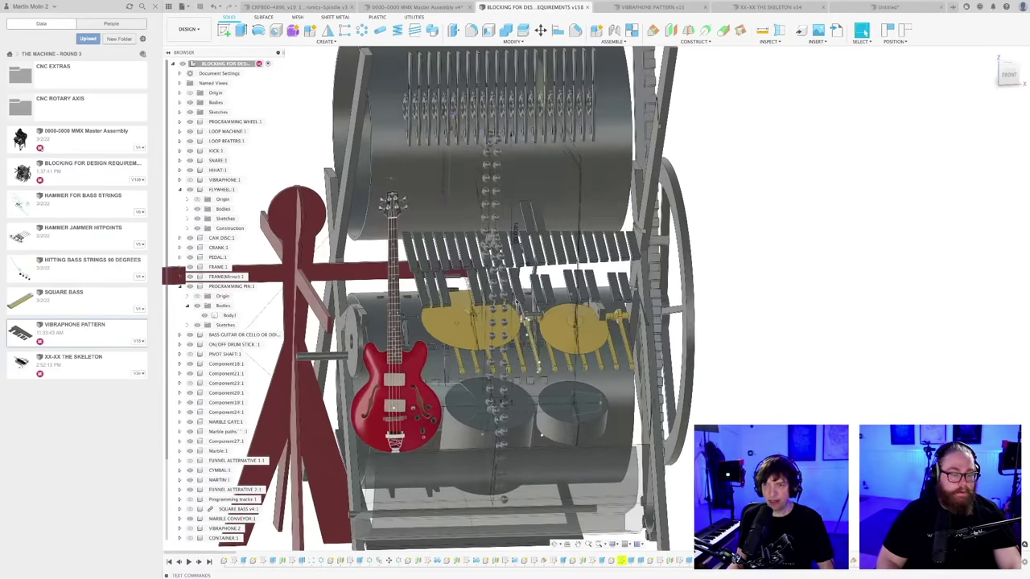
{"action": "middle_click_drag", "start_coordinate": [513, 300], "coordinate": [503, 330], "text": "shift"}
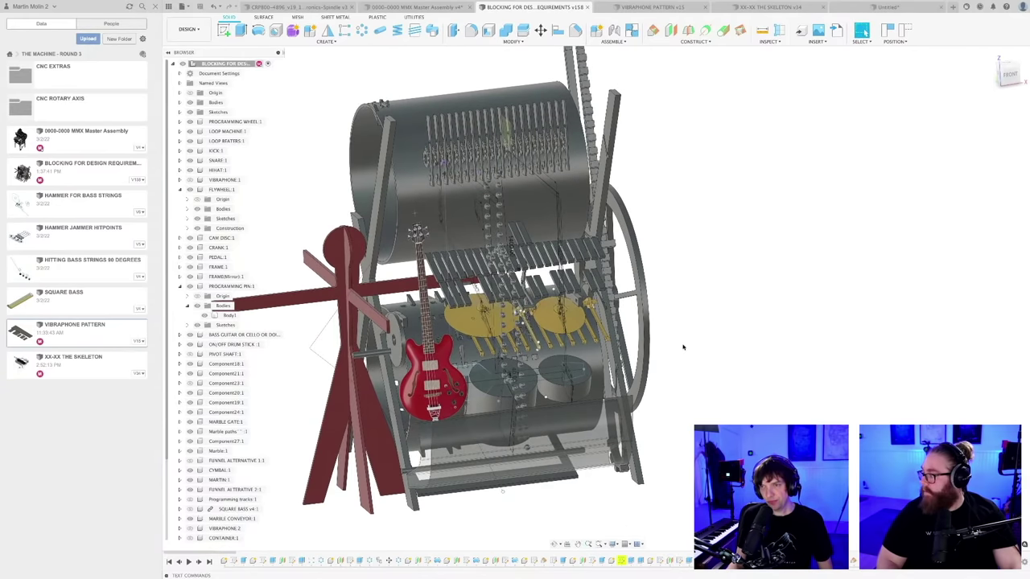
{"action": "middle_click_drag", "start_coordinate": [683, 347], "coordinate": [660, 338], "text": "shift"}
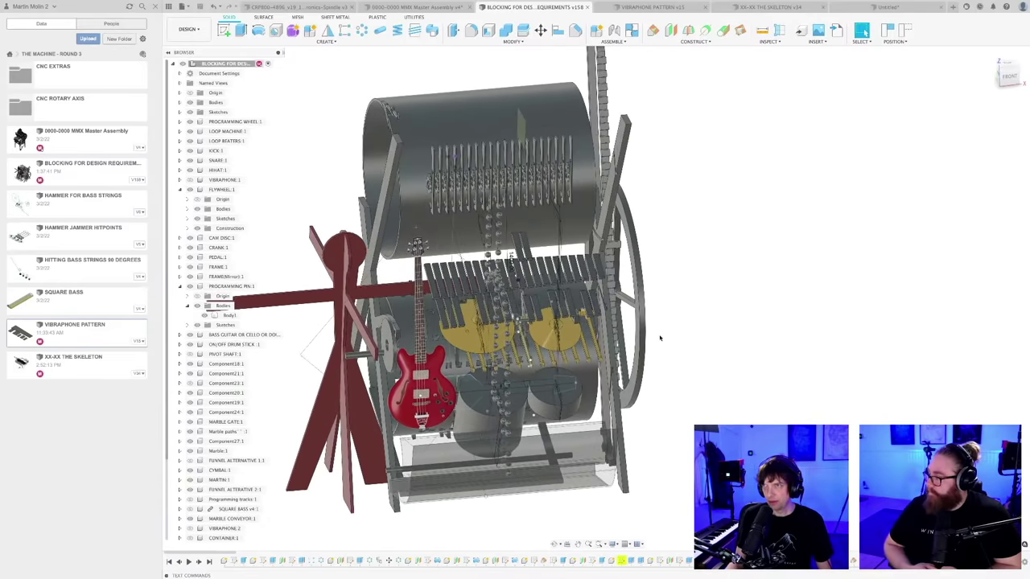
- Look at the skeleton sketch and switch to the CRP800-4896 CNC design with the large drum mounted
{"action": "left_click", "coordinate": [770, 8]}
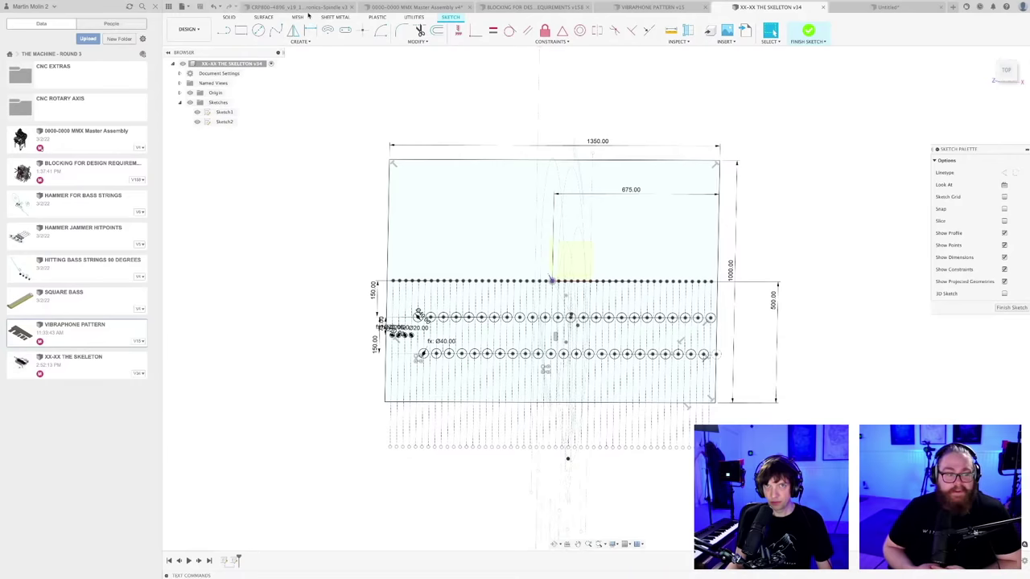
{"action": "left_click", "coordinate": [310, 8]}
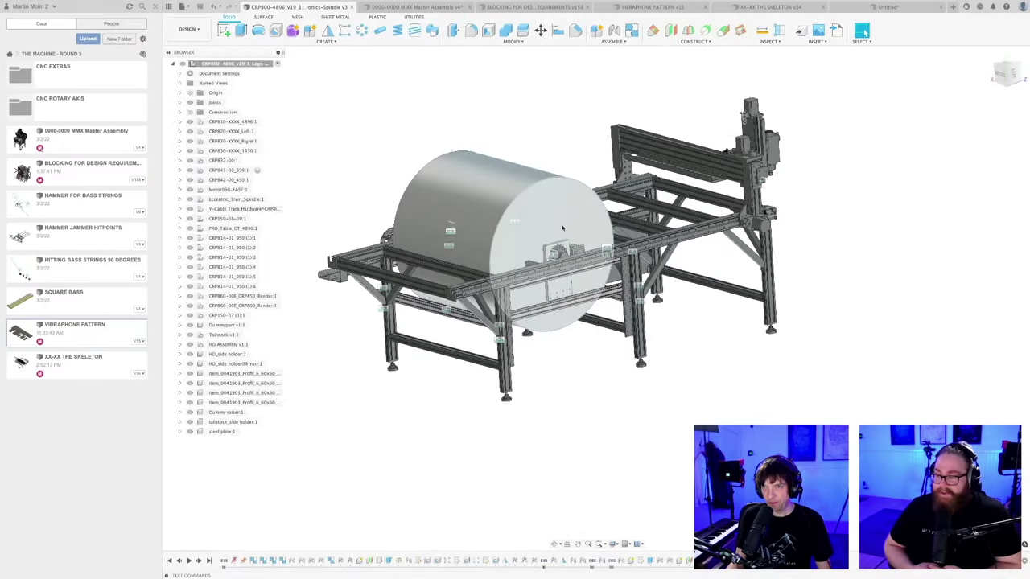
- Examine the large drum's position within the CNC table frame and its clearance to the gantry from several angles
{"action": "scroll", "coordinate": [562, 228], "scroll_direction": "up", "scroll_amount": 3}
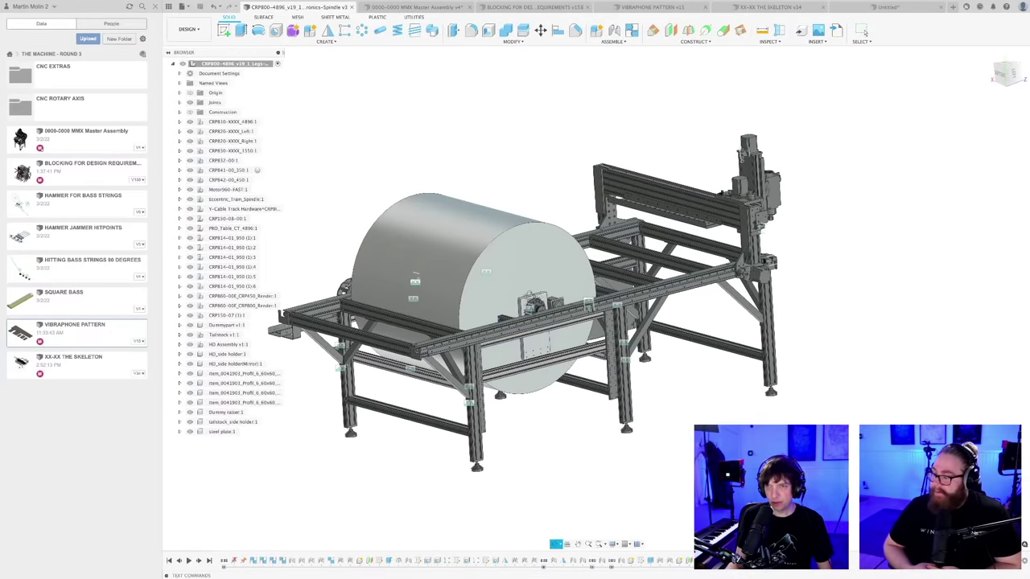
{"action": "middle_click_drag", "start_coordinate": [451, 322], "coordinate": [543, 416], "text": "shift"}
{"action": "scroll", "coordinate": [495, 307], "scroll_direction": "up", "scroll_amount": 2}
{"action": "scroll", "coordinate": [547, 408], "scroll_direction": "up", "scroll_amount": 1}
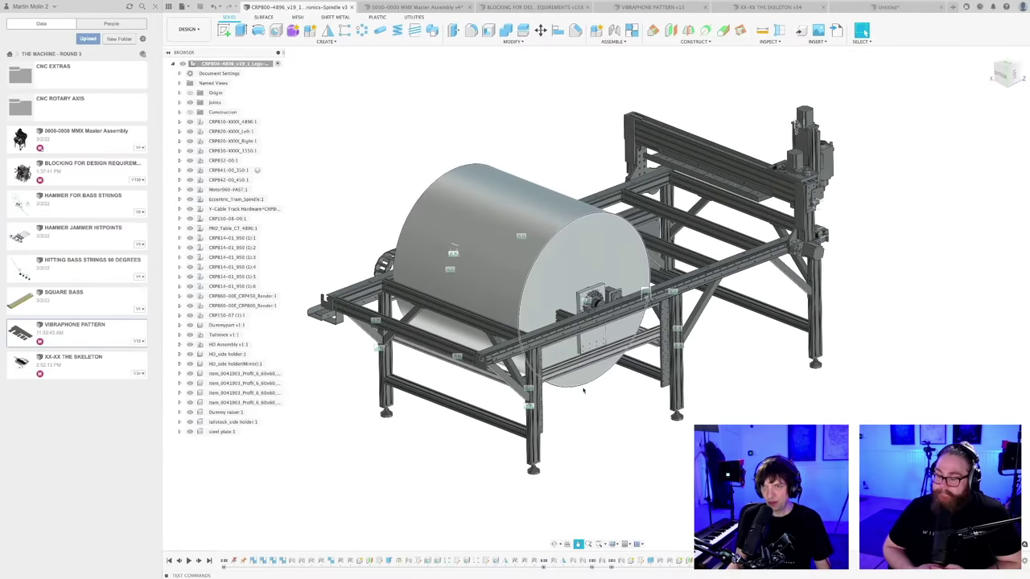
{"action": "scroll", "coordinate": [581, 292], "scroll_direction": "up", "scroll_amount": 3}
{"action": "scroll", "coordinate": [582, 292], "scroll_direction": "down", "scroll_amount": 5}
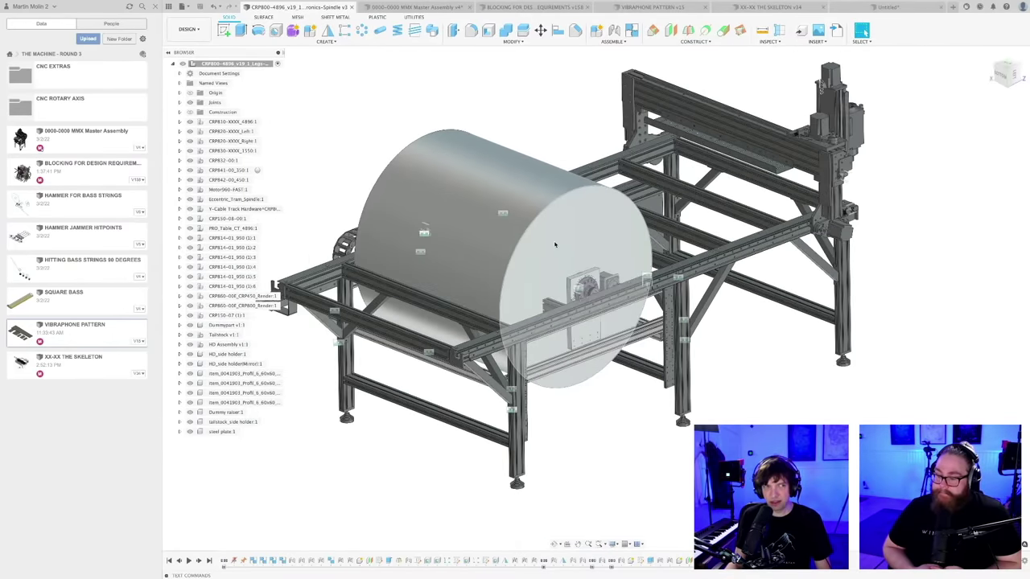
{"action": "middle_click_drag", "start_coordinate": [554, 243], "coordinate": [569, 230], "text": "shift"}
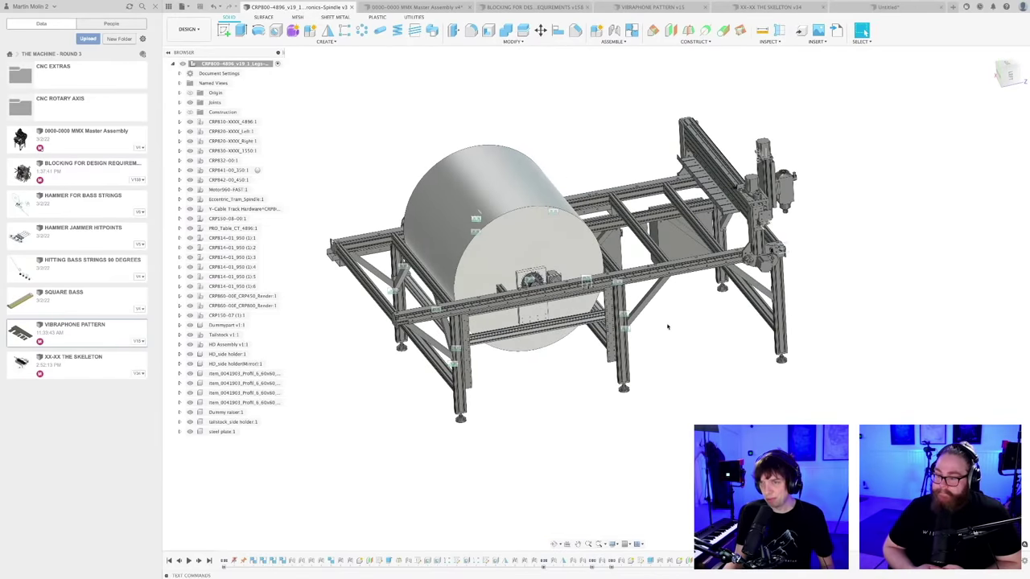
{"action": "scroll", "coordinate": [667, 326], "scroll_direction": "up", "scroll_amount": 3}
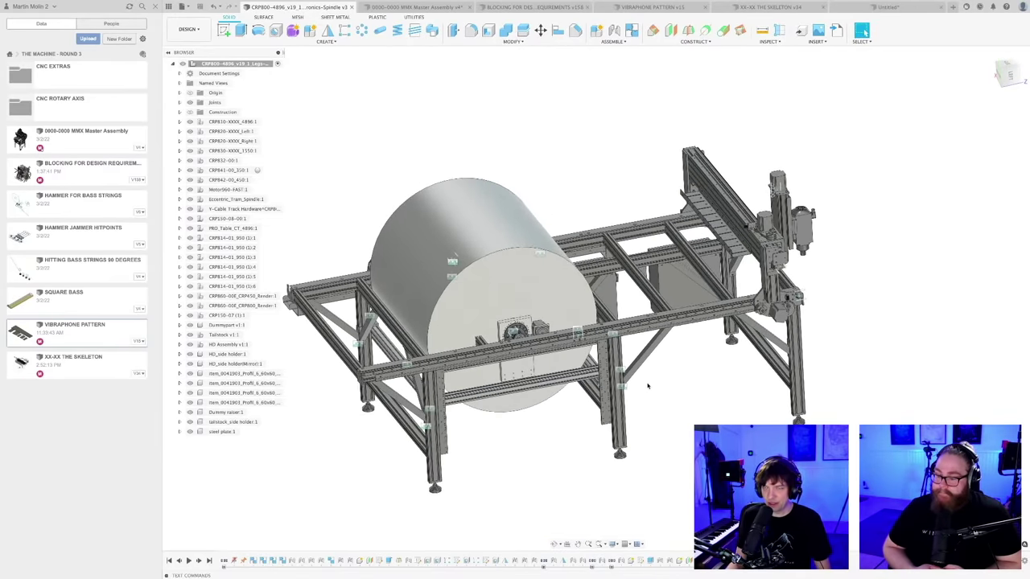
{"action": "middle_click_drag", "start_coordinate": [647, 386], "coordinate": [666, 394], "text": "shift"}
- Inspect the drum's rotary drive mount up close, highlight the two side plates on the frame legs, and review the whole CNC
{"action": "scroll", "coordinate": [539, 346], "scroll_direction": "up", "scroll_amount": 6}
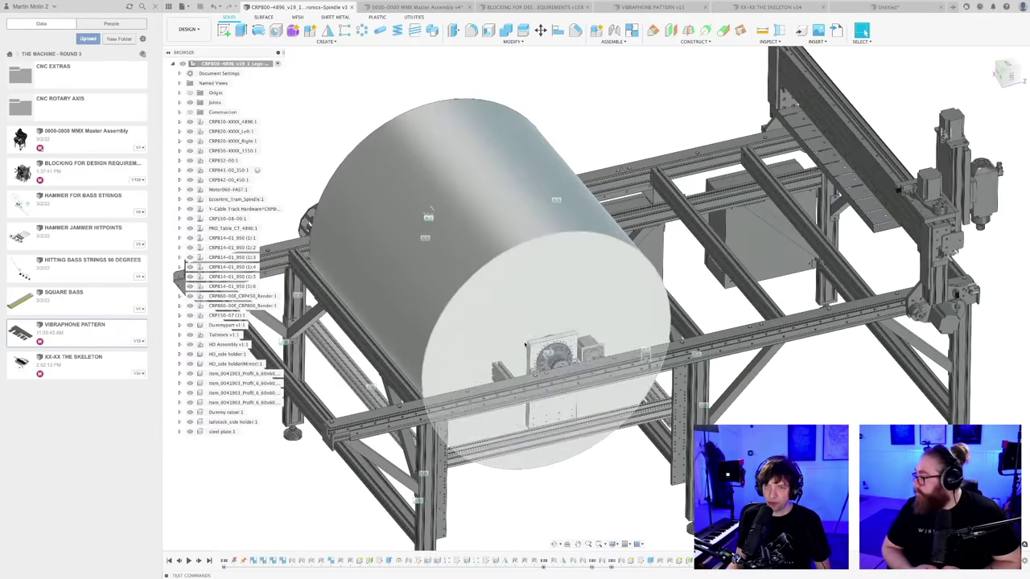
{"action": "scroll", "coordinate": [543, 351], "scroll_direction": "up", "scroll_amount": 1}
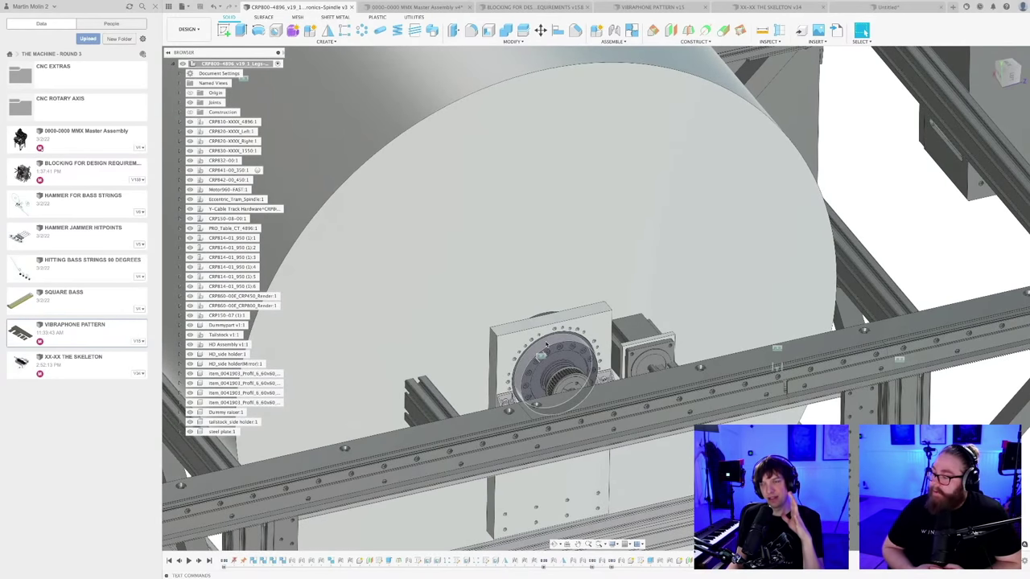
{"action": "scroll", "coordinate": [545, 344], "scroll_direction": "down", "scroll_amount": 8}
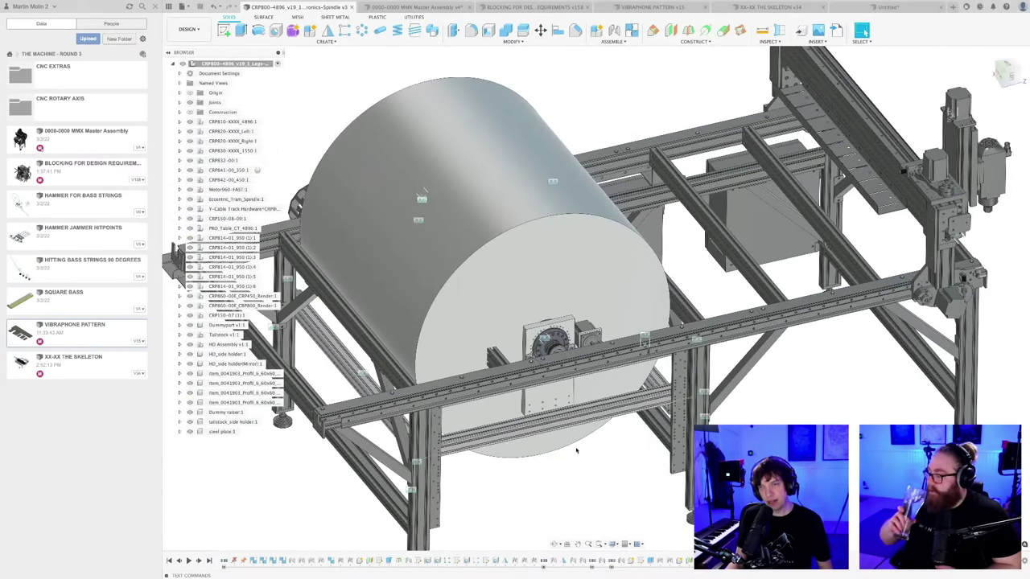
{"action": "scroll", "coordinate": [585, 472], "scroll_direction": "up", "scroll_amount": 3}
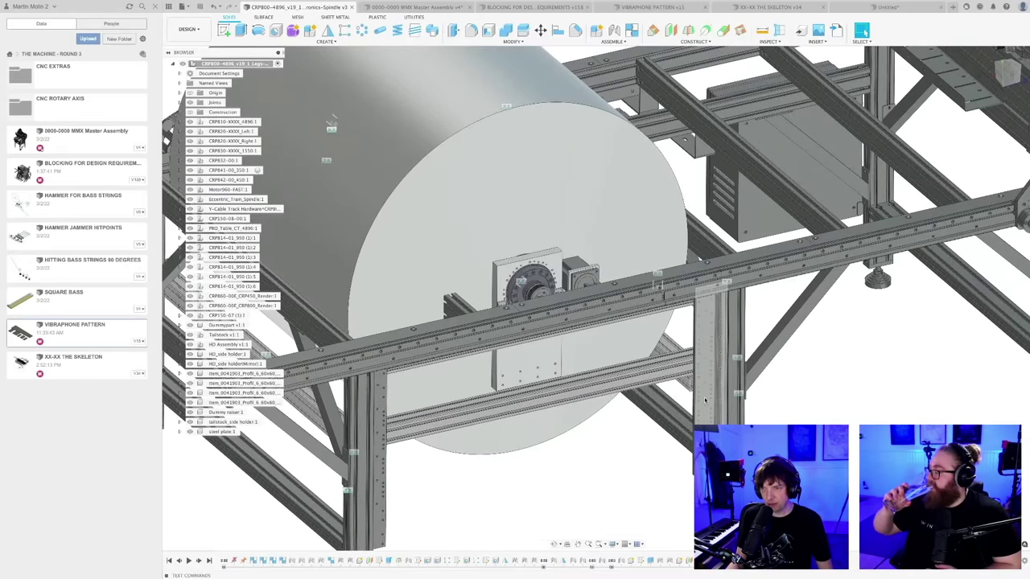
{"action": "left_click", "coordinate": [705, 399]}
{"action": "left_click", "coordinate": [378, 450]}
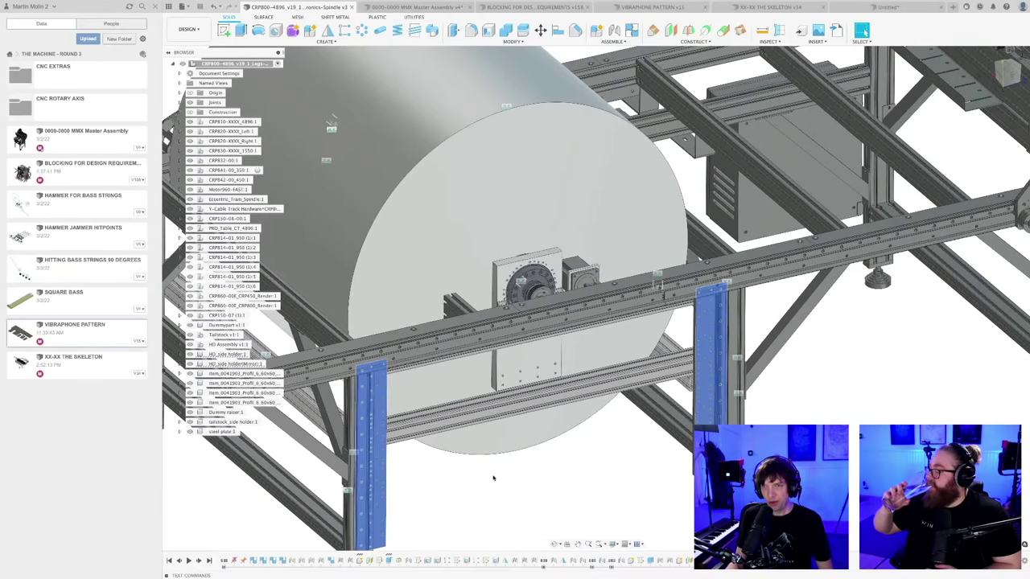
{"action": "left_click", "coordinate": [494, 476]}
{"action": "scroll", "coordinate": [548, 278], "scroll_direction": "up", "scroll_amount": 2}
{"action": "scroll", "coordinate": [547, 278], "scroll_direction": "up", "scroll_amount": 3}
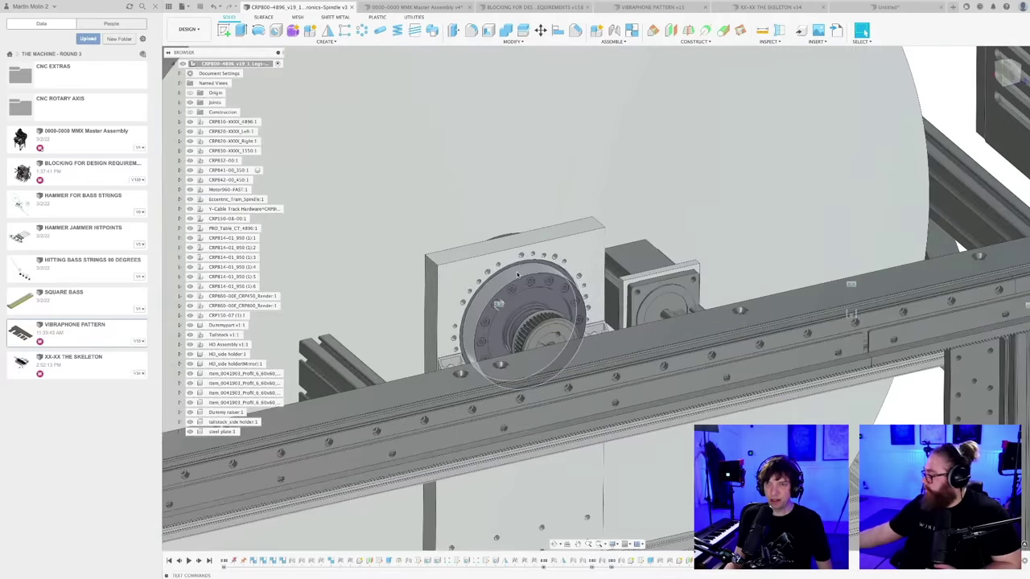
{"action": "scroll", "coordinate": [518, 275], "scroll_direction": "down", "scroll_amount": 2}
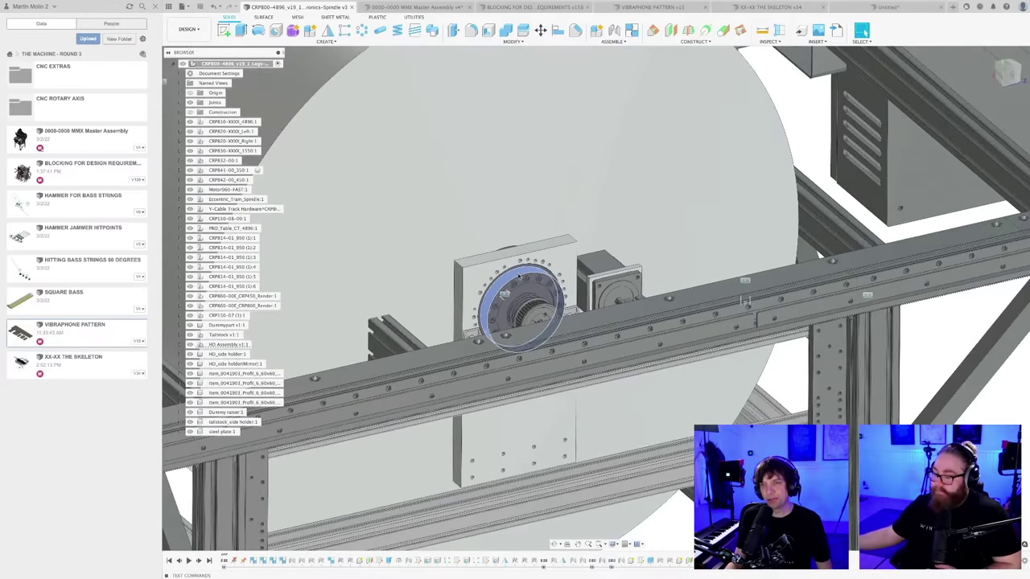
{"action": "scroll", "coordinate": [521, 286], "scroll_direction": "down", "scroll_amount": 5}
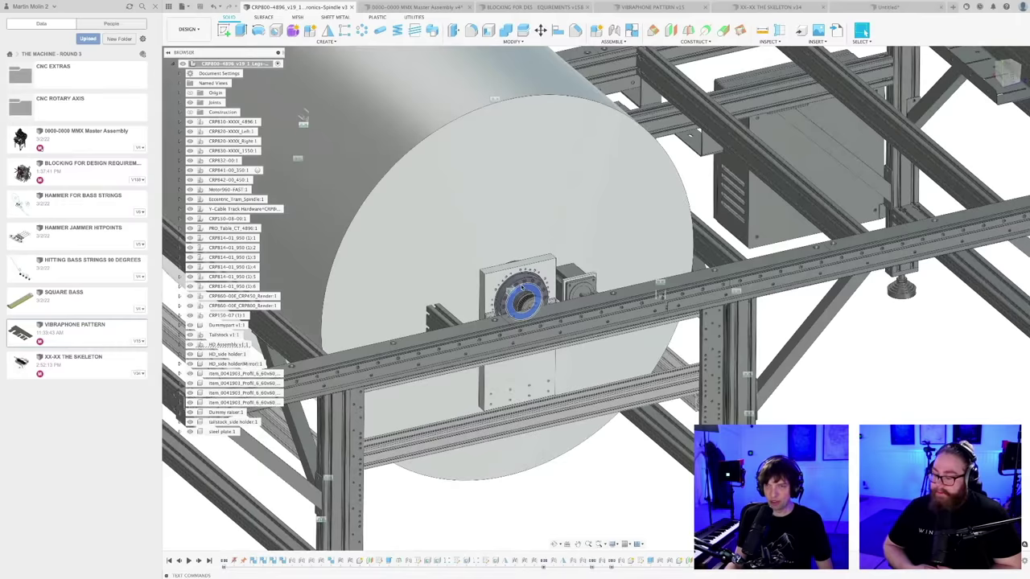
{"action": "scroll", "coordinate": [553, 425], "scroll_direction": "down", "scroll_amount": 3}
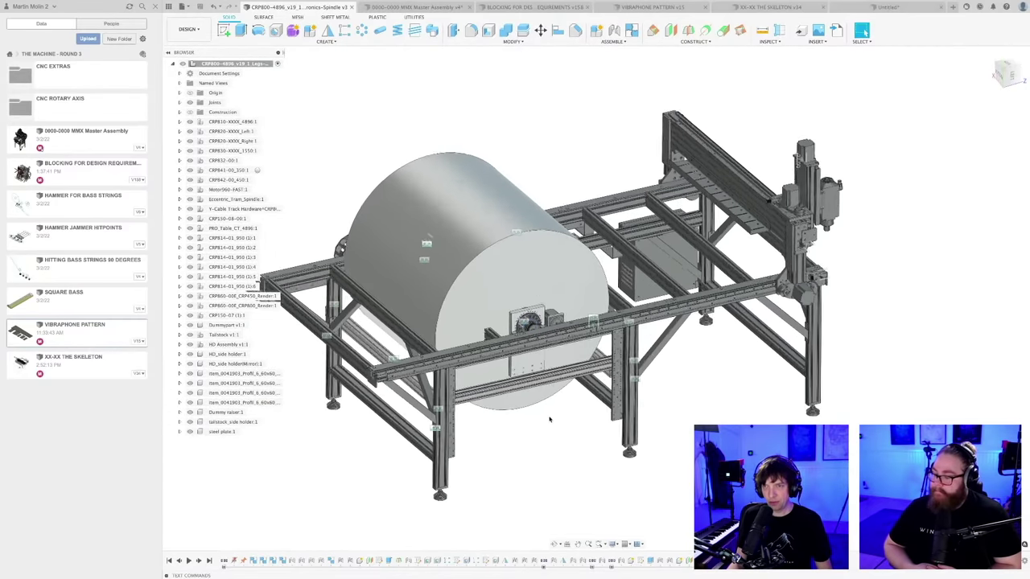
{"action": "mouse_move", "coordinate": [549, 418]}
{"action": "middle_mouse_down", "text": "shift"}
{"action": "mouse_move", "coordinate": [535, 418]}
{"action": "mouse_move", "coordinate": [554, 418]}
{"action": "middle_mouse_up", "text": "shift"}
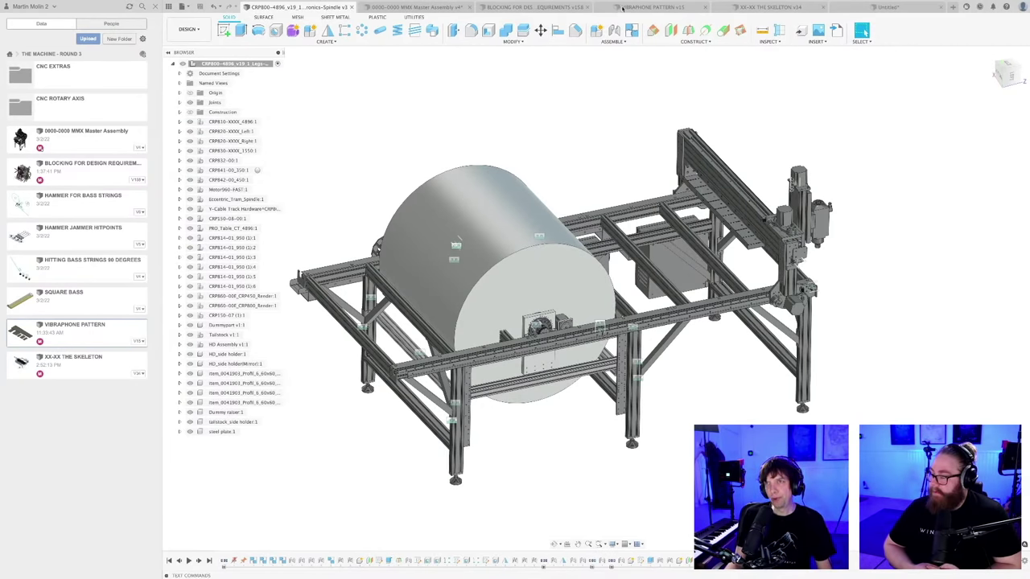
- Return to the blocking design and view the whole machine from the front
{"action": "left_click", "coordinate": [654, 7]}
{"action": "left_click", "coordinate": [550, 7]}
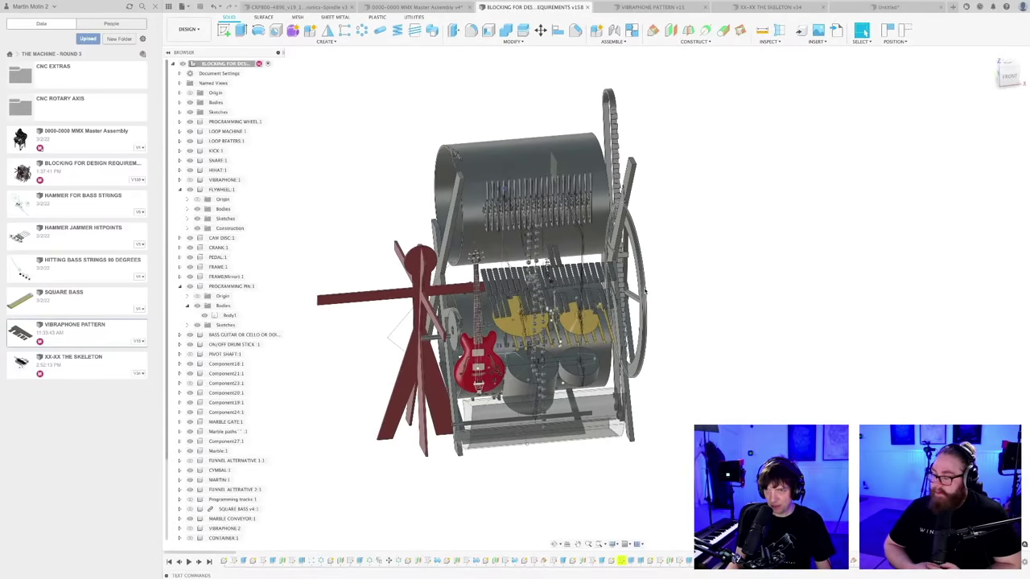
{"action": "scroll", "coordinate": [653, 288], "scroll_direction": "down", "scroll_amount": 3}
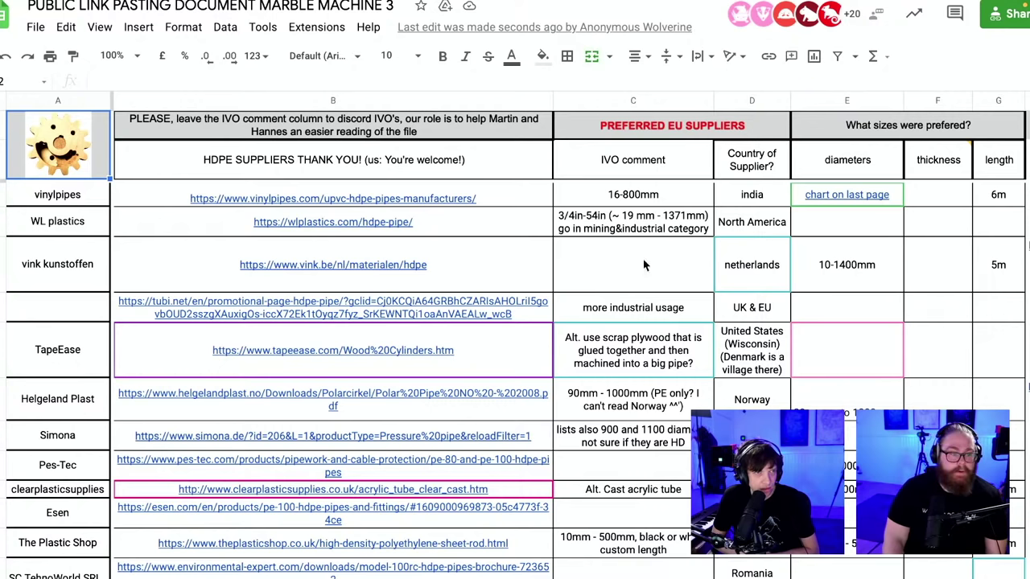
- Switch to the HDPE supplier spreadsheet in Google Sheets and open the vink kunstoffen supplier link
{"action": "mouse_move", "coordinate": [519, 286]}
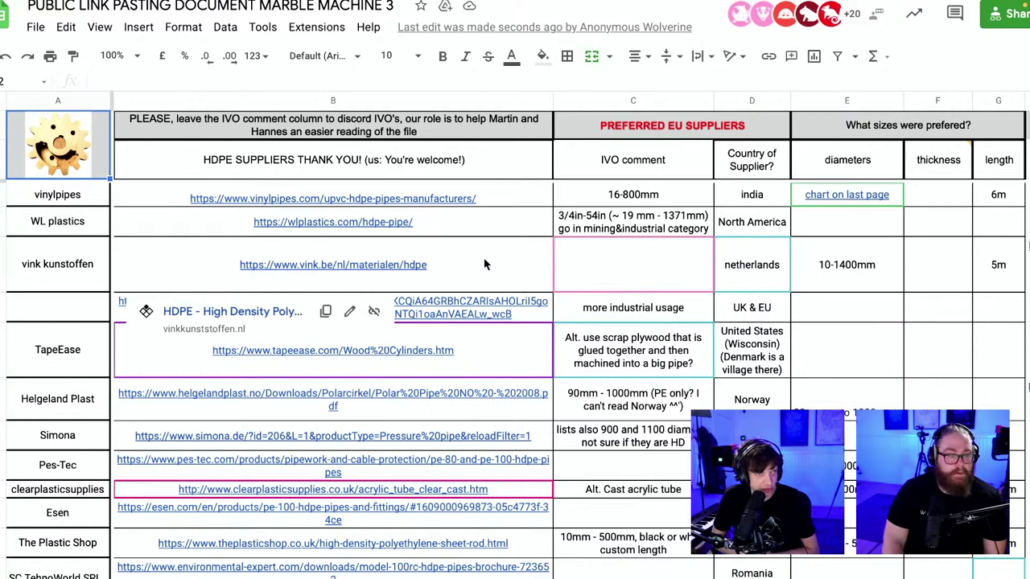
{"action": "left_click", "coordinate": [369, 271]}
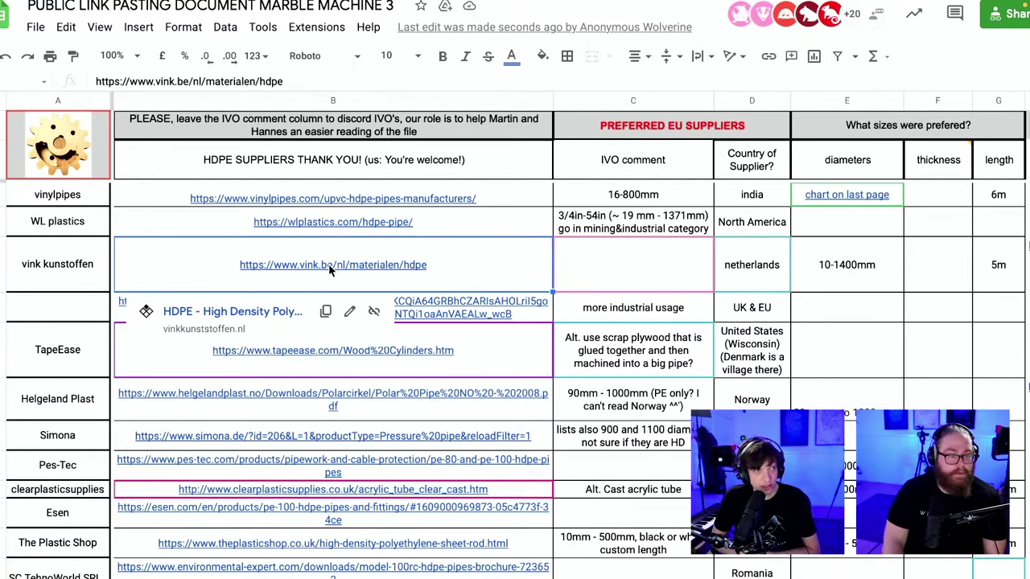
{"action": "double_click", "coordinate": [328, 271]}
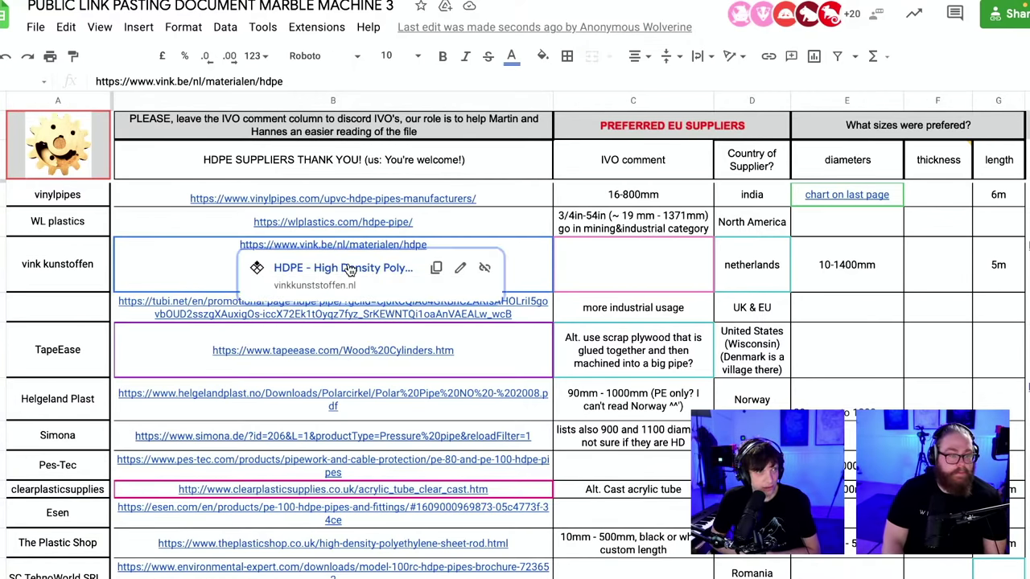
{"action": "left_click", "coordinate": [348, 269]}
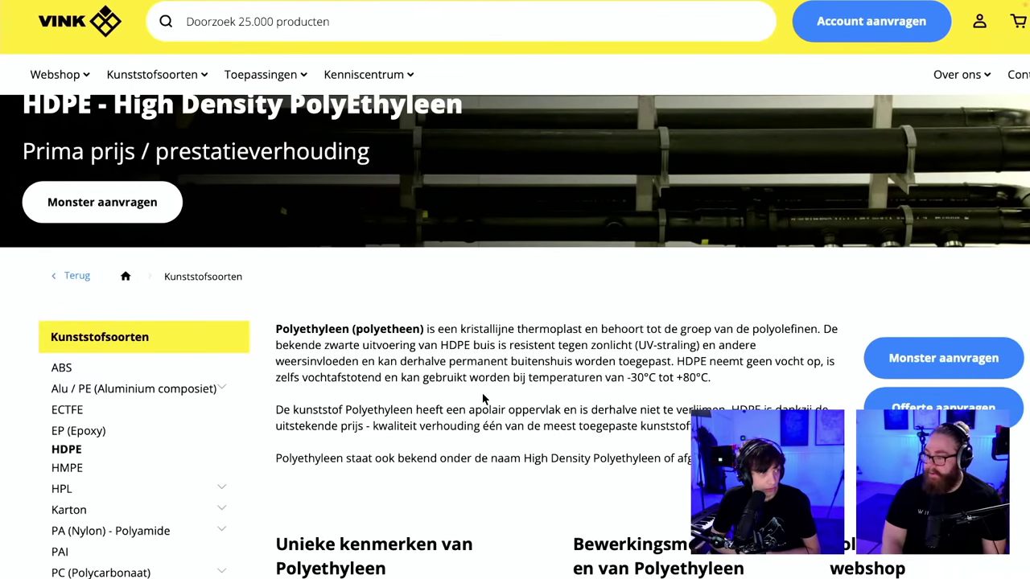
- Skim the Vink HDPE page's material description, characteristics and machining options
{"action": "scroll", "coordinate": [483, 399], "scroll_direction": "down", "scroll_amount": 2}
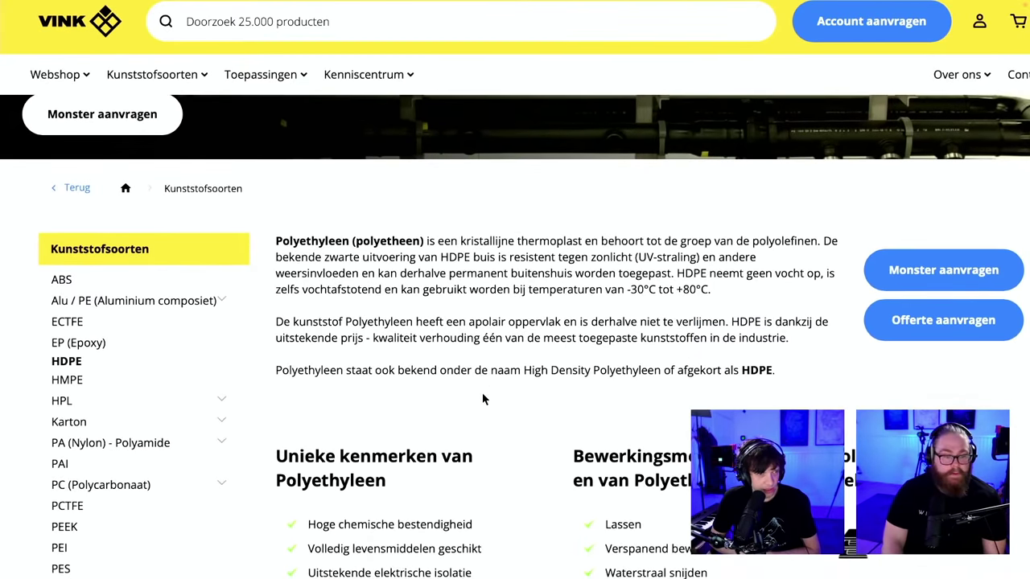
{"action": "scroll", "coordinate": [483, 399], "scroll_direction": "down", "scroll_amount": 3}
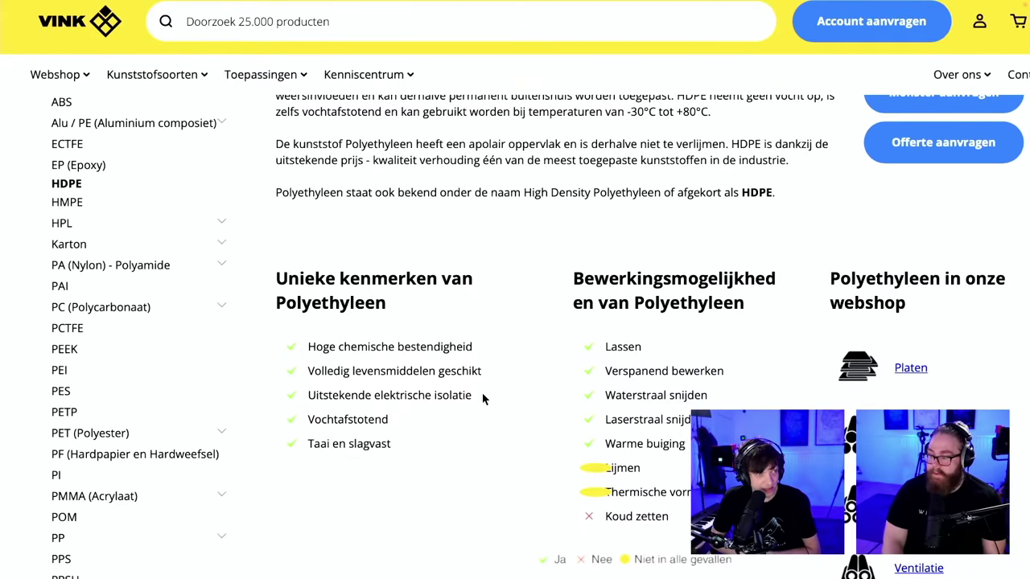
{"action": "scroll", "coordinate": [483, 399], "scroll_direction": "down", "scroll_amount": 1}
{"action": "scroll", "coordinate": [483, 399], "scroll_direction": "down", "scroll_amount": 1}
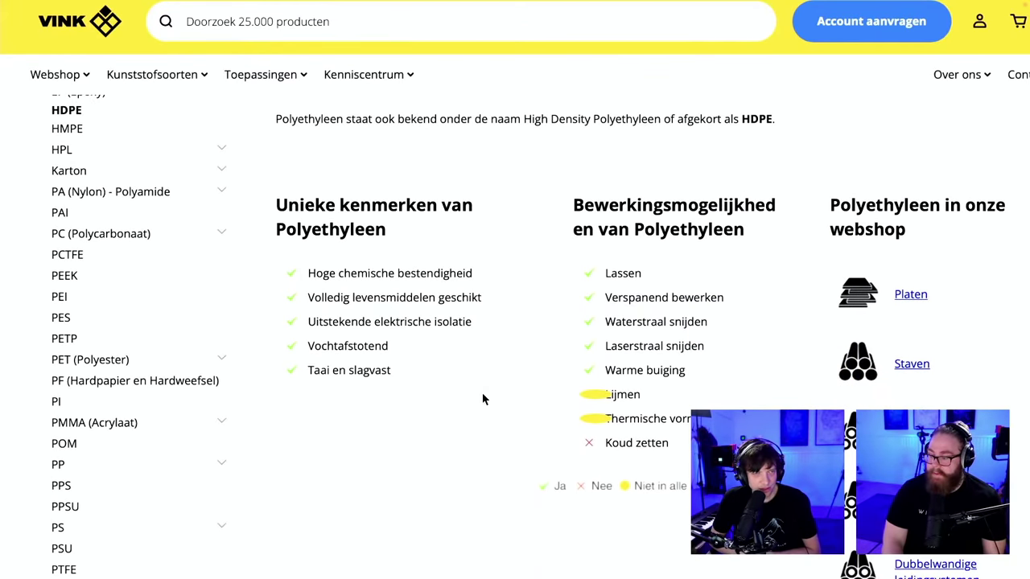
{"action": "scroll", "coordinate": [483, 399], "scroll_direction": "up", "scroll_amount": 5}
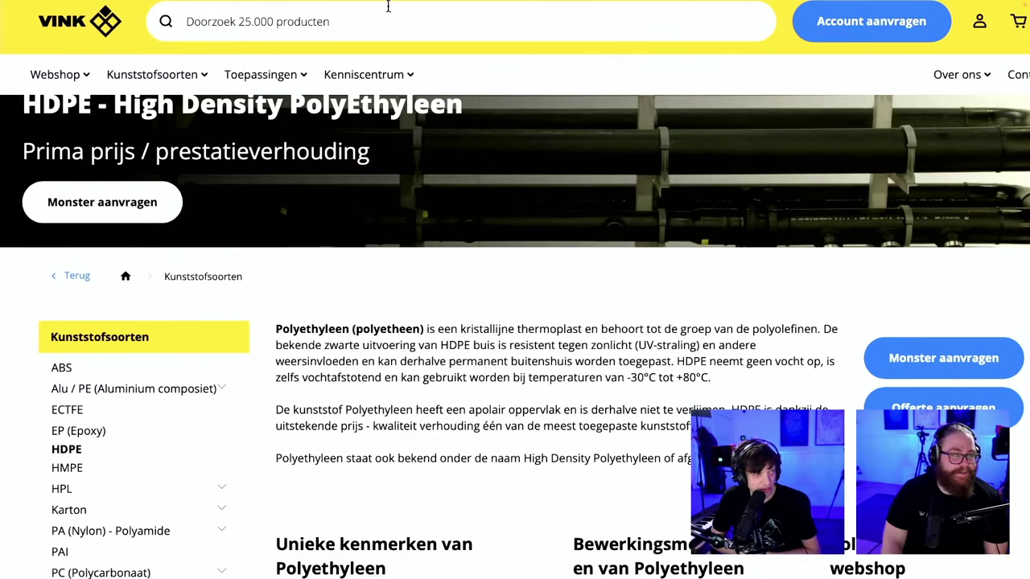
- Read through the Vink HDPE page from the webshop product forms and welding details to the pipe systems' diameters and technical information
{"action": "scroll", "coordinate": [487, 287], "scroll_direction": "down", "scroll_amount": 3}
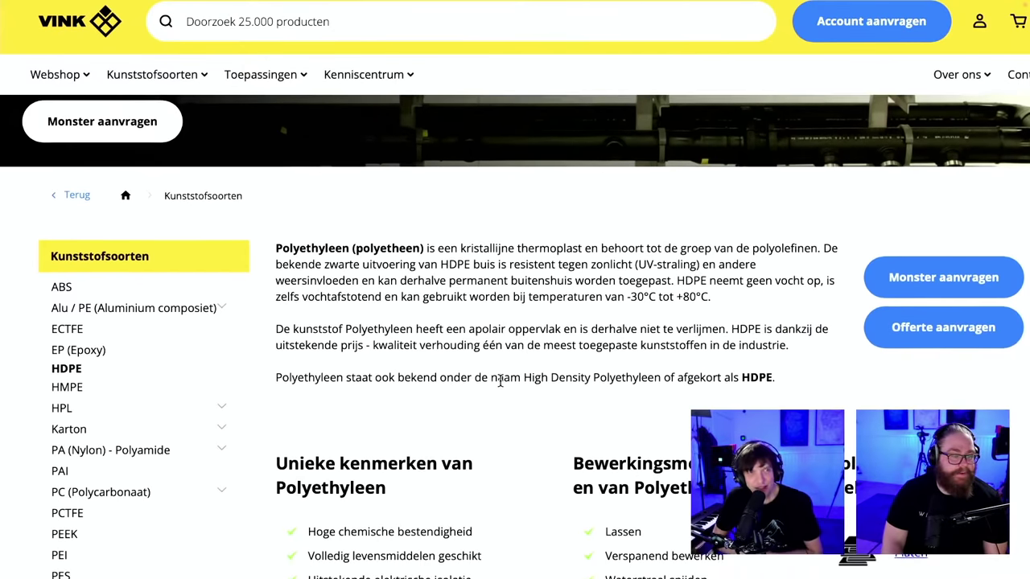
{"action": "scroll", "coordinate": [500, 381], "scroll_direction": "down", "scroll_amount": 6}
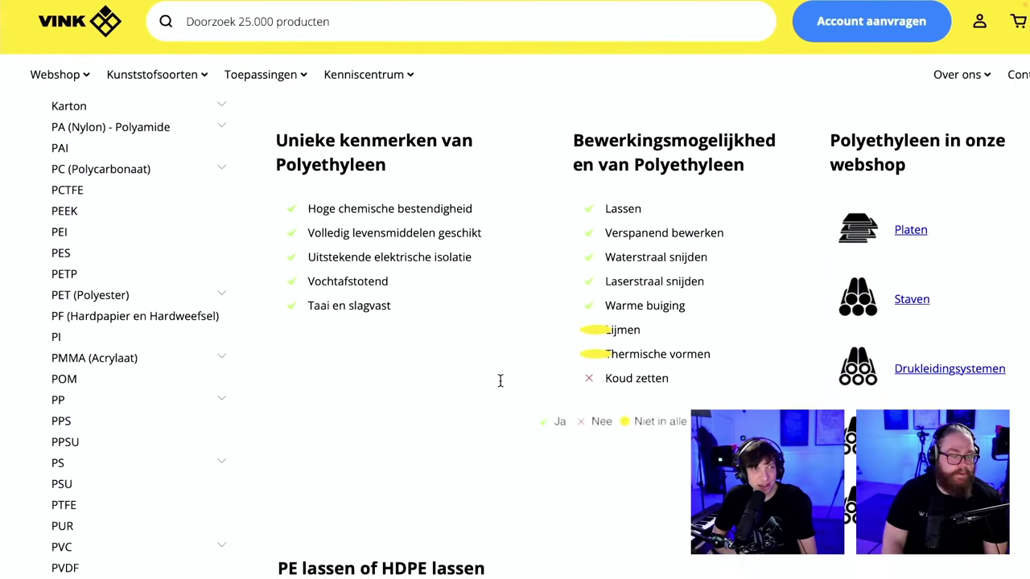
{"action": "scroll", "coordinate": [500, 381], "scroll_direction": "down", "scroll_amount": 1}
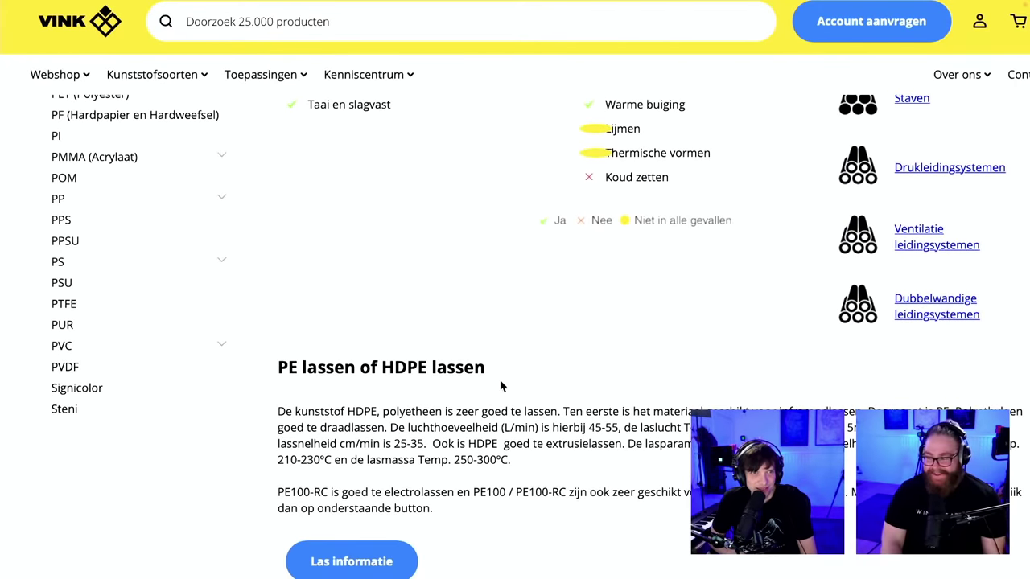
{"action": "scroll", "coordinate": [507, 386], "scroll_direction": "down", "scroll_amount": 3}
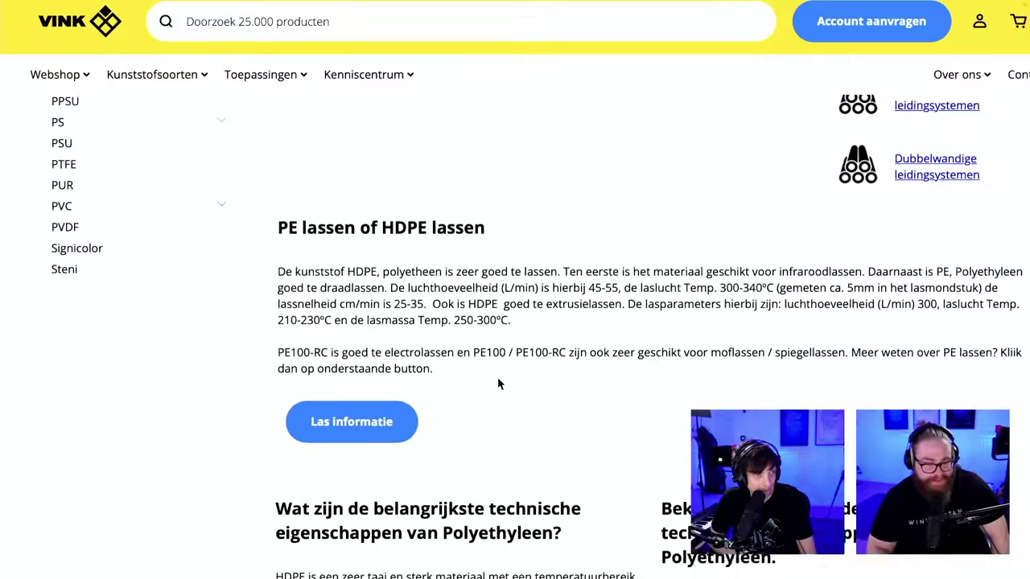
{"action": "scroll", "coordinate": [507, 381], "scroll_direction": "down", "scroll_amount": 3}
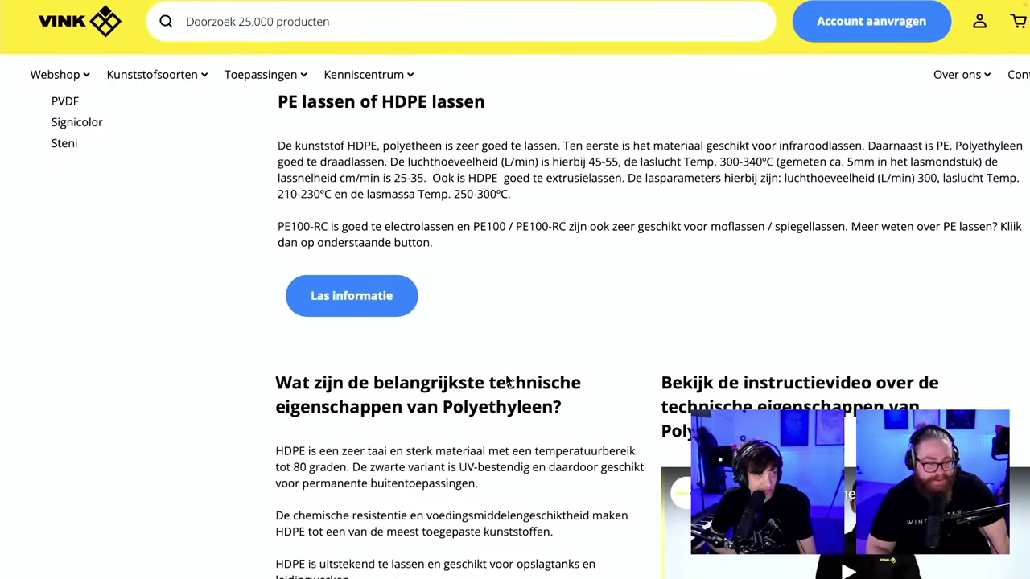
{"action": "scroll", "coordinate": [507, 380], "scroll_direction": "down", "scroll_amount": 5}
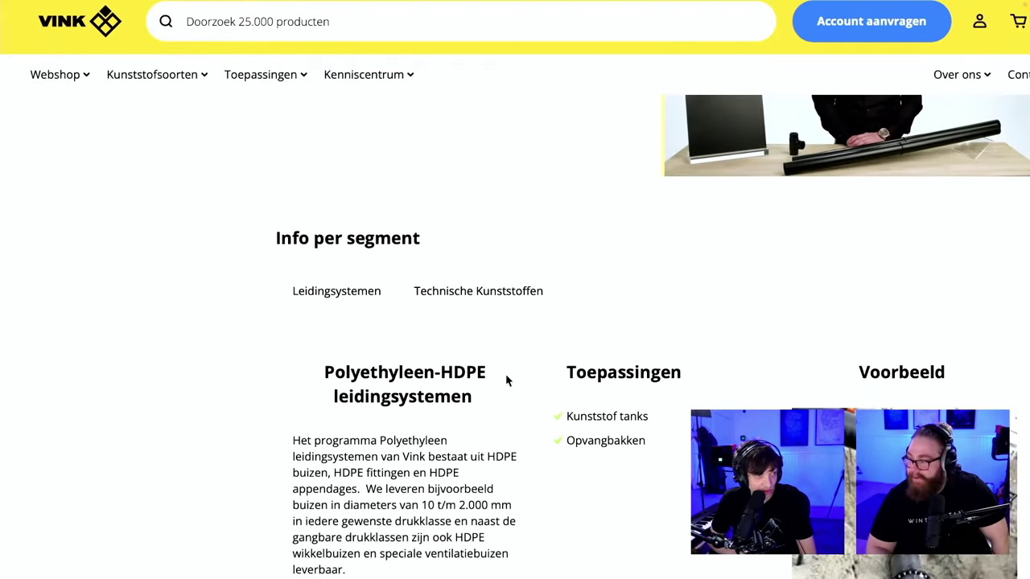
{"action": "scroll", "coordinate": [507, 381], "scroll_direction": "down", "scroll_amount": 5}
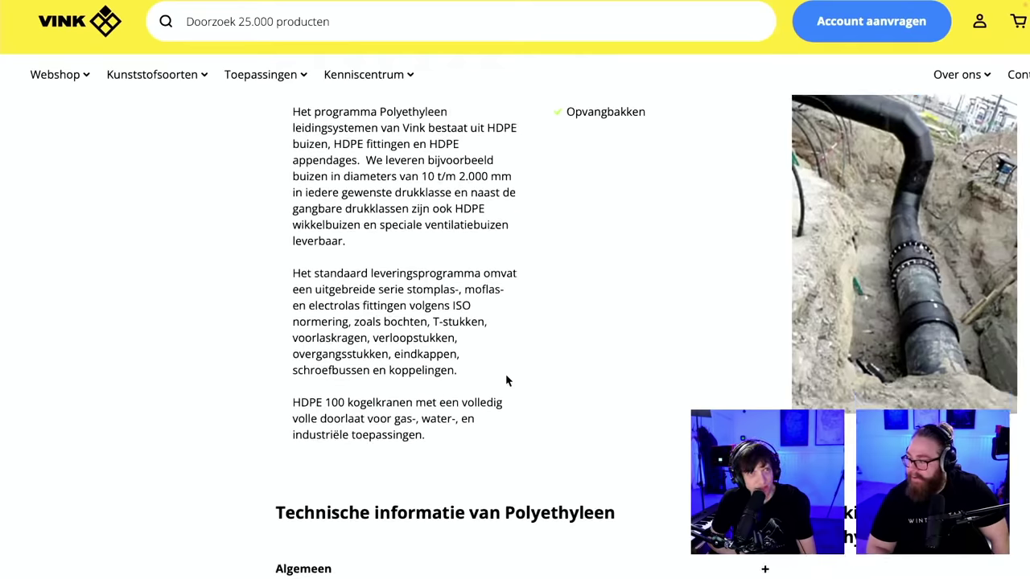
{"action": "scroll", "coordinate": [507, 381], "scroll_direction": "down", "scroll_amount": 1}
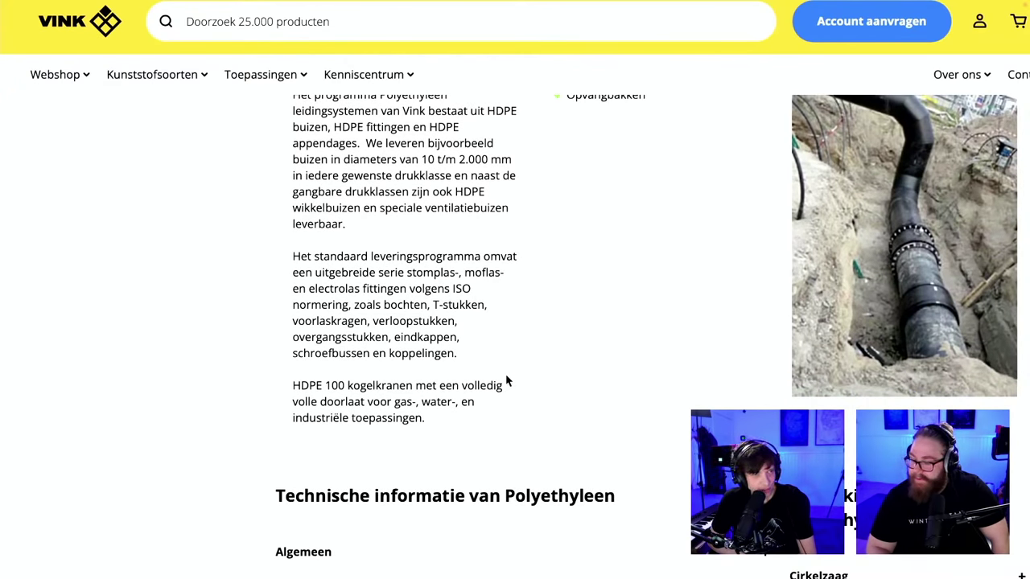
{"action": "scroll", "coordinate": [507, 380], "scroll_direction": "down", "scroll_amount": 2}
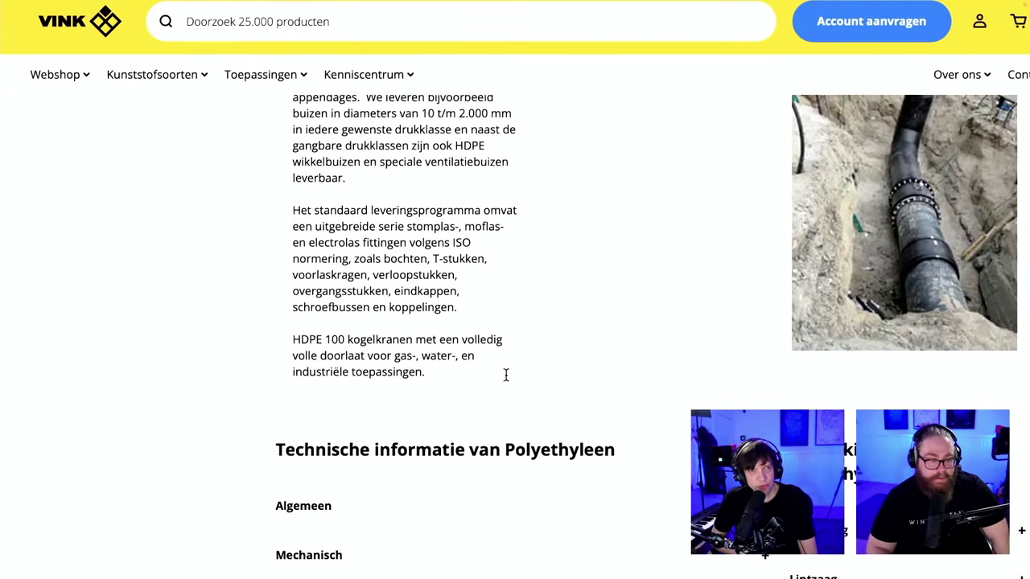
{"action": "scroll", "coordinate": [507, 378], "scroll_direction": "down", "scroll_amount": 4}
{"action": "scroll", "coordinate": [506, 375], "scroll_direction": "down", "scroll_amount": 8}
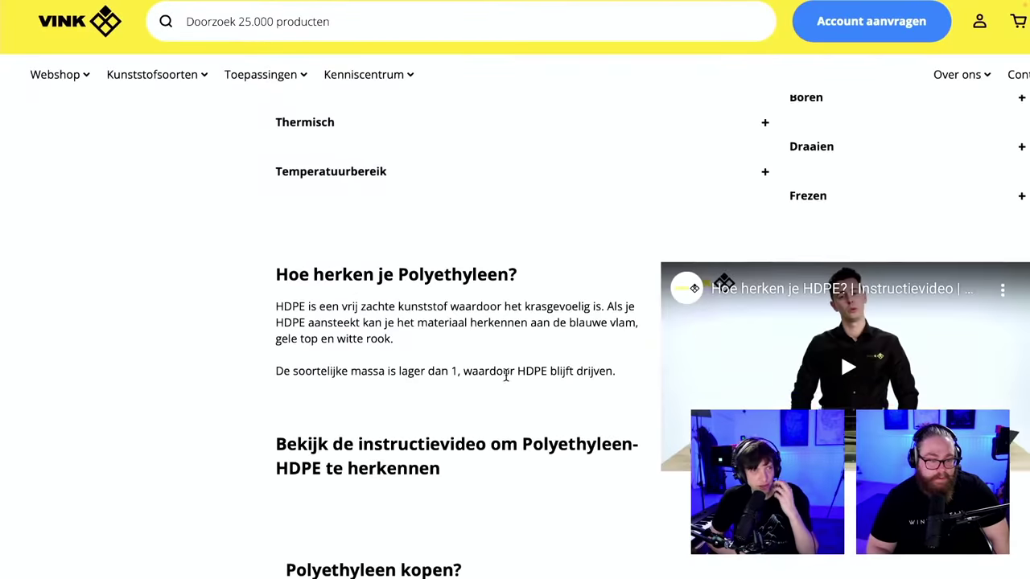
- Return to the HDPE supplier spreadsheet and compare the suppliers' comments, countries, diameters and lengths
{"action": "scroll", "coordinate": [505, 377], "scroll_direction": "up", "scroll_amount": 10}
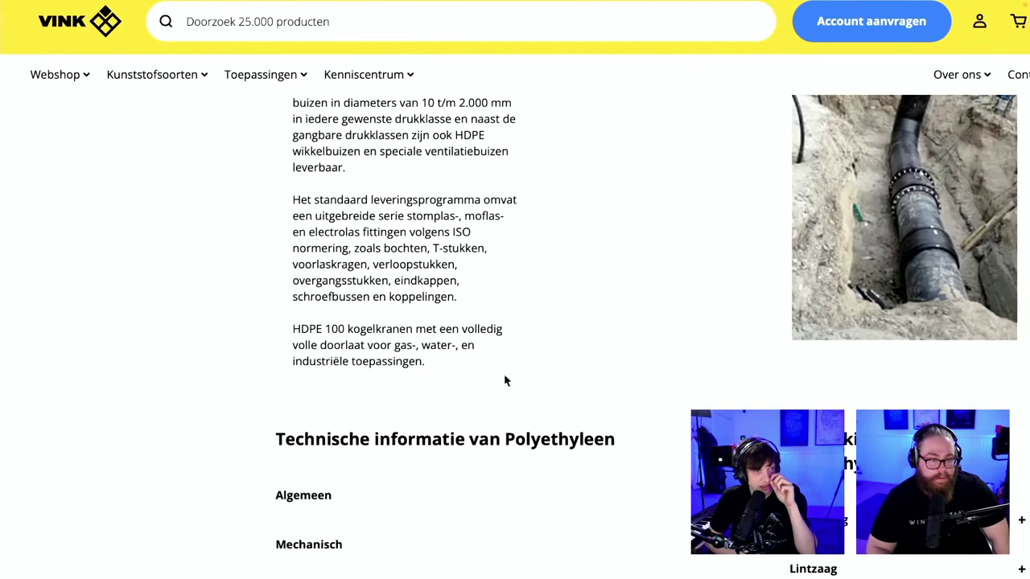
{"action": "key", "text": "alt+Tab"}
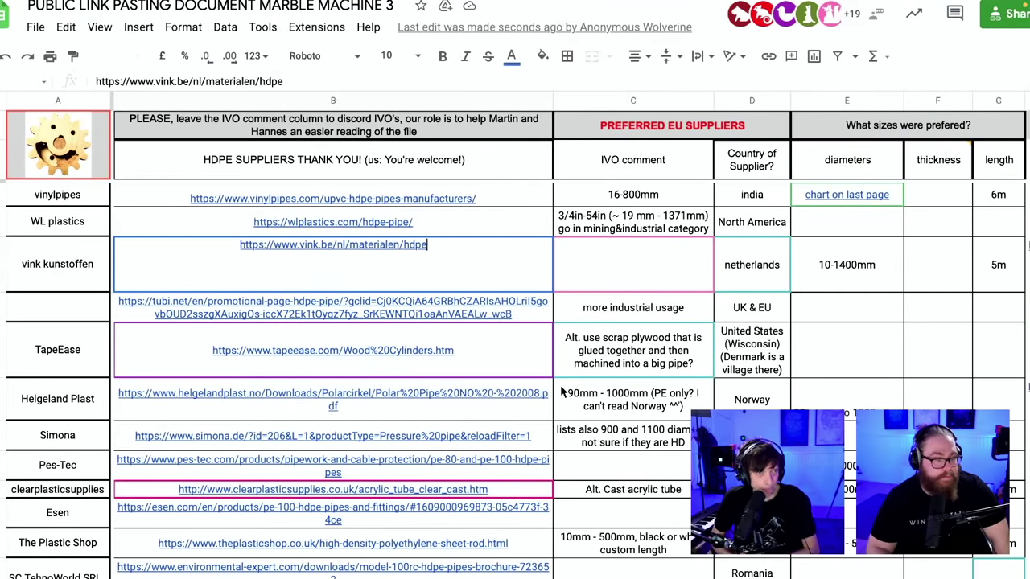
{"action": "key", "text": "Return"}
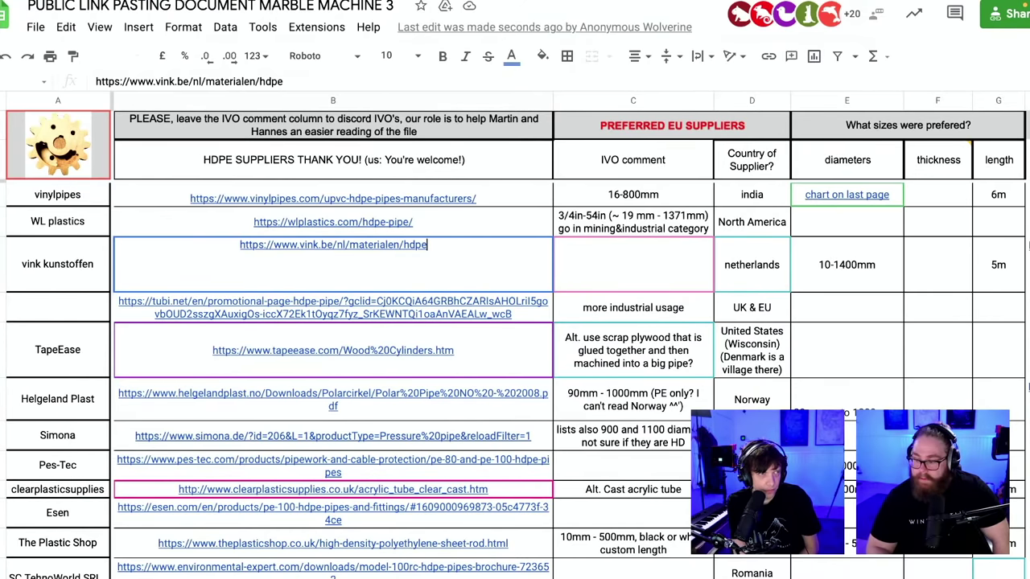
{"action": "scroll", "coordinate": [515, 378], "scroll_direction": "down", "scroll_amount": 3}
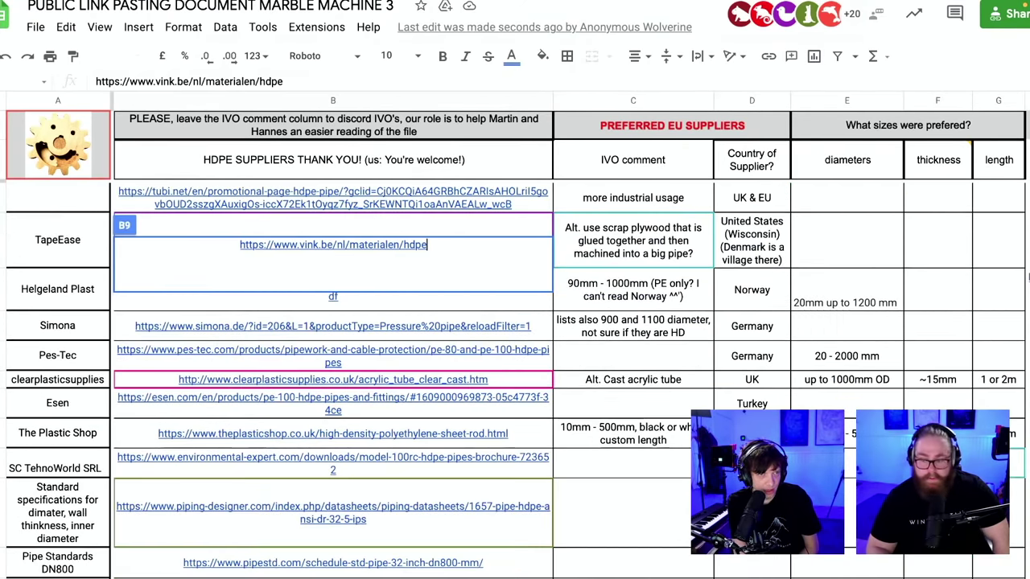
{"action": "scroll", "coordinate": [515, 378], "scroll_direction": "up", "scroll_amount": 4}
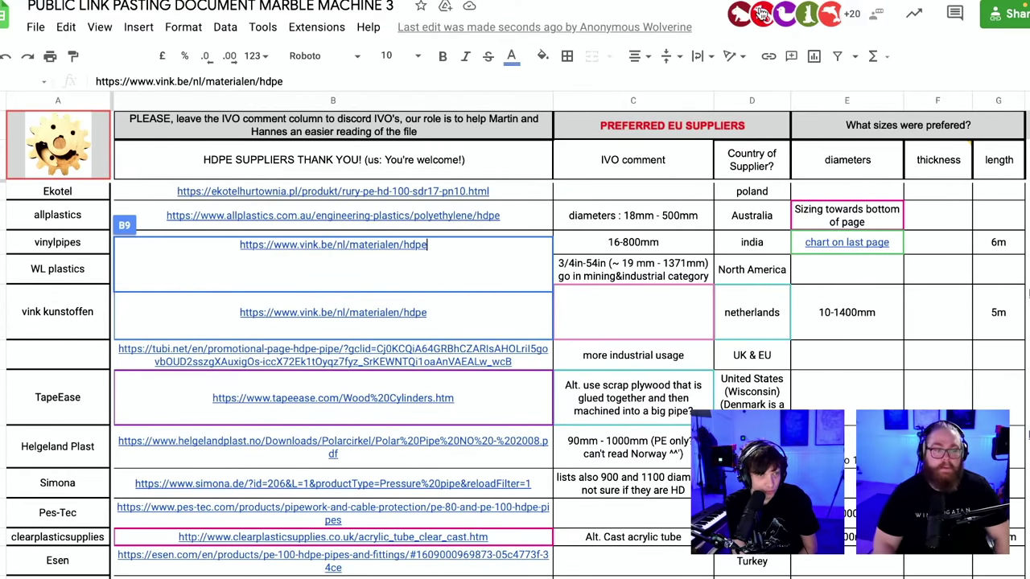
{"action": "scroll", "coordinate": [697, 386], "scroll_direction": "down", "scroll_amount": 2}
{"action": "scroll", "coordinate": [697, 394], "scroll_direction": "up", "scroll_amount": 2}
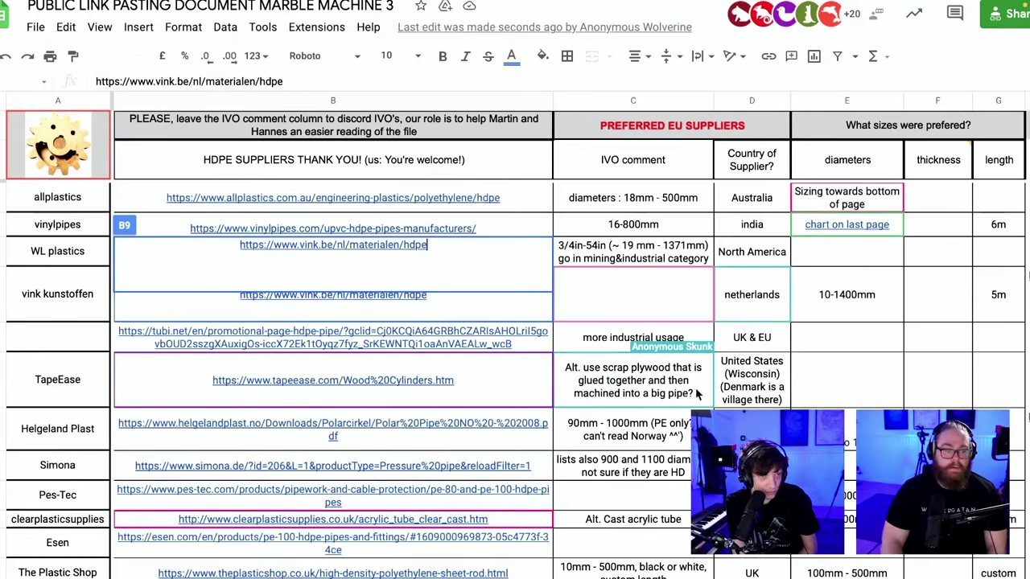
{"action": "scroll", "coordinate": [697, 394], "scroll_direction": "down", "scroll_amount": 4}
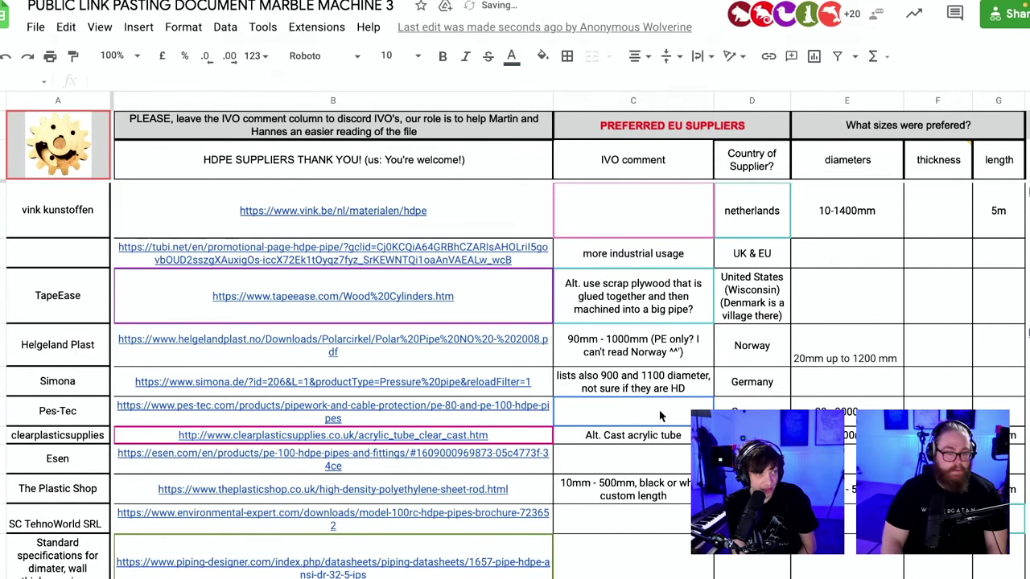
- Open Helgeland Plast's Polarcirkel PE-100 pipe brochure to check its size table, and return to the supplier list
{"action": "scroll", "coordinate": [636, 414], "scroll_direction": "up", "scroll_amount": 2}
{"action": "left_click", "coordinate": [434, 413]}
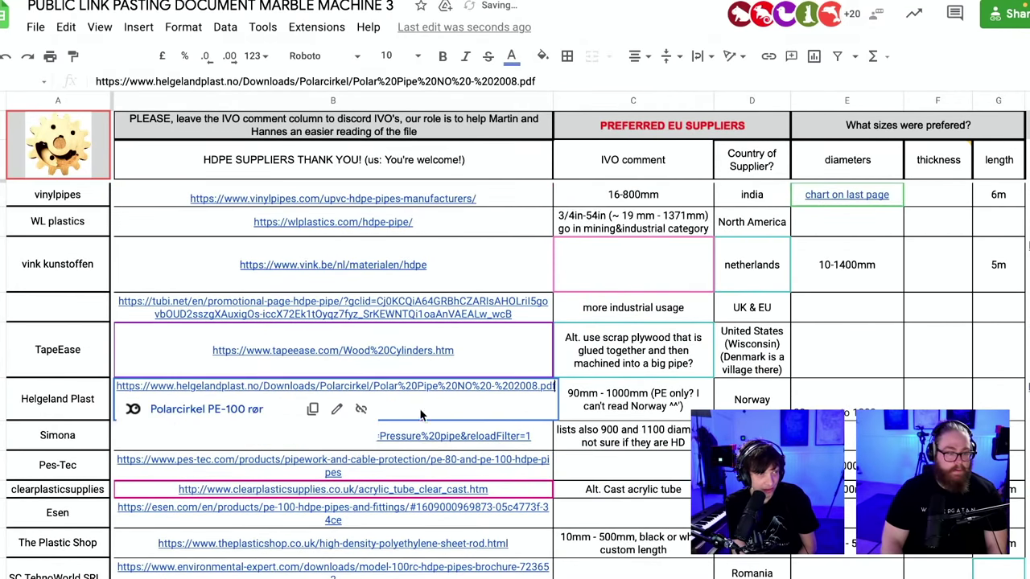
{"action": "left_click", "coordinate": [241, 408]}
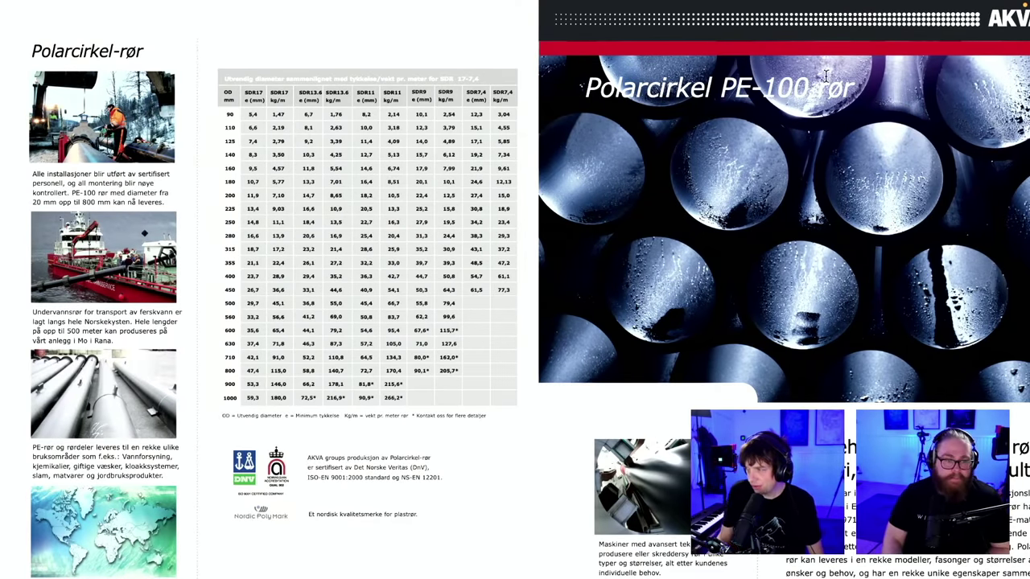
{"action": "key", "text": "ctrl+w"}
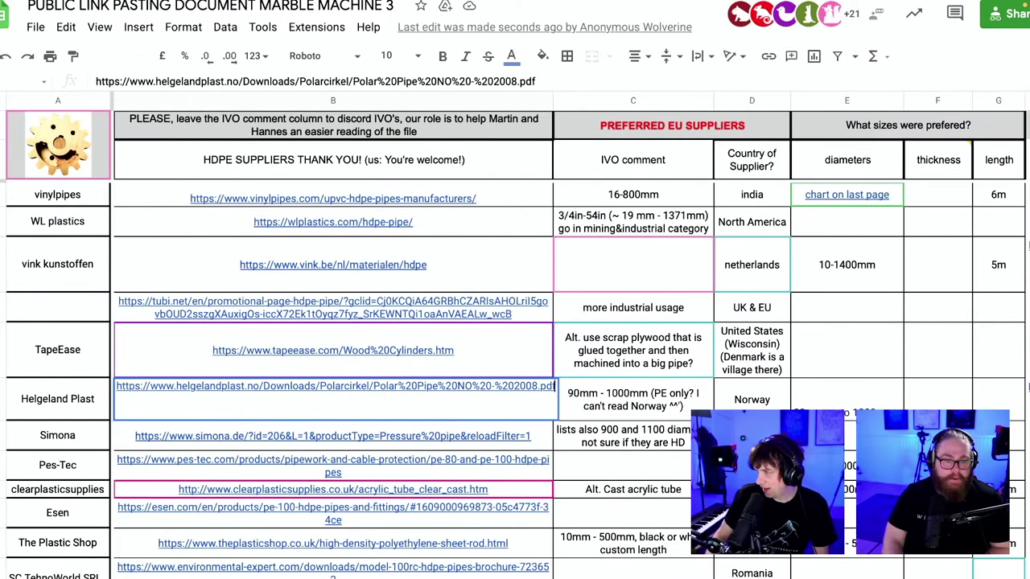
{"action": "scroll", "coordinate": [515, 378], "scroll_direction": "down", "scroll_amount": 3}
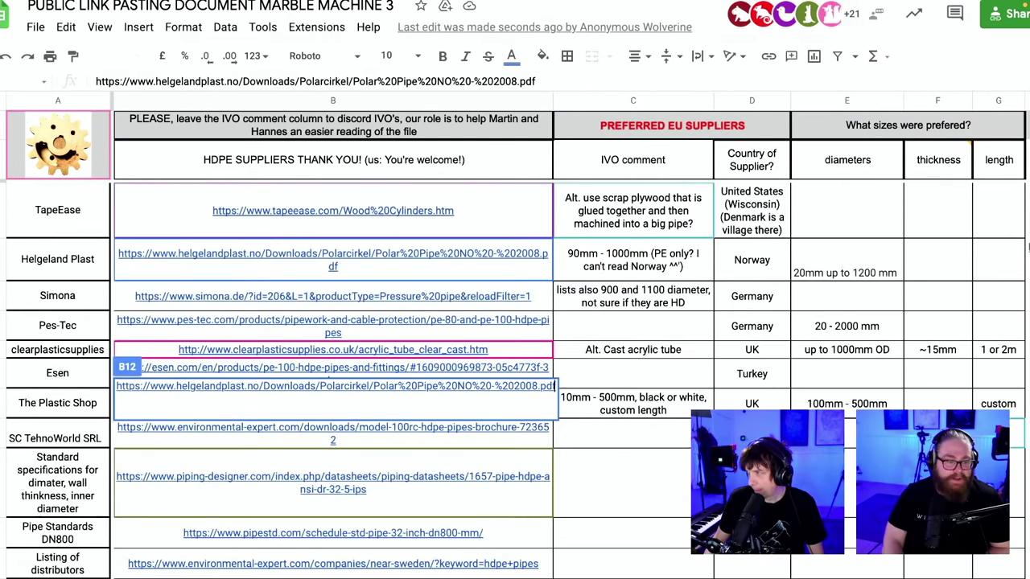
{"action": "scroll", "coordinate": [515, 378], "scroll_direction": "down", "scroll_amount": 4}
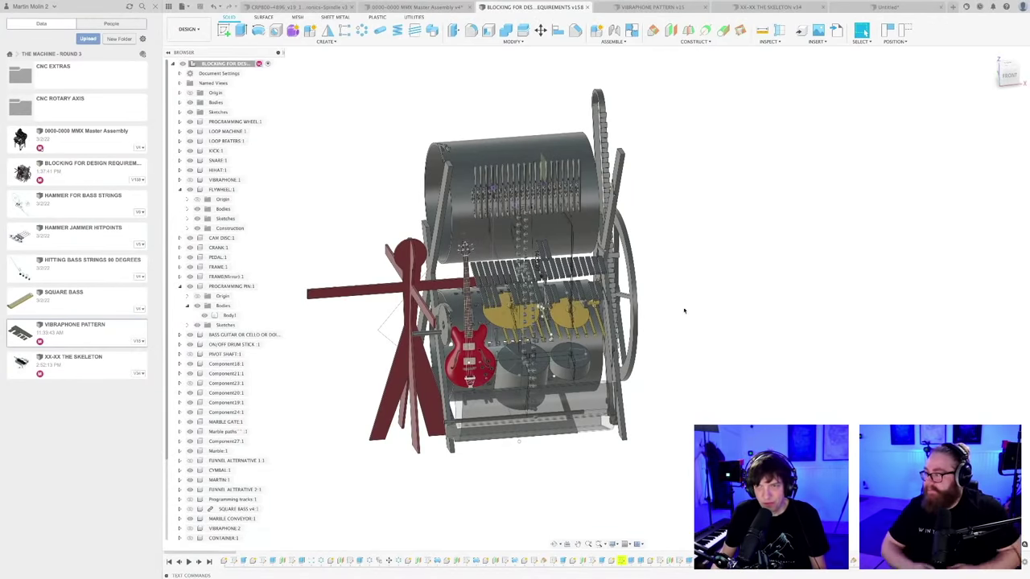
- Switch to Fusion 360 and examine the large upper drum in the blocking design from the end and the front
{"action": "middle_click_drag", "start_coordinate": [678, 311], "coordinate": [427, 320], "text": "shift"}
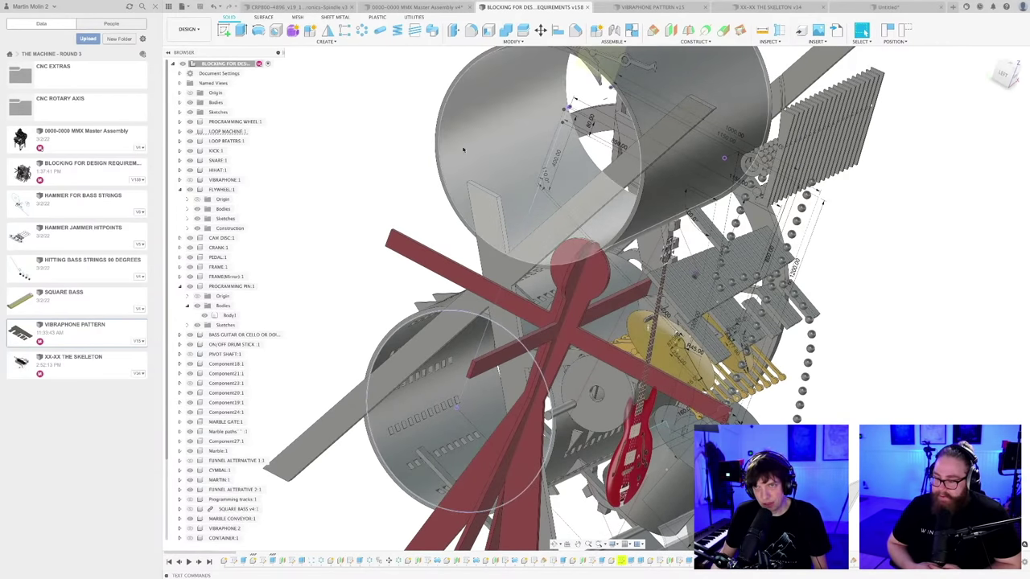
{"action": "left_click", "coordinate": [441, 193]}
{"action": "scroll", "coordinate": [438, 194], "scroll_direction": "down", "scroll_amount": 5}
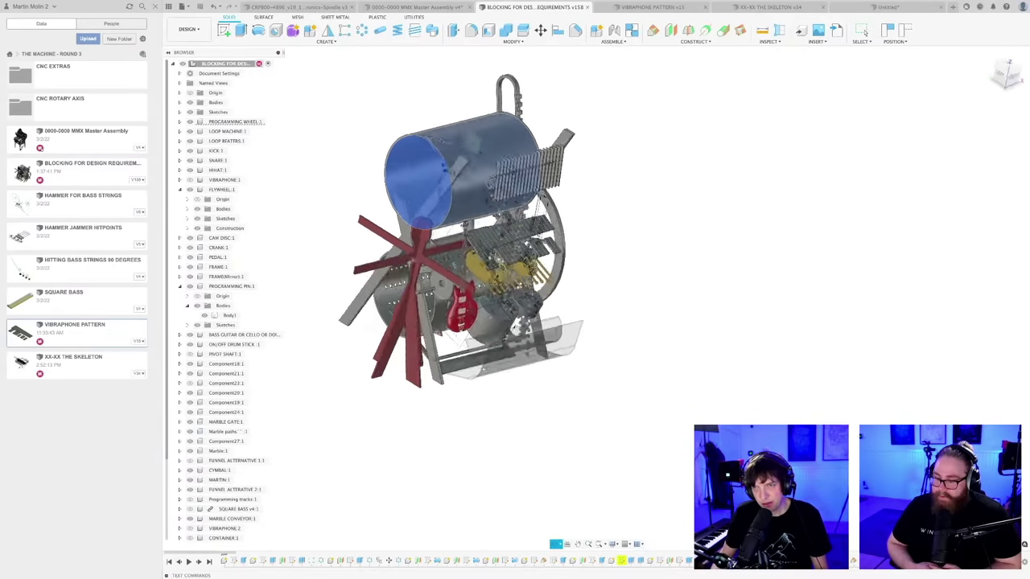
{"action": "middle_click_drag", "start_coordinate": [438, 195], "coordinate": [658, 339], "text": "shift"}
{"action": "left_click", "coordinate": [691, 323]}
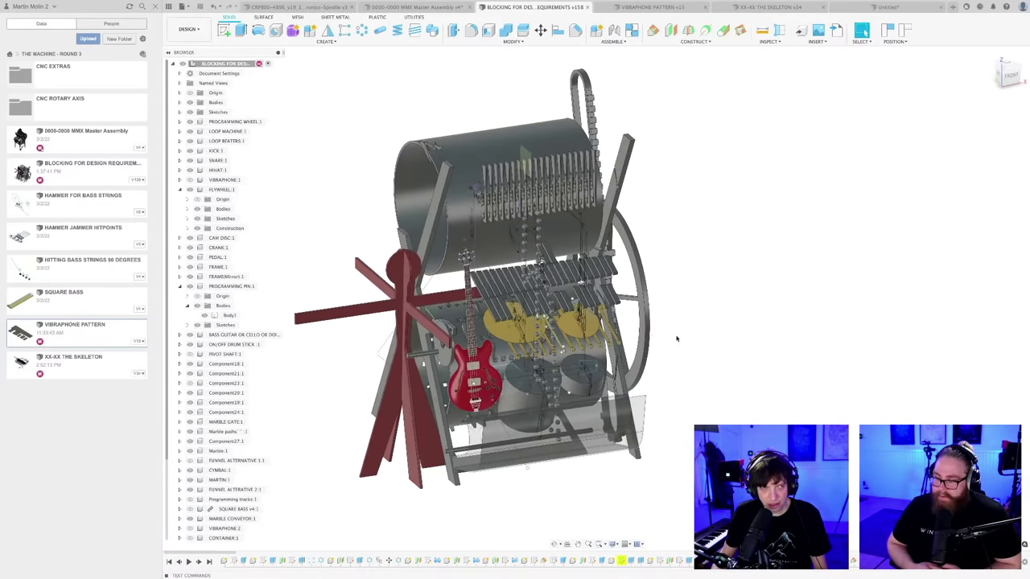
{"action": "scroll", "coordinate": [676, 338], "scroll_direction": "up", "scroll_amount": 2}
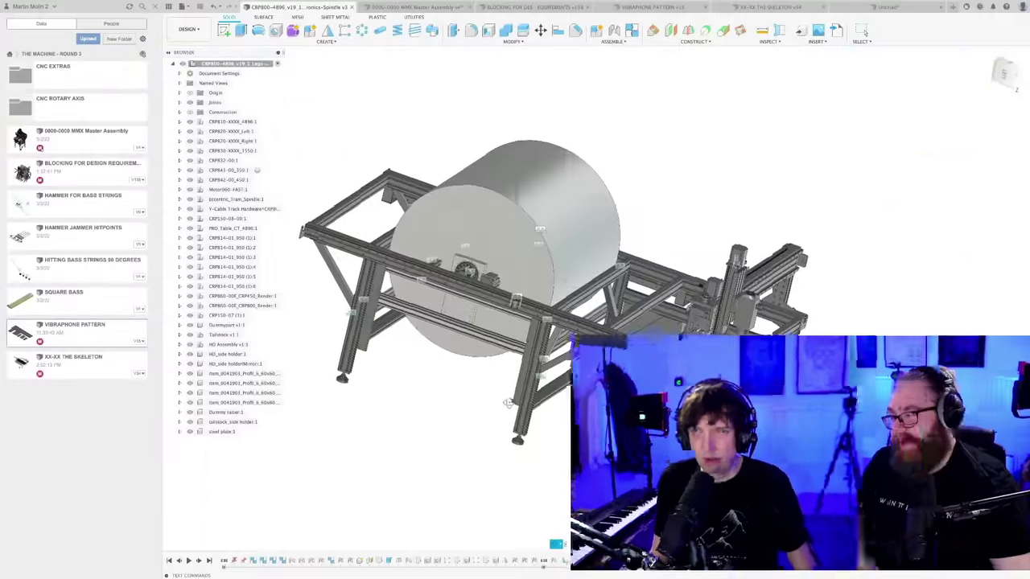
- Inspect how the large drum is mounted in the frame of the CRP800-4896 CNC design
{"action": "middle_click_drag", "start_coordinate": [491, 394], "coordinate": [522, 410], "text": "shift"}
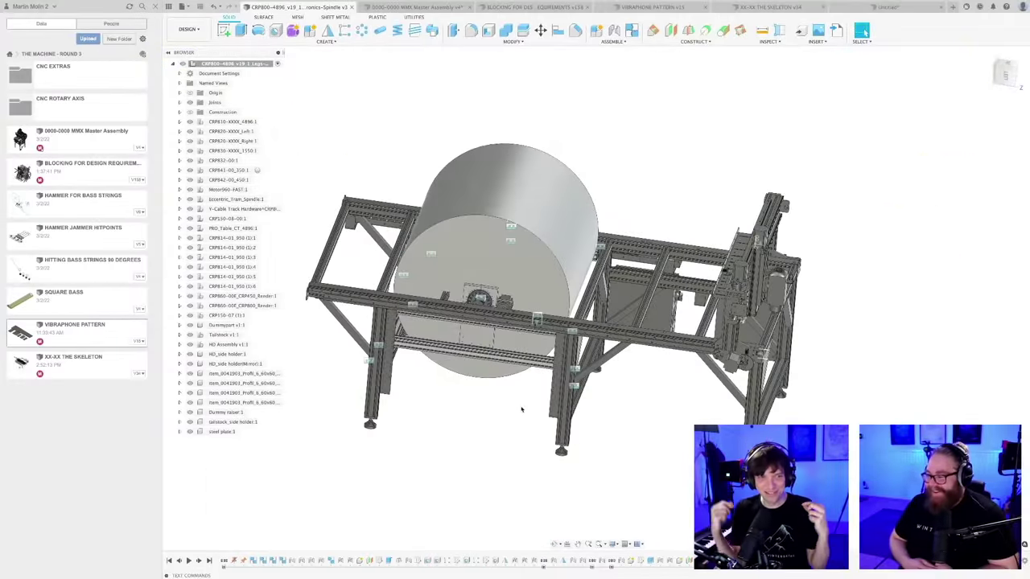
{"action": "middle_click_drag", "start_coordinate": [522, 411], "coordinate": [471, 366], "text": "shift"}
{"action": "scroll", "coordinate": [464, 361], "scroll_direction": "up", "scroll_amount": 3}
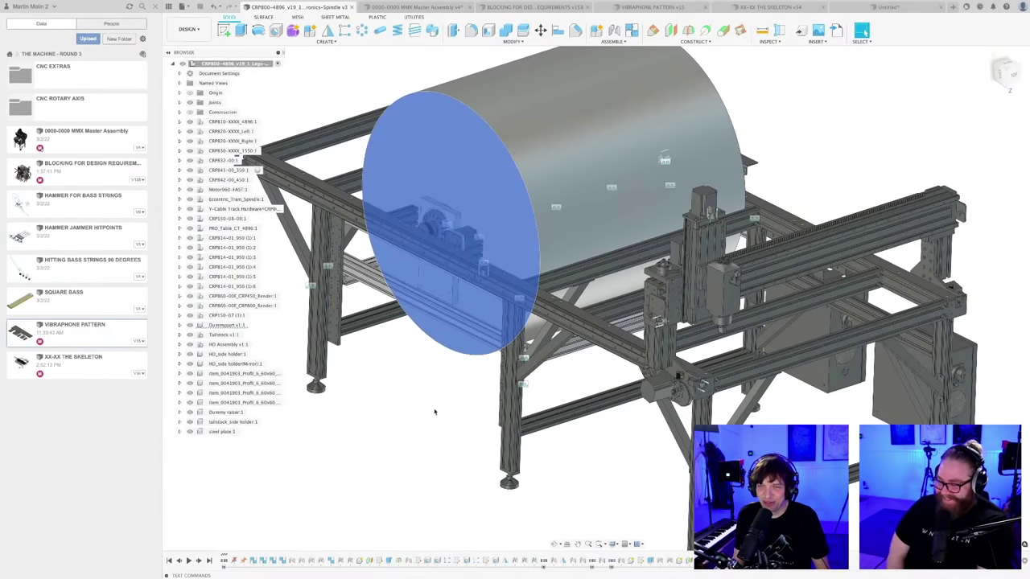
{"action": "middle_click_drag", "start_coordinate": [441, 398], "coordinate": [457, 404]}
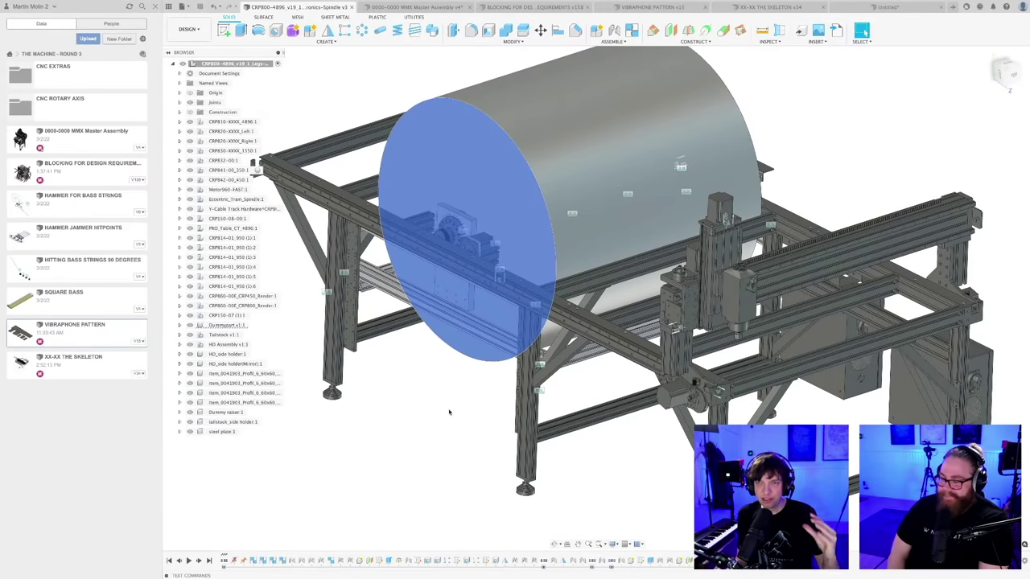
{"action": "middle_click_drag", "start_coordinate": [499, 226], "coordinate": [494, 247]}
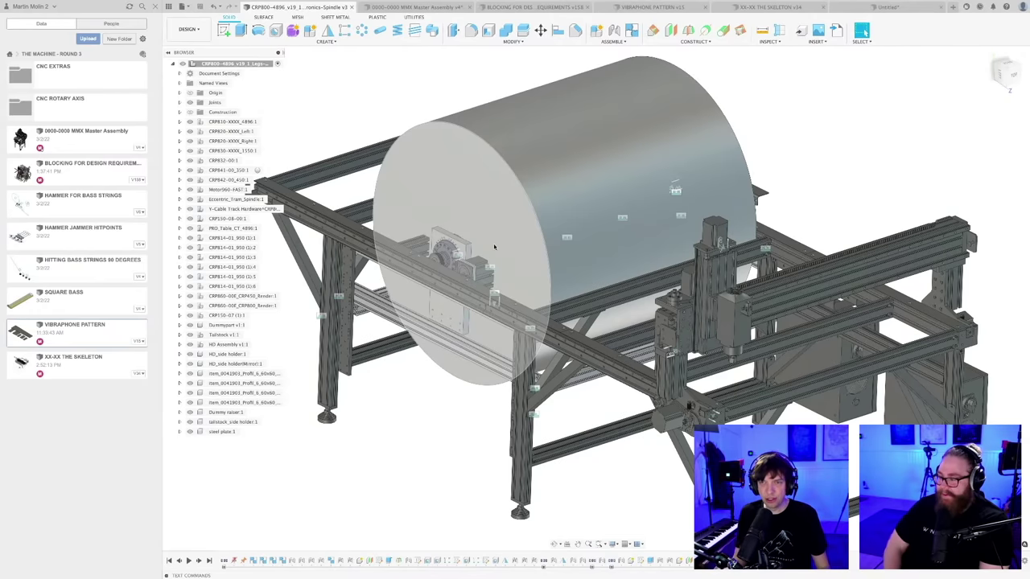
{"action": "scroll", "coordinate": [430, 414], "scroll_direction": "down", "scroll_amount": 5}
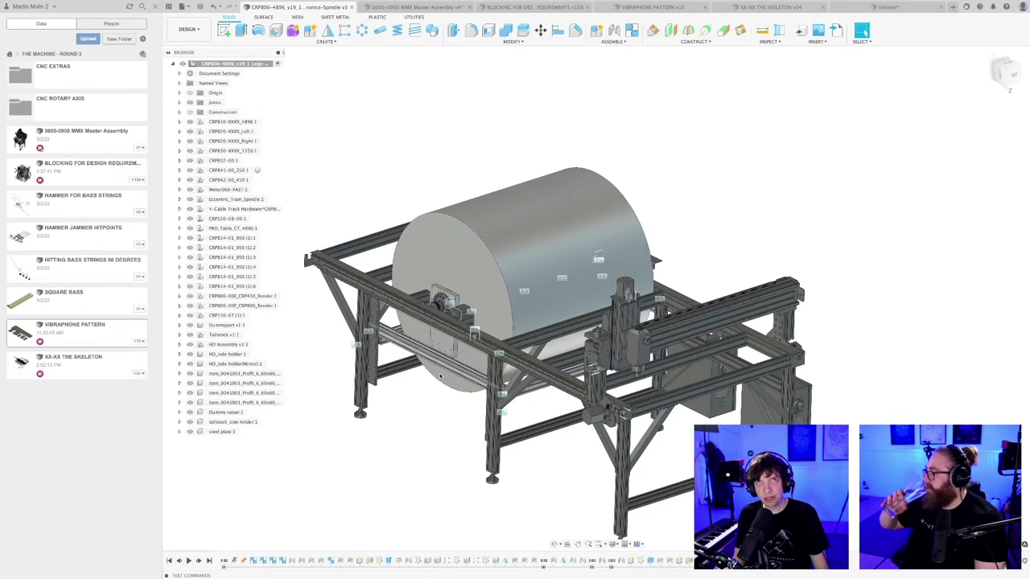
{"action": "middle_click_drag", "start_coordinate": [442, 412], "coordinate": [497, 414]}
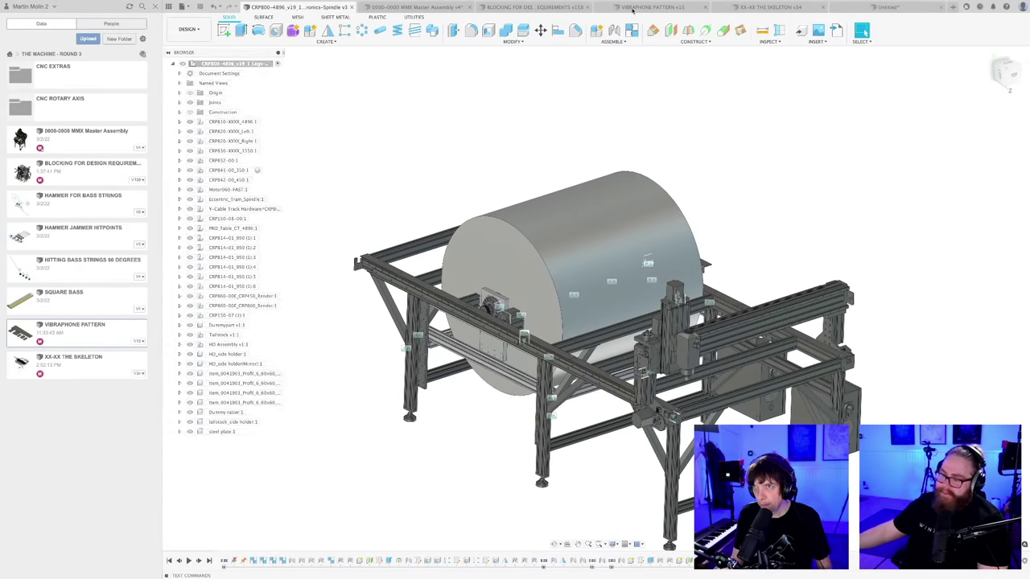
- Return to the blocking design and inspect the open end of the large upper drum up close
{"action": "key", "text": "ctrl+Tab"}
{"action": "left_click", "coordinate": [565, 6]}
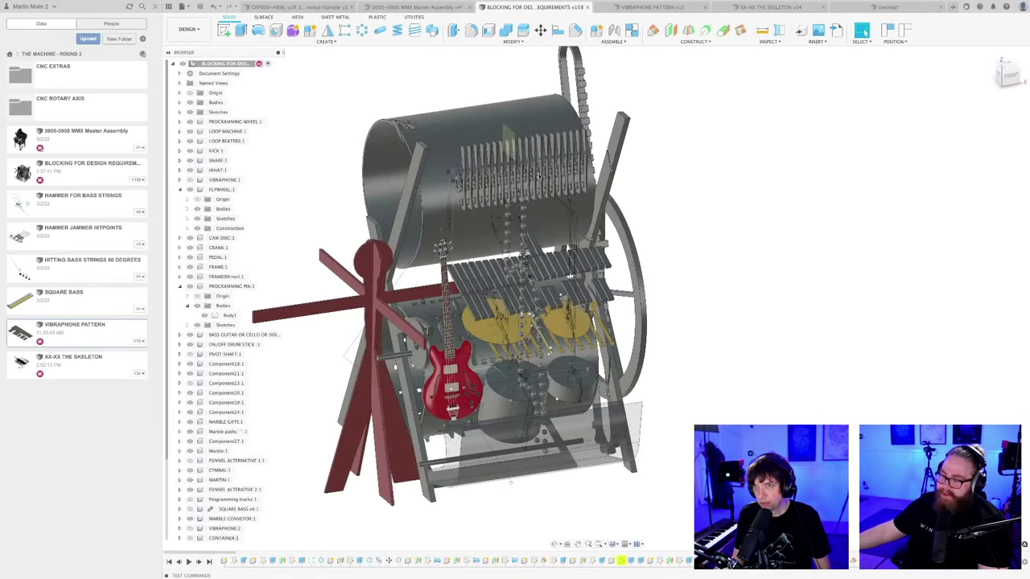
{"action": "scroll", "coordinate": [435, 153], "scroll_direction": "up", "scroll_amount": 15}
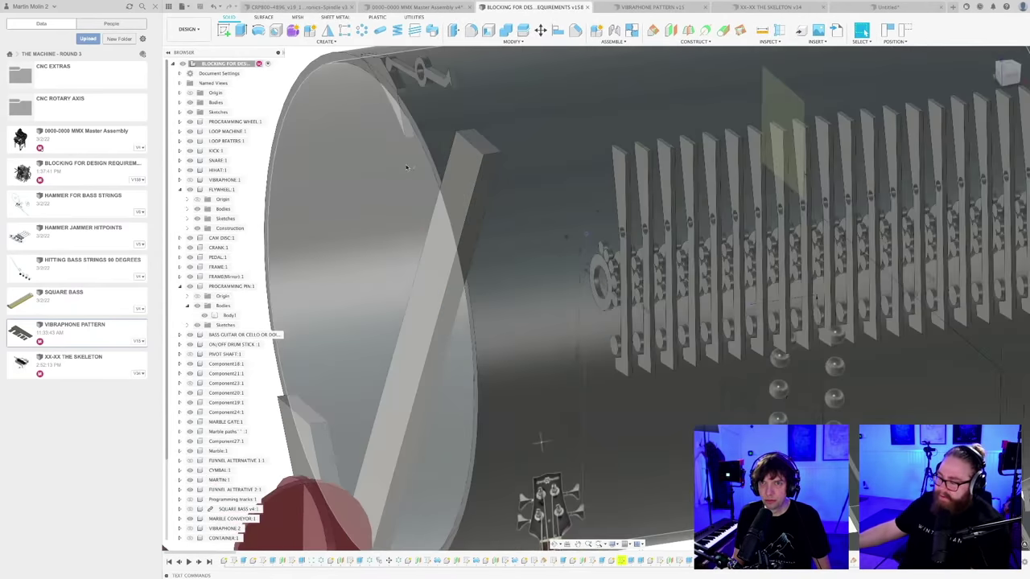
{"action": "scroll", "coordinate": [433, 188], "scroll_direction": "up", "scroll_amount": 10}
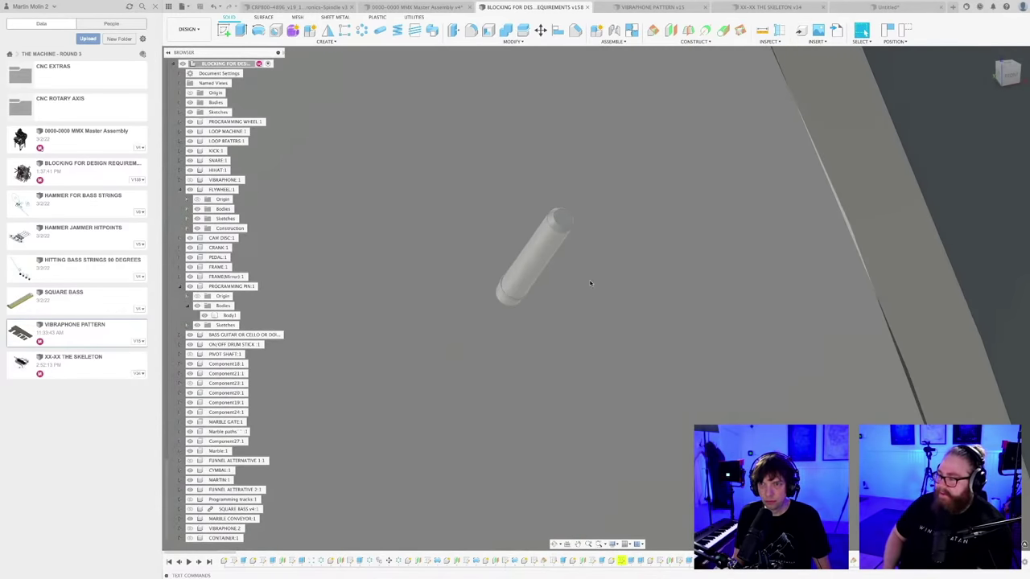
{"action": "scroll", "coordinate": [571, 270], "scroll_direction": "up", "scroll_amount": 10}
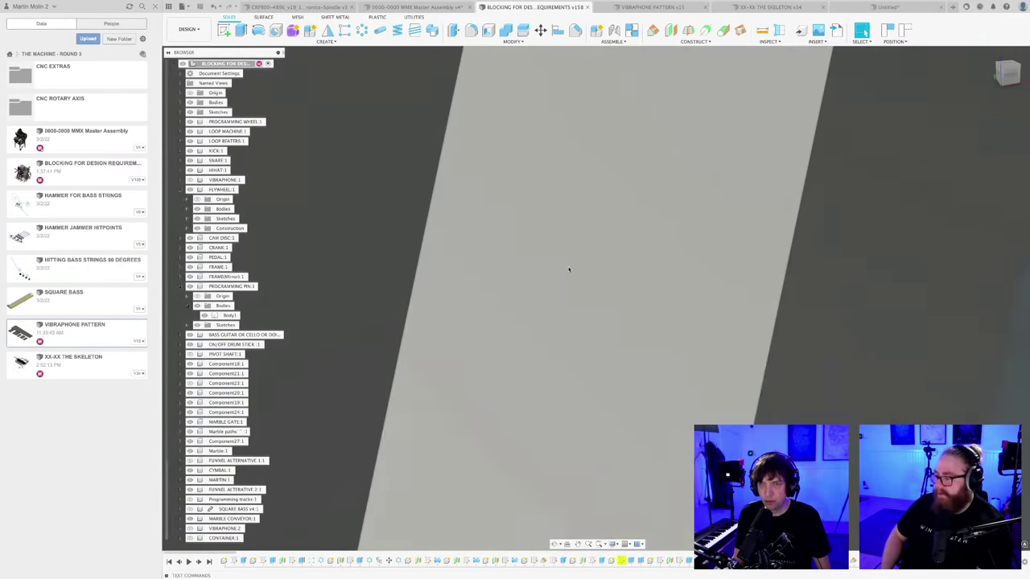
{"action": "scroll", "coordinate": [528, 240], "scroll_direction": "down", "scroll_amount": 20}
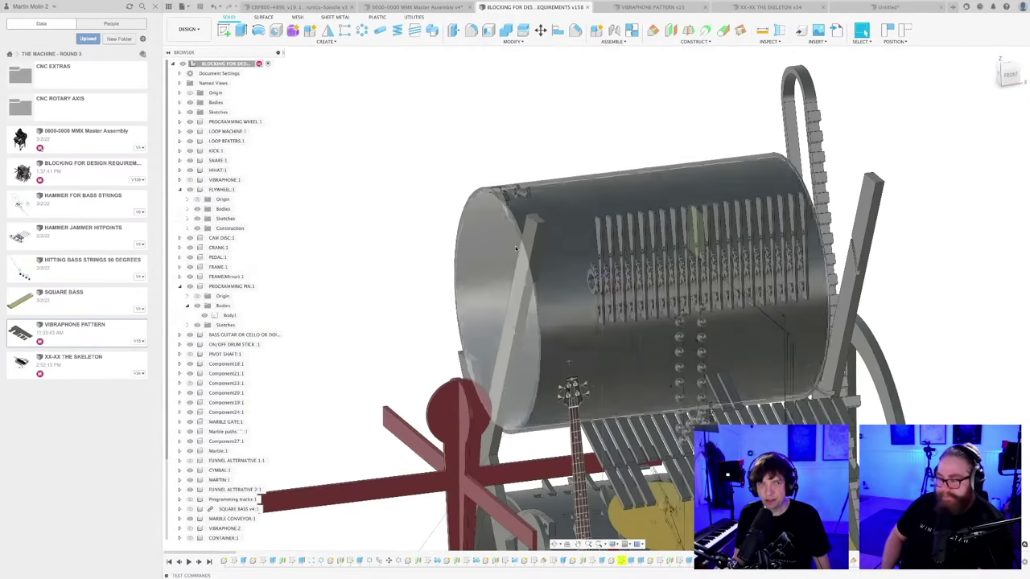
{"action": "scroll", "coordinate": [424, 250], "scroll_direction": "down", "scroll_amount": 5}
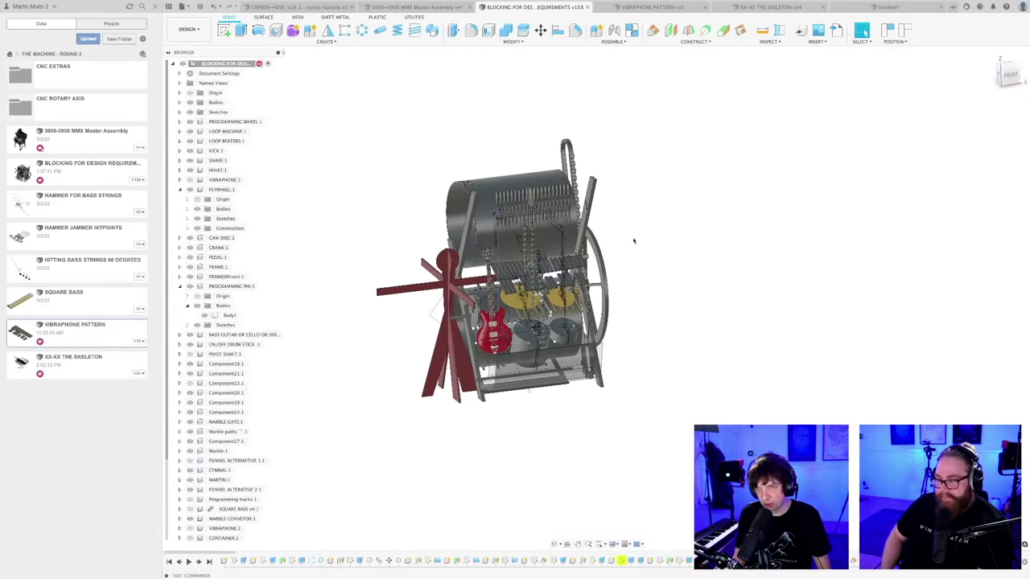
- Examine the whole machine in the blocking design from several angles around its front
{"action": "middle_click_drag", "start_coordinate": [635, 239], "coordinate": [586, 280], "text": "shift"}
{"action": "scroll", "coordinate": [583, 283], "scroll_direction": "up", "scroll_amount": 3}
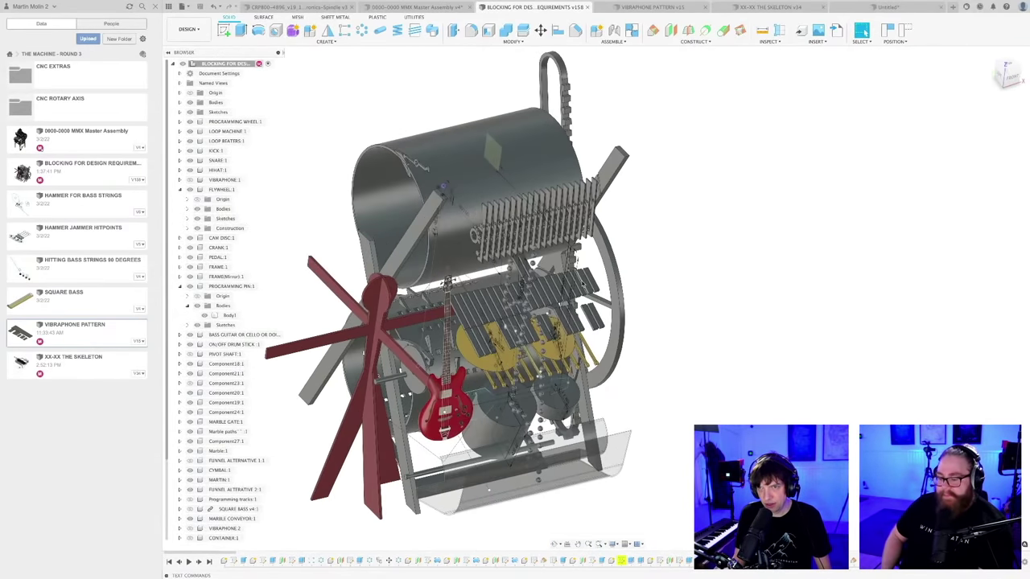
{"action": "middle_click_drag", "start_coordinate": [643, 347], "coordinate": [680, 341], "text": "shift"}
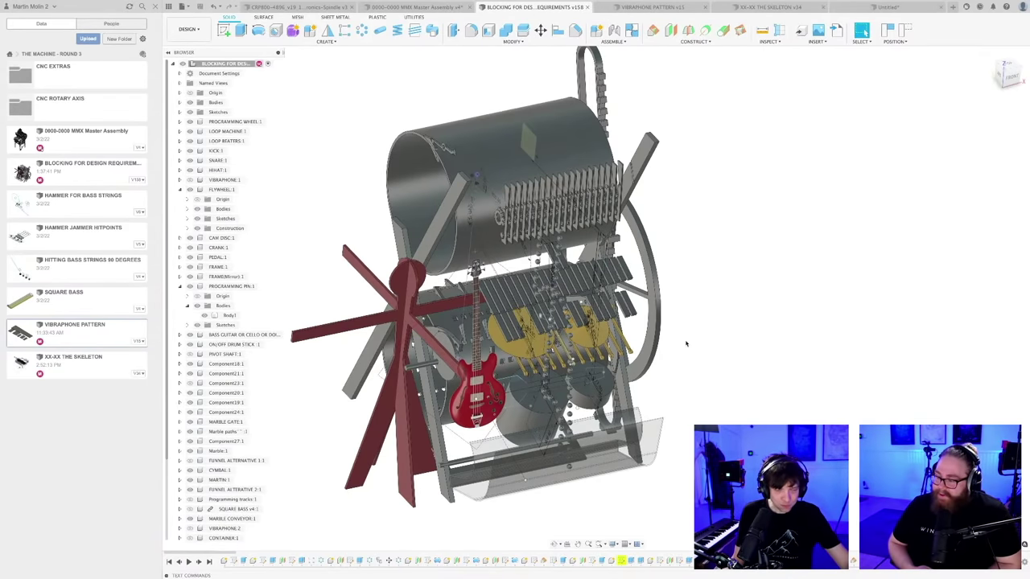
{"action": "middle_click_drag", "start_coordinate": [682, 332], "coordinate": [673, 325], "text": "shift"}
{"action": "scroll", "coordinate": [674, 325], "scroll_direction": "up", "scroll_amount": 2}
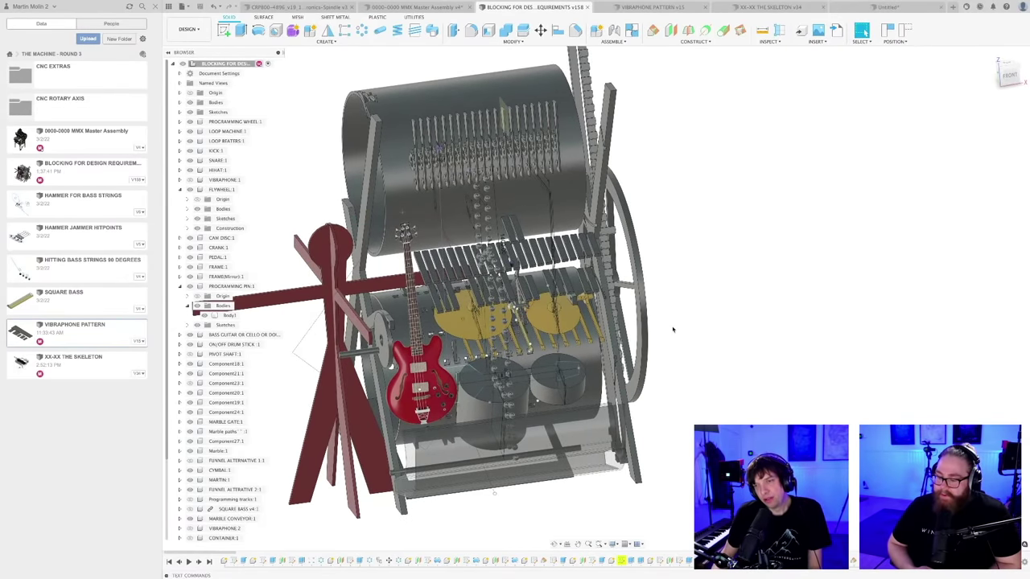
{"action": "scroll", "coordinate": [671, 348], "scroll_direction": "down", "scroll_amount": 2}
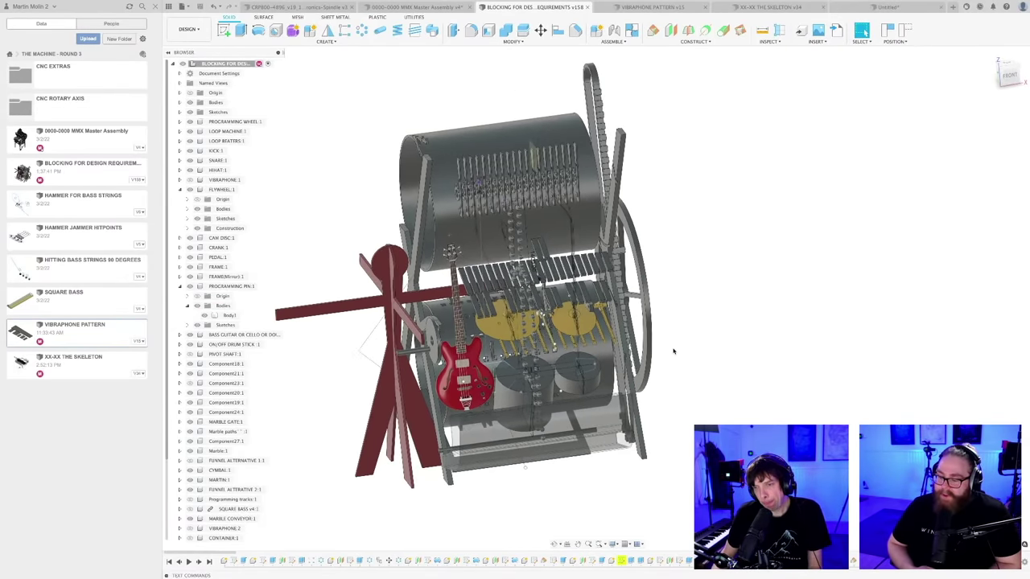
{"action": "middle_click_drag", "start_coordinate": [674, 351], "coordinate": [685, 354], "text": "shift"}
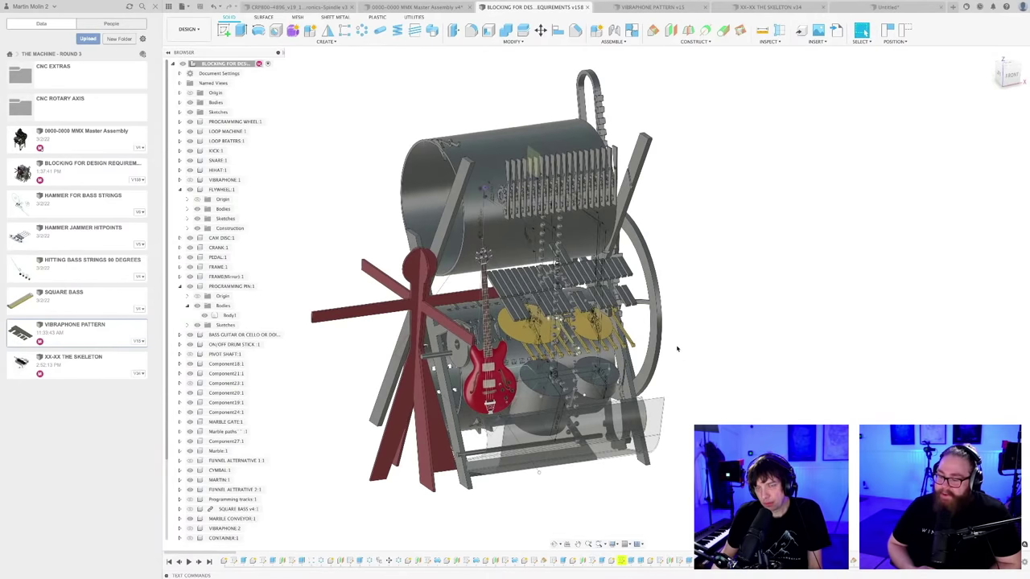
{"action": "scroll", "coordinate": [678, 348], "scroll_direction": "up", "scroll_amount": 1}
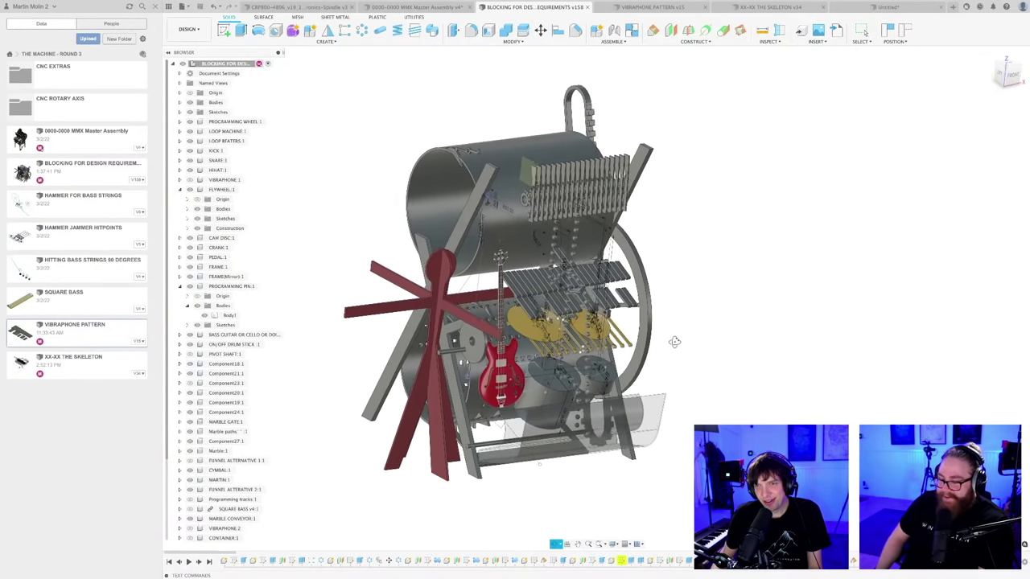
{"action": "key", "text": "Escape"}
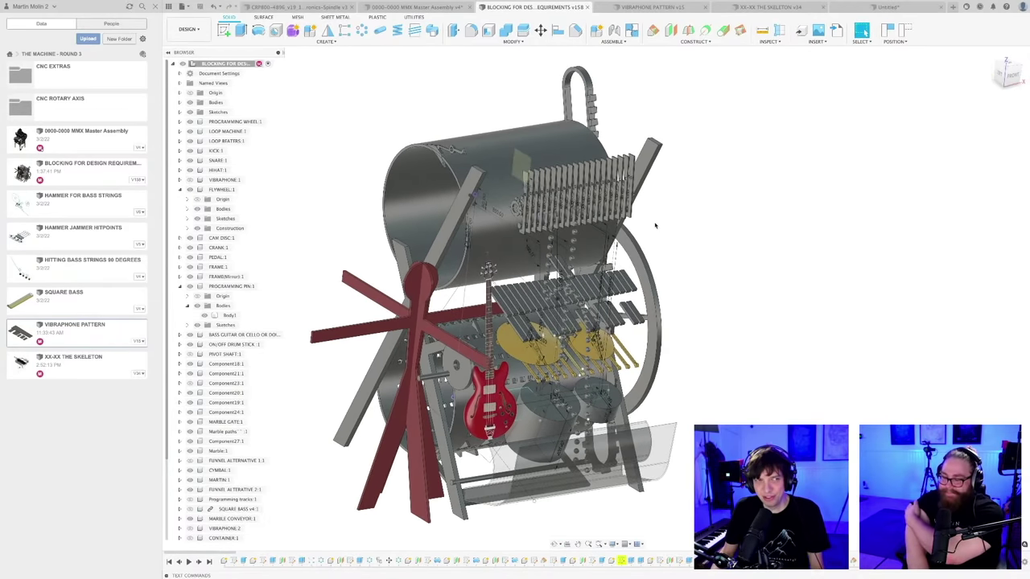
- Examine the vibraphone bars, drums and hitting mechanism beneath the large upper drum from the front and at several tilts
{"action": "middle_click_drag", "start_coordinate": [652, 221], "coordinate": [568, 350], "text": "shift"}
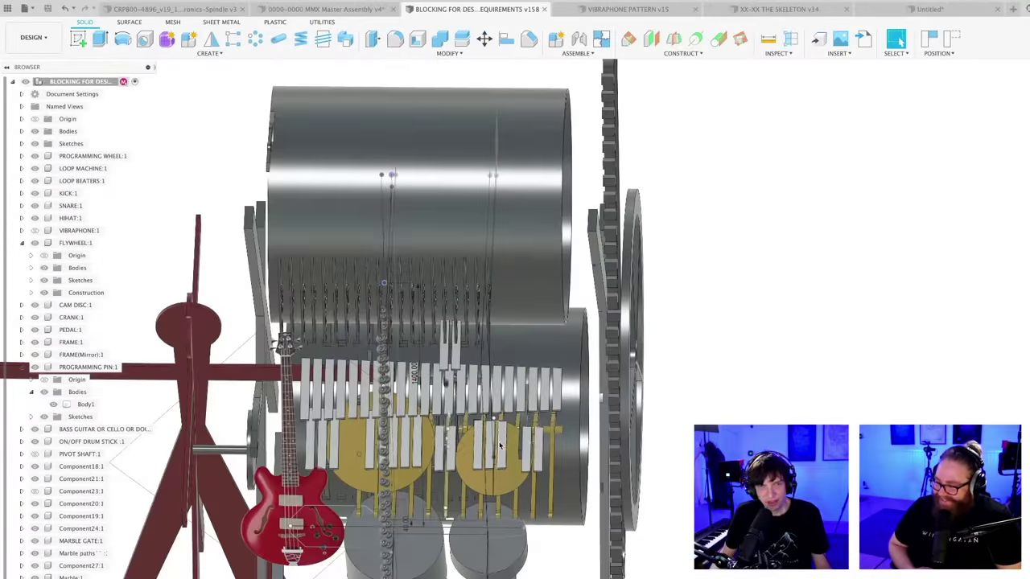
{"action": "middle_click_drag", "start_coordinate": [555, 357], "coordinate": [578, 336]}
{"action": "middle_click_drag", "start_coordinate": [529, 421], "coordinate": [528, 422], "text": "shift"}
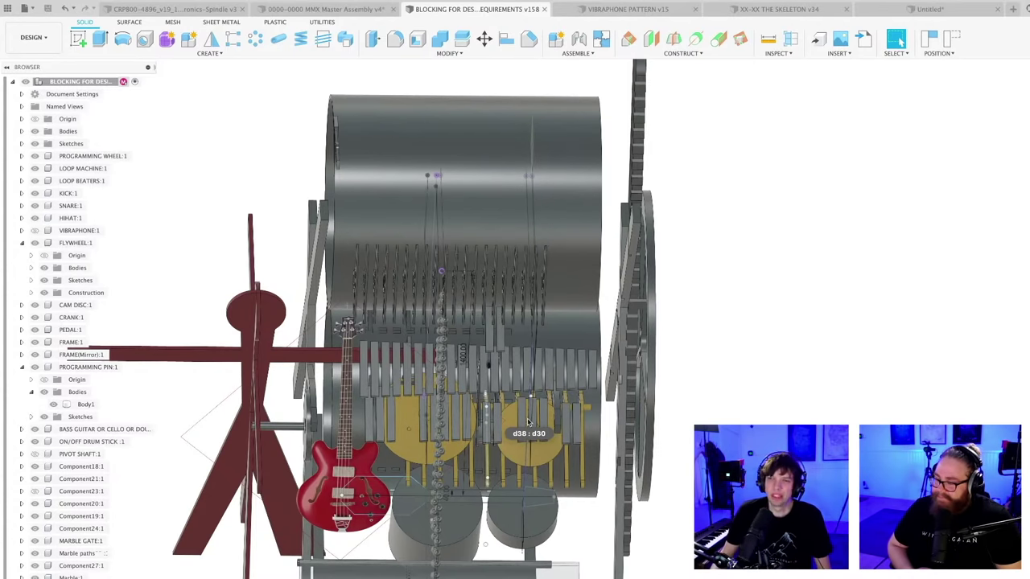
{"action": "scroll", "coordinate": [494, 407], "scroll_direction": "up", "scroll_amount": 1}
{"action": "middle_click_drag", "start_coordinate": [493, 408], "coordinate": [623, 388], "text": "shift"}
{"action": "scroll", "coordinate": [506, 402], "scroll_direction": "up", "scroll_amount": 1}
{"action": "scroll", "coordinate": [501, 386], "scroll_direction": "up", "scroll_amount": 1}
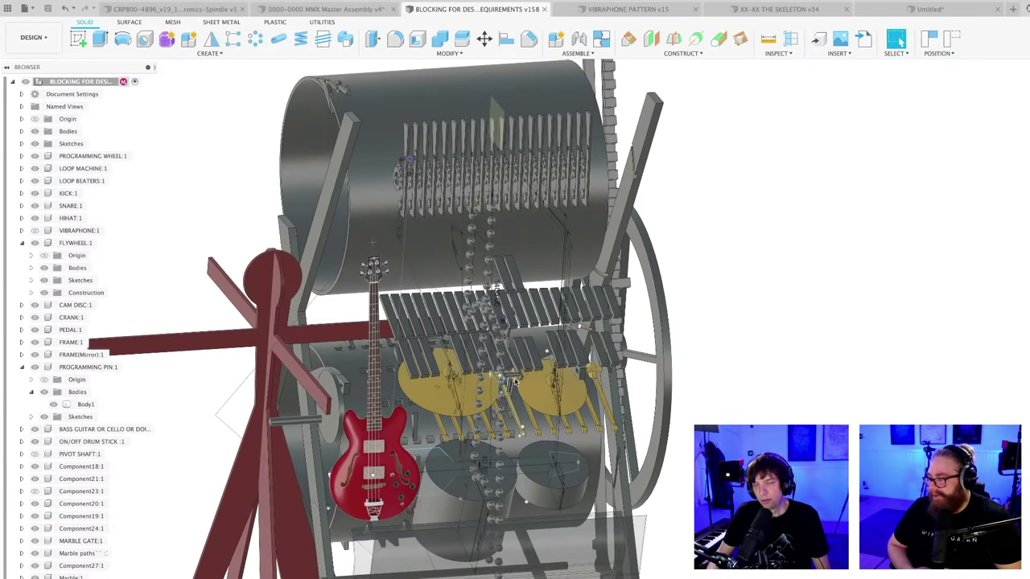
{"action": "middle_click_drag", "start_coordinate": [623, 389], "coordinate": [508, 395], "text": "shift"}
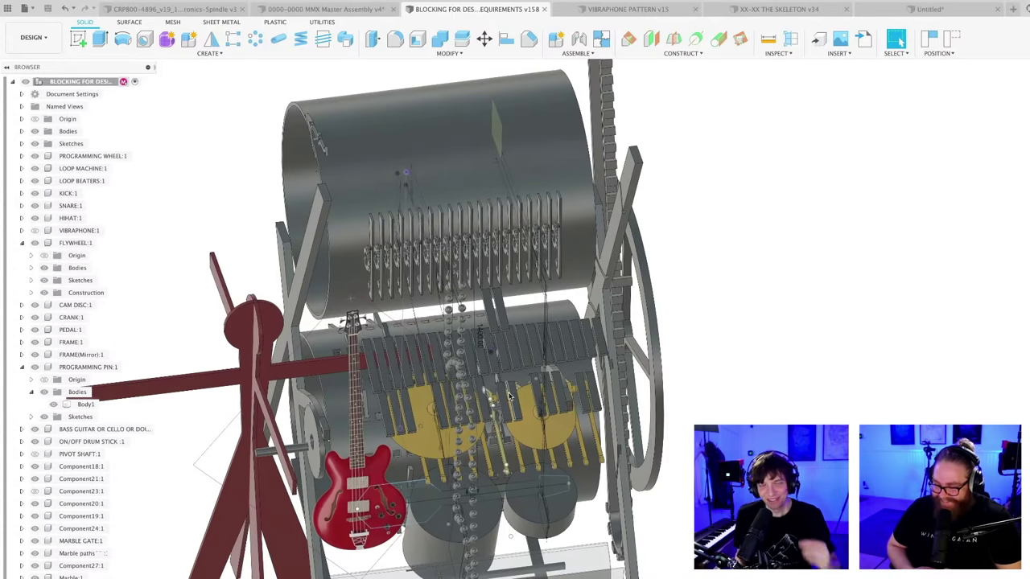
{"action": "middle_click_drag", "start_coordinate": [514, 321], "coordinate": [900, 42], "text": "shift"}
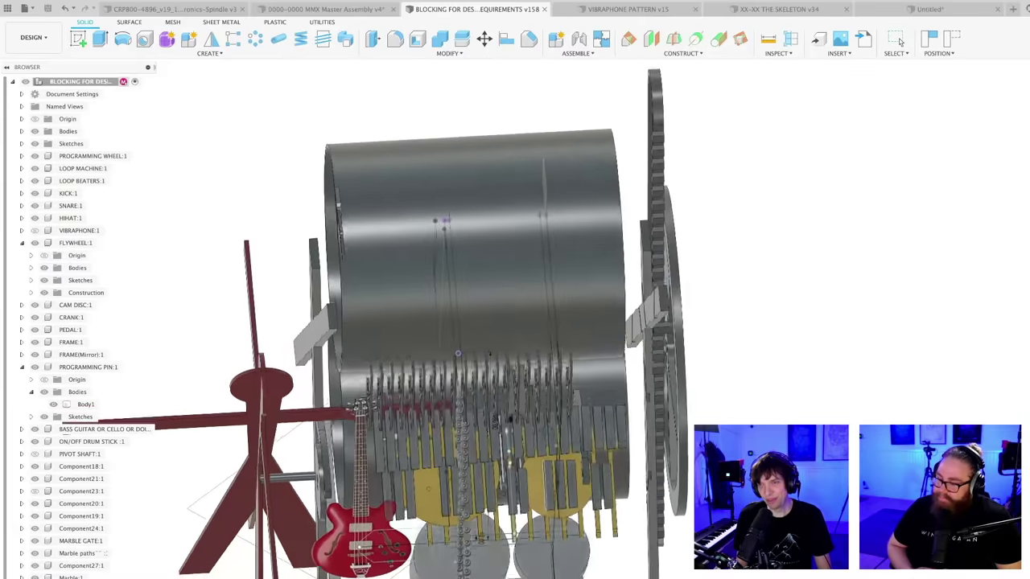
{"action": "middle_click_drag", "start_coordinate": [544, 451], "coordinate": [546, 421], "text": "shift"}
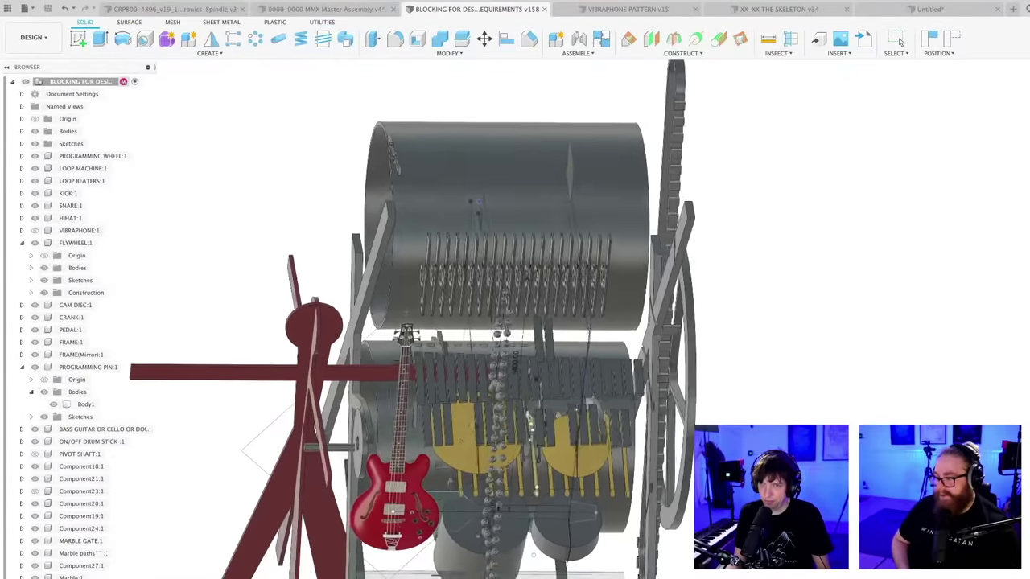
- Inspect the machine from the flywheel side, looking at the spacing between the upper drum, vibraphone bars and lower drum
{"action": "middle_click_drag", "start_coordinate": [644, 322], "coordinate": [553, 406], "text": "shift"}
{"action": "scroll", "coordinate": [562, 405], "scroll_direction": "up", "scroll_amount": 2}
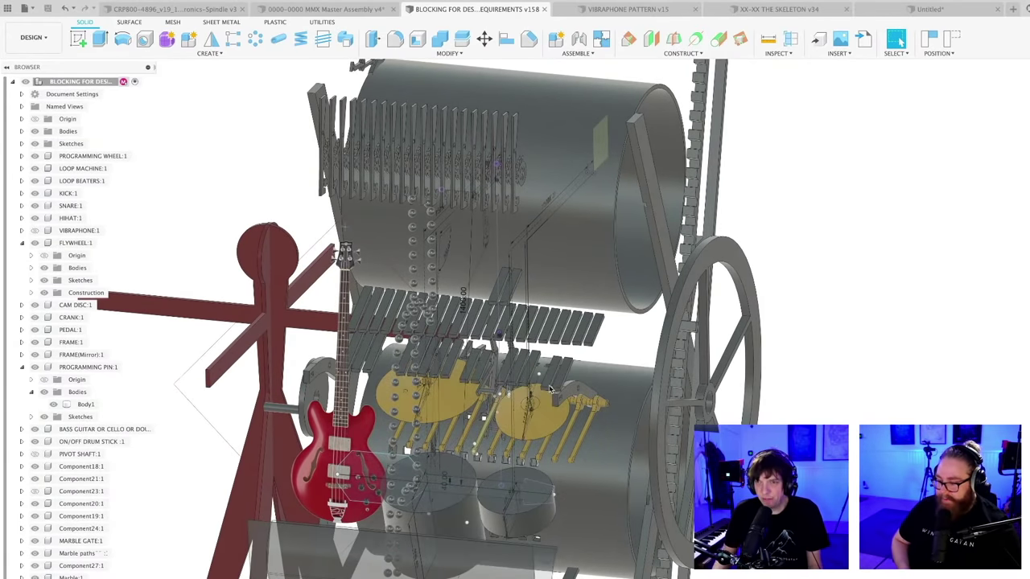
{"action": "middle_click_drag", "start_coordinate": [537, 374], "coordinate": [561, 384], "text": "shift"}
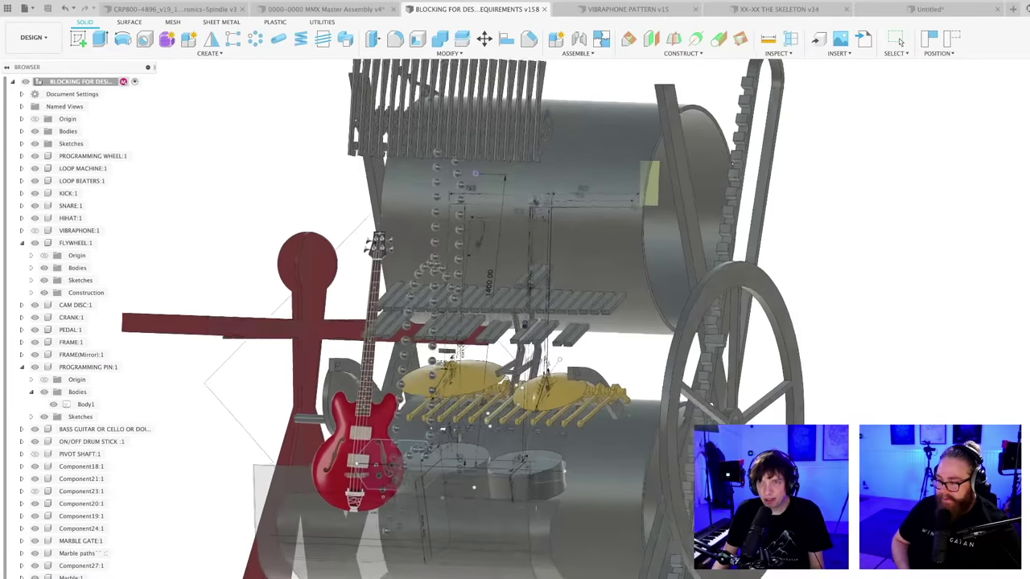
{"action": "middle_click_drag", "start_coordinate": [619, 338], "coordinate": [570, 378], "text": "shift"}
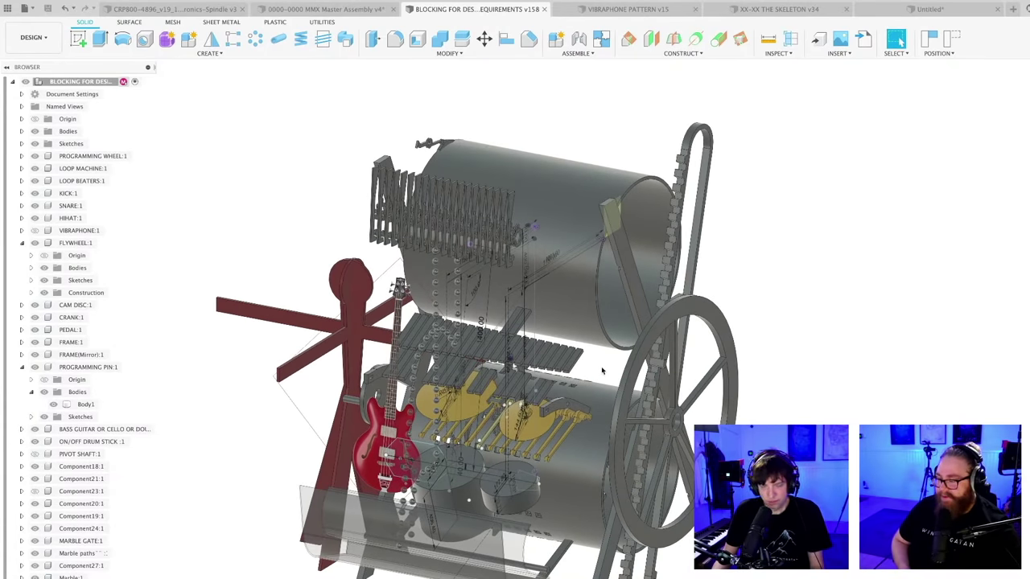
{"action": "scroll", "coordinate": [602, 370], "scroll_direction": "up", "scroll_amount": 2}
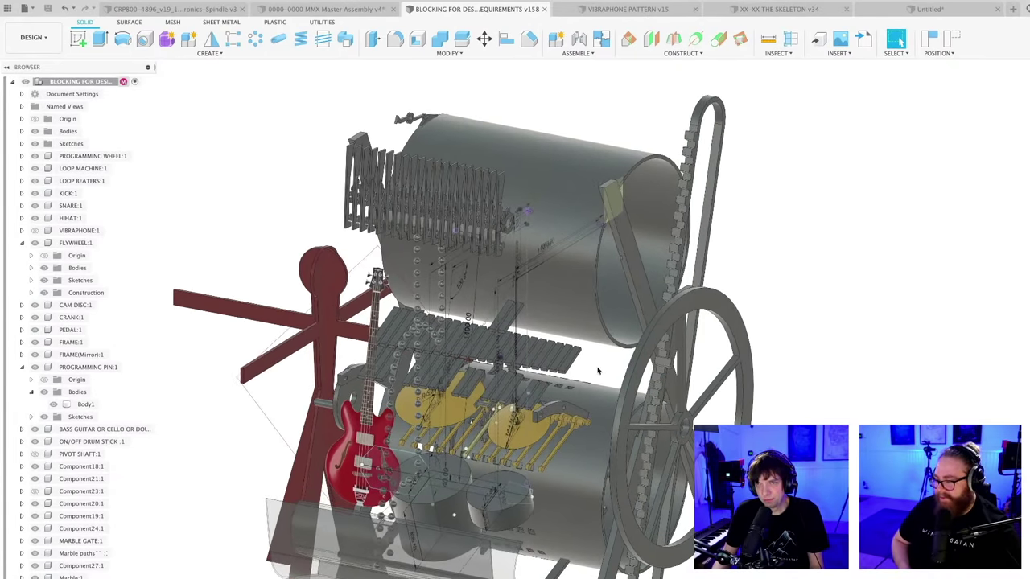
{"action": "middle_click_drag", "start_coordinate": [598, 370], "coordinate": [547, 388], "text": "shift"}
{"action": "scroll", "coordinate": [561, 387], "scroll_direction": "up", "scroll_amount": 3}
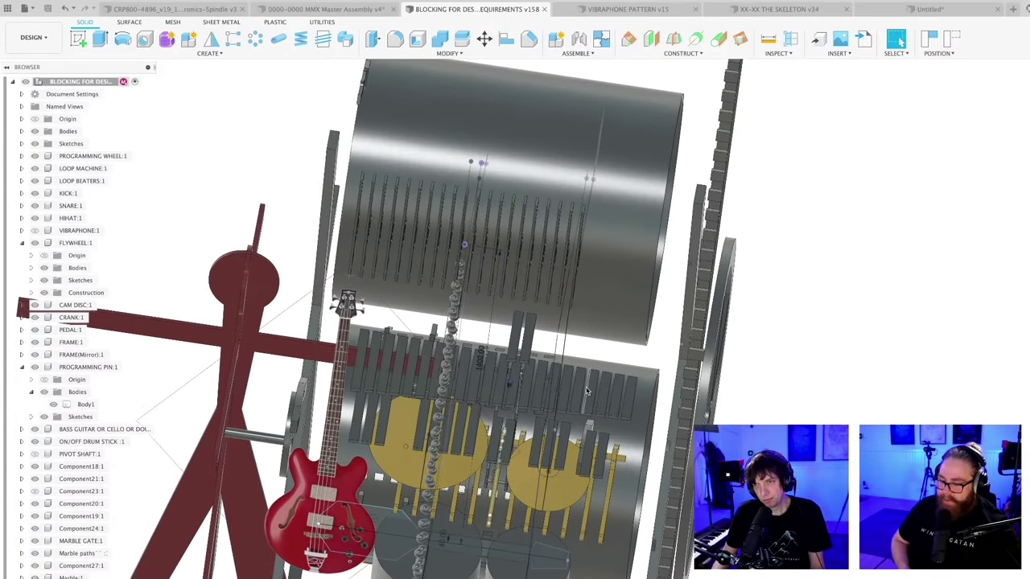
- Compare the vibraphone bar rows with the yellow discs and the row of levers on the upper drum, close up and from farther back
{"action": "mouse_move", "coordinate": [575, 388]}
{"action": "middle_mouse_down", "text": "shift"}
{"action": "mouse_move", "coordinate": [556, 383]}
{"action": "mouse_move", "coordinate": [577, 378]}
{"action": "middle_mouse_up", "text": "shift"}
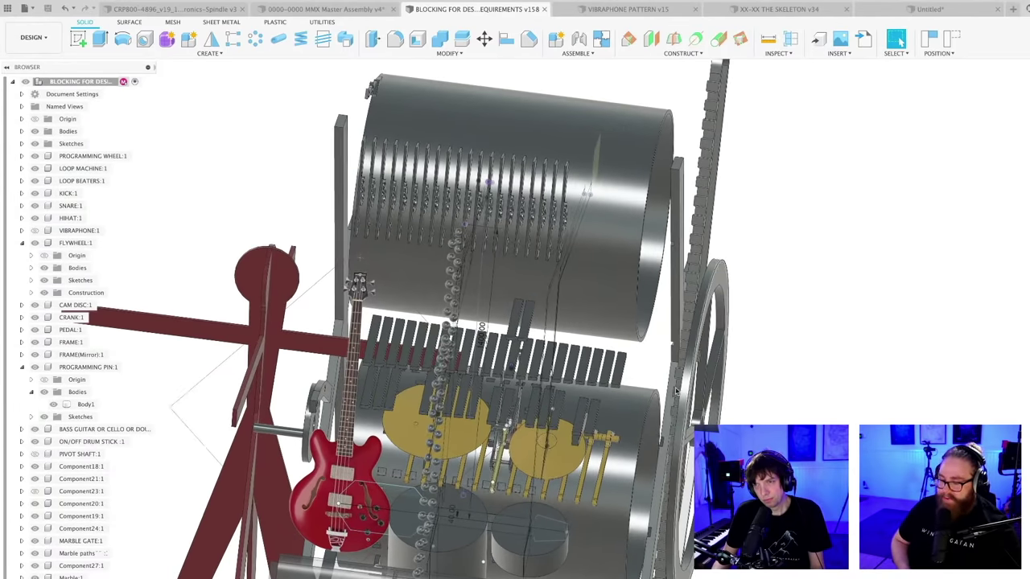
{"action": "scroll", "coordinate": [644, 372], "scroll_direction": "up", "scroll_amount": 1}
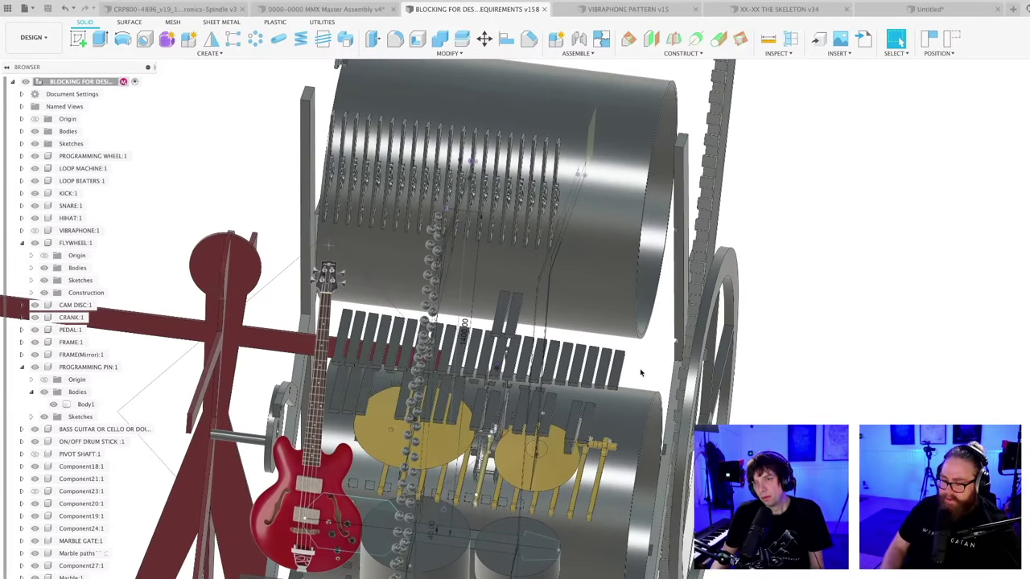
{"action": "scroll", "coordinate": [632, 370], "scroll_direction": "down", "scroll_amount": 3}
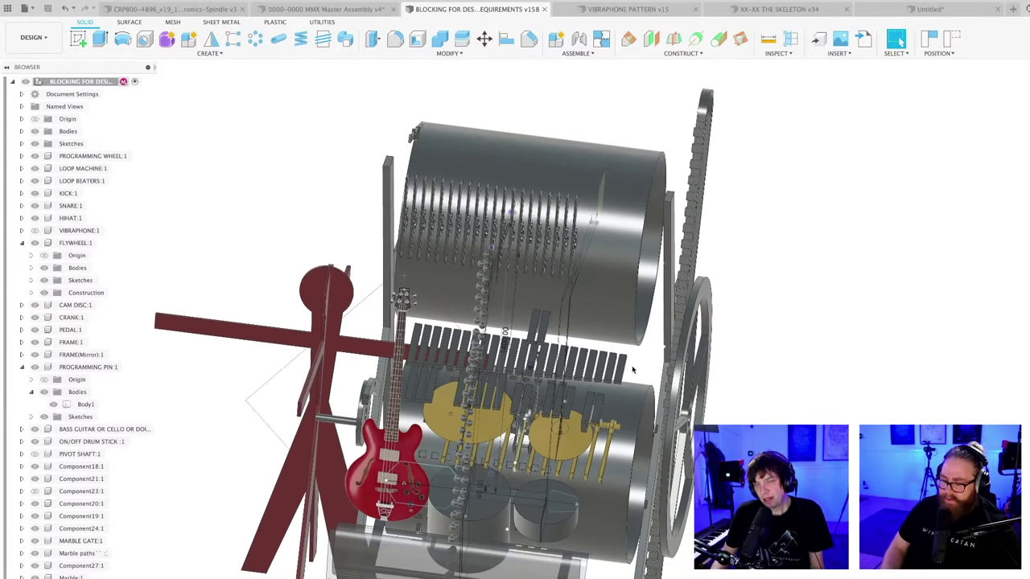
{"action": "mouse_move", "coordinate": [633, 365]}
{"action": "middle_mouse_down", "text": "shift"}
{"action": "mouse_move", "coordinate": [619, 364]}
{"action": "mouse_move", "coordinate": [640, 367]}
{"action": "mouse_move", "coordinate": [633, 371]}
{"action": "middle_mouse_up", "text": "shift"}
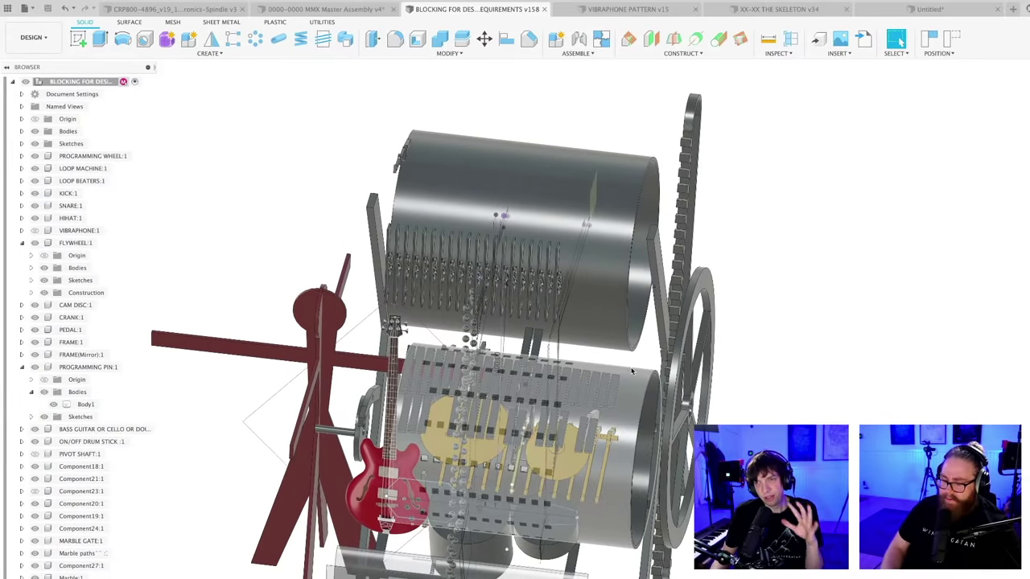
{"action": "scroll", "coordinate": [515, 491], "scroll_direction": "up", "scroll_amount": 3}
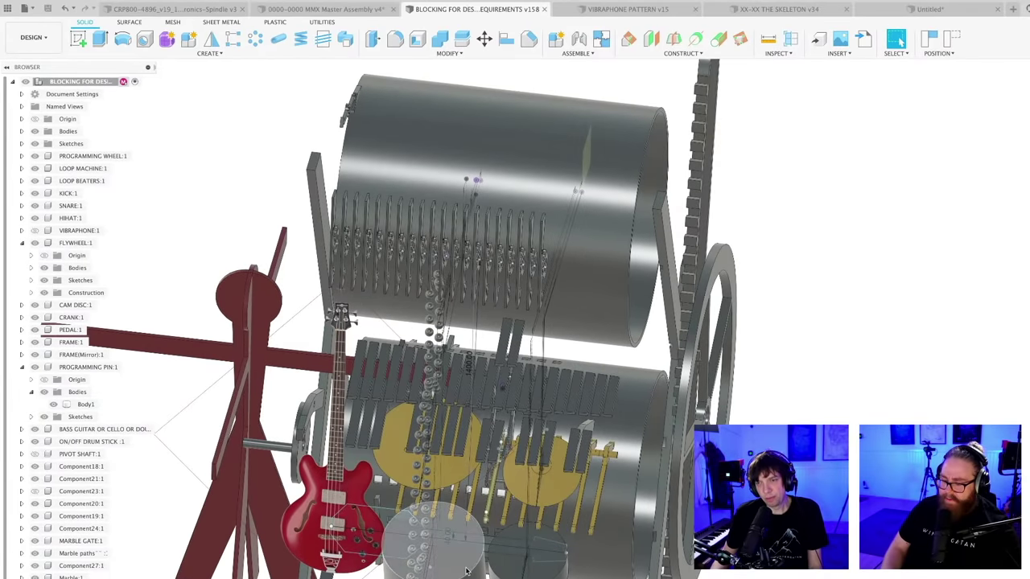
{"action": "scroll", "coordinate": [465, 571], "scroll_direction": "down", "scroll_amount": 2}
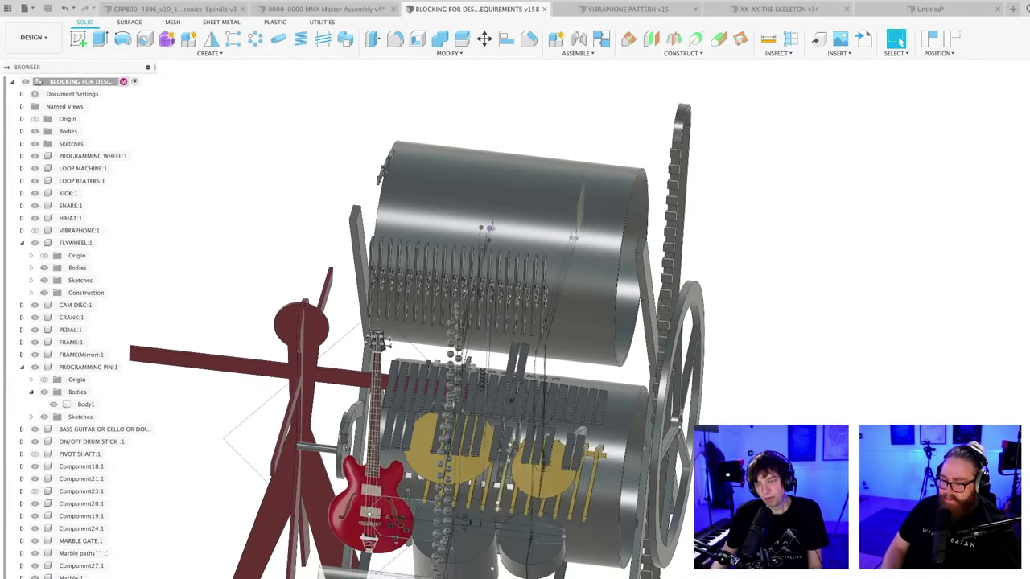
{"action": "scroll", "coordinate": [520, 476], "scroll_direction": "up", "scroll_amount": 4}
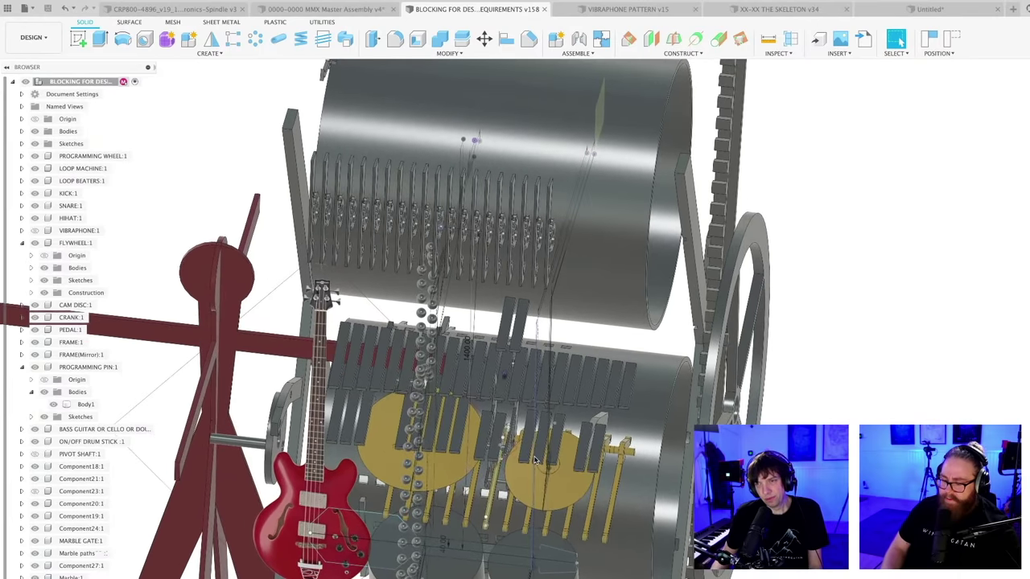
{"action": "middle_click_drag", "start_coordinate": [535, 460], "coordinate": [900, 42], "text": "shift"}
{"action": "left_click", "coordinate": [898, 39]}
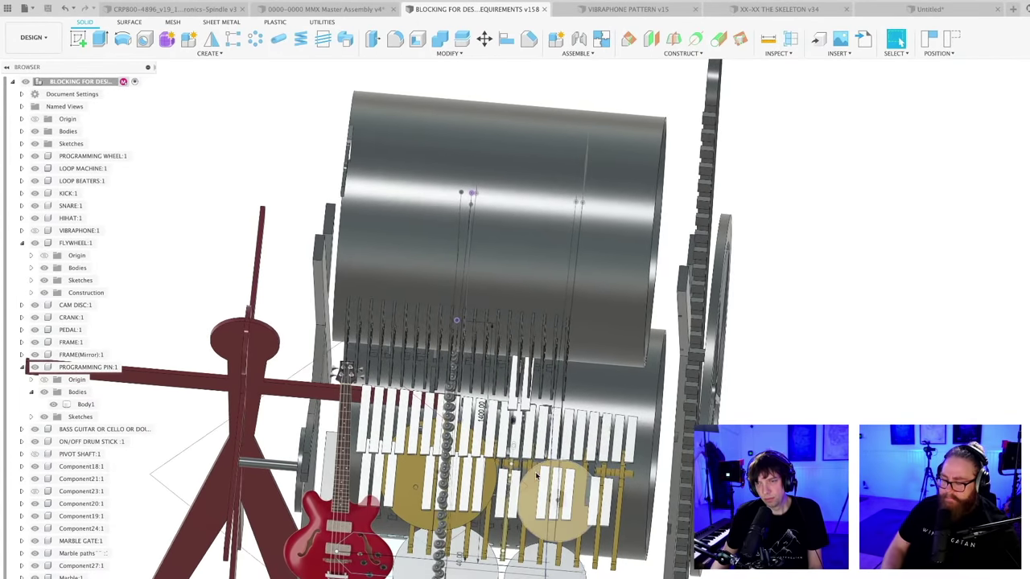
{"action": "middle_click_drag", "start_coordinate": [523, 461], "coordinate": [522, 461], "text": "shift"}
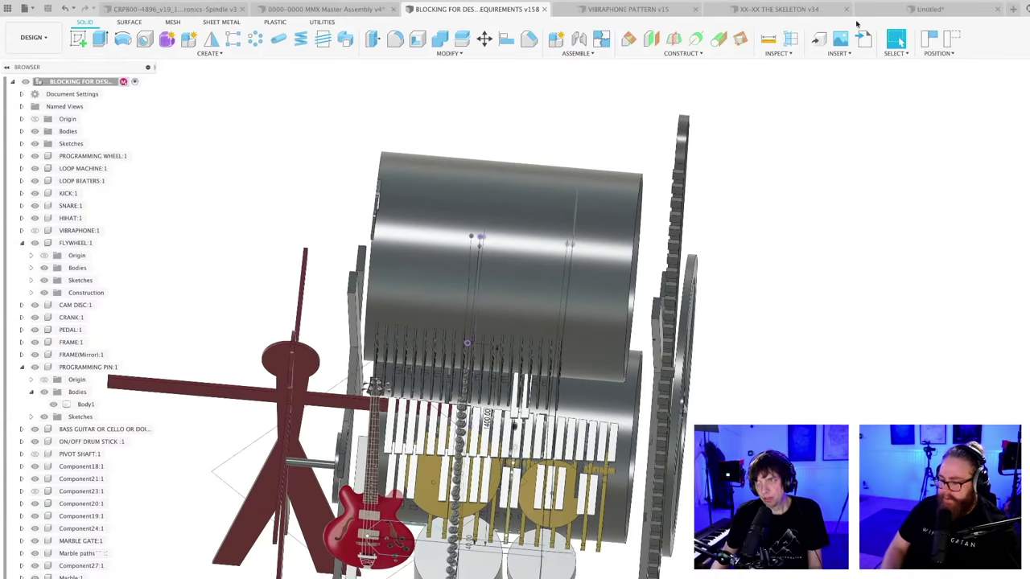
- Switch to the Google Sheets document in Firefox and open the sheet listing the instrument channels with their note names
{"action": "key", "text": "super+Tab"}
{"action": "key", "text": "super+Tab"}
{"action": "key", "text": "super+Tab"}
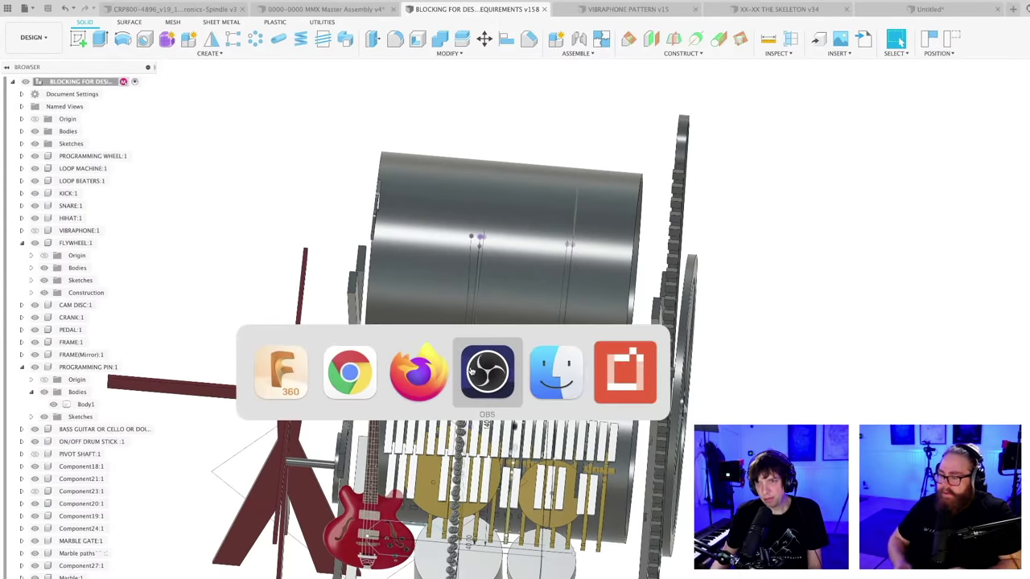
{"action": "left_click", "coordinate": [439, 375]}
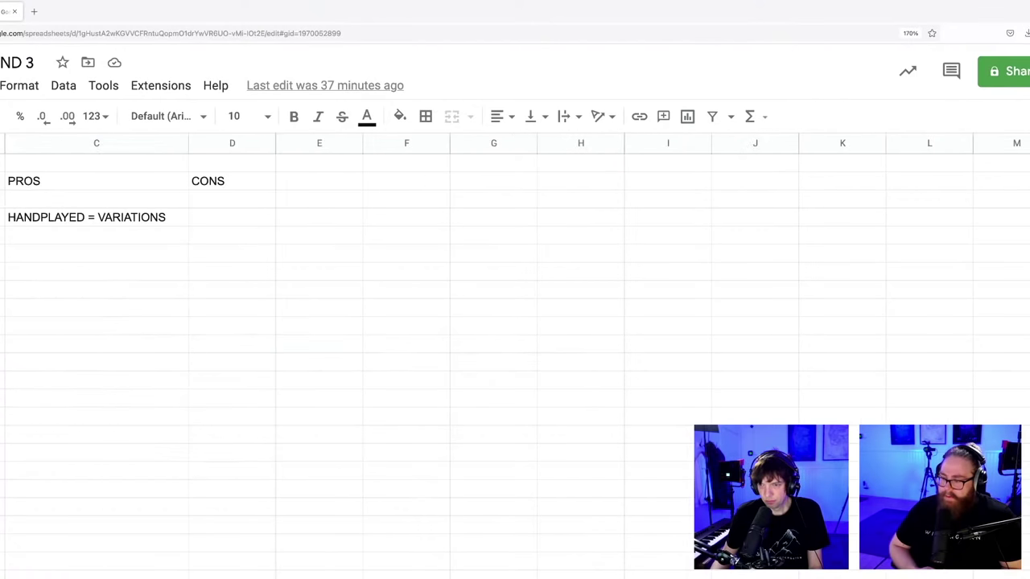
{"action": "key", "text": "ctrl+shift+Page_Down"}
{"action": "key", "text": "ctrl+shift+Page_Down"}
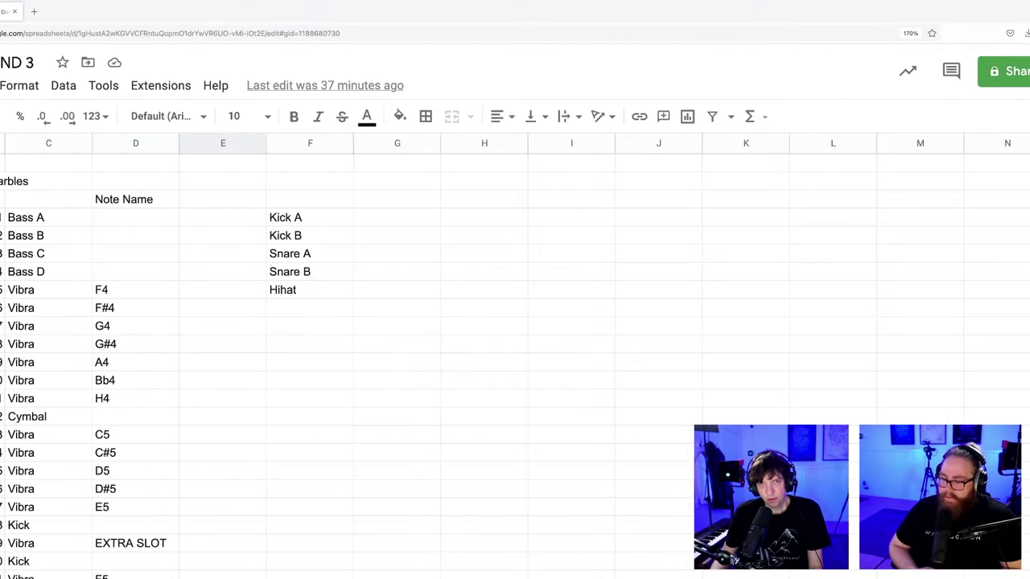
{"action": "scroll", "coordinate": [515, 362], "scroll_direction": "down", "scroll_amount": 1}
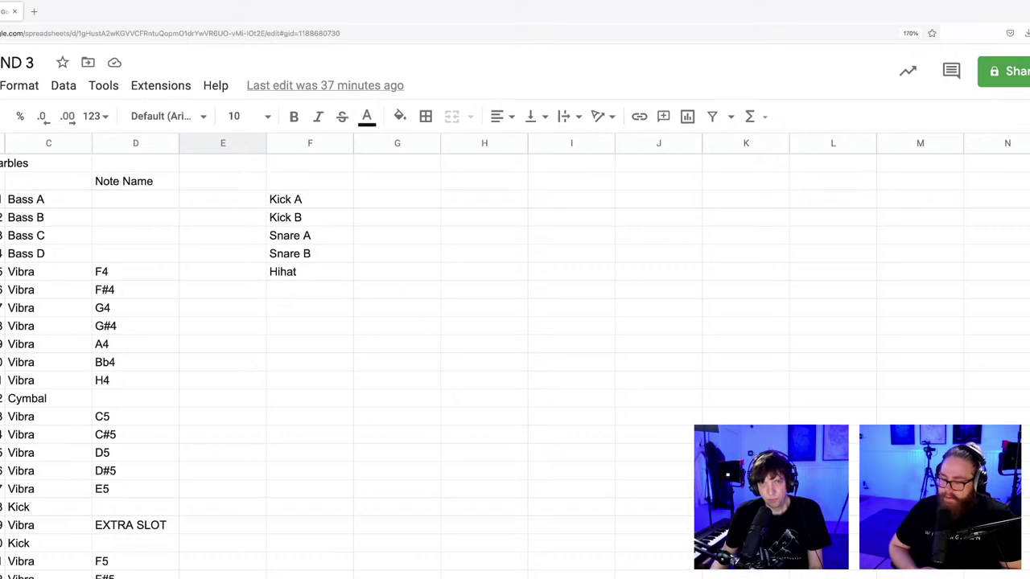
{"action": "scroll", "coordinate": [88, 283], "scroll_direction": "down", "scroll_amount": 1}
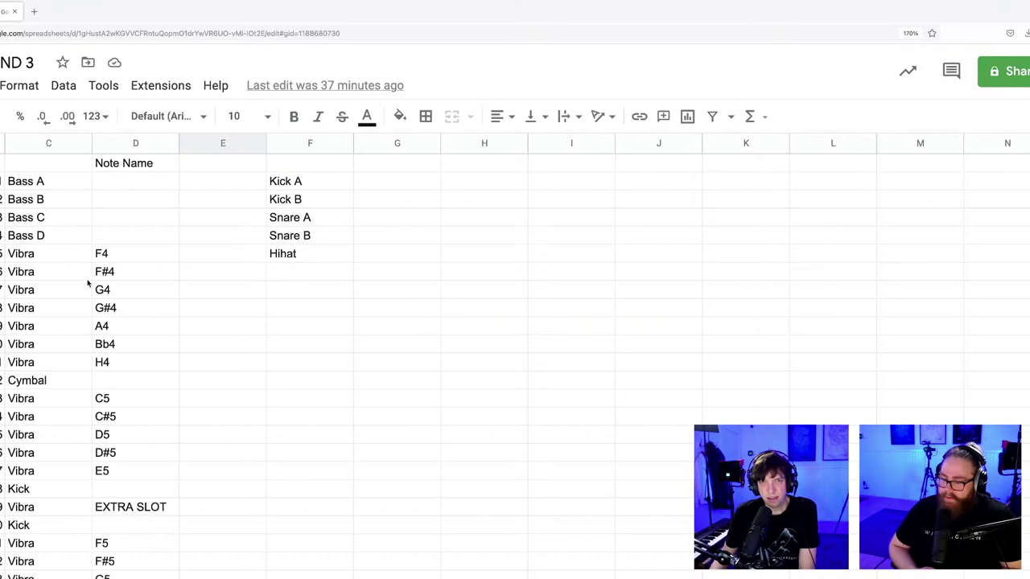
- Go through the vibraphone's accidental notes from F#4 to Bb5 in the note list, including the extra slot between them
{"action": "left_click", "coordinate": [2, 271]}
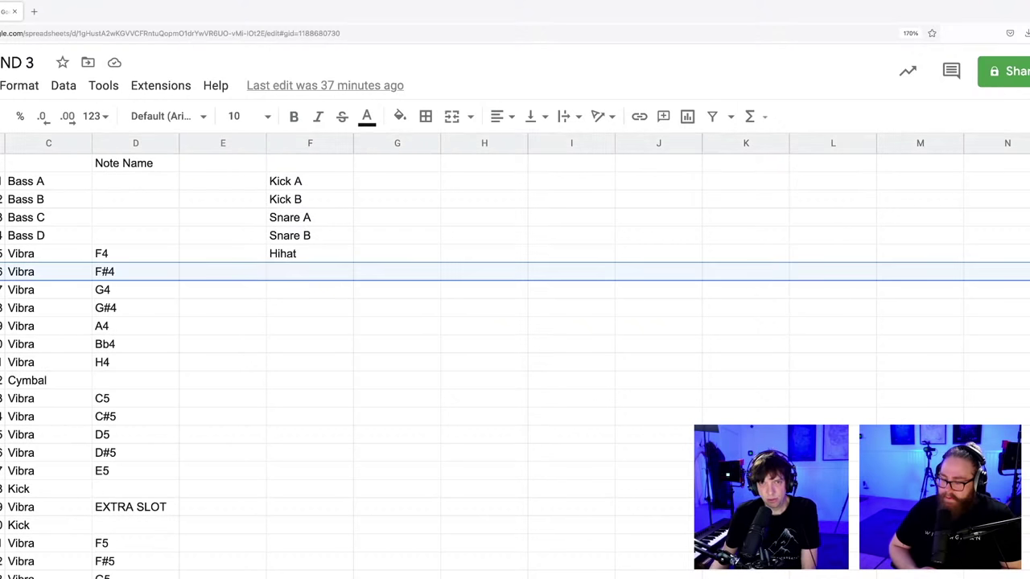
{"action": "left_click", "coordinate": [120, 308]}
{"action": "left_click", "coordinate": [124, 344]}
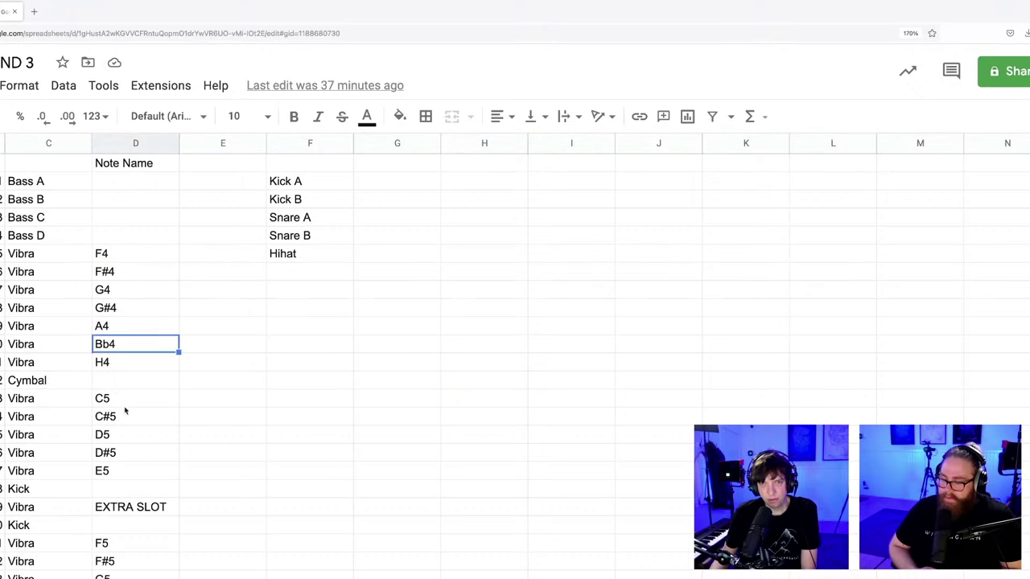
{"action": "left_click", "coordinate": [127, 415]}
{"action": "left_click", "coordinate": [125, 453]}
{"action": "scroll", "coordinate": [139, 507], "scroll_direction": "down", "scroll_amount": 4}
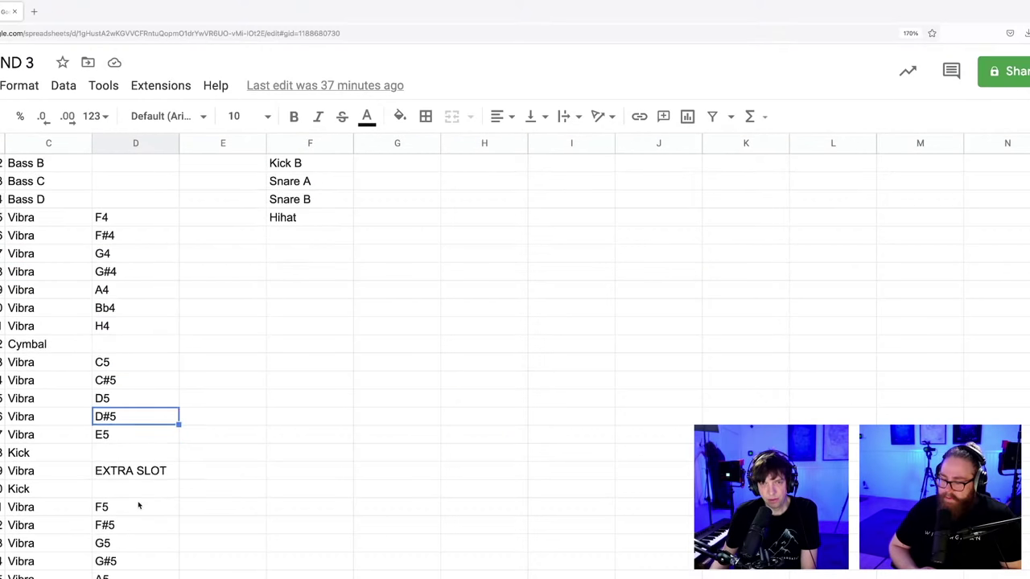
{"action": "left_click", "coordinate": [132, 435]}
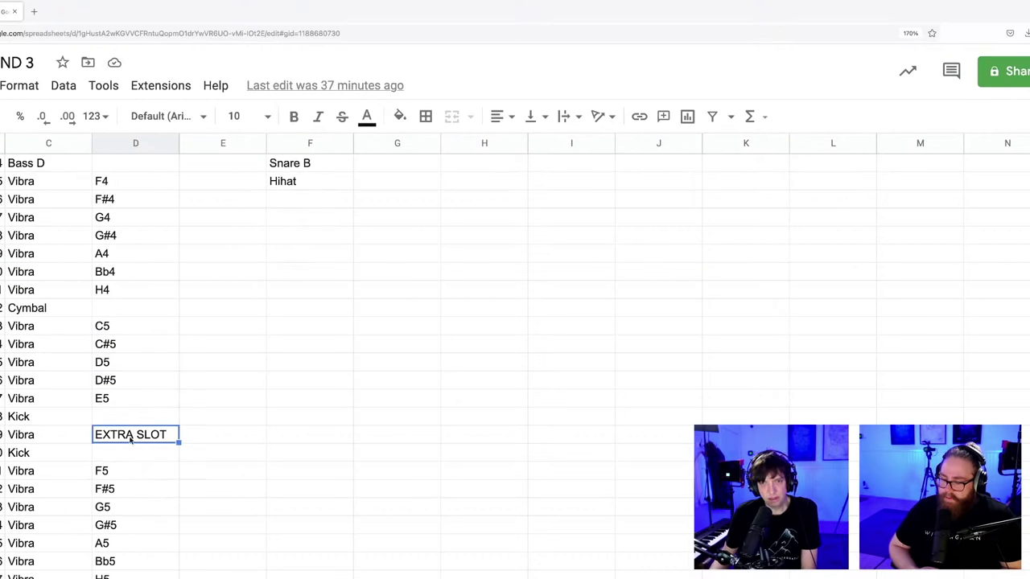
{"action": "left_click", "coordinate": [128, 490]}
{"action": "left_click", "coordinate": [130, 526]}
{"action": "left_click", "coordinate": [126, 563]}
{"action": "scroll", "coordinate": [127, 568], "scroll_direction": "down", "scroll_amount": 3}
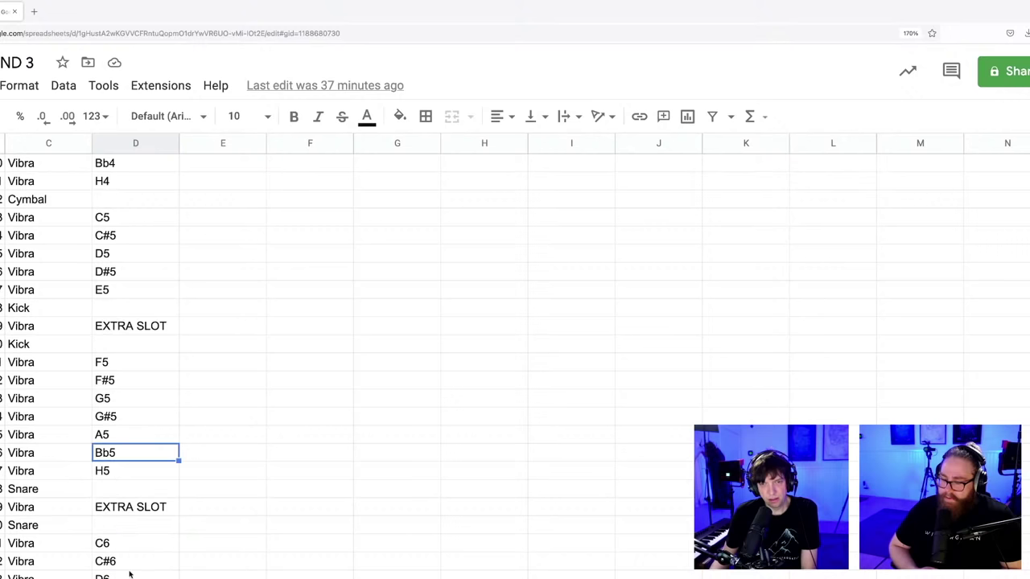
- Continue through the note list from the extra slot between the snares, checking C#6, D#6, G#6 and the notes below
{"action": "left_click", "coordinate": [126, 507]}
{"action": "left_click", "coordinate": [129, 561]}
{"action": "scroll", "coordinate": [129, 561], "scroll_direction": "down", "scroll_amount": 2}
{"action": "left_click", "coordinate": [129, 561]}
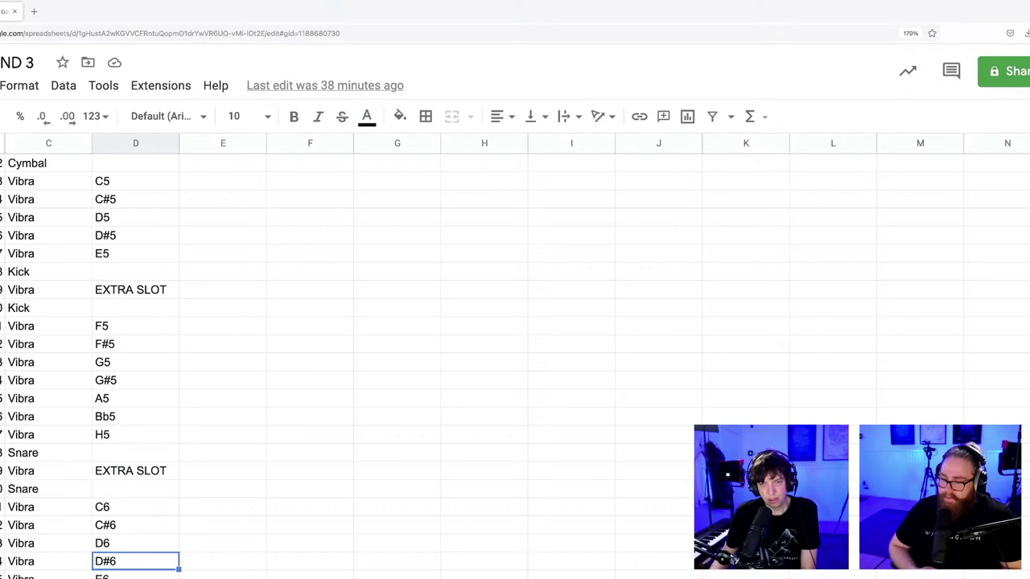
{"action": "scroll", "coordinate": [129, 560], "scroll_direction": "down", "scroll_amount": 3}
{"action": "scroll", "coordinate": [129, 561], "scroll_direction": "down", "scroll_amount": 3}
{"action": "left_click", "coordinate": [129, 543]}
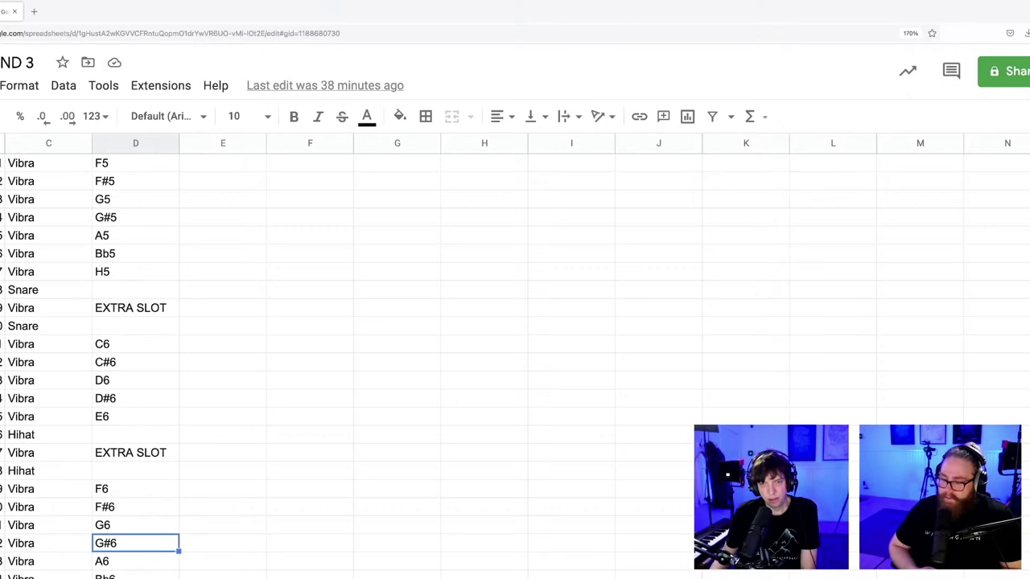
{"action": "key", "text": "Down"}
{"action": "key", "text": "Down"}
{"action": "key", "text": "Down"}
{"action": "key", "text": "Down"}
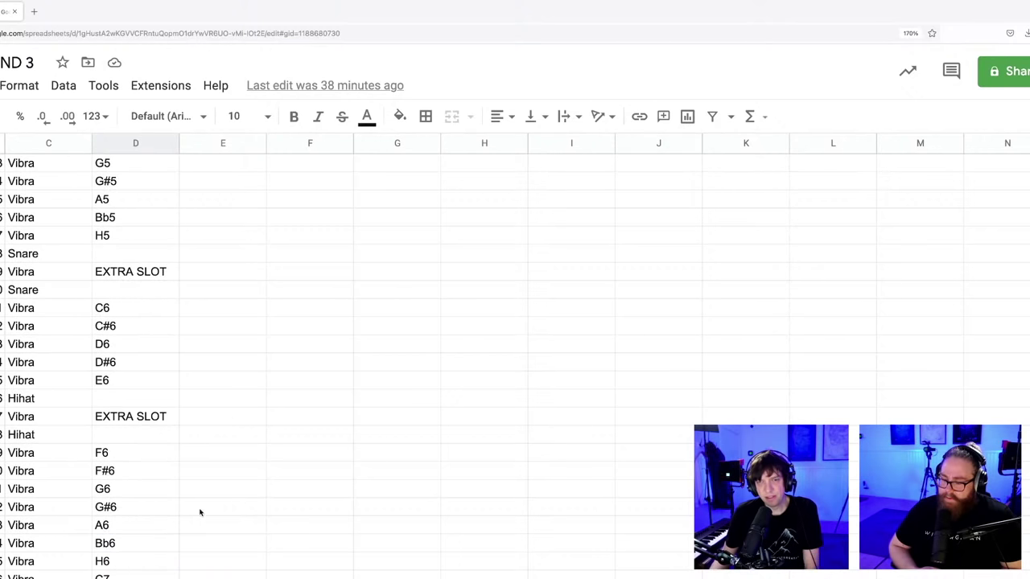
- Return to Fusion 360 and bring up the XX-XX THE SKELETON design with its open sketch
{"action": "left_click", "coordinate": [200, 512]}
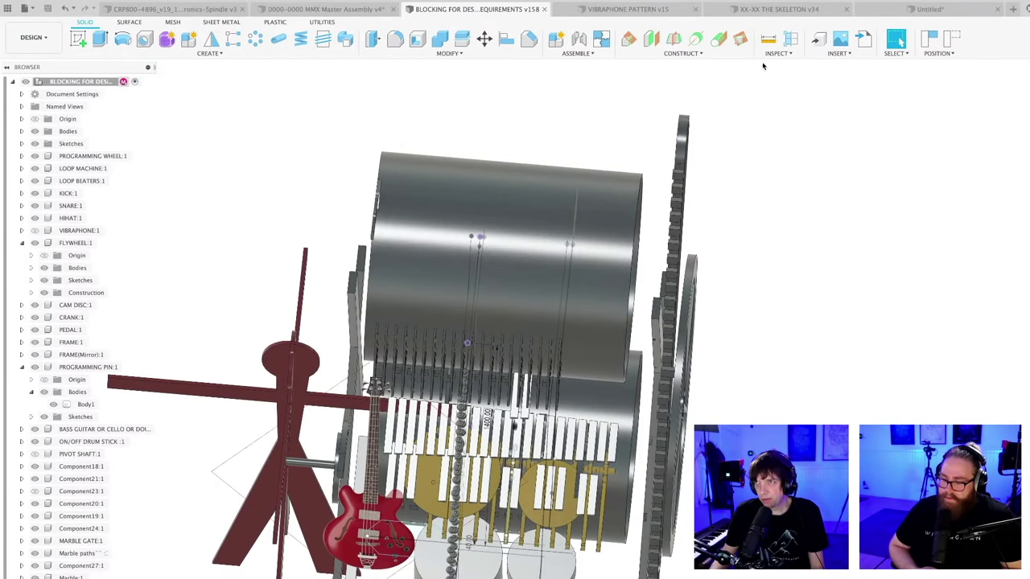
{"action": "left_click", "coordinate": [772, 8]}
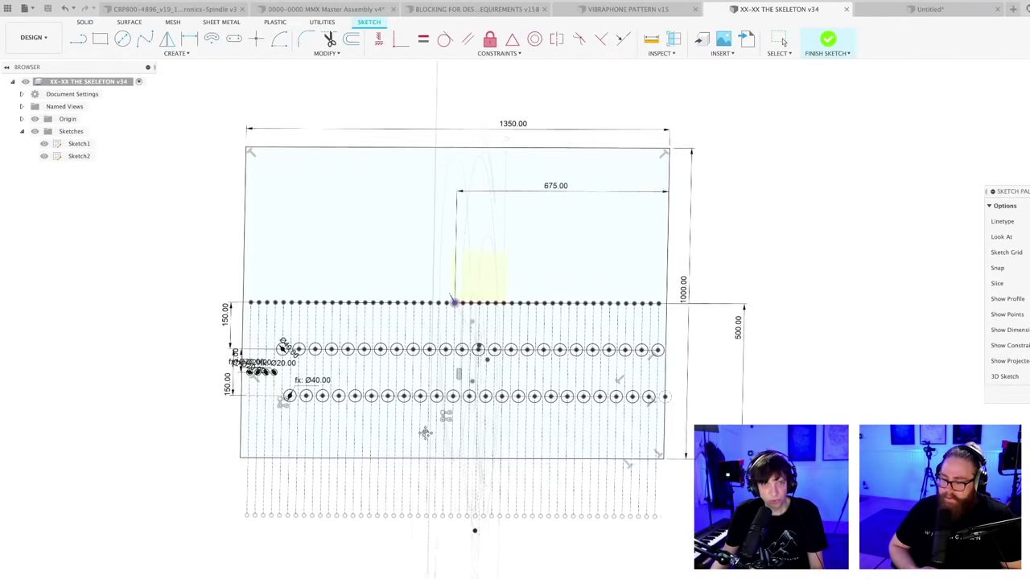
{"action": "left_click", "coordinate": [780, 40]}
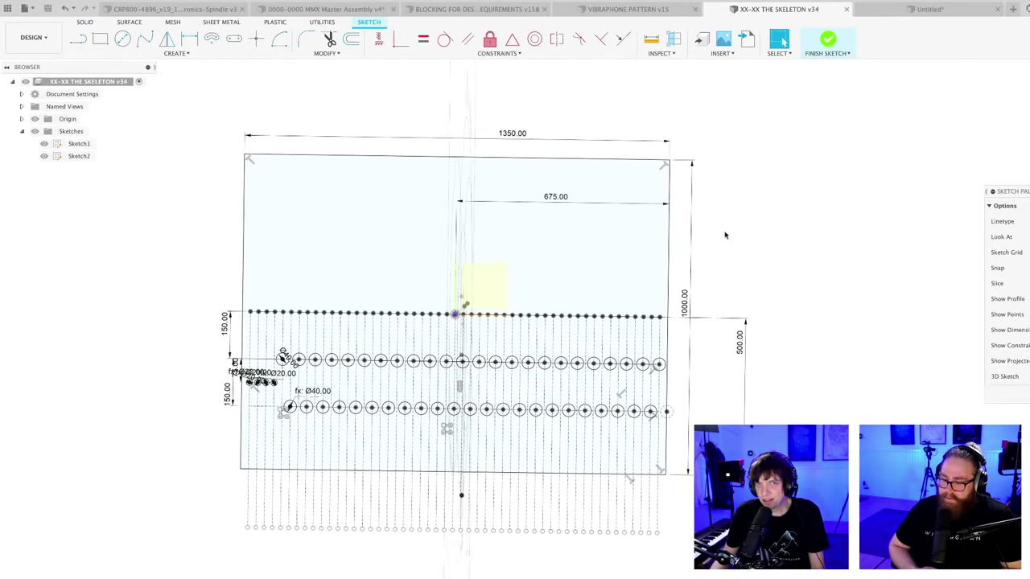
{"action": "left_click", "coordinate": [79, 156]}
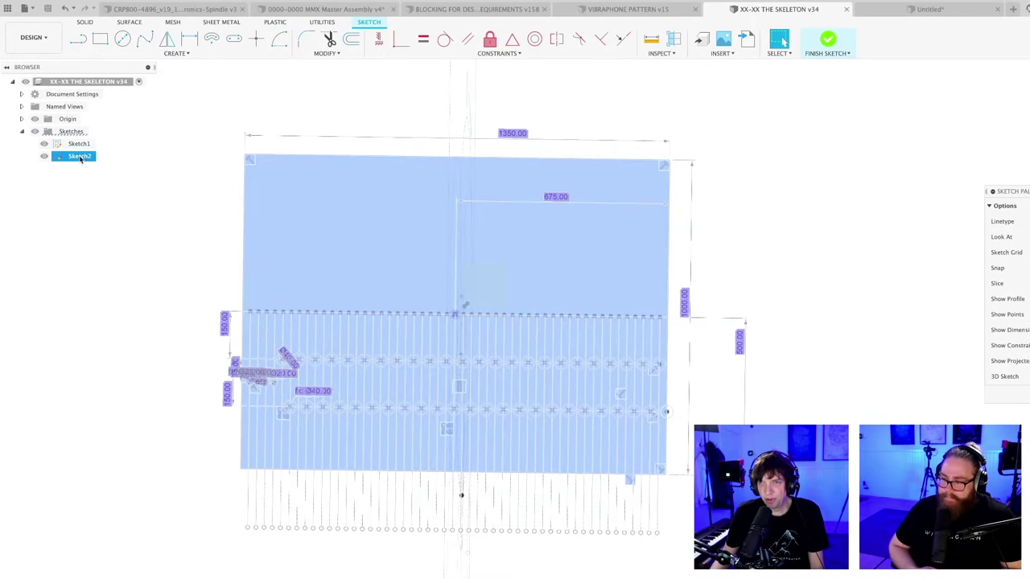
{"action": "left_click", "coordinate": [92, 188]}
{"action": "left_click", "coordinate": [73, 158]}
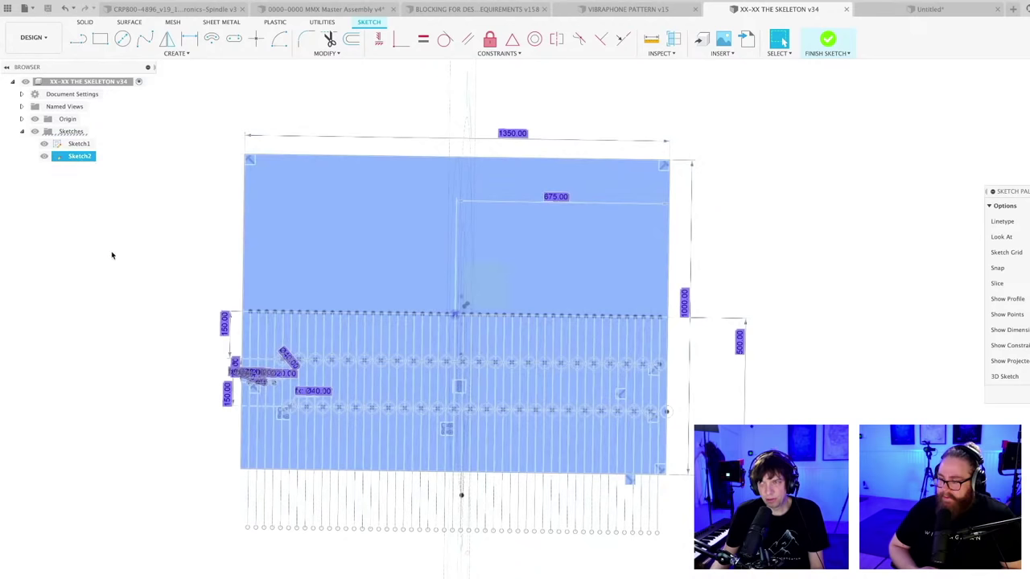
{"action": "left_click", "coordinate": [119, 256]}
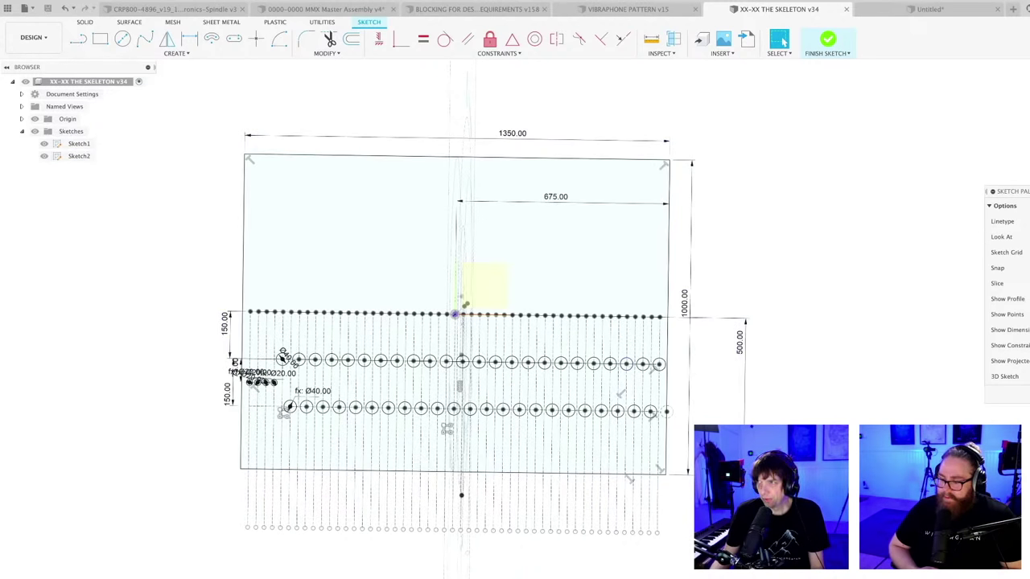
- Try a smaller quantity for the rectangular pattern of vertical channel lines spaced 26 mm apart
{"action": "scroll", "coordinate": [284, 413], "scroll_direction": "up", "scroll_amount": 5}
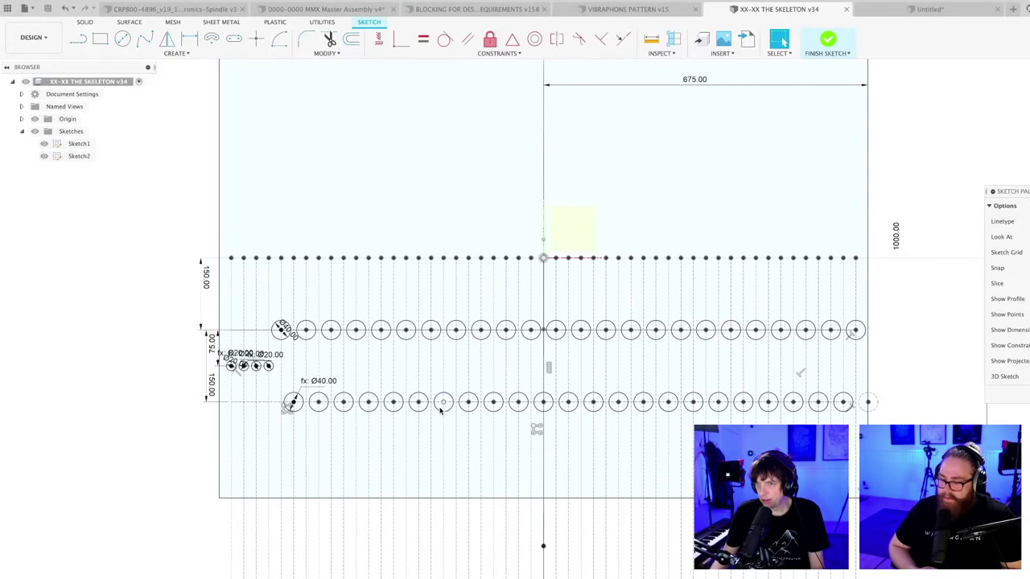
{"action": "double_click", "coordinate": [536, 429]}
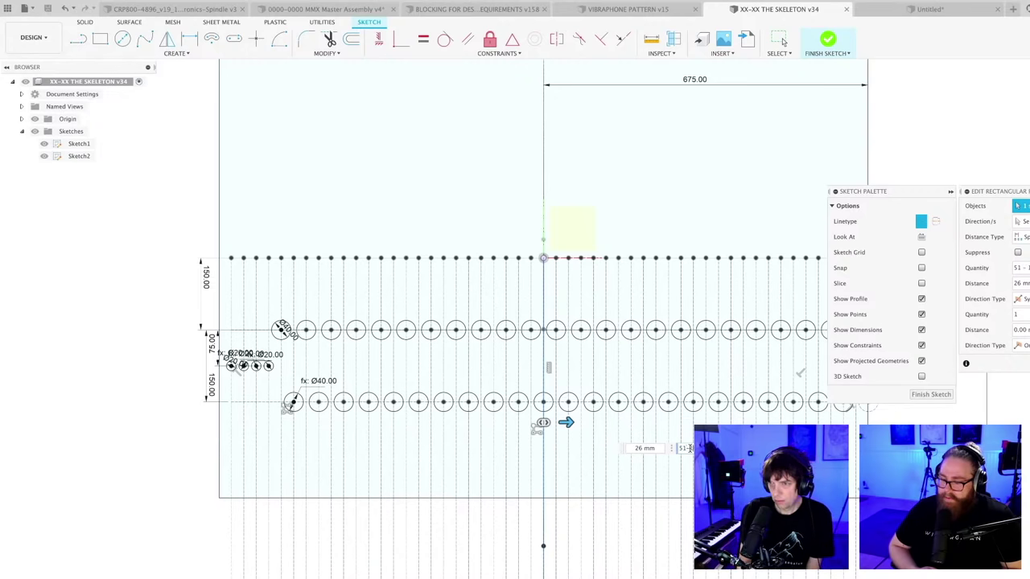
{"action": "key", "text": "Return"}
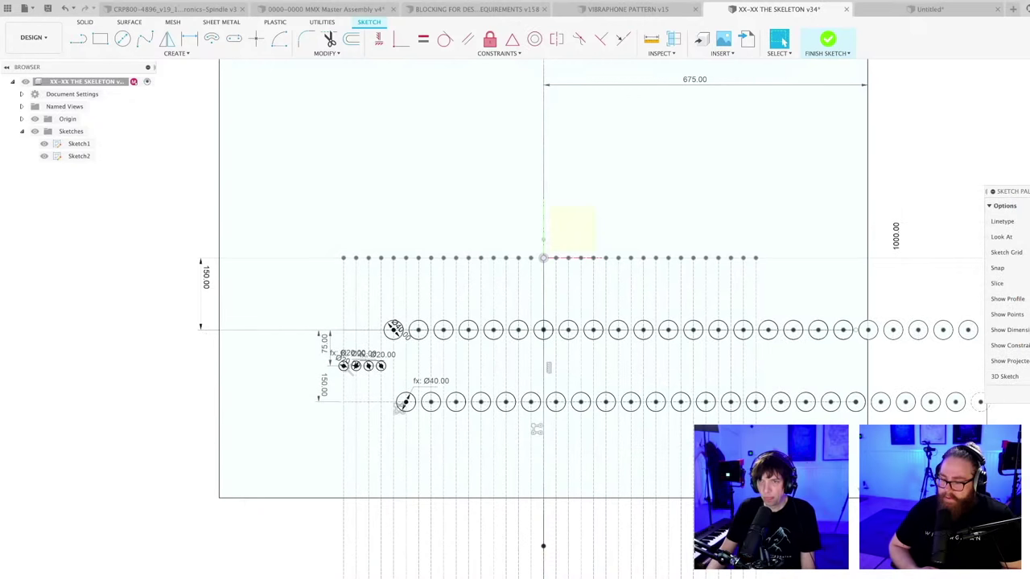
{"action": "scroll", "coordinate": [629, 556], "scroll_direction": "down", "scroll_amount": 3}
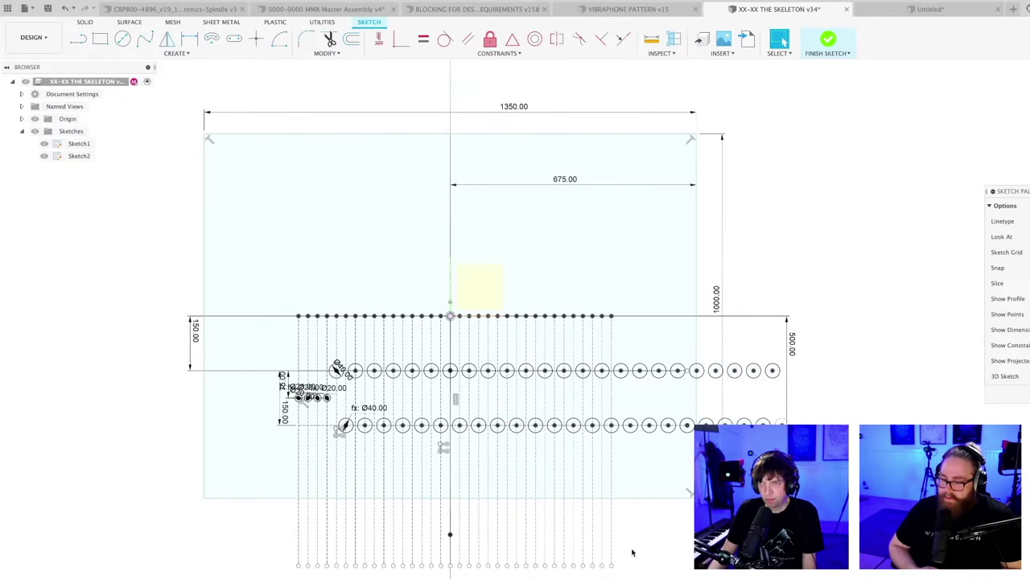
{"action": "scroll", "coordinate": [634, 554], "scroll_direction": "up", "scroll_amount": 1}
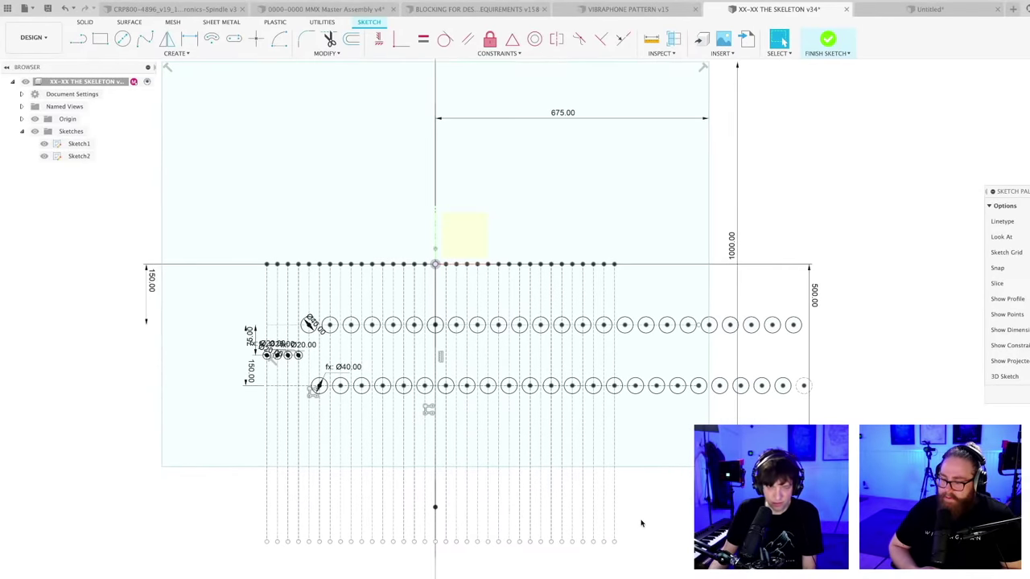
- Measure the distance between the reduced pattern's two outermost lines and undo the quantity change
{"action": "scroll", "coordinate": [639, 547], "scroll_direction": "up", "scroll_amount": 1}
{"action": "key", "text": "i"}
{"action": "left_click", "coordinate": [616, 512]}
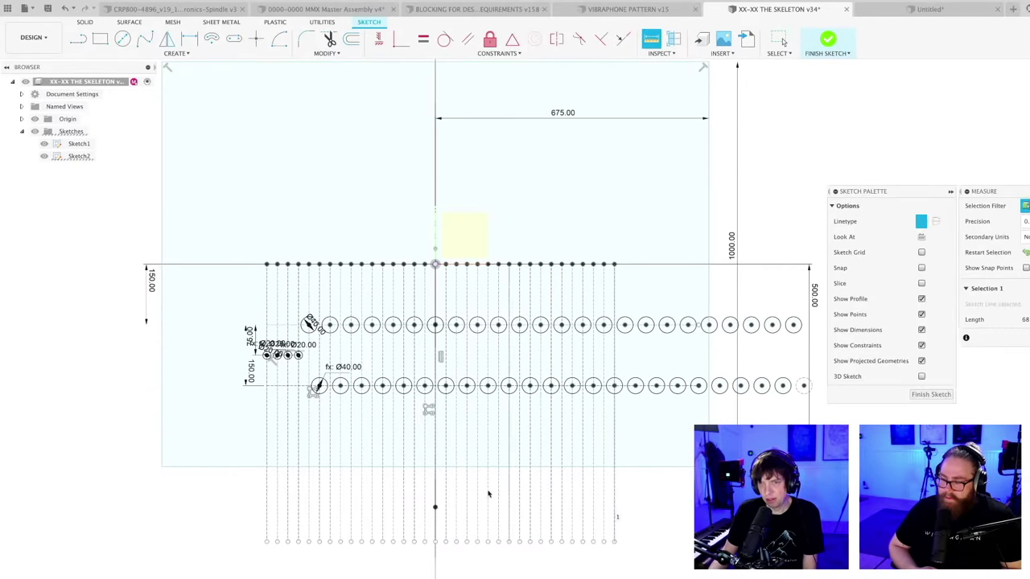
{"action": "left_click", "coordinate": [268, 517]}
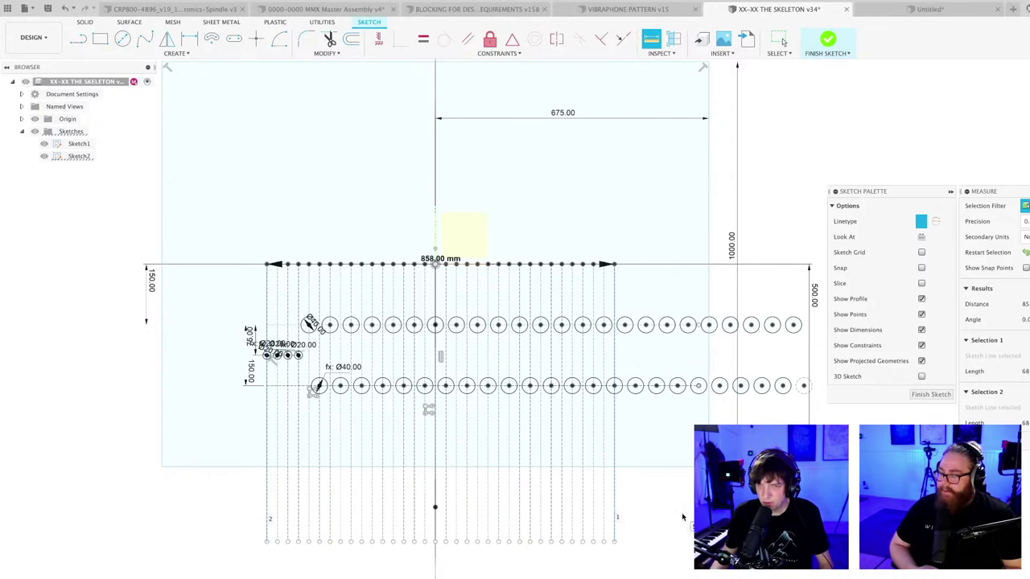
{"action": "key", "text": "Escape"}
{"action": "key", "text": "ctrl+z"}
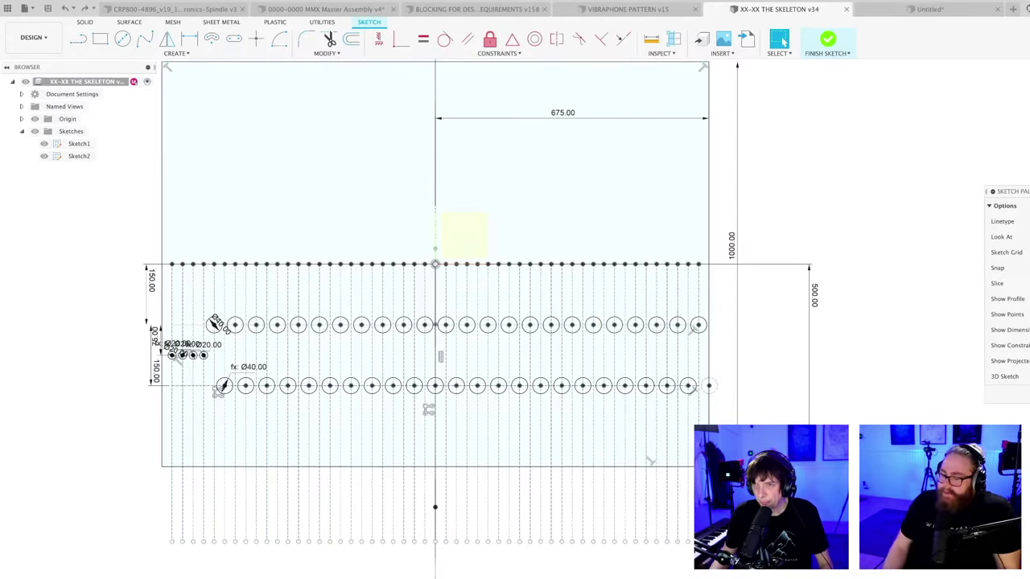
- Switch to the BLOCKING FOR DESIGN REQUIREMENTS design and examine the vibraphone, drum and programming wheel arrangement
{"action": "scroll", "coordinate": [712, 576], "scroll_direction": "down", "scroll_amount": 3}
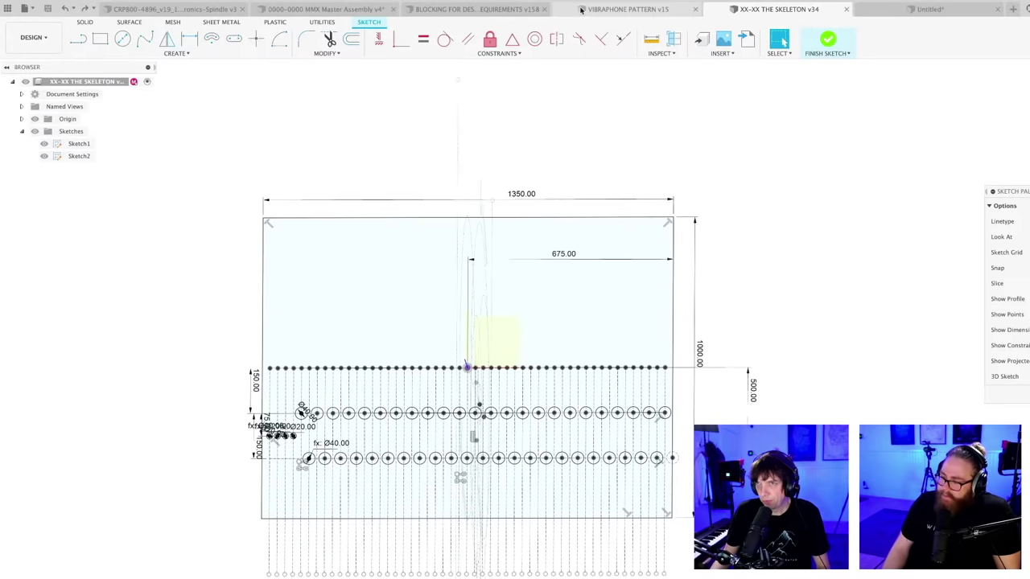
{"action": "left_click", "coordinate": [482, 9]}
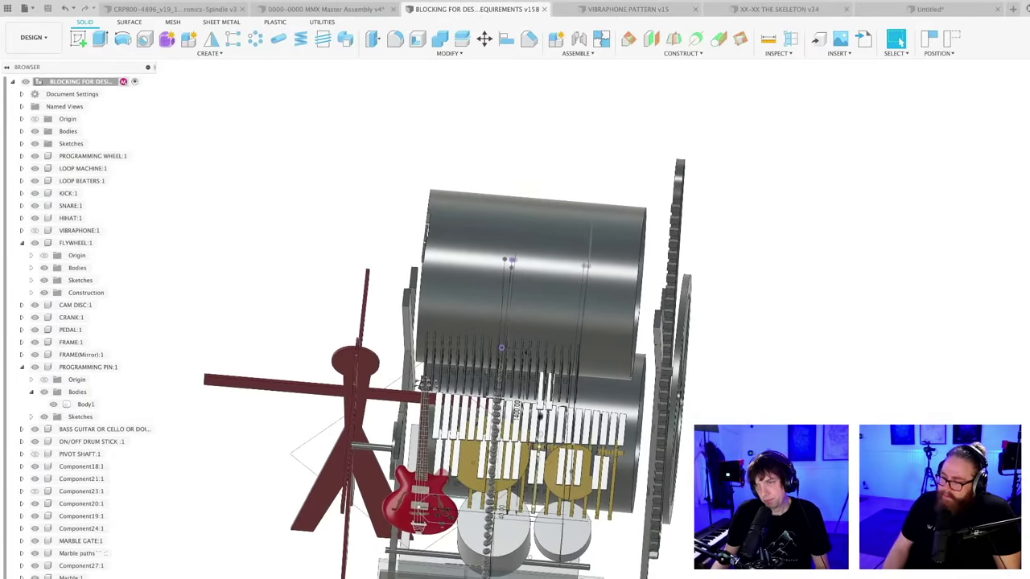
{"action": "middle_click_drag", "start_coordinate": [635, 346], "coordinate": [663, 400], "text": "shift"}
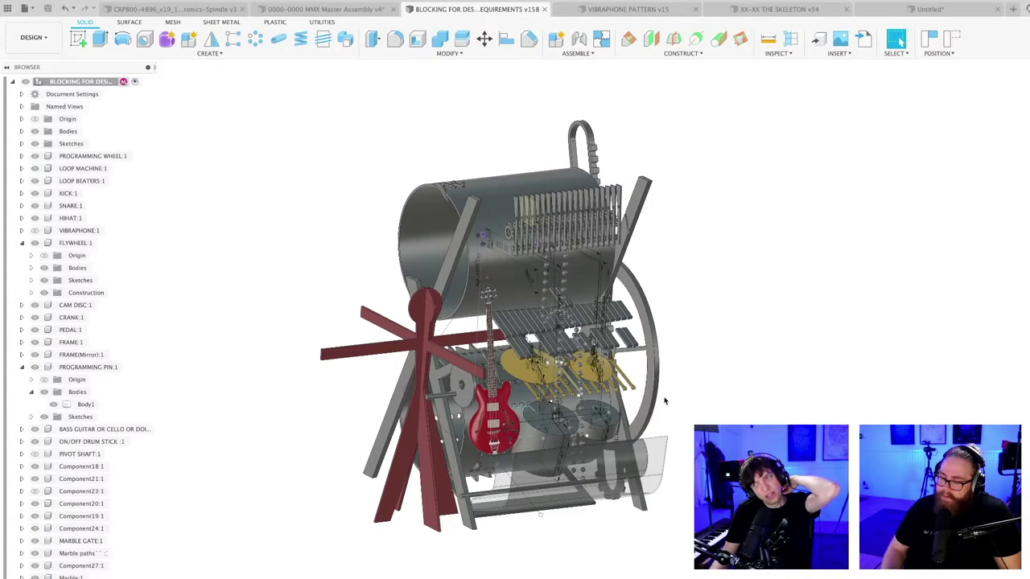
{"action": "scroll", "coordinate": [661, 410], "scroll_direction": "up", "scroll_amount": 3}
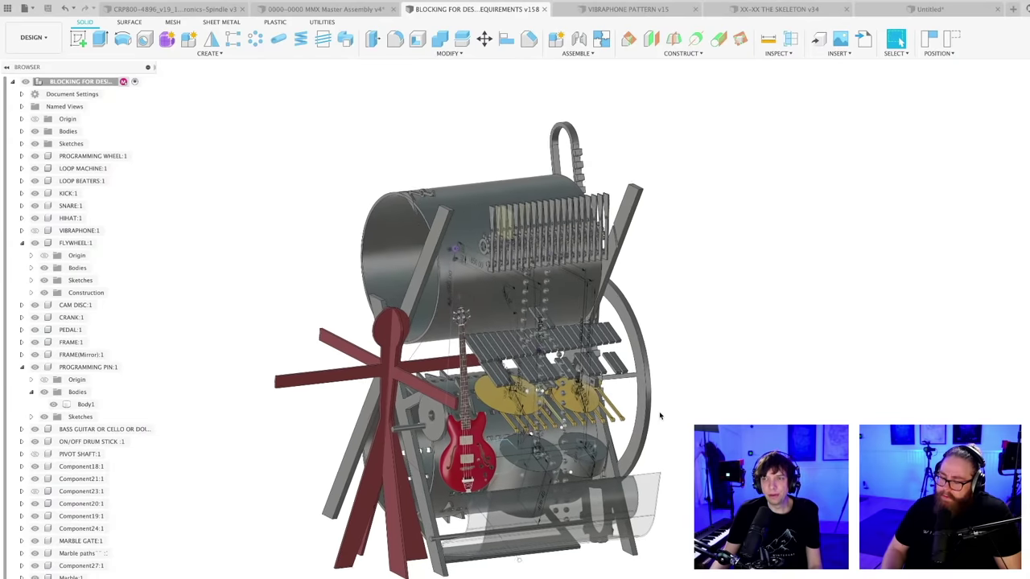
{"action": "middle_click_drag", "start_coordinate": [660, 412], "coordinate": [650, 430], "text": "shift"}
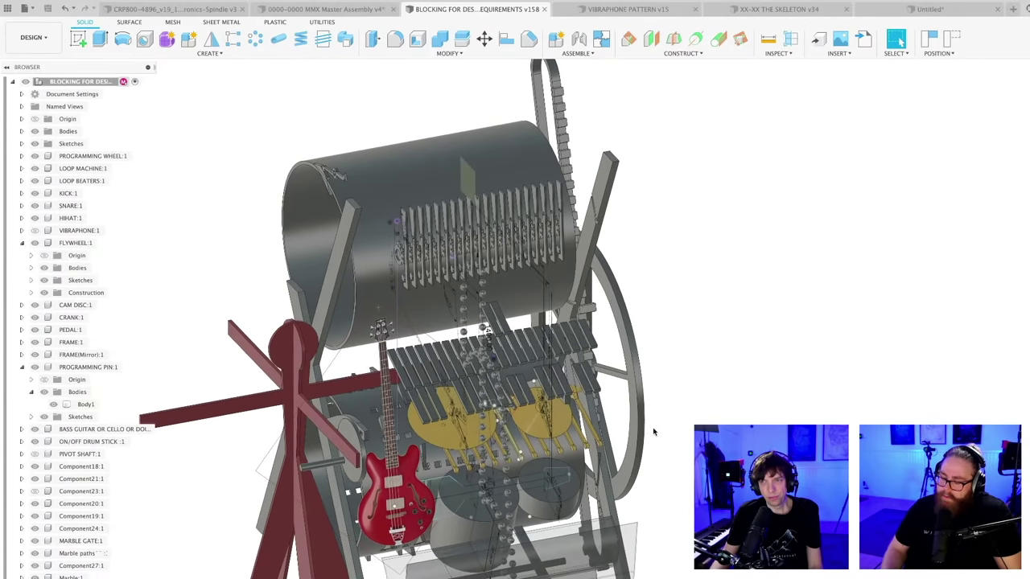
{"action": "middle_click_drag", "start_coordinate": [653, 432], "coordinate": [656, 429], "text": "shift"}
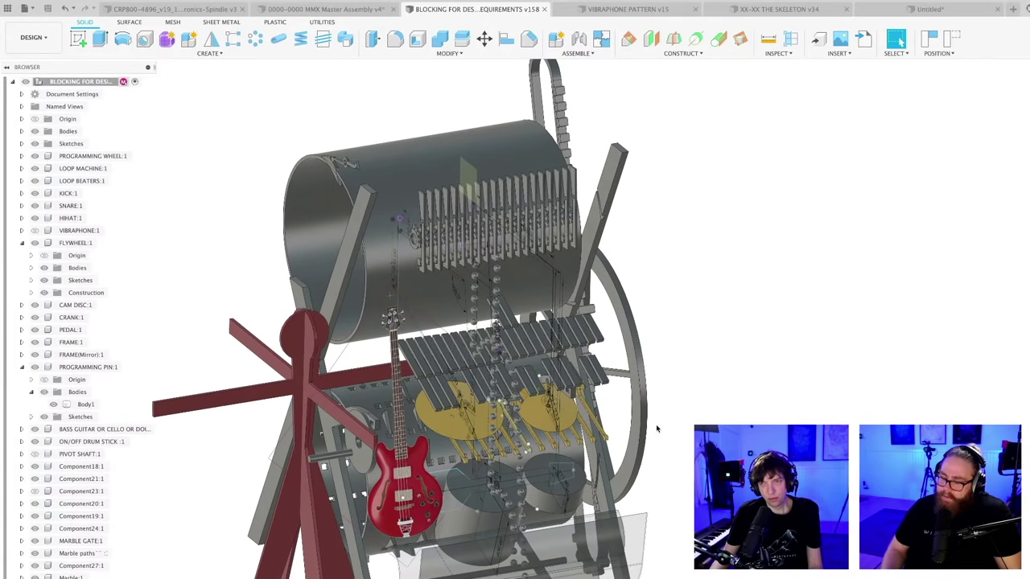
- Switch to the Google Sheets document in Firefox and open the sheet with the machine's design requirement notes
{"action": "key", "text": "super+Tab"}
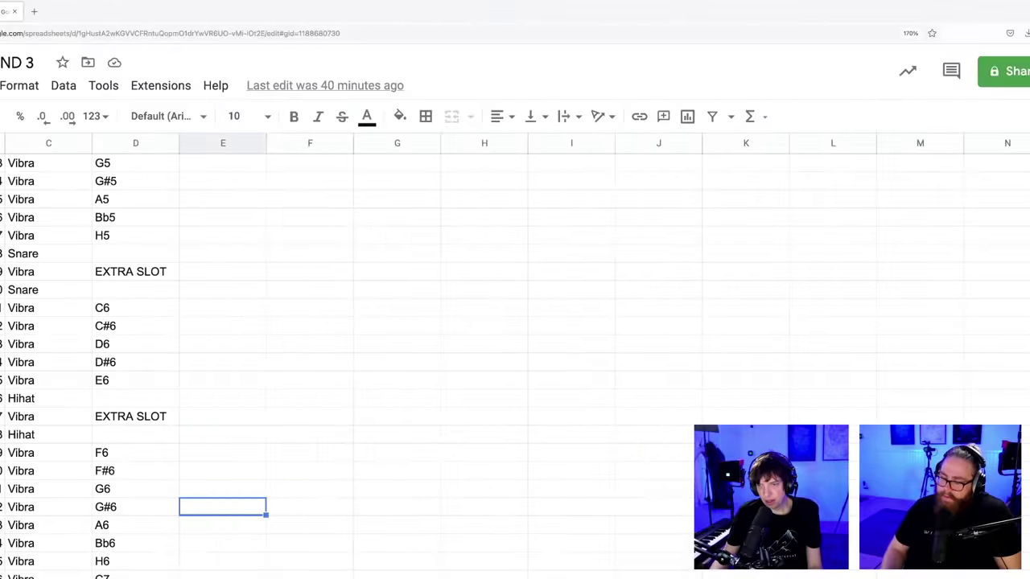
{"action": "key", "text": "alt+Down"}
{"action": "key", "text": "alt+Down"}
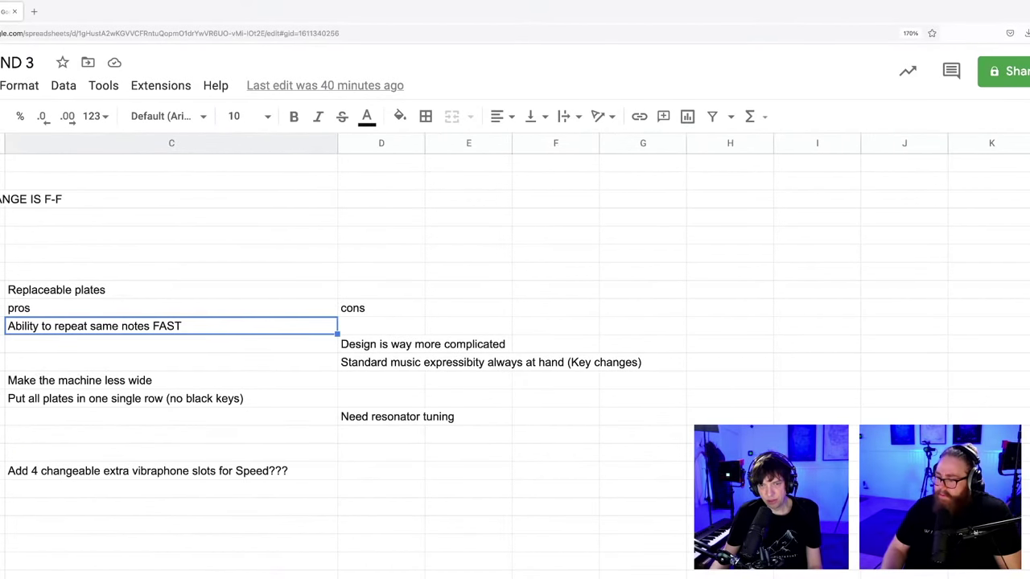
{"action": "key", "text": "alt+Up"}
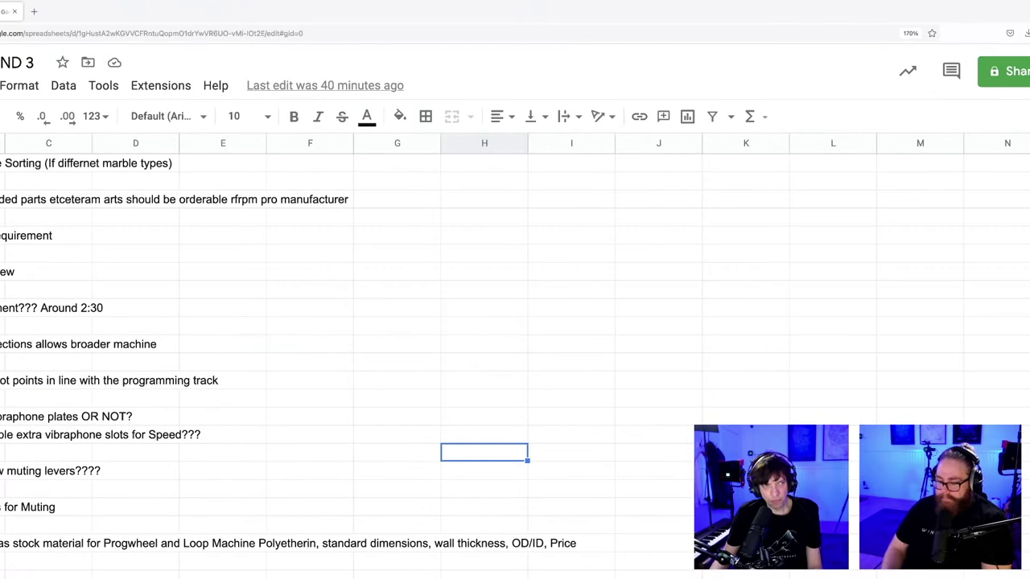
- Add the note "Whire ketys fixed, vlack keys modular?" in cell B95, below the PE water pipe note
{"action": "left_click", "coordinate": [3, 576]}
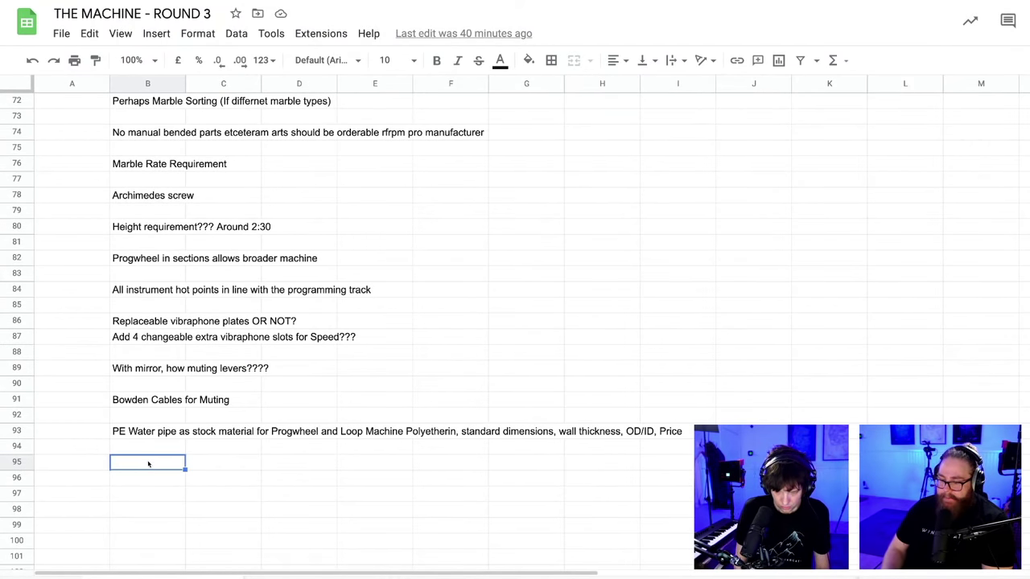
{"action": "type", "text": "Whire"}
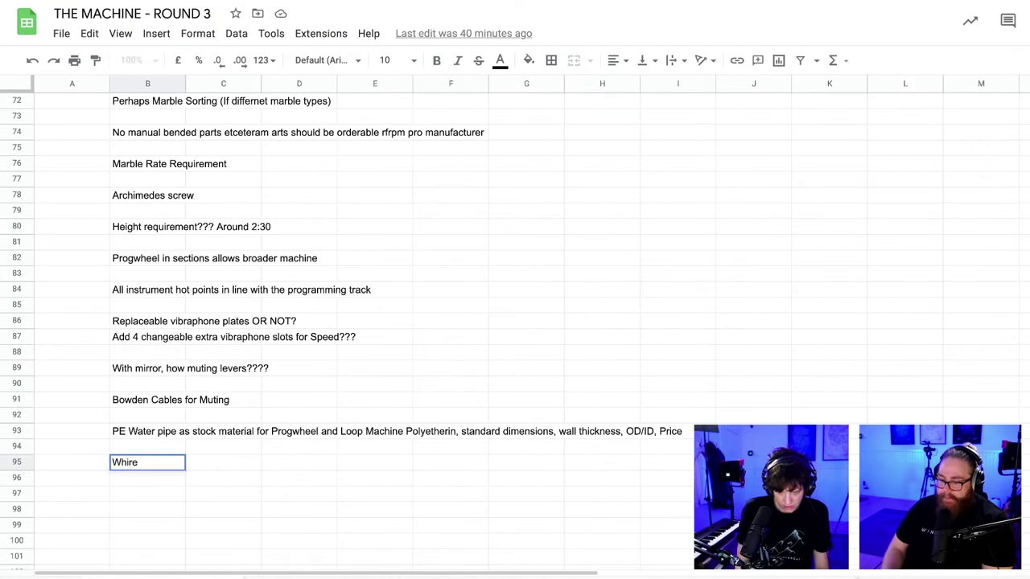
{"action": "type", "text": " ketys fixed, vlack"}
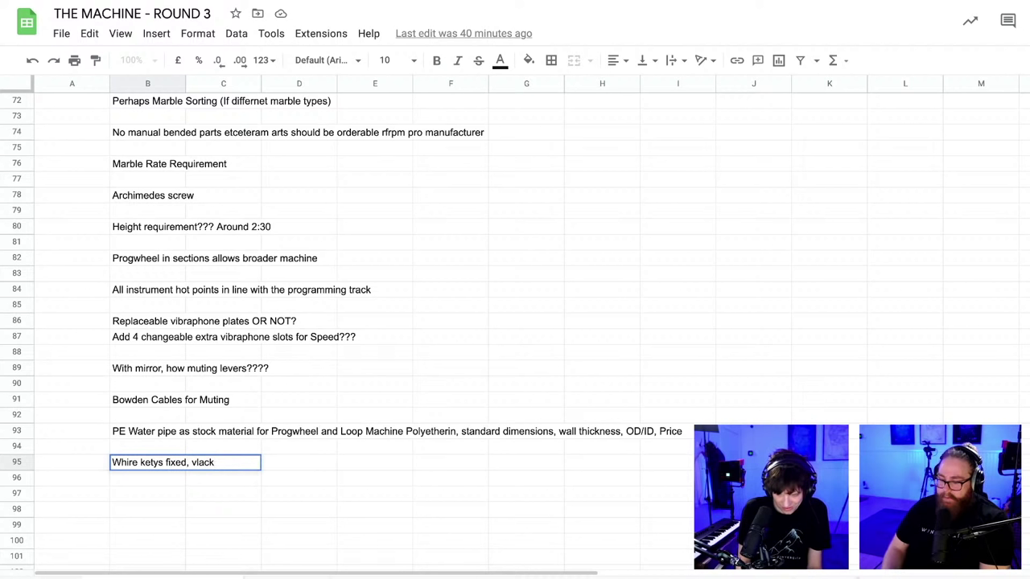
{"action": "type", "text": " keys modular?"}
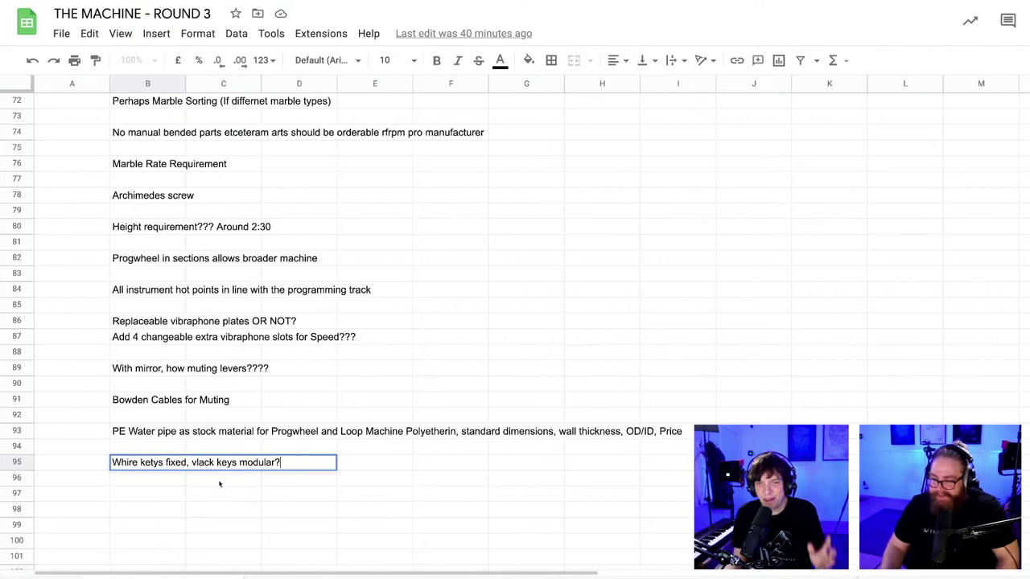
{"action": "left_click", "coordinate": [393, 493]}
- Return to Fusion 360, look over the whole blocking design and bring up XX-XX THE SKELETON with both its sketches
{"action": "key", "text": "super+Tab"}
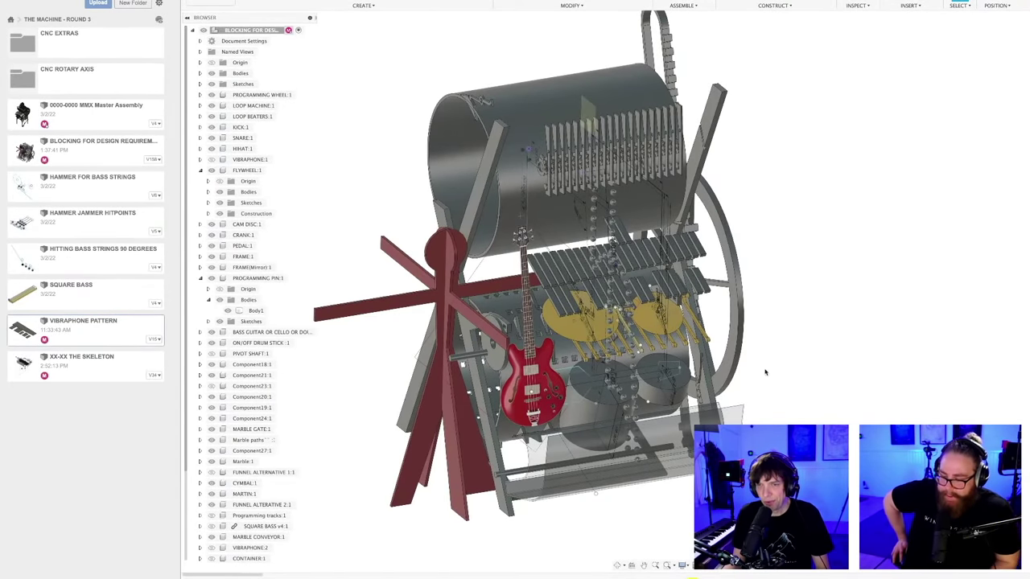
{"action": "scroll", "coordinate": [769, 368], "scroll_direction": "down", "scroll_amount": 2}
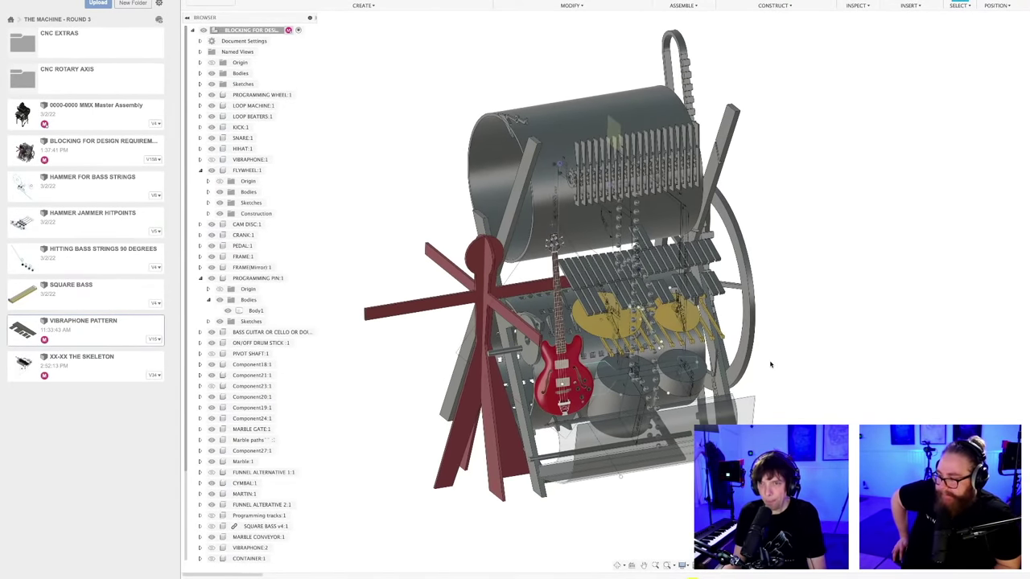
{"action": "middle_click_drag", "start_coordinate": [770, 364], "coordinate": [772, 358], "text": "shift"}
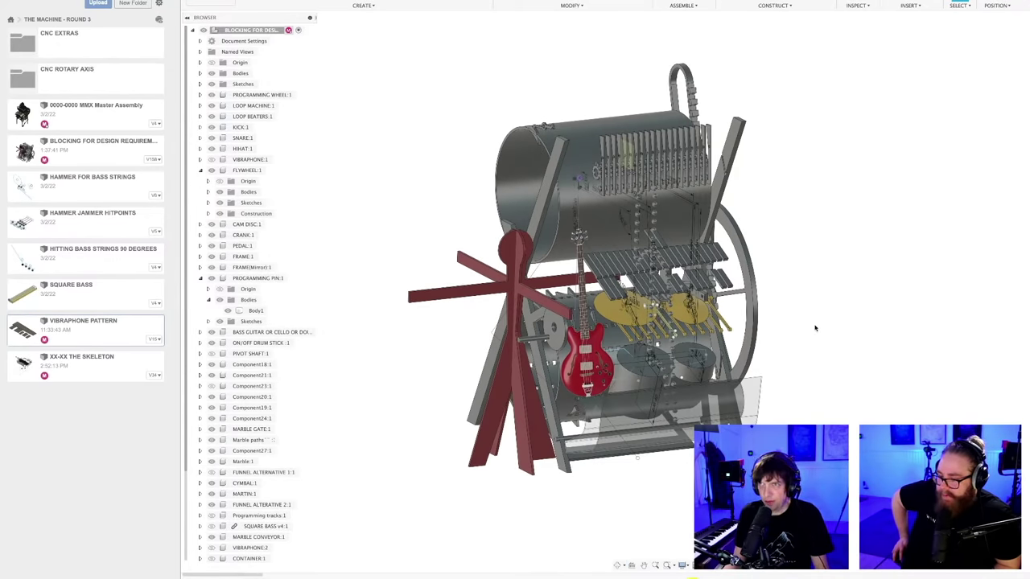
{"action": "key", "text": "ctrl+Tab"}
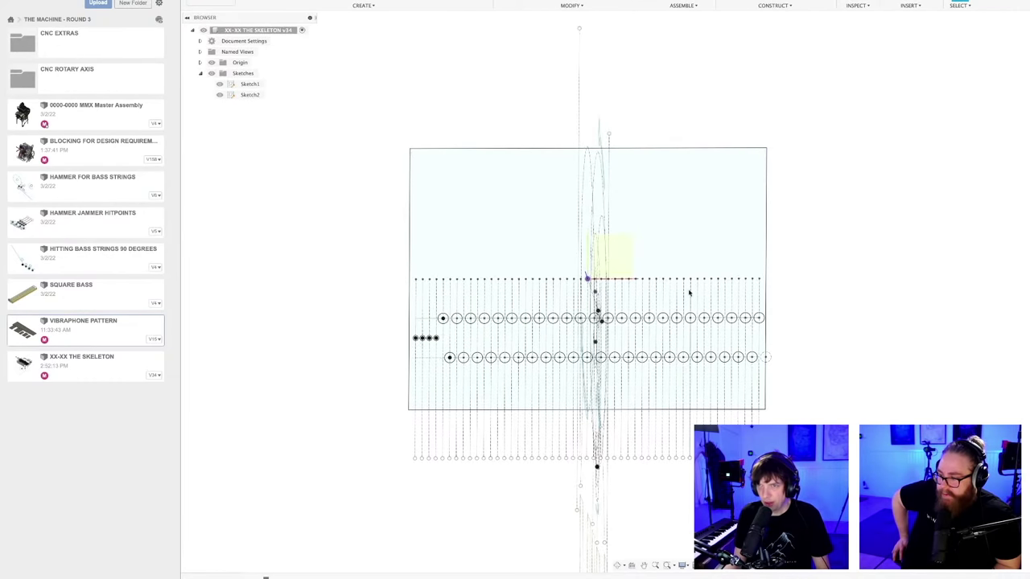
{"action": "scroll", "coordinate": [683, 262], "scroll_direction": "down", "scroll_amount": 3}
{"action": "mouse_move", "coordinate": [683, 262]}
{"action": "middle_mouse_down", "text": "shift"}
{"action": "mouse_move", "coordinate": [728, 202]}
{"action": "mouse_move", "coordinate": [740, 234]}
{"action": "mouse_move", "coordinate": [721, 236]}
{"action": "mouse_move", "coordinate": [696, 308]}
{"action": "mouse_move", "coordinate": [740, 181]}
{"action": "middle_mouse_up", "text": "shift"}
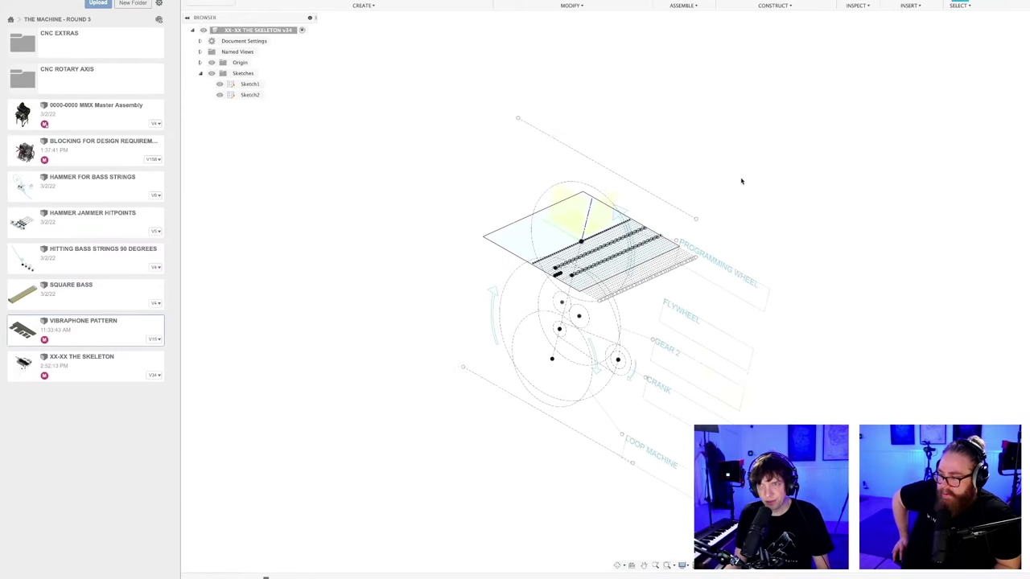
{"action": "key", "text": "super+s"}
{"action": "left_click", "coordinate": [622, 311]}
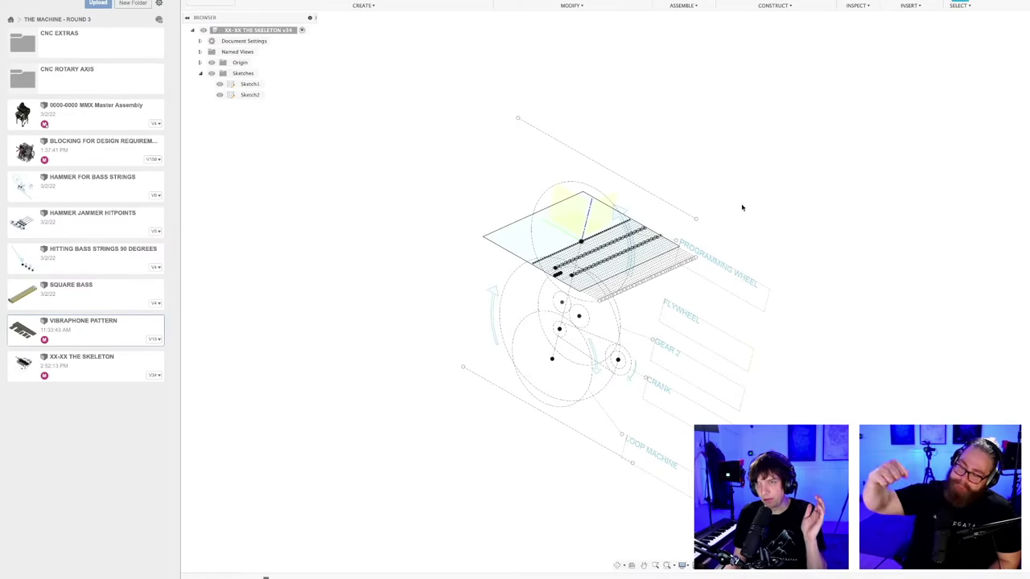
{"action": "key", "text": "super+s"}
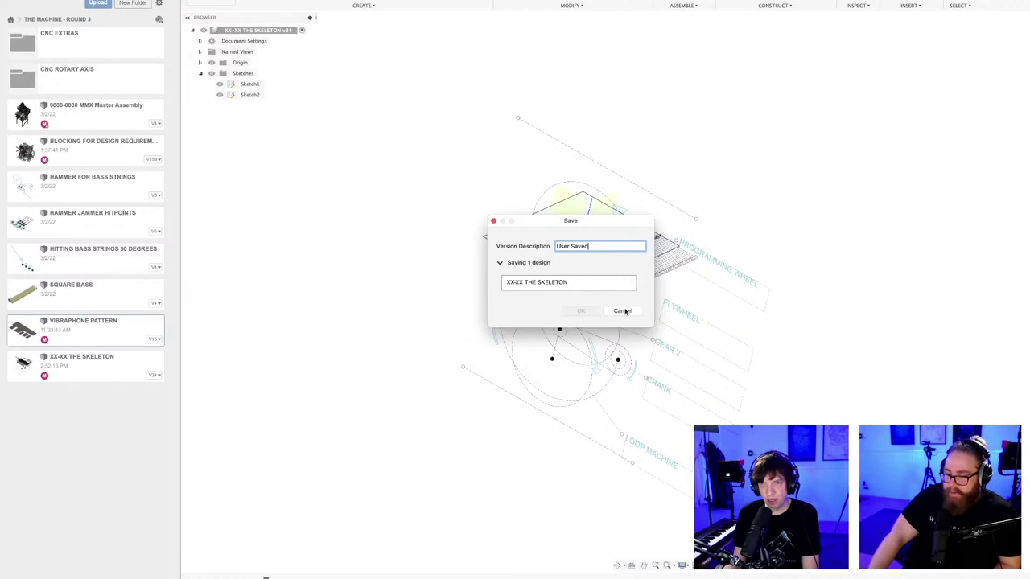
{"action": "left_click", "coordinate": [623, 311]}
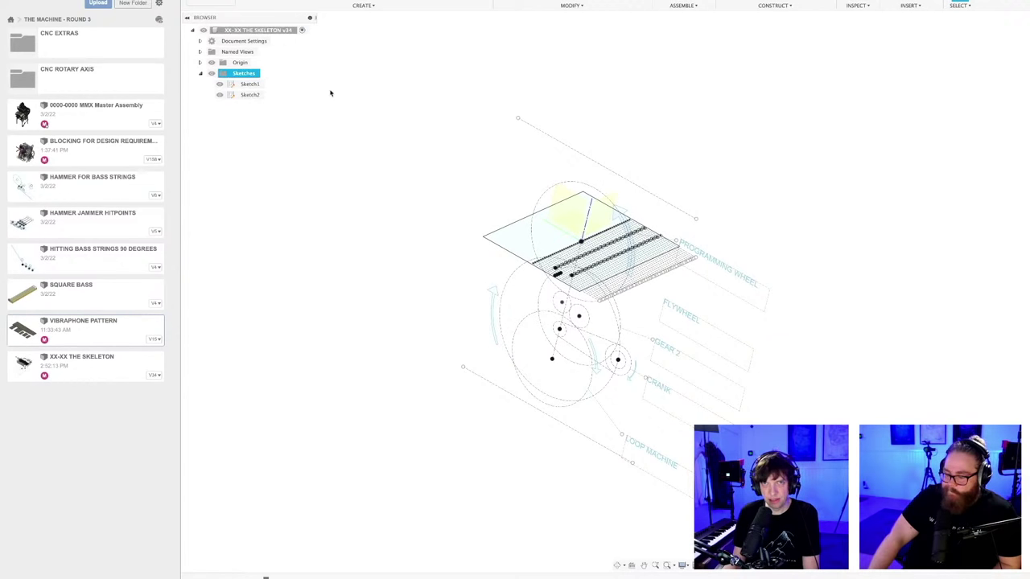
{"action": "left_click", "coordinate": [269, 30]}
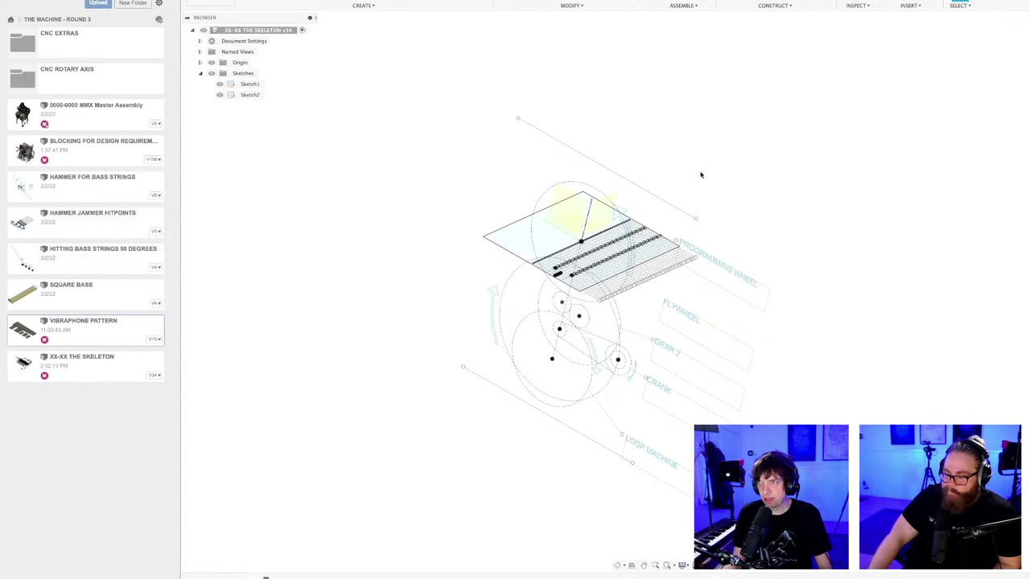
{"action": "middle_click_drag", "start_coordinate": [701, 175], "coordinate": [695, 171], "text": "shift"}
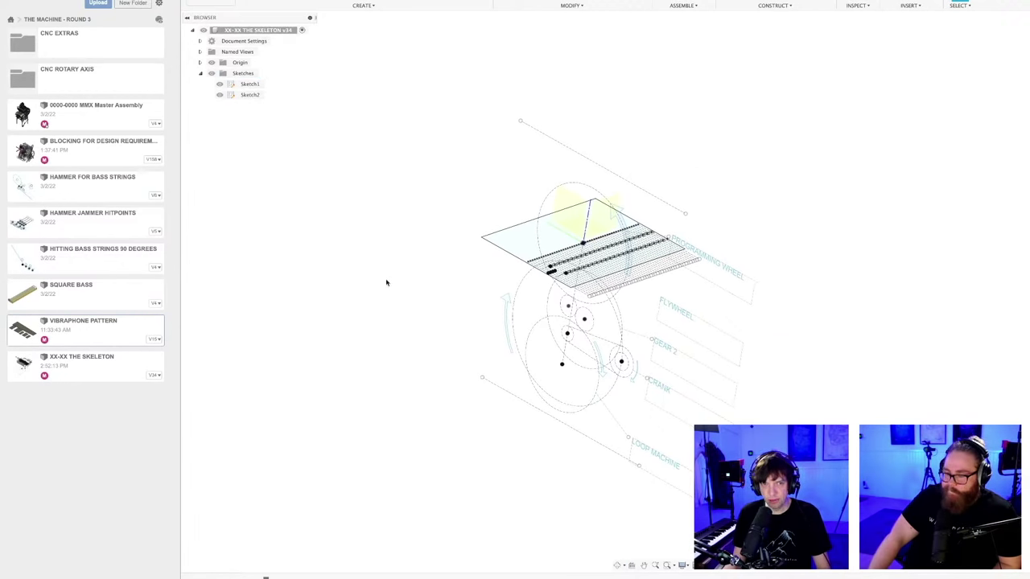
- Try to save XX-XX THE SKELETON with the version description 1
{"action": "key", "text": "super+s"}
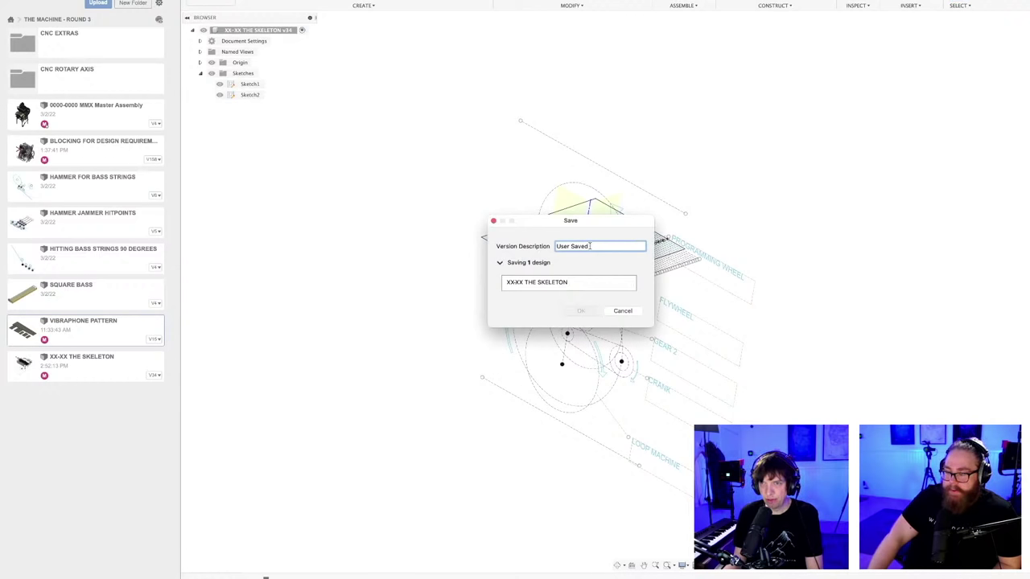
{"action": "left_click", "coordinate": [499, 263]}
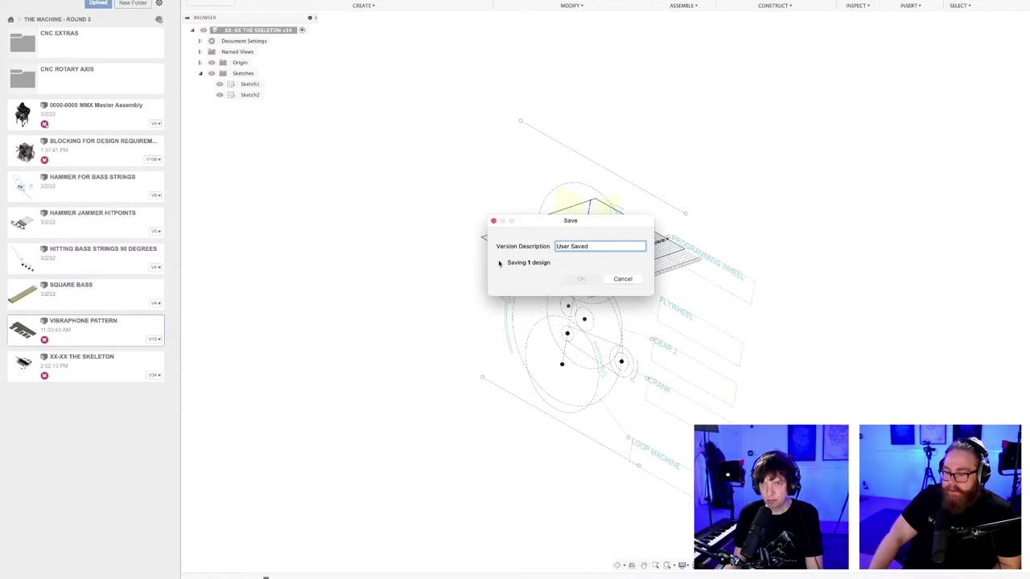
{"action": "left_click", "coordinate": [500, 263]}
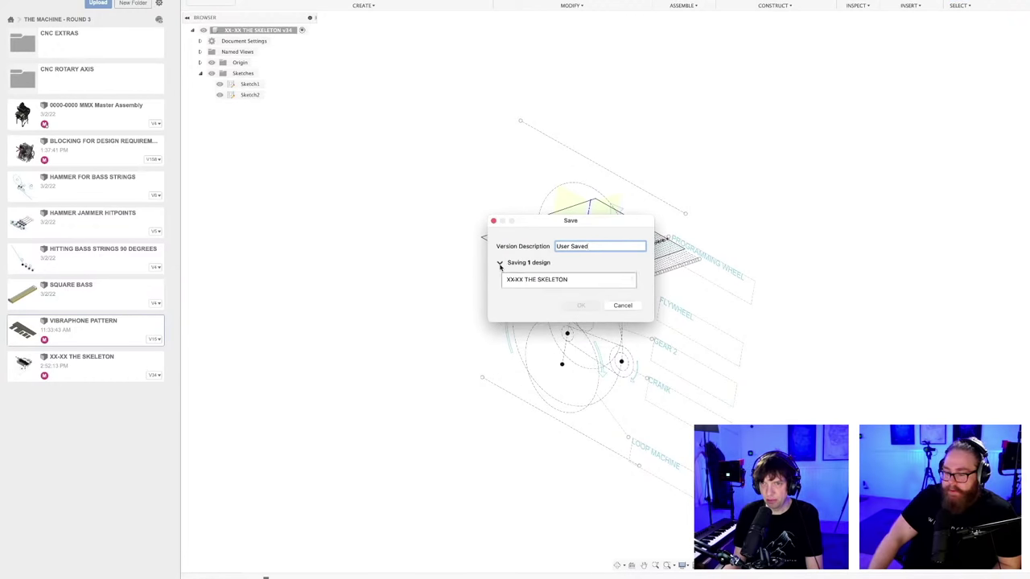
{"action": "triple_click", "coordinate": [595, 247]}
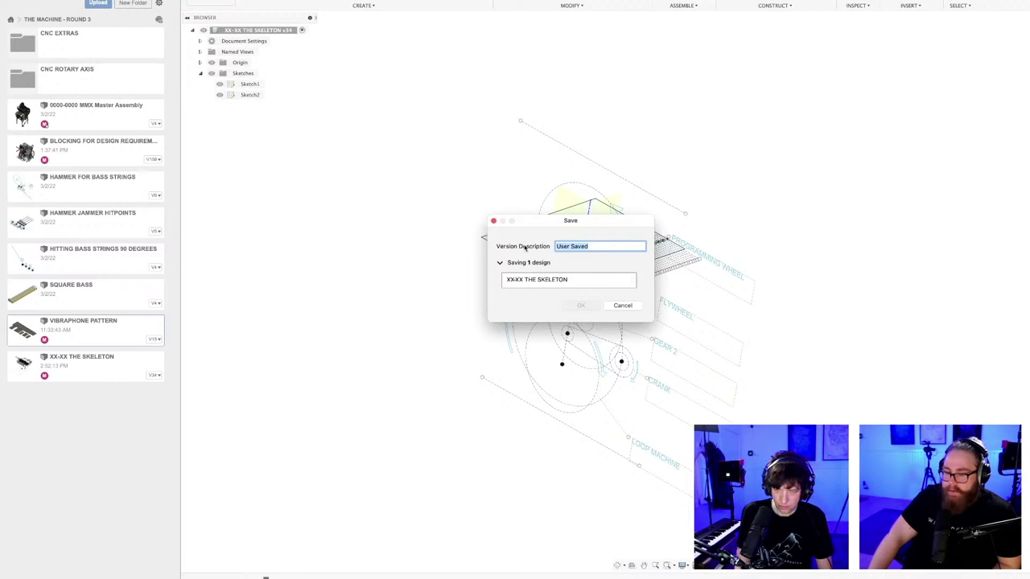
{"action": "key", "text": "BackSpace"}
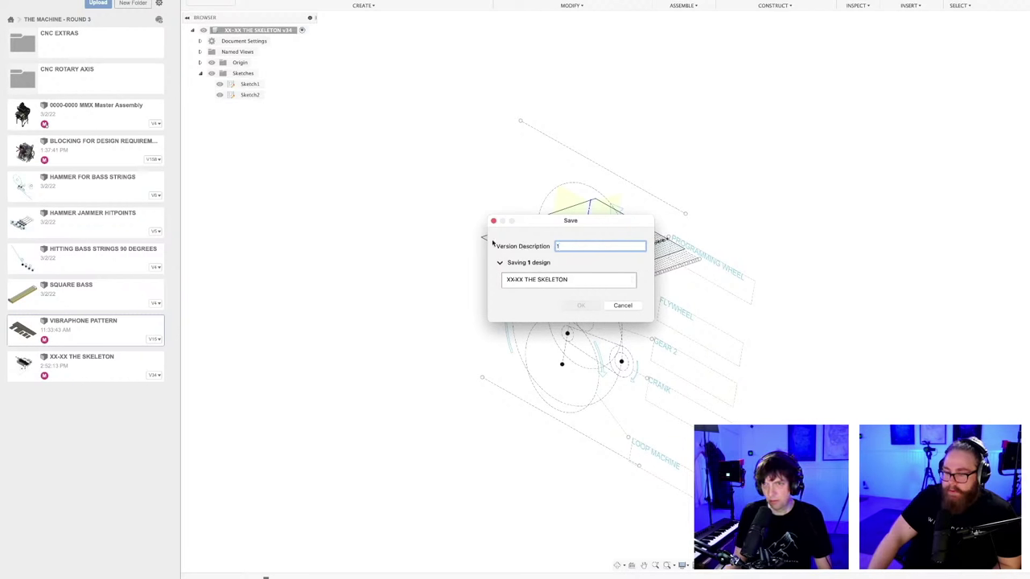
{"action": "left_click_drag", "start_coordinate": [590, 225], "coordinate": [621, 252]}
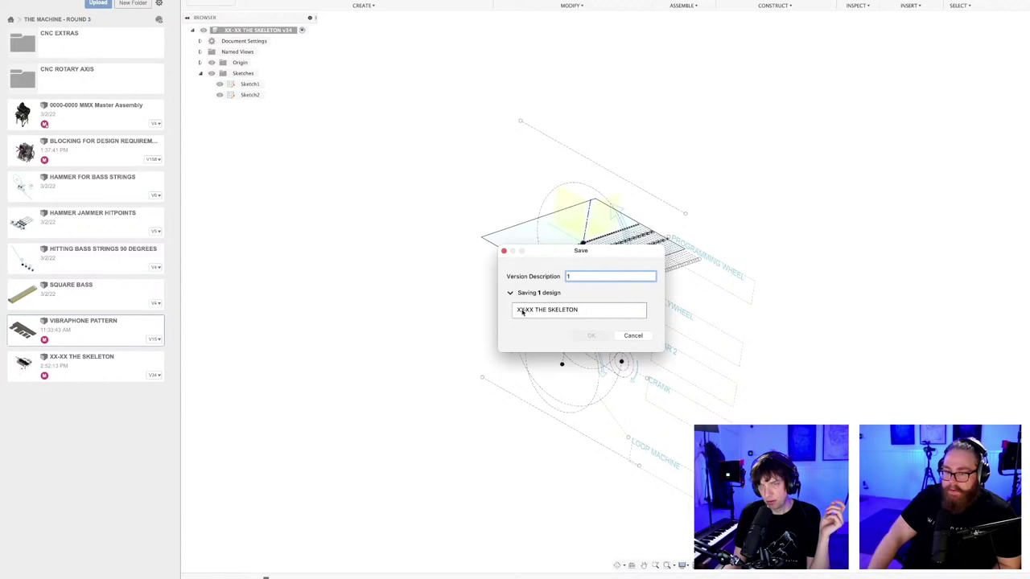
{"action": "left_click", "coordinate": [637, 337]}
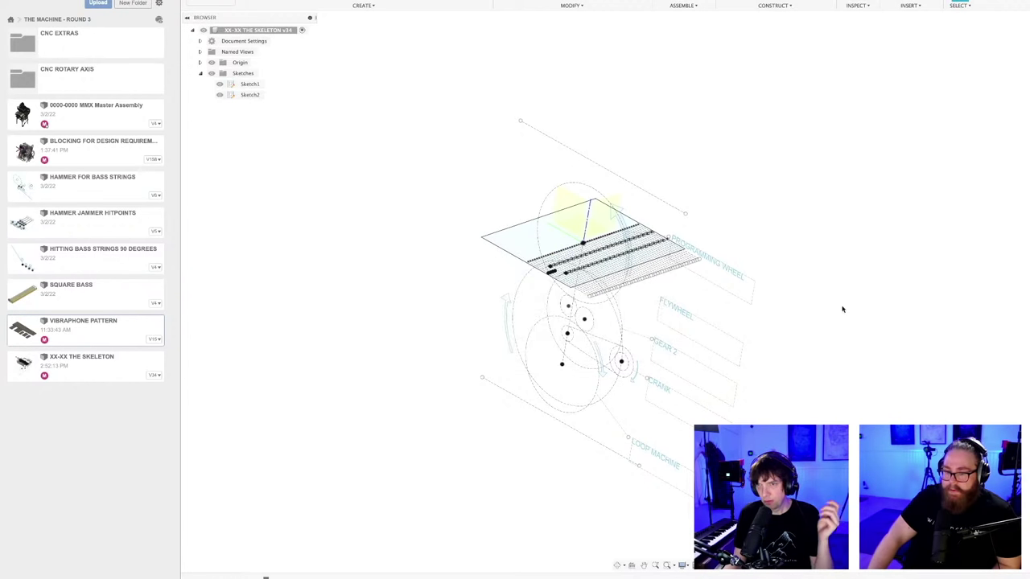
- Retry saving the skeleton design with the default version description, User Saved
{"action": "key", "text": "super+s"}
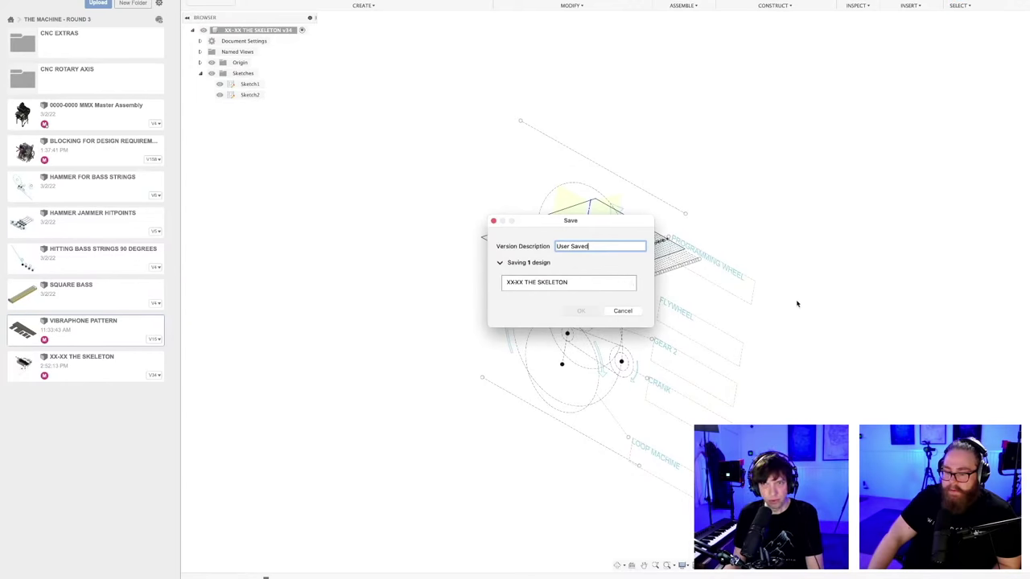
{"action": "left_click", "coordinate": [639, 312]}
{"action": "middle_click_drag", "start_coordinate": [807, 301], "coordinate": [791, 299], "text": "shift"}
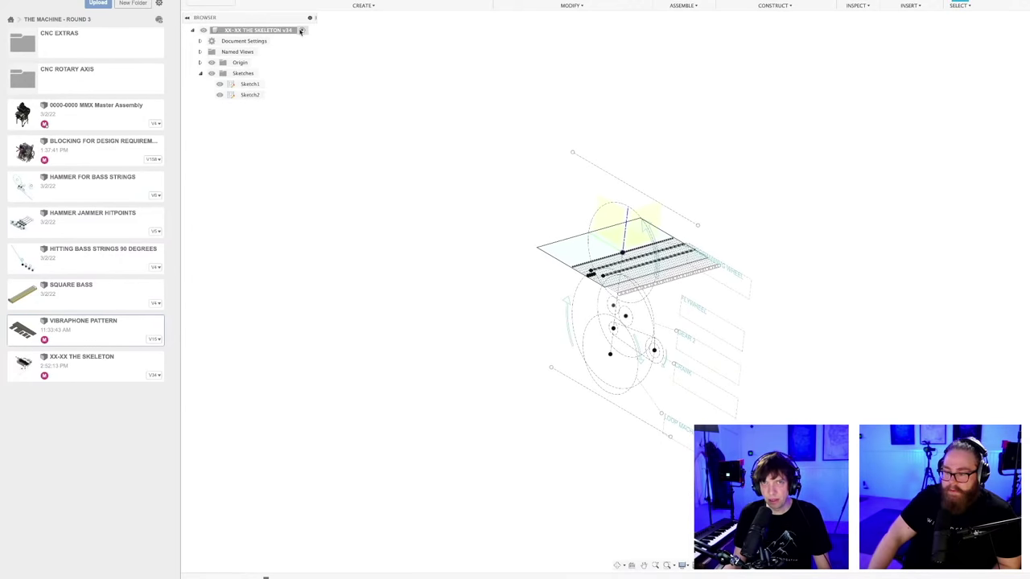
- Open Sketch1 for editing and try to save the skeleton design from within the sketch
{"action": "double_click", "coordinate": [246, 83]}
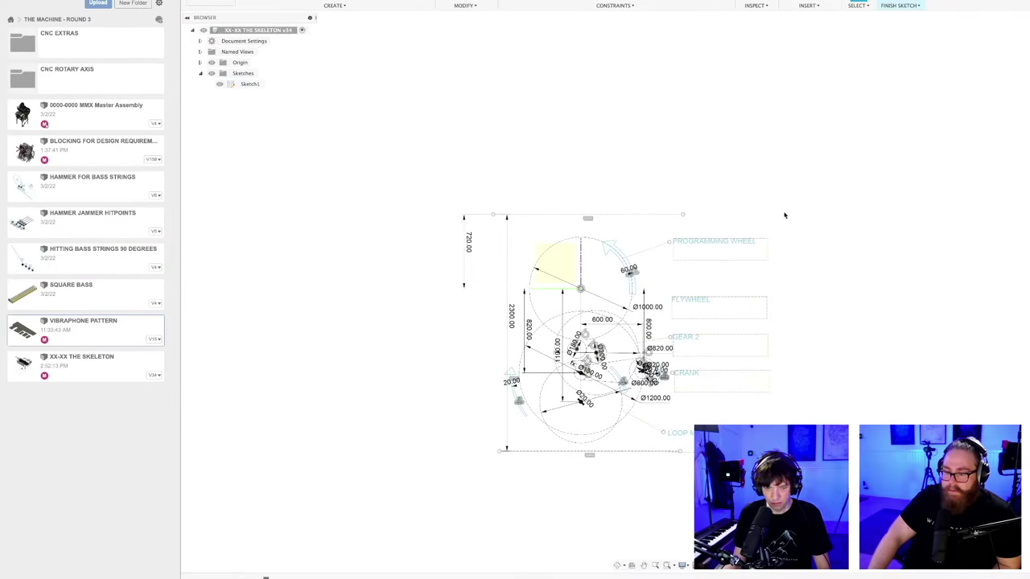
{"action": "key", "text": "super+s"}
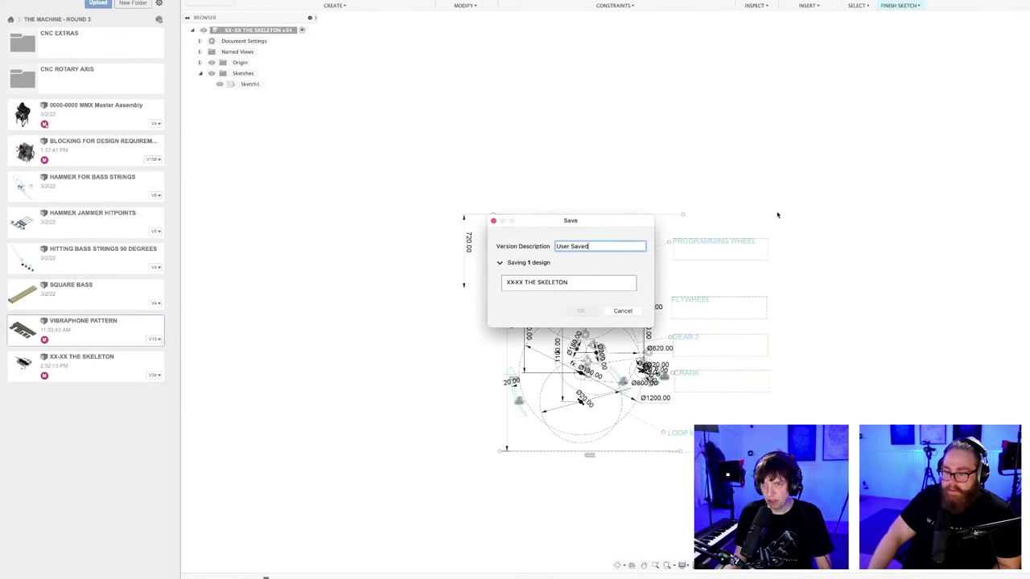
{"action": "left_click", "coordinate": [628, 312]}
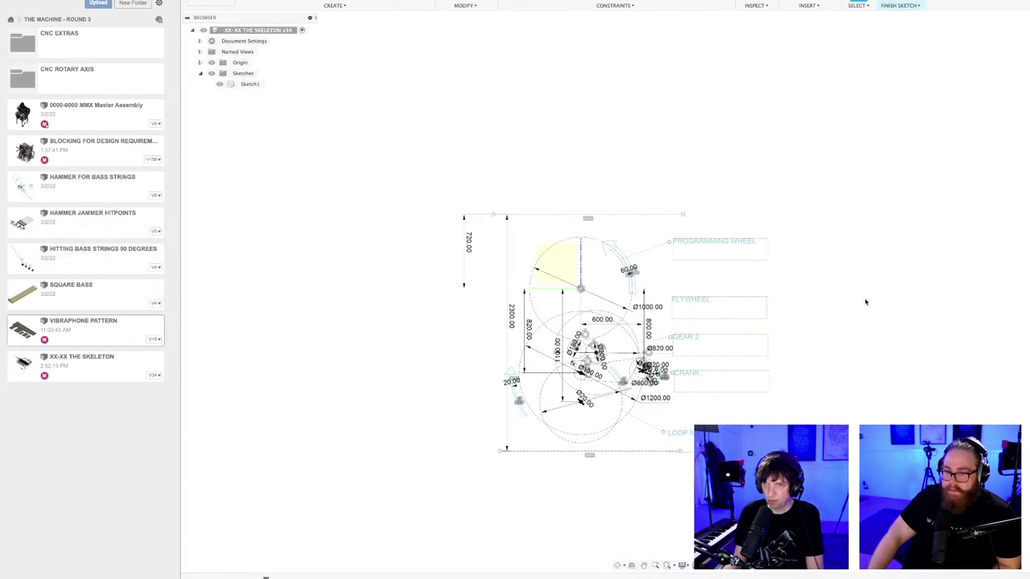
- Try to save the skeleton design outside the sketch with the version description shortened to User
{"action": "key", "text": "super+s"}
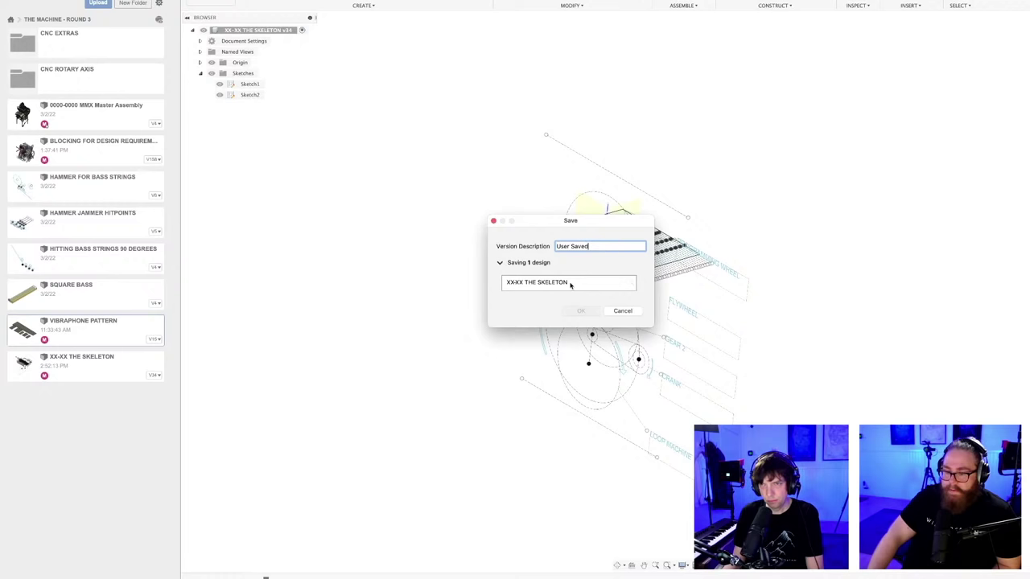
{"action": "double_click", "coordinate": [596, 246]}
{"action": "key", "text": "BackSpace"}
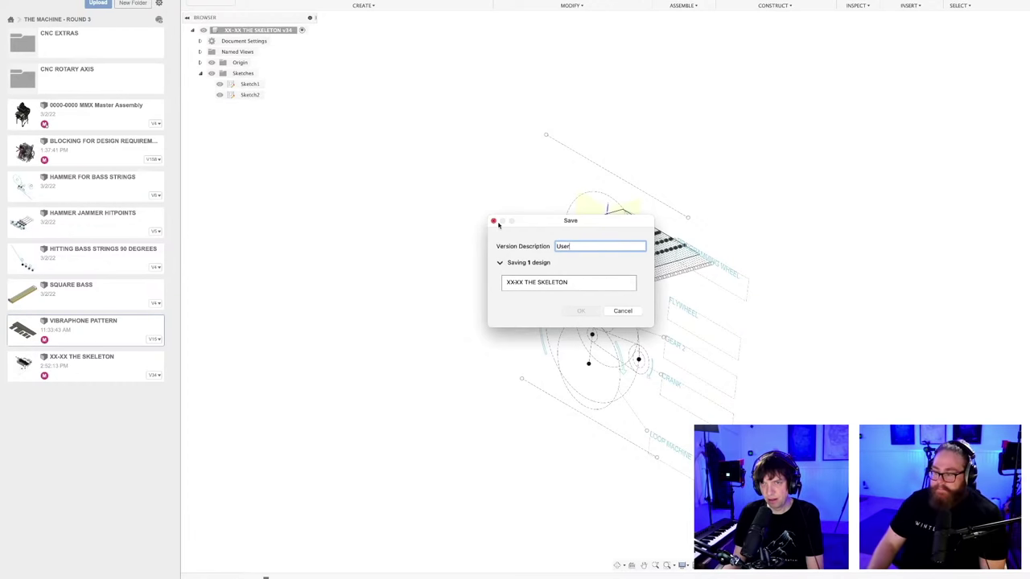
{"action": "left_click_drag", "start_coordinate": [498, 225], "coordinate": [488, 226]}
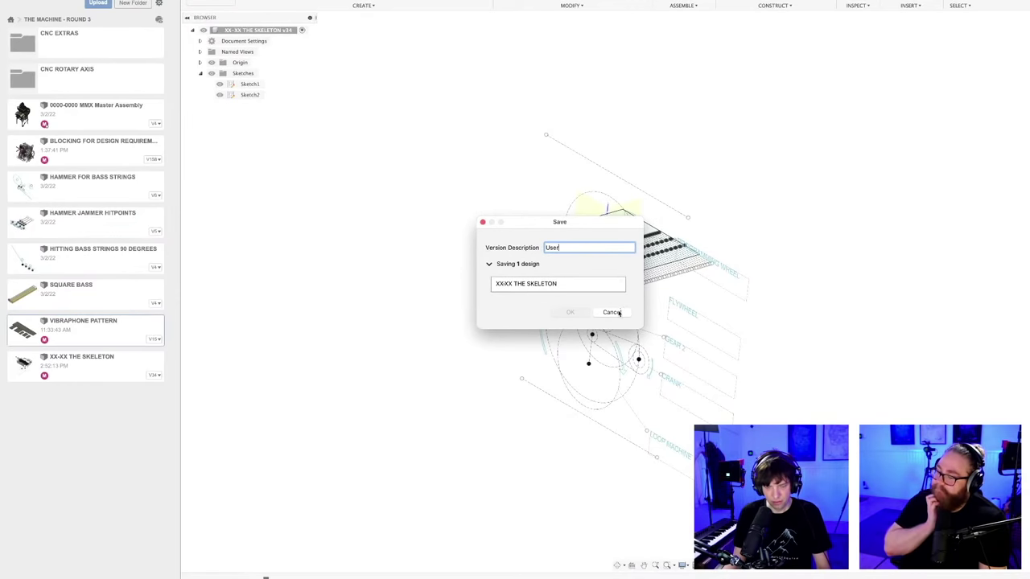
{"action": "left_click", "coordinate": [613, 313]}
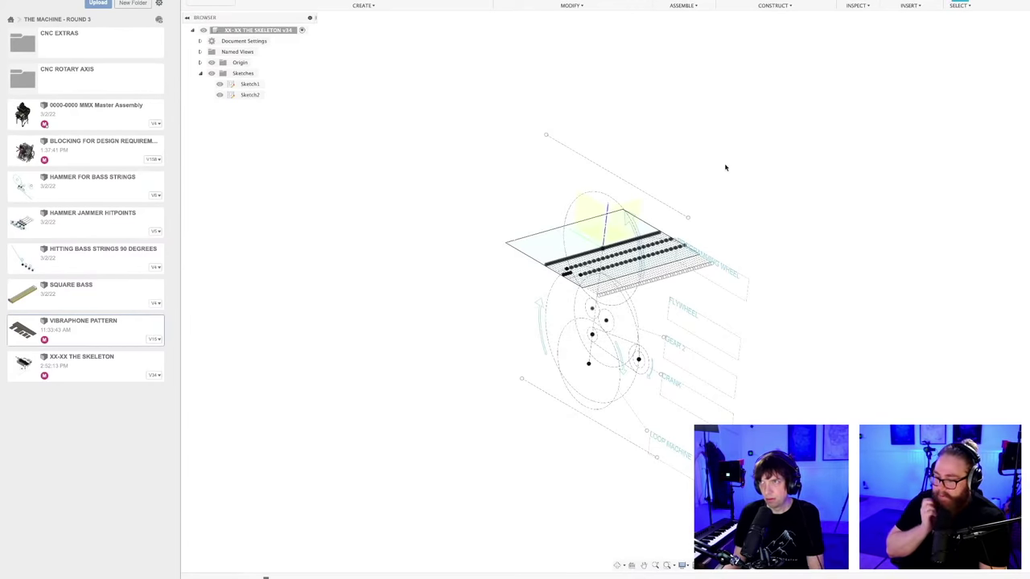
- Retry saving the skeleton design several times with the description left at User Saved, cancelling each attempt
{"action": "scroll", "coordinate": [719, 170], "scroll_direction": "down", "scroll_amount": 3}
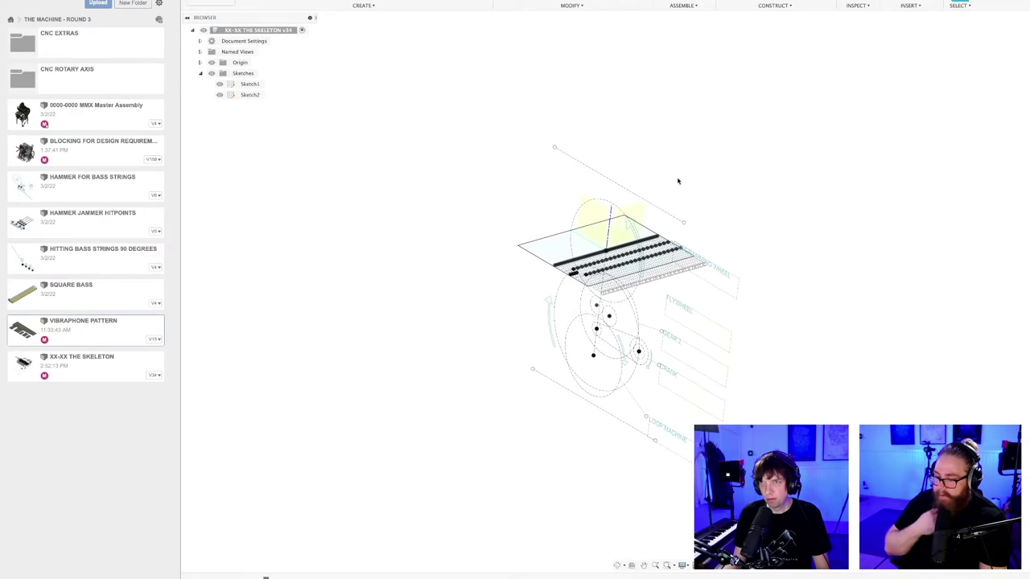
{"action": "key", "text": "super+s"}
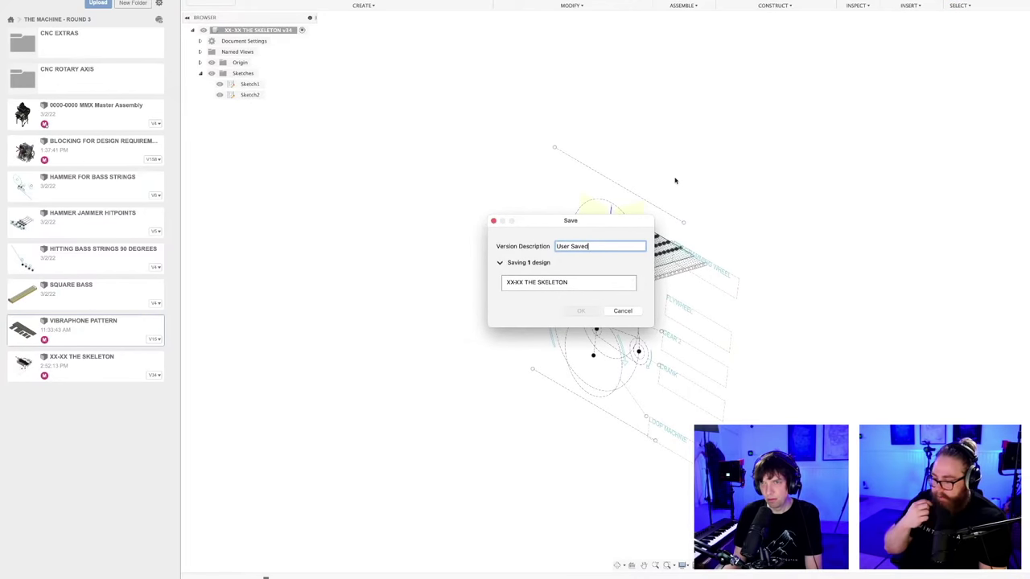
{"action": "left_click", "coordinate": [634, 311]}
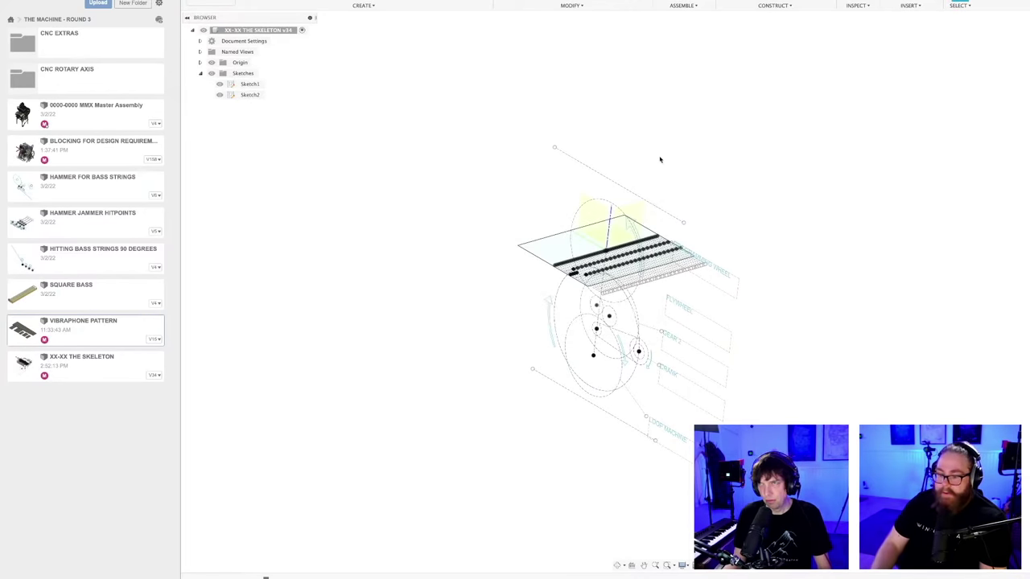
{"action": "middle_click_drag", "start_coordinate": [662, 154], "coordinate": [636, 164], "text": "shift"}
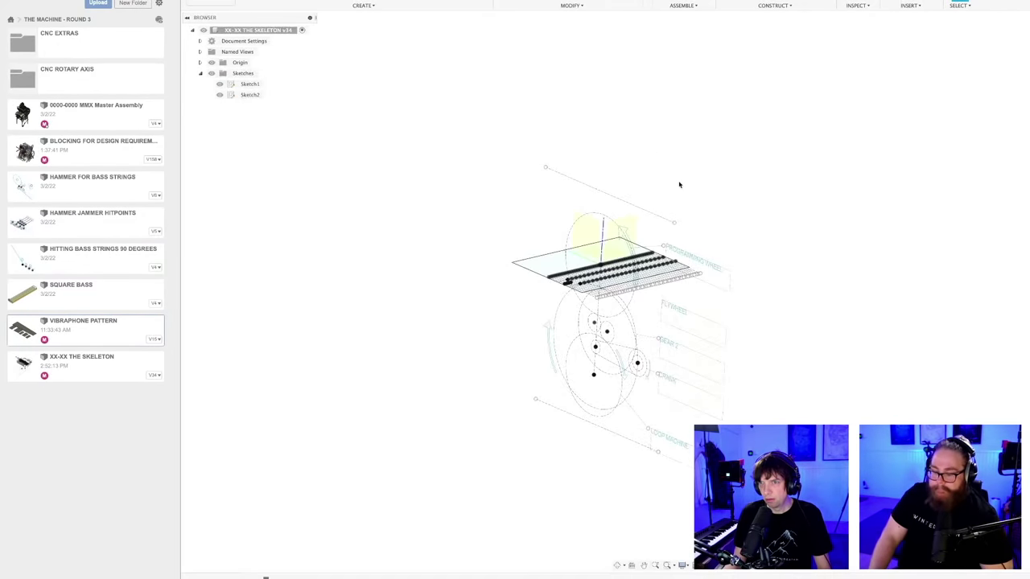
{"action": "key", "text": "super+s"}
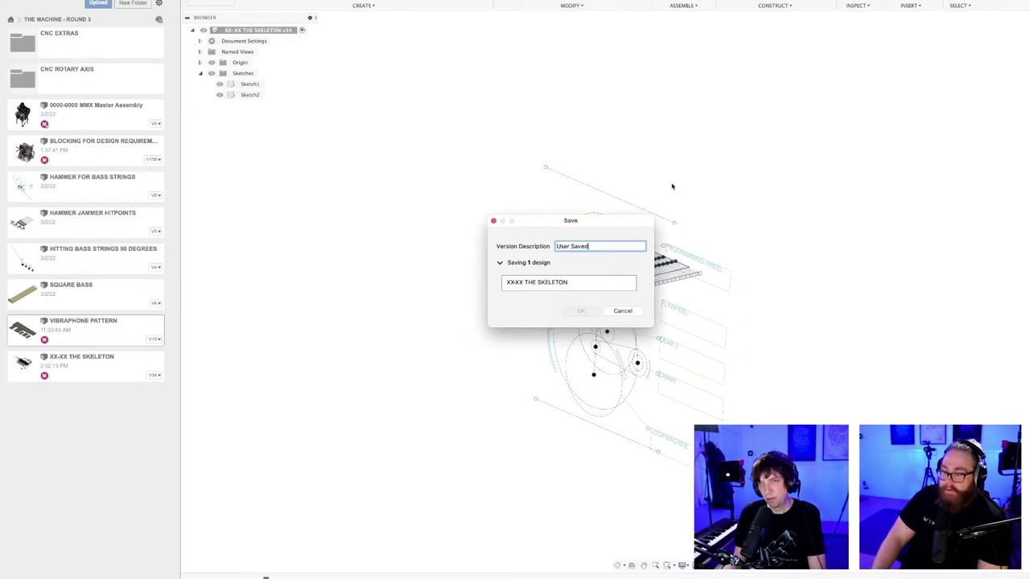
{"action": "left_click", "coordinate": [622, 311]}
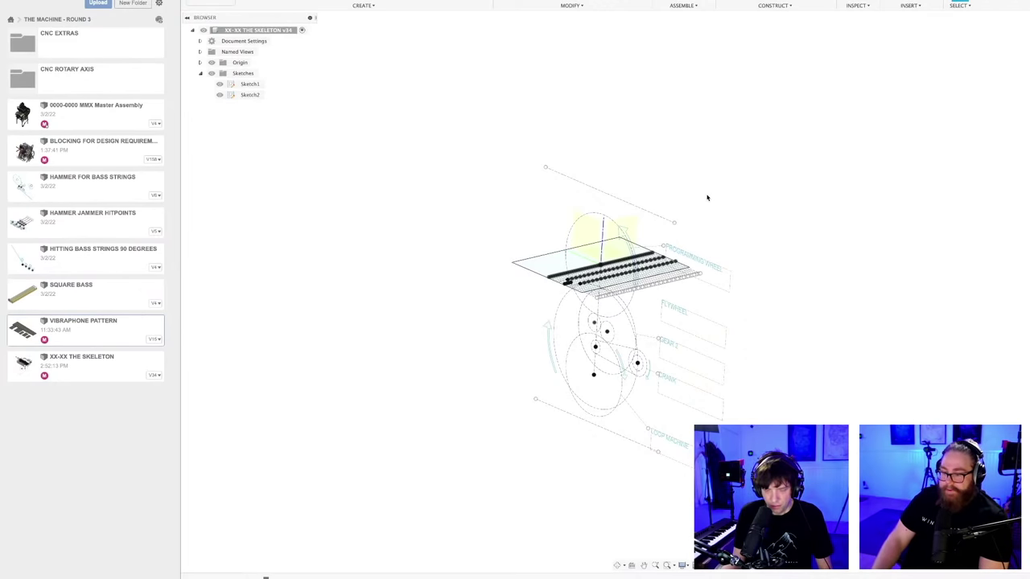
{"action": "key", "text": "super+s"}
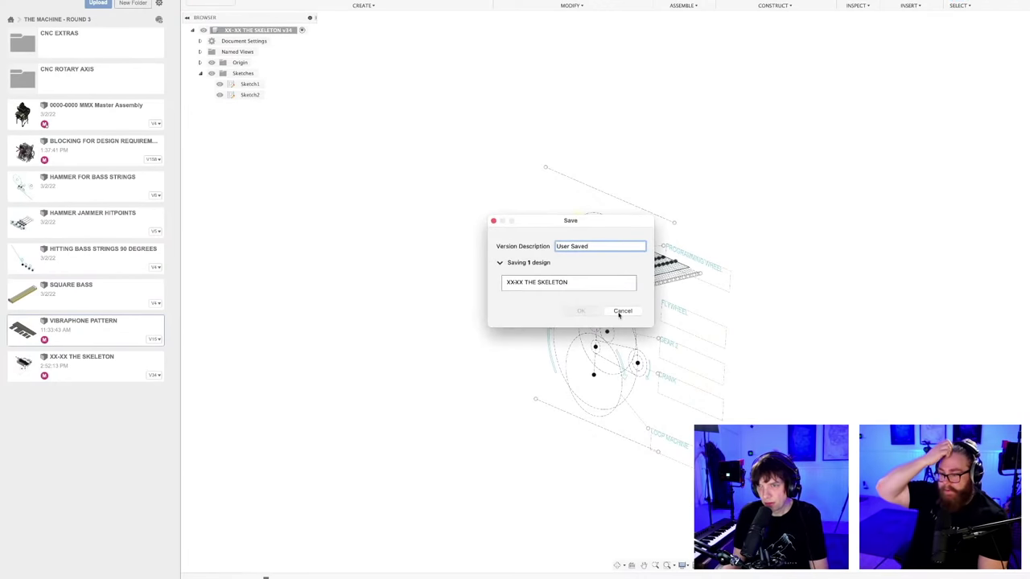
{"action": "left_click", "coordinate": [620, 311]}
{"action": "mouse_move", "coordinate": [684, 222]}
{"action": "middle_mouse_down", "text": "shift"}
{"action": "mouse_move", "coordinate": [678, 213]}
{"action": "mouse_move", "coordinate": [677, 224]}
{"action": "middle_mouse_up", "text": "shift"}
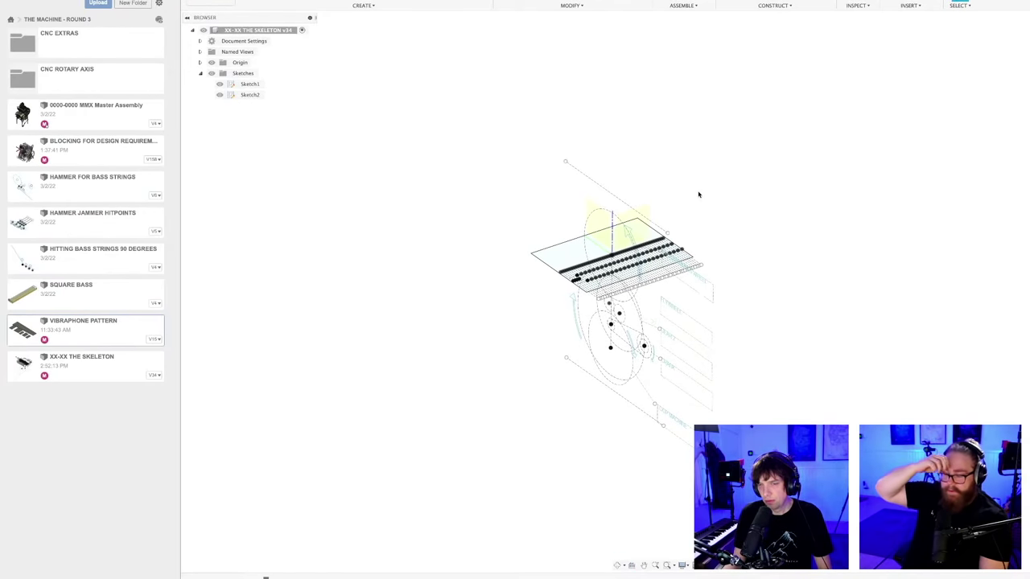
- Try to save the skeleton design with the version description User Saved Test
{"action": "key", "text": "super+s"}
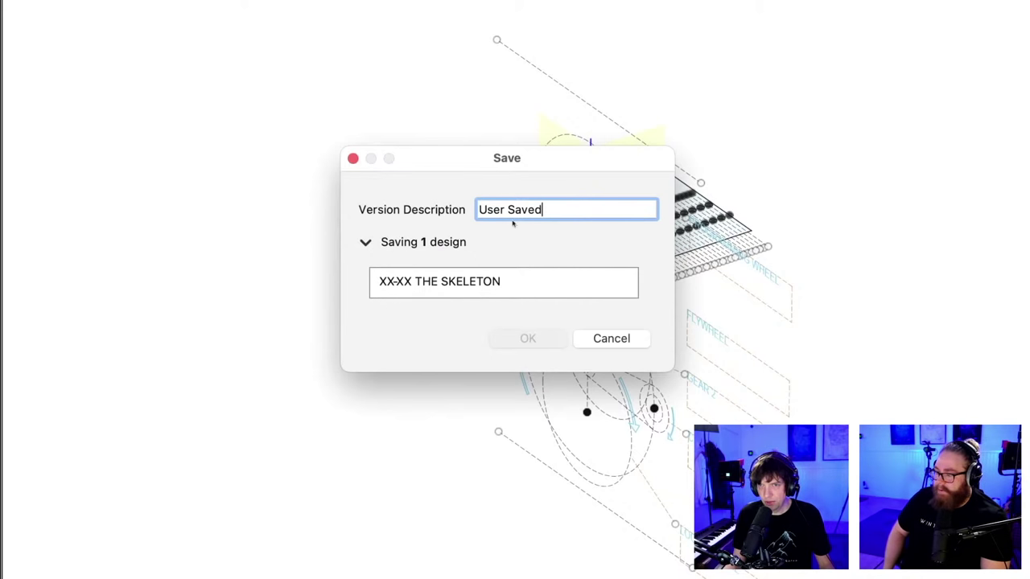
{"action": "left_click", "coordinate": [365, 242]}
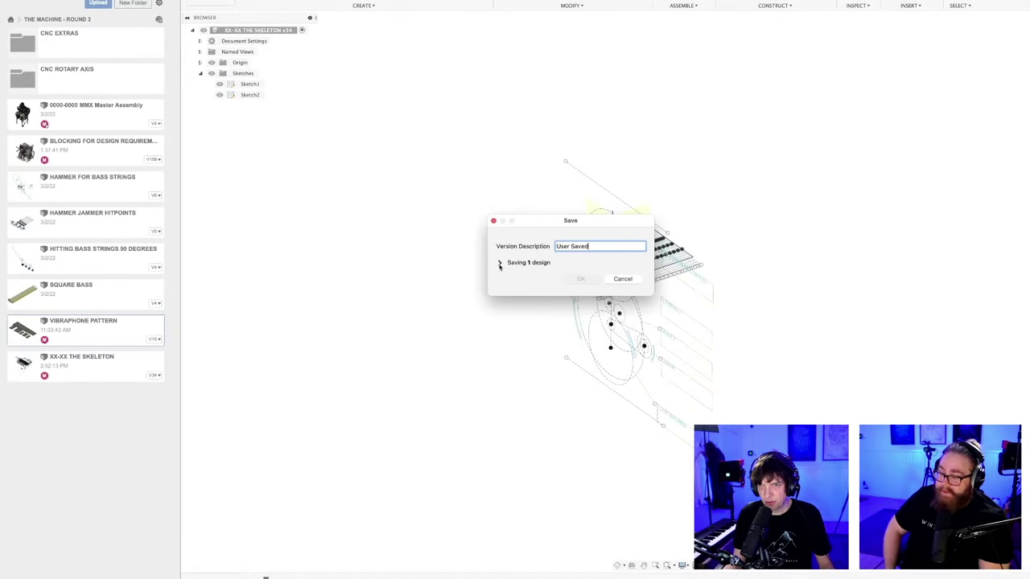
{"action": "left_click", "coordinate": [500, 264]}
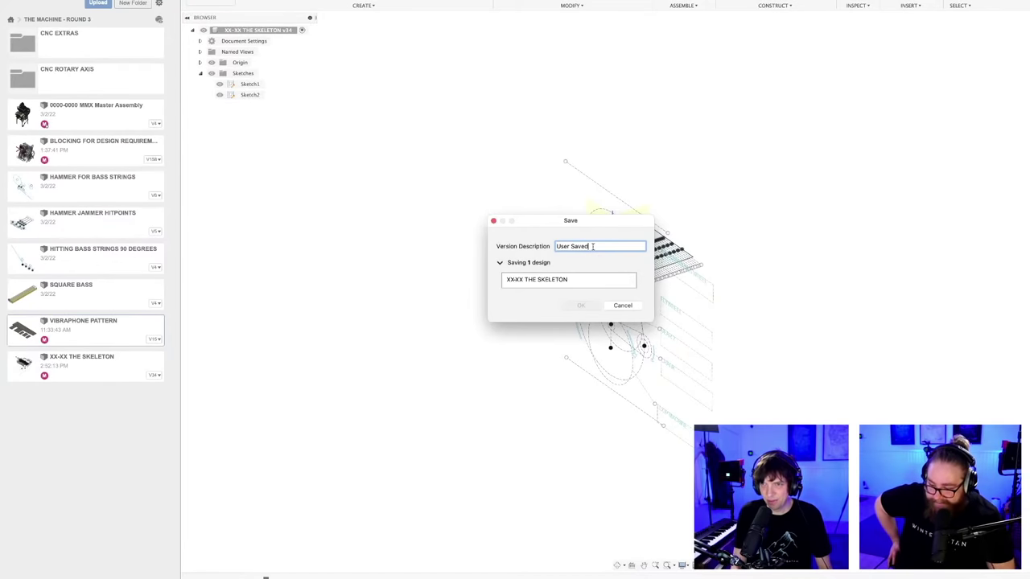
{"action": "type", "text": "Test"}
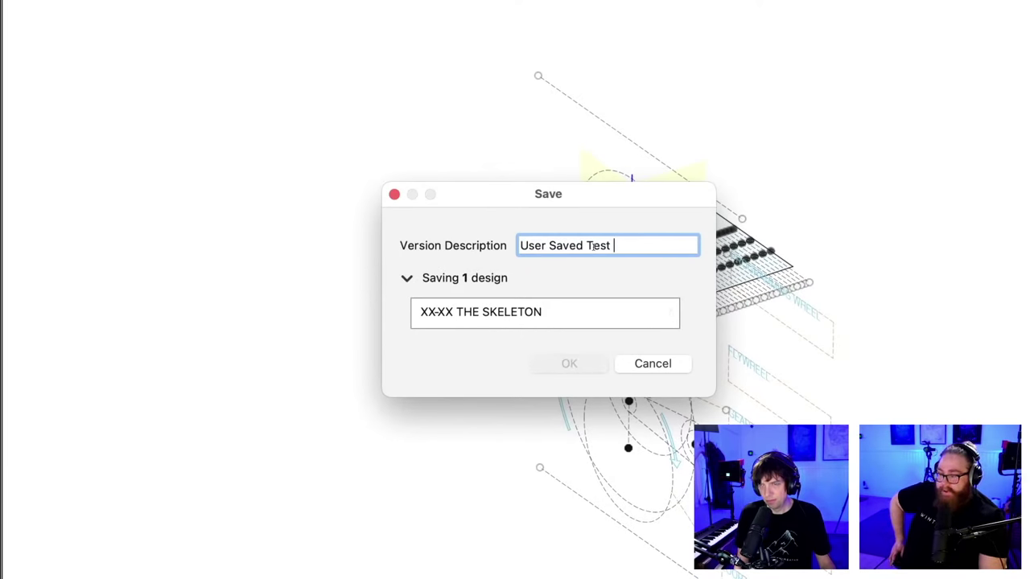
{"action": "left_click", "coordinate": [622, 307]}
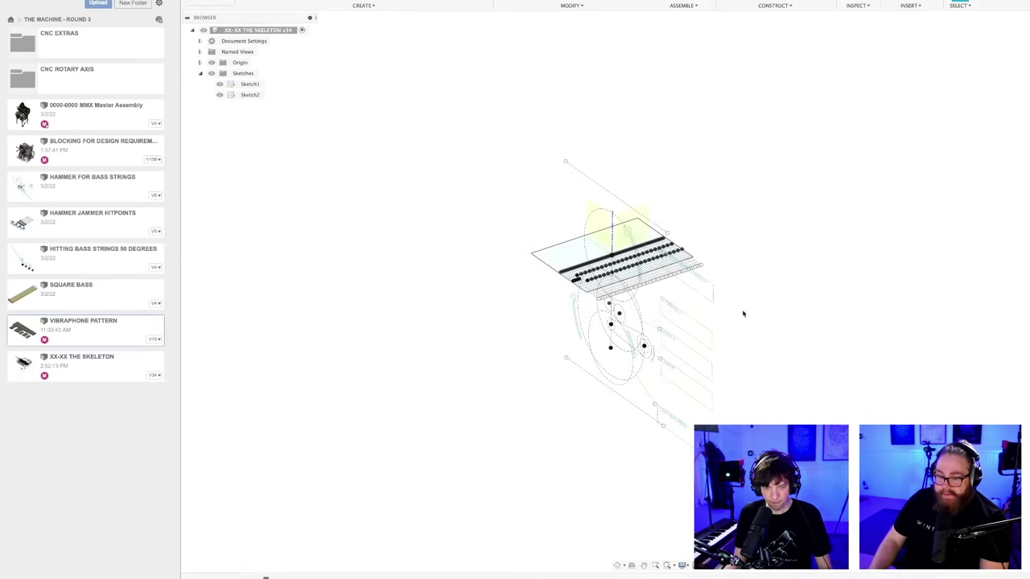
- Make two more attempts to save the skeleton design, accepting the default version description on the second
{"action": "key", "text": "super+s"}
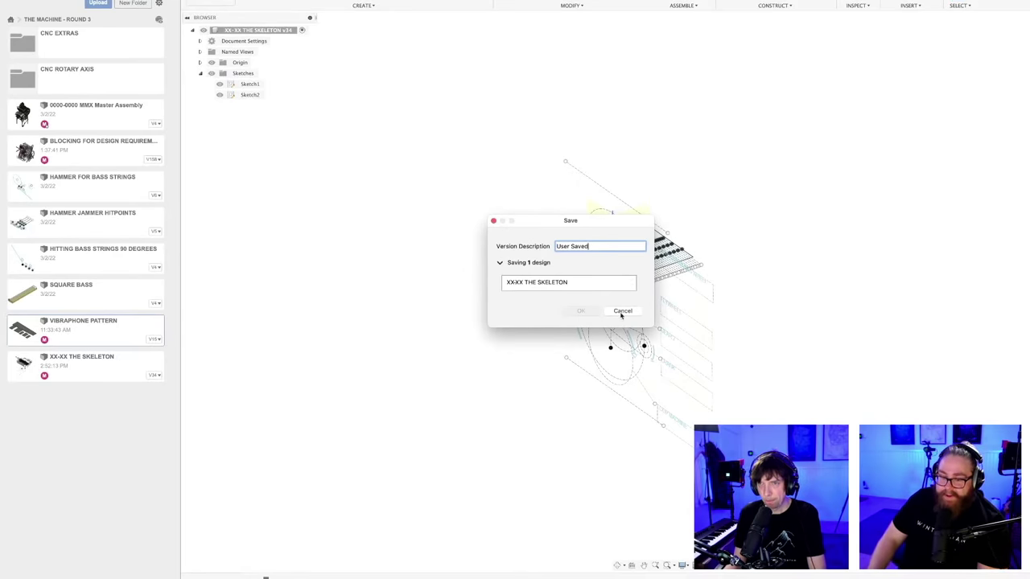
{"action": "left_click", "coordinate": [622, 310]}
{"action": "middle_click_drag", "start_coordinate": [662, 309], "coordinate": [621, 292], "text": "shift"}
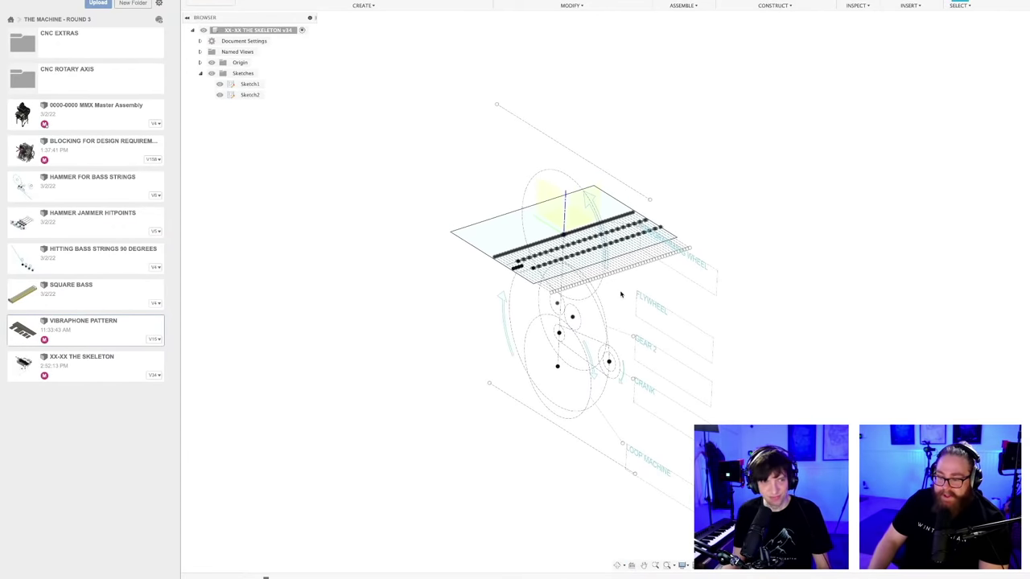
{"action": "key", "text": "super+s"}
{"action": "key", "text": "Return"}
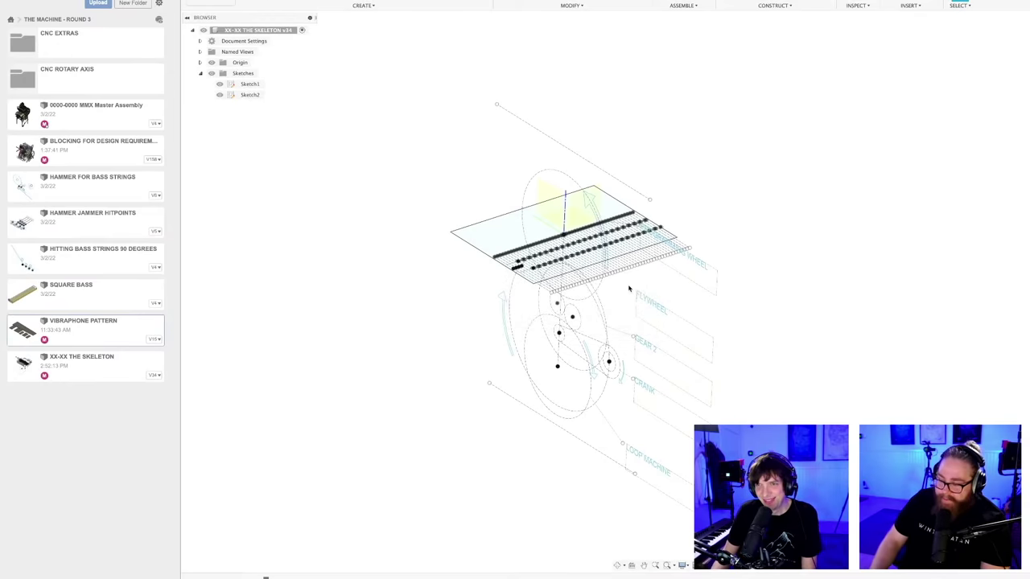
{"action": "middle_click_drag", "start_coordinate": [630, 288], "coordinate": [632, 284], "text": "shift"}
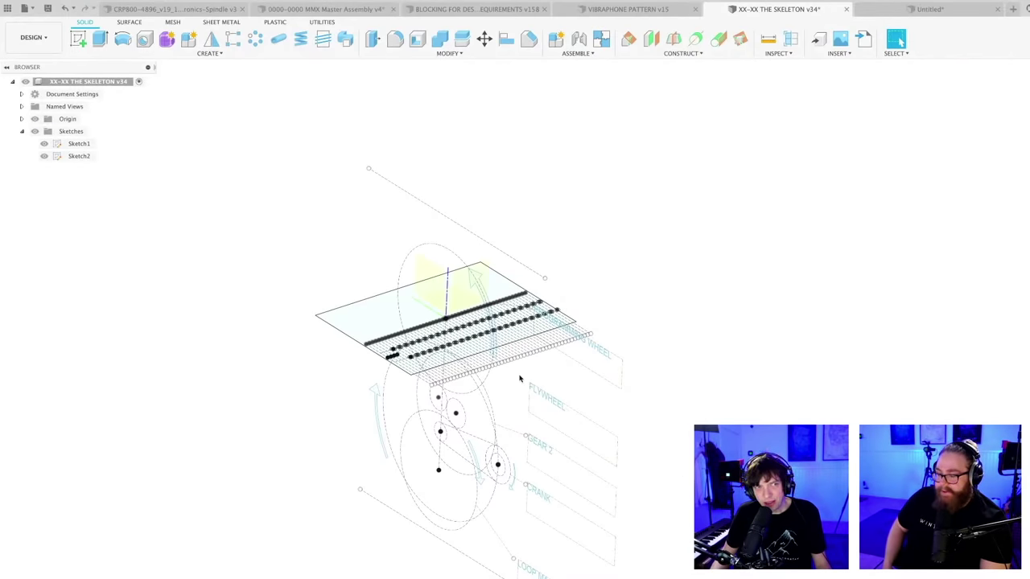
{"action": "scroll", "coordinate": [519, 378], "scroll_direction": "down", "scroll_amount": 5}
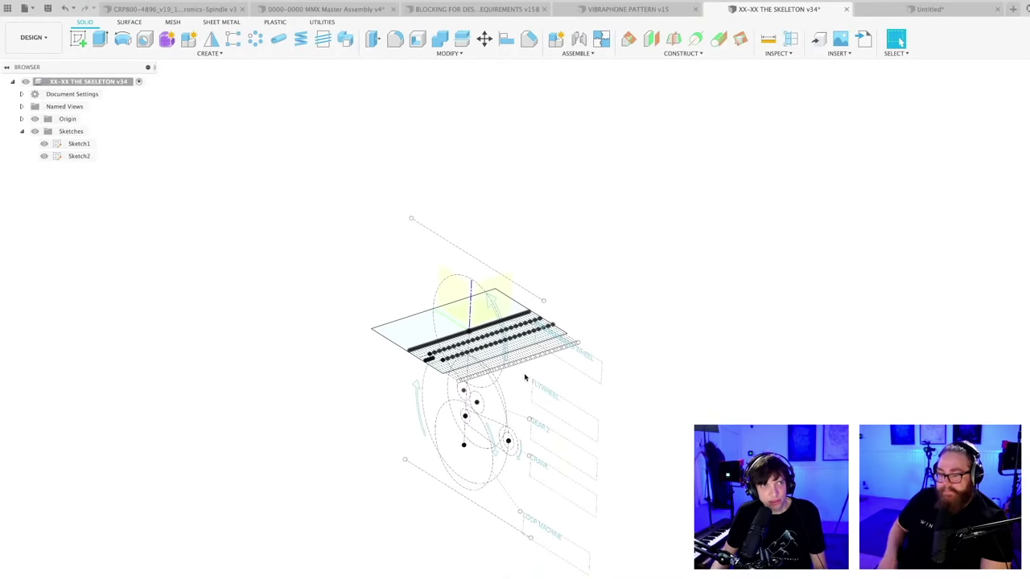
{"action": "middle_click_drag", "start_coordinate": [526, 376], "coordinate": [532, 367], "text": "shift"}
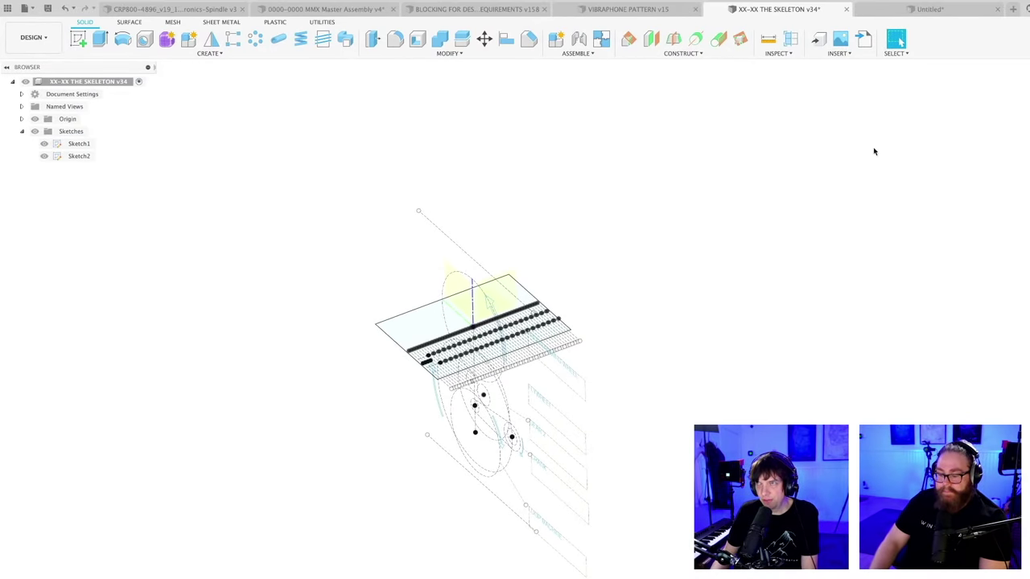
- Switch to the untitled hammer sketch design, finish its sketch and save it as Hammer jammer test in THE MACHINE - ROUND 3
{"action": "left_click", "coordinate": [876, 12]}
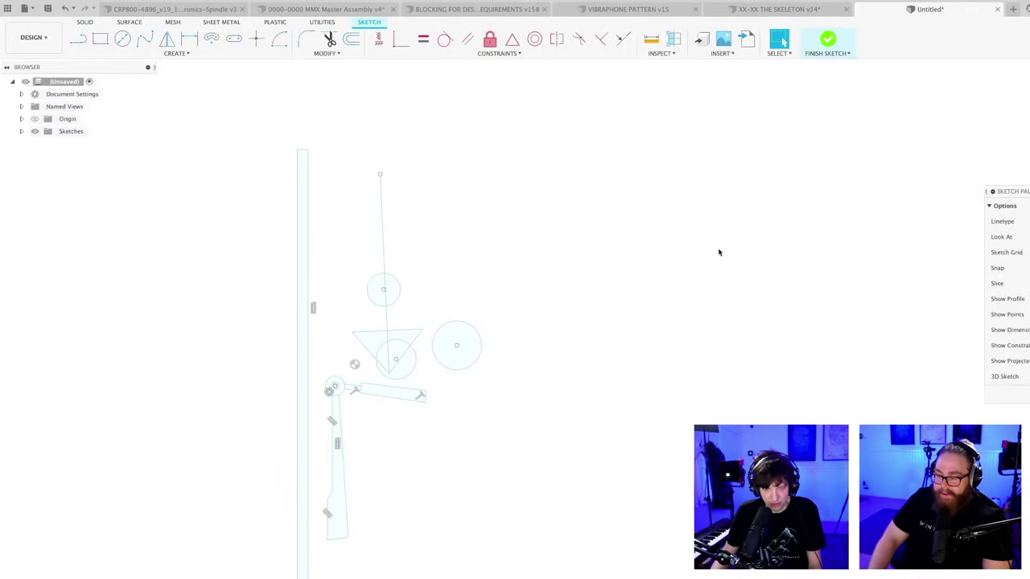
{"action": "key", "text": "super+s"}
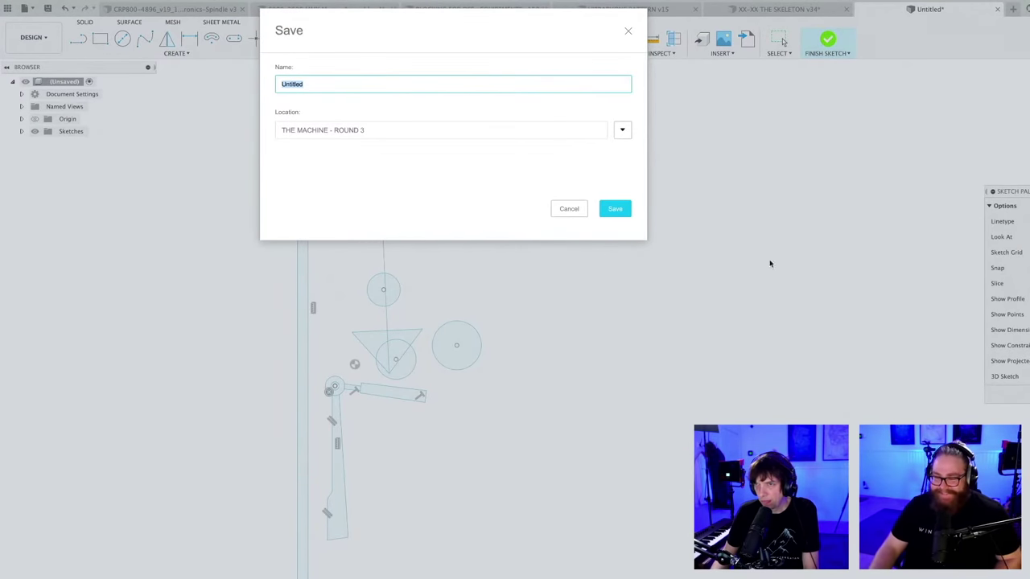
{"action": "left_click", "coordinate": [577, 211]}
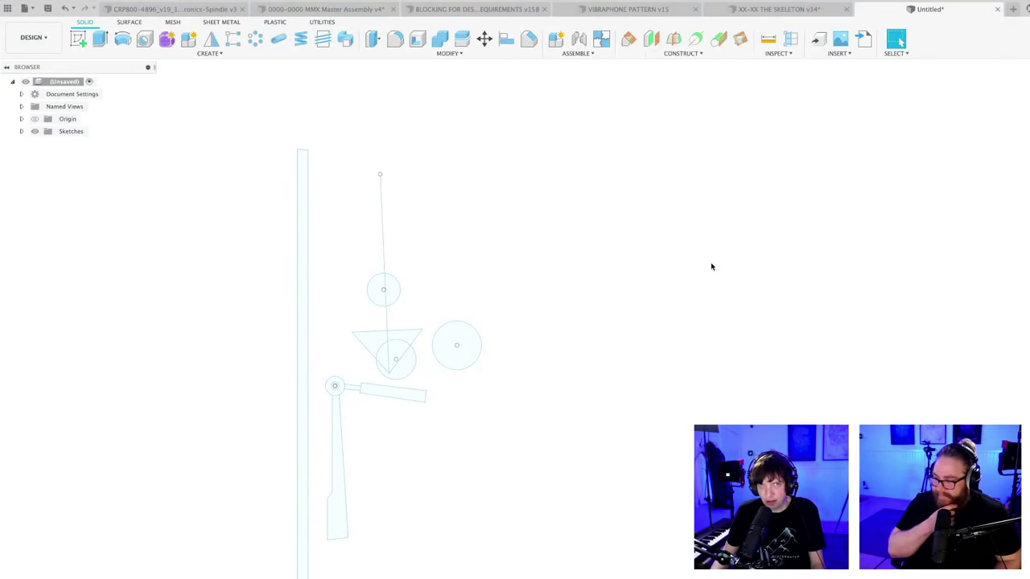
{"action": "key", "text": "ctrl+s"}
{"action": "left_click", "coordinate": [322, 84]}
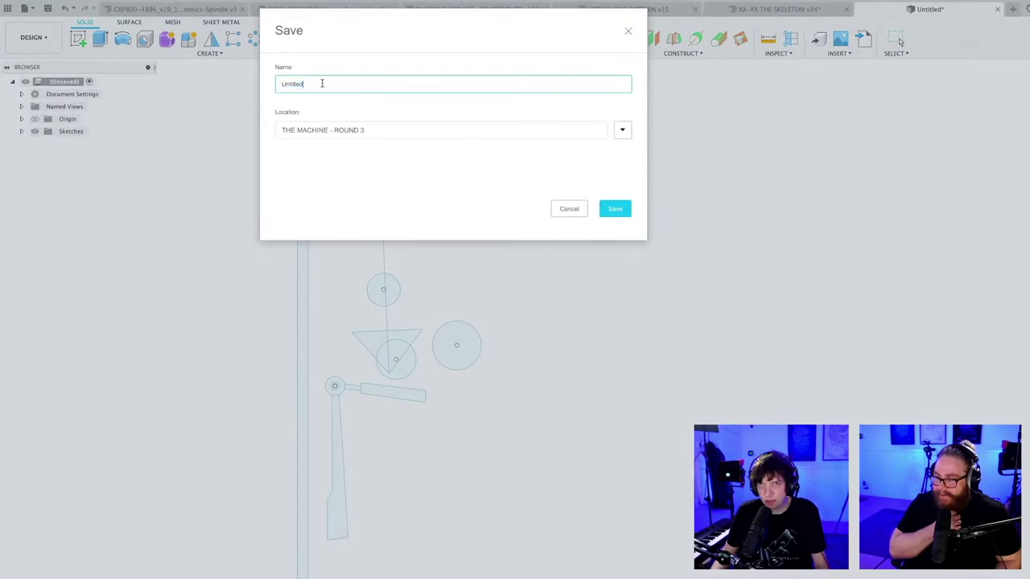
{"action": "double_click", "coordinate": [322, 83]}
{"action": "type", "text": "H"}
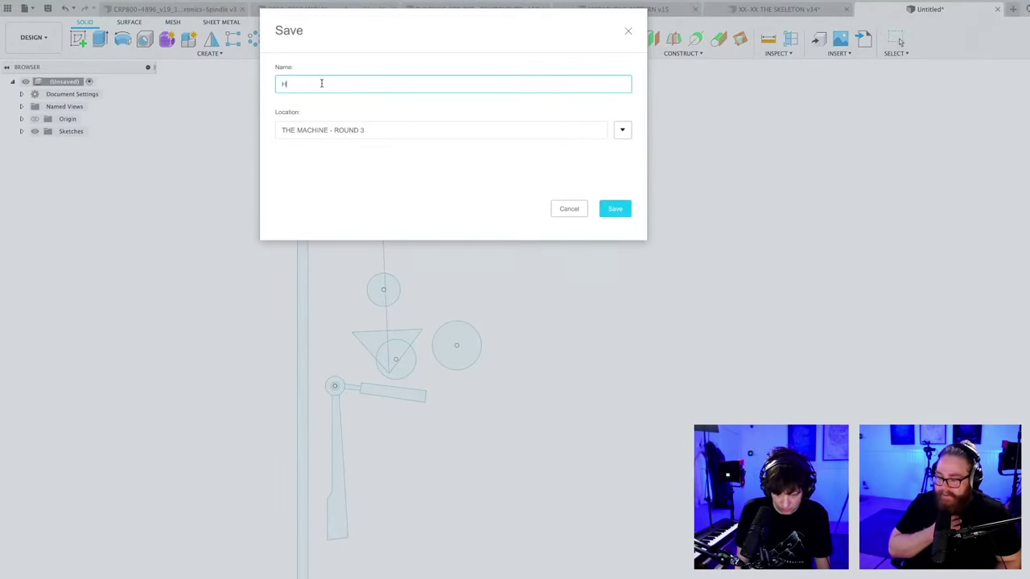
{"action": "type", "text": "ammer jammer test"}
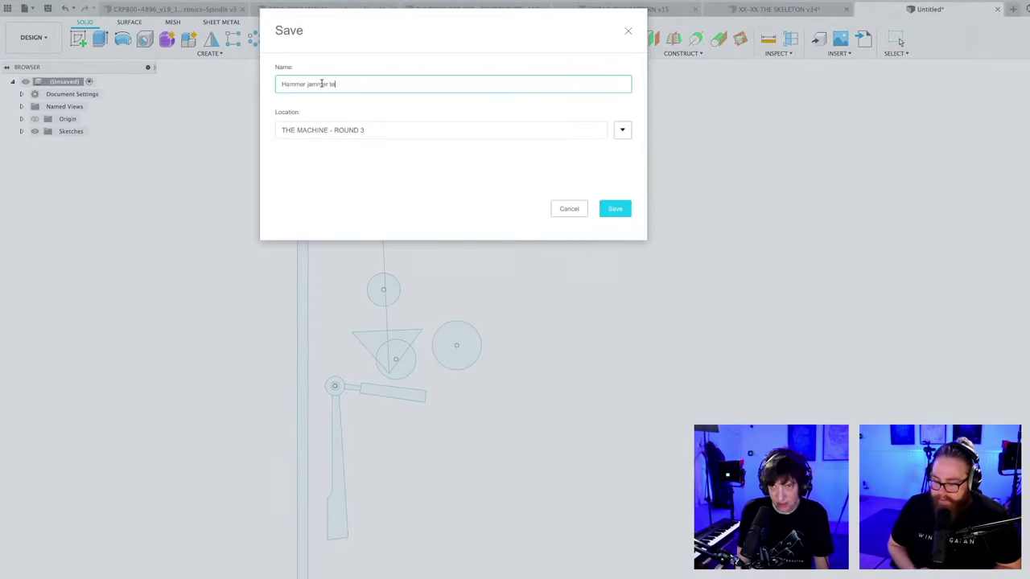
{"action": "key", "text": "Return"}
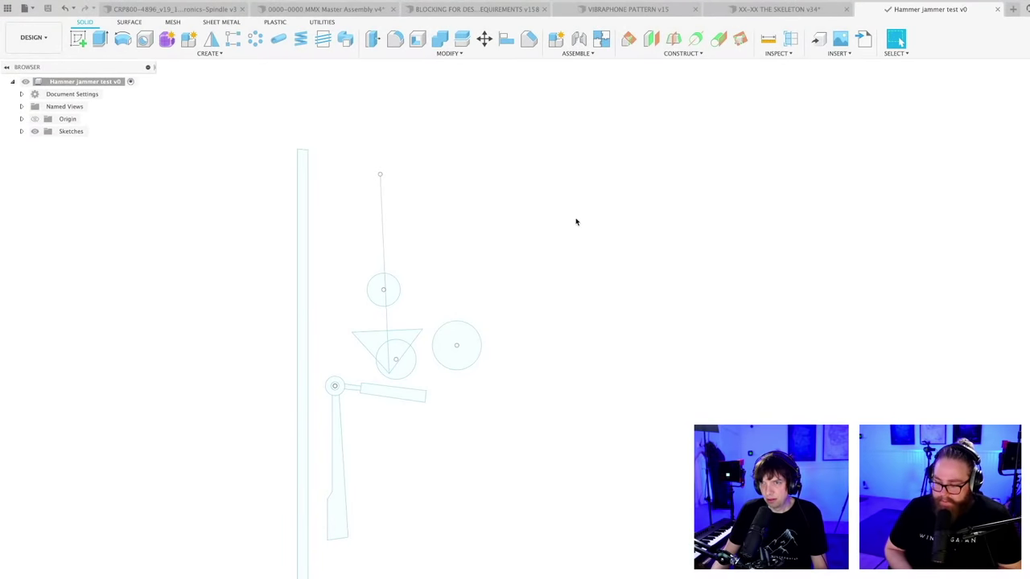
- Close the Hammer jammer test and VIBRAPHONE PATTERN designs
{"action": "scroll", "coordinate": [728, 169], "scroll_direction": "down", "scroll_amount": 1}
{"action": "left_click", "coordinate": [998, 10]}
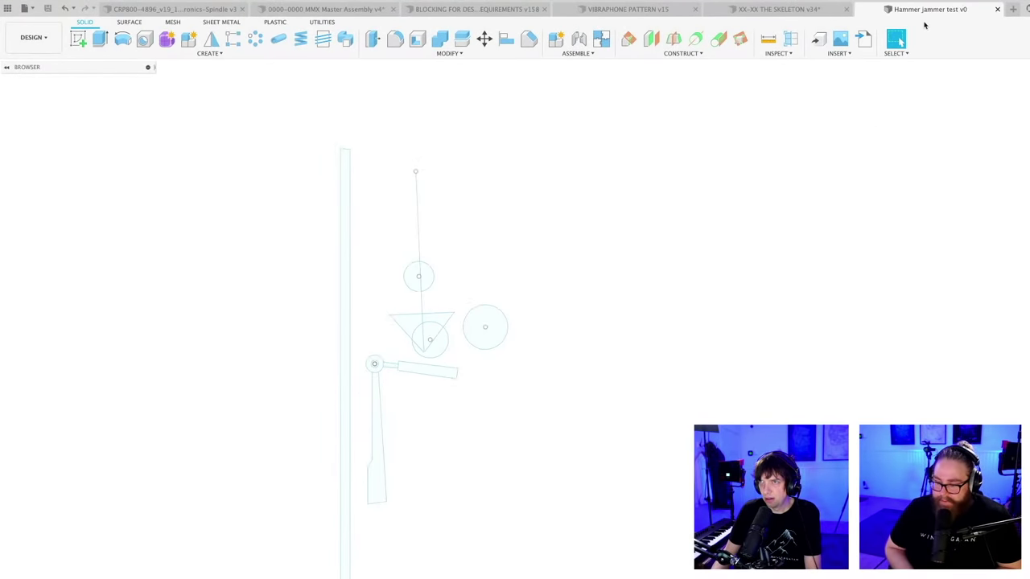
{"action": "left_click", "coordinate": [728, 8]}
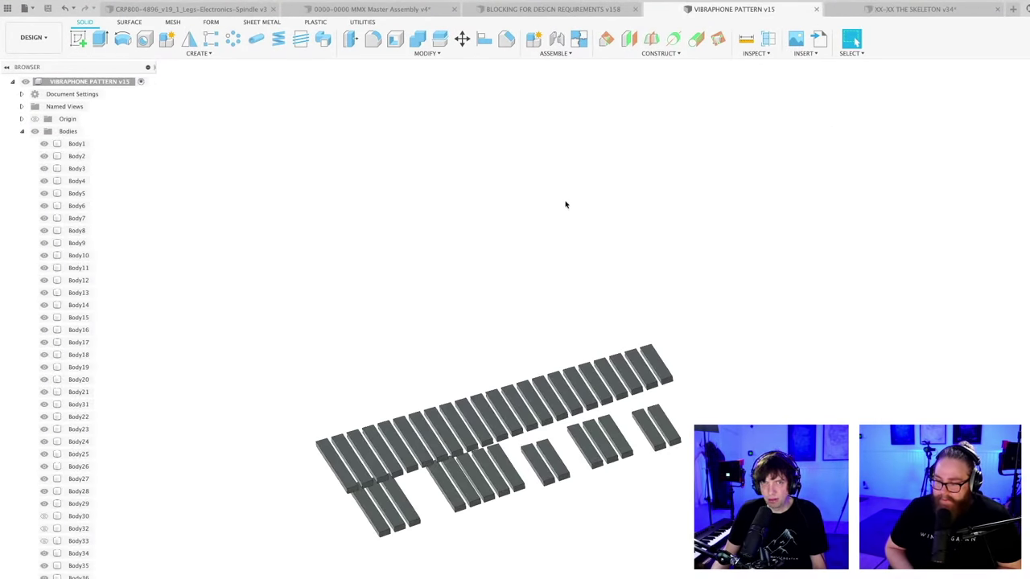
{"action": "scroll", "coordinate": [563, 205], "scroll_direction": "down", "scroll_amount": 1}
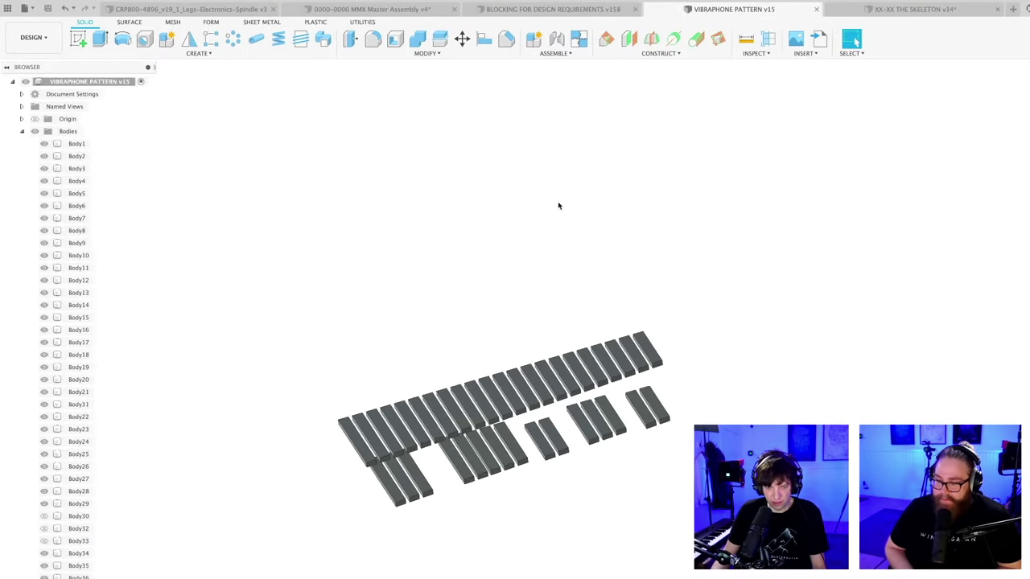
{"action": "left_click", "coordinate": [816, 9]}
{"action": "scroll", "coordinate": [521, 220], "scroll_direction": "down", "scroll_amount": 2}
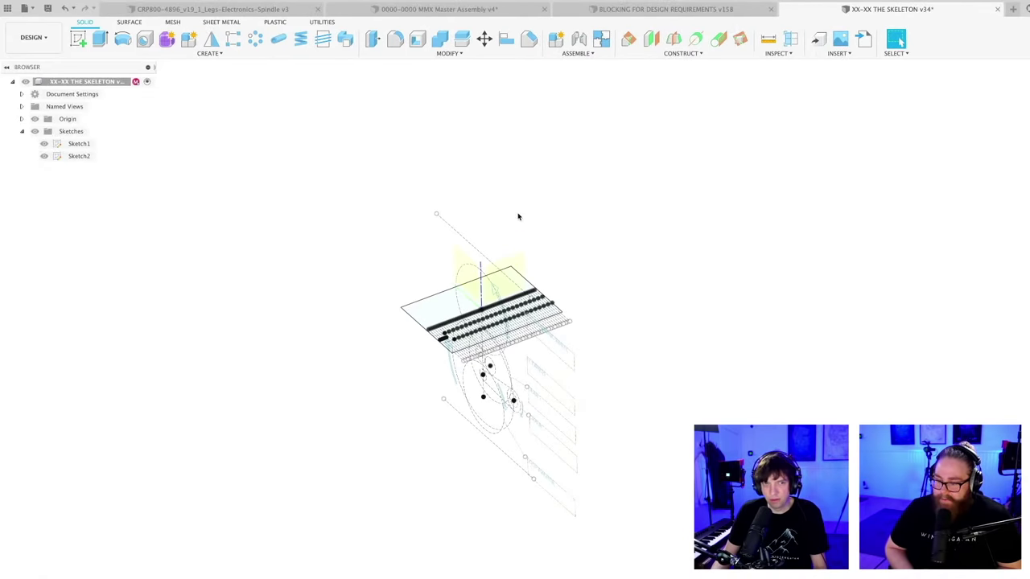
- Check the blocking and master assembly designs, then save the skeleton design with the default version description User Saved
{"action": "left_click", "coordinate": [656, 10]}
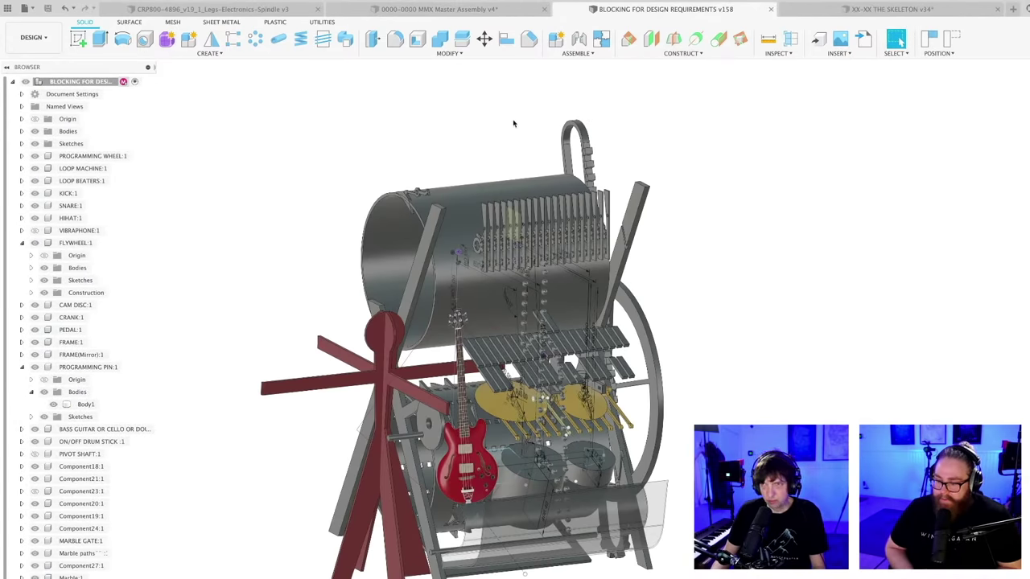
{"action": "left_click", "coordinate": [438, 9]}
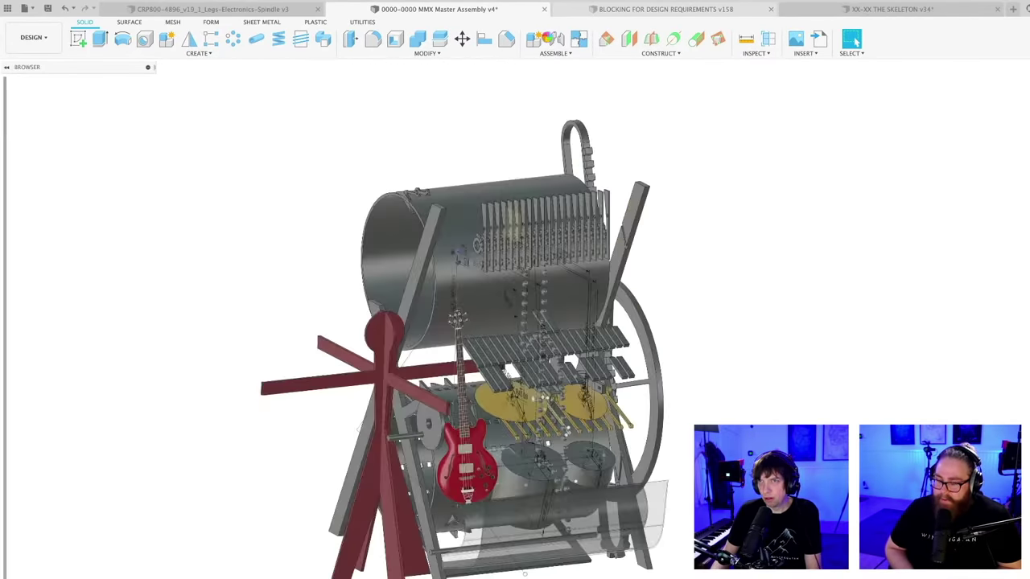
{"action": "left_click", "coordinate": [865, 9]}
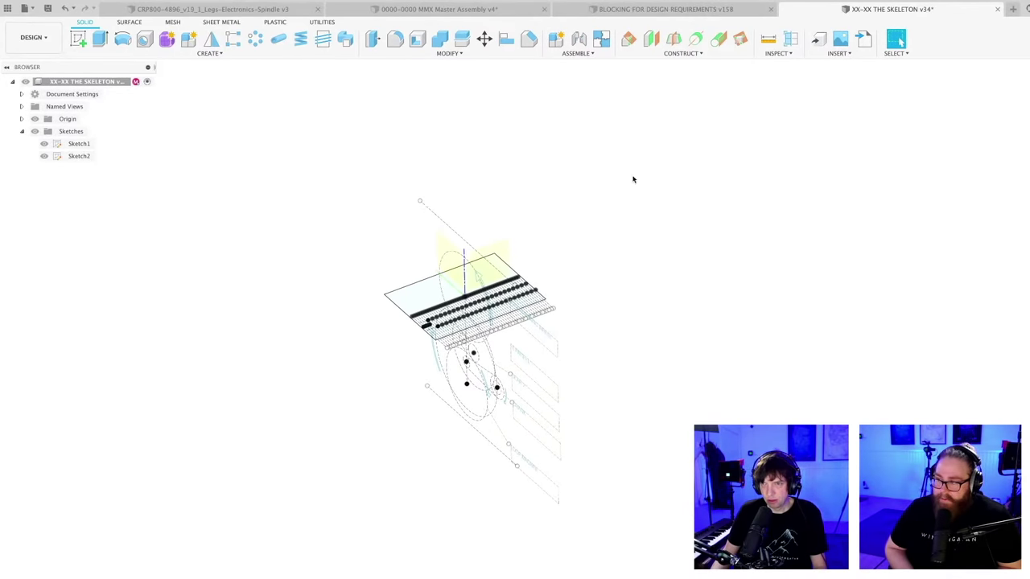
{"action": "mouse_move", "coordinate": [583, 218]}
{"action": "middle_mouse_down", "text": "shift"}
{"action": "mouse_move", "coordinate": [600, 233]}
{"action": "mouse_move", "coordinate": [588, 263]}
{"action": "mouse_move", "coordinate": [575, 228]}
{"action": "middle_mouse_up", "text": "shift"}
{"action": "key", "text": "super+s"}
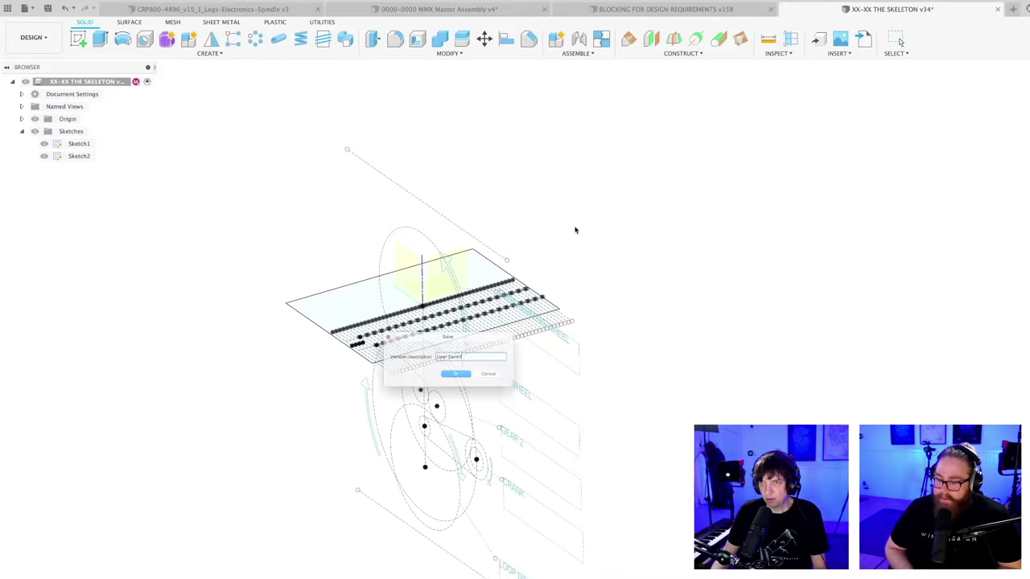
{"action": "key", "text": "Return"}
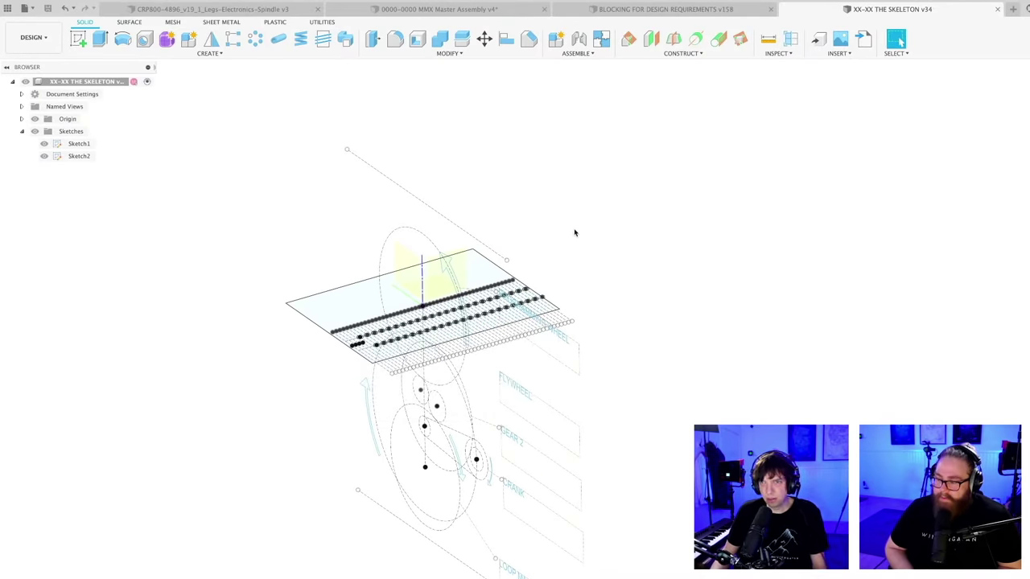
{"action": "scroll", "coordinate": [574, 233], "scroll_direction": "down", "scroll_amount": 2}
{"action": "middle_click_drag", "start_coordinate": [561, 228], "coordinate": [569, 230], "text": "shift"}
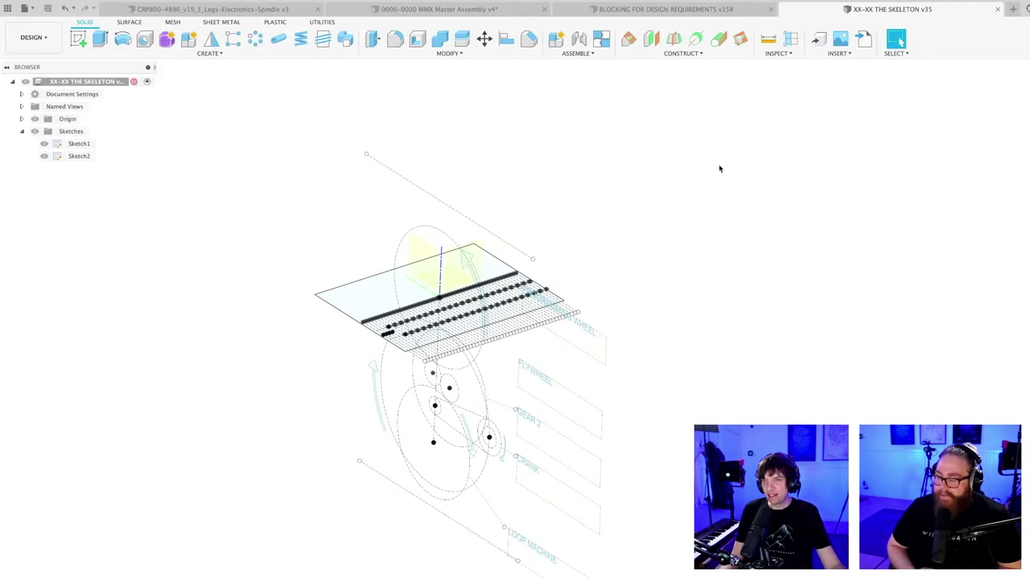
- Create a new design and save it as XX-XX CRANKSHAFT in THE MACHINE - ROUND 3
{"action": "left_click", "coordinate": [1011, 9]}
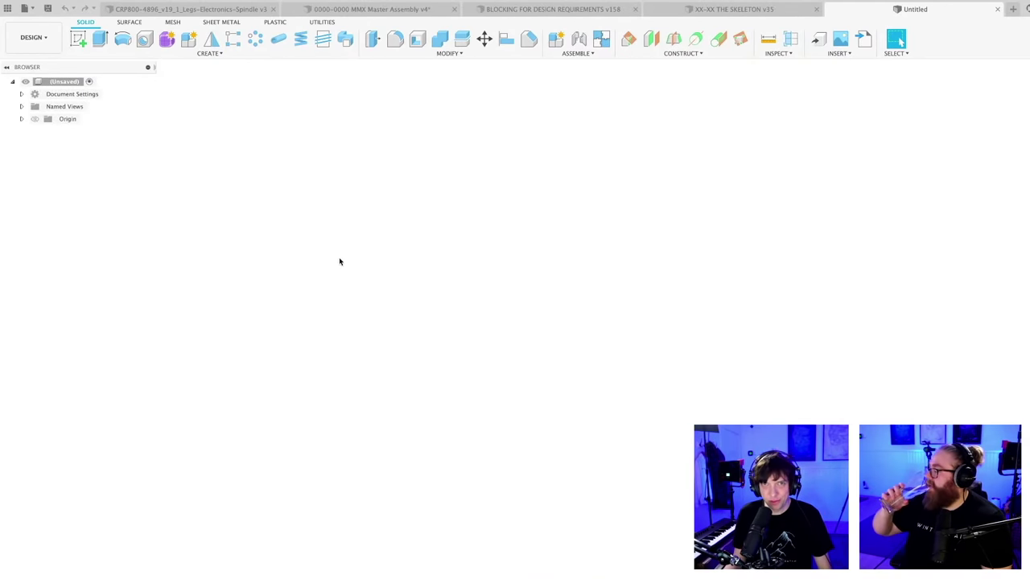
{"action": "key", "text": "ctrl+s"}
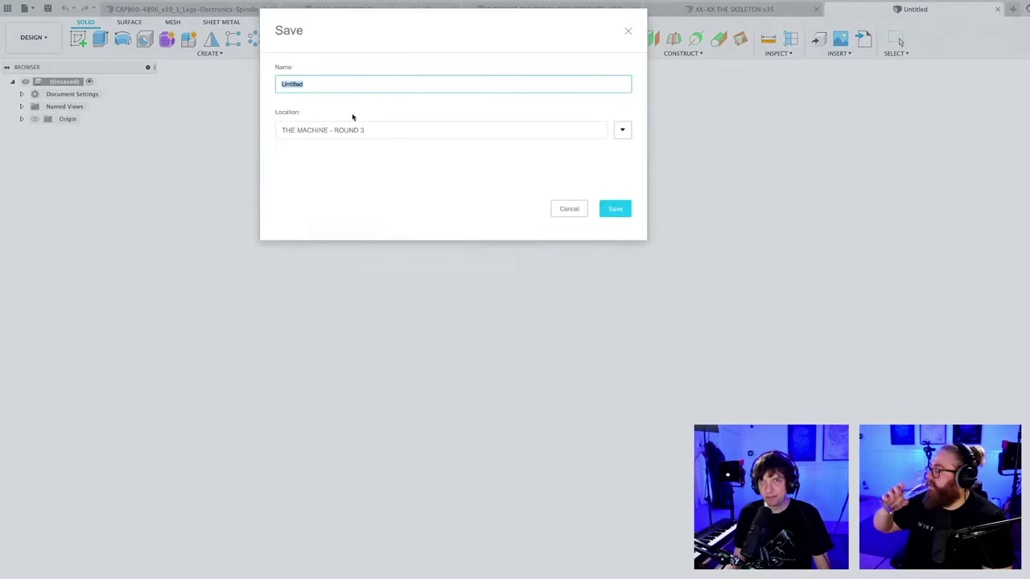
{"action": "type", "text": "XX"}
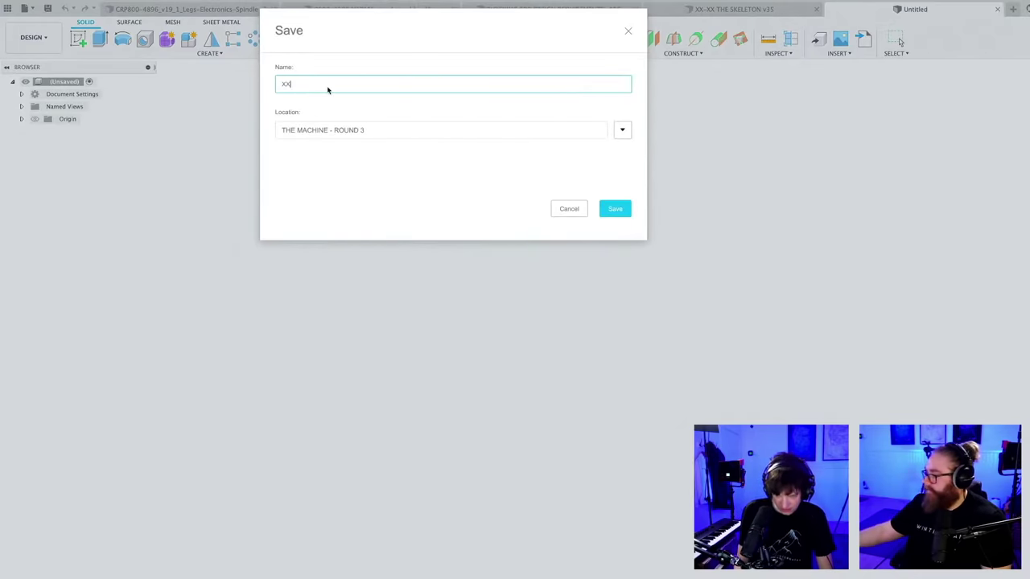
{"action": "type", "text": "-XX "}
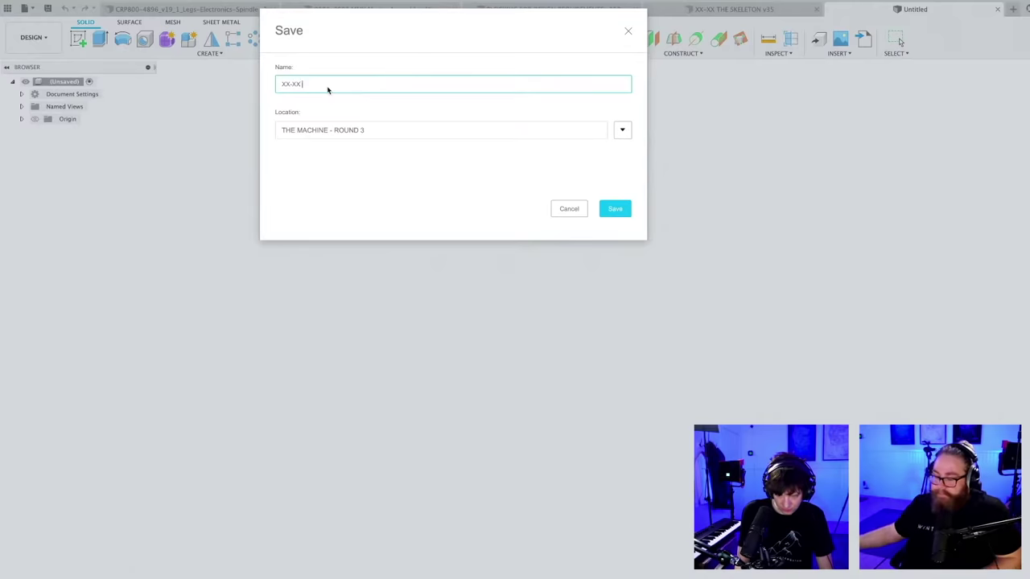
{"action": "type", "text": "CRANKSHAFT"}
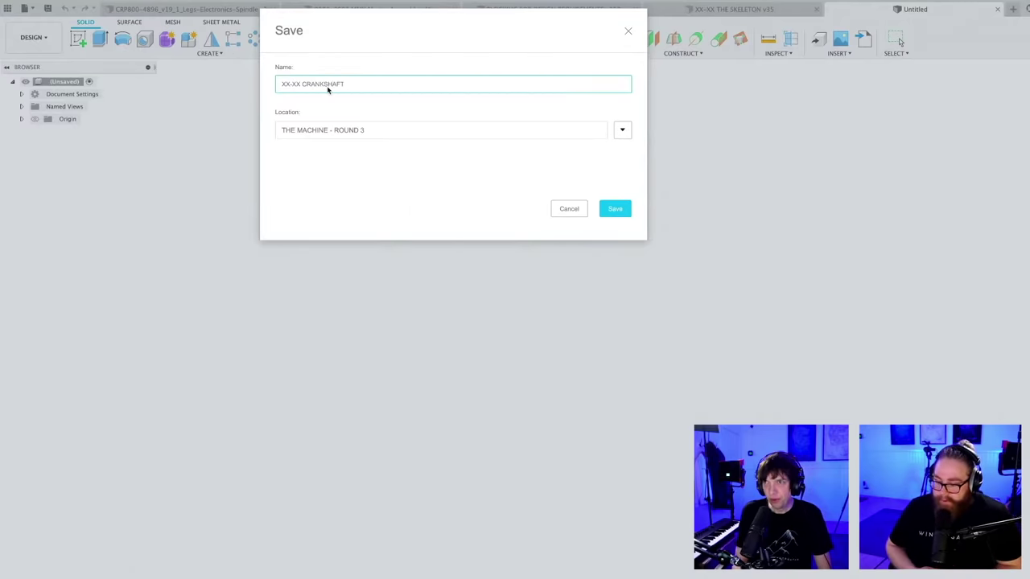
{"action": "key", "text": "Return"}
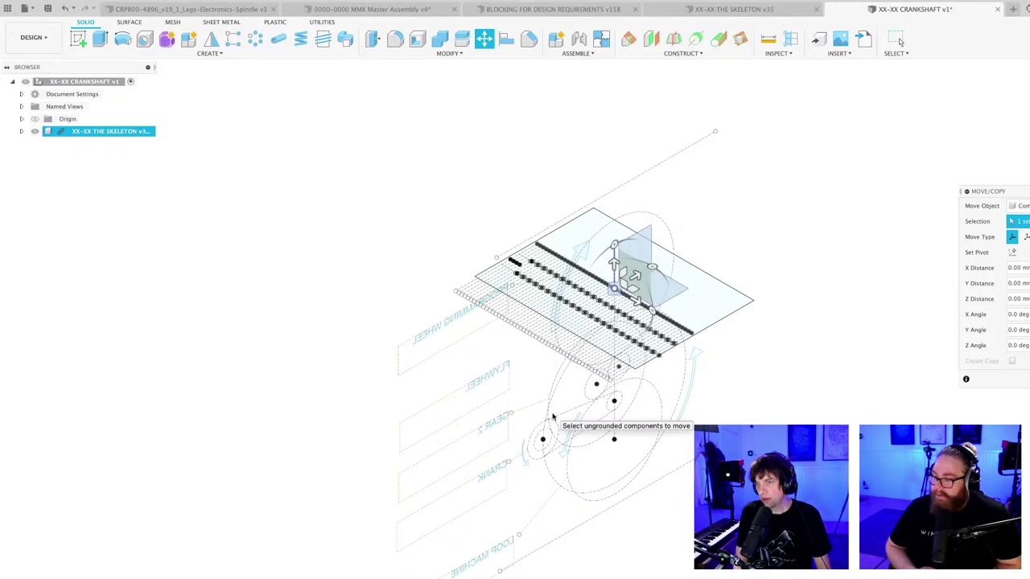
- Place the linked XX-XX THE SKELETON component in the crankshaft design at its default position, without moving it
{"action": "middle_click_drag", "start_coordinate": [372, 432], "coordinate": [391, 340], "text": "shift"}
{"action": "scroll", "coordinate": [324, 358], "scroll_direction": "up", "scroll_amount": 3}
{"action": "scroll", "coordinate": [391, 357], "scroll_direction": "down", "scroll_amount": 3}
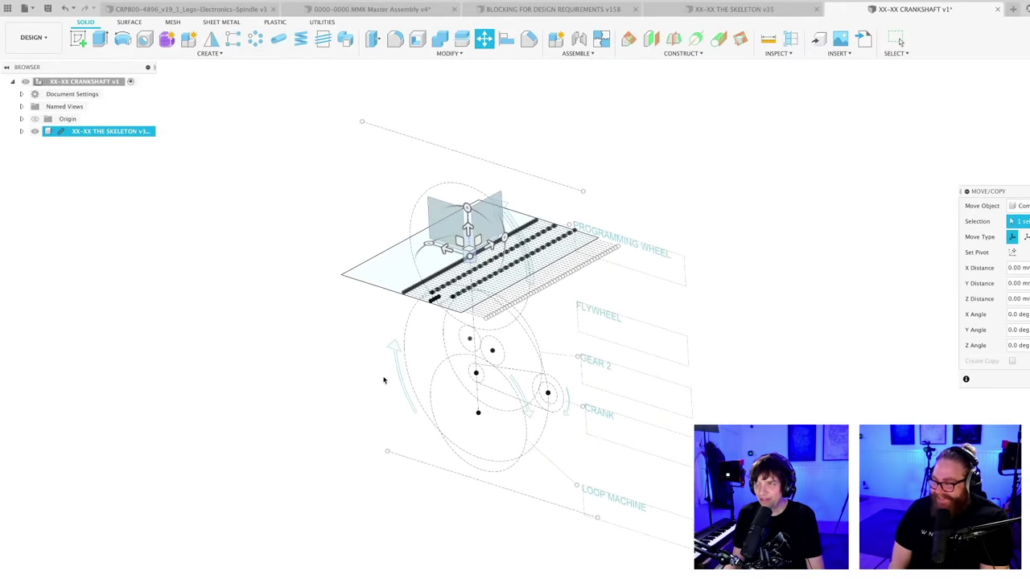
{"action": "middle_click_drag", "start_coordinate": [384, 379], "coordinate": [395, 430], "text": "shift"}
{"action": "key", "text": "Escape"}
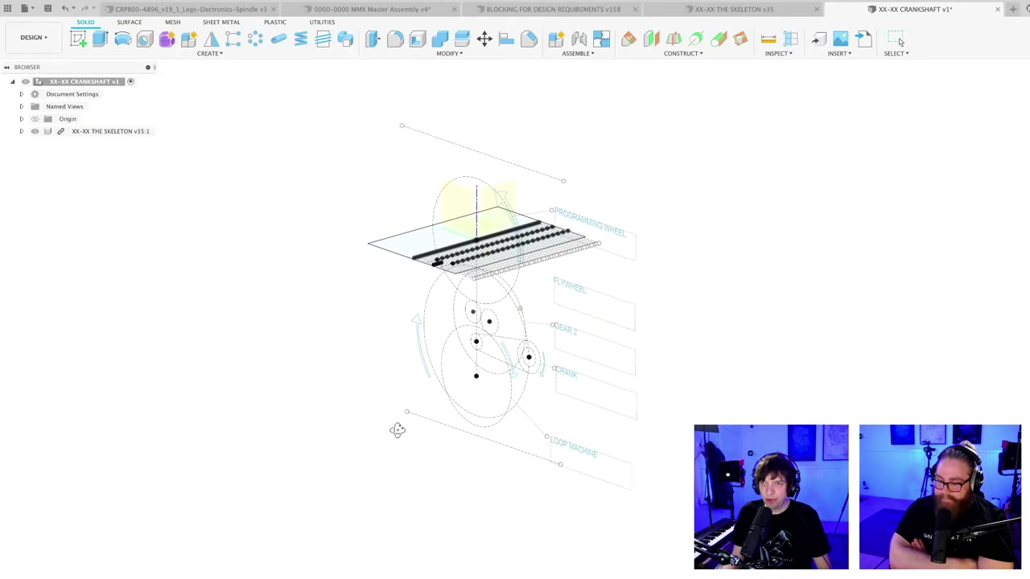
{"action": "key", "text": "Escape"}
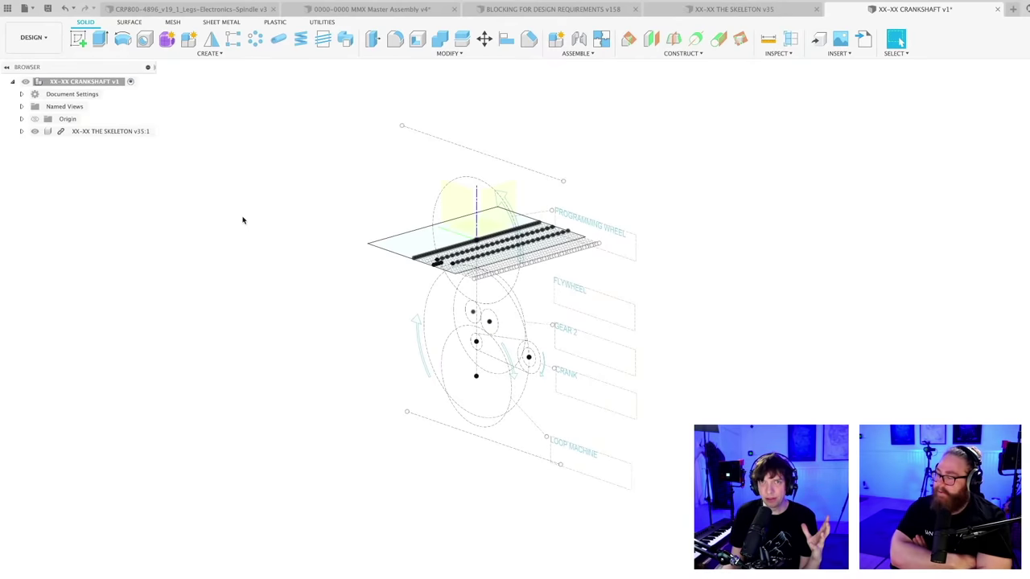
- Create a new component under the top level of the crankshaft design and name it XX-XX CRANKSHAFT
{"action": "right_click", "coordinate": [86, 82]}
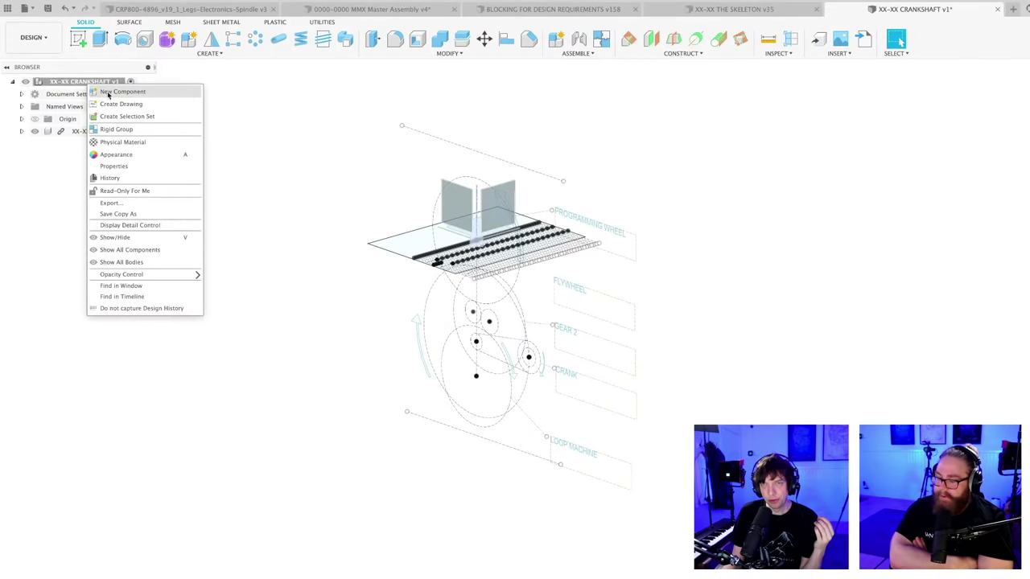
{"action": "left_click", "coordinate": [108, 93]}
{"action": "key", "text": "Return"}
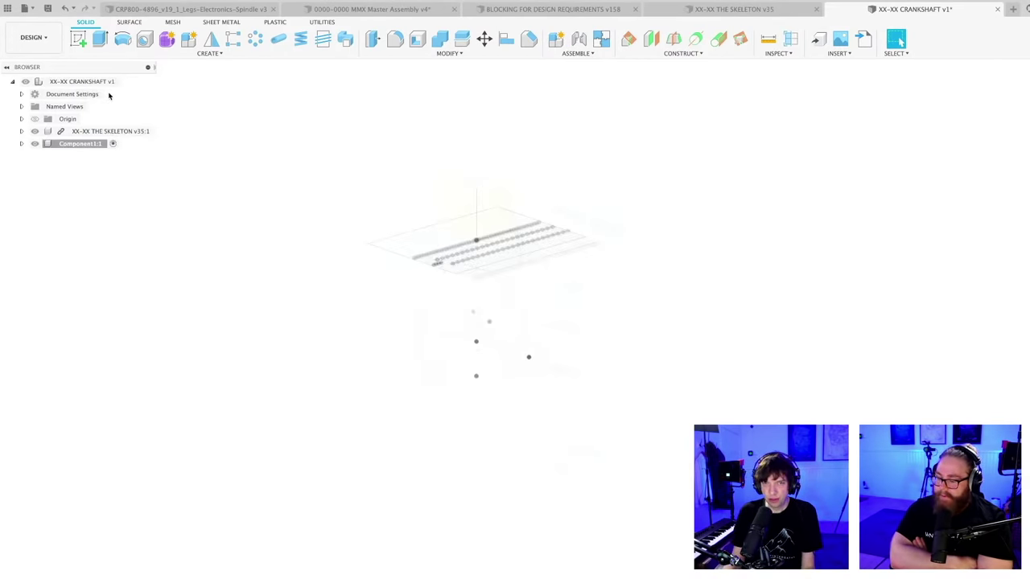
{"action": "left_click", "coordinate": [72, 145]}
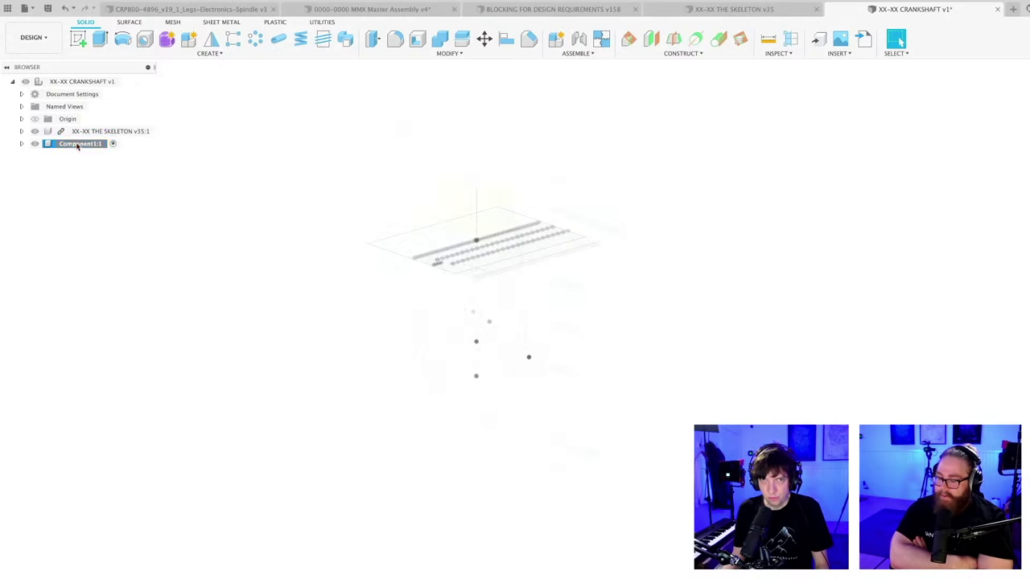
{"action": "double_click", "coordinate": [77, 144]}
{"action": "type", "text": "x"}
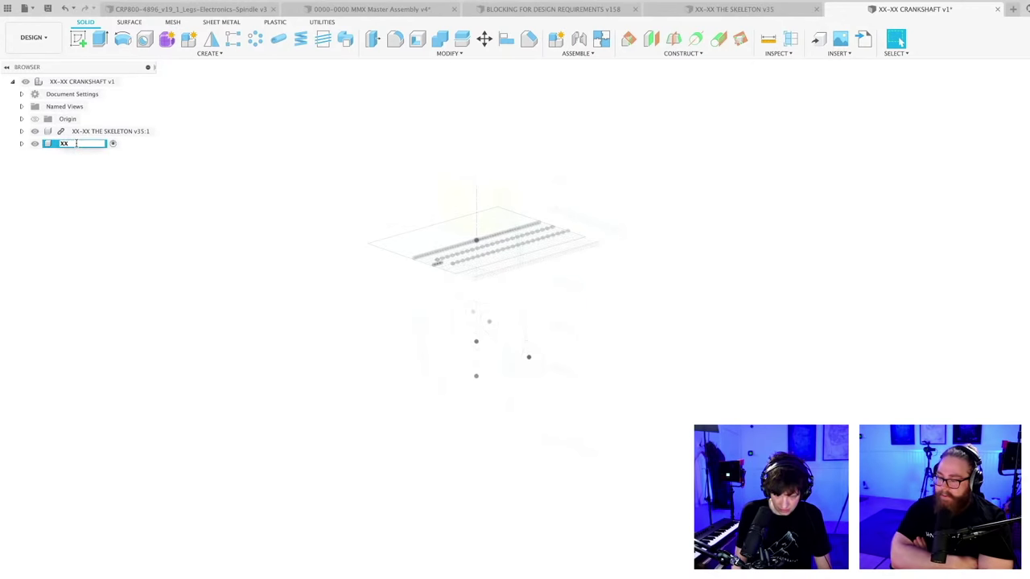
{"action": "type", "text": "X-XX CRAN"}
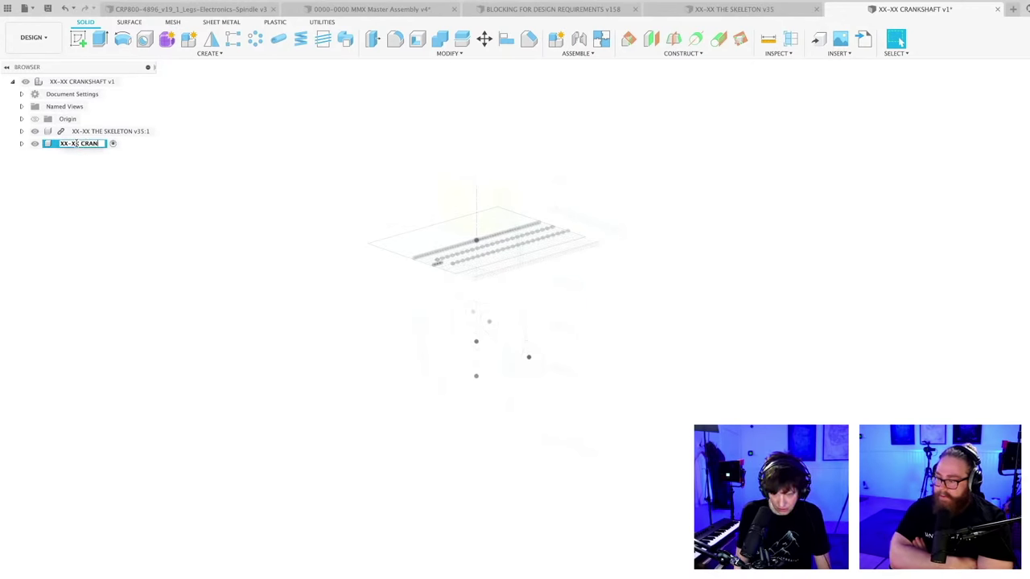
{"action": "type", "text": "KSHAFT"}
{"action": "key", "text": "Return"}
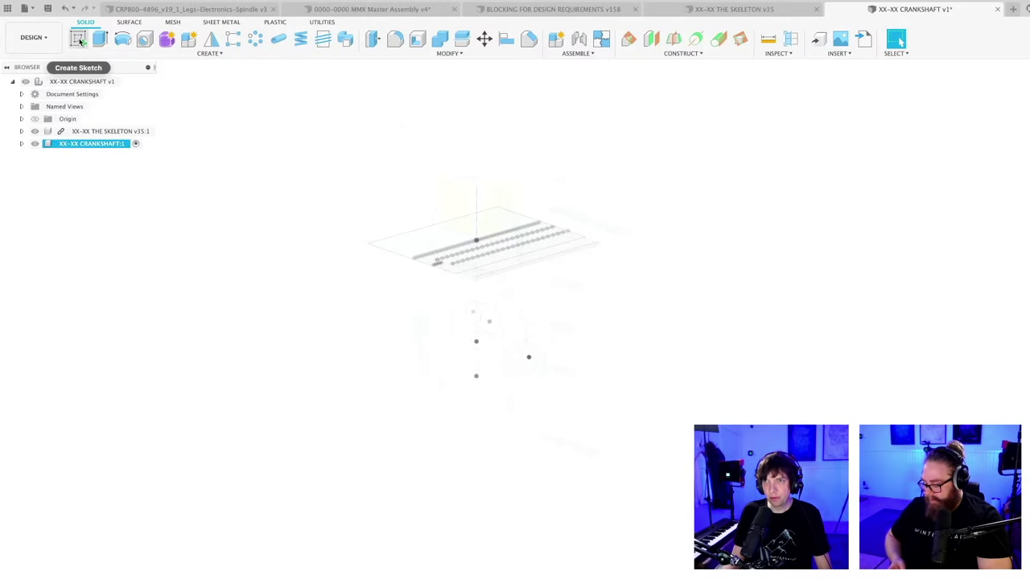
- Start a sketch in the crankshaft component on the vertical plane parallel to the wheel layout and project the skeleton's small crank shaft circle, keeping it linked
{"action": "left_click", "coordinate": [79, 40]}
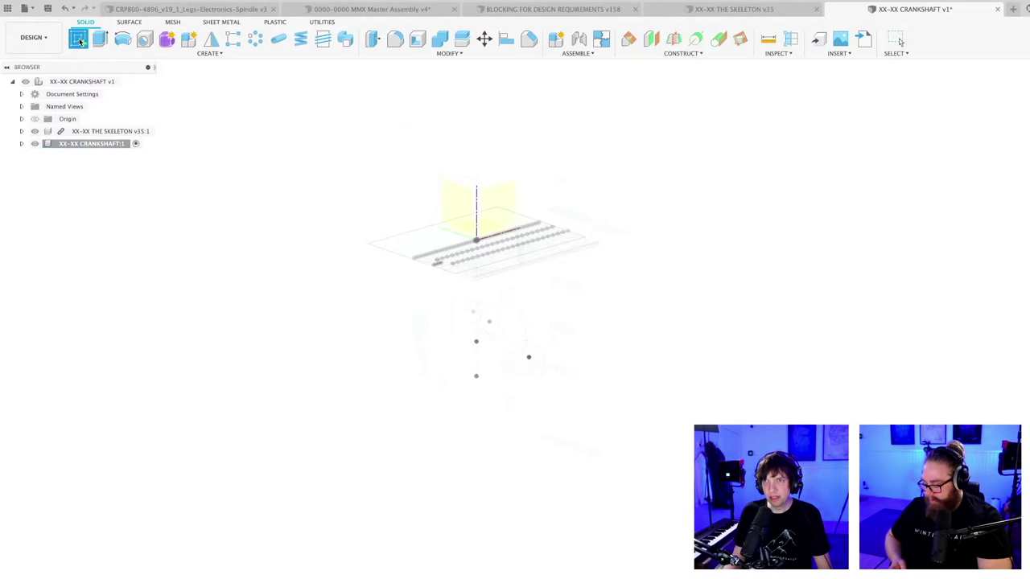
{"action": "left_click", "coordinate": [451, 198]}
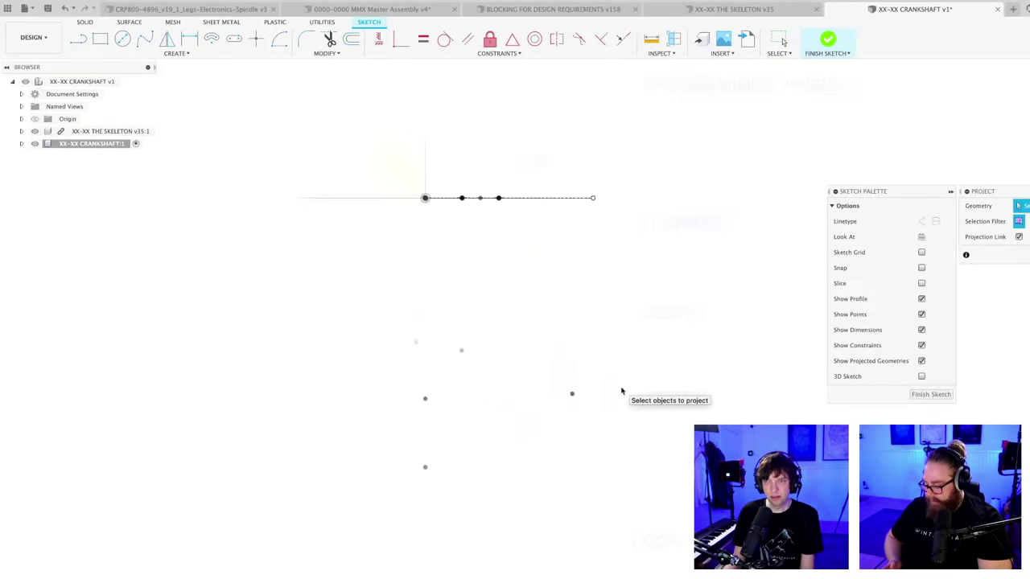
{"action": "scroll", "coordinate": [512, 378], "scroll_direction": "down", "scroll_amount": 3}
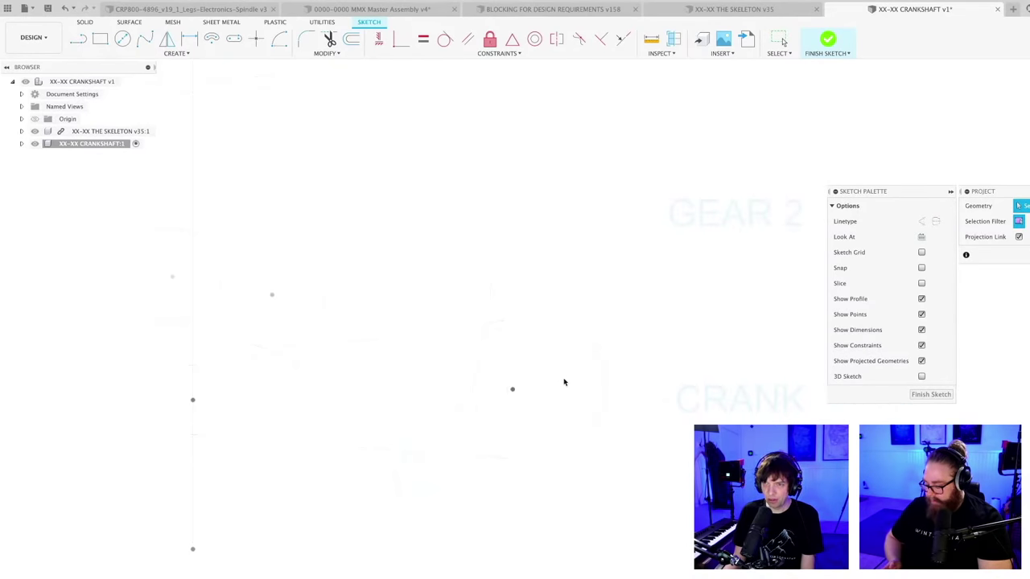
{"action": "scroll", "coordinate": [551, 390], "scroll_direction": "up", "scroll_amount": 3}
{"action": "scroll", "coordinate": [536, 390], "scroll_direction": "down", "scroll_amount": 2}
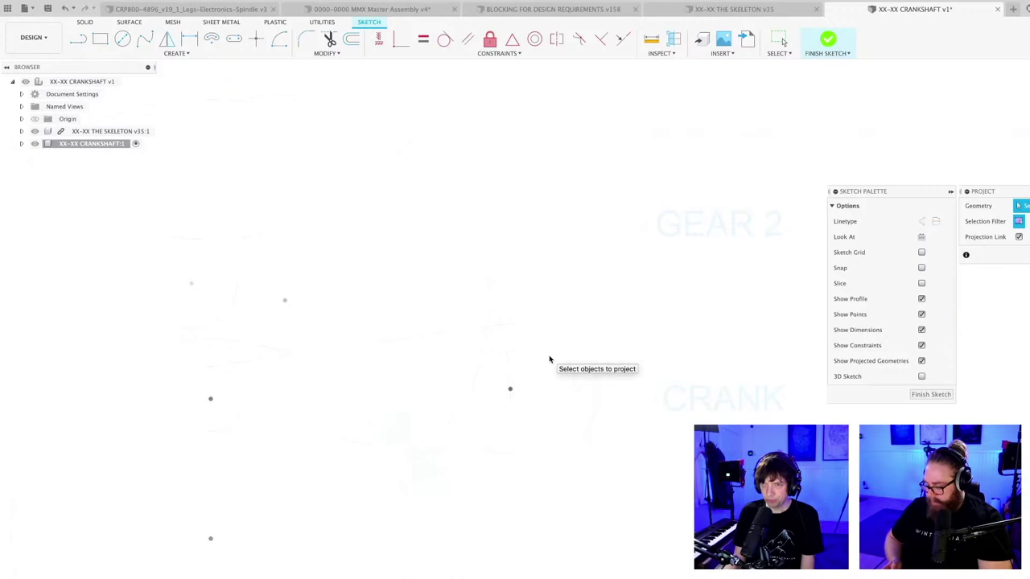
{"action": "scroll", "coordinate": [520, 418], "scroll_direction": "up", "scroll_amount": 5}
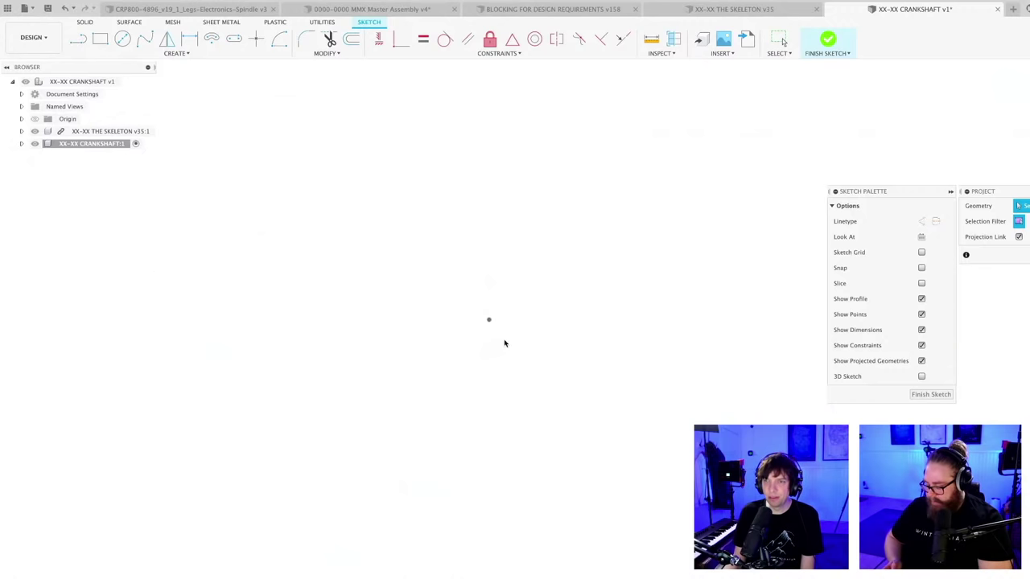
{"action": "left_click", "coordinate": [524, 378]}
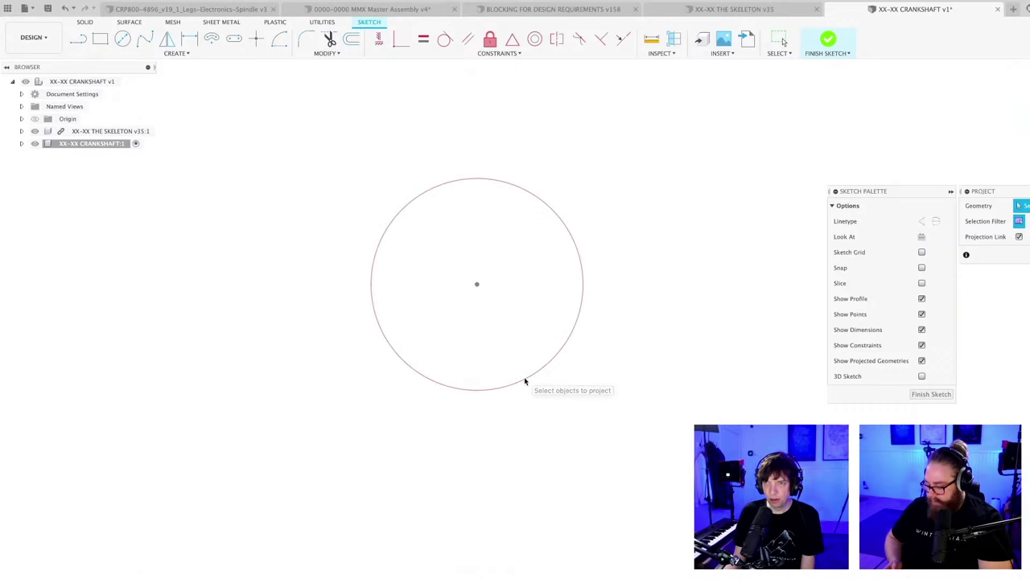
{"action": "key", "text": "Escape"}
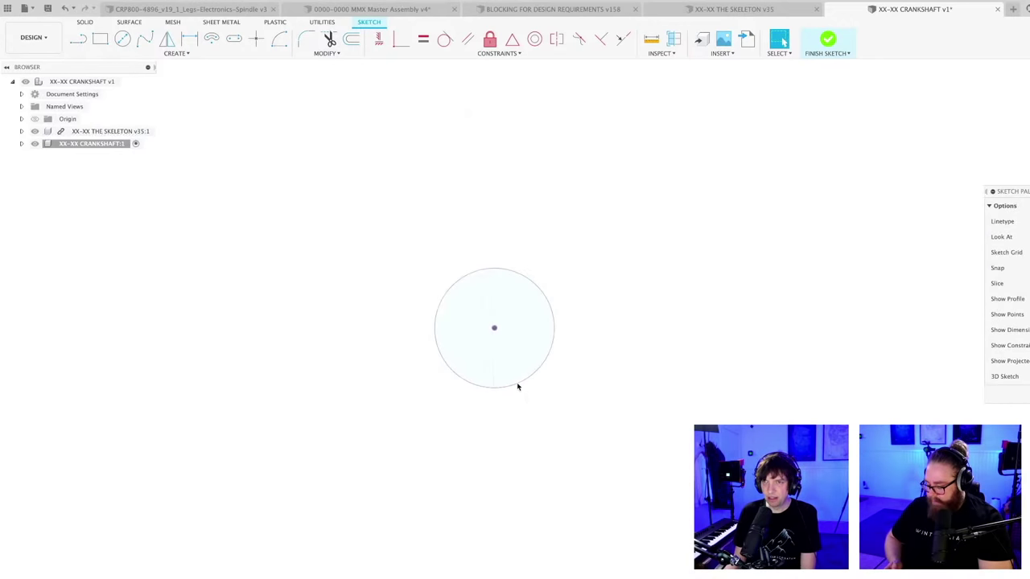
- Extrude the projected crank circle symmetrically to both sides as a new body, forming one long straight shaft
{"action": "scroll", "coordinate": [577, 344], "scroll_direction": "down", "scroll_amount": 8}
{"action": "scroll", "coordinate": [579, 351], "scroll_direction": "down", "scroll_amount": 6}
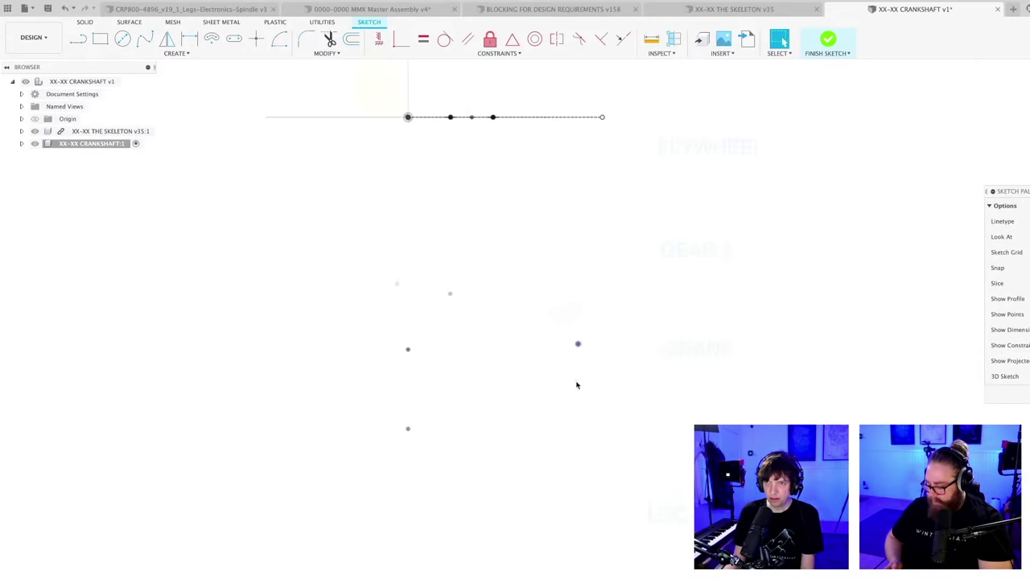
{"action": "middle_click_drag", "start_coordinate": [571, 389], "coordinate": [540, 398], "text": "shift"}
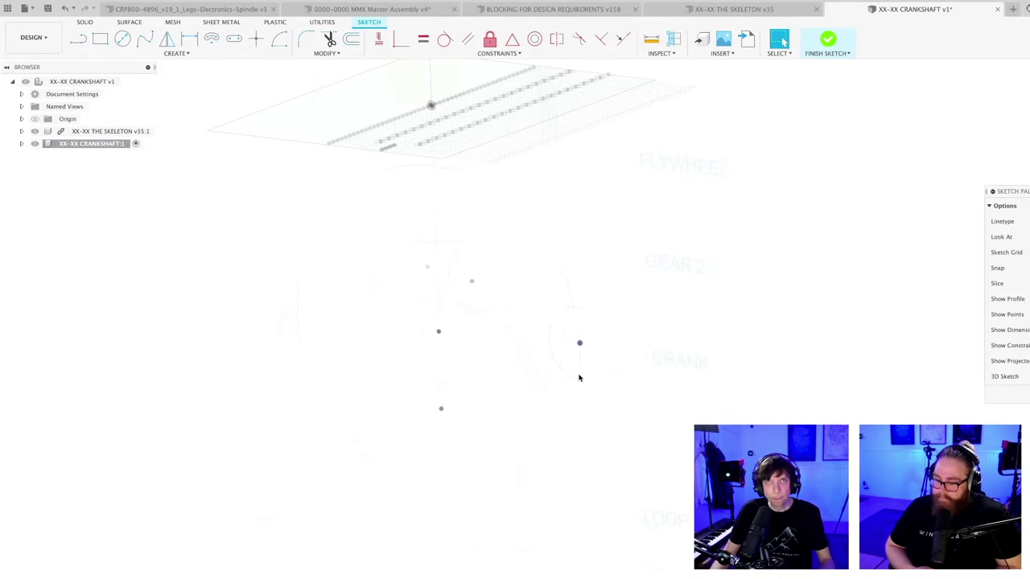
{"action": "scroll", "coordinate": [579, 377], "scroll_direction": "up", "scroll_amount": 5}
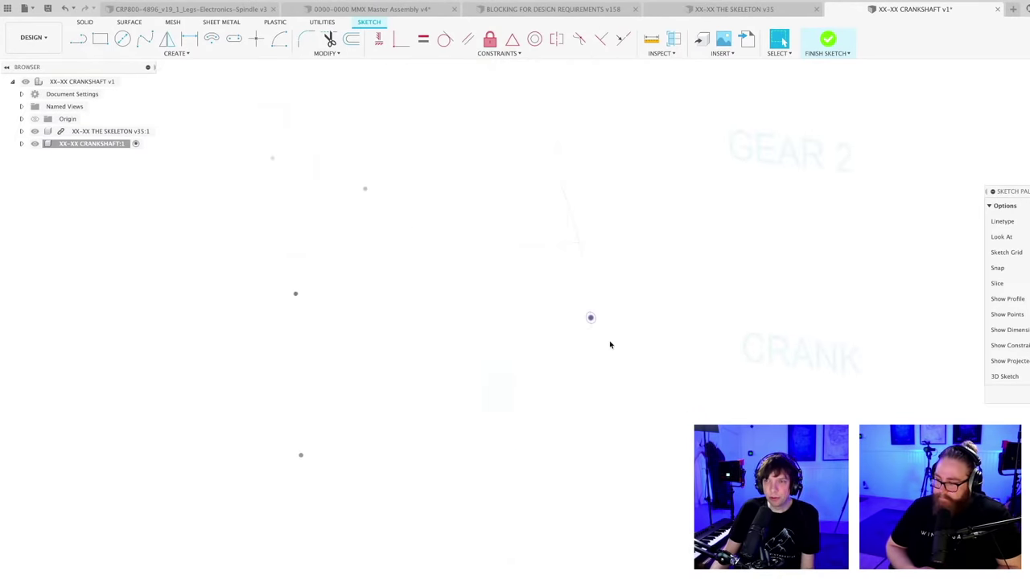
{"action": "key", "text": "e"}
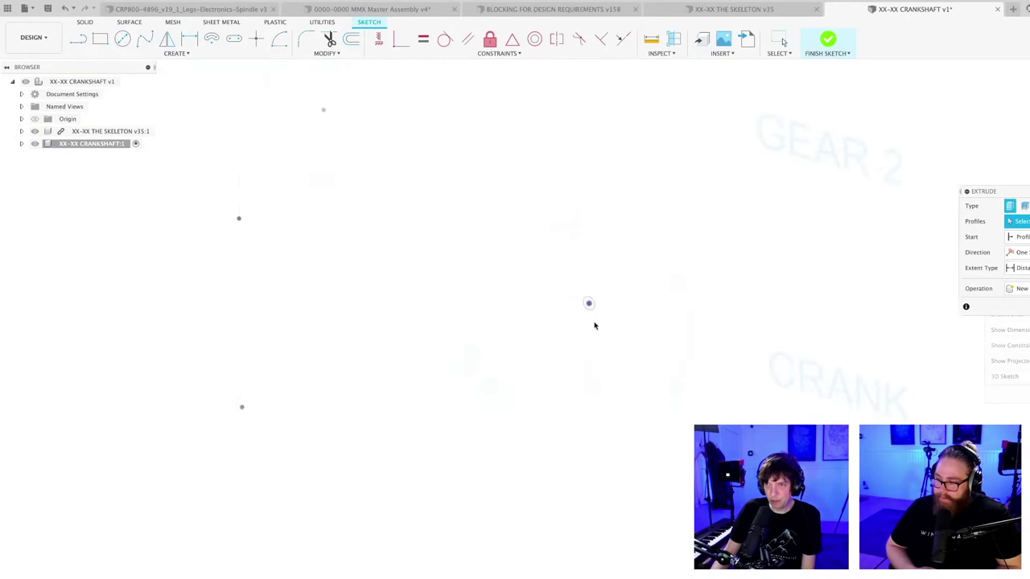
{"action": "left_click", "coordinate": [589, 303]}
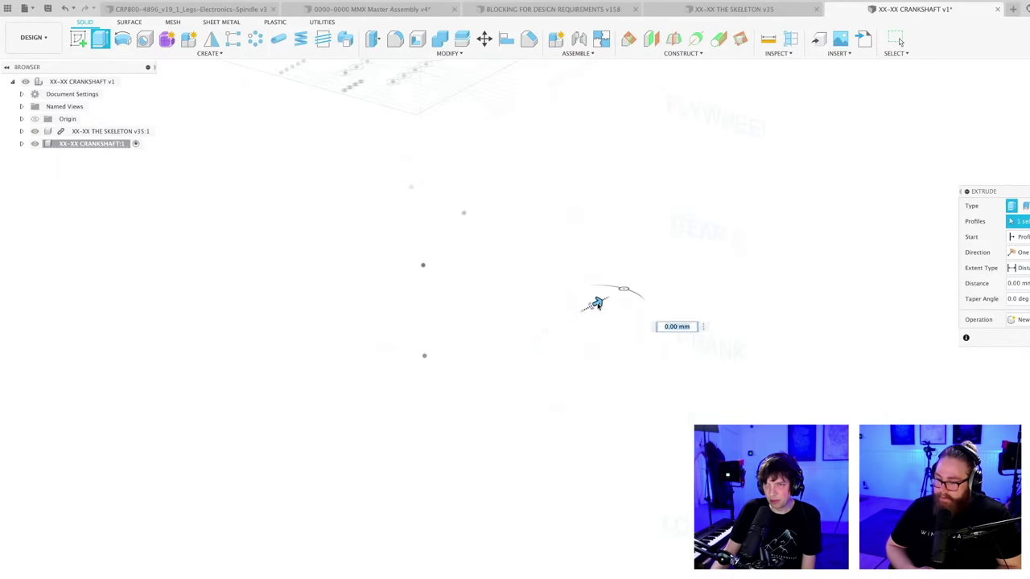
{"action": "left_click_drag", "start_coordinate": [597, 303], "coordinate": [709, 243]}
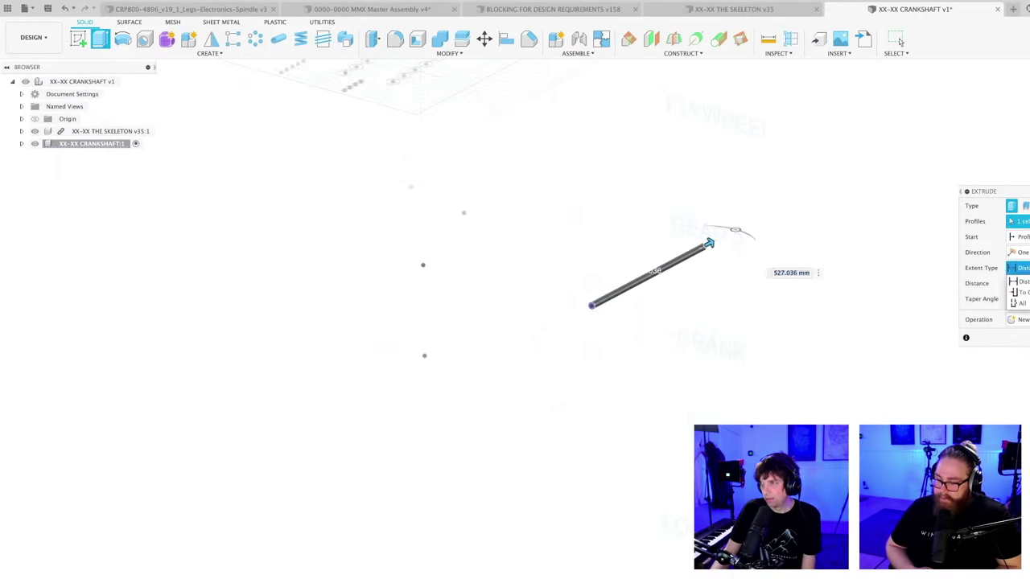
{"action": "left_click", "coordinate": [1020, 252]}
{"action": "left_click", "coordinate": [1020, 298]}
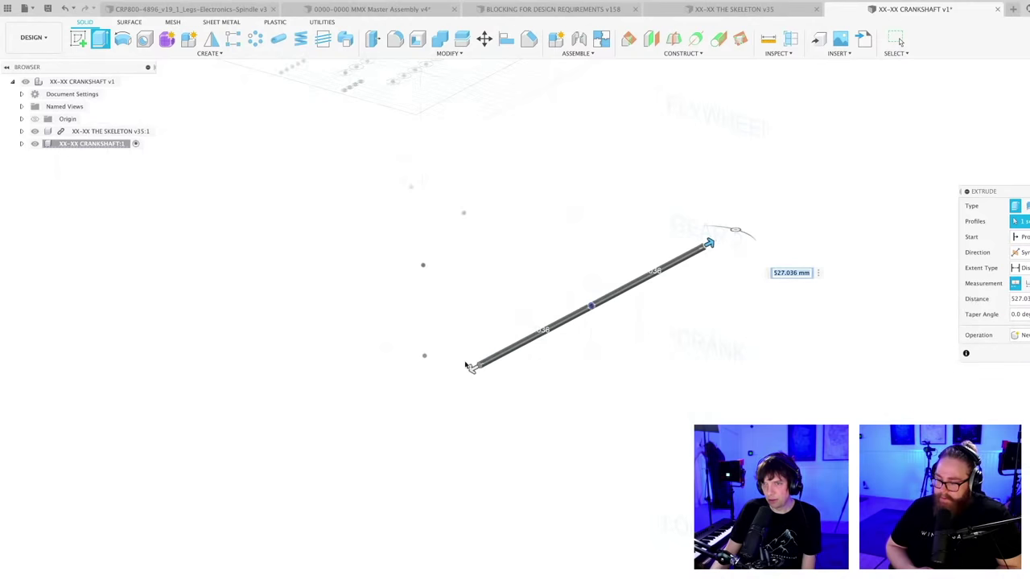
{"action": "left_click_drag", "start_coordinate": [470, 366], "coordinate": [423, 394]}
{"action": "key", "text": "Return"}
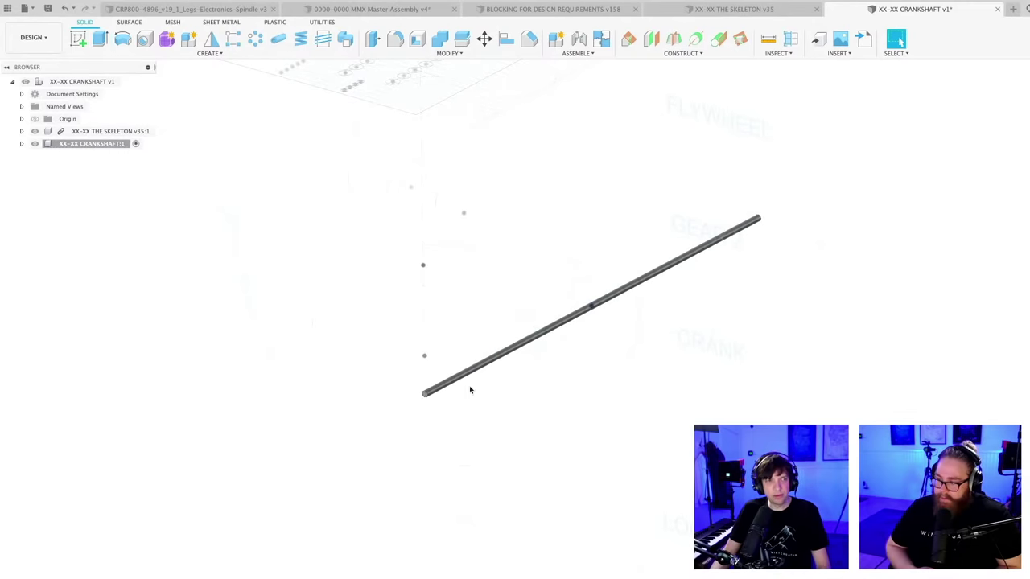
- Save the crankshaft design with the default version description User Saved
{"action": "scroll", "coordinate": [499, 418], "scroll_direction": "down", "scroll_amount": 3}
{"action": "middle_click_drag", "start_coordinate": [565, 450], "coordinate": [510, 441]}
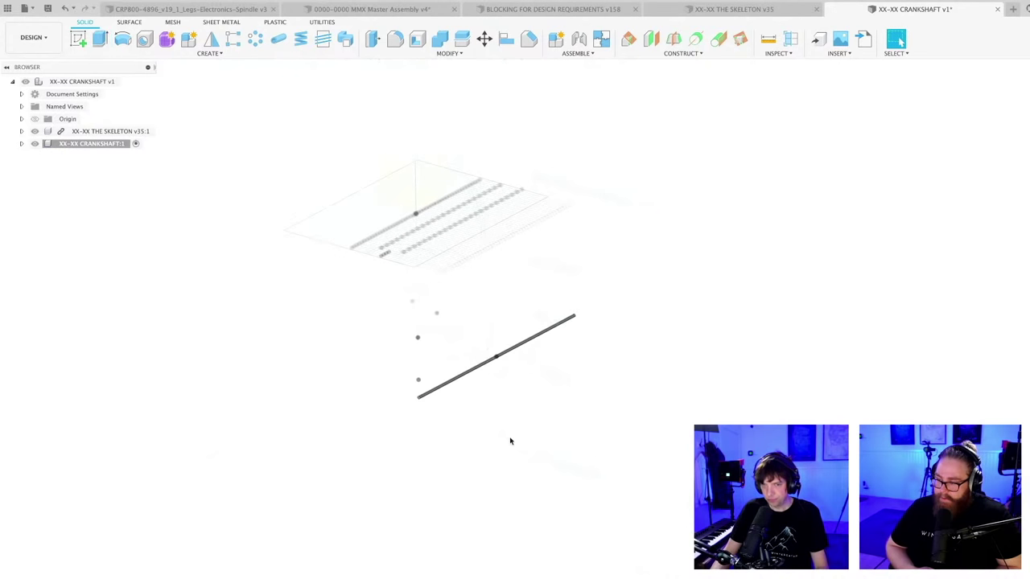
{"action": "key", "text": "super+s"}
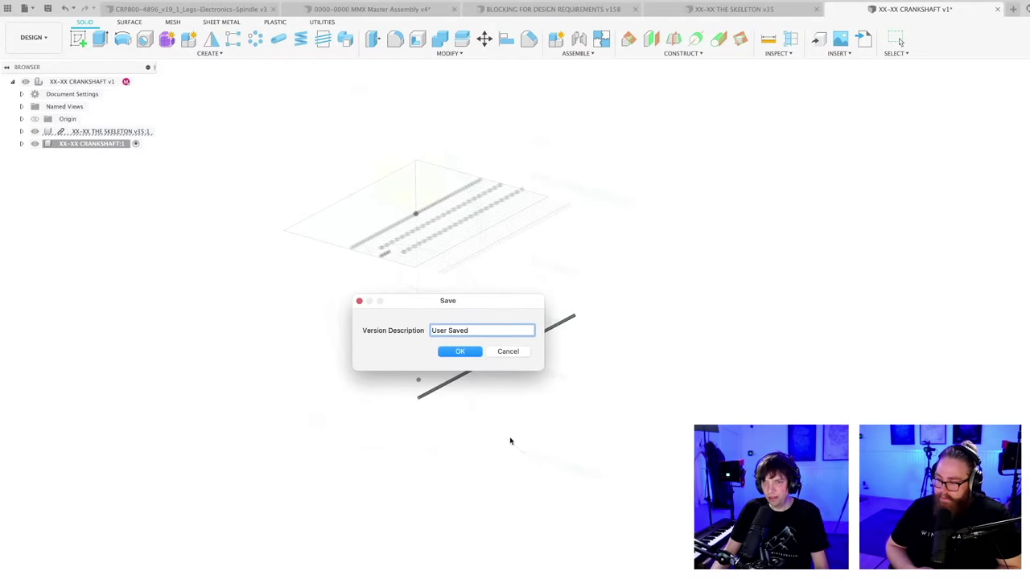
{"action": "left_click", "coordinate": [462, 351]}
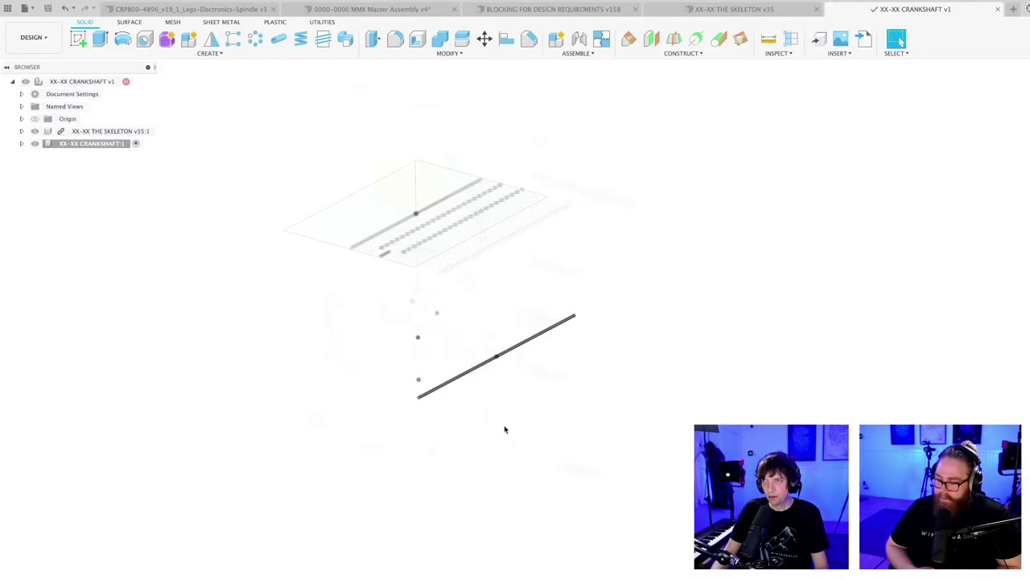
- In Sketch1 of the XX-XX THE SKELETON design, set the crank centre's vertical distance below the programming wheel centre to 700 mm and leave the sketch
{"action": "left_click", "coordinate": [751, 10]}
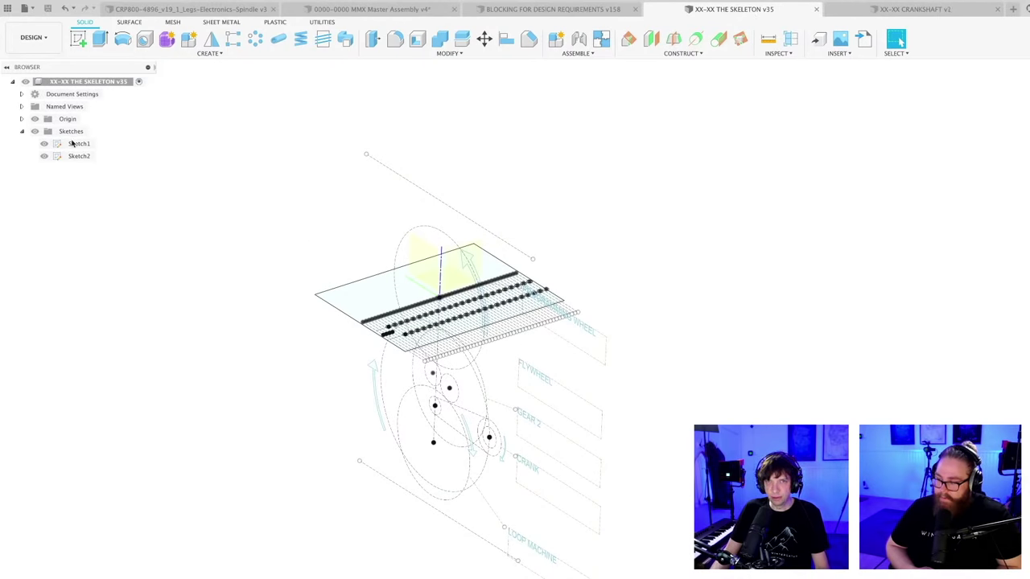
{"action": "left_click", "coordinate": [75, 144]}
{"action": "double_click", "coordinate": [74, 144]}
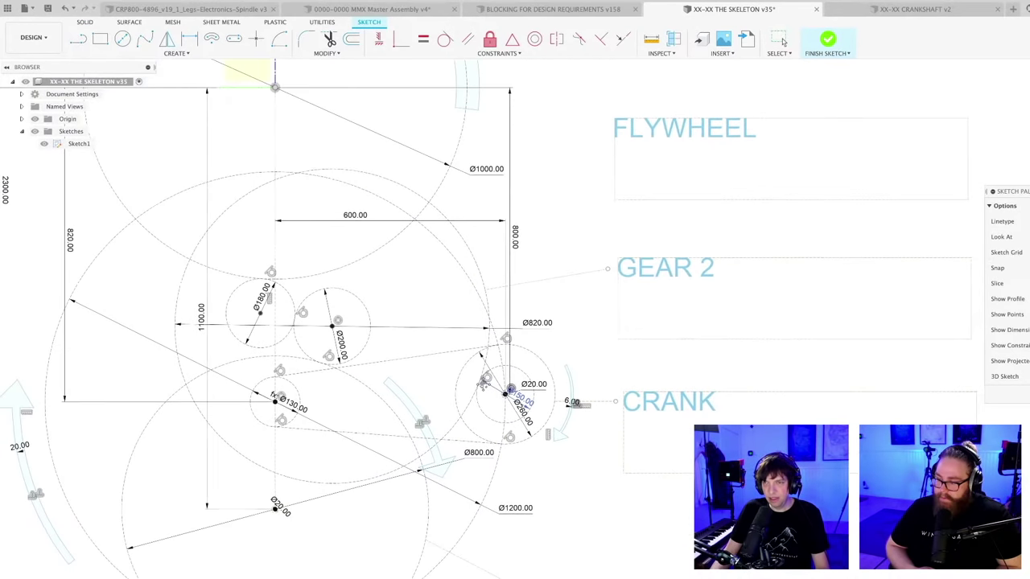
{"action": "scroll", "coordinate": [567, 378], "scroll_direction": "up", "scroll_amount": 3}
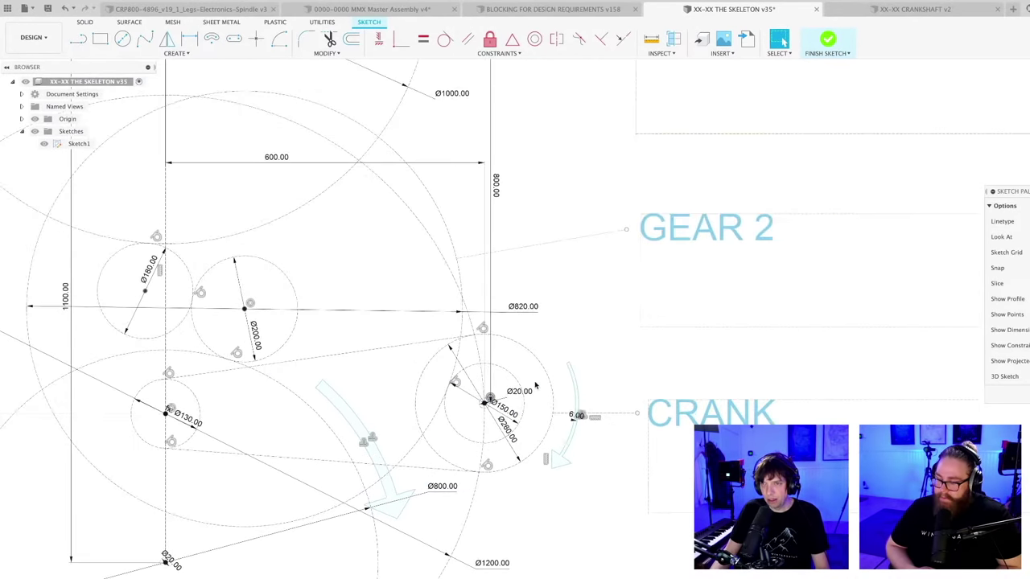
{"action": "scroll", "coordinate": [535, 387], "scroll_direction": "up", "scroll_amount": 2}
{"action": "left_click_drag", "start_coordinate": [481, 112], "coordinate": [559, 331]}
{"action": "double_click", "coordinate": [563, 329]}
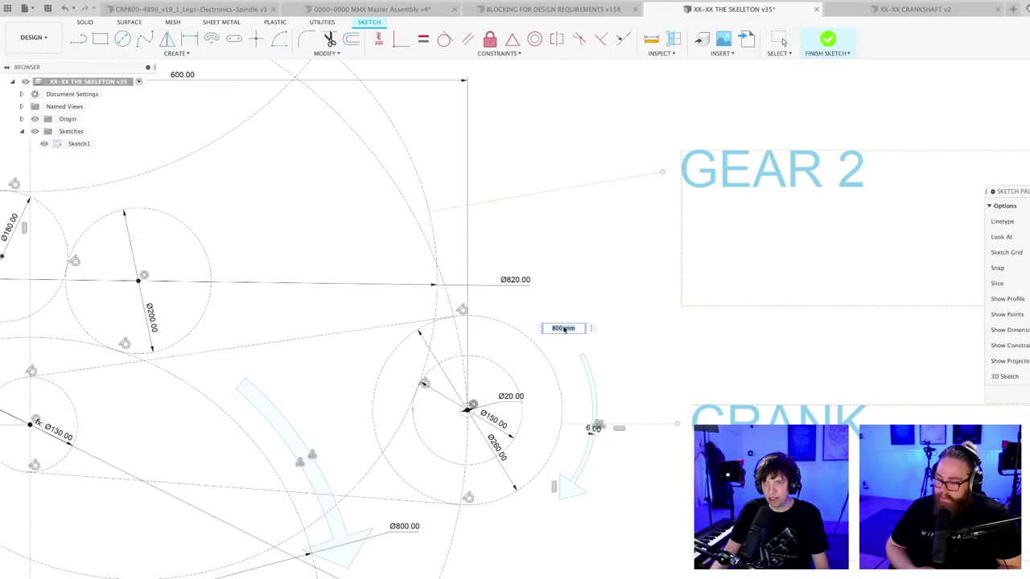
{"action": "type", "text": "700"}
{"action": "key", "text": "Return"}
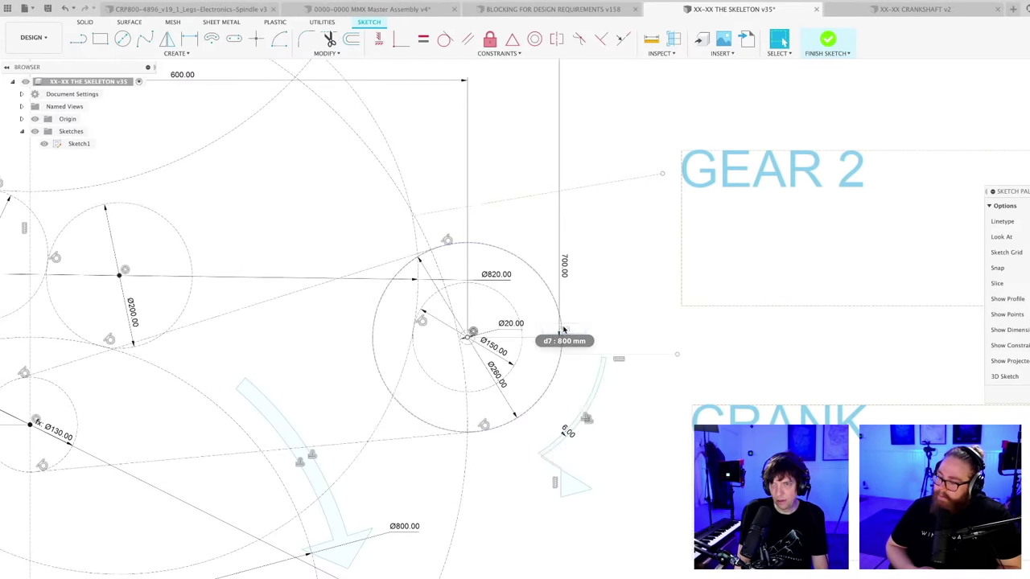
{"action": "scroll", "coordinate": [576, 363], "scroll_direction": "down", "scroll_amount": 4}
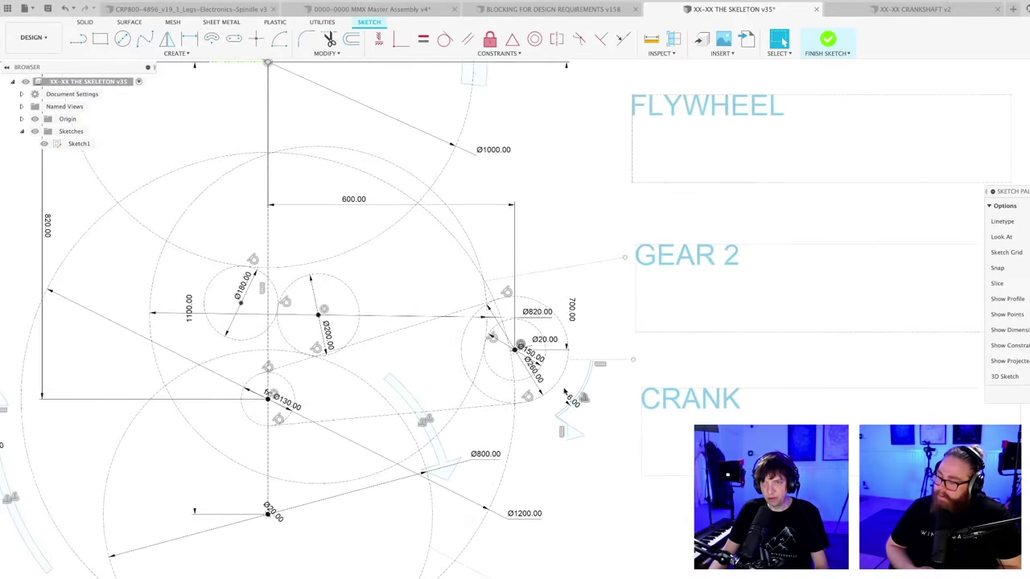
{"action": "scroll", "coordinate": [566, 392], "scroll_direction": "down", "scroll_amount": 3}
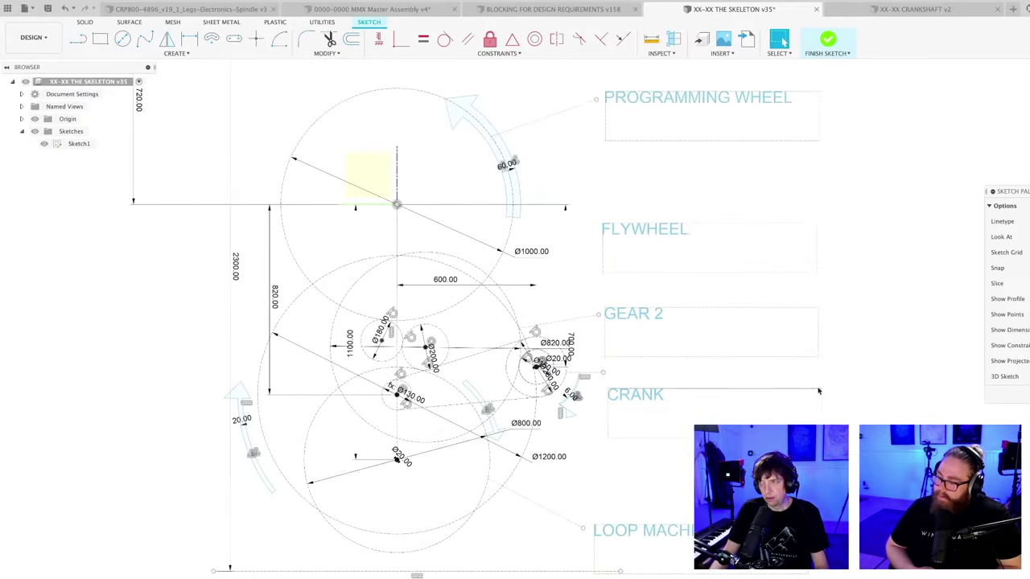
{"action": "key", "text": "Escape"}
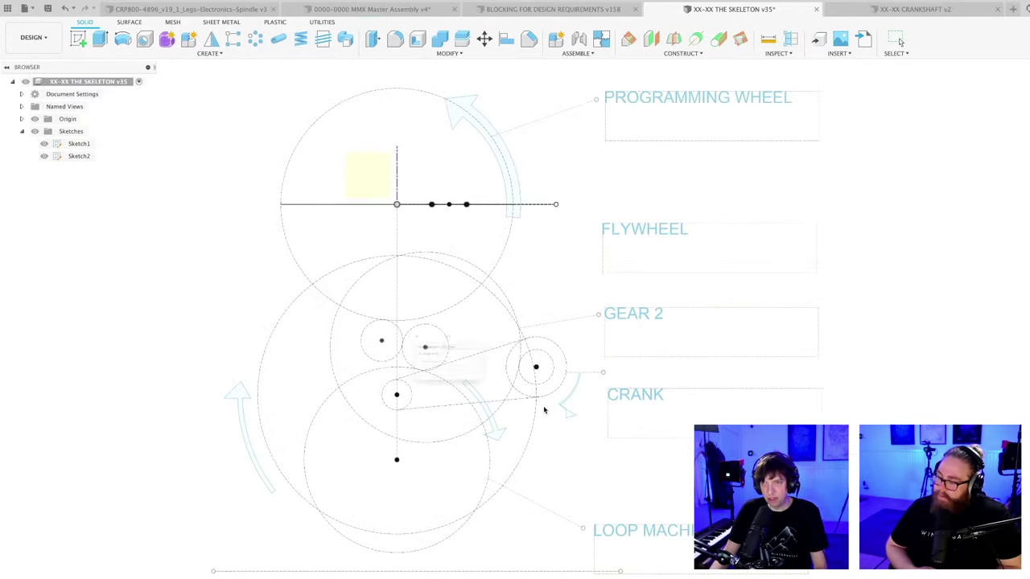
{"action": "key", "text": "super+s"}
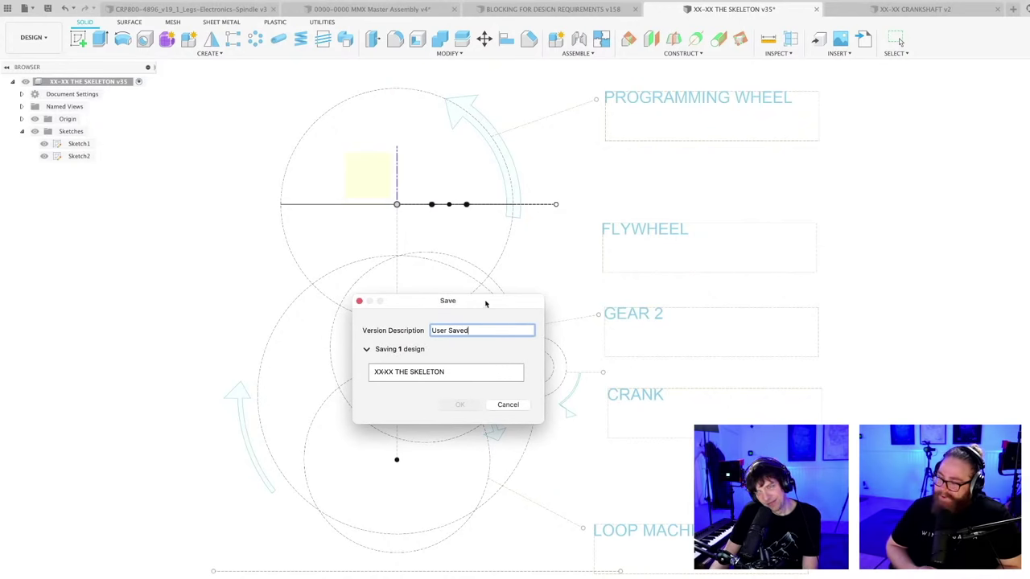
{"action": "left_click_drag", "start_coordinate": [485, 303], "coordinate": [513, 280]}
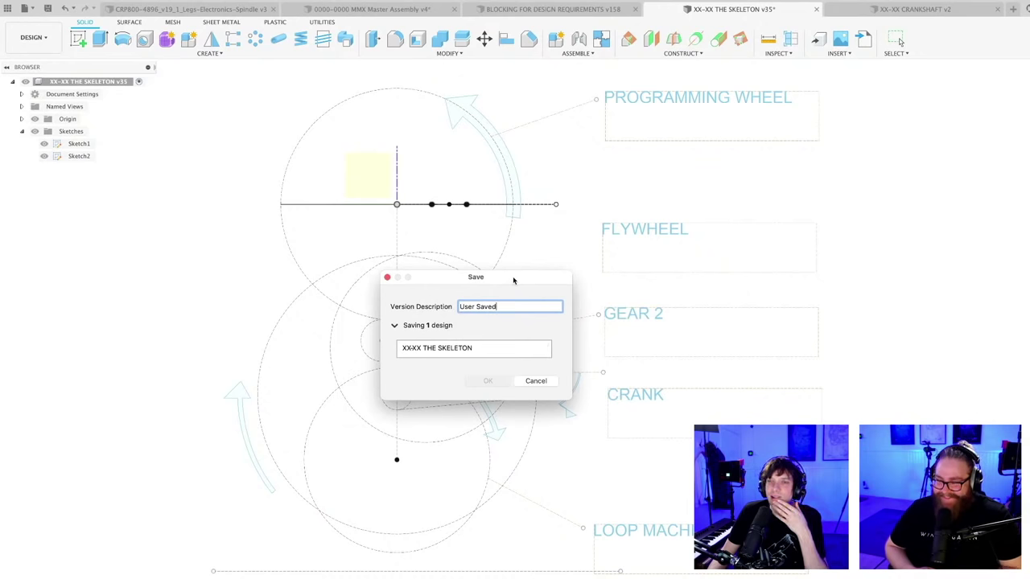
{"action": "left_click", "coordinate": [394, 326]}
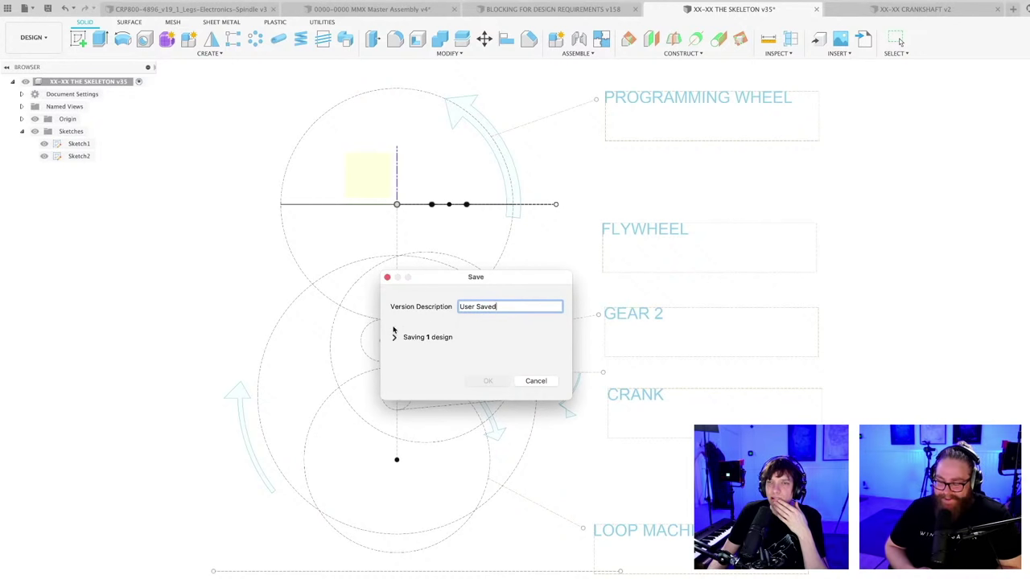
{"action": "left_click", "coordinate": [394, 337]}
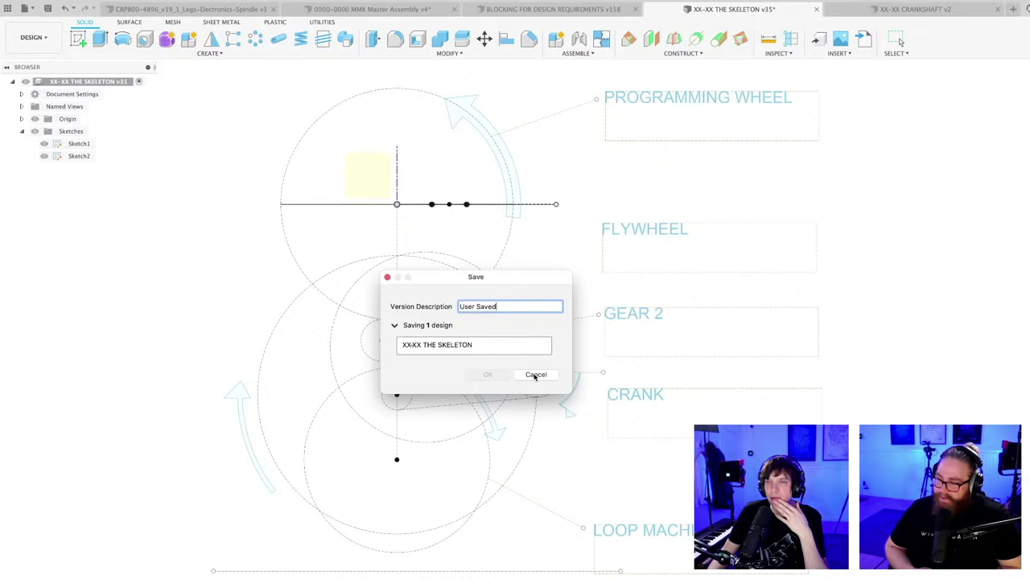
{"action": "left_click_drag", "start_coordinate": [501, 277], "coordinate": [500, 276]}
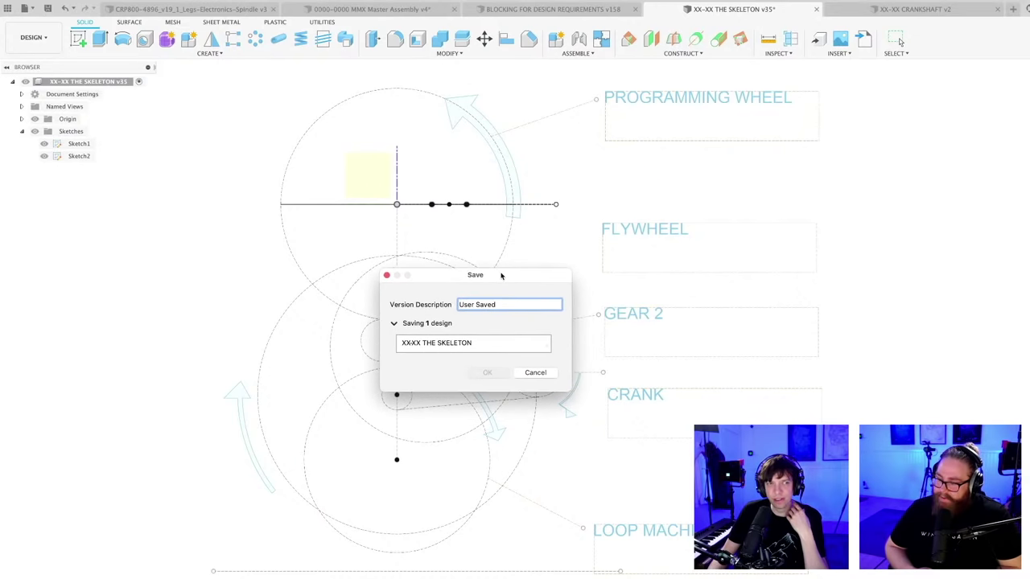
{"action": "left_click", "coordinate": [535, 372]}
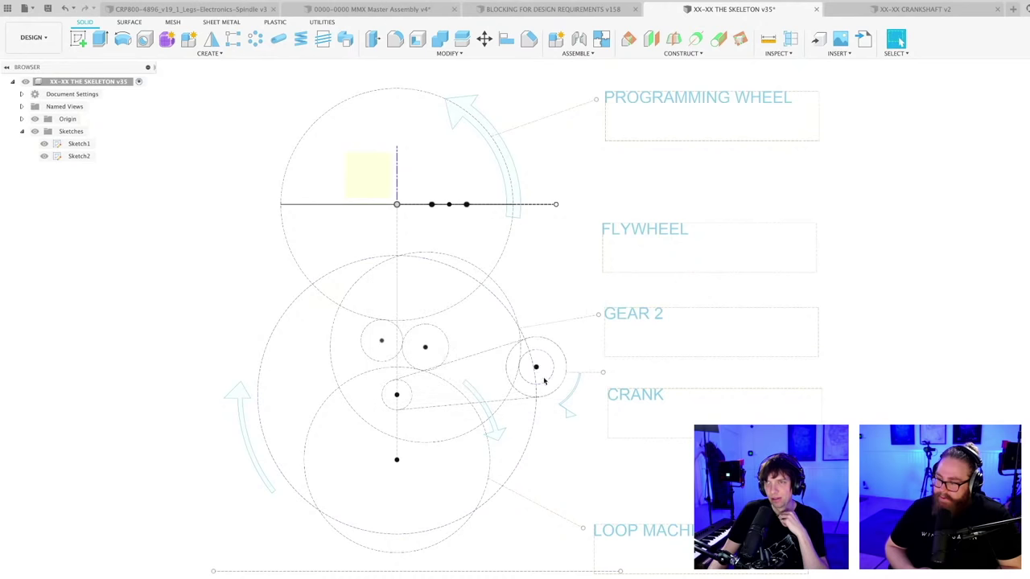
- Switch to the 0000-0000 MMX Master Assembly design and save it with the default version description
{"action": "left_click", "coordinate": [568, 9]}
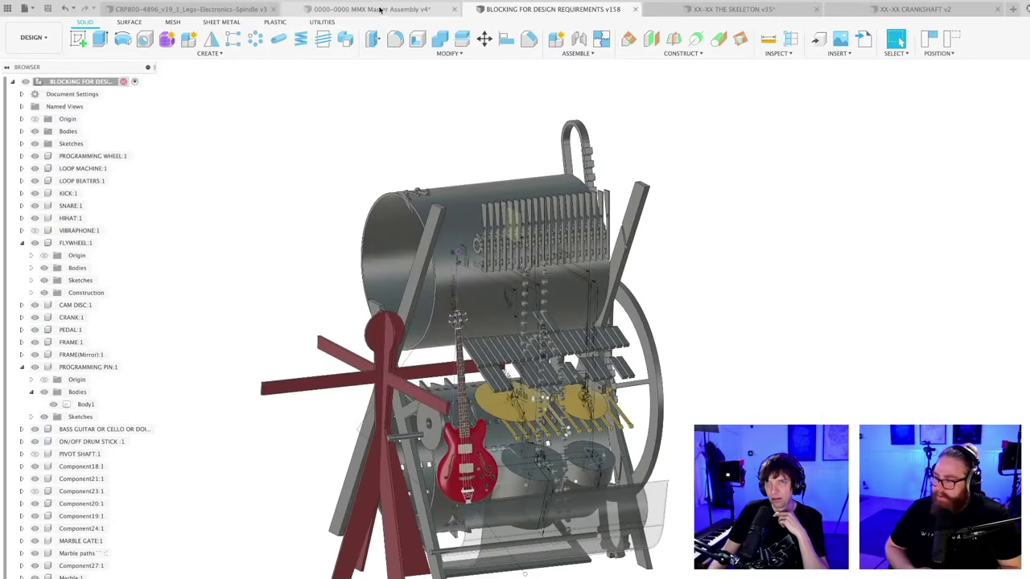
{"action": "left_click", "coordinate": [381, 10]}
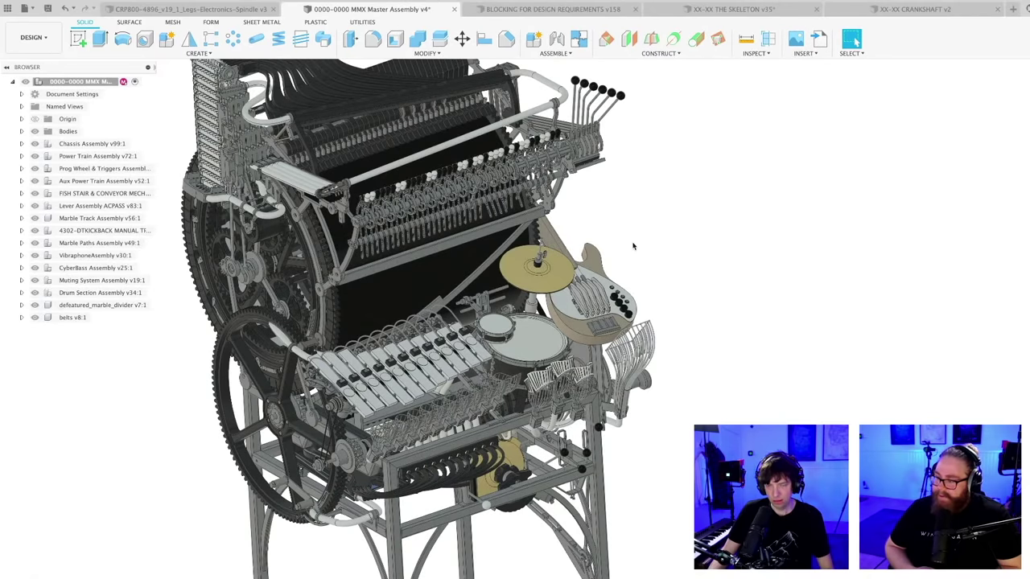
{"action": "key", "text": "super+s"}
{"action": "key", "text": "Return"}
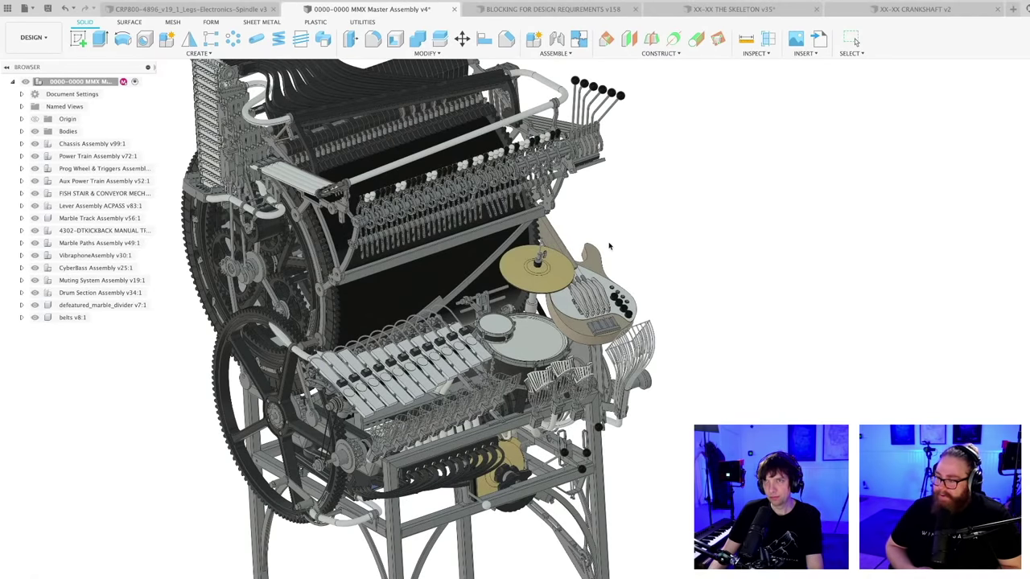
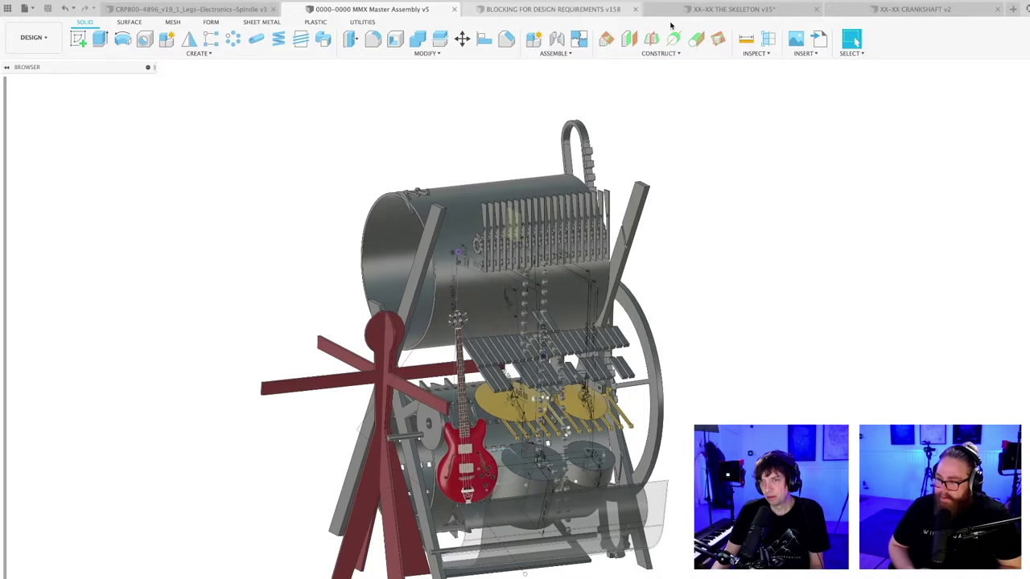
- Return to the XX-XX THE SKELETON design and start saving it, opening its version description for editing
{"action": "key", "text": "ctrl+Tab"}
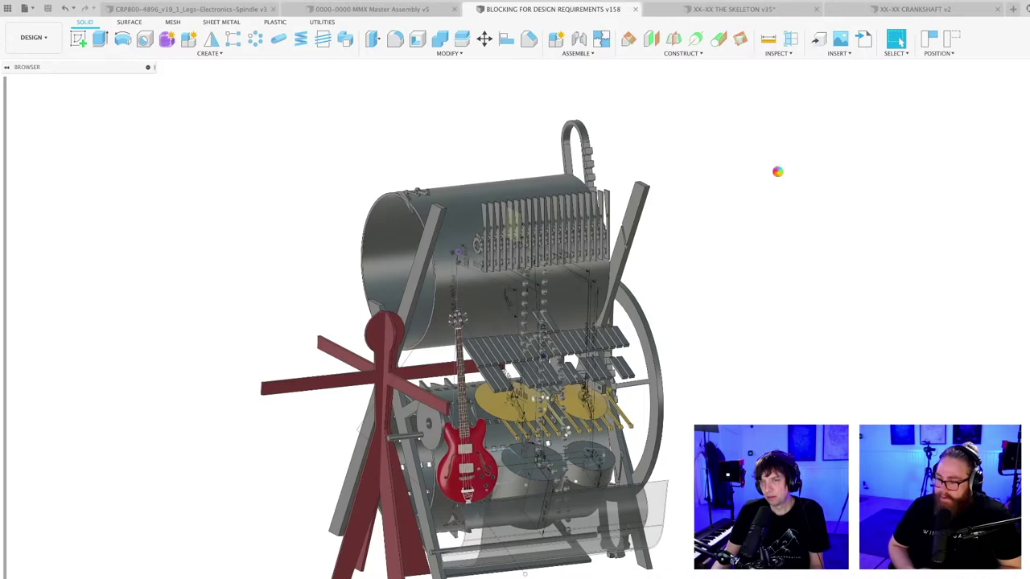
{"action": "left_click", "coordinate": [737, 10]}
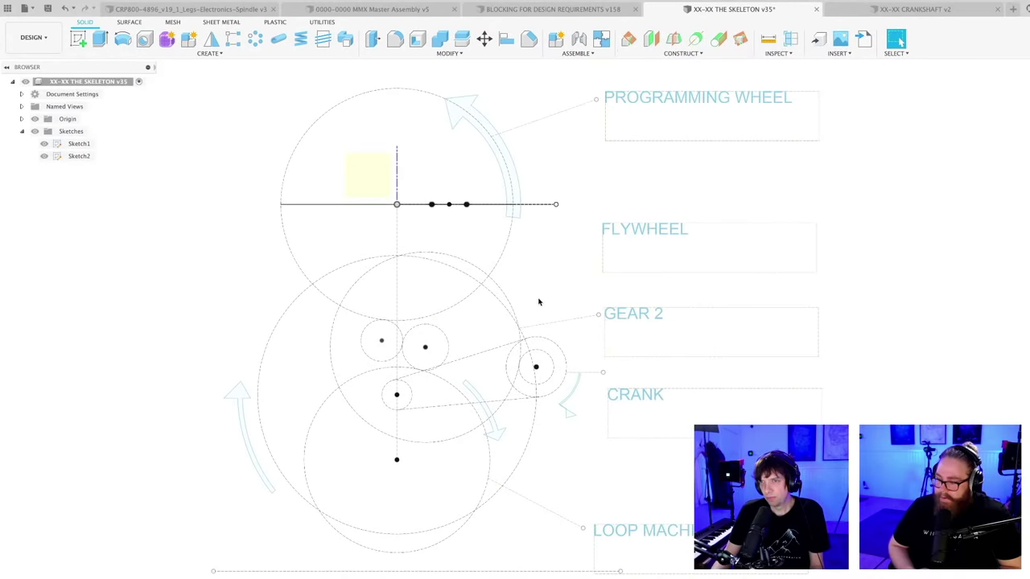
{"action": "key", "text": "super+s"}
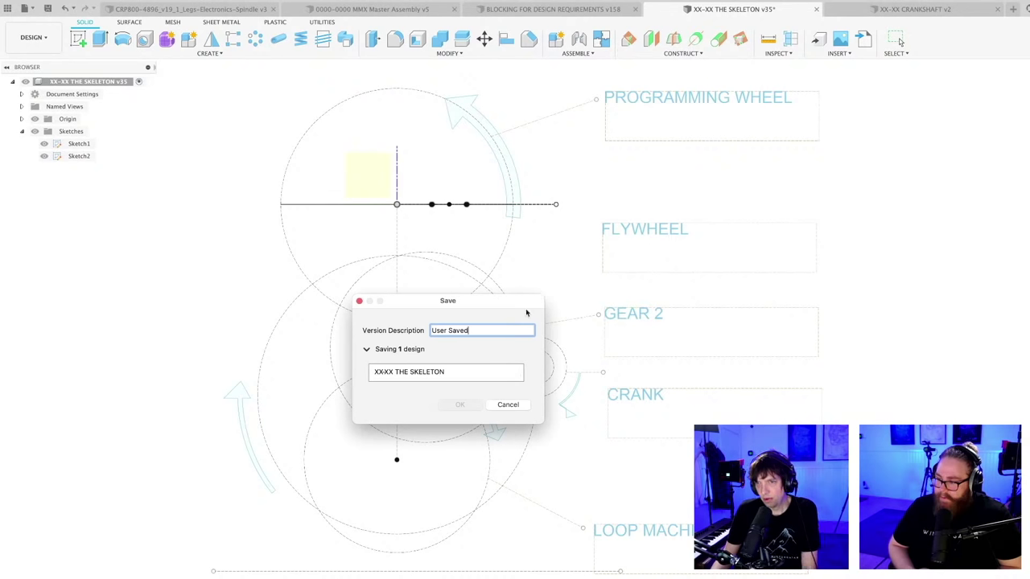
{"action": "double_click", "coordinate": [494, 329]}
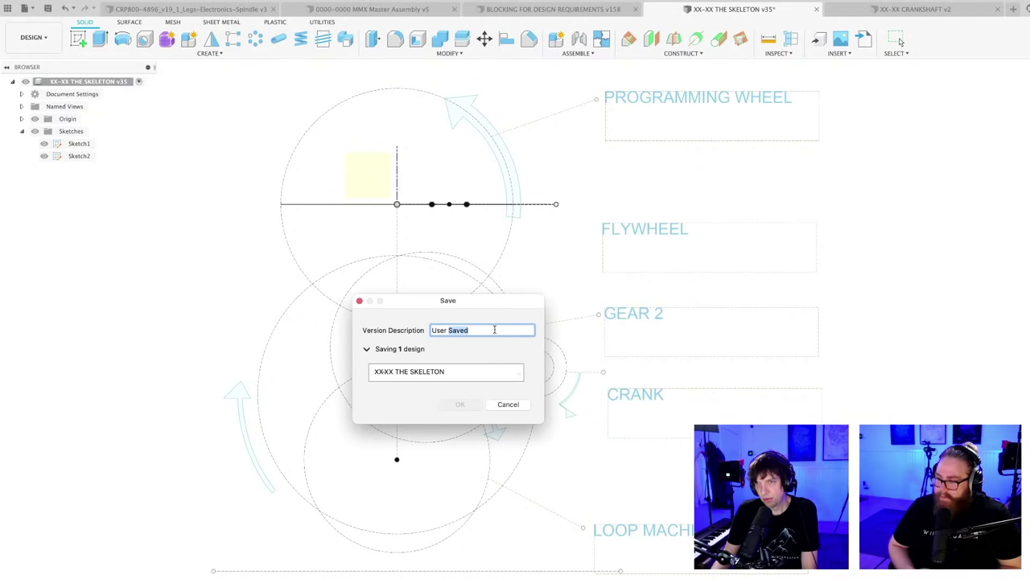
{"action": "left_click", "coordinate": [494, 329]}
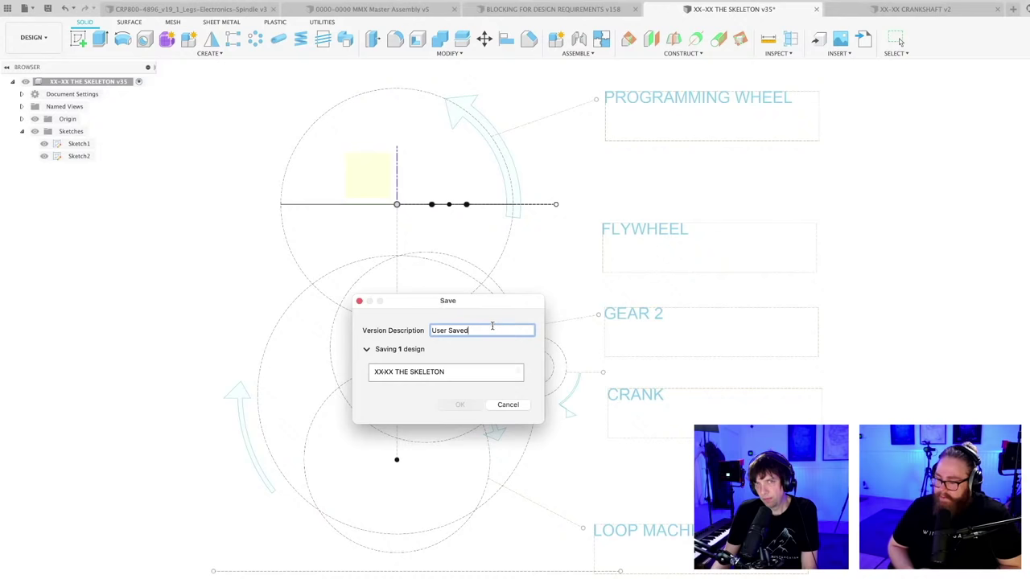
{"action": "left_click", "coordinate": [507, 406]}
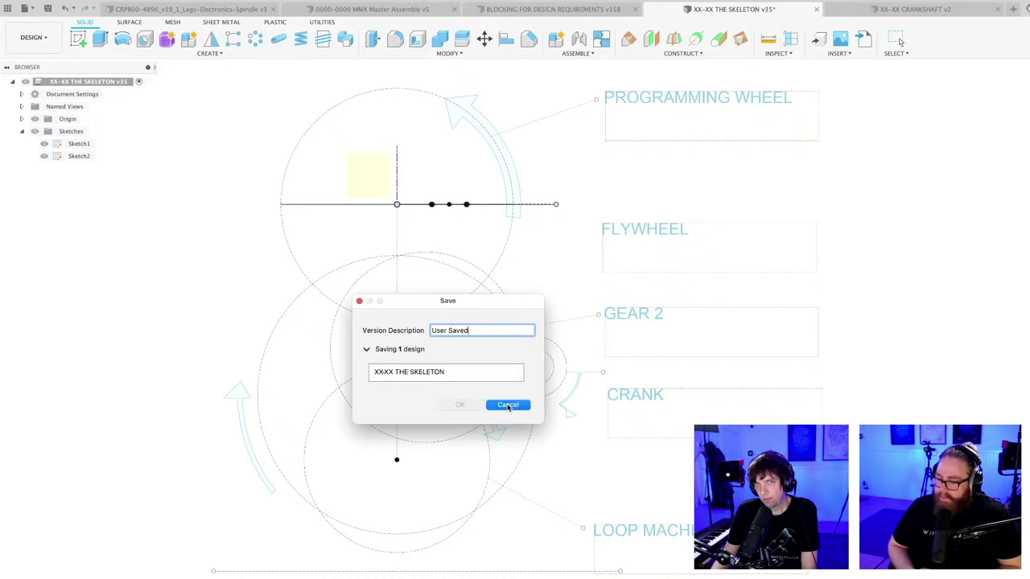
{"action": "scroll", "coordinate": [545, 292], "scroll_direction": "down", "scroll_amount": 2}
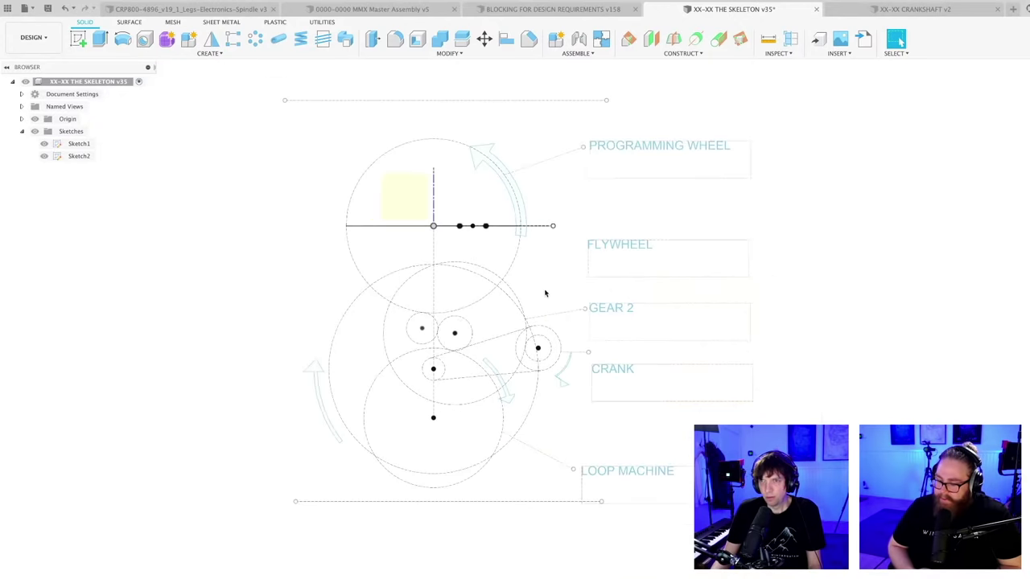
{"action": "mouse_move", "coordinate": [542, 299]}
{"action": "middle_mouse_down", "text": "shift"}
{"action": "mouse_move", "coordinate": [533, 287]}
{"action": "mouse_move", "coordinate": [525, 302]}
{"action": "mouse_move", "coordinate": [510, 301]}
{"action": "mouse_move", "coordinate": [520, 308]}
{"action": "mouse_move", "coordinate": [547, 288]}
{"action": "middle_mouse_up", "text": "shift"}
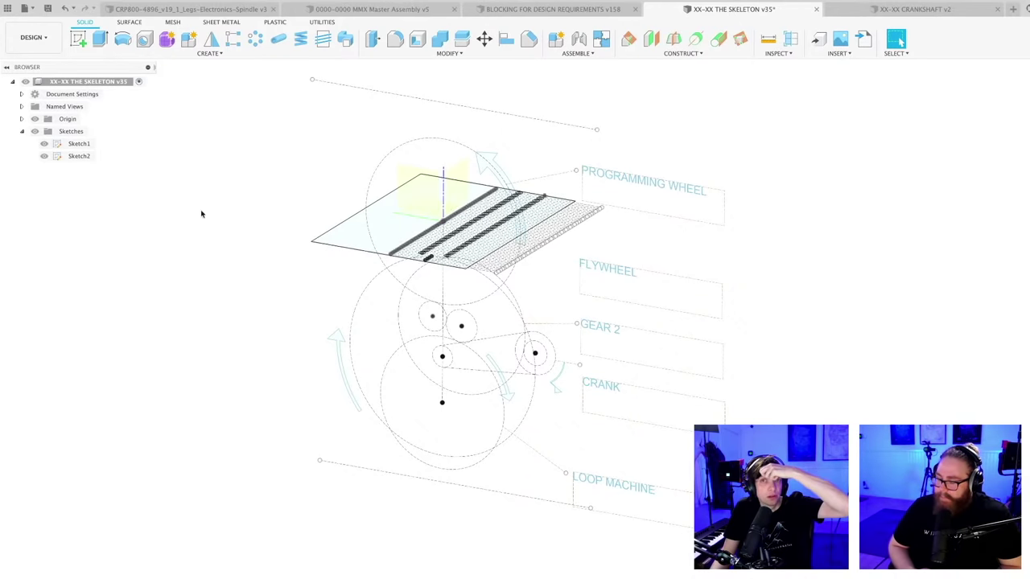
- Create and activate a new internal Standard component under the root of XX-XX THE SKELETON, keeping the default name
{"action": "left_click", "coordinate": [21, 132]}
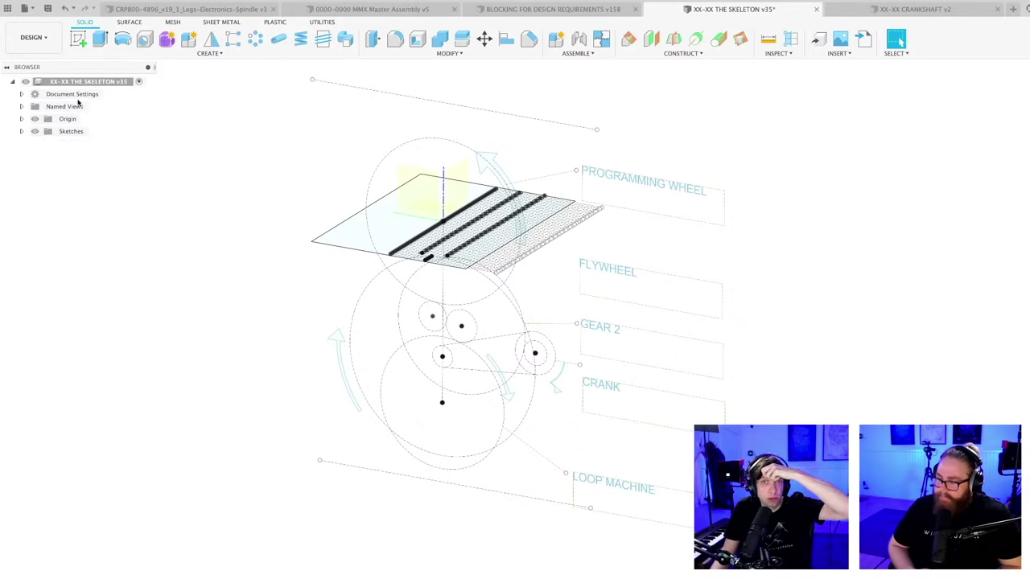
{"action": "right_click", "coordinate": [82, 82]}
{"action": "left_click", "coordinate": [107, 92]}
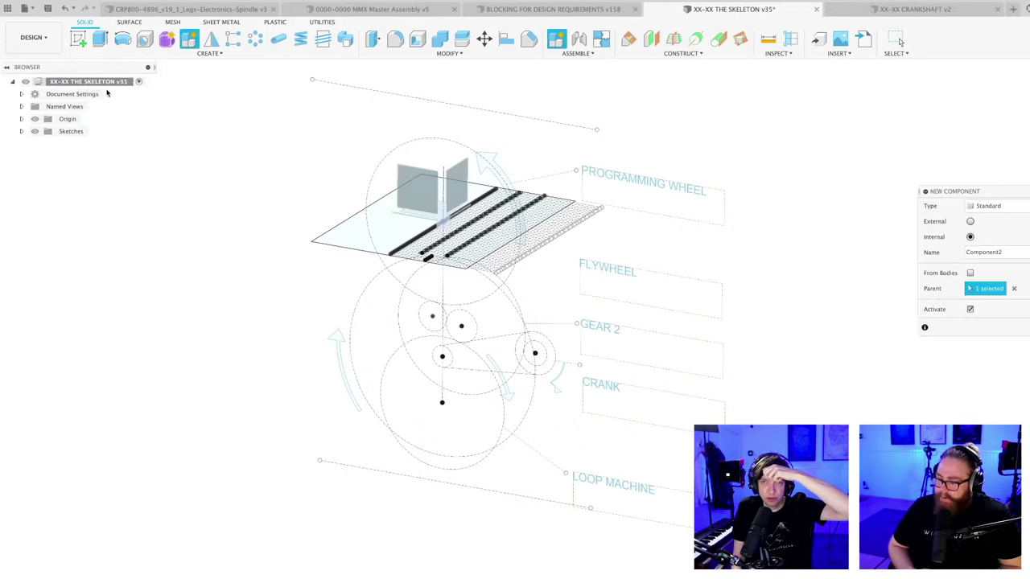
{"action": "key", "text": "Return"}
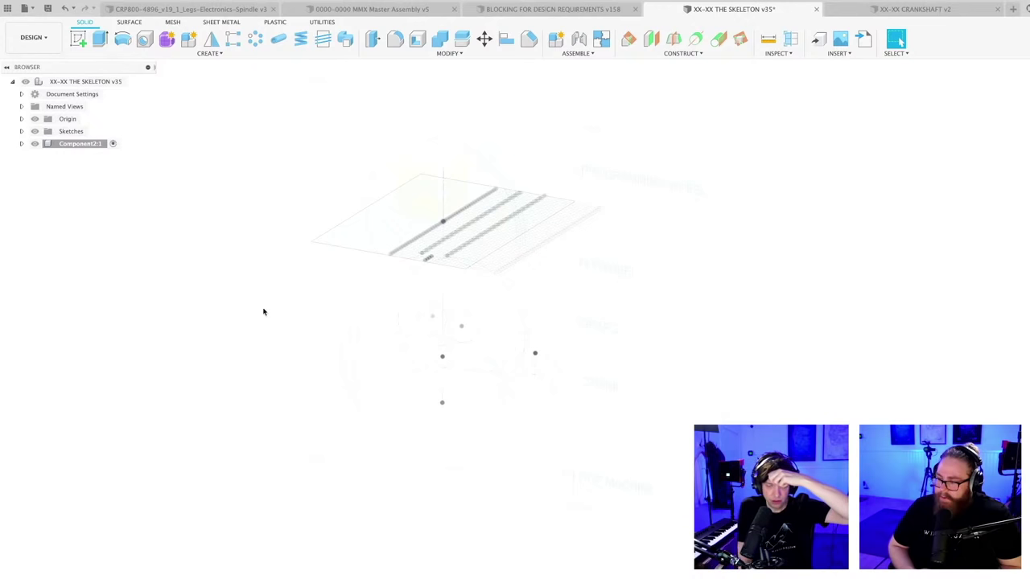
{"action": "key", "text": "super+s"}
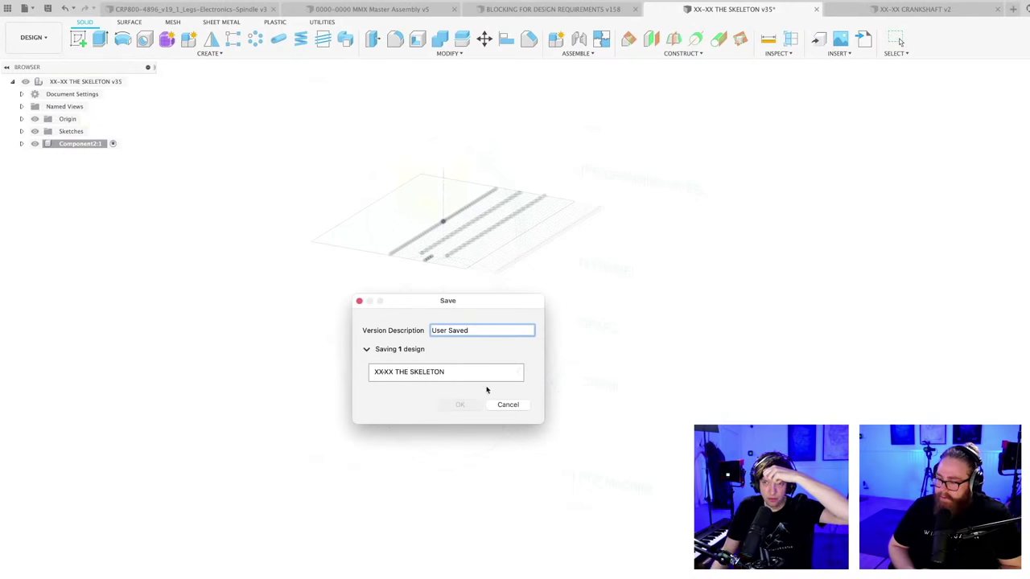
{"action": "left_click", "coordinate": [518, 408]}
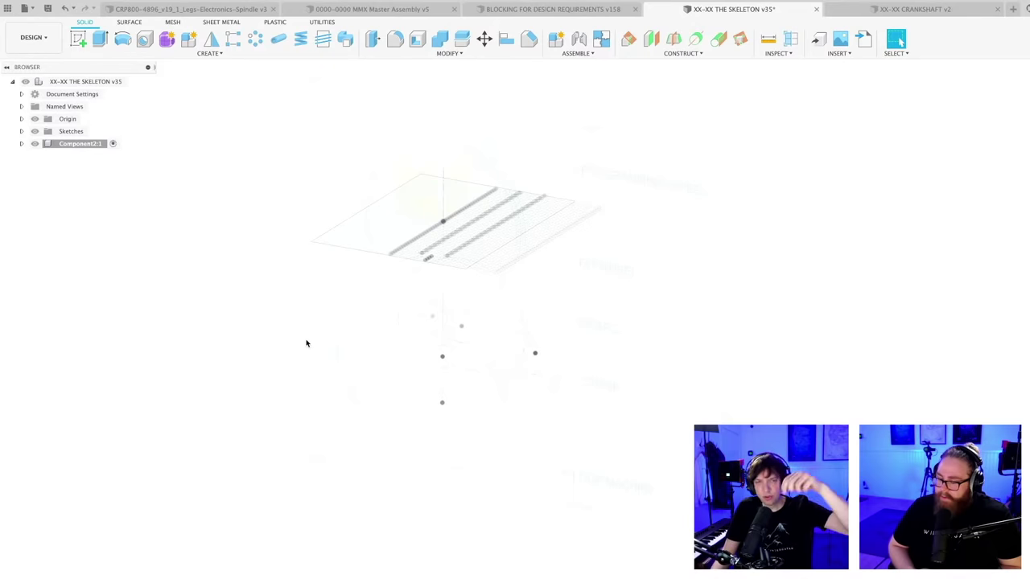
{"action": "mouse_move", "coordinate": [307, 343]}
{"action": "middle_mouse_down"}
{"action": "mouse_move", "coordinate": [333, 319]}
{"action": "mouse_move", "coordinate": [308, 326]}
{"action": "mouse_move", "coordinate": [288, 305]}
{"action": "middle_mouse_up"}
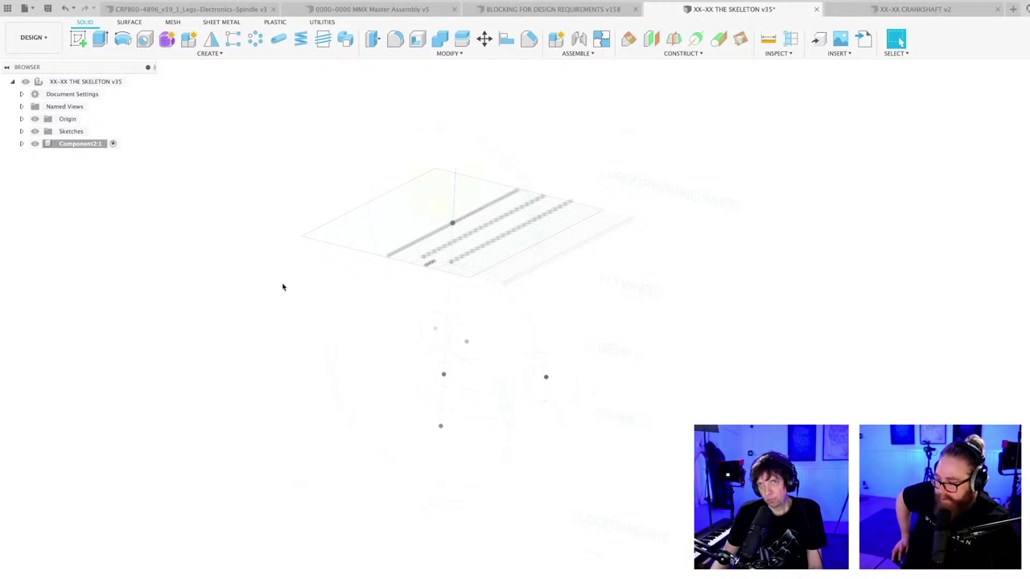
- Close the CRP800-4896_v19_1_Legs-Electronics-Spindle design and view the whole marble machine in the 0000-0000 MMX Master Assembly
{"action": "left_click", "coordinate": [219, 10]}
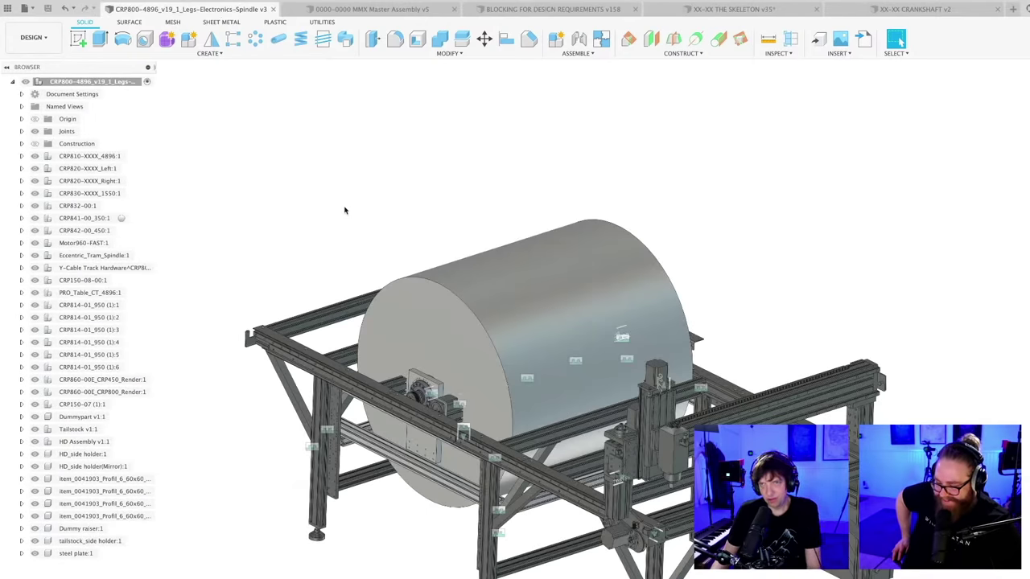
{"action": "scroll", "coordinate": [340, 201], "scroll_direction": "down", "scroll_amount": 3}
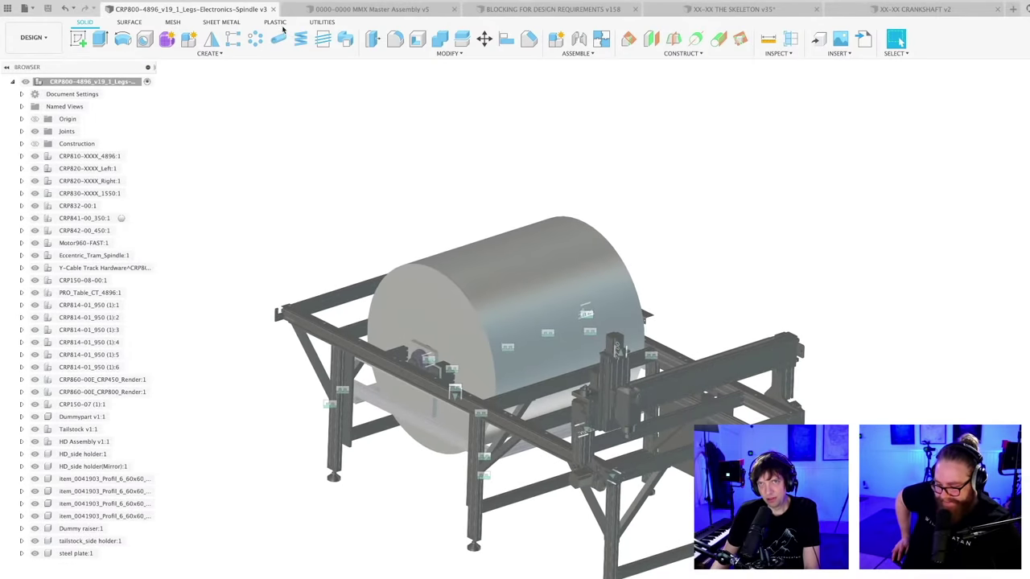
{"action": "left_click", "coordinate": [273, 10]}
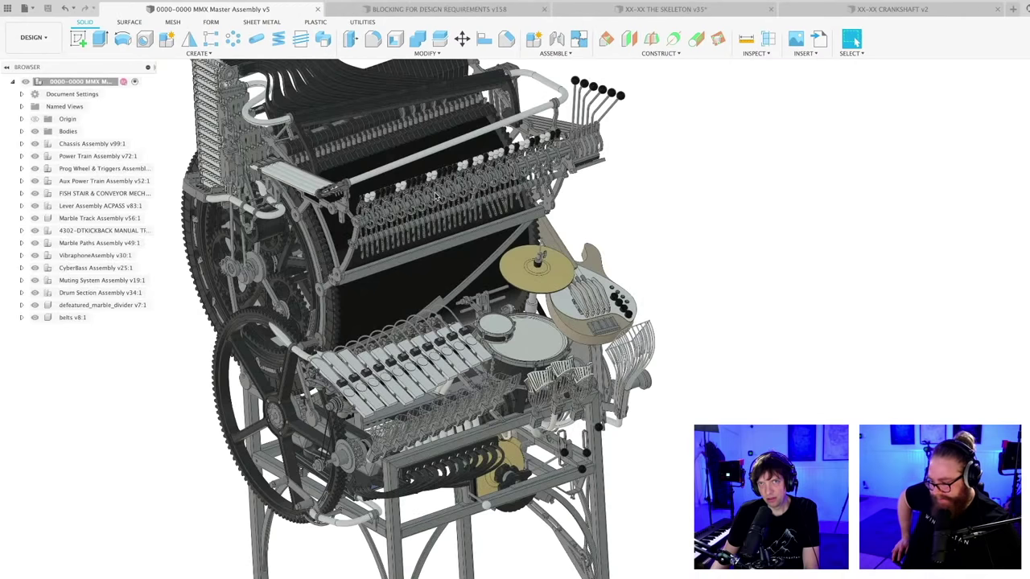
{"action": "middle_click_drag", "start_coordinate": [673, 270], "coordinate": [665, 277], "text": "shift"}
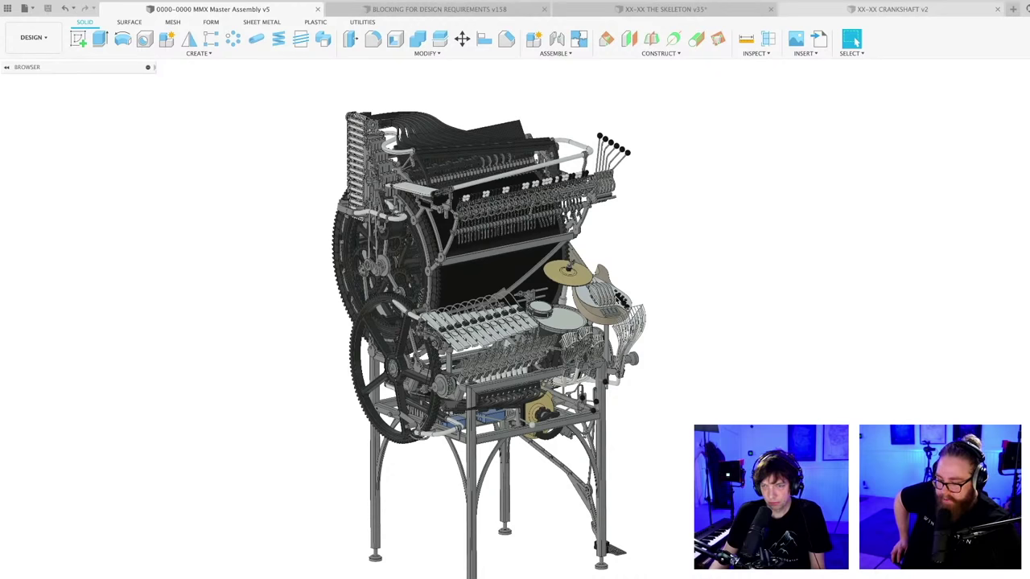
- Switch to the XX-XX CRANKSHAFT design and examine the crankshaft against the linked skeleton sketches
{"action": "key", "text": "ctrl+Tab"}
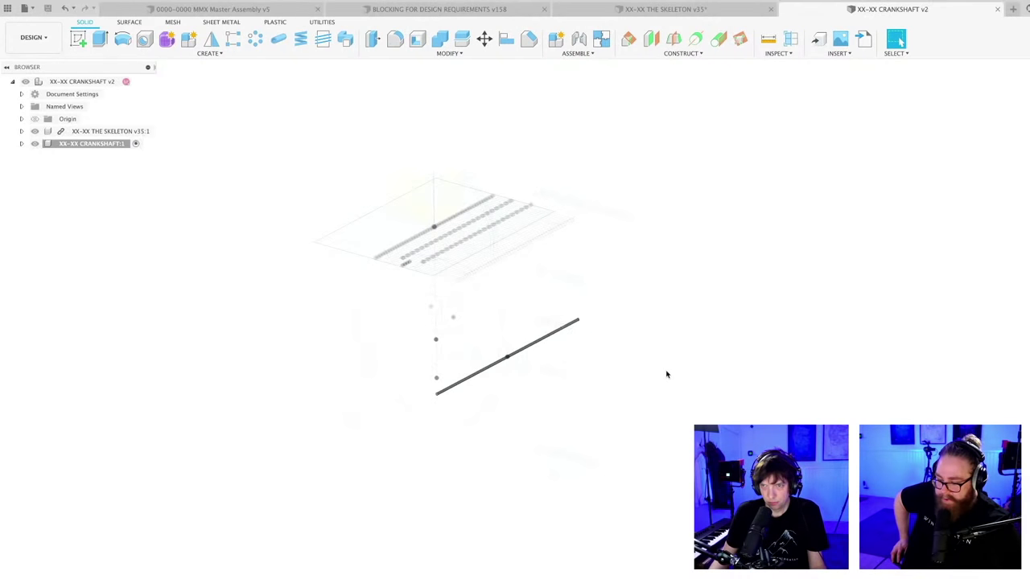
{"action": "mouse_move", "coordinate": [667, 375]}
{"action": "middle_mouse_down", "text": "shift"}
{"action": "mouse_move", "coordinate": [641, 381]}
{"action": "mouse_move", "coordinate": [670, 380]}
{"action": "mouse_move", "coordinate": [658, 385]}
{"action": "middle_mouse_up", "text": "shift"}
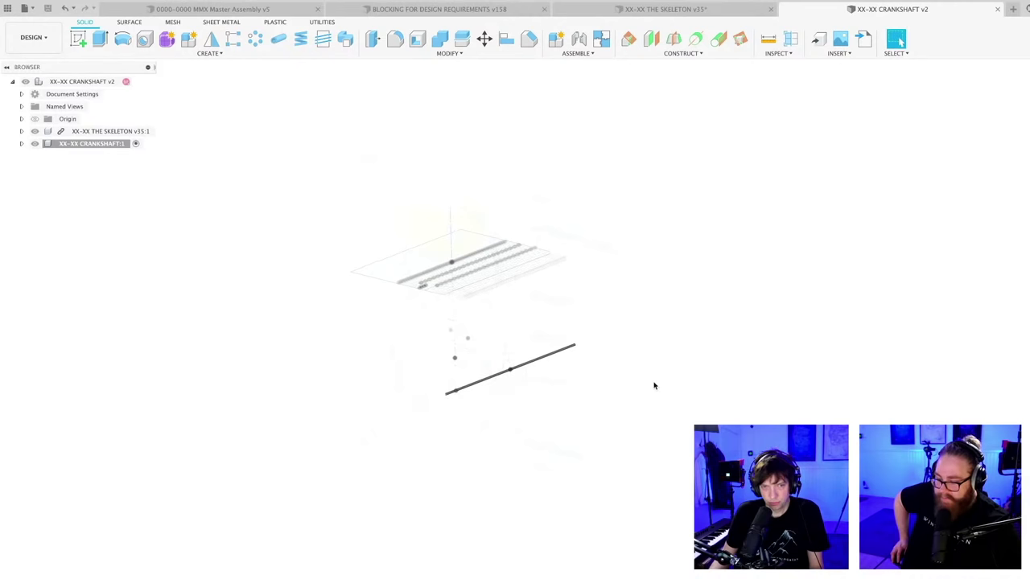
{"action": "scroll", "coordinate": [656, 384], "scroll_direction": "up", "scroll_amount": 1}
{"action": "mouse_move", "coordinate": [646, 387]}
{"action": "middle_mouse_down", "text": "shift"}
{"action": "mouse_move", "coordinate": [657, 379]}
{"action": "mouse_move", "coordinate": [648, 377]}
{"action": "mouse_move", "coordinate": [648, 388]}
{"action": "middle_mouse_up", "text": "shift"}
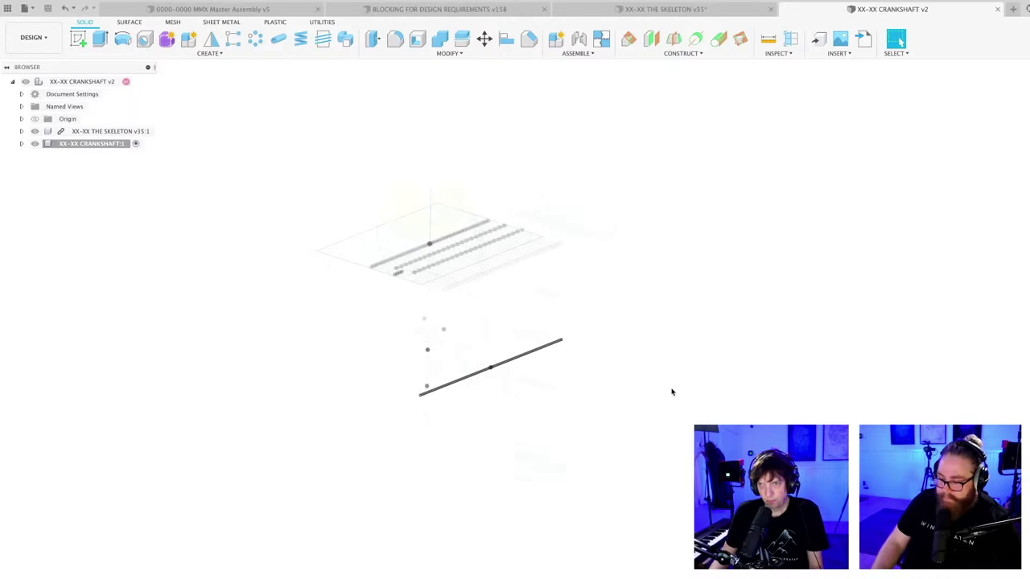
{"action": "middle_click_drag", "start_coordinate": [664, 375], "coordinate": [660, 405], "text": "shift"}
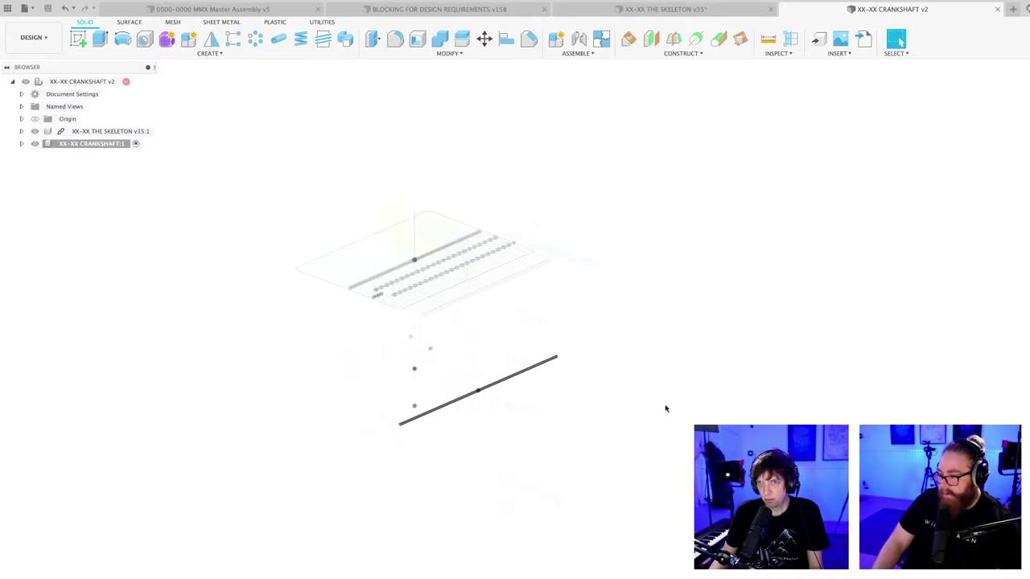
{"action": "left_click", "coordinate": [690, 11]}
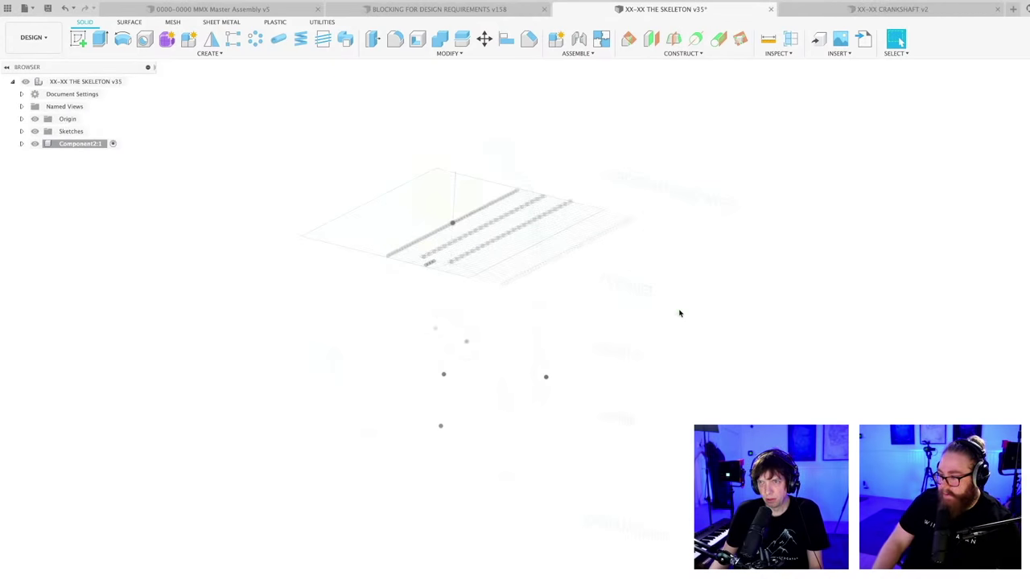
{"action": "key", "text": "super+s"}
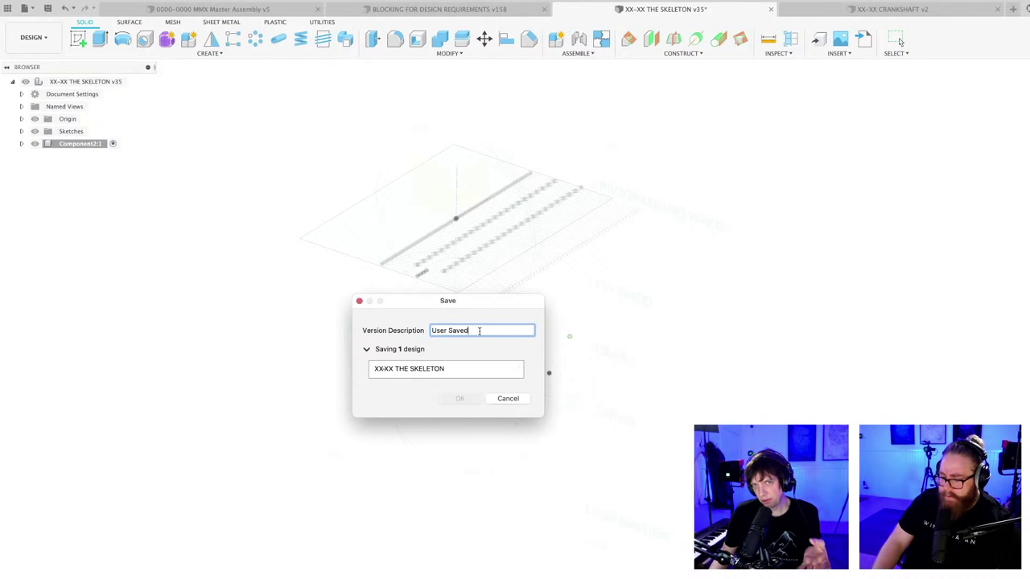
{"action": "left_click", "coordinate": [507, 399]}
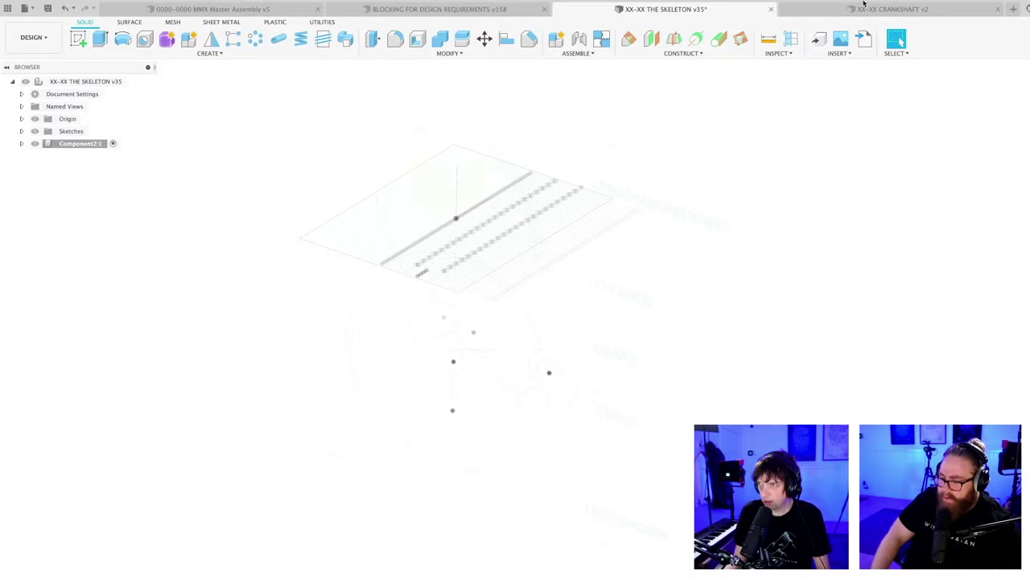
{"action": "left_click", "coordinate": [902, 11]}
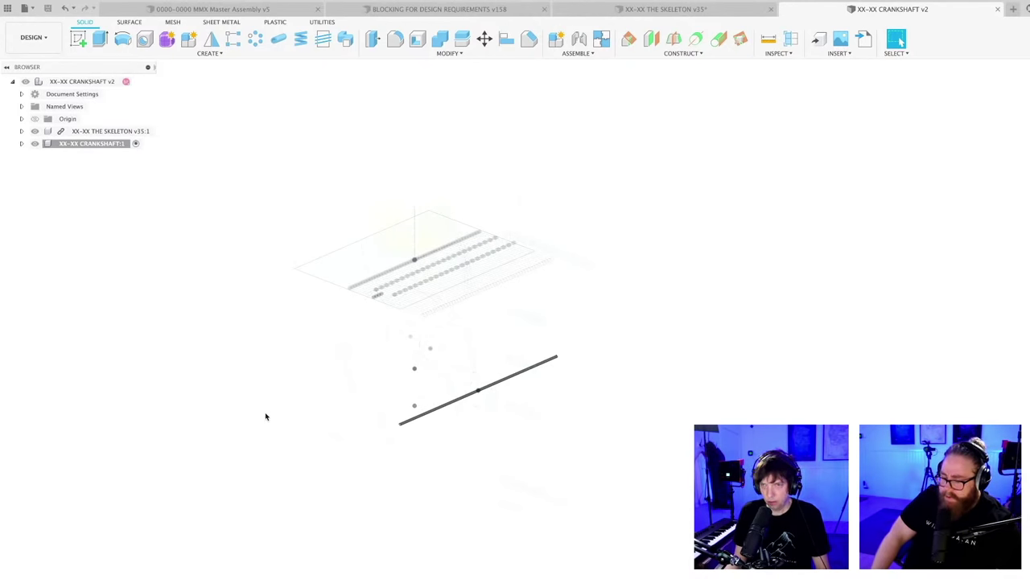
{"action": "middle_click_drag", "start_coordinate": [251, 407], "coordinate": [260, 412]}
{"action": "scroll", "coordinate": [261, 408], "scroll_direction": "down", "scroll_amount": 3}
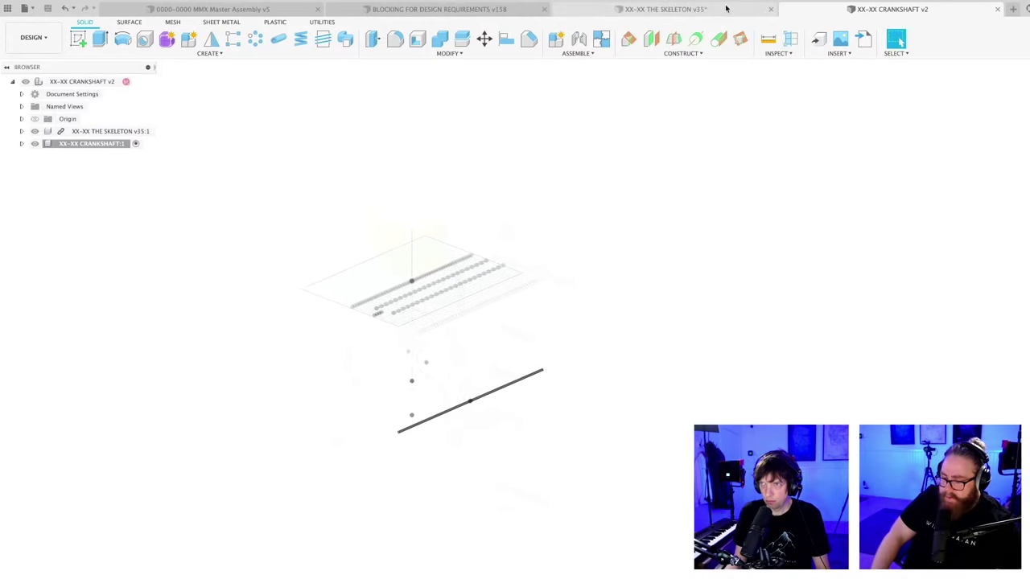
- Switch to the XX-XX THE SKELETON design and save it as v36 with the version description "User Saved"
{"action": "left_click", "coordinate": [665, 9]}
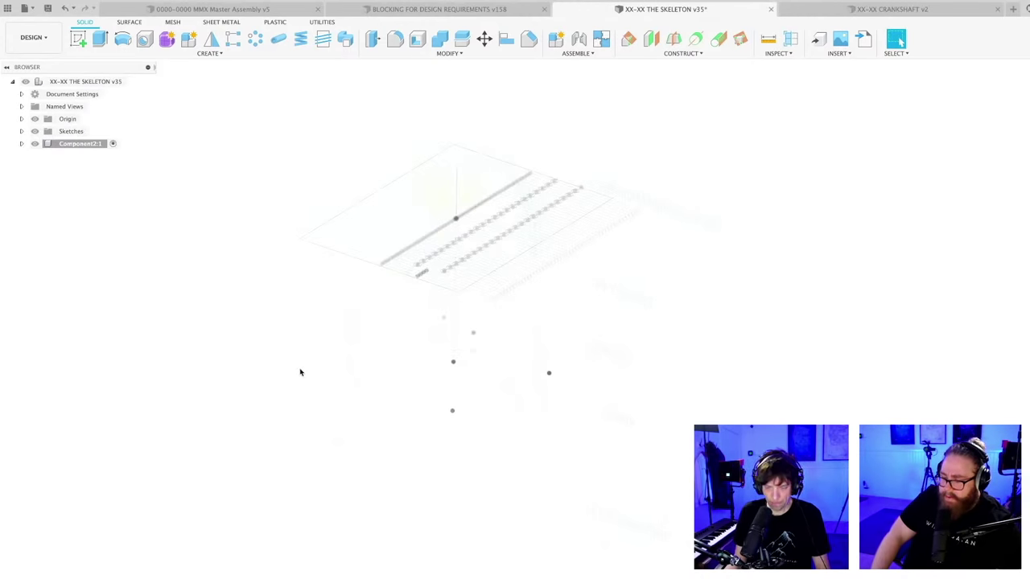
{"action": "key", "text": "super+s"}
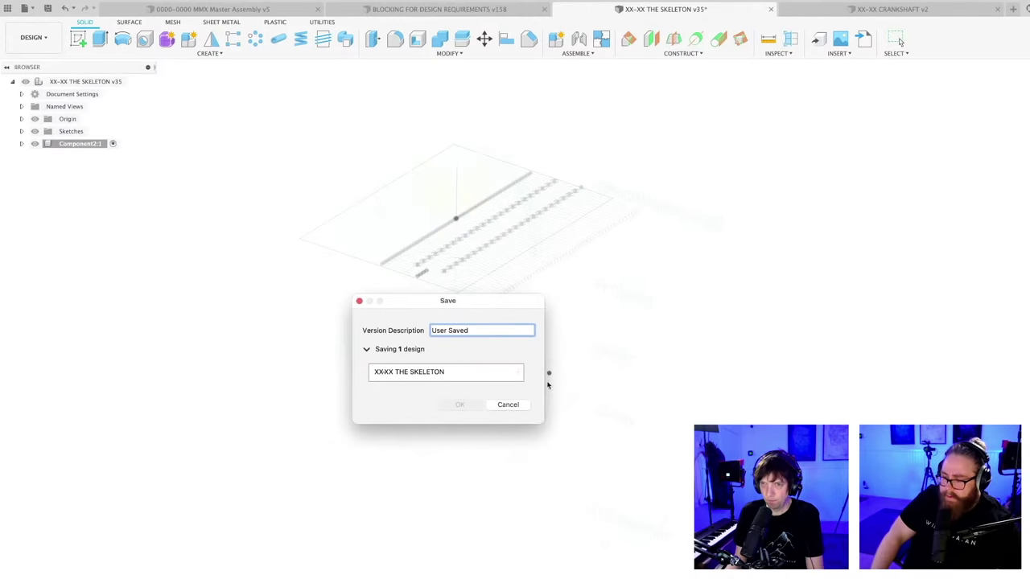
{"action": "left_click", "coordinate": [507, 405]}
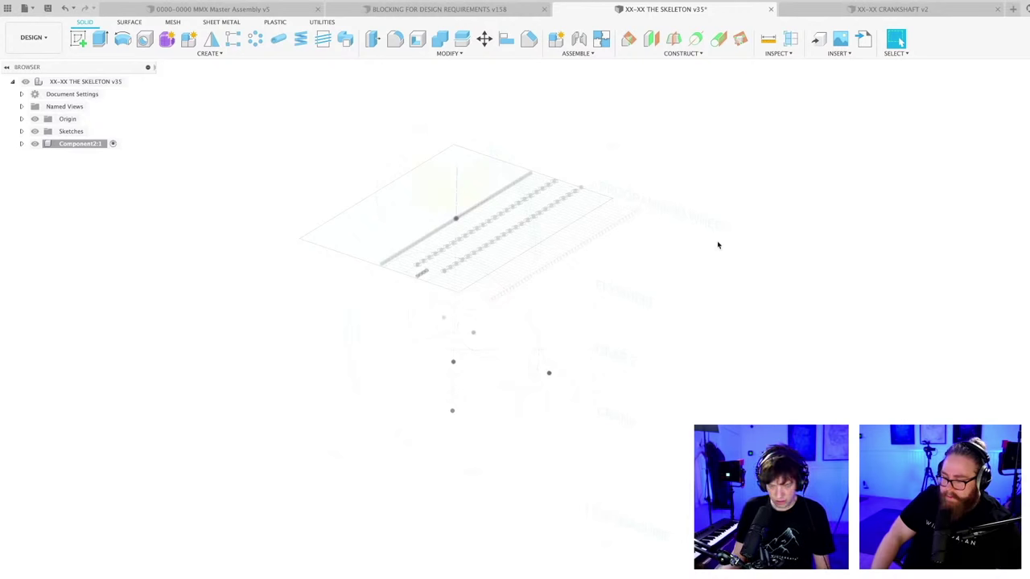
{"action": "key", "text": "super+s"}
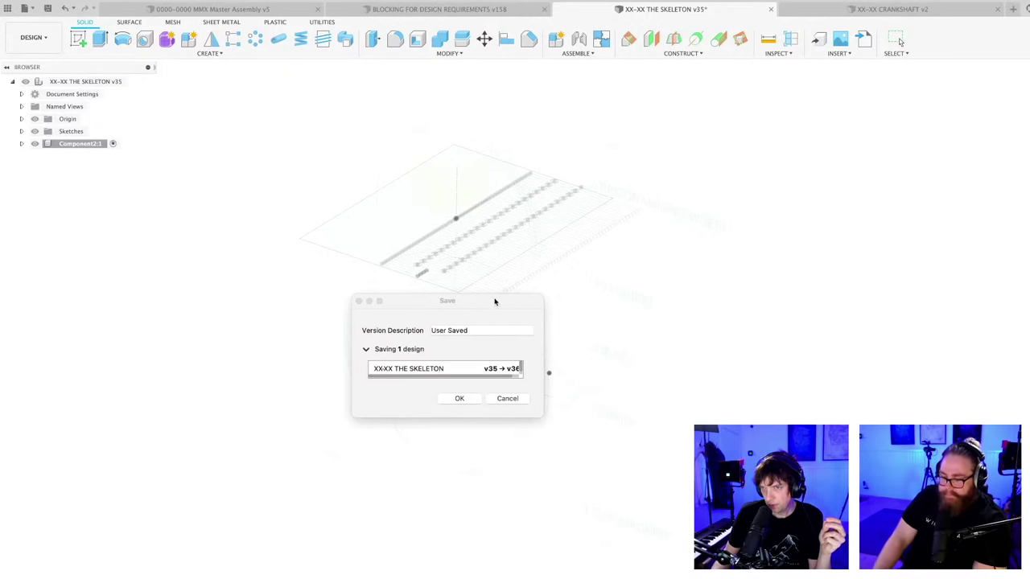
{"action": "left_click_drag", "start_coordinate": [494, 299], "coordinate": [454, 295]}
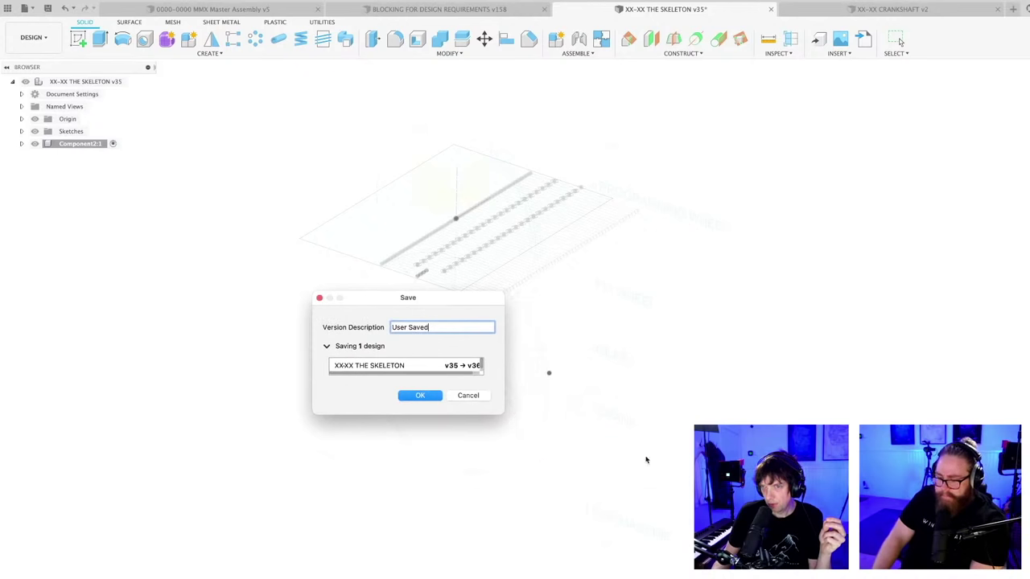
{"action": "scroll", "coordinate": [426, 368], "scroll_direction": "down", "scroll_amount": 1}
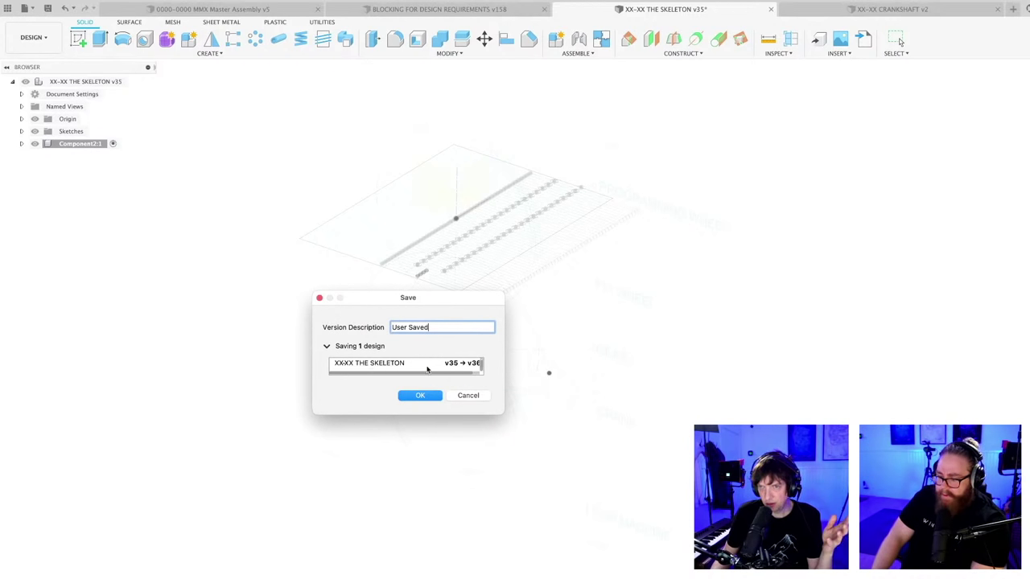
{"action": "left_click_drag", "start_coordinate": [432, 297], "coordinate": [434, 224]}
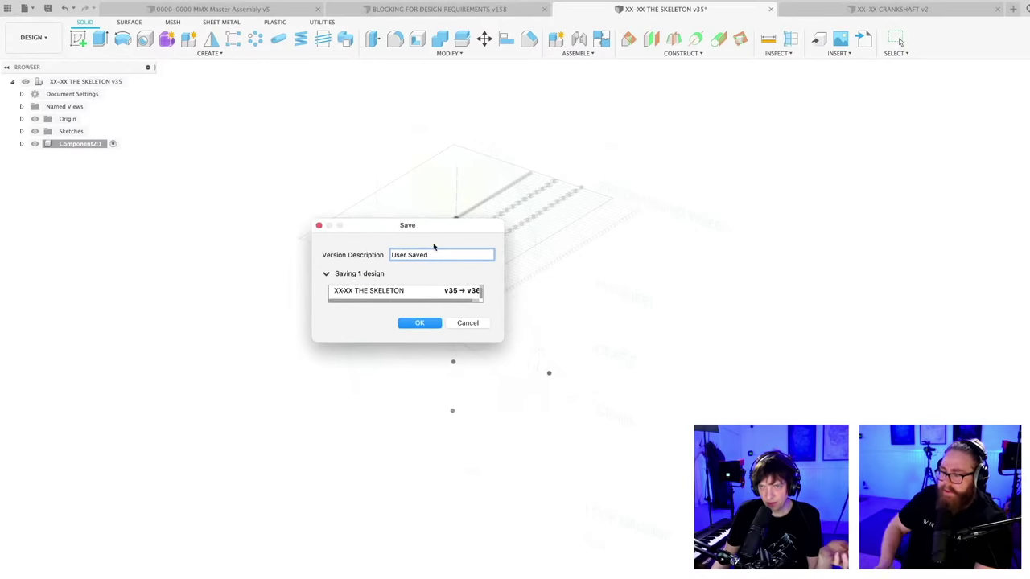
{"action": "left_click", "coordinate": [421, 325]}
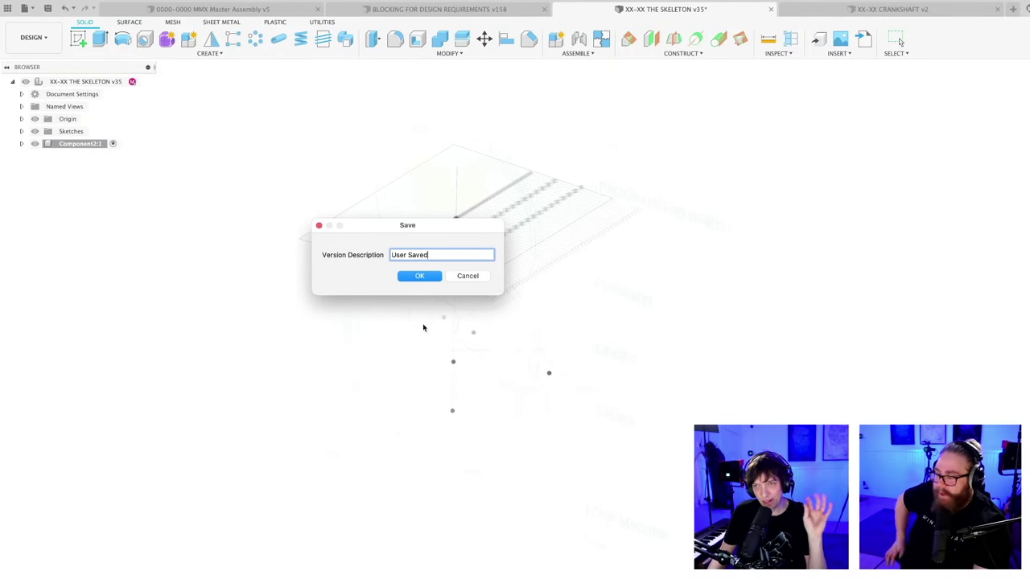
{"action": "left_click", "coordinate": [422, 278]}
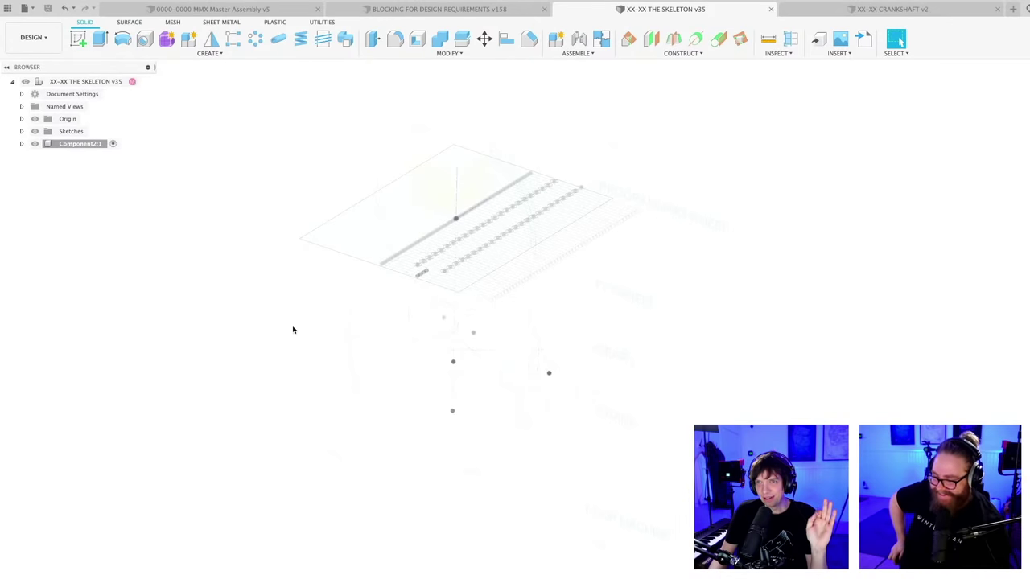
- Return to the XX-XX CRANKSHAFT design and examine its linked XX-XX THE SKELETON reference in the component tree
{"action": "scroll", "coordinate": [293, 330], "scroll_direction": "down", "scroll_amount": 1}
{"action": "middle_click_drag", "start_coordinate": [294, 329], "coordinate": [337, 345]}
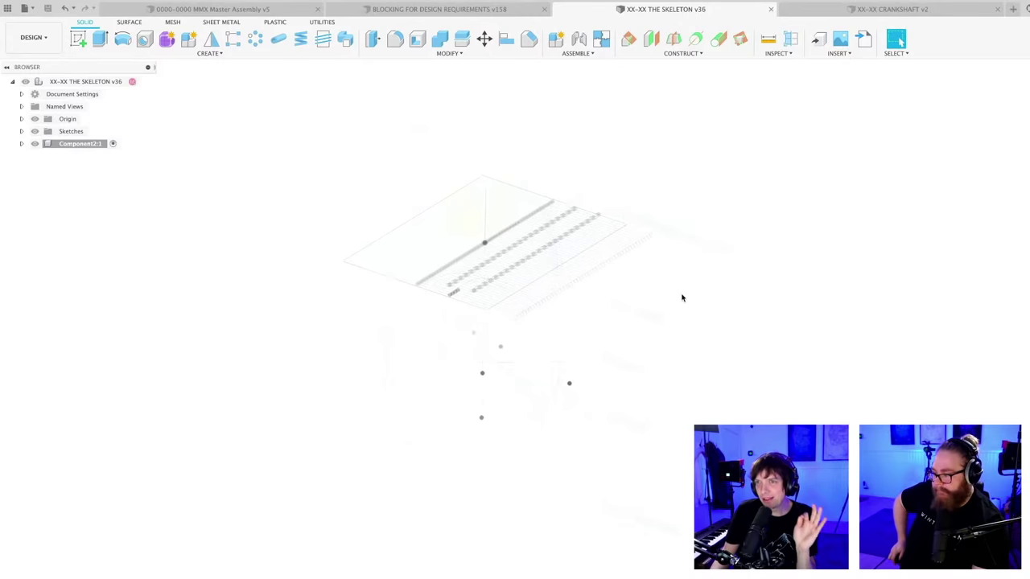
{"action": "left_click", "coordinate": [815, 11]}
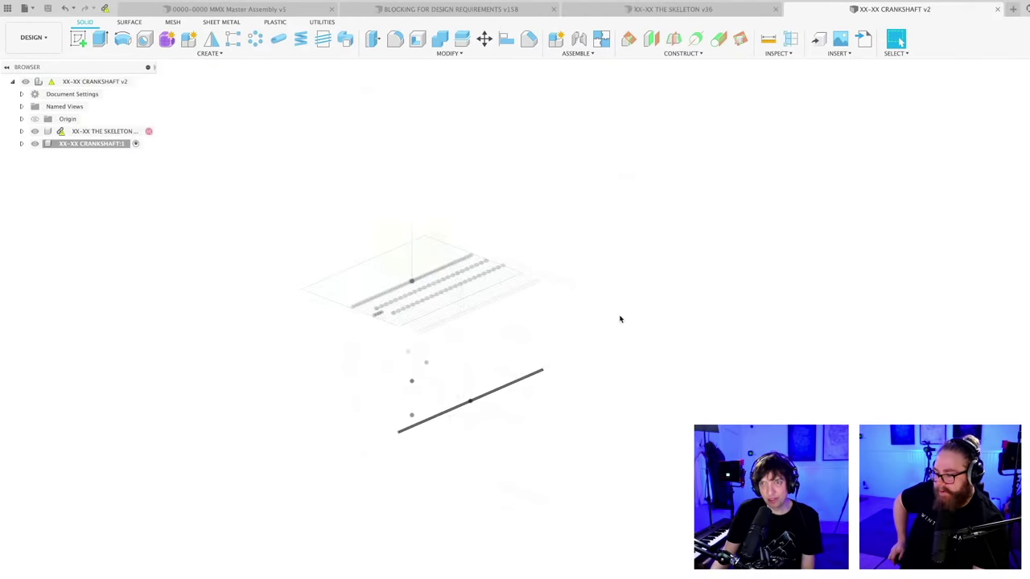
{"action": "middle_click_drag", "start_coordinate": [515, 420], "coordinate": [602, 401], "text": "shift"}
{"action": "scroll", "coordinate": [608, 422], "scroll_direction": "up", "scroll_amount": 3}
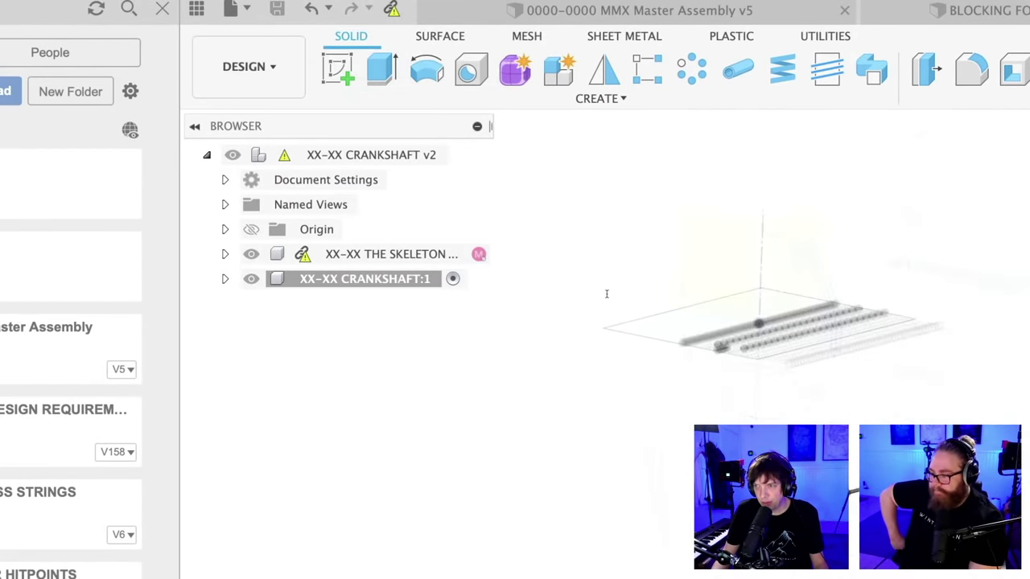
- Update the out-of-date XX-XX THE SKELETON reference in the XX-XX CRANKSHAFT design
{"action": "key", "text": "Escape"}
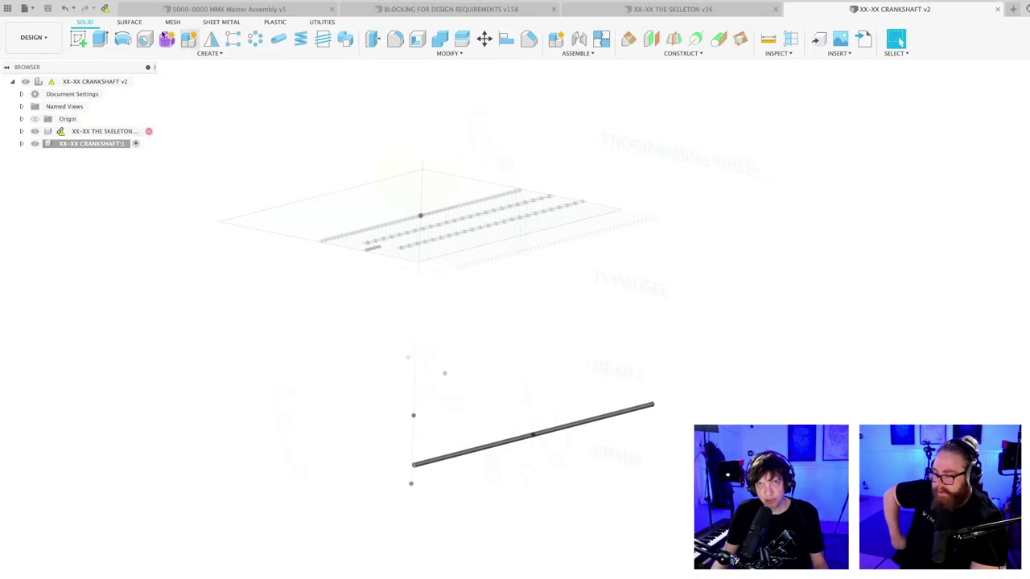
{"action": "left_click", "coordinate": [106, 10]}
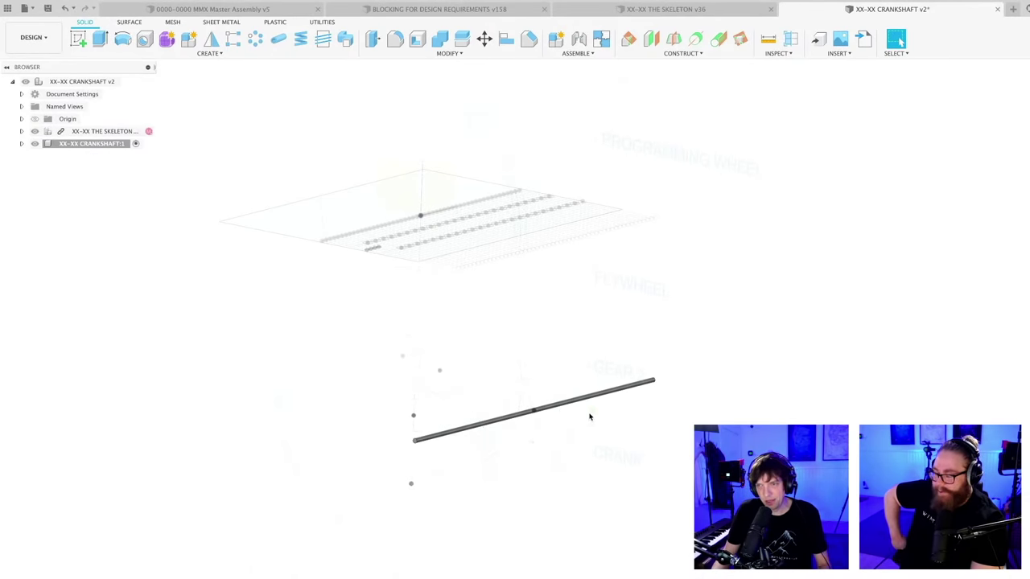
{"action": "mouse_move", "coordinate": [589, 417]}
{"action": "middle_mouse_down", "text": "shift"}
{"action": "mouse_move", "coordinate": [547, 476]}
{"action": "mouse_move", "coordinate": [563, 454]}
{"action": "middle_mouse_up", "text": "shift"}
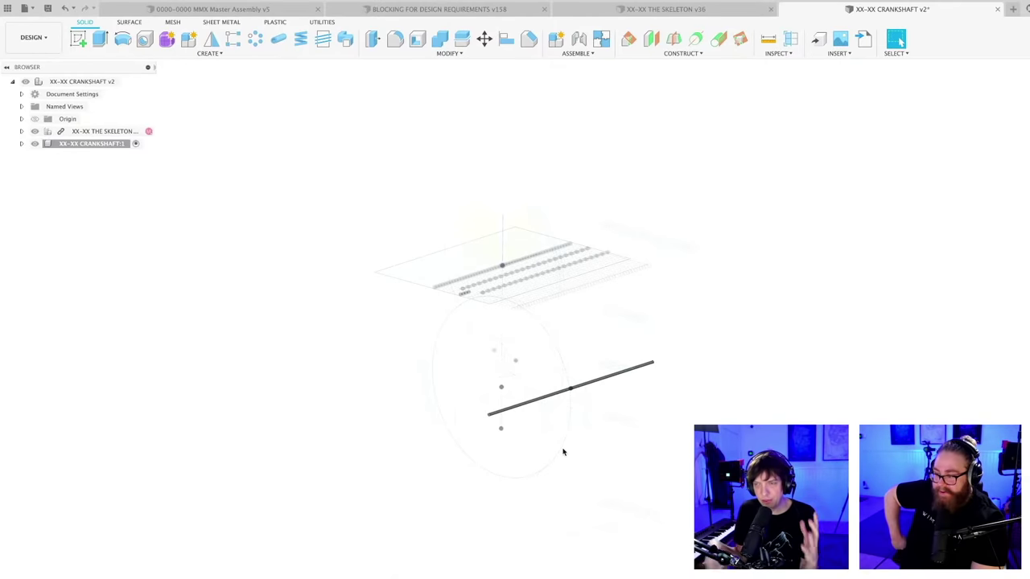
- Switch to the XX-XX THE SKELETON design and examine its layout sketches from several angles
{"action": "left_click", "coordinate": [661, 11]}
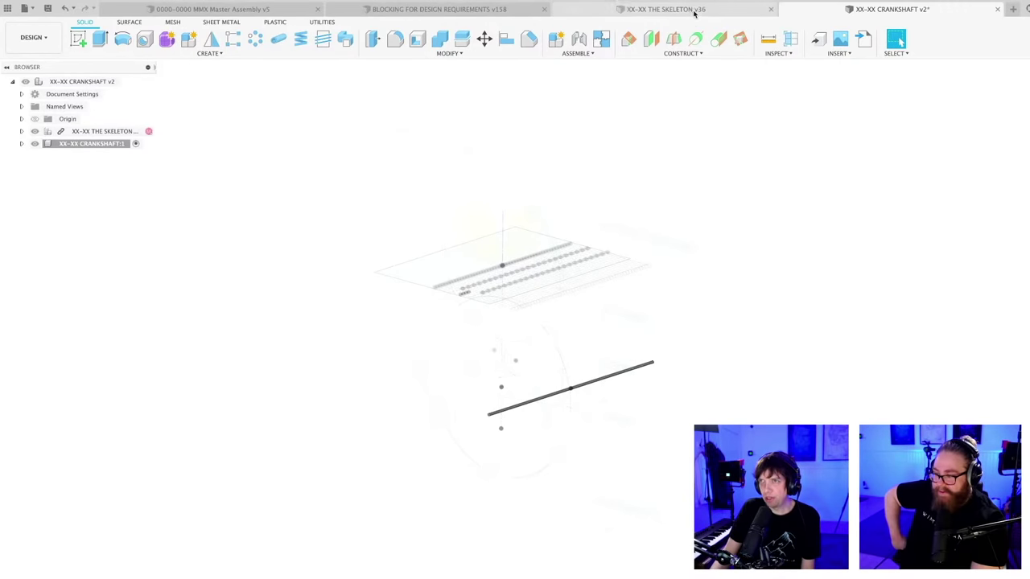
{"action": "middle_click_drag", "start_coordinate": [516, 352], "coordinate": [523, 375], "text": "shift"}
{"action": "scroll", "coordinate": [543, 352], "scroll_direction": "up", "scroll_amount": 2}
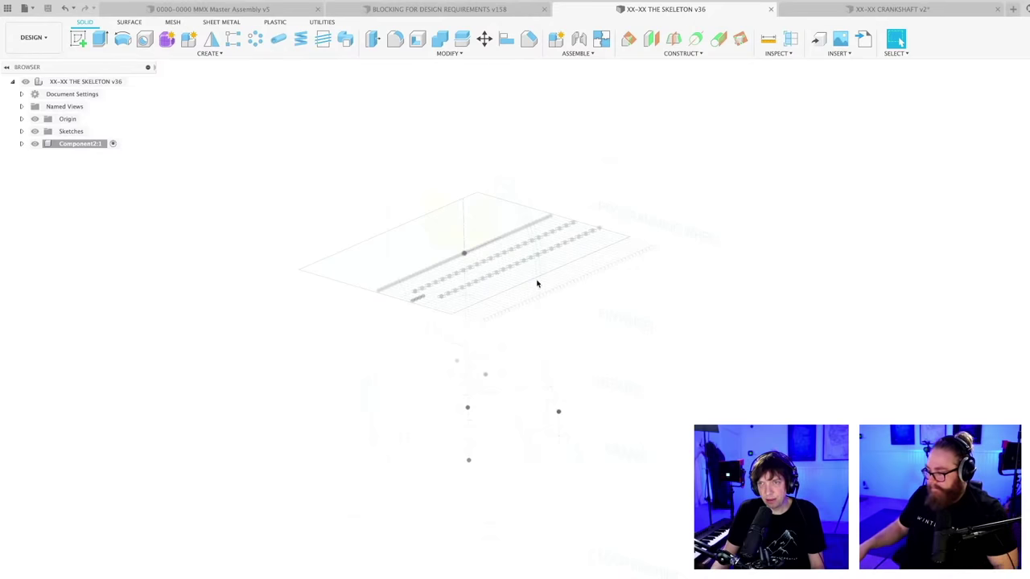
{"action": "middle_click_drag", "start_coordinate": [587, 386], "coordinate": [556, 390], "text": "shift"}
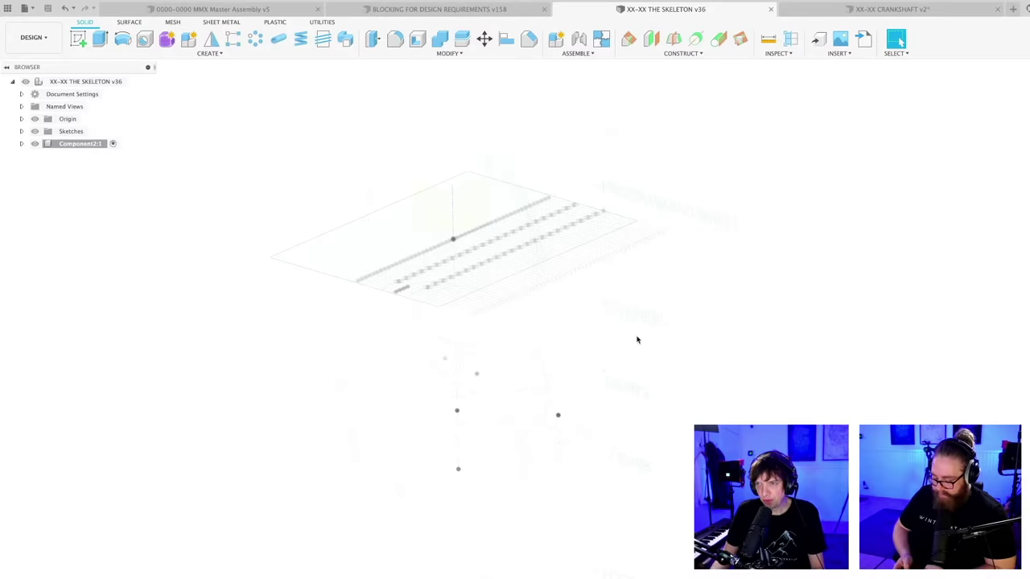
{"action": "middle_click_drag", "start_coordinate": [644, 345], "coordinate": [507, 355], "text": "shift"}
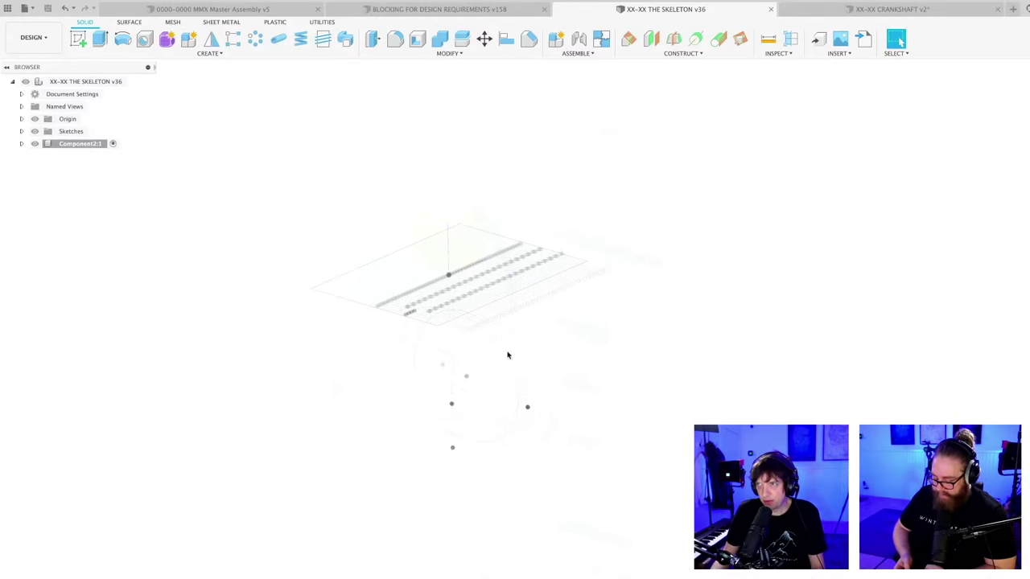
- Return to the XX-XX CRANKSHAFT design and delete the extruded shaft rod
{"action": "left_click", "coordinate": [821, 12]}
{"action": "scroll", "coordinate": [475, 409], "scroll_direction": "up", "scroll_amount": 2}
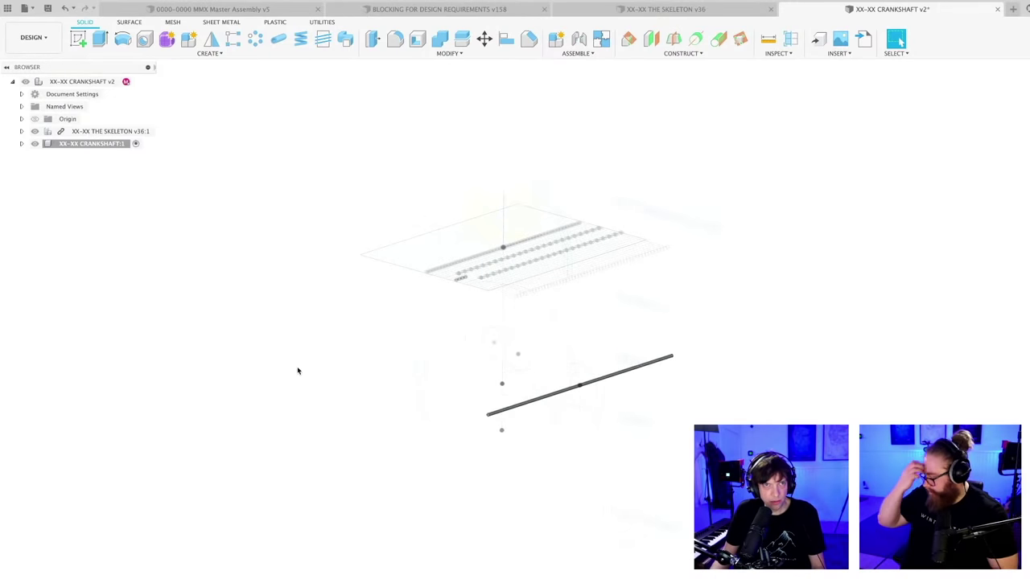
{"action": "scroll", "coordinate": [600, 421], "scroll_direction": "up", "scroll_amount": 2}
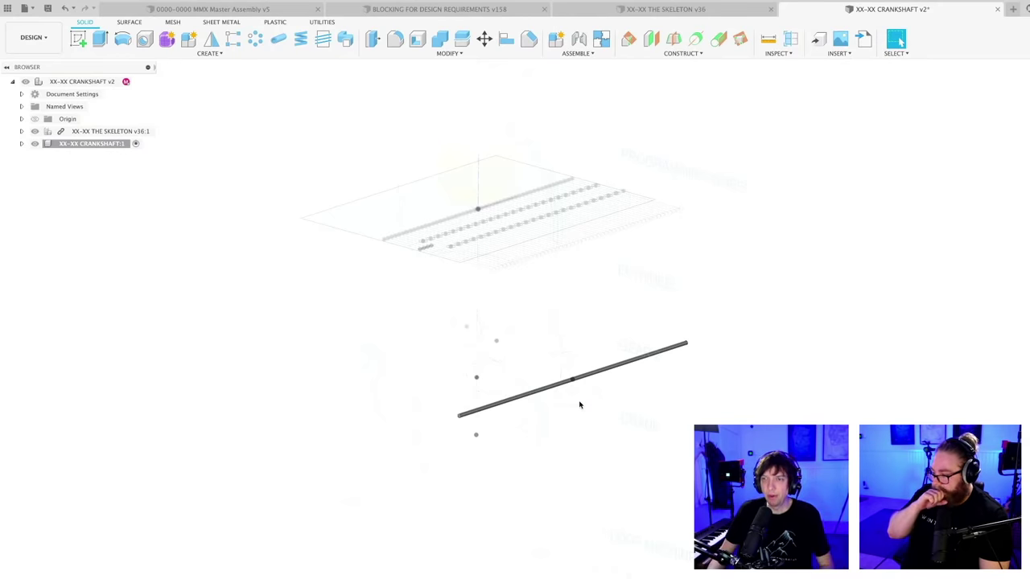
{"action": "scroll", "coordinate": [579, 405], "scroll_direction": "up", "scroll_amount": 1}
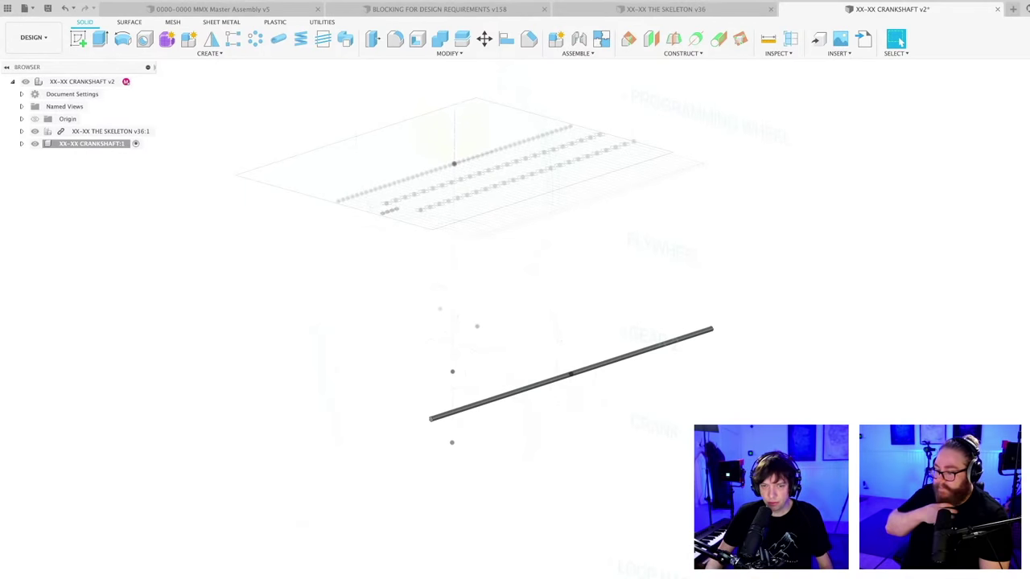
{"action": "middle_click_drag", "start_coordinate": [262, 536], "coordinate": [287, 555]}
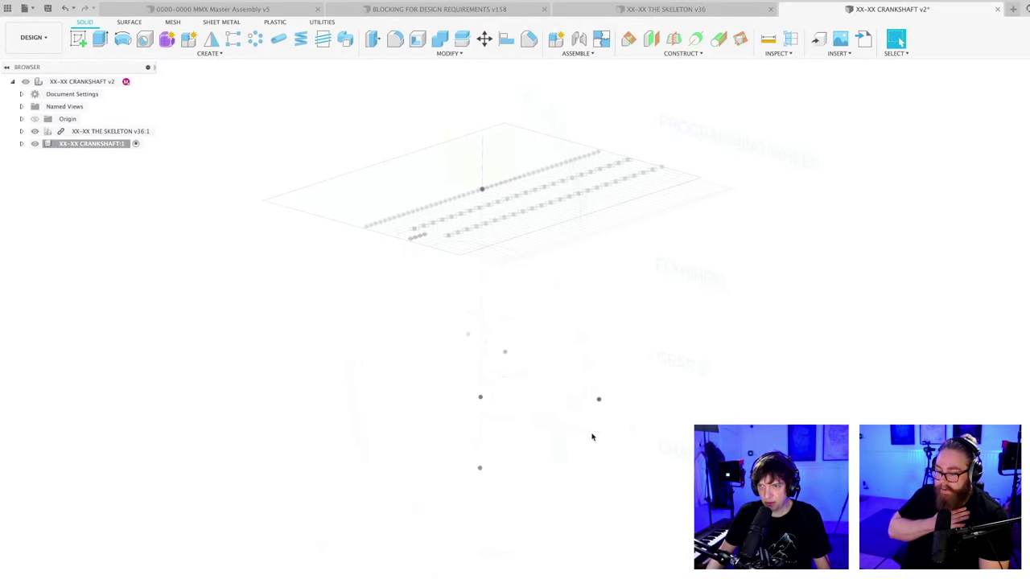
{"action": "scroll", "coordinate": [622, 386], "scroll_direction": "up", "scroll_amount": 3}
{"action": "scroll", "coordinate": [578, 417], "scroll_direction": "up", "scroll_amount": 2}
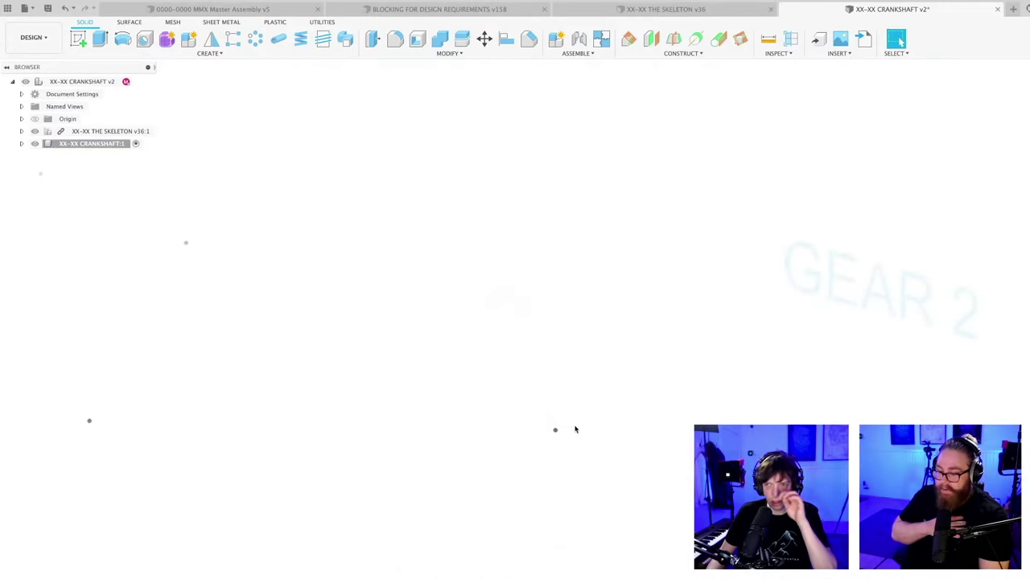
{"action": "scroll", "coordinate": [583, 426], "scroll_direction": "down", "scroll_amount": 2}
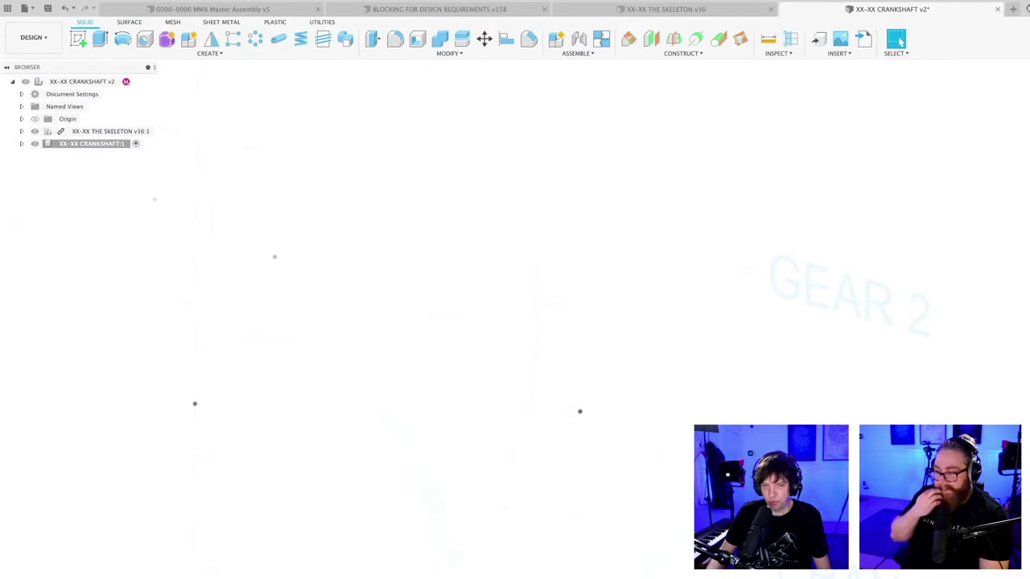
- Open the crankshaft's circular profile sketch for editing and hide the linked XX-XX THE SKELETON component
{"action": "double_click", "coordinate": [579, 411]}
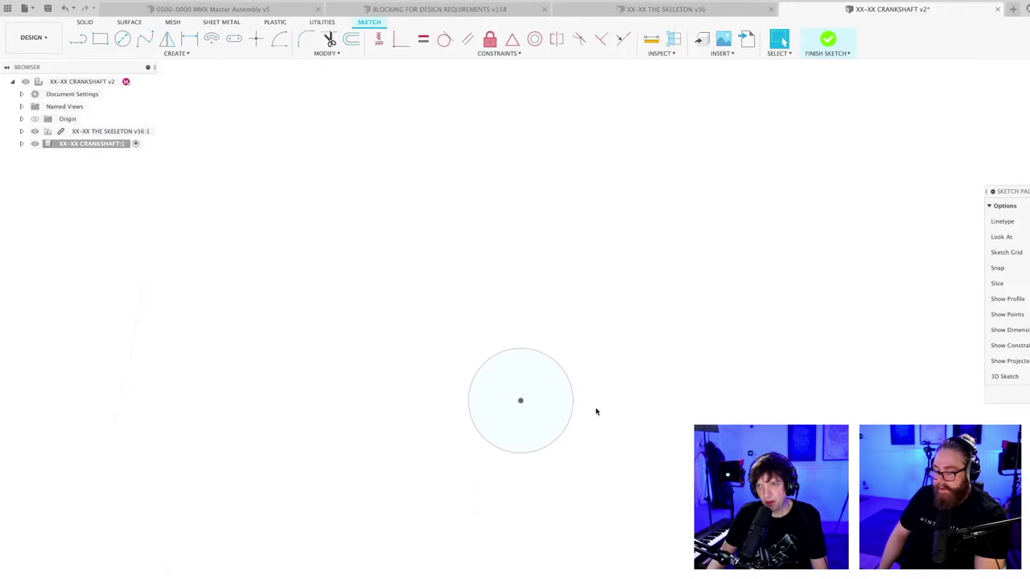
{"action": "middle_click_drag", "start_coordinate": [596, 412], "coordinate": [625, 416]}
{"action": "scroll", "coordinate": [604, 432], "scroll_direction": "up", "scroll_amount": 1}
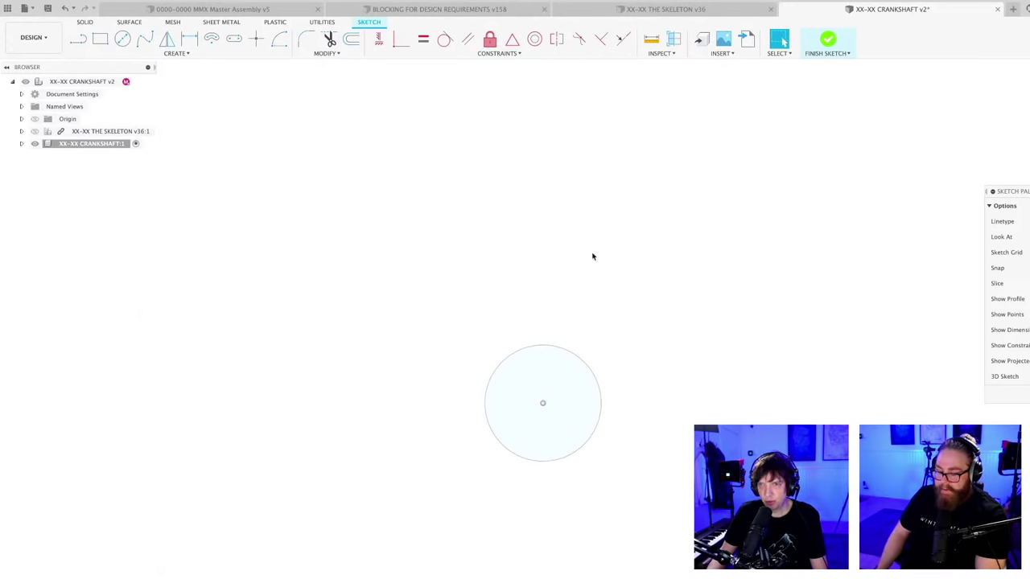
{"action": "scroll", "coordinate": [622, 363], "scroll_direction": "up", "scroll_amount": 1}
{"action": "middle_click_drag", "start_coordinate": [622, 363], "coordinate": [582, 264]}
{"action": "scroll", "coordinate": [547, 275], "scroll_direction": "up", "scroll_amount": 1}
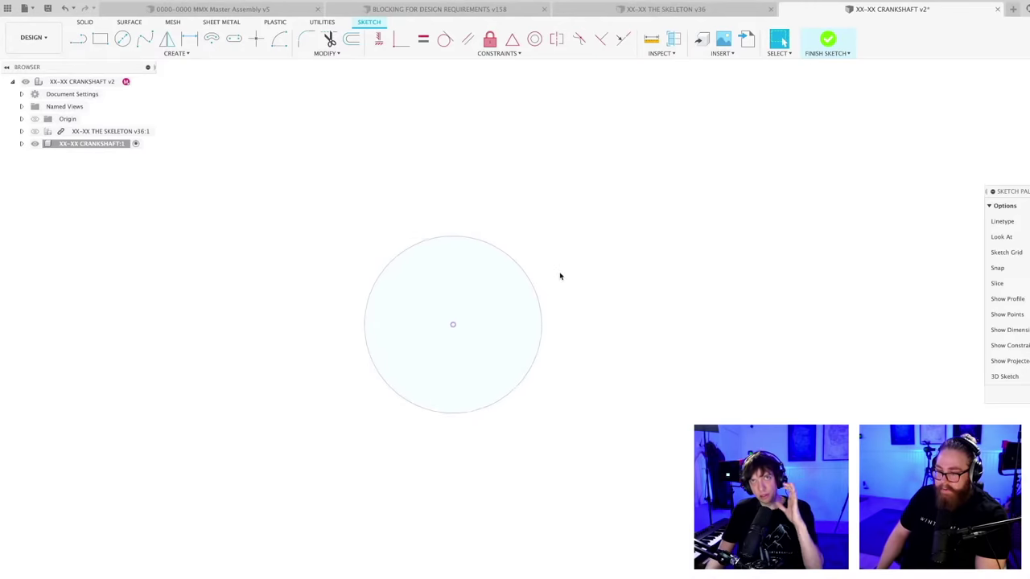
{"action": "scroll", "coordinate": [552, 289], "scroll_direction": "up", "scroll_amount": 1}
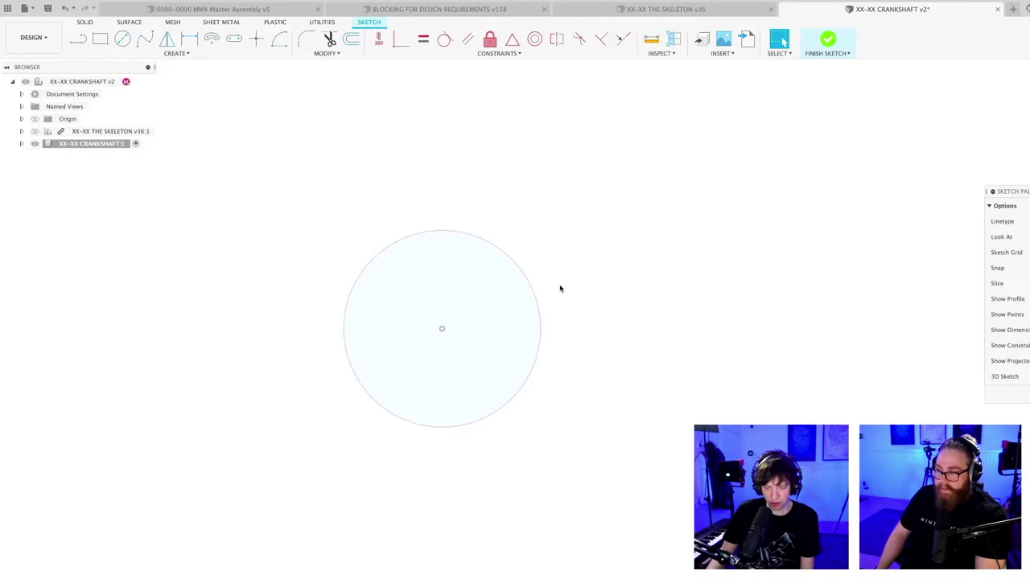
- Draw a horizontal radius line from the circle's center to the left side of its circumference
{"action": "key", "text": "l"}
{"action": "left_click", "coordinate": [442, 329]}
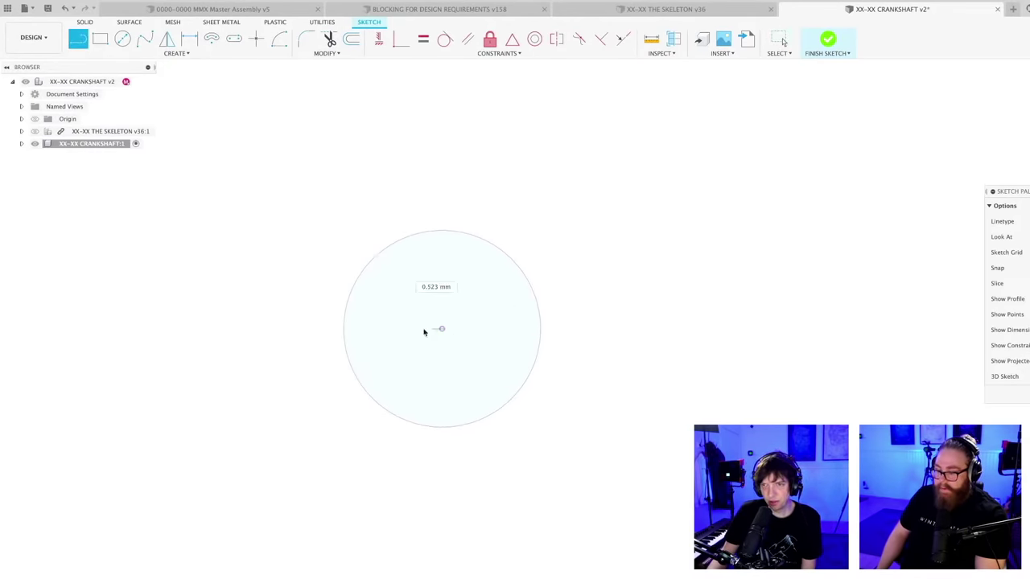
{"action": "left_click", "coordinate": [344, 329]}
{"action": "key", "text": "Escape"}
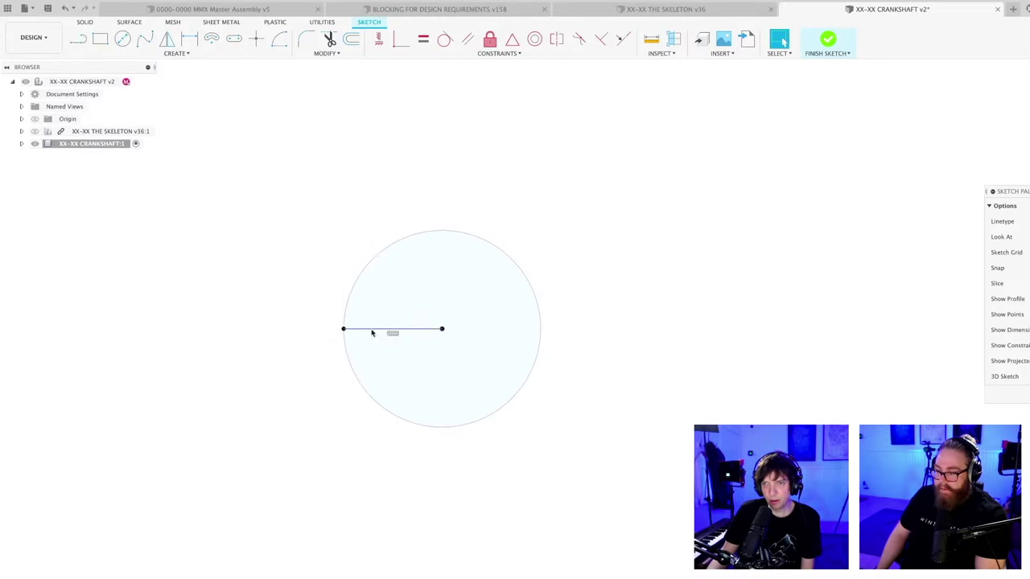
- Leave the sketch and create a Plane at Angle construction plane through the circle's radius line
{"action": "scroll", "coordinate": [596, 331], "scroll_direction": "down", "scroll_amount": 2}
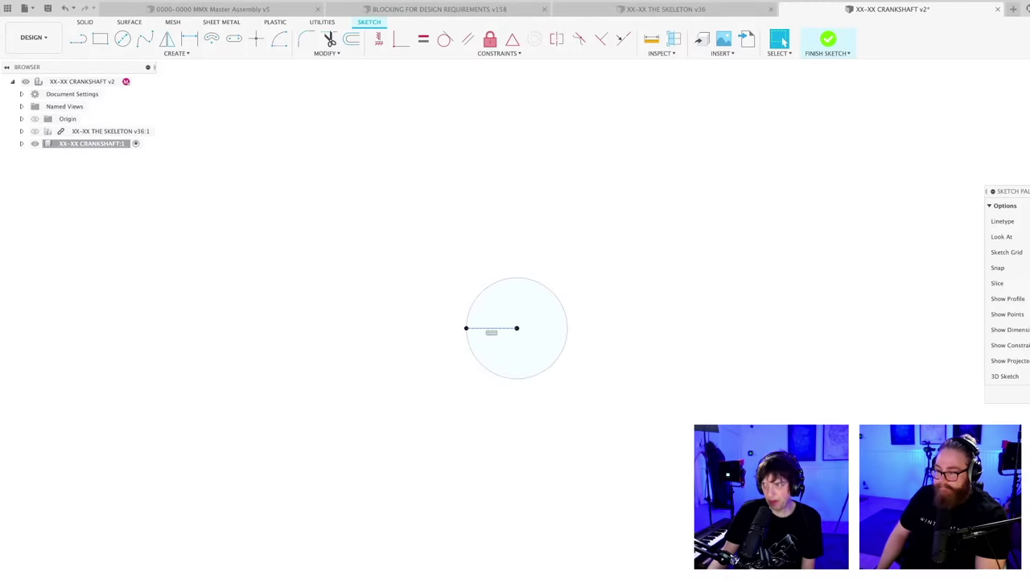
{"action": "key", "text": "Escape"}
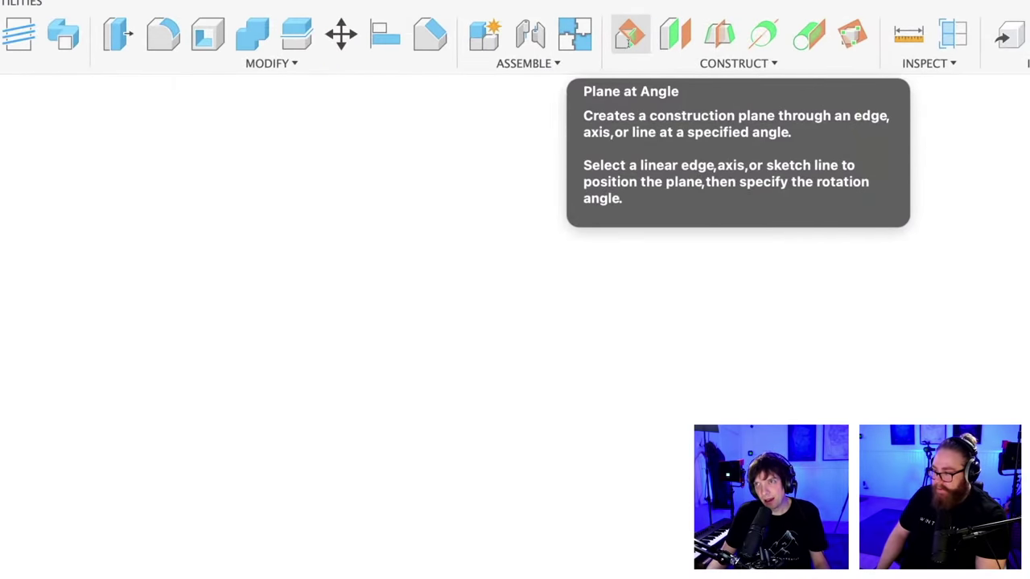
{"action": "left_click", "coordinate": [628, 41]}
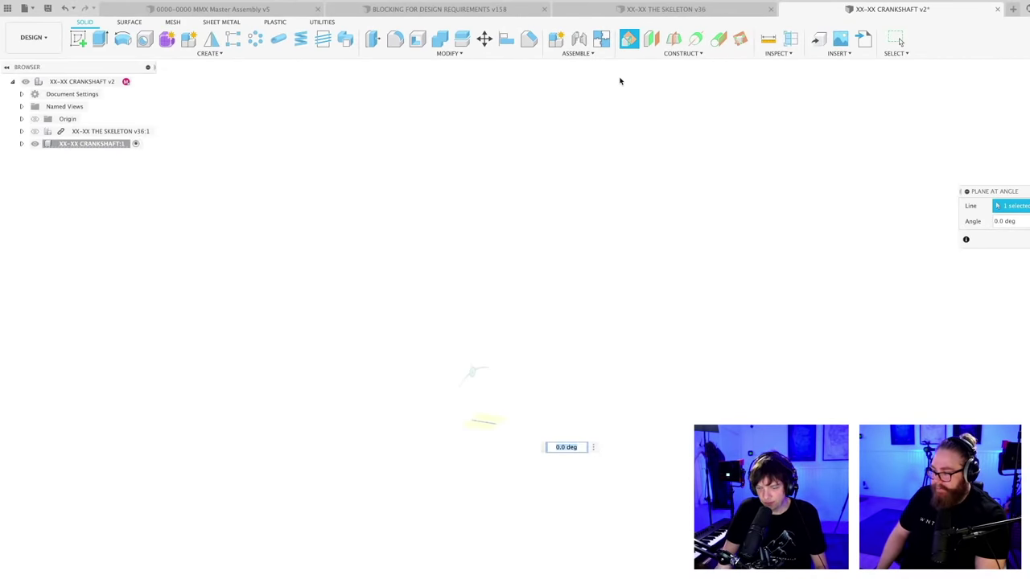
{"action": "key", "text": "Escape"}
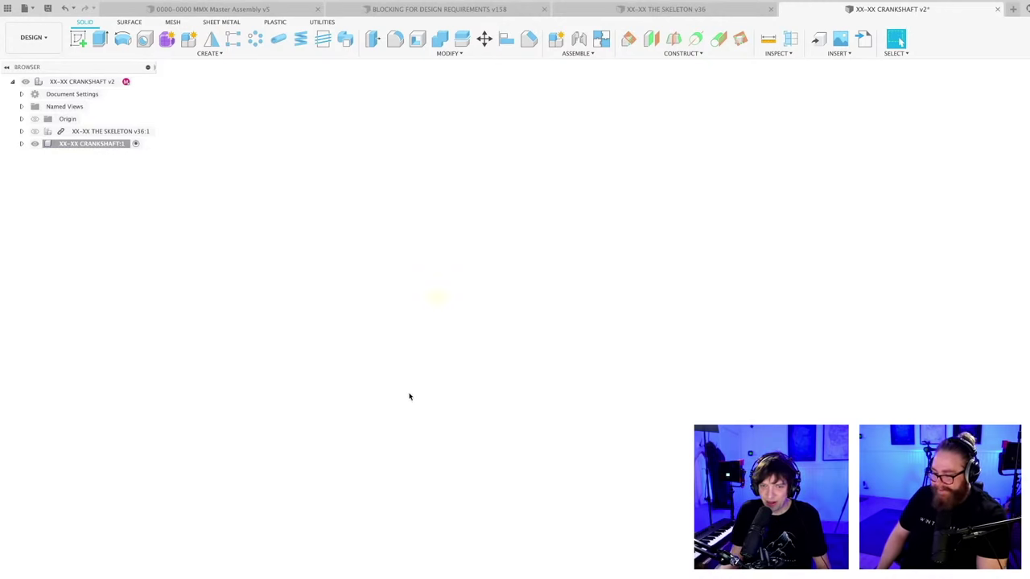
- Start a new sketch on the angled plane and expand the XX-XX CRANKSHAFT component's Construction and Sketches folders
{"action": "left_click", "coordinate": [78, 38]}
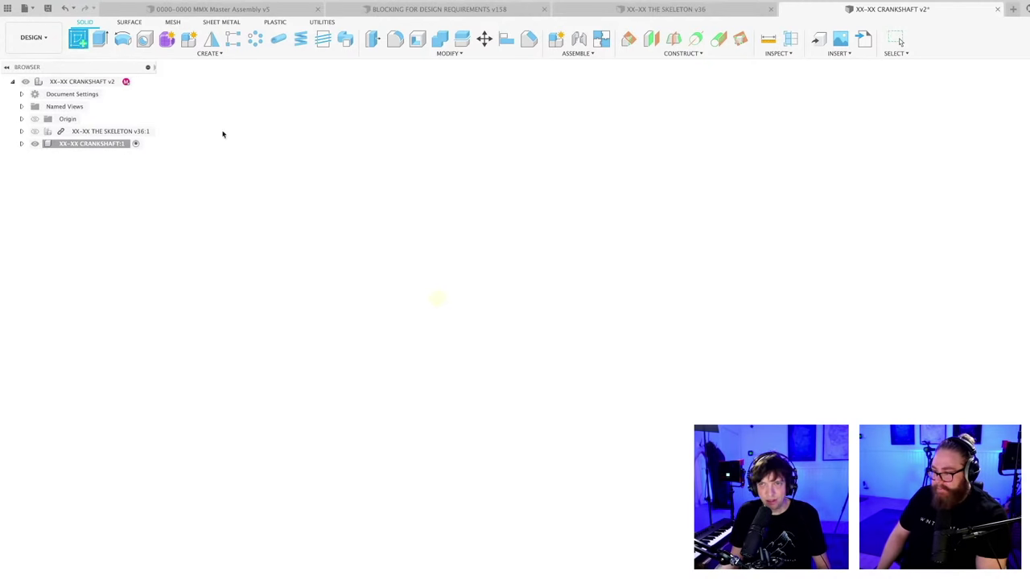
{"action": "left_click", "coordinate": [440, 298]}
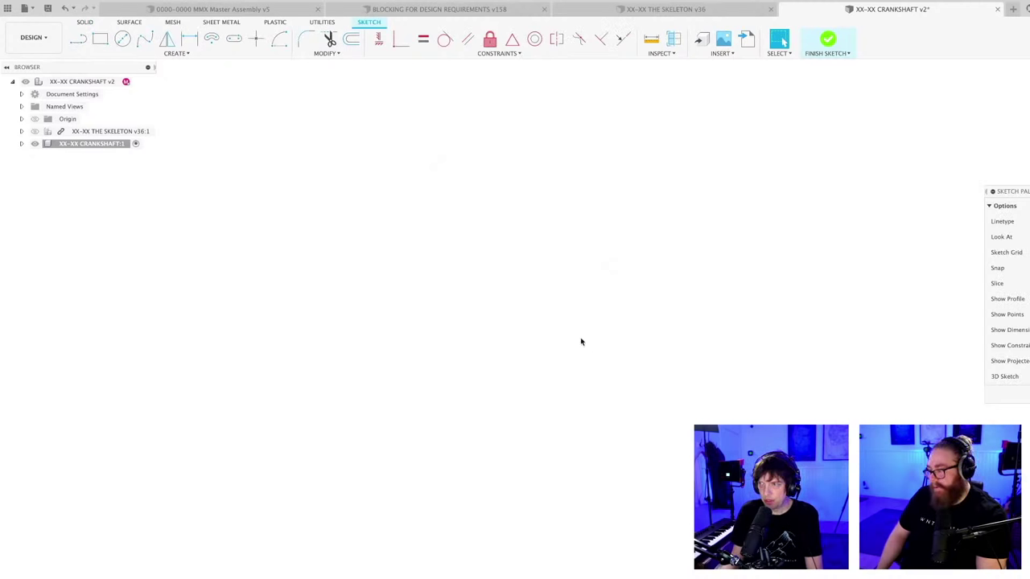
{"action": "left_click", "coordinate": [22, 143]}
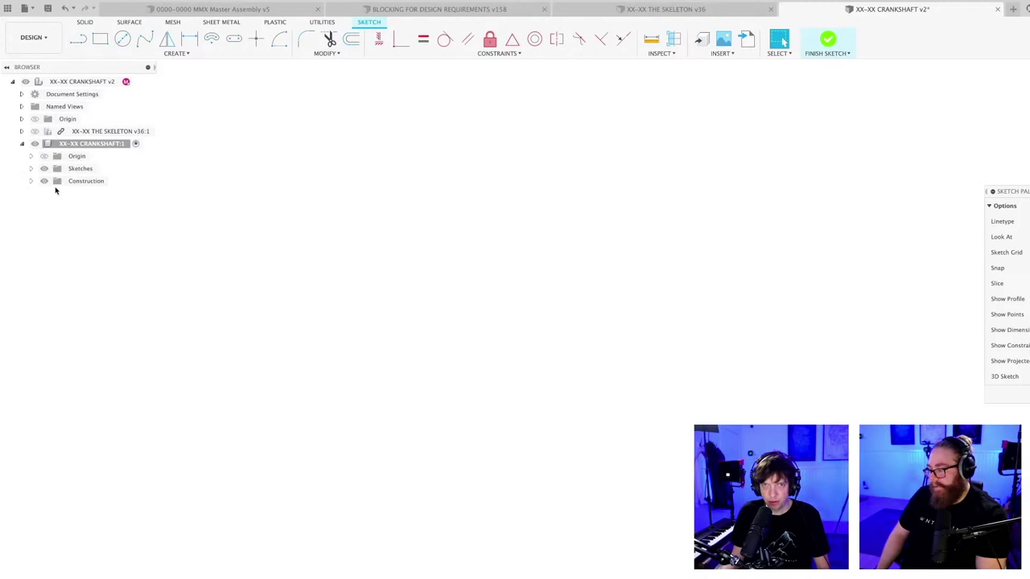
{"action": "left_click", "coordinate": [30, 181]}
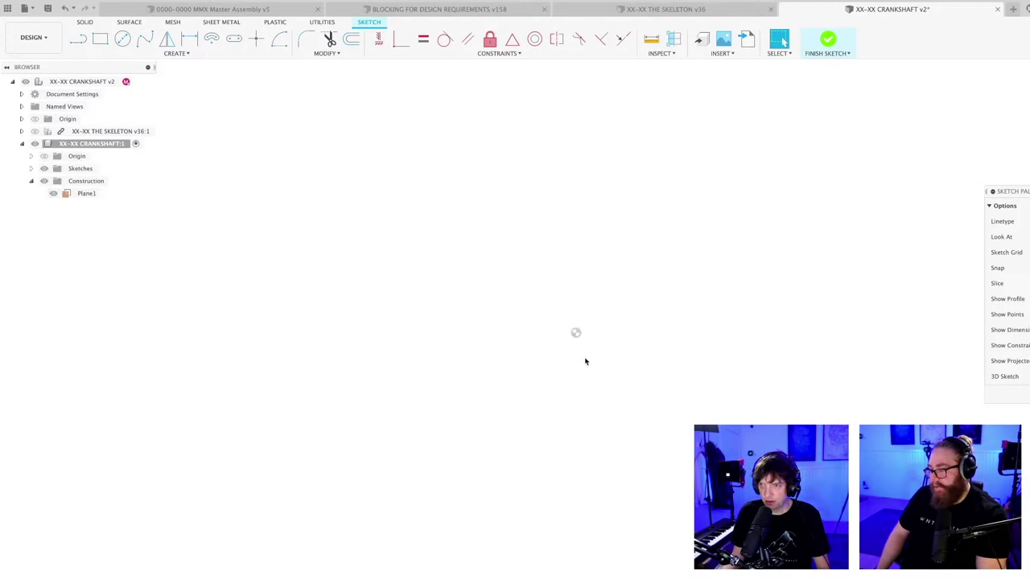
{"action": "left_click", "coordinate": [30, 168]}
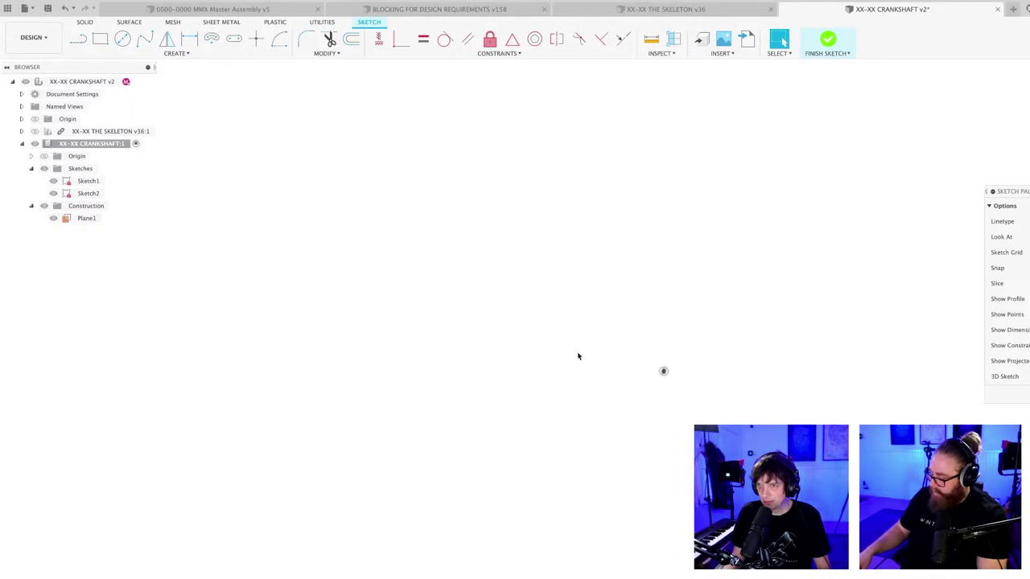
- Project the radius line from the circle sketch into the new sketch on the angled plane
{"action": "left_click", "coordinate": [576, 396]}
{"action": "scroll", "coordinate": [630, 404], "scroll_direction": "up", "scroll_amount": 5}
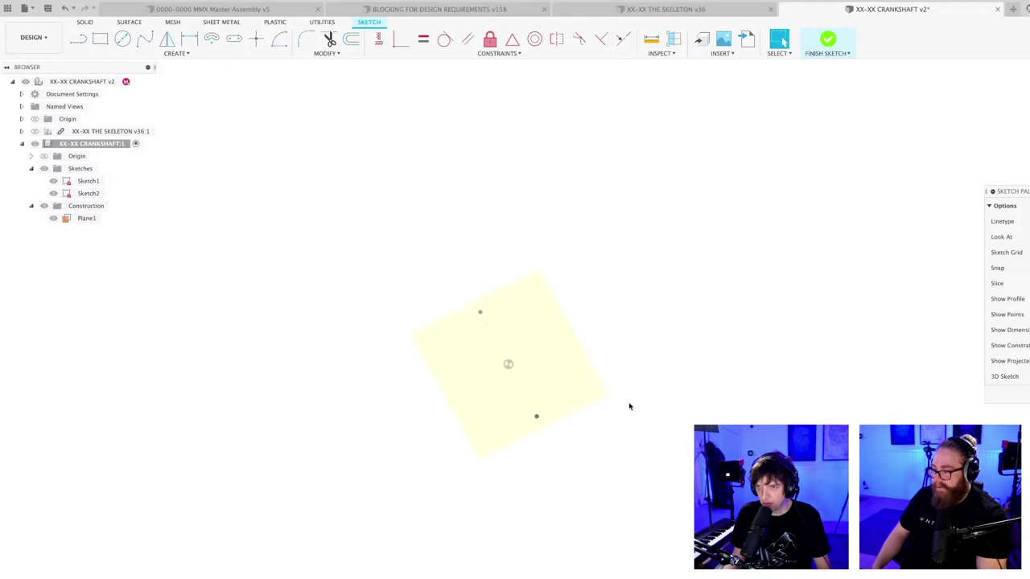
{"action": "left_click", "coordinate": [639, 392]}
{"action": "scroll", "coordinate": [641, 393], "scroll_direction": "down", "scroll_amount": 3}
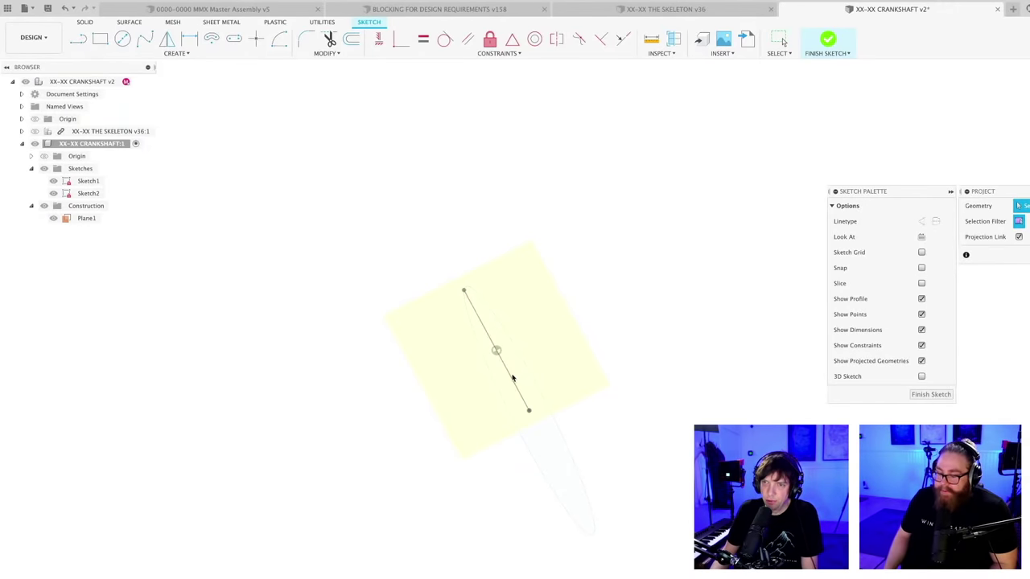
{"action": "mouse_move", "coordinate": [537, 377]}
{"action": "middle_mouse_down", "text": "shift"}
{"action": "mouse_move", "coordinate": [621, 351]}
{"action": "mouse_move", "coordinate": [655, 361]}
{"action": "mouse_move", "coordinate": [649, 337]}
{"action": "mouse_move", "coordinate": [637, 355]}
{"action": "mouse_move", "coordinate": [649, 363]}
{"action": "middle_mouse_up", "text": "shift"}
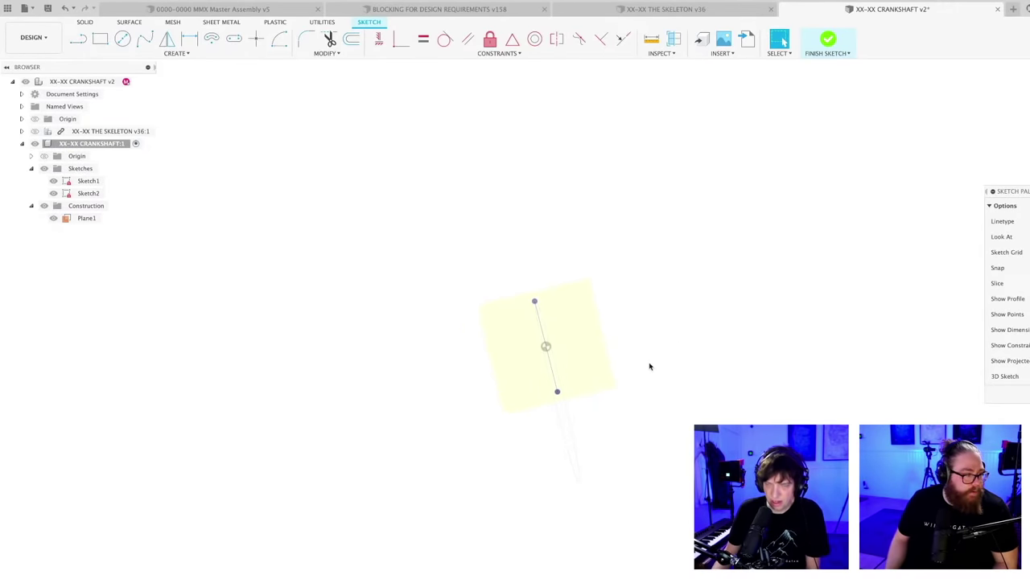
{"action": "key", "text": "l"}
{"action": "middle_click_drag", "start_coordinate": [555, 414], "coordinate": [562, 395], "text": "shift"}
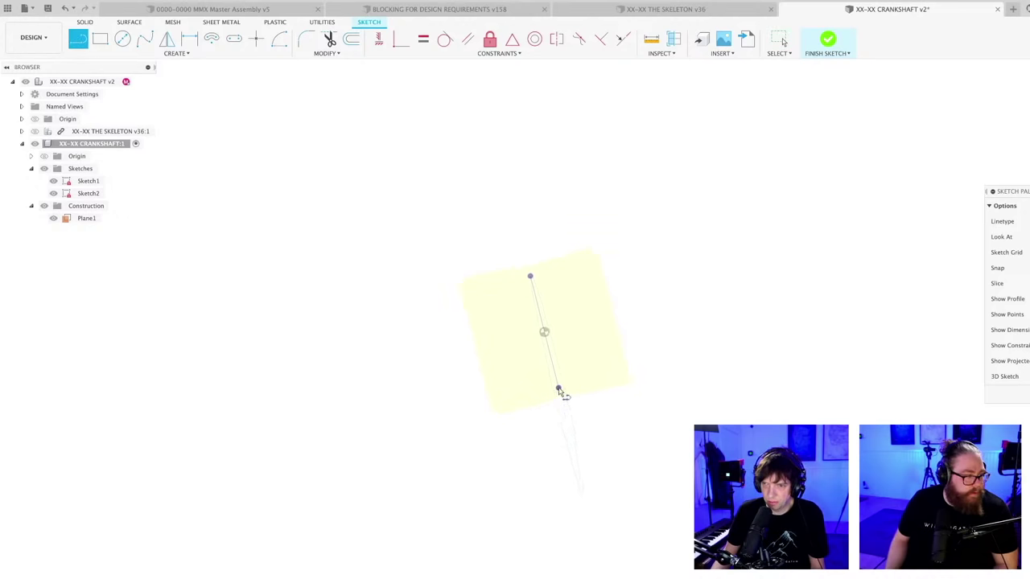
{"action": "left_click", "coordinate": [560, 390]}
{"action": "scroll", "coordinate": [499, 406], "scroll_direction": "down", "scroll_amount": 5}
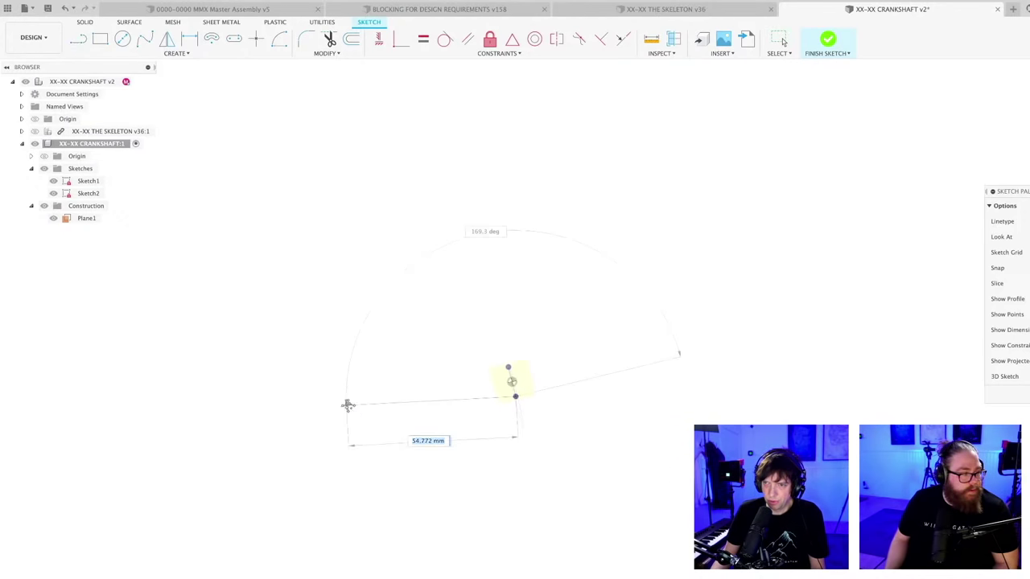
{"action": "mouse_move", "coordinate": [348, 404]}
{"action": "middle_mouse_down"}
{"action": "mouse_move", "coordinate": [528, 436]}
{"action": "mouse_move", "coordinate": [352, 373]}
{"action": "mouse_move", "coordinate": [340, 403]}
{"action": "middle_mouse_up"}
{"action": "key", "text": "Escape"}
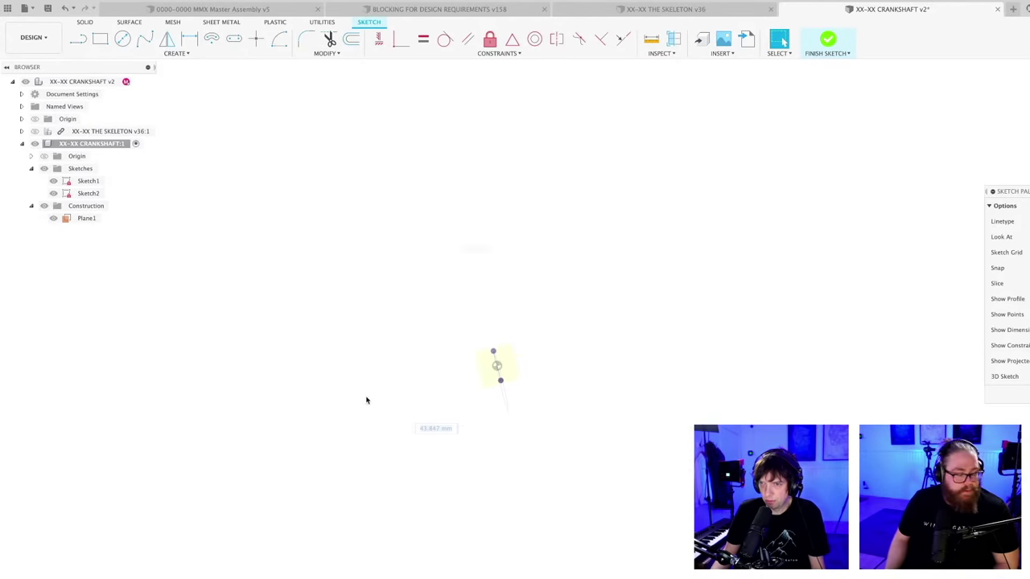
{"action": "middle_click_drag", "start_coordinate": [765, 260], "coordinate": [593, 434], "text": "shift"}
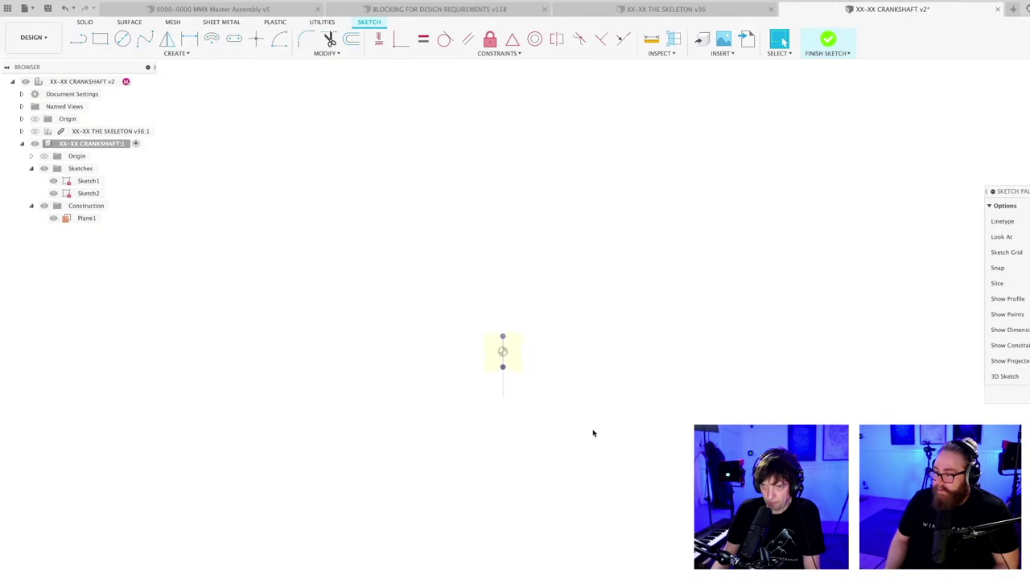
- Draw a nearly horizontal line about 606 mm long below the projected radius line, extending past it on both sides
{"action": "scroll", "coordinate": [592, 433], "scroll_direction": "down", "scroll_amount": 5}
{"action": "key", "text": "l"}
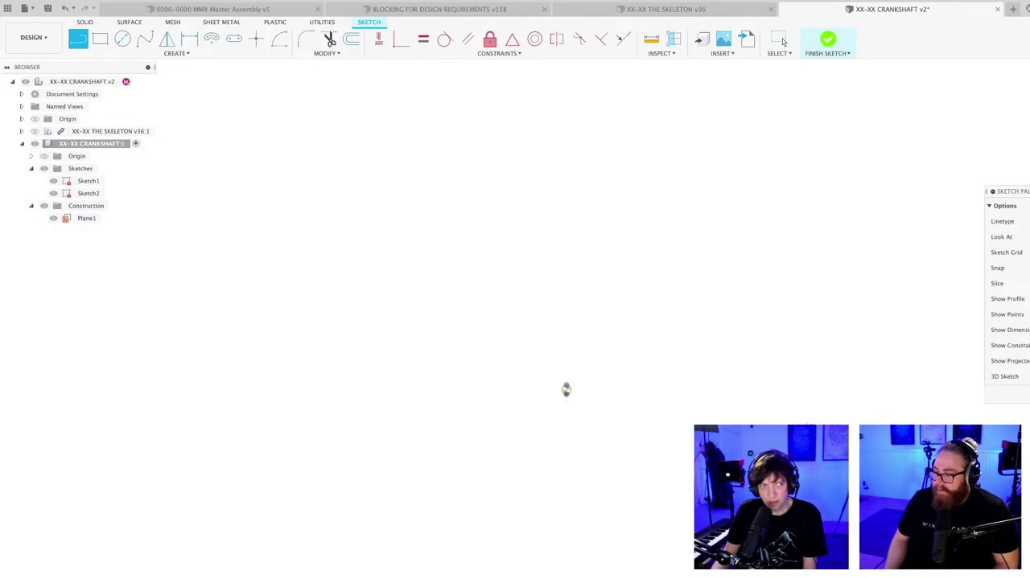
{"action": "left_click", "coordinate": [809, 420]}
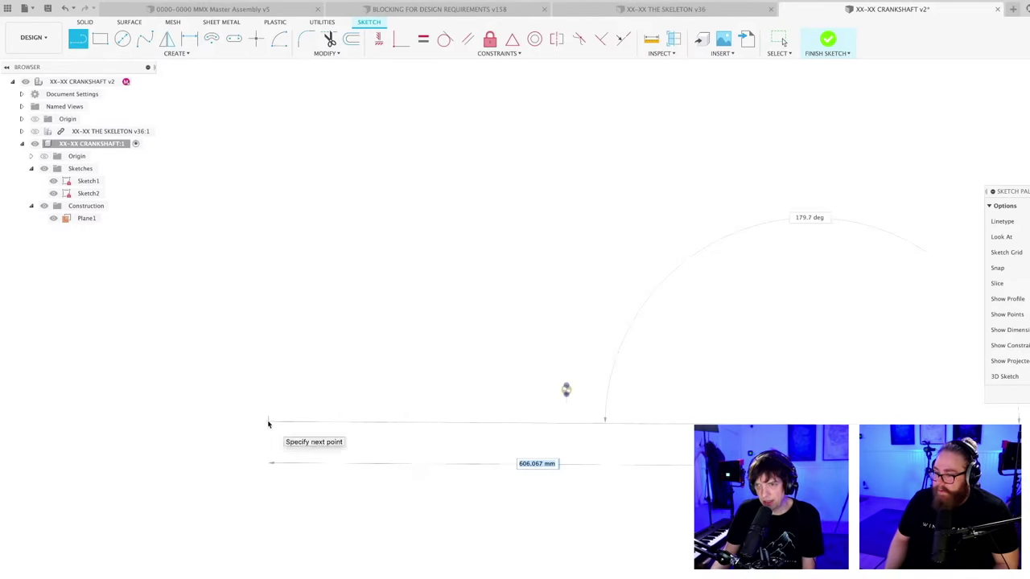
{"action": "left_click", "coordinate": [269, 424]}
{"action": "key", "text": "Escape"}
{"action": "scroll", "coordinate": [381, 462], "scroll_direction": "down", "scroll_amount": 2}
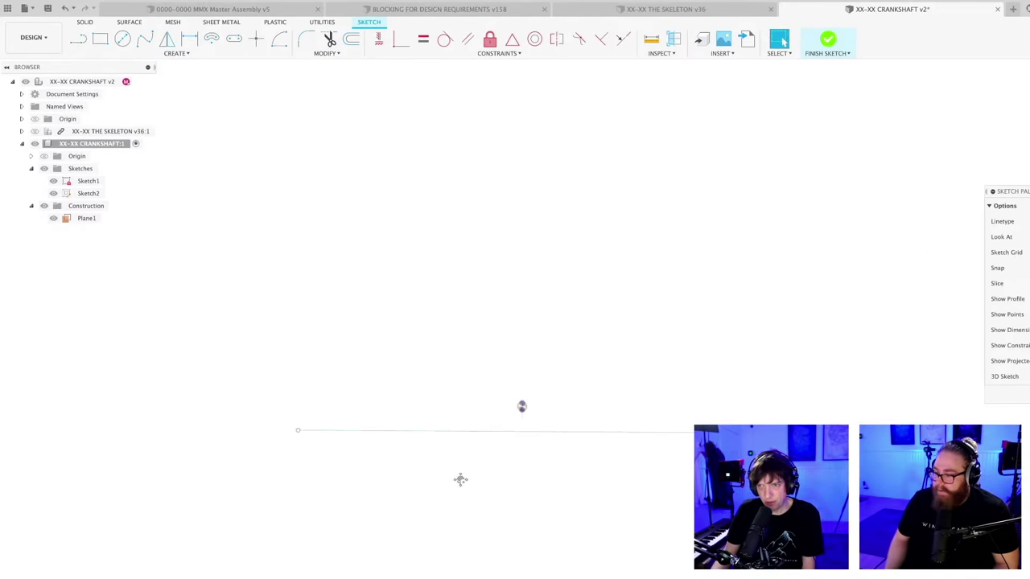
- Apply a Coincident constraint between the long line and the lower endpoint of the projected radius line
{"action": "middle_click_drag", "start_coordinate": [460, 479], "coordinate": [424, 406]}
{"action": "scroll", "coordinate": [497, 351], "scroll_direction": "up", "scroll_amount": 3}
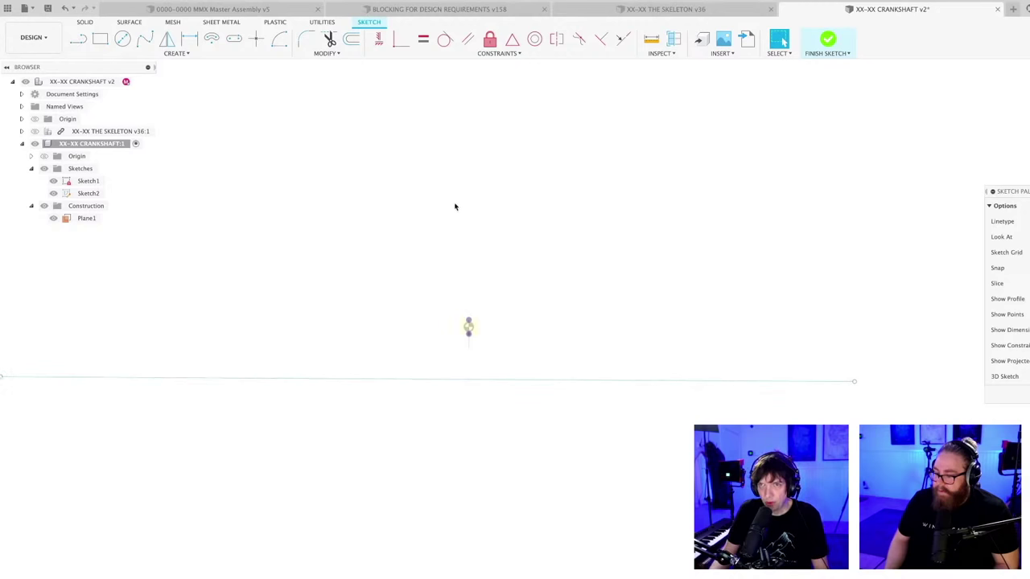
{"action": "scroll", "coordinate": [483, 207], "scroll_direction": "up", "scroll_amount": 1}
{"action": "left_click", "coordinate": [401, 40]}
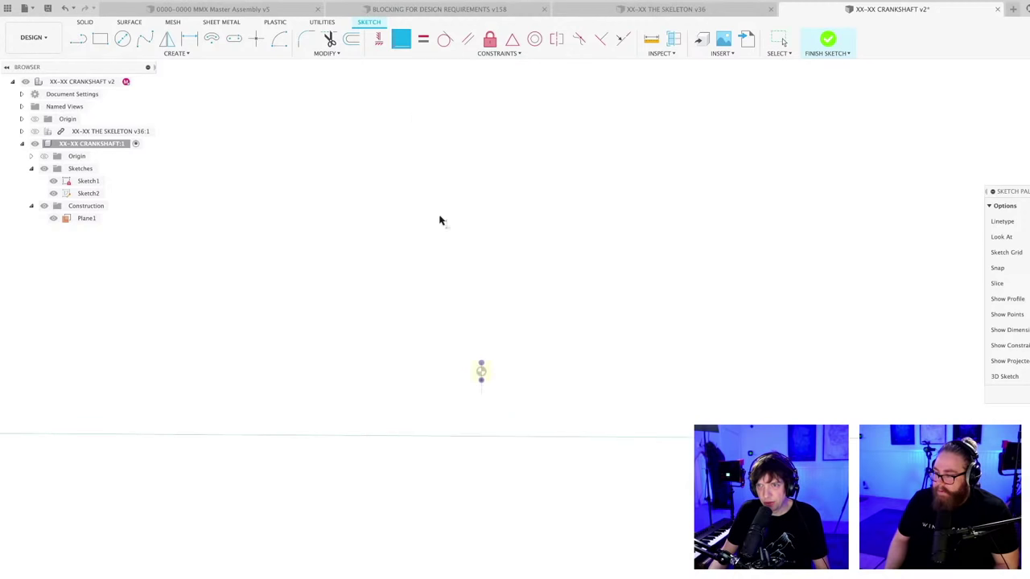
{"action": "scroll", "coordinate": [475, 421], "scroll_direction": "up", "scroll_amount": 6}
{"action": "scroll", "coordinate": [499, 349], "scroll_direction": "up", "scroll_amount": 3}
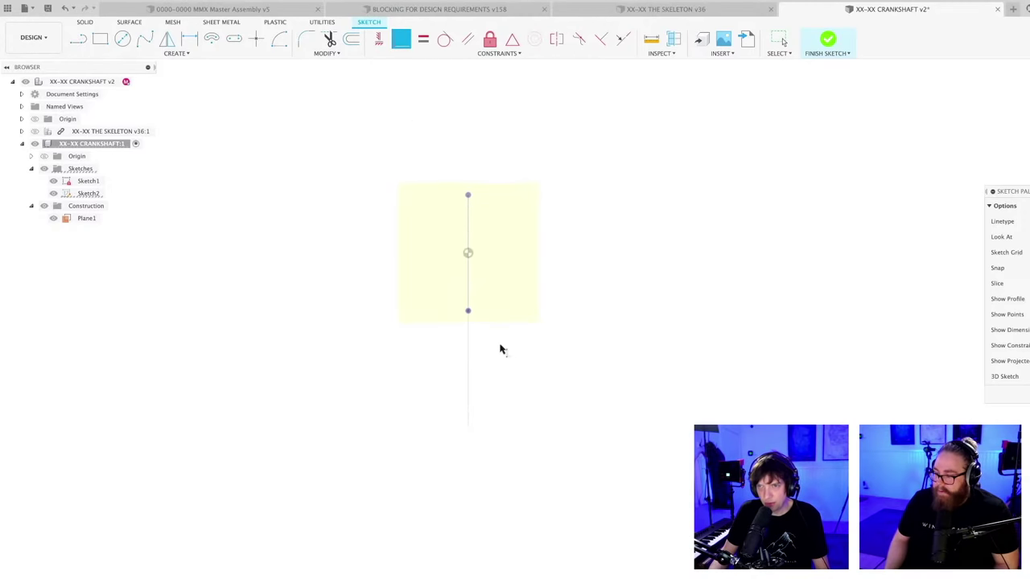
{"action": "scroll", "coordinate": [680, 335], "scroll_direction": "down", "scroll_amount": 8}
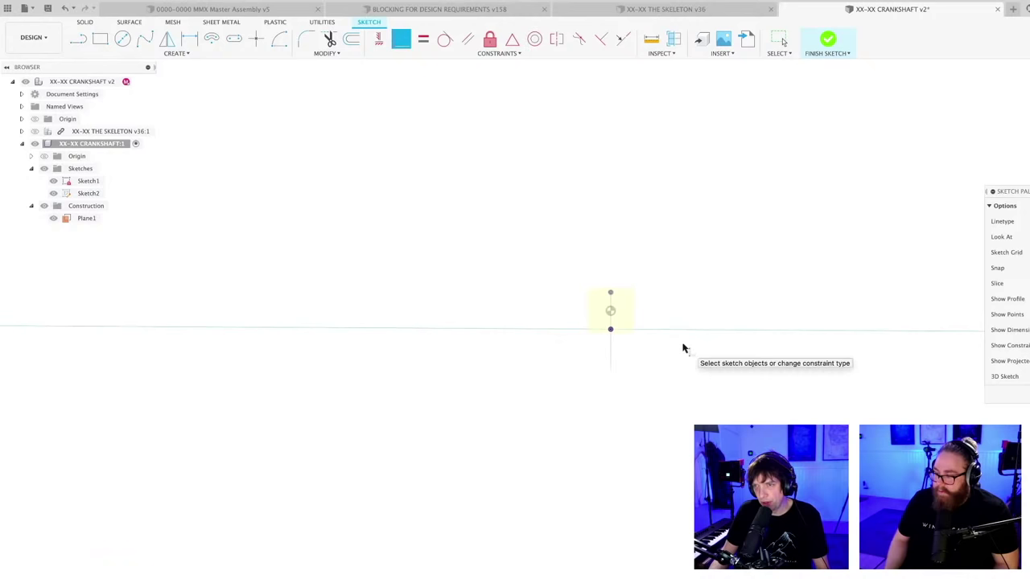
{"action": "key", "text": "Escape"}
{"action": "mouse_move", "coordinate": [701, 366]}
{"action": "middle_mouse_down"}
{"action": "mouse_move", "coordinate": [622, 349]}
{"action": "mouse_move", "coordinate": [620, 373]}
{"action": "mouse_move", "coordinate": [583, 370]}
{"action": "middle_mouse_up"}
{"action": "left_click_drag", "start_coordinate": [601, 363], "coordinate": [646, 361]}
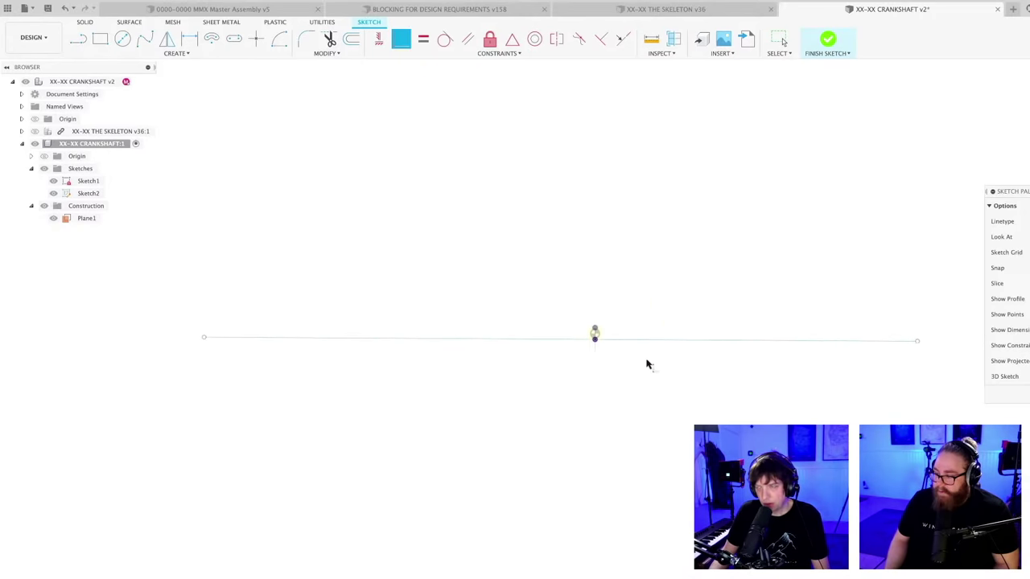
- Sketch the shaft profile's left end from the long line's endpoint: vertical edge, angled chamfer about 3 mm long, horizontal edge and small step down
{"action": "key", "text": "l"}
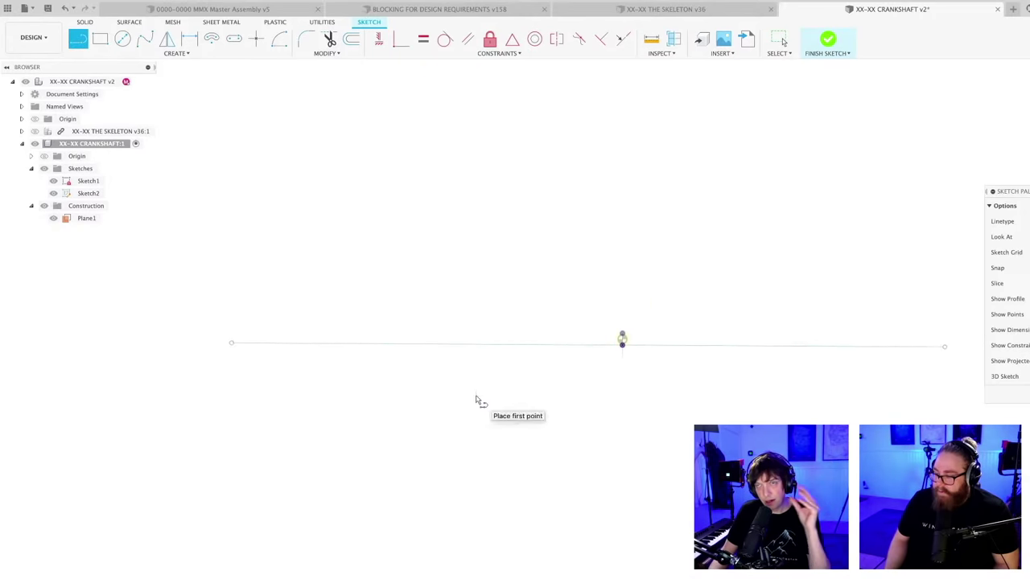
{"action": "scroll", "coordinate": [233, 340], "scroll_direction": "up", "scroll_amount": 5}
{"action": "left_click_drag", "start_coordinate": [234, 336], "coordinate": [242, 349]}
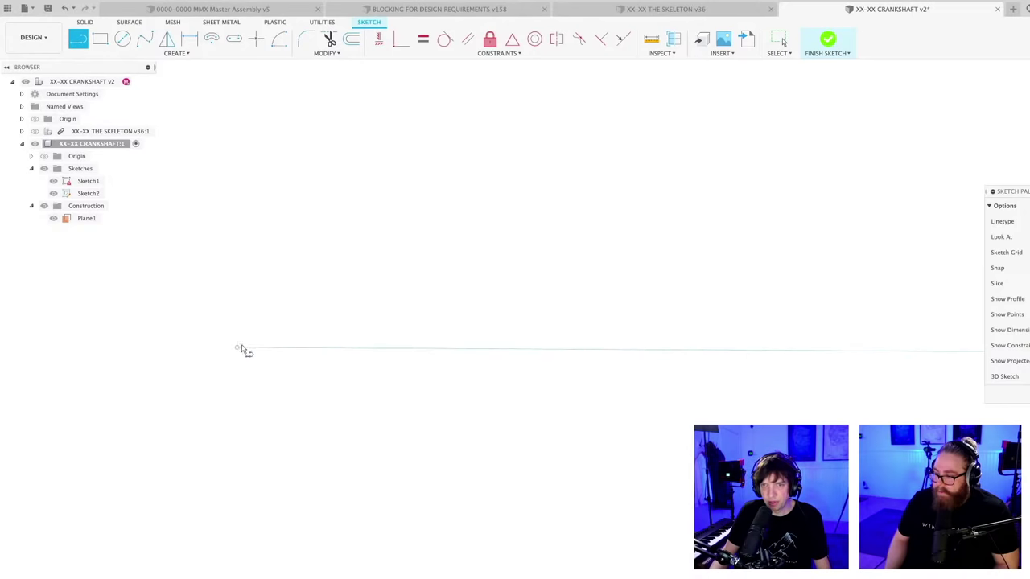
{"action": "left_click", "coordinate": [240, 345]}
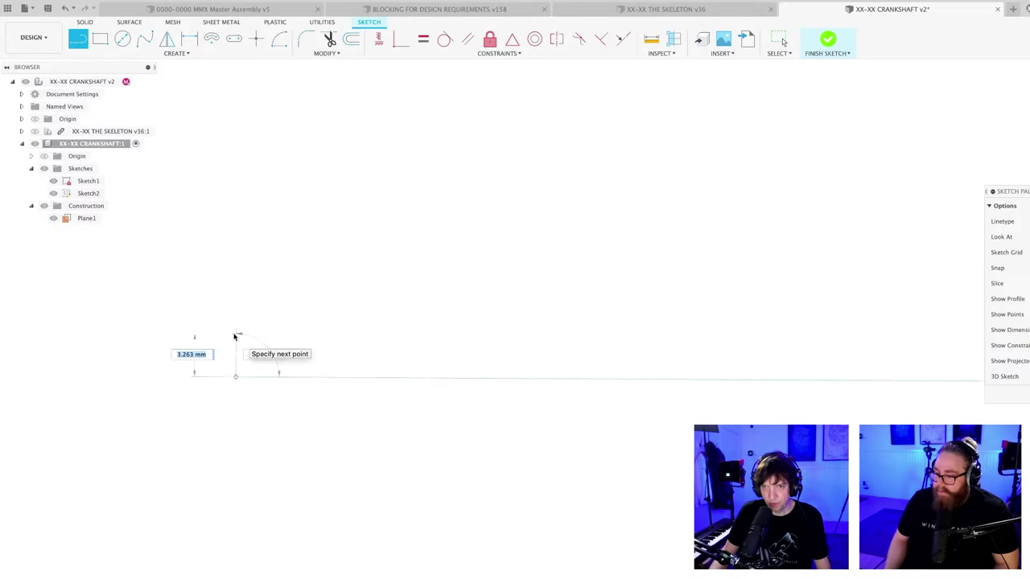
{"action": "left_click", "coordinate": [235, 325]}
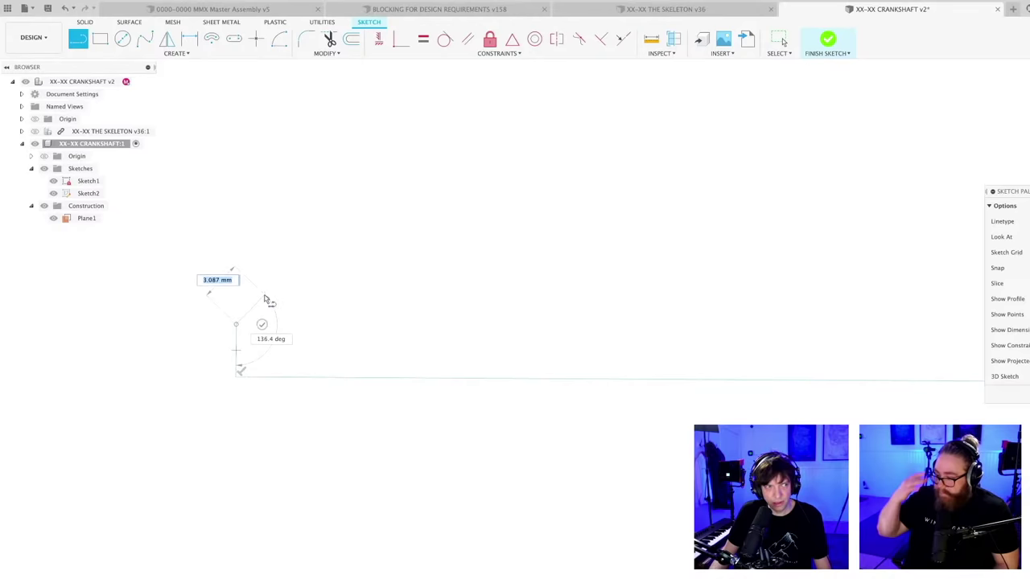
{"action": "left_click", "coordinate": [265, 296]}
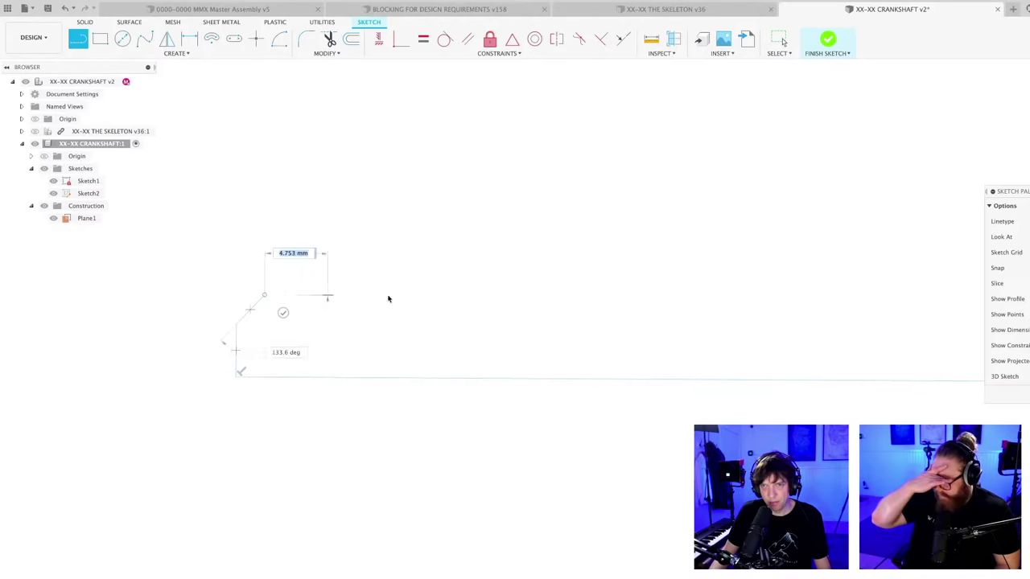
{"action": "left_click", "coordinate": [462, 296]}
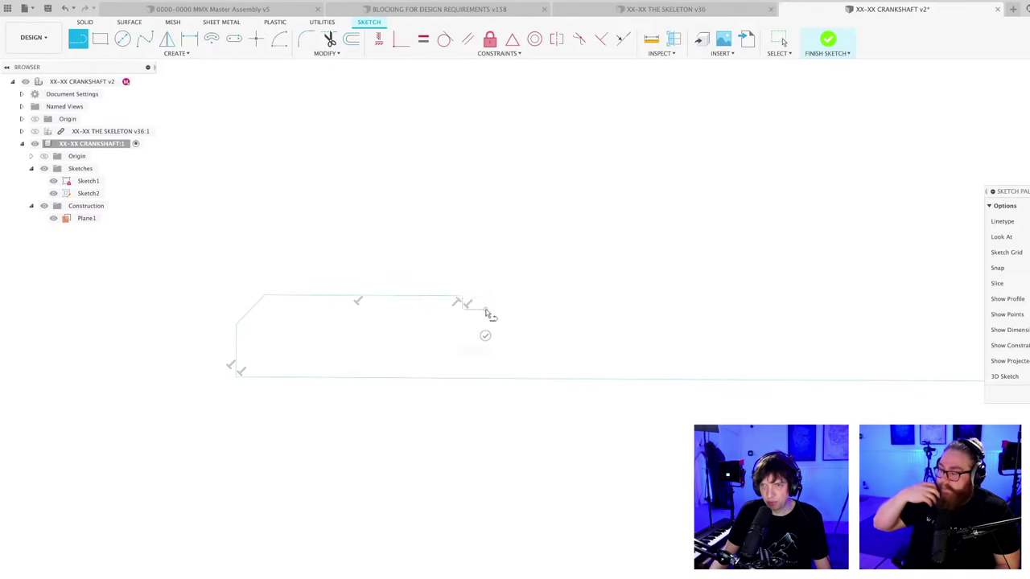
- Continue the profile with a long upper edge above the base line and close its right end with two angled segments
{"action": "scroll", "coordinate": [599, 302], "scroll_direction": "down", "scroll_amount": 5}
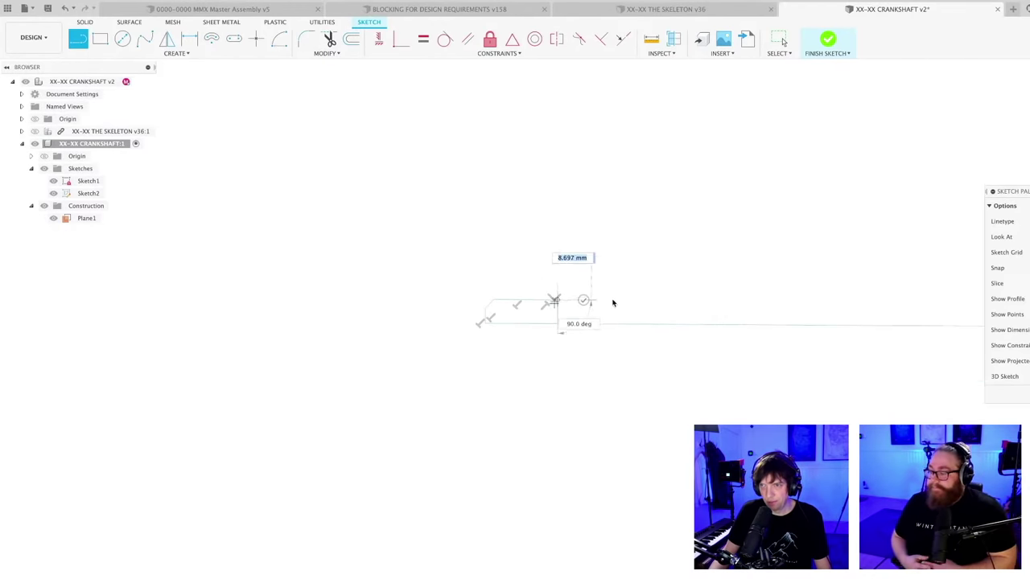
{"action": "middle_click_drag", "start_coordinate": [612, 303], "coordinate": [304, 303]}
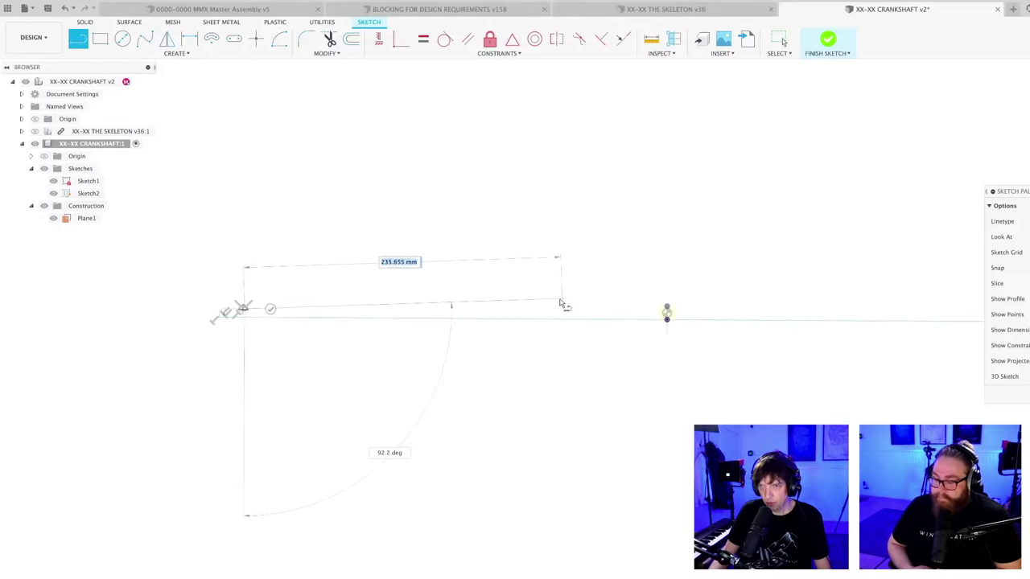
{"action": "middle_click_drag", "start_coordinate": [561, 303], "coordinate": [278, 306]}
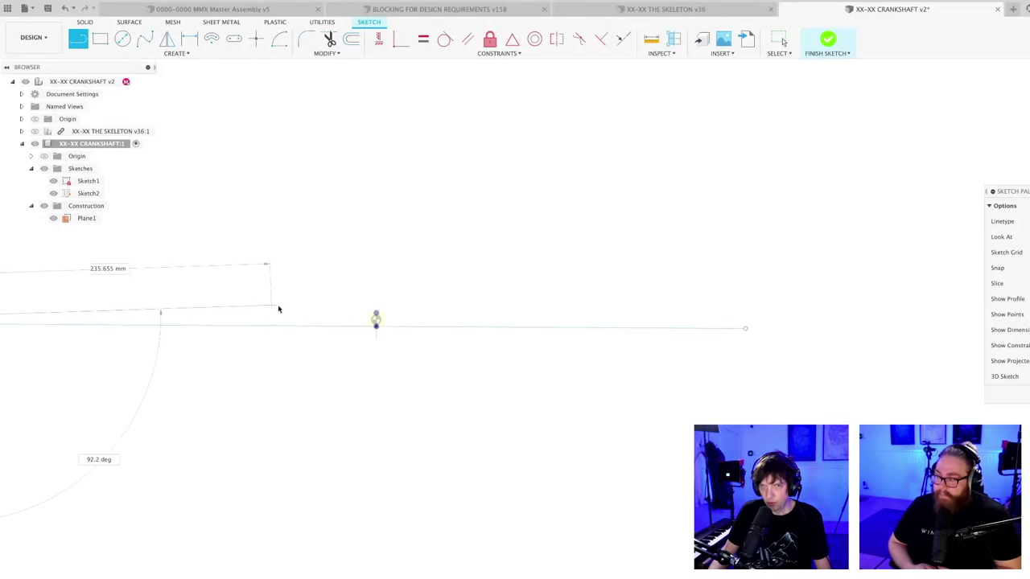
{"action": "left_click", "coordinate": [744, 325]}
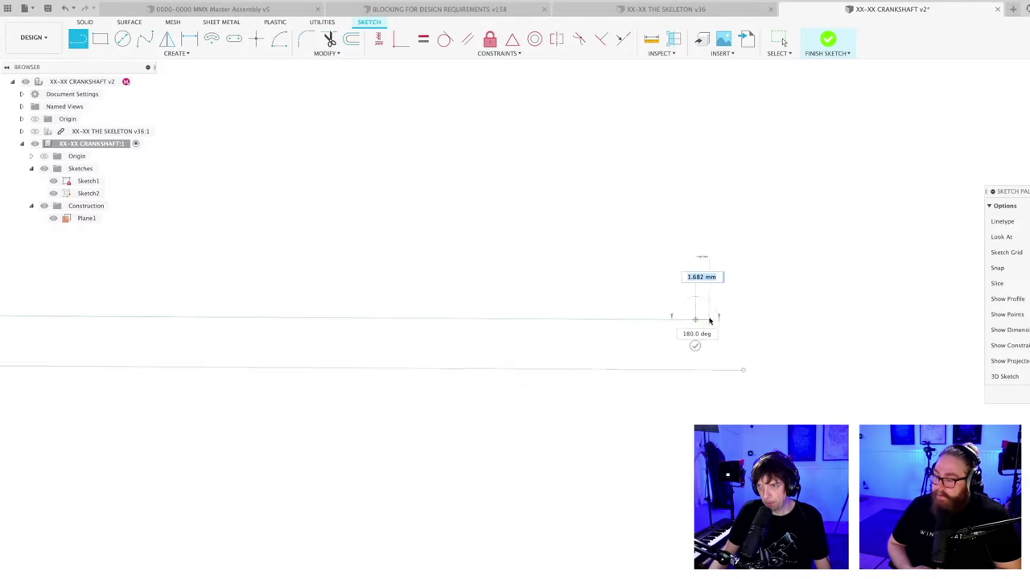
{"action": "scroll", "coordinate": [709, 322], "scroll_direction": "up", "scroll_amount": 3}
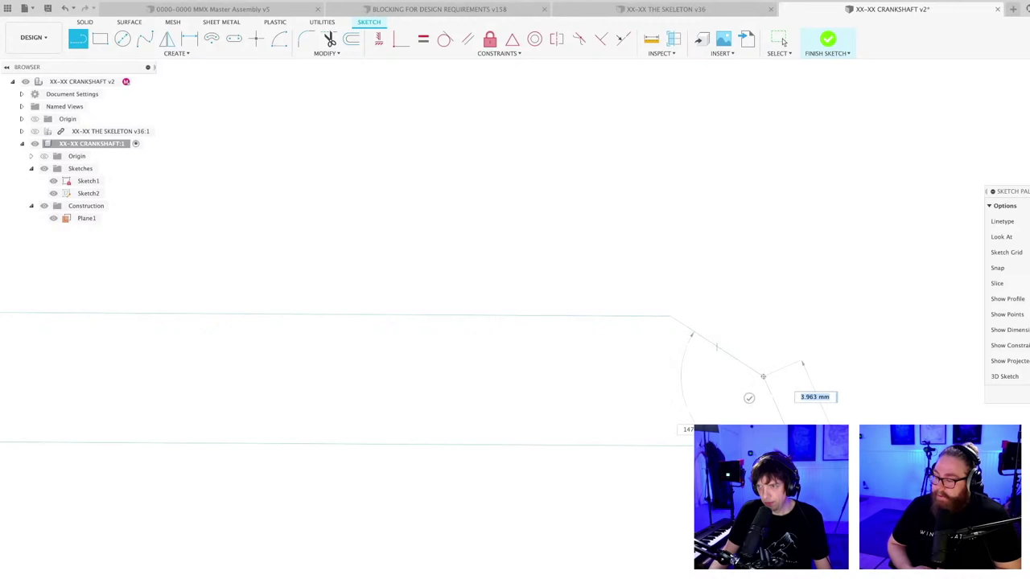
{"action": "key", "text": "Escape"}
{"action": "scroll", "coordinate": [603, 159], "scroll_direction": "down", "scroll_amount": 5}
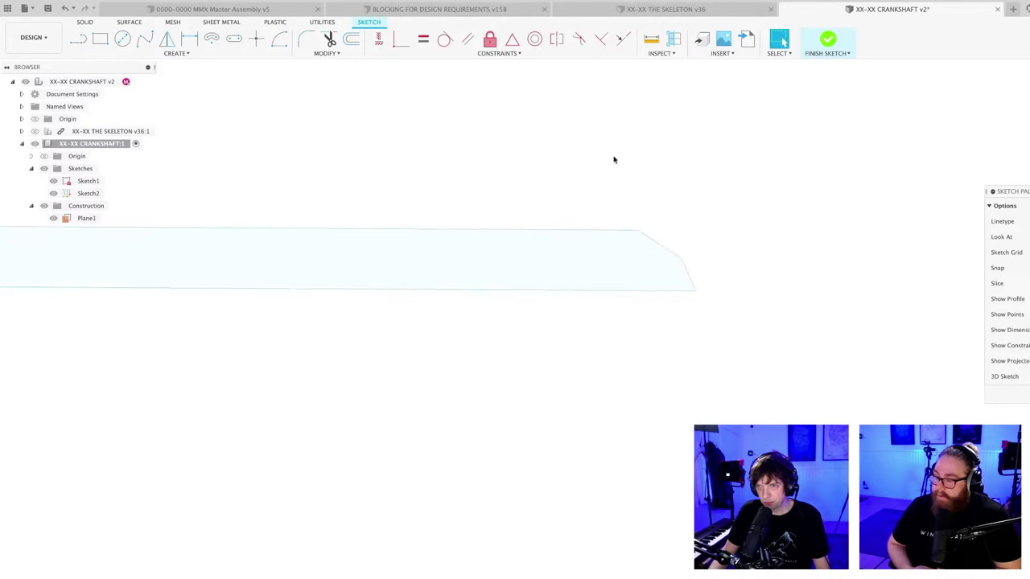
{"action": "scroll", "coordinate": [591, 371], "scroll_direction": "down", "scroll_amount": 2}
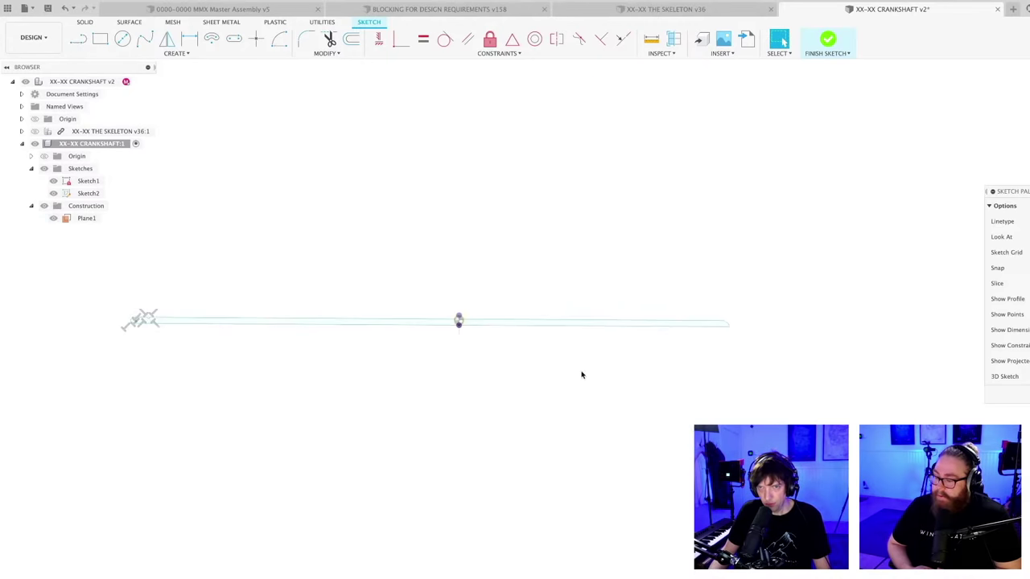
- Finish the sketch and revolve both profile regions 360 degrees about the long base line as a new body
{"action": "mouse_move", "coordinate": [582, 372]}
{"action": "middle_mouse_down", "text": "shift"}
{"action": "mouse_move", "coordinate": [410, 177]}
{"action": "mouse_move", "coordinate": [324, 163]}
{"action": "mouse_move", "coordinate": [332, 175]}
{"action": "middle_mouse_up", "text": "shift"}
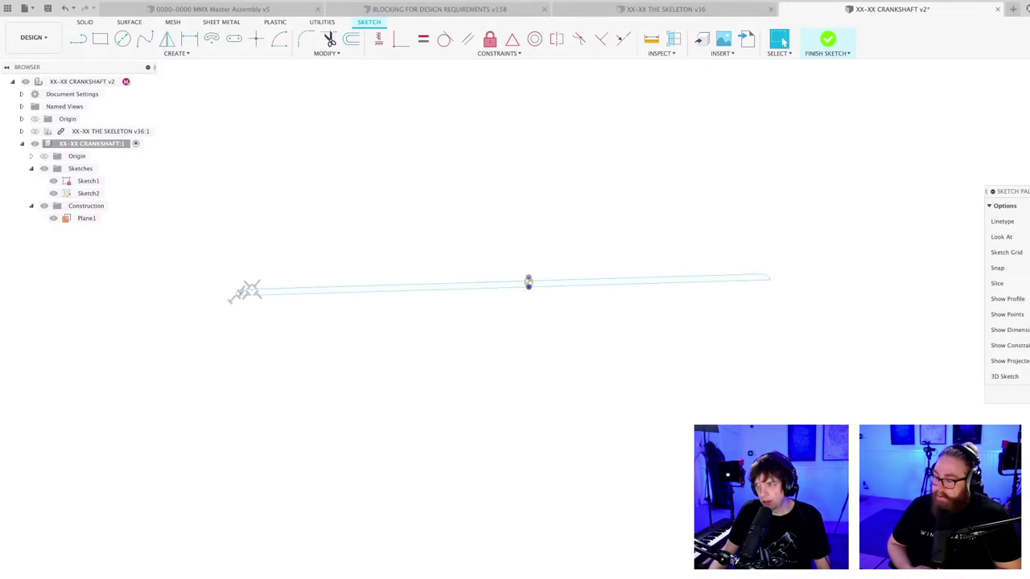
{"action": "left_click", "coordinate": [828, 39]}
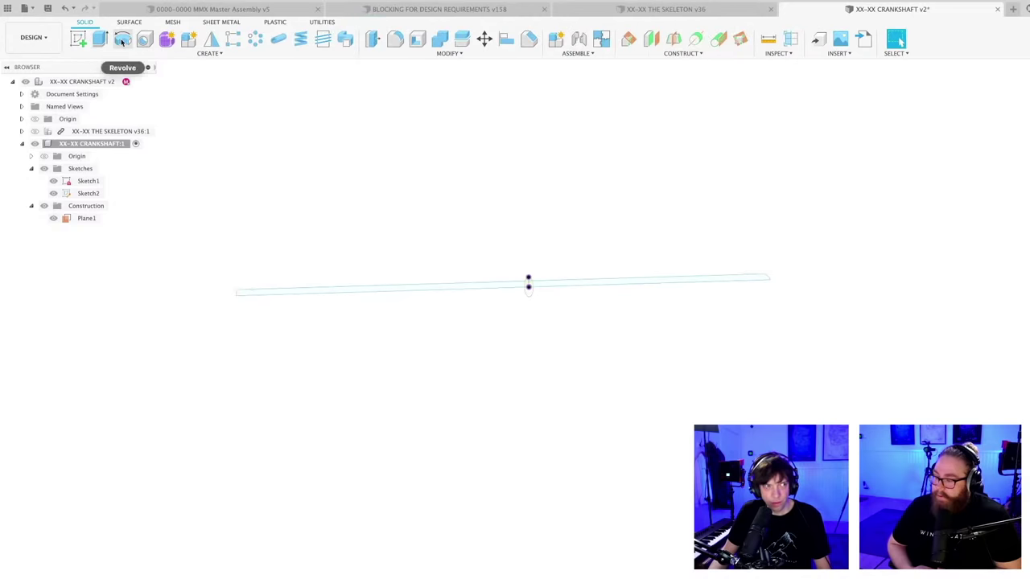
{"action": "left_click", "coordinate": [122, 38]}
{"action": "left_click", "coordinate": [354, 290]}
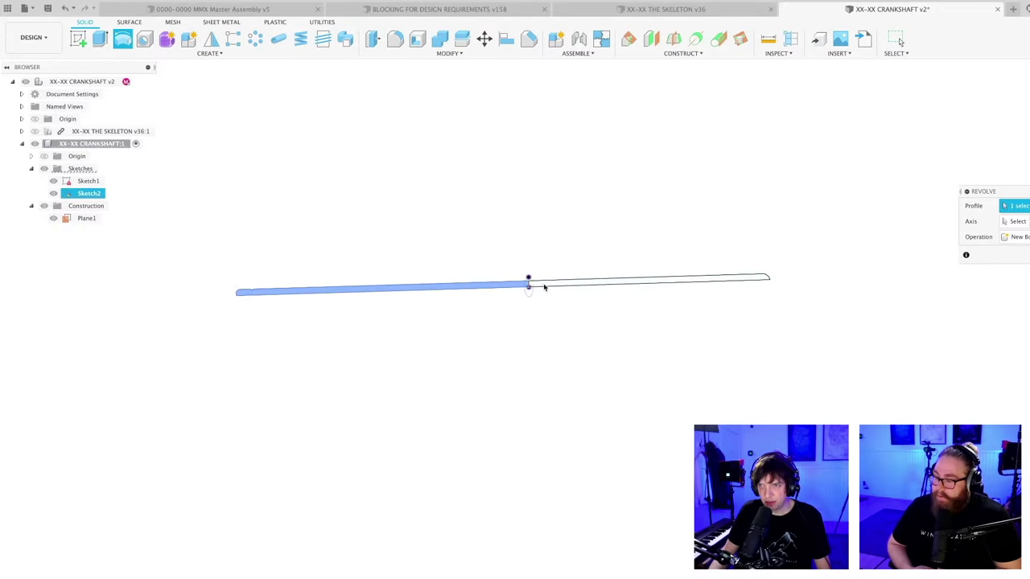
{"action": "left_click", "coordinate": [544, 286]}
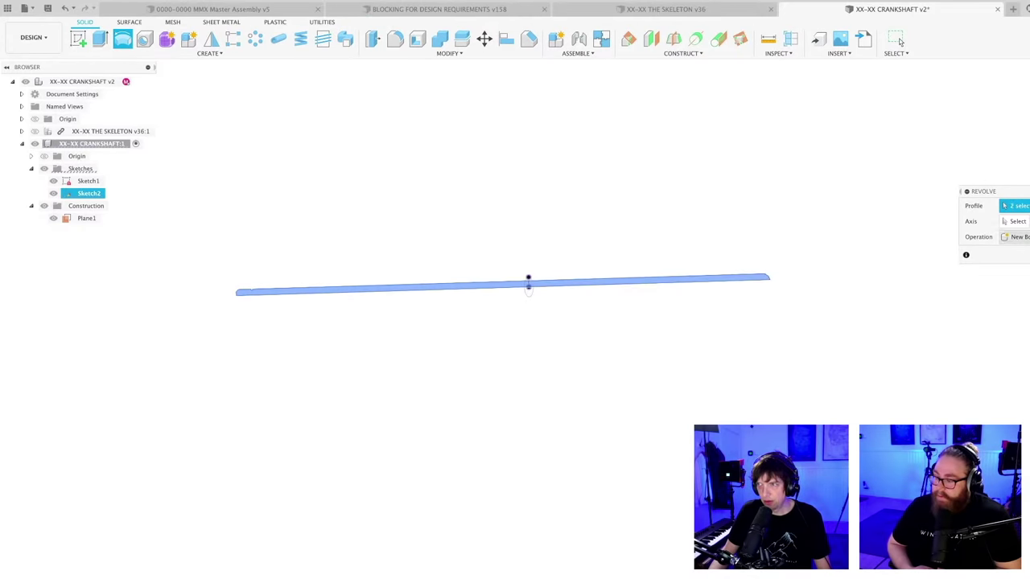
{"action": "left_click", "coordinate": [1015, 221]}
{"action": "left_click", "coordinate": [602, 290]}
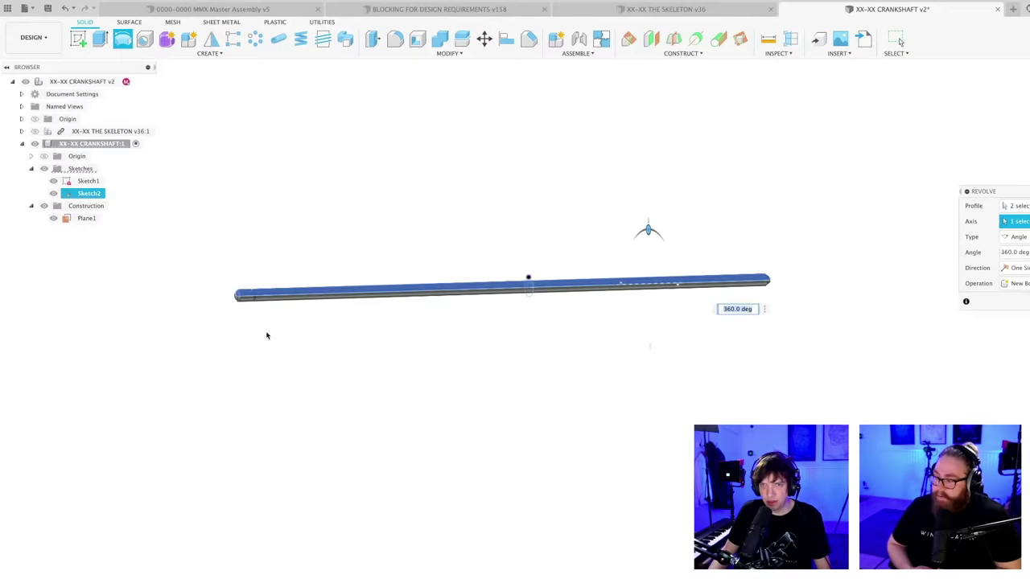
{"action": "scroll", "coordinate": [218, 310], "scroll_direction": "up", "scroll_amount": 3}
{"action": "mouse_move", "coordinate": [218, 310]}
{"action": "middle_mouse_down", "text": "shift"}
{"action": "mouse_move", "coordinate": [346, 432]}
{"action": "mouse_move", "coordinate": [312, 422]}
{"action": "mouse_move", "coordinate": [335, 423]}
{"action": "middle_mouse_up", "text": "shift"}
{"action": "scroll", "coordinate": [337, 425], "scroll_direction": "down", "scroll_amount": 3}
{"action": "middle_click_drag", "start_coordinate": [516, 462], "coordinate": [310, 442]}
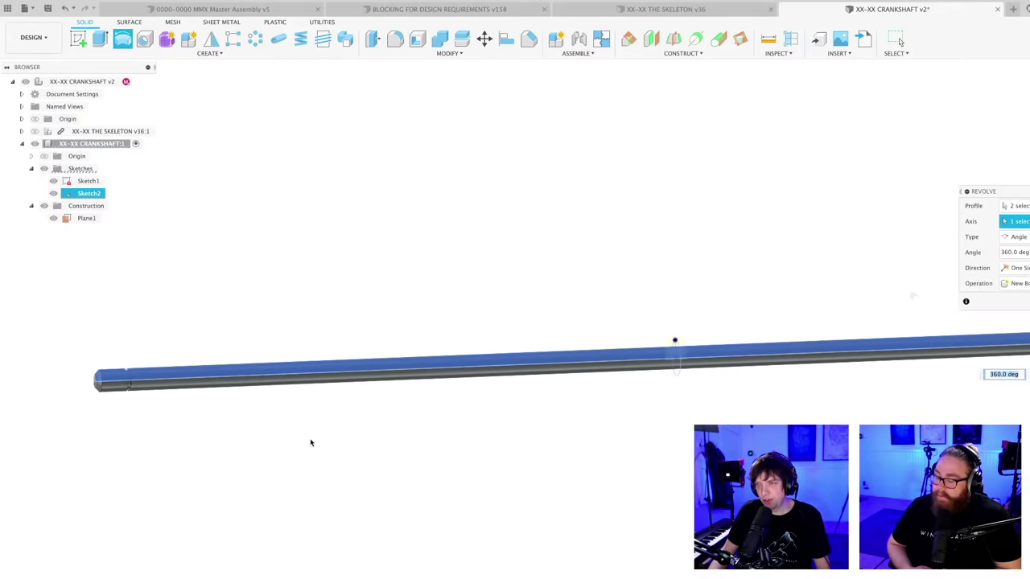
{"action": "scroll", "coordinate": [313, 443], "scroll_direction": "down", "scroll_amount": 2}
{"action": "middle_click_drag", "start_coordinate": [475, 463], "coordinate": [502, 434]}
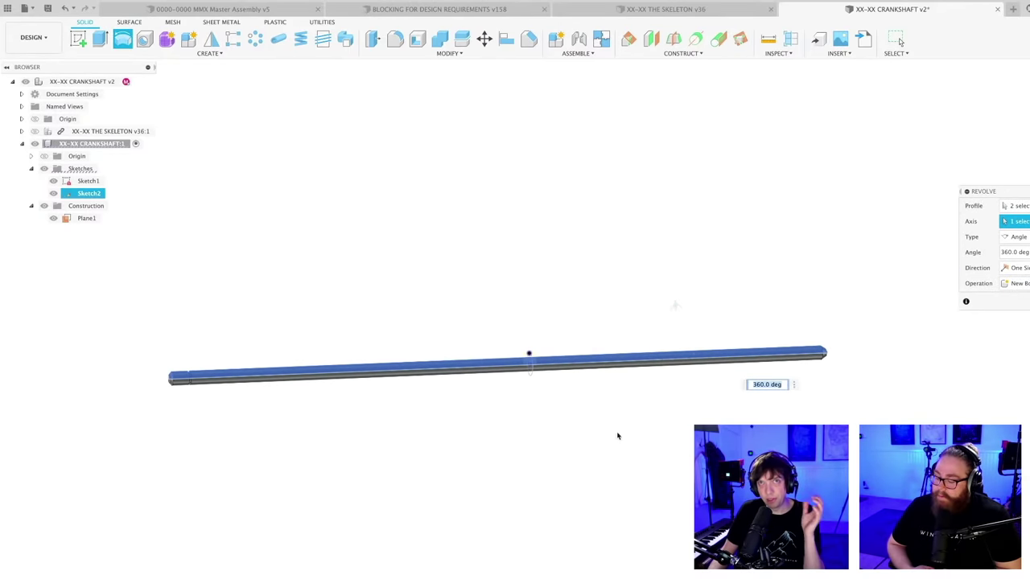
{"action": "key", "text": "Return"}
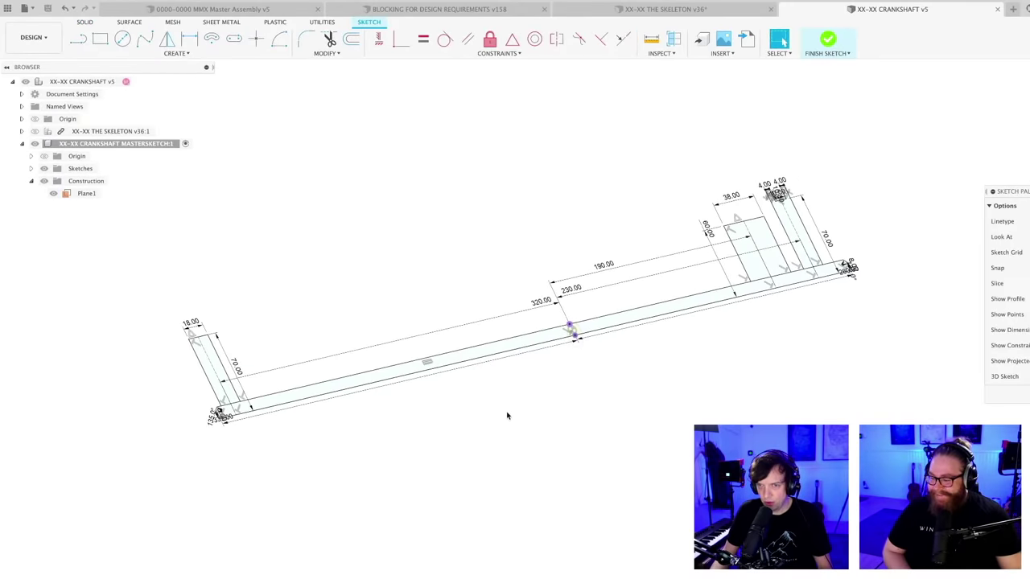
- Finish editing the dimensioned crankshaft master sketch and delete the shaft's Revolve feature
{"action": "middle_click_drag", "start_coordinate": [507, 415], "coordinate": [520, 434]}
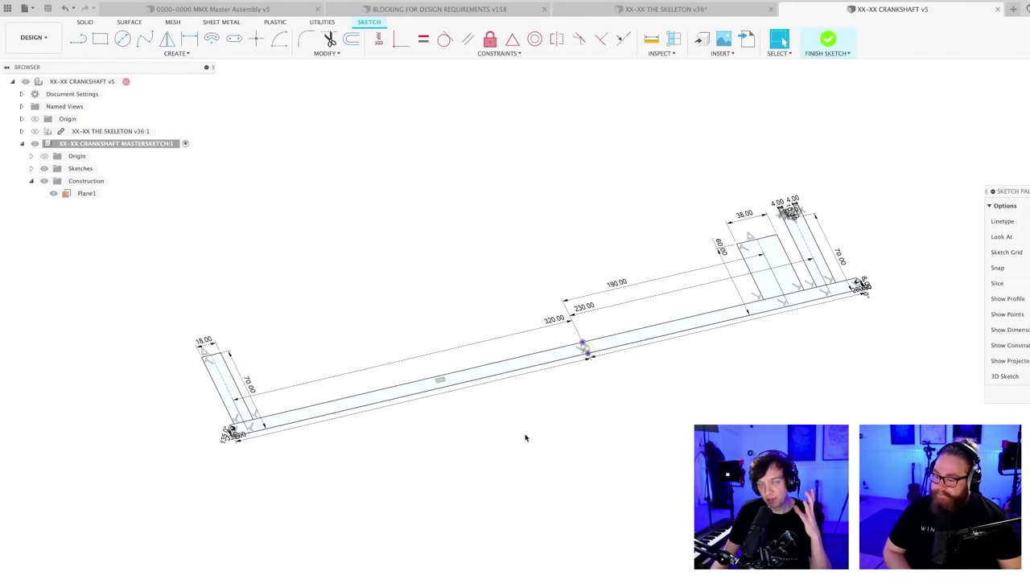
{"action": "left_click", "coordinate": [827, 40]}
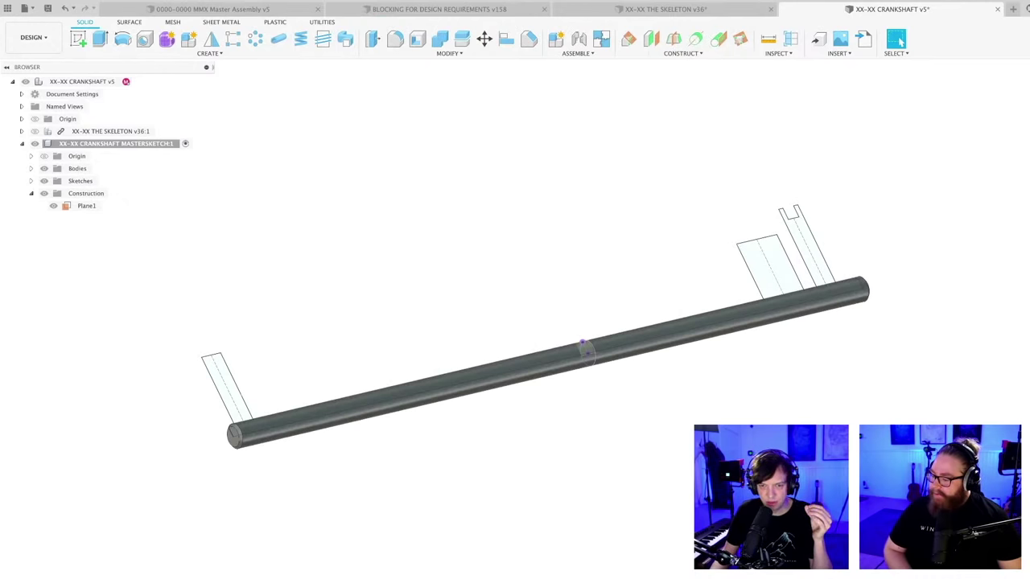
{"action": "key", "text": "Delete"}
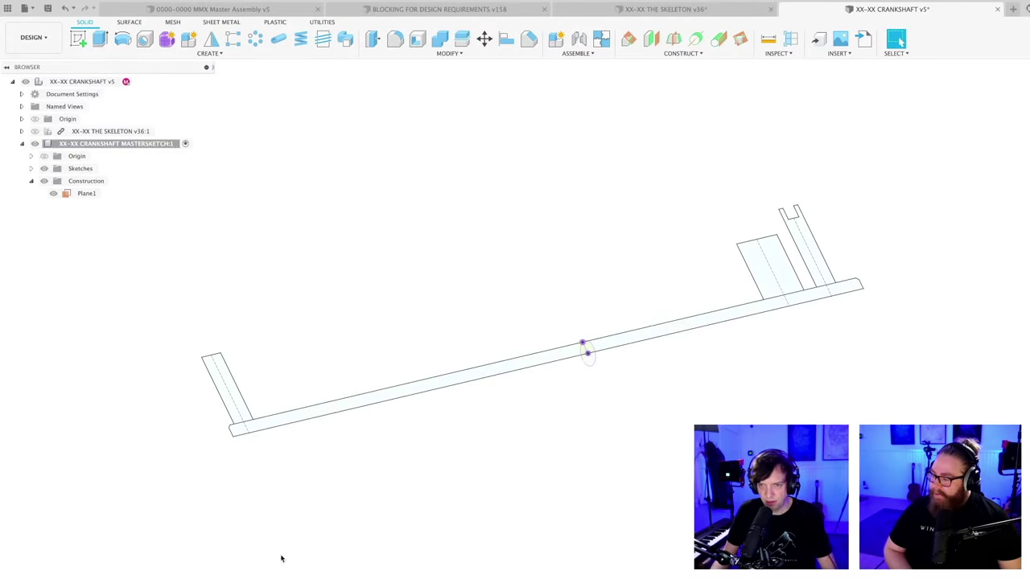
- Create a new component named CRANKSHAFT under the top-level assembly, beside the master sketch component
{"action": "scroll", "coordinate": [344, 505], "scroll_direction": "down", "scroll_amount": 3}
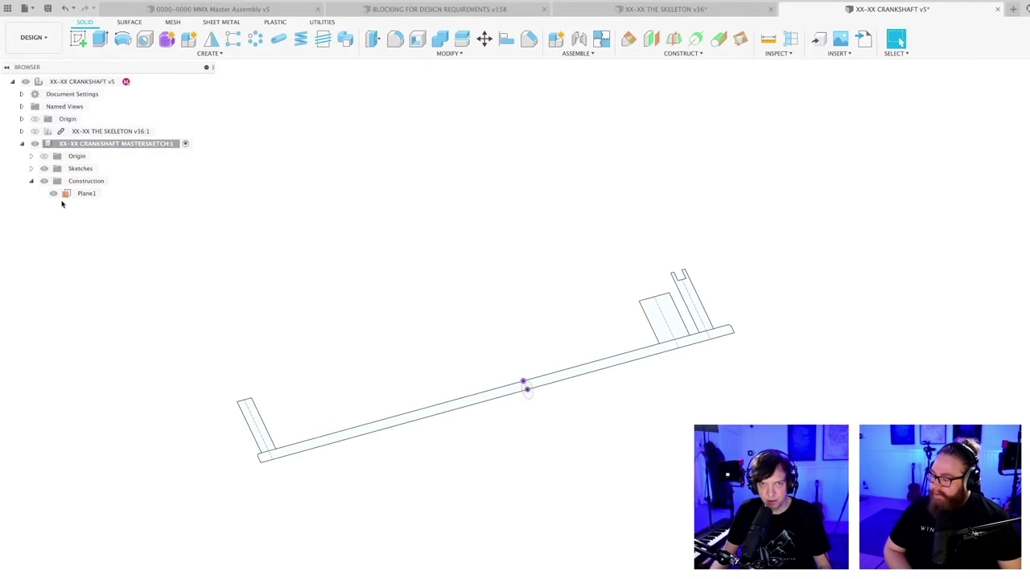
{"action": "left_click", "coordinate": [21, 144]}
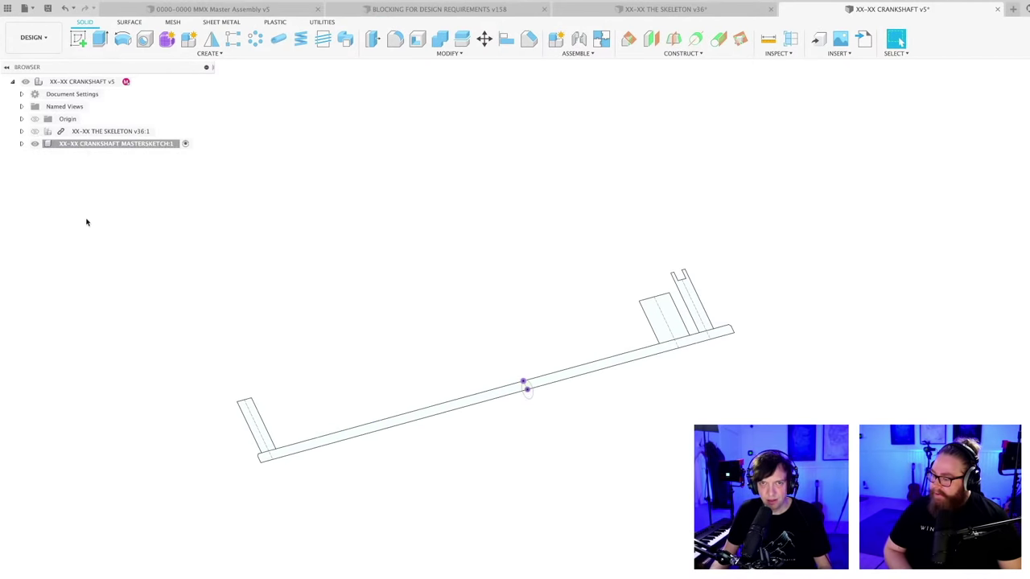
{"action": "right_click", "coordinate": [79, 84]}
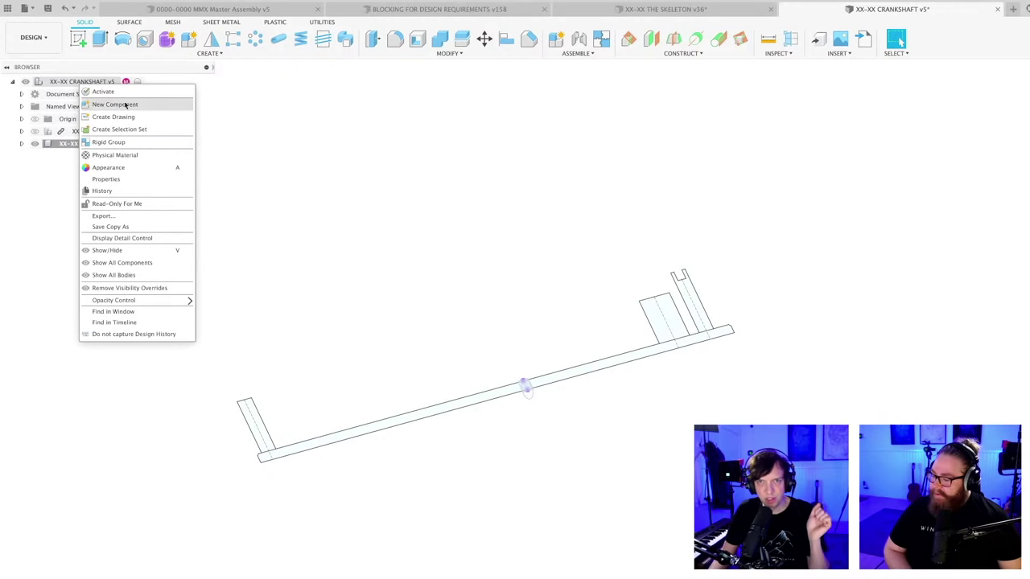
{"action": "left_click", "coordinate": [126, 104]}
{"action": "key", "text": "Return"}
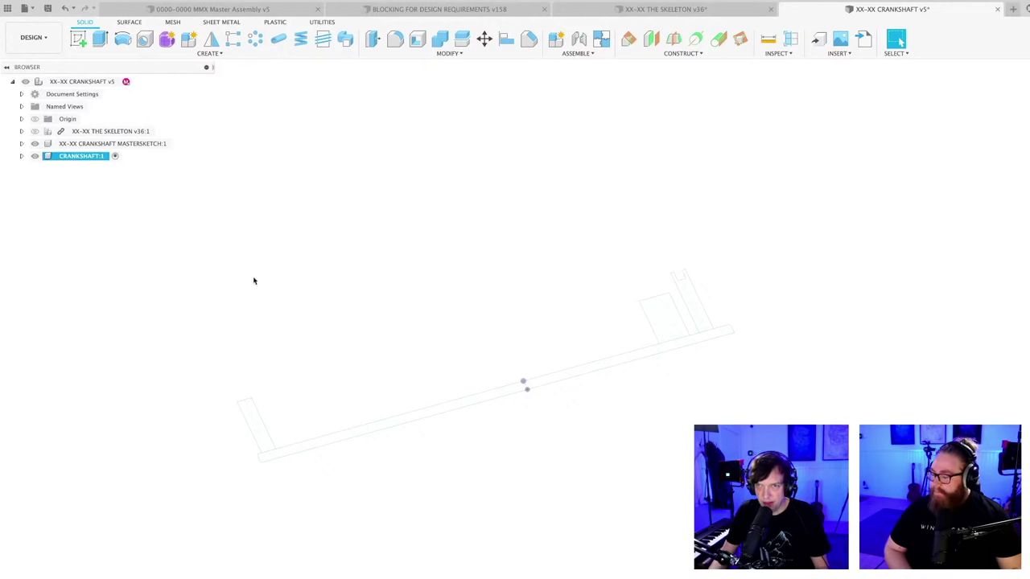
{"action": "left_click", "coordinate": [123, 38]}
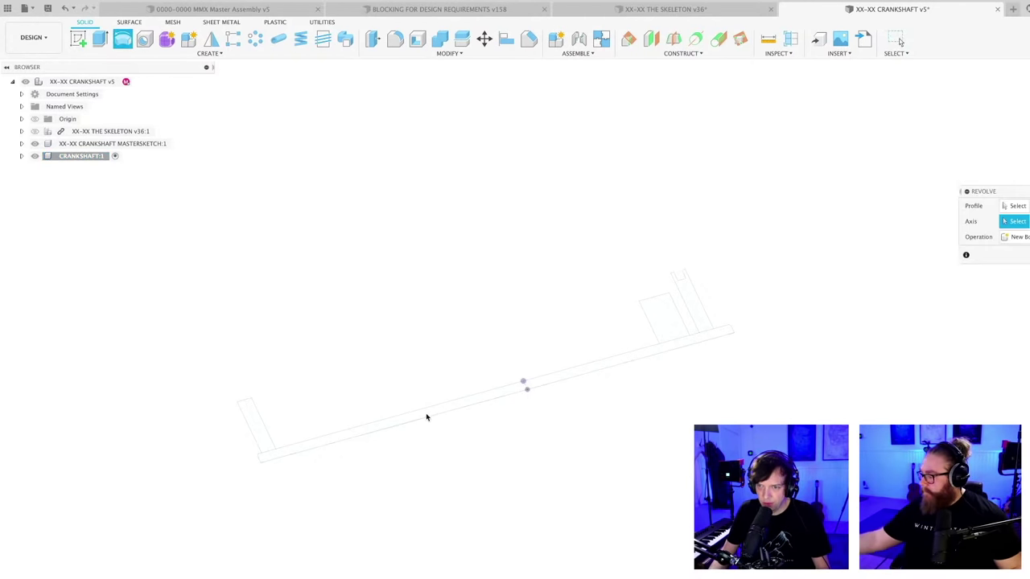
{"action": "left_click", "coordinate": [1015, 206]}
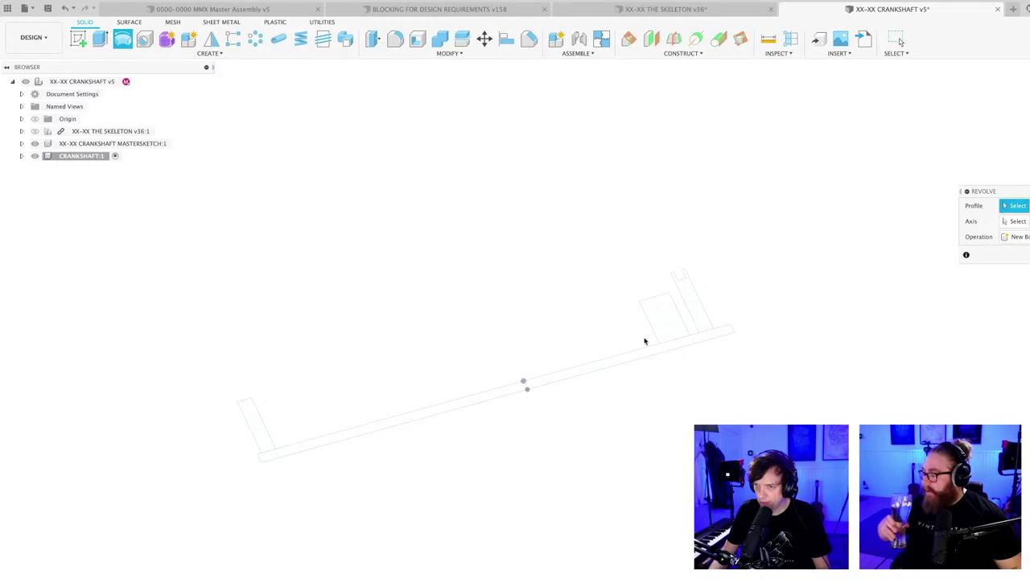
{"action": "left_click", "coordinate": [535, 385]}
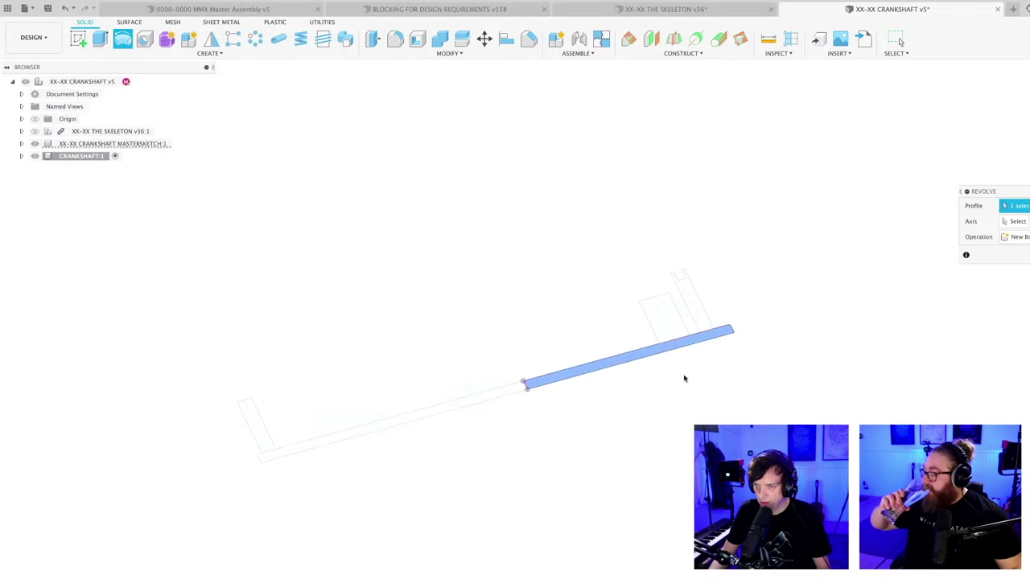
{"action": "scroll", "coordinate": [547, 403], "scroll_direction": "up", "scroll_amount": 2}
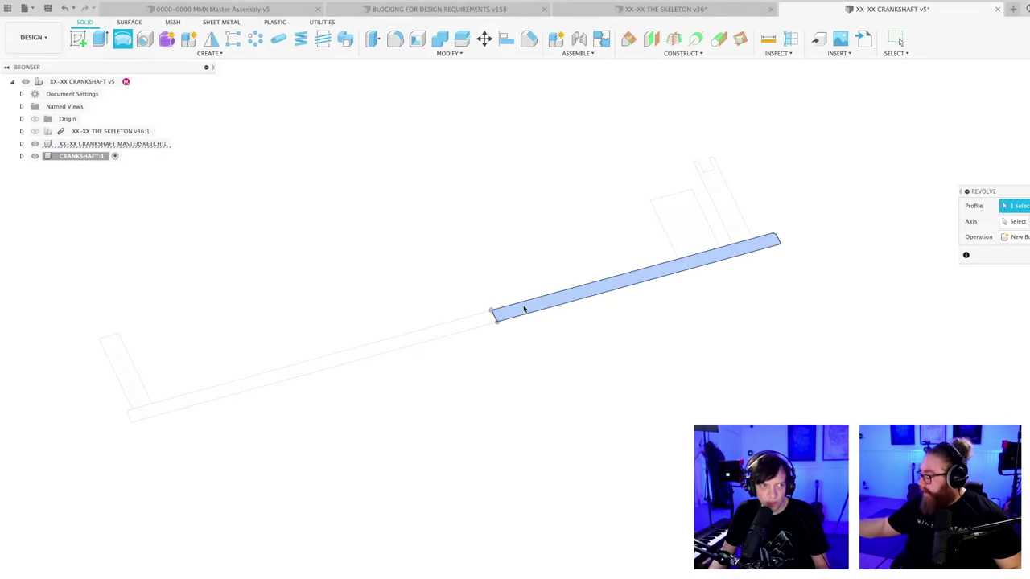
{"action": "scroll", "coordinate": [526, 302], "scroll_direction": "up", "scroll_amount": 2}
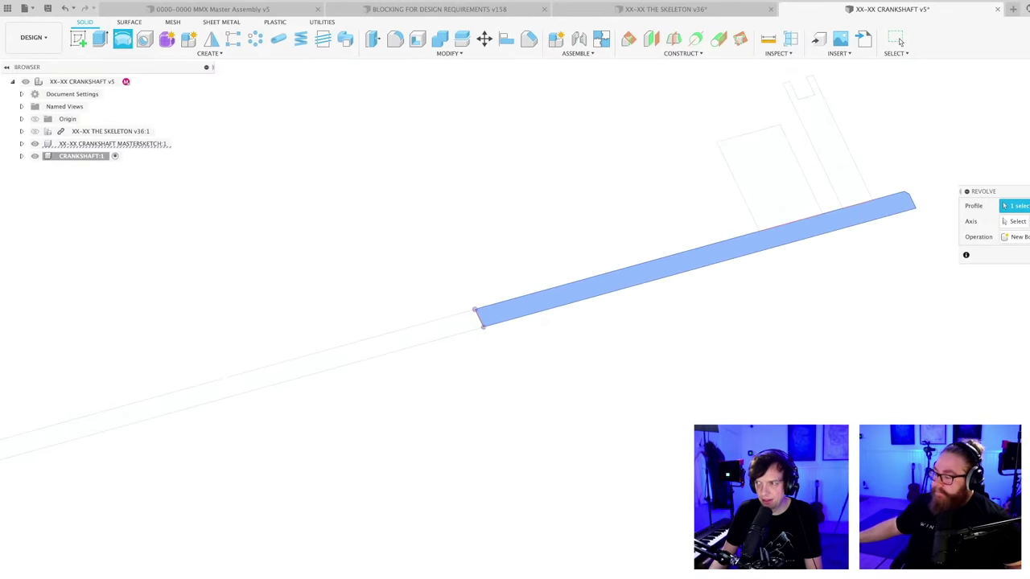
{"action": "left_click", "coordinate": [898, 40]}
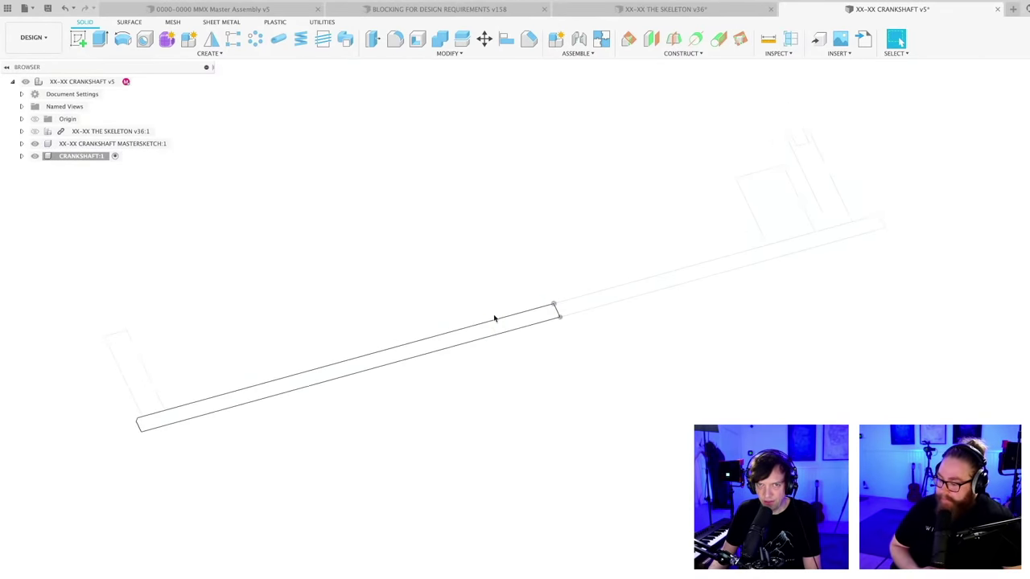
- Hide Sketch1 and edit Sketch2 so the short line splitting the shaft profile becomes a construction line, then finish the sketch
{"action": "left_click", "coordinate": [22, 144]}
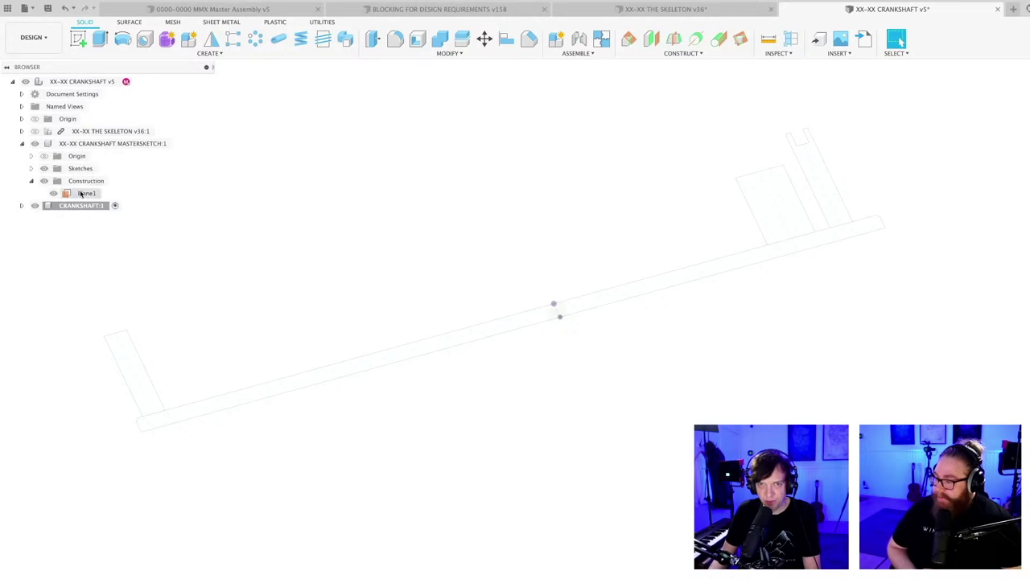
{"action": "left_click", "coordinate": [31, 168]}
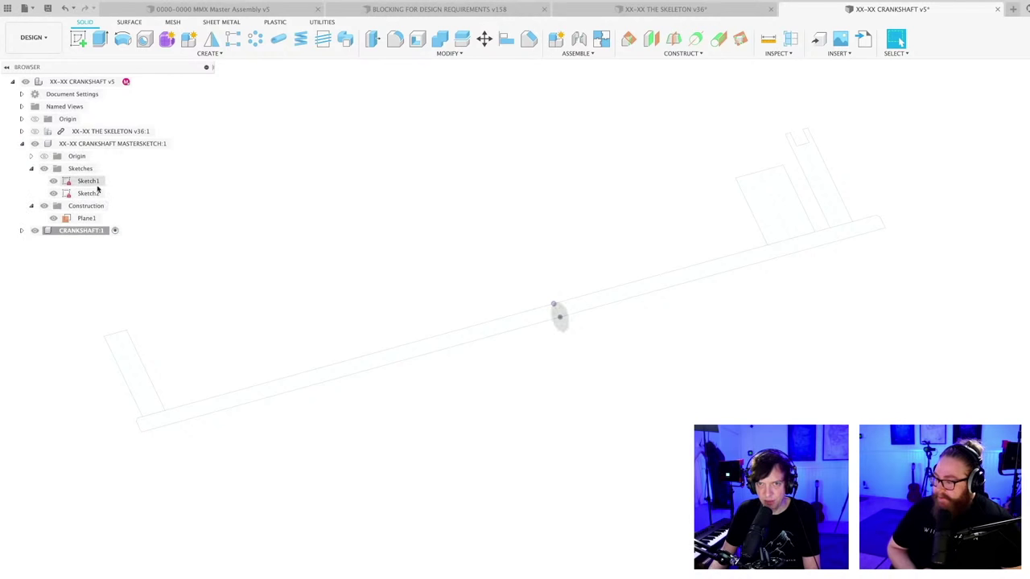
{"action": "left_click", "coordinate": [86, 183]}
{"action": "left_click", "coordinate": [89, 191]}
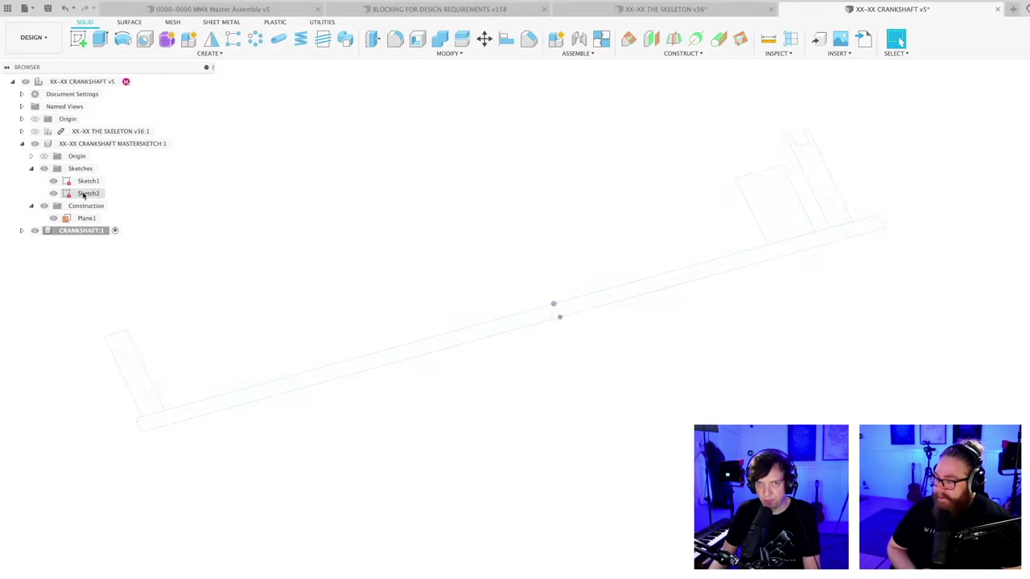
{"action": "double_click", "coordinate": [85, 191]}
{"action": "scroll", "coordinate": [569, 334], "scroll_direction": "up", "scroll_amount": 5}
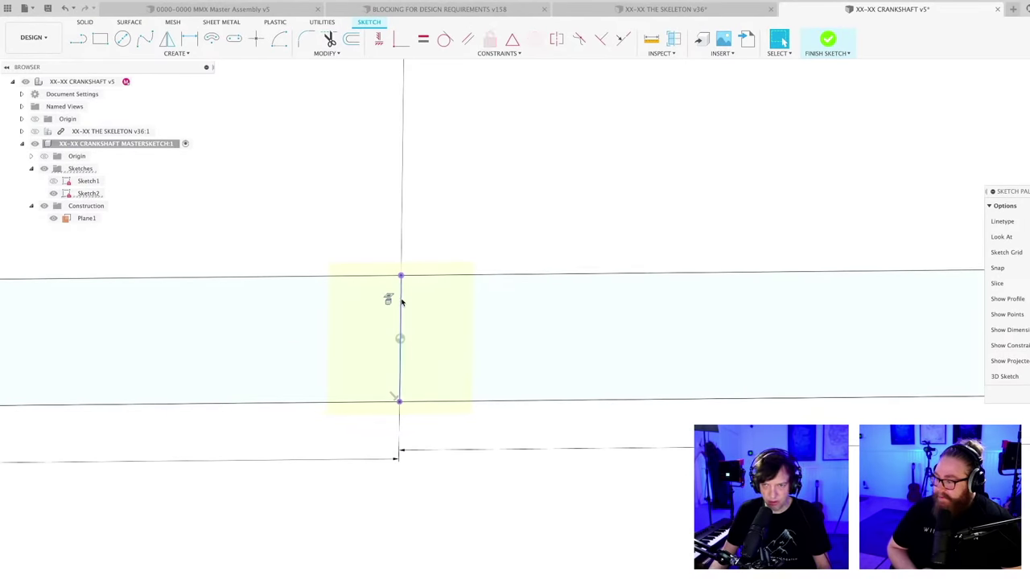
{"action": "scroll", "coordinate": [462, 322], "scroll_direction": "up", "scroll_amount": 3}
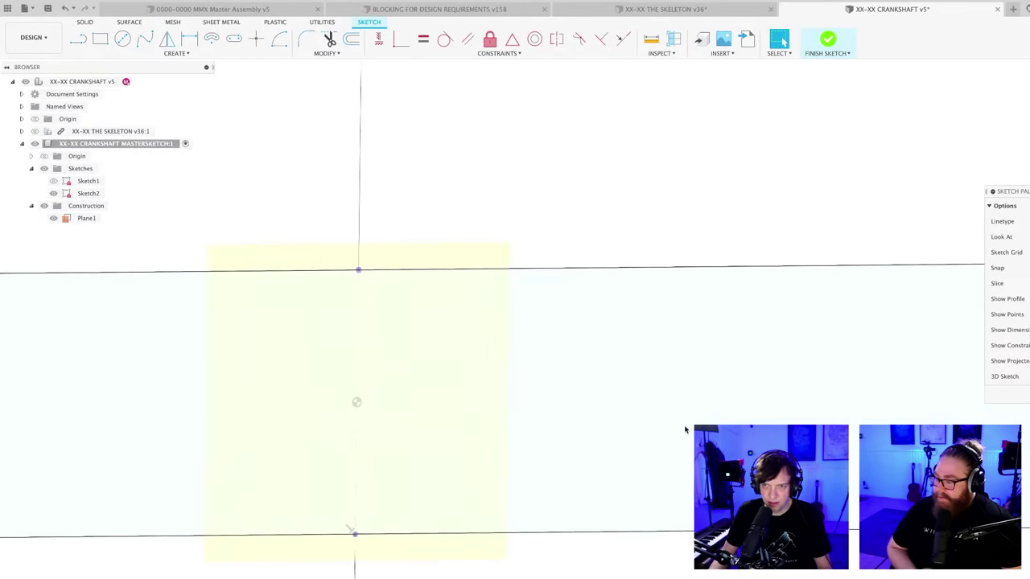
{"action": "scroll", "coordinate": [641, 191], "scroll_direction": "down", "scroll_amount": 8}
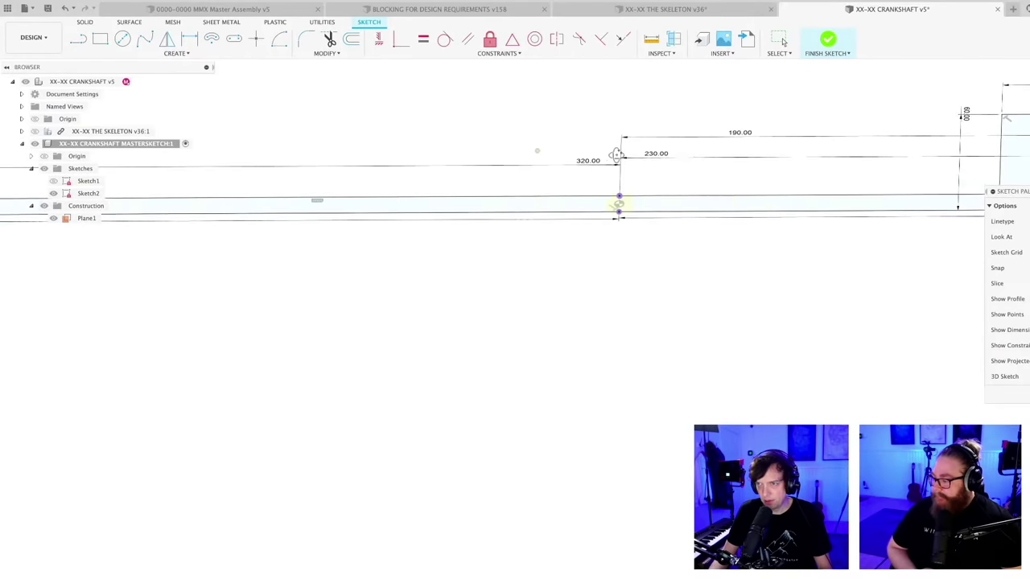
{"action": "left_click", "coordinate": [827, 40]}
- Activate the CRANKSHAFT component and revolve the full-length shaft profile 360 degrees about its long base line as a new body
{"action": "scroll", "coordinate": [547, 358], "scroll_direction": "down", "scroll_amount": 5}
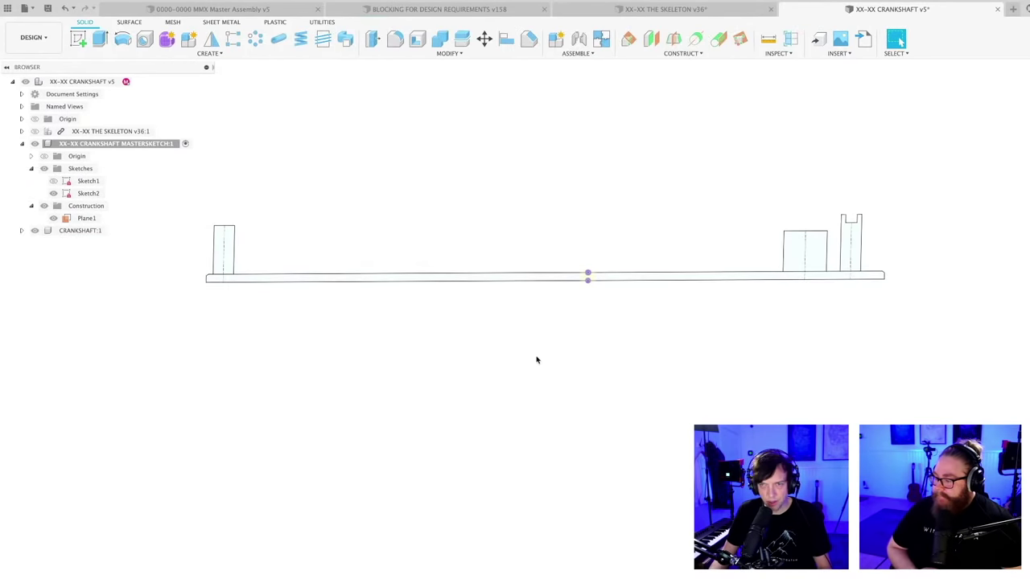
{"action": "mouse_move", "coordinate": [535, 359]}
{"action": "middle_mouse_down", "text": "shift"}
{"action": "mouse_move", "coordinate": [568, 383]}
{"action": "mouse_move", "coordinate": [567, 369]}
{"action": "mouse_move", "coordinate": [562, 412]}
{"action": "middle_mouse_up", "text": "shift"}
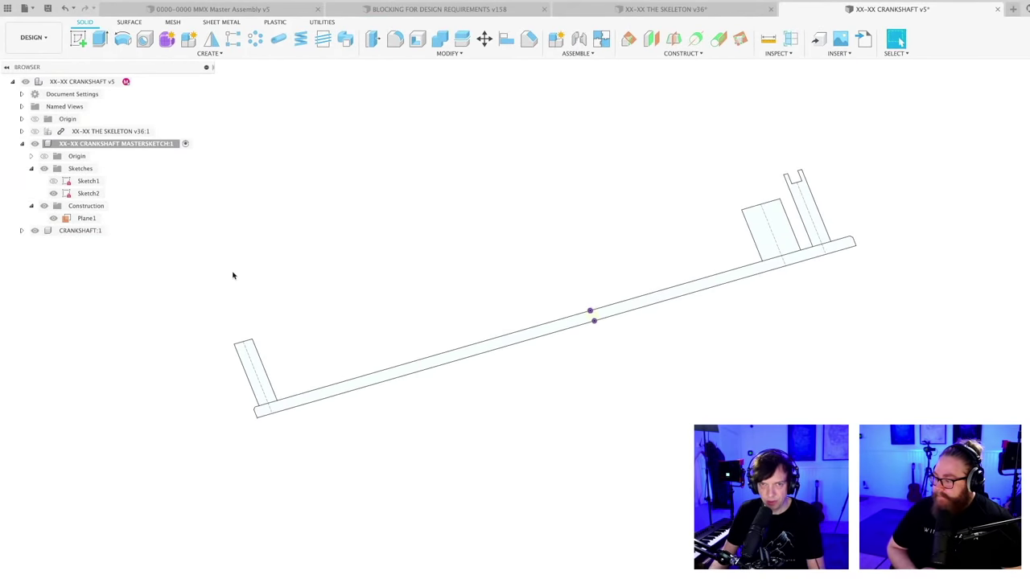
{"action": "left_click", "coordinate": [115, 231]}
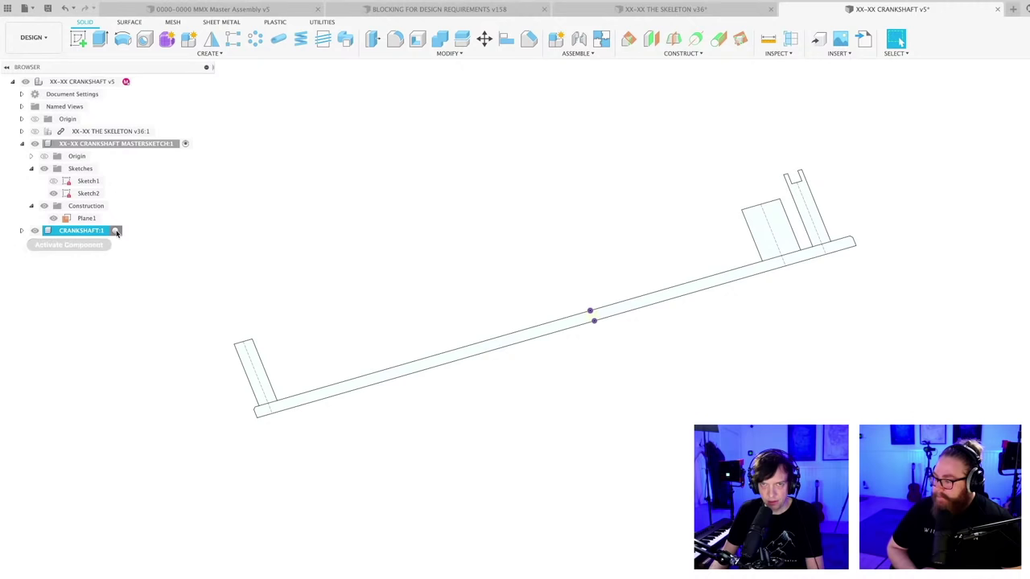
{"action": "left_click", "coordinate": [123, 39]}
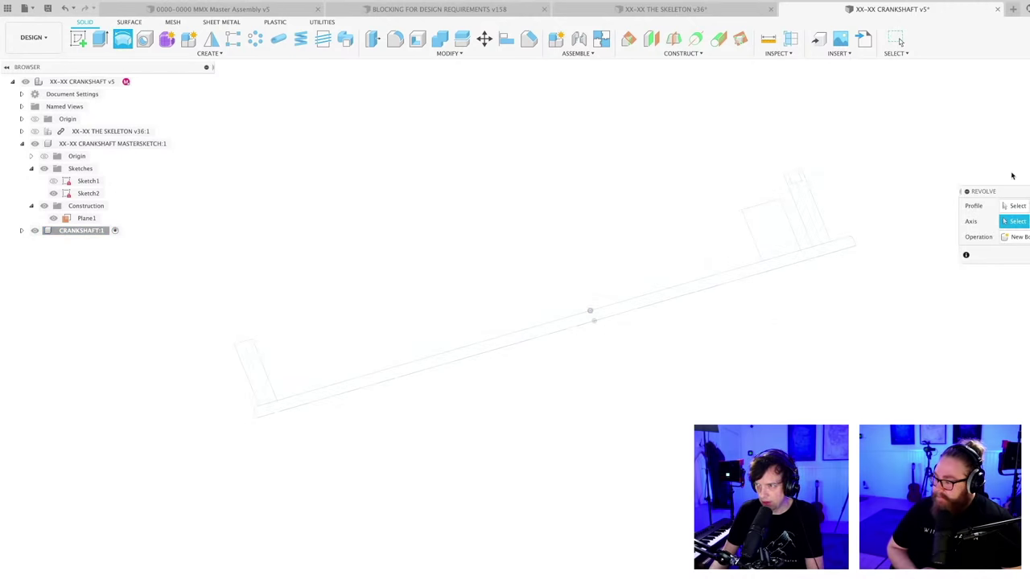
{"action": "left_click", "coordinate": [1016, 206]}
{"action": "left_click", "coordinate": [654, 304]}
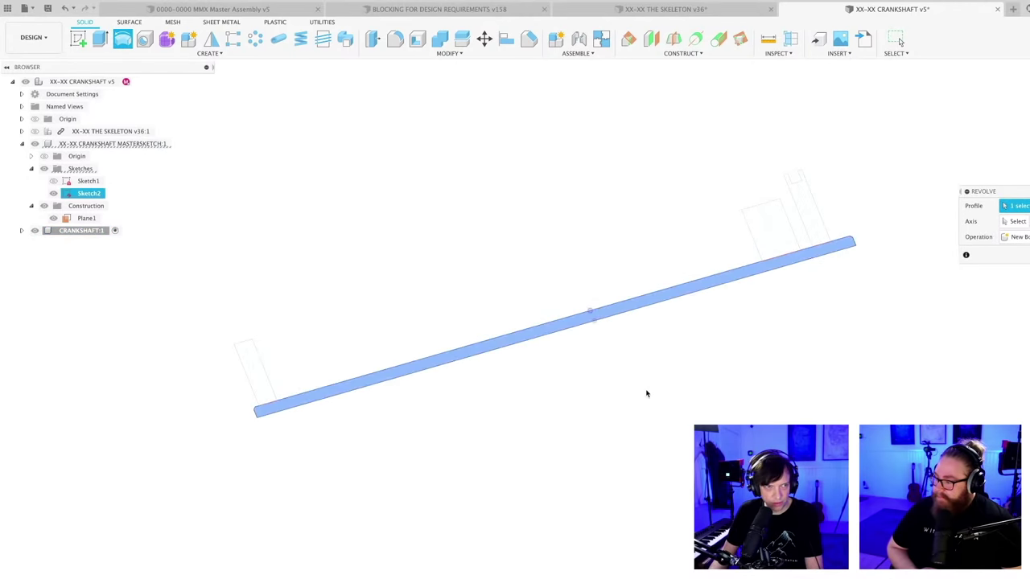
{"action": "scroll", "coordinate": [636, 403], "scroll_direction": "up", "scroll_amount": 2}
{"action": "left_click", "coordinate": [1013, 222]}
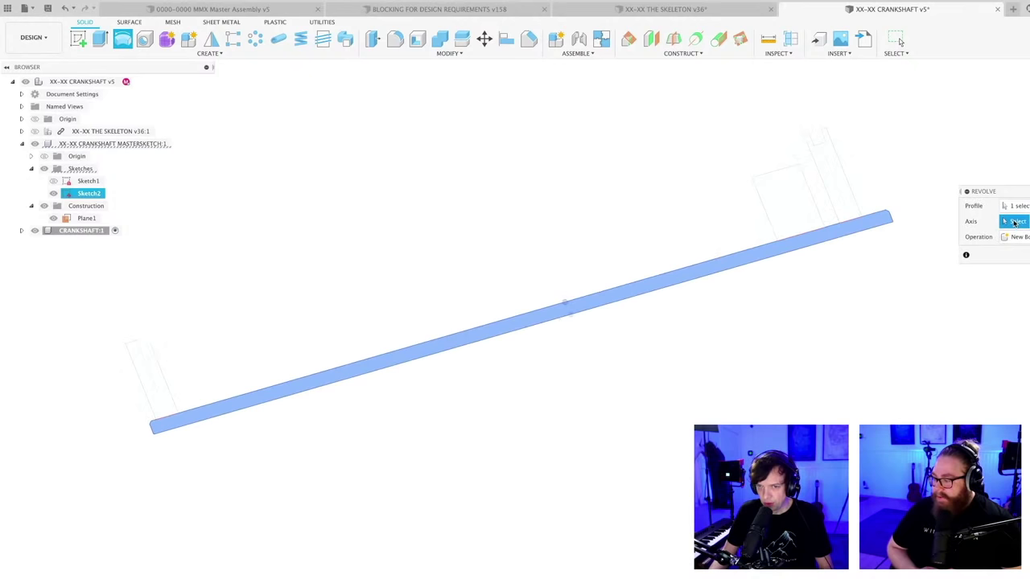
{"action": "left_click", "coordinate": [373, 377]}
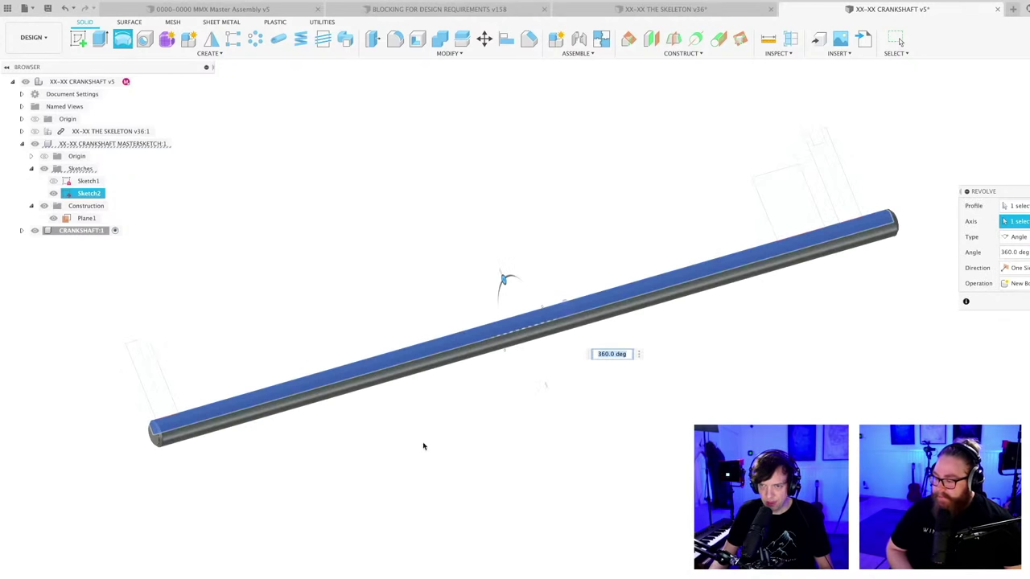
{"action": "mouse_move", "coordinate": [424, 447]}
{"action": "middle_mouse_down", "text": "shift"}
{"action": "mouse_move", "coordinate": [445, 437]}
{"action": "mouse_move", "coordinate": [388, 479]}
{"action": "middle_mouse_up", "text": "shift"}
{"action": "key", "text": "Return"}
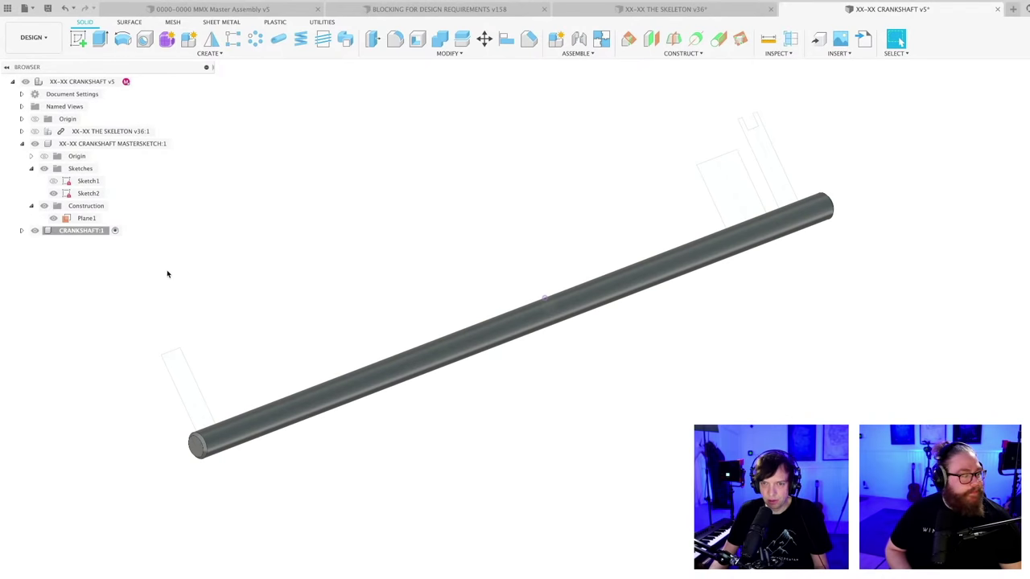
- Create another internal component under the top-level assembly and rename it GEAR 1
{"action": "right_click", "coordinate": [95, 84]}
{"action": "left_click", "coordinate": [120, 102]}
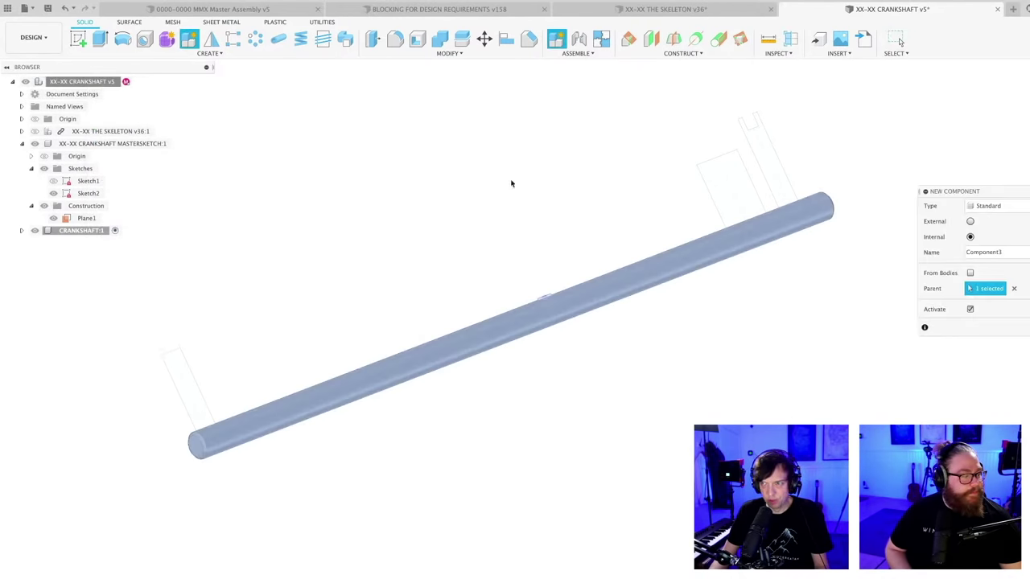
{"action": "key", "text": "Return"}
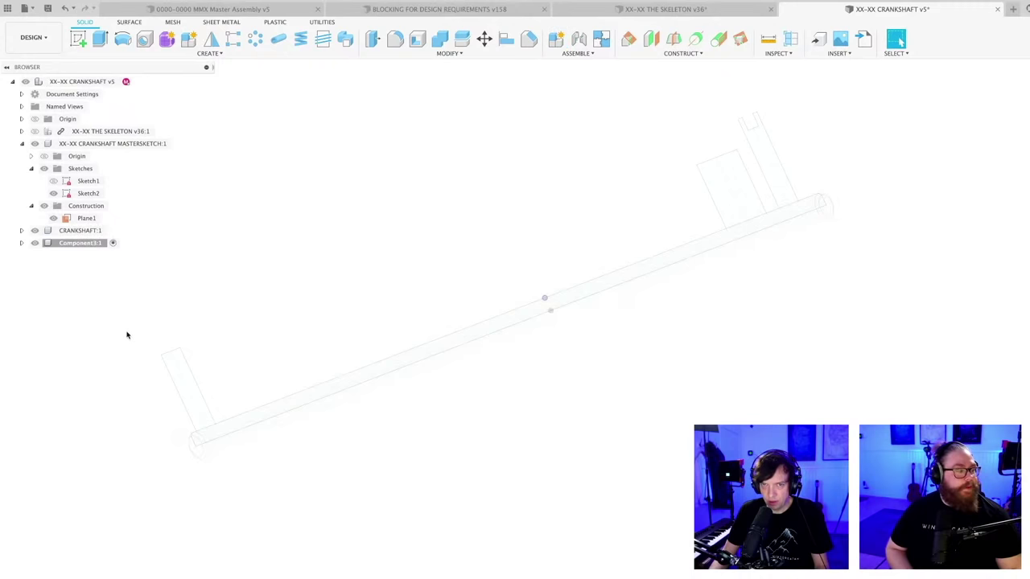
{"action": "left_click", "coordinate": [79, 244]}
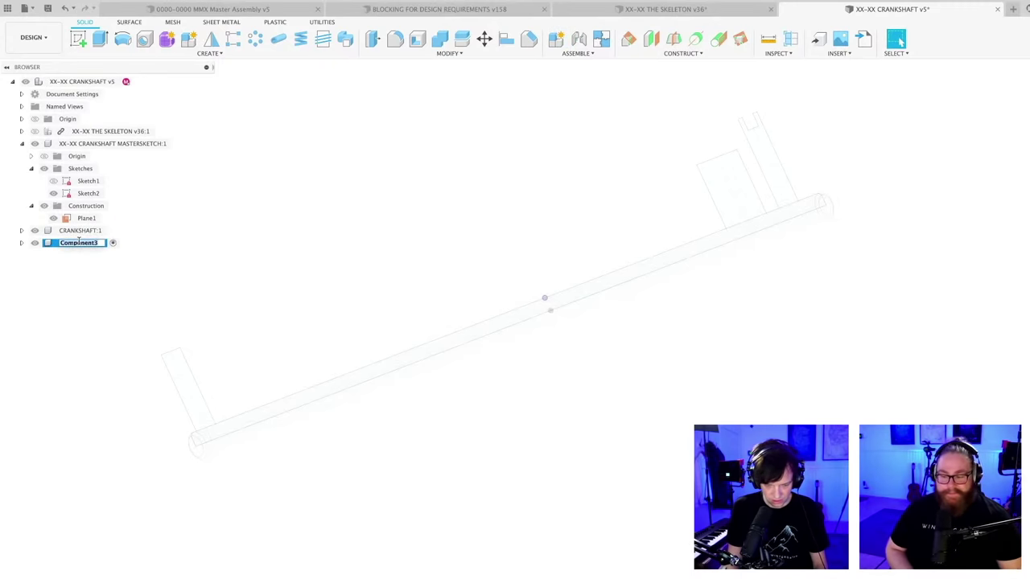
{"action": "type", "text": "GEAR"}
{"action": "key", "text": "Return"}
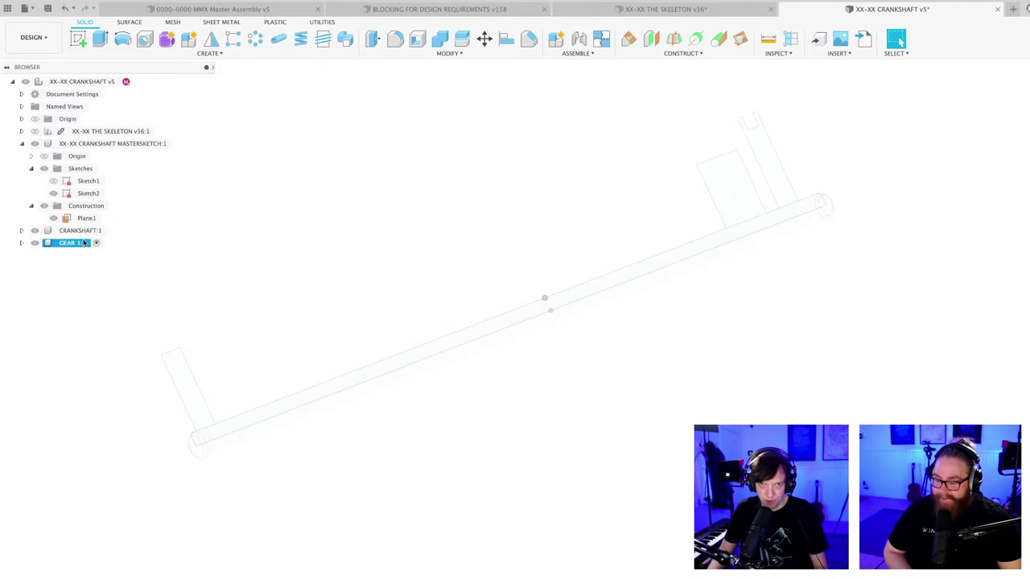
{"action": "scroll", "coordinate": [231, 253], "scroll_direction": "down", "scroll_amount": 2}
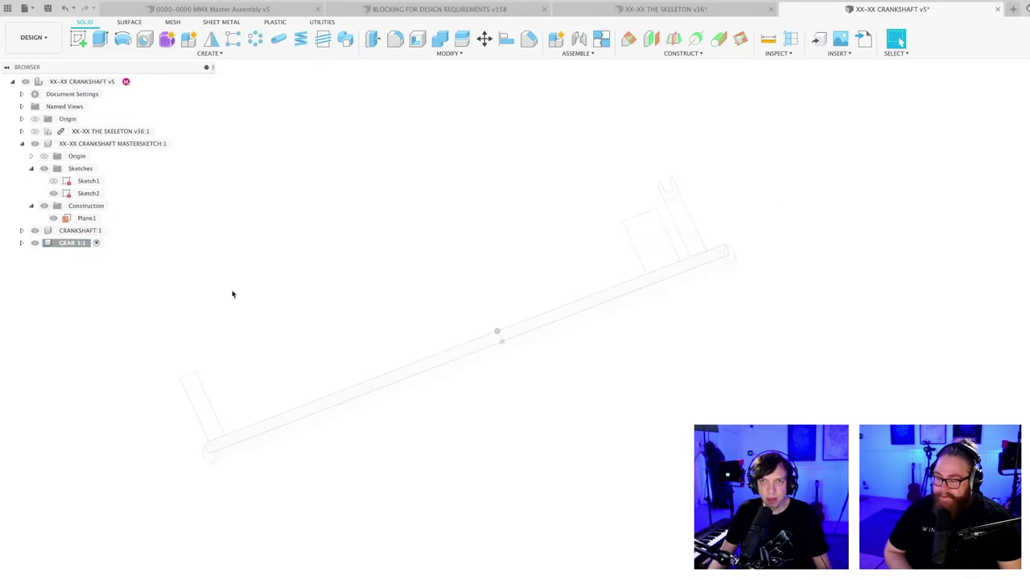
{"action": "left_click", "coordinate": [99, 39]}
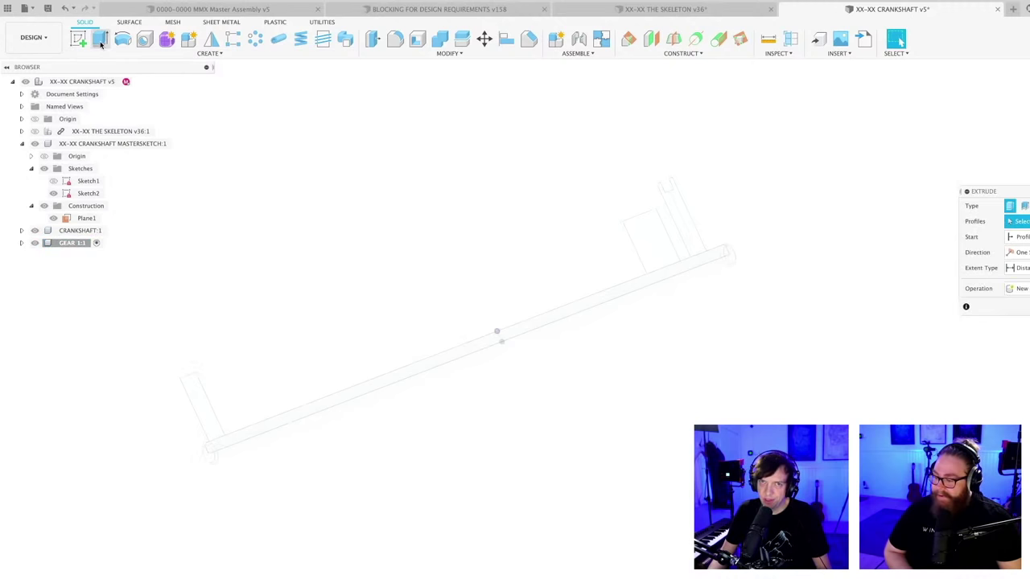
{"action": "left_click", "coordinate": [649, 252]}
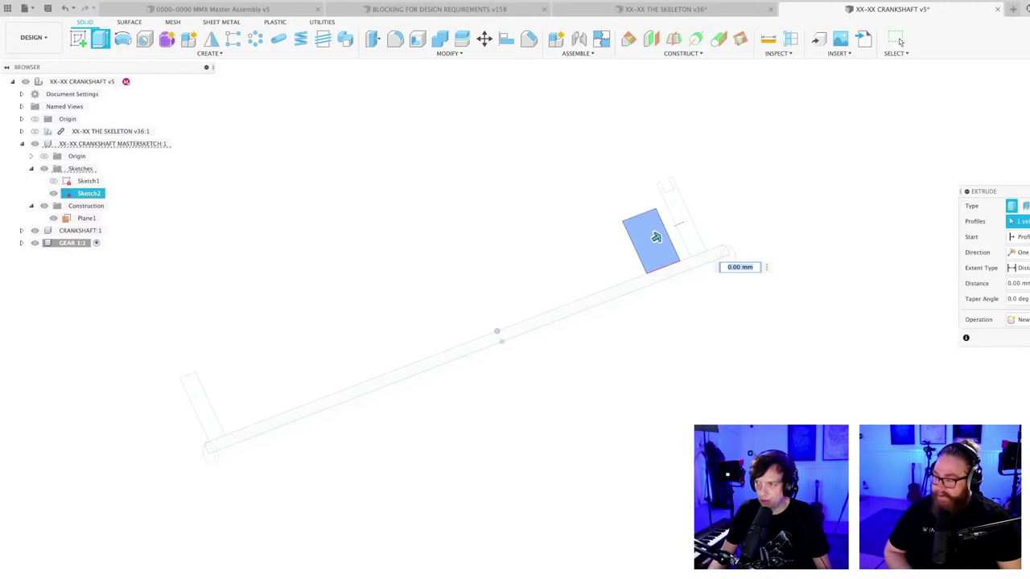
{"action": "key", "text": "Escape"}
- Revolve the rectangular gear profile from Sketch2 360 degrees about the shaft's long base line as a new body in GEAR 1
{"action": "left_click", "coordinate": [122, 39]}
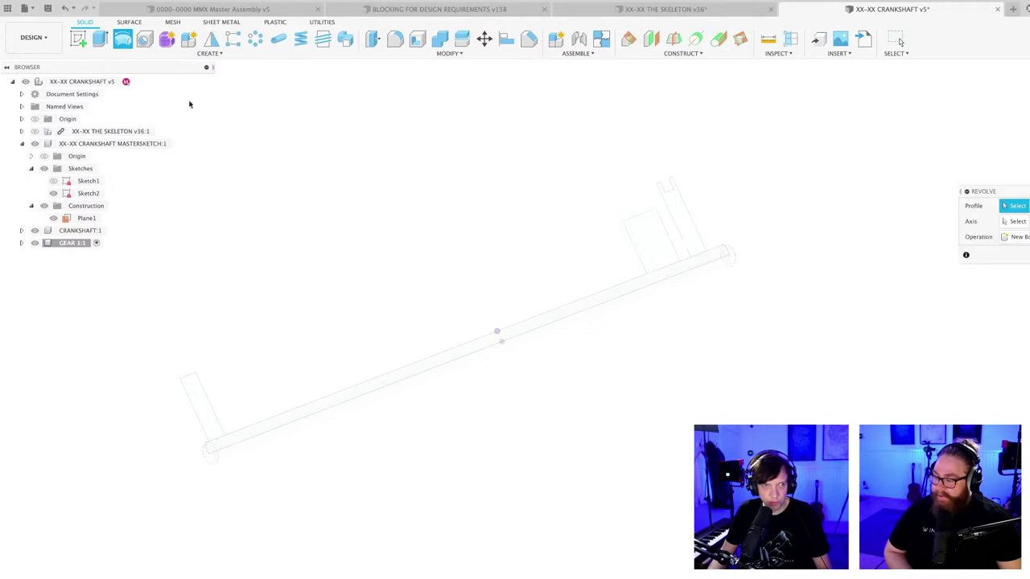
{"action": "left_click", "coordinate": [651, 241]}
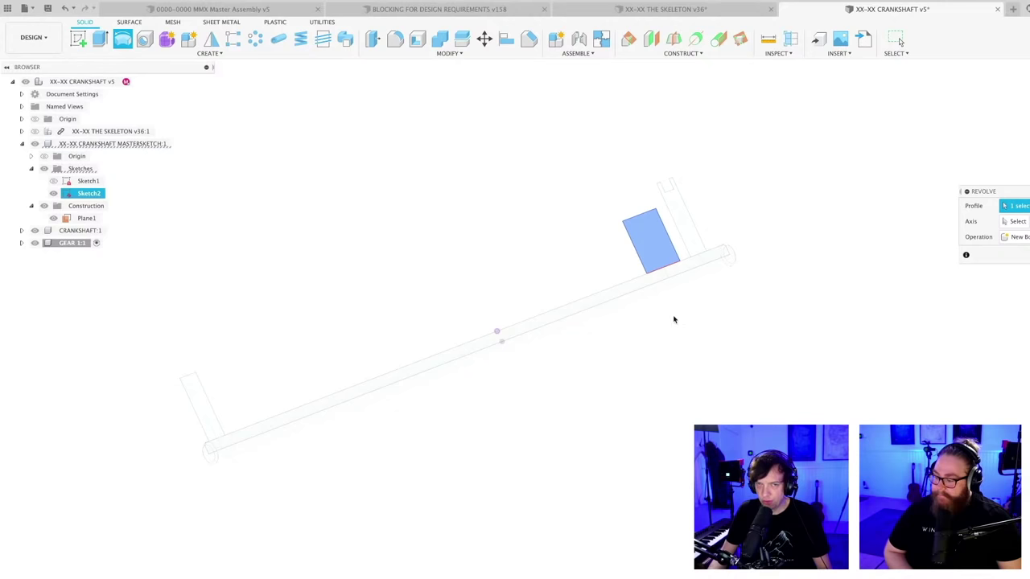
{"action": "middle_click_drag", "start_coordinate": [685, 335], "coordinate": [685, 326], "text": "shift"}
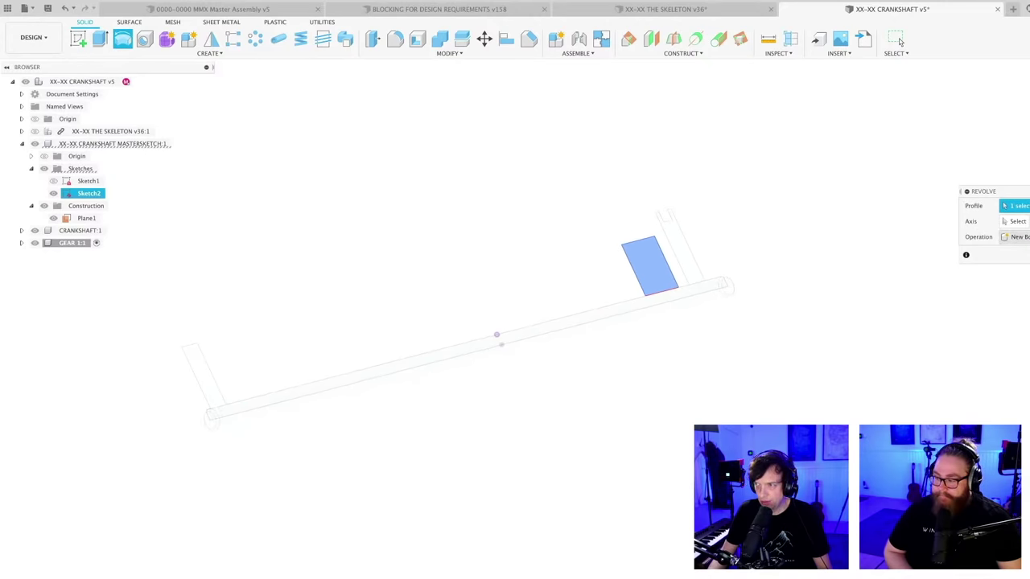
{"action": "left_click", "coordinate": [1021, 222]}
{"action": "left_click", "coordinate": [686, 300]}
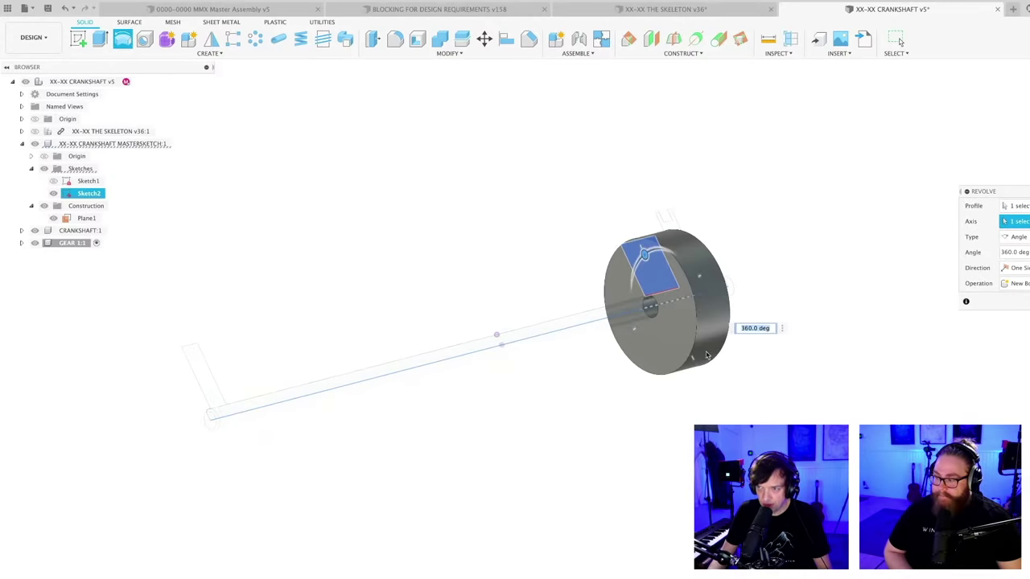
{"action": "middle_click_drag", "start_coordinate": [686, 300], "coordinate": [708, 404], "text": "shift"}
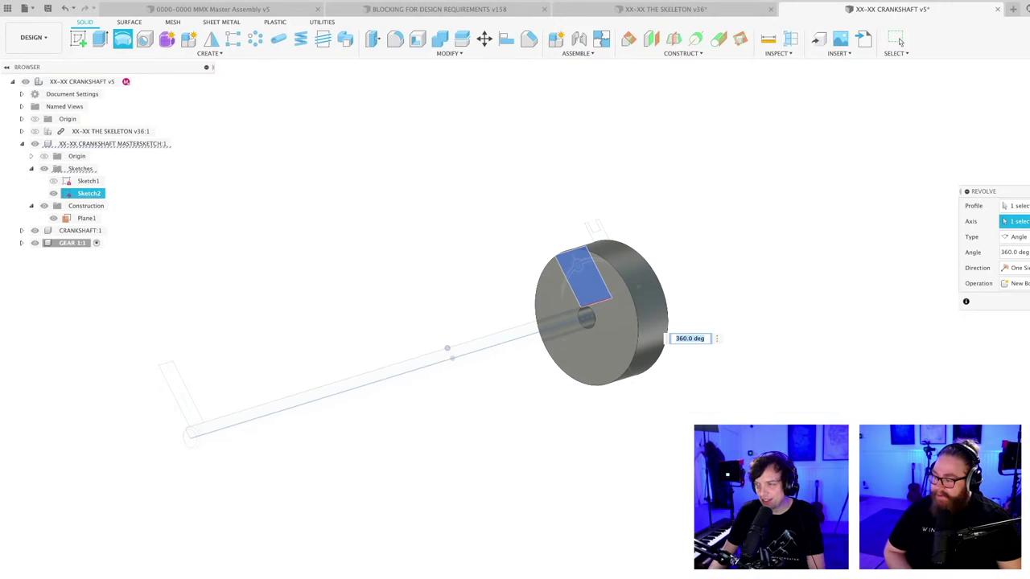
{"action": "key", "text": "Return"}
{"action": "scroll", "coordinate": [760, 324], "scroll_direction": "down", "scroll_amount": 2}
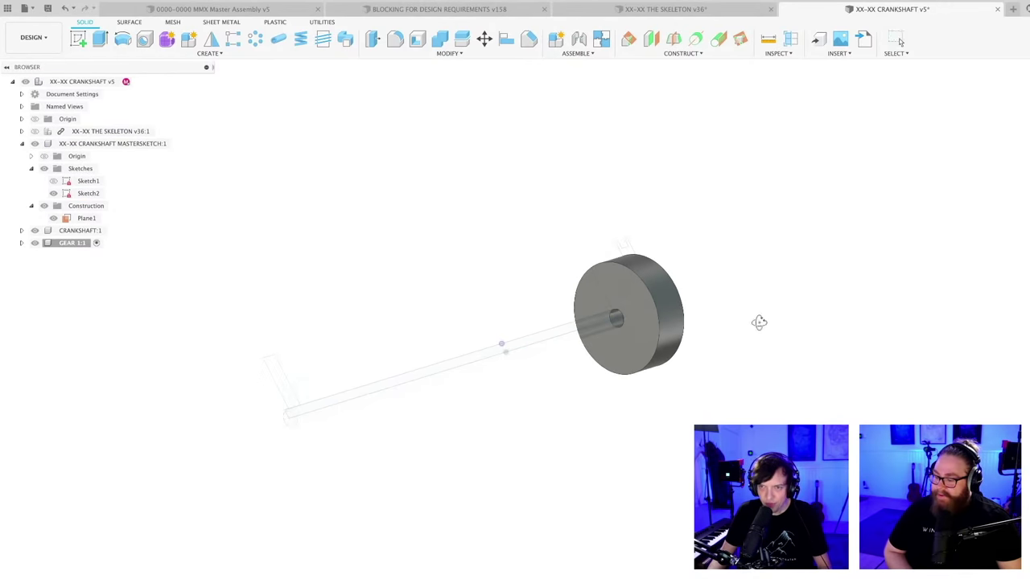
- Apply a yellow paint appearance to the gear body
{"action": "right_click", "coordinate": [104, 81]}
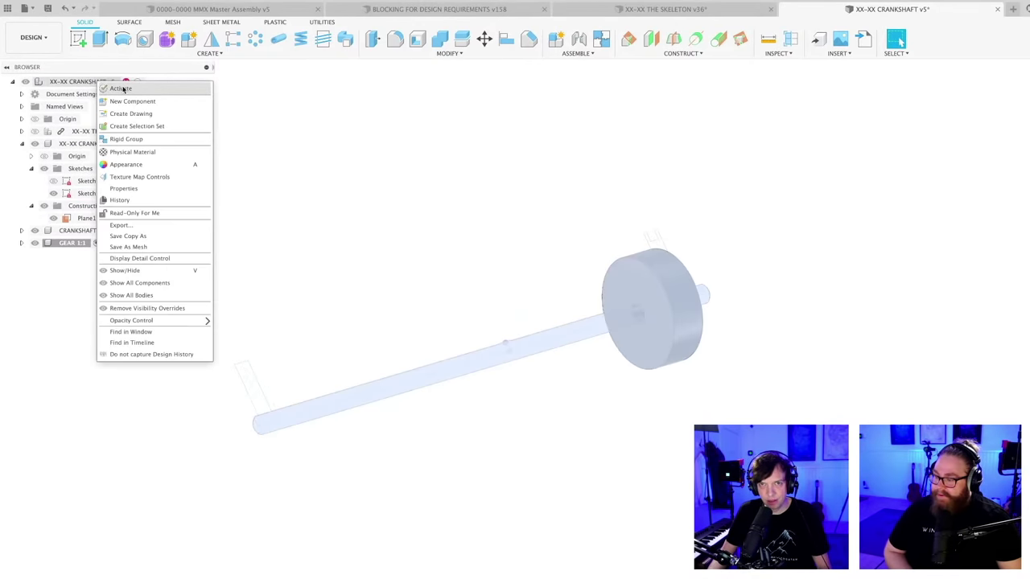
{"action": "left_click", "coordinate": [120, 89]}
{"action": "key", "text": "a"}
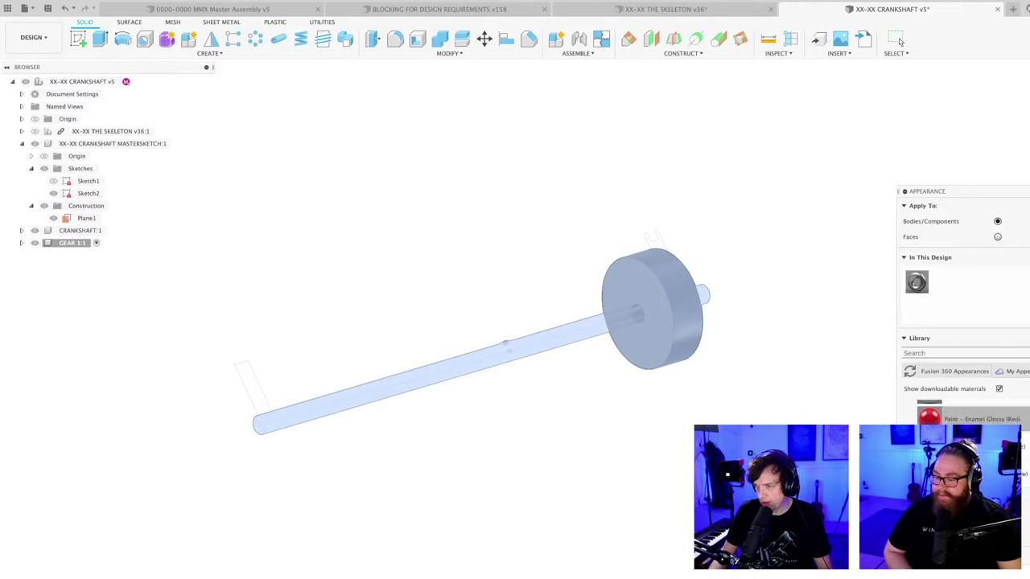
{"action": "left_click_drag", "start_coordinate": [1018, 474], "coordinate": [700, 340]}
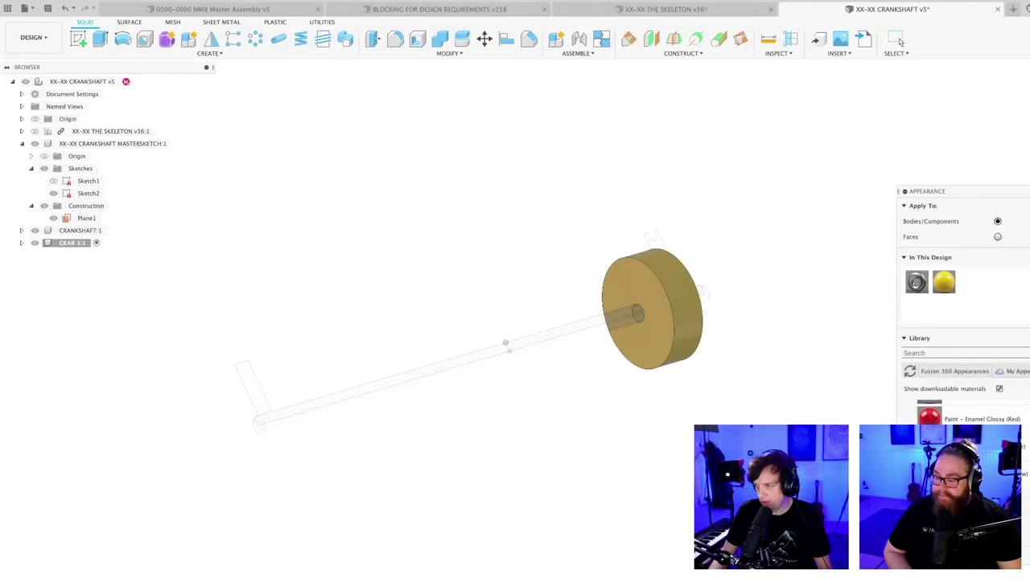
{"action": "key", "text": "Escape"}
{"action": "scroll", "coordinate": [386, 314], "scroll_direction": "down", "scroll_amount": 1}
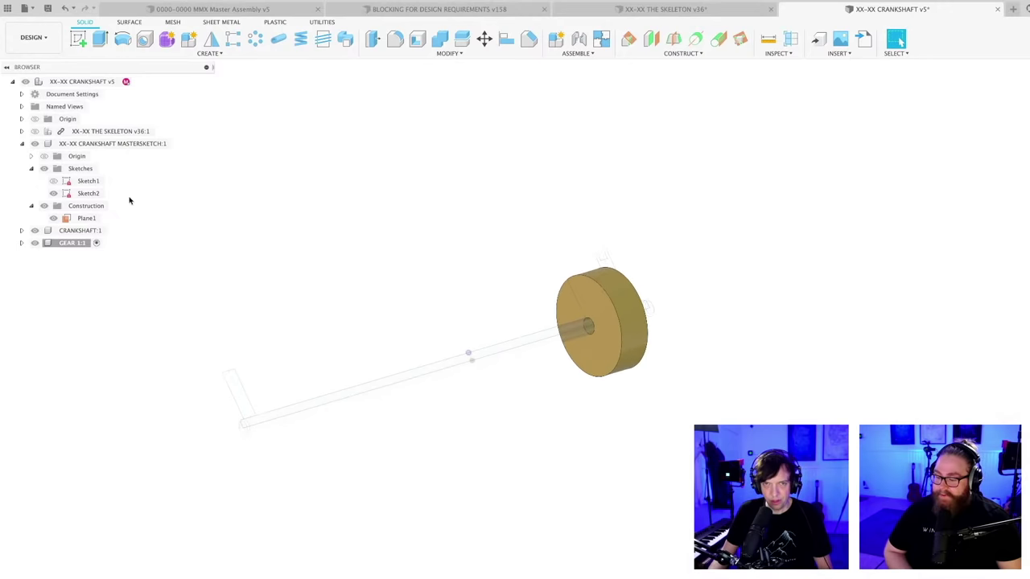
- Create another internal component under the top-level assembly and rename it FLYWHEEL PULLEY
{"action": "right_click", "coordinate": [69, 83]}
{"action": "left_click", "coordinate": [102, 100]}
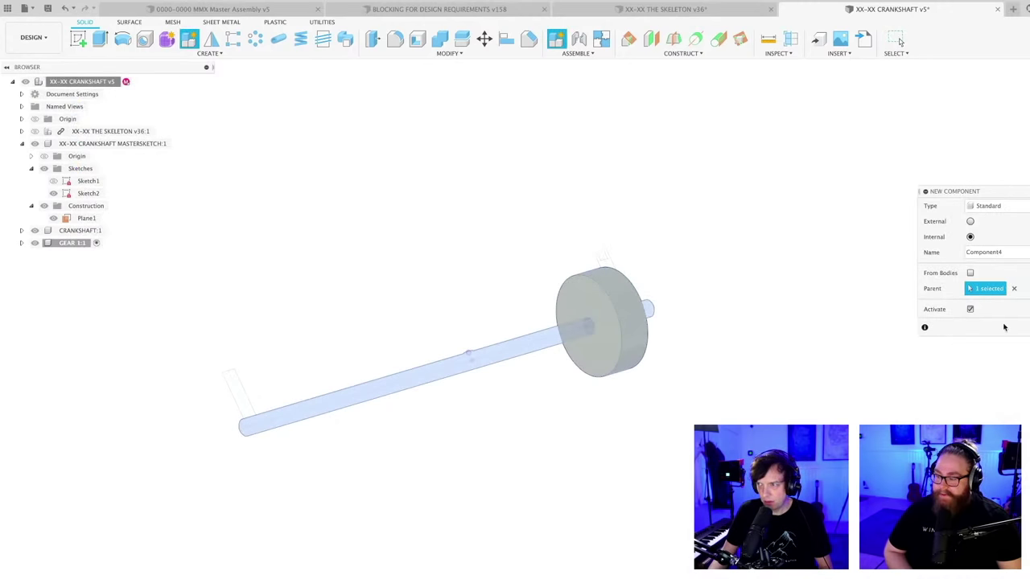
{"action": "key", "text": "Return"}
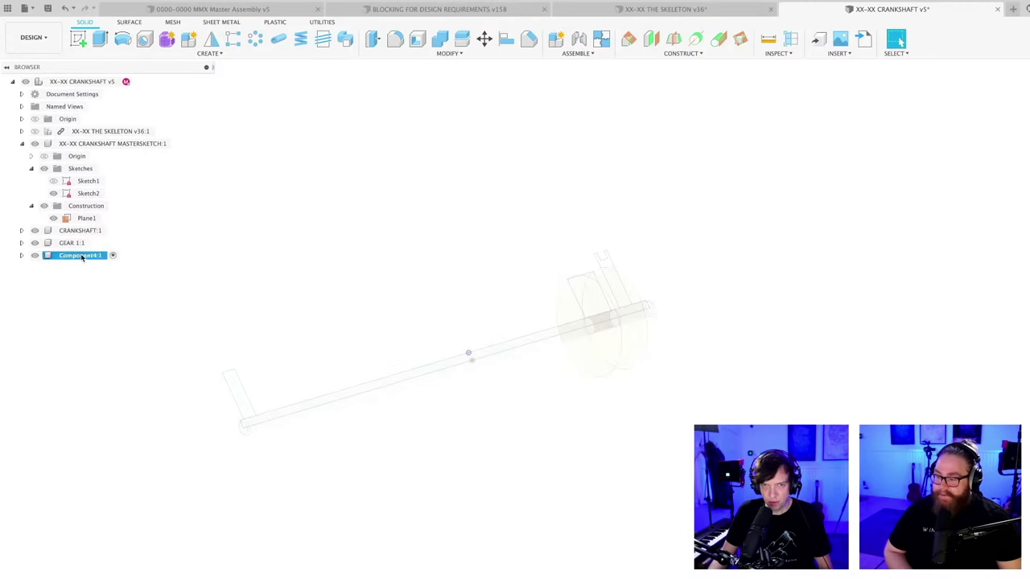
{"action": "left_click", "coordinate": [80, 255]}
{"action": "type", "text": "FL"}
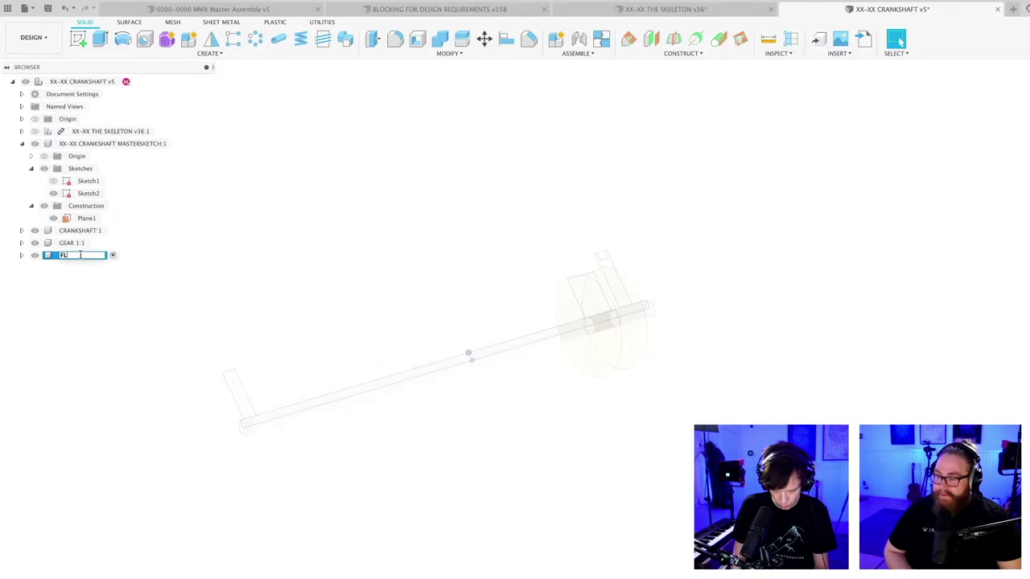
{"action": "type", "text": "YWHEEL PULLEY"}
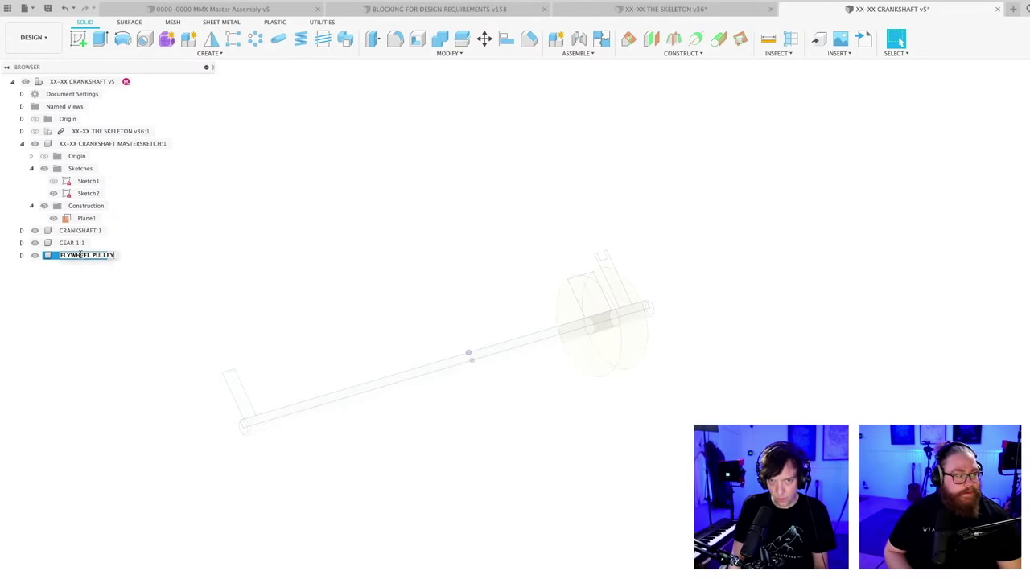
{"action": "key", "text": "Return"}
- Revolve the grooved pulley profile from Sketch2 360 degrees about the shaft's long base line as a new body in FLYWHEEL PULLEY
{"action": "middle_click_drag", "start_coordinate": [499, 260], "coordinate": [462, 285], "text": "shift"}
{"action": "scroll", "coordinate": [560, 258], "scroll_direction": "up", "scroll_amount": 5}
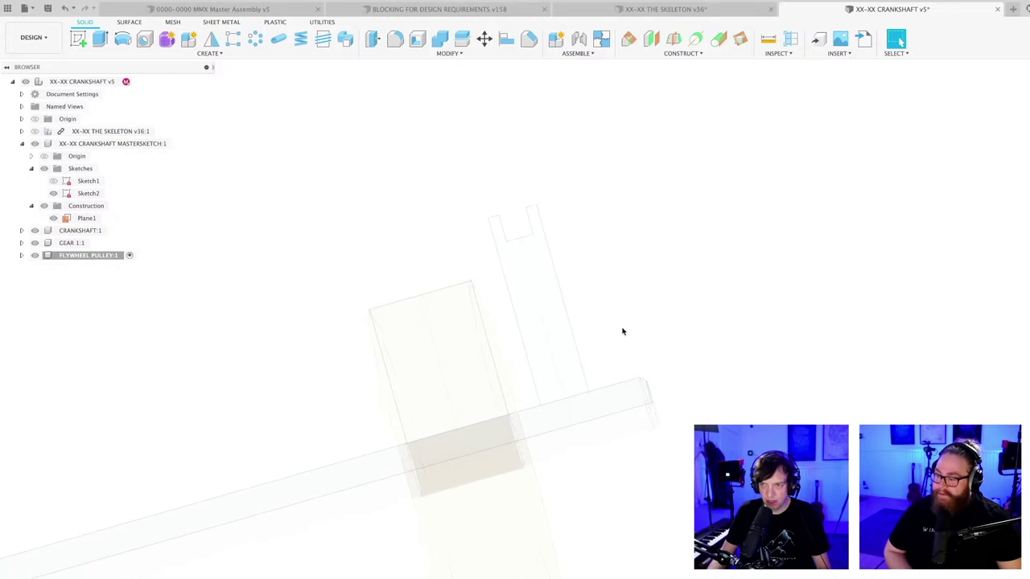
{"action": "left_click", "coordinate": [539, 328]}
{"action": "middle_click_drag", "start_coordinate": [538, 328], "coordinate": [553, 330], "text": "shift"}
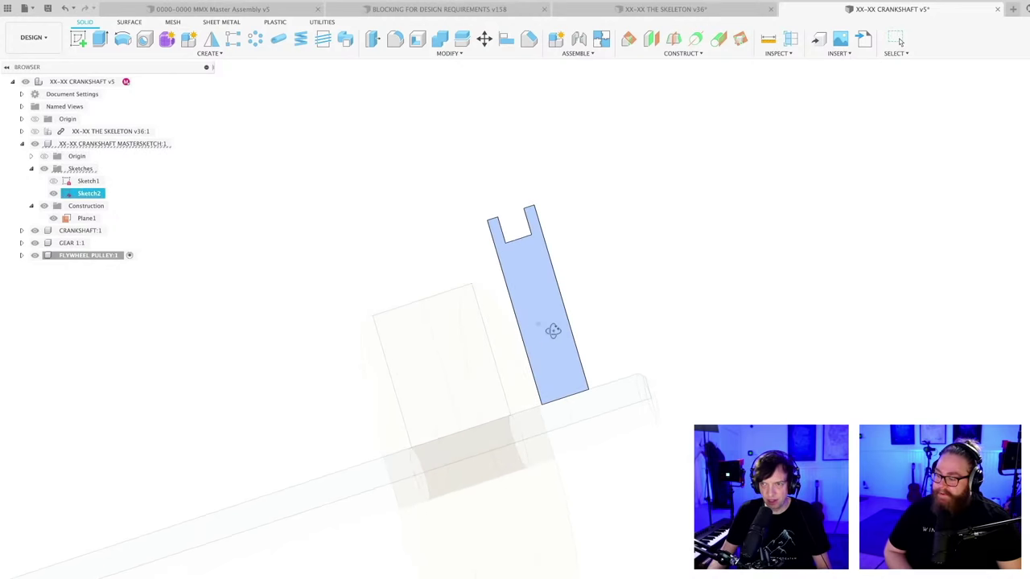
{"action": "left_click", "coordinate": [122, 39]}
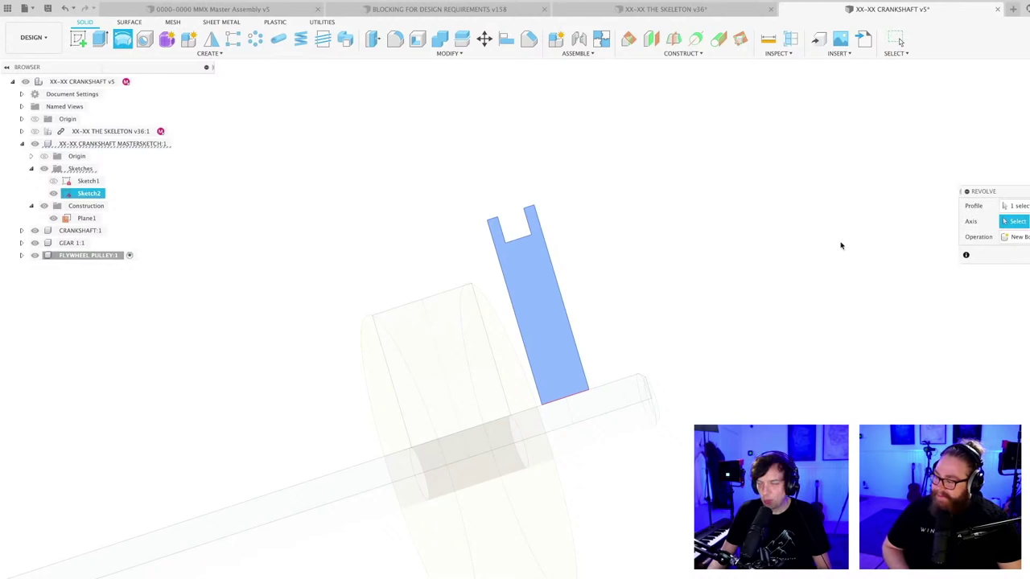
{"action": "left_click", "coordinate": [599, 415]}
{"action": "middle_click_drag", "start_coordinate": [602, 416], "coordinate": [724, 381], "text": "shift"}
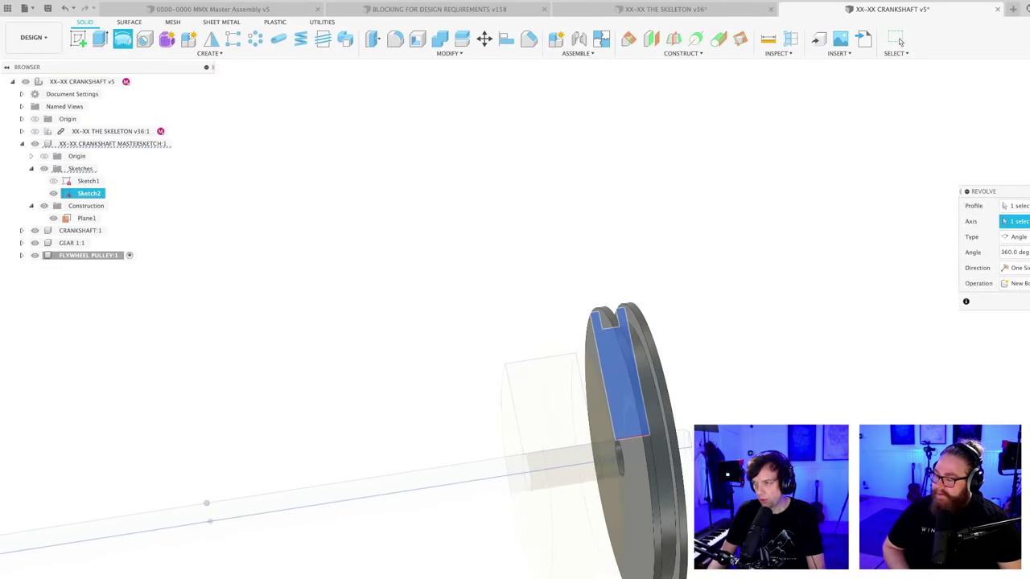
{"action": "key", "text": "Escape"}
{"action": "scroll", "coordinate": [765, 329], "scroll_direction": "down", "scroll_amount": 5}
{"action": "middle_click_drag", "start_coordinate": [776, 398], "coordinate": [779, 413], "text": "shift"}
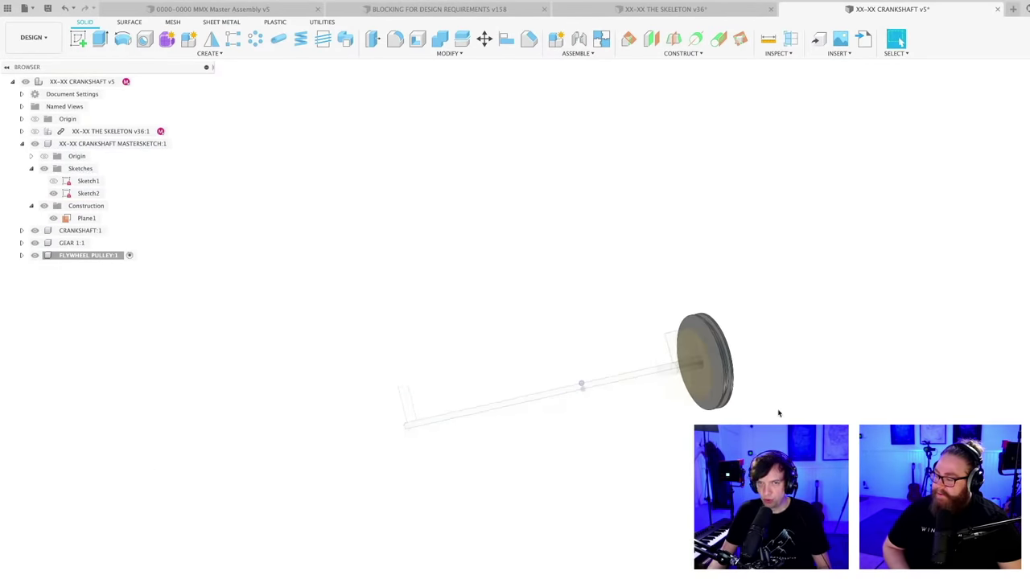
- Edit Sketch2 and set the height of the 18 mm wide crank arm at the shaft's far end to 100 mm
{"action": "scroll", "coordinate": [402, 410], "scroll_direction": "up", "scroll_amount": 5}
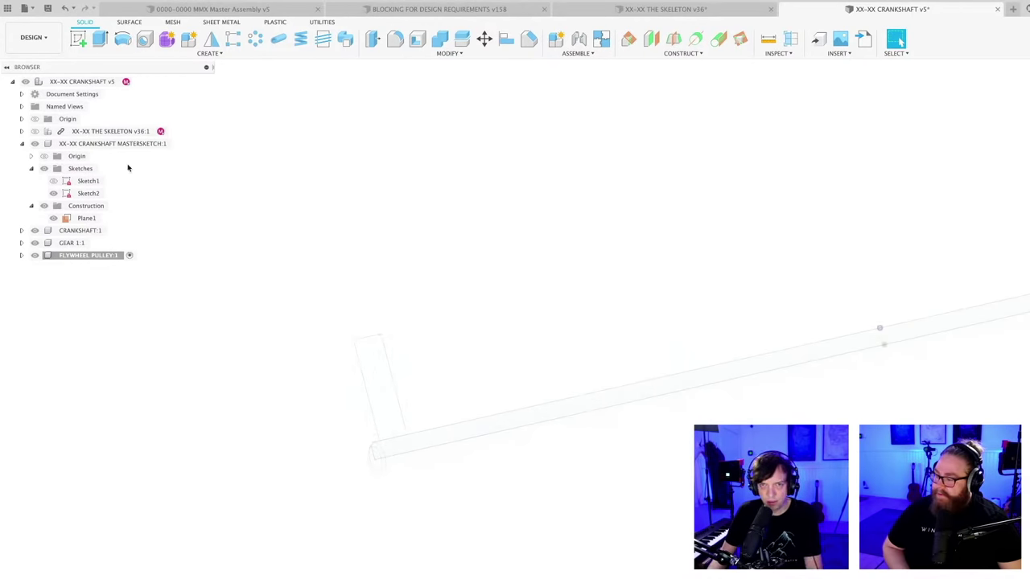
{"action": "scroll", "coordinate": [419, 369], "scroll_direction": "down", "scroll_amount": 5}
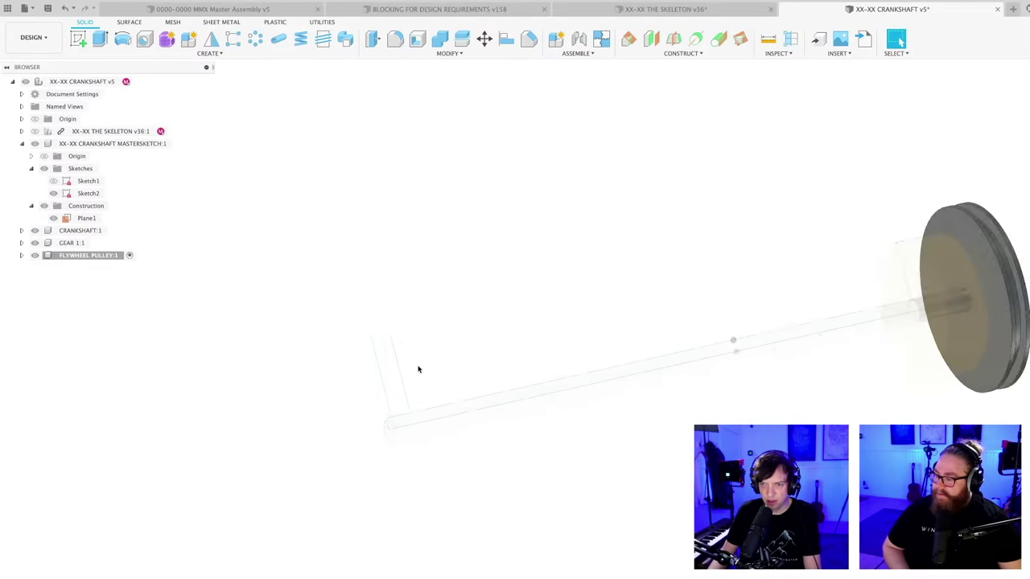
{"action": "scroll", "coordinate": [422, 373], "scroll_direction": "up", "scroll_amount": 2}
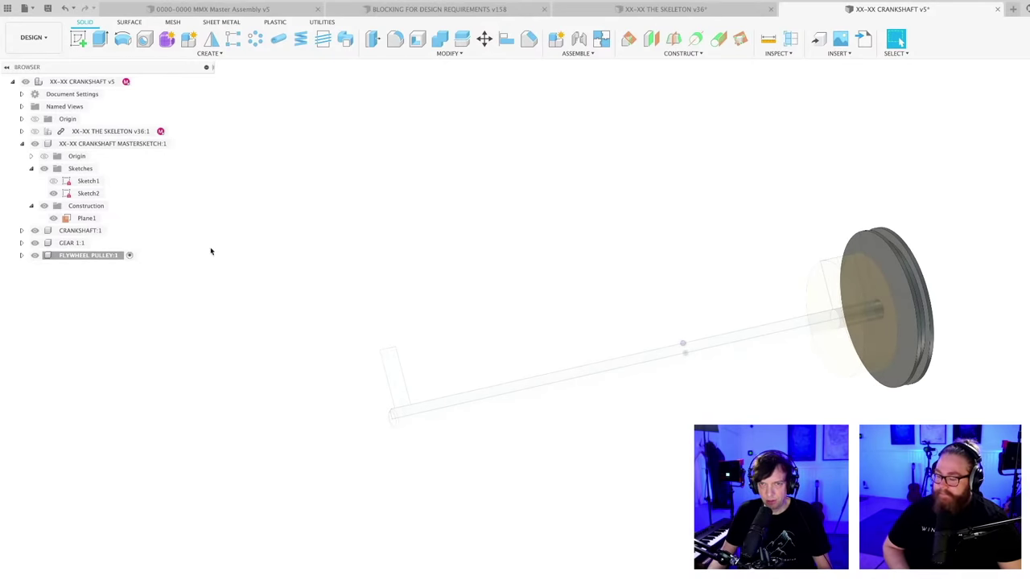
{"action": "double_click", "coordinate": [81, 195]}
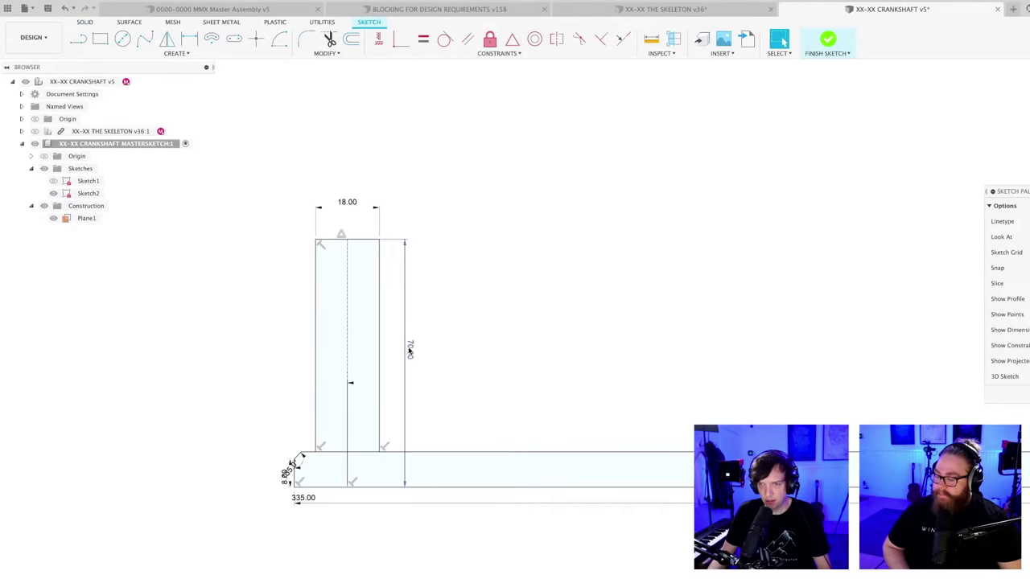
{"action": "double_click", "coordinate": [409, 349]}
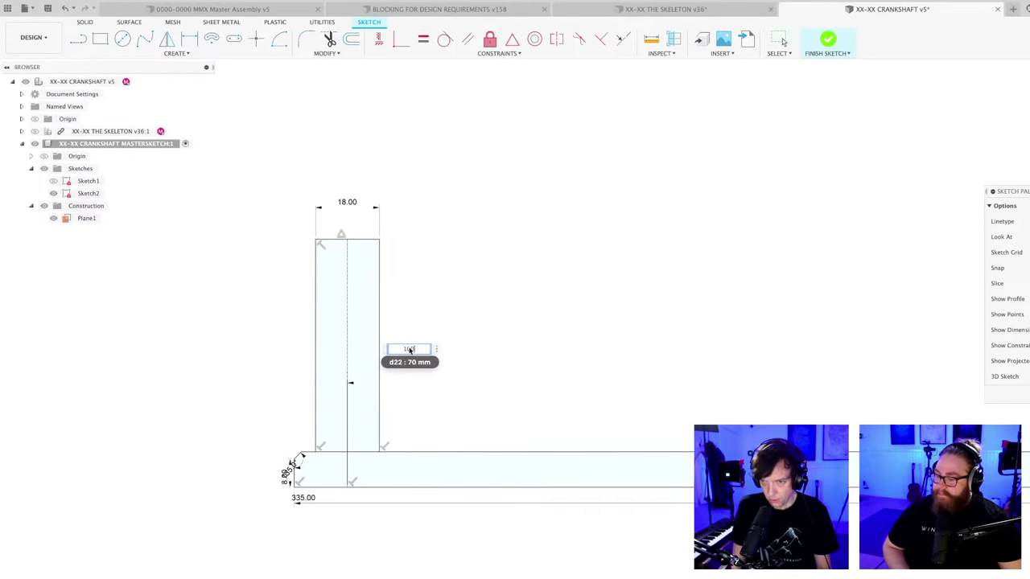
{"action": "key", "text": "Return"}
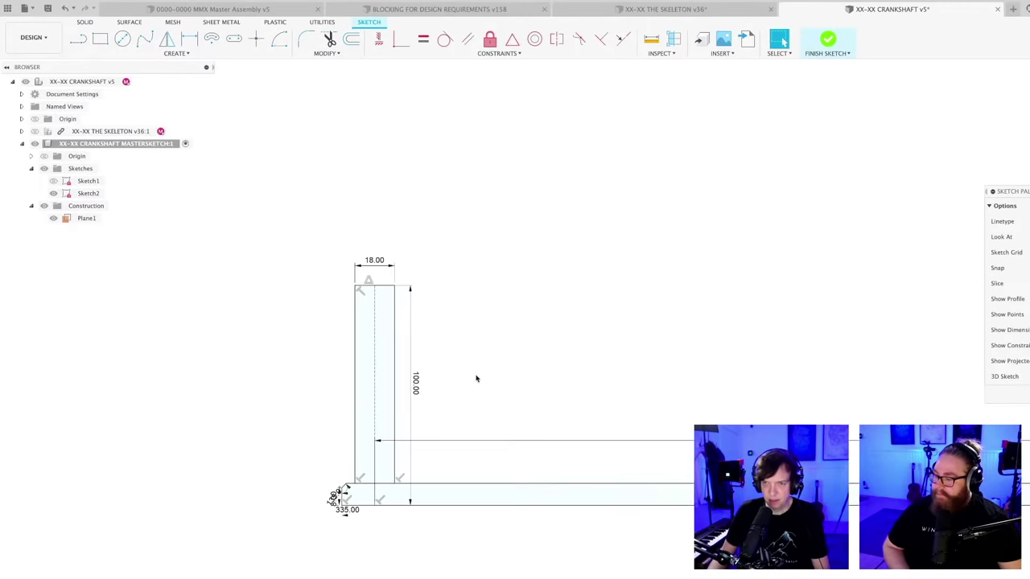
- Draw a closed rectangular handle outline with lines, about 47 mm long and 12 mm high, extending outward from the crank arm's upper outer edge
{"action": "key", "text": "l"}
{"action": "scroll", "coordinate": [370, 330], "scroll_direction": "up", "scroll_amount": 2}
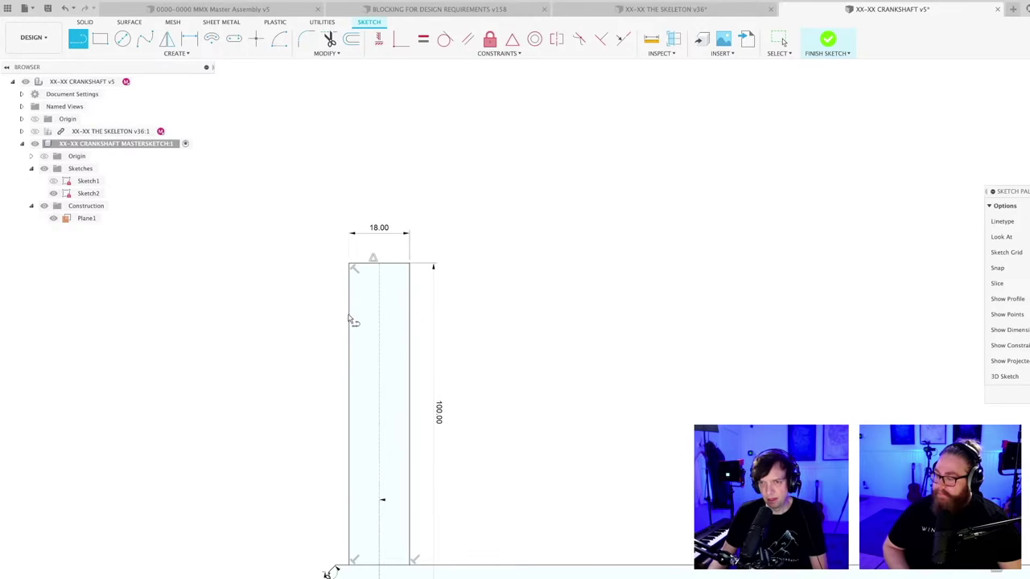
{"action": "left_click", "coordinate": [348, 320]}
{"action": "left_click", "coordinate": [190, 314]}
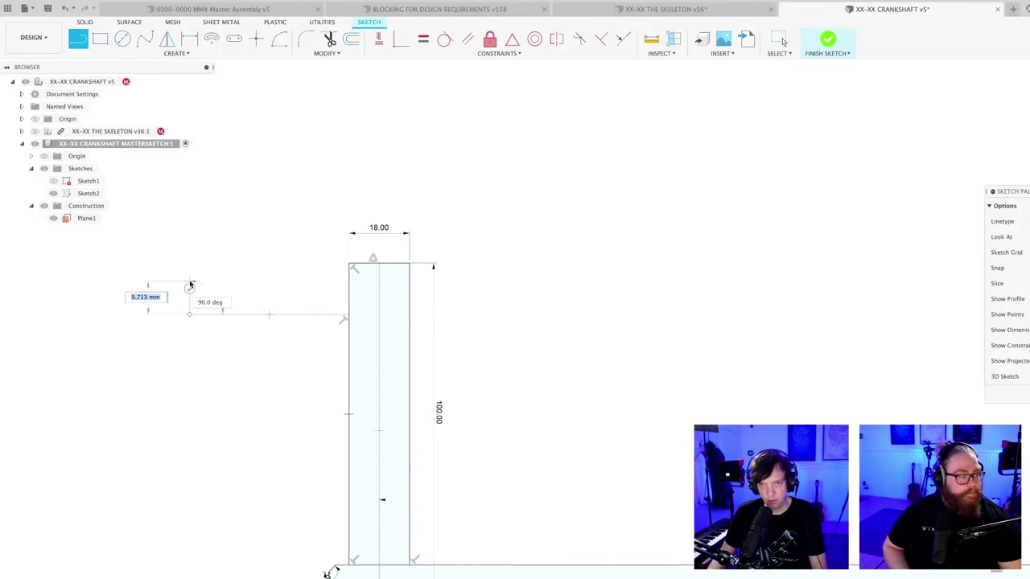
{"action": "left_click", "coordinate": [190, 275]}
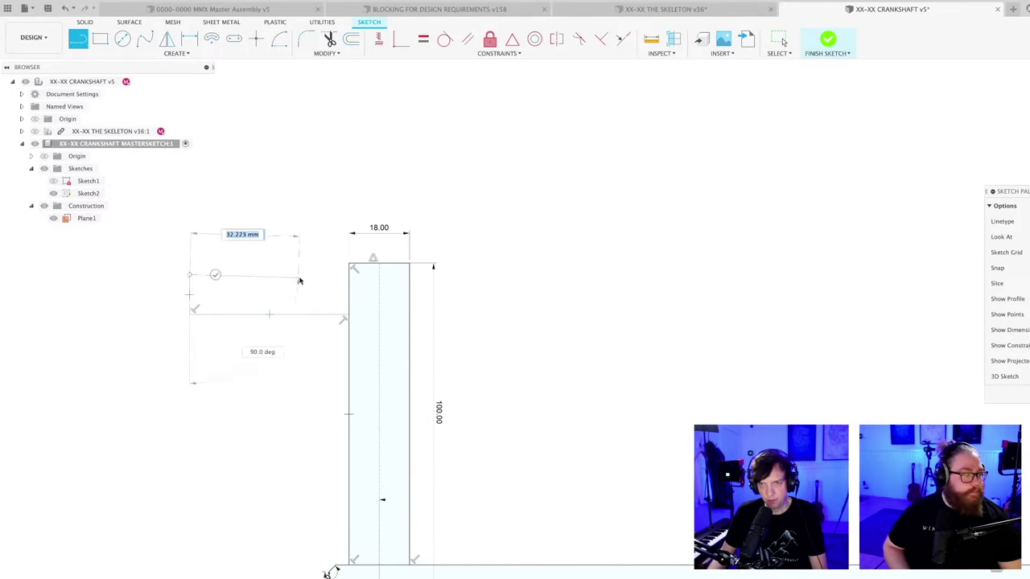
{"action": "left_click", "coordinate": [348, 277]}
{"action": "key", "text": "Escape"}
- Dimension the handle rectangle to 12 mm high and 80 mm long
{"action": "scroll", "coordinate": [257, 275], "scroll_direction": "up", "scroll_amount": 1}
{"action": "key", "text": "d"}
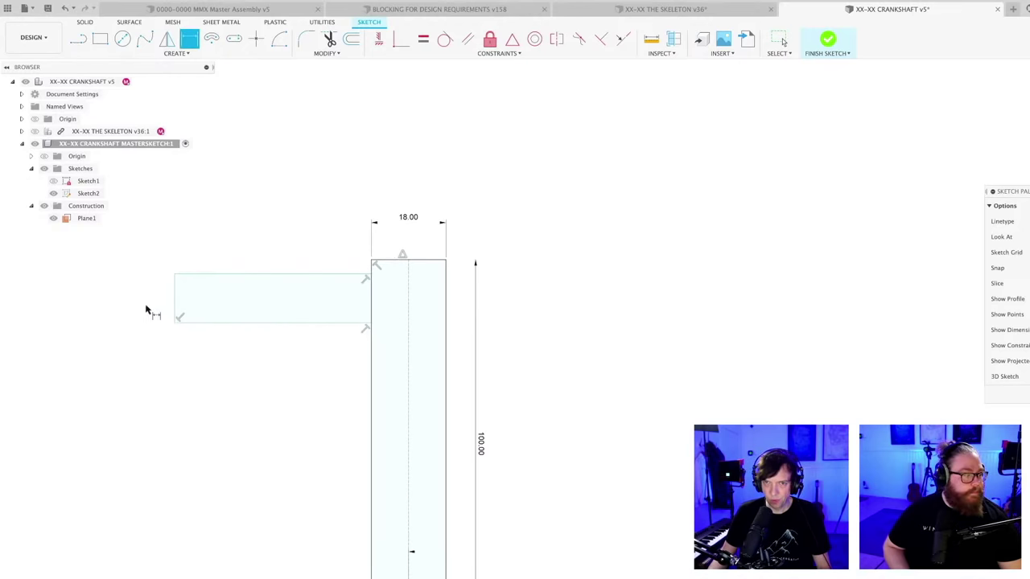
{"action": "left_click", "coordinate": [174, 299]}
{"action": "left_click", "coordinate": [202, 297]}
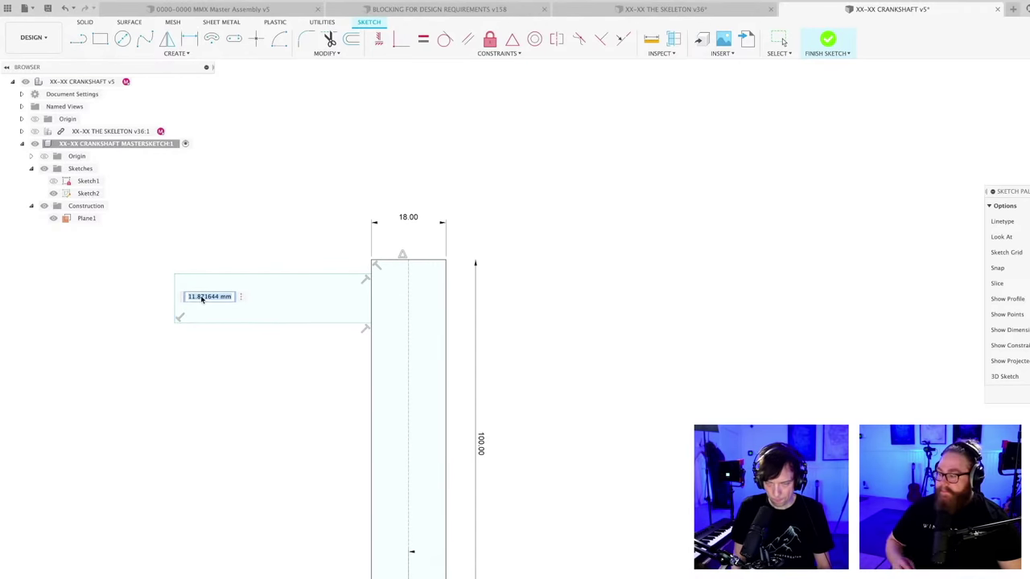
{"action": "key", "text": "Return"}
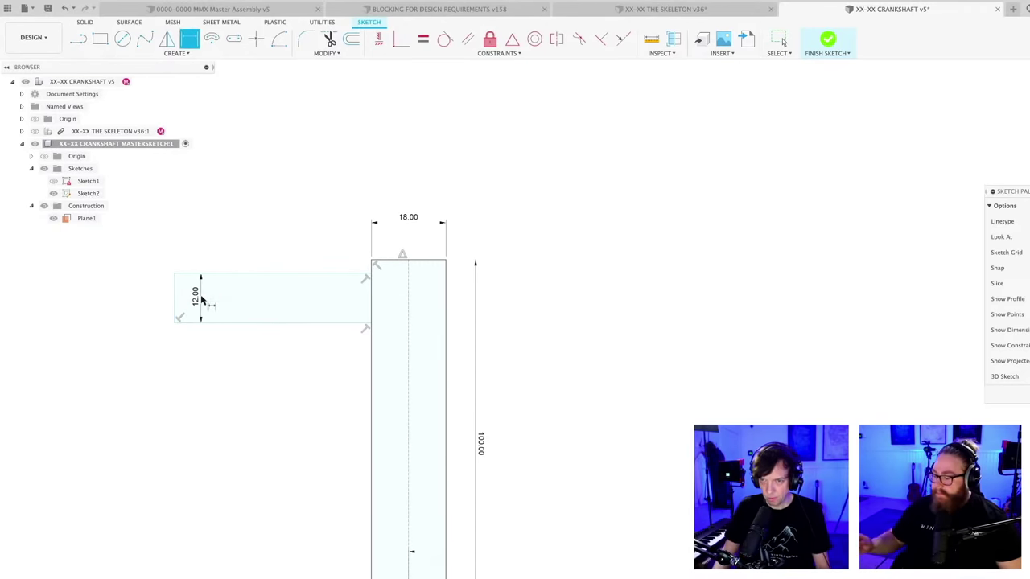
{"action": "left_click", "coordinate": [229, 323]}
{"action": "left_click", "coordinate": [232, 236]}
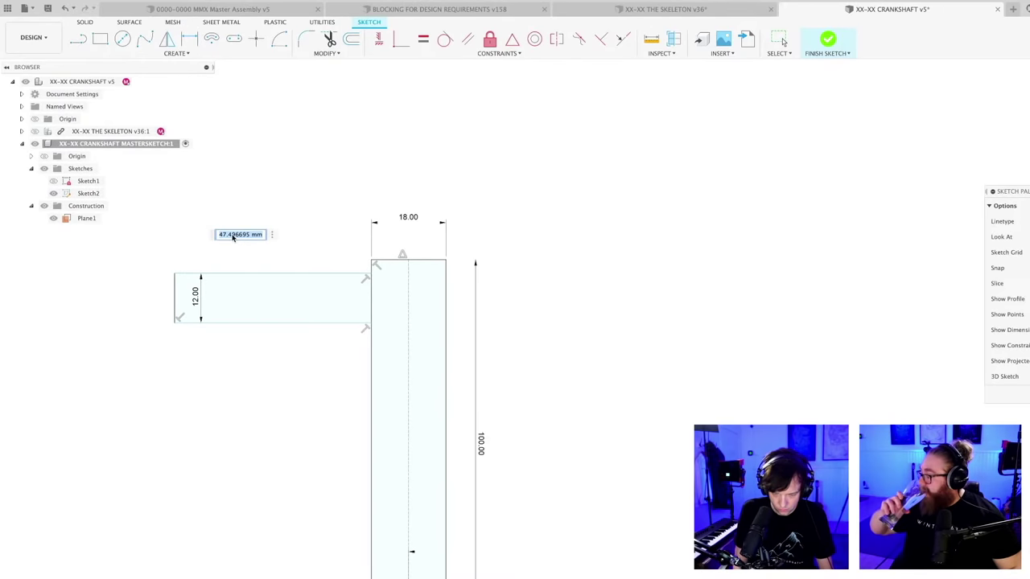
{"action": "type", "text": "80"}
{"action": "key", "text": "Return"}
{"action": "scroll", "coordinate": [314, 285], "scroll_direction": "down", "scroll_amount": 2}
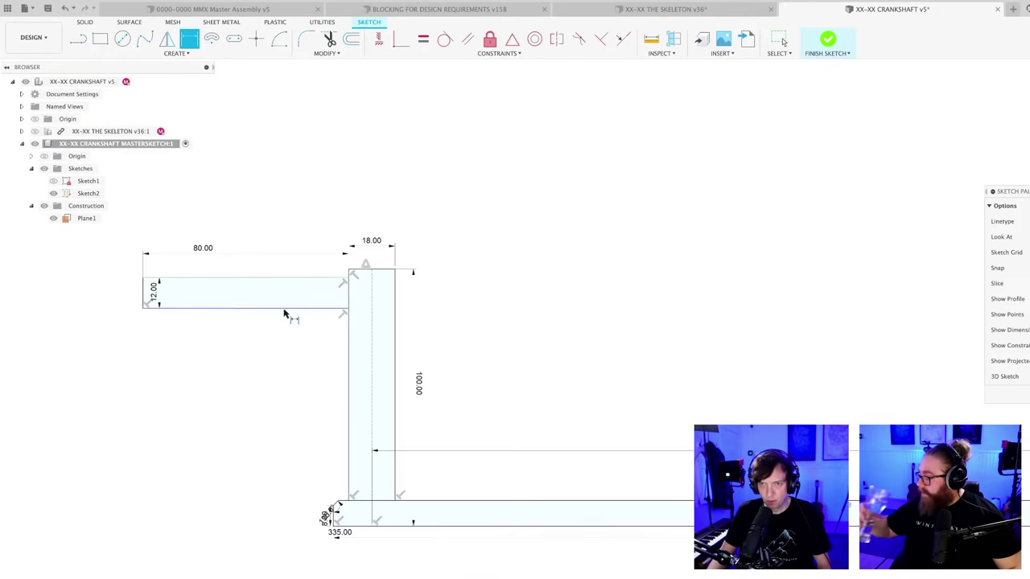
{"action": "mouse_move", "coordinate": [285, 312]}
{"action": "middle_mouse_down"}
{"action": "mouse_move", "coordinate": [390, 383]}
{"action": "mouse_move", "coordinate": [345, 356]}
{"action": "mouse_move", "coordinate": [309, 357]}
{"action": "mouse_move", "coordinate": [325, 363]}
{"action": "middle_mouse_up"}
{"action": "scroll", "coordinate": [324, 363], "scroll_direction": "up", "scroll_amount": 1}
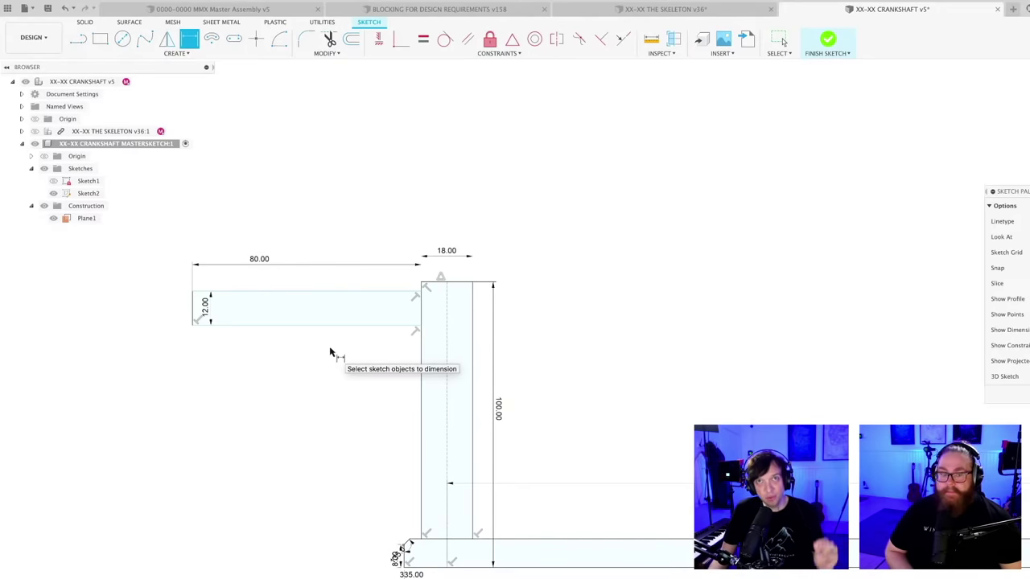
{"action": "scroll", "coordinate": [345, 350], "scroll_direction": "up", "scroll_amount": 1}
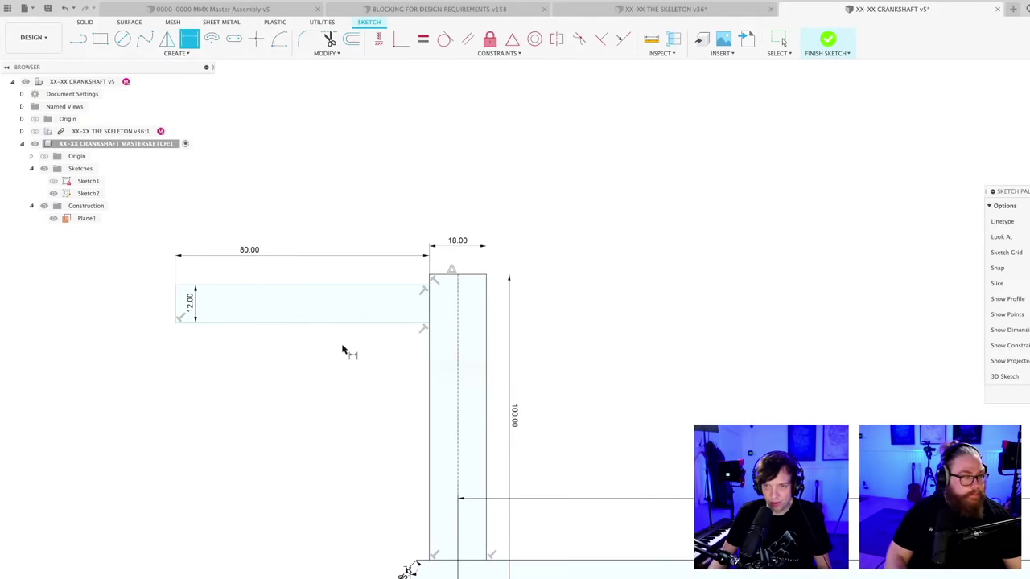
- Dimension the distance between the handle rectangle's lower edge and the shaft's base line to 85 mm
{"action": "middle_click_drag", "start_coordinate": [349, 331], "coordinate": [367, 352]}
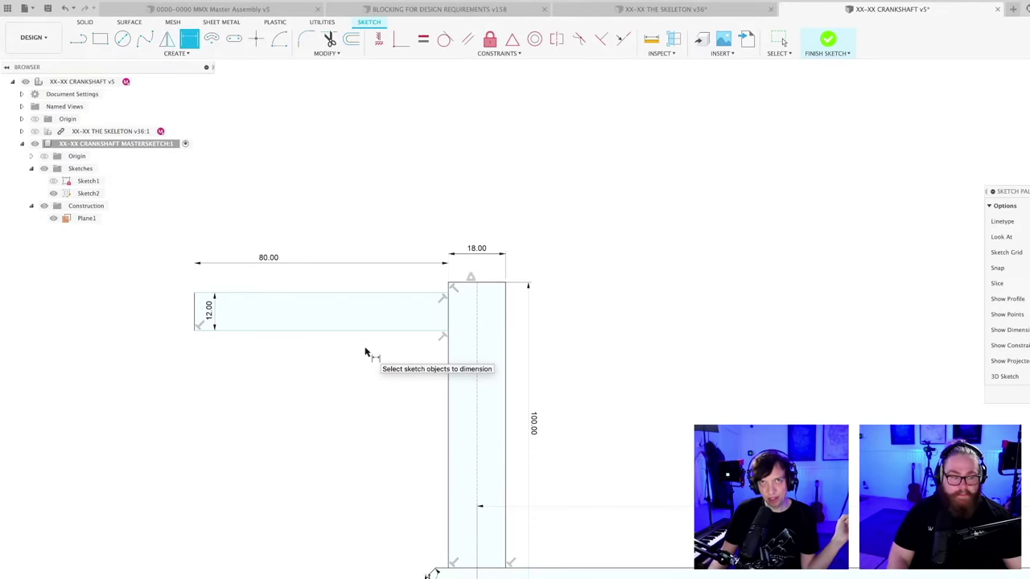
{"action": "scroll", "coordinate": [352, 338], "scroll_direction": "up", "scroll_amount": 2}
{"action": "mouse_move", "coordinate": [321, 324]}
{"action": "middle_mouse_down"}
{"action": "mouse_move", "coordinate": [375, 329]}
{"action": "mouse_move", "coordinate": [326, 333]}
{"action": "middle_mouse_up"}
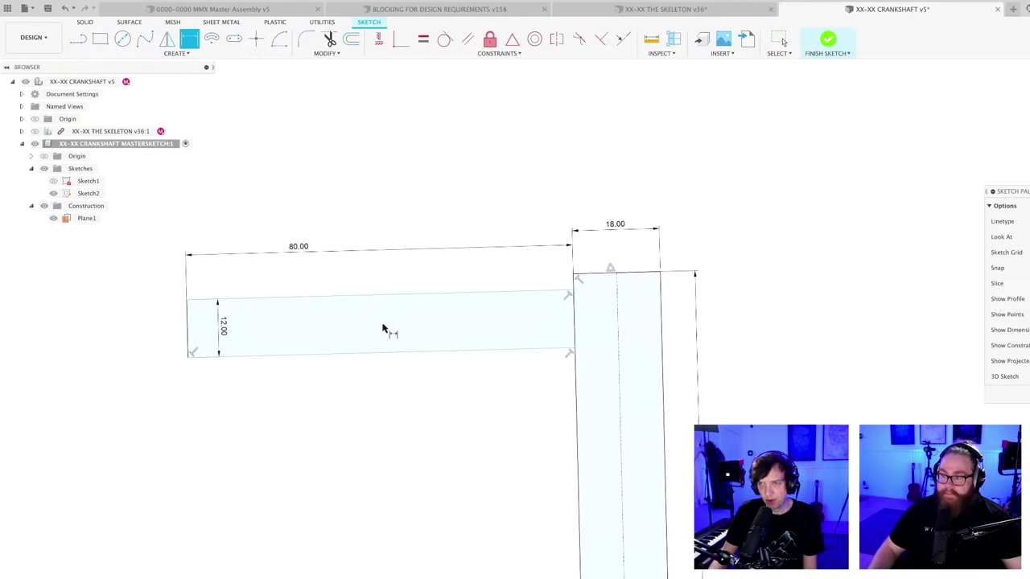
{"action": "scroll", "coordinate": [402, 331], "scroll_direction": "down", "scroll_amount": 5}
{"action": "scroll", "coordinate": [421, 366], "scroll_direction": "up", "scroll_amount": 1}
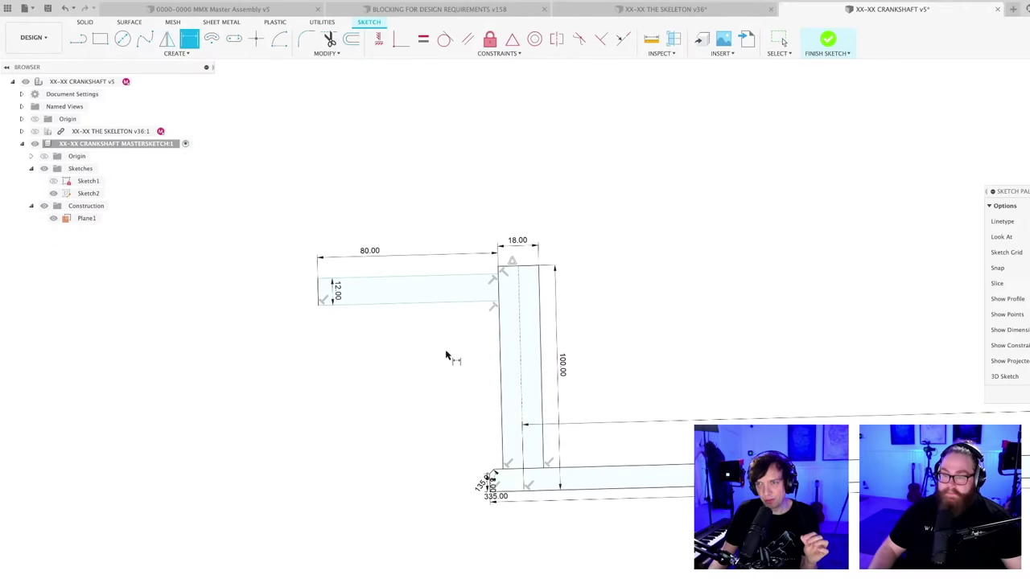
{"action": "left_click", "coordinate": [461, 306]}
{"action": "left_click", "coordinate": [524, 488]}
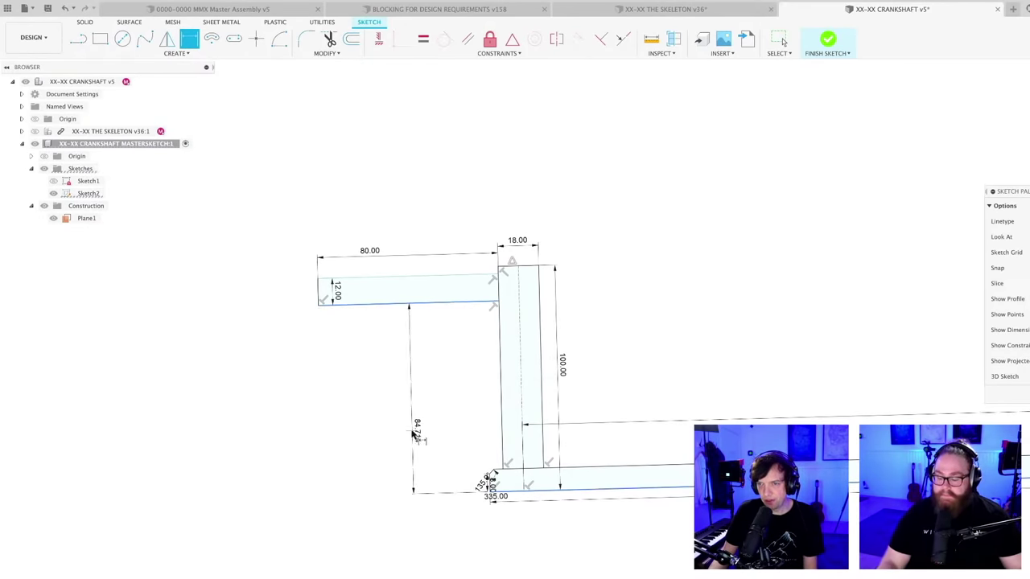
{"action": "left_click", "coordinate": [412, 435]}
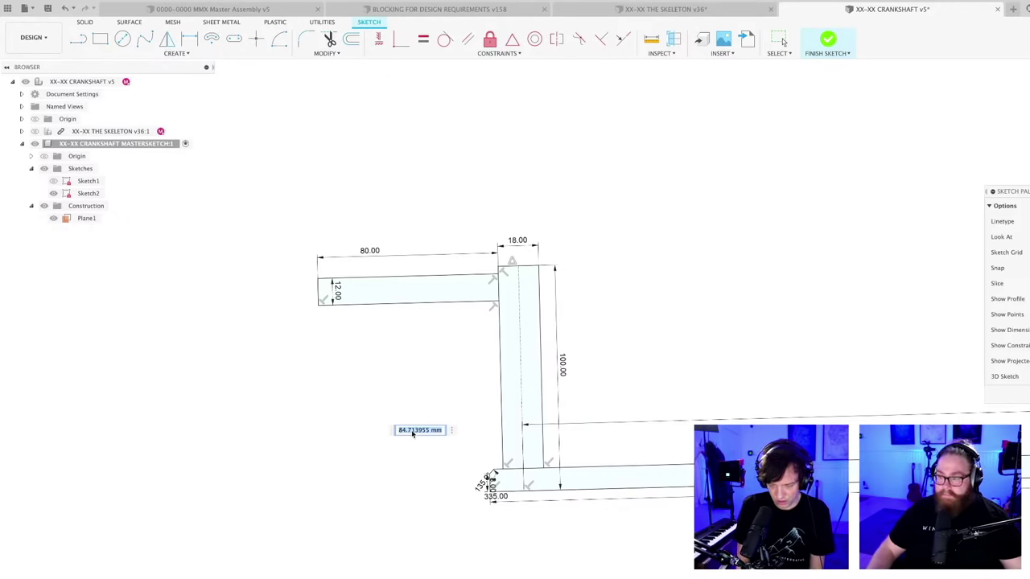
{"action": "type", "text": "5"}
{"action": "key", "text": "Return"}
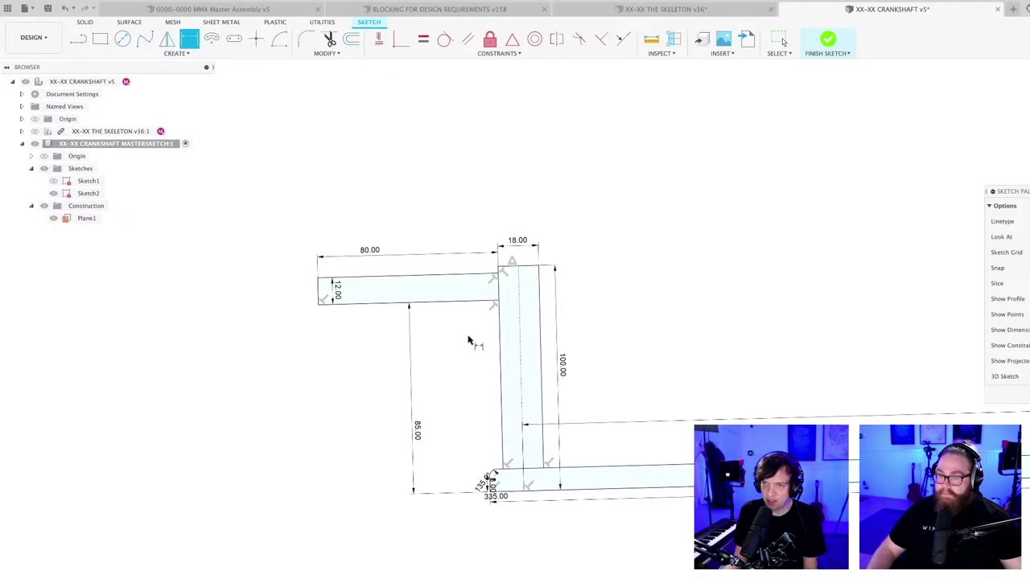
- Set the height of the crank arm at the shaft's far end to 110 mm
{"action": "scroll", "coordinate": [465, 348], "scroll_direction": "down", "scroll_amount": 2}
{"action": "key", "text": "Escape"}
{"action": "mouse_move", "coordinate": [465, 347]}
{"action": "middle_mouse_down", "text": "shift"}
{"action": "mouse_move", "coordinate": [581, 324]}
{"action": "mouse_move", "coordinate": [596, 338]}
{"action": "mouse_move", "coordinate": [533, 332]}
{"action": "mouse_move", "coordinate": [601, 345]}
{"action": "mouse_move", "coordinate": [599, 326]}
{"action": "mouse_move", "coordinate": [597, 338]}
{"action": "middle_mouse_up", "text": "shift"}
{"action": "key", "text": "d"}
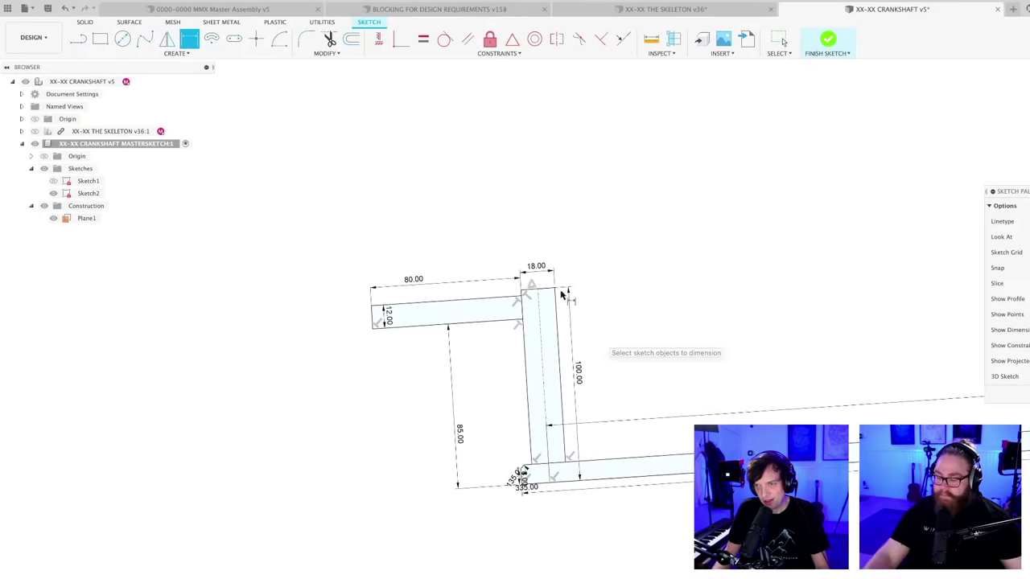
{"action": "scroll", "coordinate": [565, 304], "scroll_direction": "up", "scroll_amount": 2}
{"action": "key", "text": "Escape"}
{"action": "double_click", "coordinate": [586, 406]}
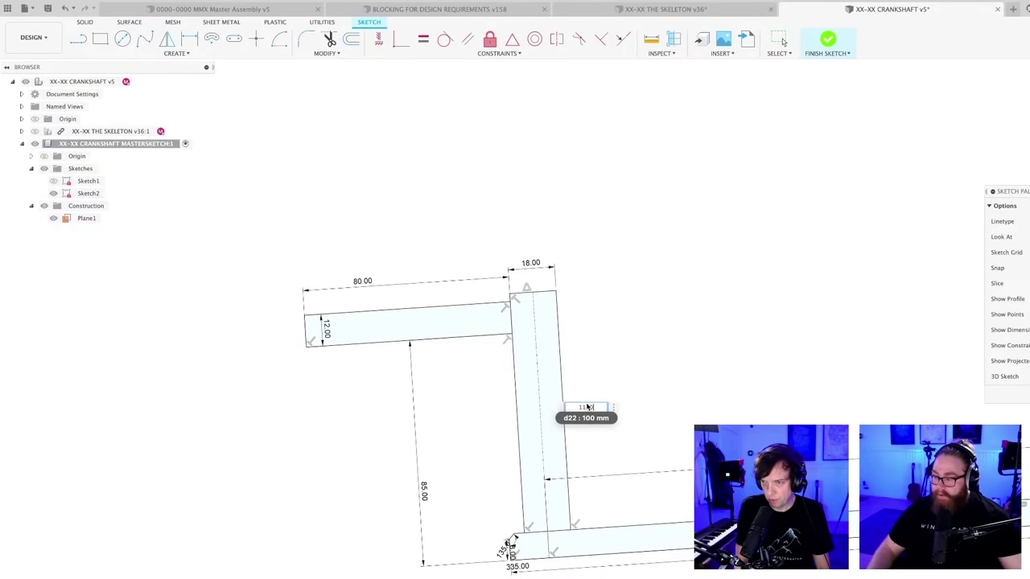
{"action": "type", "text": "110"}
{"action": "key", "text": "Return"}
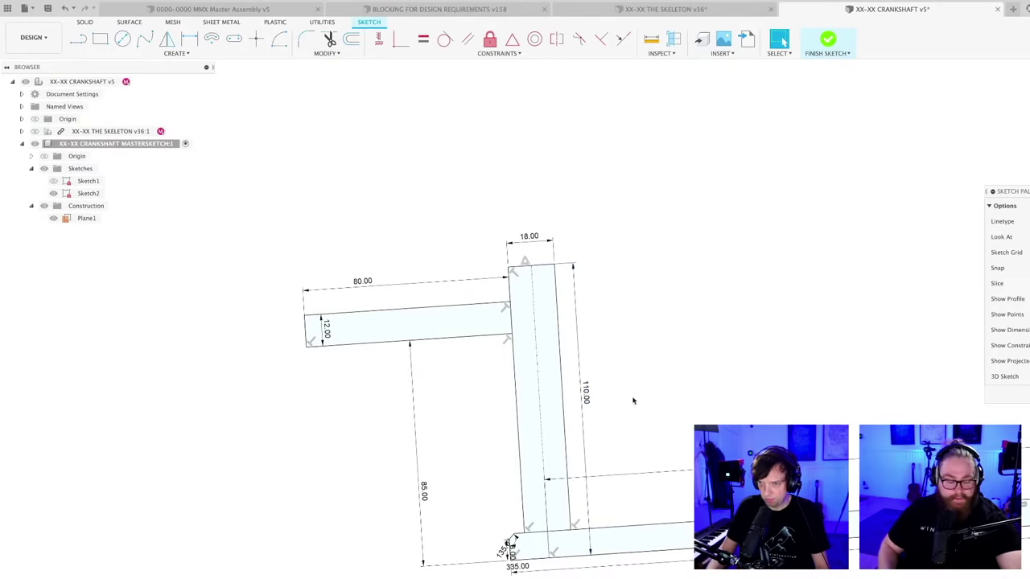
- Save the design and finish editing Sketch2
{"action": "key", "text": "super+s"}
{"action": "left_click", "coordinate": [459, 381]}
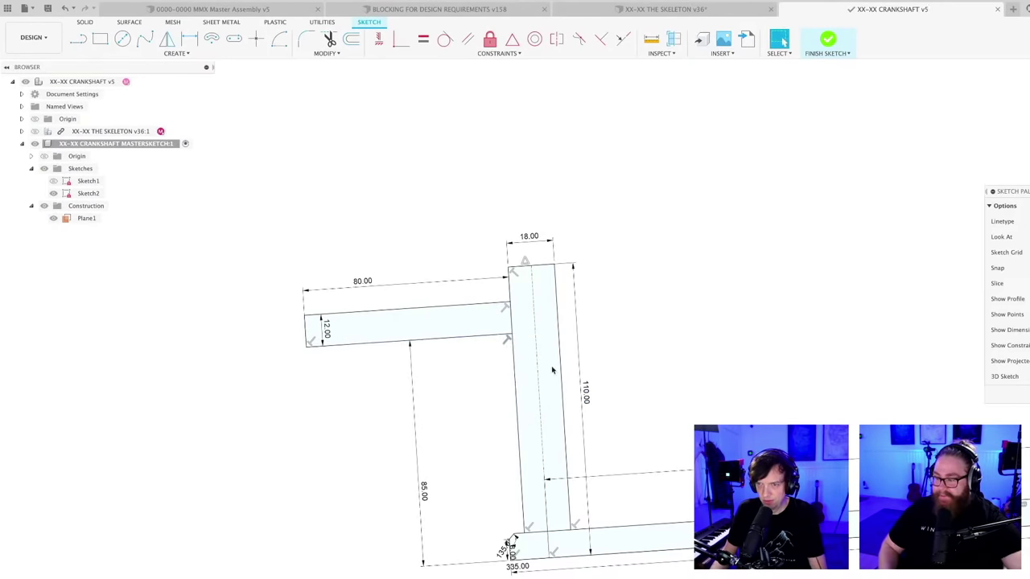
{"action": "scroll", "coordinate": [503, 355], "scroll_direction": "down", "scroll_amount": 3}
{"action": "mouse_move", "coordinate": [504, 355]}
{"action": "middle_mouse_down"}
{"action": "mouse_move", "coordinate": [510, 340]}
{"action": "mouse_move", "coordinate": [457, 278]}
{"action": "mouse_move", "coordinate": [463, 263]}
{"action": "mouse_move", "coordinate": [473, 281]}
{"action": "mouse_move", "coordinate": [428, 287]}
{"action": "mouse_move", "coordinate": [455, 279]}
{"action": "mouse_move", "coordinate": [447, 286]}
{"action": "middle_mouse_up"}
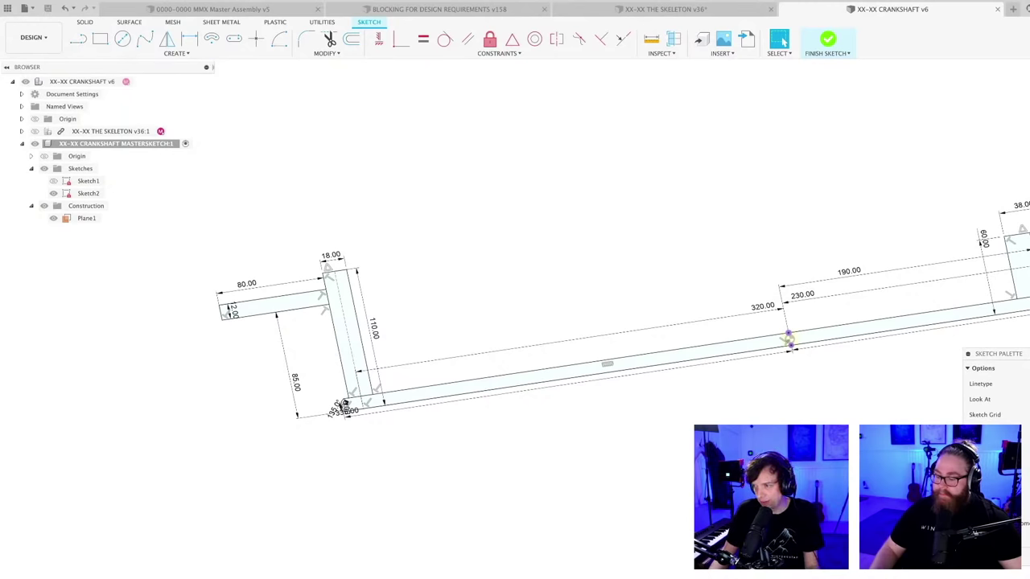
{"action": "key", "text": "Return"}
{"action": "mouse_move", "coordinate": [533, 439]}
{"action": "middle_mouse_down", "text": "shift"}
{"action": "mouse_move", "coordinate": [482, 446]}
{"action": "mouse_move", "coordinate": [475, 418]}
{"action": "middle_mouse_up", "text": "shift"}
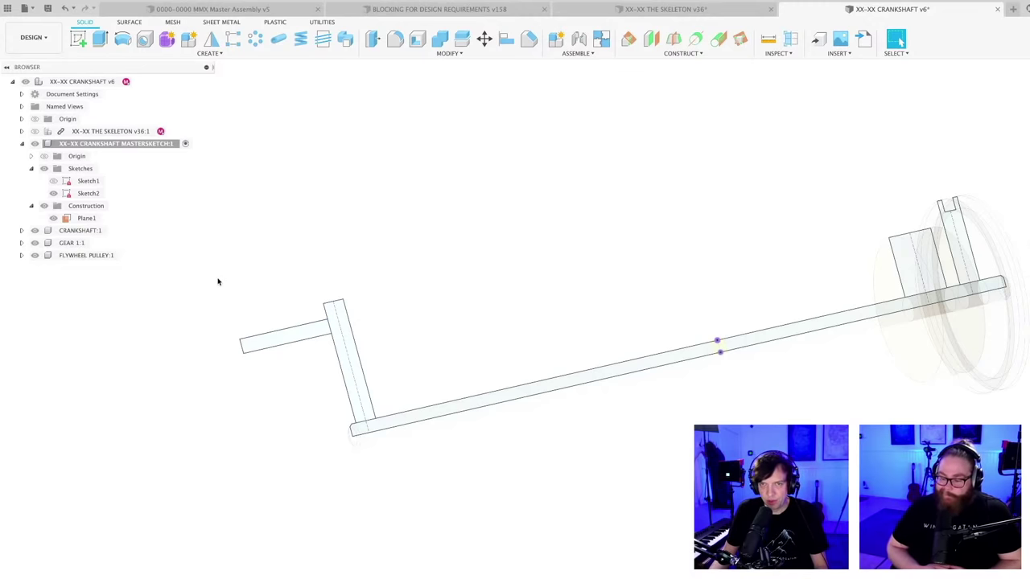
- Create an internal component under the top-level XX-XX CRANKSHAFT assembly and name it CRANK DISC
{"action": "scroll", "coordinate": [214, 282], "scroll_direction": "up", "scroll_amount": 1}
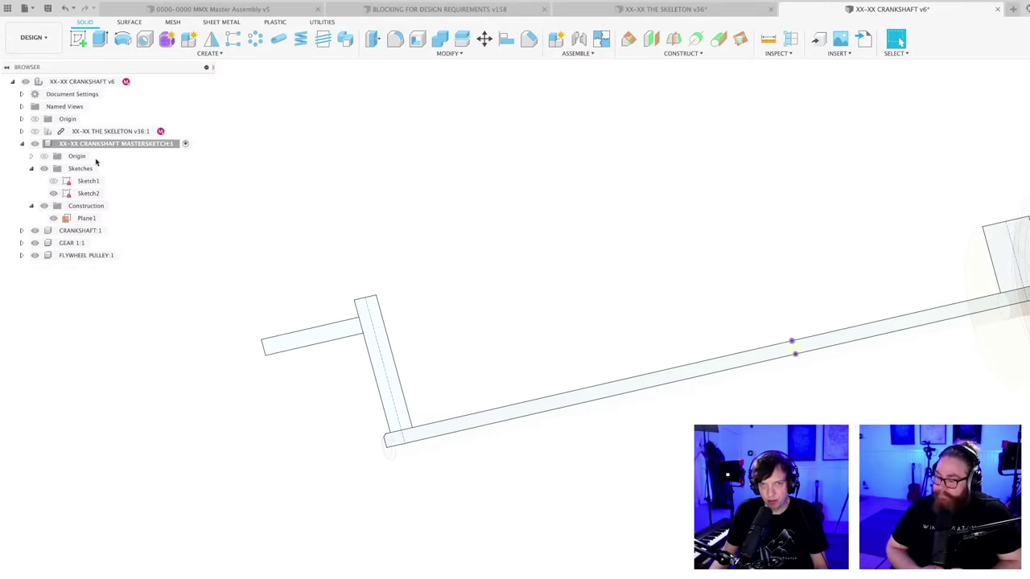
{"action": "right_click", "coordinate": [81, 82]}
{"action": "left_click", "coordinate": [118, 105]}
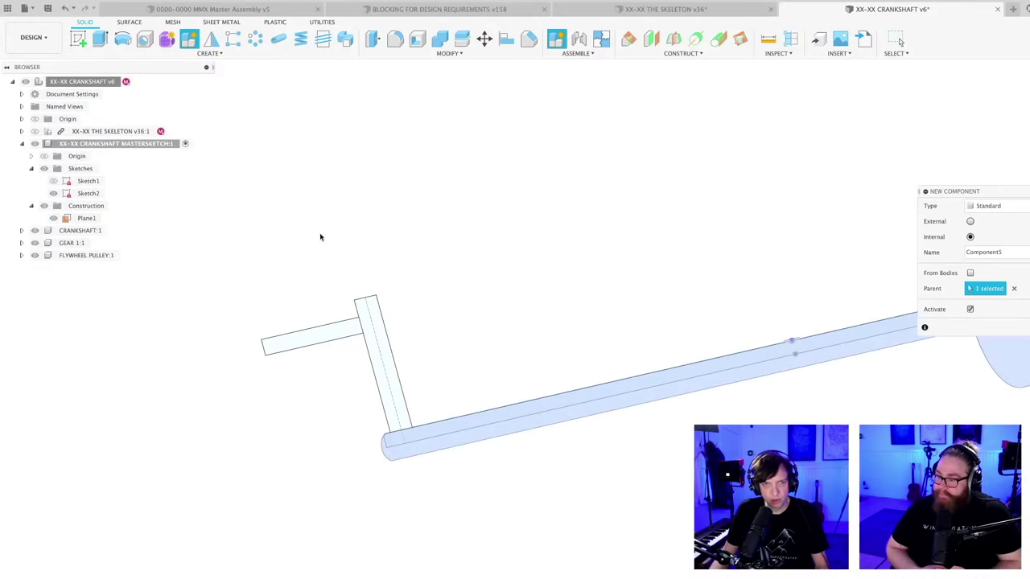
{"action": "key", "text": "Return"}
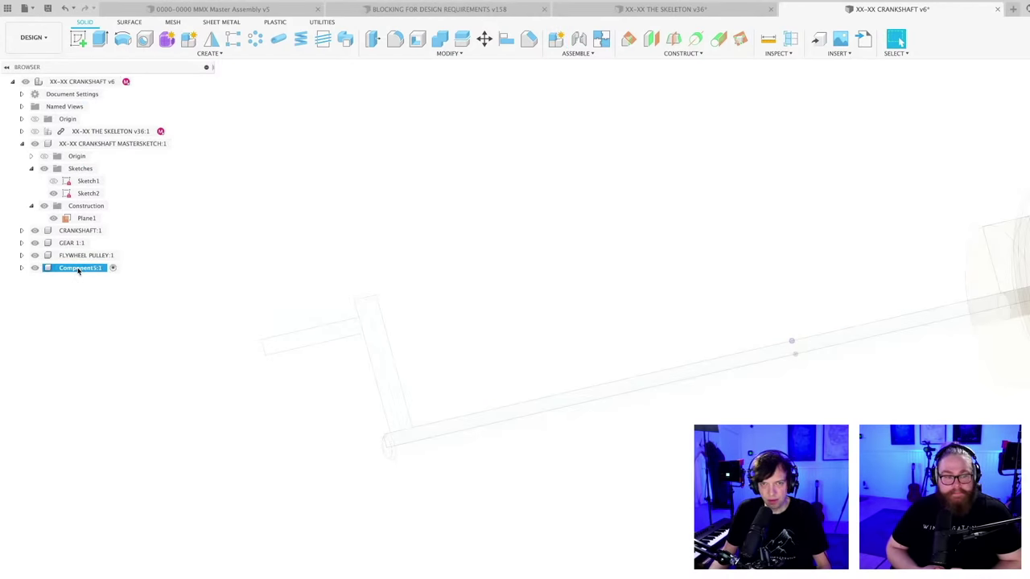
{"action": "double_click", "coordinate": [78, 270]}
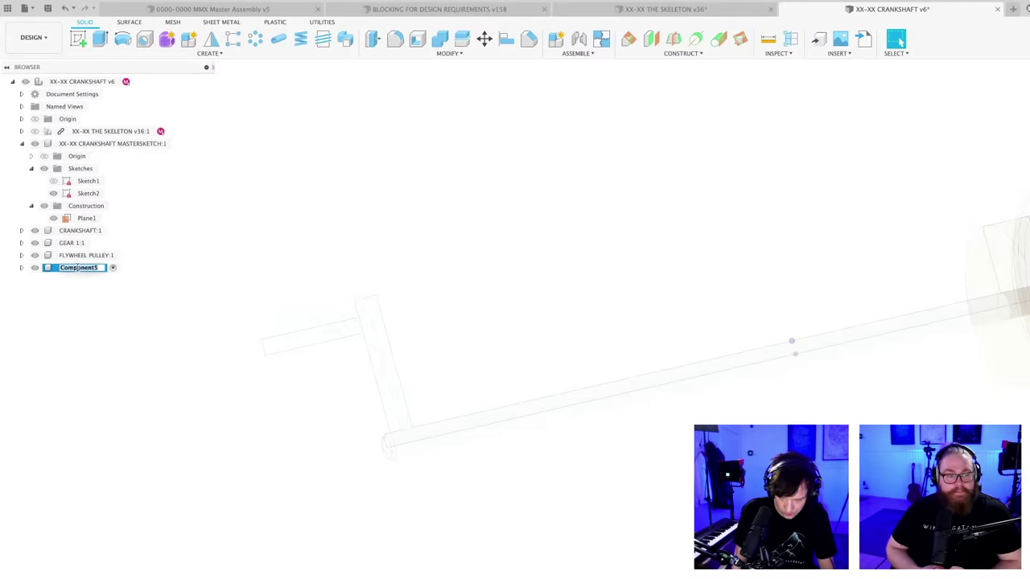
{"action": "type", "text": "CR"}
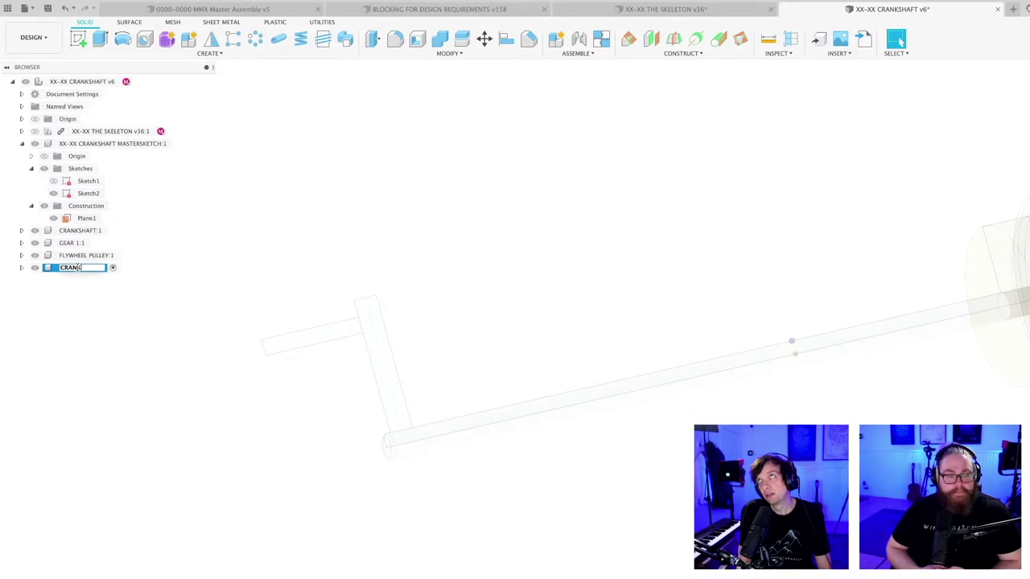
{"action": "type", "text": "ANK"}
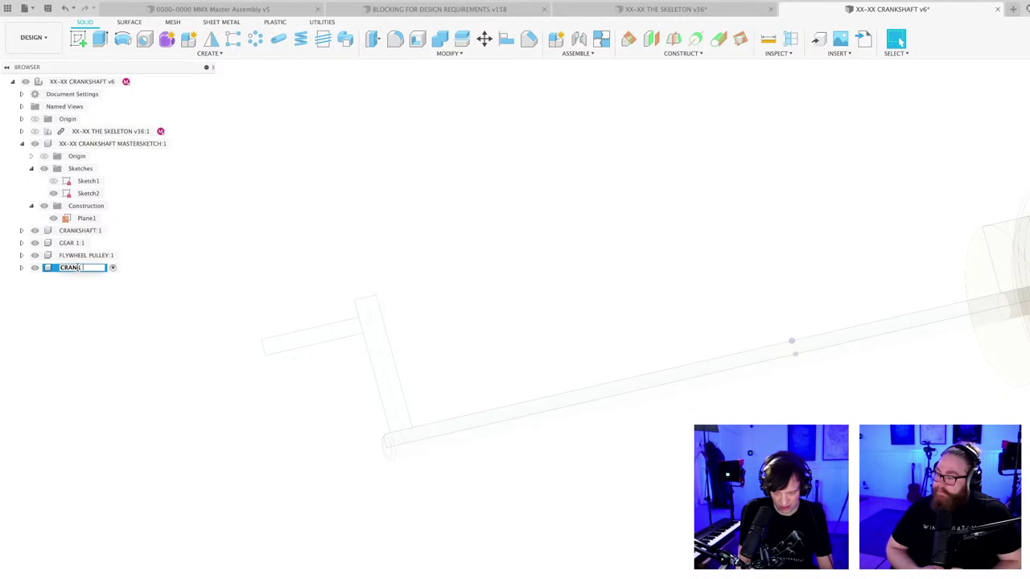
{"action": "key", "text": "Return"}
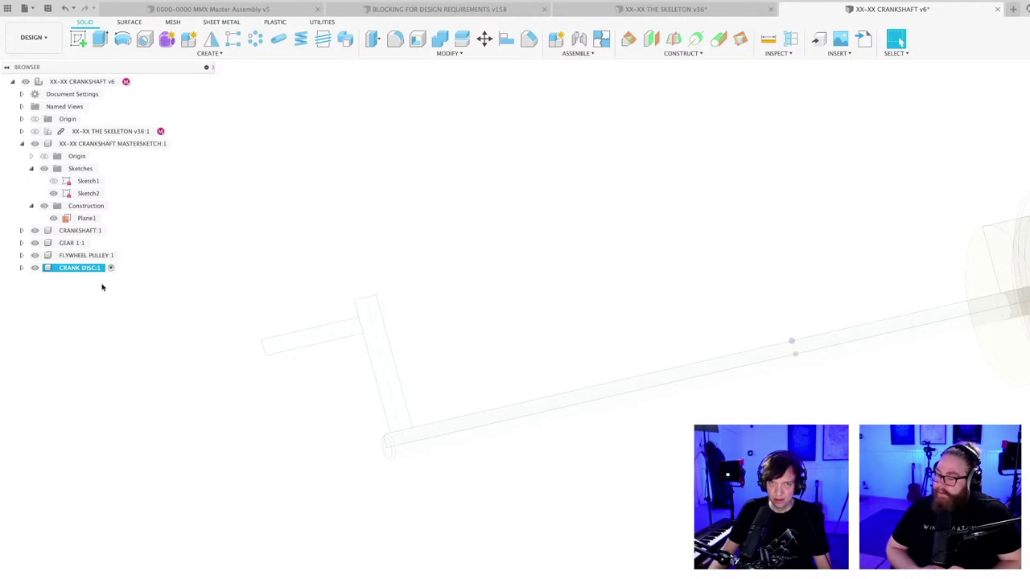
- Revolve the crank arm profile from Sketch2 fully around the shaft's long base line as a new body in CRANK DISC
{"action": "left_click", "coordinate": [124, 40]}
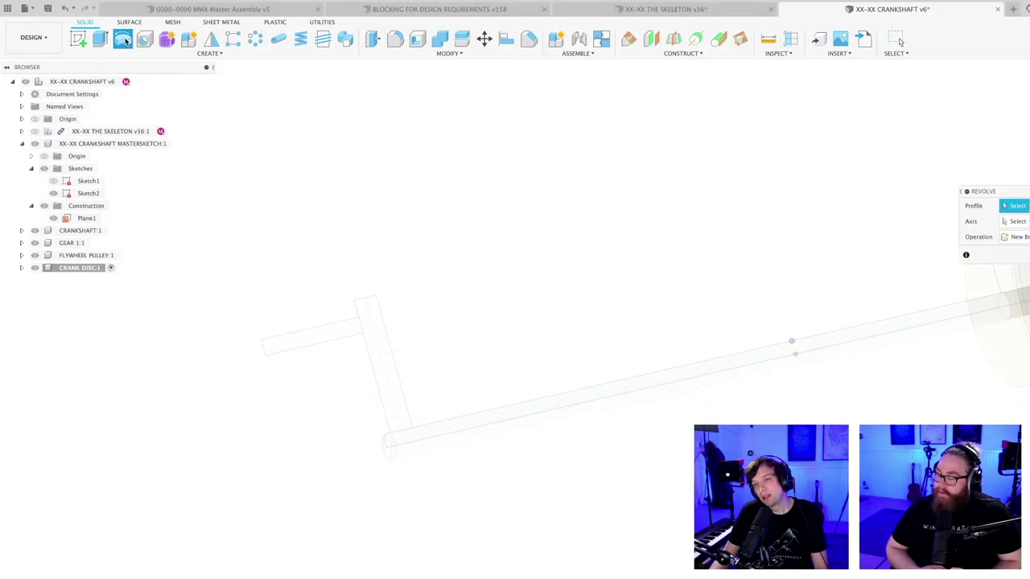
{"action": "left_click", "coordinate": [391, 368]}
{"action": "scroll", "coordinate": [391, 368], "scroll_direction": "up", "scroll_amount": 2}
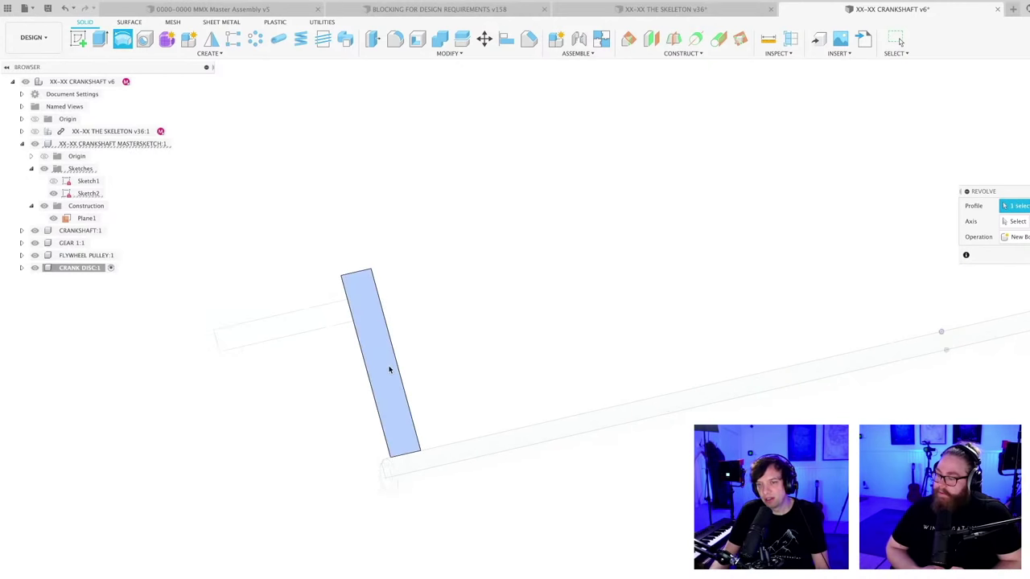
{"action": "left_click", "coordinate": [1018, 222]}
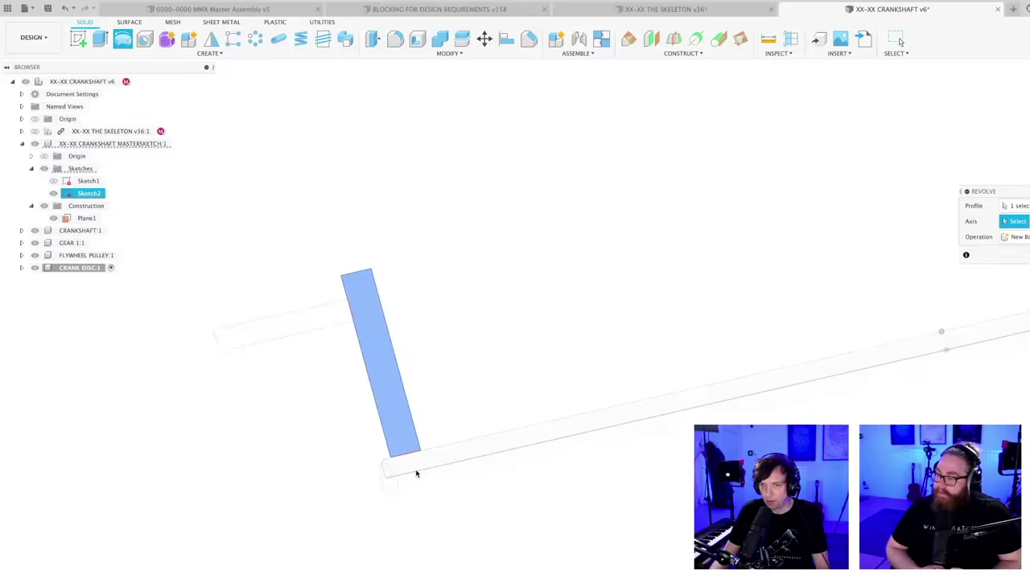
{"action": "left_click", "coordinate": [415, 470]}
{"action": "key", "text": "Return"}
{"action": "scroll", "coordinate": [522, 281], "scroll_direction": "down", "scroll_amount": 1}
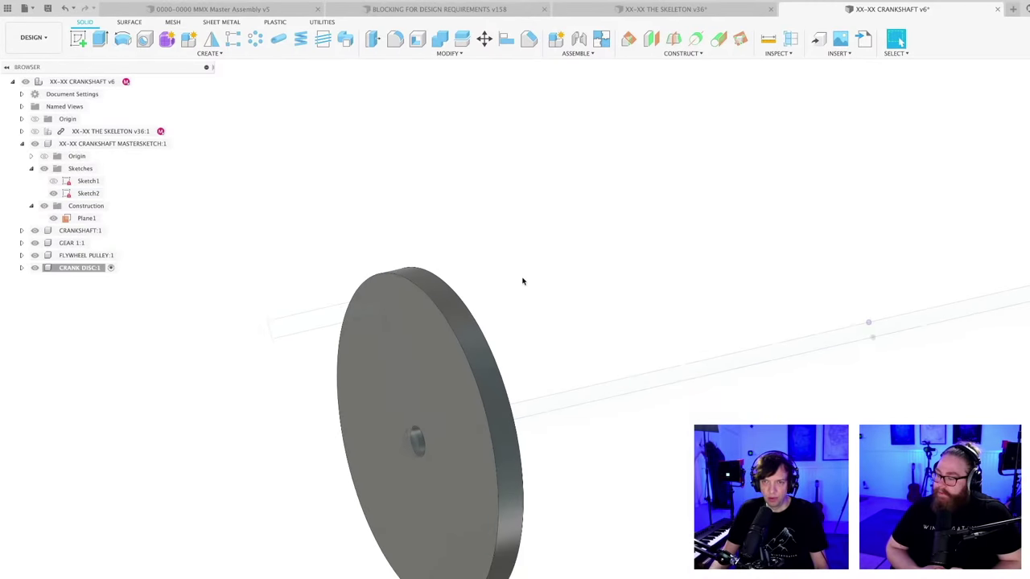
- Create another component under the top-level XX-XX CRANKSHAFT assembly and name it CRANK HANDLE
{"action": "right_click", "coordinate": [96, 83]}
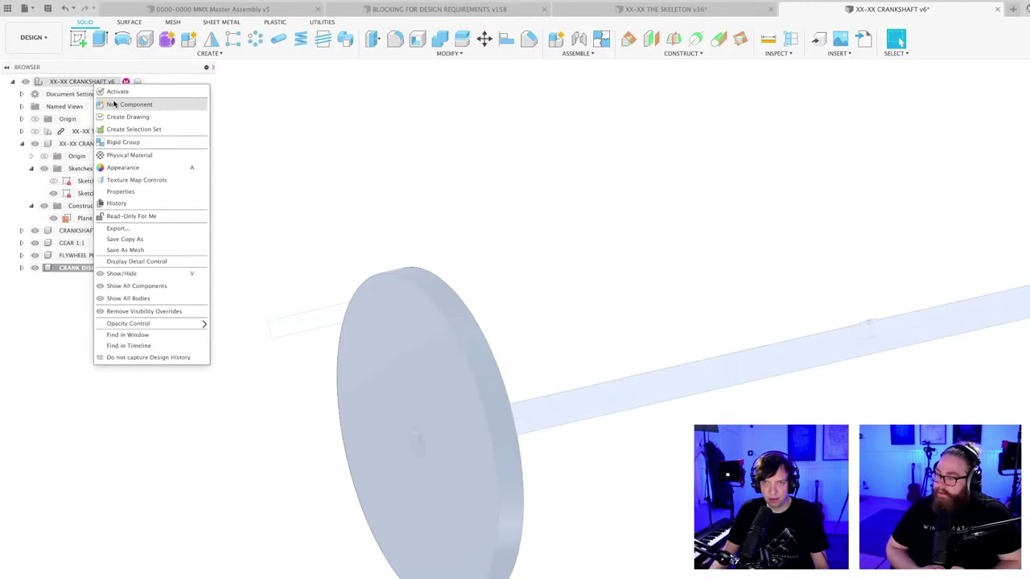
{"action": "left_click", "coordinate": [119, 105]}
{"action": "key", "text": "Return"}
{"action": "double_click", "coordinate": [78, 280]}
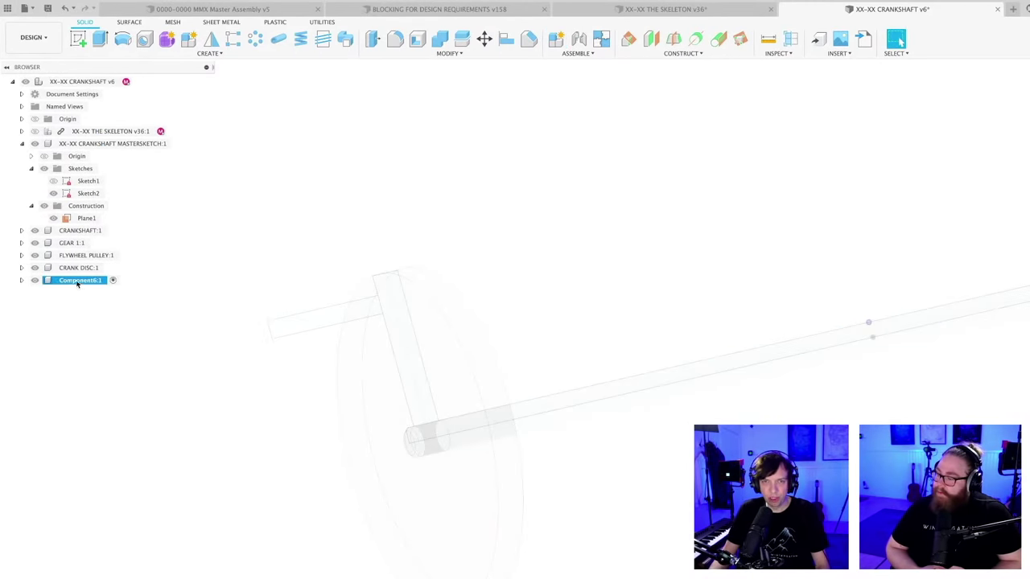
{"action": "type", "text": "CRANK"}
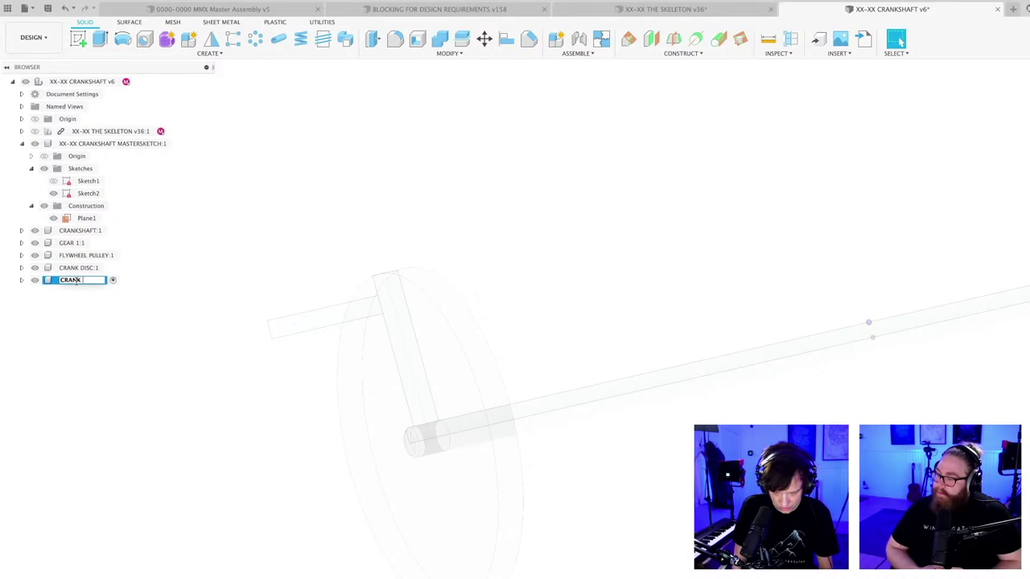
{"action": "type", "text": " HANDLE"}
{"action": "key", "text": "Return"}
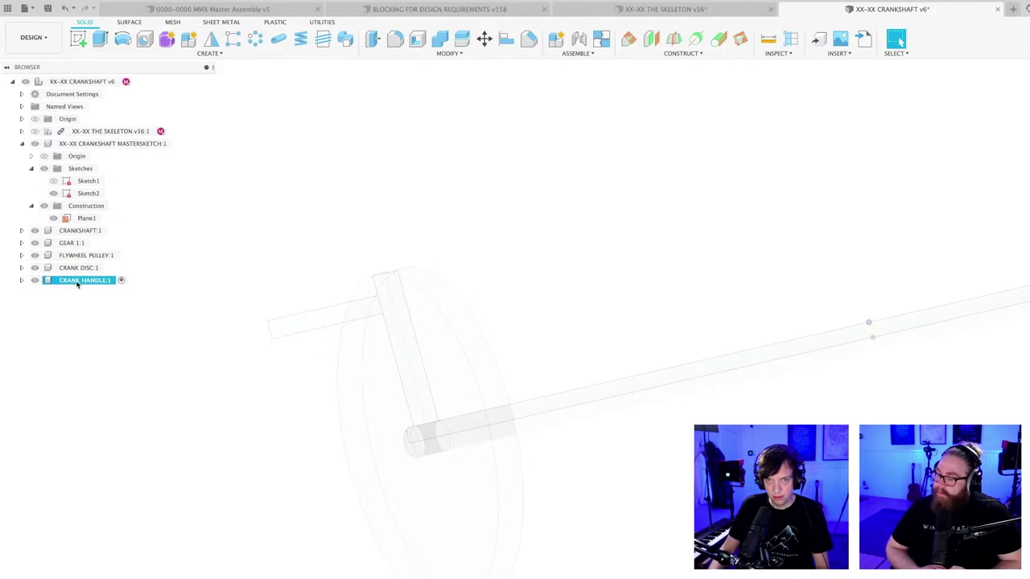
- Revolve the handle rectangle from Sketch2 fully around its lower long edge as a new body in CRANK HANDLE
{"action": "left_click", "coordinate": [123, 40]}
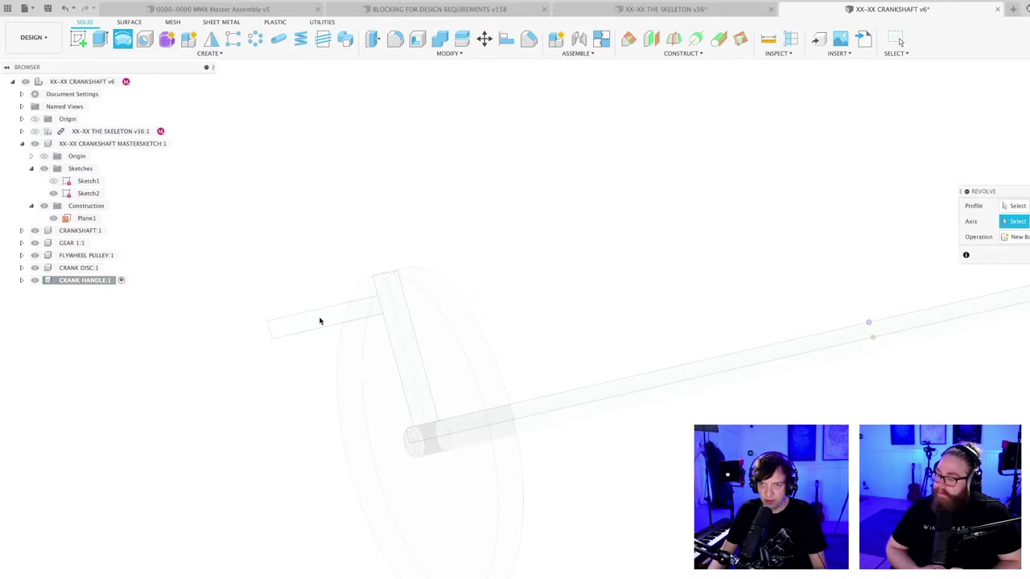
{"action": "left_click", "coordinate": [1016, 206]}
{"action": "left_click", "coordinate": [326, 318]}
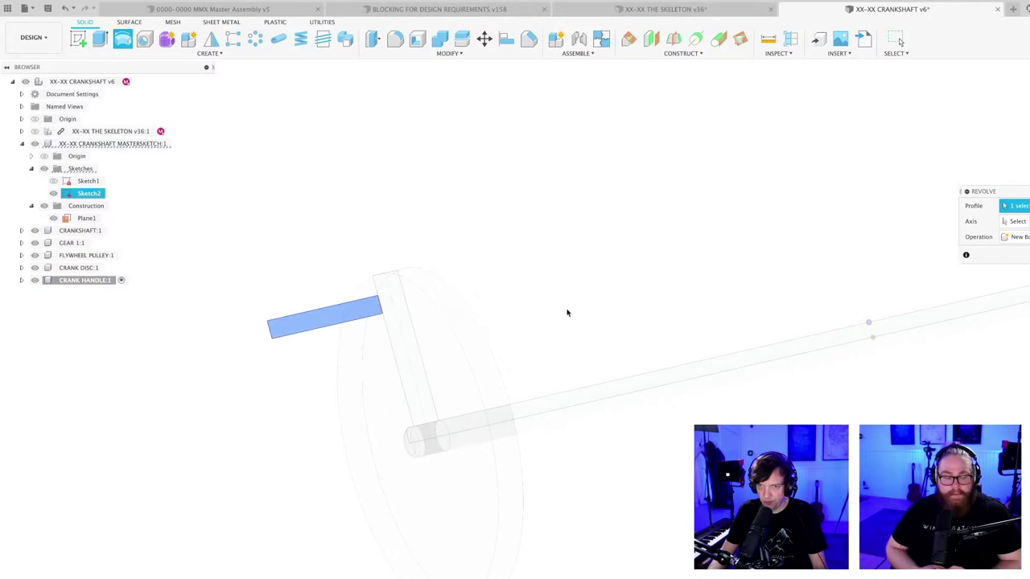
{"action": "left_click", "coordinate": [1016, 221]}
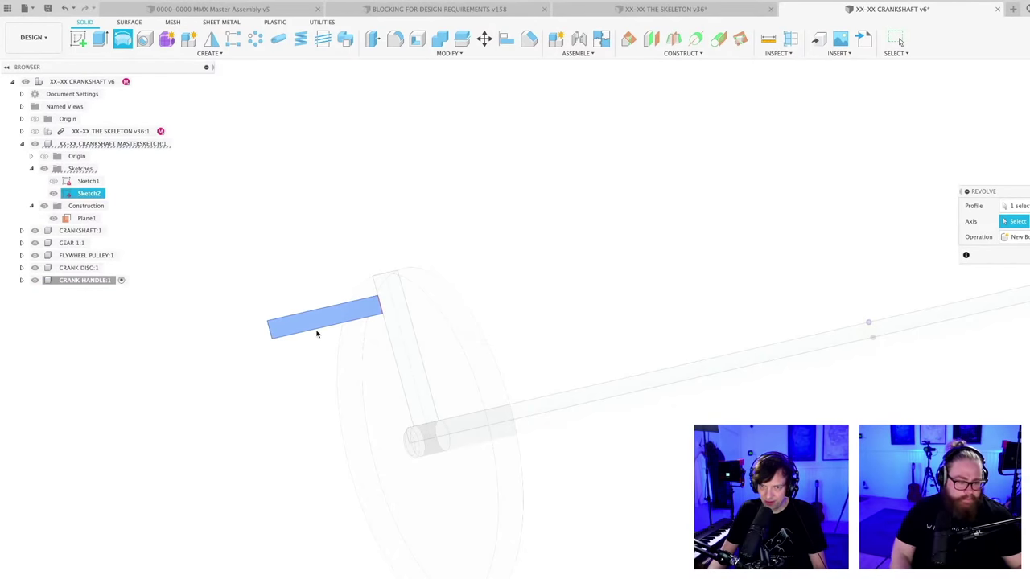
{"action": "left_click", "coordinate": [316, 333]}
{"action": "key", "text": "Return"}
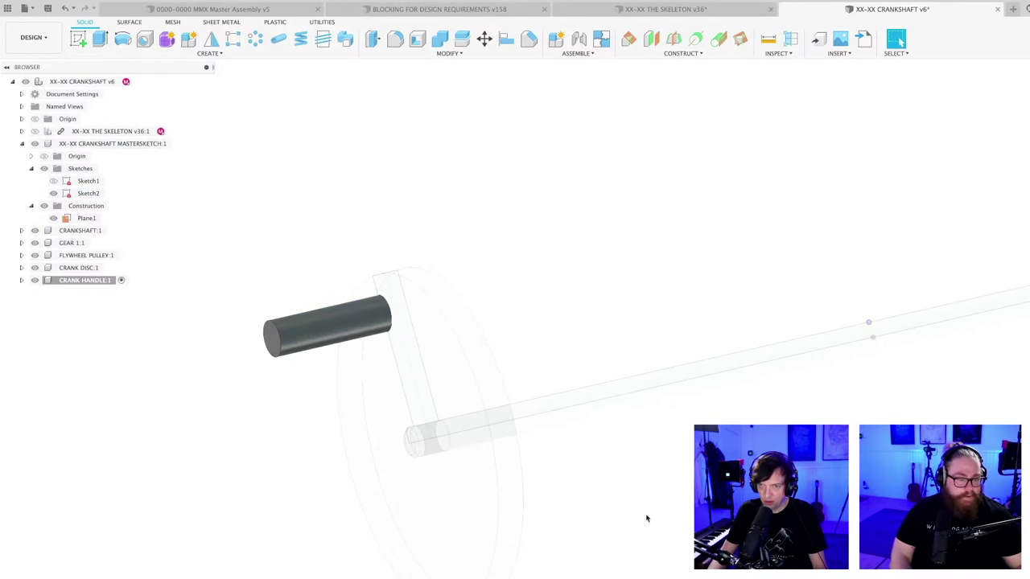
- Activate the top-level XX-XX CRANKSHAFT assembly and save the design as a new version
{"action": "key", "text": "F6"}
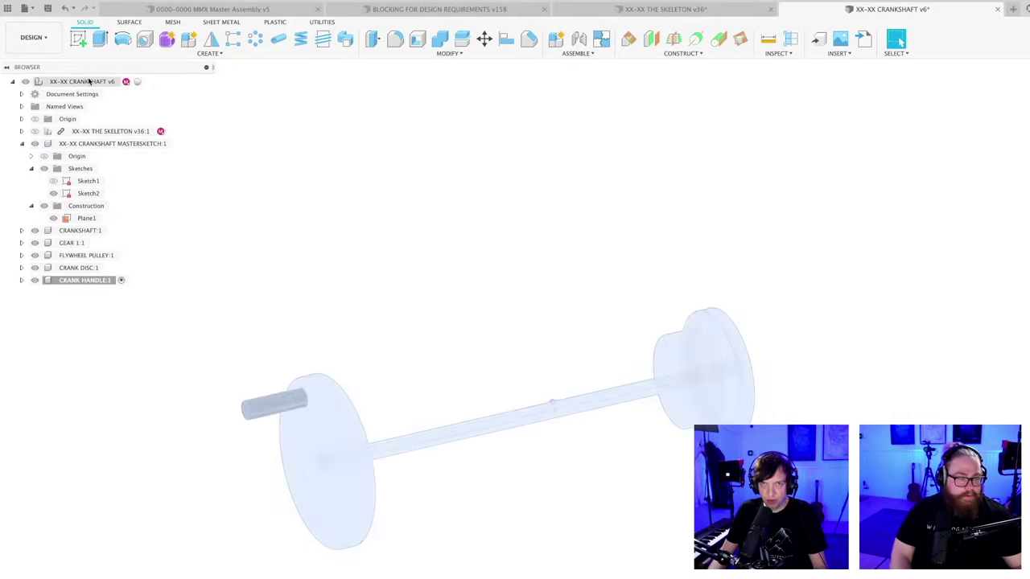
{"action": "left_click", "coordinate": [140, 81]}
{"action": "mouse_move", "coordinate": [437, 184]}
{"action": "middle_mouse_down", "text": "shift"}
{"action": "mouse_move", "coordinate": [471, 186]}
{"action": "mouse_move", "coordinate": [407, 182]}
{"action": "mouse_move", "coordinate": [467, 186]}
{"action": "mouse_move", "coordinate": [458, 207]}
{"action": "mouse_move", "coordinate": [469, 230]}
{"action": "mouse_move", "coordinate": [446, 233]}
{"action": "middle_mouse_up", "text": "shift"}
{"action": "key", "text": "super+s"}
{"action": "key", "text": "Return"}
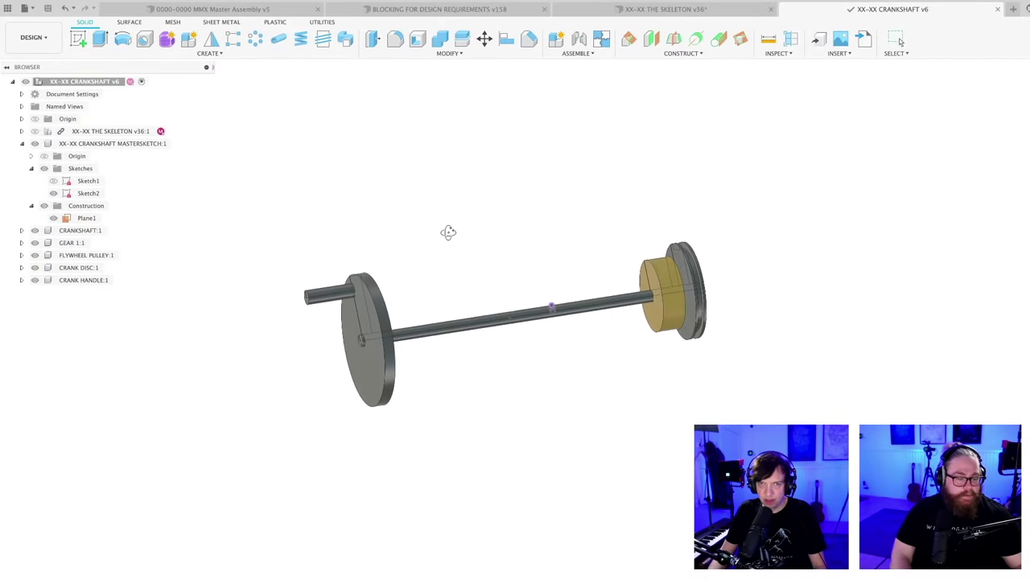
- Show the dimensions of Sketch2 on the finished crankshaft model
{"action": "right_click", "coordinate": [87, 196]}
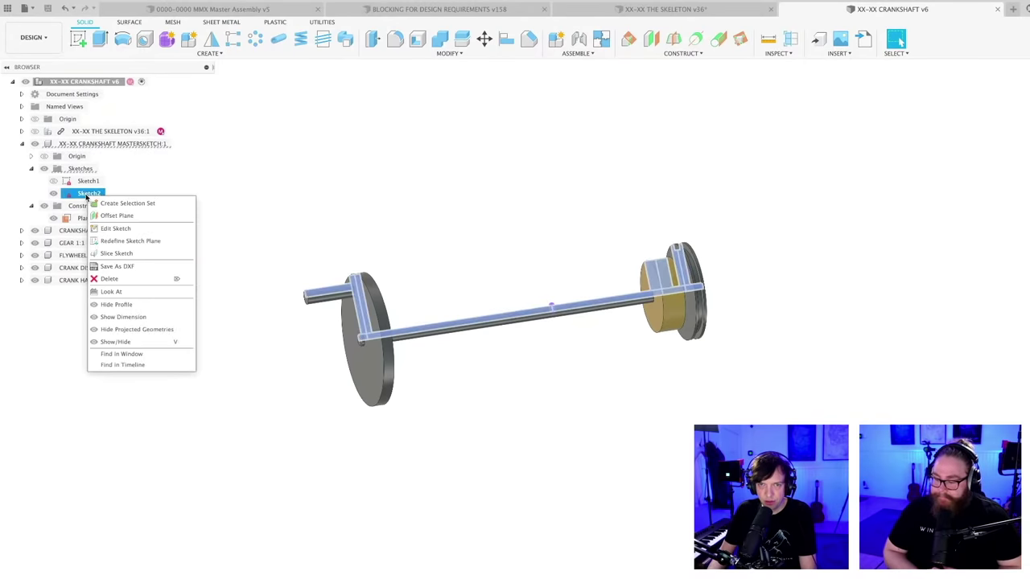
{"action": "left_click", "coordinate": [148, 316]}
{"action": "middle_click_drag", "start_coordinate": [554, 387], "coordinate": [581, 402], "text": "shift"}
{"action": "scroll", "coordinate": [511, 423], "scroll_direction": "up", "scroll_amount": 3}
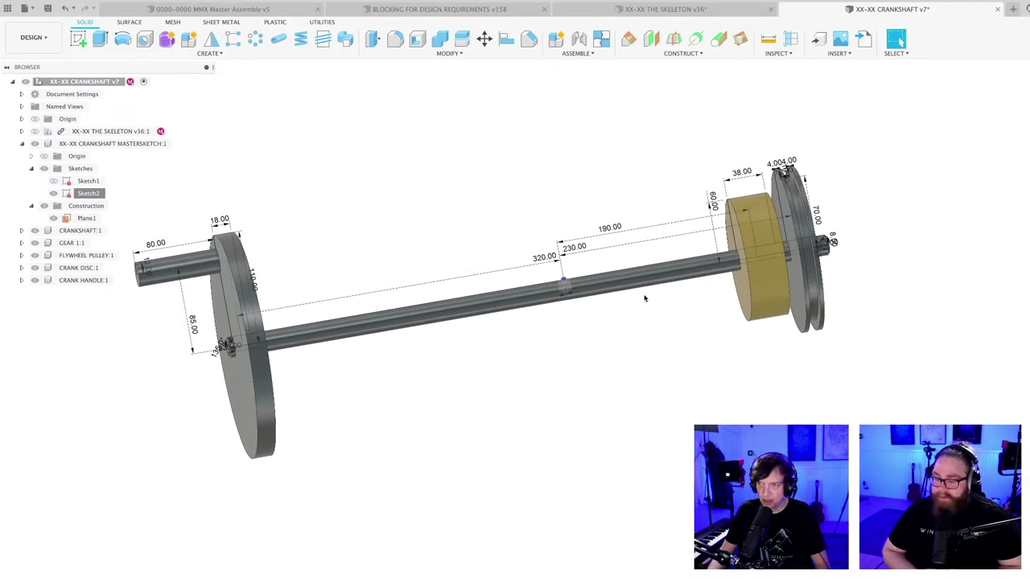
- Try setting the flywheel pulley's distance from the shaft's center point to 250 mm and undo the change
{"action": "double_click", "coordinate": [574, 248]}
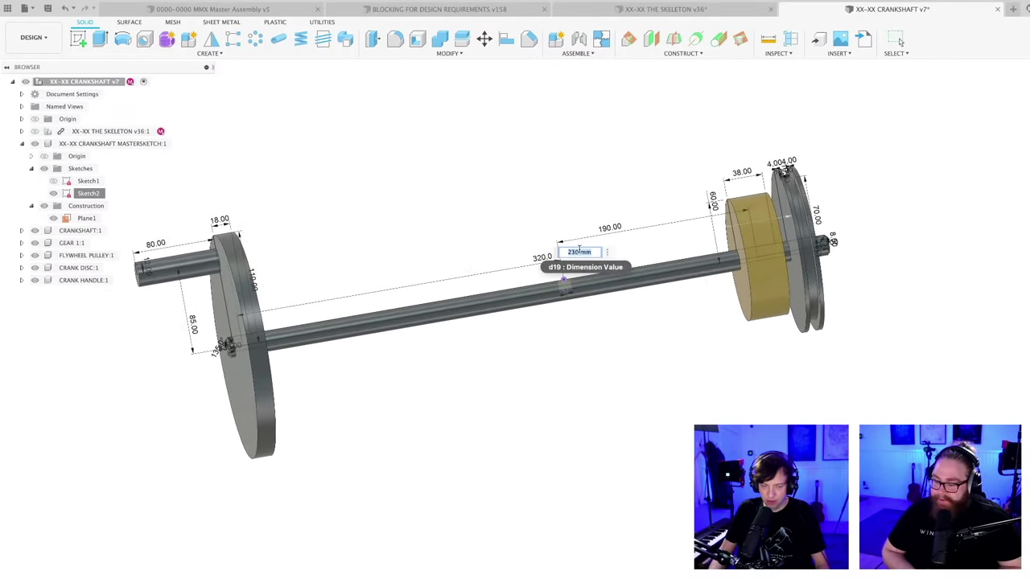
{"action": "type", "text": "250"}
{"action": "key", "text": "Return"}
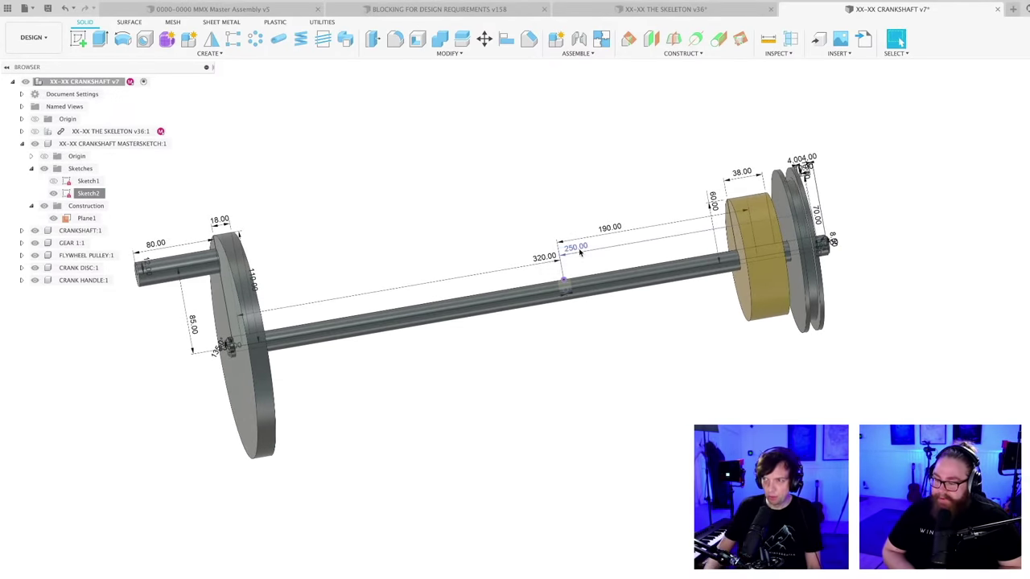
{"action": "key", "text": "ctrl+z"}
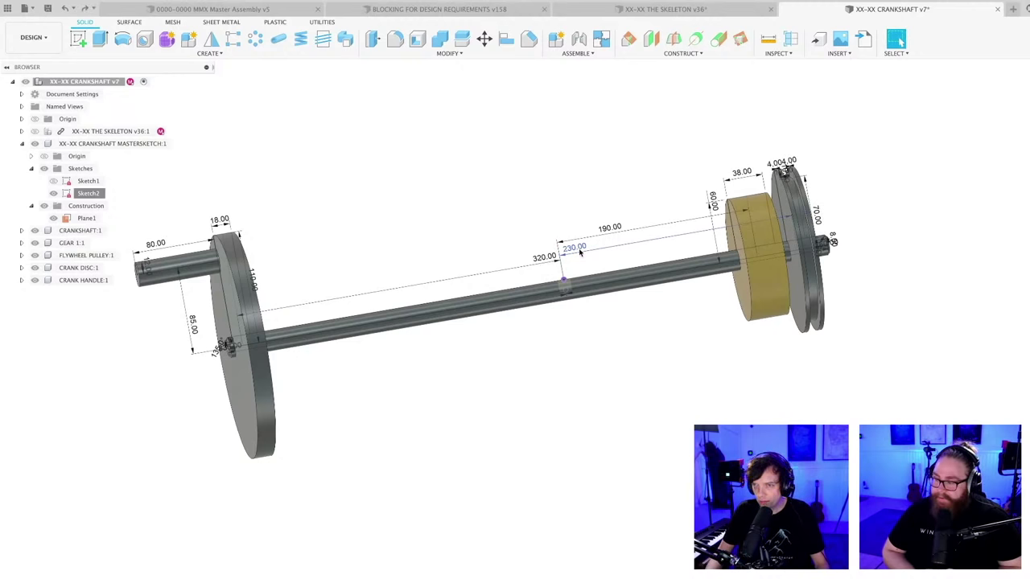
{"action": "double_click", "coordinate": [574, 248]}
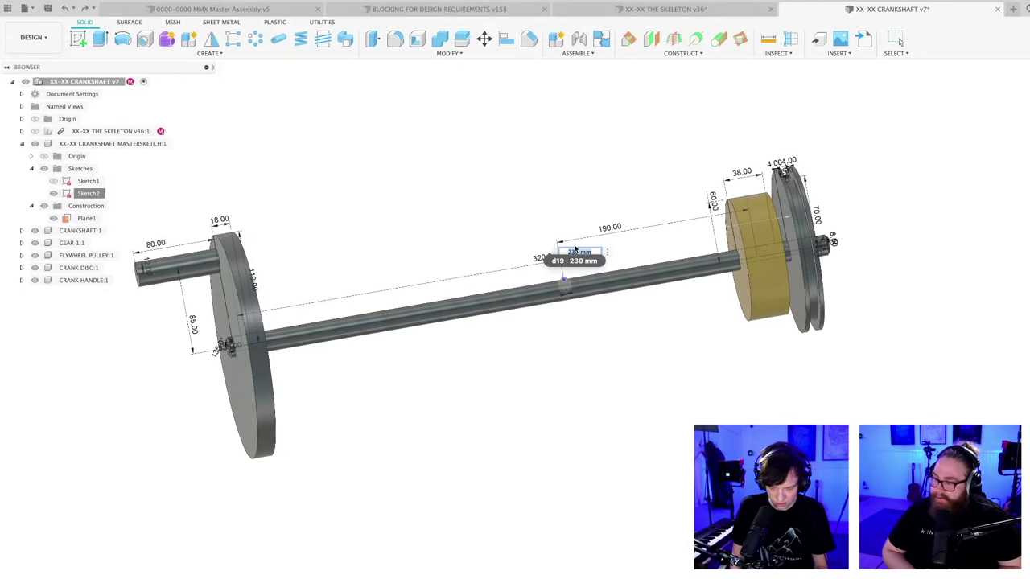
{"action": "type", "text": "250"}
{"action": "key", "text": "Return"}
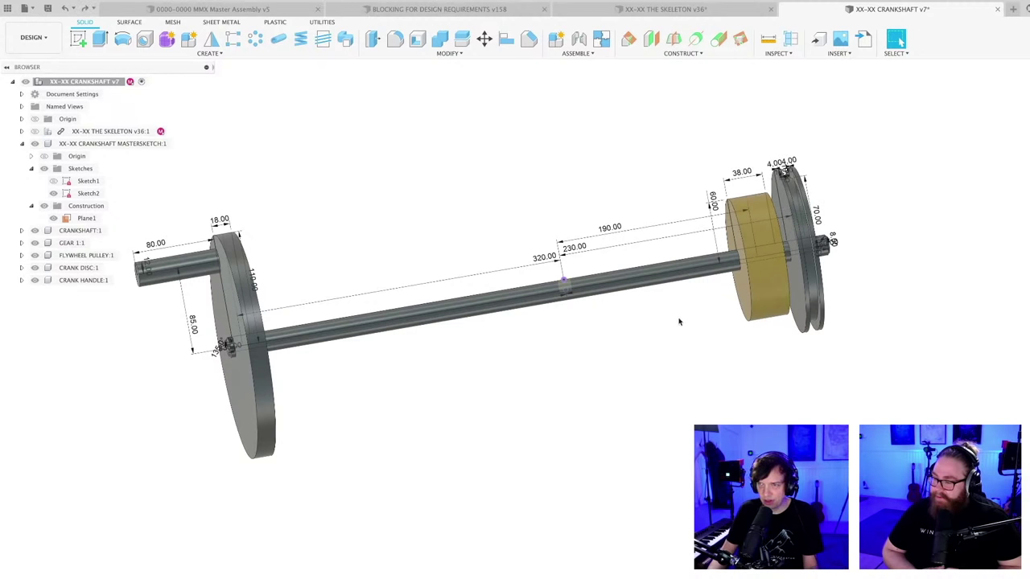
- Set the distance from the center point to the crankshaft's pulley-side end to 300 mm
{"action": "scroll", "coordinate": [808, 306], "scroll_direction": "up", "scroll_amount": 4}
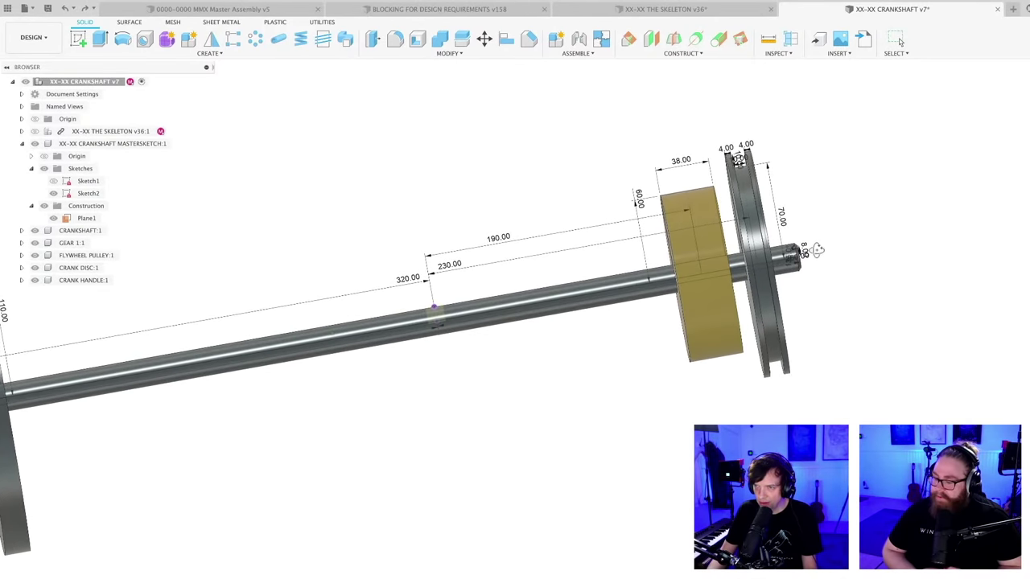
{"action": "scroll", "coordinate": [491, 314], "scroll_direction": "up", "scroll_amount": 2}
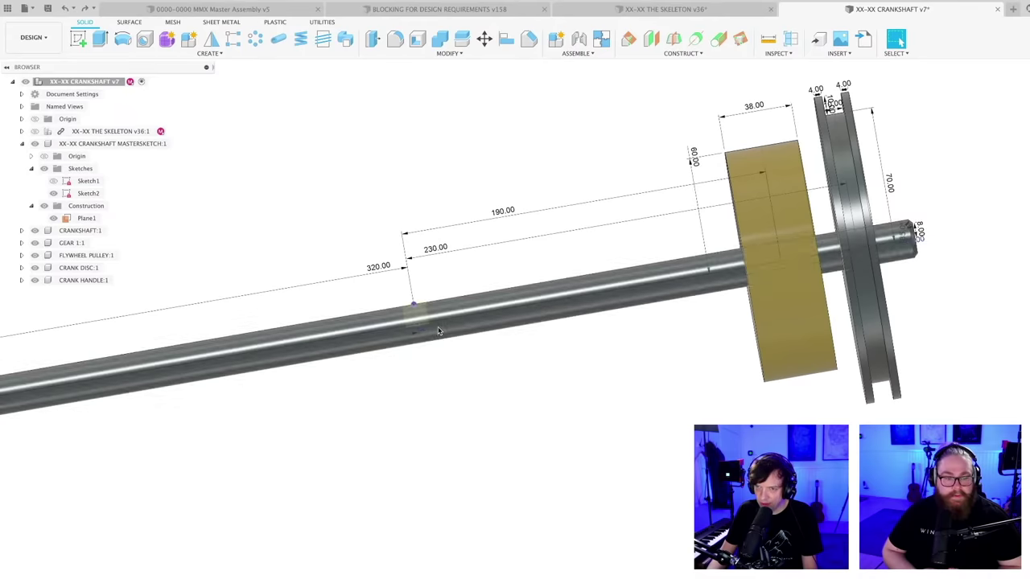
{"action": "scroll", "coordinate": [515, 396], "scroll_direction": "down", "scroll_amount": 2}
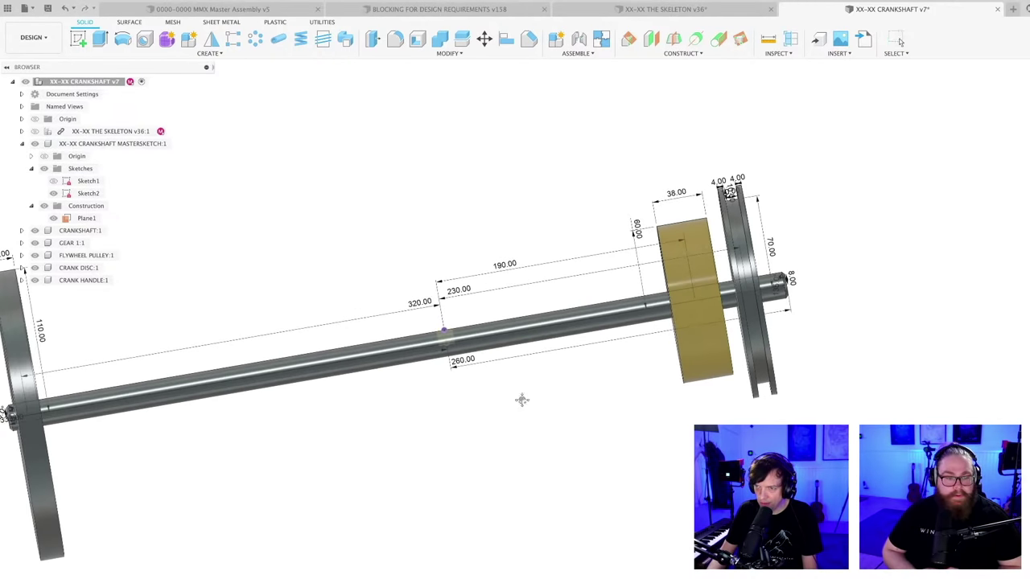
{"action": "scroll", "coordinate": [555, 354], "scroll_direction": "up", "scroll_amount": 1}
{"action": "double_click", "coordinate": [568, 346]}
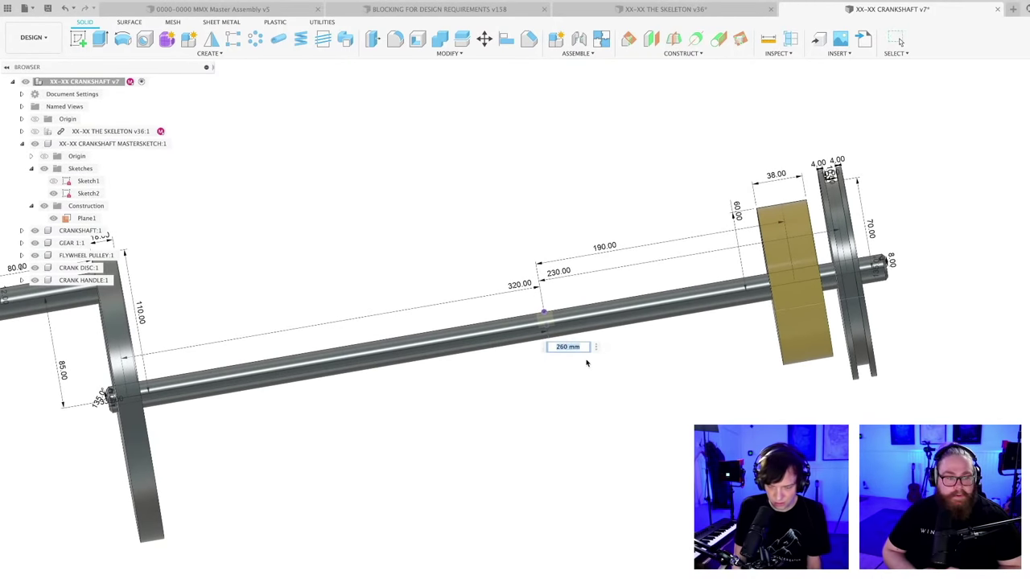
{"action": "type", "text": "300"}
{"action": "key", "text": "Return"}
{"action": "scroll", "coordinate": [587, 363], "scroll_direction": "down", "scroll_amount": 4}
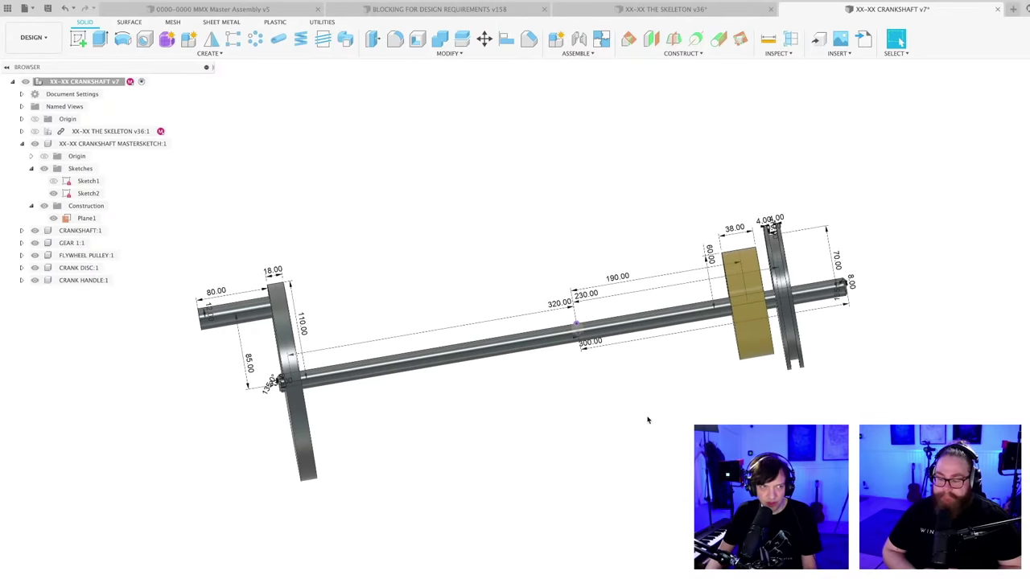
{"action": "scroll", "coordinate": [650, 404], "scroll_direction": "up", "scroll_amount": 1}
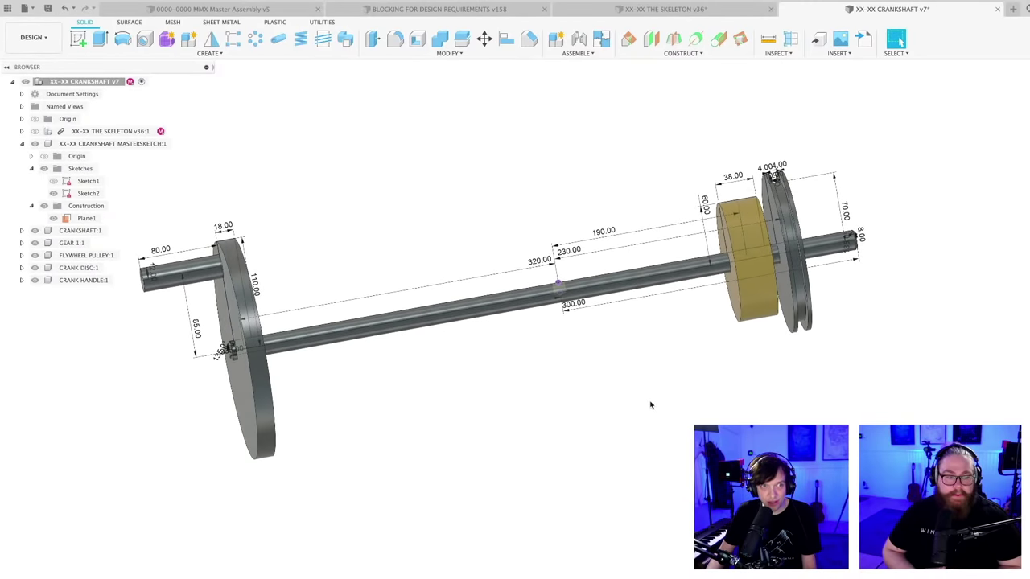
- Try the flywheel pulley at 270 mm and 265 mm from the crankshaft's center point
{"action": "double_click", "coordinate": [563, 255]}
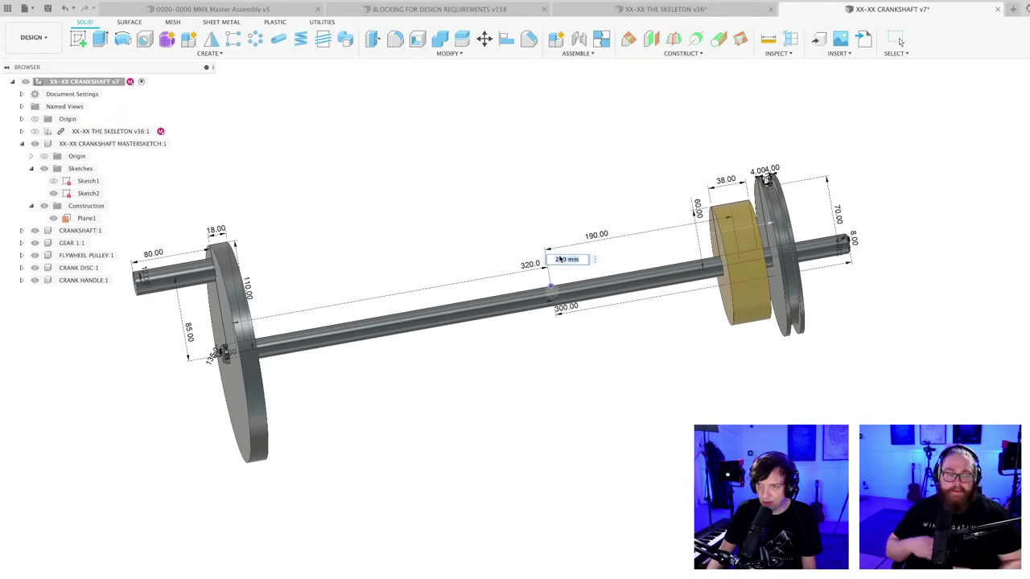
{"action": "type", "text": "270"}
{"action": "key", "text": "Return"}
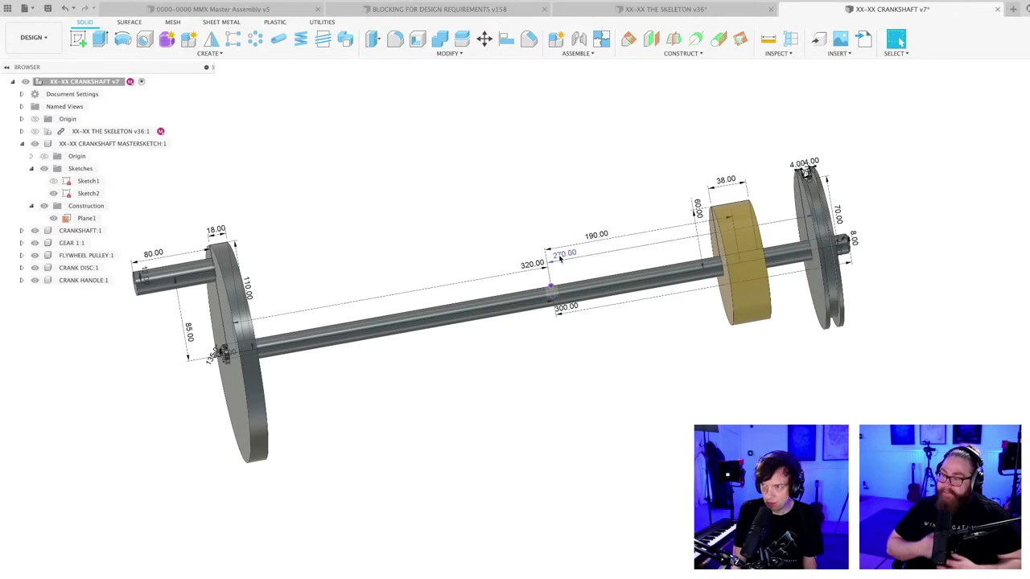
{"action": "double_click", "coordinate": [563, 255]}
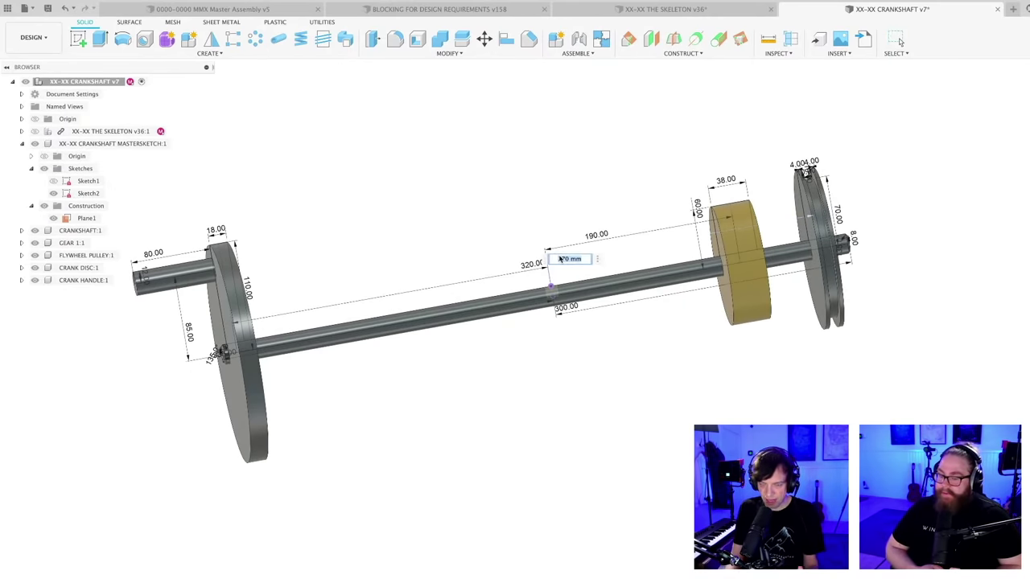
{"action": "type", "text": "265"}
{"action": "key", "text": "Return"}
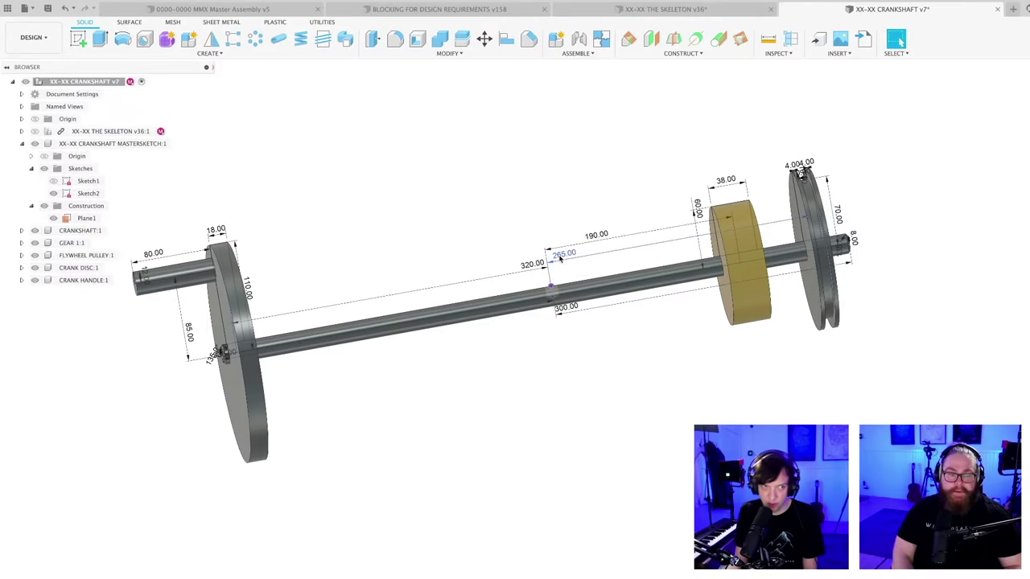
- Set the flywheel pulley's distance from the crankshaft's center point to 240 mm and the gear's distance to 170 mm
{"action": "double_click", "coordinate": [561, 256]}
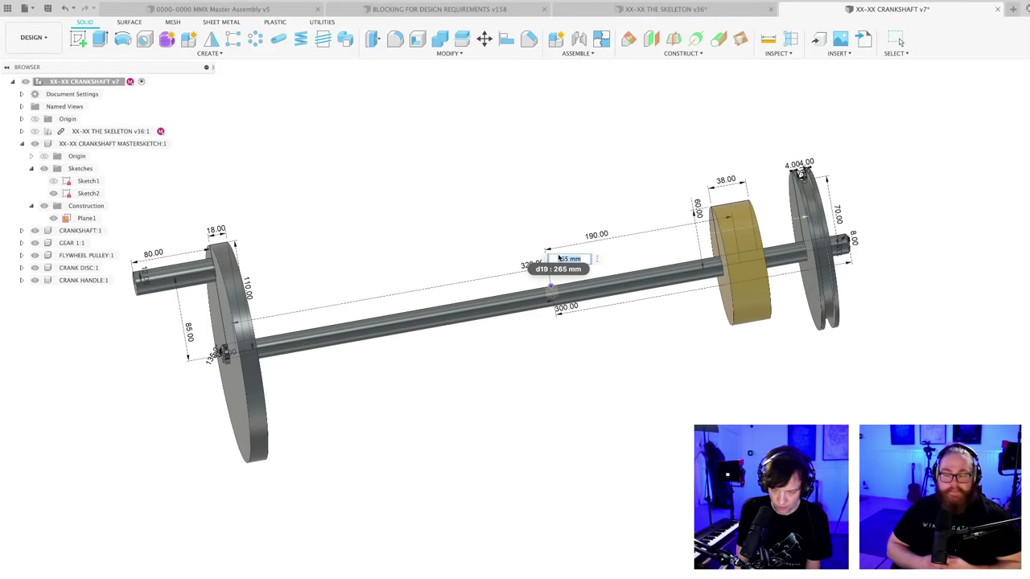
{"action": "type", "text": "240"}
{"action": "key", "text": "Return"}
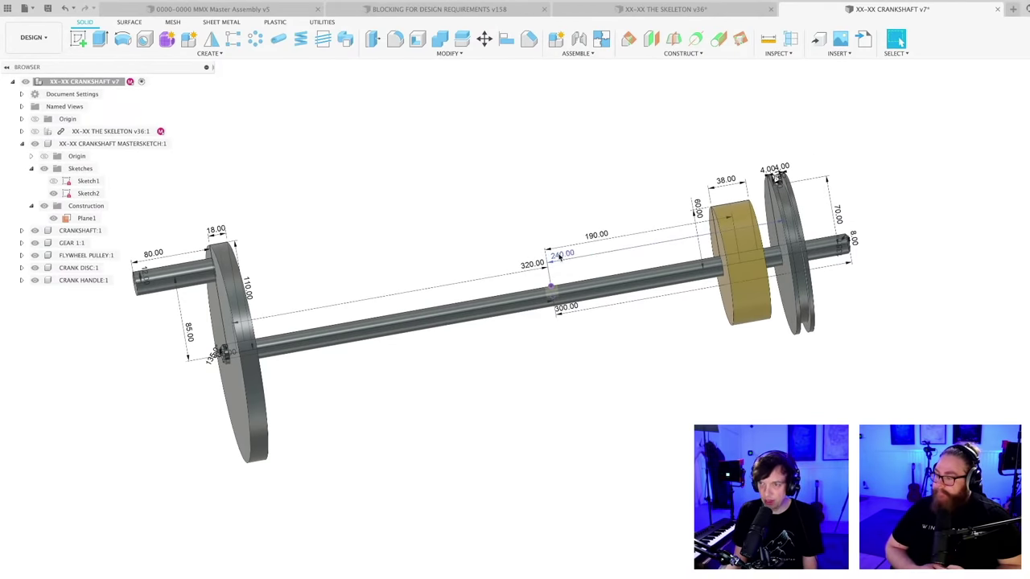
{"action": "double_click", "coordinate": [599, 234]}
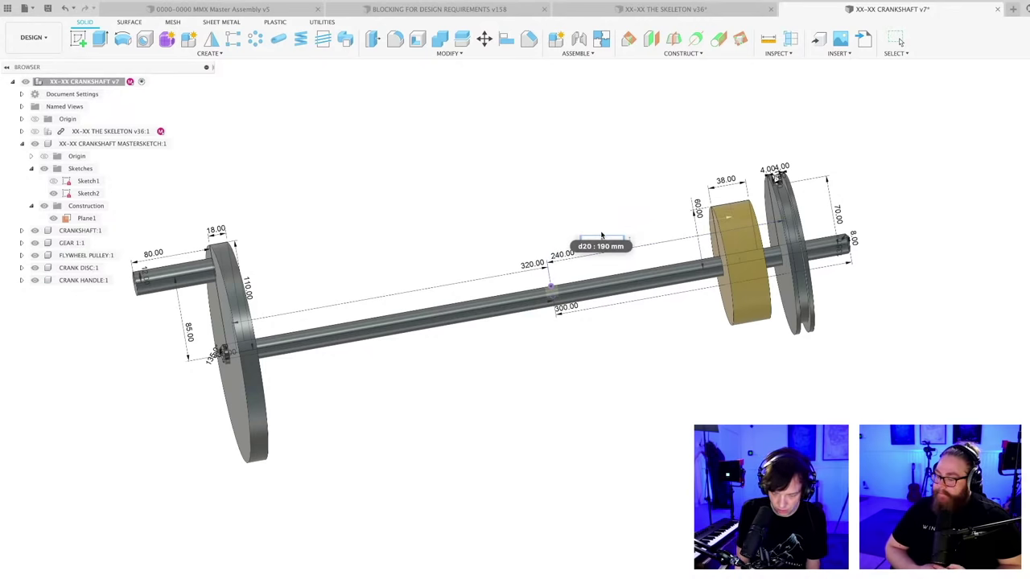
{"action": "type", "text": "170"}
{"action": "key", "text": "Return"}
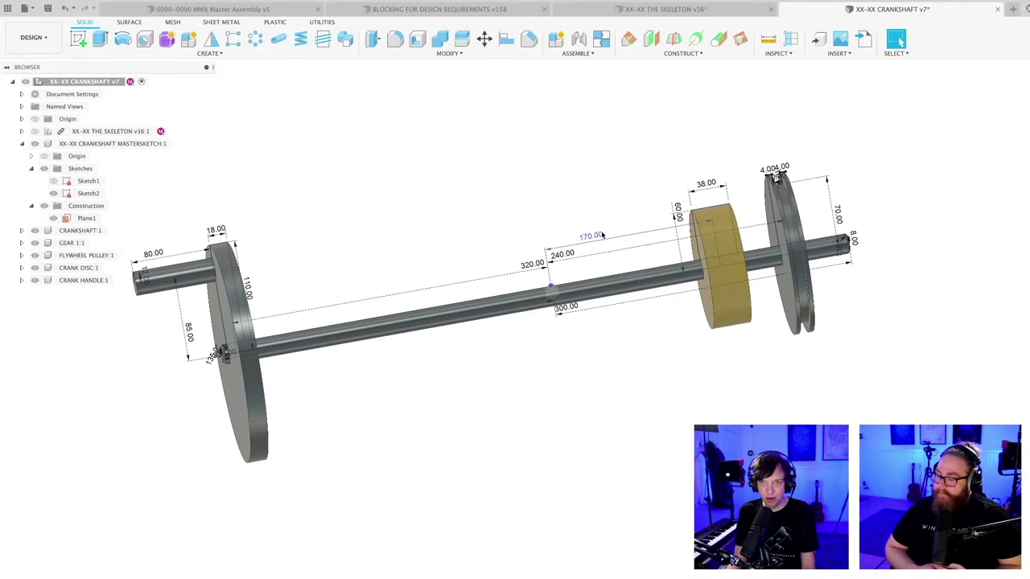
- Set the crank disc's distance from the crankshaft's center point to 260 mm and save the design as a new version
{"action": "double_click", "coordinate": [534, 265]}
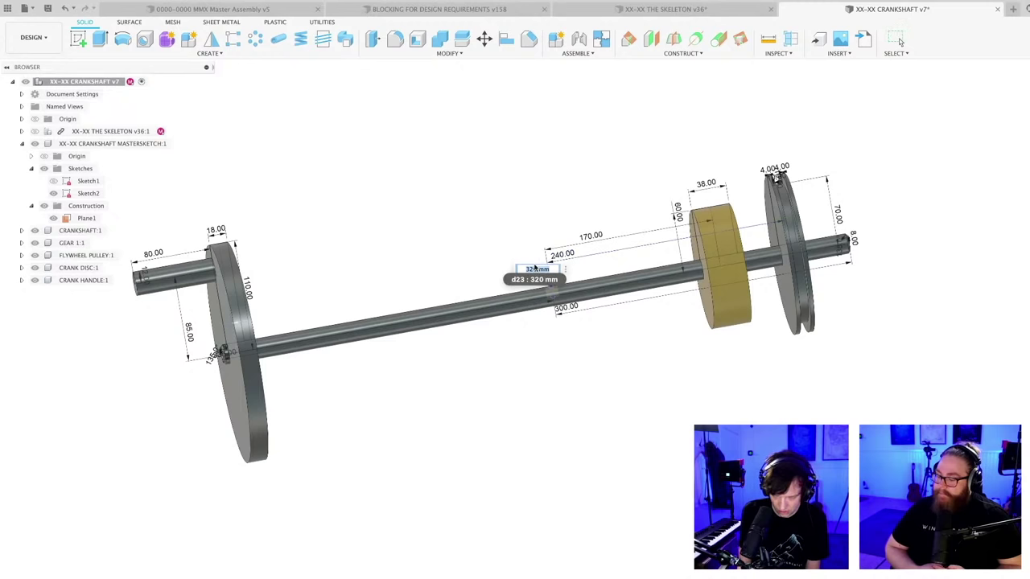
{"action": "type", "text": "260"}
{"action": "key", "text": "Return"}
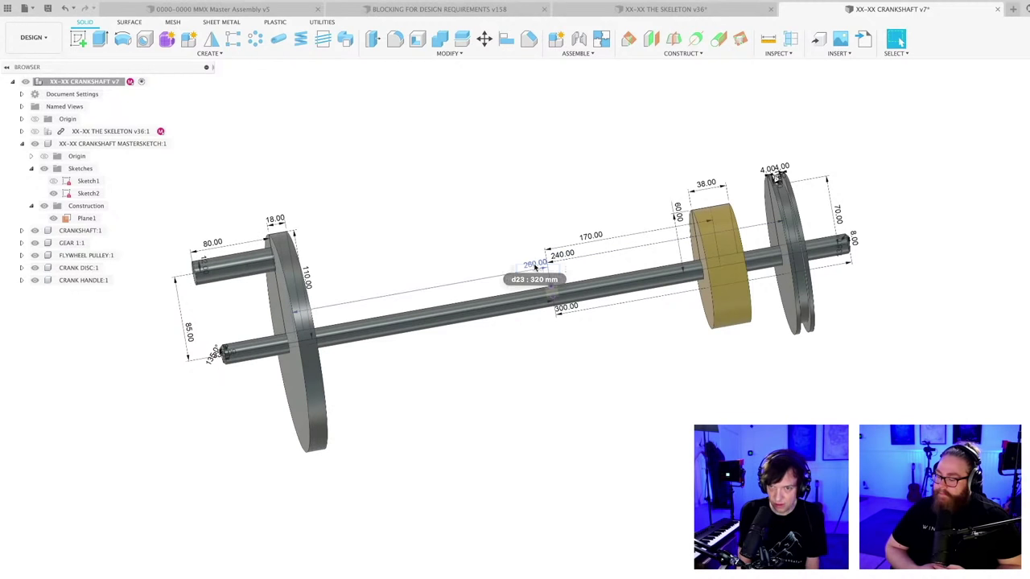
{"action": "middle_click_drag", "start_coordinate": [558, 365], "coordinate": [593, 408]}
{"action": "scroll", "coordinate": [595, 402], "scroll_direction": "up", "scroll_amount": 2}
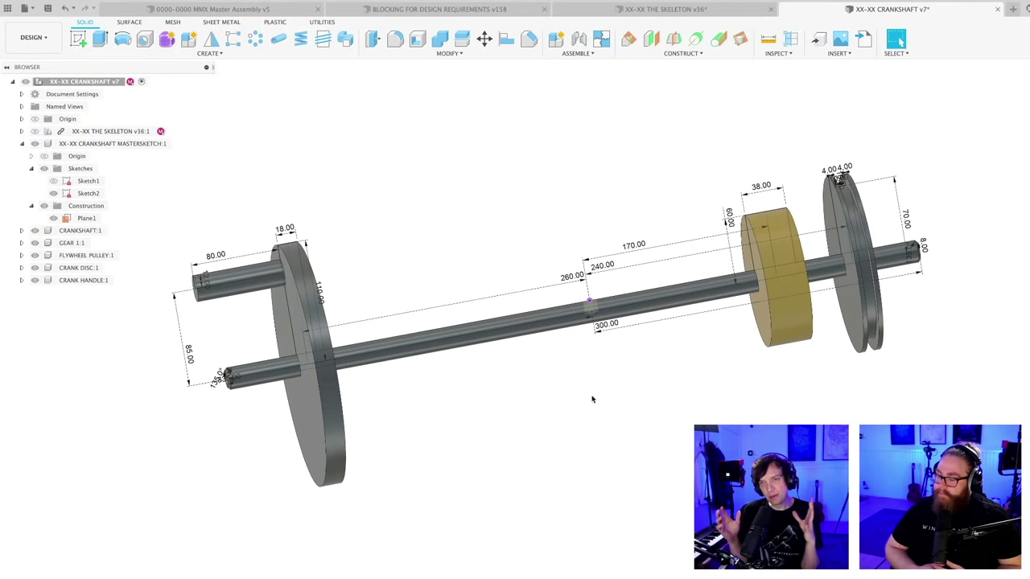
{"action": "key", "text": "super+s"}
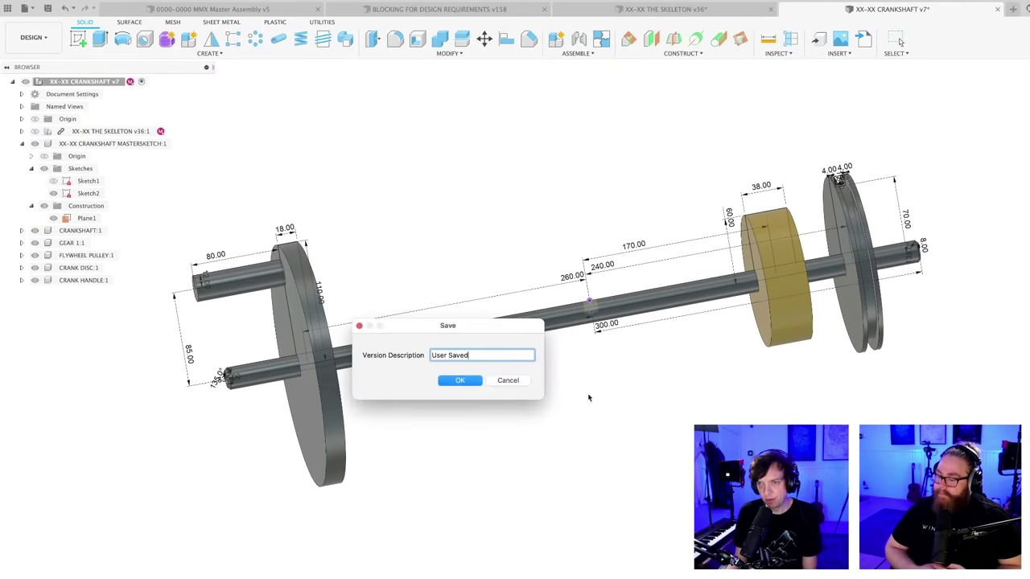
{"action": "key", "text": "Return"}
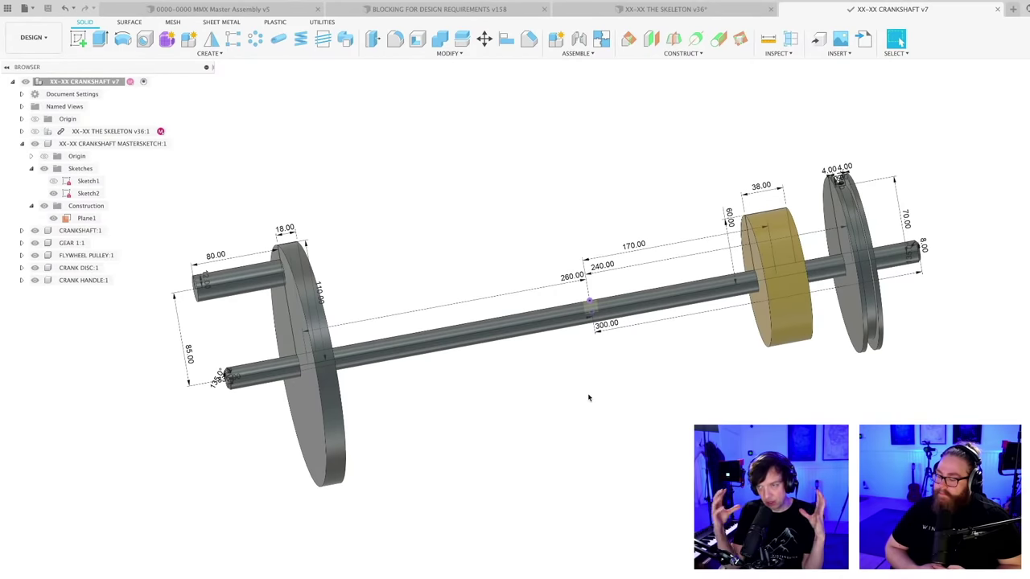
- Create a new design and save it as XX-XX MACHINE 3 FULL ASSEMBLY in THE MACHINE - ROUND 3
{"action": "middle_click_drag", "start_coordinate": [584, 398], "coordinate": [563, 421], "text": "shift"}
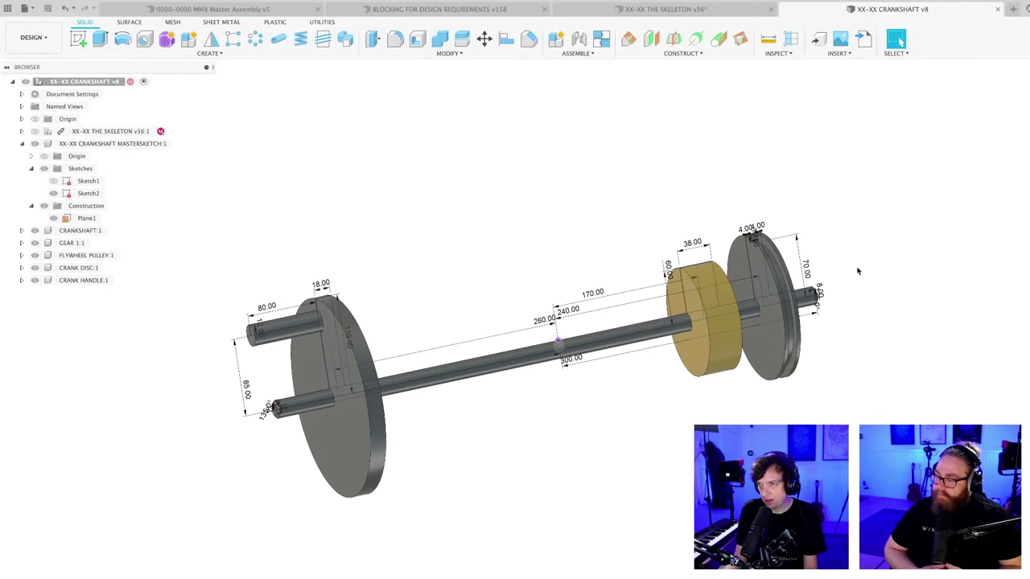
{"action": "left_click", "coordinate": [1012, 8]}
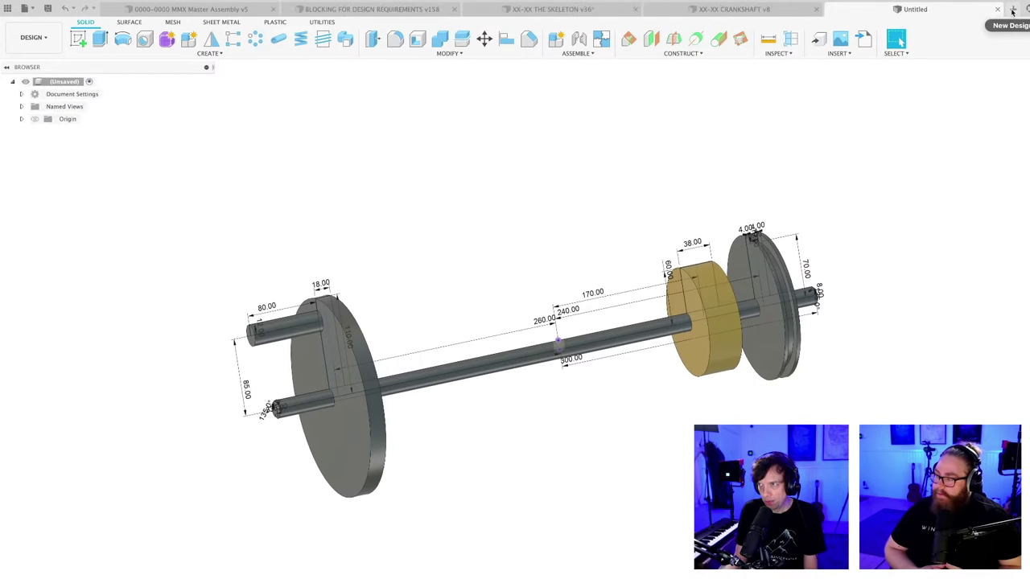
{"action": "key", "text": "super+s"}
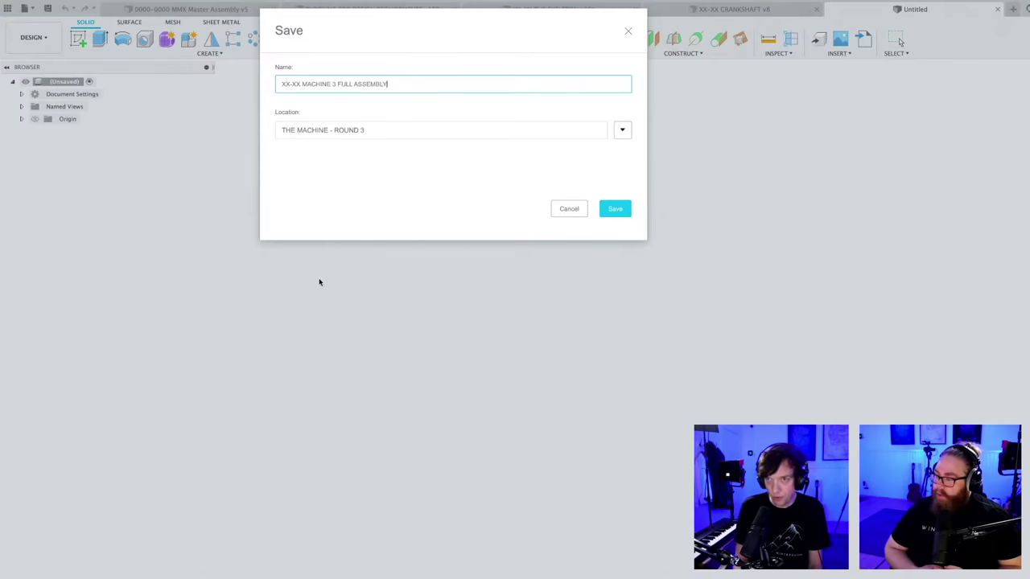
{"action": "key", "text": "Return"}
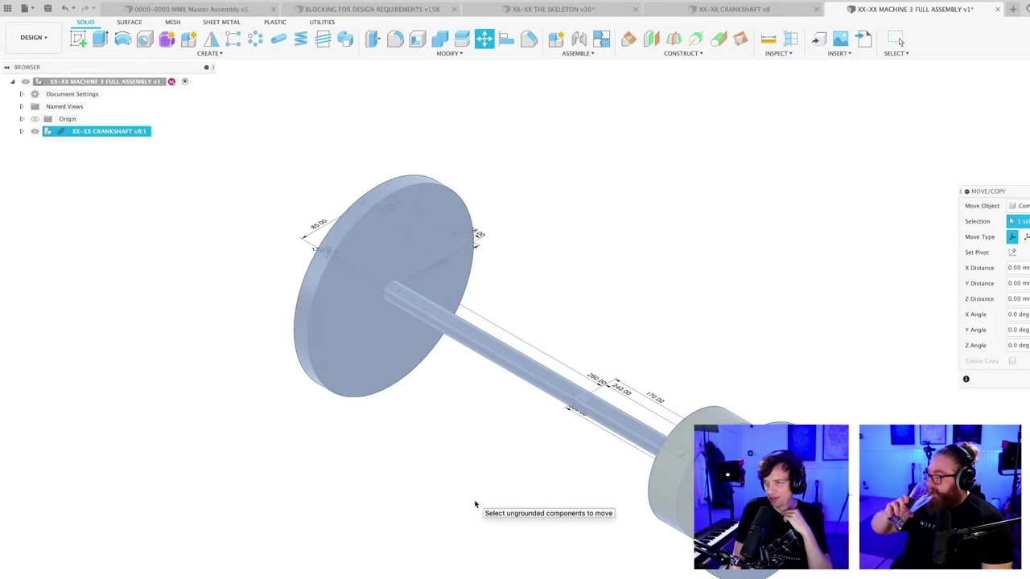
- Place the linked XX-XX CRANKSHAFT in the full assembly at its default insertion position
{"action": "key", "text": "Return"}
{"action": "scroll", "coordinate": [476, 503], "scroll_direction": "down", "scroll_amount": 3}
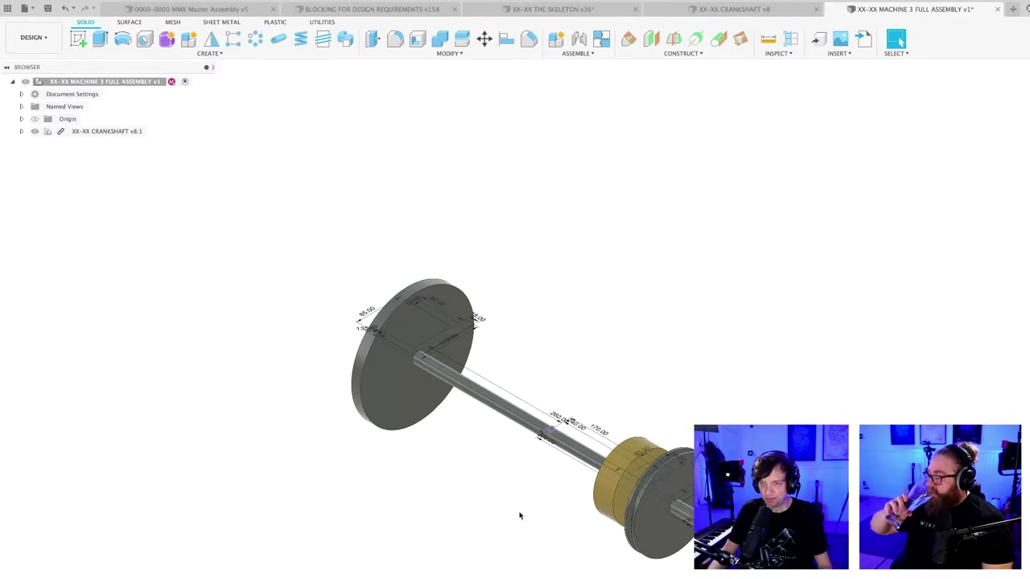
{"action": "middle_click_drag", "start_coordinate": [520, 514], "coordinate": [450, 496], "text": "shift"}
{"action": "scroll", "coordinate": [451, 499], "scroll_direction": "up", "scroll_amount": 1}
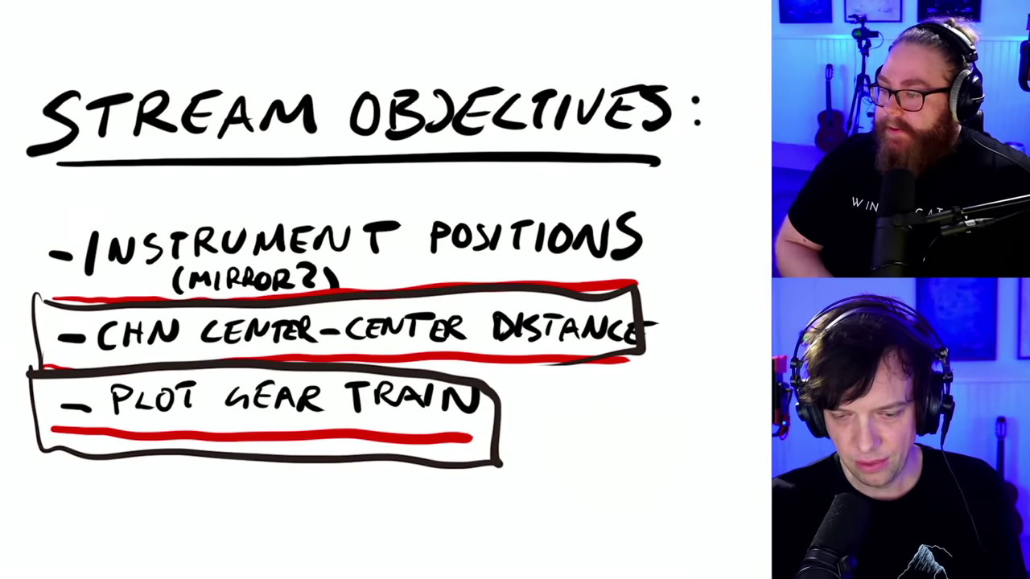
{"action": "mouse_move", "coordinate": [63, 378]}
{"action": "left_mouse_down"}
{"action": "mouse_move", "coordinate": [354, 455]}
{"action": "mouse_move", "coordinate": [507, 414]}
{"action": "mouse_move", "coordinate": [60, 372]}
{"action": "left_mouse_up"}
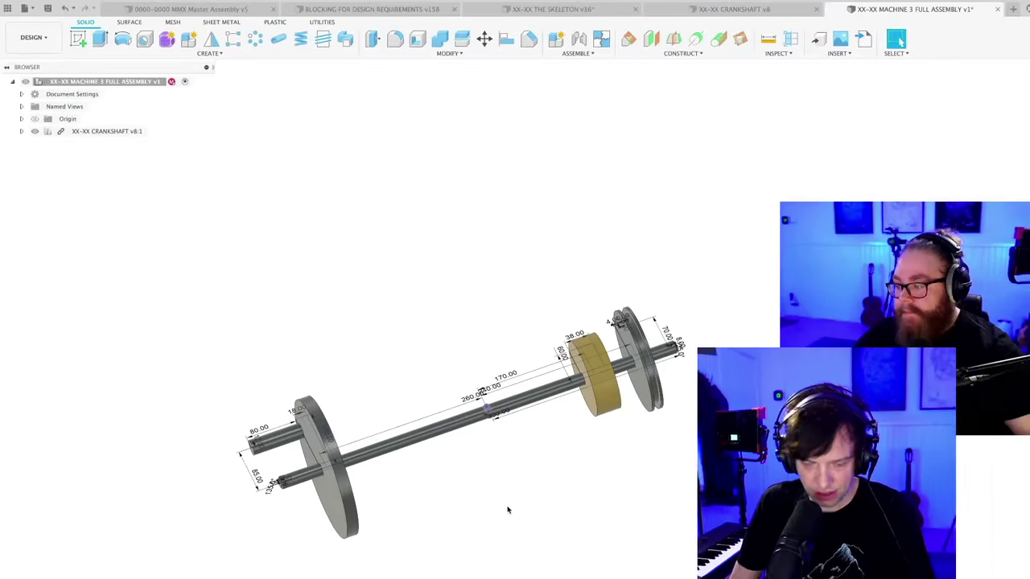
- Save the full assembly as a new version and switch to the BLOCKING FOR DESIGN REQUIREMENTS design, viewed from the flywheel side
{"action": "key", "text": "super+s"}
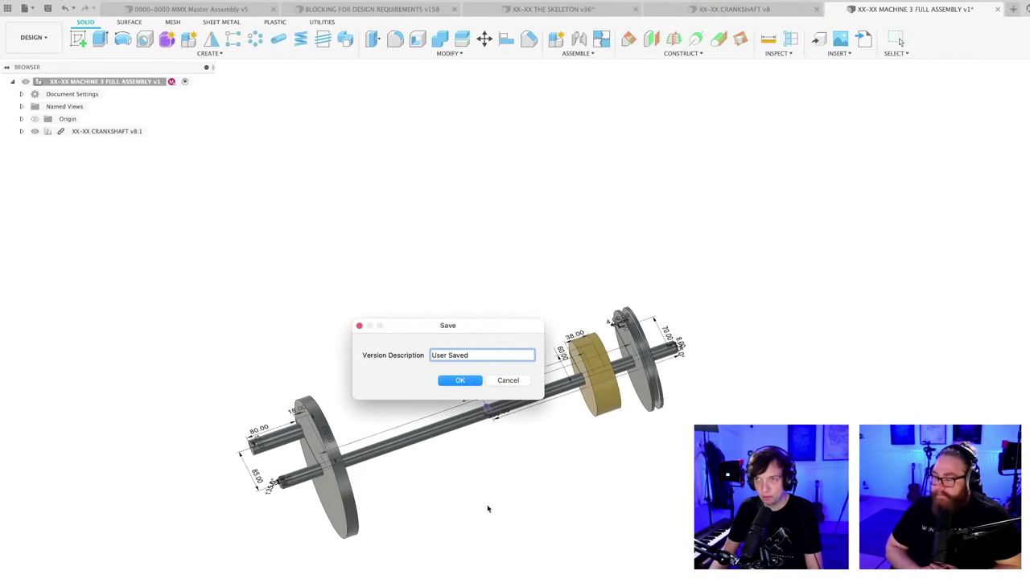
{"action": "key", "text": "Return"}
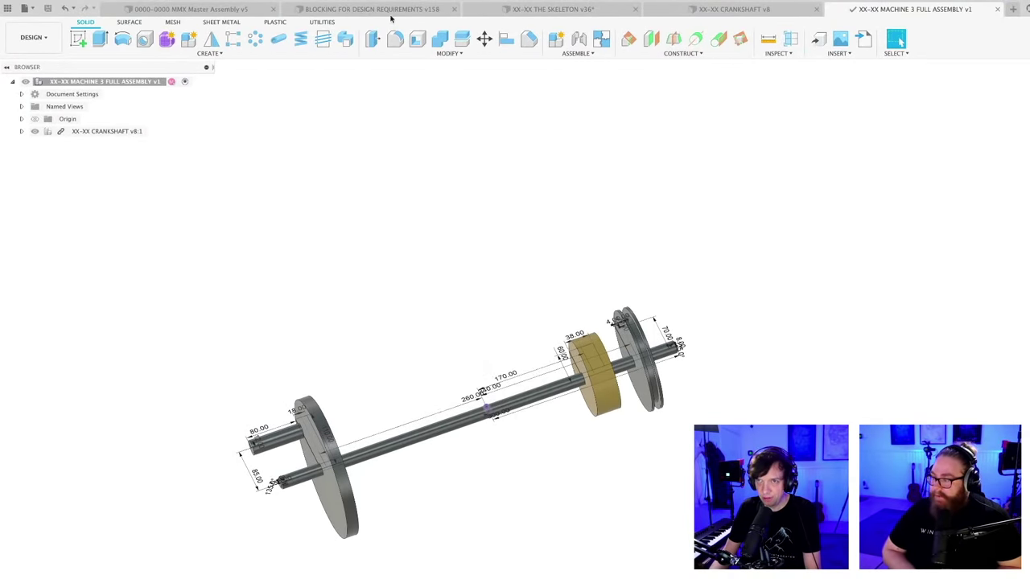
{"action": "left_click", "coordinate": [391, 9]}
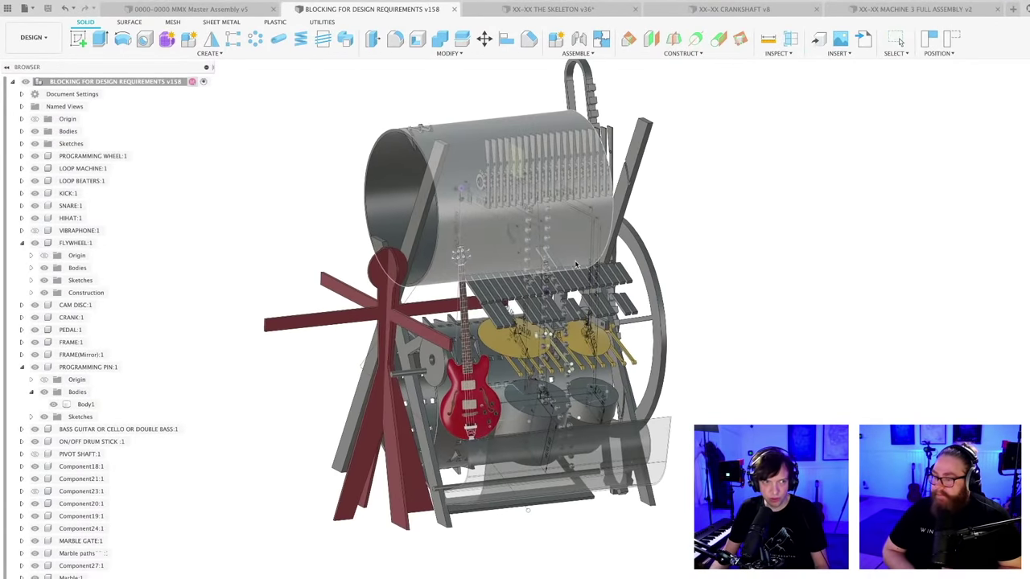
{"action": "middle_click_drag", "start_coordinate": [576, 265], "coordinate": [529, 295], "text": "shift"}
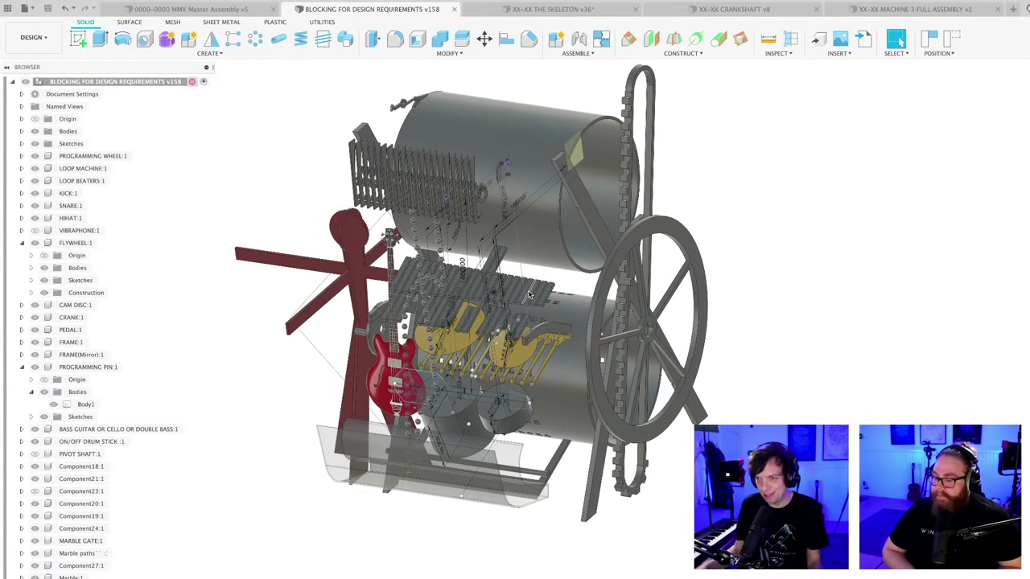
- Review the drum and flywheel layout in the blocking design, and return to the crankshaft in XX-XX MACHINE 3 FULL ASSEMBLY
{"action": "middle_click_drag", "start_coordinate": [581, 524], "coordinate": [612, 275], "text": "shift"}
{"action": "scroll", "coordinate": [491, 354], "scroll_direction": "up", "scroll_amount": 3}
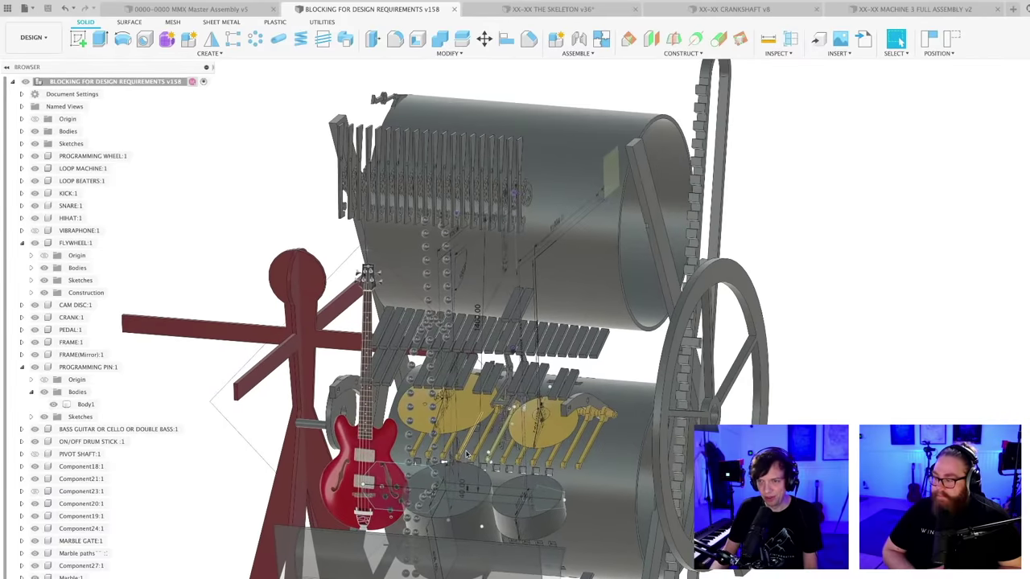
{"action": "middle_click_drag", "start_coordinate": [467, 454], "coordinate": [493, 425], "text": "shift"}
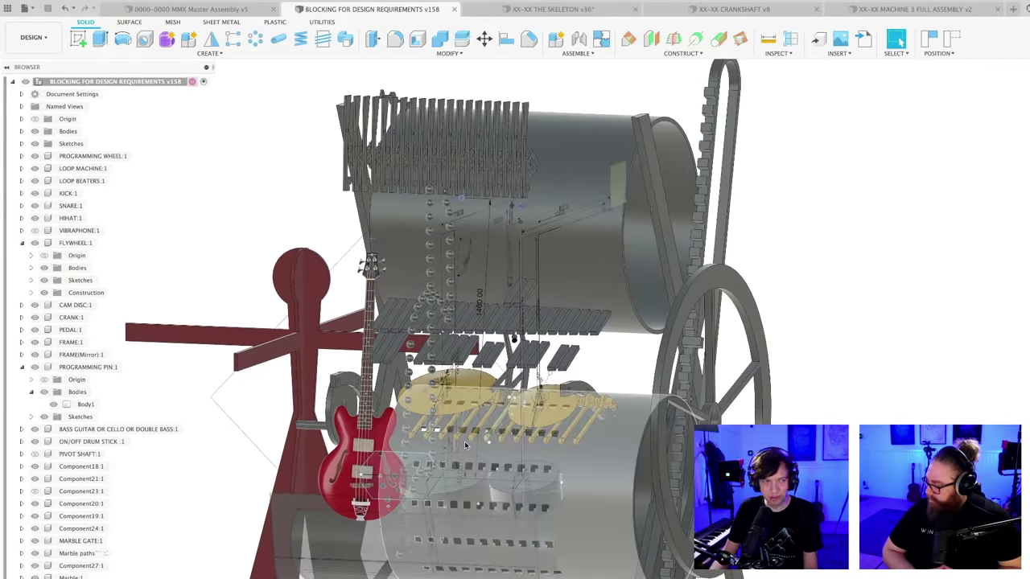
{"action": "left_click", "coordinate": [915, 9]}
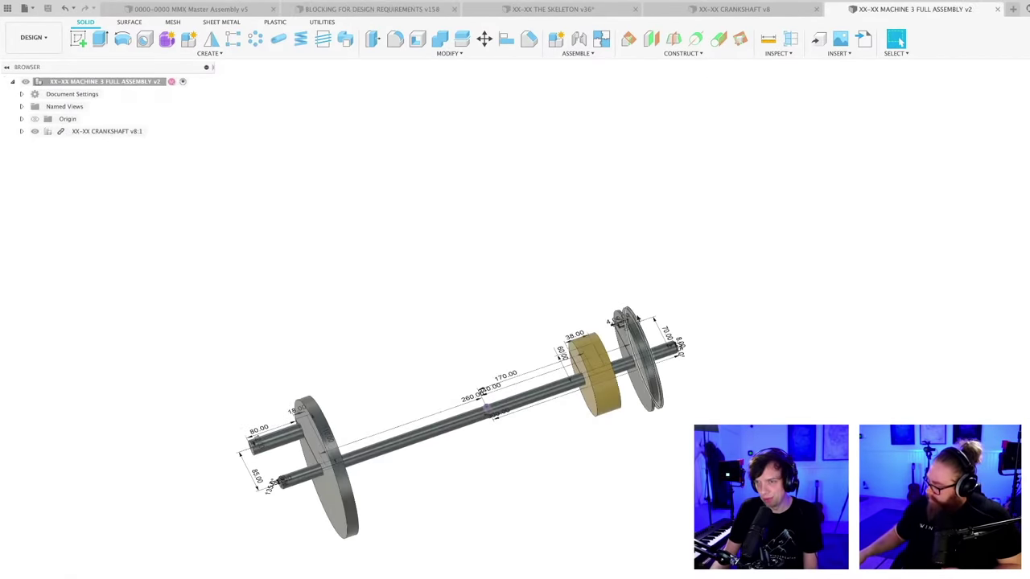
{"action": "middle_click_drag", "start_coordinate": [481, 335], "coordinate": [572, 409], "text": "shift"}
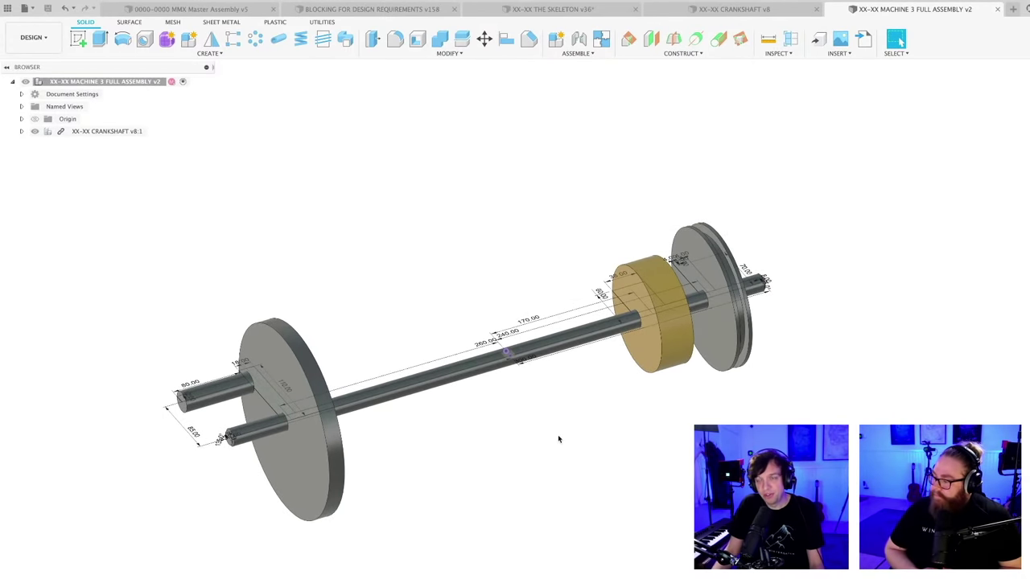
{"action": "scroll", "coordinate": [561, 437], "scroll_direction": "up", "scroll_amount": 1}
{"action": "middle_click_drag", "start_coordinate": [564, 438], "coordinate": [571, 439], "text": "shift"}
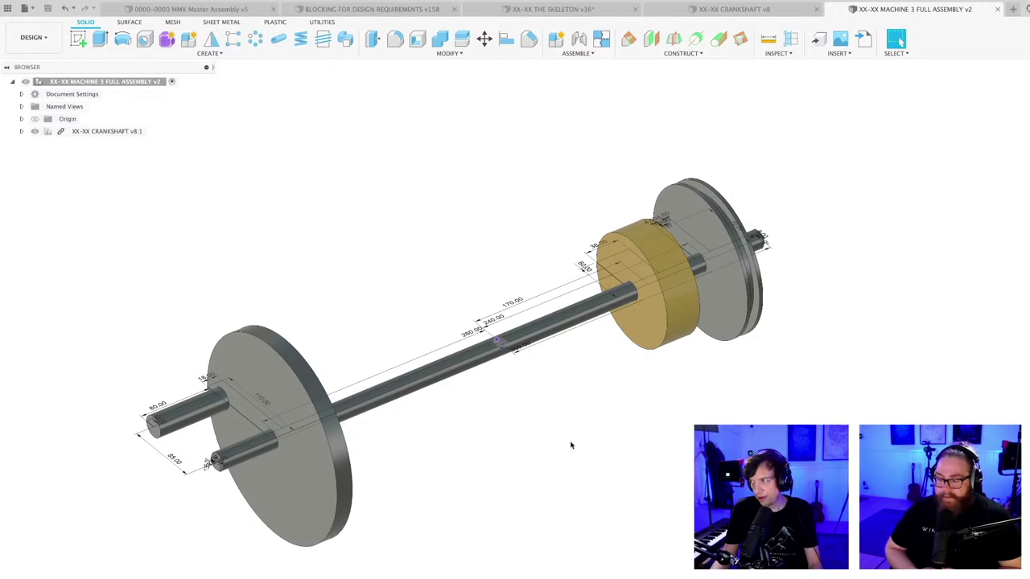
{"action": "mouse_move", "coordinate": [570, 443]}
{"action": "middle_mouse_down", "text": "shift"}
{"action": "mouse_move", "coordinate": [577, 430]}
{"action": "mouse_move", "coordinate": [563, 430]}
{"action": "mouse_move", "coordinate": [565, 441]}
{"action": "middle_mouse_up", "text": "shift"}
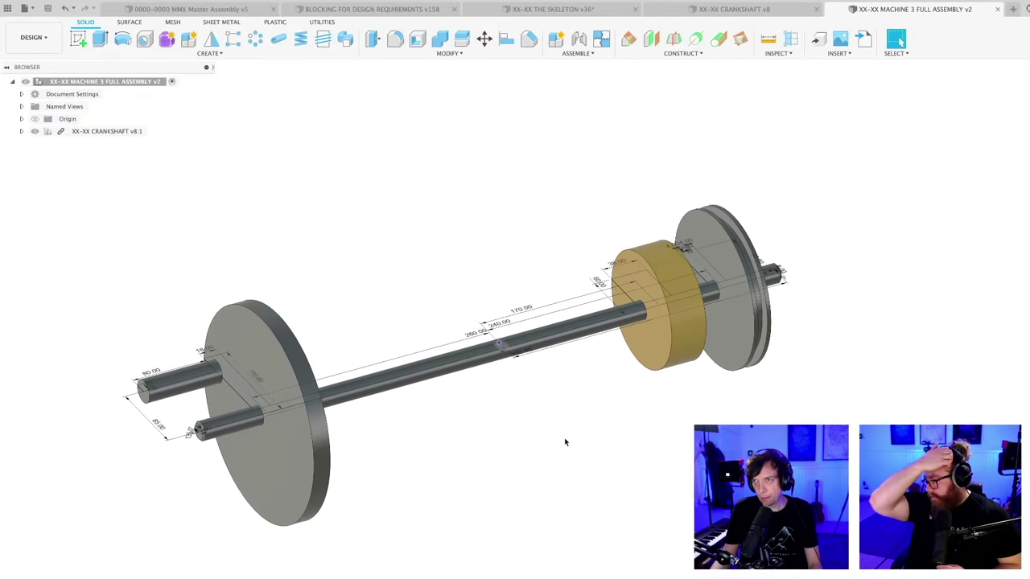
{"action": "scroll", "coordinate": [593, 434], "scroll_direction": "up", "scroll_amount": 2}
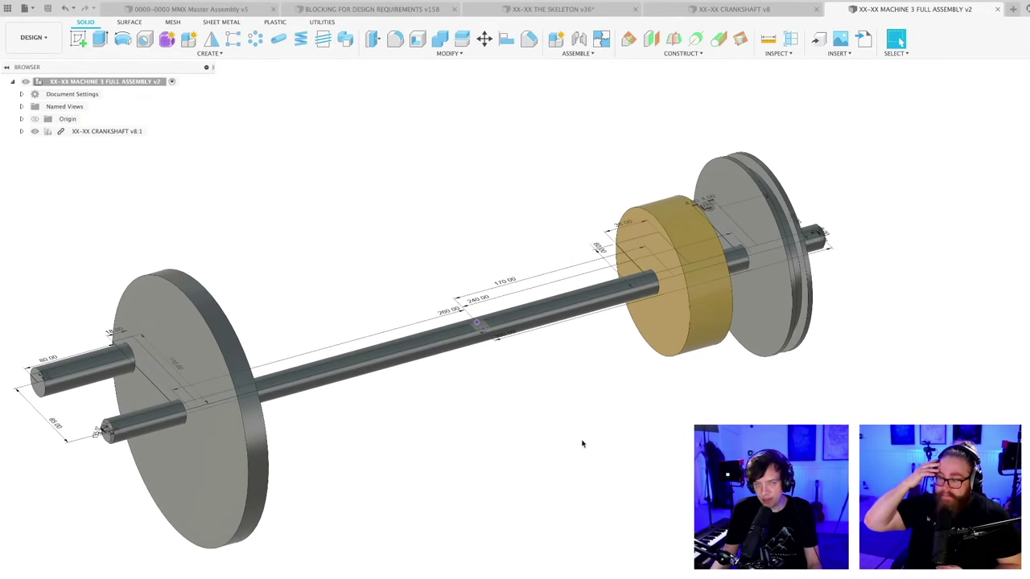
{"action": "scroll", "coordinate": [582, 444], "scroll_direction": "down", "scroll_amount": 2}
{"action": "mouse_move", "coordinate": [590, 449]}
{"action": "middle_mouse_down", "text": "shift"}
{"action": "mouse_move", "coordinate": [609, 459]}
{"action": "mouse_move", "coordinate": [598, 456]}
{"action": "middle_mouse_up", "text": "shift"}
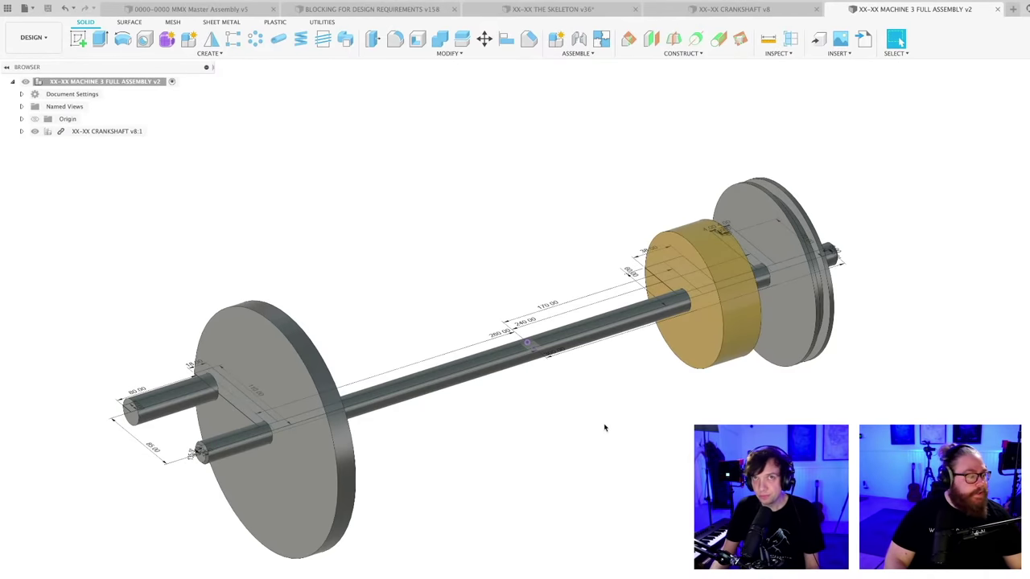
{"action": "scroll", "coordinate": [627, 427], "scroll_direction": "down", "scroll_amount": 3}
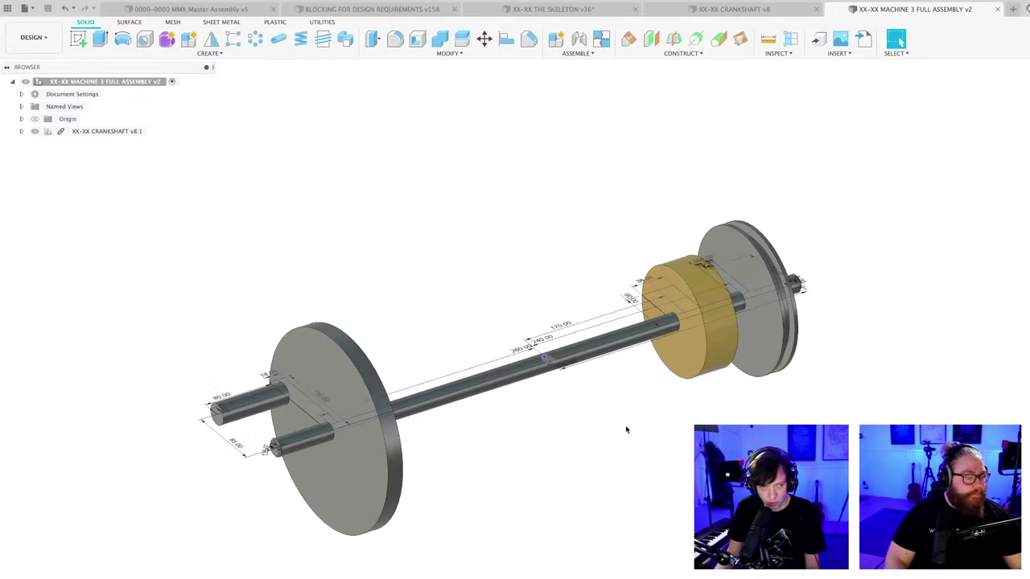
{"action": "middle_click_drag", "start_coordinate": [625, 427], "coordinate": [625, 414]}
{"action": "scroll", "coordinate": [623, 415], "scroll_direction": "down", "scroll_amount": 3}
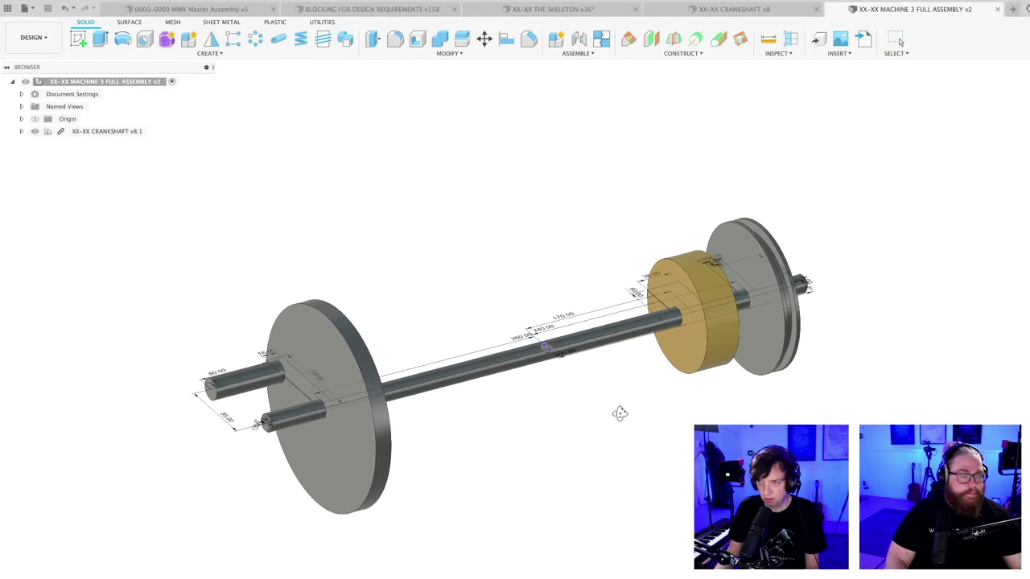
{"action": "left_click", "coordinate": [709, 357]}
{"action": "scroll", "coordinate": [627, 427], "scroll_direction": "up", "scroll_amount": 3}
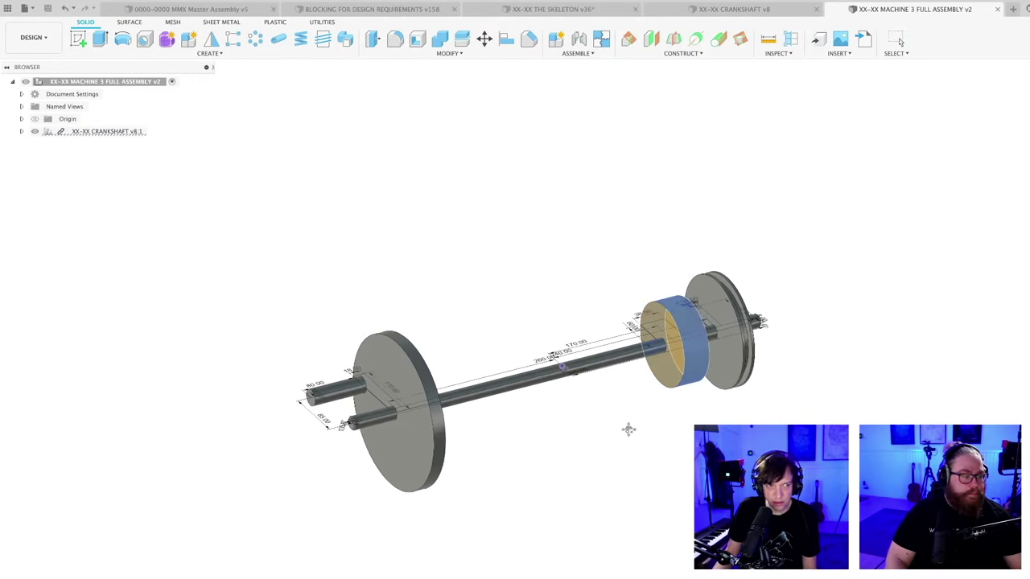
{"action": "left_click", "coordinate": [625, 429]}
{"action": "scroll", "coordinate": [616, 442], "scroll_direction": "down", "scroll_amount": 3}
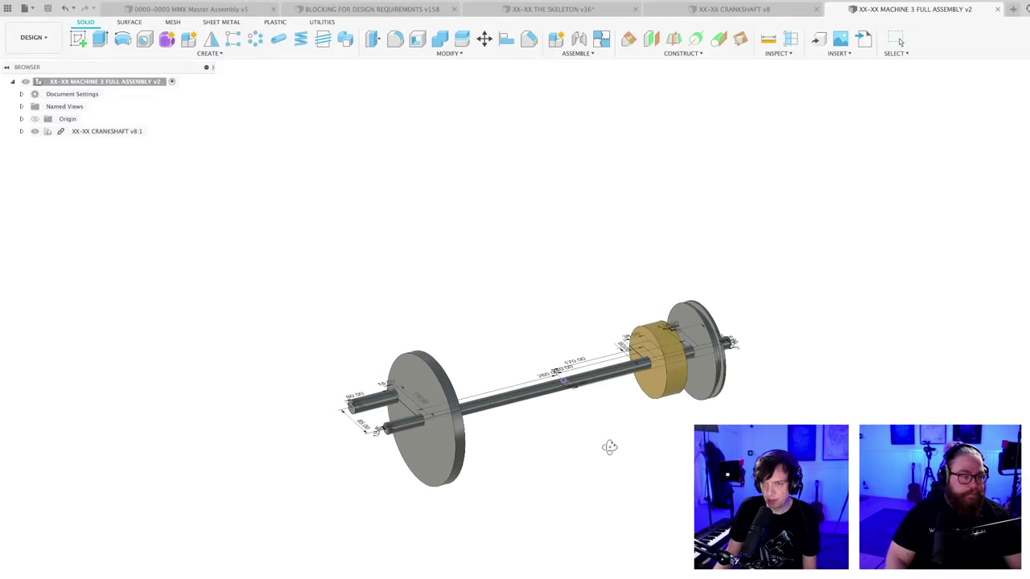
{"action": "mouse_move", "coordinate": [607, 457]}
{"action": "middle_mouse_down", "text": "shift"}
{"action": "mouse_move", "coordinate": [560, 471]}
{"action": "mouse_move", "coordinate": [574, 469]}
{"action": "mouse_move", "coordinate": [561, 453]}
{"action": "mouse_move", "coordinate": [576, 474]}
{"action": "mouse_move", "coordinate": [595, 431]}
{"action": "middle_mouse_up", "text": "shift"}
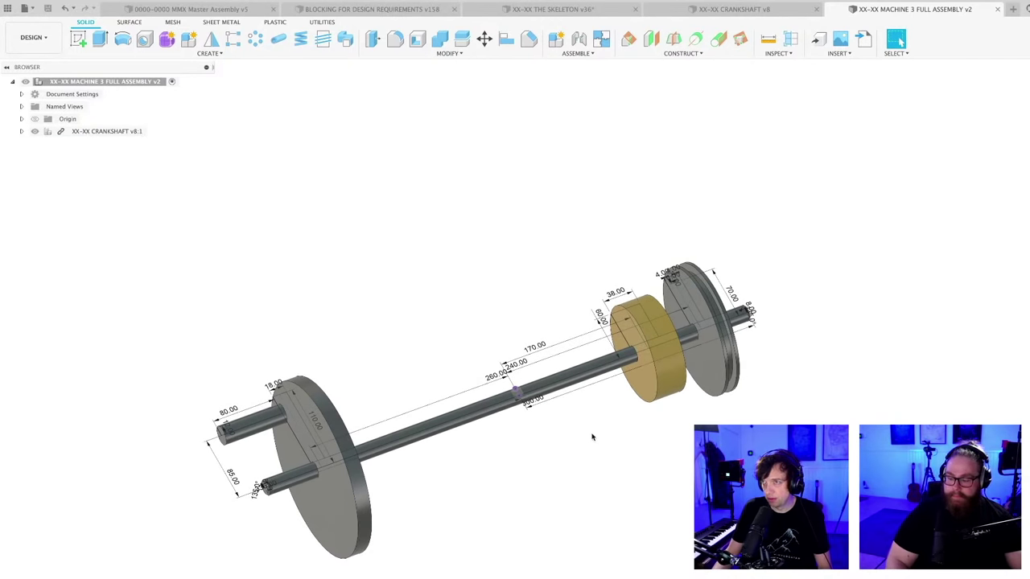
{"action": "middle_click_drag", "start_coordinate": [596, 433], "coordinate": [606, 386], "text": "shift"}
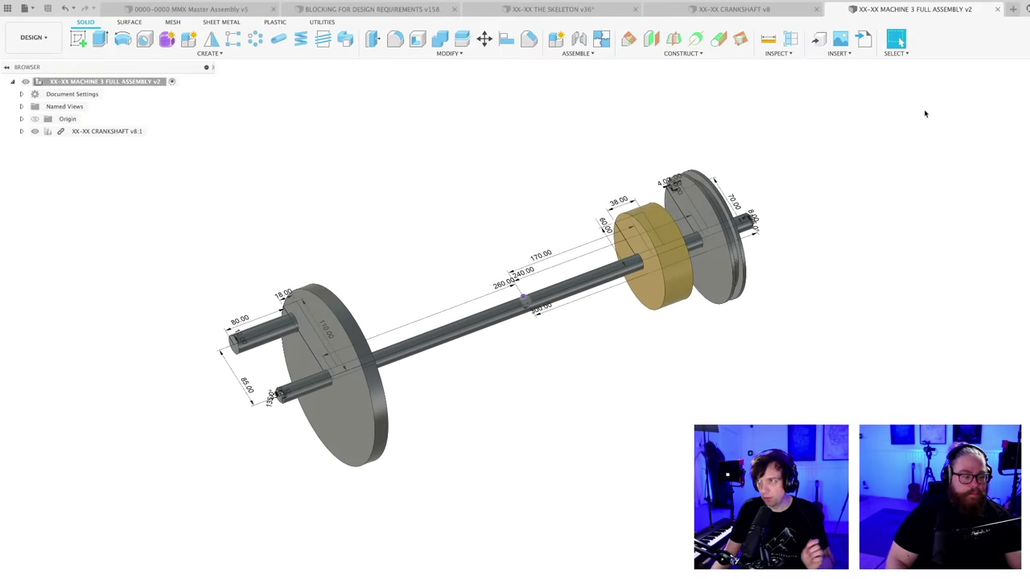
{"action": "middle_click_drag", "start_coordinate": [682, 344], "coordinate": [678, 354]}
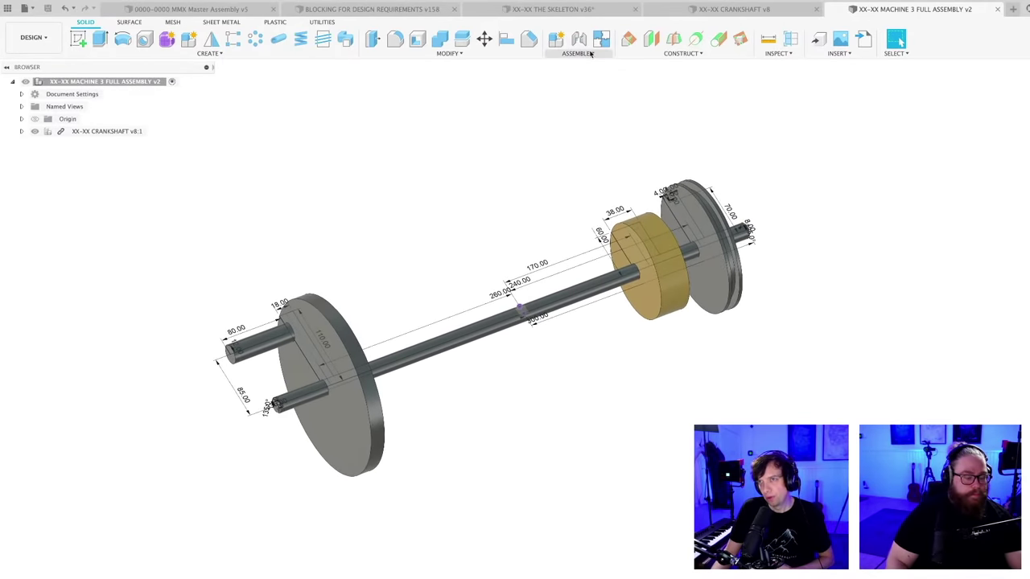
- Examine the programming wheel, flywheel, gear and crank layout in the XX-XX THE SKELETON design
{"action": "left_click", "coordinate": [567, 10]}
{"action": "scroll", "coordinate": [515, 388], "scroll_direction": "up", "scroll_amount": 3}
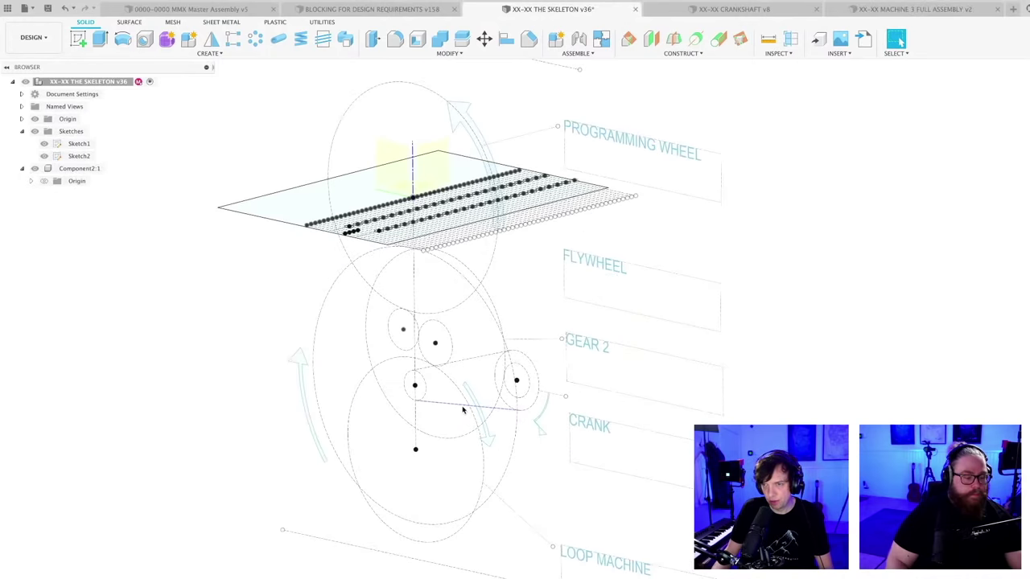
{"action": "scroll", "coordinate": [500, 385], "scroll_direction": "up", "scroll_amount": 3}
{"action": "middle_click_drag", "start_coordinate": [501, 386], "coordinate": [474, 413], "text": "shift"}
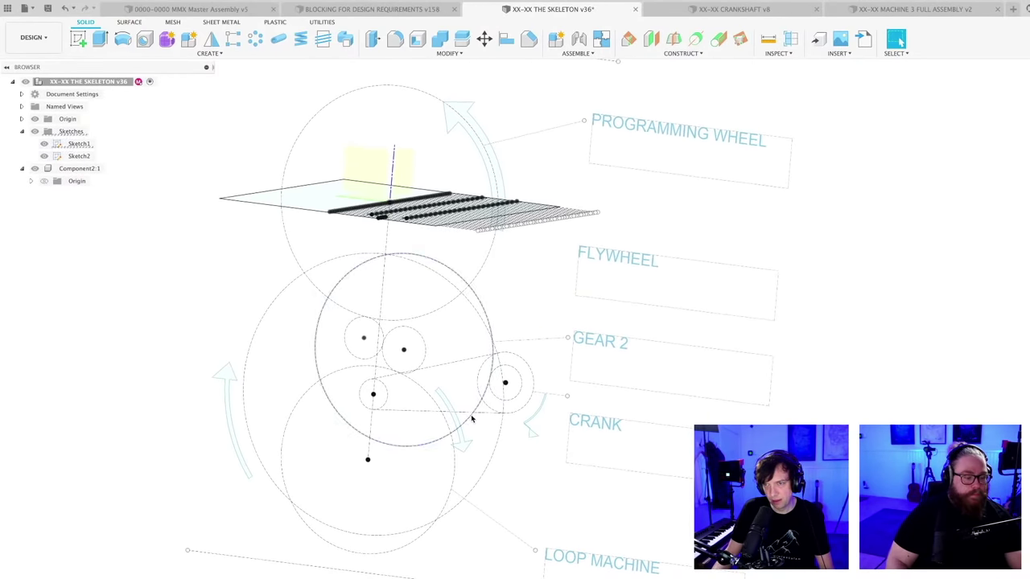
{"action": "scroll", "coordinate": [471, 419], "scroll_direction": "down", "scroll_amount": 5}
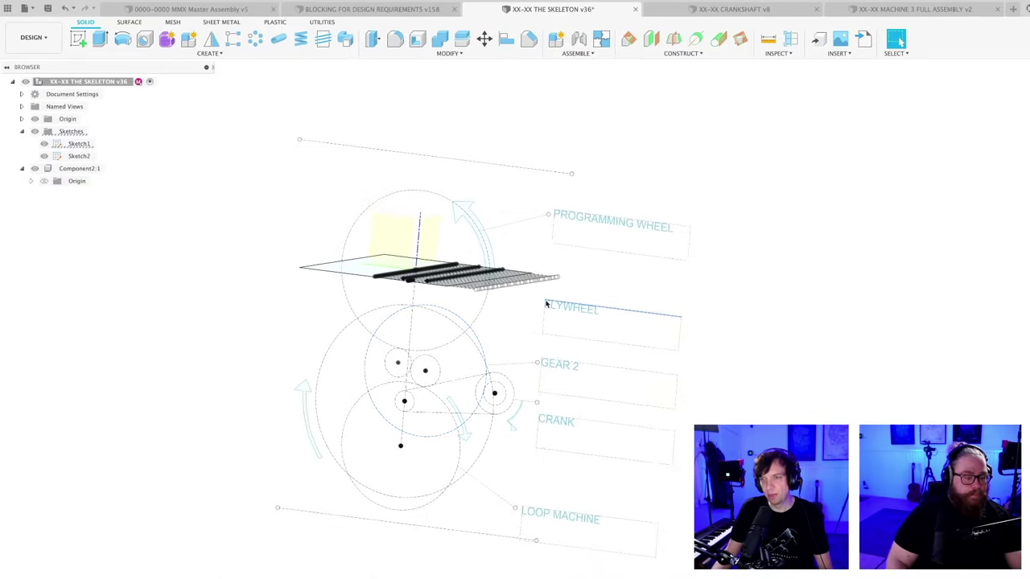
{"action": "mouse_move", "coordinate": [664, 333]}
{"action": "middle_mouse_down", "text": "shift"}
{"action": "mouse_move", "coordinate": [735, 361]}
{"action": "mouse_move", "coordinate": [576, 175]}
{"action": "middle_mouse_up", "text": "shift"}
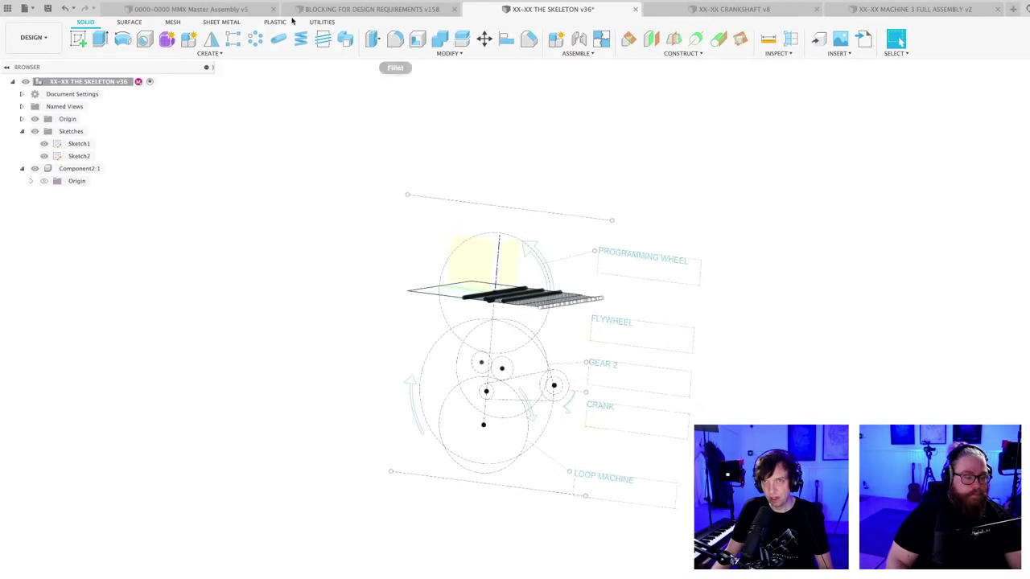
- Examine the flywheel hub, its shaft and the neighbouring power train parts in the 0000-0000 MMX Master Assembly
{"action": "left_click", "coordinate": [232, 11]}
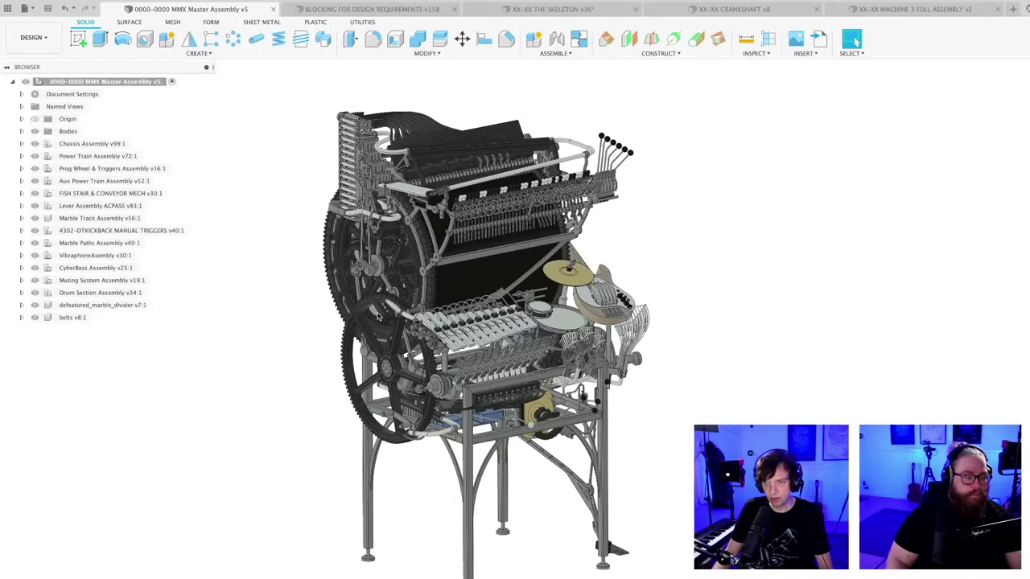
{"action": "scroll", "coordinate": [378, 316], "scroll_direction": "up", "scroll_amount": 10}
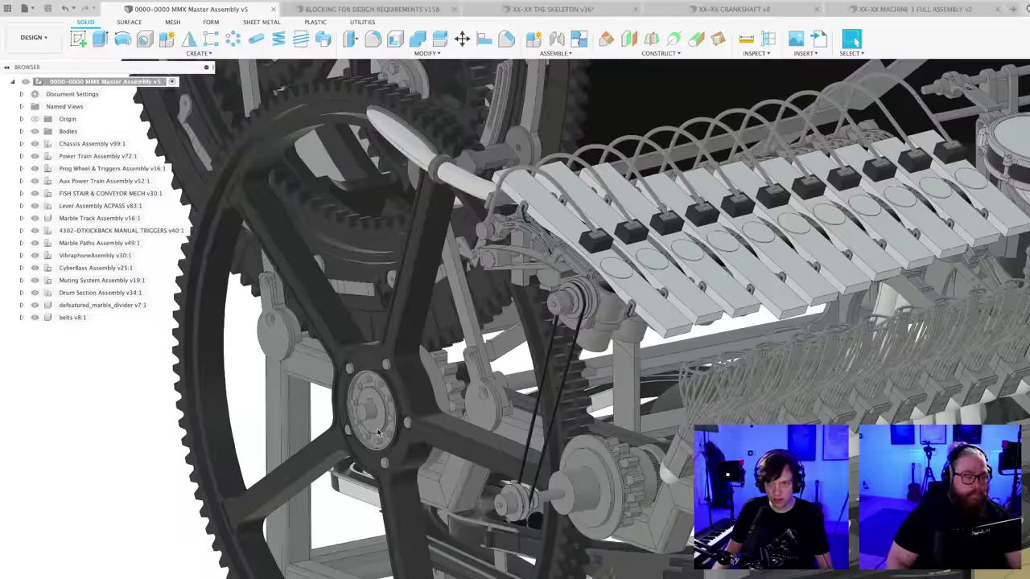
{"action": "scroll", "coordinate": [378, 433], "scroll_direction": "up", "scroll_amount": 4}
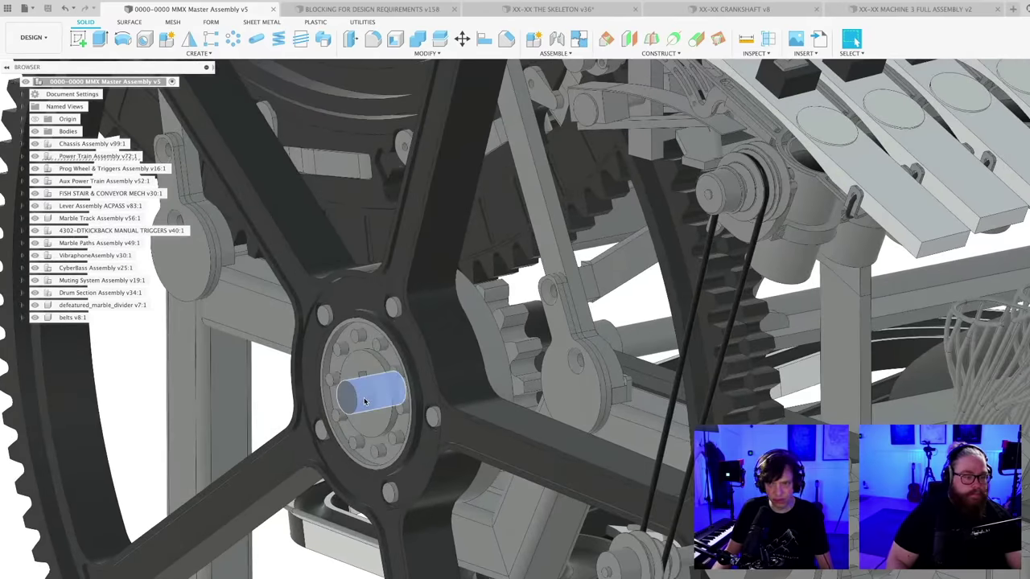
{"action": "scroll", "coordinate": [364, 400], "scroll_direction": "down", "scroll_amount": 2}
{"action": "mouse_move", "coordinate": [636, 338]}
{"action": "middle_mouse_down", "text": "shift"}
{"action": "mouse_move", "coordinate": [700, 358]}
{"action": "mouse_move", "coordinate": [648, 346]}
{"action": "middle_mouse_up", "text": "shift"}
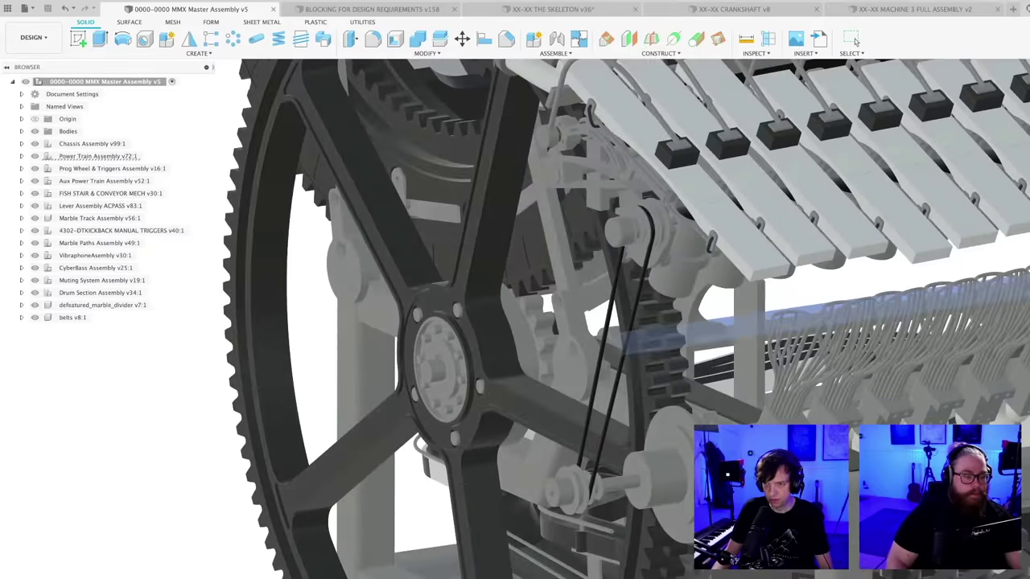
{"action": "middle_click_drag", "start_coordinate": [499, 346], "coordinate": [474, 367], "text": "shift"}
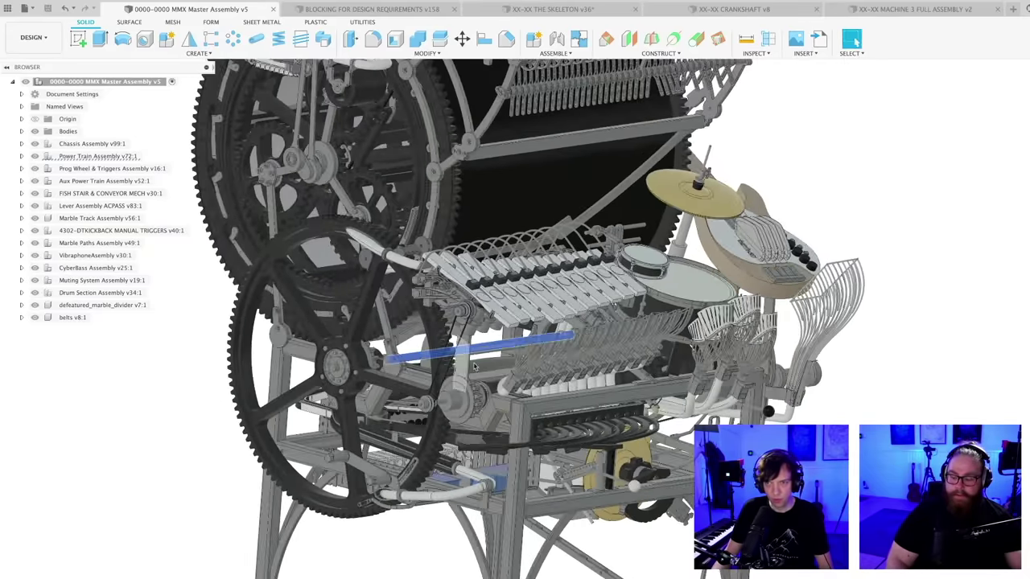
{"action": "scroll", "coordinate": [304, 304], "scroll_direction": "up", "scroll_amount": 5}
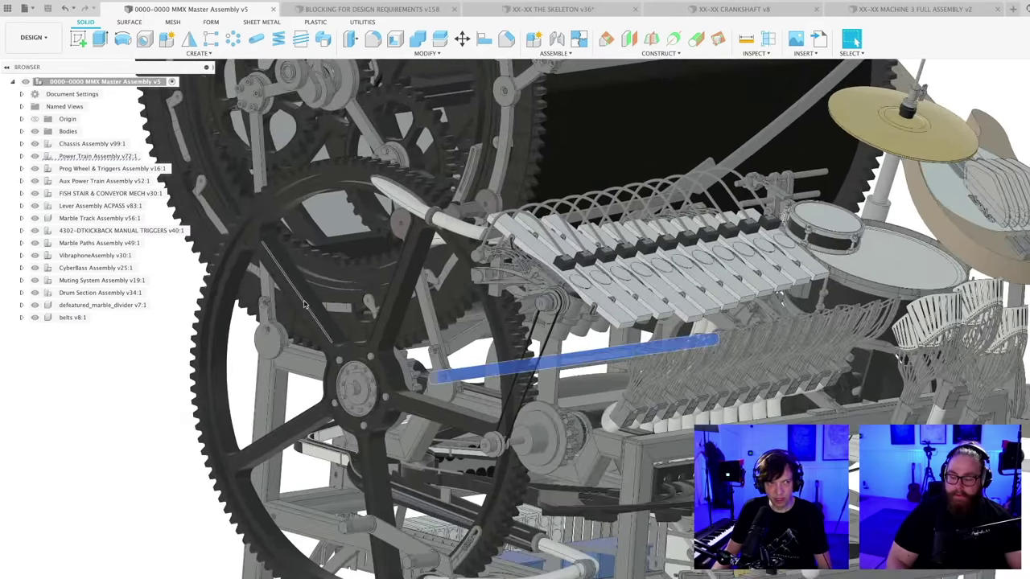
{"action": "scroll", "coordinate": [304, 304], "scroll_direction": "down", "scroll_amount": 5}
{"action": "scroll", "coordinate": [525, 403], "scroll_direction": "up", "scroll_amount": 8}
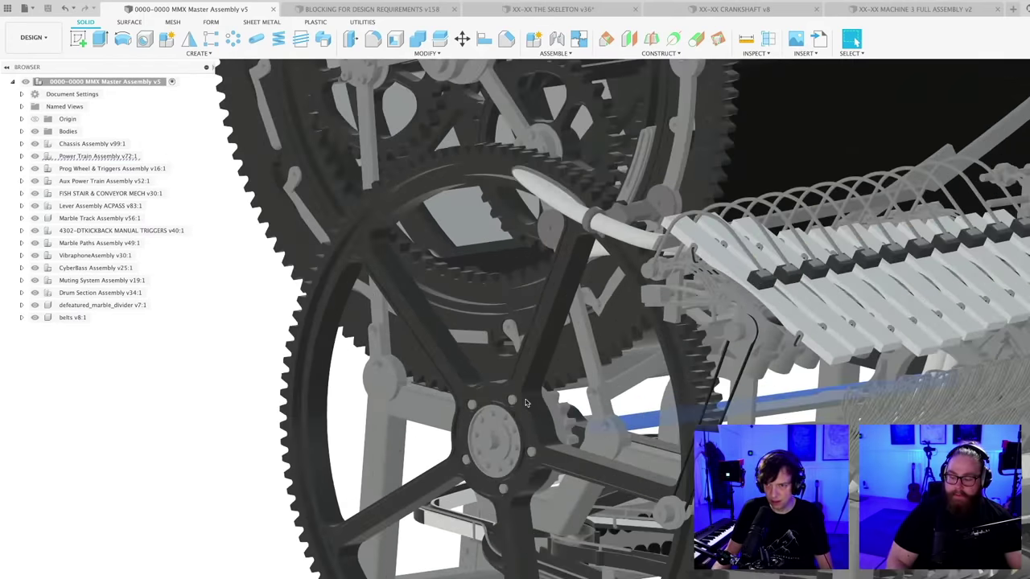
{"action": "scroll", "coordinate": [522, 374], "scroll_direction": "down", "scroll_amount": 6}
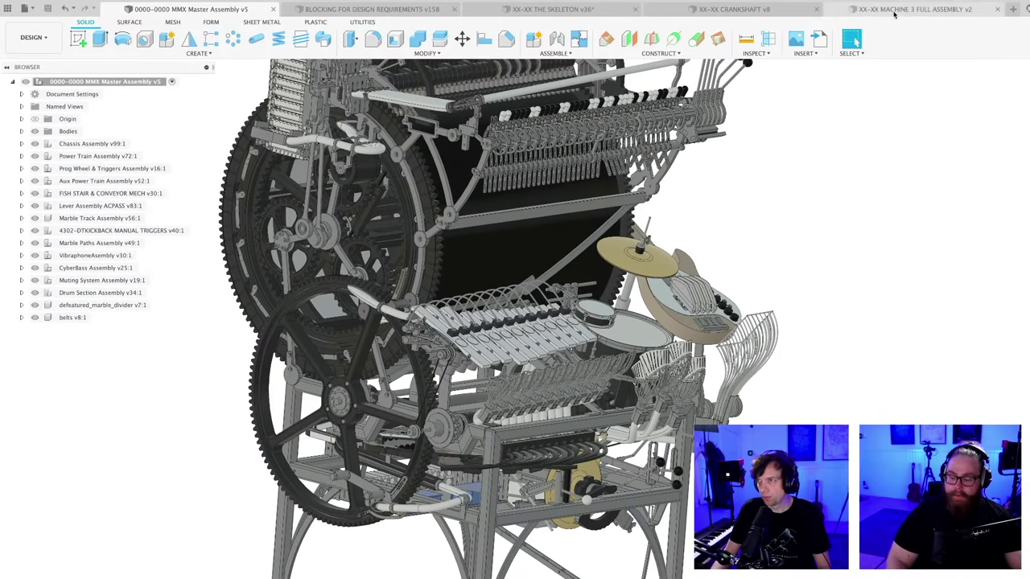
- Create a new design and save it as XX - XX COMPOUND SHAFT in THE MACHINE - ROUND 3
{"action": "middle_click_drag", "start_coordinate": [765, 263], "coordinate": [905, 32], "text": "shift"}
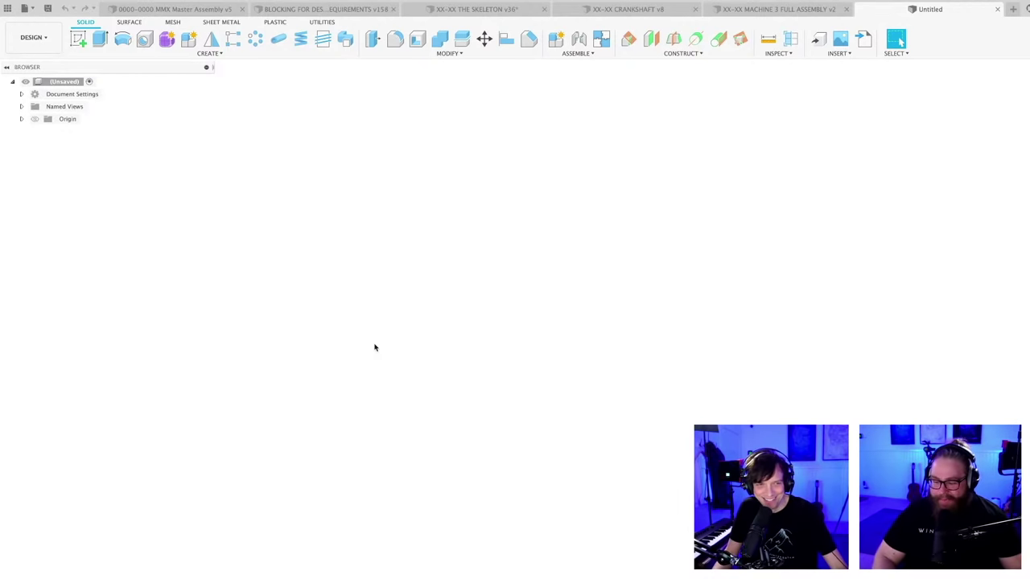
{"action": "key", "text": "ctrl+s"}
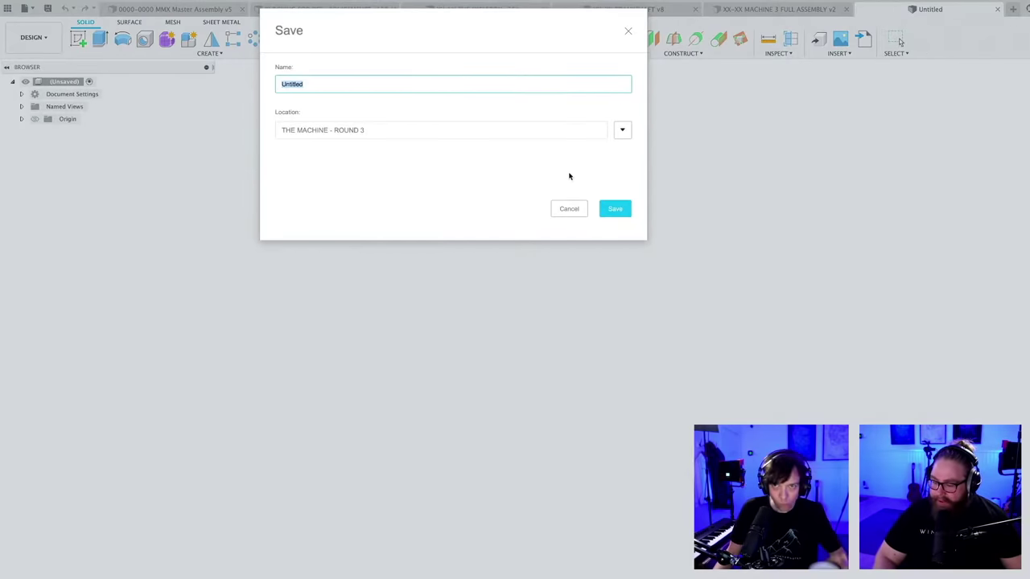
{"action": "left_click", "coordinate": [352, 86]}
{"action": "double_click", "coordinate": [351, 86]}
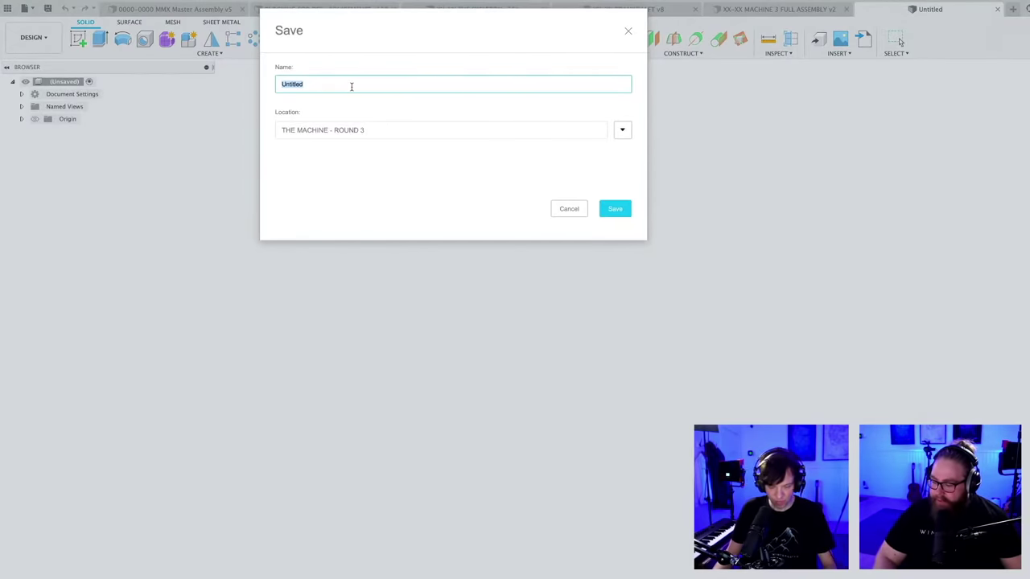
{"action": "type", "text": "XX"}
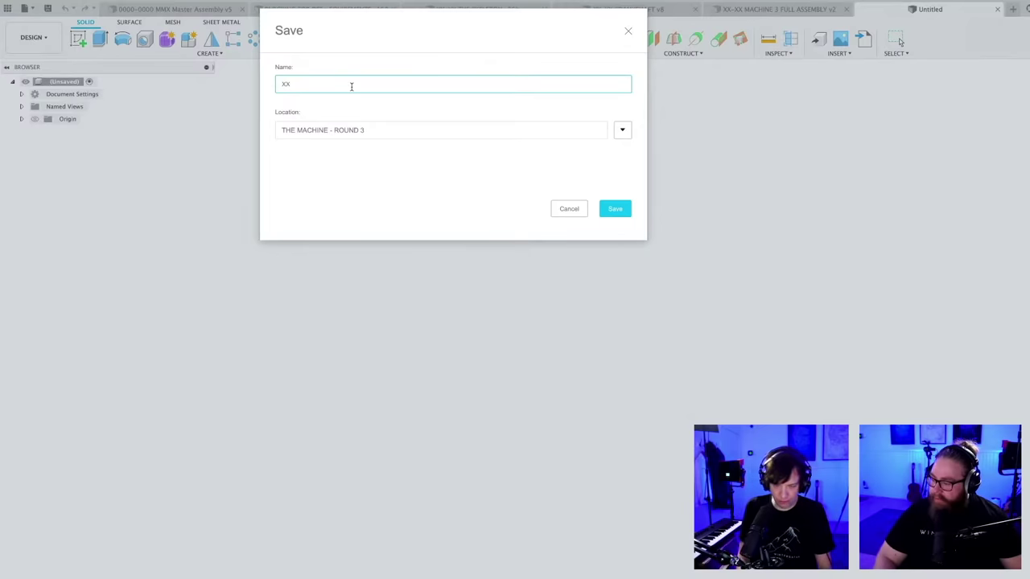
{"action": "type", "text": " -"}
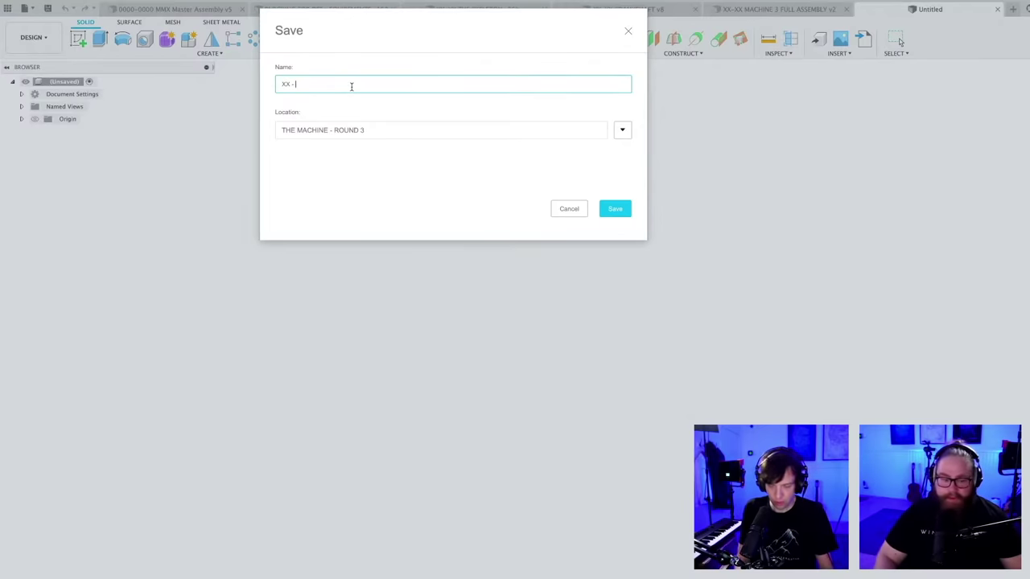
{"action": "type", "text": " XX C"}
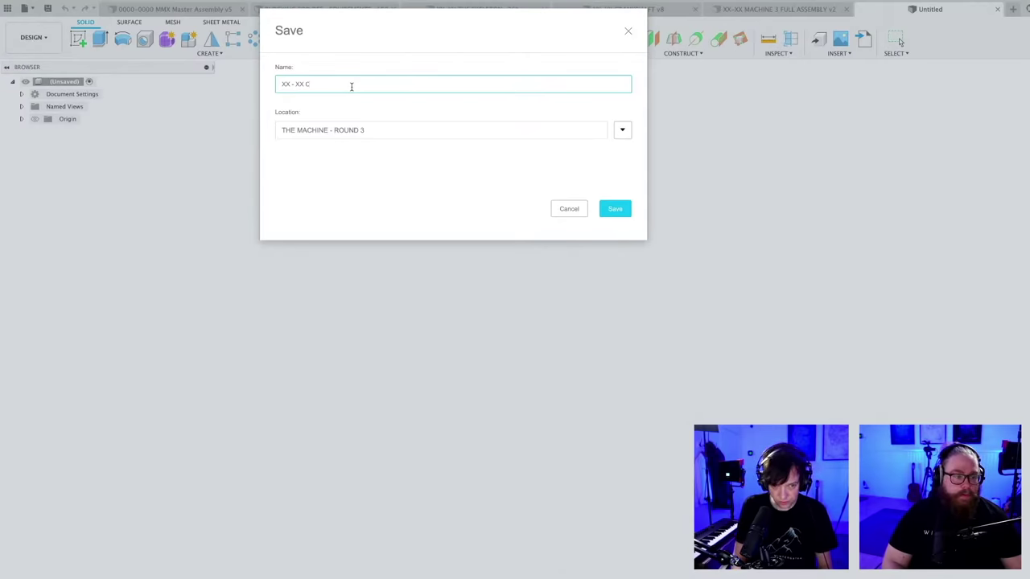
{"action": "type", "text": "OMPOUND SH"}
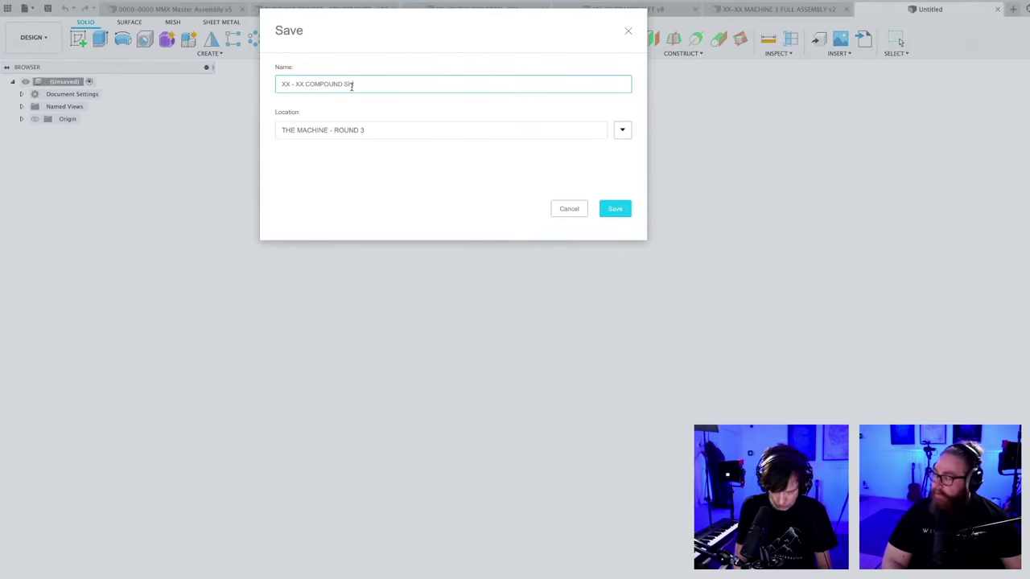
{"action": "type", "text": "AFT"}
{"action": "key", "text": "Return"}
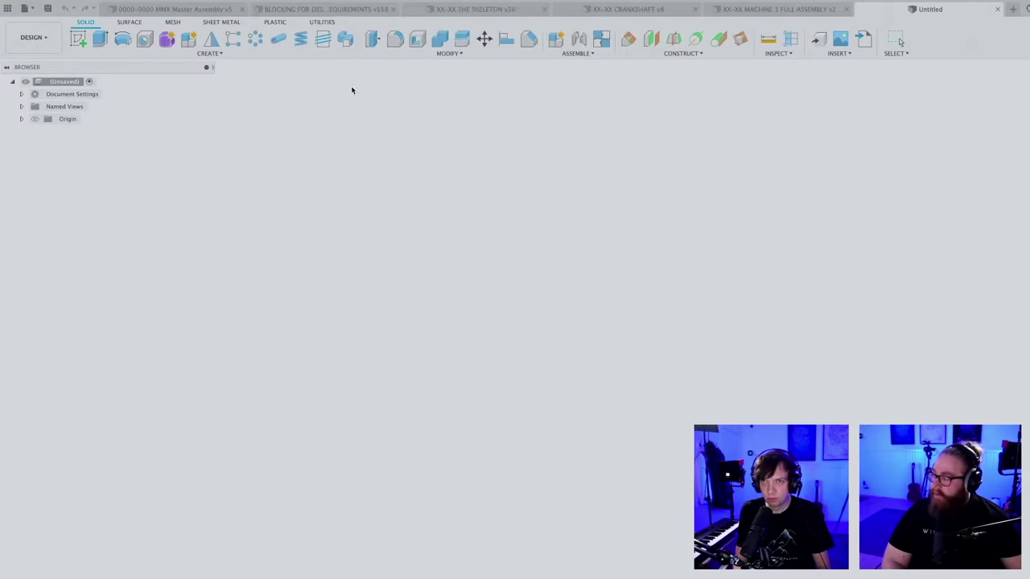
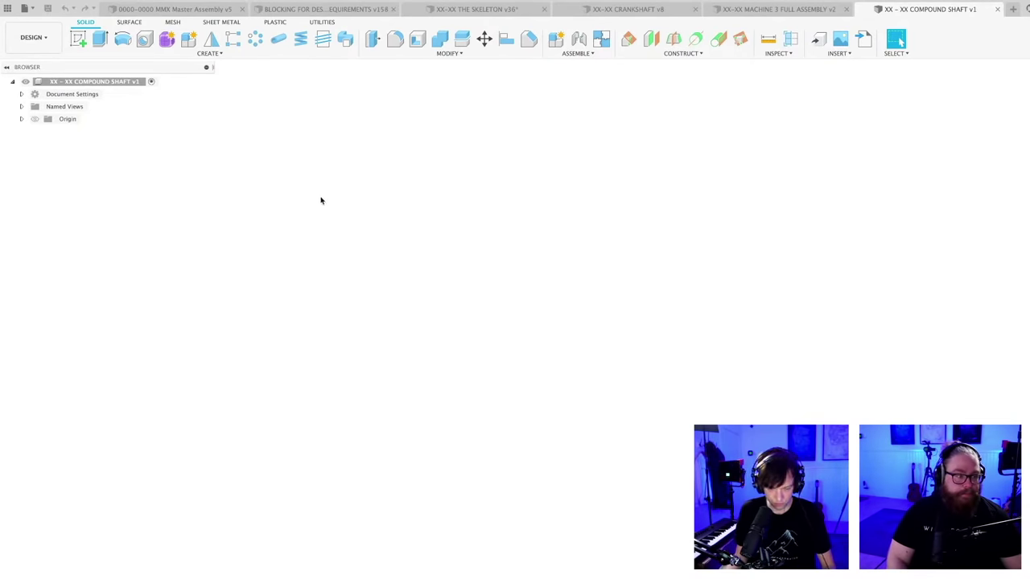
{"action": "right_click", "coordinate": [108, 83]}
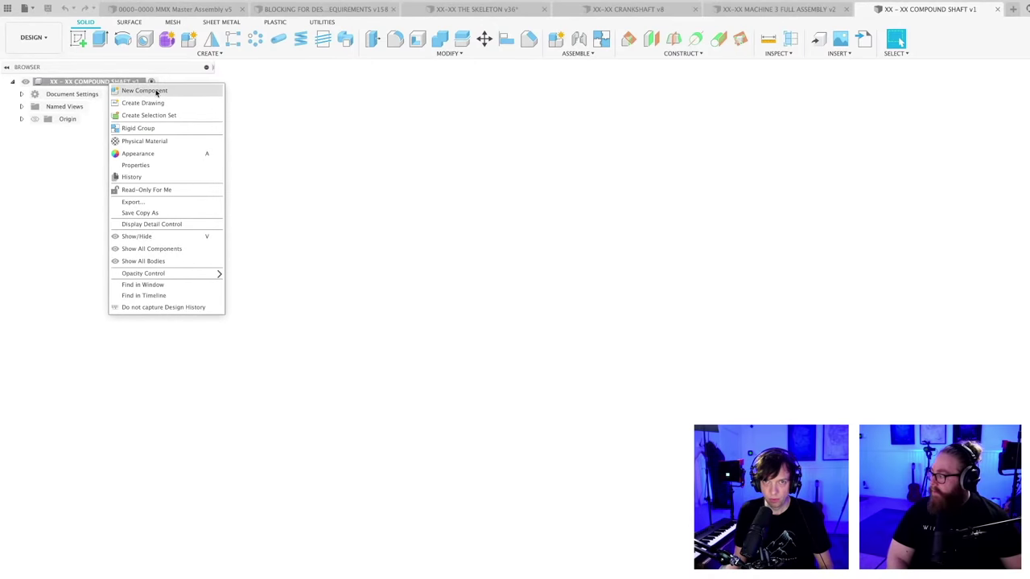
{"action": "left_click", "coordinate": [331, 272]}
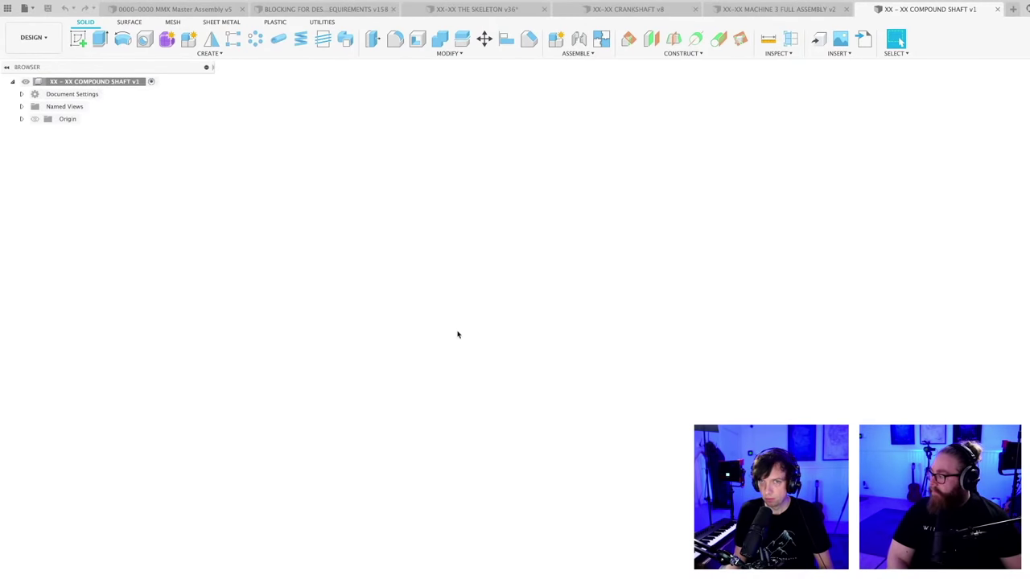
{"action": "left_click", "coordinate": [94, 83]}
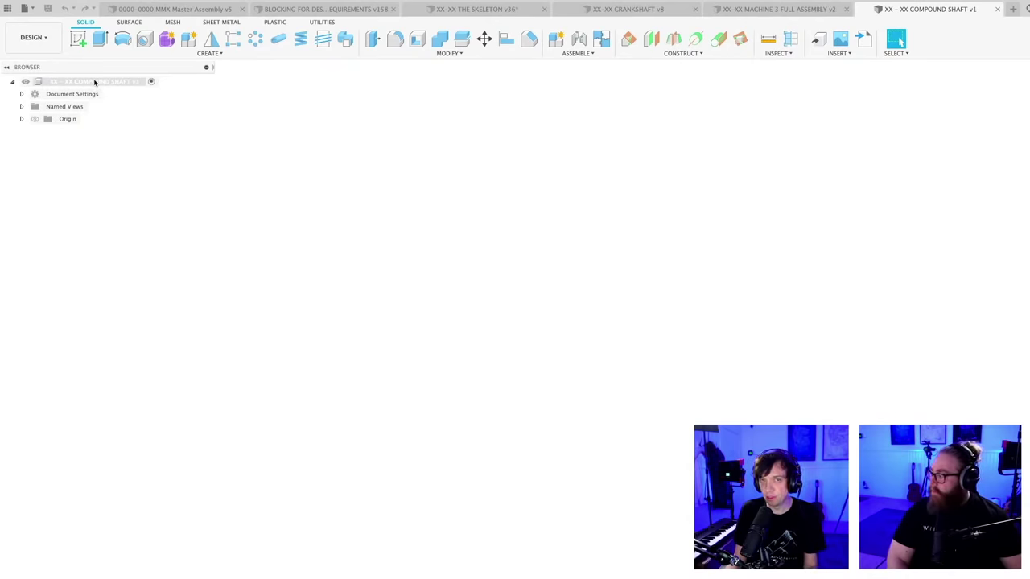
{"action": "right_click", "coordinate": [126, 207]}
{"action": "left_click", "coordinate": [283, 225]}
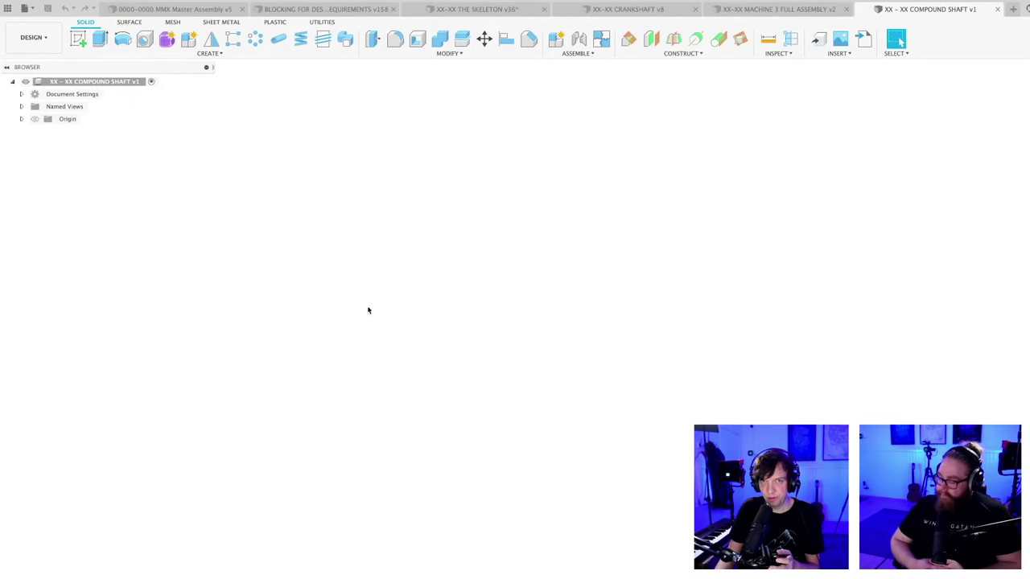
- Insert the XX-XX THE SKELETON design as a linked component into XX - XX COMPOUND SHAFT, keeping its default position
{"action": "right_click", "coordinate": [104, 82]}
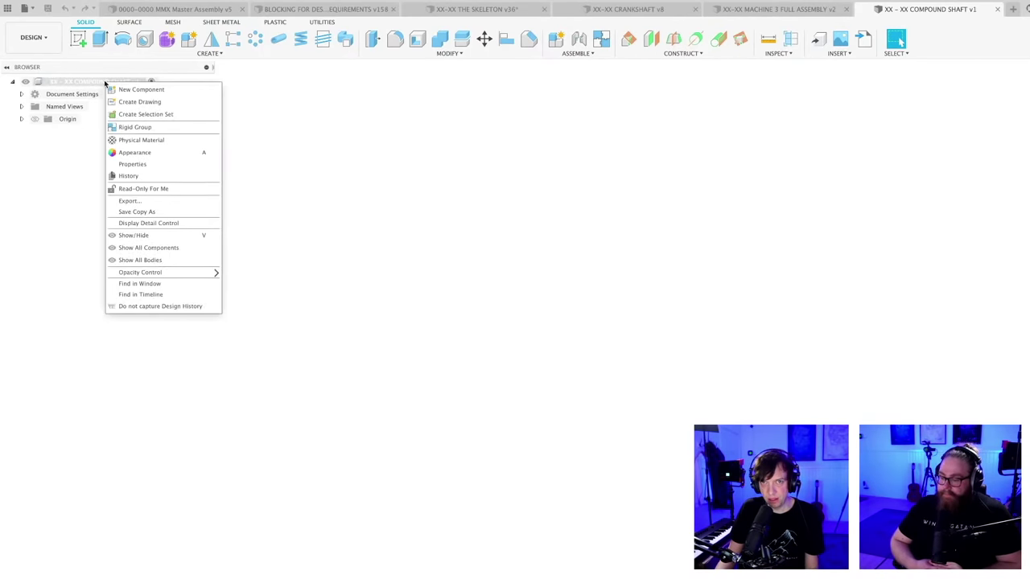
{"action": "left_click", "coordinate": [424, 223]}
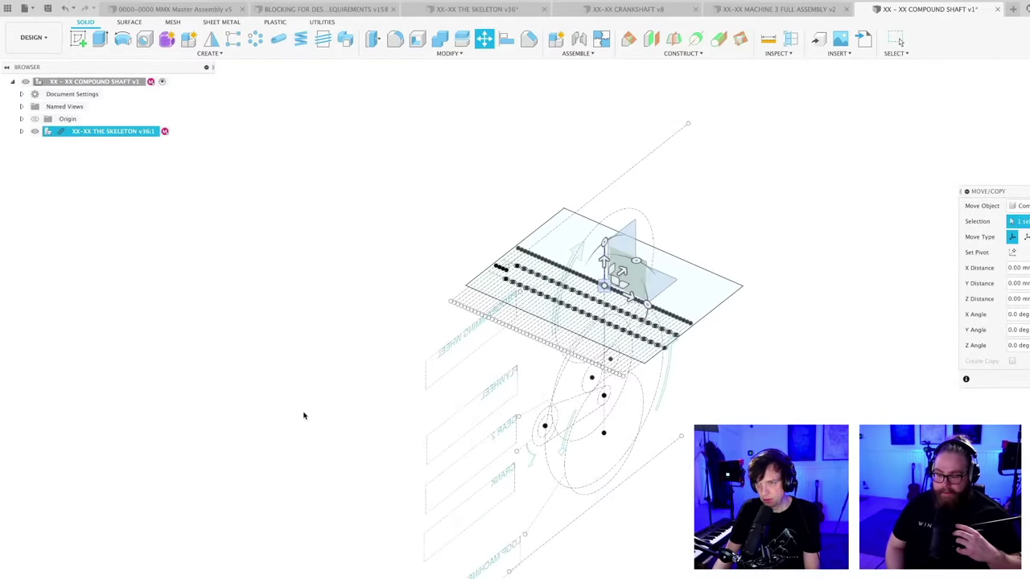
{"action": "key", "text": "Escape"}
{"action": "scroll", "coordinate": [285, 402], "scroll_direction": "down", "scroll_amount": 1}
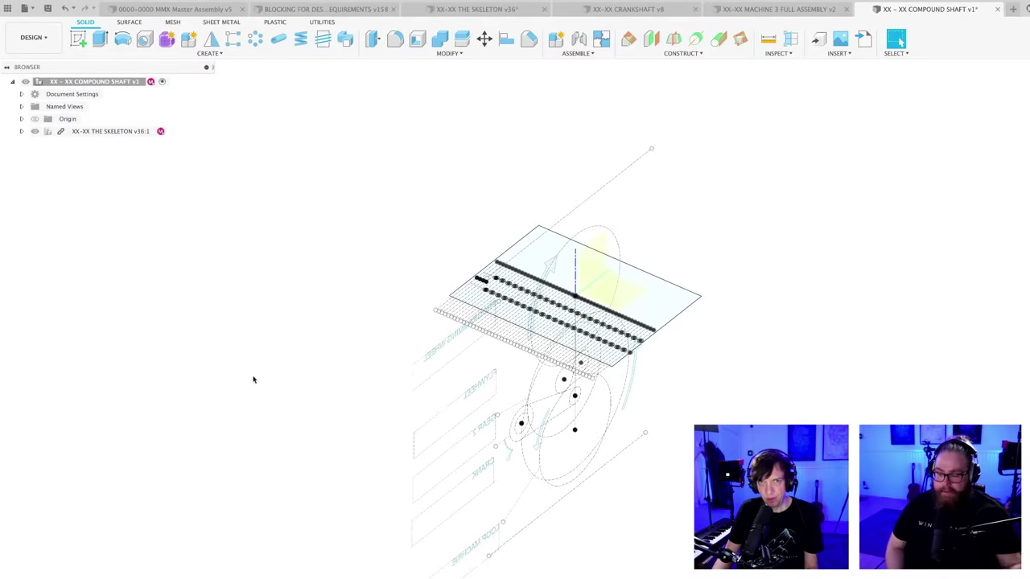
- Create an internal standard component under the compound shaft root and name it MASTERSKETCH
{"action": "right_click", "coordinate": [105, 82]}
{"action": "left_click", "coordinate": [116, 87]}
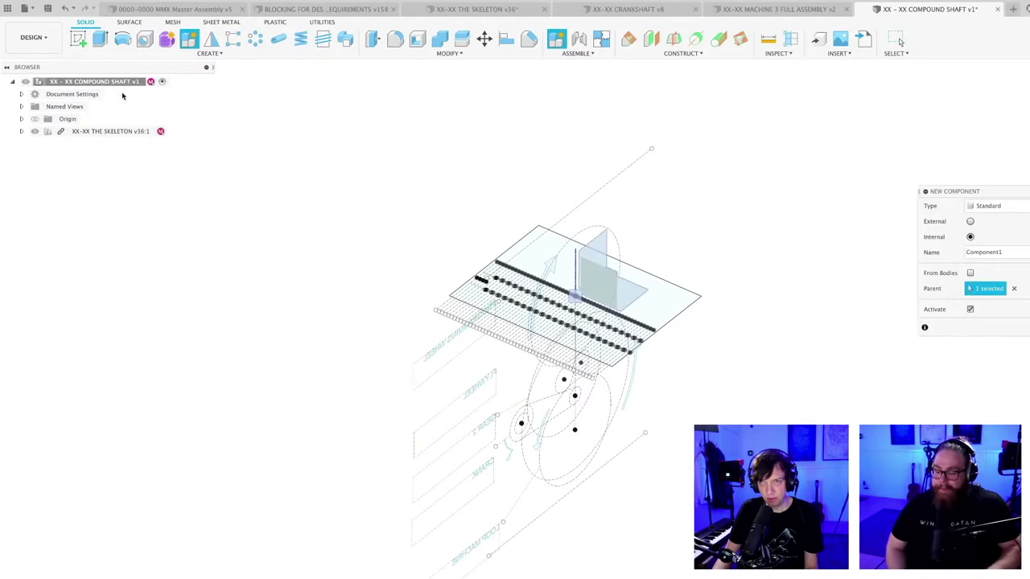
{"action": "key", "text": "Return"}
{"action": "double_click", "coordinate": [70, 143]}
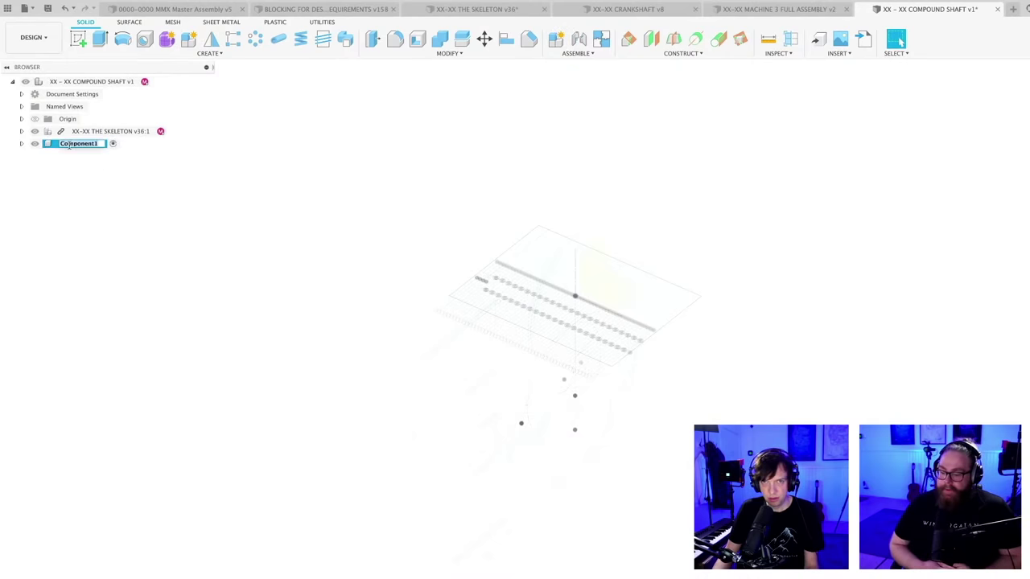
{"action": "type", "text": "MASTERSKE"}
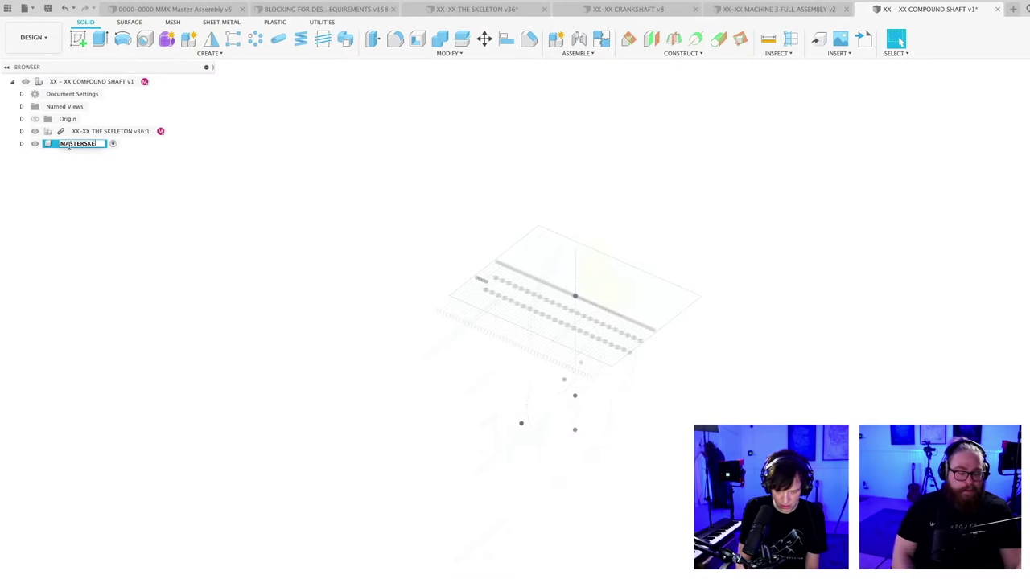
{"action": "type", "text": "TCH:1"}
{"action": "key", "text": "Return"}
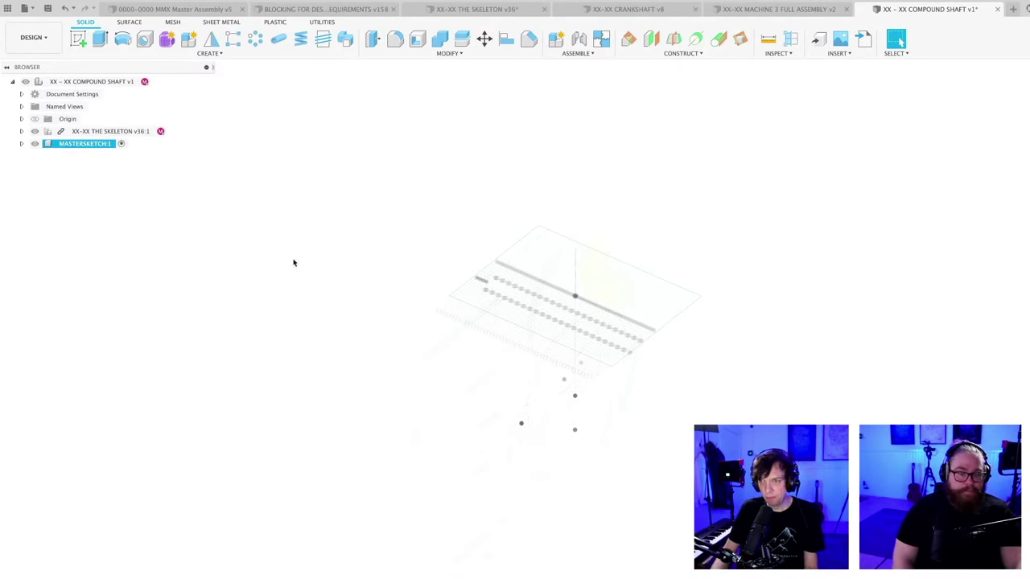
{"action": "mouse_move", "coordinate": [261, 246]}
{"action": "middle_mouse_down", "text": "shift"}
{"action": "mouse_move", "coordinate": [354, 234]}
{"action": "mouse_move", "coordinate": [344, 231]}
{"action": "middle_mouse_up", "text": "shift"}
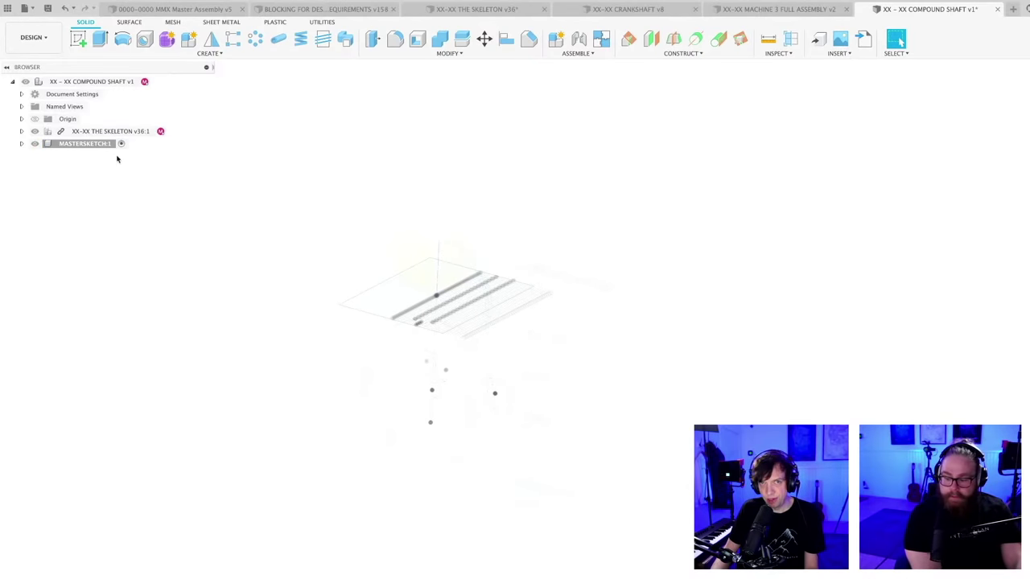
{"action": "left_click", "coordinate": [78, 38]}
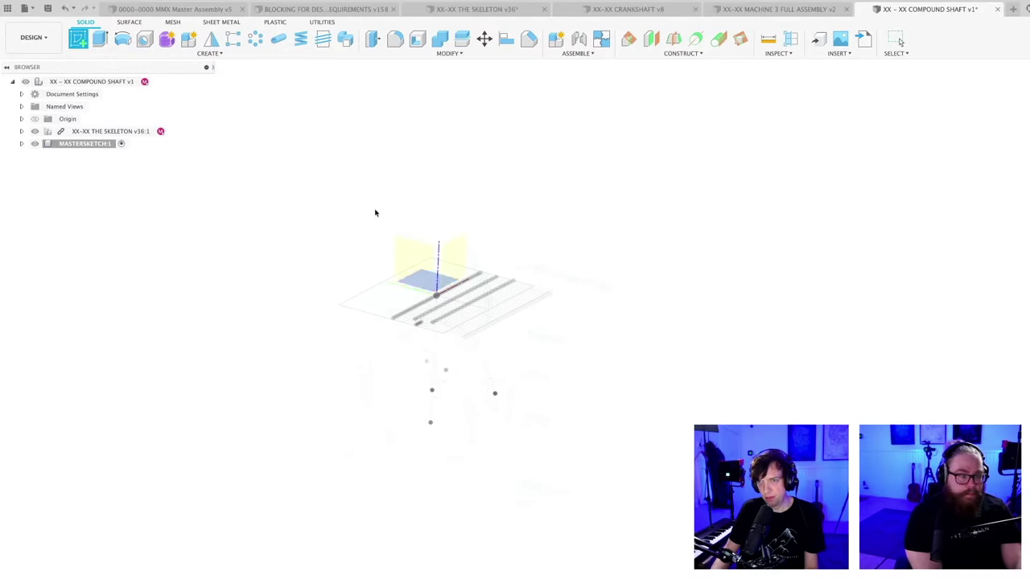
{"action": "left_click", "coordinate": [411, 245]}
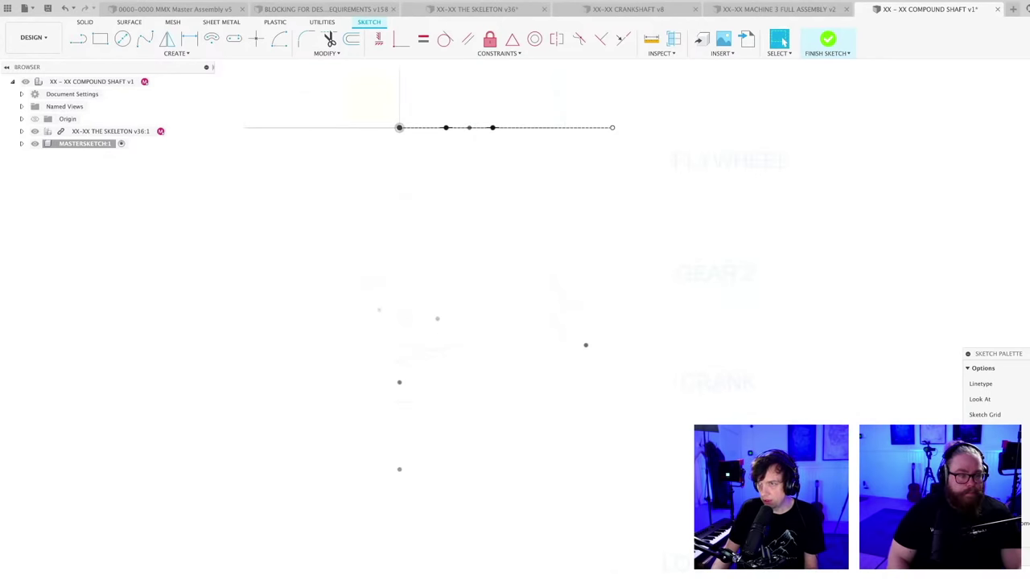
{"action": "right_click_drag", "start_coordinate": [584, 345], "coordinate": [528, 360]}
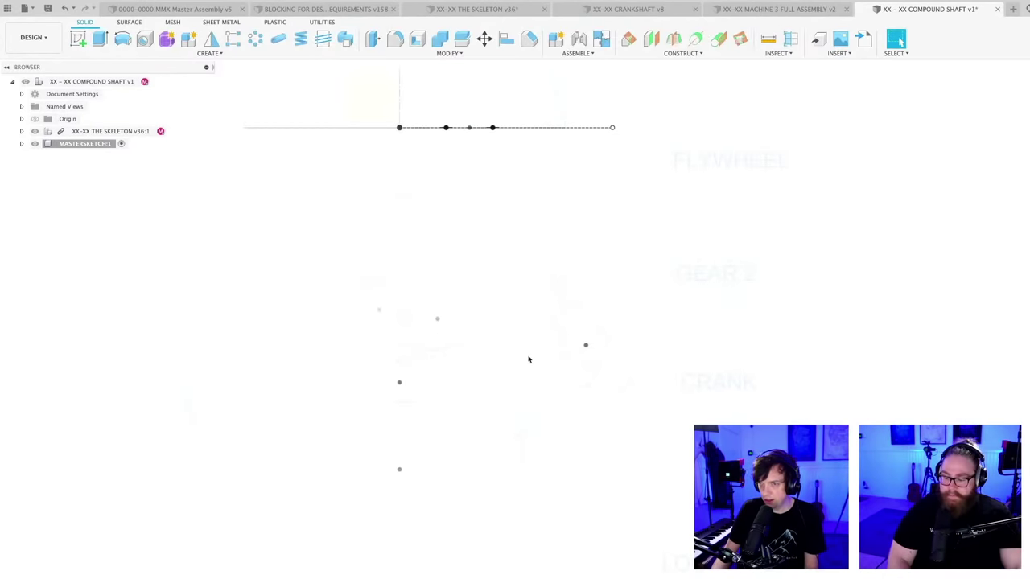
- Save the XX - XX COMPOUND SHAFT design with the linked skeleton and the MASTERSKETCH component
{"action": "key", "text": "ctrl+s"}
{"action": "key", "text": "Return"}
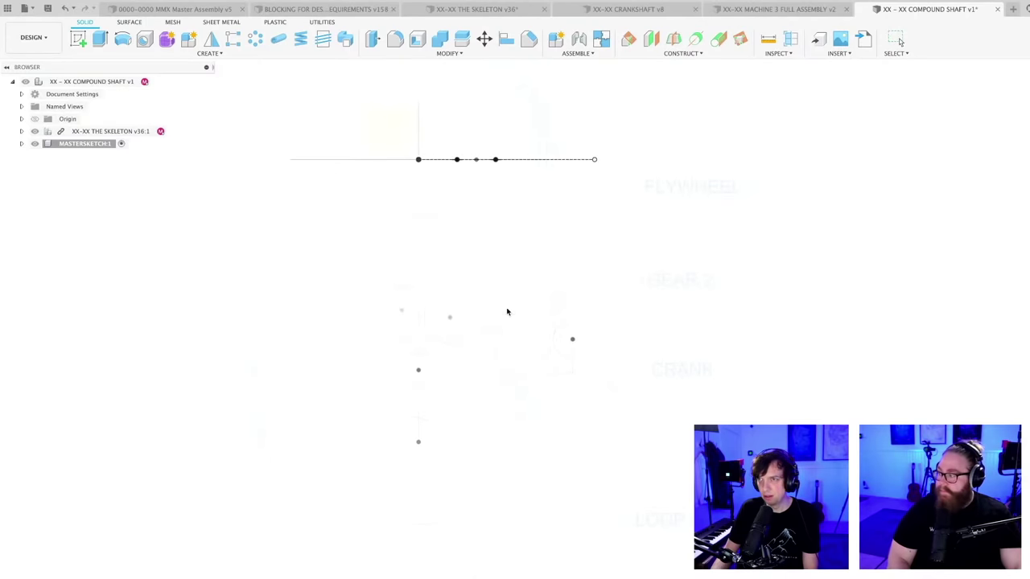
- Open Sketch1 of the XX-XX THE SKELETON design for editing, at the 200 mm circle between the wheel layouts
{"action": "left_click", "coordinate": [478, 9]}
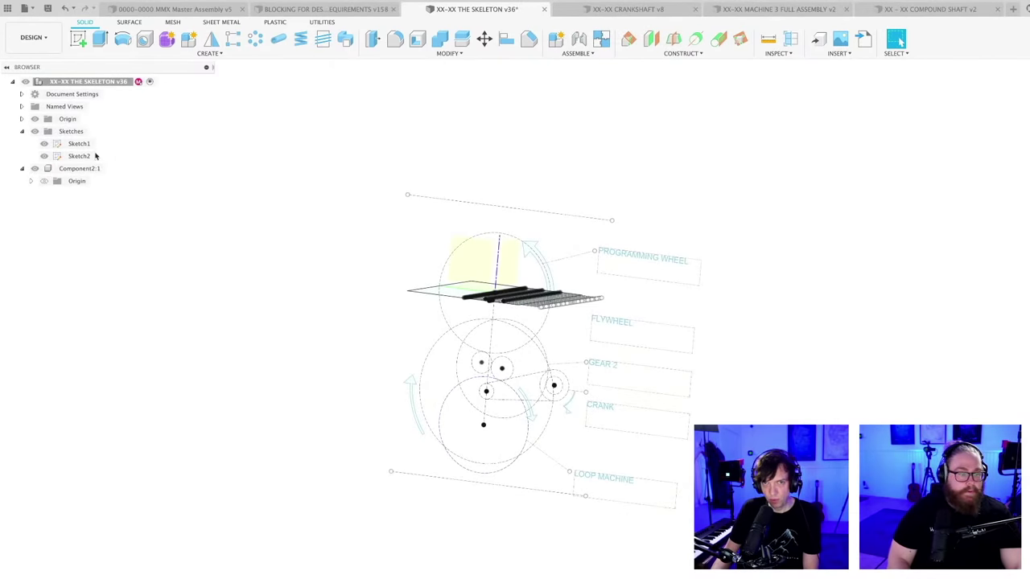
{"action": "double_click", "coordinate": [74, 145]}
{"action": "scroll", "coordinate": [510, 386], "scroll_direction": "up", "scroll_amount": 5}
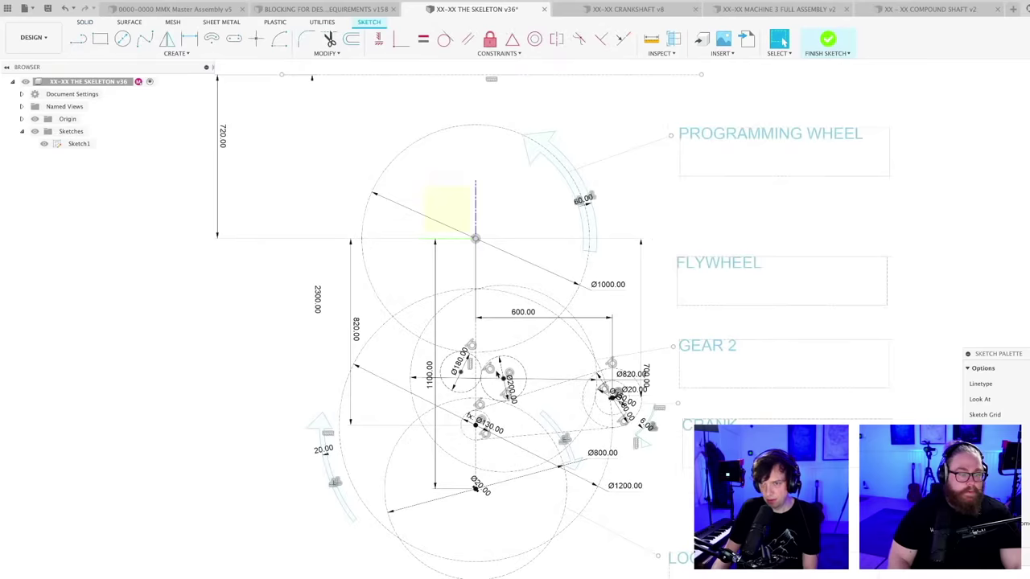
{"action": "scroll", "coordinate": [510, 387], "scroll_direction": "up", "scroll_amount": 3}
{"action": "key", "text": "c"}
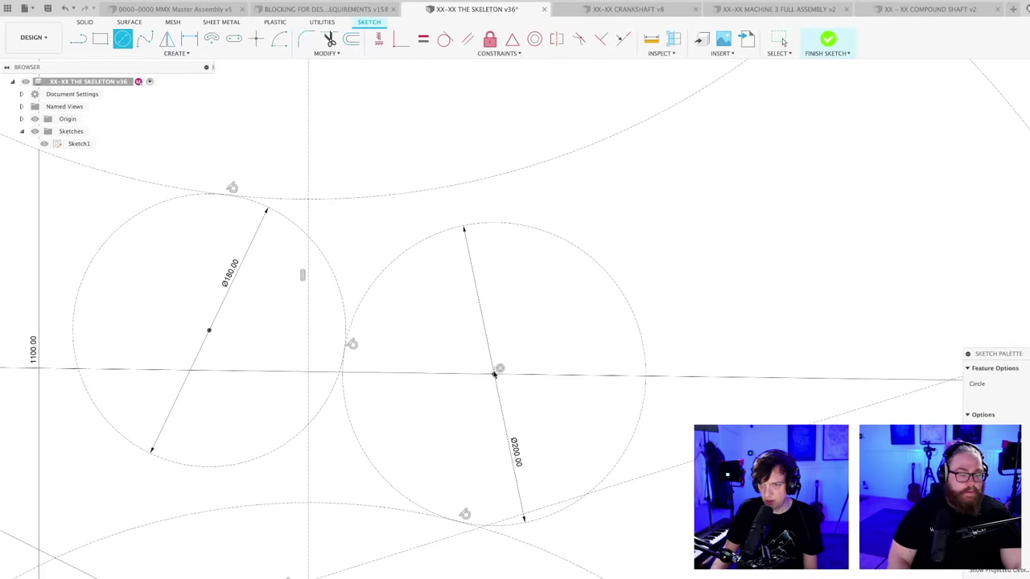
{"action": "left_click", "coordinate": [494, 375]}
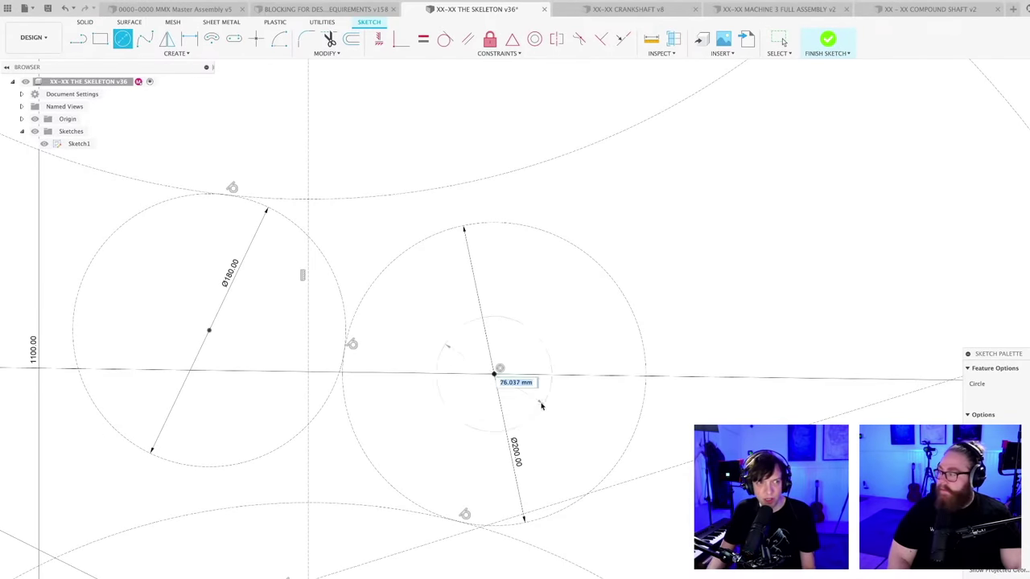
{"action": "middle_click_drag", "start_coordinate": [570, 419], "coordinate": [525, 382]}
{"action": "scroll", "coordinate": [504, 371], "scroll_direction": "up", "scroll_amount": 1}
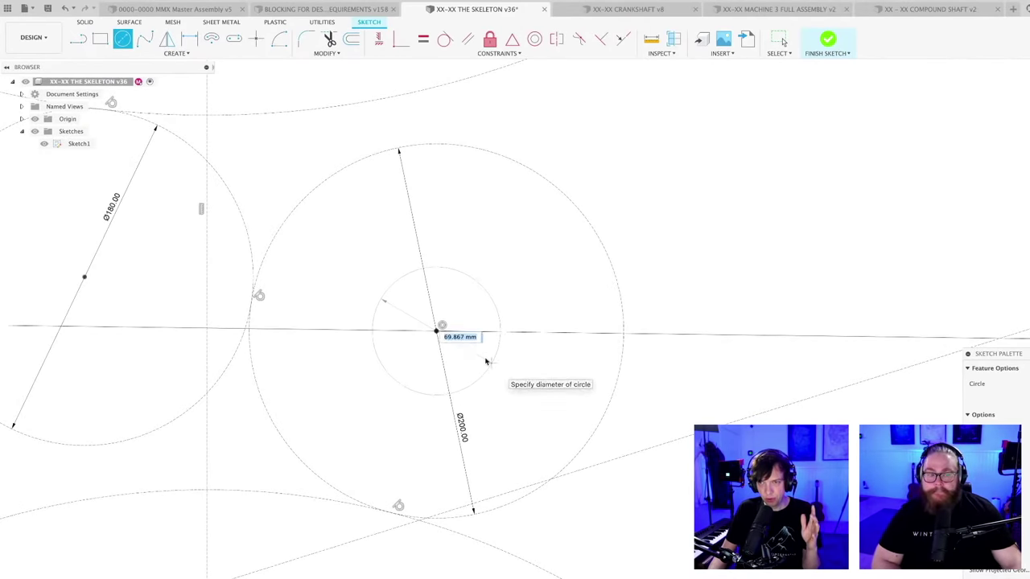
{"action": "left_click", "coordinate": [509, 371]}
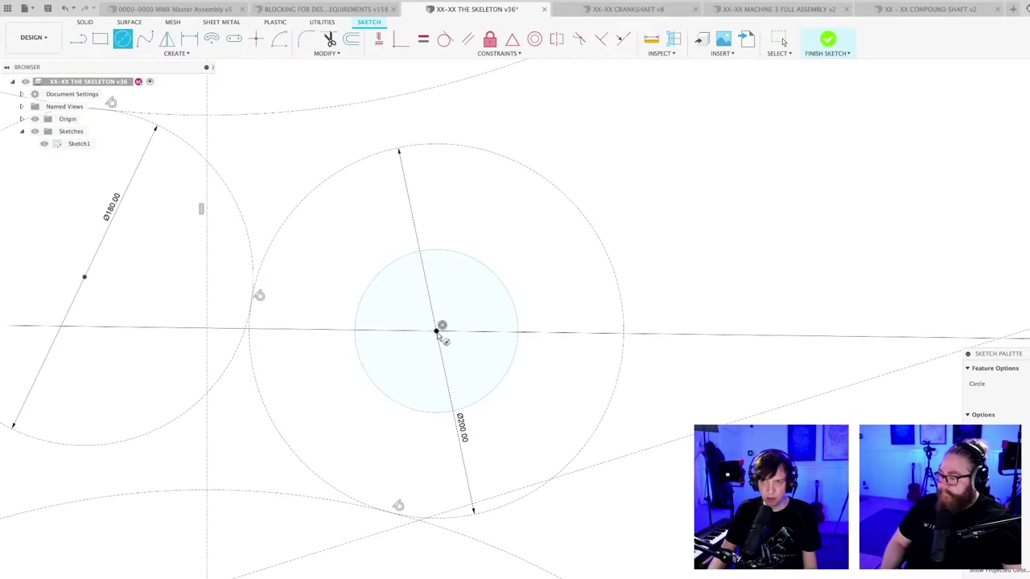
{"action": "key", "text": "Escape"}
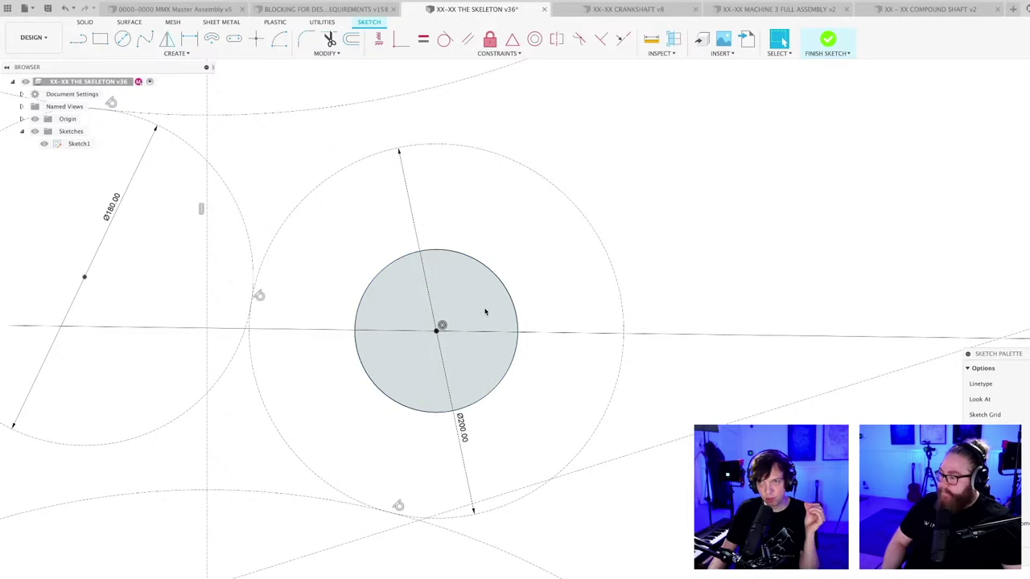
{"action": "scroll", "coordinate": [487, 310], "scroll_direction": "up", "scroll_amount": 1}
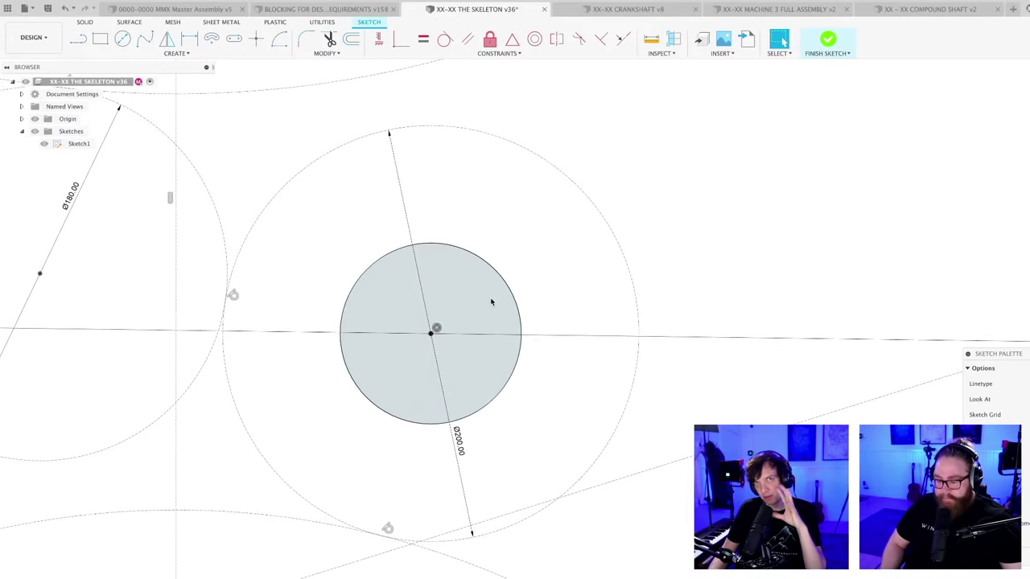
{"action": "left_click", "coordinate": [511, 291]}
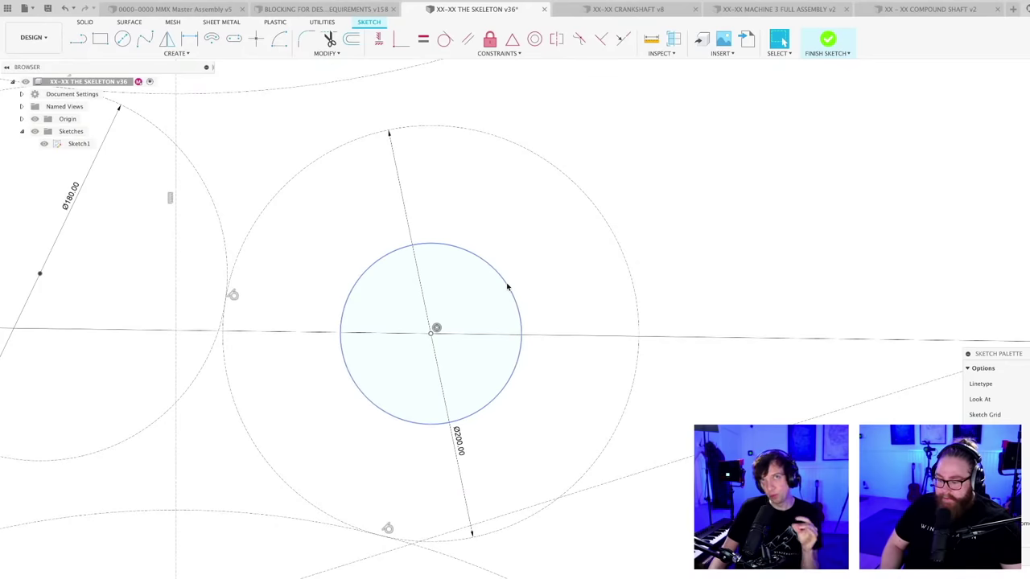
{"action": "left_click", "coordinate": [507, 286]}
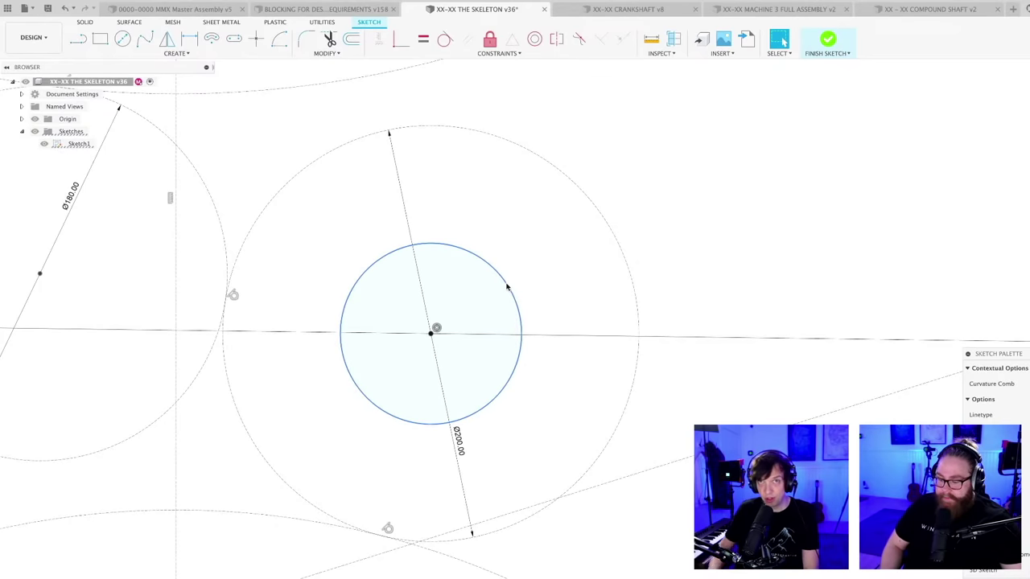
{"action": "key", "text": "Delete"}
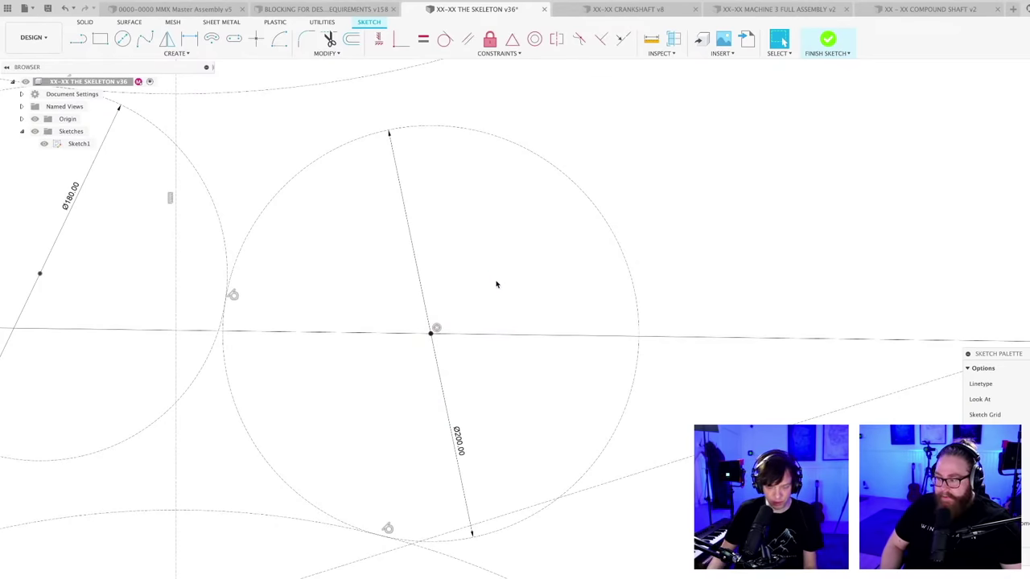
- Sketch a smaller circle inside the 200 mm circle and make the two circles concentric
{"action": "middle_click_drag", "start_coordinate": [497, 284], "coordinate": [488, 250]}
{"action": "key", "text": "c"}
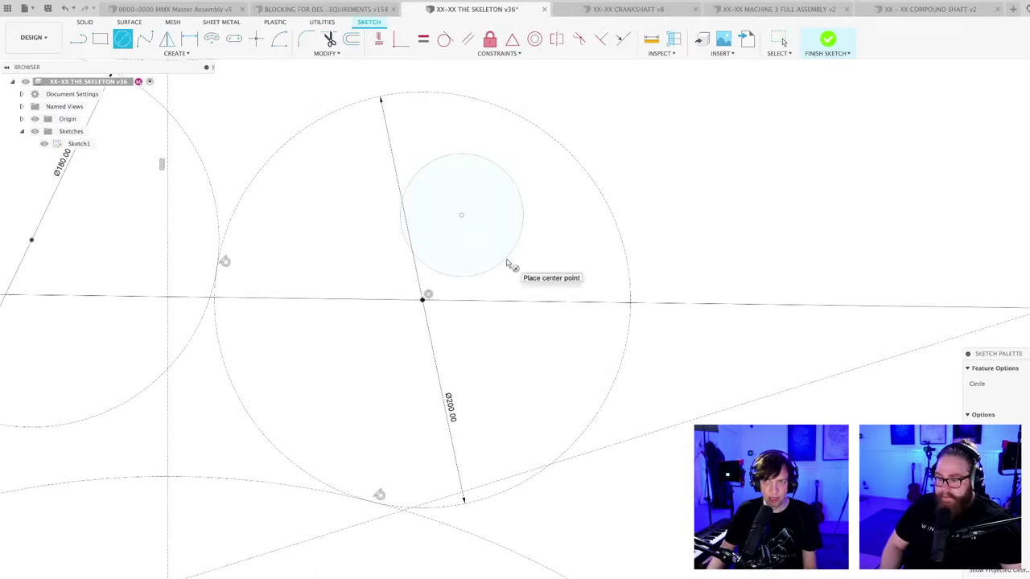
{"action": "key", "text": "Escape"}
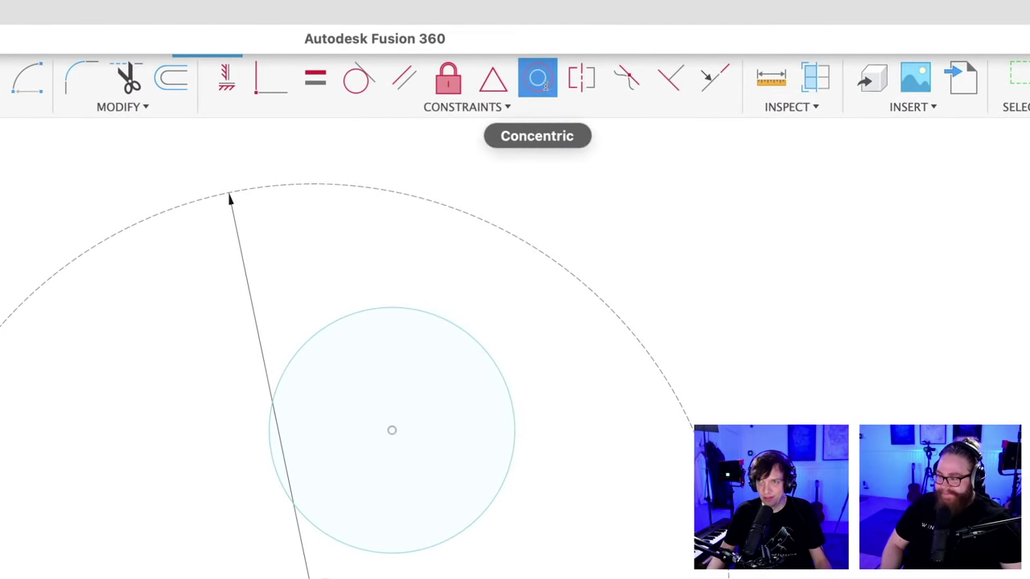
{"action": "left_click", "coordinate": [467, 107]}
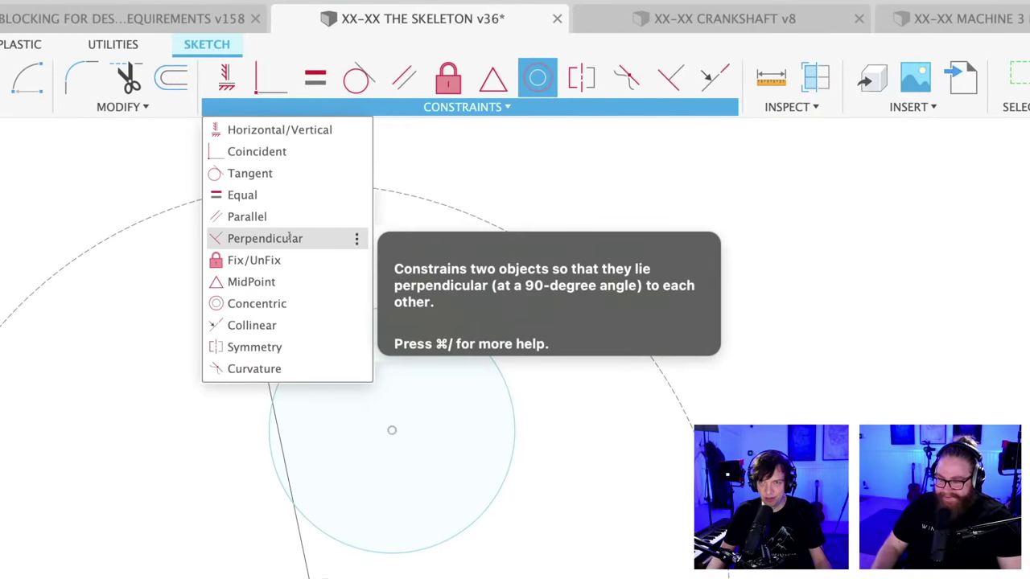
{"action": "left_click", "coordinate": [357, 239]}
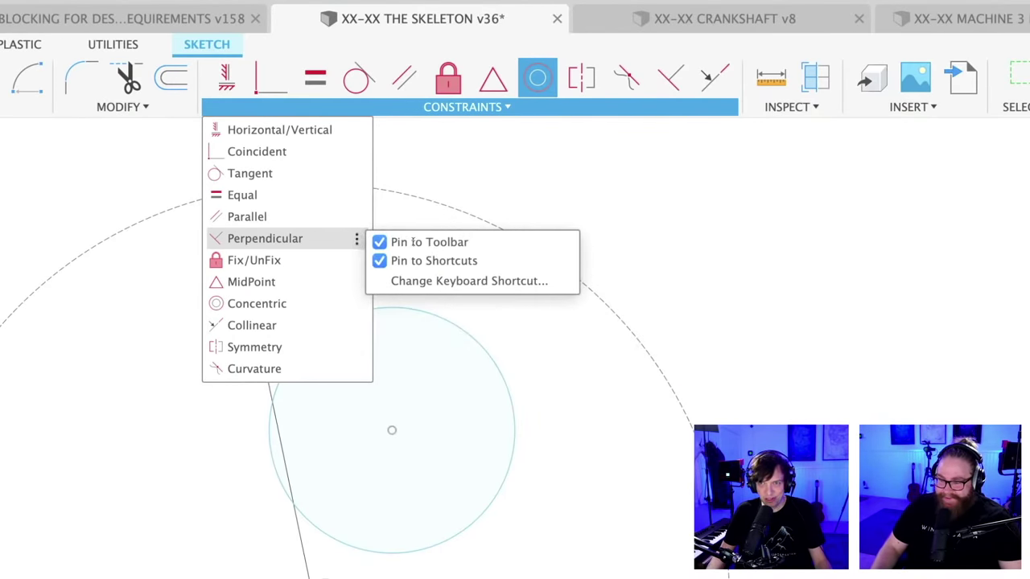
{"action": "key", "text": "Escape"}
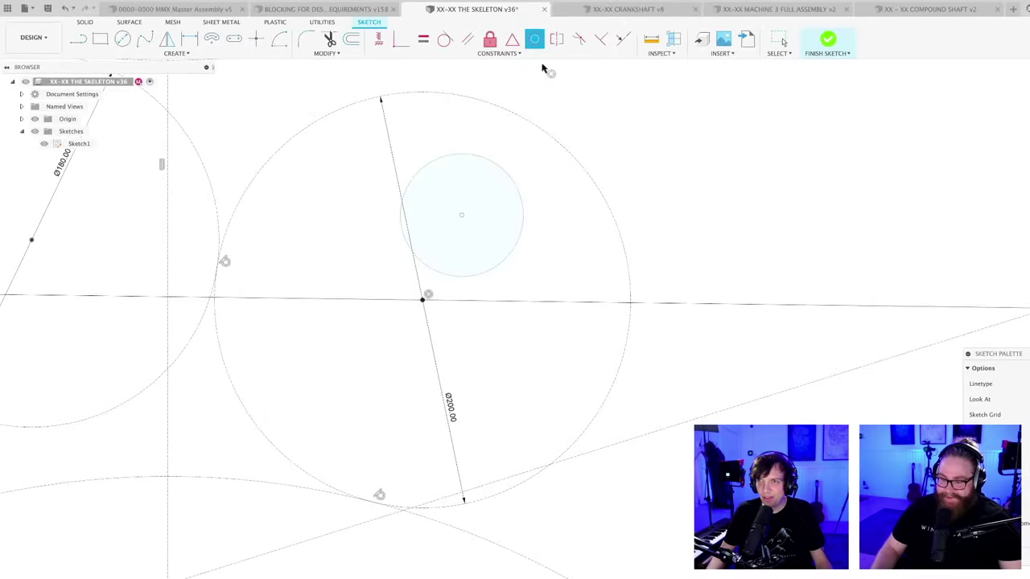
{"action": "left_click", "coordinate": [519, 191]}
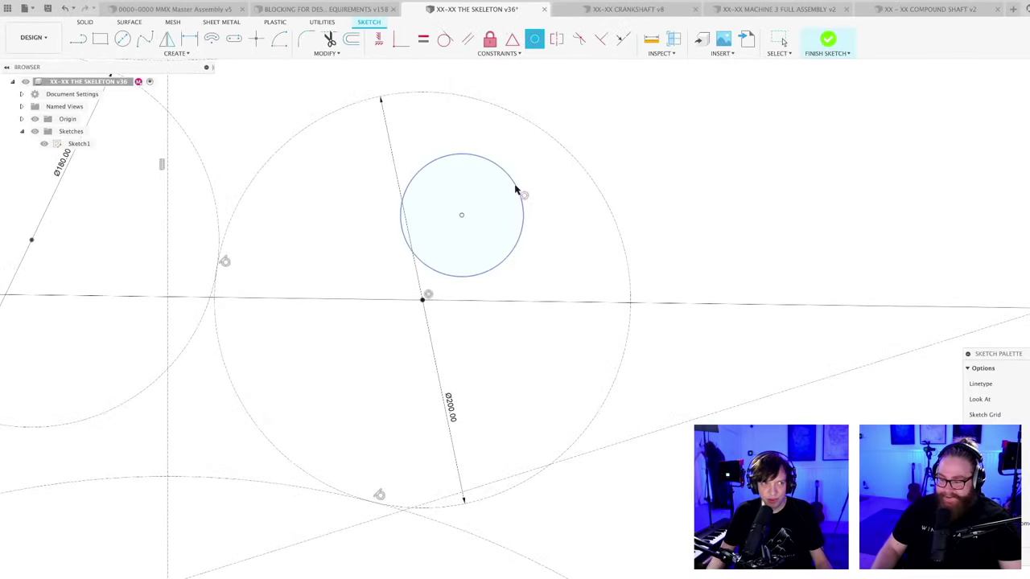
{"action": "left_click", "coordinate": [603, 192]}
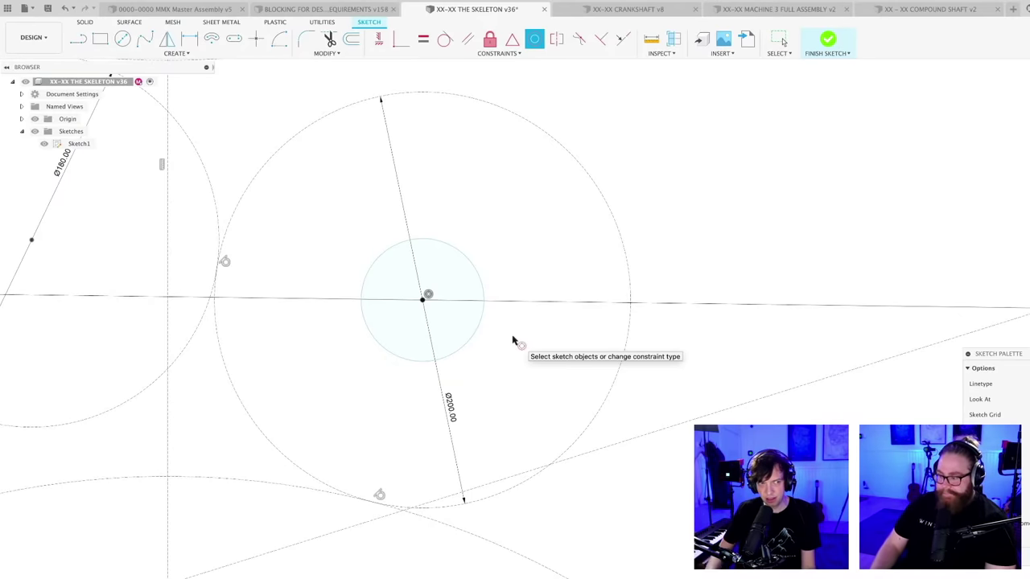
- Set the diameter of the small circle inside the 200 mm circle to 20 mm and make it construction geometry
{"action": "key", "text": "Escape"}
{"action": "scroll", "coordinate": [507, 341], "scroll_direction": "up", "scroll_amount": 2}
{"action": "middle_click_drag", "start_coordinate": [496, 344], "coordinate": [474, 402]}
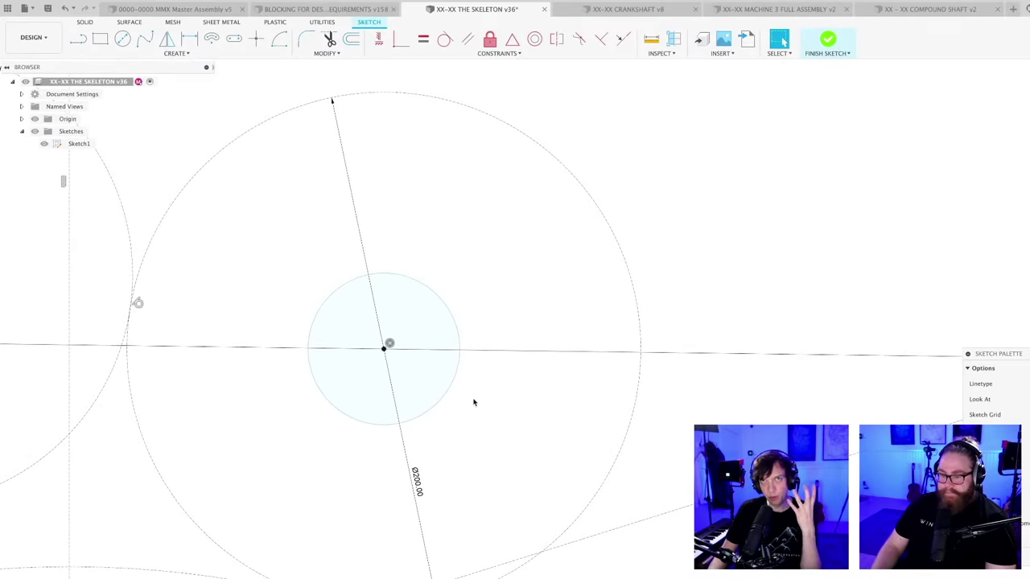
{"action": "scroll", "coordinate": [473, 400], "scroll_direction": "down", "scroll_amount": 1}
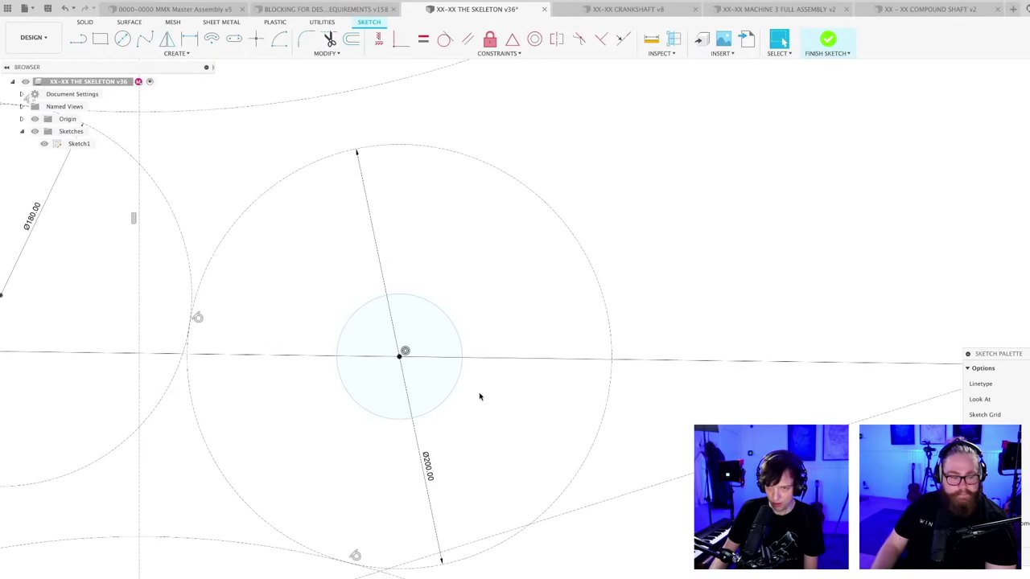
{"action": "key", "text": "d"}
{"action": "left_click", "coordinate": [457, 389]}
{"action": "left_click", "coordinate": [473, 392]}
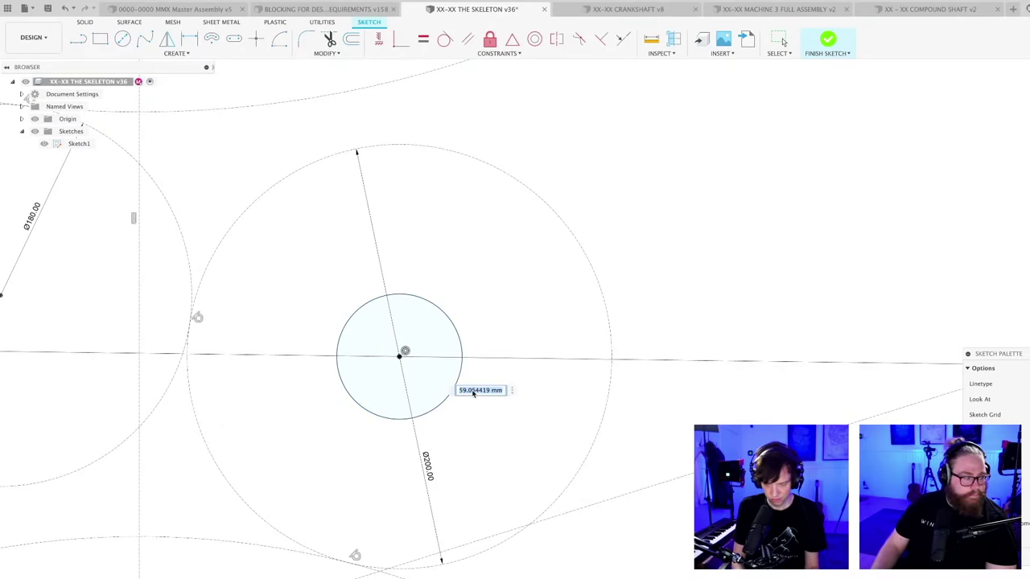
{"action": "type", "text": "20"}
{"action": "key", "text": "Return"}
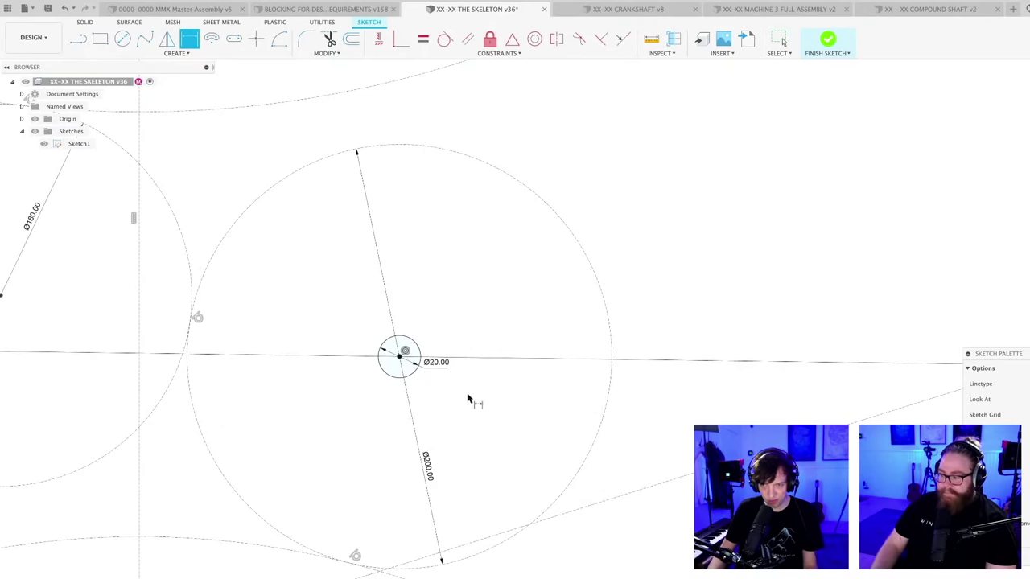
{"action": "key", "text": "Escape"}
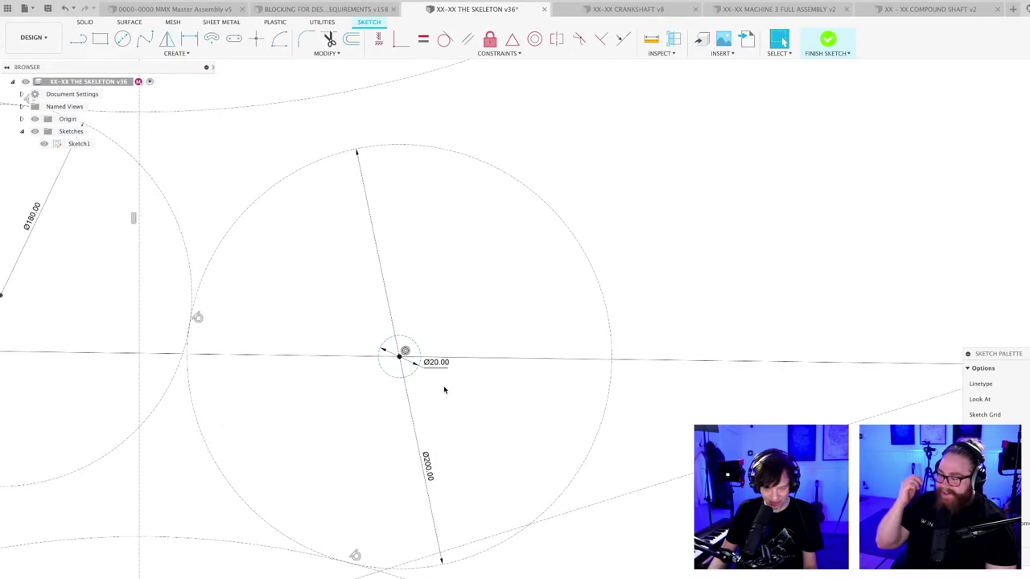
- Save the XX-XX THE SKELETON design with the 20 mm construction circle
{"action": "key", "text": "ctrl+s"}
{"action": "left_click", "coordinate": [454, 372]}
{"action": "scroll", "coordinate": [455, 374], "scroll_direction": "down", "scroll_amount": 2}
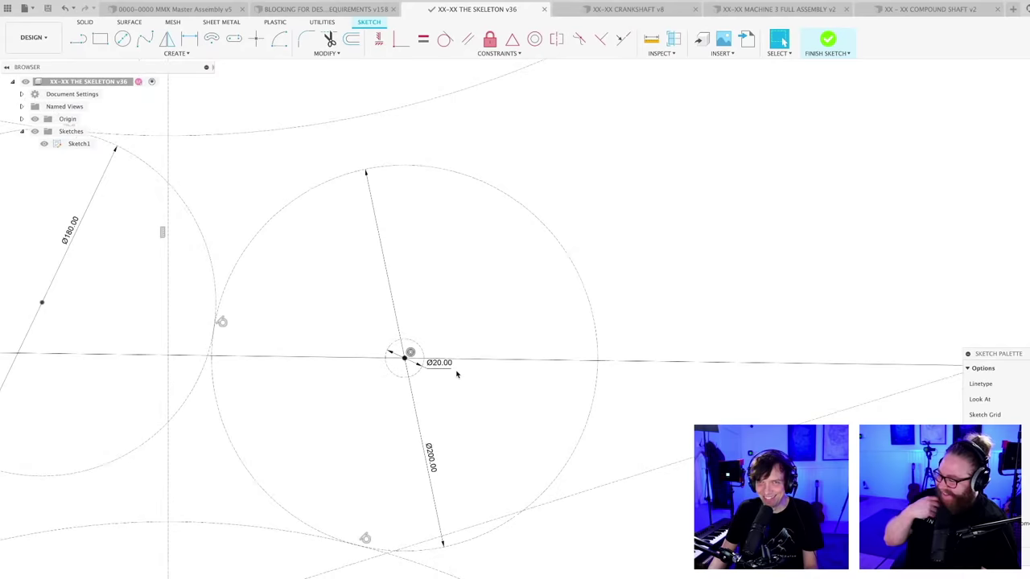
- Sketch a 20 mm diameter circle just off the centre of the 1000 mm programming wheel circle
{"action": "scroll", "coordinate": [455, 375], "scroll_direction": "up", "scroll_amount": 1}
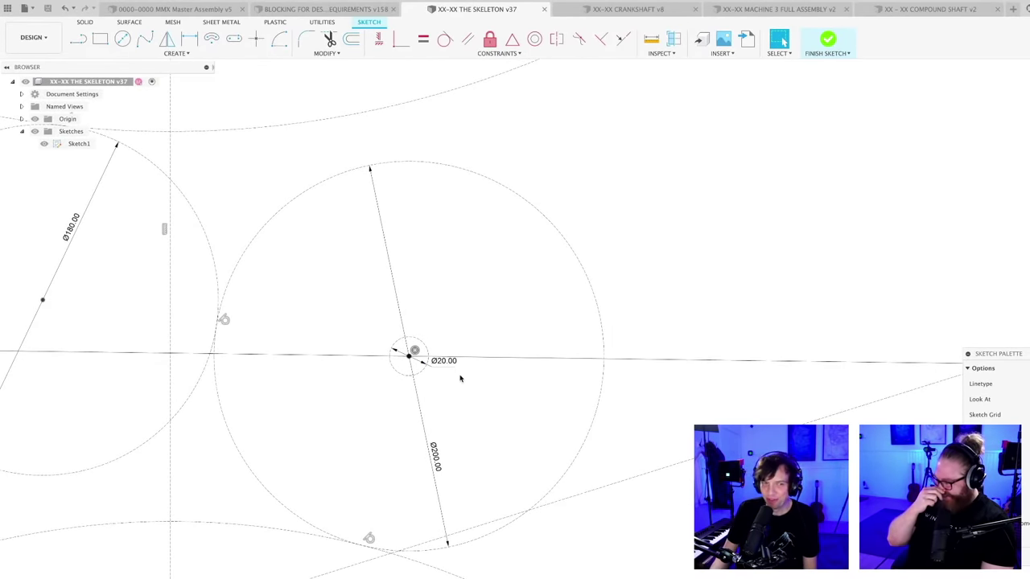
{"action": "scroll", "coordinate": [460, 379], "scroll_direction": "up", "scroll_amount": 3}
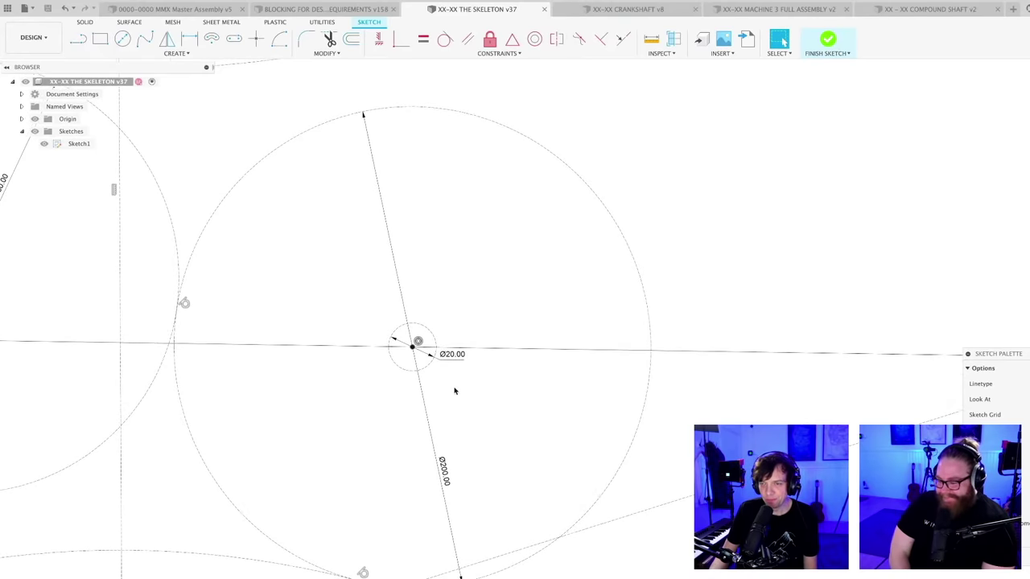
{"action": "scroll", "coordinate": [454, 391], "scroll_direction": "down", "scroll_amount": 2}
{"action": "scroll", "coordinate": [453, 398], "scroll_direction": "down", "scroll_amount": 4}
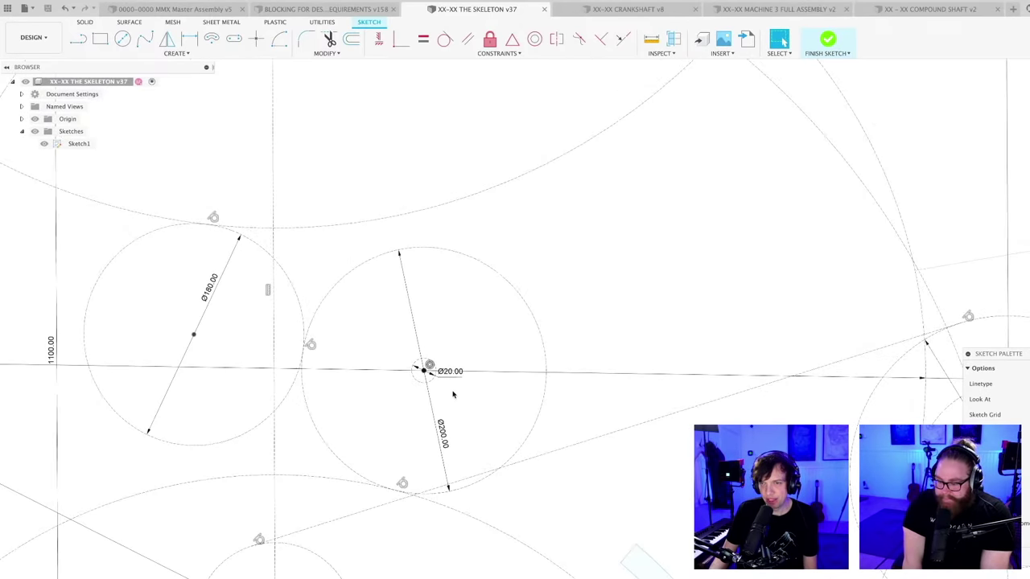
{"action": "scroll", "coordinate": [455, 386], "scroll_direction": "down", "scroll_amount": 2}
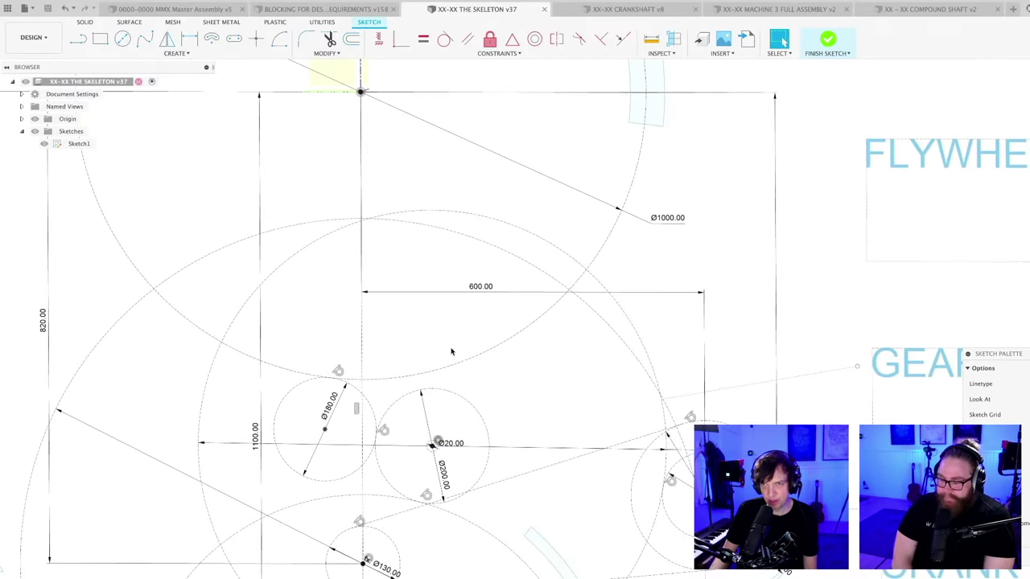
{"action": "scroll", "coordinate": [420, 184], "scroll_direction": "up", "scroll_amount": 1}
{"action": "key", "text": "c"}
{"action": "scroll", "coordinate": [360, 244], "scroll_direction": "up", "scroll_amount": 2}
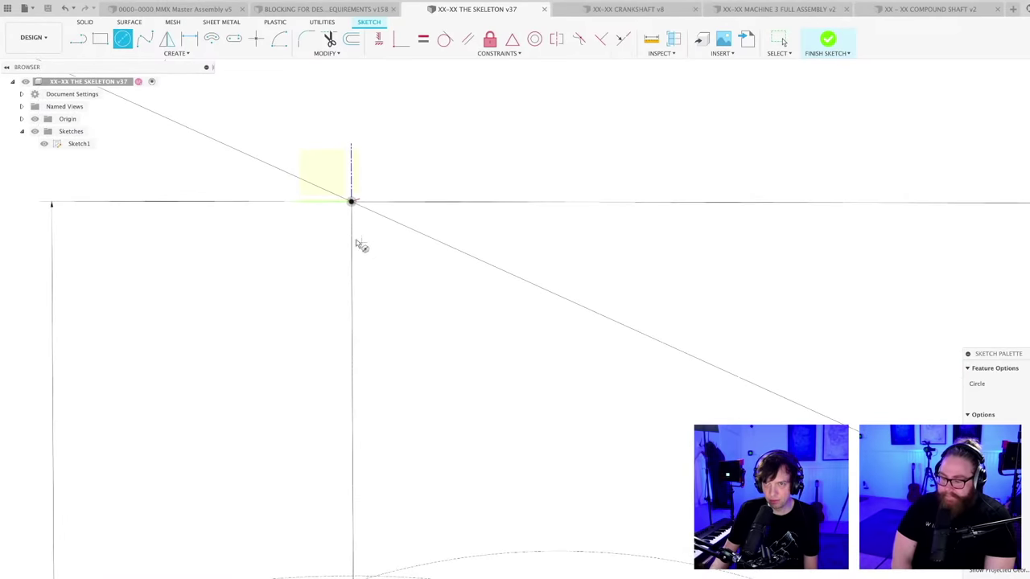
{"action": "scroll", "coordinate": [379, 226], "scroll_direction": "down", "scroll_amount": 3}
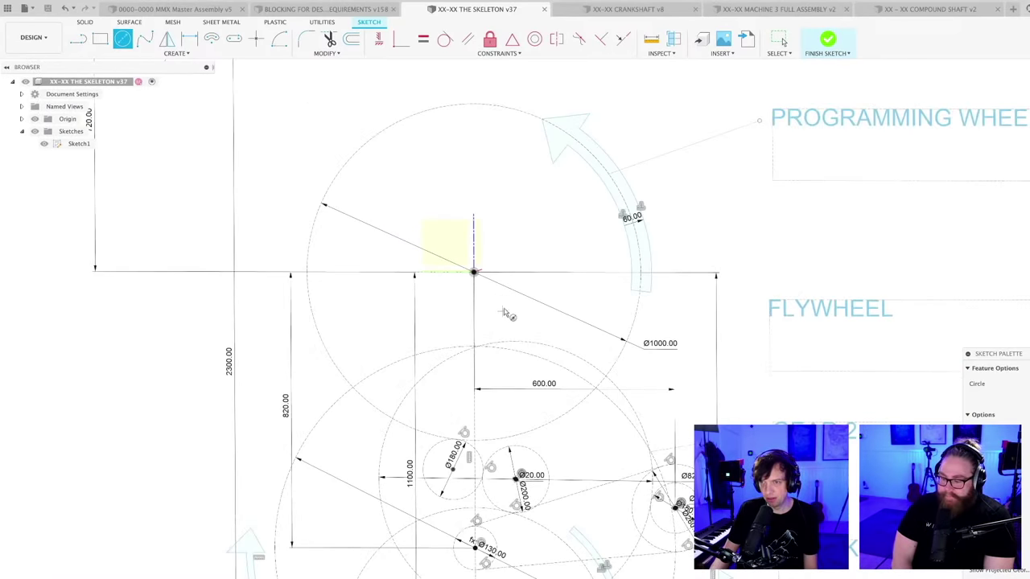
{"action": "left_click", "coordinate": [502, 309]}
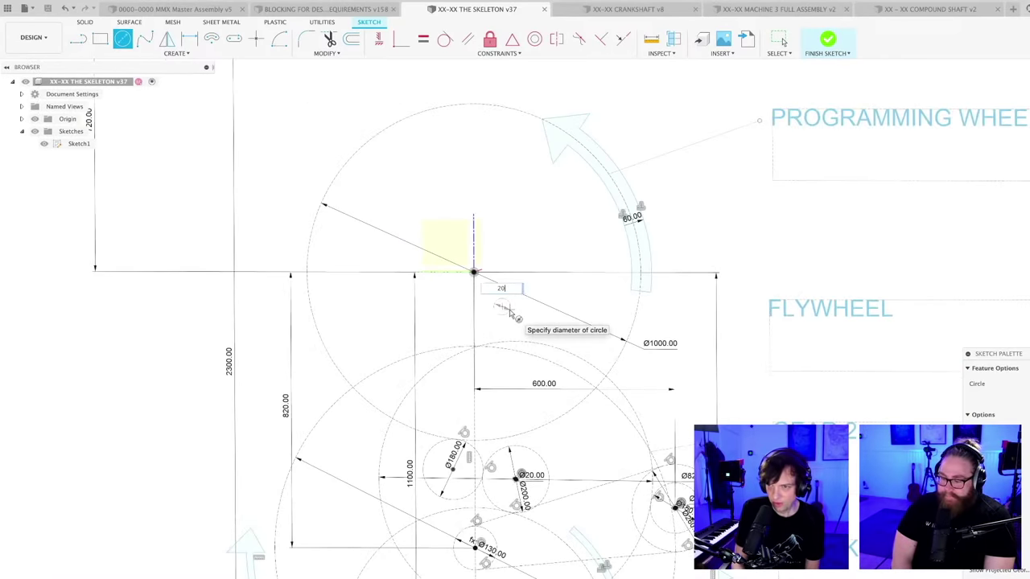
{"action": "type", "text": "20"}
{"action": "key", "text": "Return"}
{"action": "key", "text": "Escape"}
- Make the new 20 mm circle concentric with the 1000 mm programming wheel circle
{"action": "scroll", "coordinate": [514, 322], "scroll_direction": "up", "scroll_amount": 2}
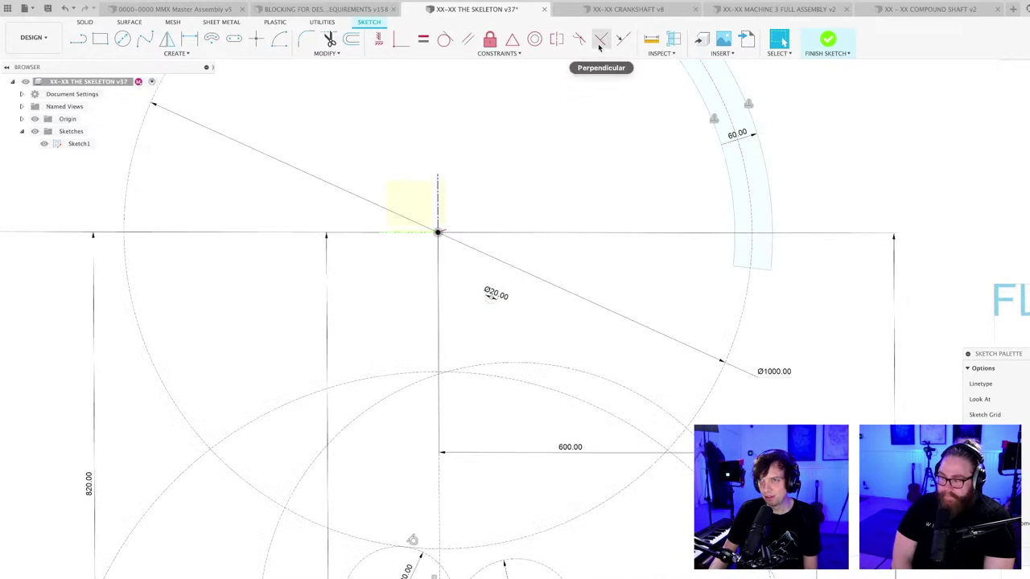
{"action": "left_click", "coordinate": [534, 39]}
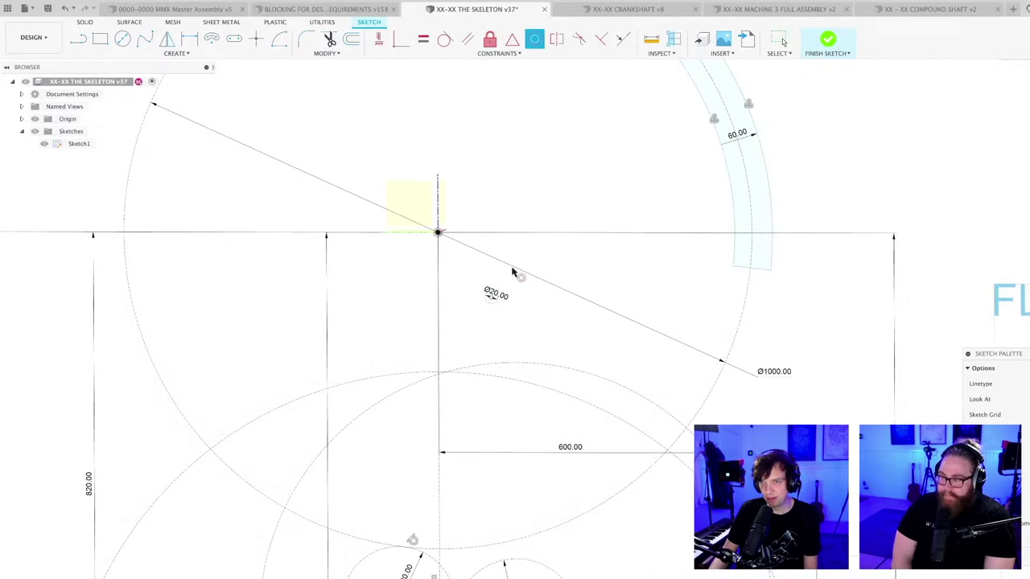
{"action": "left_click", "coordinate": [492, 306]}
{"action": "left_click", "coordinate": [741, 337]}
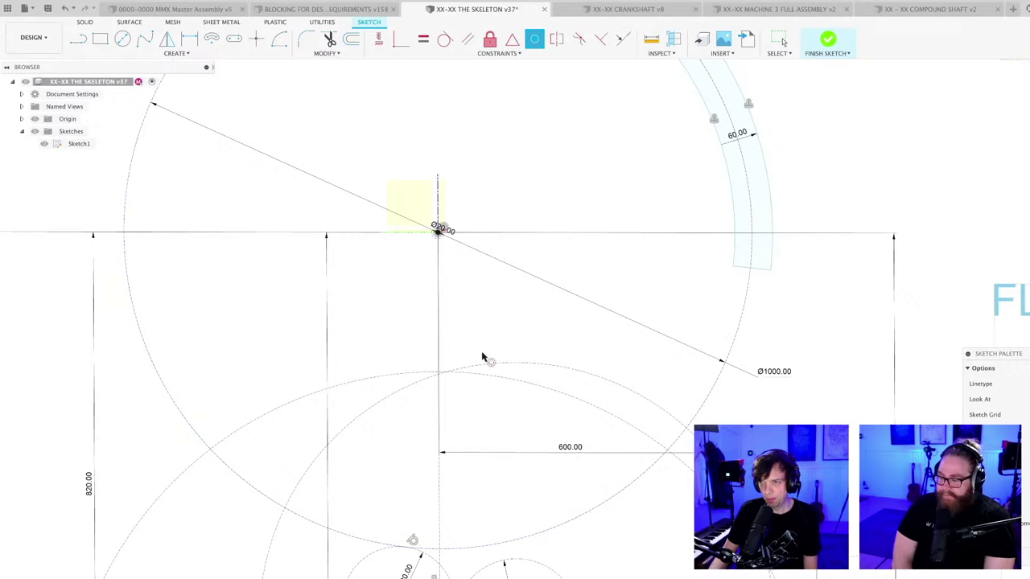
{"action": "scroll", "coordinate": [483, 356], "scroll_direction": "down", "scroll_amount": 4}
{"action": "key", "text": "Escape"}
- Sketch a circle about 19 mm in diameter inside the 180 mm circle, slightly off its centre
{"action": "scroll", "coordinate": [494, 469], "scroll_direction": "up", "scroll_amount": 2}
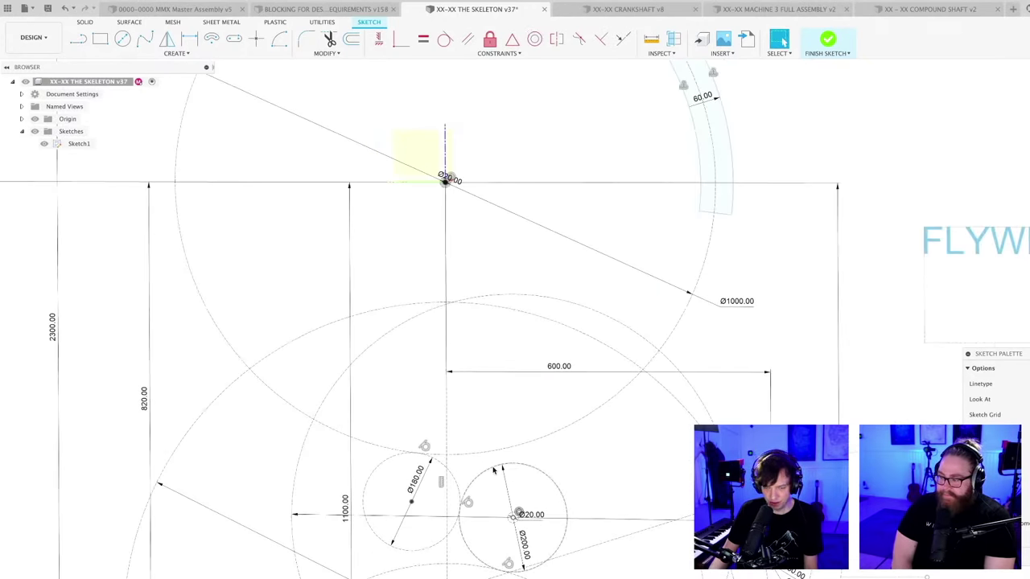
{"action": "scroll", "coordinate": [494, 469], "scroll_direction": "up", "scroll_amount": 5}
{"action": "key", "text": "c"}
{"action": "left_click", "coordinate": [441, 423]}
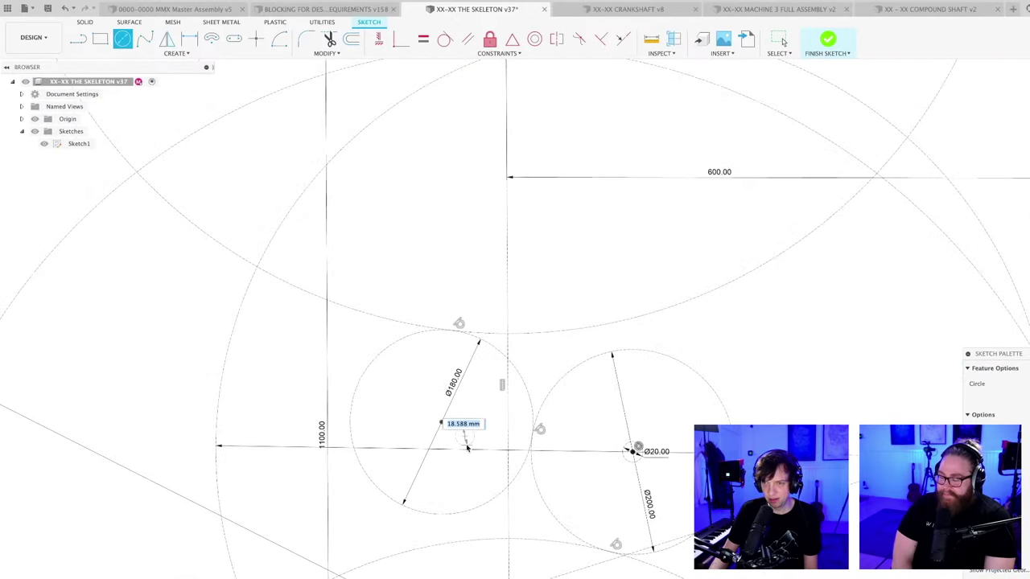
{"action": "key", "text": "Escape"}
{"action": "key", "text": "Escape"}
- Set the diameter of the small circle inside the 180 mm circle to 20 mm
{"action": "scroll", "coordinate": [474, 445], "scroll_direction": "up", "scroll_amount": 2}
{"action": "key", "text": "d"}
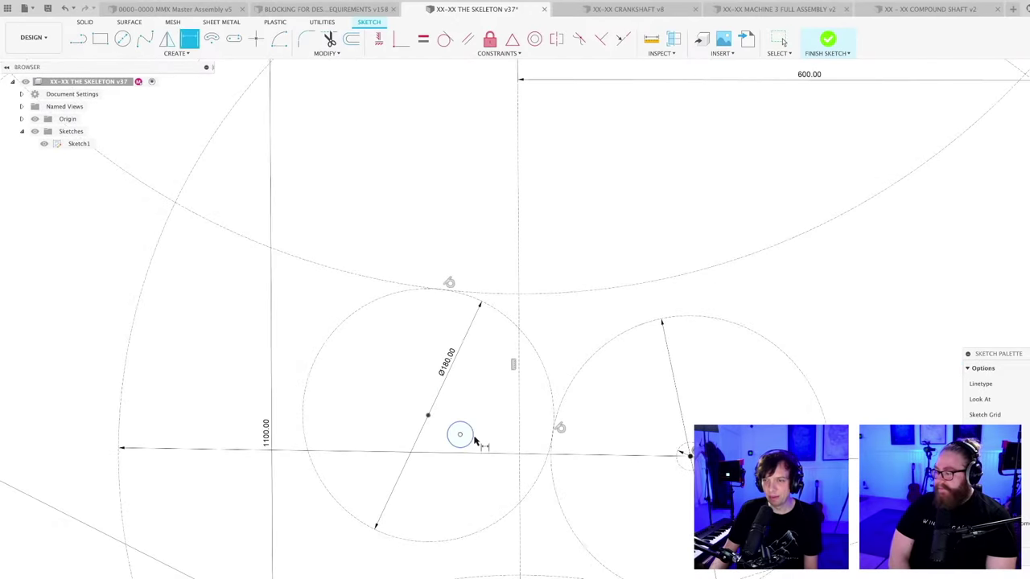
{"action": "left_click", "coordinate": [473, 439]}
{"action": "left_click", "coordinate": [485, 432]}
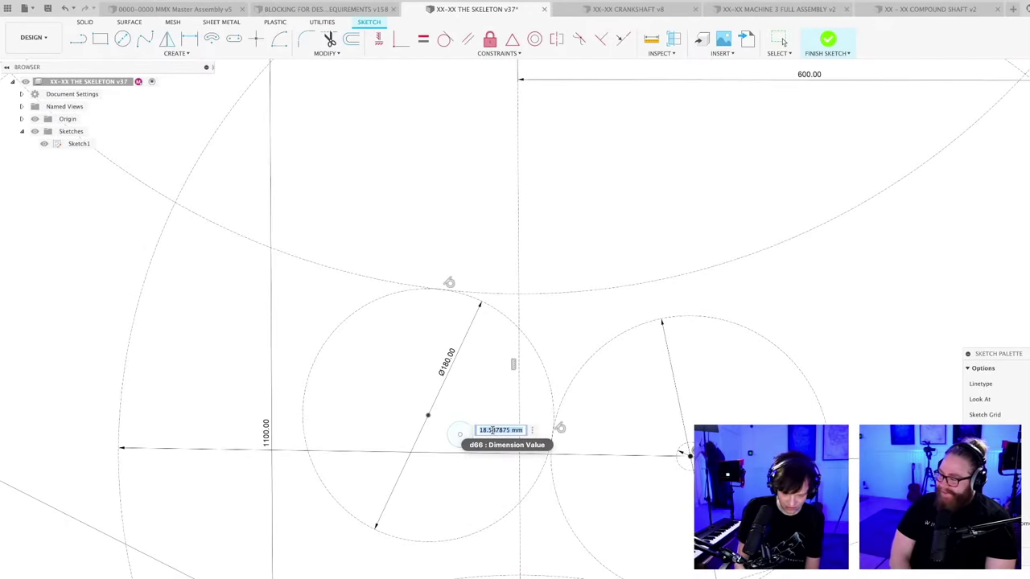
{"action": "type", "text": "20"}
{"action": "key", "text": "Return"}
{"action": "key", "text": "Escape"}
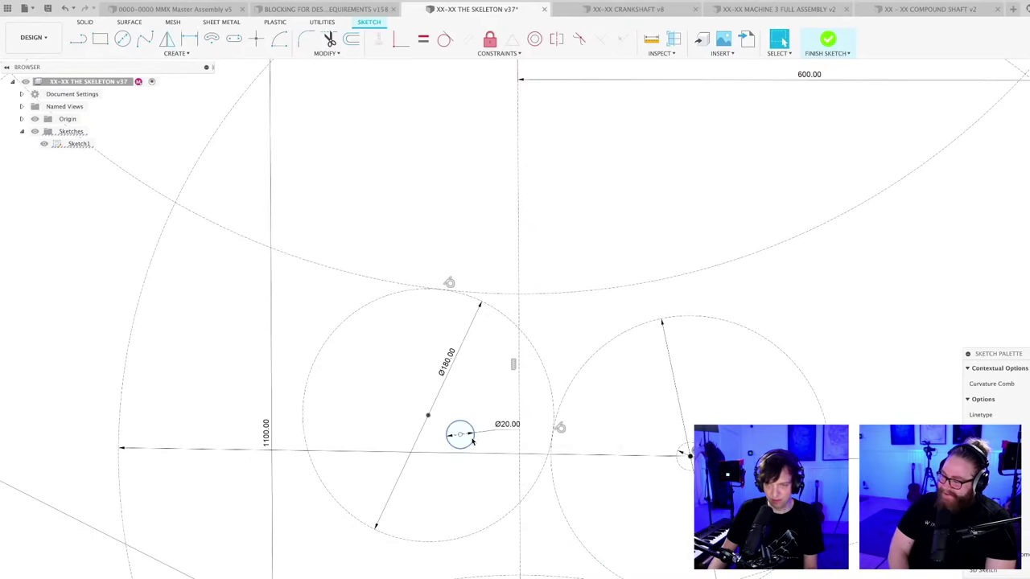
- Make the 20 mm circle construction geometry and concentric with the 180 mm circle
{"action": "key", "text": "c"}
{"action": "left_click", "coordinate": [470, 427]}
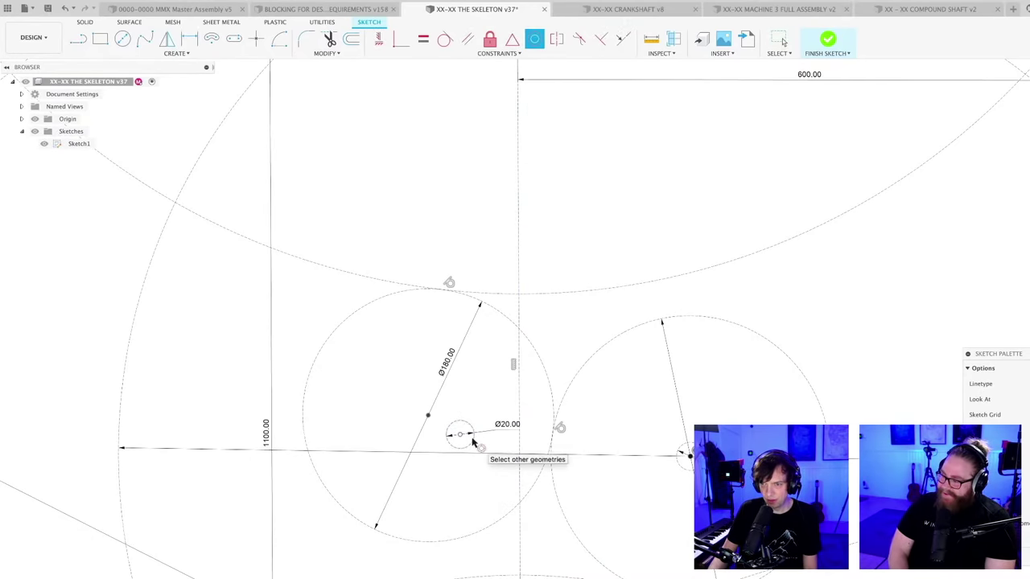
{"action": "left_click", "coordinate": [547, 392]}
{"action": "key", "text": "Escape"}
{"action": "scroll", "coordinate": [533, 395], "scroll_direction": "down", "scroll_amount": 6}
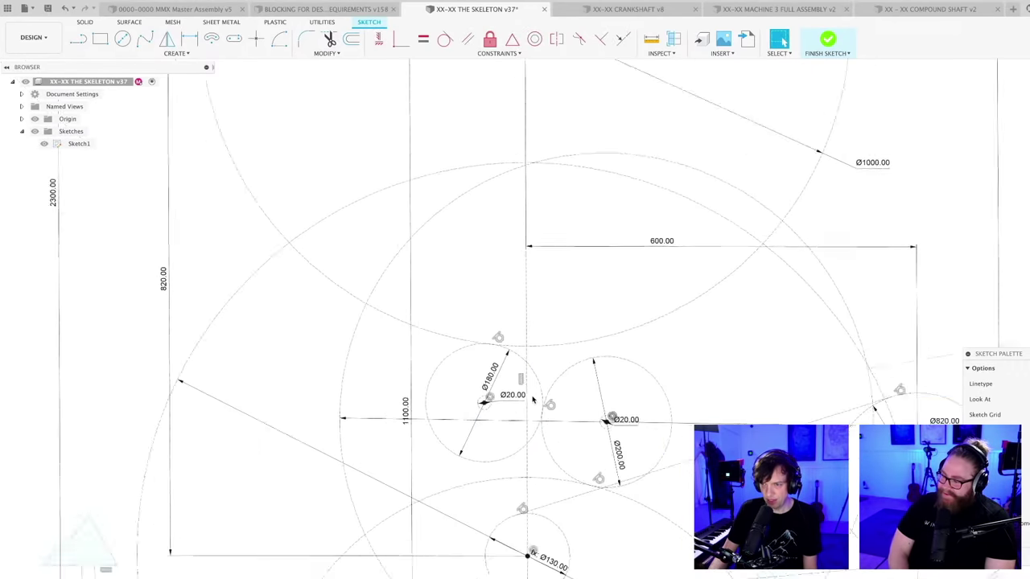
- Try to sketch and dimension a circle about 54 mm in diameter from the centre of the 130 mm circle, and undo it
{"action": "scroll", "coordinate": [494, 437], "scroll_direction": "up", "scroll_amount": 6}
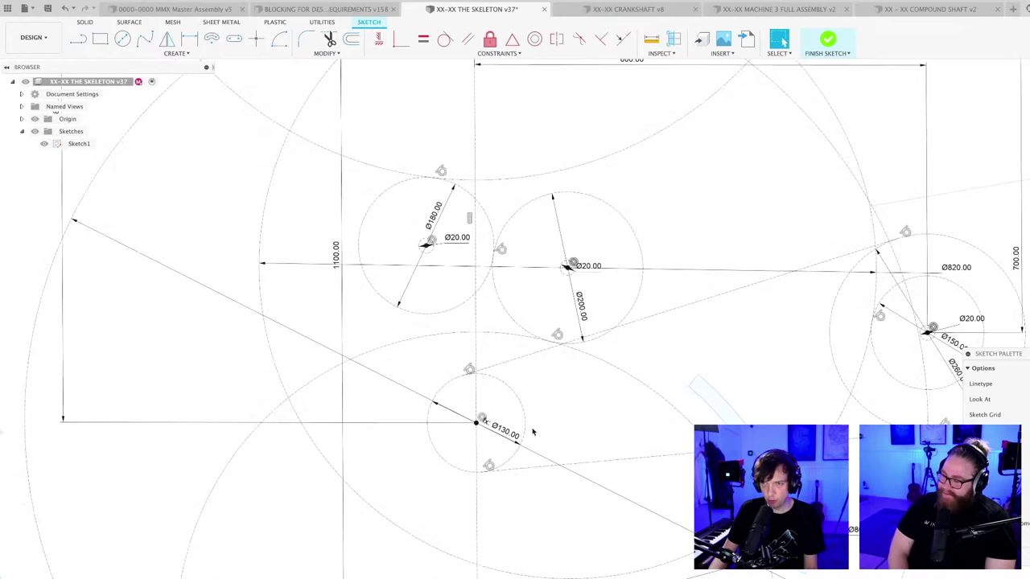
{"action": "key", "text": "c"}
{"action": "left_click", "coordinate": [465, 420]}
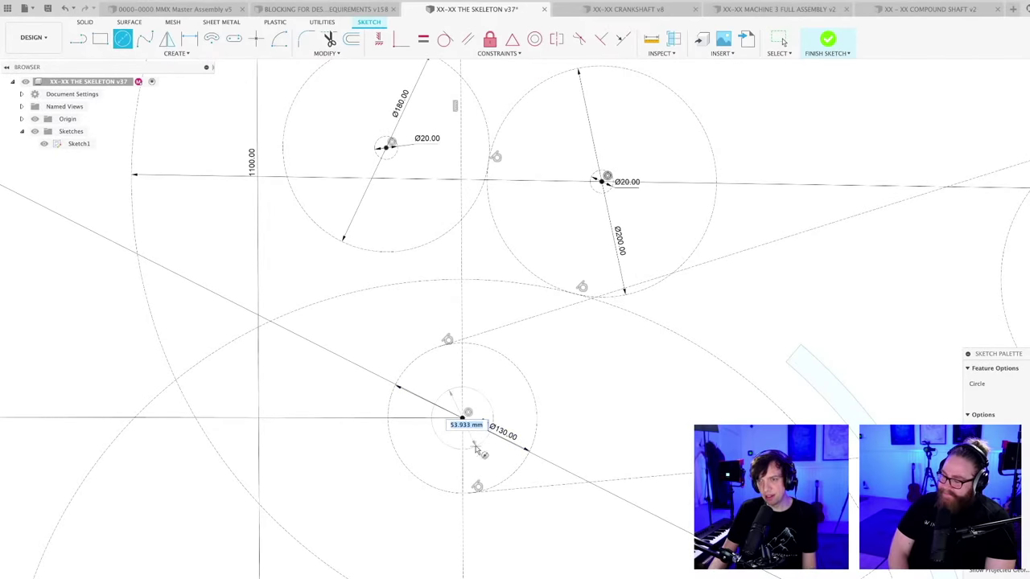
{"action": "left_click", "coordinate": [493, 413]}
{"action": "key", "text": "Escape"}
{"action": "scroll", "coordinate": [504, 411], "scroll_direction": "up", "scroll_amount": 2}
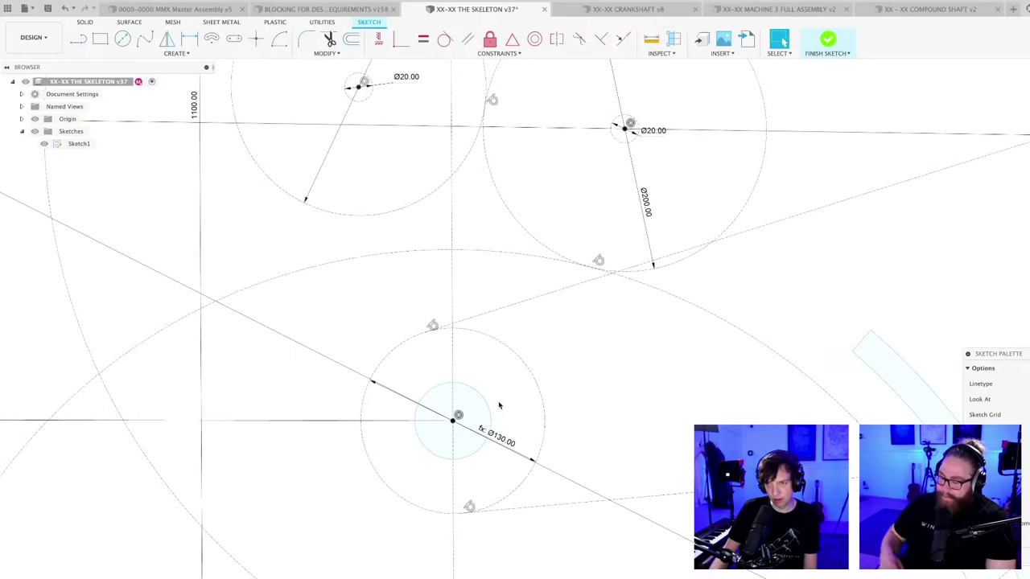
{"action": "key", "text": "d"}
{"action": "left_click", "coordinate": [490, 410]}
{"action": "left_click", "coordinate": [503, 404]}
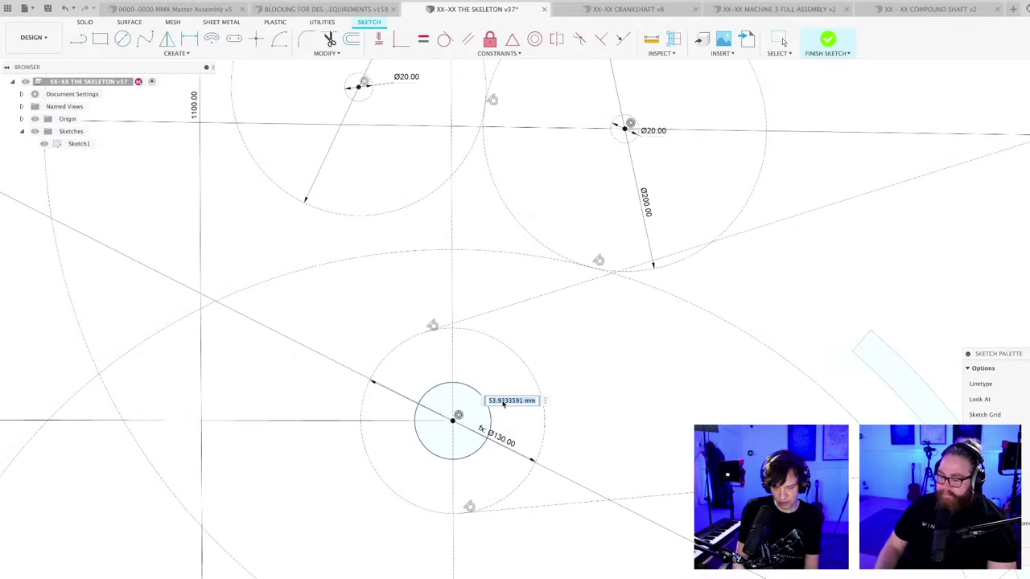
{"action": "key", "text": "Escape"}
{"action": "key", "text": "ctrl+z"}
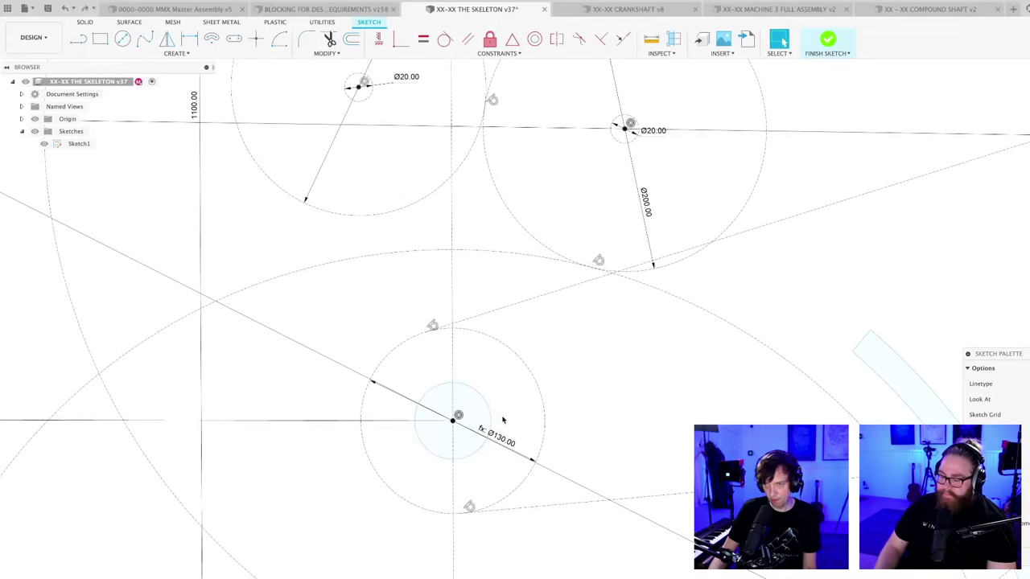
{"action": "key", "text": "ctrl+z"}
- Sketch a small off-centre circle inside the 130 mm circle and make the two circles concentric
{"action": "scroll", "coordinate": [465, 379], "scroll_direction": "up", "scroll_amount": 2}
{"action": "key", "text": "c"}
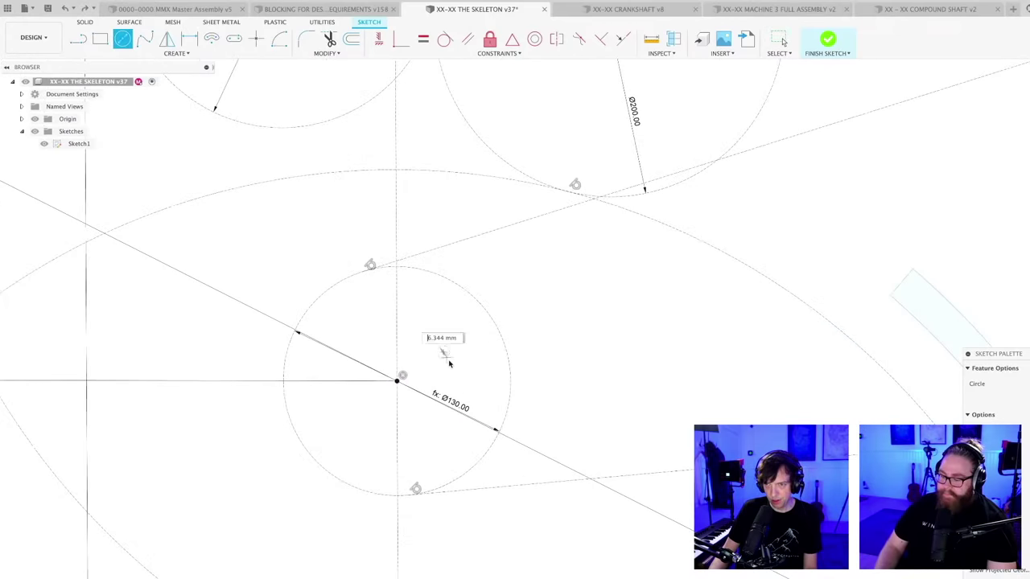
{"action": "key", "text": "Escape"}
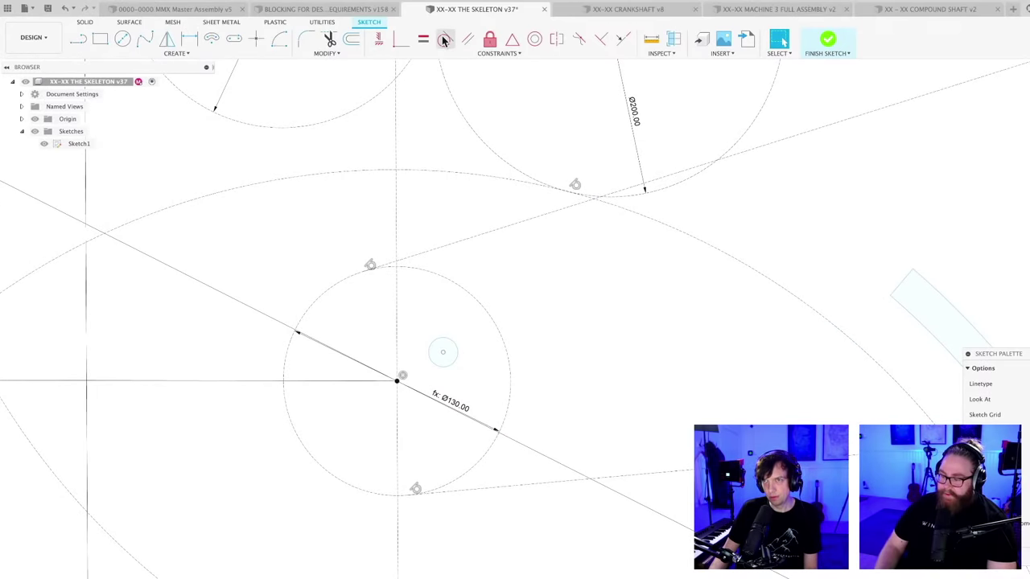
{"action": "left_click", "coordinate": [534, 39]}
{"action": "left_click", "coordinate": [453, 363]}
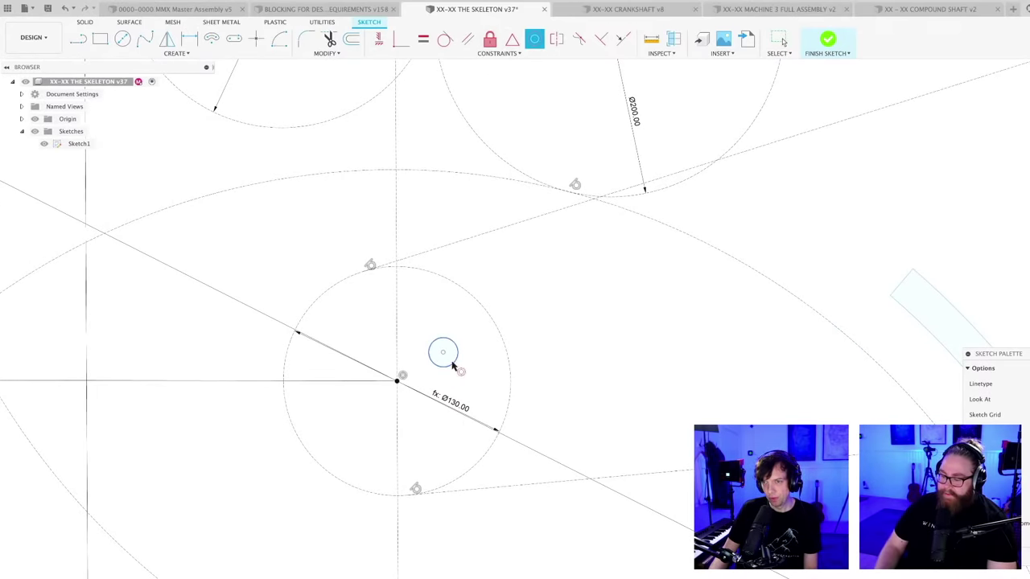
{"action": "left_click", "coordinate": [513, 360]}
{"action": "key", "text": "Escape"}
- Set the diameter of the small circle inside the 130 mm circle to 20 mm and make it construction geometry
{"action": "scroll", "coordinate": [407, 414], "scroll_direction": "up", "scroll_amount": 3}
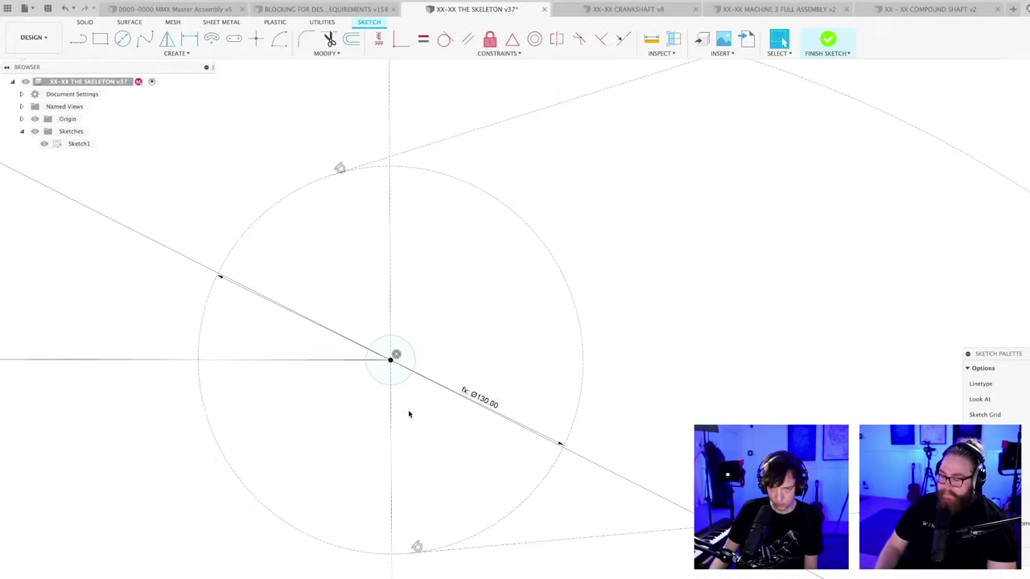
{"action": "key", "text": "d"}
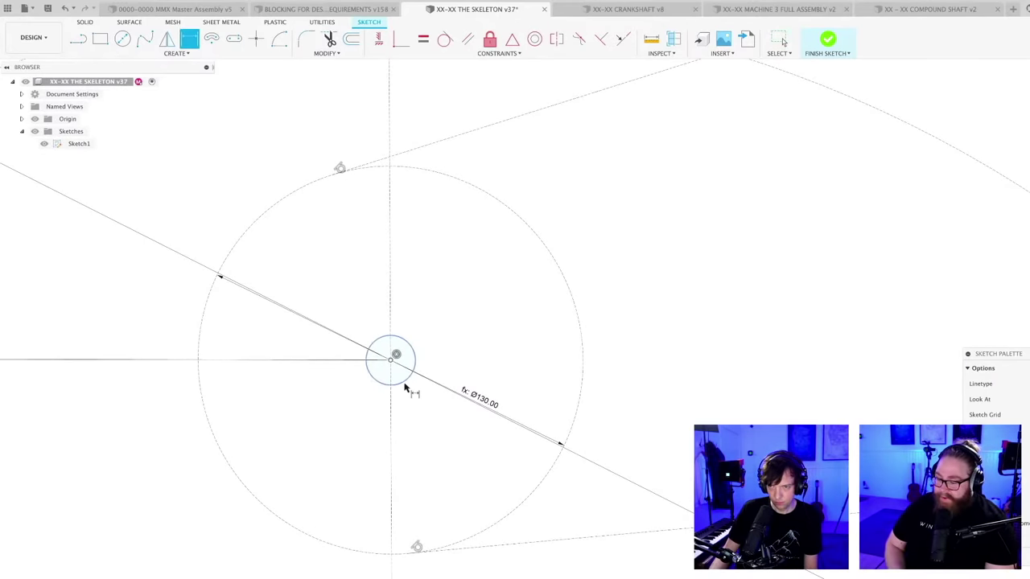
{"action": "left_click", "coordinate": [407, 383]}
{"action": "left_click", "coordinate": [411, 398]}
{"action": "type", "text": "20"}
{"action": "key", "text": "Return"}
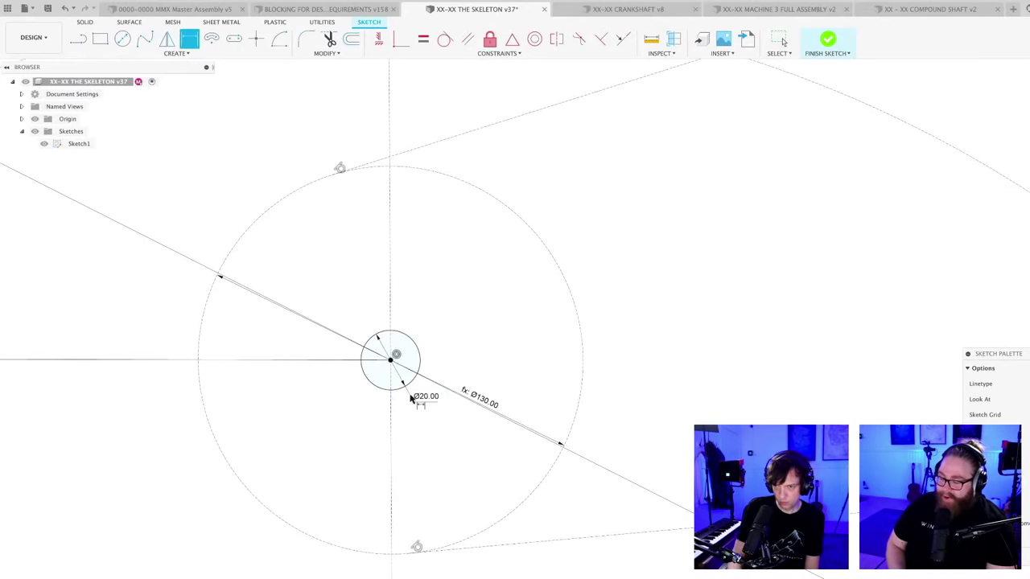
{"action": "key", "text": "Escape"}
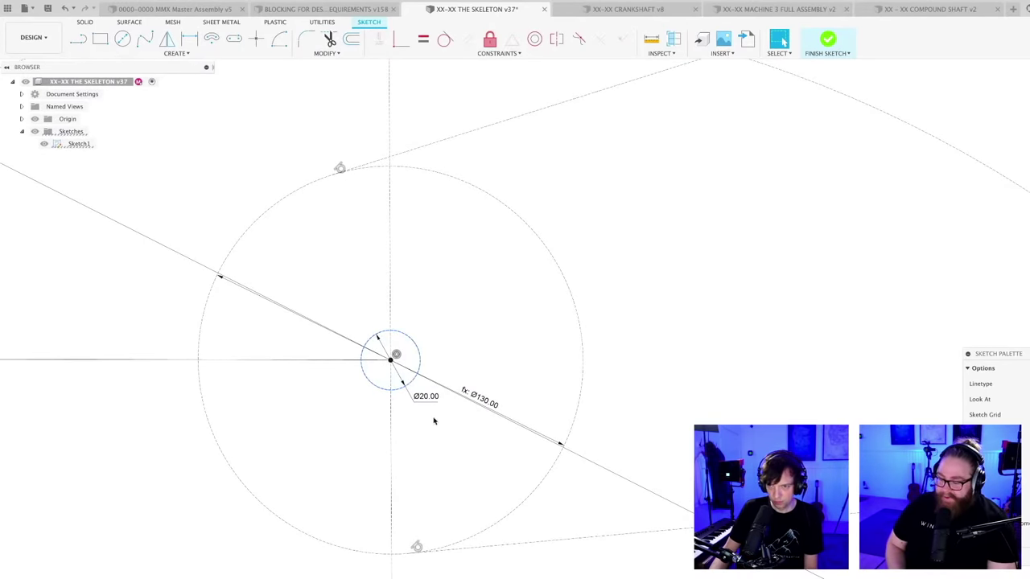
- Save the skeleton design with the version description "User Saved"
{"action": "scroll", "coordinate": [409, 385], "scroll_direction": "down", "scroll_amount": 5}
{"action": "scroll", "coordinate": [452, 366], "scroll_direction": "down", "scroll_amount": 5}
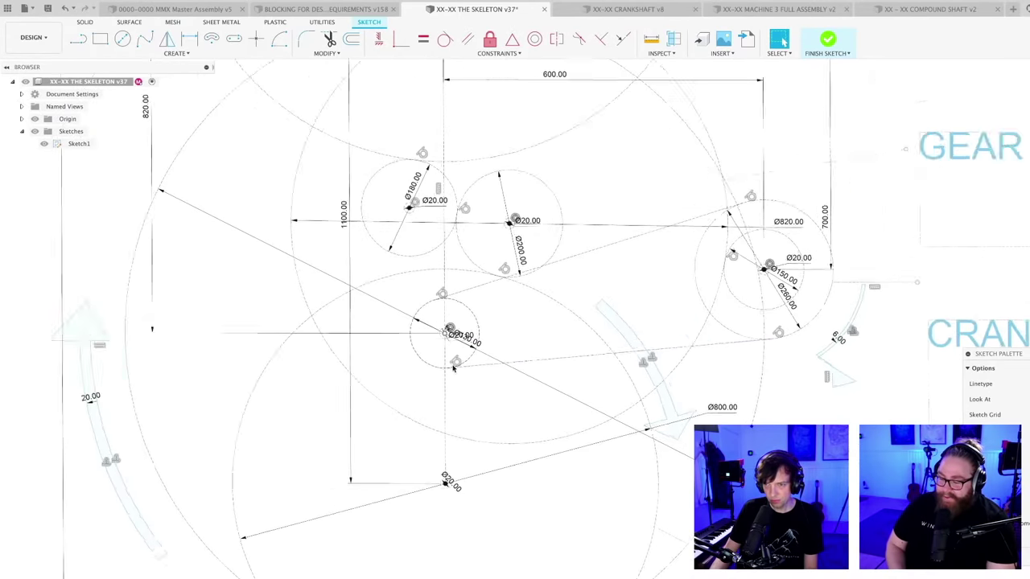
{"action": "scroll", "coordinate": [447, 455], "scroll_direction": "up", "scroll_amount": 8}
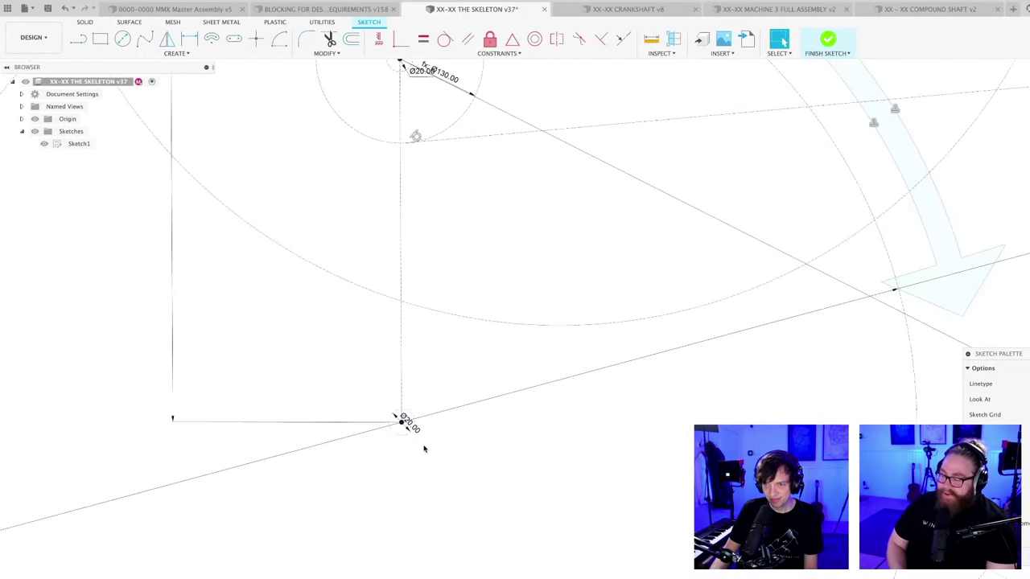
{"action": "scroll", "coordinate": [413, 445], "scroll_direction": "up", "scroll_amount": 5}
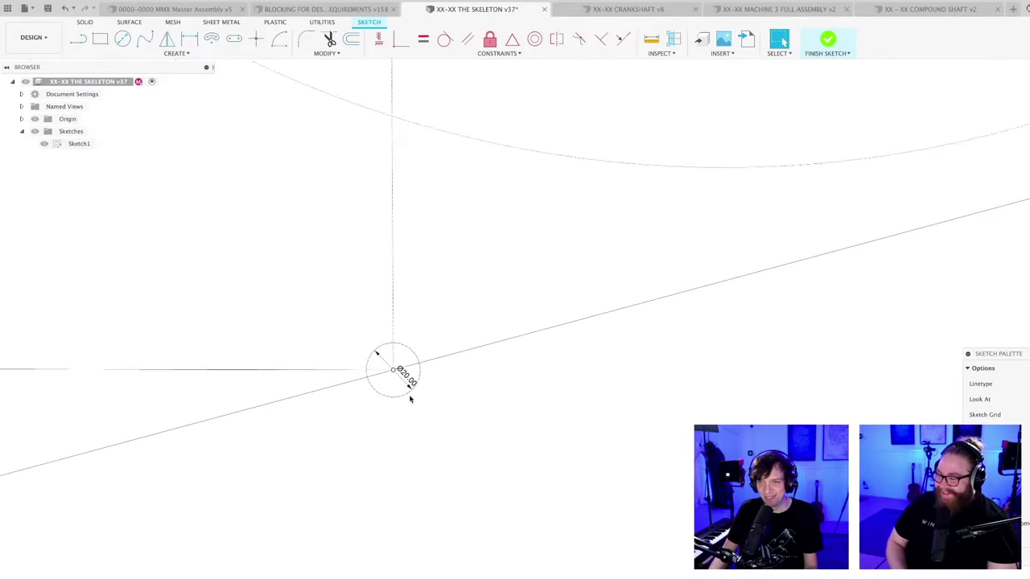
{"action": "scroll", "coordinate": [423, 378], "scroll_direction": "up", "scroll_amount": 2}
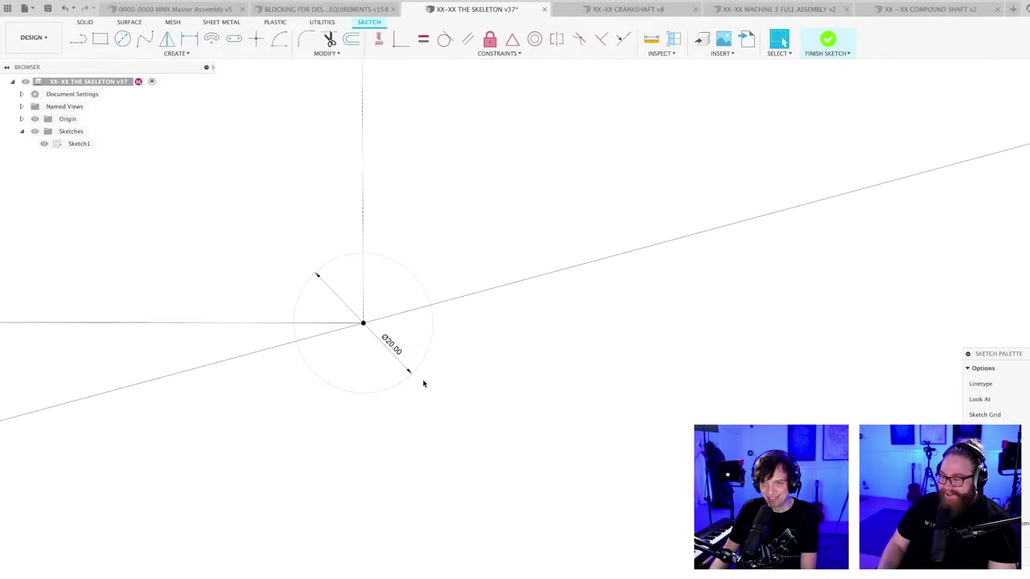
{"action": "scroll", "coordinate": [426, 395], "scroll_direction": "down", "scroll_amount": 6}
{"action": "key", "text": "ctrl+s"}
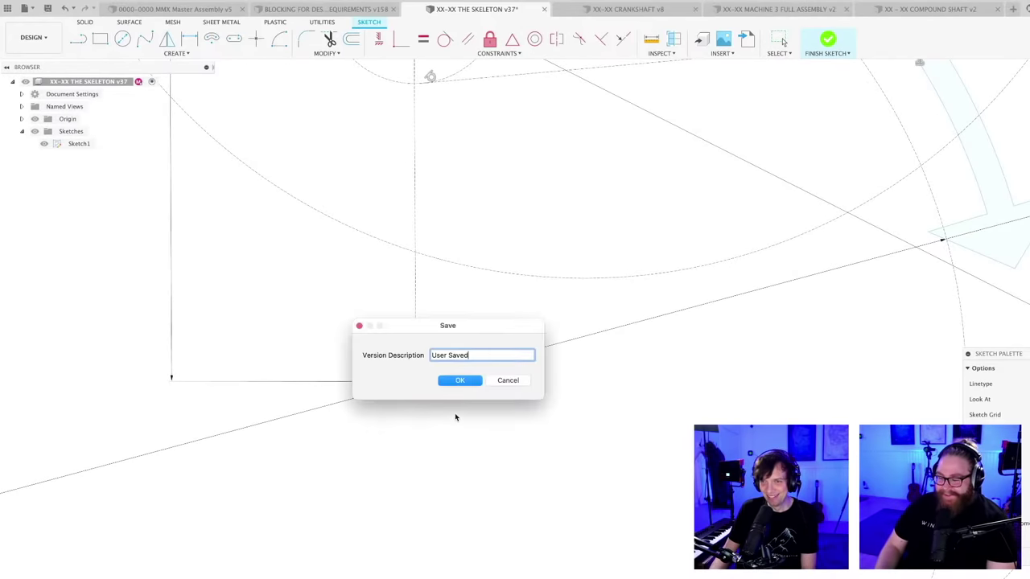
{"action": "key", "text": "Return"}
- Examine the 20 mm circle at the centre of the 800 mm circle against the other shaft circles
{"action": "scroll", "coordinate": [455, 415], "scroll_direction": "down", "scroll_amount": 3}
{"action": "scroll", "coordinate": [454, 420], "scroll_direction": "down", "scroll_amount": 6}
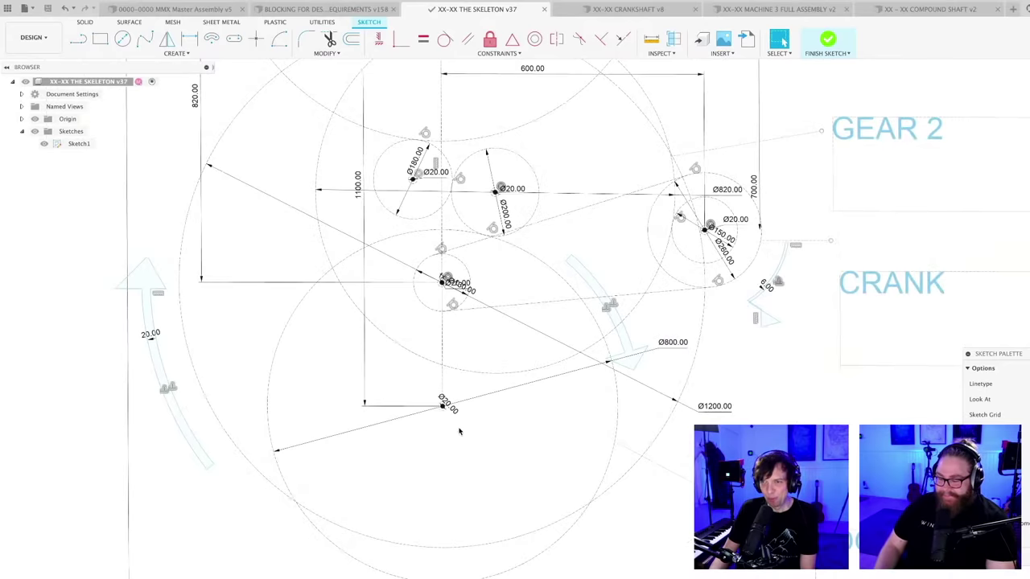
{"action": "scroll", "coordinate": [398, 531], "scroll_direction": "up", "scroll_amount": 4}
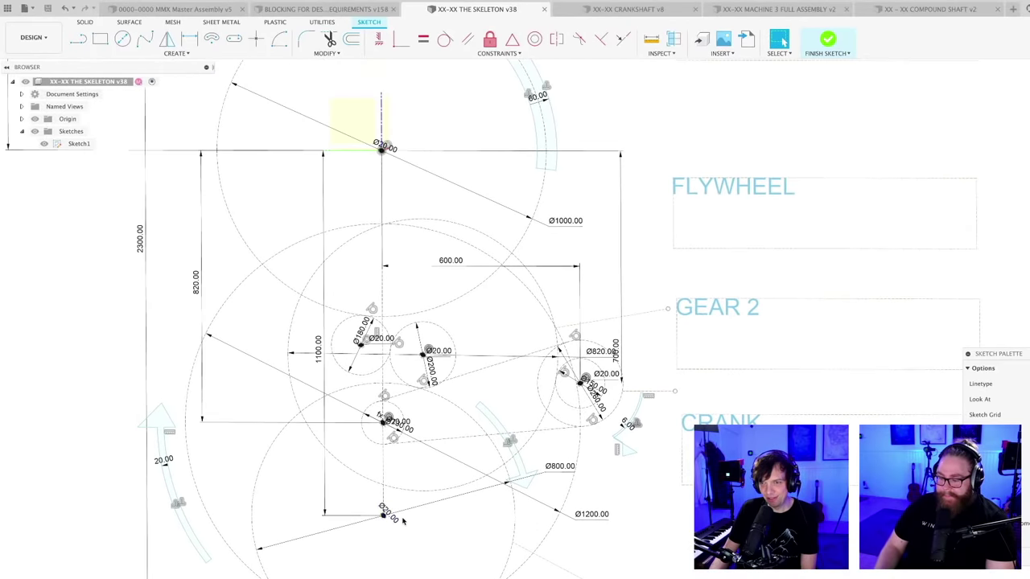
{"action": "scroll", "coordinate": [434, 540], "scroll_direction": "up", "scroll_amount": 2}
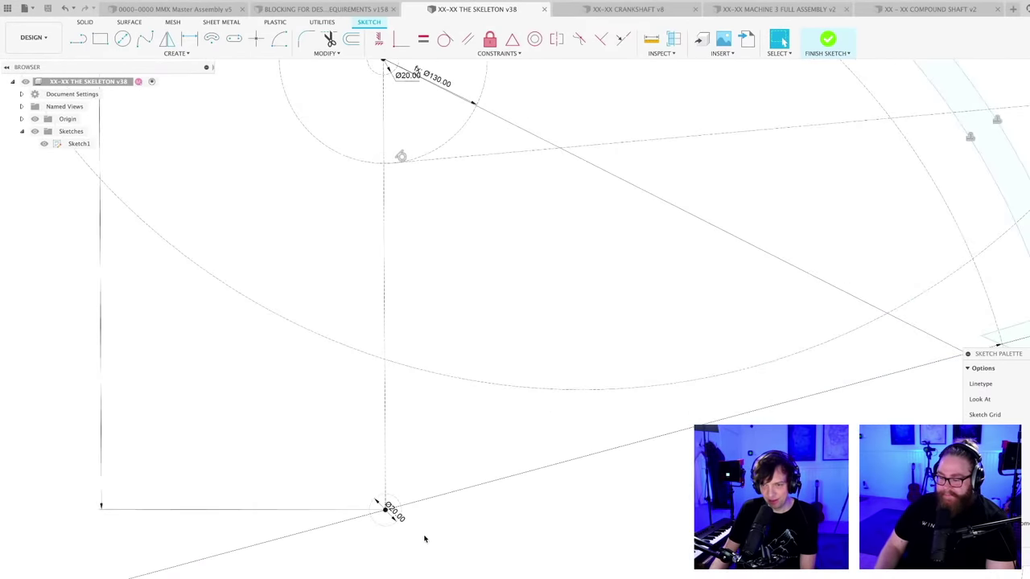
{"action": "scroll", "coordinate": [410, 533], "scroll_direction": "down", "scroll_amount": 6}
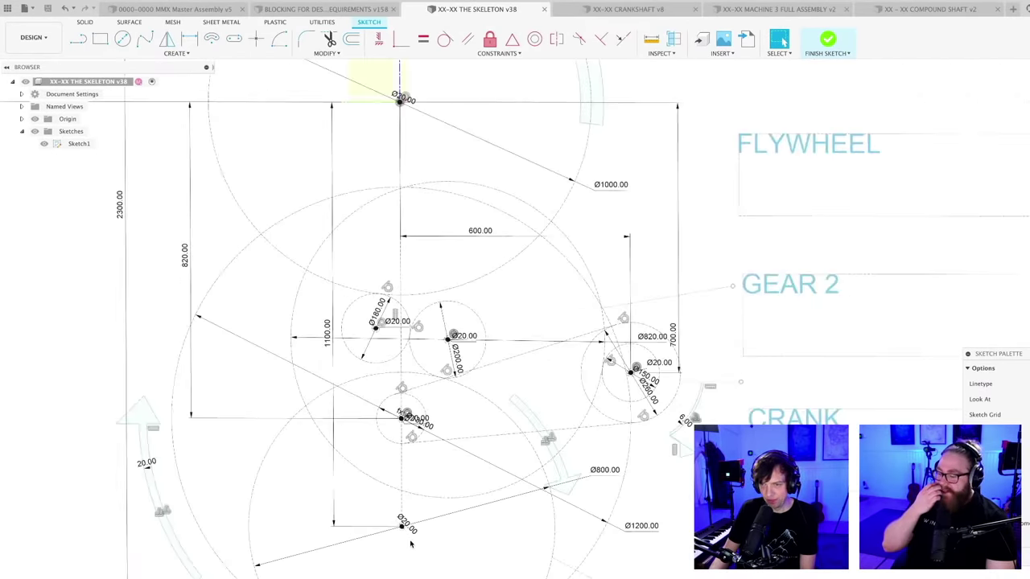
{"action": "scroll", "coordinate": [414, 480], "scroll_direction": "up", "scroll_amount": 5}
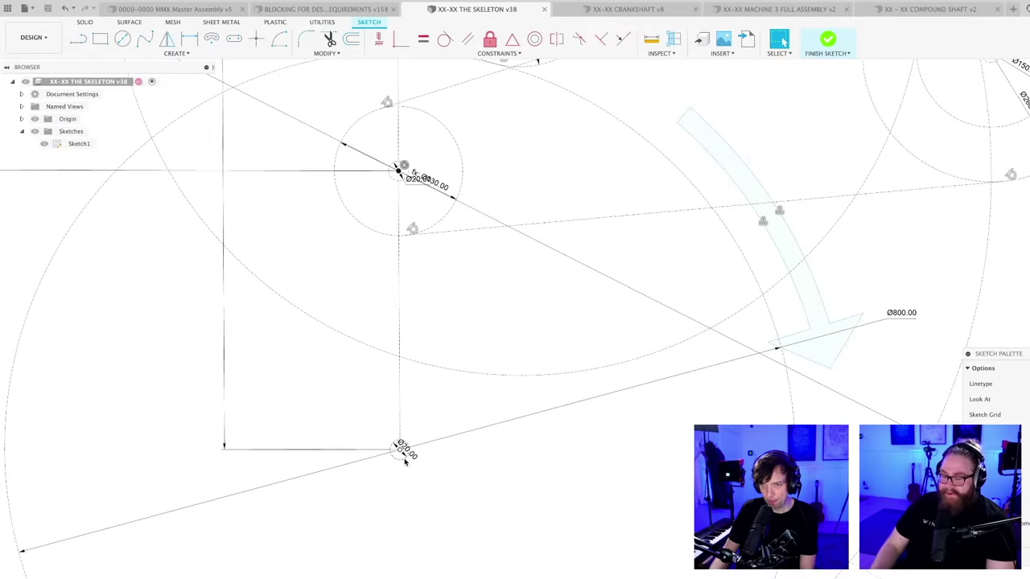
{"action": "scroll", "coordinate": [406, 484], "scroll_direction": "down", "scroll_amount": 5}
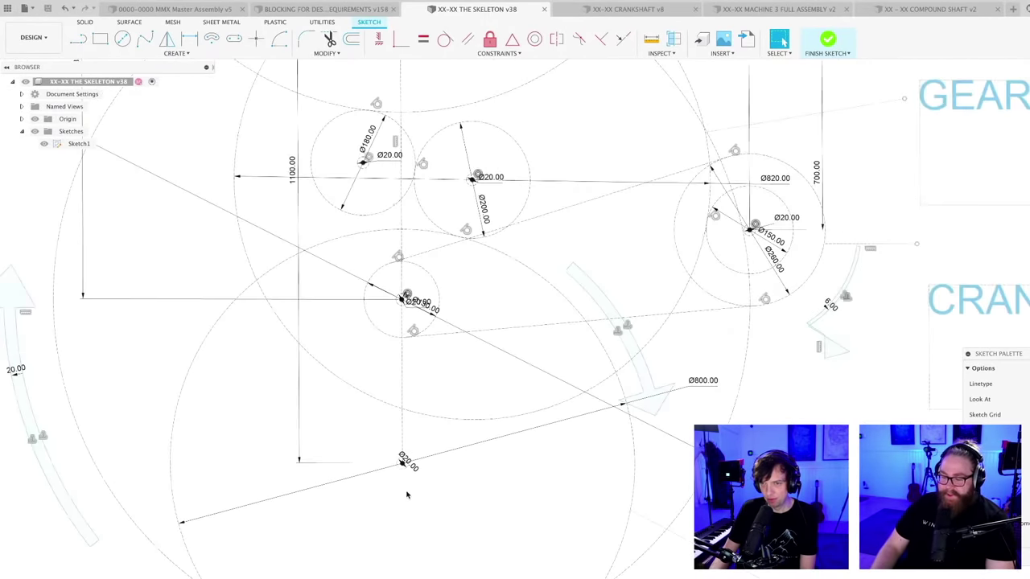
{"action": "scroll", "coordinate": [409, 507], "scroll_direction": "up", "scroll_amount": 5}
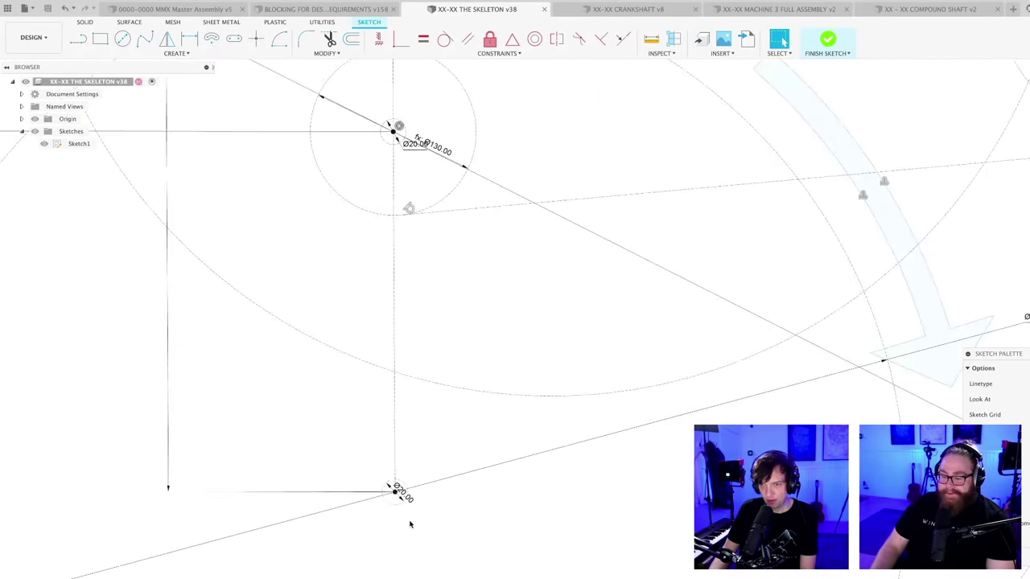
{"action": "scroll", "coordinate": [409, 524], "scroll_direction": "down", "scroll_amount": 6}
- Move the 20 mm circle off the centre of the 800 mm circle to test whether its position is constrained
{"action": "mouse_move", "coordinate": [413, 547]}
{"action": "middle_mouse_down"}
{"action": "mouse_move", "coordinate": [452, 466]}
{"action": "mouse_move", "coordinate": [477, 346]}
{"action": "middle_mouse_up"}
{"action": "scroll", "coordinate": [463, 346], "scroll_direction": "up", "scroll_amount": 5}
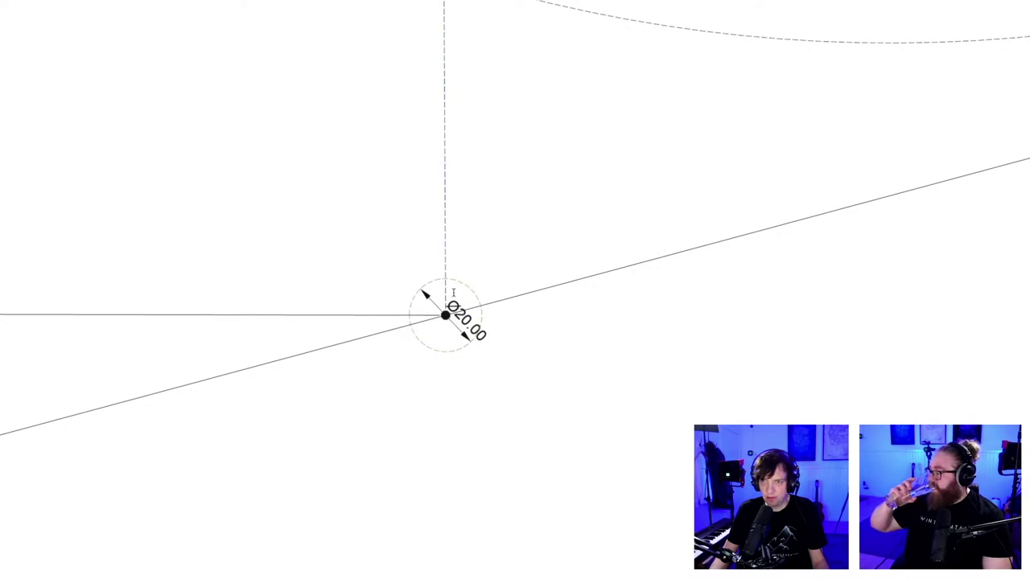
{"action": "scroll", "coordinate": [447, 307], "scroll_direction": "up", "scroll_amount": 5}
{"action": "left_click_drag", "start_coordinate": [528, 363], "coordinate": [622, 212]}
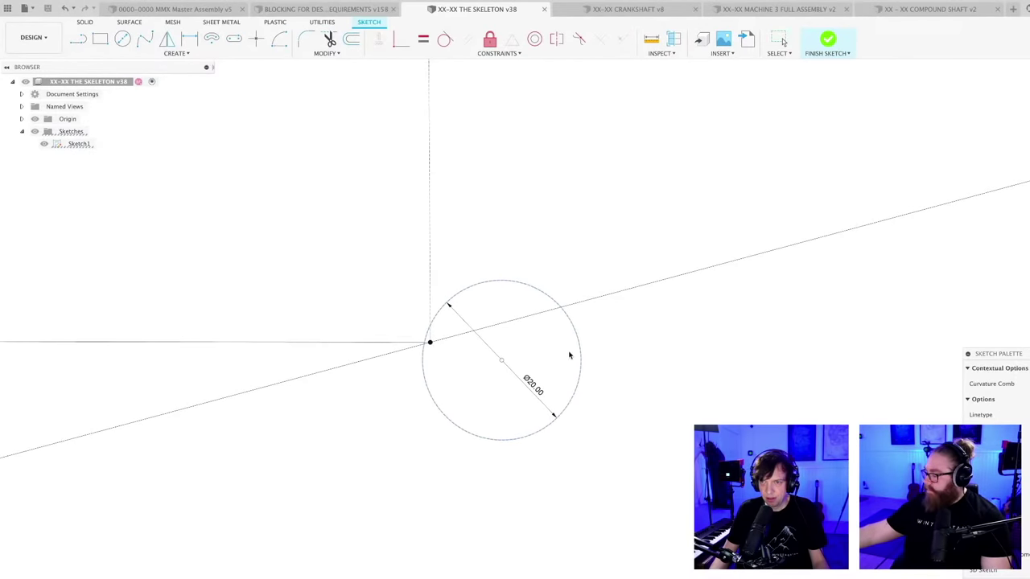
{"action": "scroll", "coordinate": [511, 482], "scroll_direction": "down", "scroll_amount": 3}
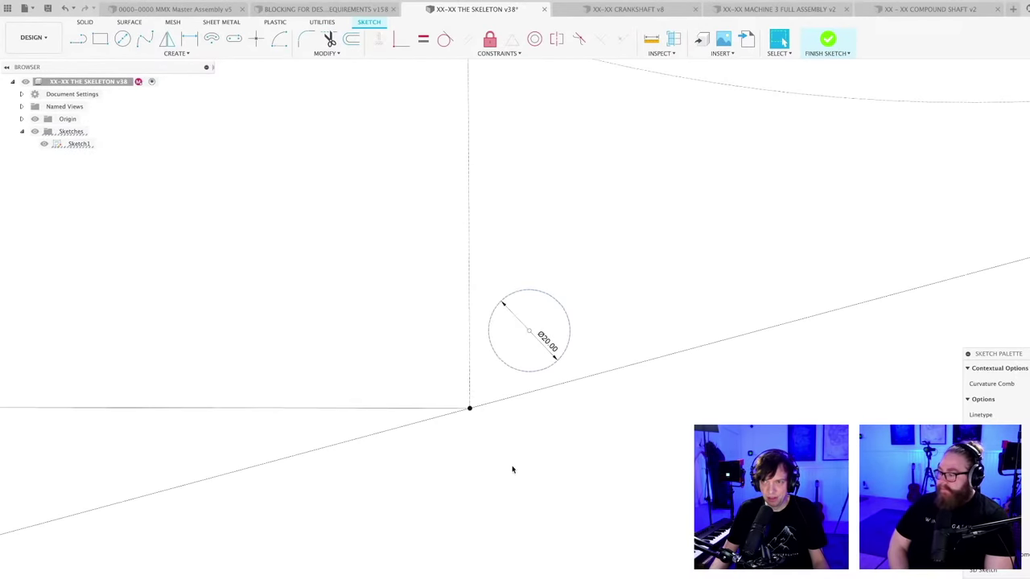
{"action": "scroll", "coordinate": [510, 473], "scroll_direction": "down", "scroll_amount": 5}
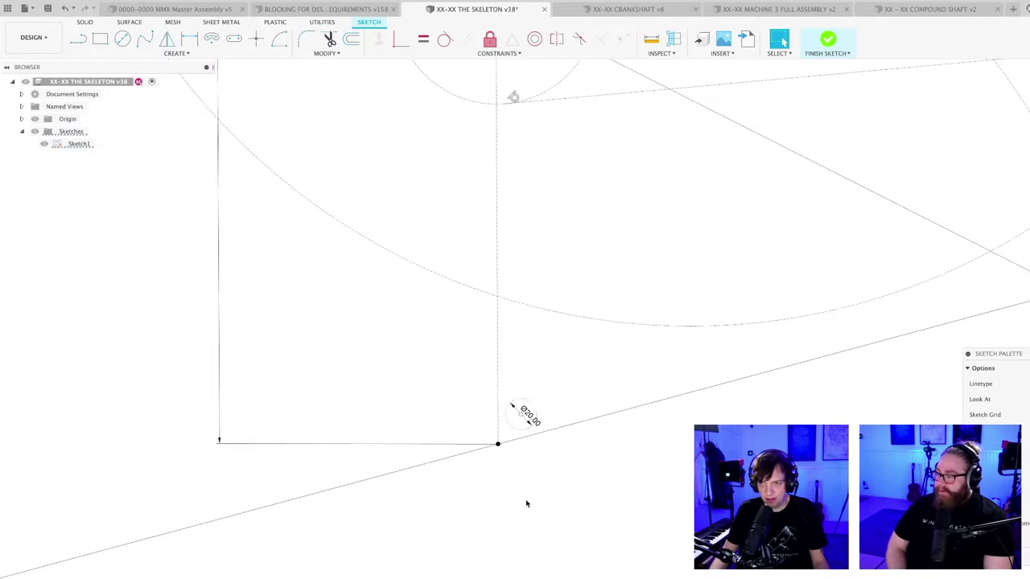
{"action": "scroll", "coordinate": [526, 475], "scroll_direction": "down", "scroll_amount": 3}
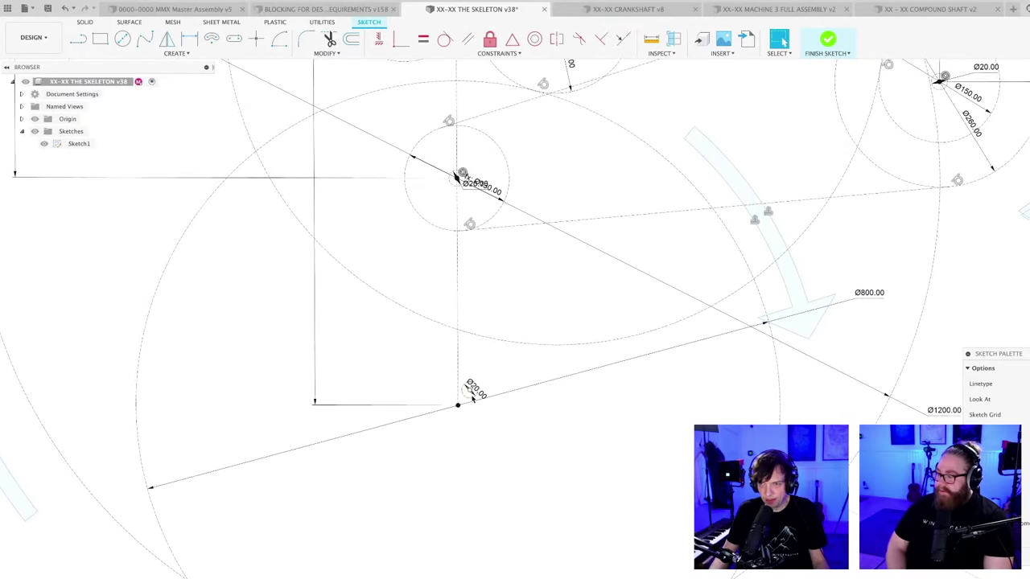
{"action": "left_click", "coordinate": [474, 396]}
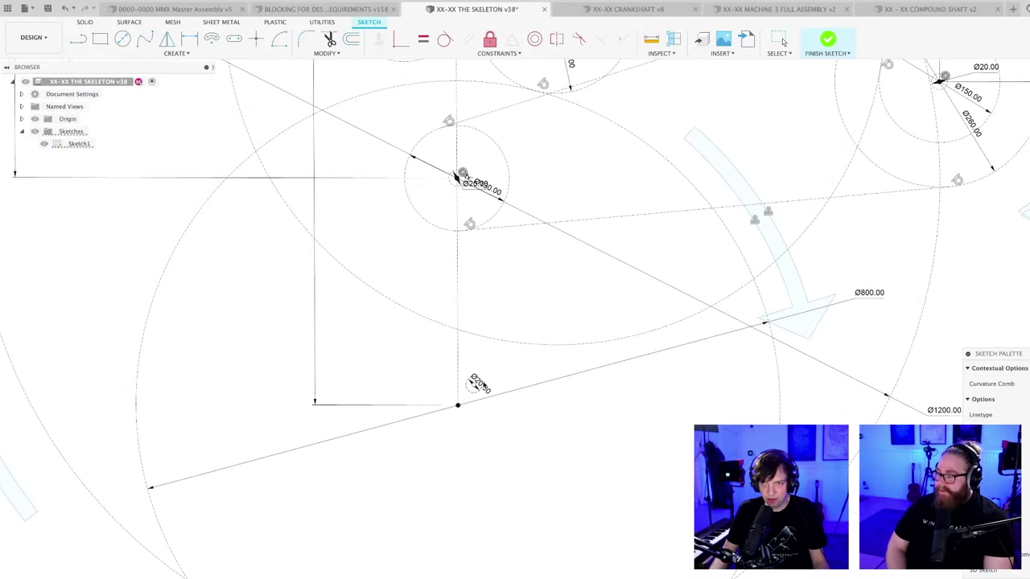
{"action": "left_click", "coordinate": [510, 428]}
- Make the loose 20 mm circle concentric with the 800 mm circle
{"action": "scroll", "coordinate": [510, 428], "scroll_direction": "down", "scroll_amount": 3}
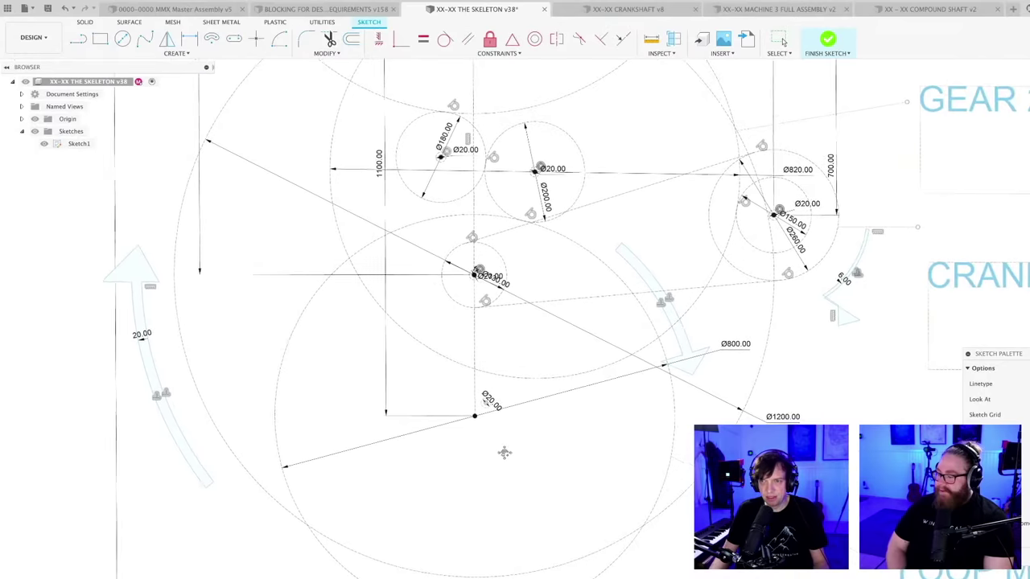
{"action": "scroll", "coordinate": [449, 434], "scroll_direction": "up", "scroll_amount": 3}
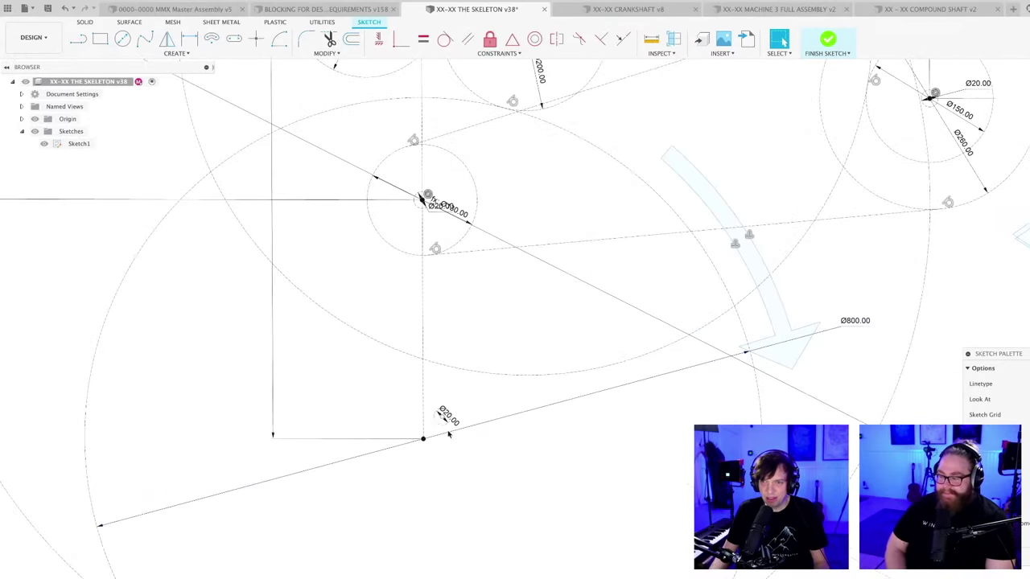
{"action": "scroll", "coordinate": [444, 405], "scroll_direction": "down", "scroll_amount": 3}
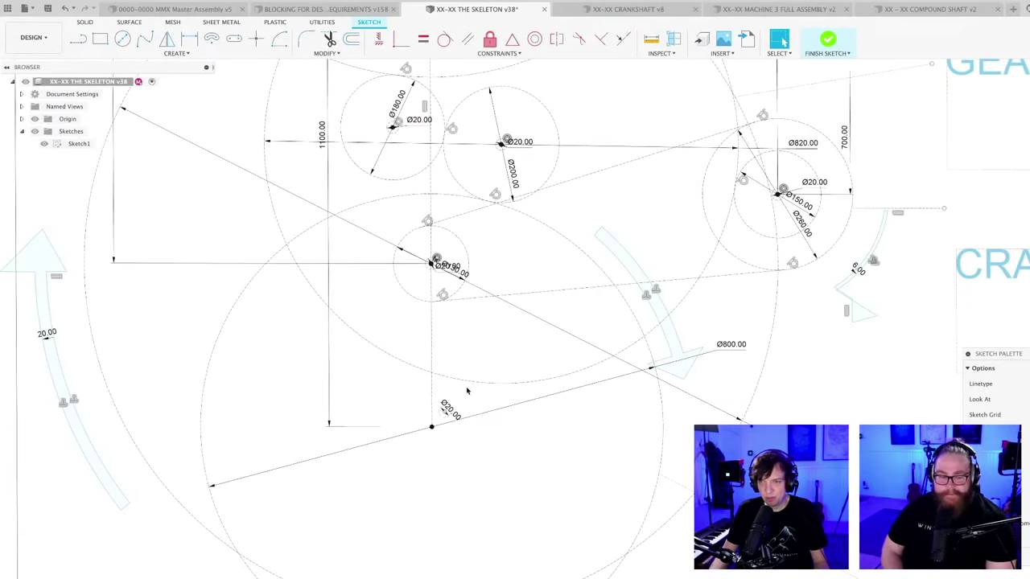
{"action": "left_click", "coordinate": [534, 39]}
{"action": "scroll", "coordinate": [460, 468], "scroll_direction": "up", "scroll_amount": 3}
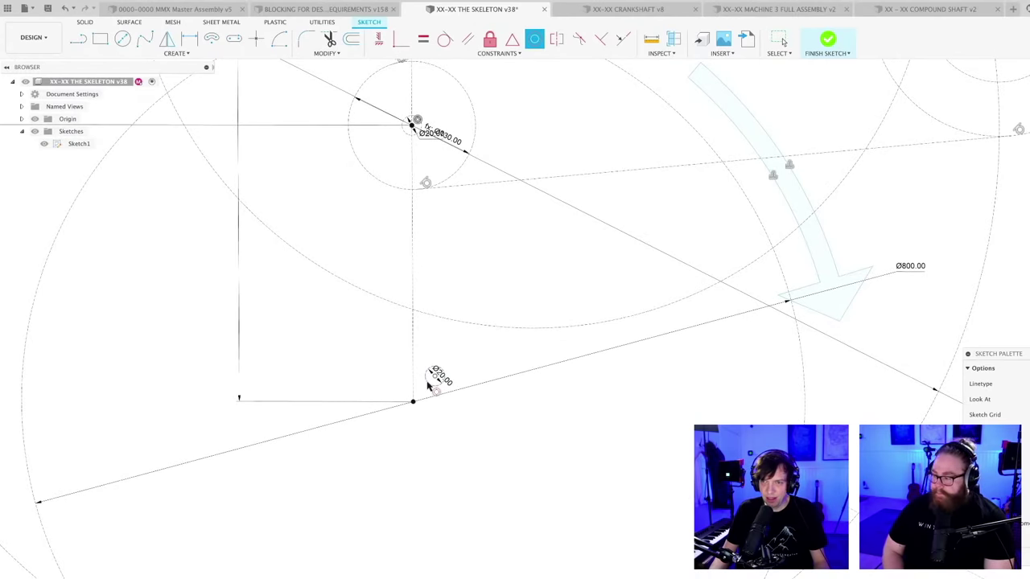
{"action": "scroll", "coordinate": [529, 474], "scroll_direction": "down", "scroll_amount": 3}
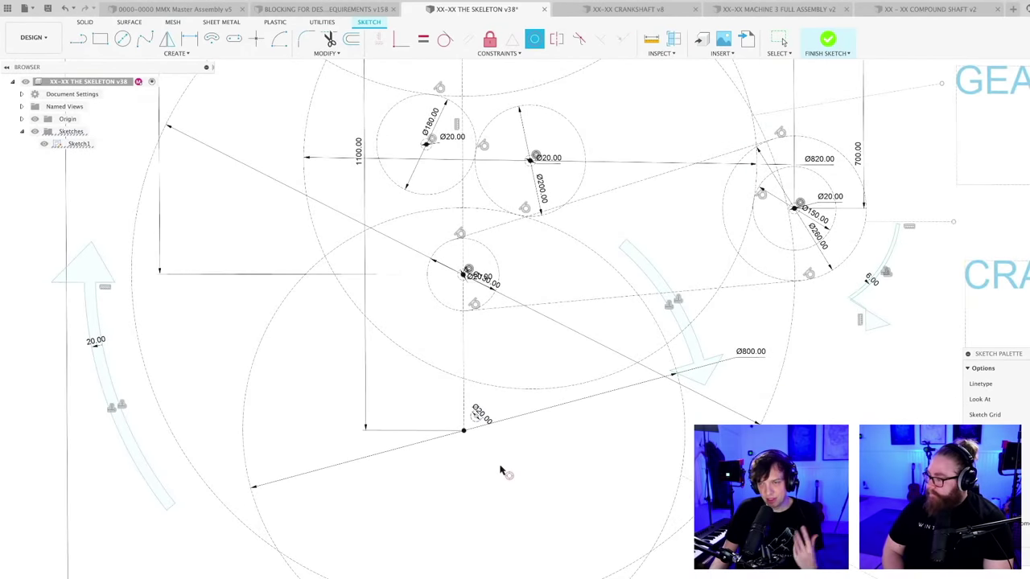
{"action": "scroll", "coordinate": [503, 463], "scroll_direction": "up", "scroll_amount": 2}
{"action": "left_click", "coordinate": [751, 399]}
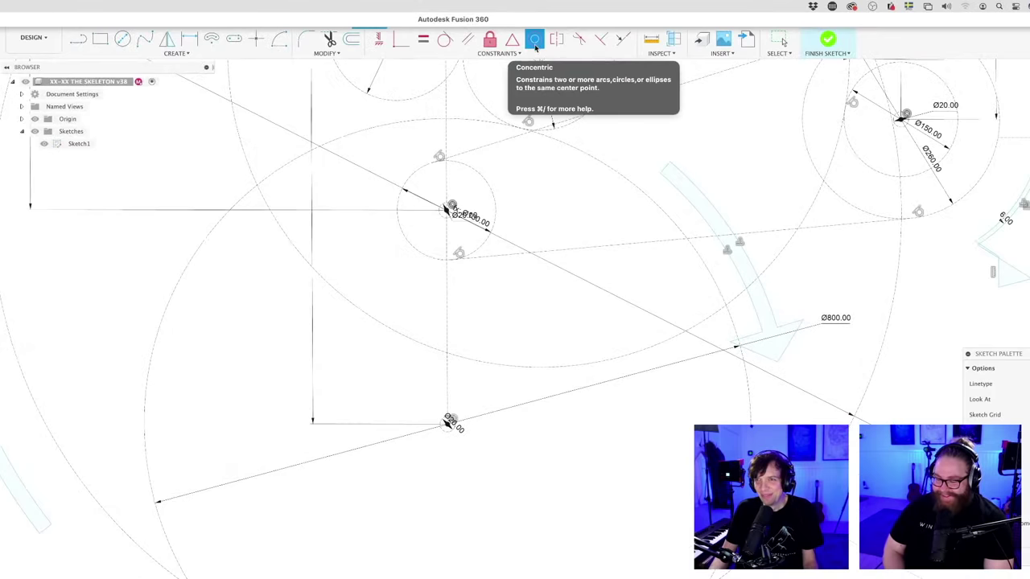
{"action": "key", "text": "Escape"}
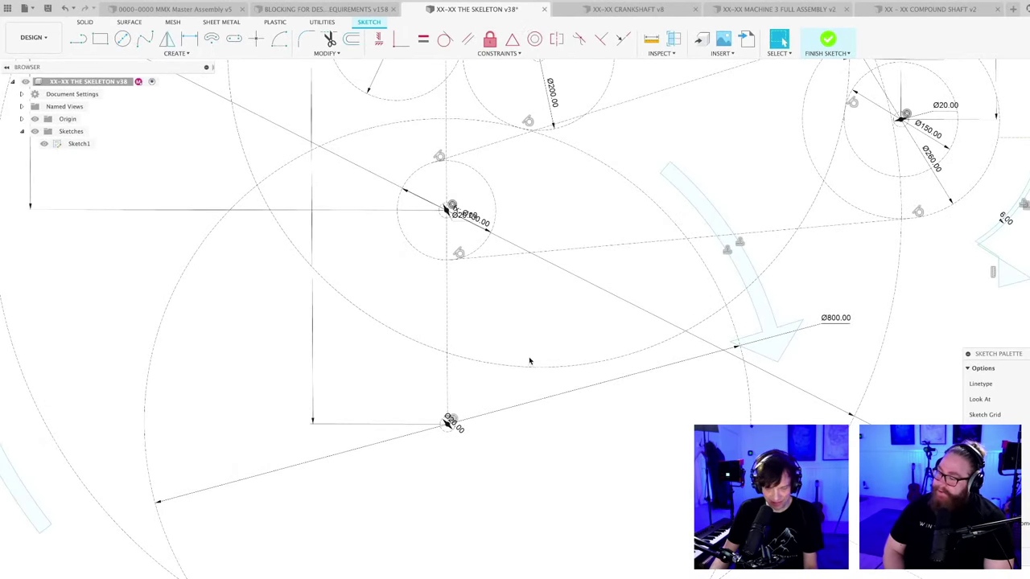
- Save the skeleton with the version description "User Saved" and finish editing its sketch
{"action": "scroll", "coordinate": [529, 361], "scroll_direction": "down", "scroll_amount": 3}
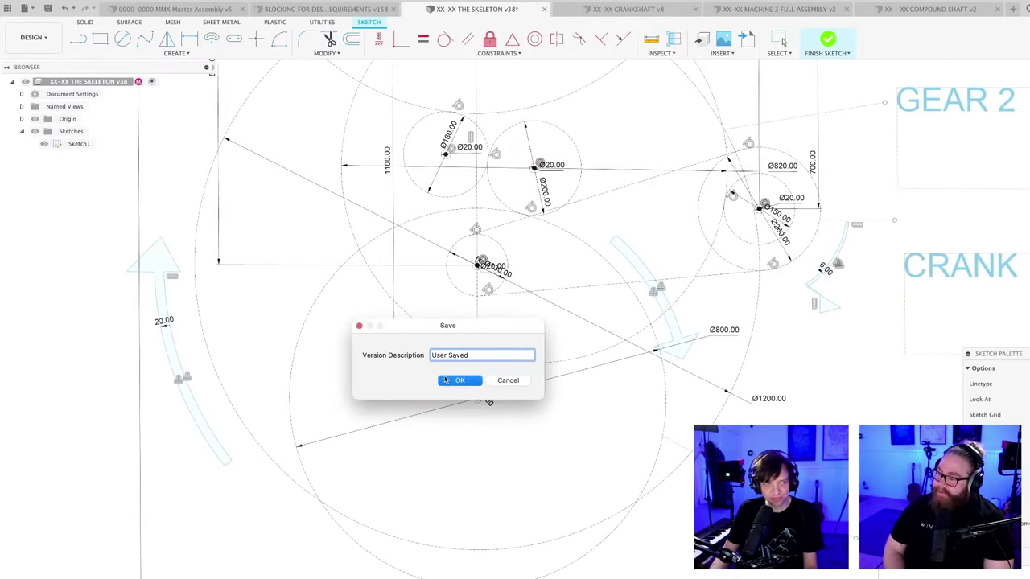
{"action": "left_click", "coordinate": [460, 381]}
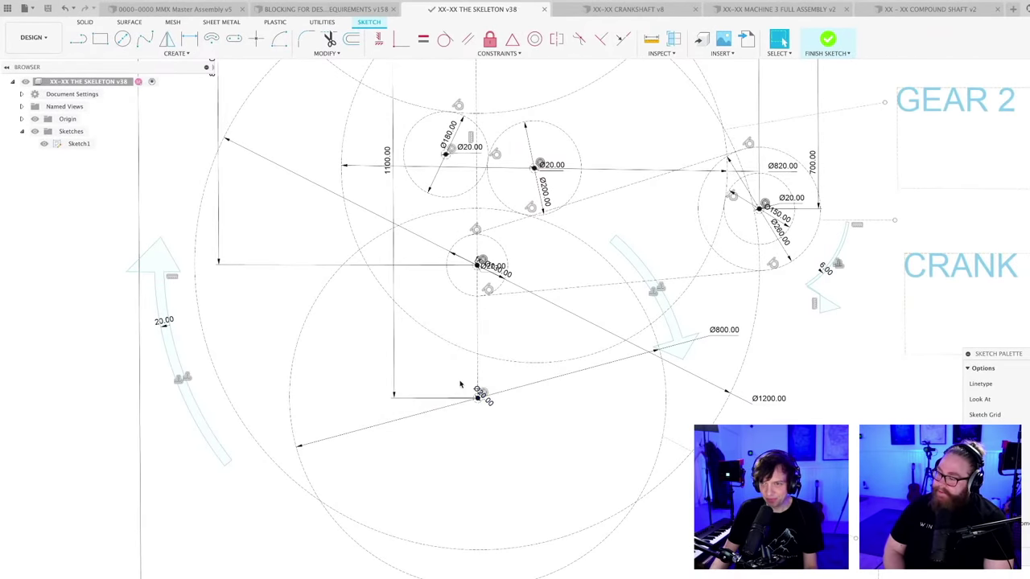
{"action": "scroll", "coordinate": [460, 385], "scroll_direction": "down", "scroll_amount": 3}
{"action": "middle_click_drag", "start_coordinate": [460, 384], "coordinate": [399, 442]}
{"action": "middle_click_drag", "start_coordinate": [473, 382], "coordinate": [432, 468]}
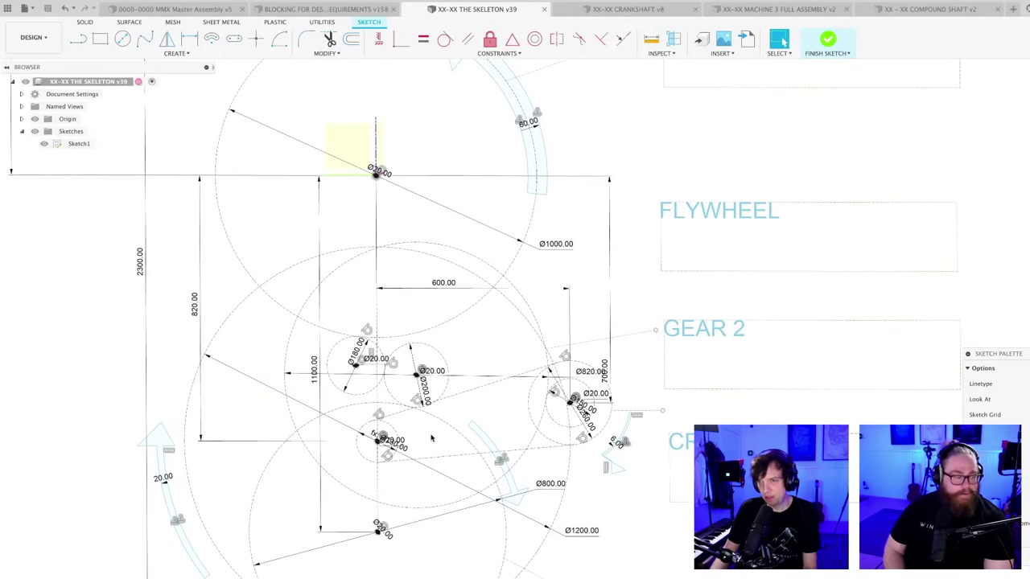
{"action": "scroll", "coordinate": [432, 437], "scroll_direction": "down", "scroll_amount": 2}
{"action": "middle_click_drag", "start_coordinate": [431, 437], "coordinate": [391, 448]}
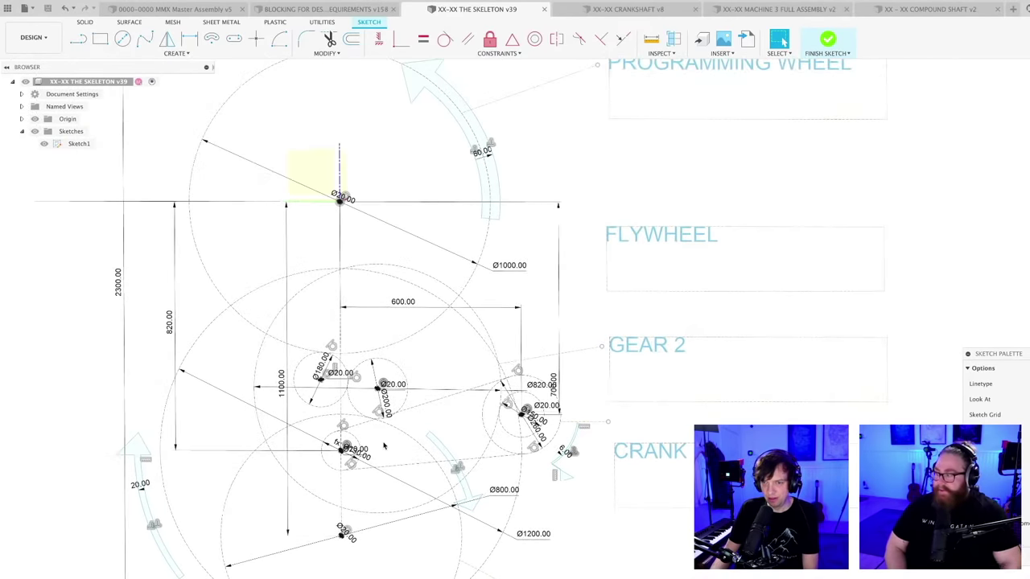
{"action": "scroll", "coordinate": [385, 548], "scroll_direction": "up", "scroll_amount": 1}
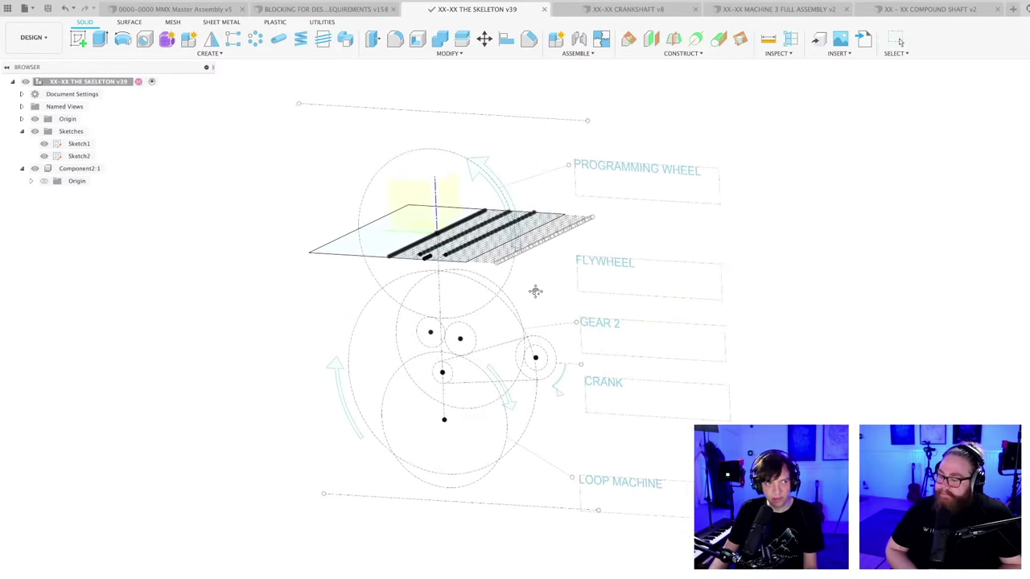
- Switch to the XX - XX COMPOUND SHAFT design and start a sketch in the MASTERSKETCH component
{"action": "left_click", "coordinate": [920, 9]}
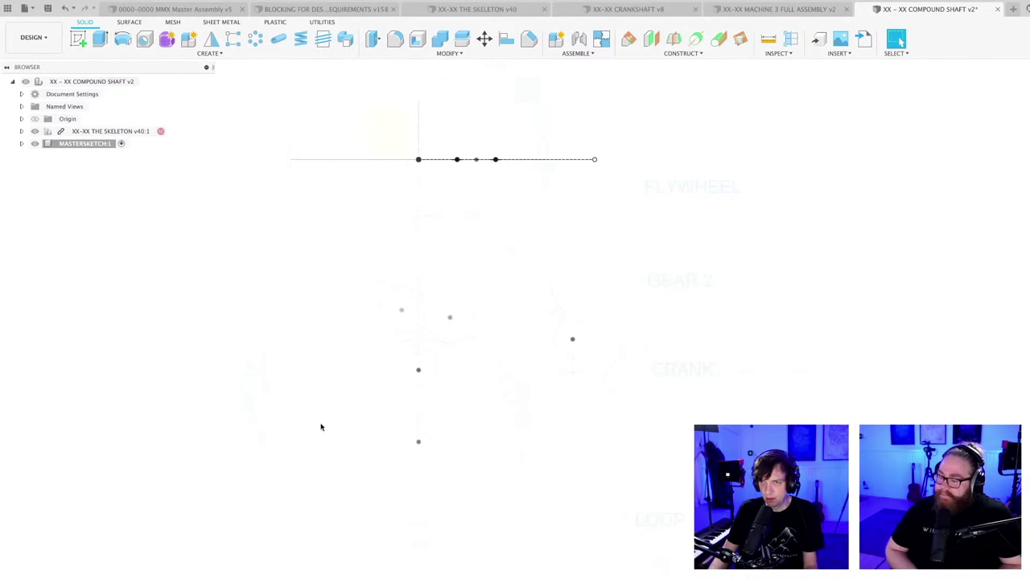
{"action": "scroll", "coordinate": [404, 364], "scroll_direction": "up", "scroll_amount": 5}
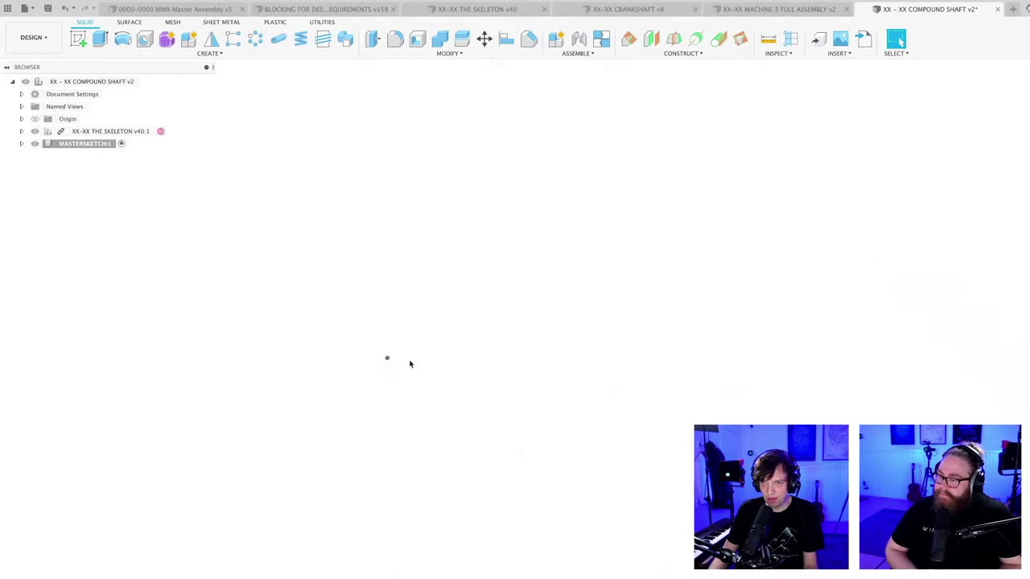
{"action": "scroll", "coordinate": [410, 363], "scroll_direction": "down", "scroll_amount": 6}
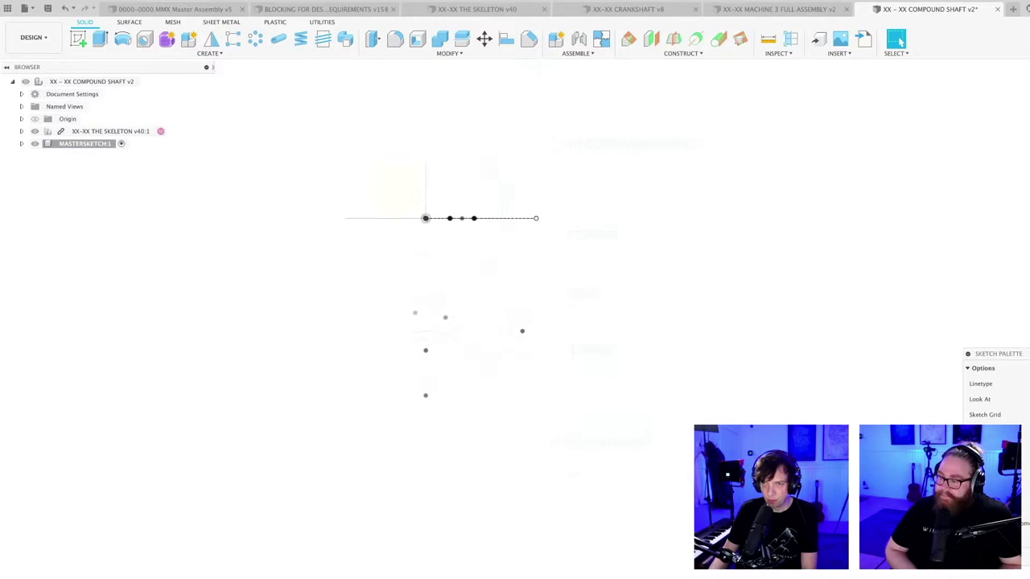
{"action": "scroll", "coordinate": [391, 317], "scroll_direction": "up", "scroll_amount": 3}
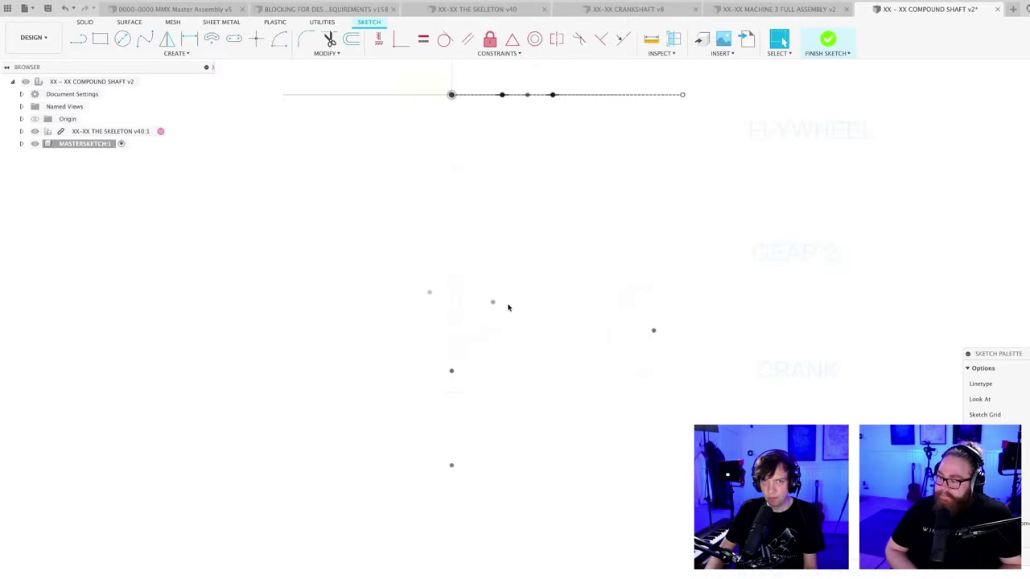
{"action": "scroll", "coordinate": [483, 378], "scroll_direction": "up", "scroll_amount": 3}
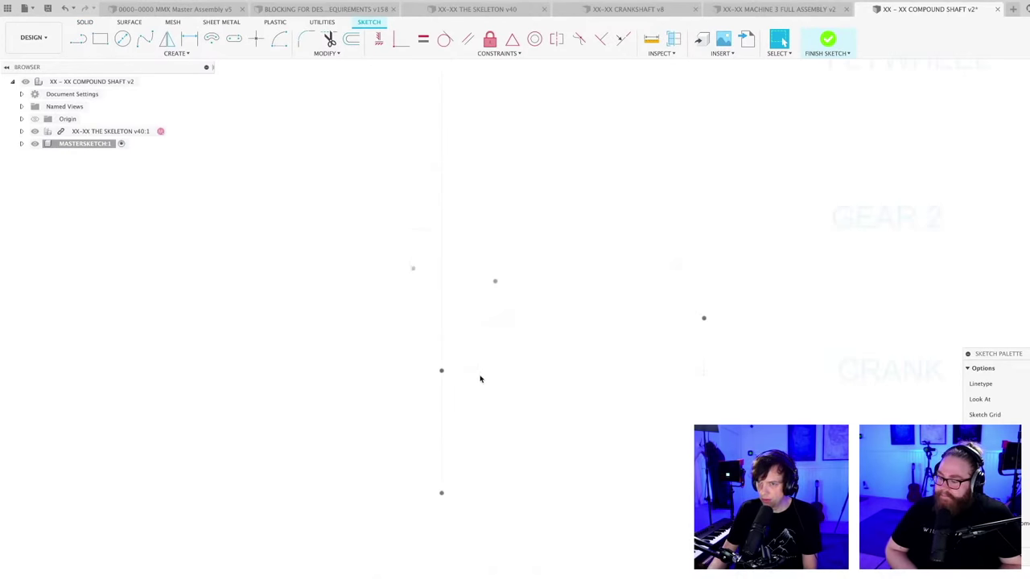
- Save the compound shaft design with the version description "User Saved"
{"action": "scroll", "coordinate": [481, 377], "scroll_direction": "down", "scroll_amount": 2}
{"action": "middle_click_drag", "start_coordinate": [546, 269], "coordinate": [497, 345]}
{"action": "scroll", "coordinate": [463, 358], "scroll_direction": "up", "scroll_amount": 3}
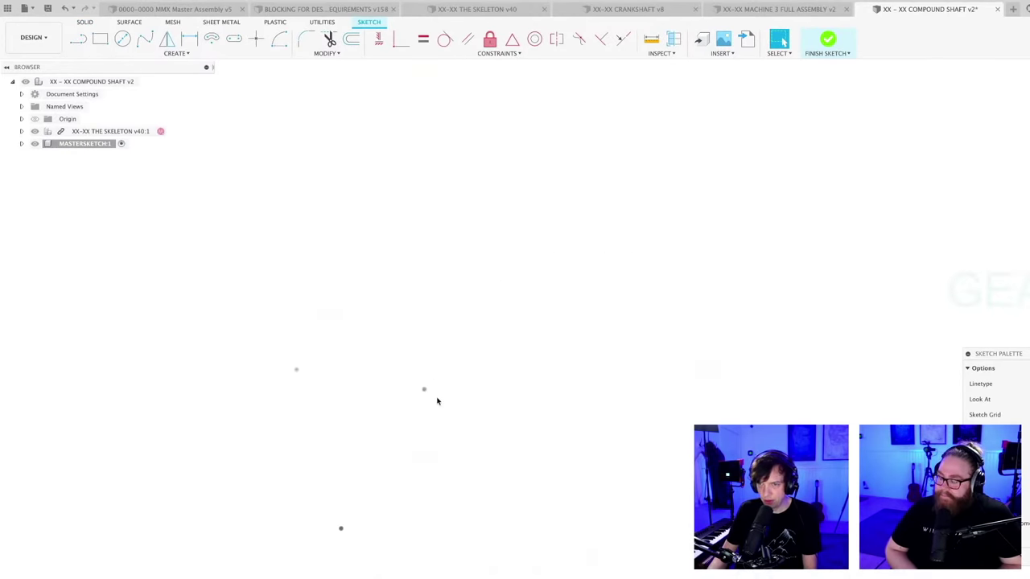
{"action": "scroll", "coordinate": [437, 399], "scroll_direction": "up", "scroll_amount": 2}
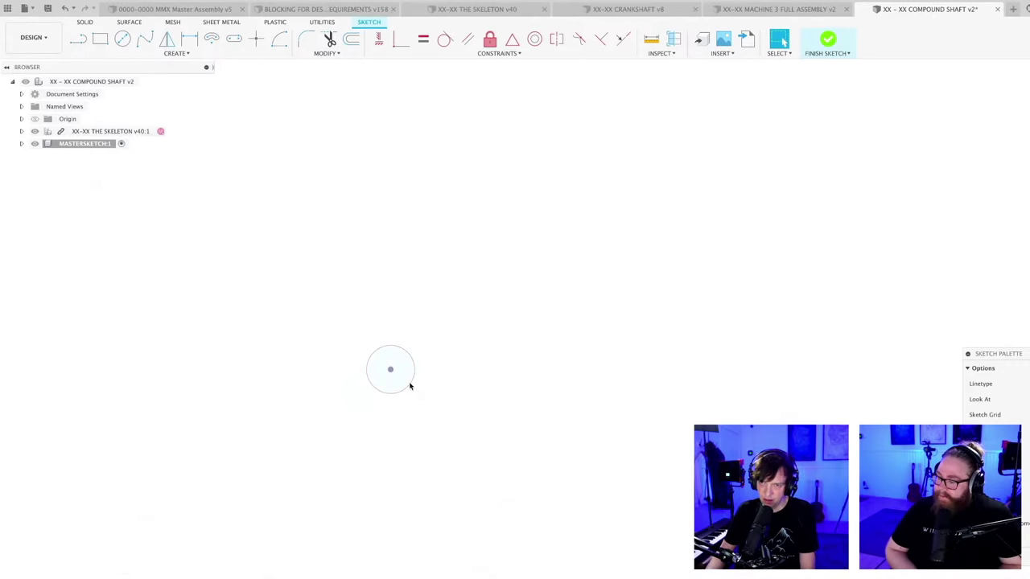
{"action": "scroll", "coordinate": [452, 401], "scroll_direction": "down", "scroll_amount": 5}
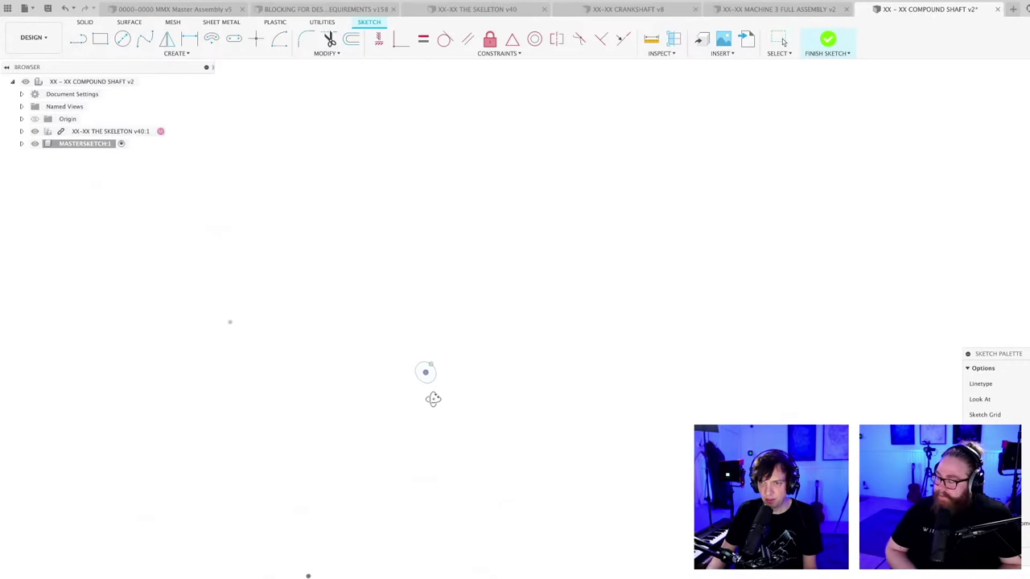
{"action": "key", "text": "super+s"}
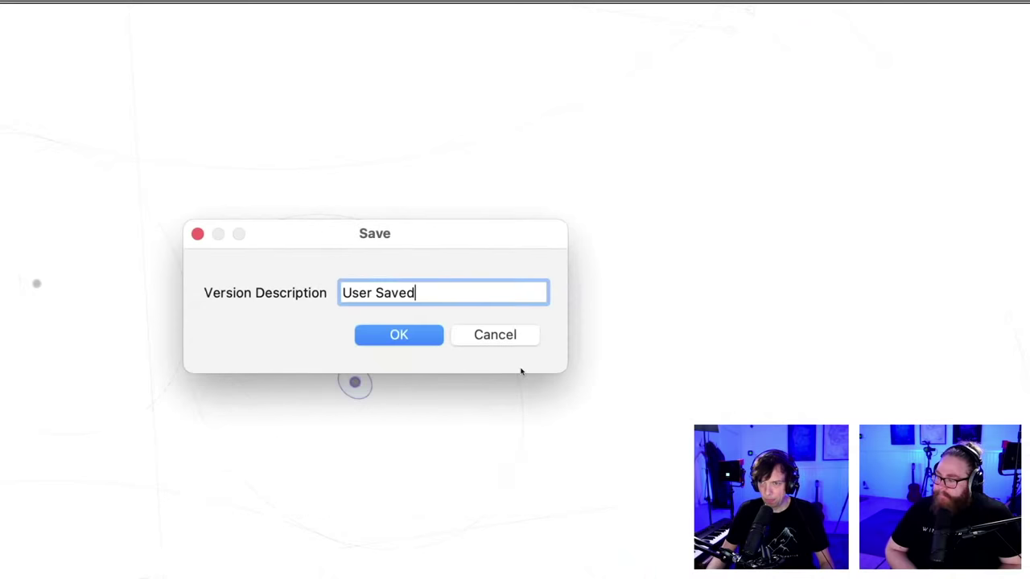
{"action": "left_click", "coordinate": [398, 334]}
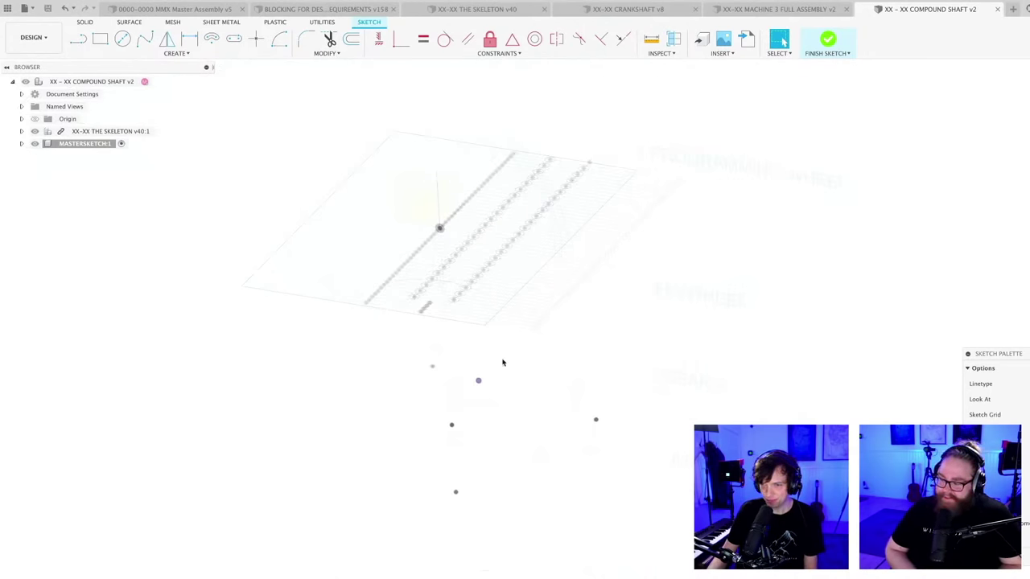
- Start a sketch line from the centre point of the skeleton's 20 mm shaft circle
{"action": "scroll", "coordinate": [491, 362], "scroll_direction": "up", "scroll_amount": 5}
{"action": "key", "text": "l"}
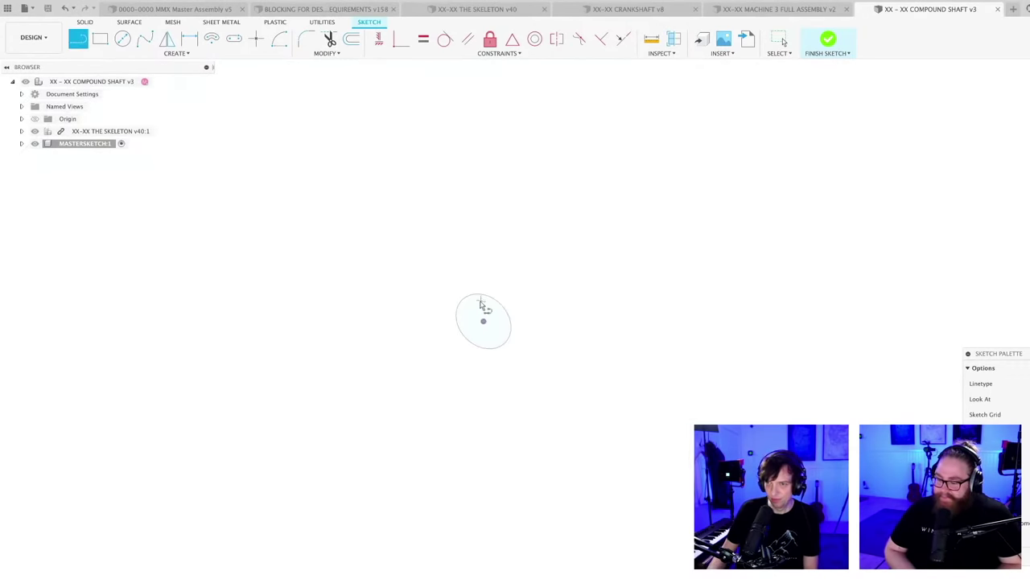
{"action": "scroll", "coordinate": [482, 322], "scroll_direction": "up", "scroll_amount": 3}
{"action": "left_click", "coordinate": [489, 329]}
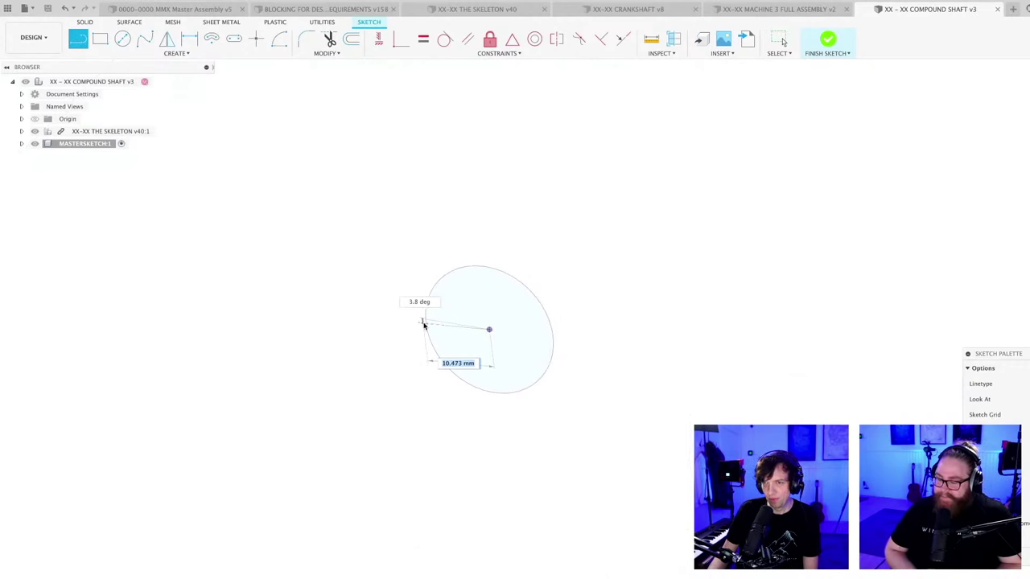
- Draw a construction line about 10.5 mm long from the circle's centre to its edge and finish the sketch
{"action": "left_click", "coordinate": [425, 320]}
{"action": "key", "text": "Escape"}
{"action": "scroll", "coordinate": [466, 310], "scroll_direction": "down", "scroll_amount": 2}
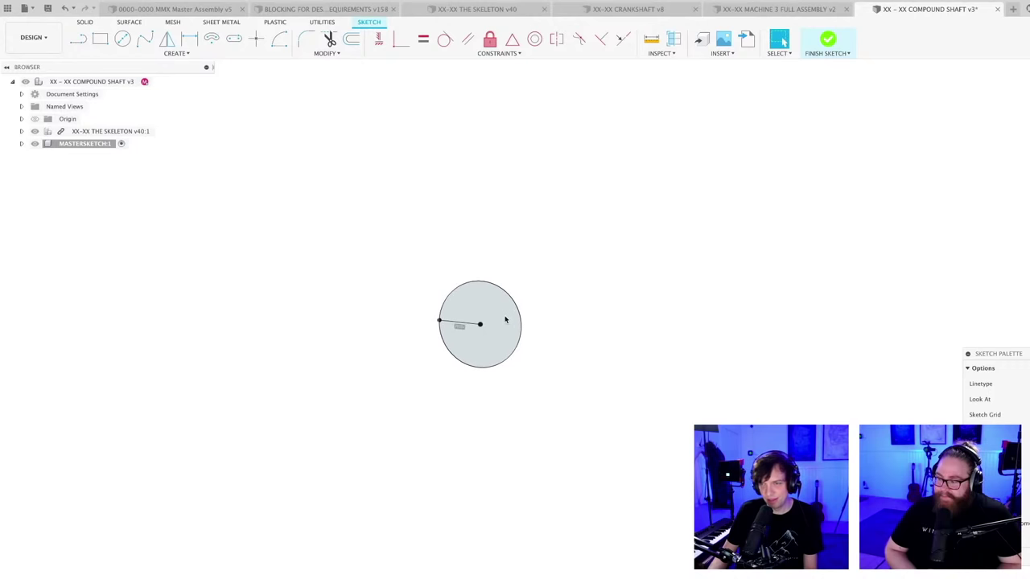
{"action": "scroll", "coordinate": [499, 328], "scroll_direction": "down", "scroll_amount": 2}
{"action": "middle_click_drag", "start_coordinate": [550, 367], "coordinate": [496, 464]}
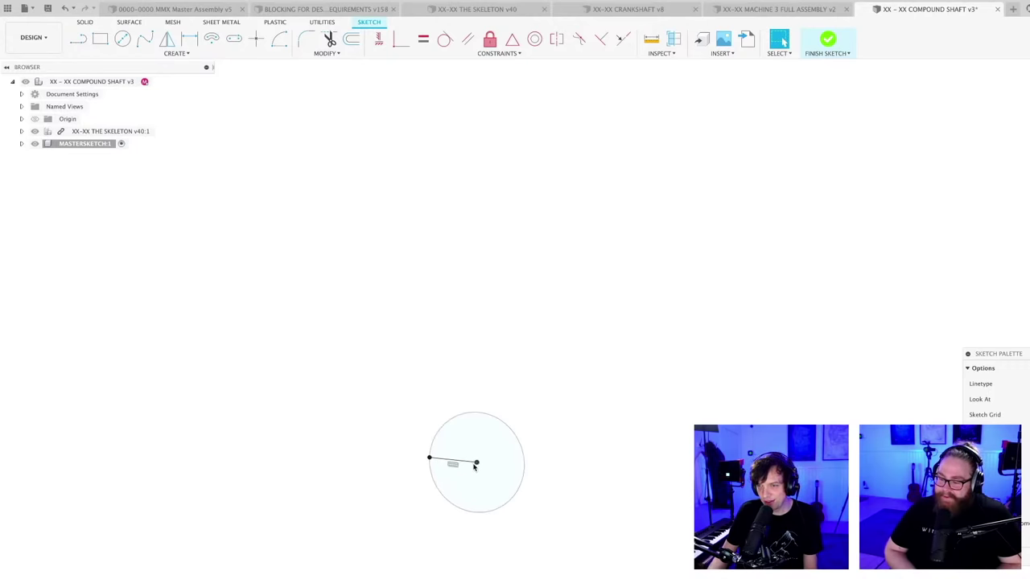
{"action": "scroll", "coordinate": [461, 462], "scroll_direction": "up", "scroll_amount": 3}
{"action": "scroll", "coordinate": [580, 425], "scroll_direction": "down", "scroll_amount": 3}
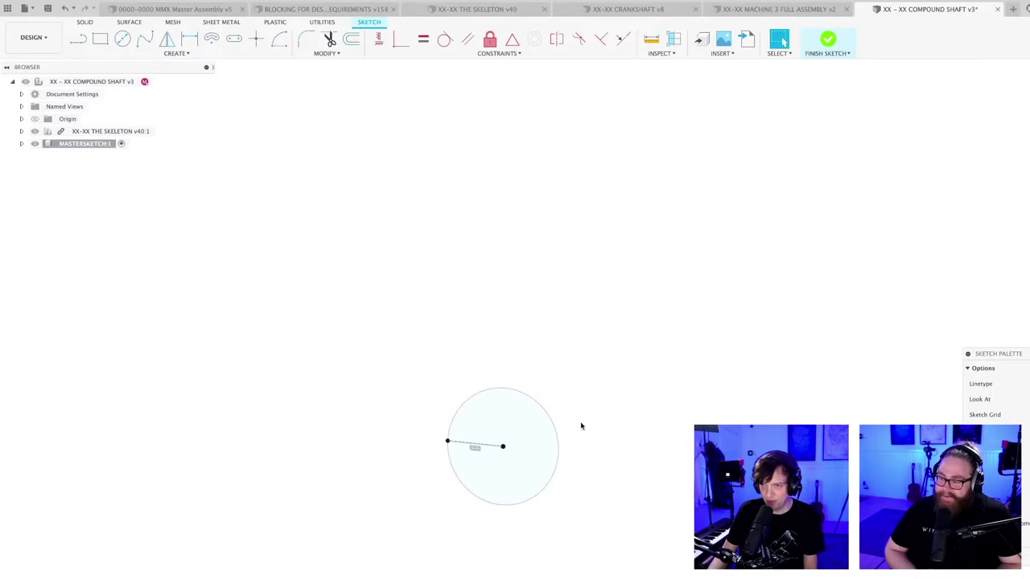
{"action": "mouse_move", "coordinate": [598, 436]}
{"action": "middle_mouse_down"}
{"action": "mouse_move", "coordinate": [579, 409]}
{"action": "mouse_move", "coordinate": [555, 432]}
{"action": "mouse_move", "coordinate": [577, 409]}
{"action": "mouse_move", "coordinate": [560, 443]}
{"action": "middle_mouse_up"}
{"action": "scroll", "coordinate": [559, 444], "scroll_direction": "up", "scroll_amount": 2}
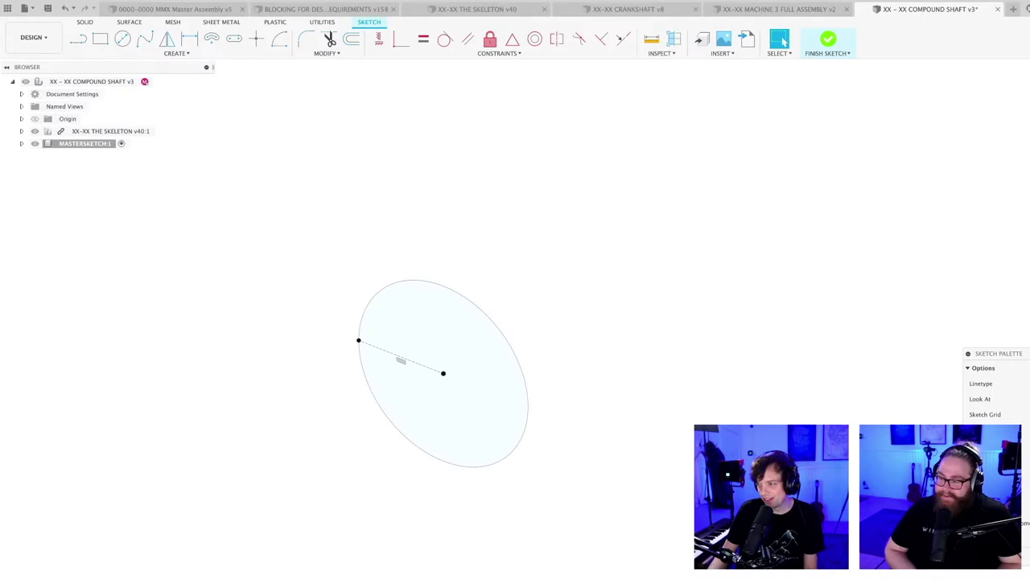
{"action": "key", "text": "Return"}
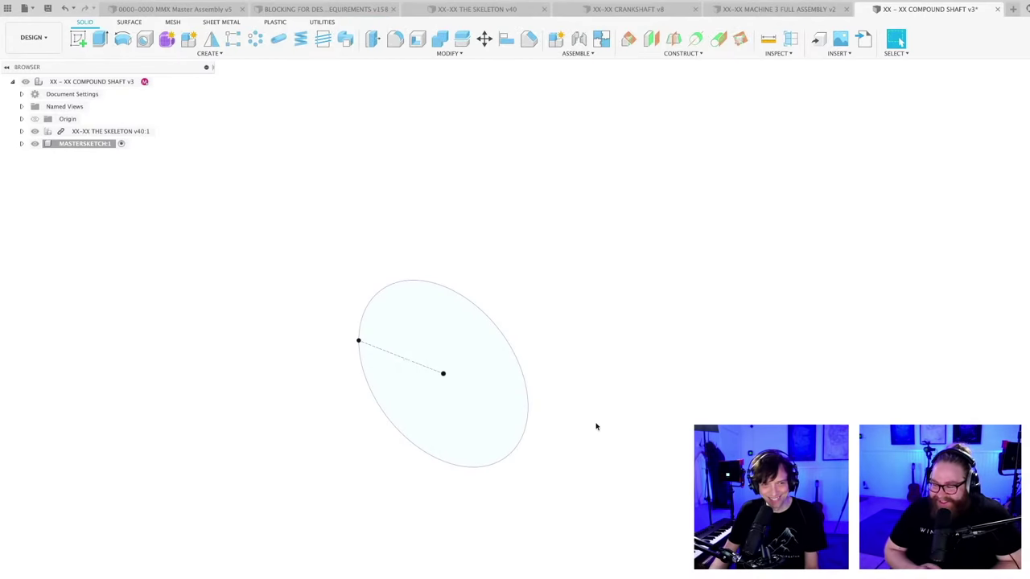
- Create a Plane at Angle through the circle's radius construction line at 0 degrees
{"action": "scroll", "coordinate": [596, 426], "scroll_direction": "down", "scroll_amount": 10}
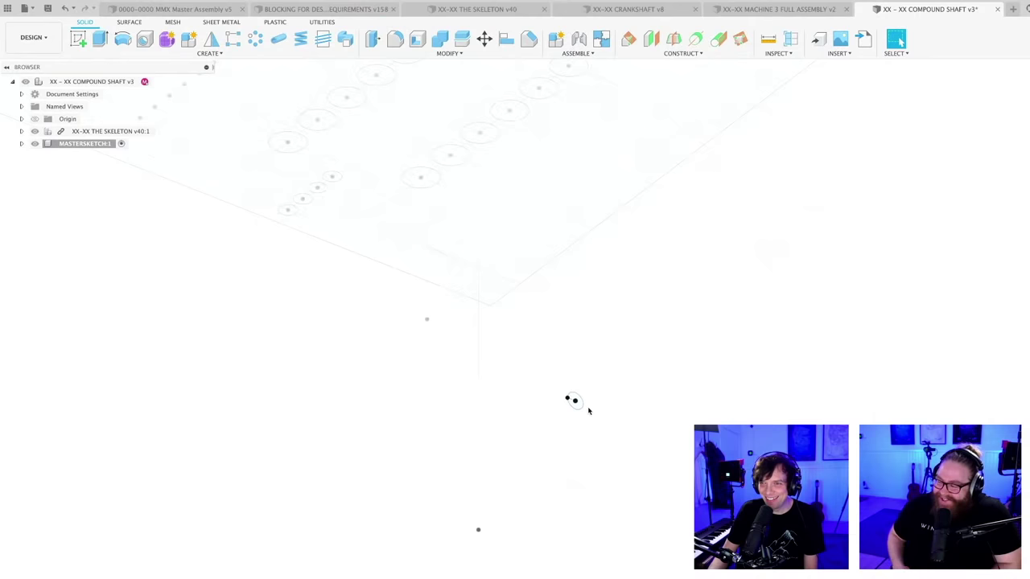
{"action": "scroll", "coordinate": [597, 430], "scroll_direction": "down", "scroll_amount": 8}
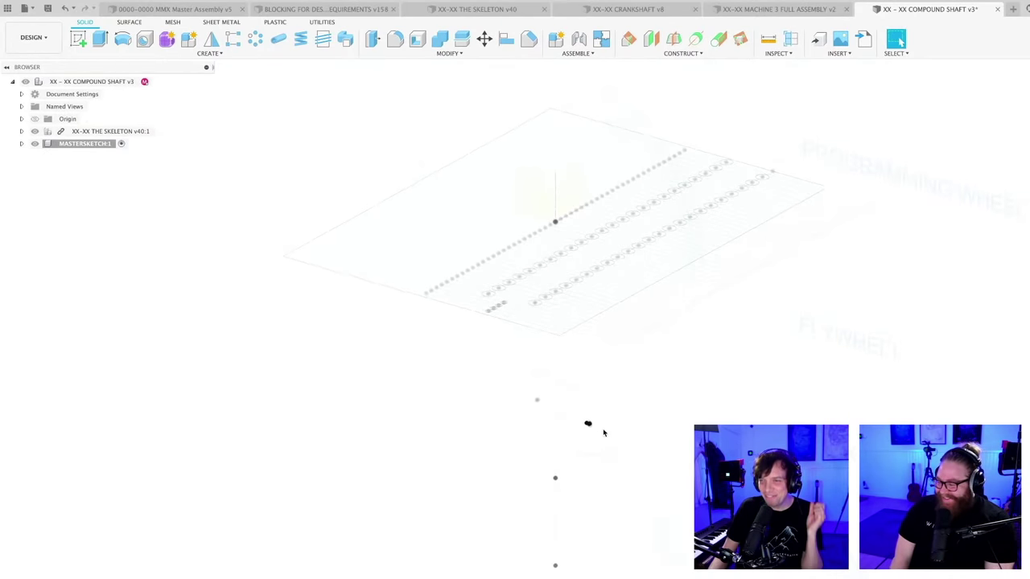
{"action": "scroll", "coordinate": [587, 423], "scroll_direction": "up", "scroll_amount": 5}
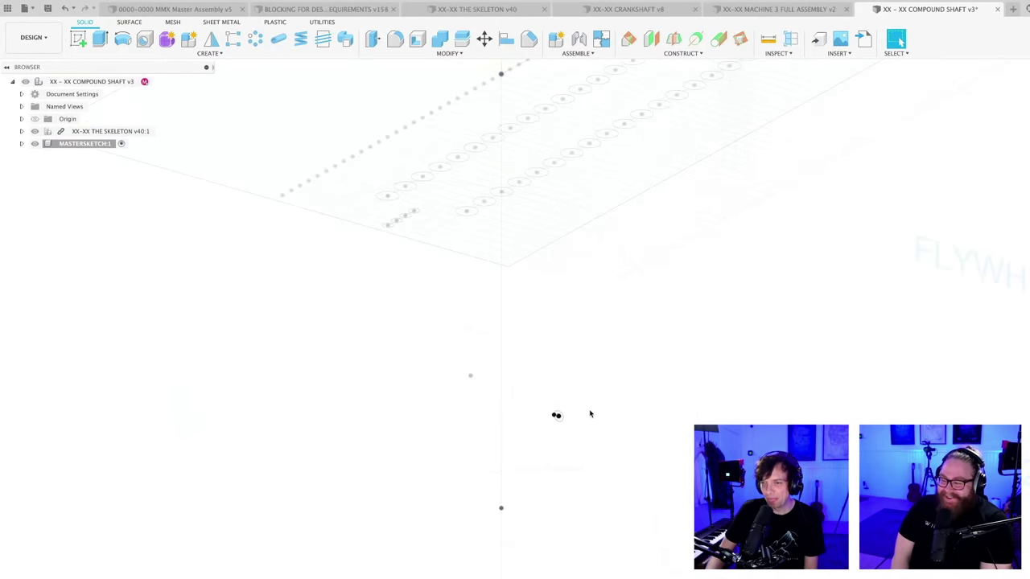
{"action": "scroll", "coordinate": [247, 387], "scroll_direction": "down", "scroll_amount": 4}
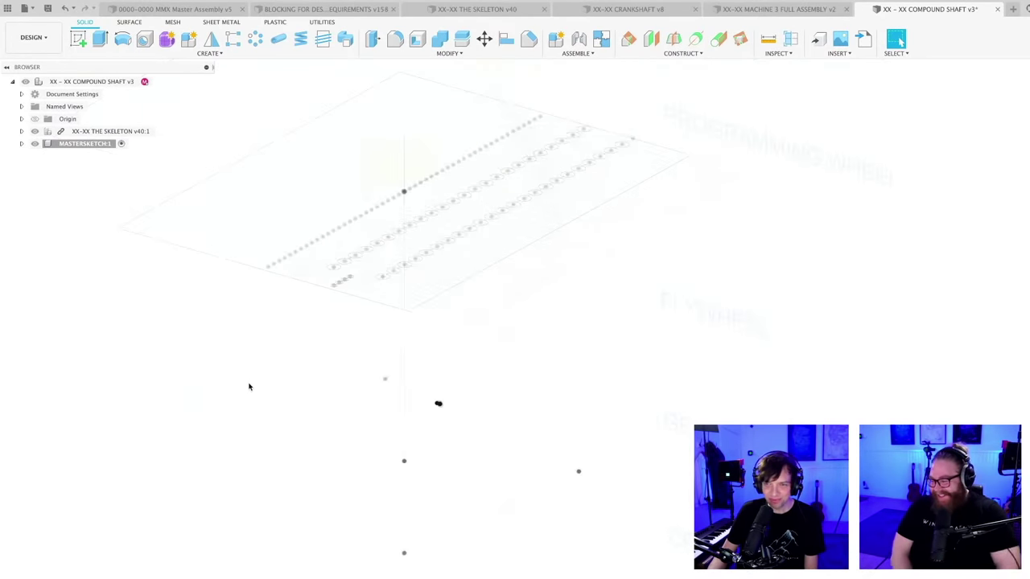
{"action": "middle_click_drag", "start_coordinate": [248, 386], "coordinate": [360, 348], "text": "shift"}
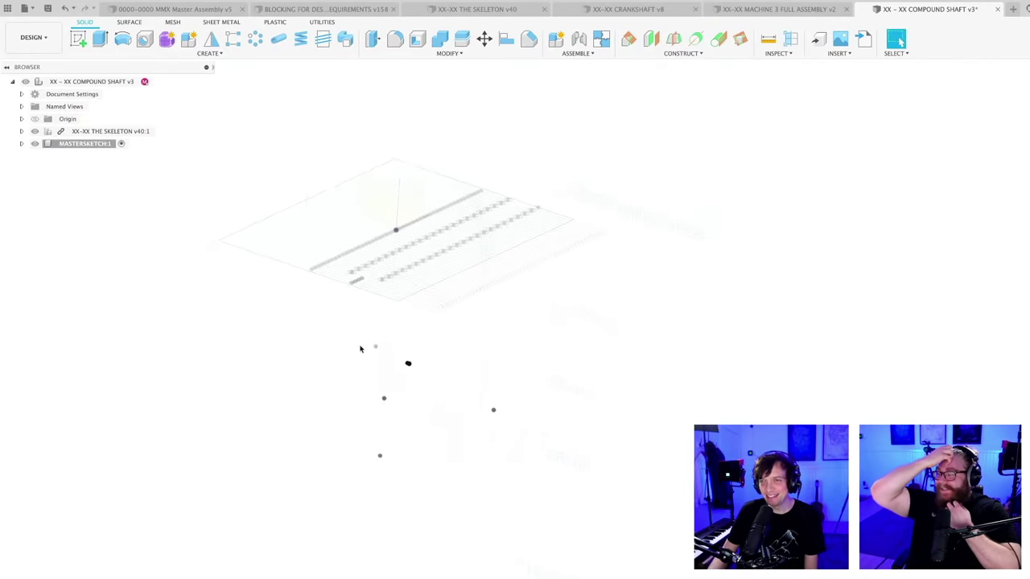
{"action": "left_click", "coordinate": [630, 40]}
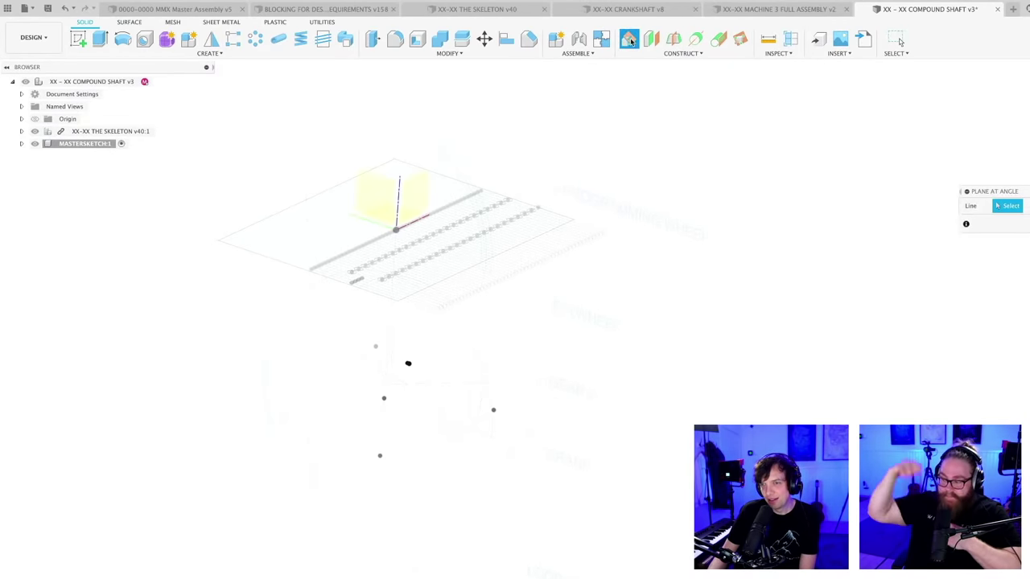
{"action": "scroll", "coordinate": [414, 337], "scroll_direction": "up", "scroll_amount": 10}
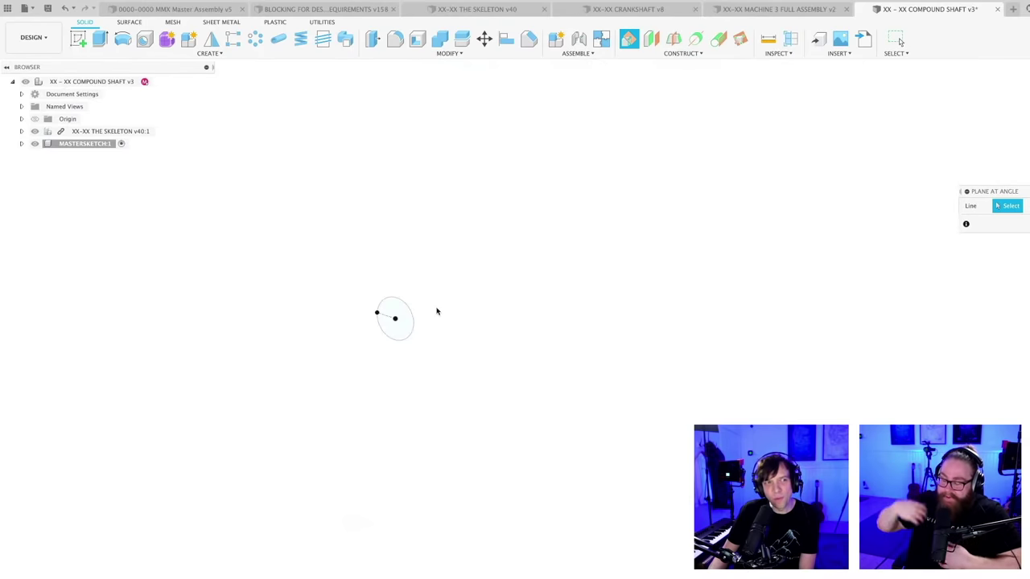
{"action": "scroll", "coordinate": [415, 330], "scroll_direction": "up", "scroll_amount": 5}
{"action": "left_click", "coordinate": [334, 293]}
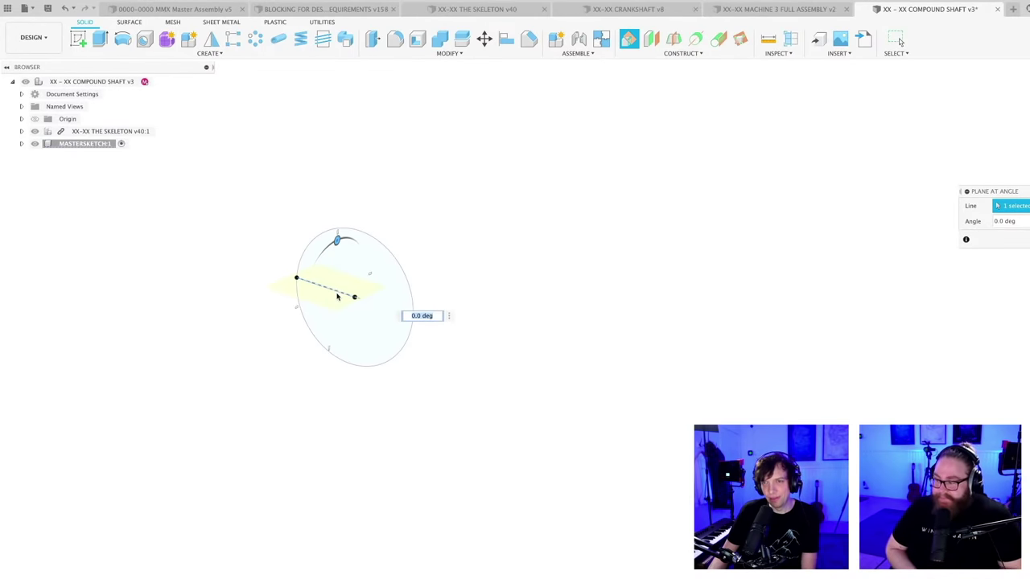
{"action": "key", "text": "Escape"}
- Start a new sketch on the angled plane and hide the XX-XX THE SKELETON component
{"action": "scroll", "coordinate": [322, 330], "scroll_direction": "down", "scroll_amount": 4}
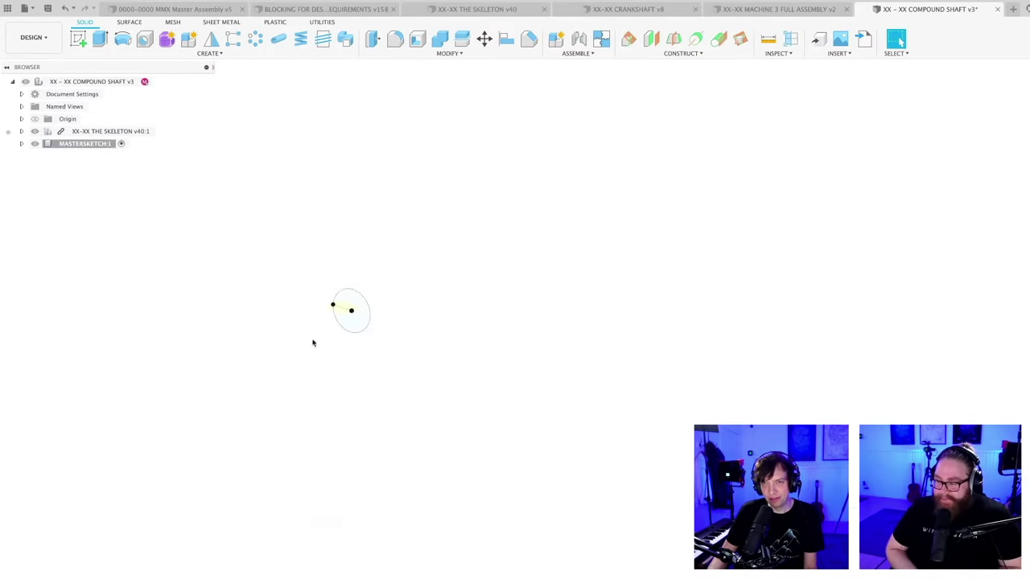
{"action": "left_click", "coordinate": [78, 38]}
{"action": "scroll", "coordinate": [321, 332], "scroll_direction": "up", "scroll_amount": 3}
{"action": "left_click", "coordinate": [357, 297]}
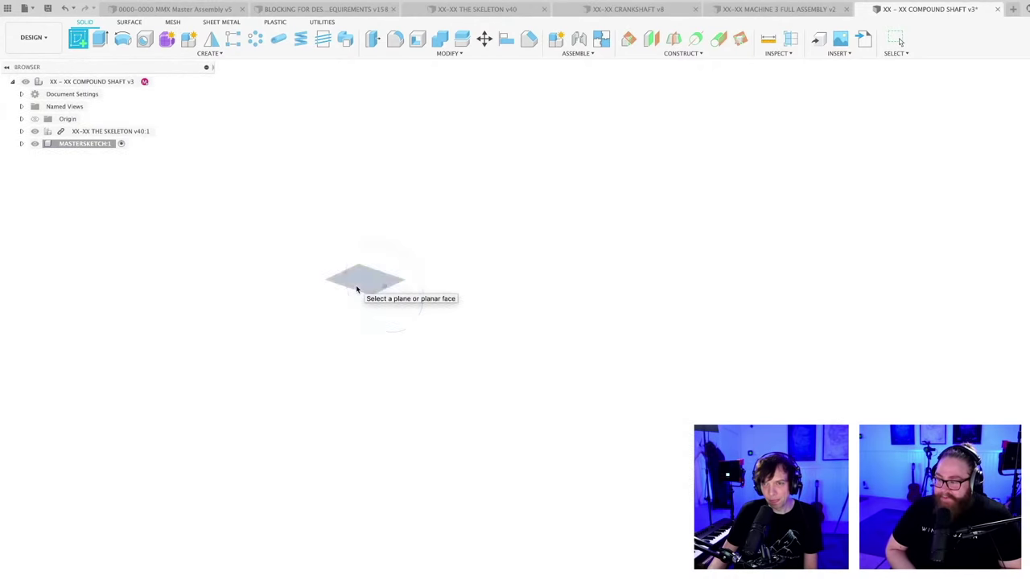
{"action": "key", "text": "l"}
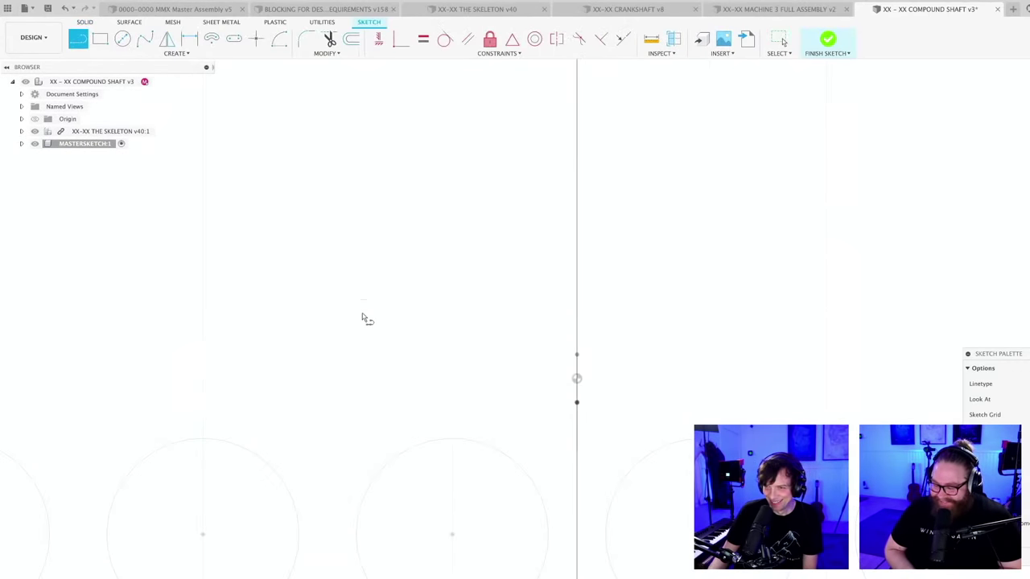
{"action": "scroll", "coordinate": [364, 322], "scroll_direction": "down", "scroll_amount": 5}
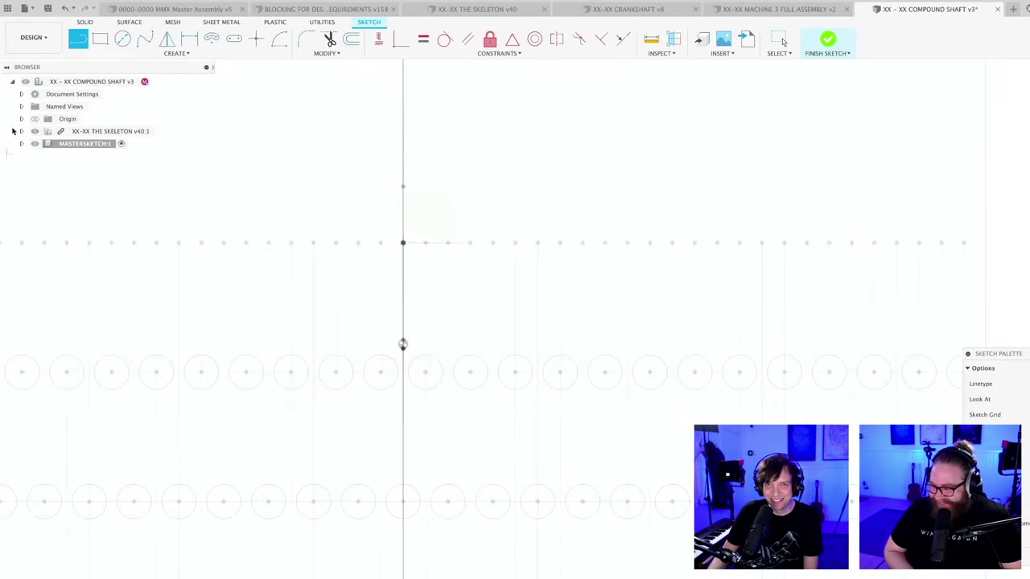
{"action": "left_click", "coordinate": [35, 131]}
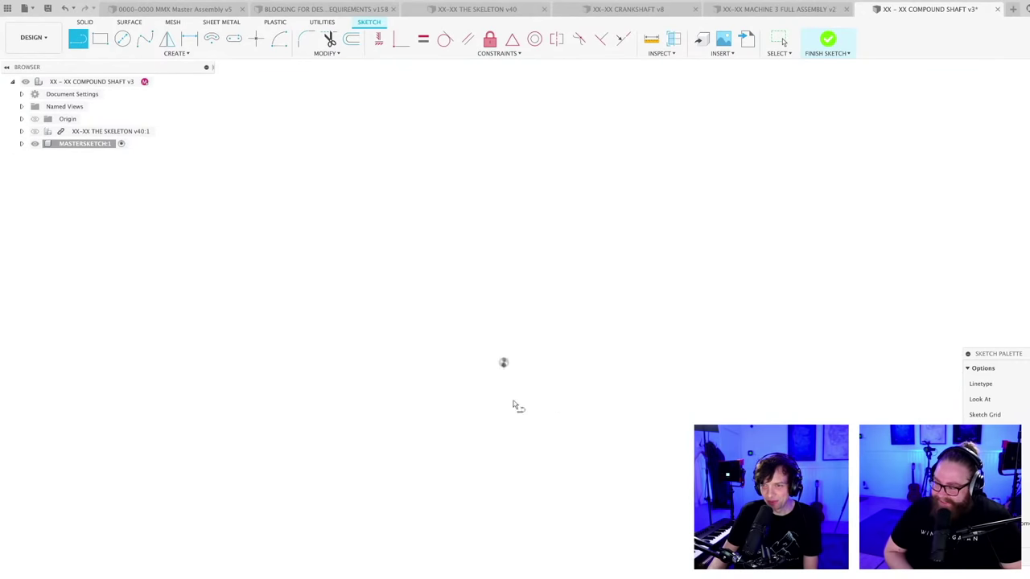
{"action": "scroll", "coordinate": [611, 400], "scroll_direction": "down", "scroll_amount": 2}
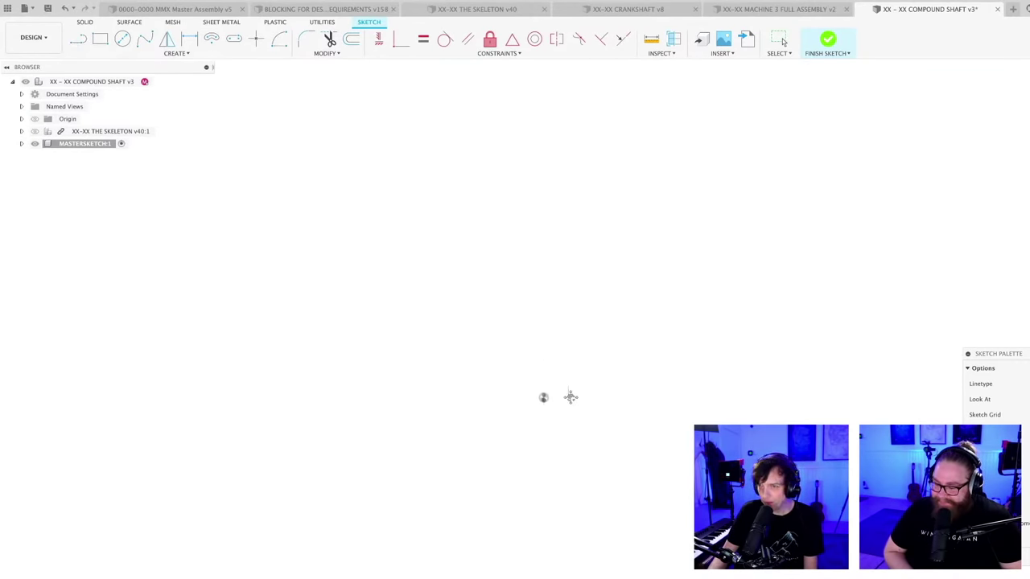
- Sketch a long diagonal line that passes just beyond the centre end of the circle's radius line
{"action": "key", "text": "Escape"}
{"action": "scroll", "coordinate": [579, 418], "scroll_direction": "up", "scroll_amount": 3}
{"action": "key", "text": "l"}
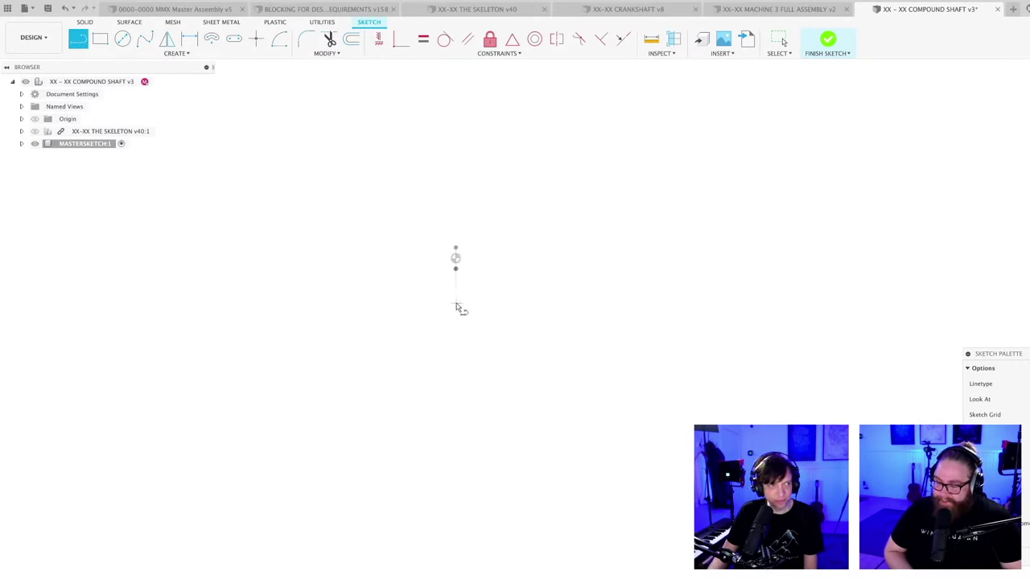
{"action": "key", "text": "Escape"}
{"action": "key", "text": "l"}
{"action": "mouse_move", "coordinate": [462, 313]}
{"action": "middle_mouse_down"}
{"action": "mouse_move", "coordinate": [616, 327]}
{"action": "mouse_move", "coordinate": [499, 354]}
{"action": "middle_mouse_up"}
{"action": "scroll", "coordinate": [611, 322], "scroll_direction": "up", "scroll_amount": 2}
{"action": "scroll", "coordinate": [619, 342], "scroll_direction": "down", "scroll_amount": 2}
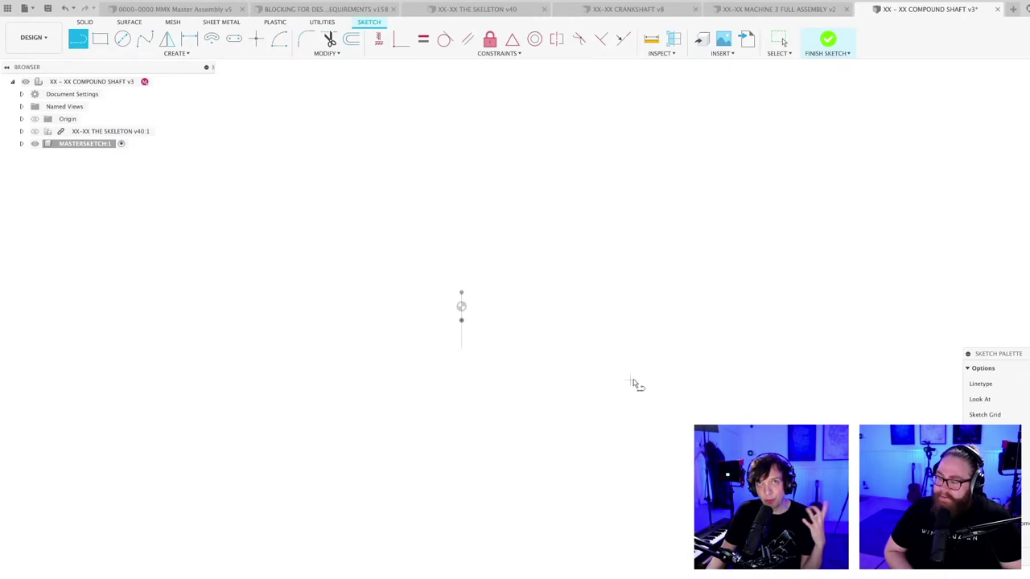
{"action": "left_click", "coordinate": [257, 431]}
{"action": "left_click", "coordinate": [775, 200]}
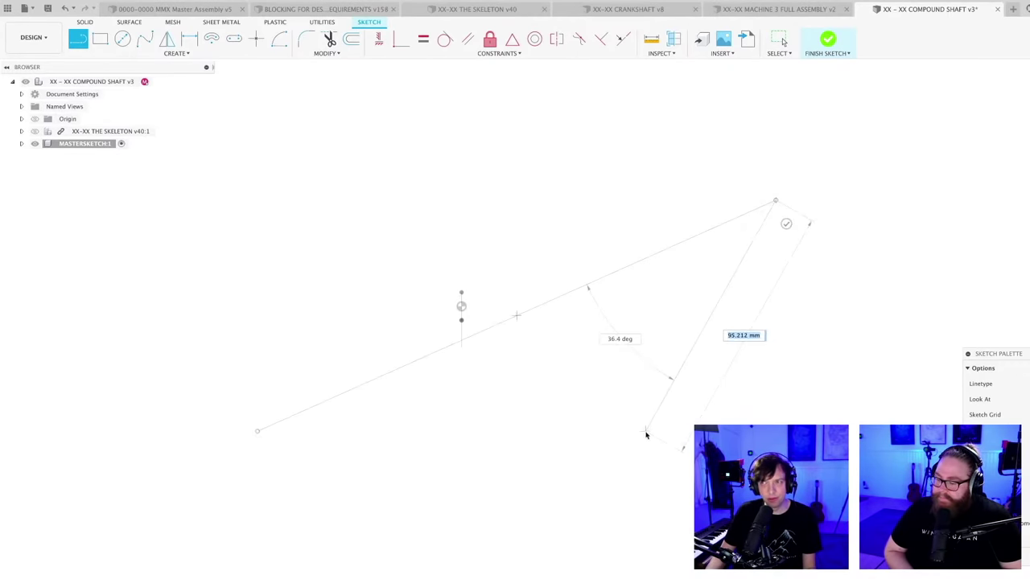
{"action": "key", "text": "Escape"}
{"action": "scroll", "coordinate": [595, 389], "scroll_direction": "up", "scroll_amount": 3}
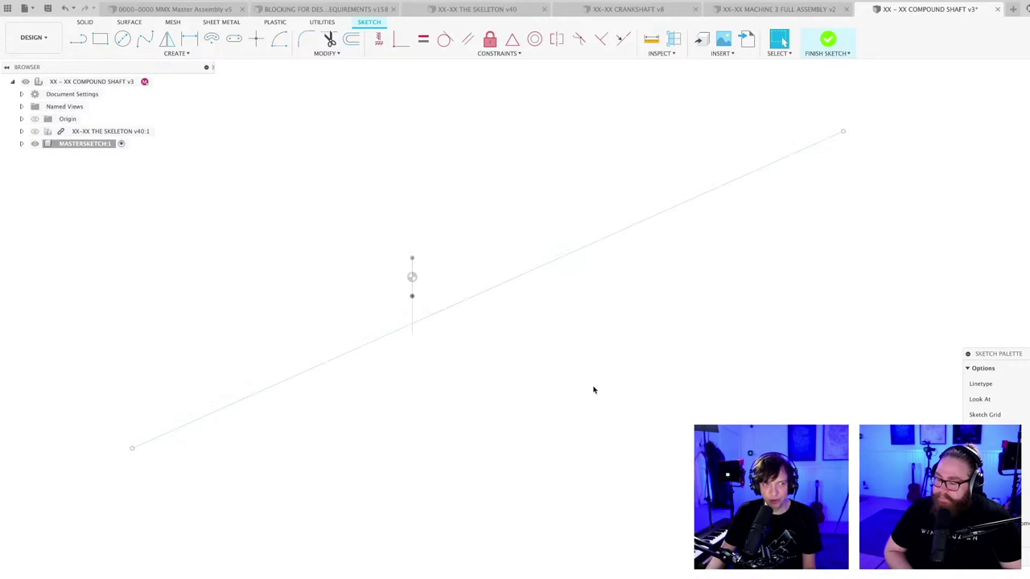
{"action": "scroll", "coordinate": [593, 390], "scroll_direction": "down", "scroll_amount": 4}
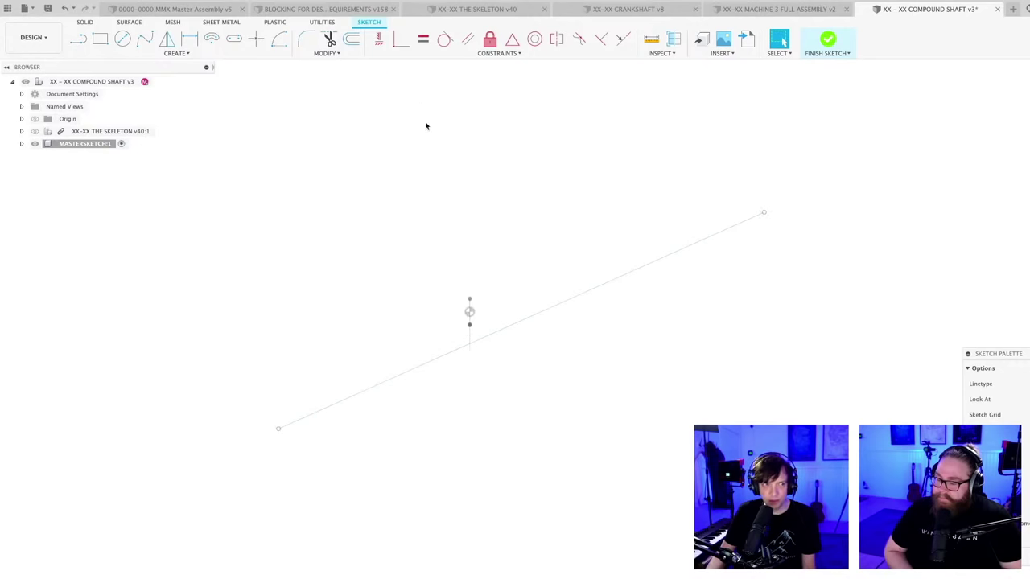
{"action": "scroll", "coordinate": [512, 351], "scroll_direction": "up", "scroll_amount": 2}
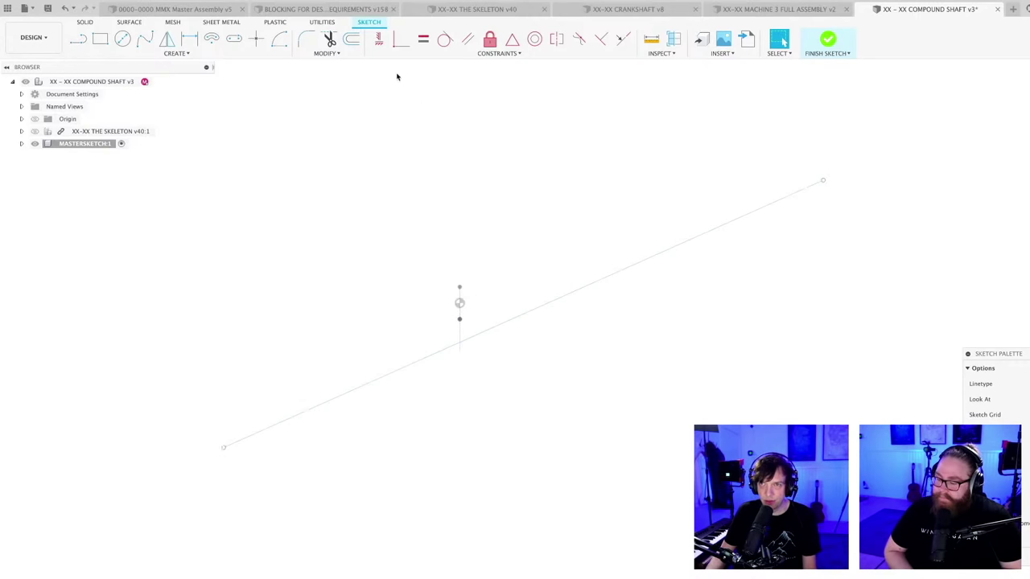
{"action": "left_click", "coordinate": [379, 39]}
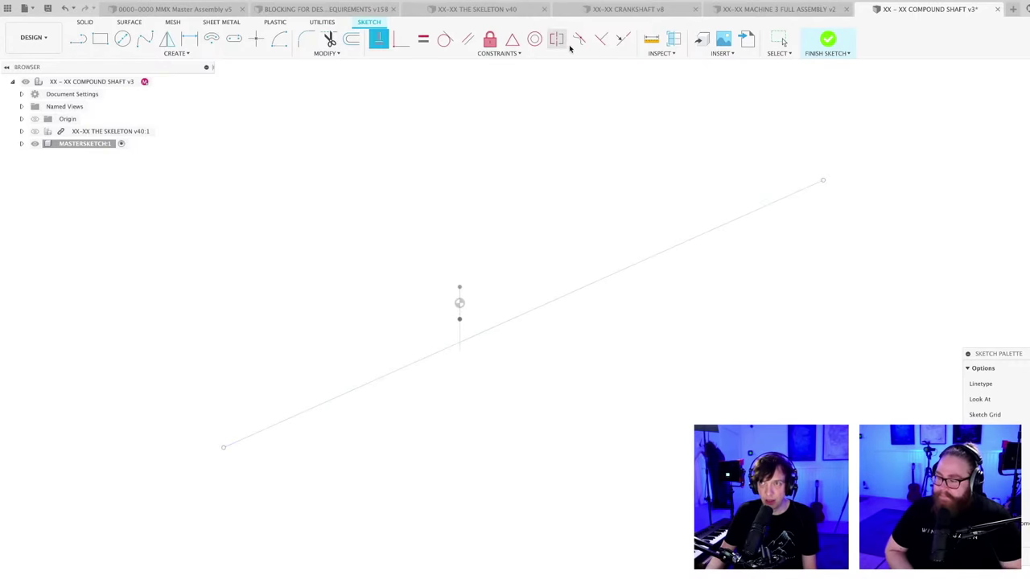
{"action": "left_click", "coordinate": [601, 38]}
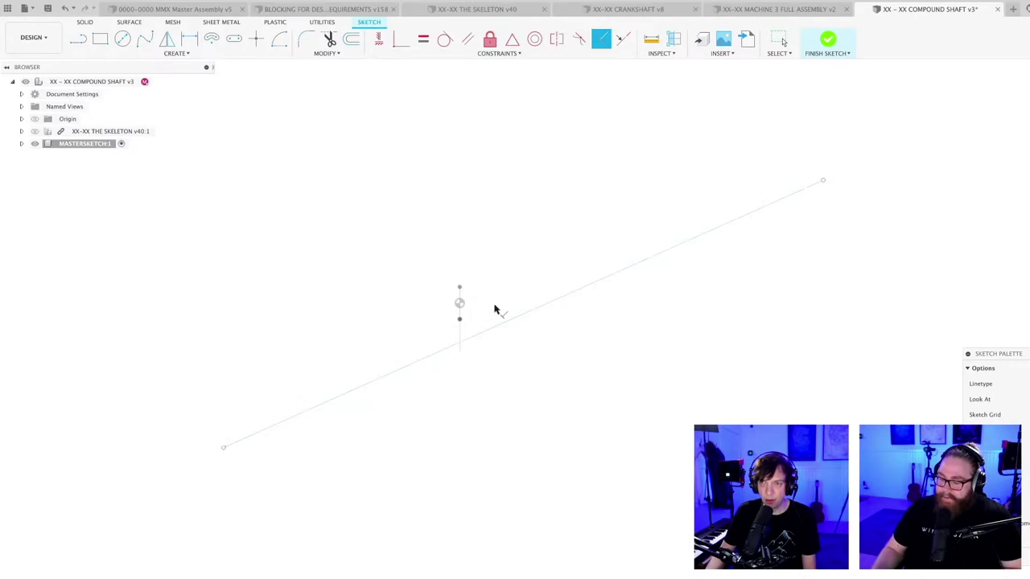
{"action": "left_click", "coordinate": [503, 302]}
{"action": "scroll", "coordinate": [508, 307], "scroll_direction": "up", "scroll_amount": 3}
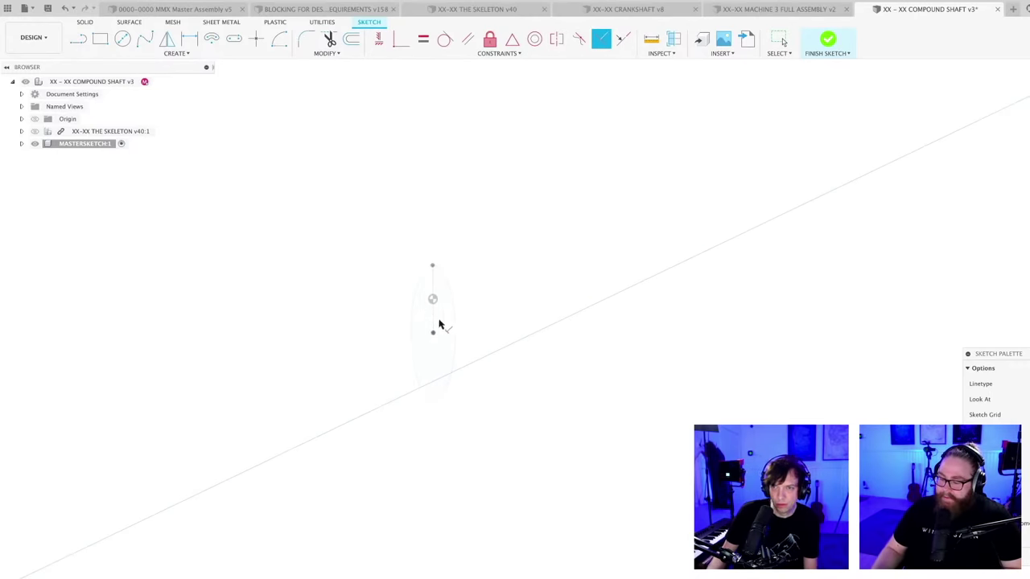
{"action": "key", "text": "Escape"}
- Project the circle's radius line into the current sketch and hide Sketch1
{"action": "key", "text": "p"}
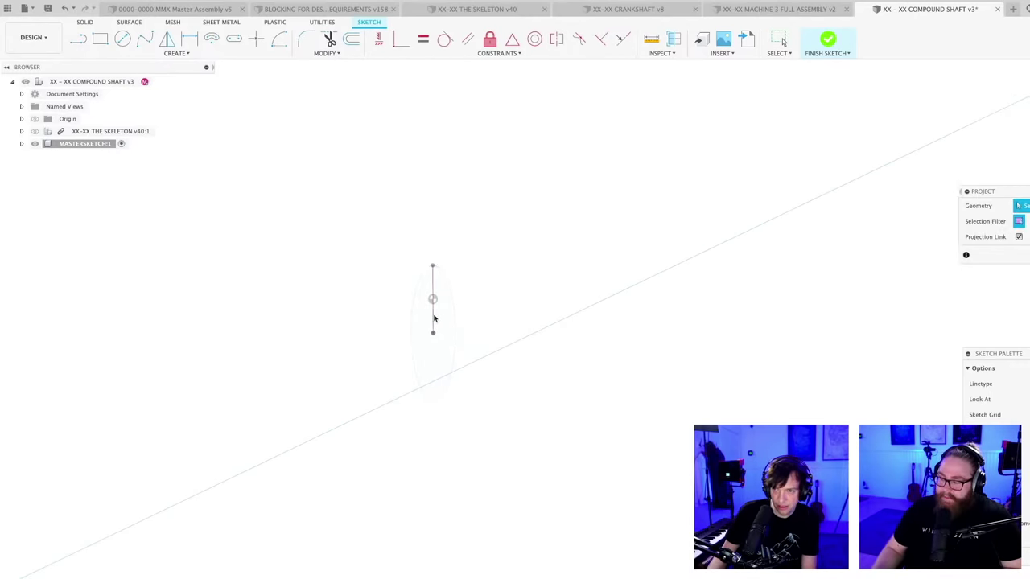
{"action": "key", "text": "Escape"}
{"action": "scroll", "coordinate": [491, 299], "scroll_direction": "down", "scroll_amount": 1}
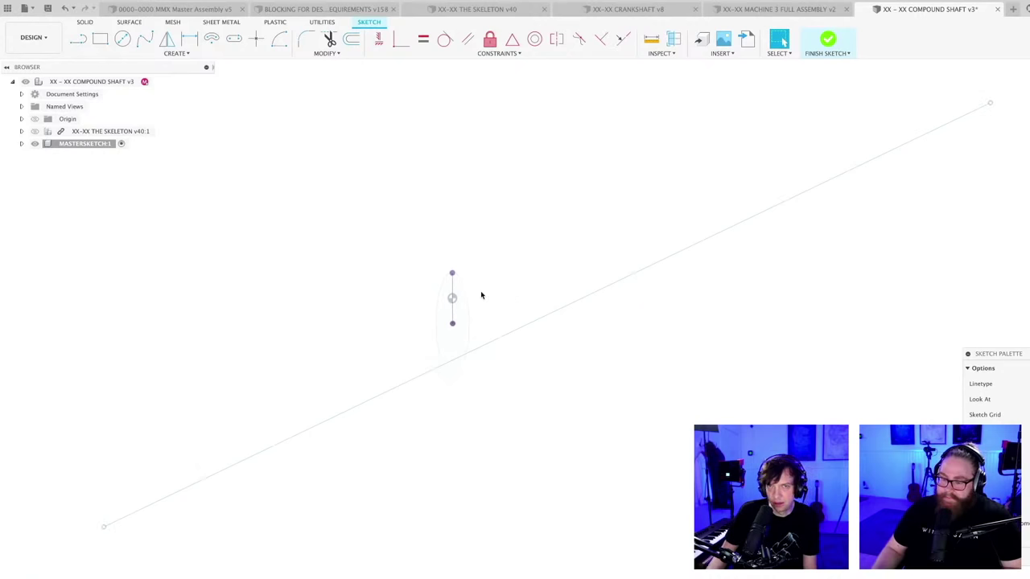
{"action": "left_click", "coordinate": [22, 144]}
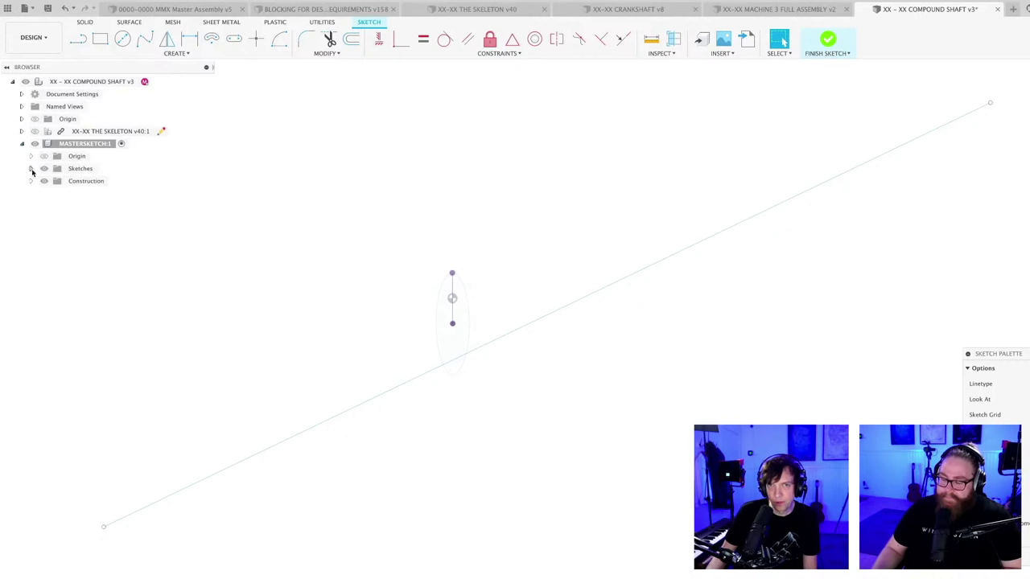
{"action": "left_click", "coordinate": [30, 168]}
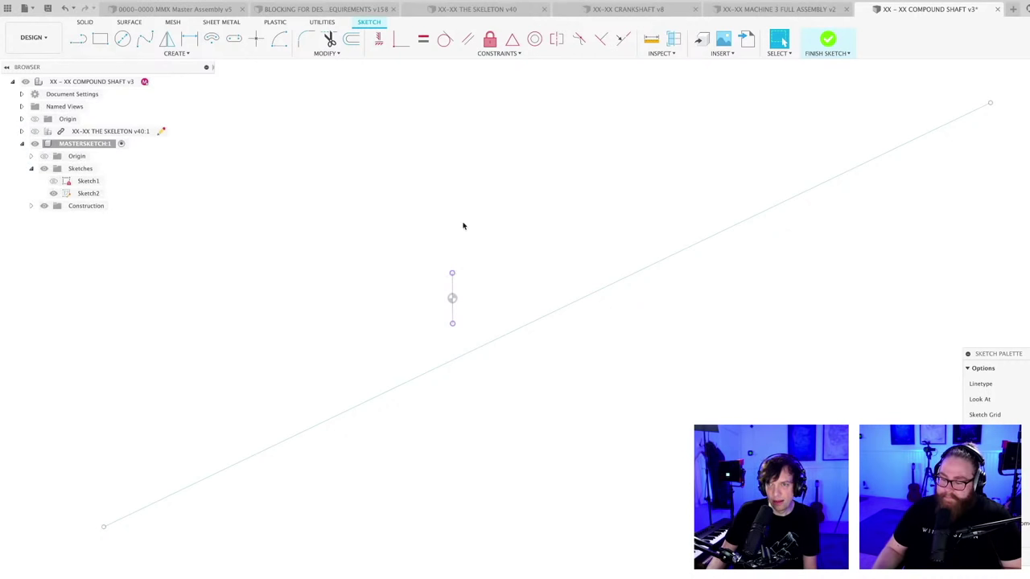
- Apply a Perpendicular constraint between the projected radius line and the long diagonal line
{"action": "scroll", "coordinate": [515, 284], "scroll_direction": "down", "scroll_amount": 2}
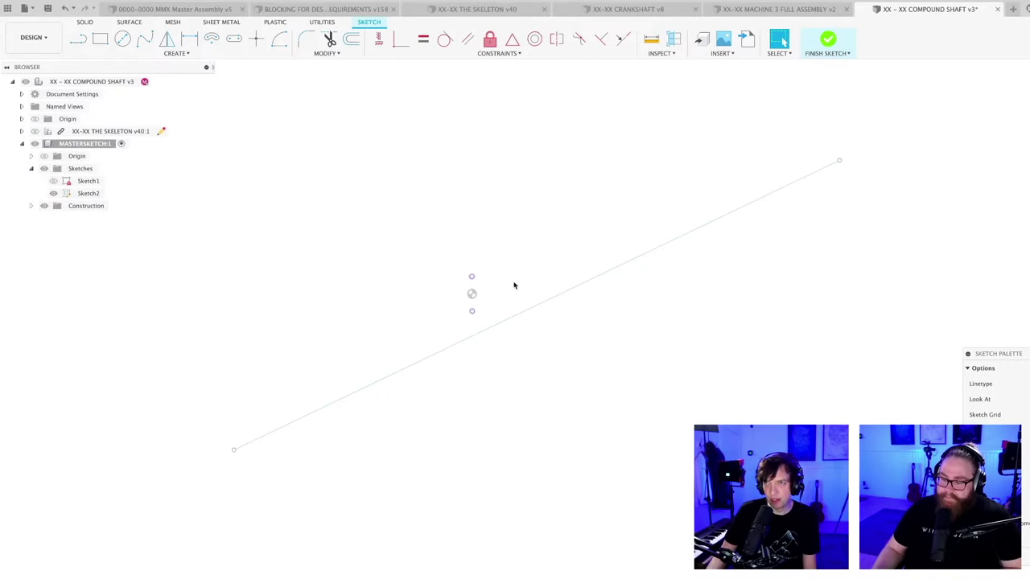
{"action": "left_click", "coordinate": [601, 40]}
{"action": "left_click", "coordinate": [475, 306]}
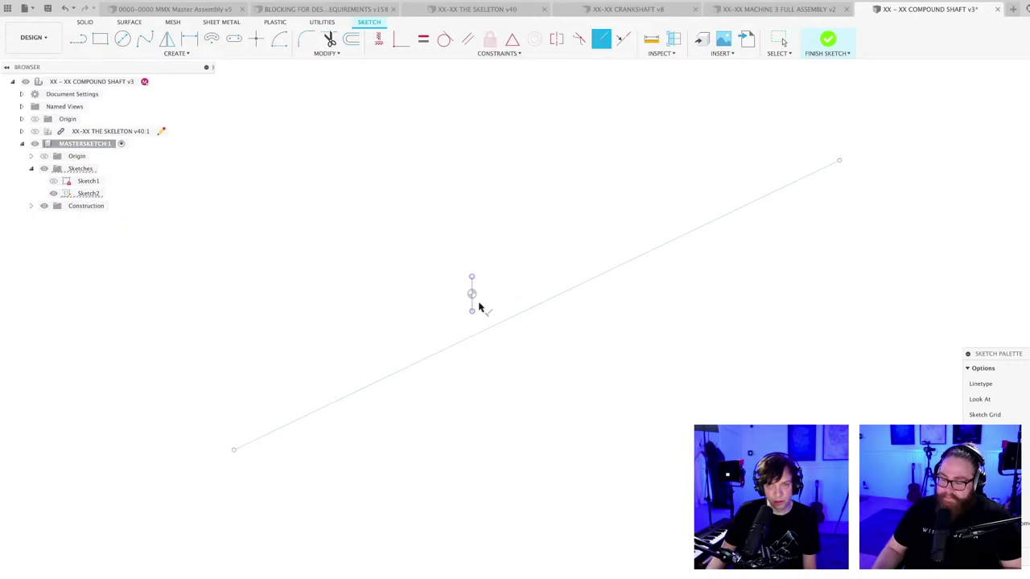
{"action": "left_click", "coordinate": [507, 322]}
{"action": "scroll", "coordinate": [510, 317], "scroll_direction": "up", "scroll_amount": 2}
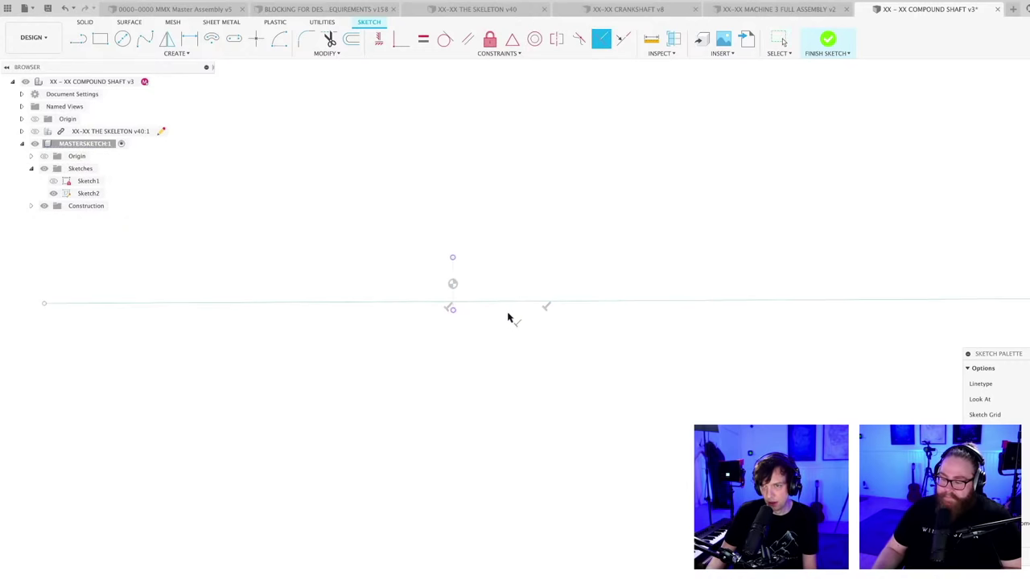
- Apply a Coincident constraint between the long line and the lower endpoint of the projected radius line
{"action": "key", "text": "Escape"}
{"action": "scroll", "coordinate": [452, 312], "scroll_direction": "up", "scroll_amount": 1}
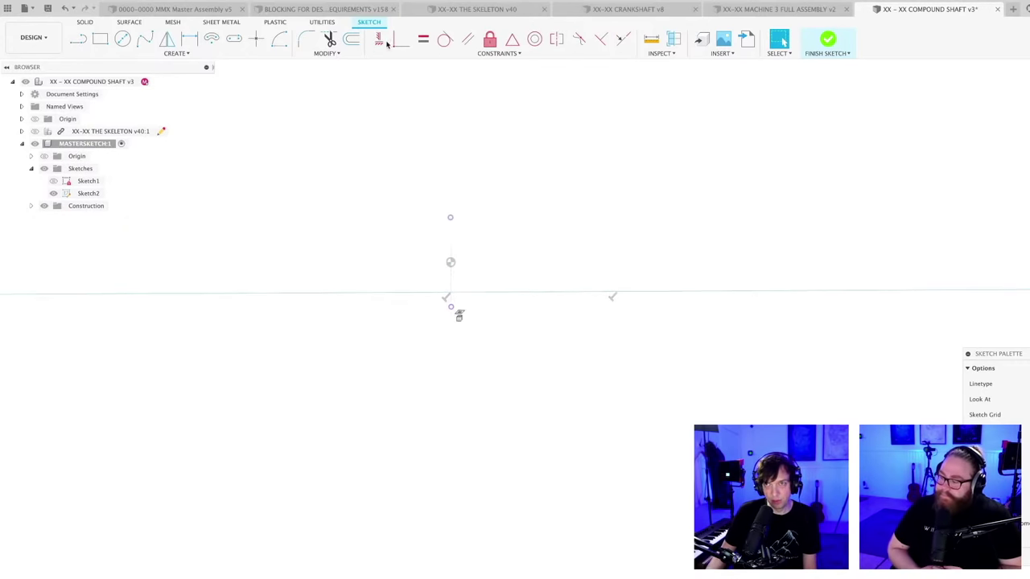
{"action": "left_click", "coordinate": [401, 39]}
{"action": "left_click", "coordinate": [477, 293]}
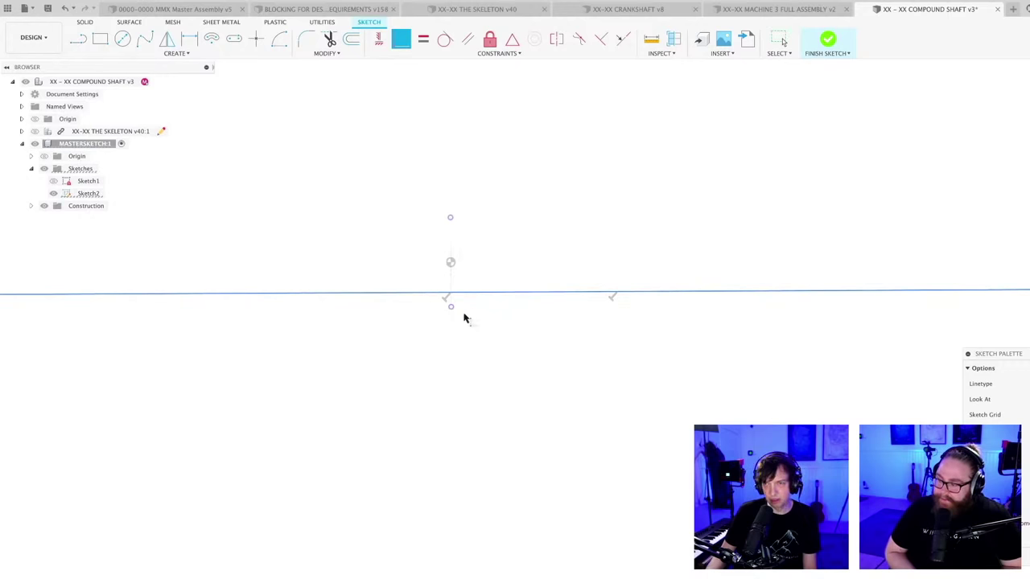
{"action": "left_click", "coordinate": [451, 307]}
{"action": "scroll", "coordinate": [523, 402], "scroll_direction": "down", "scroll_amount": 5}
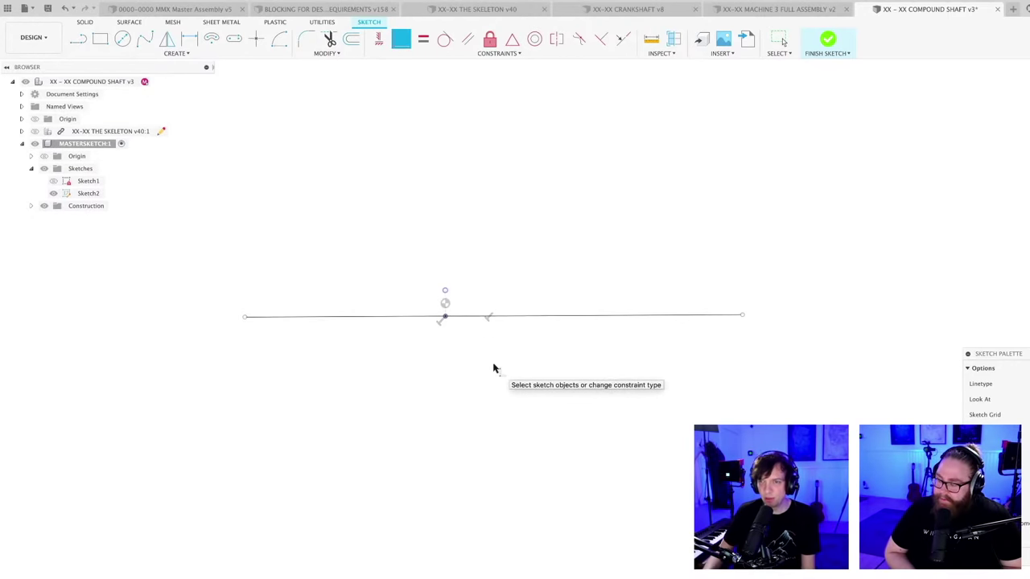
{"action": "scroll", "coordinate": [482, 350], "scroll_direction": "up", "scroll_amount": 3}
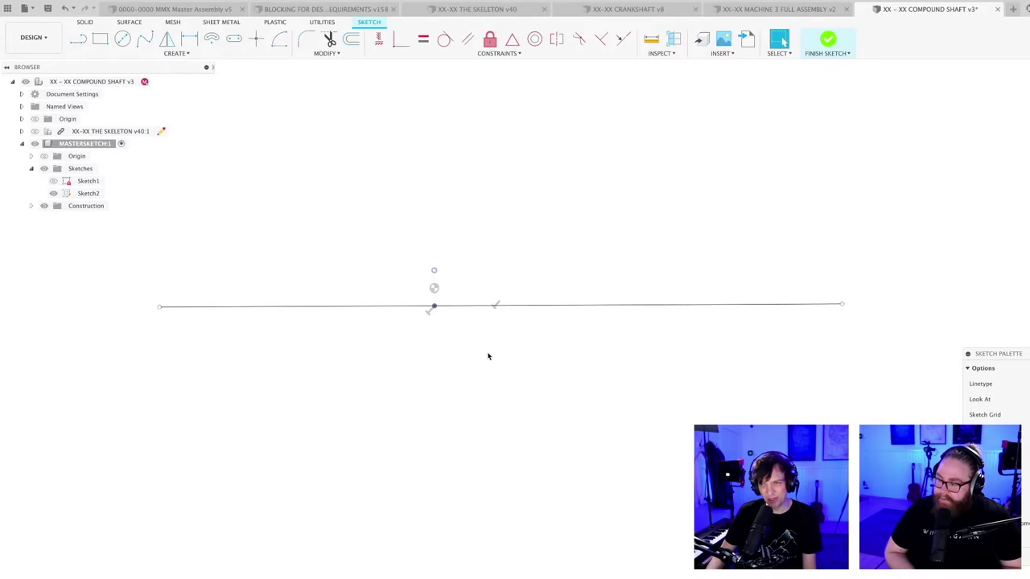
- Stretch both endpoints of the long shaft line outward to lengthen it on either side of the radius line
{"action": "scroll", "coordinate": [487, 356], "scroll_direction": "down", "scroll_amount": 4}
{"action": "mouse_move", "coordinate": [627, 339]}
{"action": "left_mouse_down"}
{"action": "mouse_move", "coordinate": [839, 350]}
{"action": "mouse_move", "coordinate": [854, 336]}
{"action": "left_mouse_up"}
{"action": "left_click_drag", "start_coordinate": [359, 343], "coordinate": [50, 337]}
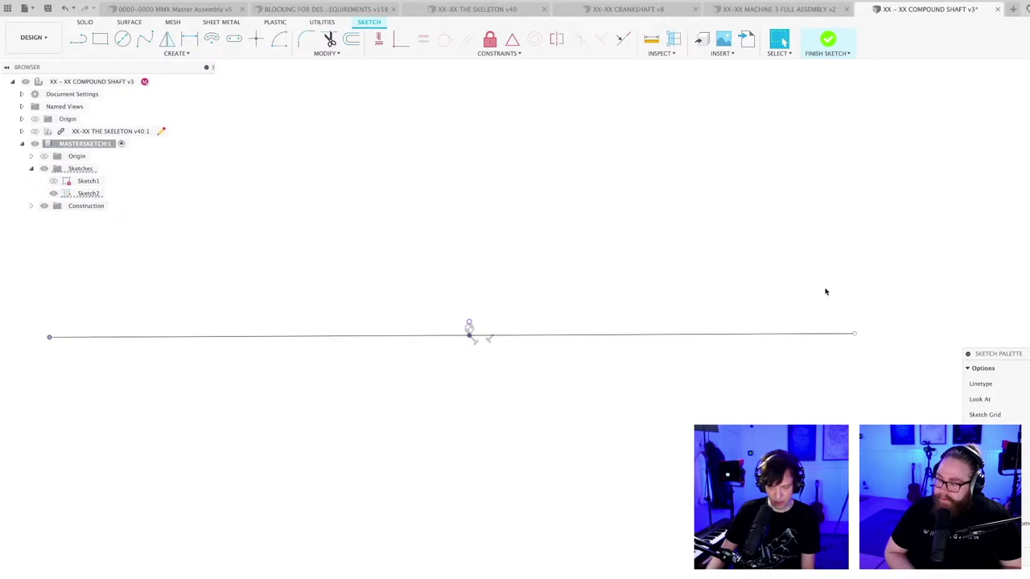
- Draw a short end edge up from the shaft line's right endpoint, followed by a small slanted chamfer line
{"action": "scroll", "coordinate": [868, 324], "scroll_direction": "up", "scroll_amount": 2}
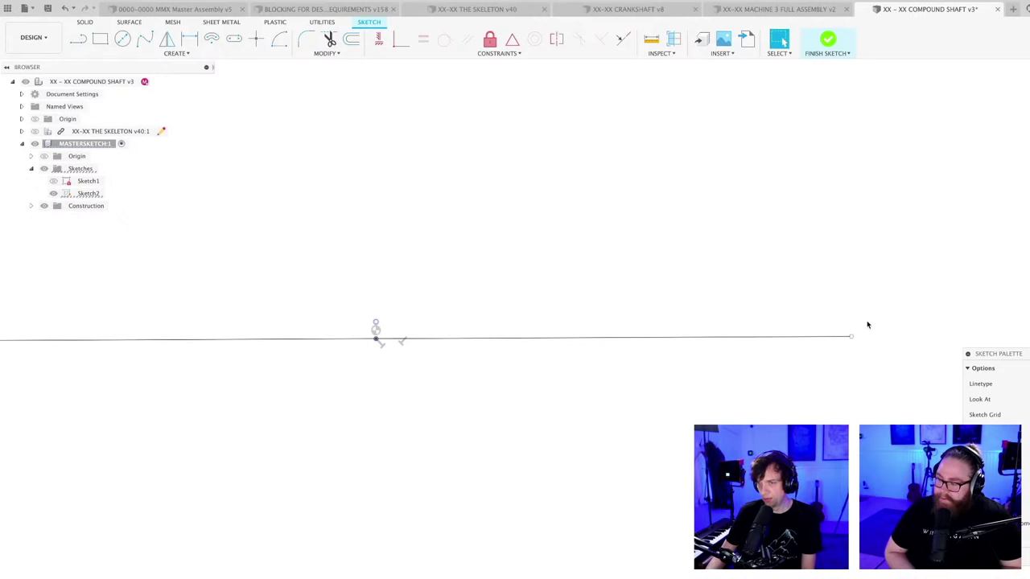
{"action": "scroll", "coordinate": [865, 327], "scroll_direction": "up", "scroll_amount": 3}
{"action": "key", "text": "l"}
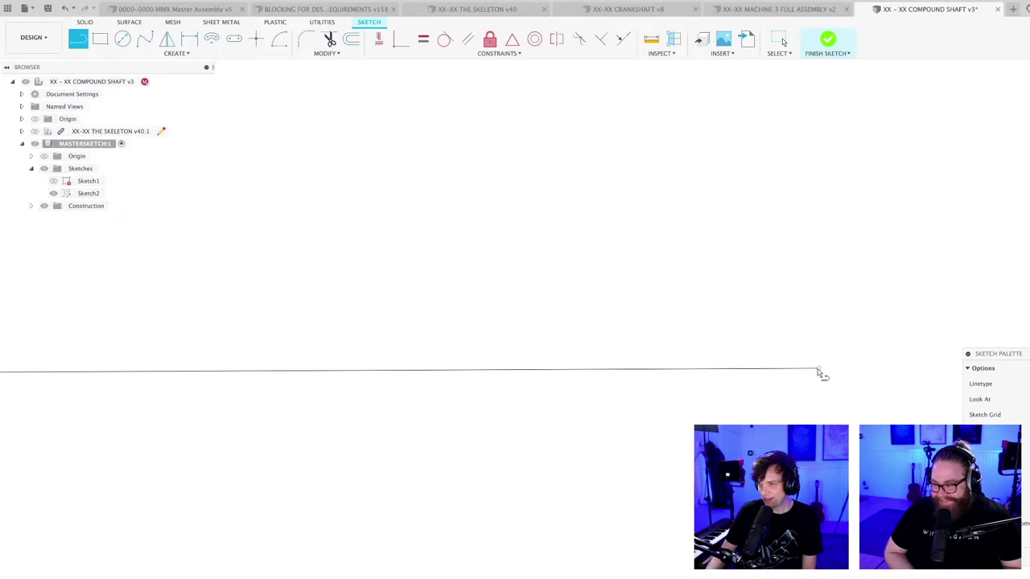
{"action": "left_click", "coordinate": [819, 368]}
{"action": "left_click", "coordinate": [820, 326]}
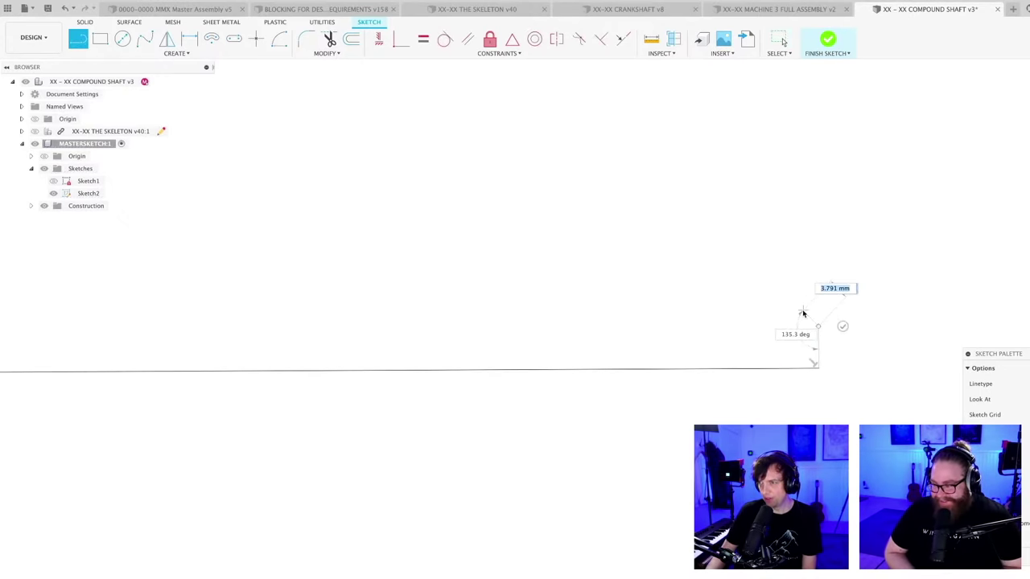
{"action": "scroll", "coordinate": [648, 306], "scroll_direction": "down", "scroll_amount": 5}
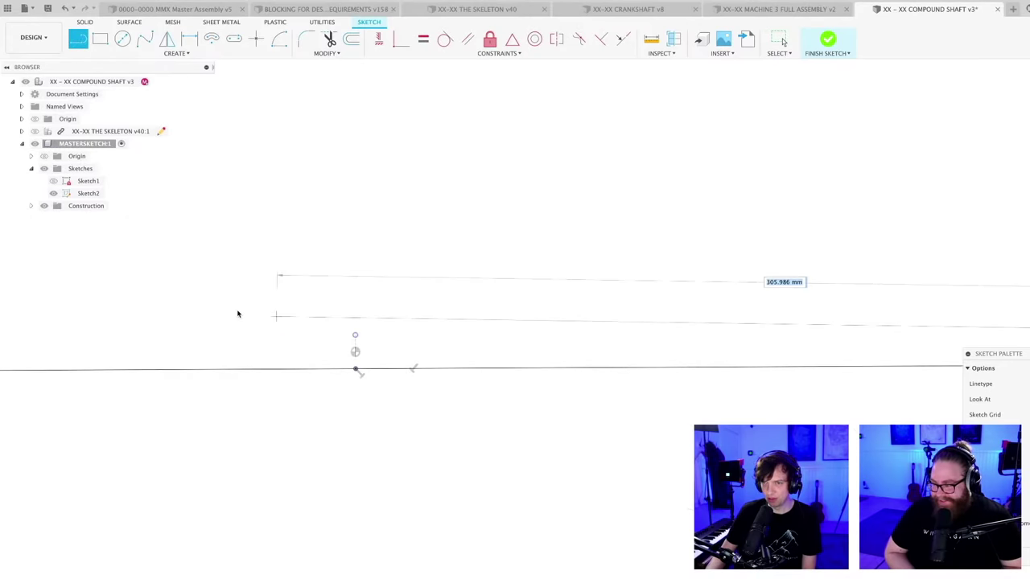
- Continue the outline with a long upper edge, a chamfer and a short end edge closing at the shaft line's left endpoint
{"action": "middle_click_drag", "start_coordinate": [236, 313], "coordinate": [1017, 307]}
{"action": "key", "text": "Escape"}
{"action": "key", "text": "l"}
{"action": "left_click", "coordinate": [132, 337]}
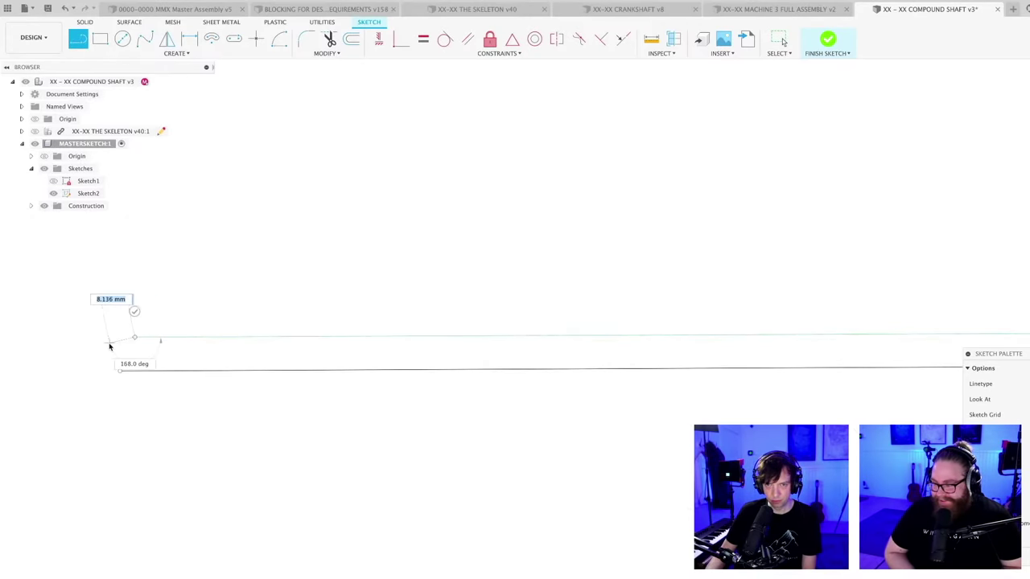
{"action": "left_click", "coordinate": [130, 351]}
{"action": "left_click", "coordinate": [127, 389]}
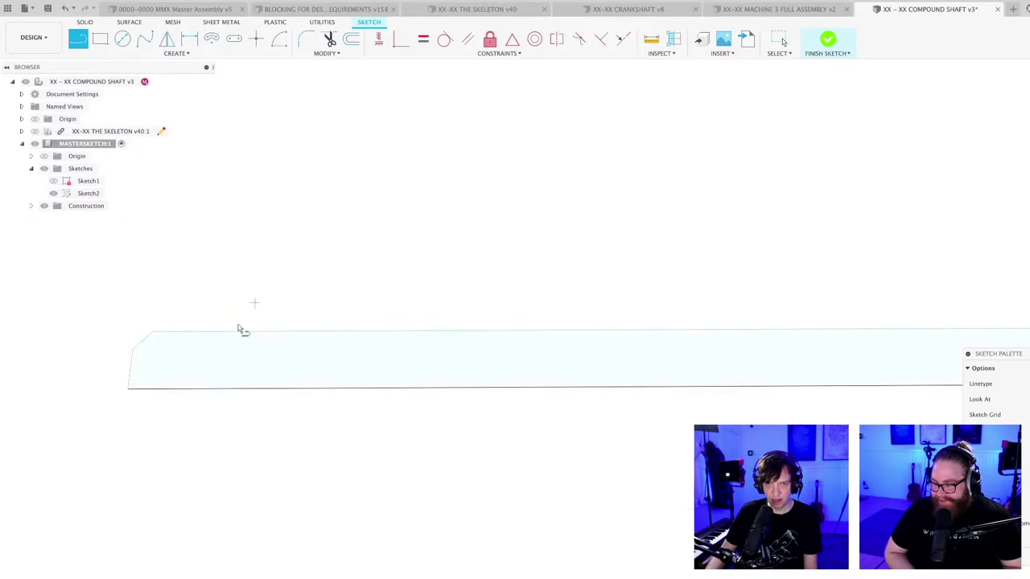
{"action": "key", "text": "Escape"}
- Apply a Perpendicular constraint between the profile's left end edge and the long shaft line
{"action": "middle_click_drag", "start_coordinate": [158, 383], "coordinate": [518, 384]}
{"action": "scroll", "coordinate": [386, 370], "scroll_direction": "up", "scroll_amount": 5}
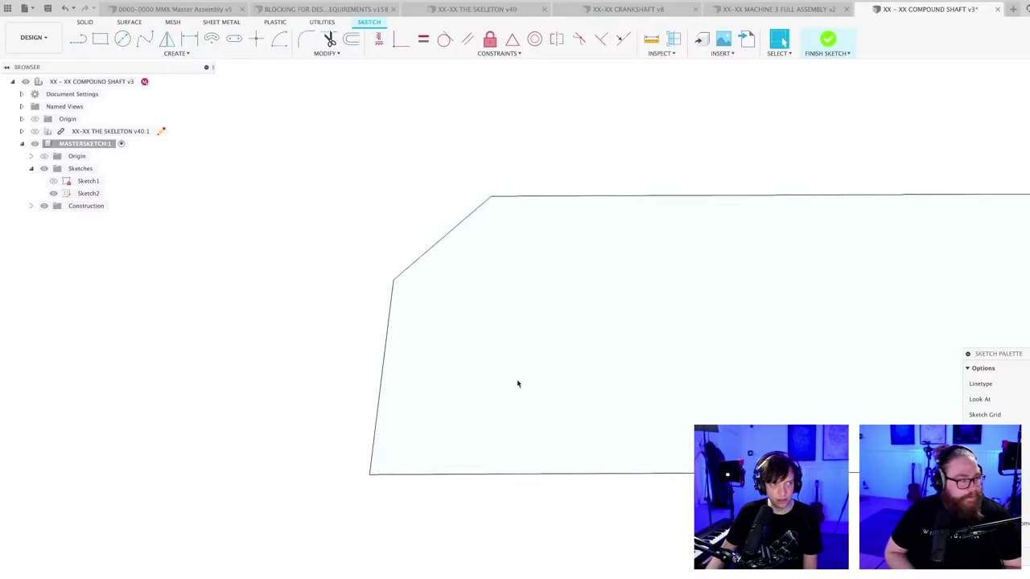
{"action": "left_click", "coordinate": [599, 40]}
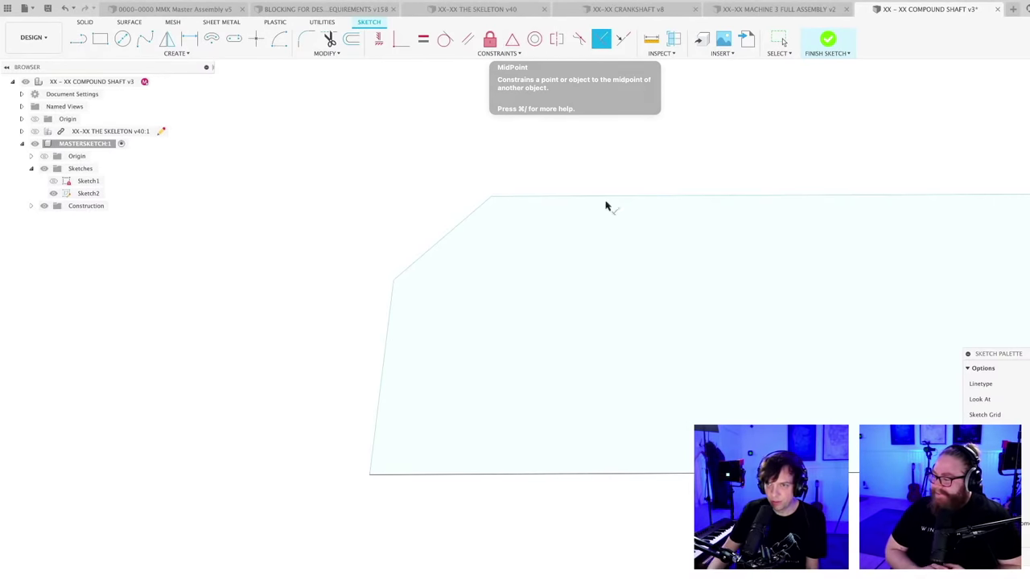
{"action": "left_click", "coordinate": [372, 455]}
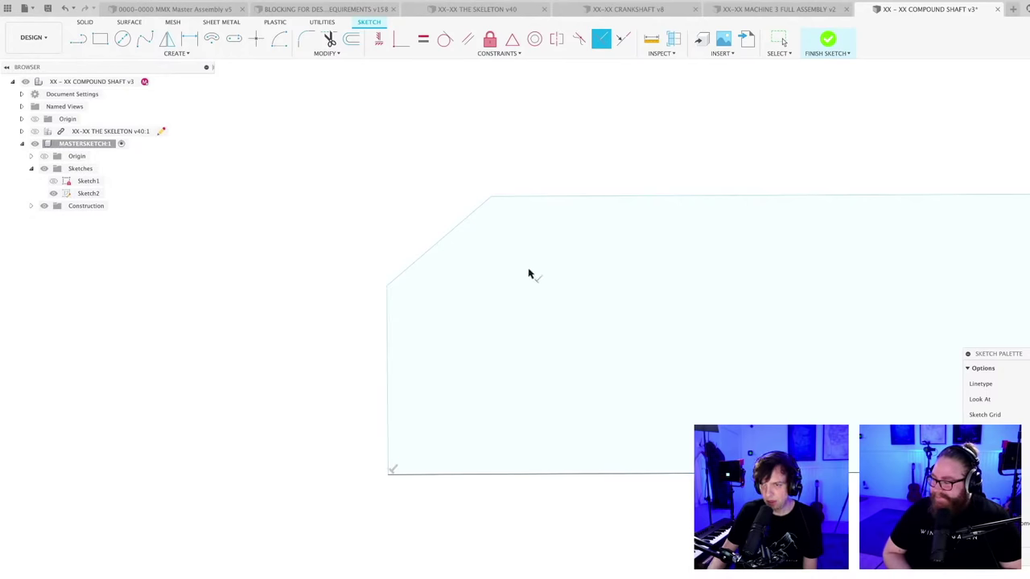
- Dimension the angle between the left end edge and its chamfer line at 135 degrees
{"action": "key", "text": "d"}
{"action": "left_click", "coordinate": [387, 315]}
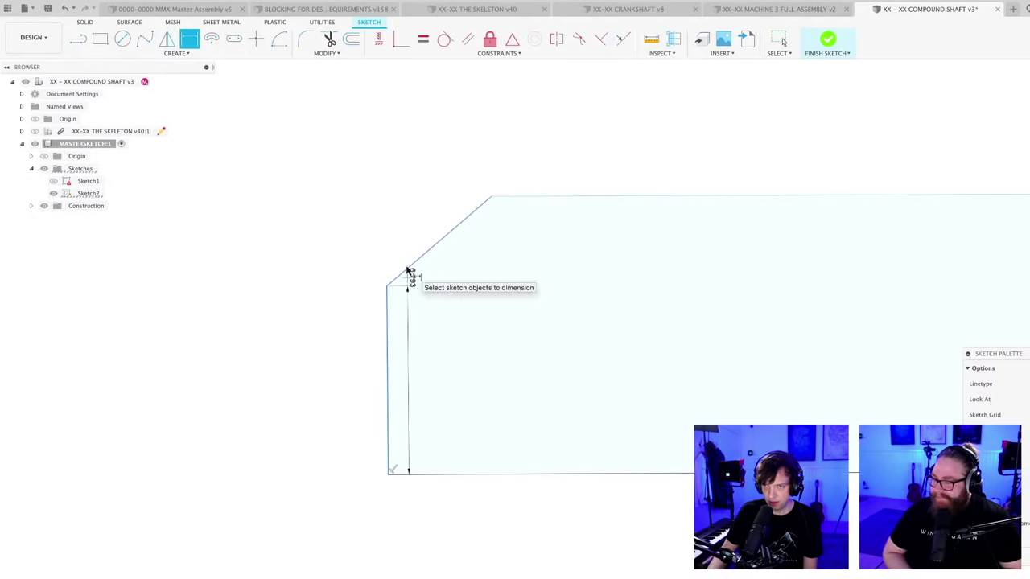
{"action": "left_click", "coordinate": [410, 271]}
{"action": "left_click", "coordinate": [415, 289]}
{"action": "type", "text": "135"}
{"action": "key", "text": "Return"}
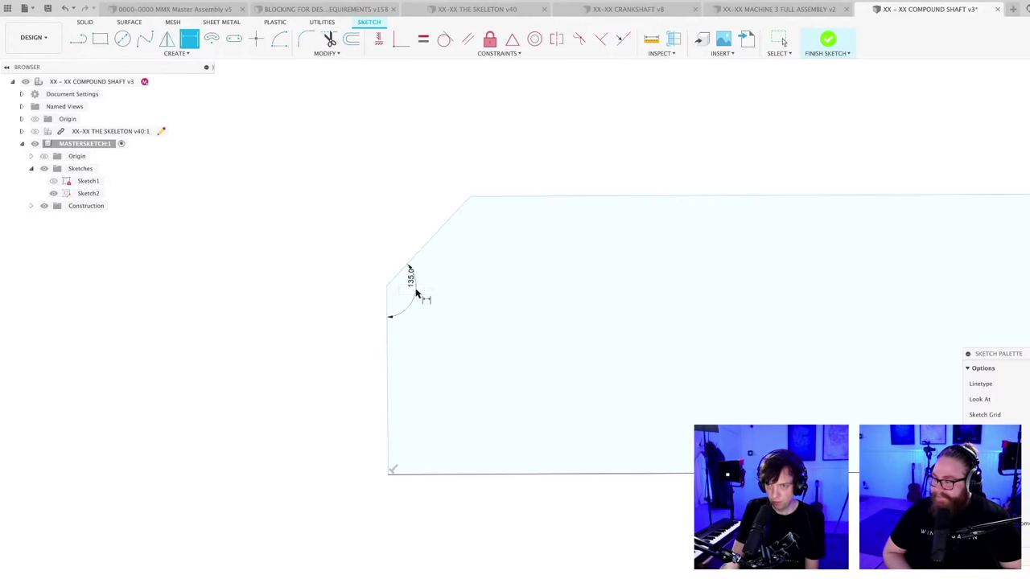
- Apply a Perpendicular constraint between the projected radius line and the profile's long upper edge
{"action": "scroll", "coordinate": [437, 368], "scroll_direction": "down", "scroll_amount": 4}
{"action": "mouse_move", "coordinate": [436, 373]}
{"action": "middle_mouse_down"}
{"action": "mouse_move", "coordinate": [362, 351]}
{"action": "mouse_move", "coordinate": [237, 344]}
{"action": "middle_mouse_up"}
{"action": "scroll", "coordinate": [235, 342], "scroll_direction": "down", "scroll_amount": 2}
{"action": "scroll", "coordinate": [239, 342], "scroll_direction": "down", "scroll_amount": 2}
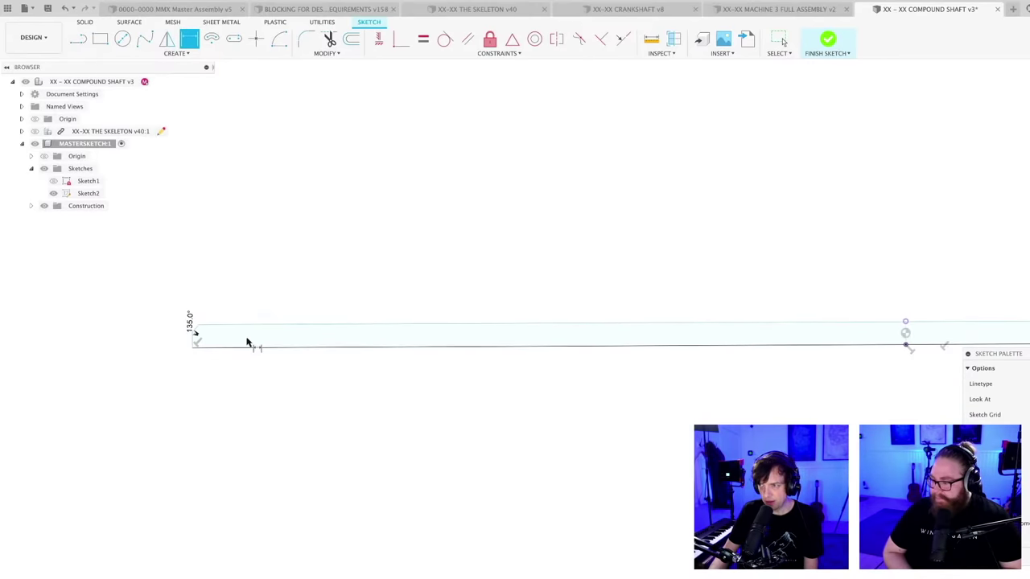
{"action": "key", "text": "Escape"}
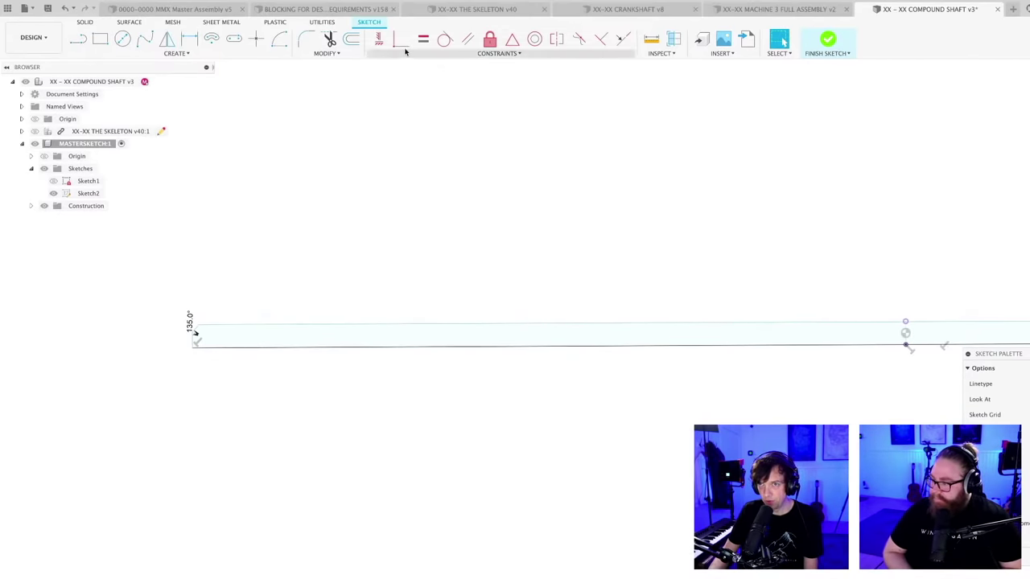
{"action": "left_click", "coordinate": [601, 39]}
{"action": "left_click", "coordinate": [673, 343]}
{"action": "left_click", "coordinate": [671, 325]}
{"action": "scroll", "coordinate": [706, 362], "scroll_direction": "up", "scroll_amount": 5}
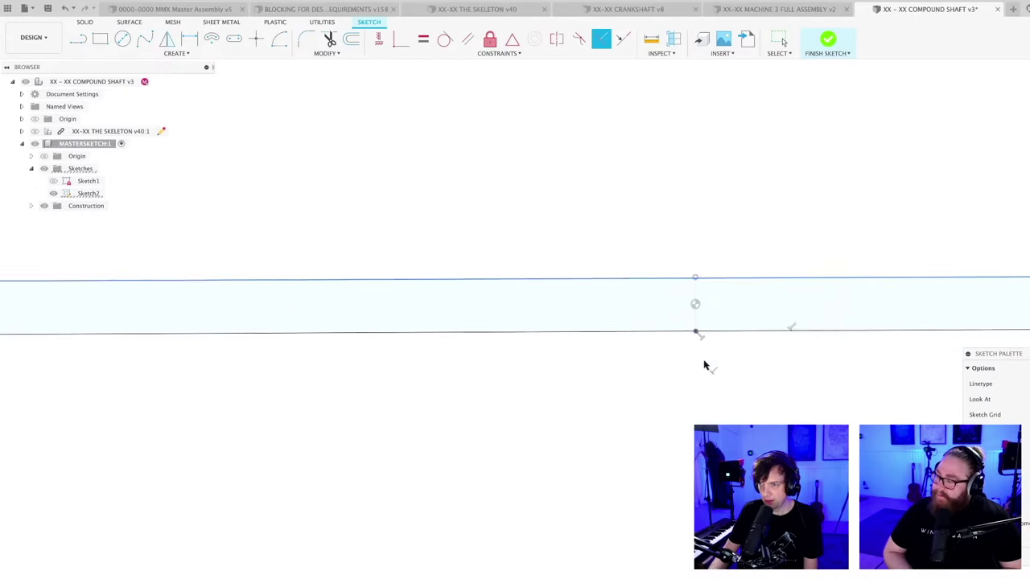
{"action": "key", "text": "Escape"}
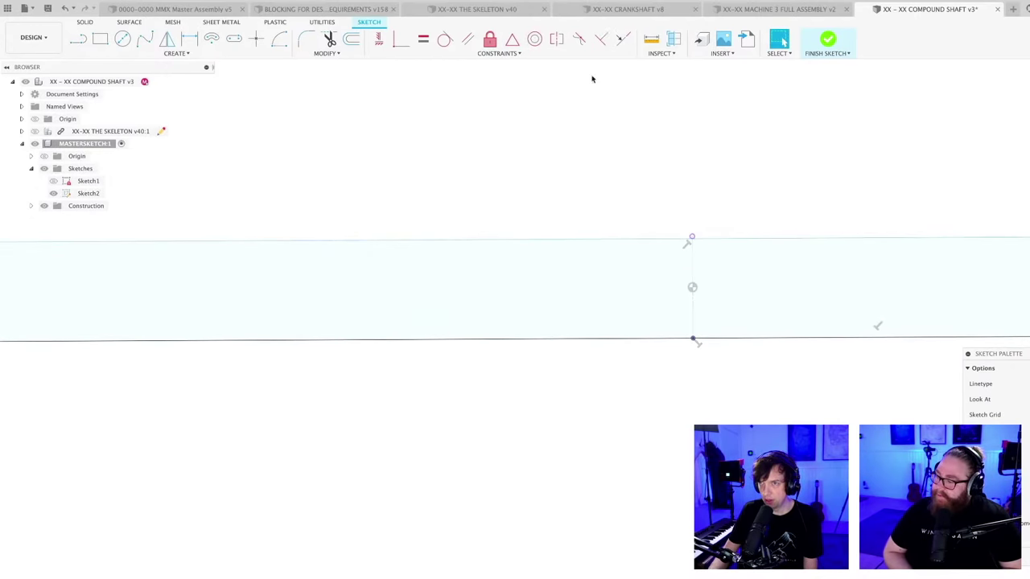
- Apply a Coincident constraint between the profile's upper edge and the upper endpoint of the projected radius line
{"action": "left_click", "coordinate": [389, 42]}
{"action": "scroll", "coordinate": [710, 223], "scroll_direction": "up", "scroll_amount": 3}
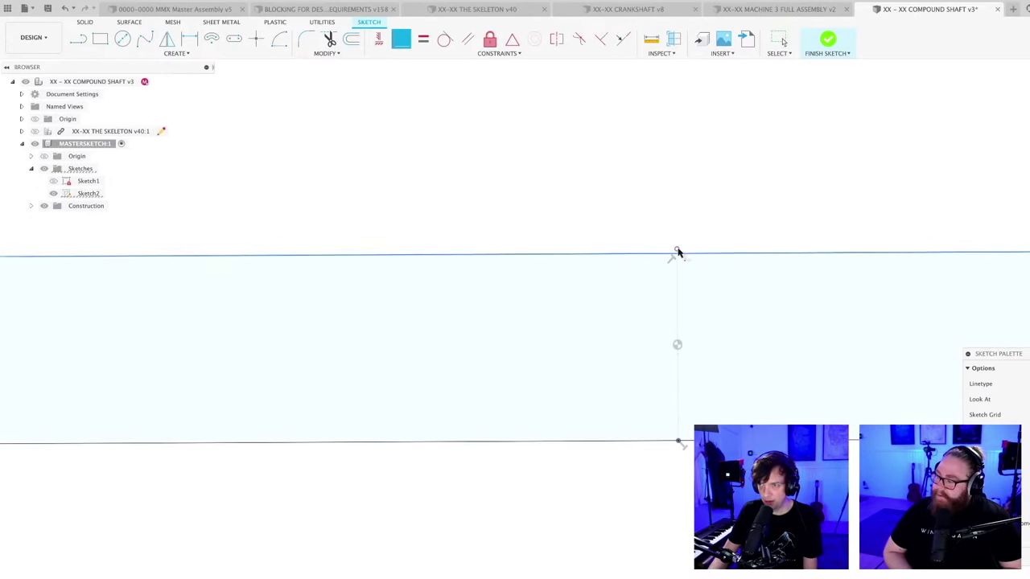
{"action": "left_click", "coordinate": [678, 252]}
{"action": "scroll", "coordinate": [706, 315], "scroll_direction": "down", "scroll_amount": 2}
{"action": "scroll", "coordinate": [703, 283], "scroll_direction": "up", "scroll_amount": 3}
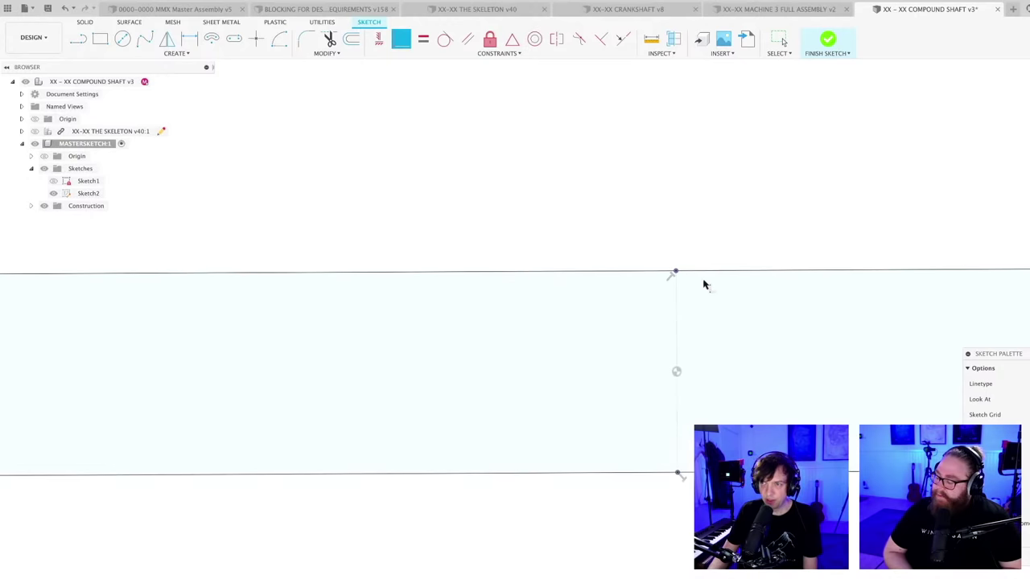
{"action": "scroll", "coordinate": [676, 346], "scroll_direction": "down", "scroll_amount": 5}
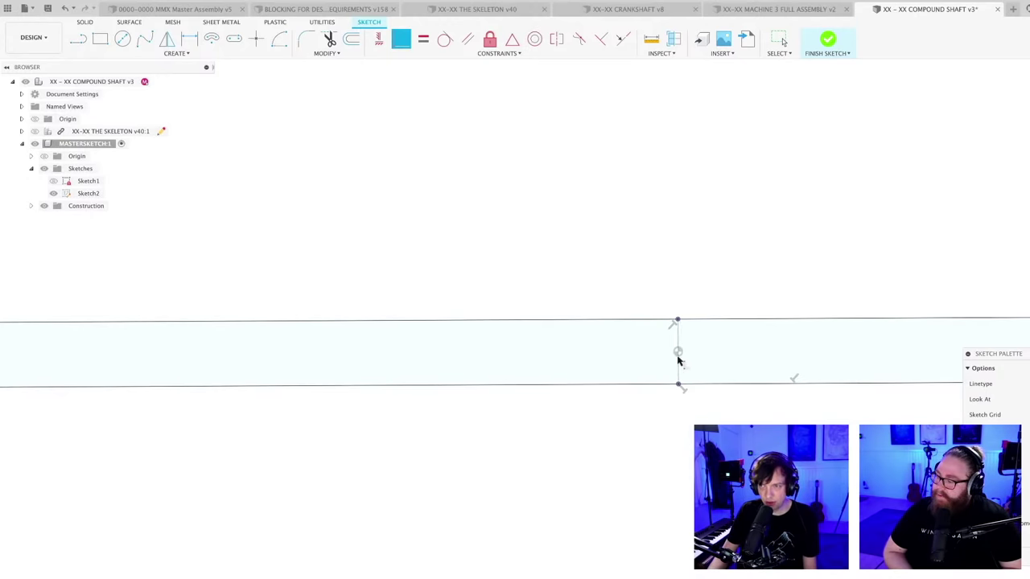
{"action": "scroll", "coordinate": [266, 374], "scroll_direction": "up", "scroll_amount": 3}
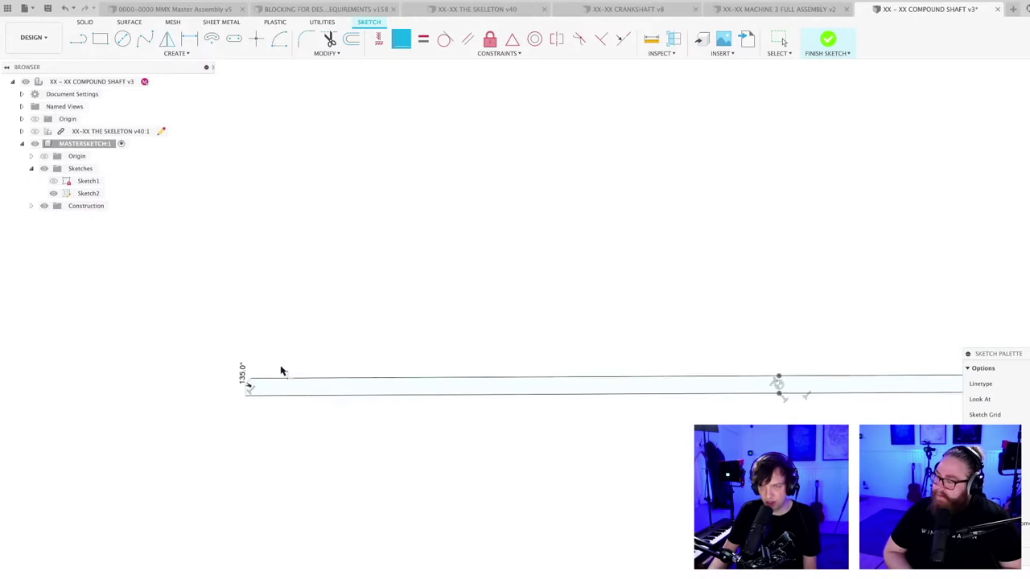
- Dimension the angle between the right end edge and its chamfer line at 135 degrees
{"action": "middle_click_drag", "start_coordinate": [731, 259], "coordinate": [340, 274]}
{"action": "scroll", "coordinate": [810, 391], "scroll_direction": "up", "scroll_amount": 8}
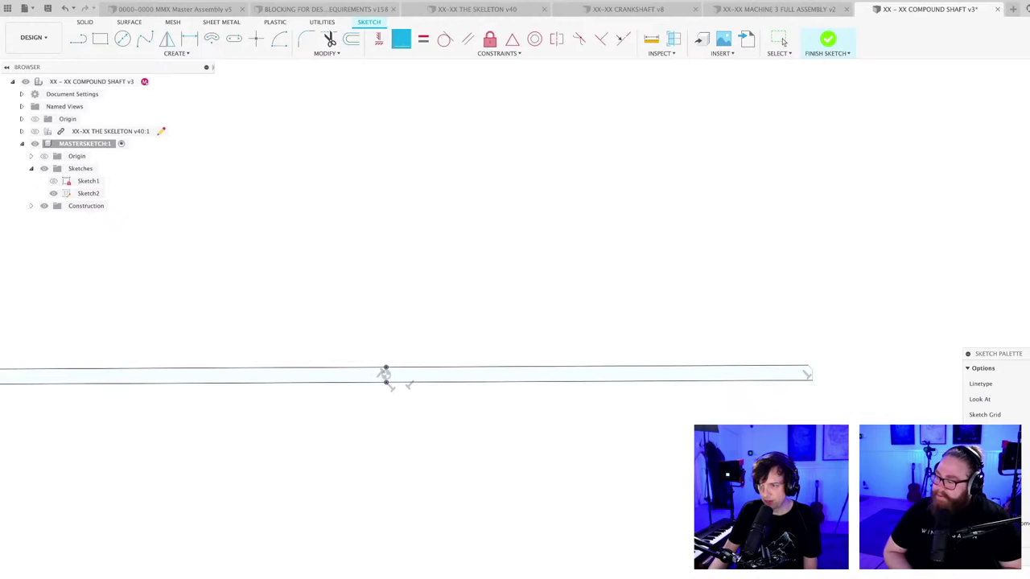
{"action": "key", "text": "d"}
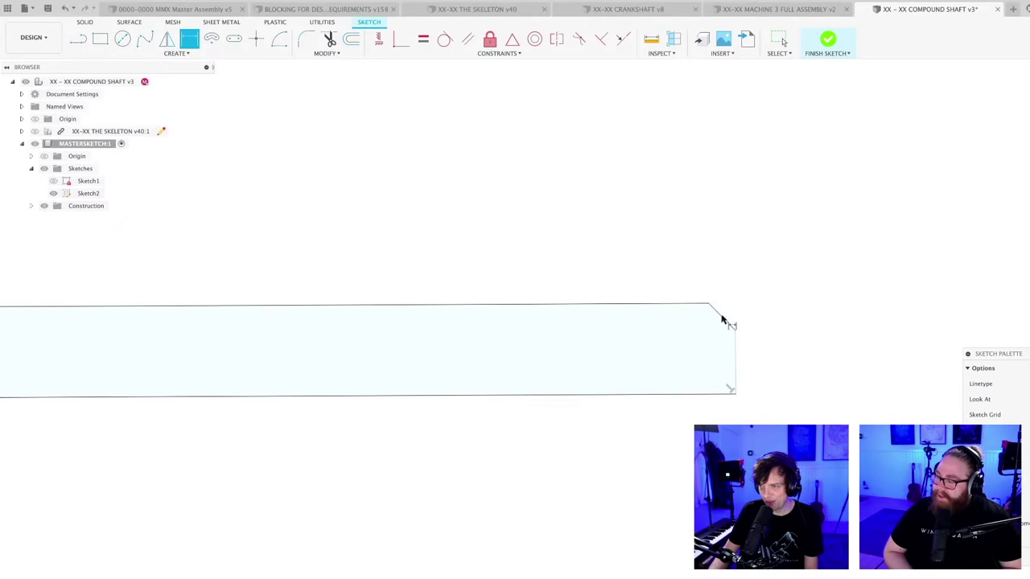
{"action": "left_click", "coordinate": [722, 319]}
{"action": "left_click", "coordinate": [734, 351]}
{"action": "left_click", "coordinate": [723, 347]}
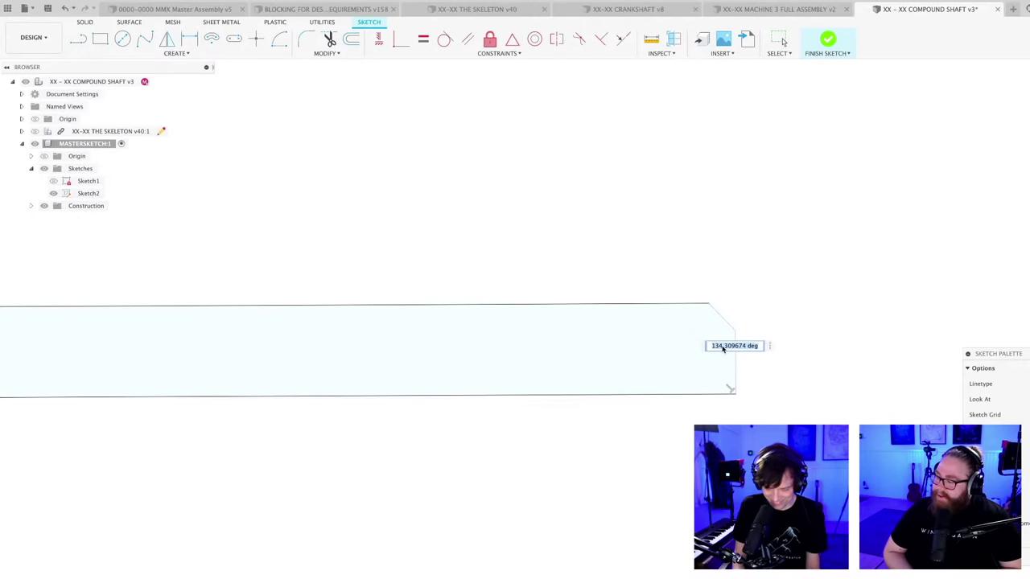
{"action": "type", "text": "135"}
{"action": "key", "text": "Return"}
{"action": "key", "text": "Escape"}
{"action": "scroll", "coordinate": [735, 368], "scroll_direction": "down", "scroll_amount": 5}
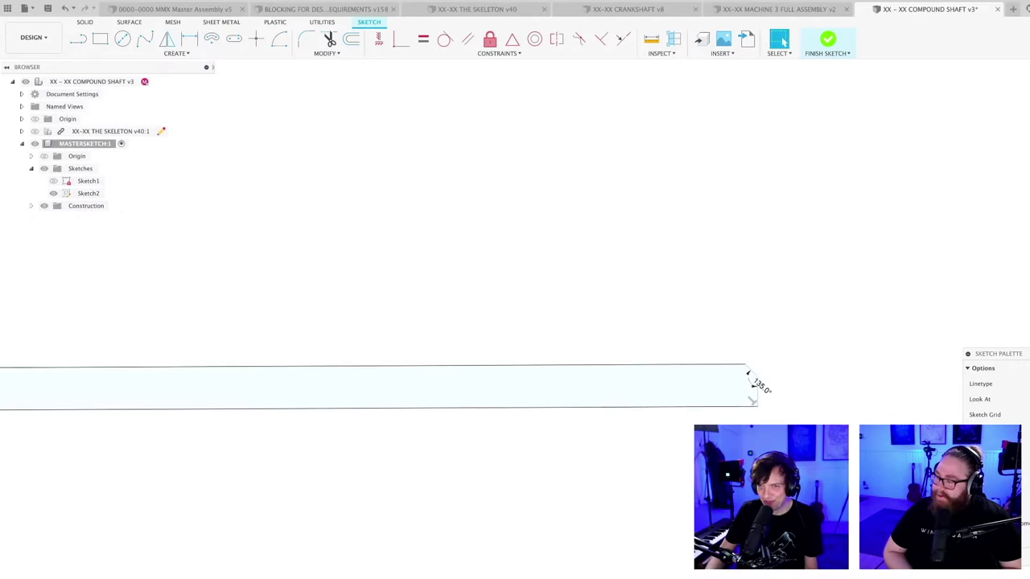
{"action": "mouse_move", "coordinate": [669, 451]}
{"action": "middle_mouse_down"}
{"action": "mouse_move", "coordinate": [738, 399]}
{"action": "mouse_move", "coordinate": [697, 384]}
{"action": "mouse_move", "coordinate": [476, 406]}
{"action": "middle_mouse_up"}
{"action": "scroll", "coordinate": [575, 356], "scroll_direction": "up", "scroll_amount": 10}
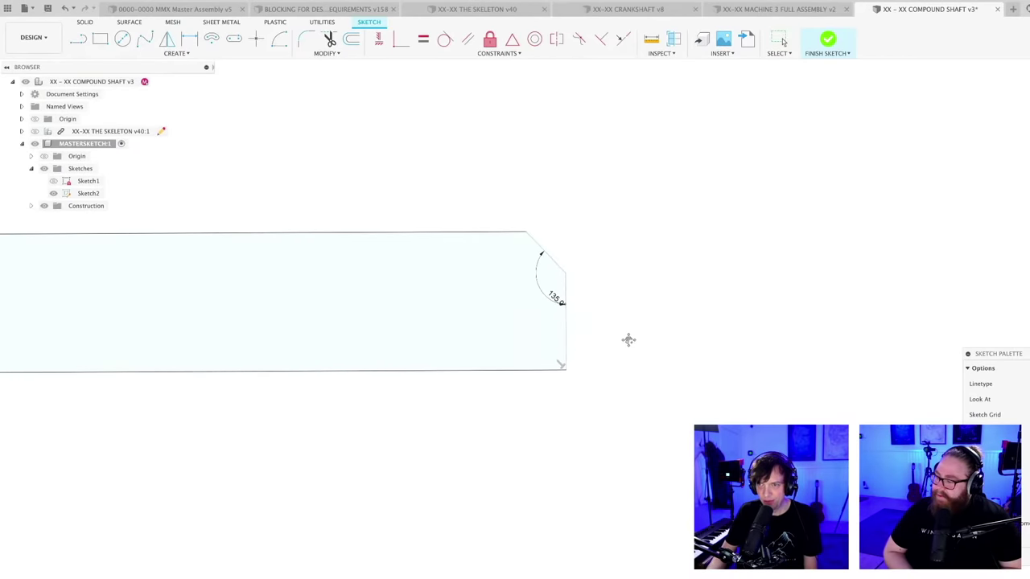
{"action": "middle_click_drag", "start_coordinate": [653, 363], "coordinate": [609, 376]}
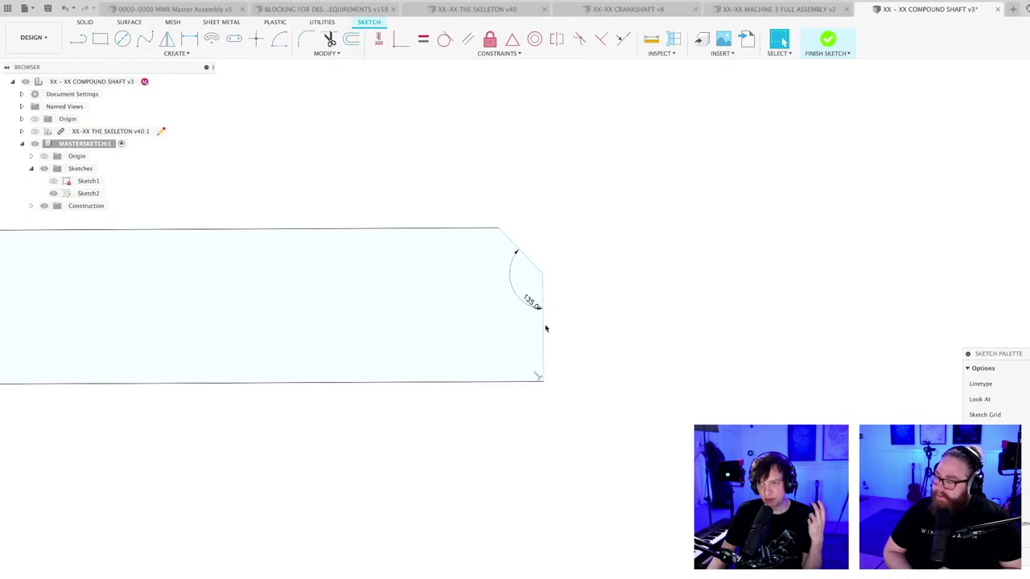
{"action": "mouse_move", "coordinate": [544, 329]}
{"action": "left_mouse_down"}
{"action": "mouse_move", "coordinate": [524, 324]}
{"action": "mouse_move", "coordinate": [636, 335]}
{"action": "mouse_move", "coordinate": [549, 362]}
{"action": "mouse_move", "coordinate": [587, 356]}
{"action": "mouse_move", "coordinate": [576, 361]}
{"action": "left_mouse_up"}
{"action": "key", "text": "ctrl+z"}
- Dimension the distance from the projected radius line to the profile's right end edge at 300 mm
{"action": "key", "text": "d"}
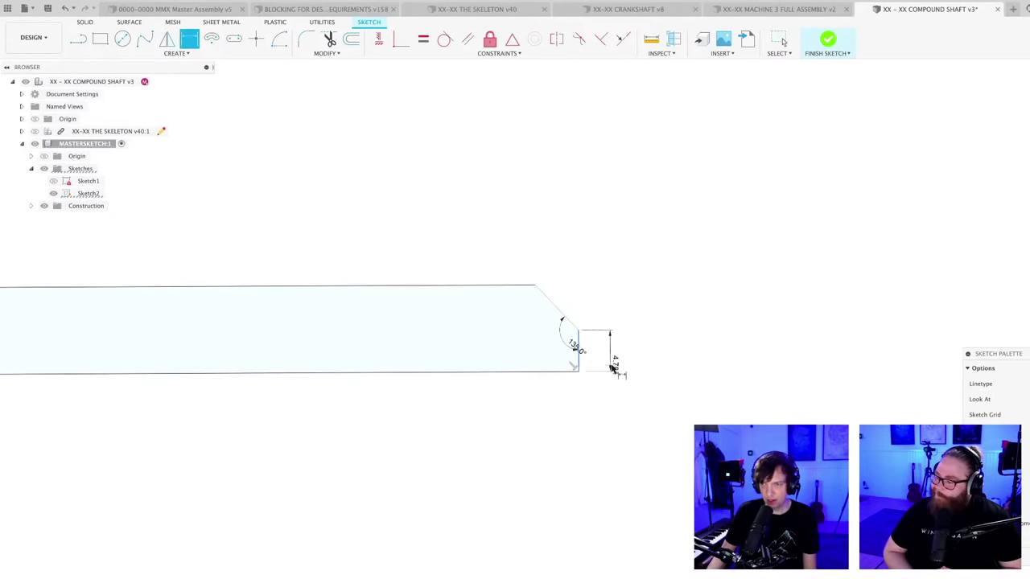
{"action": "scroll", "coordinate": [504, 393], "scroll_direction": "down", "scroll_amount": 5}
{"action": "scroll", "coordinate": [324, 425], "scroll_direction": "up", "scroll_amount": 2}
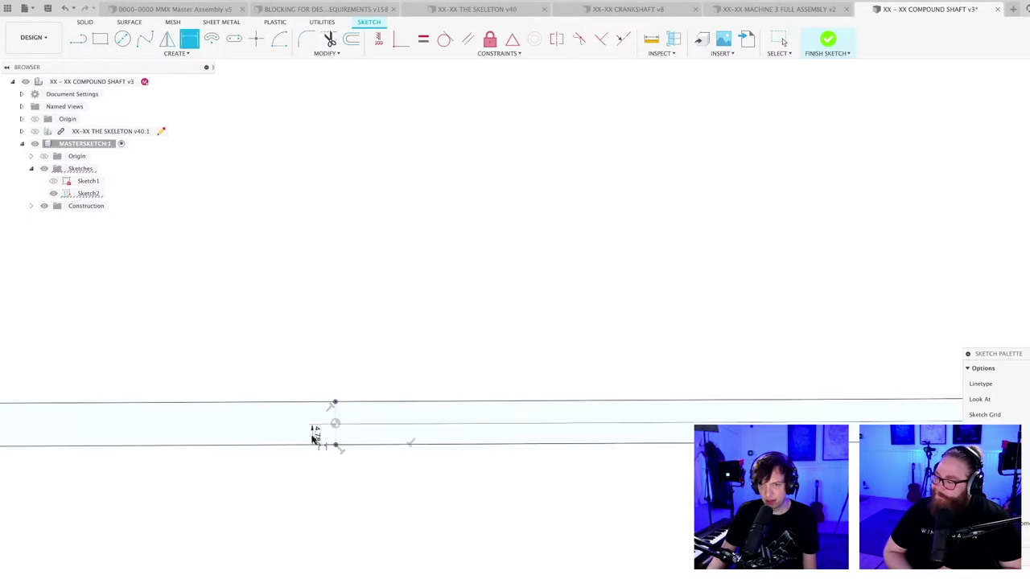
{"action": "left_click", "coordinate": [340, 442]}
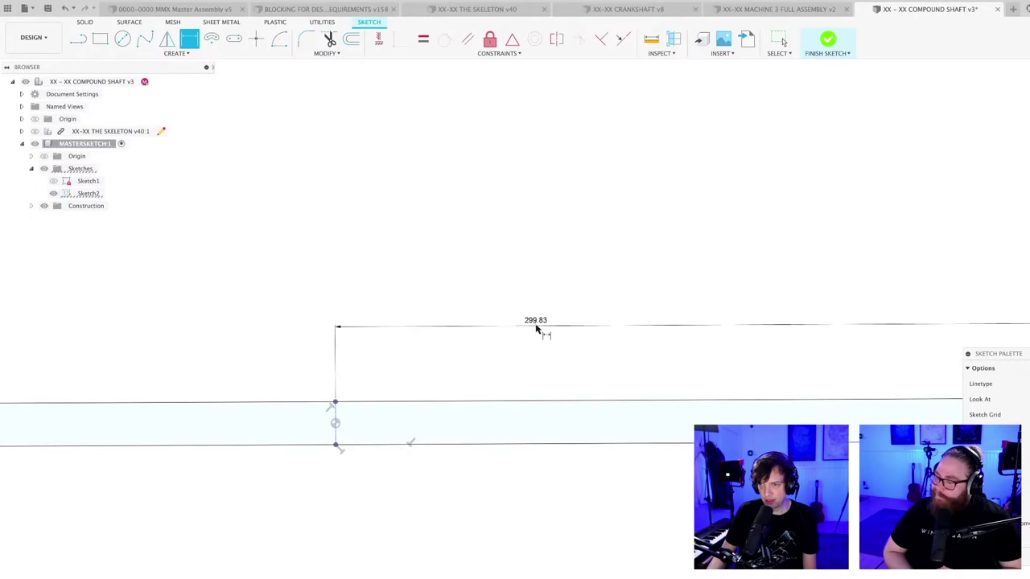
{"action": "left_click", "coordinate": [537, 325]}
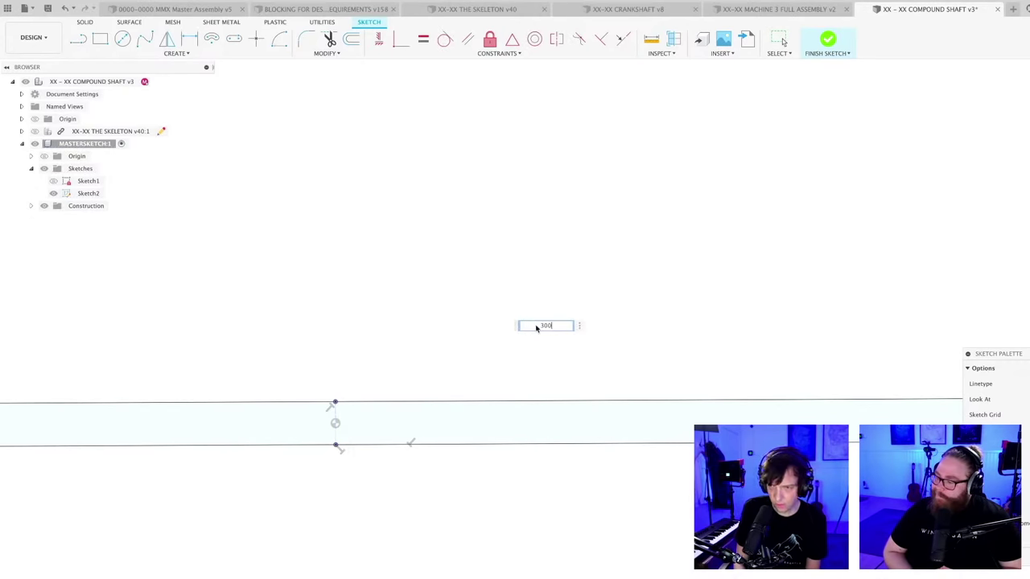
{"action": "type", "text": "300"}
{"action": "key", "text": "Return"}
{"action": "scroll", "coordinate": [680, 408], "scroll_direction": "down", "scroll_amount": 3}
{"action": "scroll", "coordinate": [552, 363], "scroll_direction": "up", "scroll_amount": 5}
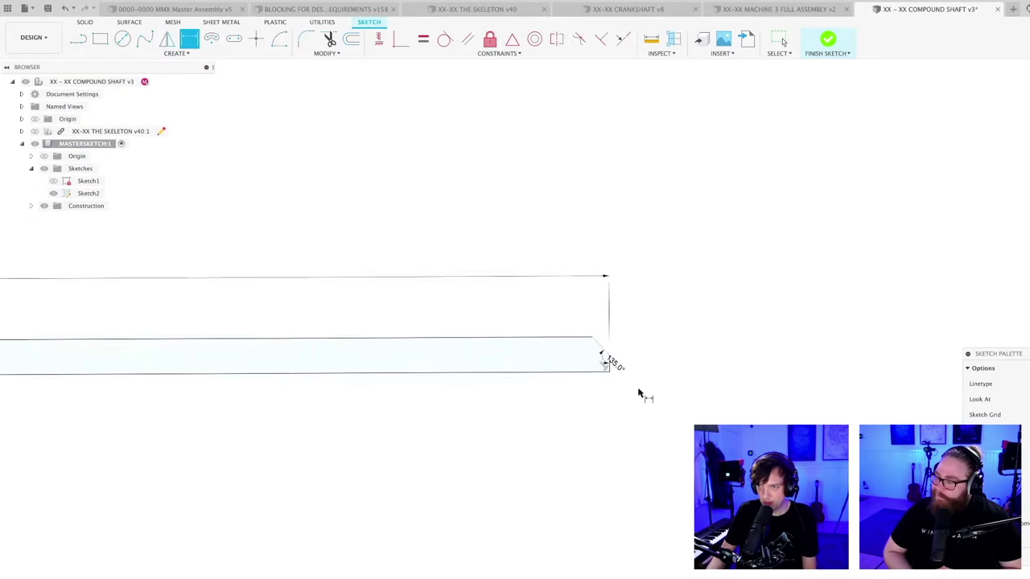
- Dimension the length of the profile's right end edge below the chamfer at 8 mm
{"action": "scroll", "coordinate": [611, 330], "scroll_direction": "up", "scroll_amount": 4}
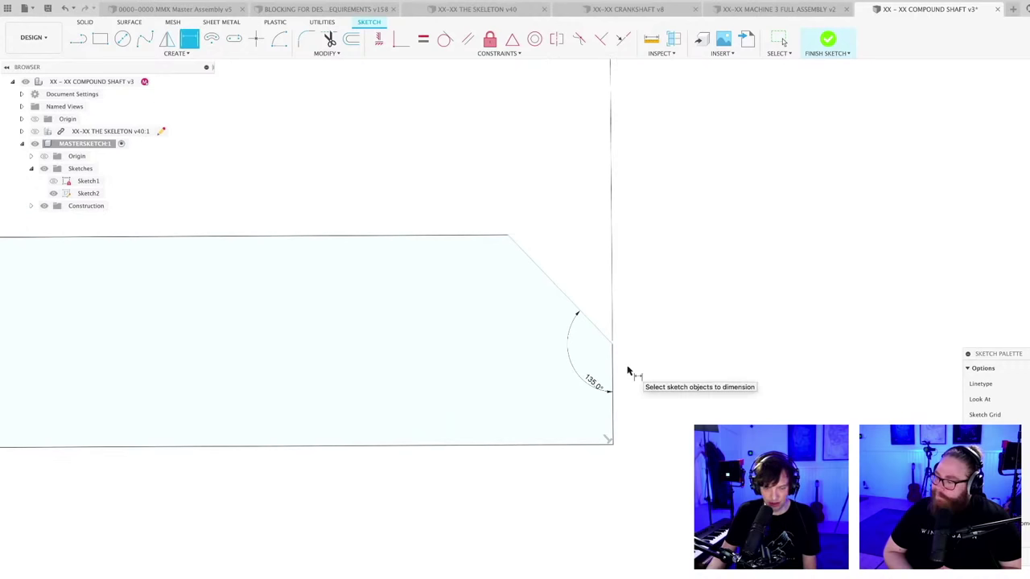
{"action": "left_click", "coordinate": [613, 371]}
{"action": "left_click", "coordinate": [626, 373]}
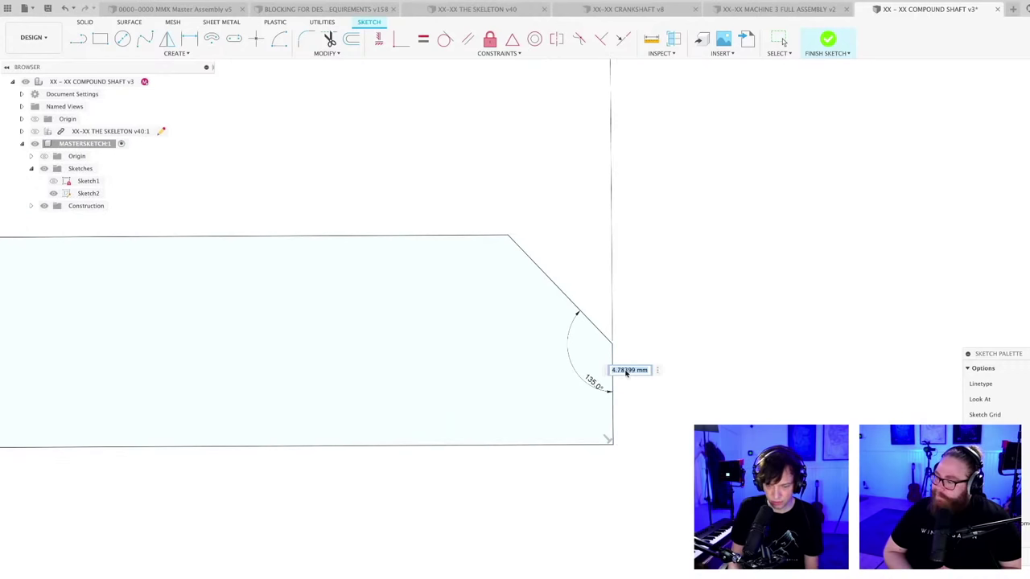
{"action": "type", "text": "8"}
{"action": "key", "text": "Return"}
{"action": "scroll", "coordinate": [658, 397], "scroll_direction": "down", "scroll_amount": 1}
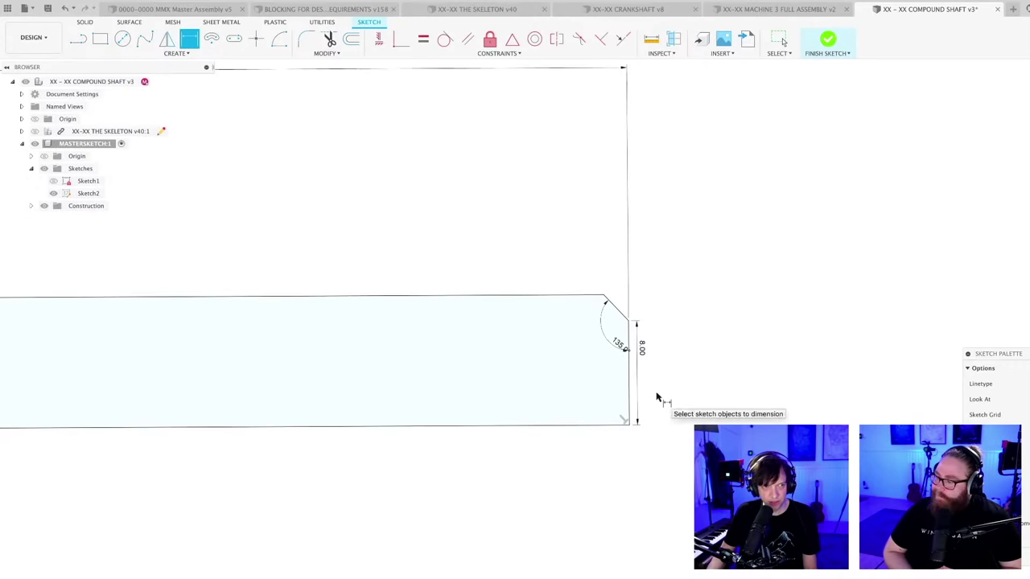
- Dimension the distance from the projected radius line to the profile's left end edge at 330 mm
{"action": "scroll", "coordinate": [657, 397], "scroll_direction": "down", "scroll_amount": 6}
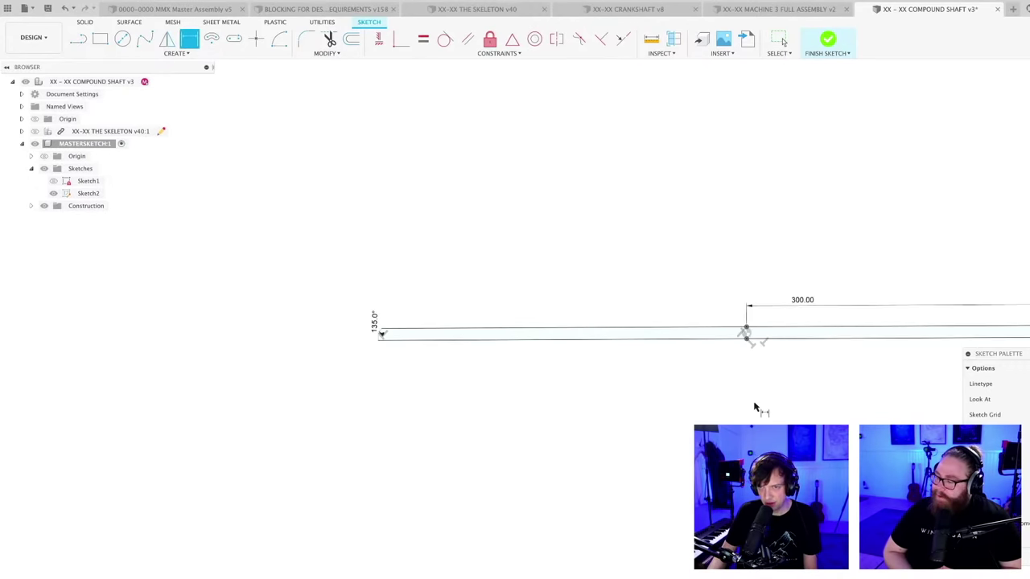
{"action": "scroll", "coordinate": [381, 338], "scroll_direction": "up", "scroll_amount": 6}
{"action": "left_click", "coordinate": [492, 402]}
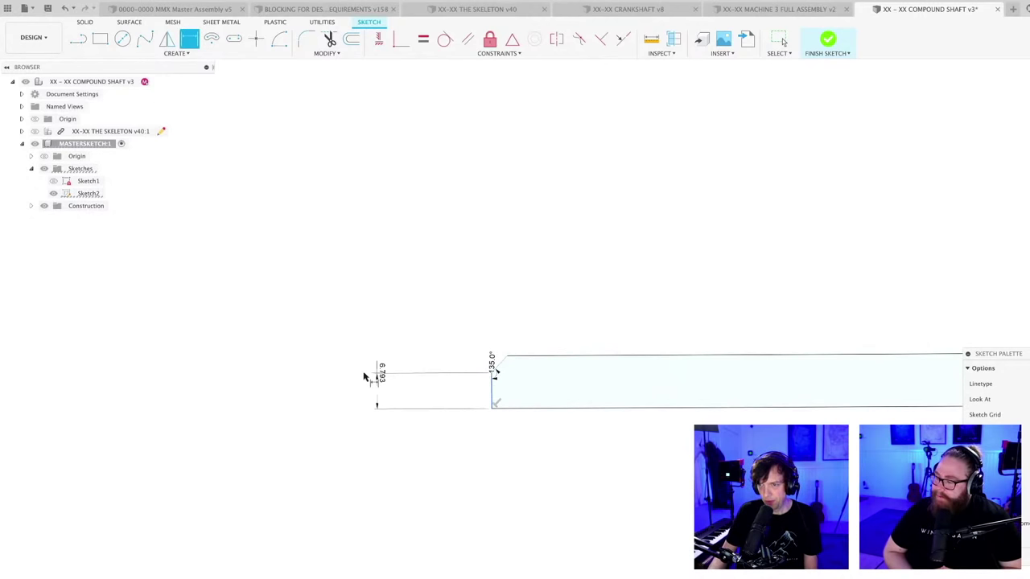
{"action": "scroll", "coordinate": [366, 376], "scroll_direction": "down", "scroll_amount": 5}
{"action": "scroll", "coordinate": [621, 384], "scroll_direction": "up", "scroll_amount": 3}
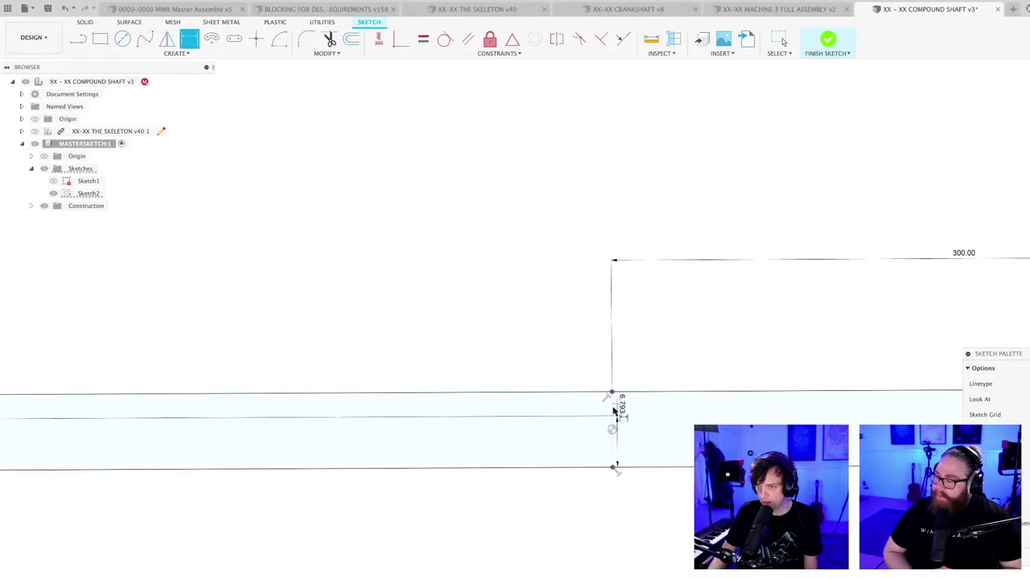
{"action": "scroll", "coordinate": [447, 322], "scroll_direction": "down", "scroll_amount": 3}
{"action": "scroll", "coordinate": [285, 335], "scroll_direction": "down", "scroll_amount": 3}
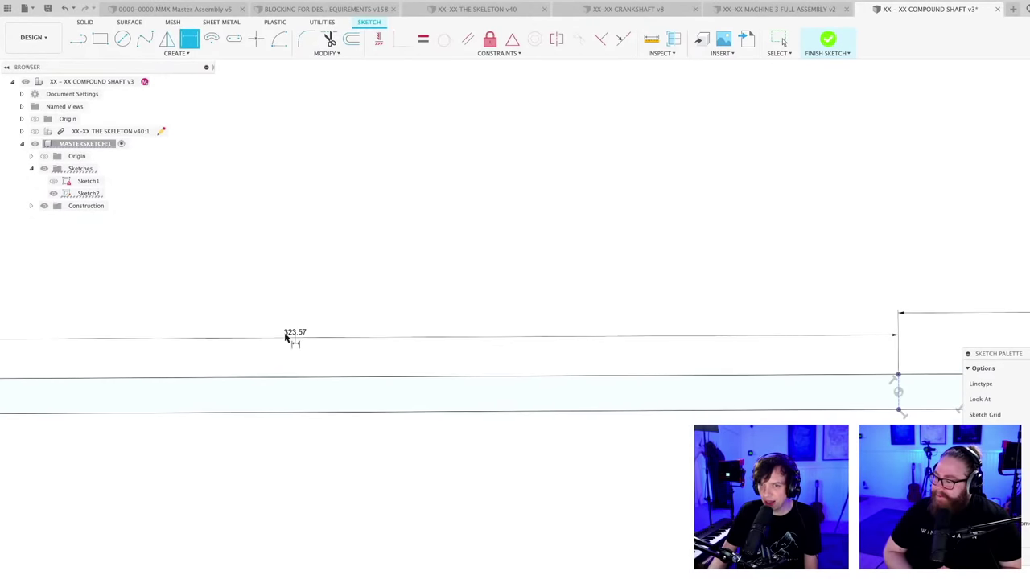
{"action": "mouse_move", "coordinate": [284, 329]}
{"action": "middle_mouse_down"}
{"action": "mouse_move", "coordinate": [574, 329]}
{"action": "mouse_move", "coordinate": [491, 344]}
{"action": "middle_mouse_up"}
{"action": "double_click", "coordinate": [490, 340]}
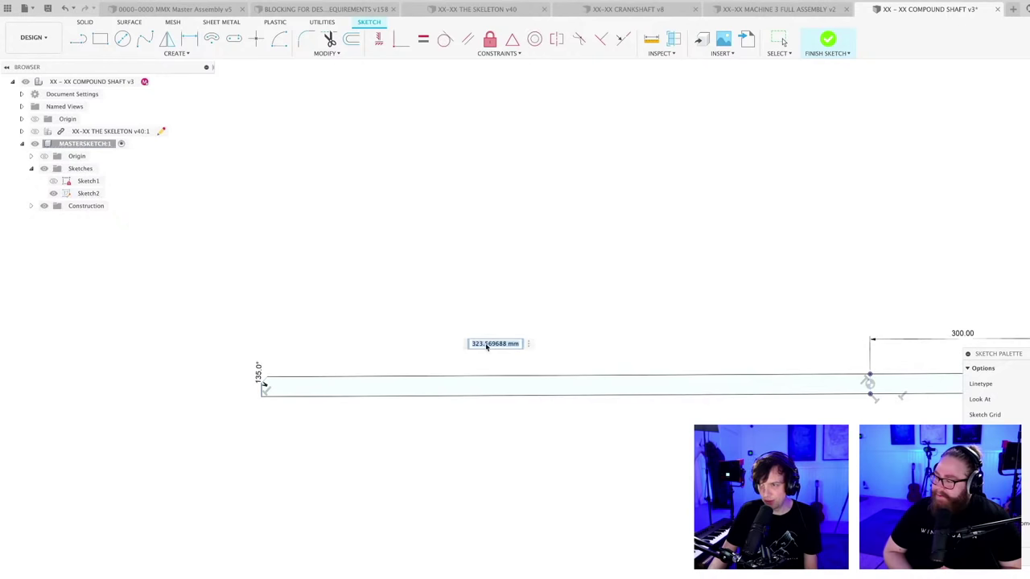
{"action": "type", "text": "3"}
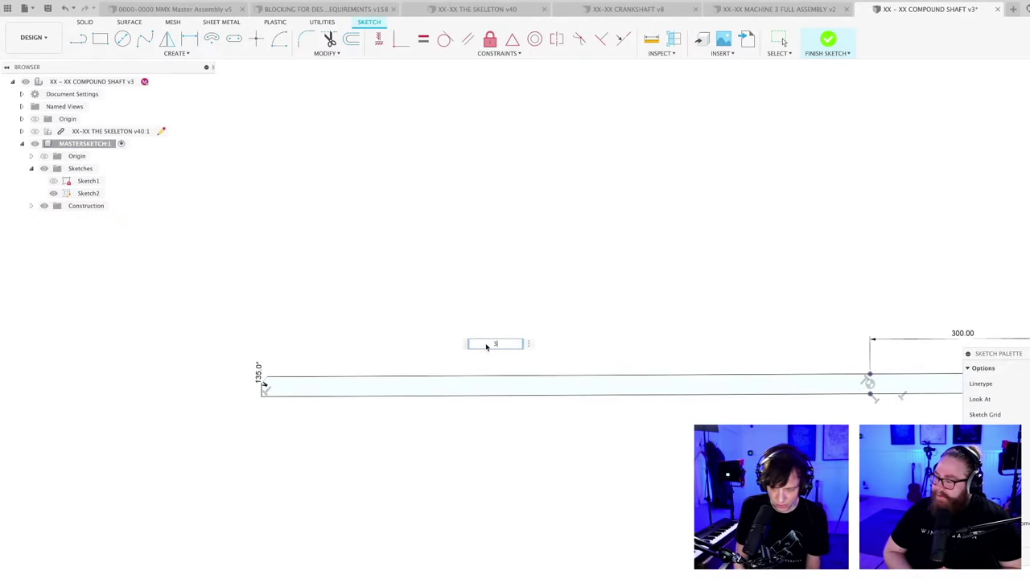
{"action": "type", "text": "00"}
{"action": "key", "text": "Return"}
- Dimension the length of the profile's left end edge below the chamfer at 8 mm
{"action": "key", "text": "d"}
{"action": "scroll", "coordinate": [224, 394], "scroll_direction": "up", "scroll_amount": 5}
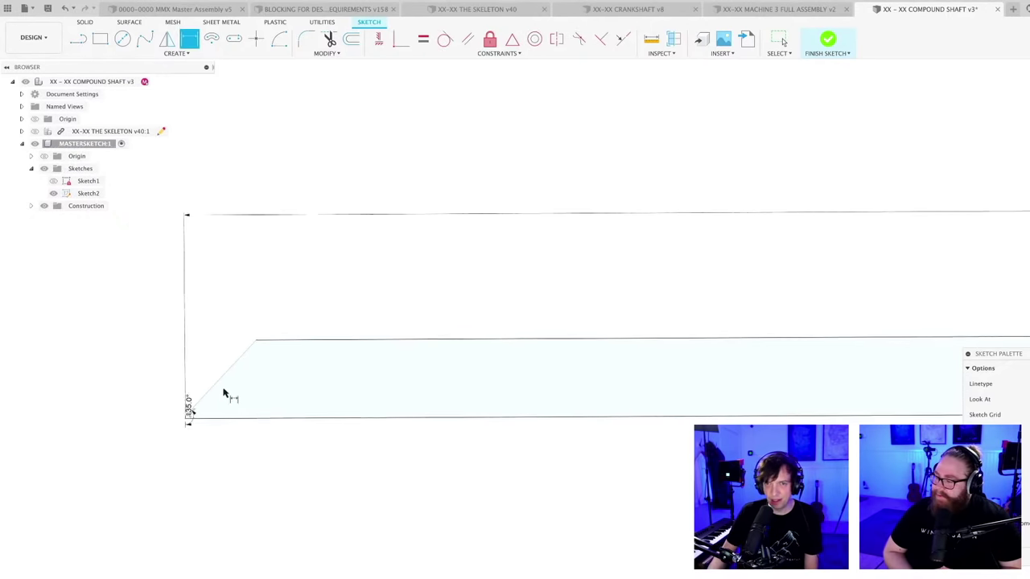
{"action": "scroll", "coordinate": [213, 406], "scroll_direction": "up", "scroll_amount": 3}
{"action": "scroll", "coordinate": [163, 439], "scroll_direction": "up", "scroll_amount": 4}
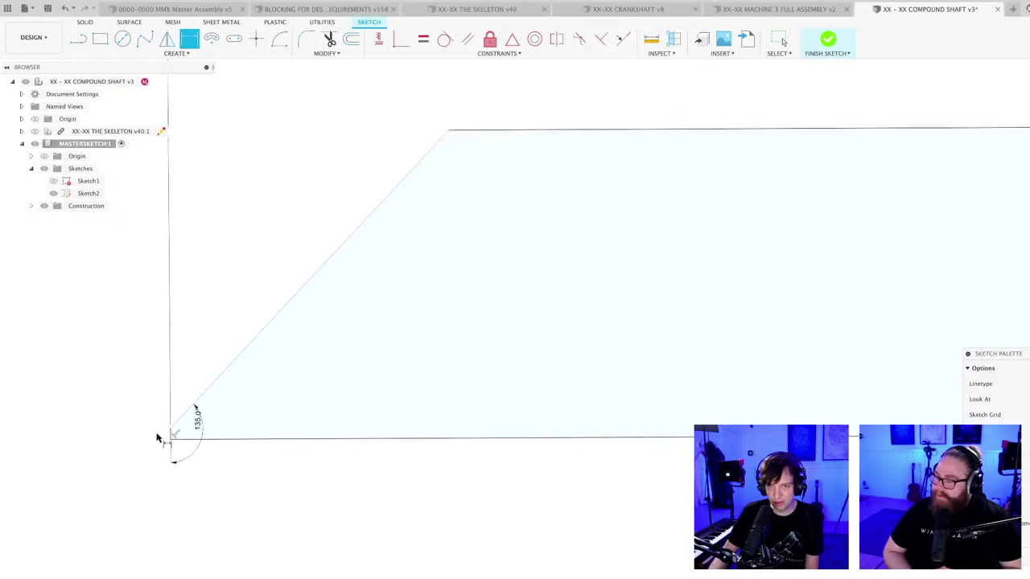
{"action": "left_click", "coordinate": [184, 438]}
{"action": "left_click", "coordinate": [134, 429]}
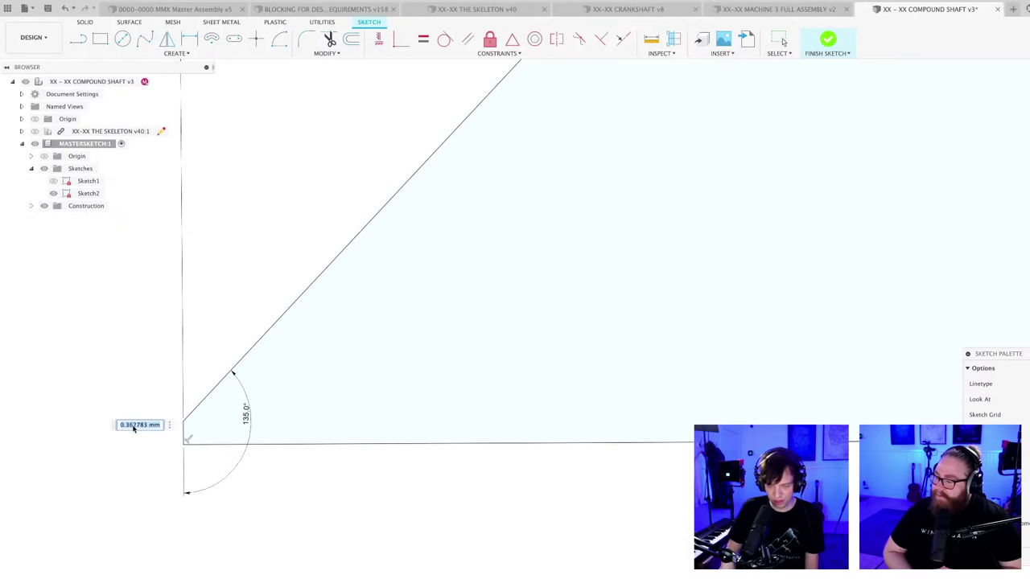
{"action": "type", "text": "8"}
{"action": "key", "text": "Return"}
{"action": "scroll", "coordinate": [134, 429], "scroll_direction": "down", "scroll_amount": 2}
{"action": "scroll", "coordinate": [225, 451], "scroll_direction": "down", "scroll_amount": 3}
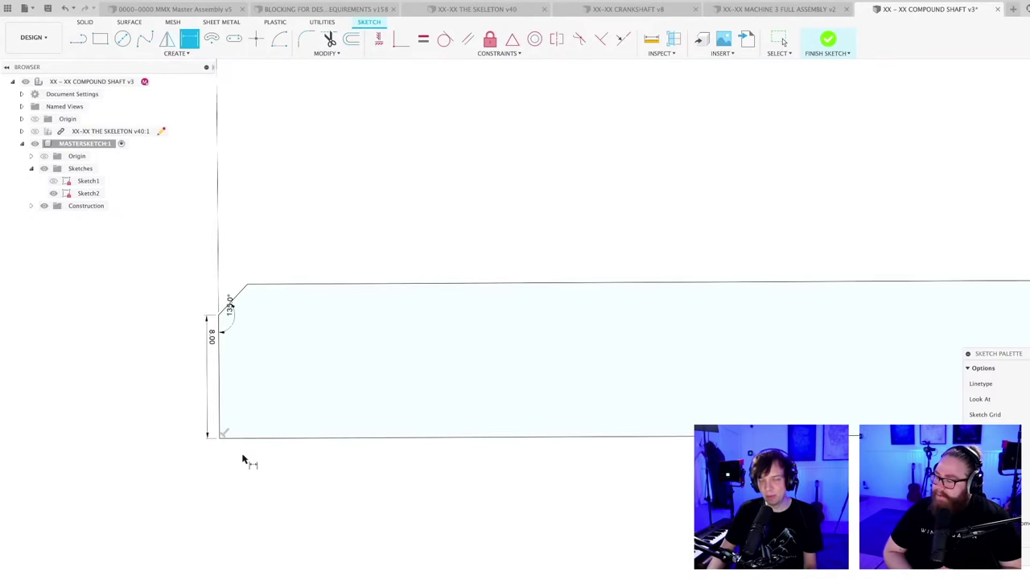
- Save the compound shaft design as a new version
{"action": "scroll", "coordinate": [350, 422], "scroll_direction": "down", "scroll_amount": 6}
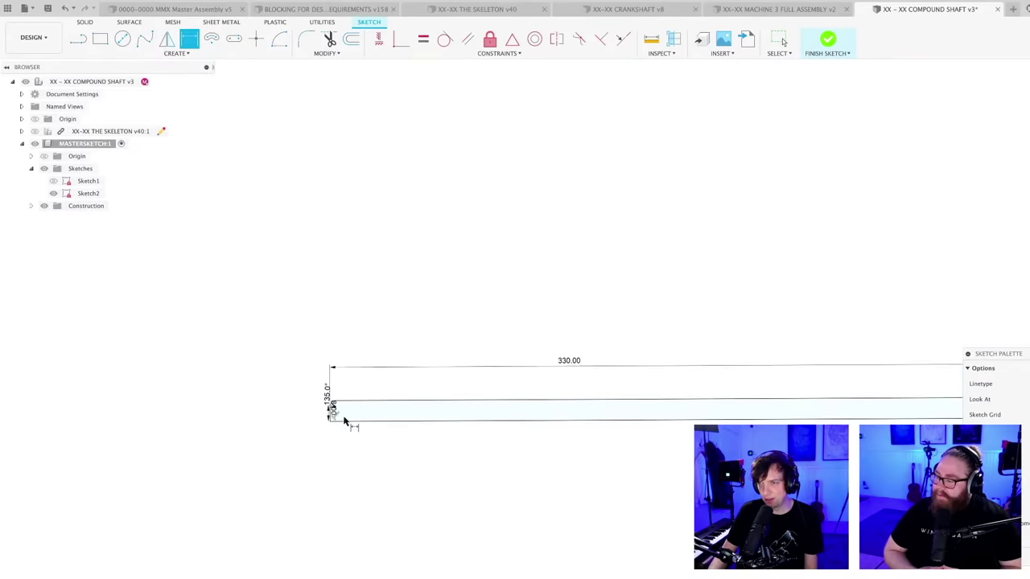
{"action": "scroll", "coordinate": [322, 419], "scroll_direction": "down", "scroll_amount": 4}
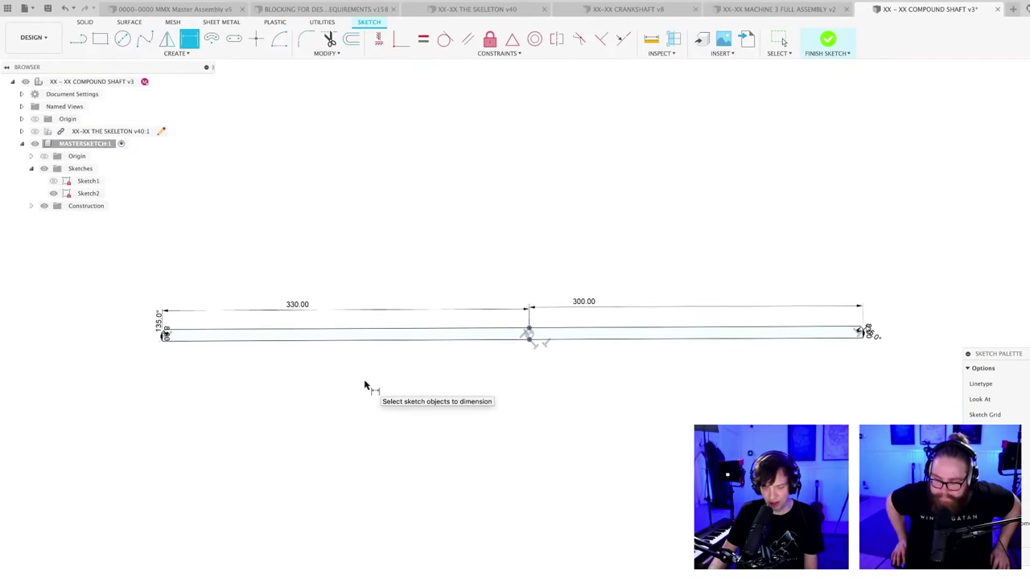
{"action": "key", "text": "super+s"}
{"action": "key", "text": "Return"}
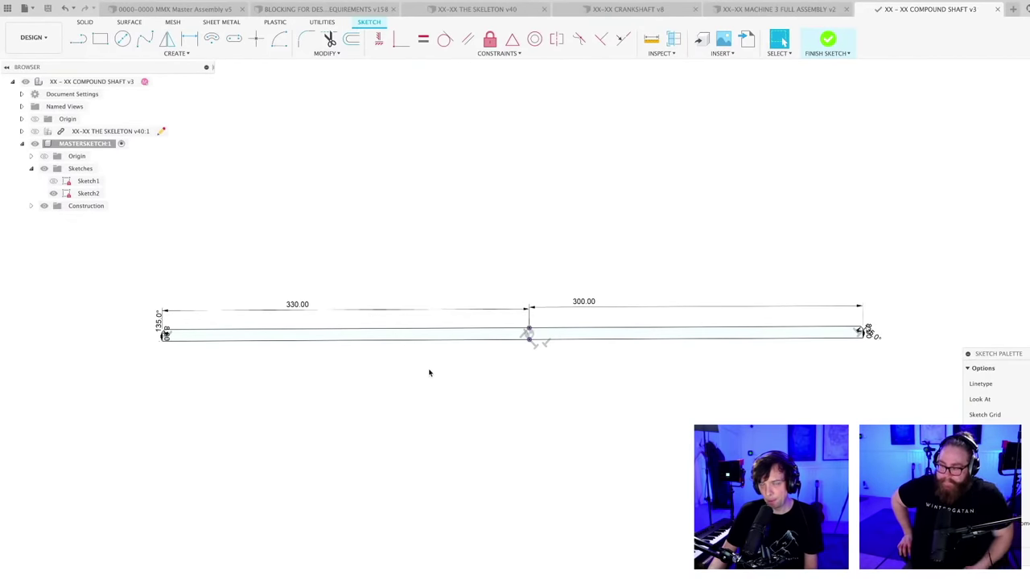
{"action": "mouse_move", "coordinate": [547, 372]}
{"action": "middle_mouse_down"}
{"action": "mouse_move", "coordinate": [623, 370]}
{"action": "mouse_move", "coordinate": [620, 379]}
{"action": "mouse_move", "coordinate": [616, 360]}
{"action": "middle_mouse_up"}
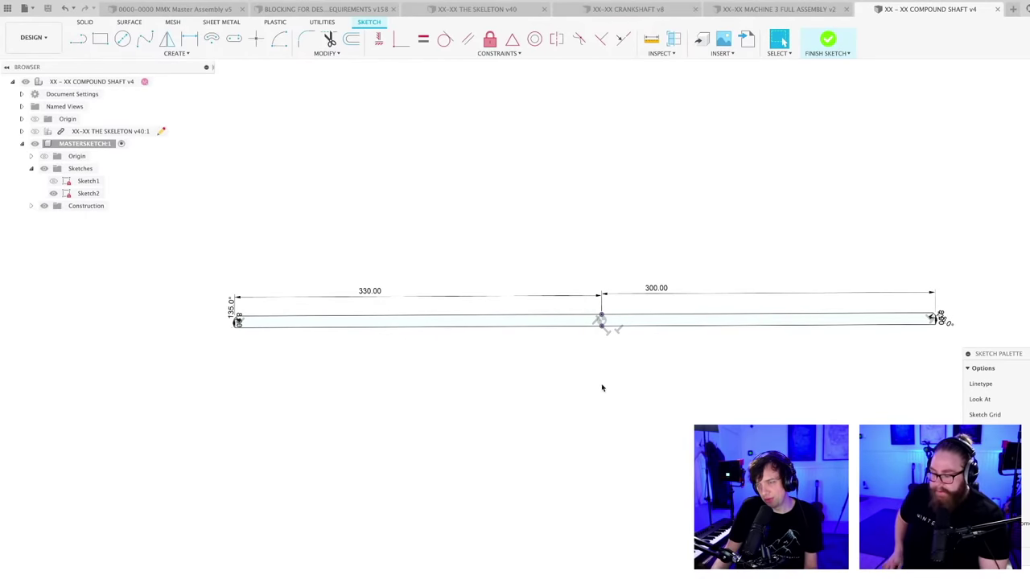
{"action": "scroll", "coordinate": [622, 360], "scroll_direction": "down", "scroll_amount": 1}
{"action": "mouse_move", "coordinate": [630, 358]}
{"action": "middle_mouse_down"}
{"action": "mouse_move", "coordinate": [617, 342]}
{"action": "mouse_move", "coordinate": [614, 359]}
{"action": "mouse_move", "coordinate": [594, 346]}
{"action": "middle_mouse_up"}
{"action": "scroll", "coordinate": [615, 368], "scroll_direction": "up", "scroll_amount": 1}
{"action": "scroll", "coordinate": [620, 366], "scroll_direction": "down", "scroll_amount": 1}
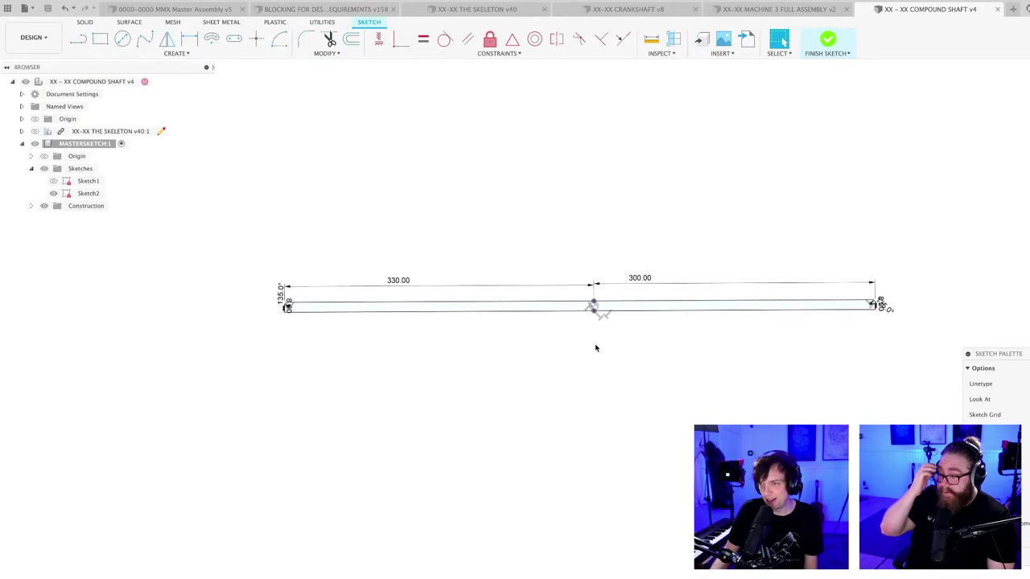
{"action": "scroll", "coordinate": [596, 347], "scroll_direction": "up", "scroll_amount": 2}
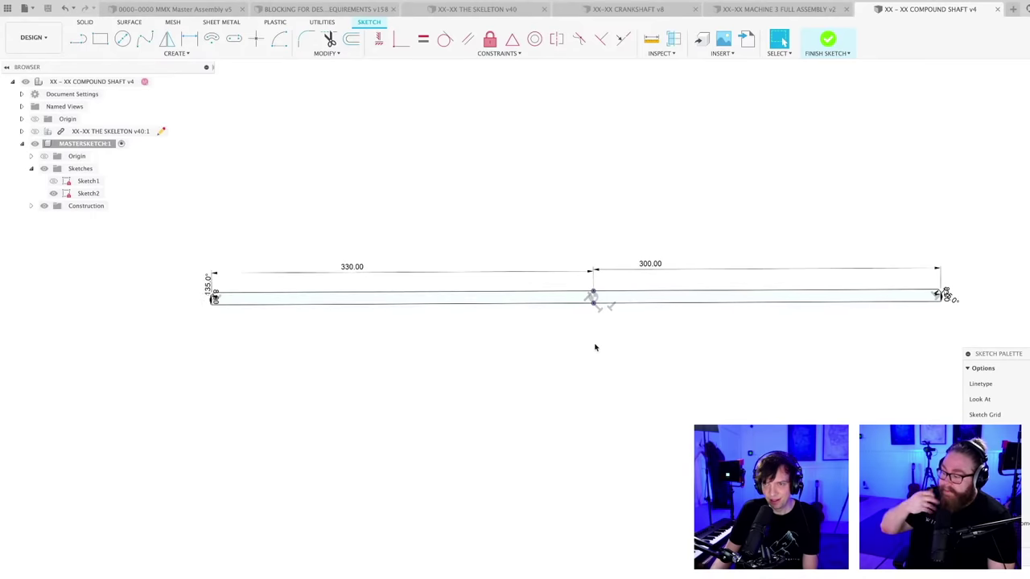
- Set the distance from the projected radius line to the profile's right end edge to 320 mm
{"action": "mouse_move", "coordinate": [595, 347]}
{"action": "middle_mouse_down"}
{"action": "mouse_move", "coordinate": [657, 335]}
{"action": "mouse_move", "coordinate": [616, 349]}
{"action": "mouse_move", "coordinate": [538, 349]}
{"action": "middle_mouse_up"}
{"action": "scroll", "coordinate": [538, 351], "scroll_direction": "down", "scroll_amount": 1}
{"action": "scroll", "coordinate": [823, 300], "scroll_direction": "up", "scroll_amount": 2}
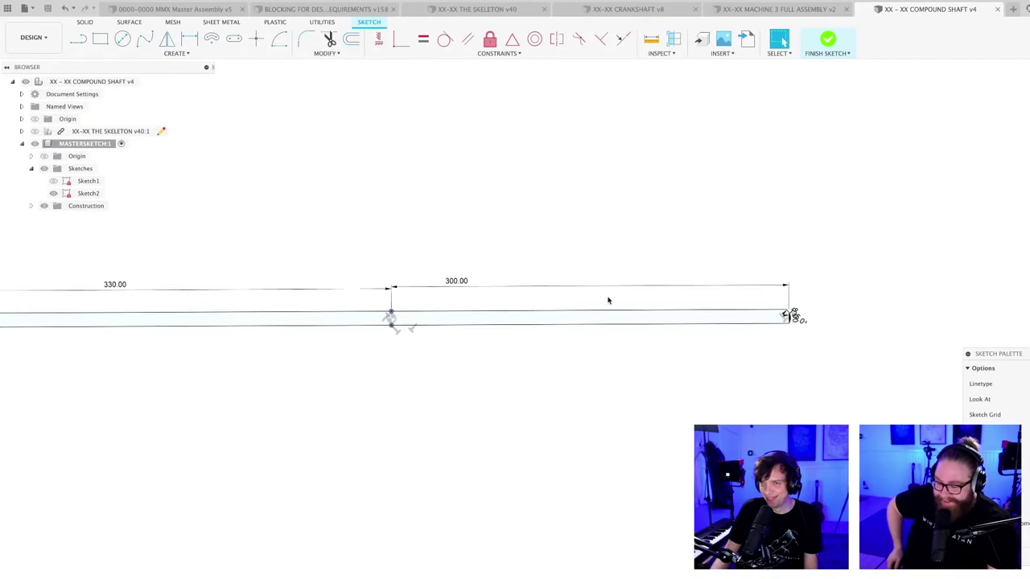
{"action": "double_click", "coordinate": [459, 280]}
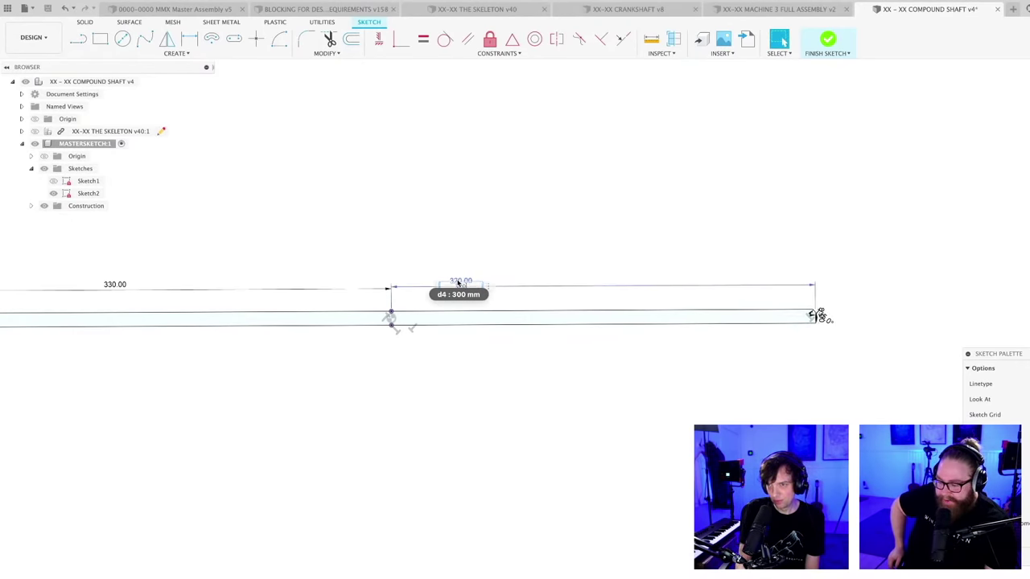
{"action": "type", "text": "320"}
{"action": "key", "text": "Return"}
{"action": "scroll", "coordinate": [475, 274], "scroll_direction": "down", "scroll_amount": 2}
{"action": "middle_click_drag", "start_coordinate": [439, 237], "coordinate": [532, 230]}
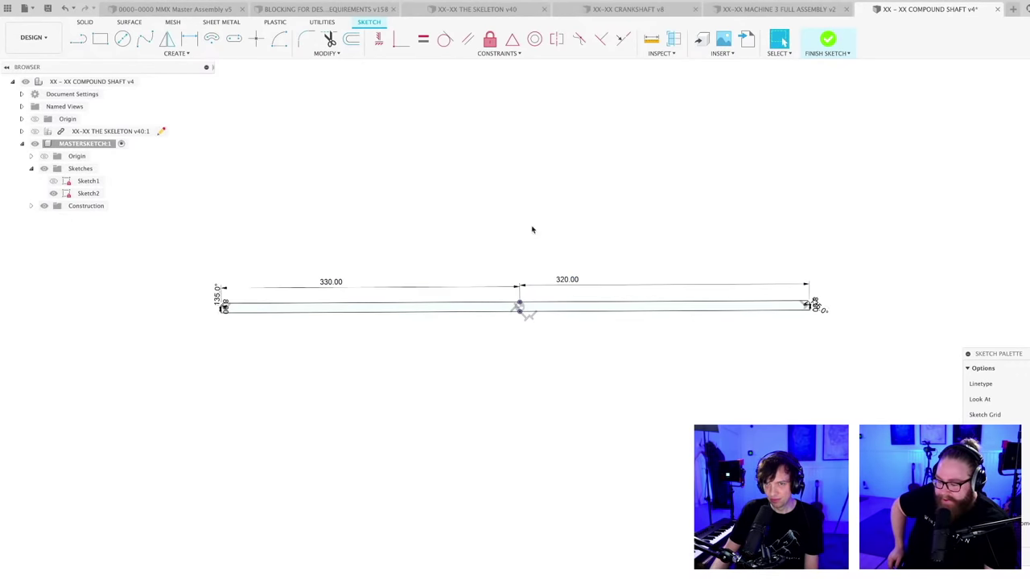
{"action": "double_click", "coordinate": [333, 283]}
{"action": "key", "text": "Return"}
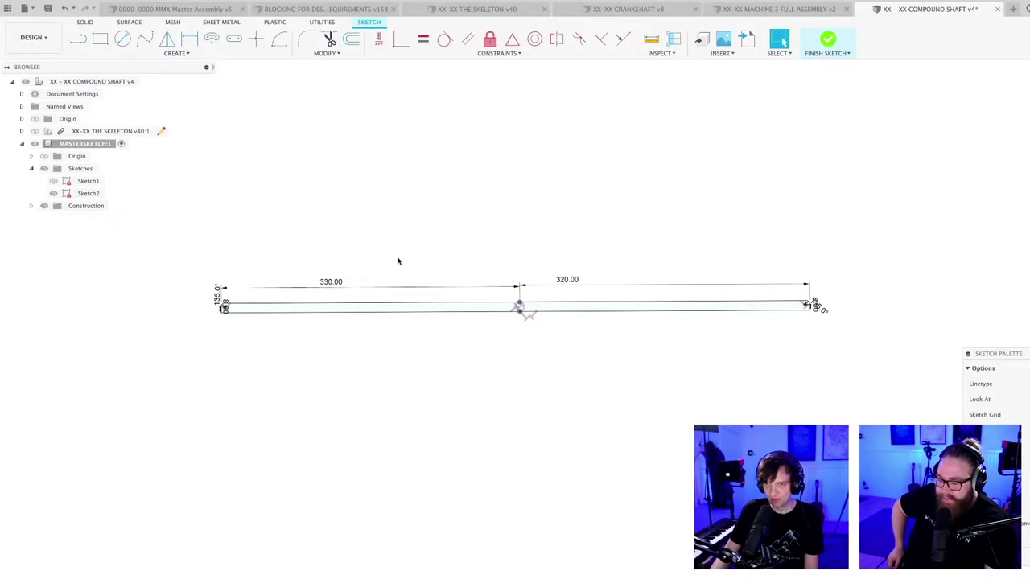
- Save the compound shaft design with the version description "User Saved"
{"action": "key", "text": "super+s"}
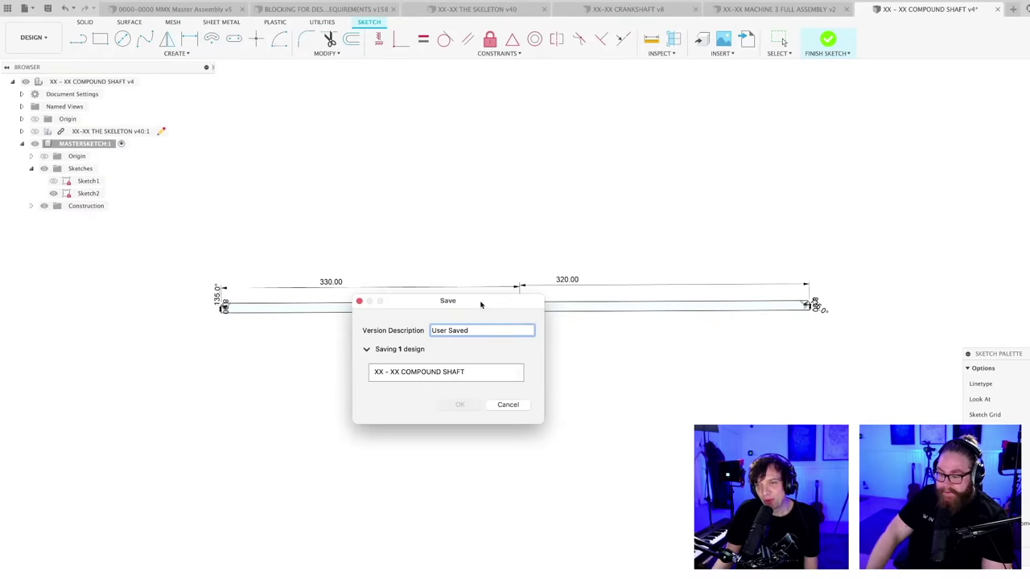
{"action": "left_click_drag", "start_coordinate": [480, 304], "coordinate": [553, 322]}
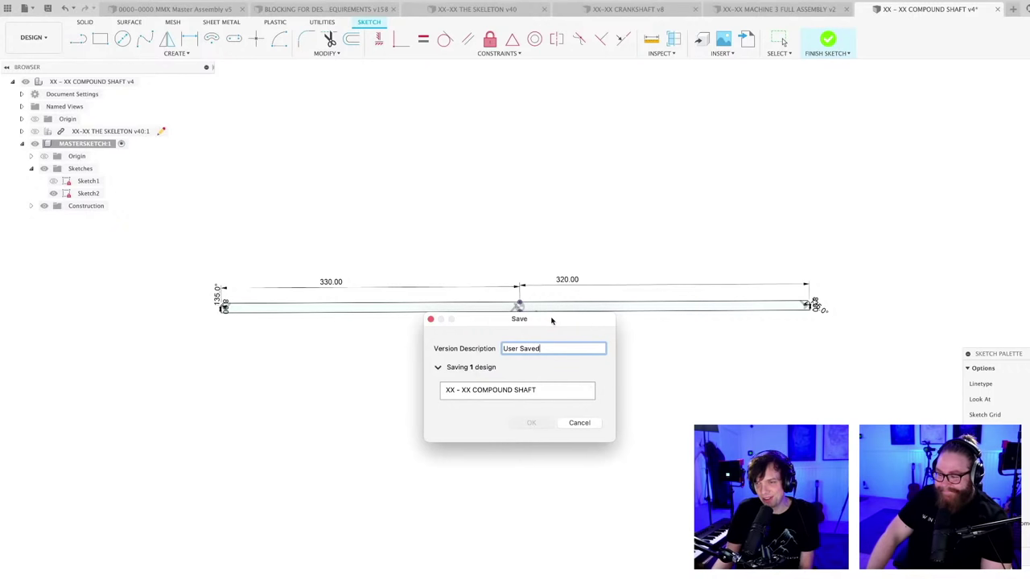
{"action": "left_click_drag", "start_coordinate": [552, 320], "coordinate": [551, 320]}
{"action": "left_click", "coordinate": [530, 370]}
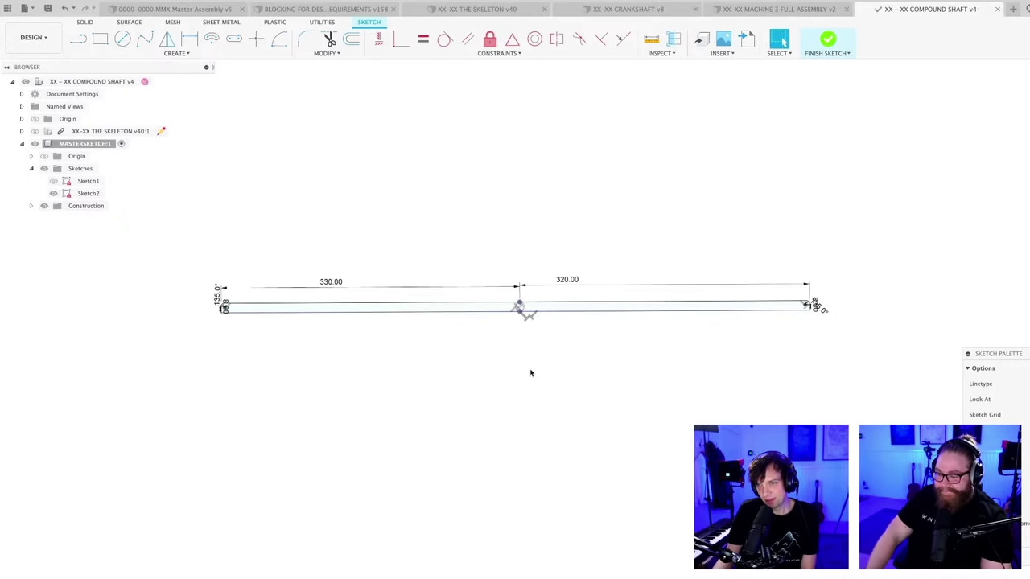
- Sketch a three-line rectangular outline about 73.5 mm tall, standing perpendicular on the shaft profile's upper edge near its right end
{"action": "middle_click_drag", "start_coordinate": [605, 349], "coordinate": [531, 356], "text": "shift"}
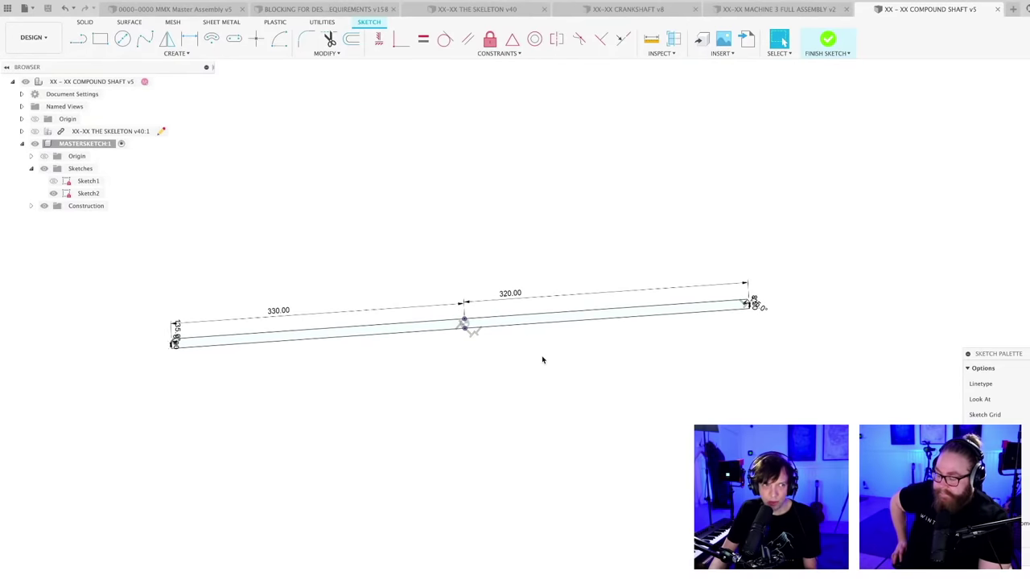
{"action": "scroll", "coordinate": [638, 360], "scroll_direction": "up", "scroll_amount": 2}
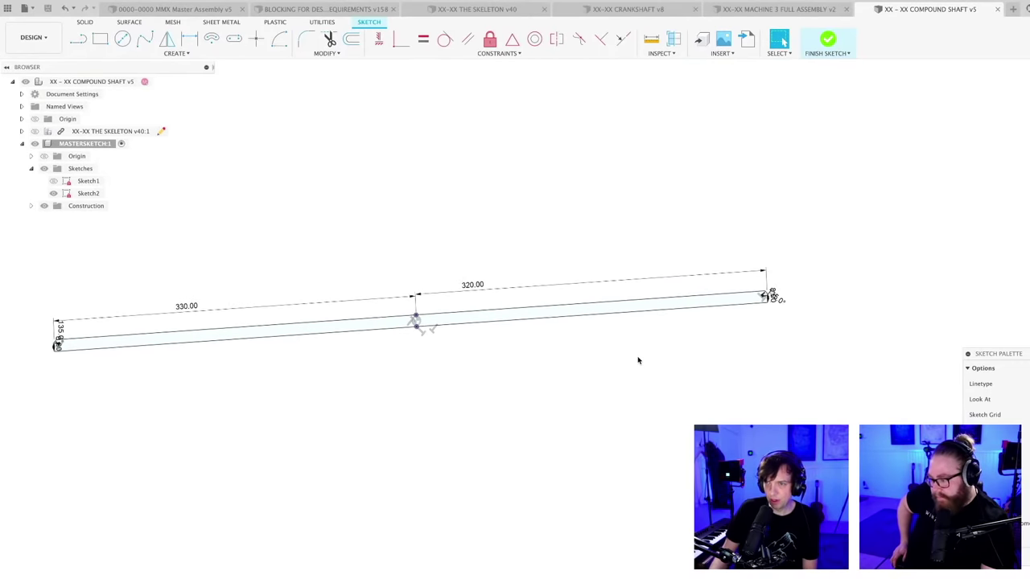
{"action": "key", "text": "l"}
{"action": "scroll", "coordinate": [733, 292], "scroll_direction": "up", "scroll_amount": 5}
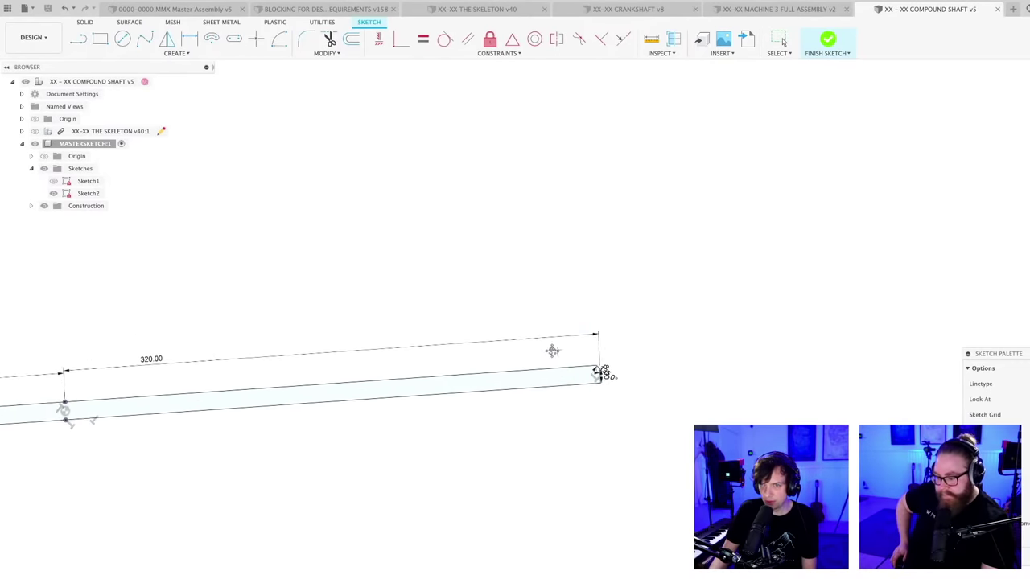
{"action": "scroll", "coordinate": [545, 358], "scroll_direction": "up", "scroll_amount": 1}
{"action": "left_click", "coordinate": [574, 379]}
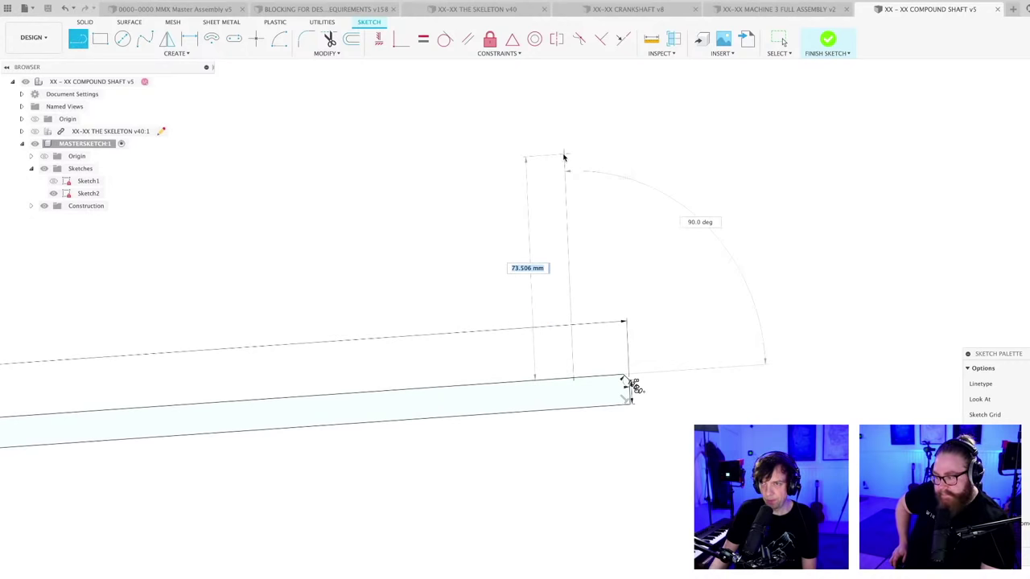
{"action": "left_click", "coordinate": [562, 159]}
{"action": "left_click", "coordinate": [488, 159]}
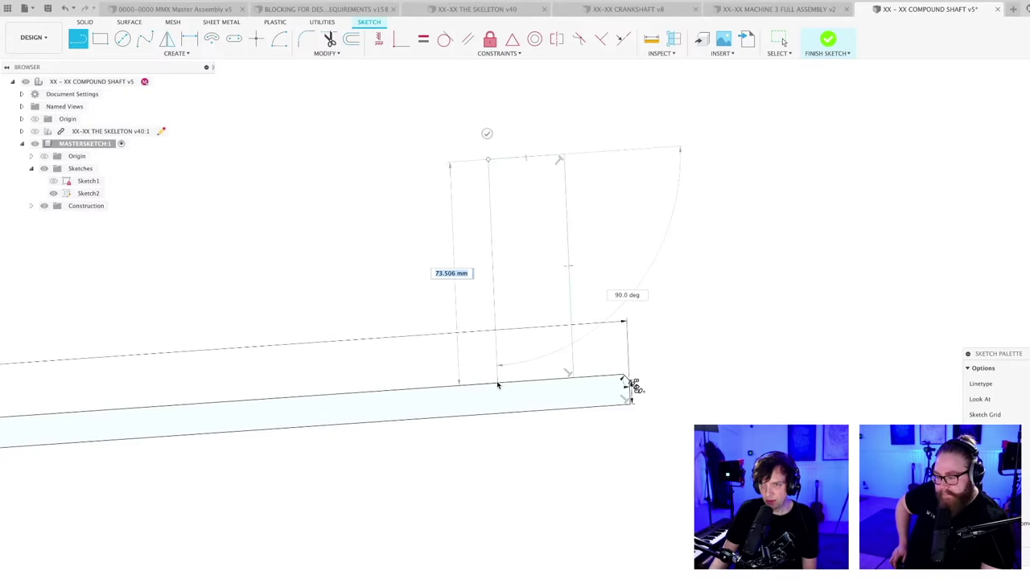
{"action": "left_click", "coordinate": [498, 384]}
{"action": "key", "text": "Escape"}
- Dimension the upper edge of the new rectangular outline at 38 mm
{"action": "scroll", "coordinate": [535, 338], "scroll_direction": "down", "scroll_amount": 3}
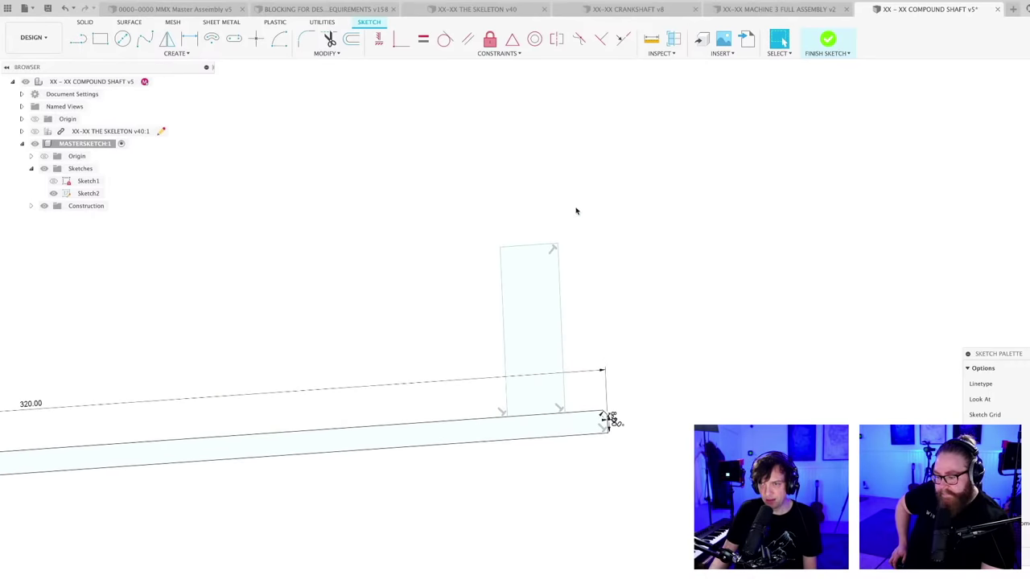
{"action": "scroll", "coordinate": [578, 279], "scroll_direction": "up", "scroll_amount": 2}
{"action": "key", "text": "d"}
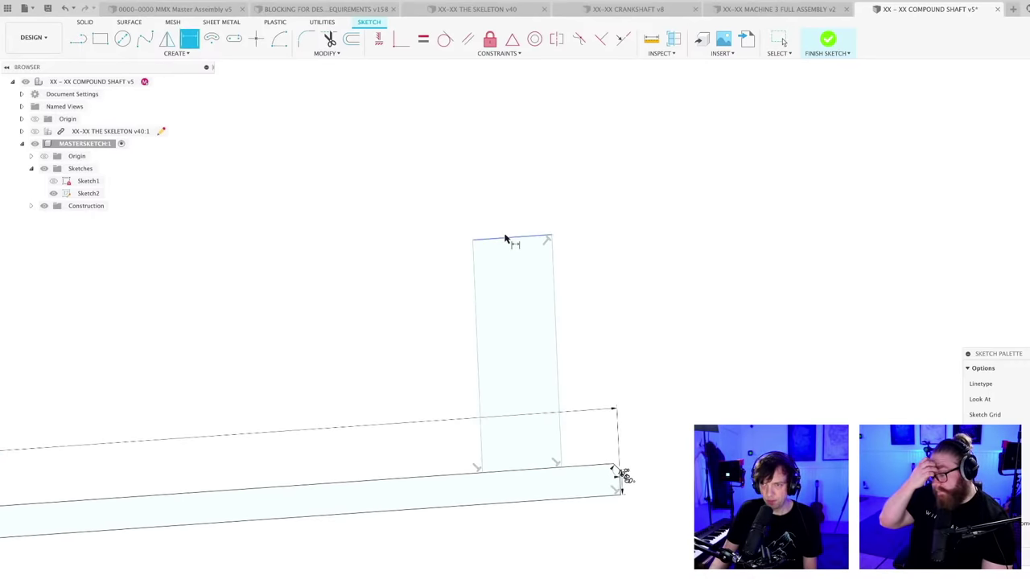
{"action": "left_click", "coordinate": [505, 239]}
{"action": "left_click", "coordinate": [504, 216]}
{"action": "type", "text": "3"}
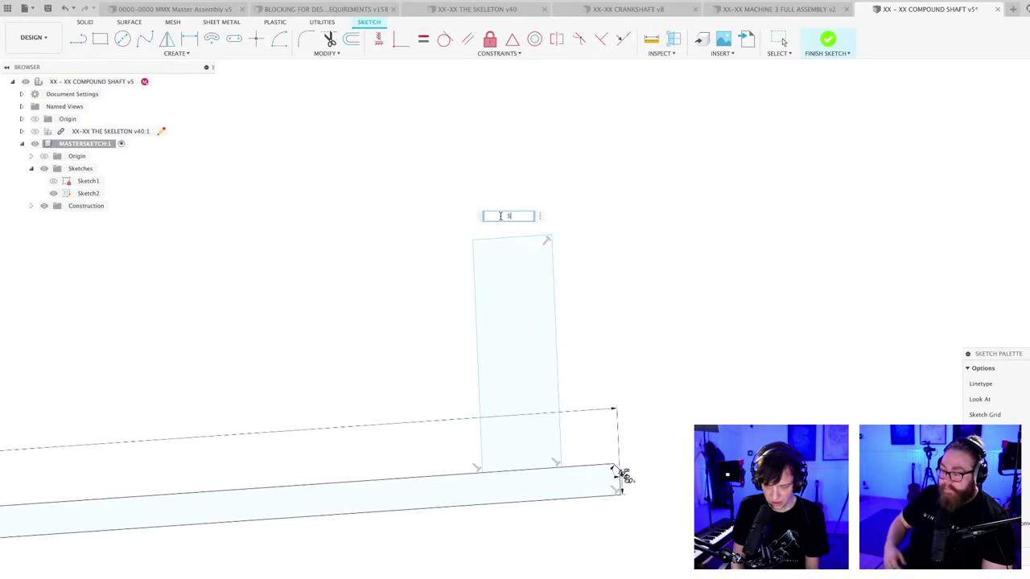
{"action": "type", "text": "8"}
{"action": "key", "text": "Return"}
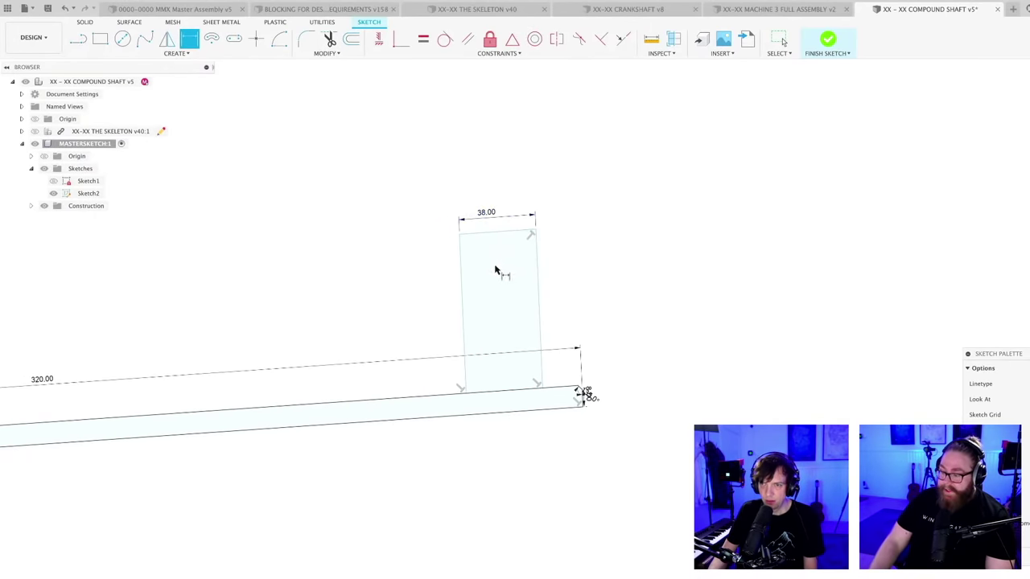
- Draw a construction centre line from the midpoint of the rectangular outline's upper edge perpendicular to the shaft profile's lower edge
{"action": "mouse_move", "coordinate": [495, 271]}
{"action": "middle_mouse_down"}
{"action": "mouse_move", "coordinate": [604, 266]}
{"action": "mouse_move", "coordinate": [594, 281]}
{"action": "middle_mouse_up"}
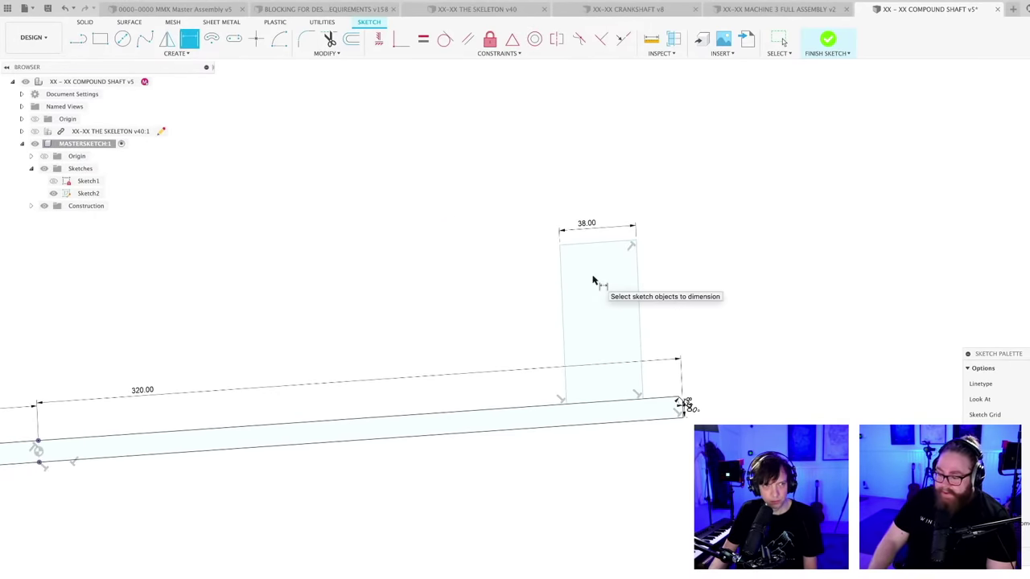
{"action": "scroll", "coordinate": [593, 281], "scroll_direction": "down", "scroll_amount": 1}
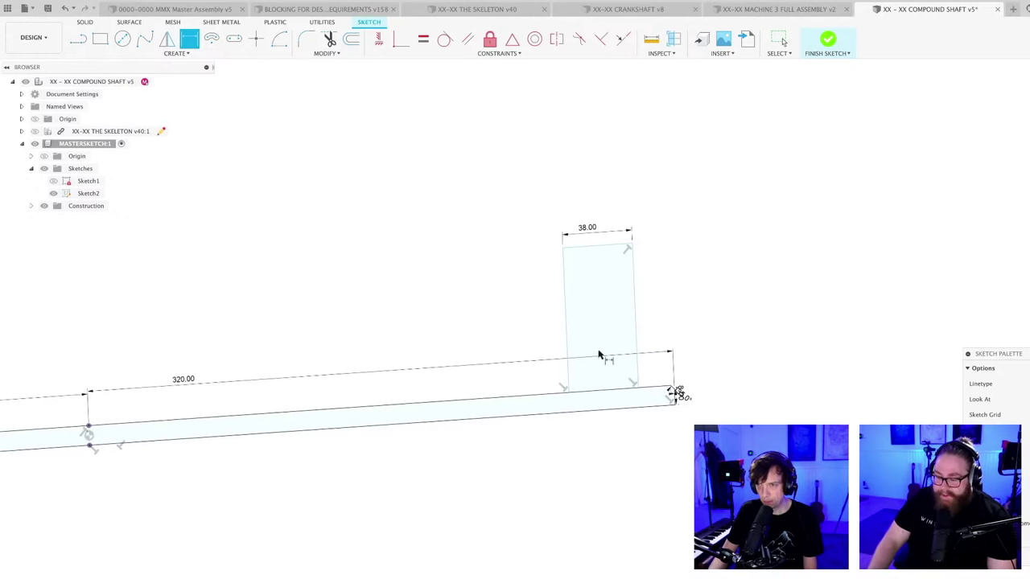
{"action": "scroll", "coordinate": [593, 307], "scroll_direction": "down", "scroll_amount": 1}
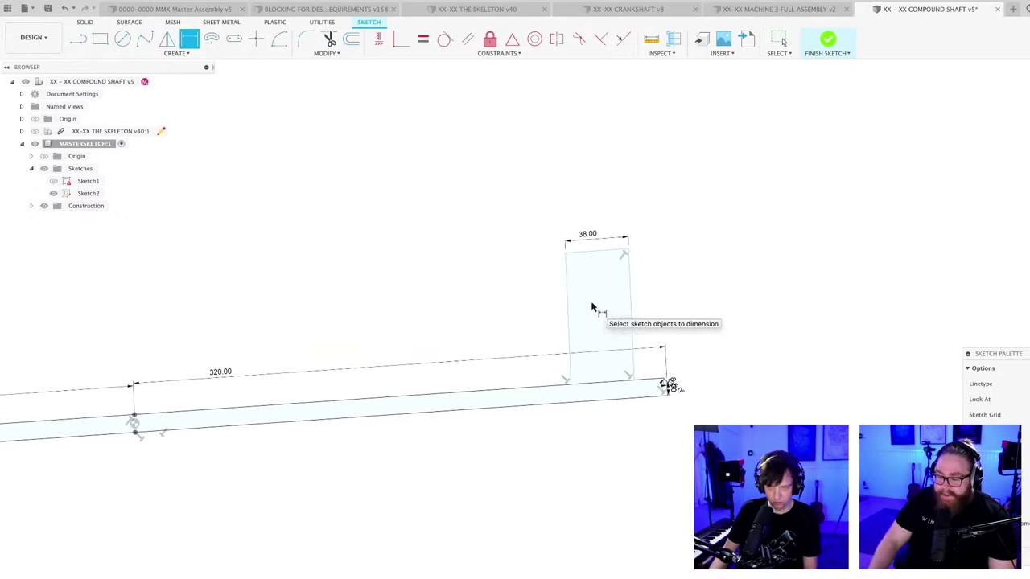
{"action": "key", "text": "l"}
{"action": "scroll", "coordinate": [599, 273], "scroll_direction": "up", "scroll_amount": 1}
{"action": "left_click", "coordinate": [596, 241]}
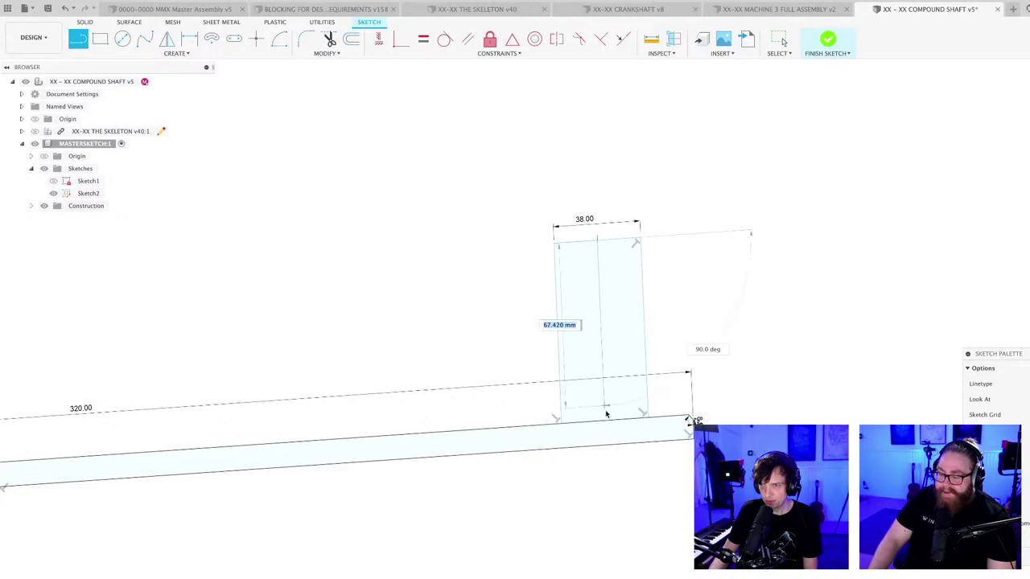
{"action": "left_click", "coordinate": [606, 449]}
{"action": "key", "text": "Escape"}
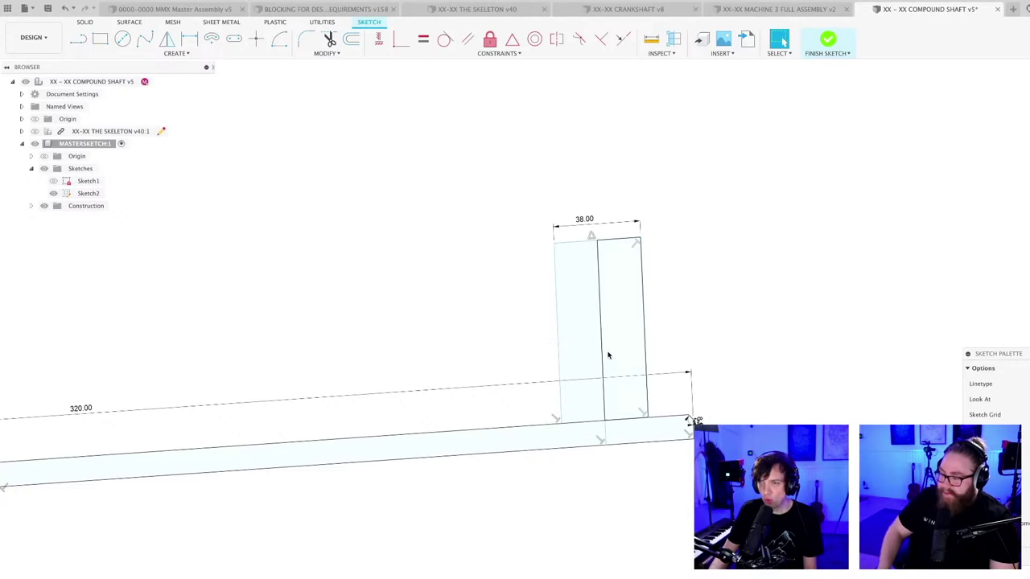
- Save the compound shaft design with the version description "User Saved"
{"action": "scroll", "coordinate": [692, 307], "scroll_direction": "down", "scroll_amount": 2}
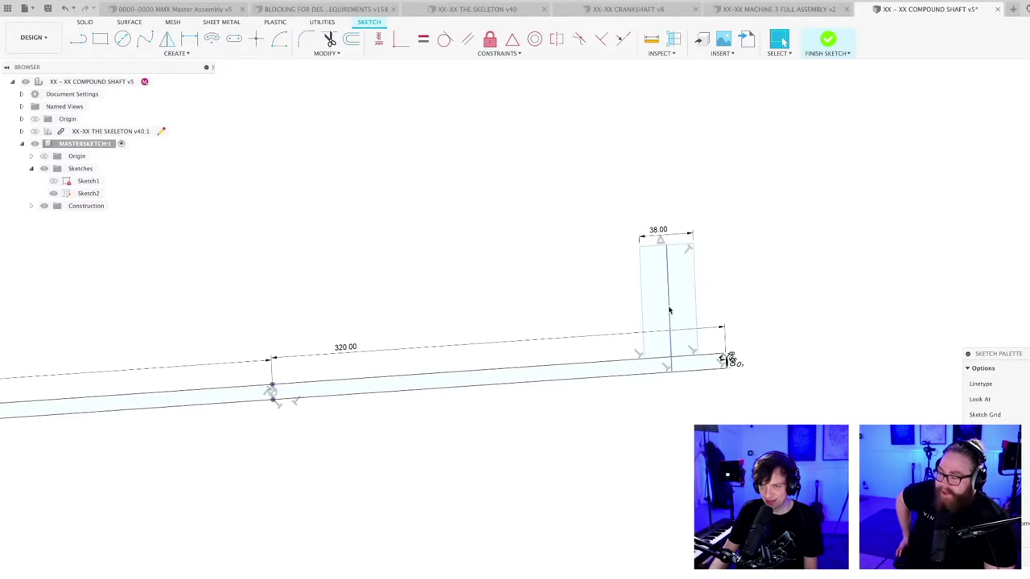
{"action": "key", "text": "super+s"}
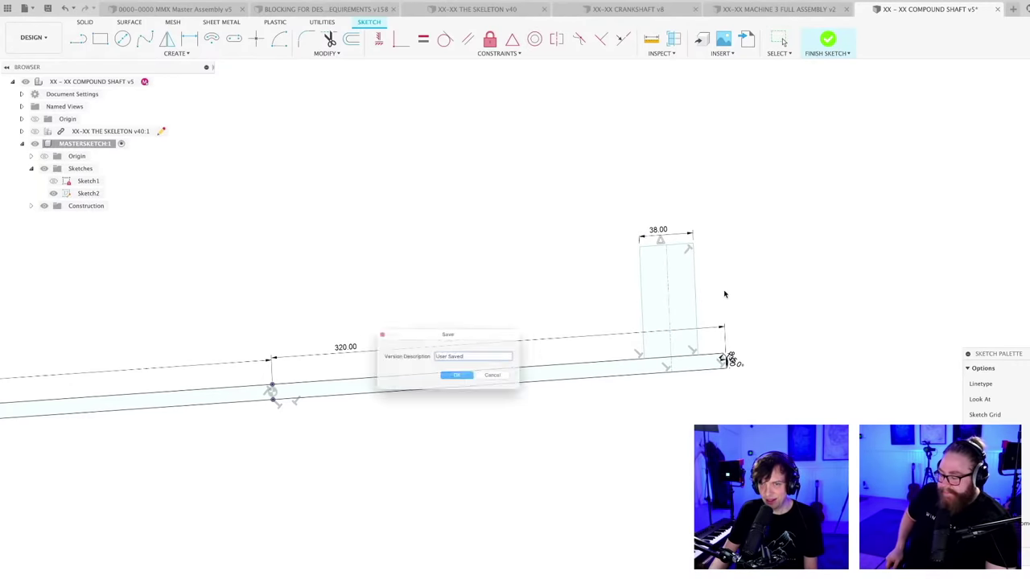
{"action": "left_click", "coordinate": [484, 381]}
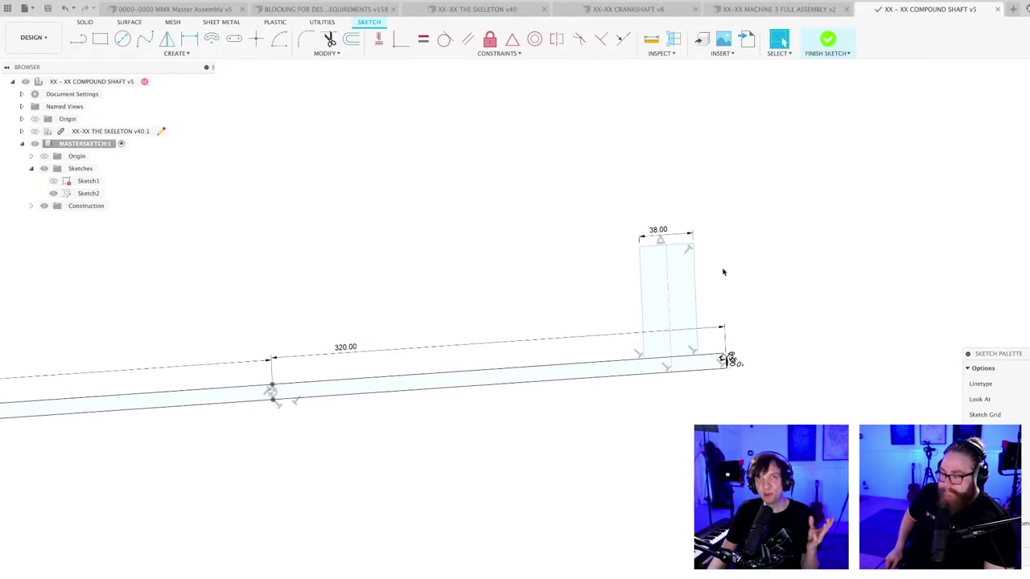
{"action": "mouse_move", "coordinate": [715, 266]}
{"action": "middle_mouse_down", "text": "shift"}
{"action": "mouse_move", "coordinate": [731, 285]}
{"action": "mouse_move", "coordinate": [726, 266]}
{"action": "mouse_move", "coordinate": [727, 287]}
{"action": "mouse_move", "coordinate": [733, 281]}
{"action": "middle_mouse_up", "text": "shift"}
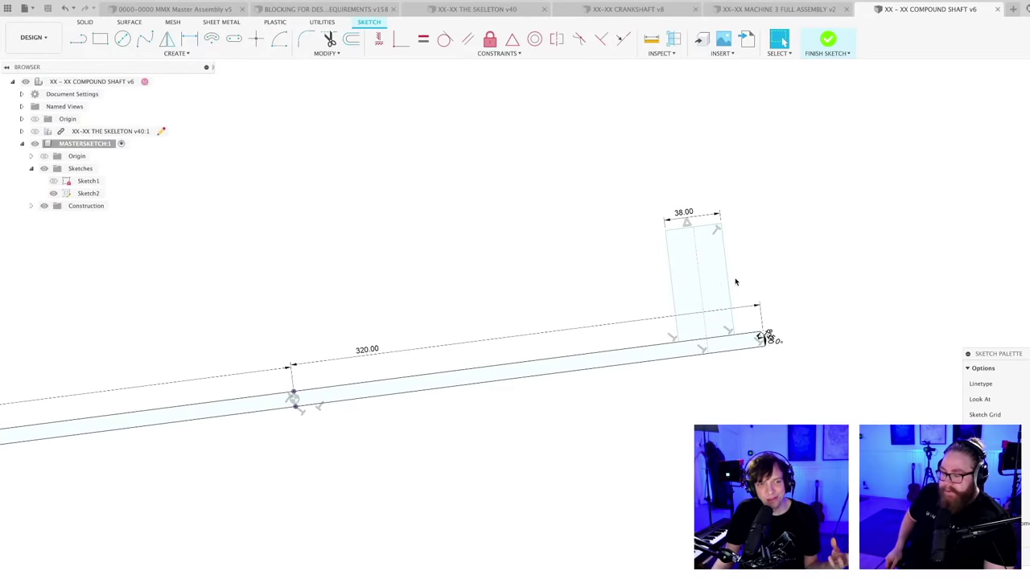
{"action": "scroll", "coordinate": [530, 263], "scroll_direction": "up", "scroll_amount": 2}
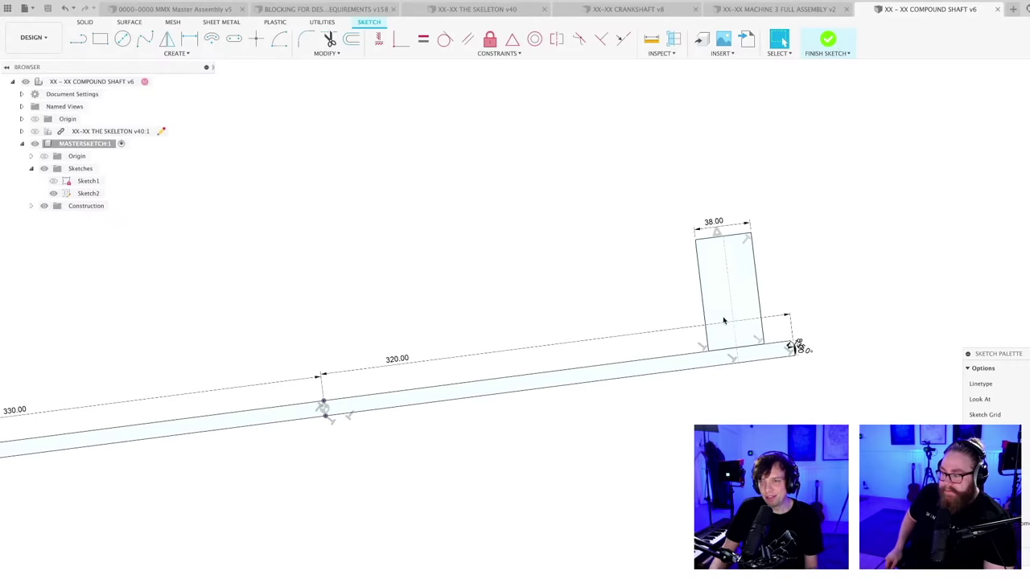
{"action": "mouse_move", "coordinate": [530, 264]}
{"action": "middle_mouse_down", "text": "shift"}
{"action": "mouse_move", "coordinate": [561, 252]}
{"action": "mouse_move", "coordinate": [553, 257]}
{"action": "middle_mouse_up", "text": "shift"}
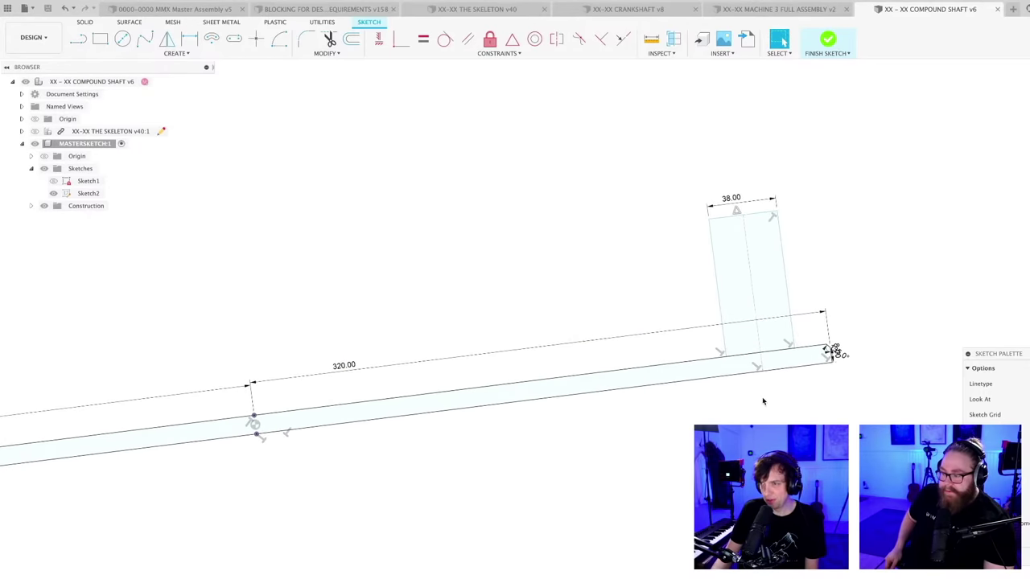
{"action": "scroll", "coordinate": [762, 388], "scroll_direction": "up", "scroll_amount": 2}
{"action": "scroll", "coordinate": [792, 394], "scroll_direction": "down", "scroll_amount": 2}
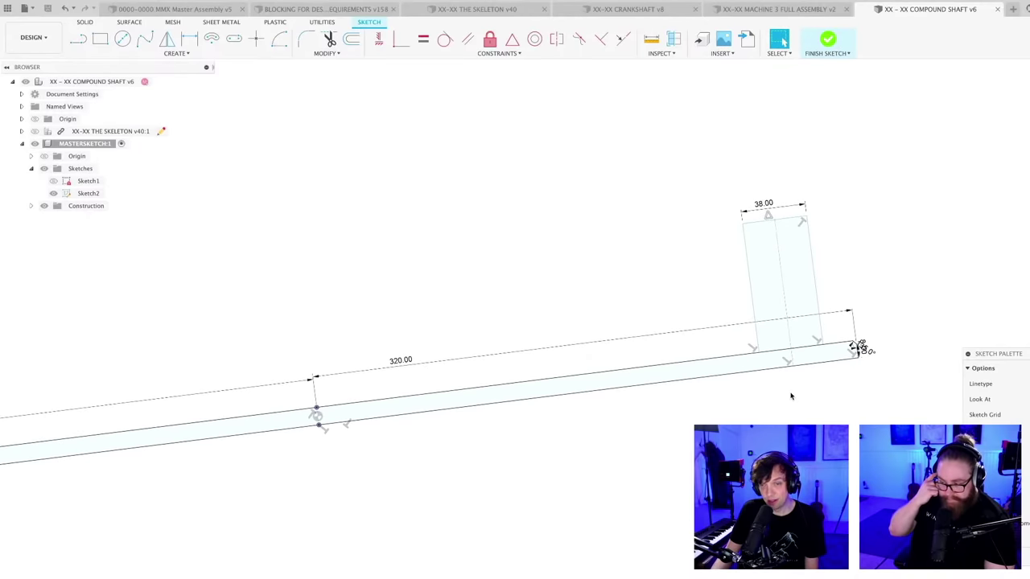
{"action": "scroll", "coordinate": [790, 395], "scroll_direction": "up", "scroll_amount": 1}
{"action": "scroll", "coordinate": [797, 378], "scroll_direction": "down", "scroll_amount": 1}
- Dimension the distance from the projected radius line to the rectangular outline's centre line at 300 mm
{"action": "key", "text": "r"}
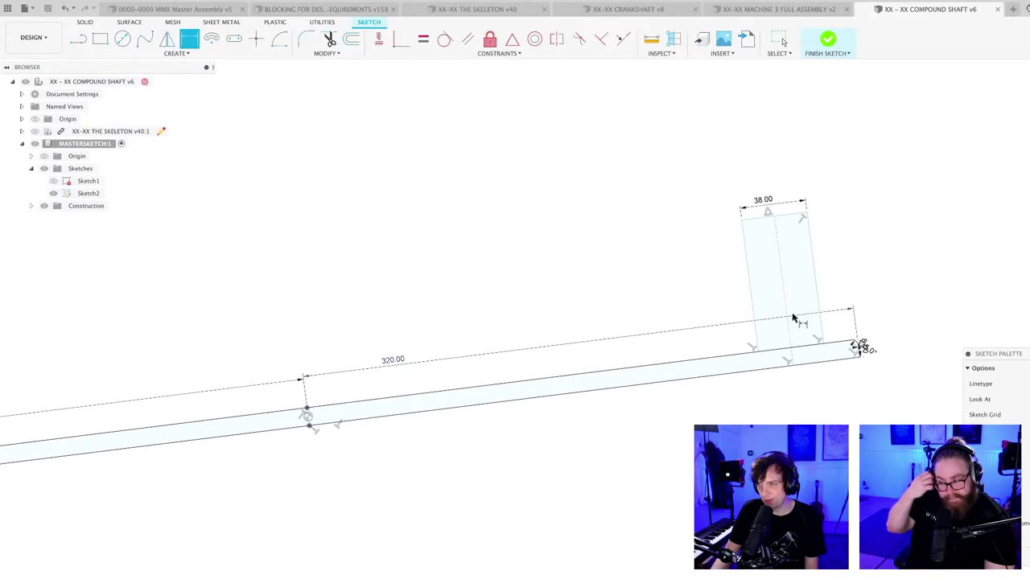
{"action": "left_click", "coordinate": [791, 335]}
{"action": "scroll", "coordinate": [273, 445], "scroll_direction": "up", "scroll_amount": 2}
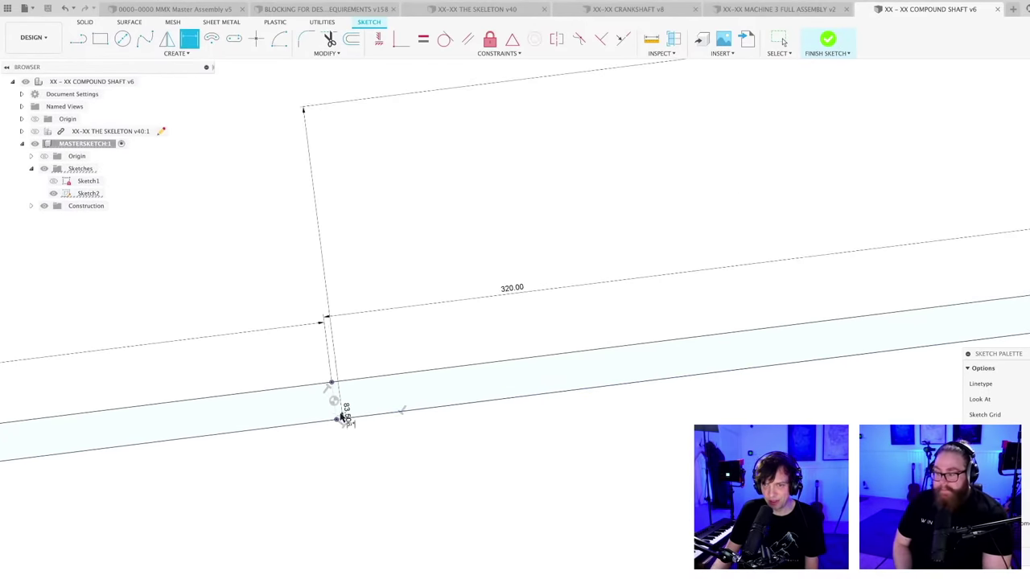
{"action": "scroll", "coordinate": [448, 480], "scroll_direction": "down", "scroll_amount": 3}
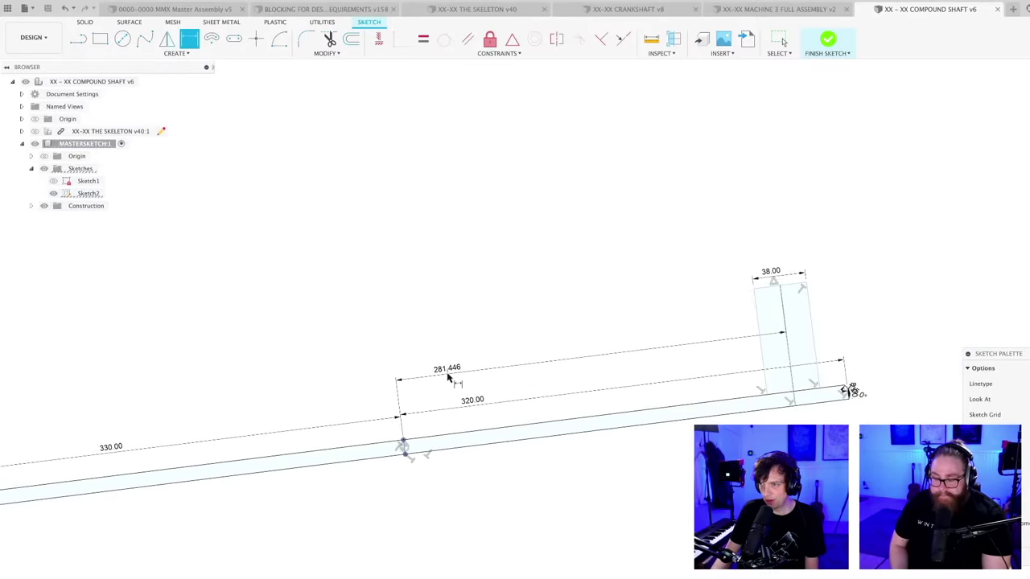
{"action": "left_click", "coordinate": [448, 375]}
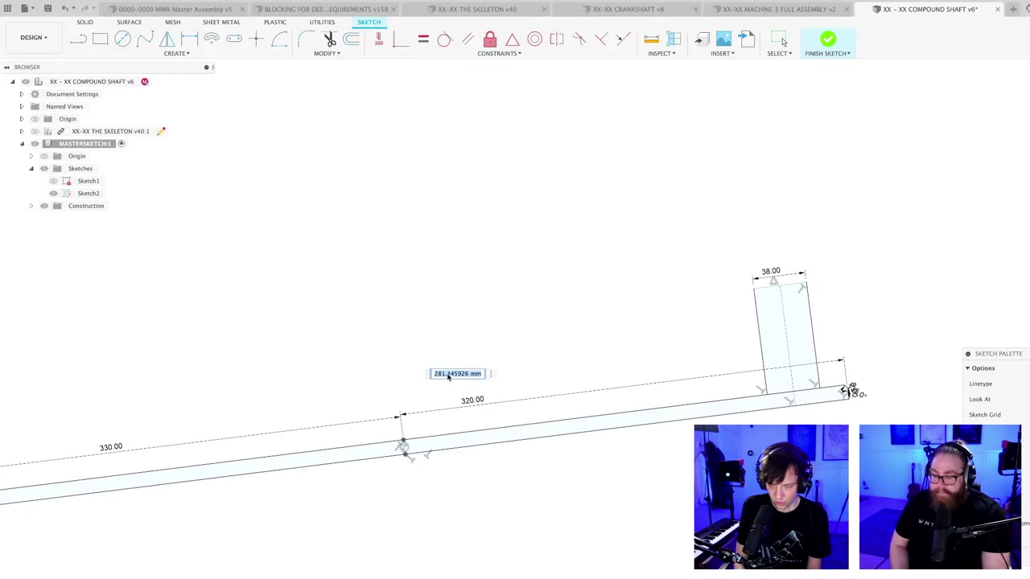
{"action": "type", "text": "300"}
{"action": "key", "text": "Return"}
- Set the distance from the projected radius line to the shaft profile's right end edge to 360 mm
{"action": "scroll", "coordinate": [844, 407], "scroll_direction": "up", "scroll_amount": 3}
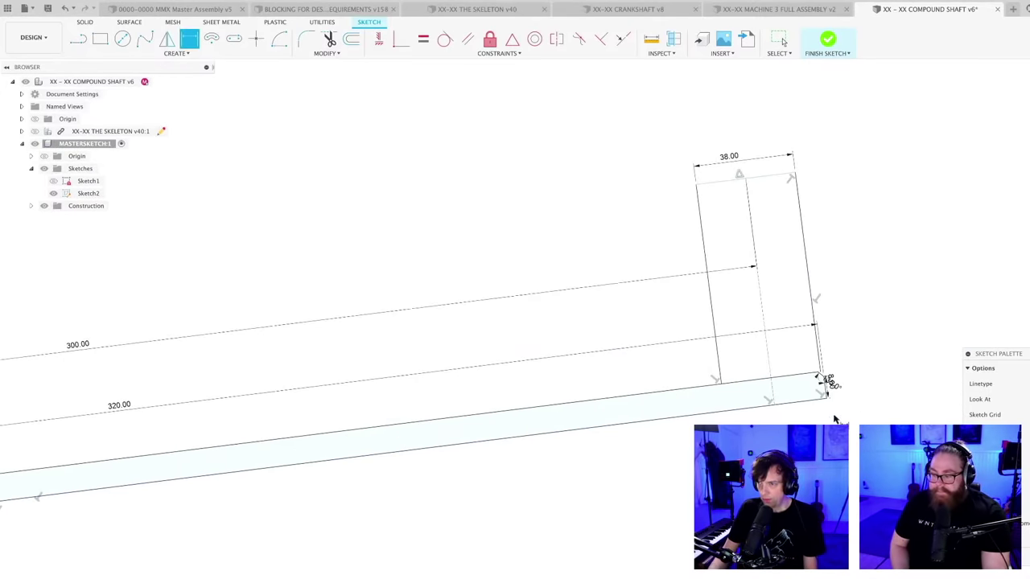
{"action": "scroll", "coordinate": [437, 443], "scroll_direction": "down", "scroll_amount": 3}
{"action": "double_click", "coordinate": [290, 422]}
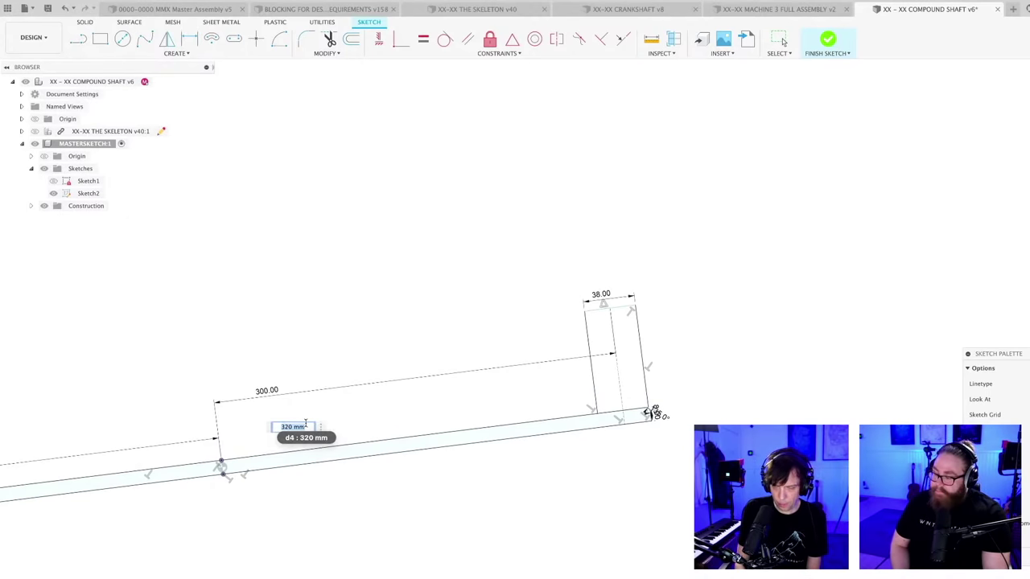
{"action": "type", "text": "36"}
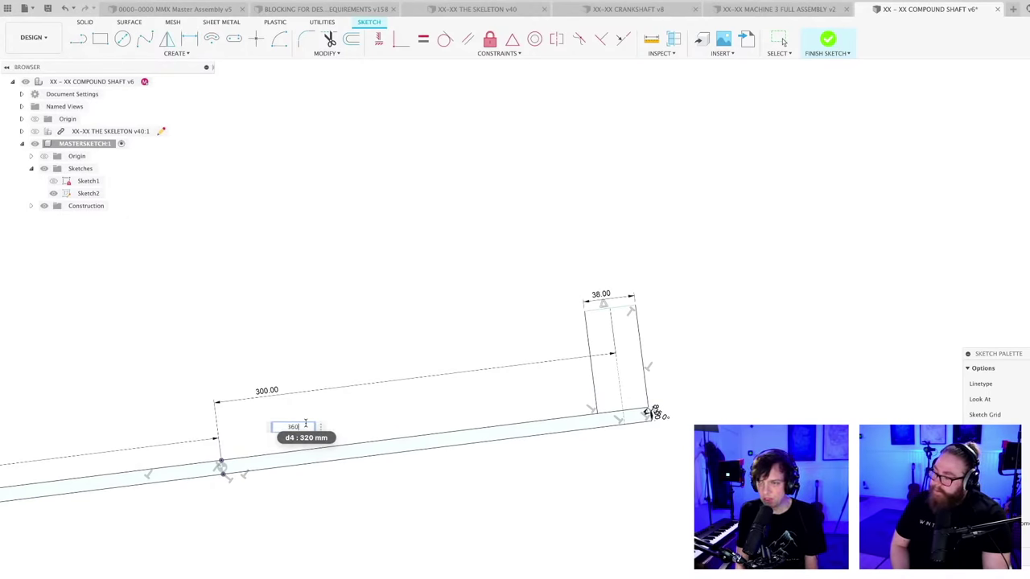
{"action": "type", "text": "0"}
{"action": "key", "text": "Return"}
- Save the design as a new version described as "User Saved"
{"action": "scroll", "coordinate": [643, 459], "scroll_direction": "down", "scroll_amount": 2}
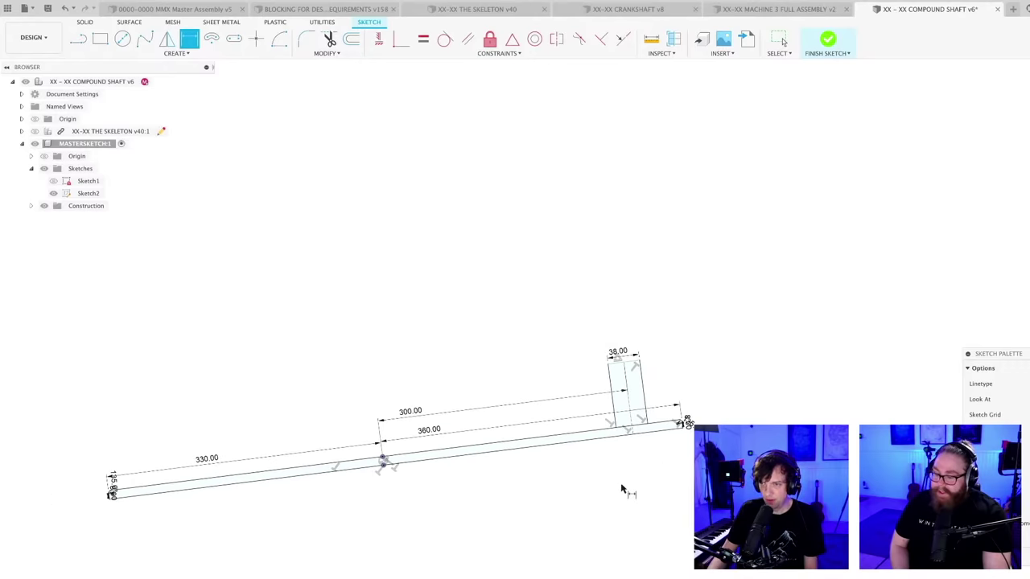
{"action": "key", "text": "super+s"}
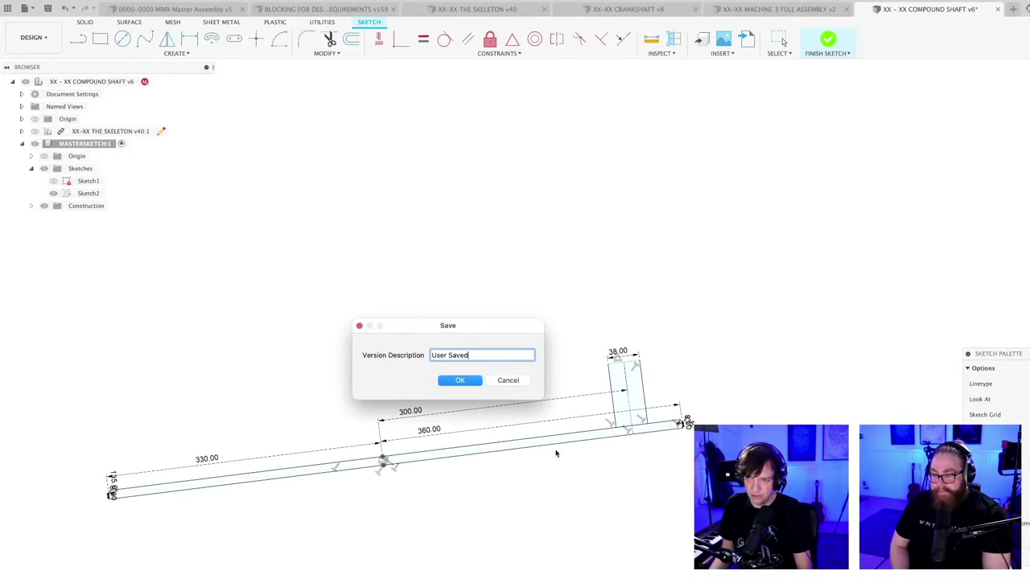
{"action": "key", "text": "Return"}
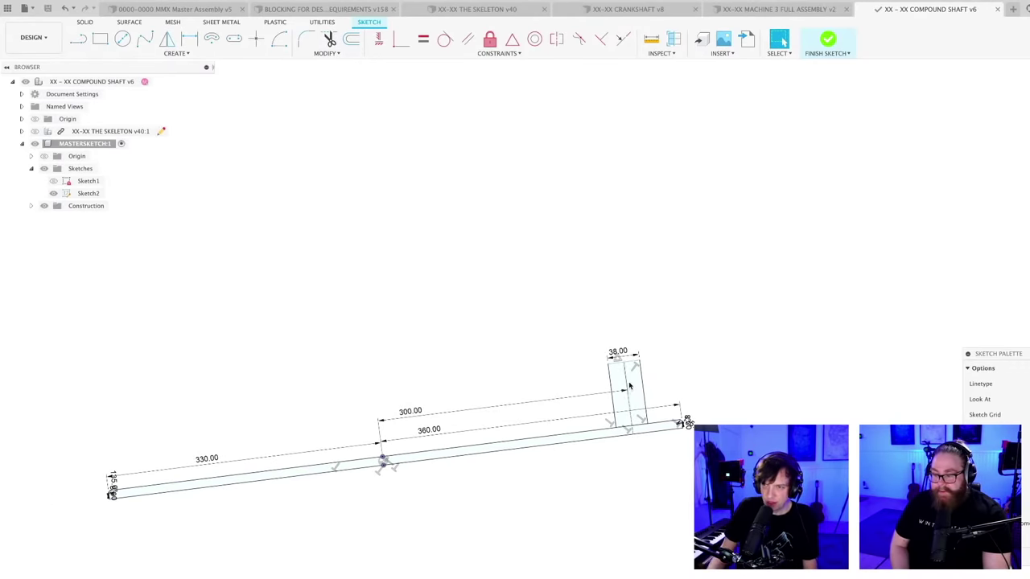
{"action": "mouse_move", "coordinate": [629, 387]}
{"action": "middle_mouse_down"}
{"action": "mouse_move", "coordinate": [708, 361]}
{"action": "mouse_move", "coordinate": [748, 362]}
{"action": "mouse_move", "coordinate": [754, 333]}
{"action": "mouse_move", "coordinate": [775, 336]}
{"action": "mouse_move", "coordinate": [777, 316]}
{"action": "middle_mouse_up"}
{"action": "scroll", "coordinate": [732, 372], "scroll_direction": "up", "scroll_amount": 2}
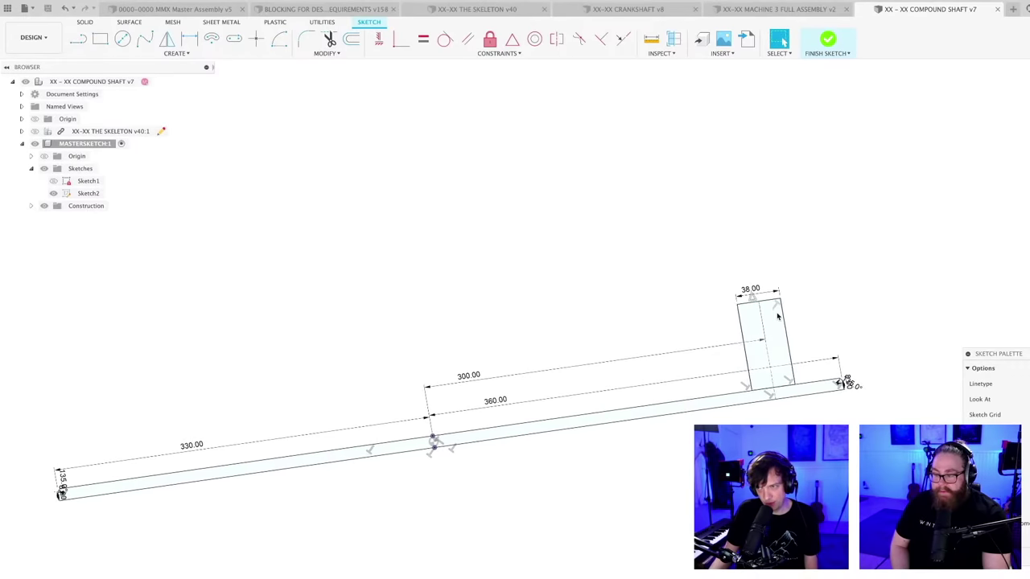
{"action": "scroll", "coordinate": [777, 316], "scroll_direction": "up", "scroll_amount": 2}
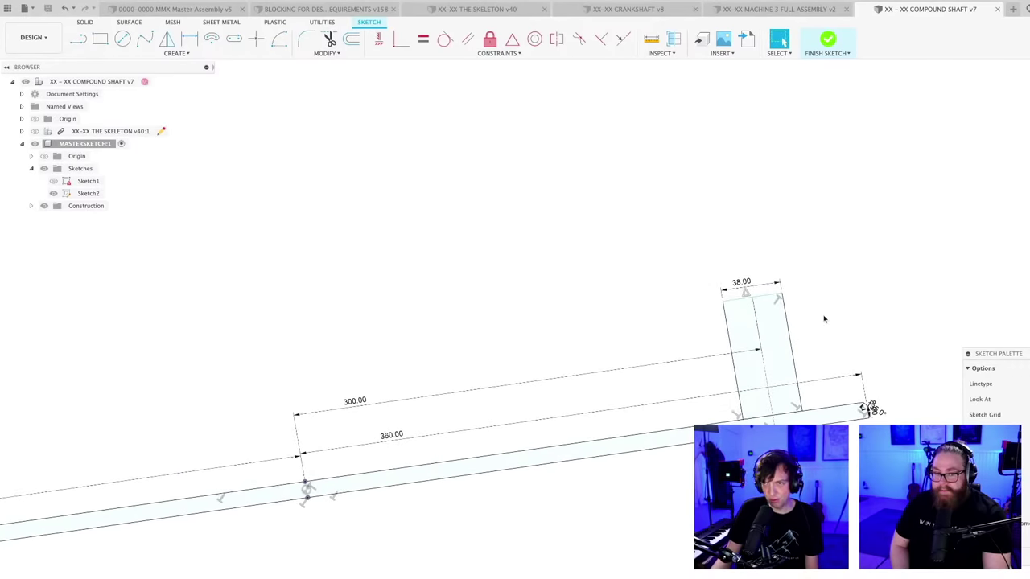
{"action": "scroll", "coordinate": [812, 322], "scroll_direction": "down", "scroll_amount": 5}
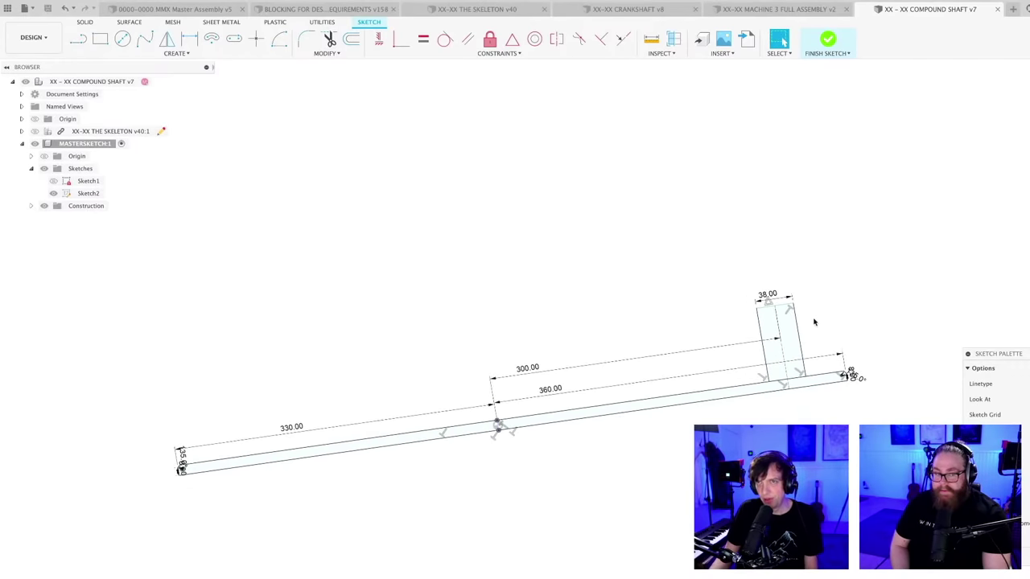
{"action": "scroll", "coordinate": [804, 333], "scroll_direction": "up", "scroll_amount": 2}
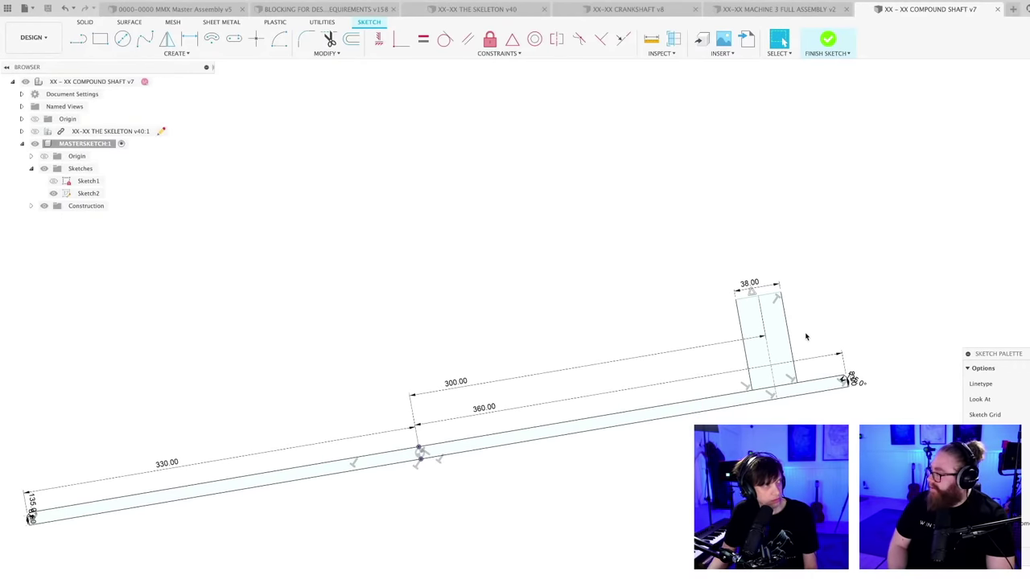
{"action": "scroll", "coordinate": [806, 336], "scroll_direction": "down", "scroll_amount": 1}
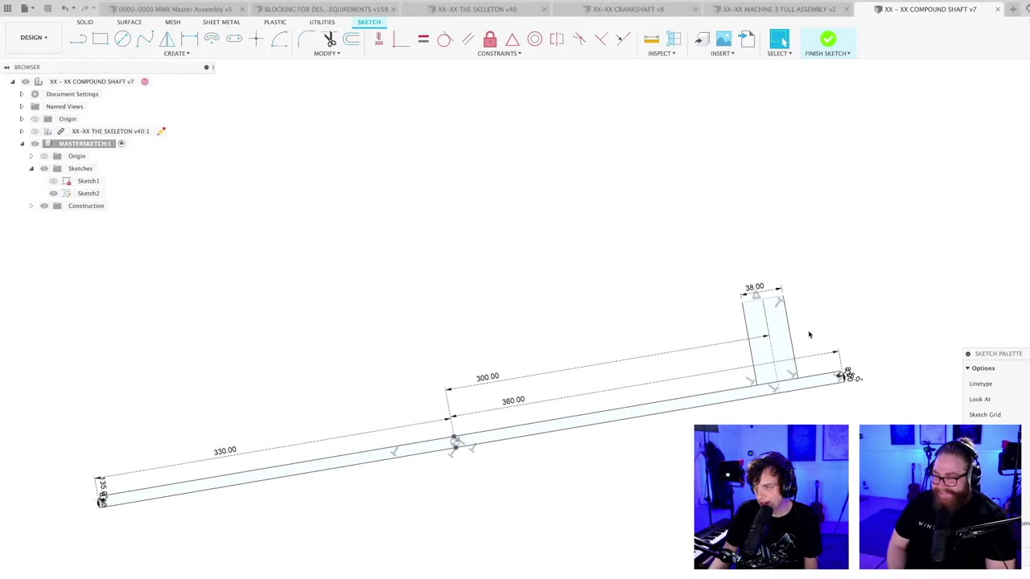
{"action": "scroll", "coordinate": [807, 334], "scroll_direction": "down", "scroll_amount": 3}
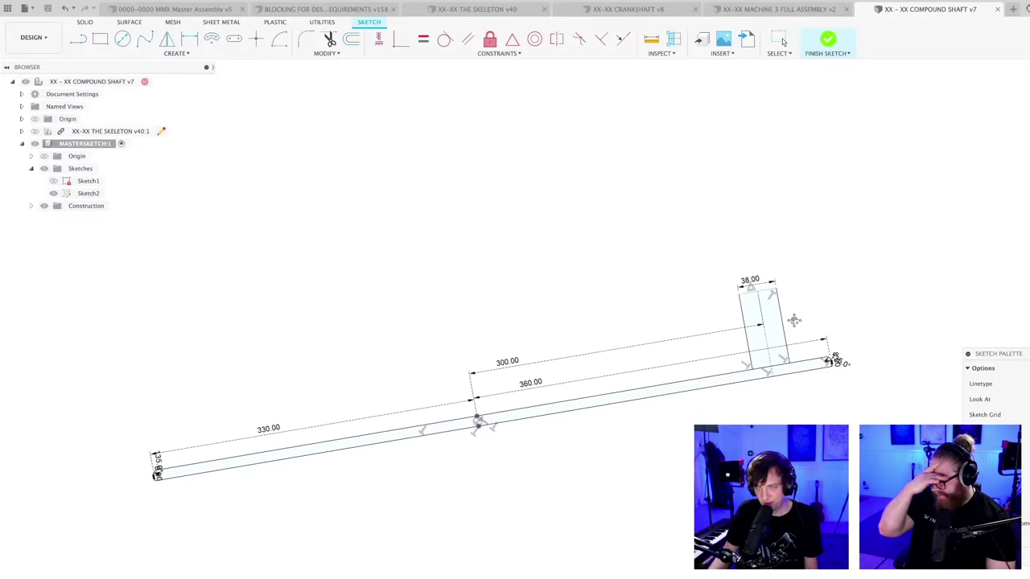
{"action": "key", "text": "Escape"}
{"action": "scroll", "coordinate": [794, 319], "scroll_direction": "down", "scroll_amount": 1}
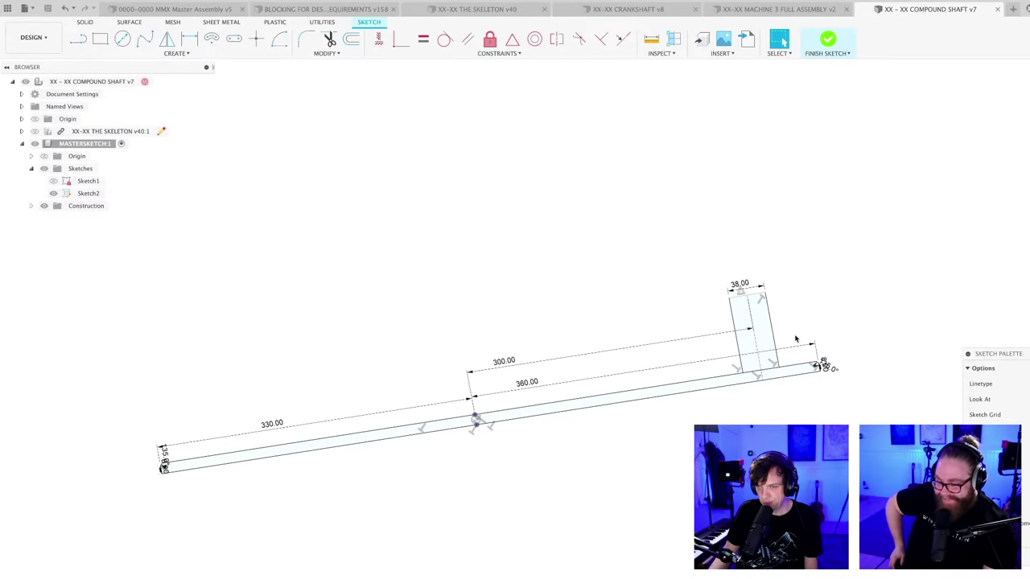
{"action": "scroll", "coordinate": [821, 366], "scroll_direction": "down", "scroll_amount": 2}
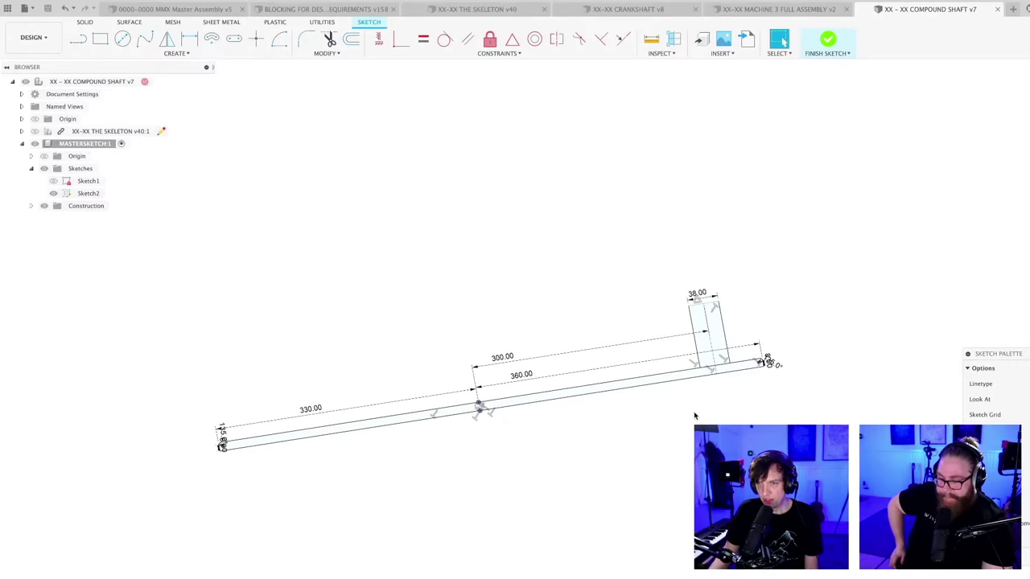
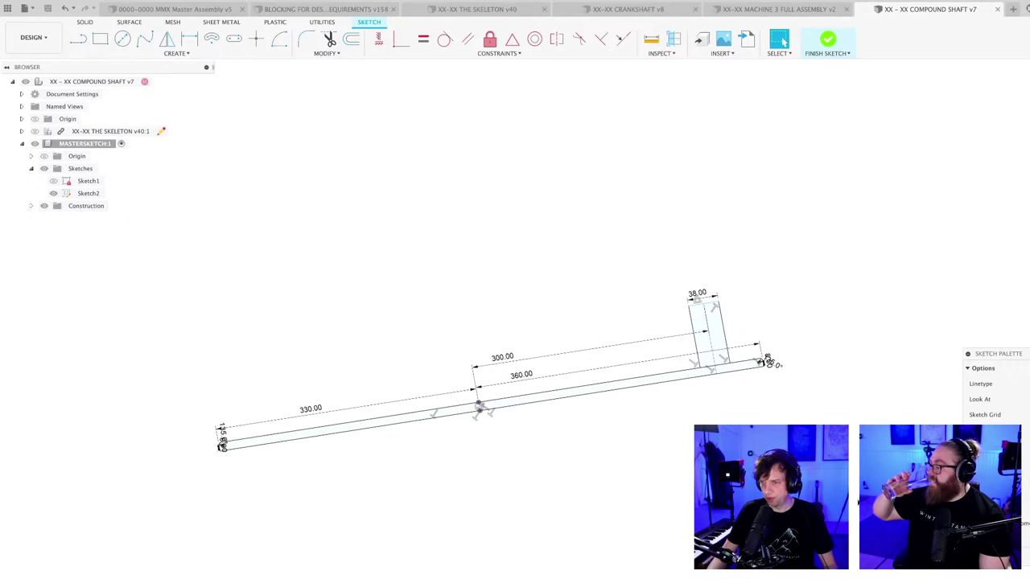
- Finish the sketch and stretch the rectangular outline by its upper edge to about three times its height, away from the shaft
{"action": "key", "text": "Return"}
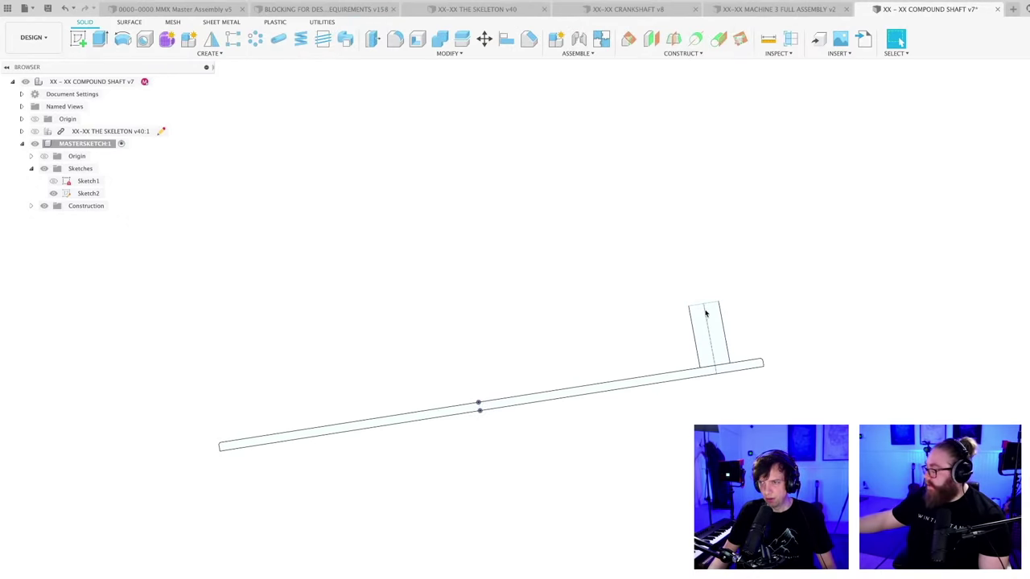
{"action": "left_click_drag", "start_coordinate": [696, 309], "coordinate": [676, 172]}
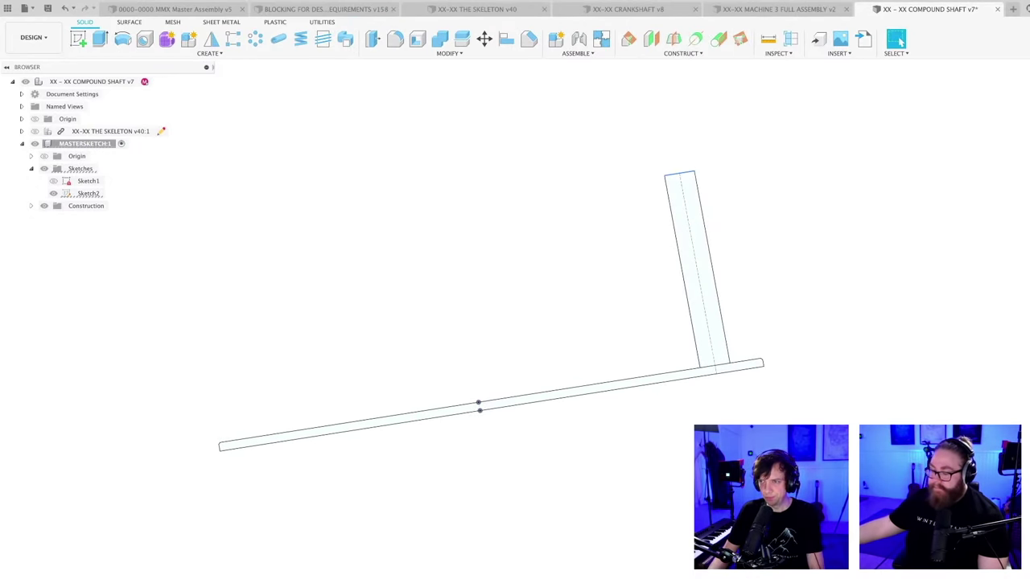
- Save the compound shaft design with the stretched rectangular outline
{"action": "key", "text": "ctrl+s"}
{"action": "key", "text": "Return"}
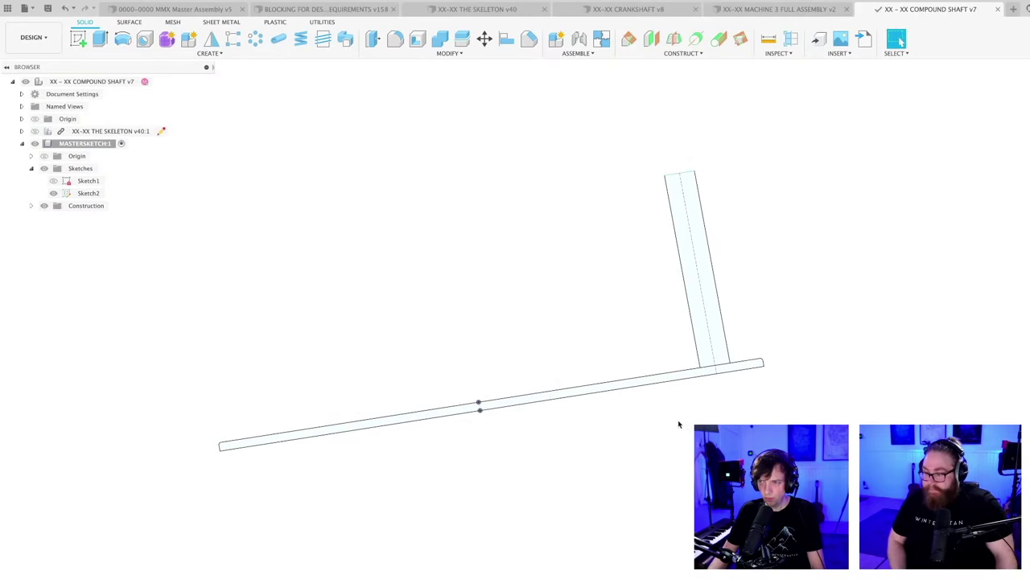
{"action": "mouse_move", "coordinate": [677, 423]}
{"action": "middle_mouse_down", "text": "shift"}
{"action": "mouse_move", "coordinate": [692, 416]}
{"action": "mouse_move", "coordinate": [679, 423]}
{"action": "middle_mouse_up", "text": "shift"}
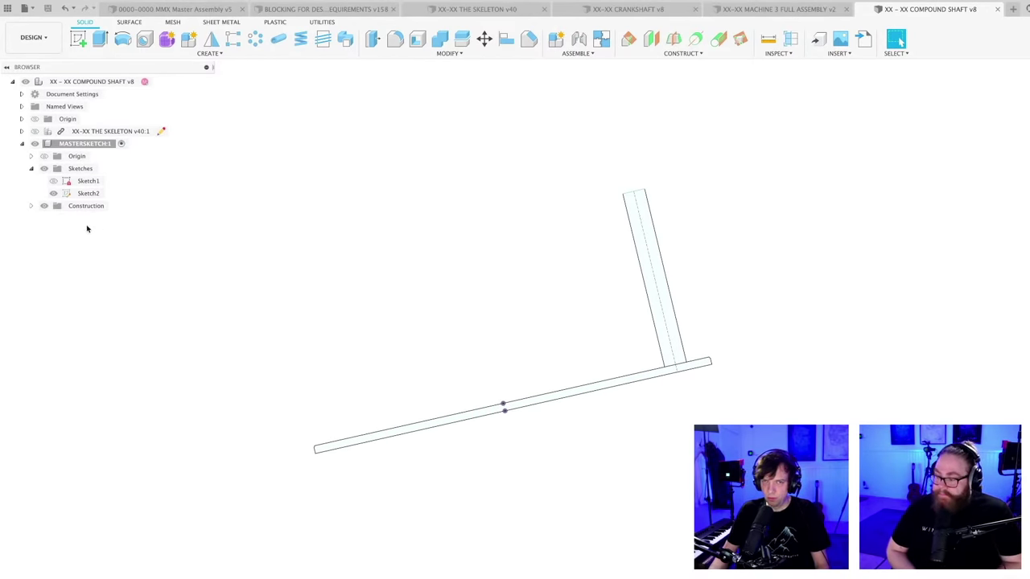
- Create a new internal standard component under the top-level compound shaft design and name it GEAR 2
{"action": "left_click", "coordinate": [31, 168]}
{"action": "left_click", "coordinate": [22, 143]}
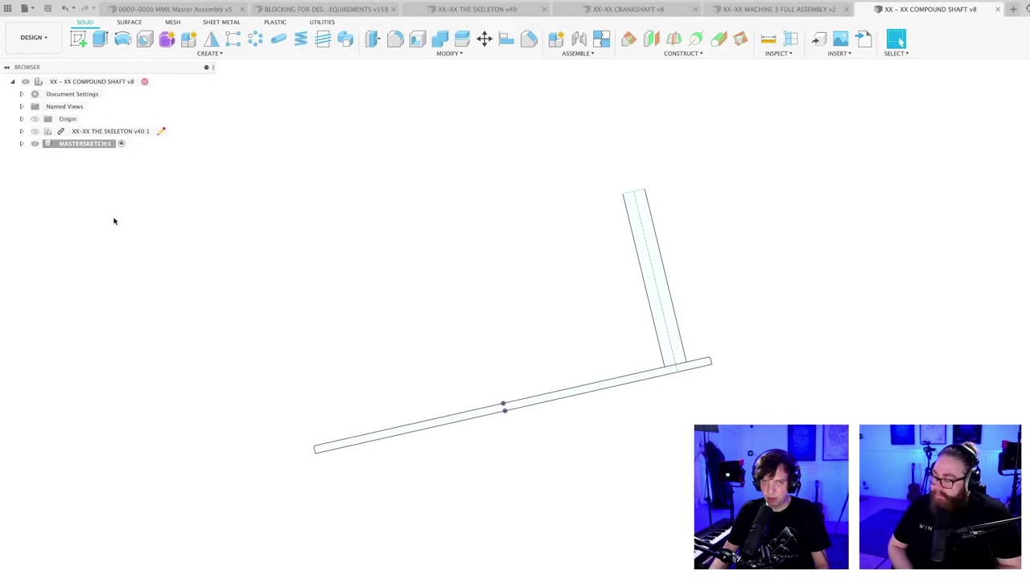
{"action": "right_click", "coordinate": [95, 83]}
{"action": "left_click", "coordinate": [141, 103]}
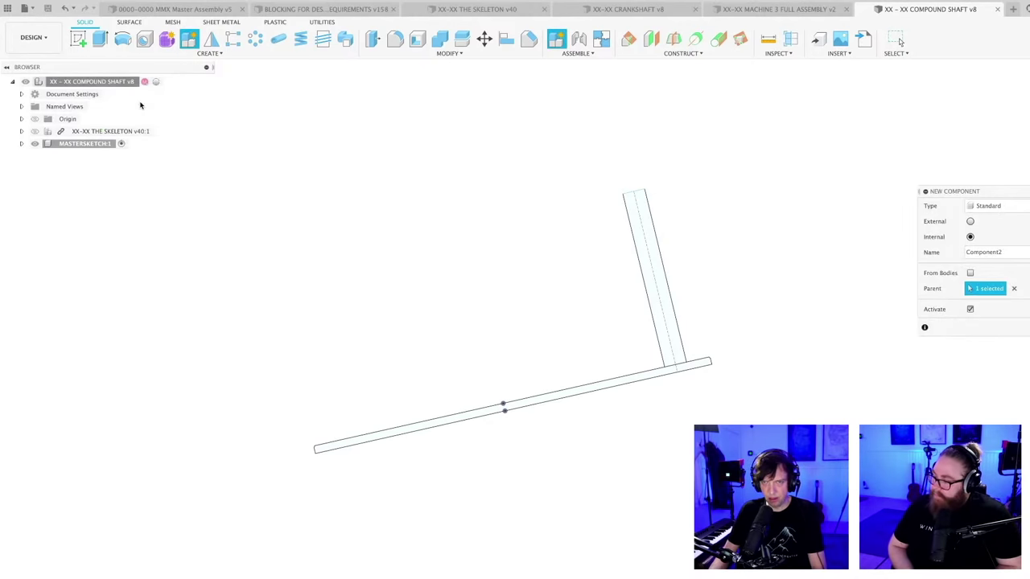
{"action": "key", "text": "Return"}
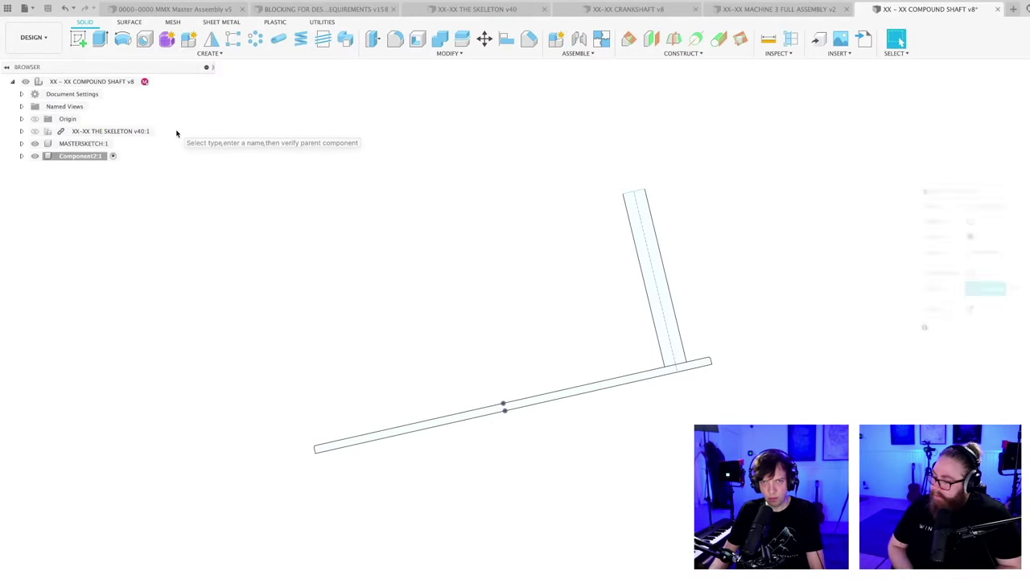
{"action": "left_click", "coordinate": [74, 155]}
{"action": "left_click", "coordinate": [74, 154]}
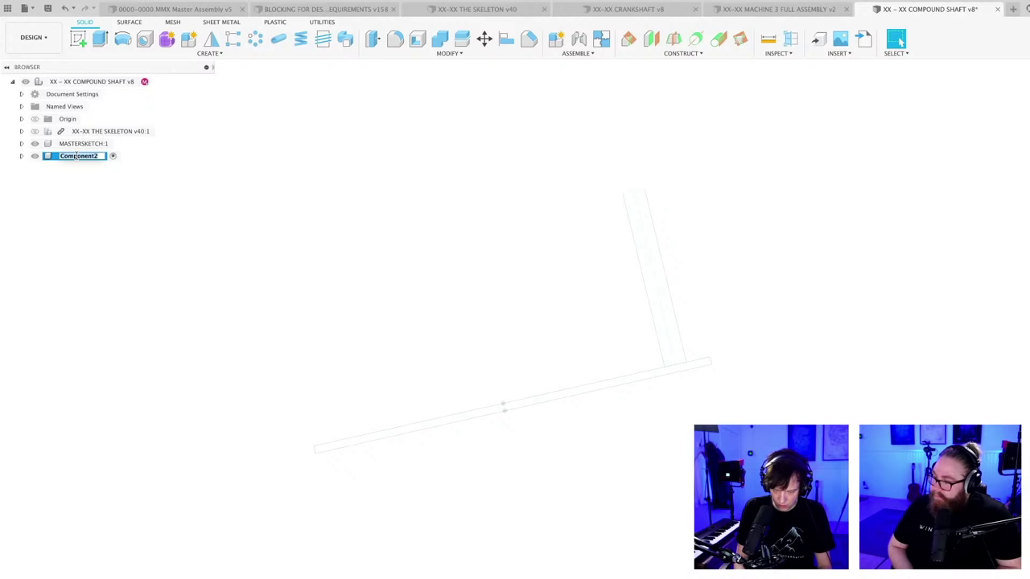
{"action": "type", "text": "COM"}
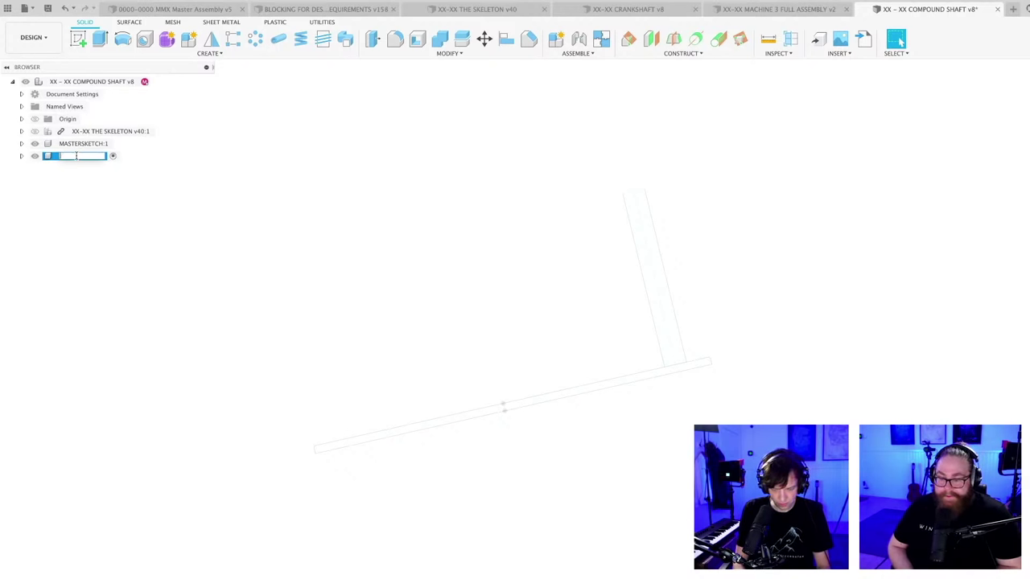
{"action": "type", "text": "R 2"}
{"action": "key", "text": "Return"}
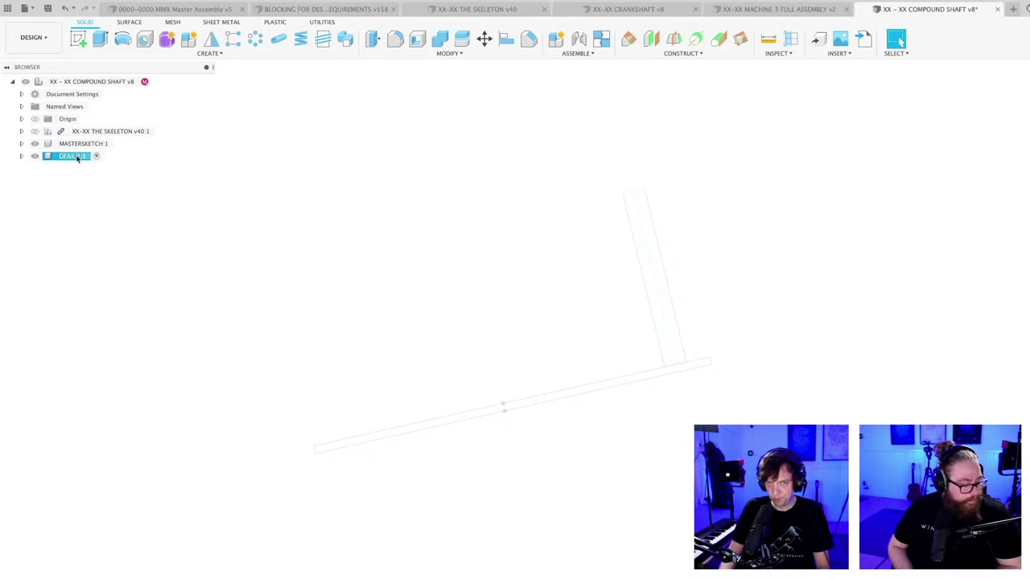
- Activate the top-level compound shaft component and remove the GEAR 2 component from it
{"action": "middle_click_drag", "start_coordinate": [367, 253], "coordinate": [382, 268]}
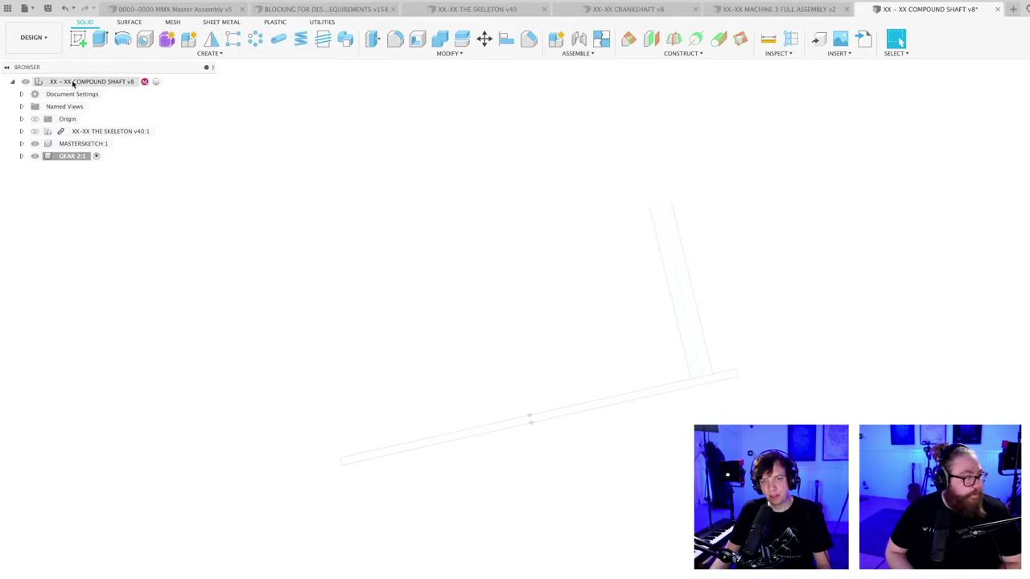
{"action": "left_click", "coordinate": [162, 81]}
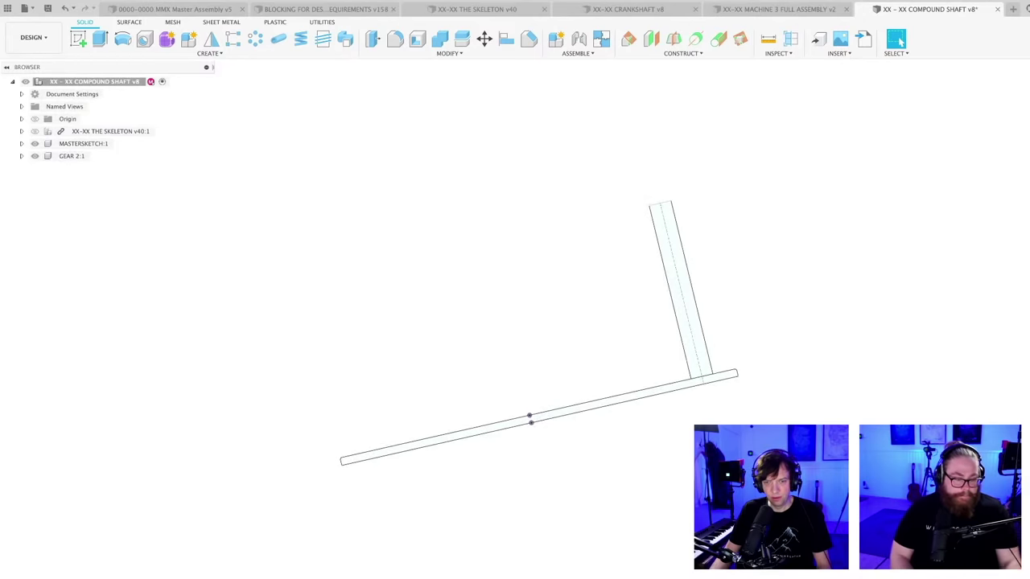
{"action": "key", "text": "Delete"}
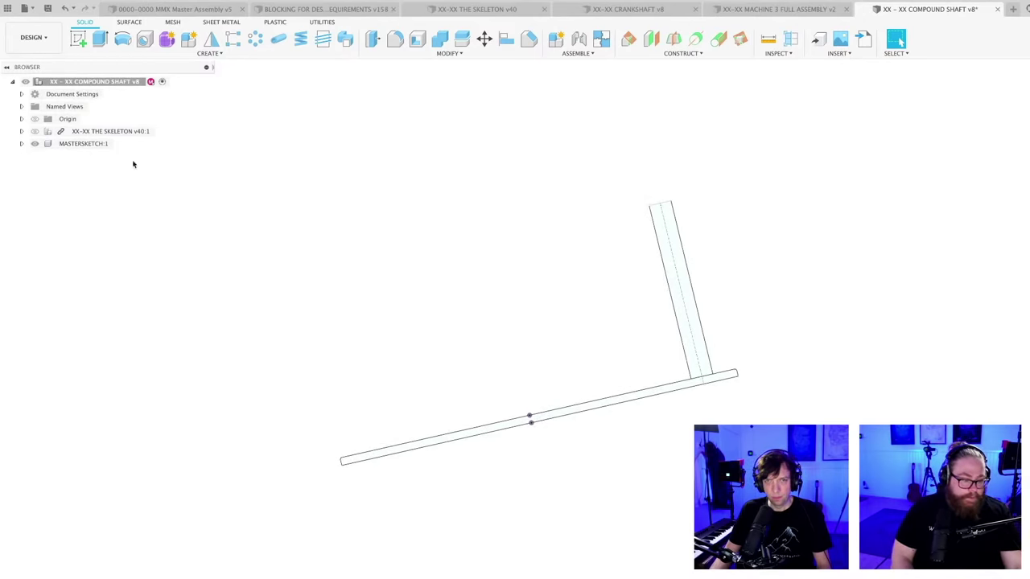
- Create a new internal standard component under the top-level design and name it COMPOUND SHAFT
{"action": "right_click", "coordinate": [94, 81]}
{"action": "left_click", "coordinate": [108, 87]}
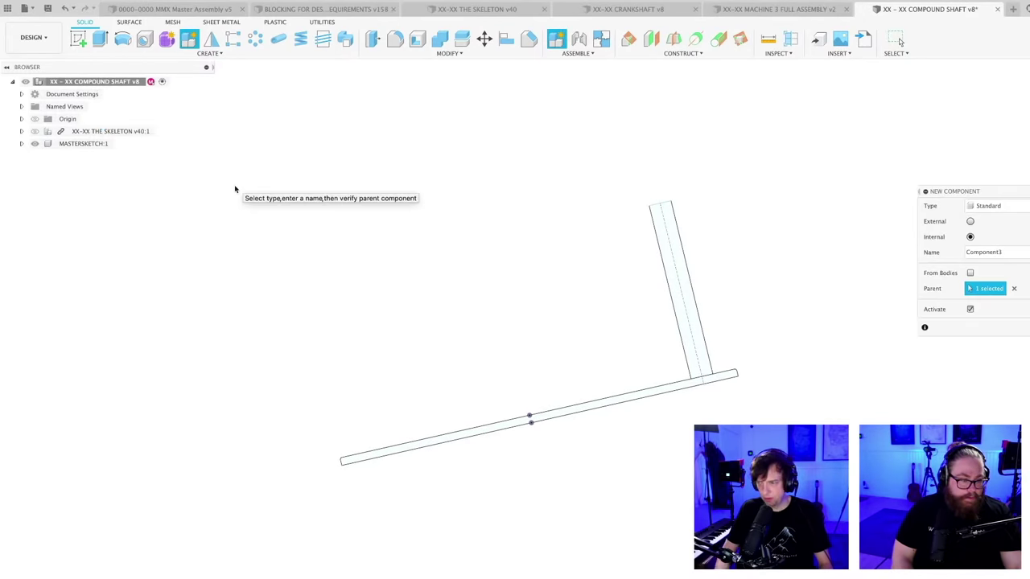
{"action": "key", "text": "Return"}
{"action": "double_click", "coordinate": [76, 157]}
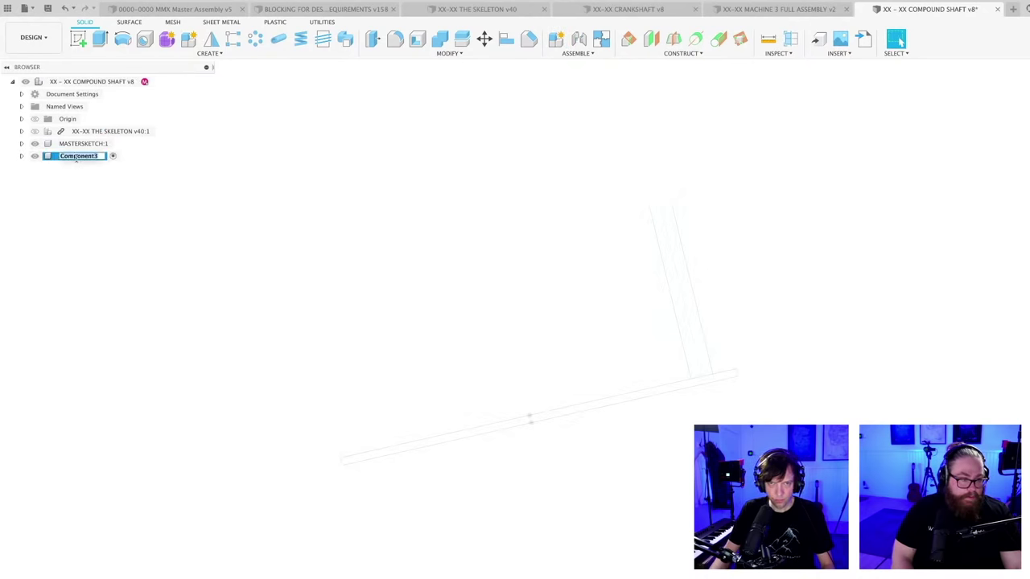
{"action": "type", "text": "CO"}
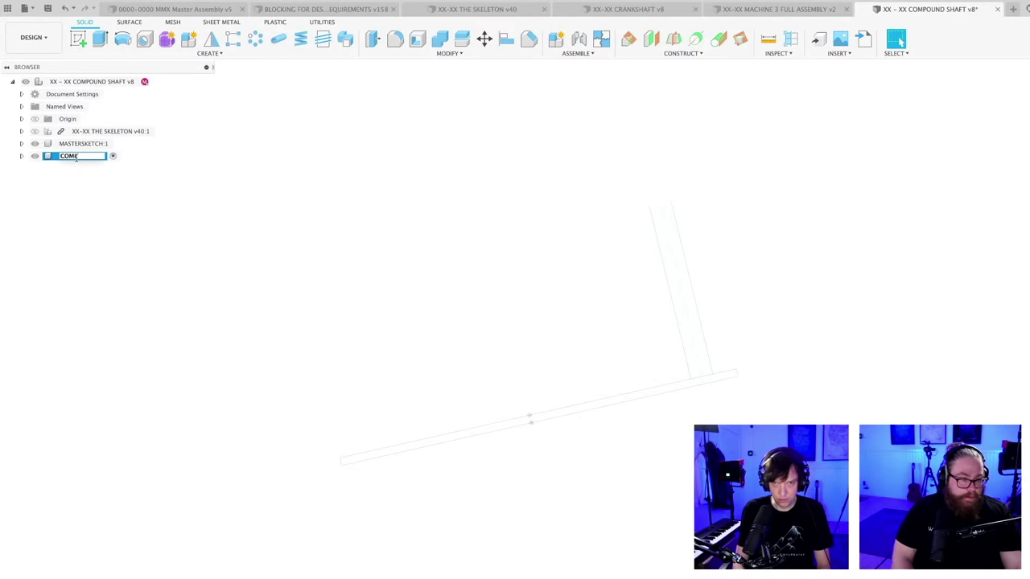
{"action": "type", "text": "MP"}
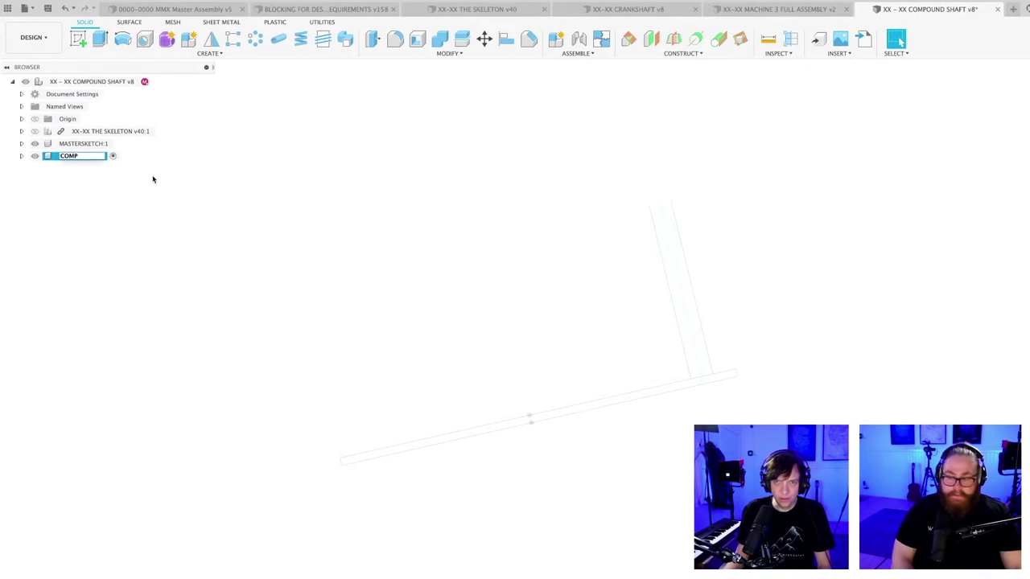
{"action": "type", "text": "OUND"}
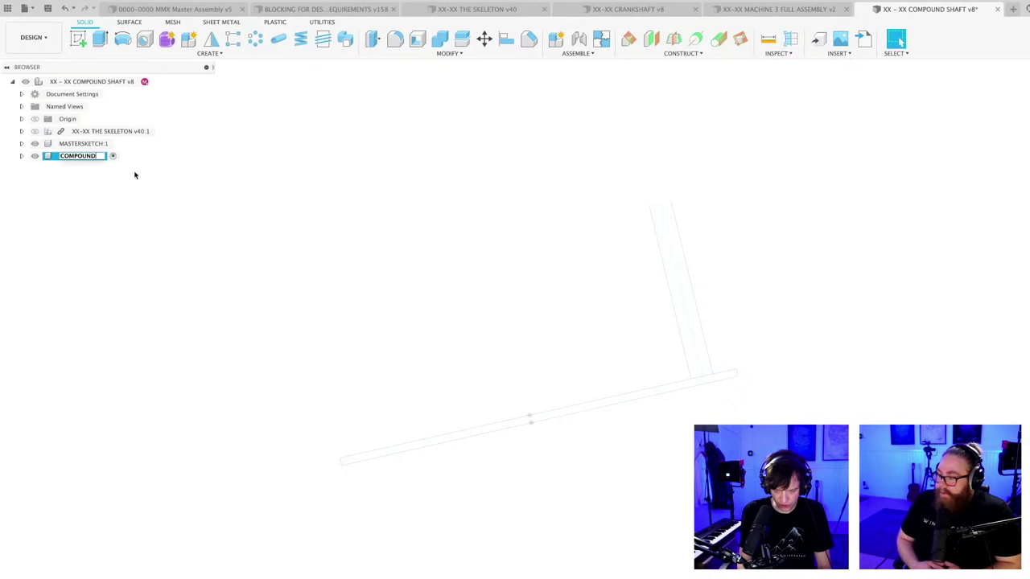
{"action": "type", "text": " SHAFT"}
{"action": "key", "text": "Return"}
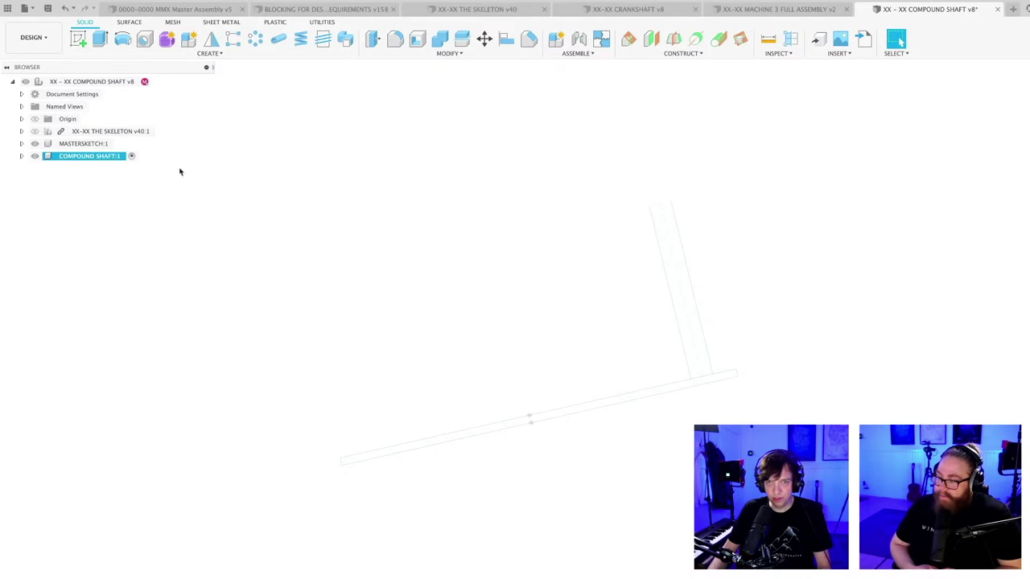
{"action": "left_click", "coordinate": [316, 287]}
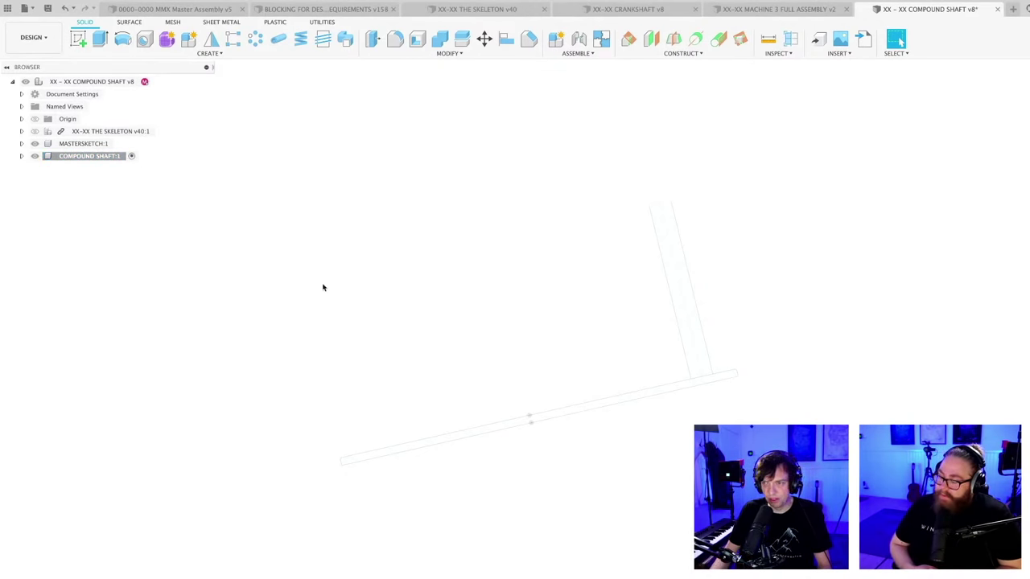
- Revolve the chamfered shaft half-profile 360 degrees around its long centreline edge as a new body
{"action": "left_click", "coordinate": [122, 39]}
{"action": "left_click", "coordinate": [549, 418]}
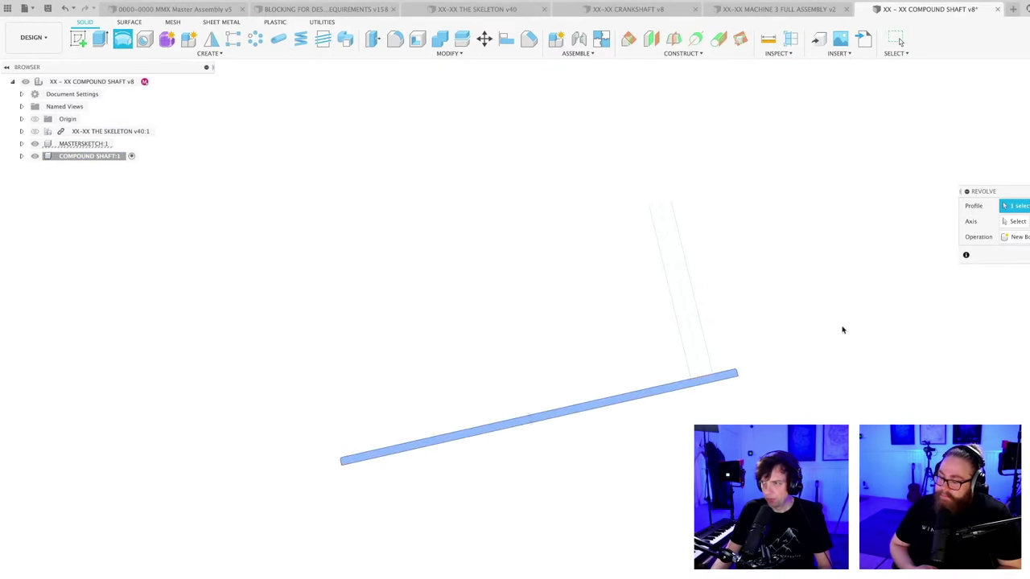
{"action": "left_click", "coordinate": [661, 395]}
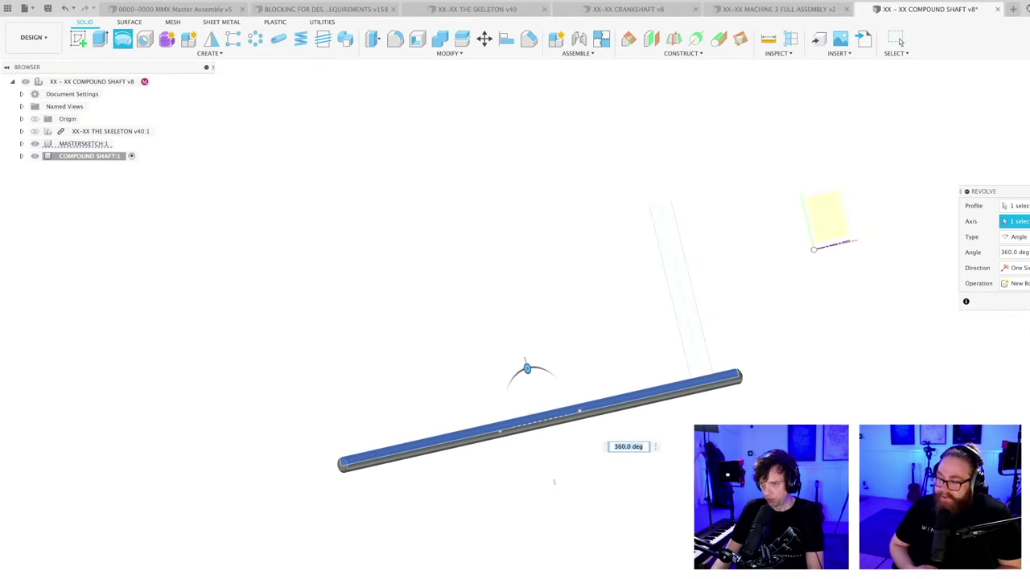
{"action": "left_click", "coordinate": [1006, 302]}
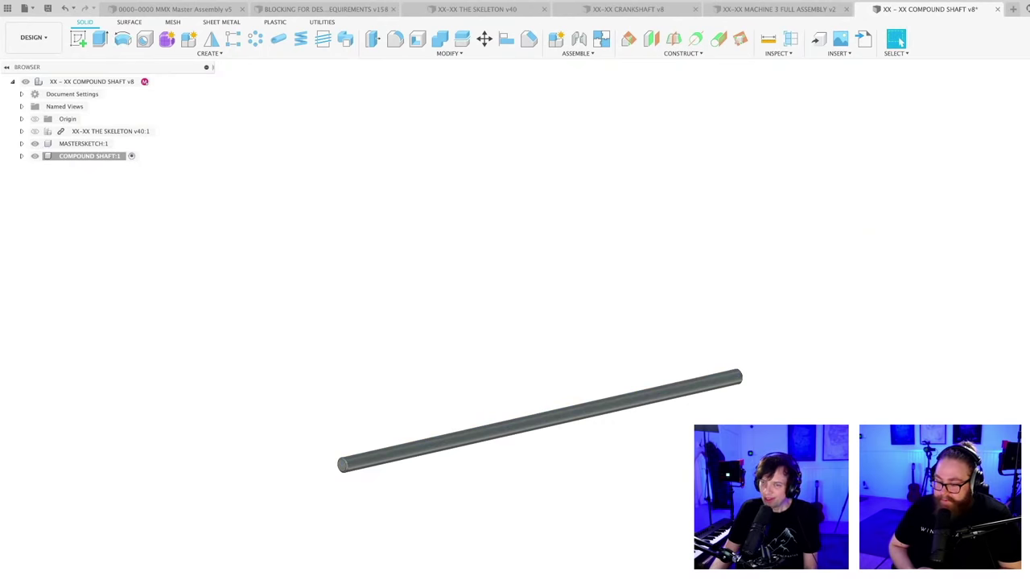
{"action": "key", "text": "F6"}
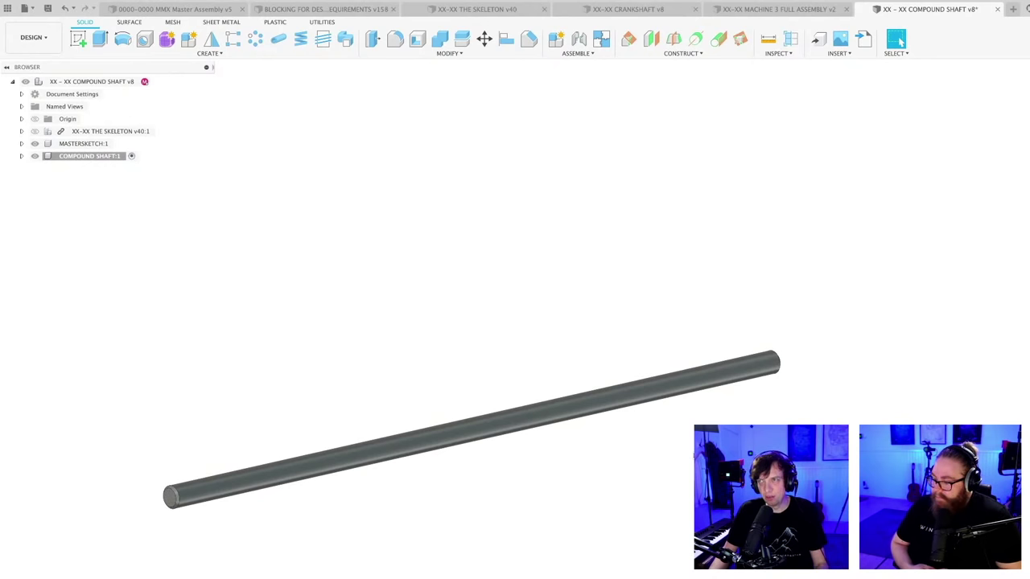
{"action": "middle_click_drag", "start_coordinate": [595, 442], "coordinate": [638, 426], "text": "shift"}
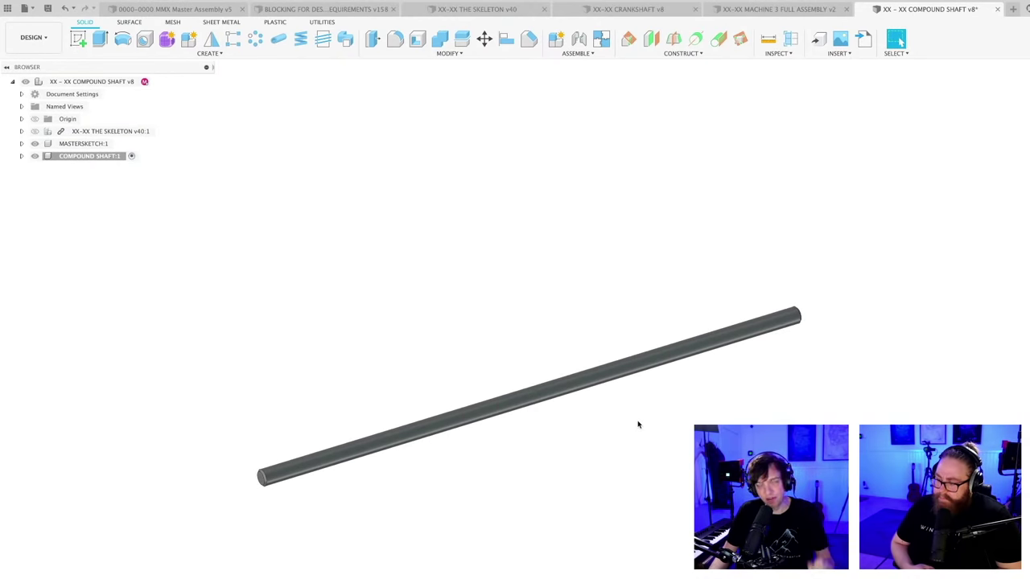
{"action": "middle_click_drag", "start_coordinate": [636, 425], "coordinate": [510, 303], "text": "shift"}
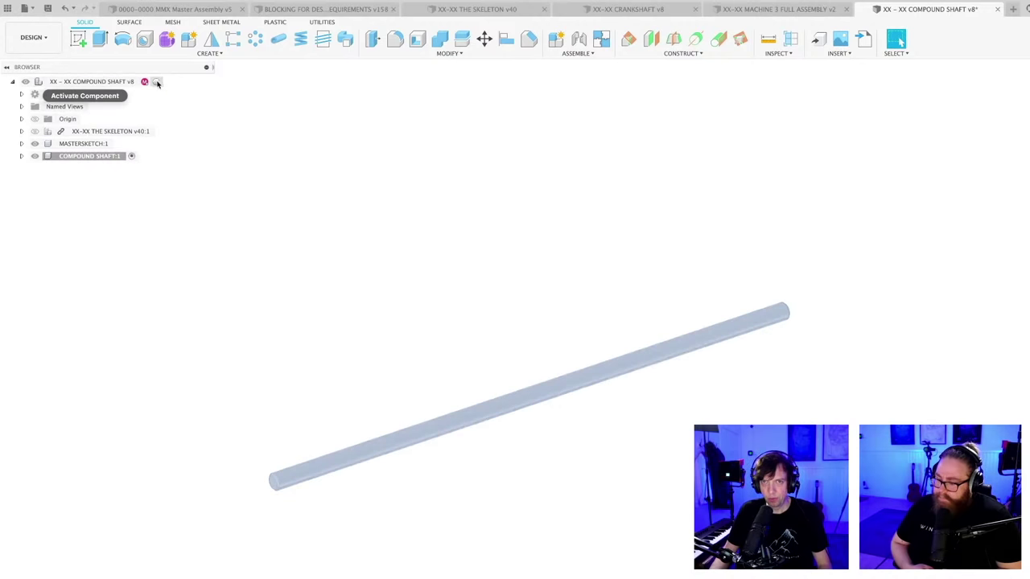
- Activate the GEAR 2 component and show Sketch2 of MASTERSKETCH for a Revolve
{"action": "left_click", "coordinate": [157, 83]}
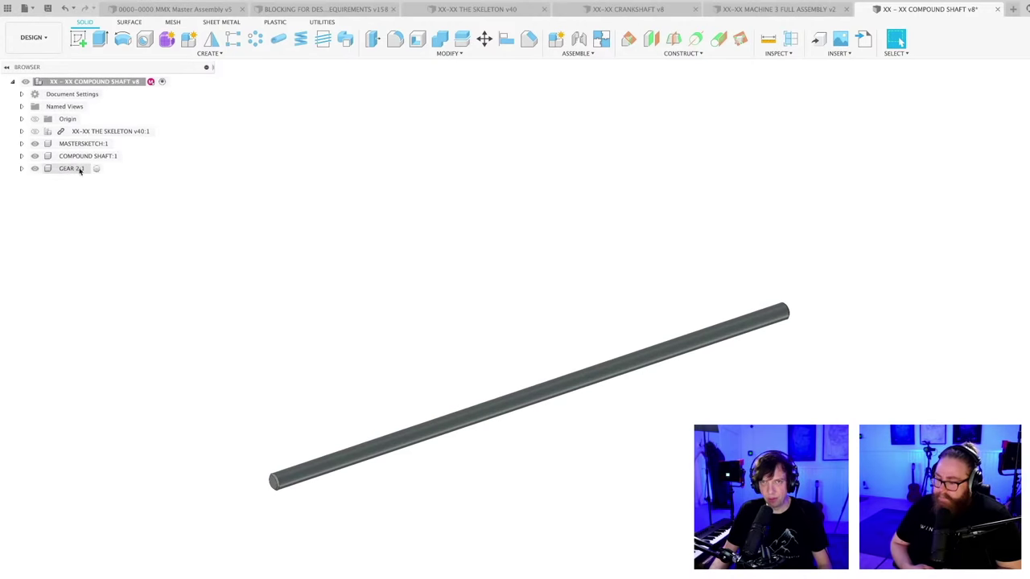
{"action": "left_click", "coordinate": [95, 168]}
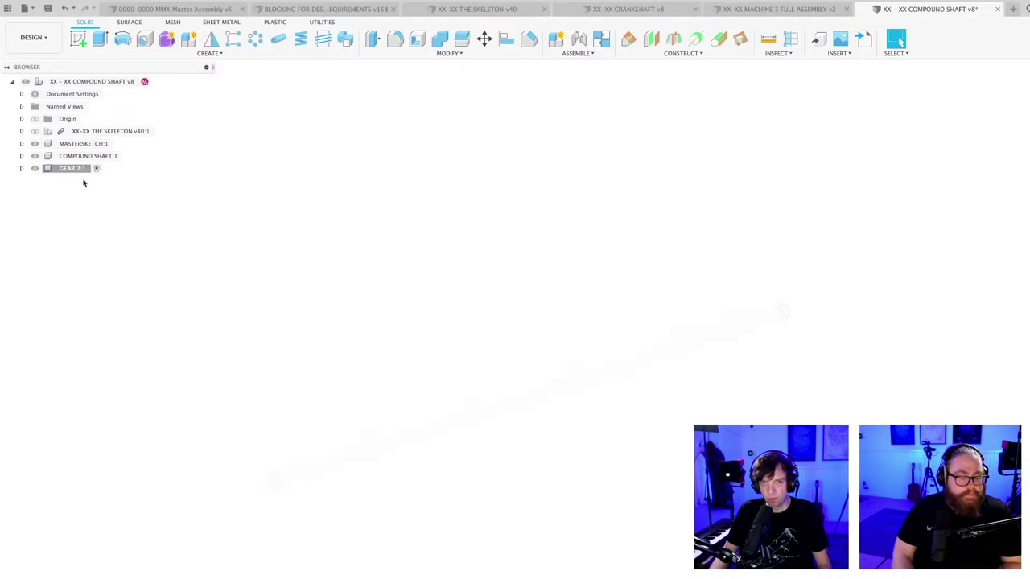
{"action": "left_click", "coordinate": [123, 39]}
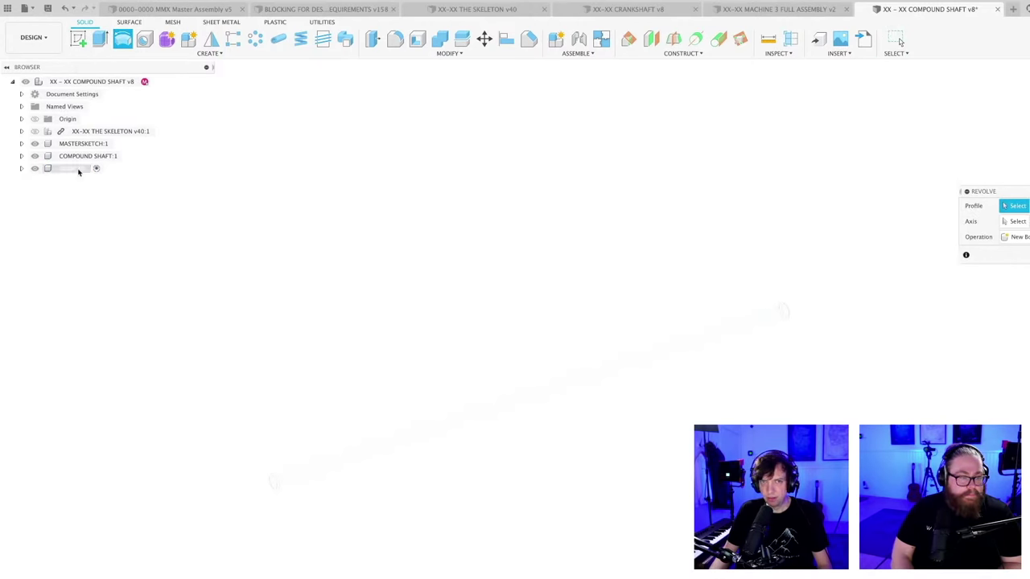
{"action": "left_click", "coordinate": [21, 143]}
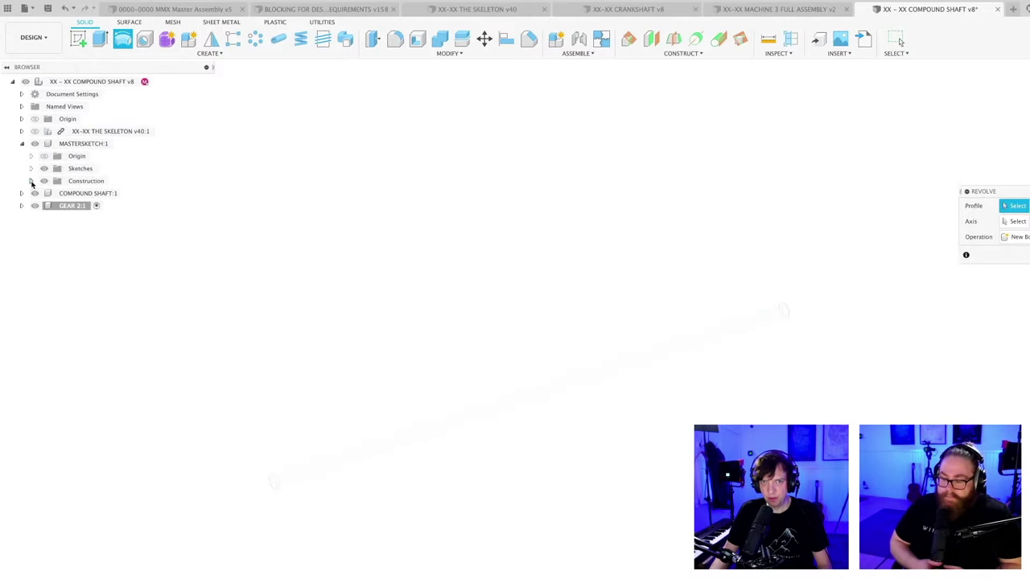
{"action": "left_click", "coordinate": [31, 180]}
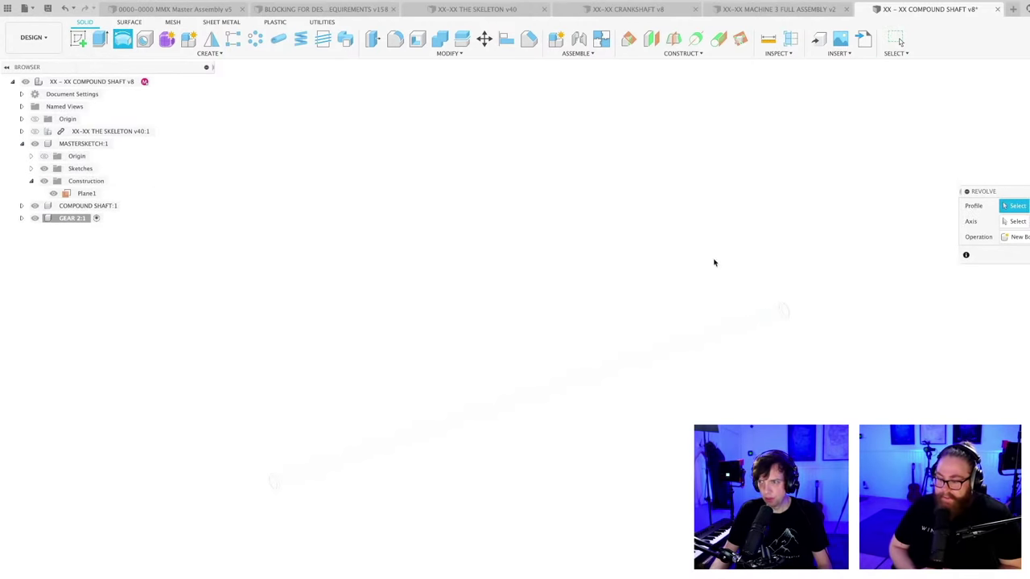
{"action": "left_click", "coordinate": [31, 168]}
{"action": "left_click", "coordinate": [54, 193]}
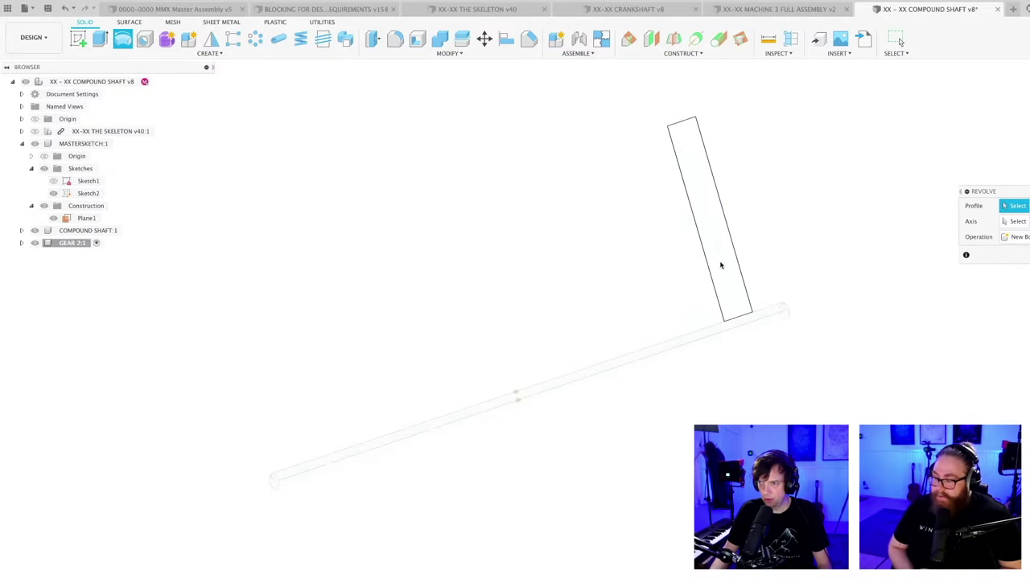
- Revolve the tall rectangular profile around the shaft's centreline as a new gear body
{"action": "left_click", "coordinate": [721, 266]}
{"action": "left_click", "coordinate": [1015, 221]}
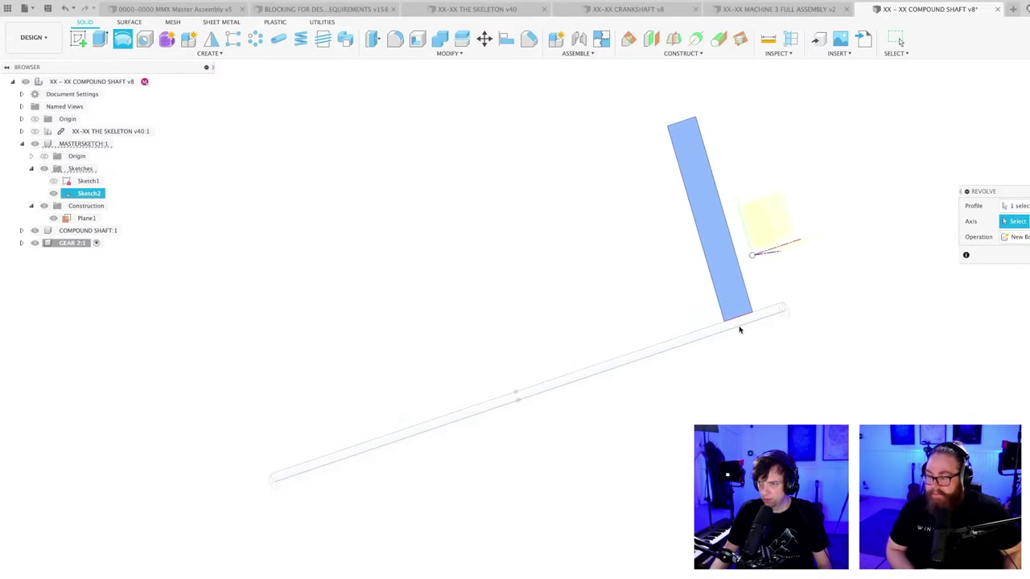
{"action": "left_click", "coordinate": [737, 327]}
{"action": "key", "text": "Return"}
{"action": "scroll", "coordinate": [636, 455], "scroll_direction": "down", "scroll_amount": 3}
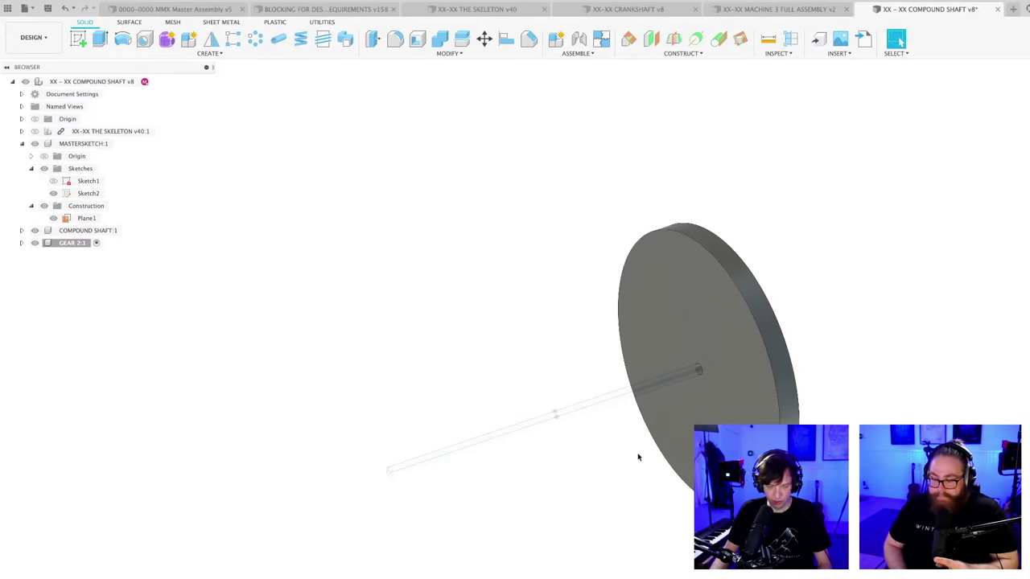
- Apply a yellow paint appearance to the gear disc body
{"action": "middle_click_drag", "start_coordinate": [639, 496], "coordinate": [573, 451]}
{"action": "key", "text": "a"}
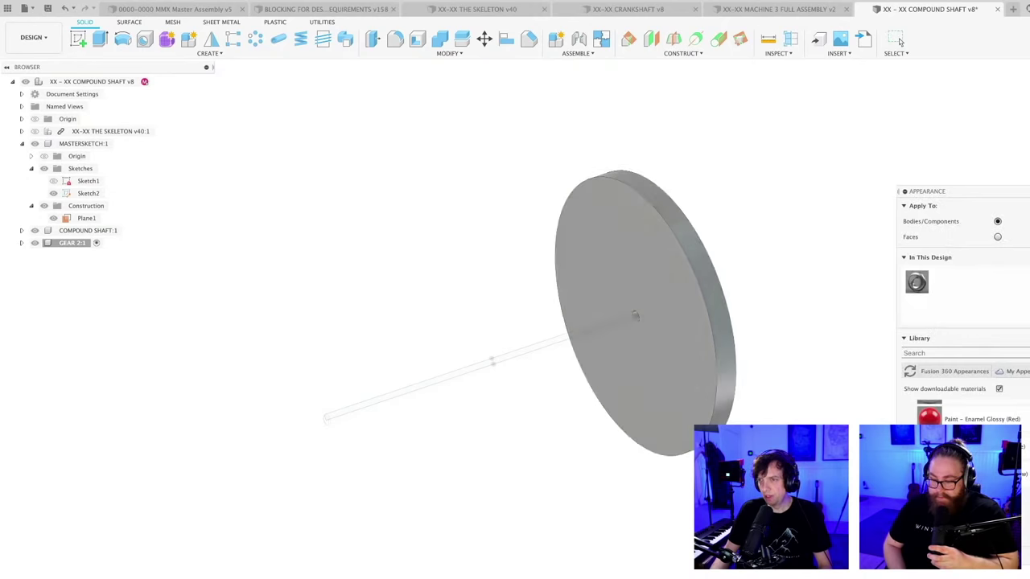
{"action": "left_click_drag", "start_coordinate": [934, 443], "coordinate": [683, 375]}
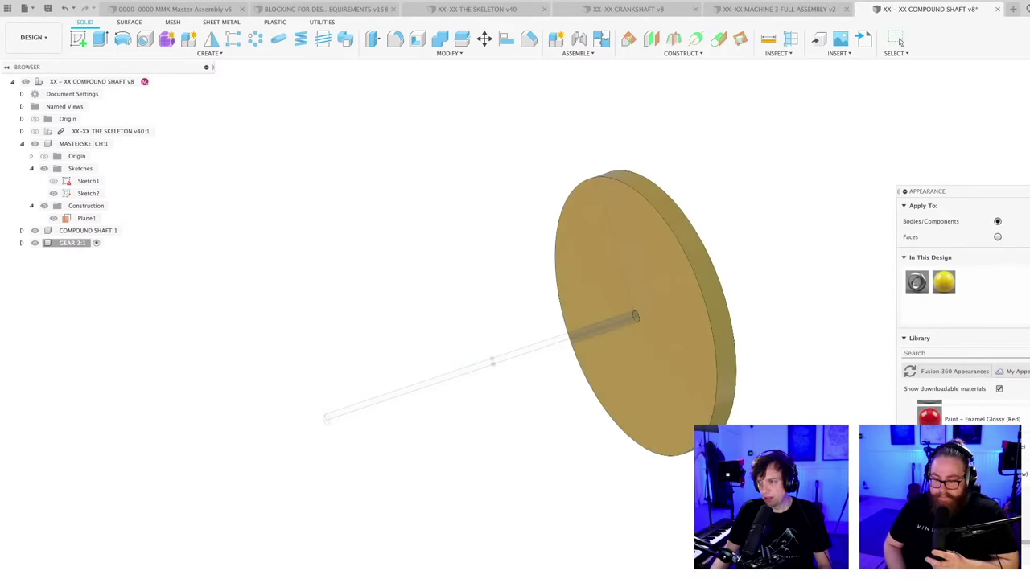
{"action": "left_click", "coordinate": [898, 41]}
- Save the compound shaft design with the version description "User Saved" and switch to the XX-XX MACHINE 3 FULL ASSEMBLY document
{"action": "key", "text": "ctrl+s"}
{"action": "type", "text": "Gear Speed"}
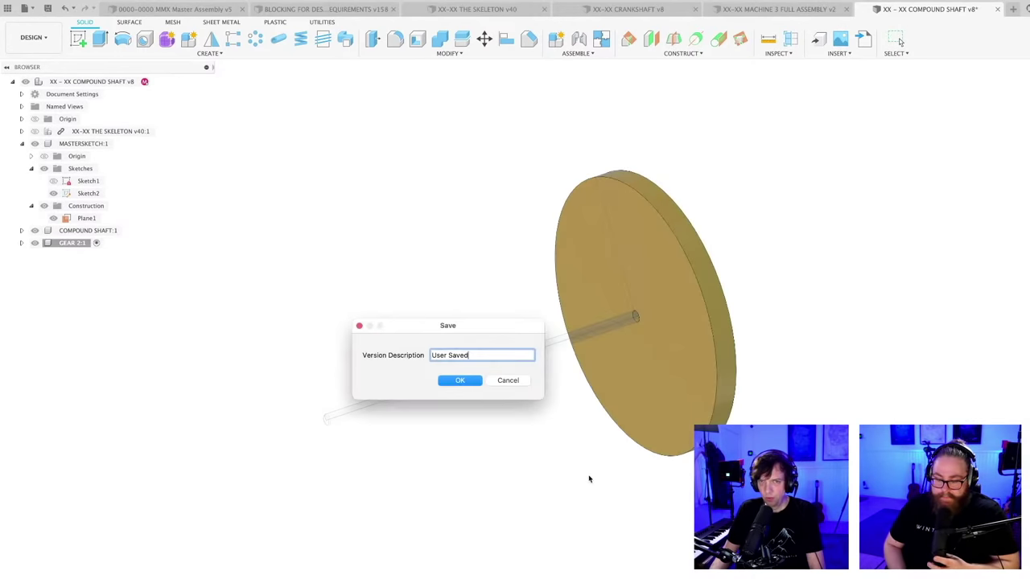
{"action": "key", "text": "Return"}
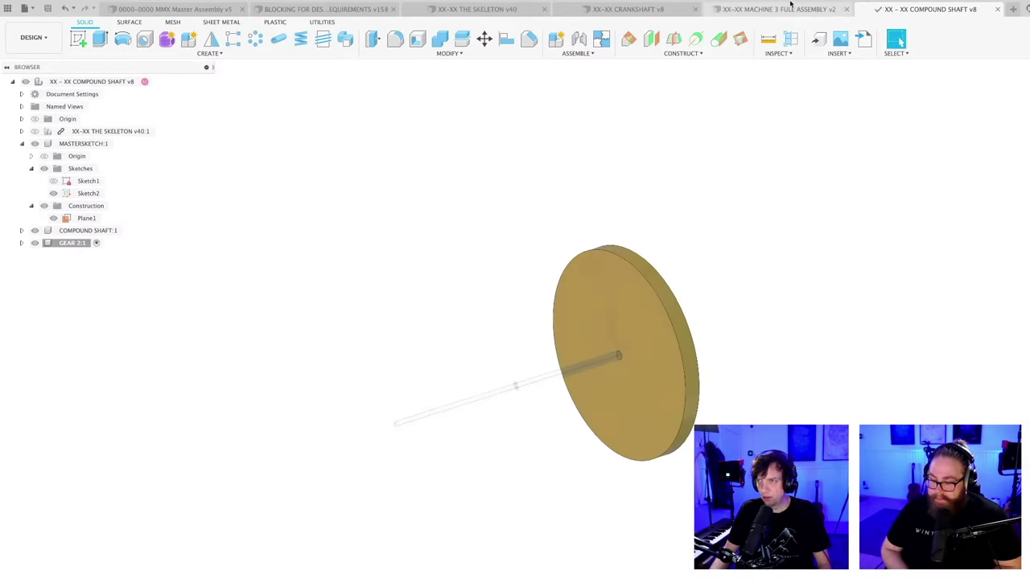
{"action": "left_click", "coordinate": [771, 11]}
{"action": "scroll", "coordinate": [449, 234], "scroll_direction": "down", "scroll_amount": 1}
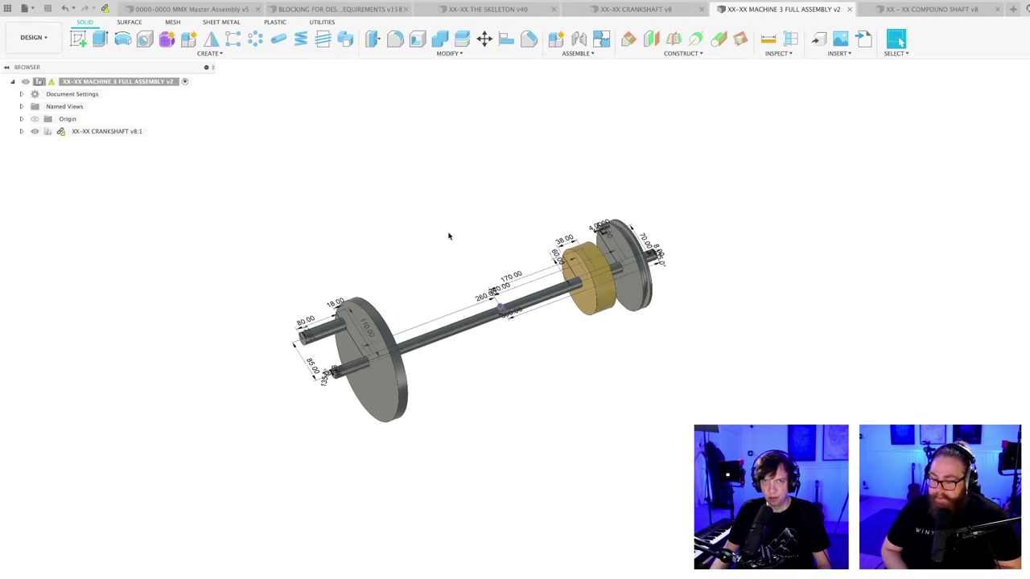
- Insert the XX - XX COMPOUND SHAFT design into the full assembly without moving it, and save the assembly
{"action": "middle_click_drag", "start_coordinate": [448, 234], "coordinate": [481, 347]}
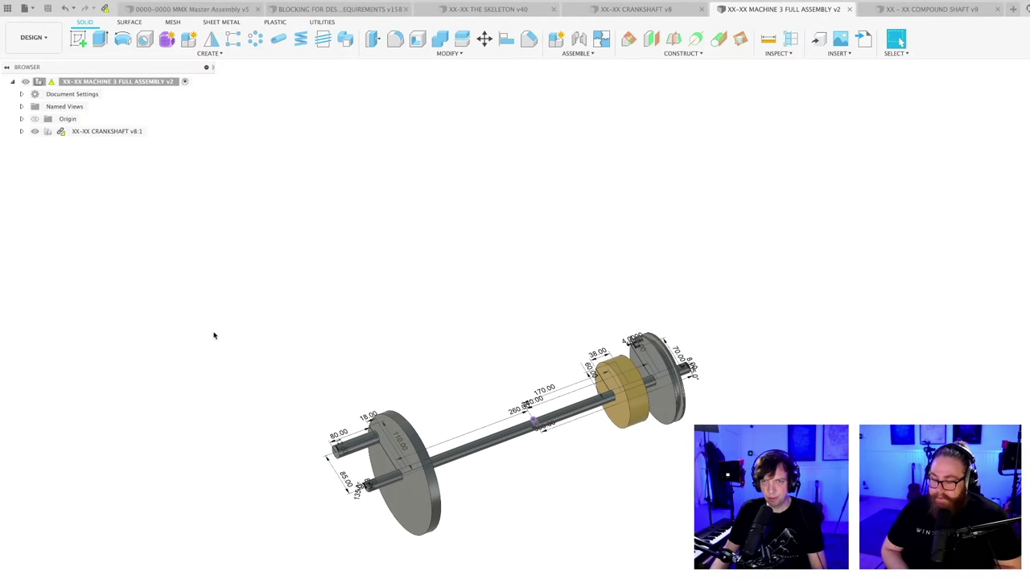
{"action": "middle_click_drag", "start_coordinate": [214, 335], "coordinate": [257, 305]}
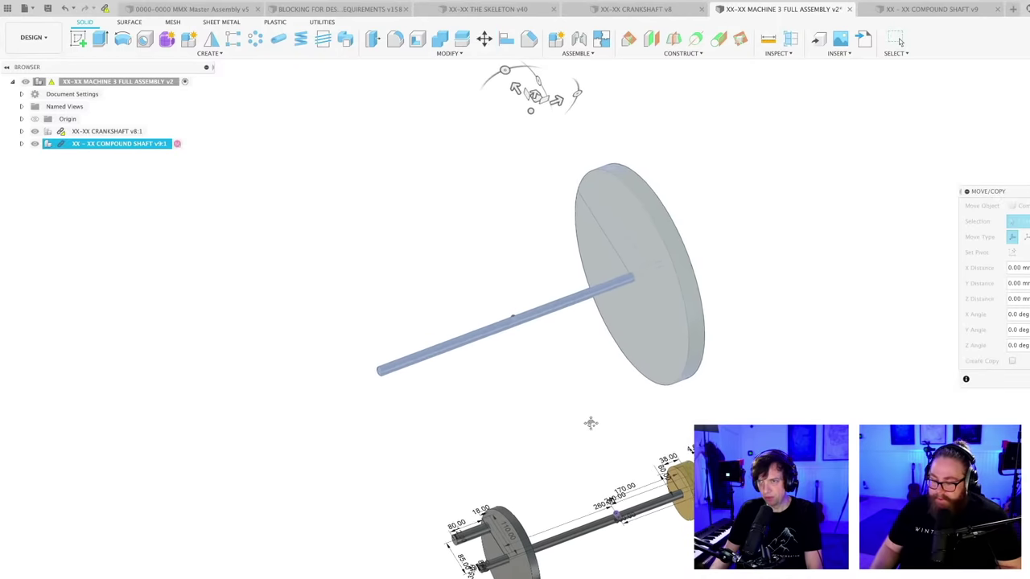
{"action": "key", "text": "Escape"}
{"action": "mouse_move", "coordinate": [563, 426]}
{"action": "middle_mouse_down", "text": "shift"}
{"action": "mouse_move", "coordinate": [578, 387]}
{"action": "mouse_move", "coordinate": [547, 419]}
{"action": "middle_mouse_up", "text": "shift"}
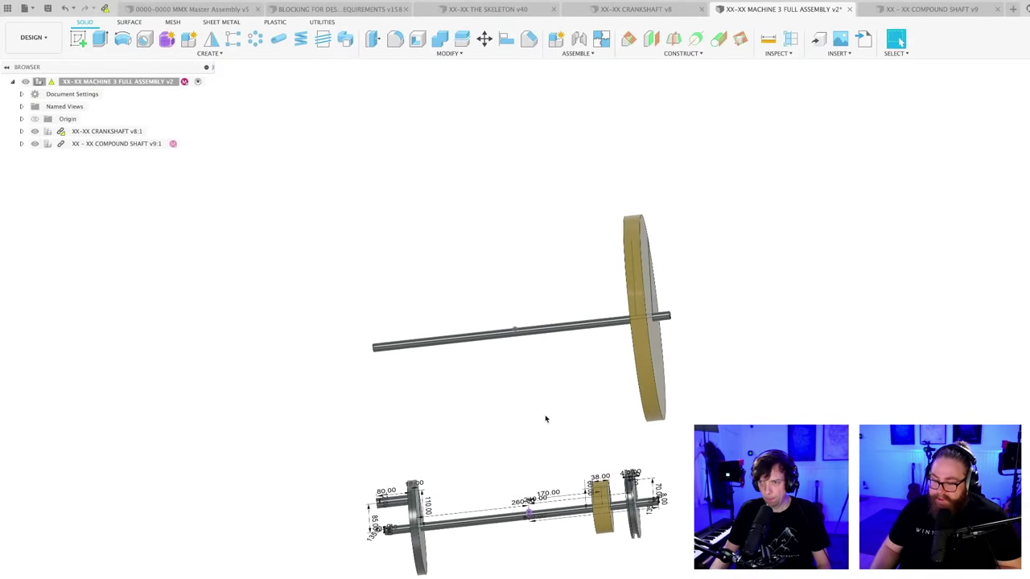
{"action": "key", "text": "ctrl+s"}
{"action": "key", "text": "Return"}
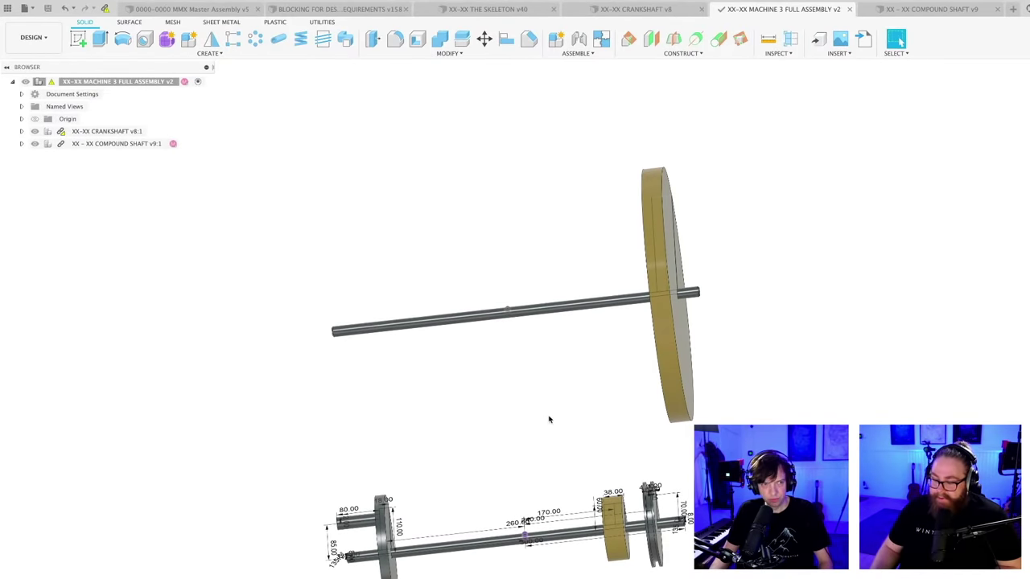
- Examine from several angles how the crankshaft and its gear line up with the compound shaft's large gear
{"action": "scroll", "coordinate": [571, 431], "scroll_direction": "down", "scroll_amount": 1}
{"action": "middle_click_drag", "start_coordinate": [571, 431], "coordinate": [525, 403], "text": "shift"}
{"action": "scroll", "coordinate": [538, 387], "scroll_direction": "up", "scroll_amount": 1}
{"action": "scroll", "coordinate": [524, 402], "scroll_direction": "up", "scroll_amount": 1}
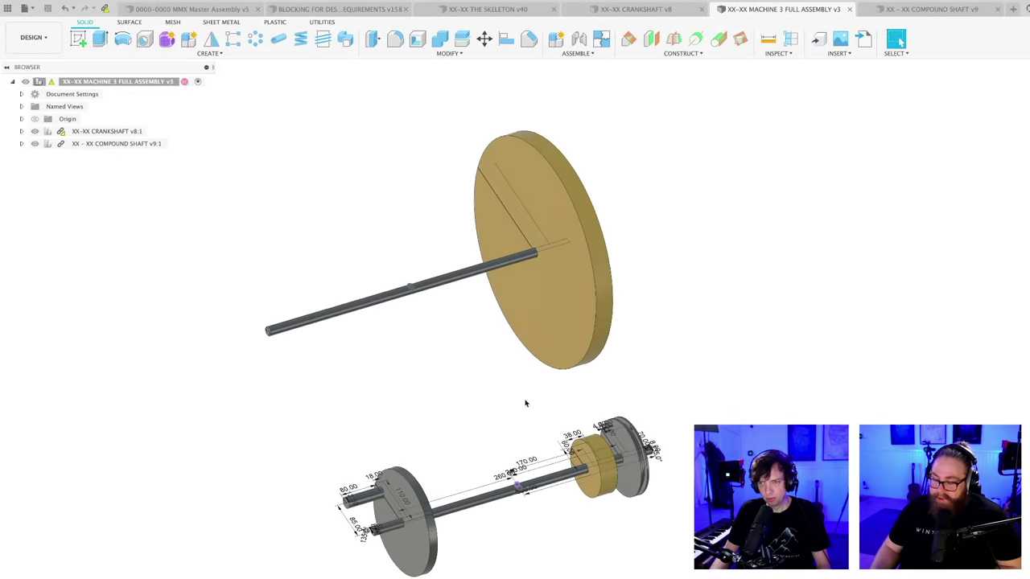
{"action": "scroll", "coordinate": [525, 404], "scroll_direction": "up", "scroll_amount": 1}
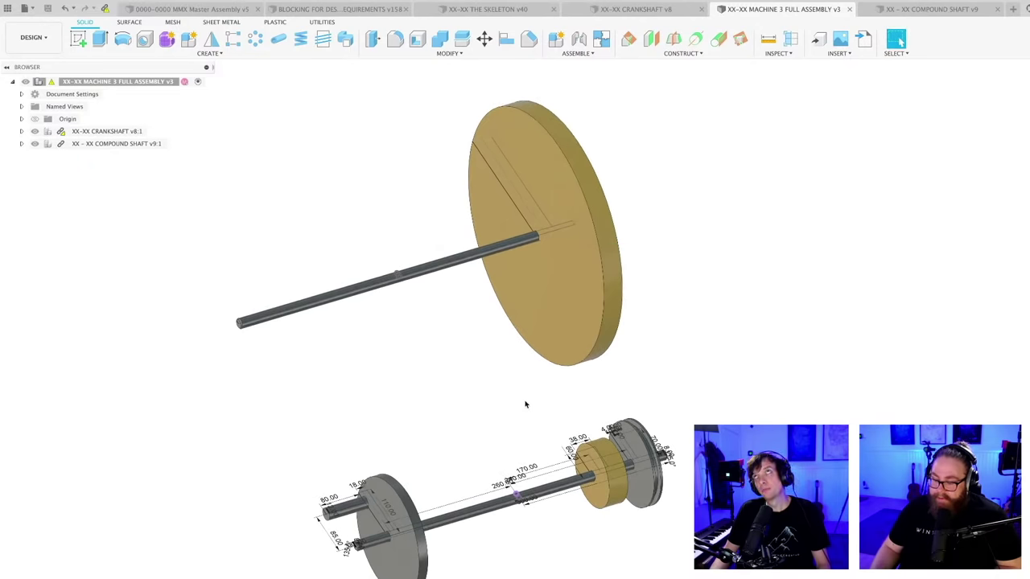
{"action": "scroll", "coordinate": [525, 404], "scroll_direction": "down", "scroll_amount": 1}
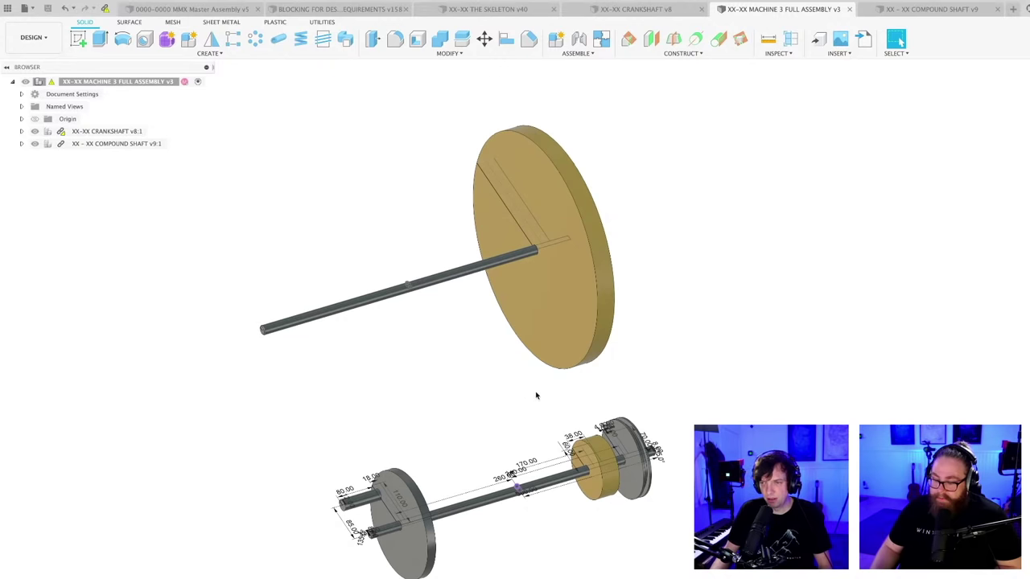
{"action": "mouse_move", "coordinate": [536, 395]}
{"action": "middle_mouse_down", "text": "shift"}
{"action": "mouse_move", "coordinate": [495, 394]}
{"action": "mouse_move", "coordinate": [487, 420]}
{"action": "middle_mouse_up", "text": "shift"}
{"action": "scroll", "coordinate": [506, 394], "scroll_direction": "down", "scroll_amount": 2}
{"action": "mouse_move", "coordinate": [545, 406]}
{"action": "middle_mouse_down", "text": "shift"}
{"action": "mouse_move", "coordinate": [516, 394]}
{"action": "mouse_move", "coordinate": [515, 384]}
{"action": "mouse_move", "coordinate": [533, 386]}
{"action": "mouse_move", "coordinate": [529, 376]}
{"action": "mouse_move", "coordinate": [526, 386]}
{"action": "middle_mouse_up", "text": "shift"}
{"action": "scroll", "coordinate": [529, 377], "scroll_direction": "up", "scroll_amount": 1}
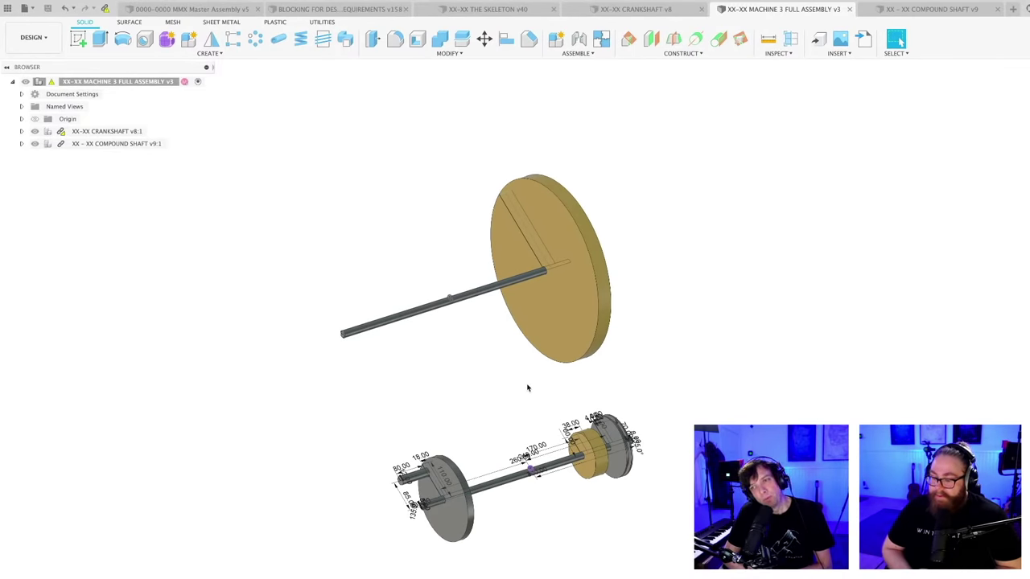
{"action": "mouse_move", "coordinate": [527, 387]}
{"action": "middle_mouse_down", "text": "shift"}
{"action": "mouse_move", "coordinate": [490, 359]}
{"action": "mouse_move", "coordinate": [527, 378]}
{"action": "middle_mouse_up", "text": "shift"}
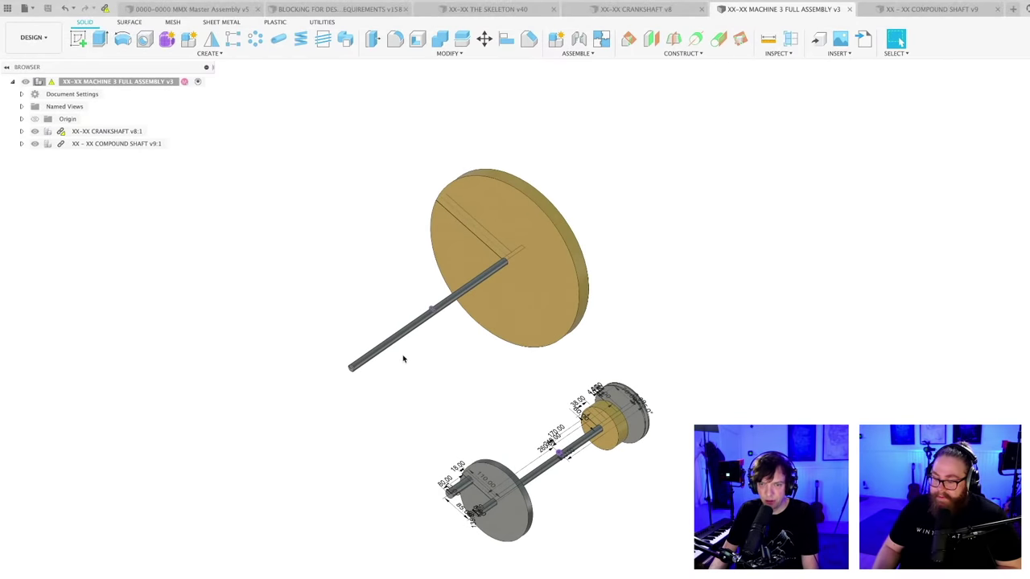
{"action": "middle_click_drag", "start_coordinate": [662, 336], "coordinate": [555, 404], "text": "shift"}
{"action": "scroll", "coordinate": [588, 391], "scroll_direction": "up", "scroll_amount": 3}
{"action": "scroll", "coordinate": [555, 403], "scroll_direction": "down", "scroll_amount": 4}
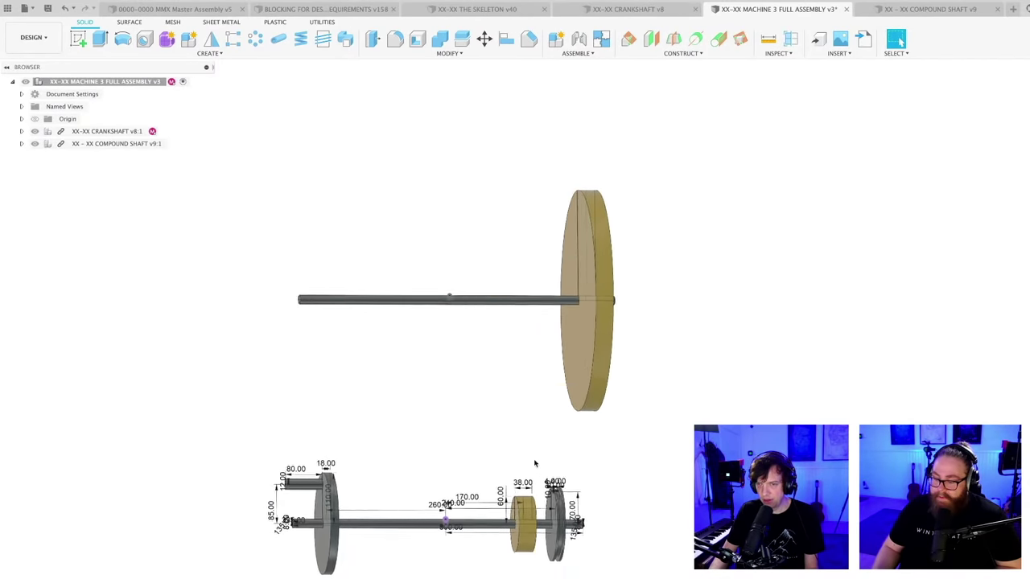
{"action": "middle_click_drag", "start_coordinate": [563, 446], "coordinate": [585, 417], "text": "shift"}
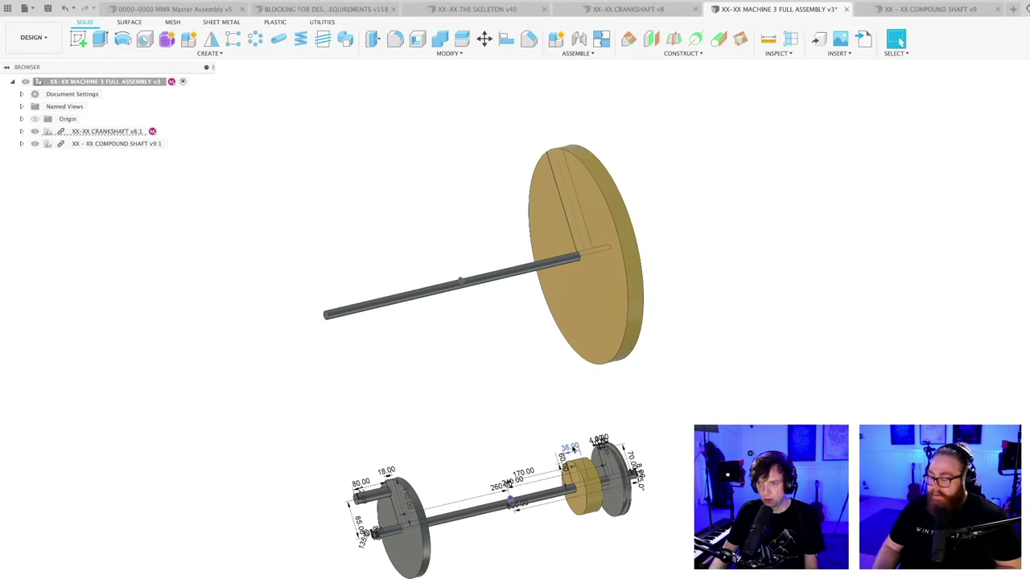
{"action": "middle_click_drag", "start_coordinate": [563, 404], "coordinate": [760, 380], "text": "shift"}
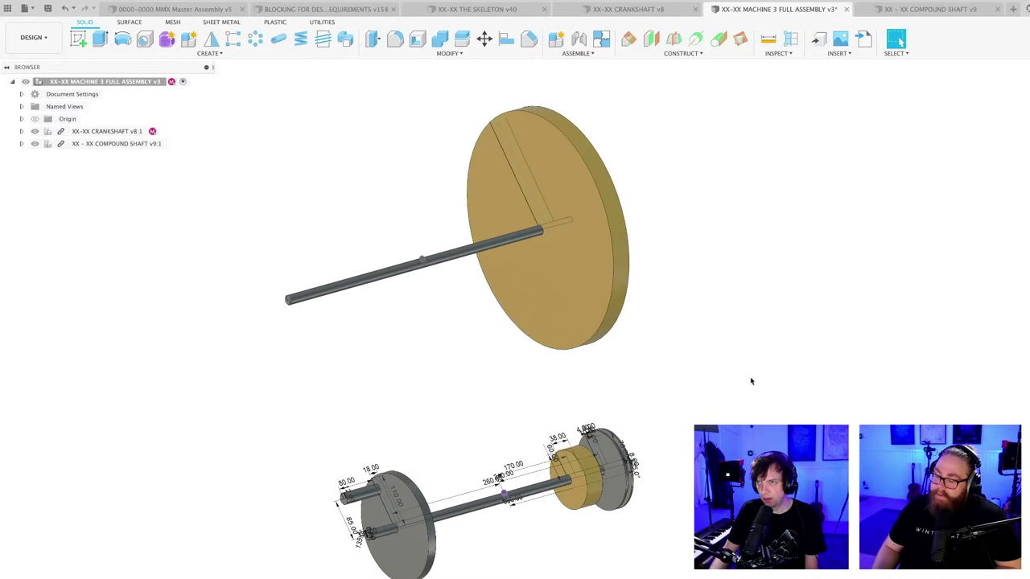
- In the XX-XX CRANKSHAFT document, set the yellow gear's width to 36 mm and save with the version description "User Saved"
{"action": "left_click", "coordinate": [635, 9]}
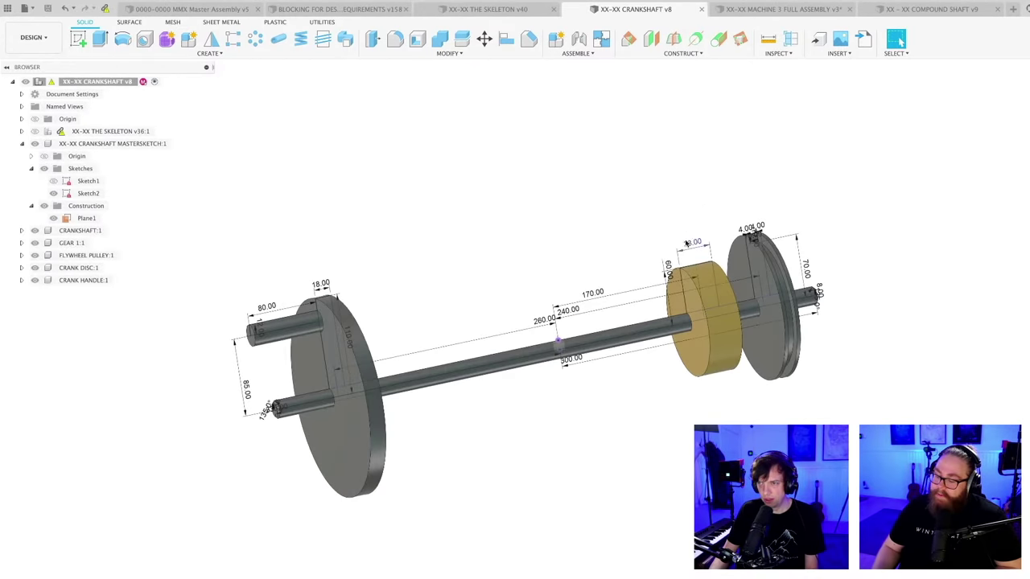
{"action": "double_click", "coordinate": [688, 244]}
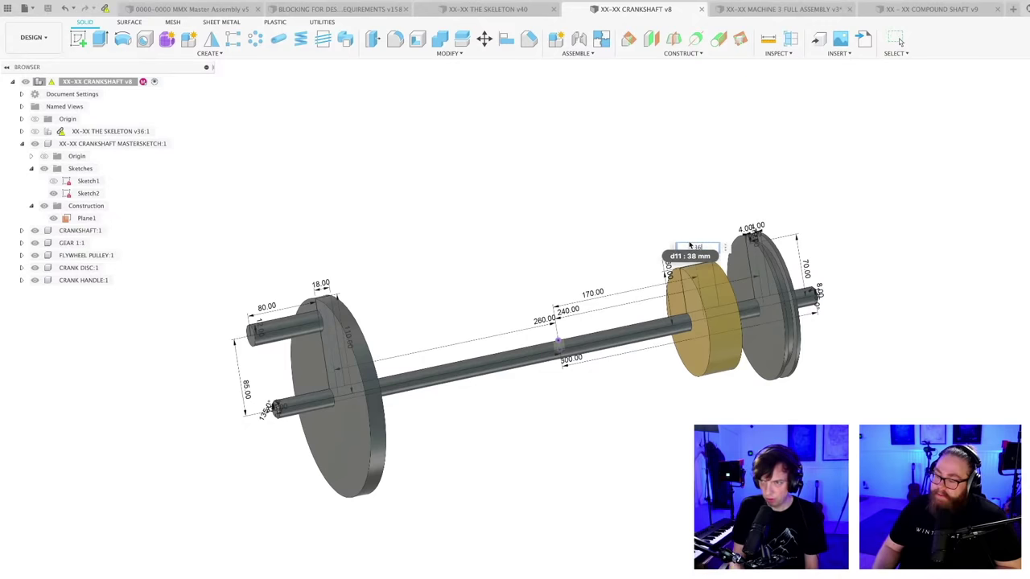
{"action": "type", "text": "36"}
{"action": "key", "text": "Return"}
{"action": "key", "text": "ctrl+s"}
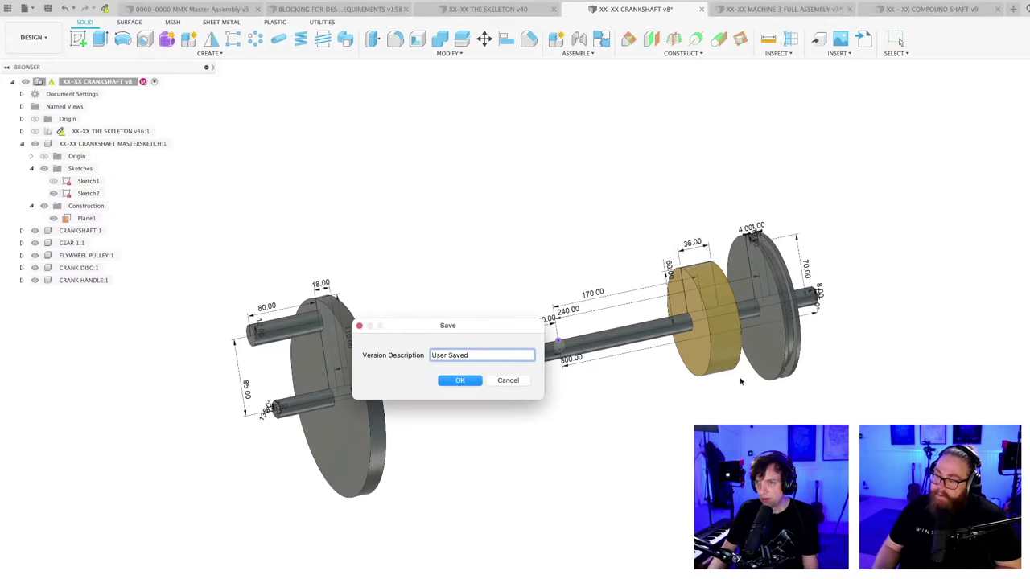
{"action": "key", "text": "Return"}
- In the XX - XX COMPOUND SHAFT document, show the dimensions of Sketch2 and set the large gear's width to 30 mm
{"action": "left_click", "coordinate": [901, 9]}
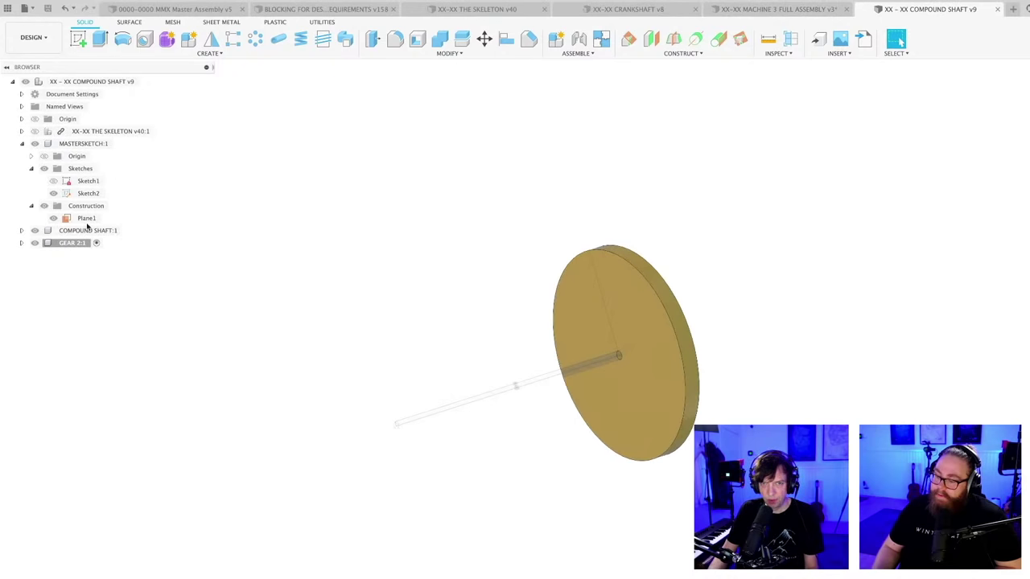
{"action": "right_click", "coordinate": [87, 194]}
{"action": "left_click", "coordinate": [130, 316]}
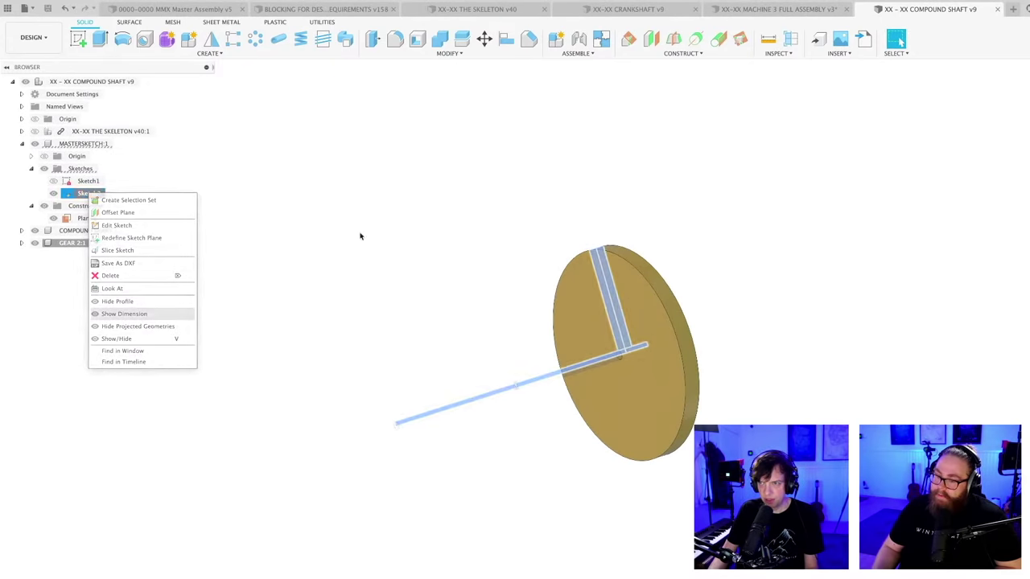
{"action": "scroll", "coordinate": [623, 240], "scroll_direction": "up", "scroll_amount": 3}
{"action": "double_click", "coordinate": [568, 248]}
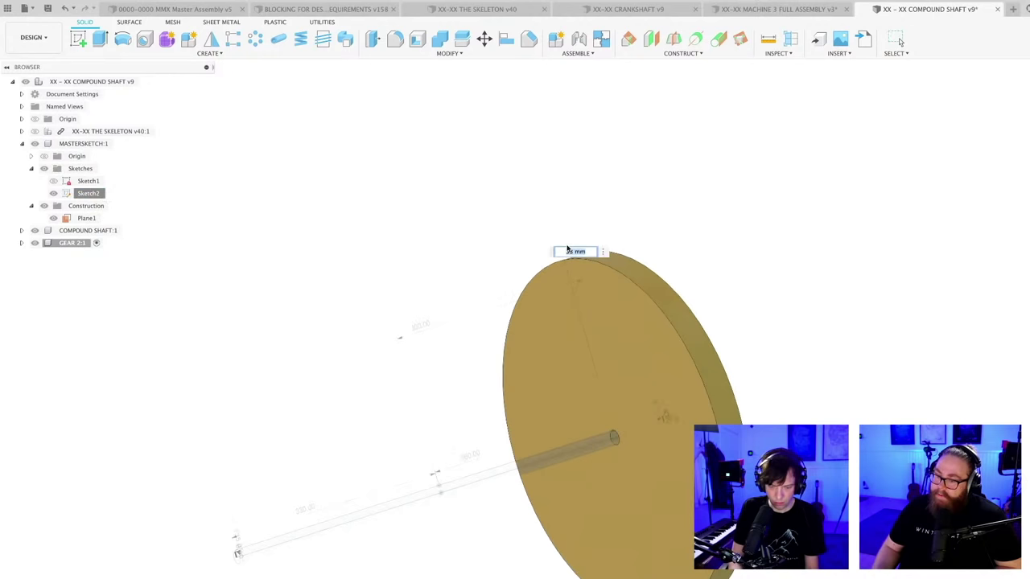
{"action": "type", "text": "30"}
{"action": "key", "text": "Return"}
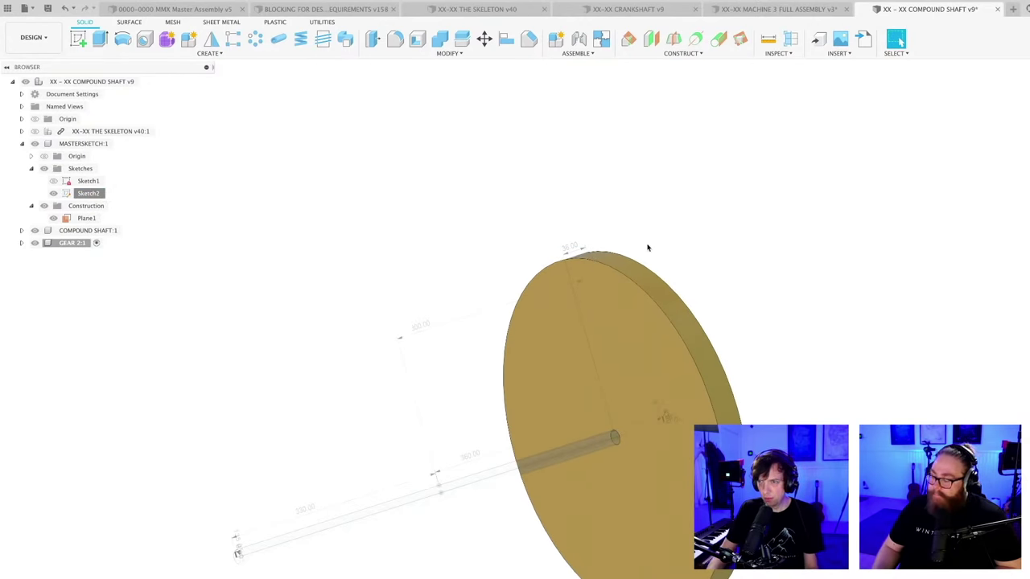
- Try to save the compound shaft design with the version description "User Saved"
{"action": "key", "text": "super+s"}
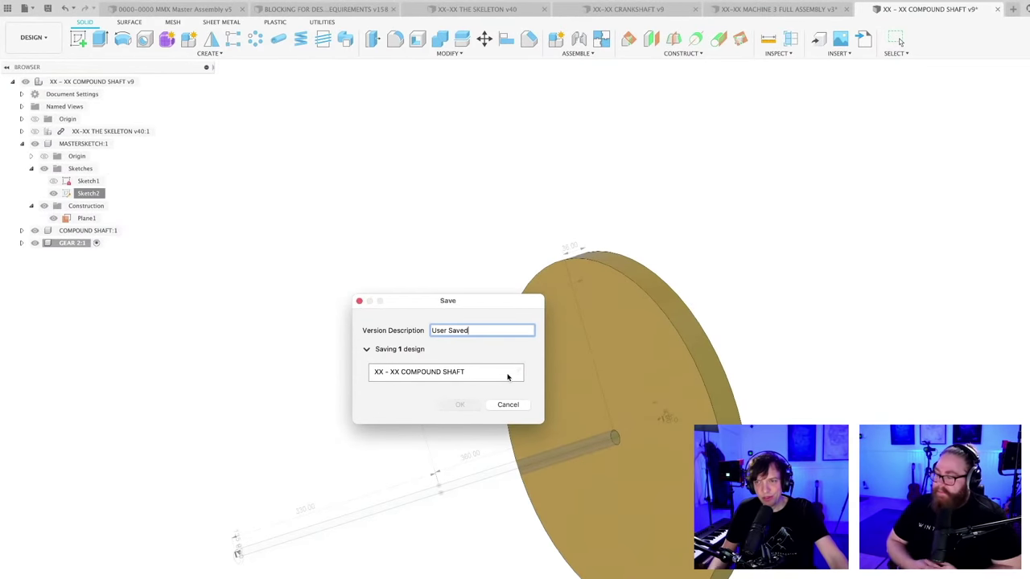
{"action": "left_click_drag", "start_coordinate": [487, 300], "coordinate": [458, 254]}
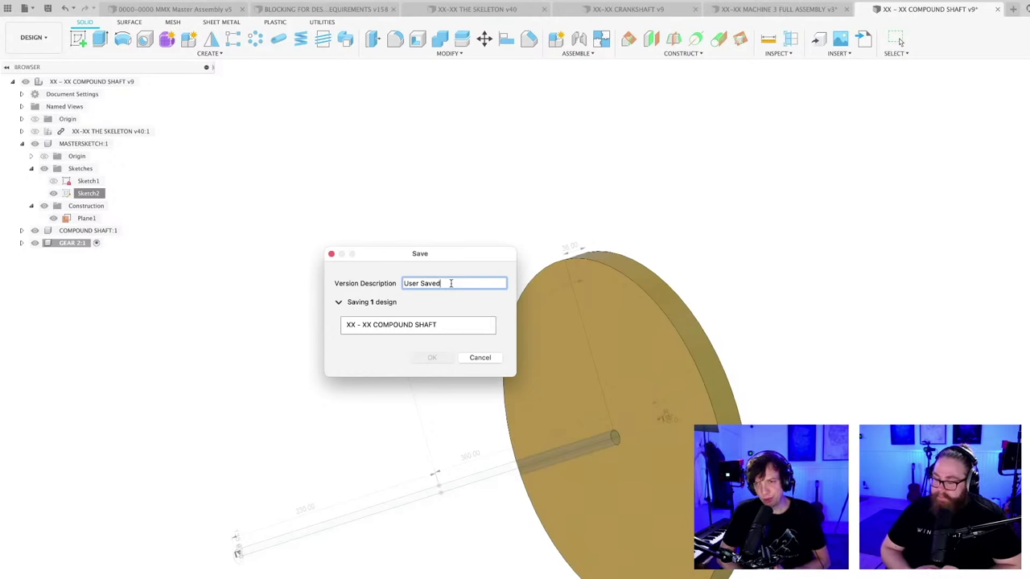
{"action": "left_click_drag", "start_coordinate": [467, 260], "coordinate": [440, 232]}
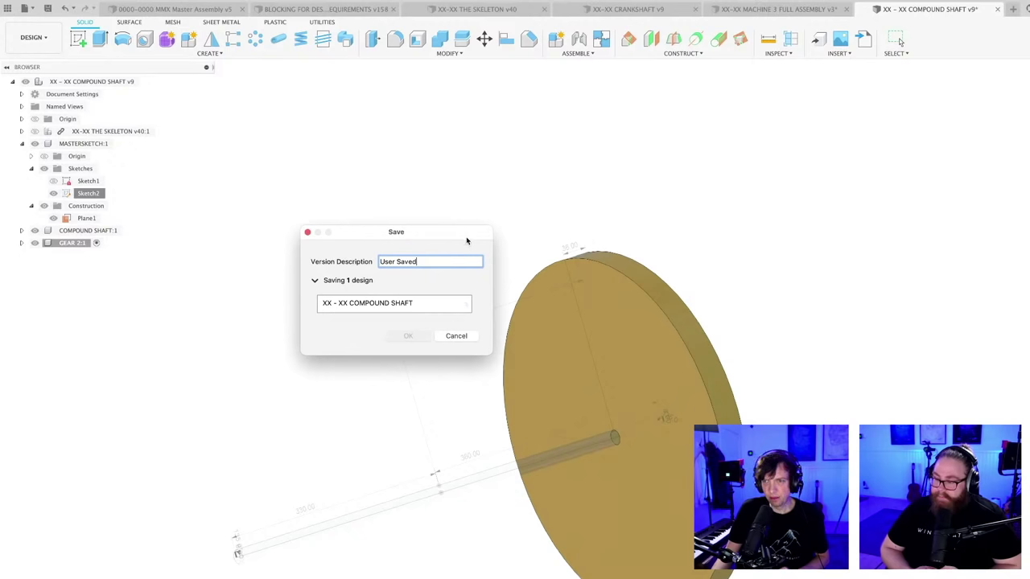
{"action": "left_click_drag", "start_coordinate": [467, 240], "coordinate": [494, 240]}
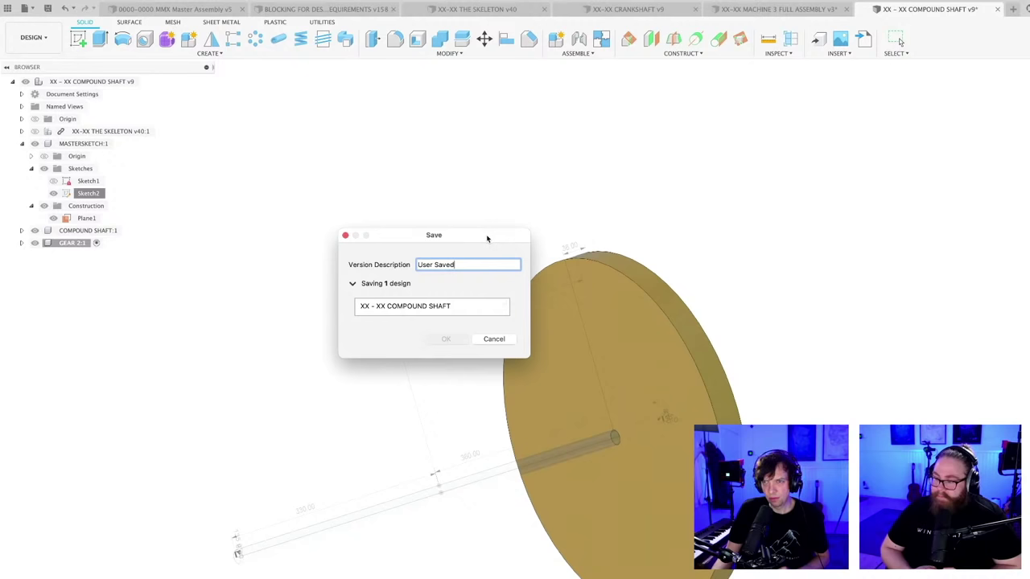
{"action": "left_click_drag", "start_coordinate": [487, 238], "coordinate": [477, 234]}
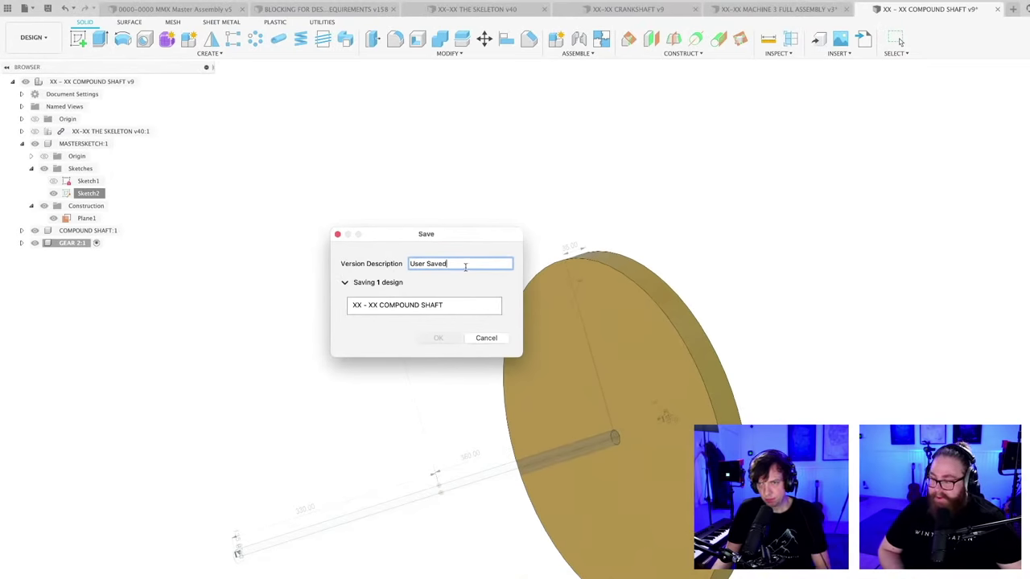
{"action": "left_click", "coordinate": [487, 338]}
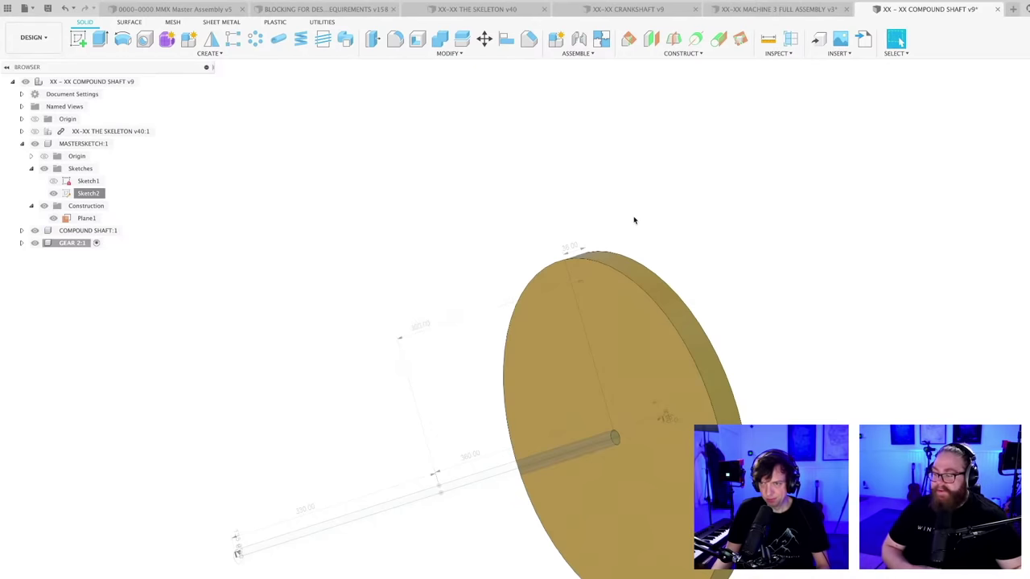
{"action": "key", "text": "super+s"}
{"action": "left_click", "coordinate": [508, 404]}
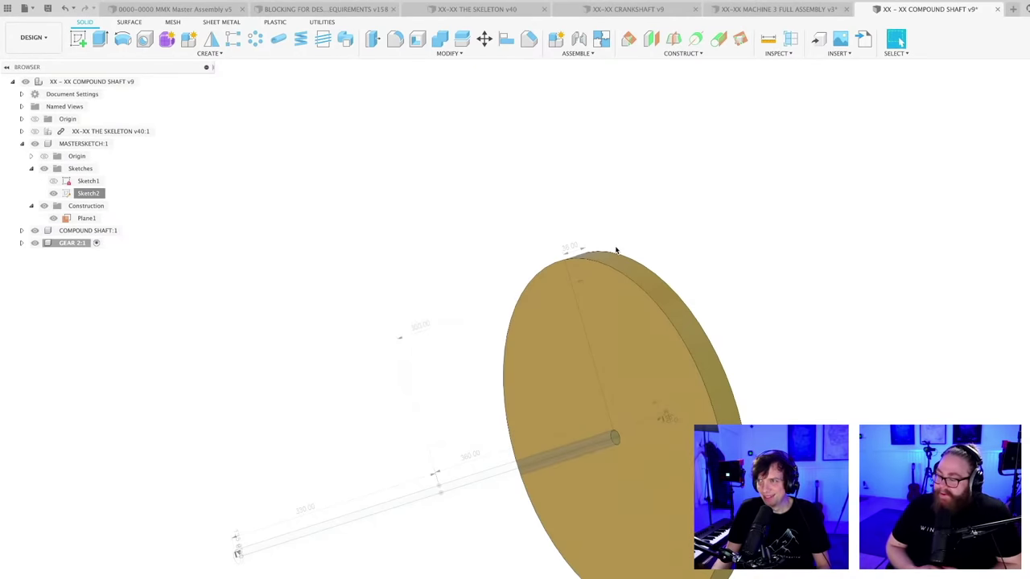
{"action": "scroll", "coordinate": [596, 249], "scroll_direction": "down", "scroll_amount": 3}
{"action": "middle_click_drag", "start_coordinate": [611, 237], "coordinate": [571, 174]}
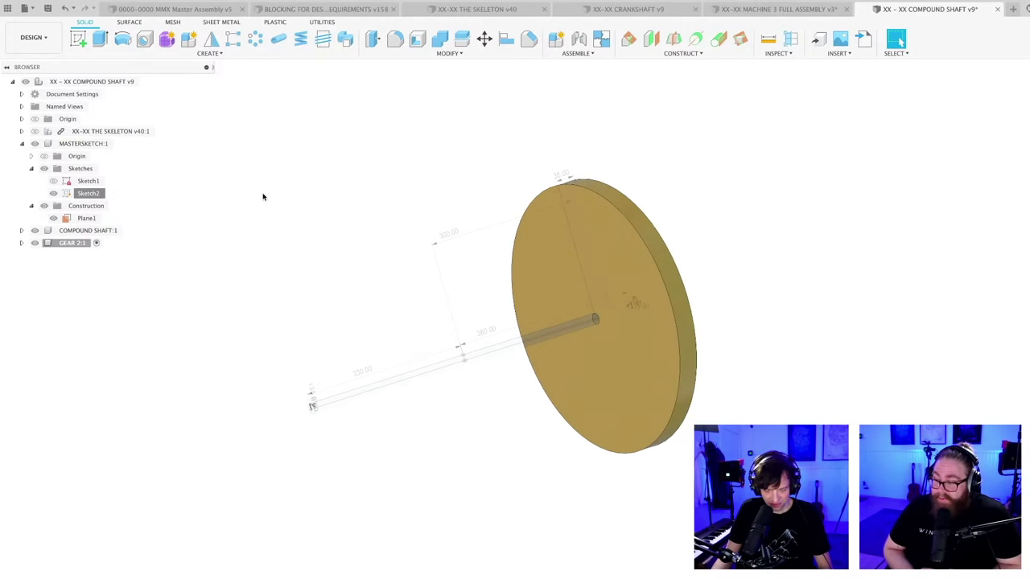
{"action": "mouse_move", "coordinate": [371, 233]}
{"action": "middle_mouse_down", "text": "shift"}
{"action": "mouse_move", "coordinate": [366, 225]}
{"action": "mouse_move", "coordinate": [375, 294]}
{"action": "mouse_move", "coordinate": [365, 199]}
{"action": "mouse_move", "coordinate": [345, 193]}
{"action": "mouse_move", "coordinate": [363, 195]}
{"action": "mouse_move", "coordinate": [345, 198]}
{"action": "mouse_move", "coordinate": [381, 236]}
{"action": "middle_mouse_up", "text": "shift"}
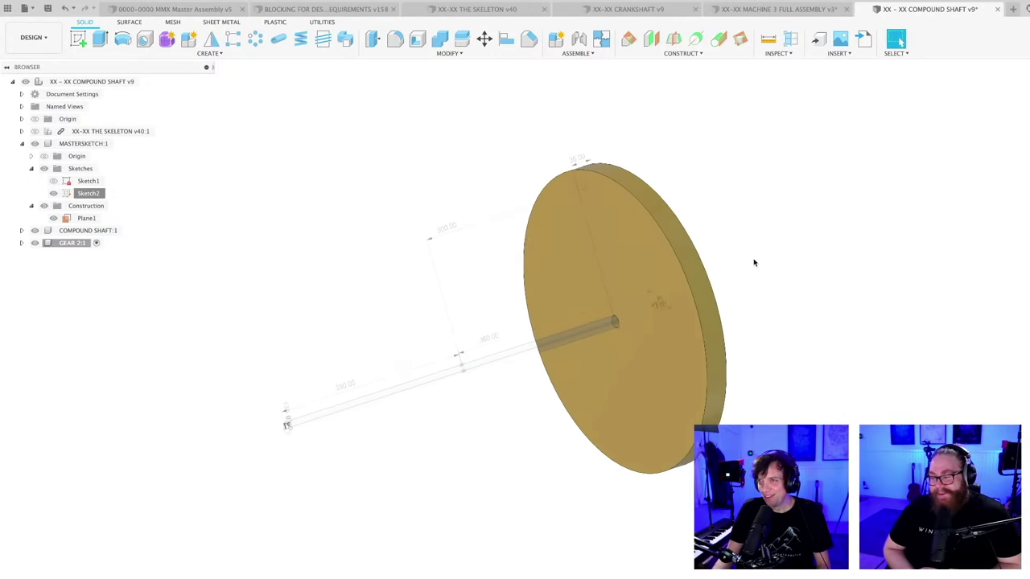
{"action": "middle_click_drag", "start_coordinate": [753, 263], "coordinate": [767, 275], "text": "shift"}
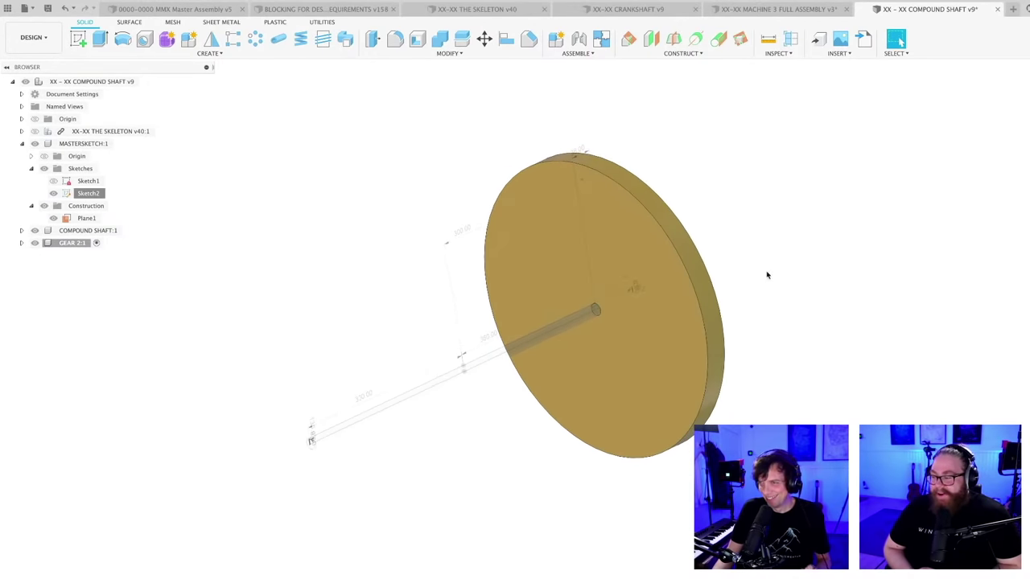
- Try to update the crankshaft reference in the XX-XX MACHINE 3 FULL ASSEMBLY document, cancelling the discard of its unsaved changes
{"action": "left_click", "coordinate": [780, 10]}
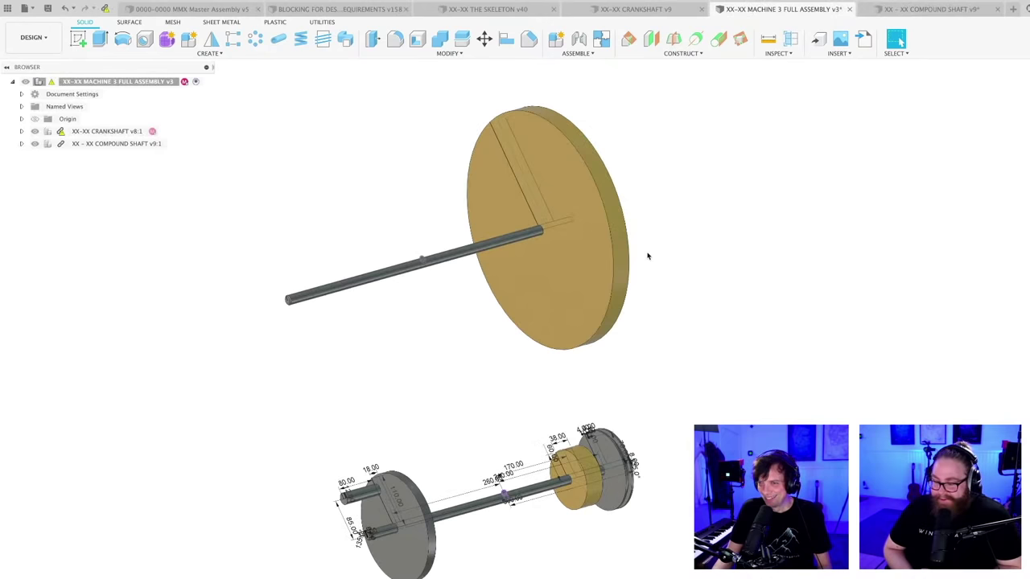
{"action": "middle_click_drag", "start_coordinate": [658, 285], "coordinate": [657, 257], "text": "shift"}
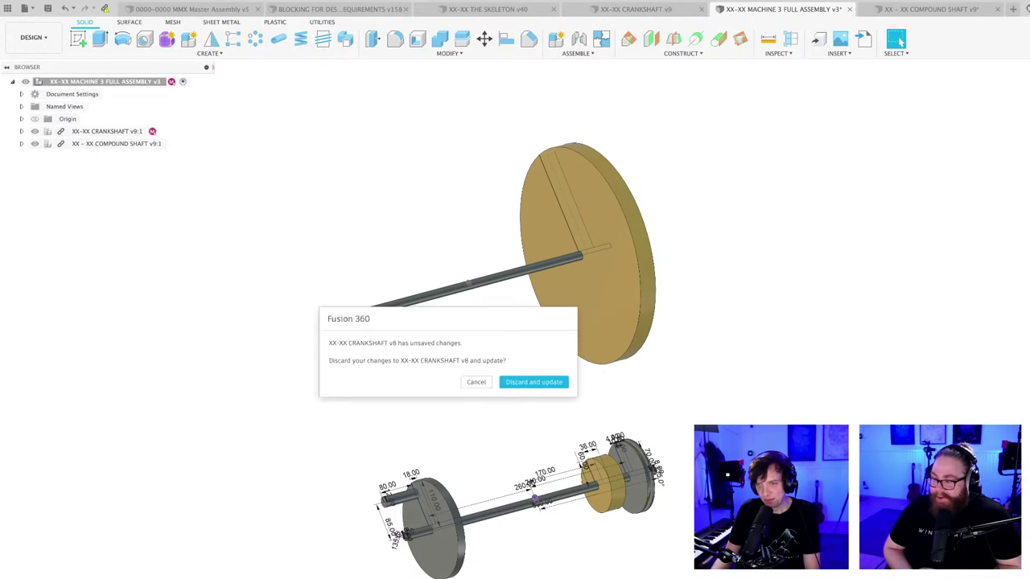
{"action": "left_click", "coordinate": [478, 383]}
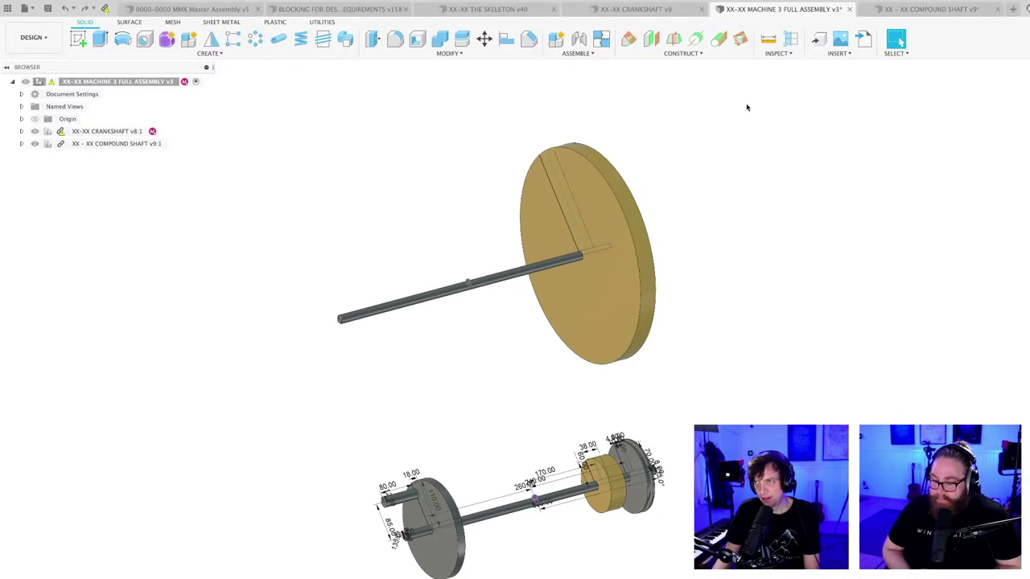
- In the XX-XX CRANKSHAFT document, update the outdated XX-XX THE SKELETON reference to its latest version
{"action": "left_click", "coordinate": [634, 15]}
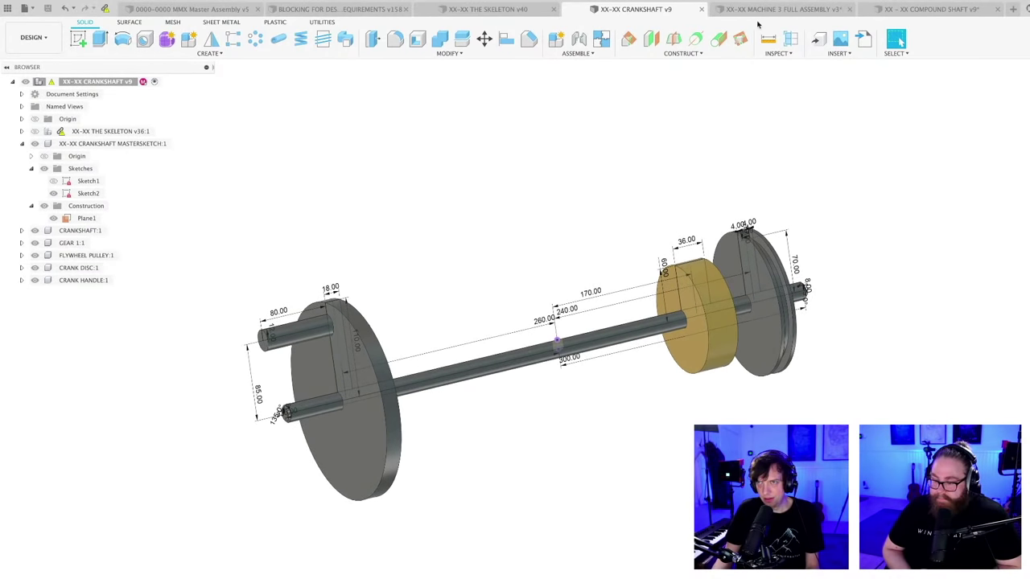
{"action": "left_click", "coordinate": [515, 9]}
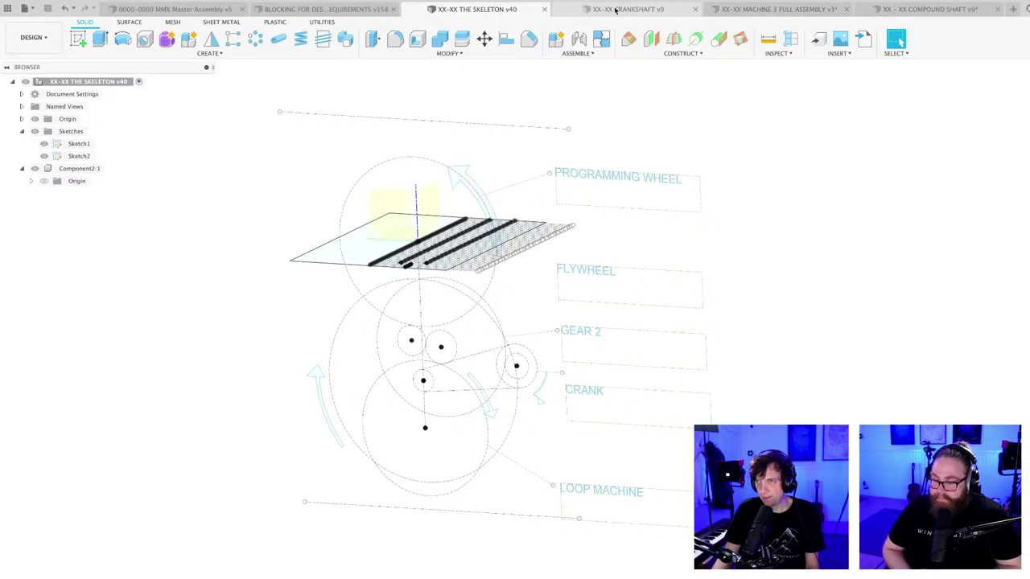
{"action": "left_click", "coordinate": [658, 11]}
{"action": "left_click", "coordinate": [105, 9]}
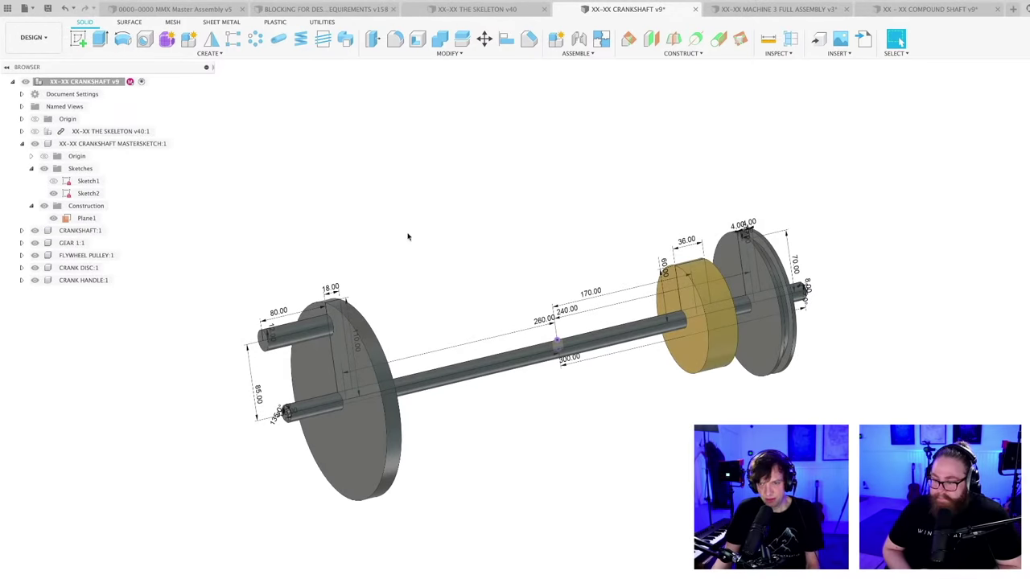
- Save the XX-XX CRANKSHAFT design with its updated skeleton reference
{"action": "key", "text": "ctrl+s"}
{"action": "key", "text": "Return"}
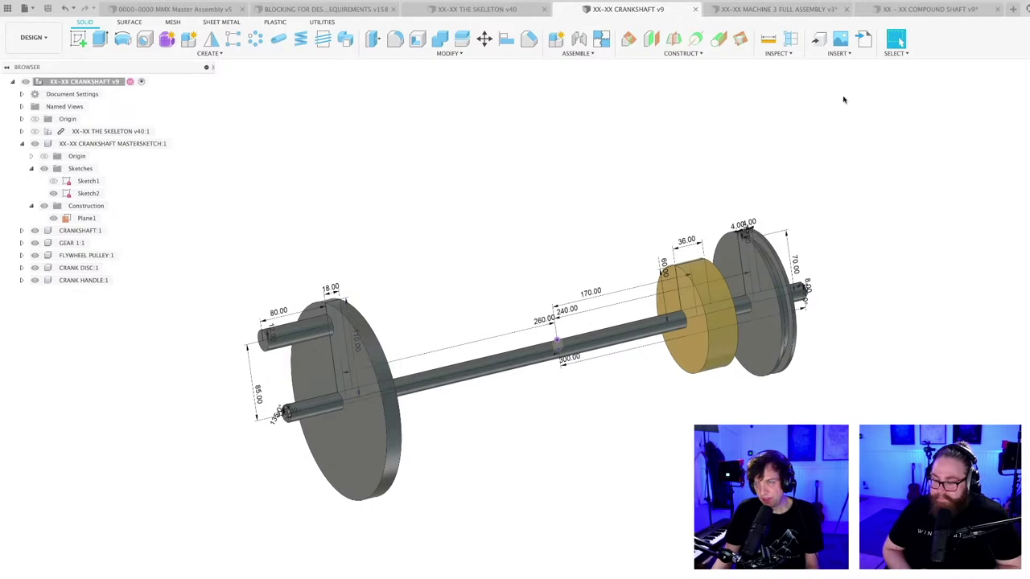
{"action": "scroll", "coordinate": [570, 239], "scroll_direction": "up", "scroll_amount": 2}
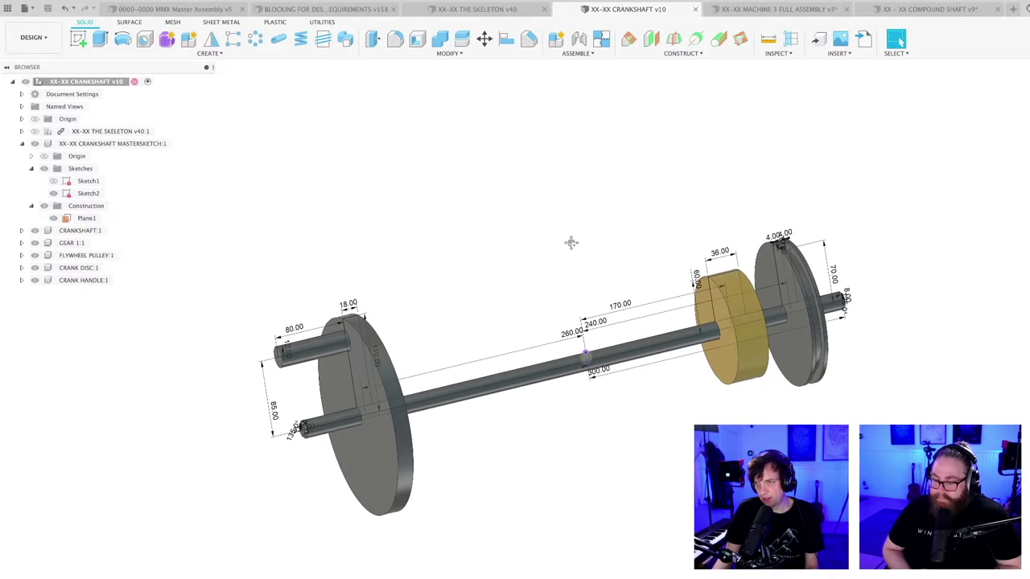
- Switch to the XX - XX COMPOUND SHAFT document and save that design
{"action": "left_click", "coordinate": [917, 12]}
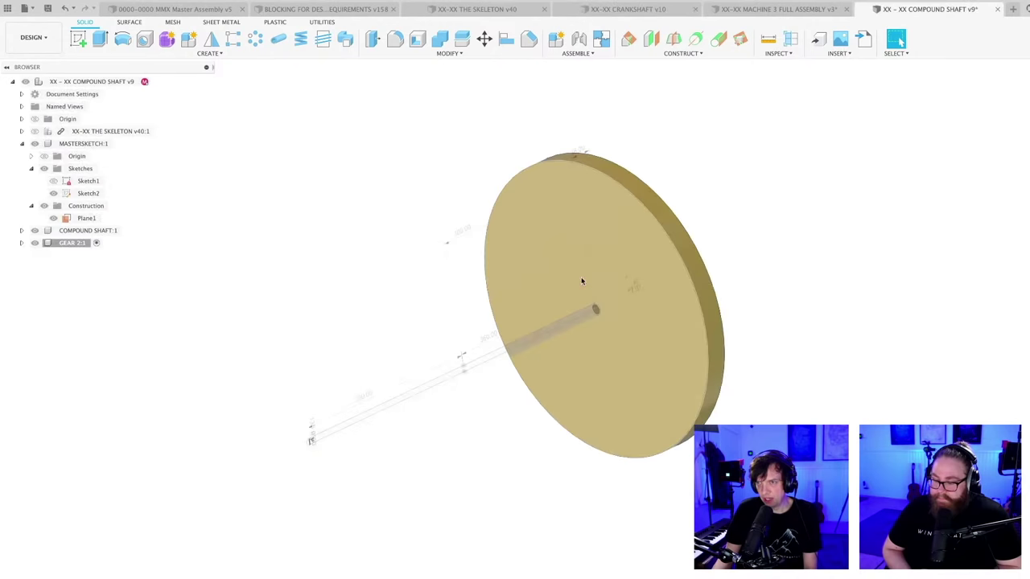
{"action": "middle_click_drag", "start_coordinate": [363, 292], "coordinate": [397, 287], "text": "shift"}
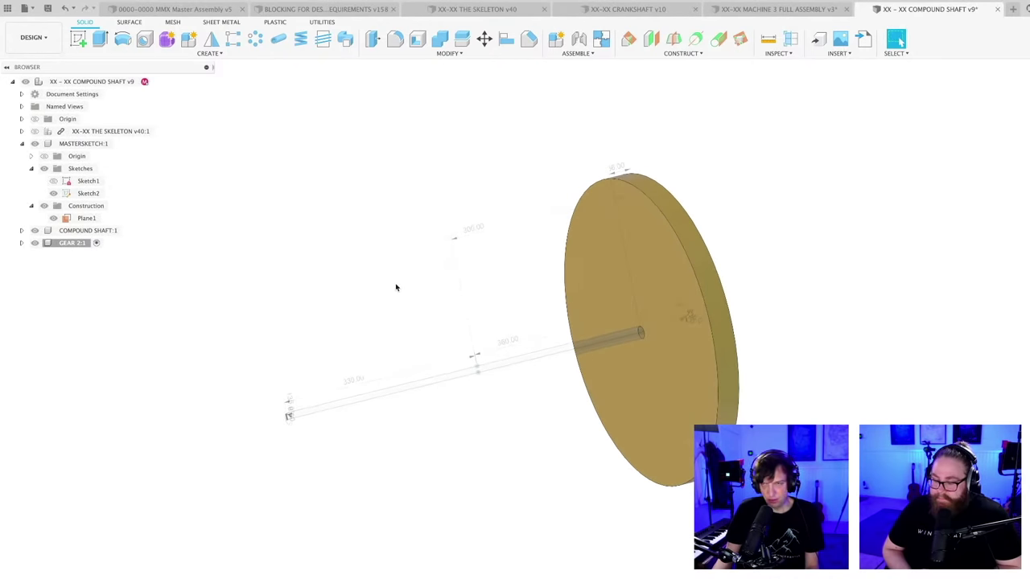
{"action": "key", "text": "super+s"}
{"action": "key", "text": "Return"}
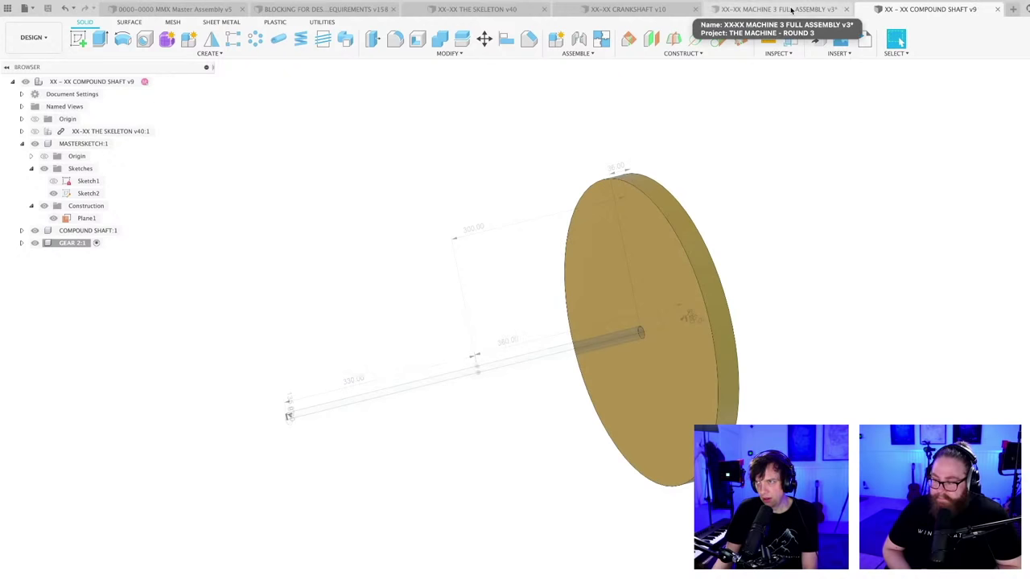
- In the XX-XX MACHINE 3 FULL ASSEMBLY document, discard the crankshaft's unsaved changes to update its reference, and save the assembly
{"action": "left_click", "coordinate": [752, 9]}
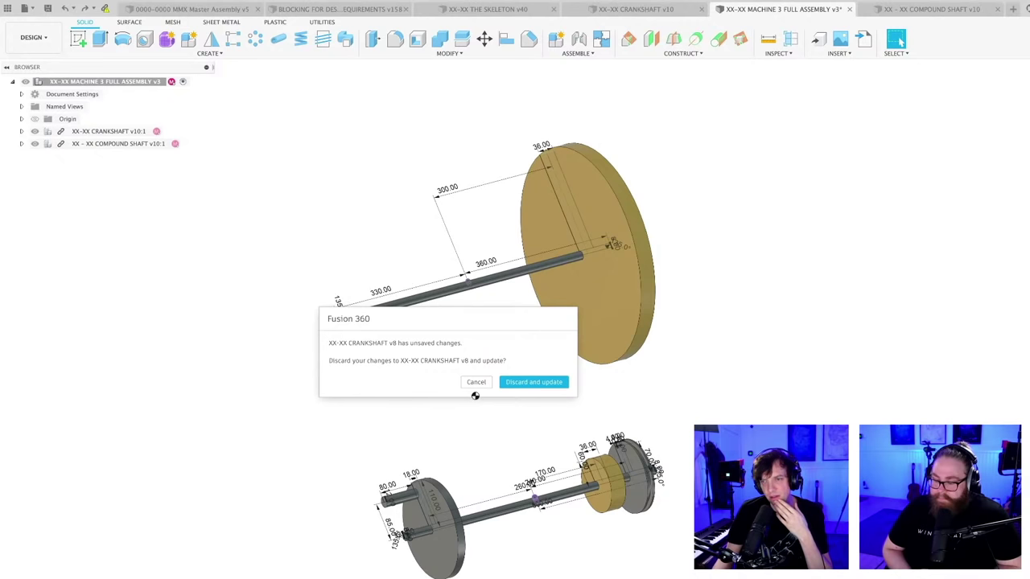
{"action": "left_click", "coordinate": [532, 381]}
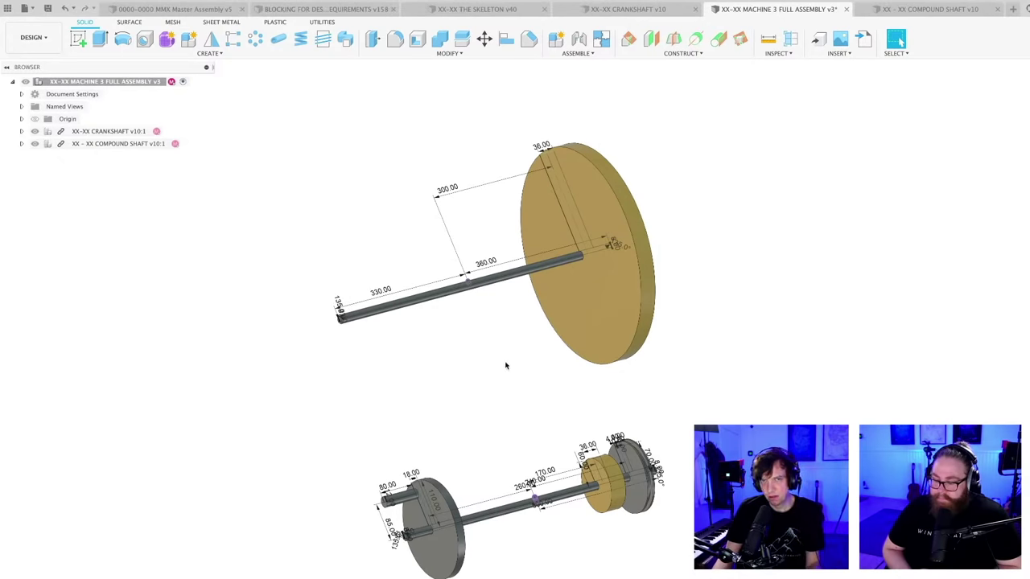
{"action": "key", "text": "ctrl+s"}
{"action": "key", "text": "Return"}
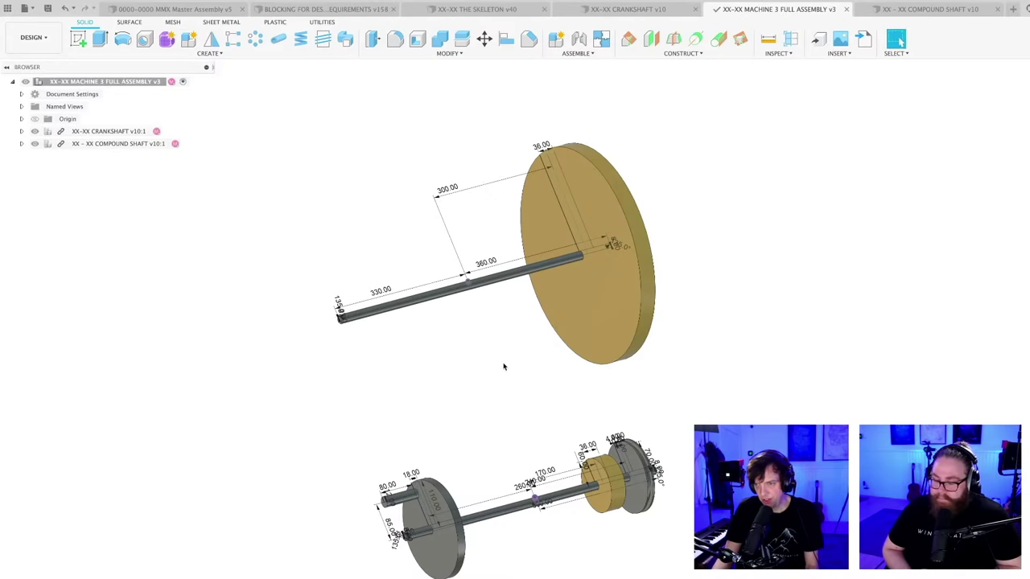
- Examine the gear alignment between the crankshaft and compound shaft from several angles, and the layout in the XX-XX THE SKELETON document
{"action": "middle_click_drag", "start_coordinate": [501, 365], "coordinate": [530, 387], "text": "shift"}
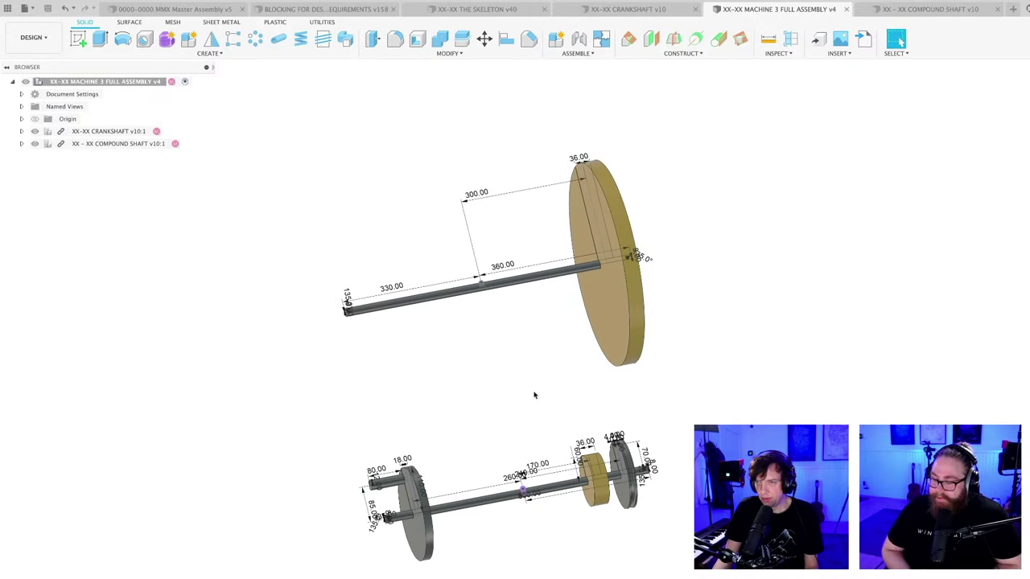
{"action": "middle_click_drag", "start_coordinate": [536, 394], "coordinate": [535, 370], "text": "shift"}
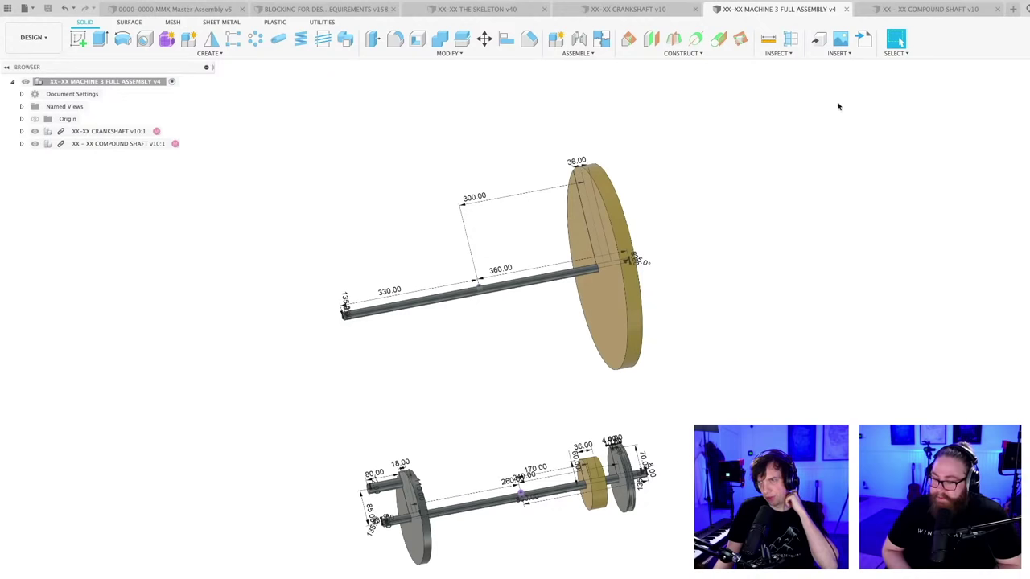
{"action": "mouse_move", "coordinate": [612, 416]}
{"action": "middle_mouse_down", "text": "shift"}
{"action": "mouse_move", "coordinate": [576, 407]}
{"action": "mouse_move", "coordinate": [593, 411]}
{"action": "middle_mouse_up", "text": "shift"}
{"action": "scroll", "coordinate": [556, 381], "scroll_direction": "up", "scroll_amount": 3}
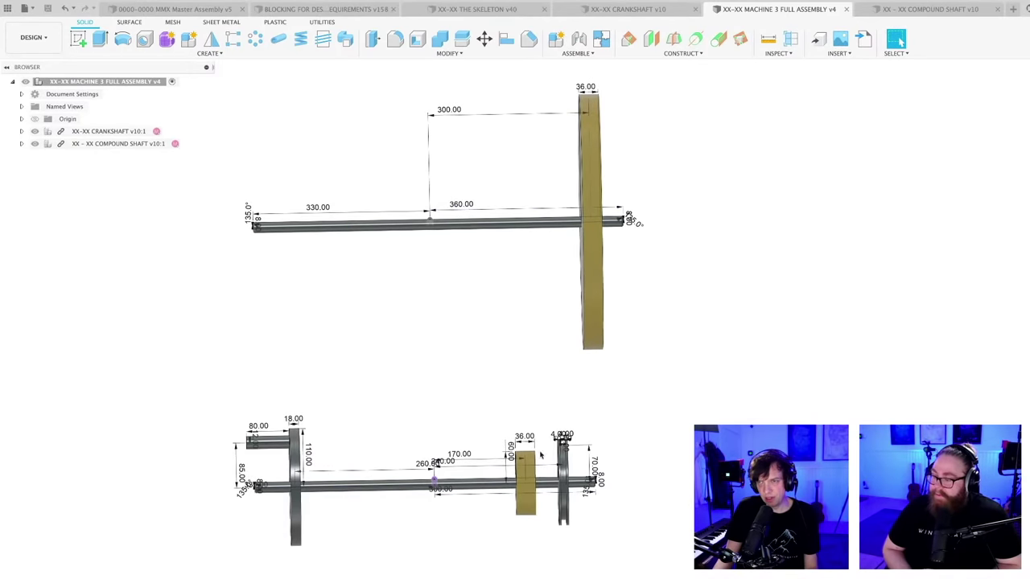
{"action": "mouse_move", "coordinate": [509, 379]}
{"action": "middle_mouse_down", "text": "shift"}
{"action": "mouse_move", "coordinate": [490, 381]}
{"action": "mouse_move", "coordinate": [508, 367]}
{"action": "mouse_move", "coordinate": [503, 384]}
{"action": "middle_mouse_up", "text": "shift"}
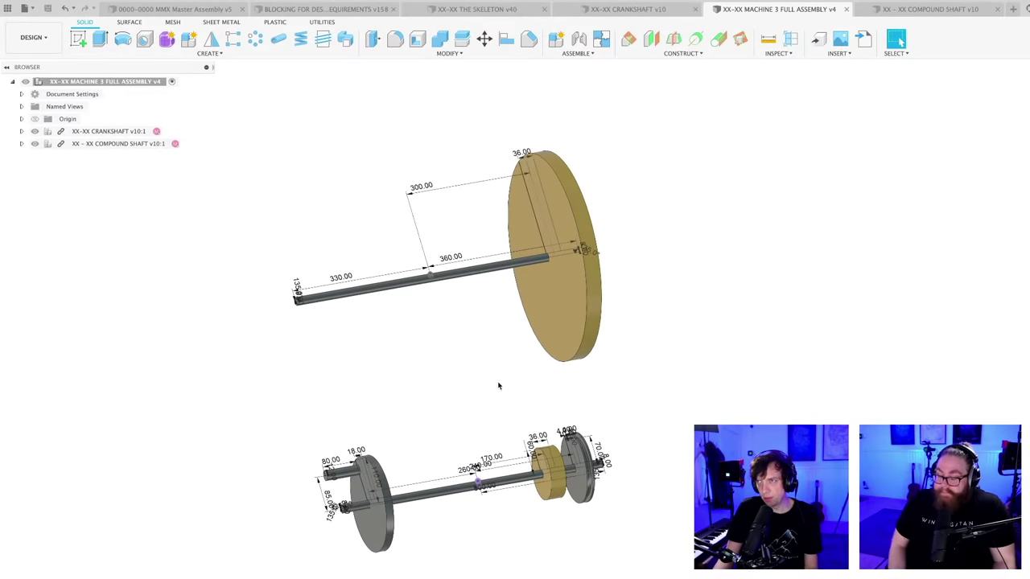
{"action": "scroll", "coordinate": [498, 380], "scroll_direction": "down", "scroll_amount": 2}
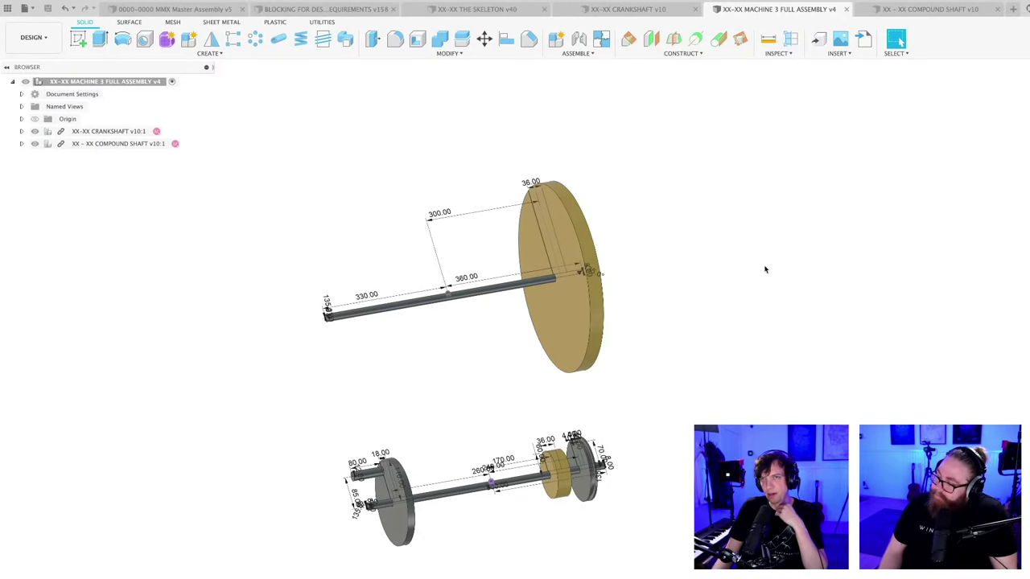
{"action": "left_click", "coordinate": [465, 10]}
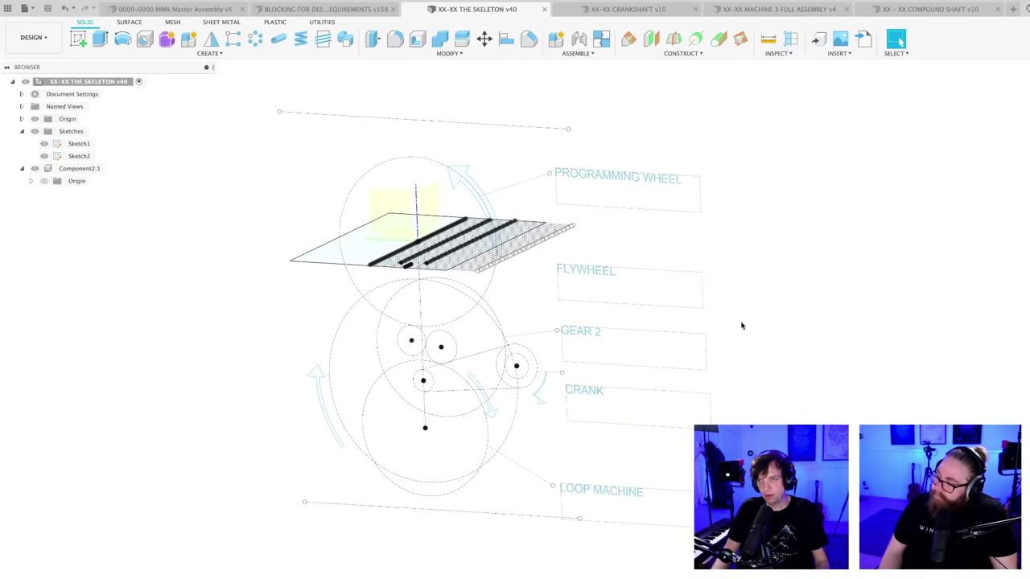
{"action": "scroll", "coordinate": [743, 319], "scroll_direction": "down", "scroll_amount": 1}
{"action": "mouse_move", "coordinate": [745, 319]}
{"action": "middle_mouse_down", "text": "shift"}
{"action": "mouse_move", "coordinate": [669, 340]}
{"action": "mouse_move", "coordinate": [722, 329]}
{"action": "mouse_move", "coordinate": [706, 343]}
{"action": "mouse_move", "coordinate": [735, 346]}
{"action": "mouse_move", "coordinate": [712, 344]}
{"action": "middle_mouse_up", "text": "shift"}
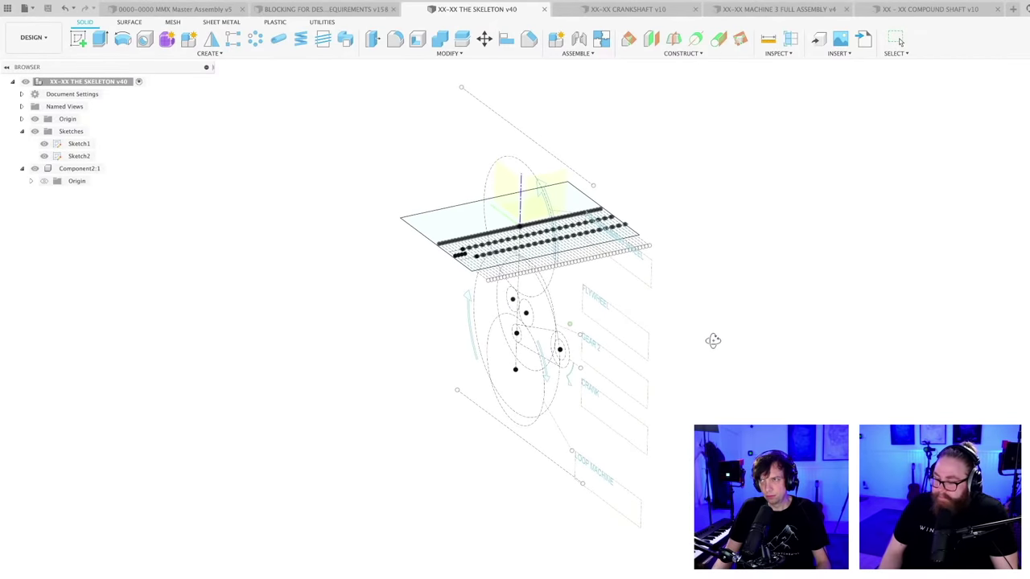
- In the XX-XX CRANKSHAFT document's parameters, start a new user parameter named GEAR1DISTANCE
{"action": "left_click", "coordinate": [605, 10]}
{"action": "scroll", "coordinate": [565, 238], "scroll_direction": "down", "scroll_amount": 4}
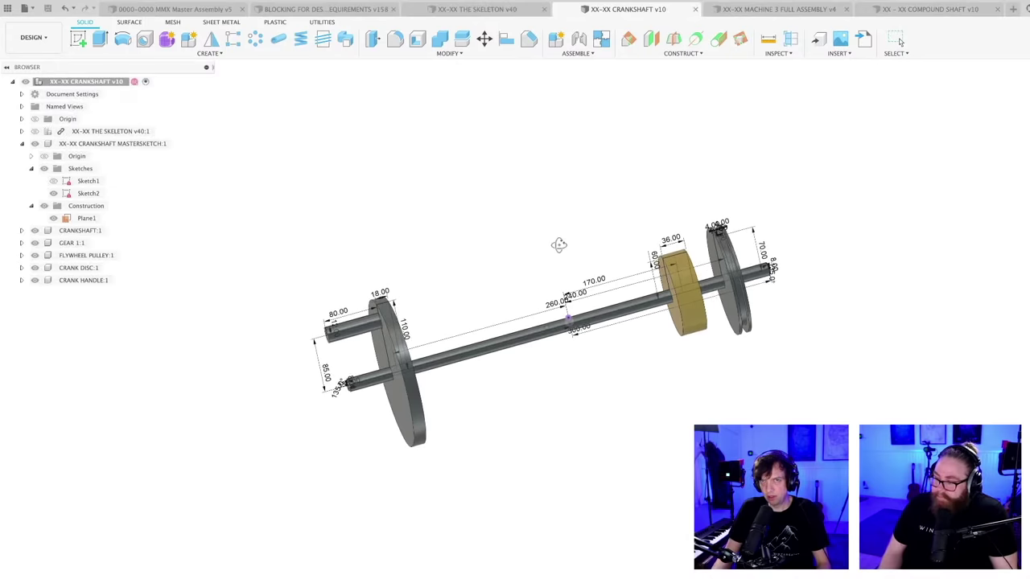
{"action": "left_click", "coordinate": [457, 54]}
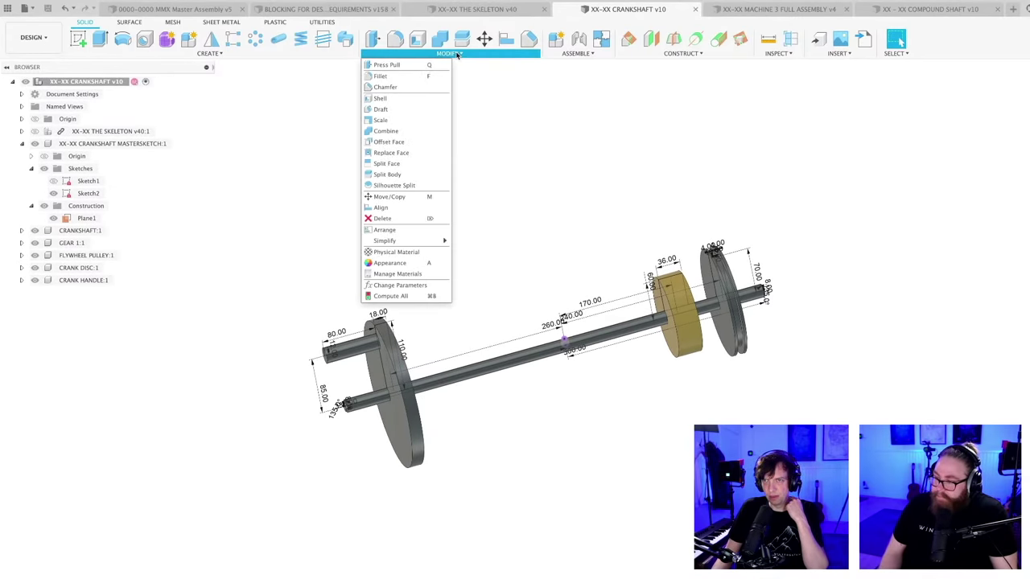
{"action": "left_click", "coordinate": [404, 287]}
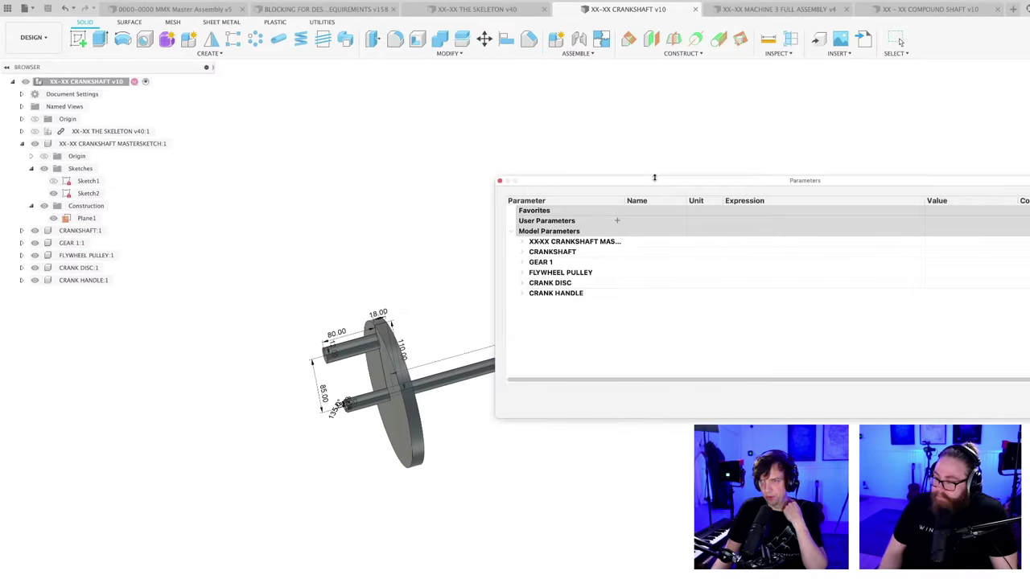
{"action": "left_click_drag", "start_coordinate": [654, 177], "coordinate": [347, 139]}
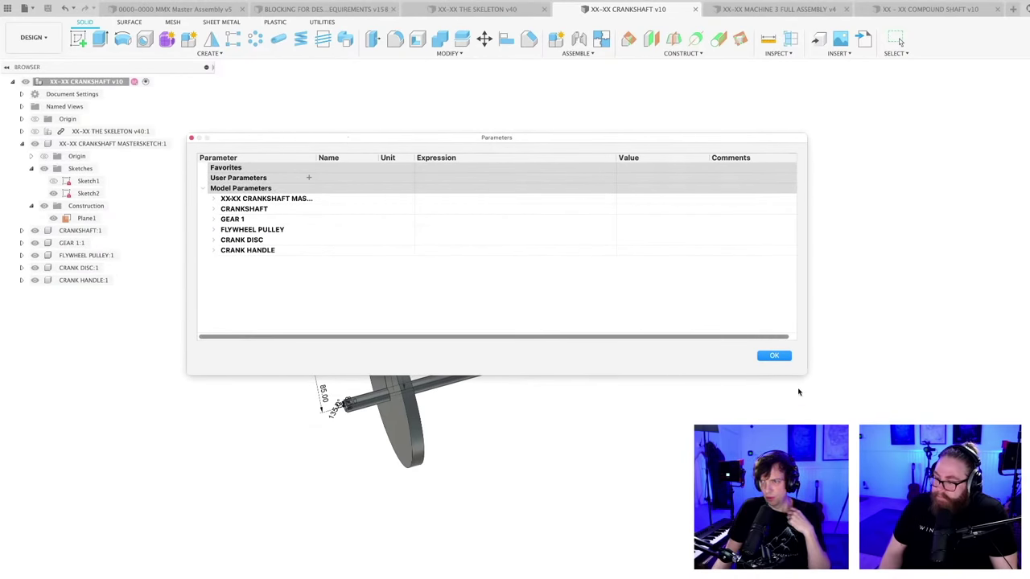
{"action": "left_click_drag", "start_coordinate": [802, 373], "coordinate": [849, 485]}
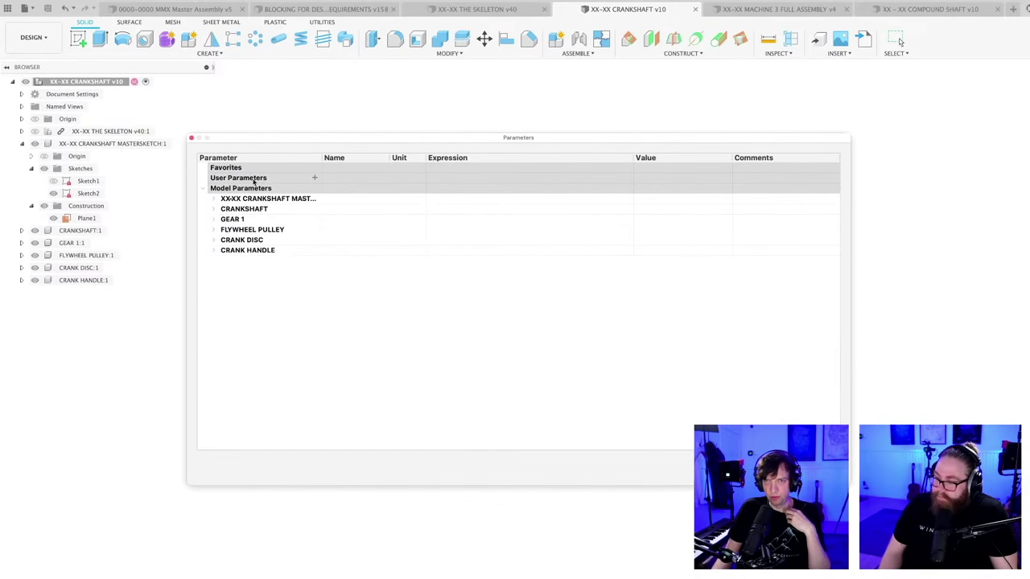
{"action": "left_click", "coordinate": [314, 178]}
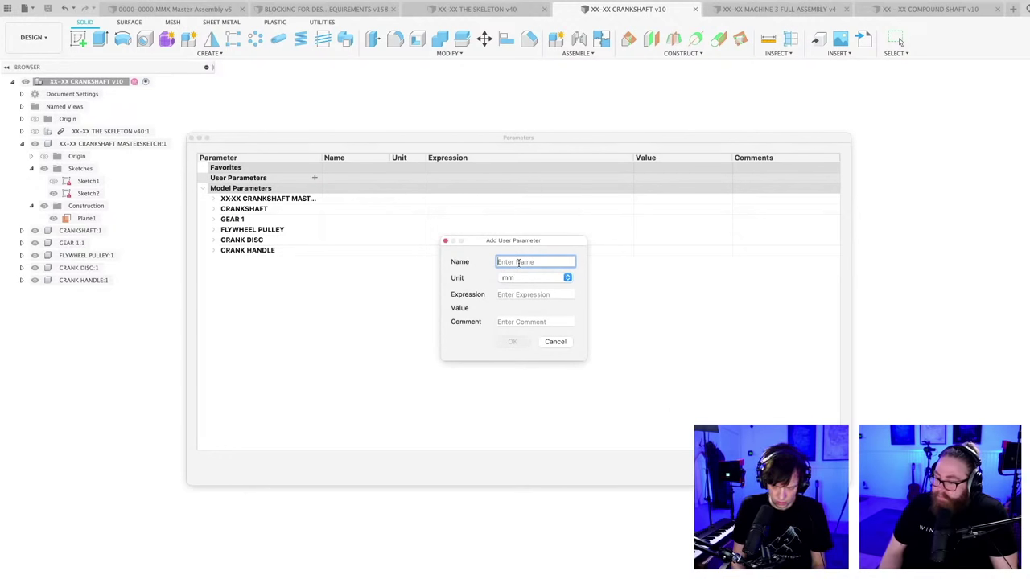
{"action": "type", "text": "GEAR1DISTANCE"}
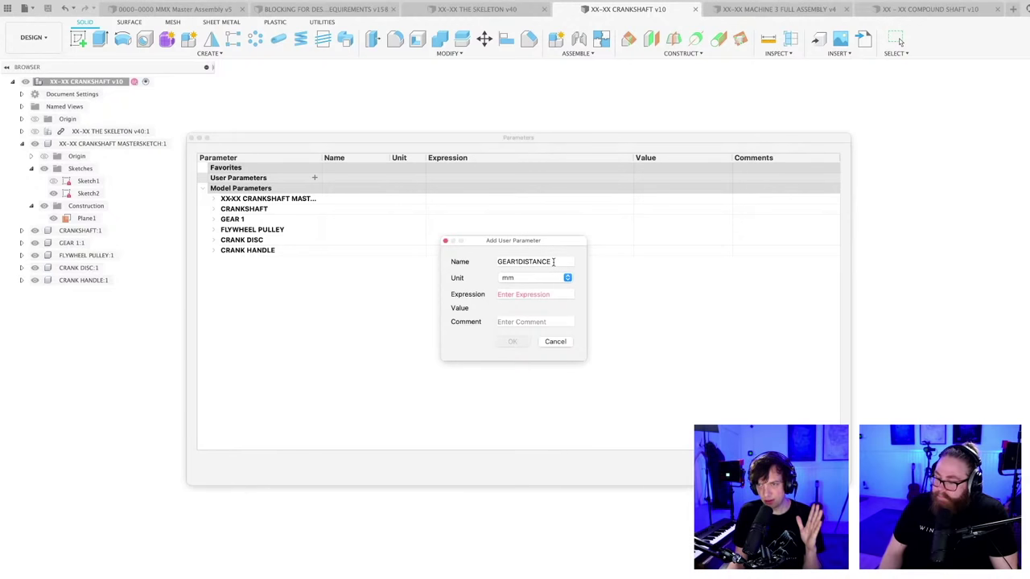
- Give GEAR1DISTANCE an expression of 200 mm and create the parameter in the crankshaft design
{"action": "left_click", "coordinate": [535, 294]}
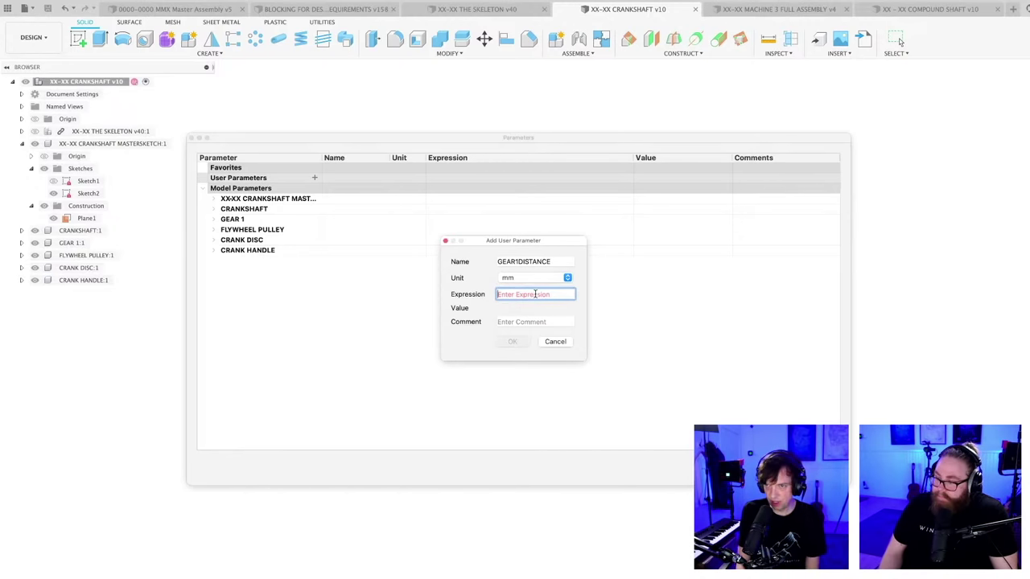
{"action": "type", "text": "200"}
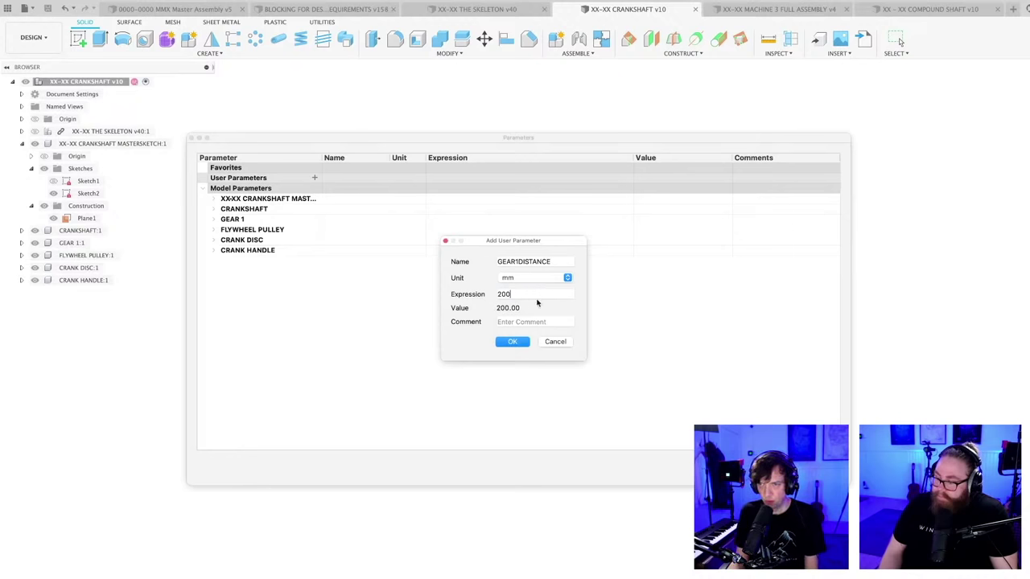
{"action": "left_click_drag", "start_coordinate": [524, 296], "coordinate": [492, 297]}
{"action": "type", "text": "30"}
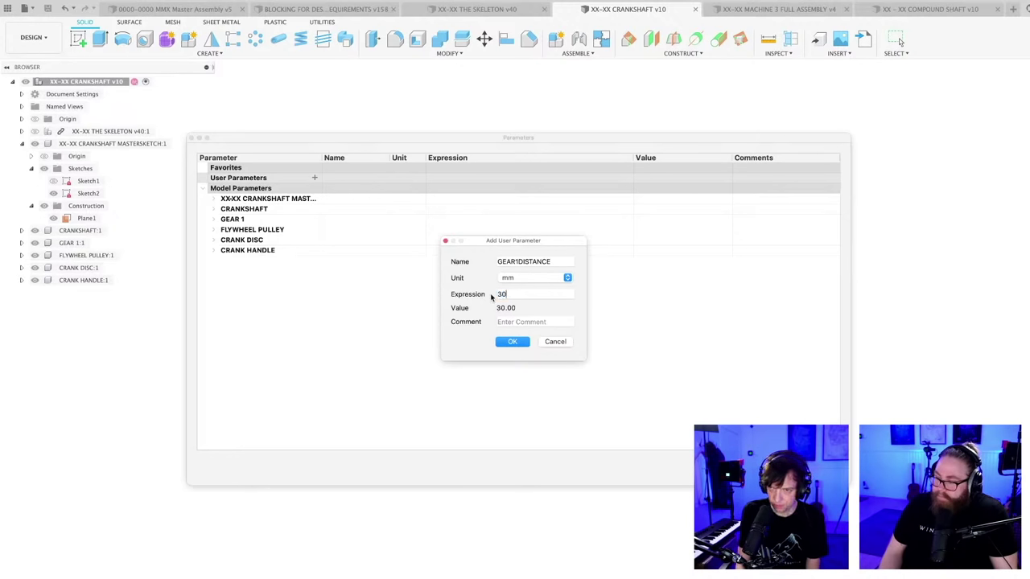
{"action": "type", "text": "0"}
{"action": "key", "text": "BackSpace"}
{"action": "key", "text": "BackSpace"}
{"action": "key", "text": "BackSpace"}
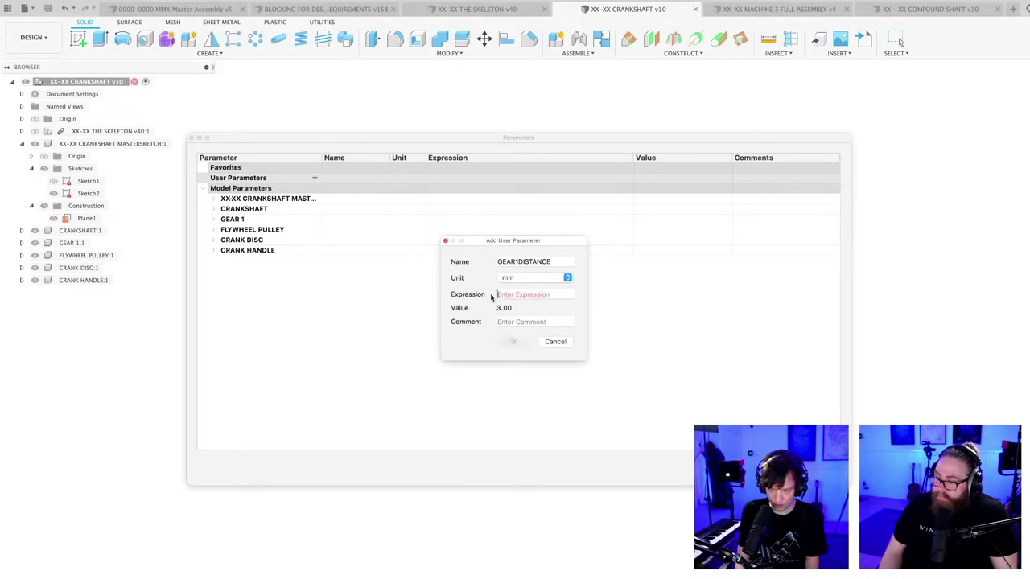
{"action": "type", "text": "200"}
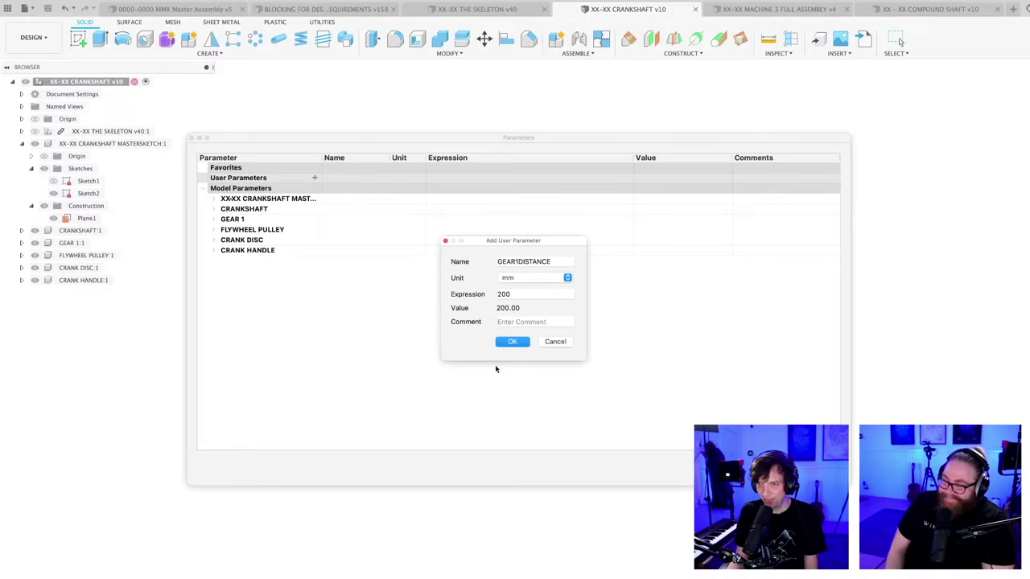
{"action": "left_click", "coordinate": [519, 343]}
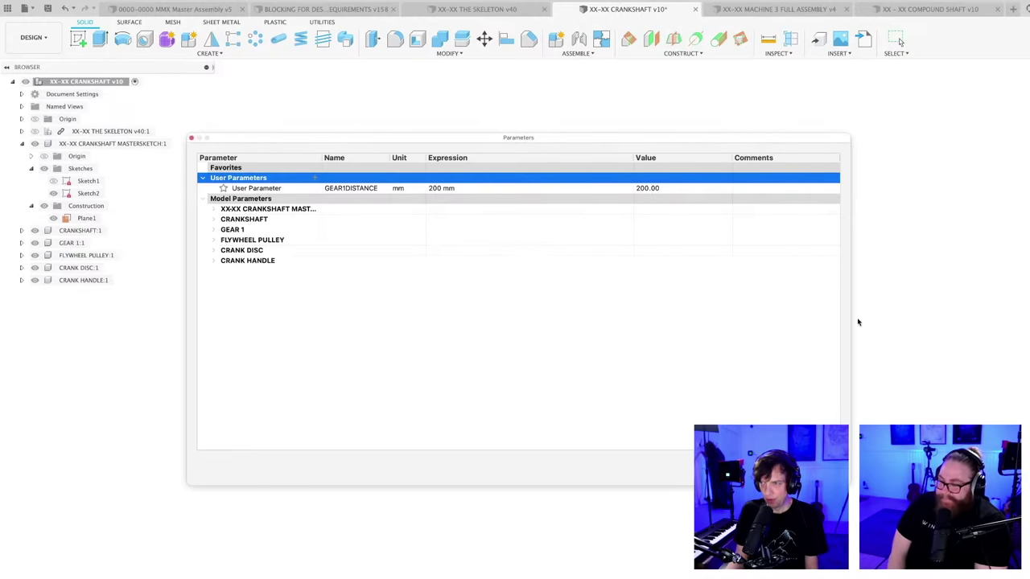
{"action": "left_click", "coordinate": [817, 469]}
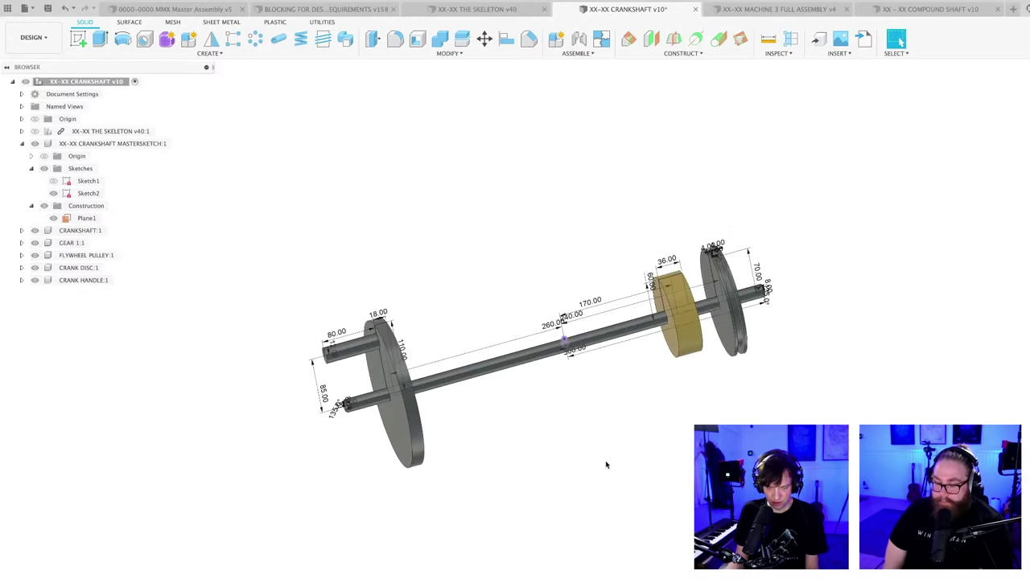
{"action": "key", "text": "super+s"}
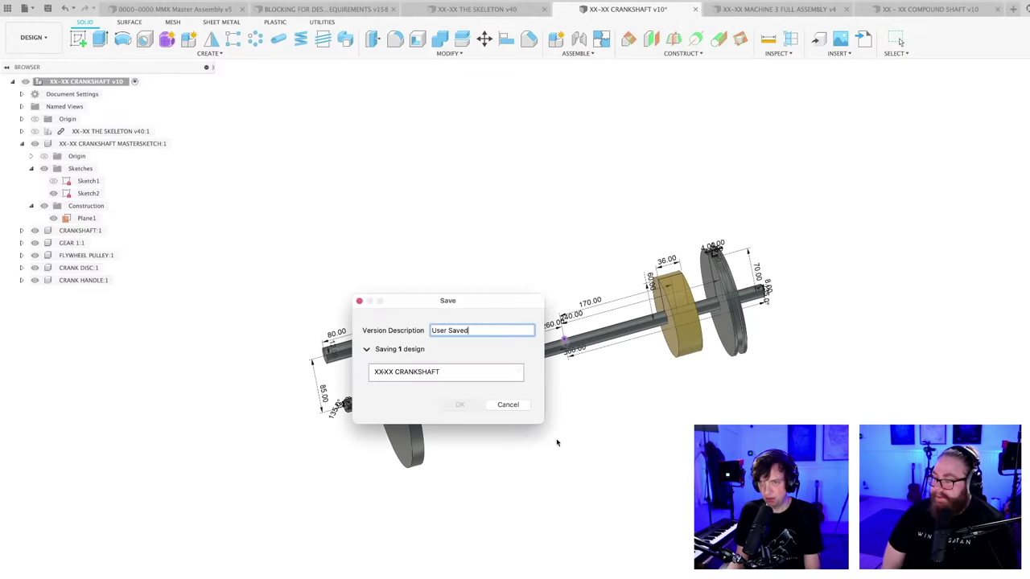
{"action": "left_click", "coordinate": [508, 405]}
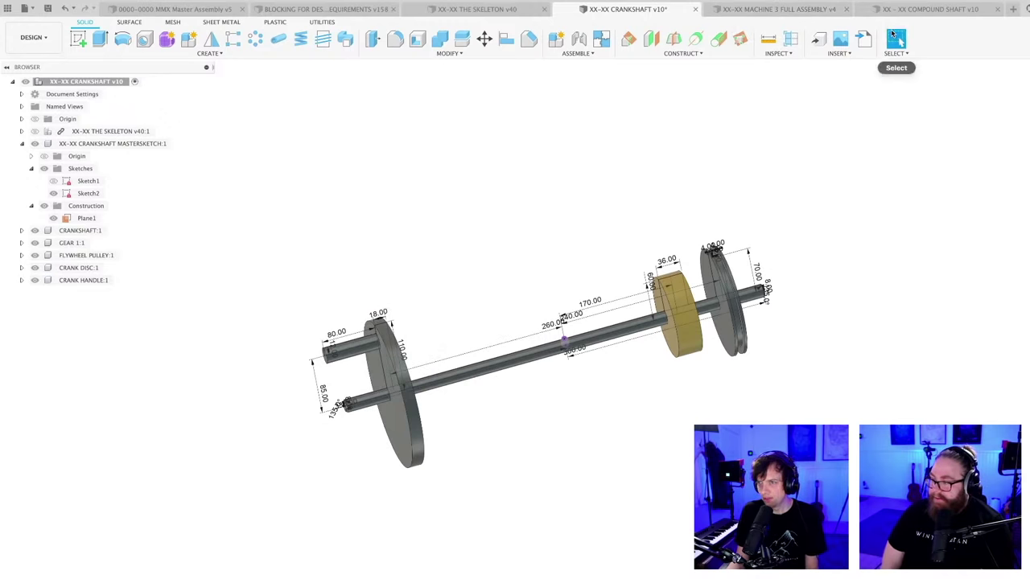
- Switch to the XX - XX COMPOUND SHAFT document and open its parameters
{"action": "left_click", "coordinate": [925, 9]}
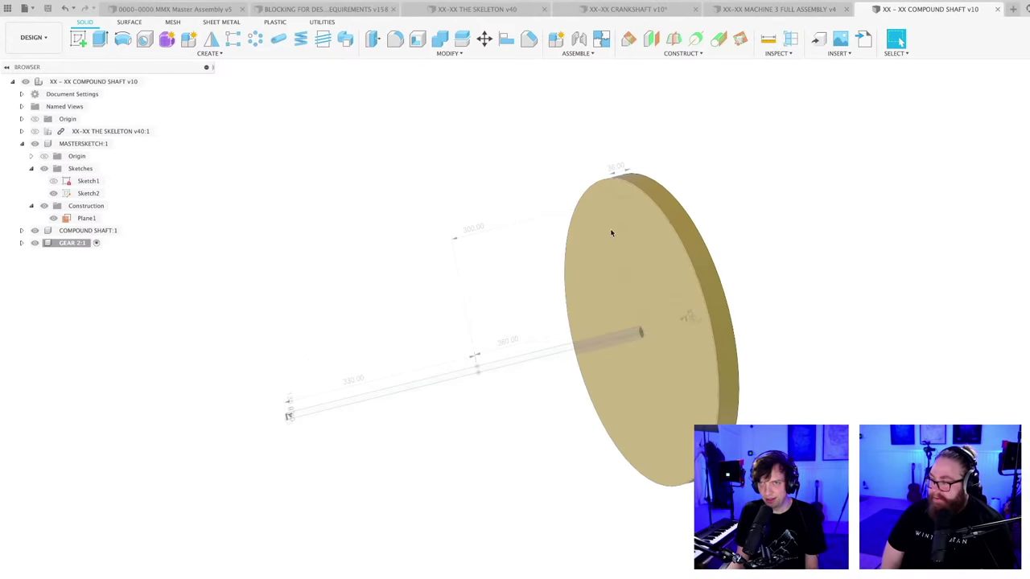
{"action": "left_click", "coordinate": [454, 55]}
{"action": "left_click", "coordinate": [397, 286]}
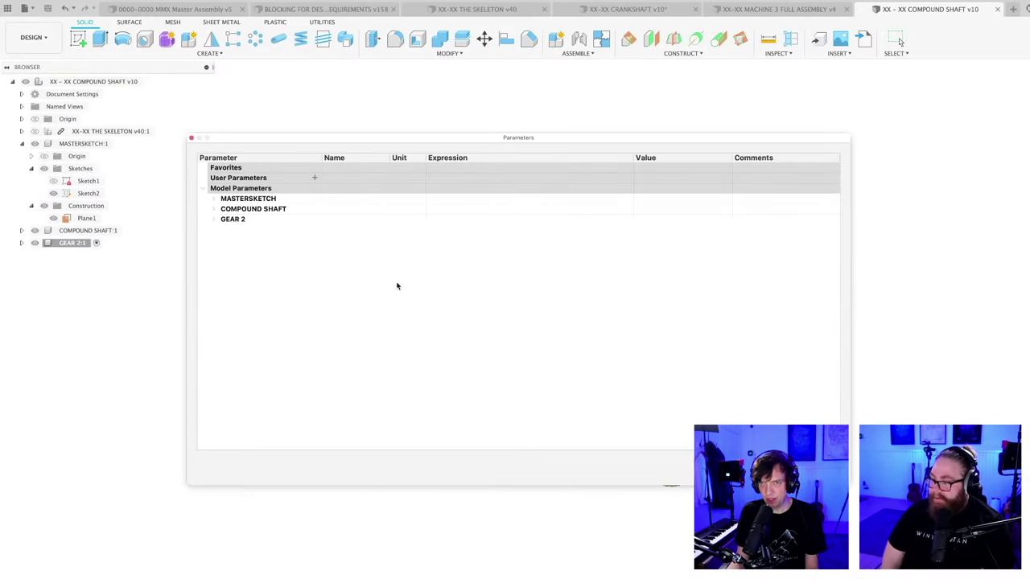
{"action": "left_click", "coordinate": [258, 179]}
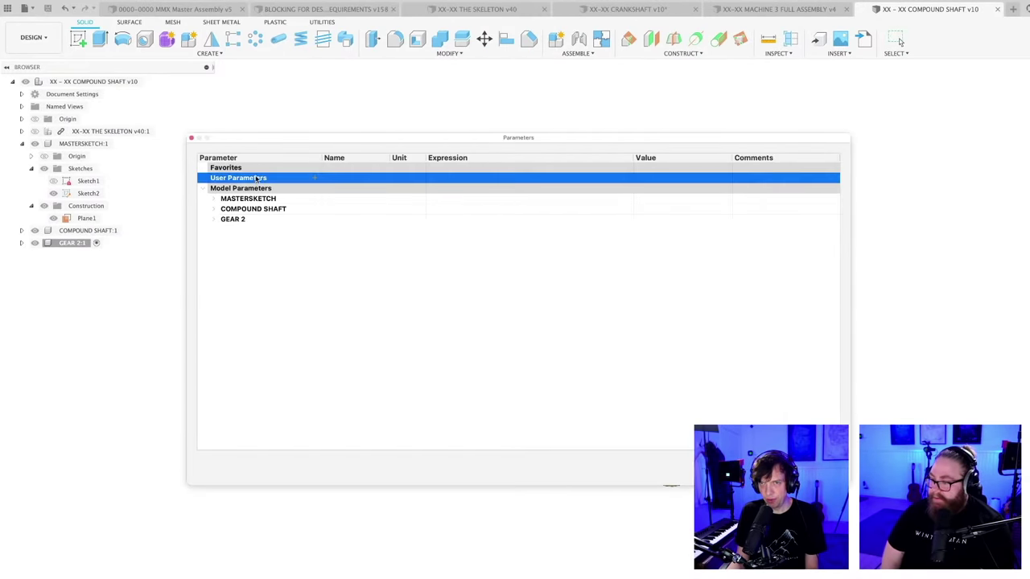
{"action": "left_click", "coordinate": [315, 178]}
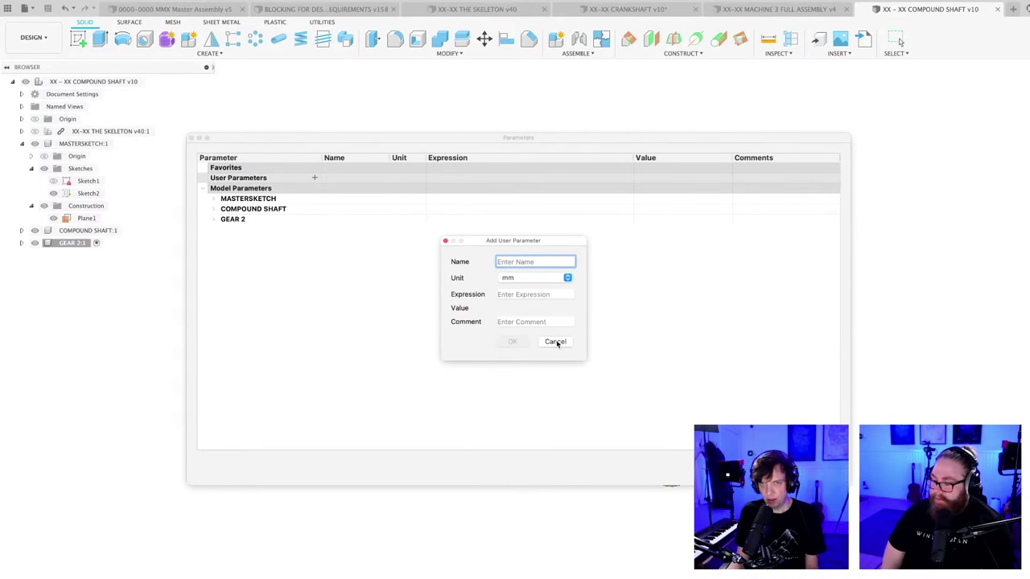
{"action": "left_click", "coordinate": [556, 341]}
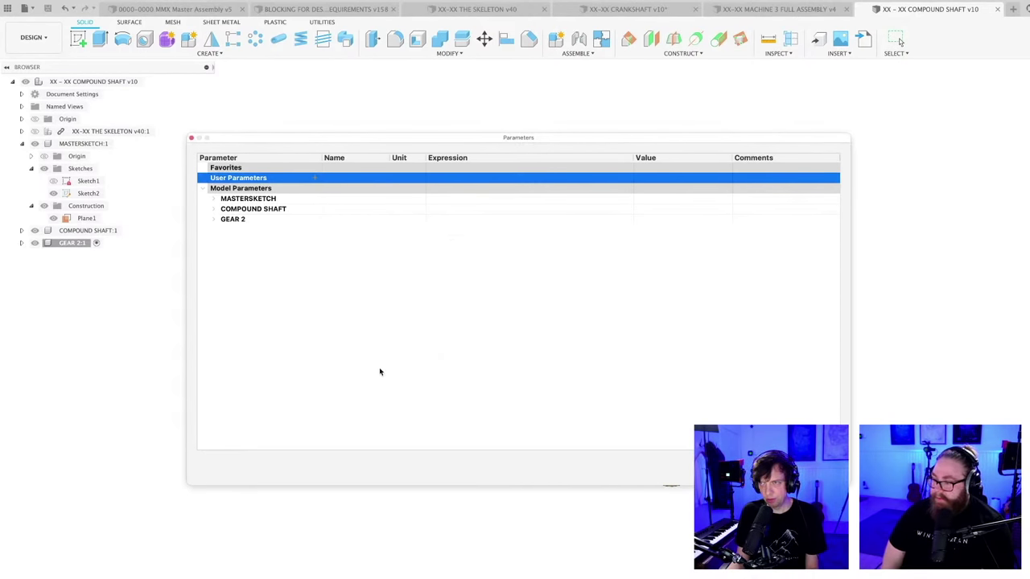
{"action": "left_click", "coordinate": [315, 178]}
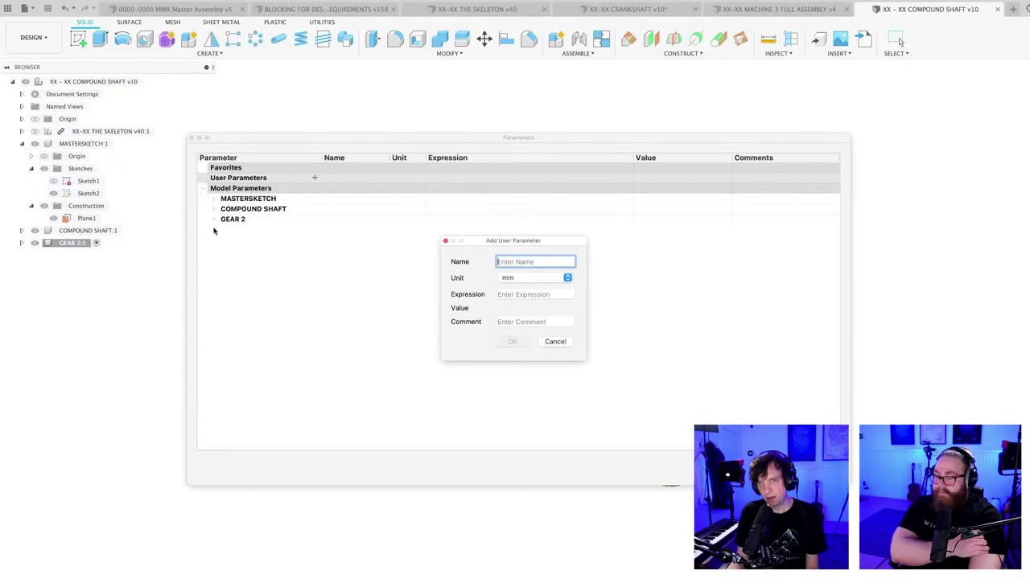
{"action": "key", "text": "Escape"}
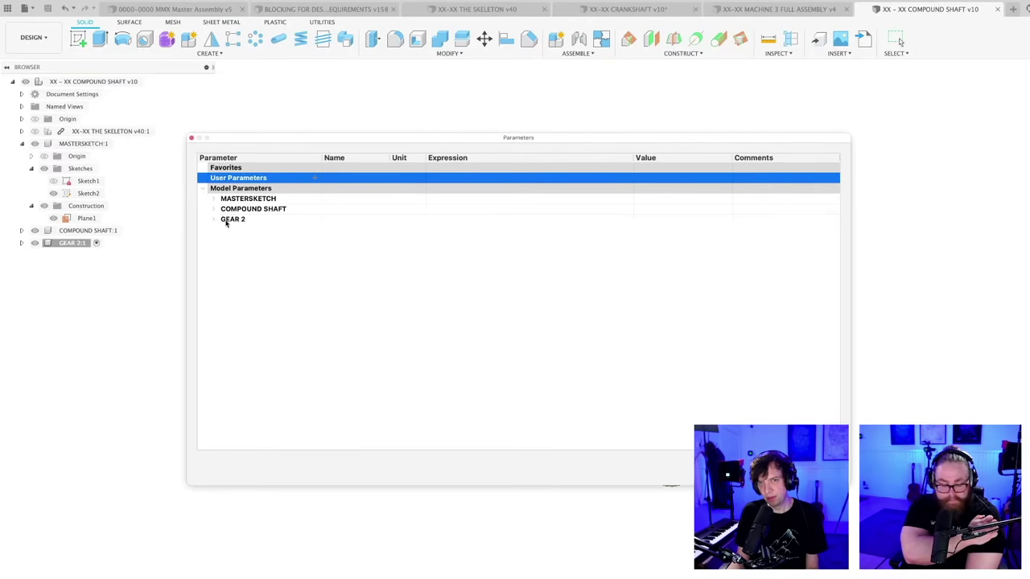
- Look through the model parameter groups of GEAR 2, COMPOUND SHAFT and MASTERSKETCH, and close the parameters
{"action": "left_click", "coordinate": [215, 219]}
{"action": "left_click", "coordinate": [214, 219]}
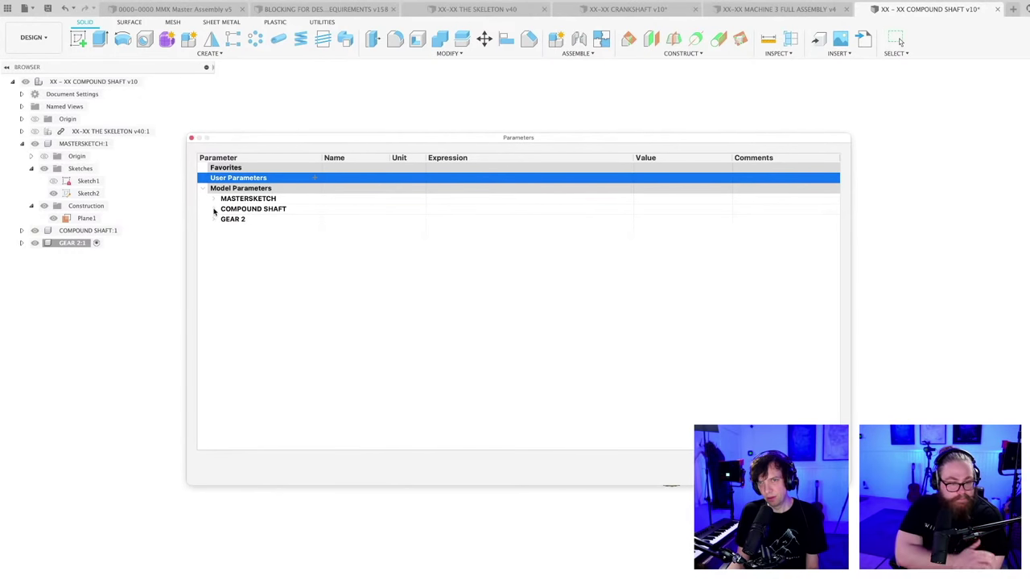
{"action": "left_click", "coordinate": [214, 209]}
{"action": "left_click", "coordinate": [213, 208]}
{"action": "left_click", "coordinate": [214, 198]}
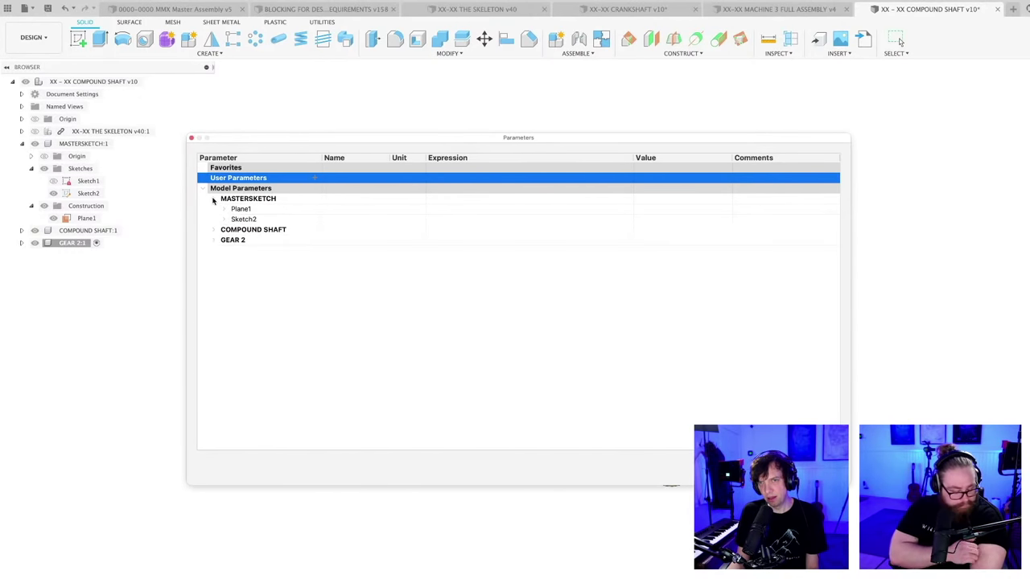
{"action": "left_click", "coordinate": [214, 199]}
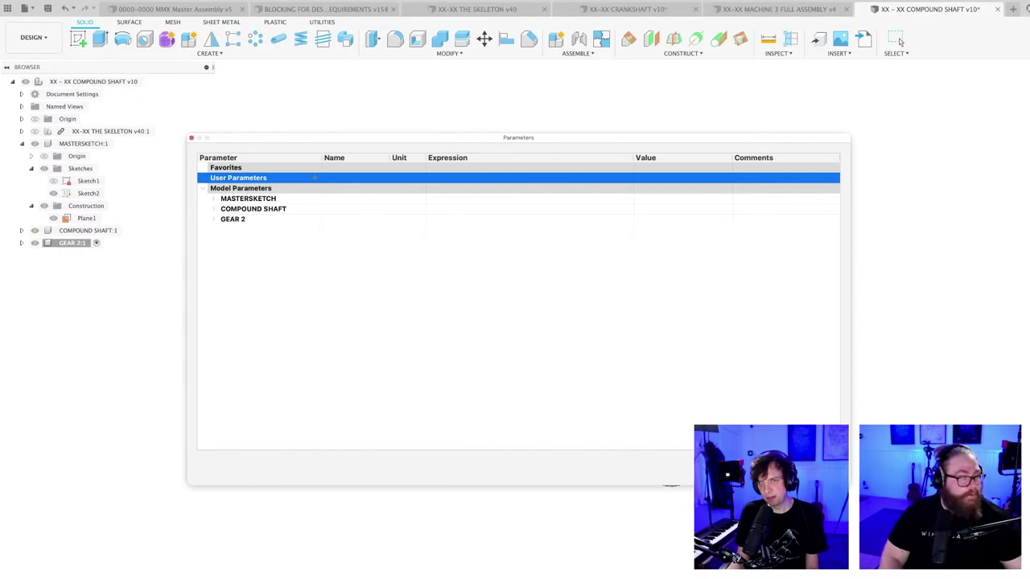
{"action": "left_click", "coordinate": [896, 38]}
- In the web browser, watch the opening of the video "Add a Master Parameter List to an Assembly and Linked Components", skipping its intro
{"action": "scroll", "coordinate": [416, 498], "scroll_direction": "down", "scroll_amount": 4}
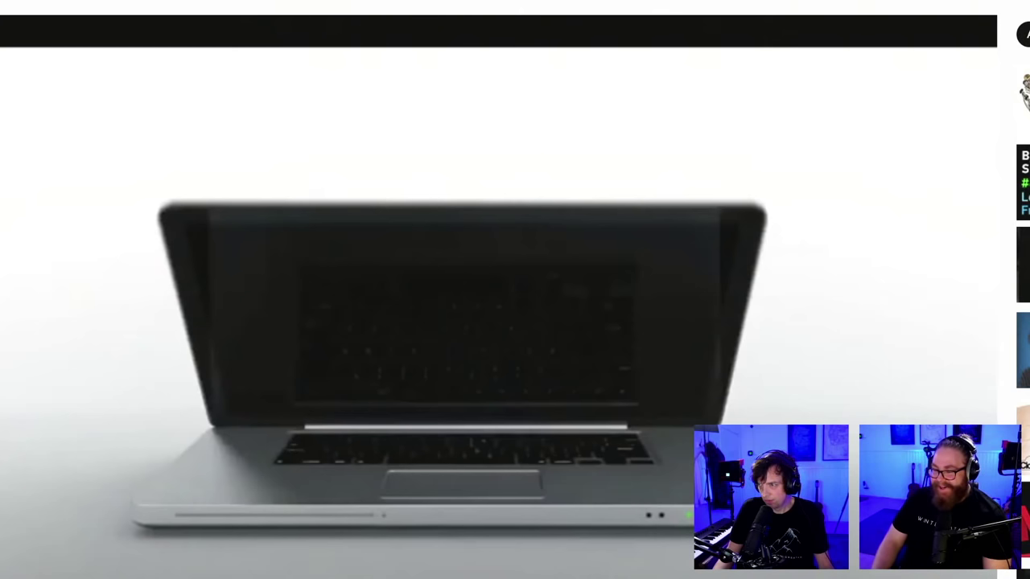
{"action": "scroll", "coordinate": [499, 290], "scroll_direction": "down", "scroll_amount": 1}
{"action": "scroll", "coordinate": [499, 289], "scroll_direction": "down", "scroll_amount": 3}
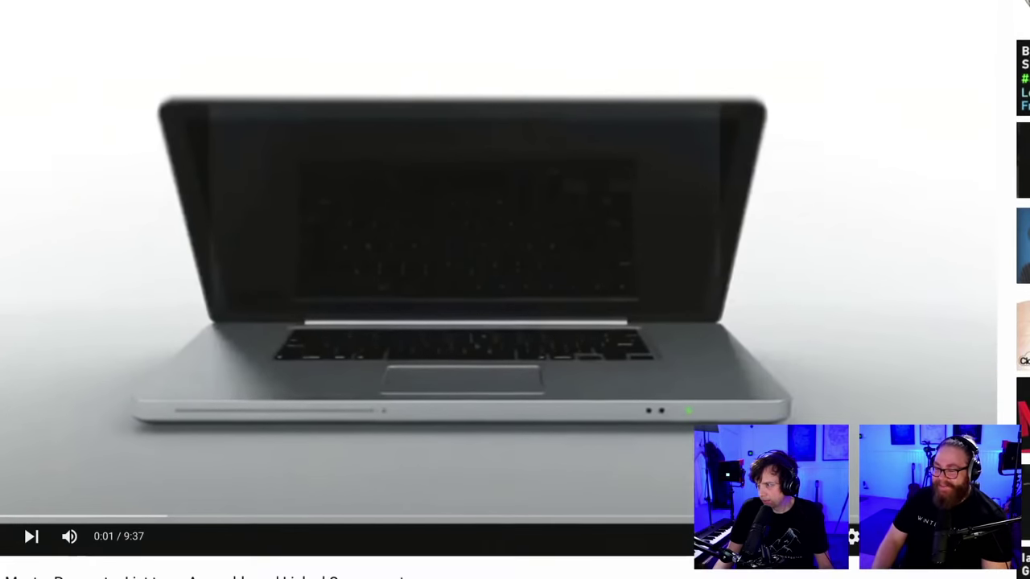
{"action": "scroll", "coordinate": [499, 290], "scroll_direction": "up", "scroll_amount": 3}
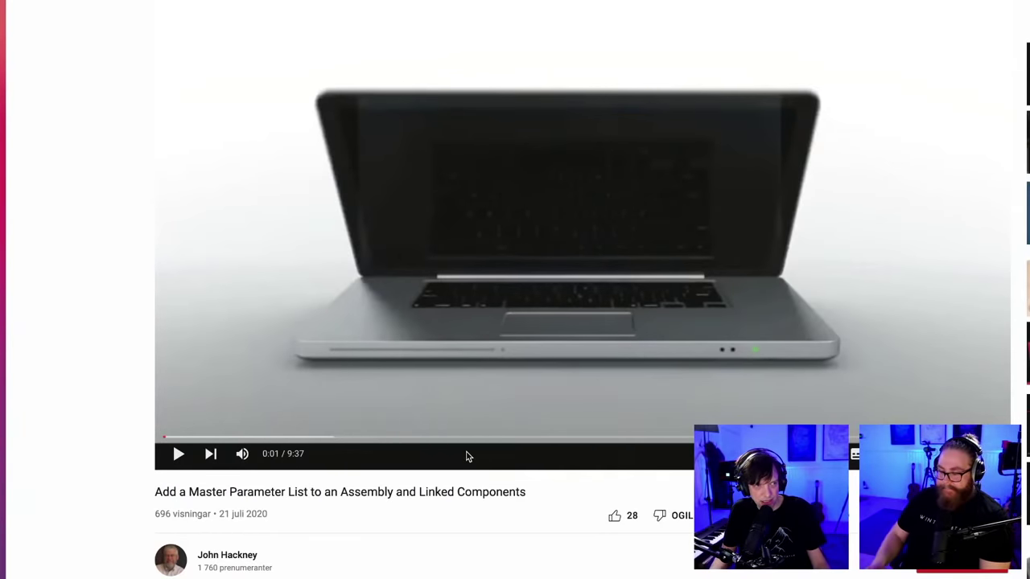
{"action": "left_click", "coordinate": [179, 456]}
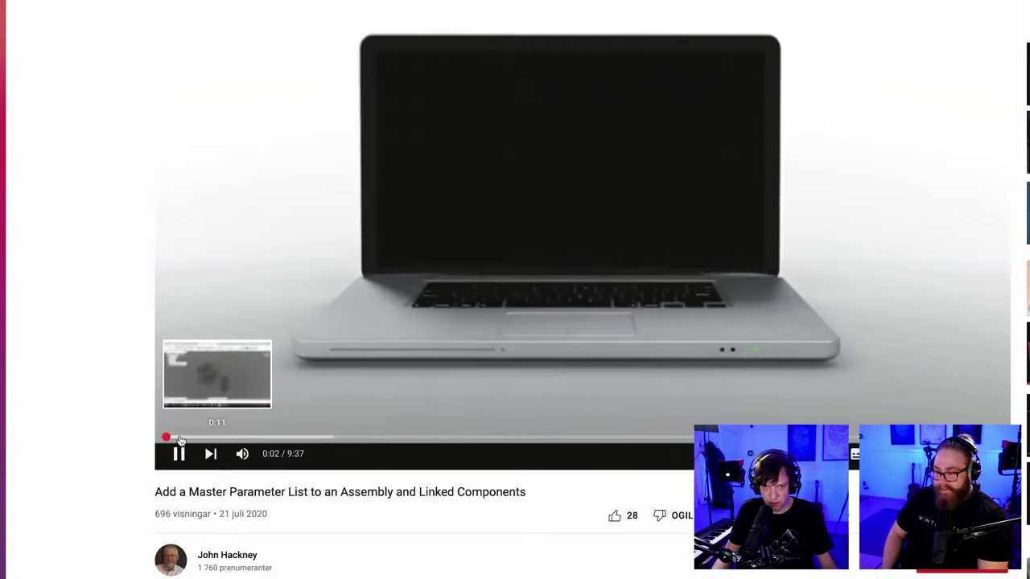
{"action": "left_click", "coordinate": [192, 436]}
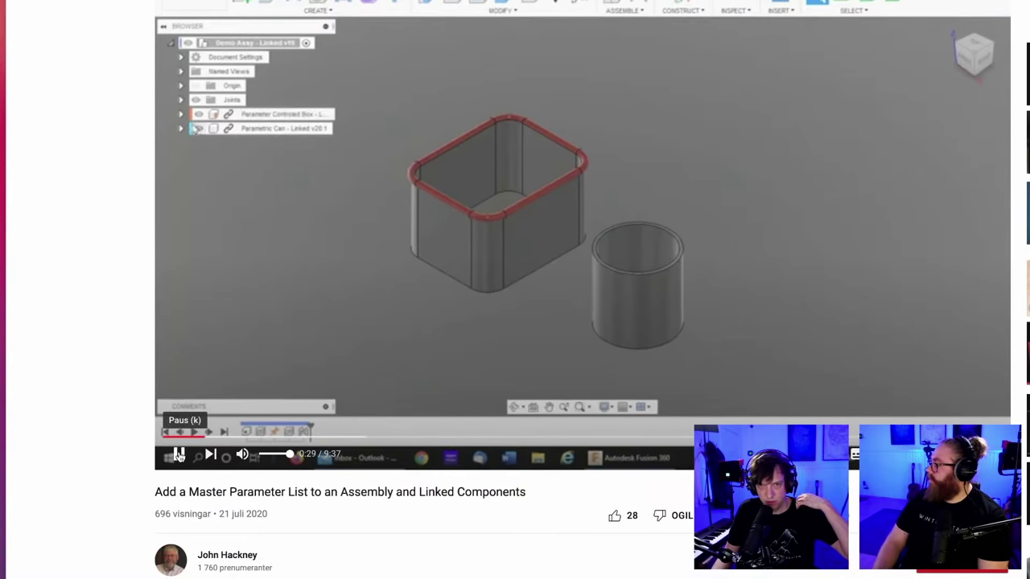
{"action": "left_click", "coordinate": [179, 456]}
- Skip ahead in the video and watch the part on the master component's user parameter list
{"action": "left_click_drag", "start_coordinate": [229, 436], "coordinate": [277, 437]}
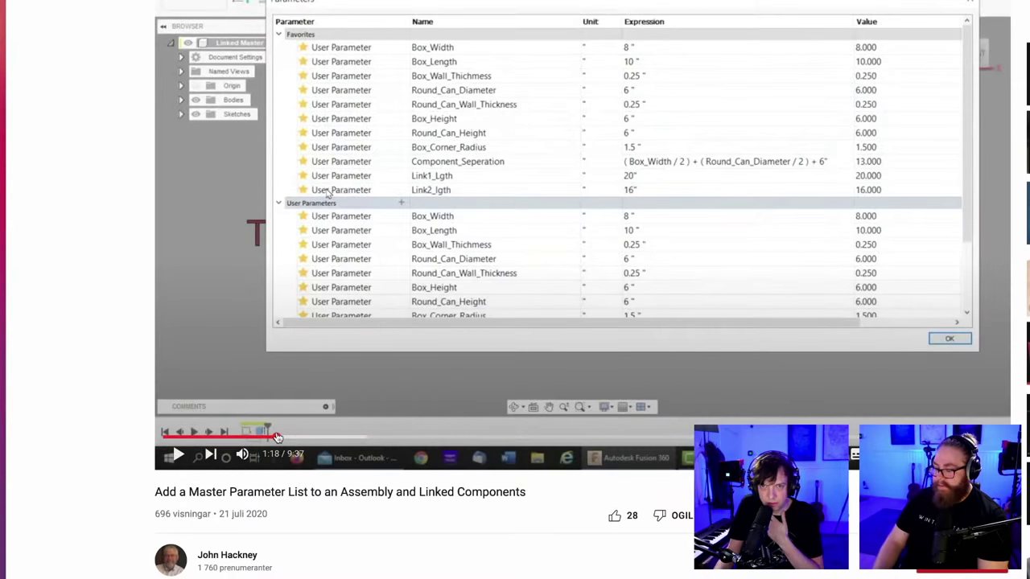
{"action": "left_click", "coordinate": [178, 455]}
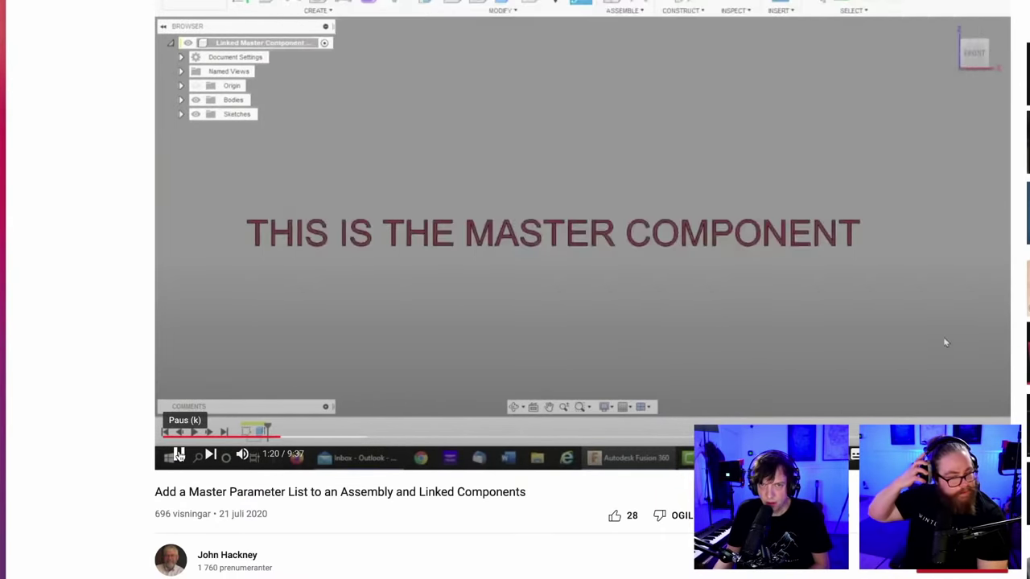
{"action": "left_click", "coordinate": [179, 455]}
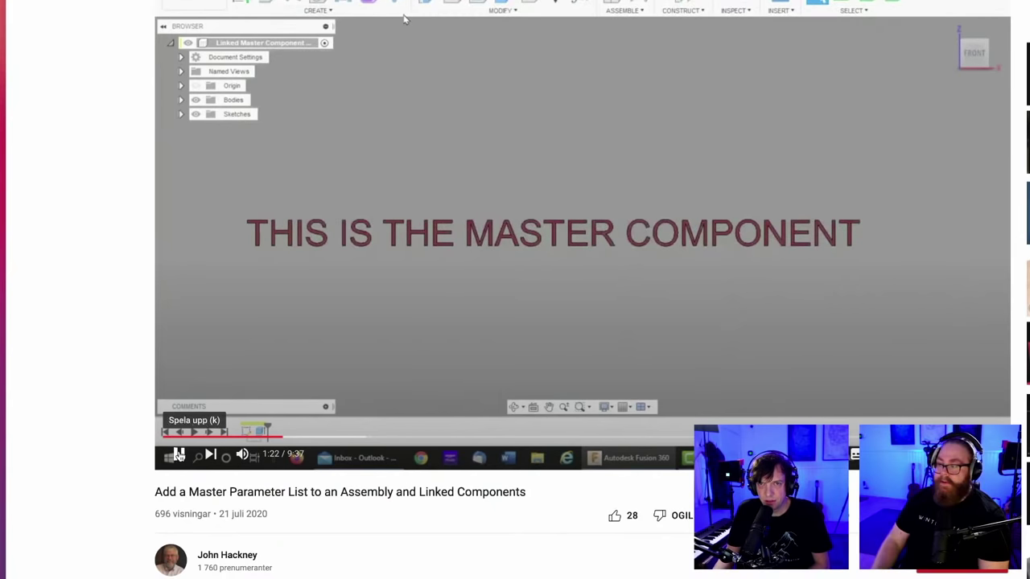
{"action": "left_click", "coordinate": [259, 437]}
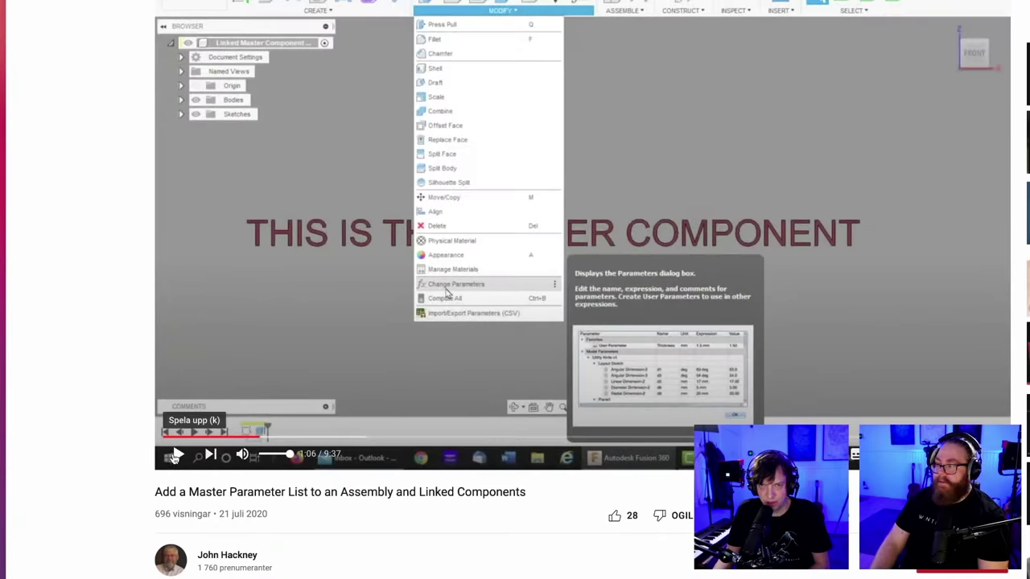
{"action": "left_click", "coordinate": [175, 455]}
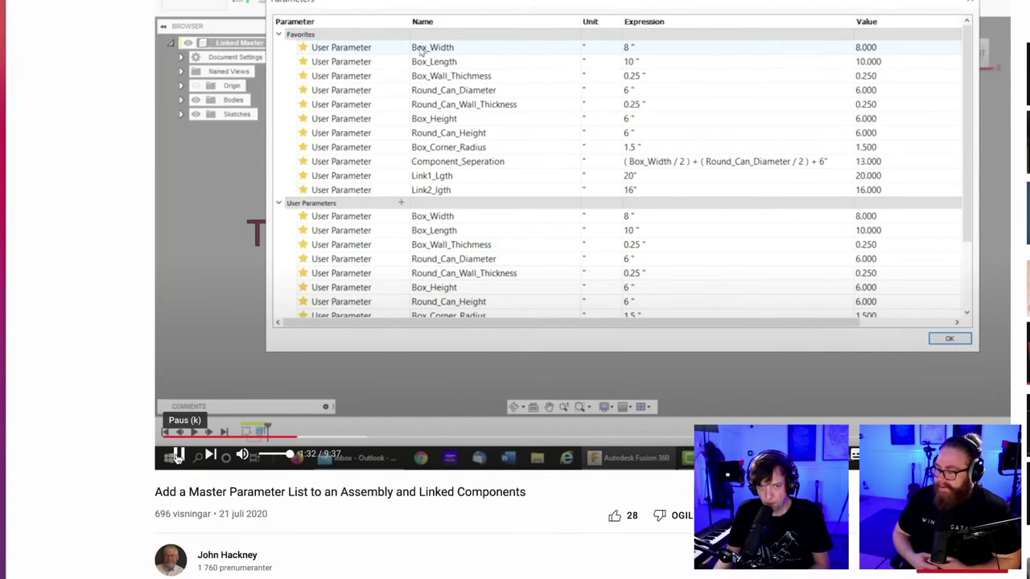
{"action": "left_click", "coordinate": [178, 455]}
- Skip through the Derive part of the video, and watch how the derived reference parameters are marked as favorites
{"action": "left_click", "coordinate": [349, 437]}
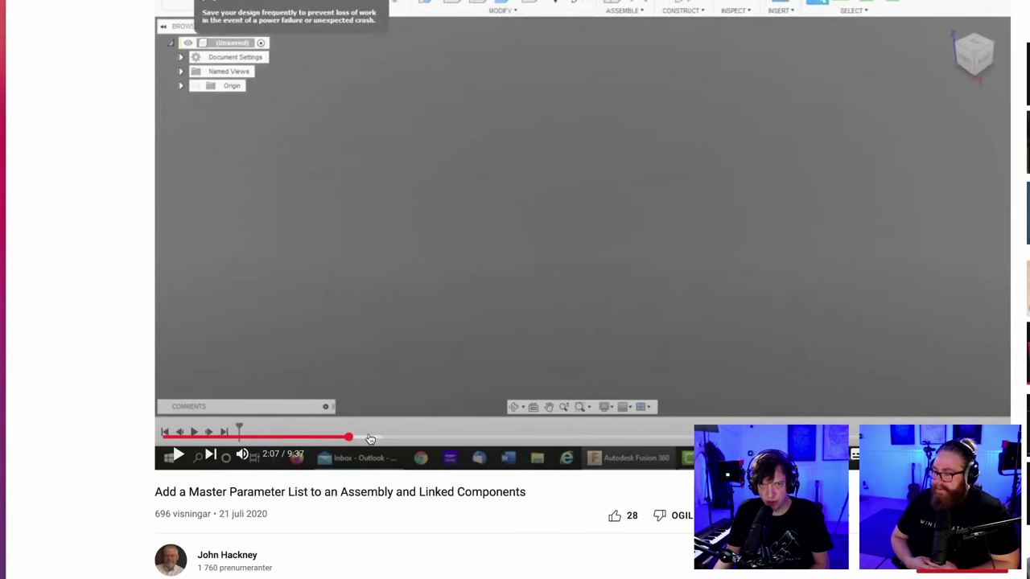
{"action": "left_click", "coordinate": [383, 438]}
{"action": "left_click", "coordinate": [408, 439]}
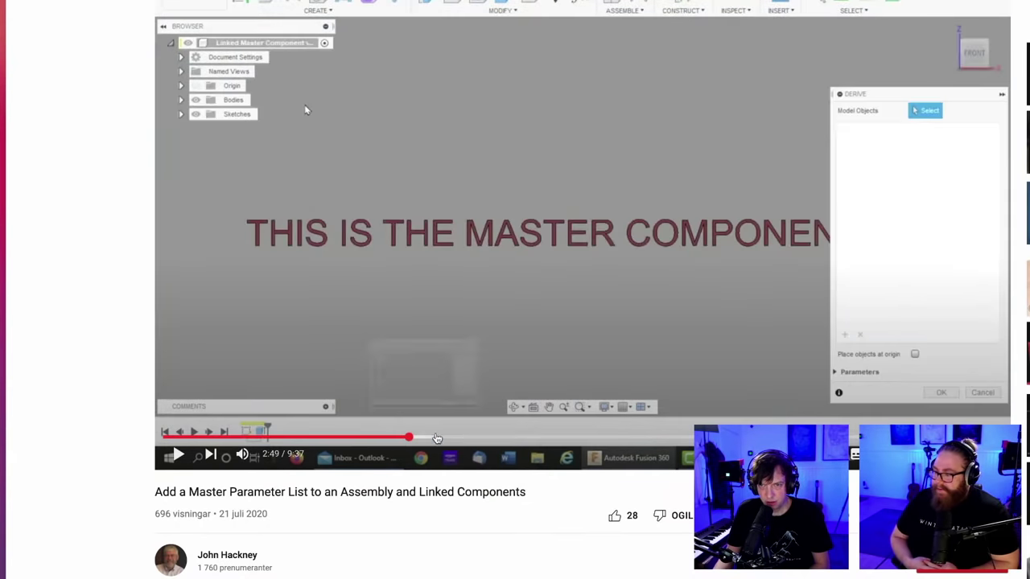
{"action": "left_click", "coordinate": [463, 437]}
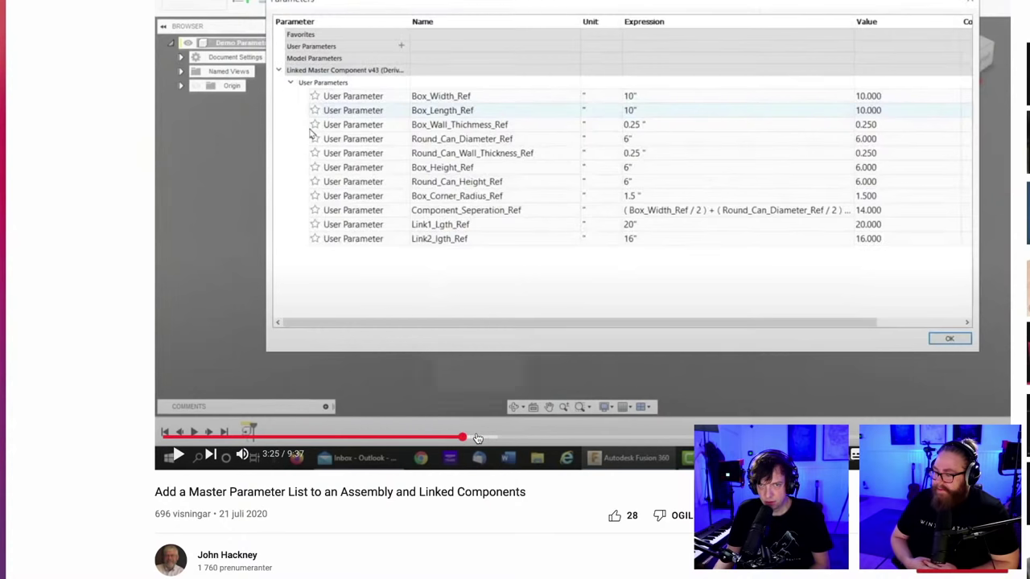
{"action": "left_click", "coordinate": [179, 455]}
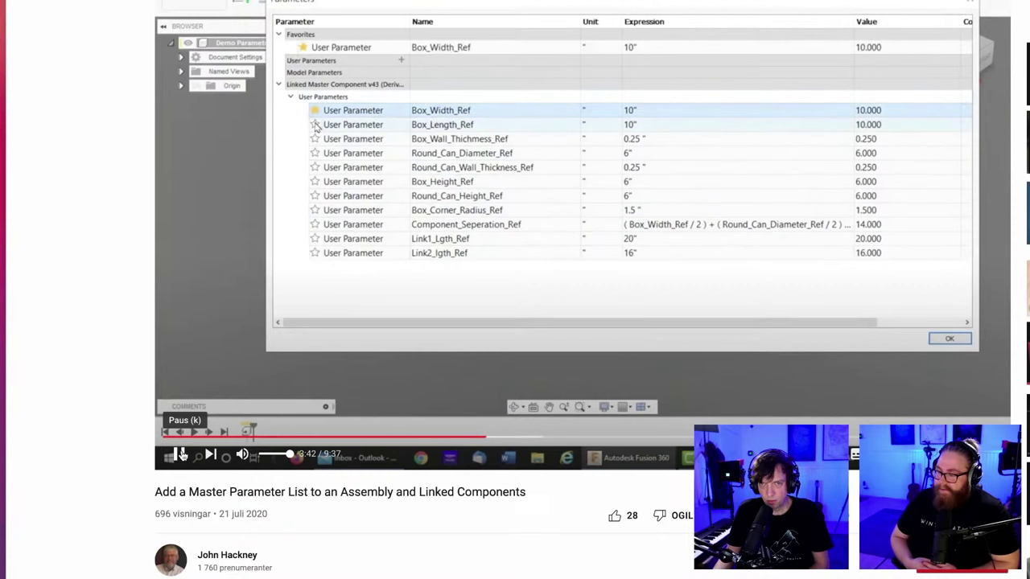
{"action": "left_click", "coordinate": [179, 455]}
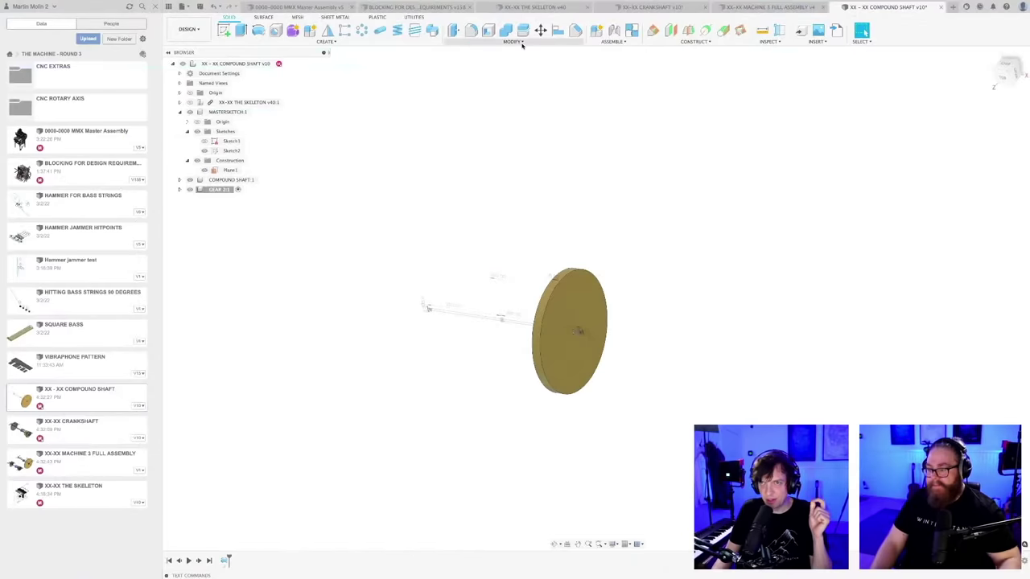
- Switch back to Fusion 360 and check the compound shaft document's parameter list
{"action": "left_click", "coordinate": [513, 44]}
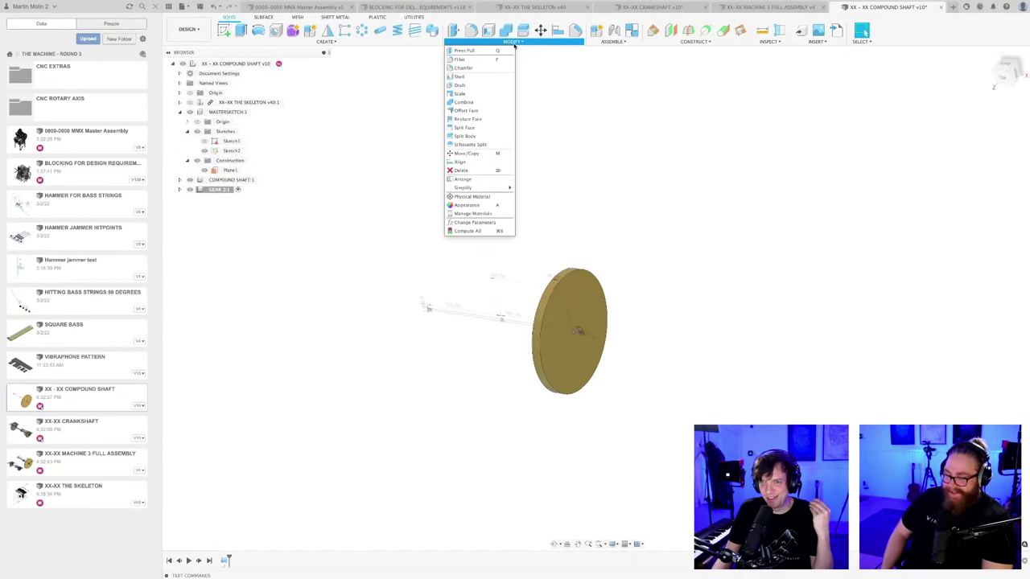
{"action": "left_click", "coordinate": [481, 223]}
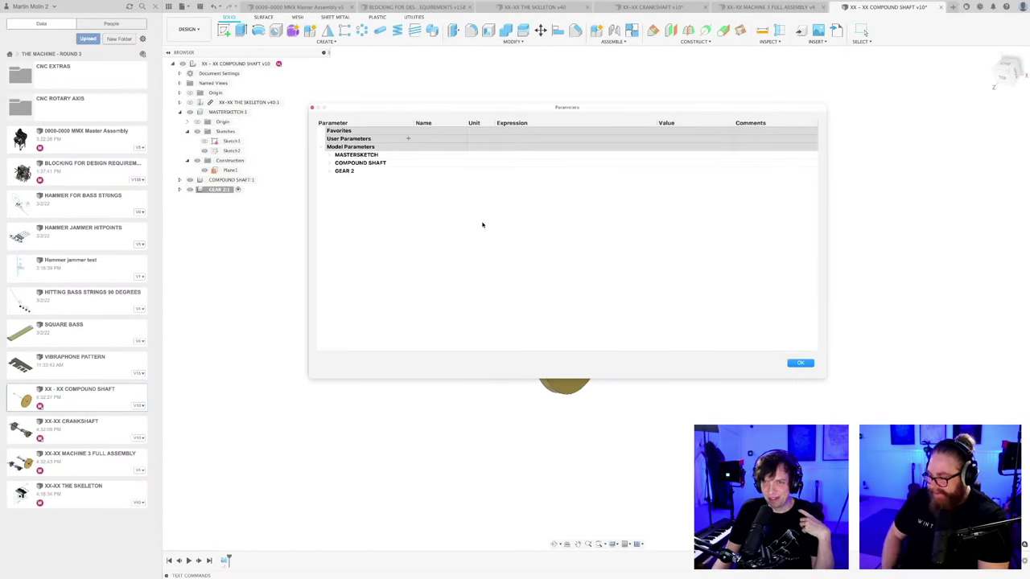
{"action": "left_click", "coordinate": [799, 364]}
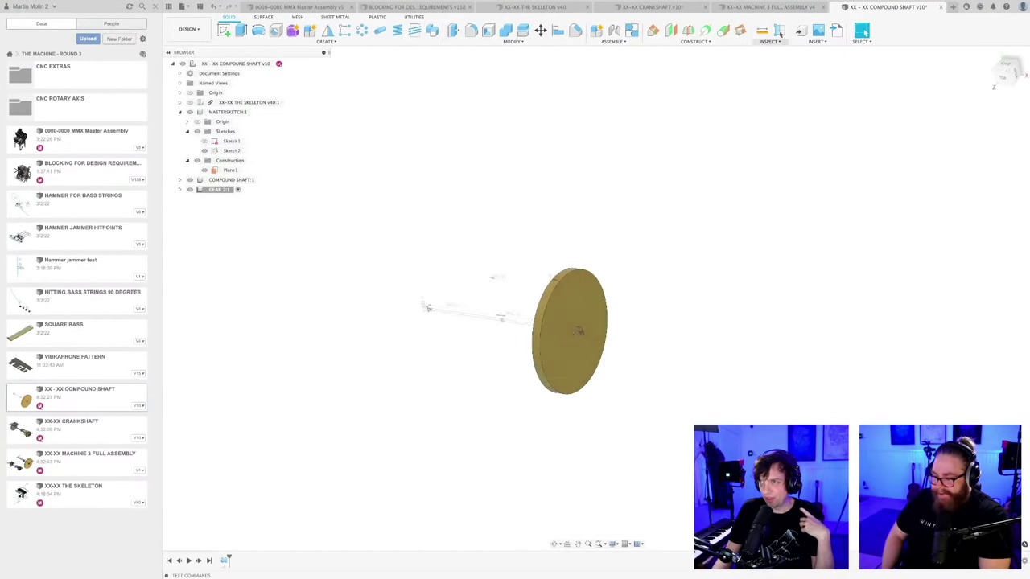
- Check the parameter list in the XX-XX THE SKELETON document, and close it without changes
{"action": "left_click", "coordinate": [760, 7]}
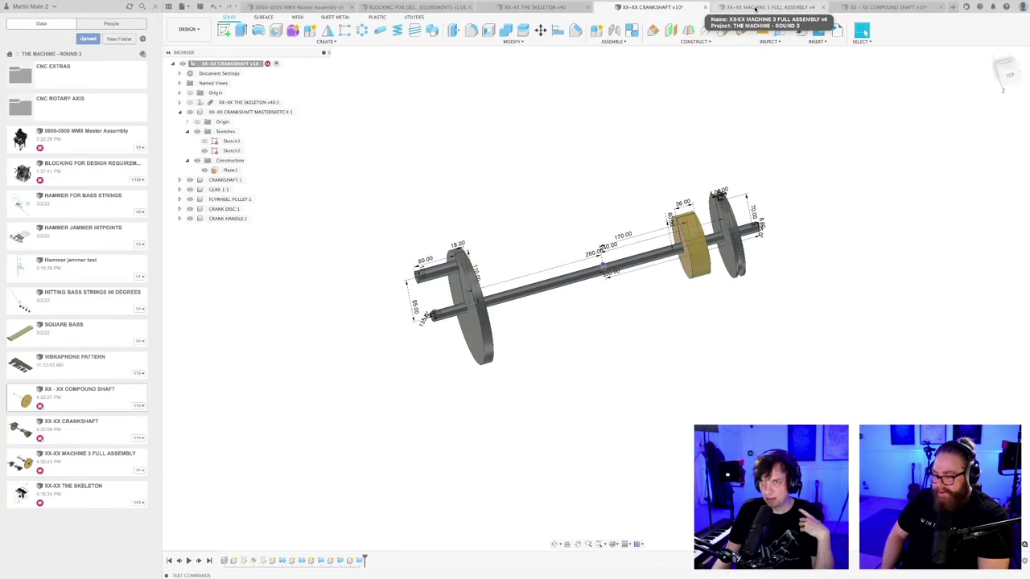
{"action": "left_click", "coordinate": [756, 7]}
{"action": "left_click", "coordinate": [551, 7]}
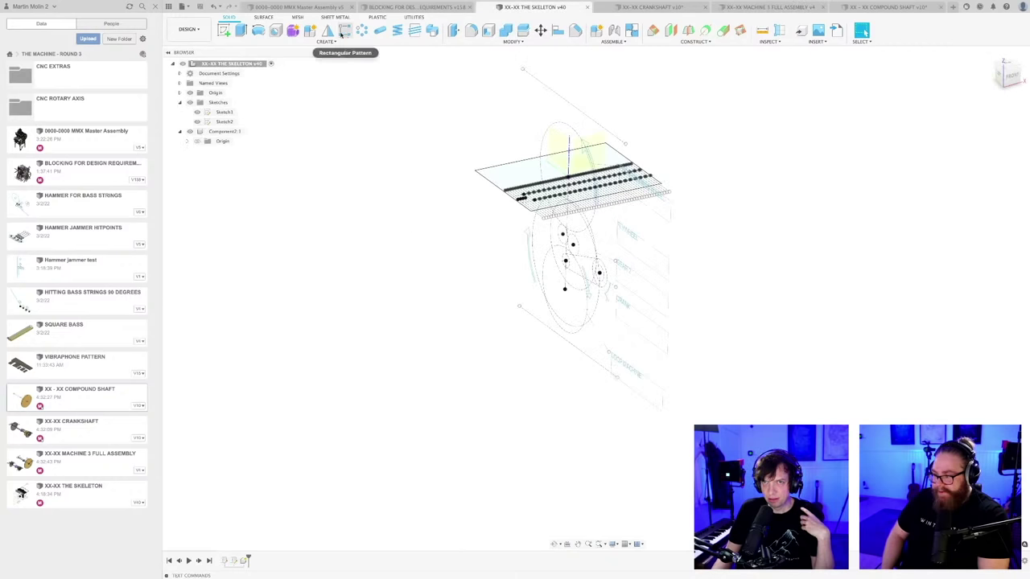
{"action": "left_click", "coordinate": [508, 42]}
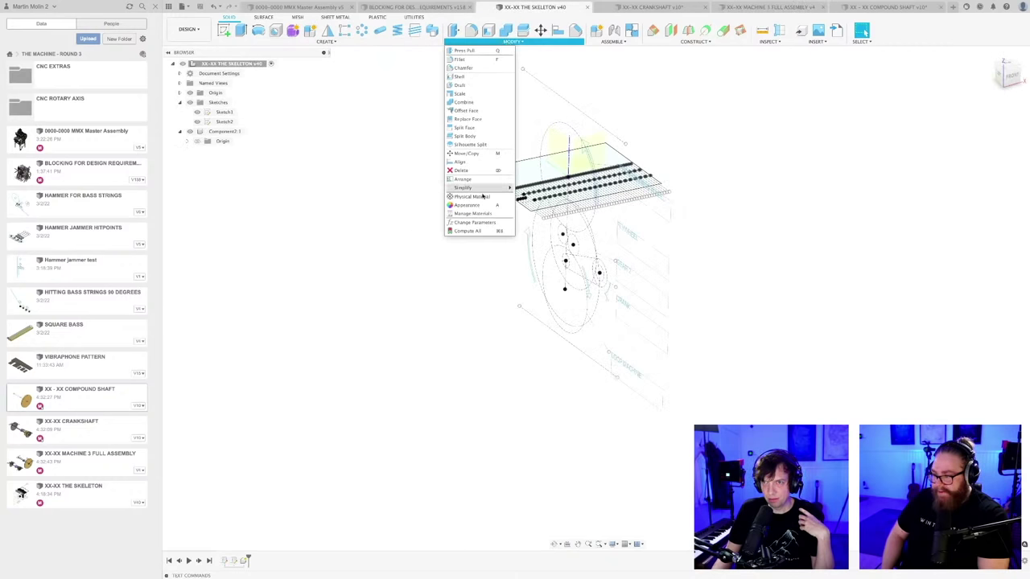
{"action": "left_click", "coordinate": [475, 222]}
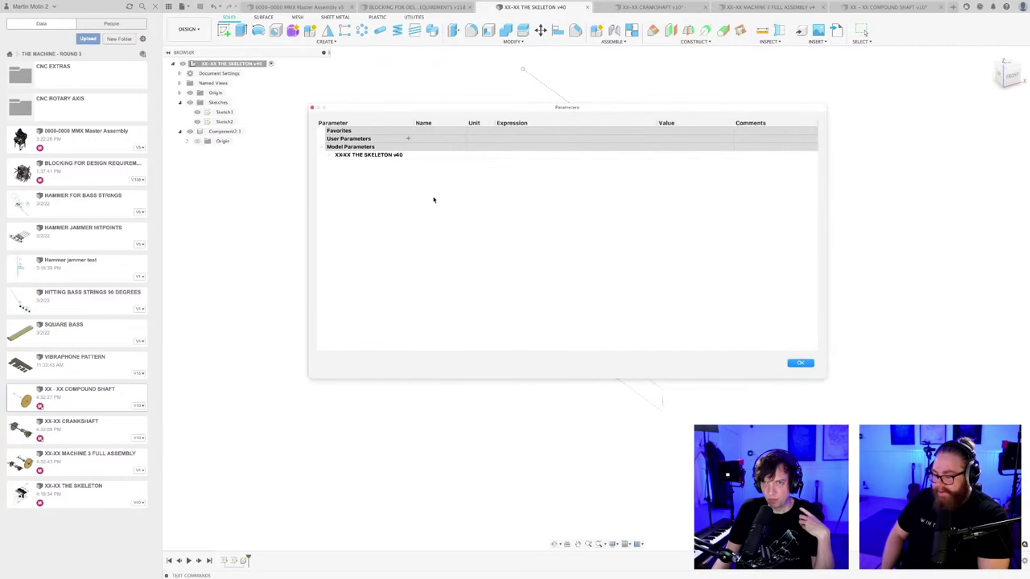
{"action": "left_click", "coordinate": [800, 363]}
- In the XX-XX CRANKSHAFT document's parameters, mark the GEAR1DISTANCE user parameter as a favorite
{"action": "left_click", "coordinate": [648, 8]}
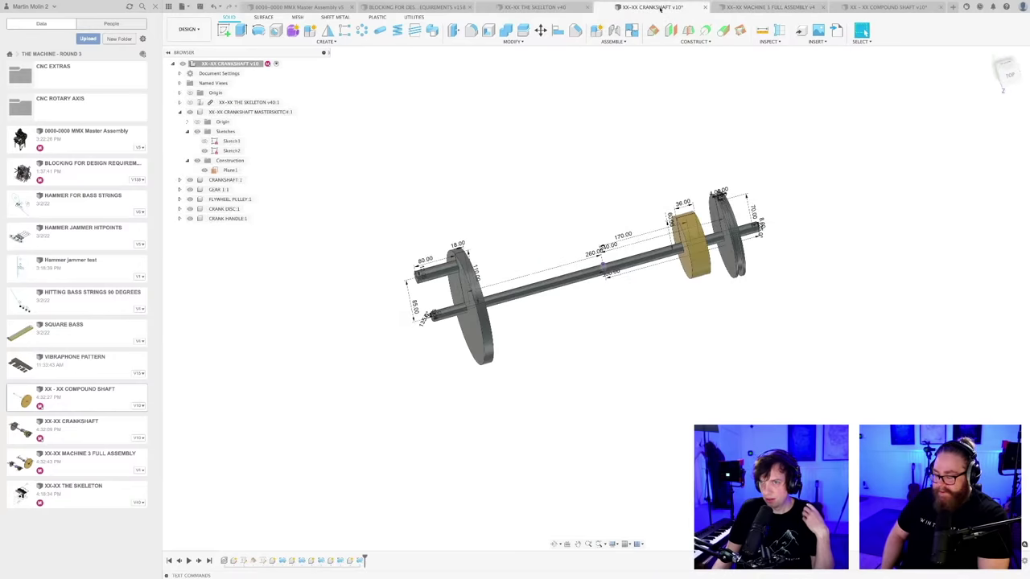
{"action": "left_click", "coordinate": [499, 41]}
{"action": "left_click", "coordinate": [486, 221]}
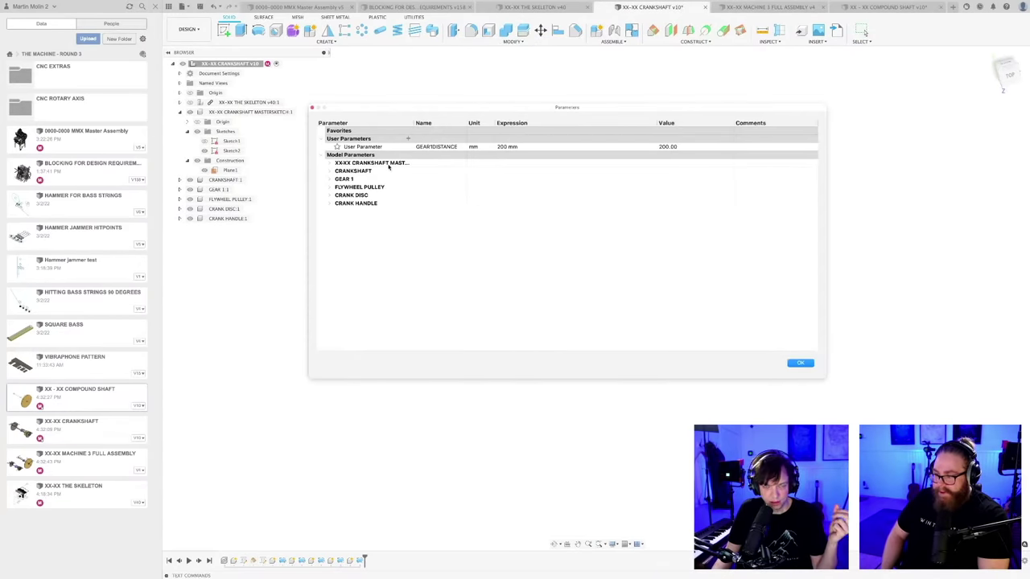
{"action": "left_click", "coordinate": [327, 169]}
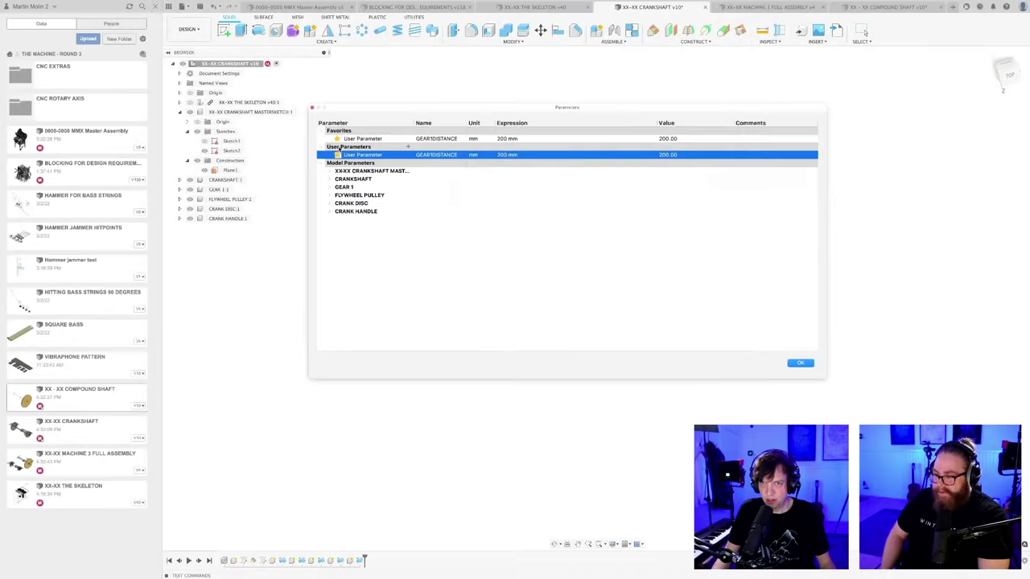
- Drive the yellow gear's 170 mm distance dimension in the crankshaft master sketch with the GEAR1DISTANCE user parameter
{"action": "left_click", "coordinate": [801, 364]}
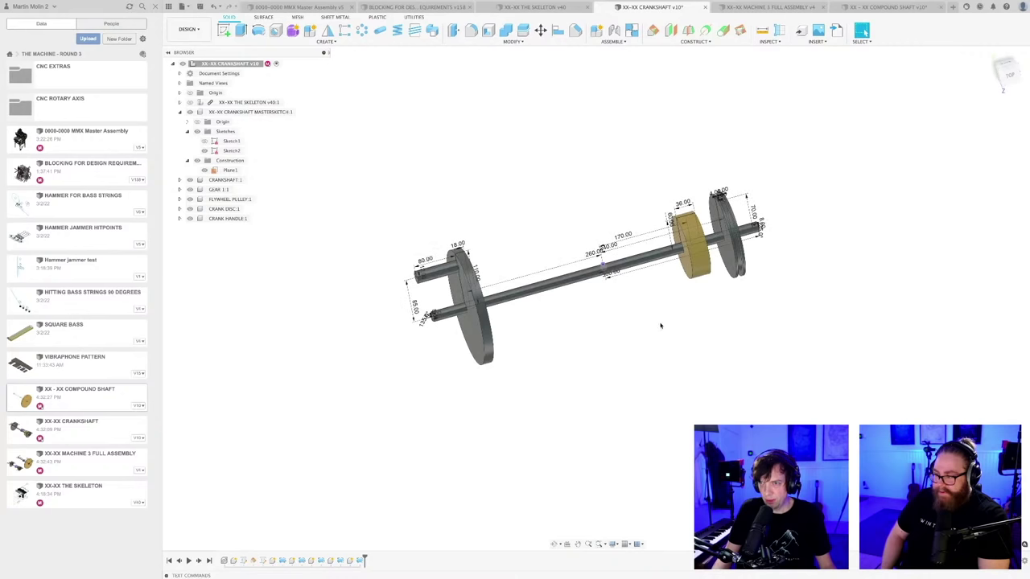
{"action": "middle_click_drag", "start_coordinate": [652, 327], "coordinate": [616, 281], "text": "shift"}
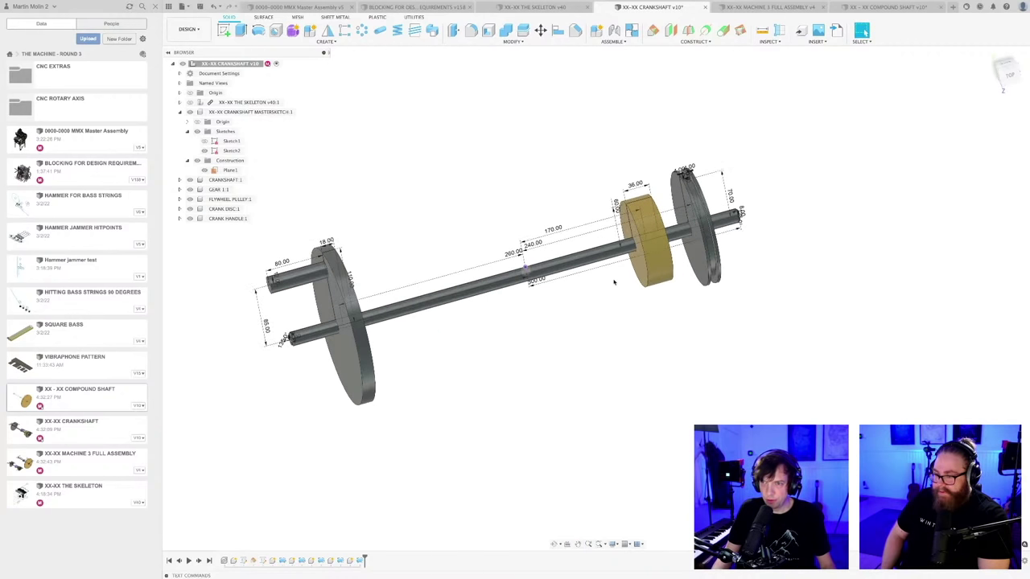
{"action": "scroll", "coordinate": [618, 310], "scroll_direction": "up", "scroll_amount": 5}
{"action": "scroll", "coordinate": [653, 304], "scroll_direction": "down", "scroll_amount": 3}
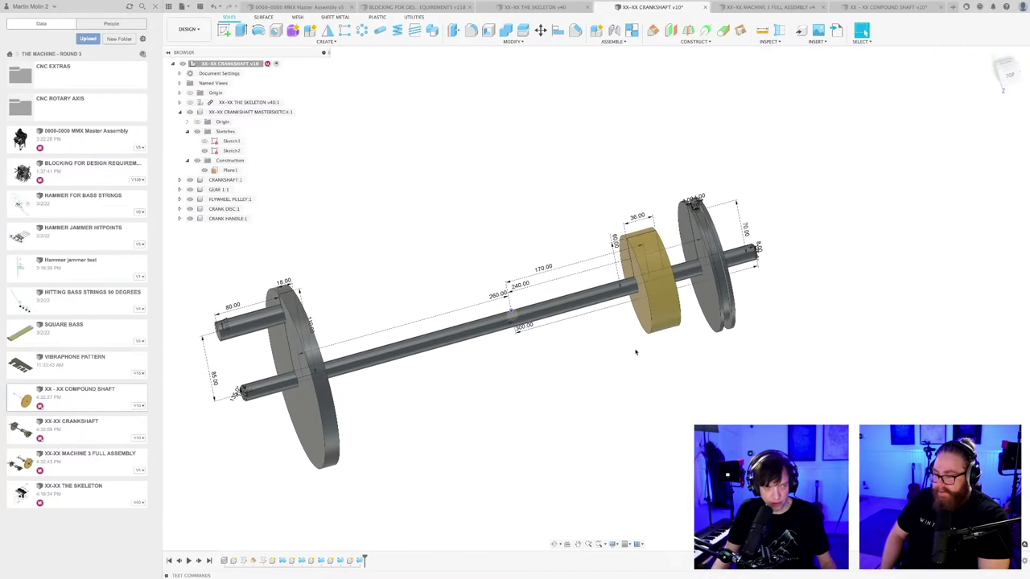
{"action": "middle_click_drag", "start_coordinate": [606, 378], "coordinate": [657, 312]}
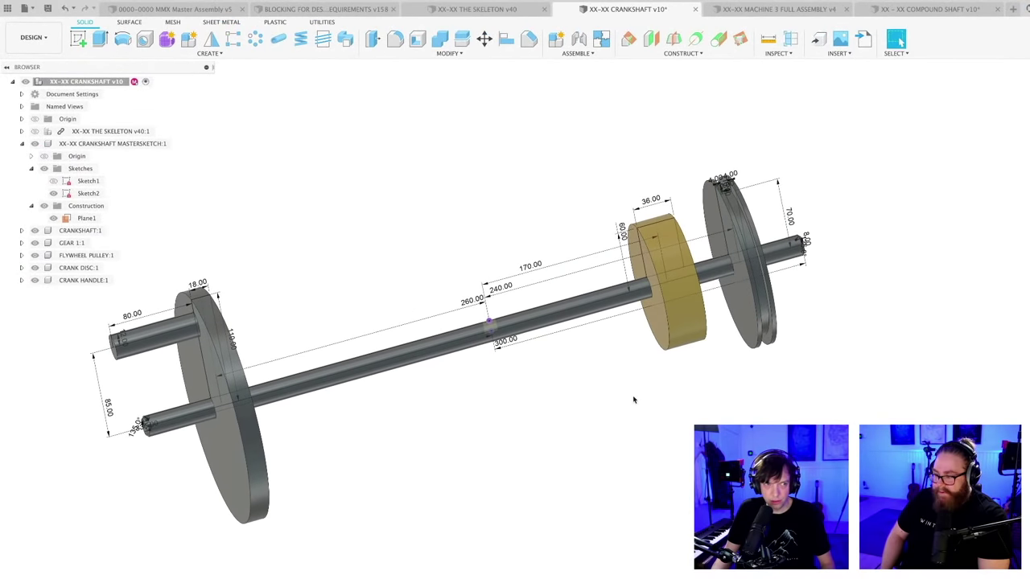
{"action": "middle_click_drag", "start_coordinate": [634, 400], "coordinate": [620, 386], "text": "shift"}
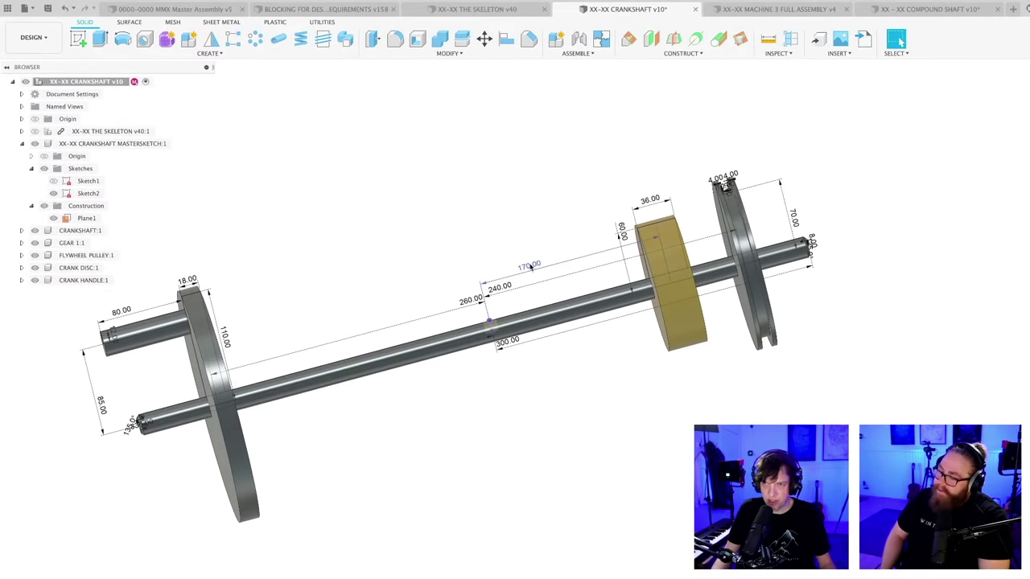
{"action": "double_click", "coordinate": [529, 266]}
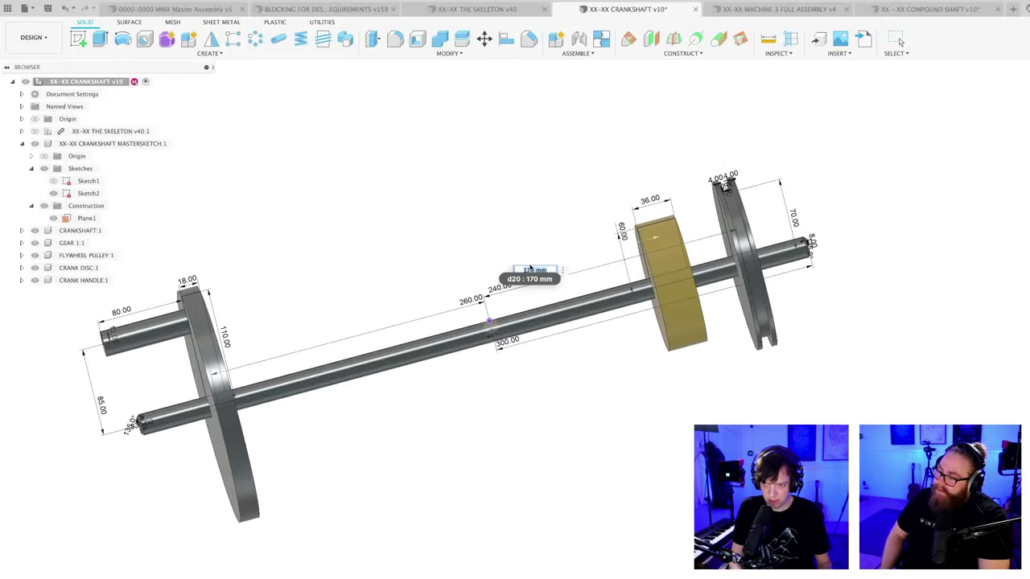
{"action": "type", "text": "G"}
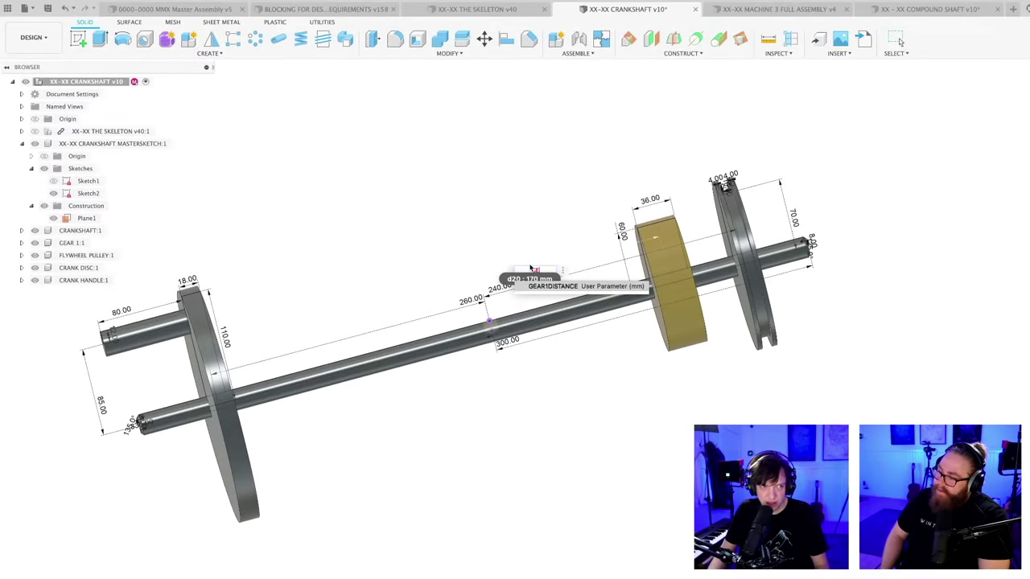
{"action": "type", "text": "E"}
{"action": "left_click", "coordinate": [546, 291]}
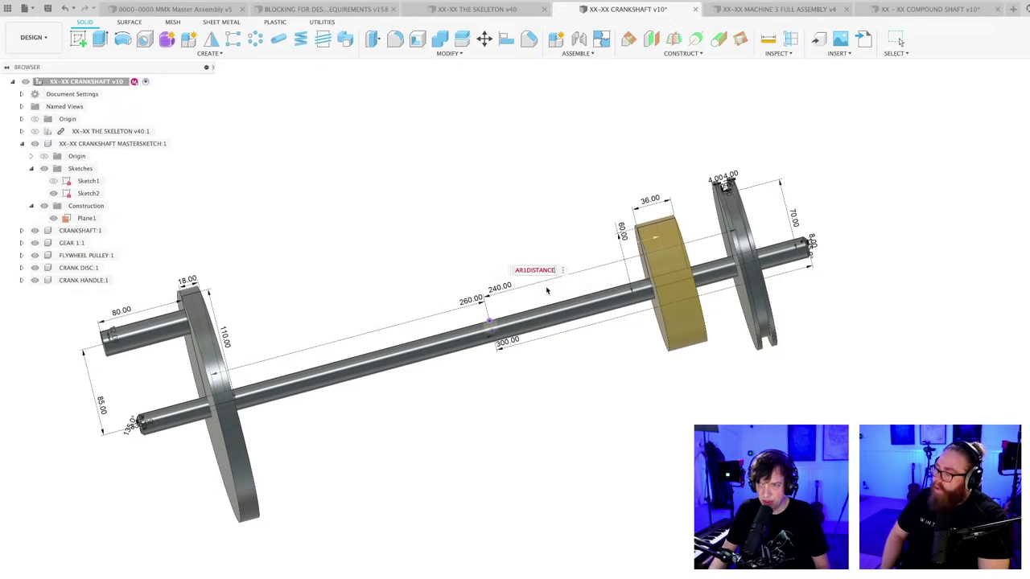
{"action": "key", "text": "Return"}
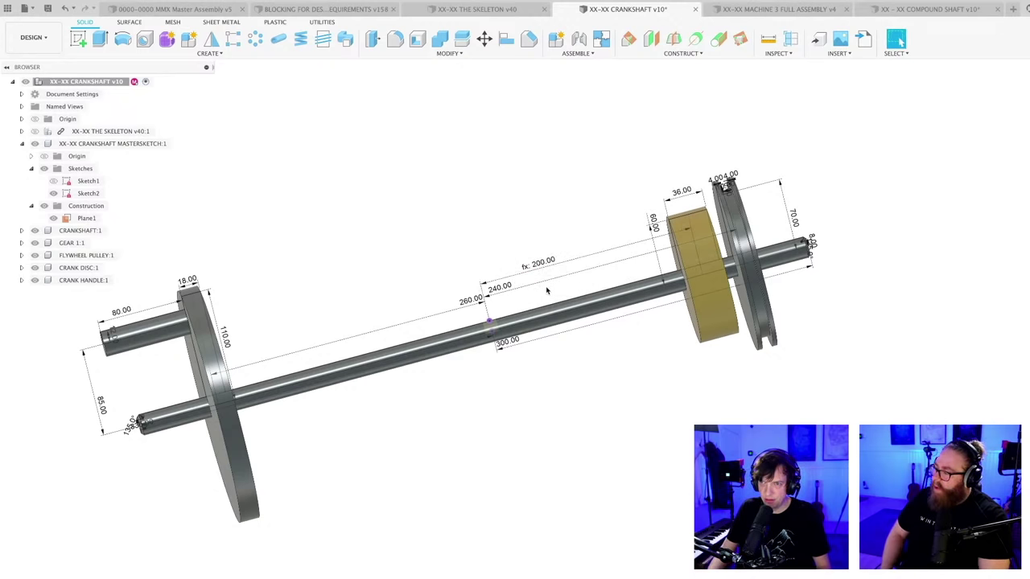
{"action": "scroll", "coordinate": [562, 412], "scroll_direction": "down", "scroll_amount": 3}
{"action": "scroll", "coordinate": [563, 412], "scroll_direction": "up", "scroll_amount": 3}
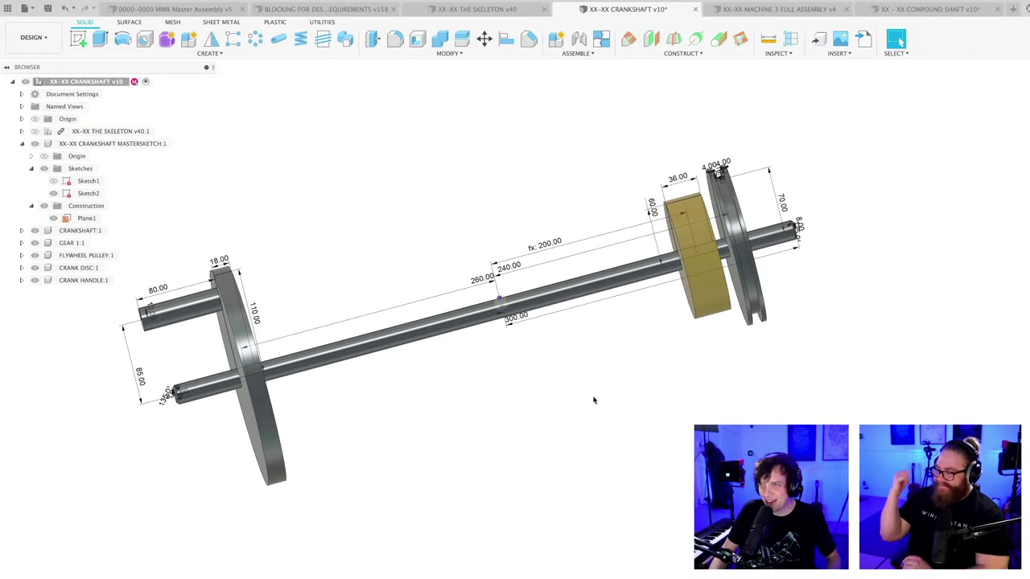
- Save the XX-XX CRANKSHAFT document as a new version
{"action": "key", "text": "super+s"}
{"action": "key", "text": "Return"}
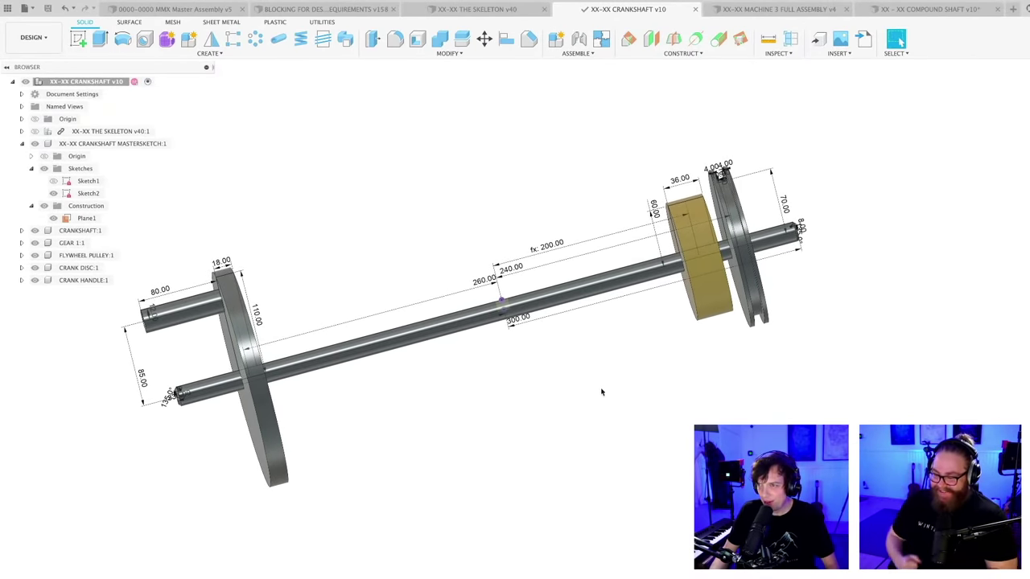
{"action": "scroll", "coordinate": [603, 386], "scroll_direction": "down", "scroll_amount": 2}
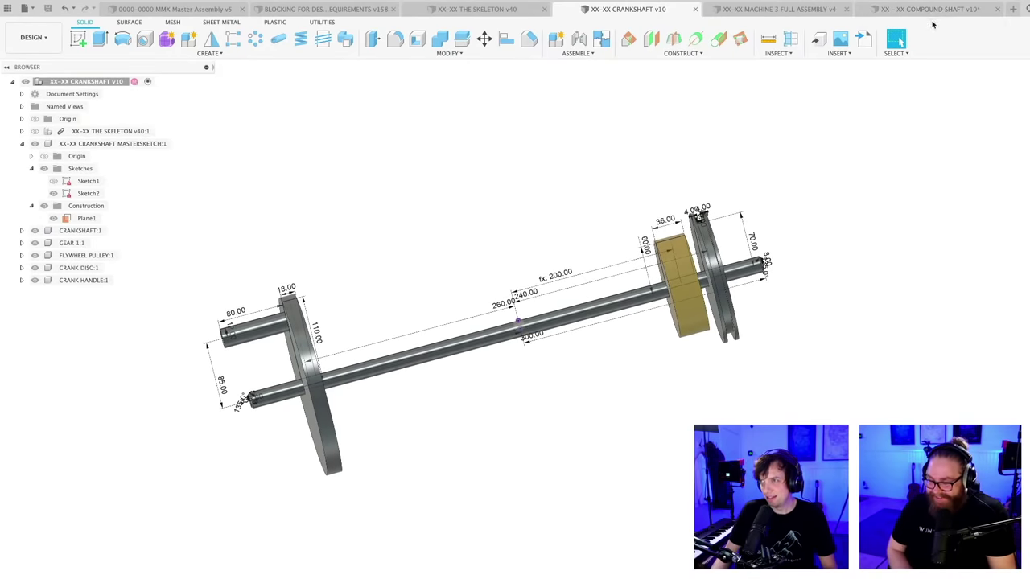
- Check the XX - XX COMPOUND SHAFT document's parameter list for the crankshaft's favorite parameter, and close the list without changes
{"action": "left_click", "coordinate": [926, 11]}
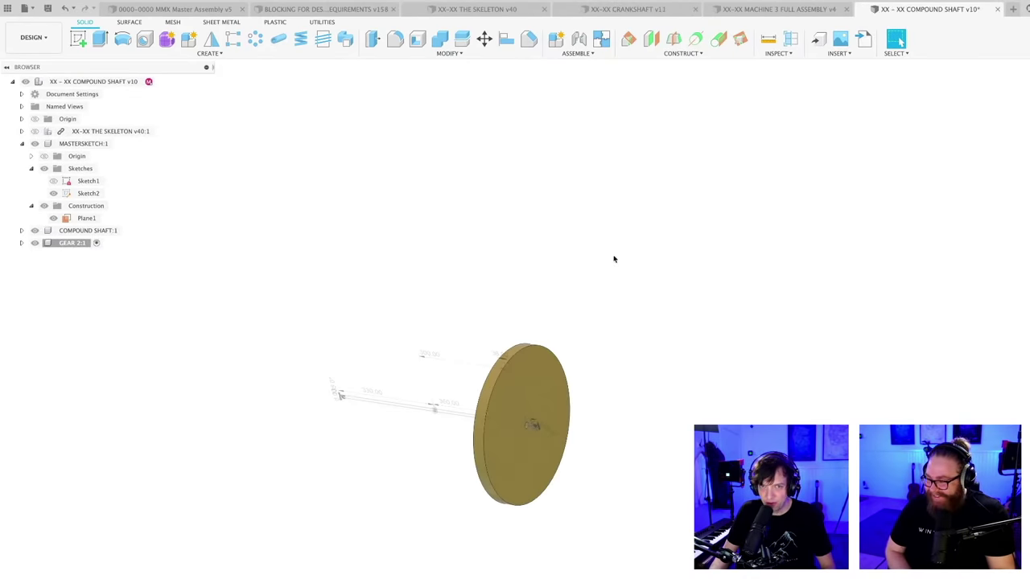
{"action": "middle_click_drag", "start_coordinate": [614, 259], "coordinate": [557, 223], "text": "shift"}
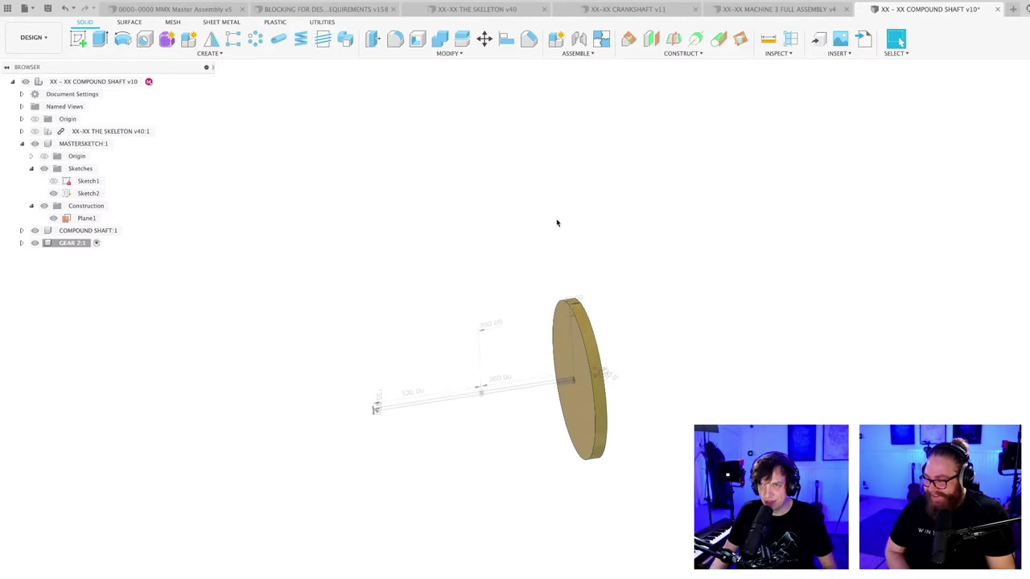
{"action": "left_click", "coordinate": [449, 54]}
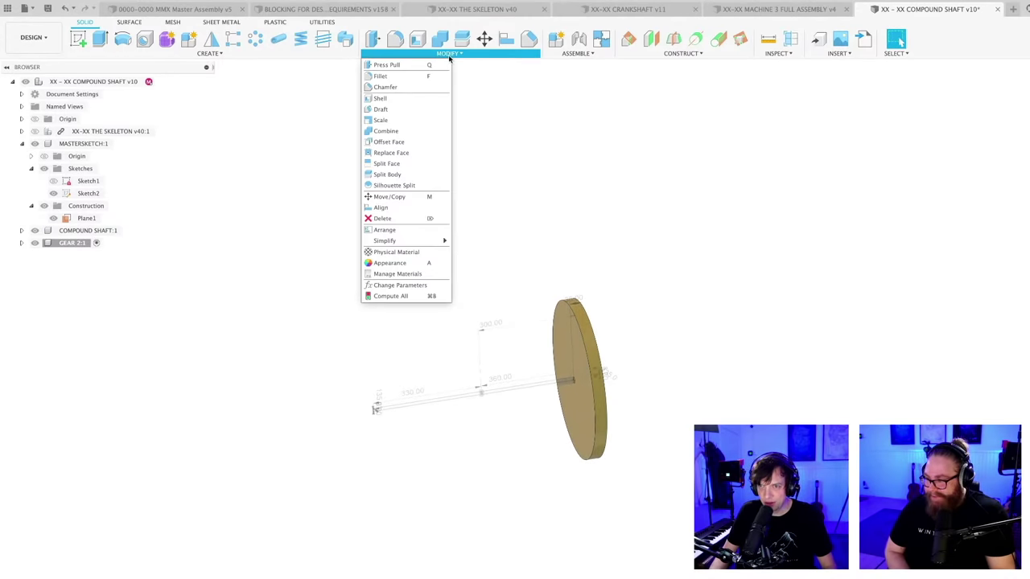
{"action": "left_click", "coordinate": [401, 286]}
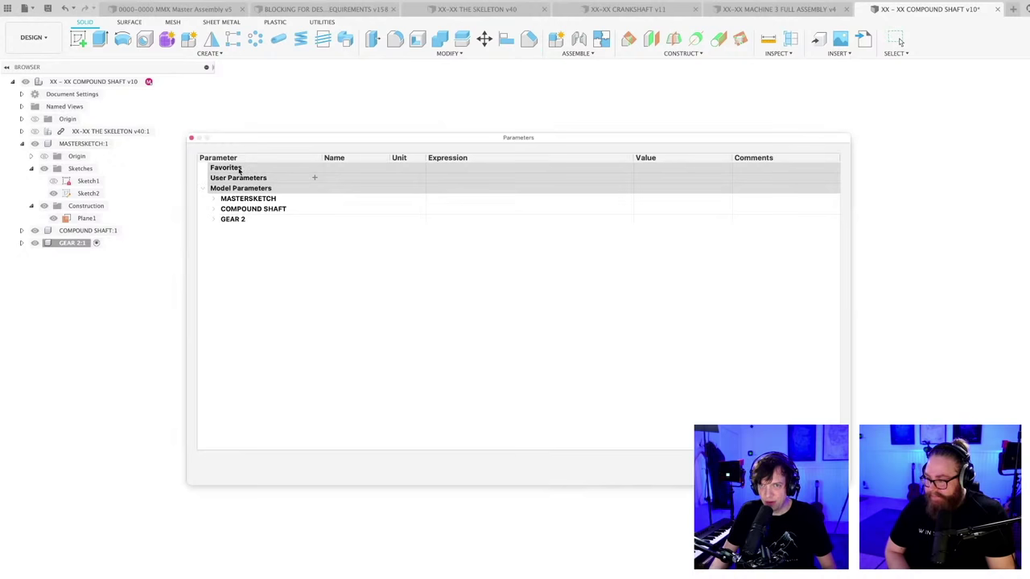
{"action": "left_click", "coordinate": [239, 169]}
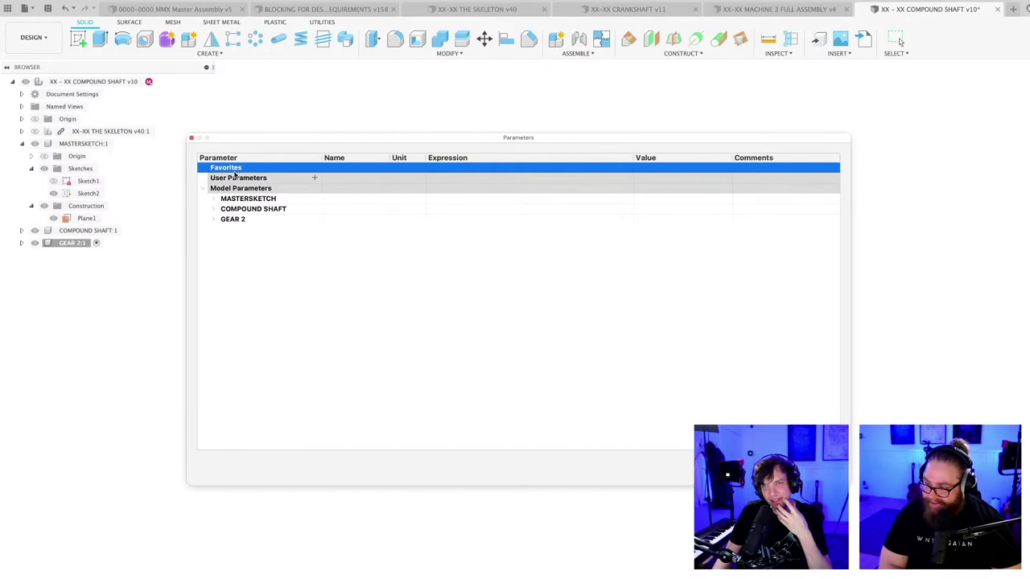
{"action": "left_click", "coordinate": [202, 191]}
{"action": "left_click", "coordinate": [203, 190]}
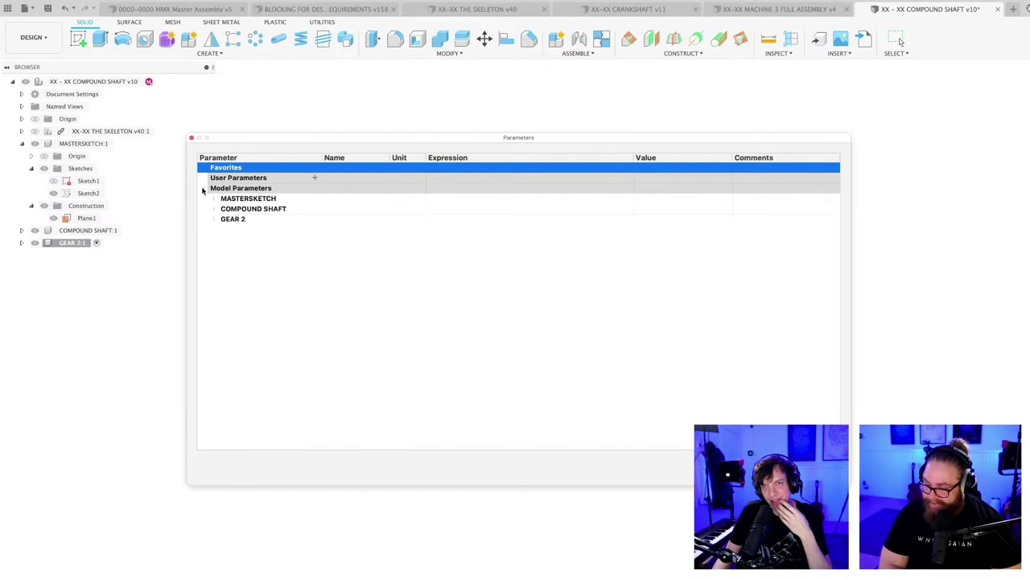
{"action": "left_click_drag", "start_coordinate": [271, 139], "coordinate": [289, 134]}
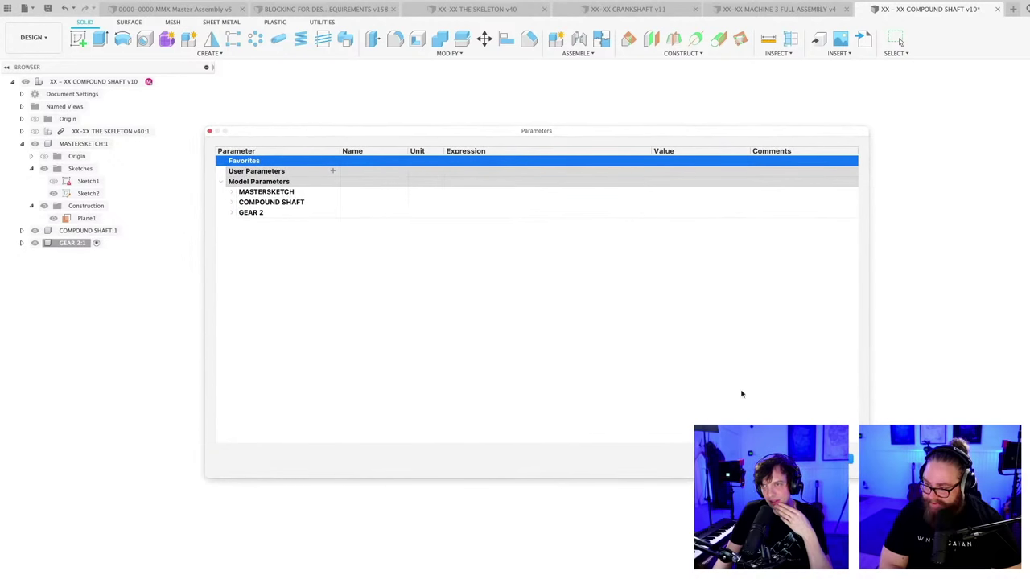
{"action": "left_click", "coordinate": [897, 39]}
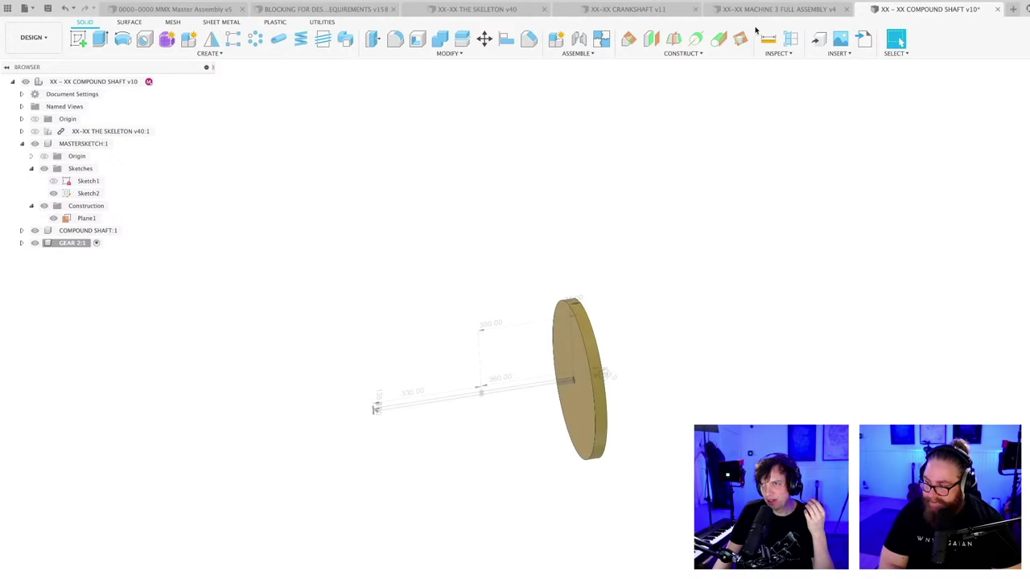
- Review the crankshaft model, and recheck the compound shaft's favorites, user parameters and model parameters without adding a parameter
{"action": "left_click", "coordinate": [639, 10]}
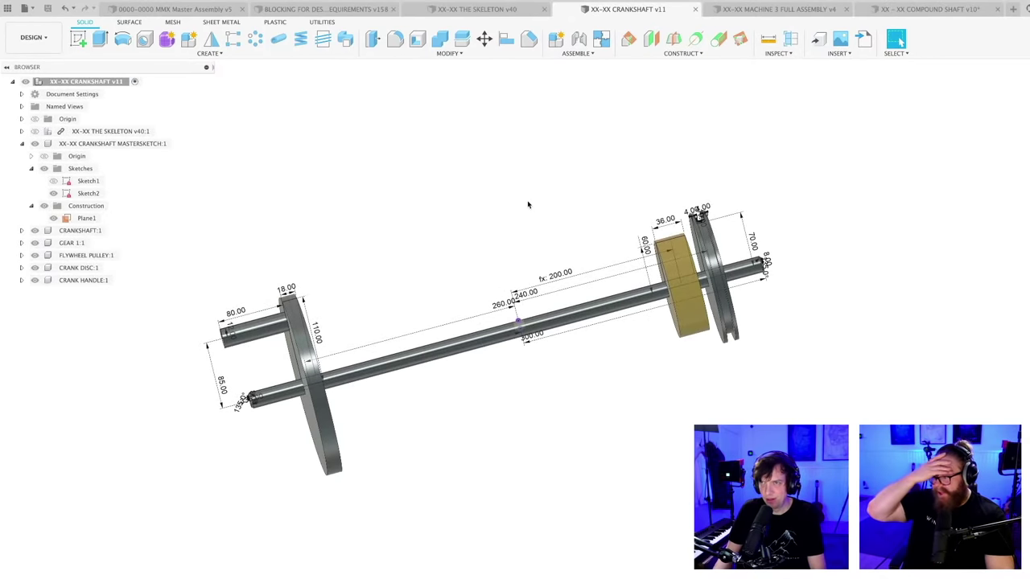
{"action": "middle_click_drag", "start_coordinate": [534, 207], "coordinate": [671, 148], "text": "shift"}
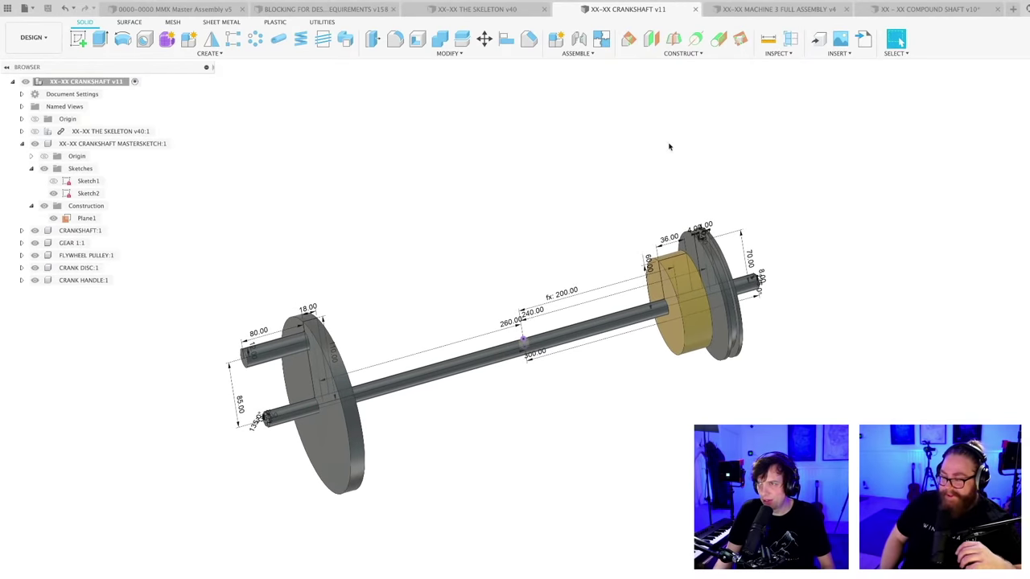
{"action": "left_click", "coordinate": [903, 11]}
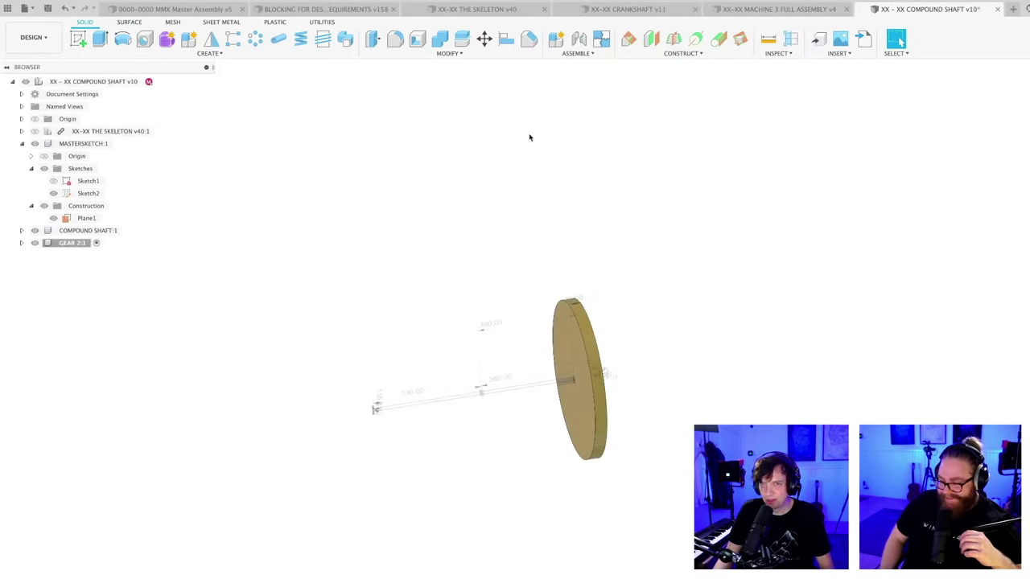
{"action": "left_click", "coordinate": [460, 53]}
{"action": "left_click", "coordinate": [400, 285]}
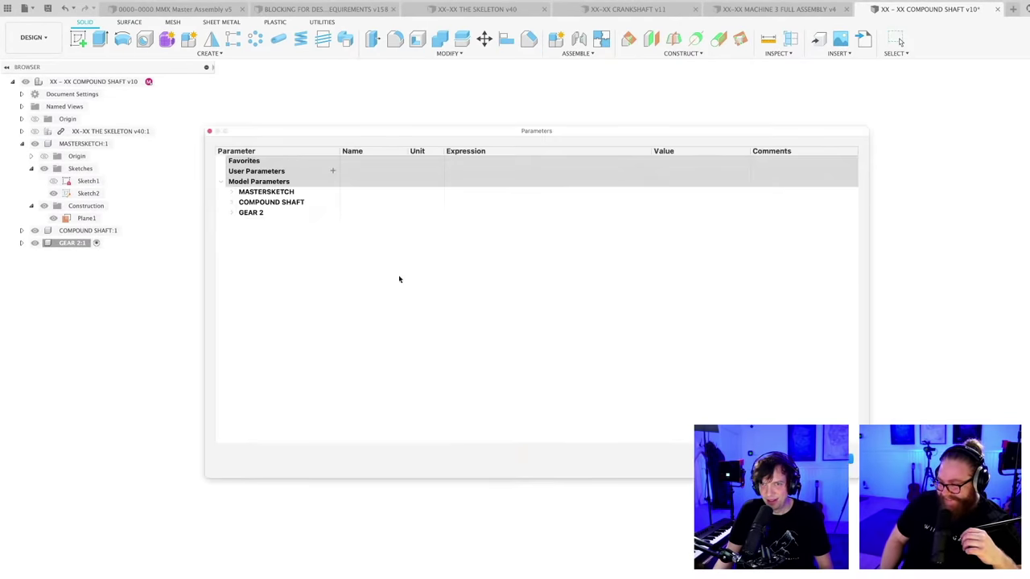
{"action": "left_click", "coordinate": [271, 162]}
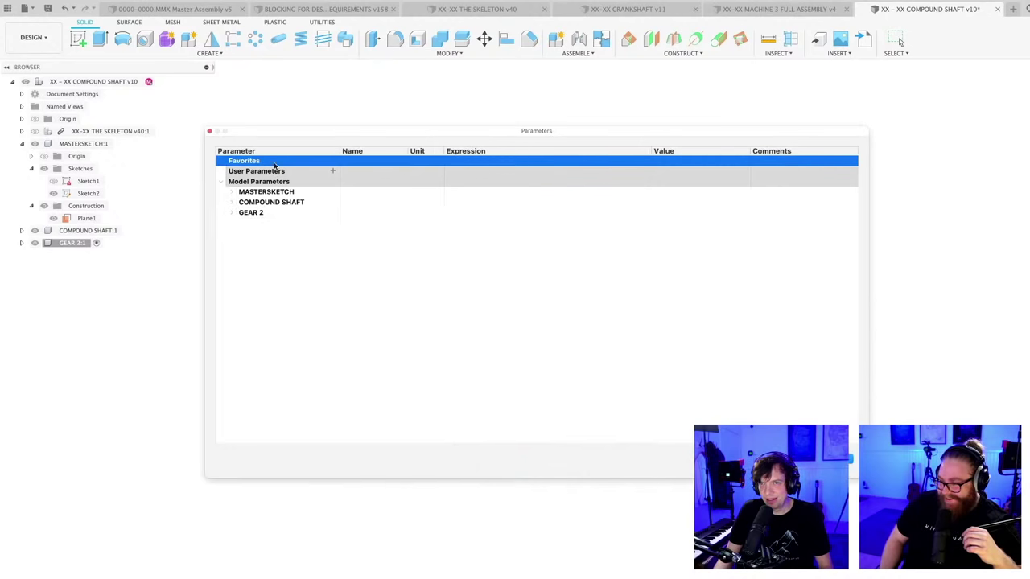
{"action": "left_click", "coordinate": [331, 172]}
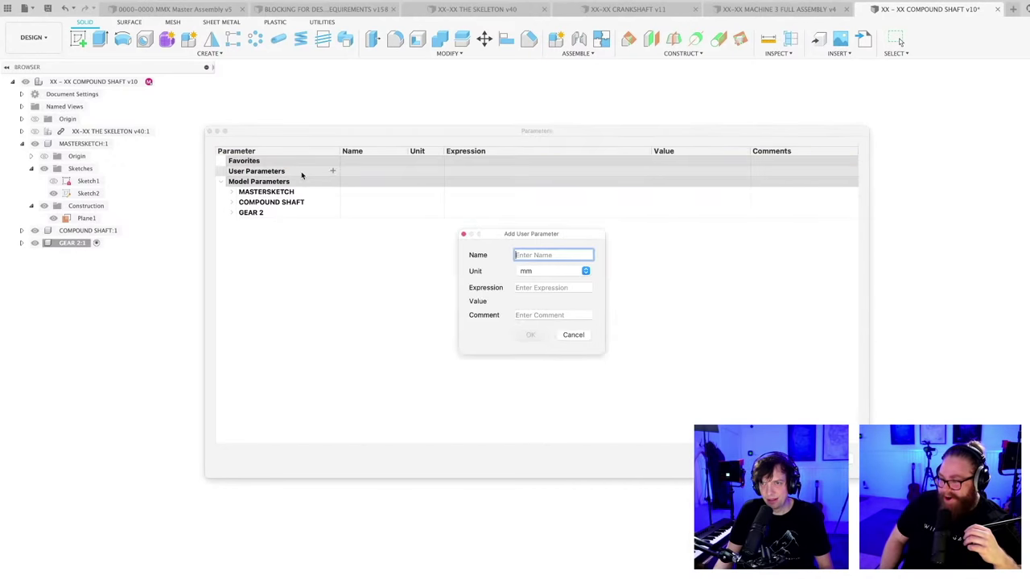
{"action": "left_click", "coordinate": [573, 334]}
{"action": "left_click", "coordinate": [223, 184]}
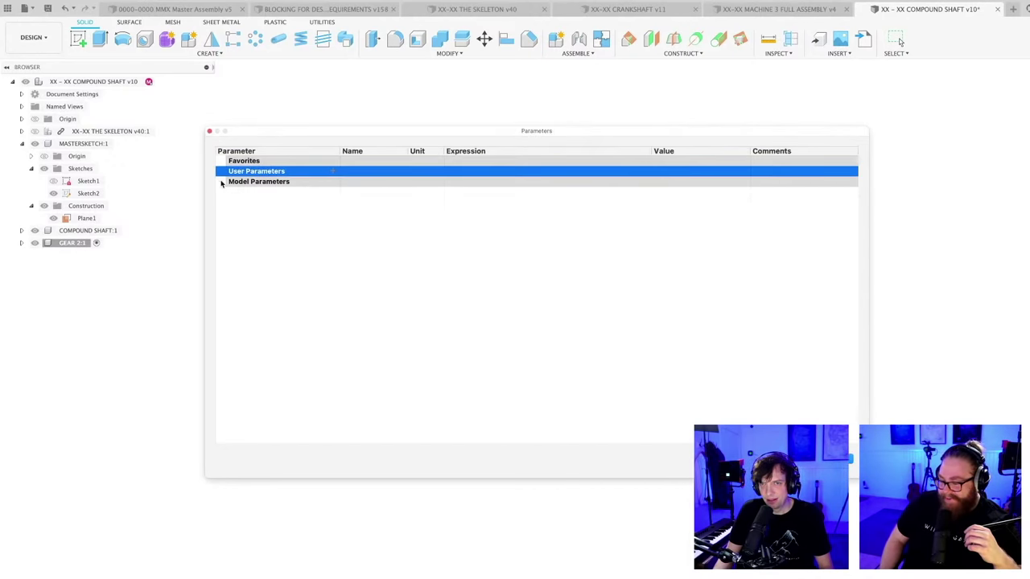
{"action": "left_click", "coordinate": [222, 184]}
{"action": "left_click", "coordinate": [252, 182]}
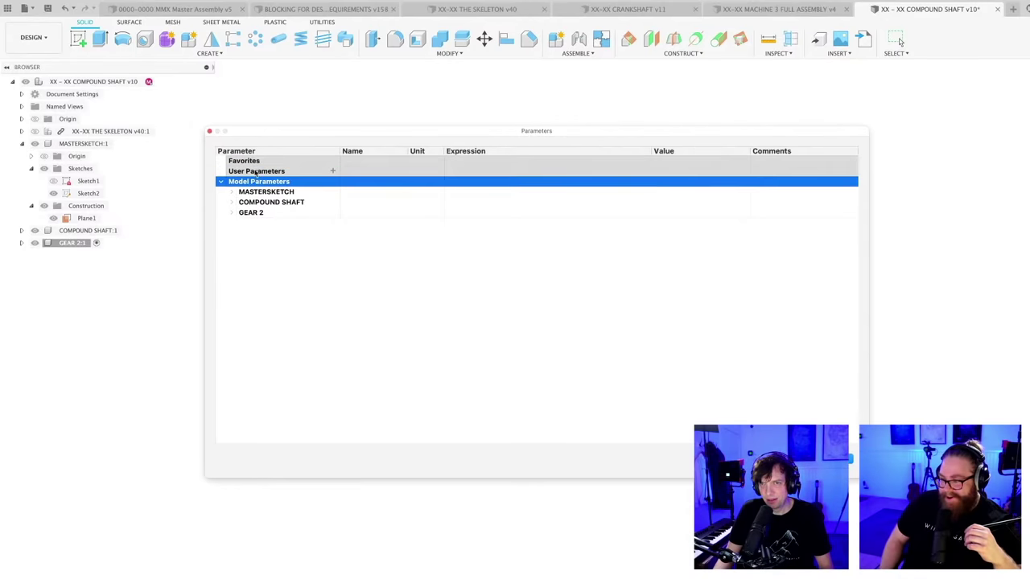
{"action": "left_click", "coordinate": [252, 162]}
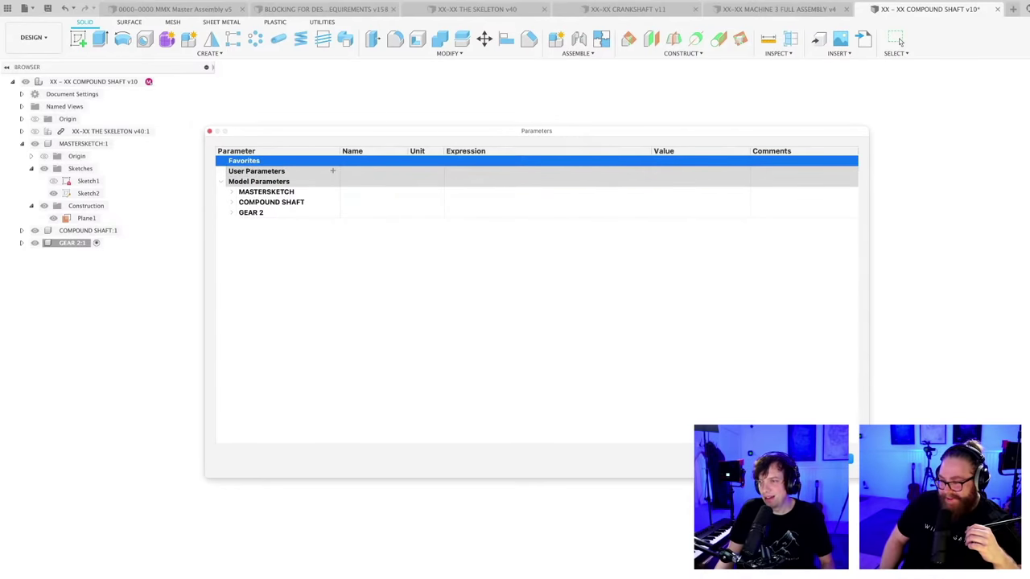
{"action": "left_click", "coordinate": [897, 38]}
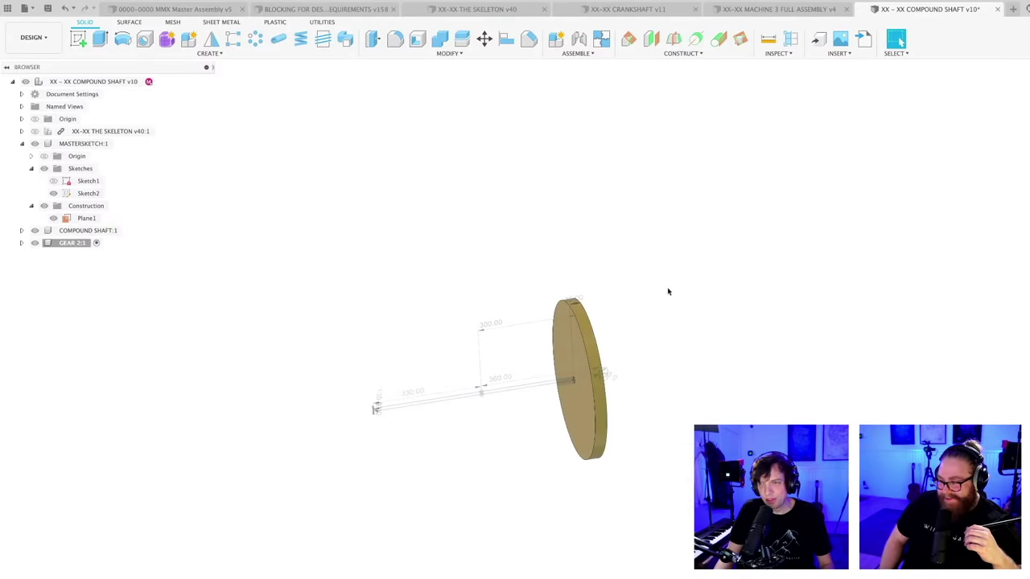
- Inspect the compound shaft and the XX-XX MACHINE 3 FULL ASSEMBLY, and bring up the XX-XX THE SKELETON document
{"action": "mouse_move", "coordinate": [667, 292]}
{"action": "middle_mouse_down", "text": "shift"}
{"action": "mouse_move", "coordinate": [603, 354]}
{"action": "mouse_move", "coordinate": [612, 374]}
{"action": "mouse_move", "coordinate": [644, 349]}
{"action": "mouse_move", "coordinate": [657, 377]}
{"action": "mouse_move", "coordinate": [641, 355]}
{"action": "mouse_move", "coordinate": [669, 357]}
{"action": "middle_mouse_up", "text": "shift"}
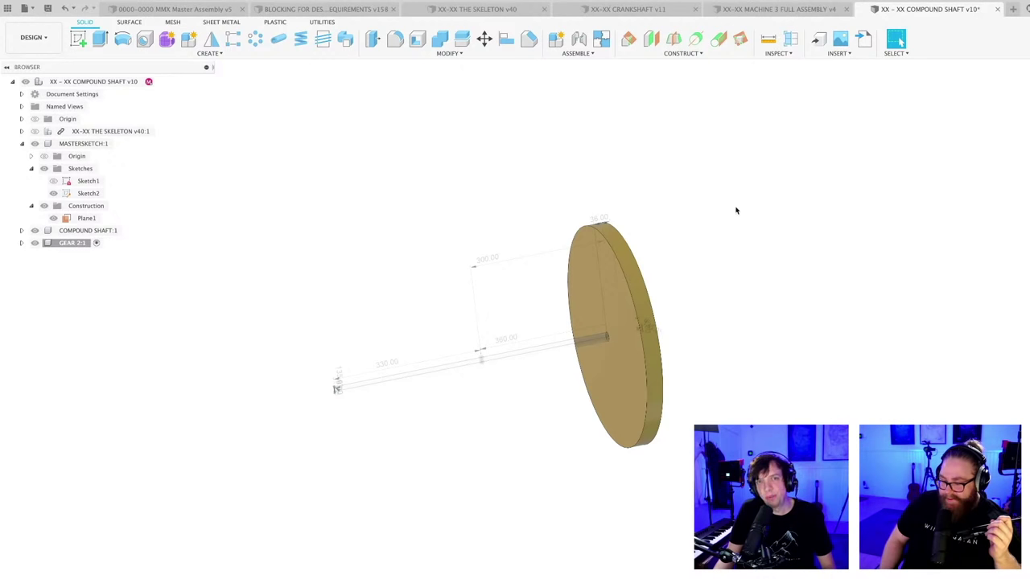
{"action": "middle_click_drag", "start_coordinate": [735, 210], "coordinate": [709, 230], "text": "shift"}
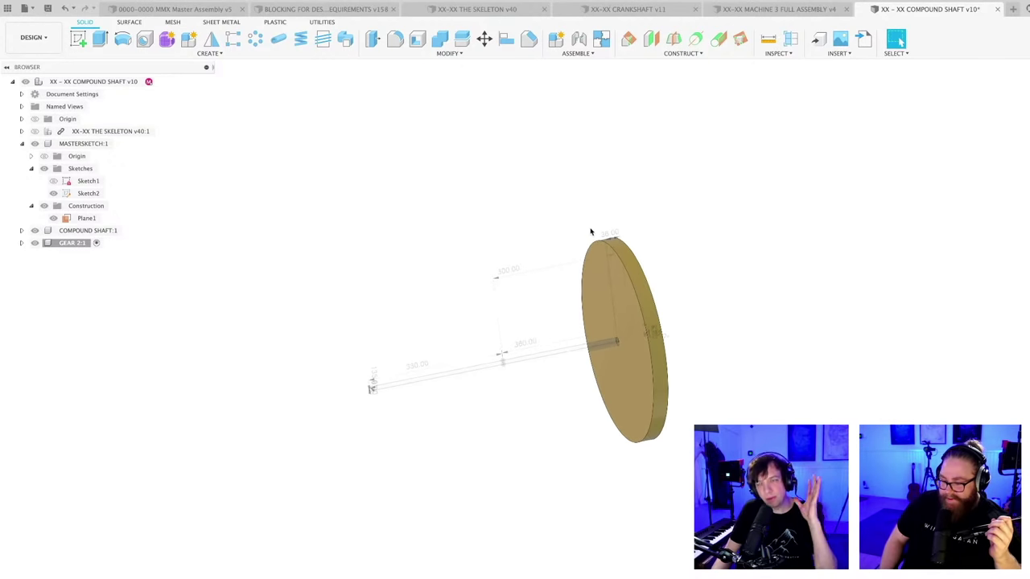
{"action": "left_click", "coordinate": [756, 9]}
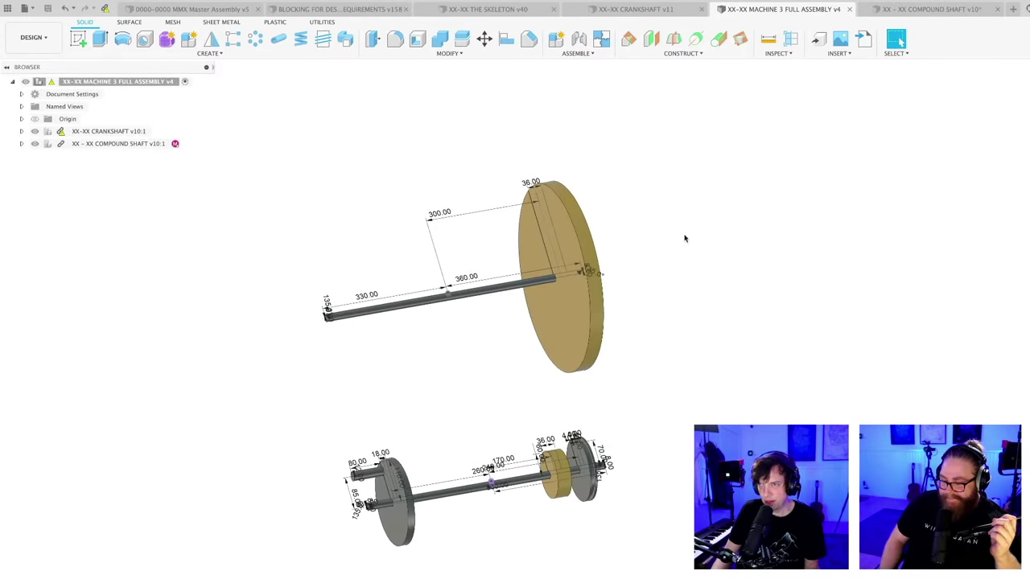
{"action": "left_click", "coordinate": [477, 9]}
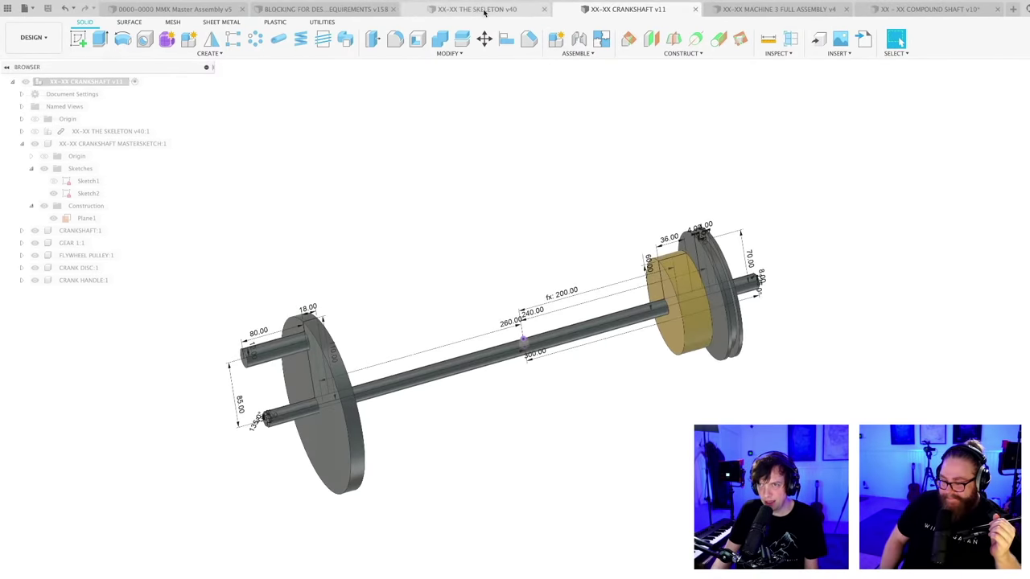
{"action": "middle_click_drag", "start_coordinate": [687, 257], "coordinate": [609, 292]}
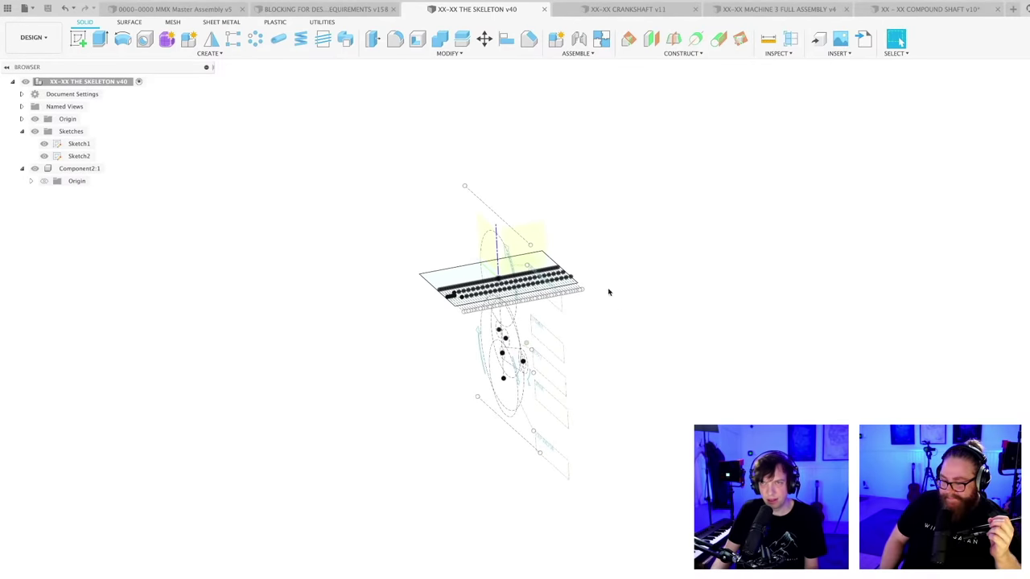
- Add a favorite user parameter named GEAR1DISTANCE2 with the value 200 mm to the skeleton document
{"action": "left_click", "coordinate": [449, 53]}
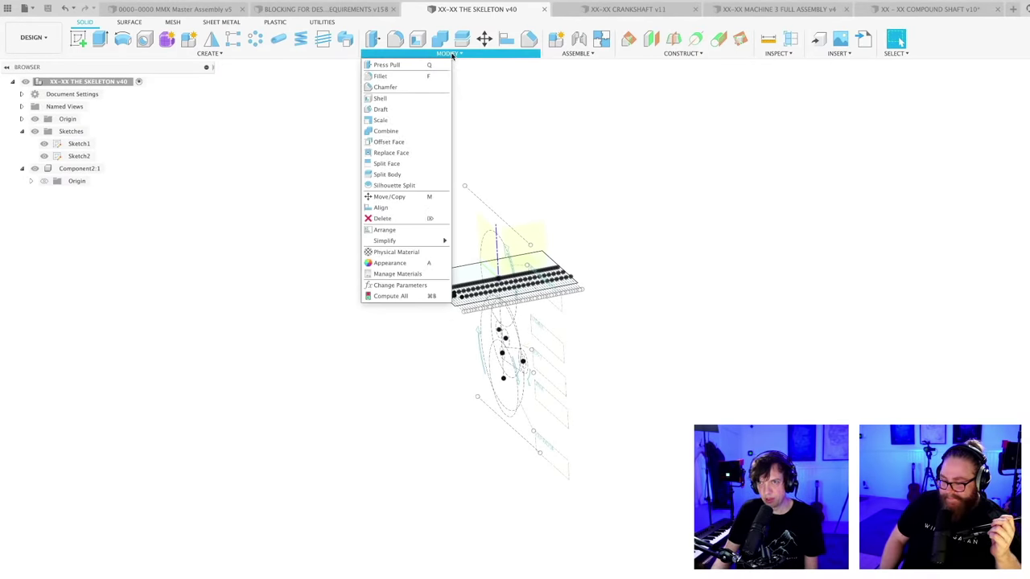
{"action": "left_click", "coordinate": [400, 283]}
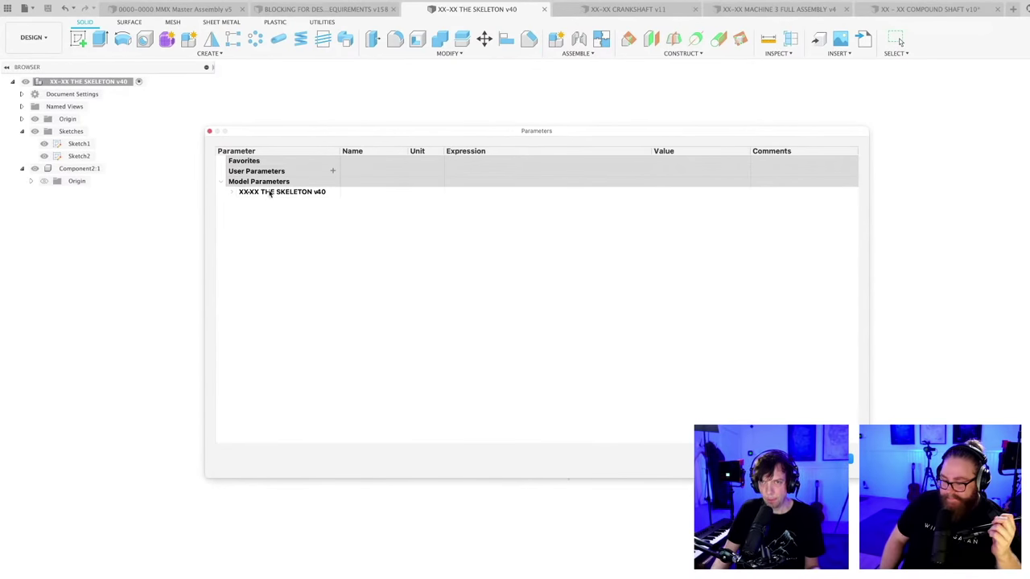
{"action": "left_click", "coordinate": [237, 194]}
{"action": "left_click", "coordinate": [232, 192]}
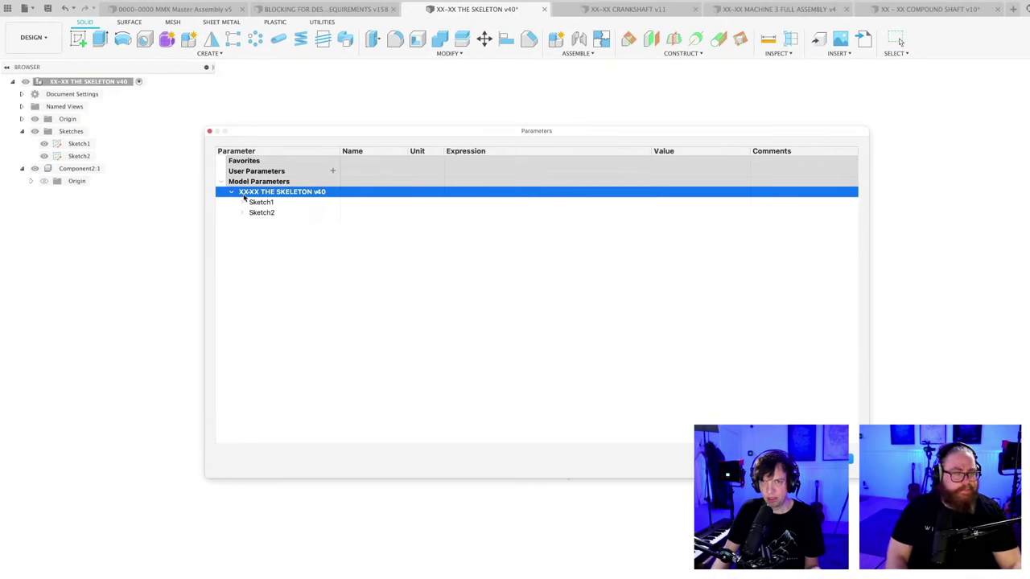
{"action": "left_click", "coordinate": [232, 194]}
{"action": "left_click", "coordinate": [323, 182]}
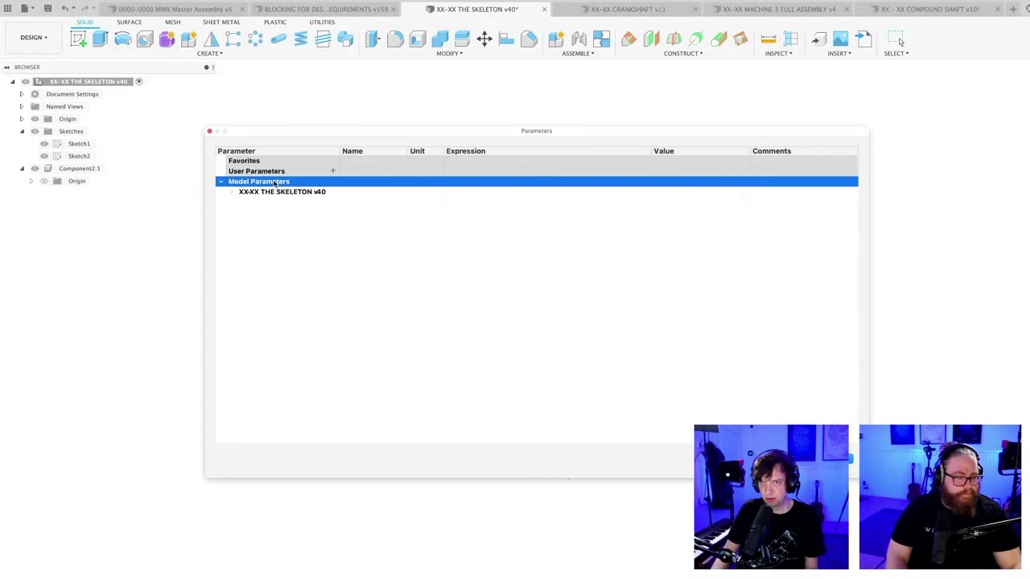
{"action": "left_click", "coordinate": [331, 172]}
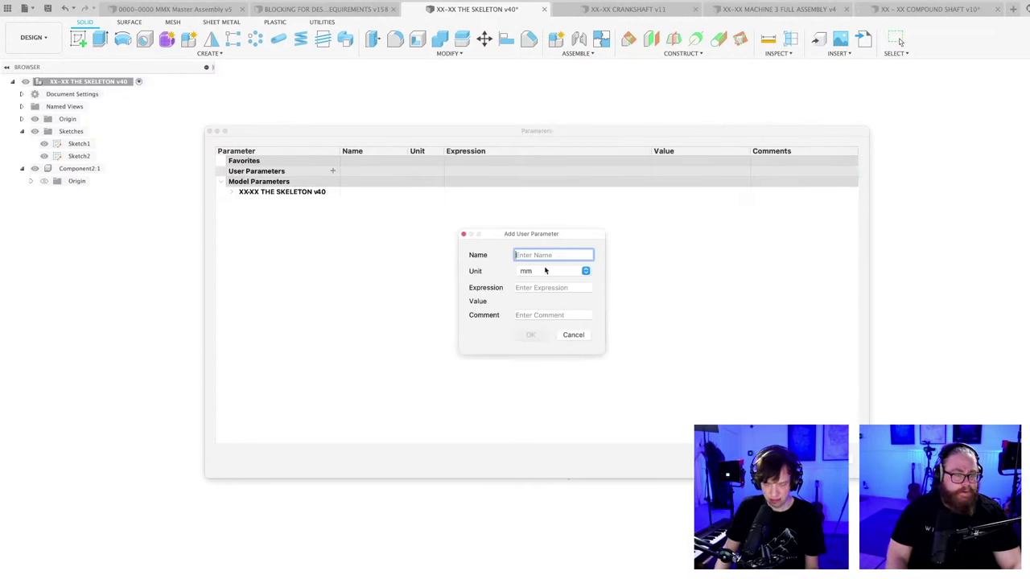
{"action": "type", "text": "GEAR1DISTANCE2"}
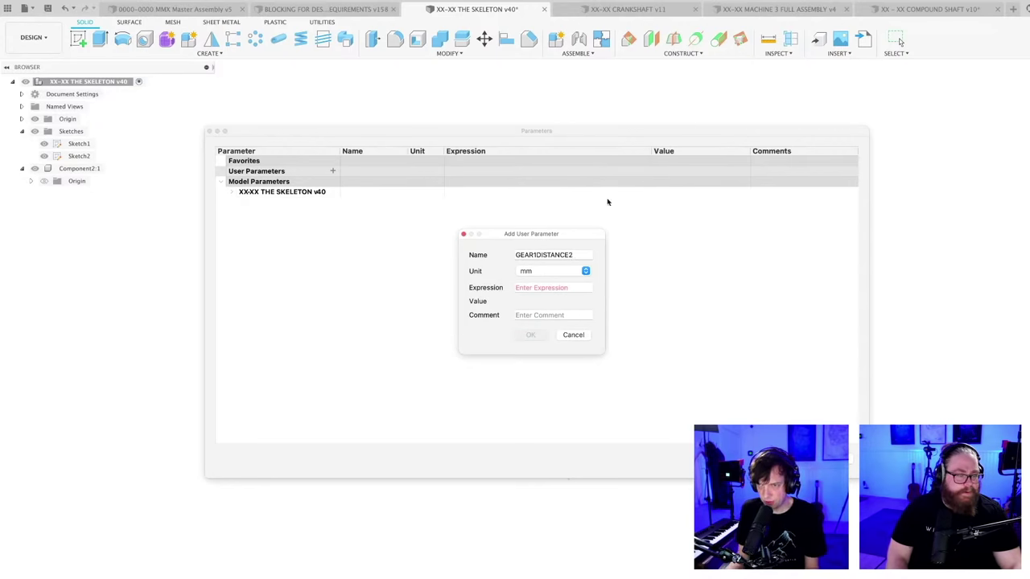
{"action": "left_click", "coordinate": [547, 287]}
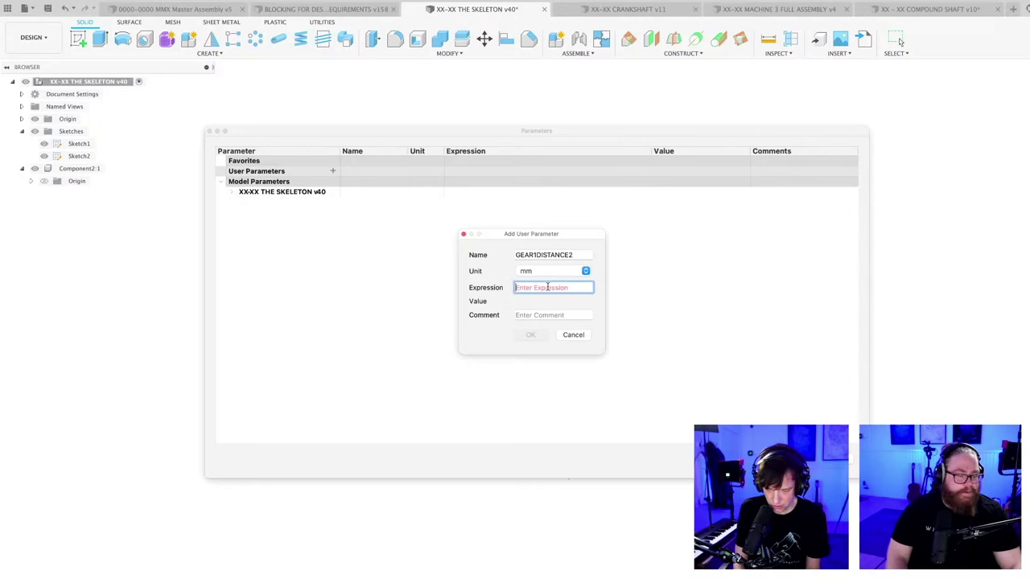
{"action": "type", "text": "200"}
{"action": "left_click", "coordinate": [535, 335]}
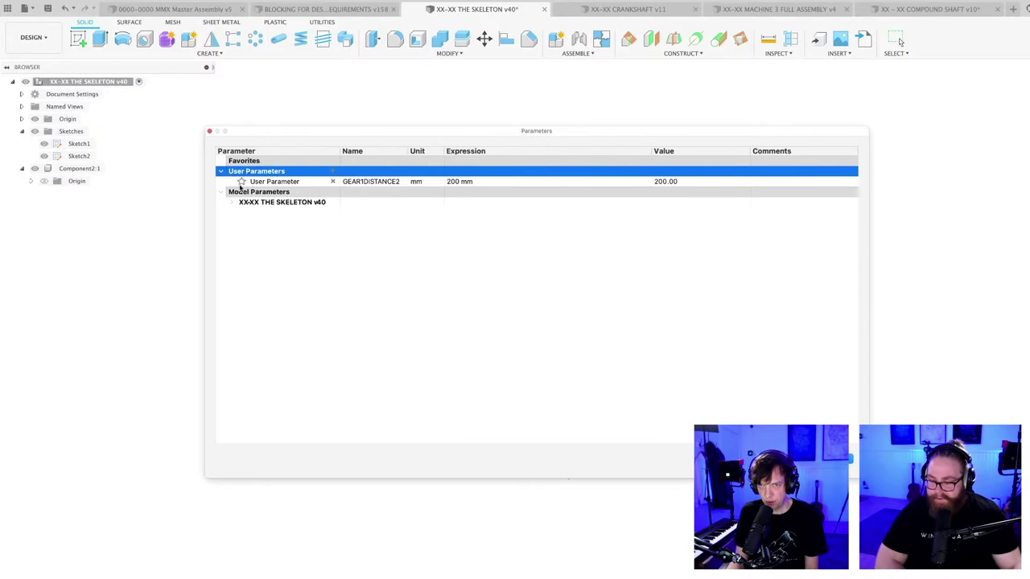
{"action": "left_click", "coordinate": [242, 181]}
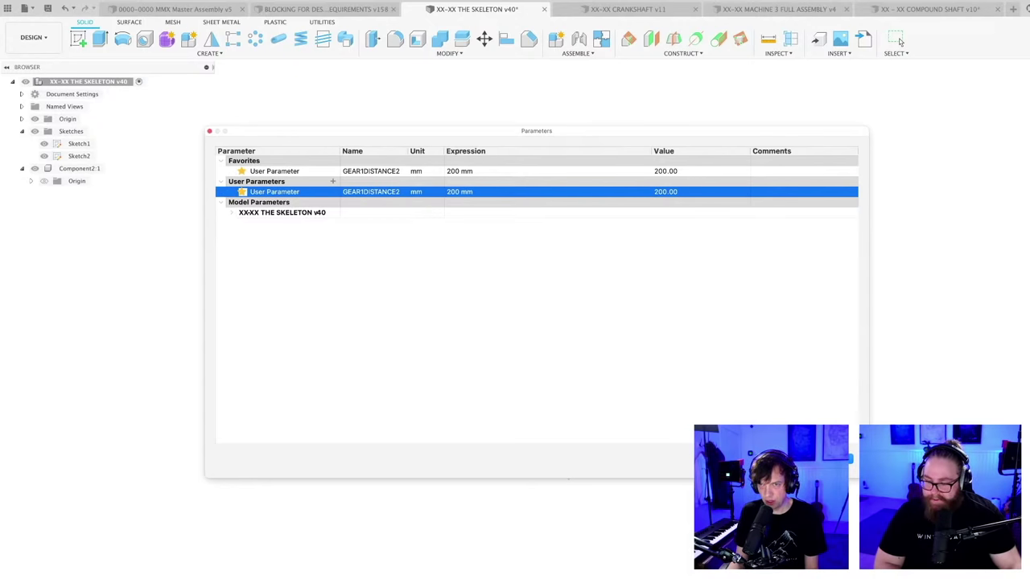
{"action": "key", "text": "Return"}
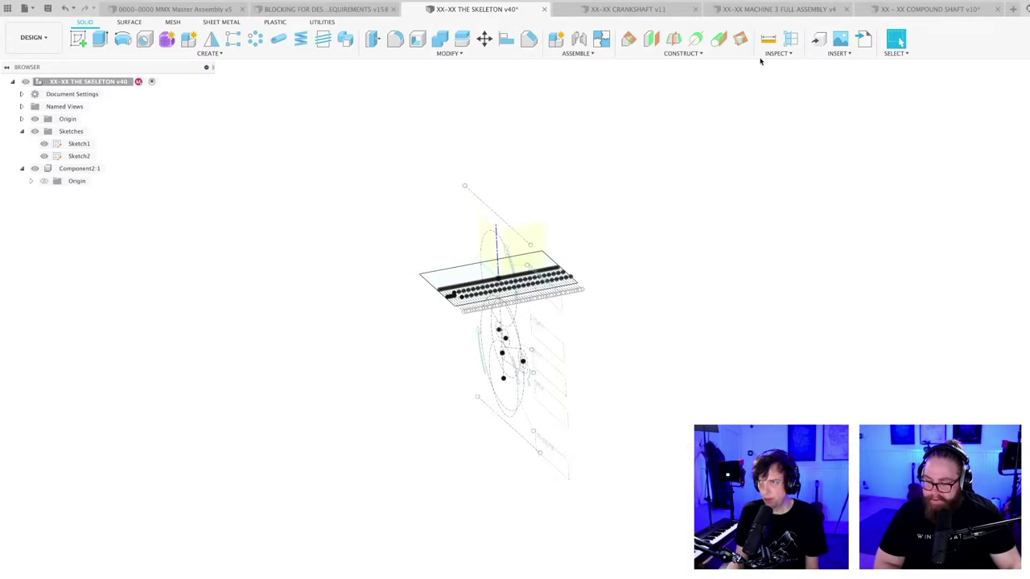
- Save the skeleton document as a new version and update its link in the XX-XX CRANKSHAFT document
{"action": "left_click", "coordinate": [636, 11]}
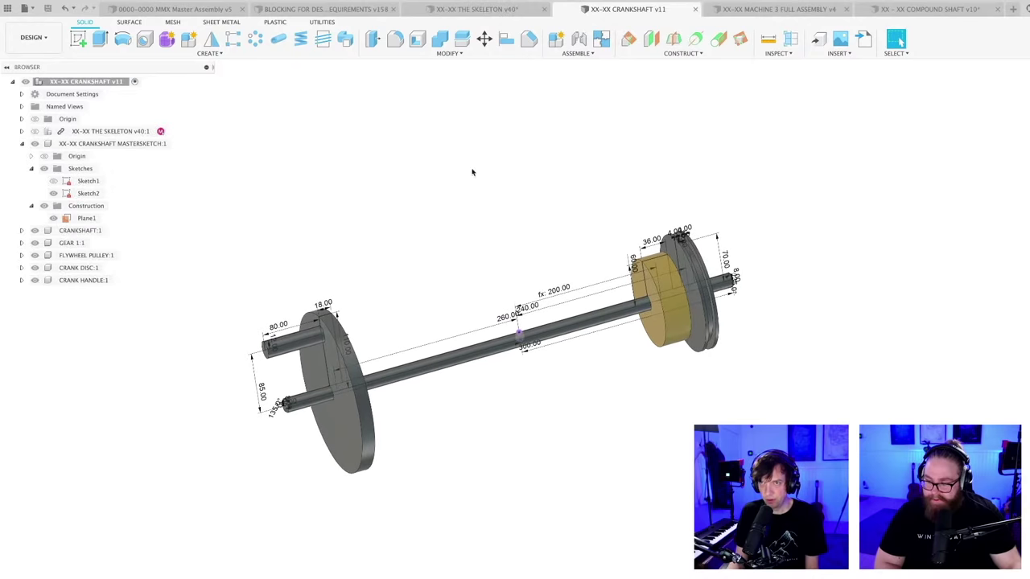
{"action": "left_click", "coordinate": [453, 53]}
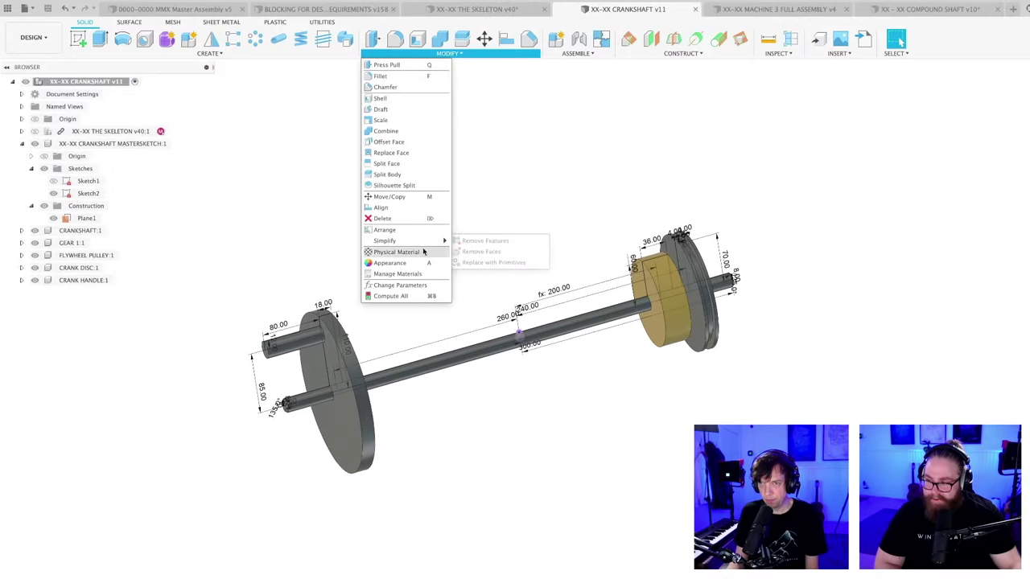
{"action": "left_click", "coordinate": [484, 10]}
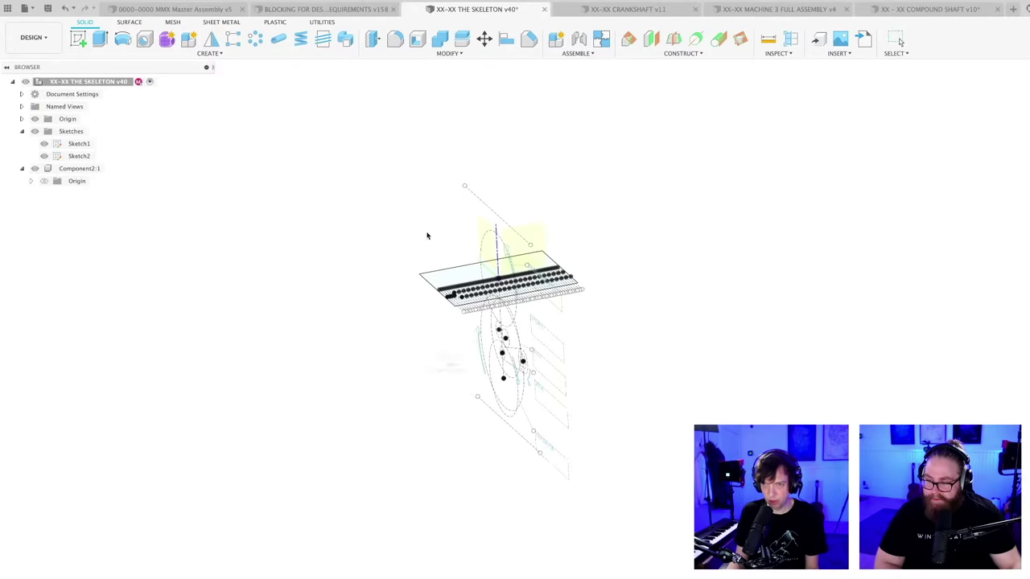
{"action": "key", "text": "ctrl+s"}
{"action": "key", "text": "Return"}
{"action": "left_click", "coordinate": [636, 9]}
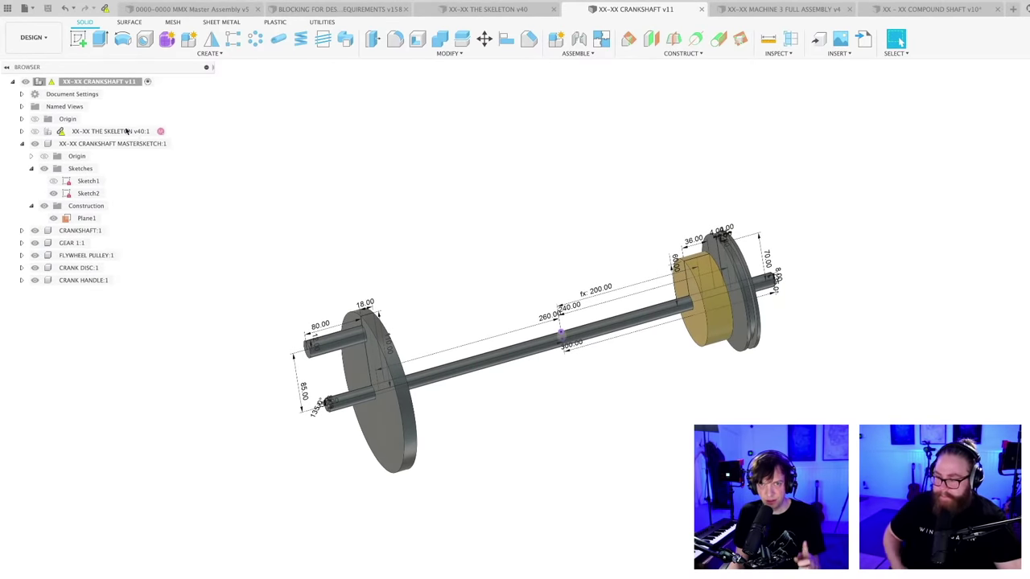
{"action": "left_click", "coordinate": [105, 10]}
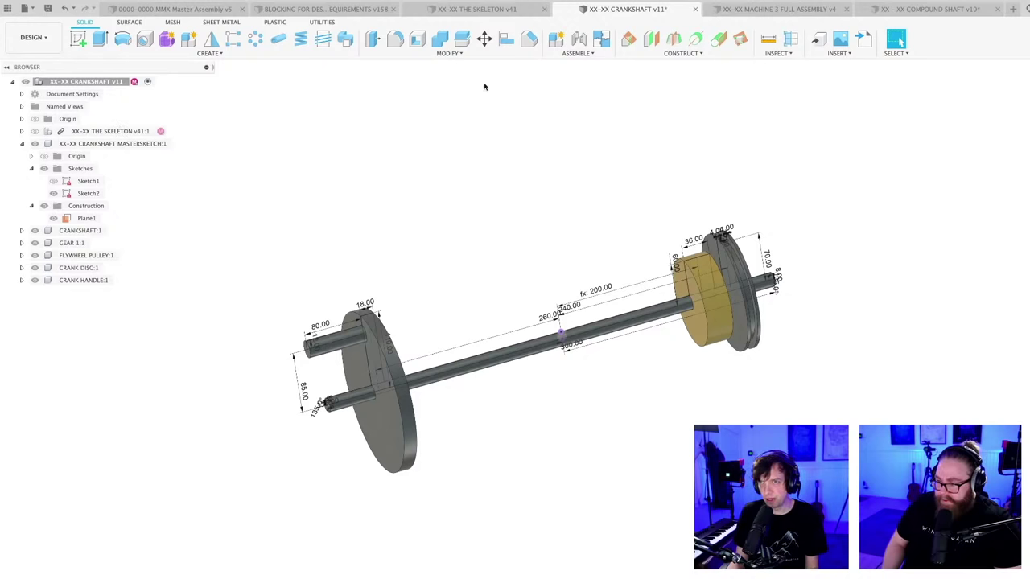
- Try to delete the GEAR1DISTANCE user parameter from the crankshaft document
{"action": "left_click", "coordinate": [449, 53]}
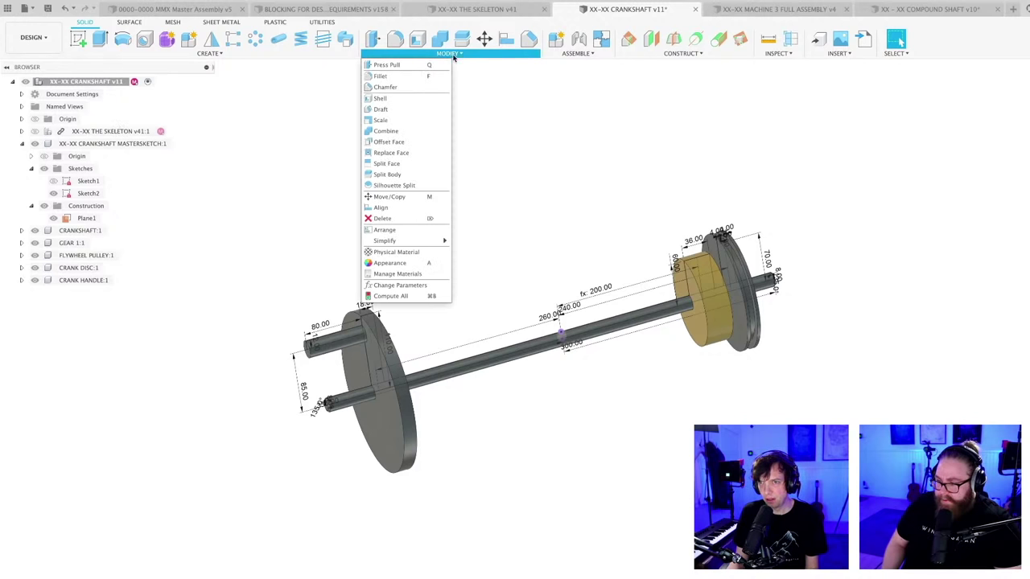
{"action": "left_click", "coordinate": [399, 286]}
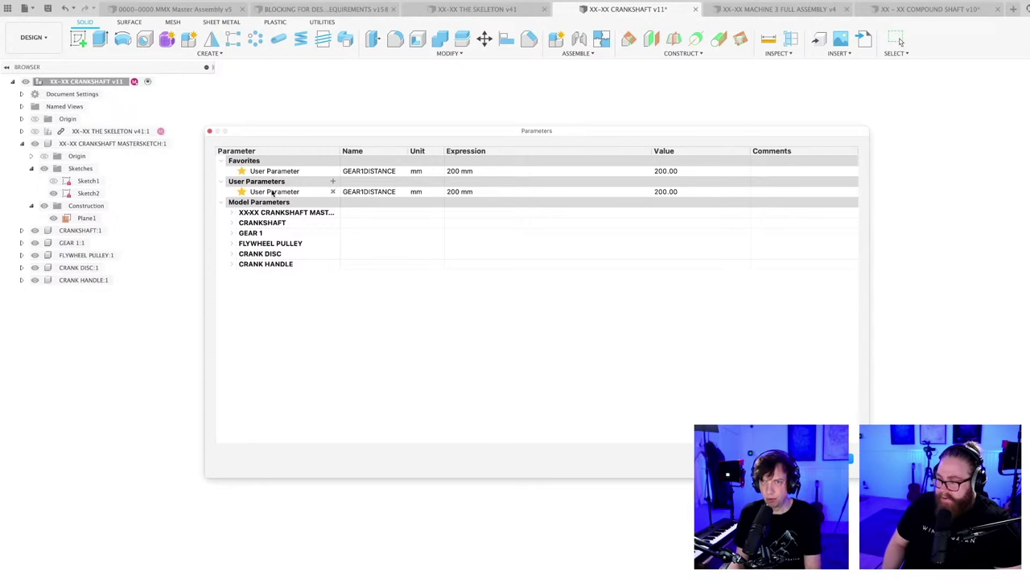
{"action": "left_click", "coordinate": [304, 191]}
{"action": "left_click", "coordinate": [333, 191]}
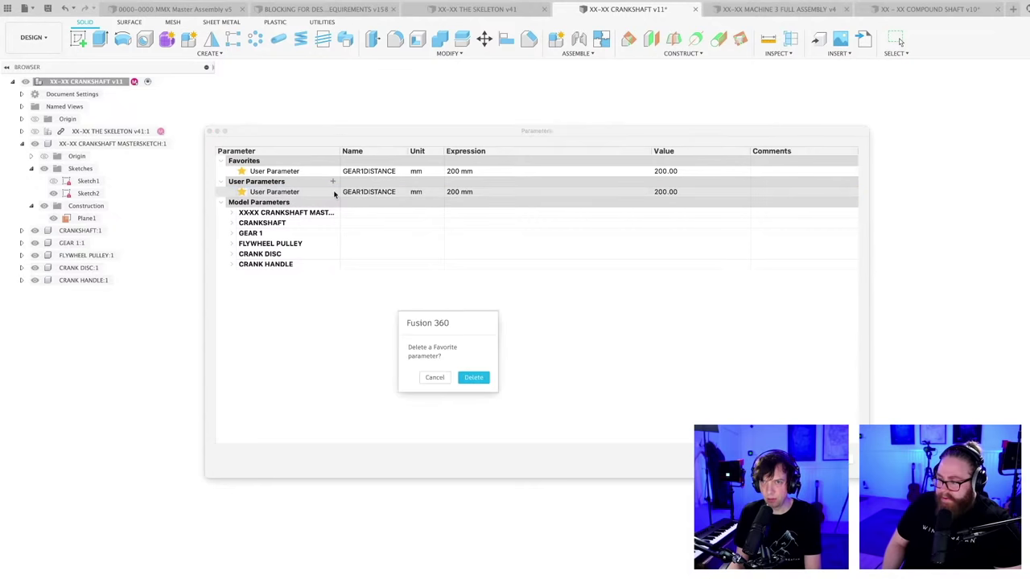
{"action": "left_click", "coordinate": [473, 376]}
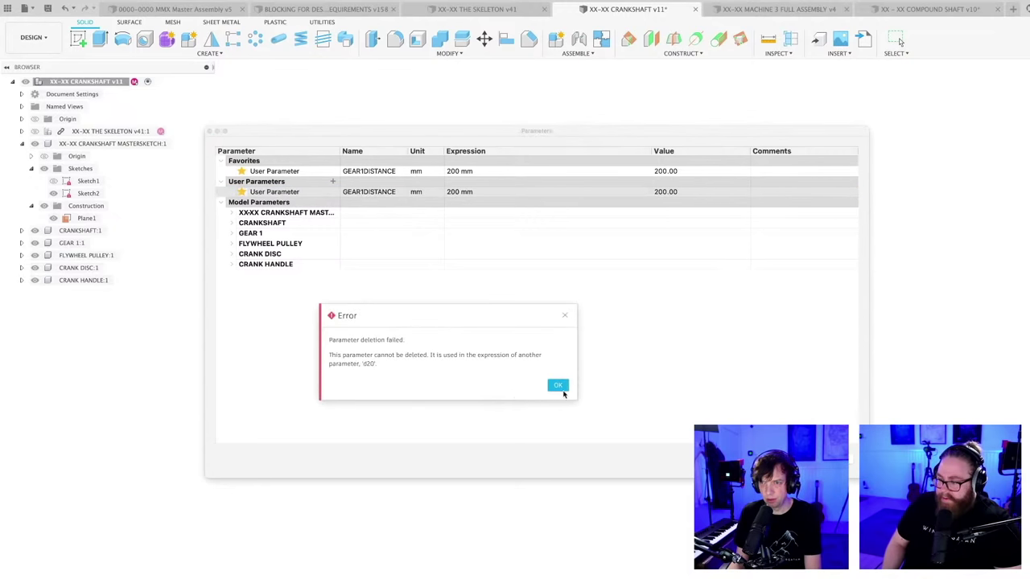
{"action": "left_click", "coordinate": [559, 385]}
{"action": "left_click", "coordinate": [898, 40]}
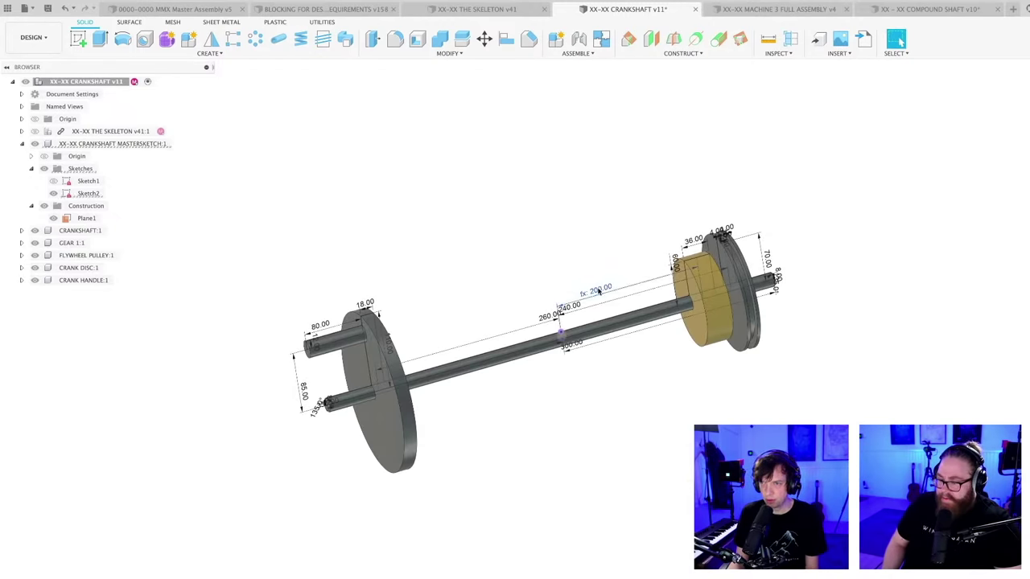
- Set the gear 1 position dimension in the crankshaft master sketch to a fixed 240 mm
{"action": "double_click", "coordinate": [598, 291]}
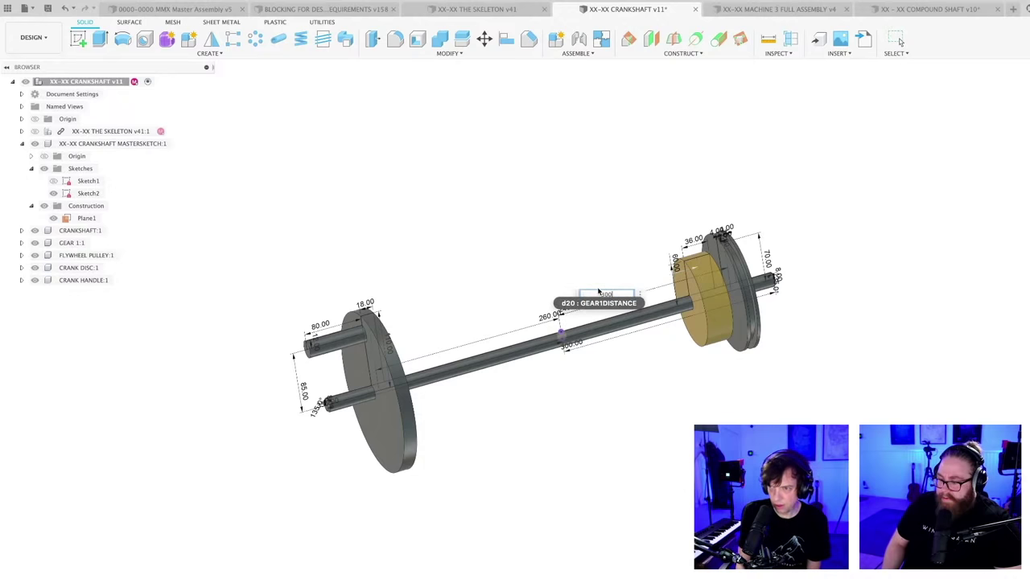
{"action": "key", "text": "Escape"}
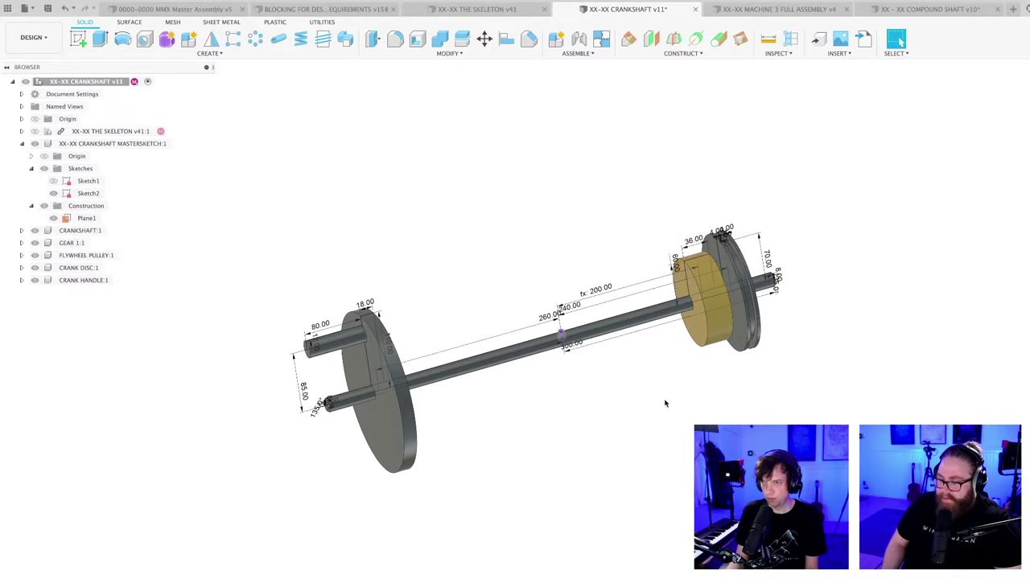
{"action": "double_click", "coordinate": [596, 291]}
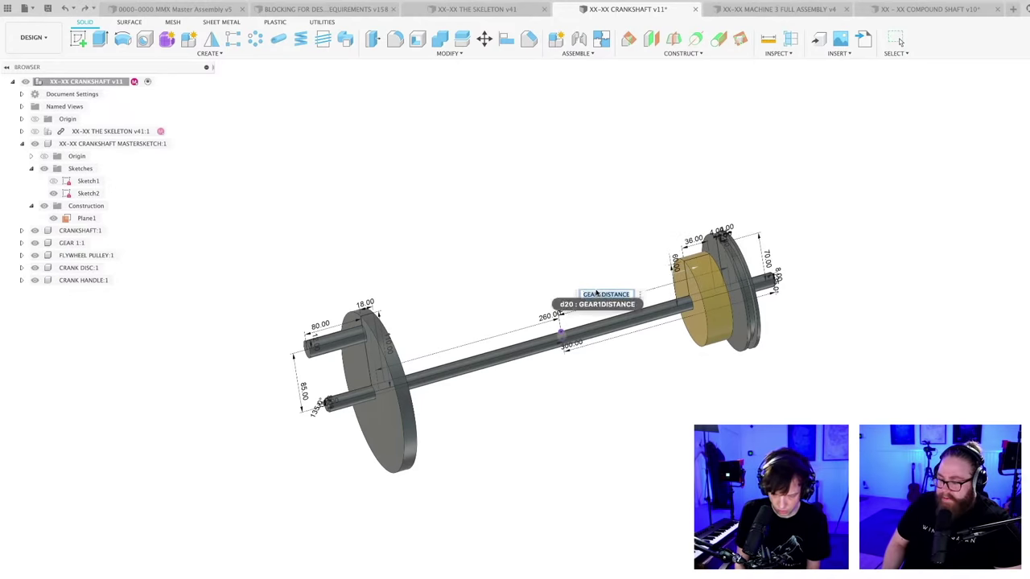
{"action": "type", "text": "240"}
{"action": "key", "text": "Return"}
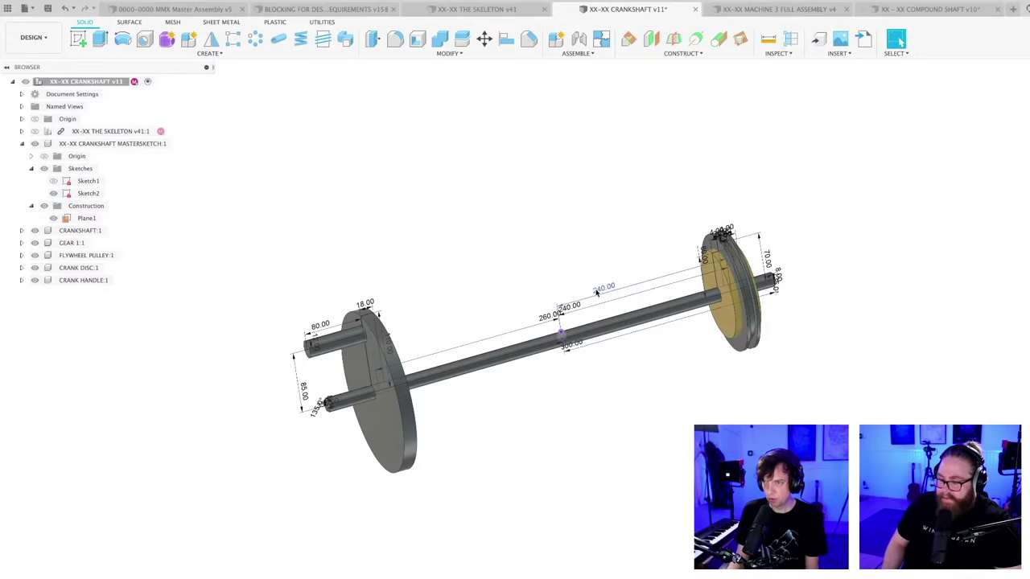
- Check the crankshaft document's favorites and user parameters for the parameter added in the skeleton
{"action": "left_click", "coordinate": [450, 53]}
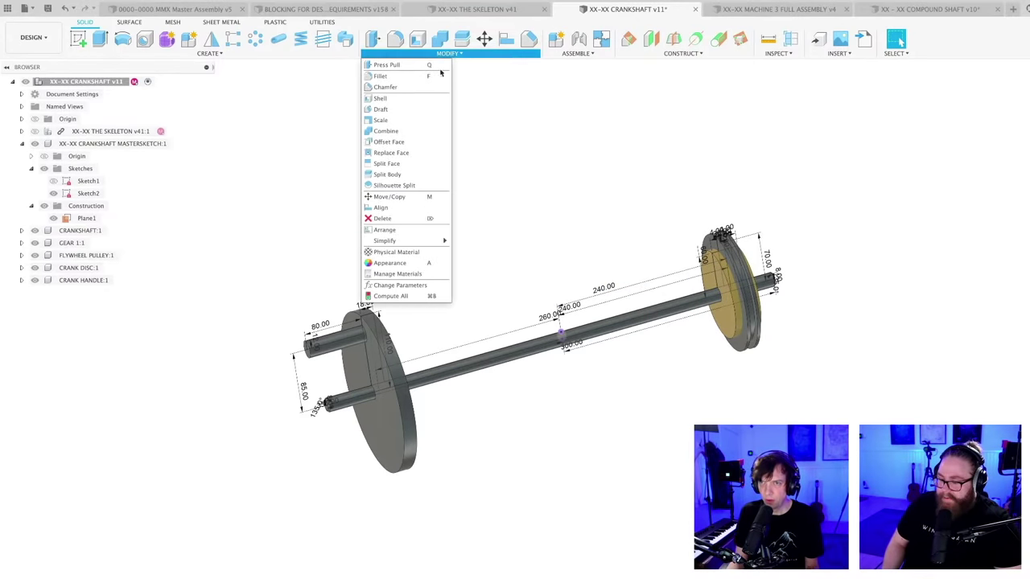
{"action": "left_click", "coordinate": [393, 285]}
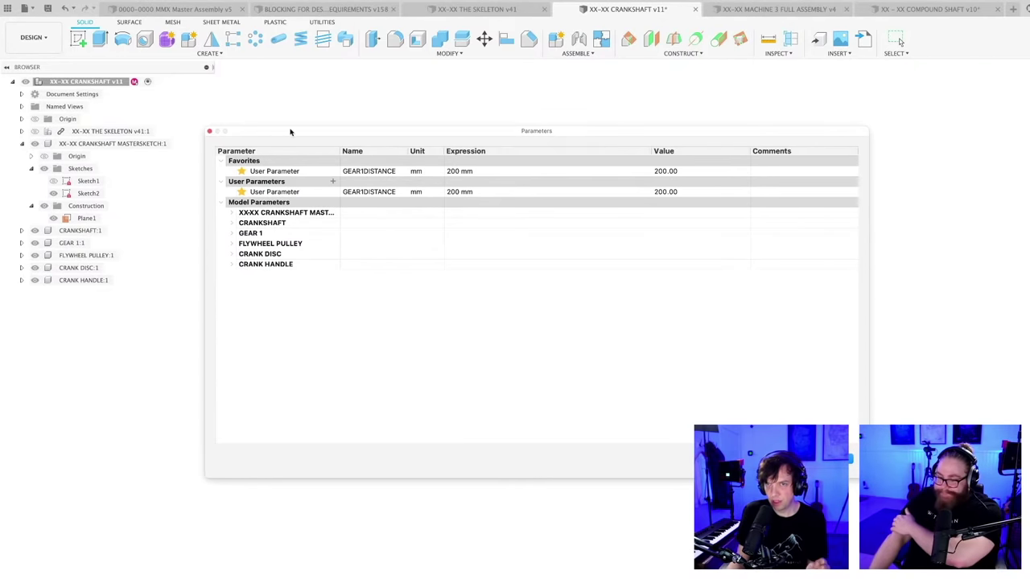
{"action": "left_click_drag", "start_coordinate": [290, 131], "coordinate": [284, 159]}
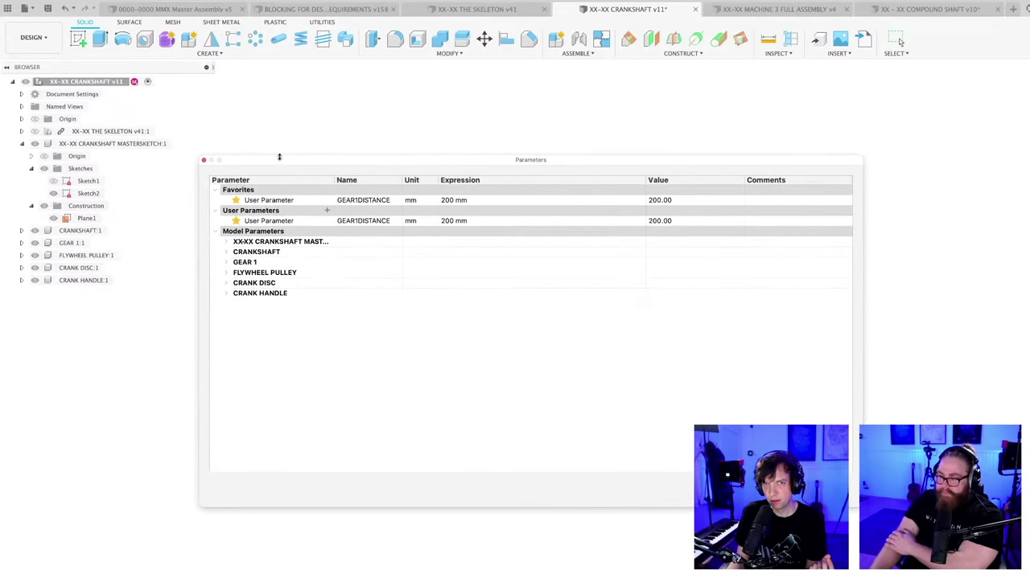
{"action": "left_click", "coordinate": [898, 39]}
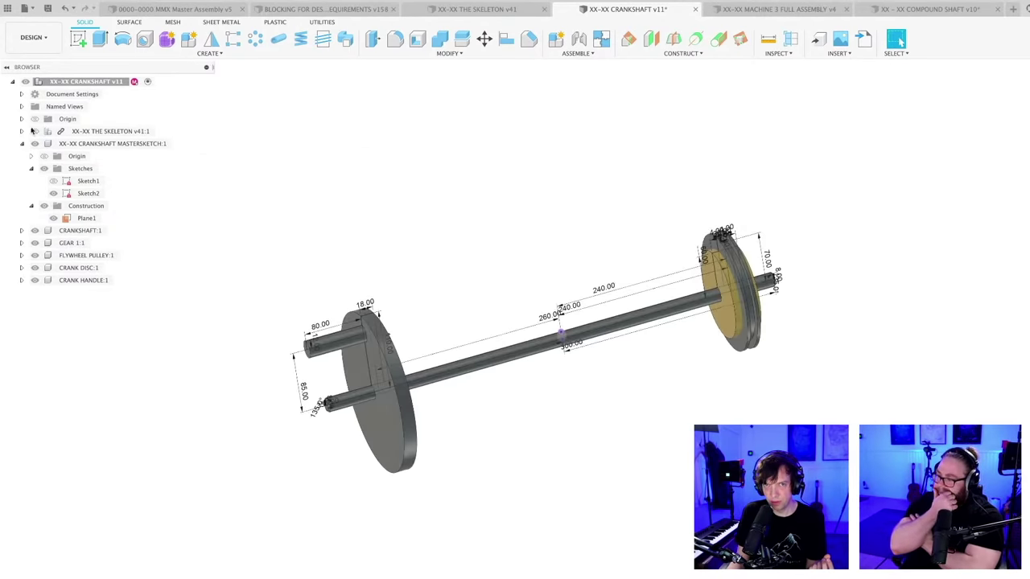
- Show the linked skeleton in the crankshaft document and recheck the parameter list for its user parameter
{"action": "left_click", "coordinate": [33, 131]}
{"action": "left_click", "coordinate": [456, 53]}
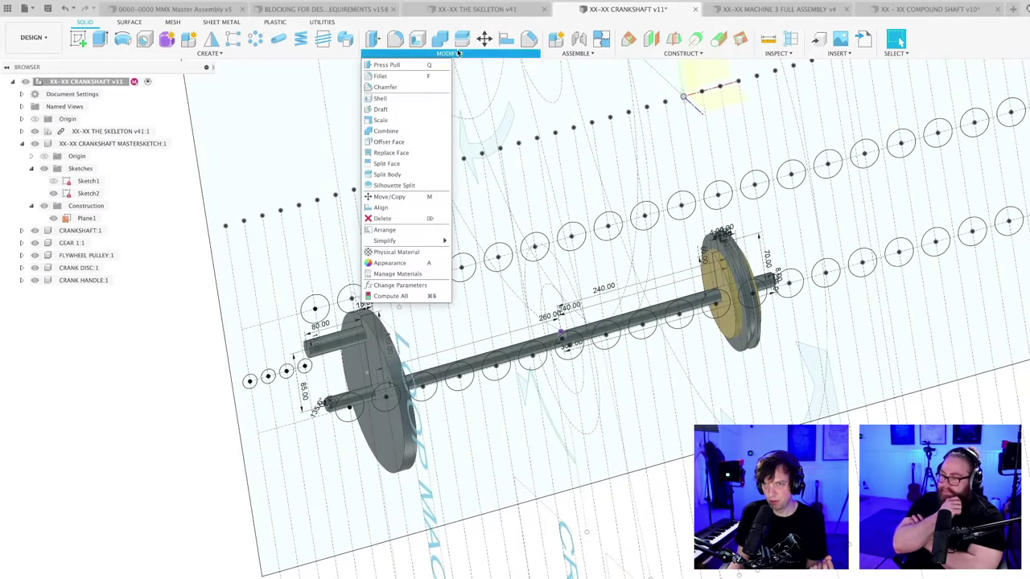
{"action": "left_click", "coordinate": [395, 284]}
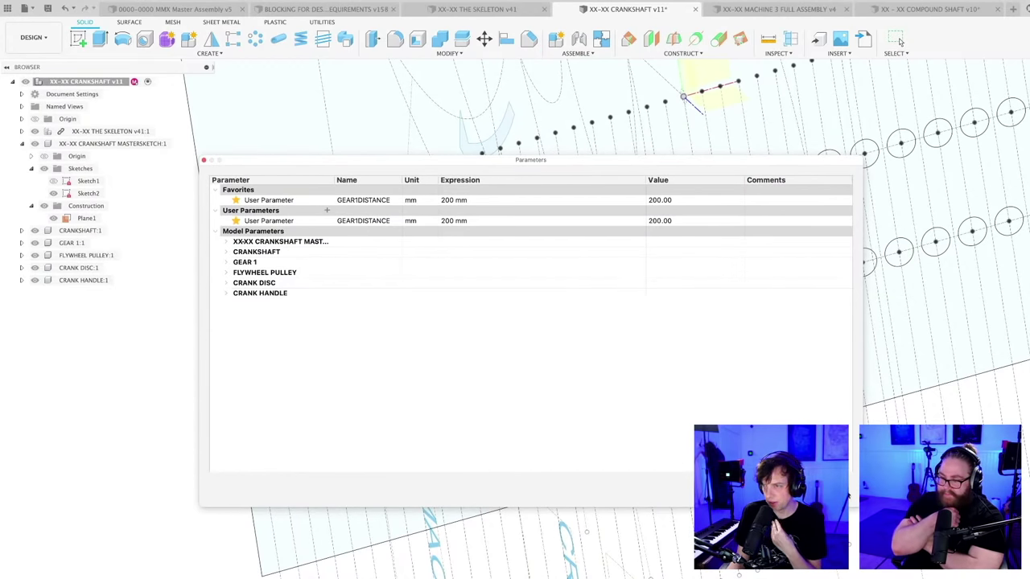
{"action": "left_click", "coordinate": [898, 41]}
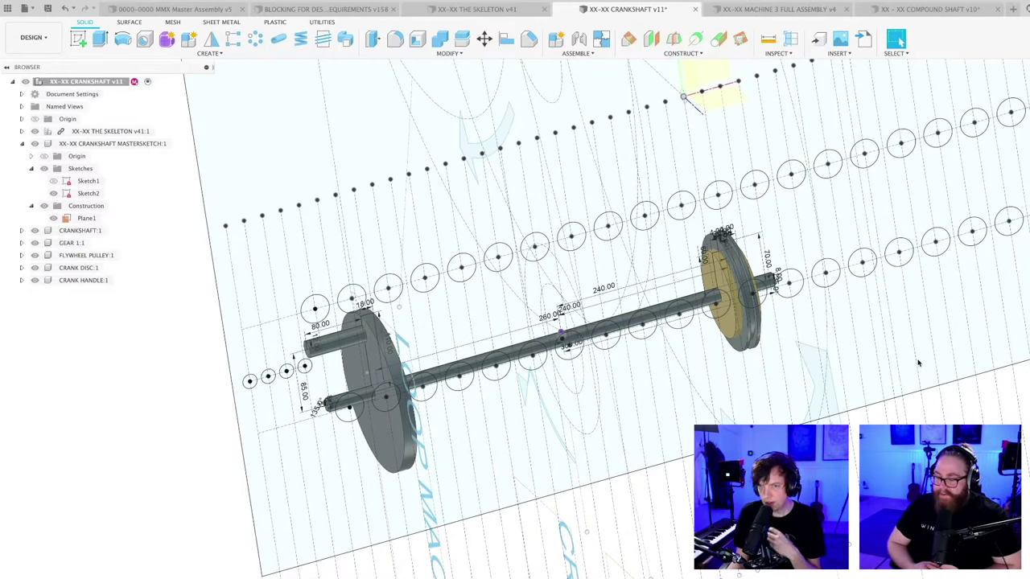
- Review the crankshaft against the visible skeleton and save the crankshaft document as a new version
{"action": "scroll", "coordinate": [177, 470], "scroll_direction": "down", "scroll_amount": 5}
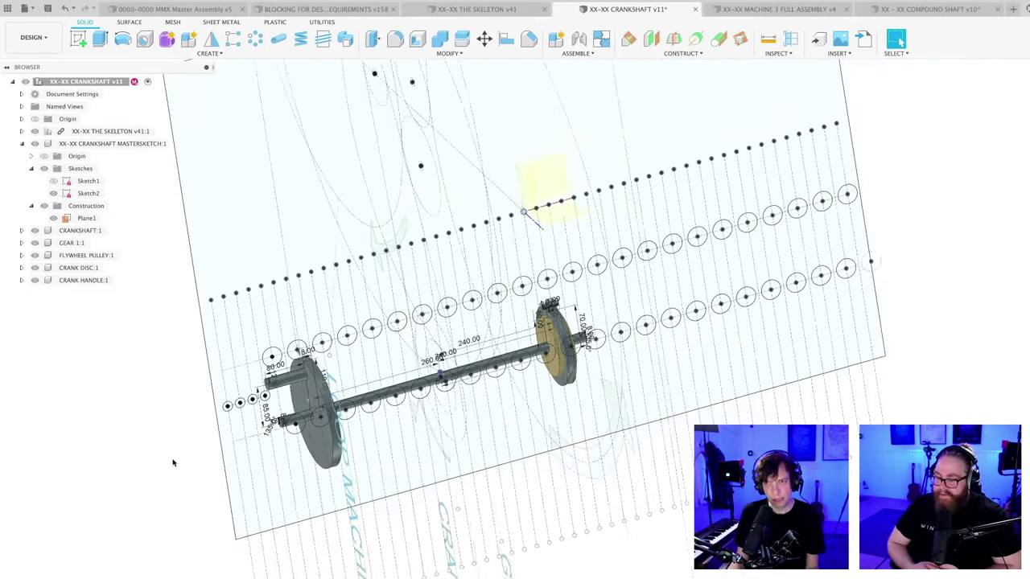
{"action": "mouse_move", "coordinate": [162, 478]}
{"action": "middle_mouse_down", "text": "shift"}
{"action": "mouse_move", "coordinate": [152, 483]}
{"action": "mouse_move", "coordinate": [218, 505]}
{"action": "mouse_move", "coordinate": [207, 478]}
{"action": "mouse_move", "coordinate": [201, 487]}
{"action": "mouse_move", "coordinate": [279, 456]}
{"action": "mouse_move", "coordinate": [278, 444]}
{"action": "mouse_move", "coordinate": [277, 453]}
{"action": "middle_mouse_up", "text": "shift"}
{"action": "scroll", "coordinate": [277, 453], "scroll_direction": "down", "scroll_amount": 2}
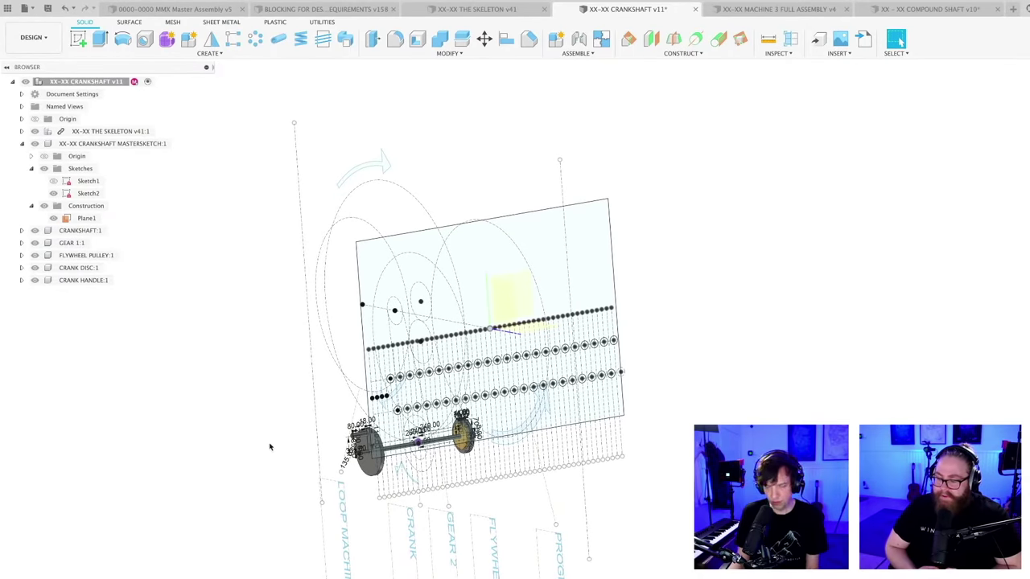
{"action": "key", "text": "super+s"}
{"action": "key", "text": "Return"}
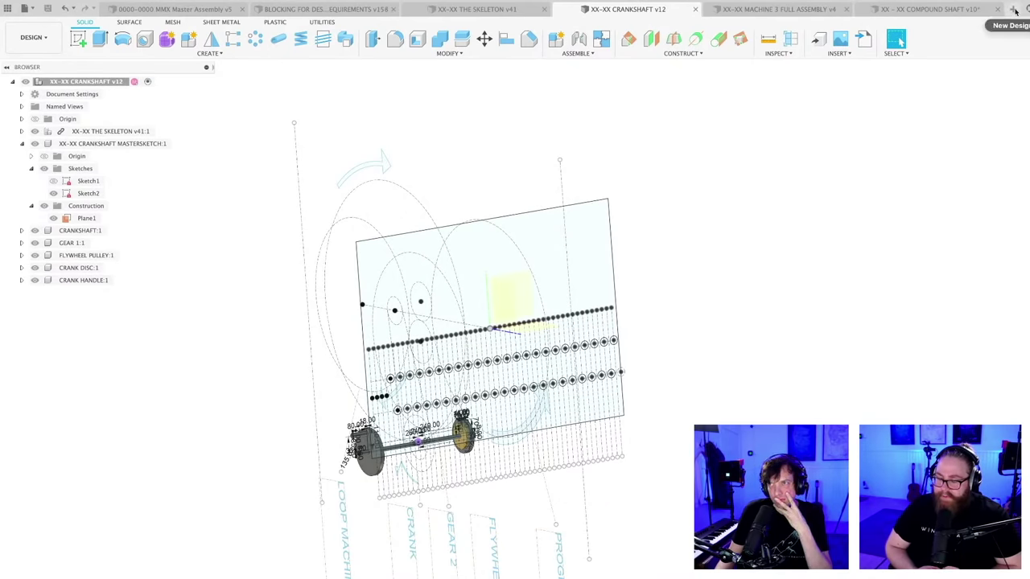
{"action": "scroll", "coordinate": [763, 231], "scroll_direction": "down", "scroll_amount": 2}
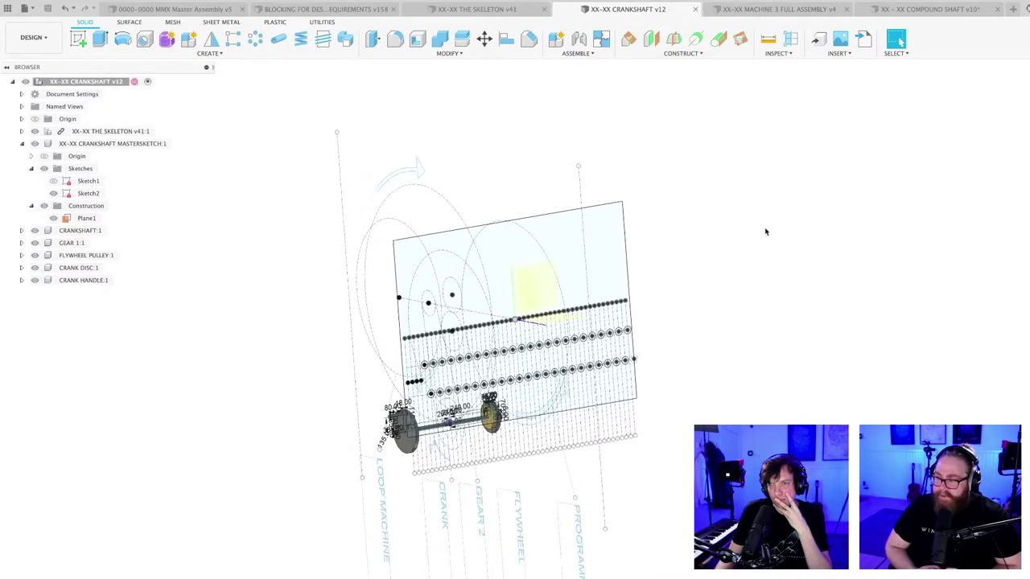
- Create a new design and save it as PARAMETERS in the THE MACHINE - ROUND 3 project
{"action": "middle_click_drag", "start_coordinate": [763, 232], "coordinate": [741, 218]}
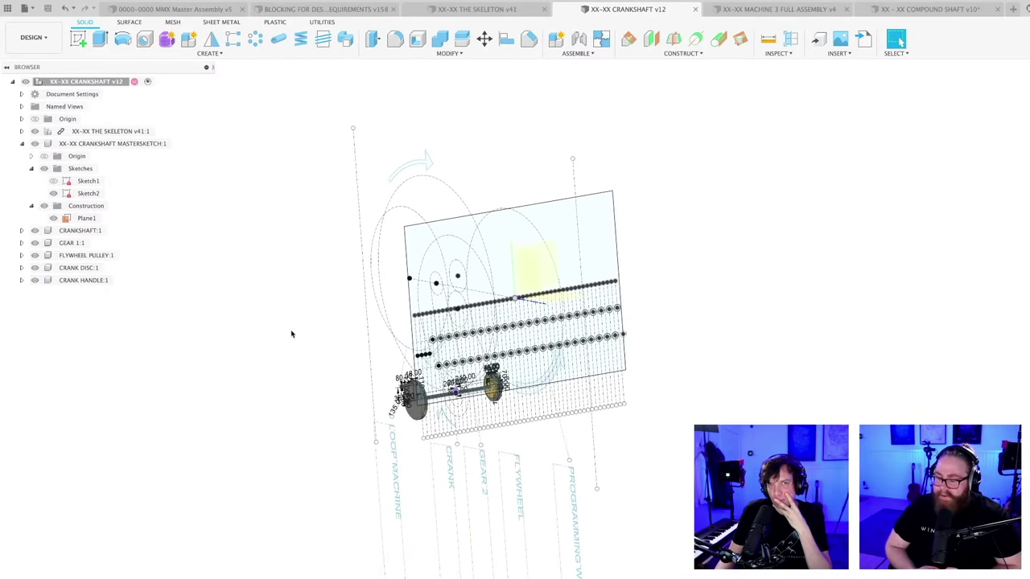
{"action": "left_click", "coordinate": [1013, 9]}
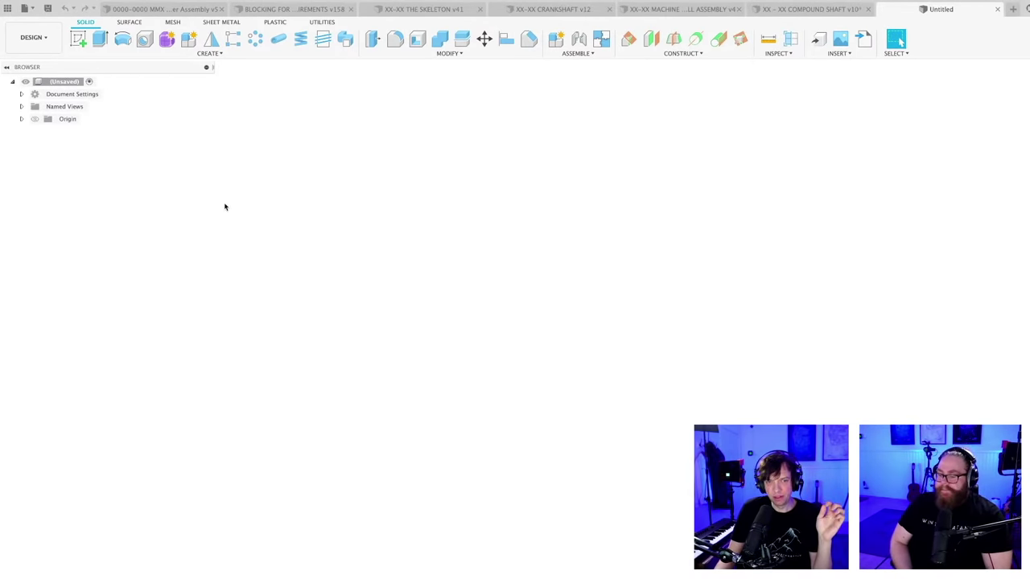
{"action": "key", "text": "ctrl+s"}
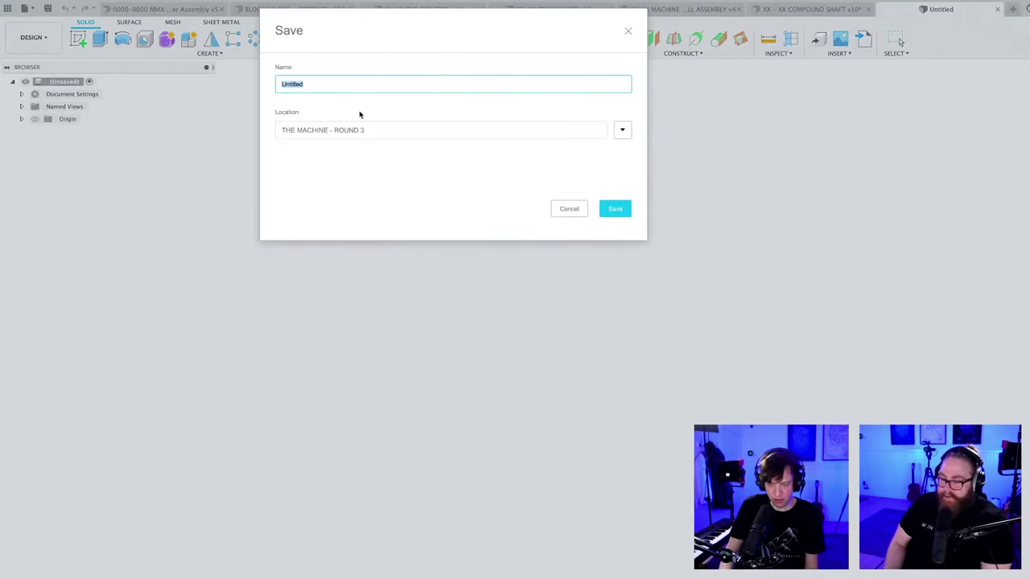
{"action": "type", "text": "PARAMETERS"}
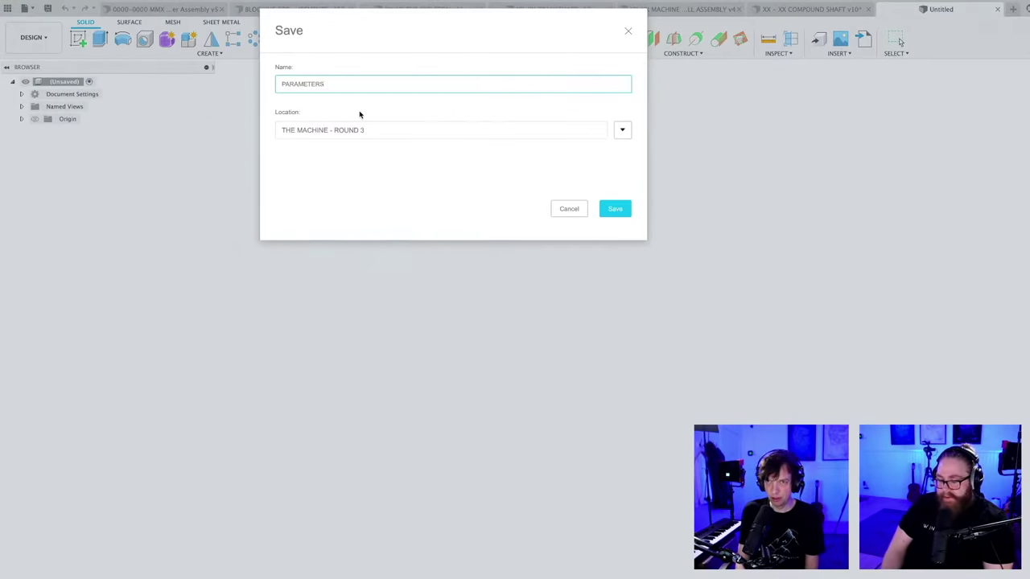
{"action": "key", "text": "Return"}
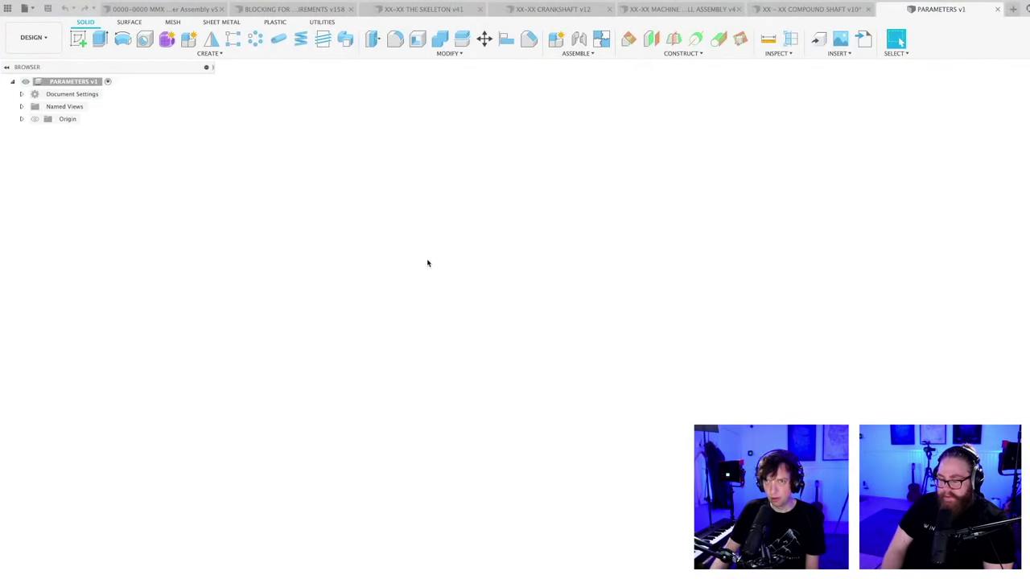
- Add a user parameter GEARBLBLA of 200 mm to the PARAMETERS design and mark it as a favorite
{"action": "left_click", "coordinate": [453, 55]}
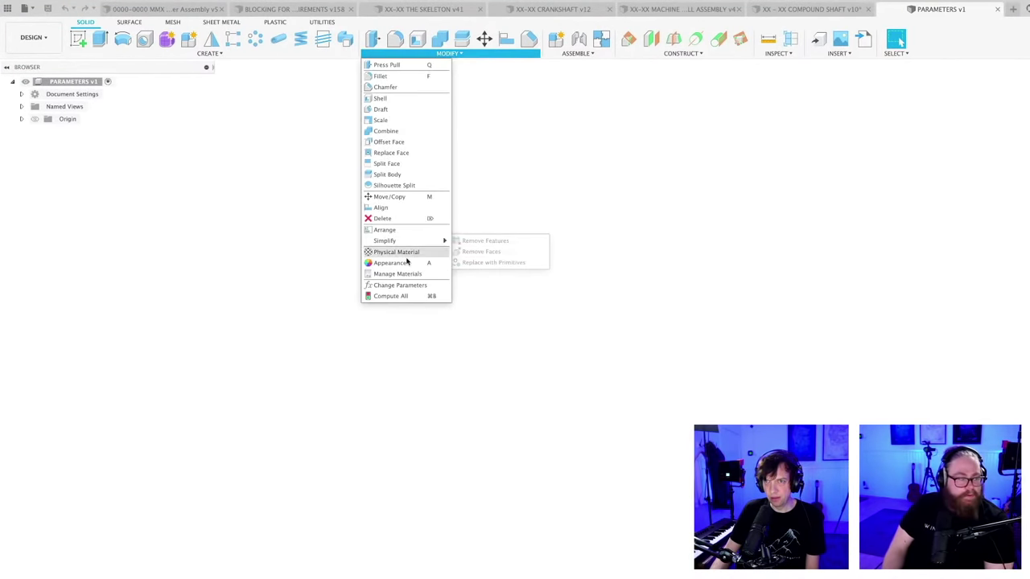
{"action": "left_click", "coordinate": [402, 286]}
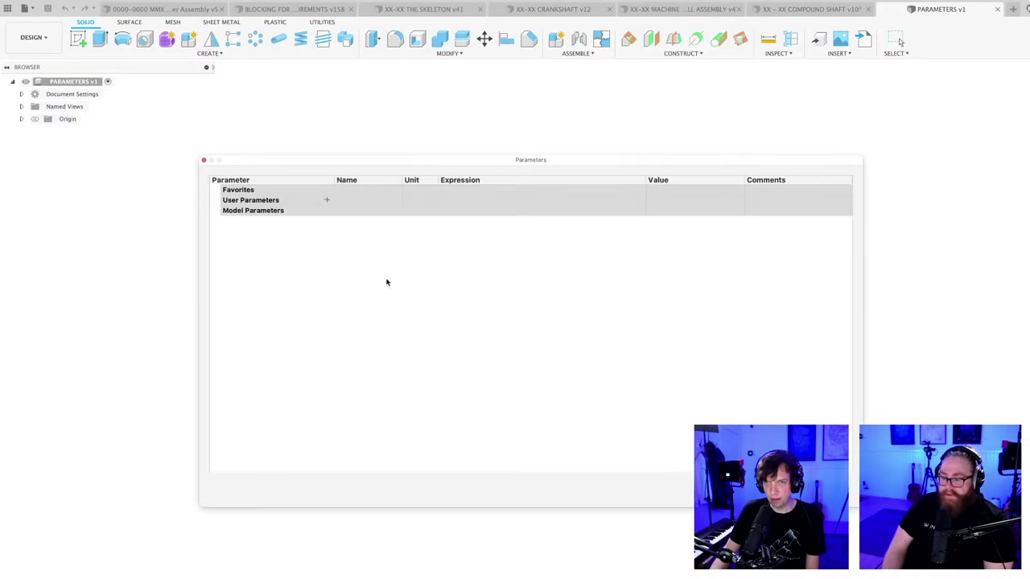
{"action": "left_click", "coordinate": [326, 199]}
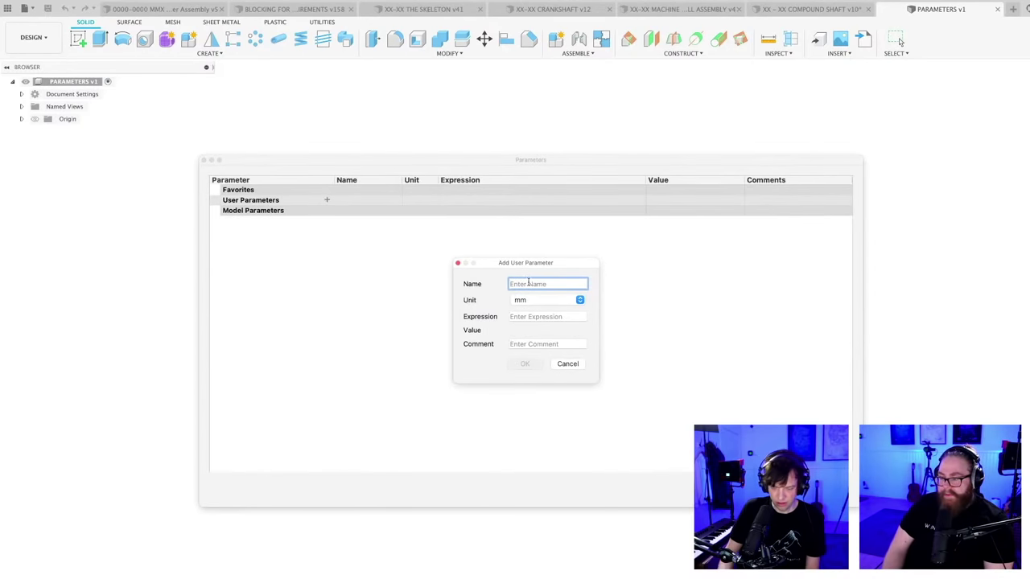
{"action": "type", "text": "GEARBLBLA"}
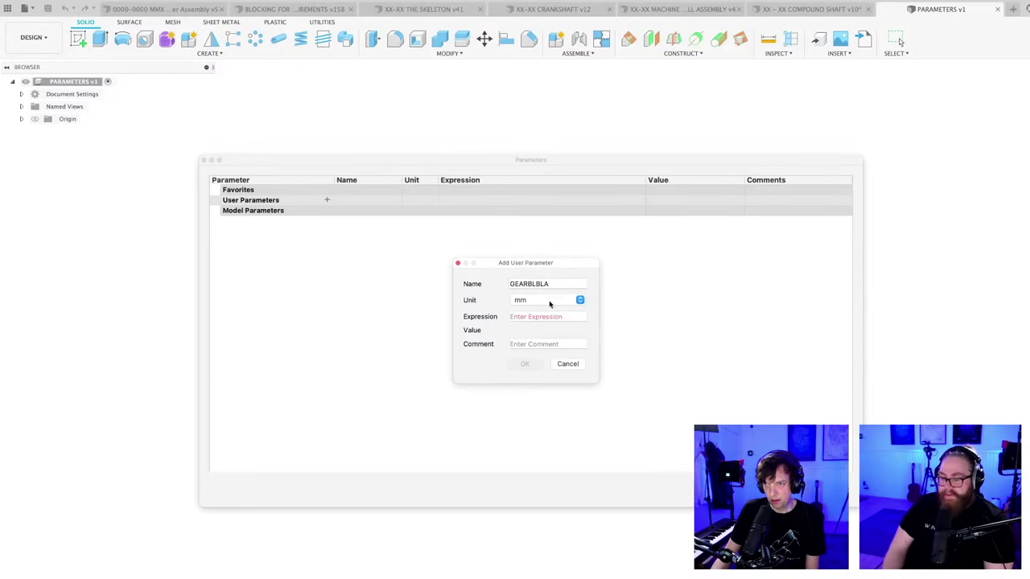
{"action": "left_click", "coordinate": [535, 316]}
{"action": "type", "text": "200"}
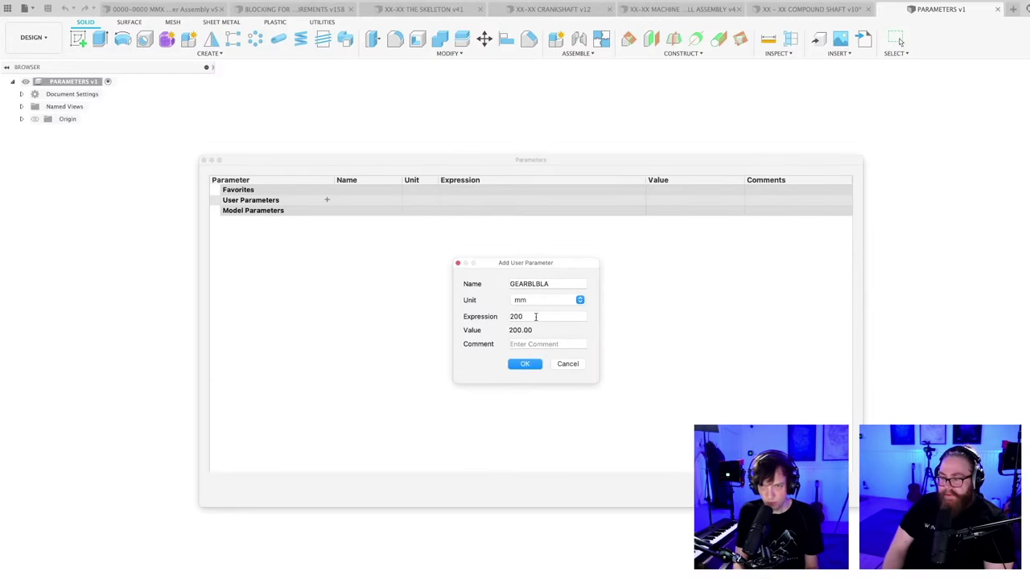
{"action": "key", "text": "Return"}
{"action": "left_click", "coordinate": [237, 220]}
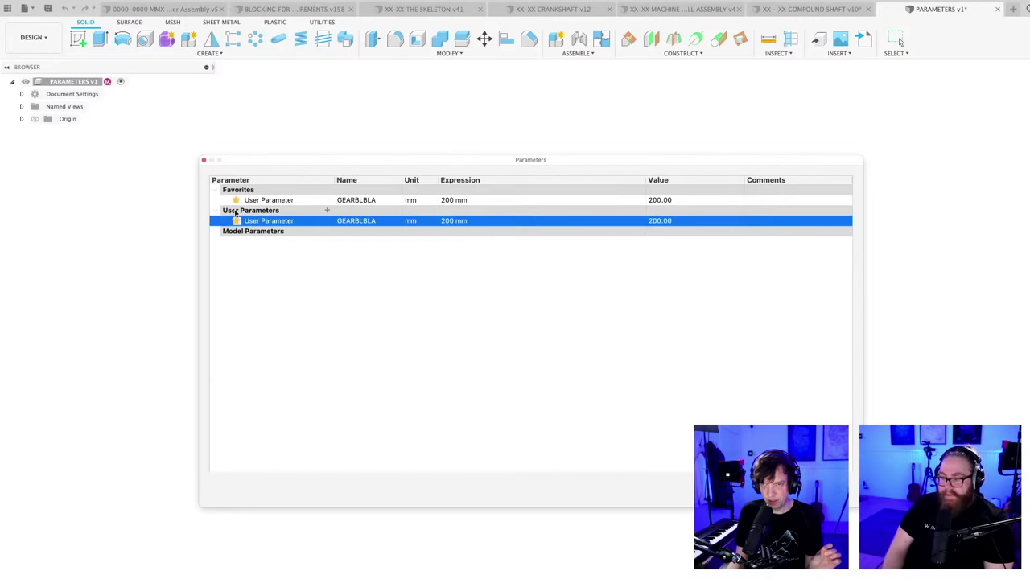
{"action": "key", "text": "Escape"}
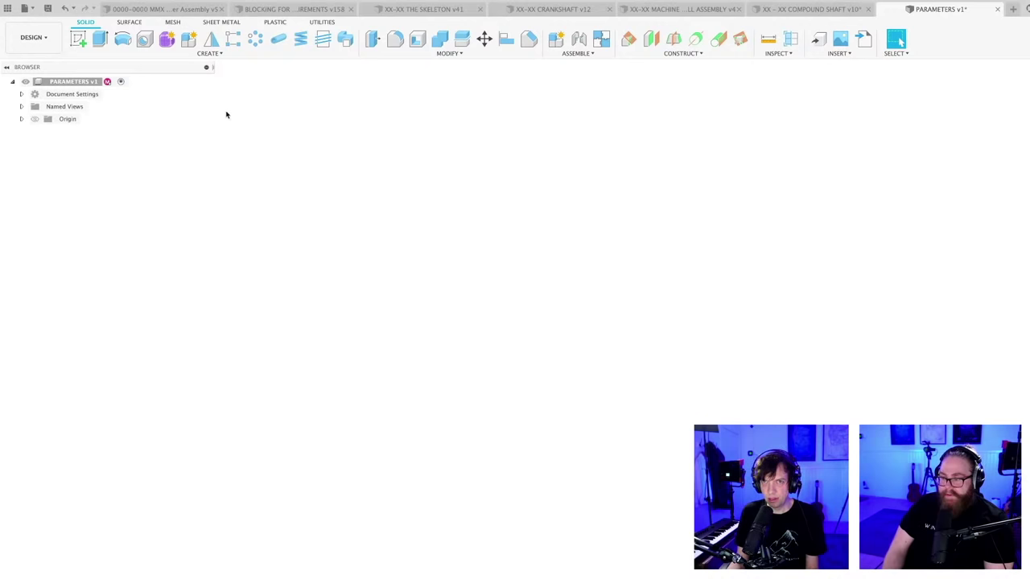
- Start deriving from the PARAMETERS design and save it as the source for the derive
{"action": "left_click", "coordinate": [209, 53]}
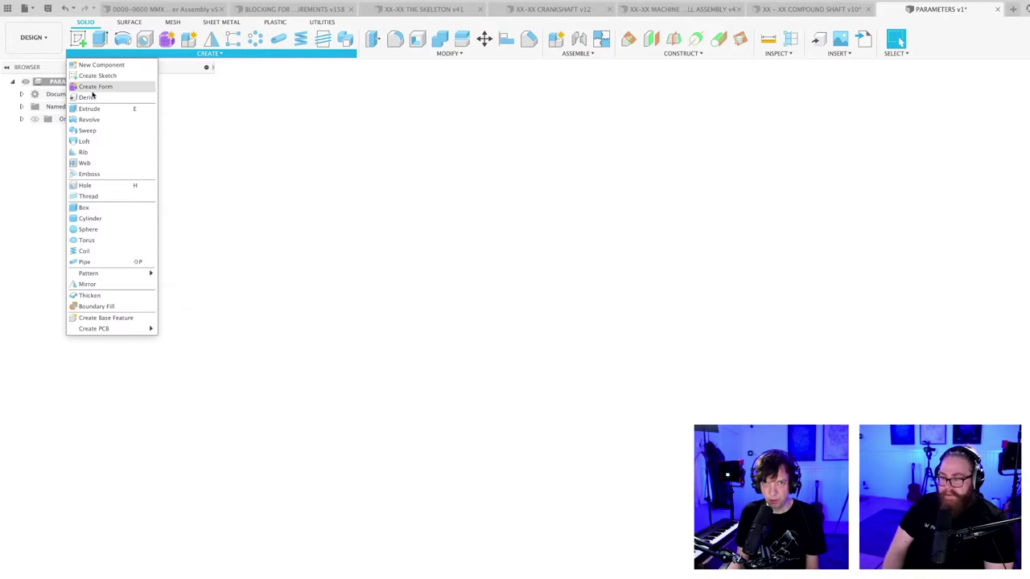
{"action": "left_click", "coordinate": [90, 96]}
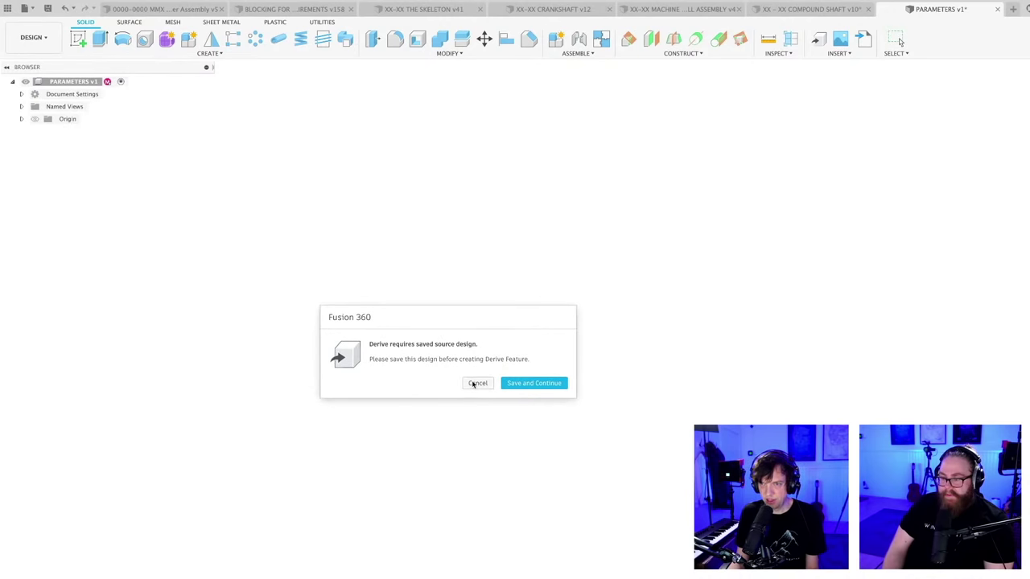
{"action": "left_click", "coordinate": [515, 386]}
{"action": "key", "text": "Return"}
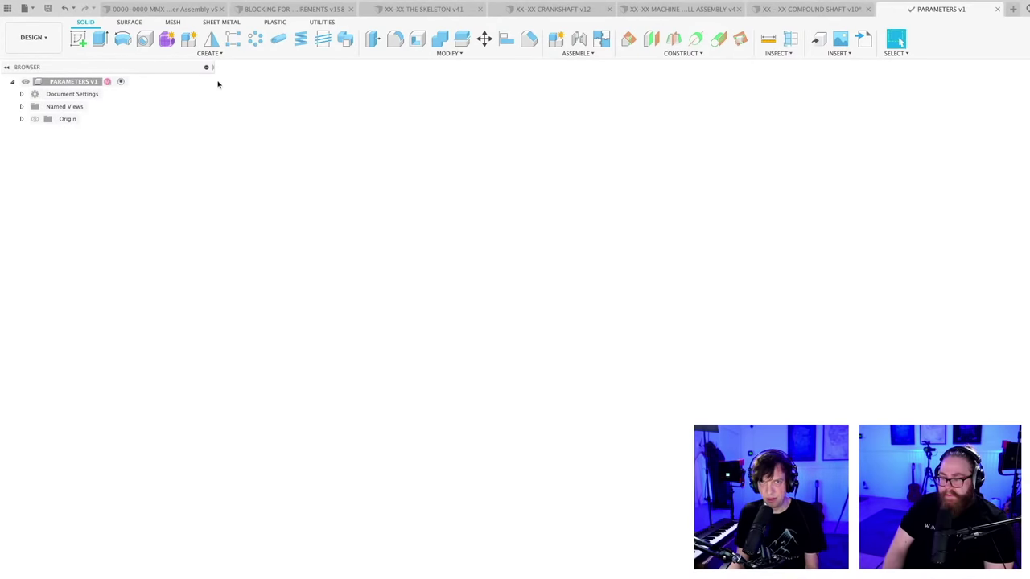
- Set up a Derive of the PARAMETERS root component into an existing design, including its favorite parameters
{"action": "left_click", "coordinate": [209, 53]}
{"action": "left_click", "coordinate": [88, 97]}
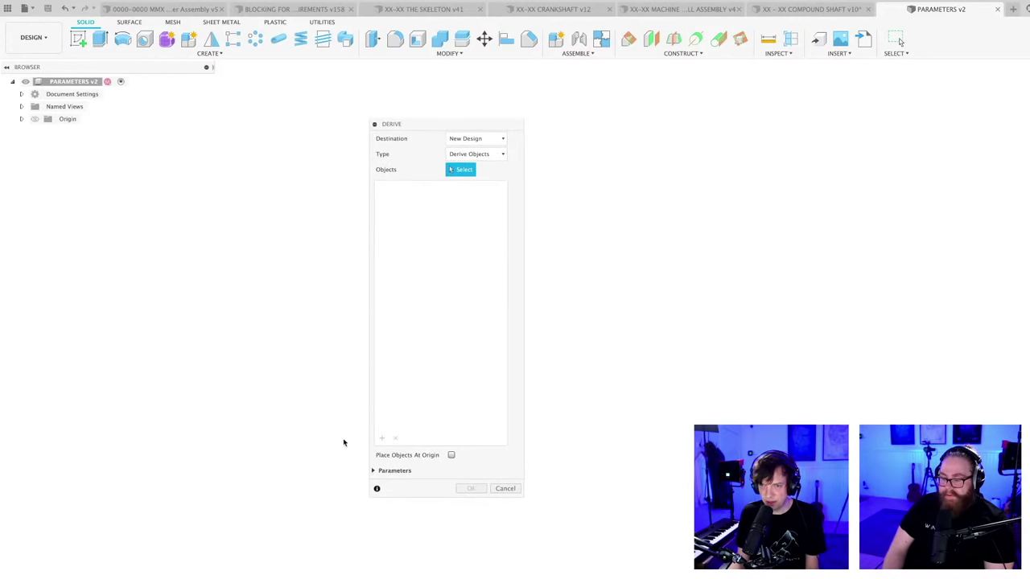
{"action": "left_click", "coordinate": [374, 471]}
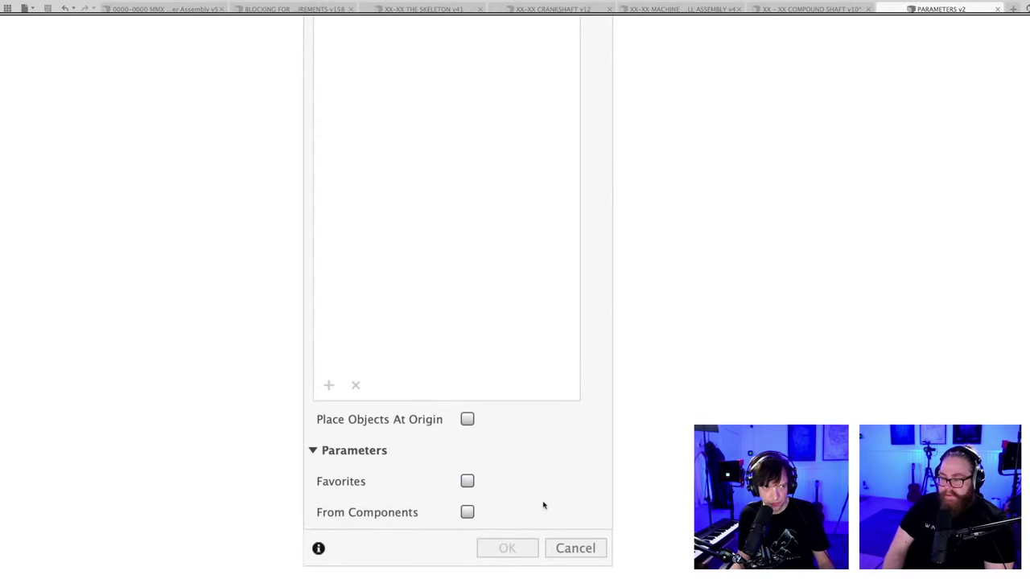
{"action": "left_click", "coordinate": [468, 482]}
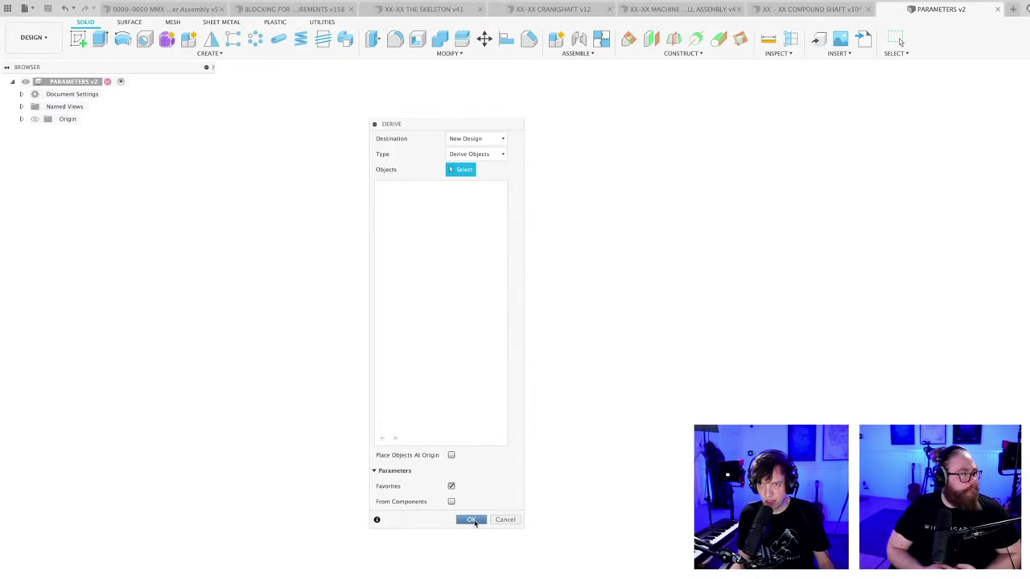
{"action": "left_click", "coordinate": [482, 137]}
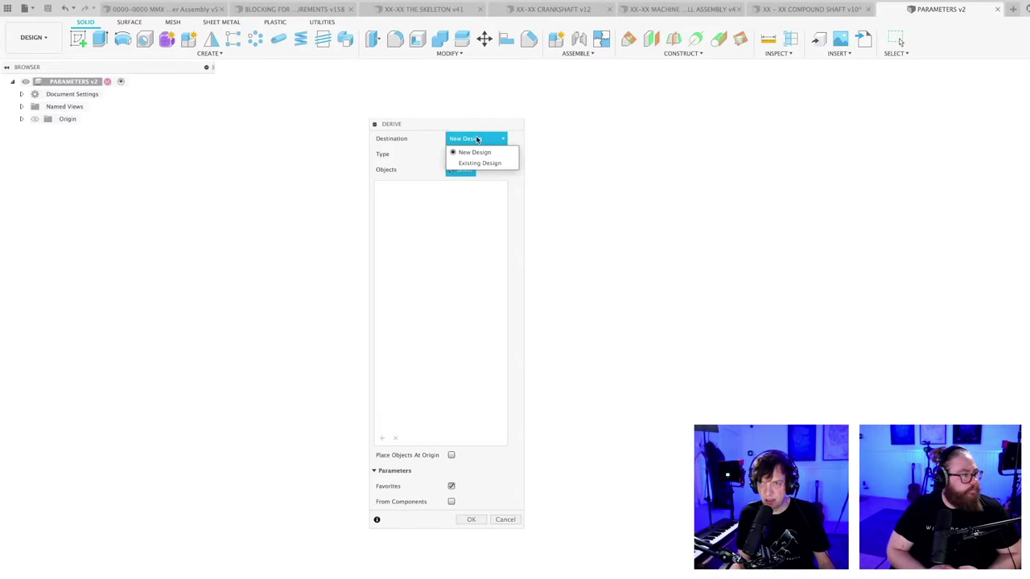
{"action": "left_click", "coordinate": [477, 163]}
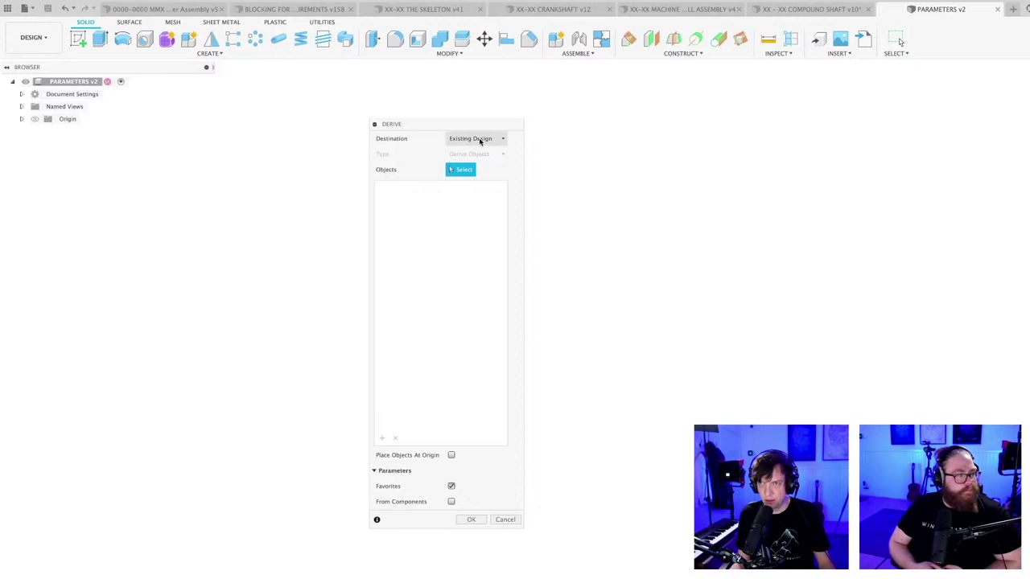
{"action": "left_click", "coordinate": [479, 139]}
{"action": "left_click", "coordinate": [477, 163]}
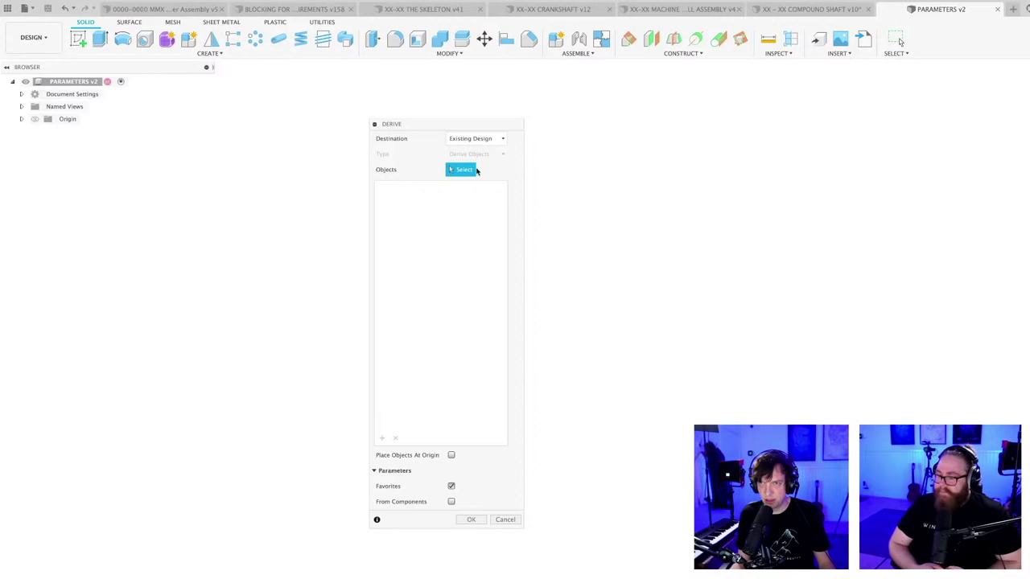
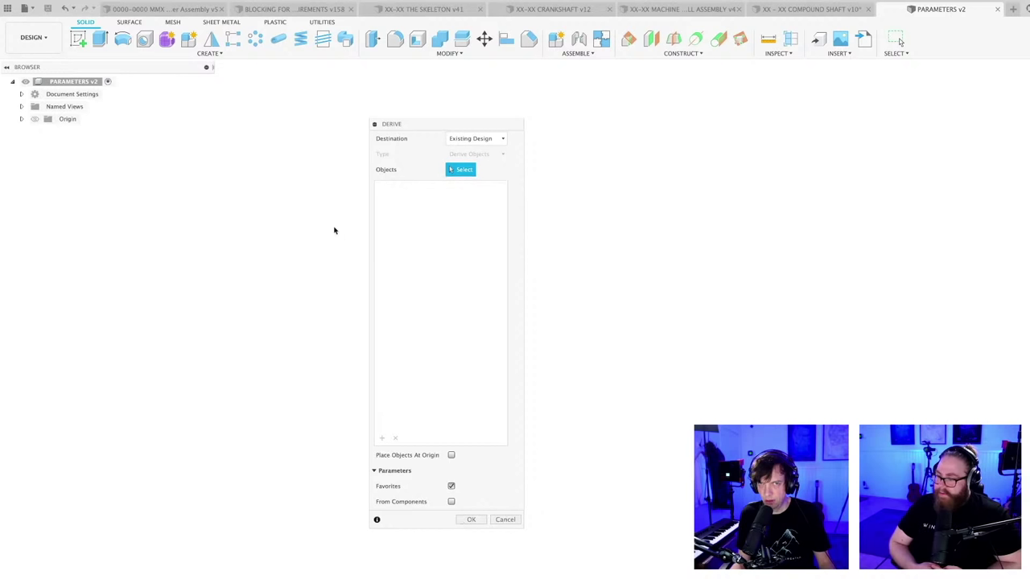
{"action": "left_click", "coordinate": [57, 83]}
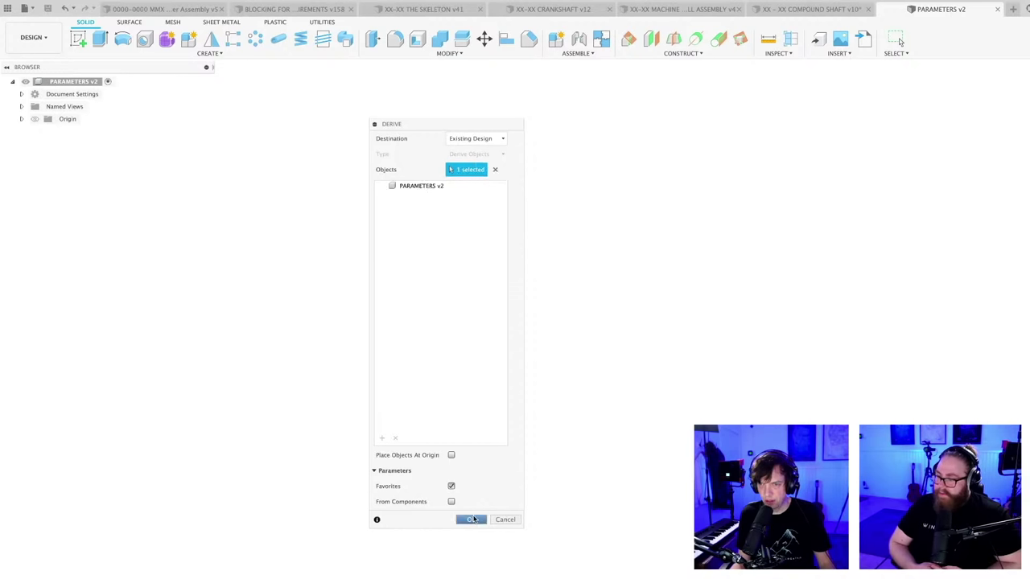
{"action": "left_click", "coordinate": [471, 519]}
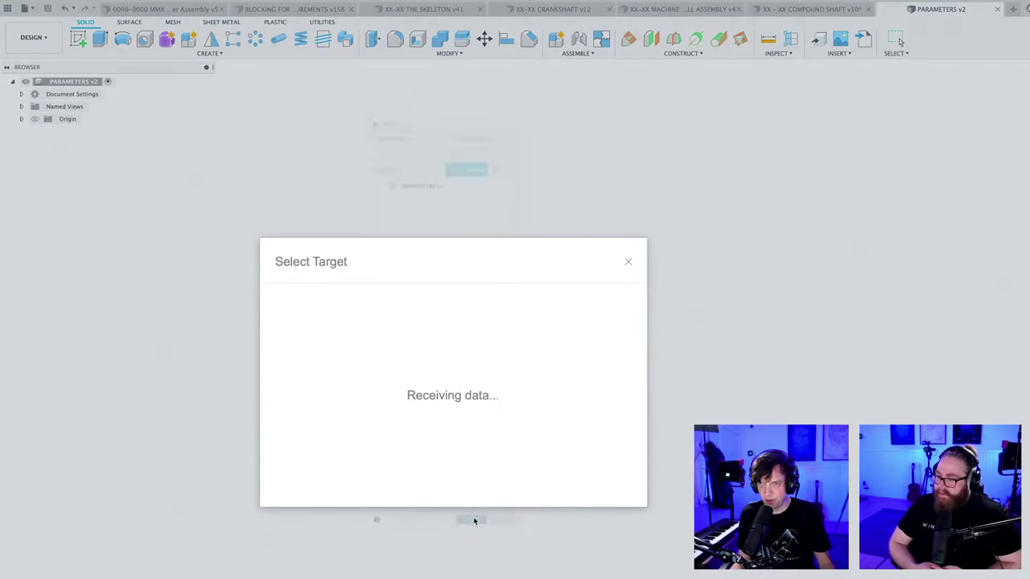
- Choose XX-XX CRANKSHAFT in the THE MACHINE - ROUND 3 project as the target design of the derive
{"action": "scroll", "coordinate": [322, 395], "scroll_direction": "down", "scroll_amount": 1}
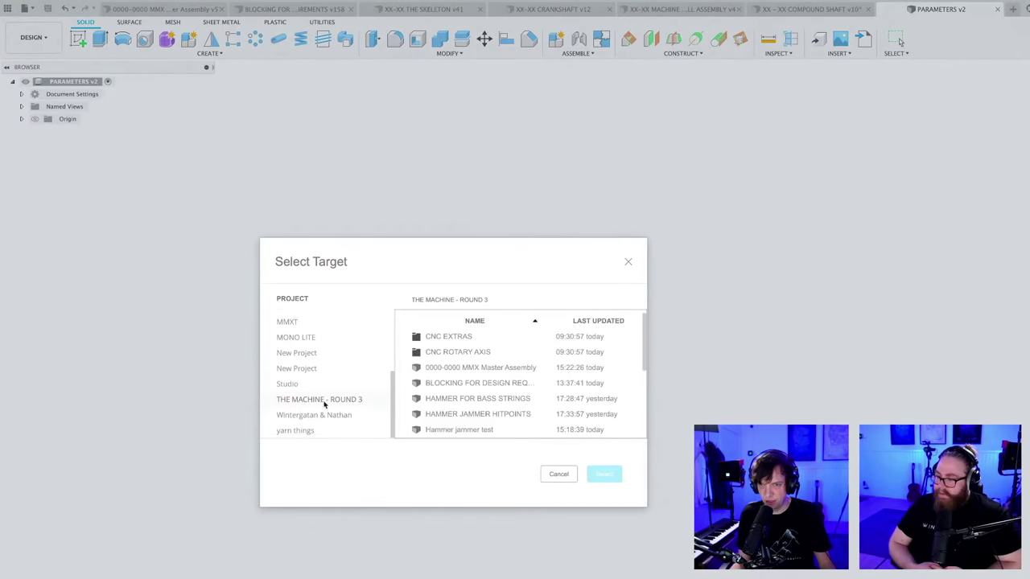
{"action": "scroll", "coordinate": [324, 397], "scroll_direction": "up", "scroll_amount": 3}
{"action": "scroll", "coordinate": [328, 399], "scroll_direction": "down", "scroll_amount": 3}
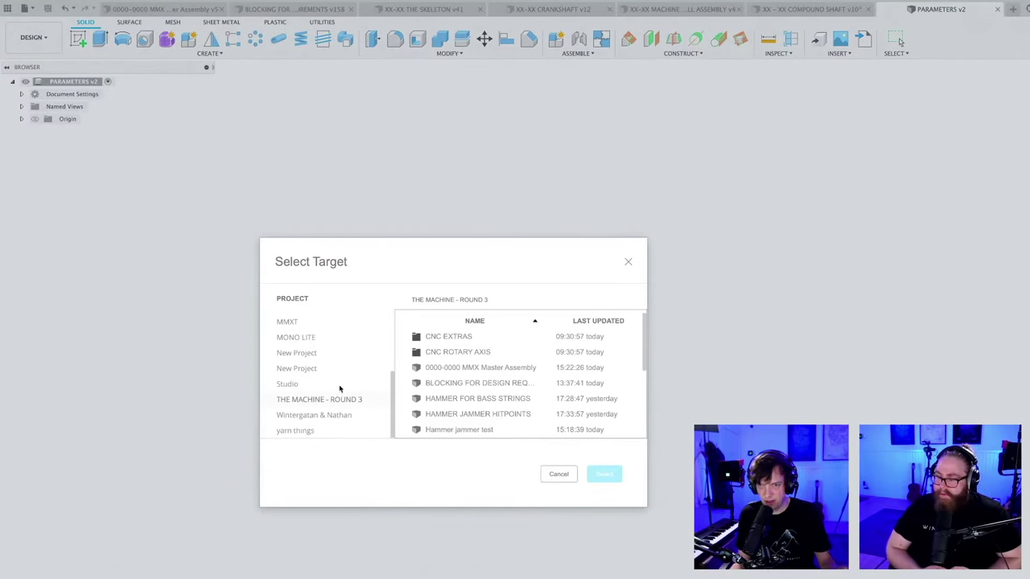
{"action": "scroll", "coordinate": [340, 391], "scroll_direction": "up", "scroll_amount": 3}
{"action": "scroll", "coordinate": [339, 386], "scroll_direction": "down", "scroll_amount": 3}
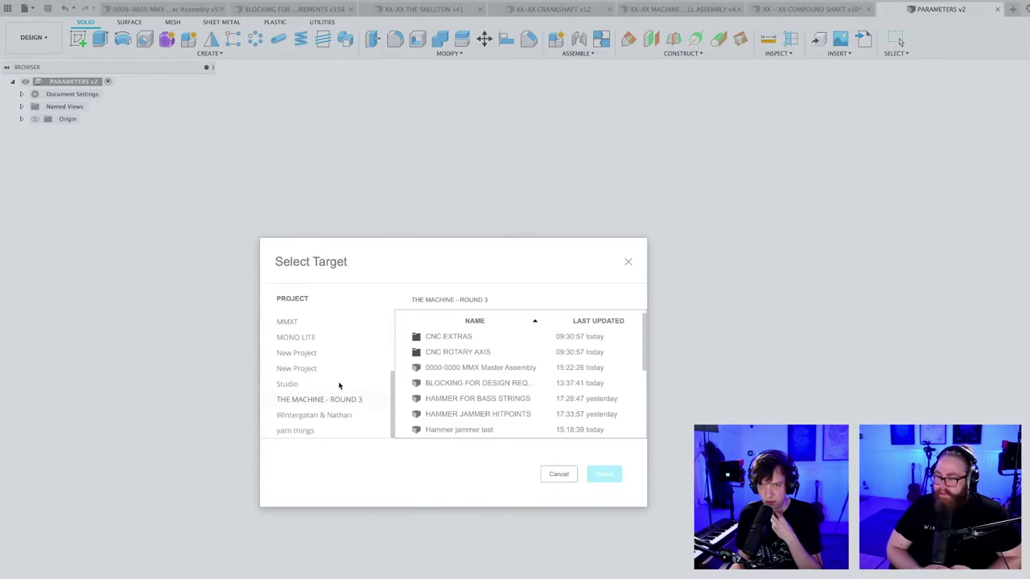
{"action": "scroll", "coordinate": [522, 378], "scroll_direction": "down", "scroll_amount": 5}
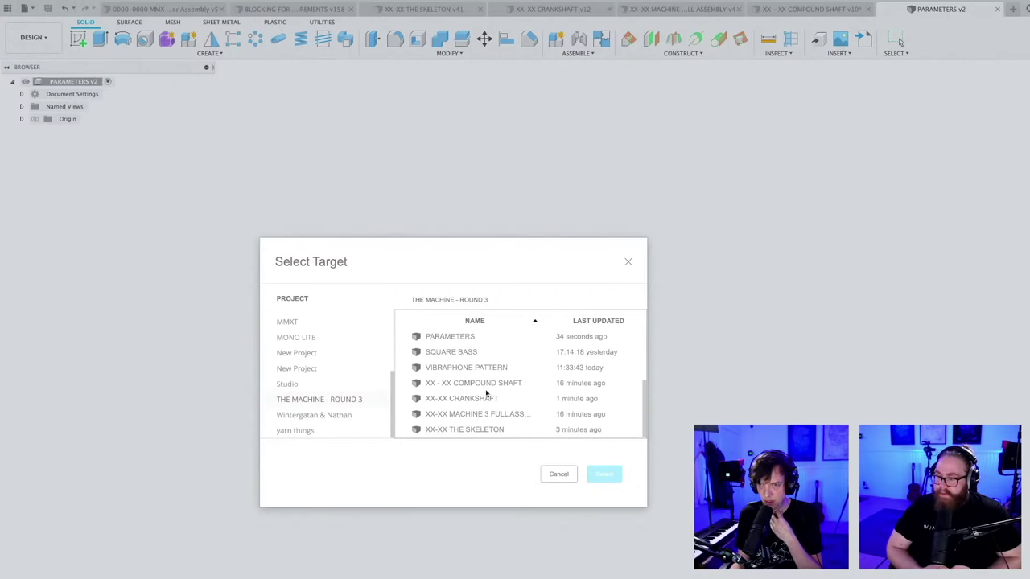
{"action": "left_click", "coordinate": [463, 401]}
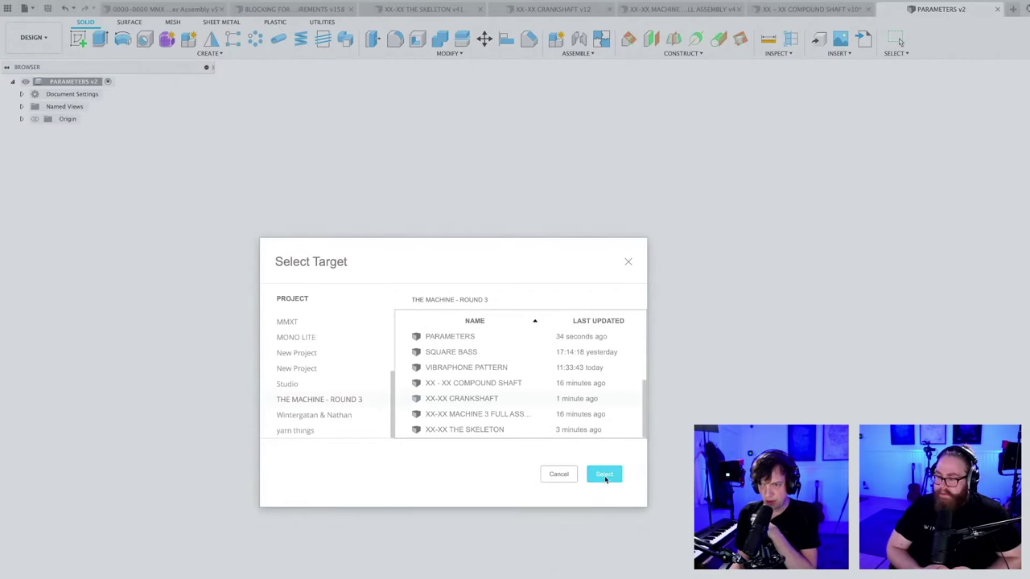
{"action": "left_click", "coordinate": [605, 475]}
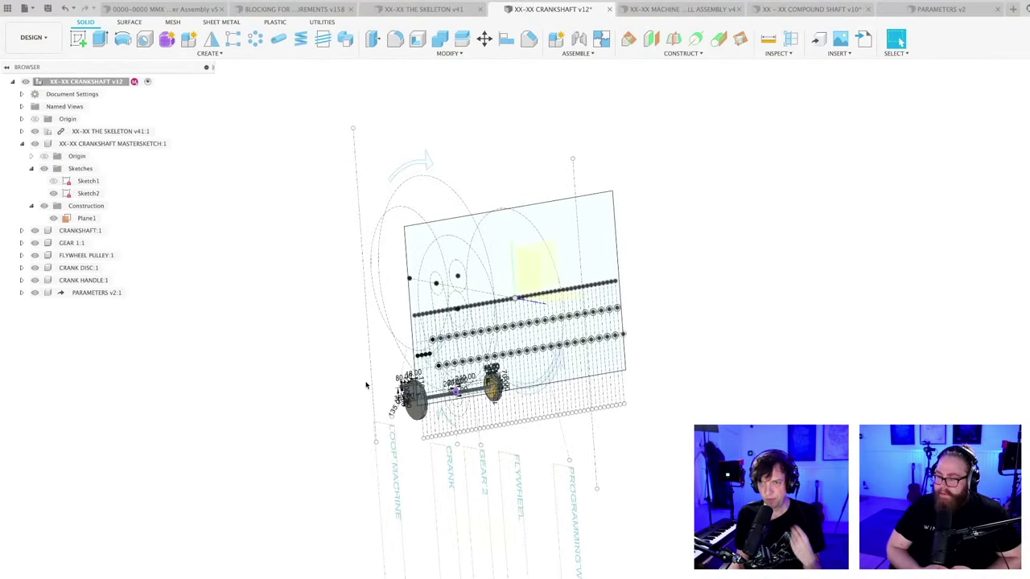
- Examine the derived PARAMETERS component and its user parameters in the crankshaft's parameter list
{"action": "left_click", "coordinate": [91, 293]}
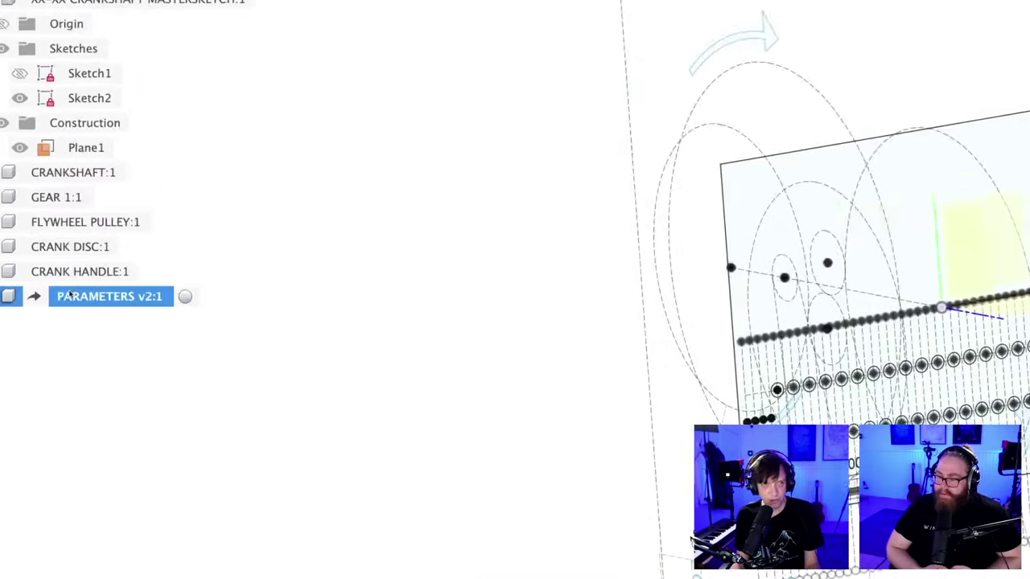
{"action": "left_click", "coordinate": [214, 341]}
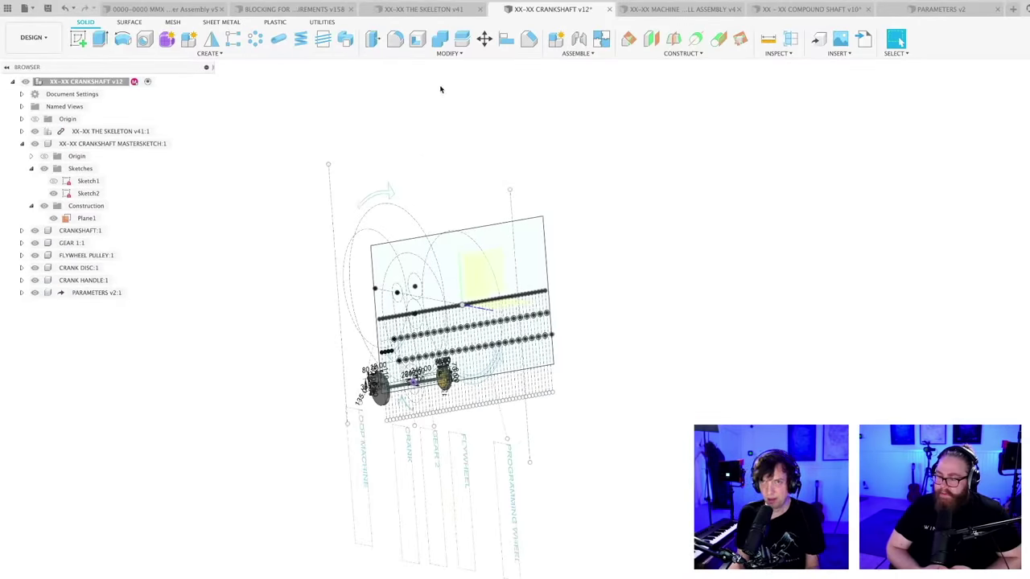
{"action": "left_click", "coordinate": [451, 54]}
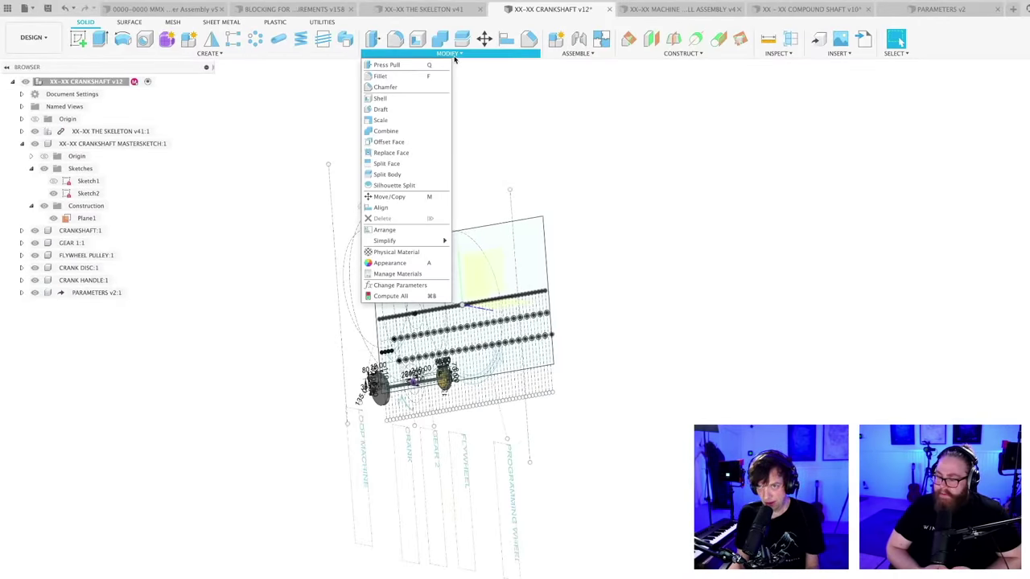
{"action": "left_click", "coordinate": [390, 286]}
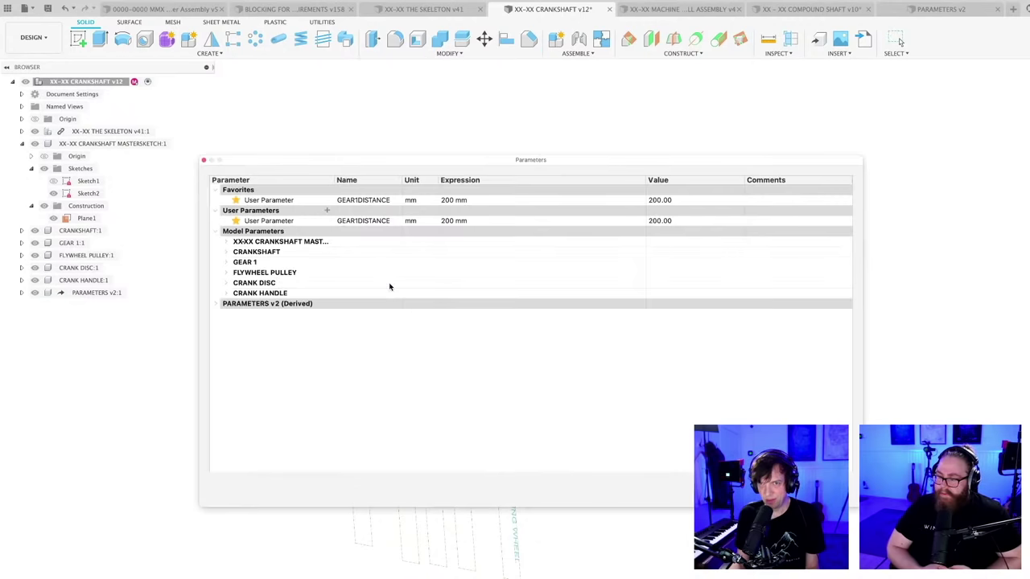
{"action": "left_click", "coordinate": [215, 304]}
{"action": "left_click", "coordinate": [226, 314]}
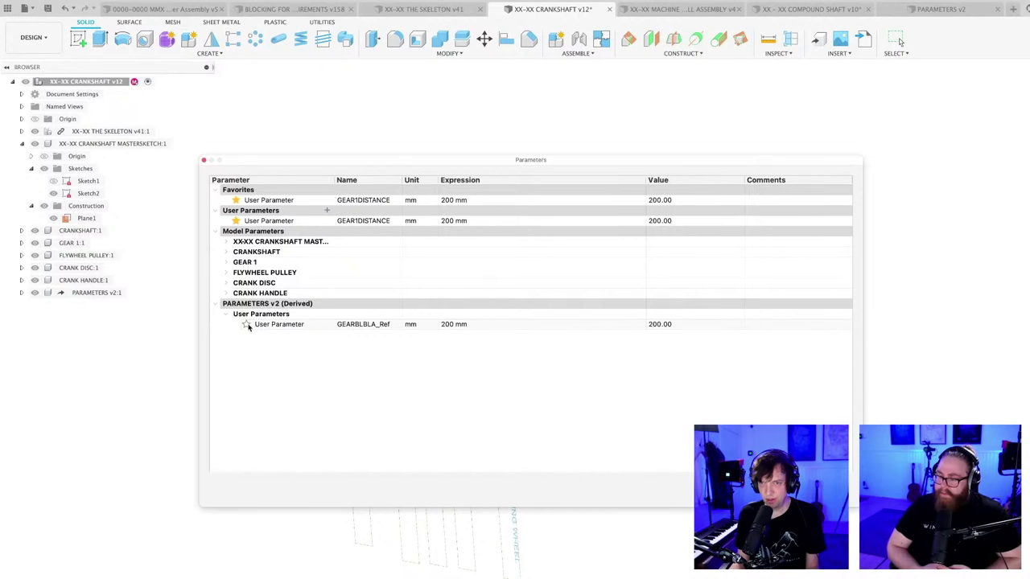
- Try to mark the derived GEARBLBLA_Ref parameter as a favorite in the crankshaft document
{"action": "left_click", "coordinate": [245, 327]}
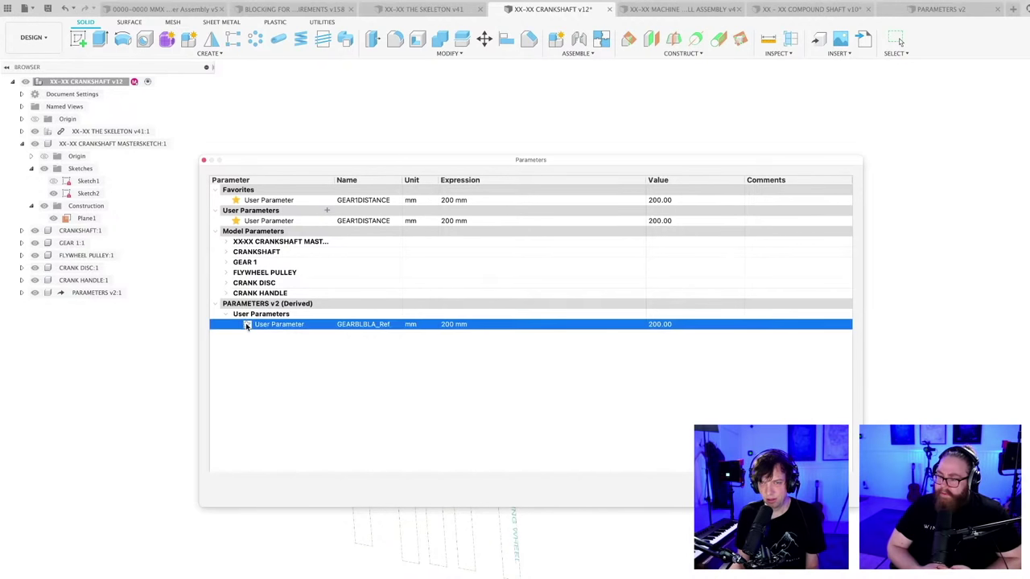
{"action": "left_click", "coordinate": [246, 334]}
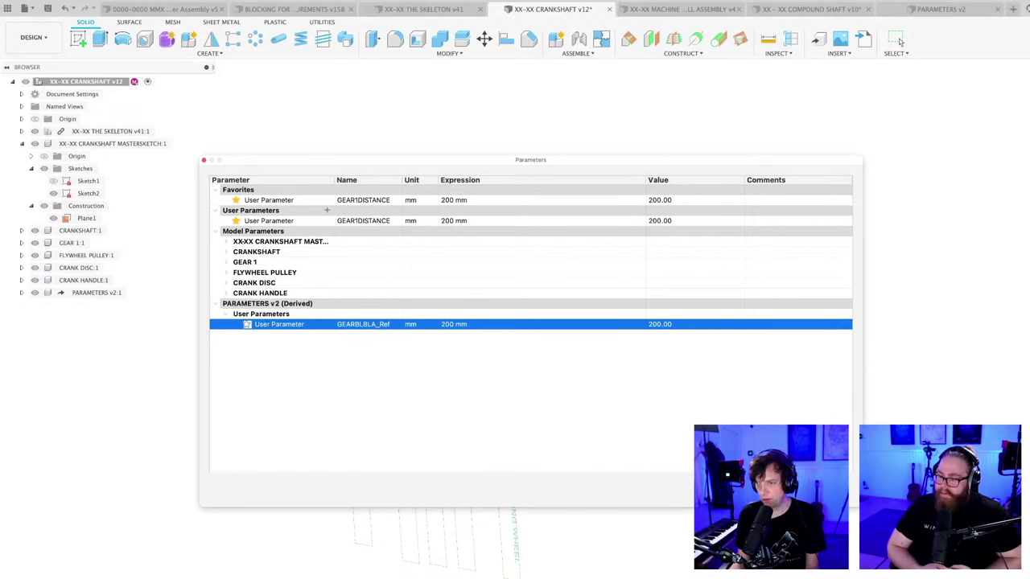
{"action": "key", "text": "Escape"}
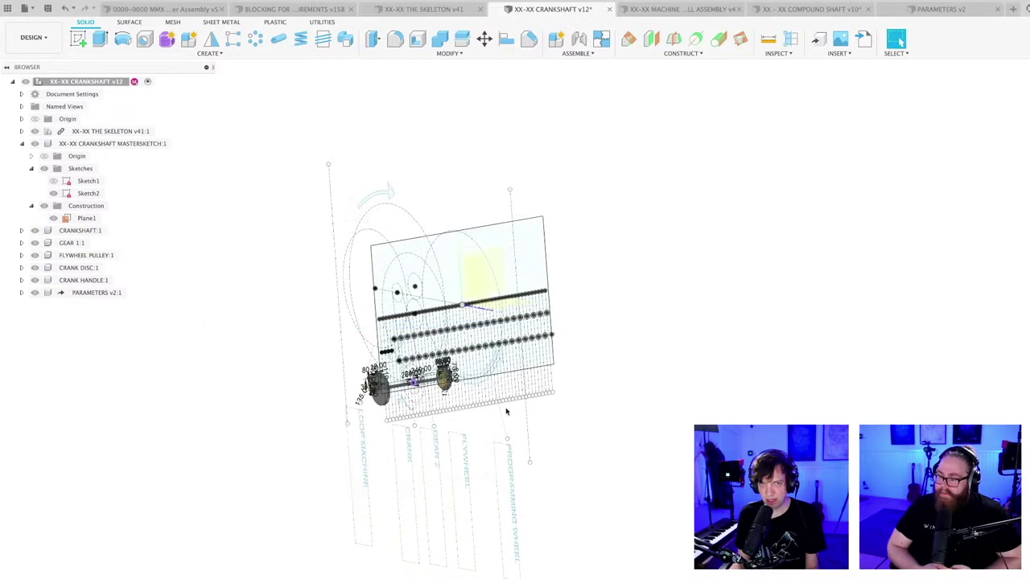
- Hide the linked skeleton in the crankshaft document to isolate the shaft and its master sketch dimensions
{"action": "left_click", "coordinate": [35, 131]}
{"action": "scroll", "coordinate": [464, 414], "scroll_direction": "up", "scroll_amount": 8}
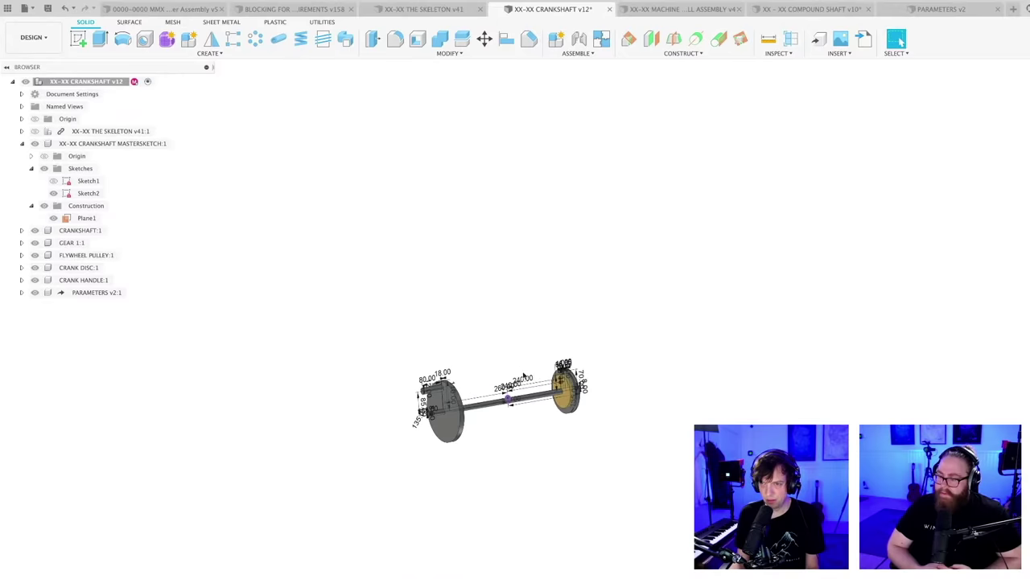
{"action": "scroll", "coordinate": [527, 434], "scroll_direction": "up", "scroll_amount": 5}
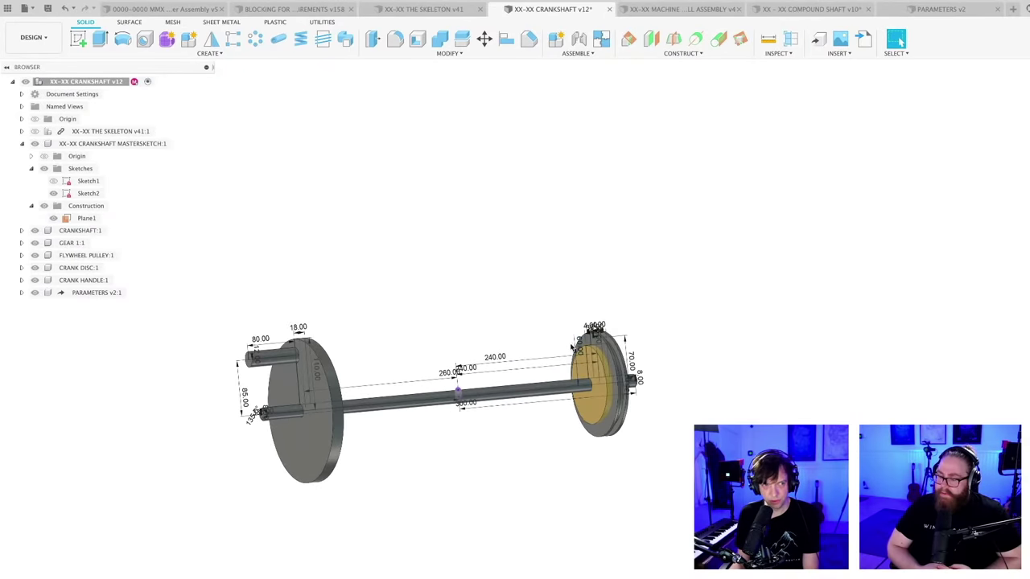
{"action": "middle_click_drag", "start_coordinate": [531, 423], "coordinate": [588, 393]}
{"action": "scroll", "coordinate": [531, 354], "scroll_direction": "up", "scroll_amount": 4}
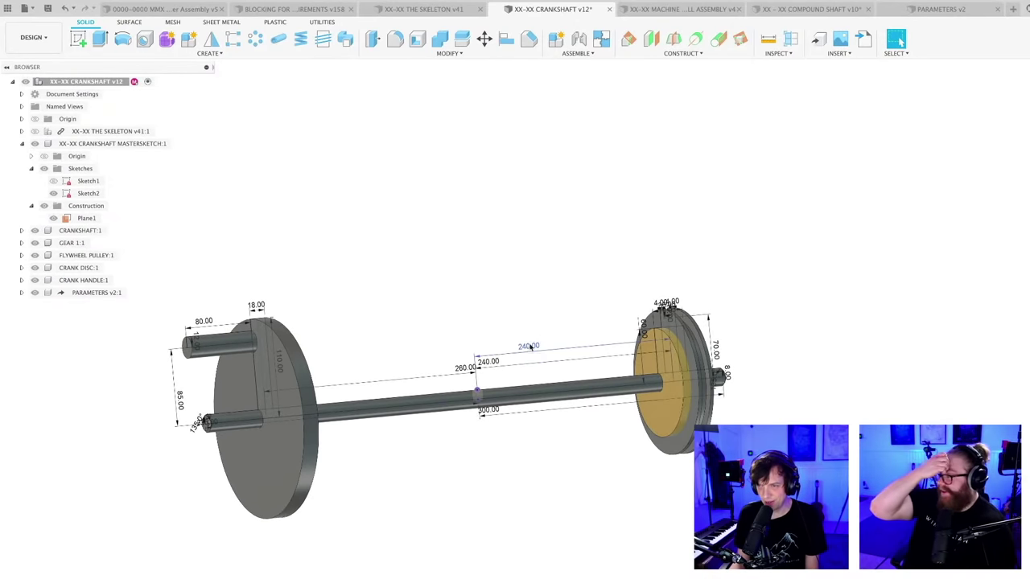
{"action": "scroll", "coordinate": [529, 342], "scroll_direction": "down", "scroll_amount": 3}
{"action": "double_click", "coordinate": [534, 317]}
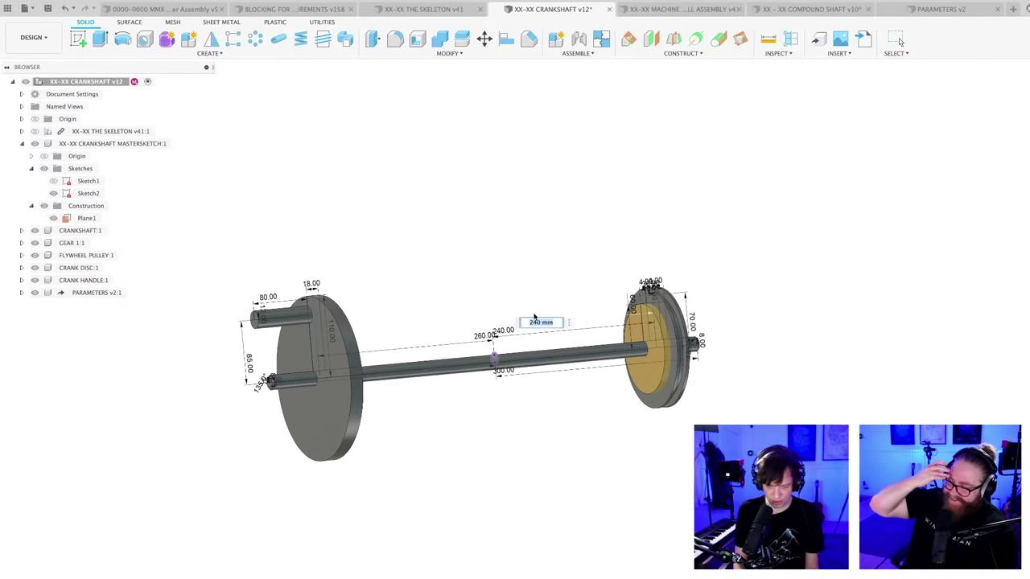
{"action": "type", "text": "gear"}
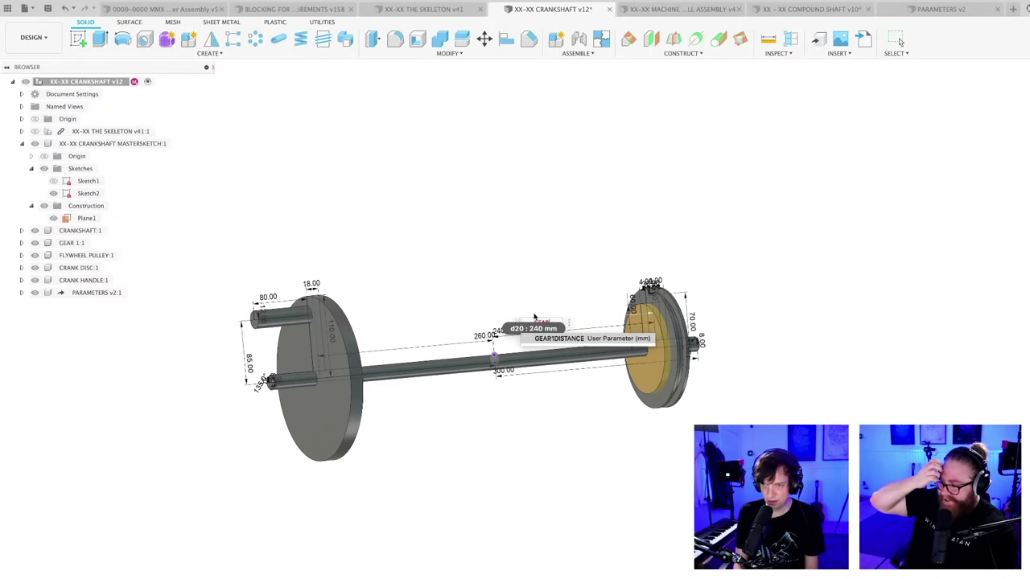
{"action": "key", "text": "Return"}
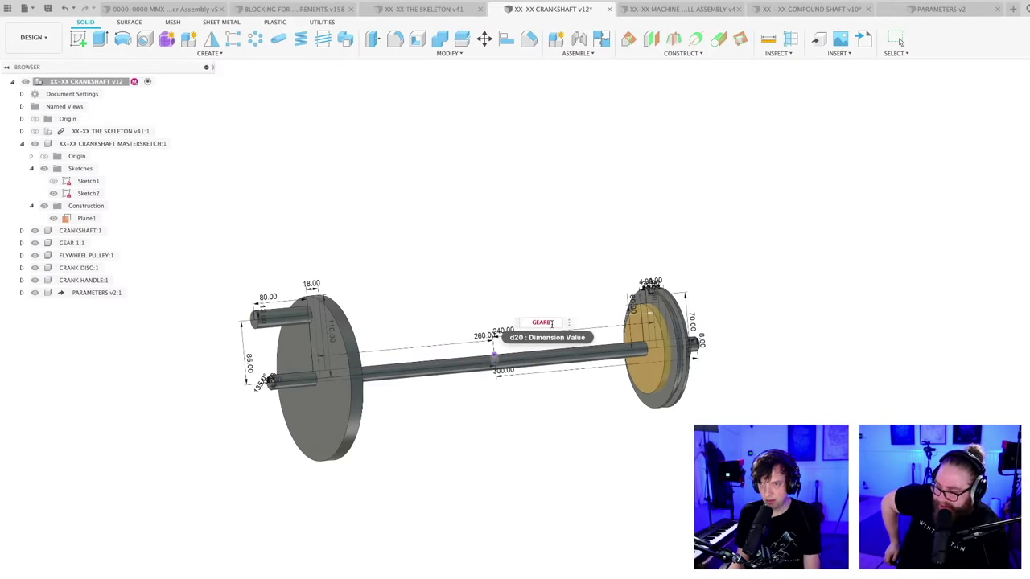
{"action": "scroll", "coordinate": [561, 324], "scroll_direction": "up", "scroll_amount": 1}
{"action": "key", "text": "BackSpace"}
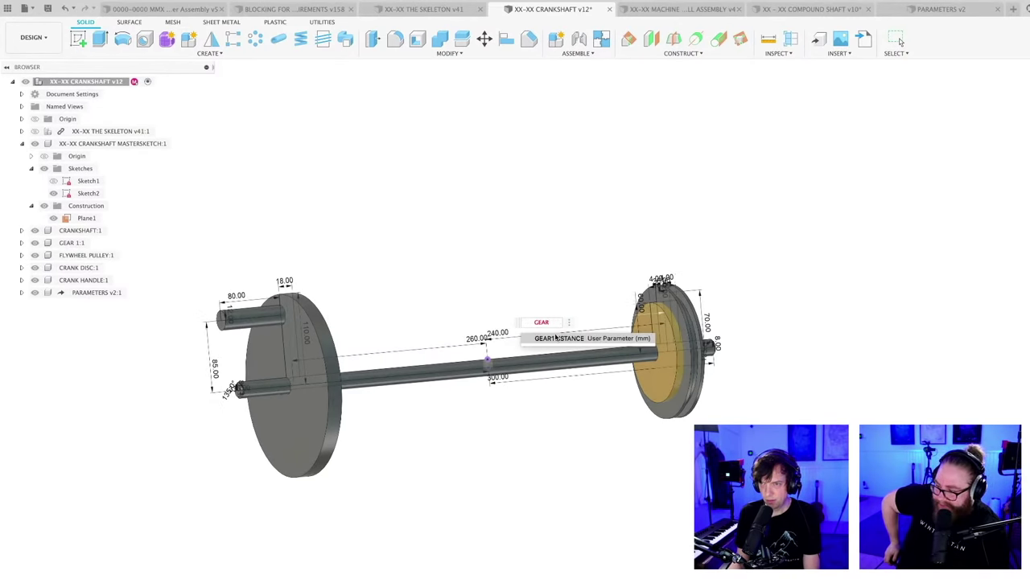
{"action": "key", "text": "Escape"}
{"action": "key", "text": "Escape"}
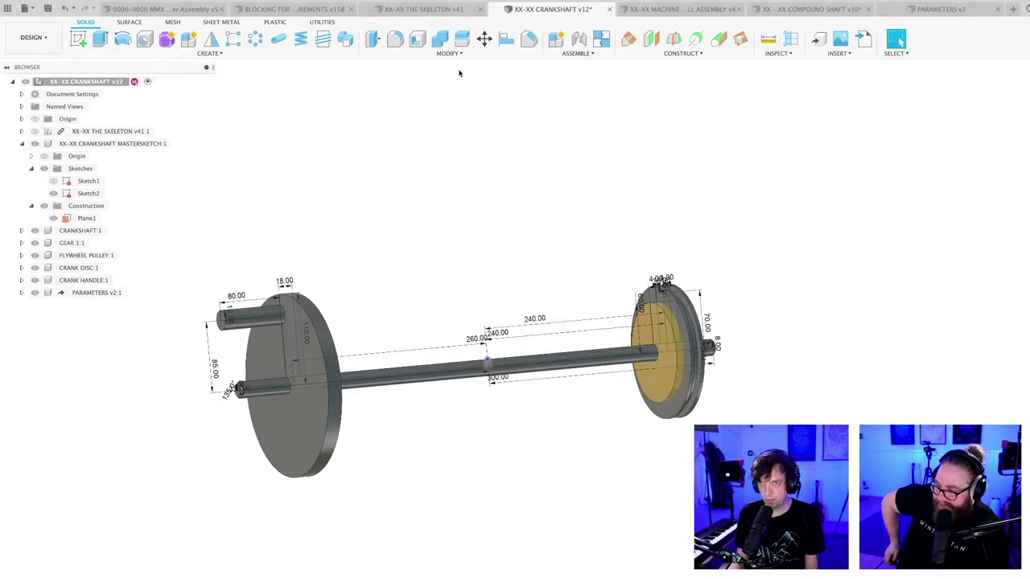
- Mark the derived user parameter GEARBLBLA_Ref as a favorite in the crankshaft design's parameters
{"action": "left_click", "coordinate": [449, 53]}
{"action": "left_click", "coordinate": [400, 285]}
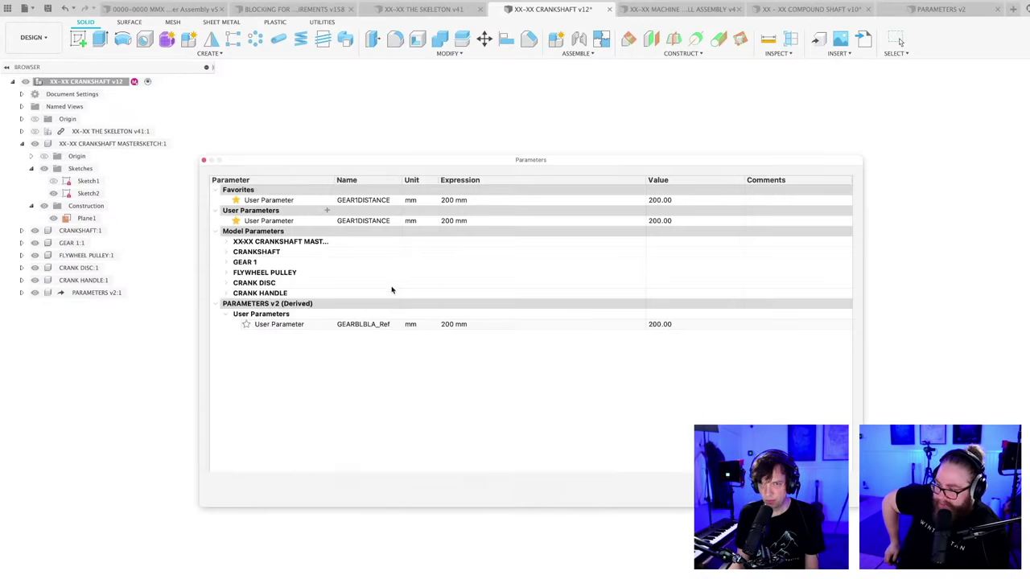
{"action": "left_click", "coordinate": [247, 325]}
{"action": "left_click", "coordinate": [247, 325]}
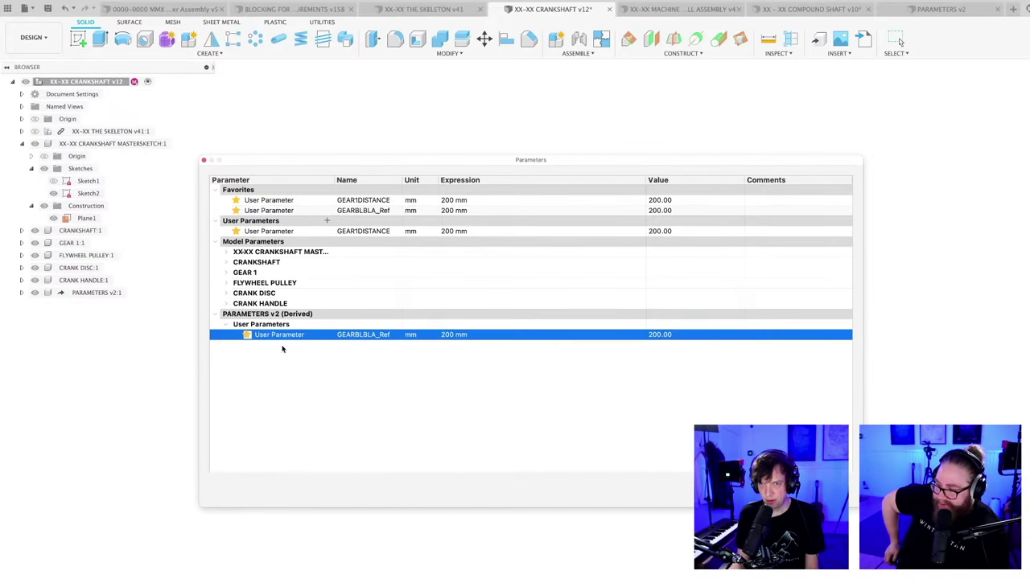
{"action": "left_click", "coordinate": [276, 200]}
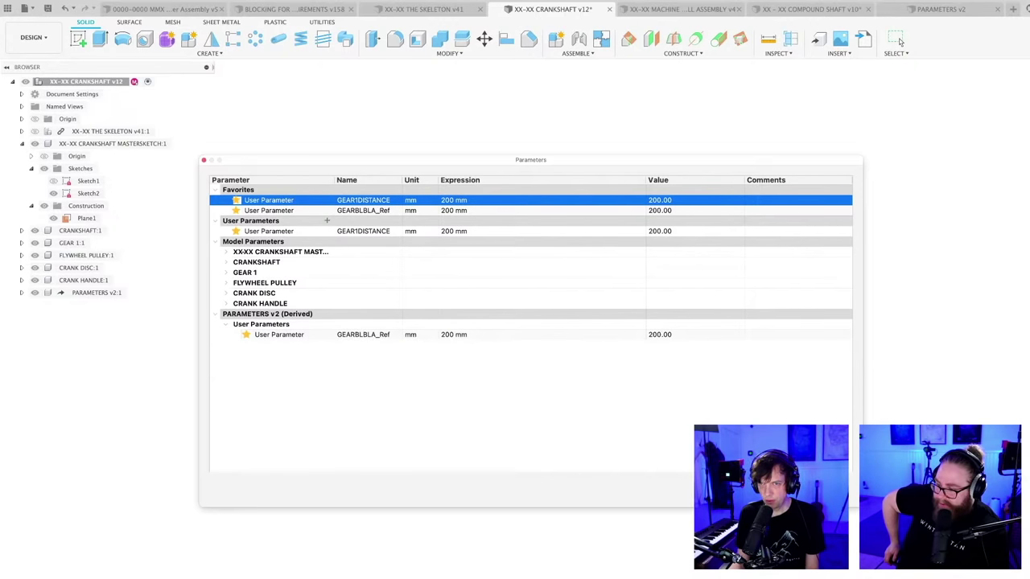
{"action": "key", "text": "Escape"}
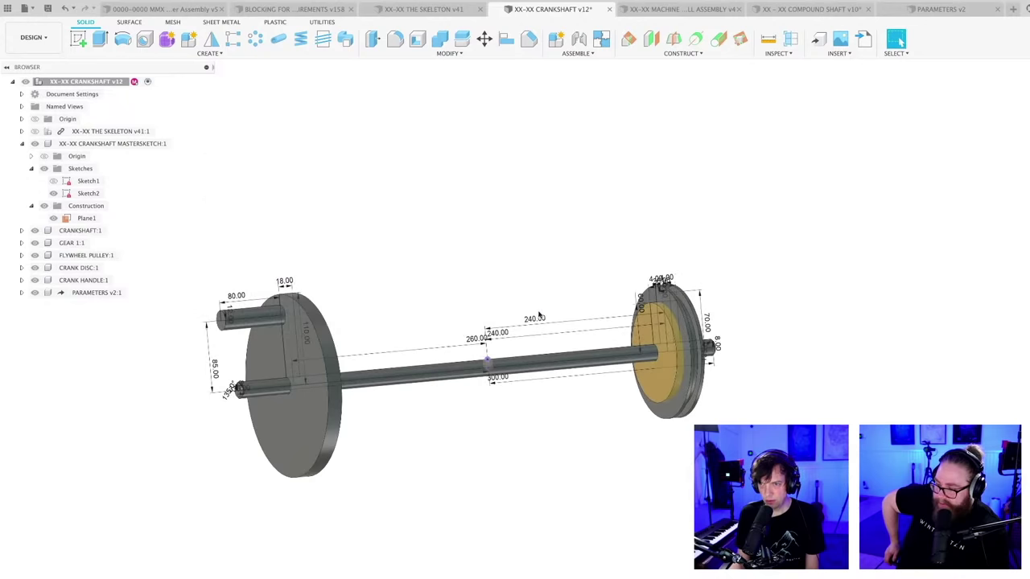
- Drive the sketch dimension that positions the yellow gear along the crankshaft with the derived parameter GEARBLBLA_Ref
{"action": "double_click", "coordinate": [533, 319]}
{"action": "type", "text": "g"}
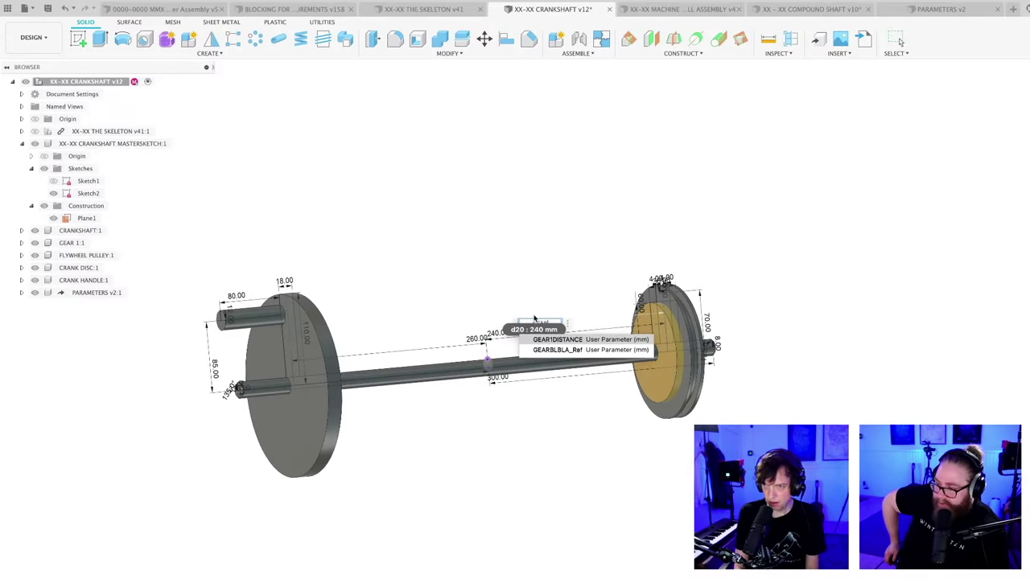
{"action": "left_click", "coordinate": [546, 350]}
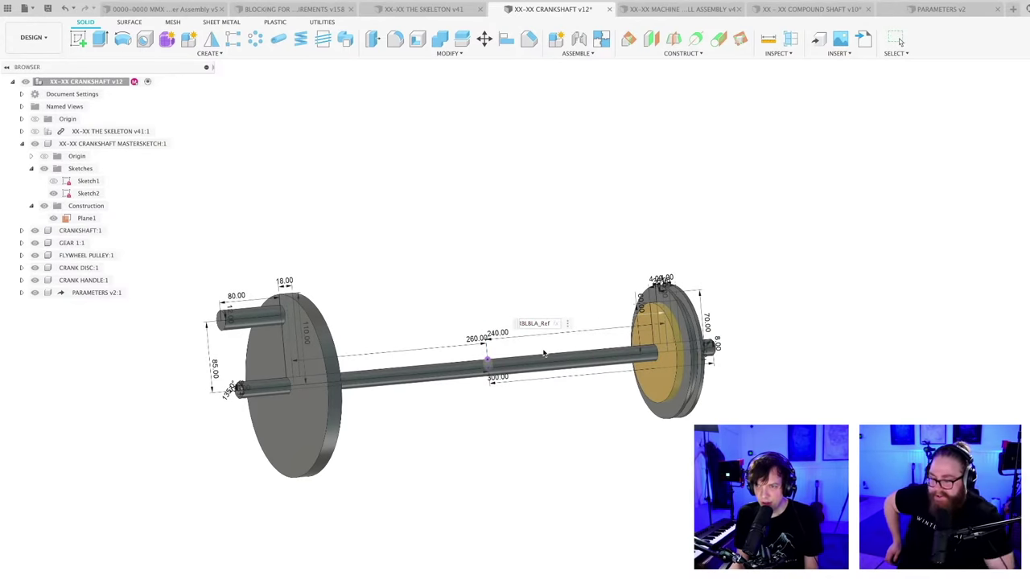
{"action": "key", "text": "Return"}
{"action": "scroll", "coordinate": [547, 362], "scroll_direction": "up", "scroll_amount": 2}
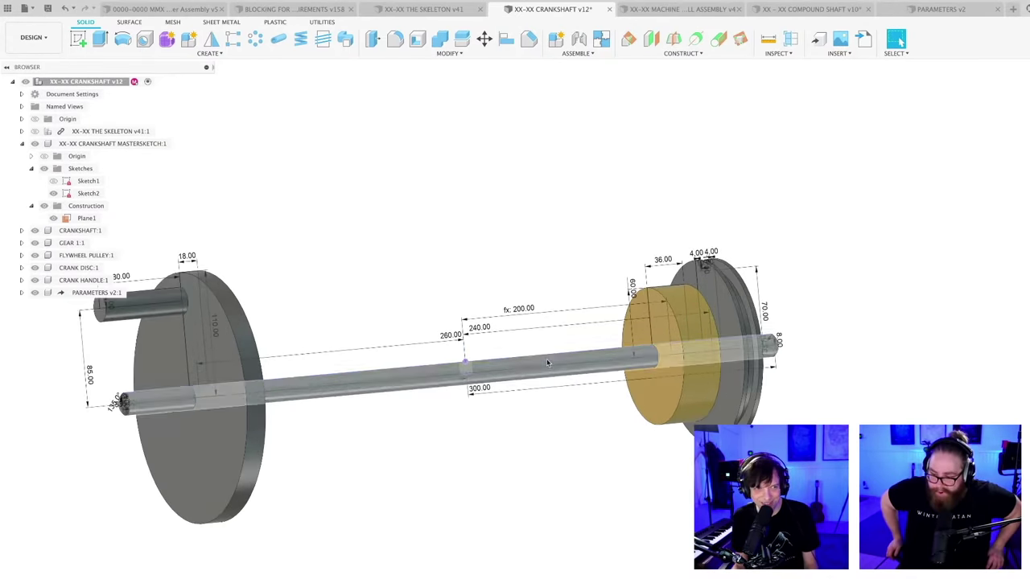
{"action": "scroll", "coordinate": [547, 362], "scroll_direction": "down", "scroll_amount": 4}
{"action": "middle_click_drag", "start_coordinate": [609, 345], "coordinate": [566, 406], "text": "shift"}
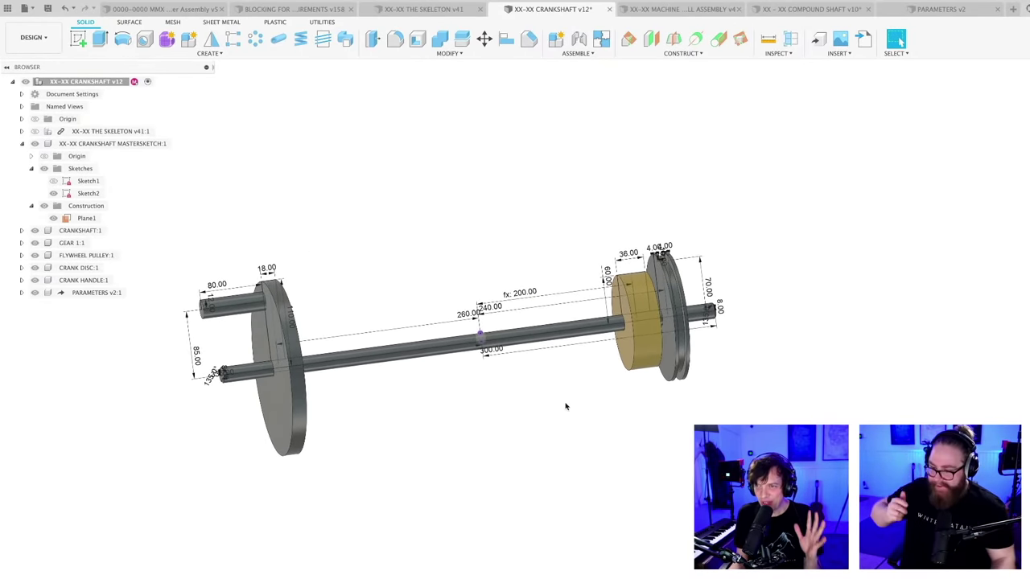
{"action": "scroll", "coordinate": [612, 411], "scroll_direction": "down", "scroll_amount": 3}
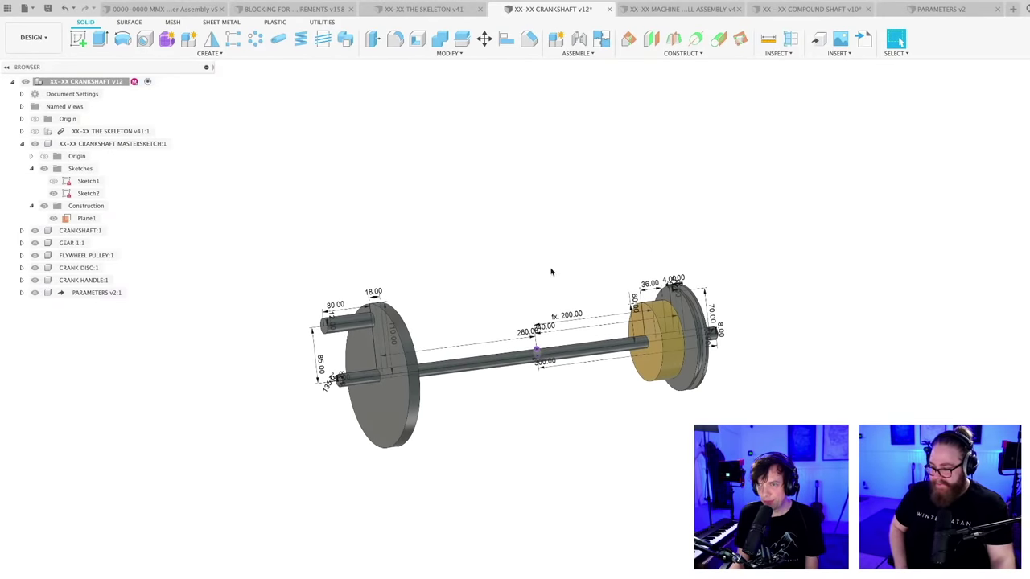
{"action": "middle_click_drag", "start_coordinate": [551, 272], "coordinate": [555, 280], "text": "shift"}
- Save the crankshaft design as a new version with the default description
{"action": "key", "text": "ctrl+s"}
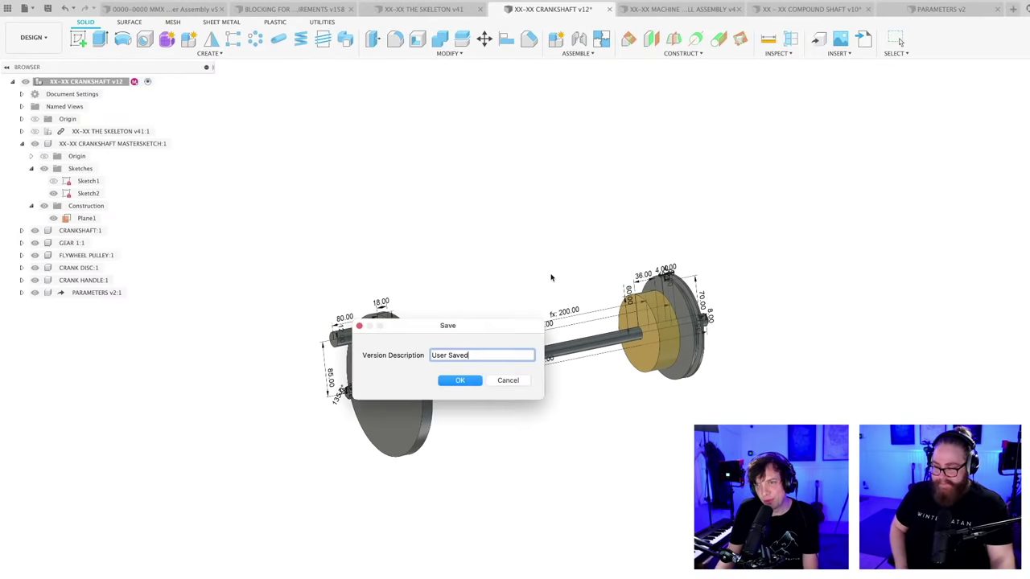
{"action": "key", "text": "Return"}
{"action": "mouse_move", "coordinate": [497, 241]}
{"action": "middle_mouse_down"}
{"action": "mouse_move", "coordinate": [501, 262]}
{"action": "mouse_move", "coordinate": [515, 232]}
{"action": "mouse_move", "coordinate": [491, 239]}
{"action": "middle_mouse_up"}
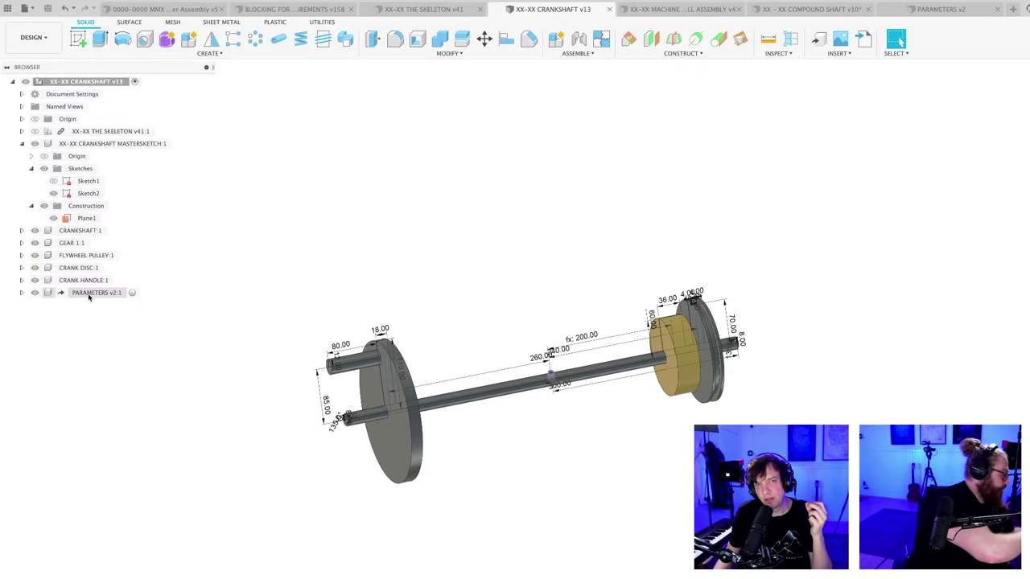
{"action": "middle_click_drag", "start_coordinate": [170, 343], "coordinate": [241, 351]}
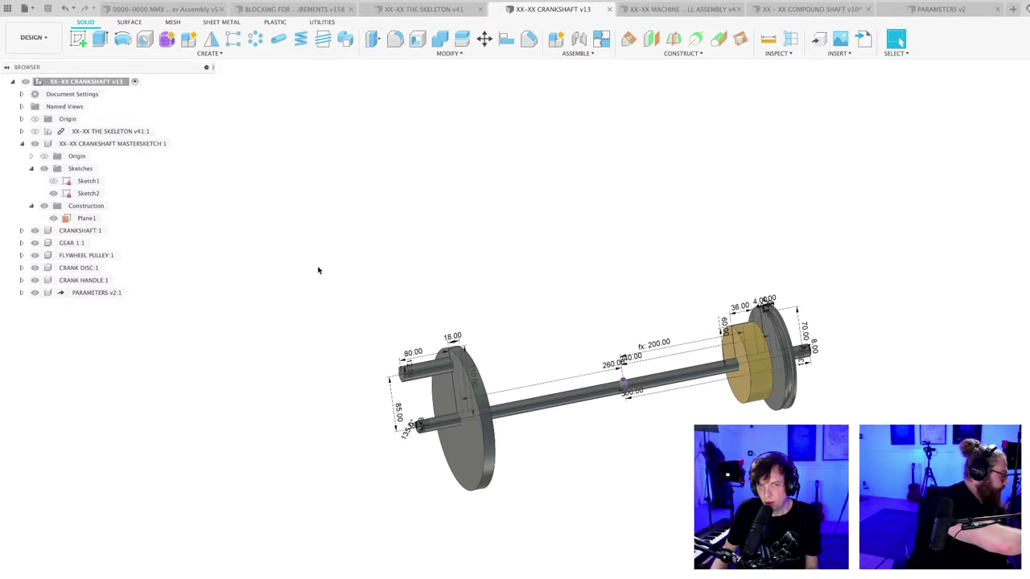
{"action": "middle_click_drag", "start_coordinate": [322, 264], "coordinate": [279, 291], "text": "shift"}
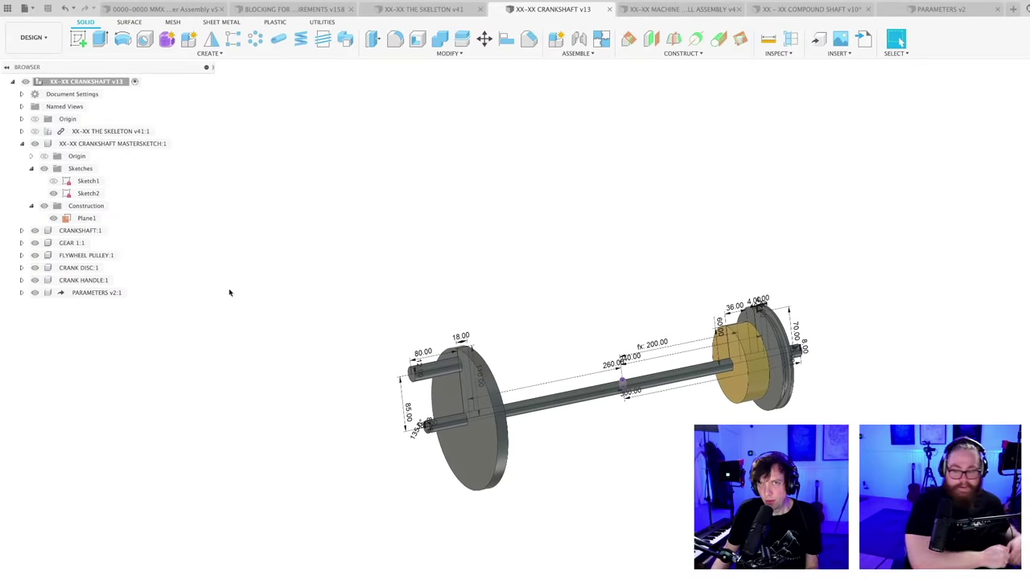
- Switch to the PARAMETERS design and derive its favorite parameters into a new design, without selecting any objects
{"action": "left_click", "coordinate": [931, 9]}
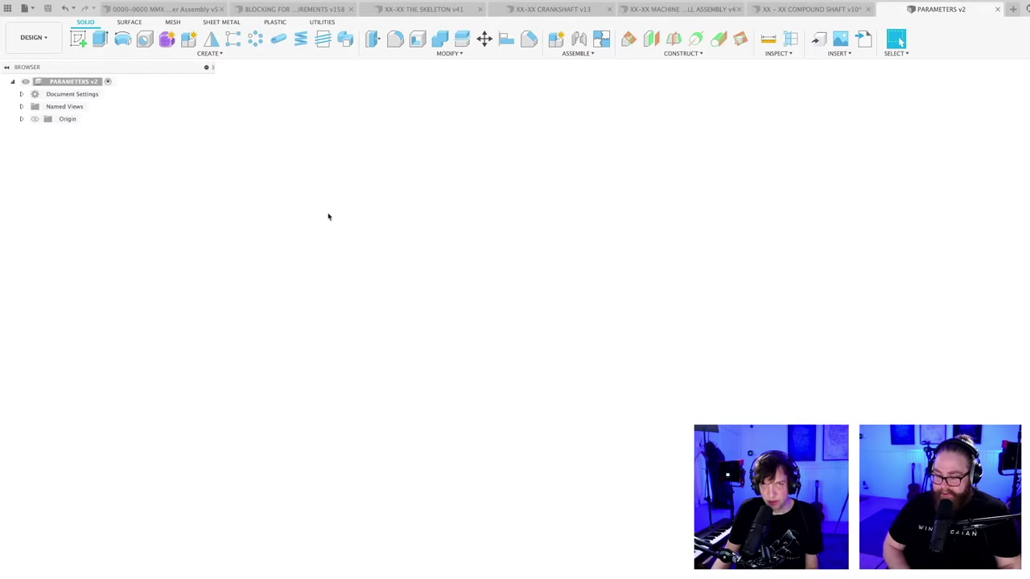
{"action": "left_click", "coordinate": [216, 53]}
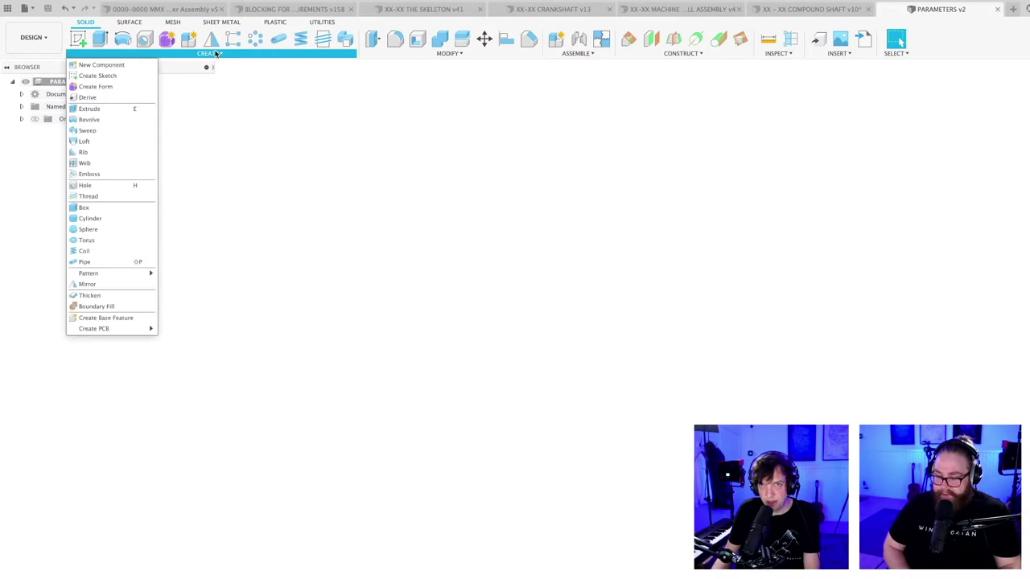
{"action": "left_click", "coordinate": [87, 98]}
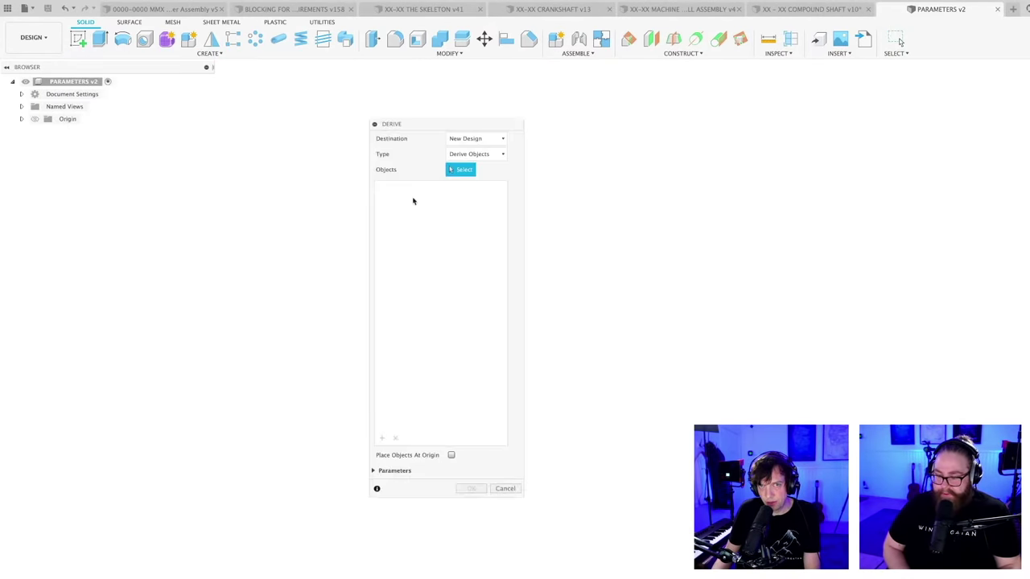
{"action": "left_click", "coordinate": [374, 472]}
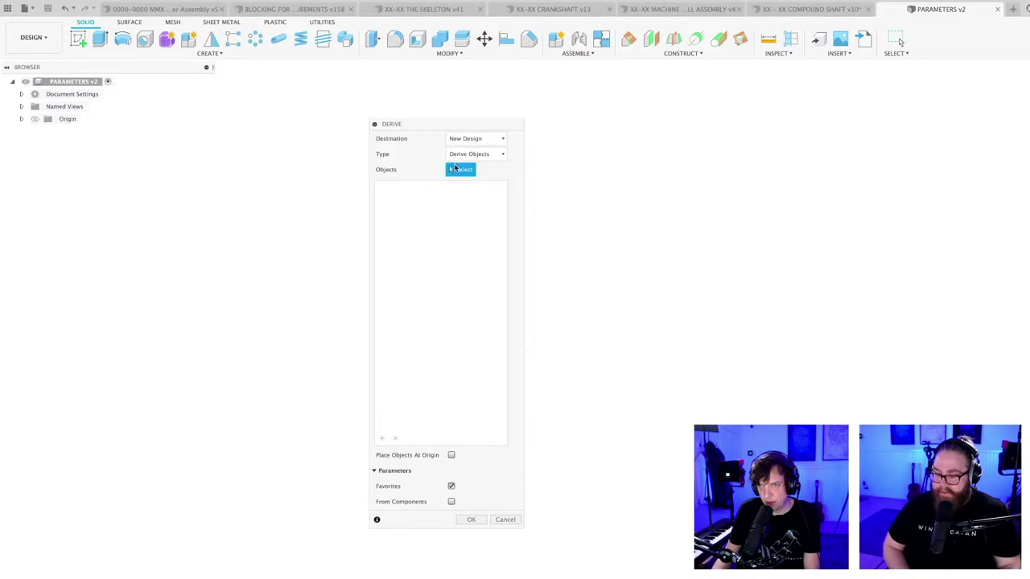
{"action": "left_click", "coordinate": [472, 519]}
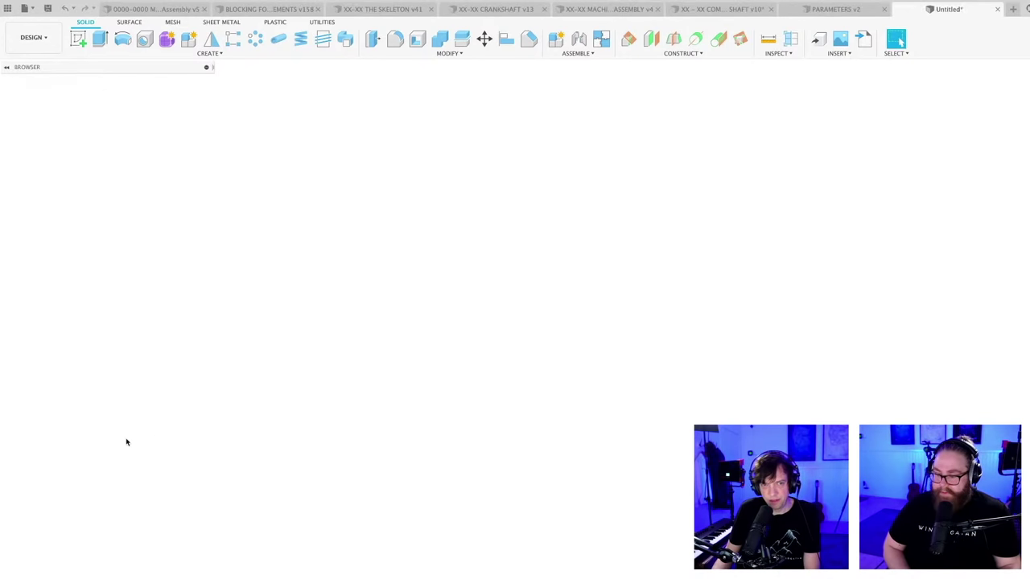
- Show the project's files and close the untitled derived design without saving it
{"action": "left_click", "coordinate": [8, 8]}
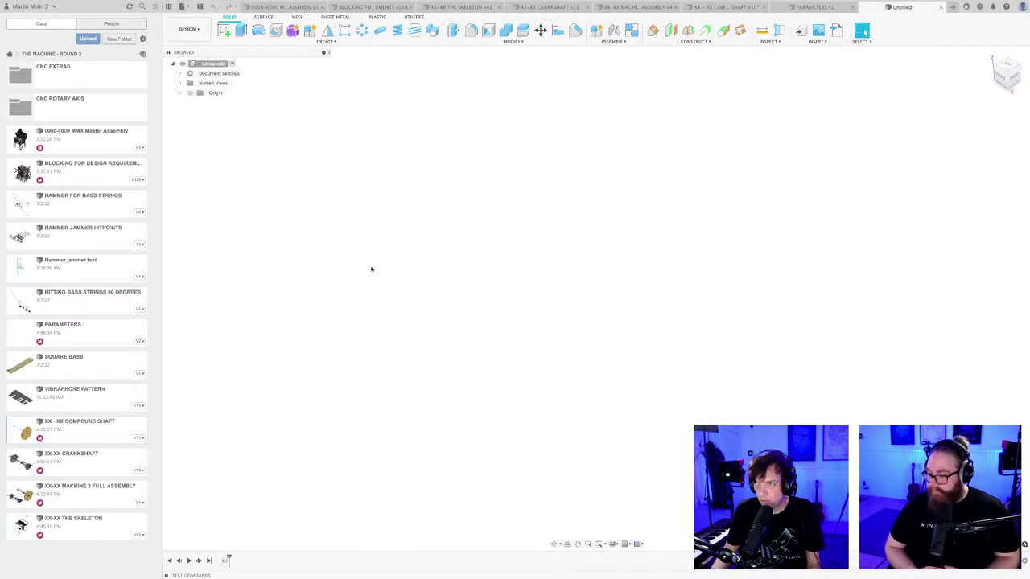
{"action": "left_click", "coordinate": [940, 7]}
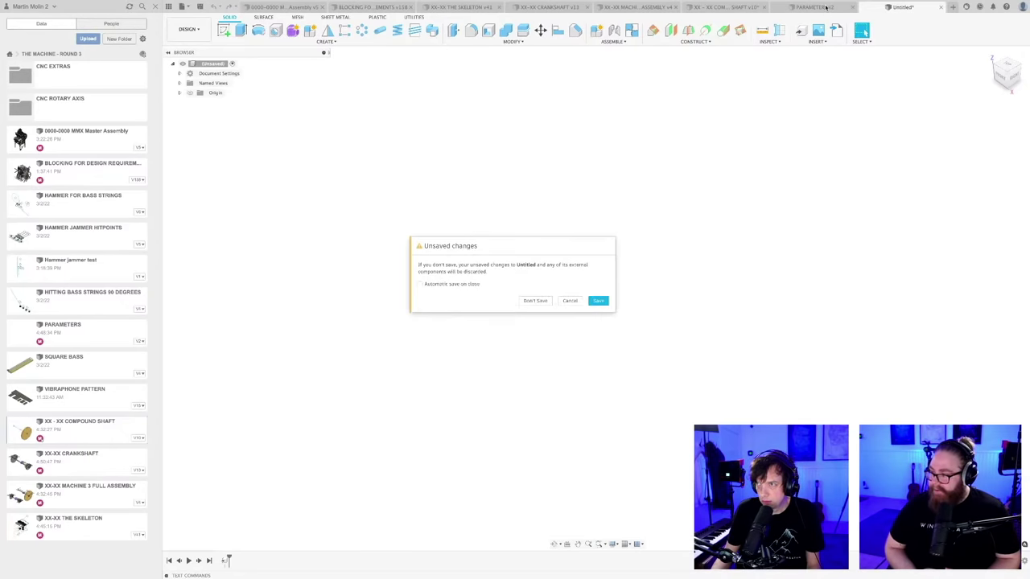
{"action": "left_click", "coordinate": [536, 301]}
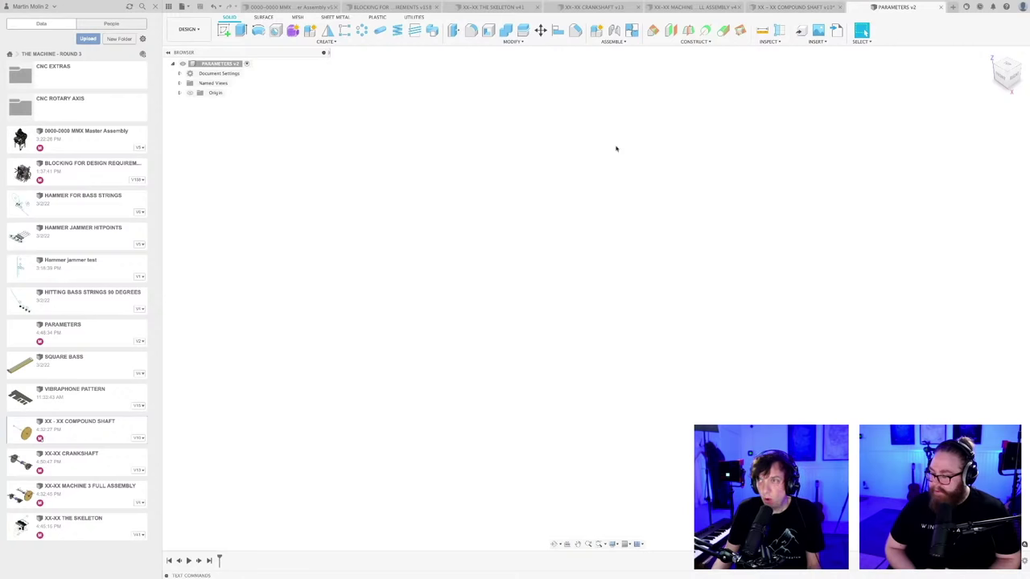
- Derive the favorite parameters from PARAMETERS into a new design and save it as DERIVED PARAMETERS in THE MACHINE - ROUND 3
{"action": "left_click", "coordinate": [326, 41]}
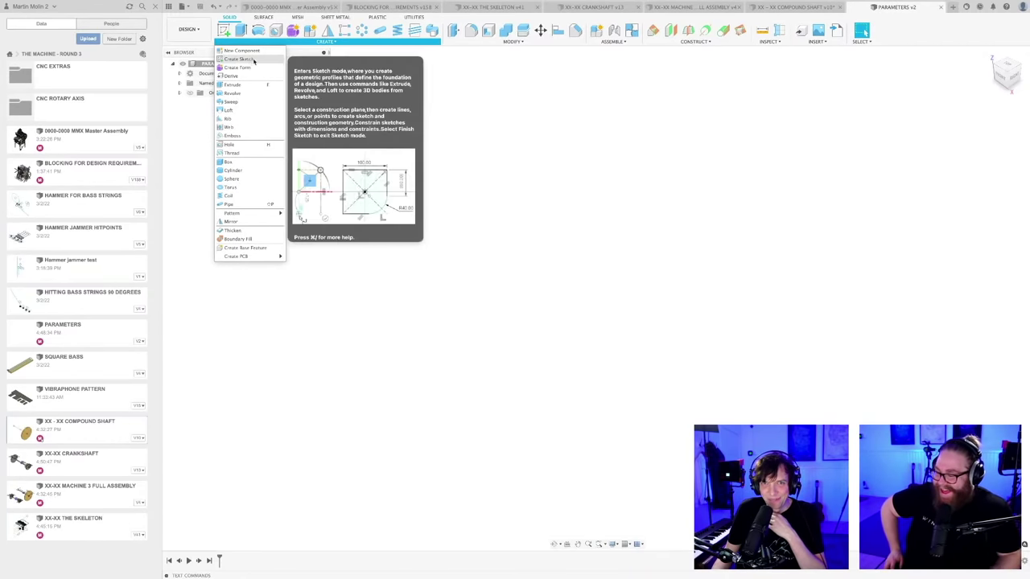
{"action": "left_click", "coordinate": [231, 75]}
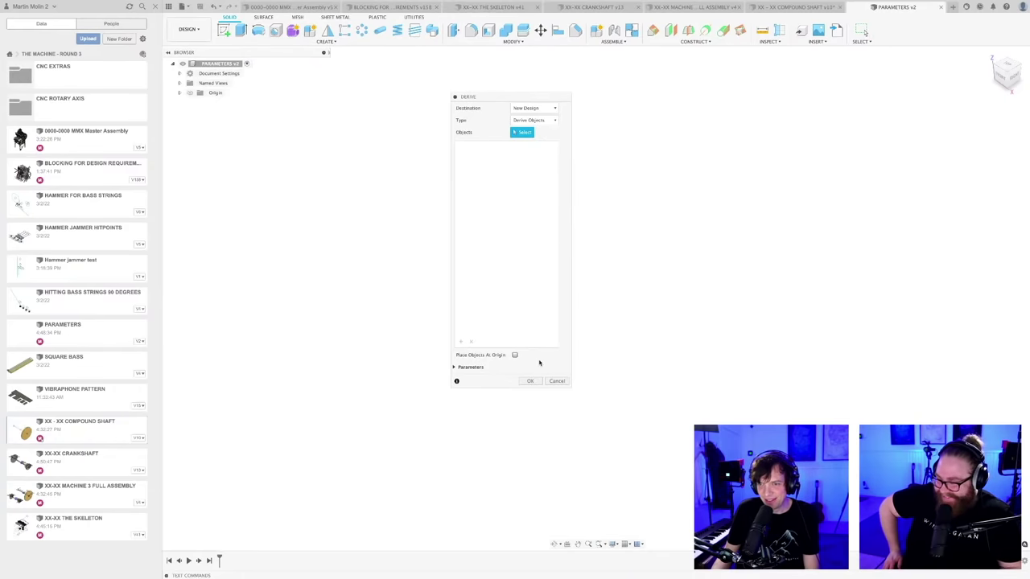
{"action": "left_click", "coordinate": [454, 367]}
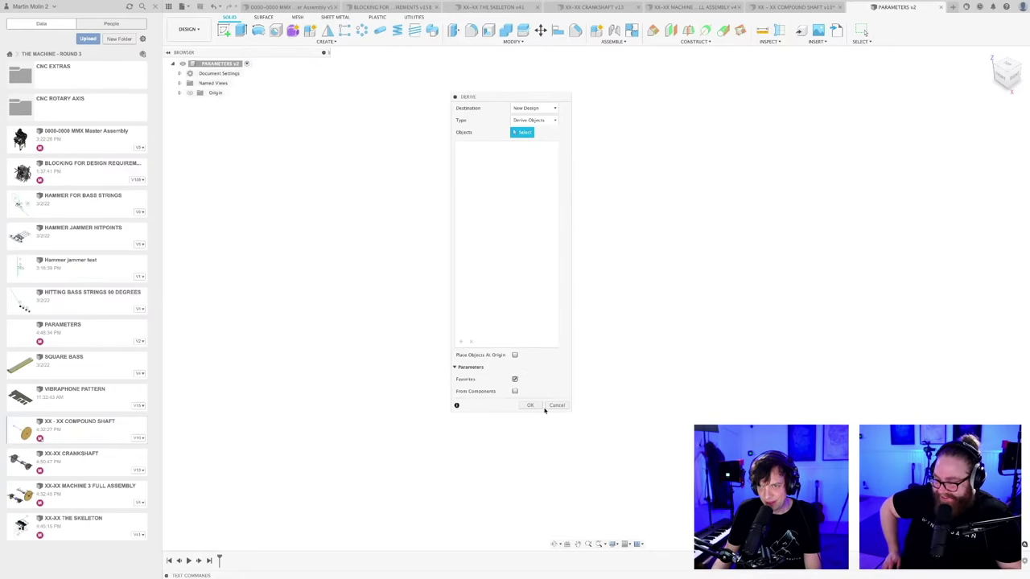
{"action": "left_click", "coordinate": [531, 406]}
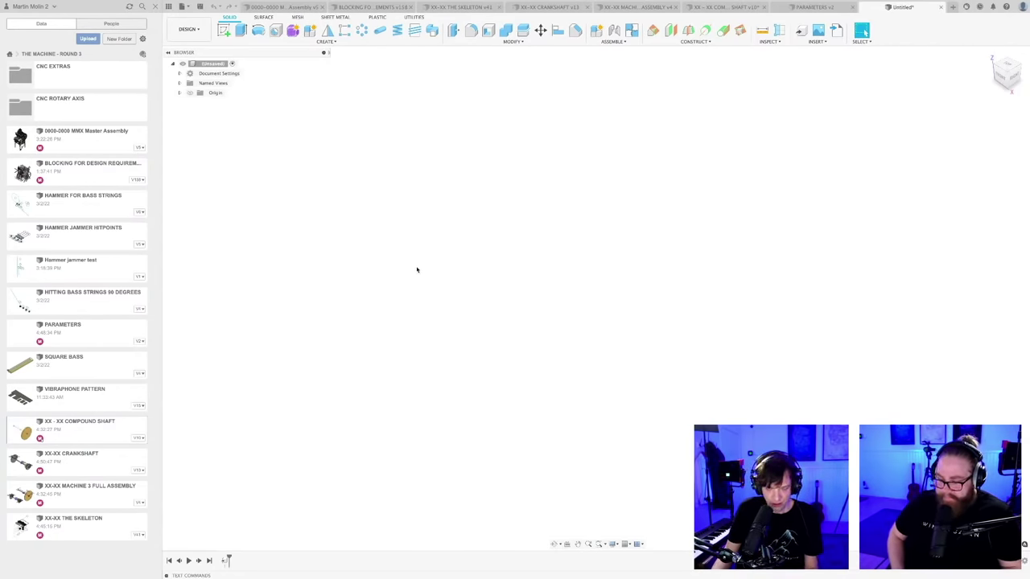
{"action": "key", "text": "ctrl+s"}
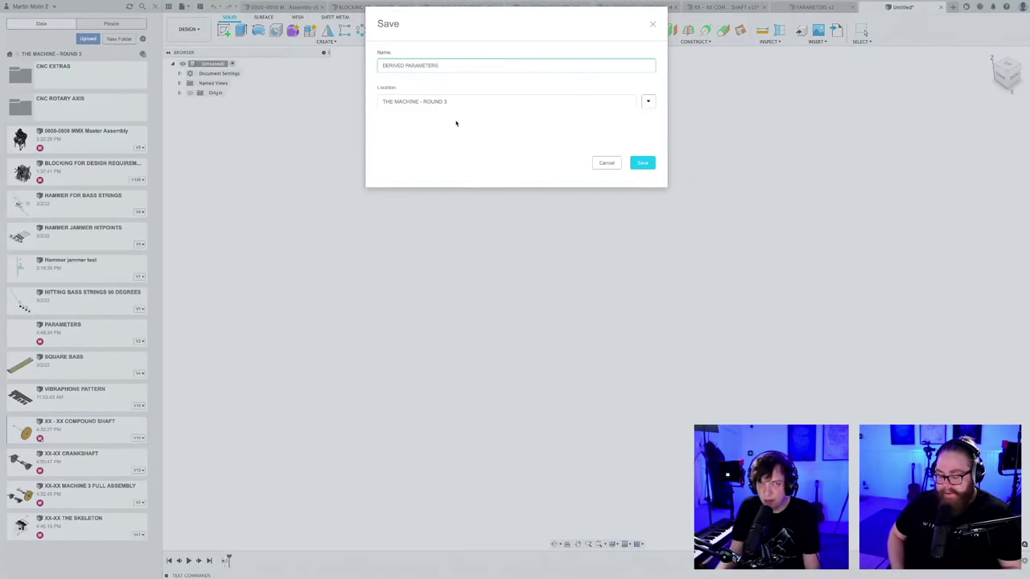
{"action": "key", "text": "Return"}
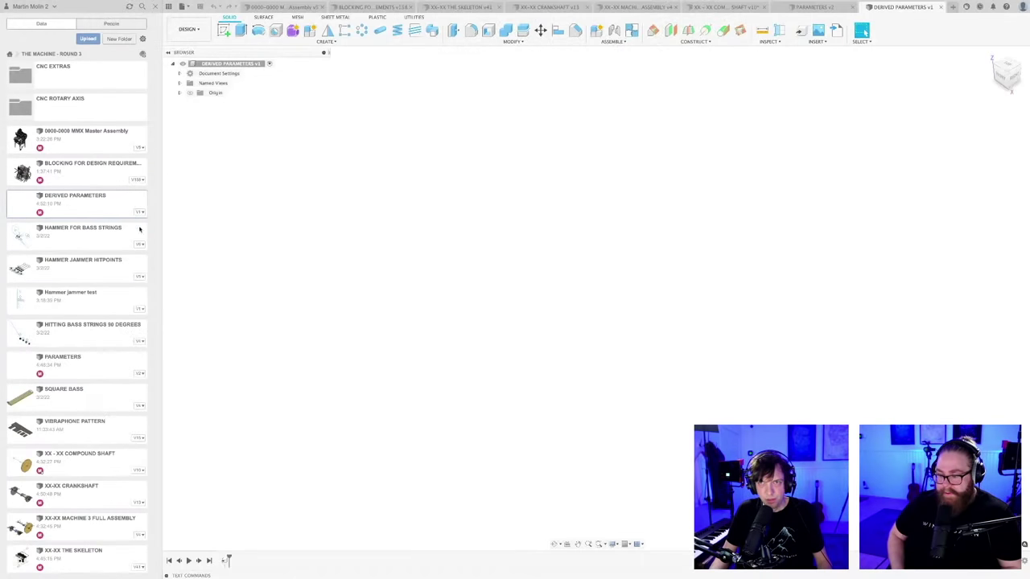
- Switch to the XX - XX COMPOUND SHAFT design and save it
{"action": "left_click", "coordinate": [724, 6]}
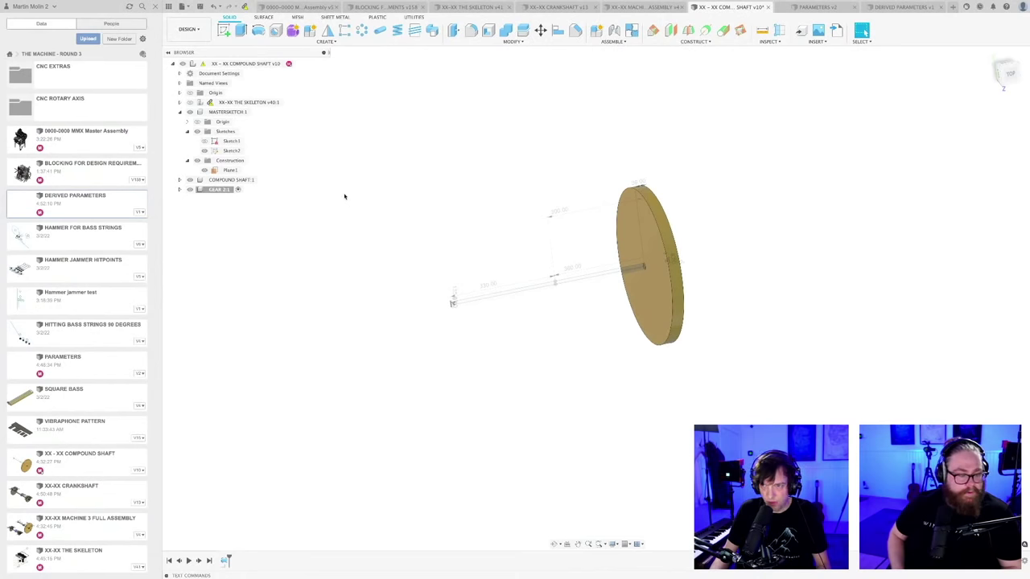
{"action": "key", "text": "ctrl+s"}
{"action": "key", "text": "Return"}
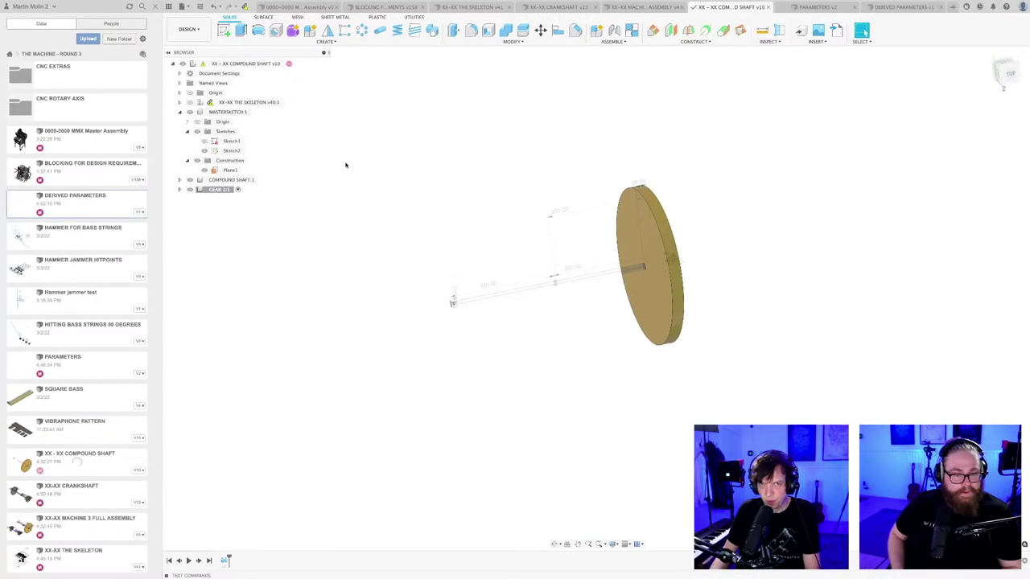
{"action": "scroll", "coordinate": [336, 171], "scroll_direction": "down", "scroll_amount": 1}
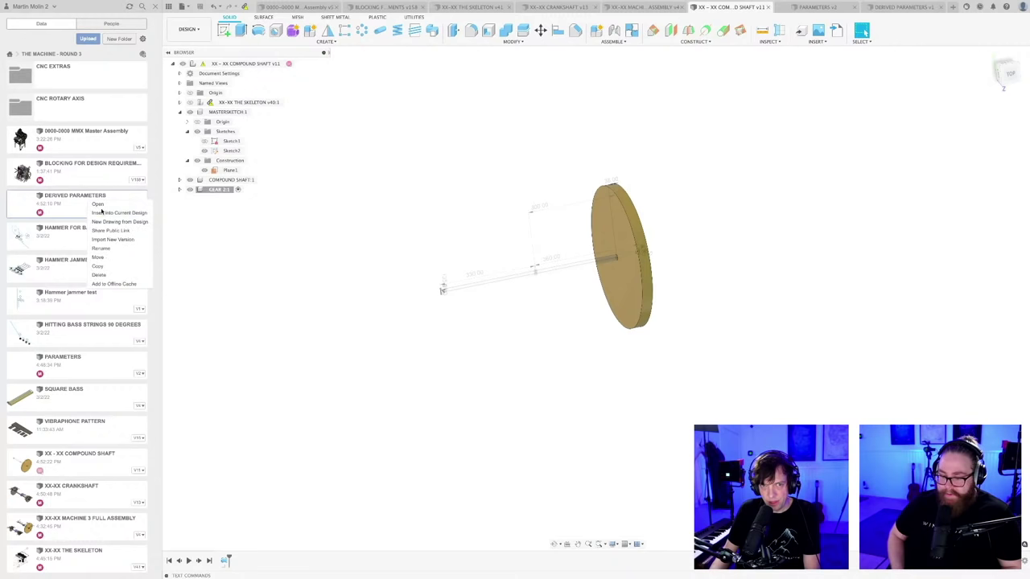
{"action": "key", "text": "F6"}
{"action": "key", "text": "m"}
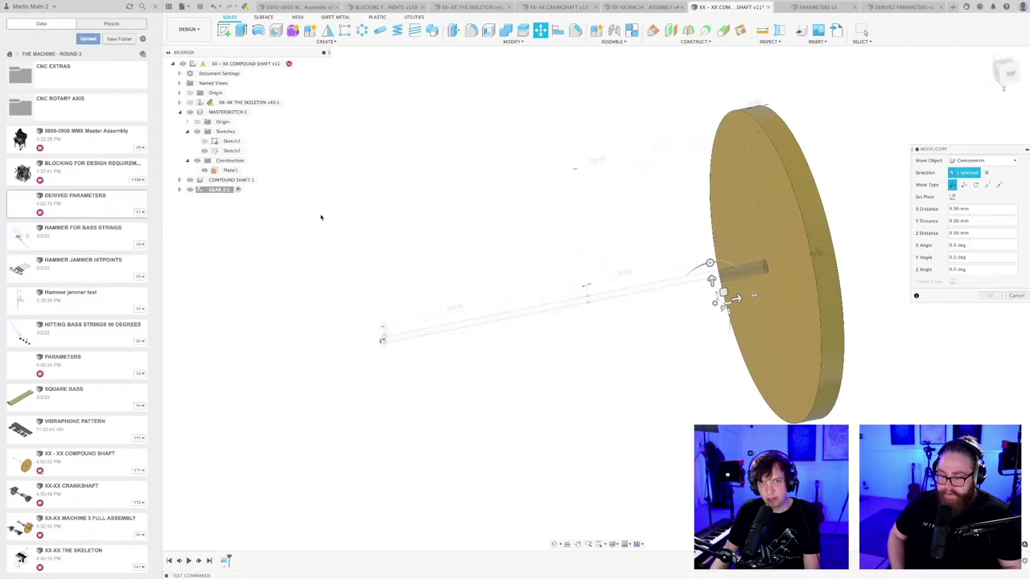
{"action": "left_click", "coordinate": [1015, 296]}
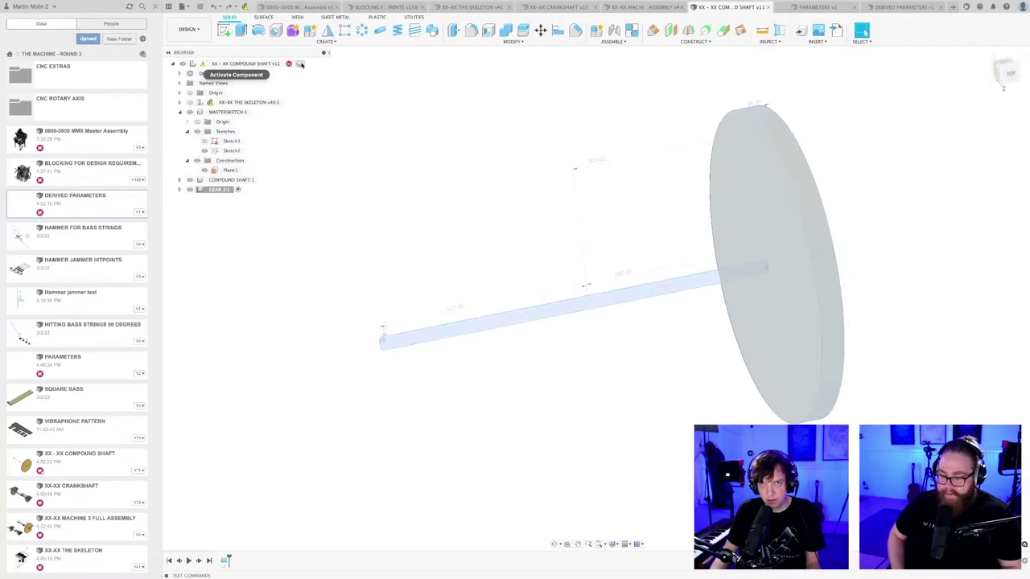
- Activate the compound shaft's top-level component and insert the DERIVED PARAMETERS design into it at its default position
{"action": "left_click", "coordinate": [300, 63]}
{"action": "right_click", "coordinate": [90, 206]}
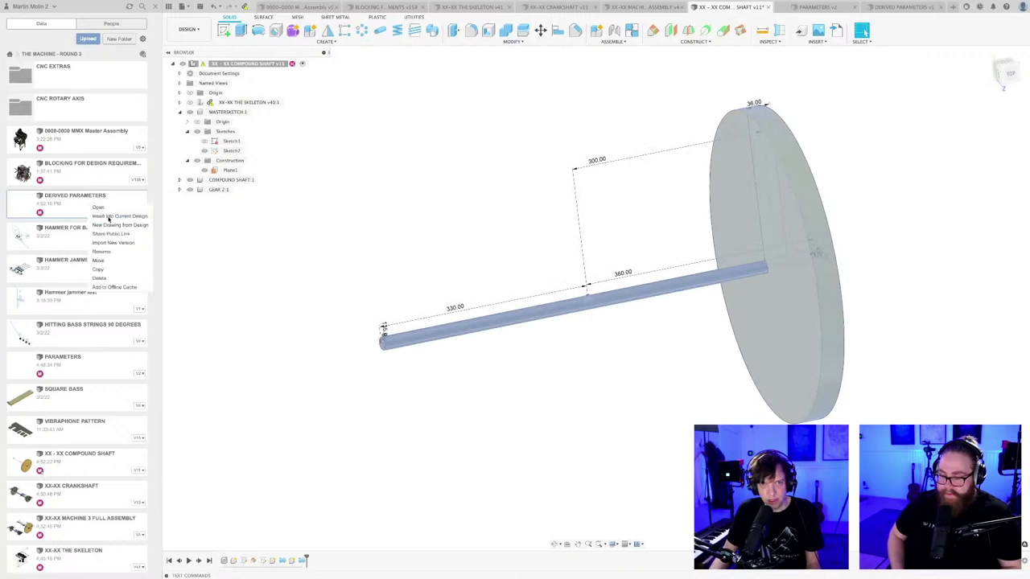
{"action": "left_click", "coordinate": [108, 217]}
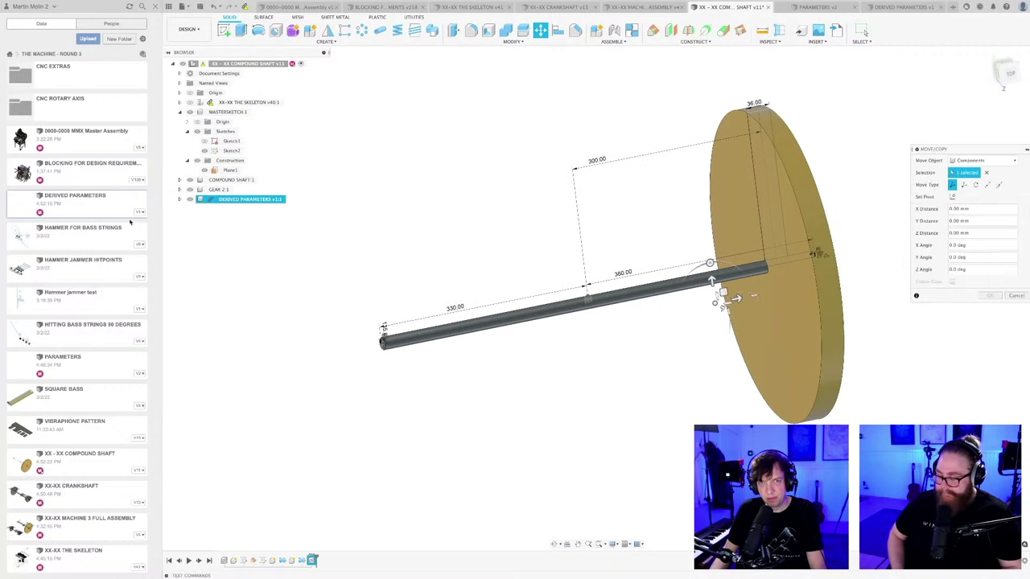
{"action": "key", "text": "Return"}
{"action": "scroll", "coordinate": [315, 238], "scroll_direction": "down", "scroll_amount": 3}
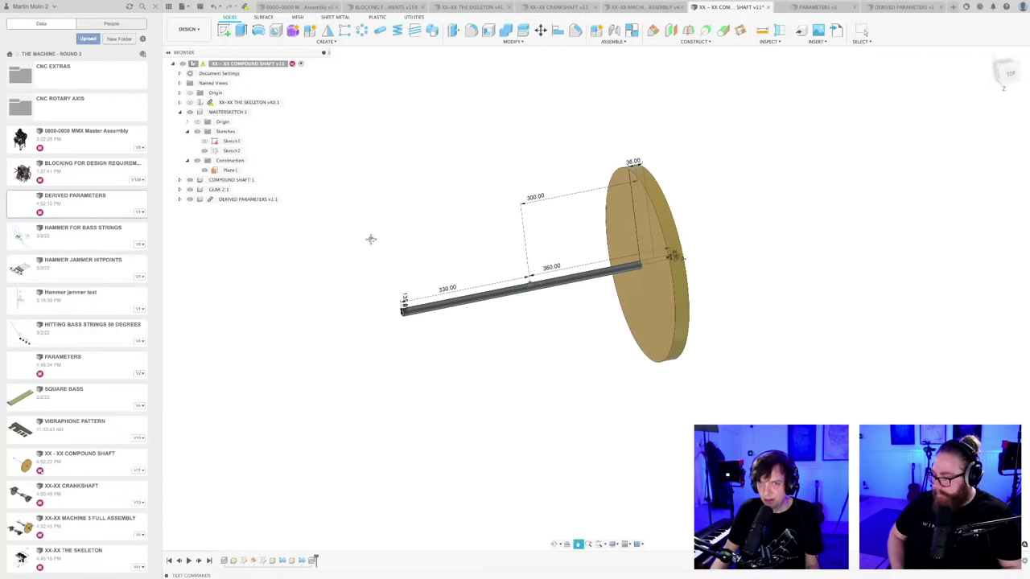
{"action": "middle_click_drag", "start_coordinate": [396, 232], "coordinate": [434, 211], "text": "shift"}
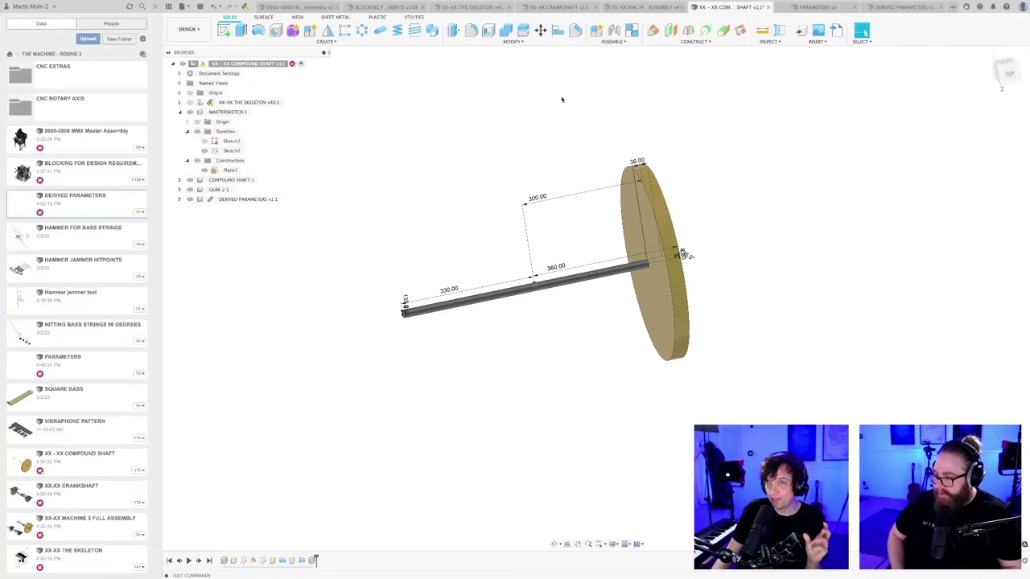
- Check the compound shaft design's user and model parameters for the inserted shared parameters
{"action": "left_click", "coordinate": [513, 41]}
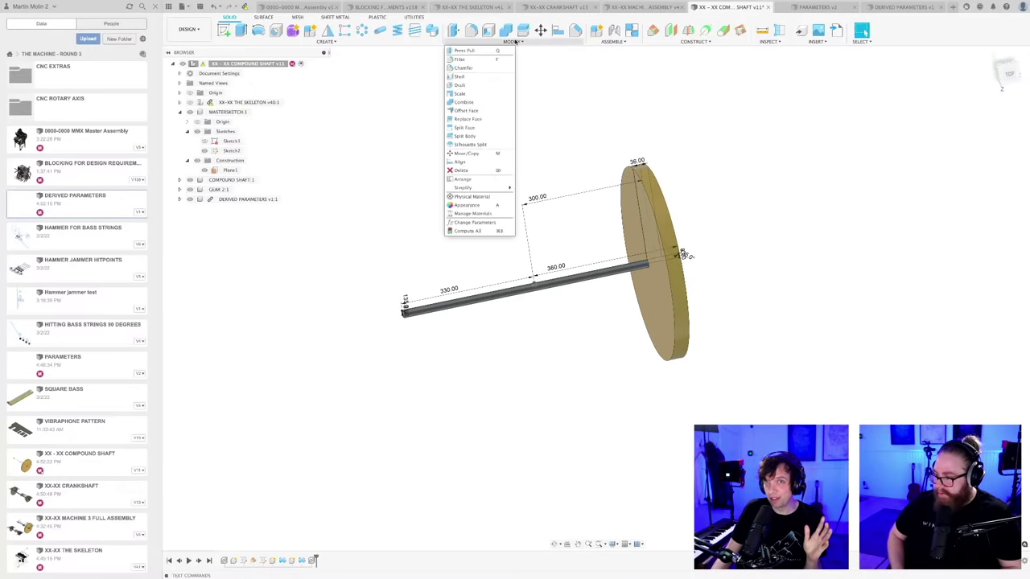
{"action": "left_click", "coordinate": [473, 222]}
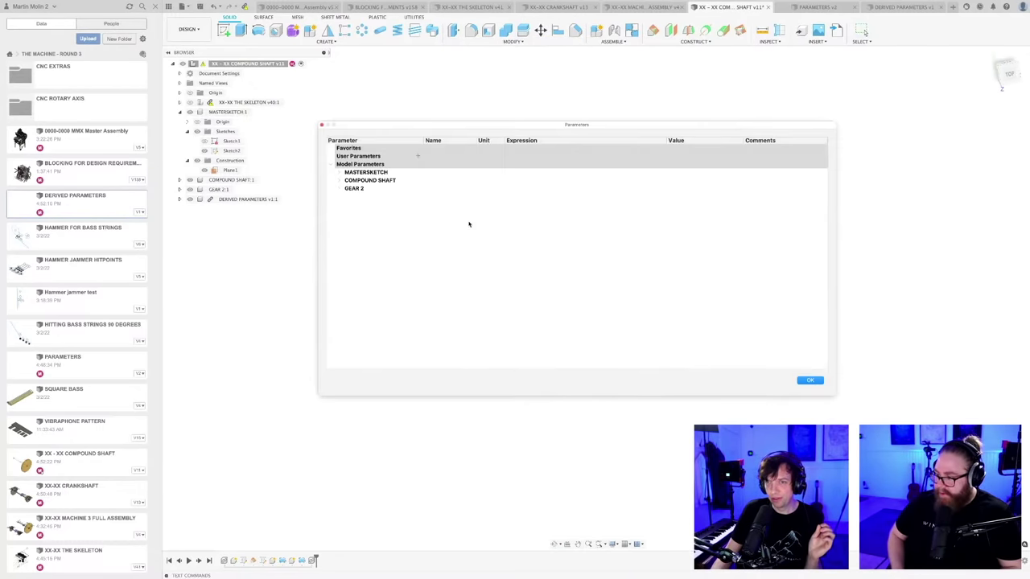
{"action": "left_click", "coordinate": [331, 166]}
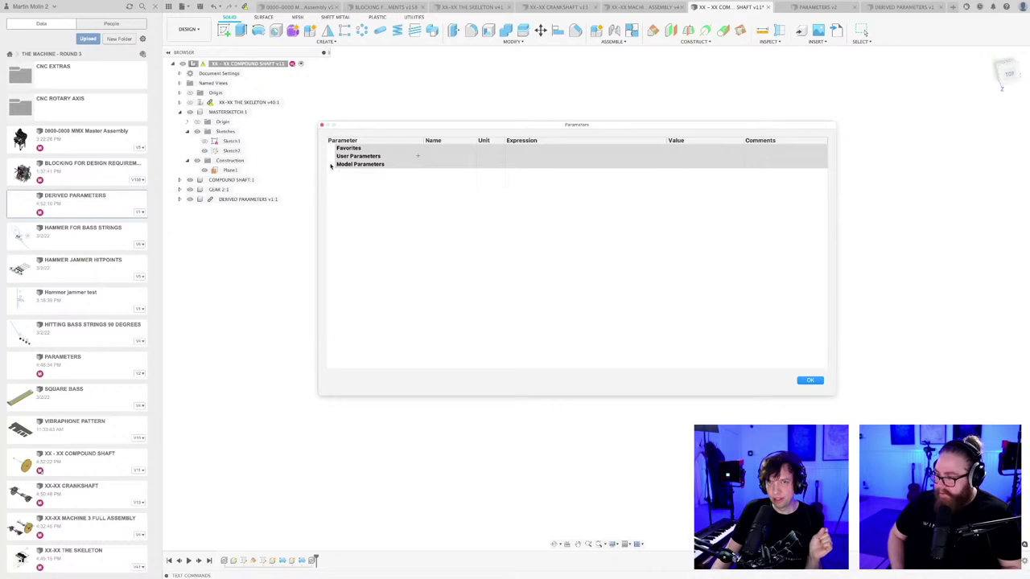
{"action": "left_click", "coordinate": [331, 166]}
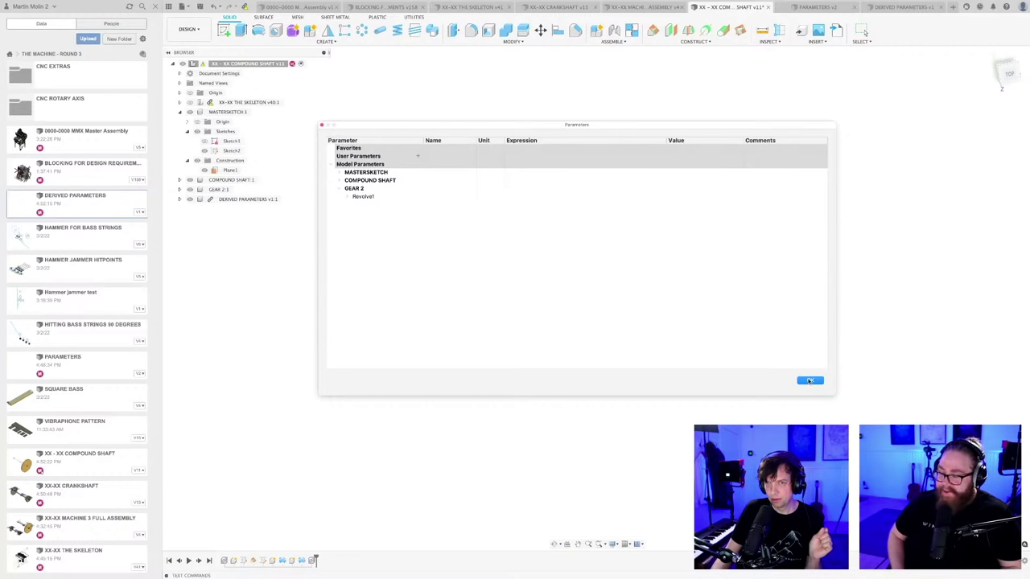
{"action": "left_click", "coordinate": [381, 156]}
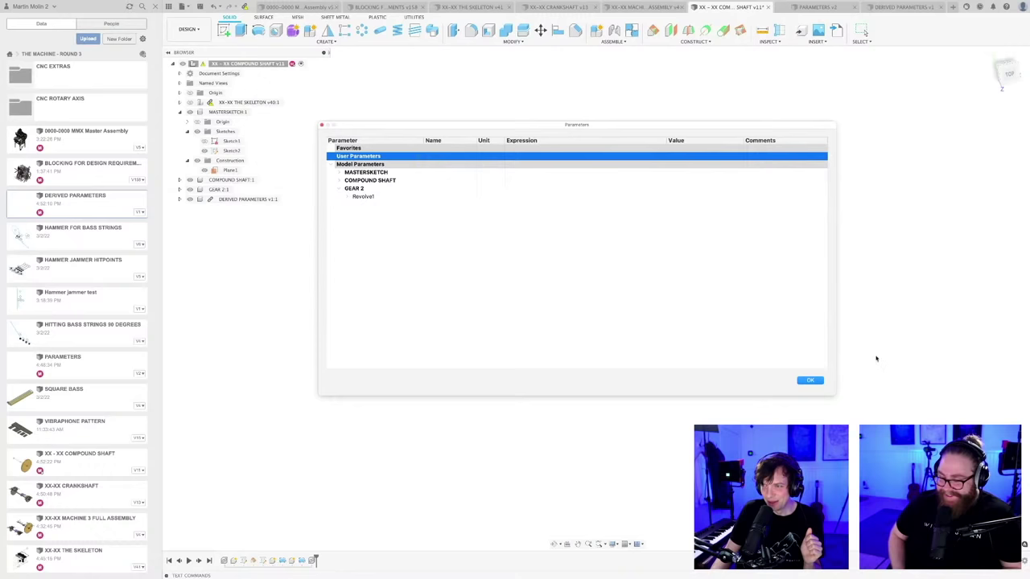
{"action": "left_click", "coordinate": [810, 380]}
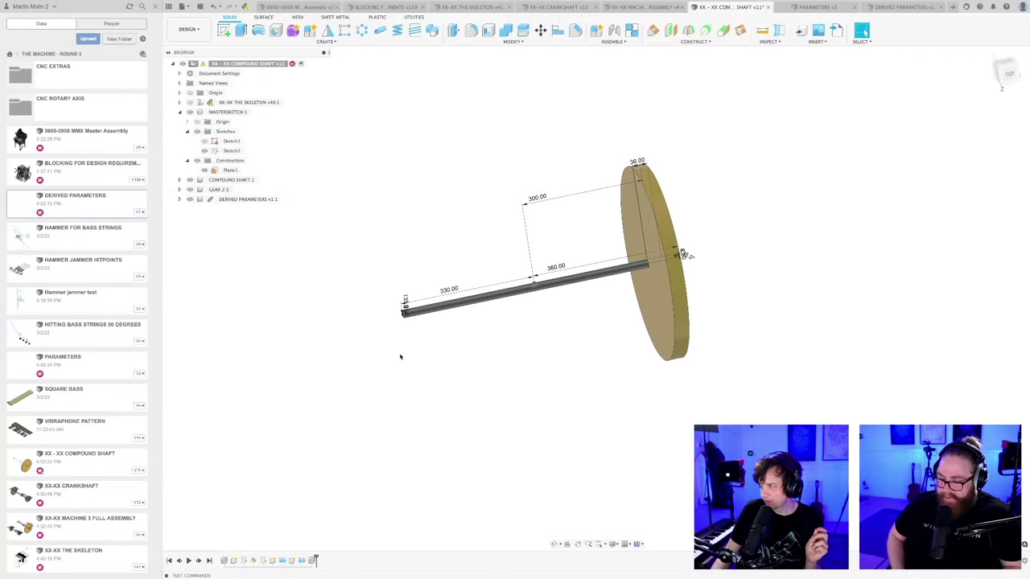
- Inspect the contents of the DERIVED PARAMETERS component and recheck the parameter list with that component selected
{"action": "left_click", "coordinate": [181, 200]}
{"action": "left_click", "coordinate": [240, 199]}
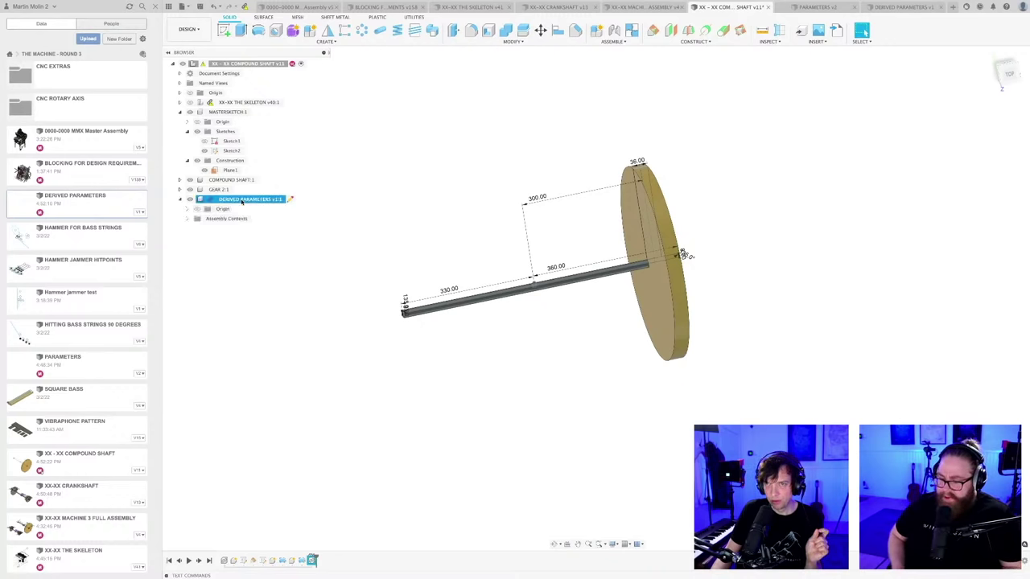
{"action": "left_click", "coordinate": [512, 41]}
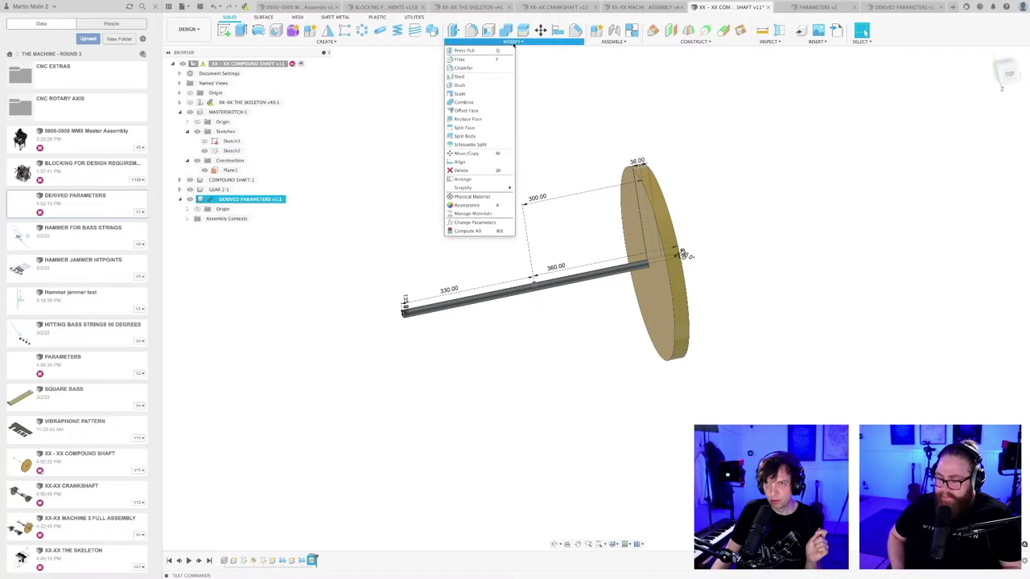
{"action": "left_click", "coordinate": [475, 223]}
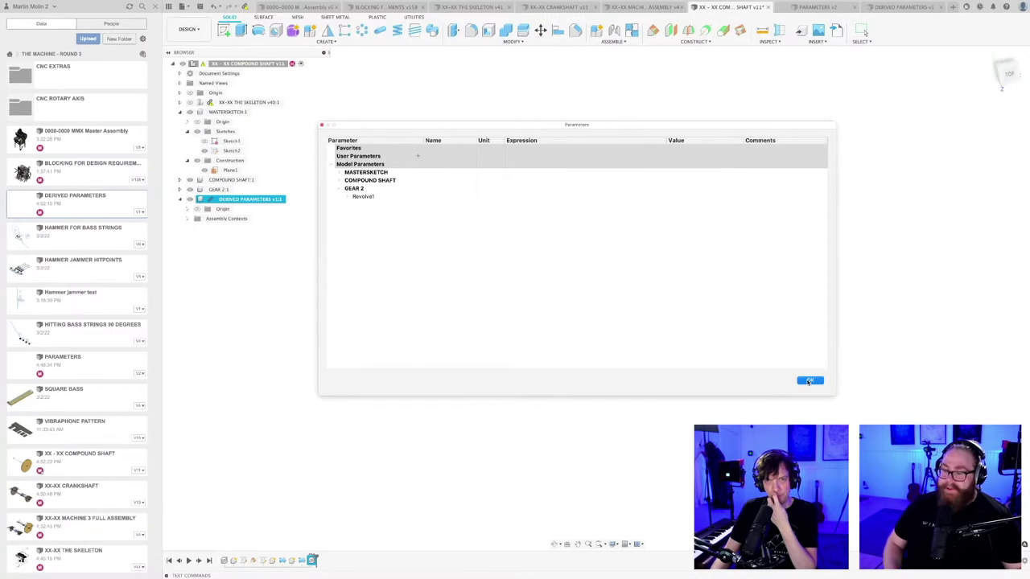
{"action": "left_click", "coordinate": [809, 381]}
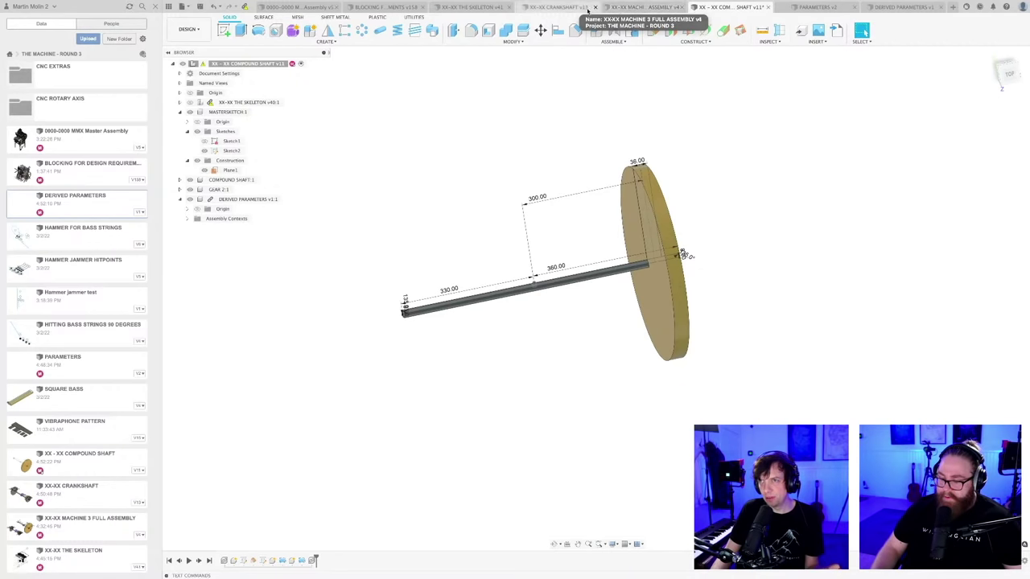
- Derive the favorite parameters from the PARAMETERS design into the existing XX - XX COMPOUND SHAFT design, without selecting any objects
{"action": "left_click", "coordinate": [816, 7]}
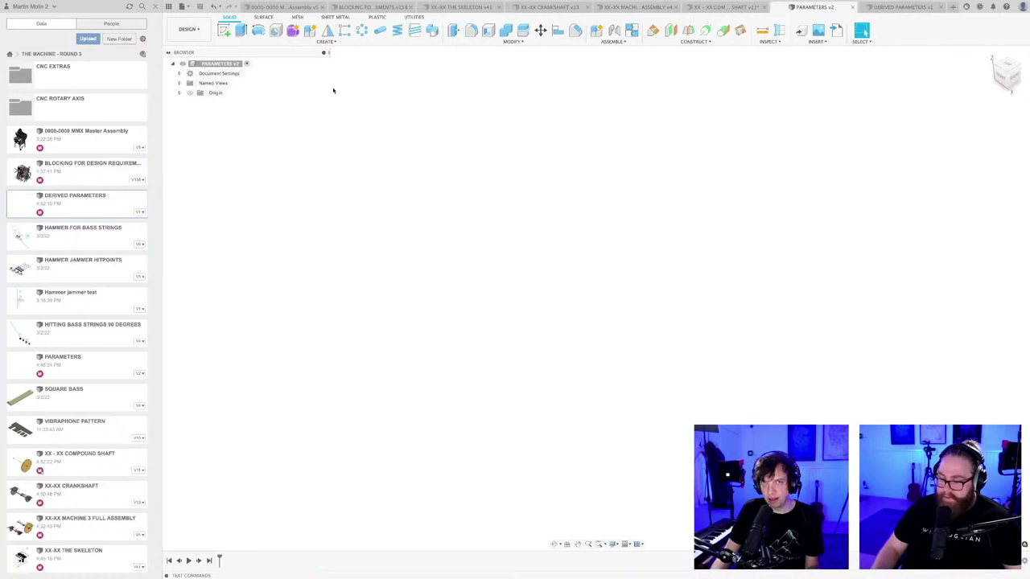
{"action": "left_click", "coordinate": [322, 42]}
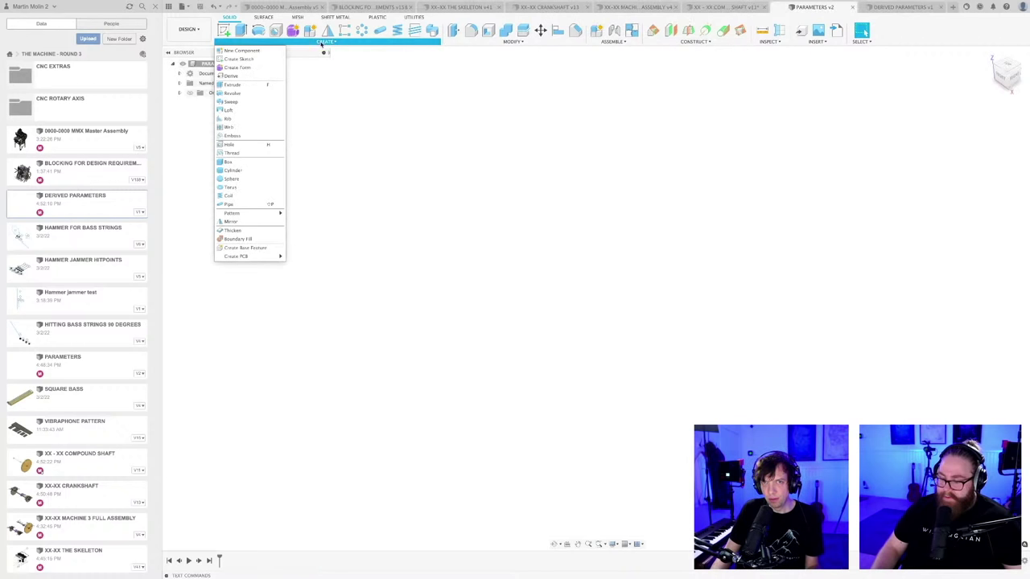
{"action": "left_click", "coordinate": [234, 78]}
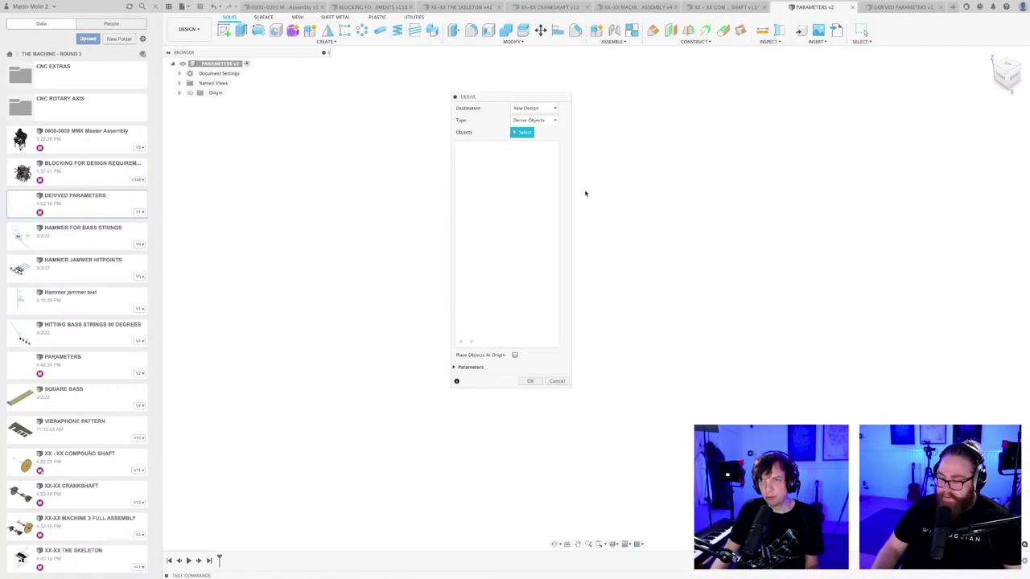
{"action": "left_click", "coordinate": [535, 107]}
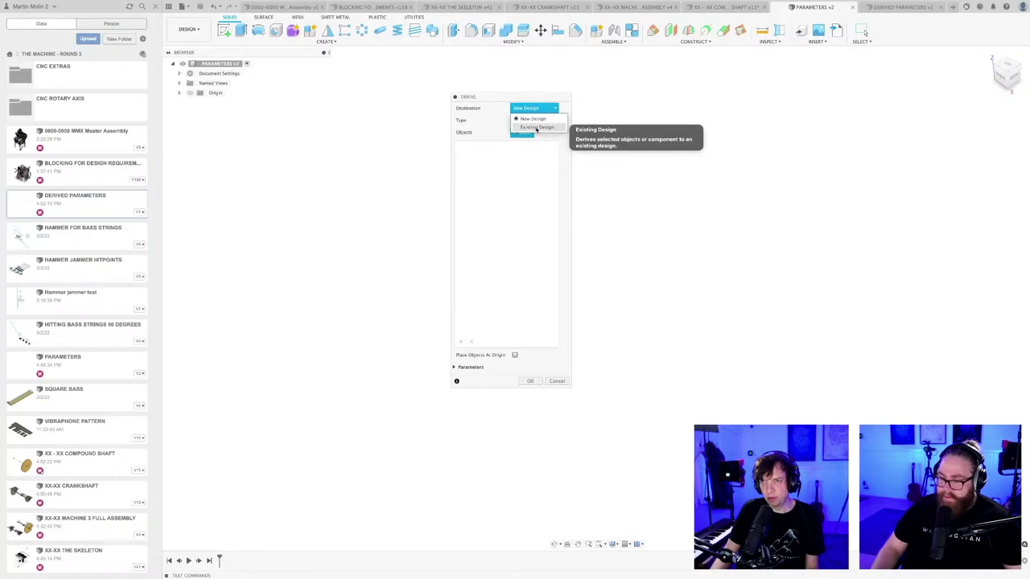
{"action": "left_click", "coordinate": [537, 128]}
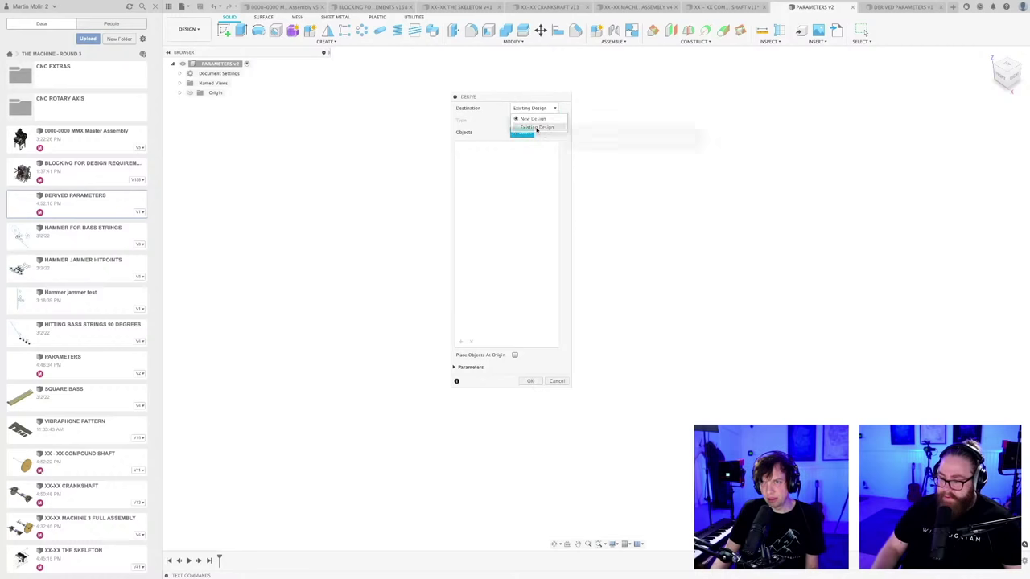
{"action": "left_click", "coordinate": [523, 367]}
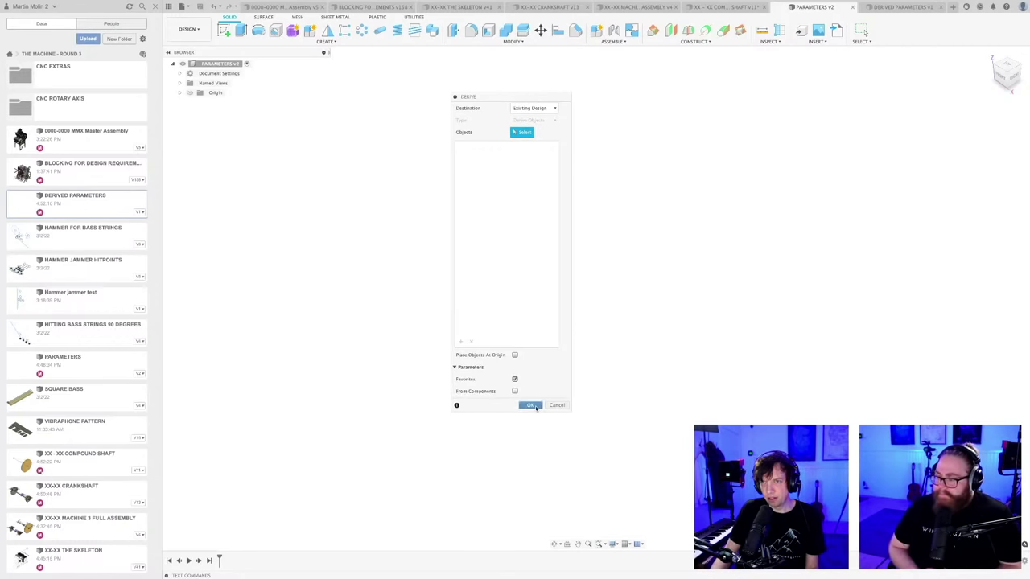
{"action": "left_click", "coordinate": [530, 405]}
{"action": "scroll", "coordinate": [538, 308], "scroll_direction": "up", "scroll_amount": 5}
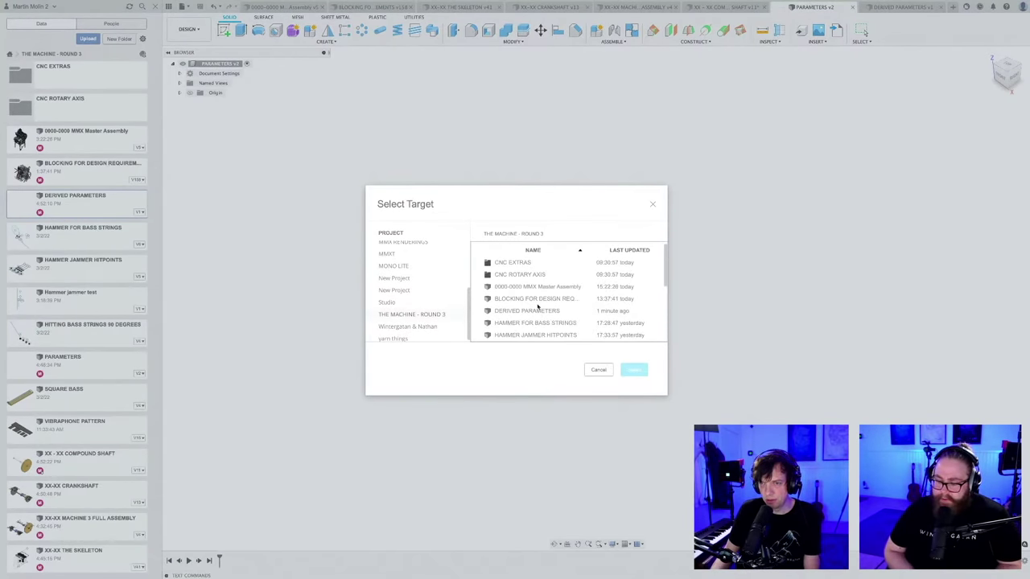
{"action": "scroll", "coordinate": [538, 307], "scroll_direction": "down", "scroll_amount": 5}
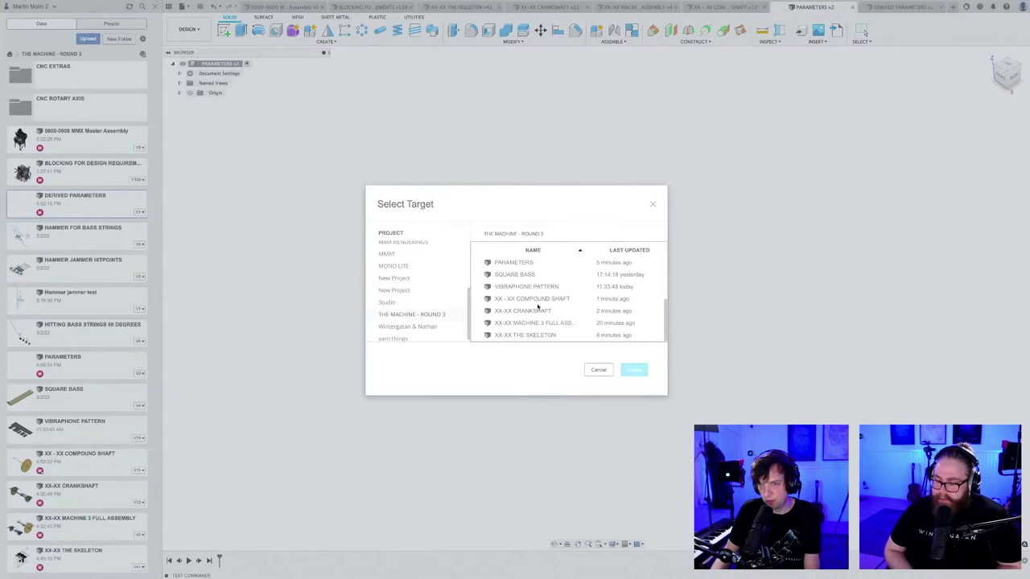
{"action": "left_click", "coordinate": [533, 299]}
{"action": "left_click", "coordinate": [634, 370]}
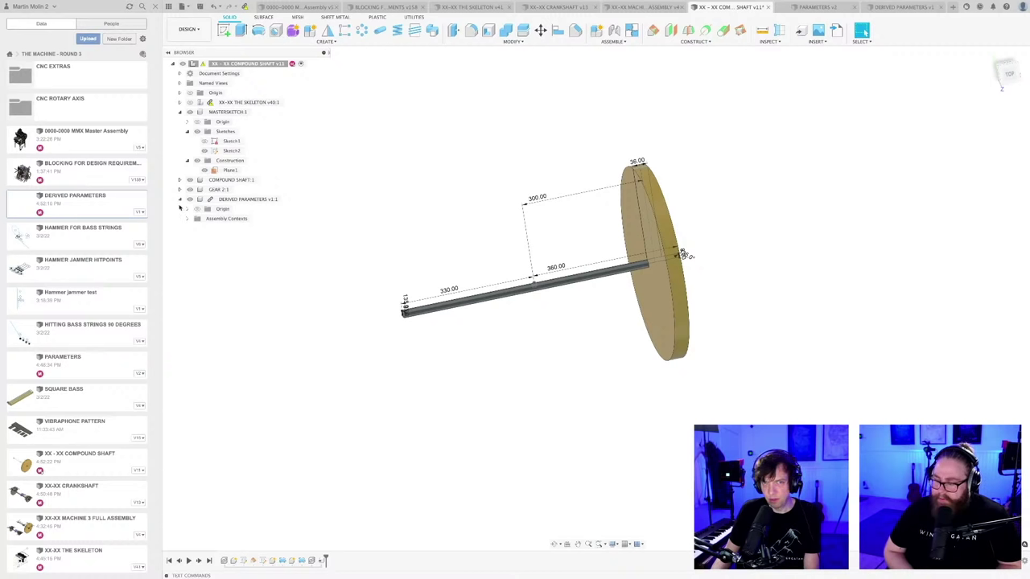
- Mark the derived user parameter GEARBLBLA_Ref as a favorite in the compound shaft design
{"action": "left_click", "coordinate": [180, 200]}
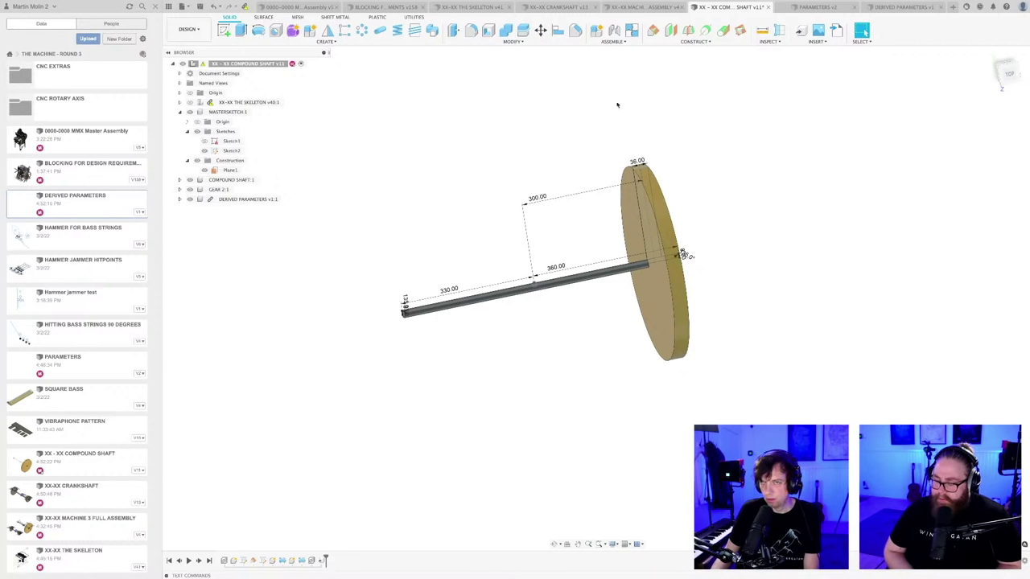
{"action": "left_click", "coordinate": [512, 41]}
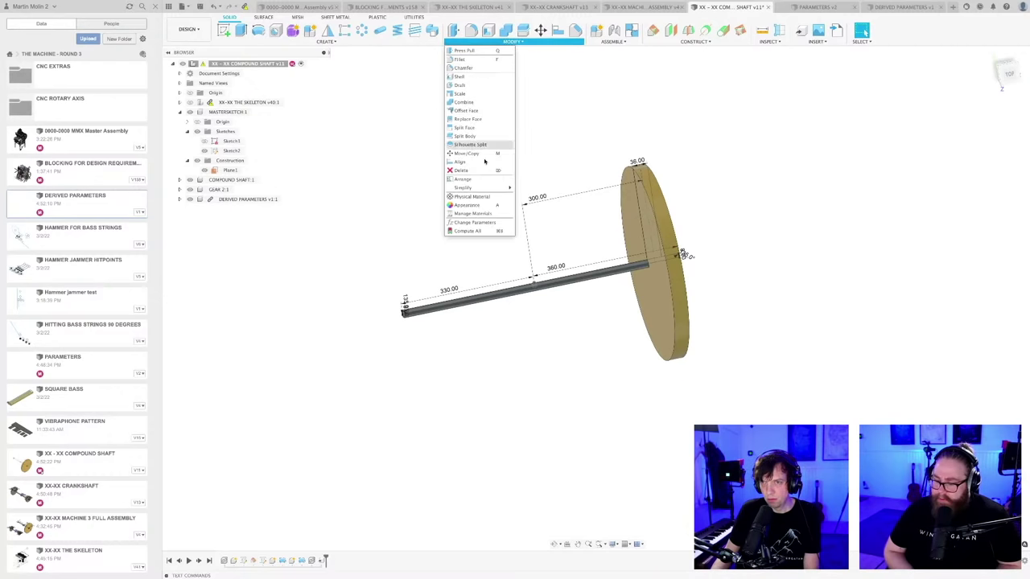
{"action": "left_click", "coordinate": [476, 225]}
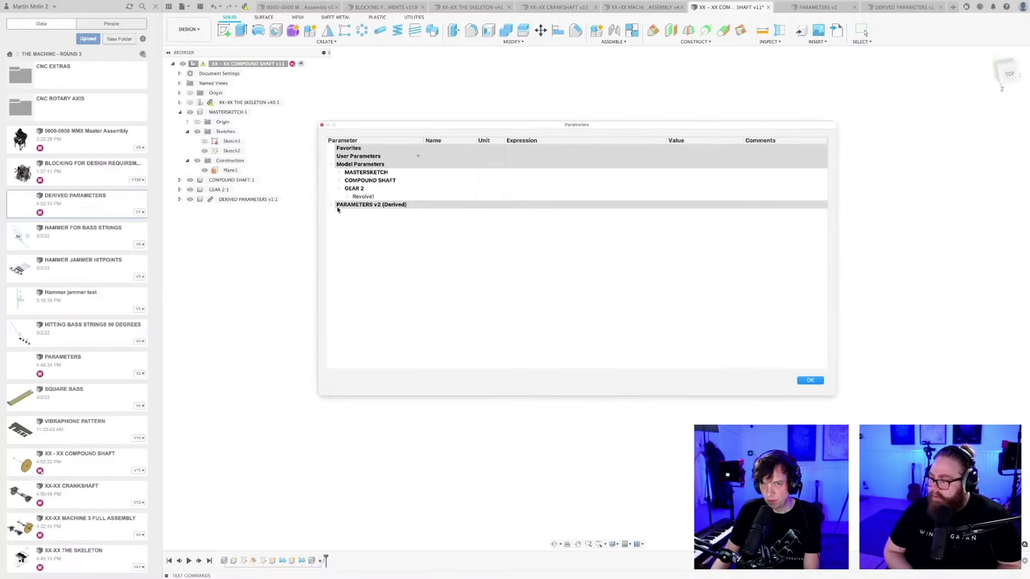
{"action": "left_click", "coordinate": [331, 205]}
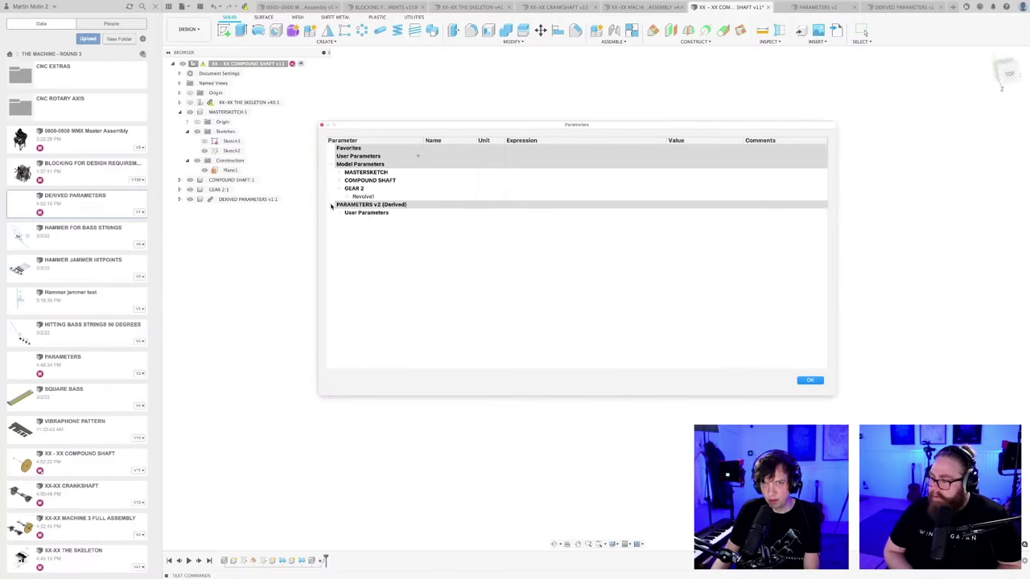
{"action": "left_click", "coordinate": [338, 213]}
{"action": "left_click", "coordinate": [354, 221]}
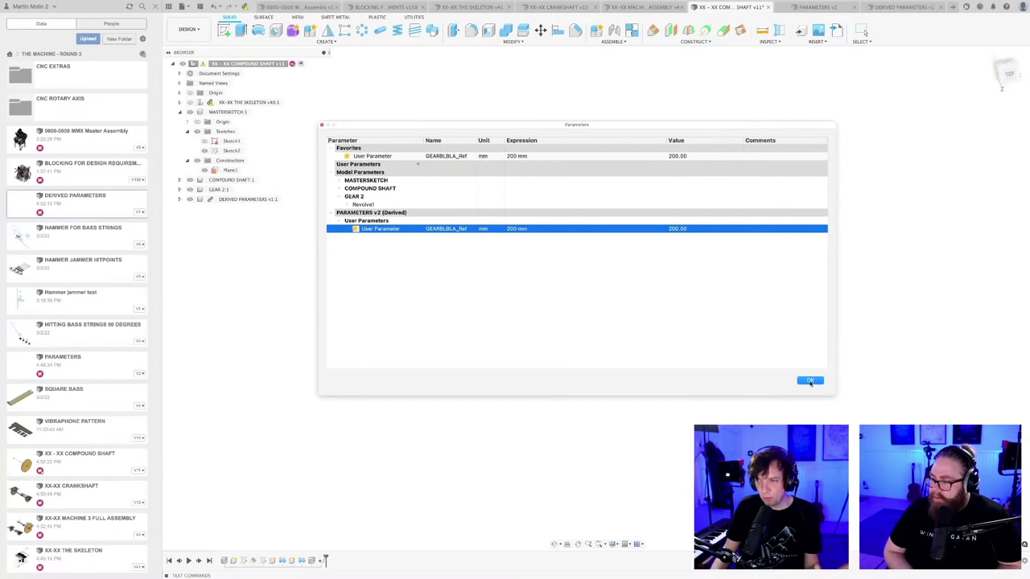
{"action": "left_click", "coordinate": [810, 380]}
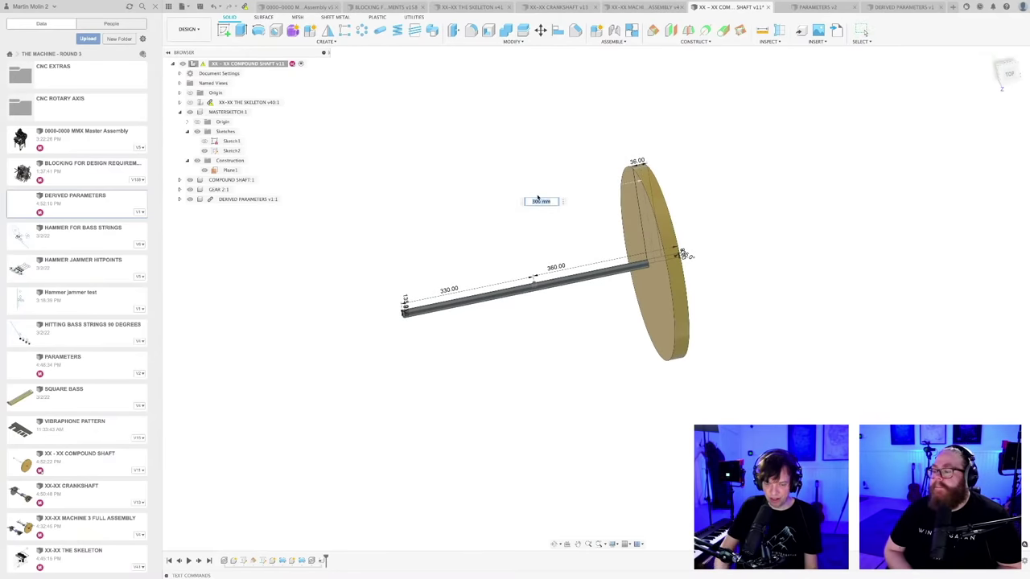
- Drive the gear's 300 mm position dimension with the GEARBLBLA_Ref parameter and save the compound shaft design
{"action": "mouse_move", "coordinate": [537, 198]}
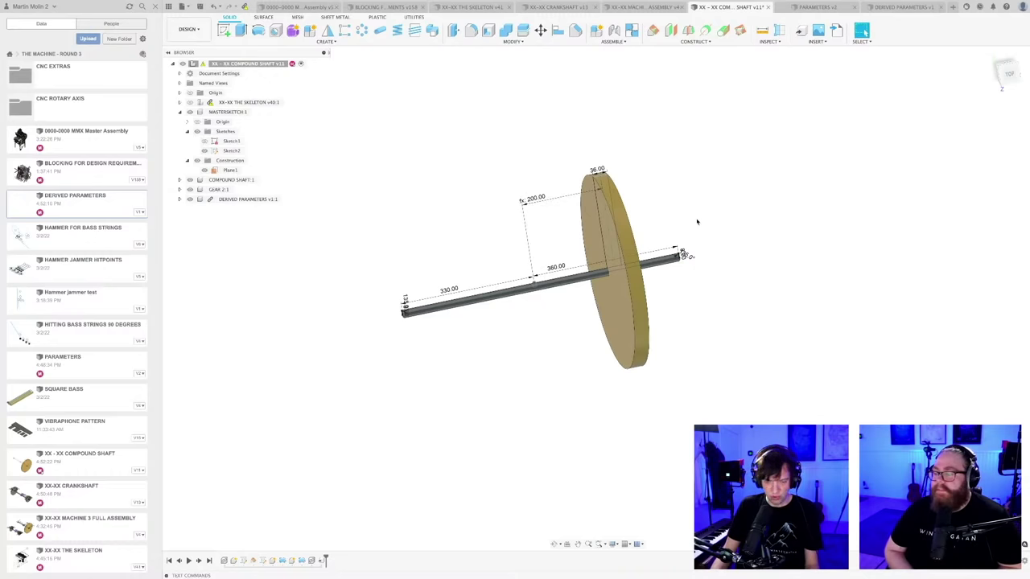
{"action": "key", "text": "ctrl+s"}
{"action": "key", "text": "Return"}
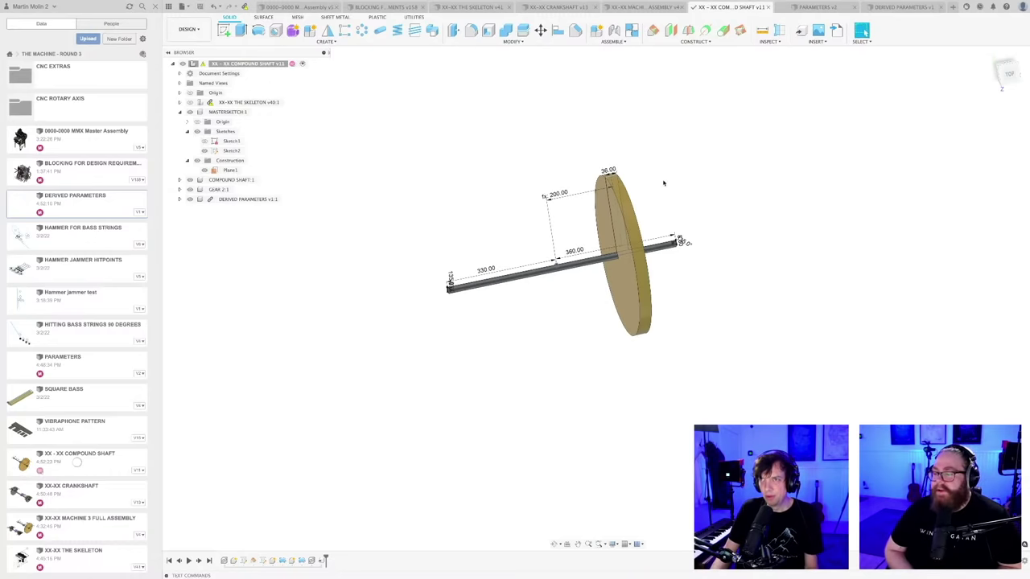
- Update the linked crankshaft and compound shaft to their latest versions in XX-XX MACHINE 3 FULL ASSEMBLY and try to save the assembly
{"action": "left_click", "coordinate": [643, 8]}
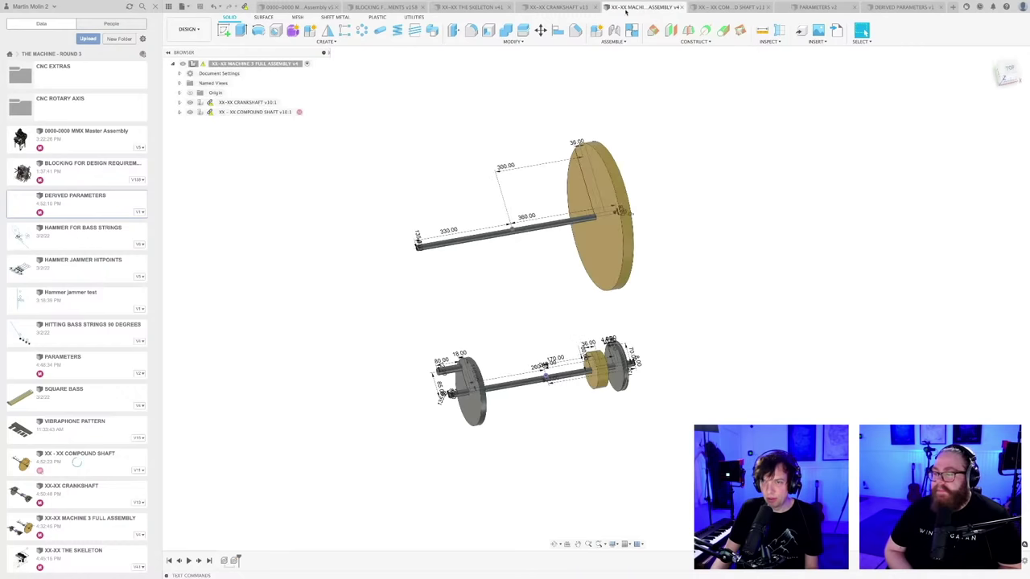
{"action": "middle_click_drag", "start_coordinate": [647, 212], "coordinate": [635, 185], "text": "shift"}
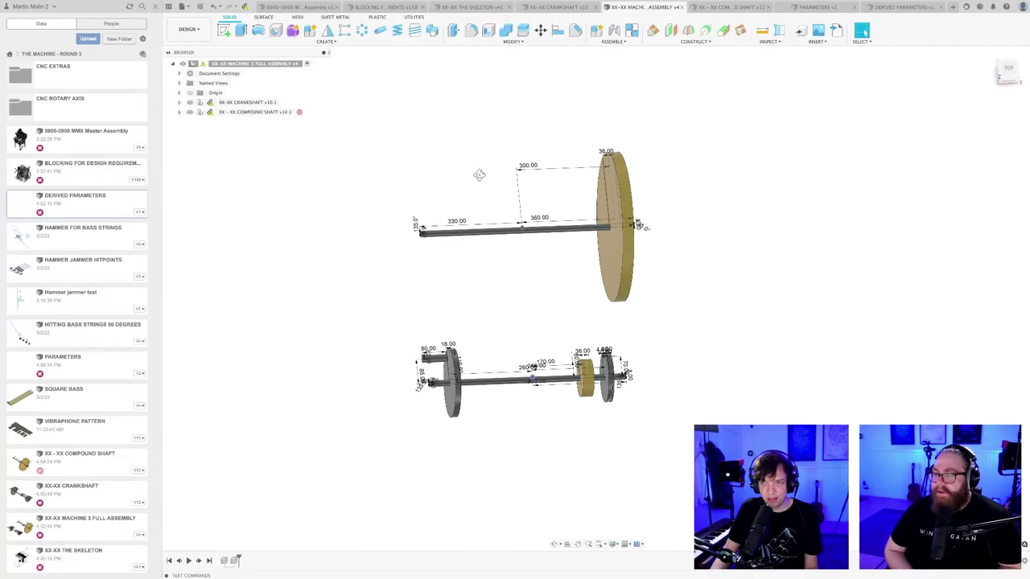
{"action": "middle_click_drag", "start_coordinate": [478, 175], "coordinate": [471, 177], "text": "shift"}
{"action": "key", "text": "Escape"}
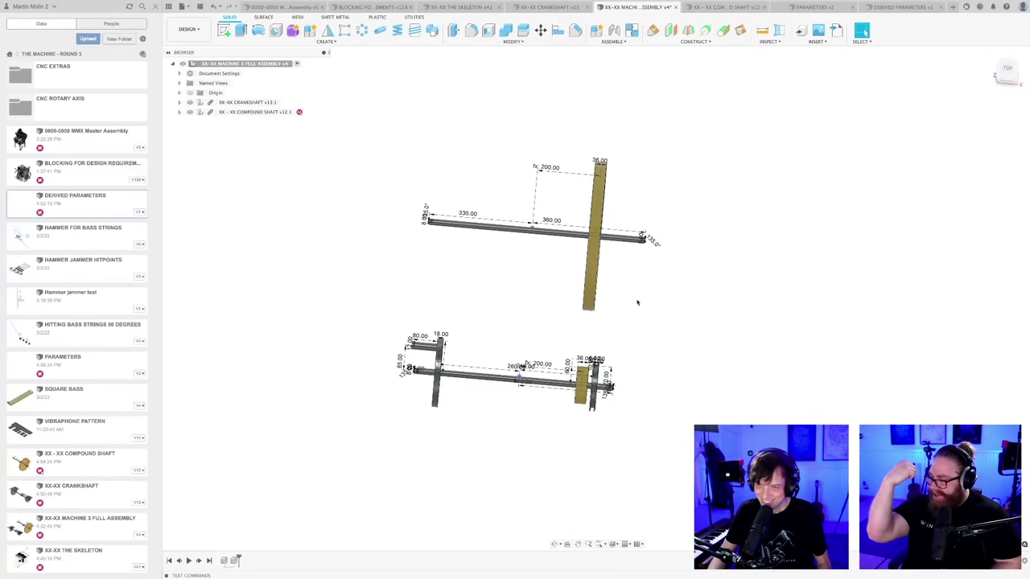
{"action": "key", "text": "super+s"}
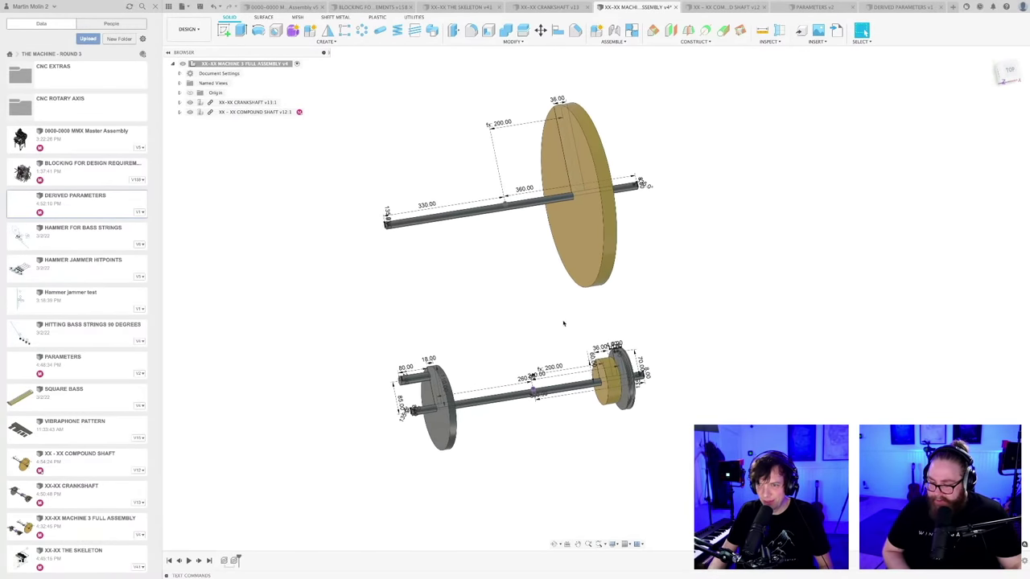
{"action": "middle_click_drag", "start_coordinate": [563, 323], "coordinate": [563, 336]}
{"action": "key", "text": "super+s"}
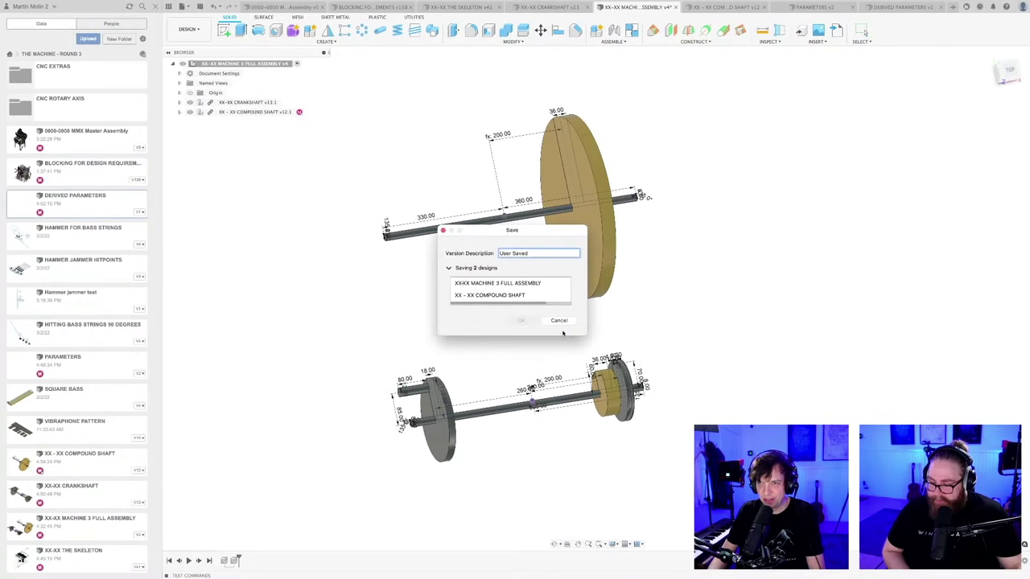
{"action": "mouse_move", "coordinate": [563, 322]}
{"action": "middle_mouse_down", "text": "shift"}
{"action": "mouse_move", "coordinate": [572, 324]}
{"action": "mouse_move", "coordinate": [563, 321]}
{"action": "middle_mouse_up", "text": "shift"}
- Set the GEARBLBLA user parameter to 260 mm in the PARAMETERS design and save that design
{"action": "left_click", "coordinate": [812, 6]}
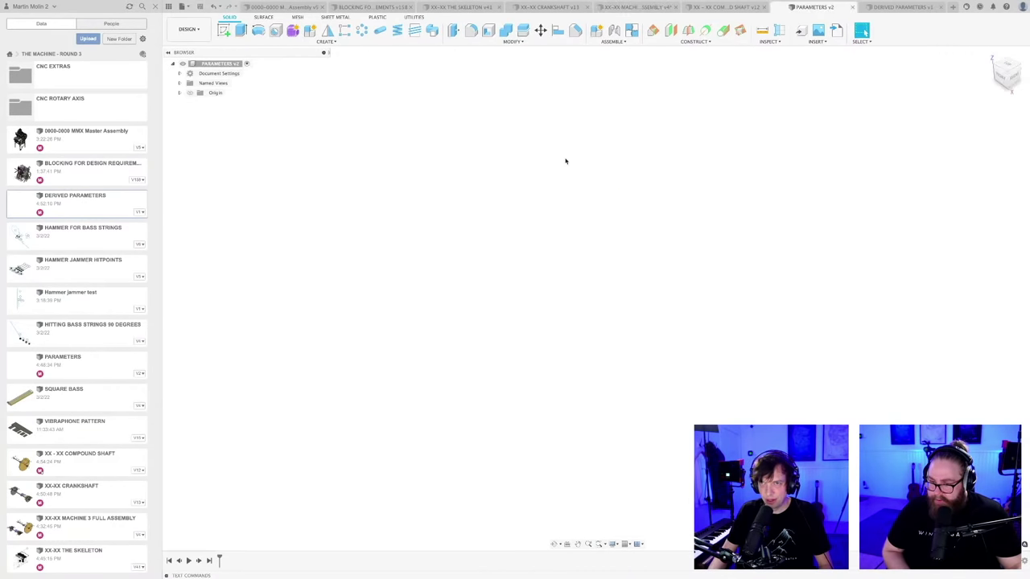
{"action": "left_click", "coordinate": [512, 41]}
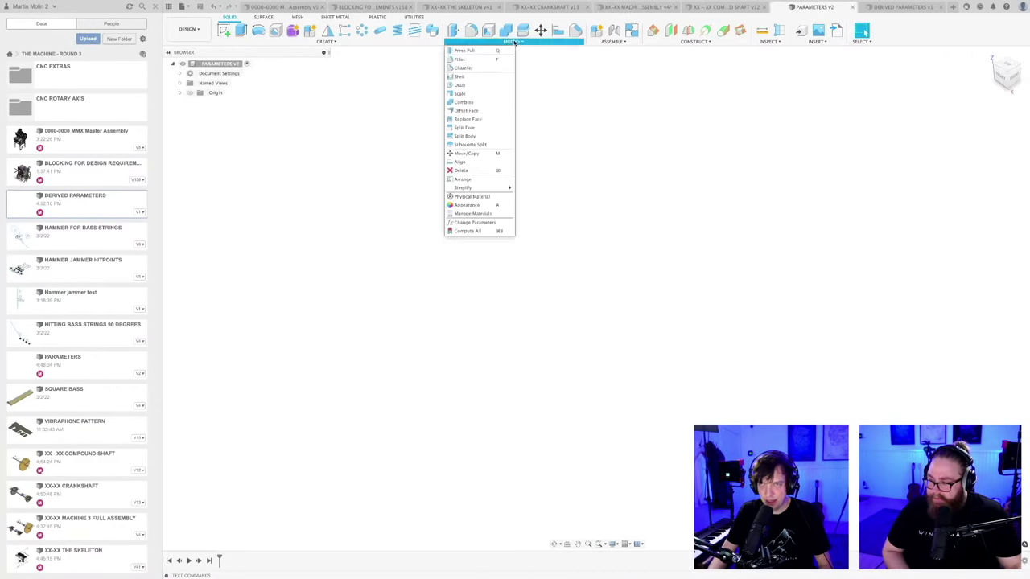
{"action": "left_click", "coordinate": [473, 223]}
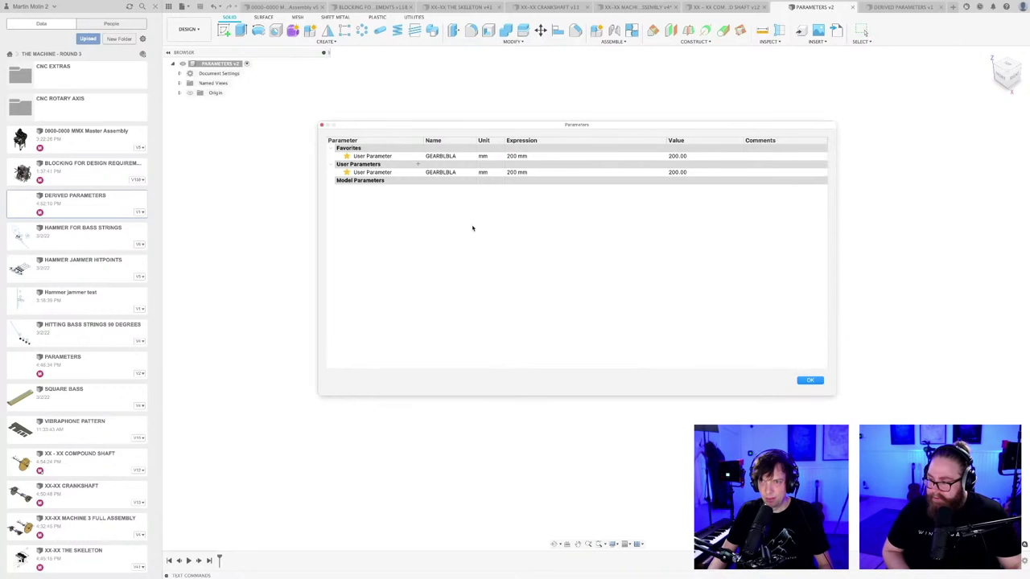
{"action": "left_click", "coordinate": [516, 157]}
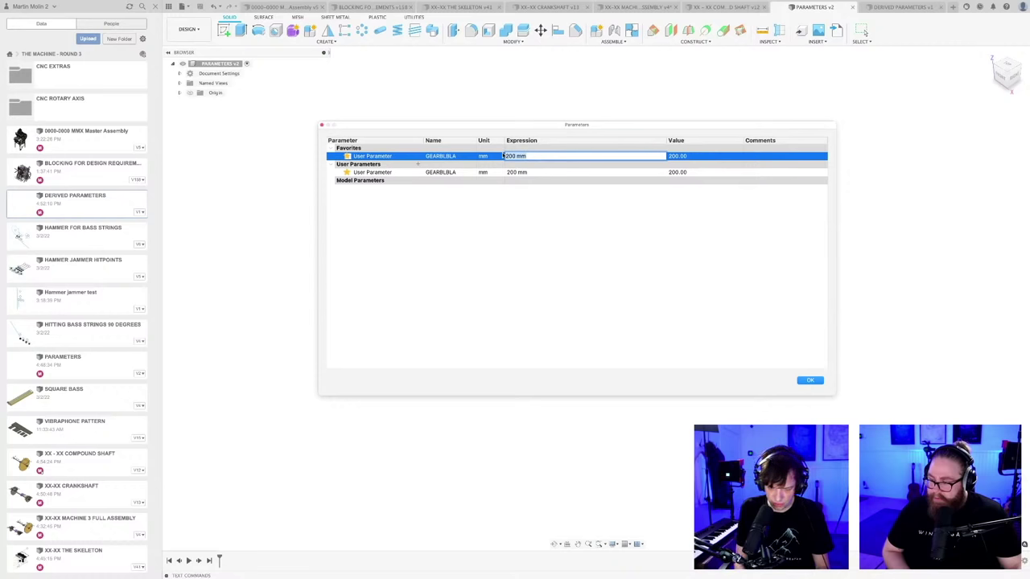
{"action": "type", "text": "260"}
{"action": "key", "text": "Return"}
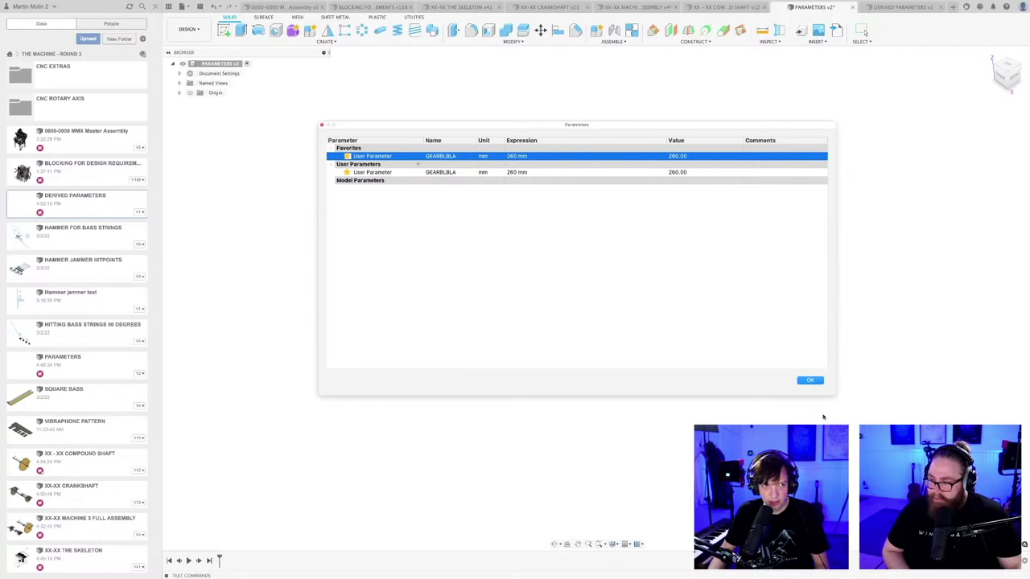
{"action": "left_click", "coordinate": [812, 382]}
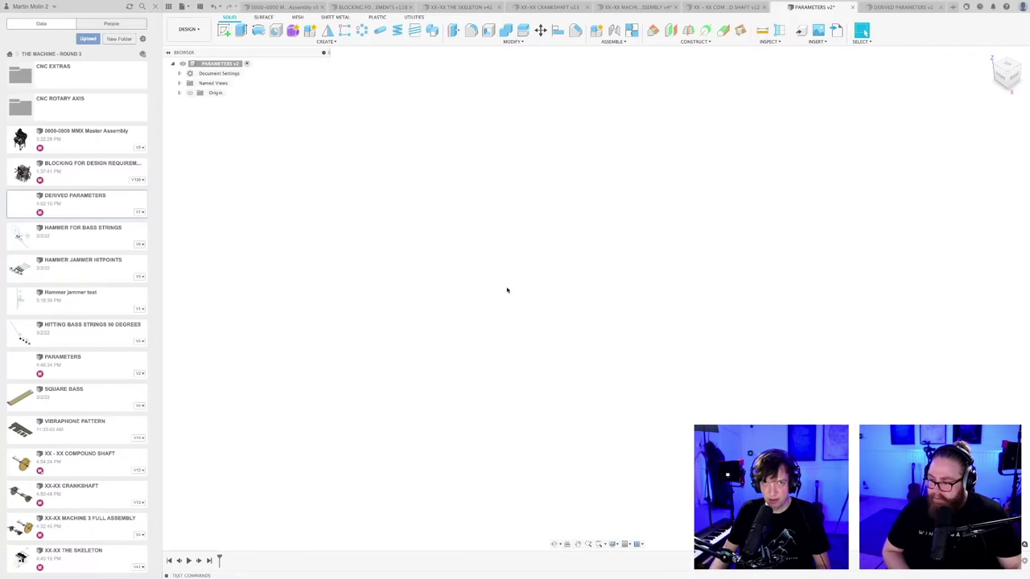
{"action": "key", "text": "super+s"}
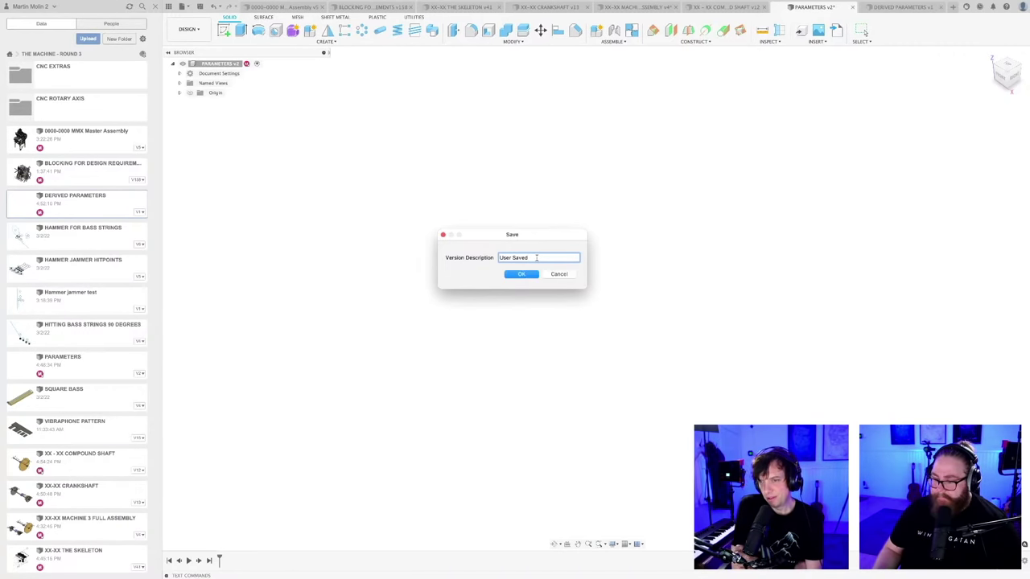
{"action": "key", "text": "Return"}
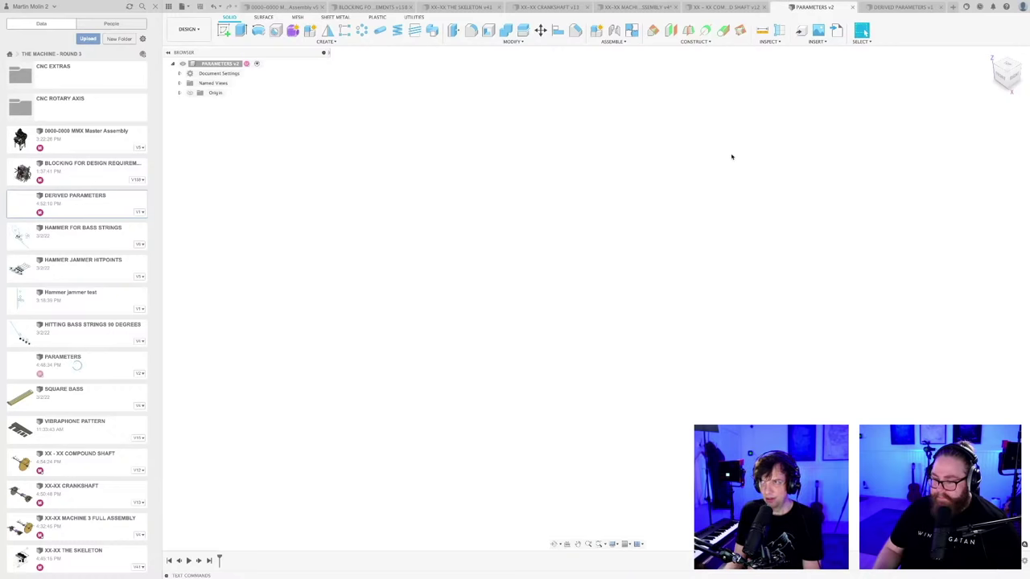
- Bring the changed gear parameter into XX-XX MACHINE 3 FULL ASSEMBLY by updating its references, and try to save the assembly
{"action": "left_click", "coordinate": [640, 8]}
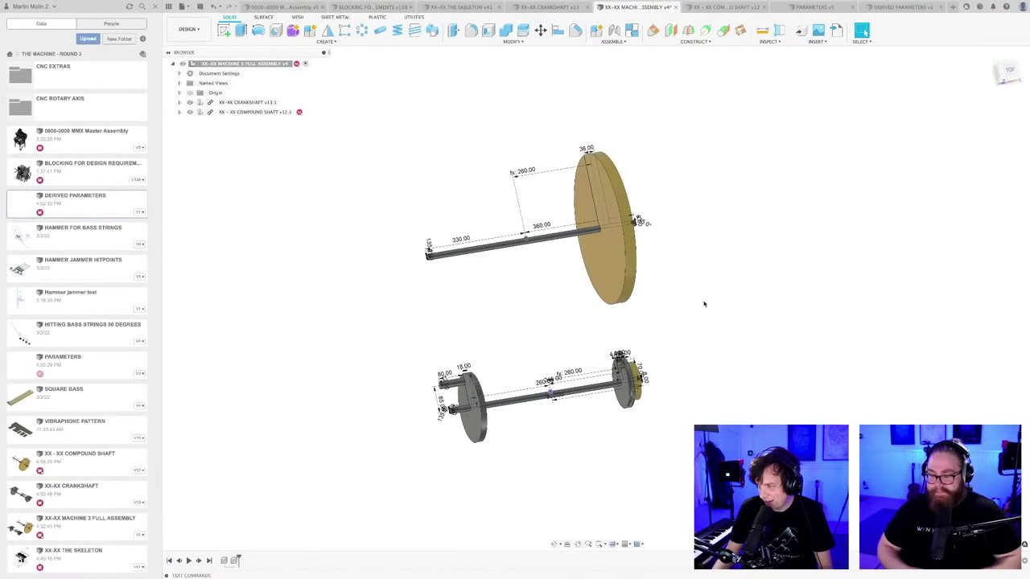
{"action": "key", "text": "ctrl+s"}
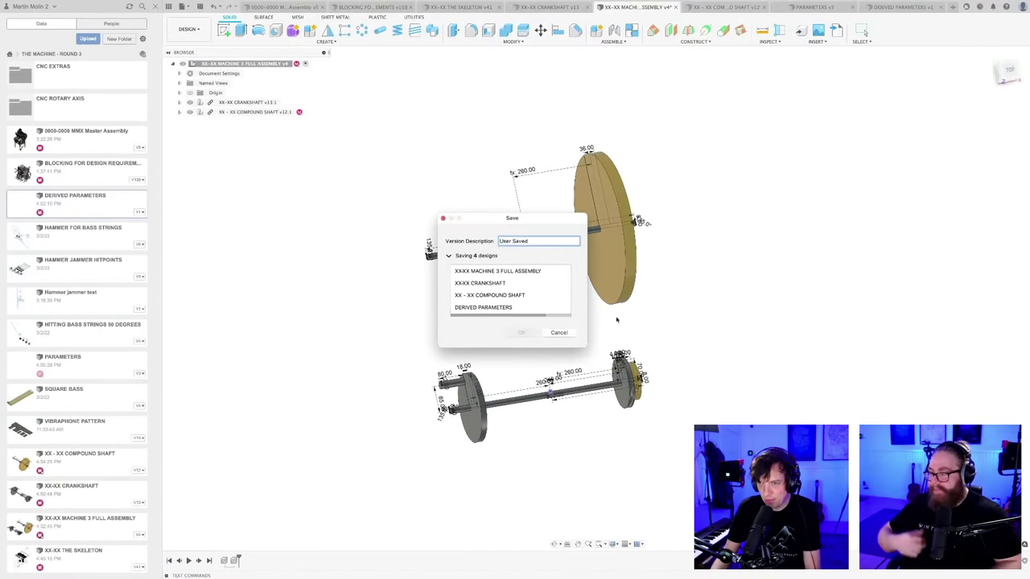
{"action": "left_click", "coordinate": [566, 332]}
{"action": "mouse_move", "coordinate": [655, 330]}
{"action": "middle_mouse_down", "text": "shift"}
{"action": "mouse_move", "coordinate": [620, 324]}
{"action": "mouse_move", "coordinate": [664, 326]}
{"action": "middle_mouse_up", "text": "shift"}
{"action": "key", "text": "ctrl+s"}
{"action": "left_click", "coordinate": [563, 336]}
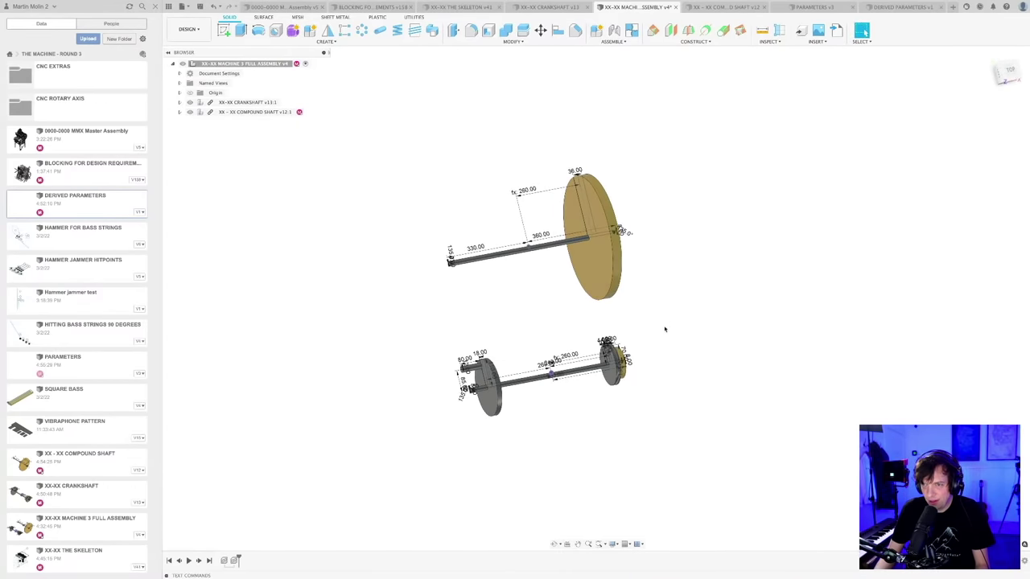
{"action": "key", "text": "ctrl+s"}
{"action": "left_click", "coordinate": [566, 334]}
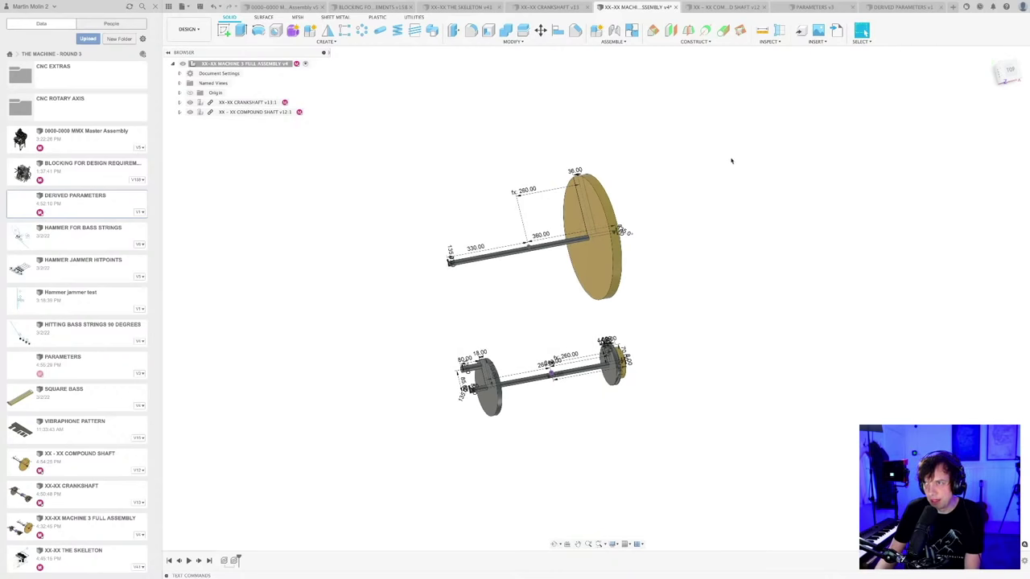
{"action": "left_click", "coordinate": [814, 7]}
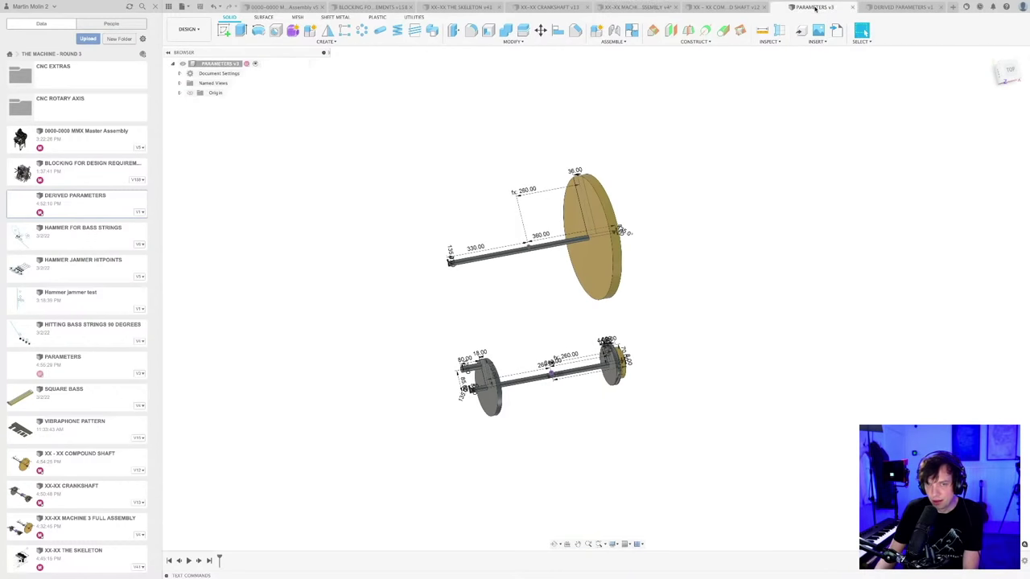
{"action": "left_click", "coordinate": [870, 9]}
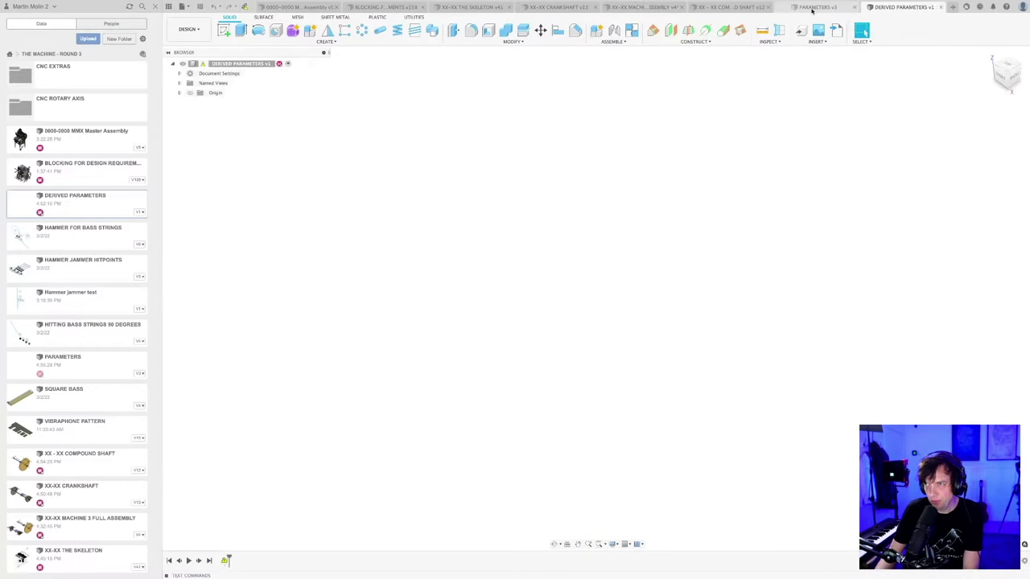
{"action": "left_click", "coordinate": [734, 8]}
{"action": "left_click", "coordinate": [635, 7]}
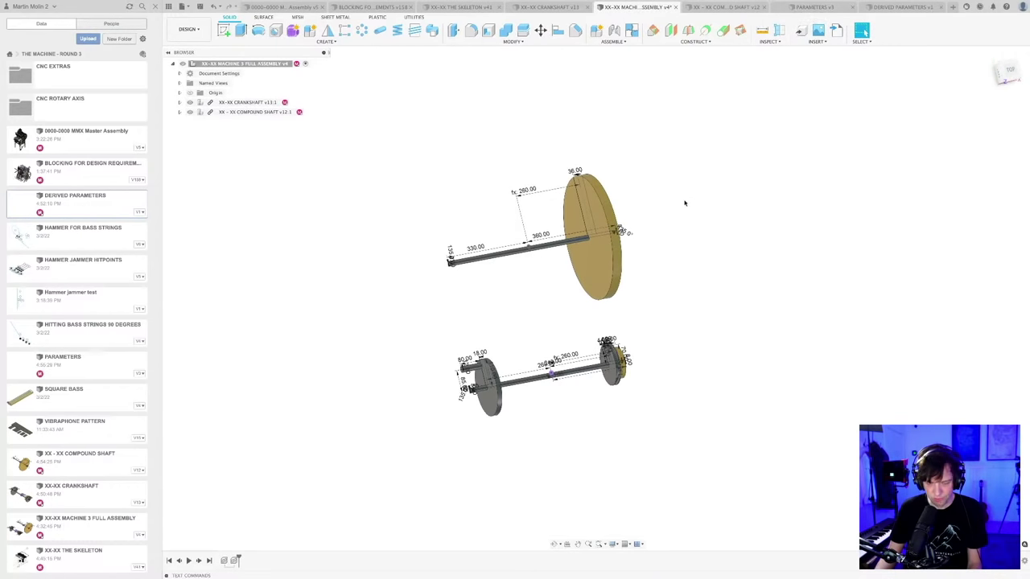
- Rename the GEARBLBLA user parameter to GEAR1DISTANCE in the PARAMETERS design and save that design
{"action": "left_click", "coordinate": [814, 7]}
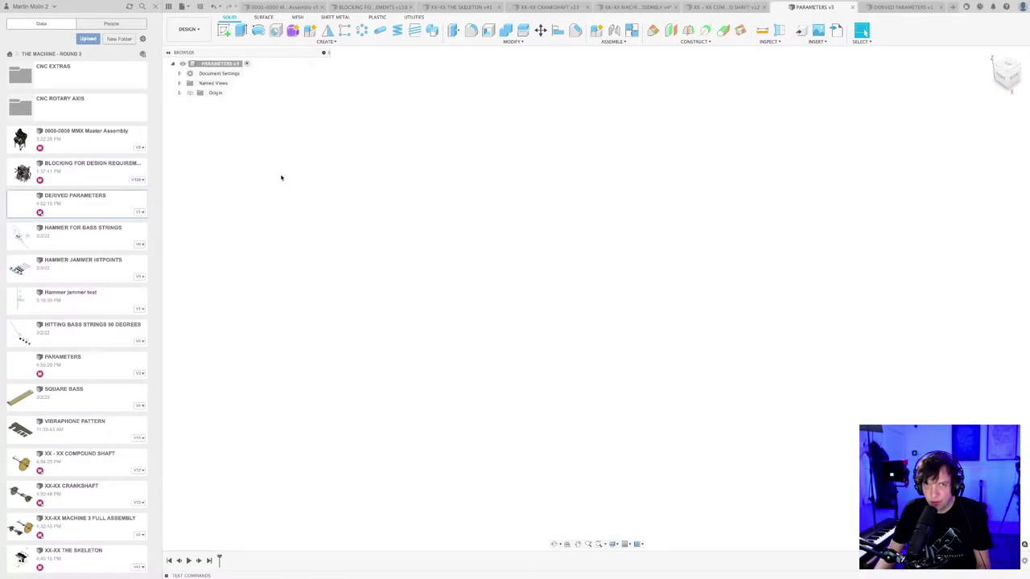
{"action": "left_click", "coordinate": [513, 41]}
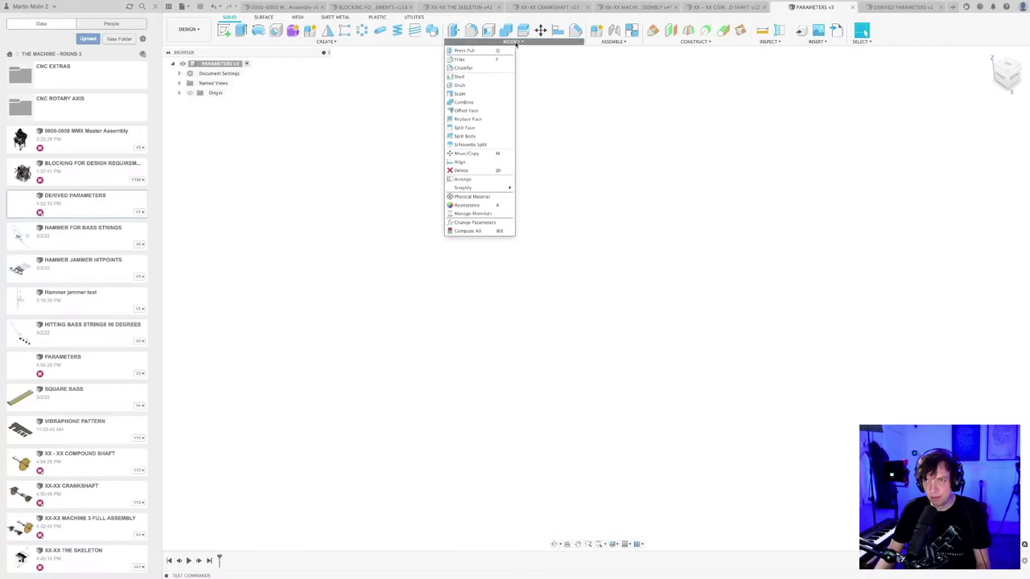
{"action": "left_click", "coordinate": [473, 223]}
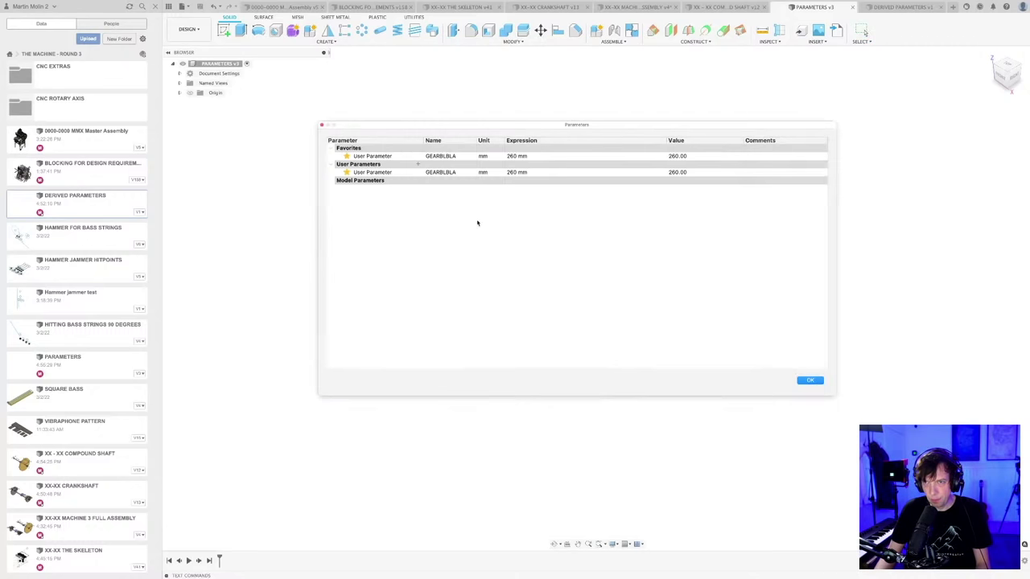
{"action": "double_click", "coordinate": [441, 157]}
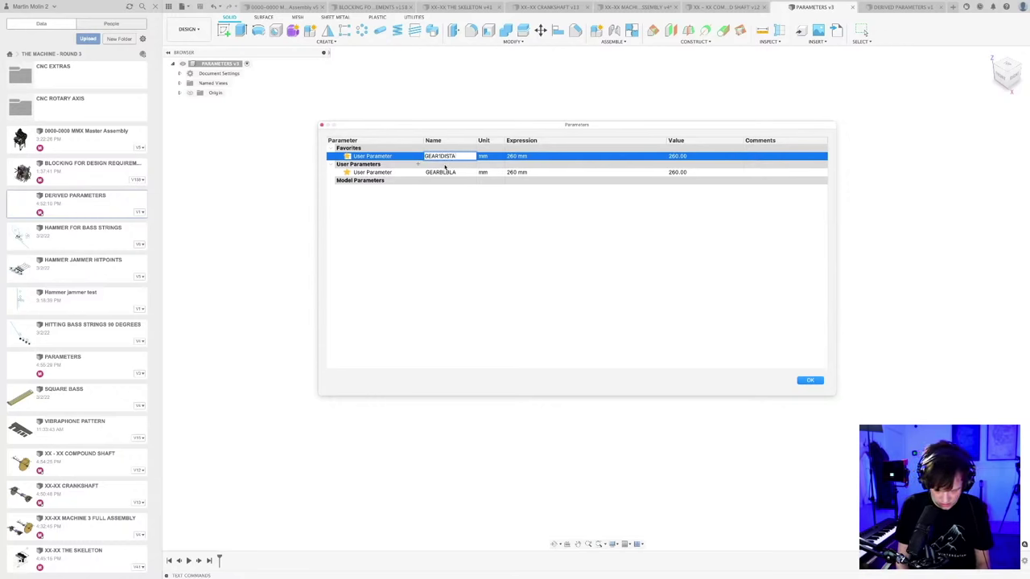
{"action": "type", "text": "GEAR1DISTANCE"}
{"action": "key", "text": "Return"}
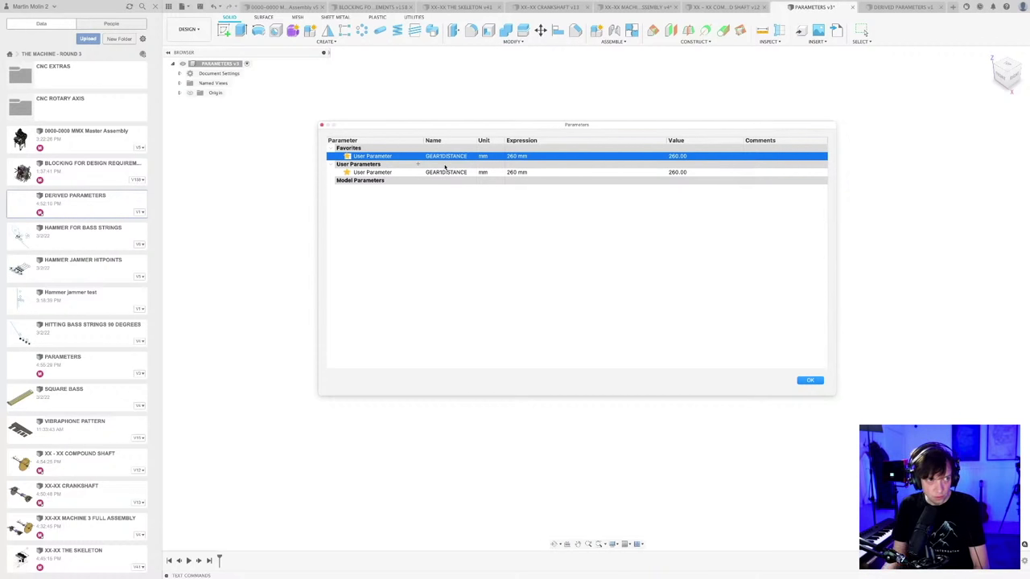
{"action": "left_click", "coordinate": [808, 380]}
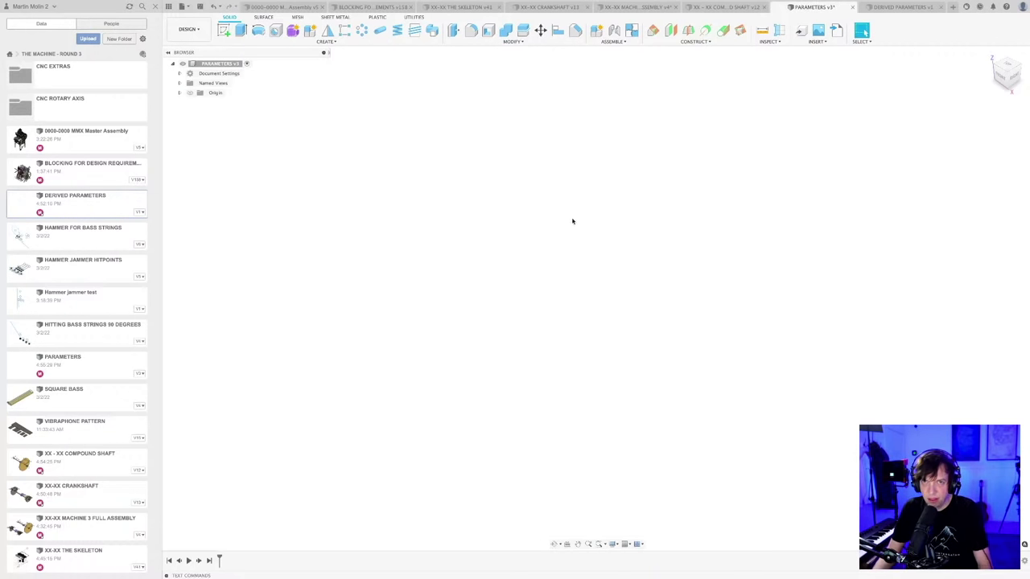
{"action": "key", "text": "super+s"}
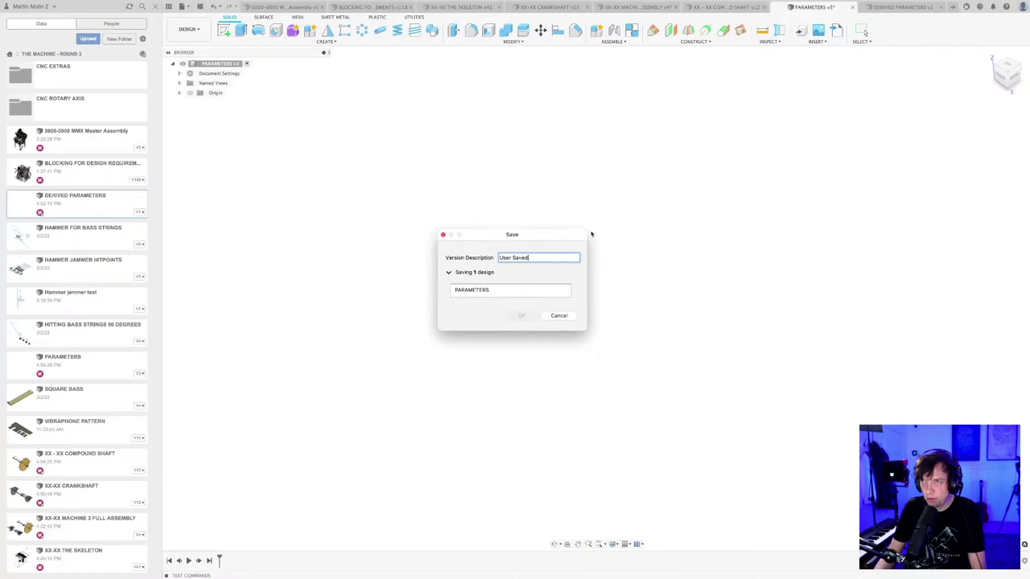
{"action": "left_click", "coordinate": [559, 316]}
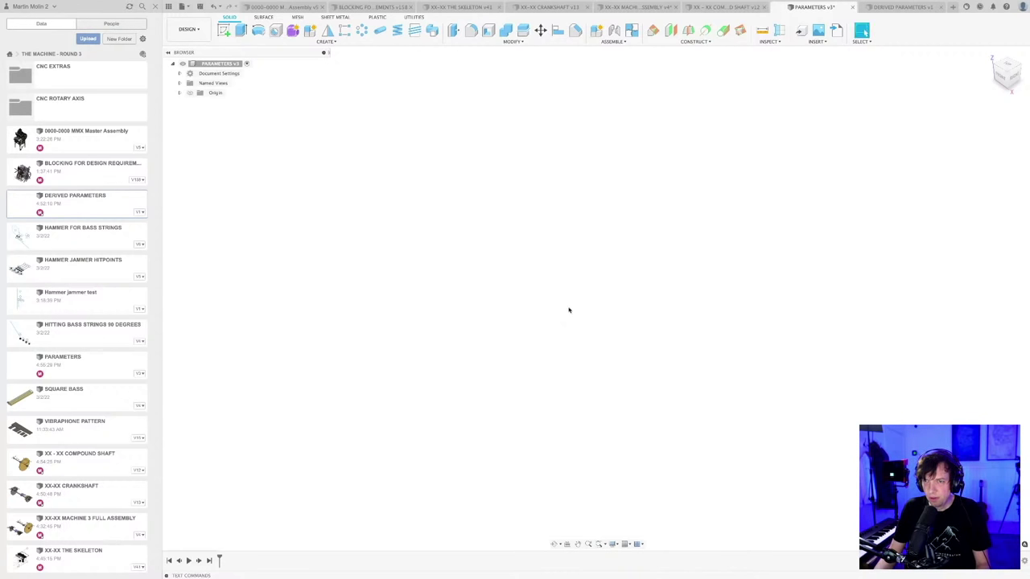
{"action": "key", "text": "super+s"}
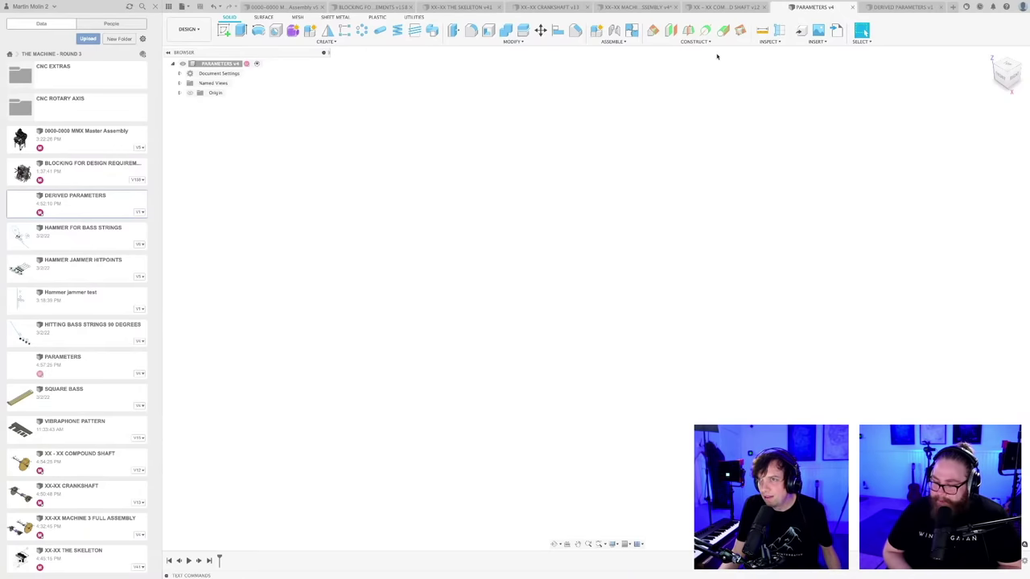
- Check the expression of the gear position dimension in XX - XX COMPOUND SHAFT before and after updating the design's out-of-date references
{"action": "left_click", "coordinate": [722, 10]}
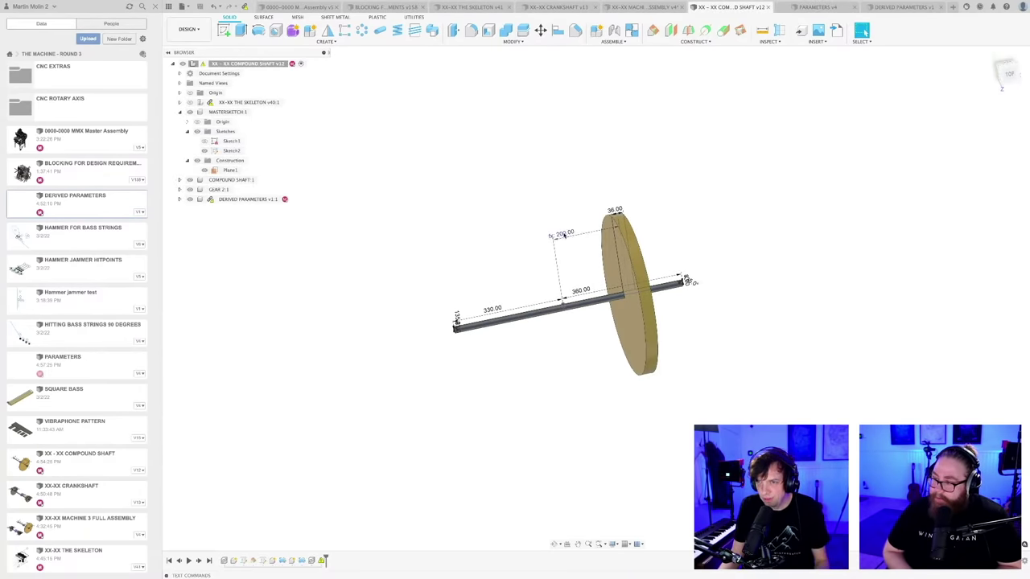
{"action": "double_click", "coordinate": [565, 235]}
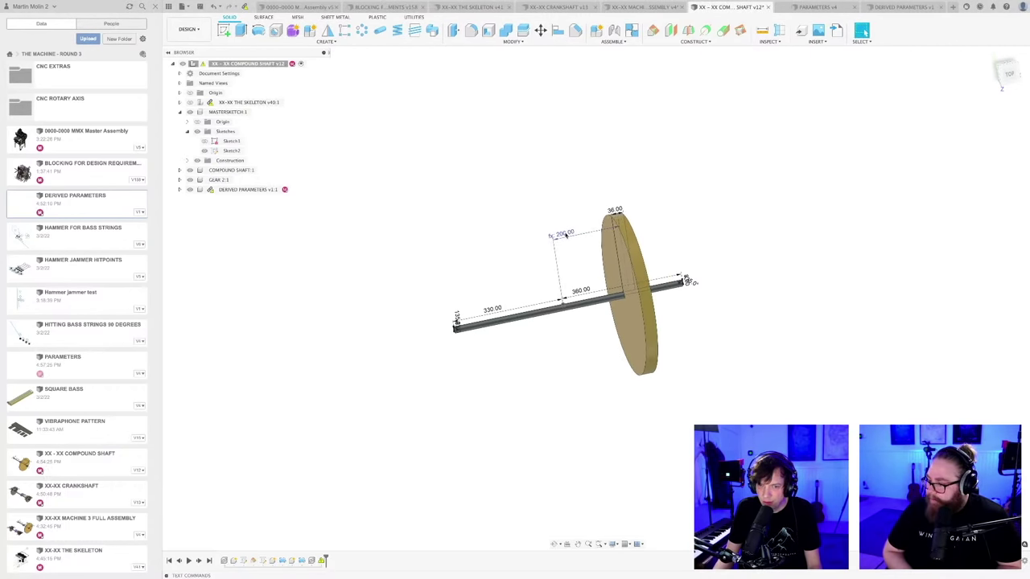
{"action": "double_click", "coordinate": [561, 235]}
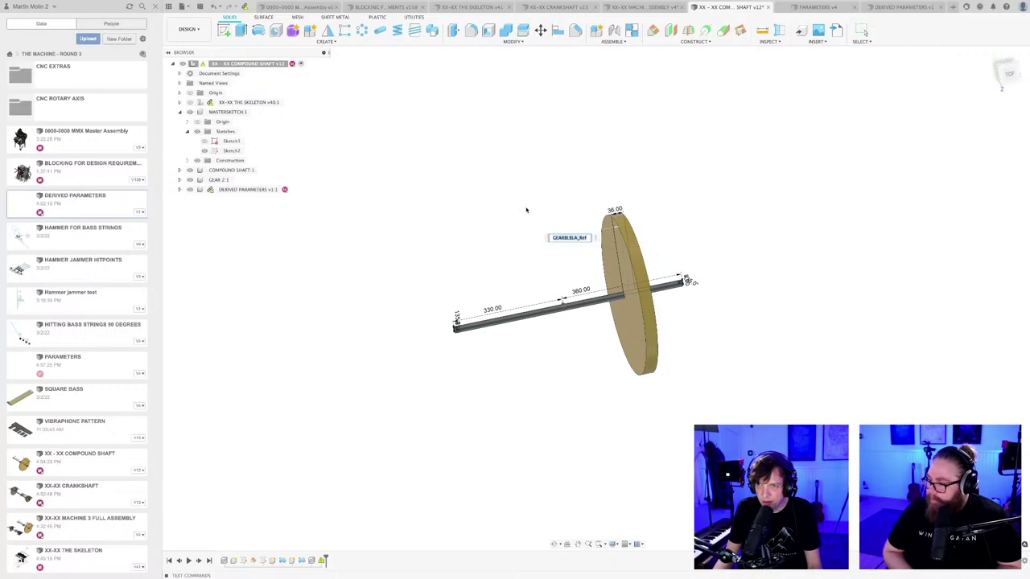
{"action": "key", "text": "Return"}
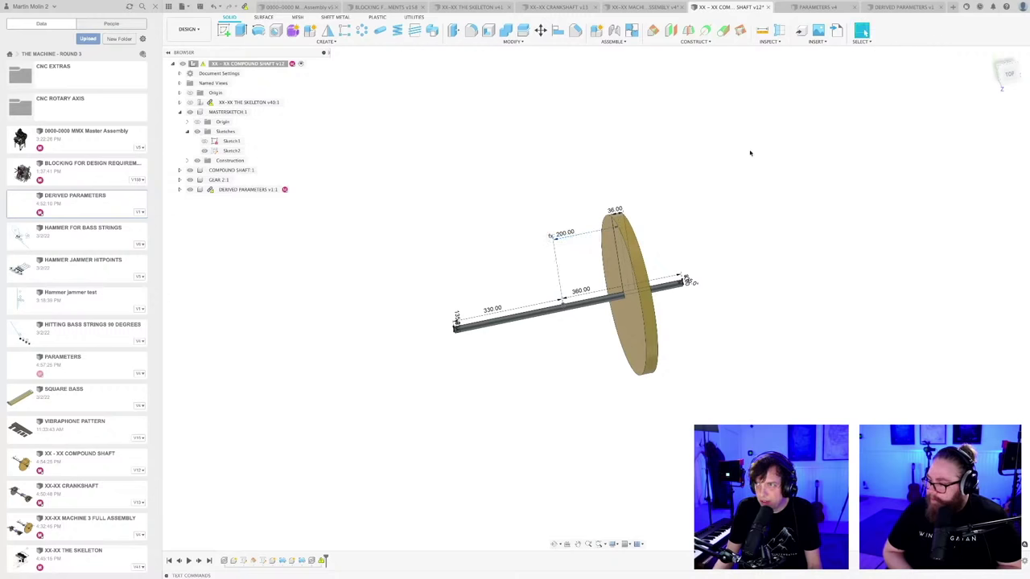
{"action": "left_click", "coordinate": [245, 6]}
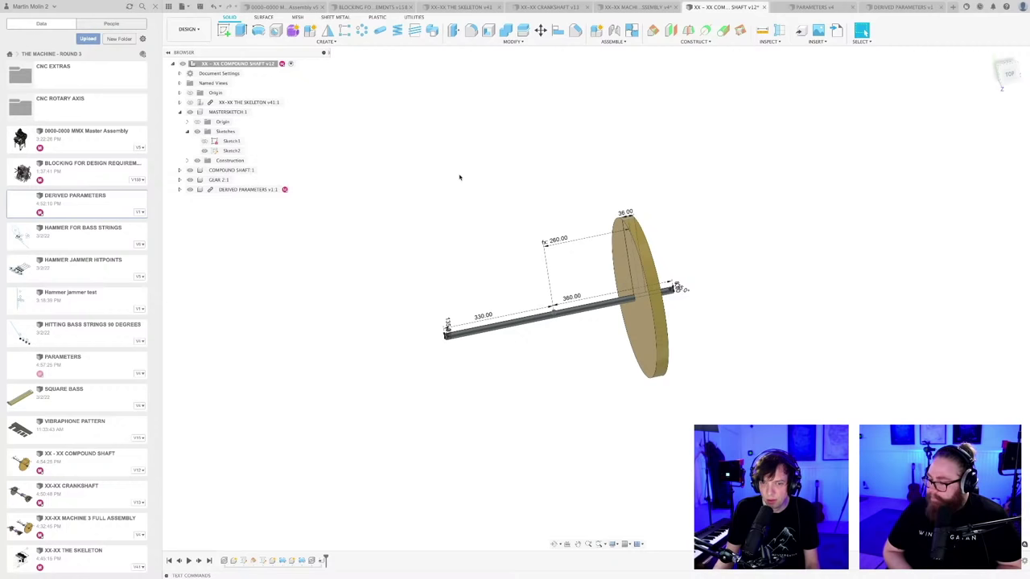
{"action": "double_click", "coordinate": [555, 242]}
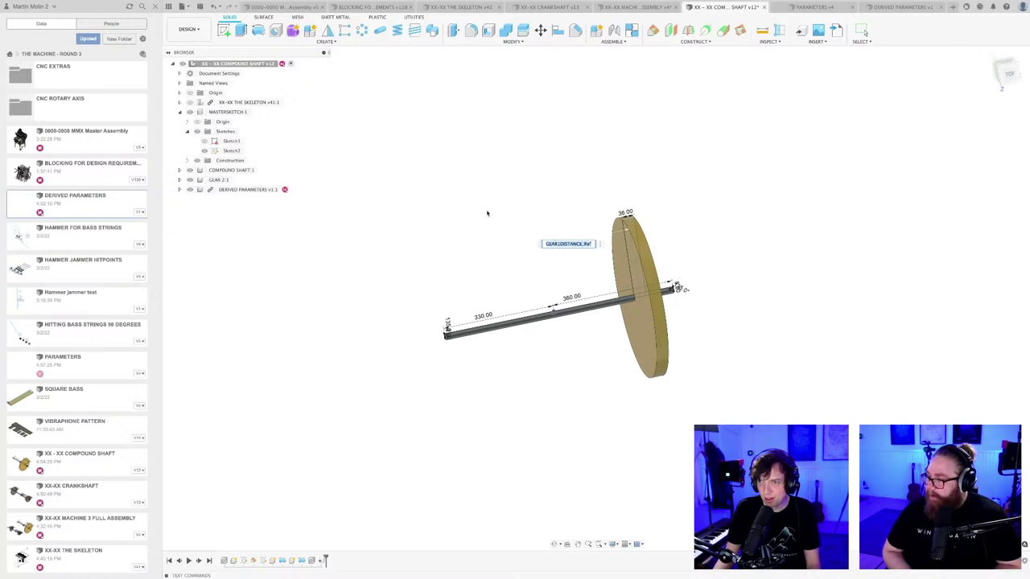
- Close the gear position dimension's value and save the XX - XX COMPOUND SHAFT design with its updated references
{"action": "key", "text": "Return"}
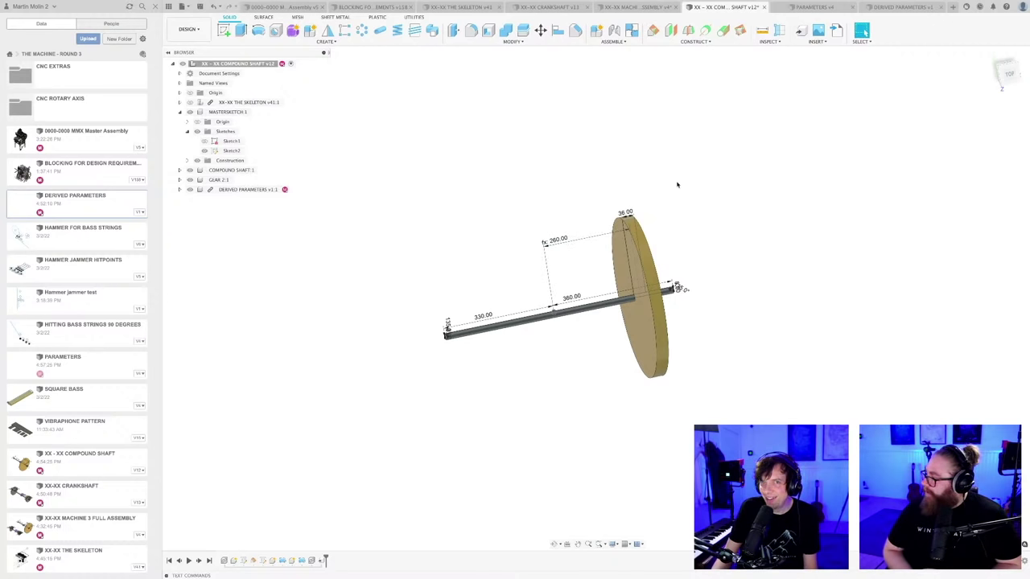
{"action": "key", "text": "ctrl+s"}
{"action": "key", "text": "Return"}
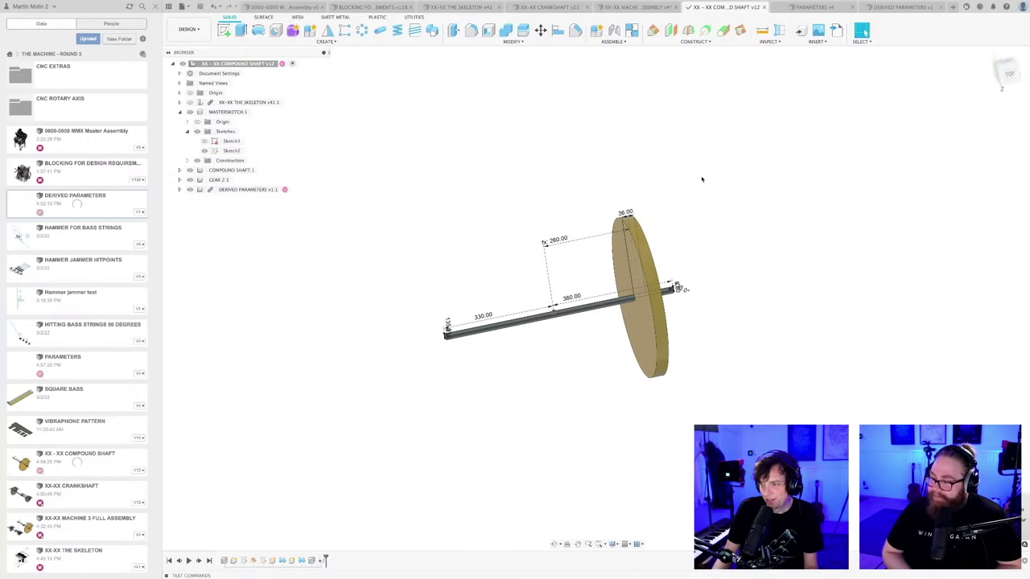
{"action": "mouse_move", "coordinate": [689, 181]}
{"action": "middle_mouse_down", "text": "shift"}
{"action": "mouse_move", "coordinate": [678, 195]}
{"action": "mouse_move", "coordinate": [668, 186]}
{"action": "mouse_move", "coordinate": [655, 193]}
{"action": "mouse_move", "coordinate": [681, 190]}
{"action": "mouse_move", "coordinate": [685, 204]}
{"action": "mouse_move", "coordinate": [665, 213]}
{"action": "mouse_move", "coordinate": [652, 196]}
{"action": "mouse_move", "coordinate": [673, 200]}
{"action": "mouse_move", "coordinate": [652, 204]}
{"action": "mouse_move", "coordinate": [669, 180]}
{"action": "mouse_move", "coordinate": [668, 193]}
{"action": "mouse_move", "coordinate": [680, 183]}
{"action": "middle_mouse_up", "text": "shift"}
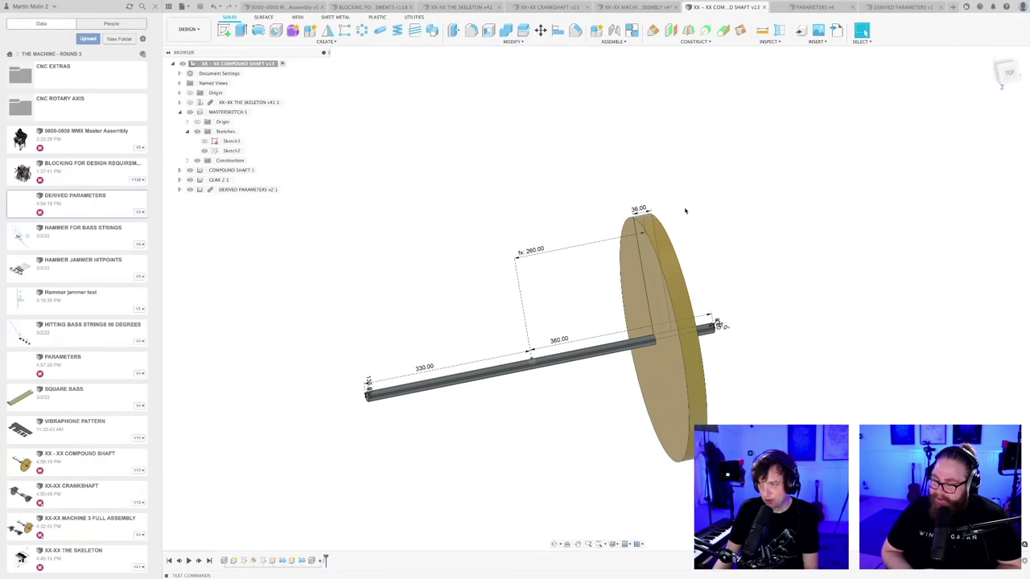
{"action": "scroll", "coordinate": [685, 211], "scroll_direction": "down", "scroll_amount": 1}
{"action": "scroll", "coordinate": [674, 128], "scroll_direction": "up", "scroll_amount": 1}
{"action": "scroll", "coordinate": [695, 201], "scroll_direction": "down", "scroll_amount": 1}
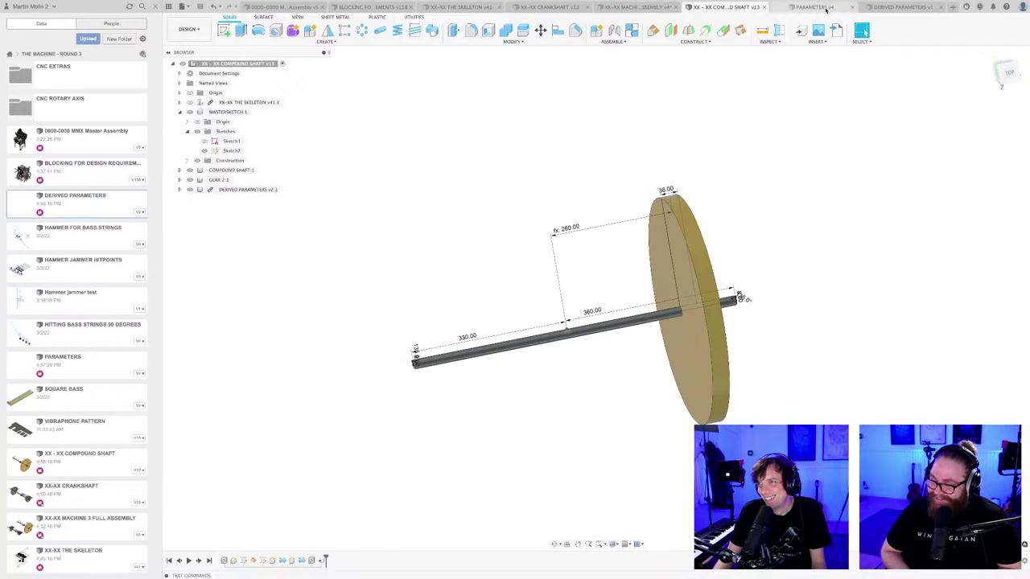
- Close the DERIVED PARAMETERS design and try to delete that document from the project
{"action": "left_click", "coordinate": [886, 10]}
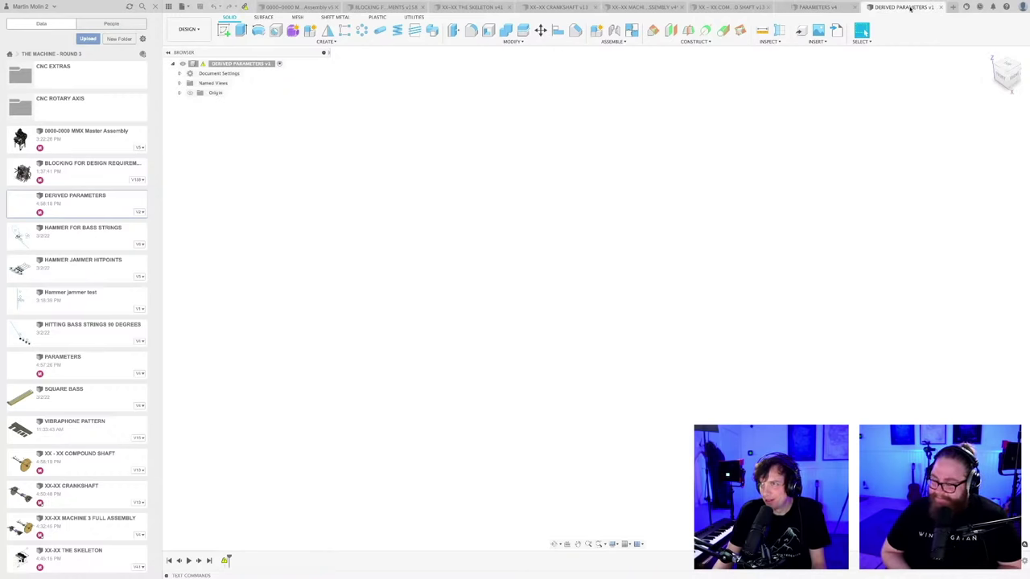
{"action": "key", "text": "ctrl+shift+Tab"}
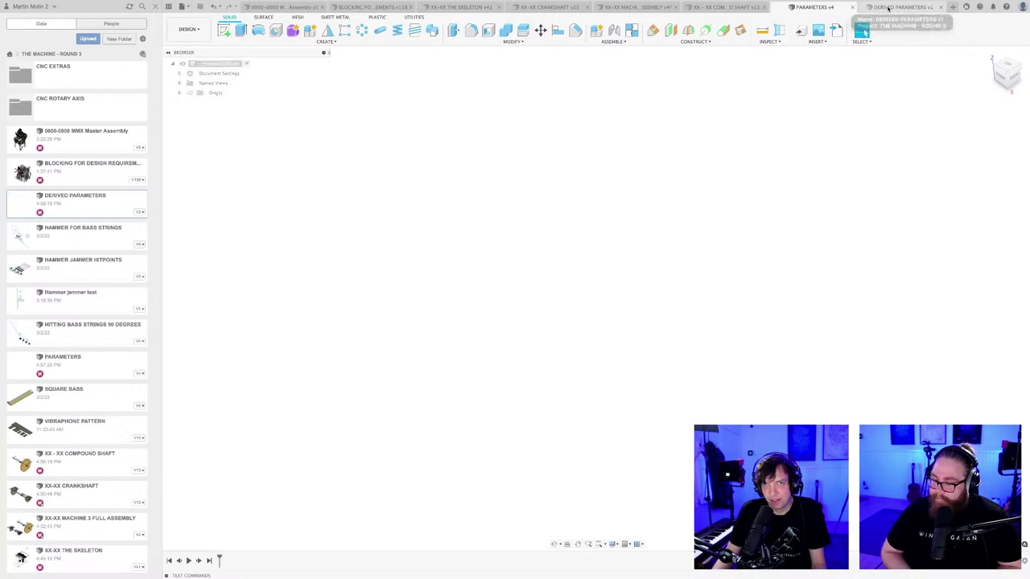
{"action": "left_click", "coordinate": [887, 8]}
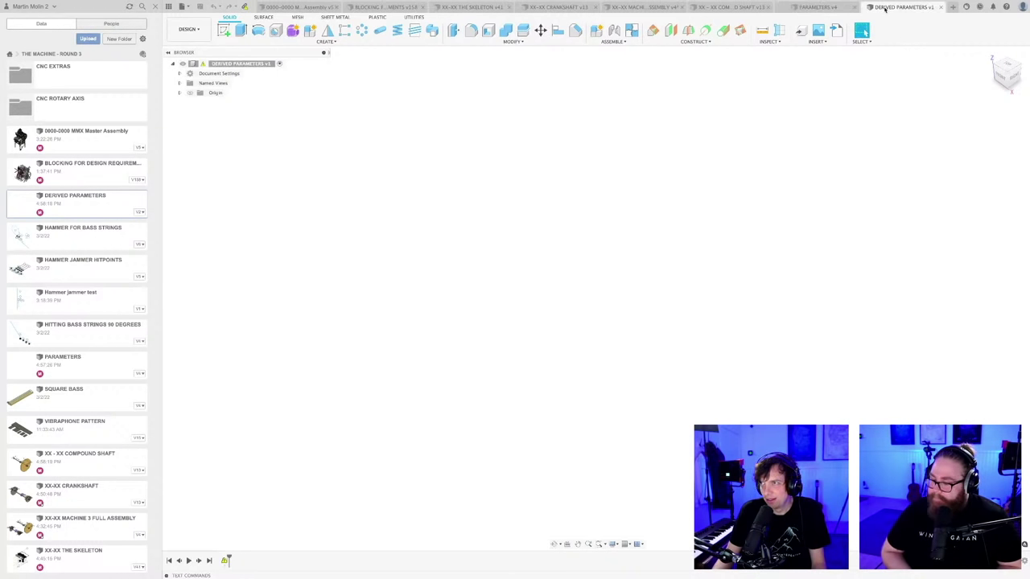
{"action": "left_click", "coordinate": [941, 7]}
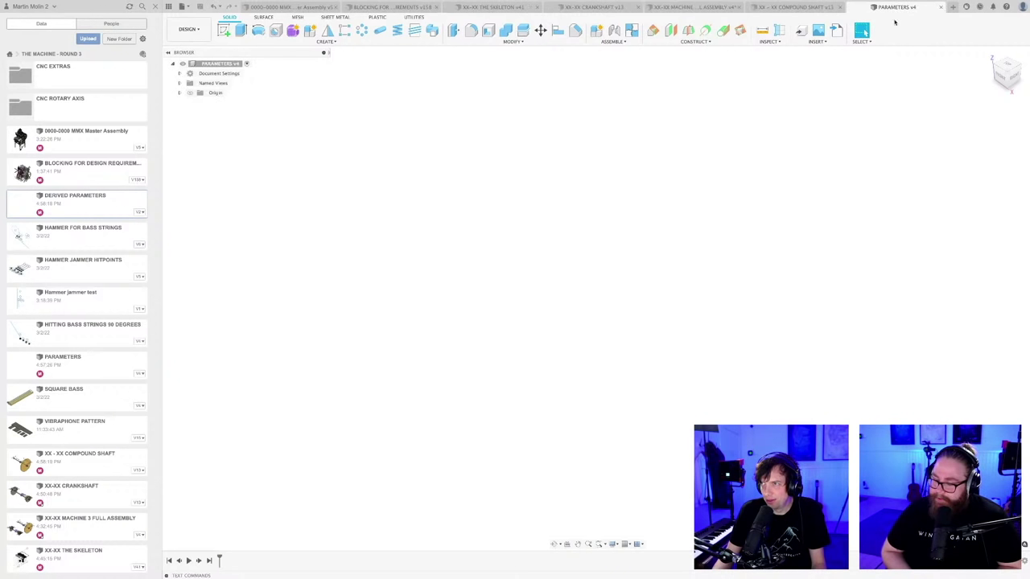
{"action": "right_click", "coordinate": [87, 209]}
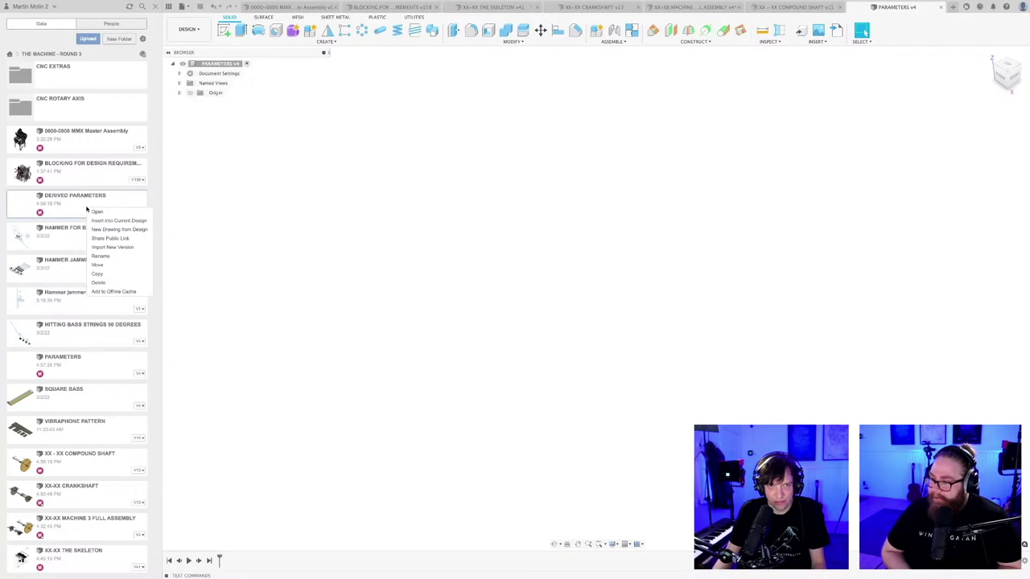
{"action": "left_click", "coordinate": [98, 283]}
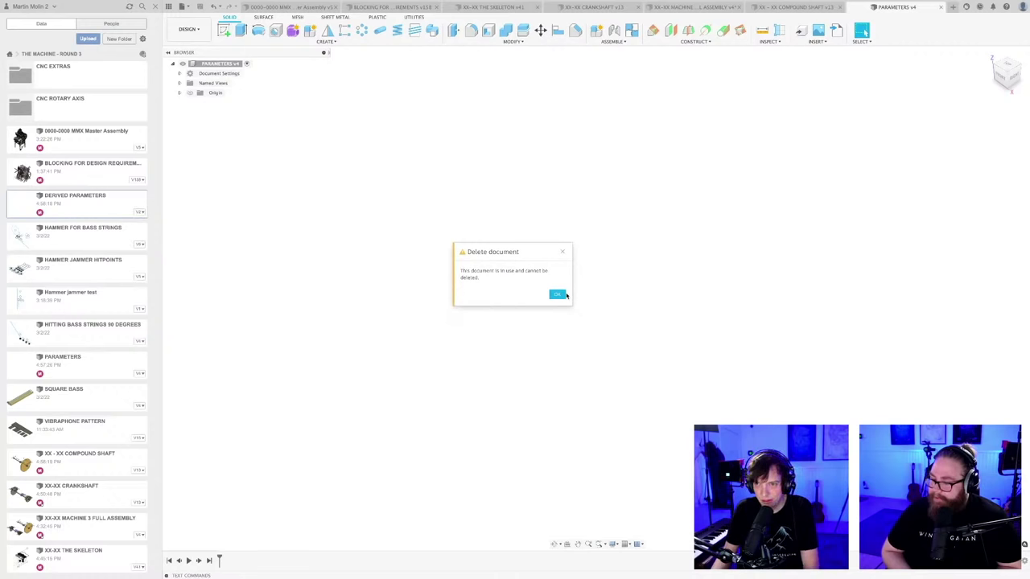
{"action": "left_click", "coordinate": [559, 294]}
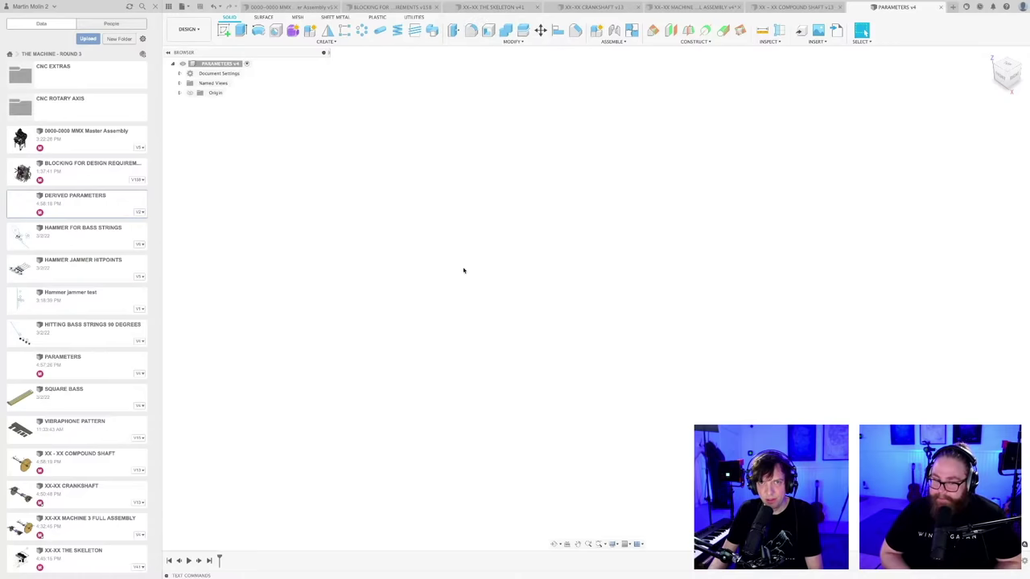
- Update the out-of-date references in XX-XX MACHINE 3 FULL ASSEMBLY, discarding unsaved changes to DERIVED PARAMETERS and XX - XX COMPOUND SHAFT
{"action": "left_click", "coordinate": [493, 7]}
{"action": "left_click", "coordinate": [595, 7]}
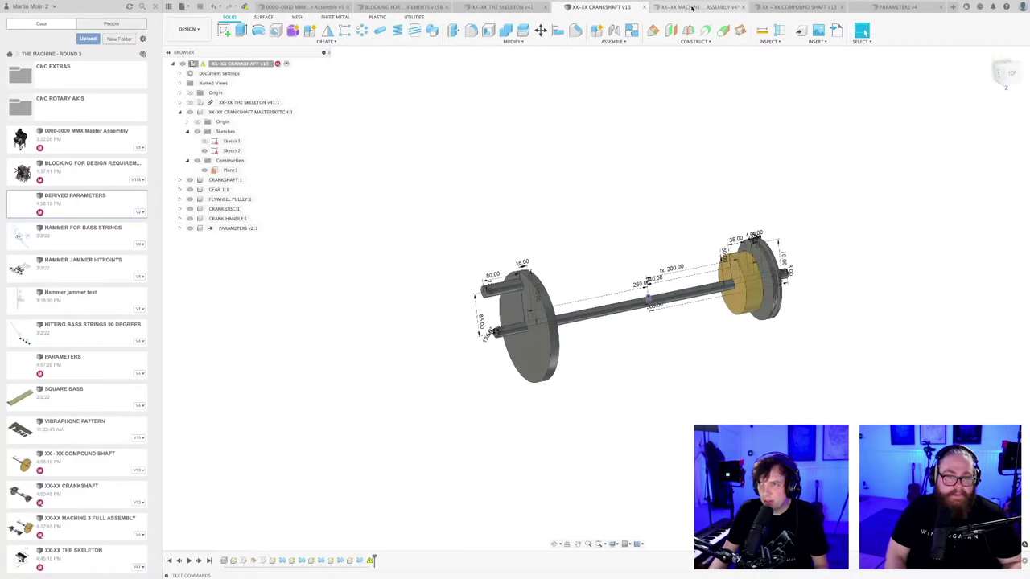
{"action": "left_click", "coordinate": [691, 7]}
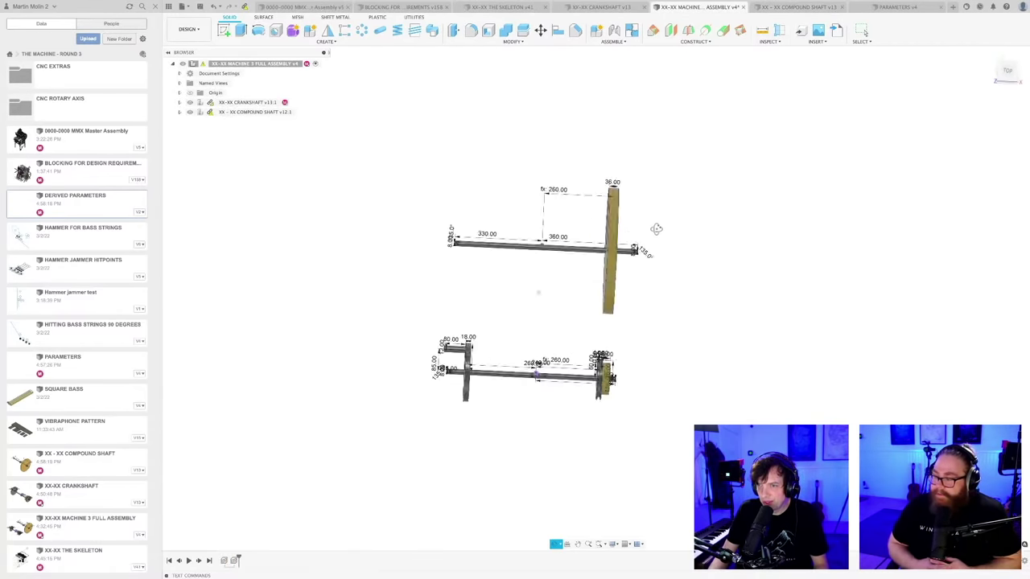
{"action": "middle_click_drag", "start_coordinate": [655, 229], "coordinate": [543, 295], "text": "shift"}
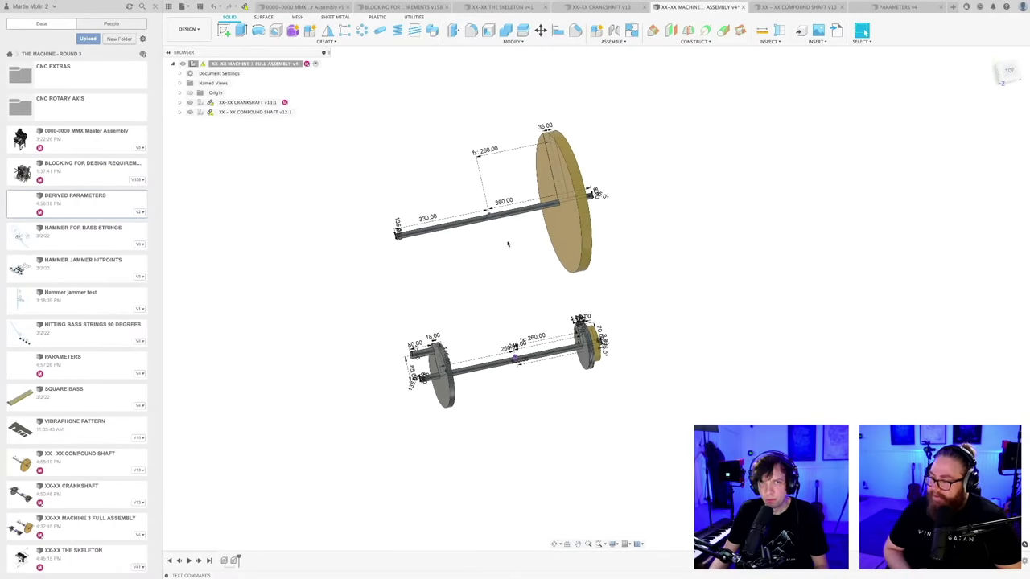
{"action": "left_click", "coordinate": [245, 7]}
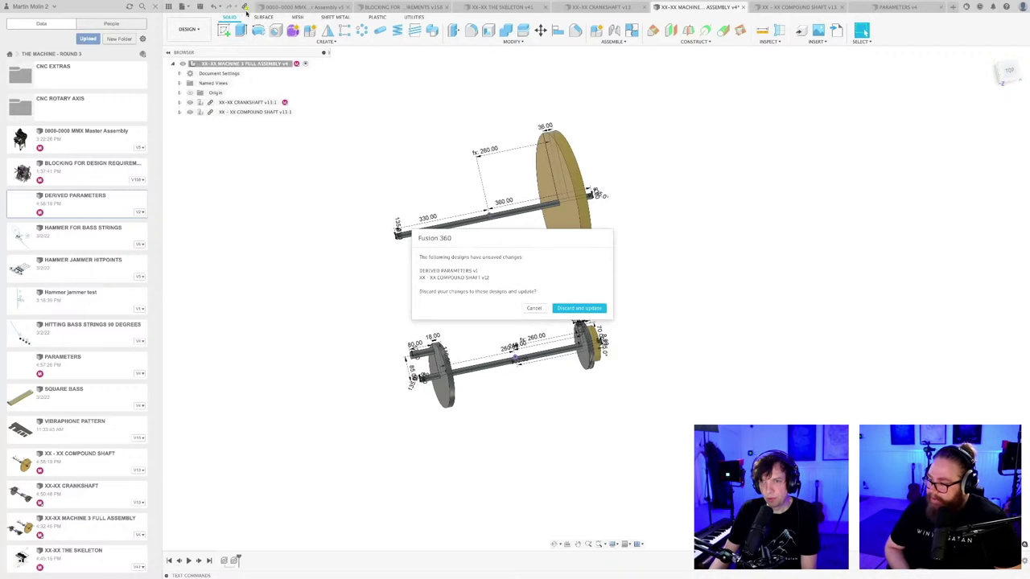
{"action": "left_click", "coordinate": [583, 310]}
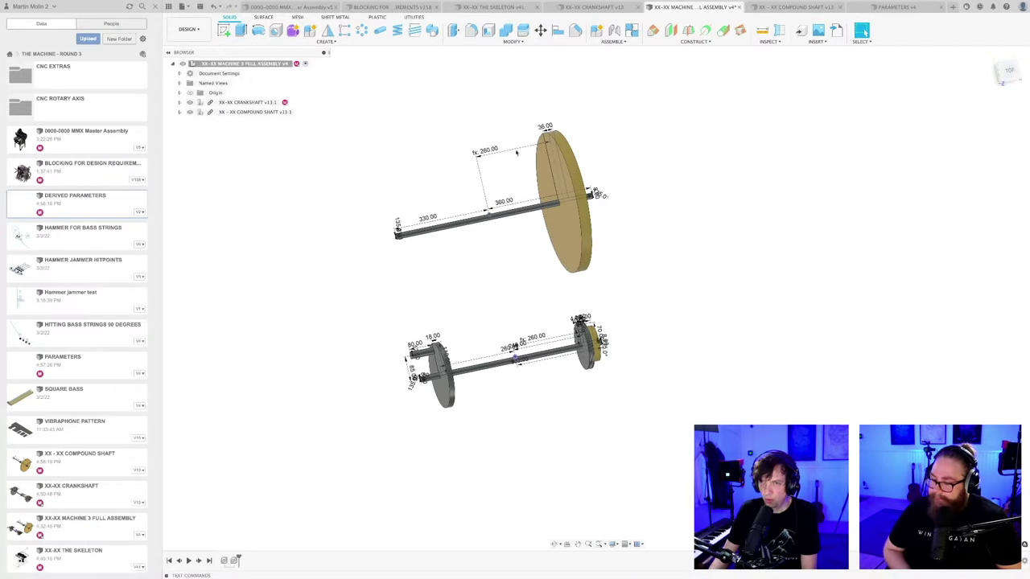
{"action": "middle_click_drag", "start_coordinate": [497, 182], "coordinate": [520, 189]}
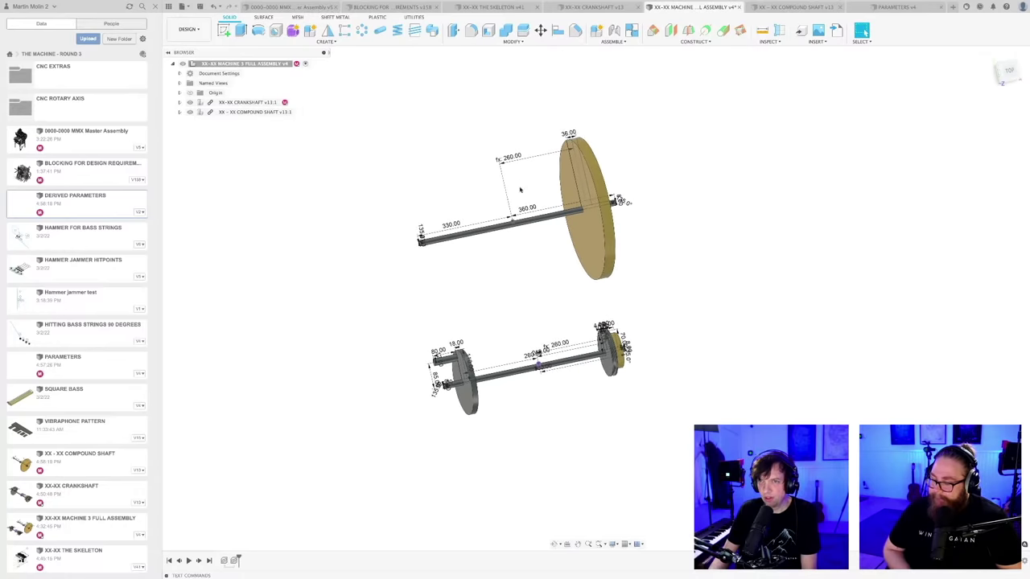
{"action": "scroll", "coordinate": [515, 173], "scroll_direction": "up", "scroll_amount": 2}
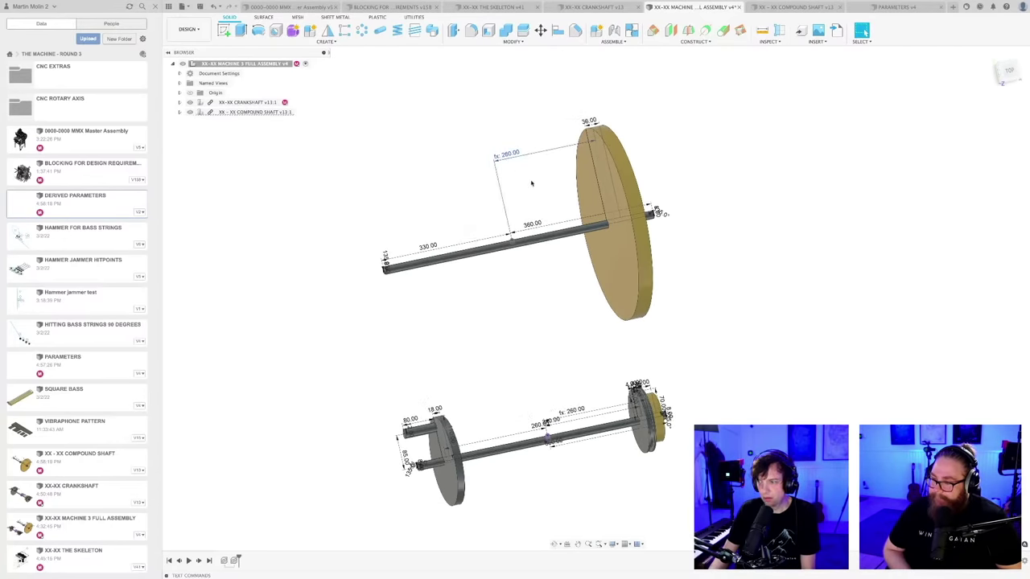
{"action": "mouse_move", "coordinate": [526, 180]}
{"action": "middle_mouse_down", "text": "shift"}
{"action": "mouse_move", "coordinate": [515, 161]}
{"action": "mouse_move", "coordinate": [540, 196]}
{"action": "mouse_move", "coordinate": [531, 185]}
{"action": "middle_mouse_up", "text": "shift"}
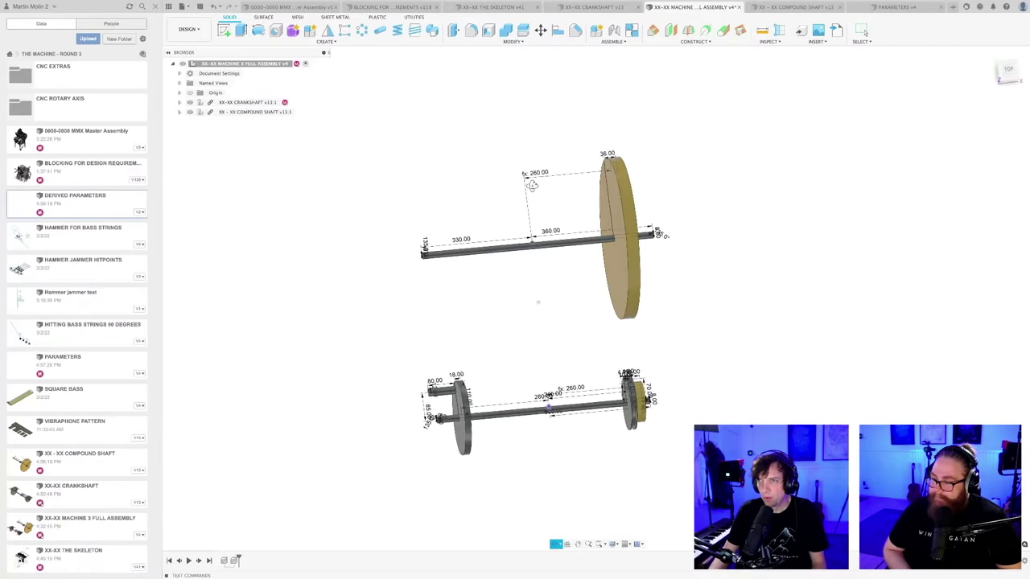
- Update the out-of-date PARAMETERS reference in XX-XX CRANKSHAFT, checking the gear position dimension's expression before and after
{"action": "left_click", "coordinate": [588, 7]}
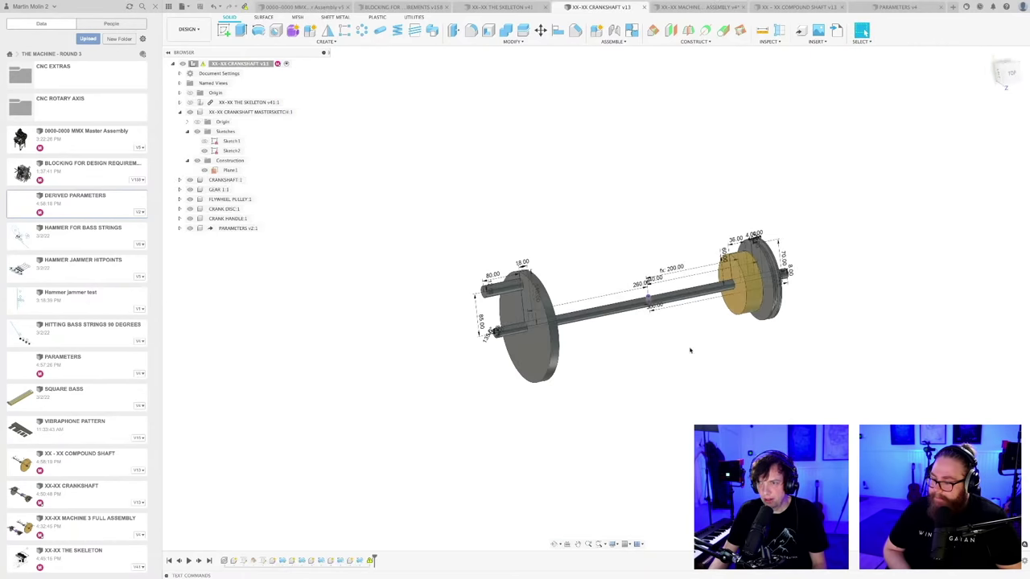
{"action": "middle_click_drag", "start_coordinate": [689, 350], "coordinate": [616, 250], "text": "shift"}
{"action": "scroll", "coordinate": [607, 248], "scroll_direction": "up", "scroll_amount": 5}
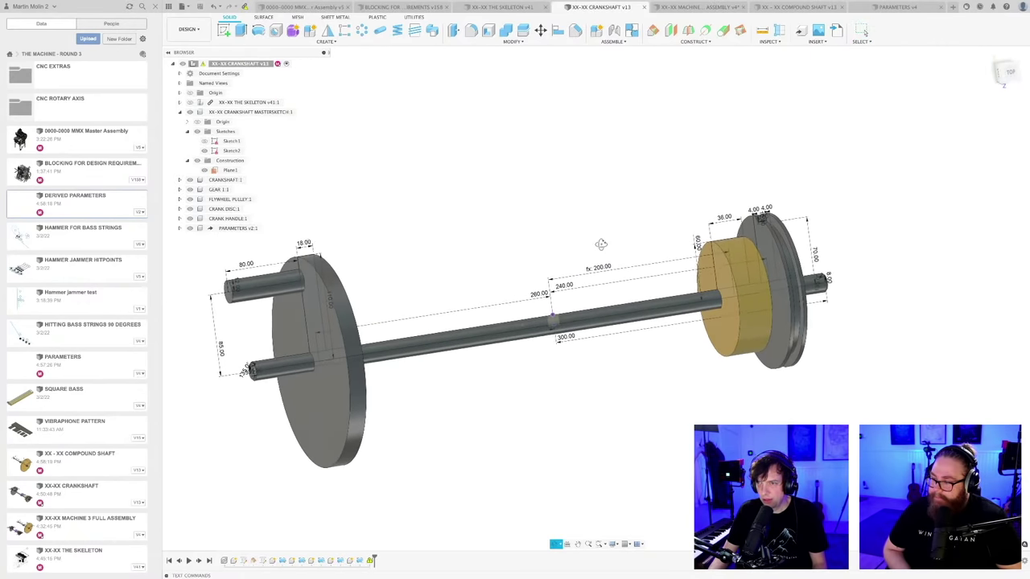
{"action": "double_click", "coordinate": [600, 270]}
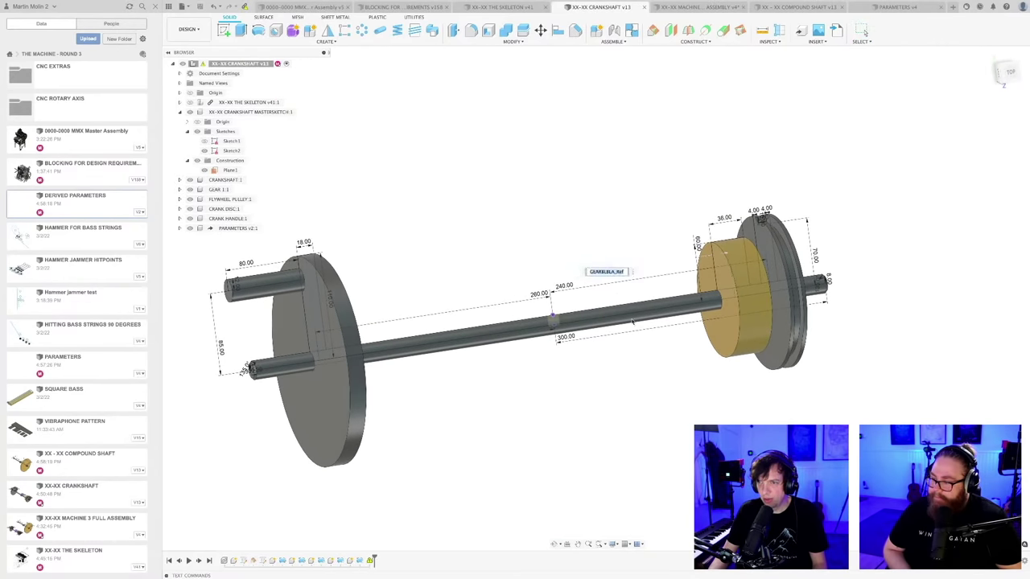
{"action": "scroll", "coordinate": [638, 424], "scroll_direction": "down", "scroll_amount": 2}
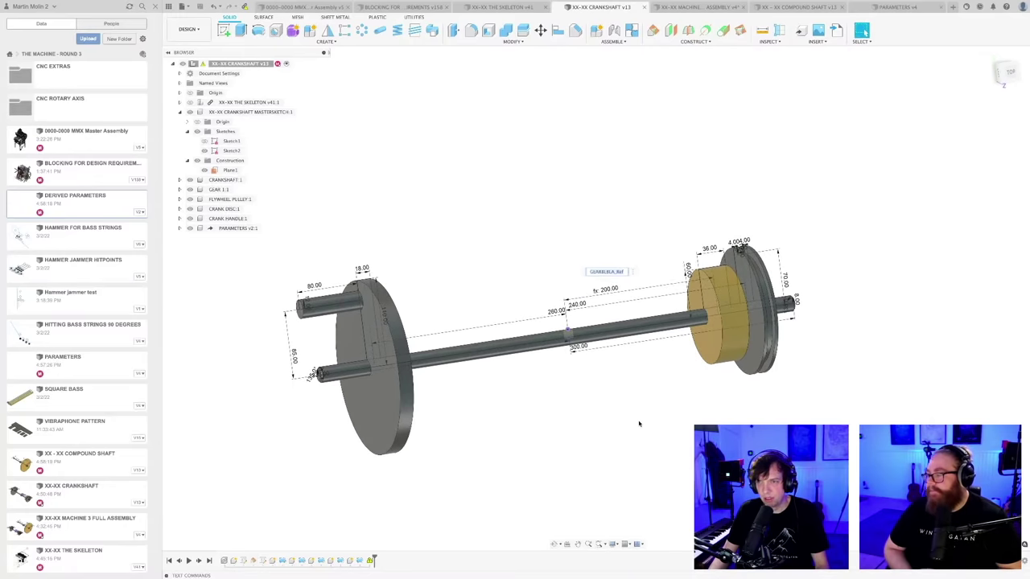
{"action": "key", "text": "Escape"}
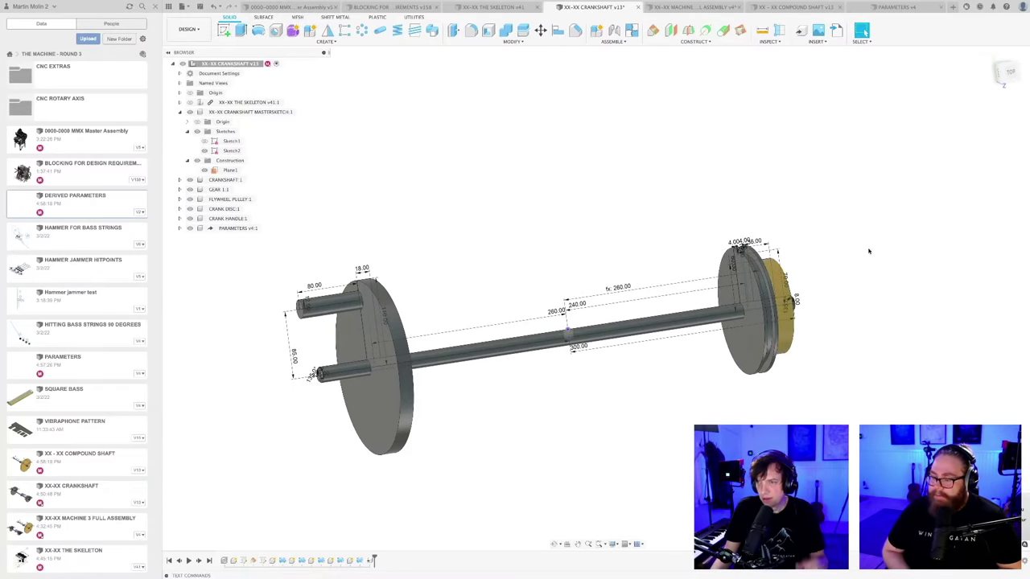
{"action": "double_click", "coordinate": [613, 288]}
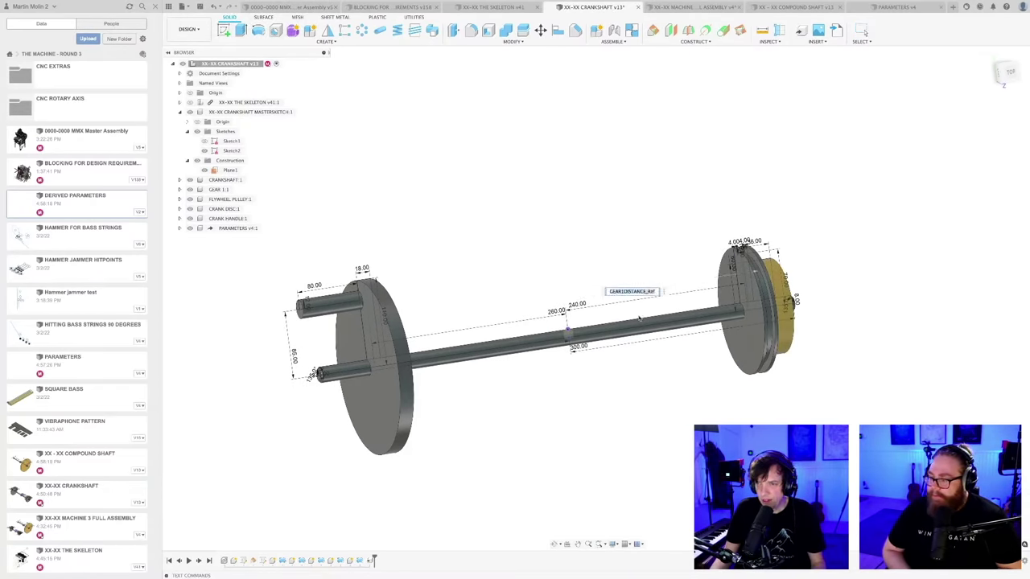
{"action": "scroll", "coordinate": [647, 310], "scroll_direction": "up", "scroll_amount": 2}
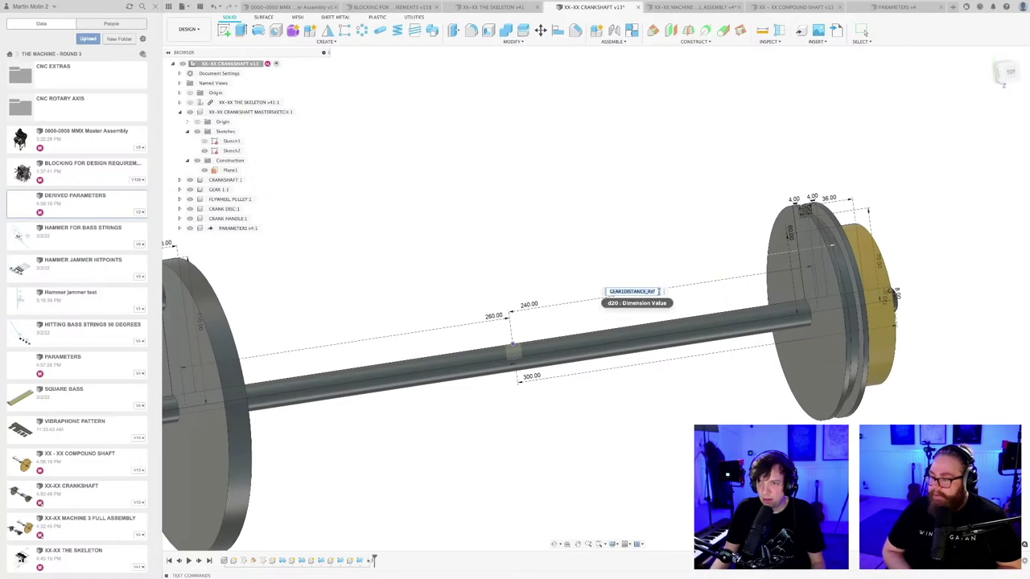
{"action": "key", "text": "ctrl+a"}
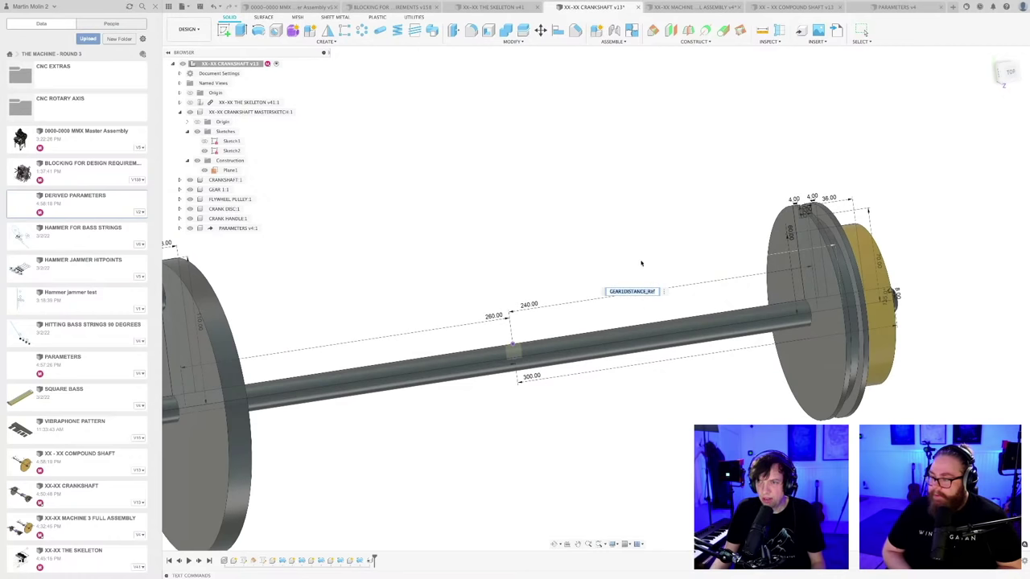
{"action": "key", "text": "Return"}
{"action": "scroll", "coordinate": [639, 261], "scroll_direction": "down", "scroll_amount": 5}
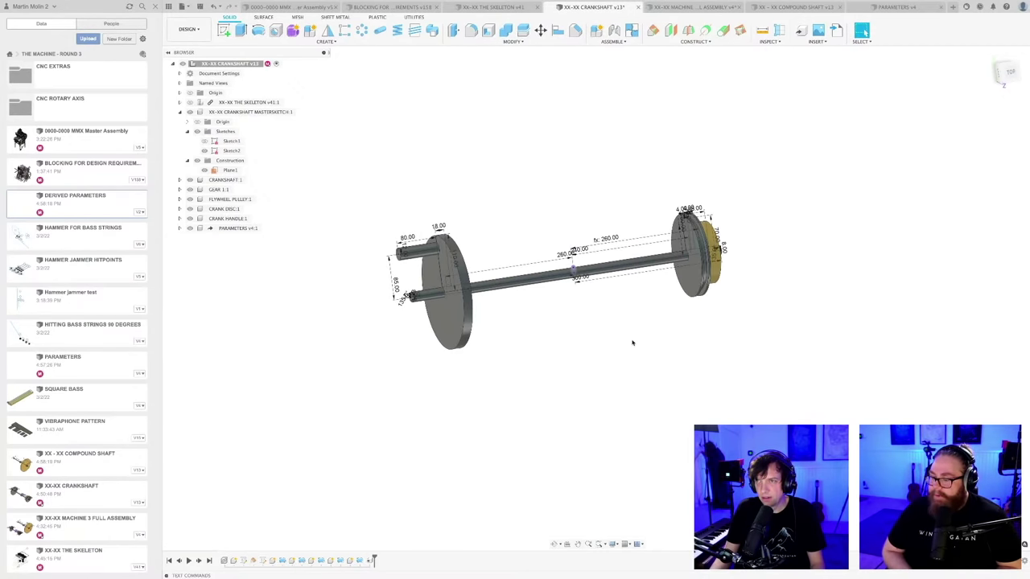
- Review the user parameters of the PARAMETERS design
{"action": "left_click", "coordinate": [896, 7]}
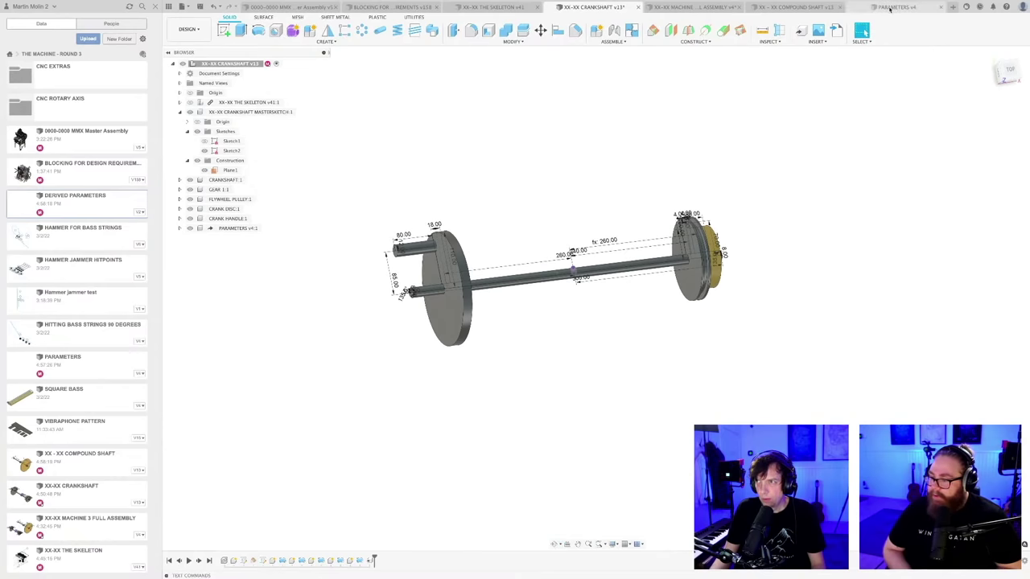
{"action": "left_click", "coordinate": [522, 45]}
{"action": "left_click", "coordinate": [466, 222]}
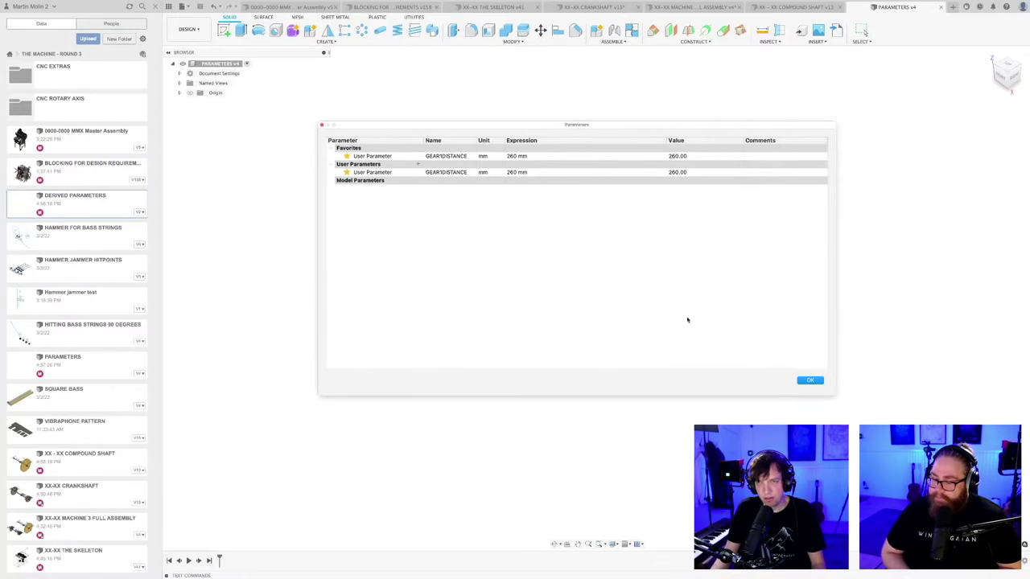
{"action": "left_click", "coordinate": [809, 380]}
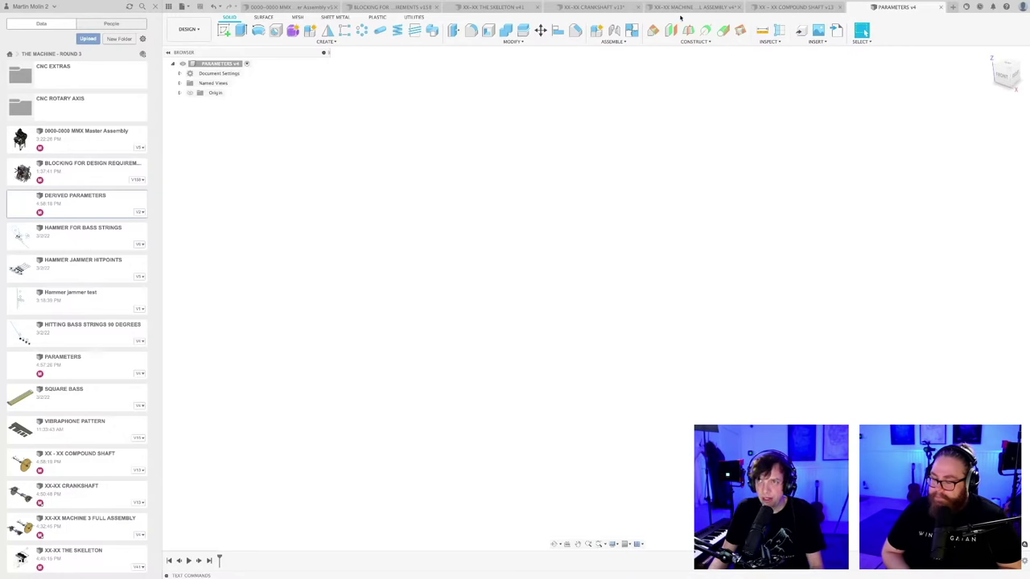
- Switch to XX-XX THE SKELETON and show the dimensions of Sketch1
{"action": "left_click", "coordinate": [494, 8]}
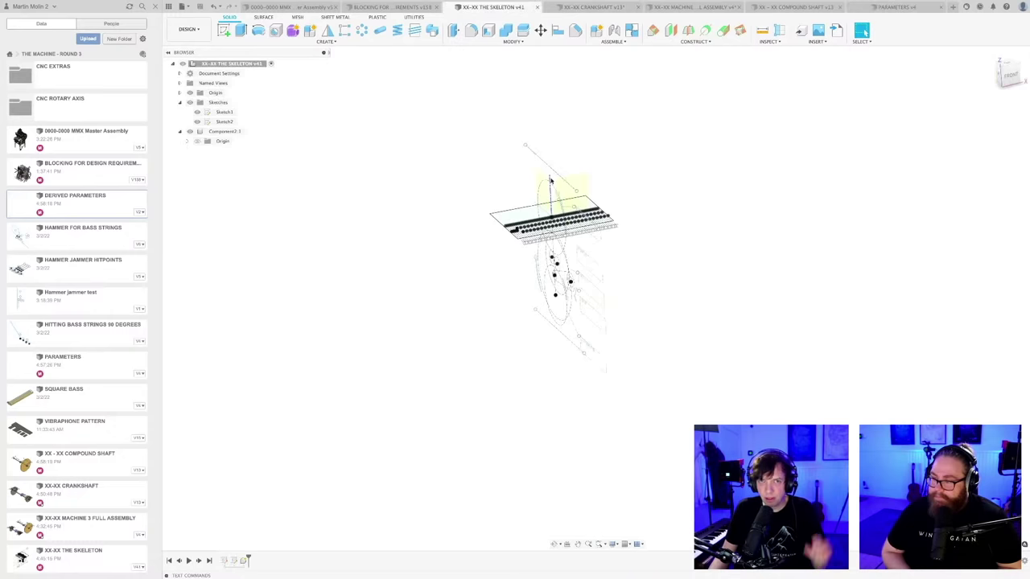
{"action": "mouse_move", "coordinate": [658, 238]}
{"action": "middle_mouse_down", "text": "shift"}
{"action": "mouse_move", "coordinate": [618, 263]}
{"action": "mouse_move", "coordinate": [620, 249]}
{"action": "mouse_move", "coordinate": [648, 241]}
{"action": "middle_mouse_up", "text": "shift"}
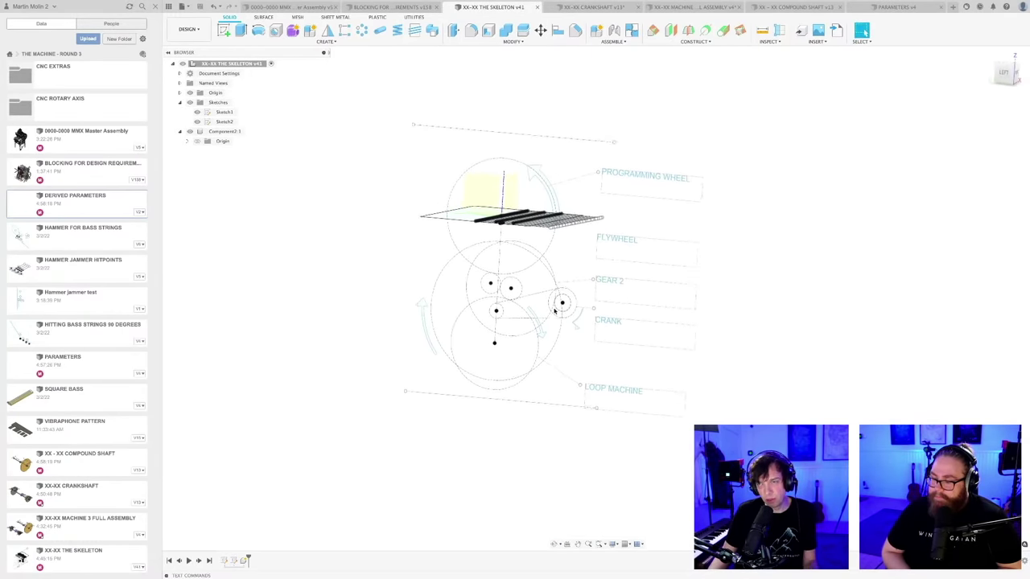
{"action": "scroll", "coordinate": [554, 310], "scroll_direction": "up", "scroll_amount": 3}
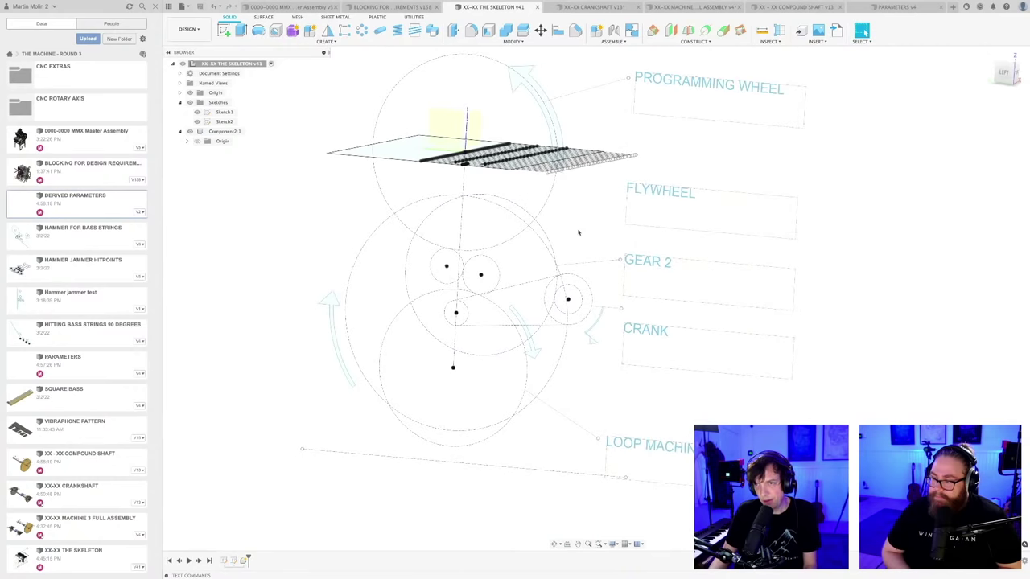
{"action": "scroll", "coordinate": [578, 233], "scroll_direction": "down", "scroll_amount": 2}
{"action": "left_click", "coordinate": [222, 112]}
{"action": "right_click", "coordinate": [225, 113]}
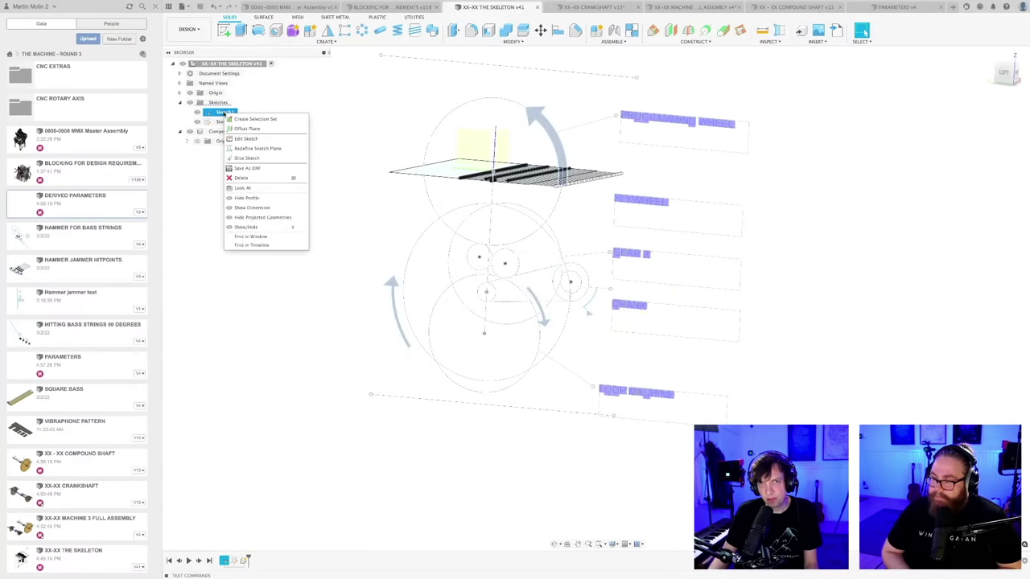
{"action": "left_click", "coordinate": [265, 207]}
- Examine the diameter dimensions of the crank gear and GEAR 2 circles in the skeleton sketch
{"action": "scroll", "coordinate": [515, 253], "scroll_direction": "up", "scroll_amount": 5}
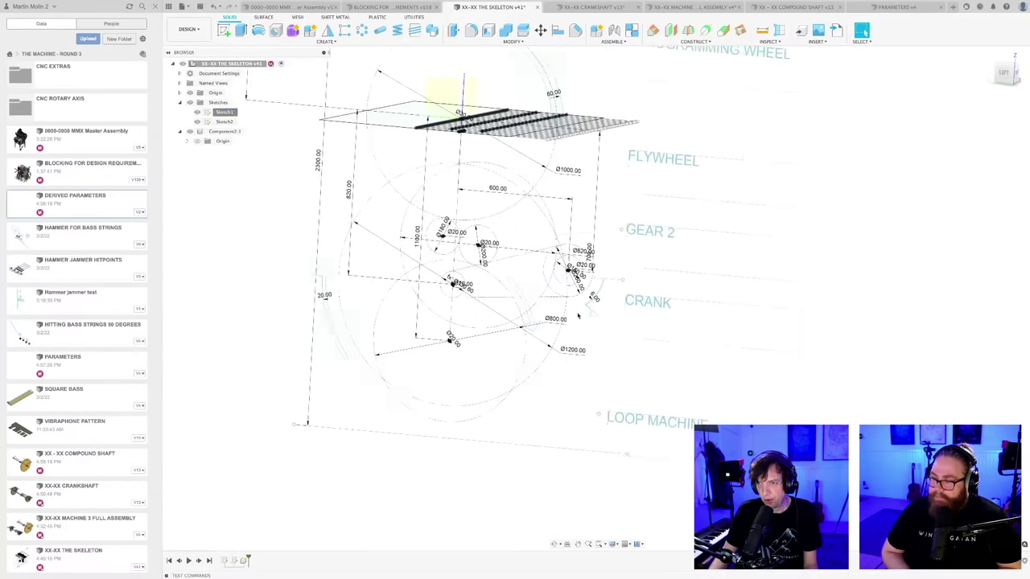
{"action": "scroll", "coordinate": [632, 343], "scroll_direction": "up", "scroll_amount": 5}
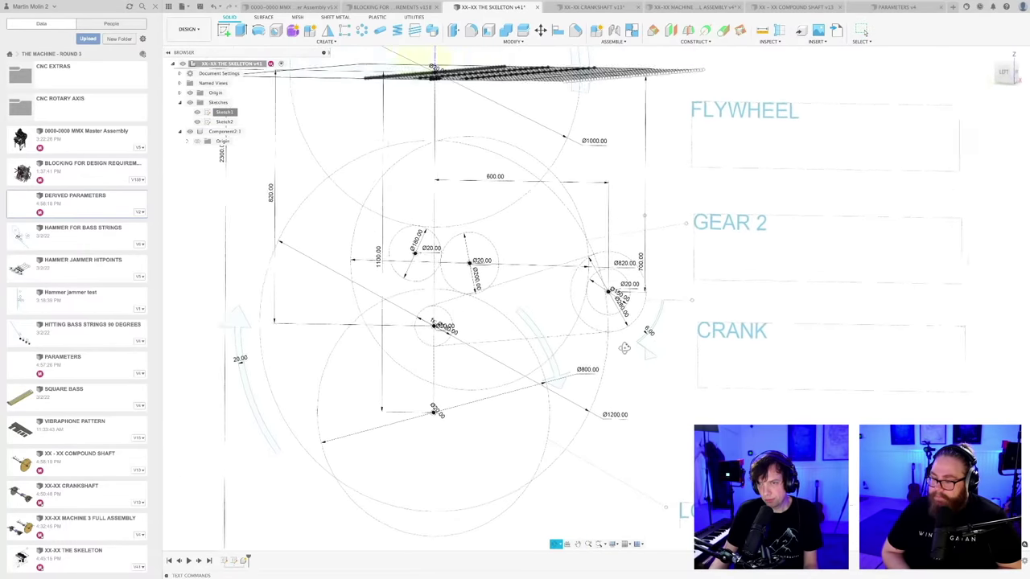
{"action": "scroll", "coordinate": [629, 300], "scroll_direction": "down", "scroll_amount": 3}
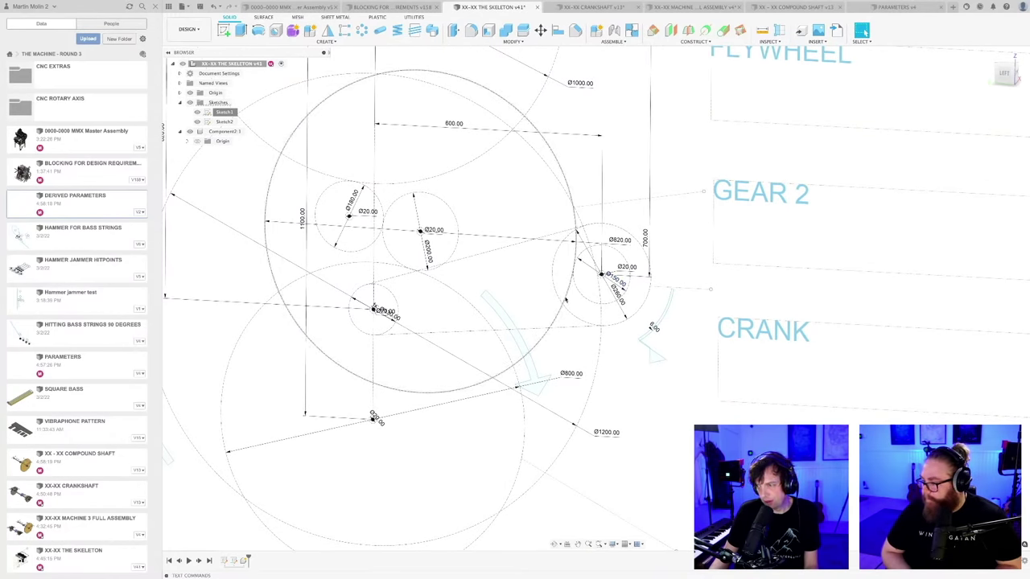
{"action": "left_click", "coordinate": [573, 277]}
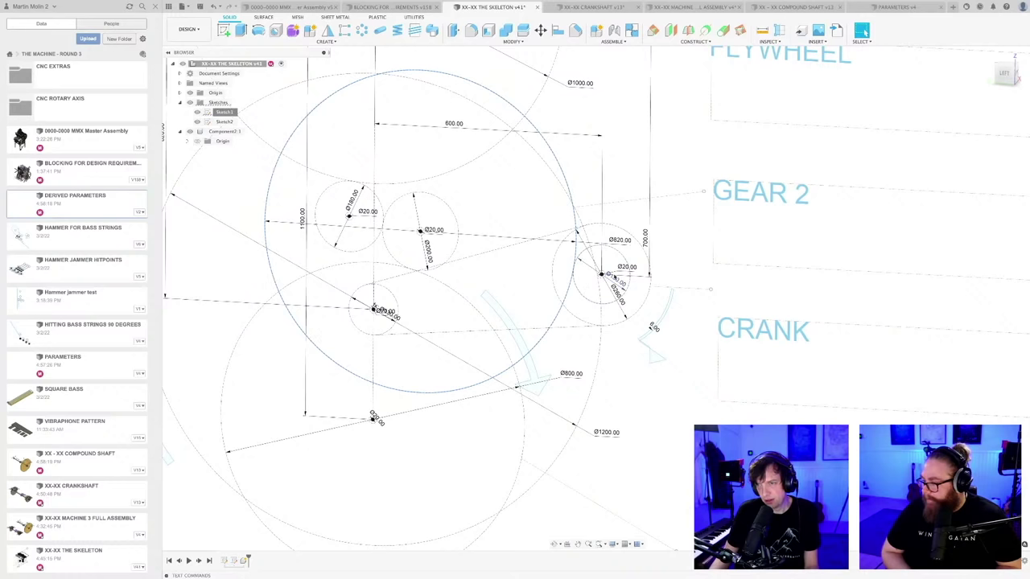
{"action": "left_click", "coordinate": [621, 284]}
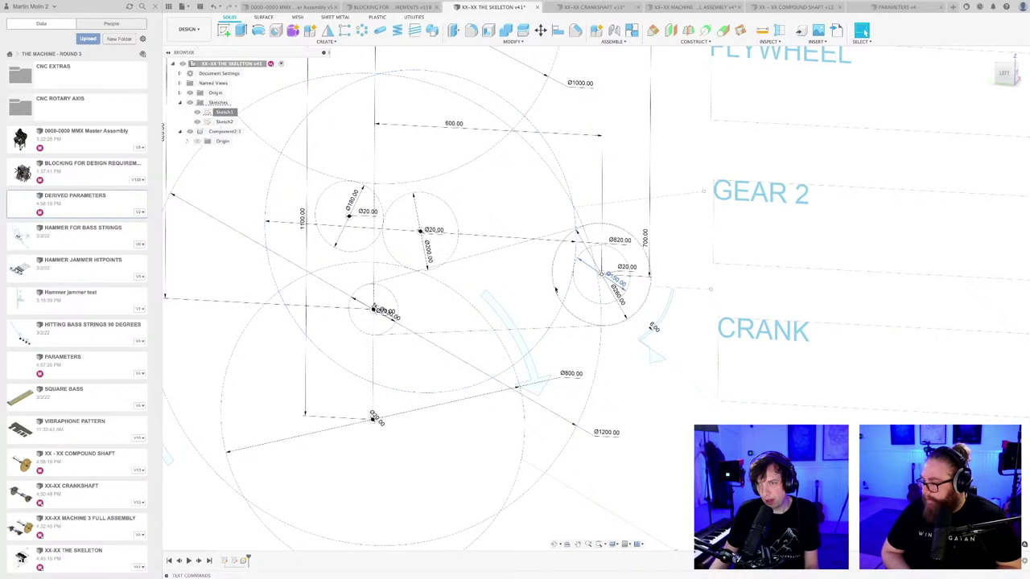
{"action": "left_click", "coordinate": [575, 227], "text": "shift"}
{"action": "scroll", "coordinate": [567, 295], "scroll_direction": "down", "scroll_amount": 5}
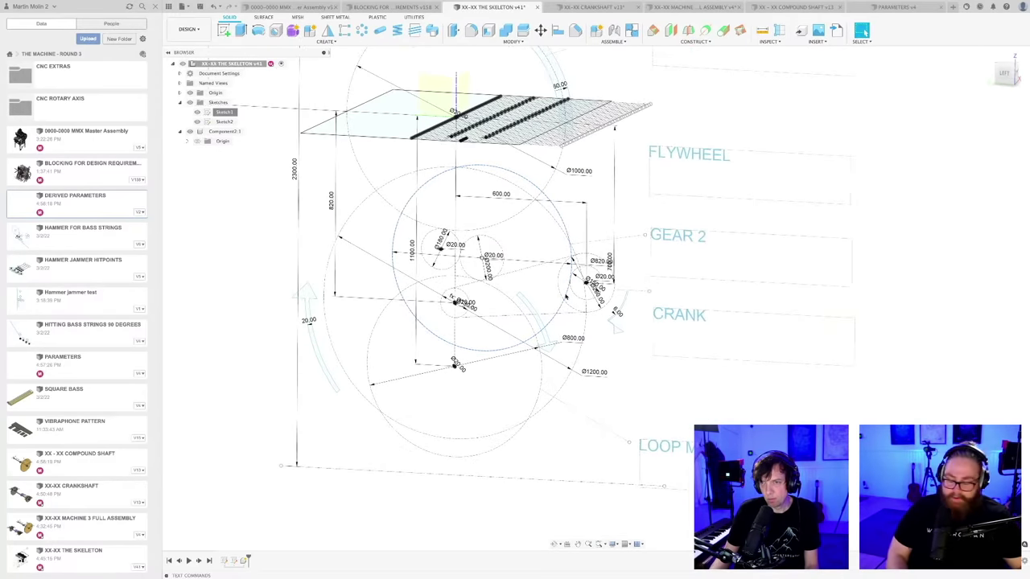
{"action": "scroll", "coordinate": [574, 297], "scroll_direction": "up", "scroll_amount": 3}
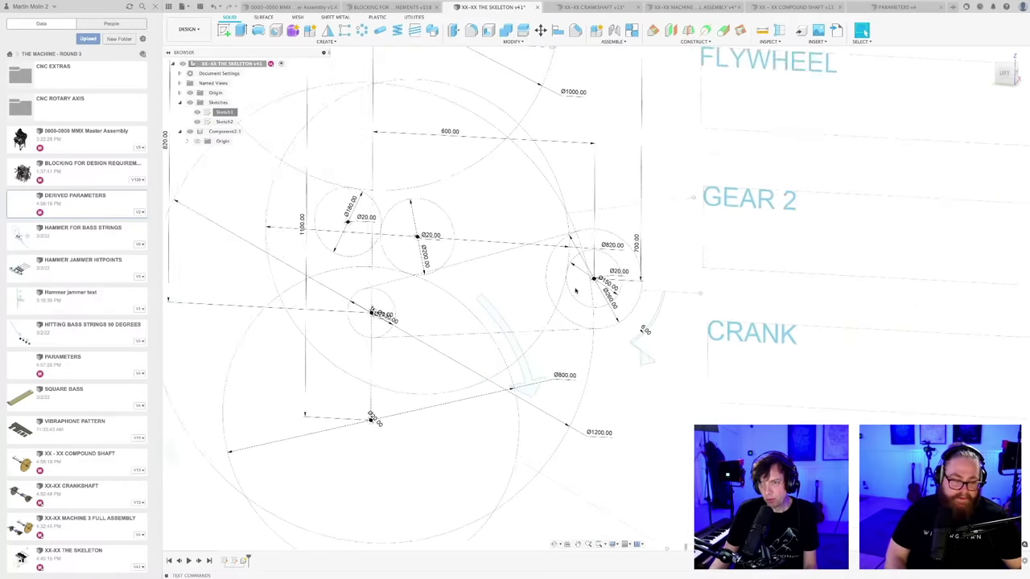
{"action": "scroll", "coordinate": [574, 300], "scroll_direction": "down", "scroll_amount": 5}
{"action": "scroll", "coordinate": [573, 306], "scroll_direction": "down", "scroll_amount": 2}
{"action": "scroll", "coordinate": [573, 305], "scroll_direction": "up", "scroll_amount": 3}
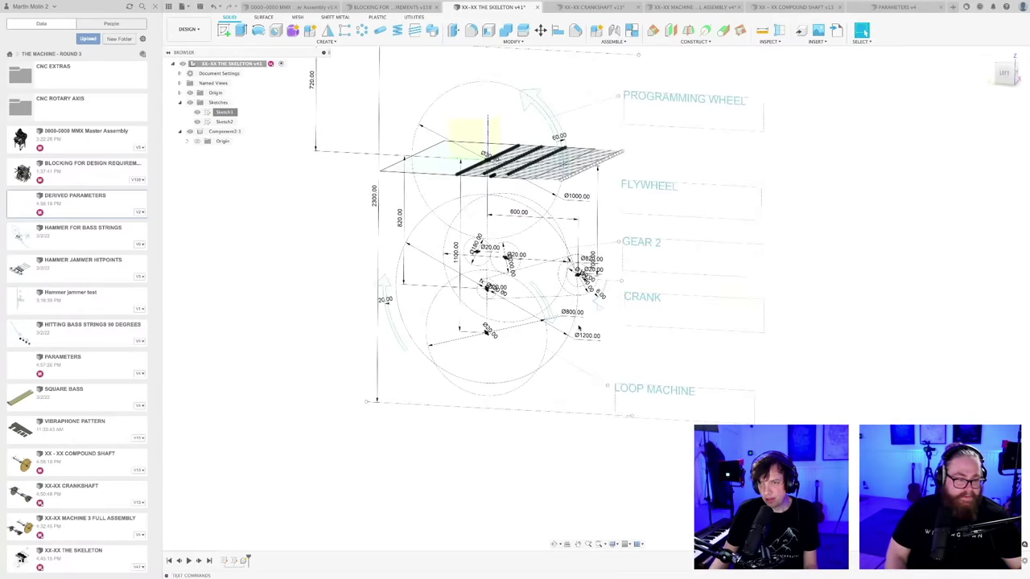
{"action": "scroll", "coordinate": [563, 338], "scroll_direction": "up", "scroll_amount": 2}
{"action": "scroll", "coordinate": [575, 341], "scroll_direction": "down", "scroll_amount": 2}
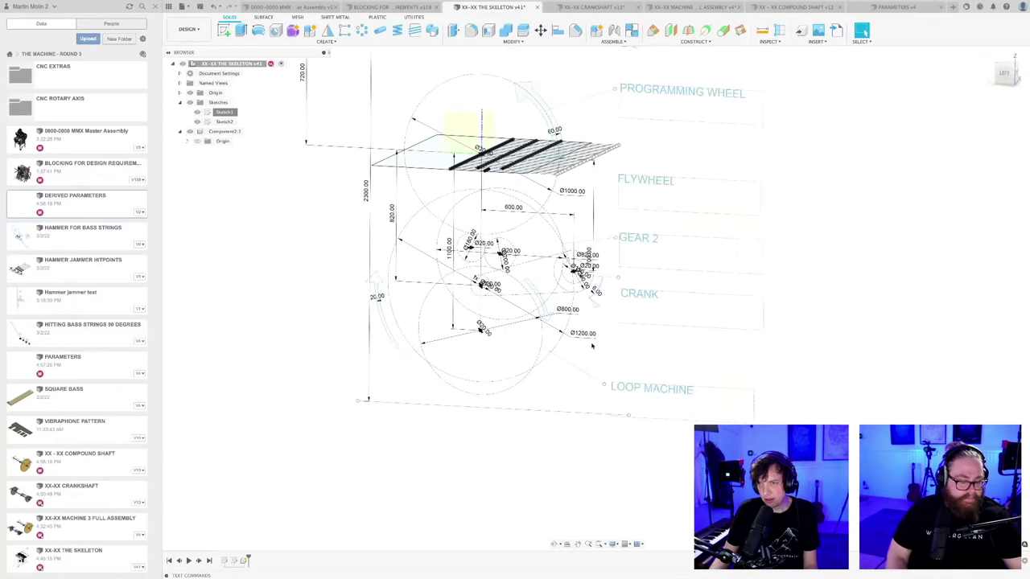
{"action": "scroll", "coordinate": [595, 343], "scroll_direction": "up", "scroll_amount": 1}
{"action": "scroll", "coordinate": [605, 344], "scroll_direction": "down", "scroll_amount": 1}
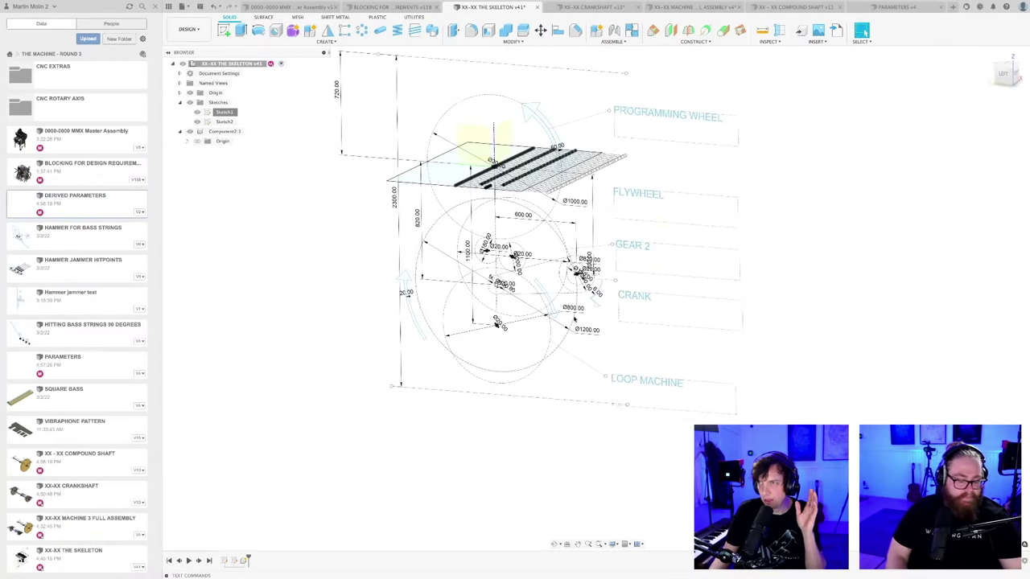
- Add a user parameter GEAR1DIA of 150 mm in the PARAMETERS design and mark it as a favourite
{"action": "left_click", "coordinate": [894, 9]}
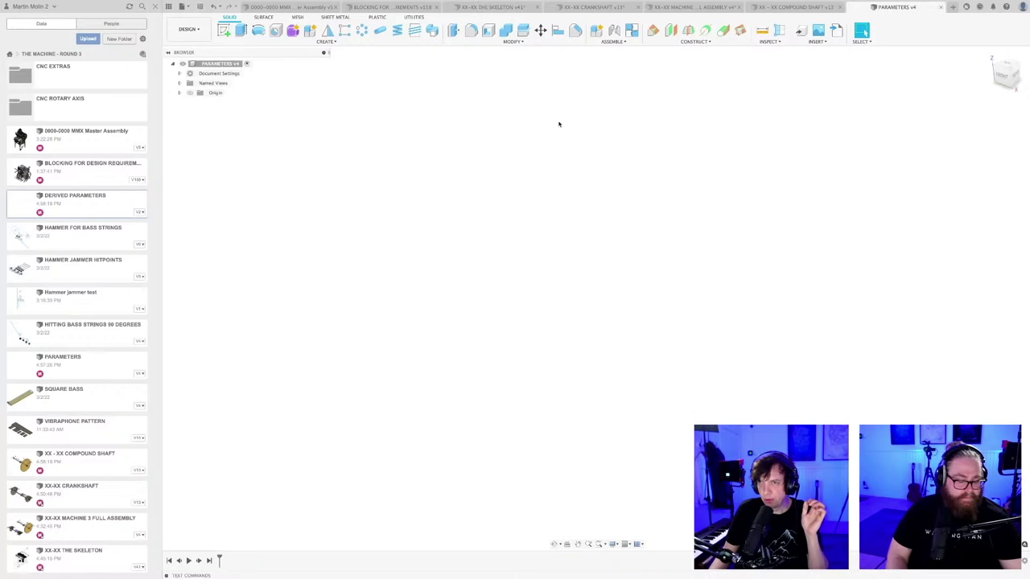
{"action": "left_click", "coordinate": [512, 41]}
{"action": "left_click", "coordinate": [474, 222]}
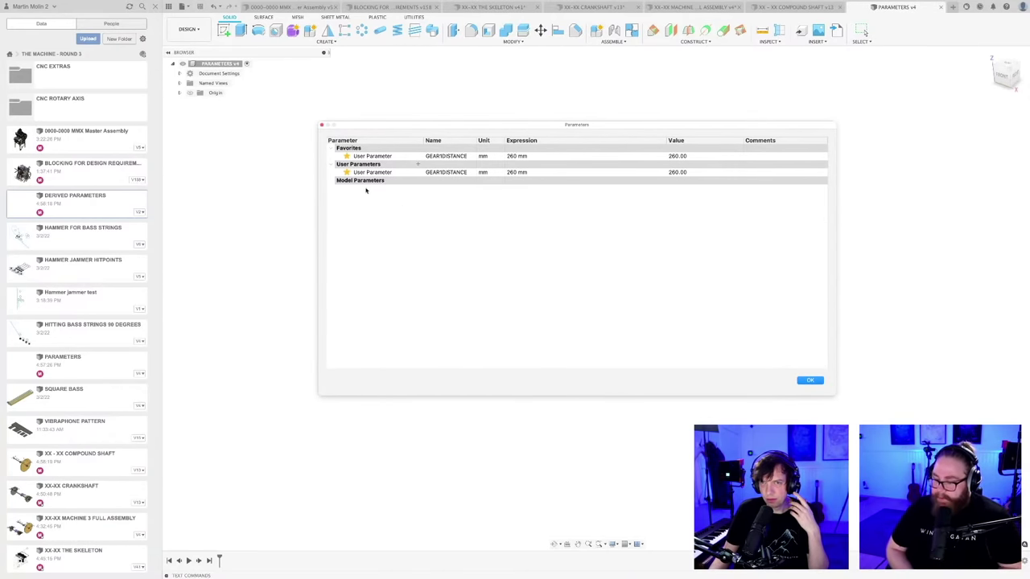
{"action": "left_click", "coordinate": [416, 164]}
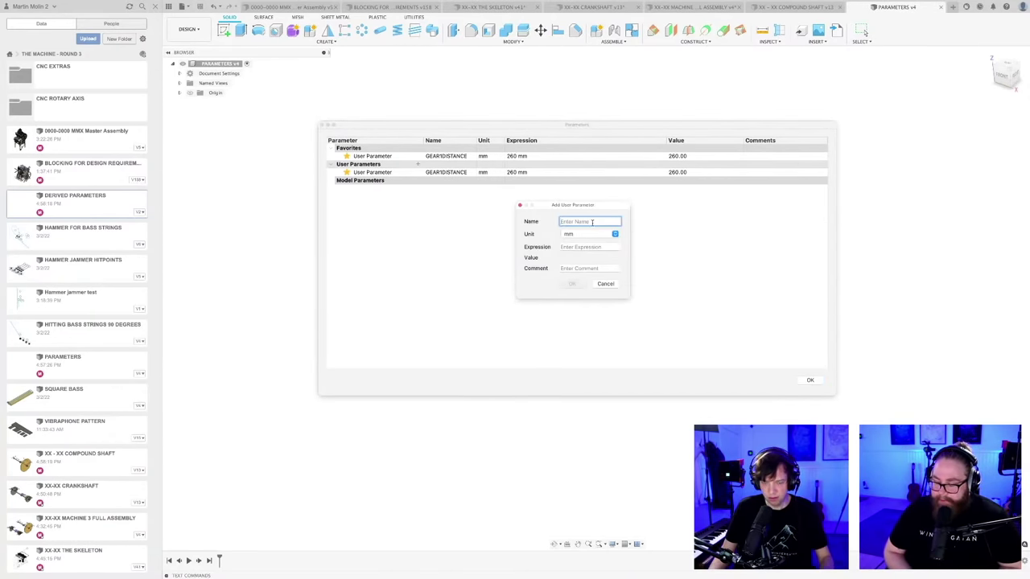
{"action": "type", "text": "GEAR1DIA"}
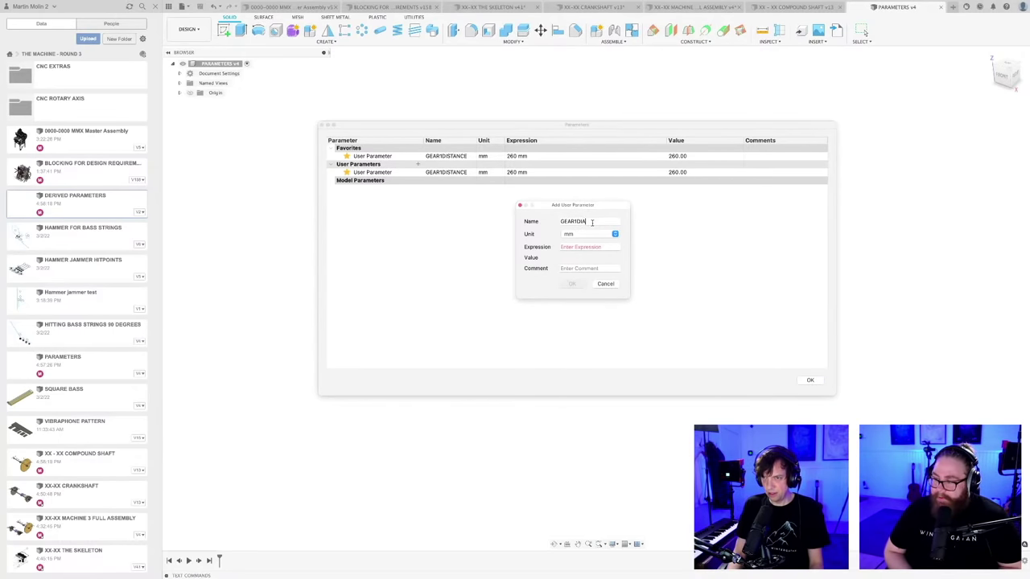
{"action": "key", "text": "Tab"}
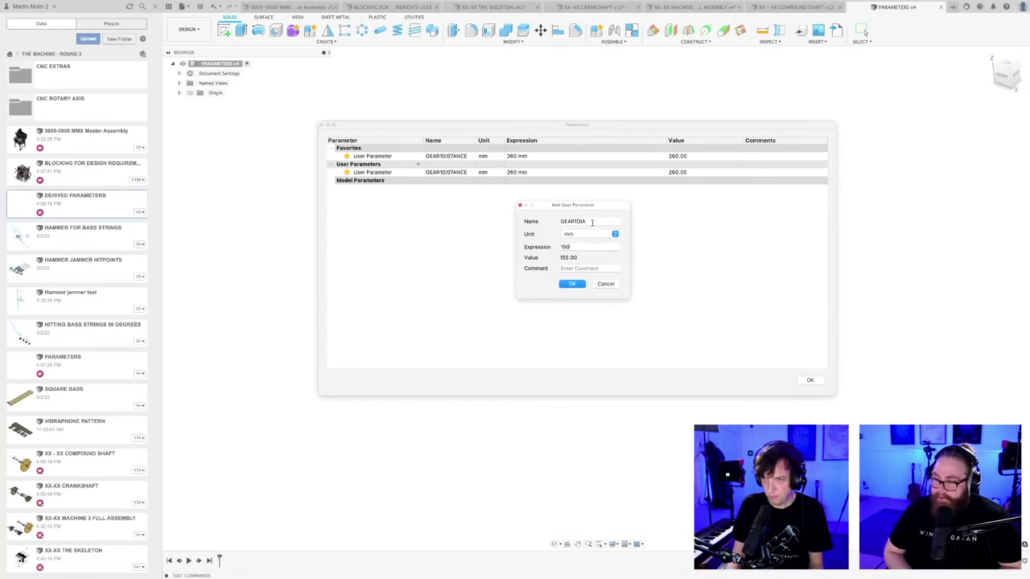
{"action": "left_click", "coordinate": [576, 286]}
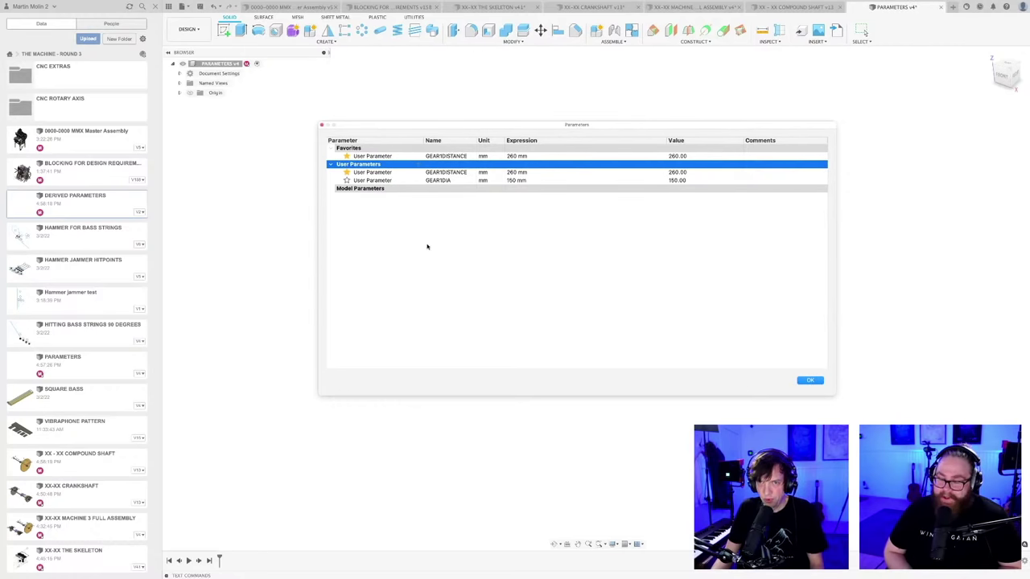
{"action": "left_click", "coordinate": [347, 181]}
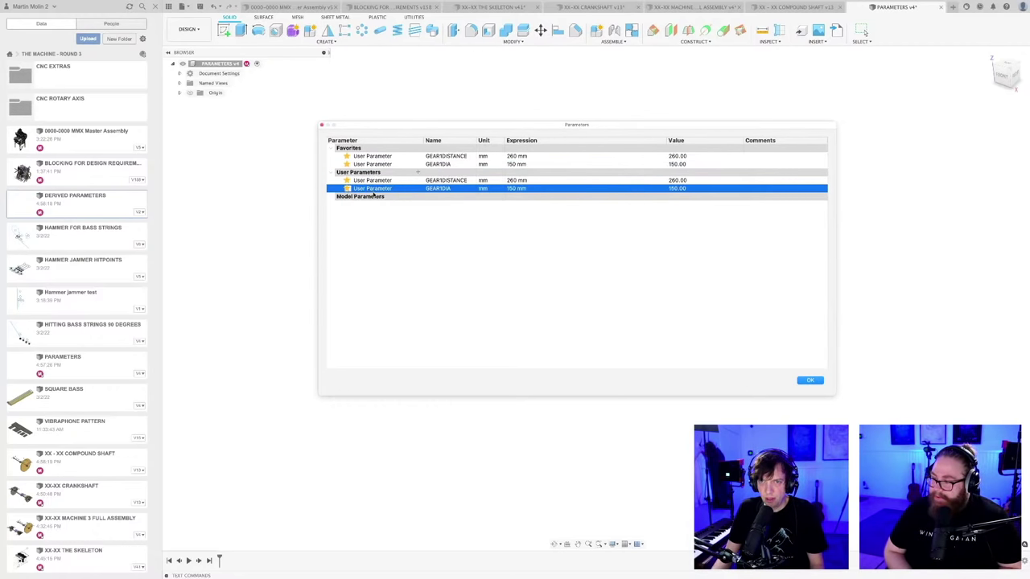
- Add a favourite user parameter GEAR2DUA of 820 mm and save the PARAMETERS design with the description User Saved
{"action": "left_click", "coordinate": [416, 174]}
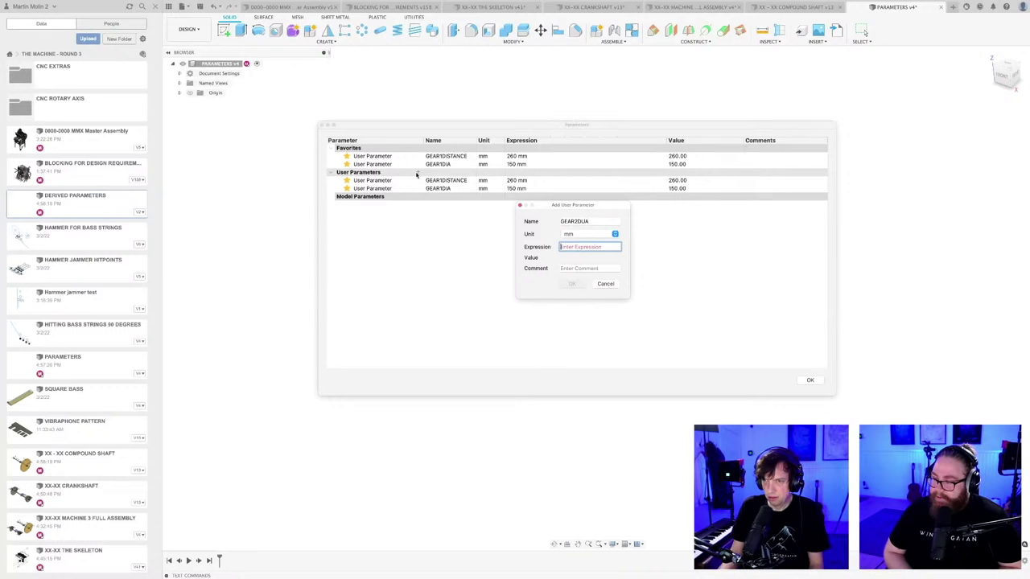
{"action": "type", "text": "820"}
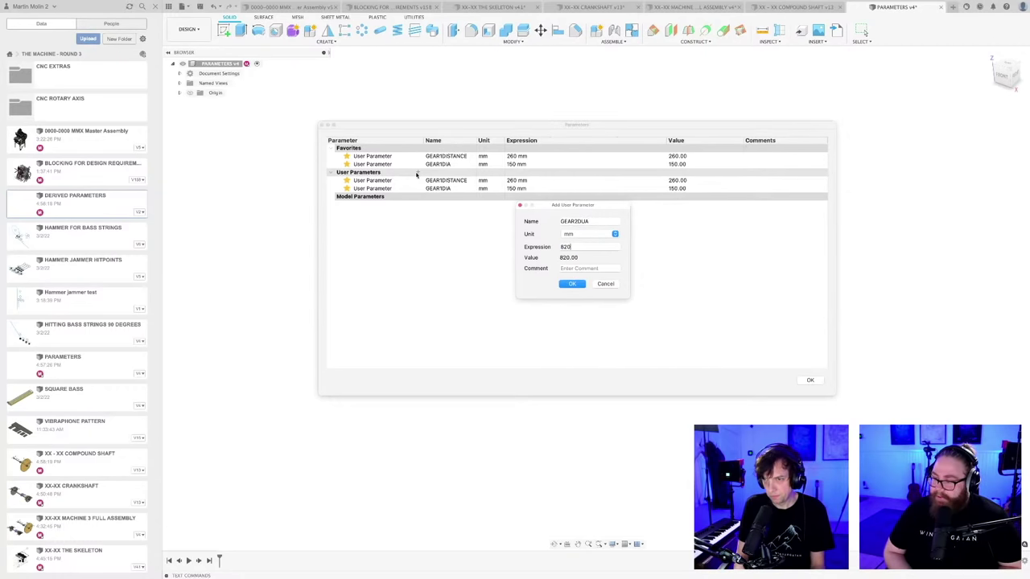
{"action": "key", "text": "Return"}
{"action": "left_click", "coordinate": [346, 197]}
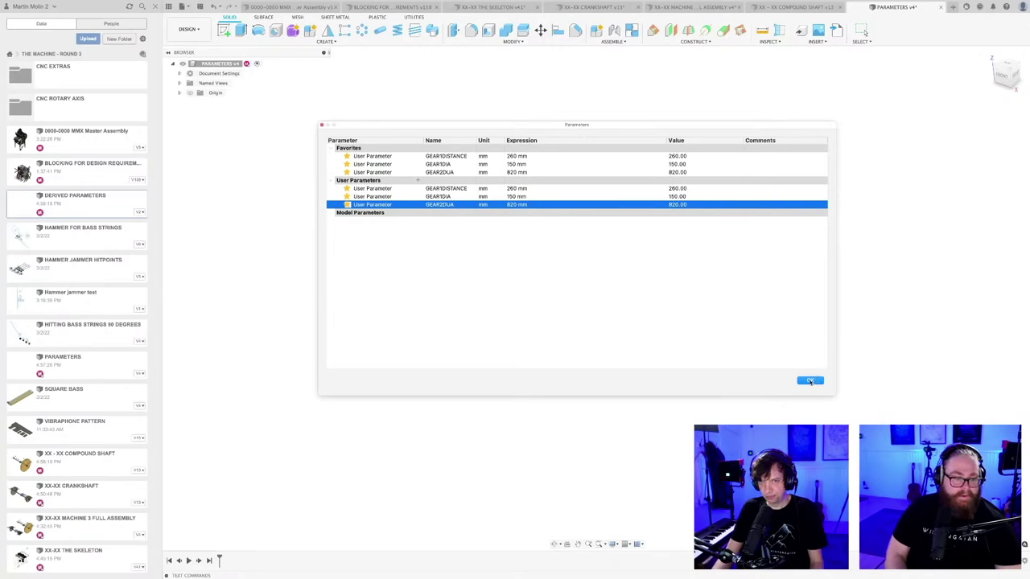
{"action": "left_click", "coordinate": [810, 381]}
{"action": "key", "text": "ctrl+s"}
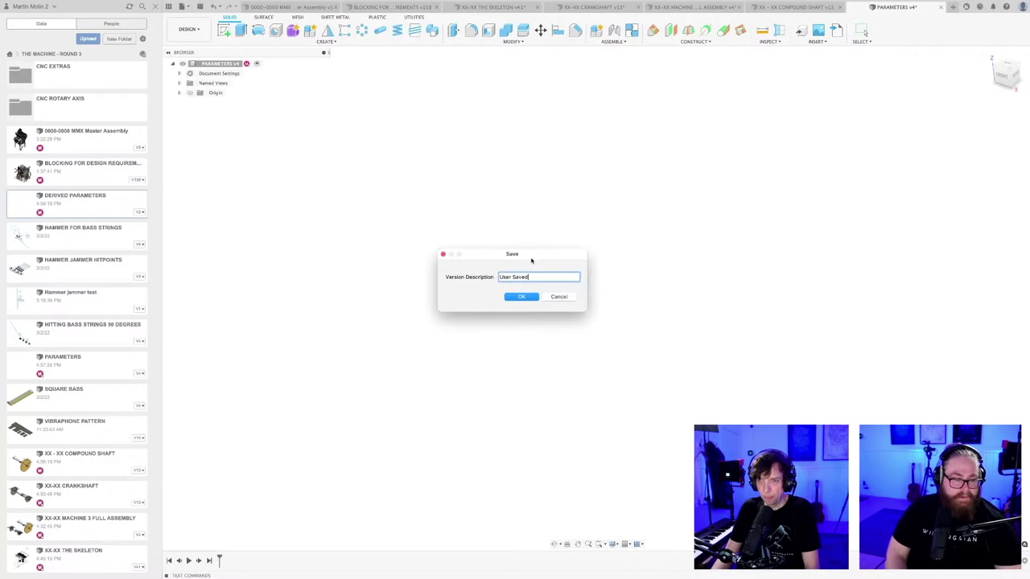
{"action": "key", "text": "Return"}
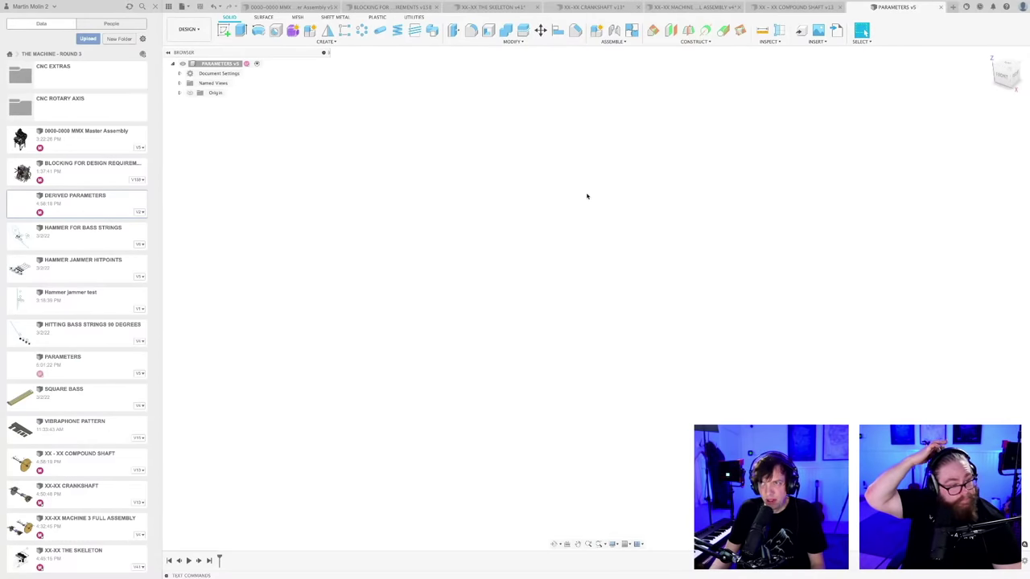
- Update the out-of-date DERIVED PARAMETERS reference in XX - XX COMPOUND SHAFT
{"action": "left_click", "coordinate": [782, 8]}
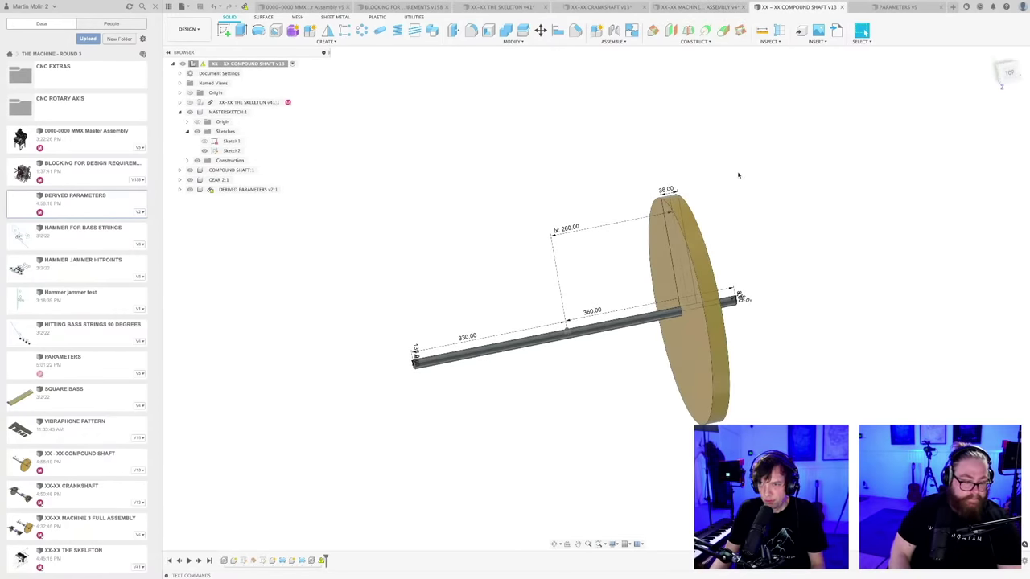
{"action": "left_click", "coordinate": [245, 6]}
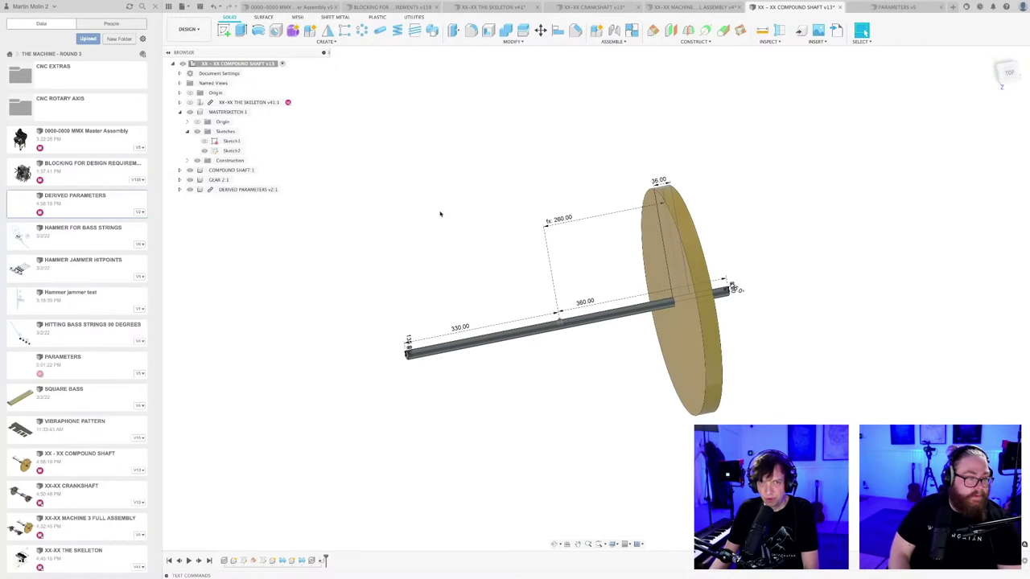
- Show Sketch1 of the MASTERSKETCH component and turn on its dimensions, checking the display options of Sketch2
{"action": "middle_click_drag", "start_coordinate": [442, 214], "coordinate": [395, 201]}
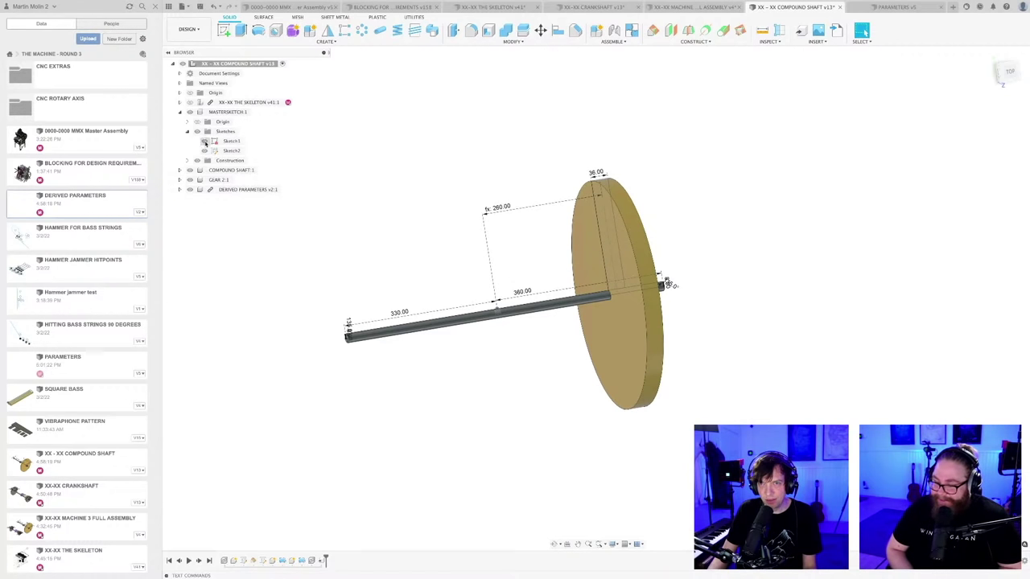
{"action": "right_click", "coordinate": [228, 144]}
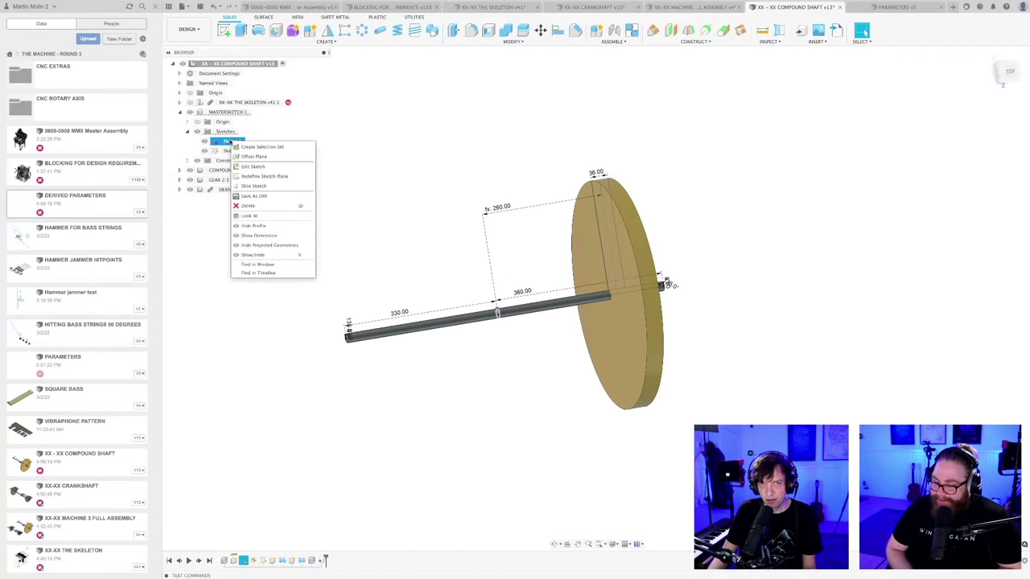
{"action": "left_click", "coordinate": [257, 234]}
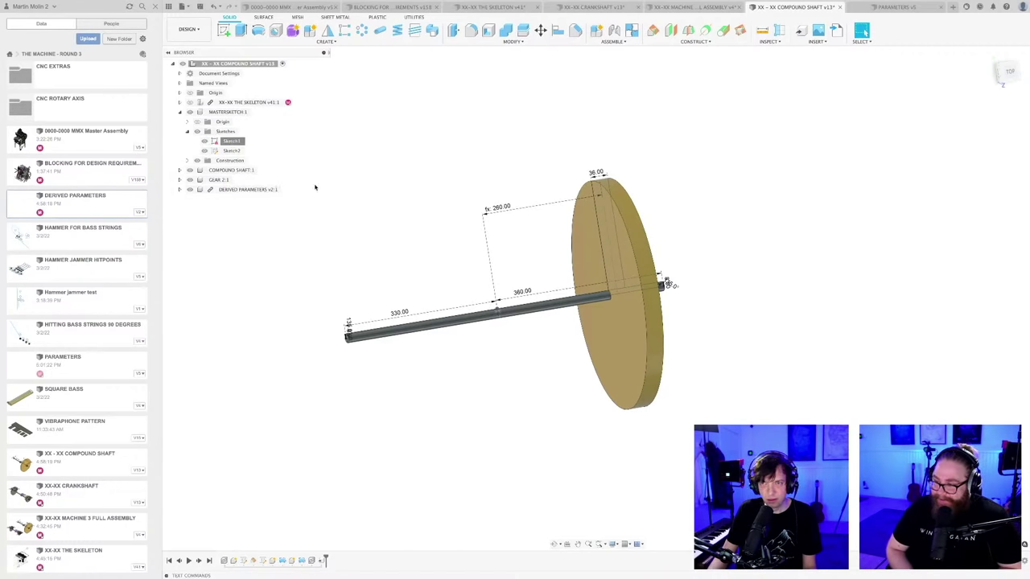
{"action": "right_click", "coordinate": [232, 151]}
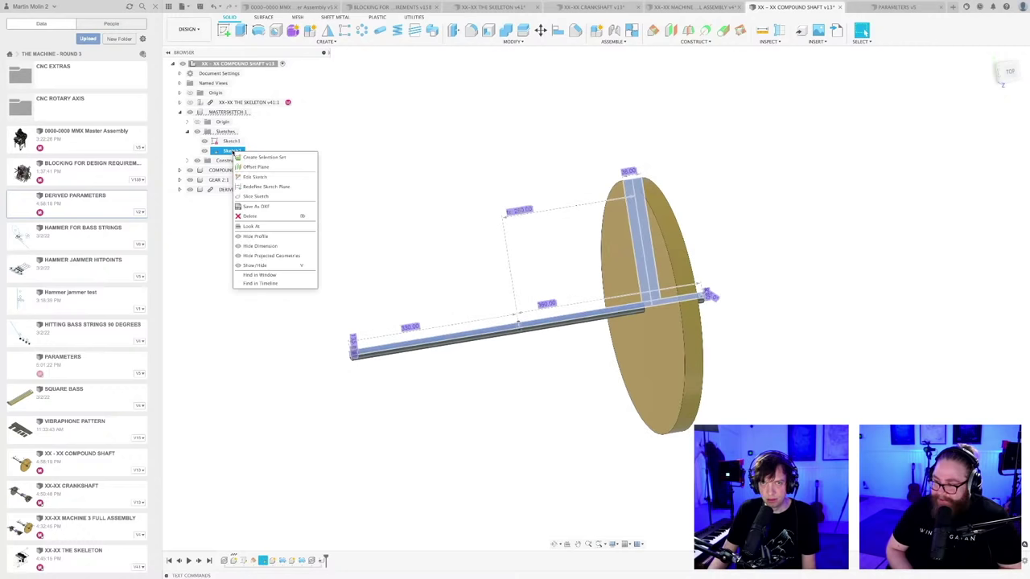
{"action": "left_click", "coordinate": [427, 177]}
{"action": "left_click", "coordinate": [427, 176]}
{"action": "scroll", "coordinate": [628, 233], "scroll_direction": "up", "scroll_amount": 2}
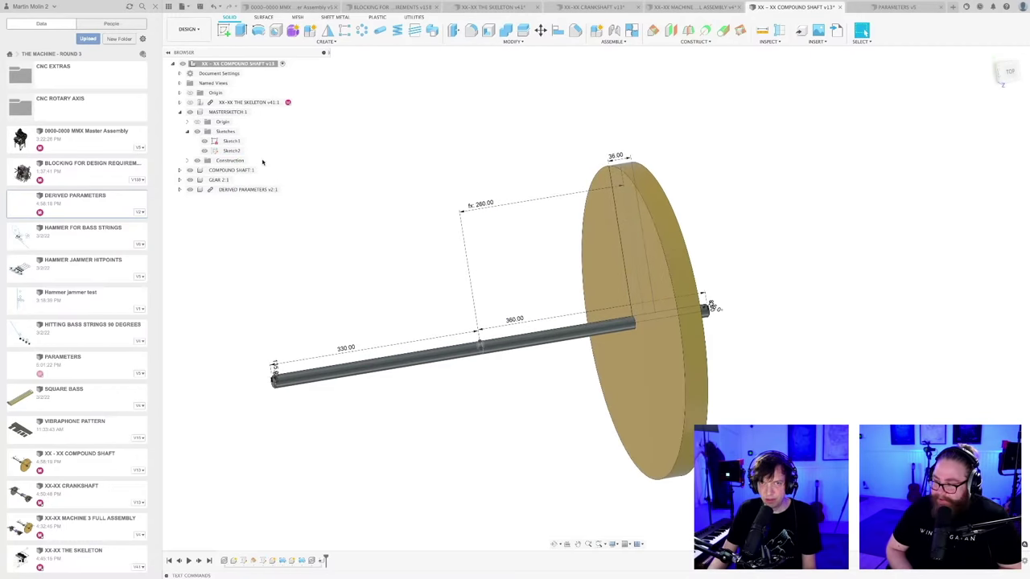
- Edit Sketch2 of MASTERSKETCH and dimension the length of the 36 mm wide gear profile's centre line
{"action": "double_click", "coordinate": [231, 151]}
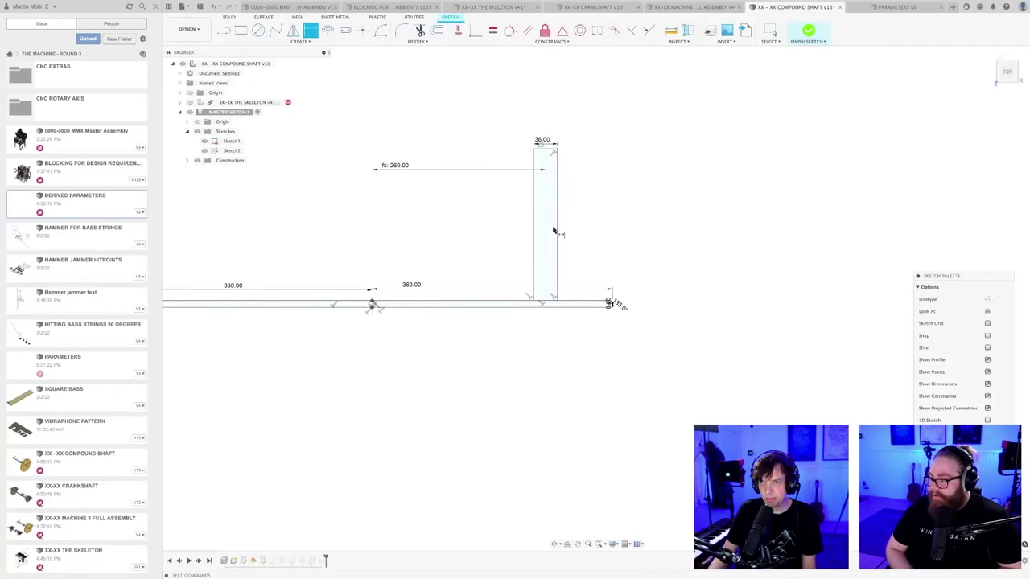
{"action": "left_click", "coordinate": [555, 235]}
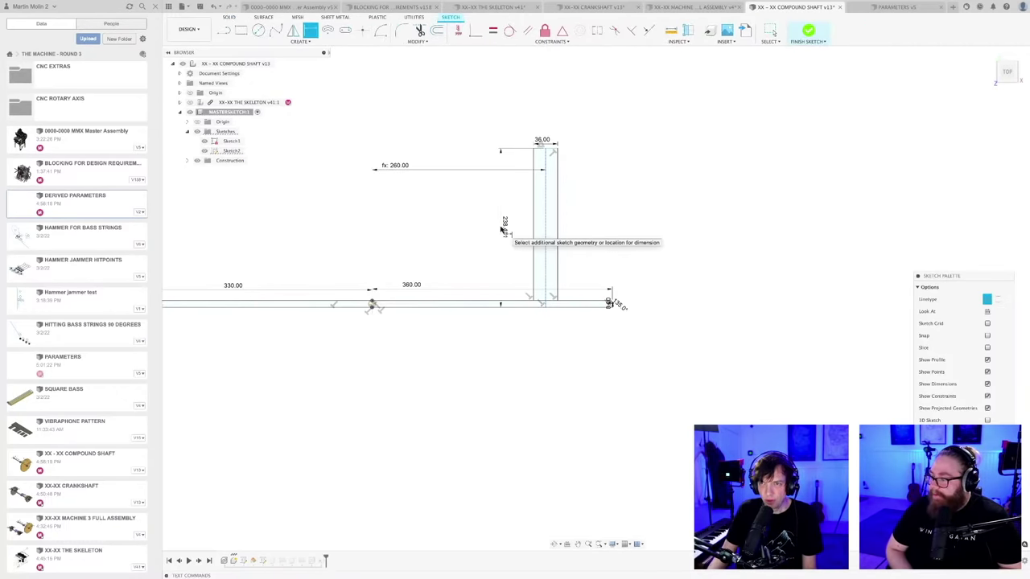
{"action": "left_click", "coordinate": [501, 229]}
{"action": "type", "text": "GE"}
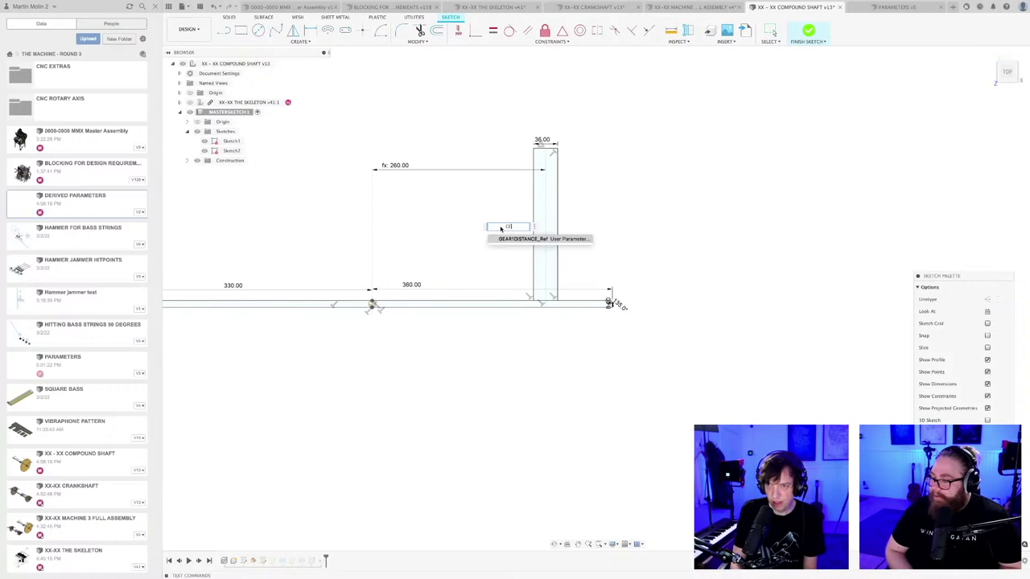
{"action": "key", "text": "Return"}
{"action": "key", "text": "Return"}
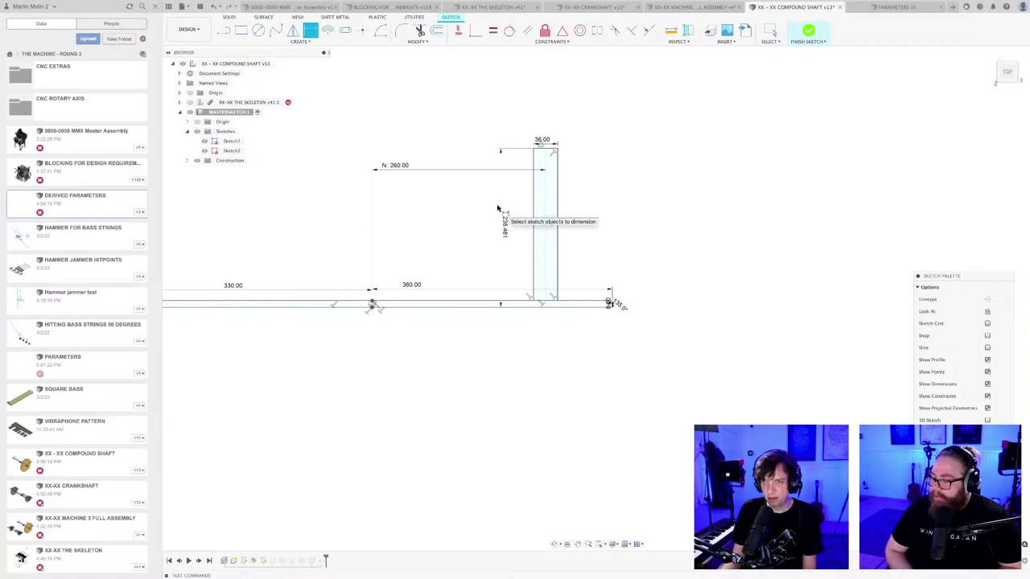
- Mark the derived user parameters GEAR1DIA_Ref and GEAR2DUA_Ref as favourites in XX - XX COMPOUND SHAFT
{"action": "left_click", "coordinate": [419, 42]}
{"action": "left_click", "coordinate": [424, 120]}
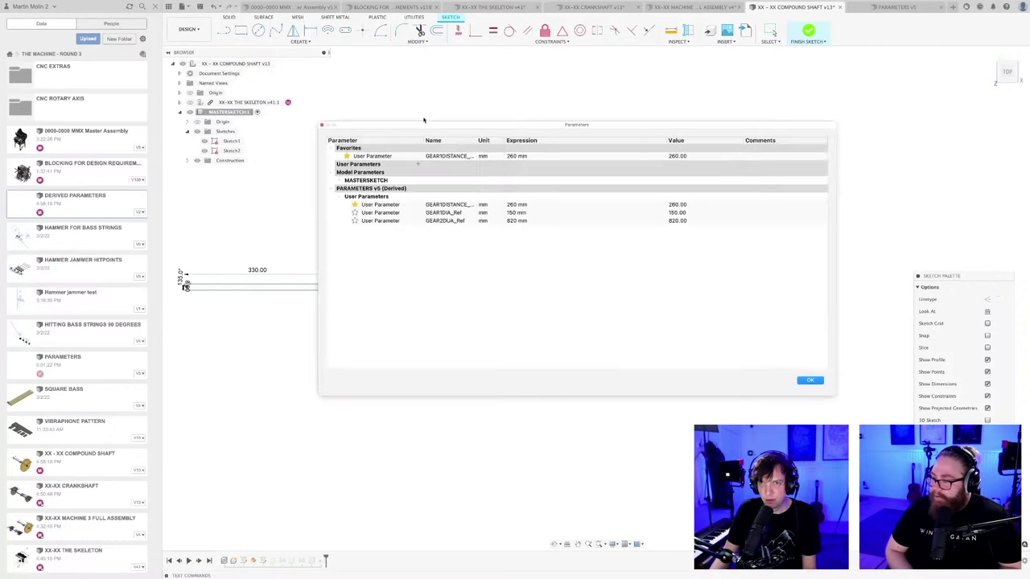
{"action": "left_click", "coordinate": [355, 212]}
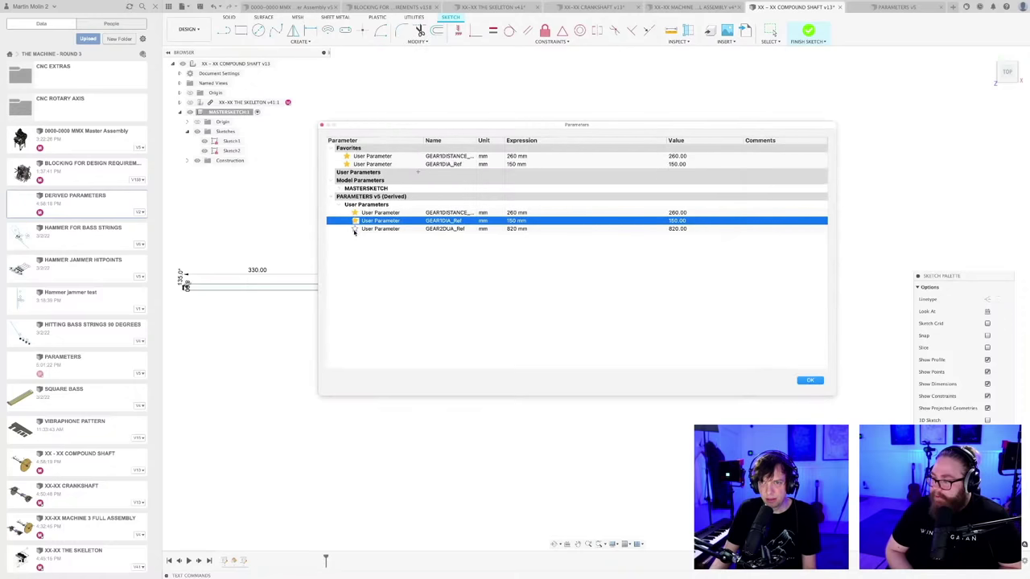
{"action": "left_click", "coordinate": [354, 230]}
{"action": "left_click", "coordinate": [811, 382]}
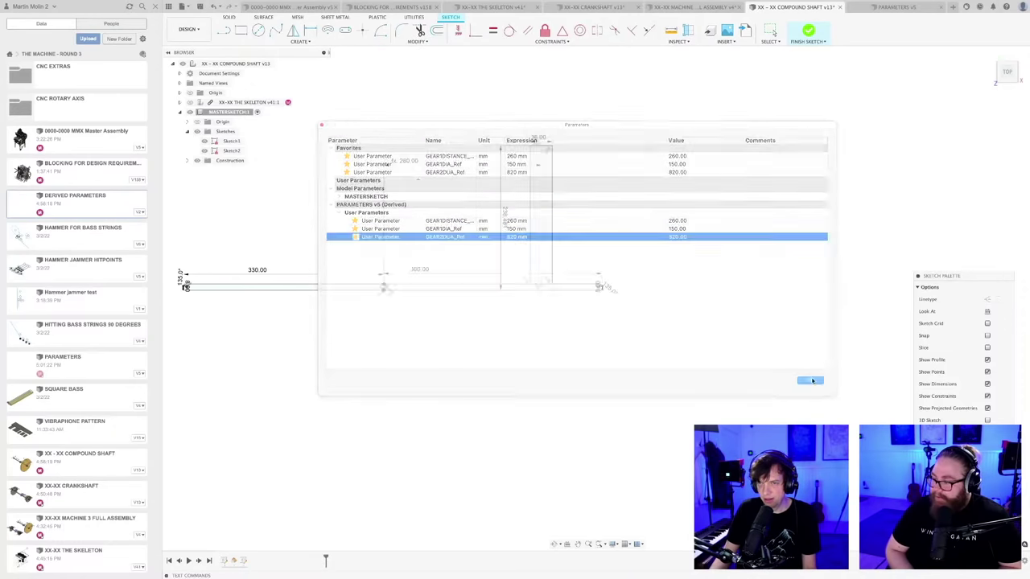
- Set the gear centre line's length to GEAR2DUA_Ref/2 and finish the sketch
{"action": "double_click", "coordinate": [506, 225]}
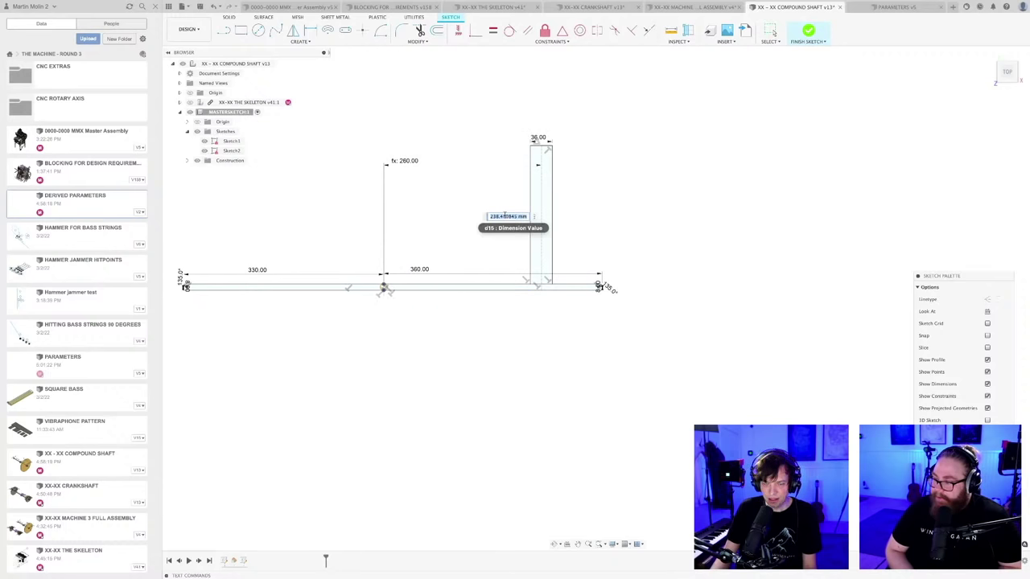
{"action": "type", "text": "G"}
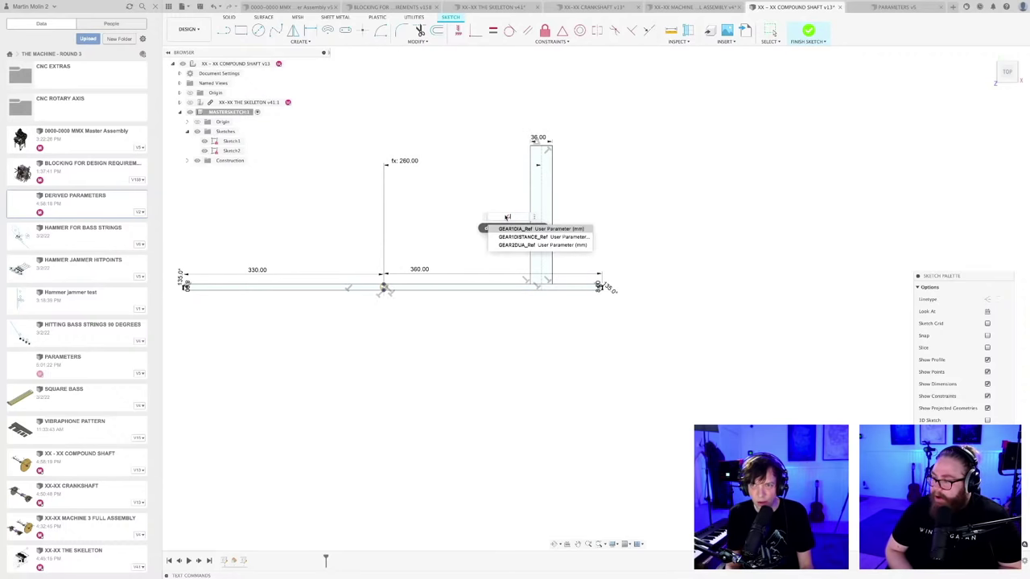
{"action": "key", "text": "Down"}
{"action": "key", "text": "Down"}
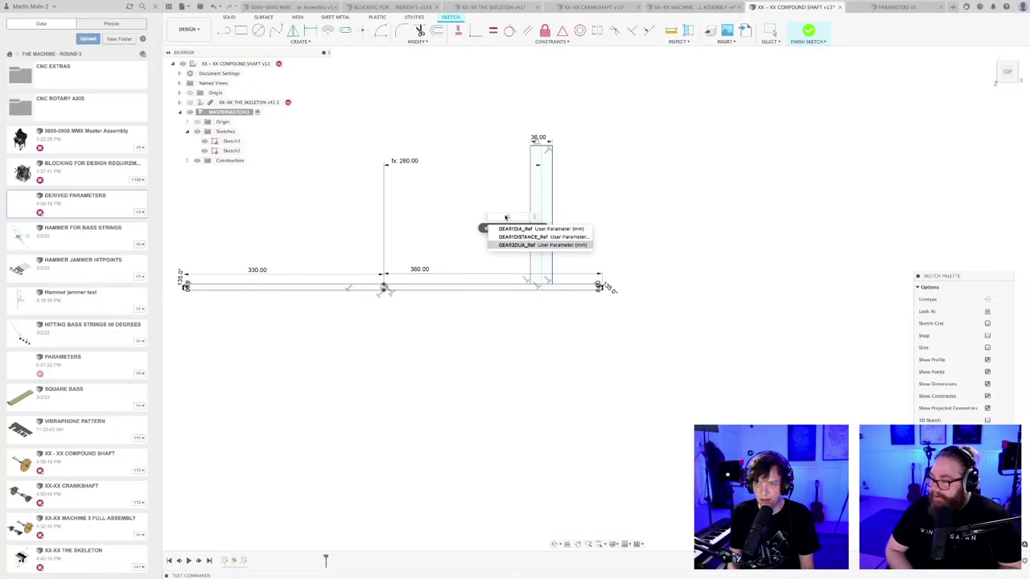
{"action": "key", "text": "Return"}
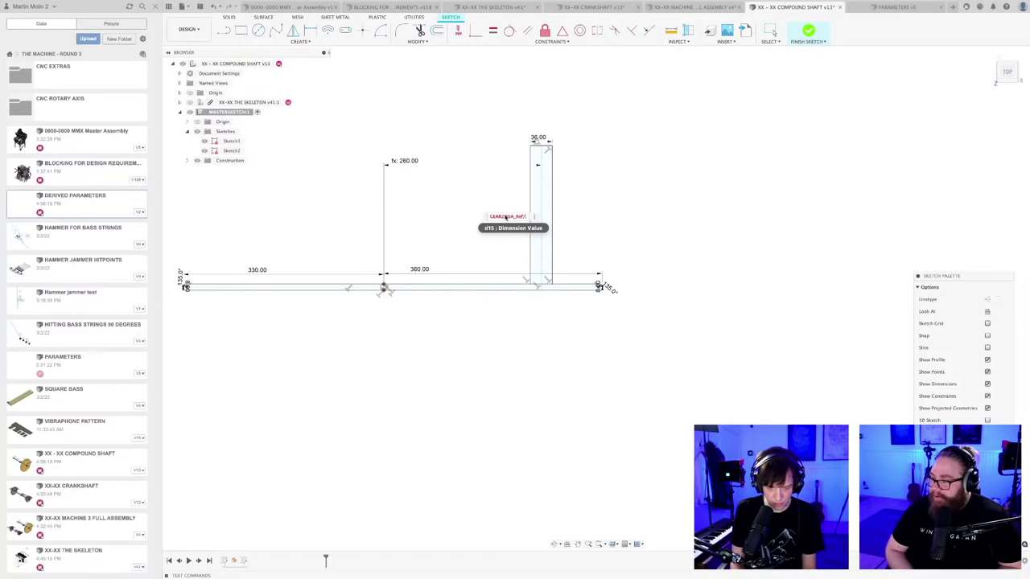
{"action": "key", "text": "Return"}
{"action": "key", "text": "F6"}
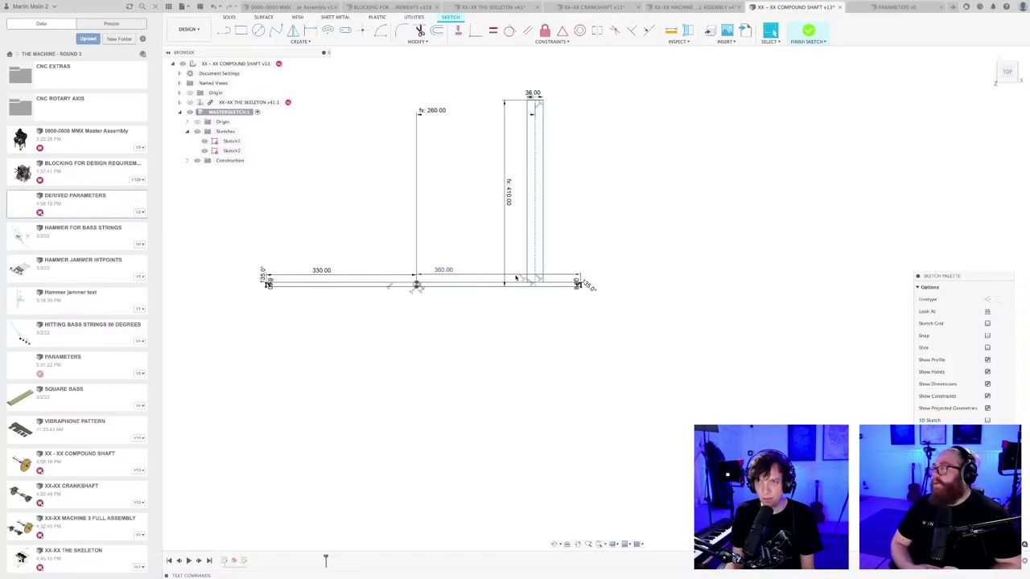
{"action": "left_click", "coordinate": [808, 32]}
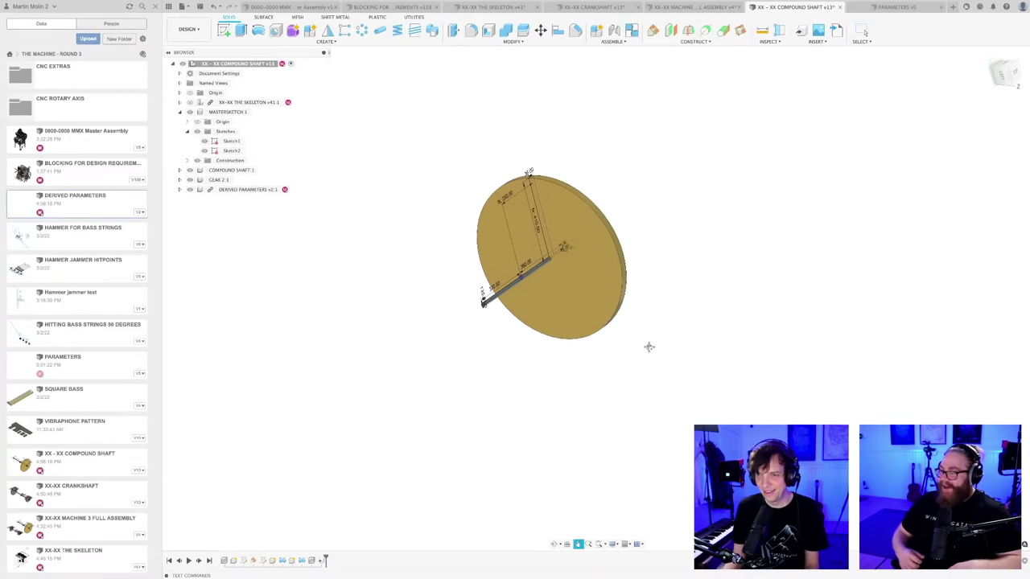
- Save the compound shaft design with the version description User Saved
{"action": "key", "text": "ctrl+s"}
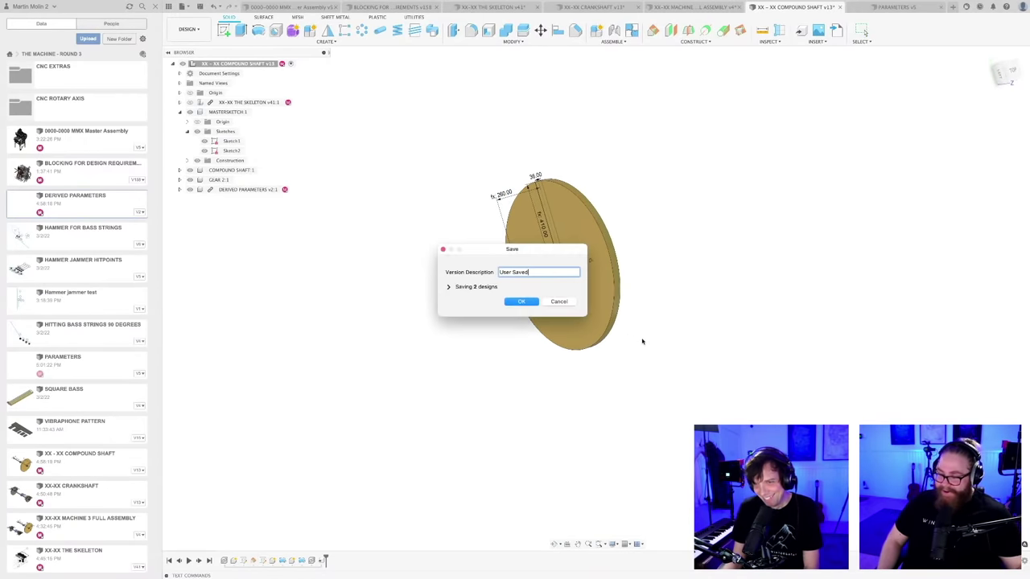
{"action": "key", "text": "Return"}
{"action": "scroll", "coordinate": [641, 338], "scroll_direction": "up", "scroll_amount": 2}
{"action": "mouse_move", "coordinate": [641, 323]}
{"action": "middle_mouse_down", "text": "shift"}
{"action": "mouse_move", "coordinate": [623, 317]}
{"action": "mouse_move", "coordinate": [636, 319]}
{"action": "middle_mouse_up", "text": "shift"}
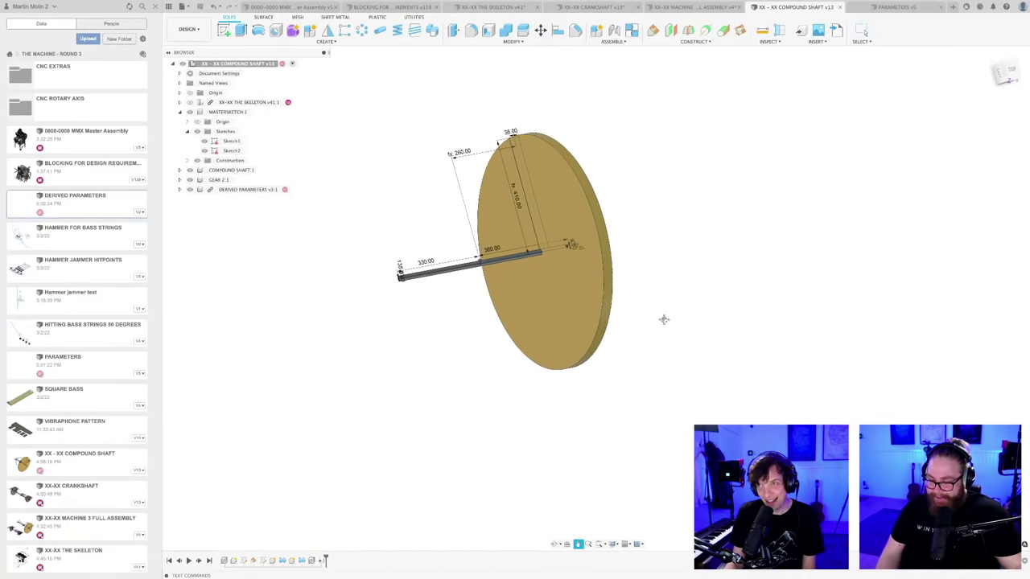
- Switch to XX-XX CRANKSHAFT, update its out-of-date PARAMETERS reference and refresh the project folder's data
{"action": "left_click", "coordinate": [586, 6]}
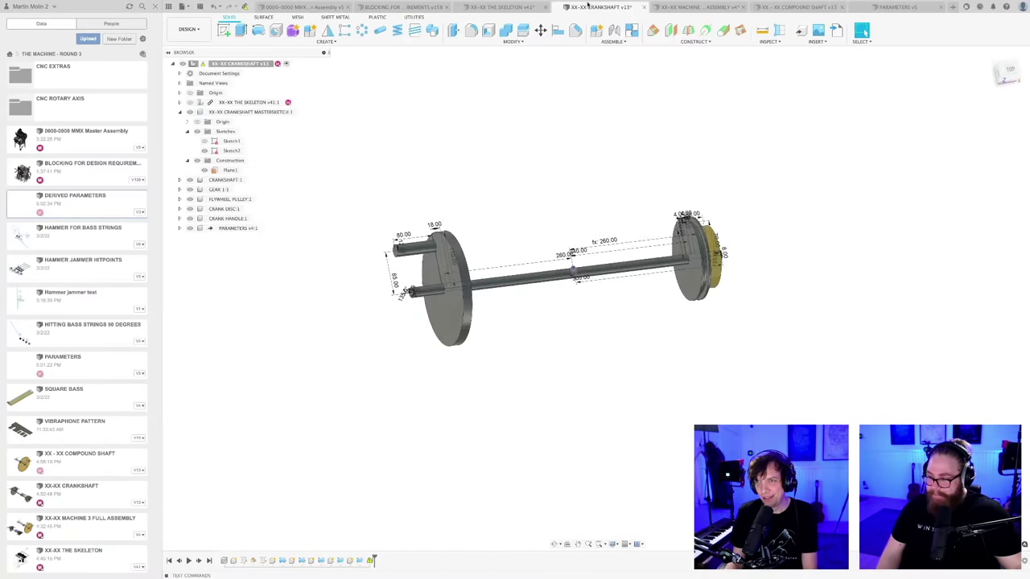
{"action": "left_click", "coordinate": [512, 41]}
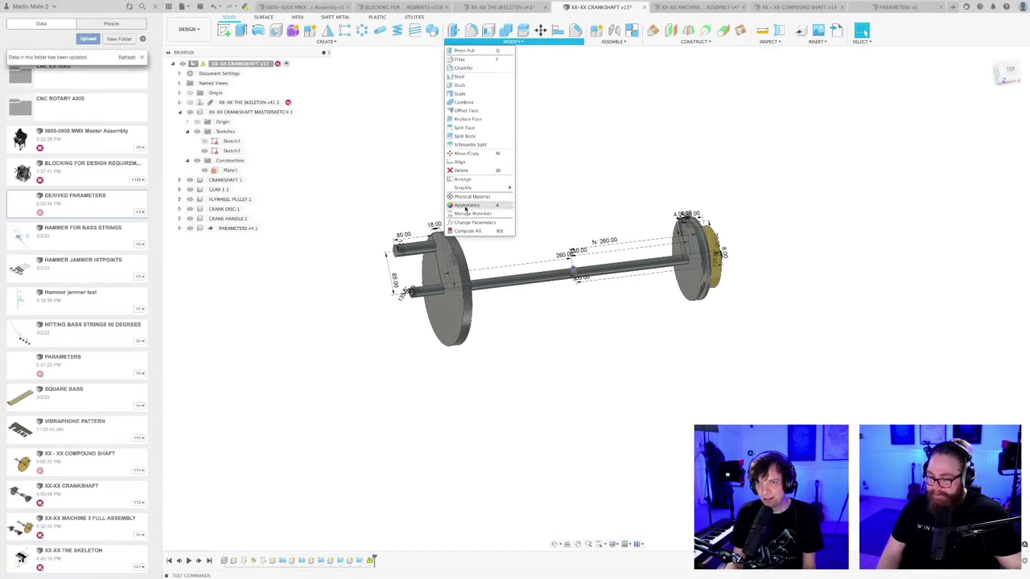
{"action": "left_click", "coordinate": [471, 230]}
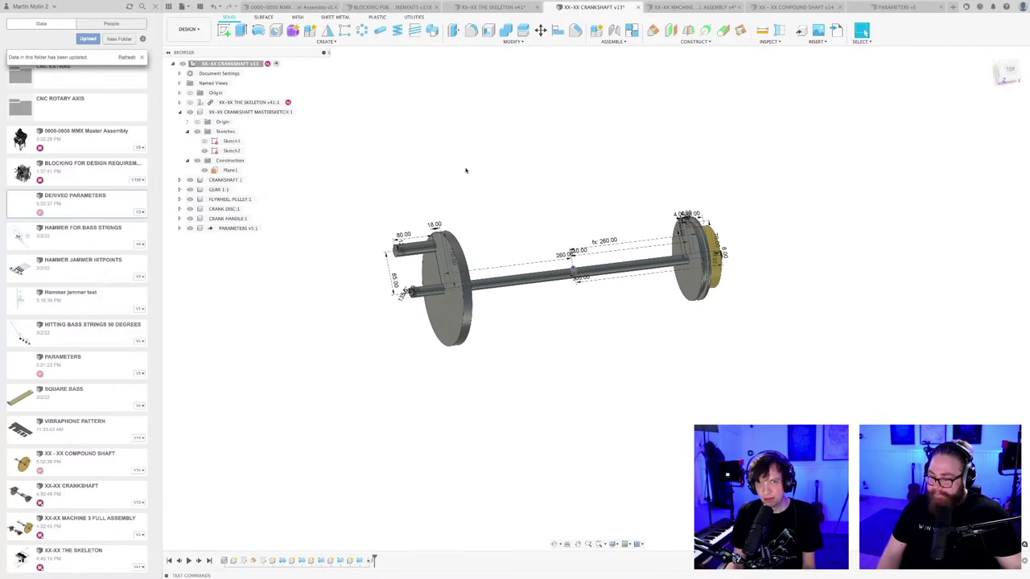
{"action": "left_click", "coordinate": [132, 58]}
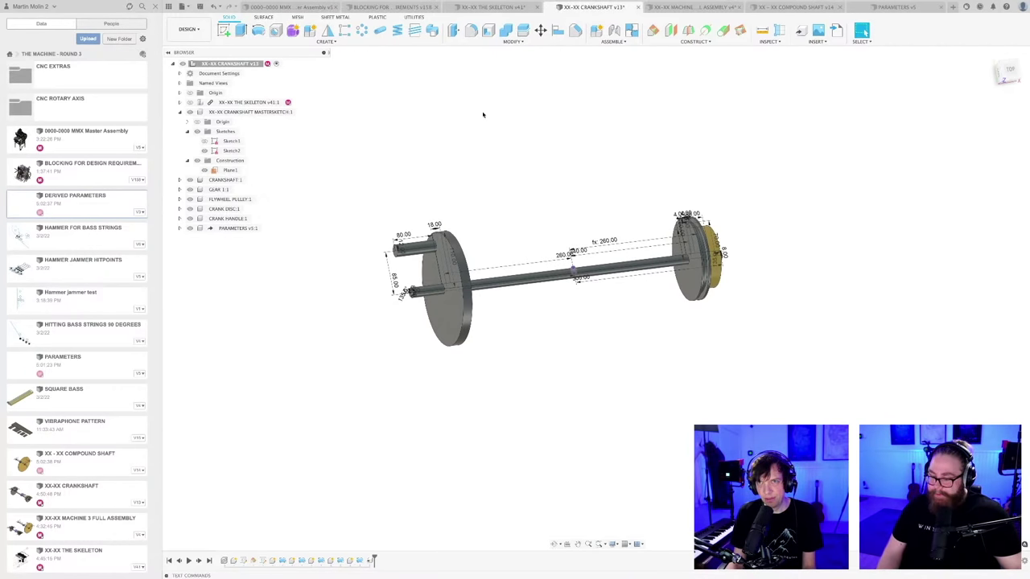
{"action": "left_click", "coordinate": [525, 44]}
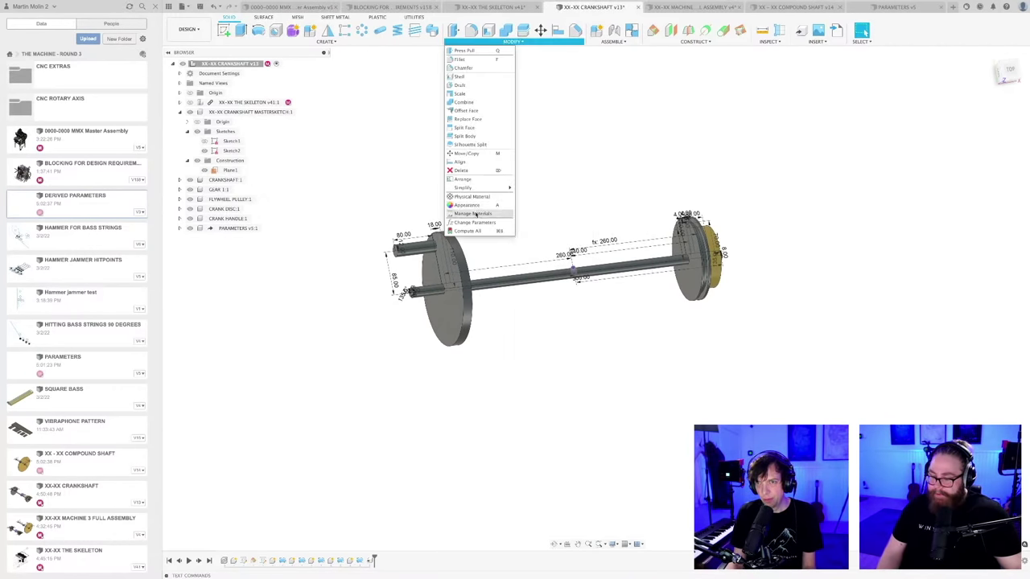
{"action": "left_click", "coordinate": [548, 154]}
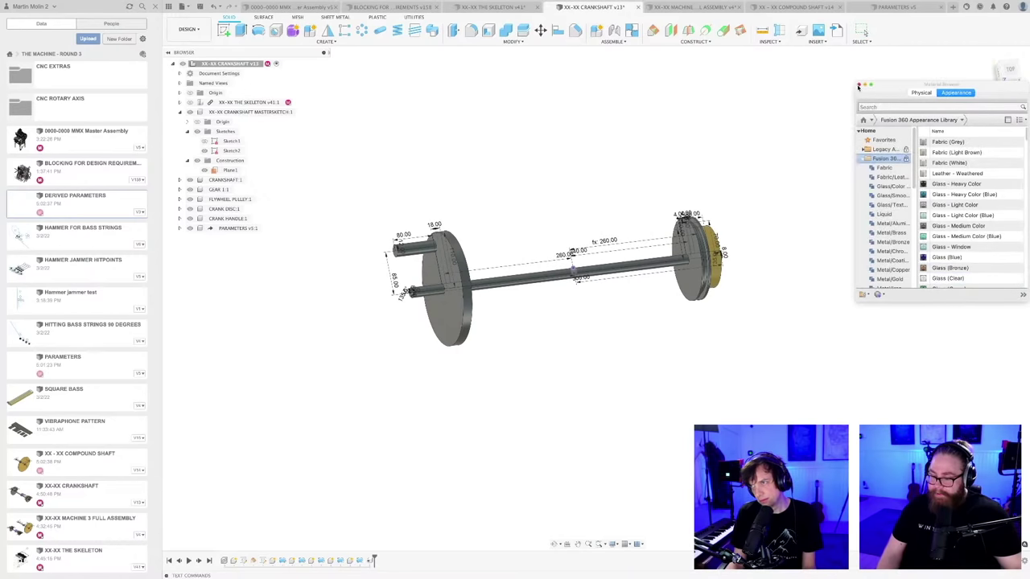
{"action": "left_click", "coordinate": [858, 85]}
- Mark the derived user parameters GEAR1DIA_Ref and GEAR2DUA_Ref as favourites in XX-XX CRANKSHAFT
{"action": "left_click", "coordinate": [513, 41]}
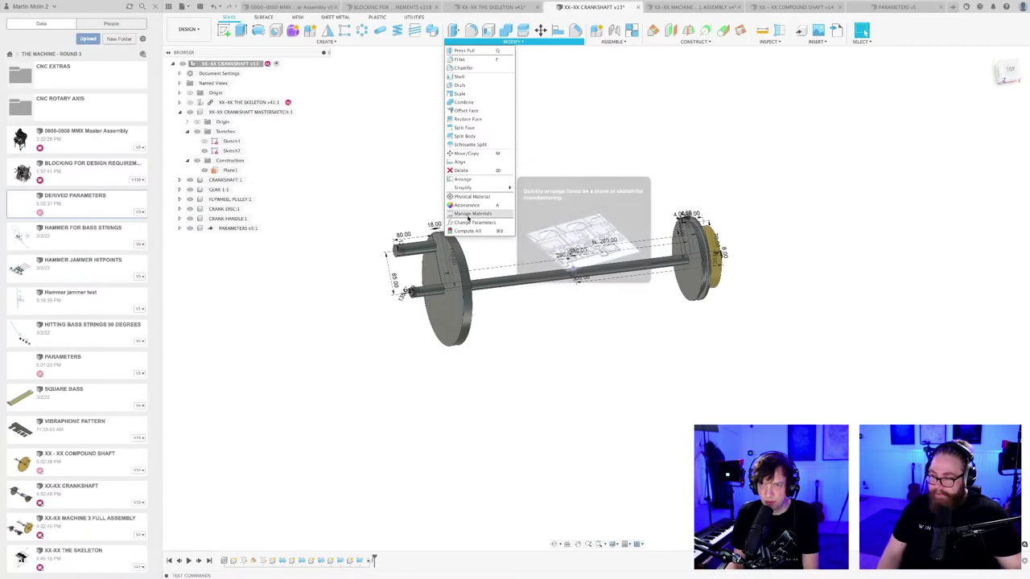
{"action": "left_click", "coordinate": [471, 222]}
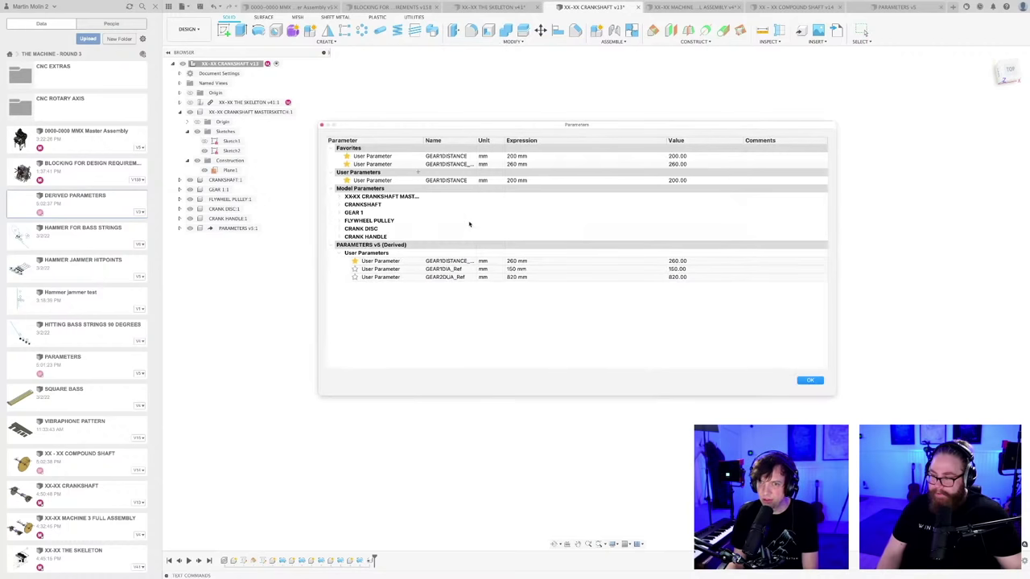
{"action": "left_click", "coordinate": [355, 270]}
{"action": "left_click", "coordinate": [355, 286]}
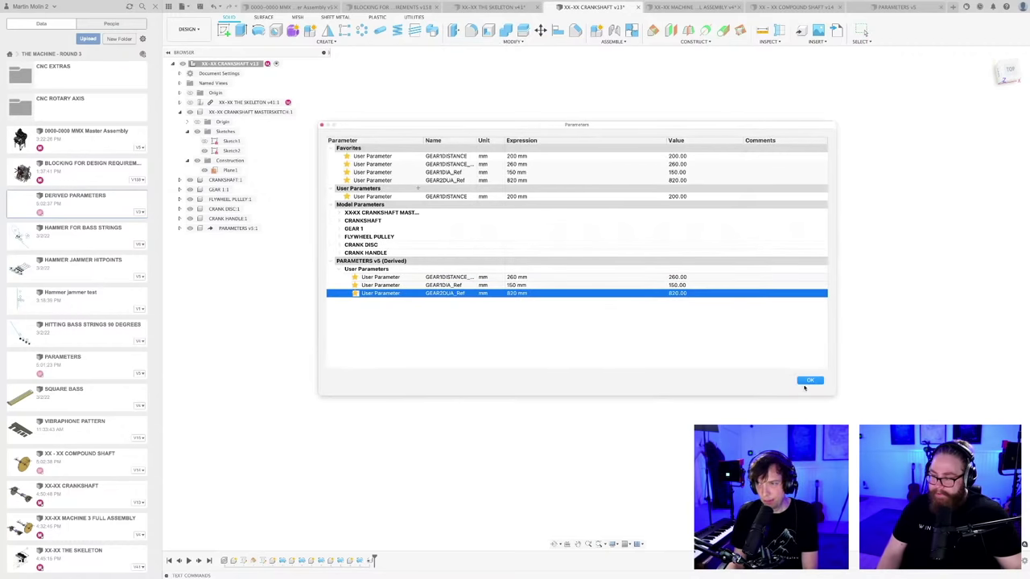
{"action": "left_click", "coordinate": [809, 381]}
- Save the XX-XX CRANKSHAFT design
{"action": "middle_click_drag", "start_coordinate": [740, 210], "coordinate": [729, 278], "text": "shift"}
{"action": "scroll", "coordinate": [686, 223], "scroll_direction": "up", "scroll_amount": 3}
{"action": "scroll", "coordinate": [692, 216], "scroll_direction": "down", "scroll_amount": 3}
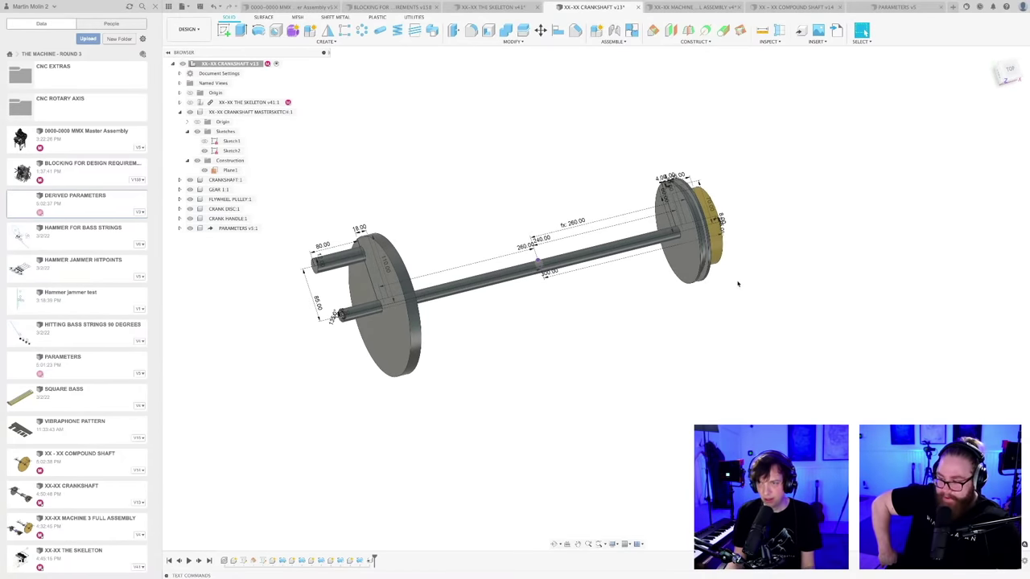
{"action": "key", "text": "ctrl+s"}
{"action": "key", "text": "Return"}
- Move the 70 mm height dimension beside the gear farther outward, clear of the end of the shaft
{"action": "middle_click_drag", "start_coordinate": [738, 283], "coordinate": [765, 258], "text": "shift"}
{"action": "scroll", "coordinate": [765, 257], "scroll_direction": "up", "scroll_amount": 5}
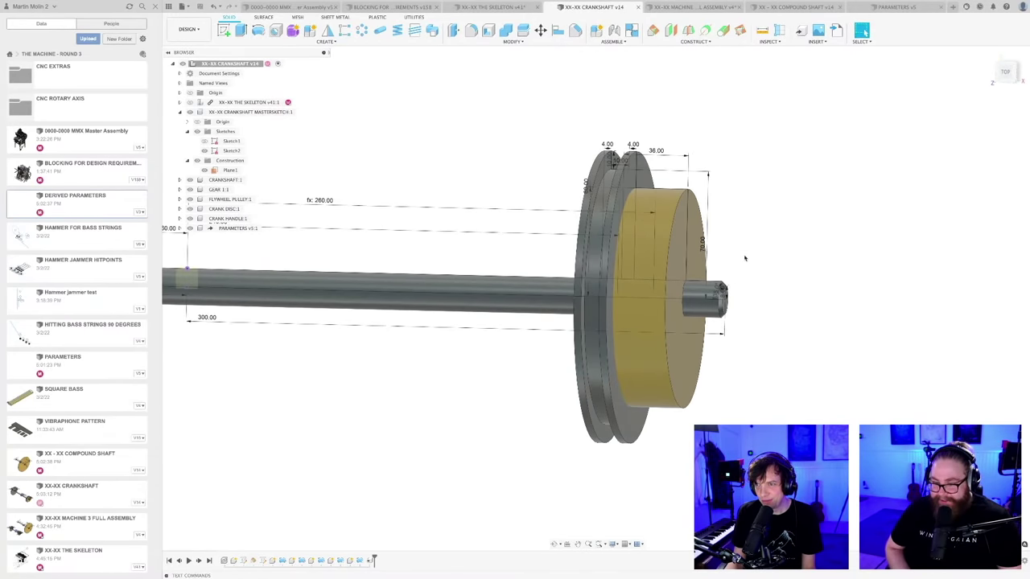
{"action": "scroll", "coordinate": [744, 258], "scroll_direction": "down", "scroll_amount": 3}
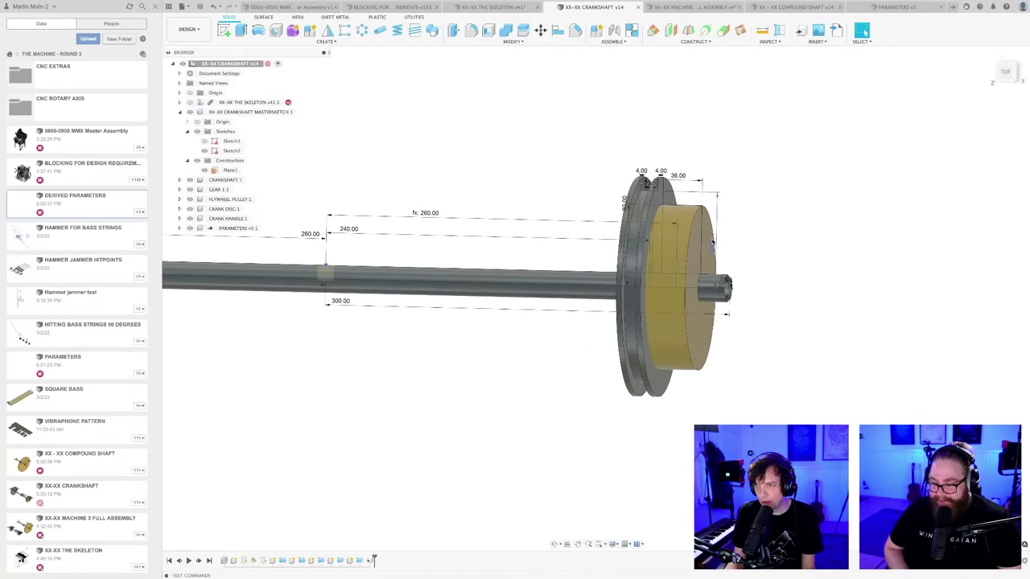
{"action": "key", "text": "d"}
{"action": "left_click", "coordinate": [715, 249]}
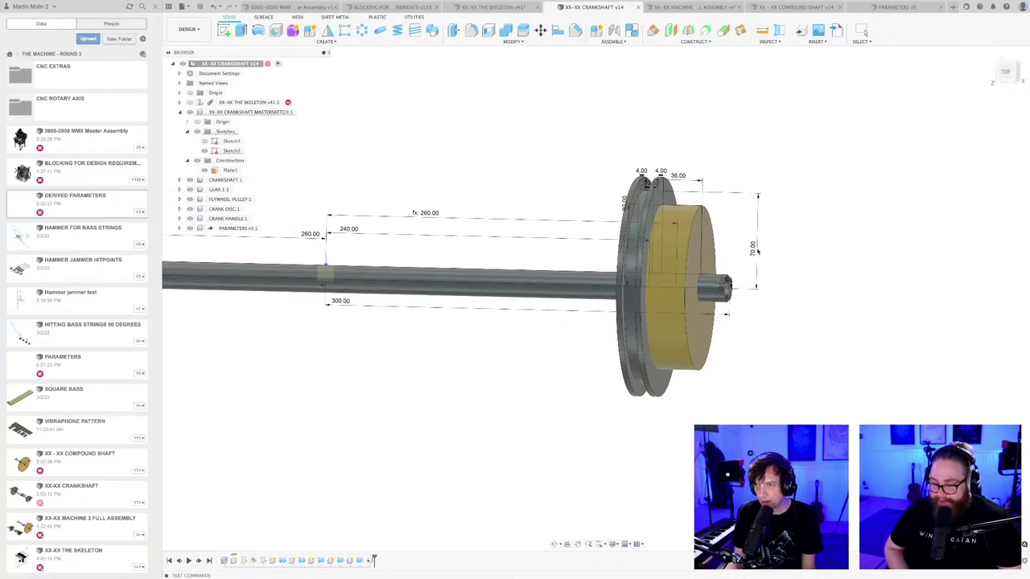
{"action": "left_click", "coordinate": [764, 252]}
{"action": "key", "text": "Escape"}
{"action": "scroll", "coordinate": [764, 252], "scroll_direction": "down", "scroll_amount": 2}
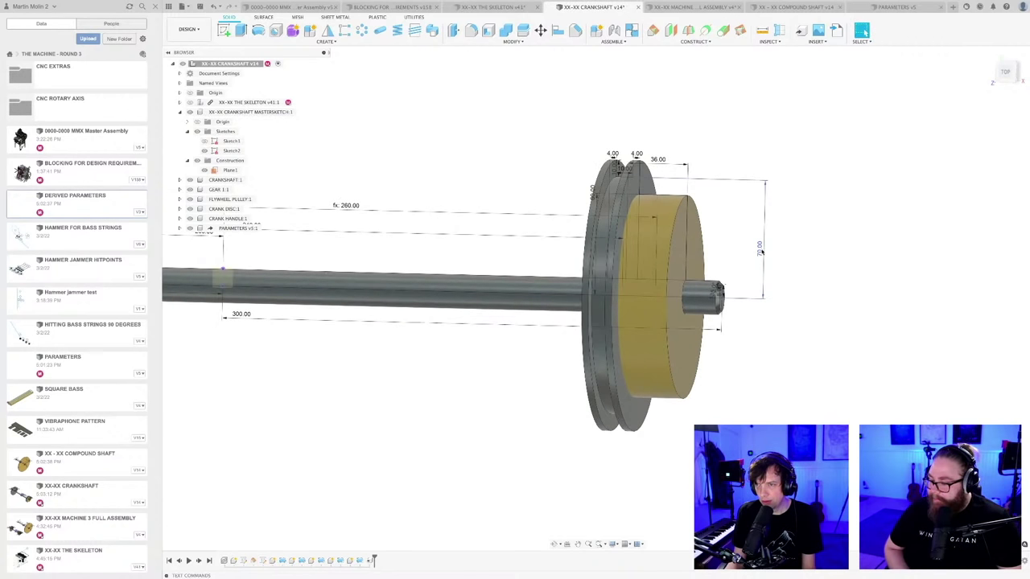
{"action": "scroll", "coordinate": [670, 254], "scroll_direction": "down", "scroll_amount": 2}
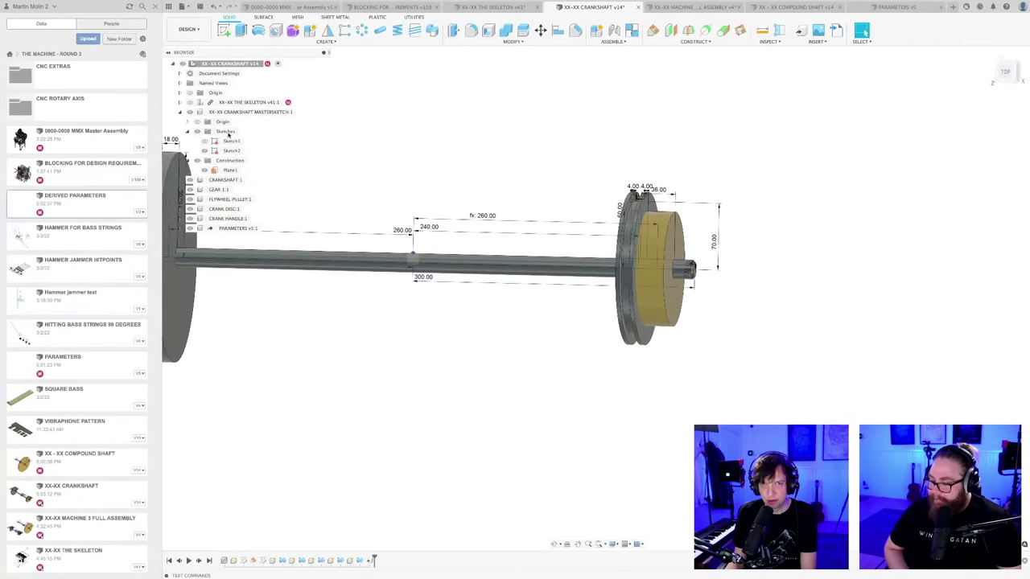
- Edit Sketch2 of the crankshaft master sketch and remove the gear profile's 60 mm height dimension
{"action": "double_click", "coordinate": [229, 151]}
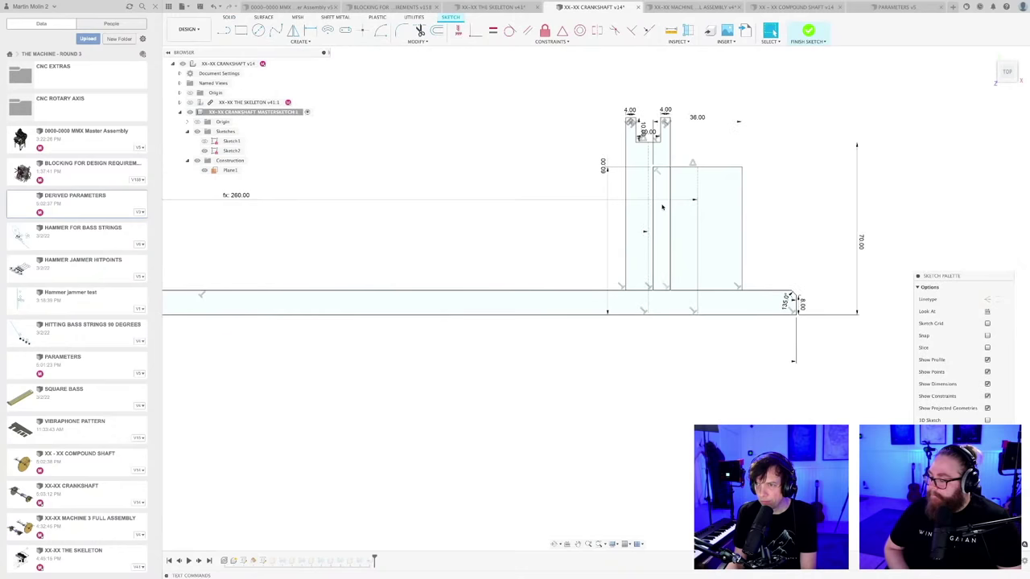
{"action": "scroll", "coordinate": [711, 241], "scroll_direction": "down", "scroll_amount": 3}
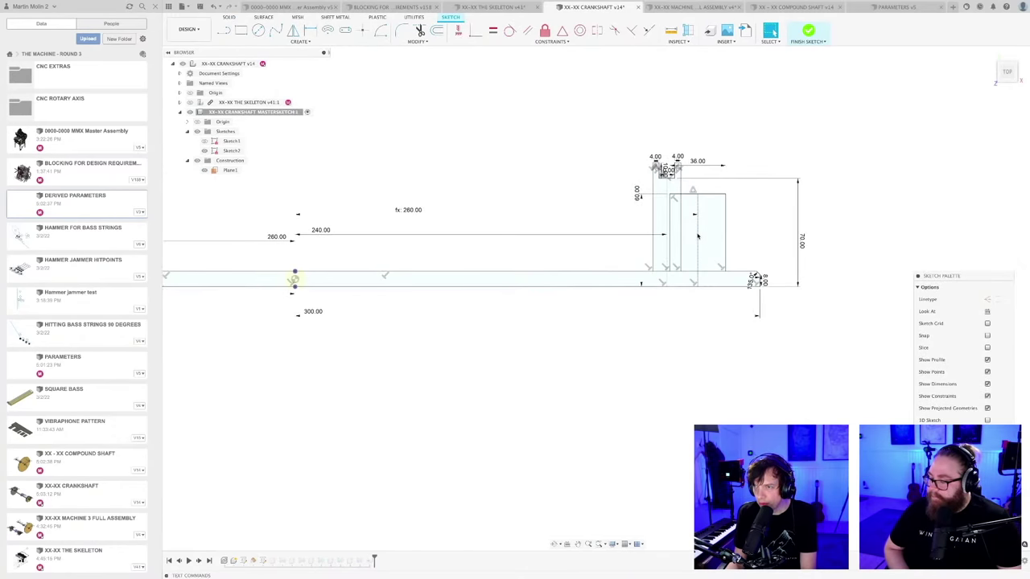
{"action": "left_click_drag", "start_coordinate": [640, 202], "coordinate": [630, 201]}
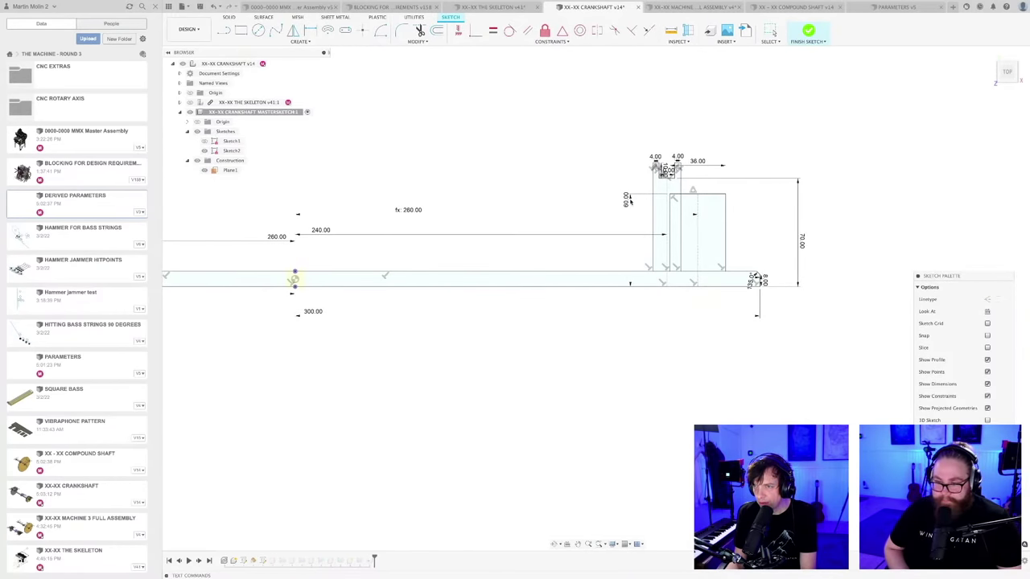
- Dimension the crankshaft gear profile's height from the shaft axis as GEAR1DIA_Ref/2 and finish the sketch
{"action": "scroll", "coordinate": [704, 235], "scroll_direction": "up", "scroll_amount": 3}
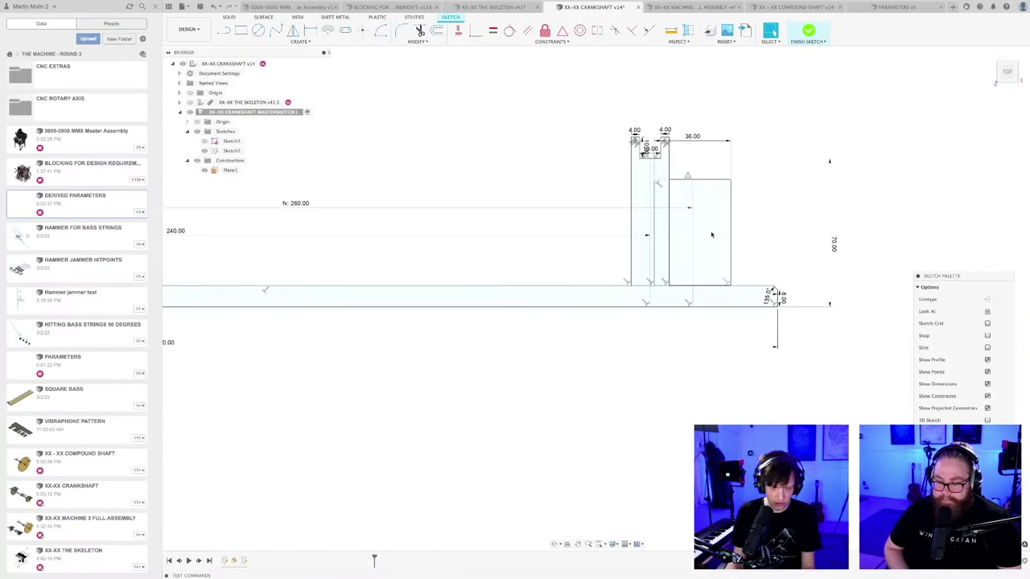
{"action": "key", "text": "d"}
{"action": "left_click", "coordinate": [706, 233]}
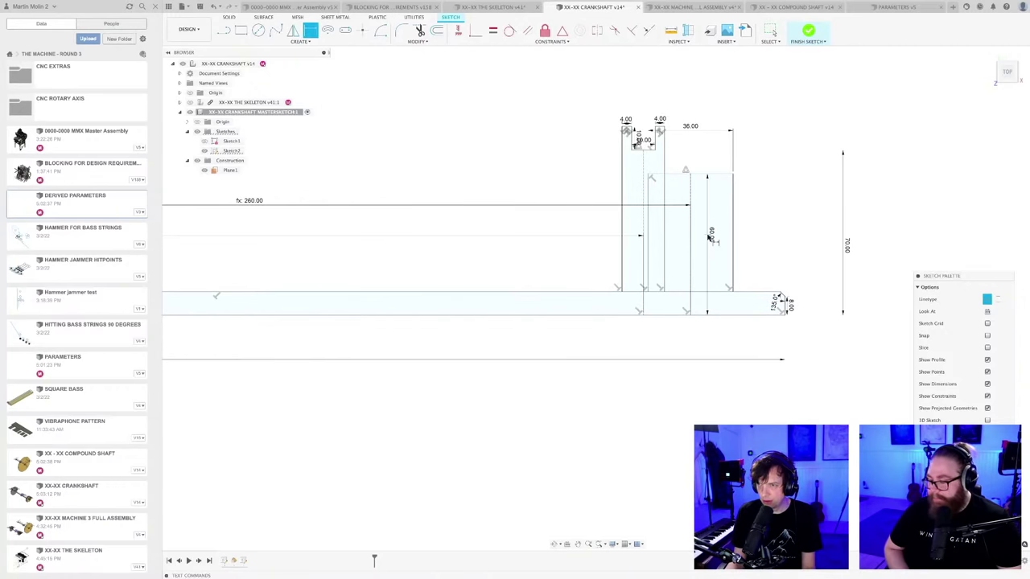
{"action": "left_click", "coordinate": [708, 236]}
{"action": "type", "text": "G"}
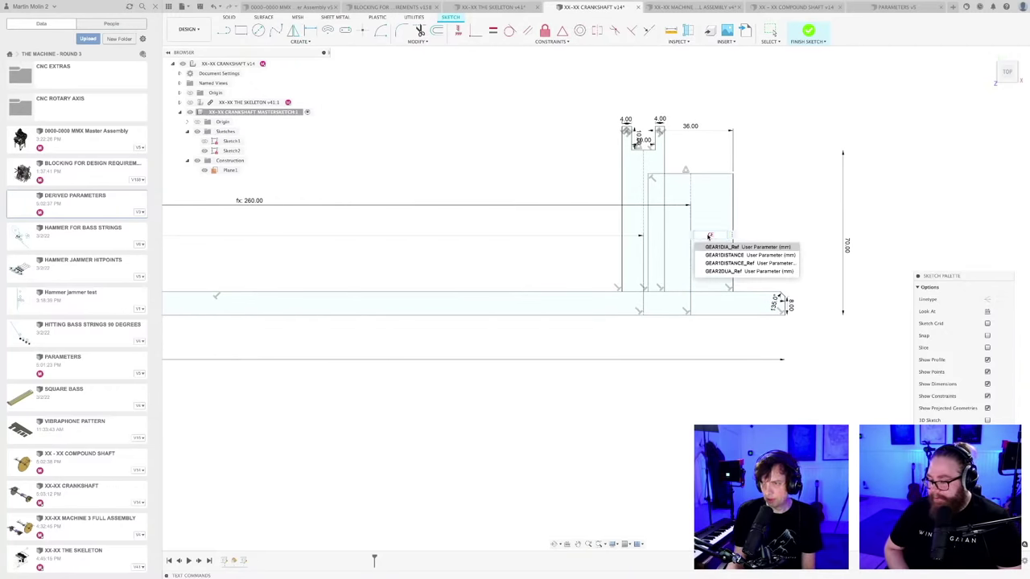
{"action": "type", "text": "E"}
{"action": "left_click", "coordinate": [723, 247]}
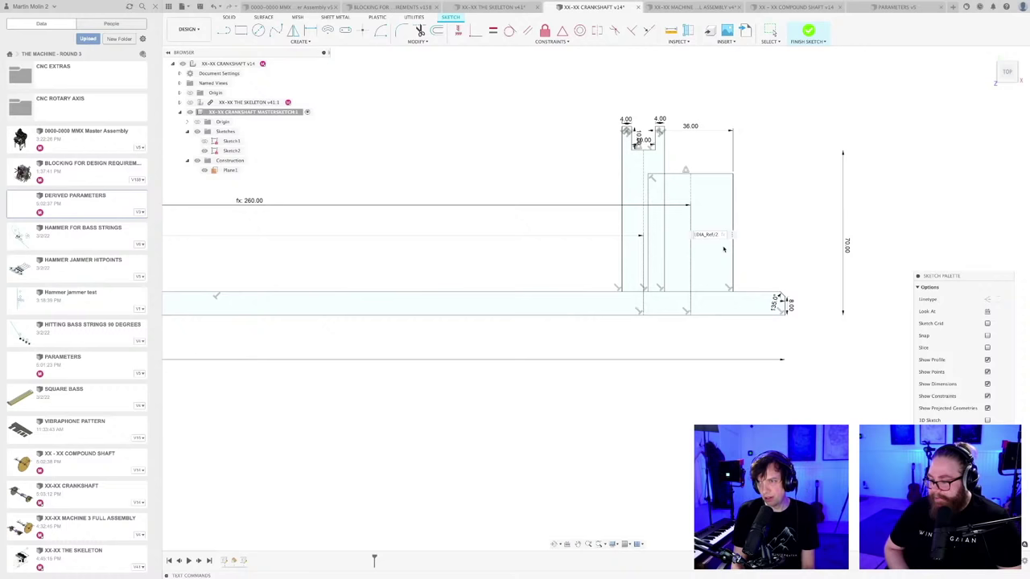
{"action": "key", "text": "Return"}
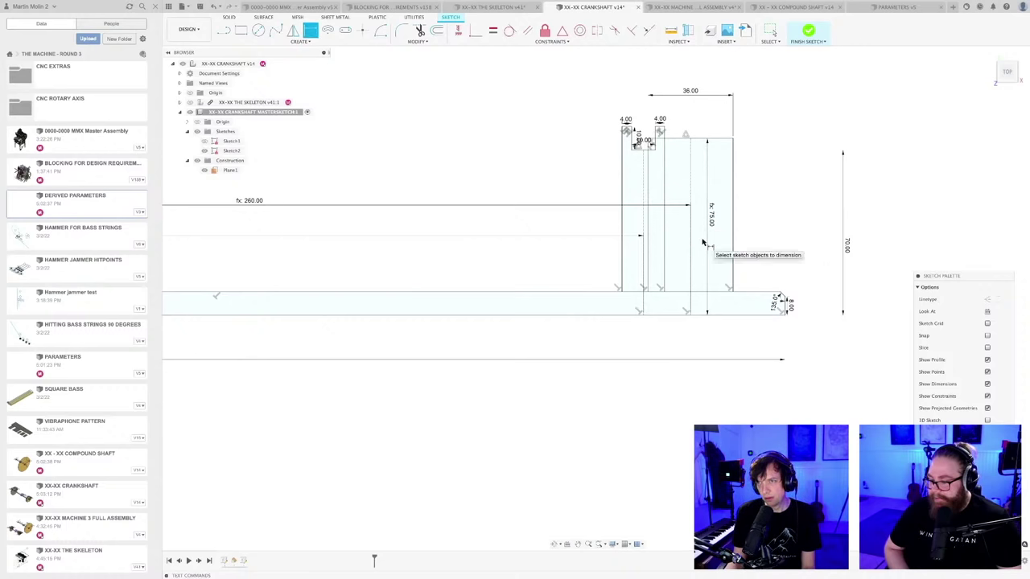
{"action": "scroll", "coordinate": [702, 241], "scroll_direction": "down", "scroll_amount": 2}
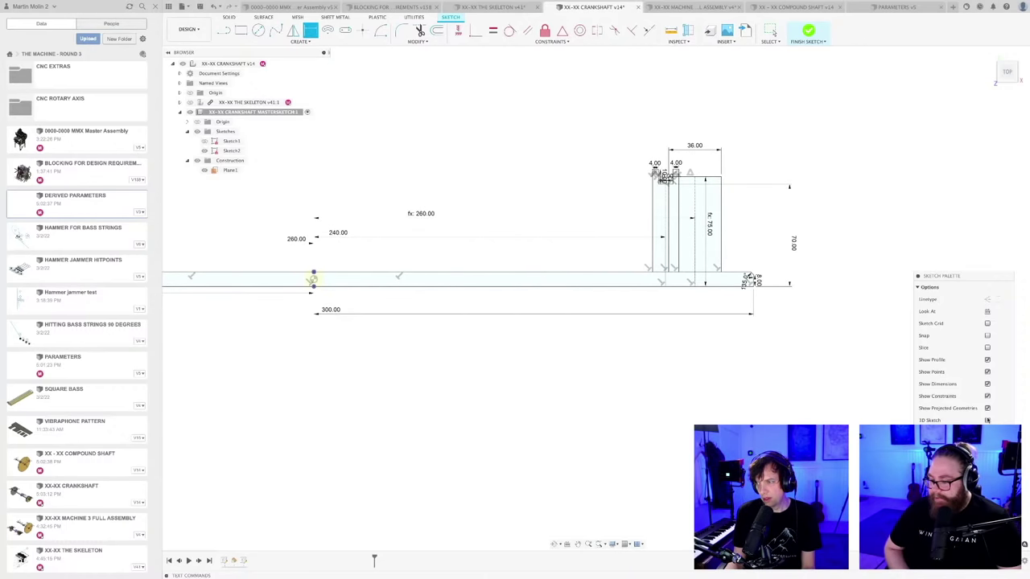
{"action": "left_click", "coordinate": [809, 31]}
{"action": "scroll", "coordinate": [636, 354], "scroll_direction": "down", "scroll_amount": 3}
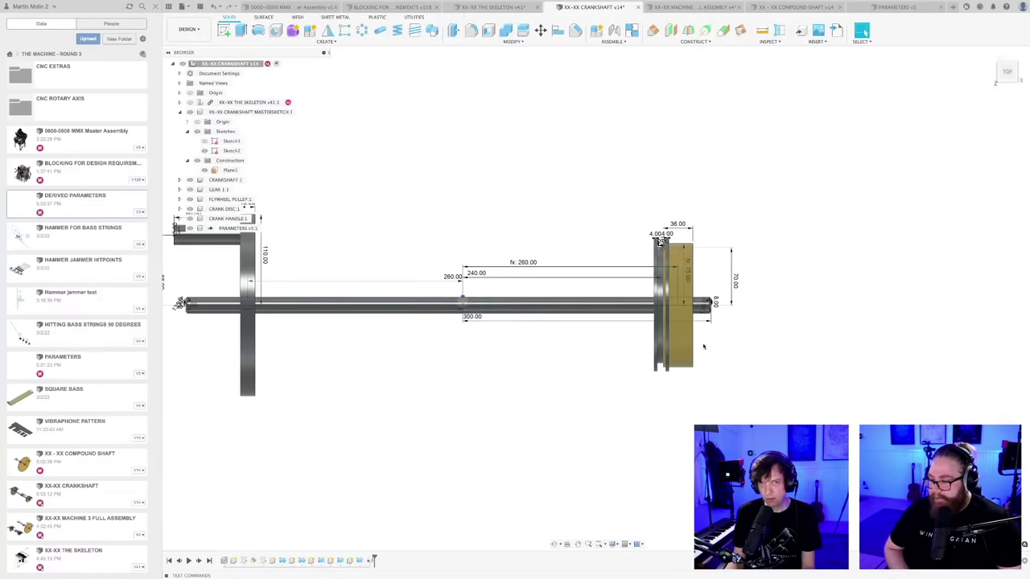
- Save the XX-XX CRANKSHAFT design with the default version description
{"action": "middle_click_drag", "start_coordinate": [623, 352], "coordinate": [660, 339], "text": "shift"}
{"action": "key", "text": "ctrl+s"}
{"action": "key", "text": "Return"}
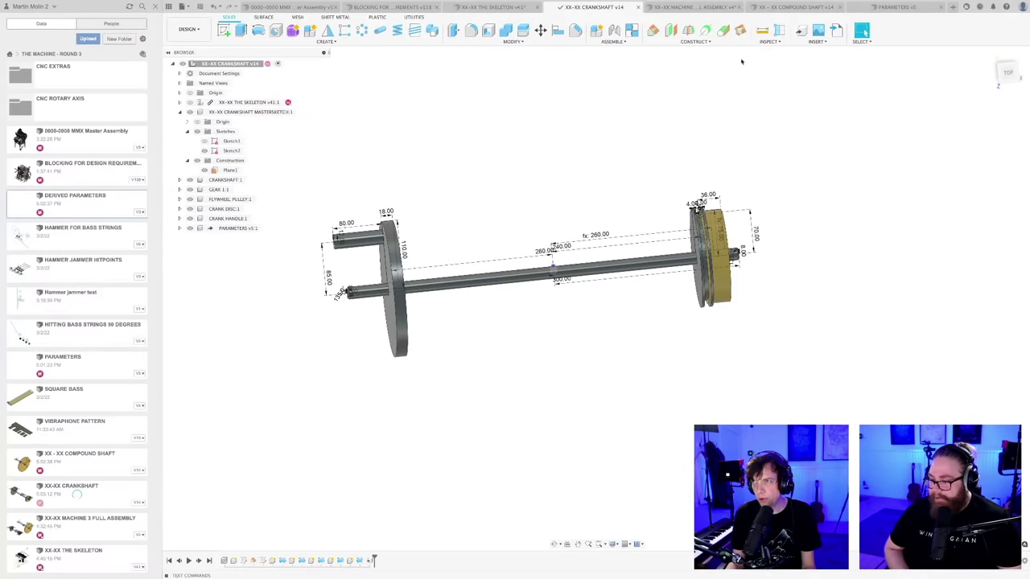
- Update the linked crankshaft and compound shaft to their latest versions in the XX-XX MACHINE 3 FULL ASSEMBLY
{"action": "left_click", "coordinate": [715, 8]}
{"action": "middle_click_drag", "start_coordinate": [668, 213], "coordinate": [617, 387], "text": "shift"}
{"action": "key", "text": "ctrl+s"}
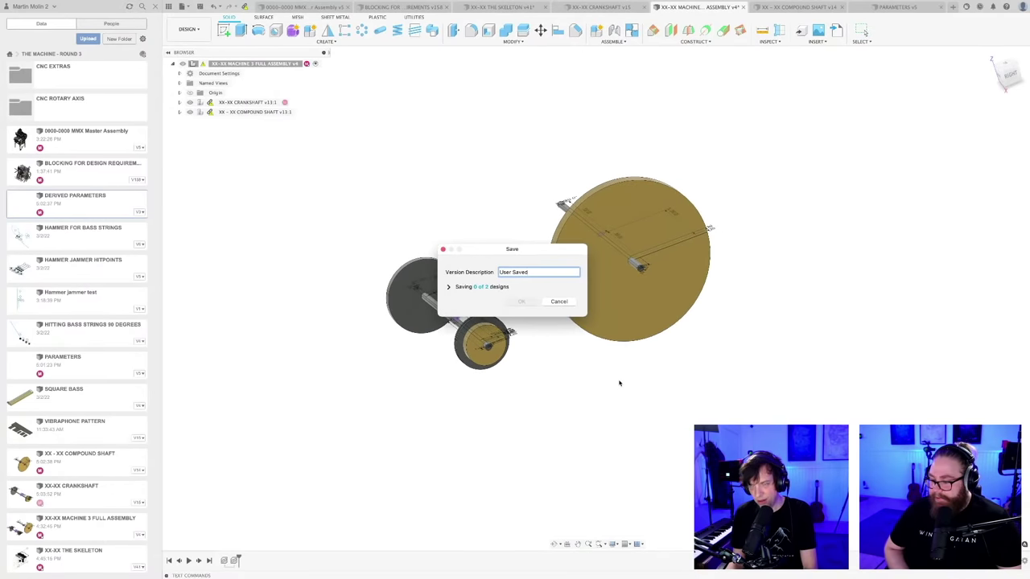
{"action": "left_click", "coordinate": [560, 301]}
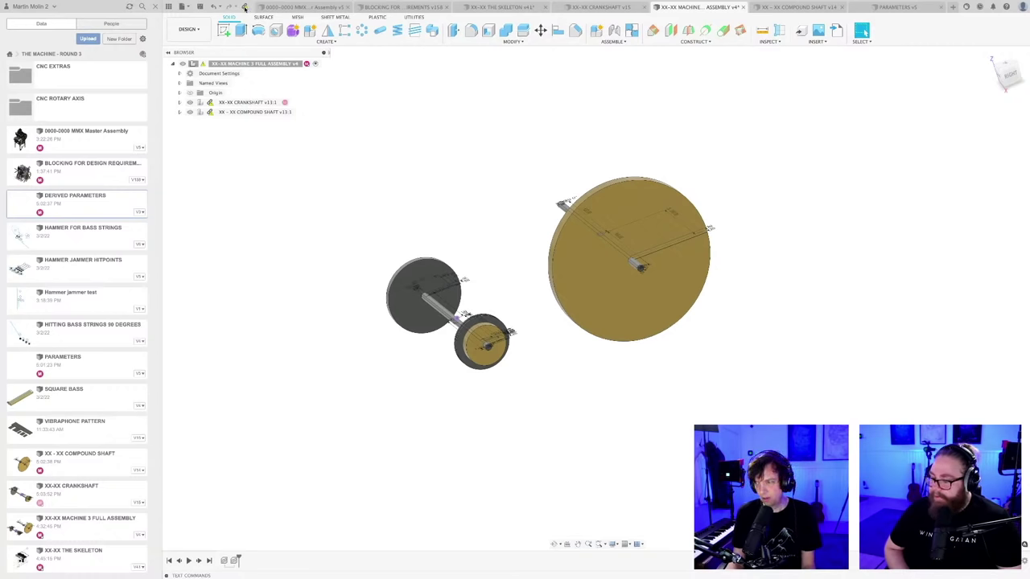
{"action": "left_click", "coordinate": [244, 7]}
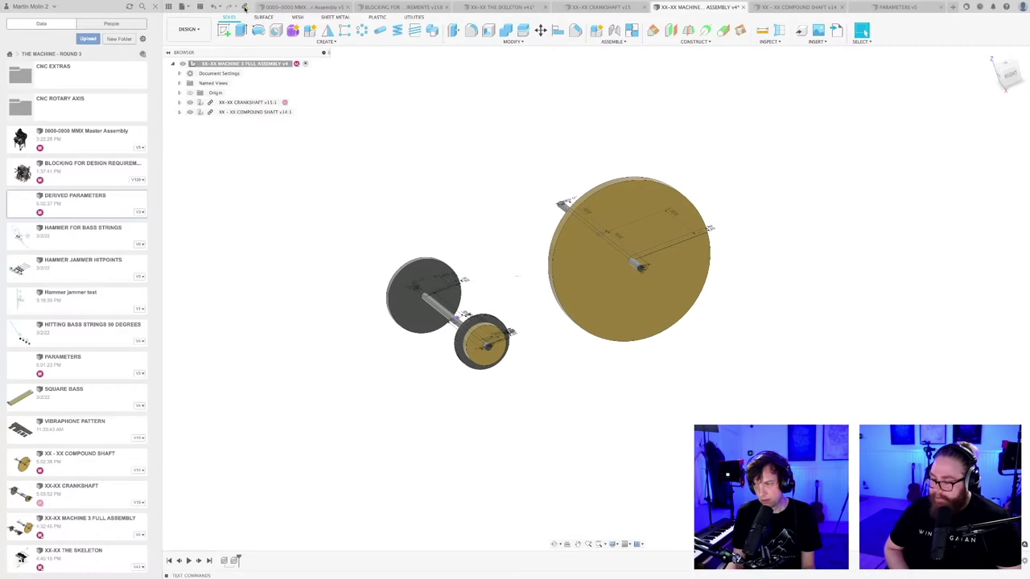
{"action": "left_click", "coordinate": [578, 297]}
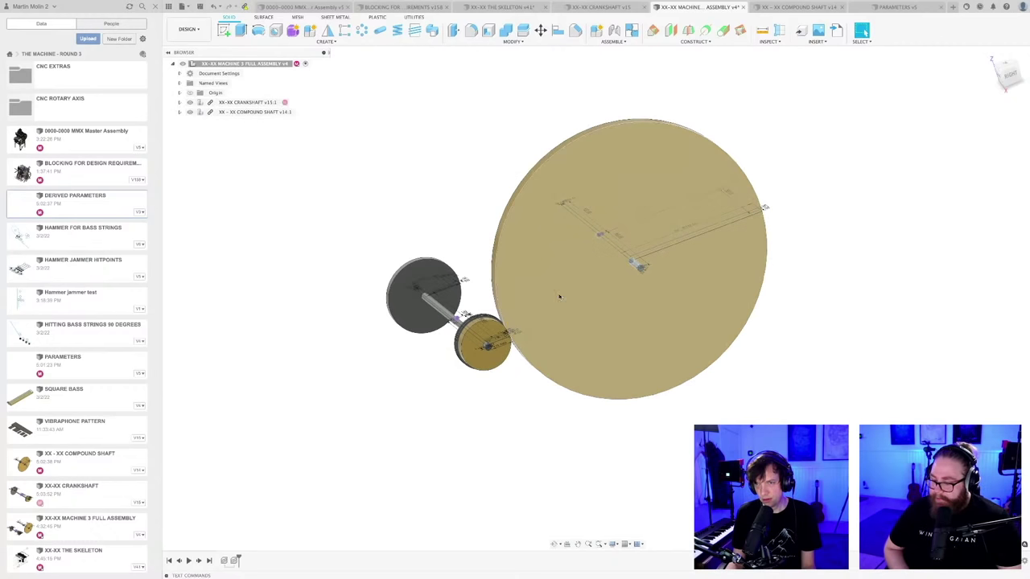
- Check both updated gears from the front and above, and save the full assembly
{"action": "scroll", "coordinate": [521, 326], "scroll_direction": "up", "scroll_amount": 5}
{"action": "middle_click_drag", "start_coordinate": [521, 325], "coordinate": [718, 371], "text": "shift"}
{"action": "scroll", "coordinate": [527, 322], "scroll_direction": "down", "scroll_amount": 5}
{"action": "scroll", "coordinate": [527, 322], "scroll_direction": "down", "scroll_amount": 3}
{"action": "scroll", "coordinate": [717, 363], "scroll_direction": "up", "scroll_amount": 3}
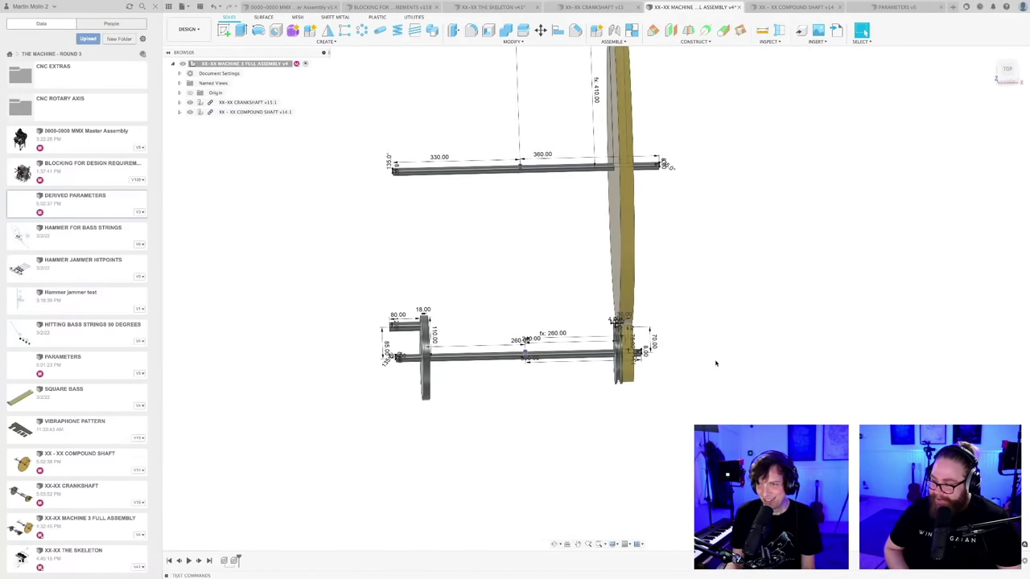
{"action": "key", "text": "ctrl+s"}
{"action": "key", "text": "Return"}
- Examine how the crankshaft gear meets the large compound shaft gear in the full assembly
{"action": "scroll", "coordinate": [691, 362], "scroll_direction": "up", "scroll_amount": 3}
{"action": "scroll", "coordinate": [690, 362], "scroll_direction": "down", "scroll_amount": 3}
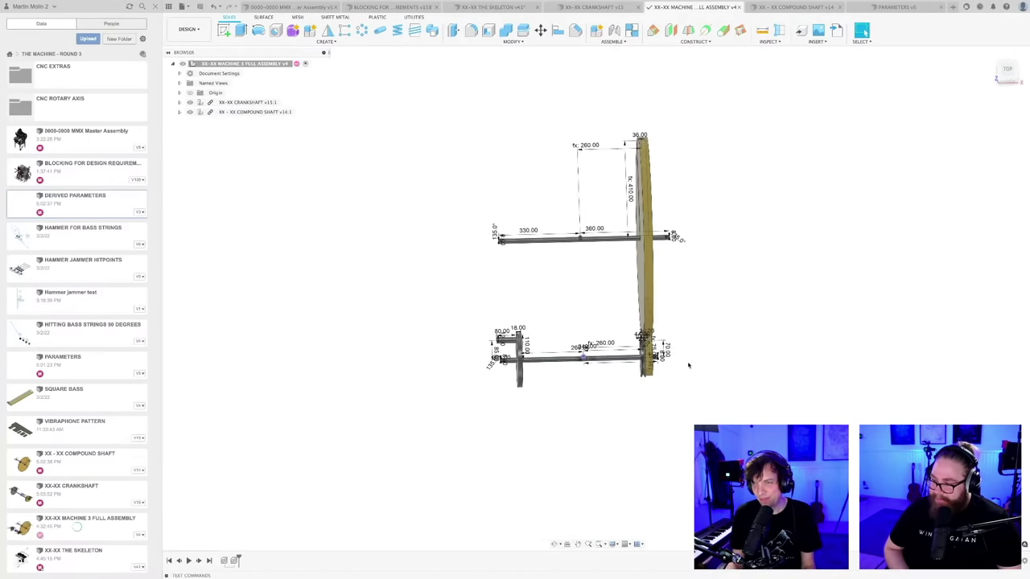
{"action": "middle_click_drag", "start_coordinate": [683, 362], "coordinate": [653, 409], "text": "shift"}
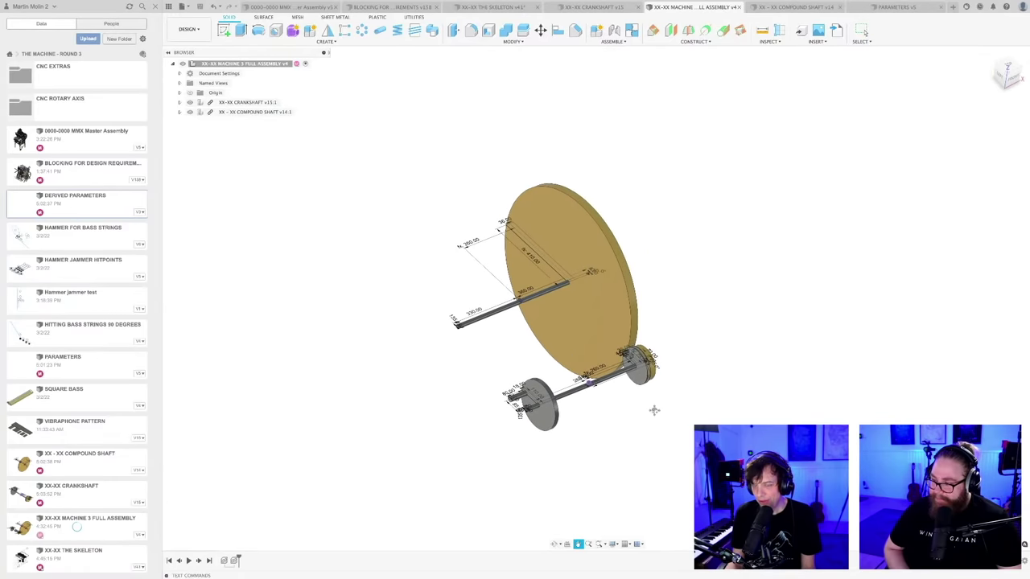
{"action": "scroll", "coordinate": [653, 410], "scroll_direction": "up", "scroll_amount": 3}
{"action": "scroll", "coordinate": [652, 410], "scroll_direction": "up", "scroll_amount": 2}
{"action": "scroll", "coordinate": [650, 410], "scroll_direction": "down", "scroll_amount": 3}
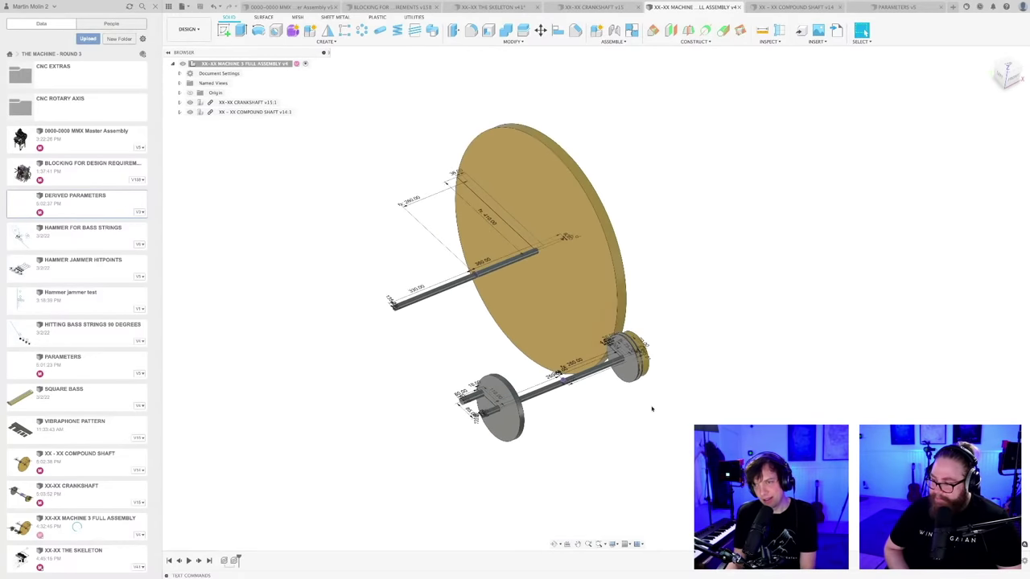
{"action": "scroll", "coordinate": [637, 421], "scroll_direction": "up", "scroll_amount": 2}
{"action": "middle_click_drag", "start_coordinate": [622, 417], "coordinate": [667, 451], "text": "shift"}
{"action": "scroll", "coordinate": [539, 437], "scroll_direction": "up", "scroll_amount": 3}
- In XX-XX CRANKSHAFT, set the flywheel pulley's distance from the shaft's reference centre to 200 mm
{"action": "left_click", "coordinate": [602, 7]}
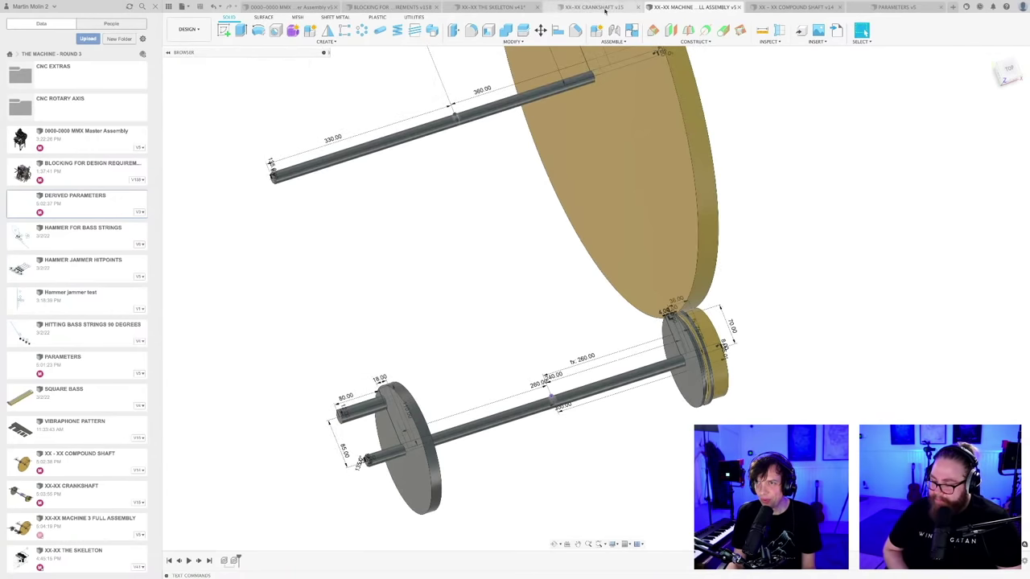
{"action": "scroll", "coordinate": [627, 273], "scroll_direction": "up", "scroll_amount": 3}
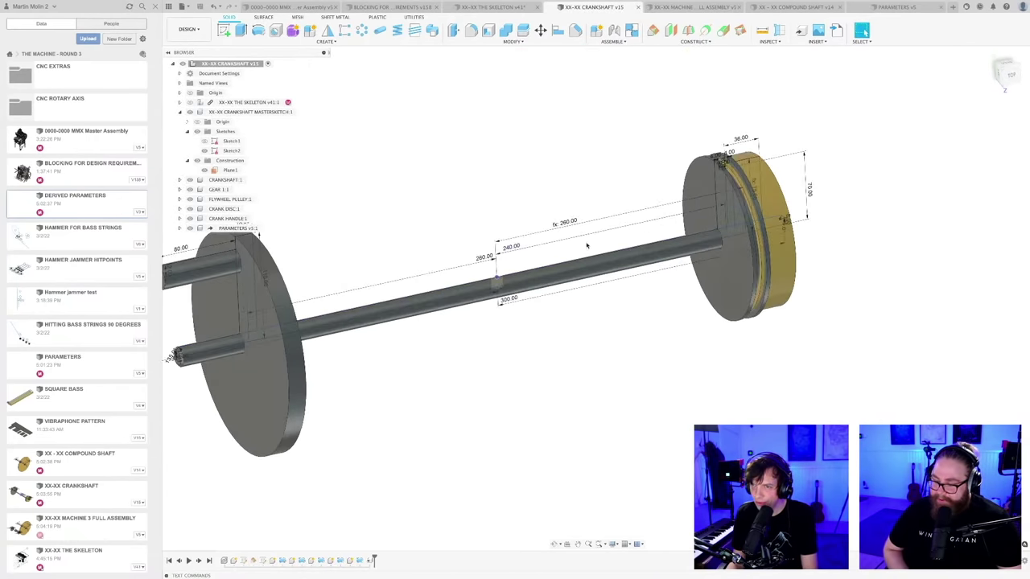
{"action": "middle_click_drag", "start_coordinate": [580, 317], "coordinate": [515, 253], "text": "shift"}
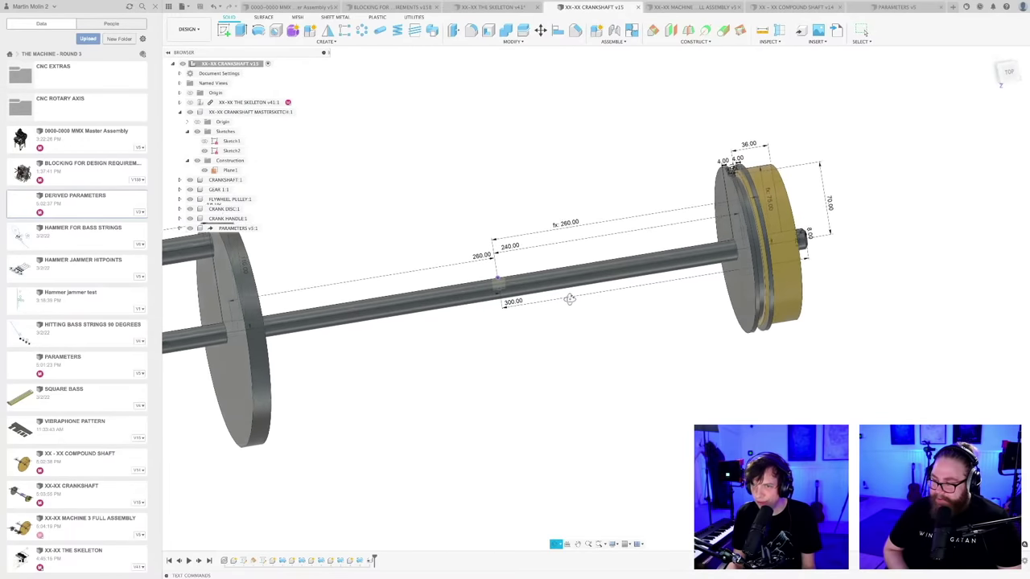
{"action": "double_click", "coordinate": [511, 248]}
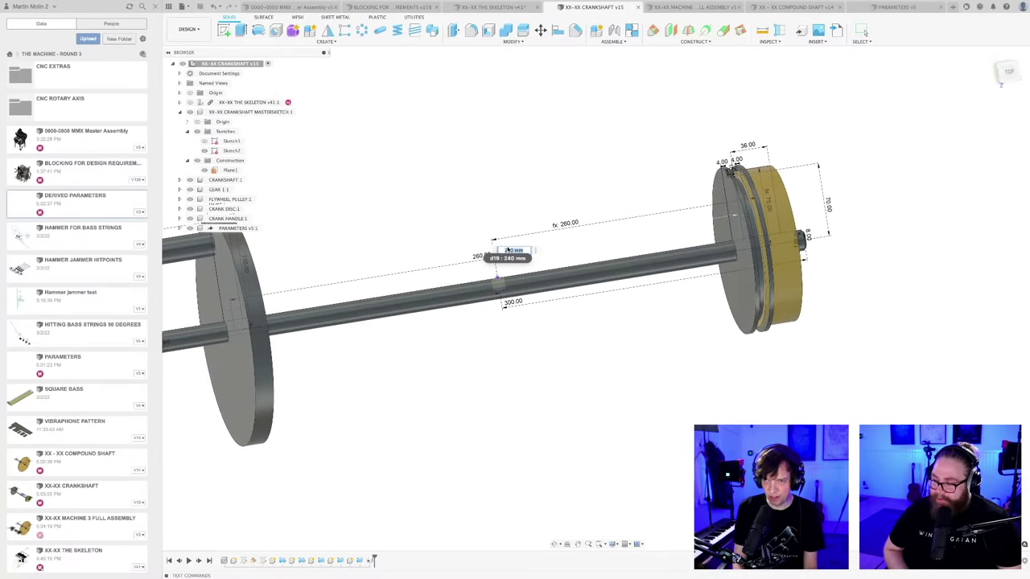
{"action": "type", "text": "200"}
{"action": "key", "text": "Return"}
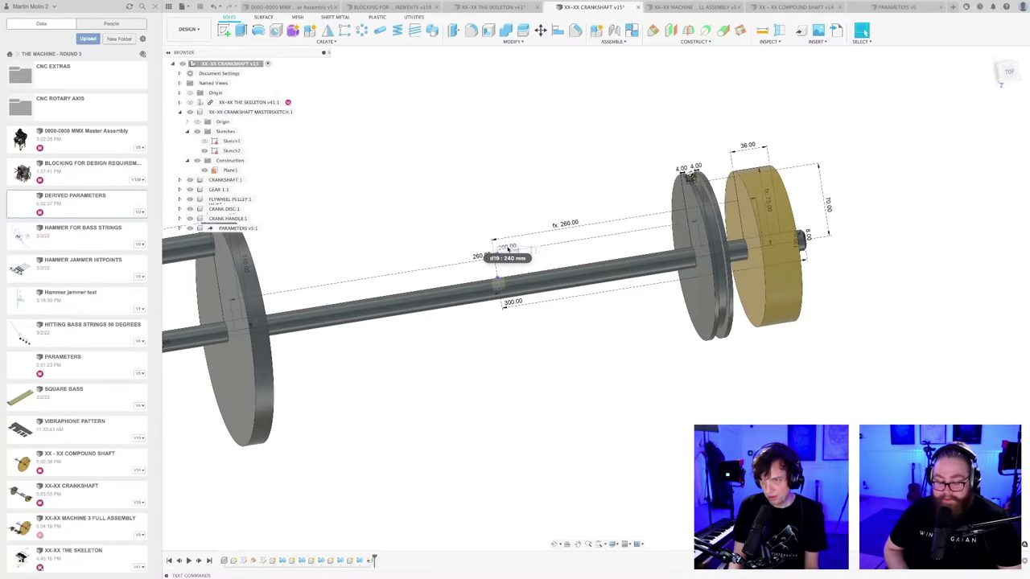
{"action": "middle_click_drag", "start_coordinate": [664, 355], "coordinate": [688, 358], "text": "shift"}
{"action": "key", "text": "super+s"}
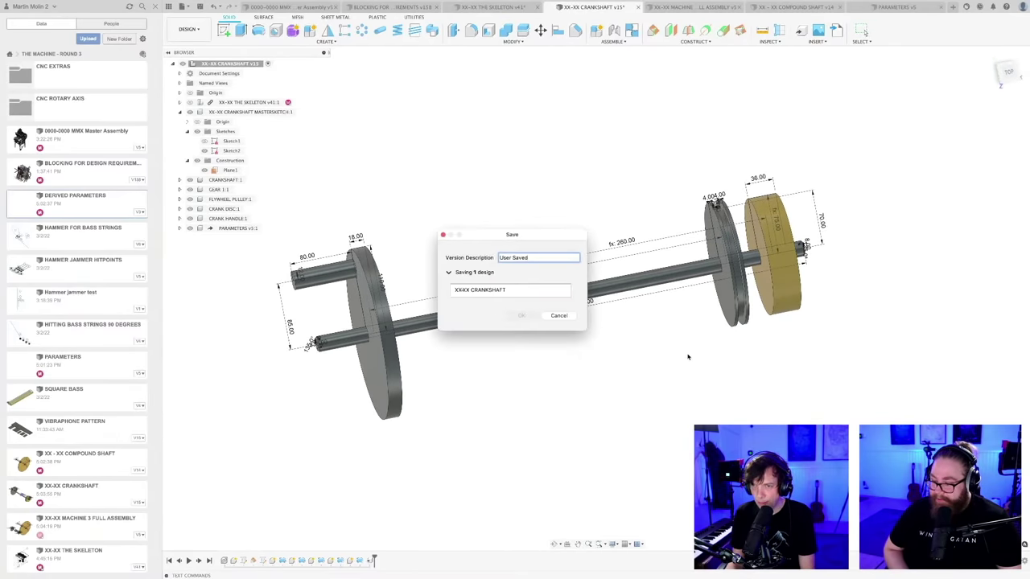
{"action": "left_click", "coordinate": [559, 316]}
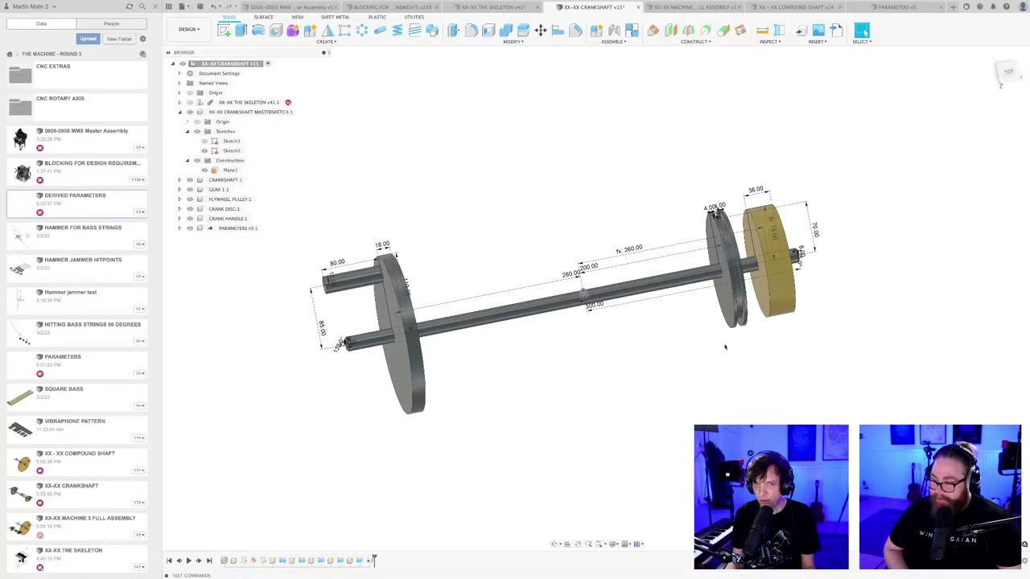
{"action": "middle_click_drag", "start_coordinate": [725, 346], "coordinate": [653, 360], "text": "shift"}
{"action": "key", "text": "super+s"}
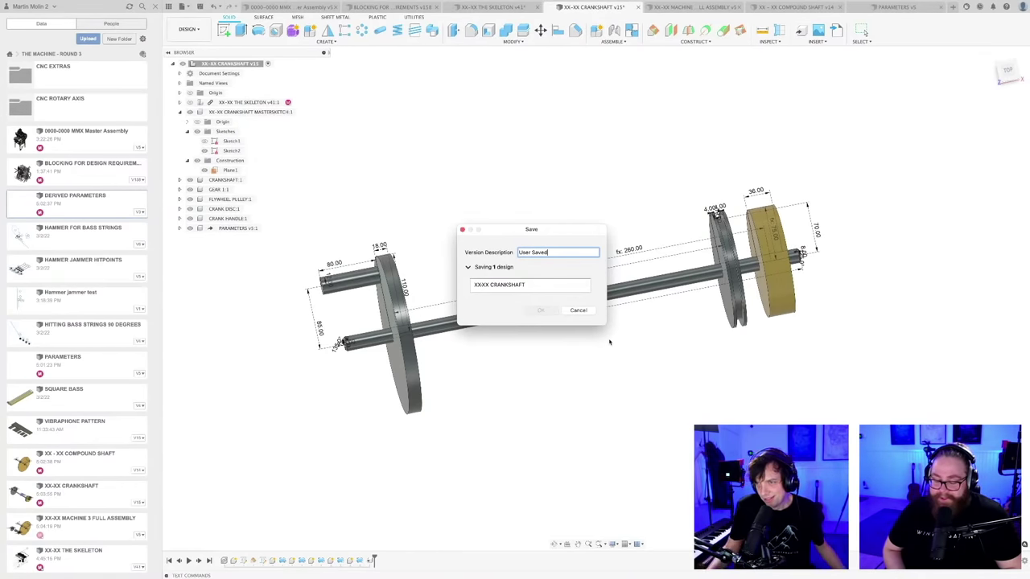
{"action": "left_click", "coordinate": [579, 310]}
{"action": "key", "text": "super+s"}
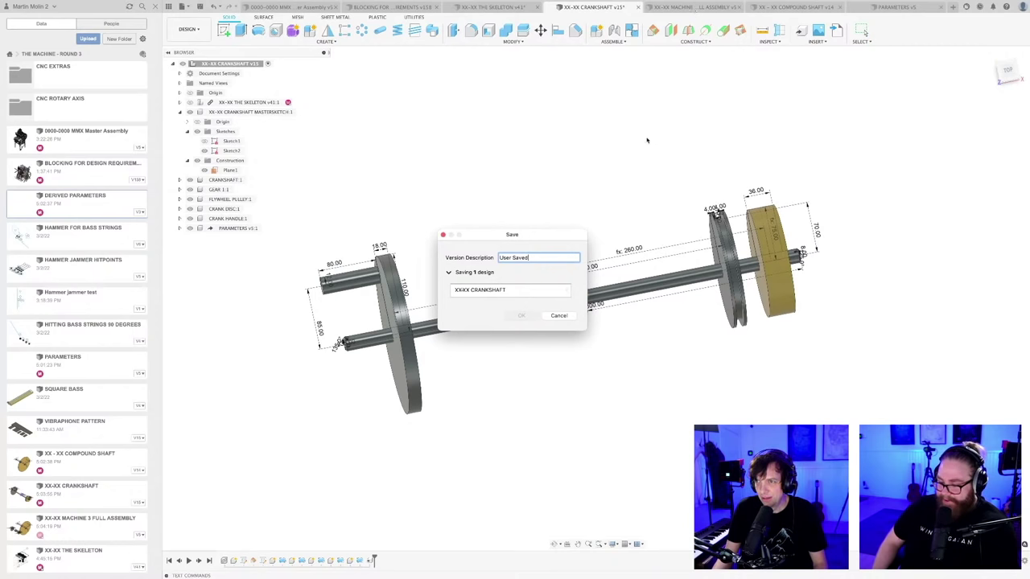
{"action": "left_click", "coordinate": [561, 316]}
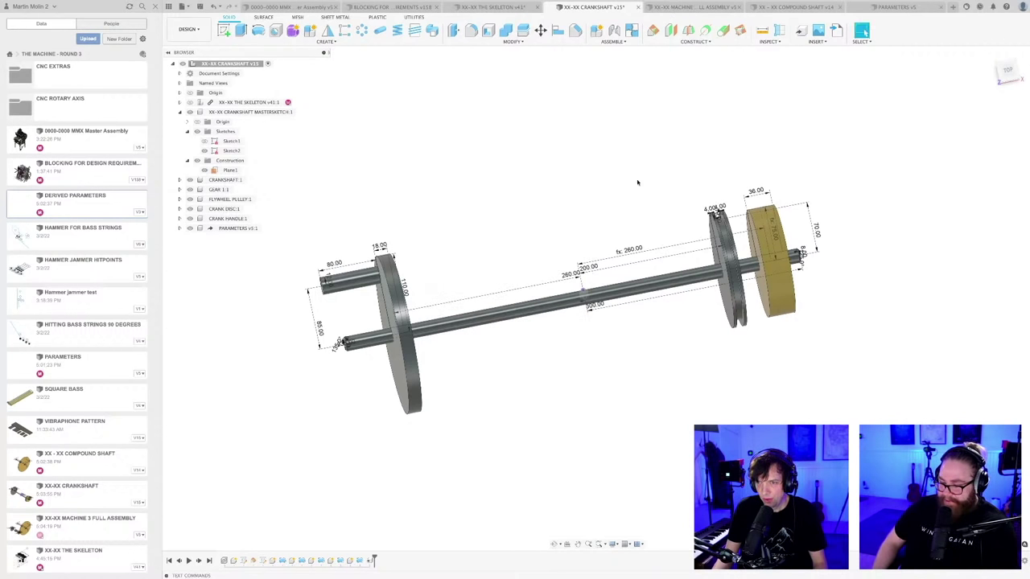
- Switch to XX-XX THE SKELETON and save it with the default version description
{"action": "left_click", "coordinate": [493, 7]}
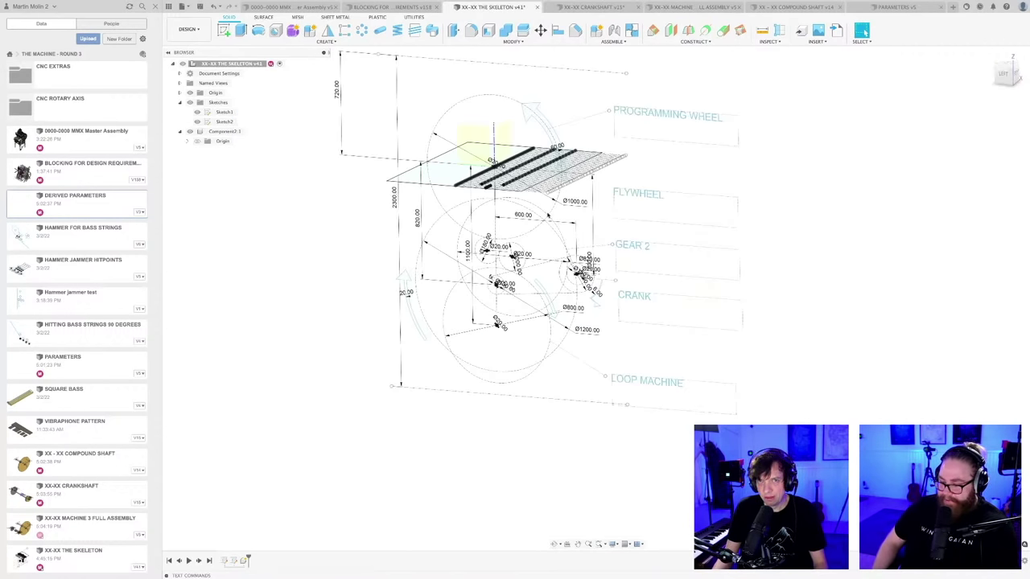
{"action": "mouse_move", "coordinate": [369, 250]}
{"action": "middle_mouse_down", "text": "shift"}
{"action": "mouse_move", "coordinate": [391, 260]}
{"action": "mouse_move", "coordinate": [384, 266]}
{"action": "middle_mouse_up", "text": "shift"}
{"action": "key", "text": "super+s"}
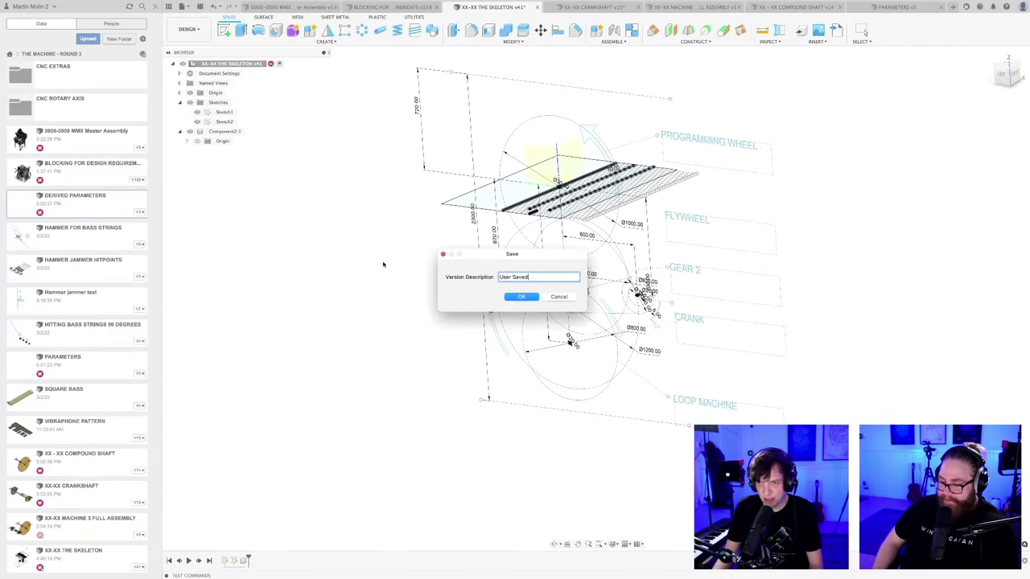
{"action": "key", "text": "Return"}
{"action": "scroll", "coordinate": [423, 283], "scroll_direction": "down", "scroll_amount": 1}
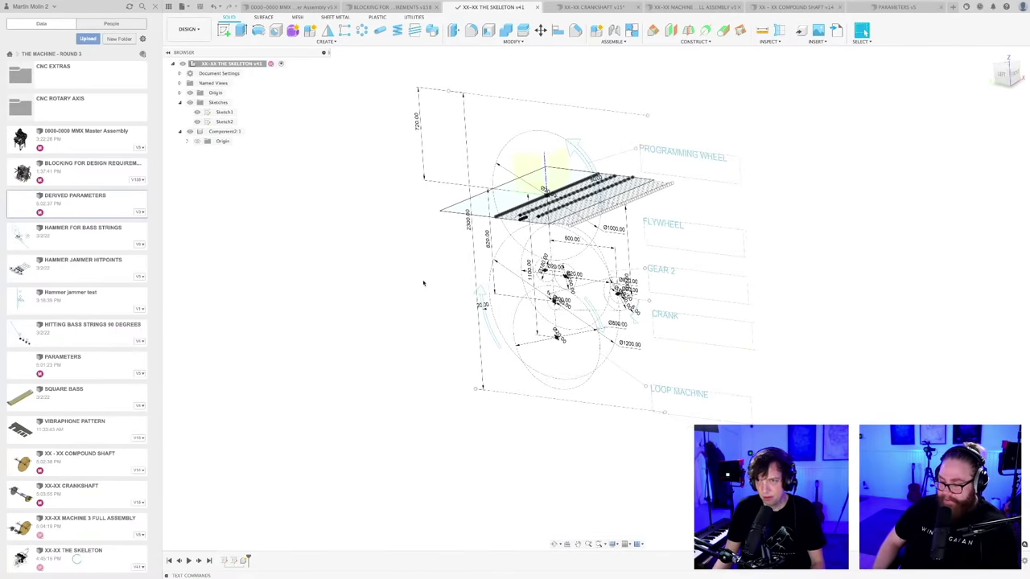
- Review the compound shaft, the BLOCKING FOR DESIGN REQUIREMENTS model, the skeleton and the crankshaft in turn
{"action": "left_click", "coordinate": [799, 7]}
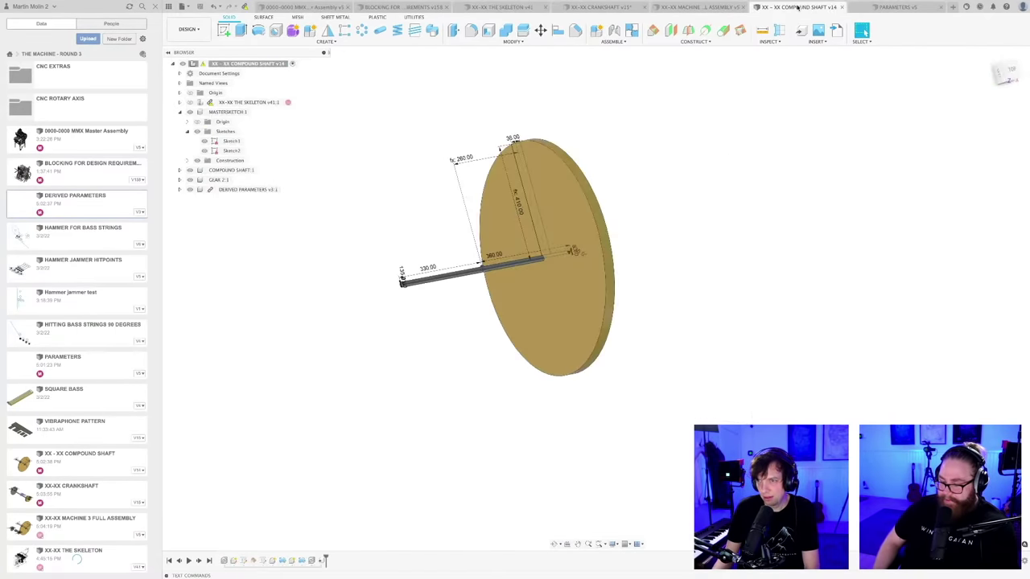
{"action": "middle_click_drag", "start_coordinate": [627, 270], "coordinate": [667, 269], "text": "shift"}
{"action": "mouse_move", "coordinate": [247, 8]}
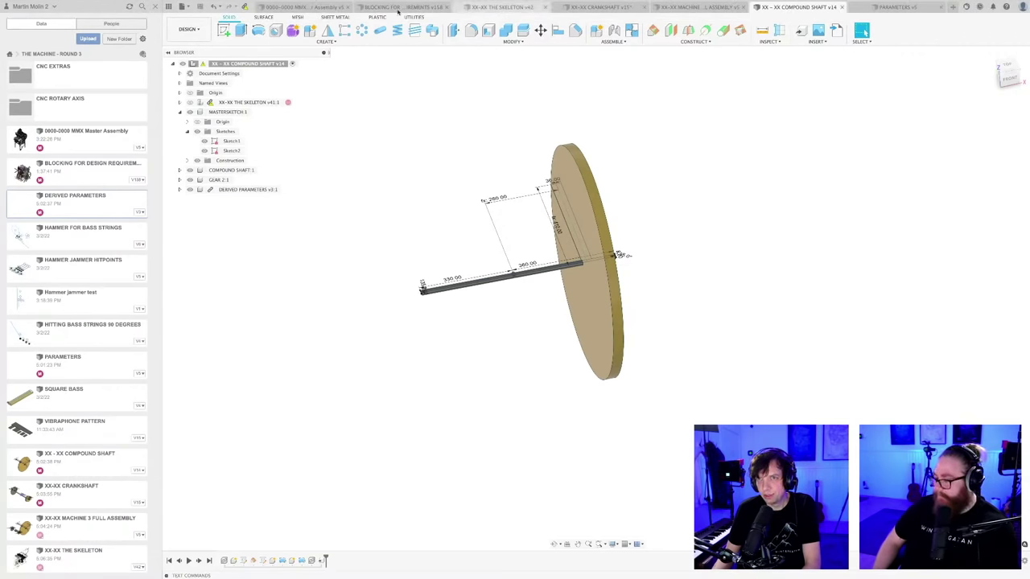
{"action": "left_click", "coordinate": [397, 8]}
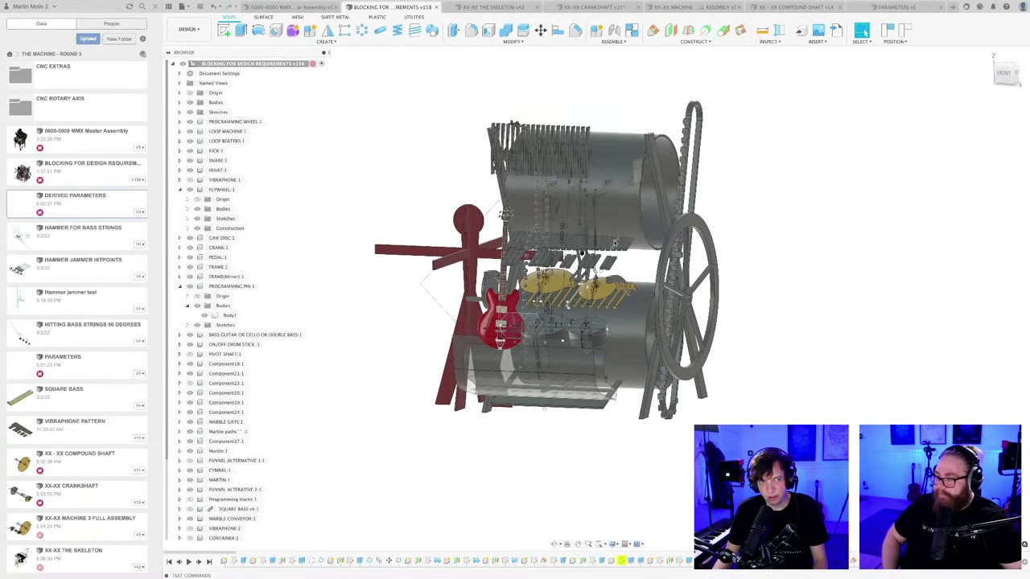
{"action": "middle_click_drag", "start_coordinate": [614, 243], "coordinate": [569, 282], "text": "shift"}
{"action": "scroll", "coordinate": [565, 224], "scroll_direction": "up", "scroll_amount": 3}
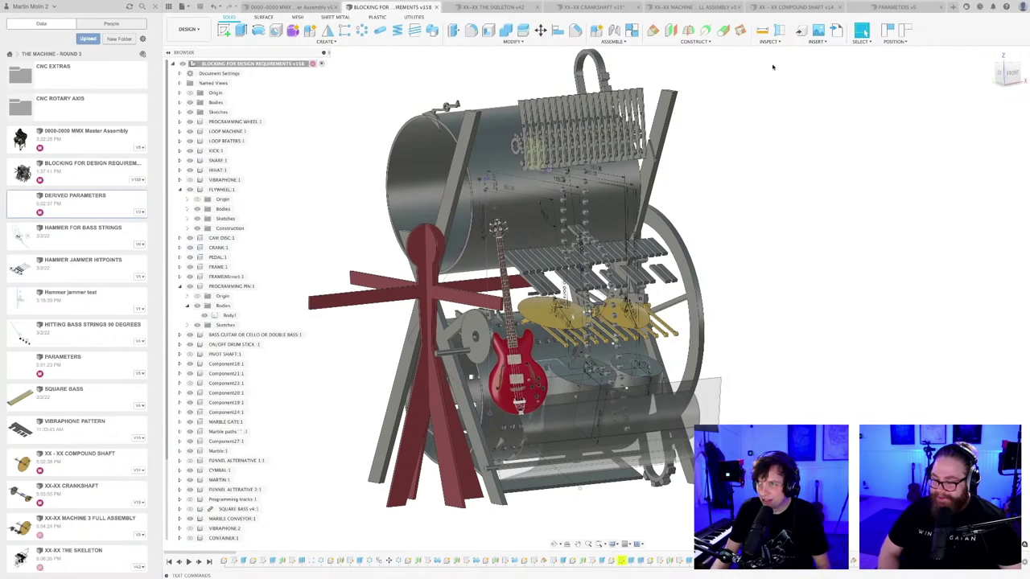
{"action": "left_click", "coordinate": [492, 6]}
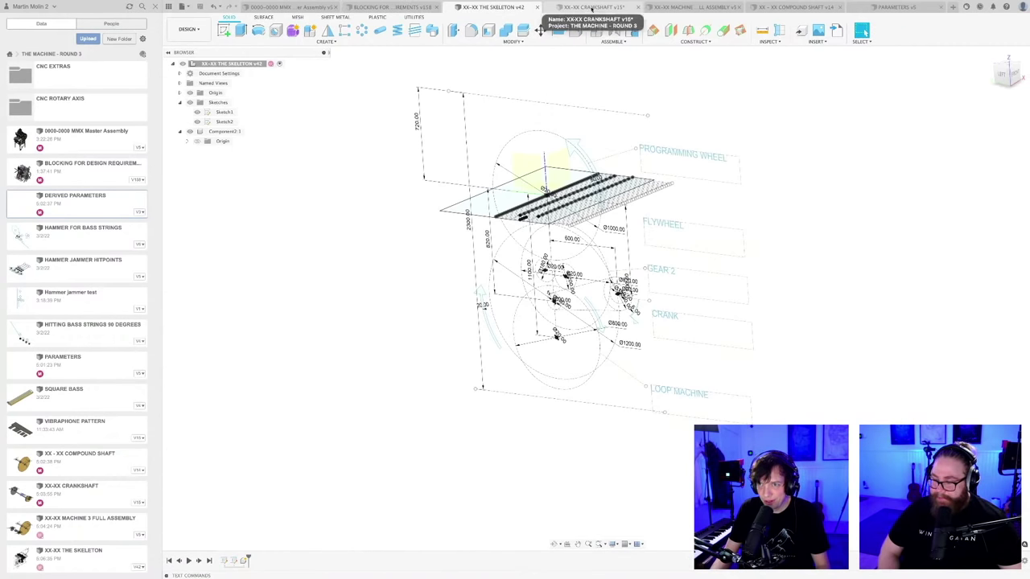
{"action": "mouse_move", "coordinate": [682, 293]}
{"action": "middle_mouse_down", "text": "shift"}
{"action": "mouse_move", "coordinate": [751, 298]}
{"action": "mouse_move", "coordinate": [749, 313]}
{"action": "mouse_move", "coordinate": [759, 298]}
{"action": "mouse_move", "coordinate": [746, 299]}
{"action": "mouse_move", "coordinate": [749, 285]}
{"action": "mouse_move", "coordinate": [759, 282]}
{"action": "mouse_move", "coordinate": [724, 298]}
{"action": "mouse_move", "coordinate": [740, 314]}
{"action": "mouse_move", "coordinate": [710, 330]}
{"action": "middle_mouse_up", "text": "shift"}
{"action": "left_click", "coordinate": [584, 8]}
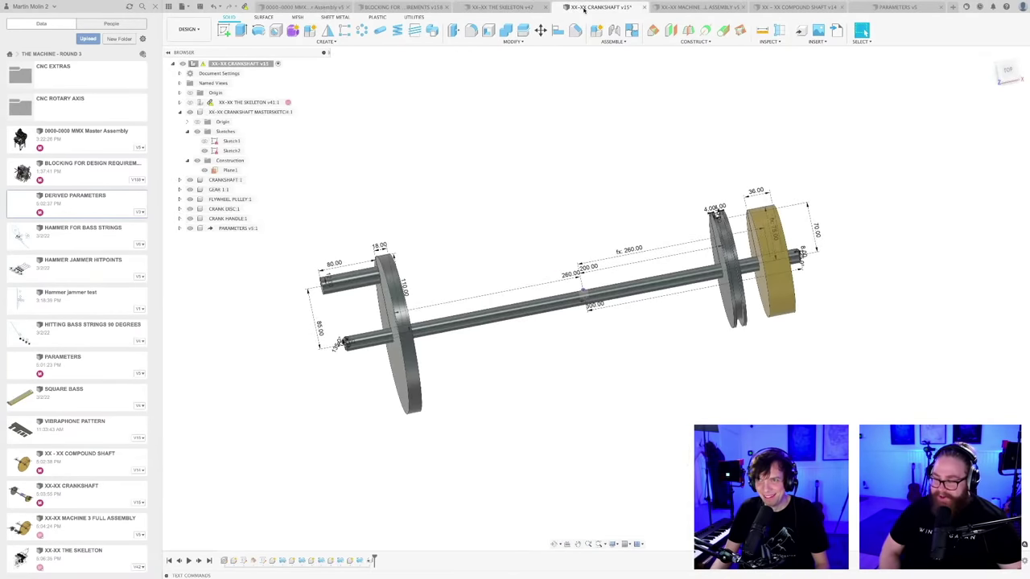
- Try to save XX-XX CRANKSHAFT and the XX-XX MACHINE 3 FULL ASSEMBLY with the default version description
{"action": "middle_click_drag", "start_coordinate": [633, 192], "coordinate": [604, 191], "text": "shift"}
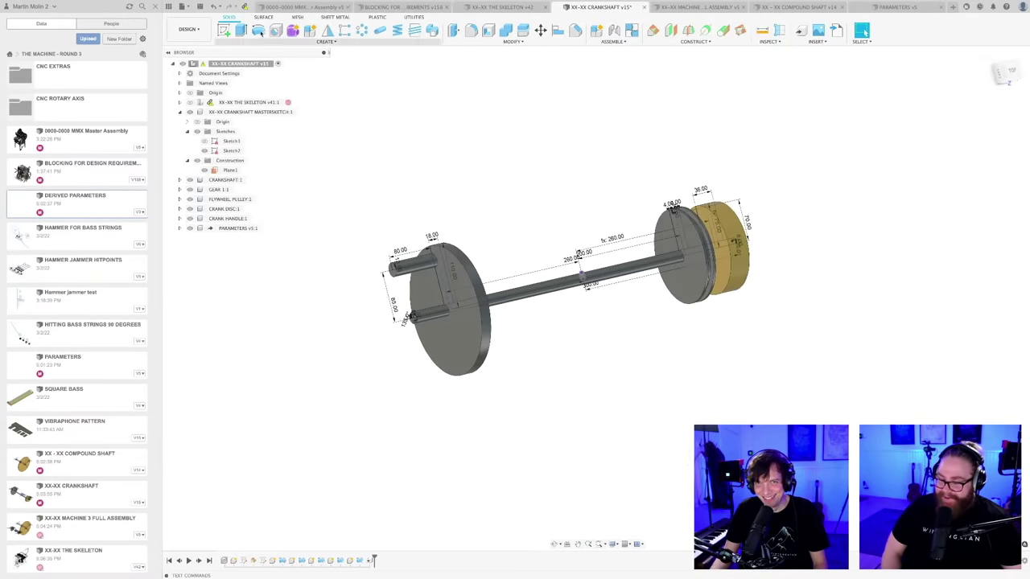
{"action": "key", "text": "super+s"}
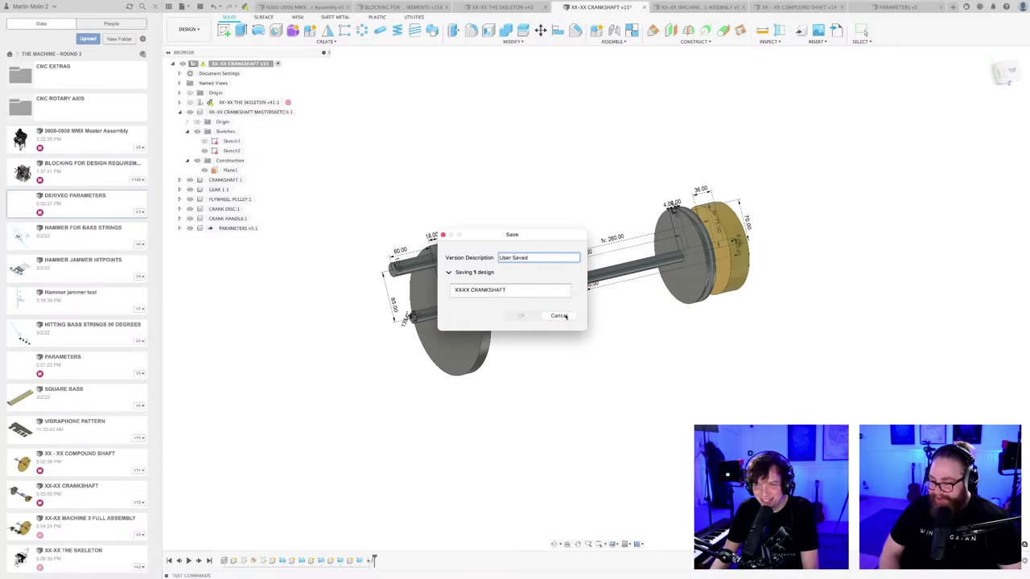
{"action": "left_click", "coordinate": [559, 316]}
{"action": "left_click", "coordinate": [696, 7]}
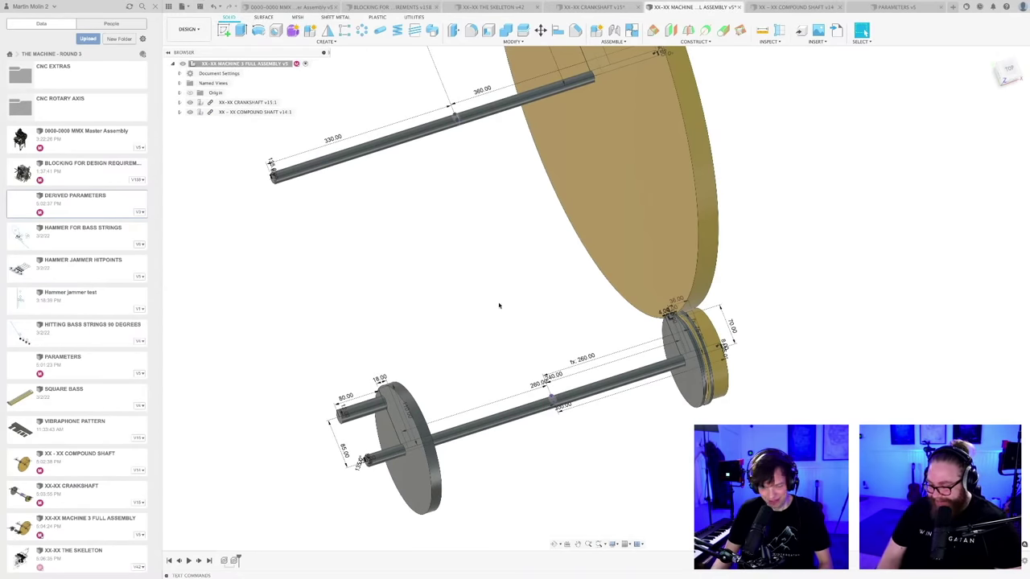
{"action": "key", "text": "super+s"}
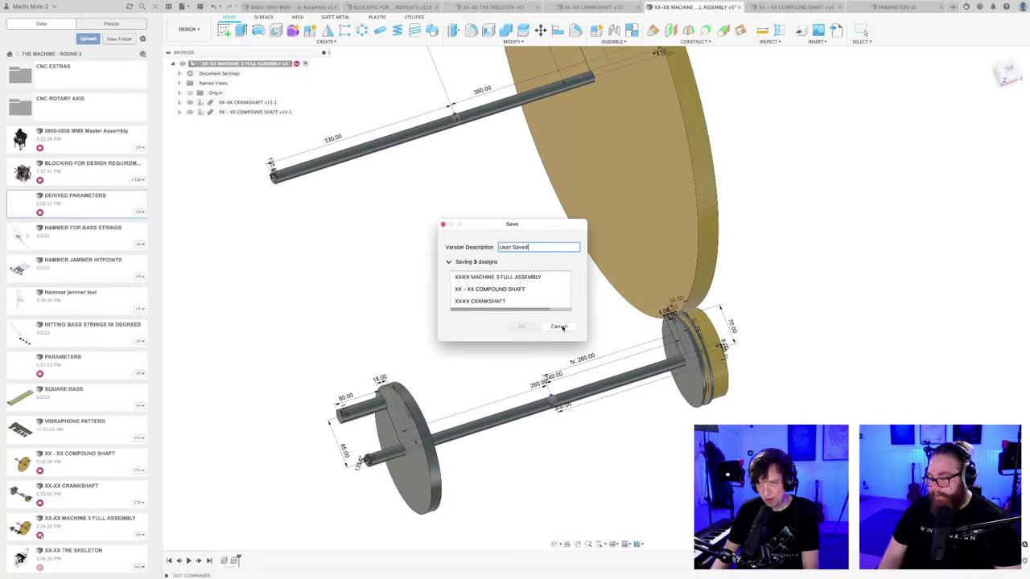
{"action": "left_click", "coordinate": [561, 328]}
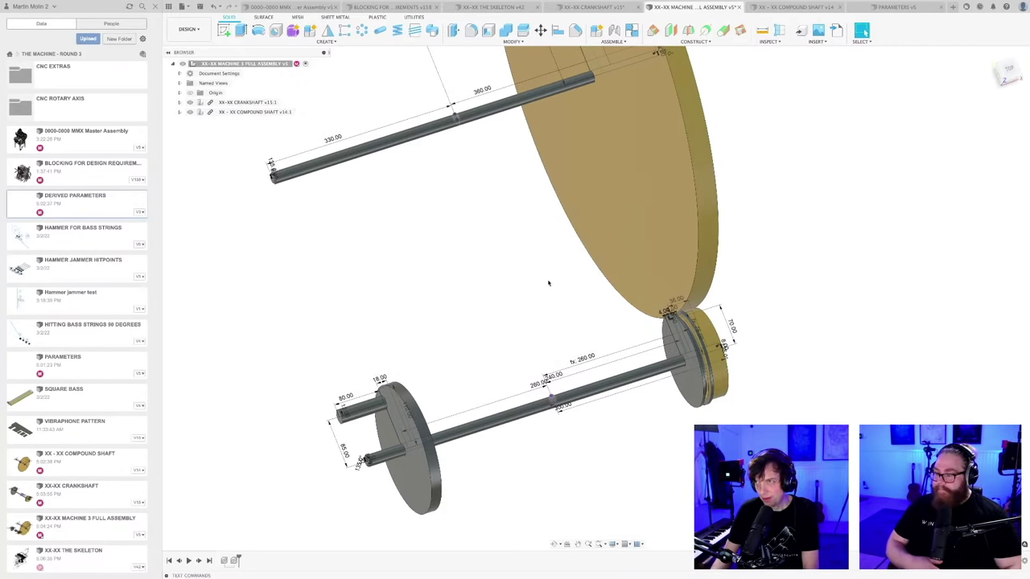
- Review PARAMETERS and the compound shaft, and try to save XX - XX COMPOUND SHAFT with the default version description
{"action": "left_click", "coordinate": [893, 7]}
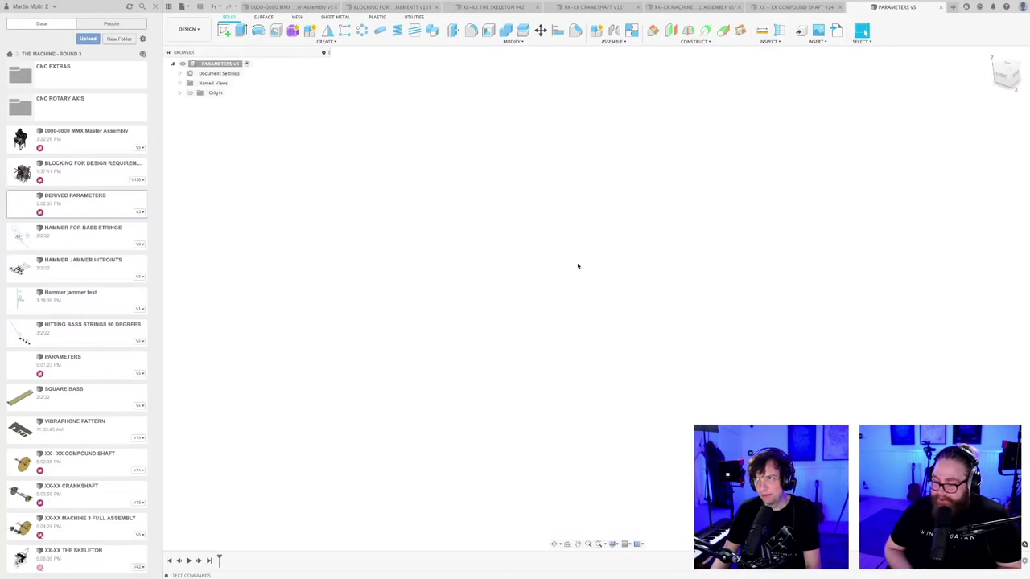
{"action": "left_click", "coordinate": [792, 8]}
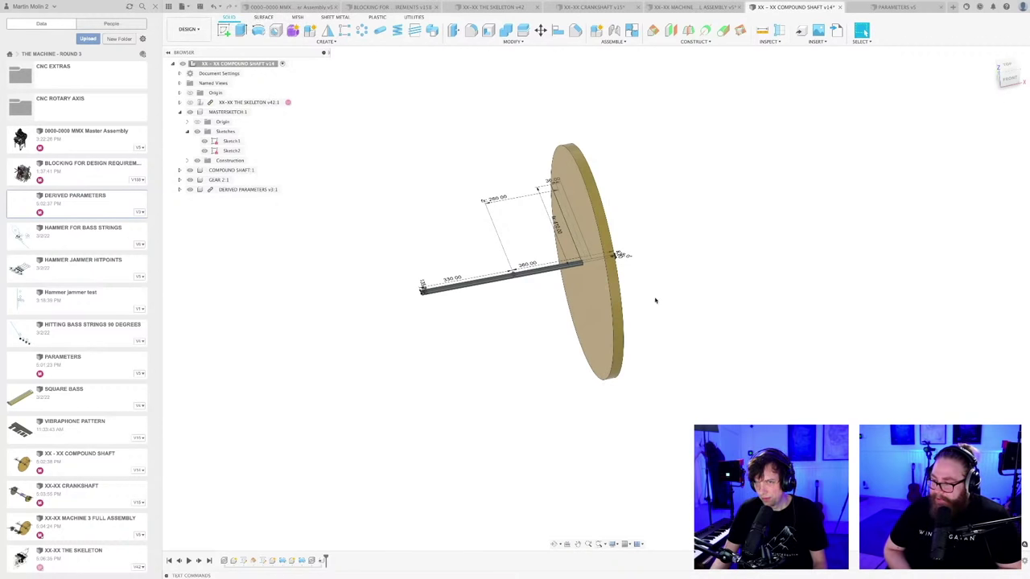
{"action": "middle_click_drag", "start_coordinate": [655, 300], "coordinate": [676, 294]}
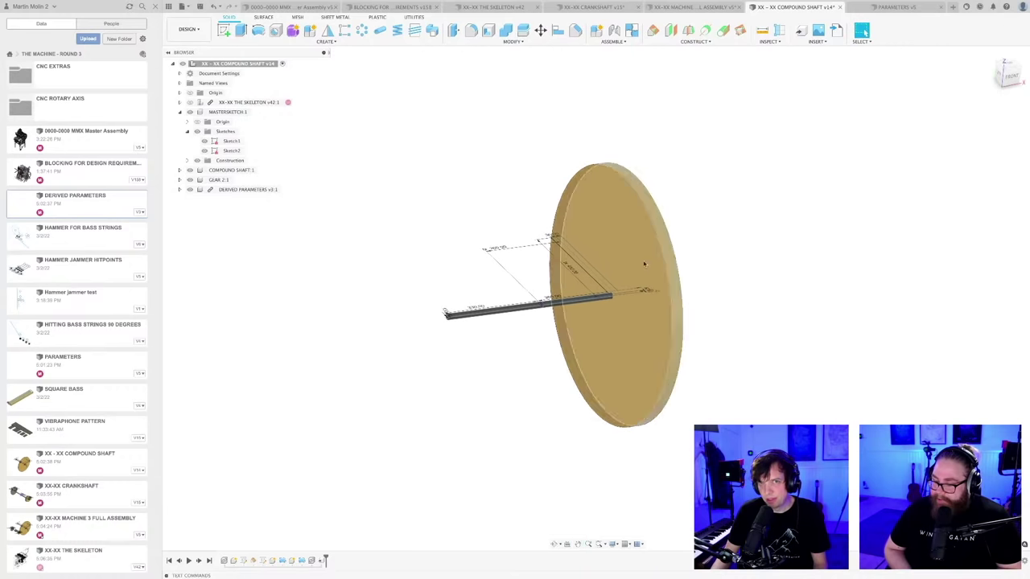
{"action": "key", "text": "super+s"}
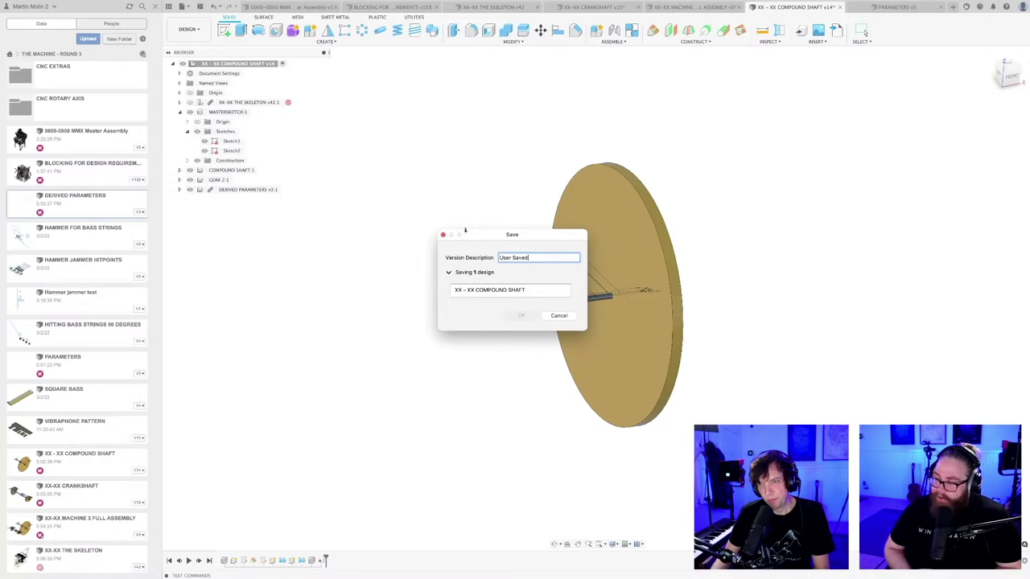
{"action": "left_click_drag", "start_coordinate": [532, 236], "coordinate": [484, 207]}
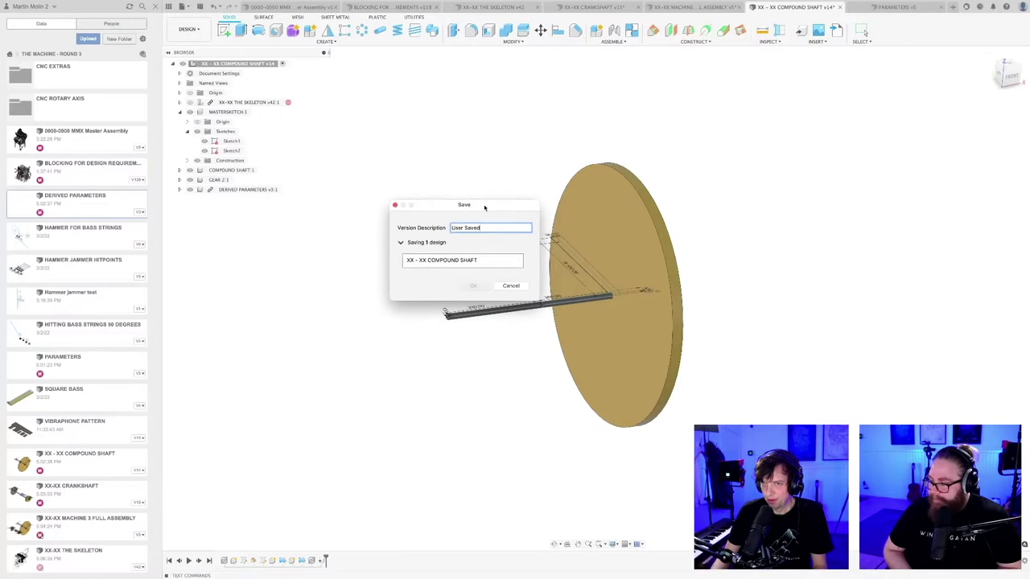
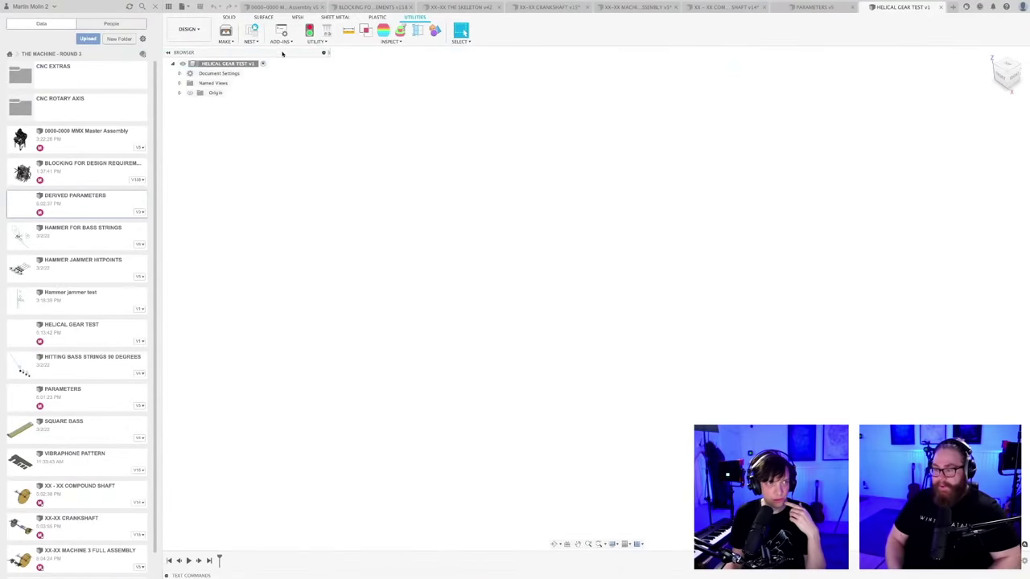
- In HELICAL GEAR TEST, run the HelicalGear add-in from the installed add-ins
{"action": "left_click", "coordinate": [280, 41]}
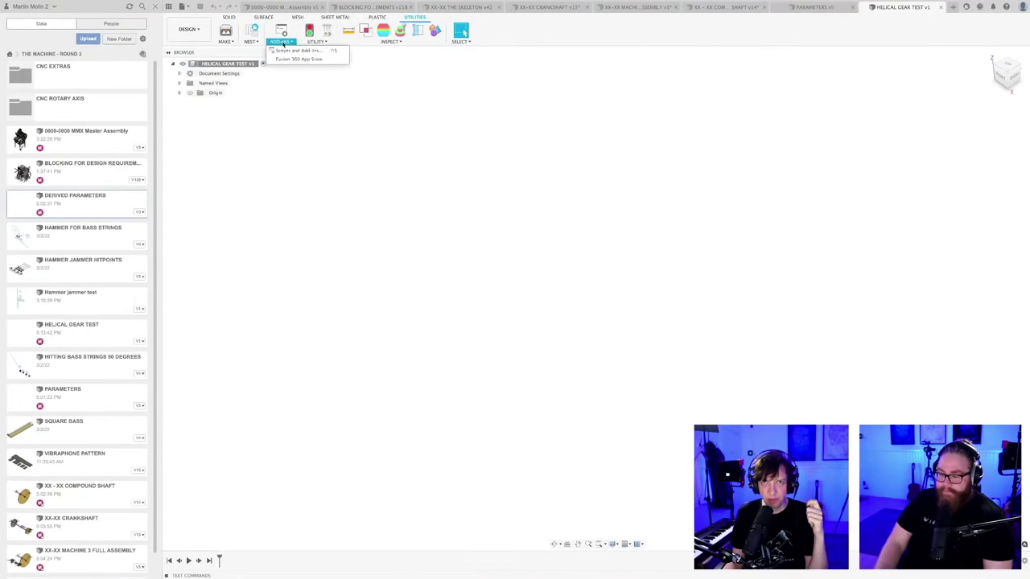
{"action": "left_click", "coordinate": [292, 50]}
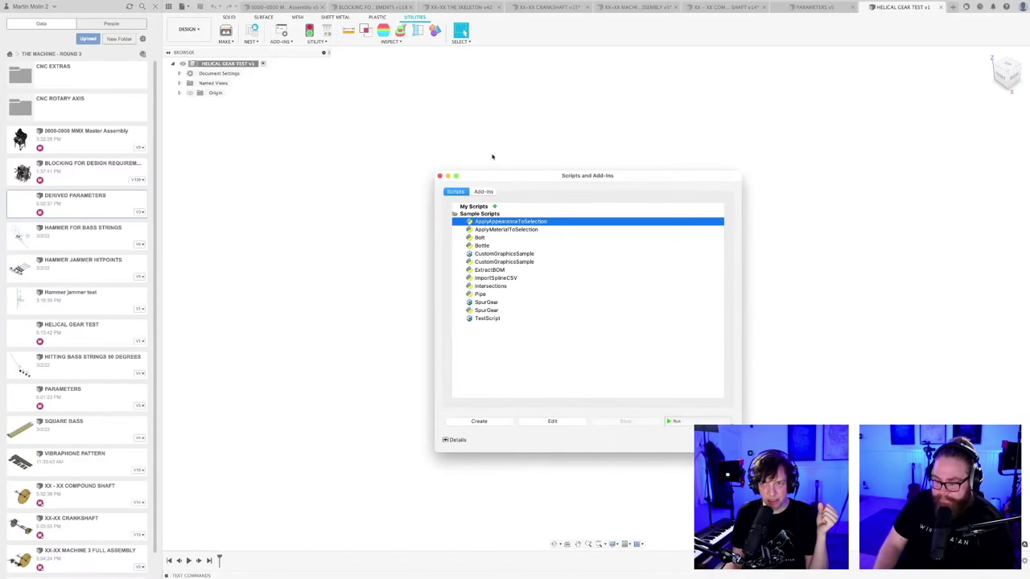
{"action": "left_click", "coordinate": [482, 191]}
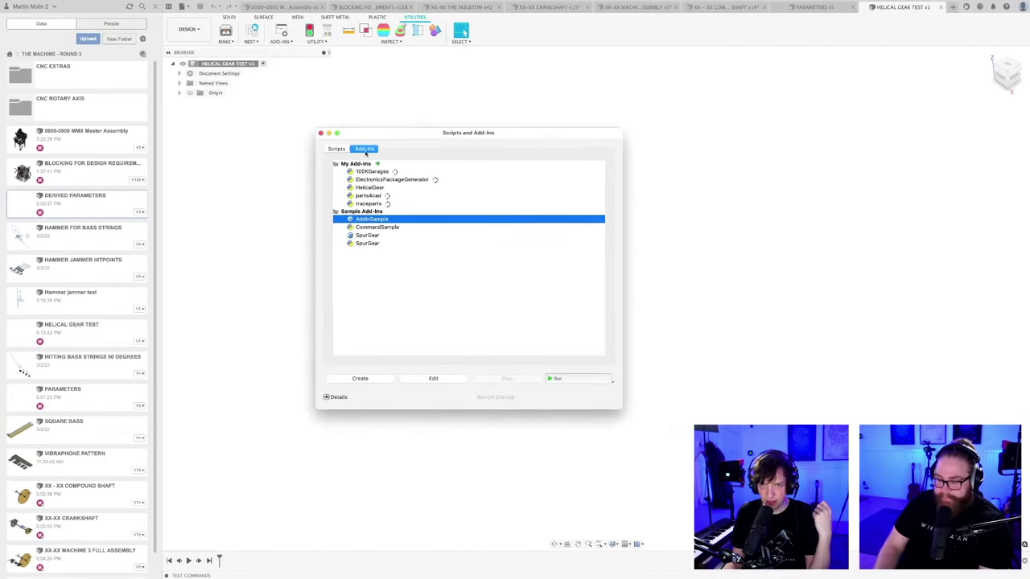
{"action": "left_click", "coordinate": [363, 187]}
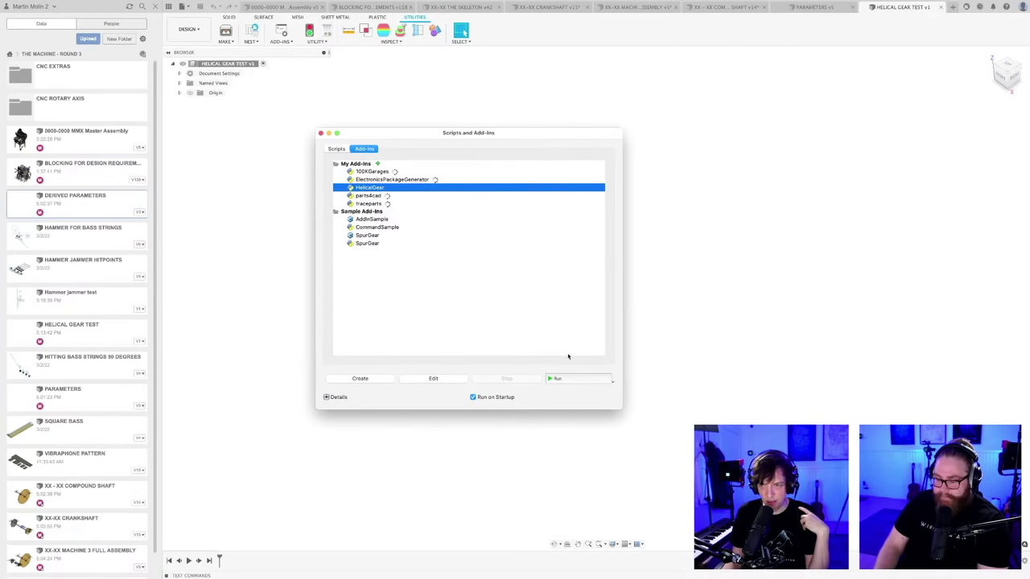
{"action": "left_click", "coordinate": [561, 379]}
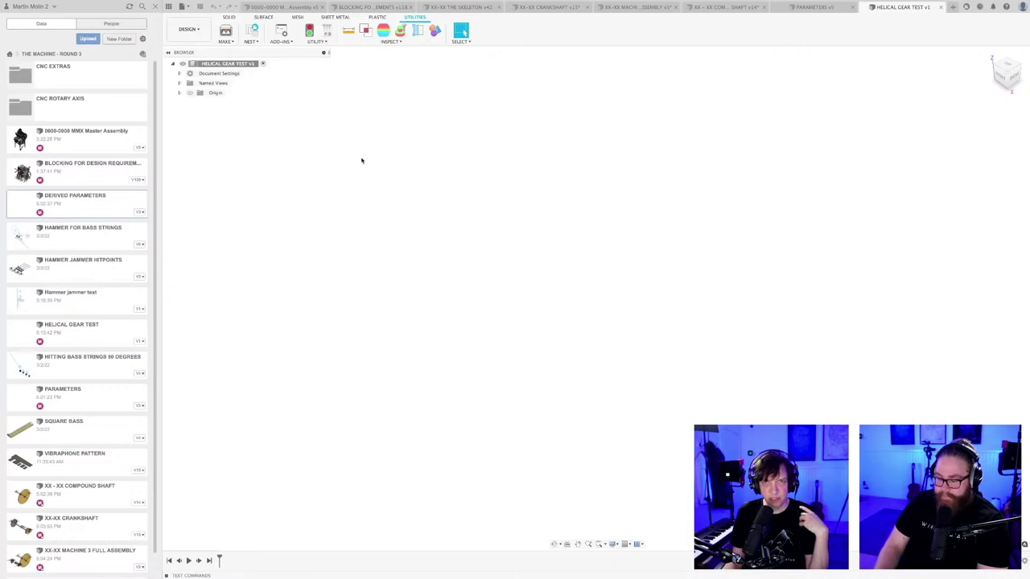
- Reopen the list of installed add-ins and check whether HelicalGear is running
{"action": "left_click", "coordinate": [281, 41]}
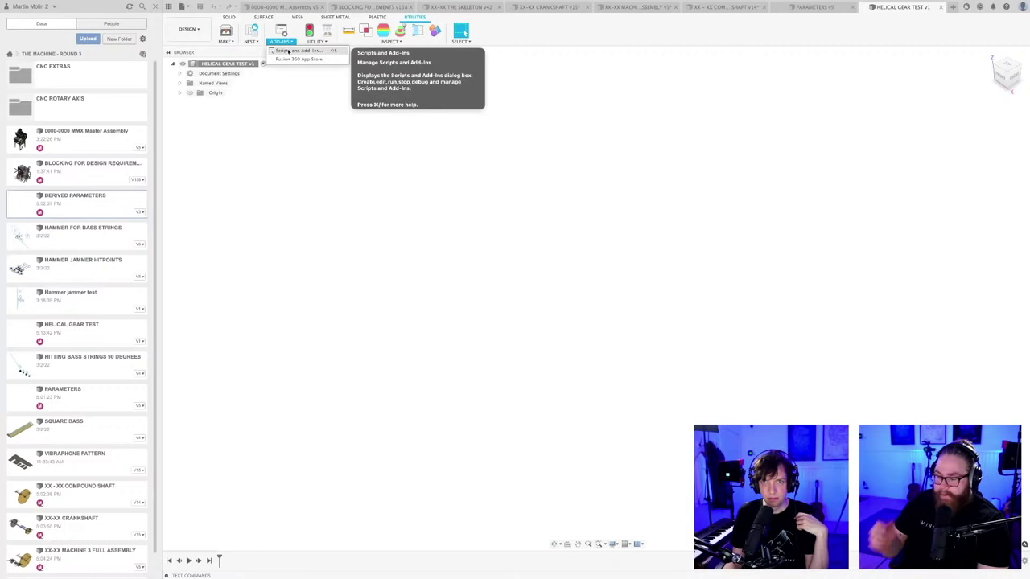
{"action": "left_click", "coordinate": [296, 48]}
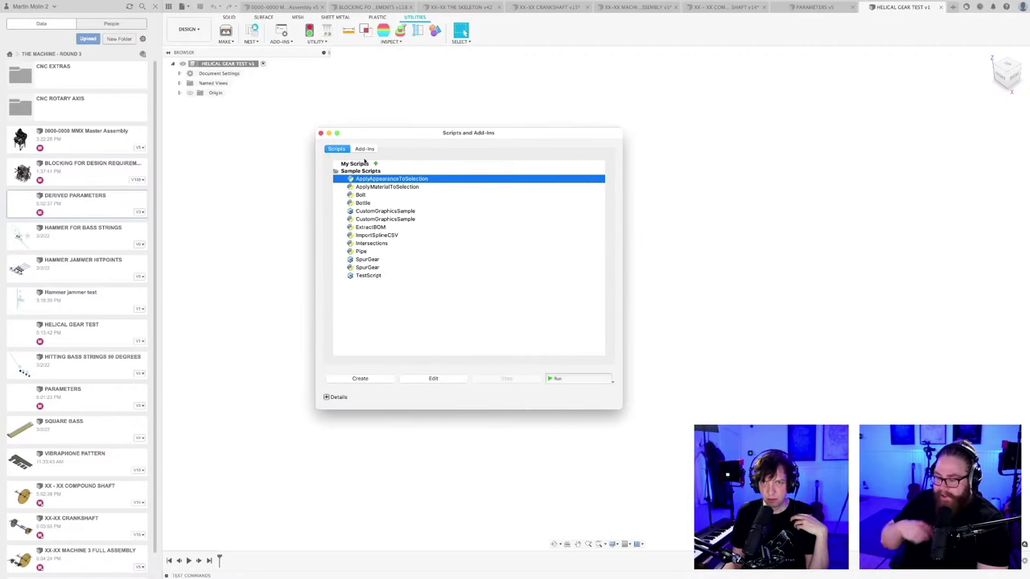
{"action": "left_click", "coordinate": [365, 149]}
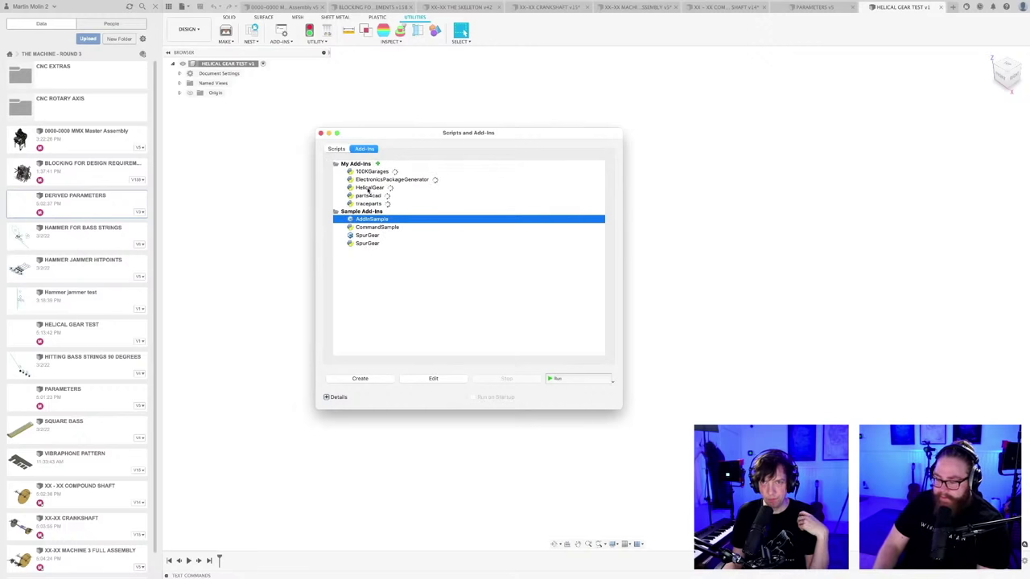
{"action": "left_click", "coordinate": [367, 188]}
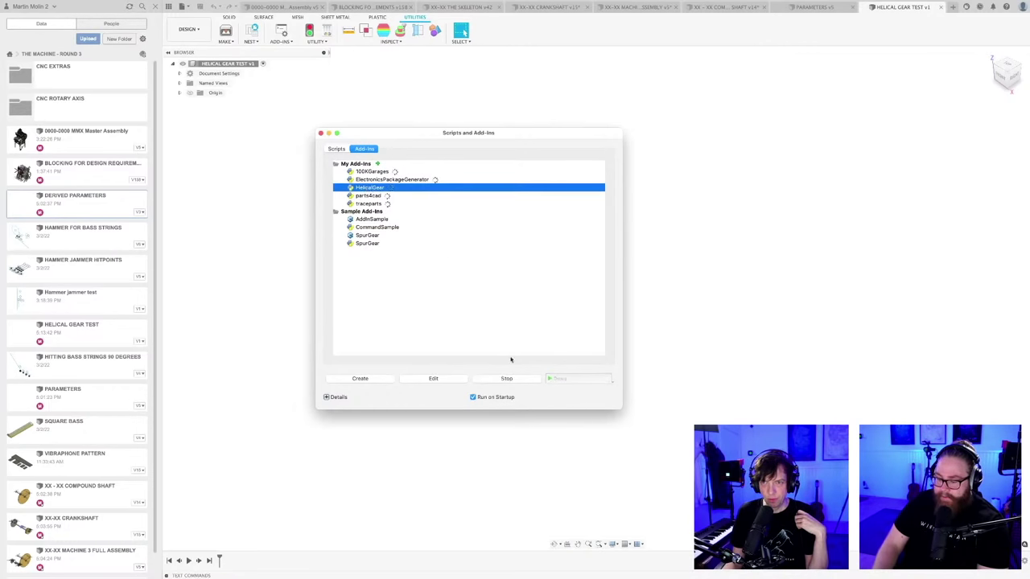
- Create a new Python add-in with the default name NewAddIn1 and stop it
{"action": "left_click", "coordinate": [351, 377]}
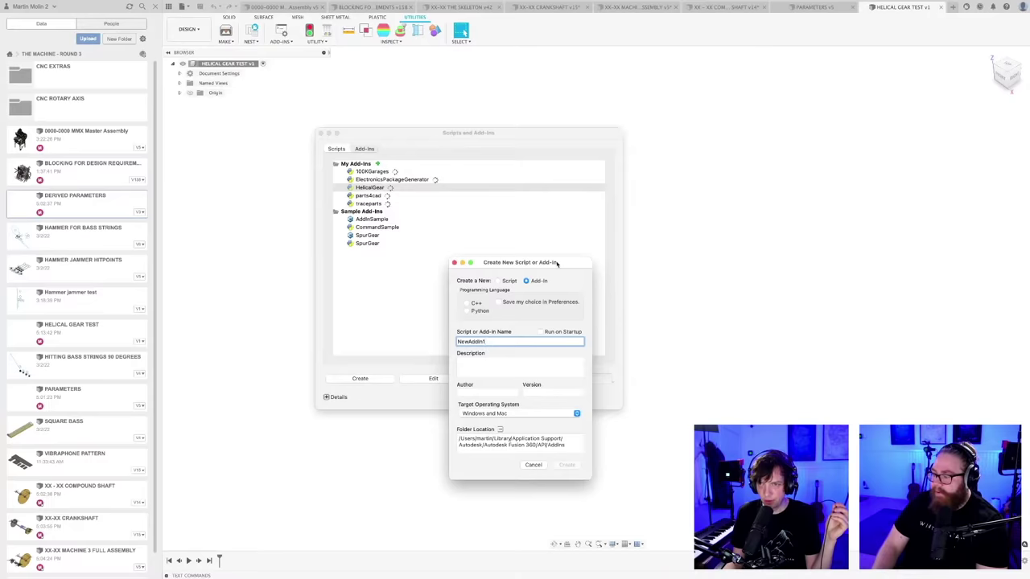
{"action": "left_click_drag", "start_coordinate": [556, 263], "coordinate": [531, 137]}
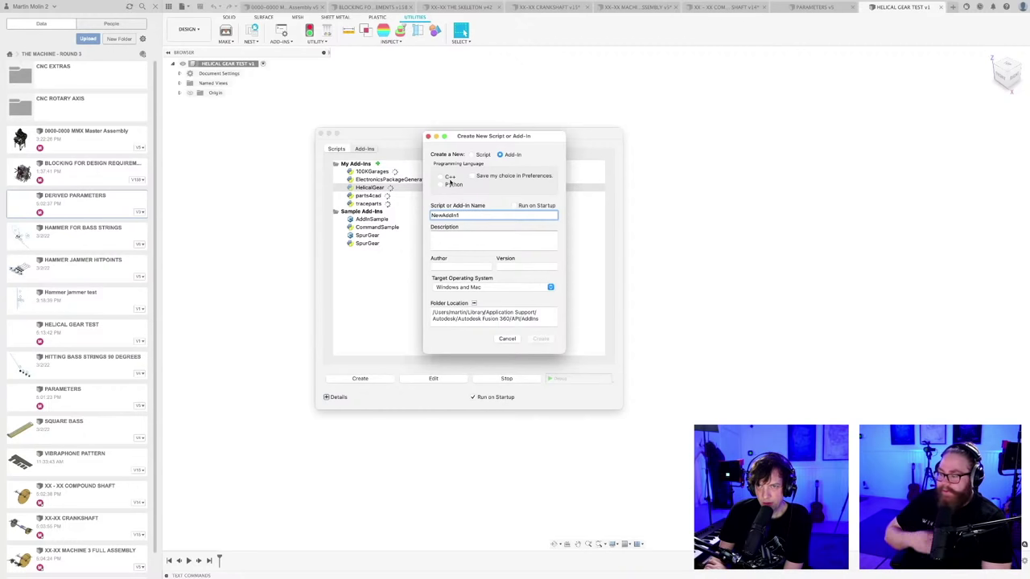
{"action": "left_click", "coordinate": [441, 185]}
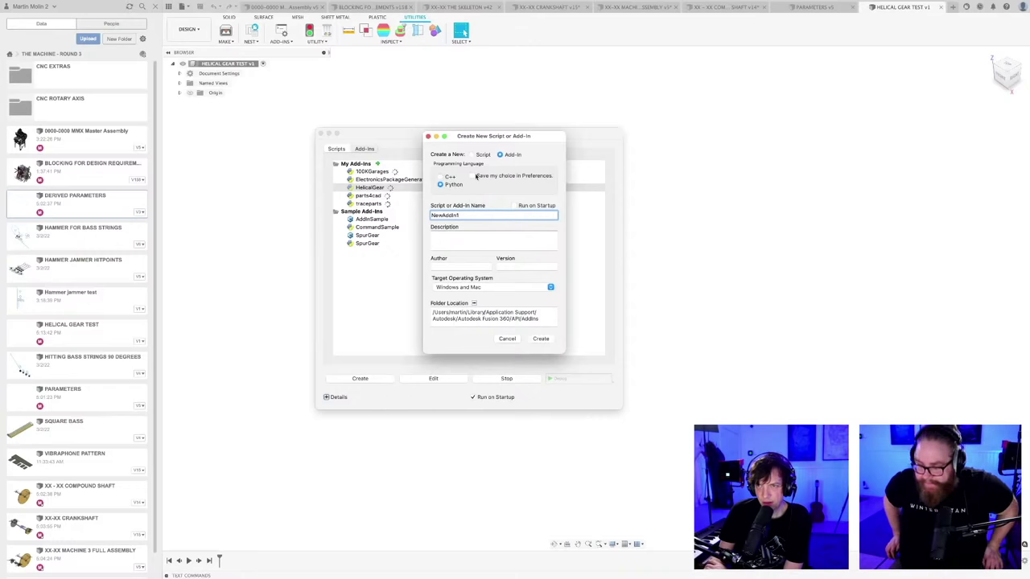
{"action": "left_click", "coordinate": [540, 339]}
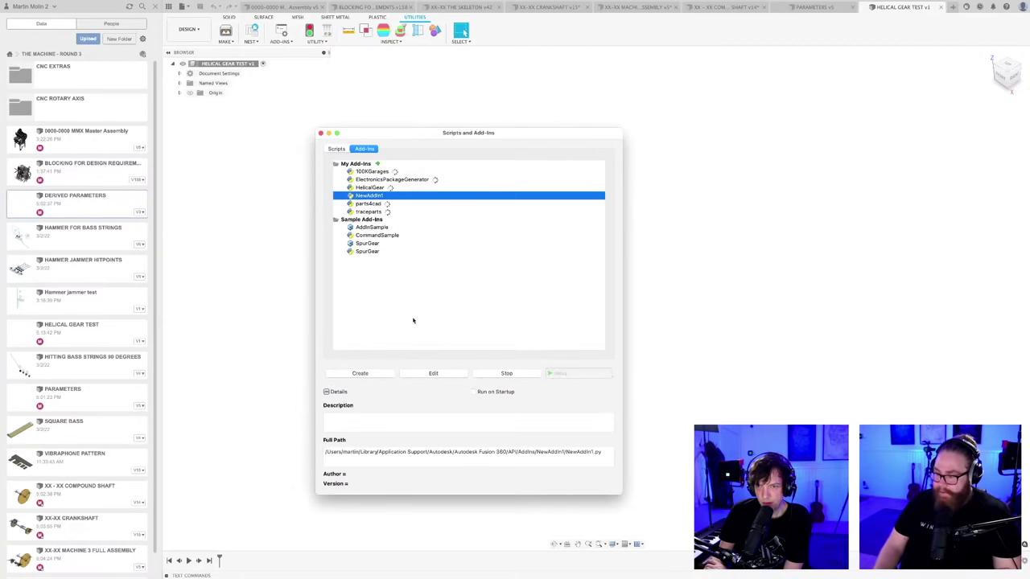
{"action": "left_click", "coordinate": [507, 375]}
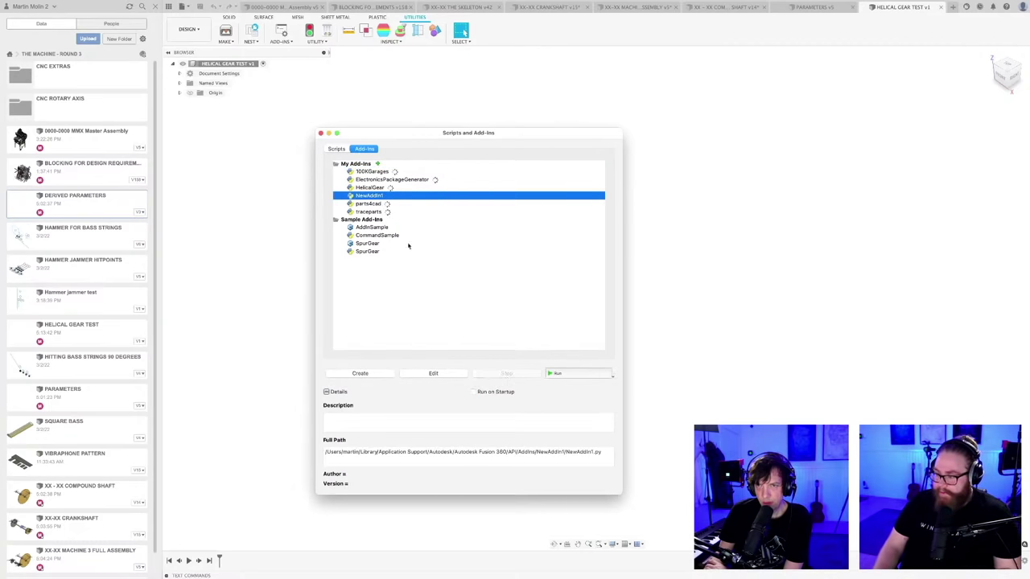
- Turn off running on startup for the HelicalGear add-in and restart the add-in
{"action": "left_click", "coordinate": [372, 187]}
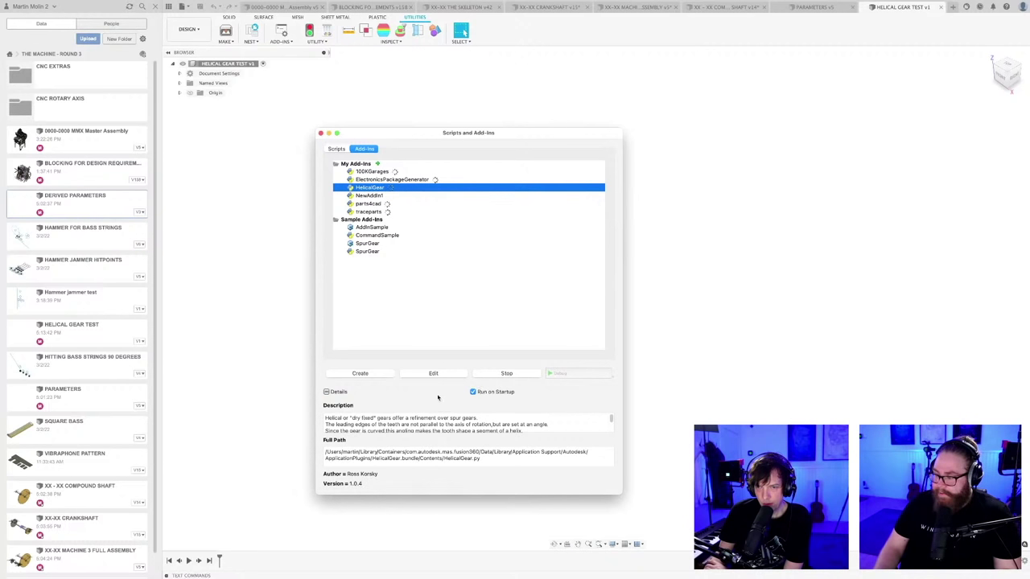
{"action": "left_click", "coordinate": [473, 391]}
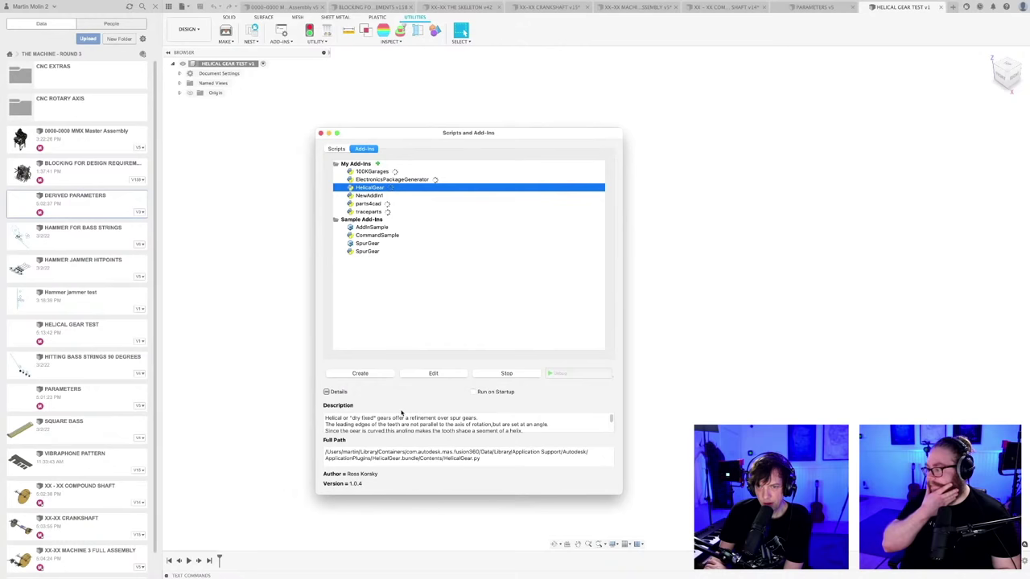
{"action": "left_click", "coordinate": [506, 374]}
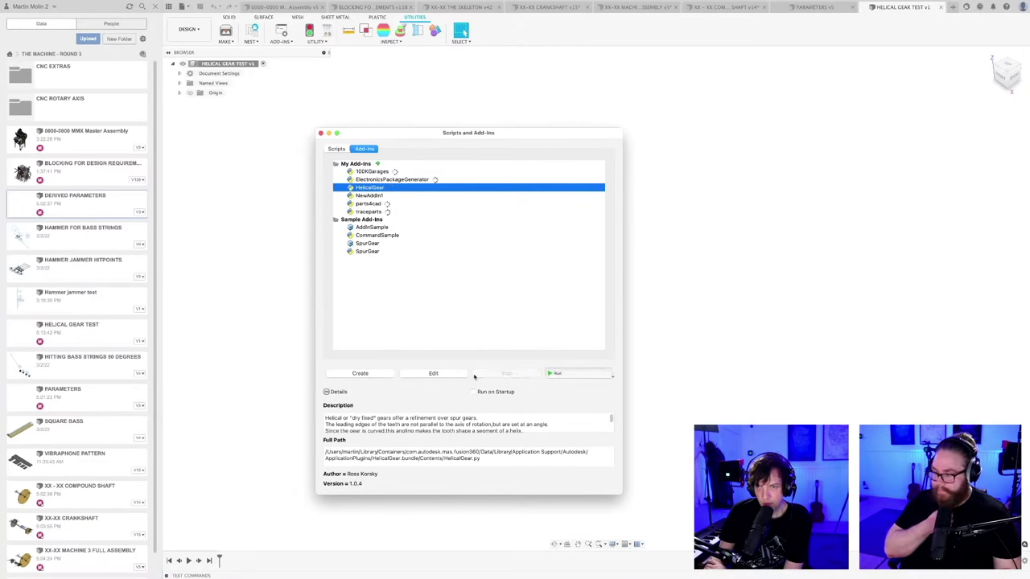
{"action": "left_click", "coordinate": [552, 374]}
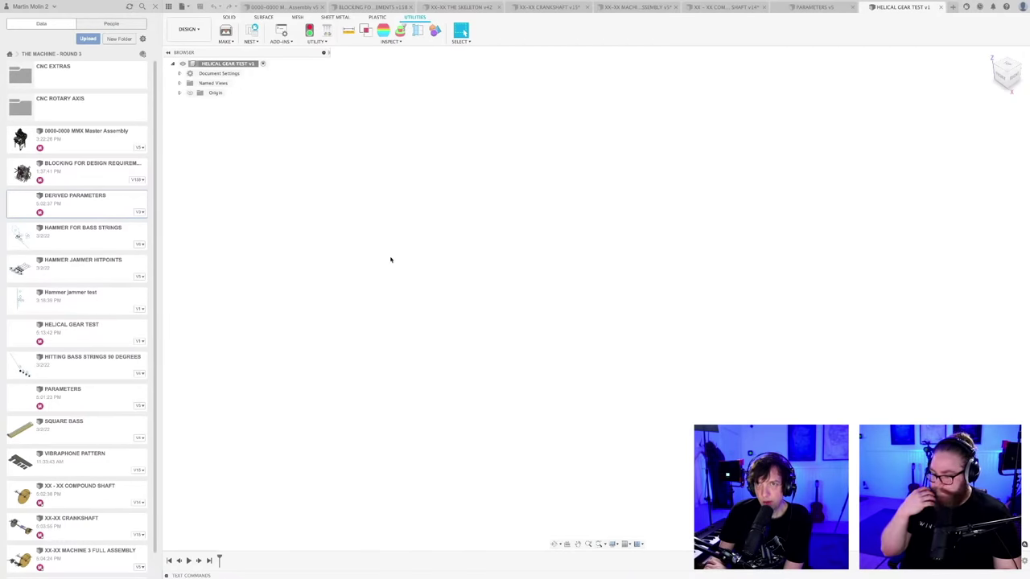
- Create a new C++ script named TestingHelical for Windows and Mac
{"action": "left_click", "coordinate": [280, 42]}
{"action": "left_click", "coordinate": [318, 50]}
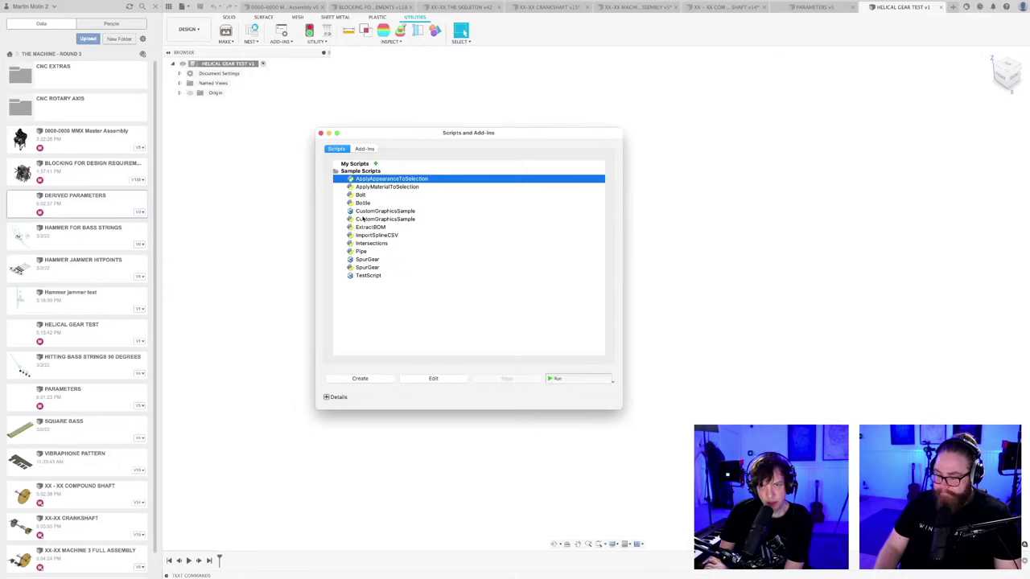
{"action": "left_click", "coordinate": [364, 149]}
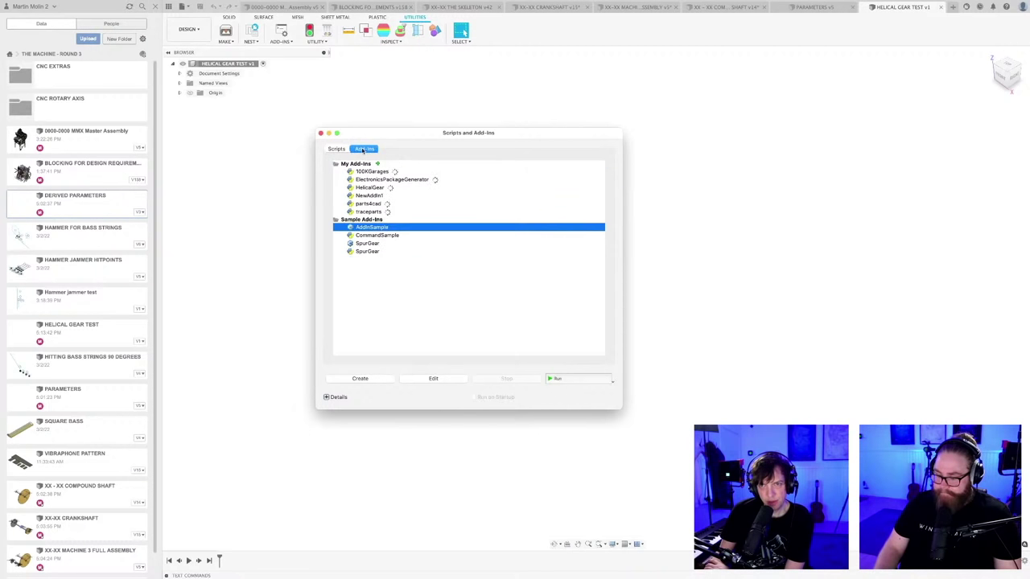
{"action": "left_click", "coordinate": [370, 188]}
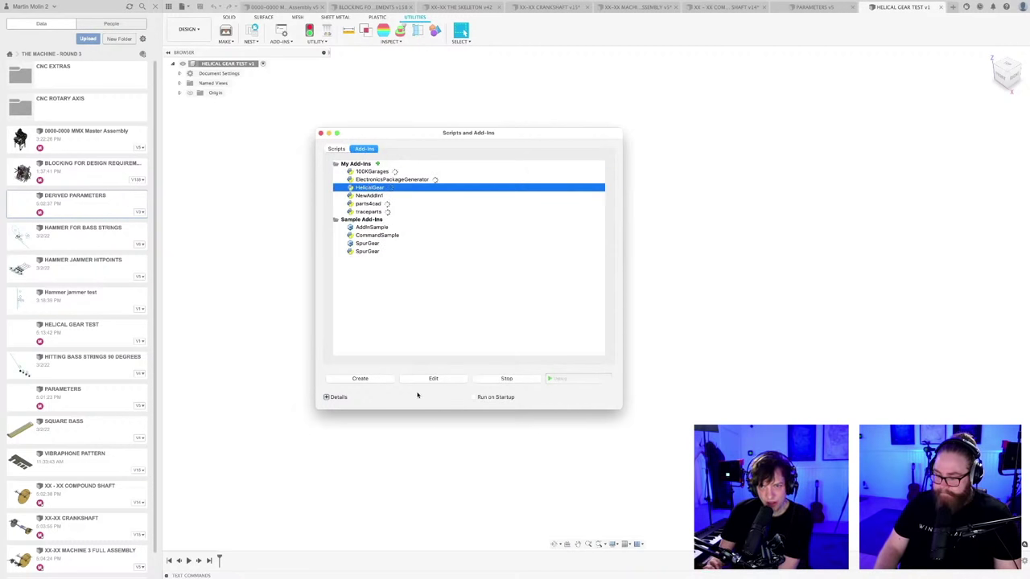
{"action": "left_click", "coordinate": [373, 381]}
{"action": "left_click_drag", "start_coordinate": [528, 264], "coordinate": [512, 200]}
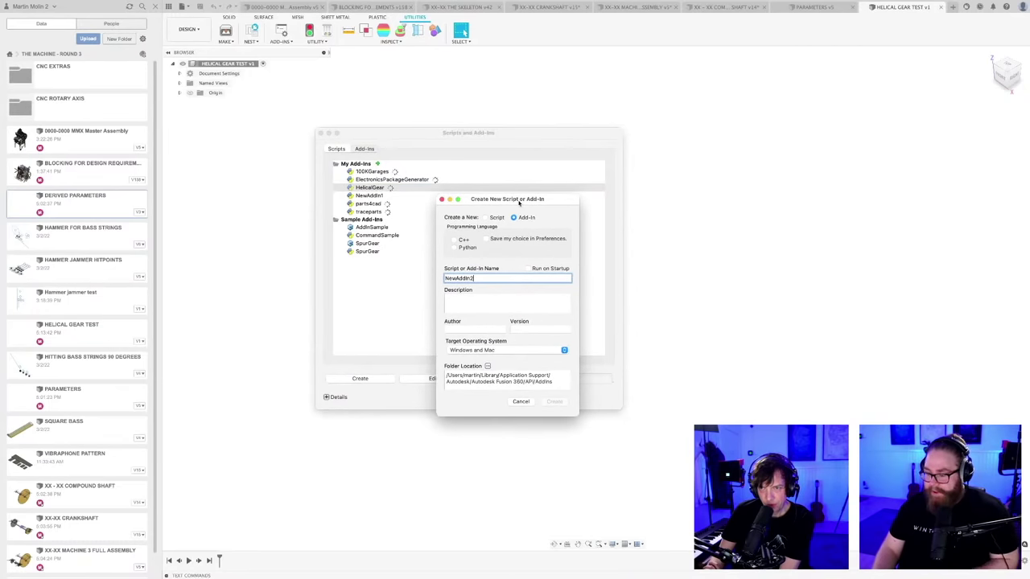
{"action": "left_click", "coordinate": [486, 218]}
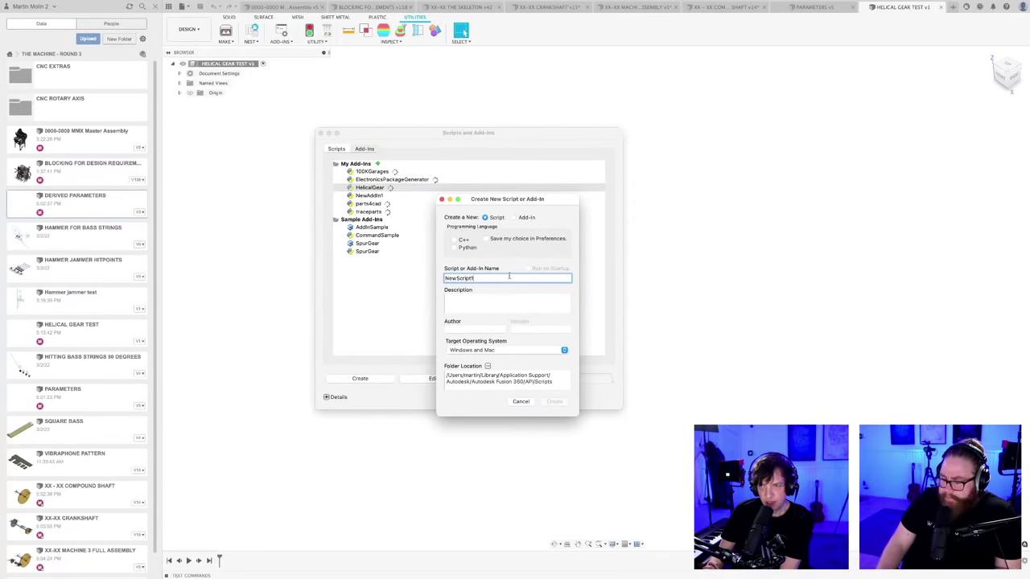
{"action": "left_click", "coordinate": [454, 241]}
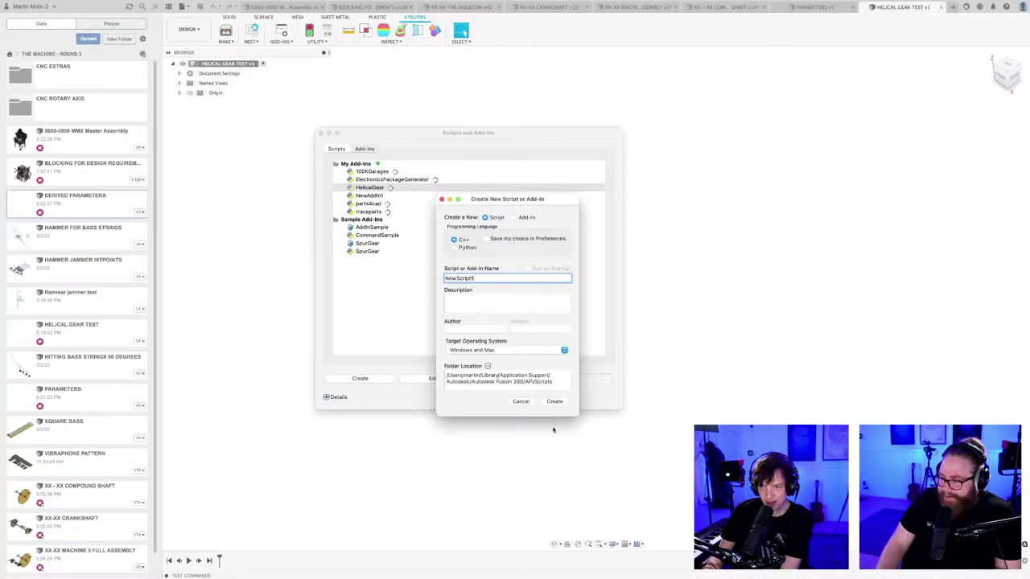
{"action": "left_click_drag", "start_coordinate": [487, 278], "coordinate": [431, 276]}
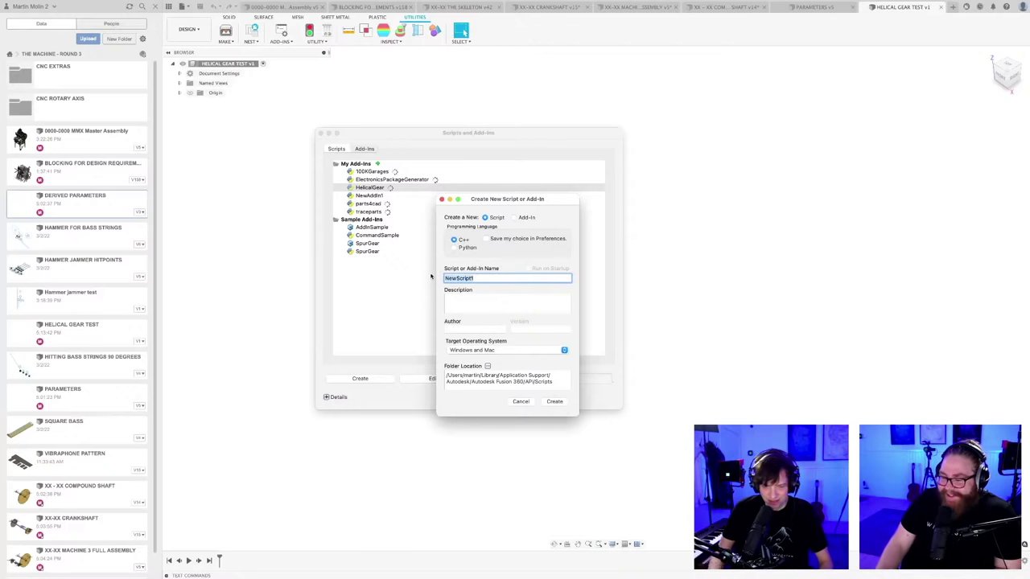
{"action": "type", "text": "TestingHe"}
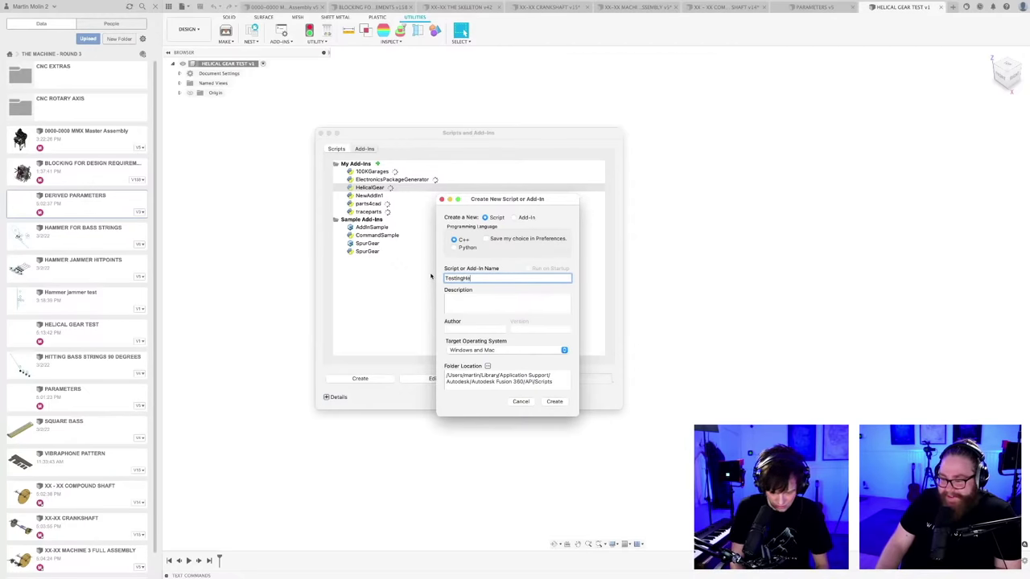
{"action": "type", "text": "lical"}
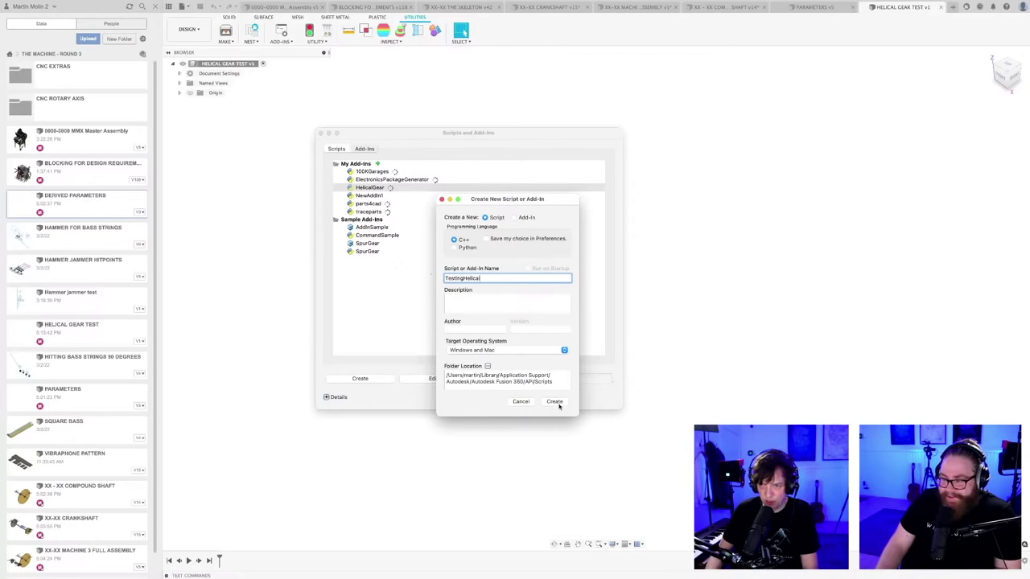
{"action": "left_click", "coordinate": [555, 402]}
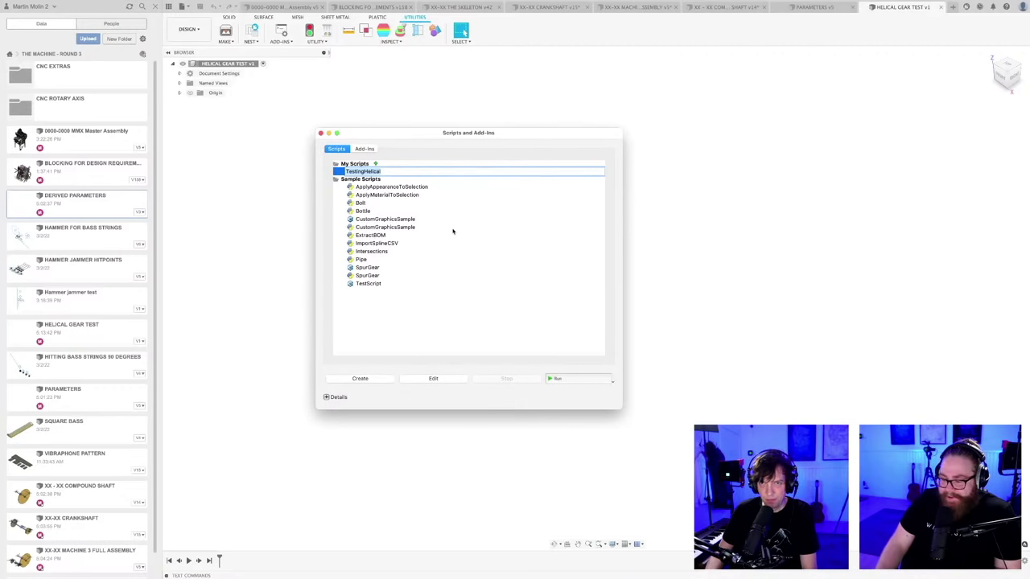
- Run the new TestingHelical script and dismiss its message
{"action": "left_click", "coordinate": [452, 229]}
{"action": "left_click", "coordinate": [366, 171]}
{"action": "left_click", "coordinate": [554, 375]}
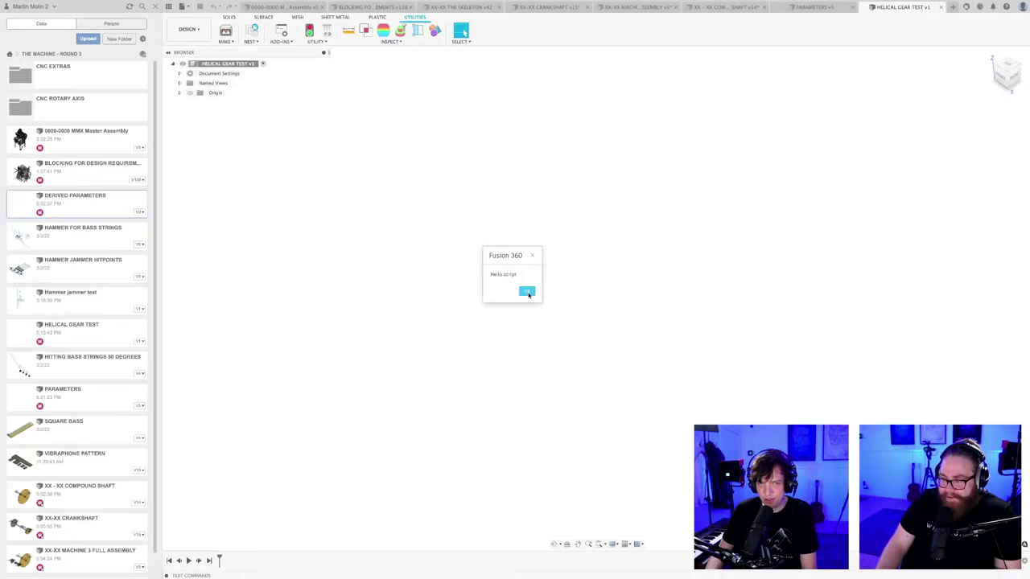
{"action": "left_click", "coordinate": [527, 292]}
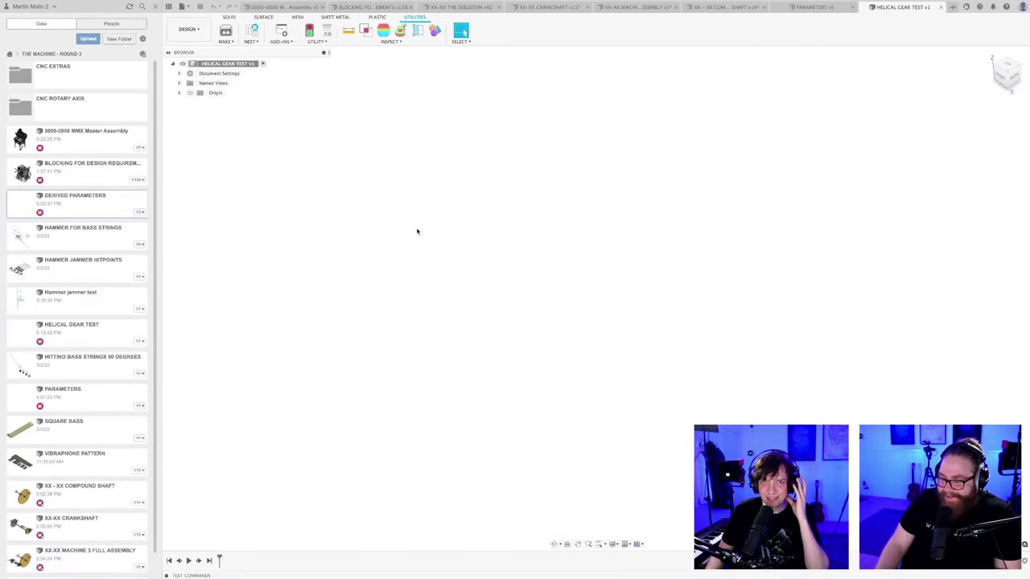
{"action": "left_click", "coordinate": [283, 42]}
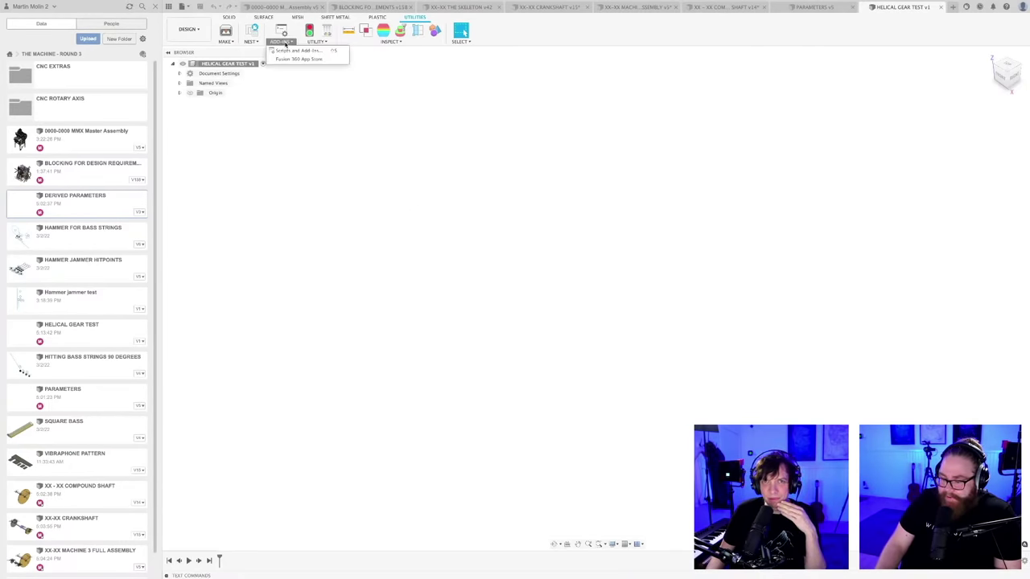
{"action": "left_click", "coordinate": [287, 51]}
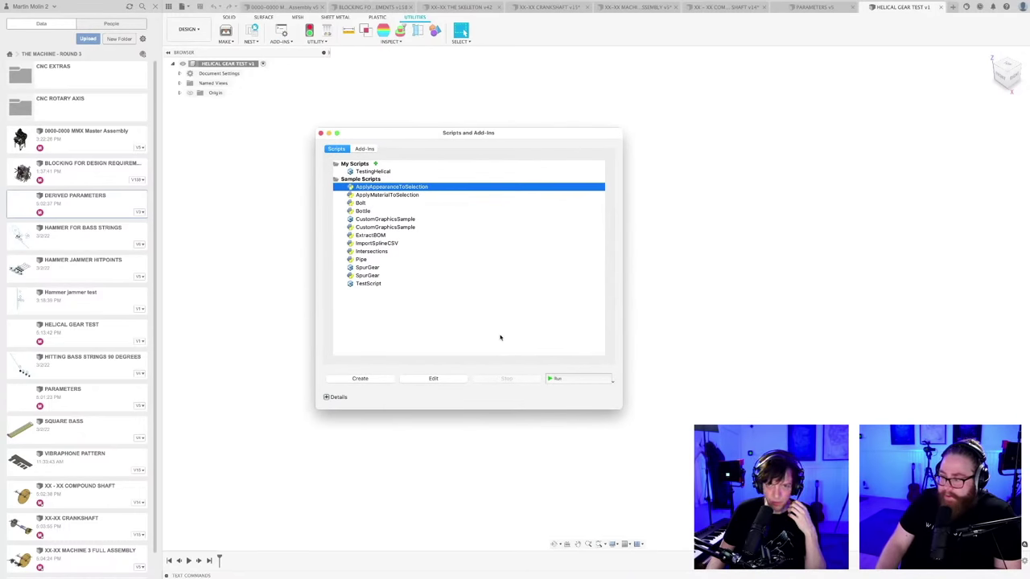
{"action": "left_click", "coordinate": [321, 132]}
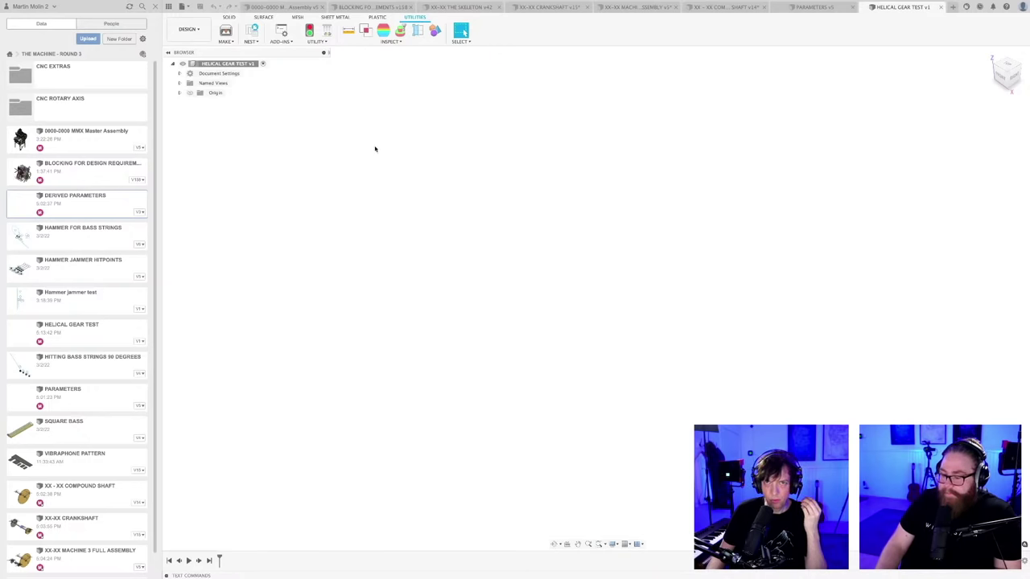
{"action": "left_click", "coordinate": [281, 41]}
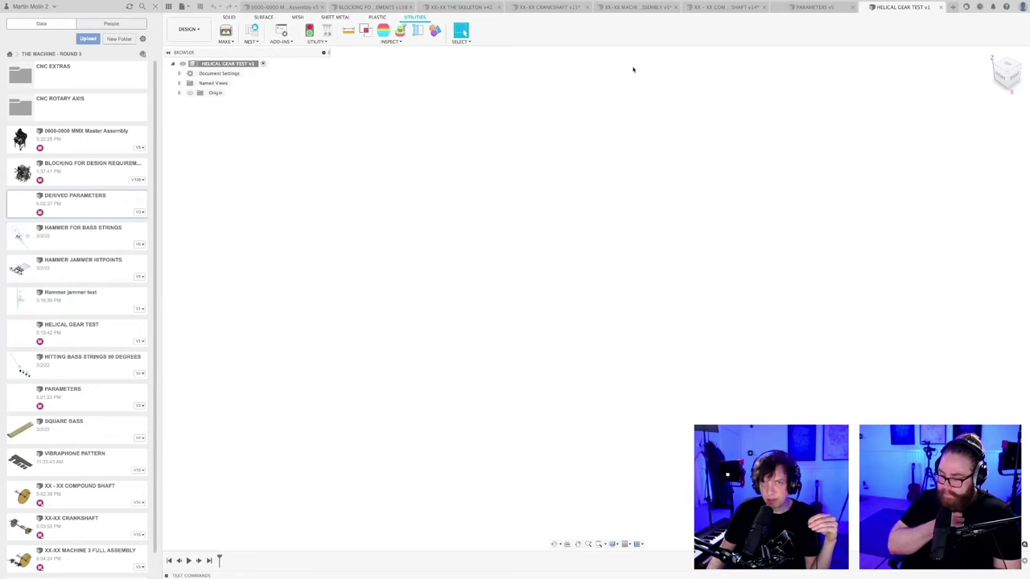
- Reopen the scripts list and run TestingHelical once more, dismissing its message
{"action": "left_click", "coordinate": [281, 42]}
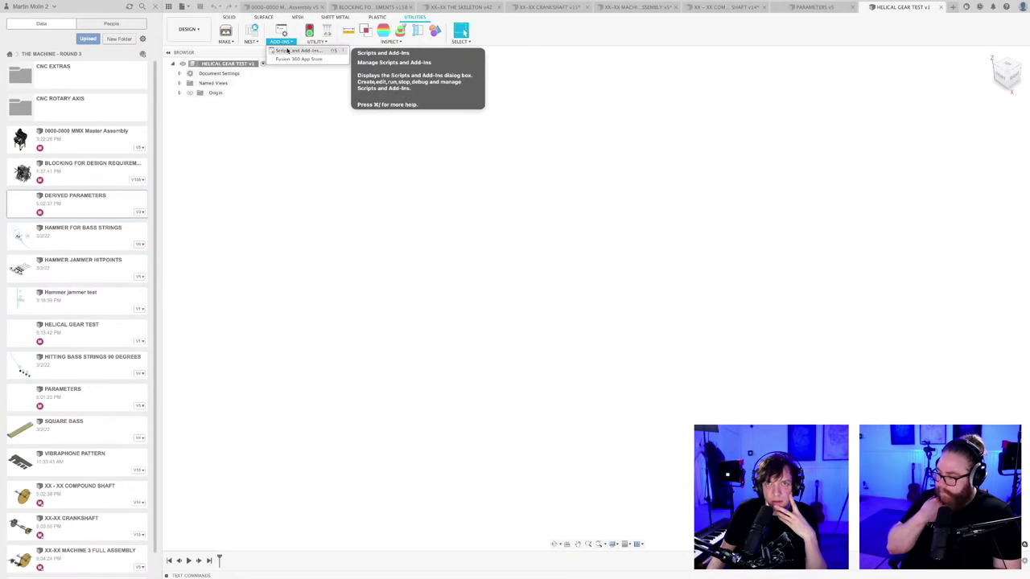
{"action": "left_click", "coordinate": [286, 52]}
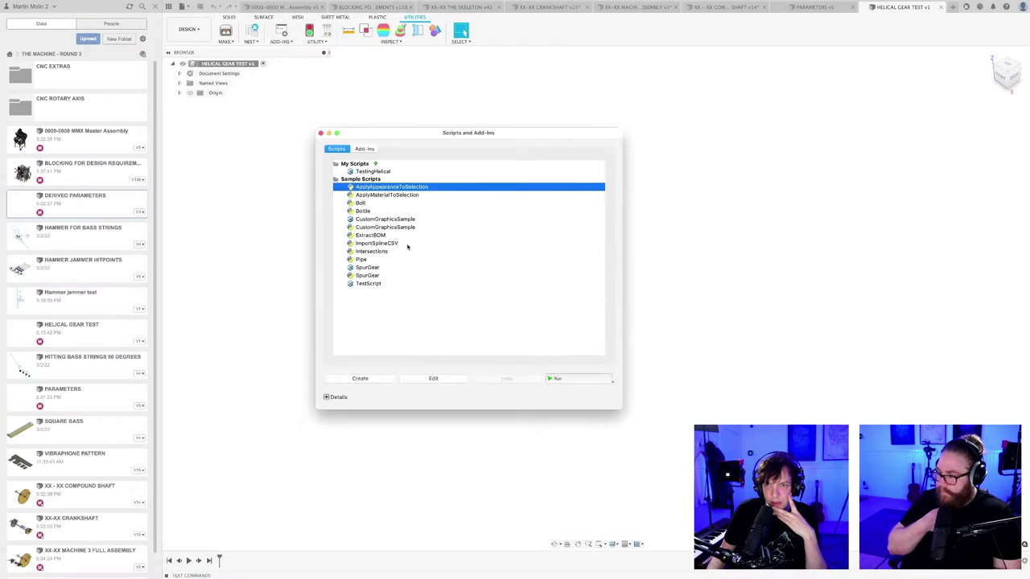
{"action": "left_click", "coordinate": [371, 172]}
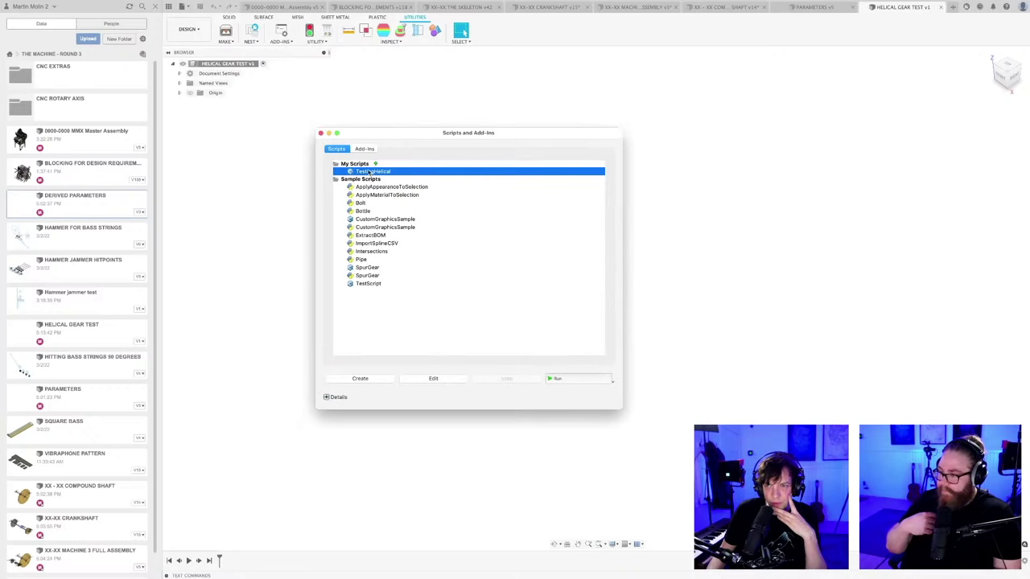
{"action": "left_click", "coordinate": [563, 381]}
{"action": "left_click", "coordinate": [527, 290]}
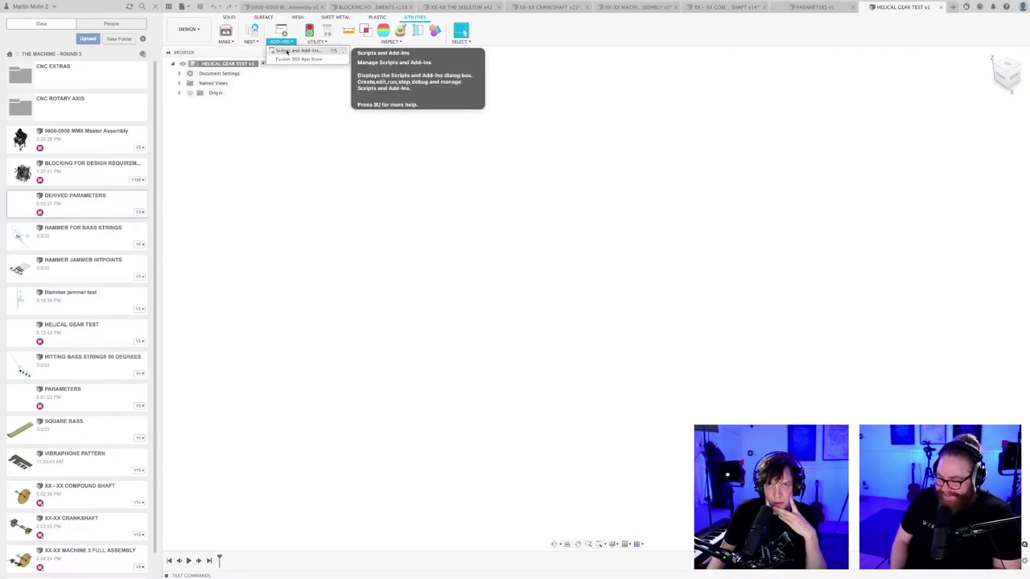
- Stop the HelicalGear add-in and run it again from the installed add-ins
{"action": "key", "text": "shift+s"}
{"action": "left_click", "coordinate": [365, 149]}
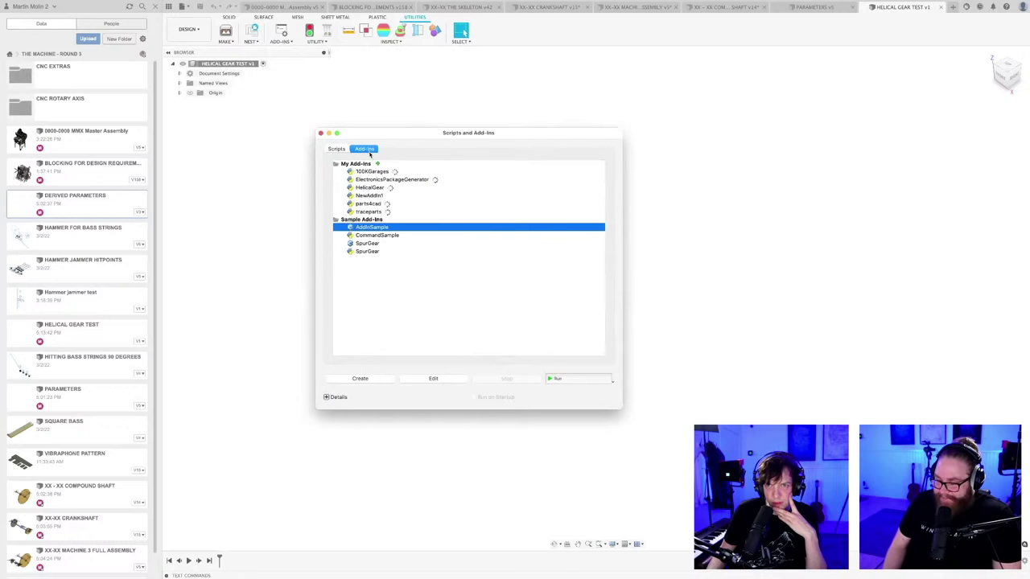
{"action": "left_click", "coordinate": [368, 188]}
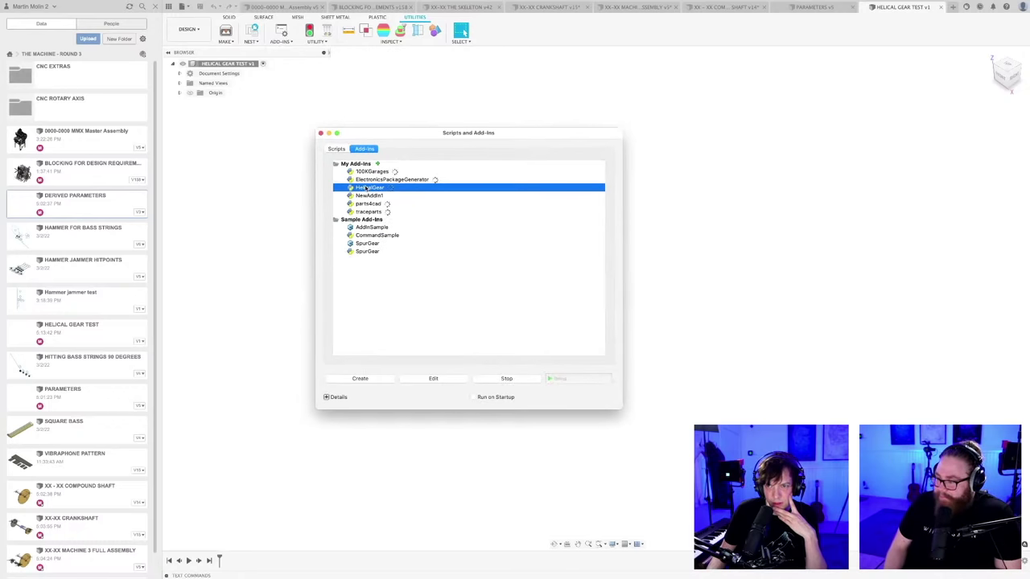
{"action": "left_click", "coordinate": [507, 379]}
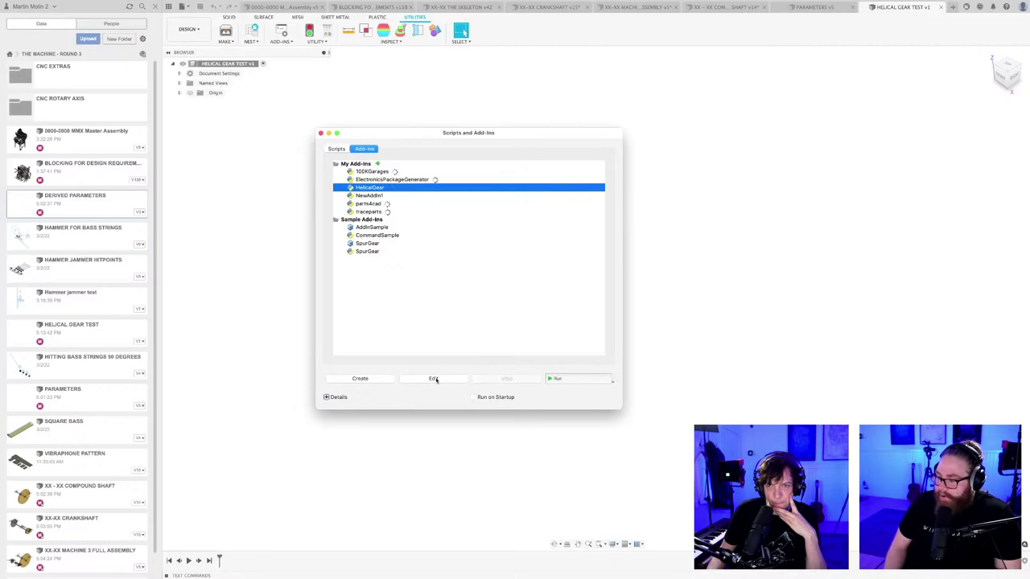
{"action": "double_click", "coordinate": [362, 189]}
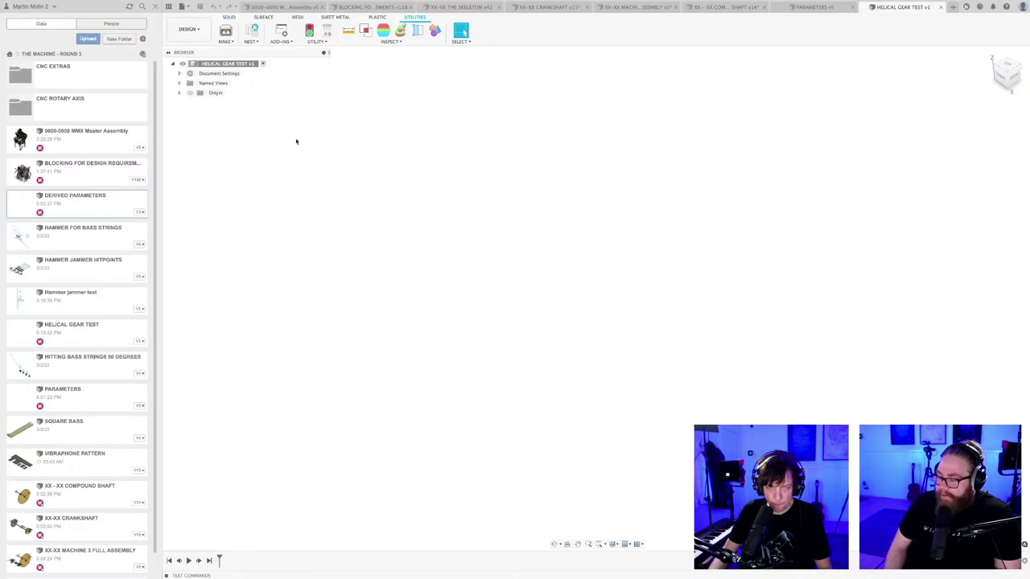
- Start a new sketch on the front plane and draw a large circle centred on the origin
{"action": "left_click", "coordinate": [226, 41]}
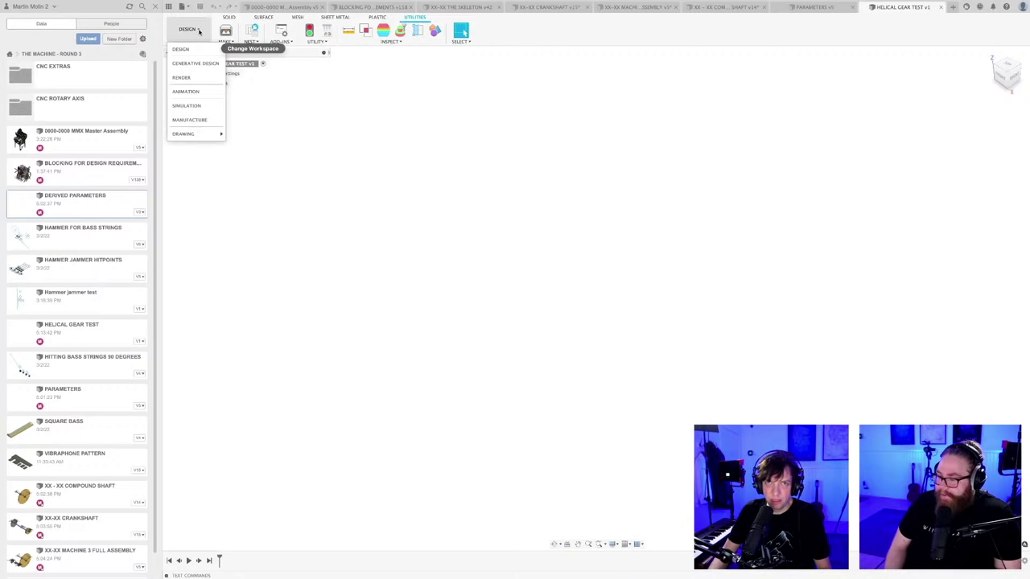
{"action": "left_click", "coordinate": [231, 19]}
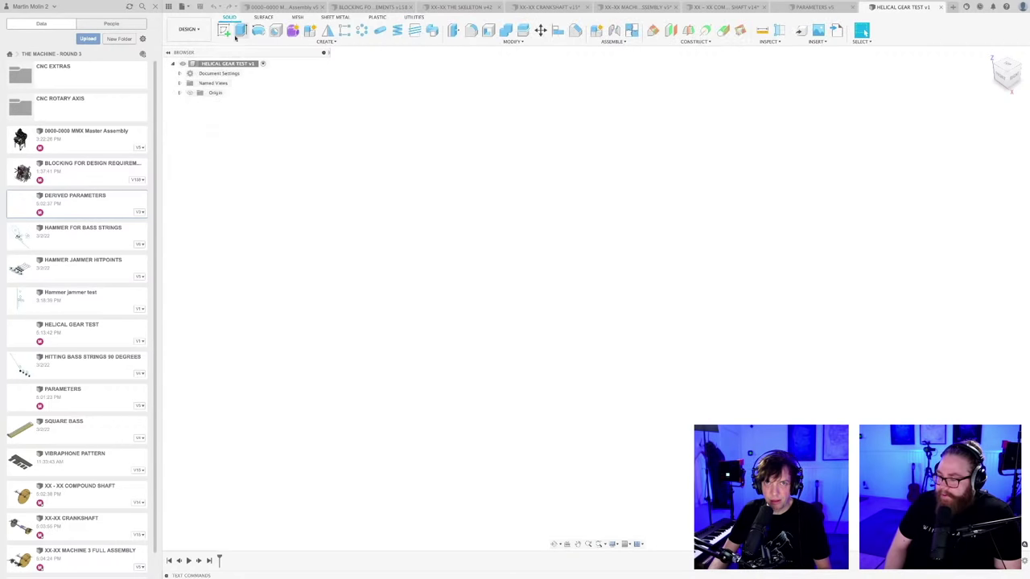
{"action": "left_click", "coordinate": [224, 30]}
{"action": "left_click", "coordinate": [527, 263]}
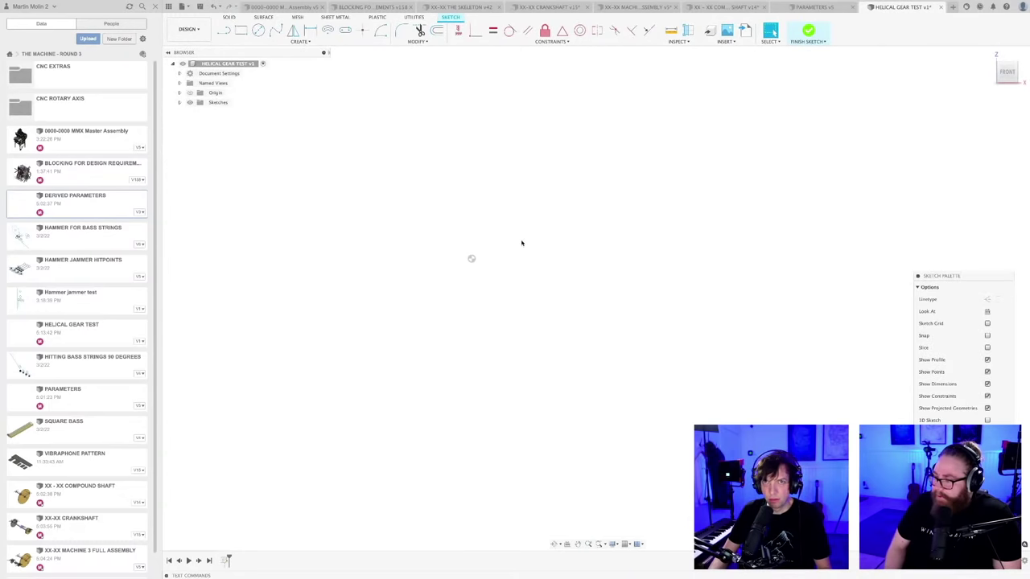
{"action": "left_click", "coordinate": [301, 41]}
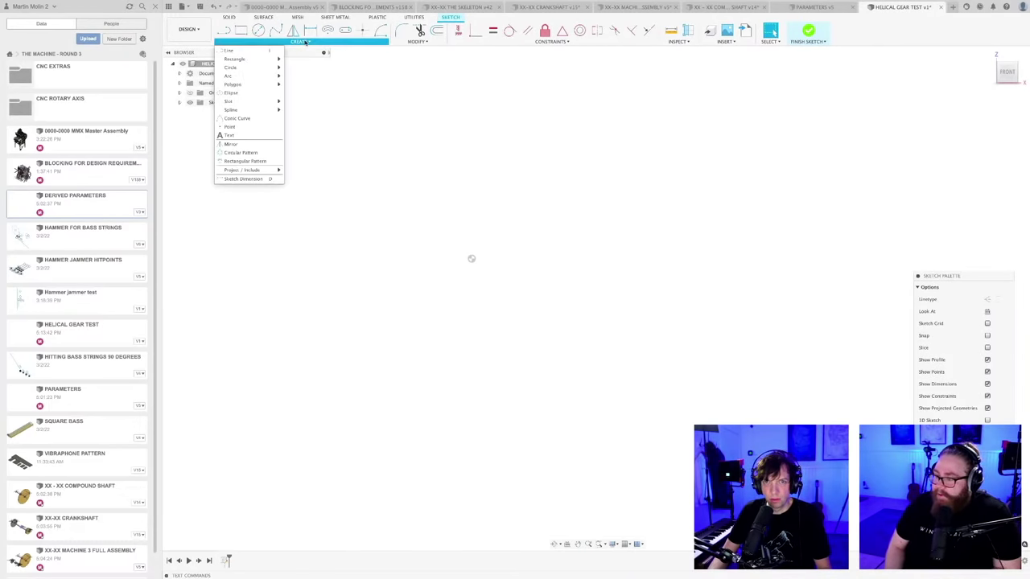
{"action": "left_click", "coordinate": [503, 197]}
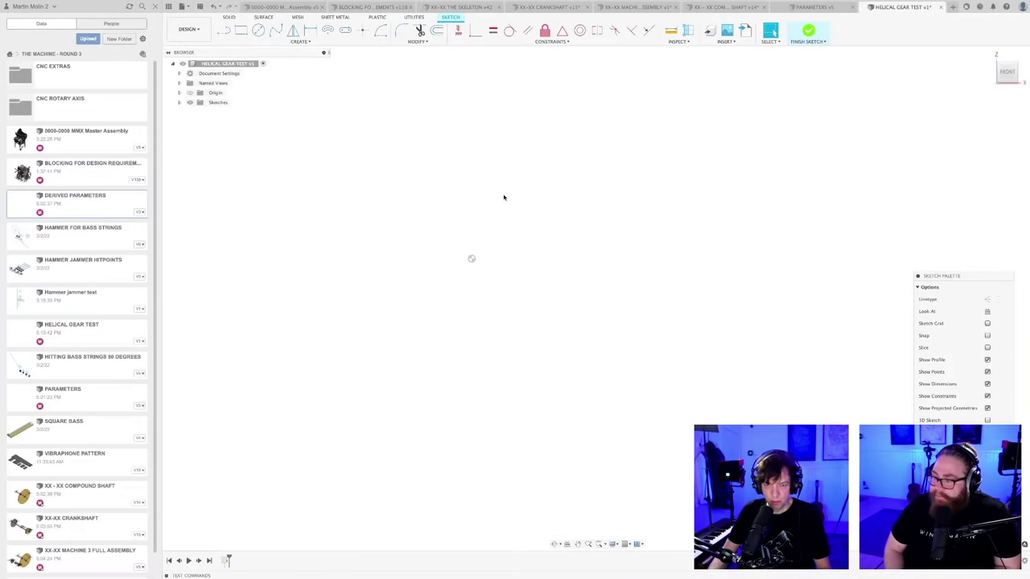
{"action": "key", "text": "c"}
{"action": "left_click", "coordinate": [471, 258]}
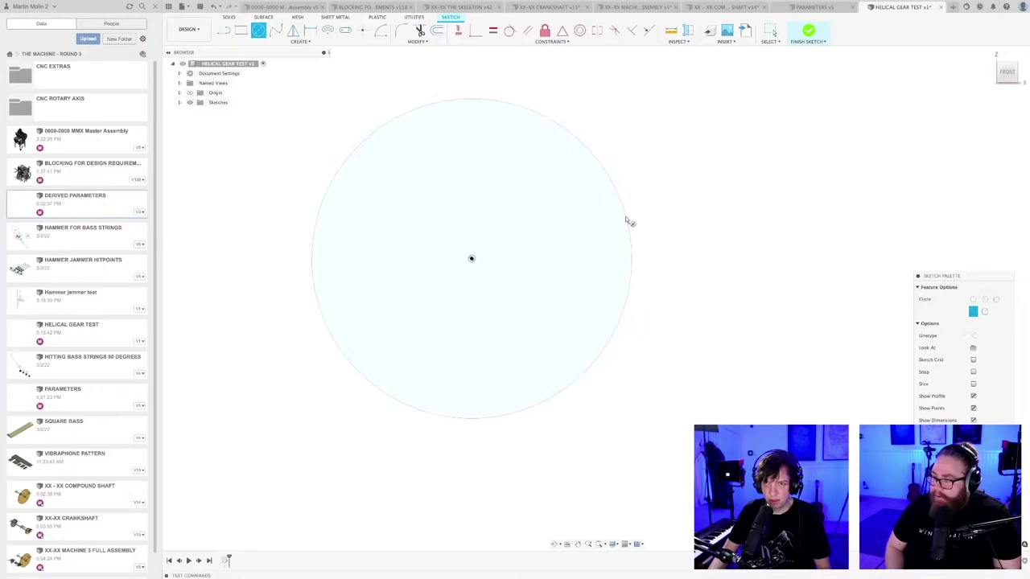
{"action": "left_click", "coordinate": [629, 222]}
- Extrude the circle about 46 mm to one side as a new body
{"action": "key", "text": "e"}
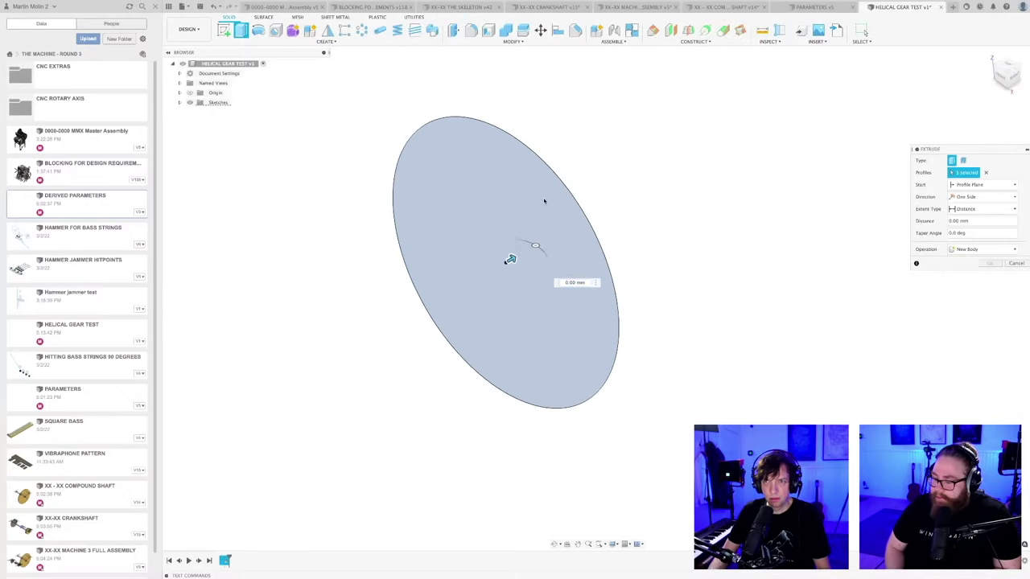
{"action": "left_click_drag", "start_coordinate": [510, 259], "coordinate": [563, 225]}
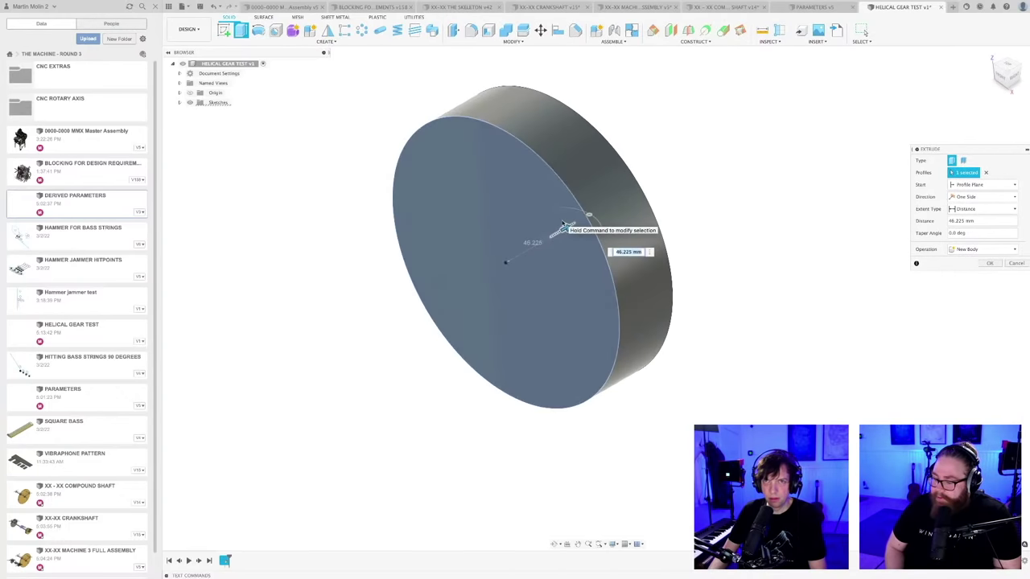
{"action": "key", "text": "Return"}
{"action": "middle_click_drag", "start_coordinate": [705, 253], "coordinate": [697, 267], "text": "shift"}
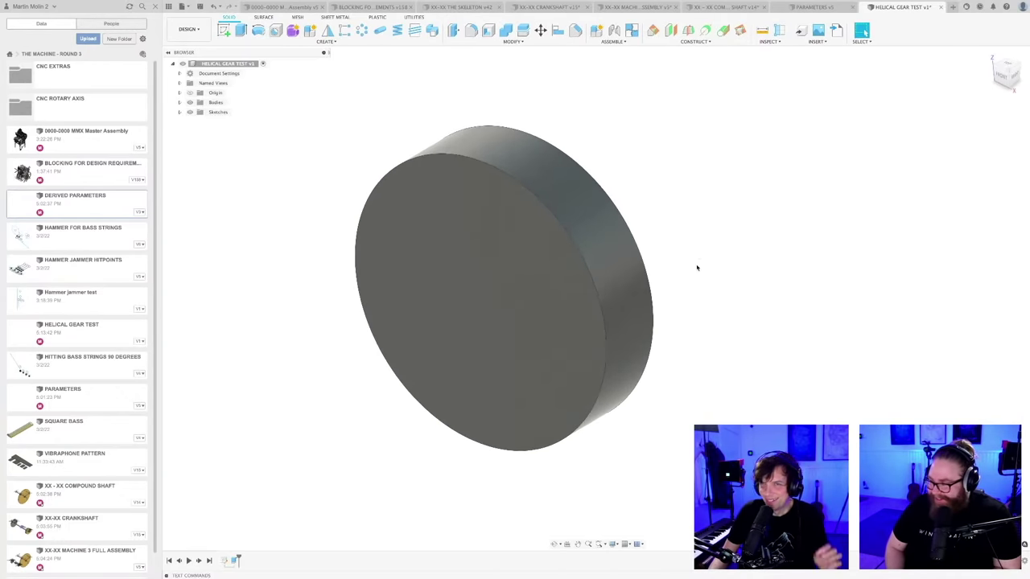
- Generate a right-handed helical gear with the Normal System gear standard and a 5 mm module
{"action": "left_click", "coordinate": [328, 42]}
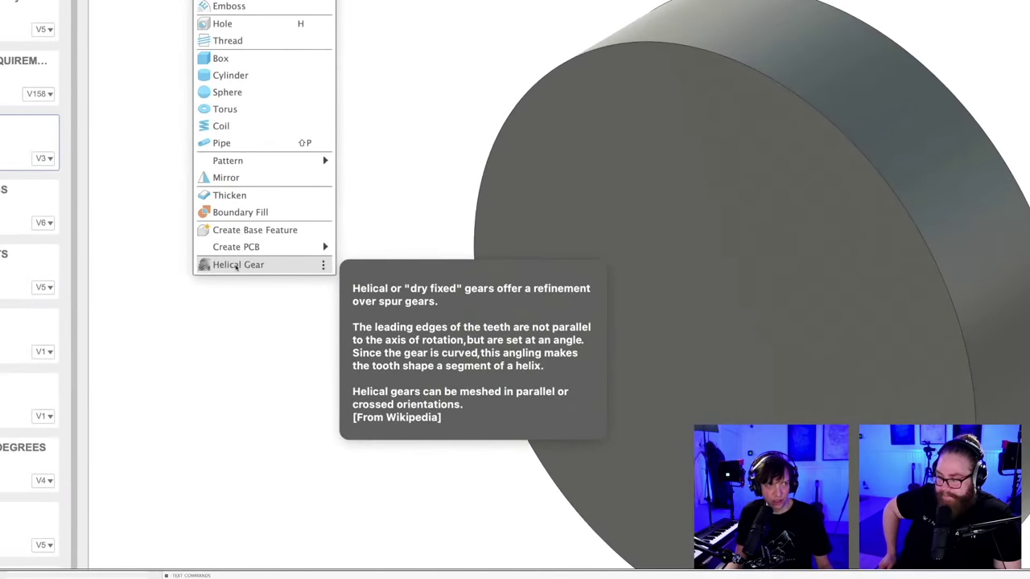
{"action": "left_click", "coordinate": [237, 265]}
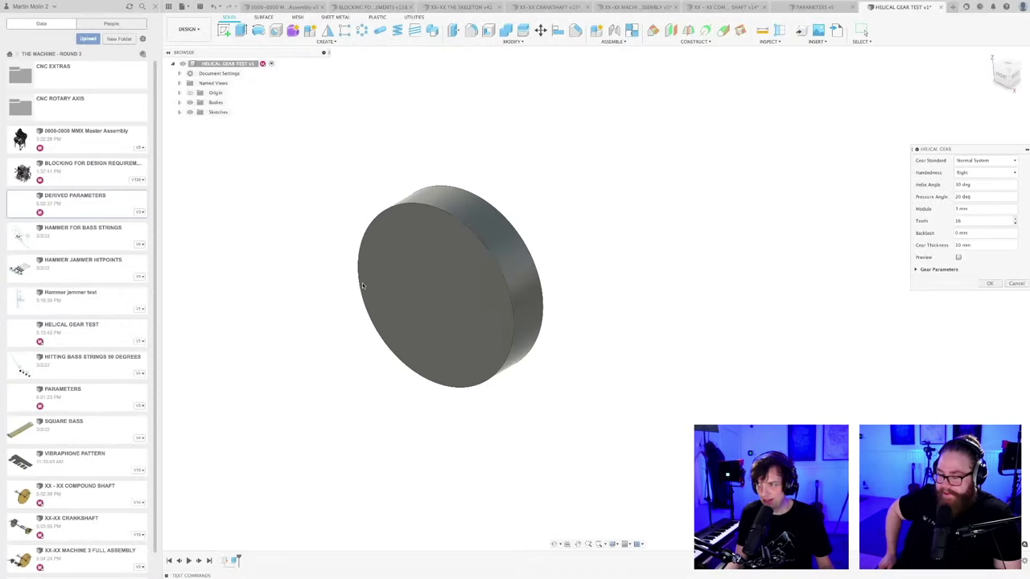
{"action": "middle_click_drag", "start_coordinate": [587, 290], "coordinate": [552, 280]}
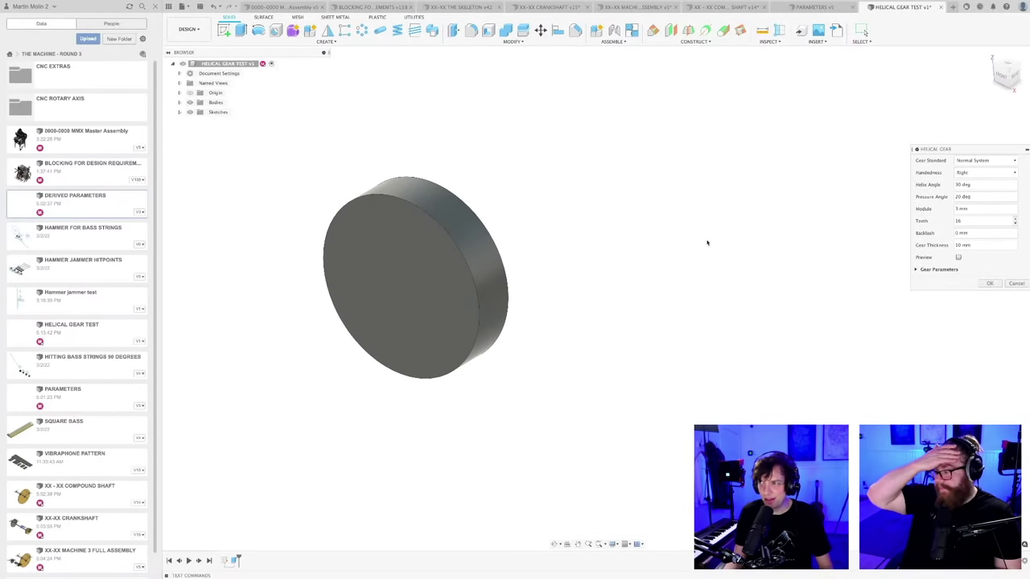
{"action": "left_click_drag", "start_coordinate": [969, 152], "coordinate": [755, 158]}
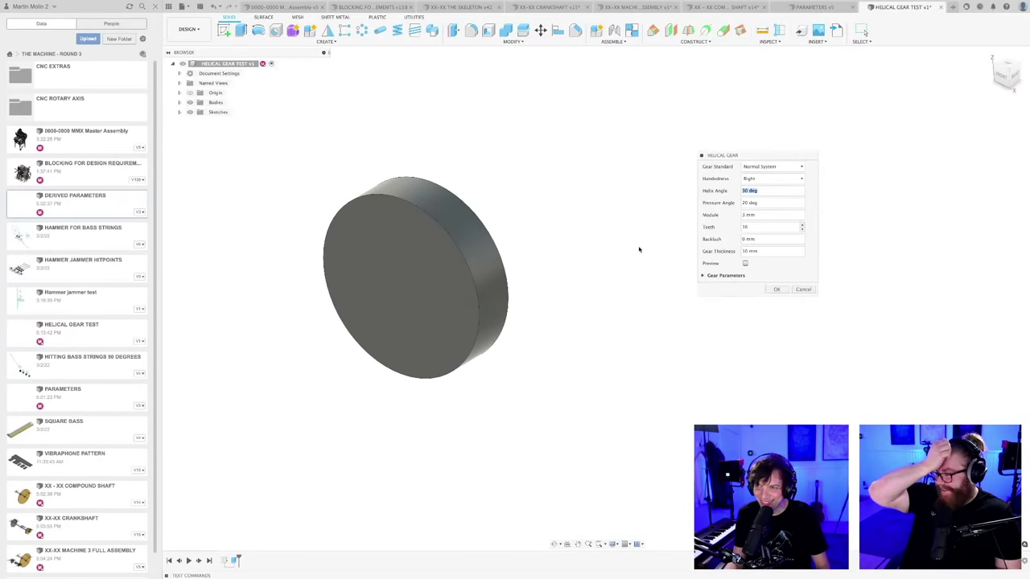
{"action": "middle_click_drag", "start_coordinate": [639, 249], "coordinate": [563, 241], "text": "shift"}
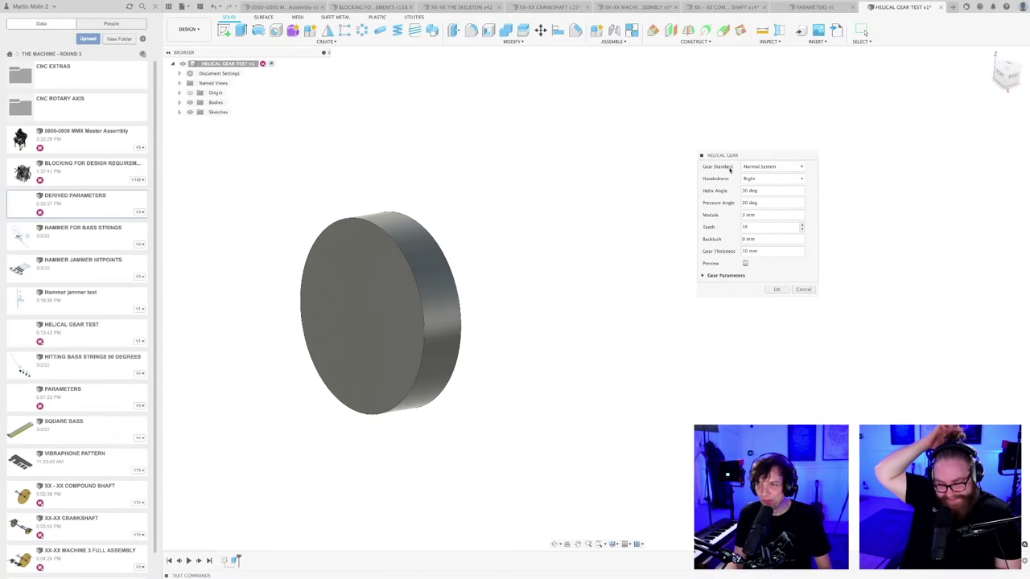
{"action": "left_click_drag", "start_coordinate": [757, 156], "coordinate": [603, 212]}
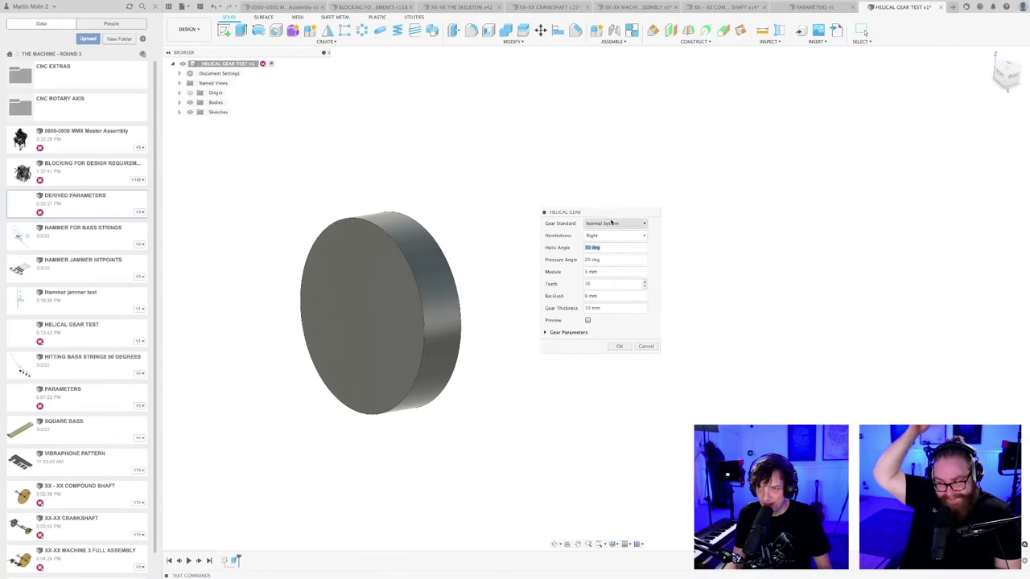
{"action": "left_click", "coordinate": [611, 223]}
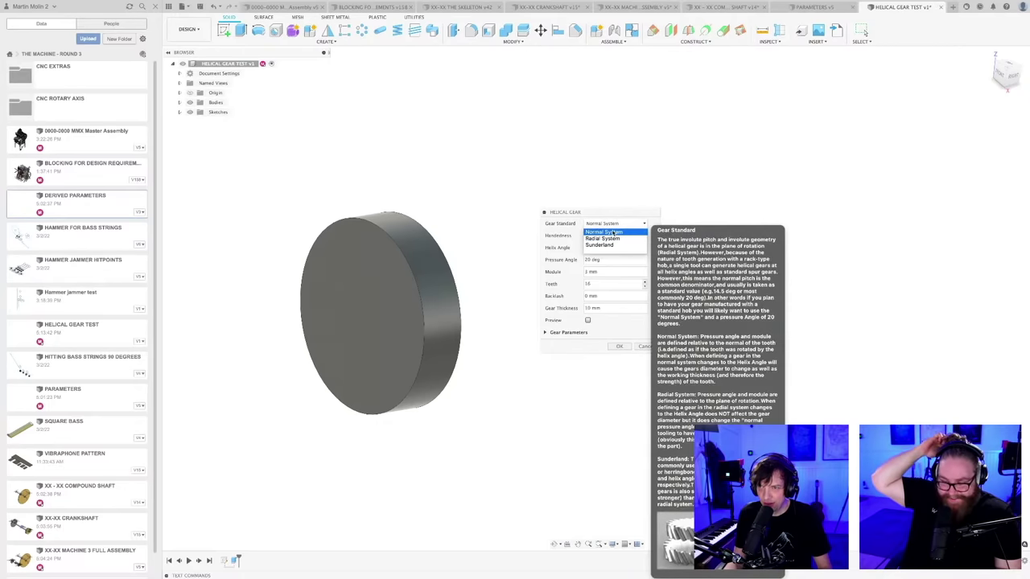
{"action": "left_click", "coordinate": [613, 232]}
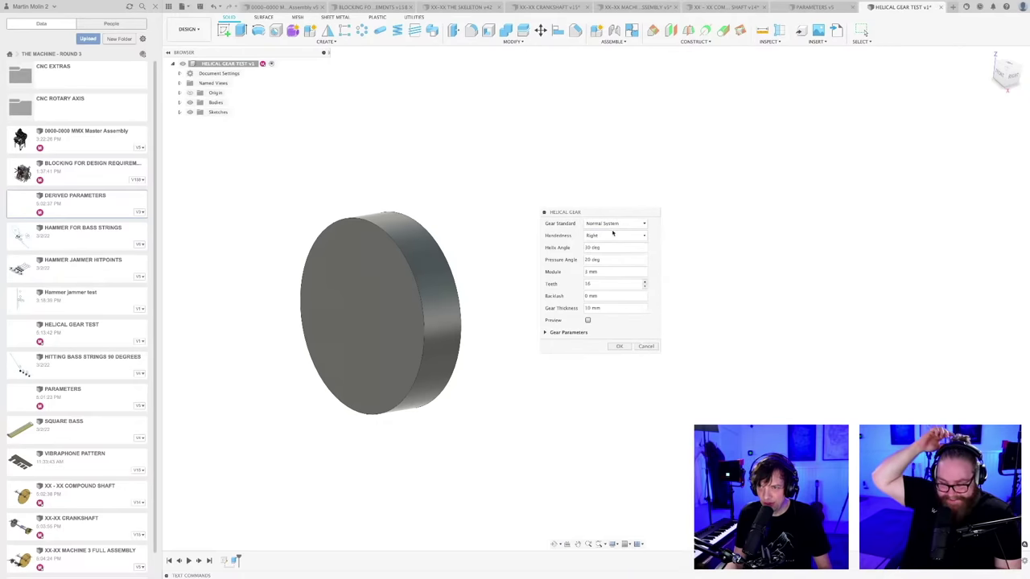
{"action": "left_click", "coordinate": [602, 271]}
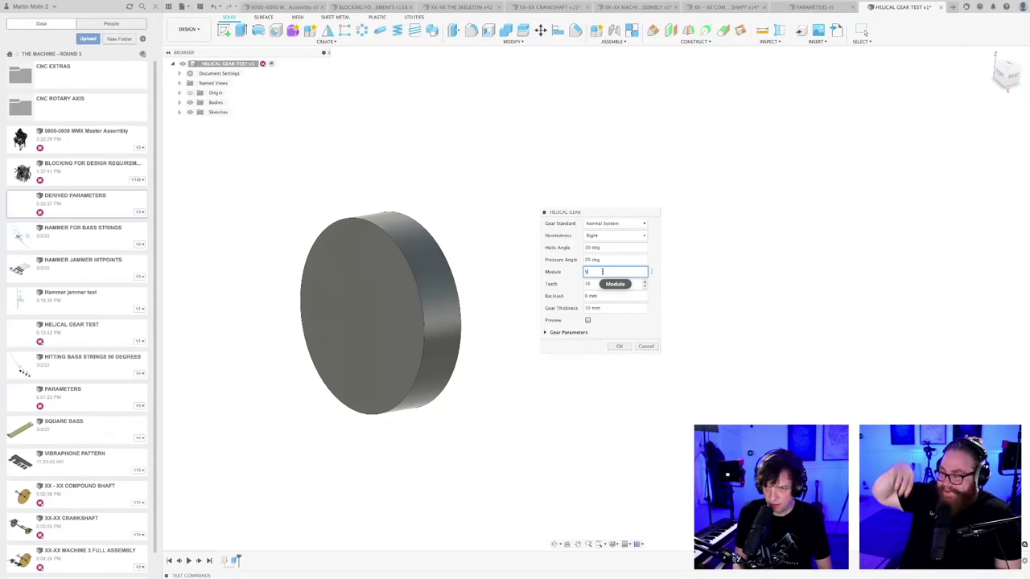
{"action": "key", "text": "Return"}
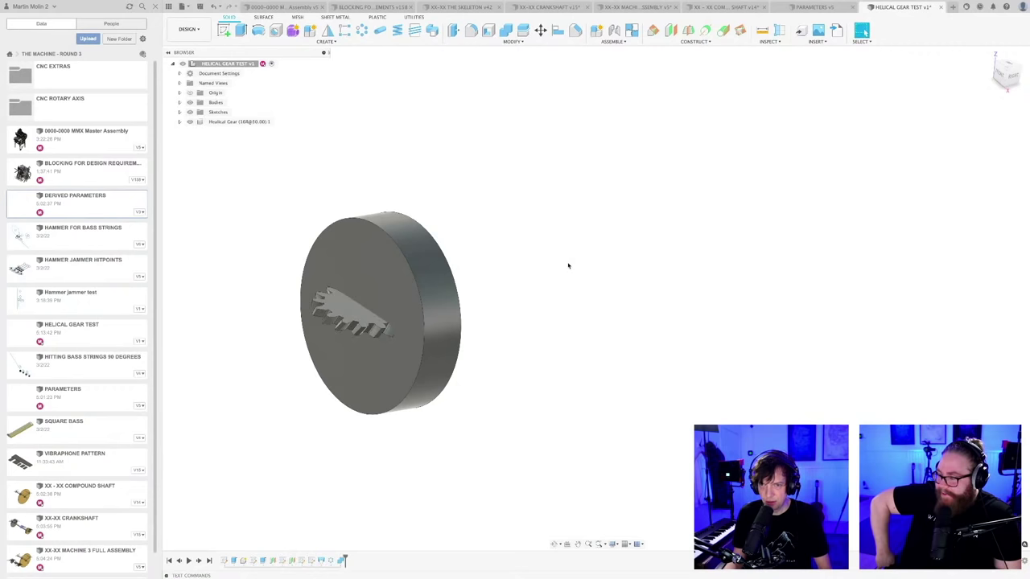
- Start a second helical gear with a 36 mm gear thickness, expand its gear parameters and enable the preview
{"action": "middle_click_drag", "start_coordinate": [372, 329], "coordinate": [438, 250], "text": "shift"}
{"action": "left_click", "coordinate": [325, 42]}
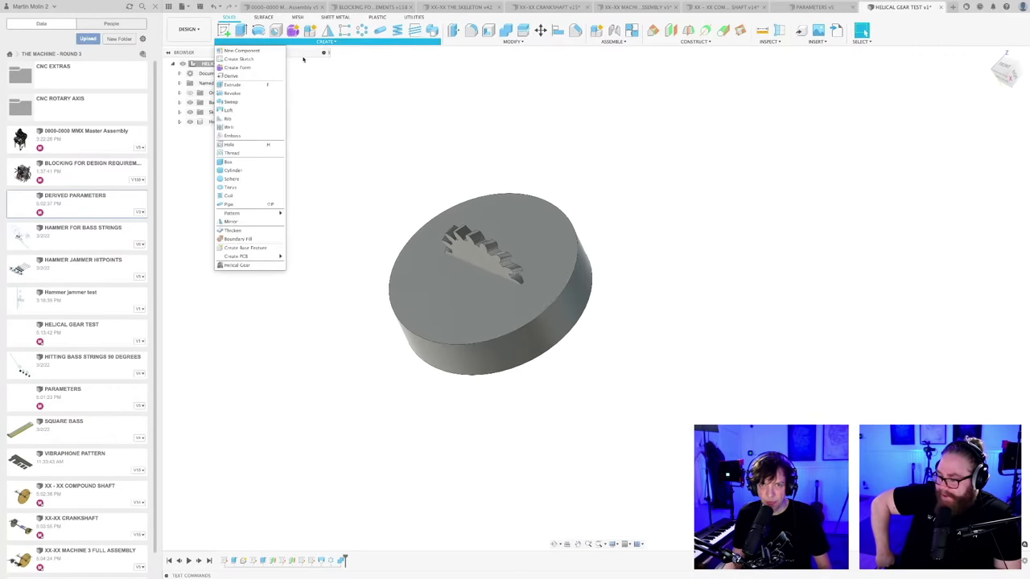
{"action": "left_click", "coordinate": [242, 267]}
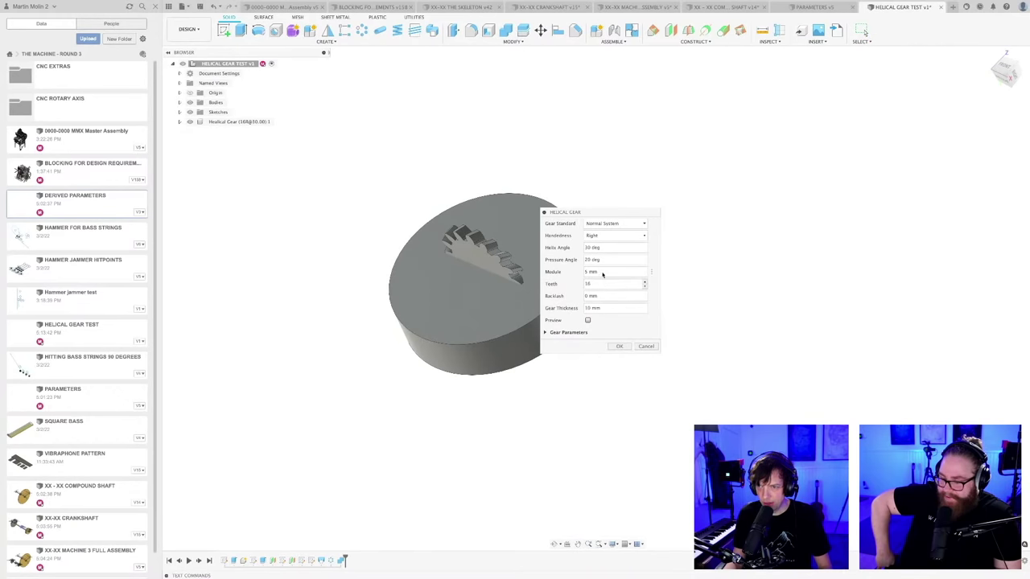
{"action": "left_click", "coordinate": [603, 307]}
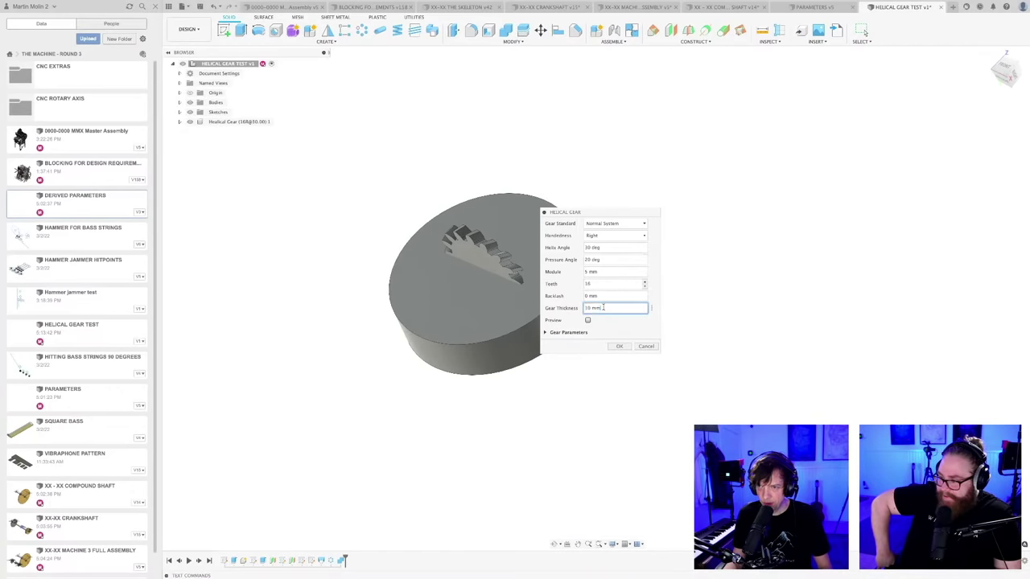
{"action": "double_click", "coordinate": [603, 307]}
{"action": "key", "text": "BackSpace"}
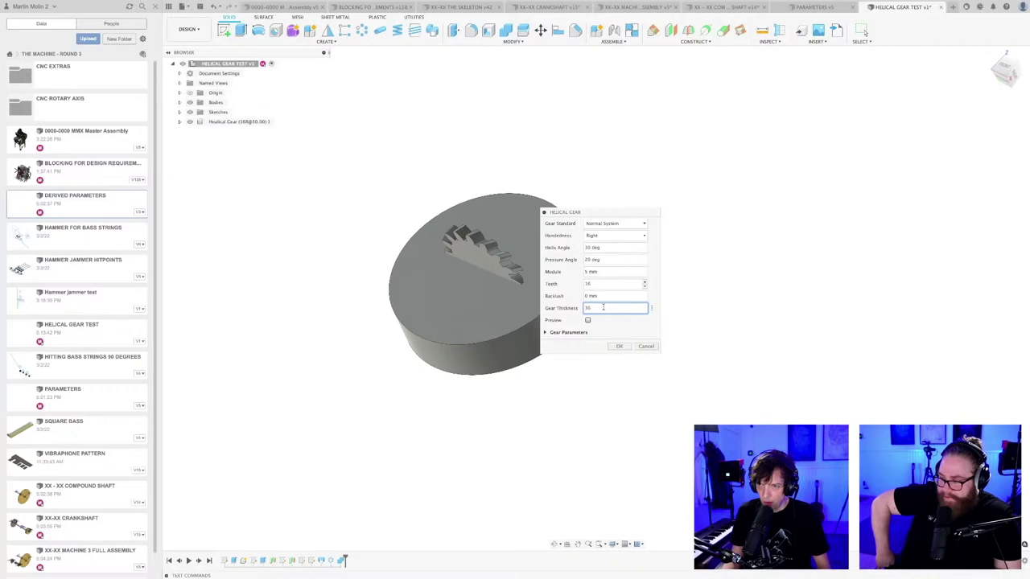
{"action": "type", "text": "36"}
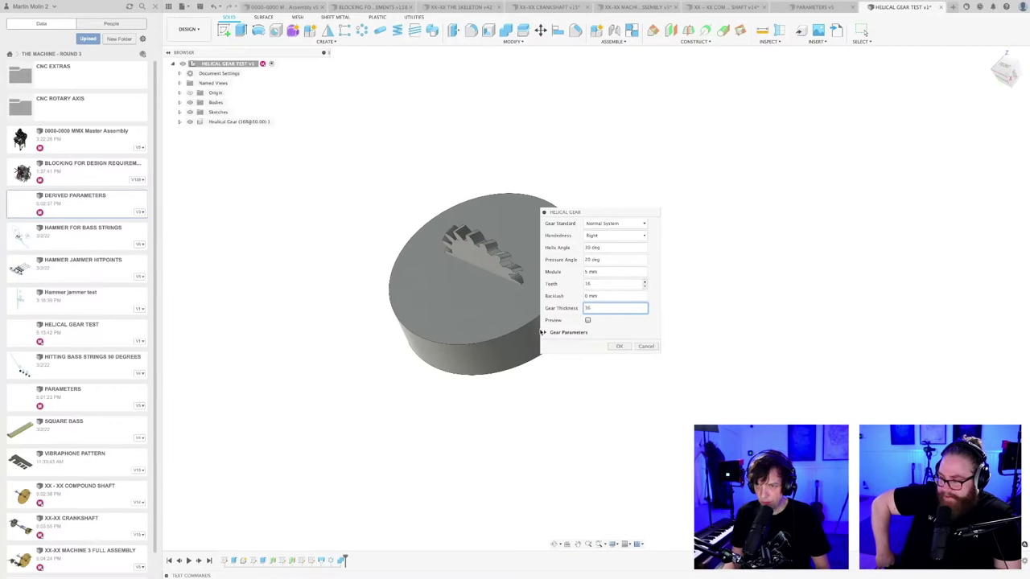
{"action": "left_click", "coordinate": [547, 333]}
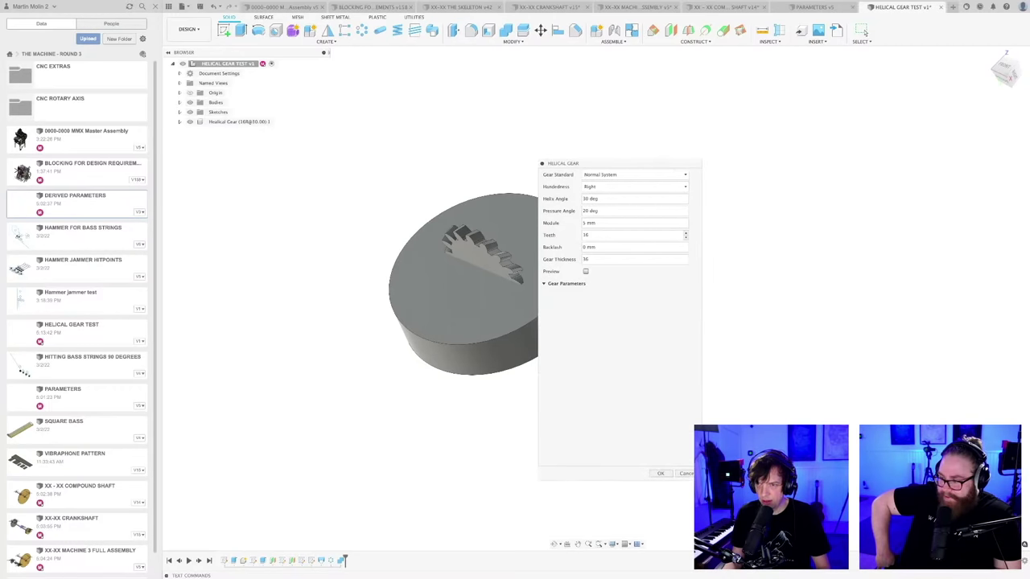
{"action": "left_click", "coordinate": [586, 272]}
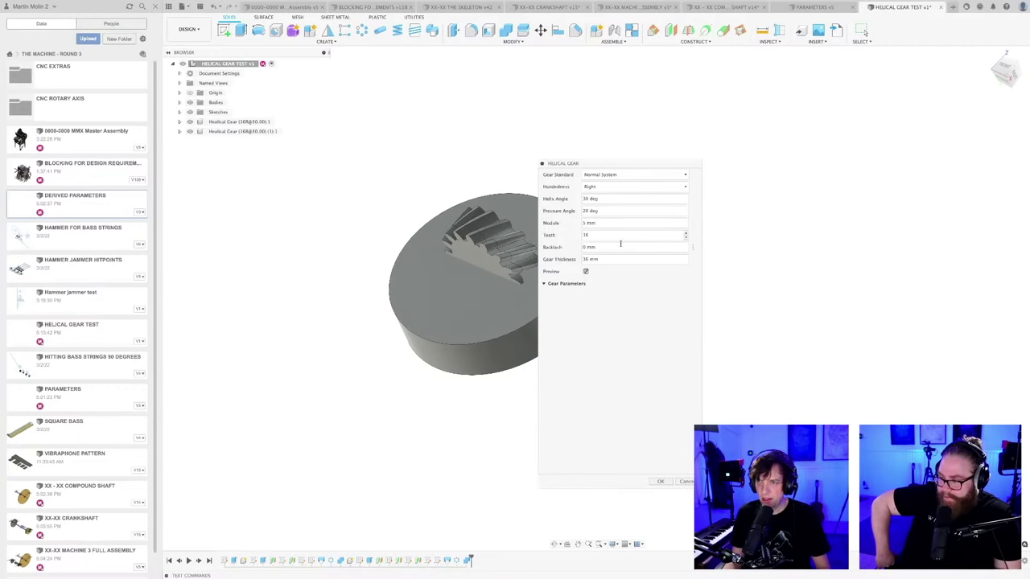
- Move the helical gear dialog clear of the disc and set the gear's handedness to Left
{"action": "left_click_drag", "start_coordinate": [613, 164], "coordinate": [678, 129]}
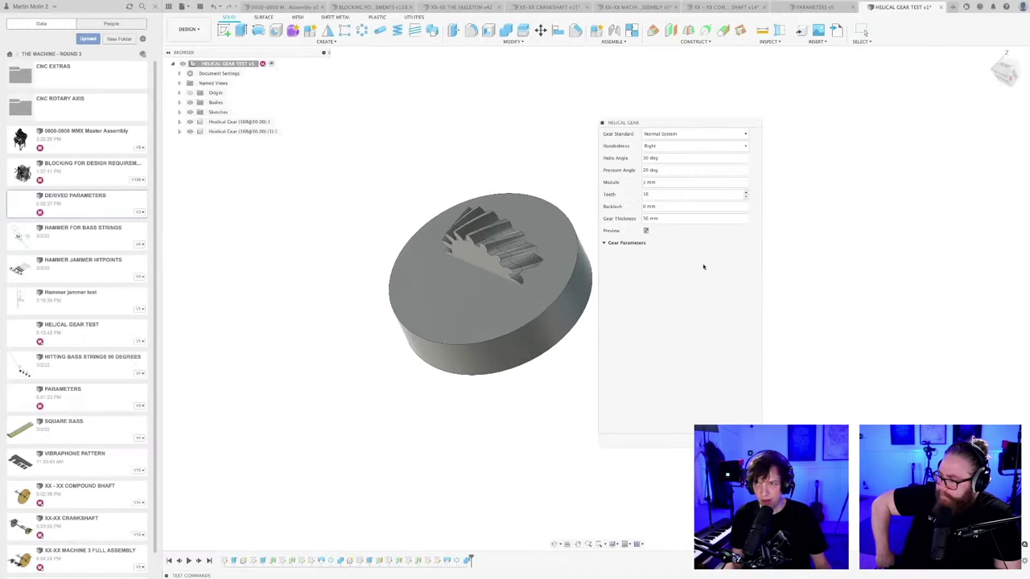
{"action": "left_click_drag", "start_coordinate": [696, 122], "coordinate": [649, 137]}
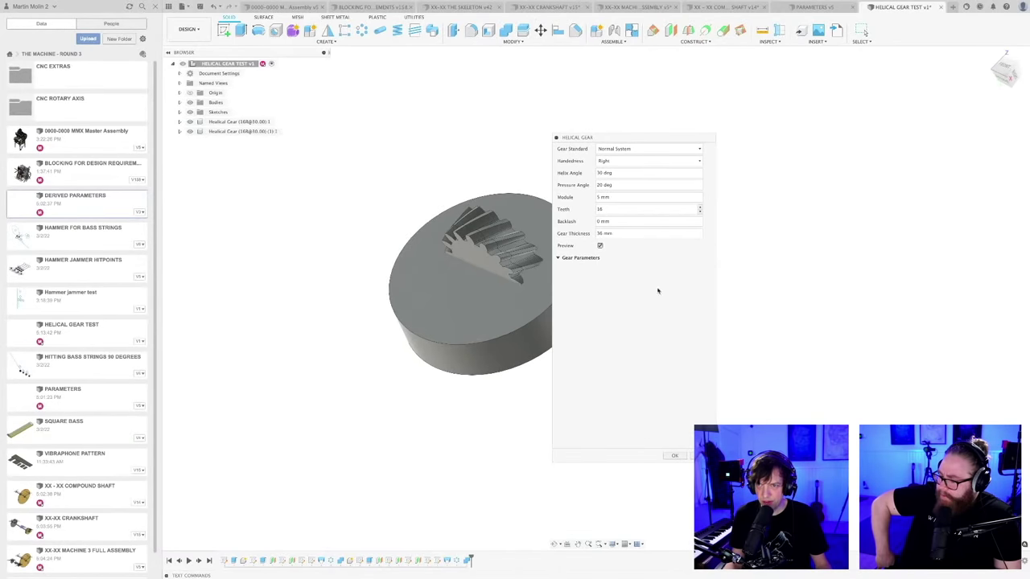
{"action": "double_click", "coordinate": [613, 197]}
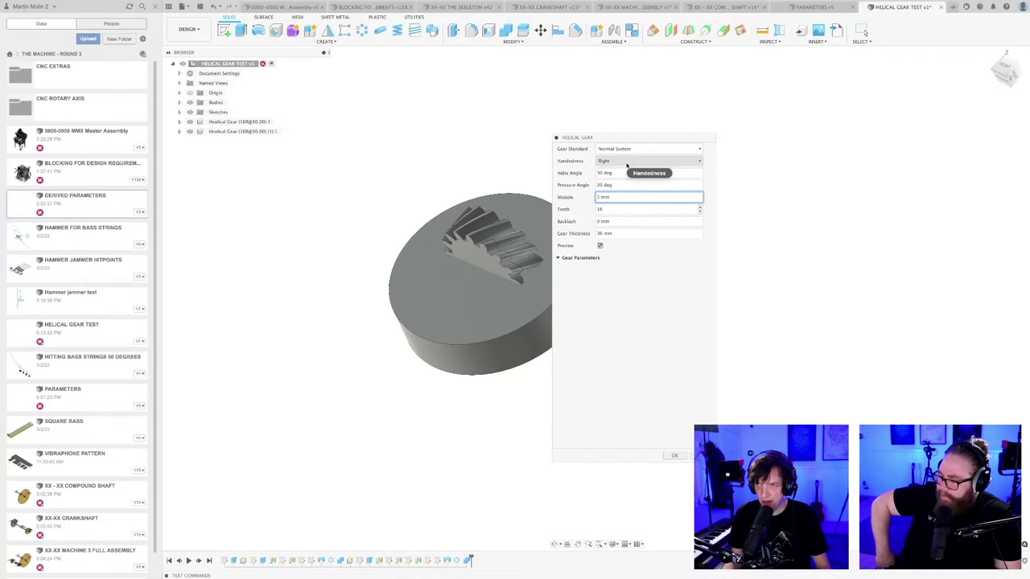
{"action": "left_click", "coordinate": [626, 164]}
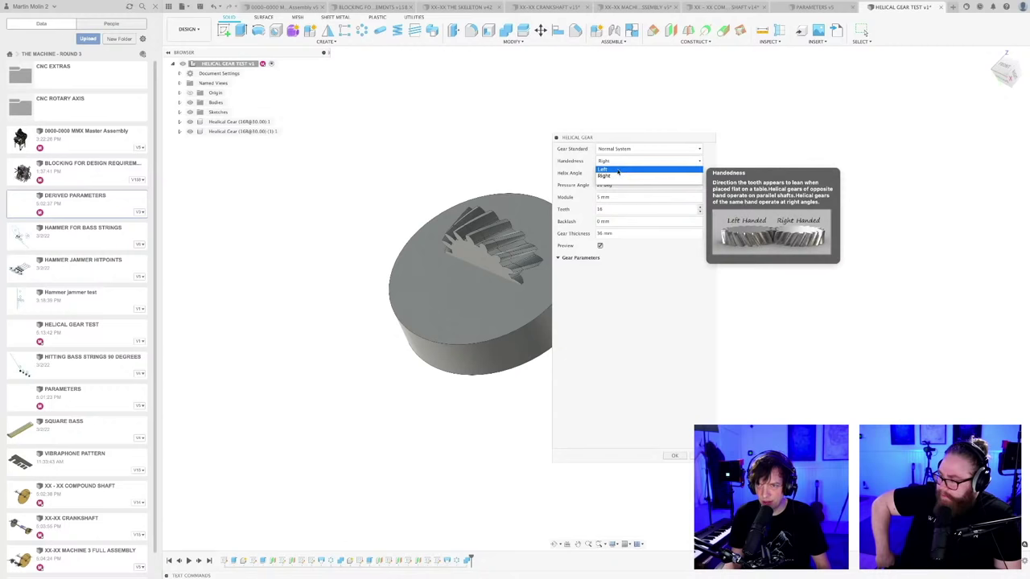
{"action": "left_click", "coordinate": [618, 170]}
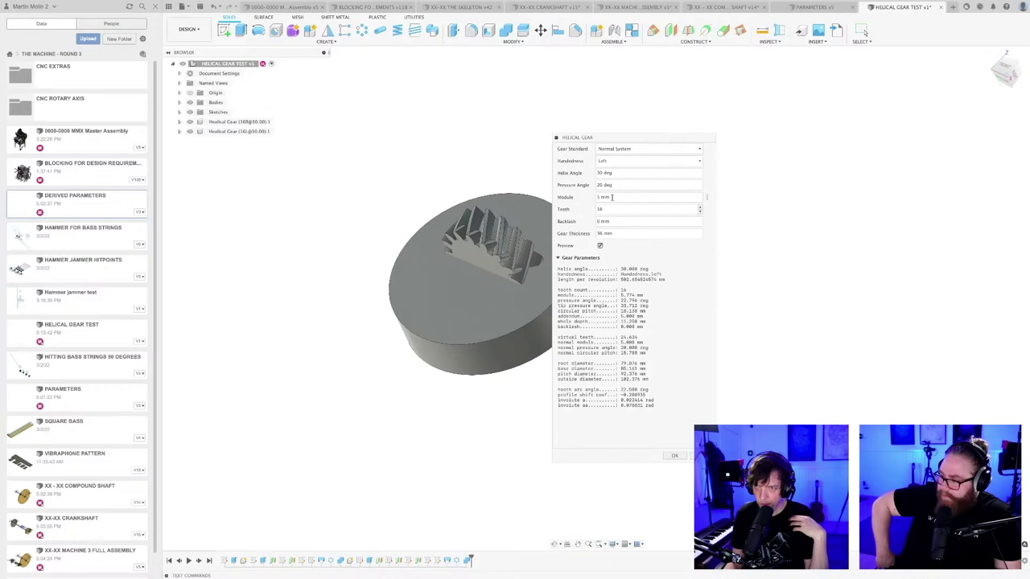
- Try modules of 6 mm and 7 mm on the previewed left-handed gear
{"action": "left_click", "coordinate": [612, 197]}
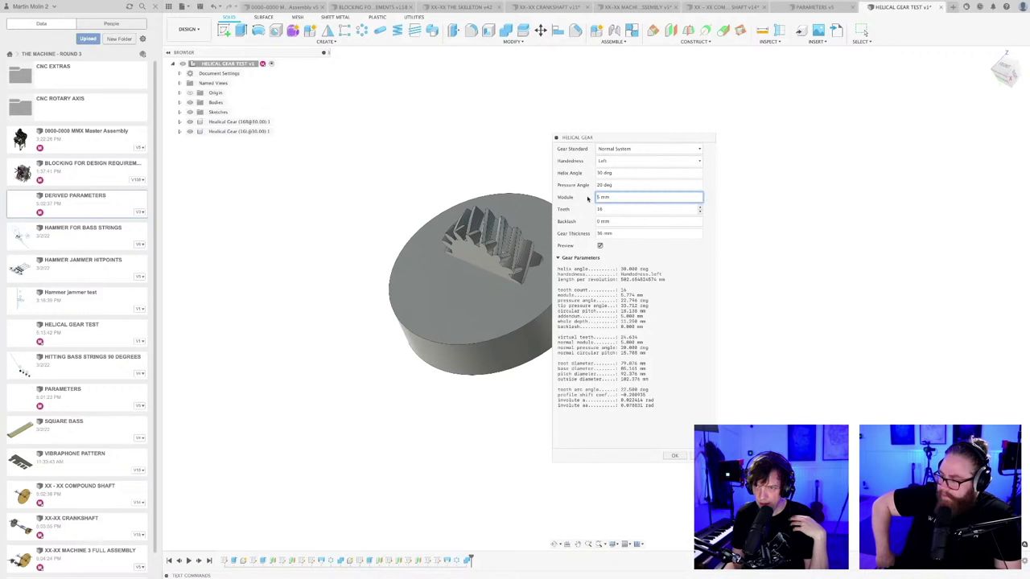
{"action": "double_click", "coordinate": [605, 197]}
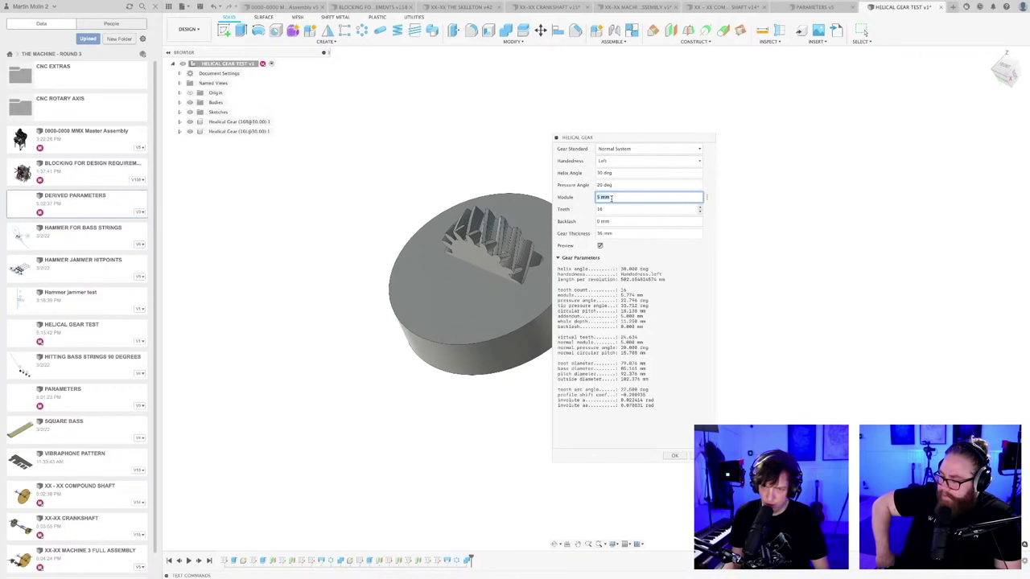
{"action": "type", "text": "6"}
{"action": "key", "text": "Return"}
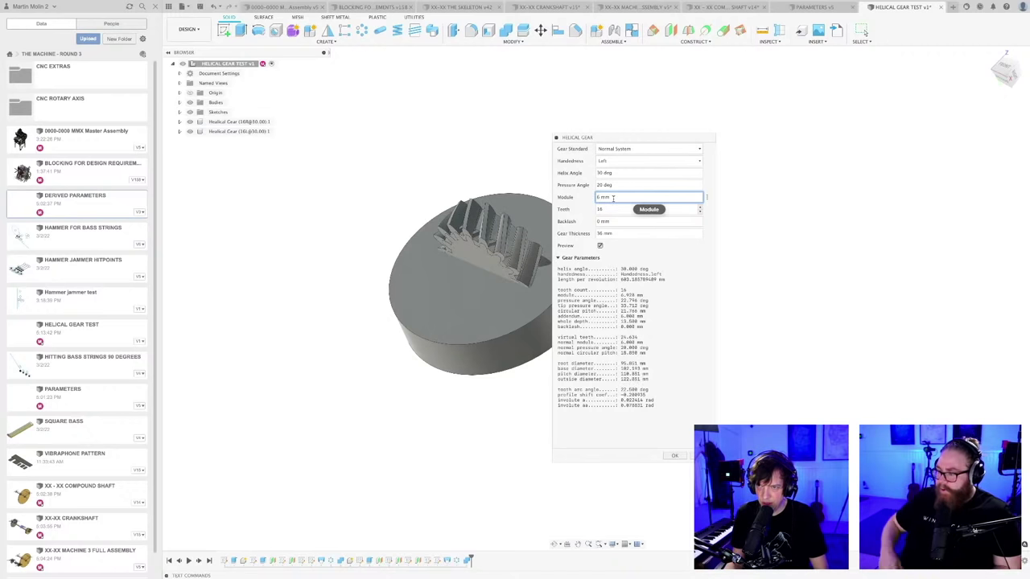
{"action": "left_click_drag", "start_coordinate": [611, 197], "coordinate": [582, 196]}
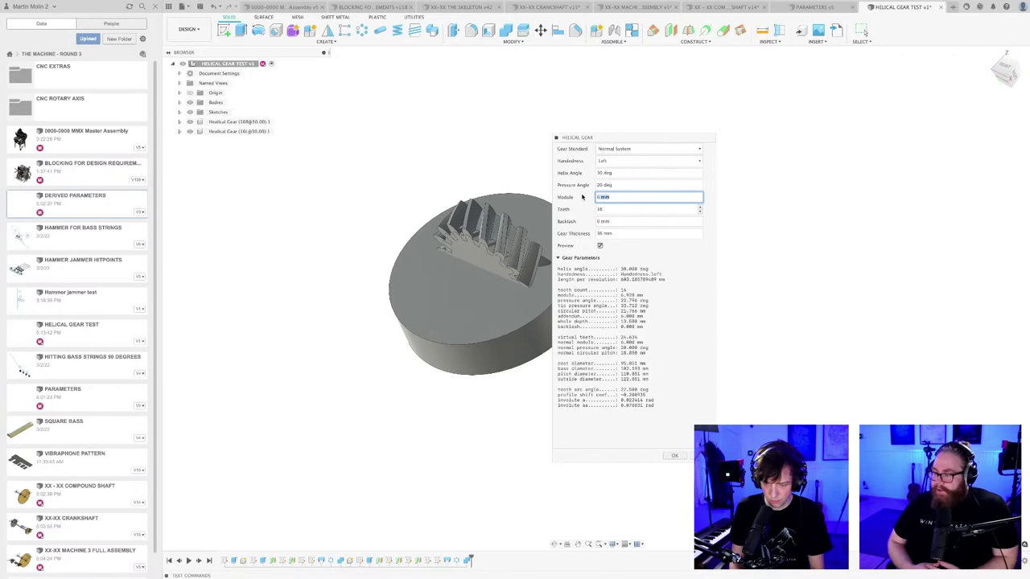
{"action": "type", "text": "7"}
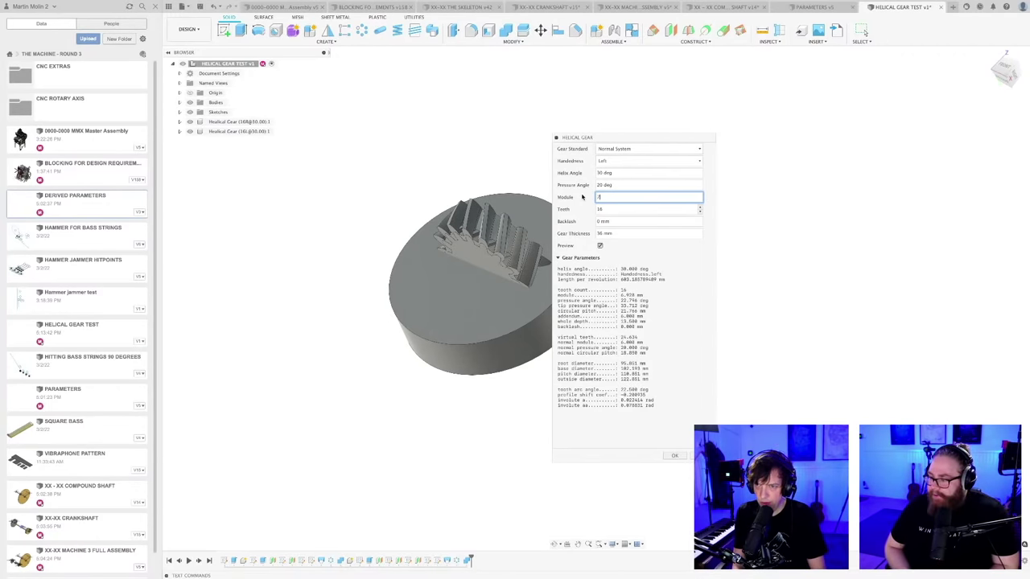
{"action": "key", "text": "Return"}
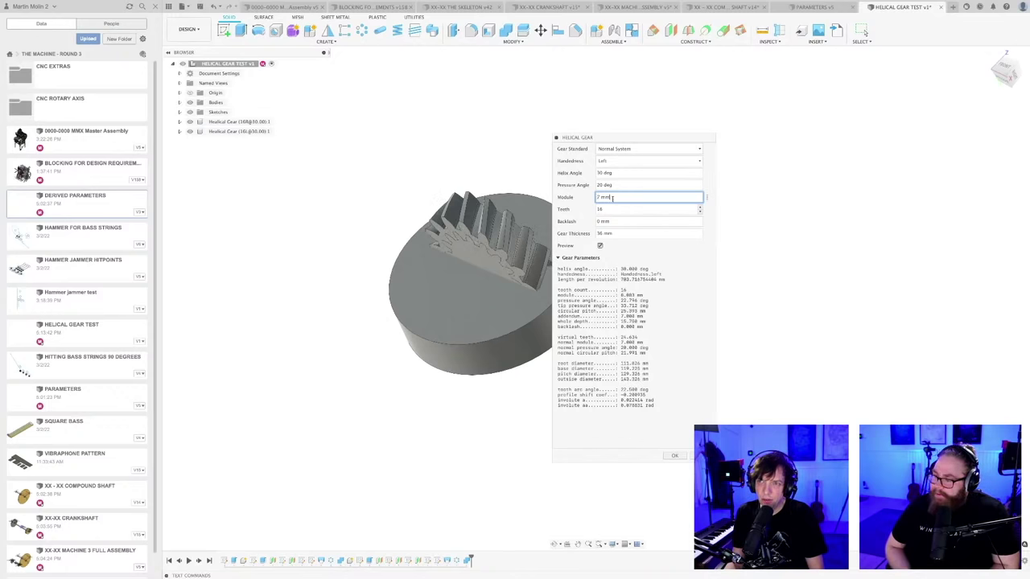
- Try larger modules of 8 mm and 9 mm on the previewed left-handed gear
{"action": "left_click_drag", "start_coordinate": [596, 197], "coordinate": [612, 198]}
{"action": "type", "text": "8"}
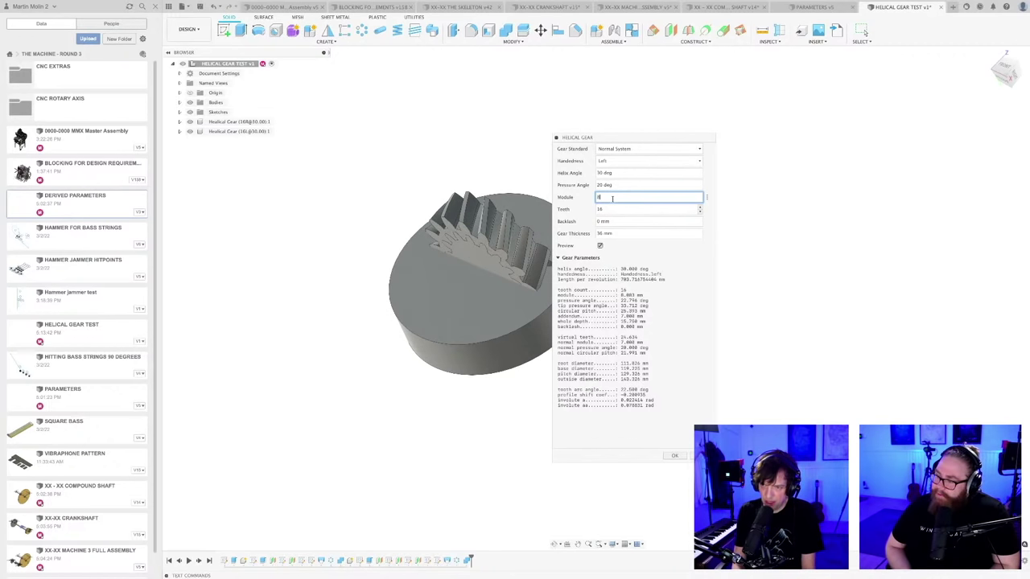
{"action": "key", "text": "Return"}
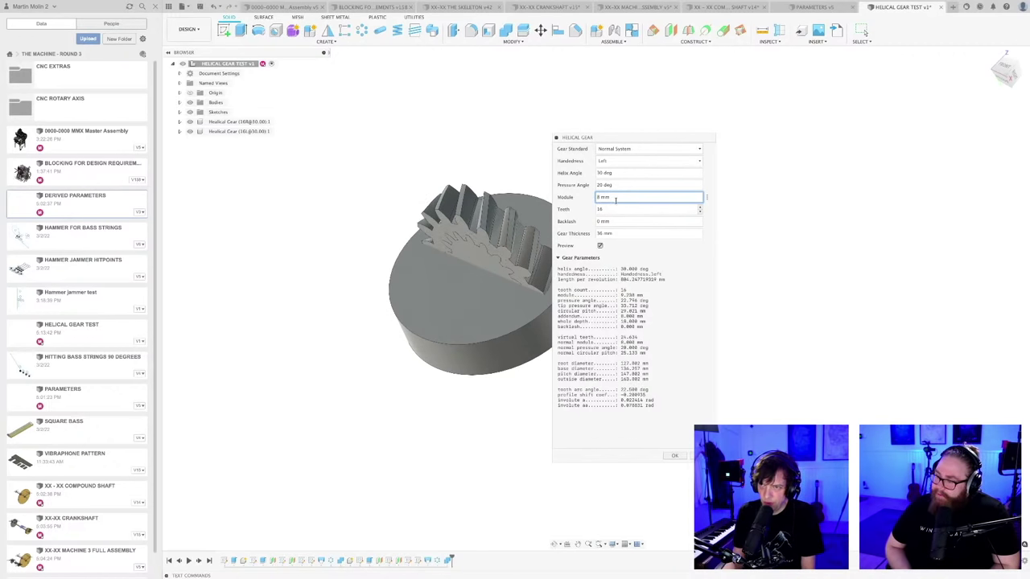
{"action": "double_click", "coordinate": [612, 198]}
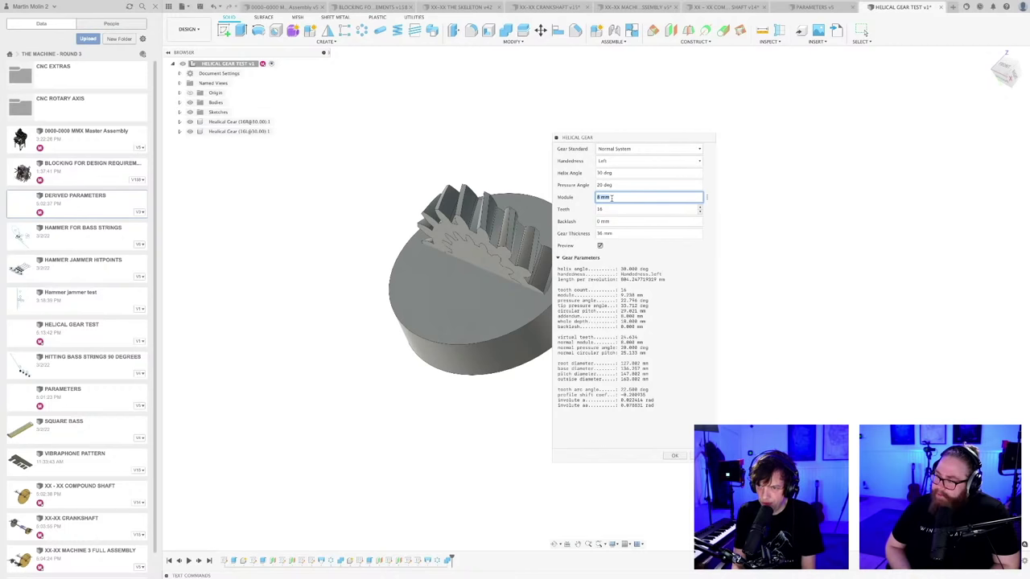
{"action": "type", "text": "9"}
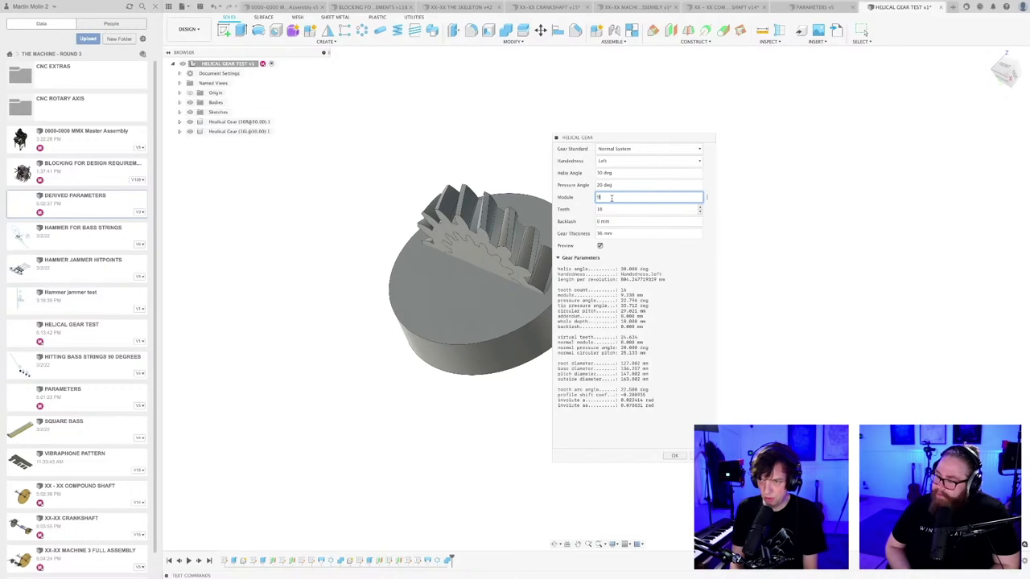
{"action": "key", "text": "Return"}
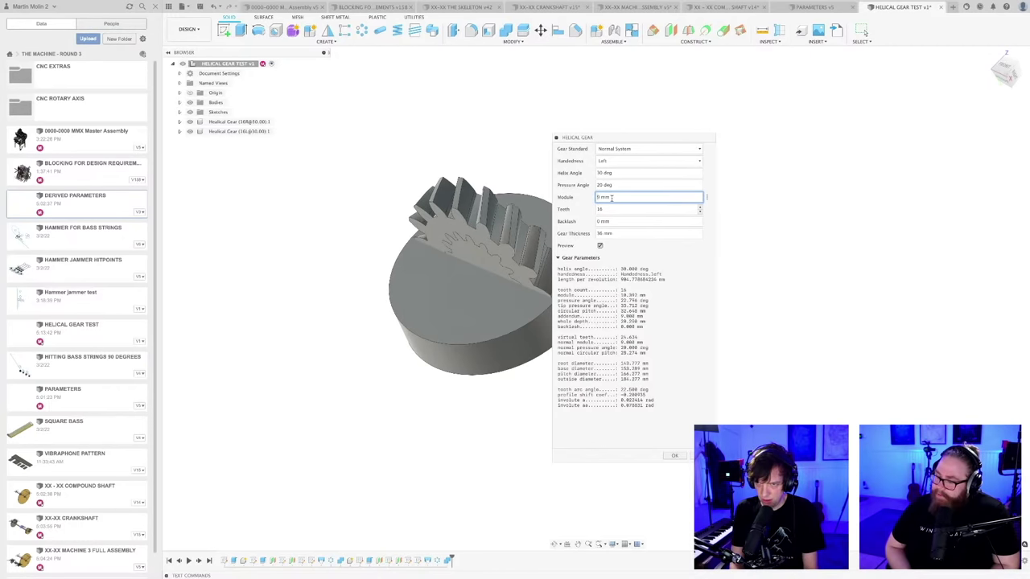
- Set the module of the previewed left-handed helical gear back to 8 mm
{"action": "double_click", "coordinate": [612, 198]}
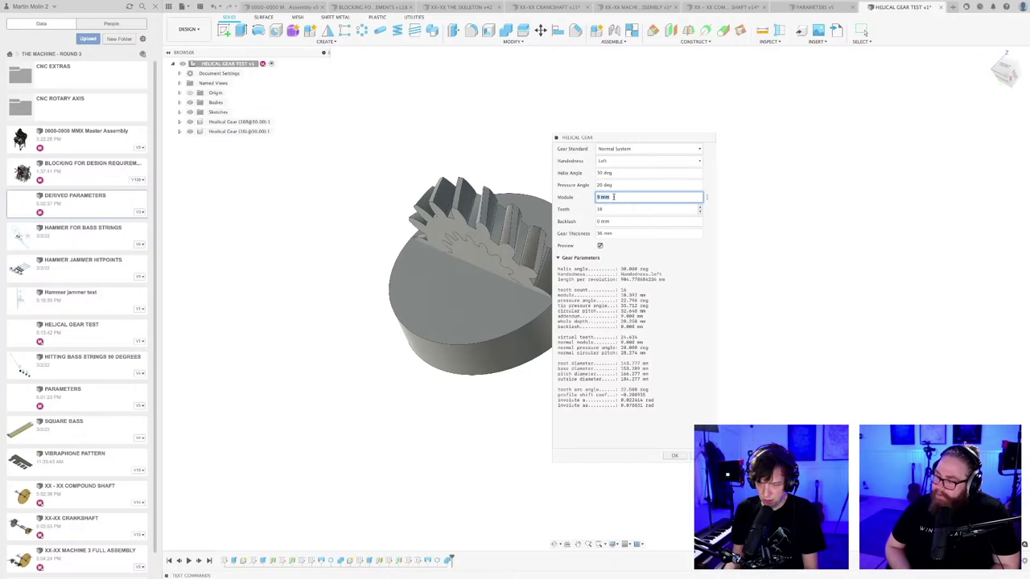
{"action": "type", "text": "8"}
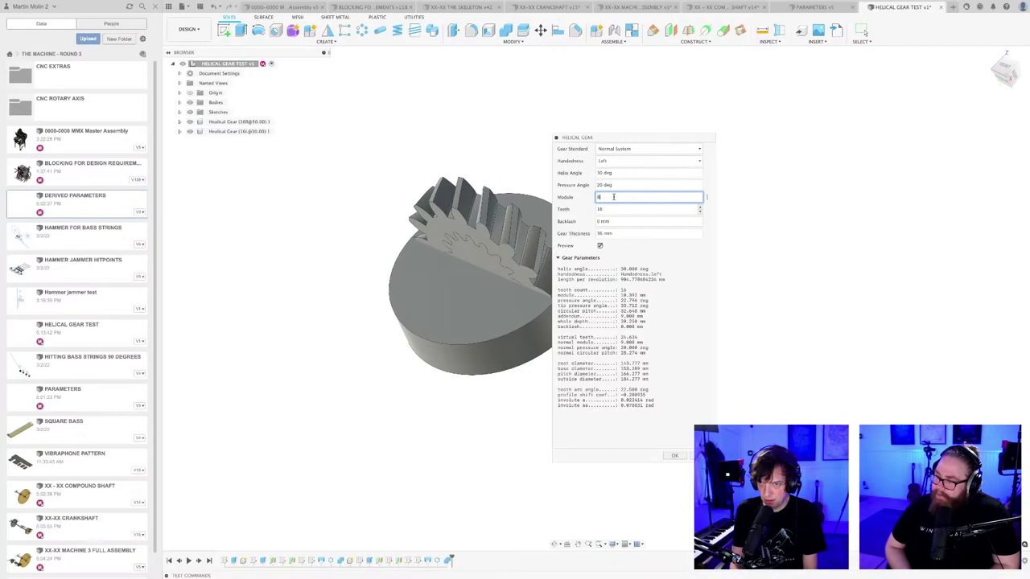
{"action": "key", "text": "Return"}
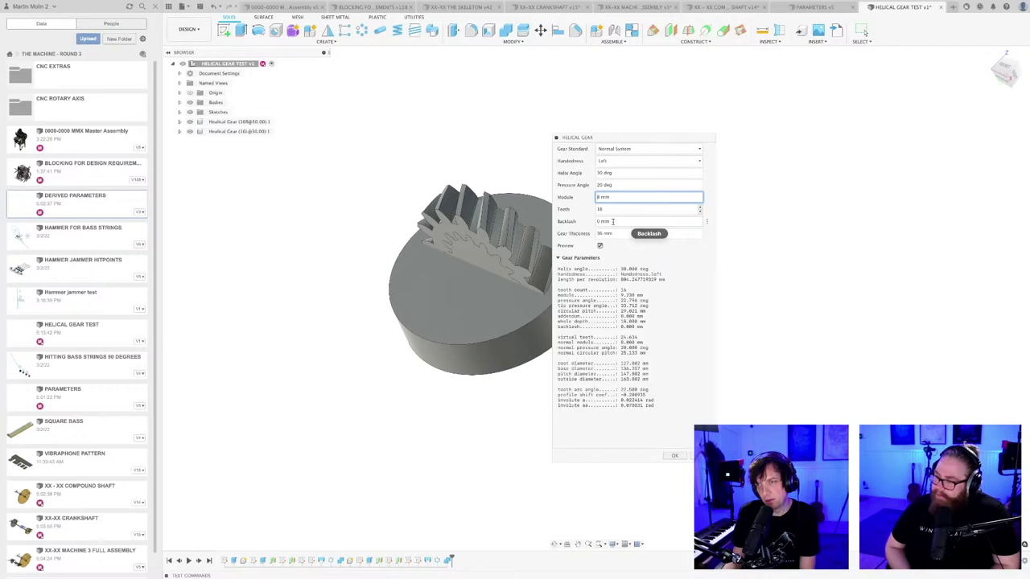
- Try the Radial System and Sunderland gear standards on the previewed gear and return to Normal System
{"action": "left_click", "coordinate": [614, 152]}
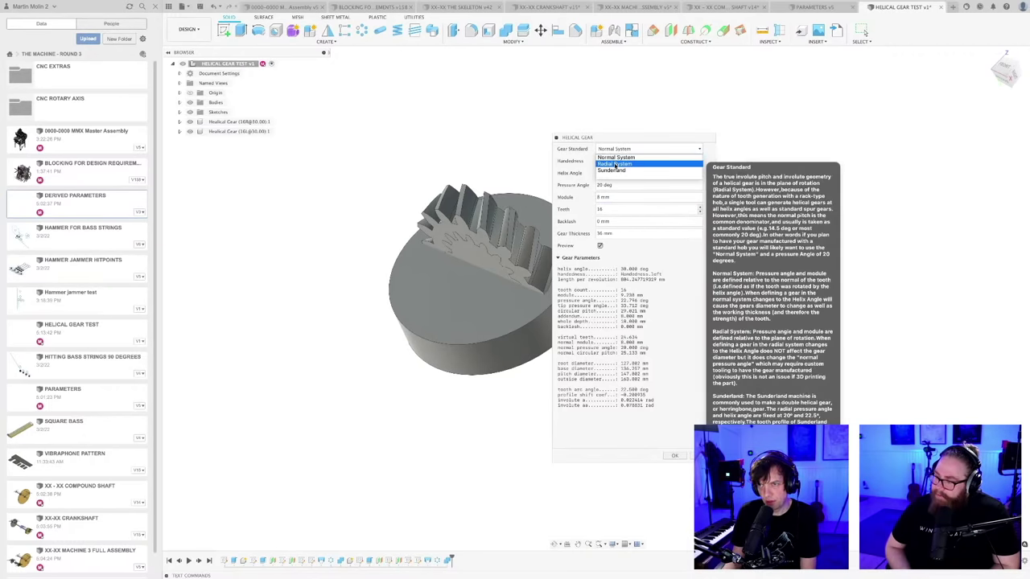
{"action": "left_click", "coordinate": [614, 164]}
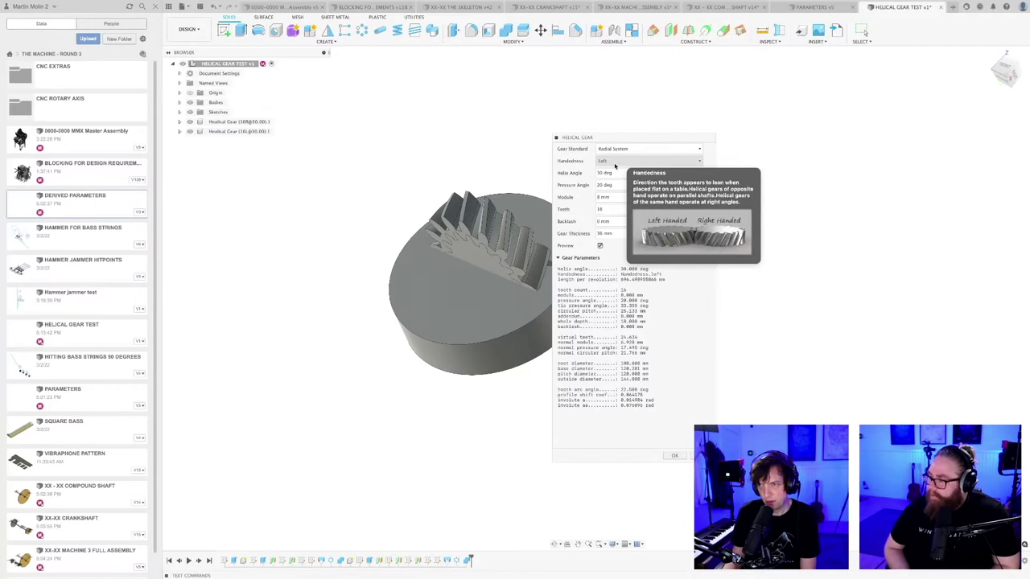
{"action": "left_click", "coordinate": [614, 150]}
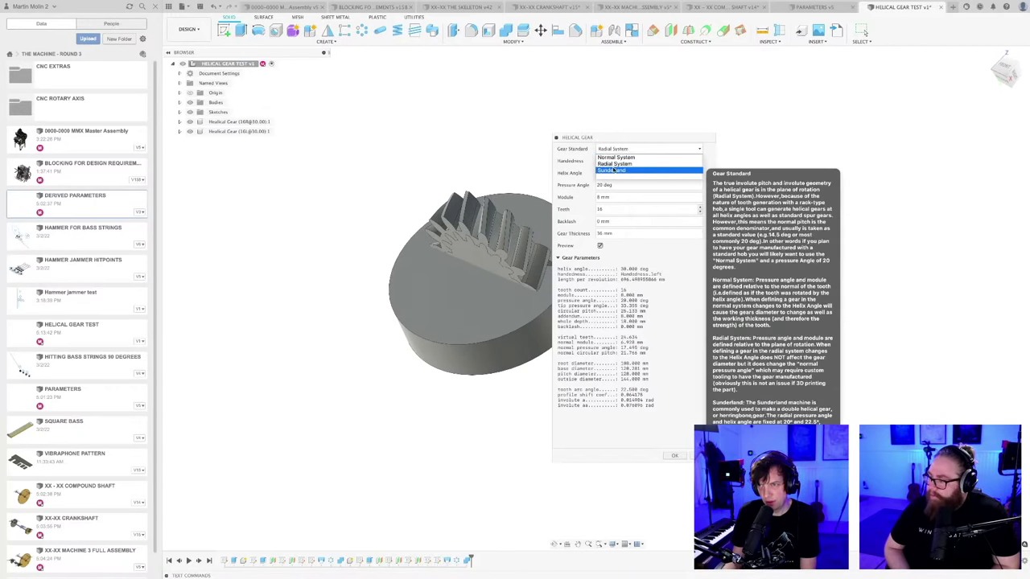
{"action": "left_click", "coordinate": [613, 170]}
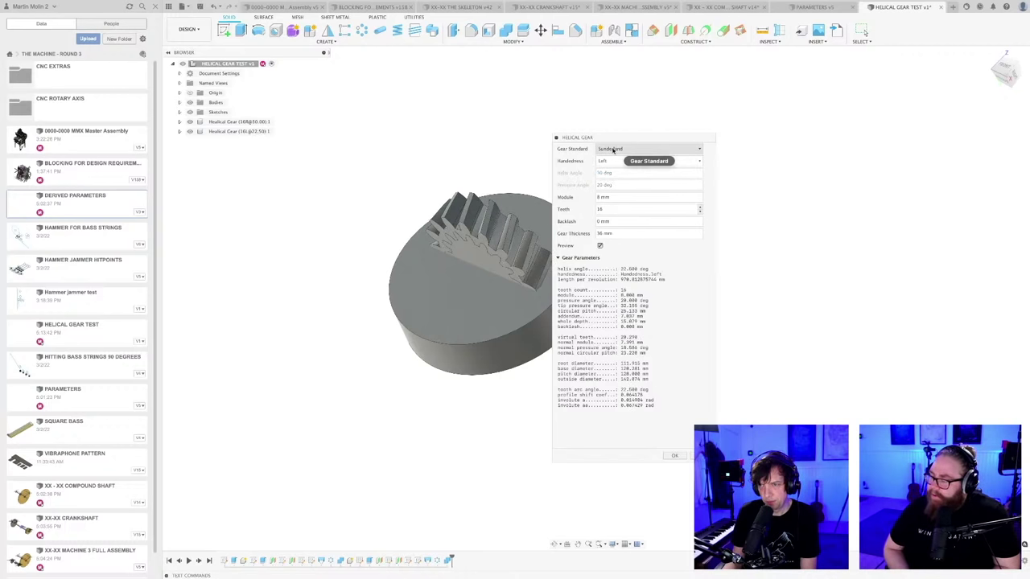
{"action": "left_click", "coordinate": [612, 149]}
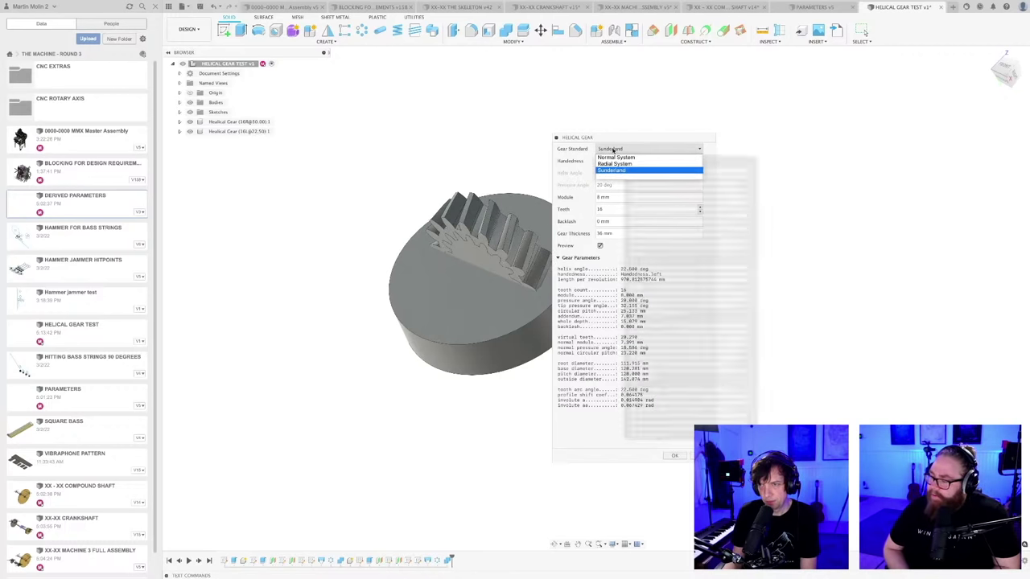
{"action": "left_click", "coordinate": [612, 158]}
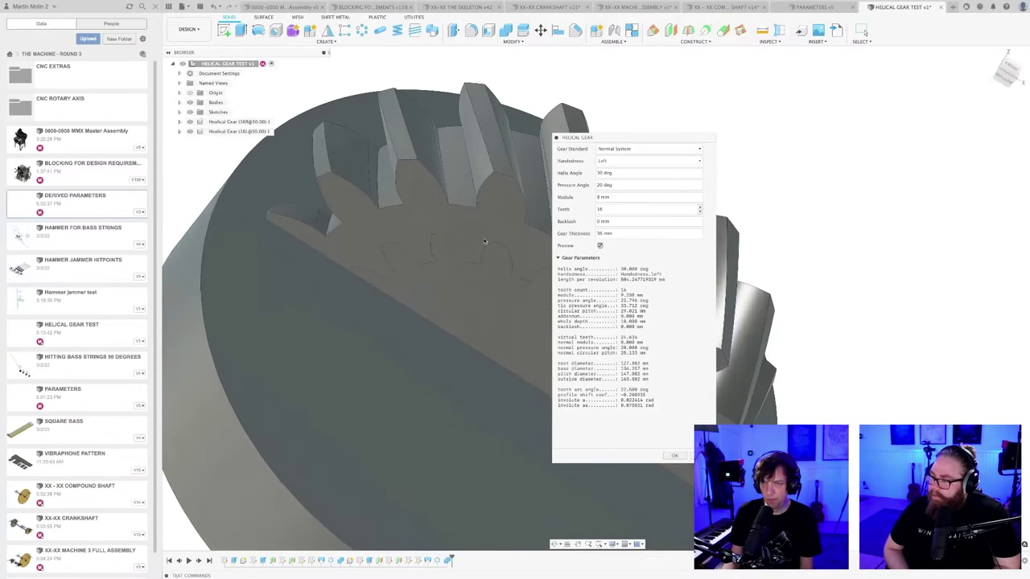
- Try backlash values of 3 mm and 6 mm on the previewed gear and restore the backlash to 0 mm
{"action": "scroll", "coordinate": [447, 262], "scroll_direction": "up", "scroll_amount": 5}
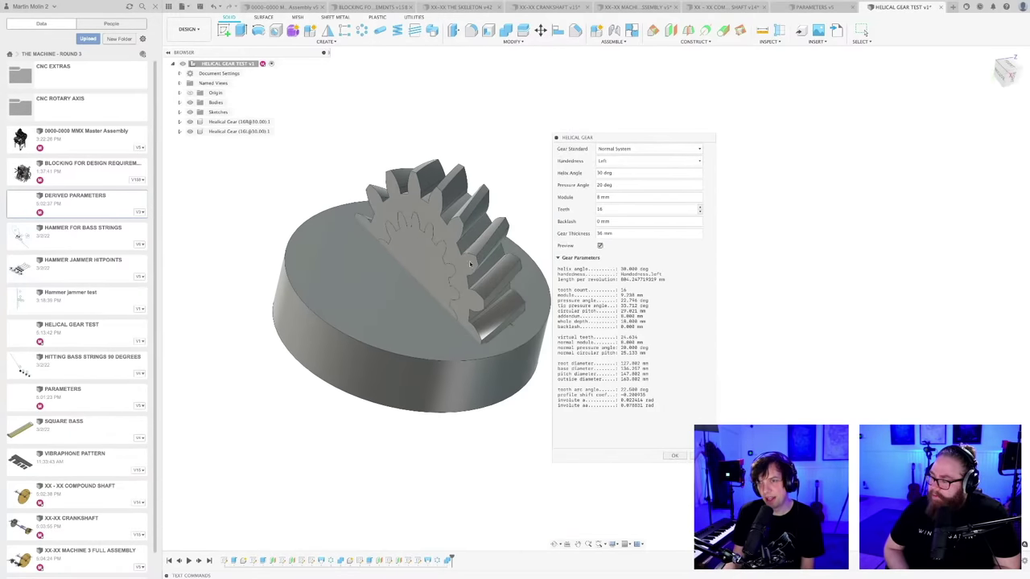
{"action": "scroll", "coordinate": [447, 262], "scroll_direction": "down", "scroll_amount": 4}
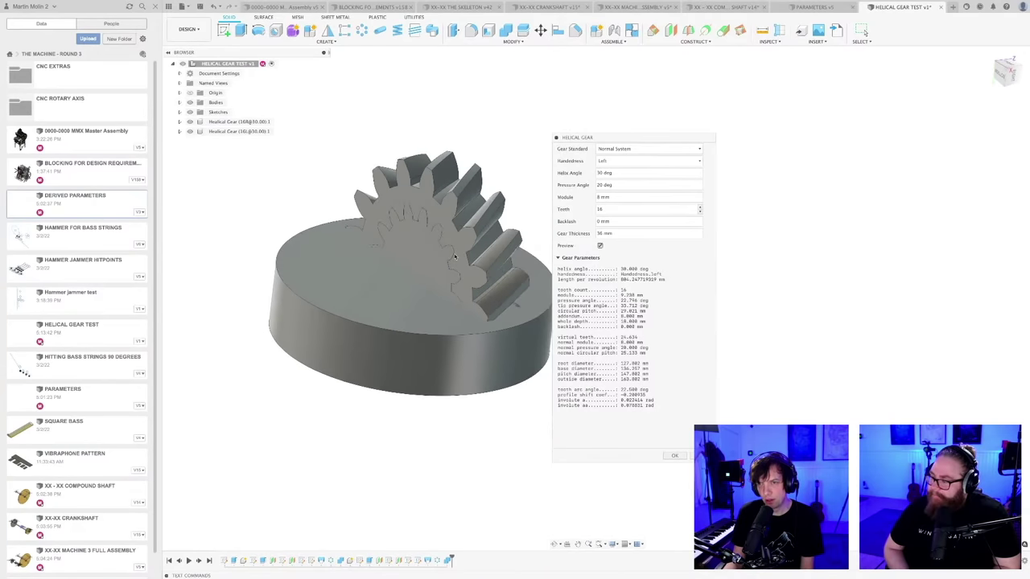
{"action": "scroll", "coordinate": [482, 275], "scroll_direction": "up", "scroll_amount": 4}
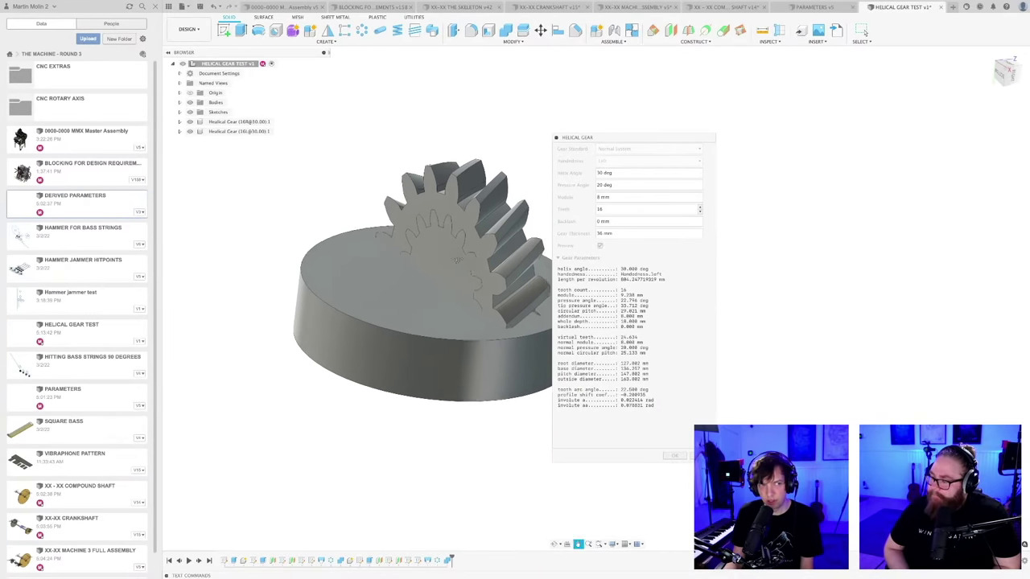
{"action": "mouse_move", "coordinate": [441, 303]}
{"action": "middle_mouse_down", "text": "shift"}
{"action": "mouse_move", "coordinate": [467, 286]}
{"action": "mouse_move", "coordinate": [441, 307]}
{"action": "middle_mouse_up", "text": "shift"}
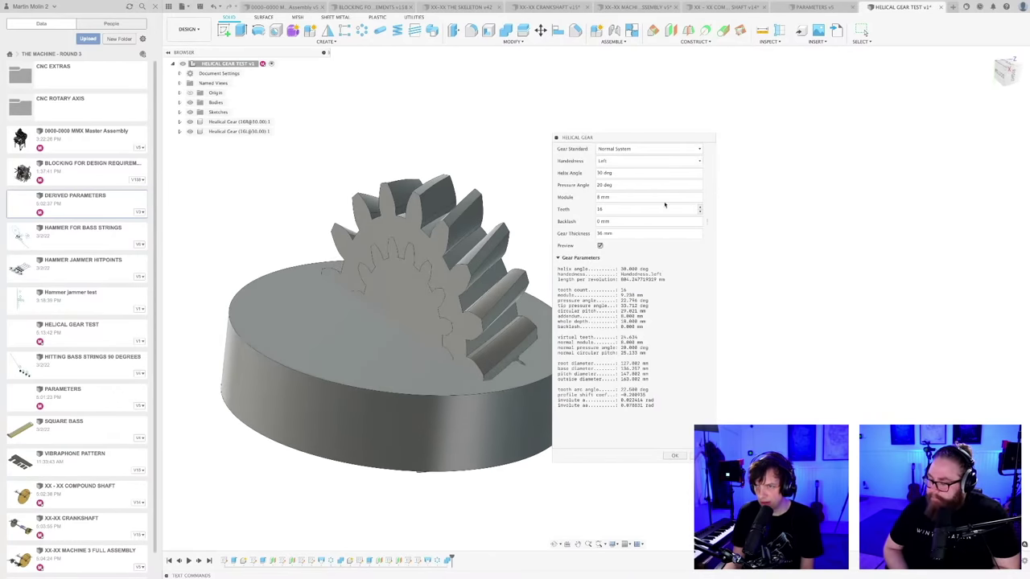
{"action": "left_click_drag", "start_coordinate": [666, 138], "coordinate": [700, 133]}
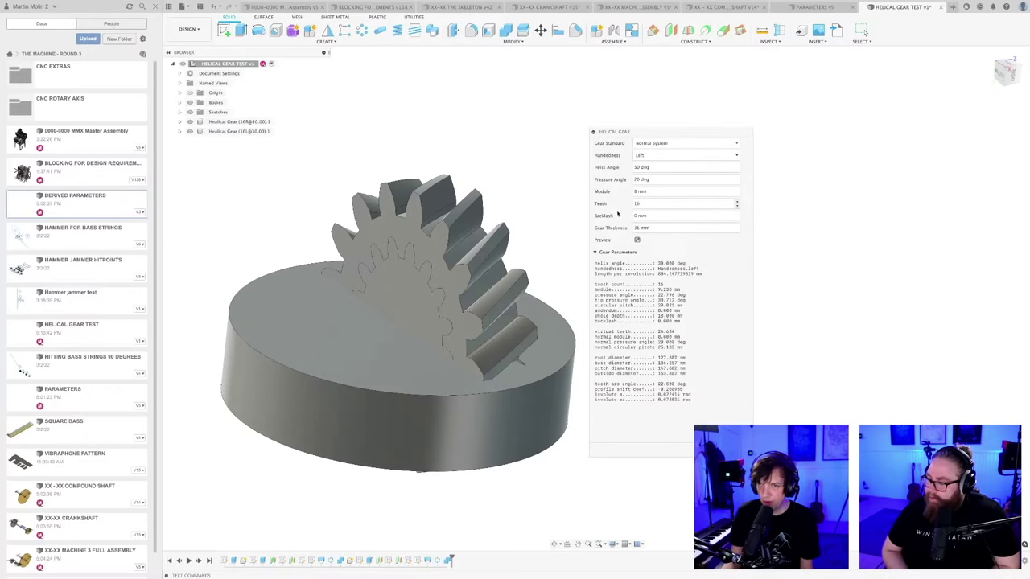
{"action": "scroll", "coordinate": [576, 243], "scroll_direction": "down", "scroll_amount": 3}
{"action": "left_click", "coordinate": [643, 214]}
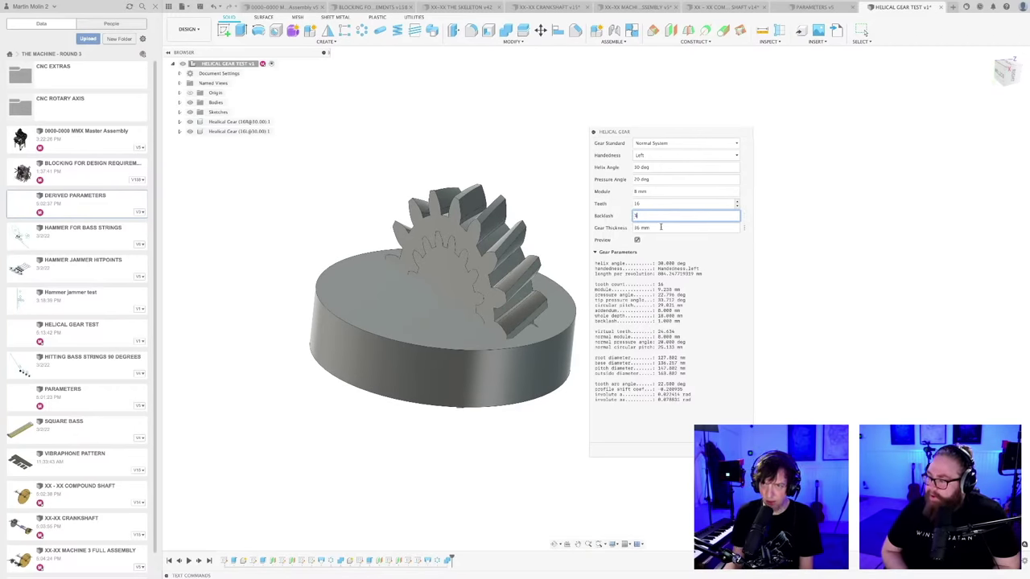
{"action": "type", "text": "3 mm"}
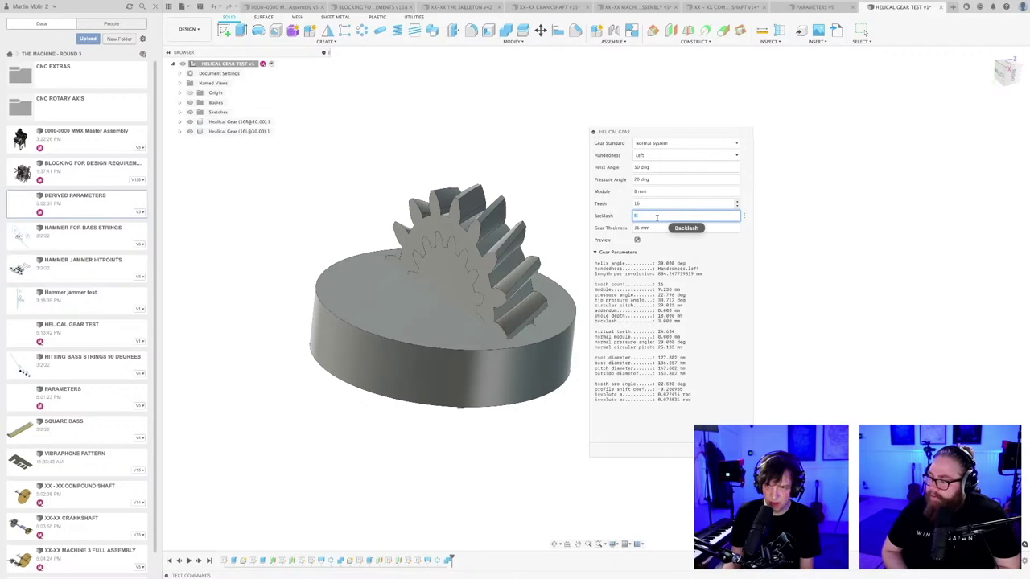
{"action": "type", "text": " mm"}
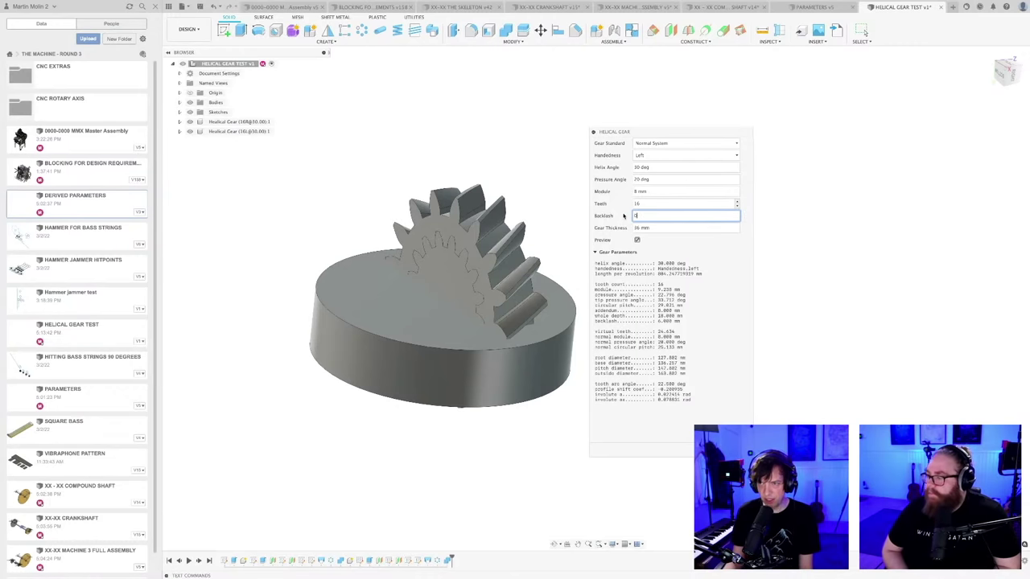
{"action": "type", "text": " mm"}
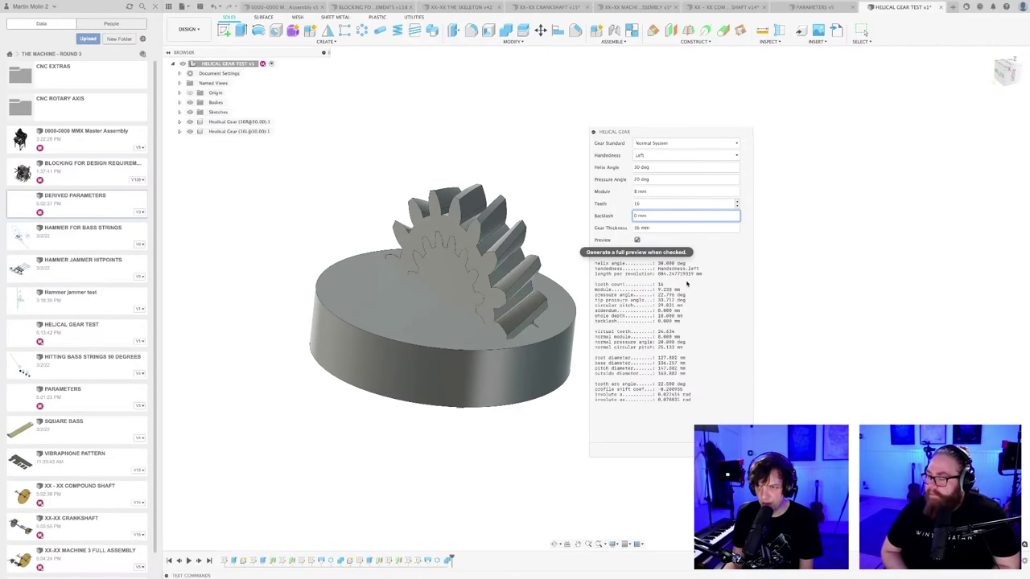
- Finish the left-handed helical gear and hide the root bodies and the right-handed gear so only the new gear shows
{"action": "left_click", "coordinate": [659, 179]}
{"action": "left_click", "coordinate": [654, 167]}
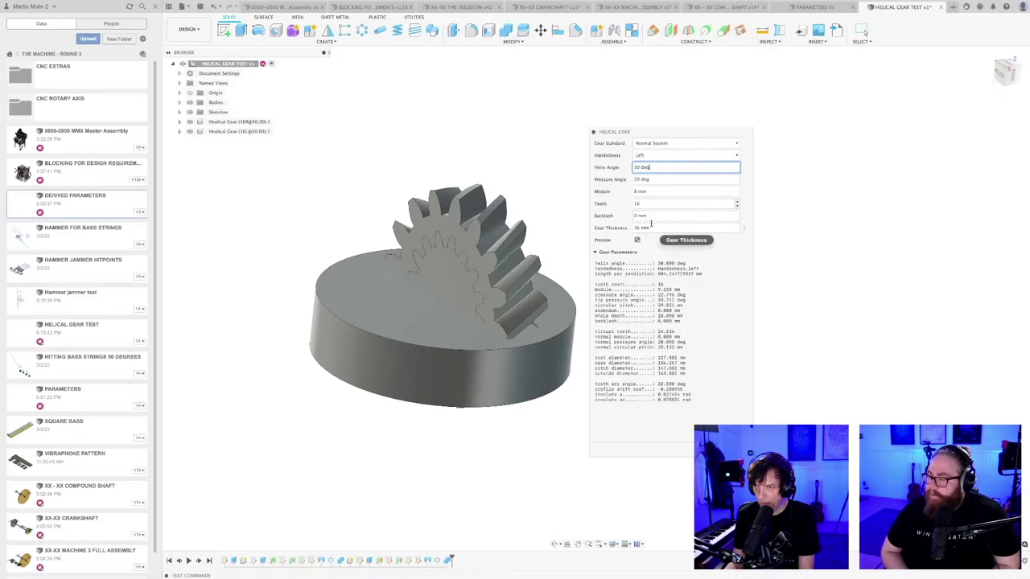
{"action": "left_click", "coordinate": [862, 31]}
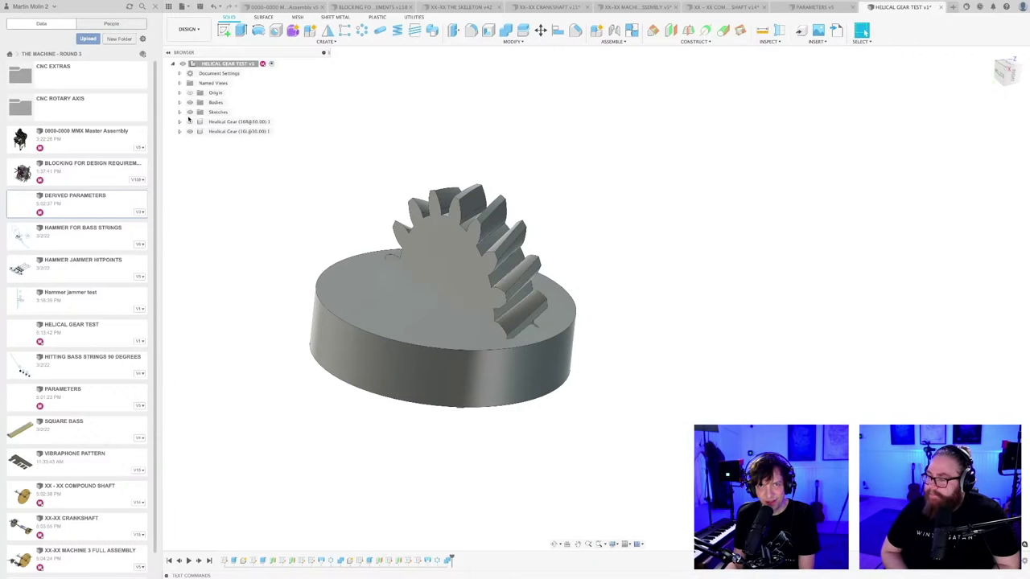
{"action": "left_click", "coordinate": [189, 103]}
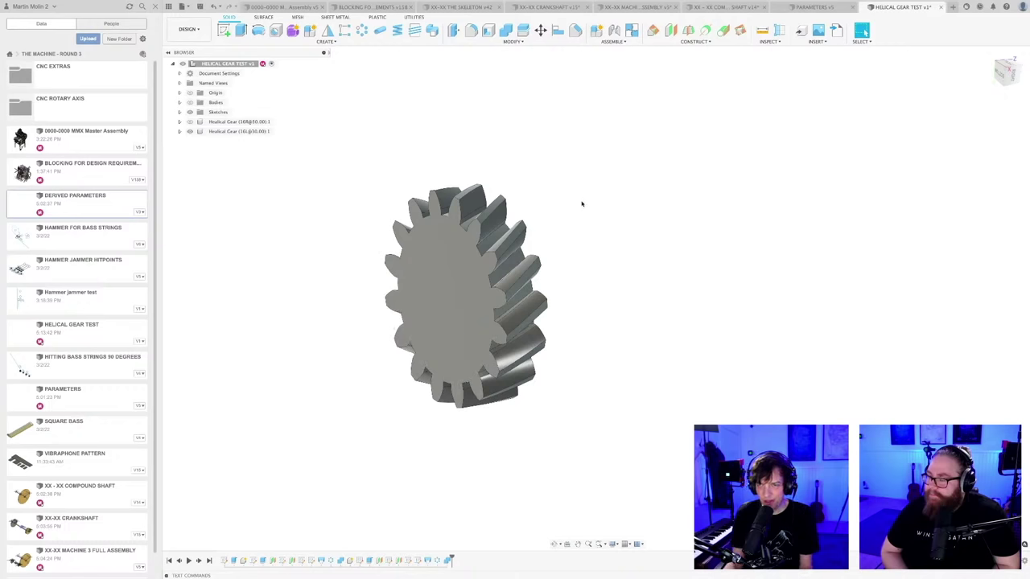
- Start a sketch on the left-handed gear's flat end face and project one tooth-root edge into it
{"action": "middle_click_drag", "start_coordinate": [582, 204], "coordinate": [681, 248], "text": "shift"}
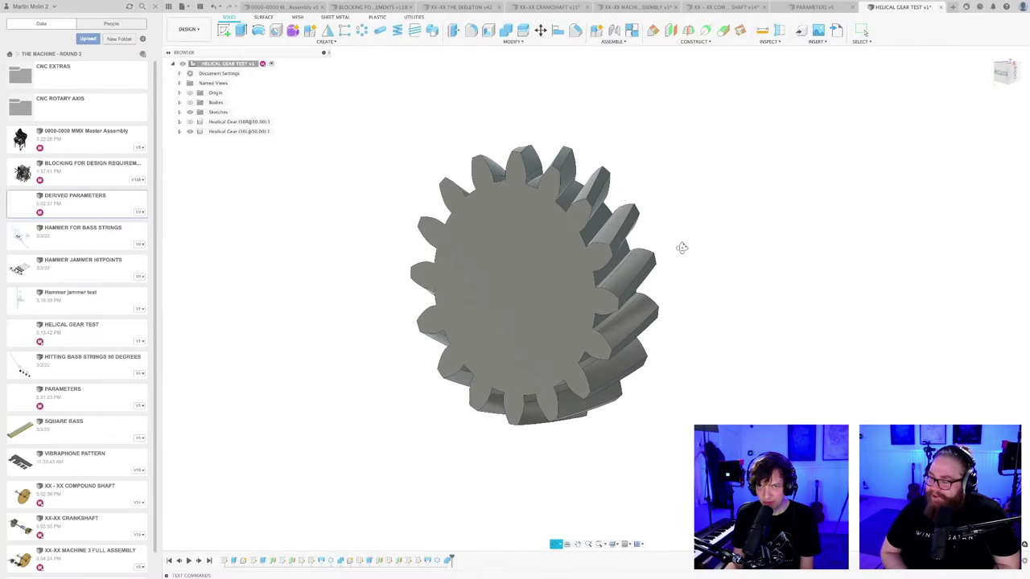
{"action": "left_click", "coordinate": [224, 30]}
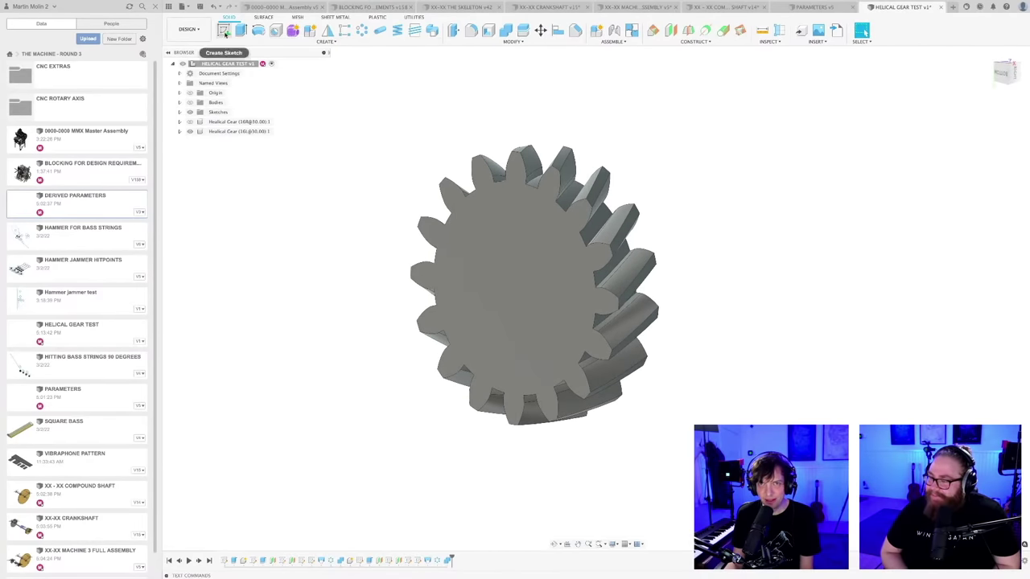
{"action": "left_click", "coordinate": [543, 248]}
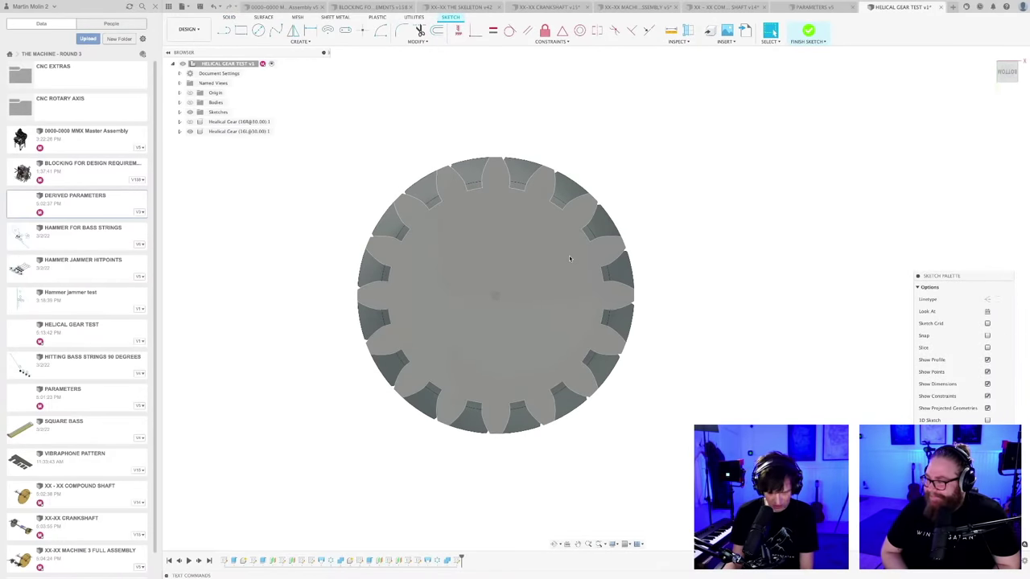
{"action": "key", "text": "p"}
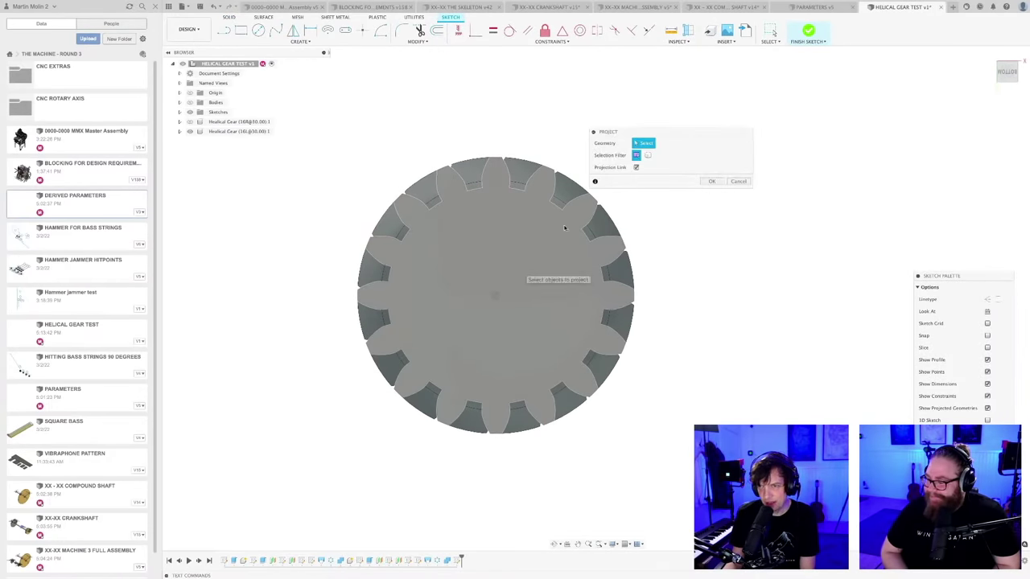
{"action": "left_click", "coordinate": [558, 211]}
{"action": "key", "text": "Return"}
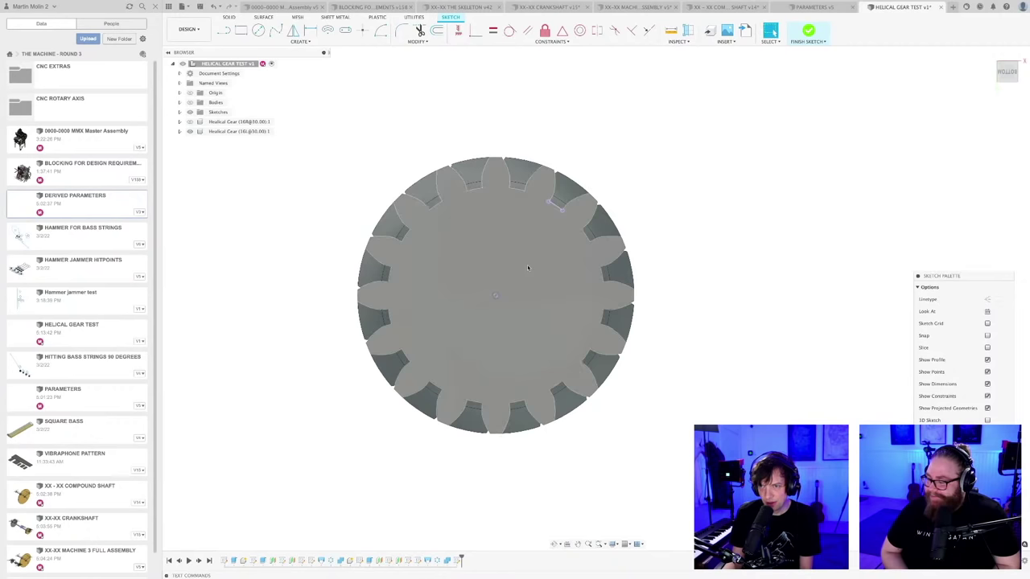
- Draw a 20 mm diameter circle at the centre of the gear face
{"action": "scroll", "coordinate": [524, 284], "scroll_direction": "up", "scroll_amount": 3}
{"action": "key", "text": "c"}
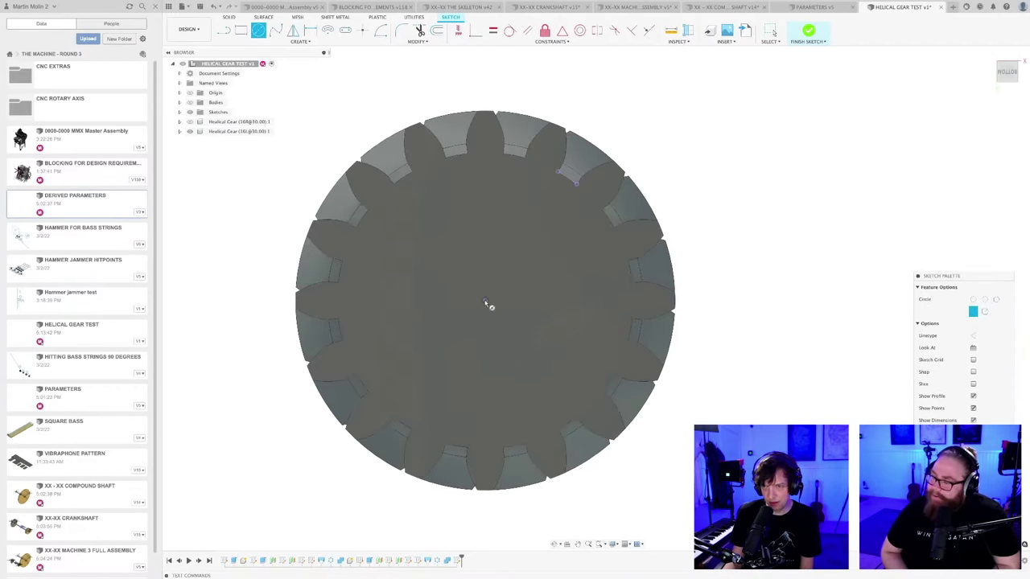
{"action": "left_click", "coordinate": [485, 300]}
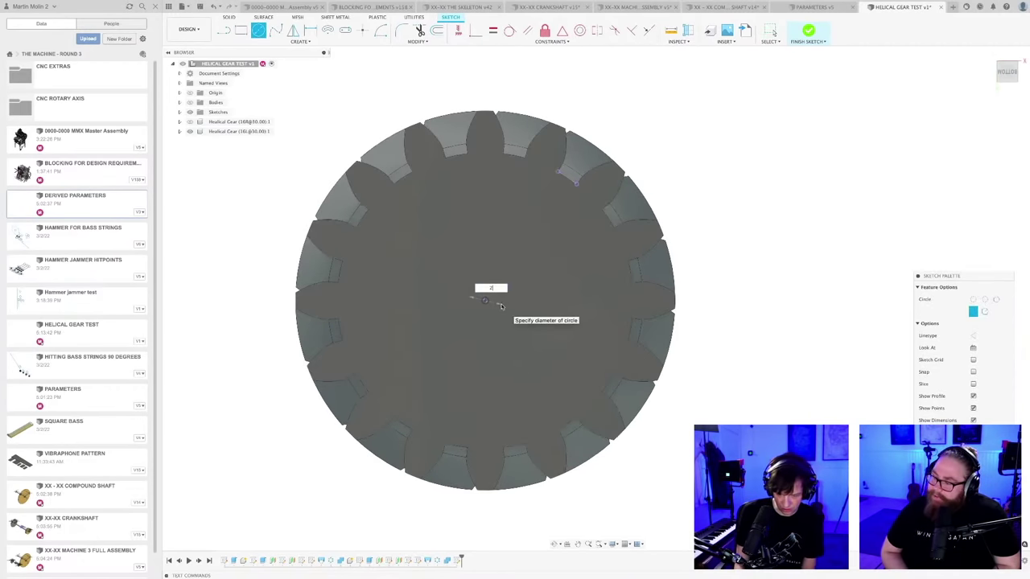
{"action": "type", "text": "20"}
{"action": "key", "text": "Return"}
- Cut the central circle through the gear's full thickness with Extrude to make the shaft bore
{"action": "middle_click_drag", "start_coordinate": [501, 306], "coordinate": [527, 326], "text": "shift"}
{"action": "key", "text": "e"}
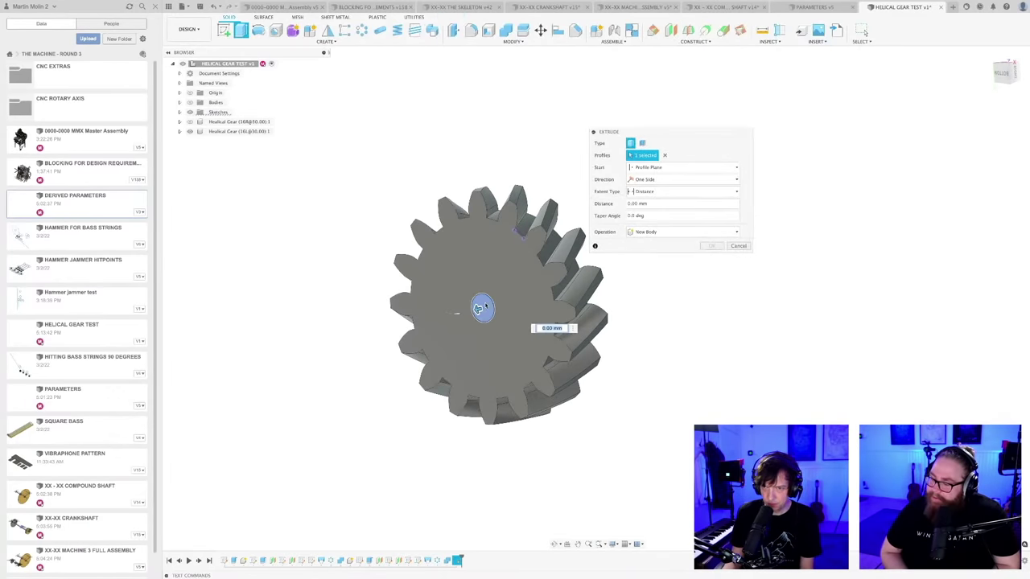
{"action": "left_click", "coordinate": [483, 304]}
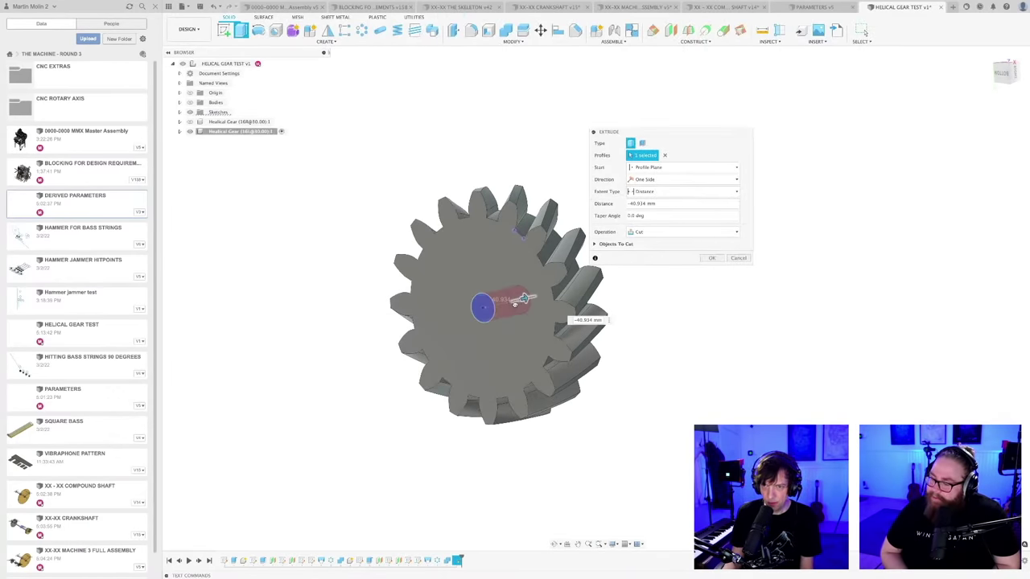
{"action": "left_click_drag", "start_coordinate": [527, 298], "coordinate": [623, 307]}
{"action": "key", "text": "Return"}
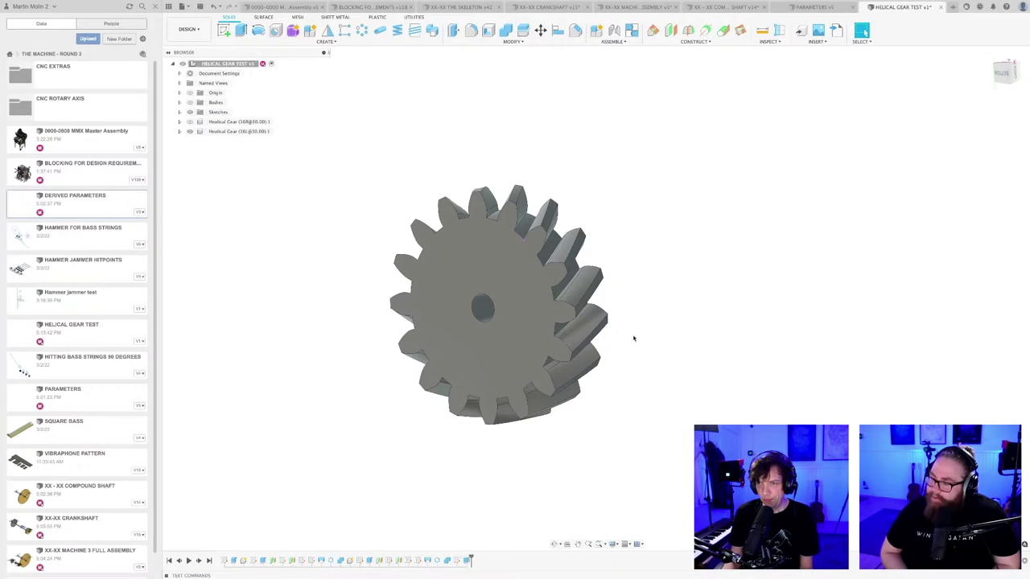
- Save a new version of the HELICAL GEAR TEST design
{"action": "middle_click_drag", "start_coordinate": [634, 339], "coordinate": [629, 359], "text": "shift"}
{"action": "key", "text": "ctrl+s"}
{"action": "key", "text": "Return"}
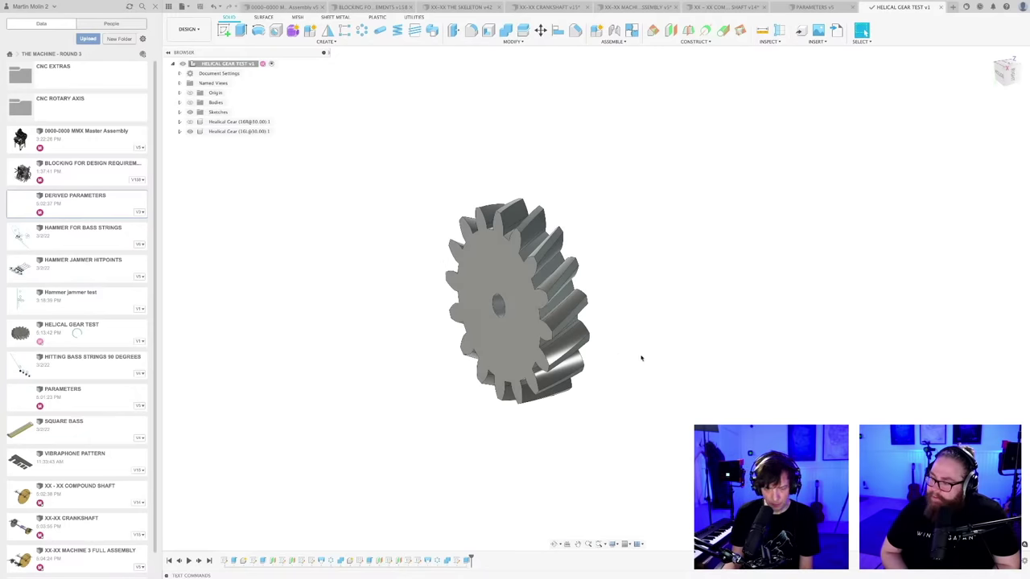
- Apply a brass-coloured appearance to the left-handed gear and save the design with the version description User Saved
{"action": "key", "text": "a"}
{"action": "mouse_move", "coordinate": [888, 369]}
{"action": "left_mouse_down"}
{"action": "mouse_move", "coordinate": [593, 338]}
{"action": "mouse_move", "coordinate": [554, 323]}
{"action": "mouse_move", "coordinate": [563, 322]}
{"action": "left_mouse_up"}
{"action": "key", "text": "Escape"}
{"action": "mouse_move", "coordinate": [662, 305]}
{"action": "middle_mouse_down", "text": "shift"}
{"action": "mouse_move", "coordinate": [632, 288]}
{"action": "mouse_move", "coordinate": [657, 295]}
{"action": "middle_mouse_up", "text": "shift"}
{"action": "key", "text": "super+s"}
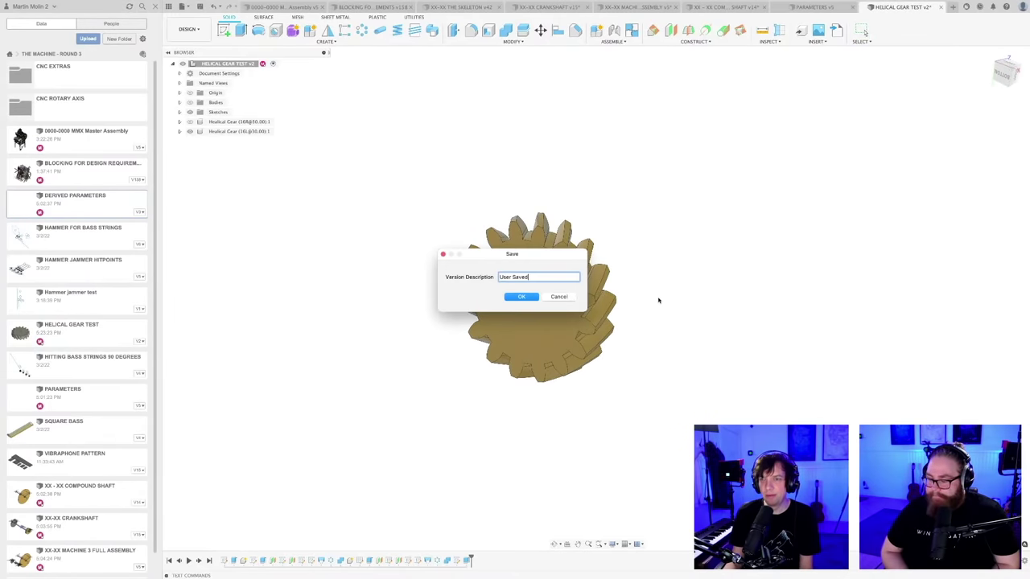
{"action": "left_click", "coordinate": [522, 297]}
{"action": "mouse_move", "coordinate": [658, 289]}
{"action": "middle_mouse_down", "text": "shift"}
{"action": "mouse_move", "coordinate": [668, 285]}
{"action": "mouse_move", "coordinate": [639, 269]}
{"action": "mouse_move", "coordinate": [657, 294]}
{"action": "middle_mouse_up", "text": "shift"}
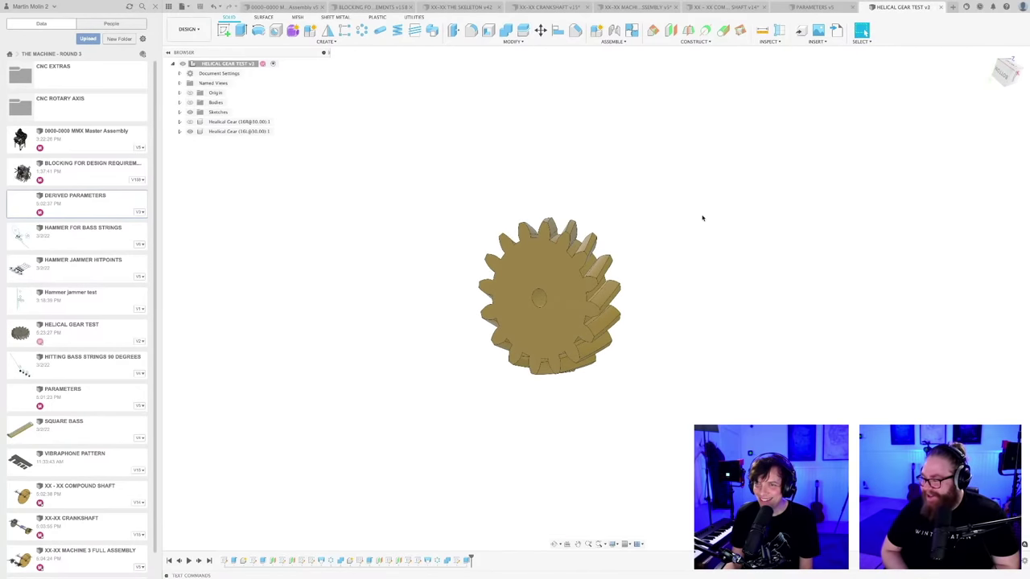
{"action": "middle_click_drag", "start_coordinate": [689, 223], "coordinate": [664, 87], "text": "shift"}
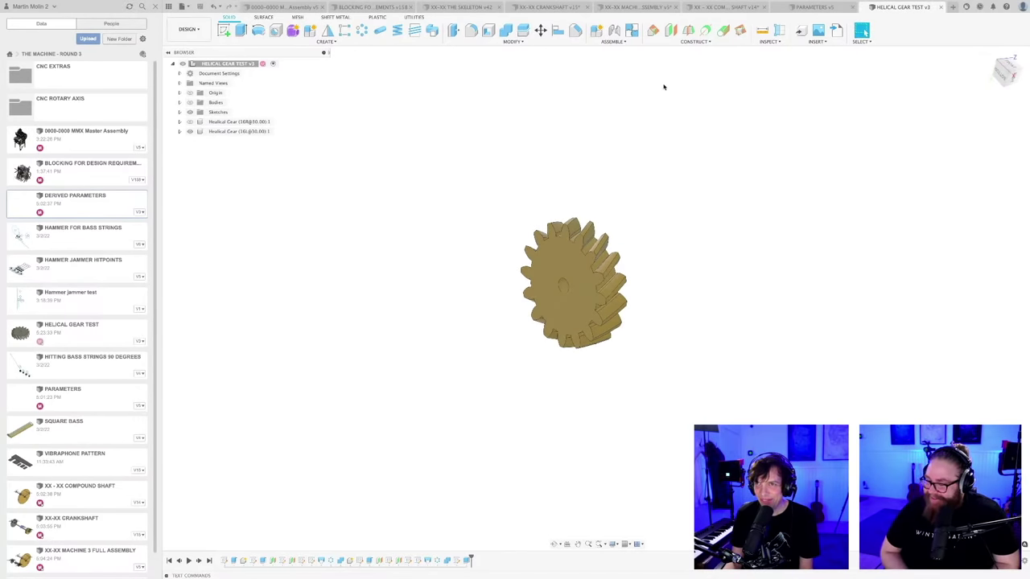
- Switch to the XX-XX CRANKSHAFT design and insert the HELICAL GEAR TEST design into it as a component
{"action": "left_click", "coordinate": [558, 8]}
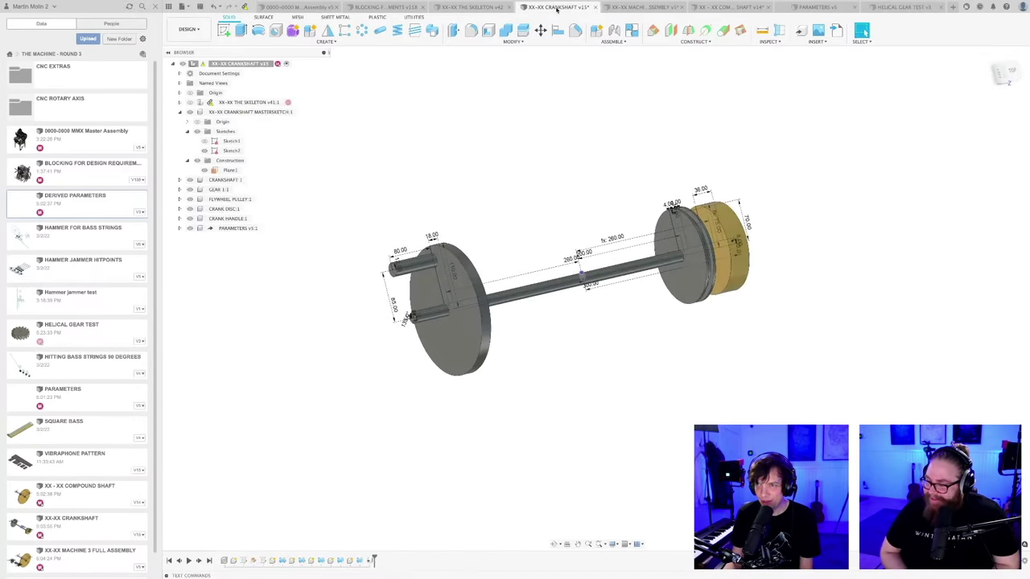
{"action": "scroll", "coordinate": [88, 418], "scroll_direction": "down", "scroll_amount": 1}
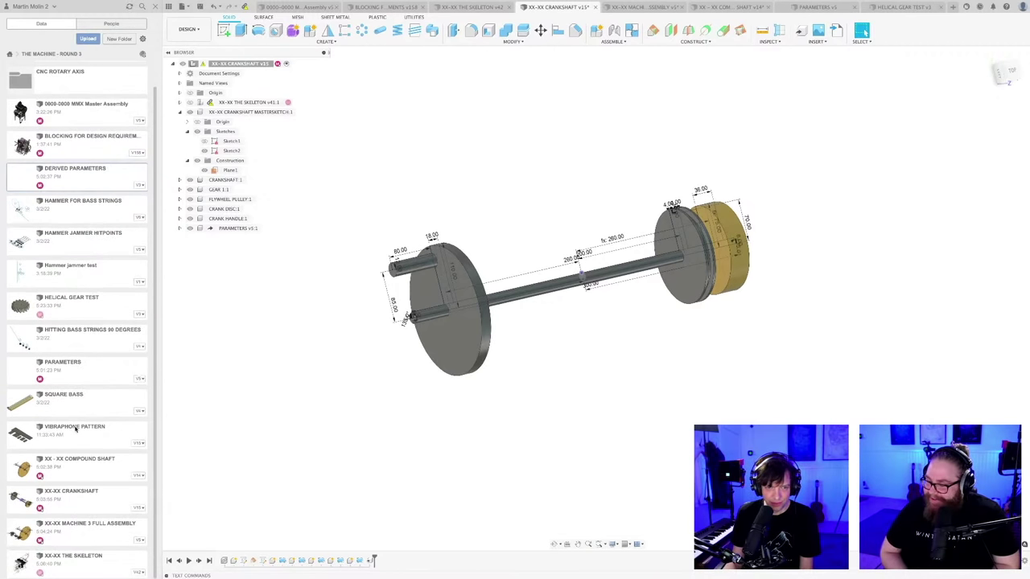
{"action": "scroll", "coordinate": [87, 501], "scroll_direction": "up", "scroll_amount": 1}
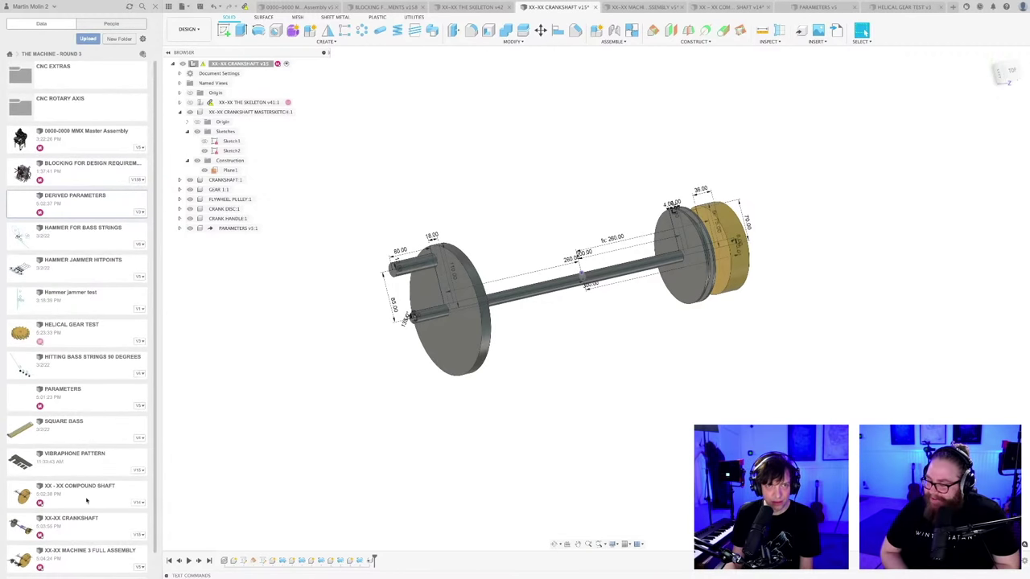
{"action": "right_click", "coordinate": [74, 342]}
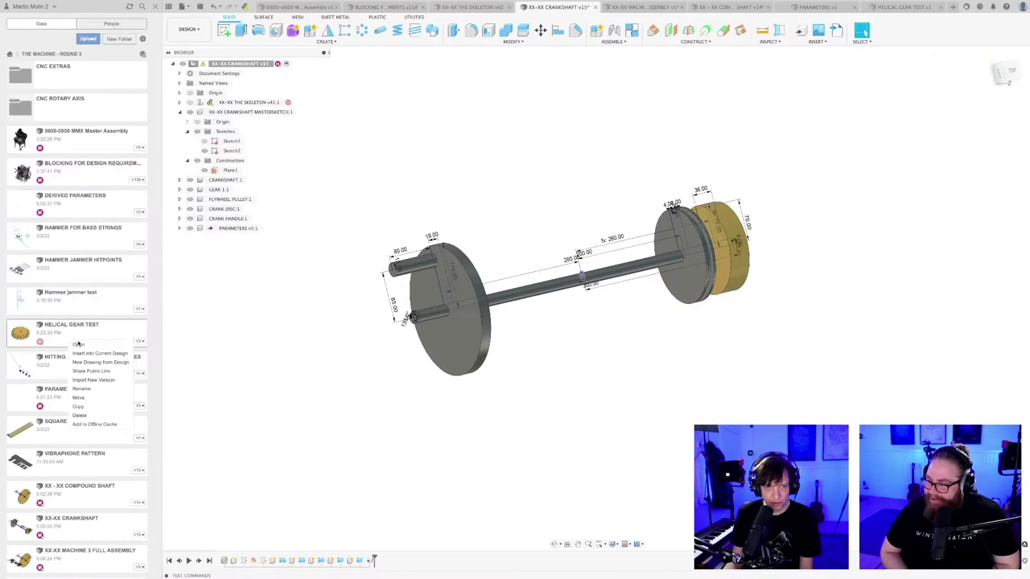
{"action": "left_click", "coordinate": [86, 354]}
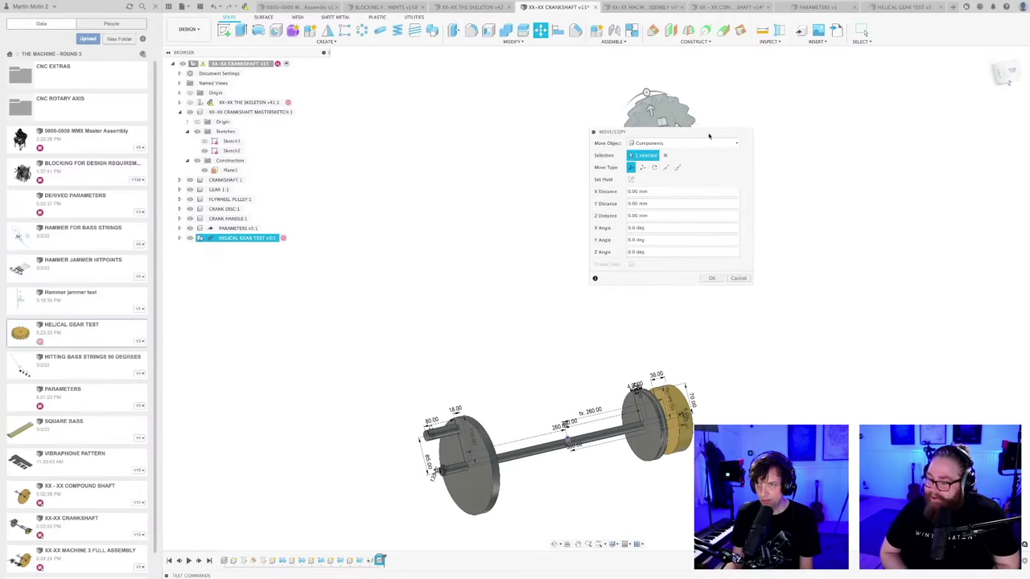
- Rotate the inserted helical gear -90 degrees about the Y axis so its bore lines up with the crankshaft's direction
{"action": "left_click_drag", "start_coordinate": [708, 133], "coordinate": [883, 145]}
{"action": "middle_click_drag", "start_coordinate": [678, 248], "coordinate": [704, 249], "text": "shift"}
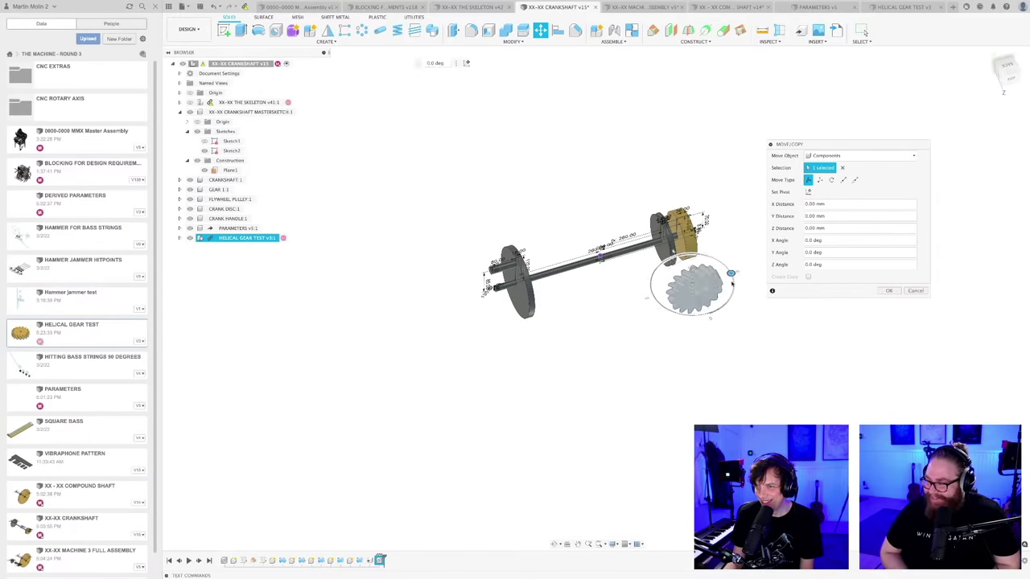
{"action": "left_click_drag", "start_coordinate": [731, 275], "coordinate": [711, 318]}
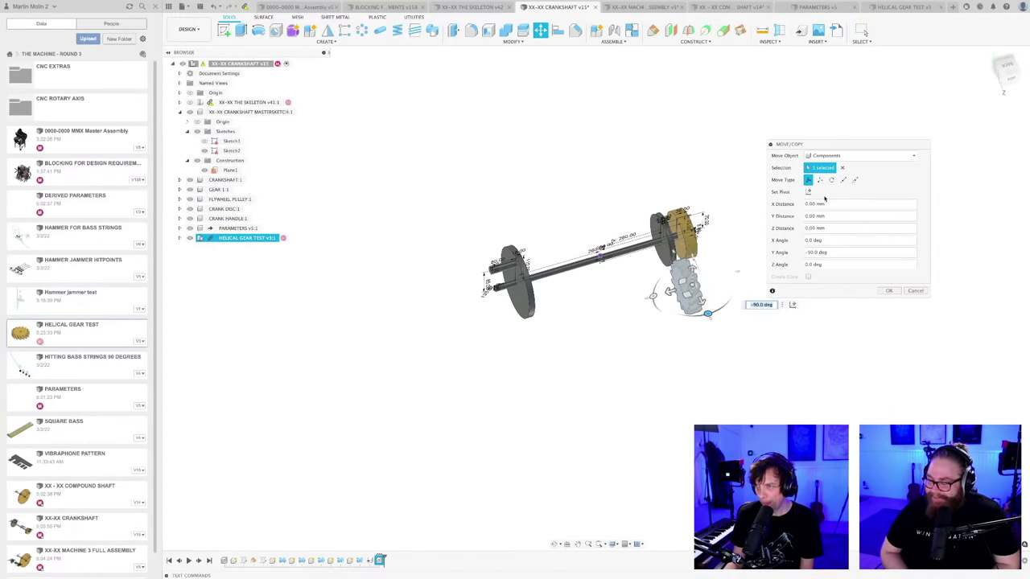
- Move the helical gear point to point from its bore centre onto the crankshaft where the plain gear blank sits, and accept the move
{"action": "left_click", "coordinate": [842, 180]}
{"action": "scroll", "coordinate": [680, 287], "scroll_direction": "up", "scroll_amount": 10}
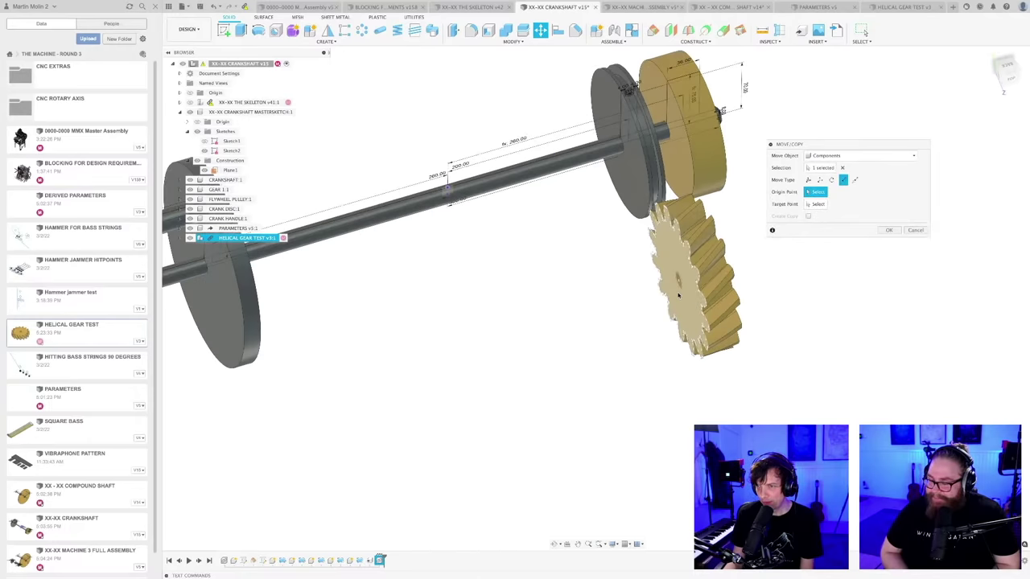
{"action": "scroll", "coordinate": [689, 202], "scroll_direction": "down", "scroll_amount": 5}
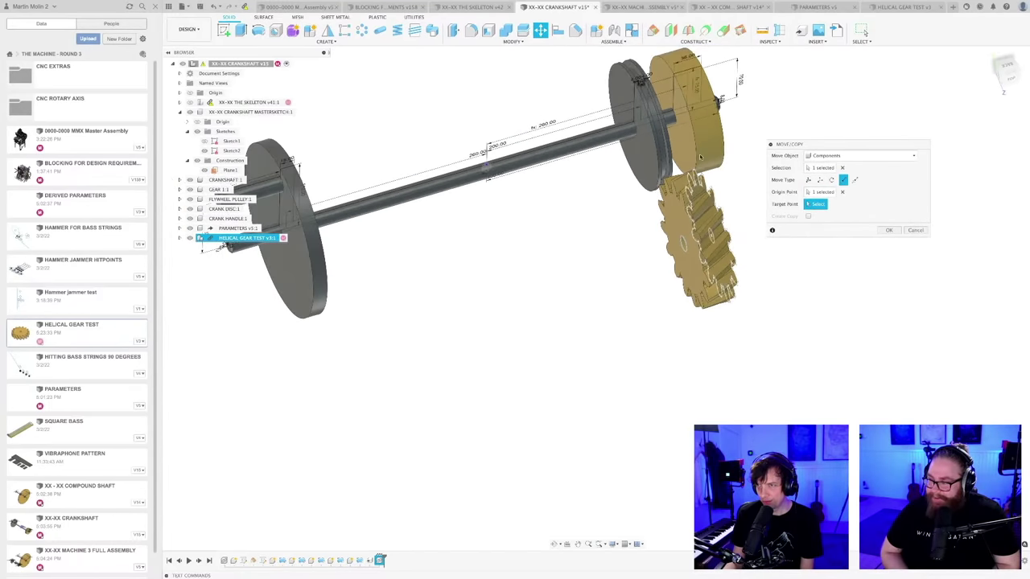
{"action": "left_click", "coordinate": [486, 165]}
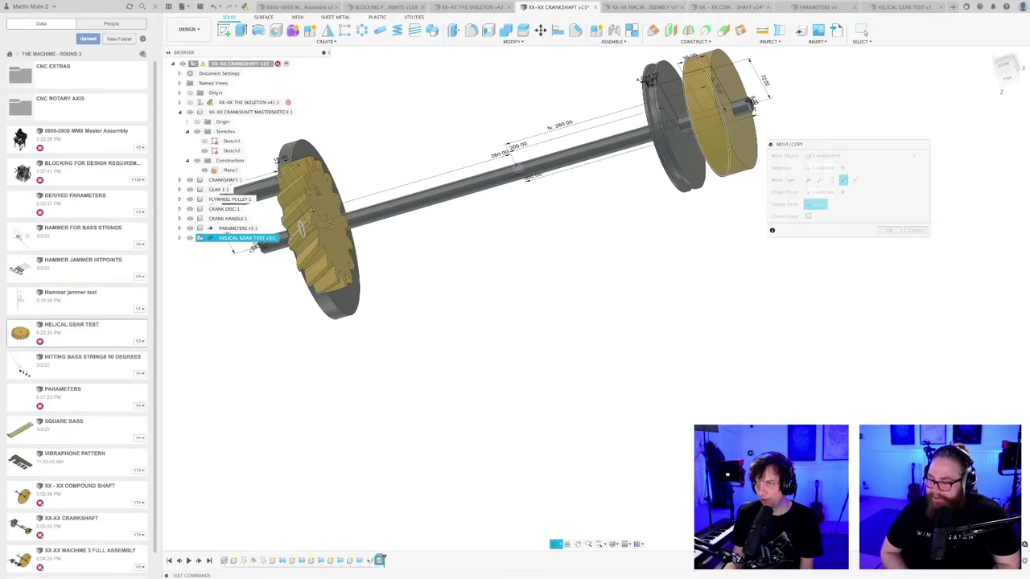
{"action": "scroll", "coordinate": [677, 121], "scroll_direction": "up", "scroll_amount": 5}
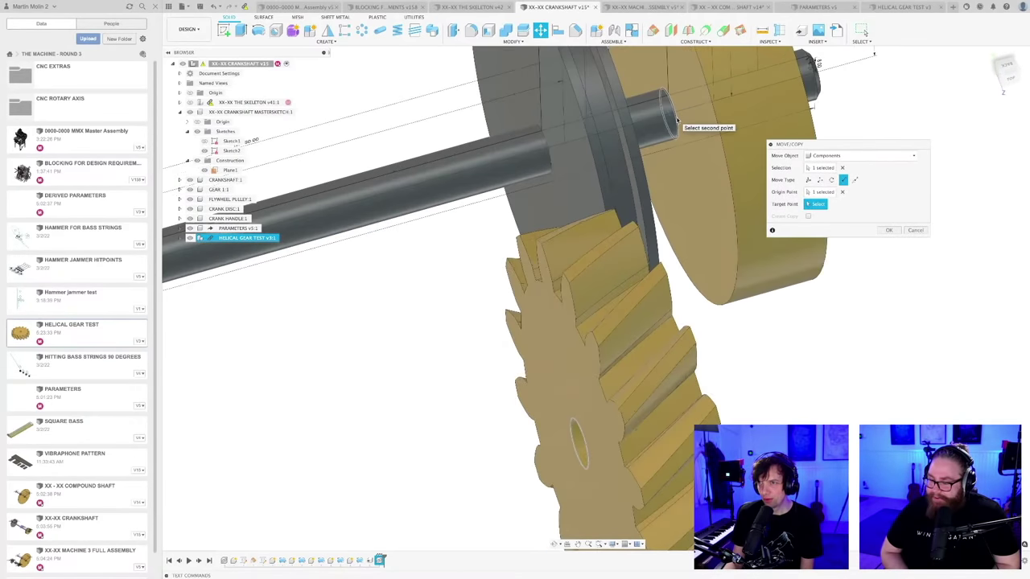
{"action": "left_click", "coordinate": [678, 120]}
{"action": "scroll", "coordinate": [677, 245], "scroll_direction": "down", "scroll_amount": 3}
{"action": "middle_click_drag", "start_coordinate": [677, 246], "coordinate": [892, 245], "text": "shift"}
{"action": "left_click", "coordinate": [889, 230]}
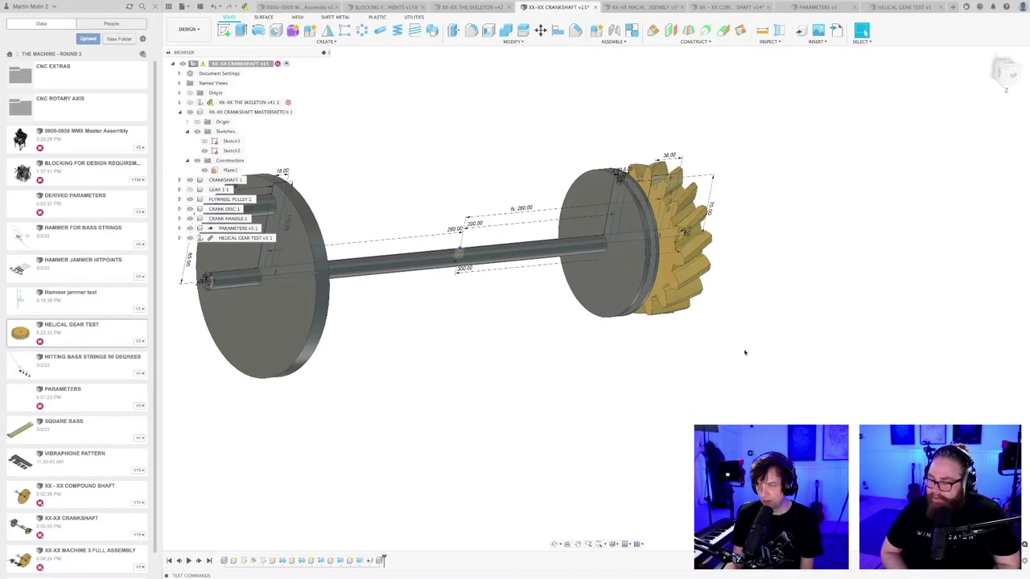
{"action": "scroll", "coordinate": [745, 352], "scroll_direction": "down", "scroll_amount": 3}
{"action": "middle_click_drag", "start_coordinate": [740, 352], "coordinate": [719, 312], "text": "shift"}
{"action": "scroll", "coordinate": [736, 295], "scroll_direction": "down", "scroll_amount": 5}
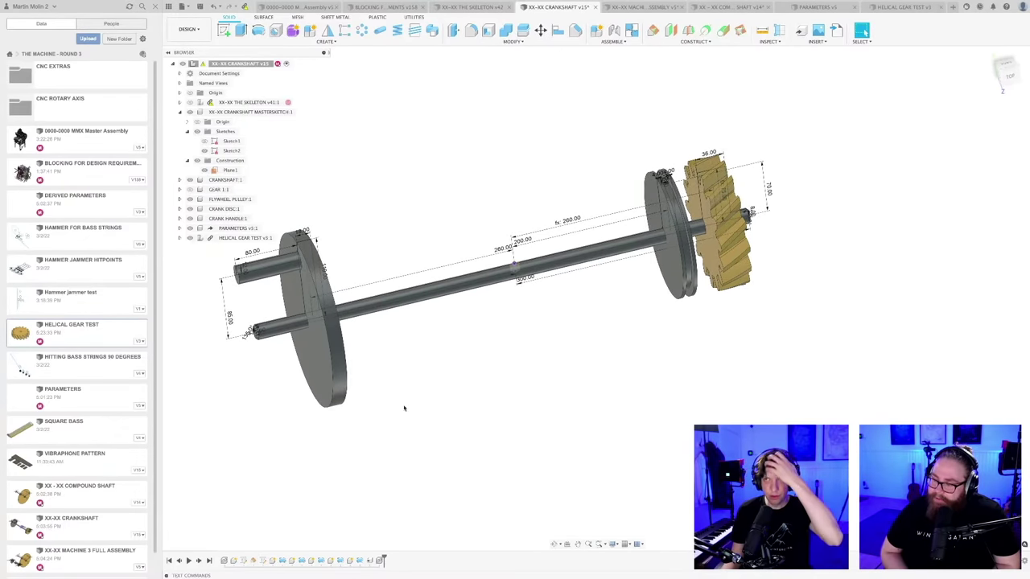
- Open the parameter list of the PARAMETERS design and open the name of the GEAR1DIA parameter for editing
{"action": "left_click", "coordinate": [833, 7]}
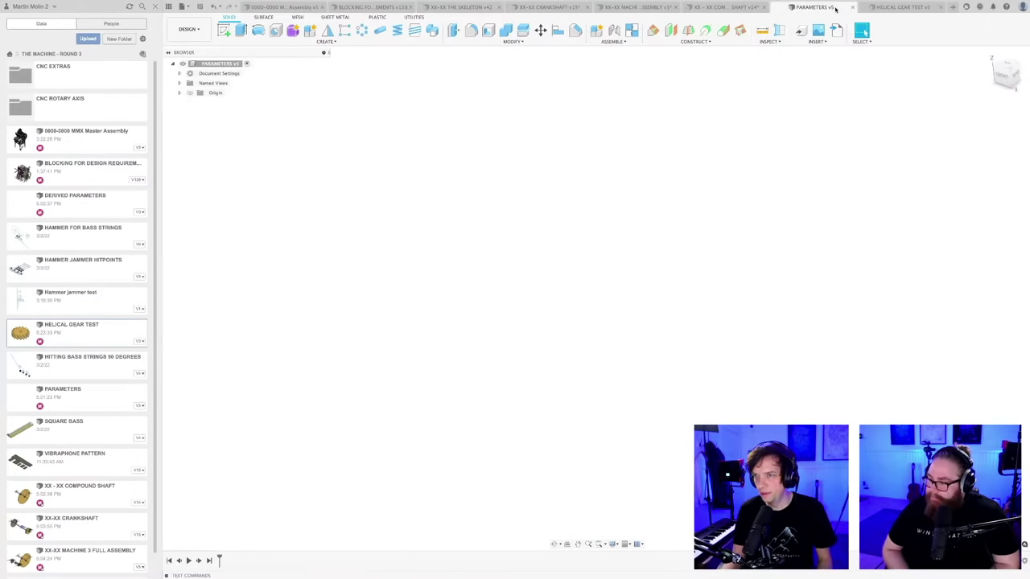
{"action": "left_click", "coordinate": [515, 41]}
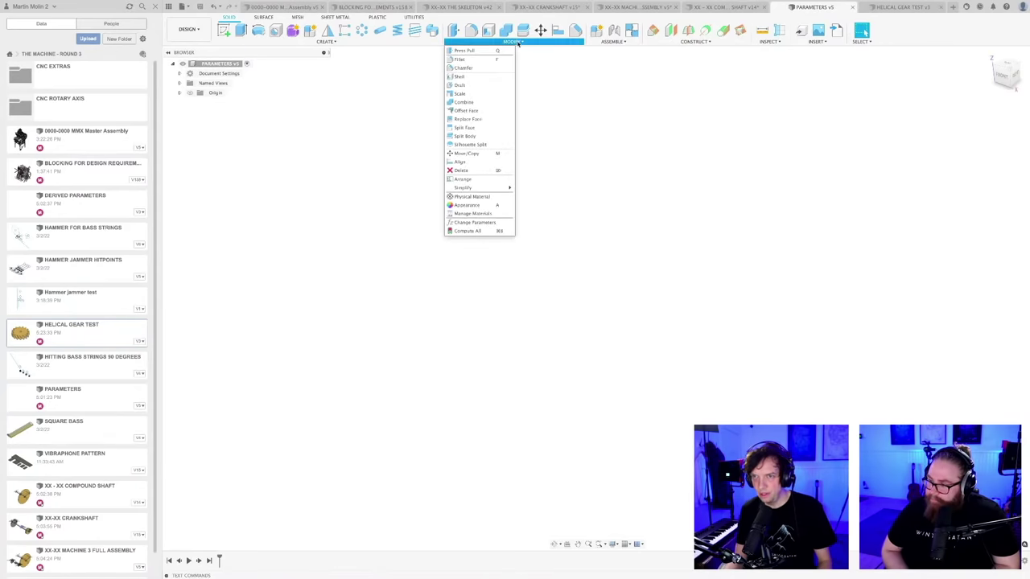
{"action": "left_click", "coordinate": [473, 222]}
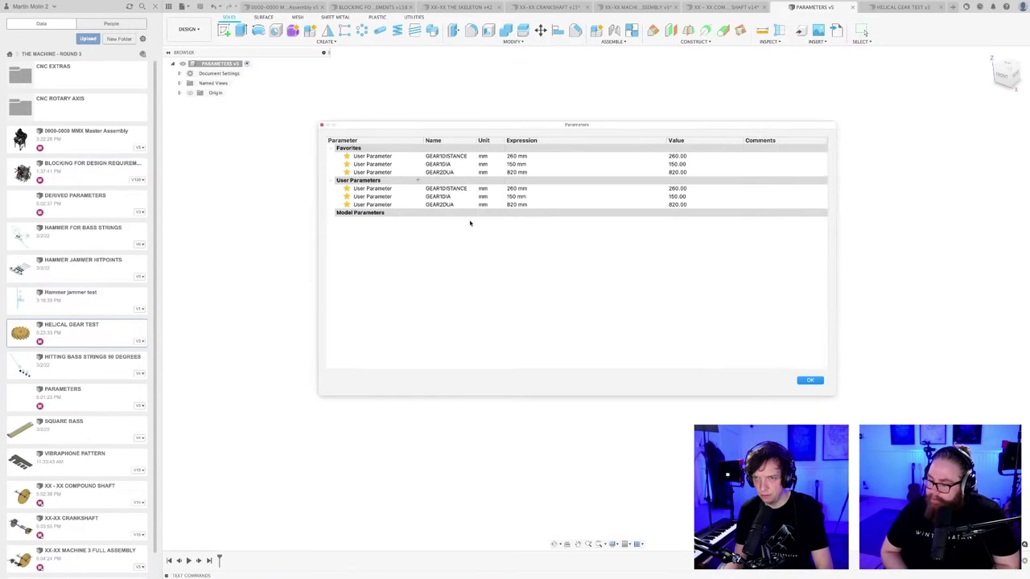
{"action": "left_click", "coordinate": [418, 181]}
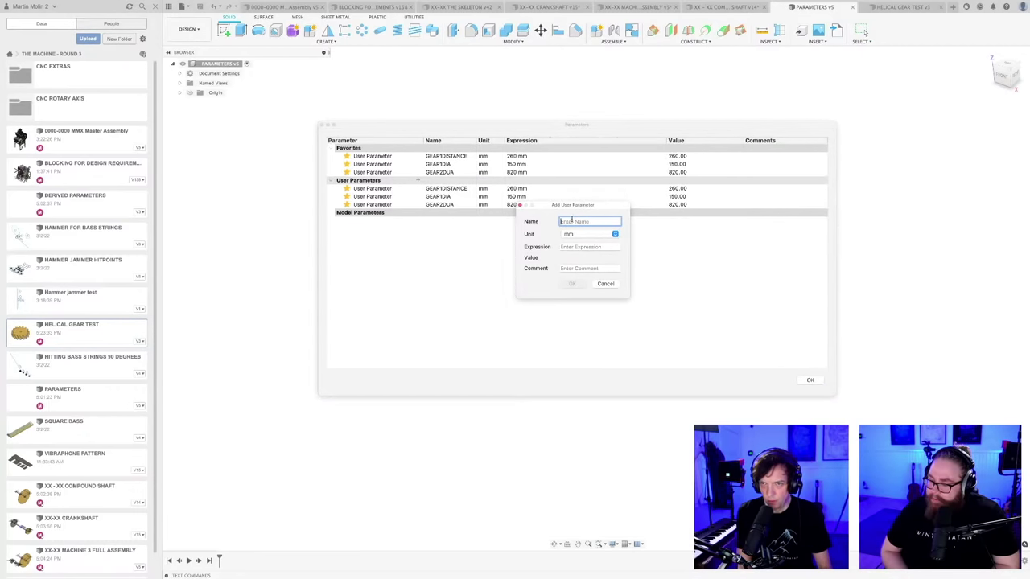
{"action": "left_click", "coordinate": [605, 284]}
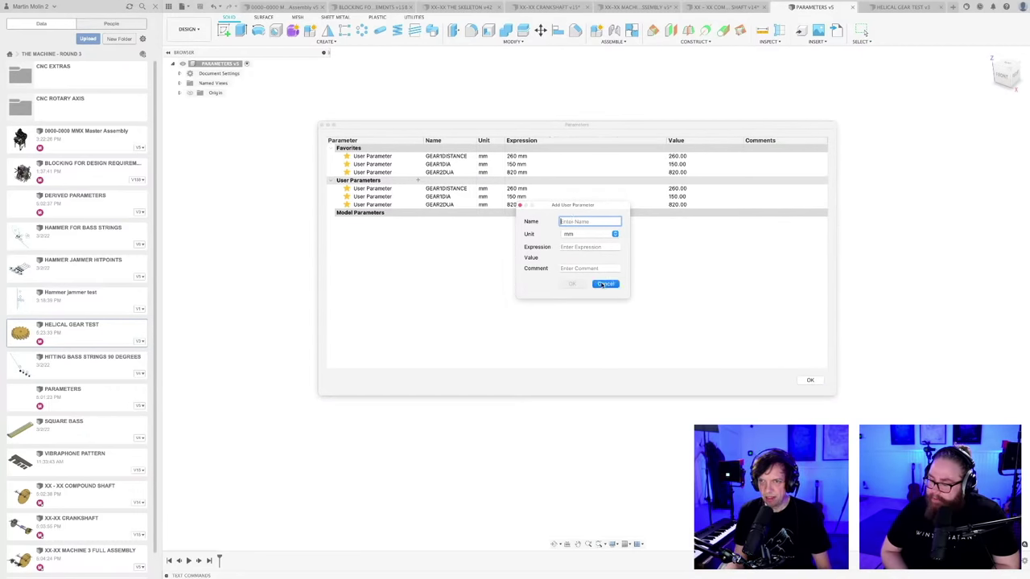
{"action": "double_click", "coordinate": [442, 164]}
{"action": "left_click", "coordinate": [453, 164]}
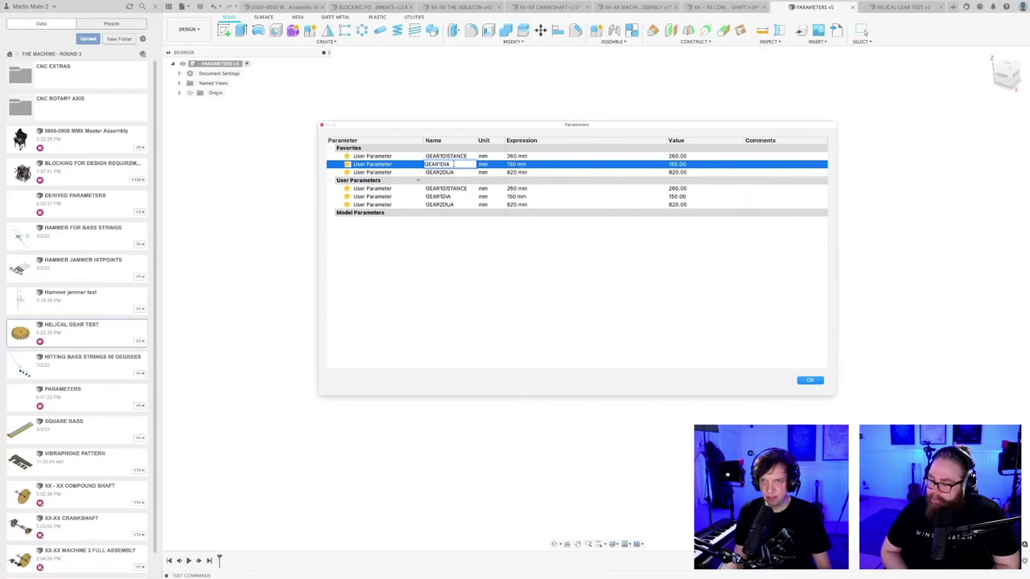
- Rename the GEAR1DIA user parameter to GEAR1PITCHDIA and close the parameter table
{"action": "key", "text": "BackSpace"}
{"action": "key", "text": "BackSpace"}
{"action": "key", "text": "BackSpace"}
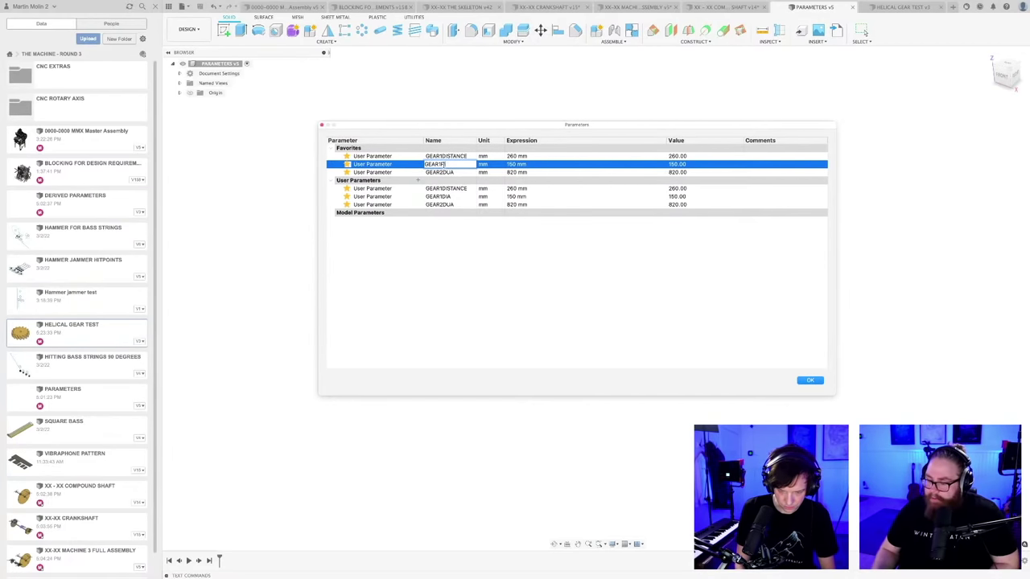
{"action": "type", "text": "TITCHDIA"}
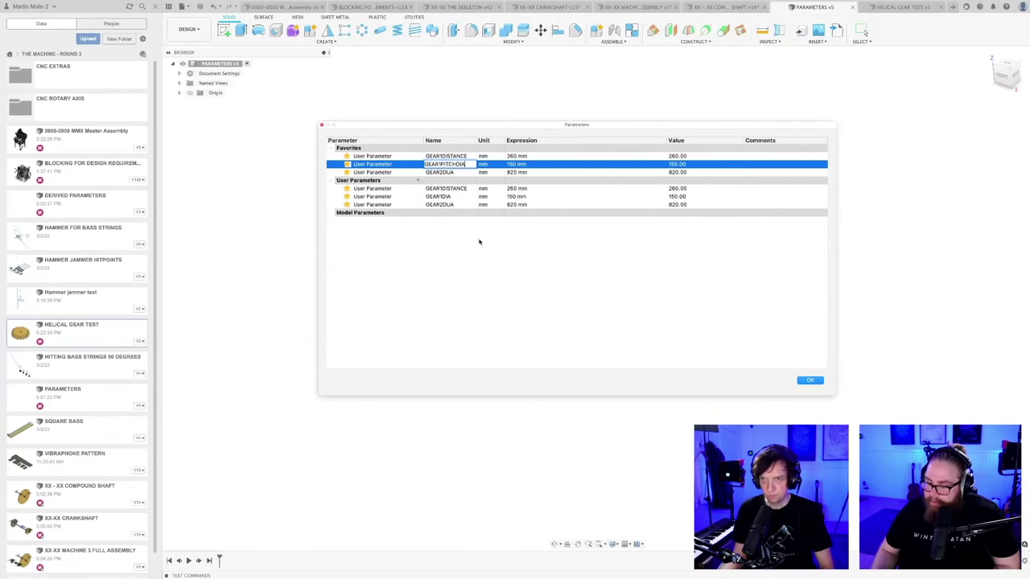
{"action": "key", "text": "Return"}
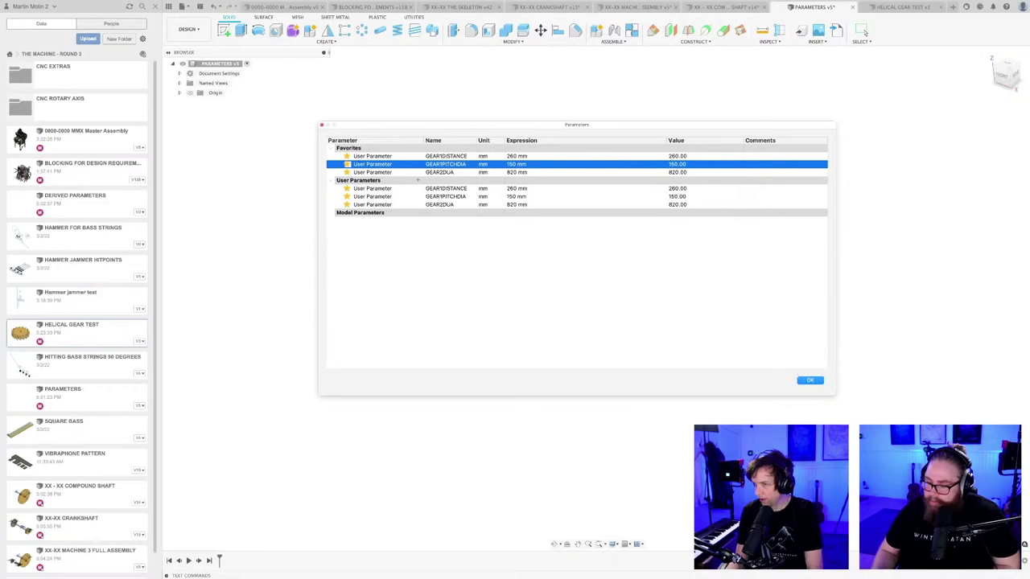
{"action": "key", "text": "Return"}
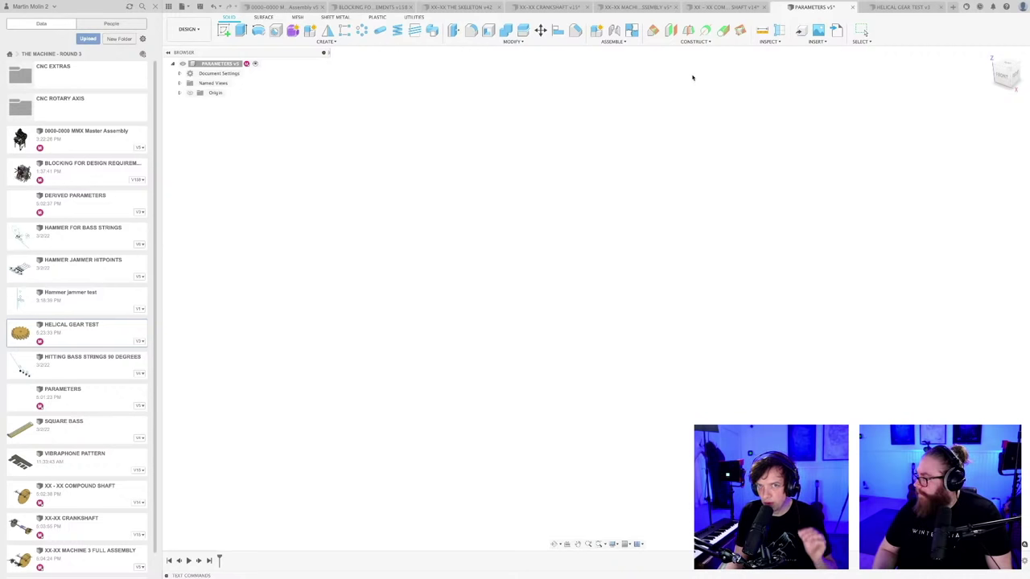
- Set the expression of the GEAR1PITCHDIA user parameter to 147,802 and accept the parameter changes
{"action": "left_click", "coordinate": [523, 30]}
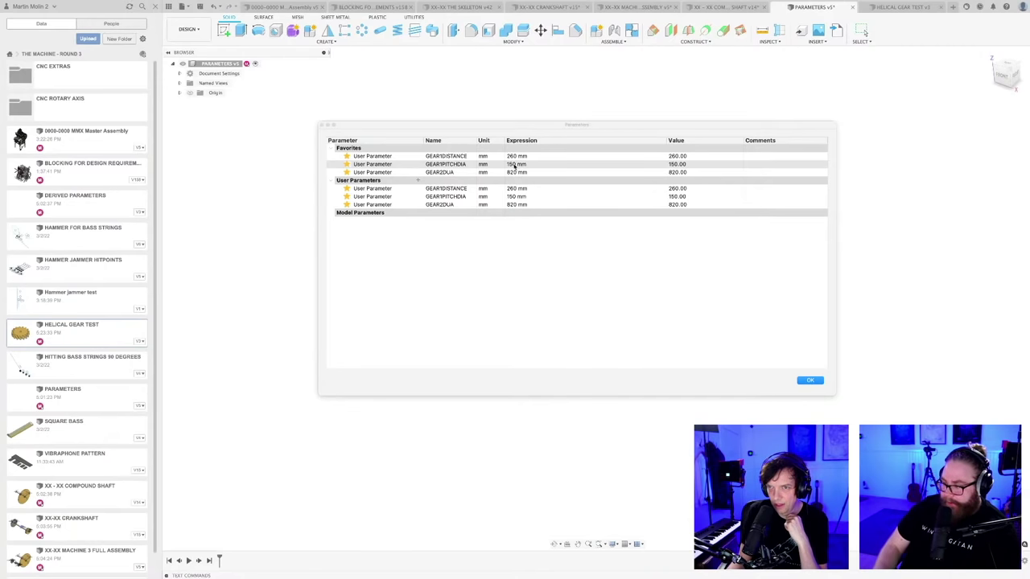
{"action": "left_click", "coordinate": [514, 165]}
{"action": "left_click_drag", "start_coordinate": [524, 165], "coordinate": [496, 166]}
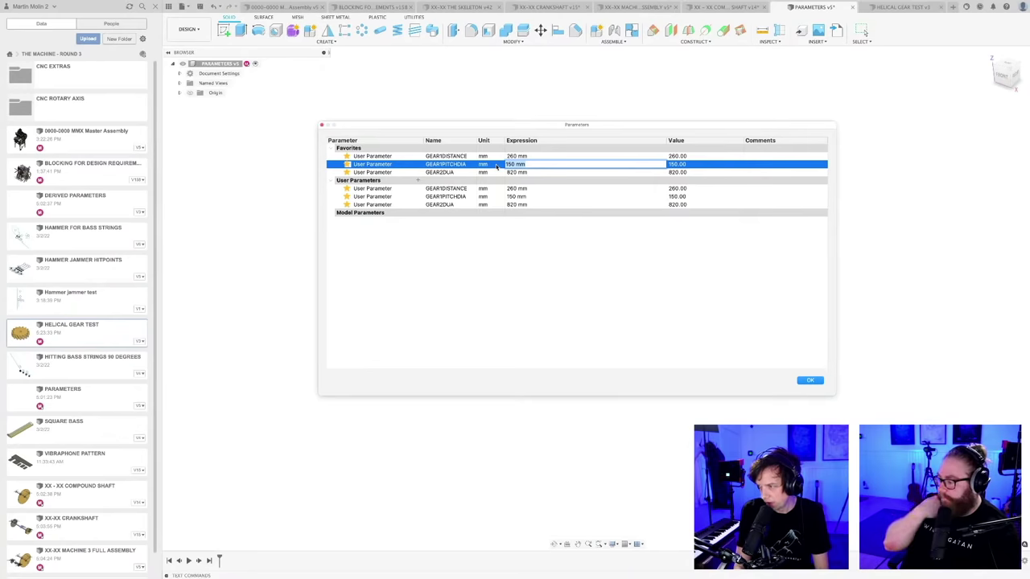
{"action": "key", "text": "BackSpace"}
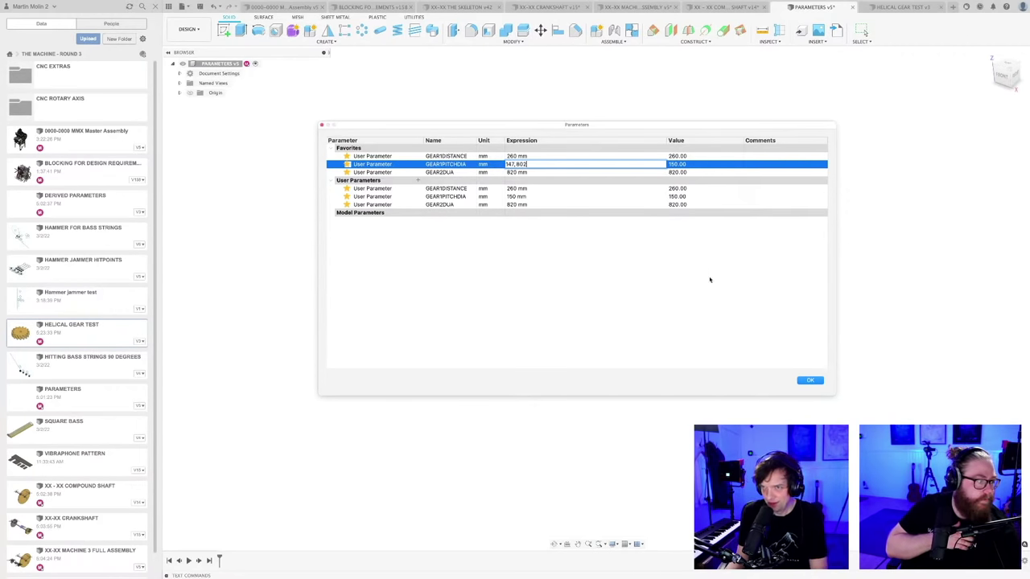
{"action": "left_click", "coordinate": [817, 381]}
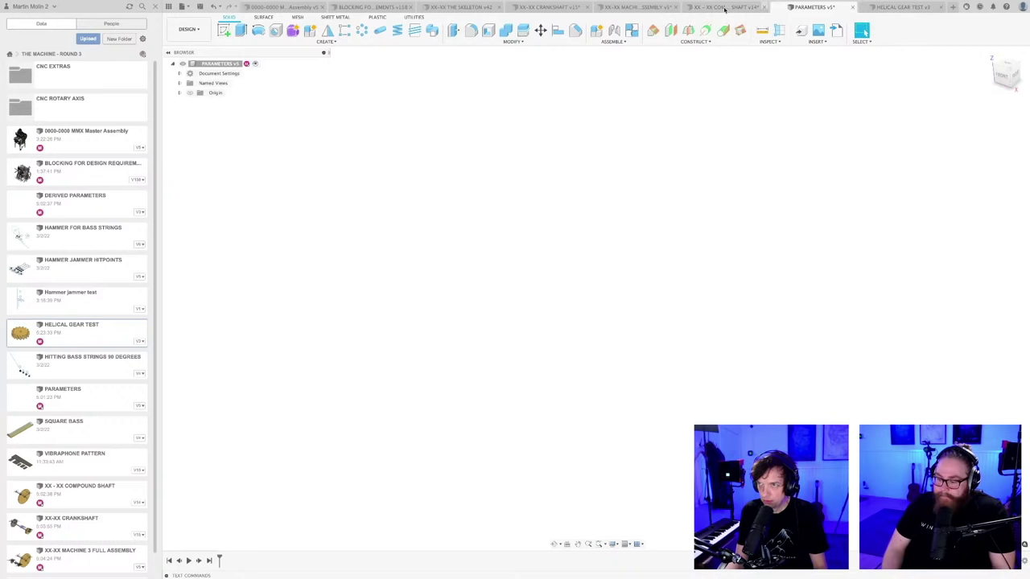
- Switch to the 0000-0000 MMX Master Assembly design and examine the small toothed gear beside the large spoked wheel
{"action": "left_click", "coordinate": [724, 7]}
{"action": "left_click", "coordinate": [812, 8]}
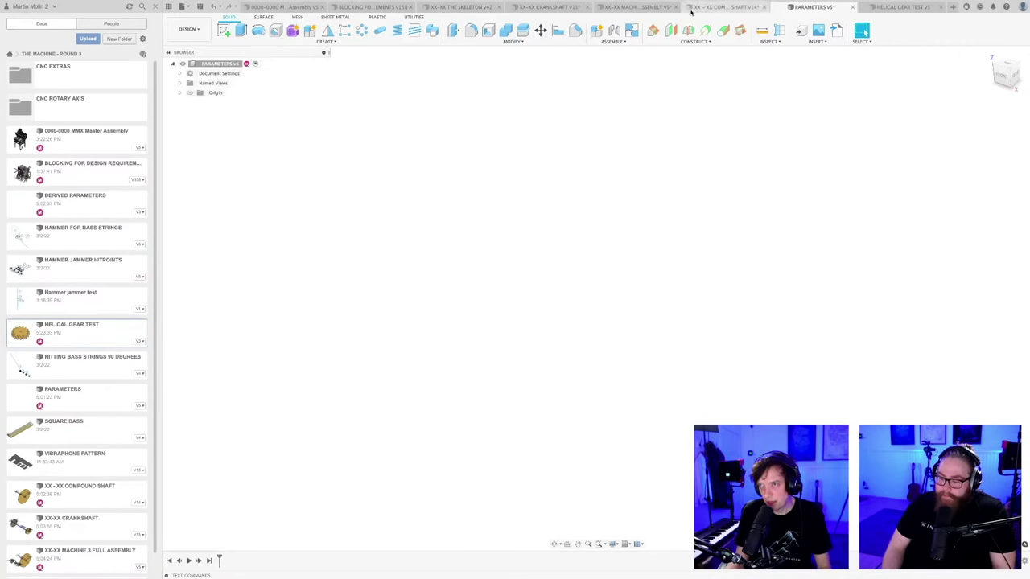
{"action": "left_click", "coordinate": [723, 7]}
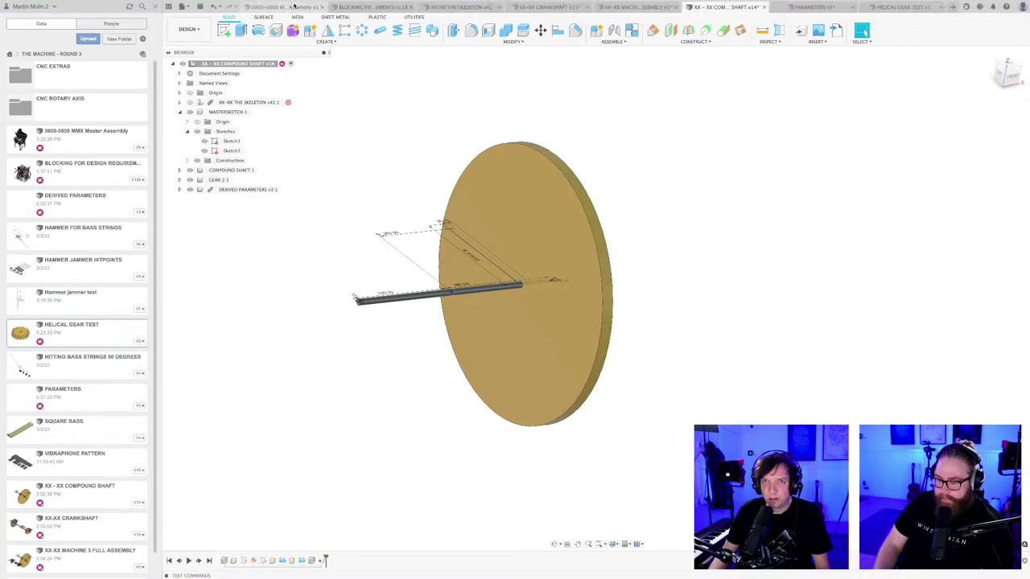
{"action": "scroll", "coordinate": [407, 235], "scroll_direction": "up", "scroll_amount": 3}
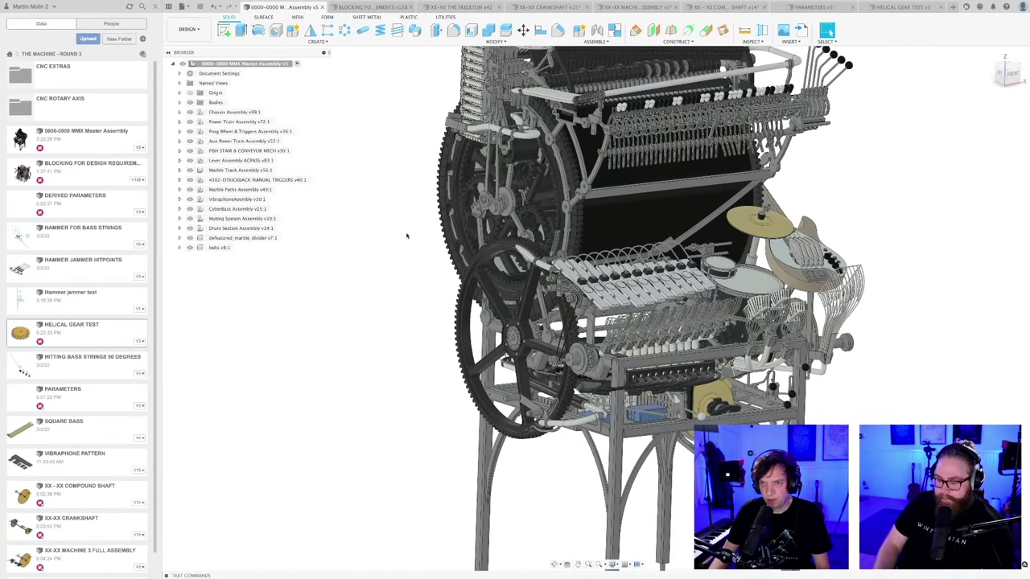
{"action": "middle_click_drag", "start_coordinate": [426, 245], "coordinate": [535, 228], "text": "shift"}
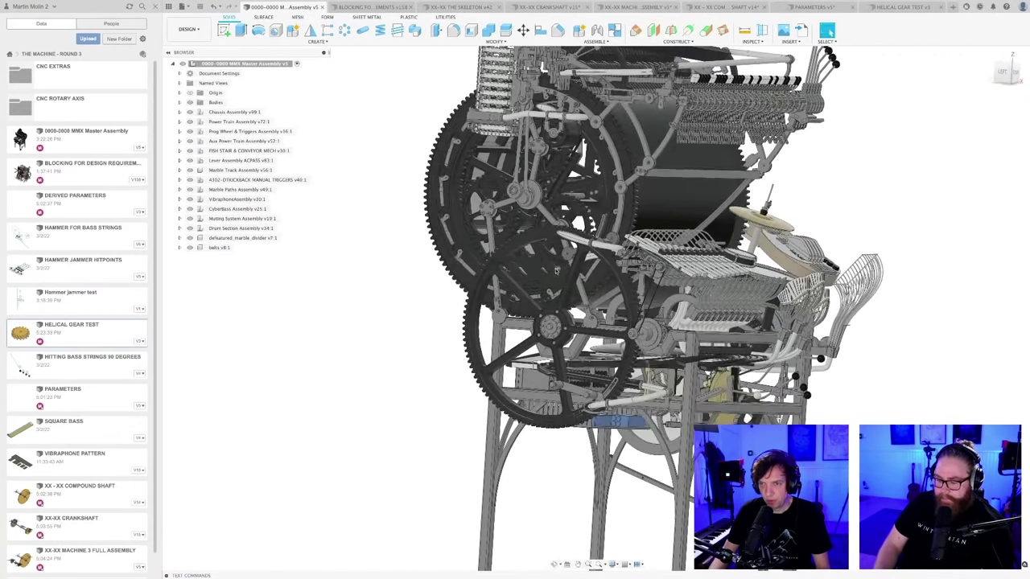
{"action": "scroll", "coordinate": [535, 228], "scroll_direction": "up", "scroll_amount": 3}
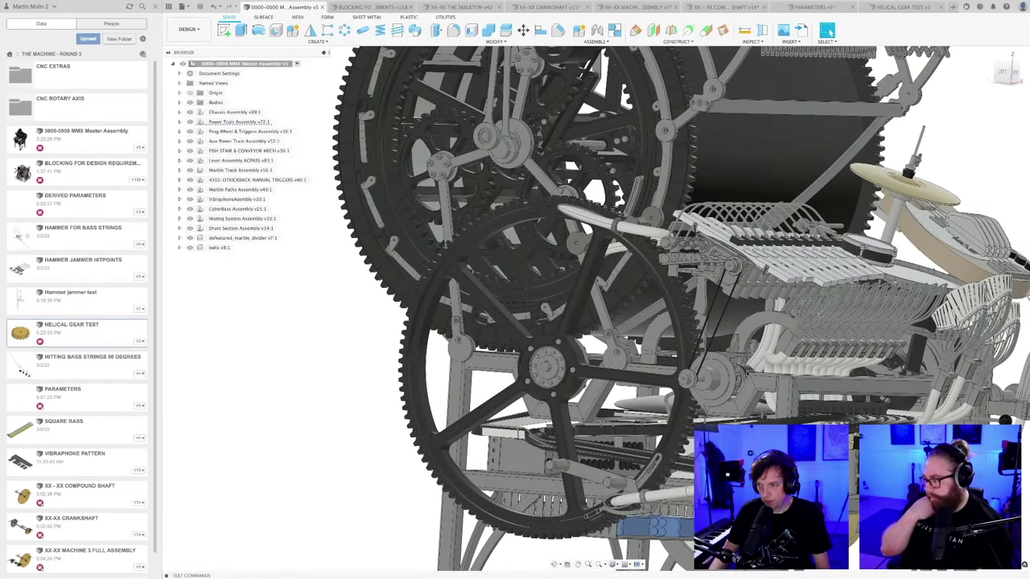
{"action": "scroll", "coordinate": [731, 383], "scroll_direction": "up", "scroll_amount": 5}
{"action": "scroll", "coordinate": [731, 383], "scroll_direction": "up", "scroll_amount": 3}
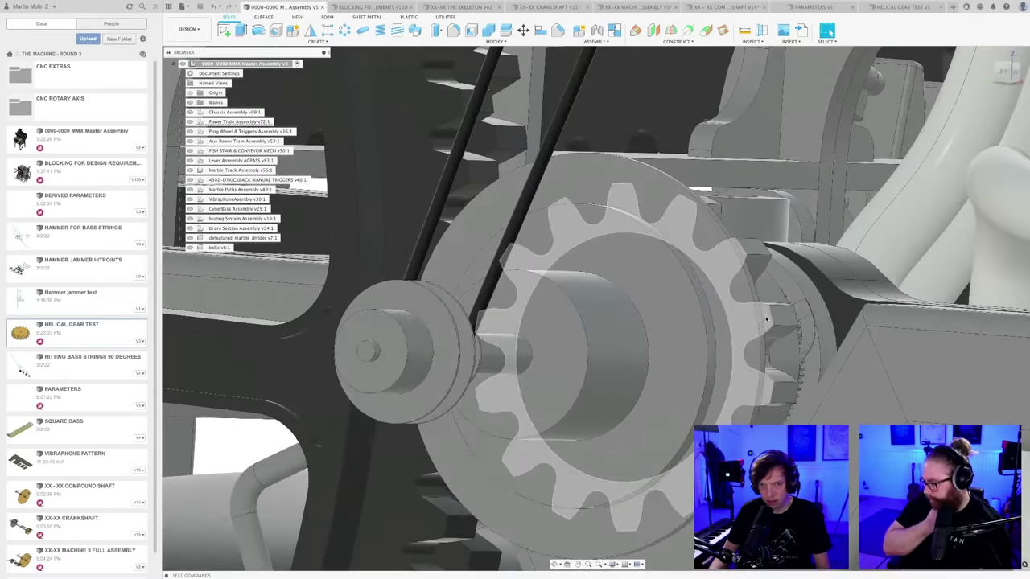
- Expand the Power Train Assembly down to the bodies of its 1207-DTWIP TIMING CLUTCH component
{"action": "left_click", "coordinate": [181, 122]}
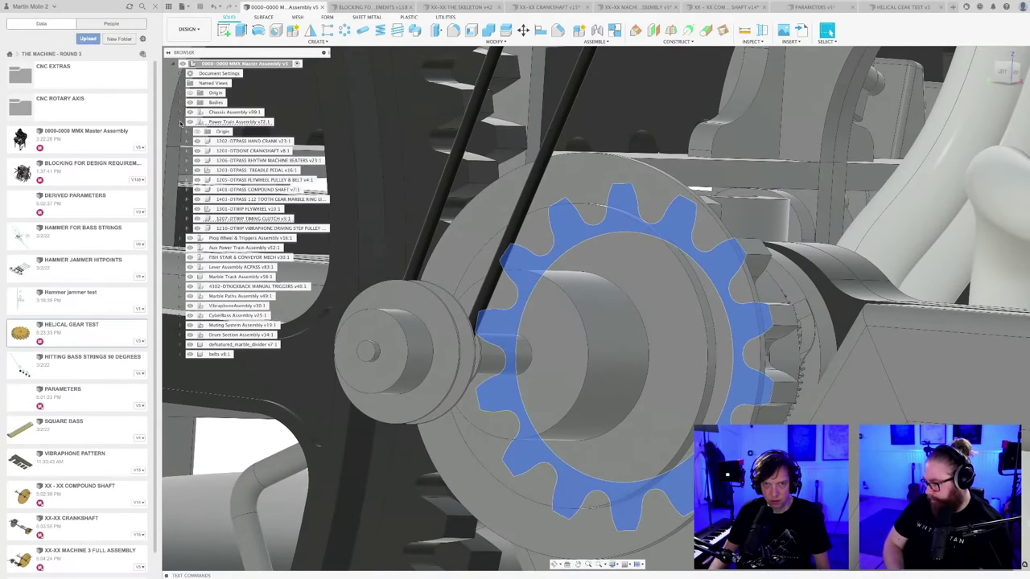
{"action": "left_click", "coordinate": [187, 219]}
{"action": "left_click", "coordinate": [203, 238]}
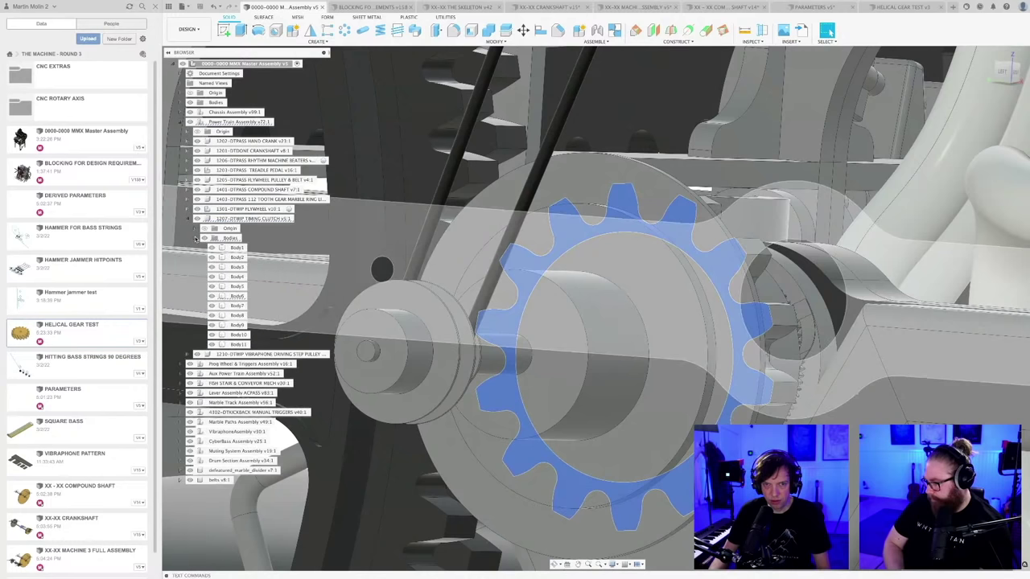
{"action": "left_click", "coordinate": [396, 279]}
- Examine the teeth of the large spoked ring gear and how they sit relative to the timing clutch gear
{"action": "middle_click_drag", "start_coordinate": [396, 279], "coordinate": [491, 432], "text": "shift"}
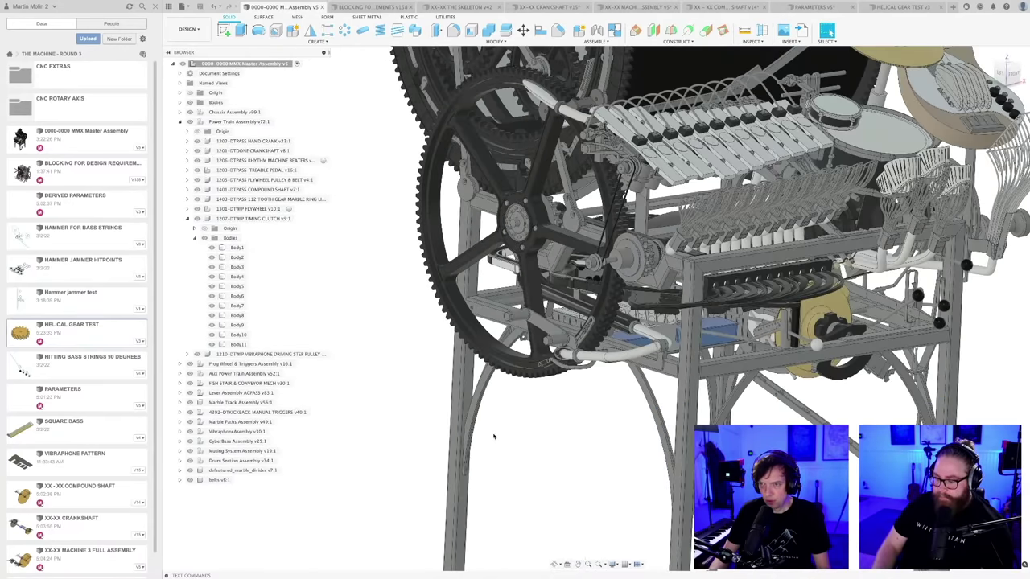
{"action": "scroll", "coordinate": [617, 215], "scroll_direction": "up", "scroll_amount": 2}
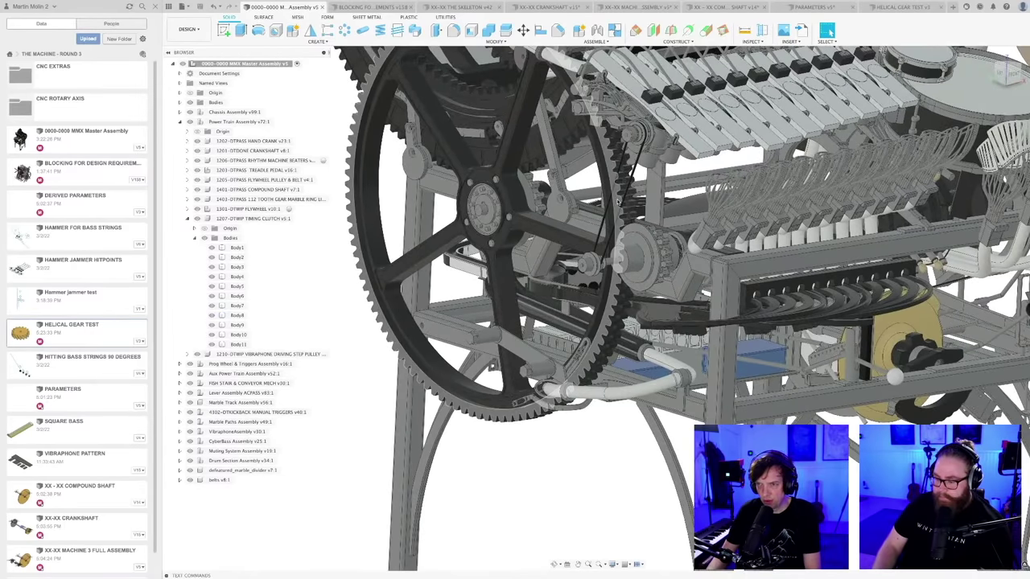
{"action": "left_click", "coordinate": [618, 203]}
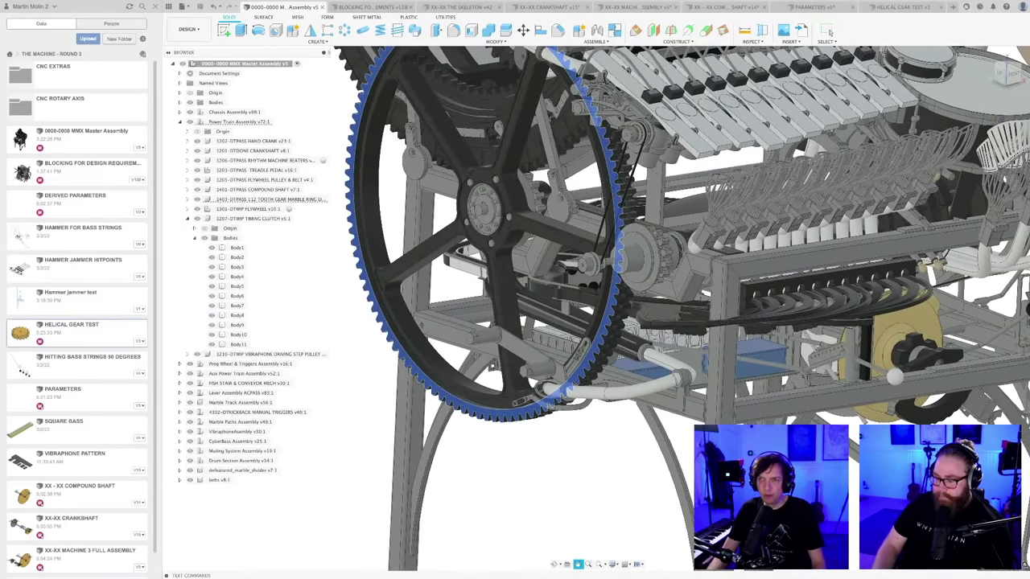
{"action": "middle_click_drag", "start_coordinate": [618, 203], "coordinate": [630, 266], "text": "shift"}
{"action": "scroll", "coordinate": [630, 266], "scroll_direction": "up", "scroll_amount": 5}
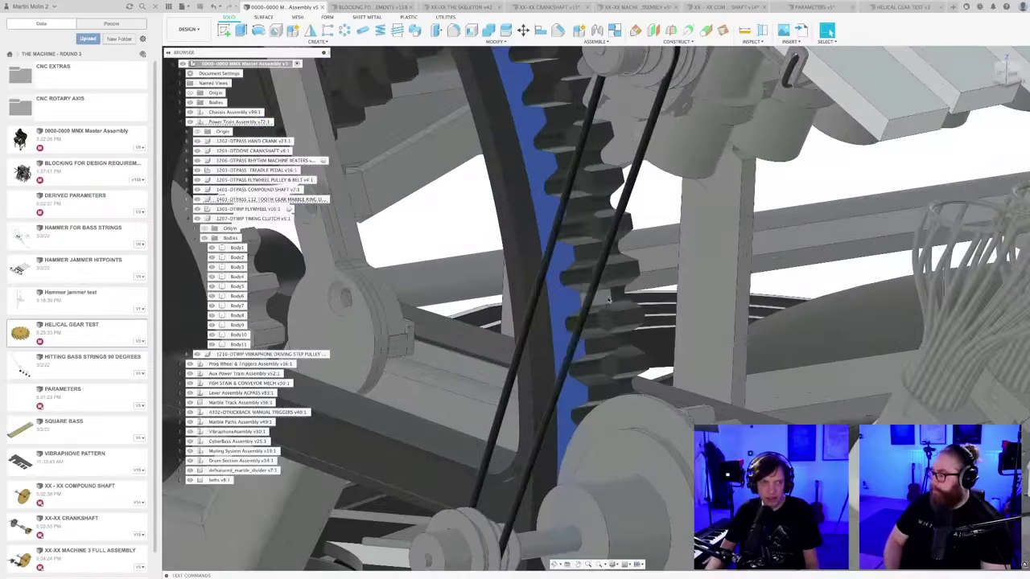
{"action": "scroll", "coordinate": [563, 294], "scroll_direction": "up", "scroll_amount": 2}
{"action": "mouse_move", "coordinate": [563, 294]}
{"action": "middle_mouse_down", "text": "shift"}
{"action": "mouse_move", "coordinate": [591, 299]}
{"action": "mouse_move", "coordinate": [555, 292]}
{"action": "middle_mouse_up", "text": "shift"}
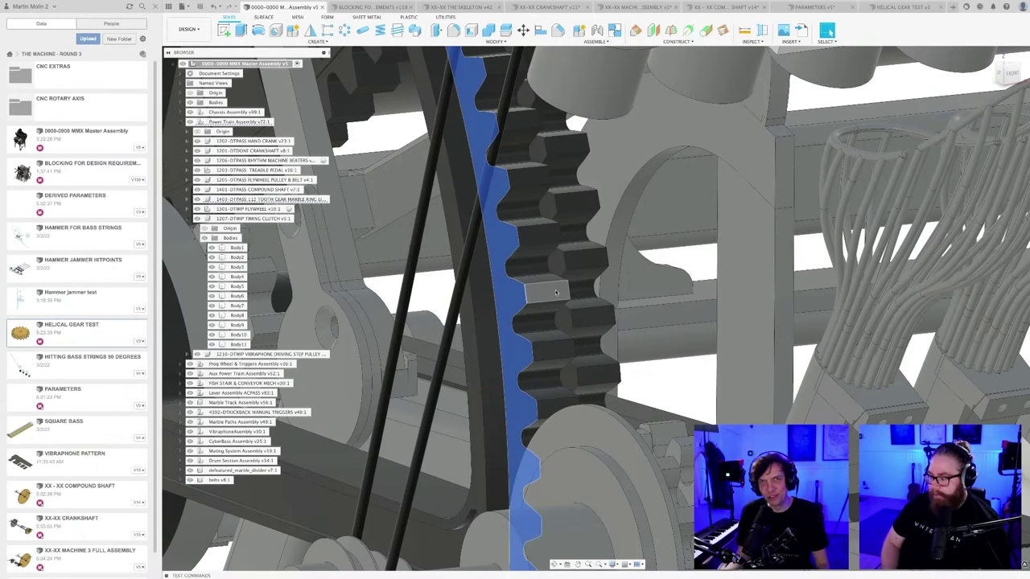
{"action": "scroll", "coordinate": [557, 293], "scroll_direction": "down", "scroll_amount": 10}
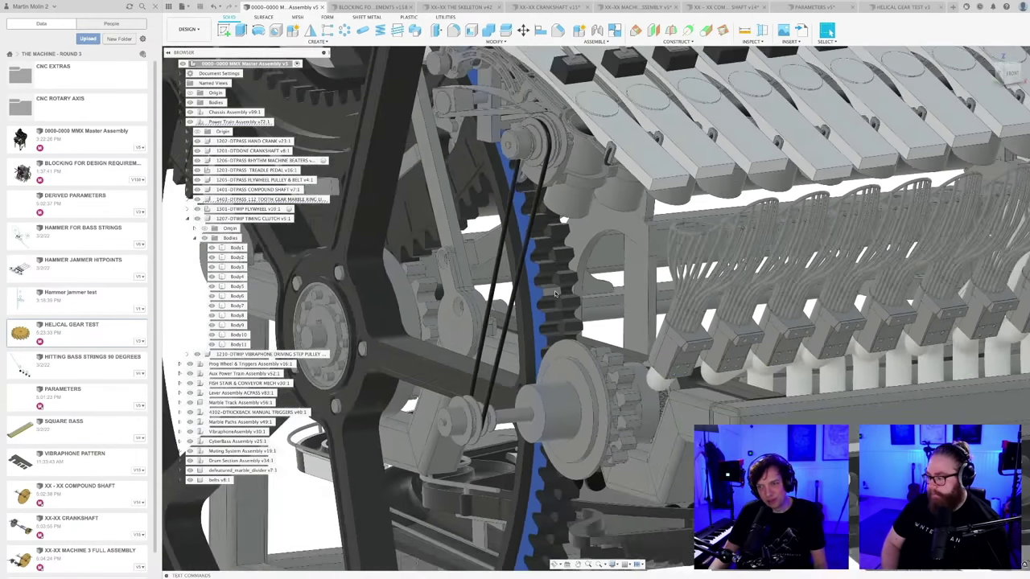
{"action": "scroll", "coordinate": [554, 292], "scroll_direction": "down", "scroll_amount": 8}
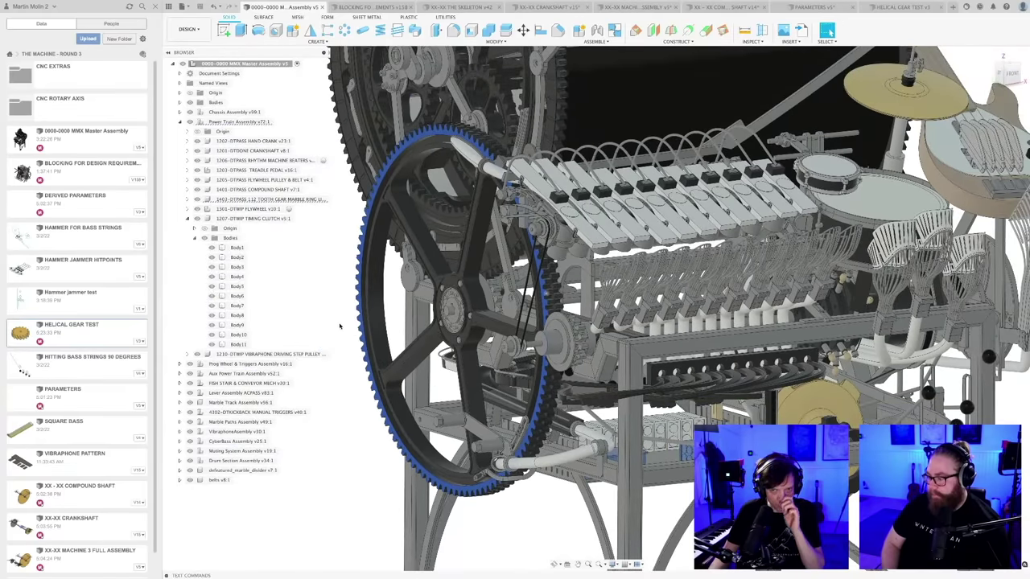
{"action": "middle_click_drag", "start_coordinate": [340, 326], "coordinate": [392, 295]}
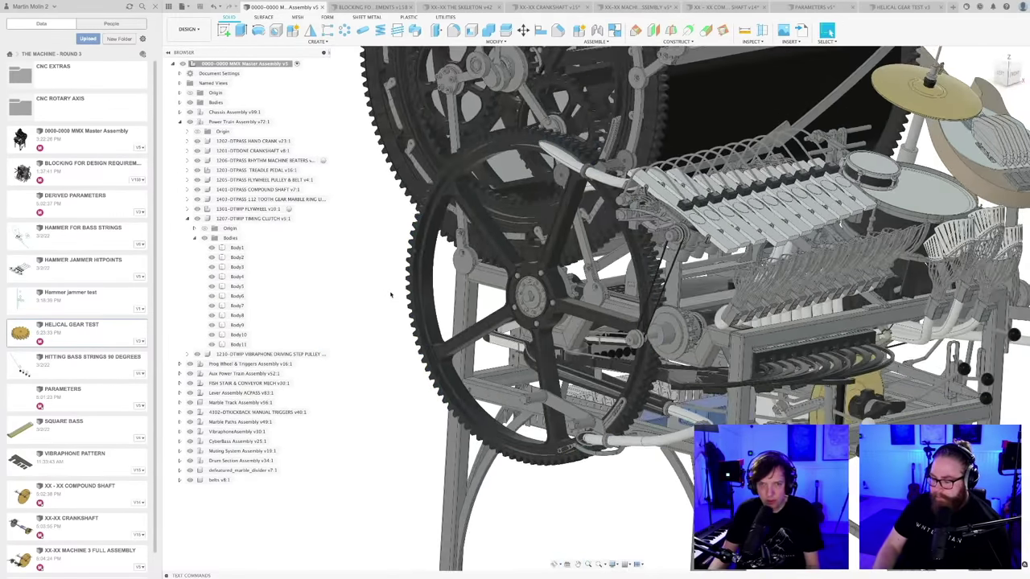
{"action": "scroll", "coordinate": [448, 185], "scroll_direction": "up", "scroll_amount": 5}
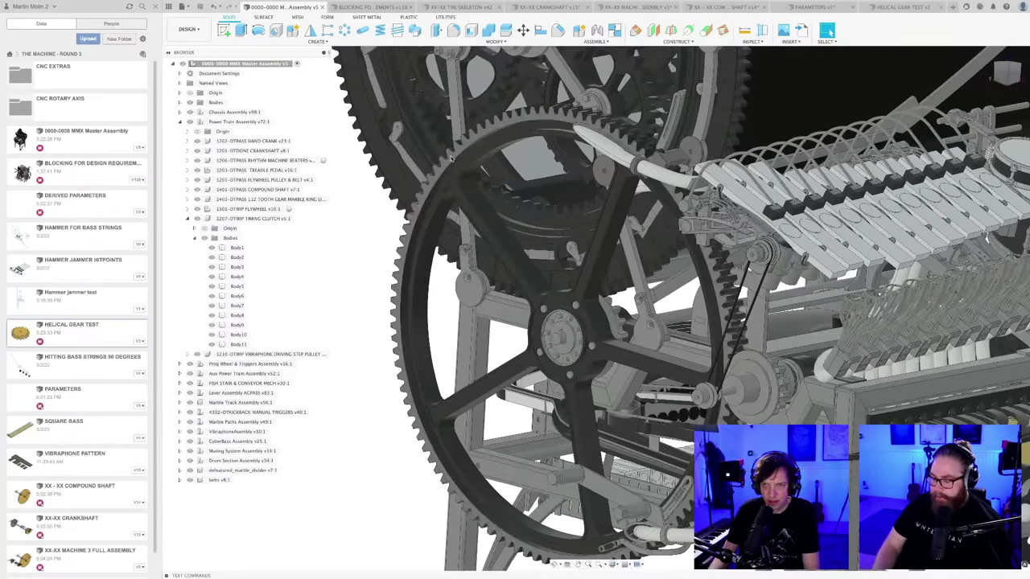
- Identify which components and bodies the large ring gear and the small timing clutch gear belong to
{"action": "left_click", "coordinate": [450, 155]}
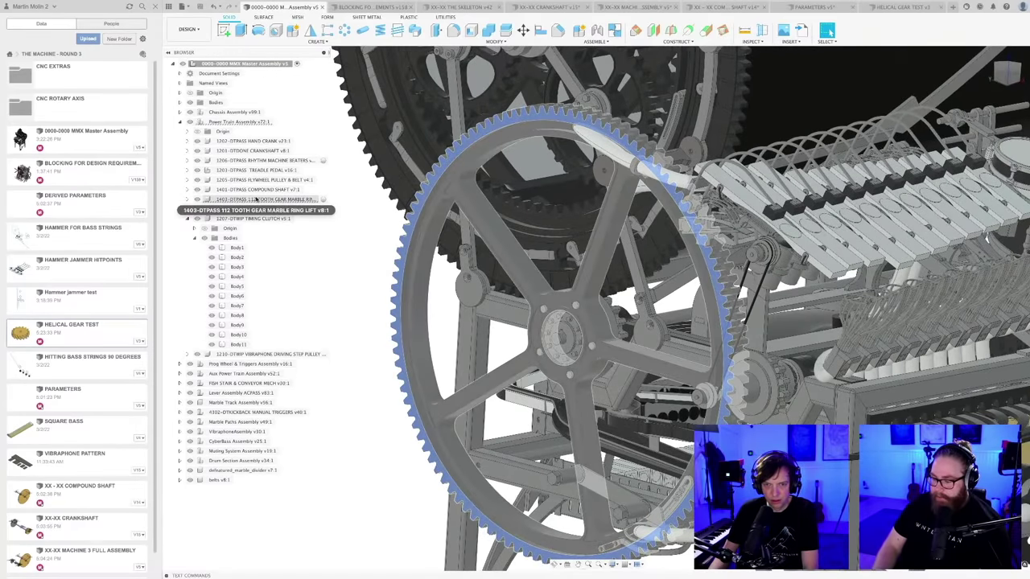
{"action": "left_click", "coordinate": [238, 296]}
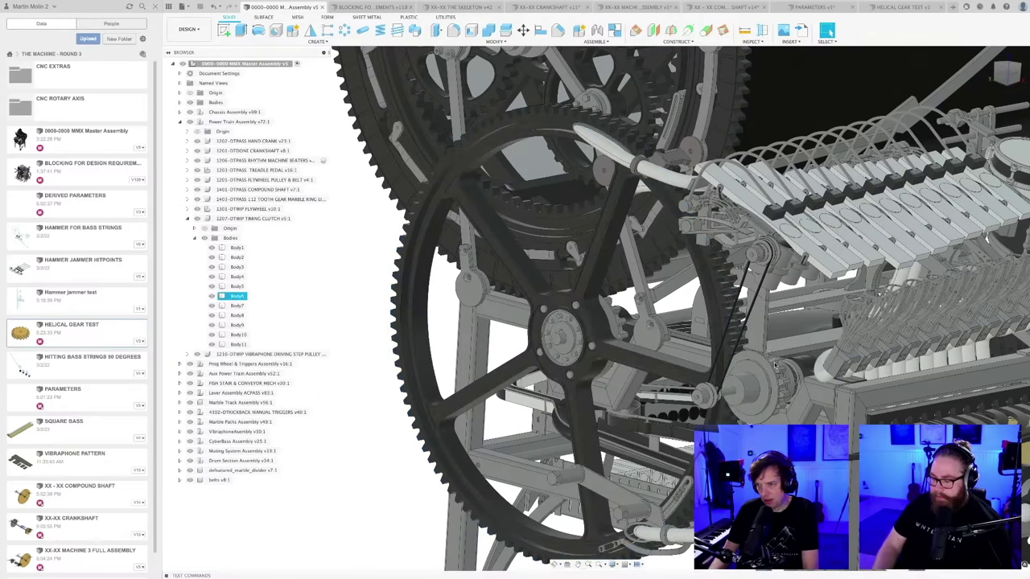
{"action": "scroll", "coordinate": [768, 362], "scroll_direction": "up", "scroll_amount": 3}
{"action": "left_click", "coordinate": [778, 377]}
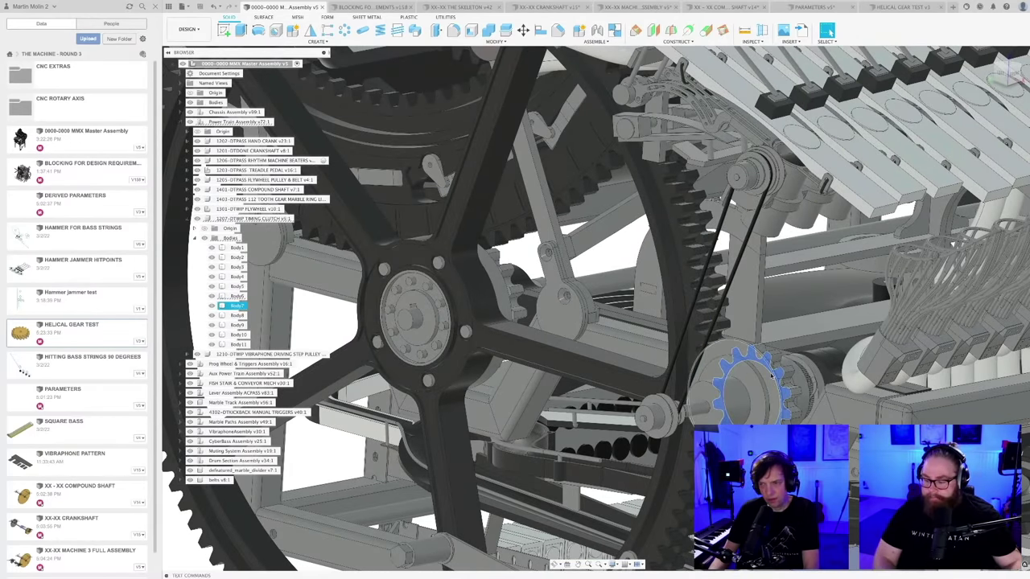
{"action": "scroll", "coordinate": [746, 388], "scroll_direction": "up", "scroll_amount": 3}
{"action": "scroll", "coordinate": [747, 388], "scroll_direction": "down", "scroll_amount": 3}
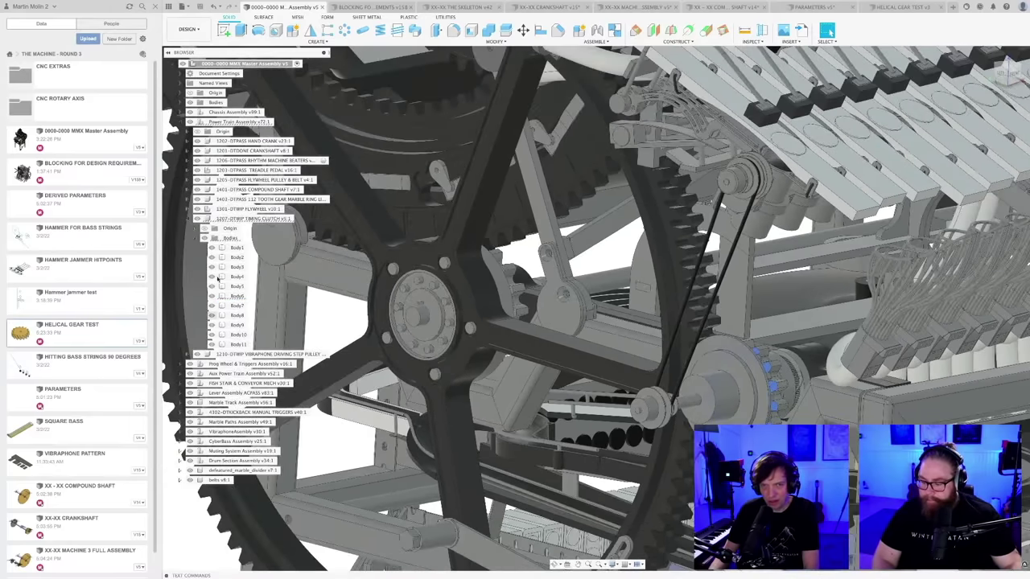
- Activate the 1207-DTWIP TIMING CLUTCH component and hide all its bodies except the toothed gear Body6
{"action": "left_click", "coordinate": [298, 218]}
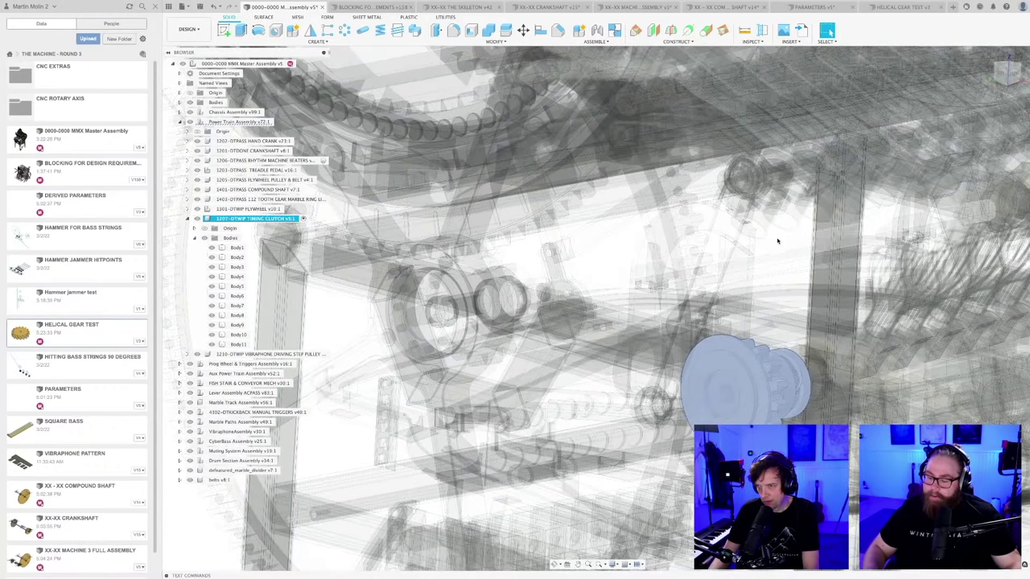
{"action": "left_click", "coordinate": [777, 238]}
{"action": "scroll", "coordinate": [788, 384], "scroll_direction": "up", "scroll_amount": 3}
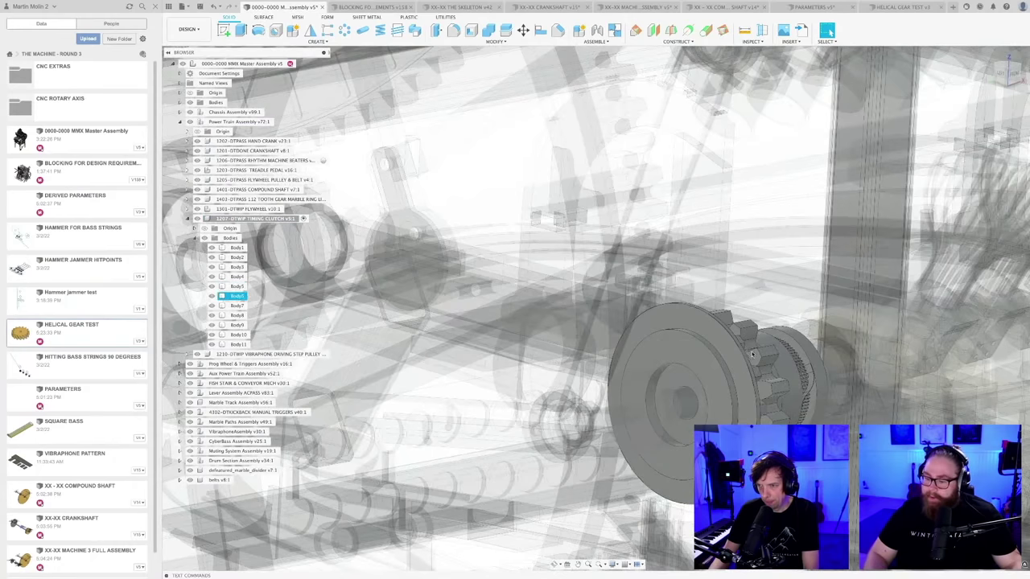
{"action": "left_click", "coordinate": [708, 370]}
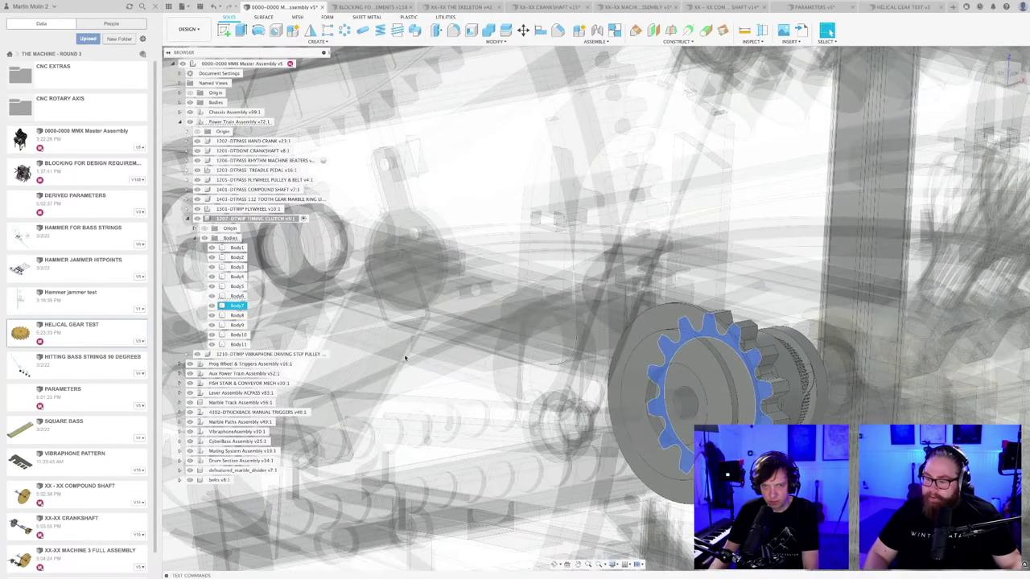
{"action": "left_click", "coordinate": [212, 276]}
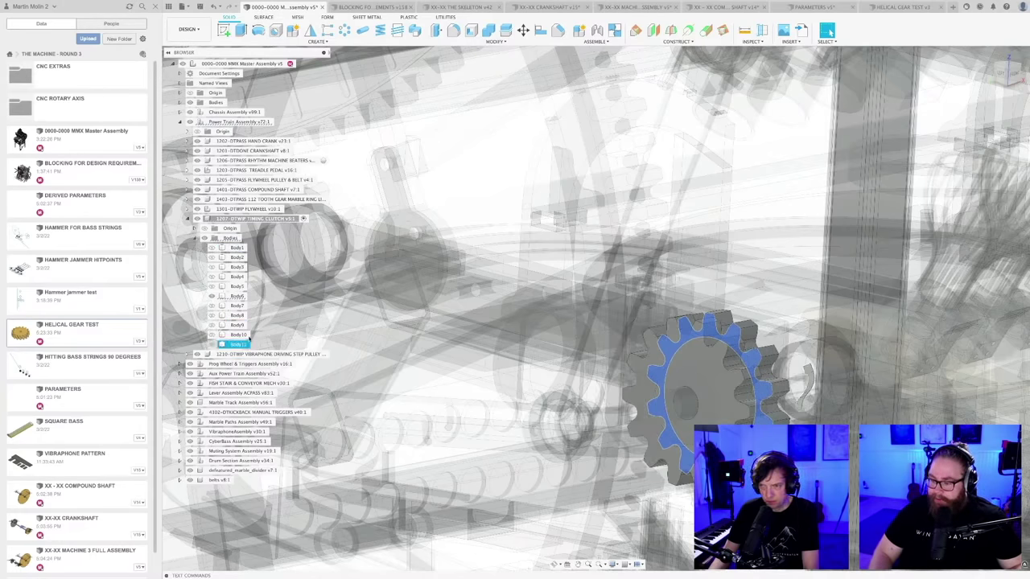
{"action": "scroll", "coordinate": [505, 314], "scroll_direction": "down", "scroll_amount": 10}
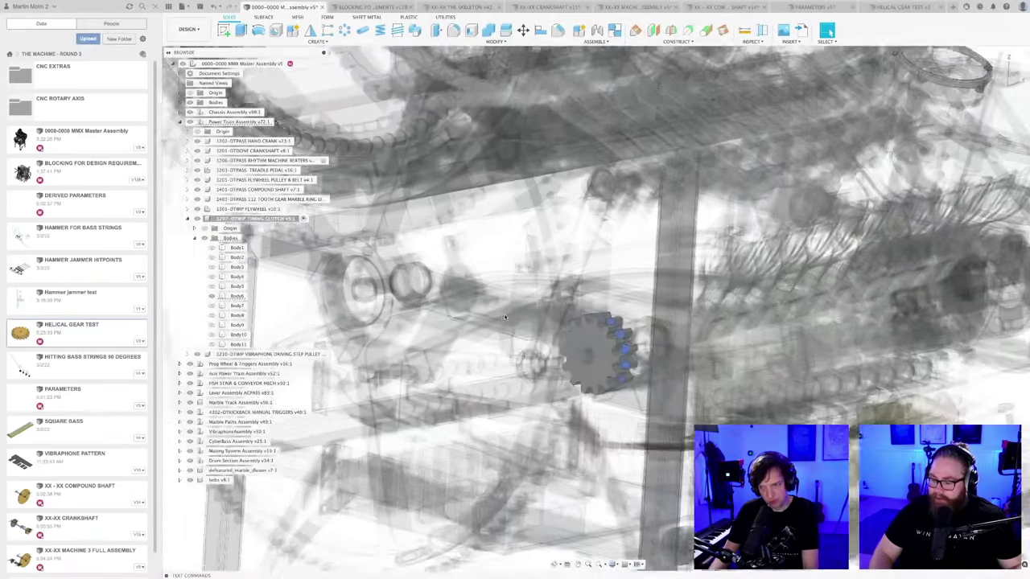
{"action": "scroll", "coordinate": [489, 321], "scroll_direction": "down", "scroll_amount": 3}
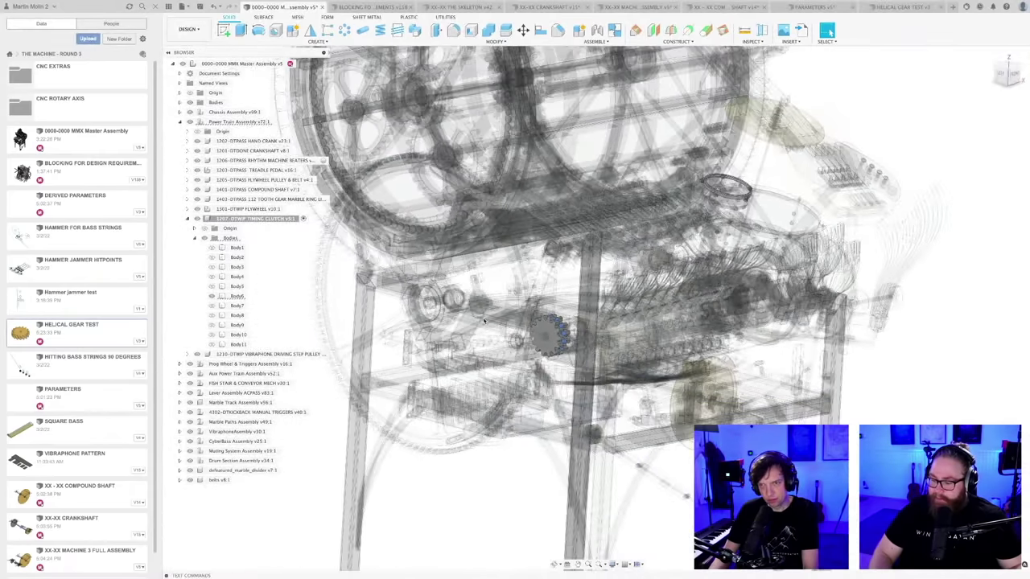
- Examine where the isolated timing clutch gear sits within the whole marble machine assembly
{"action": "scroll", "coordinate": [483, 346], "scroll_direction": "up", "scroll_amount": 3}
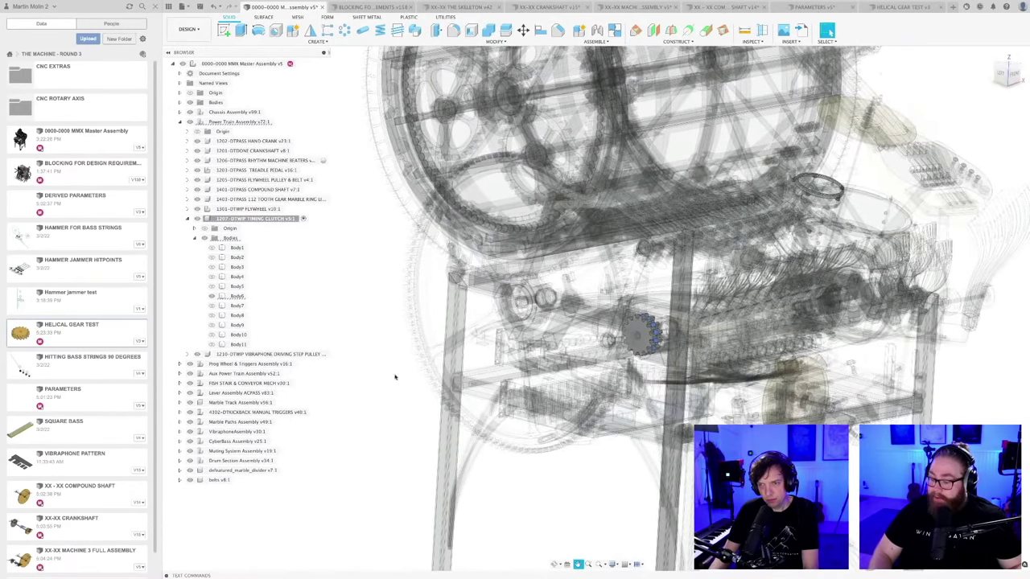
{"action": "scroll", "coordinate": [387, 378], "scroll_direction": "down", "scroll_amount": 2}
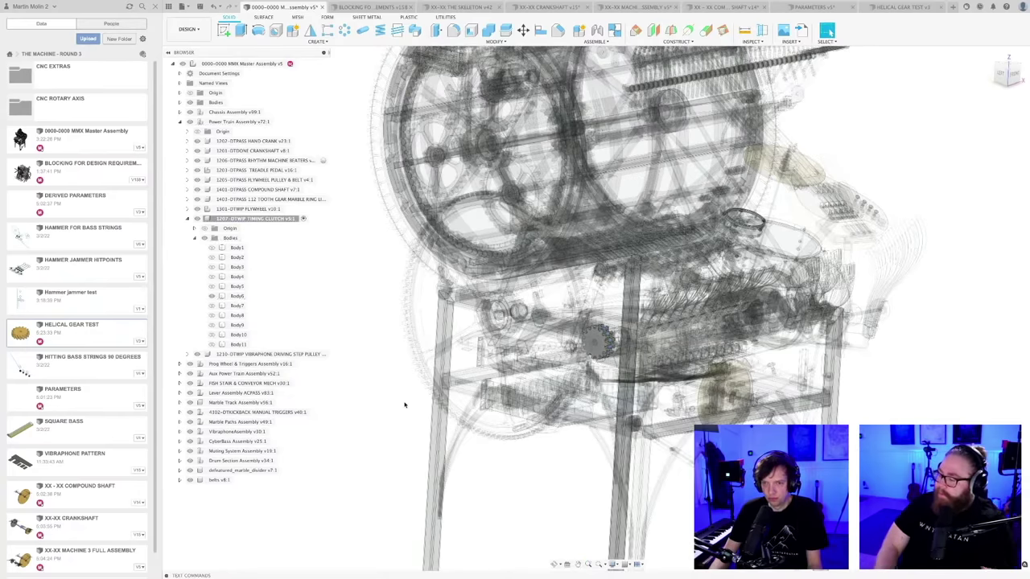
{"action": "scroll", "coordinate": [404, 404], "scroll_direction": "down", "scroll_amount": 1}
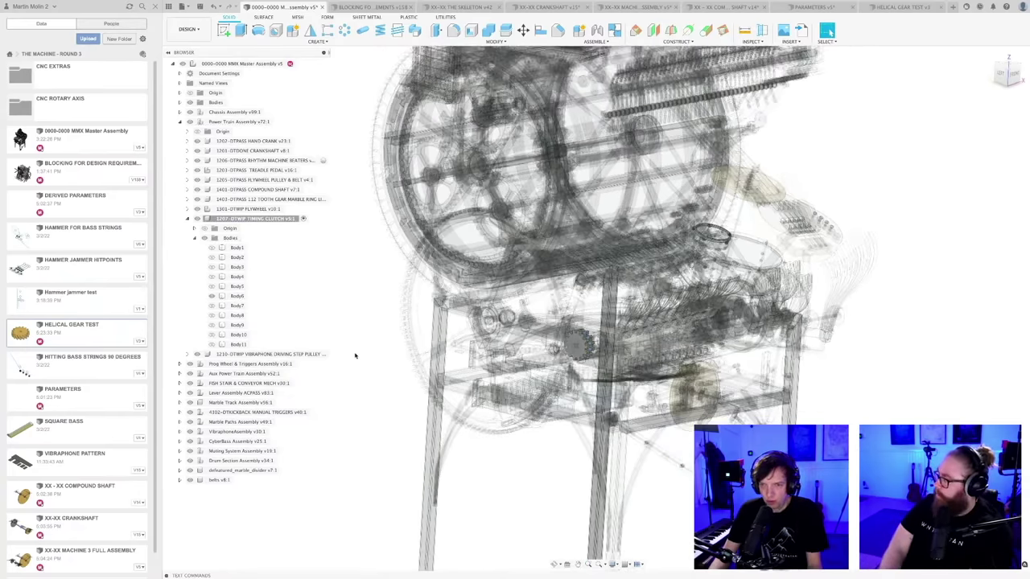
{"action": "scroll", "coordinate": [362, 356], "scroll_direction": "down", "scroll_amount": 2}
{"action": "scroll", "coordinate": [362, 353], "scroll_direction": "down", "scroll_amount": 1}
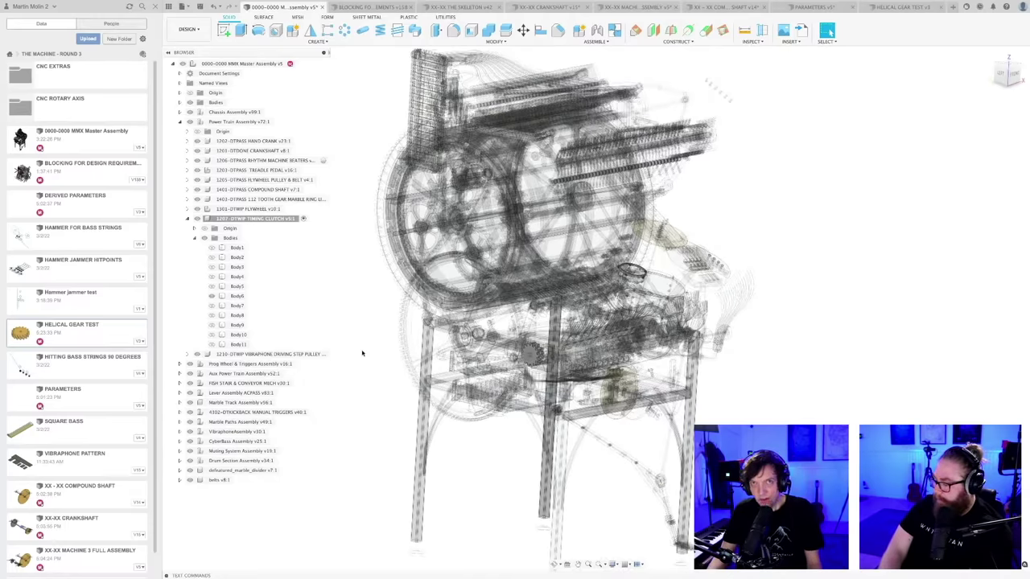
{"action": "scroll", "coordinate": [362, 353], "scroll_direction": "down", "scroll_amount": 1}
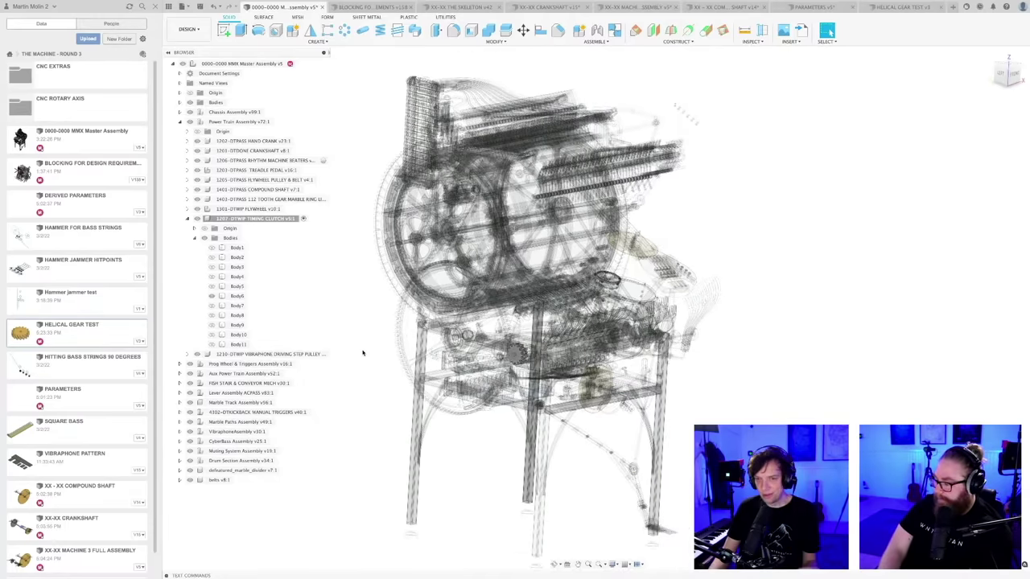
{"action": "scroll", "coordinate": [452, 336], "scroll_direction": "up", "scroll_amount": 2}
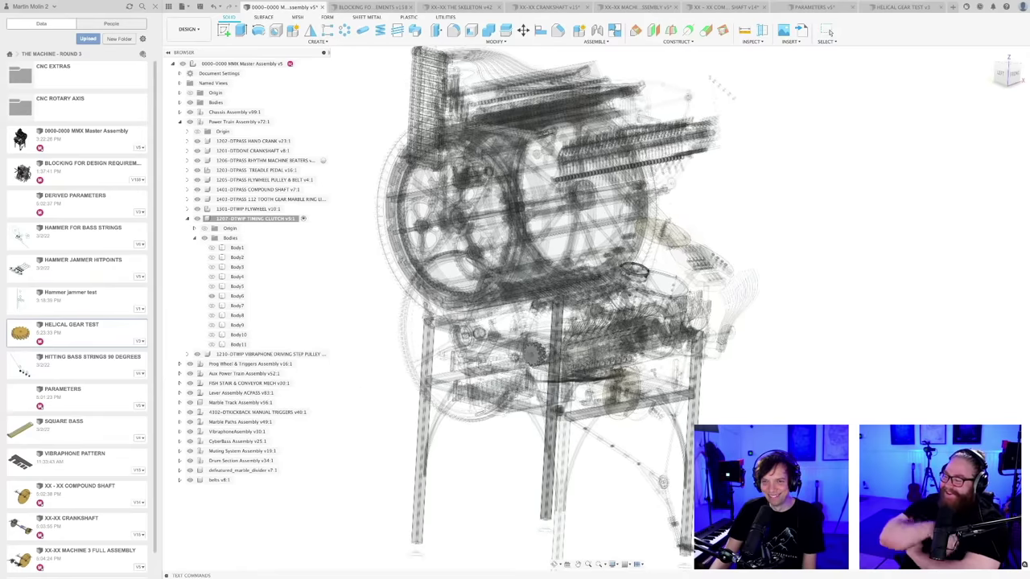
{"action": "middle_click_drag", "start_coordinate": [949, 350], "coordinate": [859, 339], "text": "shift"}
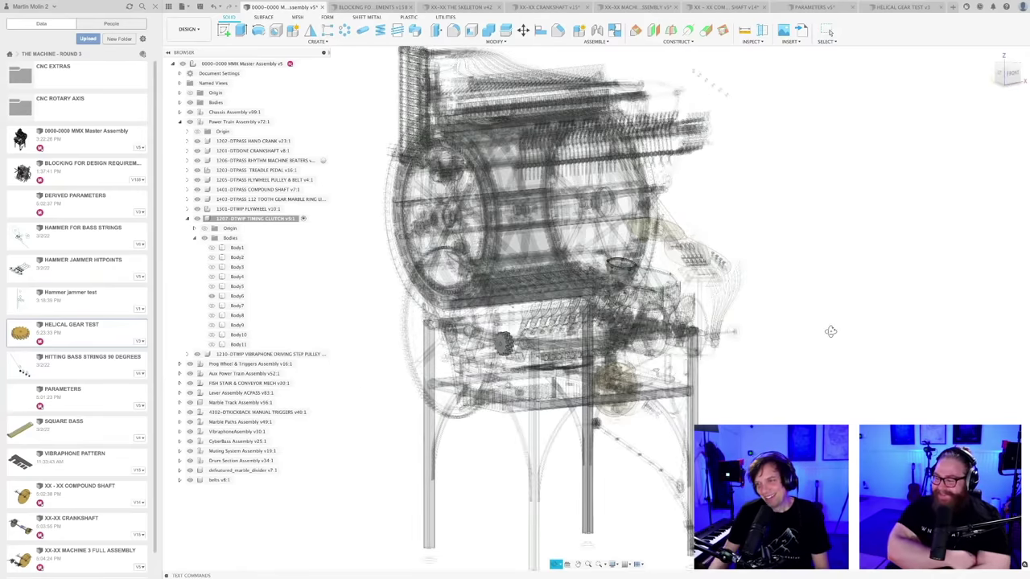
{"action": "middle_click_drag", "start_coordinate": [831, 330], "coordinate": [800, 340], "text": "shift"}
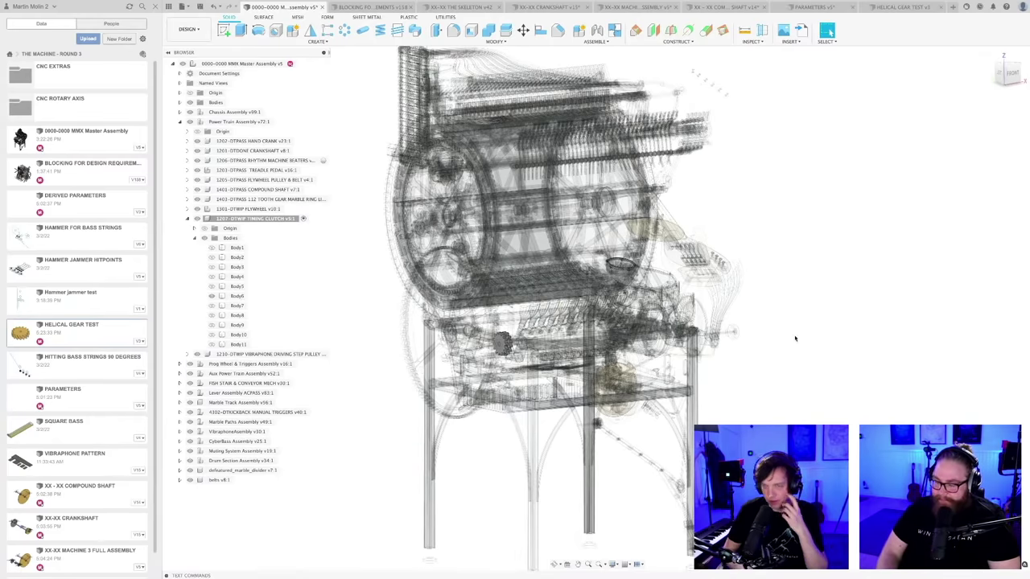
{"action": "scroll", "coordinate": [795, 338], "scroll_direction": "down", "scroll_amount": 2}
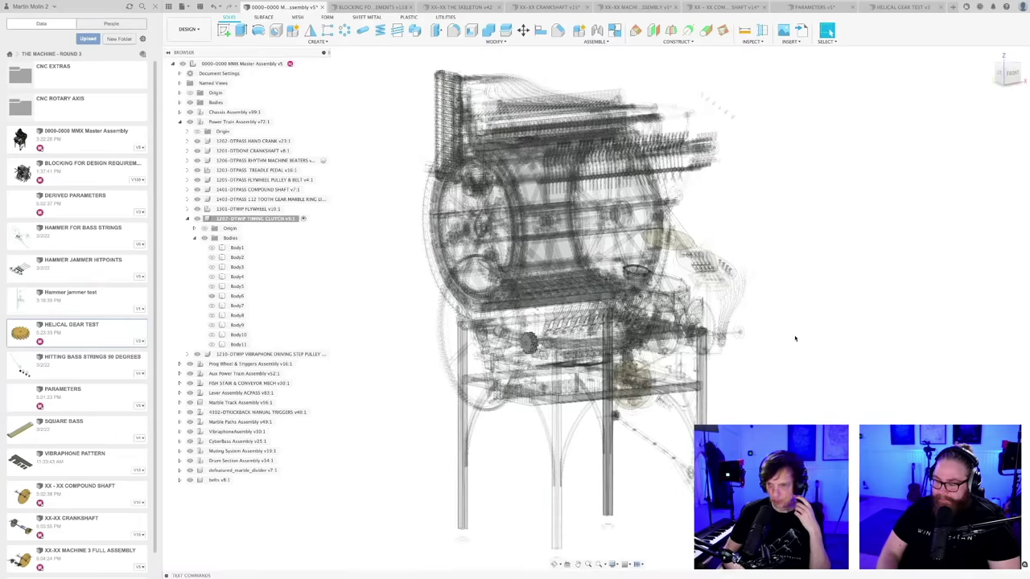
{"action": "scroll", "coordinate": [795, 338], "scroll_direction": "down", "scroll_amount": 2}
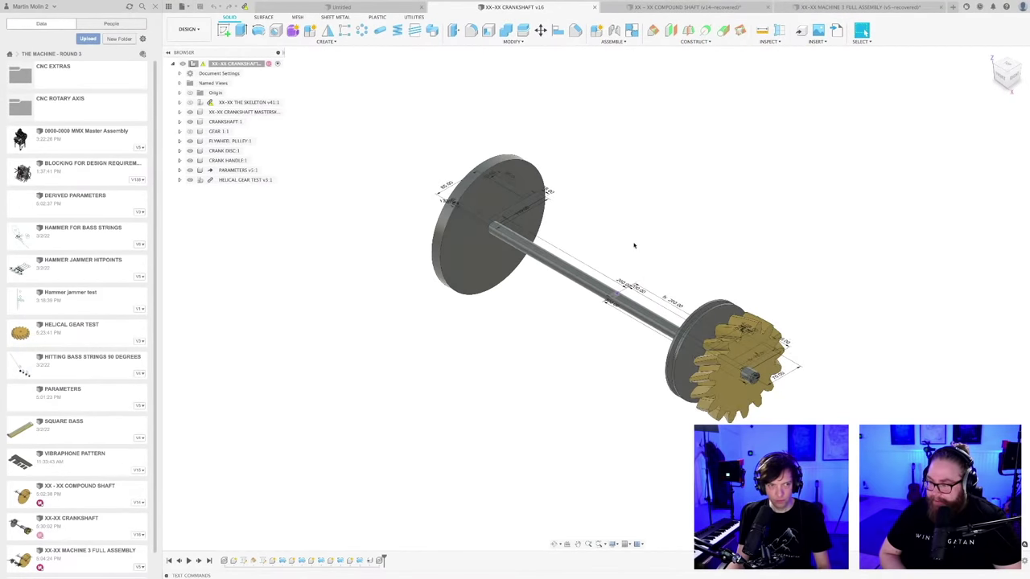
- Break the link of the HELICAL GEAR TEST component in the XX-XX CRANKSHAFT design
{"action": "middle_click_drag", "start_coordinate": [650, 247], "coordinate": [499, 220], "text": "shift"}
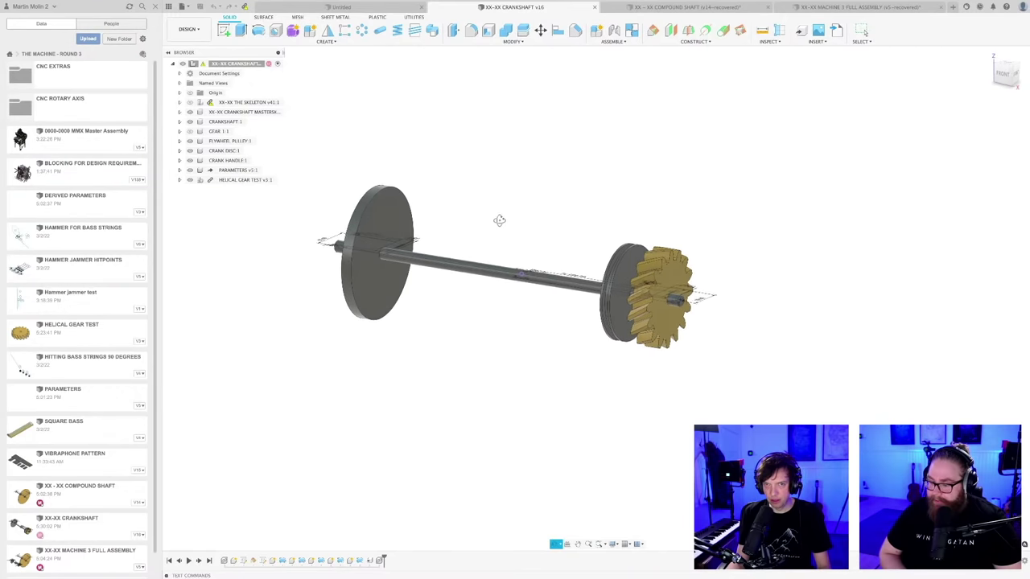
{"action": "left_click", "coordinate": [238, 180]}
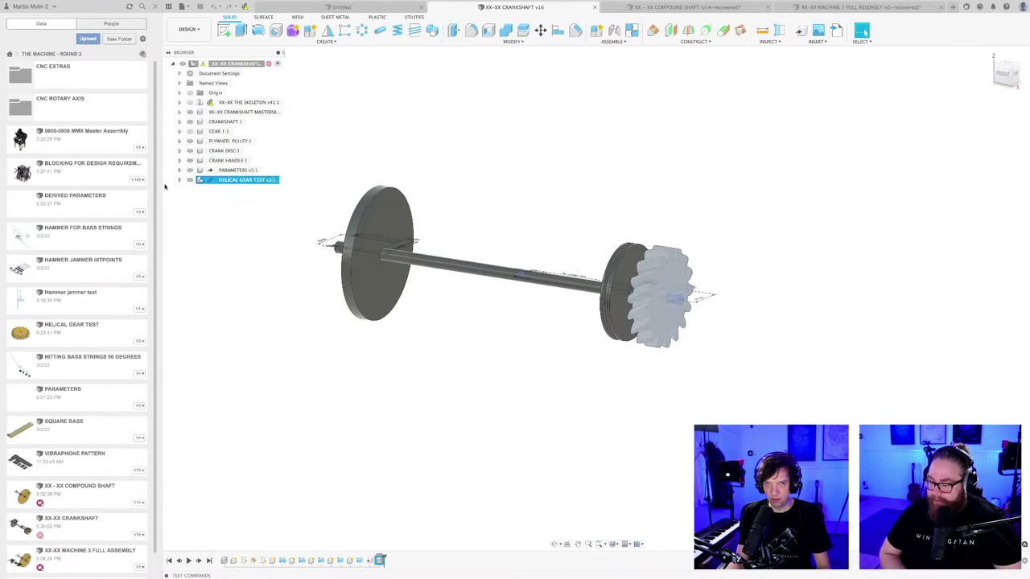
{"action": "left_click", "coordinate": [180, 180]}
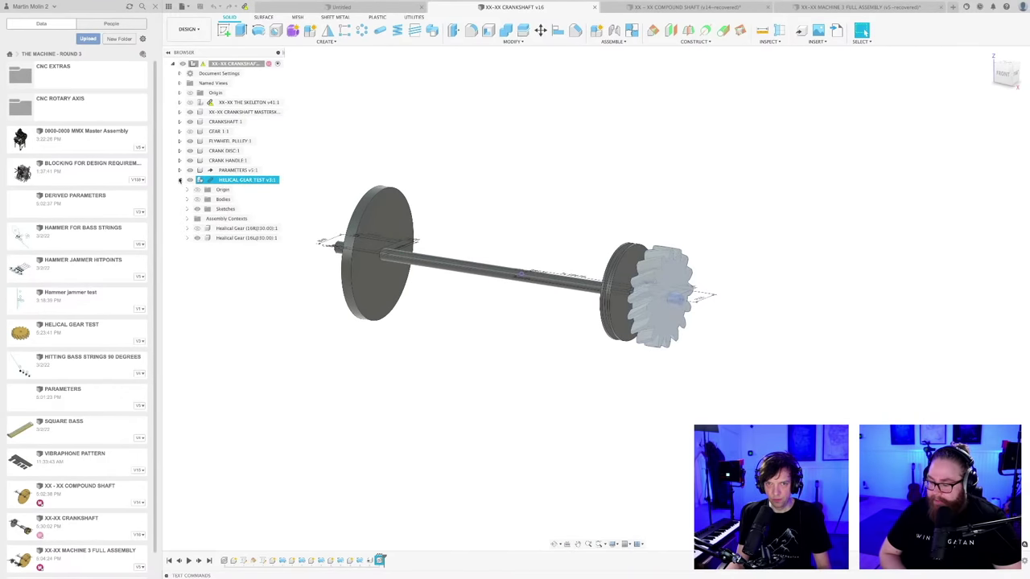
{"action": "left_click", "coordinate": [179, 180]}
{"action": "right_click", "coordinate": [225, 180]}
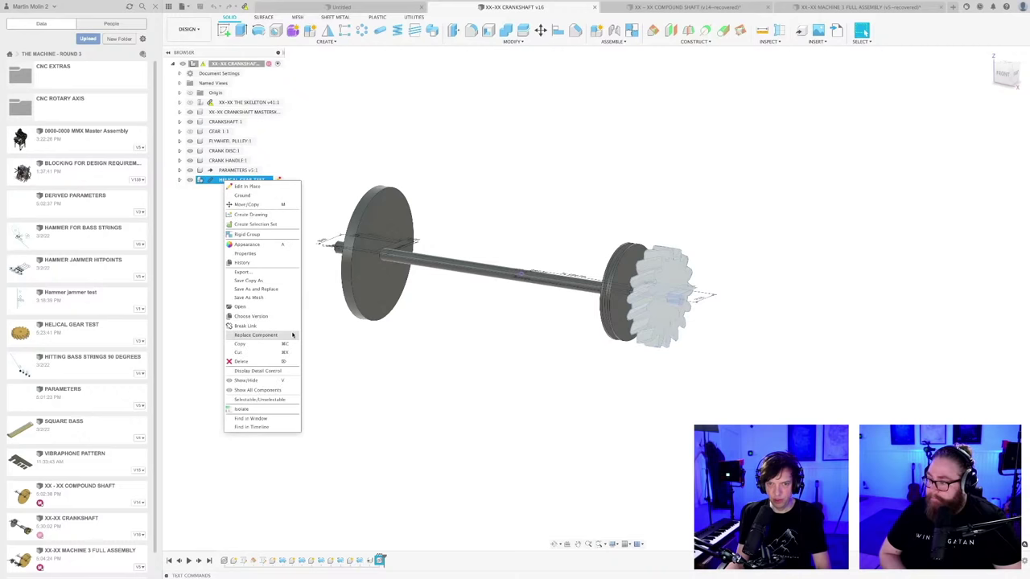
{"action": "left_click", "coordinate": [259, 326]}
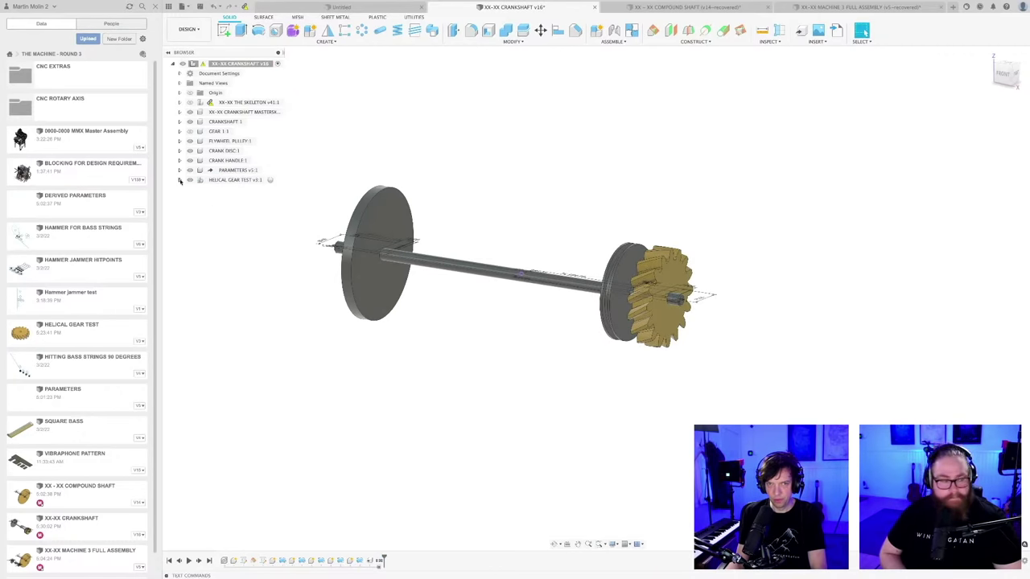
- Delete the hidden 16R helical gear component and the hidden loose body from the HELICAL GEAR TEST component
{"action": "left_click", "coordinate": [179, 180]}
{"action": "right_click", "coordinate": [229, 218]}
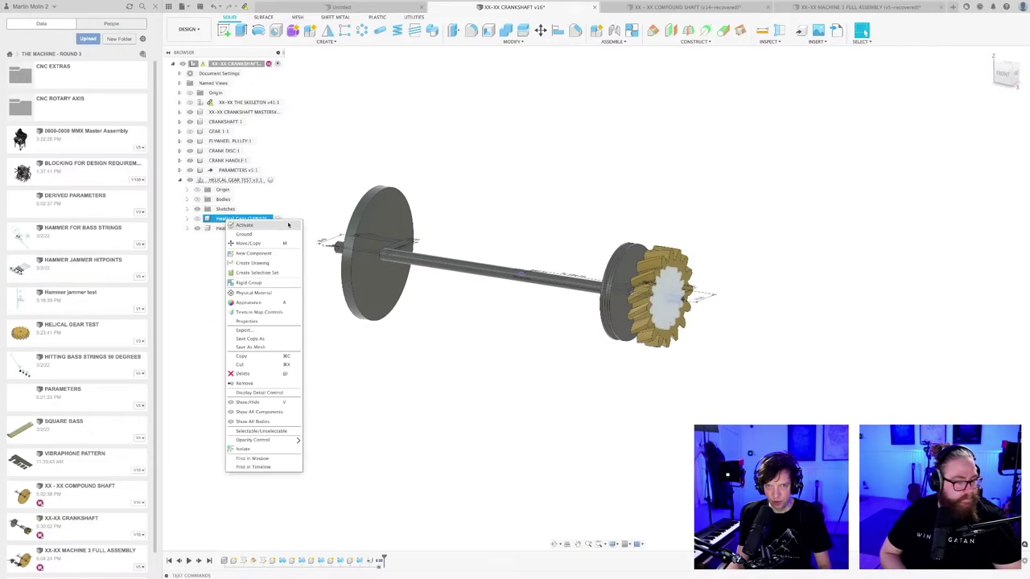
{"action": "left_click", "coordinate": [252, 373]}
{"action": "left_click", "coordinate": [469, 297]}
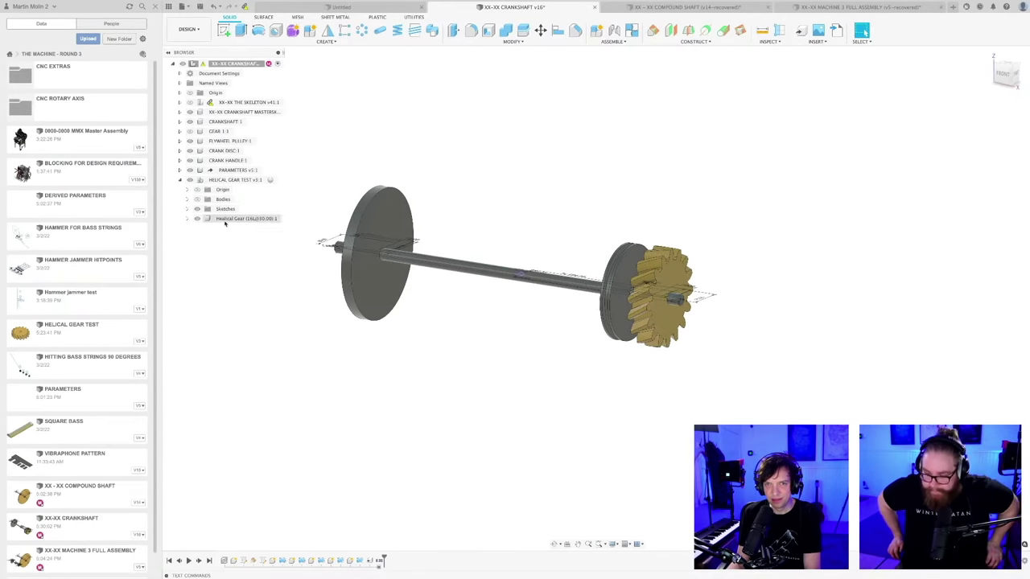
{"action": "left_click", "coordinate": [187, 200]}
{"action": "right_click", "coordinate": [227, 208]}
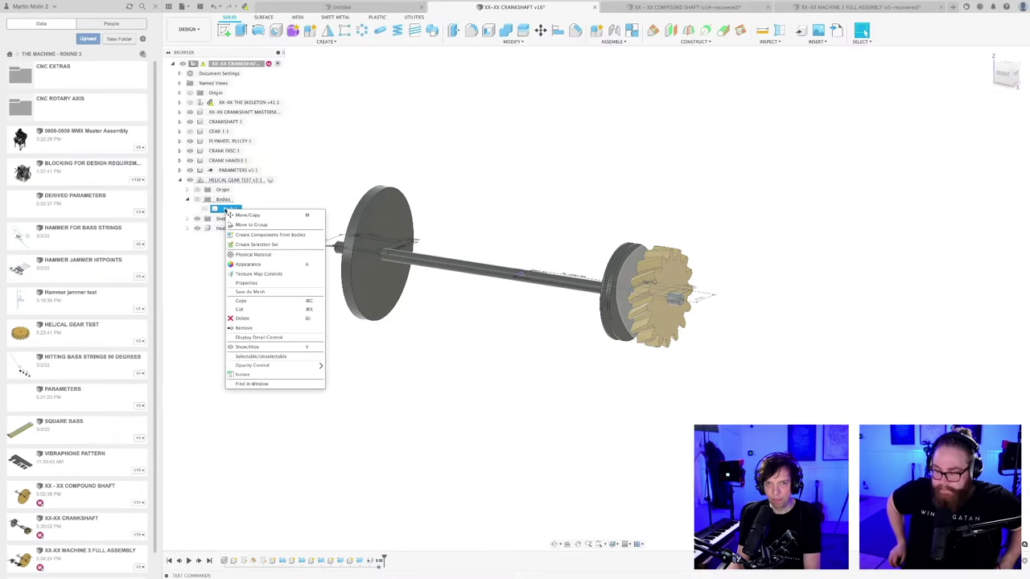
{"action": "left_click", "coordinate": [242, 318]}
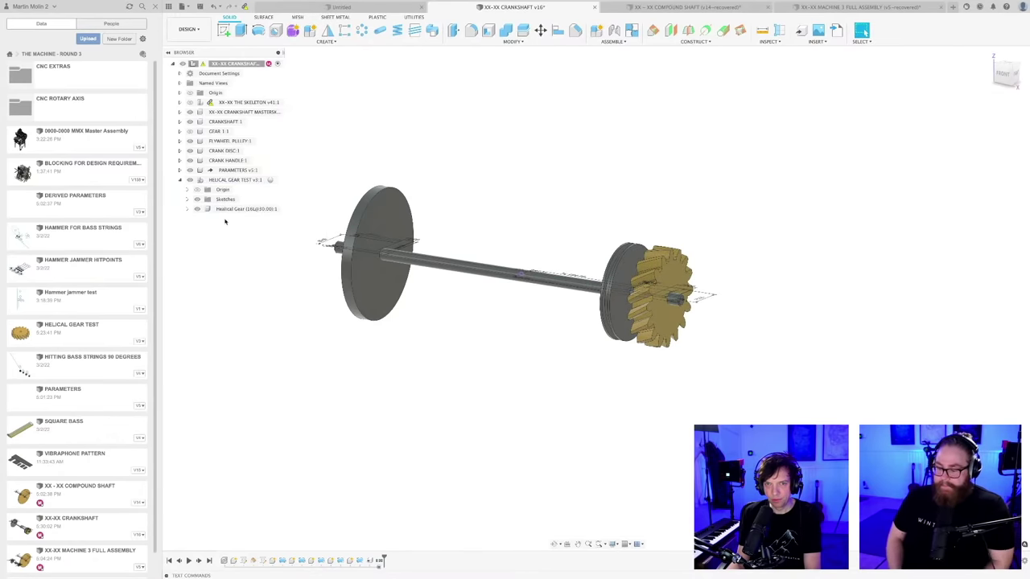
{"action": "left_click", "coordinate": [181, 180]}
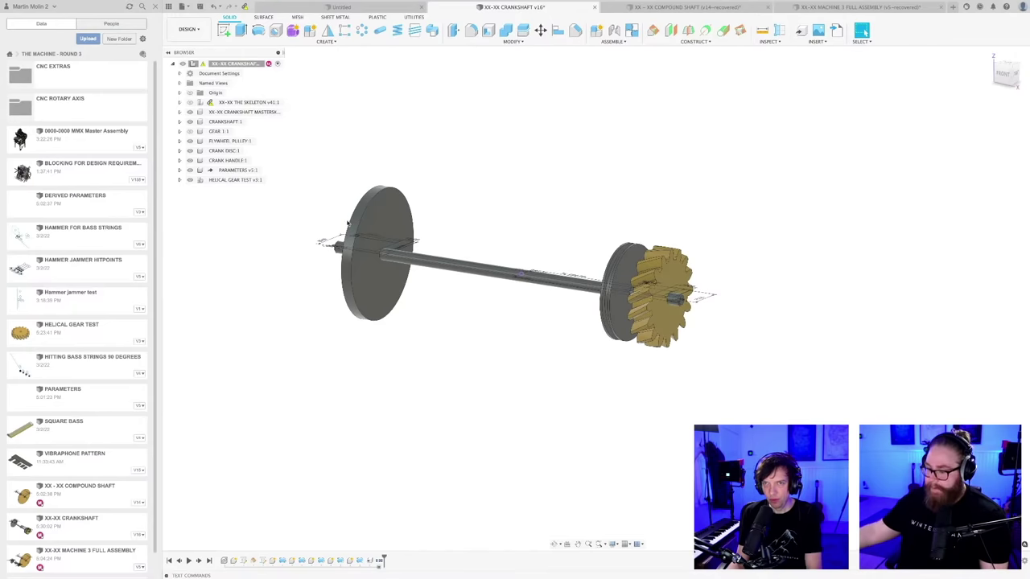
- Mirror the helical gear as a component across its outer flat face to form a herringbone gear
{"action": "key", "text": "s"}
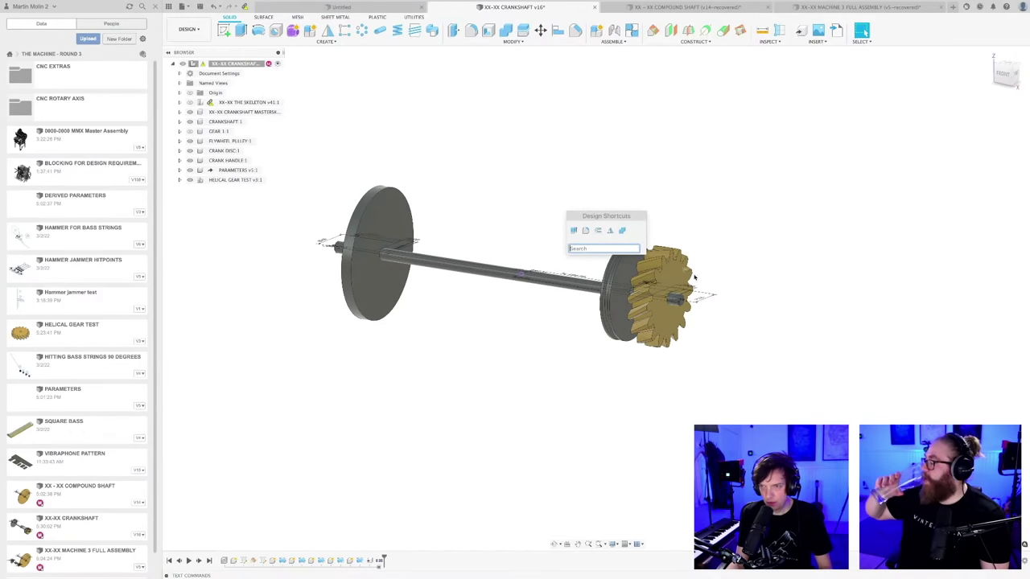
{"action": "left_click", "coordinate": [610, 231]}
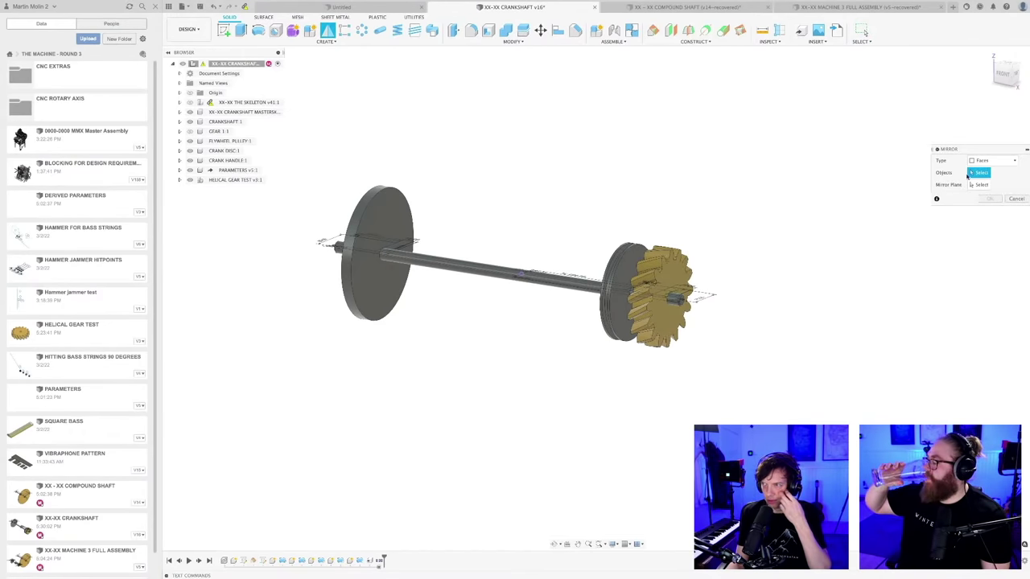
{"action": "left_click", "coordinate": [991, 160]}
{"action": "left_click", "coordinate": [986, 195]}
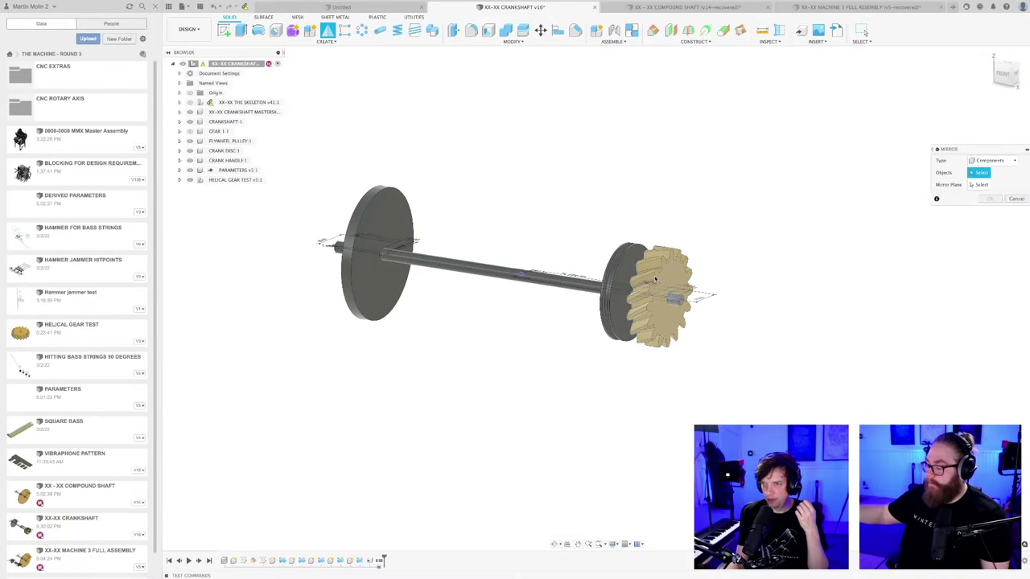
{"action": "left_click", "coordinate": [658, 278]}
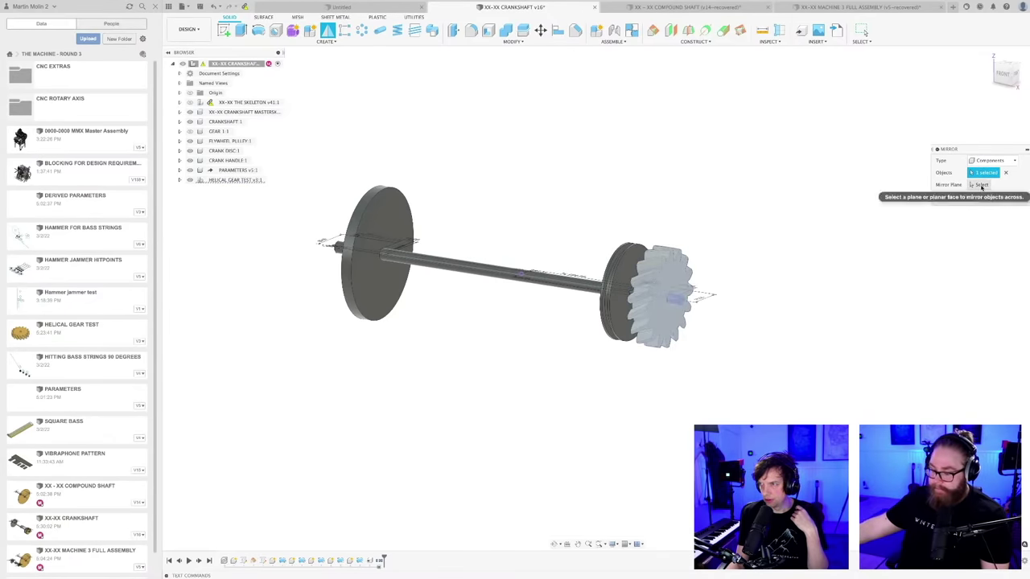
{"action": "left_click", "coordinate": [979, 185]}
{"action": "left_click", "coordinate": [682, 283]}
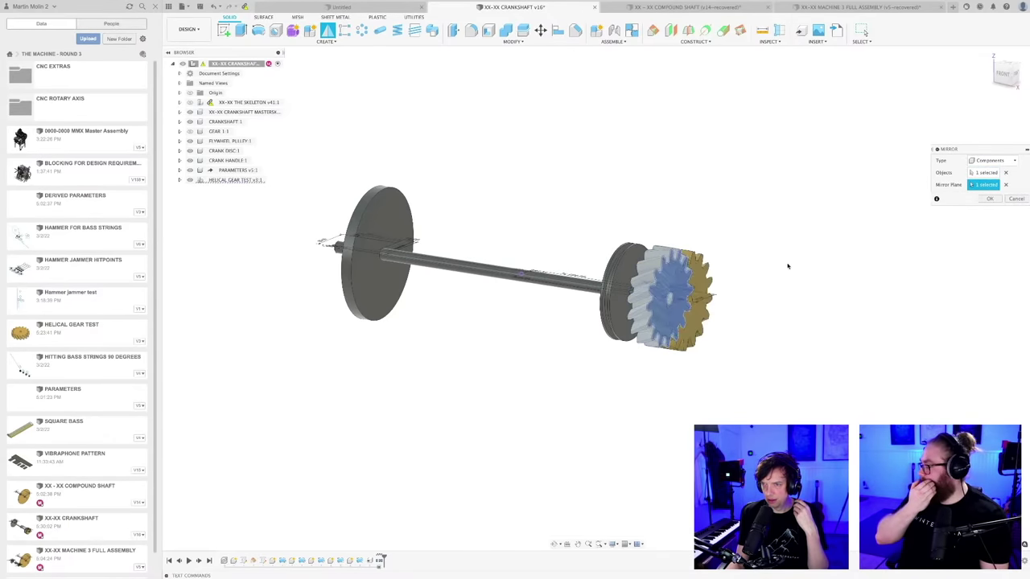
{"action": "left_click", "coordinate": [989, 199]}
- Inspect the herringbone teeth and measure the gear's total width between its two outer flat faces
{"action": "middle_click_drag", "start_coordinate": [708, 338], "coordinate": [738, 287], "text": "shift"}
{"action": "scroll", "coordinate": [604, 391], "scroll_direction": "up", "scroll_amount": 5}
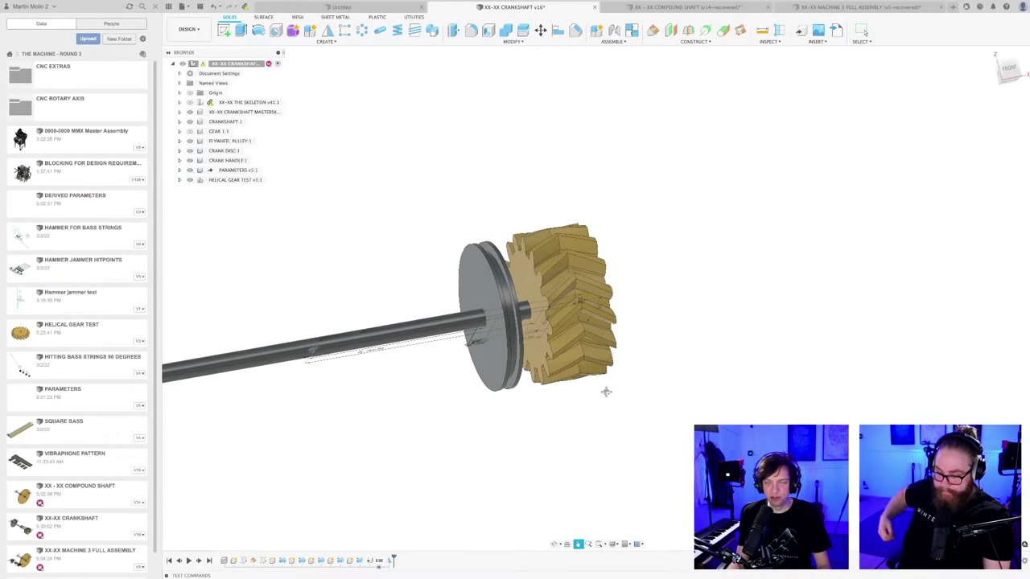
{"action": "middle_click_drag", "start_coordinate": [677, 272], "coordinate": [702, 312], "text": "shift"}
{"action": "scroll", "coordinate": [628, 325], "scroll_direction": "down", "scroll_amount": 2}
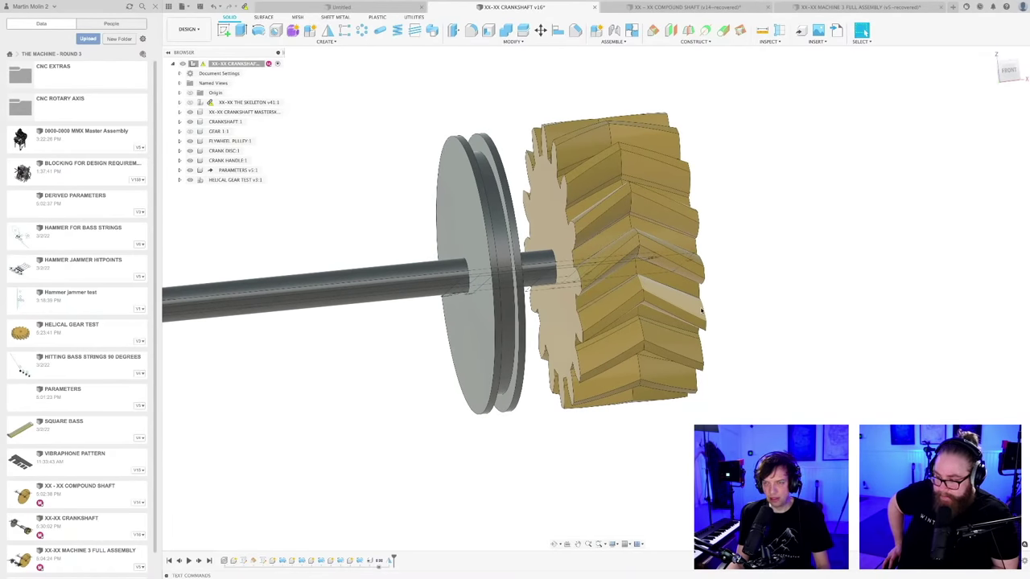
{"action": "scroll", "coordinate": [618, 260], "scroll_direction": "up", "scroll_amount": 2}
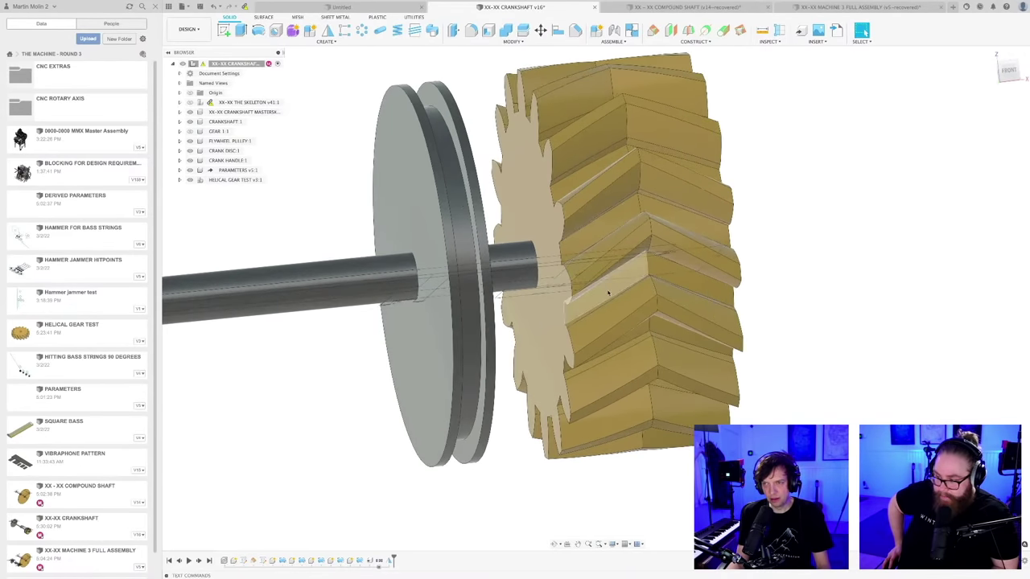
{"action": "scroll", "coordinate": [618, 282], "scroll_direction": "down", "scroll_amount": 2}
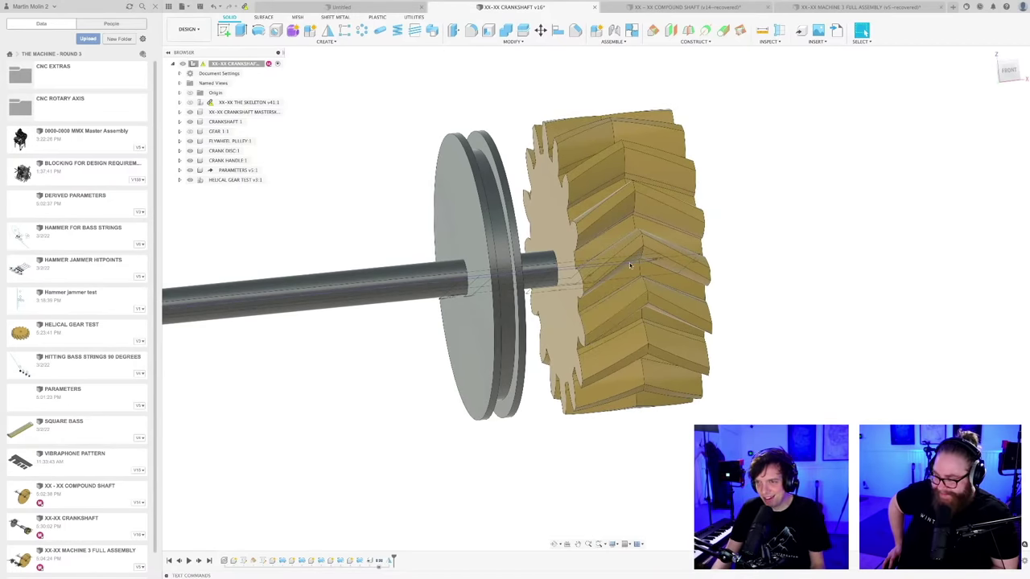
{"action": "middle_click_drag", "start_coordinate": [629, 266], "coordinate": [562, 252], "text": "shift"}
{"action": "key", "text": "i"}
{"action": "left_click", "coordinate": [696, 247]}
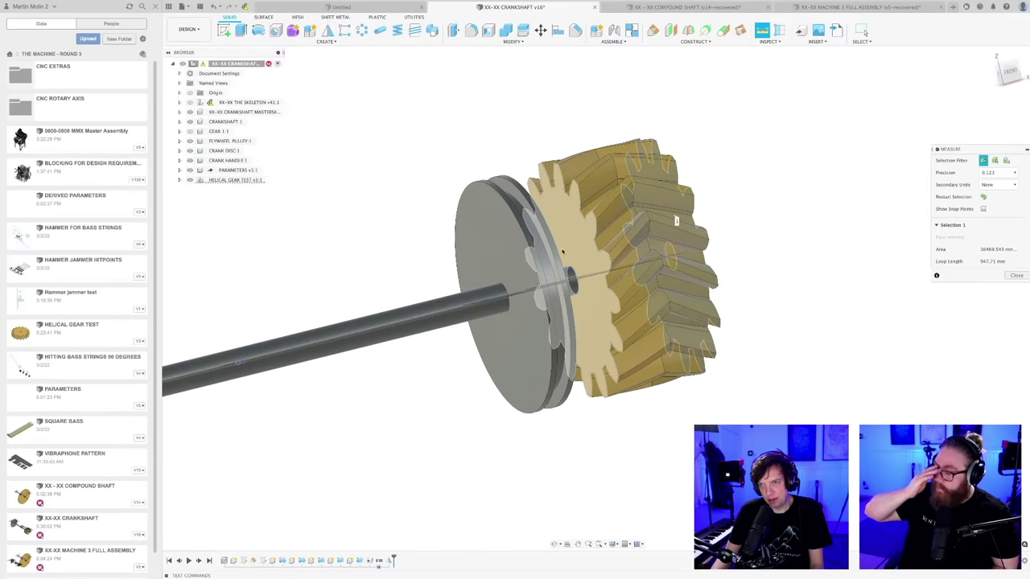
{"action": "left_click", "coordinate": [576, 241]}
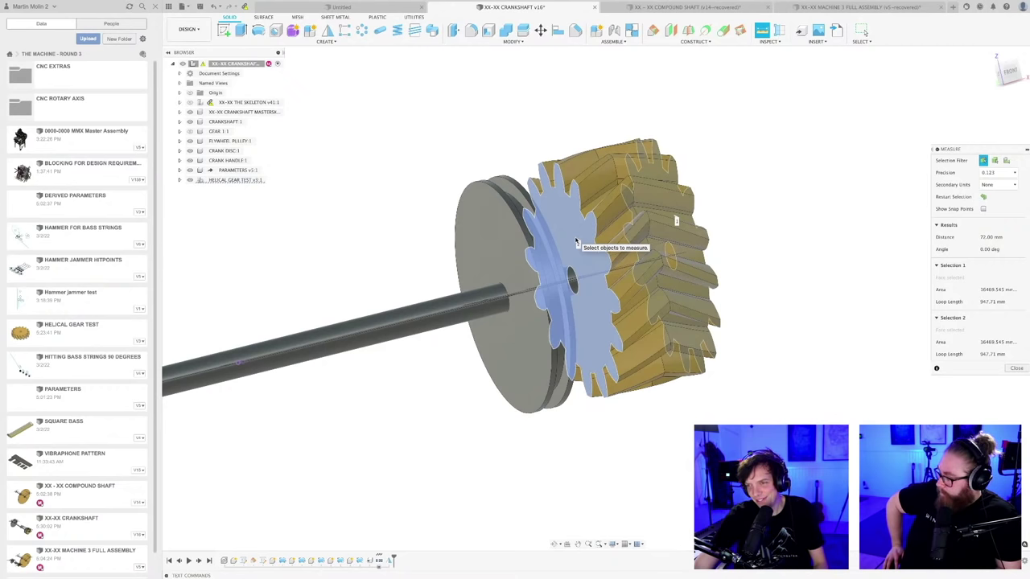
- Examine the mirrored gear's proportions against the flywheel pulley and the rest of the crankshaft
{"action": "middle_click_drag", "start_coordinate": [752, 196], "coordinate": [802, 296], "text": "shift"}
{"action": "scroll", "coordinate": [802, 297], "scroll_direction": "down", "scroll_amount": 5}
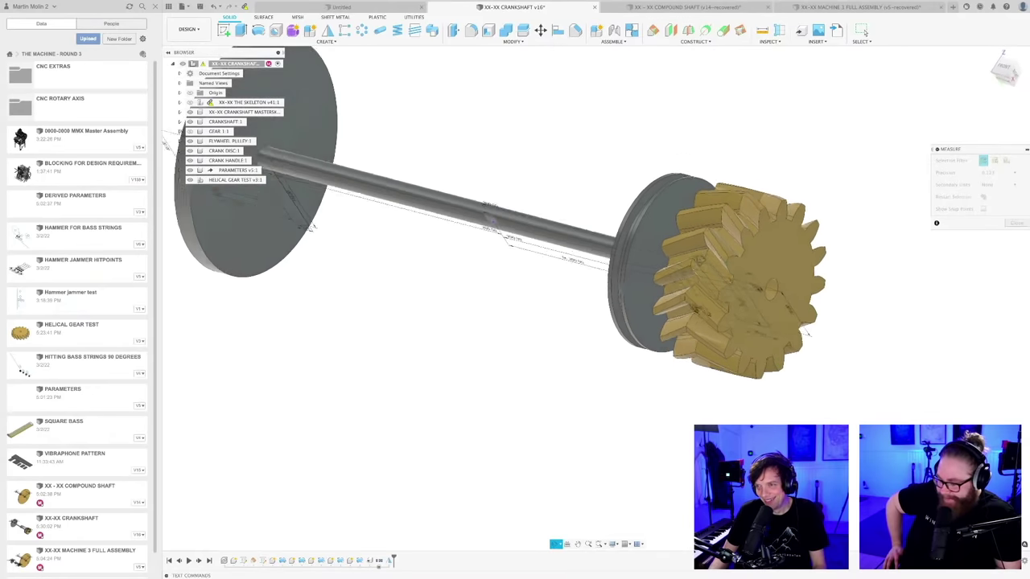
{"action": "scroll", "coordinate": [698, 321], "scroll_direction": "up", "scroll_amount": 2}
{"action": "scroll", "coordinate": [698, 320], "scroll_direction": "up", "scroll_amount": 2}
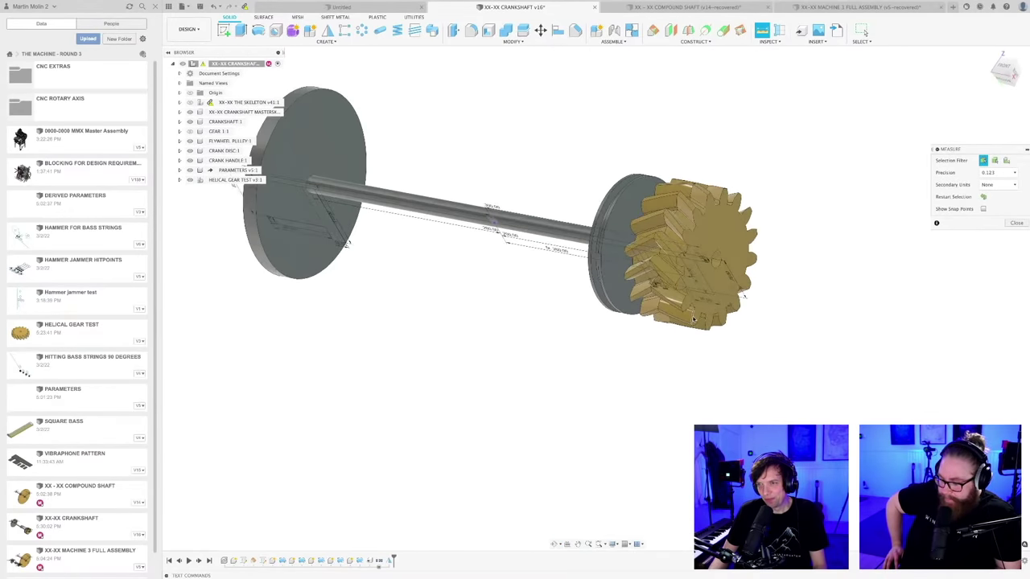
{"action": "scroll", "coordinate": [691, 326], "scroll_direction": "up", "scroll_amount": 3}
{"action": "scroll", "coordinate": [664, 352], "scroll_direction": "down", "scroll_amount": 3}
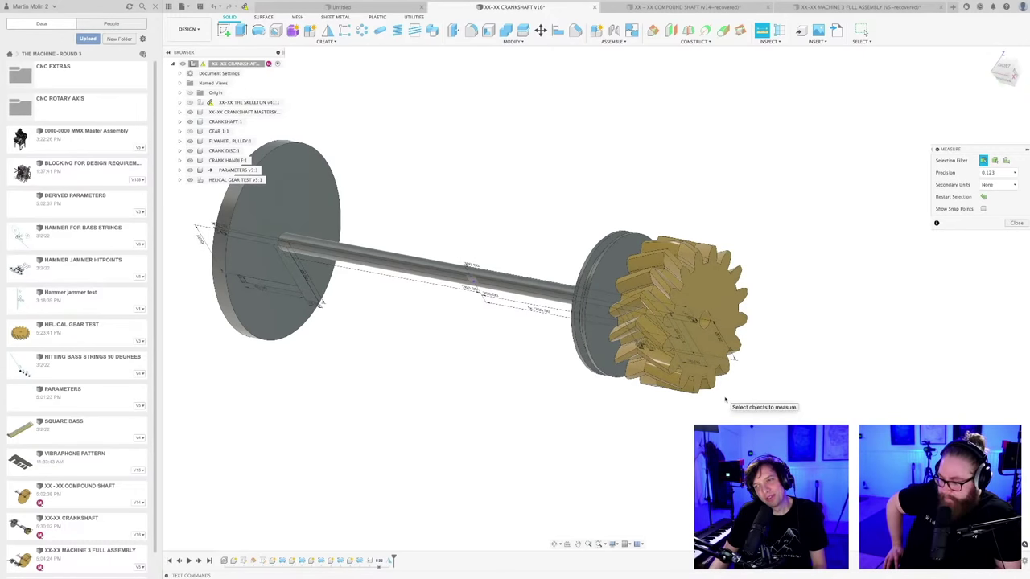
{"action": "scroll", "coordinate": [737, 378], "scroll_direction": "up", "scroll_amount": 3}
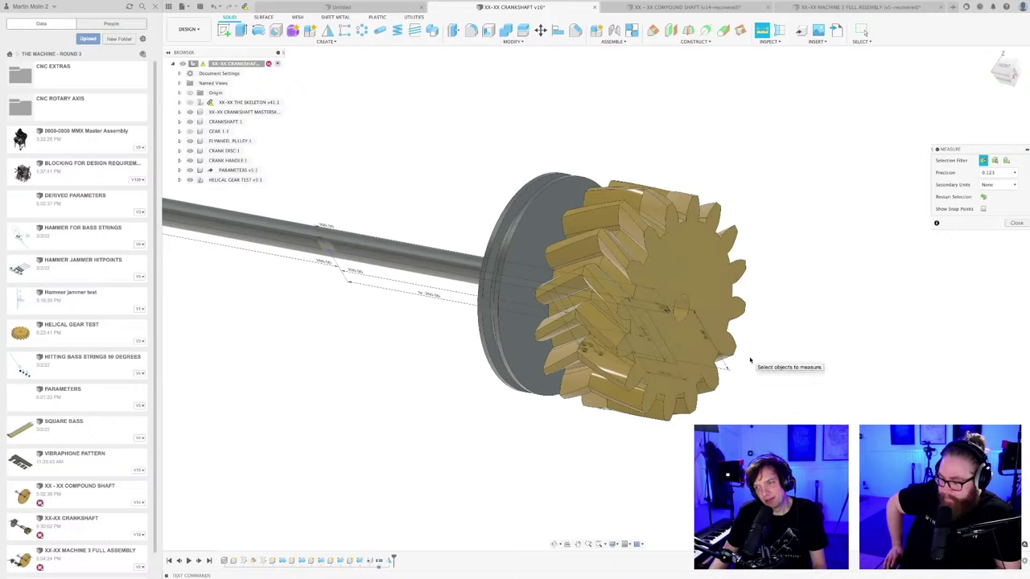
- Check the herringbone gear's proportions on the crankshaft, end the measurement, and save the crankshaft design
{"action": "middle_click_drag", "start_coordinate": [746, 362], "coordinate": [709, 302], "text": "shift"}
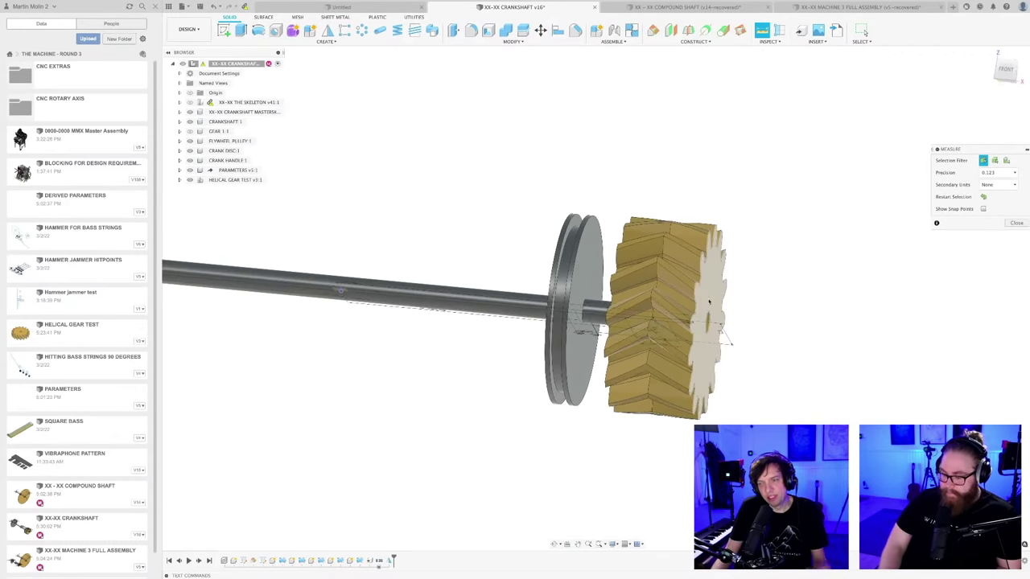
{"action": "scroll", "coordinate": [660, 275], "scroll_direction": "up", "scroll_amount": 3}
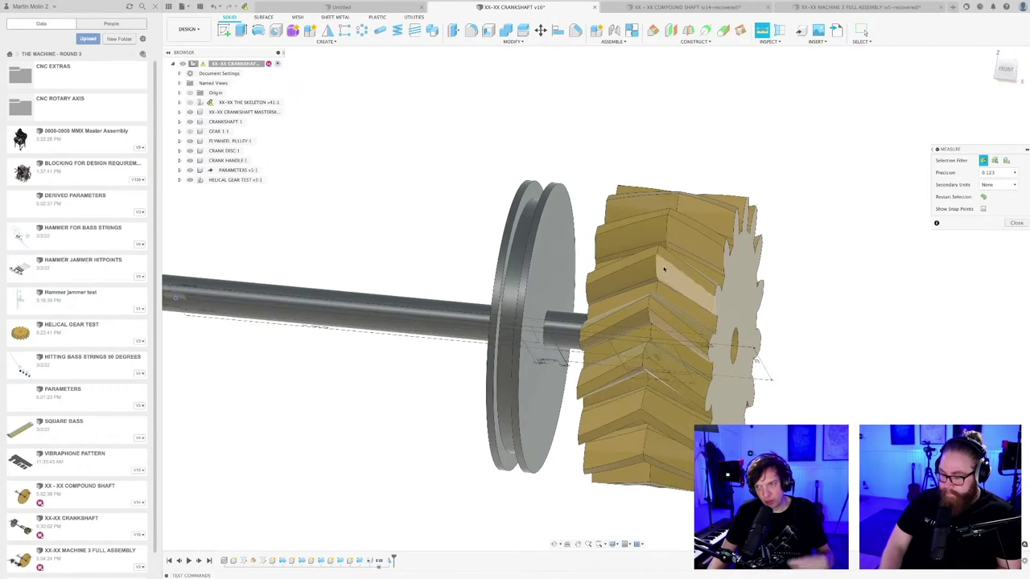
{"action": "middle_click_drag", "start_coordinate": [658, 274], "coordinate": [782, 354], "text": "shift"}
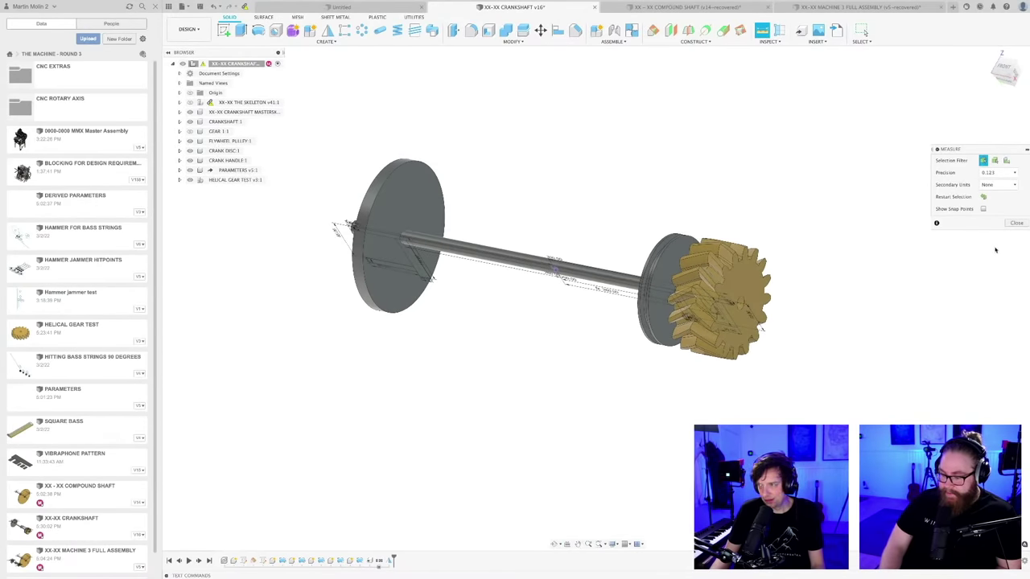
{"action": "left_click", "coordinate": [1016, 223]}
{"action": "middle_click_drag", "start_coordinate": [821, 320], "coordinate": [747, 366], "text": "shift"}
{"action": "key", "text": "ctrl+s"}
{"action": "key", "text": "Return"}
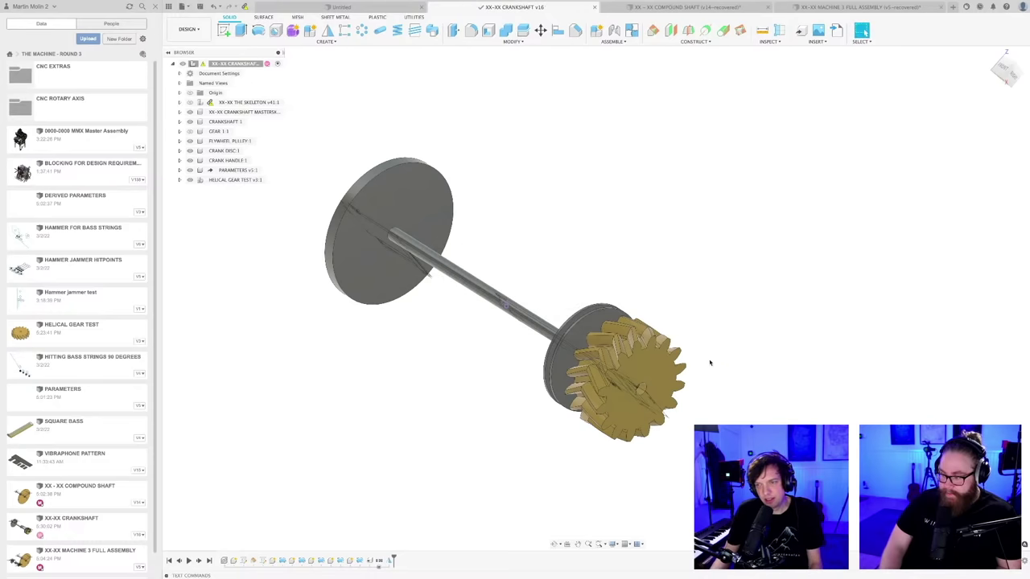
{"action": "scroll", "coordinate": [710, 362], "scroll_direction": "down", "scroll_amount": 3}
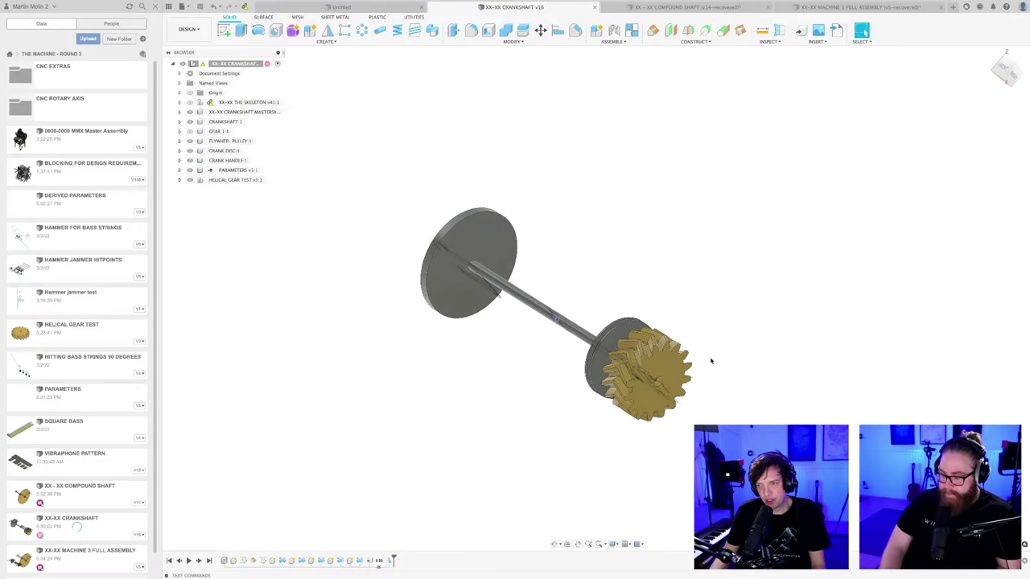
{"action": "mouse_move", "coordinate": [711, 361]}
{"action": "middle_mouse_down", "text": "shift"}
{"action": "mouse_move", "coordinate": [752, 372]}
{"action": "mouse_move", "coordinate": [716, 347]}
{"action": "middle_mouse_up", "text": "shift"}
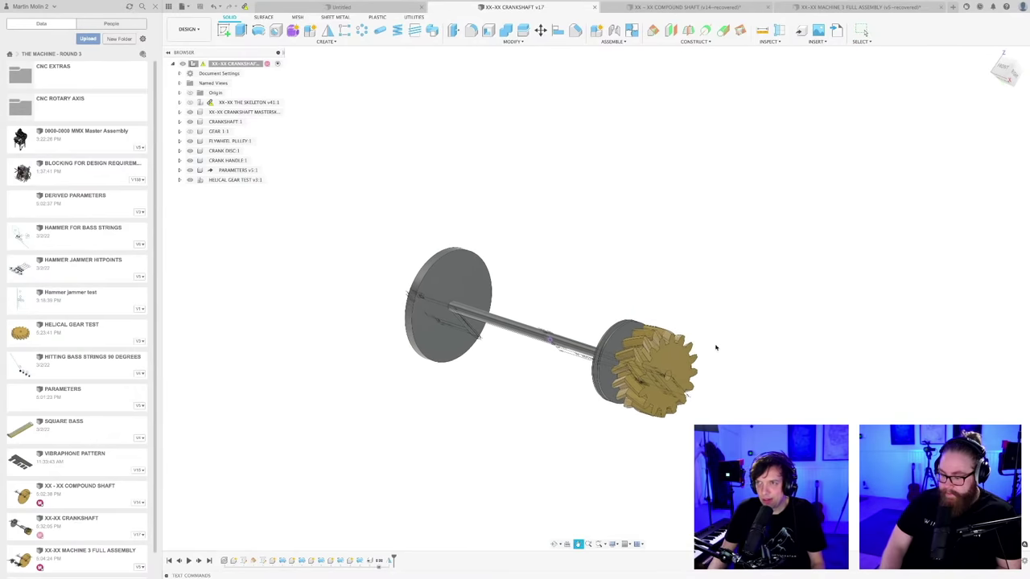
- Switch to the recovered XX - XX COMPOUND SHAFT design and save it as a new version
{"action": "left_click", "coordinate": [685, 9]}
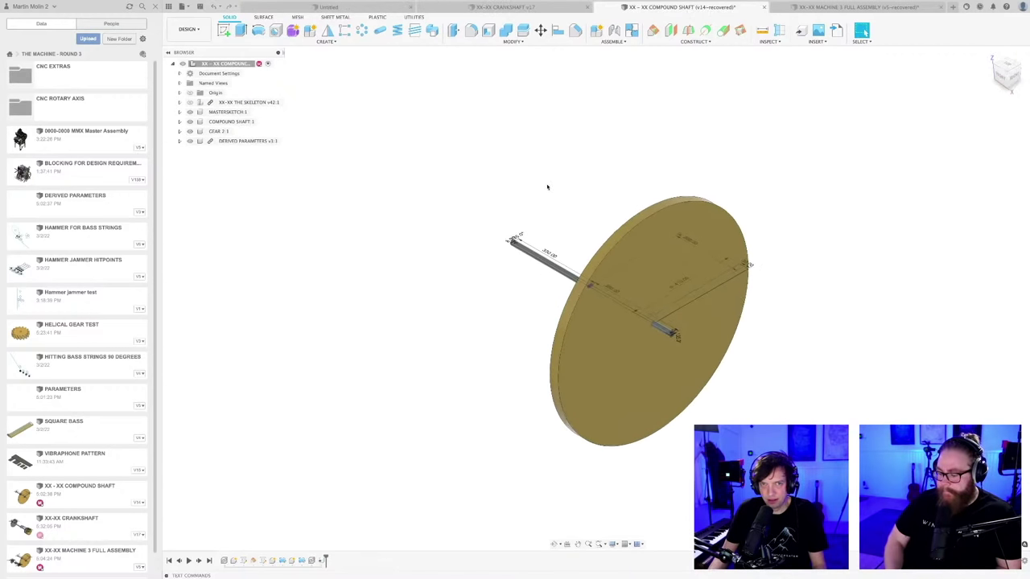
{"action": "key", "text": "ctrl+s"}
{"action": "key", "text": "Return"}
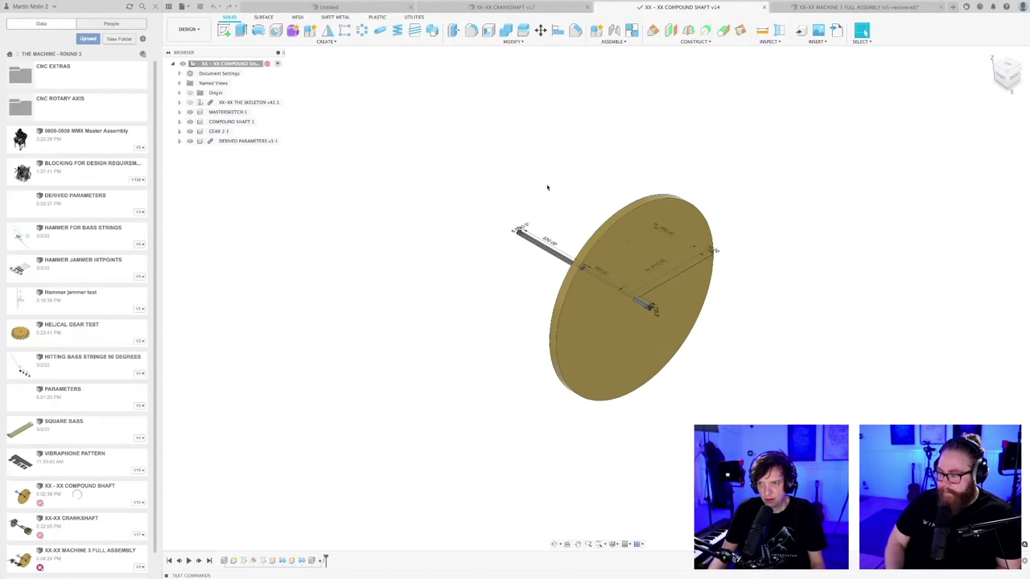
{"action": "middle_click_drag", "start_coordinate": [542, 184], "coordinate": [531, 210], "text": "shift"}
{"action": "scroll", "coordinate": [632, 216], "scroll_direction": "up", "scroll_amount": 3}
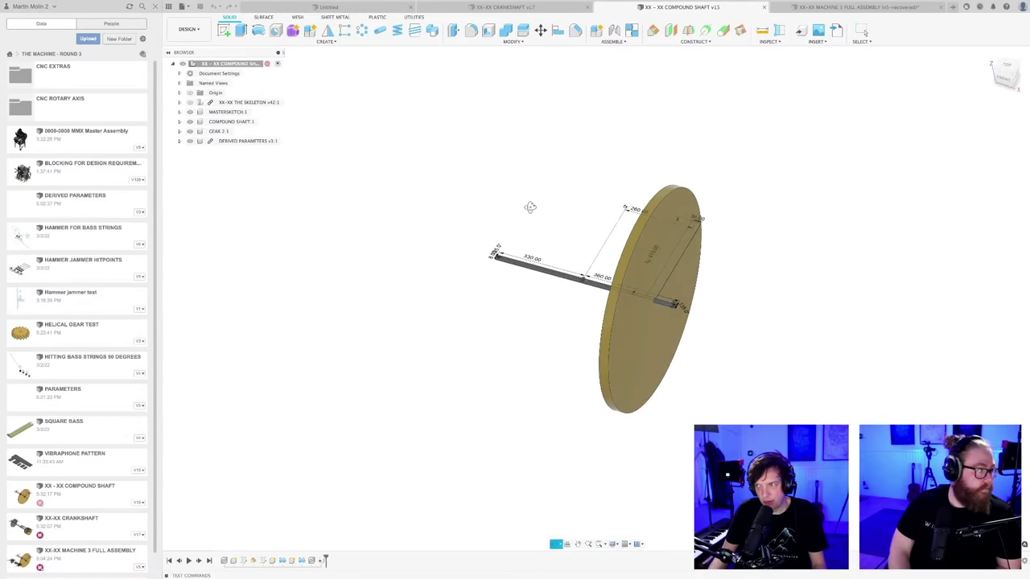
- Run the HelicalGear add-in in the compound shaft design
{"action": "left_click", "coordinate": [326, 41]}
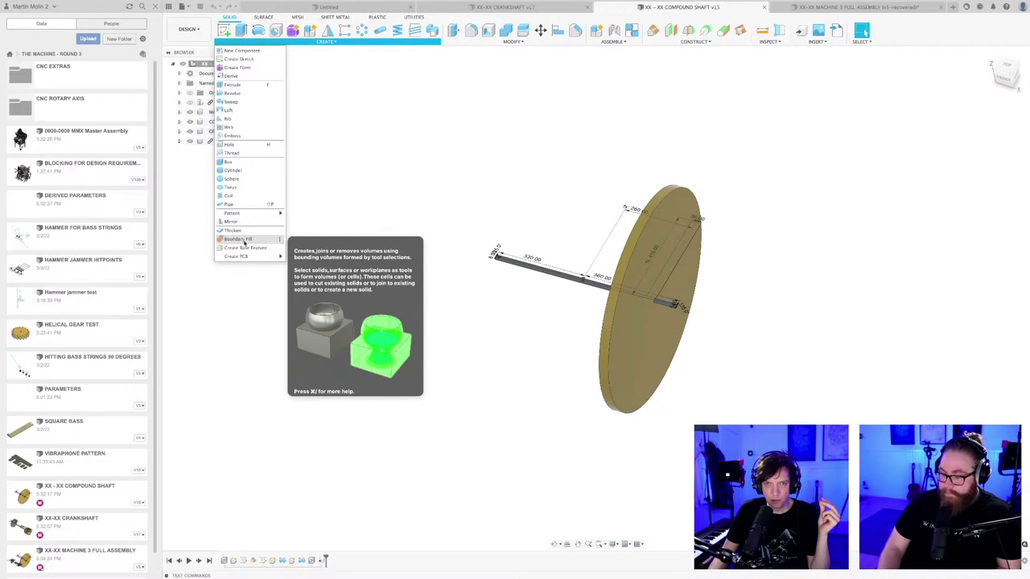
{"action": "left_click", "coordinate": [398, 147]}
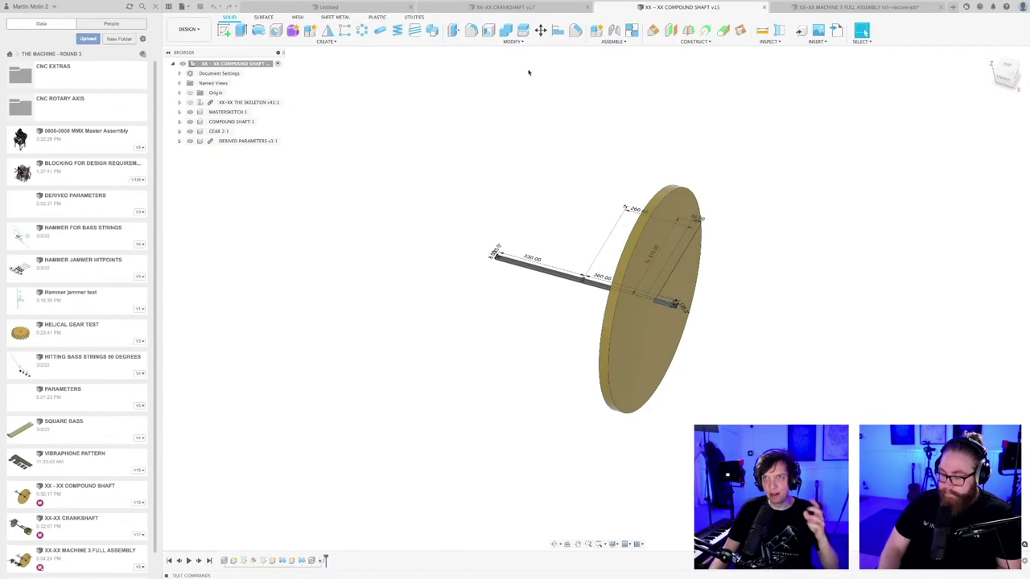
{"action": "left_click", "coordinate": [414, 17]}
{"action": "left_click", "coordinate": [280, 41]}
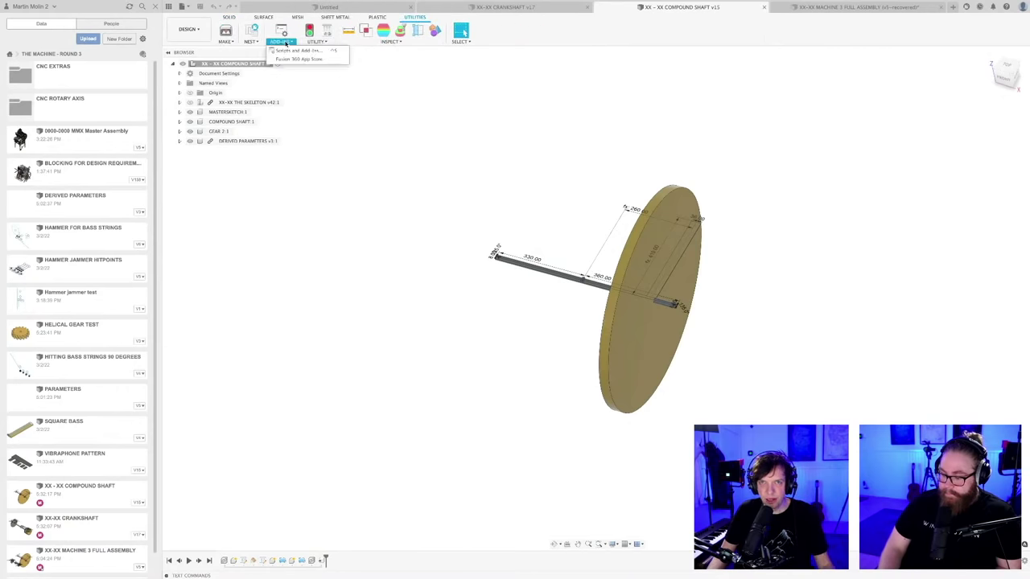
{"action": "left_click", "coordinate": [293, 59]}
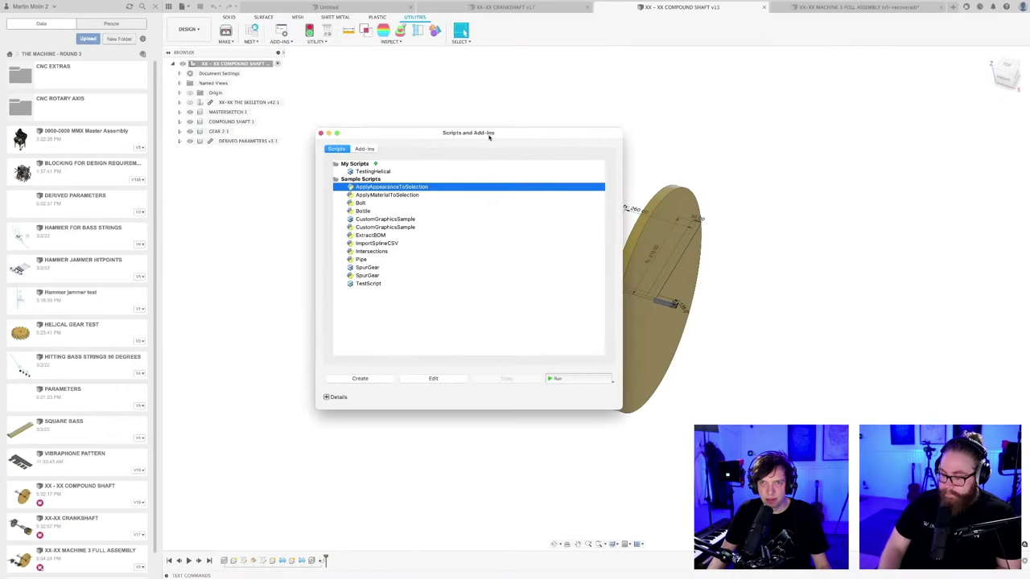
{"action": "left_click", "coordinate": [374, 173]}
{"action": "left_click", "coordinate": [365, 149]}
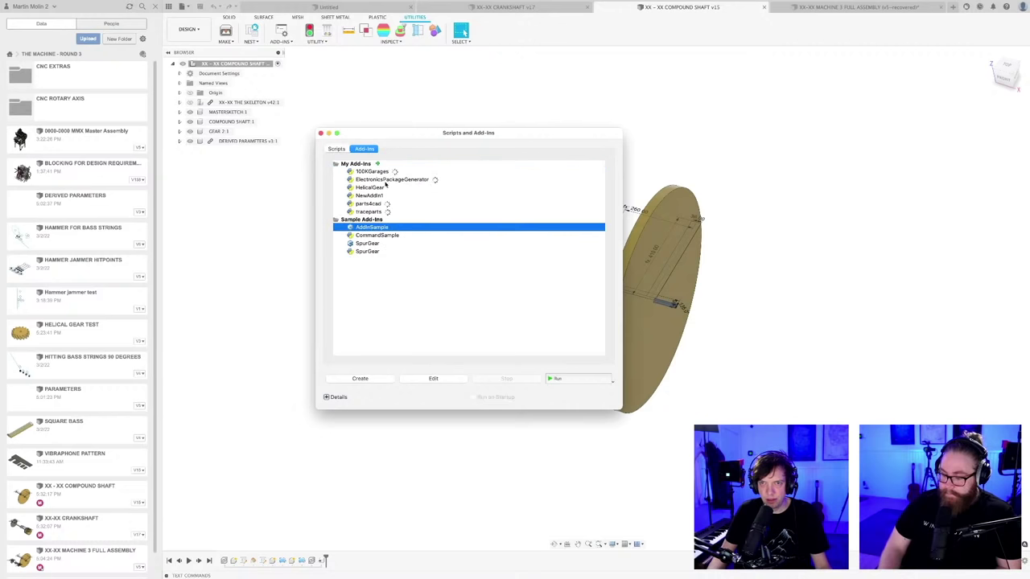
{"action": "left_click", "coordinate": [369, 188]}
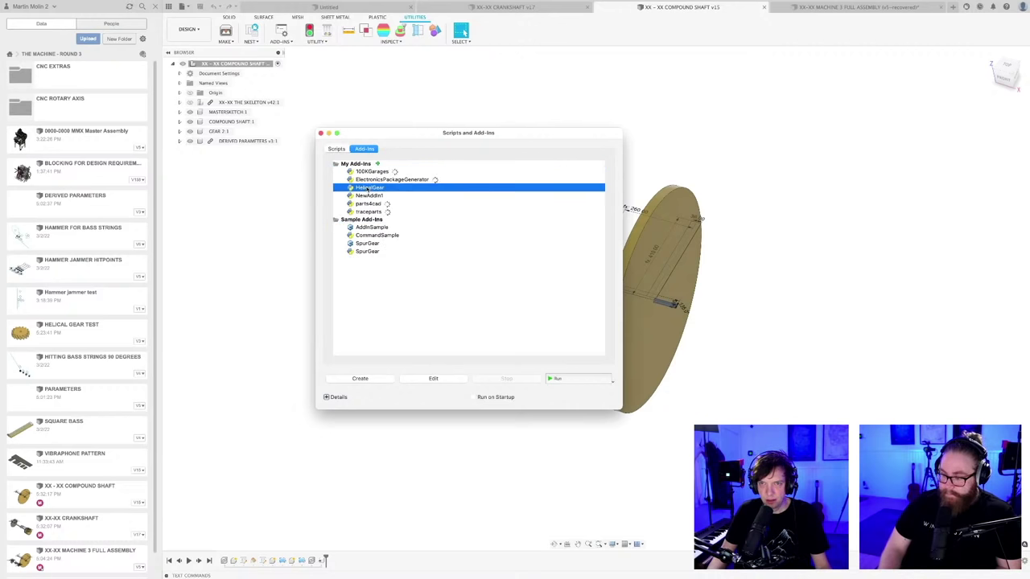
{"action": "left_click", "coordinate": [563, 379]}
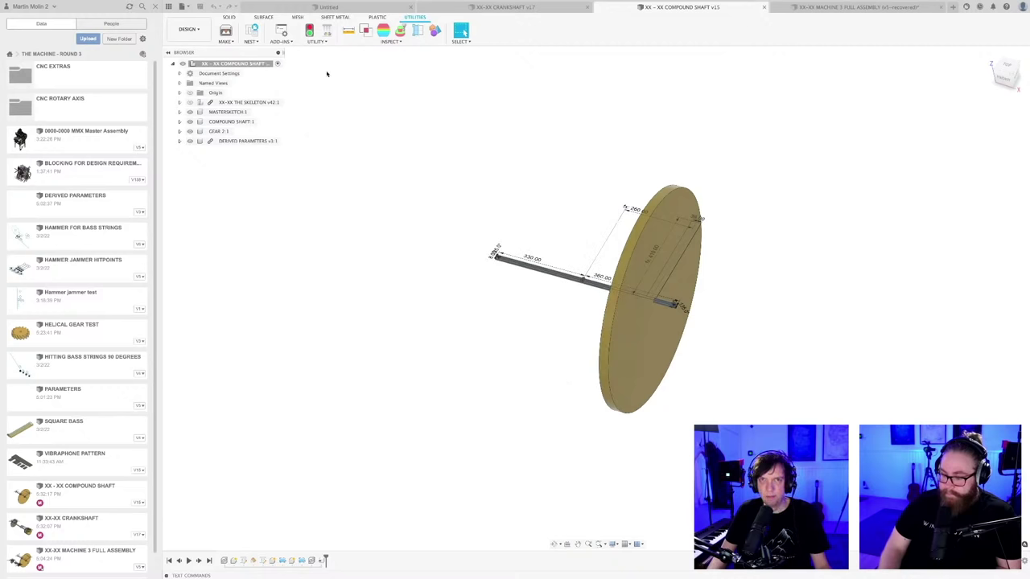
- Start the Helical Gear command and set the module to 8
{"action": "left_click", "coordinate": [228, 17]}
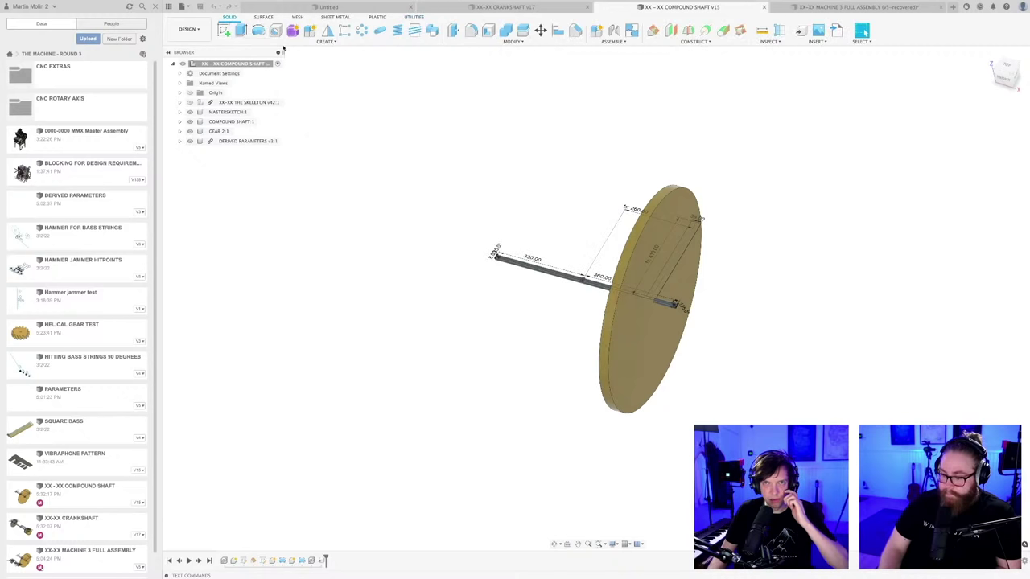
{"action": "left_click", "coordinate": [324, 42]}
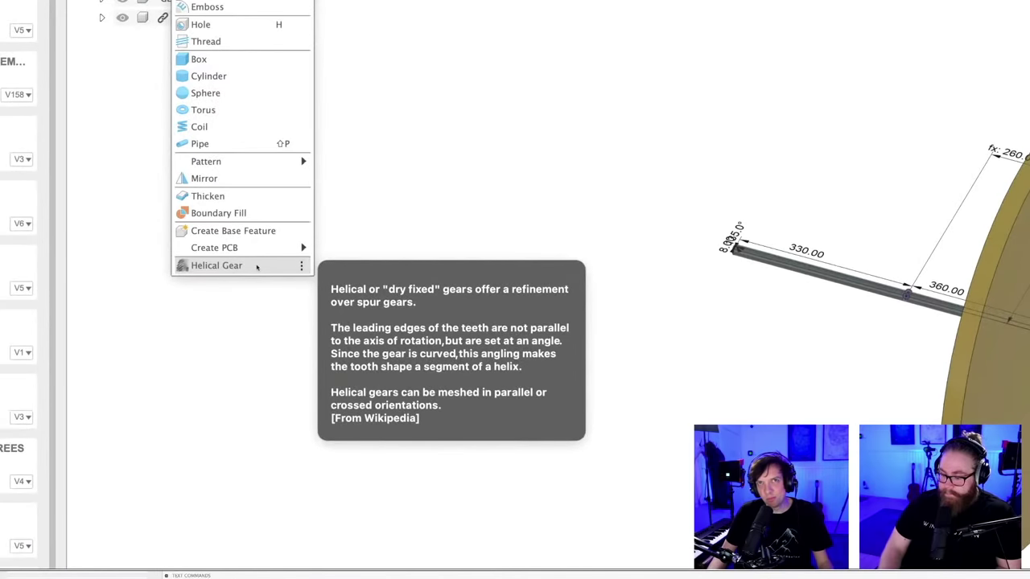
{"action": "left_click", "coordinate": [257, 266]}
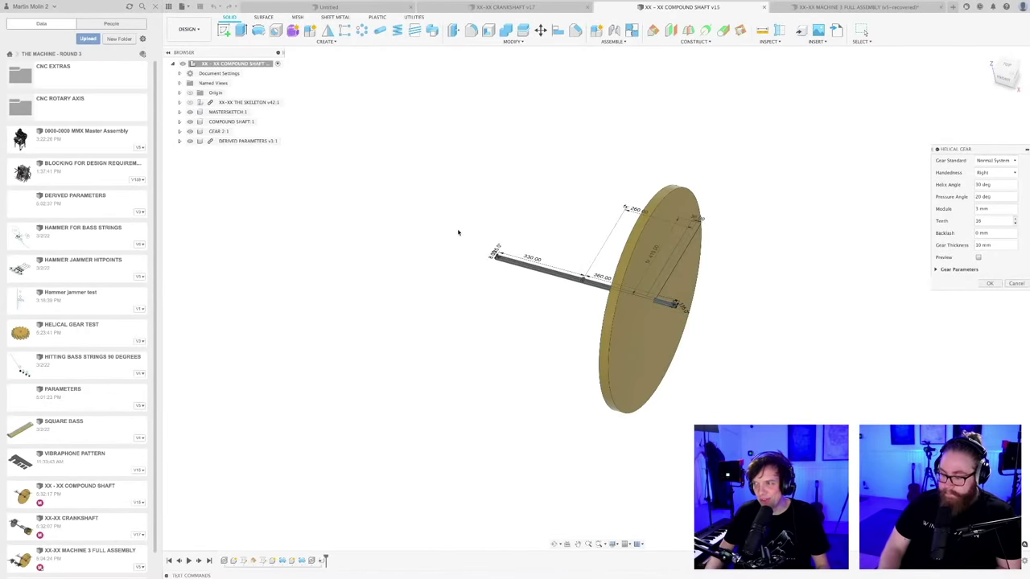
{"action": "left_click_drag", "start_coordinate": [953, 151], "coordinate": [774, 171]}
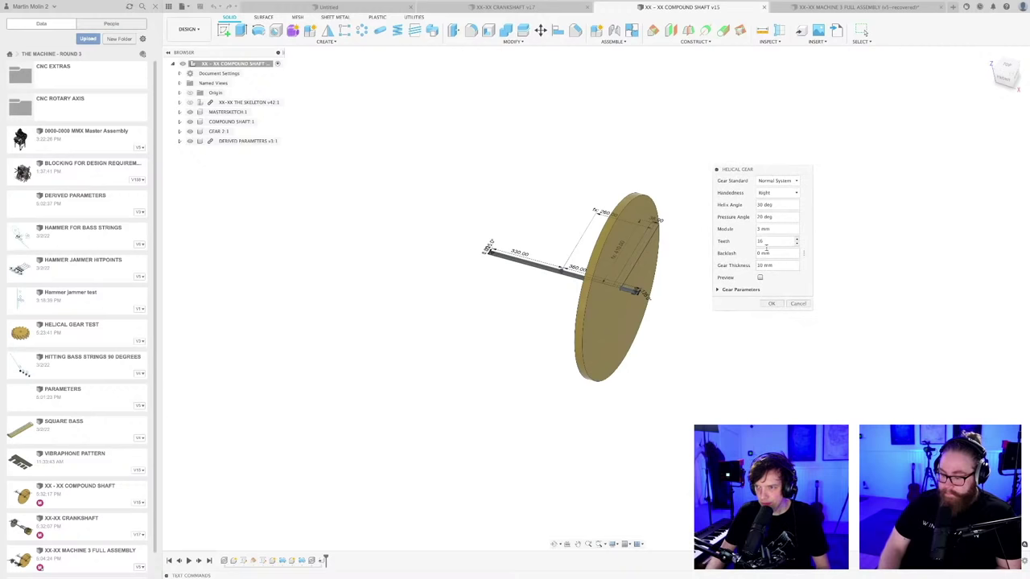
{"action": "mouse_move", "coordinate": [761, 260]}
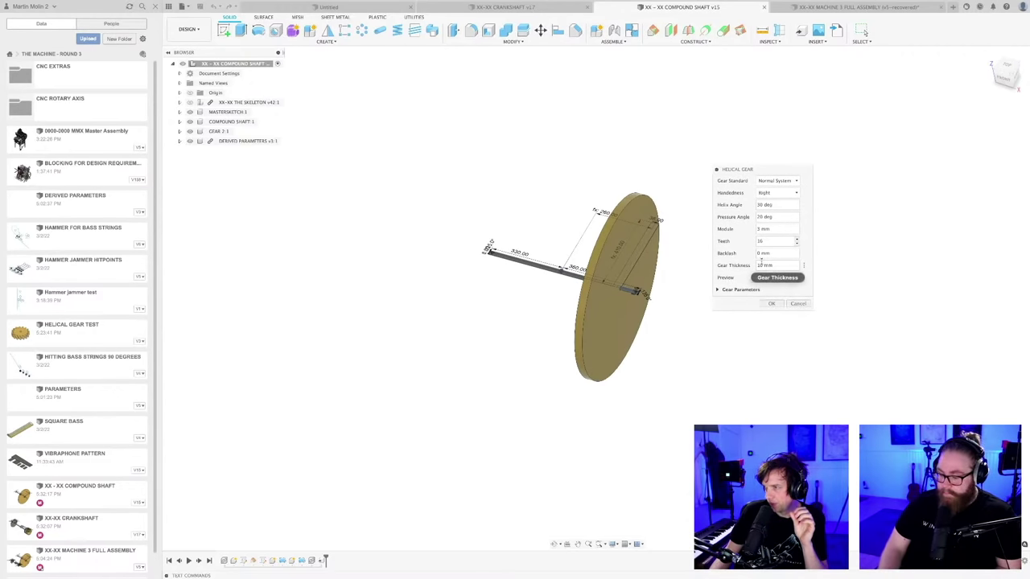
{"action": "left_click", "coordinate": [755, 229]}
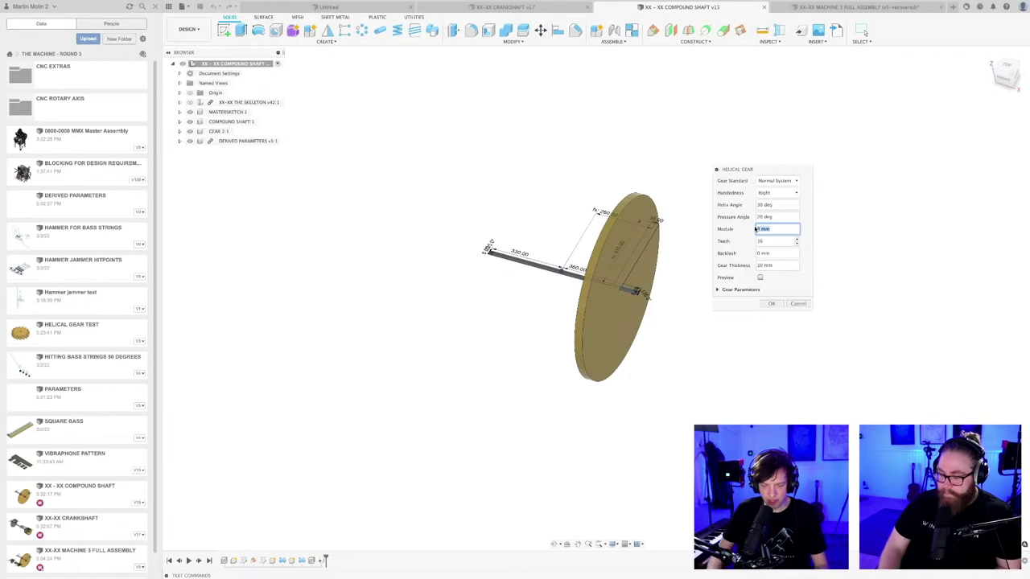
{"action": "type", "text": "8"}
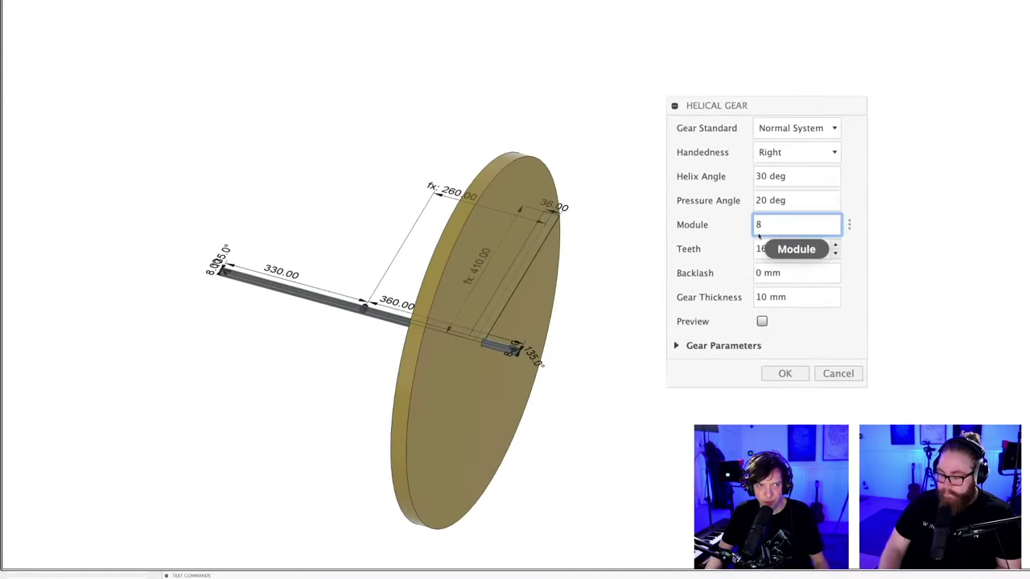
{"action": "key", "text": "Tab"}
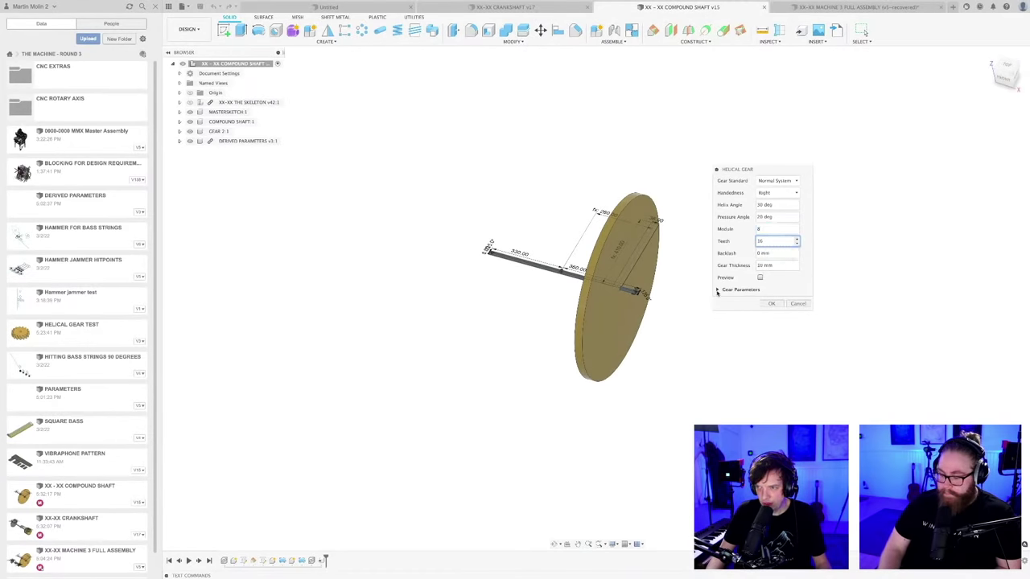
- Expand the calculated gear parameters, set the tooth count to 64, and preview the helical gear
{"action": "left_click", "coordinate": [718, 291]}
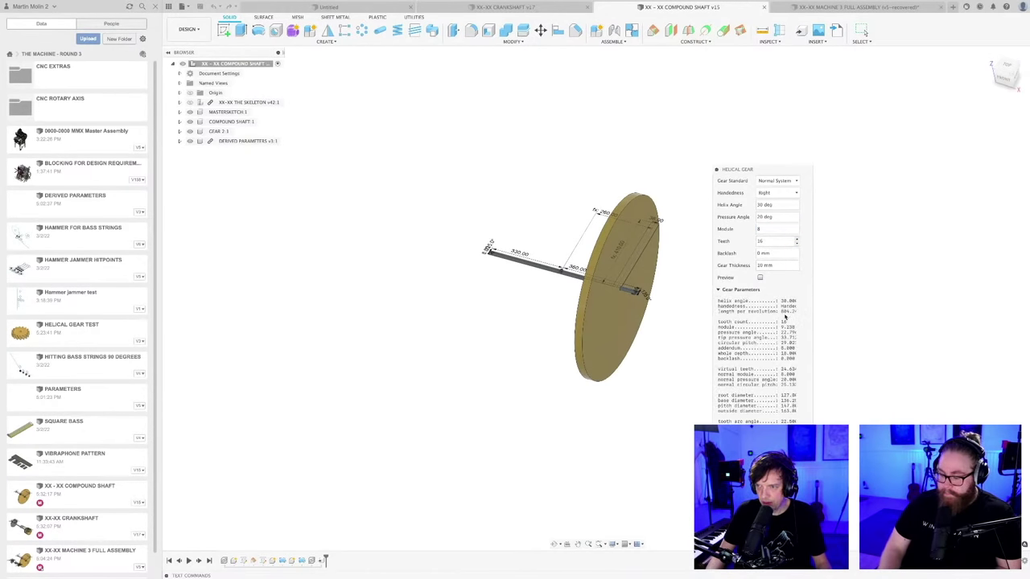
{"action": "left_click_drag", "start_coordinate": [813, 496], "coordinate": [858, 496]}
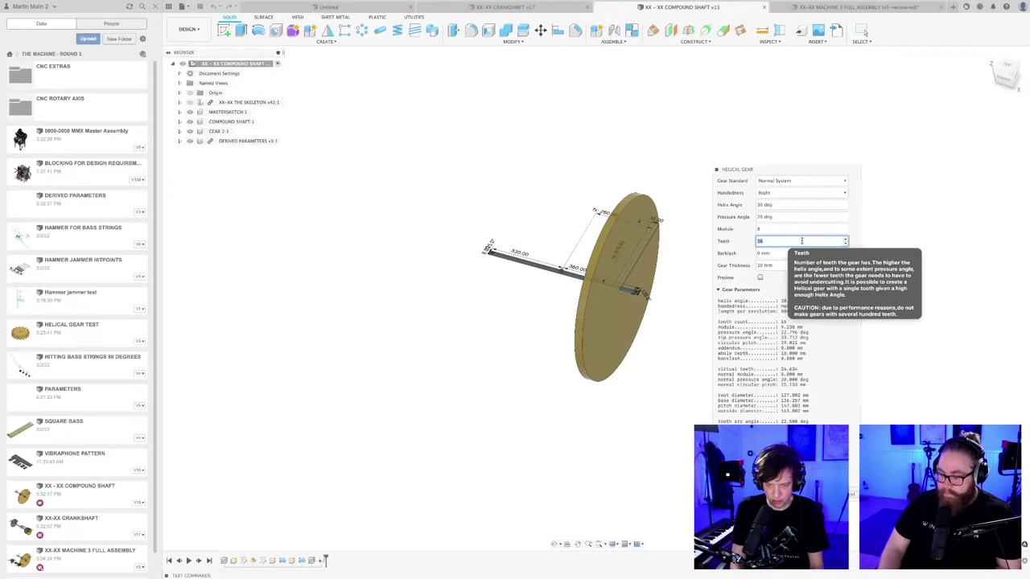
{"action": "left_click", "coordinate": [760, 278]}
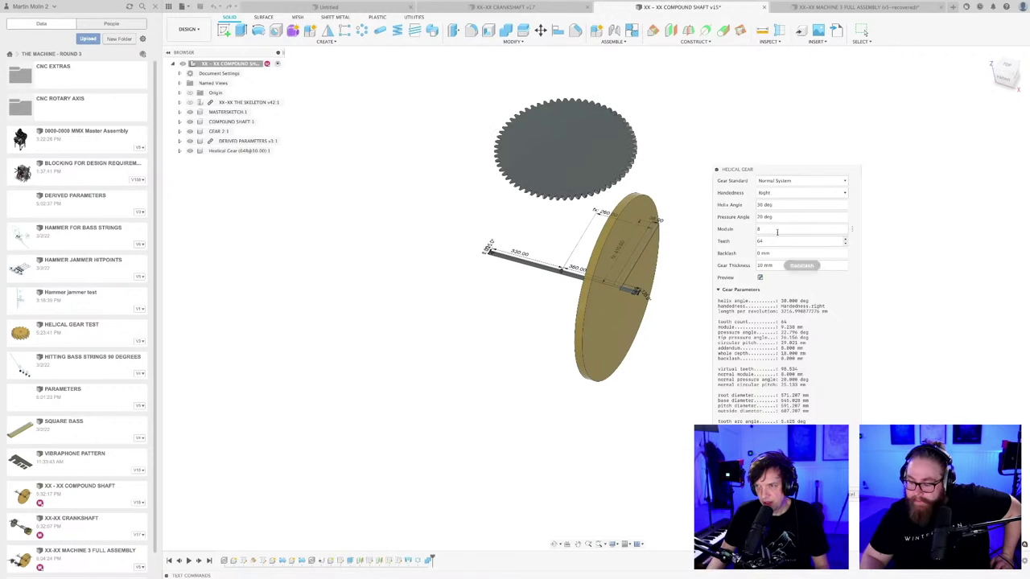
- Set the helical gear's thickness to 36 mm and inspect its teeth beside the large placeholder disc
{"action": "left_click", "coordinate": [777, 265]}
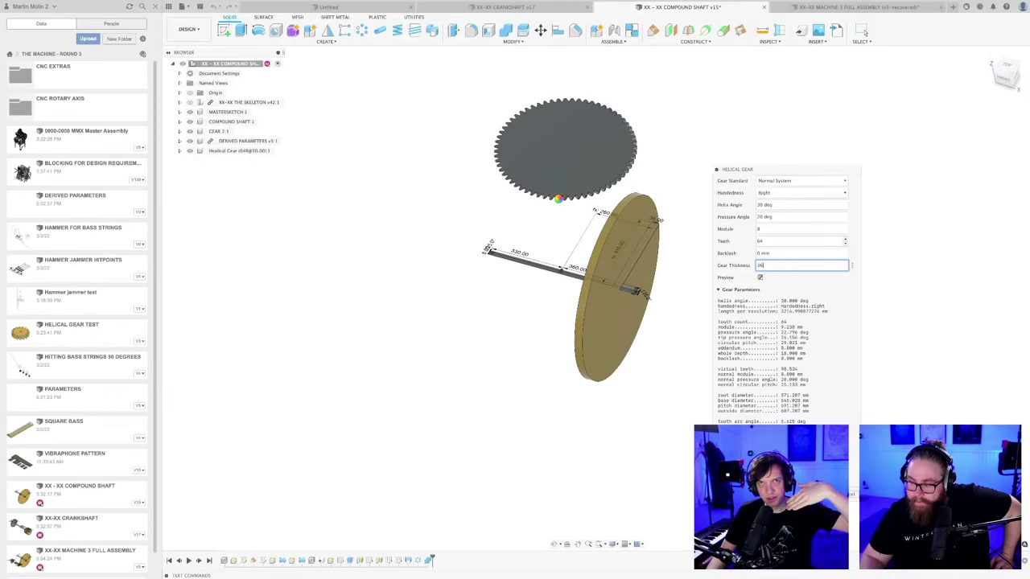
{"action": "scroll", "coordinate": [559, 203], "scroll_direction": "up", "scroll_amount": 4}
{"action": "scroll", "coordinate": [547, 241], "scroll_direction": "down", "scroll_amount": 3}
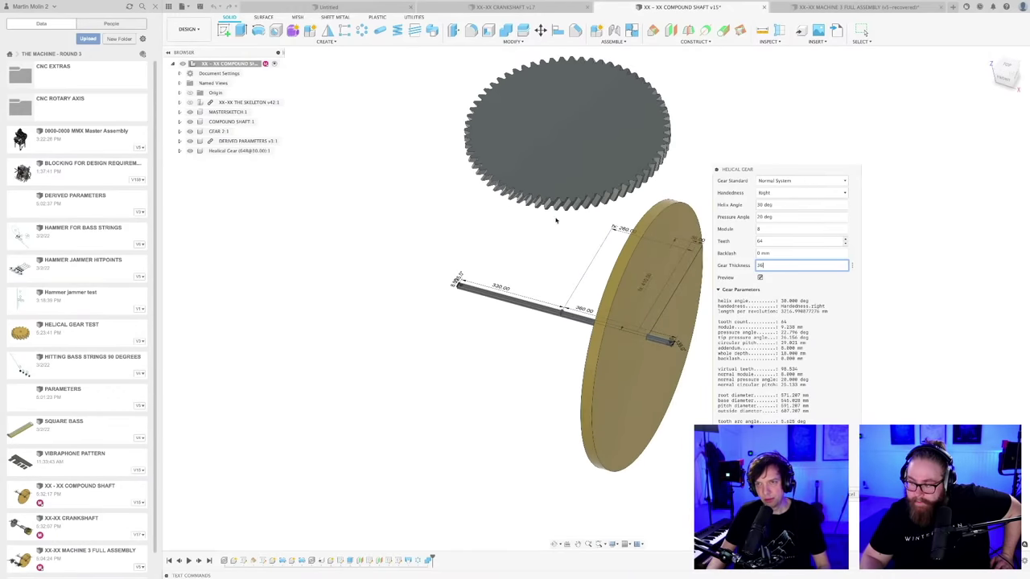
{"action": "scroll", "coordinate": [538, 272], "scroll_direction": "up", "scroll_amount": 4}
{"action": "middle_click_drag", "start_coordinate": [537, 272], "coordinate": [555, 191], "text": "shift"}
{"action": "scroll", "coordinate": [559, 187], "scroll_direction": "up", "scroll_amount": 4}
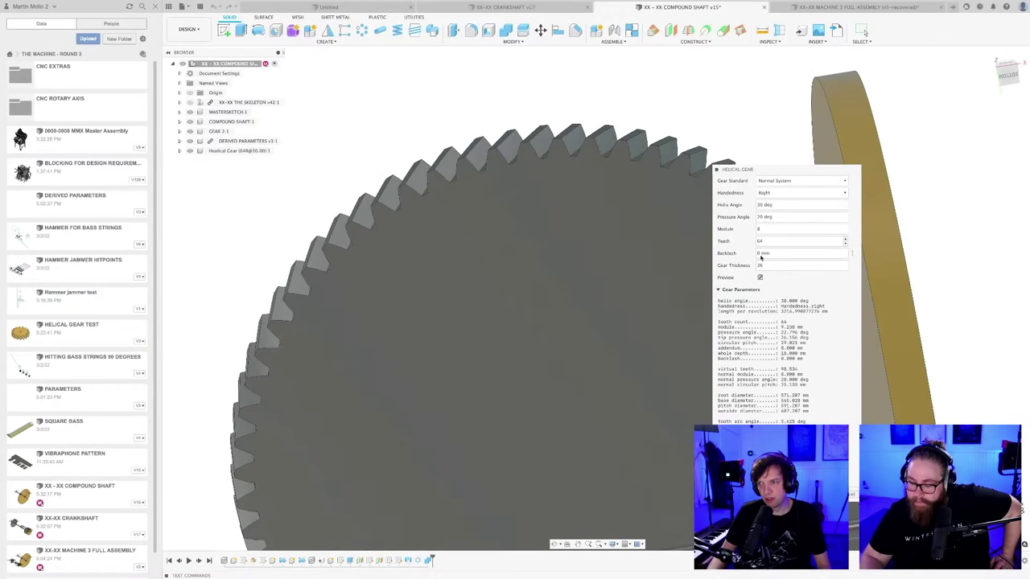
- Set the helical gear's module to 3 and compare its previewed teeth with the compound shaft
{"action": "left_click", "coordinate": [764, 230]}
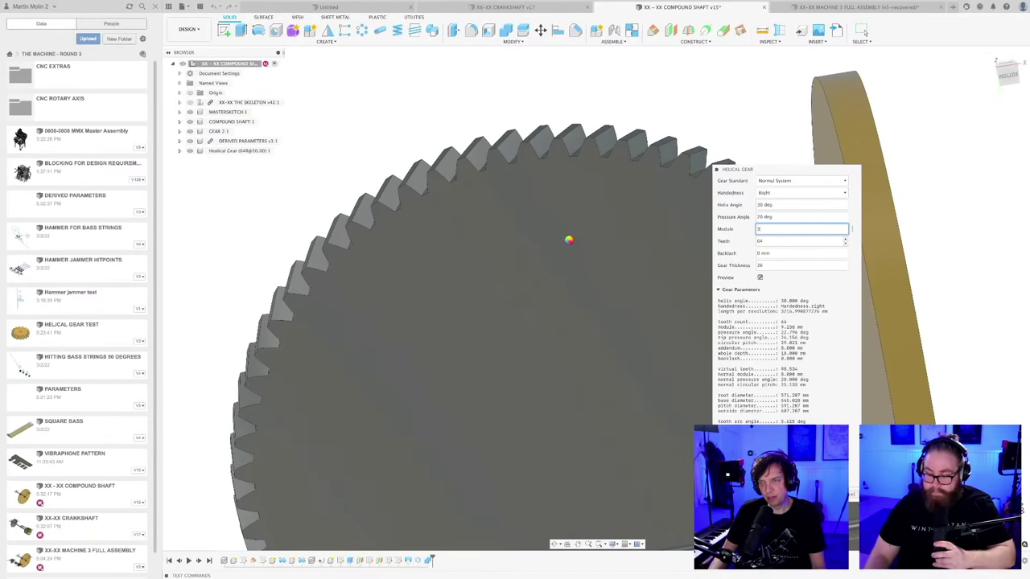
{"action": "scroll", "coordinate": [586, 354], "scroll_direction": "up", "scroll_amount": 8}
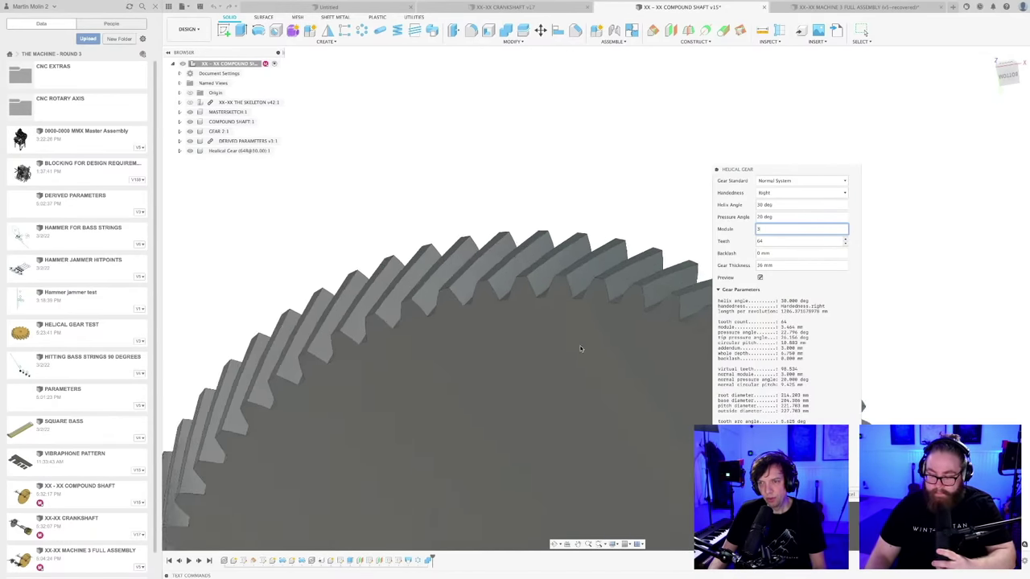
{"action": "scroll", "coordinate": [591, 348], "scroll_direction": "down", "scroll_amount": 2}
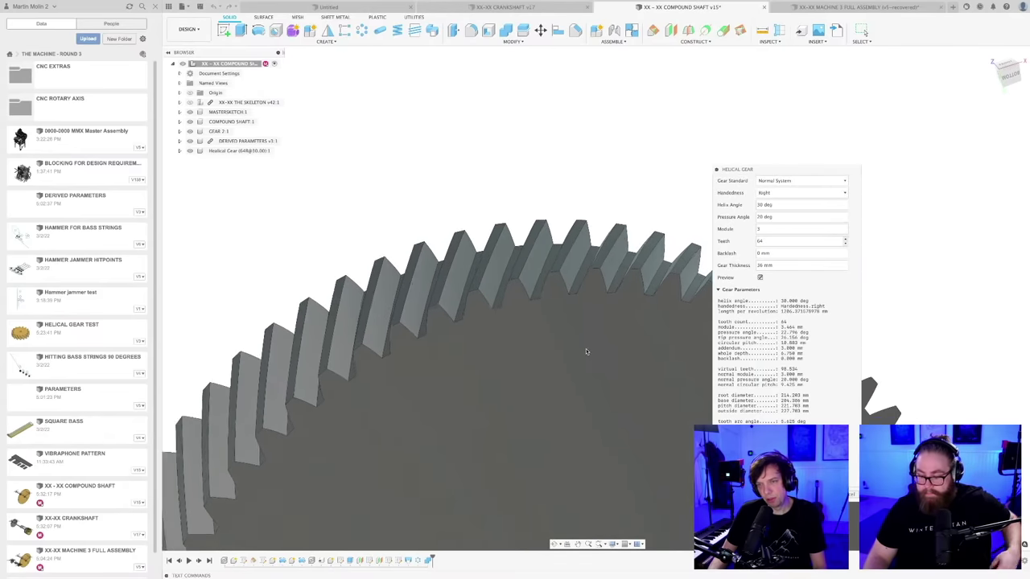
{"action": "middle_click_drag", "start_coordinate": [585, 349], "coordinate": [576, 312]}
{"action": "scroll", "coordinate": [576, 313], "scroll_direction": "down", "scroll_amount": 4}
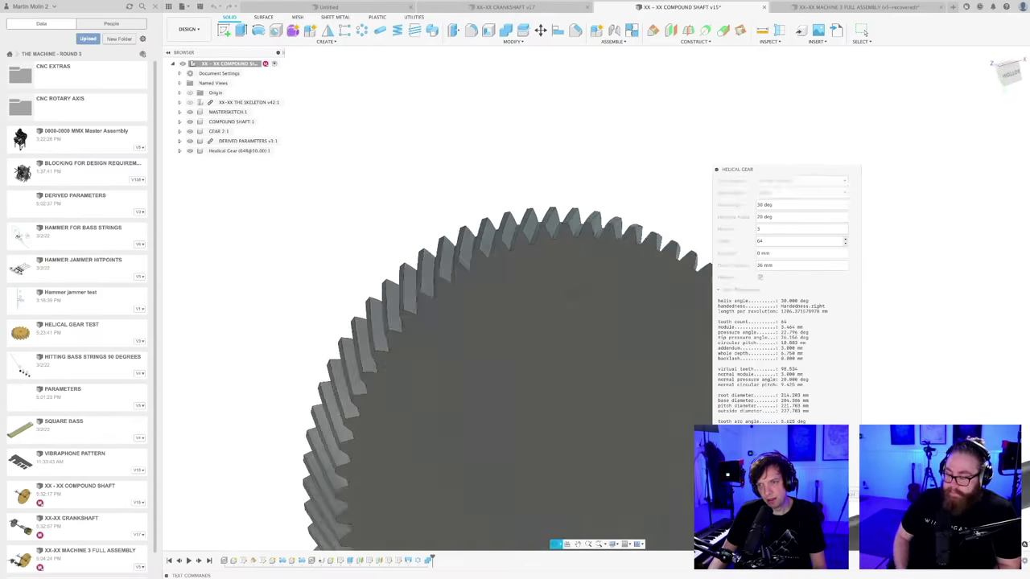
{"action": "scroll", "coordinate": [567, 286], "scroll_direction": "down", "scroll_amount": 2}
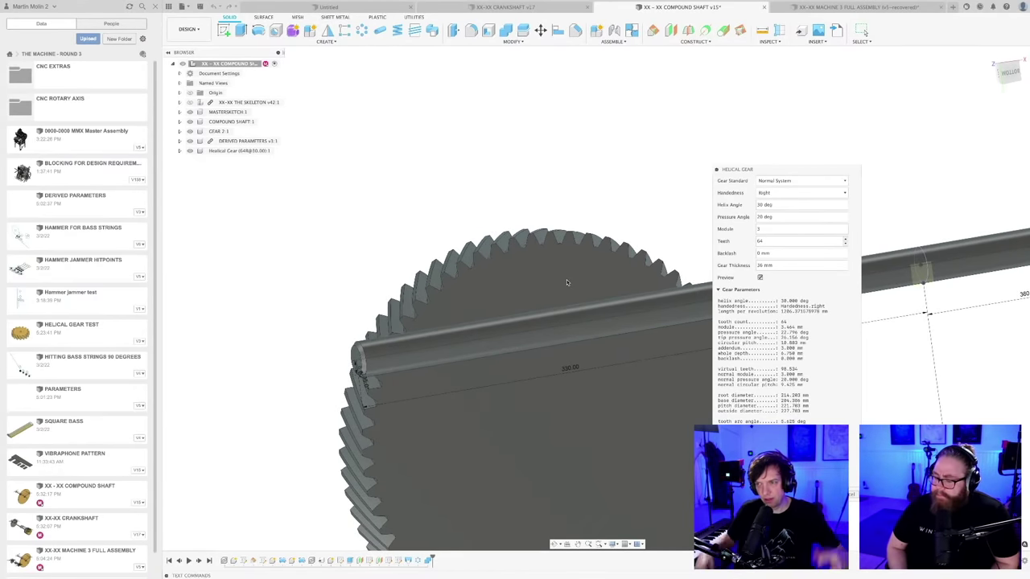
- Set the helical gear's tooth count to 128 and compare its preview with the compound shaft and placeholder disc
{"action": "left_click", "coordinate": [780, 241]}
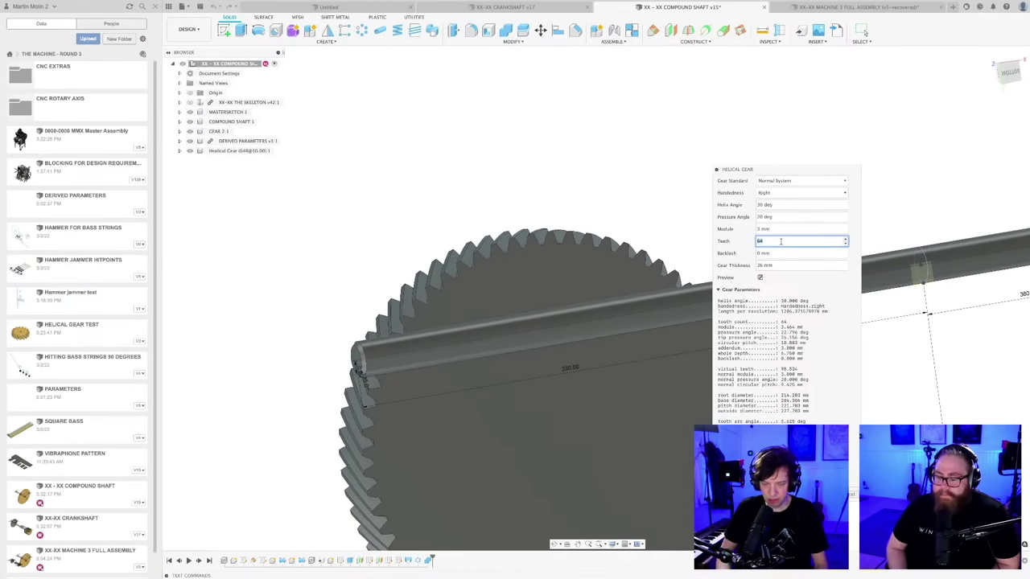
{"action": "type", "text": "128"}
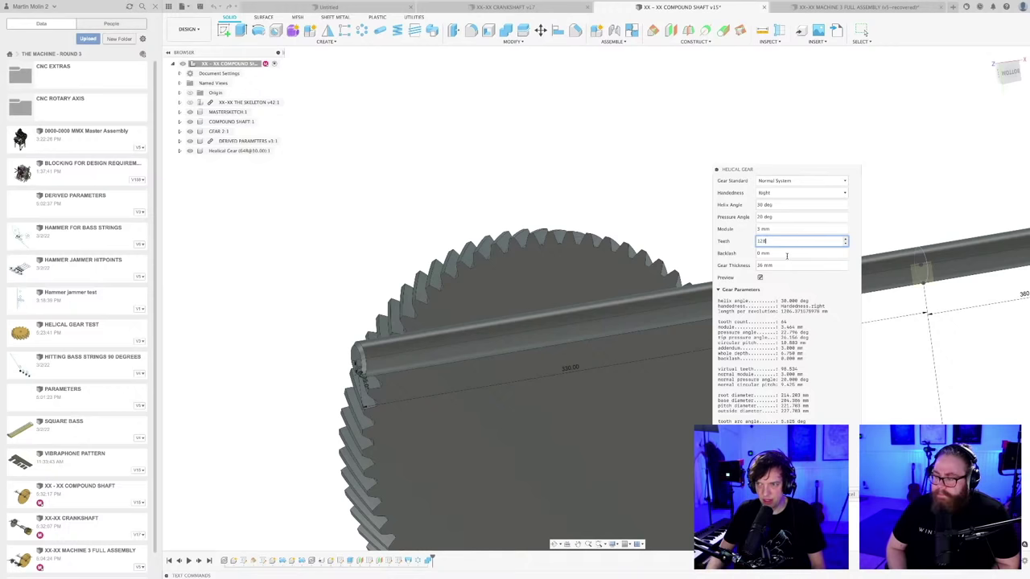
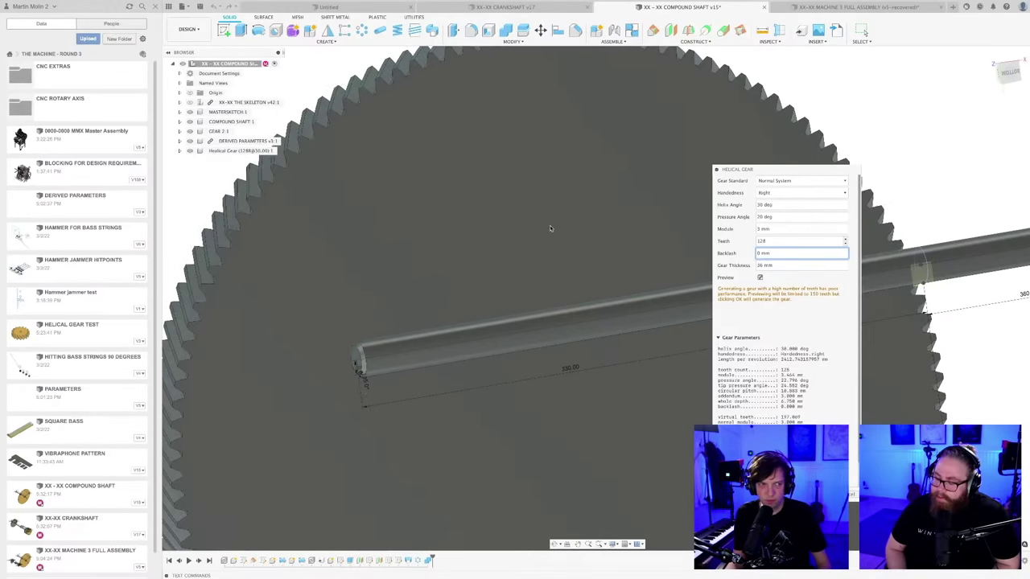
{"action": "scroll", "coordinate": [541, 230], "scroll_direction": "down", "scroll_amount": 3}
{"action": "middle_click_drag", "start_coordinate": [541, 231], "coordinate": [527, 247], "text": "shift"}
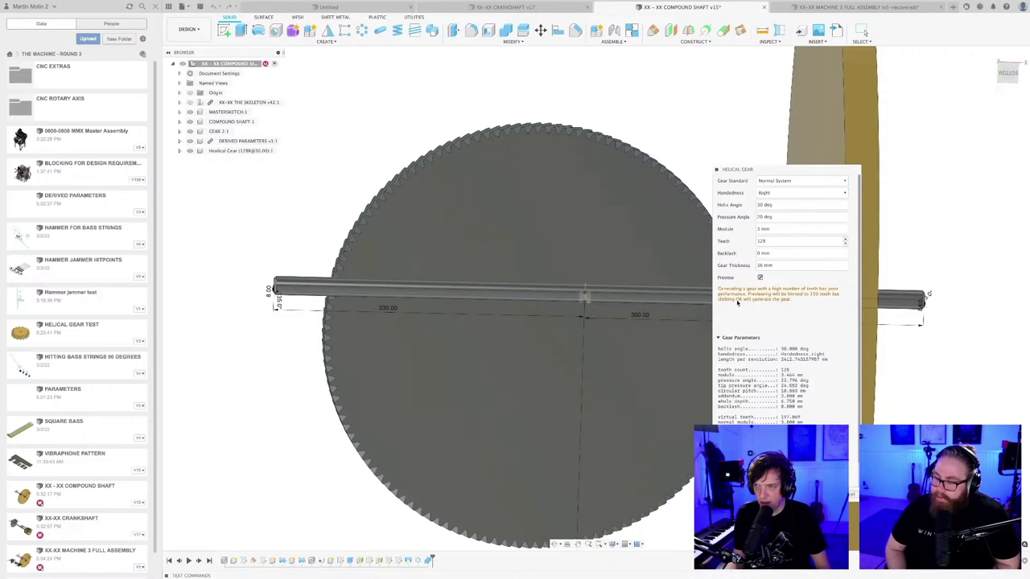
{"action": "left_click_drag", "start_coordinate": [781, 170], "coordinate": [740, 166]}
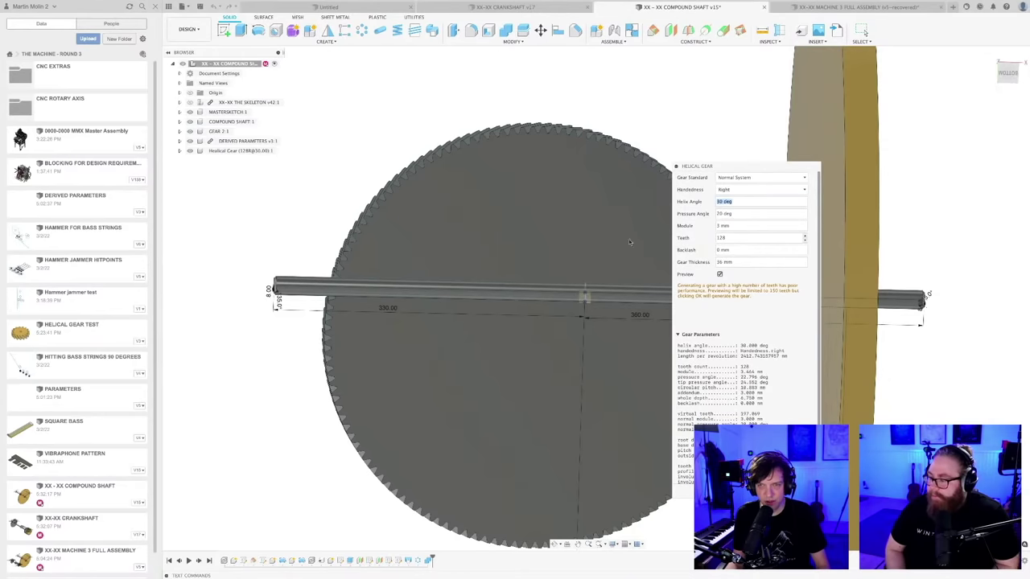
{"action": "scroll", "coordinate": [600, 240], "scroll_direction": "down", "scroll_amount": 1}
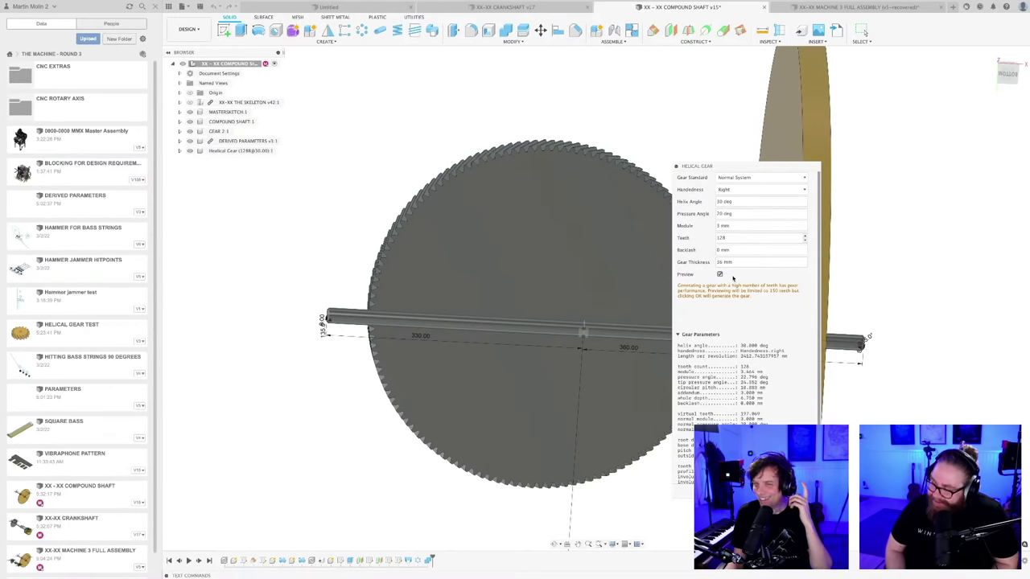
{"action": "left_click_drag", "start_coordinate": [765, 171], "coordinate": [813, 160]}
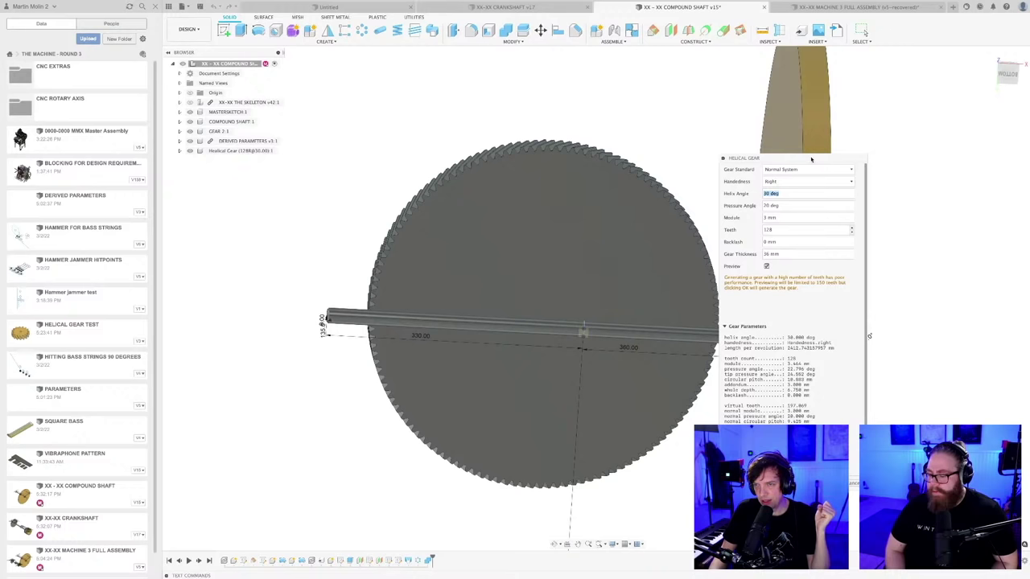
- Set the helical gear's tooth count to 64 and its module to 8 mm, and compare its size with the placeholder disc
{"action": "left_click", "coordinate": [764, 230]}
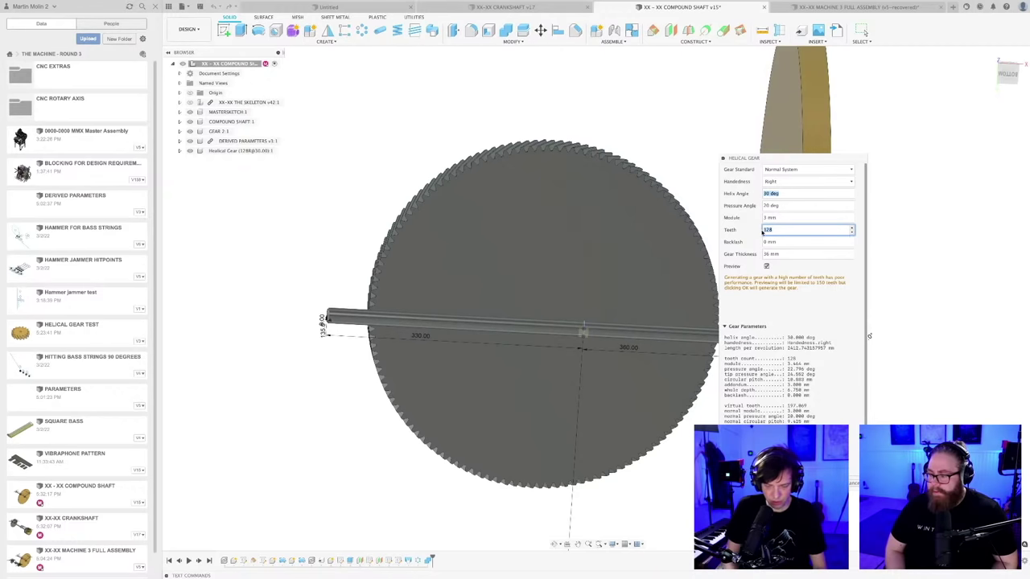
{"action": "type", "text": "64"}
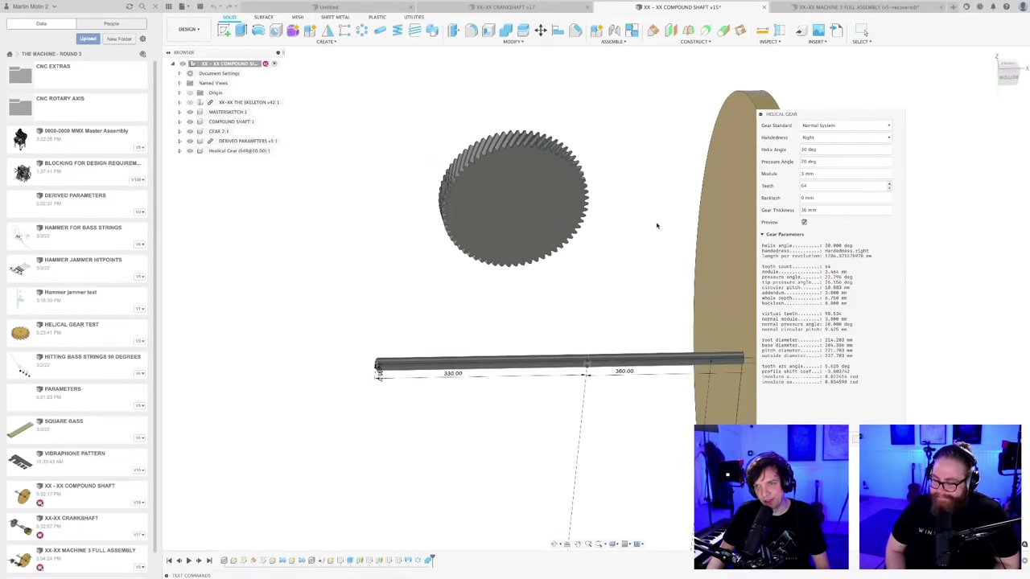
{"action": "left_click_drag", "start_coordinate": [815, 118], "coordinate": [766, 131]}
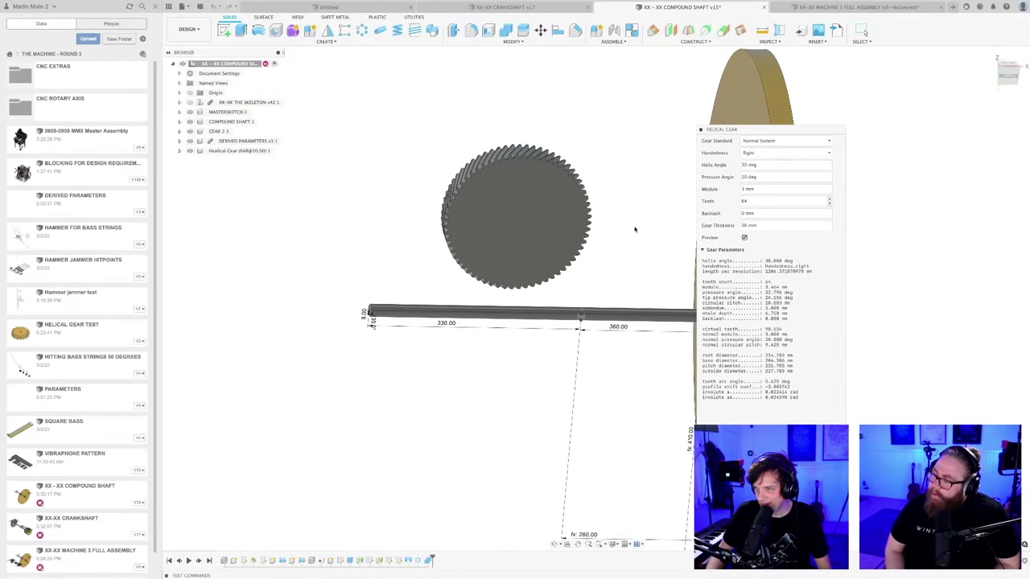
{"action": "left_click", "coordinate": [769, 188]}
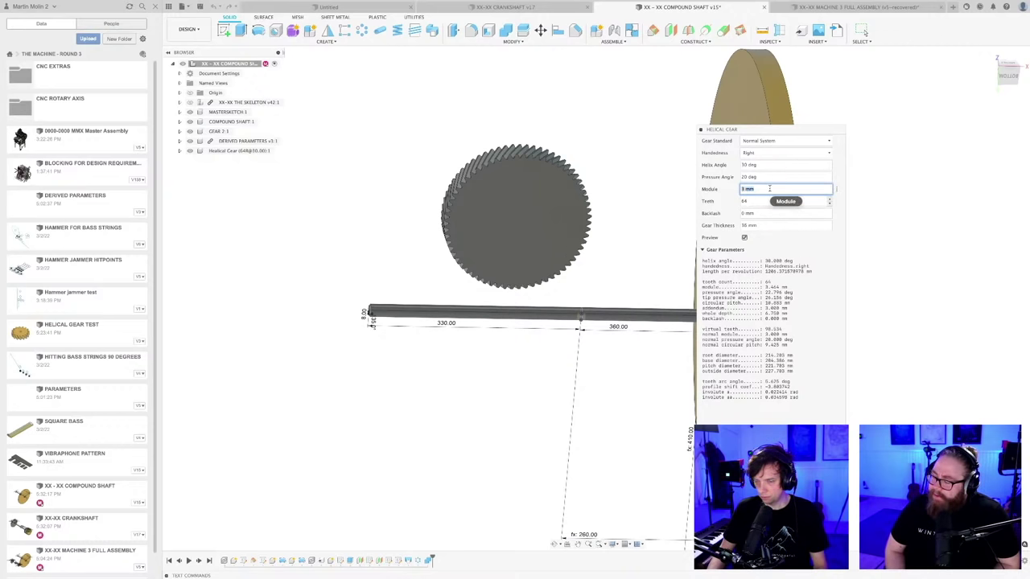
{"action": "type", "text": "8"}
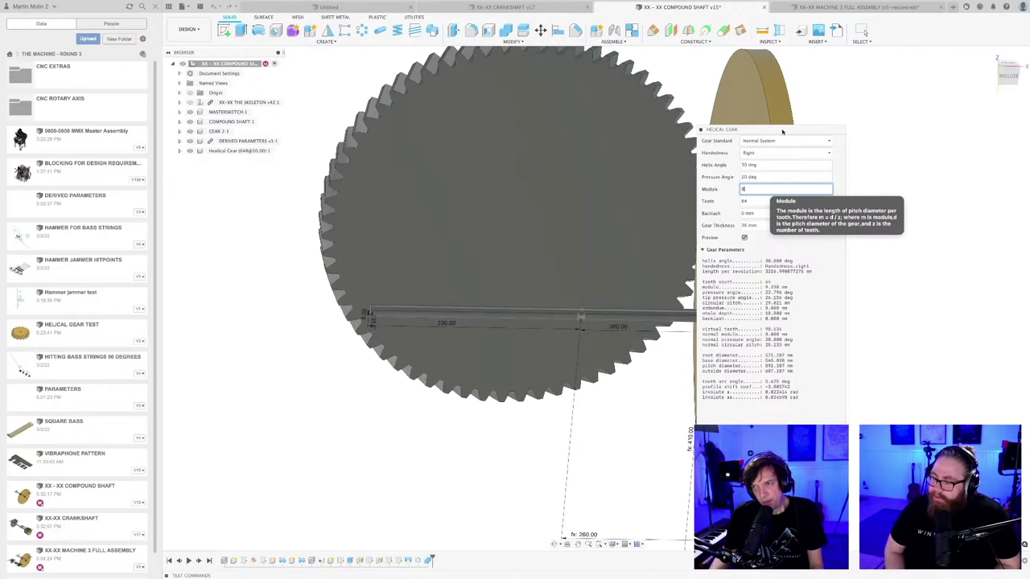
{"action": "scroll", "coordinate": [551, 218], "scroll_direction": "down", "scroll_amount": 2}
{"action": "middle_click_drag", "start_coordinate": [551, 219], "coordinate": [488, 216], "text": "shift"}
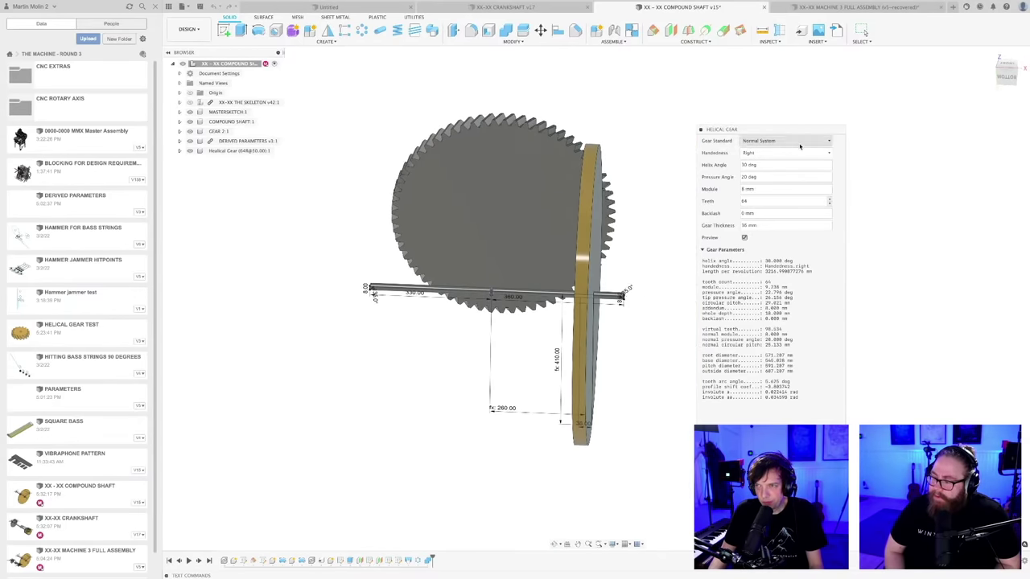
- Set the helical gear's tooth count to 92 and create the gear
{"action": "left_click_drag", "start_coordinate": [793, 138], "coordinate": [776, 135]}
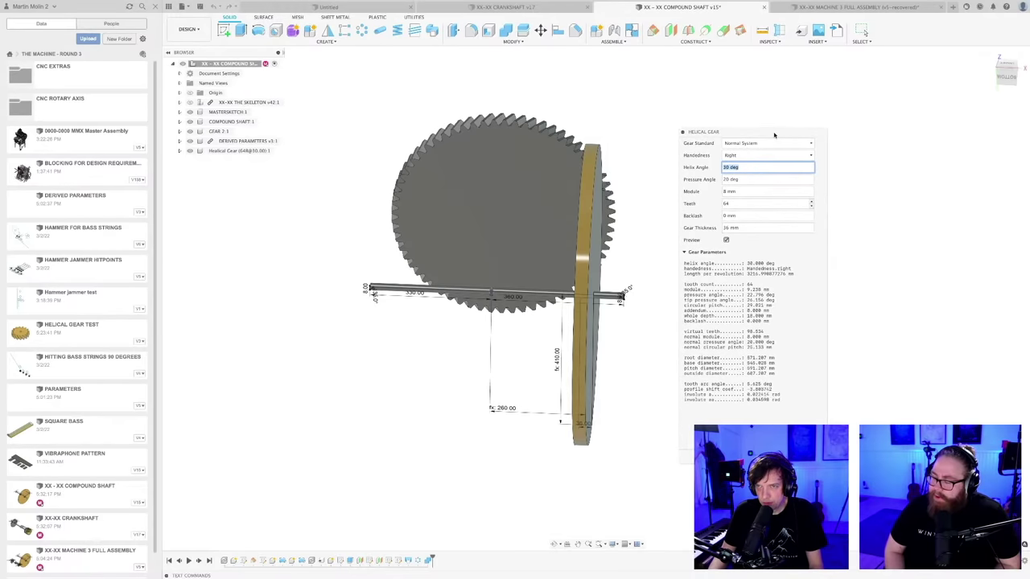
{"action": "type", "text": "10"}
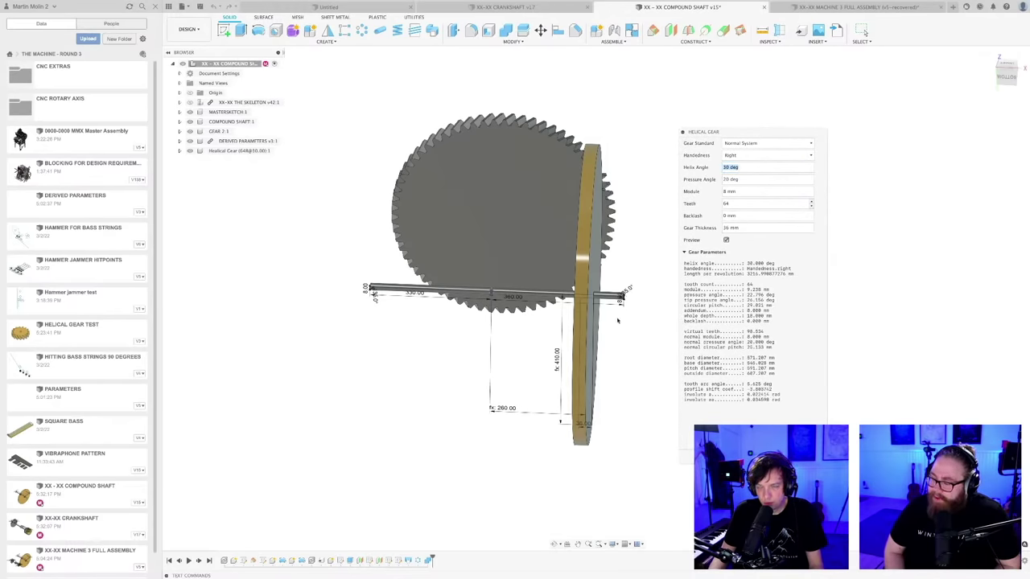
{"action": "middle_click_drag", "start_coordinate": [616, 317], "coordinate": [594, 327], "text": "shift"}
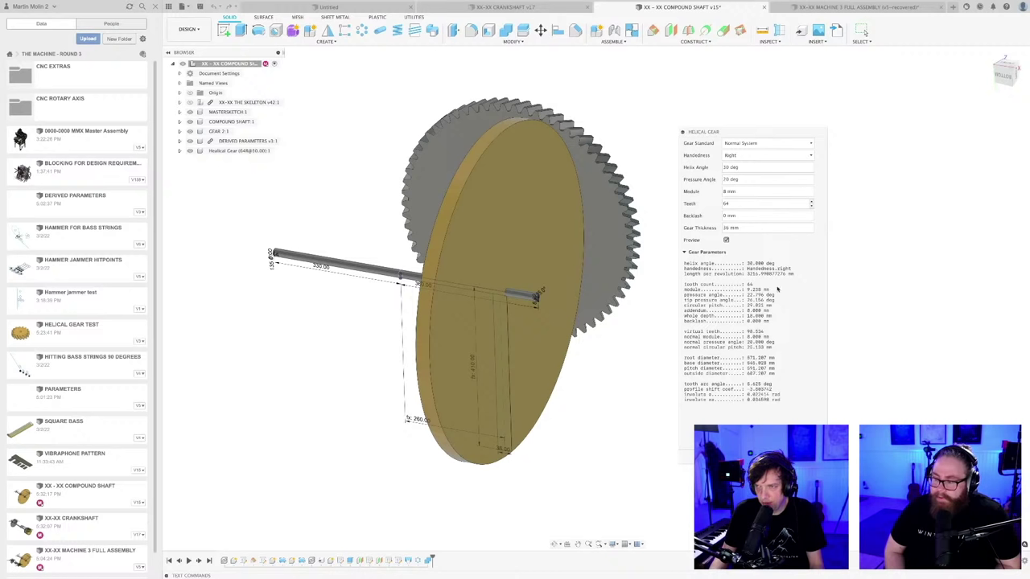
{"action": "left_click", "coordinate": [736, 204]}
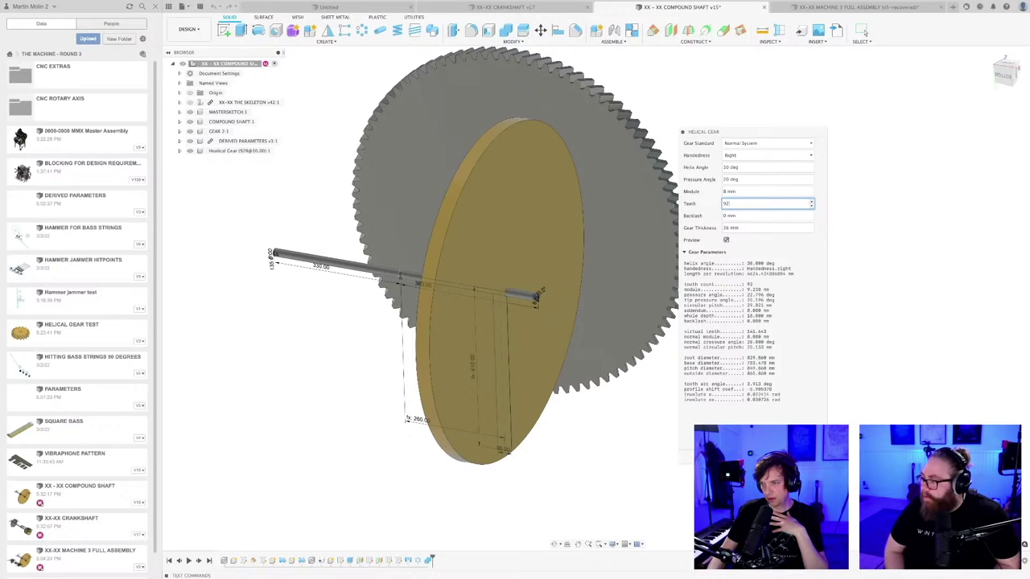
{"action": "key", "text": "Return"}
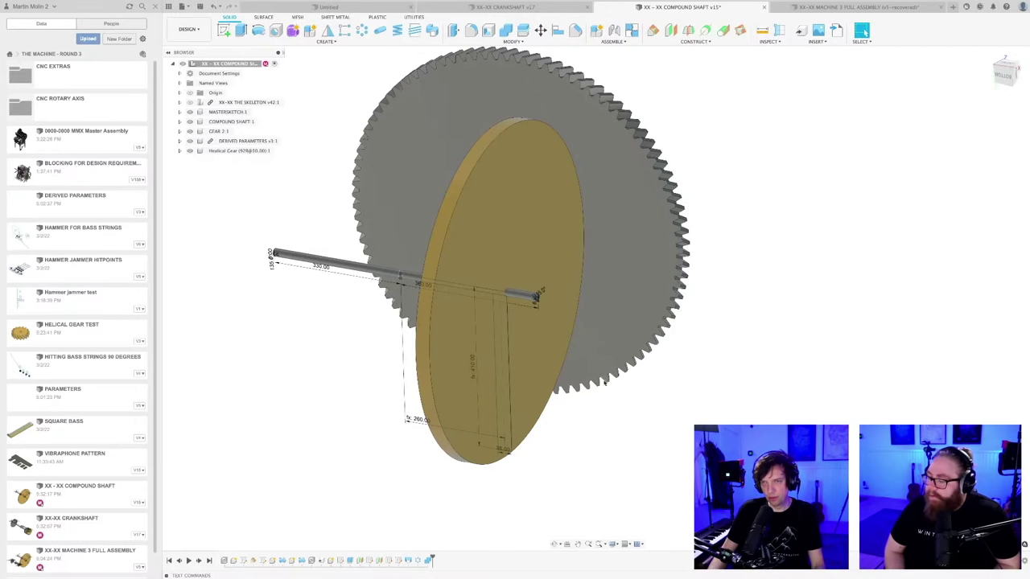
- Activate the new 92-tooth helical gear component and start a sketch on its flat side face
{"action": "scroll", "coordinate": [692, 411], "scroll_direction": "down", "scroll_amount": 3}
{"action": "middle_click_drag", "start_coordinate": [692, 411], "coordinate": [713, 397], "text": "shift"}
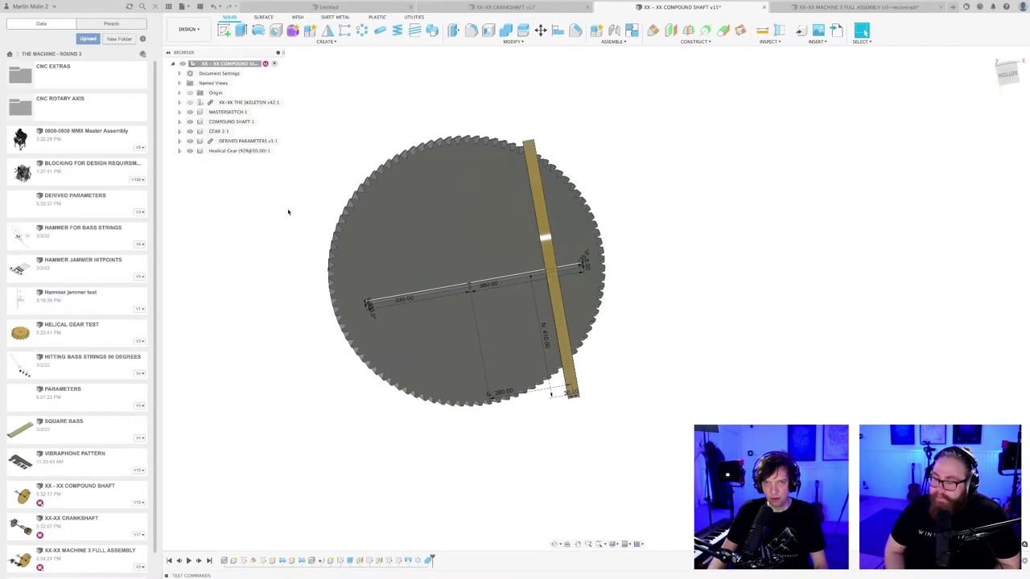
{"action": "scroll", "coordinate": [282, 144], "scroll_direction": "up", "scroll_amount": 1}
{"action": "double_click", "coordinate": [240, 151]}
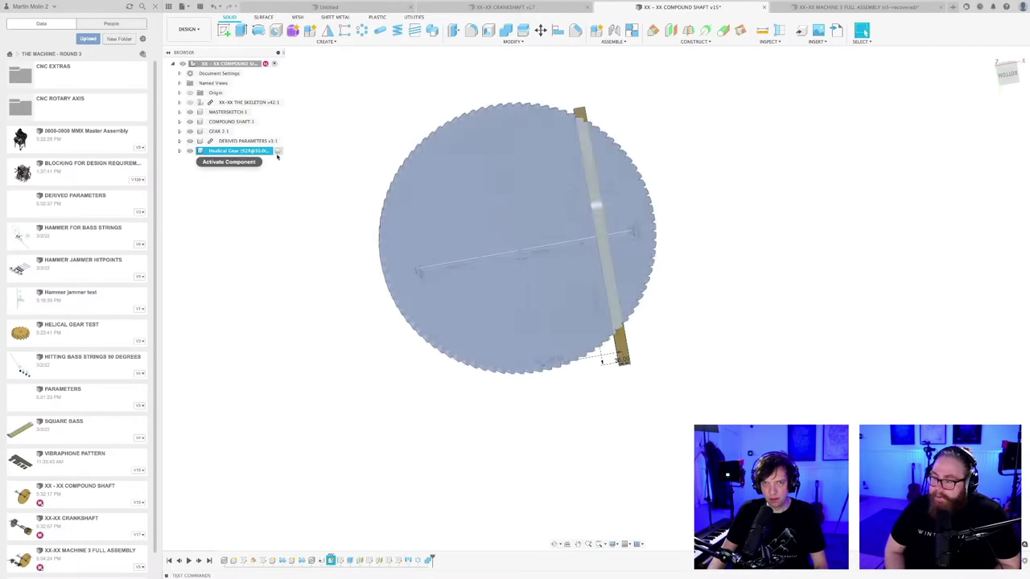
{"action": "left_click", "coordinate": [326, 42]}
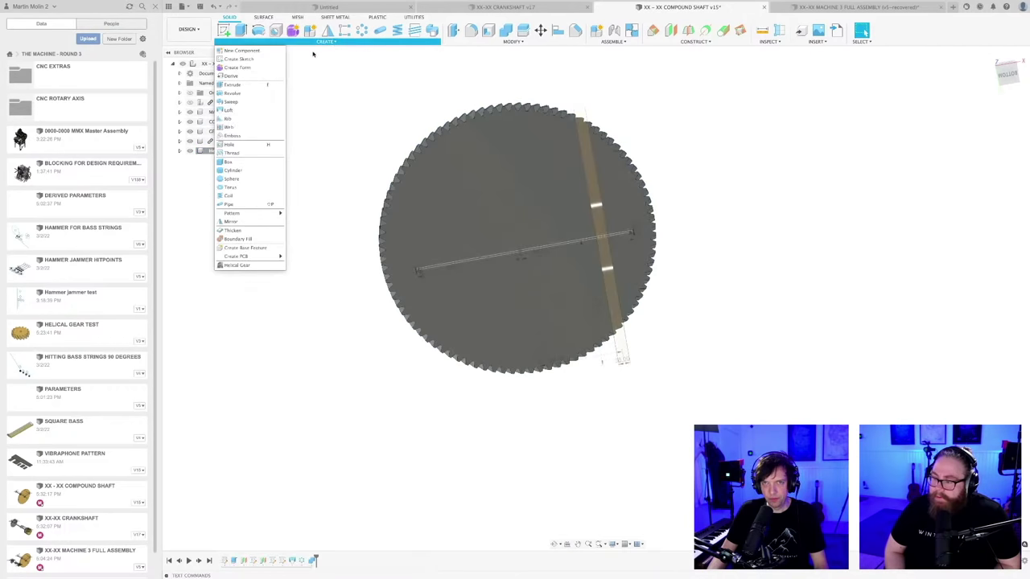
{"action": "left_click", "coordinate": [241, 59]}
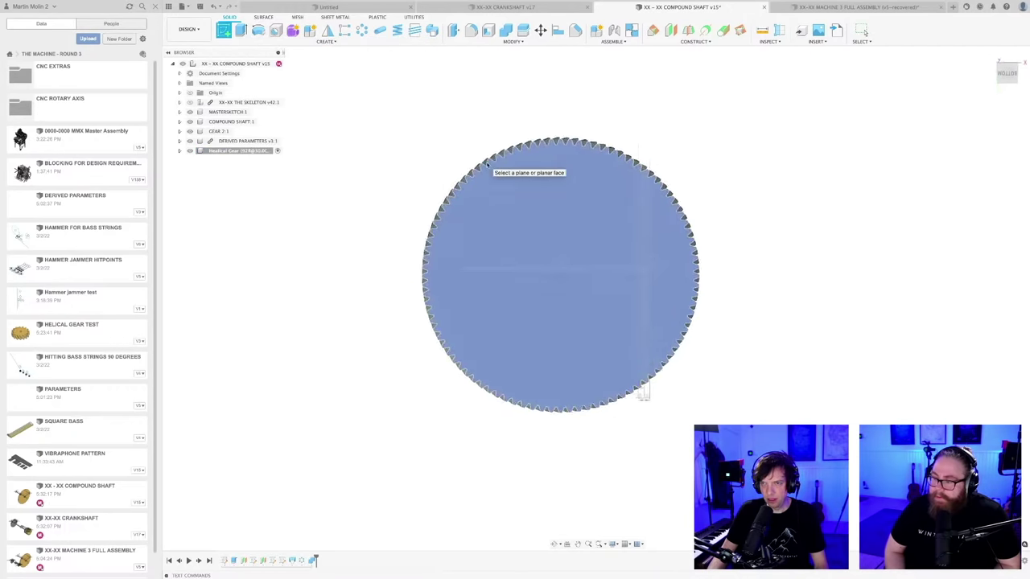
{"action": "left_click", "coordinate": [488, 167]}
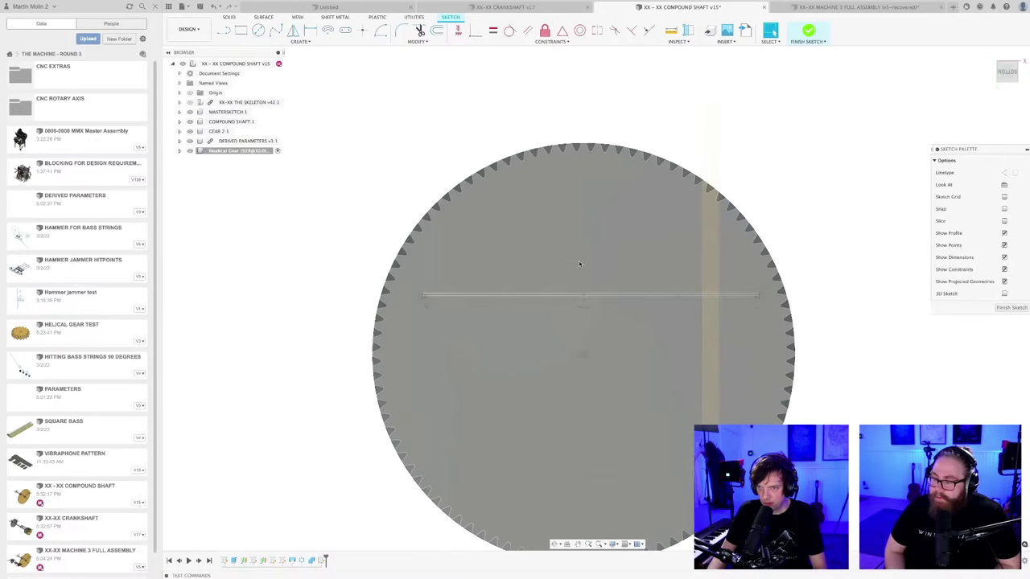
- Project the root edge between two teeth near the top of the gear into the sketch
{"action": "scroll", "coordinate": [531, 238], "scroll_direction": "up", "scroll_amount": 2}
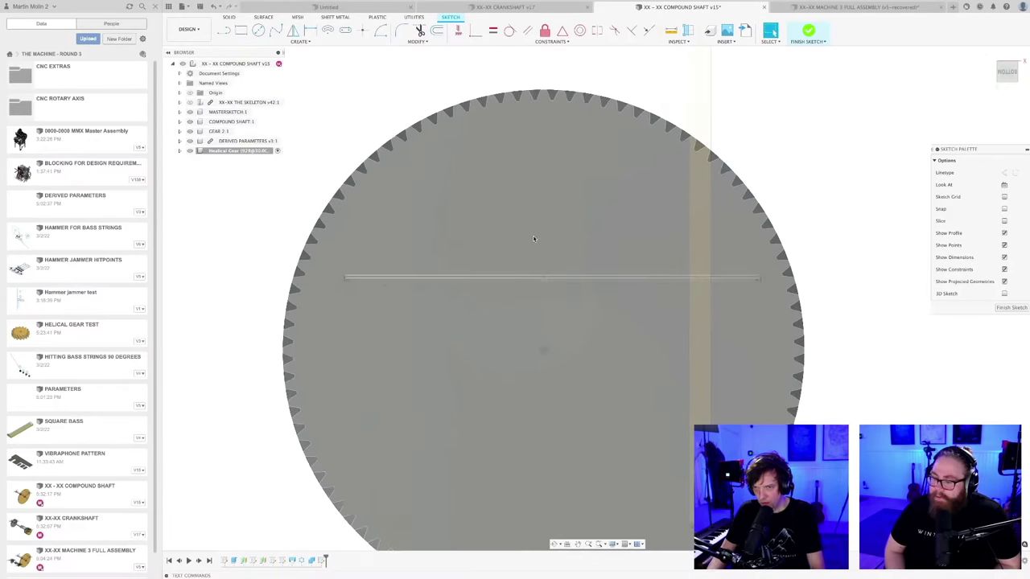
{"action": "key", "text": "p"}
{"action": "scroll", "coordinate": [563, 90], "scroll_direction": "up", "scroll_amount": 5}
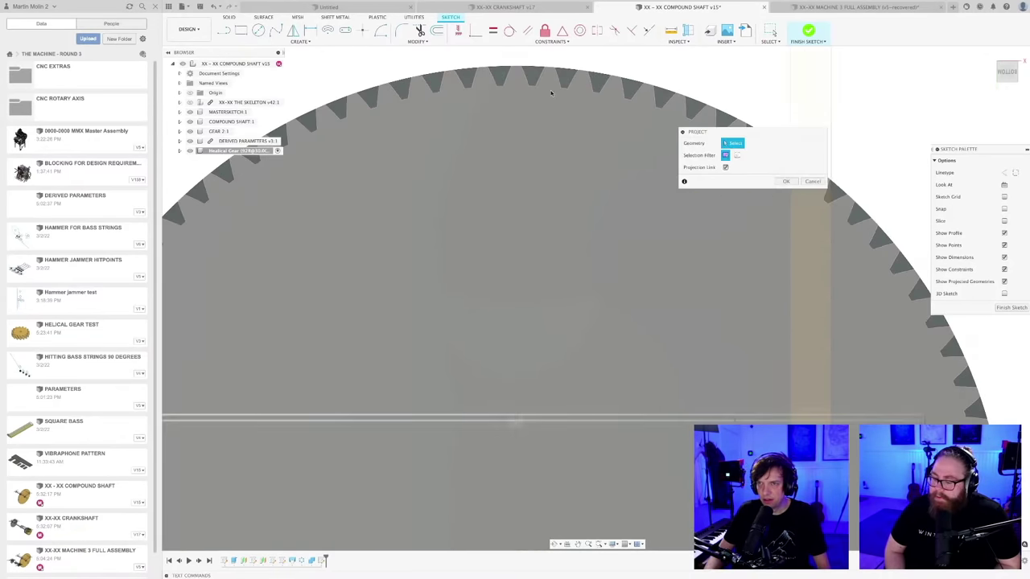
{"action": "scroll", "coordinate": [572, 166], "scroll_direction": "down", "scroll_amount": 5}
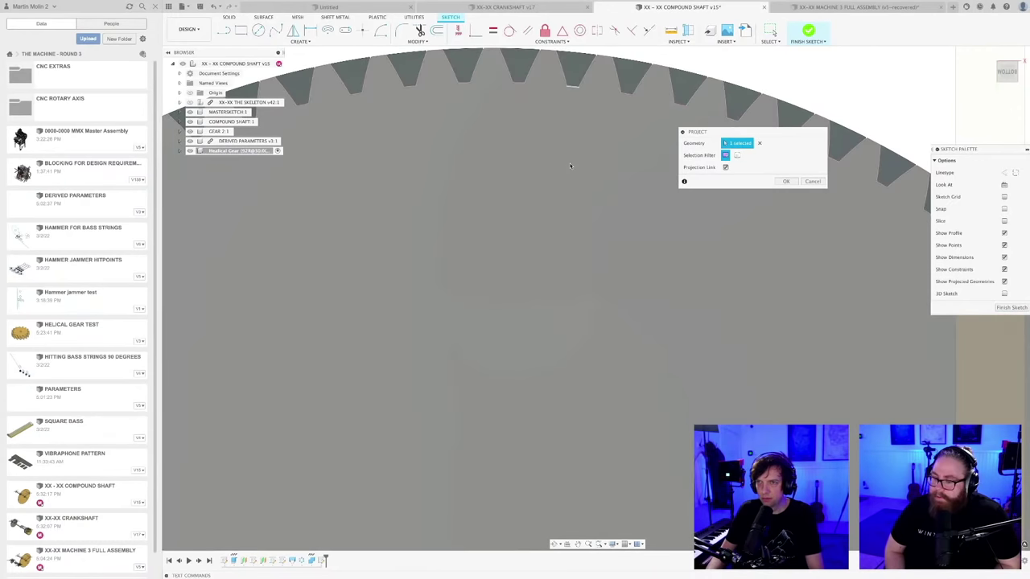
{"action": "key", "text": "Escape"}
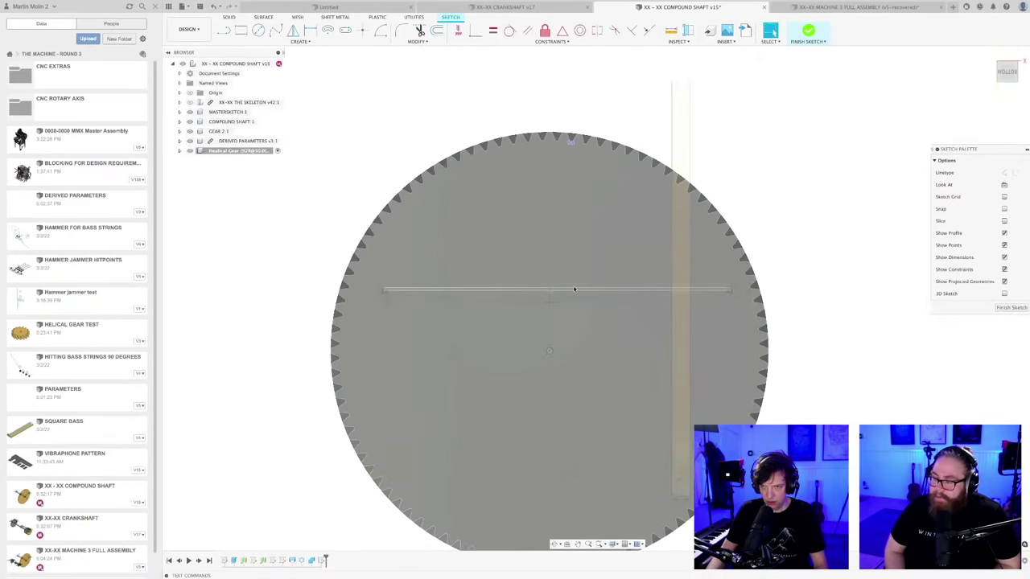
- Draw a small circle at the centre of the gear for the shaft bore
{"action": "key", "text": "c"}
{"action": "left_click", "coordinate": [549, 350]}
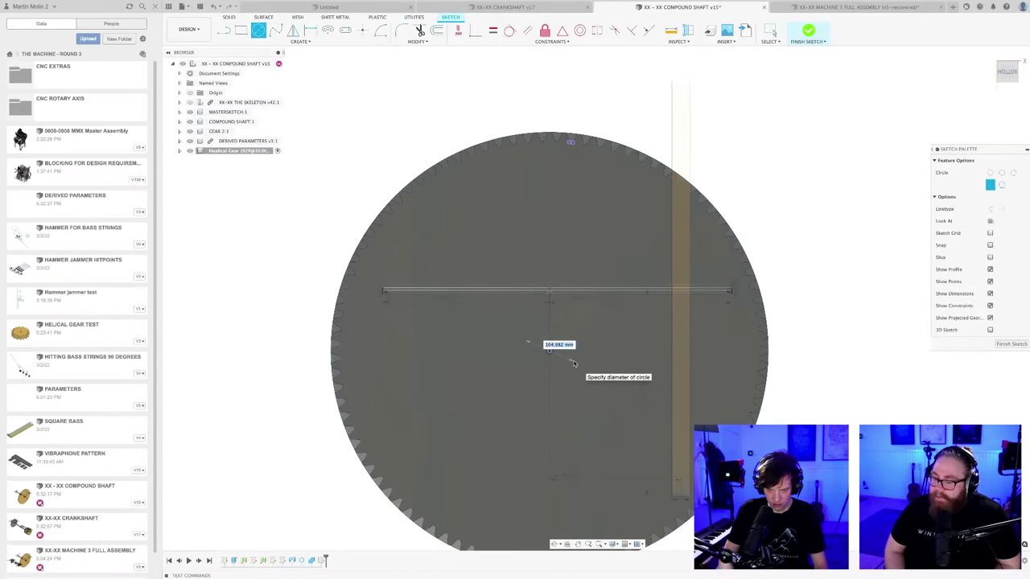
{"action": "type", "text": "4"}
{"action": "key", "text": "Return"}
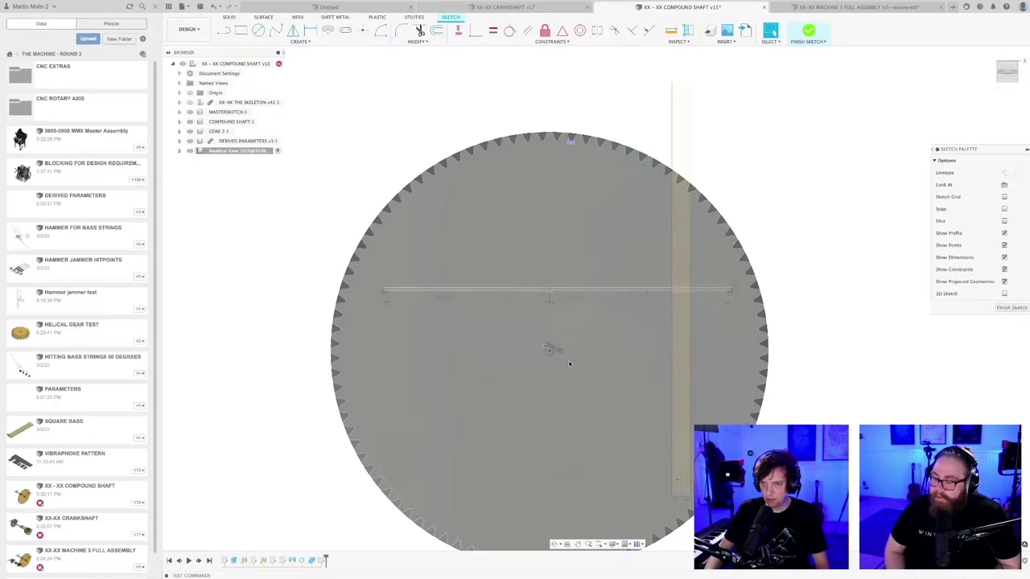
- Cut the centre circle through the helical gear with an extrusion about 218 mm deep
{"action": "scroll", "coordinate": [567, 366], "scroll_direction": "up", "scroll_amount": 5}
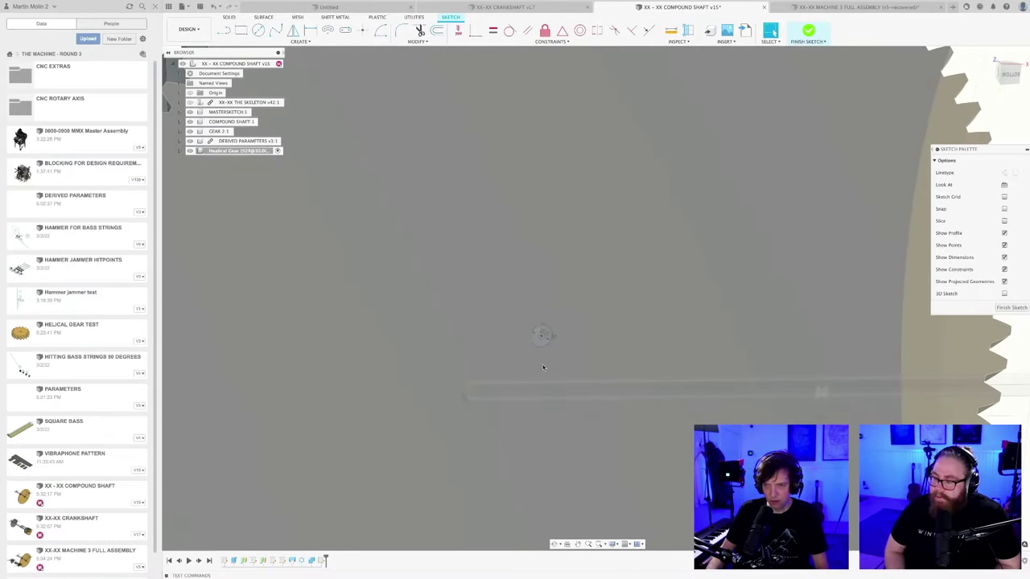
{"action": "key", "text": "e"}
{"action": "left_click", "coordinate": [542, 338]}
{"action": "left_click_drag", "start_coordinate": [546, 341], "coordinate": [470, 294]}
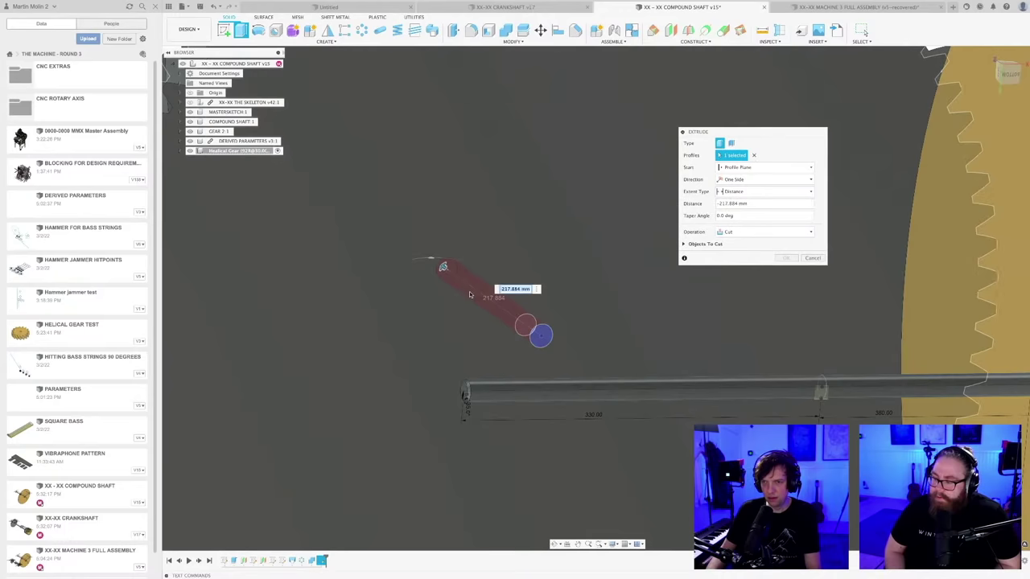
{"action": "key", "text": "Return"}
- Finish the bore cut and join the helical gear's bore centre to the gear 2 disc's shaft hole with zero angle and offsets
{"action": "scroll", "coordinate": [523, 326], "scroll_direction": "down", "scroll_amount": 5}
{"action": "middle_click_drag", "start_coordinate": [551, 333], "coordinate": [669, 79], "text": "shift"}
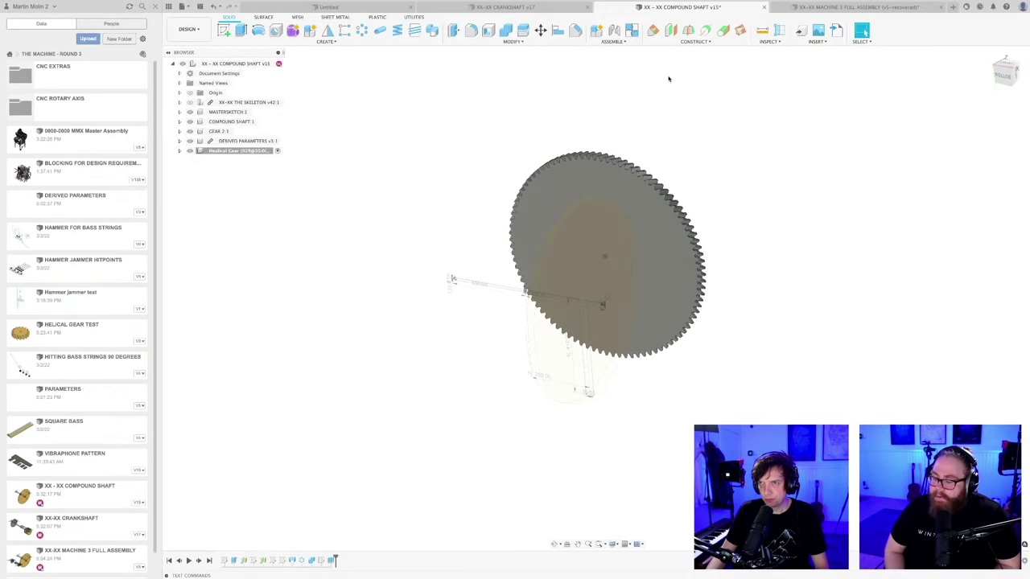
{"action": "left_click", "coordinate": [614, 31]}
{"action": "middle_click_drag", "start_coordinate": [641, 304], "coordinate": [491, 286], "text": "shift"}
{"action": "scroll", "coordinate": [482, 282], "scroll_direction": "up", "scroll_amount": 6}
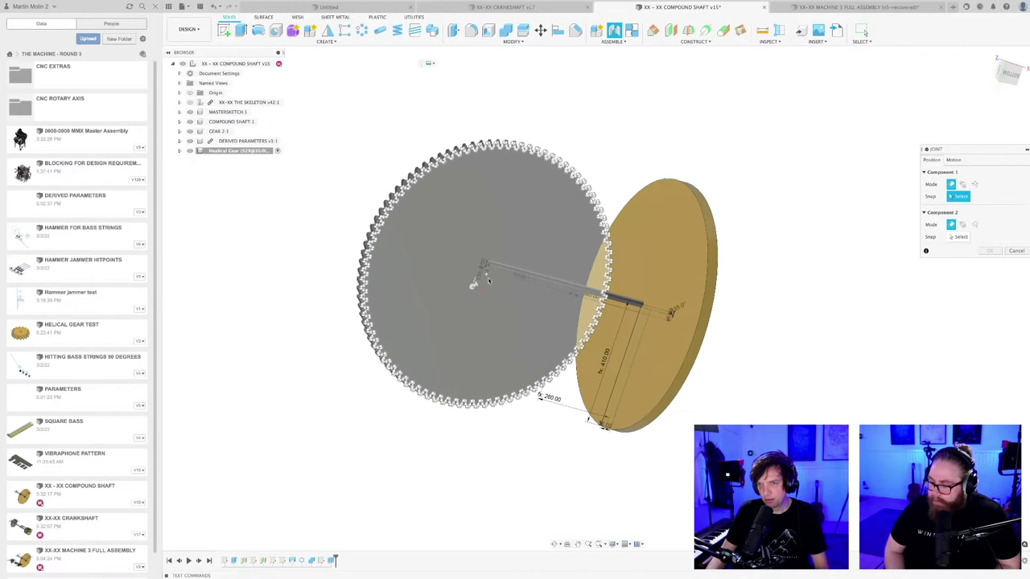
{"action": "scroll", "coordinate": [486, 279], "scroll_direction": "up", "scroll_amount": 5}
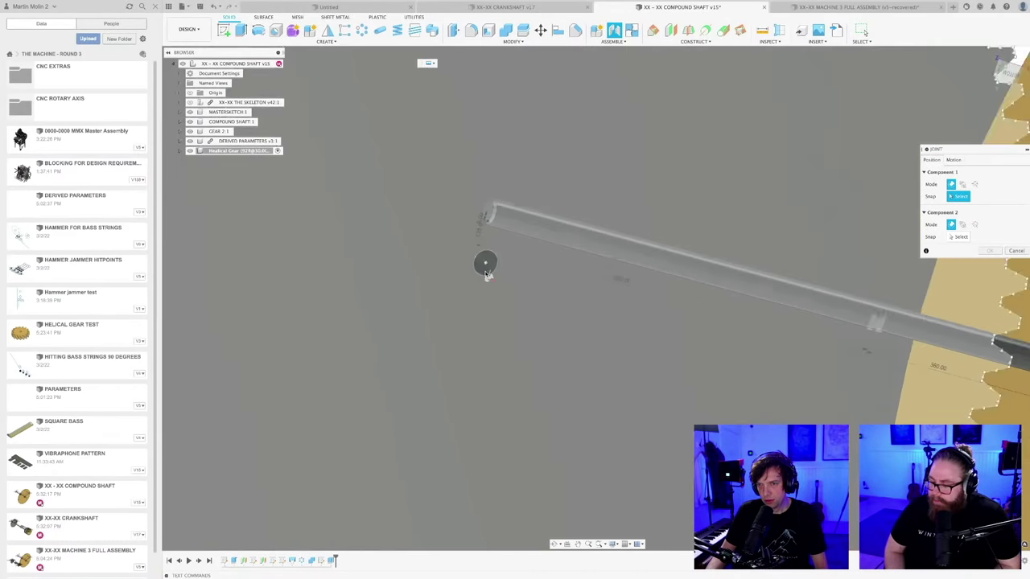
{"action": "scroll", "coordinate": [479, 279], "scroll_direction": "down", "scroll_amount": 10}
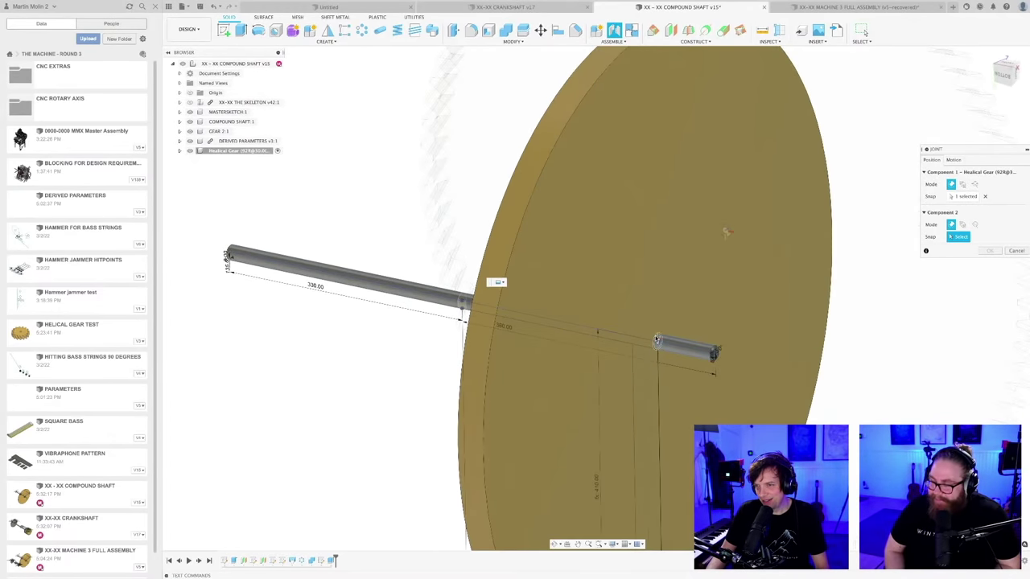
{"action": "left_click", "coordinate": [657, 344]}
{"action": "scroll", "coordinate": [657, 338], "scroll_direction": "down", "scroll_amount": 5}
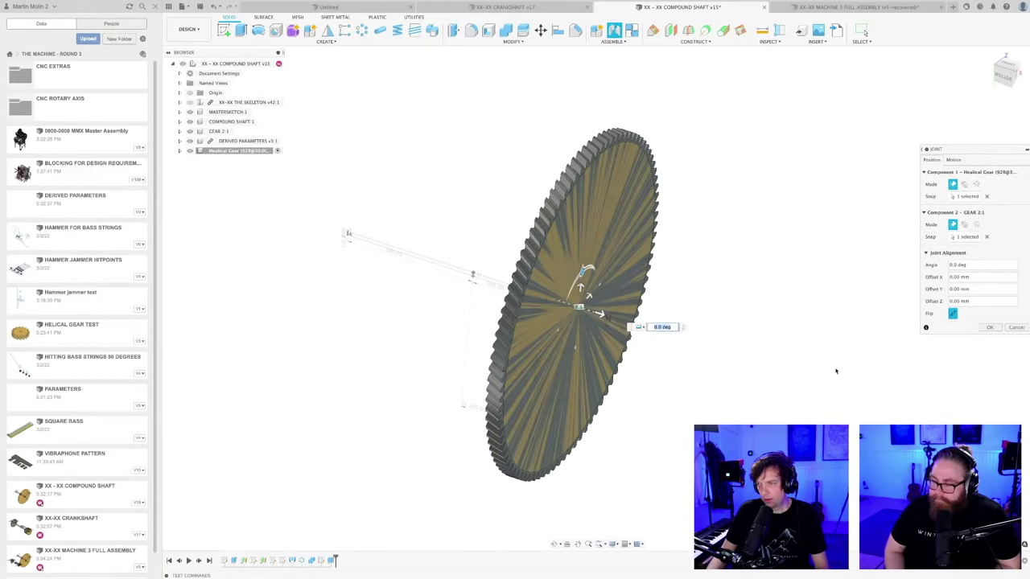
{"action": "left_click", "coordinate": [988, 328]}
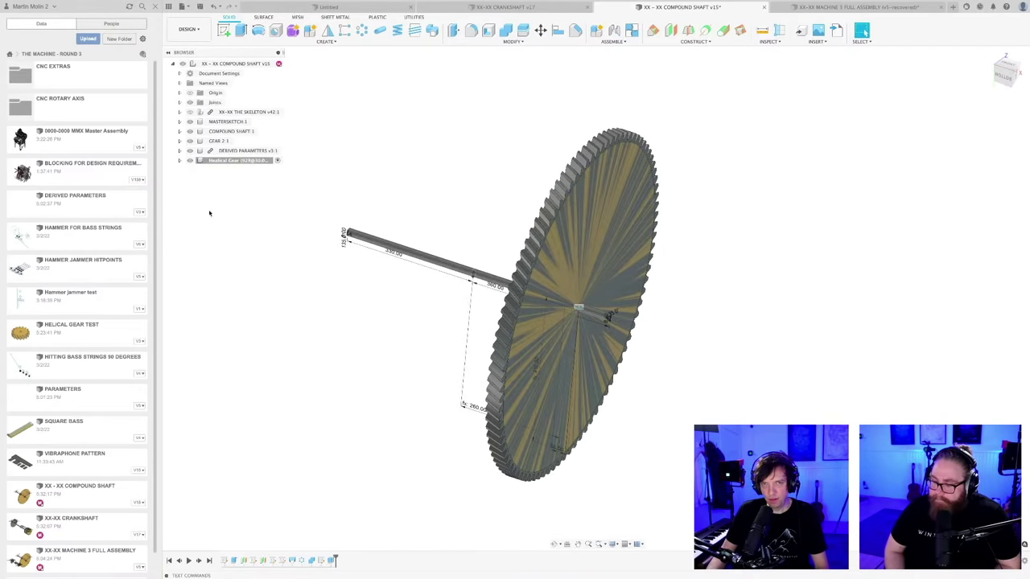
- Mirror the helical gear component across its flat side face to form a herringbone pair, and reactivate the root assembly
{"action": "key", "text": "s"}
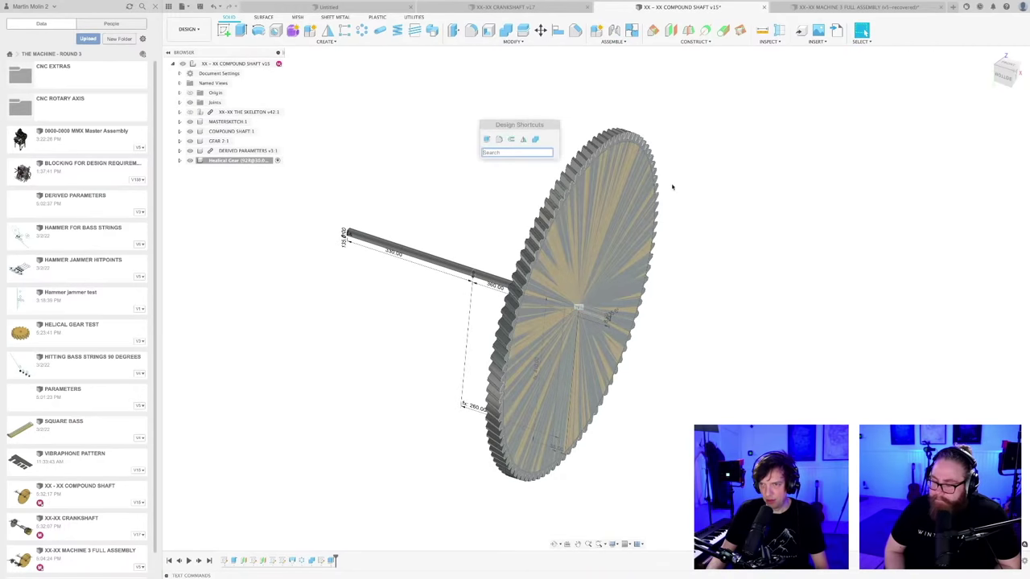
{"action": "left_click", "coordinate": [523, 140]}
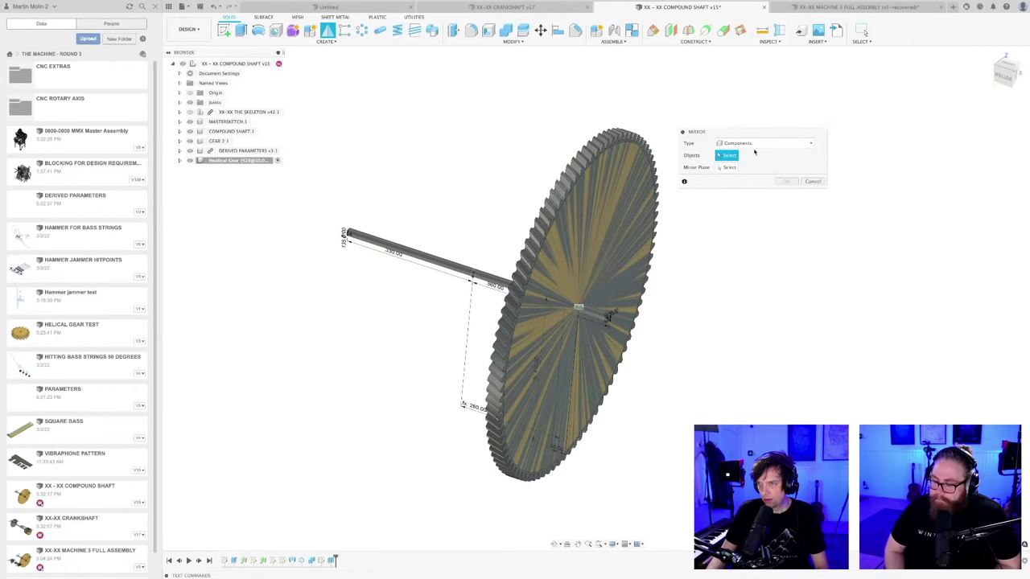
{"action": "left_click", "coordinate": [242, 161]}
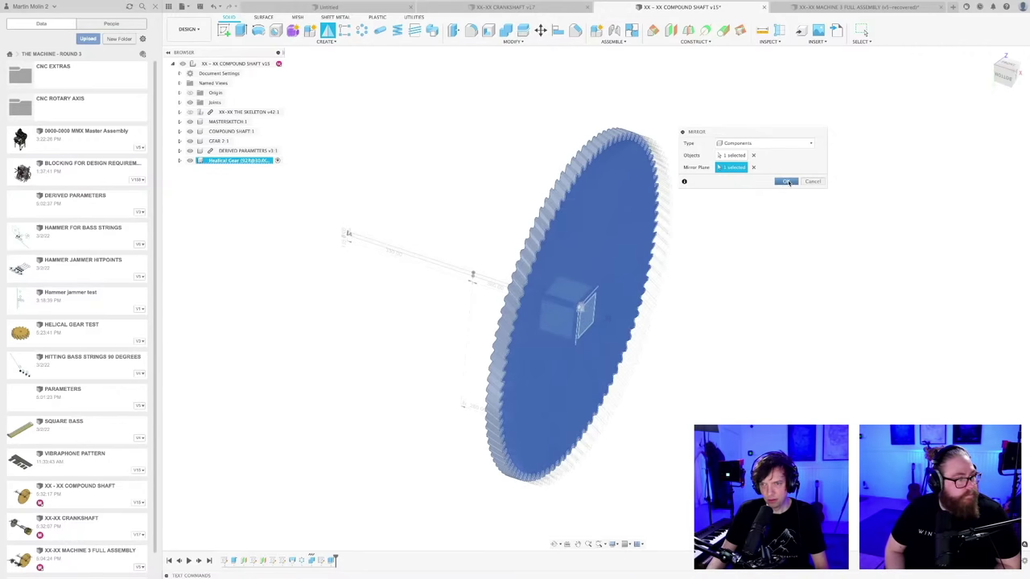
{"action": "left_click", "coordinate": [786, 181]}
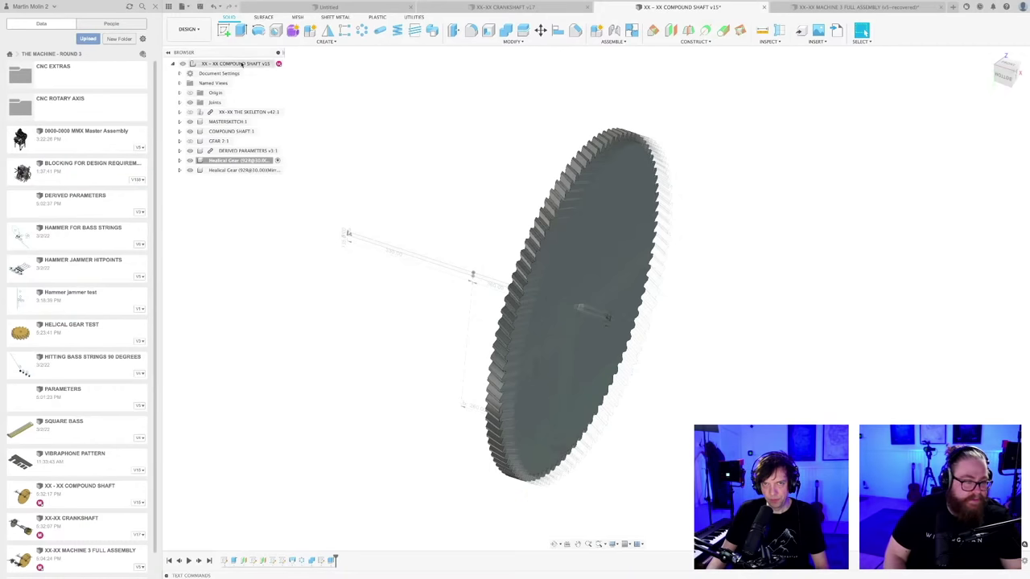
{"action": "left_click", "coordinate": [279, 64]}
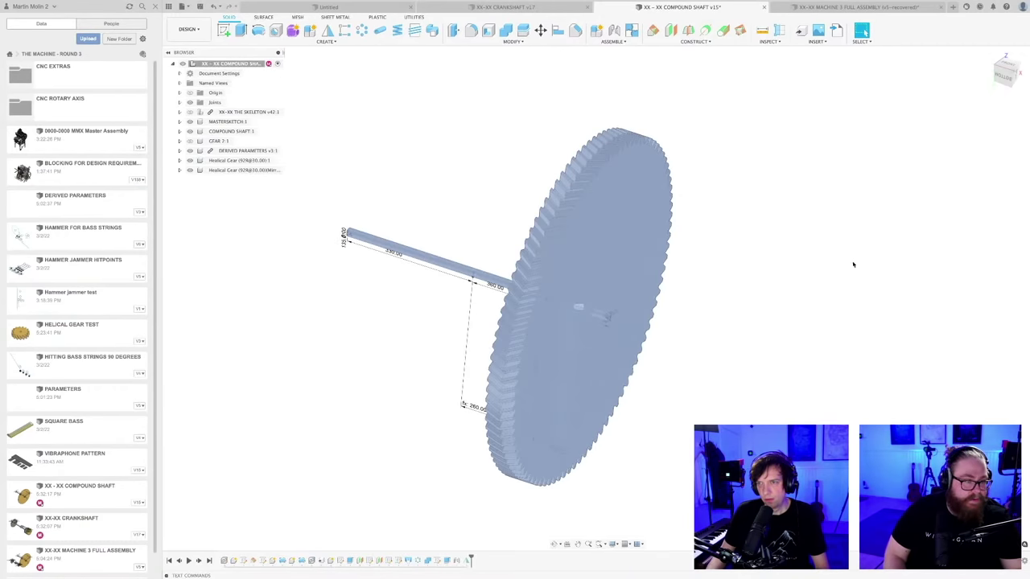
{"action": "middle_click_drag", "start_coordinate": [854, 264], "coordinate": [804, 241], "text": "shift"}
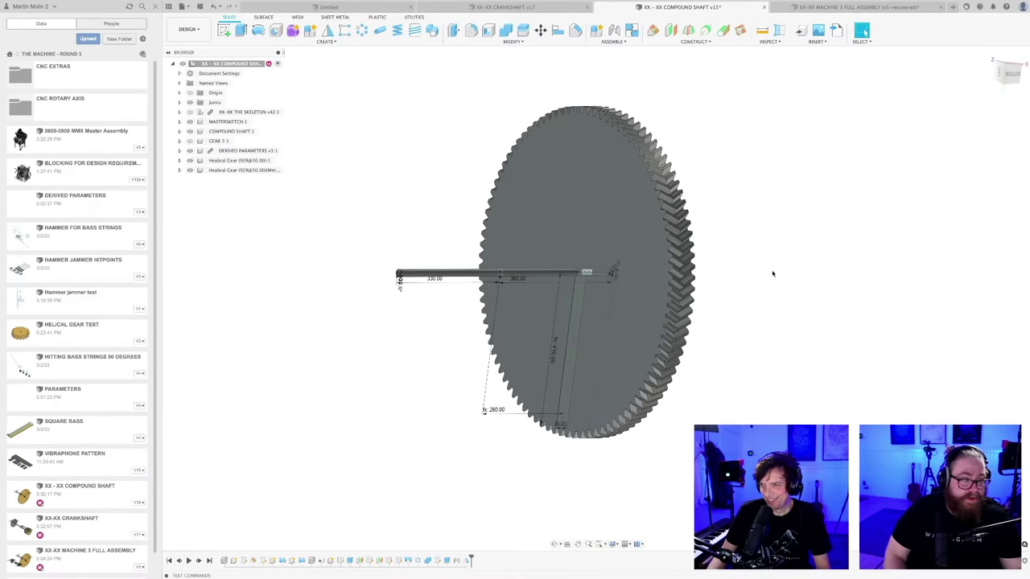
- Apply the design's existing yellow appearance to both the original and the mirrored helical gear
{"action": "key", "text": "a"}
{"action": "left_click_drag", "start_coordinate": [878, 220], "coordinate": [254, 163]}
{"action": "left_click_drag", "start_coordinate": [877, 222], "coordinate": [256, 176]}
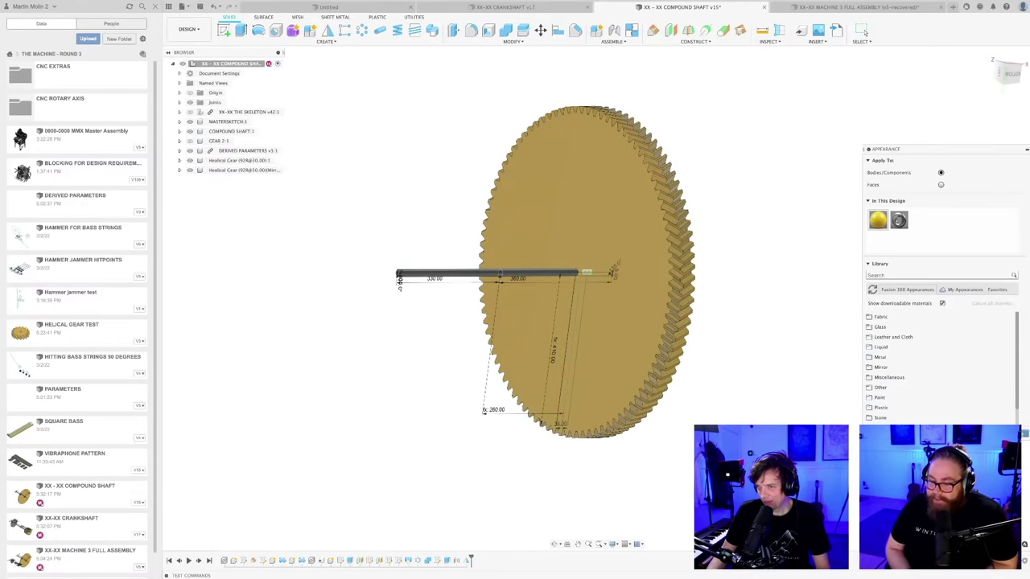
{"action": "key", "text": "Escape"}
{"action": "middle_click_drag", "start_coordinate": [795, 382], "coordinate": [732, 363], "text": "shift"}
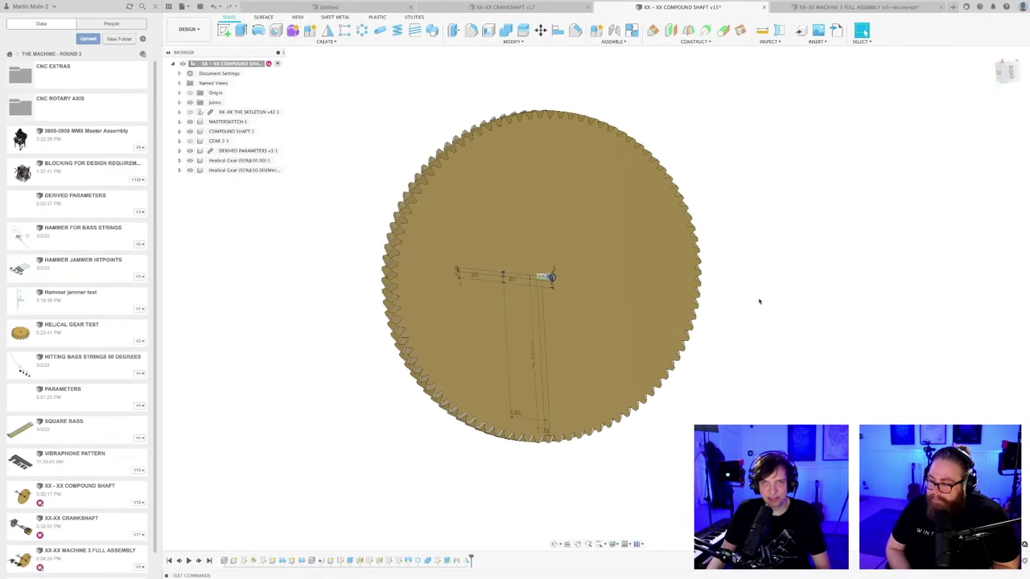
{"action": "middle_click_drag", "start_coordinate": [758, 301], "coordinate": [724, 241], "text": "shift"}
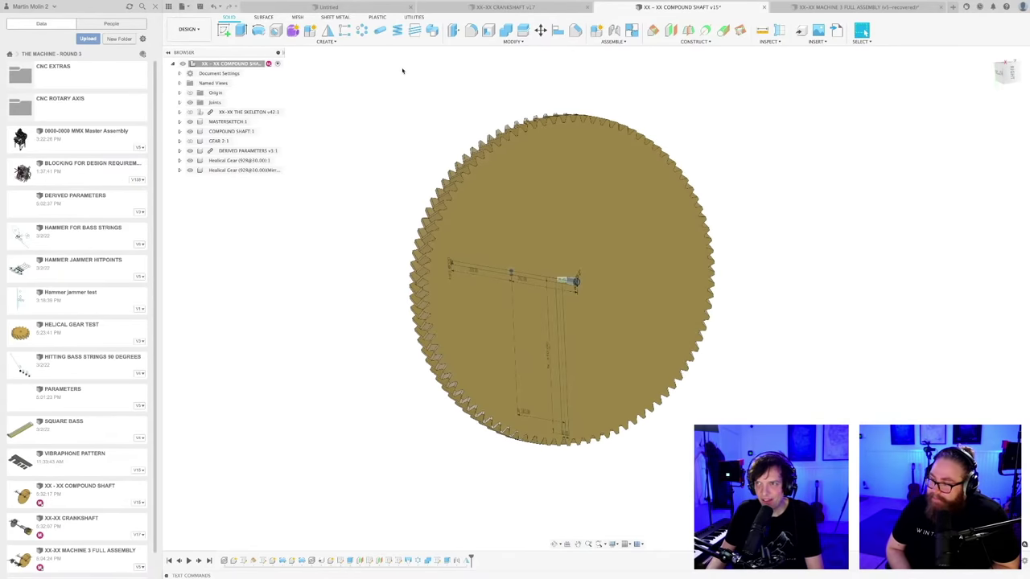
{"action": "middle_click_drag", "start_coordinate": [403, 71], "coordinate": [364, 115], "text": "shift"}
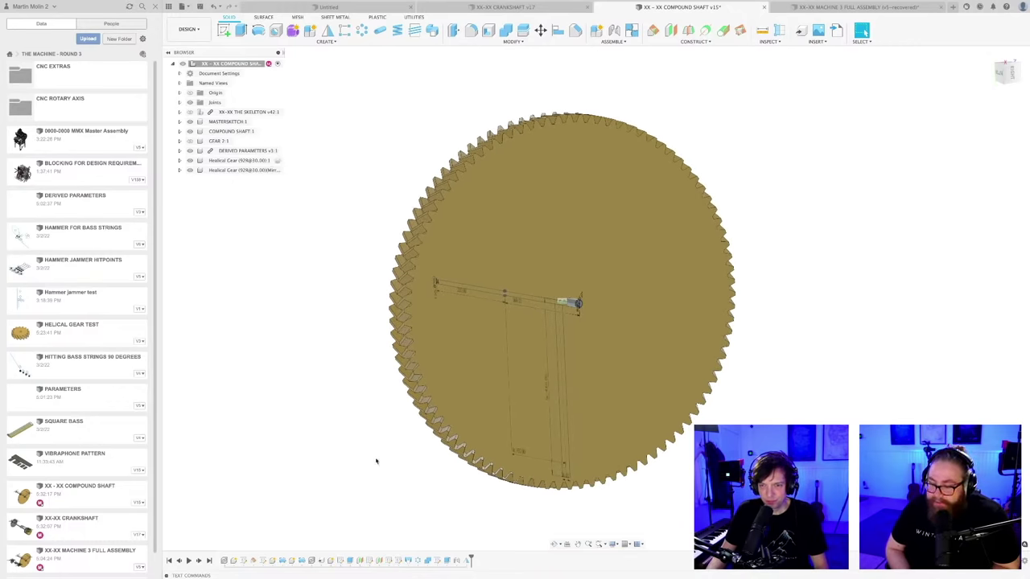
- Reopen the gear's bore sketch and draw two circles concentric with the bore, about 67 mm and 772 mm in diameter
{"action": "double_click", "coordinate": [439, 561]}
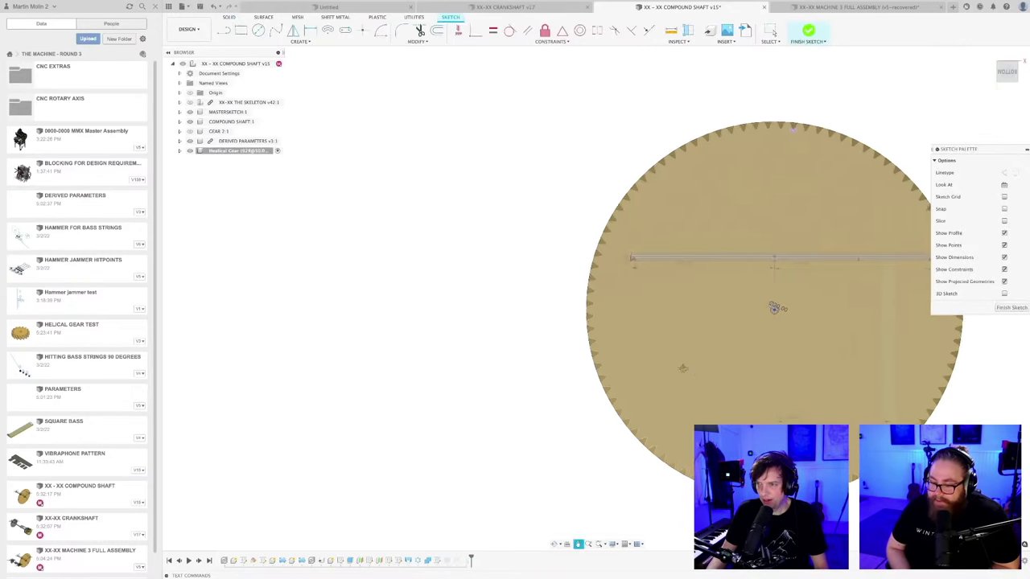
{"action": "scroll", "coordinate": [508, 297], "scroll_direction": "up", "scroll_amount": 3}
{"action": "key", "text": "c"}
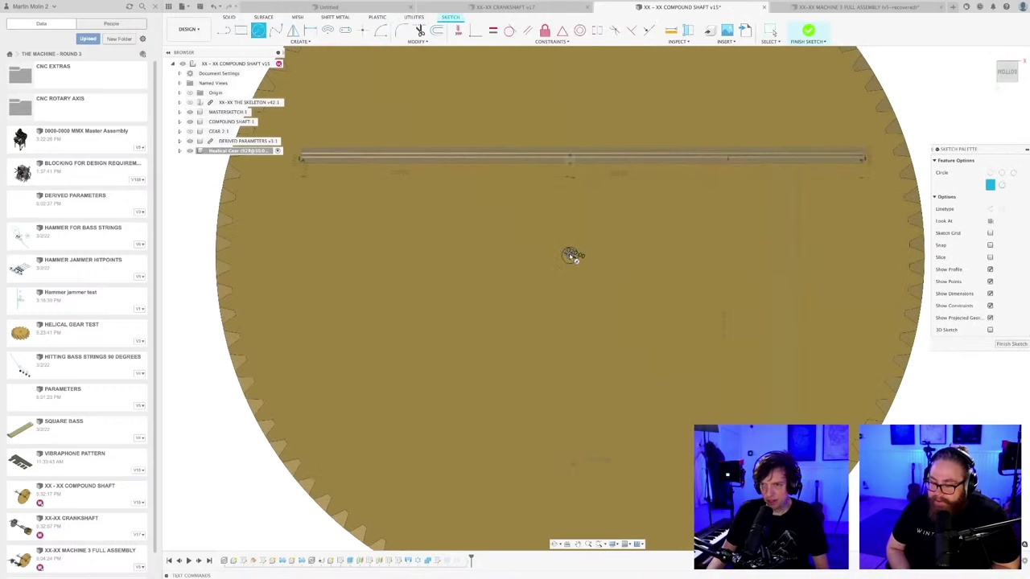
{"action": "left_click", "coordinate": [593, 269]}
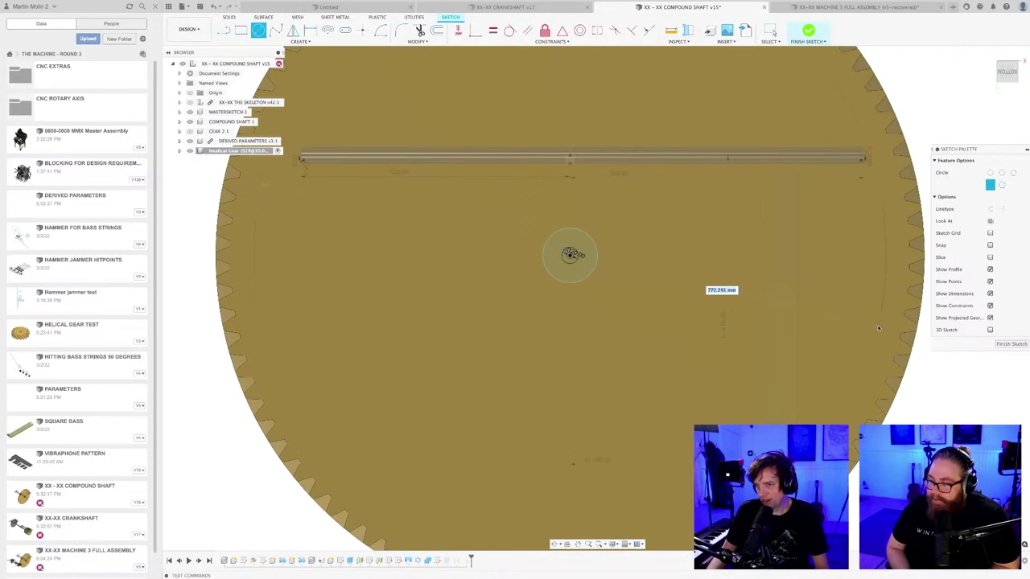
{"action": "scroll", "coordinate": [724, 316], "scroll_direction": "down", "scroll_amount": 3}
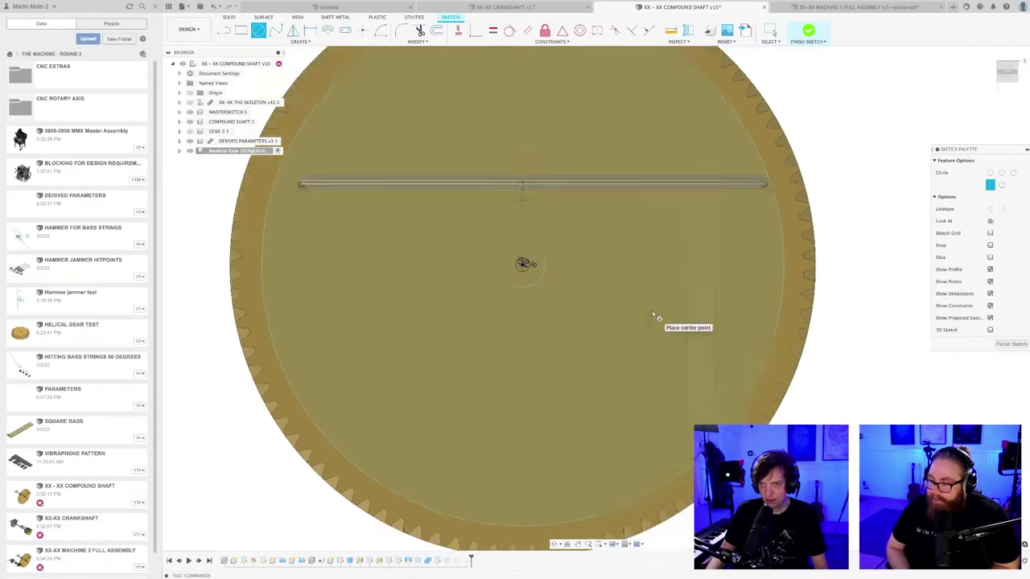
- Dimension the hub circle to 80 mm diameter and the outer rim circle to 770 mm diameter
{"action": "key", "text": "t"}
{"action": "scroll", "coordinate": [616, 315], "scroll_direction": "up", "scroll_amount": 1}
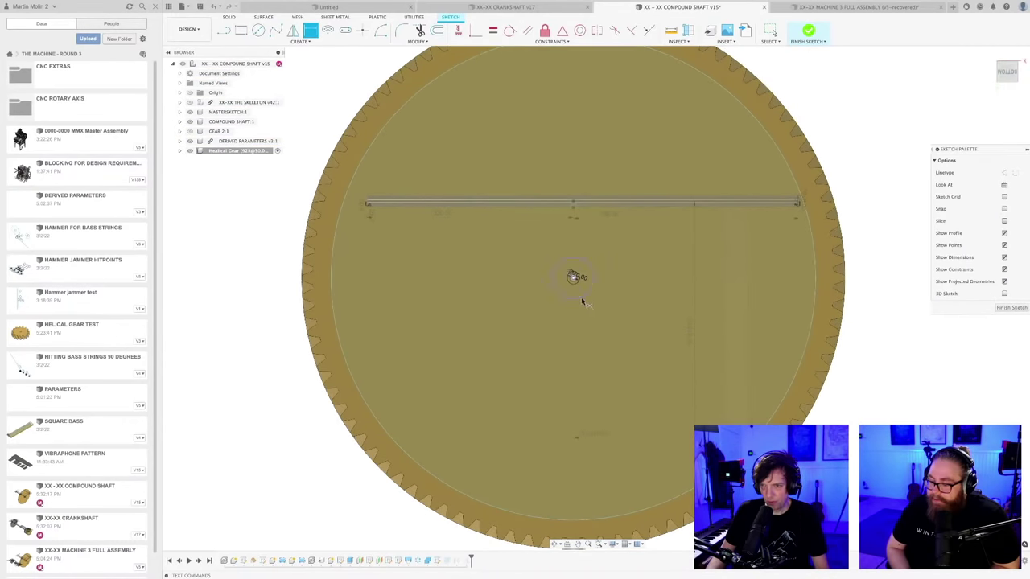
{"action": "left_click", "coordinate": [574, 276]}
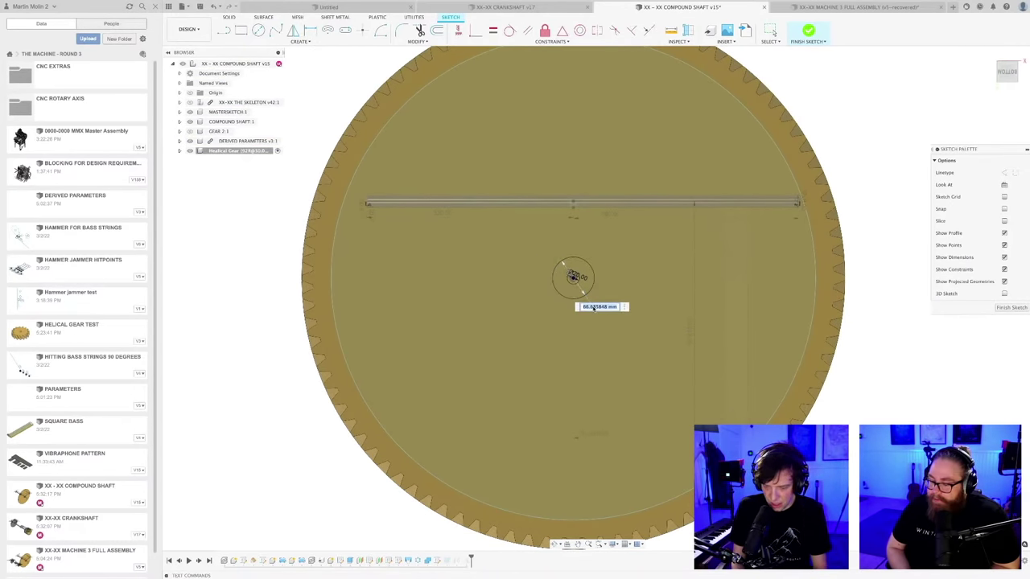
{"action": "type", "text": "80"}
{"action": "key", "text": "Return"}
{"action": "left_click", "coordinate": [574, 276]}
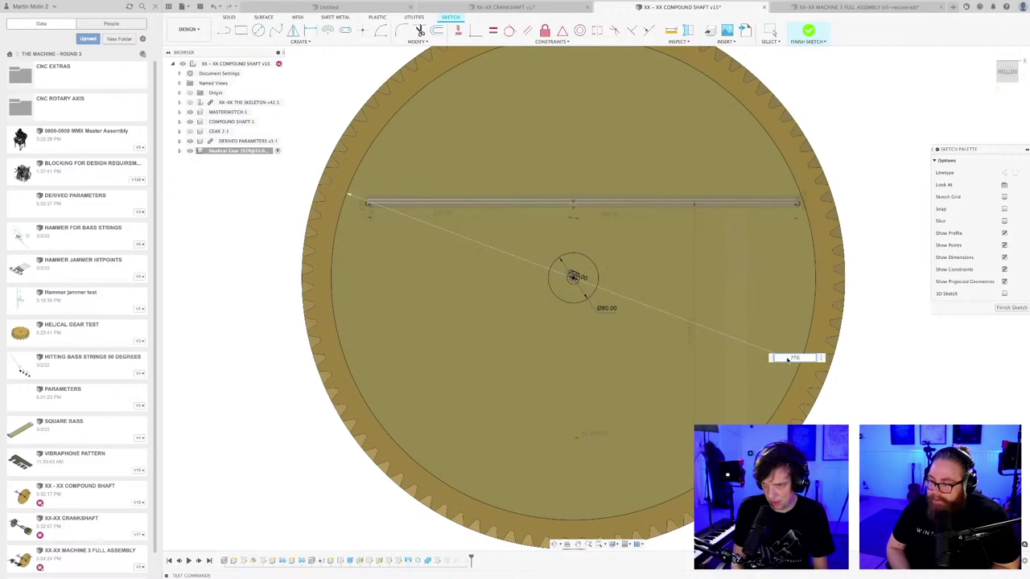
{"action": "key", "text": "Return"}
{"action": "key", "text": "d"}
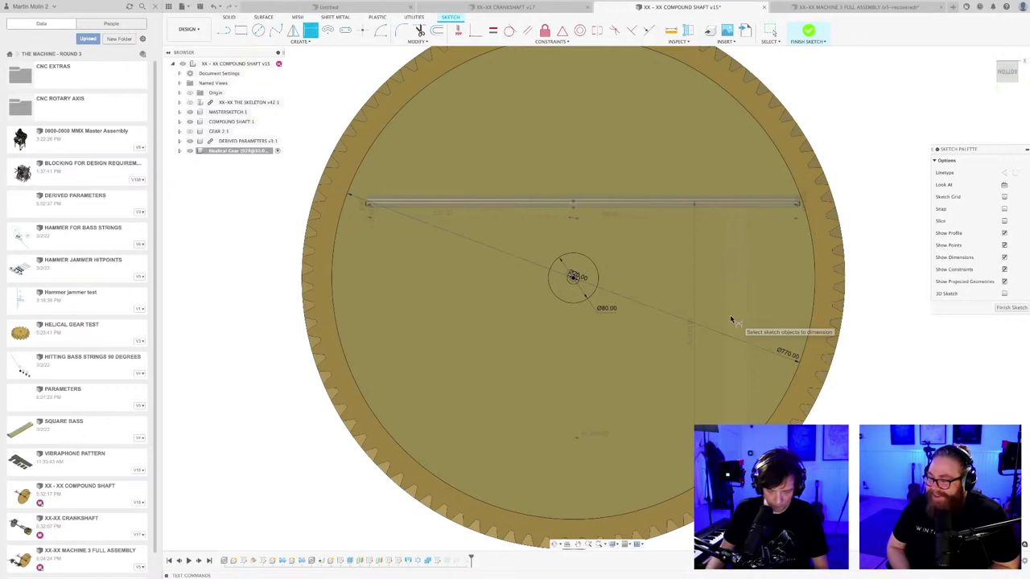
- Draw a vertical spoke edge about 350 mm long from the rim circle down to the hub circle, slightly left of centre
{"action": "key", "text": "l"}
{"action": "middle_click_drag", "start_coordinate": [620, 287], "coordinate": [534, 333]}
{"action": "scroll", "coordinate": [533, 333], "scroll_direction": "up", "scroll_amount": 1}
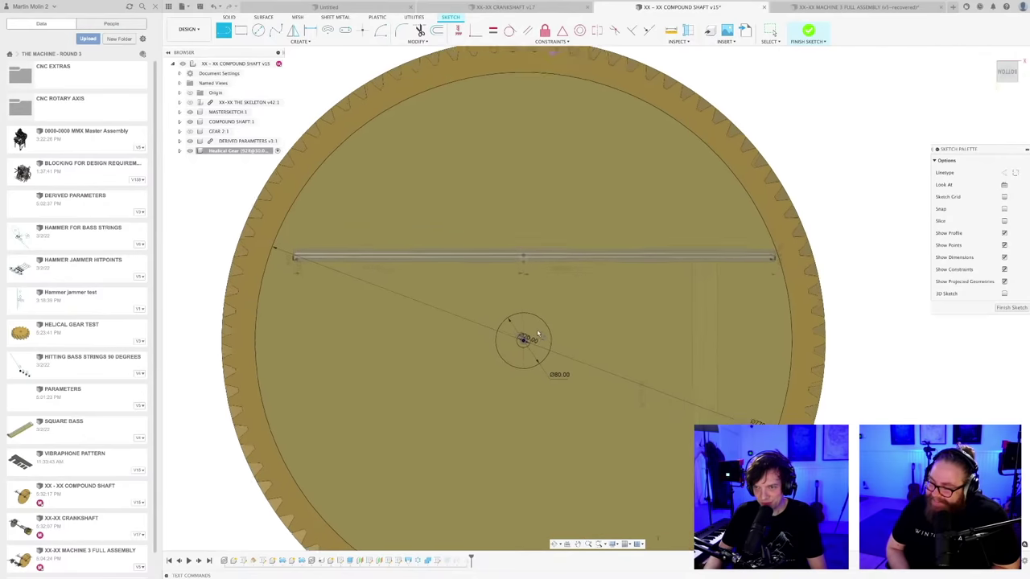
{"action": "scroll", "coordinate": [538, 332], "scroll_direction": "down", "scroll_amount": 1}
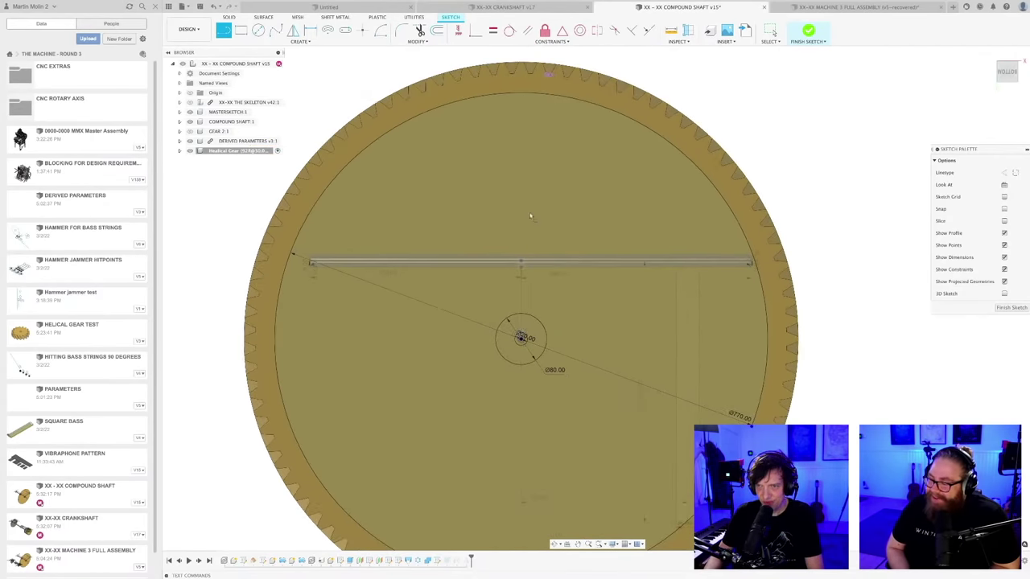
{"action": "left_click", "coordinate": [509, 95]}
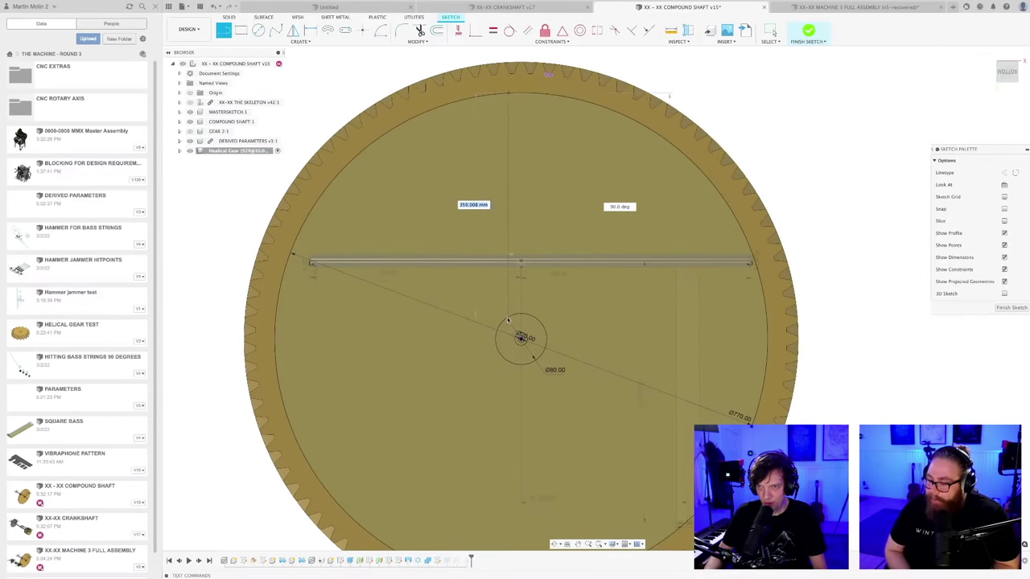
{"action": "left_click", "coordinate": [507, 320]}
{"action": "key", "text": "Escape"}
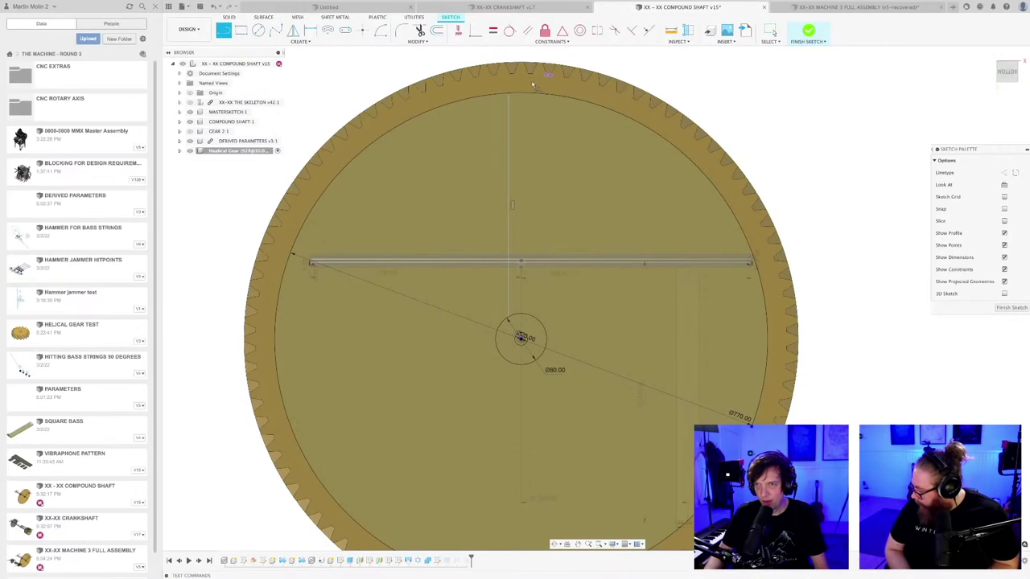
- Draw a vertical centre line from the bore centre up to the rim circle
{"action": "left_click", "coordinate": [521, 338]}
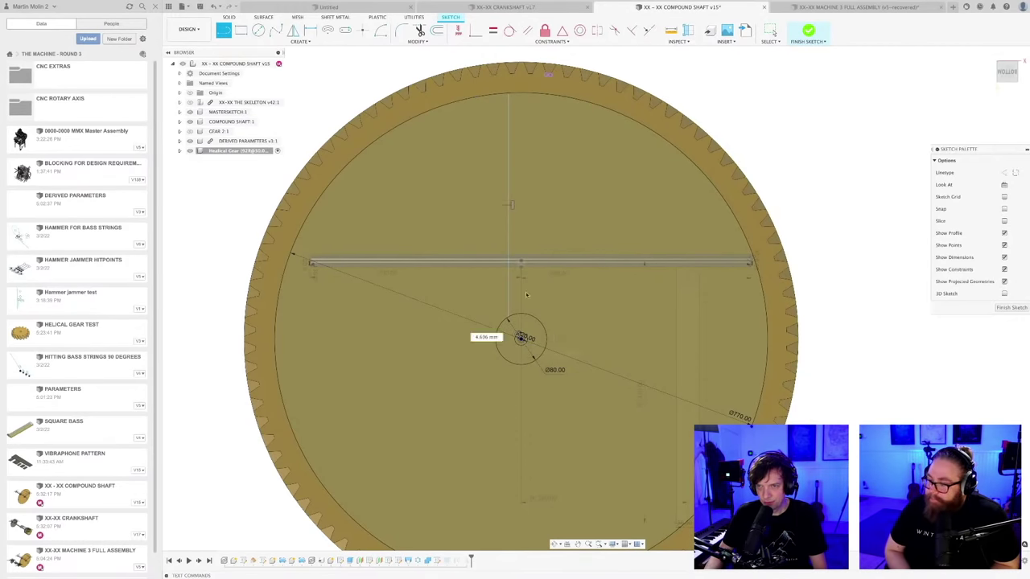
{"action": "left_click", "coordinate": [521, 96]}
{"action": "key", "text": "Escape"}
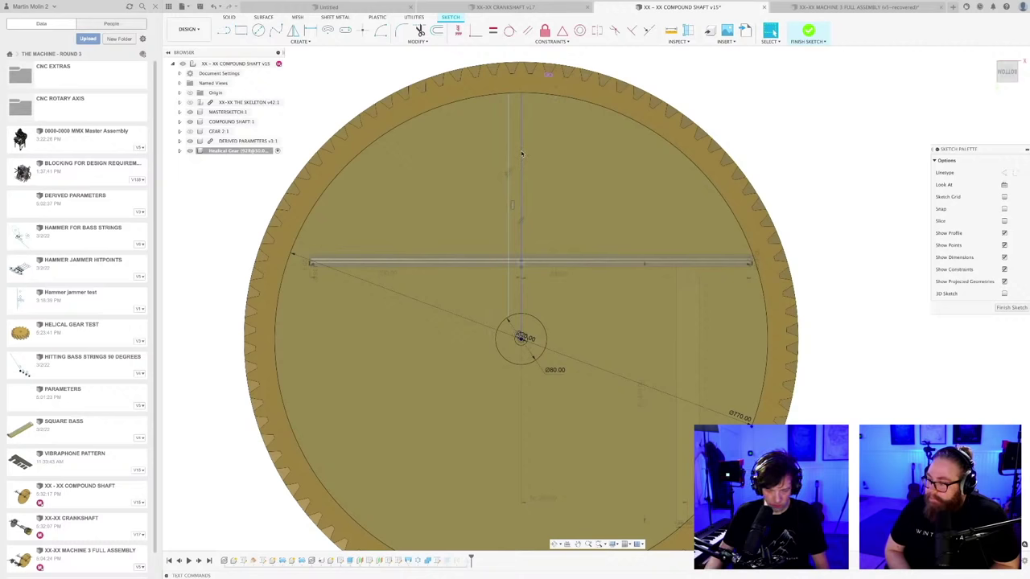
- Dimension the distance between the spoke edge and the vertical centre line to 20 mm
{"action": "left_click", "coordinate": [514, 158]}
{"action": "key", "text": "d"}
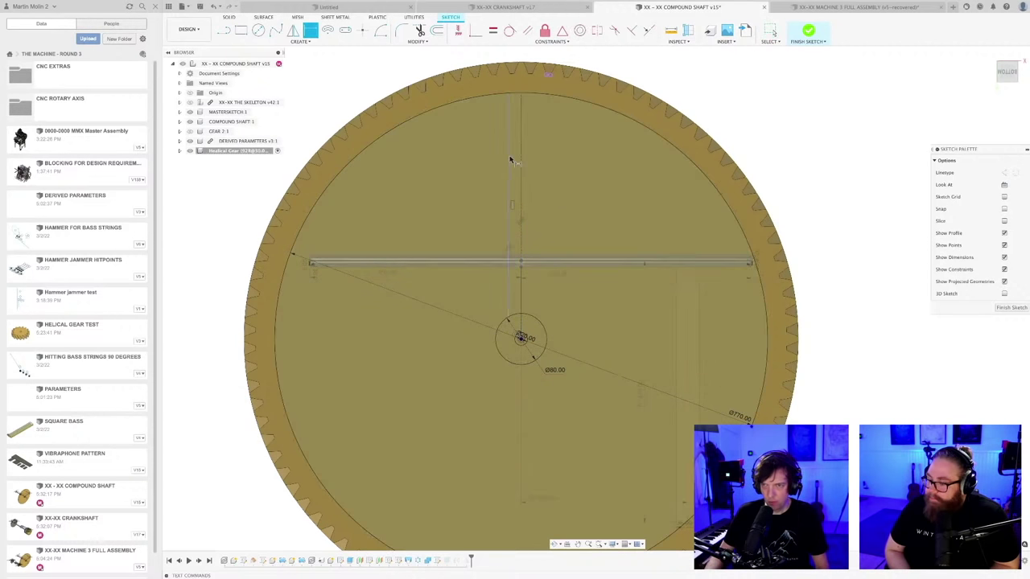
{"action": "left_click", "coordinate": [519, 161]}
{"action": "left_click", "coordinate": [516, 161]}
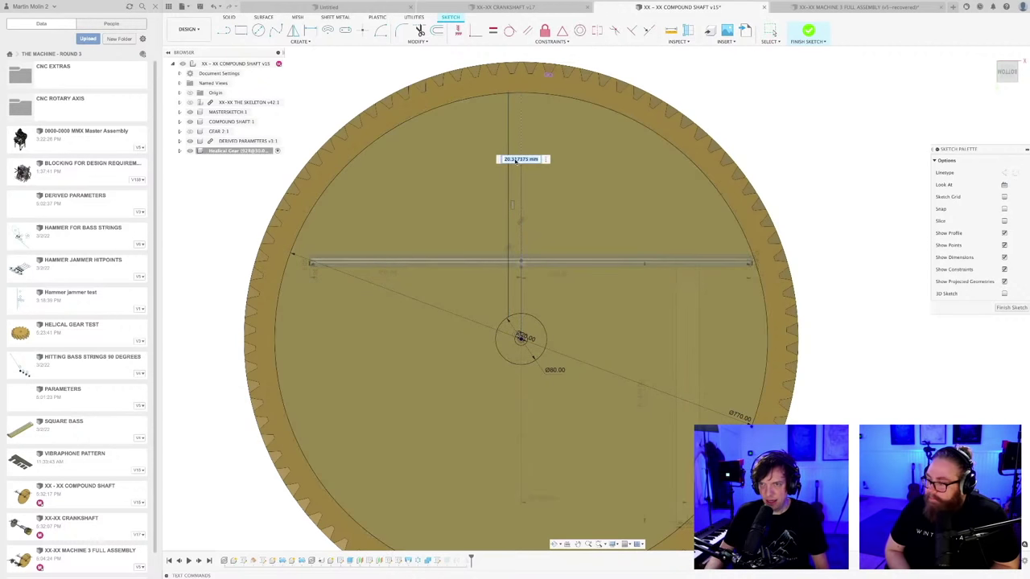
{"action": "type", "text": "20"}
{"action": "key", "text": "Return"}
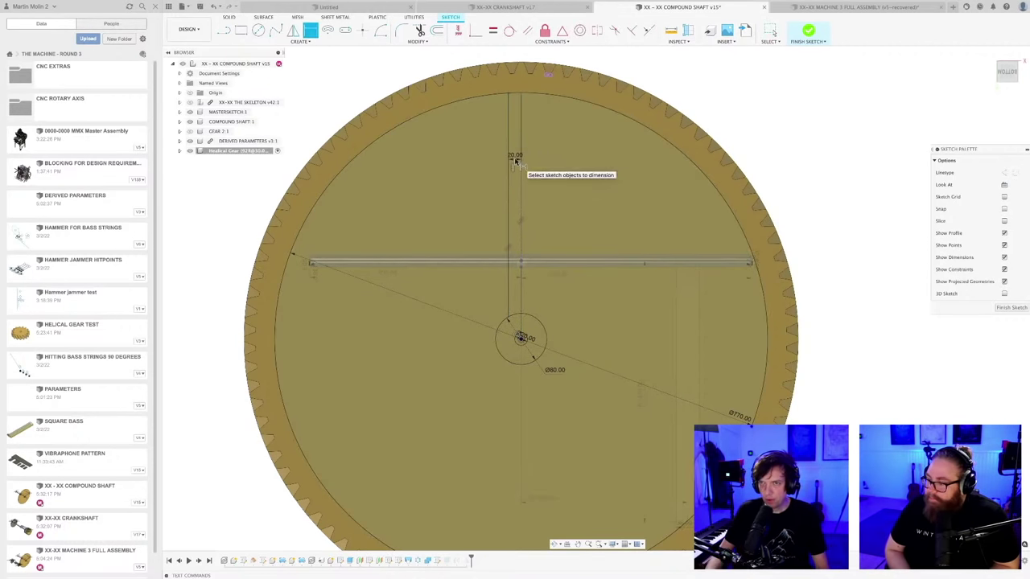
{"action": "key", "text": "l"}
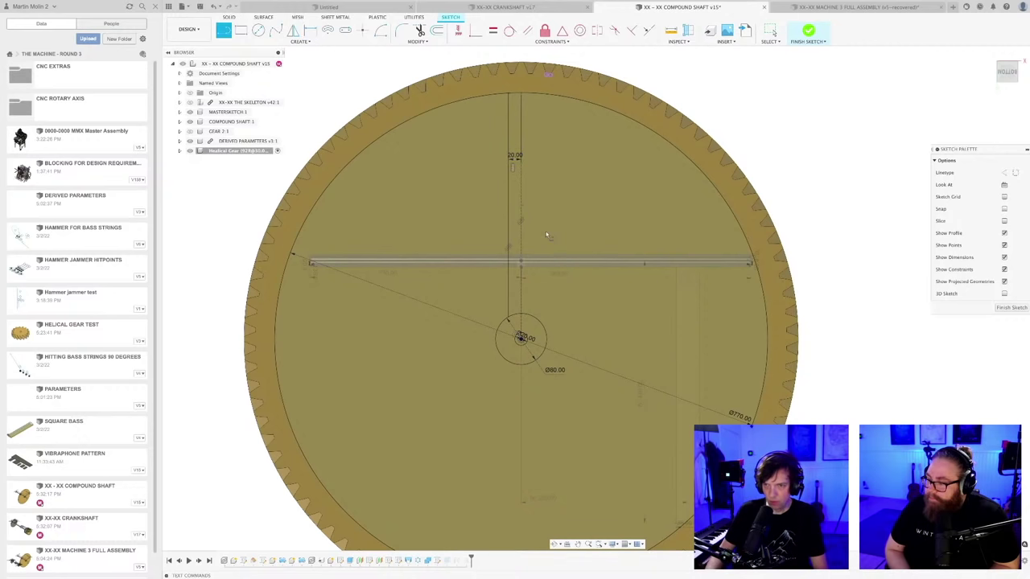
{"action": "scroll", "coordinate": [542, 316], "scroll_direction": "up", "scroll_amount": 2}
{"action": "scroll", "coordinate": [539, 315], "scroll_direction": "down", "scroll_amount": 3}
{"action": "key", "text": "Escape"}
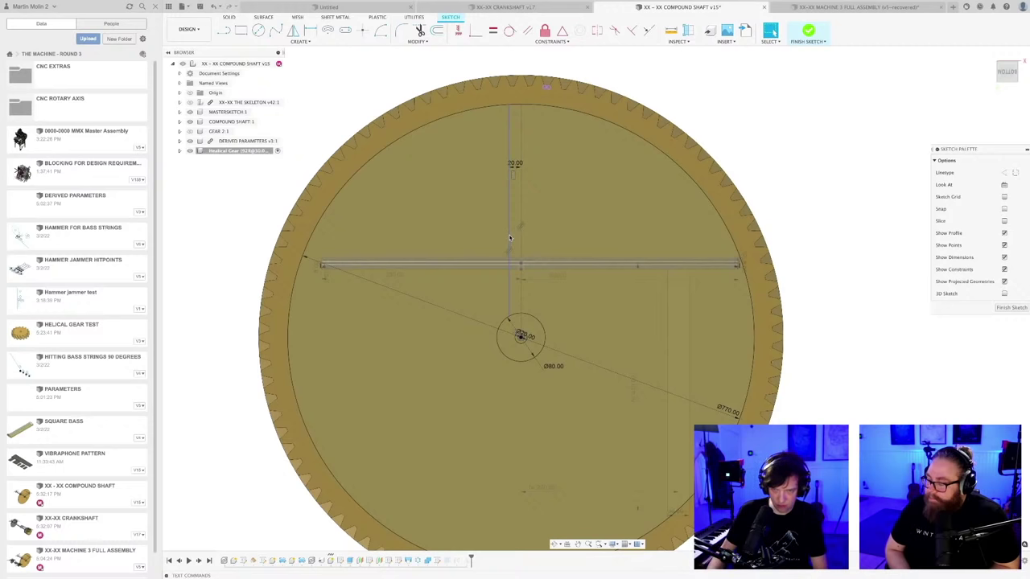
- Offset the vertical spoke edge 40 mm to the opposite side of the centre line
{"action": "left_click", "coordinate": [509, 237]}
{"action": "key", "text": "o"}
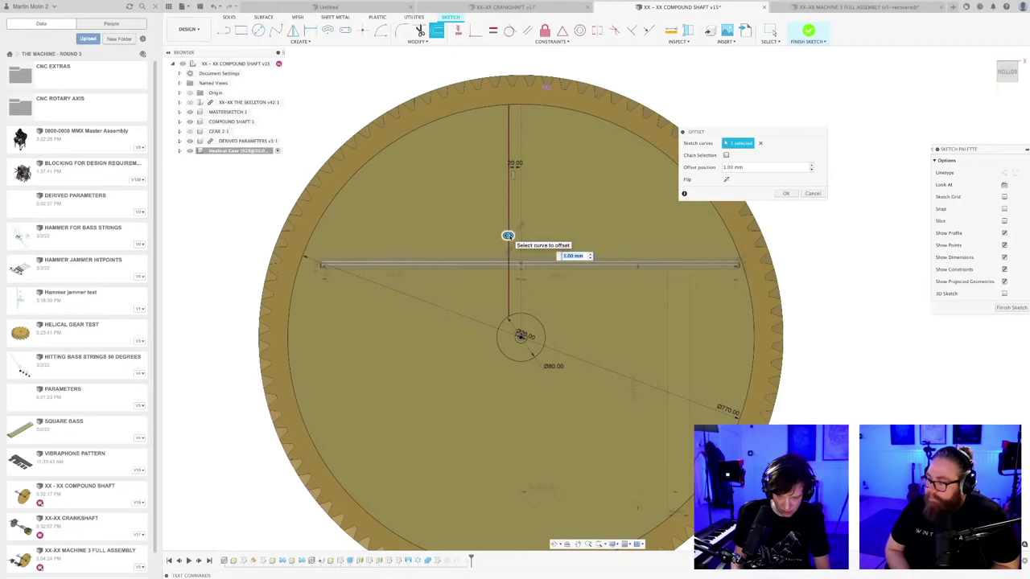
{"action": "type", "text": "-40"}
{"action": "key", "text": "Return"}
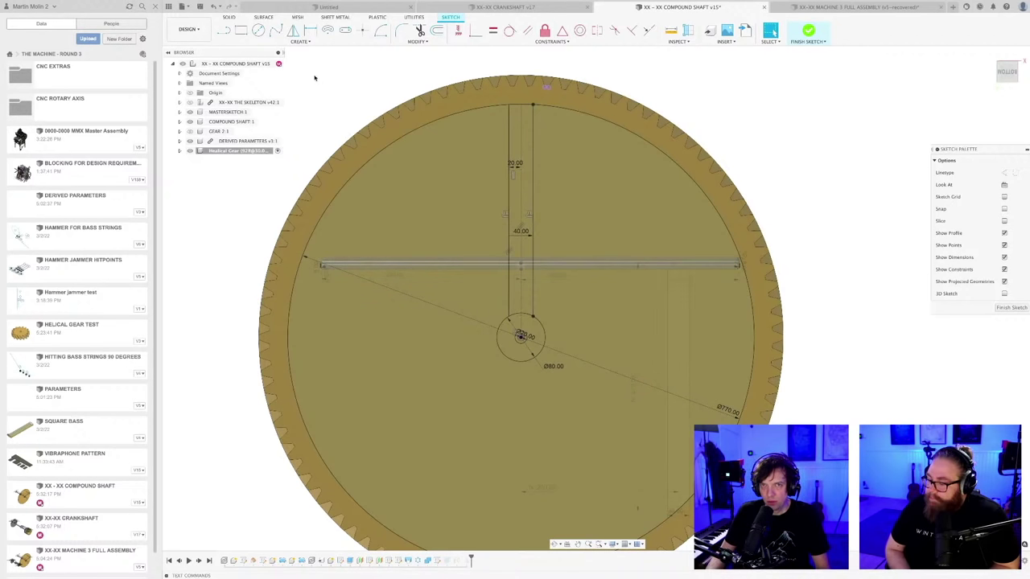
- Create a full circular pattern of the two spoke edges around the bore centre with a quantity of 5
{"action": "left_click", "coordinate": [299, 41]}
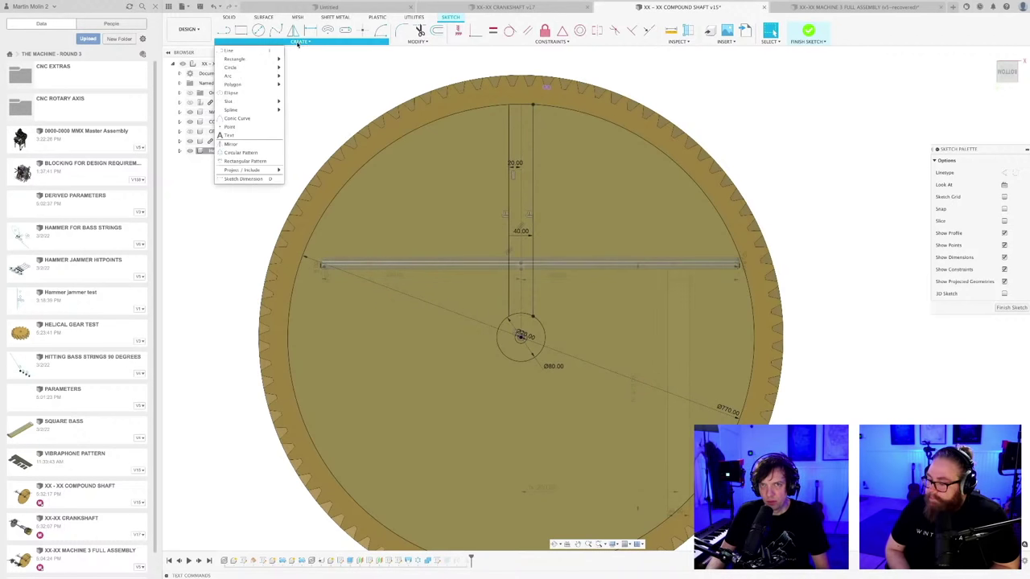
{"action": "left_click", "coordinate": [241, 152]}
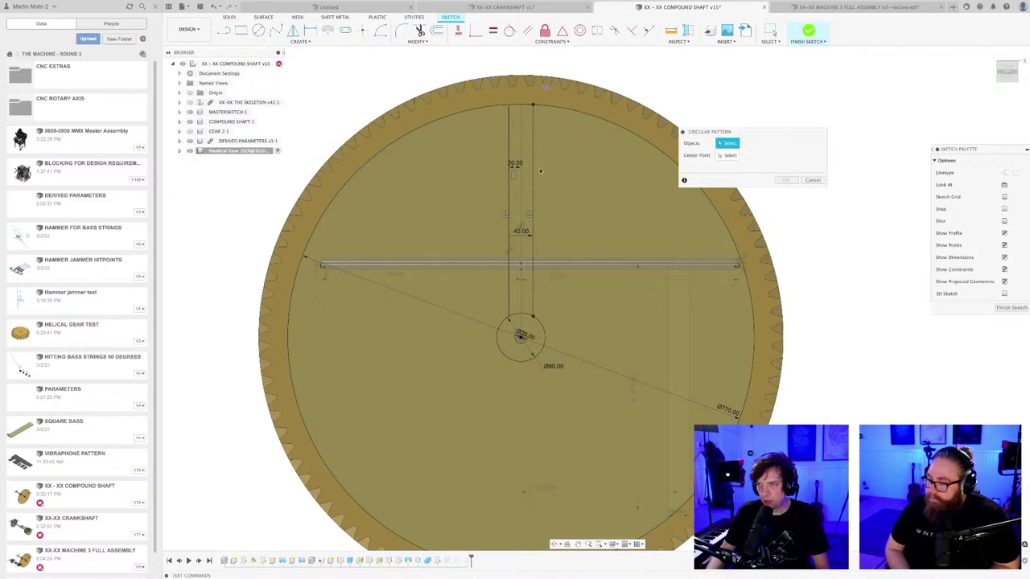
{"action": "left_click", "coordinate": [508, 177]}
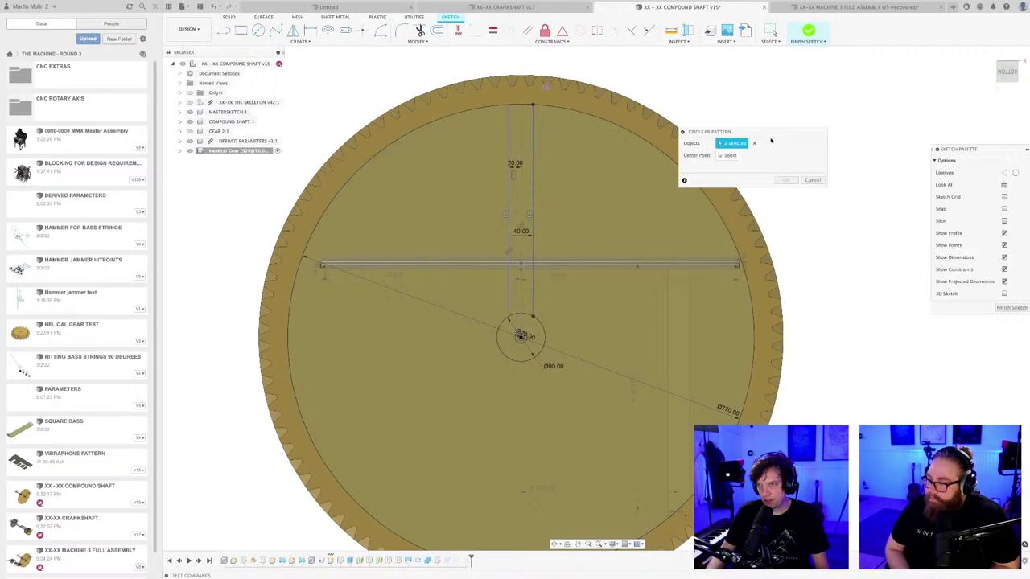
{"action": "left_click", "coordinate": [729, 156]}
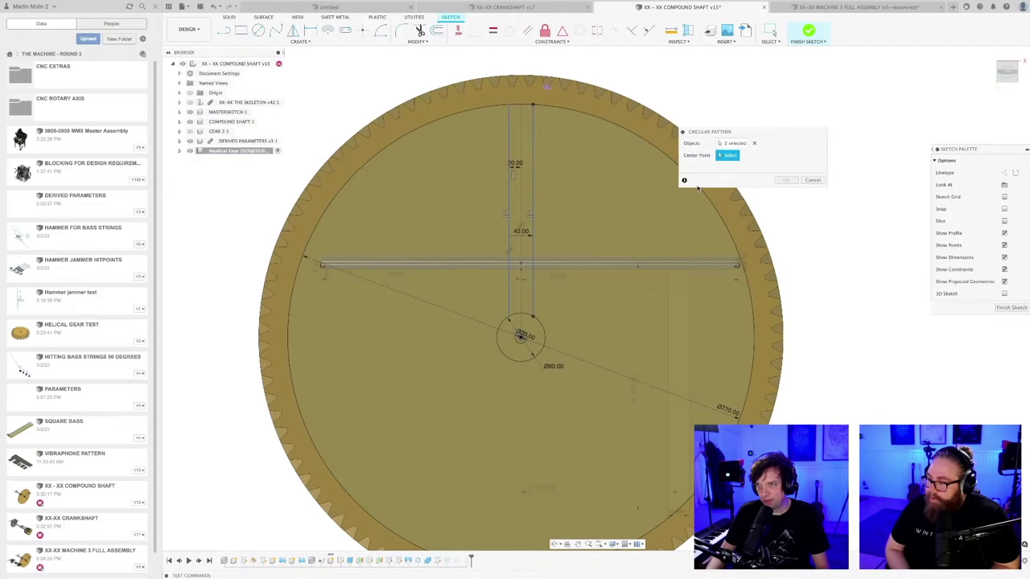
{"action": "left_click", "coordinate": [521, 337]}
{"action": "left_click", "coordinate": [810, 191]}
{"action": "left_click", "coordinate": [810, 191]}
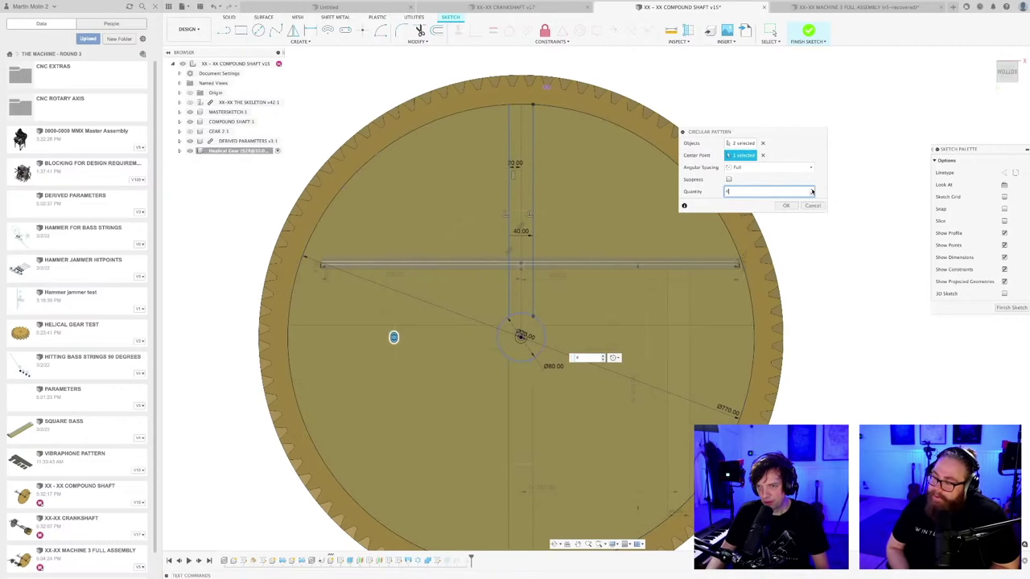
{"action": "left_click", "coordinate": [812, 194]}
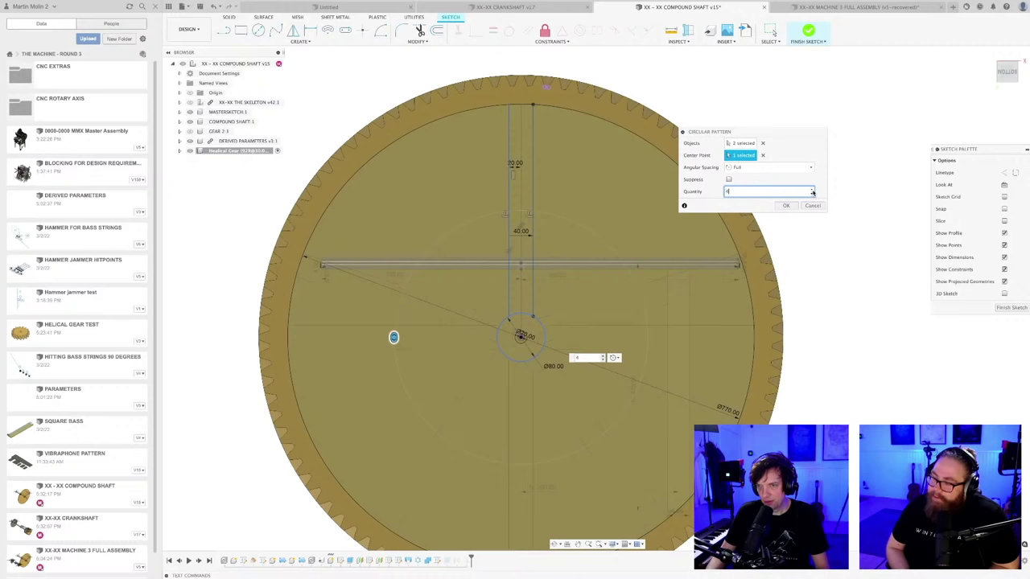
{"action": "left_click", "coordinate": [812, 189]}
{"action": "left_click", "coordinate": [812, 189]}
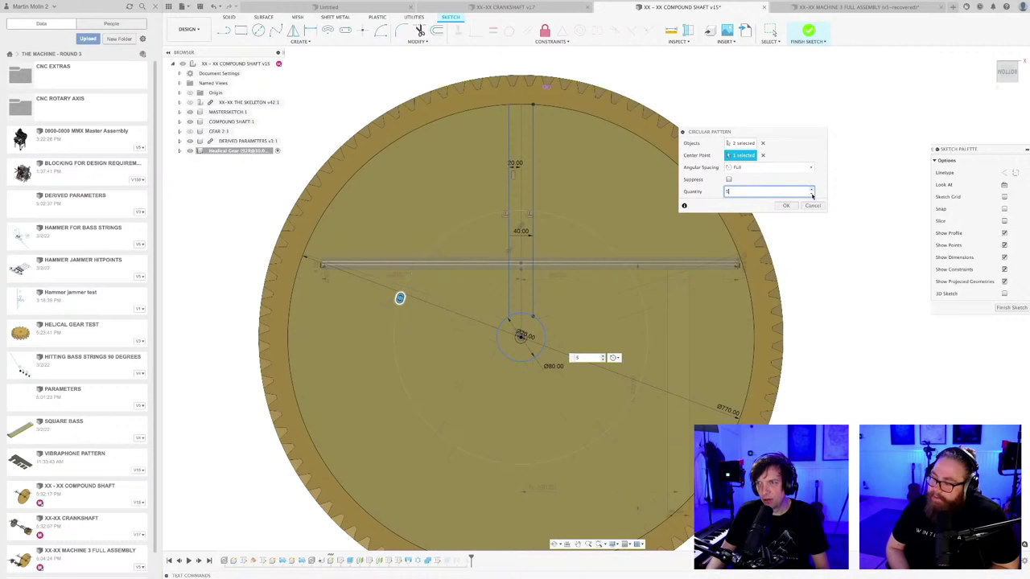
{"action": "left_click", "coordinate": [786, 205]}
- Edit the gear's extruded cut to include all five sectors between the spokes, and save the compound shaft design
{"action": "scroll", "coordinate": [592, 259], "scroll_direction": "down", "scroll_amount": 2}
{"action": "middle_click_drag", "start_coordinate": [592, 259], "coordinate": [653, 222], "text": "shift"}
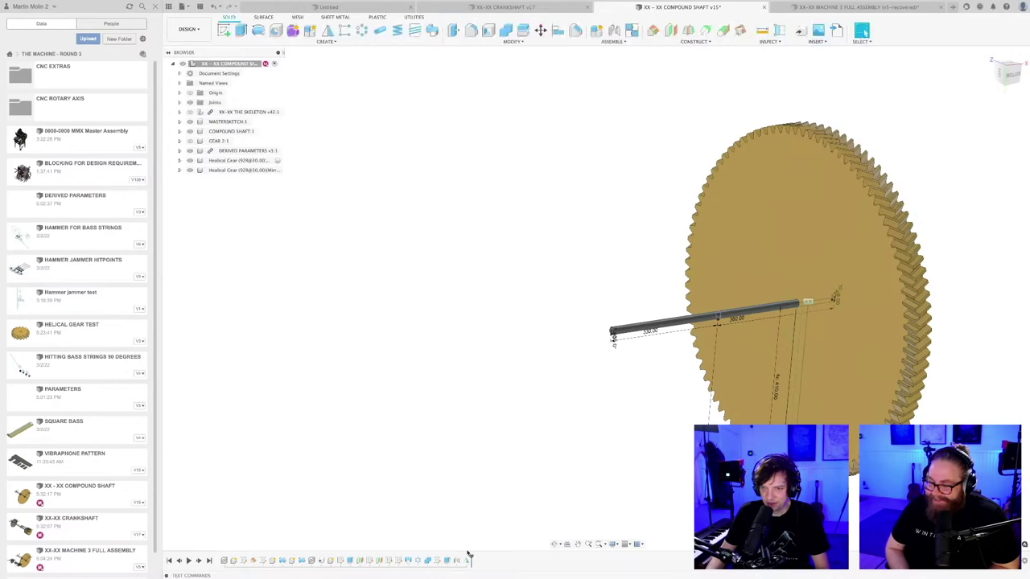
{"action": "right_click", "coordinate": [448, 559]}
{"action": "left_click", "coordinate": [470, 482]}
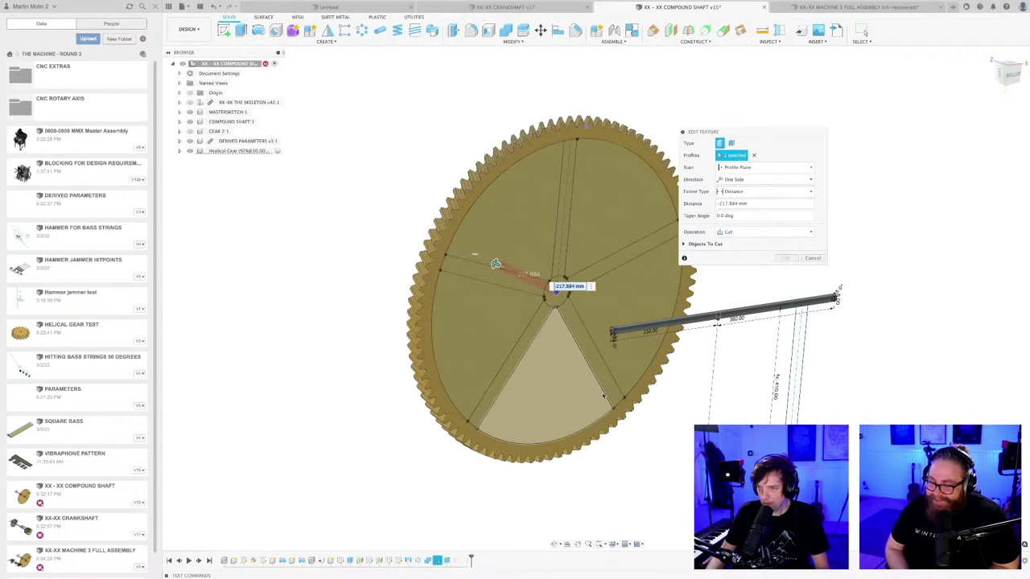
{"action": "left_click", "coordinate": [503, 226]}
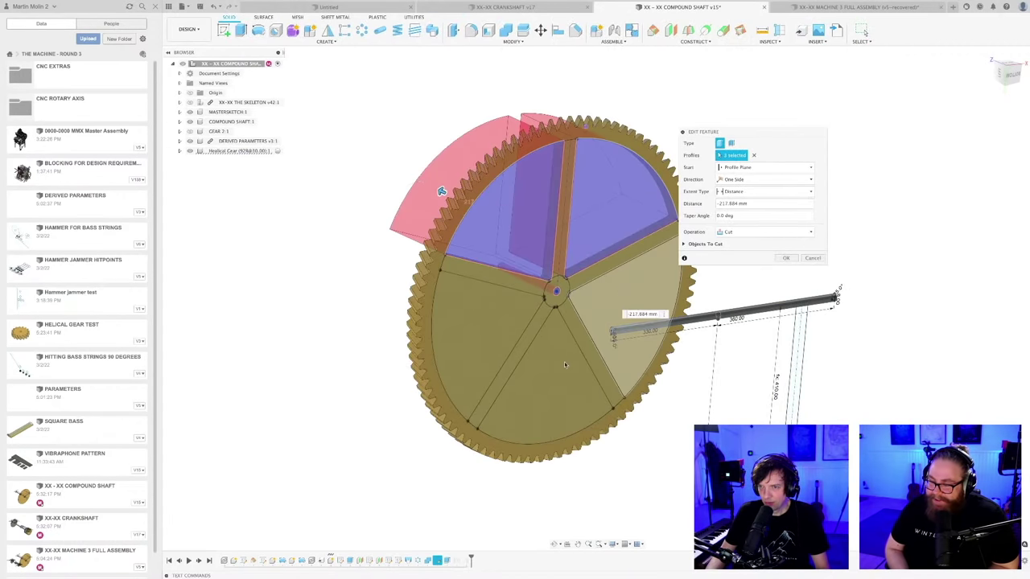
{"action": "left_click", "coordinate": [632, 338]}
{"action": "left_click", "coordinate": [555, 378]}
{"action": "left_click", "coordinate": [471, 338]}
{"action": "left_click", "coordinate": [784, 258]}
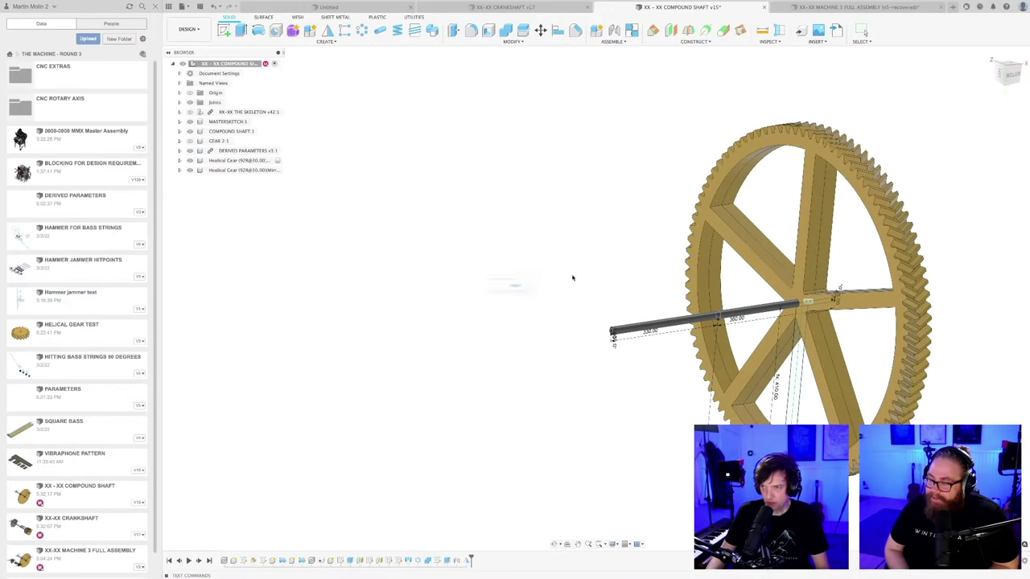
{"action": "key", "text": "ctrl+s"}
{"action": "key", "text": "Return"}
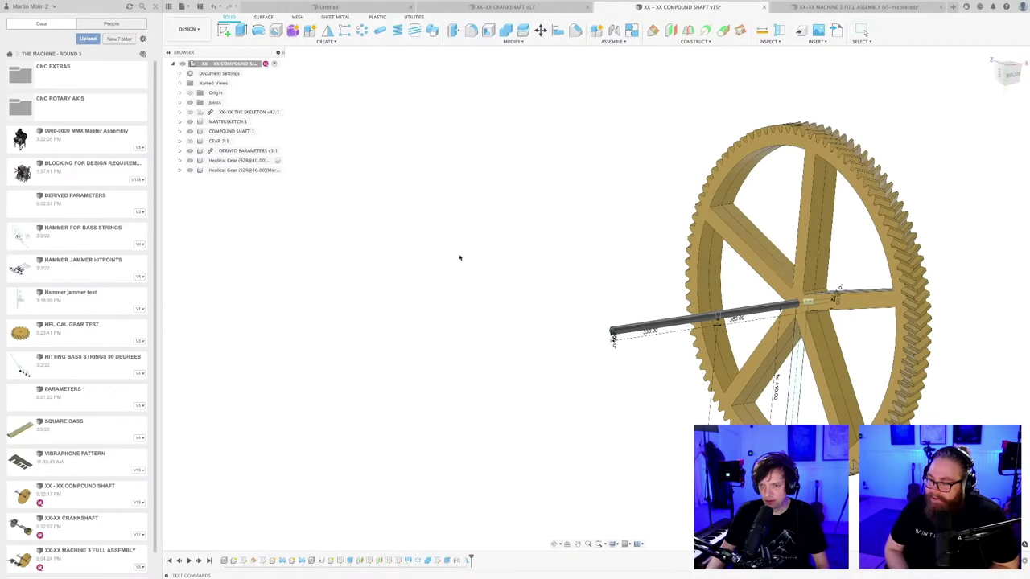
- Set the hub circle's diameter in the spoke sketch to 140 mm and finish the sketch
{"action": "double_click", "coordinate": [437, 560]}
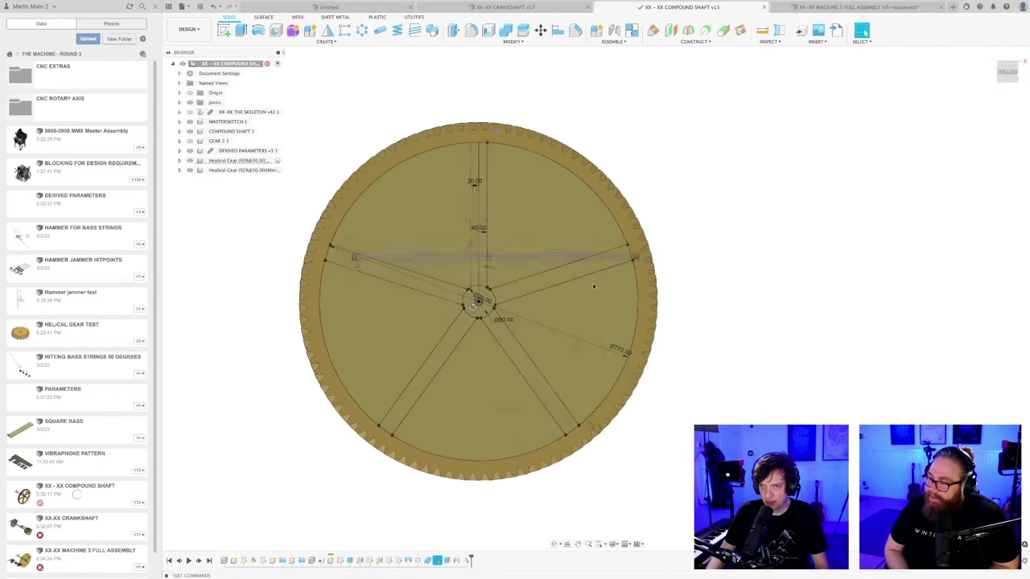
{"action": "scroll", "coordinate": [489, 306], "scroll_direction": "up", "scroll_amount": 5}
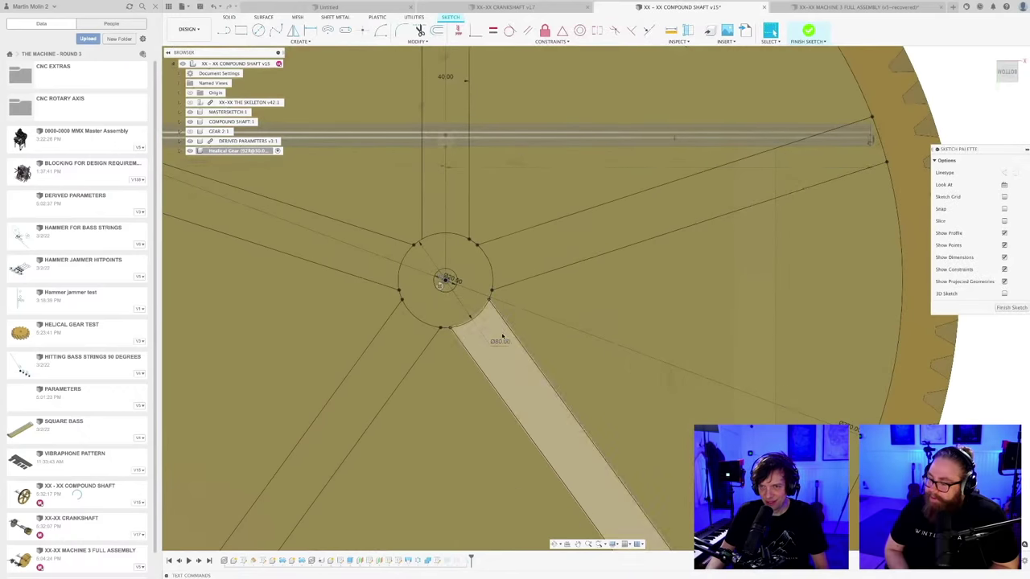
{"action": "double_click", "coordinate": [499, 341]}
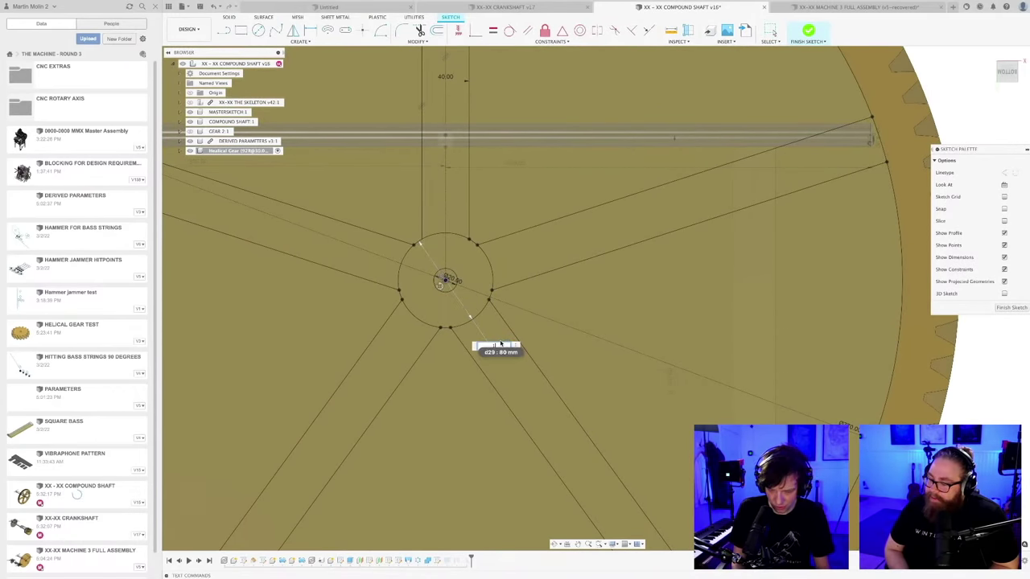
{"action": "key", "text": "Escape"}
{"action": "scroll", "coordinate": [499, 341], "scroll_direction": "down", "scroll_amount": 5}
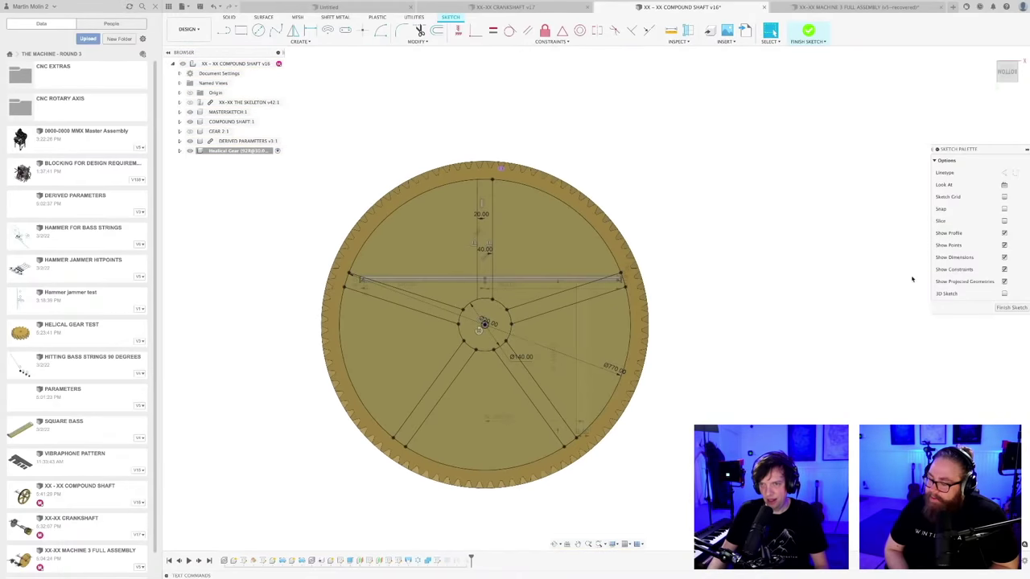
{"action": "left_click", "coordinate": [1011, 307]}
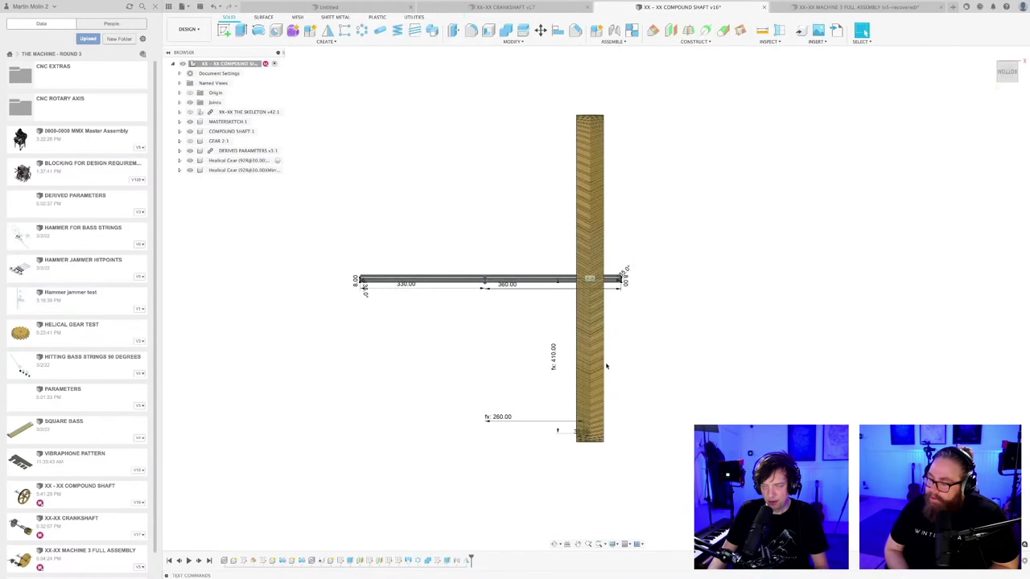
{"action": "middle_click_drag", "start_coordinate": [671, 316], "coordinate": [712, 327], "text": "shift"}
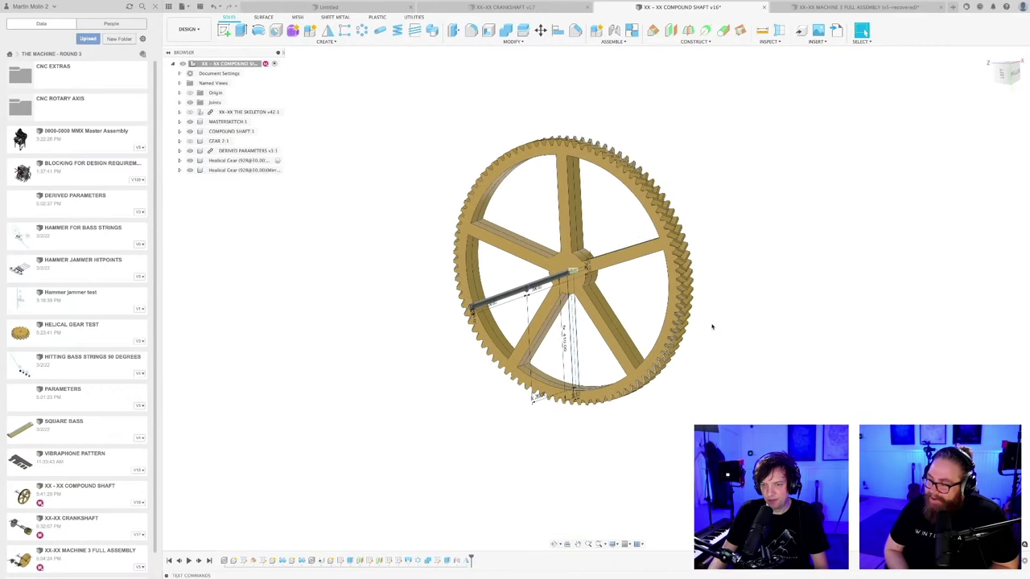
{"action": "double_click", "coordinate": [439, 561]}
{"action": "scroll", "coordinate": [579, 327], "scroll_direction": "up", "scroll_amount": 3}
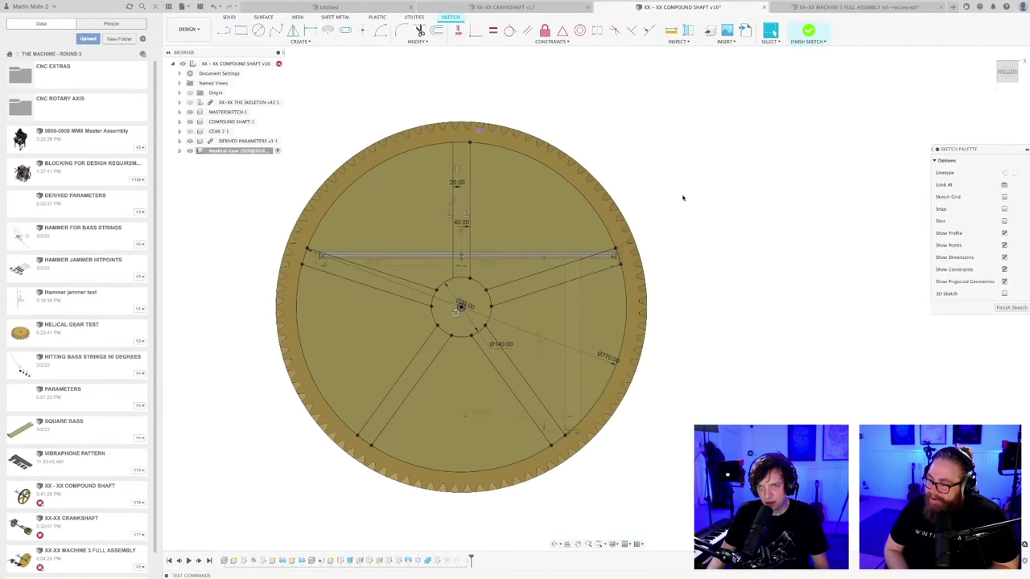
{"action": "scroll", "coordinate": [469, 191], "scroll_direction": "up", "scroll_amount": 2}
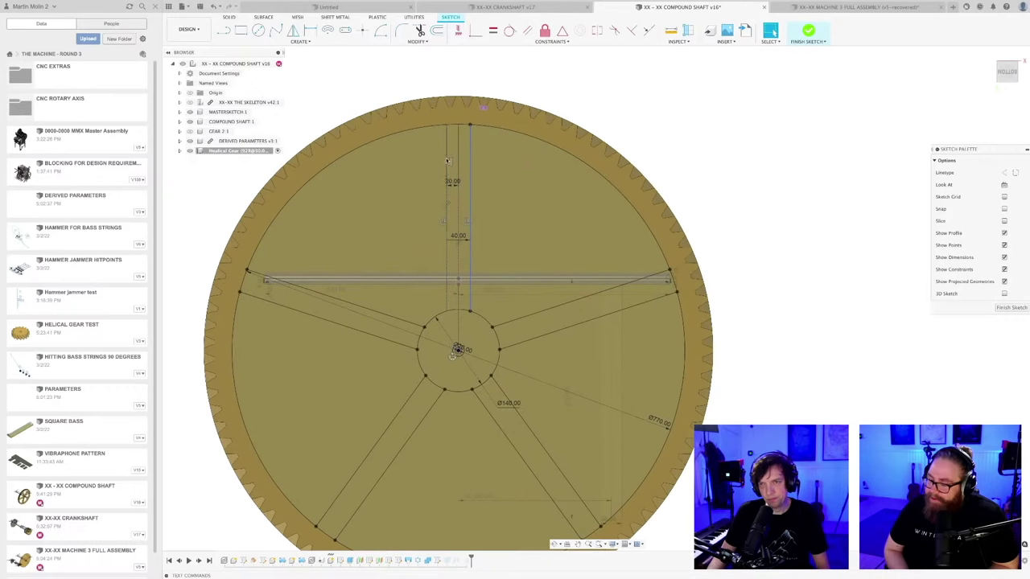
{"action": "left_click", "coordinate": [1014, 306]}
- Fillet the inner corner where the upper spoke meets the gear rim with a radius of about 56 mm, and save the design
{"action": "mouse_move", "coordinate": [732, 287]}
{"action": "middle_mouse_down", "text": "shift"}
{"action": "mouse_move", "coordinate": [804, 292]}
{"action": "mouse_move", "coordinate": [788, 283]}
{"action": "middle_mouse_up", "text": "shift"}
{"action": "middle_click_drag", "start_coordinate": [613, 124], "coordinate": [612, 119], "text": "shift"}
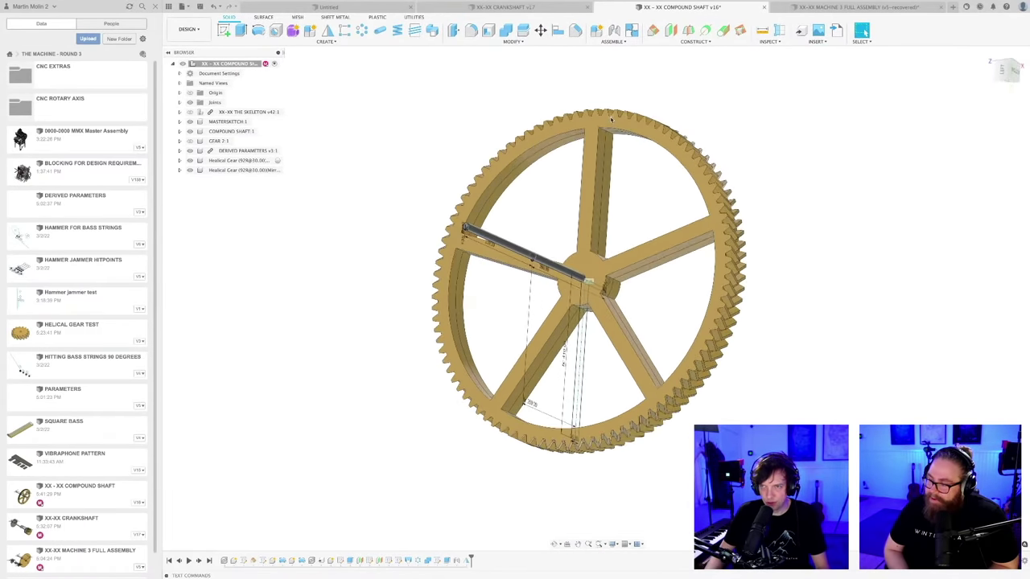
{"action": "scroll", "coordinate": [611, 119], "scroll_direction": "up", "scroll_amount": 5}
{"action": "key", "text": "f"}
{"action": "left_click", "coordinate": [611, 155]}
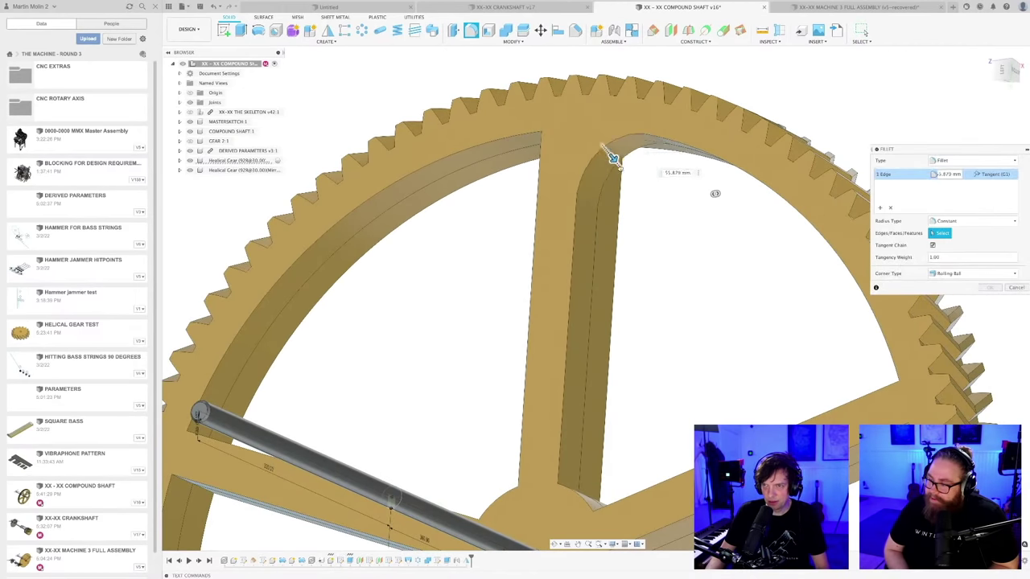
{"action": "key", "text": "Escape"}
{"action": "scroll", "coordinate": [694, 230], "scroll_direction": "down", "scroll_amount": 5}
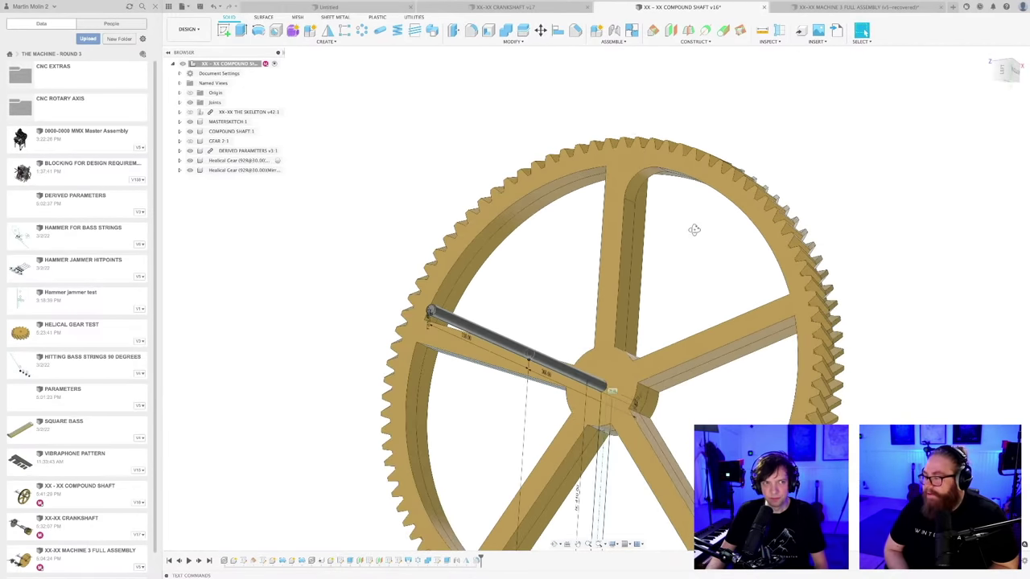
{"action": "middle_click_drag", "start_coordinate": [694, 230], "coordinate": [626, 253], "text": "shift"}
{"action": "scroll", "coordinate": [697, 241], "scroll_direction": "down", "scroll_amount": 3}
{"action": "key", "text": "super+s"}
{"action": "key", "text": "Return"}
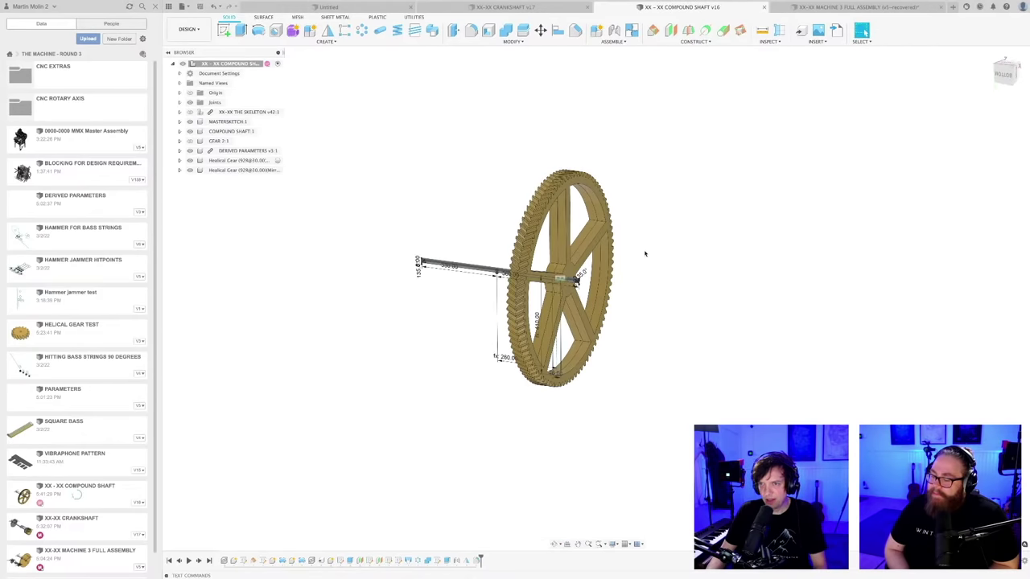
- Open the parameters of the DERIVED PARAMETERS design and expand the user parameters derived from PARAMETERS v5
{"action": "scroll", "coordinate": [645, 253], "scroll_direction": "up", "scroll_amount": 2}
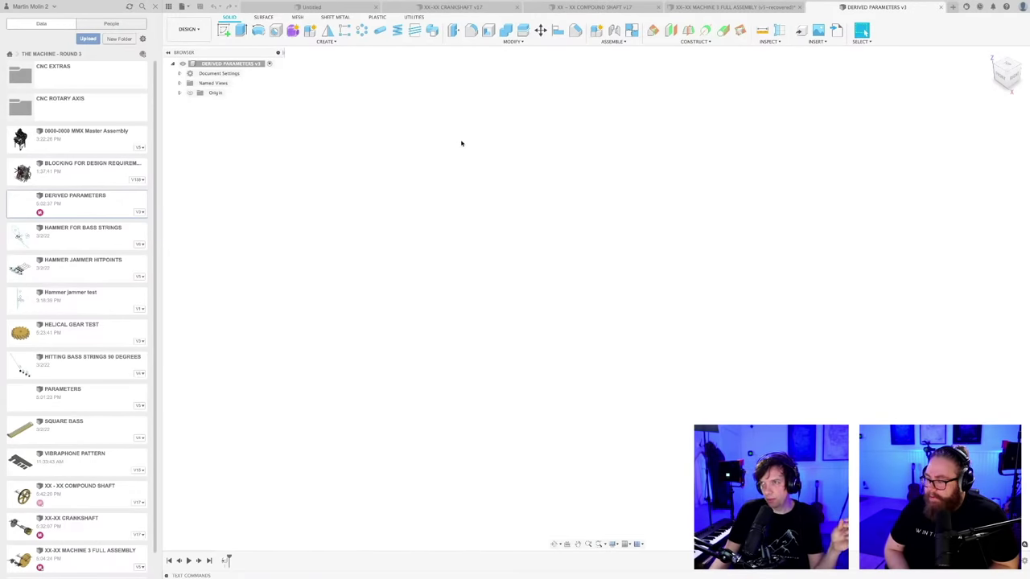
{"action": "left_click", "coordinate": [507, 43]}
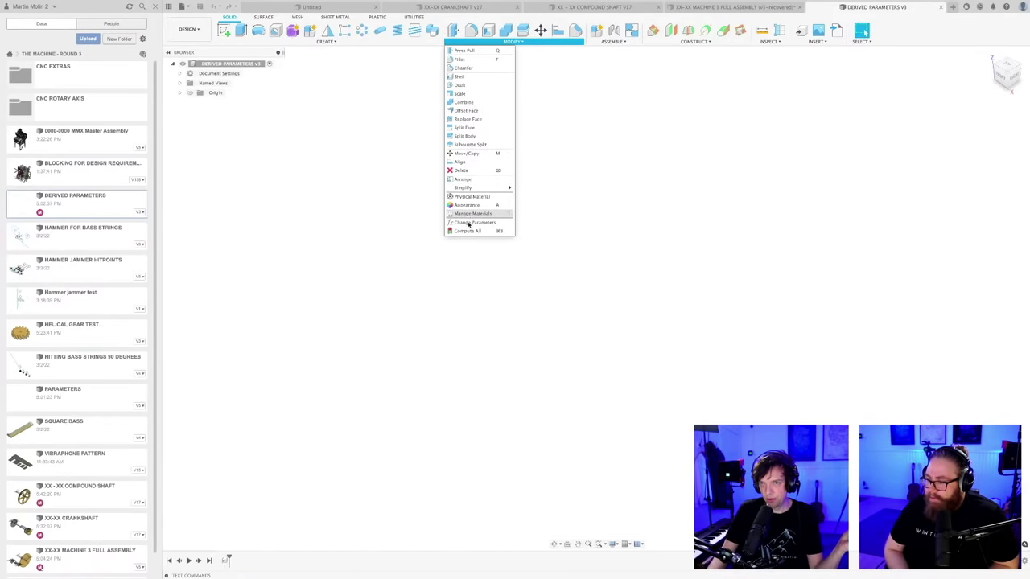
{"action": "left_click", "coordinate": [469, 223]}
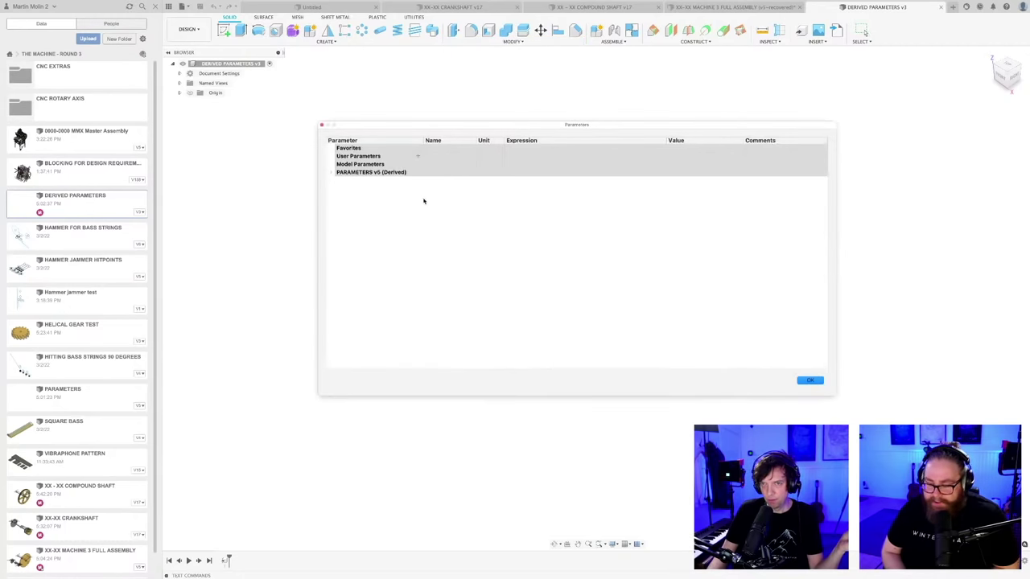
{"action": "left_click", "coordinate": [331, 172]}
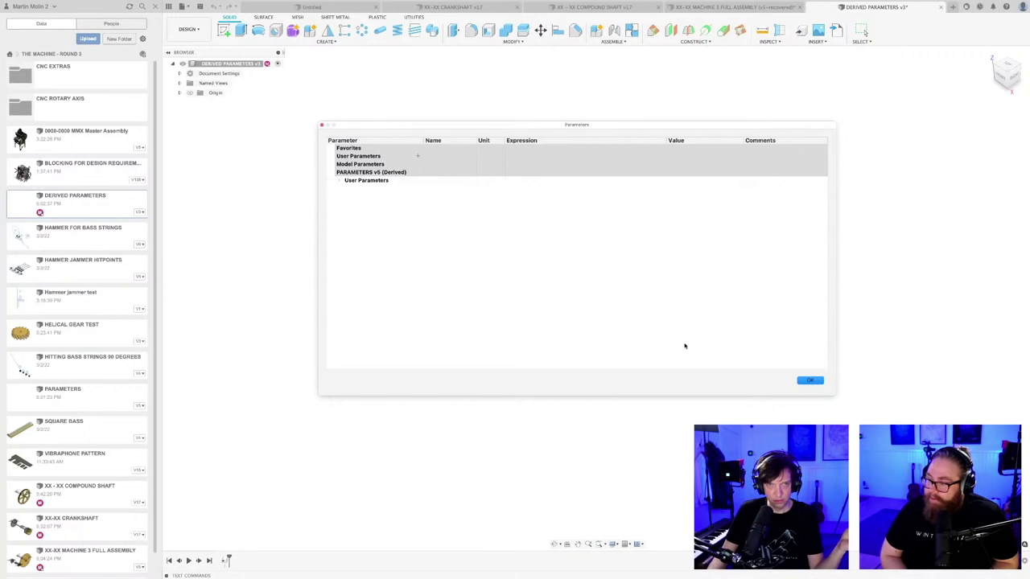
{"action": "double_click", "coordinate": [350, 181]}
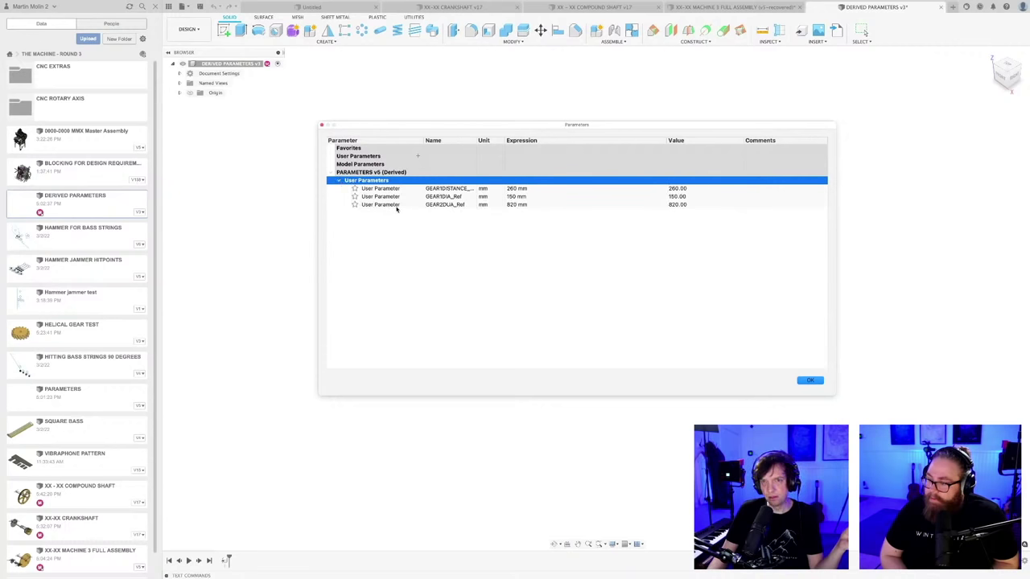
- Mark the derived gear distance parameter, GEAR1DIA_Ref and GEAR2DUA_Ref as favorites, and select the derived GEAR2DUA_Ref entry
{"action": "left_click", "coordinate": [355, 189]}
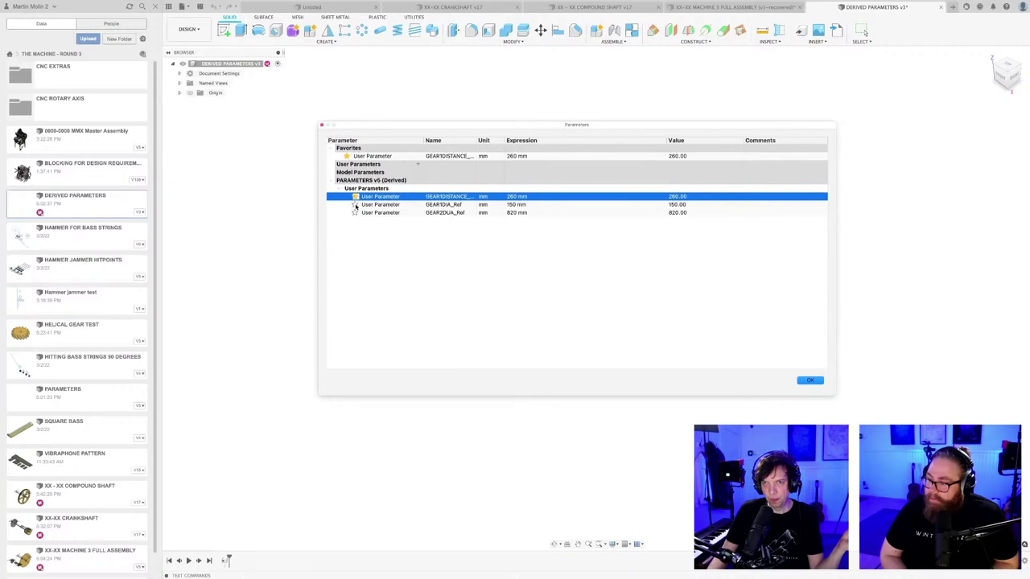
{"action": "left_click", "coordinate": [355, 205]}
{"action": "left_click", "coordinate": [354, 221]}
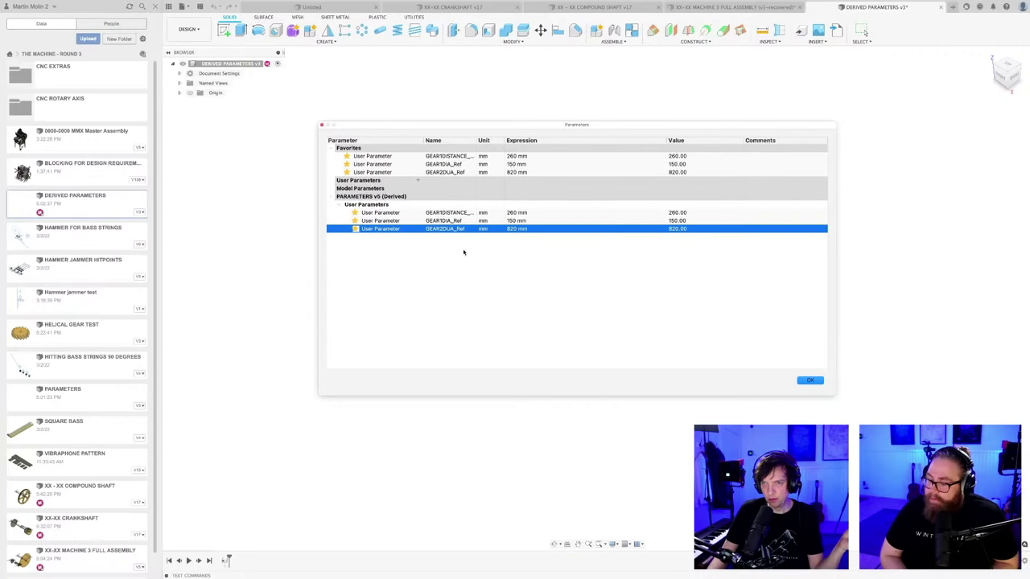
{"action": "left_click", "coordinate": [448, 172]}
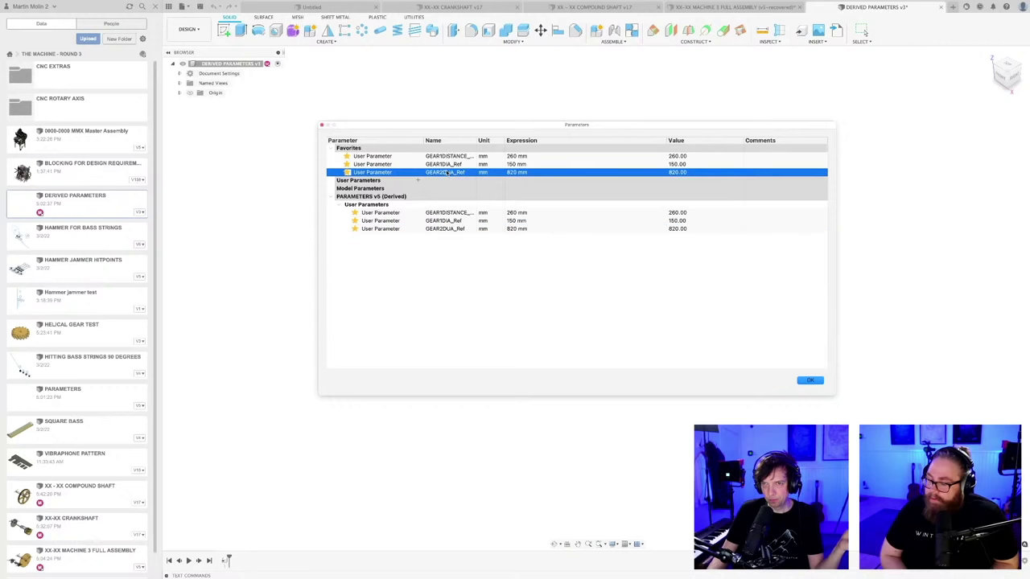
{"action": "left_click", "coordinate": [438, 229]}
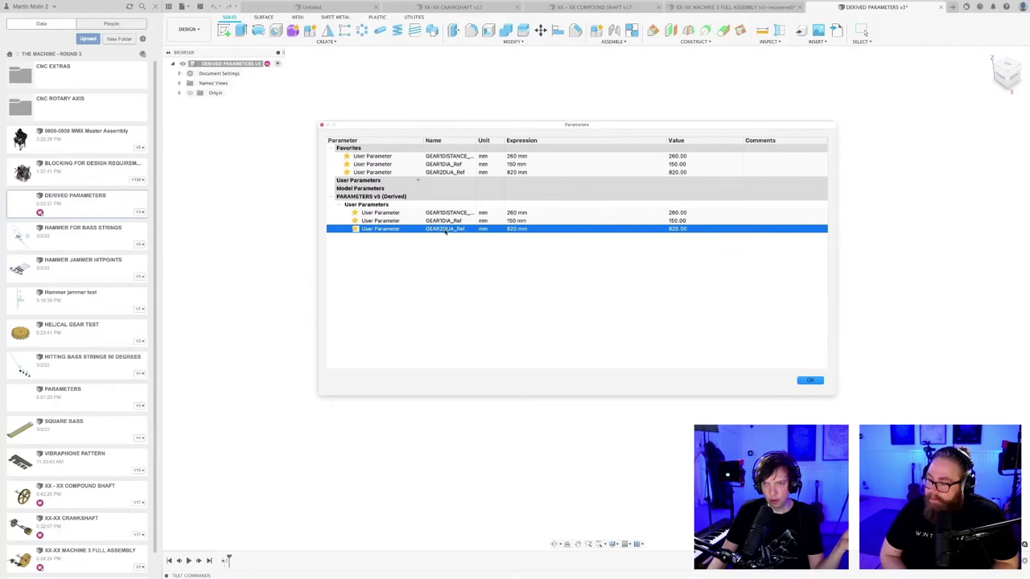
- Review the favorite gear parameters, then close the DERIVED PARAMETERS design without saving its changes
{"action": "left_click", "coordinate": [445, 172]}
{"action": "left_click", "coordinate": [444, 165]}
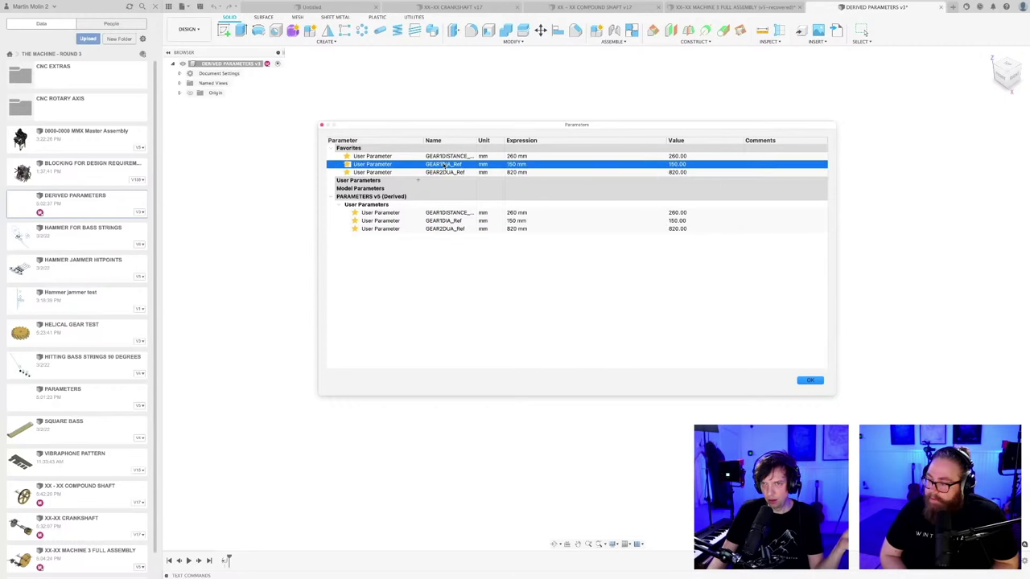
{"action": "left_click", "coordinate": [446, 173]}
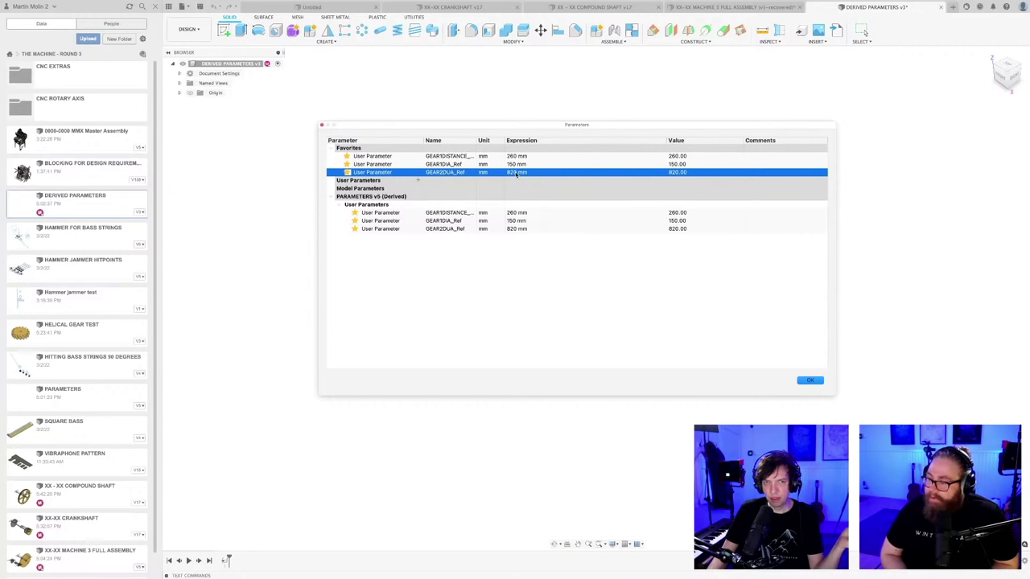
{"action": "left_click", "coordinate": [812, 382]}
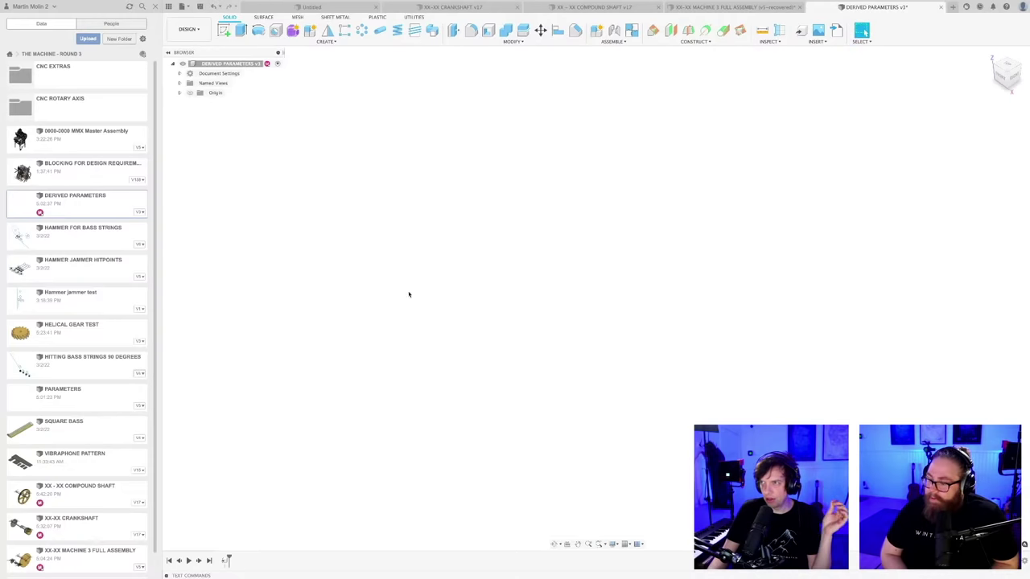
{"action": "left_click", "coordinate": [941, 7]}
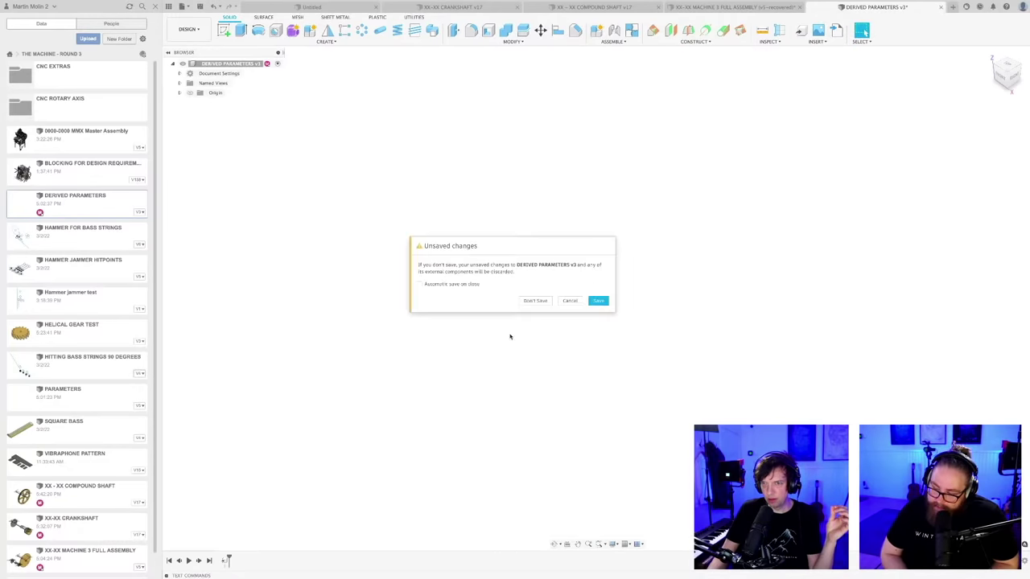
{"action": "left_click", "coordinate": [541, 300]}
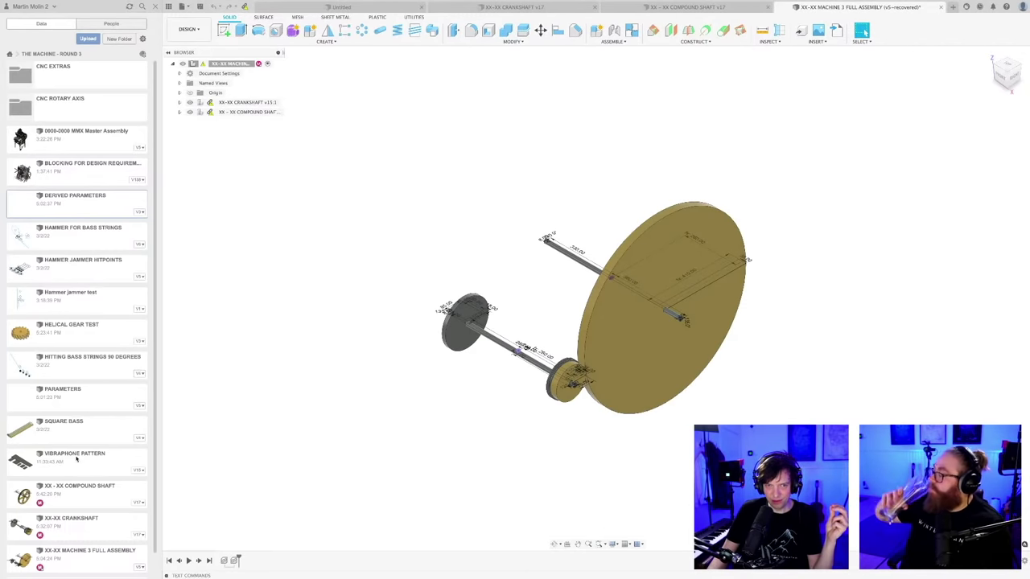
- Open the PARAMETERS design and rename its GEAR2DUA user parameter to GEAR2PITCHDIA
{"action": "double_click", "coordinate": [74, 402]}
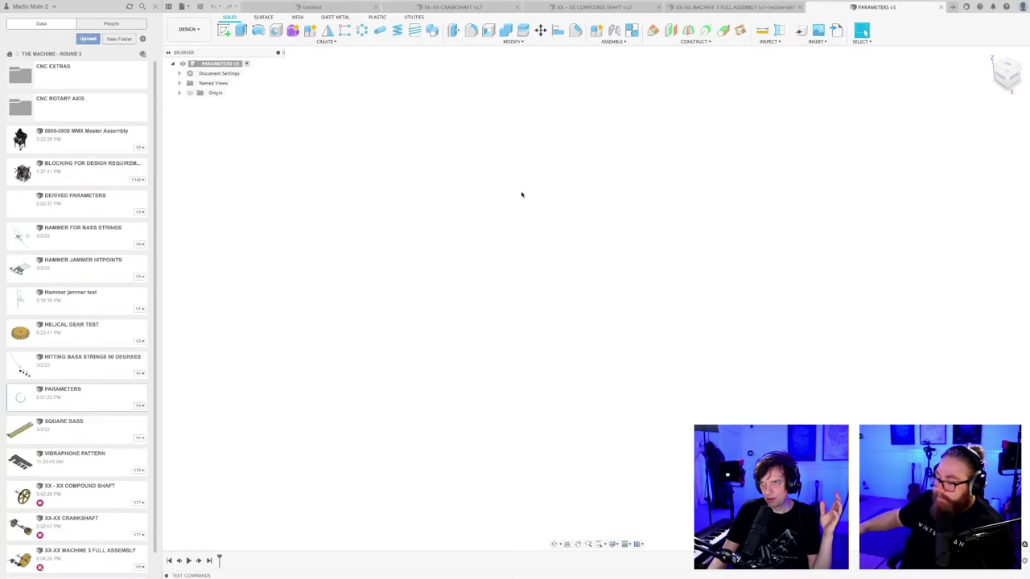
{"action": "left_click", "coordinate": [513, 41]}
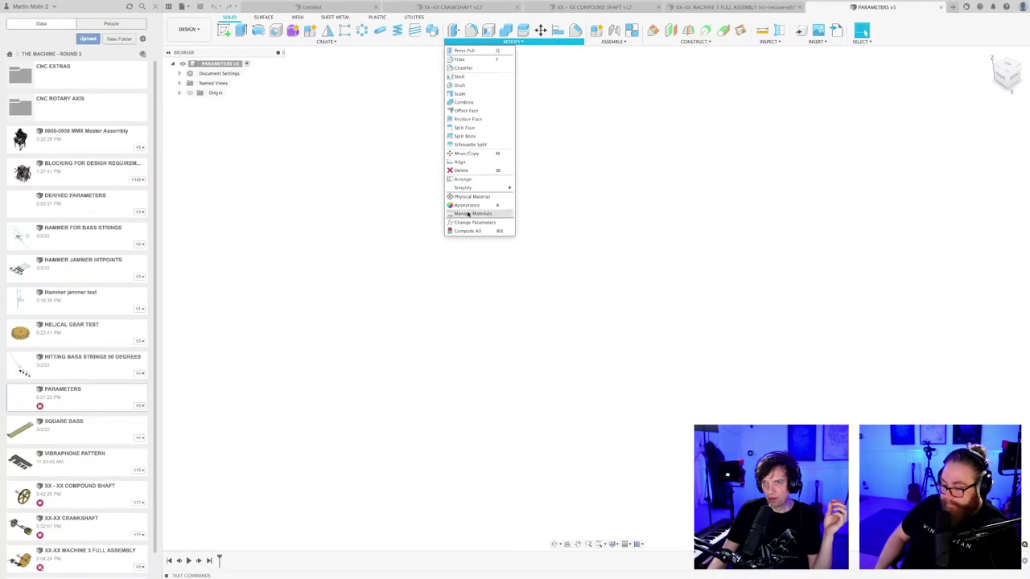
{"action": "left_click", "coordinate": [472, 222]}
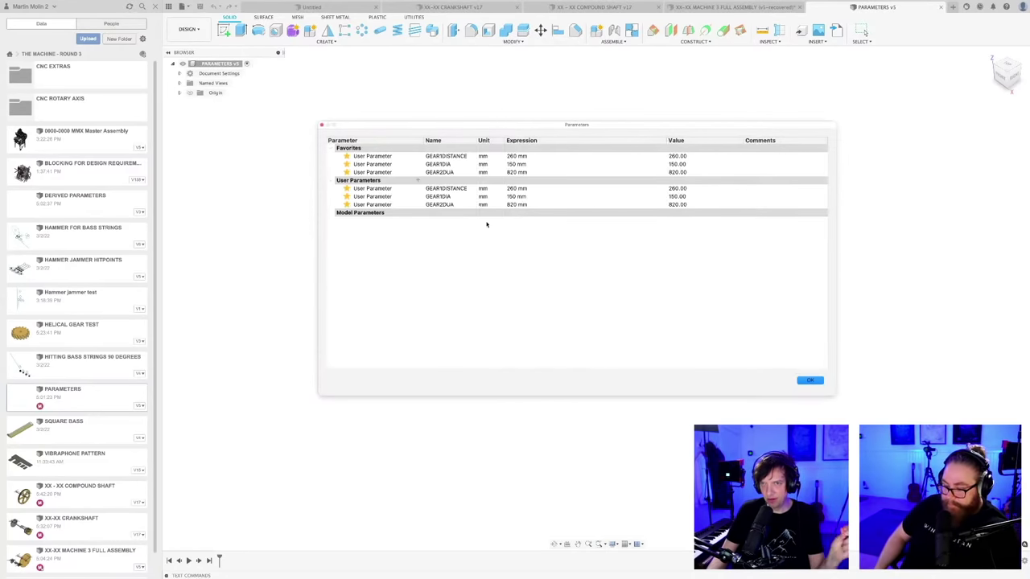
{"action": "double_click", "coordinate": [440, 173]}
{"action": "left_click", "coordinate": [458, 172]}
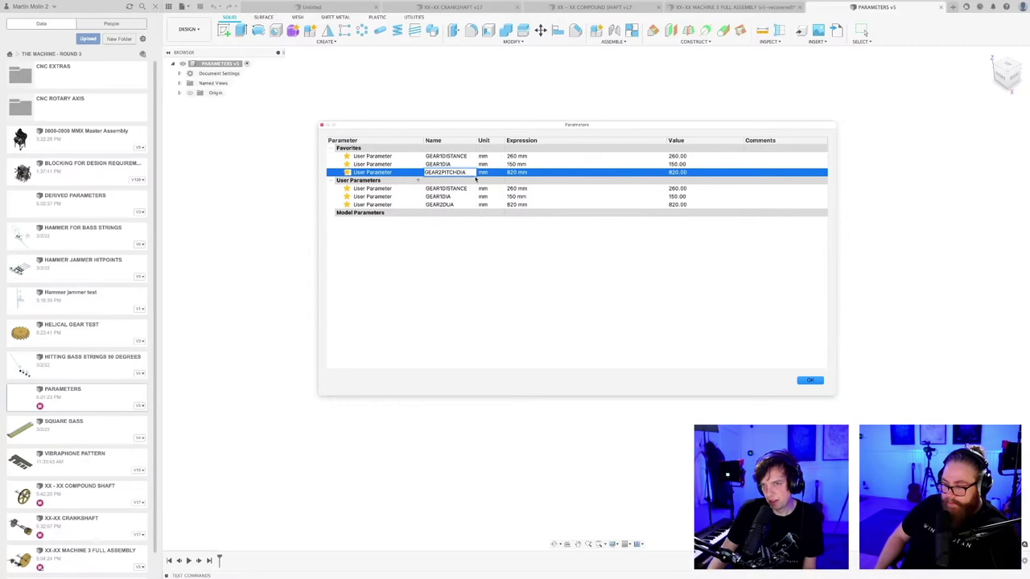
- Set the GEAR2PITCHDIA parameter to 829 mm and save the PARAMETERS design as a new version
{"action": "left_click", "coordinate": [520, 172]}
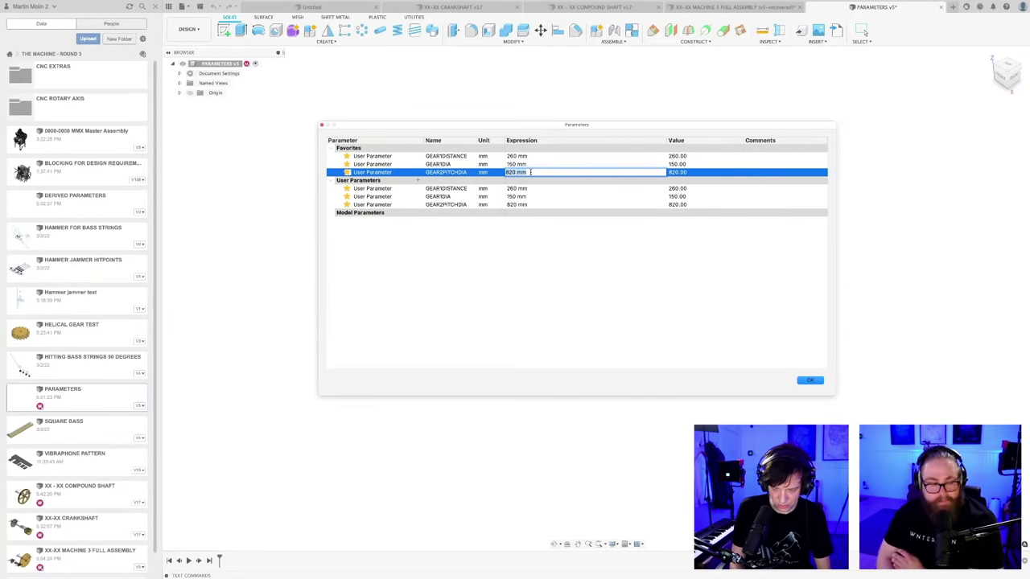
{"action": "type", "text": "829"}
{"action": "key", "text": "Return"}
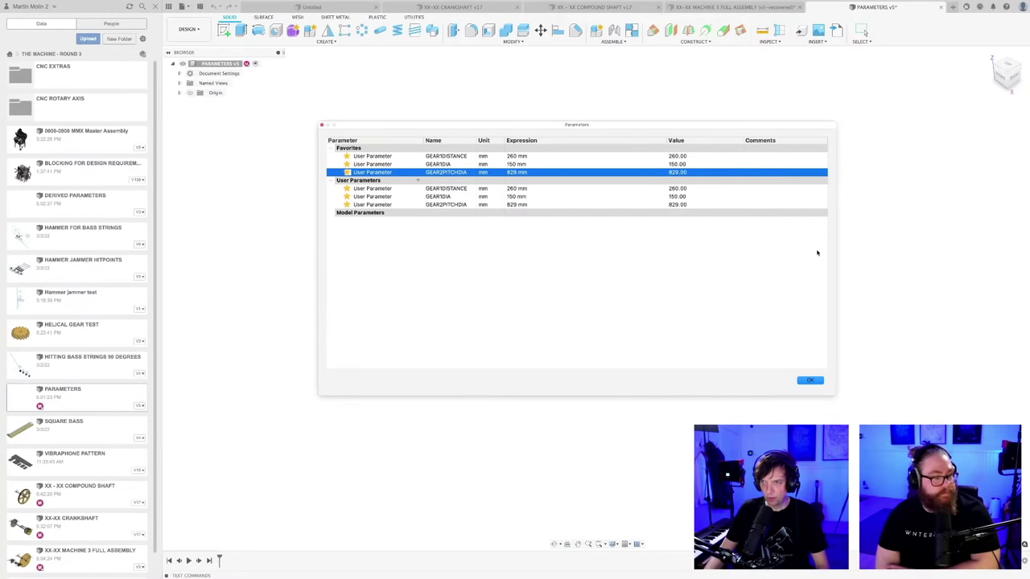
{"action": "left_click", "coordinate": [810, 382]}
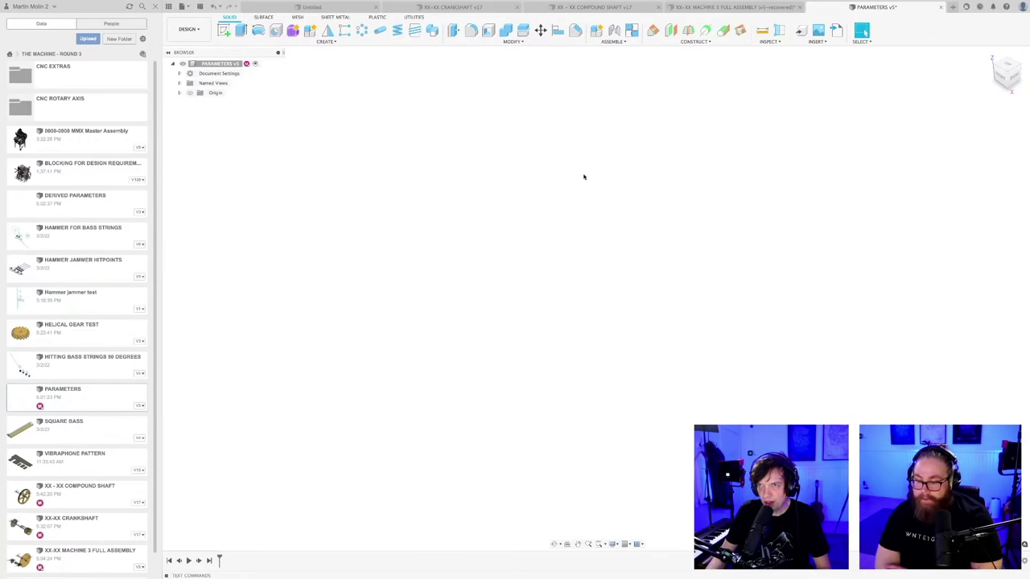
{"action": "key", "text": "ctrl+s"}
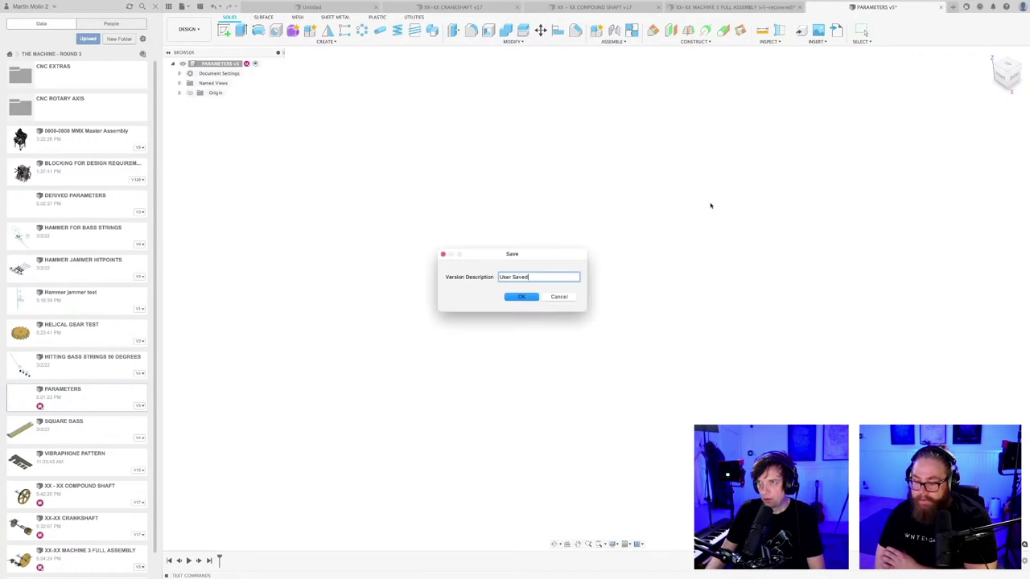
{"action": "key", "text": "Return"}
- Update the XX-XX MACHINE 3 FULL ASSEMBLY, discarding the unsaved compound shaft and crankshaft changes, and save all affected designs
{"action": "left_click", "coordinate": [725, 8]}
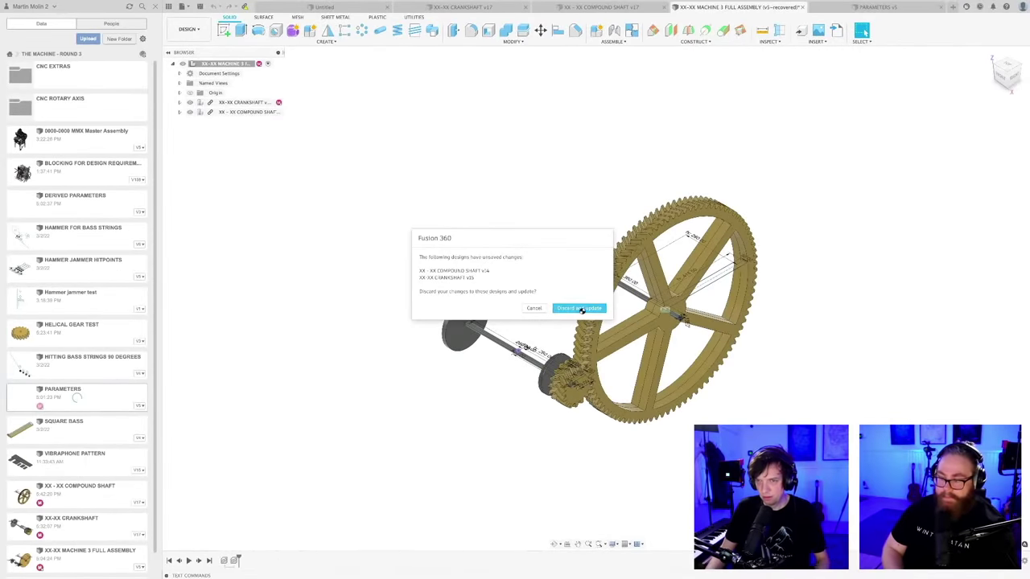
{"action": "left_click", "coordinate": [585, 306]}
{"action": "scroll", "coordinate": [584, 307], "scroll_direction": "up", "scroll_amount": 3}
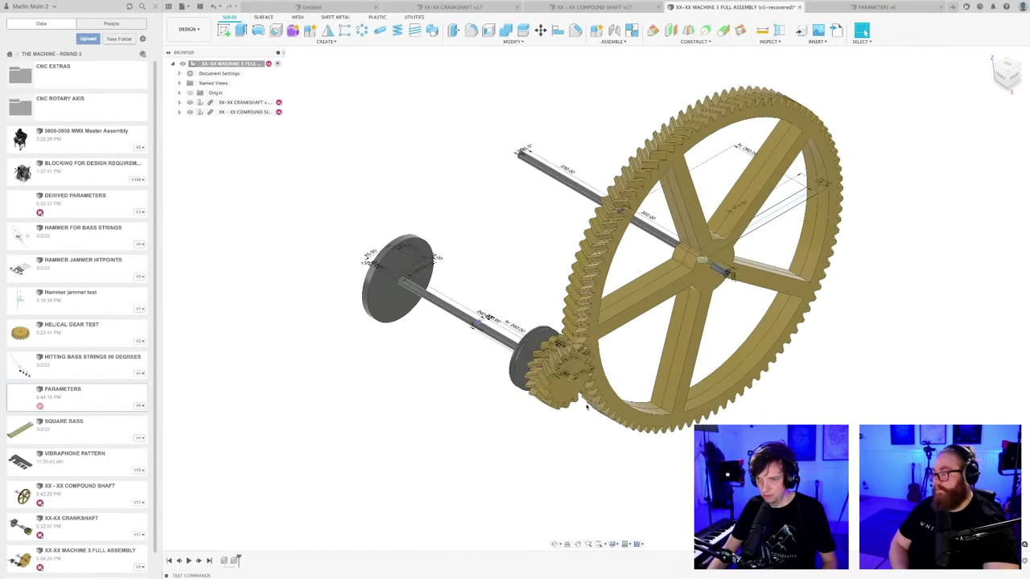
{"action": "middle_click_drag", "start_coordinate": [584, 307], "coordinate": [584, 374], "text": "shift"}
{"action": "scroll", "coordinate": [585, 370], "scroll_direction": "up", "scroll_amount": 3}
{"action": "middle_click_drag", "start_coordinate": [585, 370], "coordinate": [475, 321], "text": "shift"}
{"action": "scroll", "coordinate": [620, 459], "scroll_direction": "down", "scroll_amount": 10}
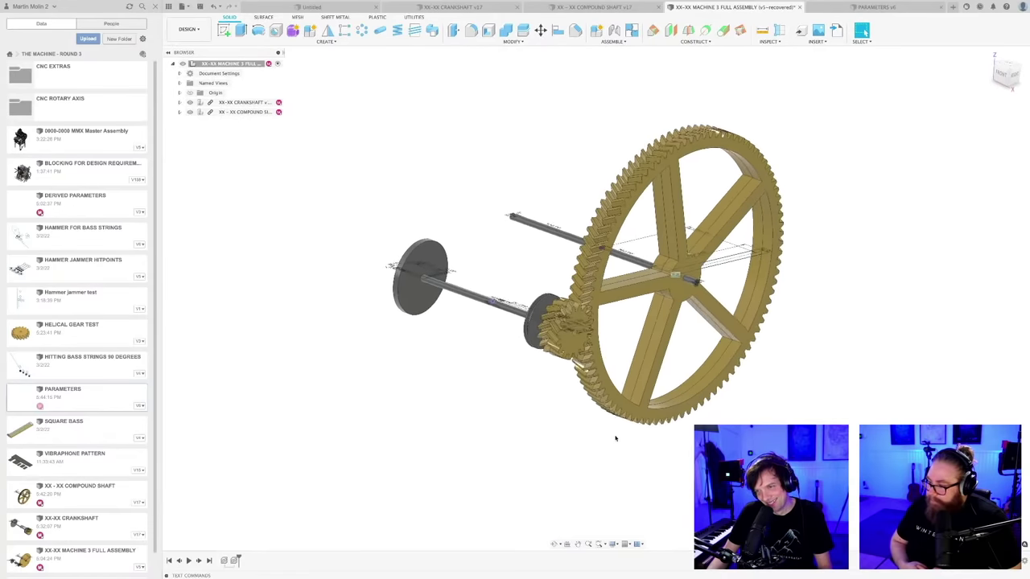
{"action": "scroll", "coordinate": [614, 438], "scroll_direction": "up", "scroll_amount": 3}
{"action": "middle_click_drag", "start_coordinate": [614, 446], "coordinate": [566, 473], "text": "shift"}
{"action": "key", "text": "super+s"}
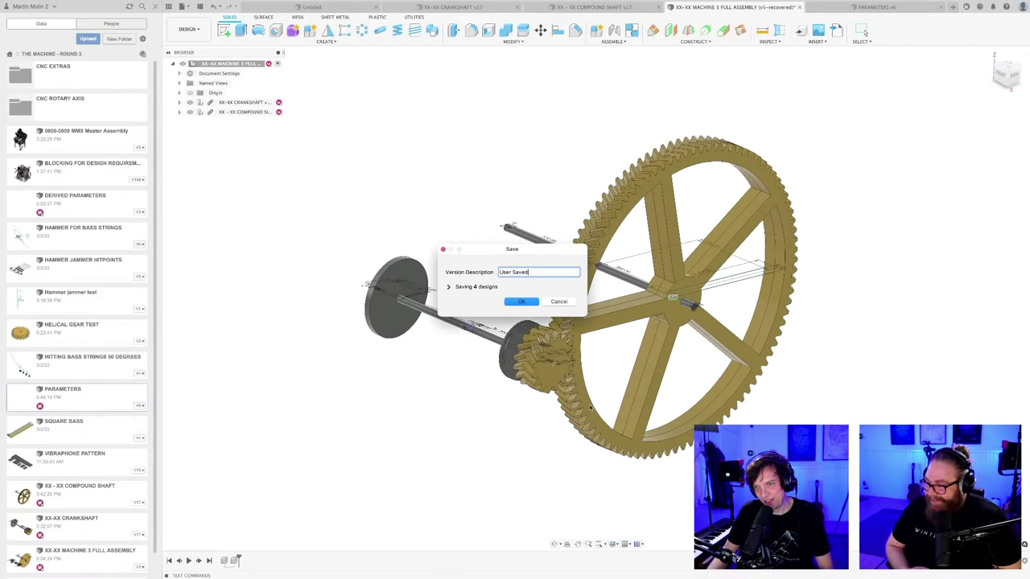
{"action": "key", "text": "Return"}
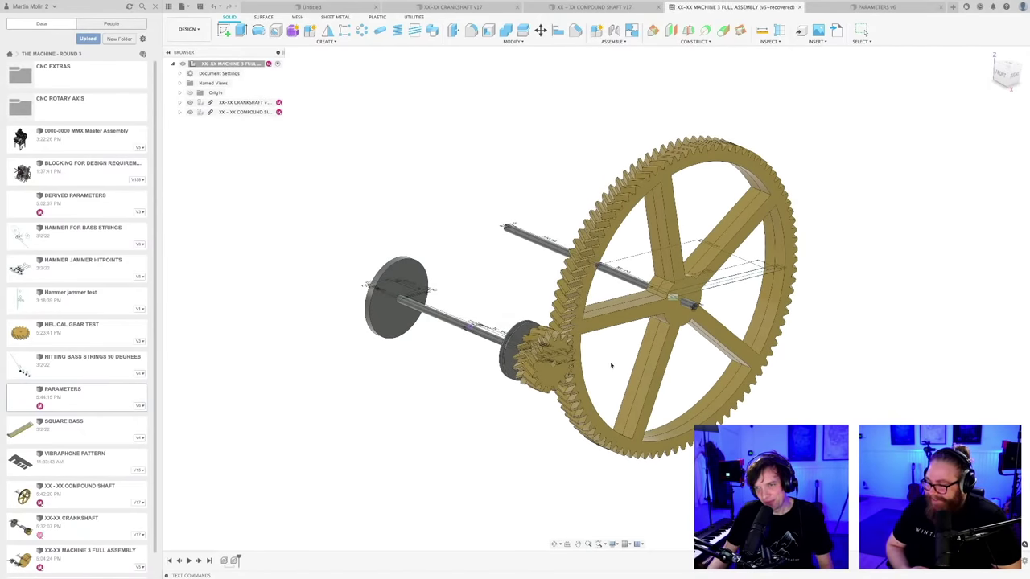
{"action": "scroll", "coordinate": [610, 367], "scroll_direction": "up", "scroll_amount": 3}
{"action": "scroll", "coordinate": [609, 363], "scroll_direction": "down", "scroll_amount": 3}
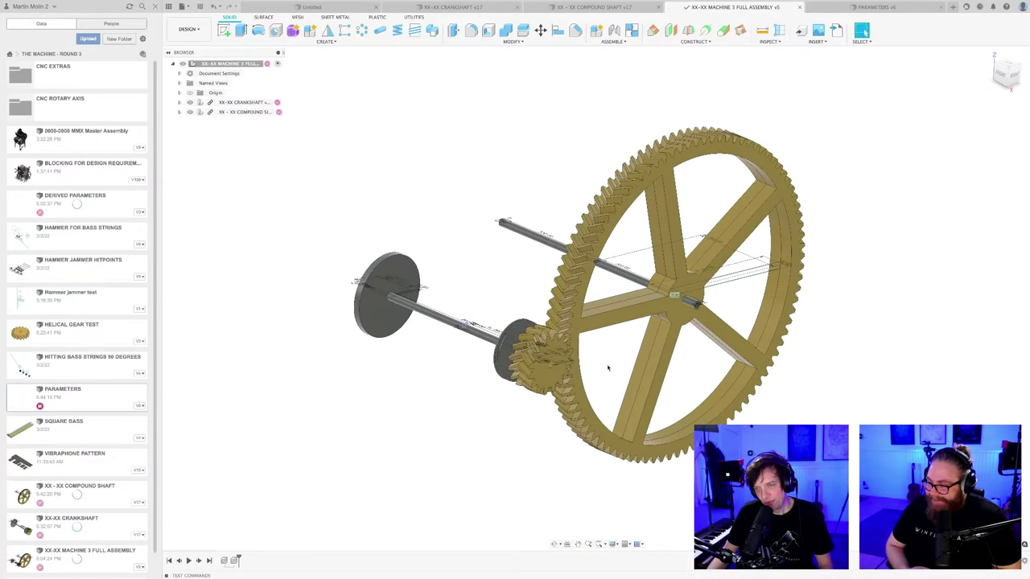
{"action": "mouse_move", "coordinate": [609, 363]}
{"action": "middle_mouse_down", "text": "shift"}
{"action": "mouse_move", "coordinate": [584, 352]}
{"action": "mouse_move", "coordinate": [613, 350]}
{"action": "middle_mouse_up", "text": "shift"}
{"action": "scroll", "coordinate": [599, 359], "scroll_direction": "up", "scroll_amount": 2}
{"action": "scroll", "coordinate": [613, 349], "scroll_direction": "down", "scroll_amount": 2}
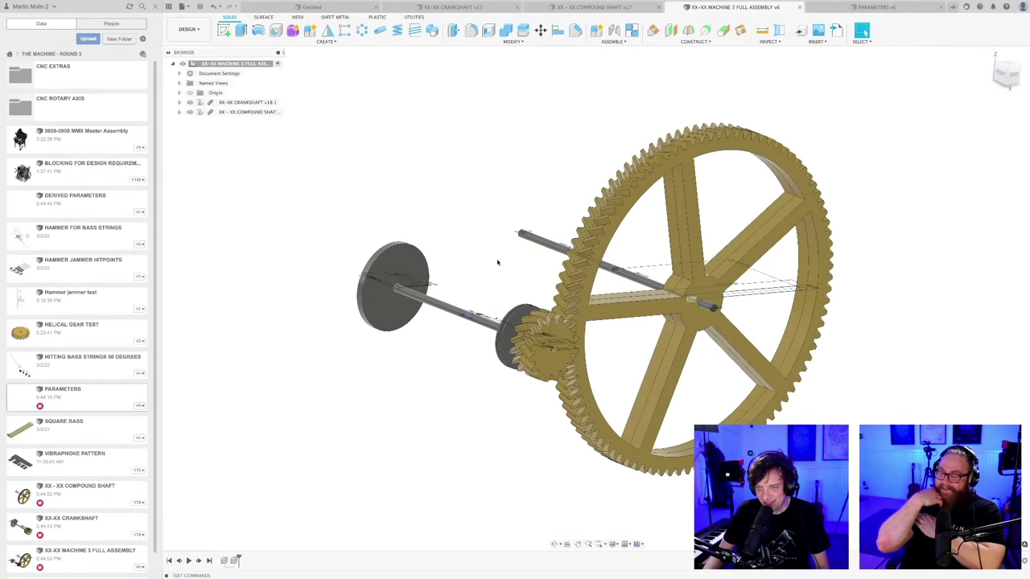
{"action": "middle_click_drag", "start_coordinate": [497, 263], "coordinate": [582, 409], "text": "shift"}
{"action": "scroll", "coordinate": [610, 331], "scroll_direction": "up", "scroll_amount": 5}
{"action": "scroll", "coordinate": [600, 369], "scroll_direction": "down", "scroll_amount": 5}
{"action": "scroll", "coordinate": [579, 410], "scroll_direction": "up", "scroll_amount": 5}
{"action": "scroll", "coordinate": [577, 410], "scroll_direction": "down", "scroll_amount": 3}
{"action": "scroll", "coordinate": [583, 414], "scroll_direction": "down", "scroll_amount": 3}
{"action": "scroll", "coordinate": [583, 414], "scroll_direction": "up", "scroll_amount": 2}
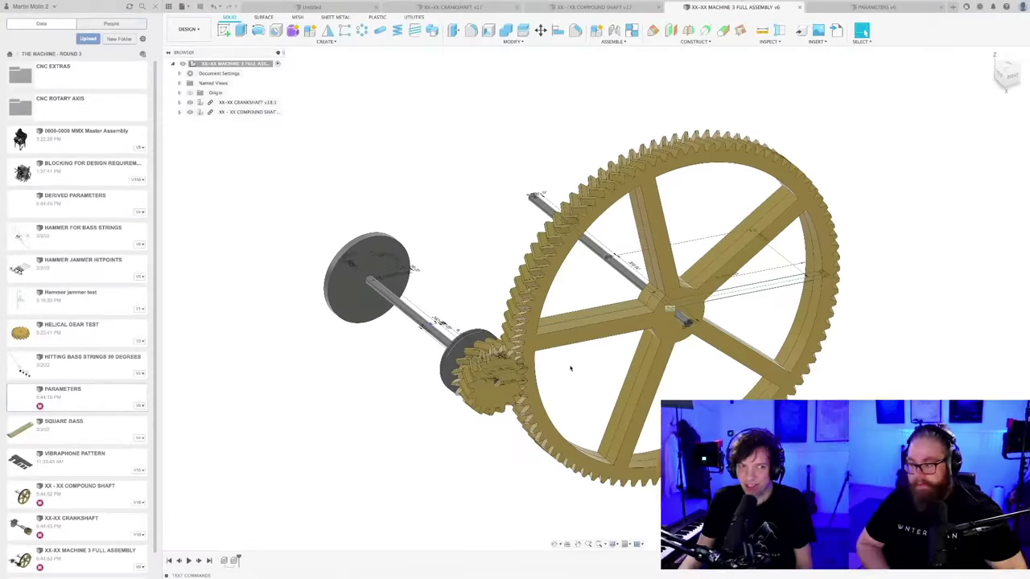
{"action": "middle_click_drag", "start_coordinate": [571, 367], "coordinate": [583, 347], "text": "shift"}
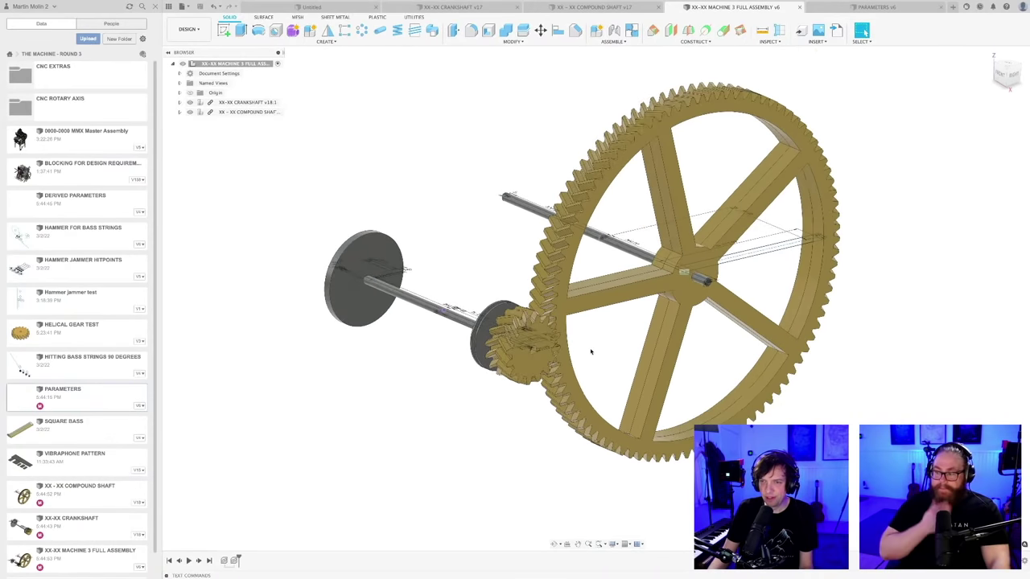
{"action": "middle_click_drag", "start_coordinate": [593, 351], "coordinate": [572, 368], "text": "shift"}
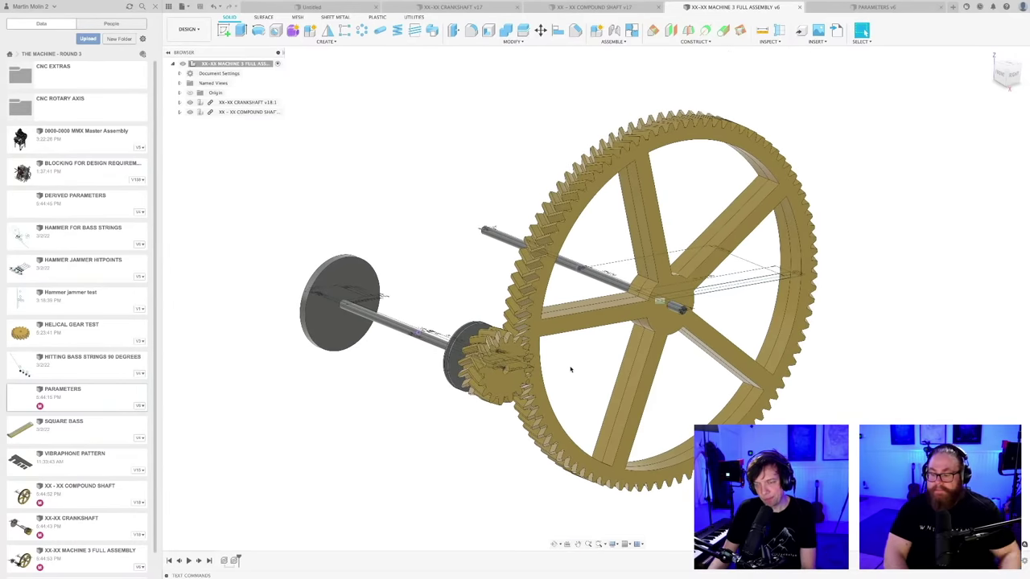
{"action": "scroll", "coordinate": [570, 368], "scroll_direction": "up", "scroll_amount": 2}
{"action": "scroll", "coordinate": [570, 369], "scroll_direction": "down", "scroll_amount": 2}
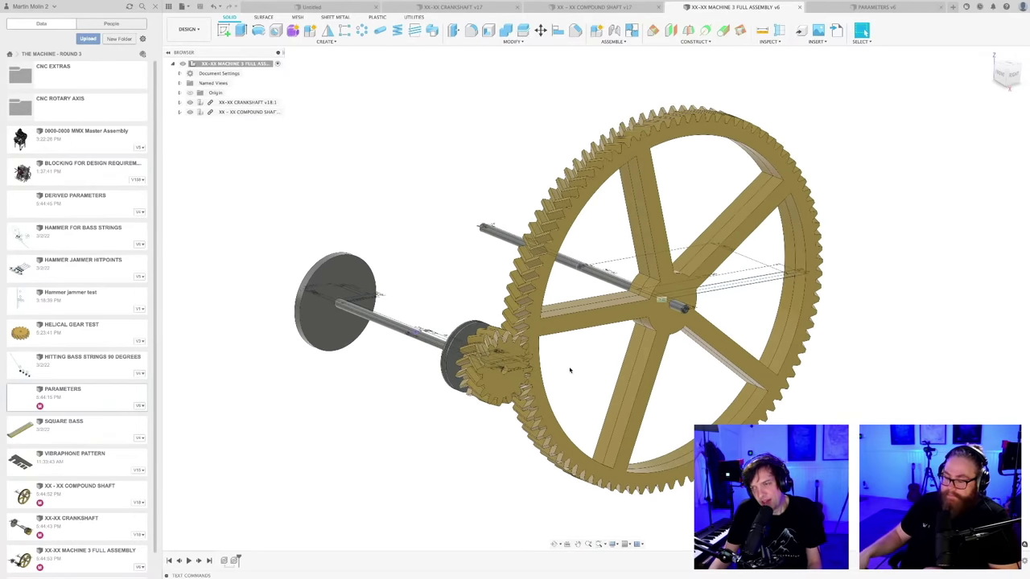
{"action": "mouse_move", "coordinate": [574, 368]}
{"action": "middle_mouse_down", "text": "shift"}
{"action": "mouse_move", "coordinate": [564, 361]}
{"action": "mouse_move", "coordinate": [571, 366]}
{"action": "middle_mouse_up", "text": "shift"}
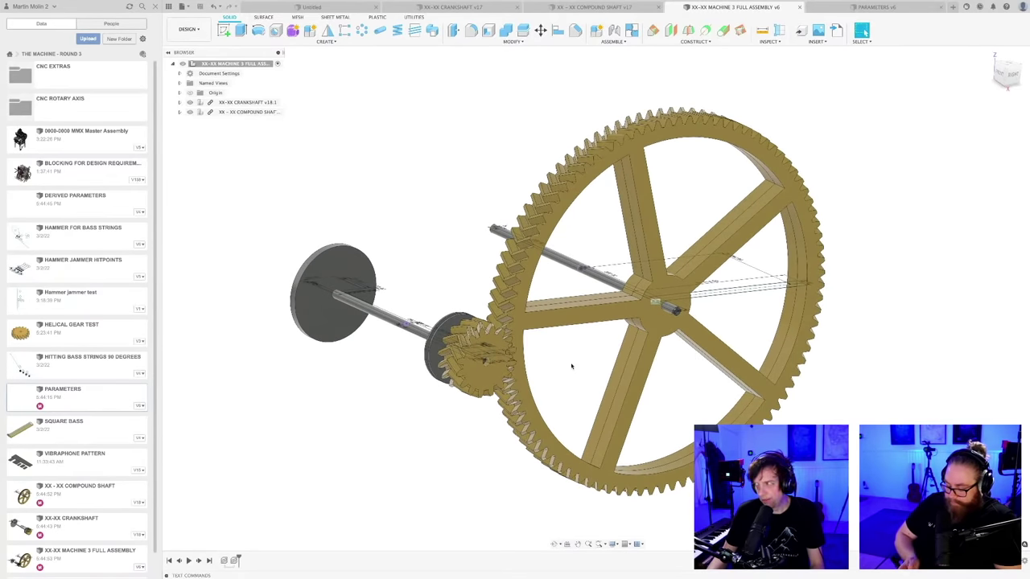
{"action": "scroll", "coordinate": [570, 365], "scroll_direction": "down", "scroll_amount": 3}
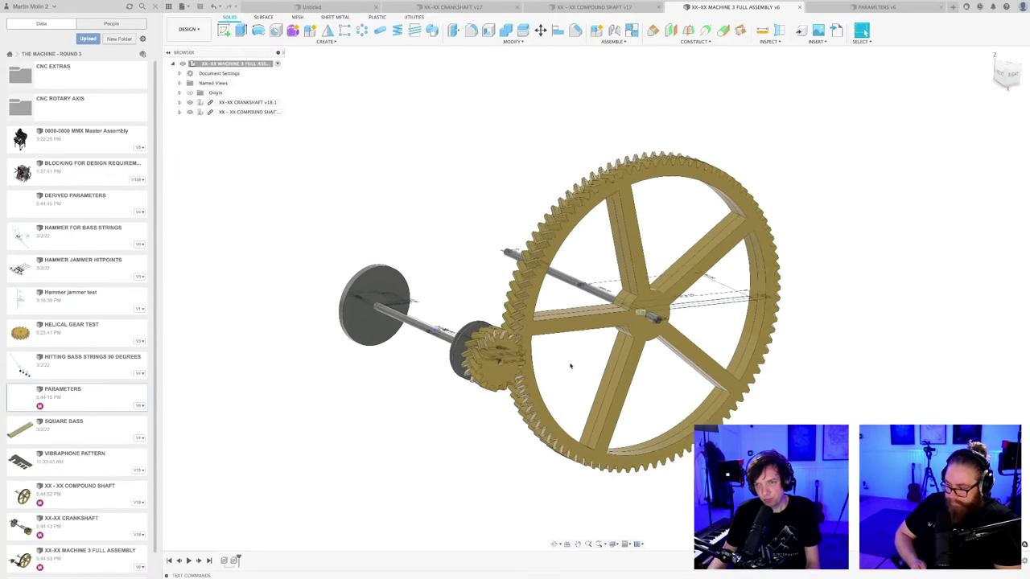
{"action": "mouse_move", "coordinate": [566, 363]}
{"action": "middle_mouse_down", "text": "shift"}
{"action": "mouse_move", "coordinate": [575, 361]}
{"action": "mouse_move", "coordinate": [565, 365]}
{"action": "middle_mouse_up", "text": "shift"}
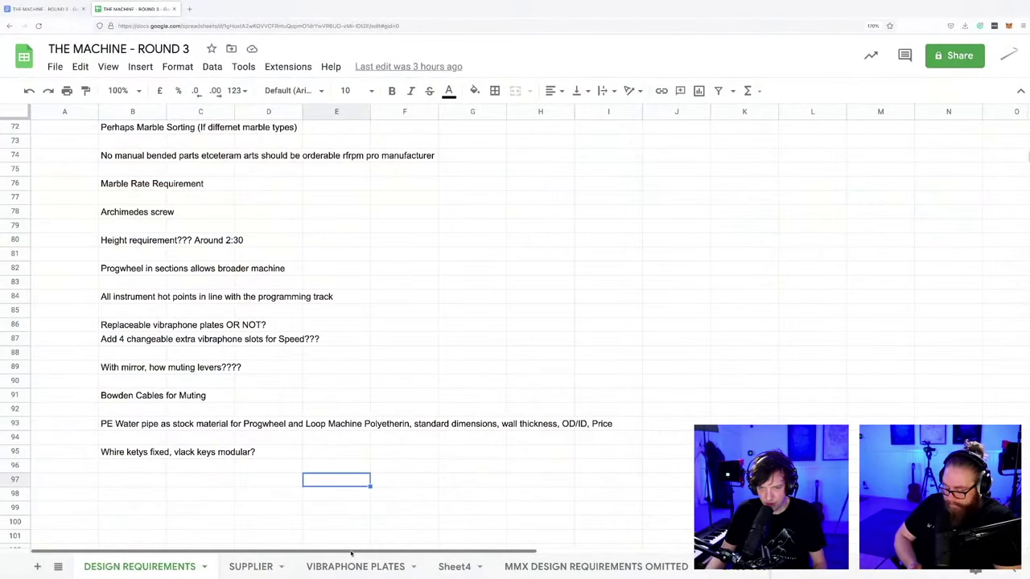
- Switch to the THE MACHINE - ROUND 3 spreadsheet in Google Sheets, add a new sheet and enter the heading "Gear Ratios" in B2
{"action": "mouse_move", "coordinate": [352, 555]}
{"action": "left_mouse_down"}
{"action": "mouse_move", "coordinate": [564, 555]}
{"action": "mouse_move", "coordinate": [335, 561]}
{"action": "left_mouse_up"}
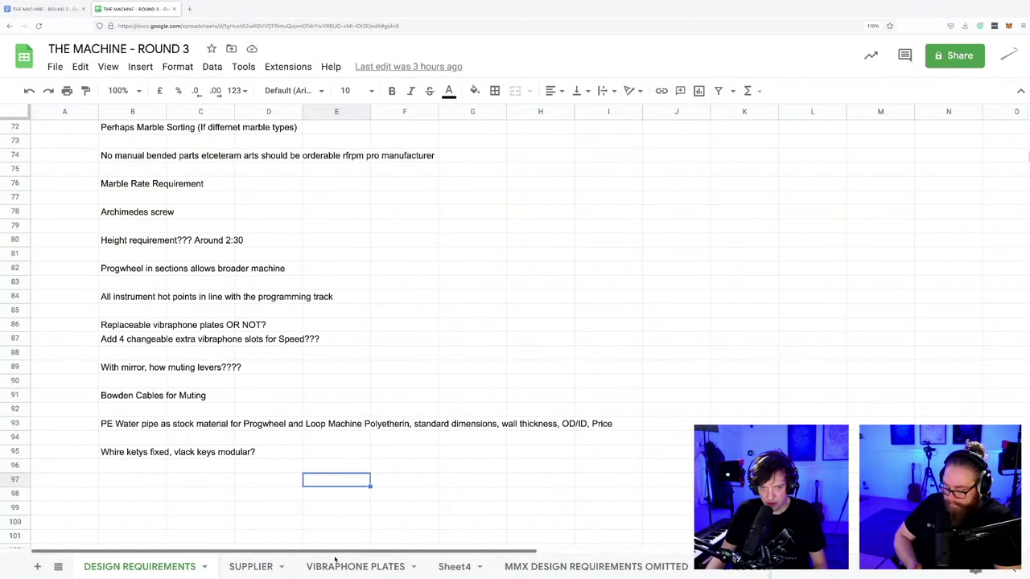
{"action": "left_click", "coordinate": [37, 567]}
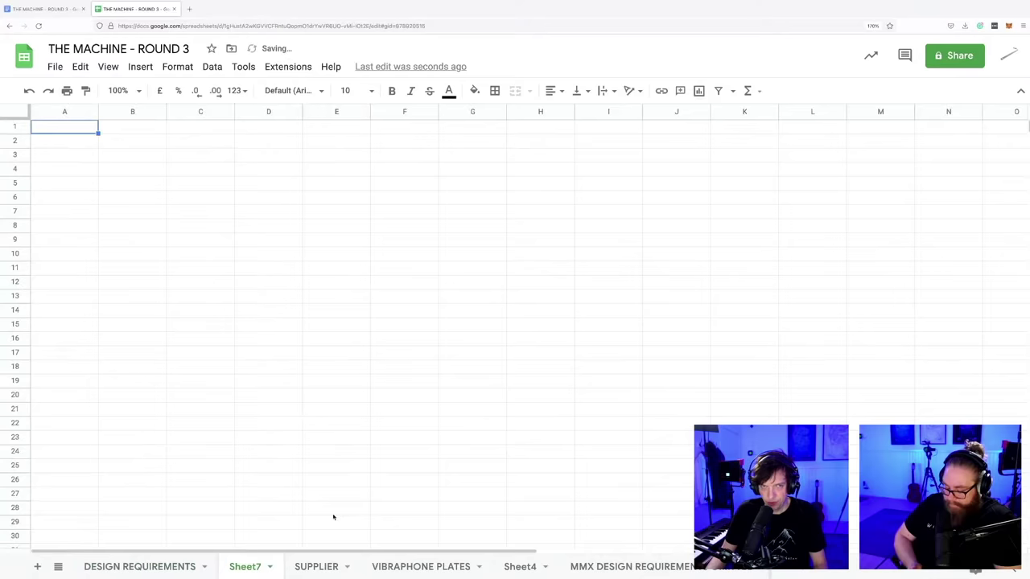
{"action": "left_click", "coordinate": [129, 143]}
{"action": "type", "text": "Ge"}
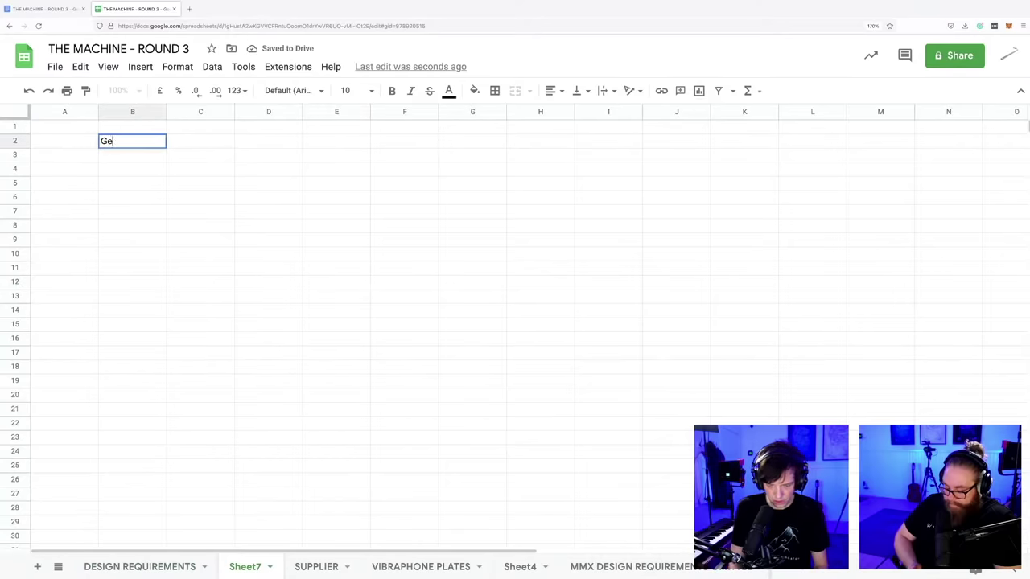
{"action": "type", "text": "ar Ratios"}
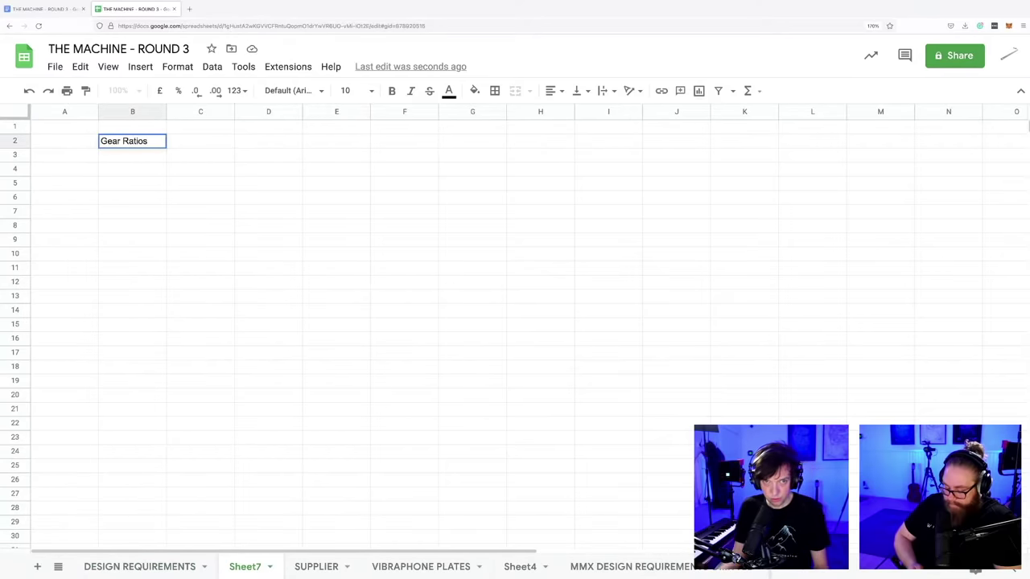
- Enter the row labels "GEAR 1" in B4 and "GEAR 2" in B5 below the Gear Ratios heading
{"action": "left_click", "coordinate": [136, 176]}
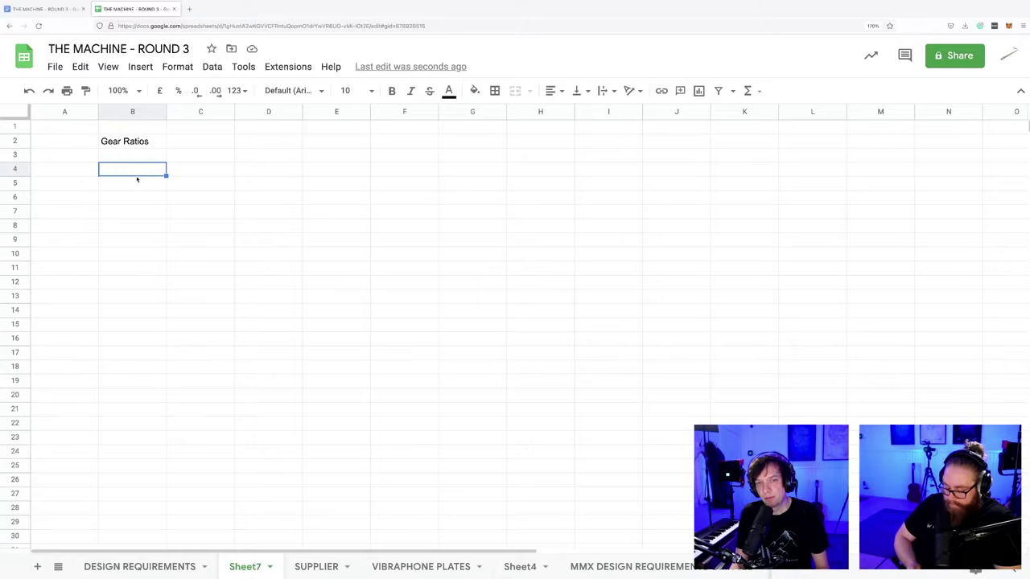
{"action": "type", "text": "GEAR"}
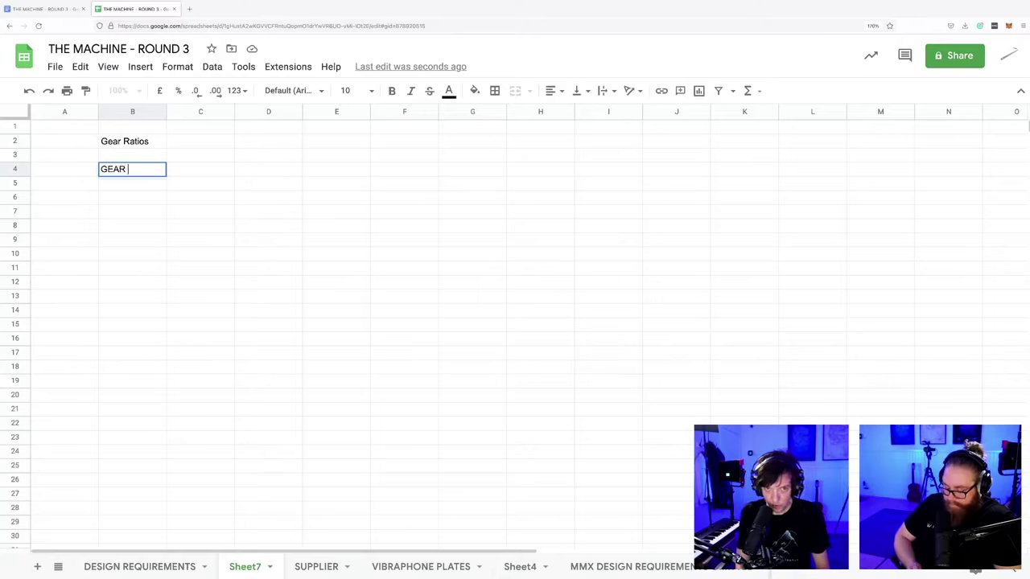
{"action": "type", "text": " 1"}
{"action": "key", "text": "Return"}
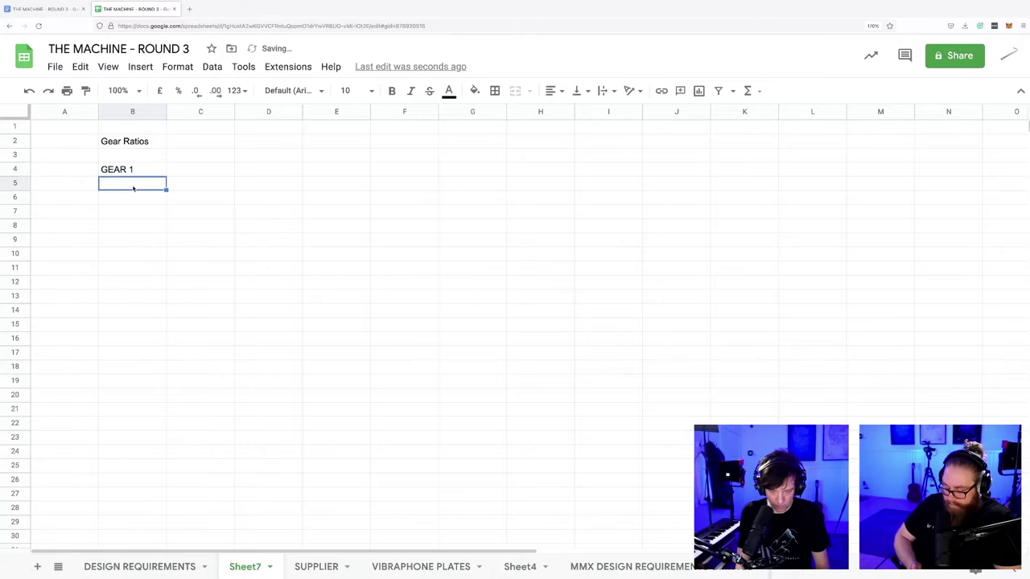
{"action": "type", "text": "GEAR 2"}
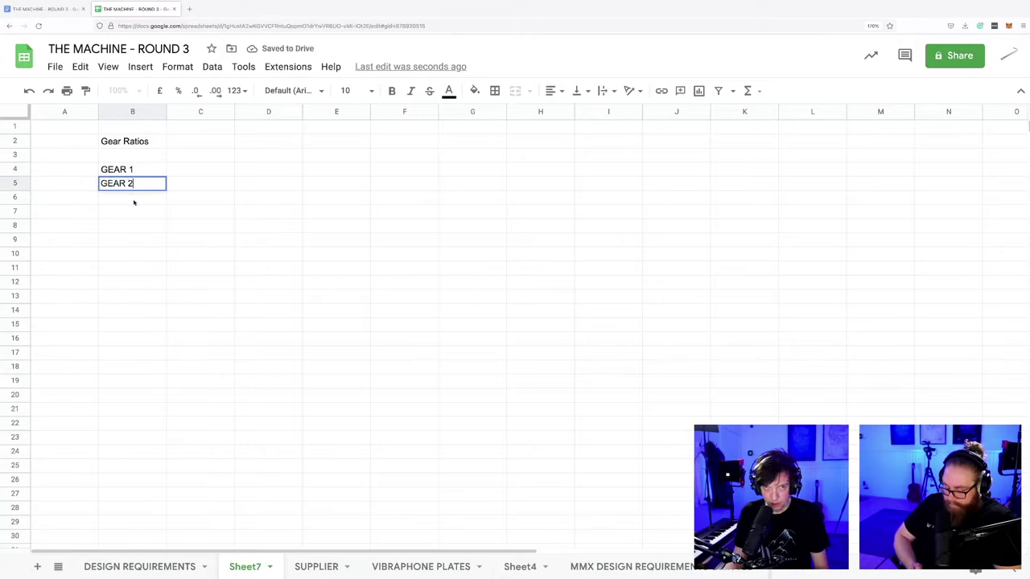
{"action": "key", "text": "Return"}
- Leave a blank row below the first pair and enter "GEAR 3" in B7 and "GEAR 4" in B8
{"action": "left_click", "coordinate": [132, 212]}
{"action": "type", "text": "GE"}
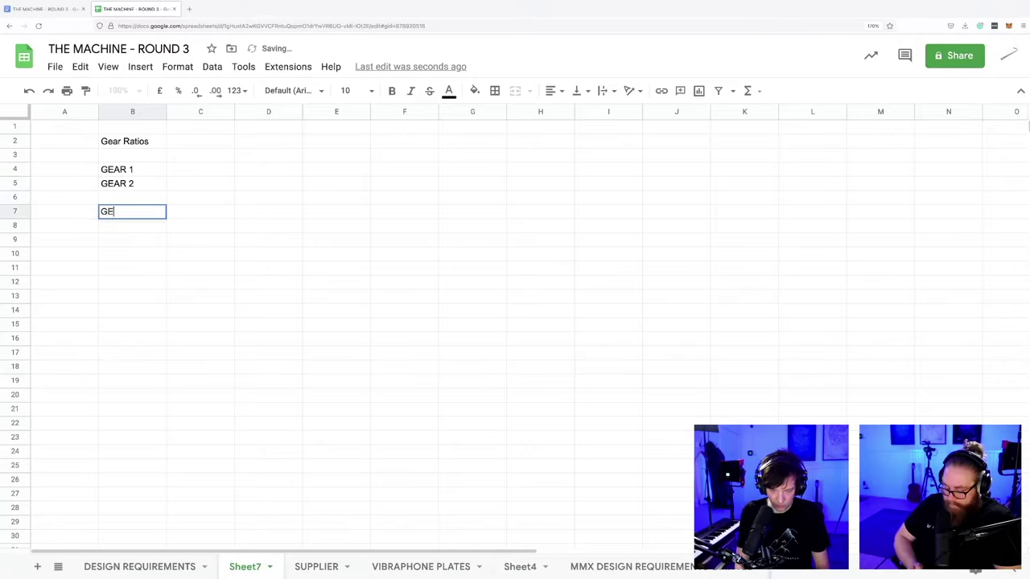
{"action": "type", "text": "AR 3"}
{"action": "key", "text": "Return"}
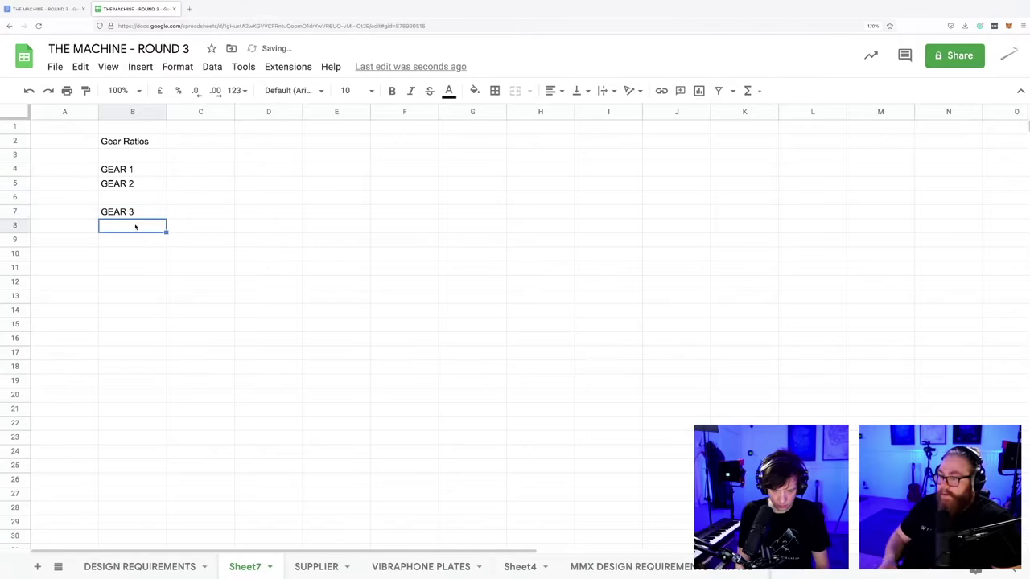
{"action": "type", "text": "Gear 3"}
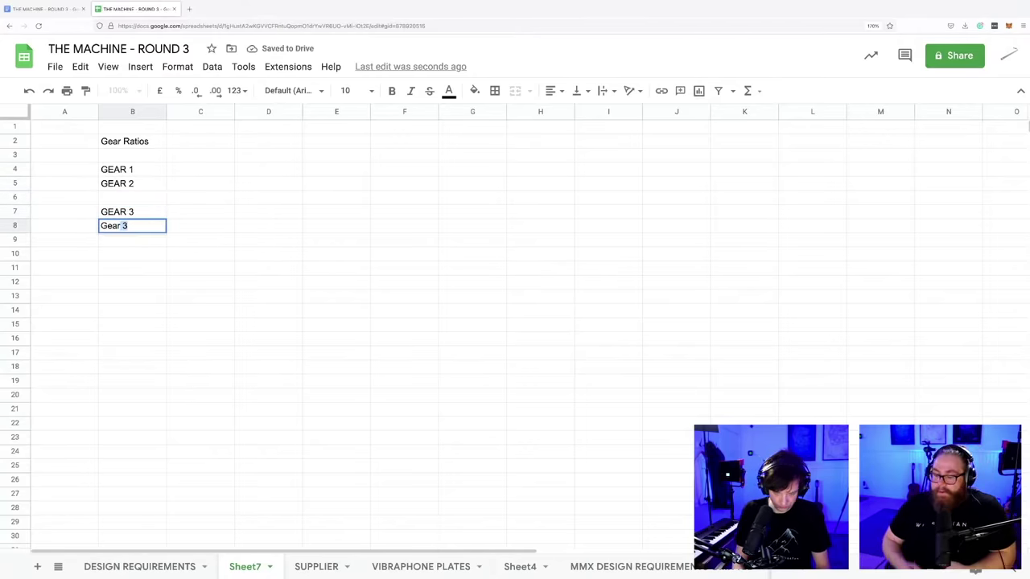
{"action": "key", "text": "BackSpace"}
{"action": "key", "text": "BackSpace"}
{"action": "key", "text": "BackSpace"}
{"action": "key", "text": "BackSpace"}
{"action": "type", "text": "EAR 4"}
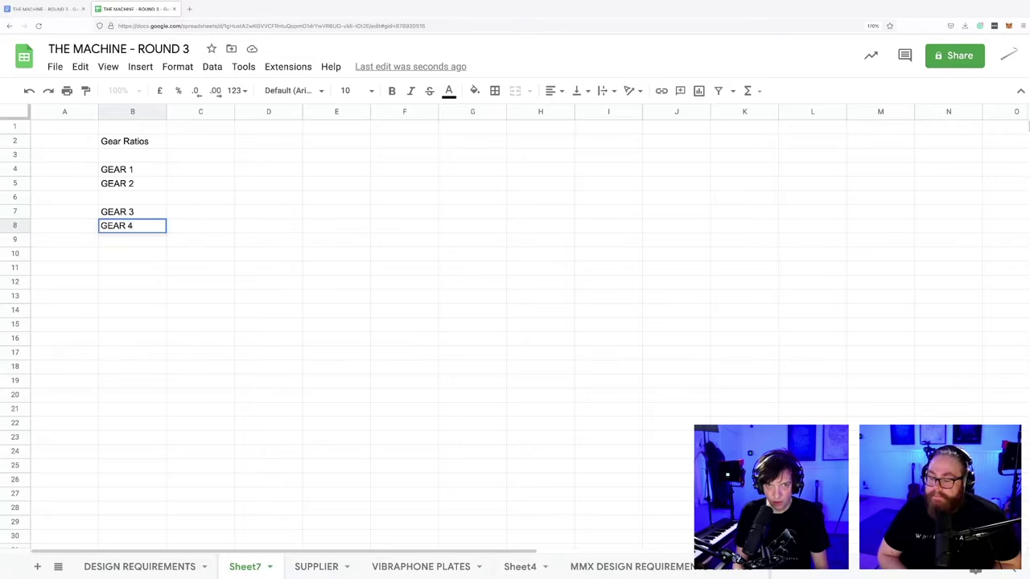
{"action": "key", "text": "Return"}
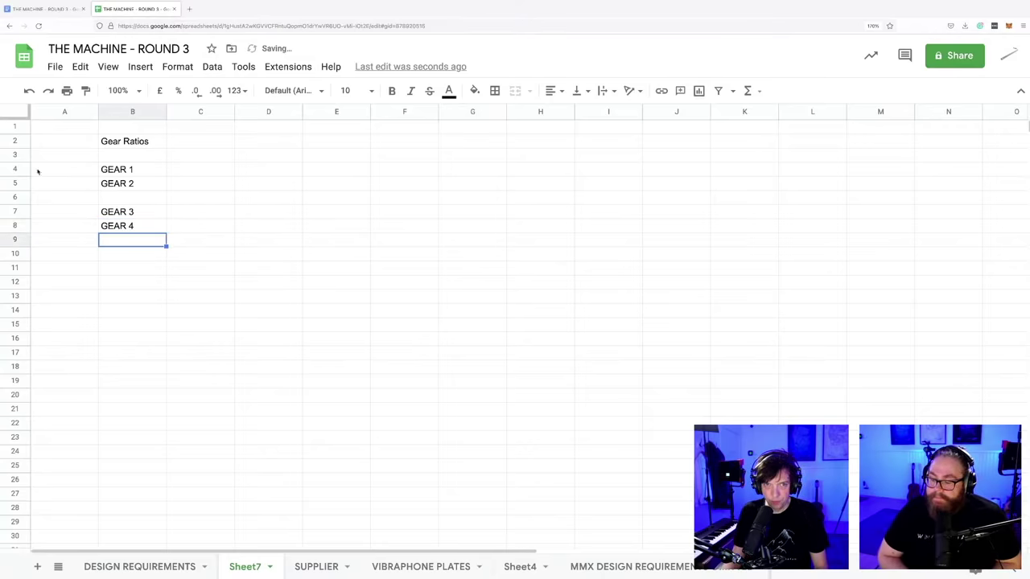
{"action": "left_click", "coordinate": [193, 176]}
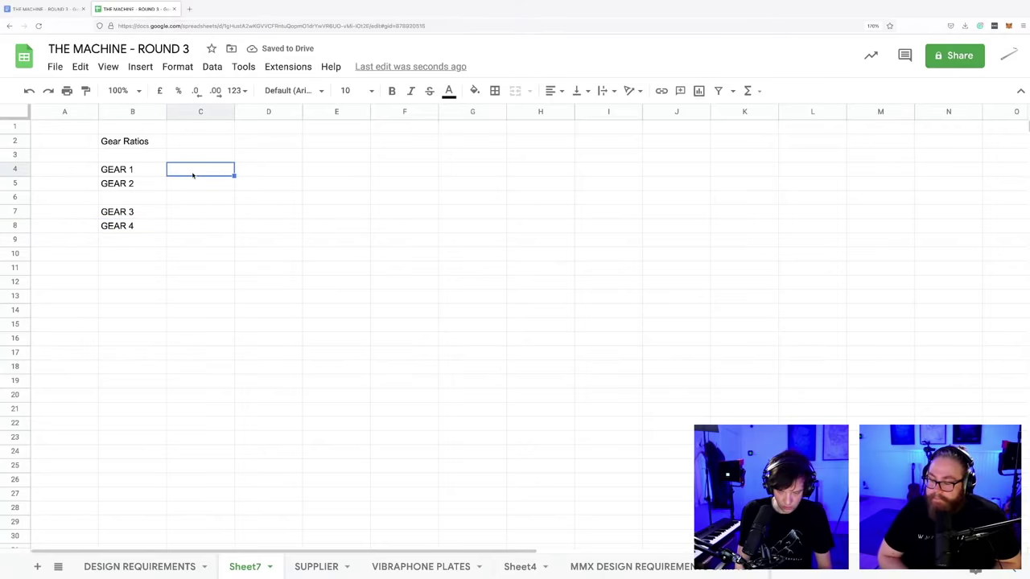
{"action": "type", "text": "("}
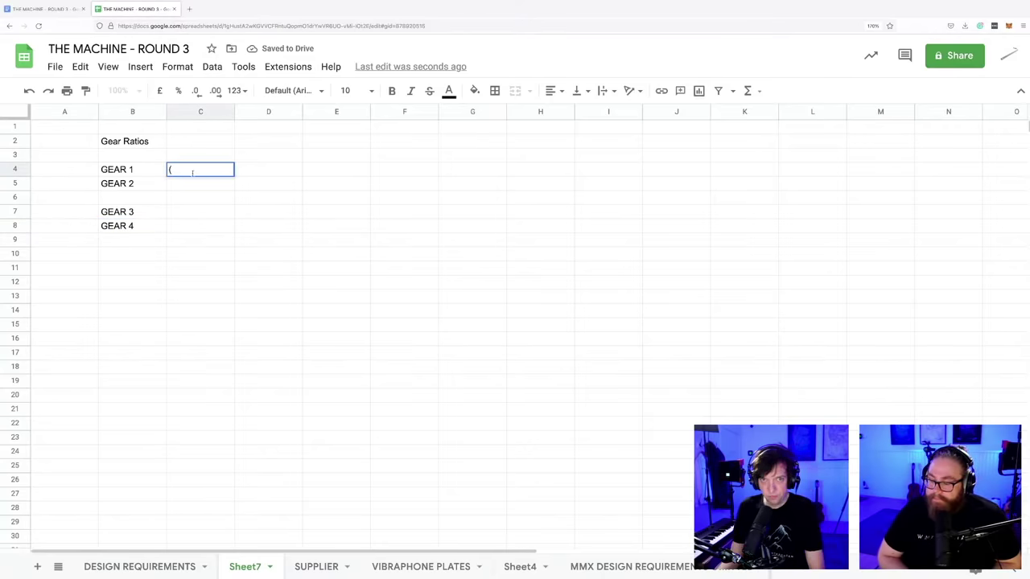
{"action": "key", "text": "Escape"}
{"action": "left_click", "coordinate": [198, 181]}
{"action": "left_click", "coordinate": [322, 190]}
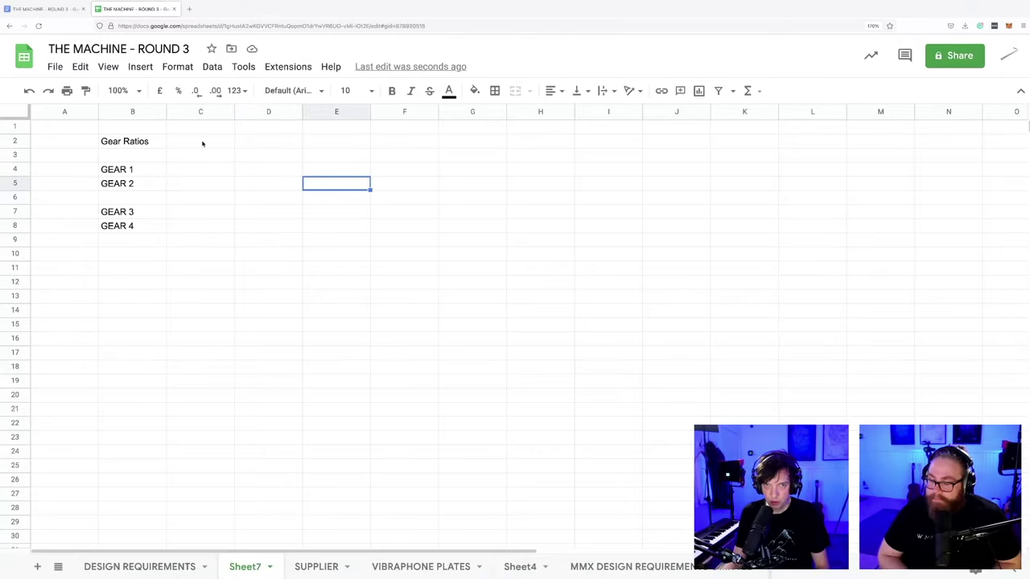
{"action": "left_click", "coordinate": [202, 143]}
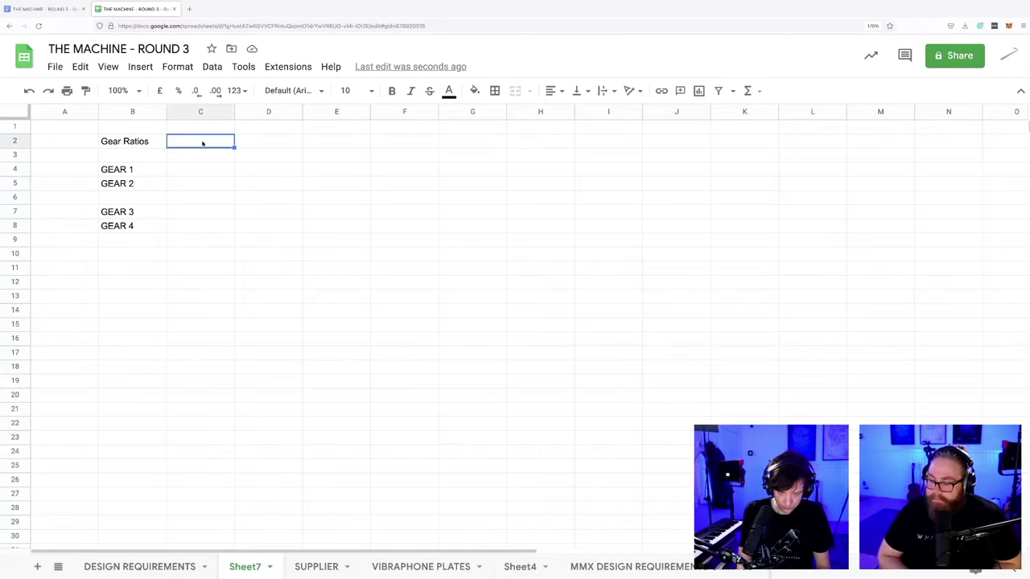
{"action": "left_click", "coordinate": [304, 198]}
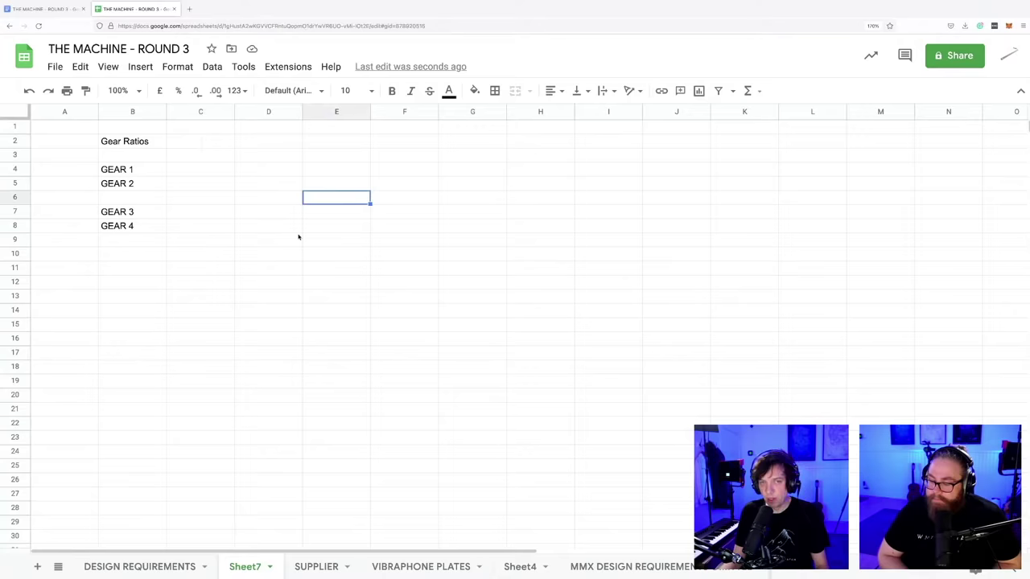
{"action": "left_click", "coordinate": [317, 251]}
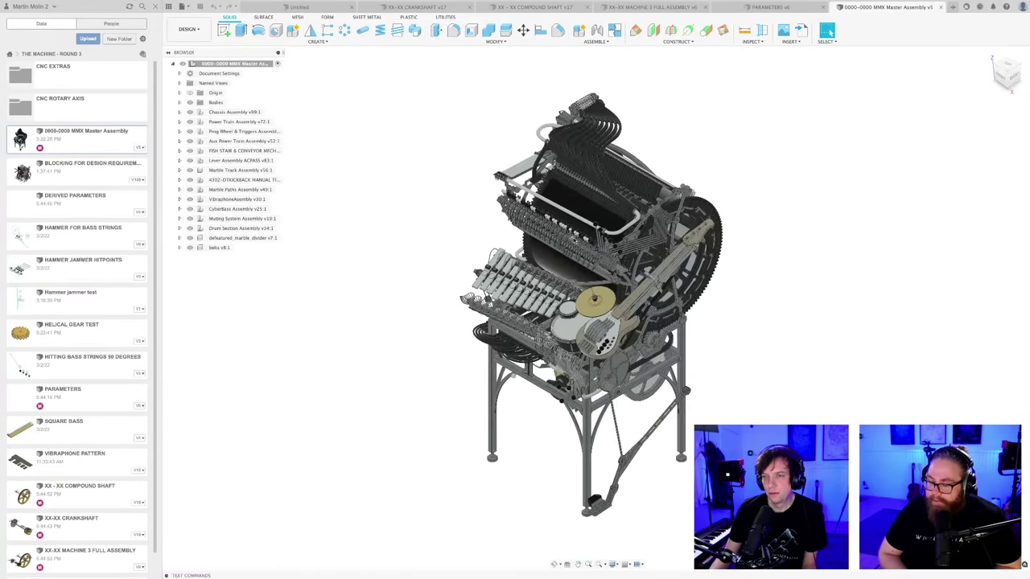
- Switch to the 0000-0000 MMX Master Assembly in Fusion 360 and identify the large spoked gear within the Power Train Assembly
{"action": "middle_click_drag", "start_coordinate": [743, 304], "coordinate": [788, 306], "text": "shift"}
{"action": "scroll", "coordinate": [523, 350], "scroll_direction": "up", "scroll_amount": 3}
{"action": "scroll", "coordinate": [523, 350], "scroll_direction": "up", "scroll_amount": 2}
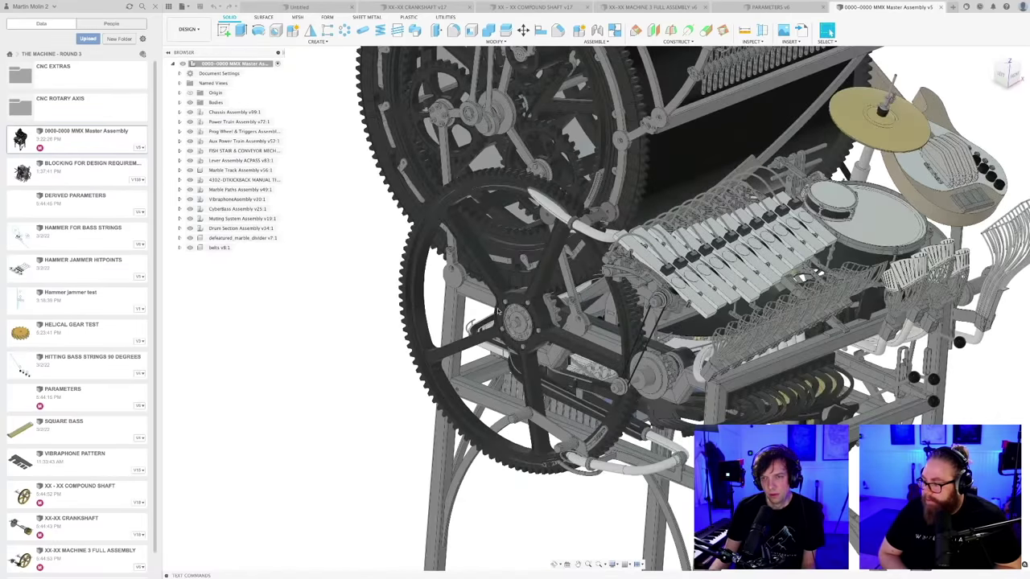
{"action": "scroll", "coordinate": [463, 193], "scroll_direction": "up", "scroll_amount": 3}
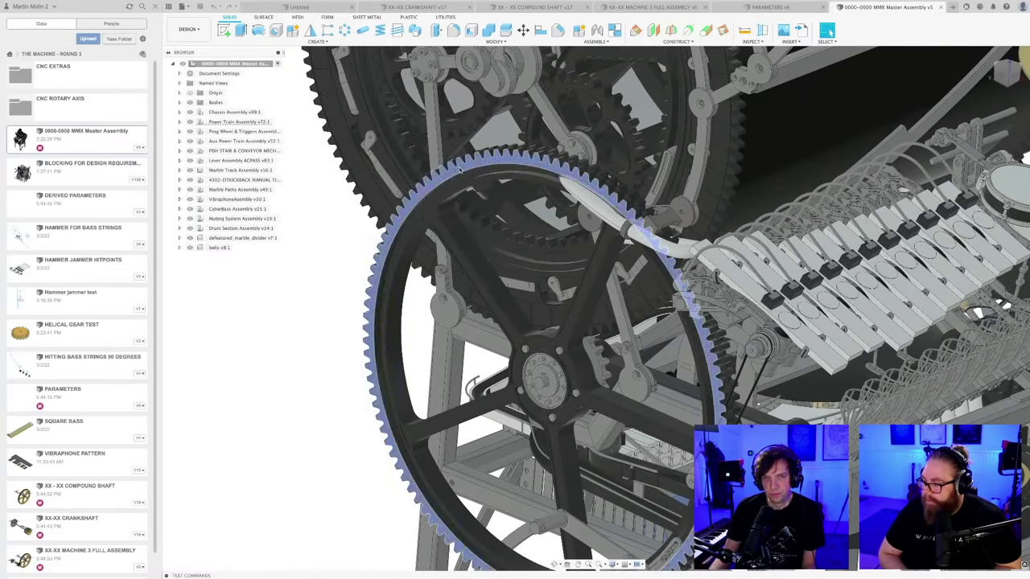
{"action": "left_click", "coordinate": [460, 168]}
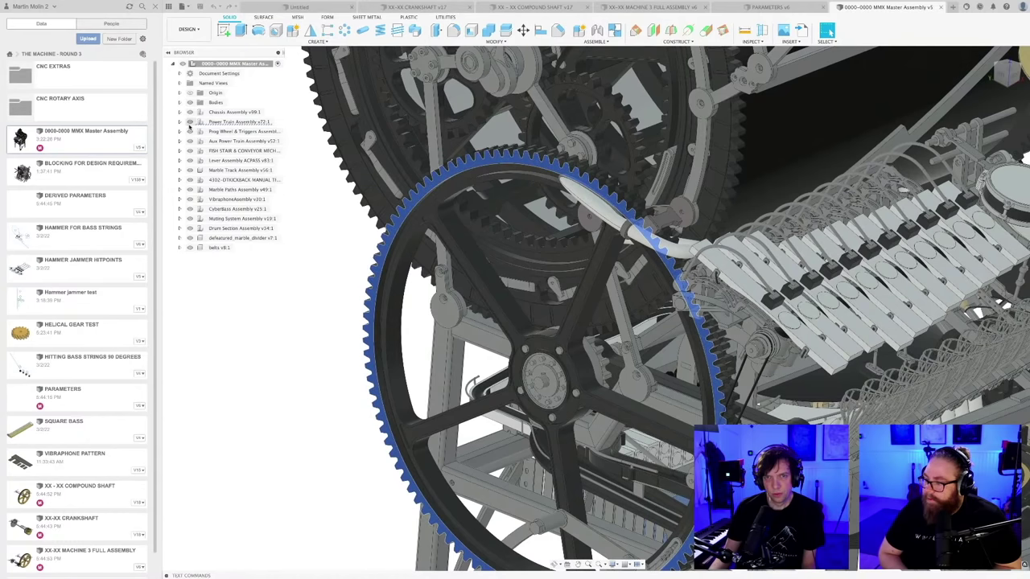
{"action": "left_click", "coordinate": [180, 121]}
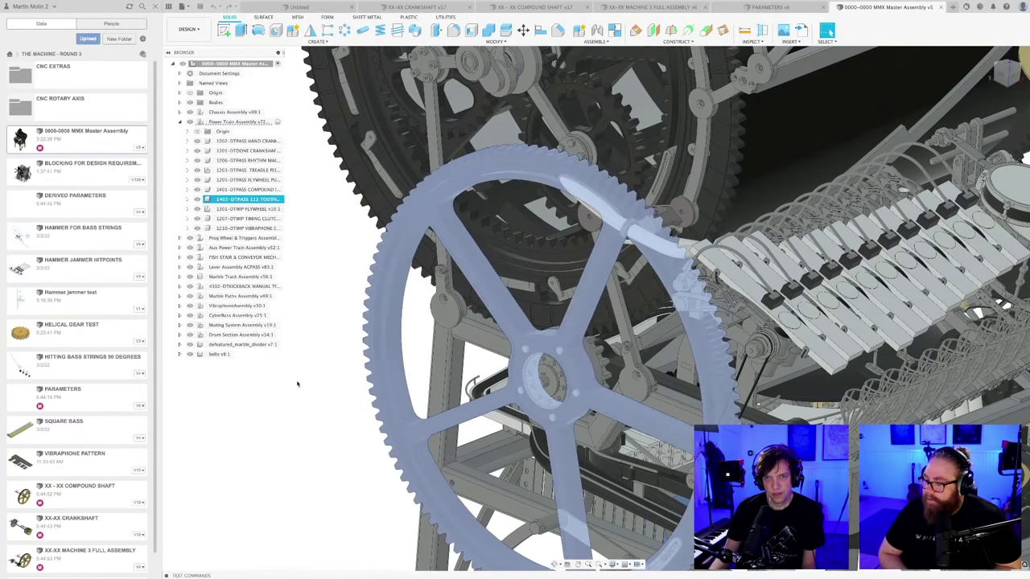
{"action": "left_click", "coordinate": [301, 396]}
{"action": "middle_click_drag", "start_coordinate": [302, 396], "coordinate": [314, 374], "text": "shift"}
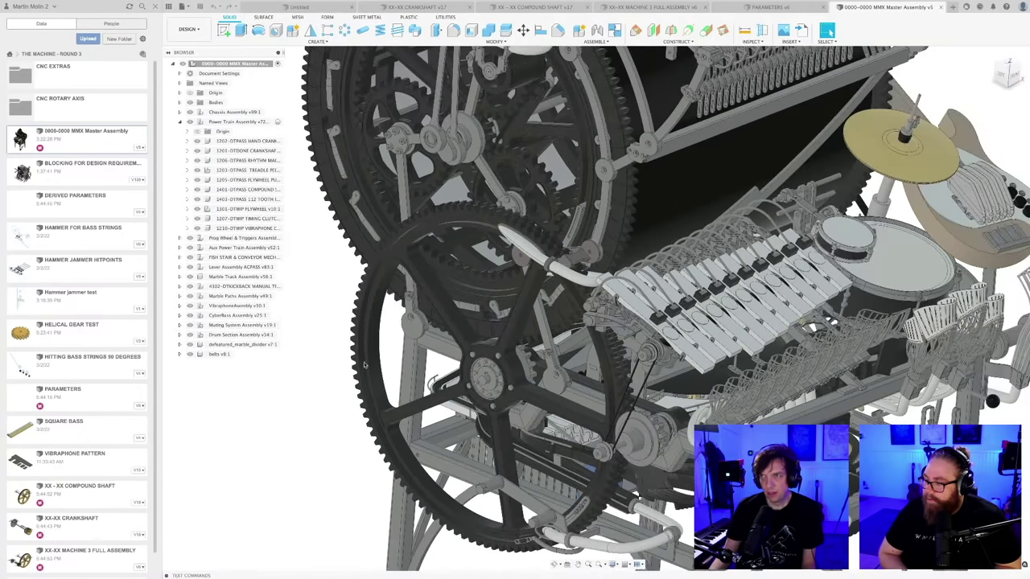
- Return to the Google Sheets spreadsheet, enter 112 for GEAR 2 in C5 and the column heading "Teeth Original Model" in C2
{"action": "key", "text": "alt+Tab"}
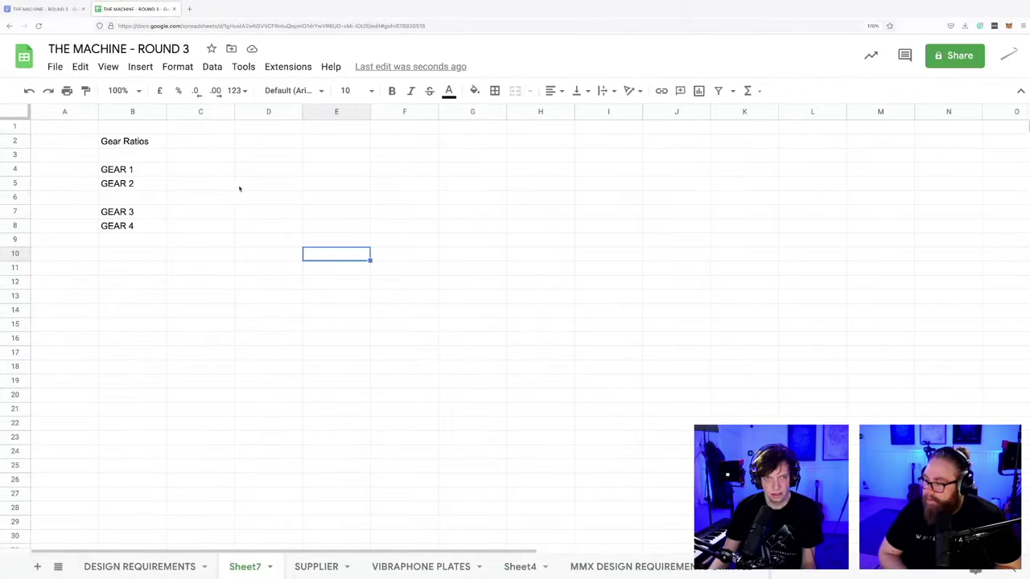
{"action": "left_click", "coordinate": [194, 189]}
{"action": "type", "text": "112"}
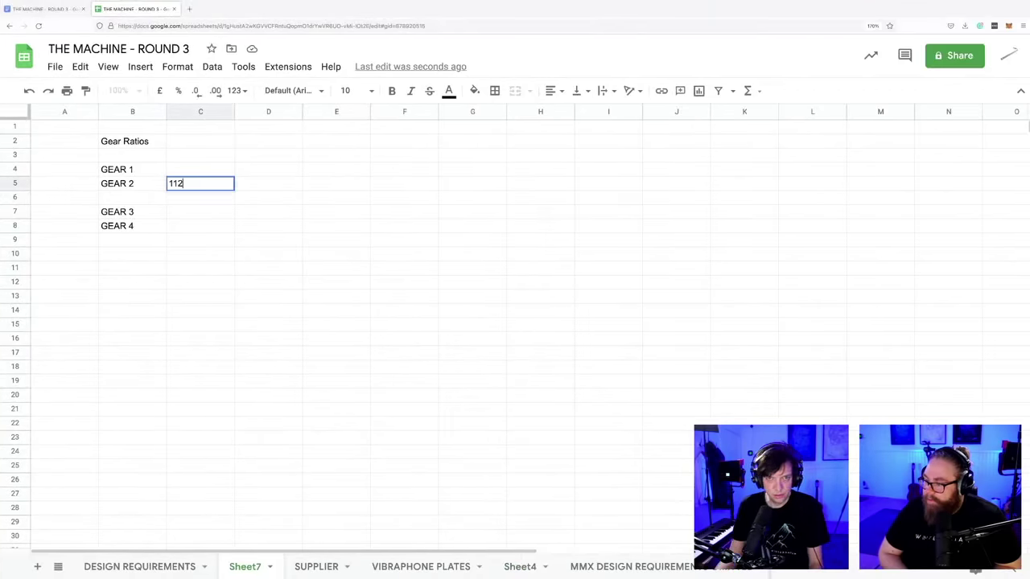
{"action": "left_click", "coordinate": [193, 143]}
{"action": "type", "text": "Te"}
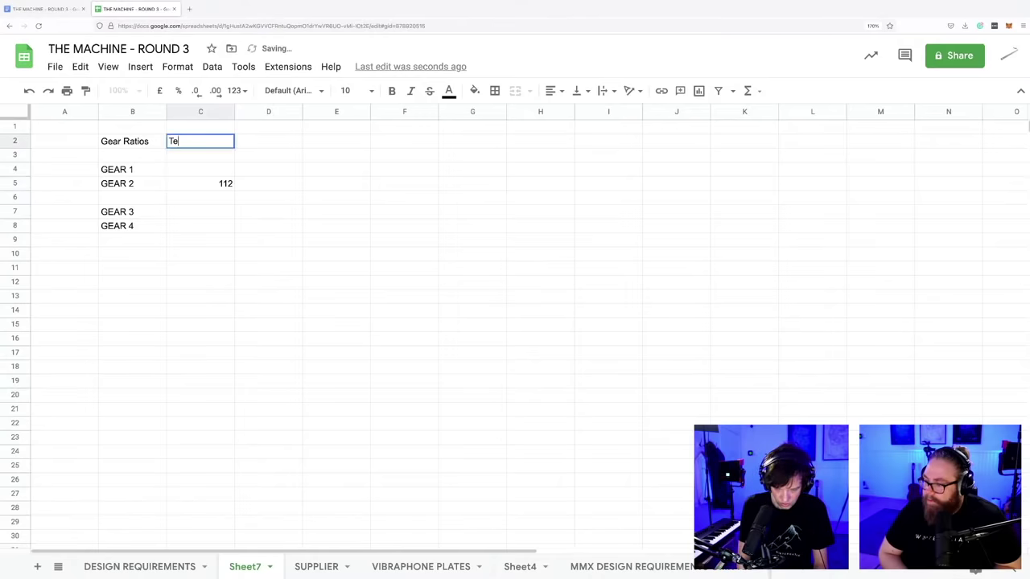
{"action": "type", "text": "eth Original "}
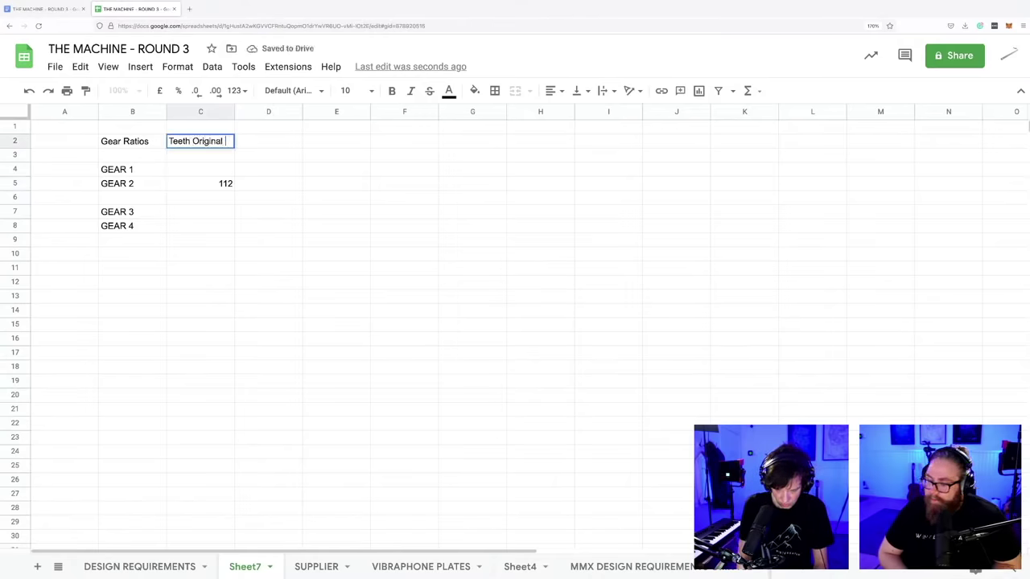
{"action": "type", "text": "Model"}
{"action": "left_click", "coordinate": [357, 198]}
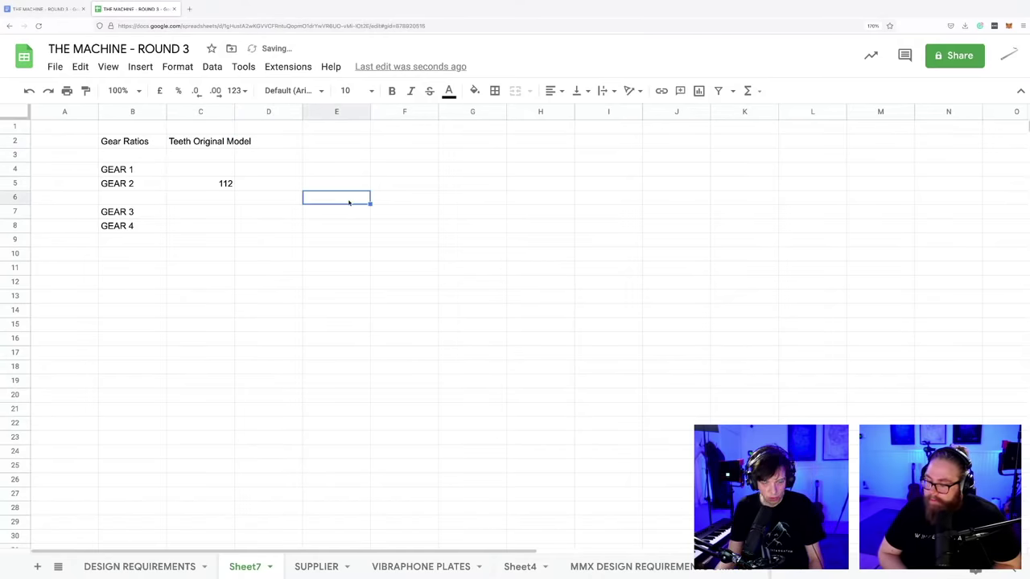
- Switch to the master assembly in Fusion 360 and find the component of the small gear behind the large spoked wheel in the Power Train Assembly
{"action": "scroll", "coordinate": [515, 377], "scroll_direction": "down", "scroll_amount": 3}
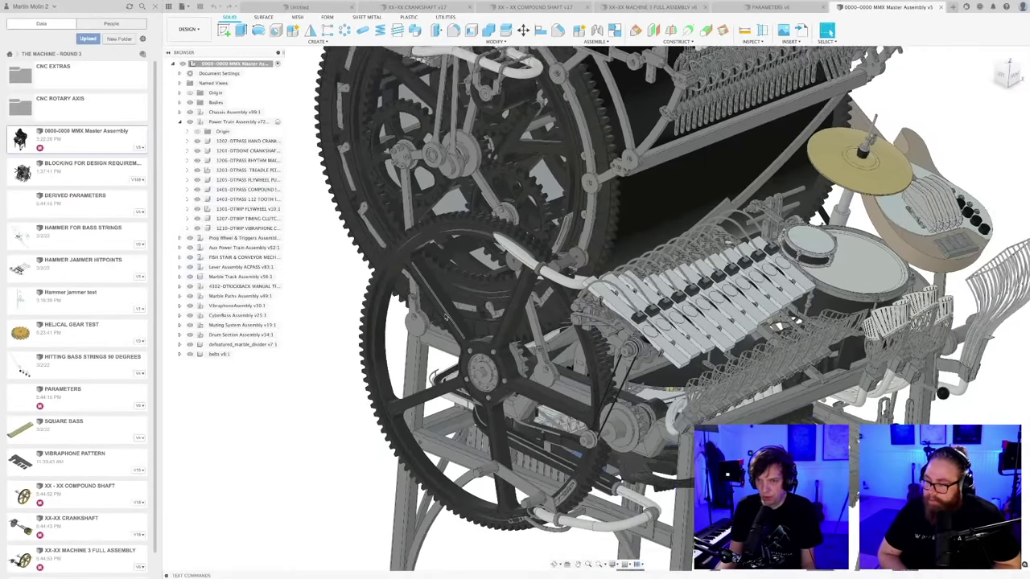
{"action": "scroll", "coordinate": [516, 377], "scroll_direction": "up", "scroll_amount": 10}
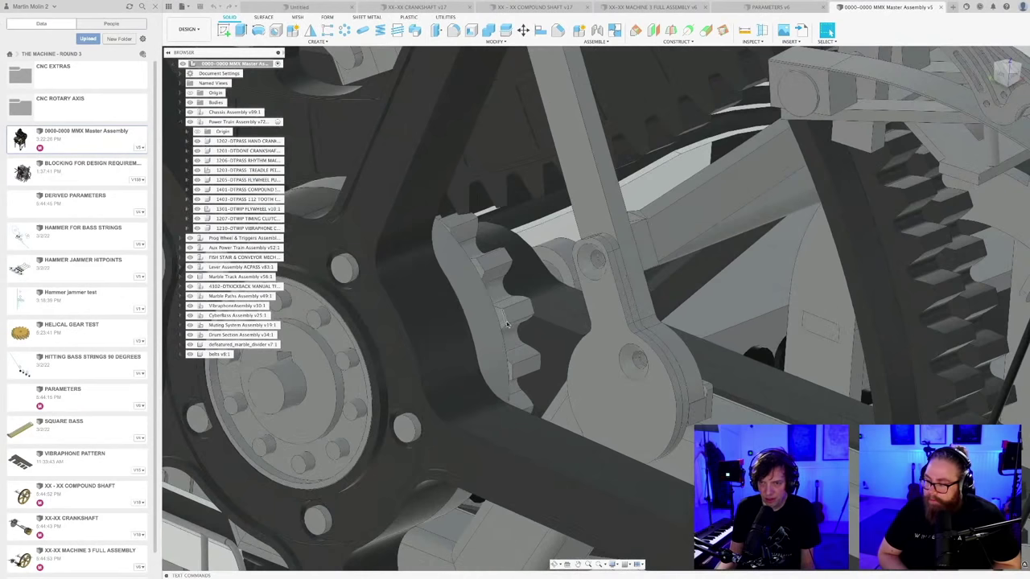
{"action": "left_click", "coordinate": [502, 321]}
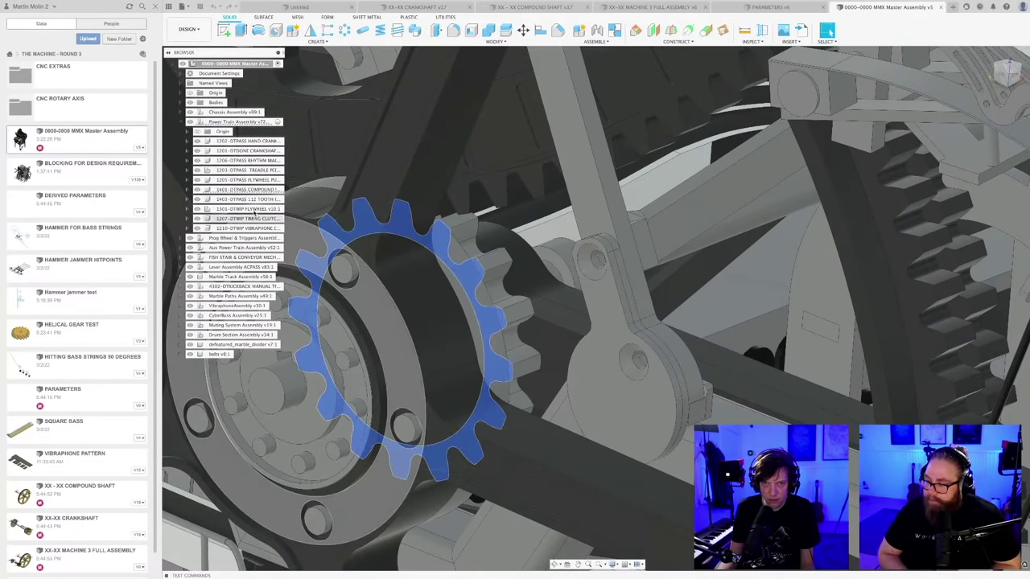
{"action": "left_click_drag", "start_coordinate": [283, 53], "coordinate": [359, 57]}
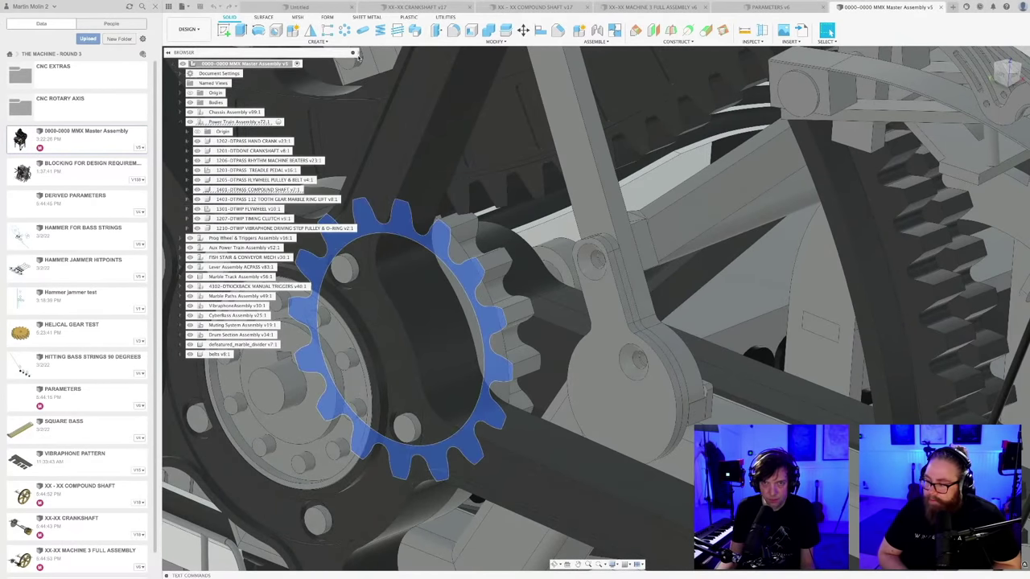
{"action": "left_click", "coordinate": [187, 190]}
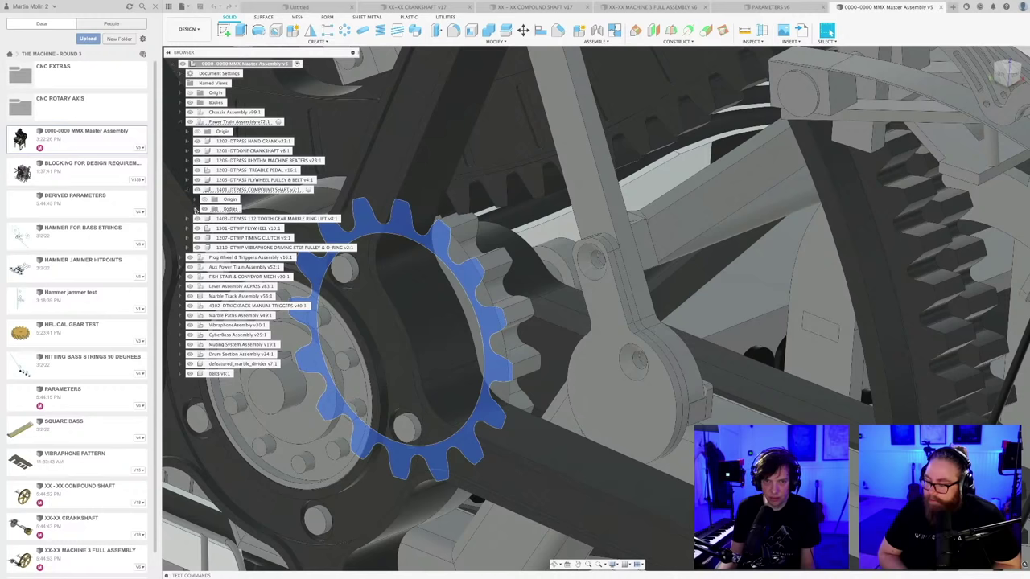
{"action": "left_click", "coordinate": [186, 190]}
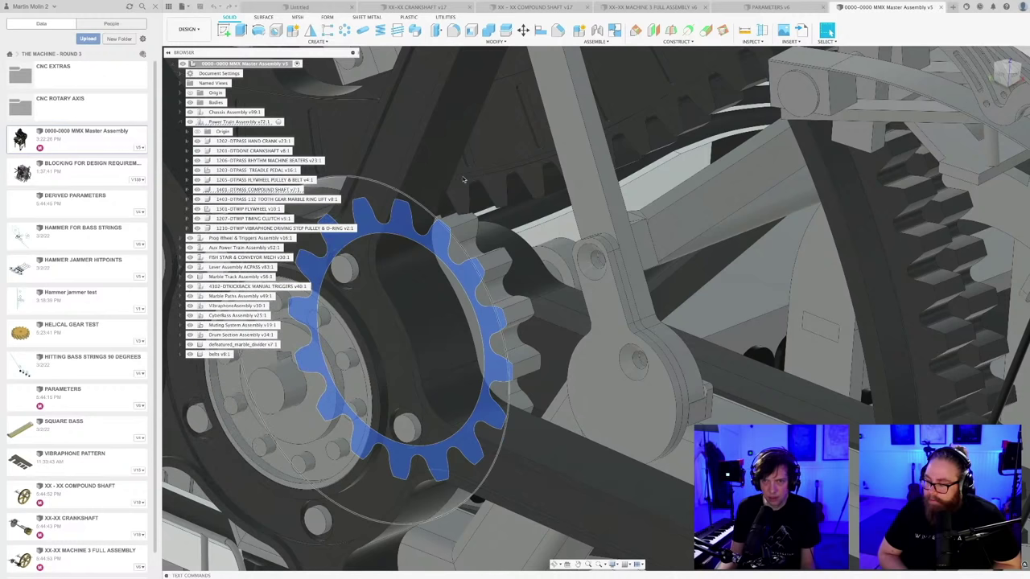
- Reselect the toothed face of the small Compound Shaft gear behind the spoked wheel and count its teeth
{"action": "key", "text": "v"}
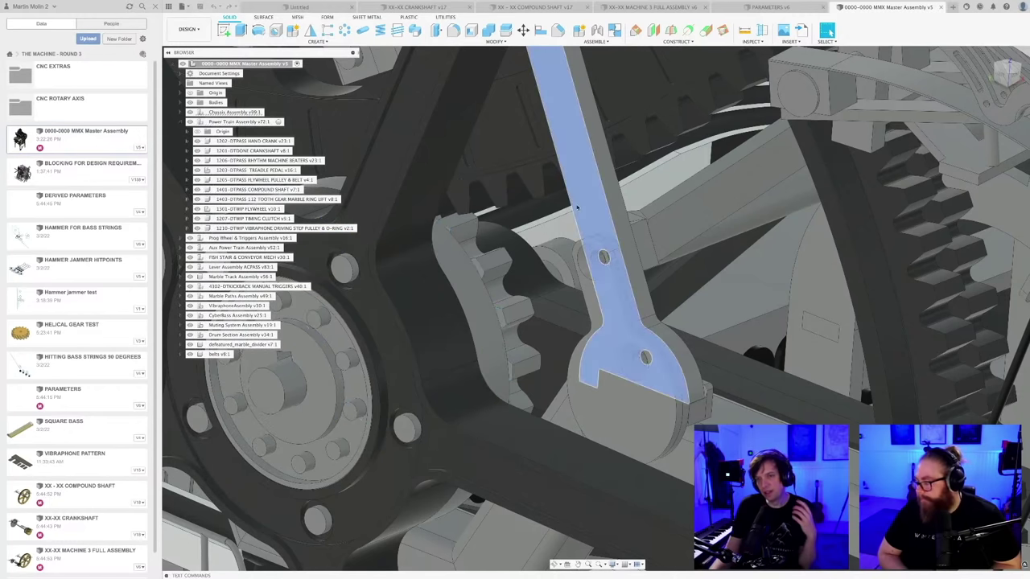
{"action": "left_click", "coordinate": [576, 208]}
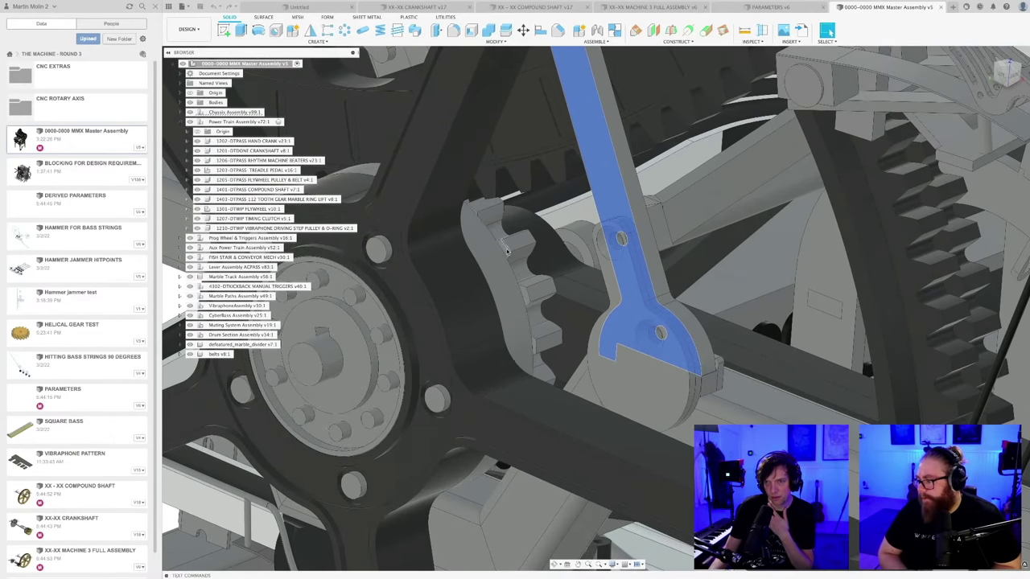
{"action": "key", "text": "Escape"}
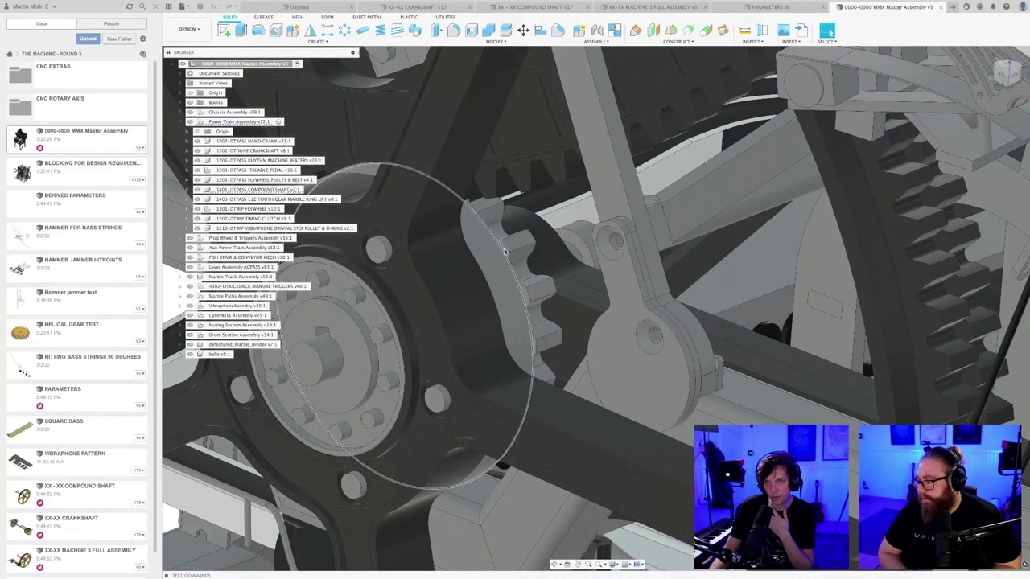
{"action": "scroll", "coordinate": [505, 251], "scroll_direction": "up", "scroll_amount": 5}
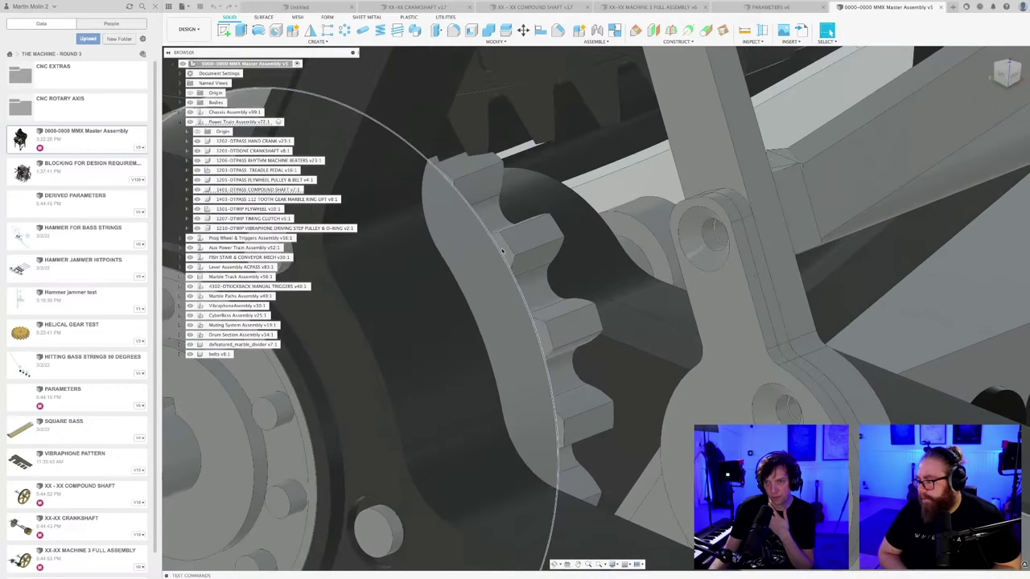
{"action": "left_click", "coordinate": [505, 251]}
{"action": "scroll", "coordinate": [505, 251], "scroll_direction": "down", "scroll_amount": 4}
{"action": "middle_click_drag", "start_coordinate": [505, 251], "coordinate": [460, 205], "text": "shift"}
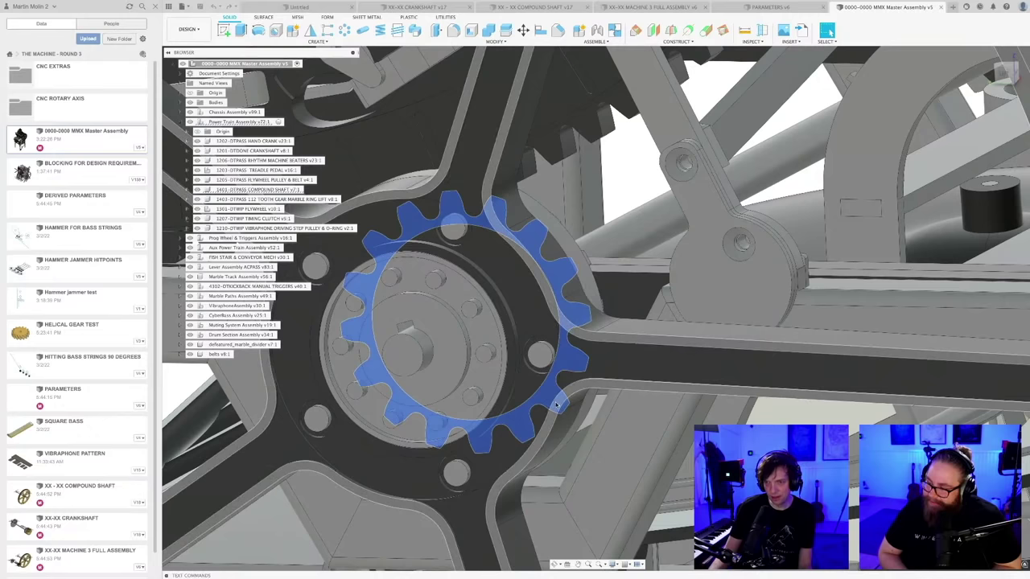
{"action": "left_click_drag", "start_coordinate": [557, 405], "coordinate": [478, 293]}
{"action": "scroll", "coordinate": [478, 293], "scroll_direction": "down", "scroll_amount": 5}
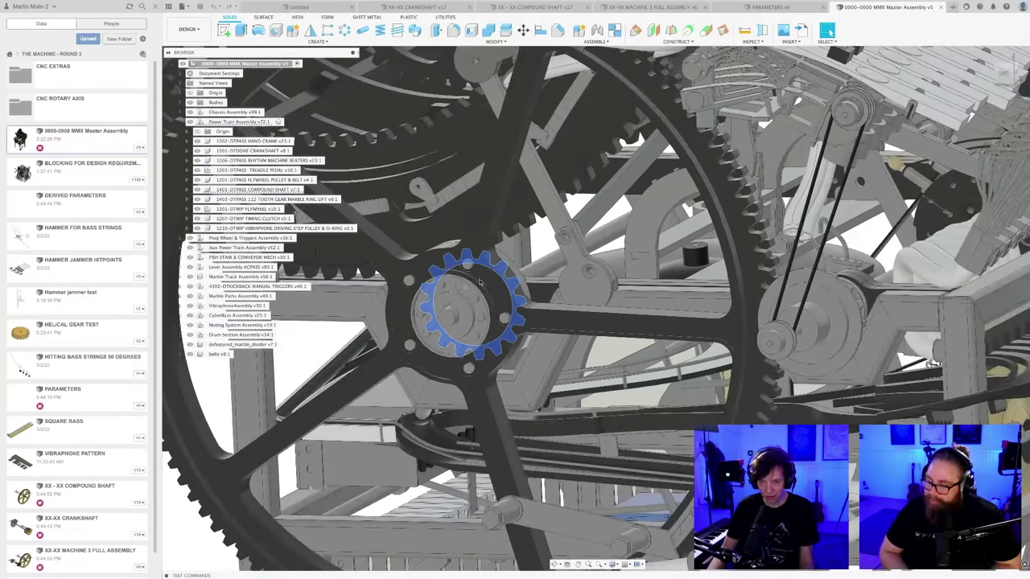
- Return to the gear ratios spreadsheet and enter 16 as the tooth count for GEAR 3 in C7
{"action": "key", "text": "alt+Tab"}
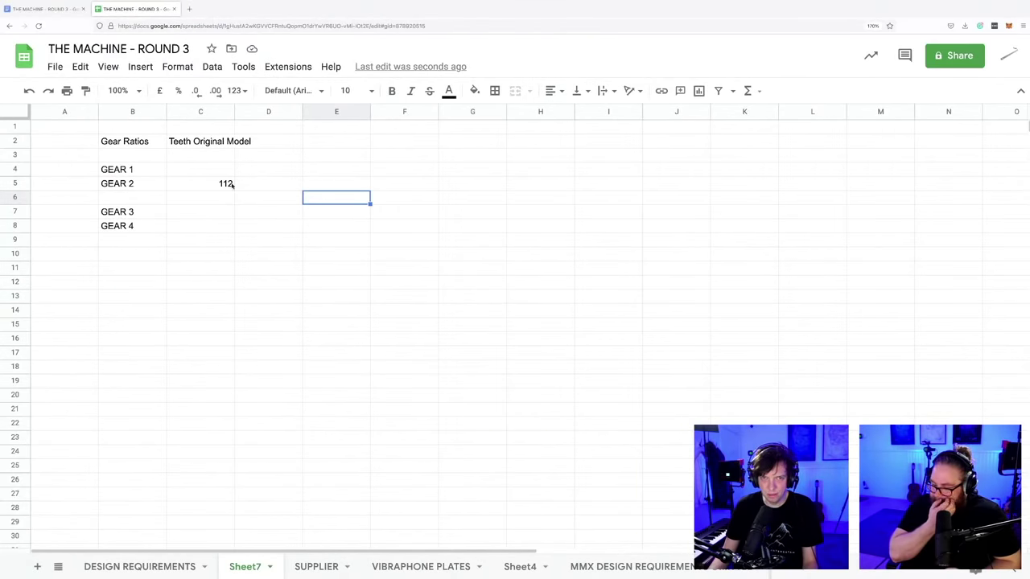
{"action": "left_click", "coordinate": [199, 210]}
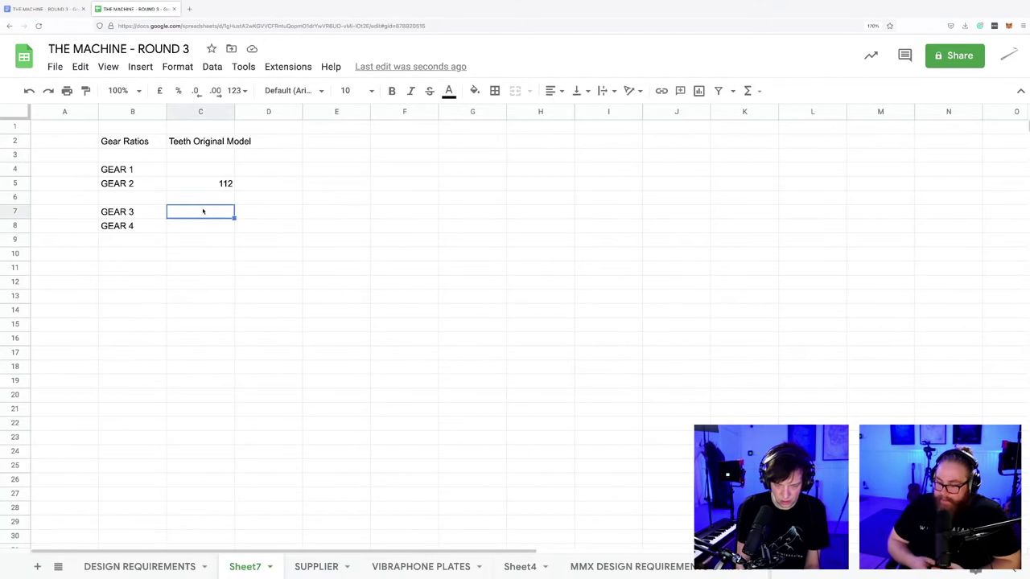
{"action": "type", "text": "16"}
{"action": "left_click", "coordinate": [324, 239]}
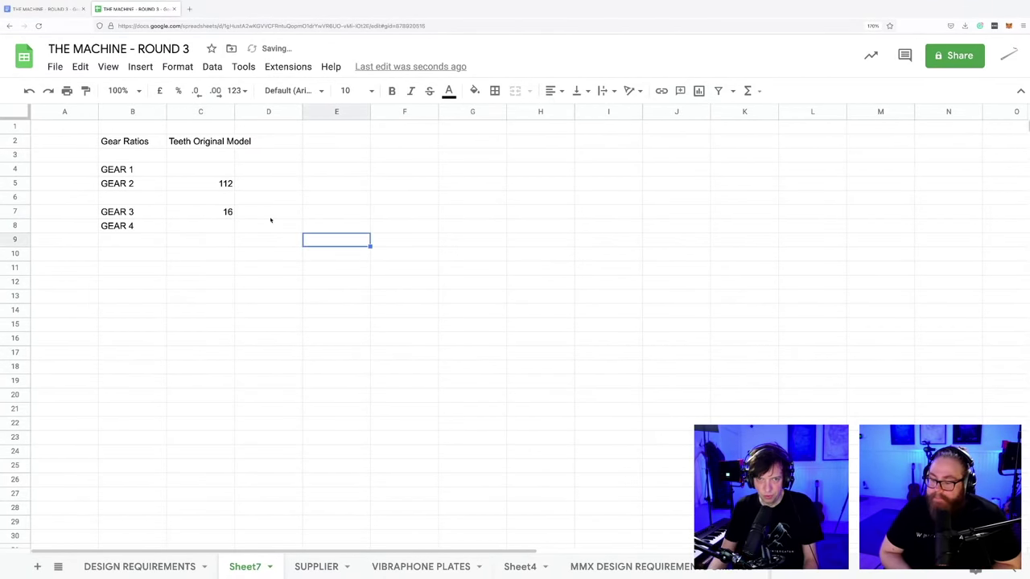
- Switch to the master assembly in Fusion 360, select the toothed face of the small Timing Clutch gear beside the pulley and count its teeth
{"action": "left_click", "coordinate": [86, 184]}
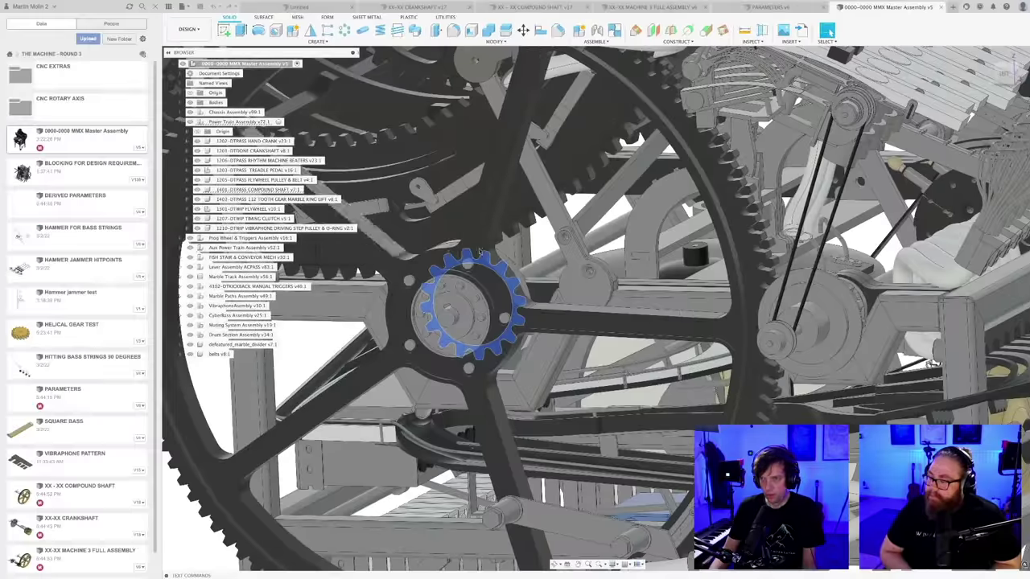
{"action": "scroll", "coordinate": [505, 151], "scroll_direction": "up", "scroll_amount": 10}
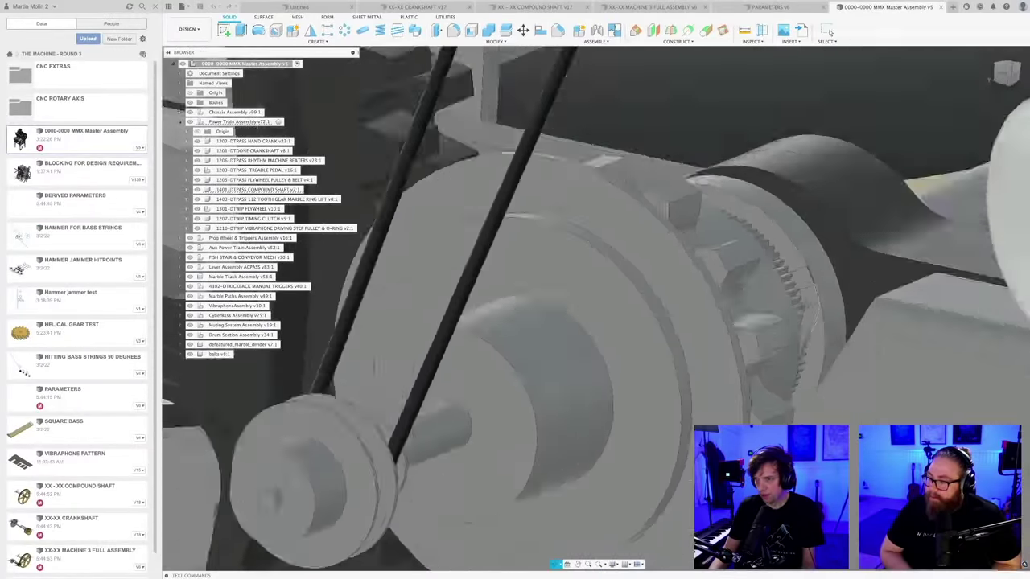
{"action": "scroll", "coordinate": [506, 151], "scroll_direction": "down", "scroll_amount": 5}
{"action": "left_click", "coordinate": [609, 266]}
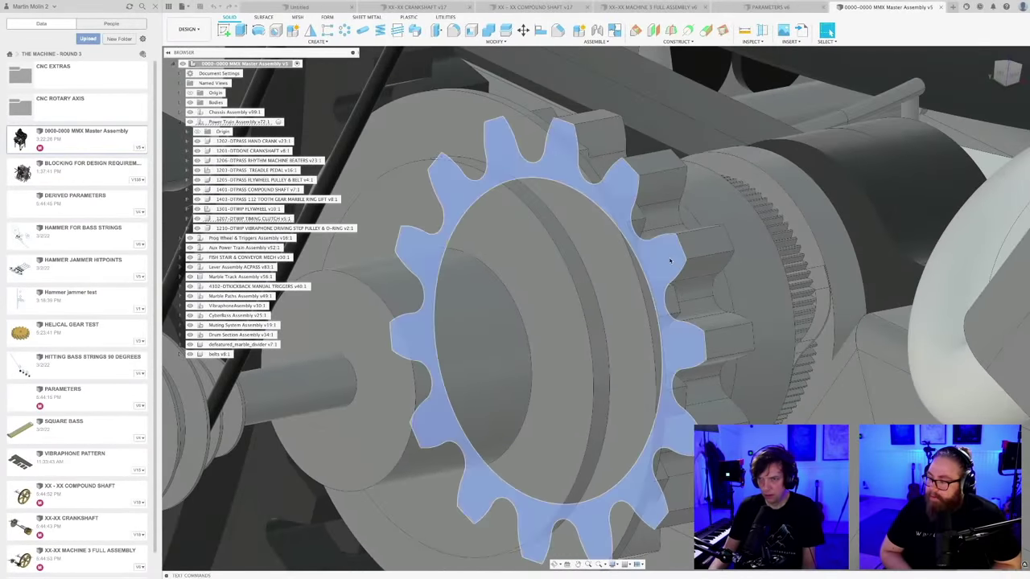
{"action": "scroll", "coordinate": [673, 260], "scroll_direction": "down", "scroll_amount": 2}
{"action": "scroll", "coordinate": [673, 260], "scroll_direction": "down", "scroll_amount": 3}
{"action": "scroll", "coordinate": [648, 225], "scroll_direction": "up", "scroll_amount": 2}
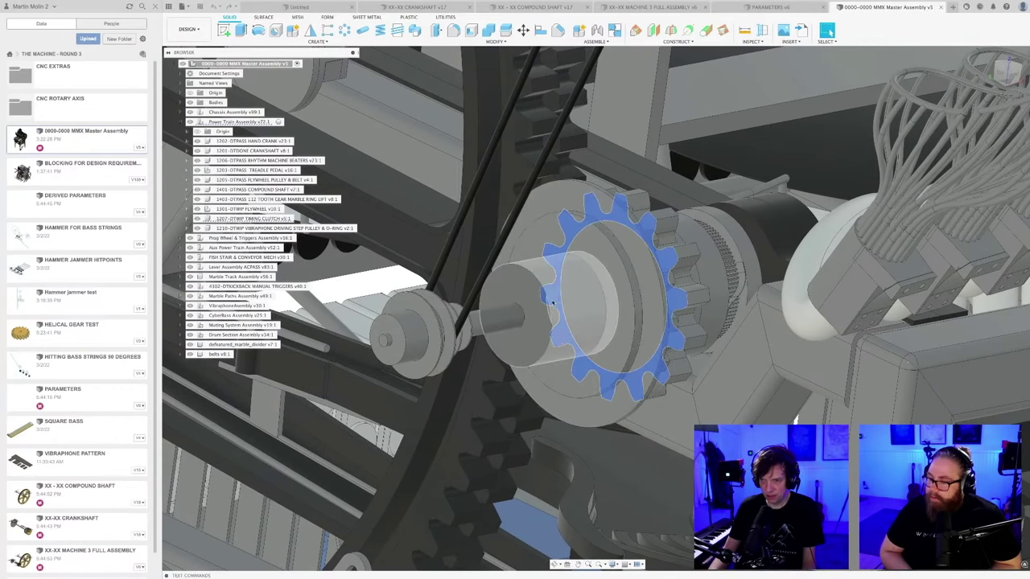
{"action": "scroll", "coordinate": [555, 262], "scroll_direction": "down", "scroll_amount": 2}
{"action": "middle_click_drag", "start_coordinate": [587, 202], "coordinate": [588, 211], "text": "shift"}
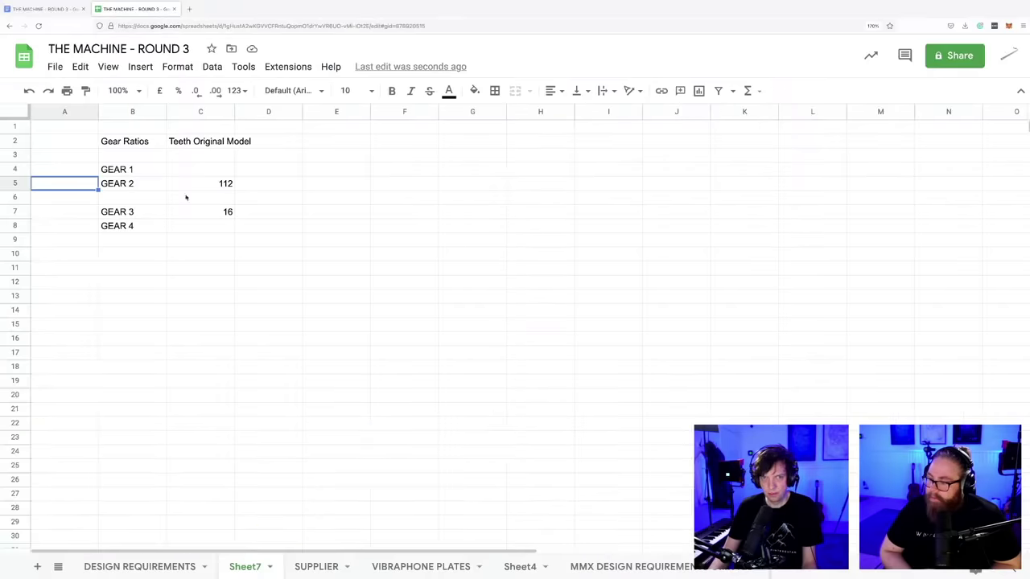
- Return to the gear ratios spreadsheet and enter 14 as the tooth count for GEAR 1 in C4
{"action": "left_click", "coordinate": [222, 170]}
{"action": "type", "text": "14"}
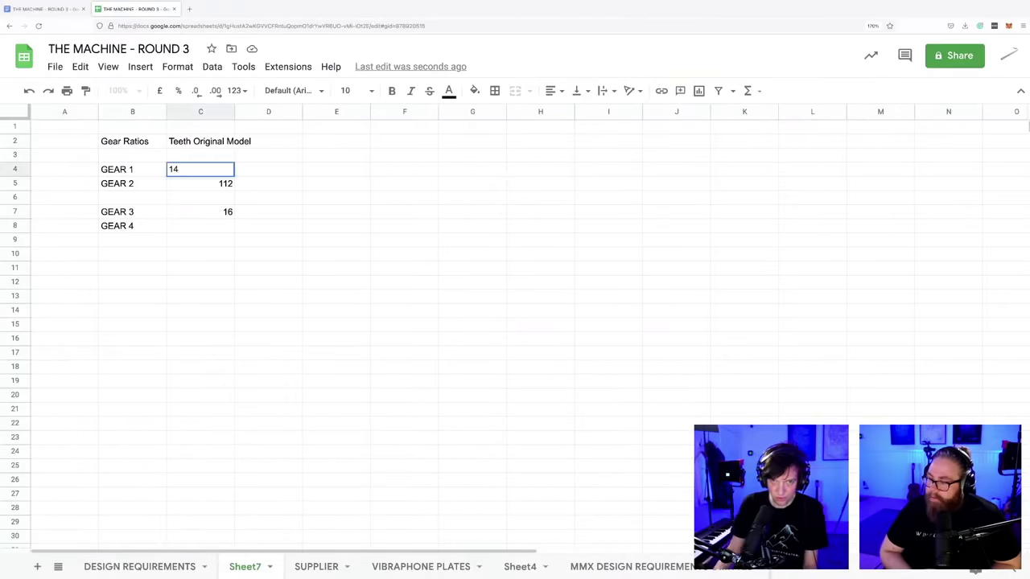
{"action": "left_click", "coordinate": [205, 237]}
{"action": "key", "text": "Up"}
{"action": "type", "text": "4"}
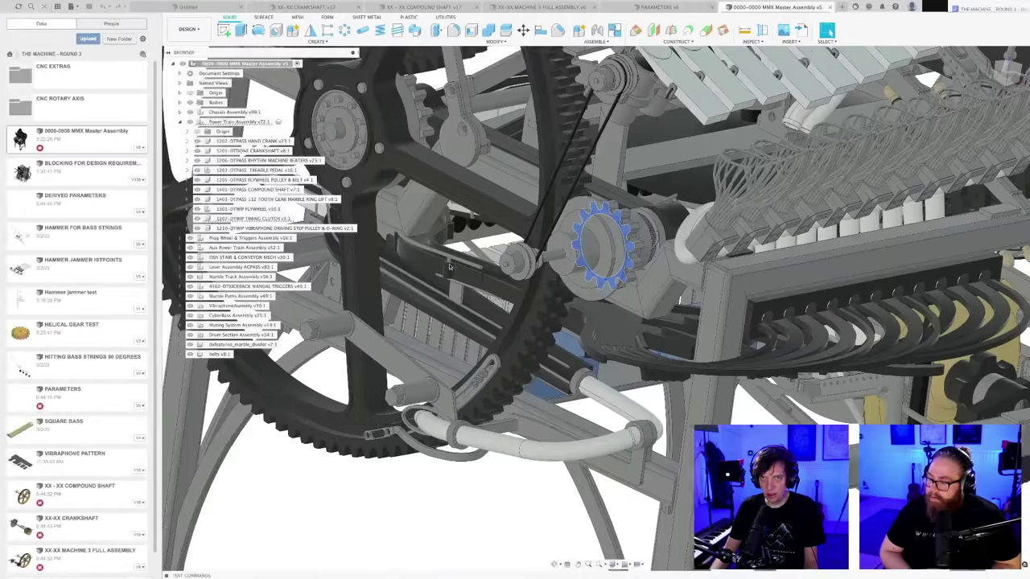
- Look up the large programming wheel gear's tooth count in the component names of the Prog Wheel & Triggers Assembly in Fusion 360
{"action": "scroll", "coordinate": [450, 267], "scroll_direction": "down", "scroll_amount": 10}
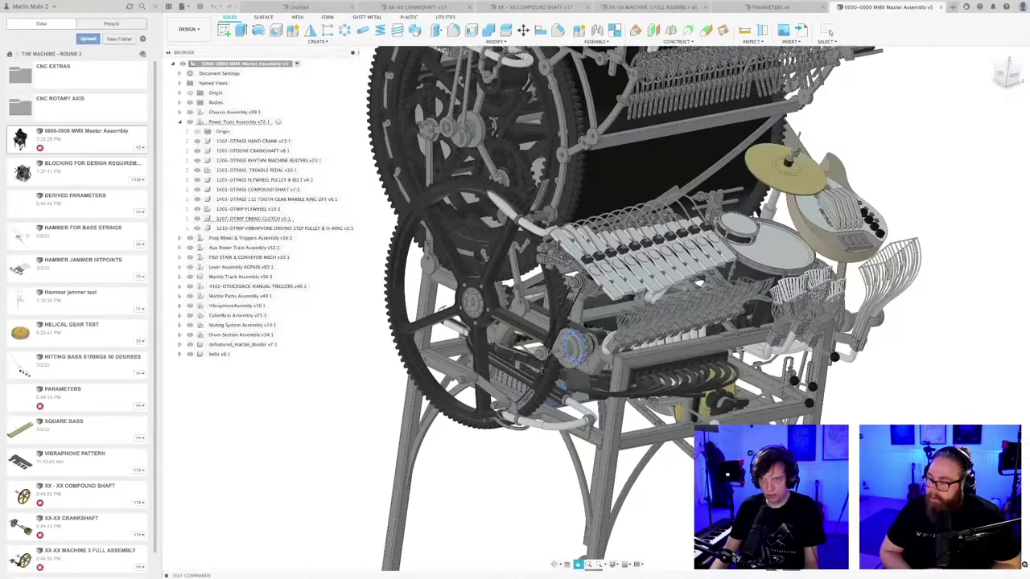
{"action": "scroll", "coordinate": [409, 77], "scroll_direction": "up", "scroll_amount": 8}
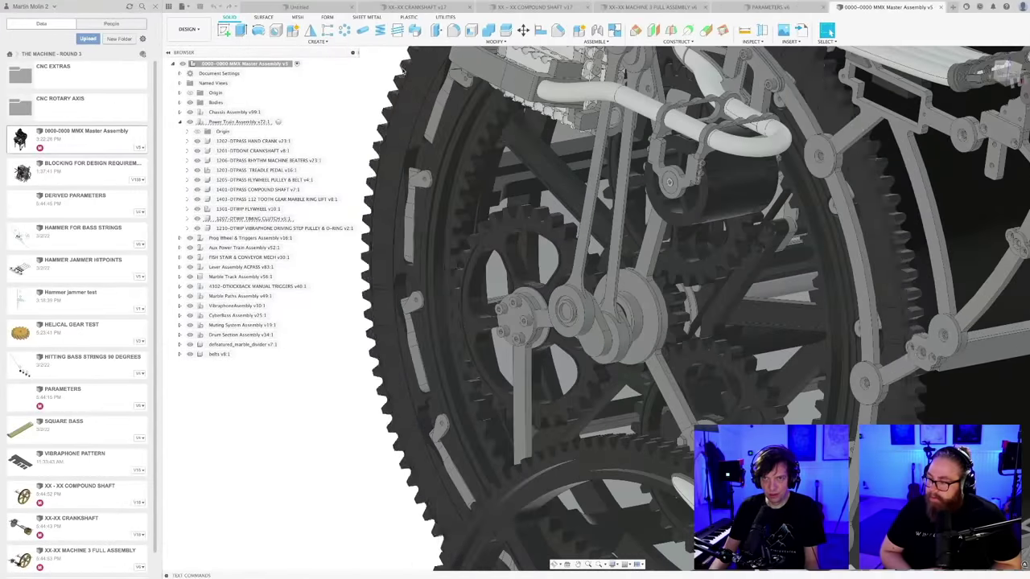
{"action": "left_click", "coordinate": [180, 239]}
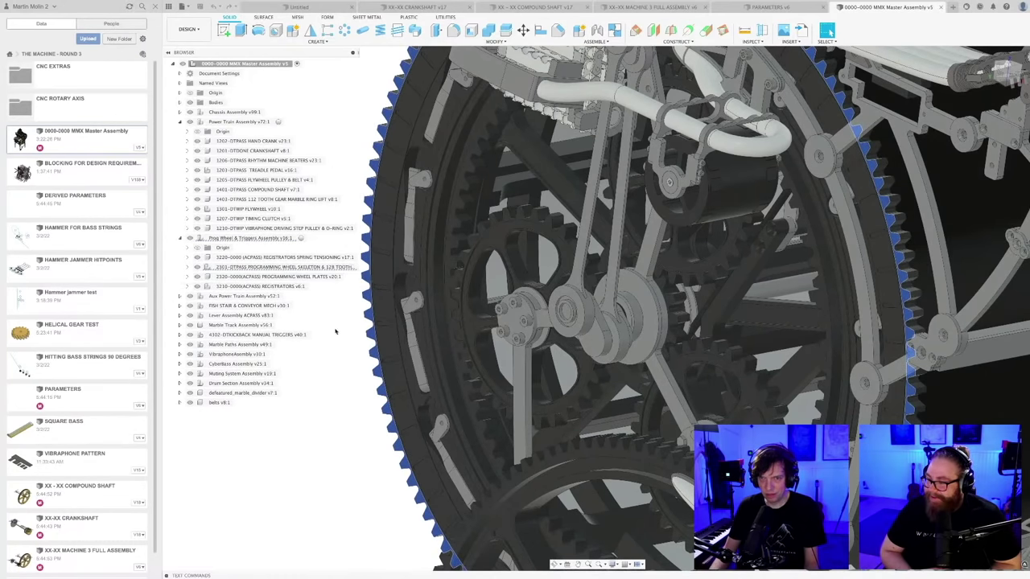
- Return to the gear ratios spreadsheet and enter 128 as the tooth count for GEAR 4 in C8
{"action": "key", "text": "ctrl+Right"}
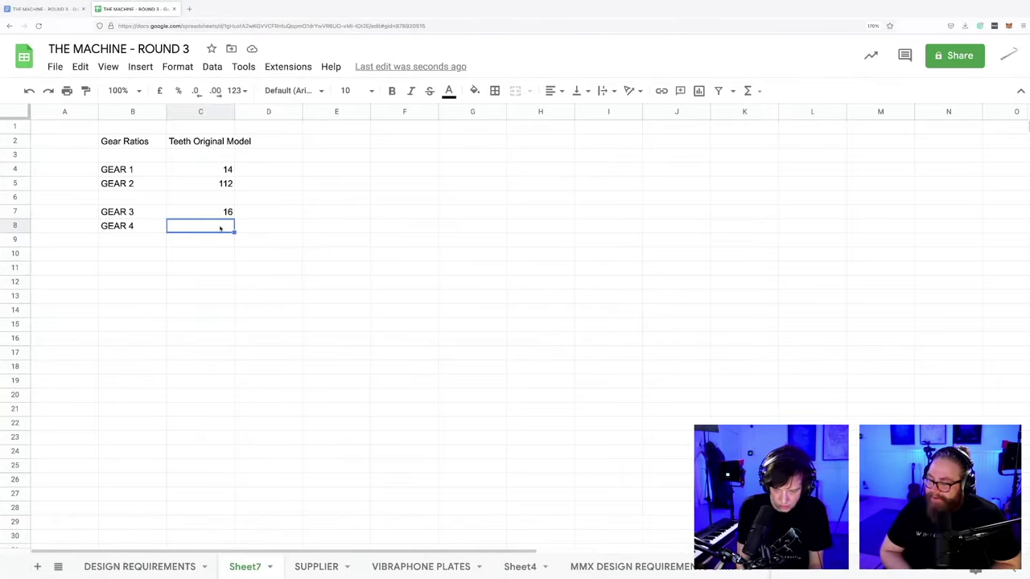
{"action": "type", "text": "128"}
{"action": "key", "text": "Return"}
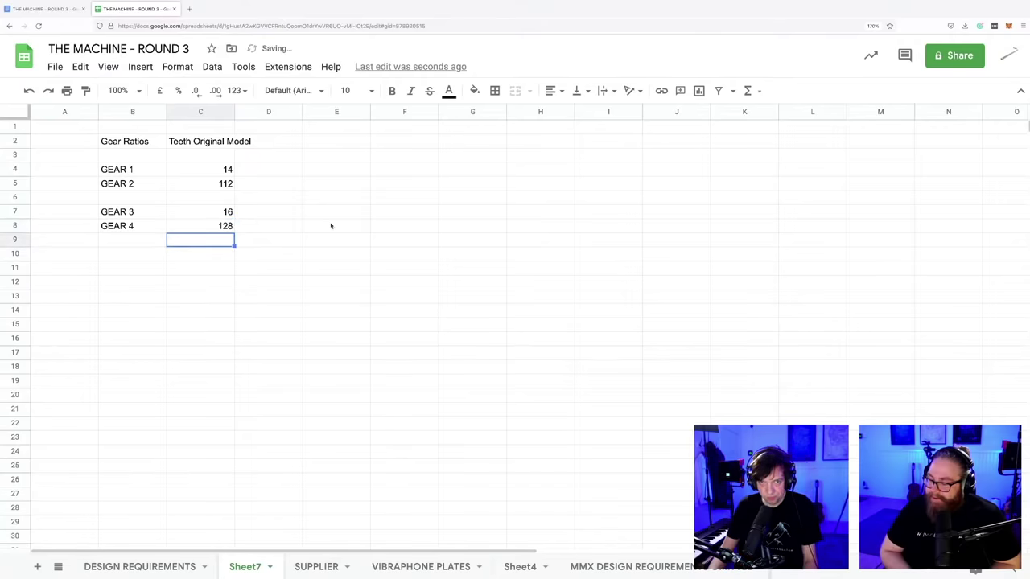
{"action": "left_click", "coordinate": [331, 226]}
{"action": "left_click", "coordinate": [289, 242]}
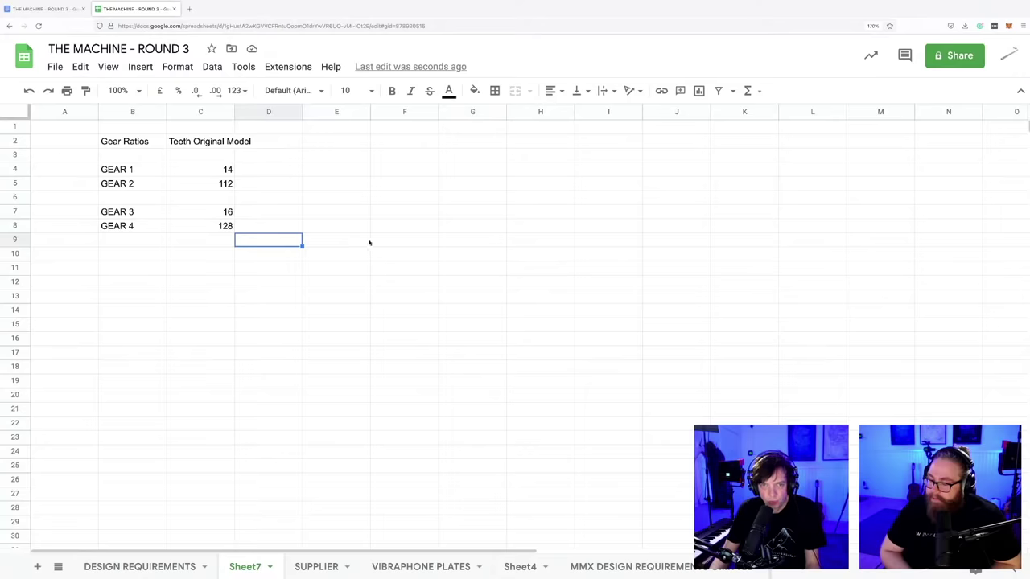
- Try to calculate the ratio of the first gear pair in E4 with the formula =14/112
{"action": "left_click", "coordinate": [336, 170]}
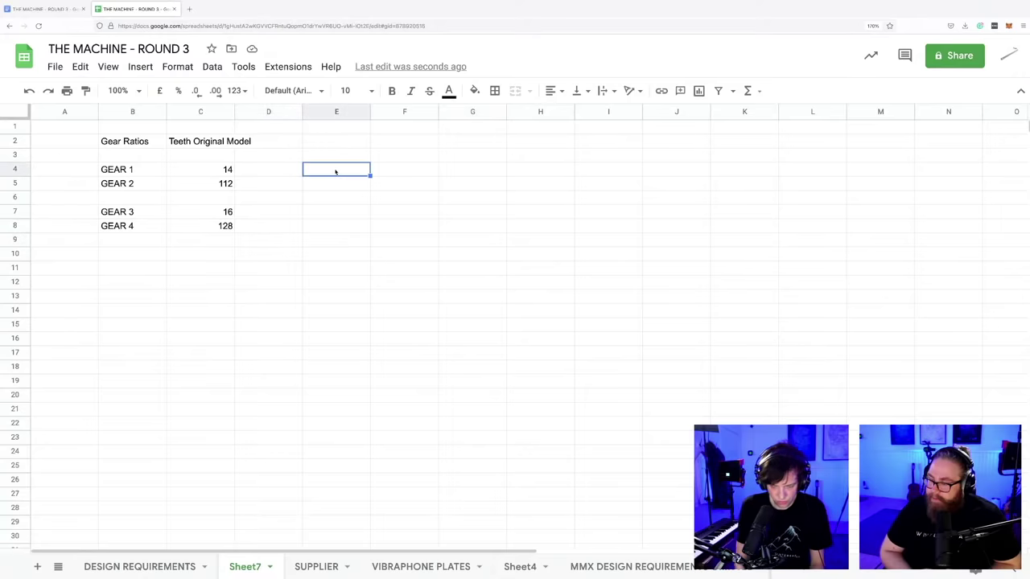
{"action": "type", "text": "14/"}
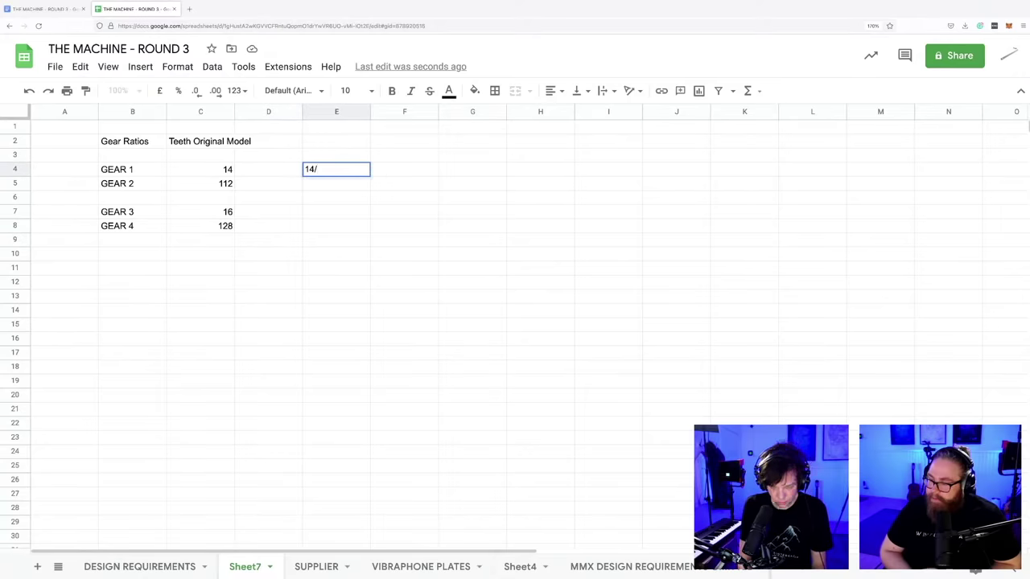
{"action": "type", "text": "112"}
{"action": "key", "text": "Return"}
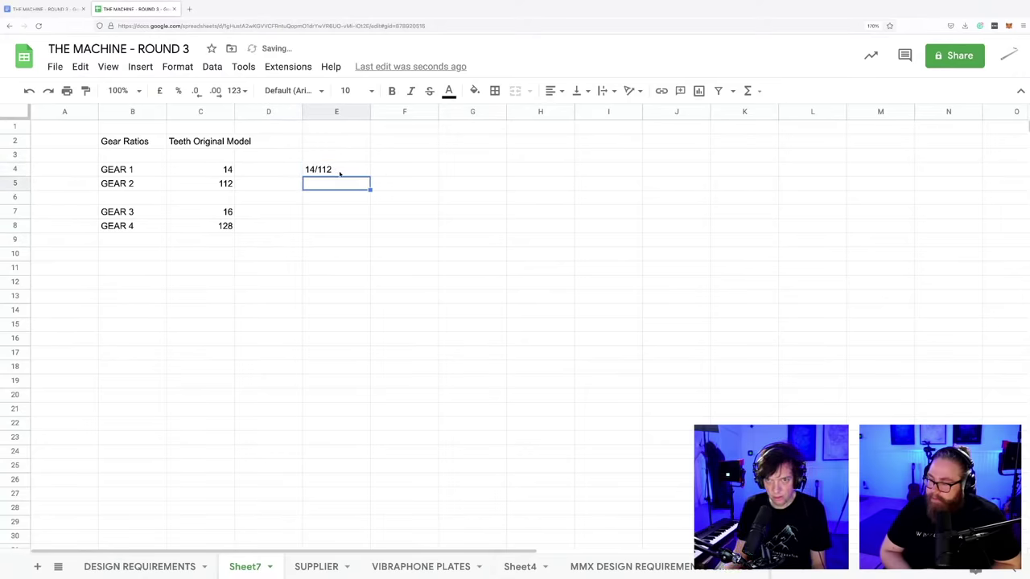
{"action": "left_click", "coordinate": [319, 172]}
{"action": "double_click", "coordinate": [320, 172]}
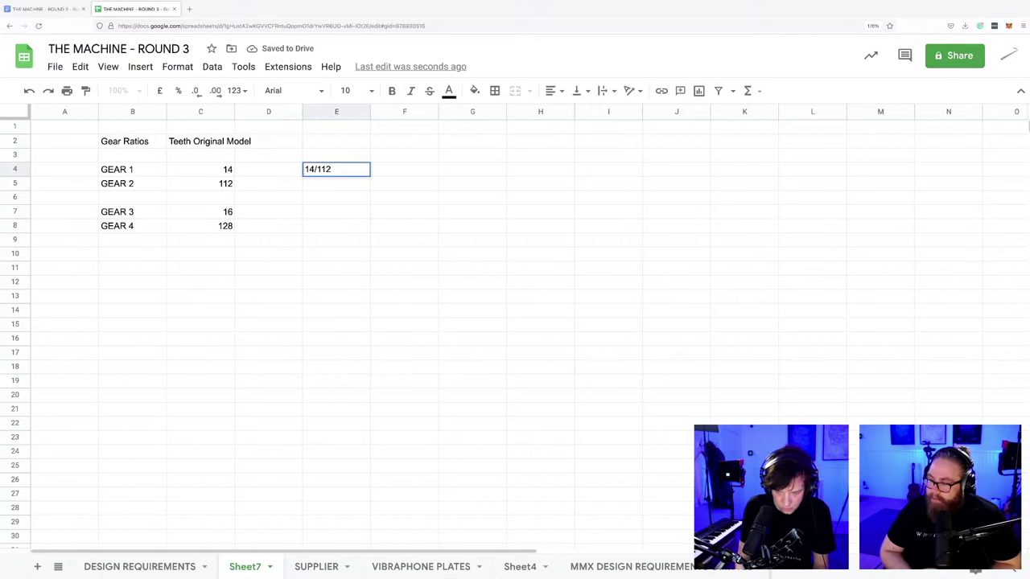
{"action": "key", "text": "Home"}
{"action": "type", "text": "="}
{"action": "key", "text": "Return"}
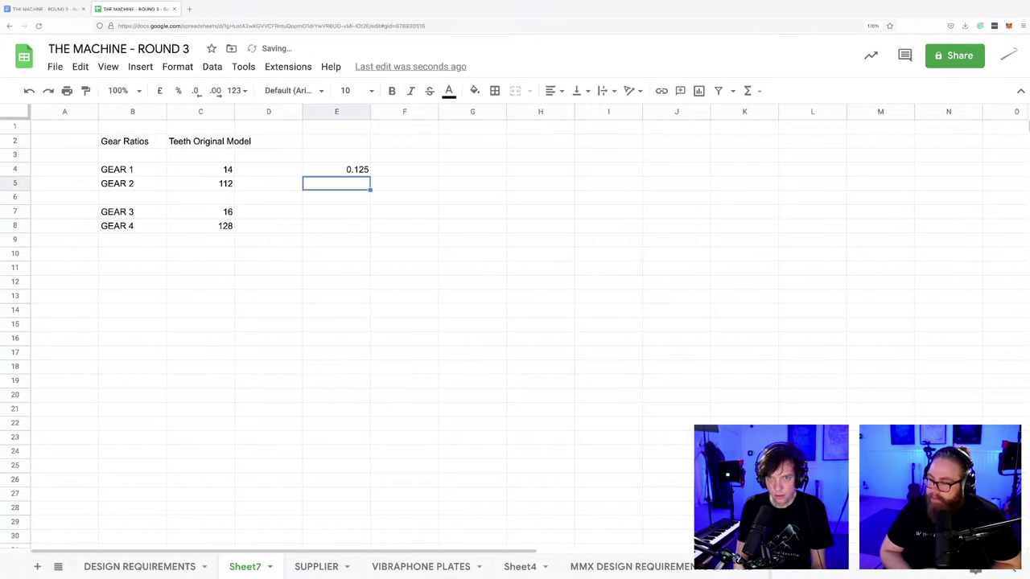
- Replace the ratio formula for the first gear pair in E4 with =112/14
{"action": "left_click", "coordinate": [353, 171]}
{"action": "double_click", "coordinate": [352, 171]}
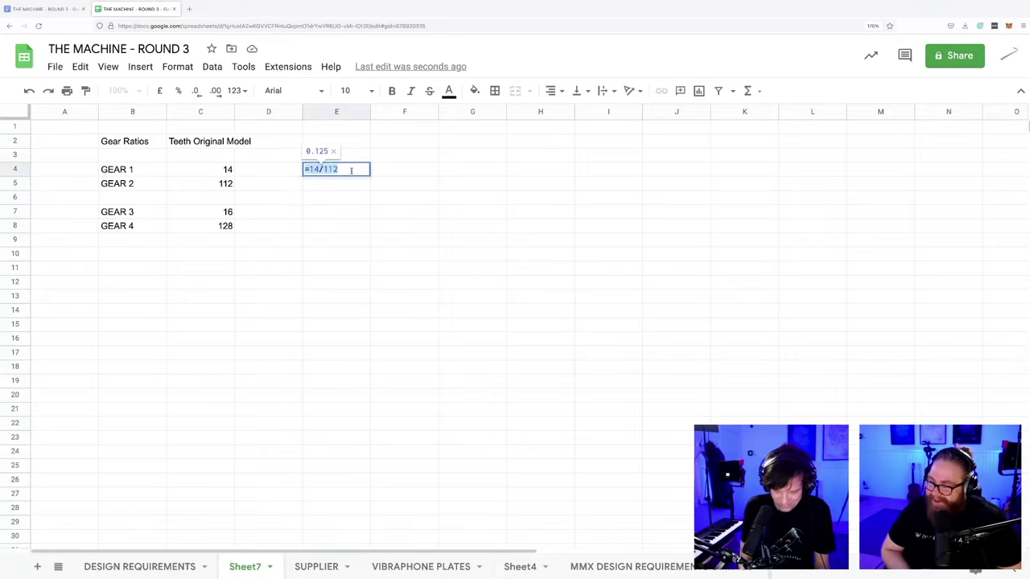
{"action": "type", "text": "=112"}
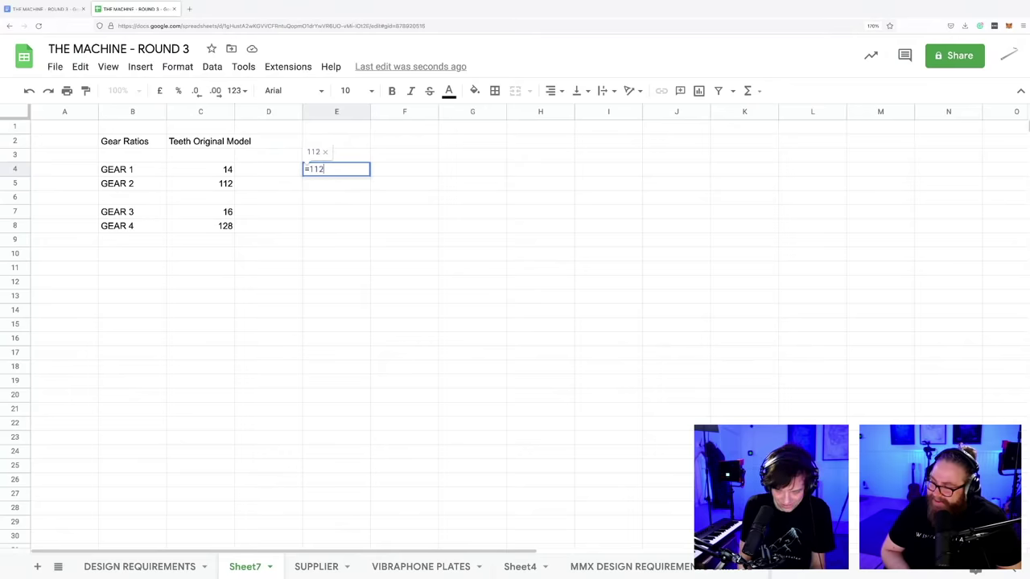
{"action": "type", "text": "/14"}
{"action": "key", "text": "Return"}
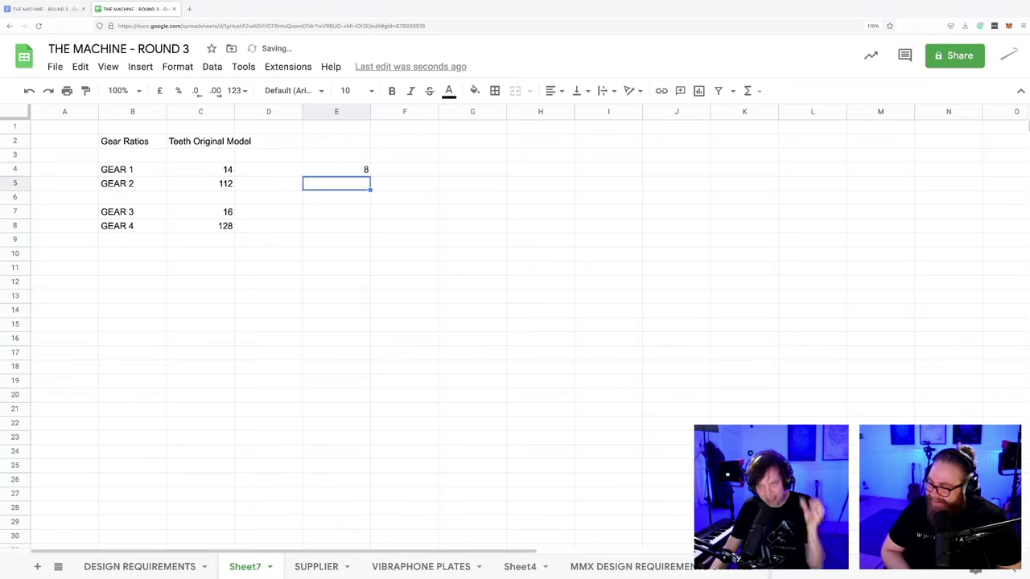
{"action": "left_click", "coordinate": [358, 171]}
{"action": "double_click", "coordinate": [355, 168]}
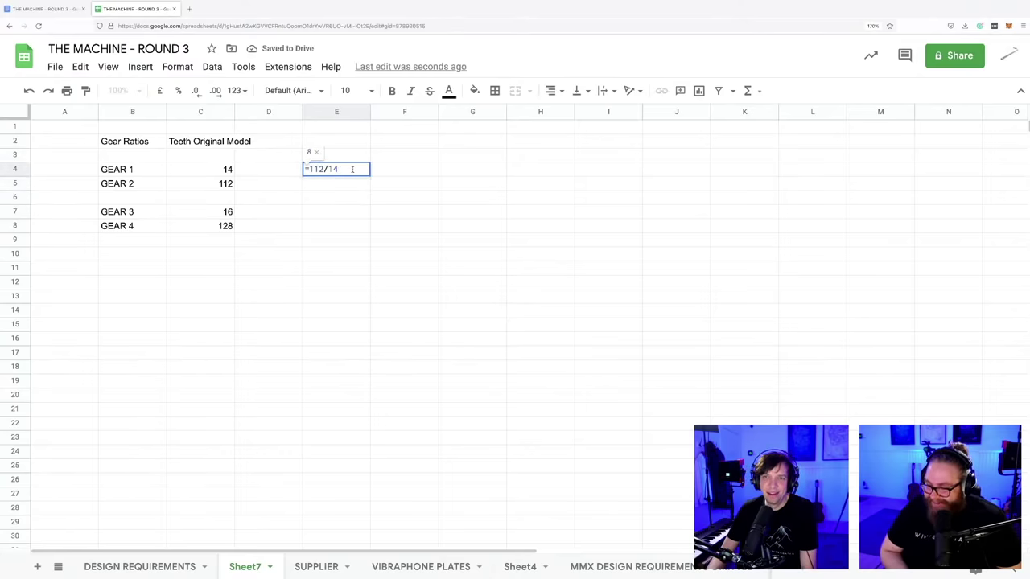
{"action": "left_click", "coordinate": [450, 199]}
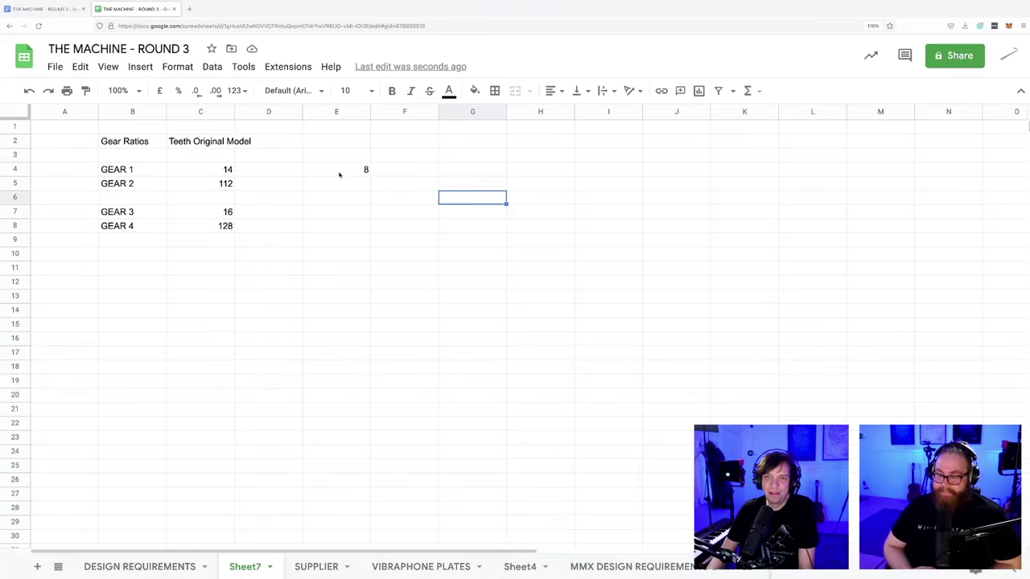
- Label the first pair's result by entering "Gear ratio 1/8" in E5
{"action": "left_click", "coordinate": [341, 186]}
{"action": "type", "text": "G"}
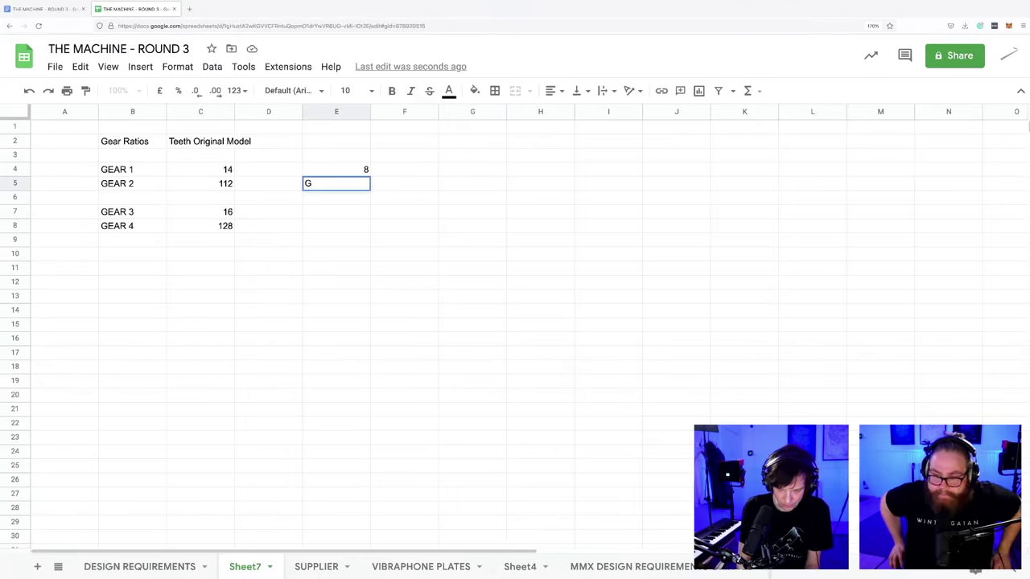
{"action": "type", "text": "ear ratio"}
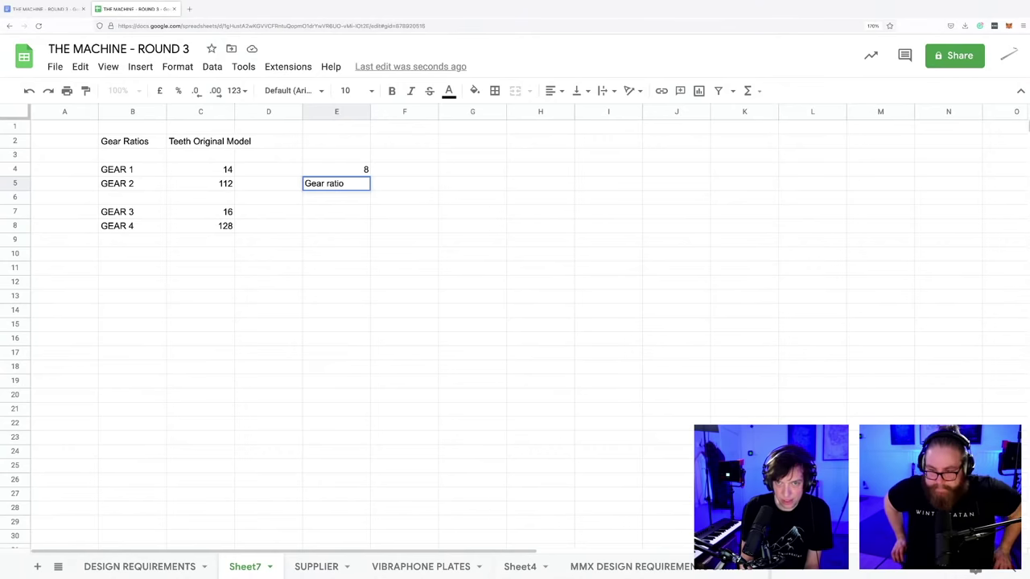
{"action": "type", "text": " 1/"}
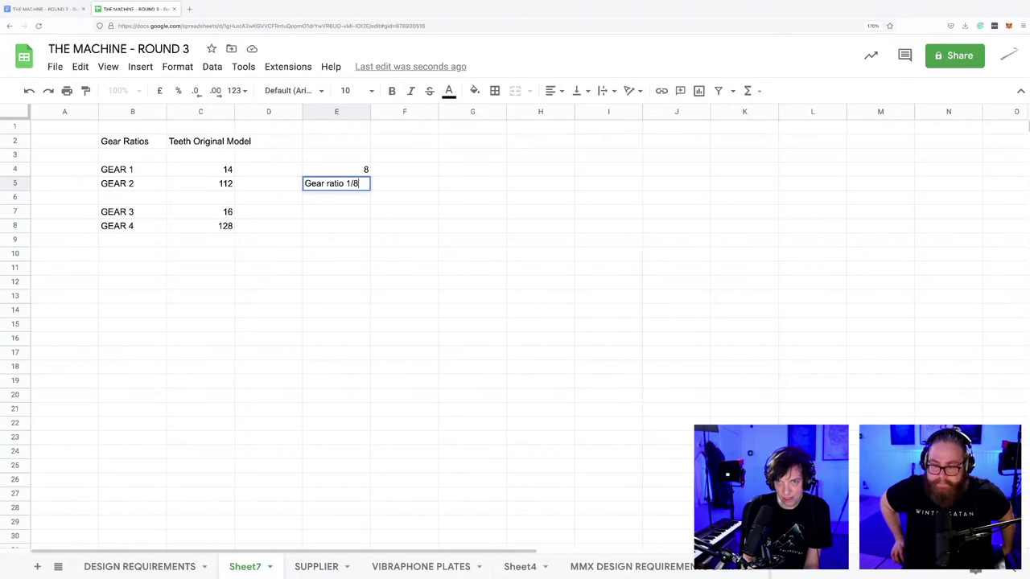
{"action": "type", "text": "8"}
{"action": "key", "text": "Return"}
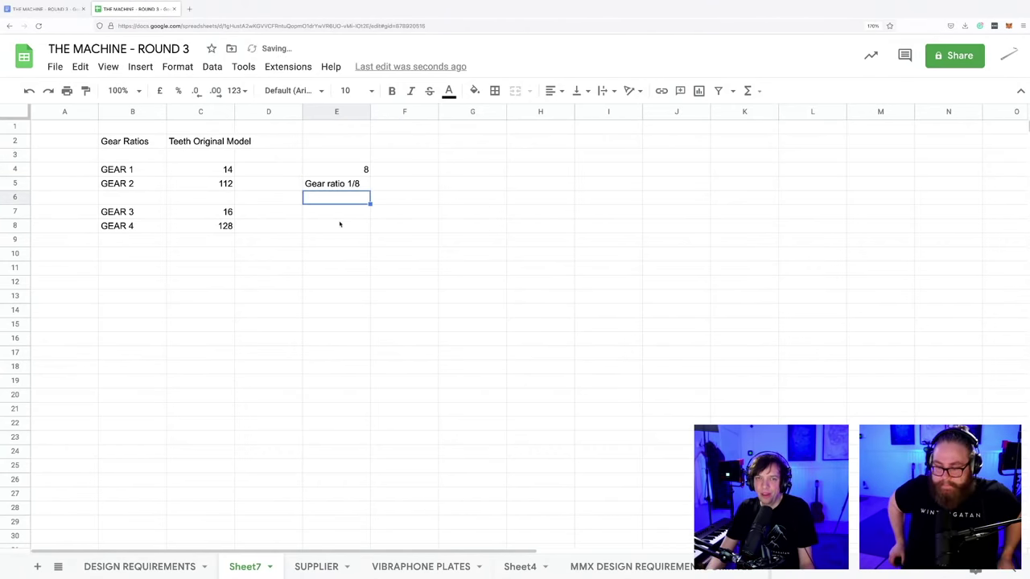
- Calculate the ratio of GEAR 3 and GEAR 4 in E7 with the formula =128/16
{"action": "left_click", "coordinate": [344, 214]}
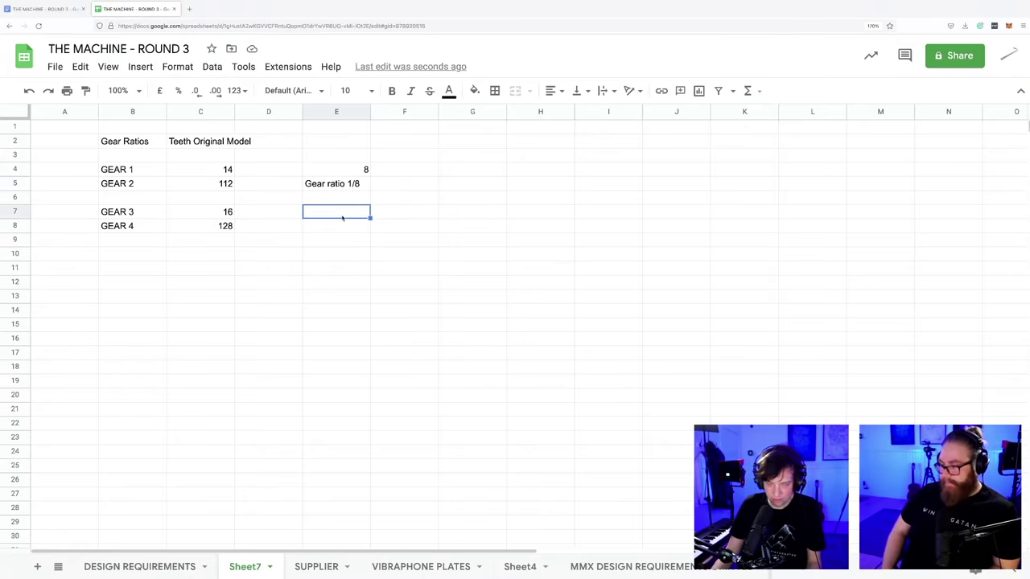
{"action": "type", "text": "="}
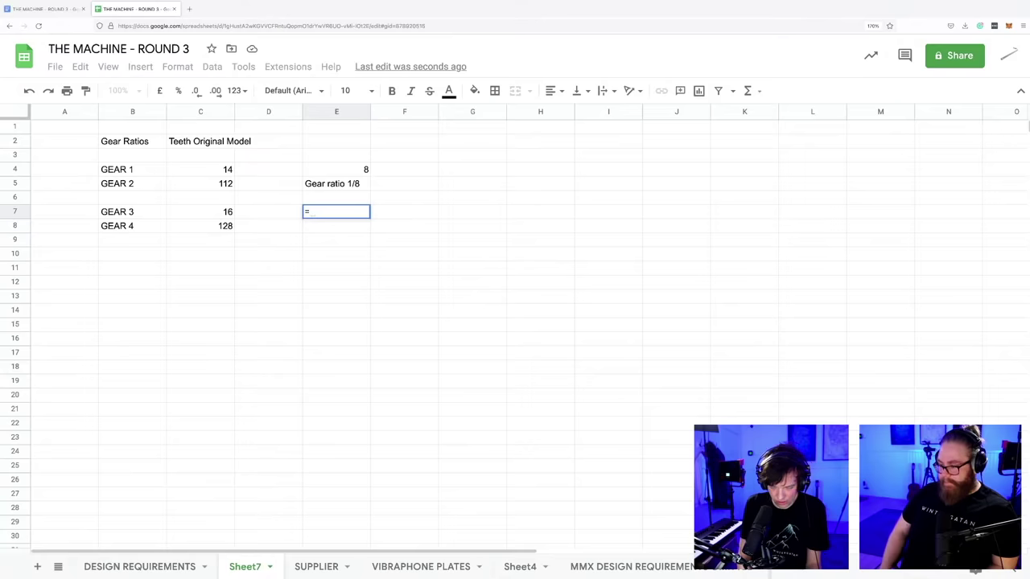
{"action": "type", "text": "128/16"}
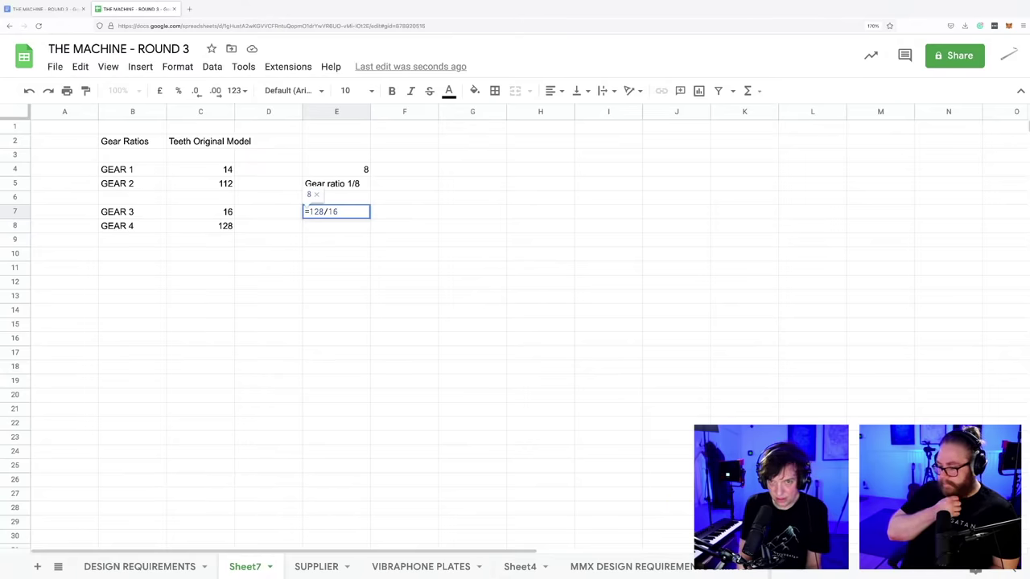
{"action": "key", "text": "Return"}
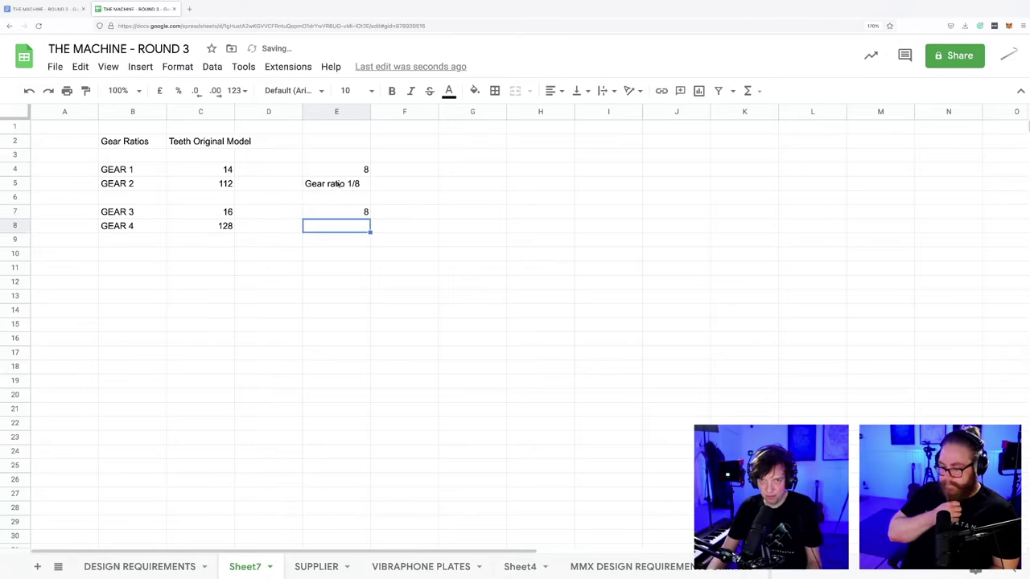
- Copy the gear ratio label from E5 into E8 for the second gear pair
{"action": "left_click", "coordinate": [338, 184]}
{"action": "left_click", "coordinate": [331, 224]}
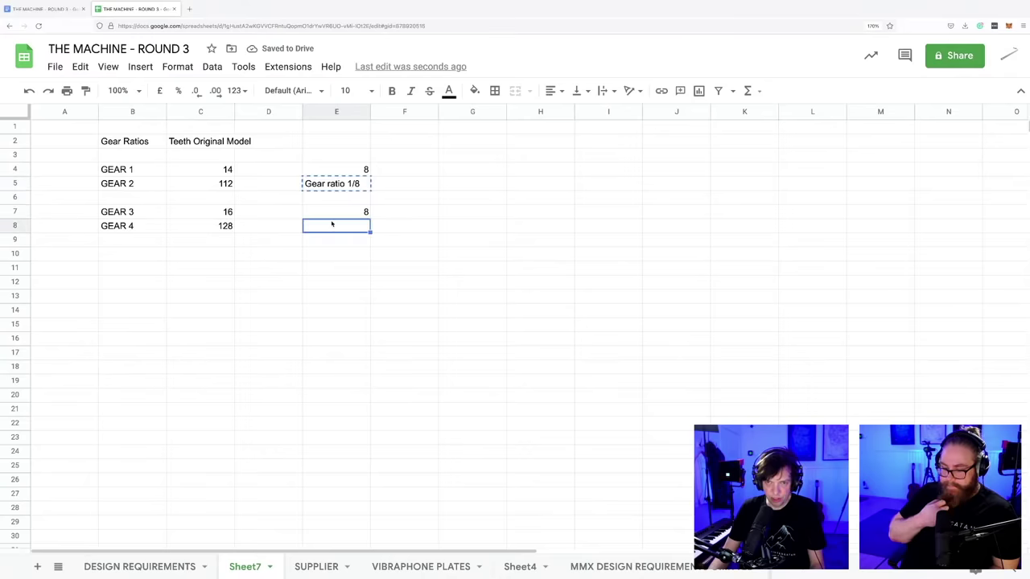
{"action": "key", "text": "ctrl+v"}
{"action": "left_click", "coordinate": [410, 223]}
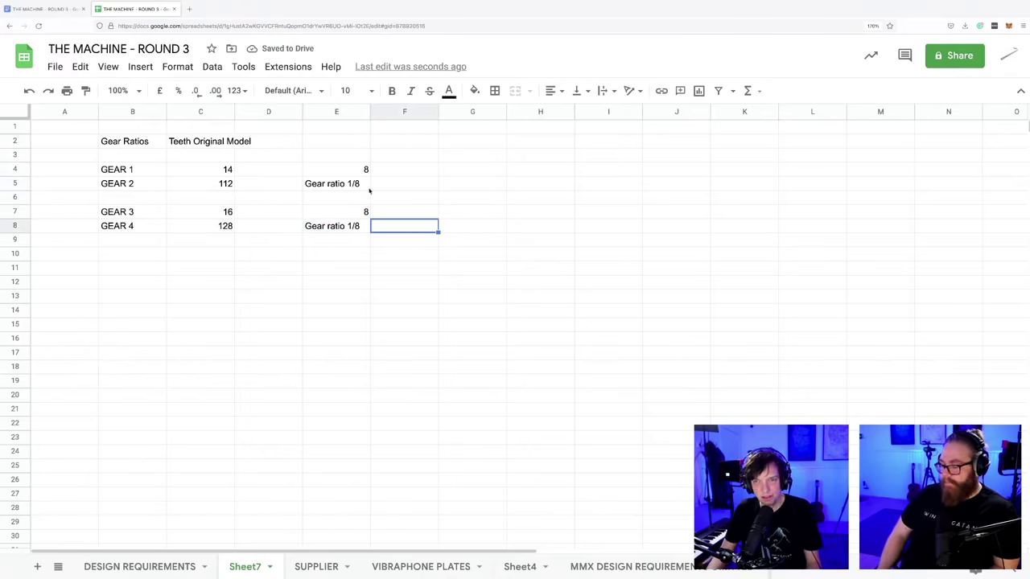
{"action": "left_click", "coordinate": [529, 269]}
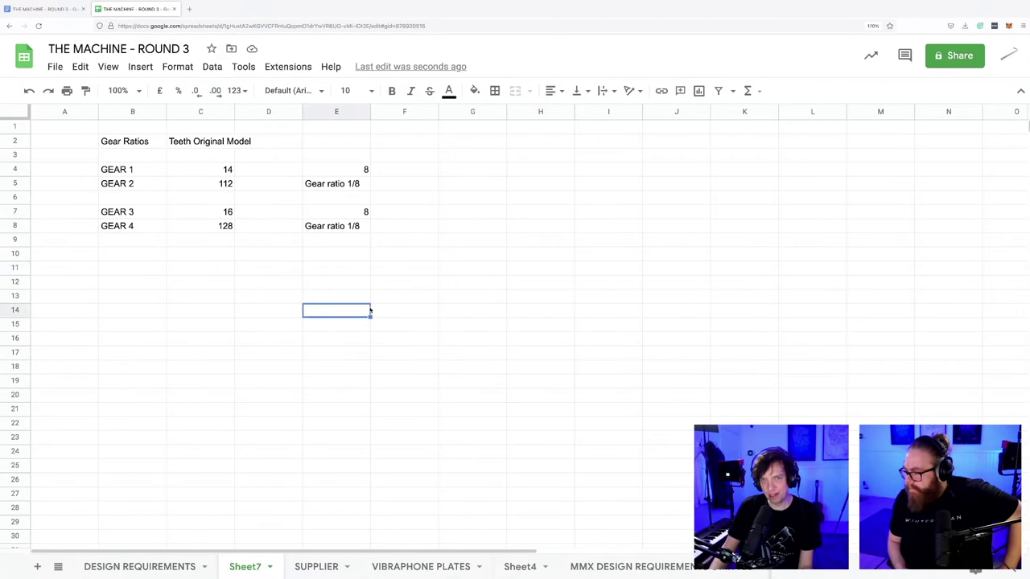
- Switch to Fusion 360 and open the XX-XX THE SKELETON design from the THE MACHINE - ROUND 3 project
{"action": "key", "text": "ctrl+Left"}
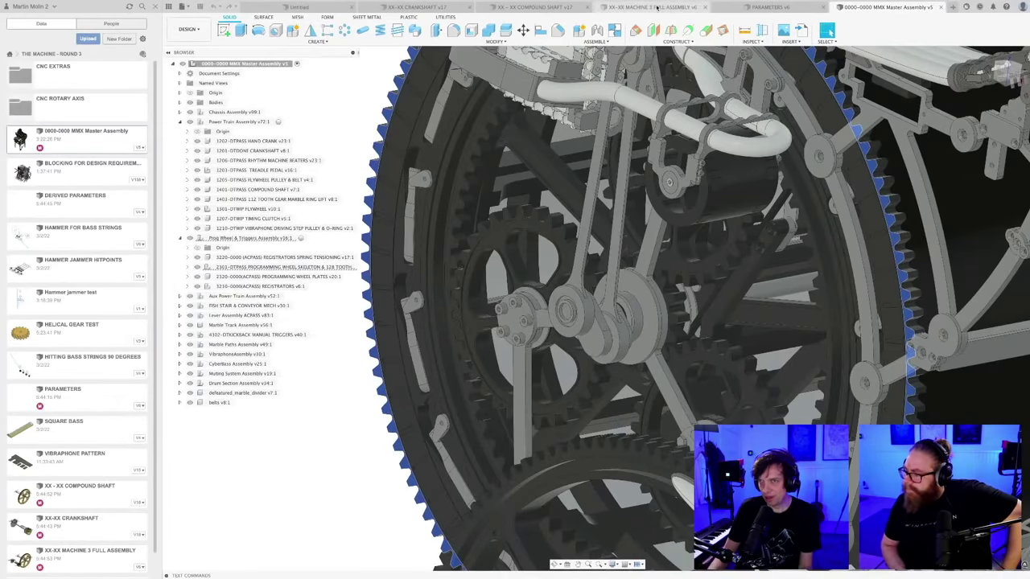
{"action": "left_click", "coordinate": [579, 7]}
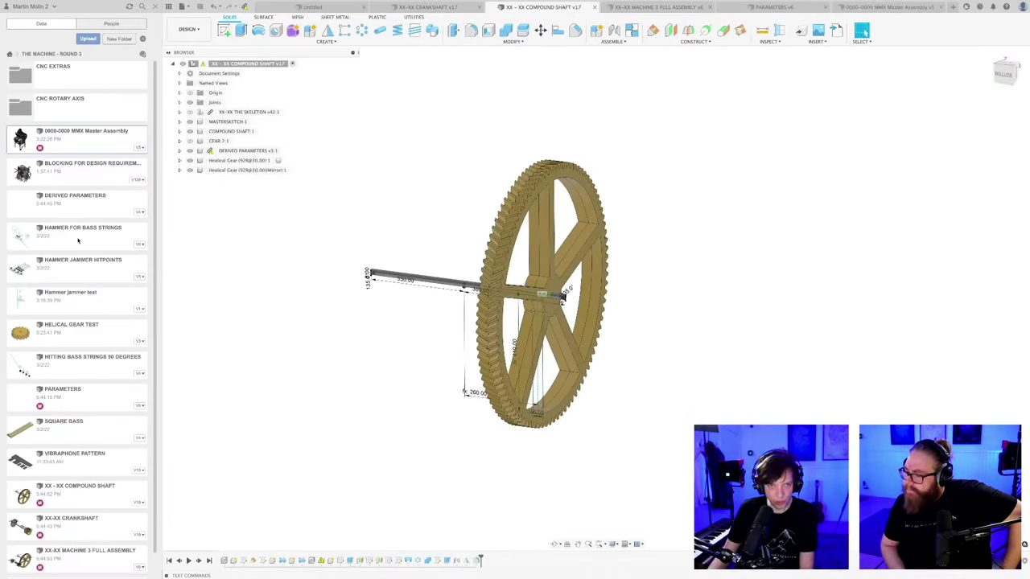
{"action": "scroll", "coordinate": [91, 326], "scroll_direction": "down", "scroll_amount": 1}
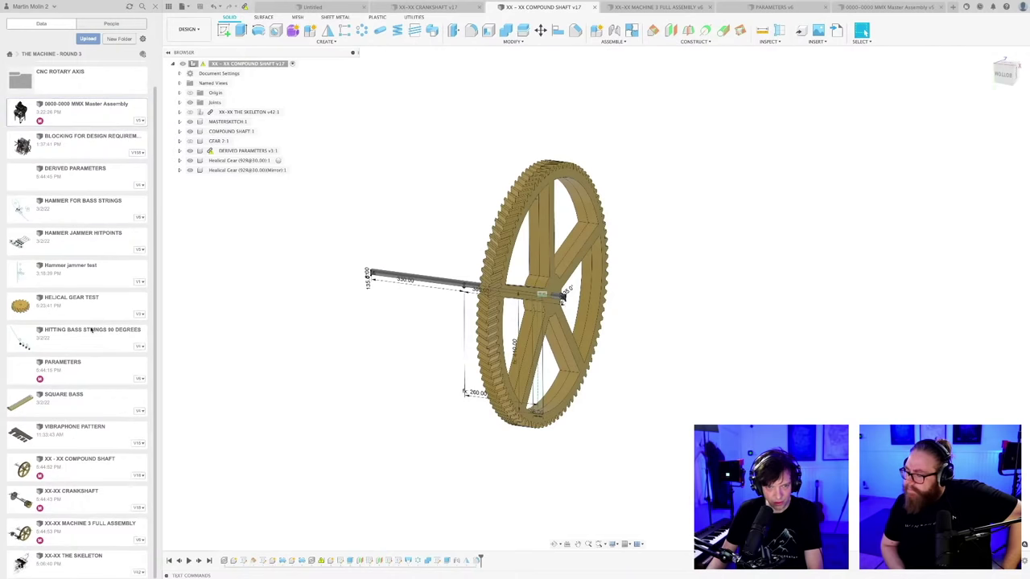
{"action": "left_click", "coordinate": [88, 572]}
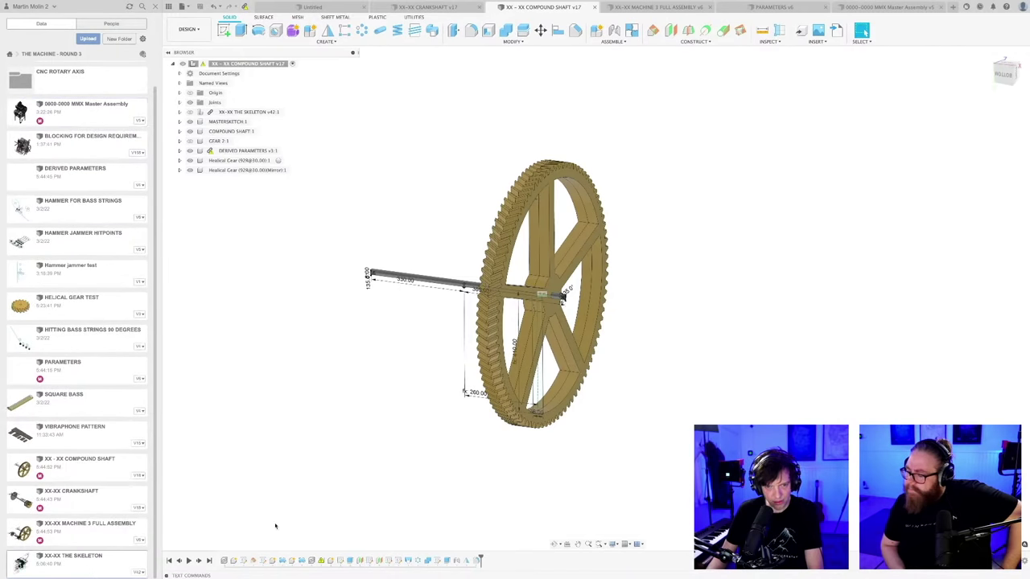
- Examine the skeleton layout sketch, checking the gear circles, their diameters and the labelled flywheel, GEAR 2, crank and loop machine areas
{"action": "mouse_move", "coordinate": [707, 332]}
{"action": "middle_mouse_down", "text": "shift"}
{"action": "mouse_move", "coordinate": [721, 357]}
{"action": "mouse_move", "coordinate": [783, 324]}
{"action": "mouse_move", "coordinate": [807, 329]}
{"action": "mouse_move", "coordinate": [593, 325]}
{"action": "middle_mouse_up", "text": "shift"}
{"action": "scroll", "coordinate": [807, 329], "scroll_direction": "up", "scroll_amount": 5}
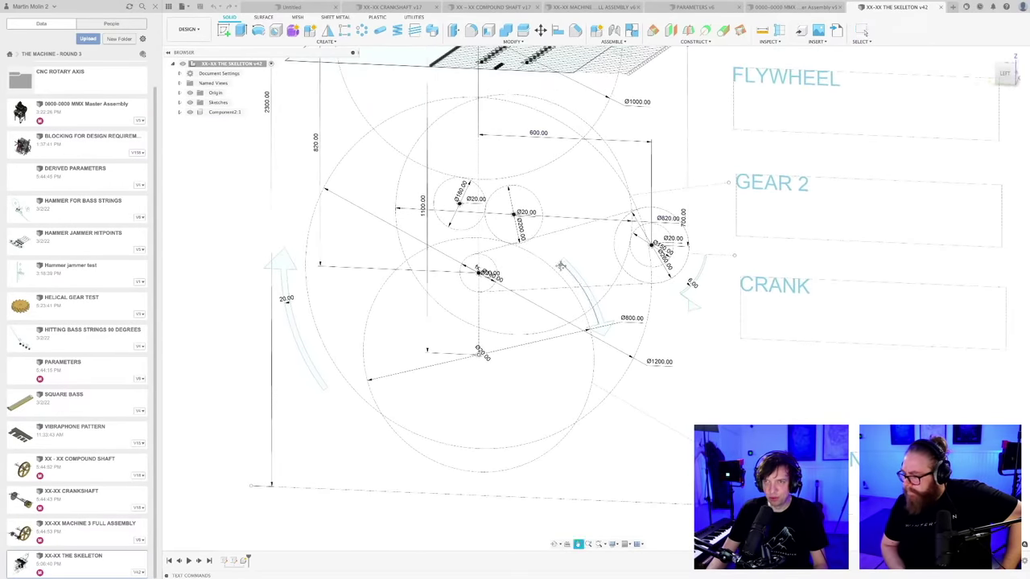
{"action": "mouse_move", "coordinate": [561, 266]}
{"action": "middle_mouse_down", "text": "shift"}
{"action": "mouse_move", "coordinate": [565, 249]}
{"action": "mouse_move", "coordinate": [527, 253]}
{"action": "middle_mouse_up", "text": "shift"}
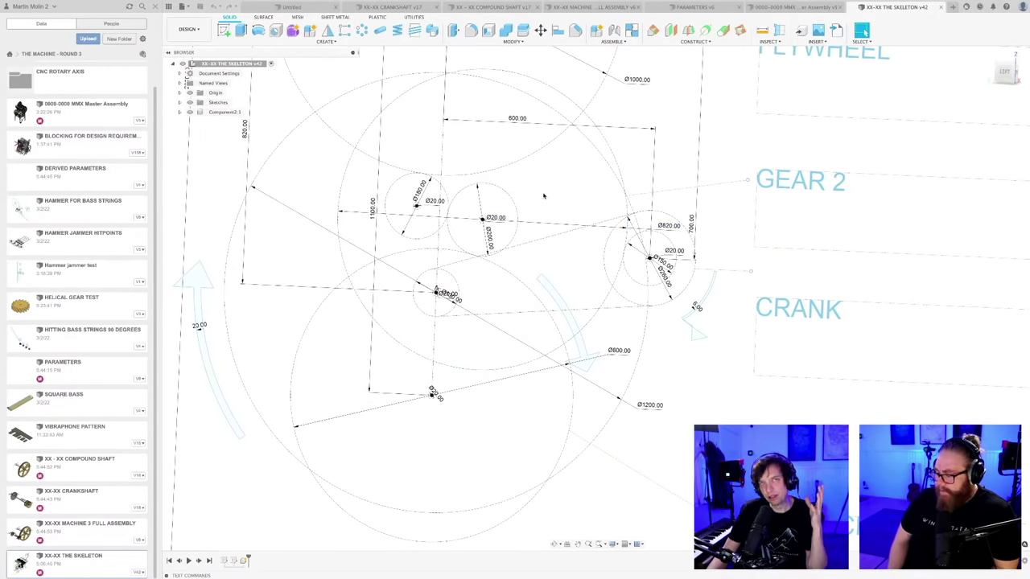
{"action": "scroll", "coordinate": [540, 198], "scroll_direction": "down", "scroll_amount": 3}
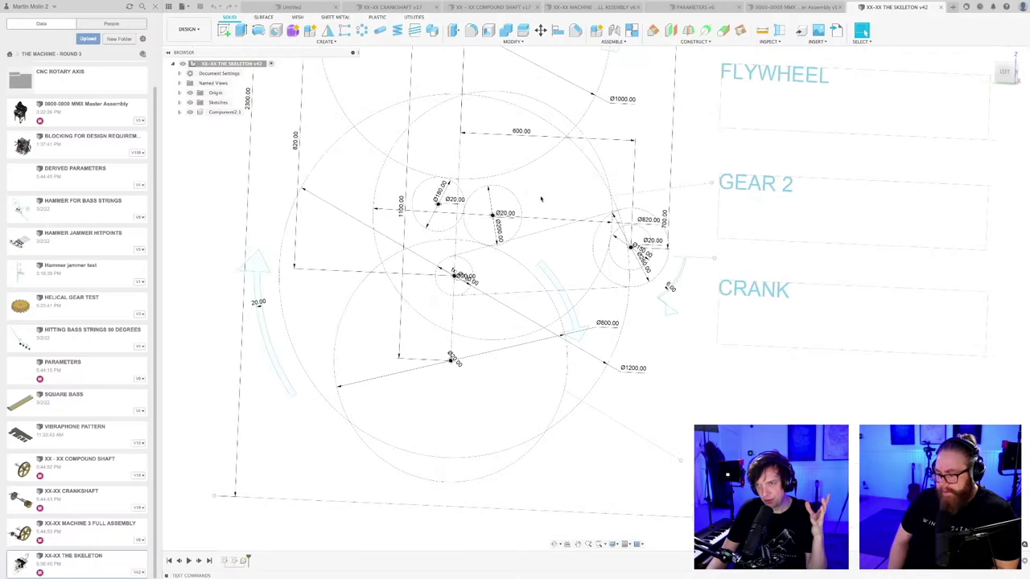
{"action": "mouse_move", "coordinate": [541, 198]}
{"action": "middle_mouse_down", "text": "shift"}
{"action": "mouse_move", "coordinate": [553, 248]}
{"action": "mouse_move", "coordinate": [572, 266]}
{"action": "mouse_move", "coordinate": [555, 284]}
{"action": "middle_mouse_up", "text": "shift"}
{"action": "scroll", "coordinate": [555, 283], "scroll_direction": "up", "scroll_amount": 2}
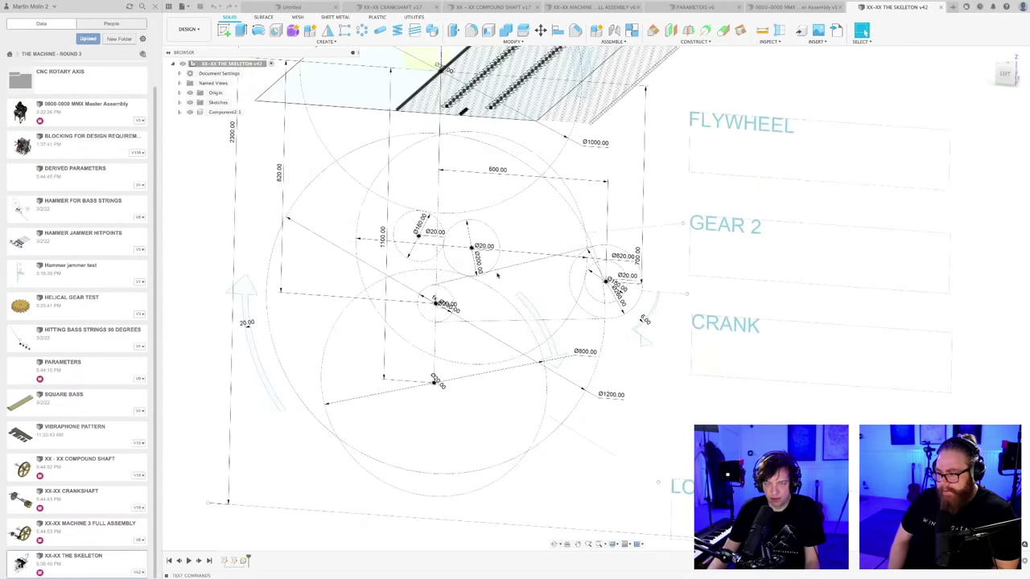
{"action": "scroll", "coordinate": [527, 231], "scroll_direction": "down", "scroll_amount": 2}
{"action": "middle_click_drag", "start_coordinate": [527, 231], "coordinate": [523, 237], "text": "shift"}
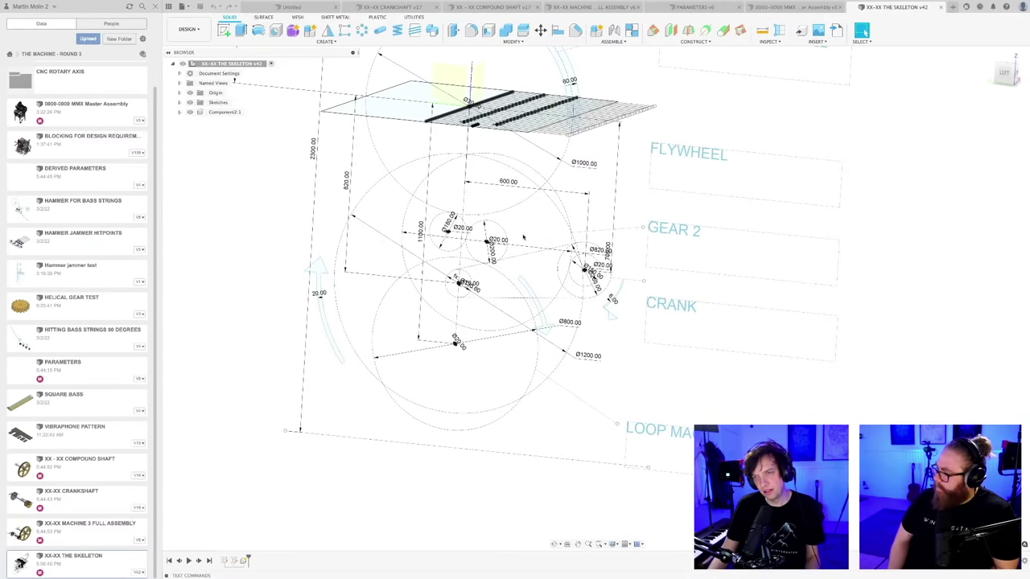
{"action": "middle_click_drag", "start_coordinate": [527, 234], "coordinate": [525, 262], "text": "shift"}
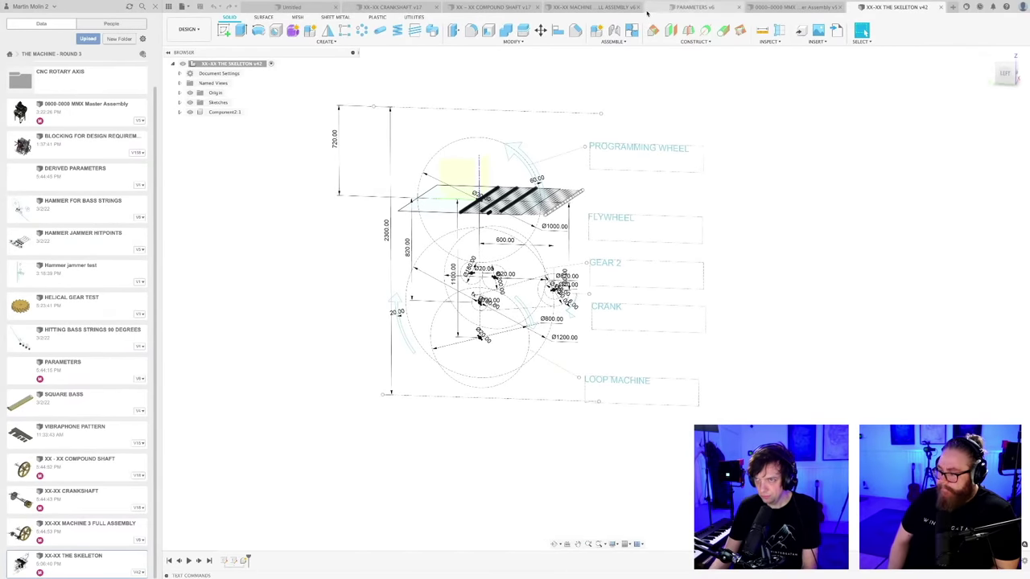
- Compare the original gear train in the MMX Master Assembly with the new herringbone gears in the compound shaft and MACHINE 3 FULL ASSEMBLY designs
{"action": "left_click", "coordinate": [771, 7]}
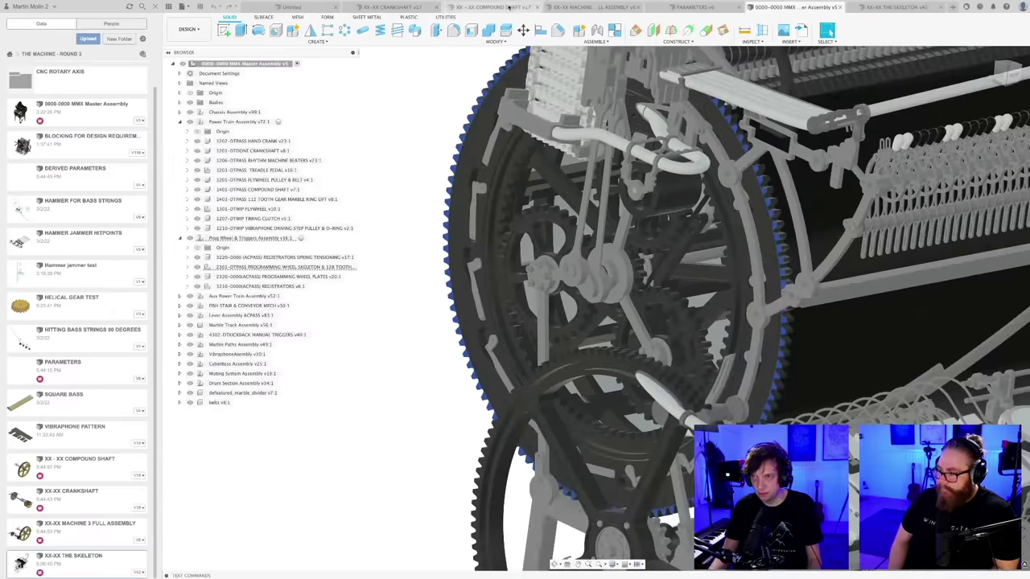
{"action": "left_click", "coordinate": [508, 6]}
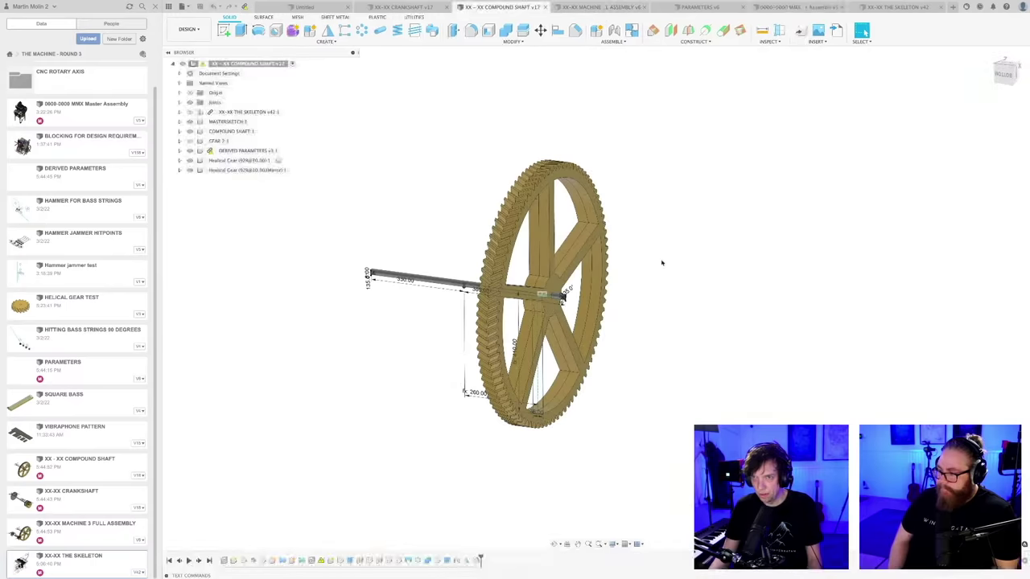
{"action": "middle_click_drag", "start_coordinate": [662, 263], "coordinate": [599, 249], "text": "shift"}
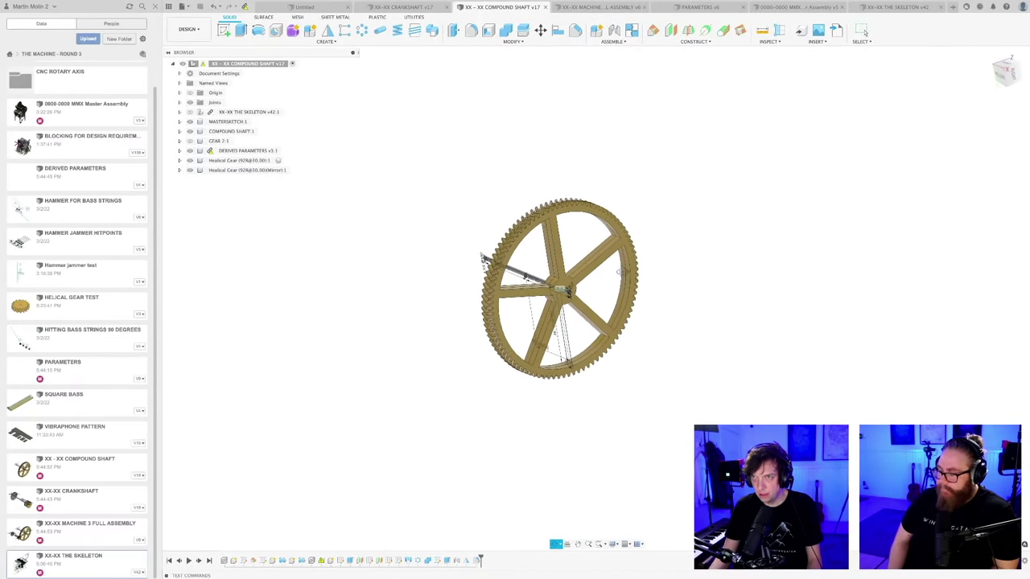
{"action": "left_click", "coordinate": [603, 8]}
{"action": "scroll", "coordinate": [700, 366], "scroll_direction": "up", "scroll_amount": 3}
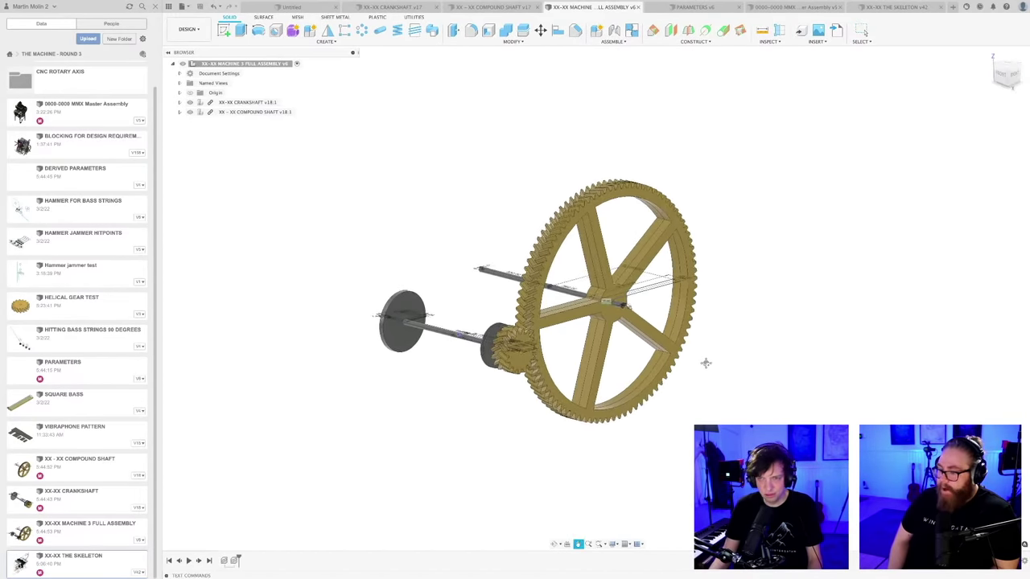
{"action": "middle_click_drag", "start_coordinate": [701, 362], "coordinate": [706, 367], "text": "shift"}
{"action": "scroll", "coordinate": [699, 362], "scroll_direction": "up", "scroll_amount": 2}
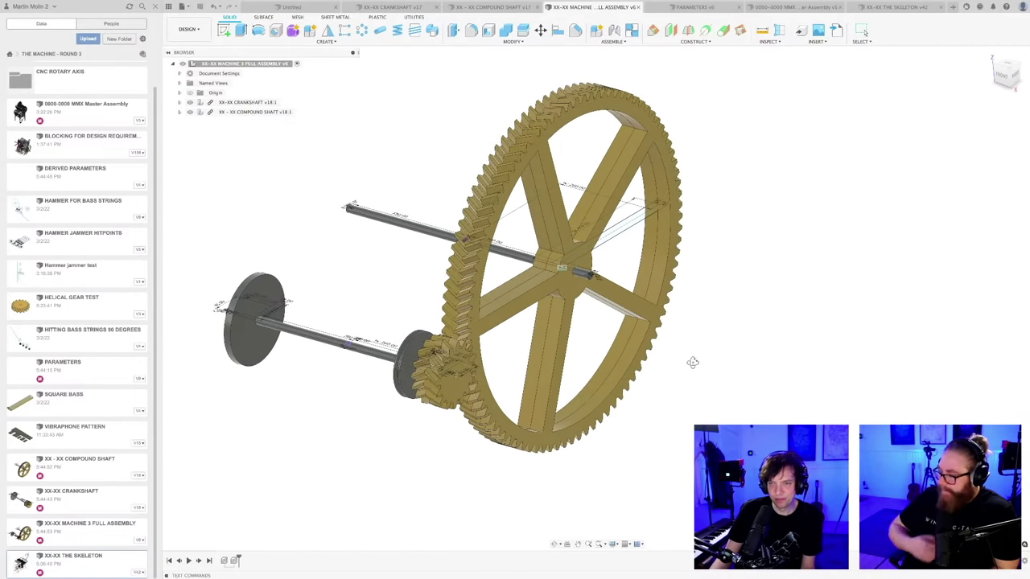
{"action": "scroll", "coordinate": [686, 362], "scroll_direction": "up", "scroll_amount": 2}
{"action": "scroll", "coordinate": [686, 367], "scroll_direction": "down", "scroll_amount": 3}
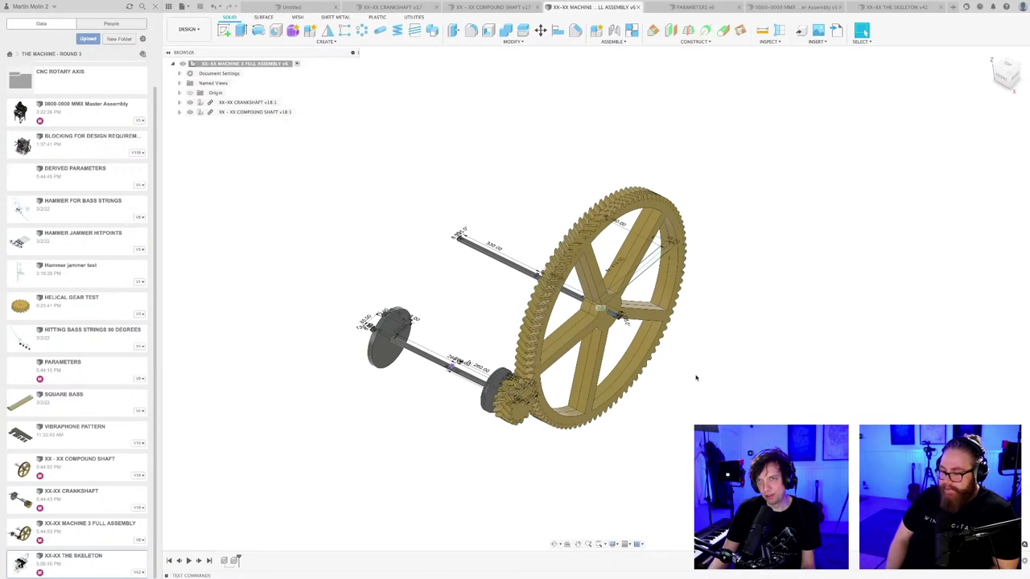
{"action": "middle_click_drag", "start_coordinate": [690, 373], "coordinate": [680, 357], "text": "shift"}
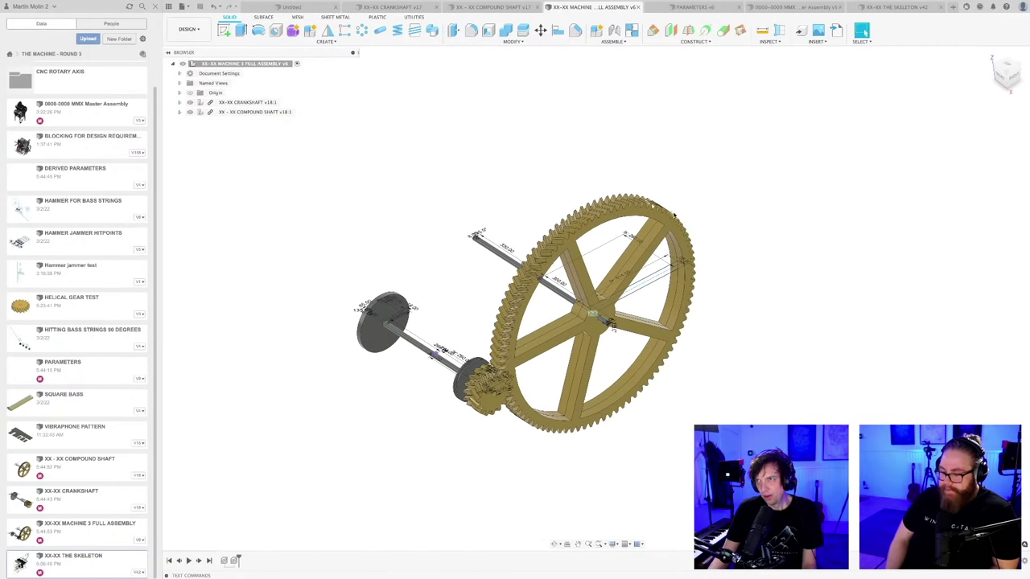
{"action": "left_click", "coordinate": [794, 7]}
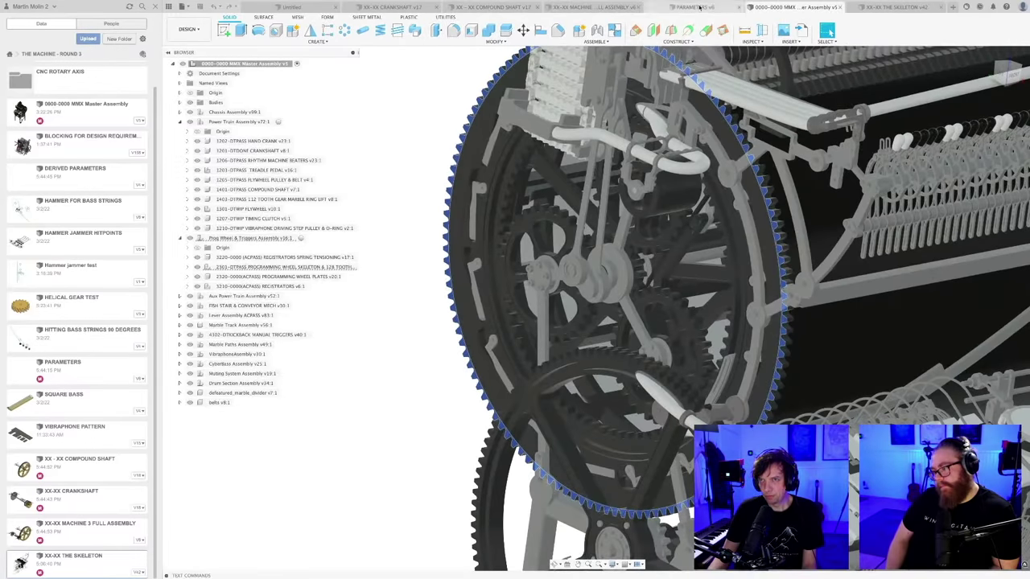
{"action": "left_click", "coordinate": [402, 8]}
{"action": "left_click", "coordinate": [587, 7]}
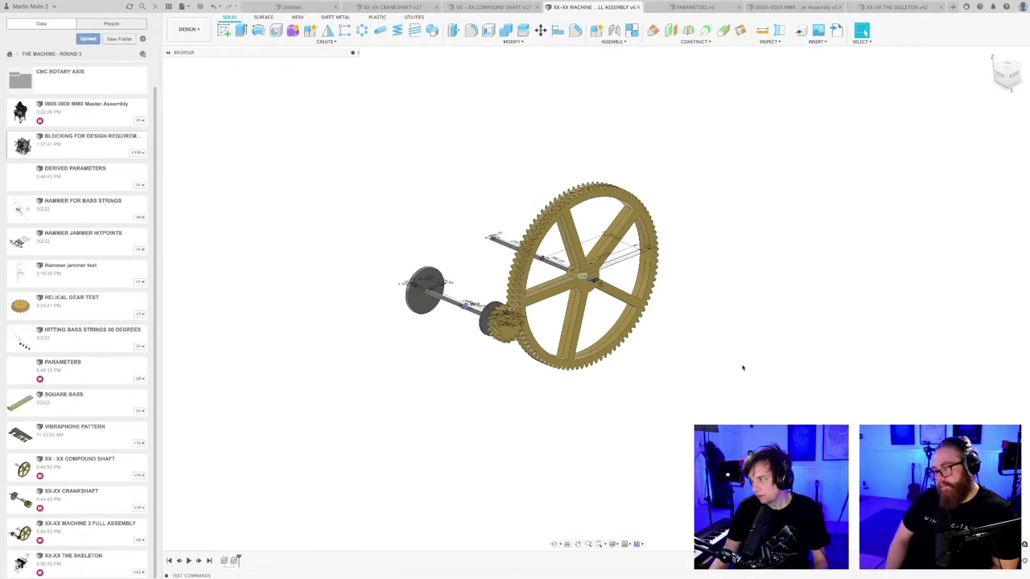
- Open the BLOCKING FOR DESIGN REQUIREMENTS design and examine the layout of the drums, flywheel, instruments and frame from several sides
{"action": "middle_click_drag", "start_coordinate": [612, 322], "coordinate": [527, 330], "text": "shift"}
{"action": "middle_click_drag", "start_coordinate": [506, 259], "coordinate": [741, 351], "text": "shift"}
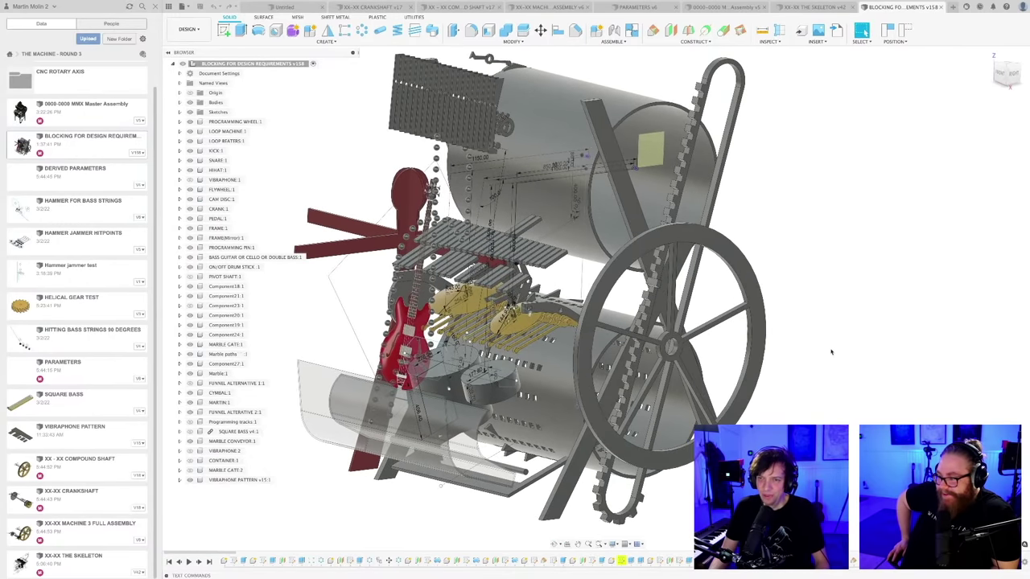
{"action": "scroll", "coordinate": [831, 351], "scroll_direction": "down", "scroll_amount": 2}
{"action": "scroll", "coordinate": [796, 342], "scroll_direction": "up", "scroll_amount": 2}
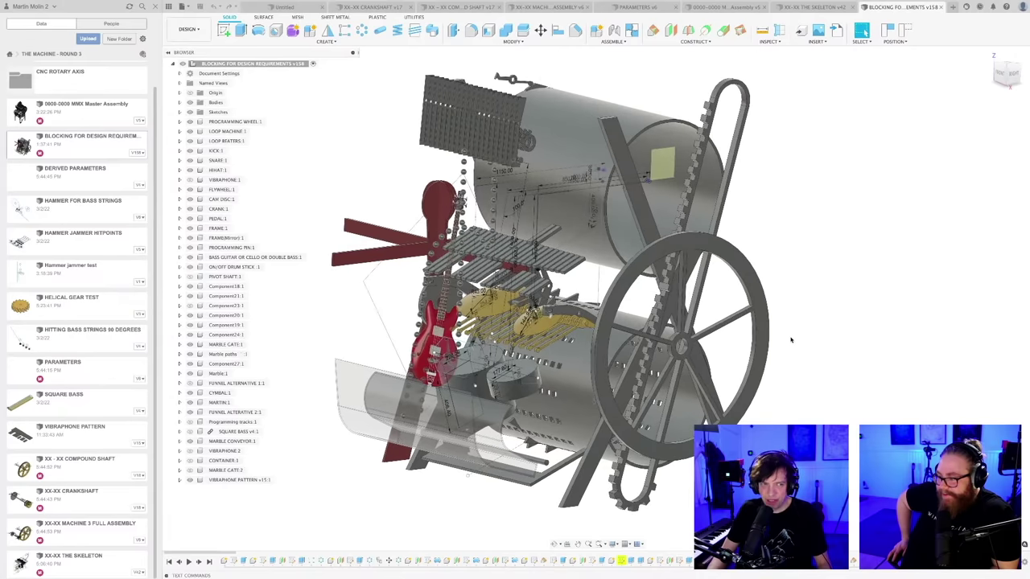
{"action": "middle_click_drag", "start_coordinate": [785, 337], "coordinate": [742, 347]}
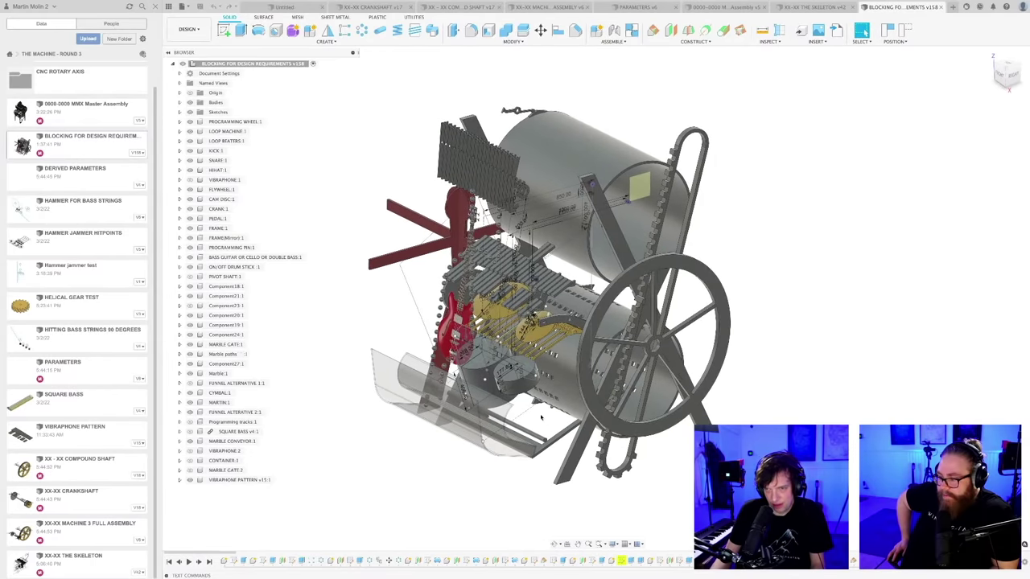
{"action": "middle_click_drag", "start_coordinate": [541, 416], "coordinate": [563, 412], "text": "shift"}
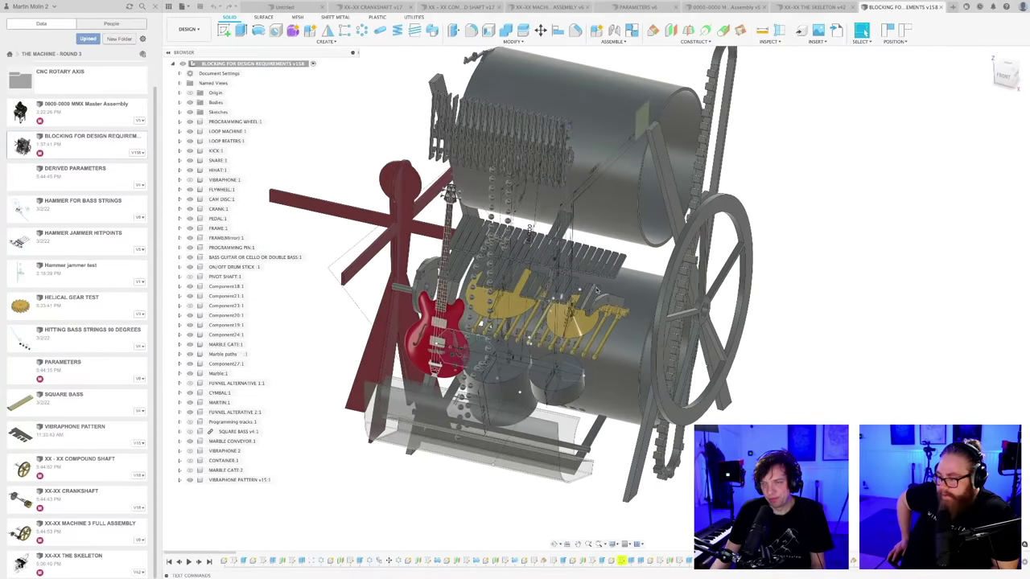
{"action": "middle_click_drag", "start_coordinate": [574, 274], "coordinate": [599, 275], "text": "shift"}
{"action": "middle_click_drag", "start_coordinate": [533, 240], "coordinate": [547, 238], "text": "shift"}
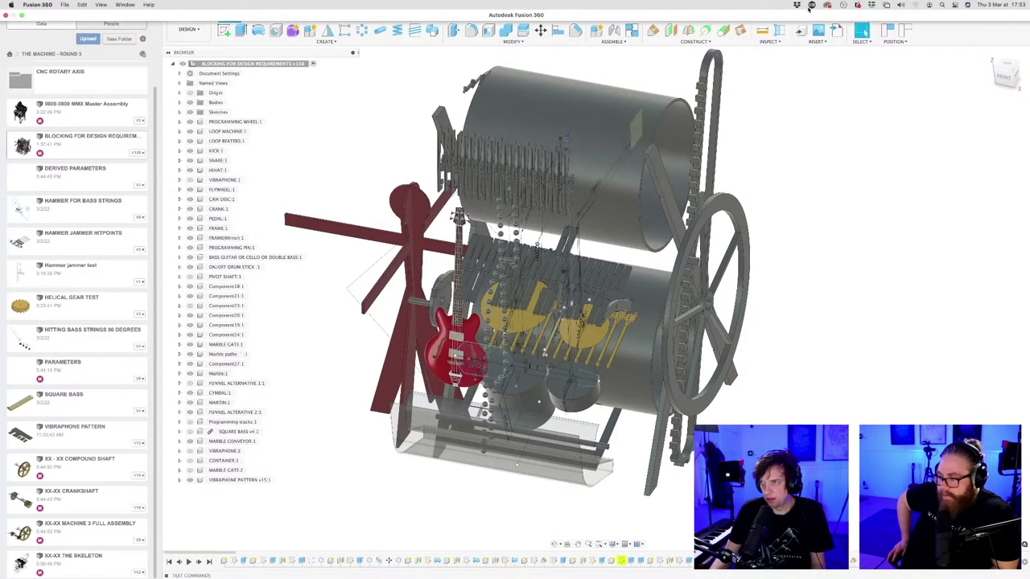
- Switch to the XX-XX THE SKELETON design and open Sketch2 for editing
{"action": "left_click", "coordinate": [816, 7]}
{"action": "middle_click_drag", "start_coordinate": [581, 275], "coordinate": [234, 134], "text": "shift"}
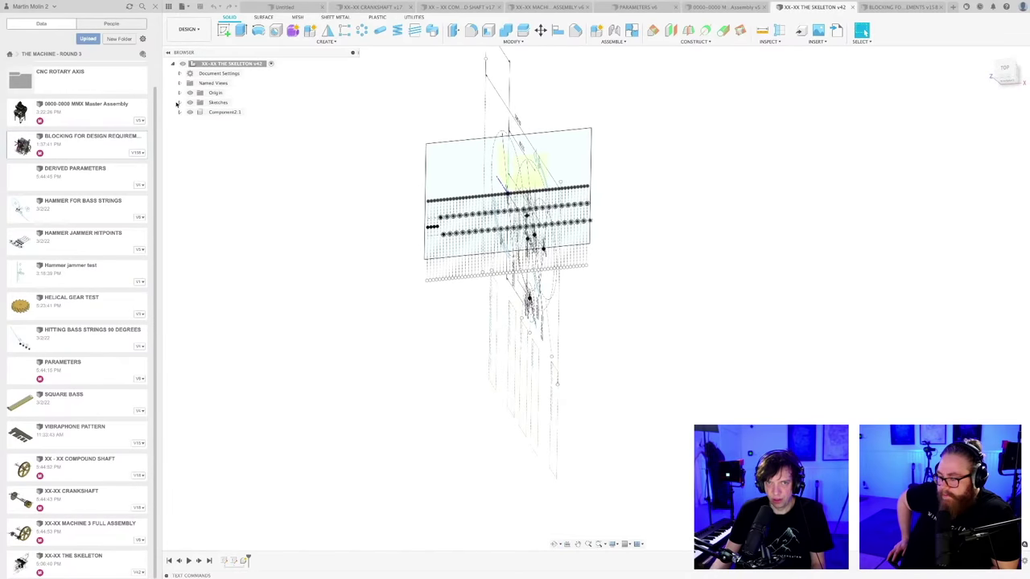
{"action": "left_click", "coordinate": [178, 103]}
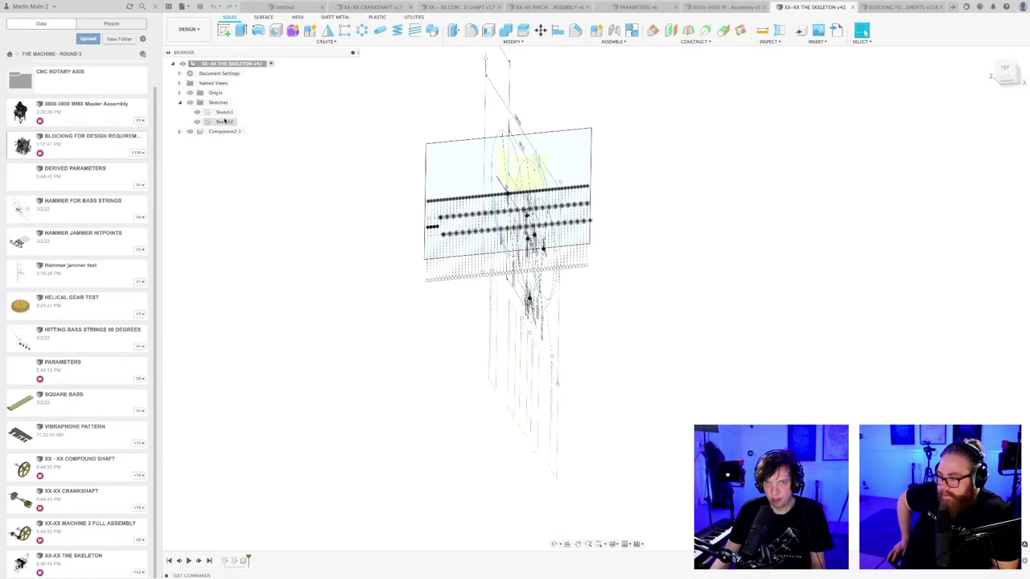
{"action": "left_click", "coordinate": [225, 122]}
{"action": "left_click", "coordinate": [225, 122]}
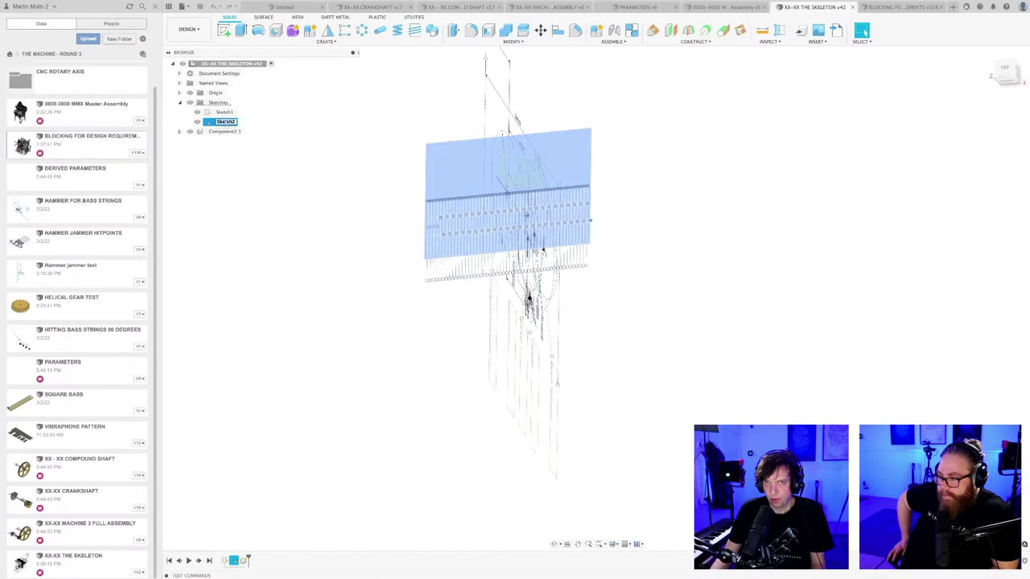
{"action": "double_click", "coordinate": [225, 122]}
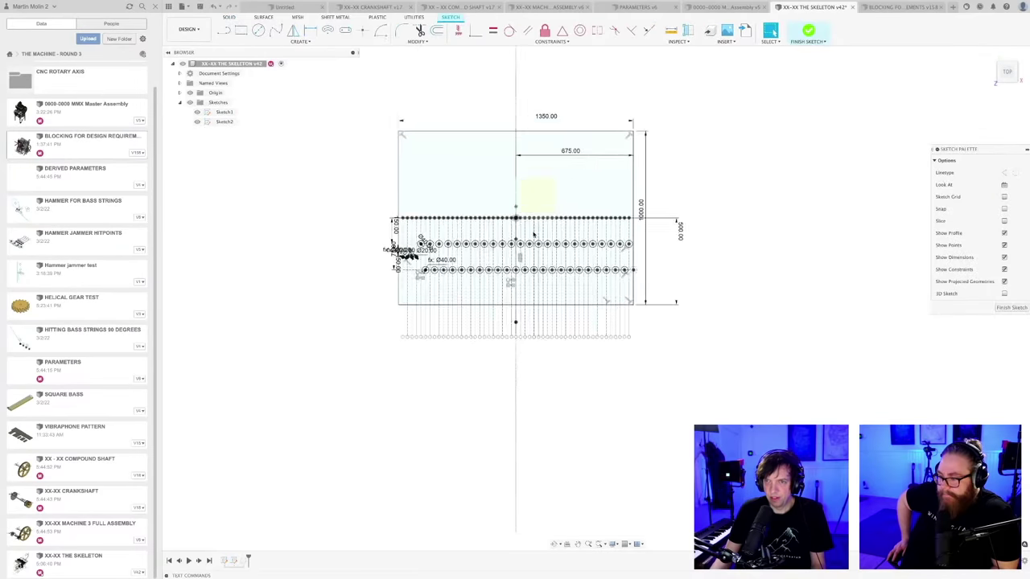
- Review the rows of circles, track lines and dimensions in Sketch2, and save the skeleton design
{"action": "scroll", "coordinate": [533, 235], "scroll_direction": "up", "scroll_amount": 4}
{"action": "scroll", "coordinate": [627, 239], "scroll_direction": "down", "scroll_amount": 3}
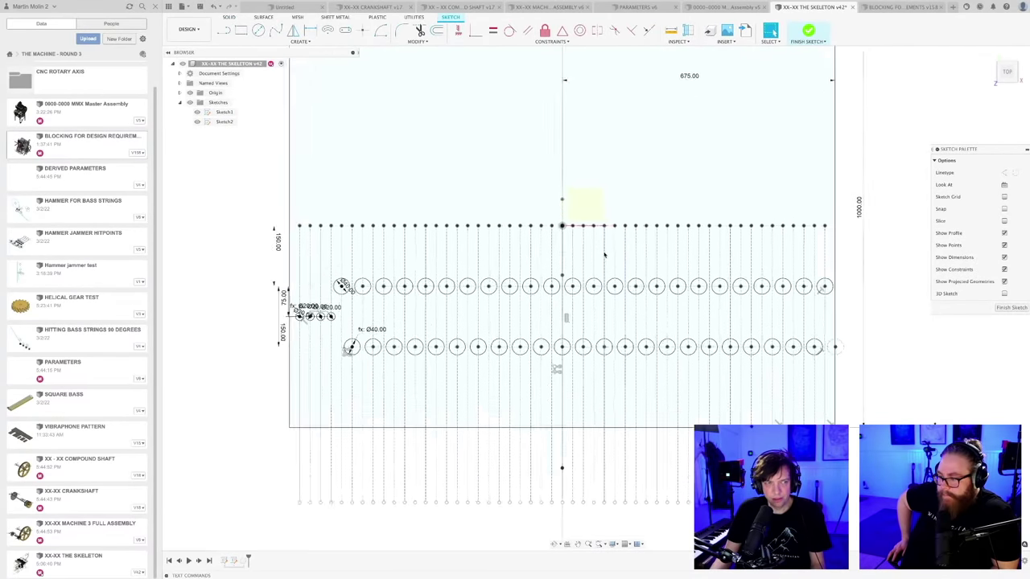
{"action": "scroll", "coordinate": [589, 262], "scroll_direction": "up", "scroll_amount": 1}
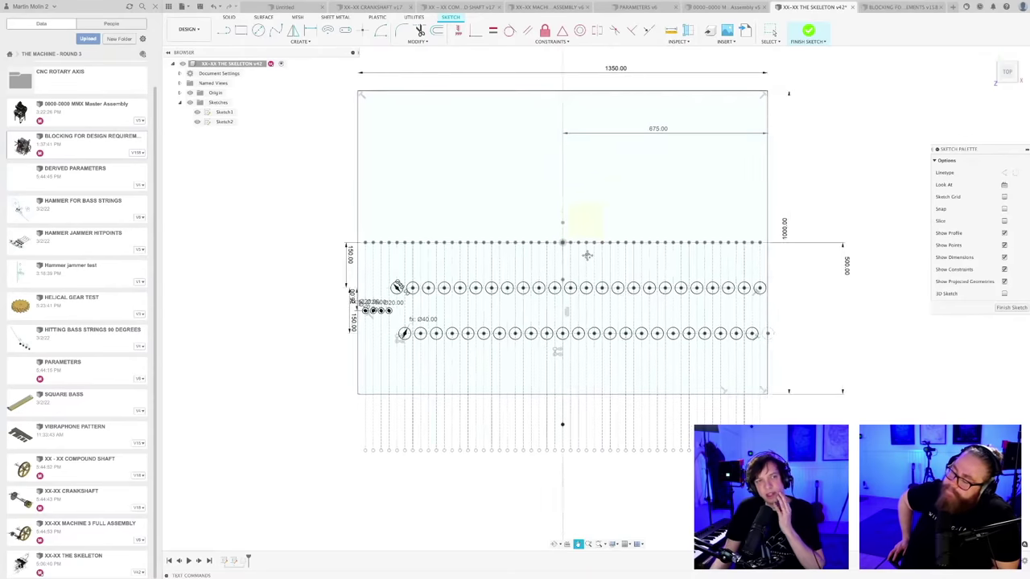
{"action": "scroll", "coordinate": [587, 259], "scroll_direction": "down", "scroll_amount": 1}
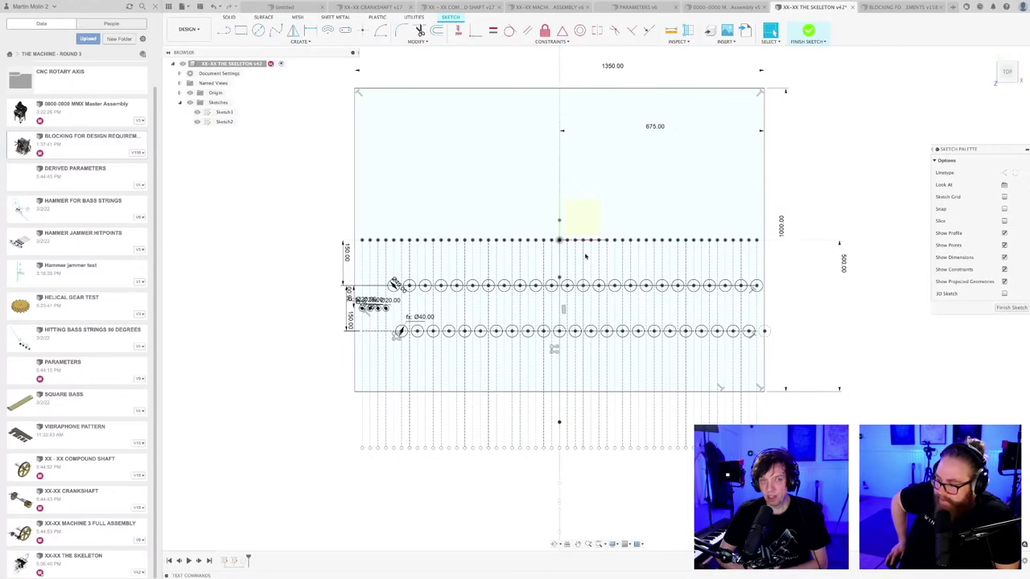
{"action": "scroll", "coordinate": [539, 281], "scroll_direction": "up", "scroll_amount": 2}
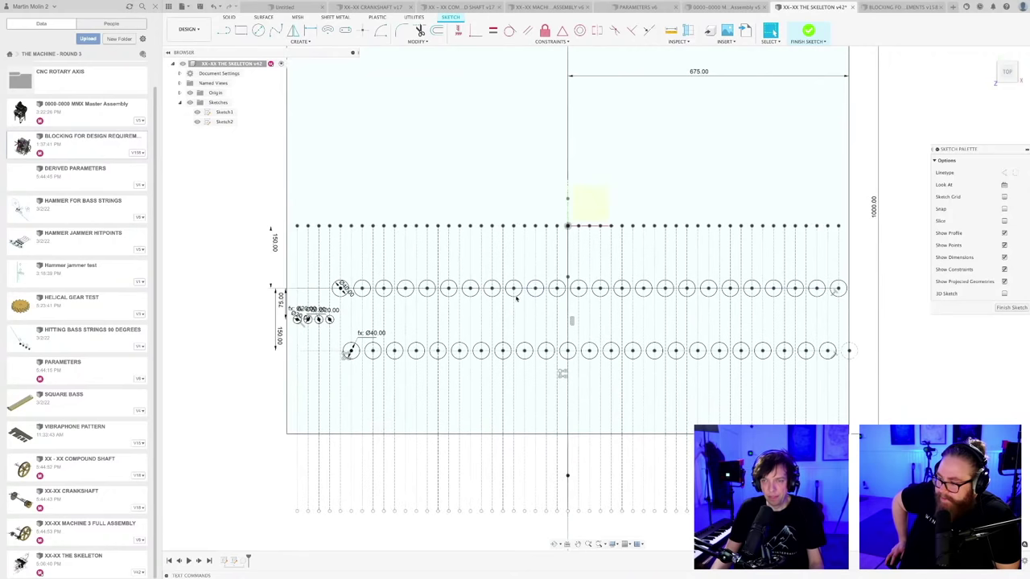
{"action": "scroll", "coordinate": [367, 349], "scroll_direction": "down", "scroll_amount": 3}
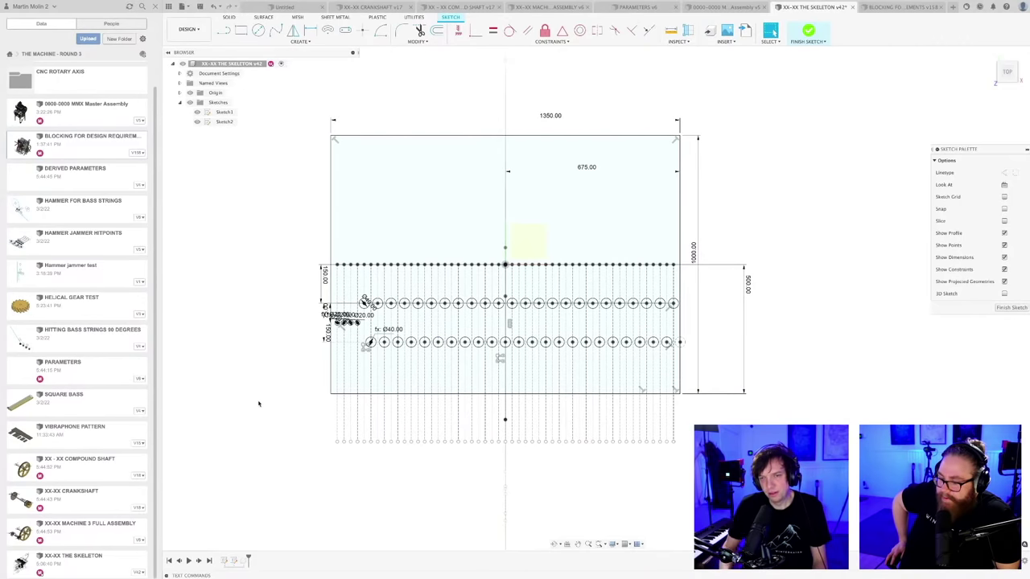
{"action": "key", "text": "ctrl+s"}
{"action": "key", "text": "Return"}
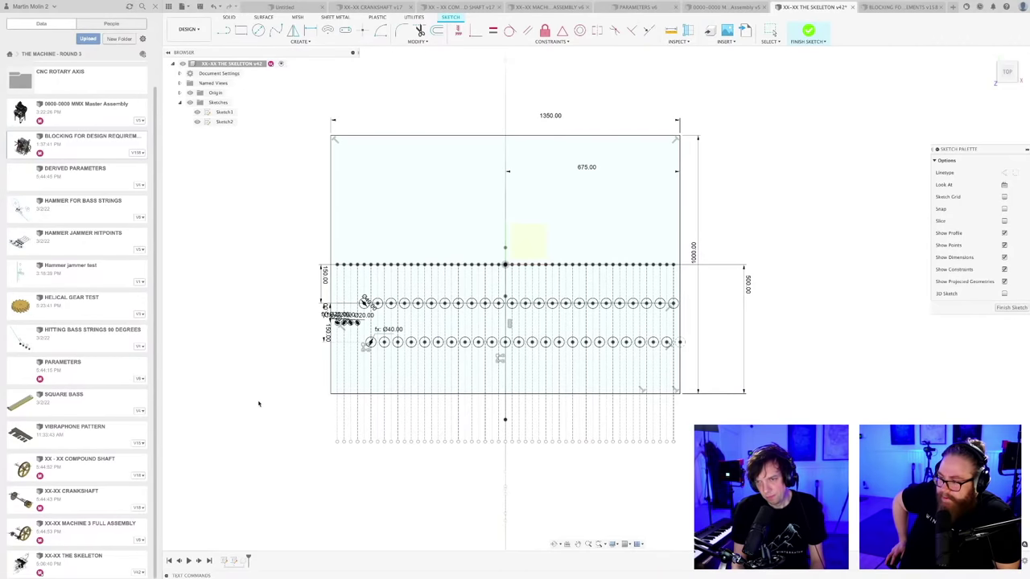
- Examine how the horizontal track layout in Sketch2 sits relative to the vertical skeleton sketch
{"action": "scroll", "coordinate": [366, 344], "scroll_direction": "up", "scroll_amount": 2}
{"action": "scroll", "coordinate": [366, 344], "scroll_direction": "down", "scroll_amount": 1}
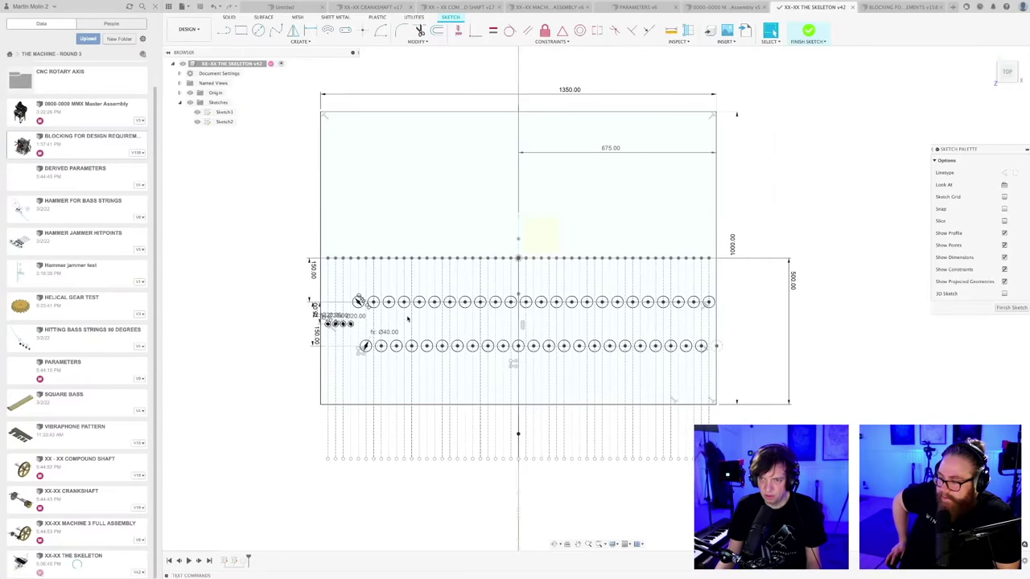
{"action": "middle_click_drag", "start_coordinate": [366, 344], "coordinate": [378, 354], "text": "shift"}
{"action": "mouse_move", "coordinate": [361, 302]}
{"action": "middle_mouse_down", "text": "shift"}
{"action": "mouse_move", "coordinate": [446, 307]}
{"action": "mouse_move", "coordinate": [435, 313]}
{"action": "mouse_move", "coordinate": [489, 254]}
{"action": "middle_mouse_up", "text": "shift"}
{"action": "scroll", "coordinate": [436, 312], "scroll_direction": "down", "scroll_amount": 3}
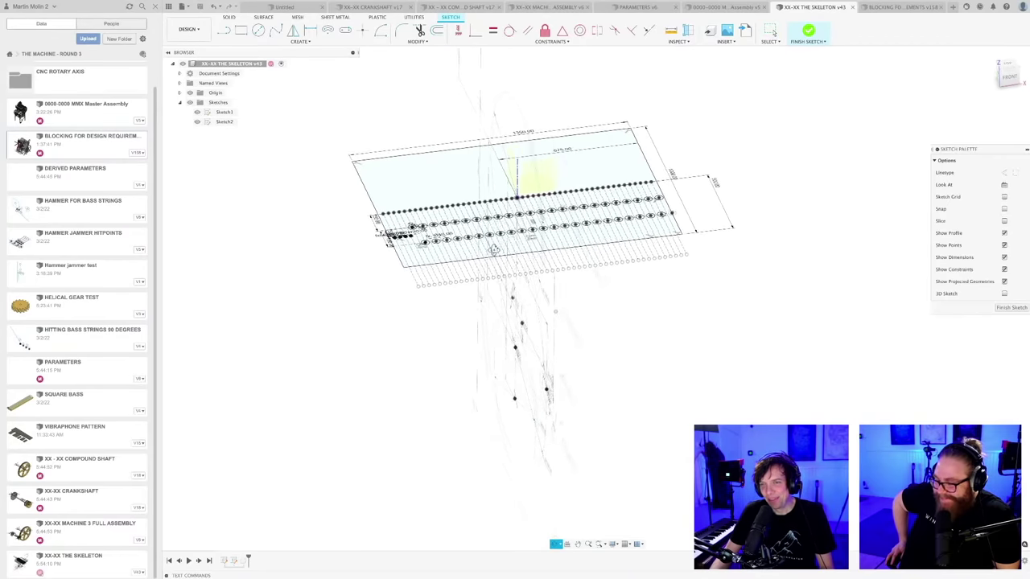
{"action": "middle_click_drag", "start_coordinate": [490, 254], "coordinate": [489, 260], "text": "shift"}
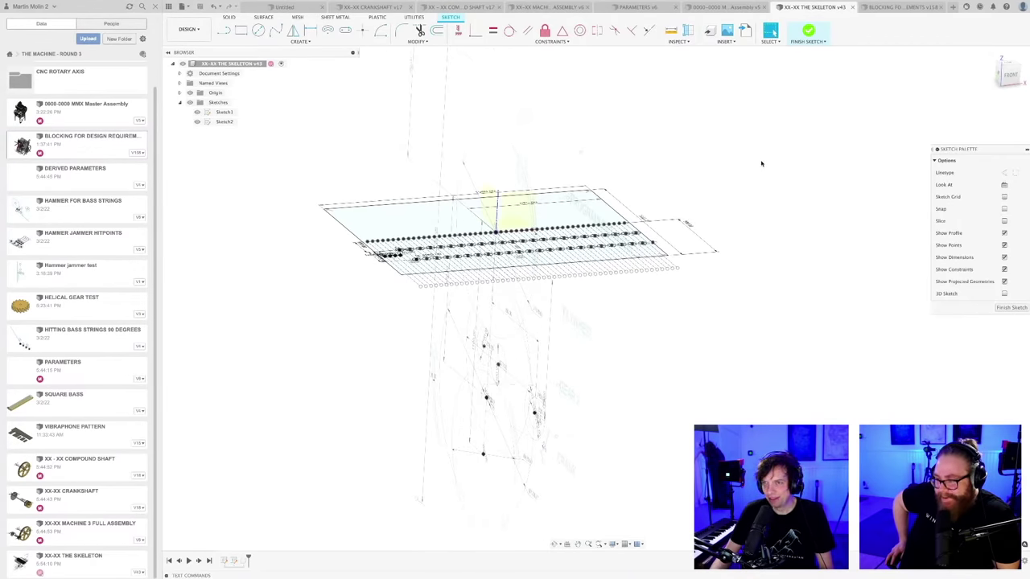
- Switch to Google Sheets and enter "Indivual Muting Levers for Each programming track + Groups" in cell B97 of the DESIGN REQUIREMENTS sheet
{"action": "key", "text": "ctrl+Right"}
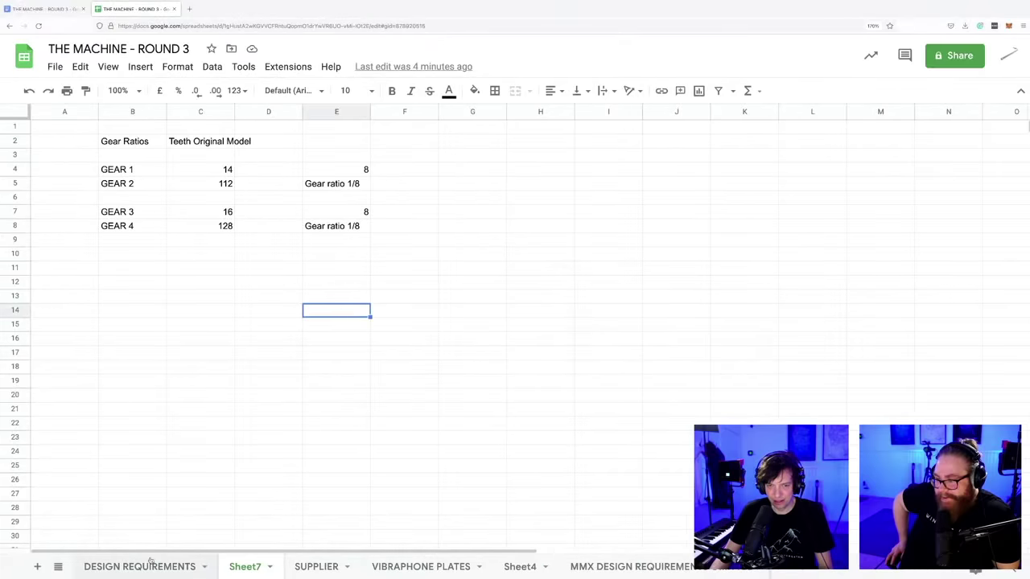
{"action": "left_click", "coordinate": [150, 564]}
{"action": "scroll", "coordinate": [121, 456], "scroll_direction": "down", "scroll_amount": 1}
{"action": "left_click", "coordinate": [121, 455]}
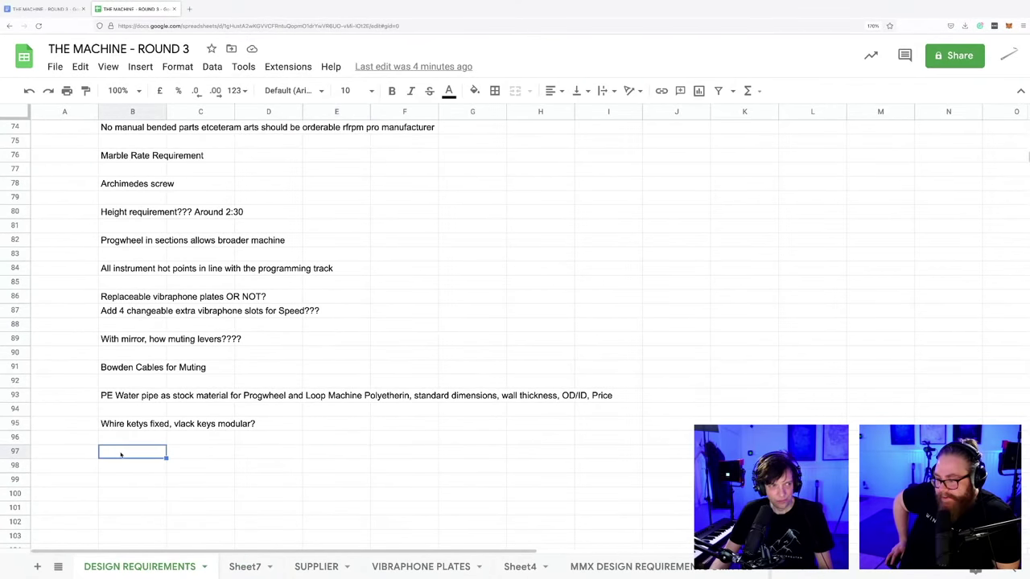
{"action": "type", "text": "Indivual Mu"}
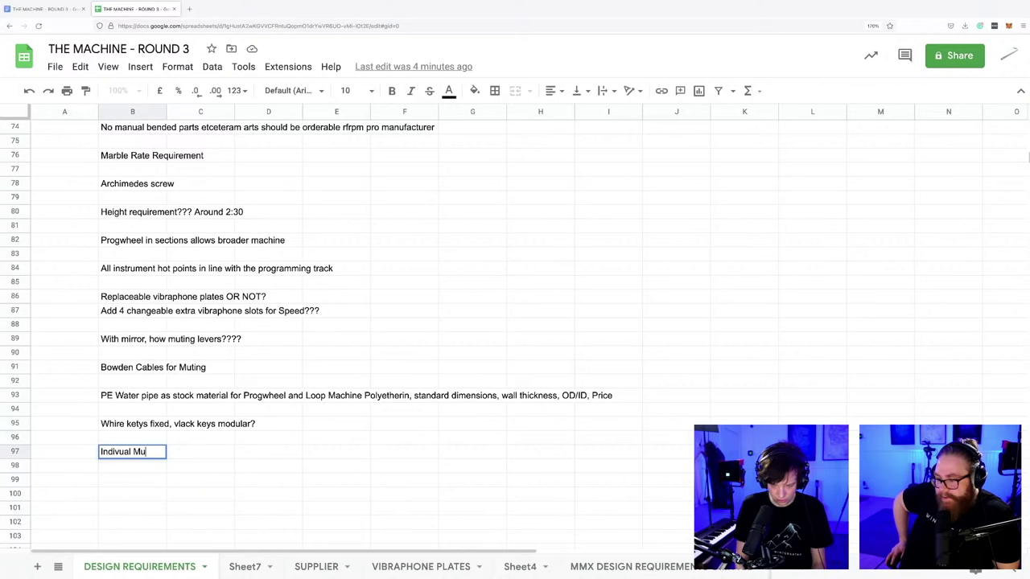
{"action": "type", "text": "ting Levers for"}
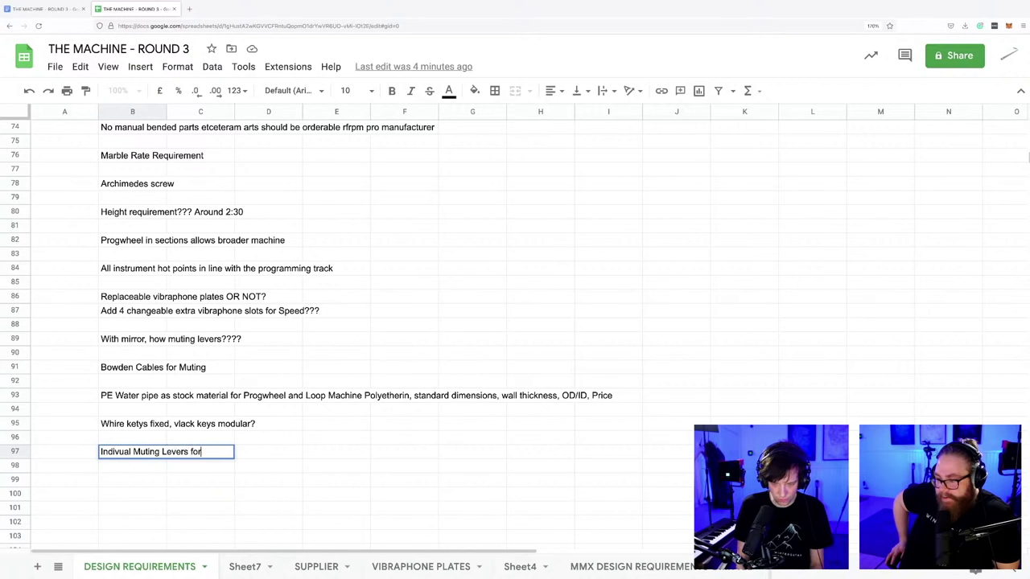
{"action": "type", "text": " Each pr"}
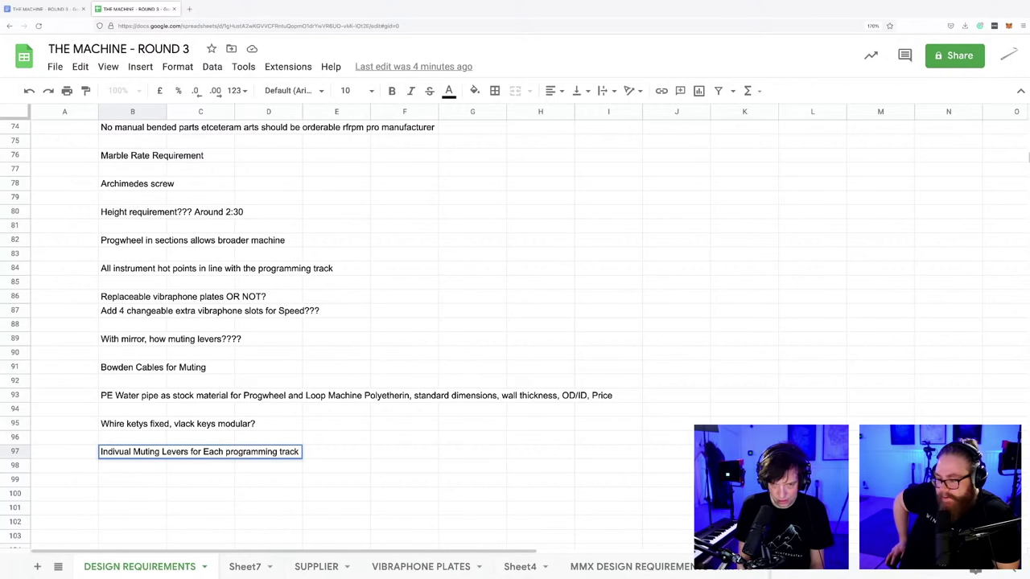
{"action": "type", "text": "ogramming track + Groups"}
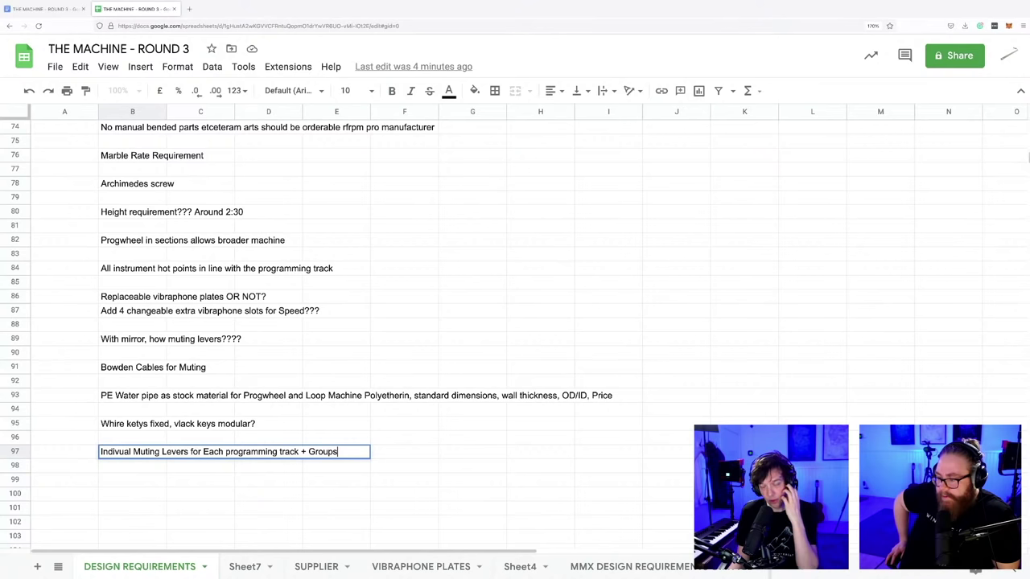
{"action": "left_click", "coordinate": [364, 481]}
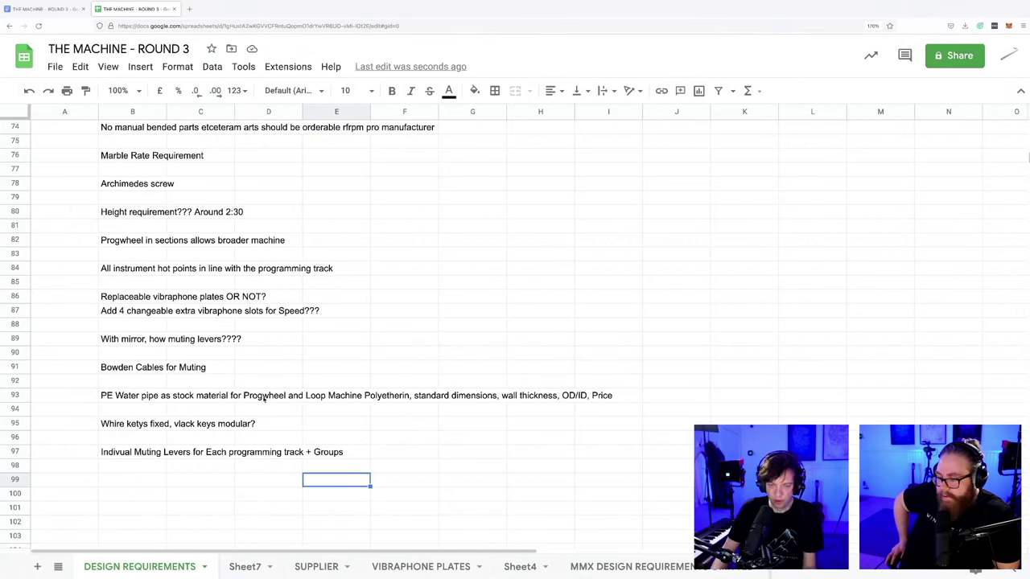
- Switch back to Fusion 360 and inspect the BLOCKING FOR DESIGN REQUIREMENTS model from the flywheel side and the opposite side
{"action": "key", "text": "ctrl+Left"}
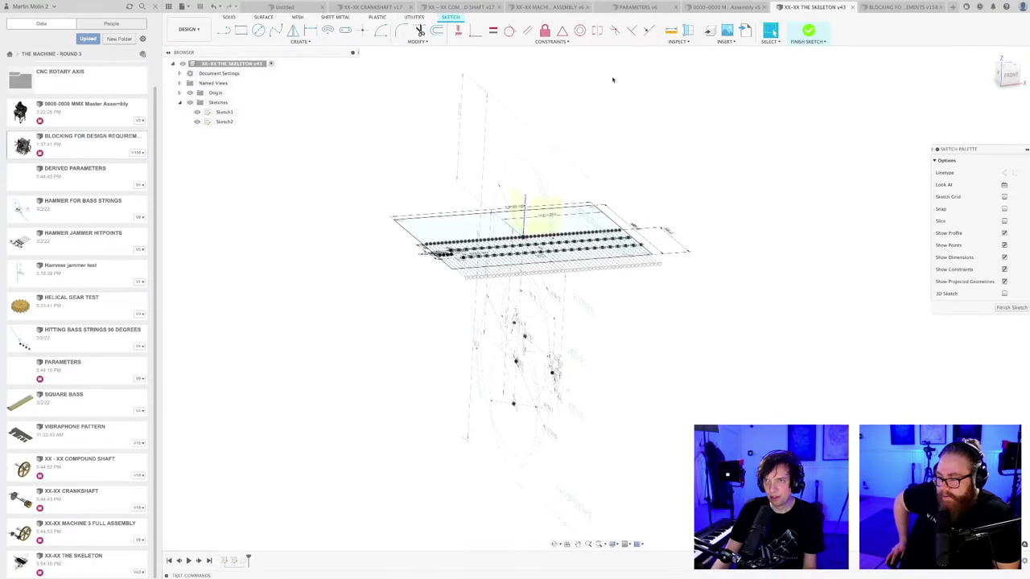
{"action": "left_click", "coordinate": [897, 7]}
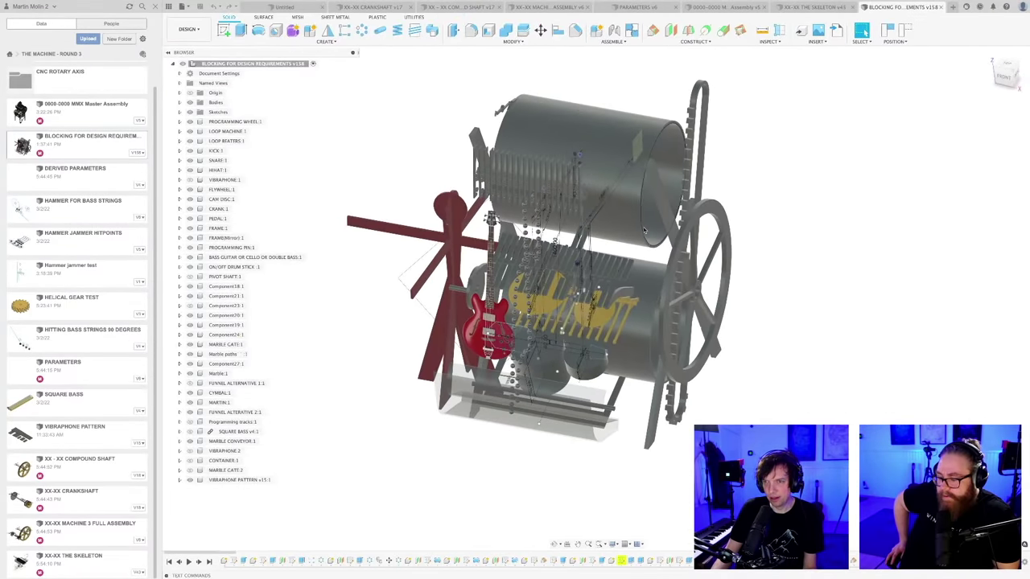
{"action": "mouse_move", "coordinate": [583, 159]}
{"action": "middle_mouse_down", "text": "shift"}
{"action": "mouse_move", "coordinate": [598, 256]}
{"action": "mouse_move", "coordinate": [668, 374]}
{"action": "middle_mouse_up", "text": "shift"}
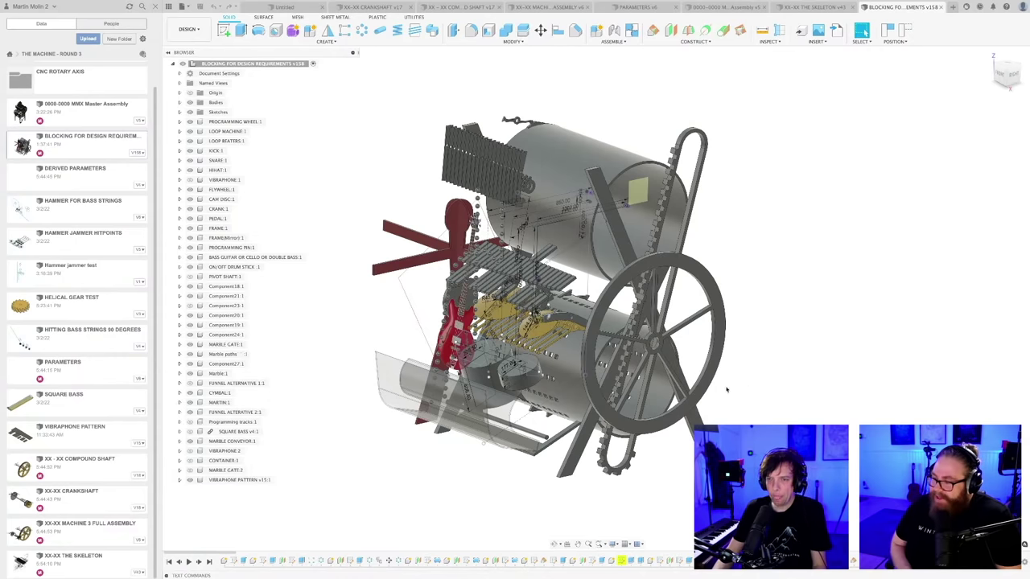
{"action": "middle_click_drag", "start_coordinate": [727, 390], "coordinate": [550, 315], "text": "shift"}
{"action": "scroll", "coordinate": [549, 315], "scroll_direction": "up", "scroll_amount": 3}
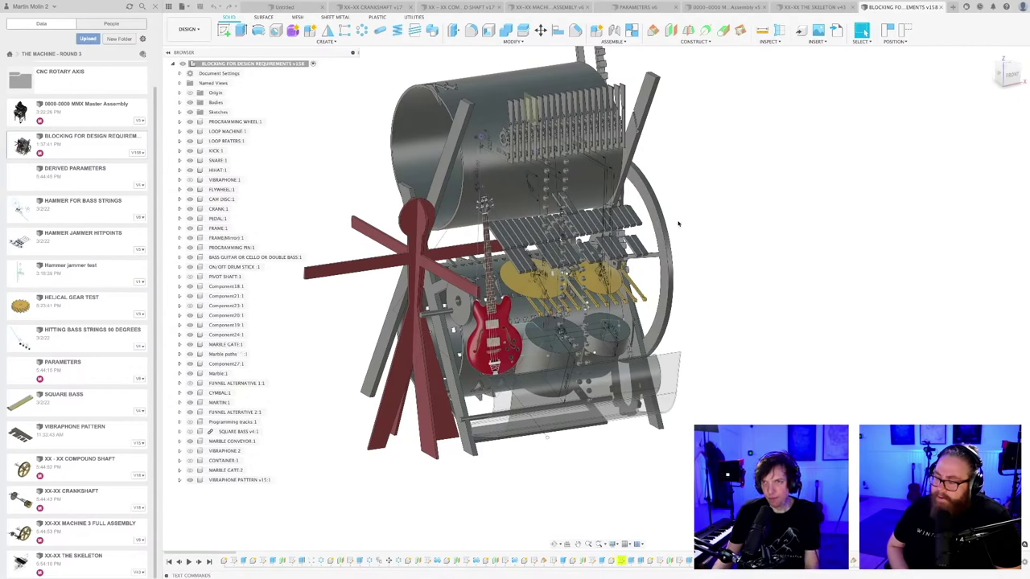
- Switch to the 0000-0000 MMX Master Assembly and view the whole original machine
{"action": "left_click", "coordinate": [729, 8]}
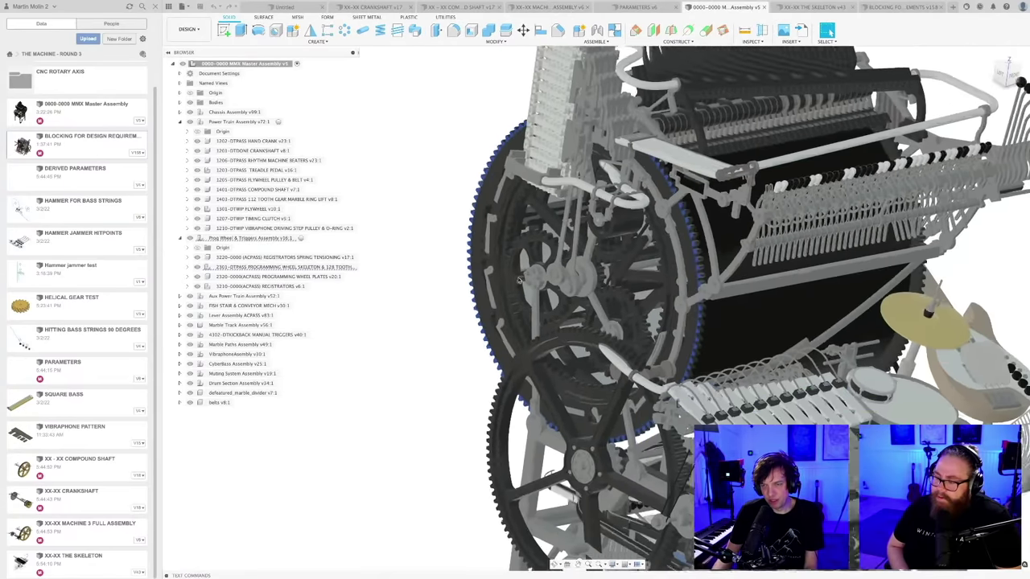
{"action": "scroll", "coordinate": [518, 280], "scroll_direction": "down", "scroll_amount": 5}
{"action": "middle_click_drag", "start_coordinate": [518, 280], "coordinate": [433, 354], "text": "shift"}
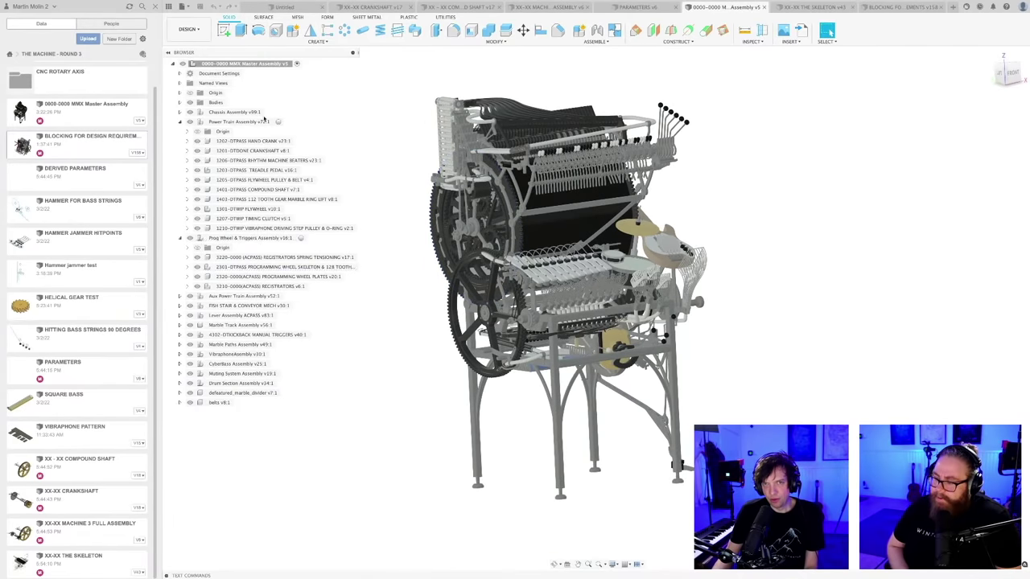
- Isolate the Chassis Assembly, examine its frame and legs, and end the isolation
{"action": "right_click", "coordinate": [243, 112]}
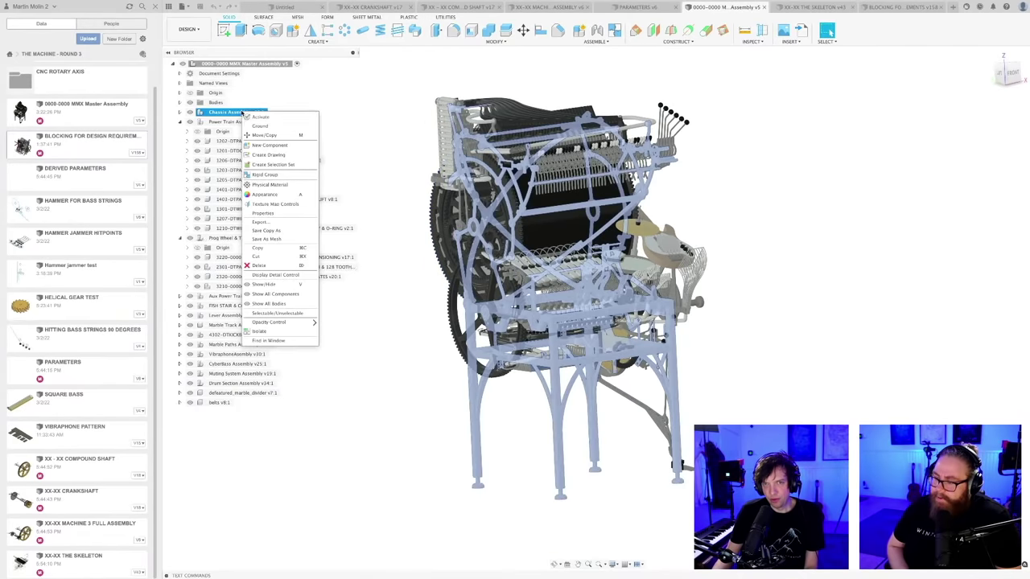
{"action": "left_click", "coordinate": [273, 333]}
{"action": "mouse_move", "coordinate": [432, 384]}
{"action": "middle_mouse_down", "text": "shift"}
{"action": "mouse_move", "coordinate": [447, 392]}
{"action": "mouse_move", "coordinate": [451, 378]}
{"action": "middle_mouse_up", "text": "shift"}
{"action": "scroll", "coordinate": [518, 383], "scroll_direction": "up", "scroll_amount": 3}
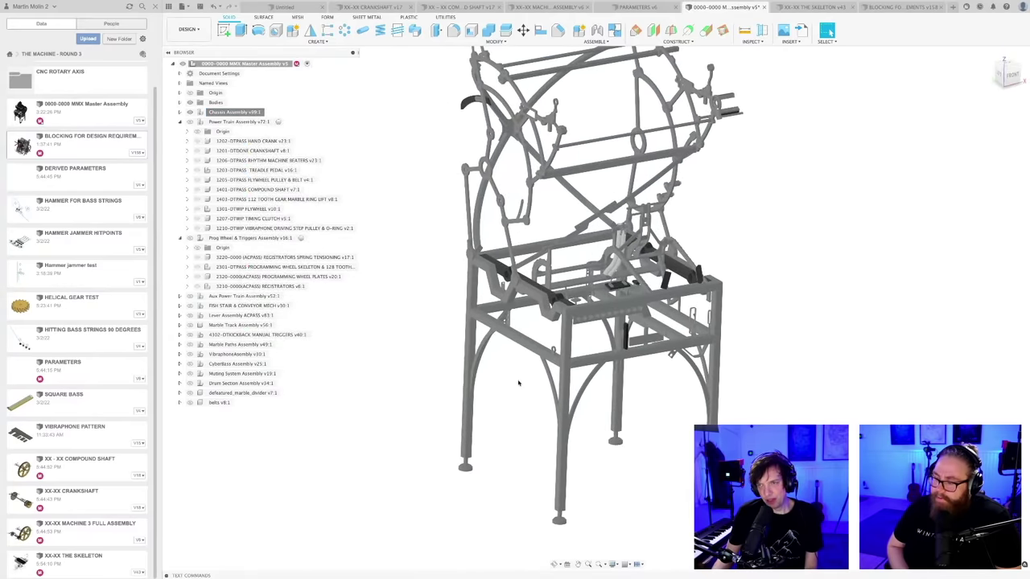
{"action": "middle_click_drag", "start_coordinate": [518, 383], "coordinate": [520, 386], "text": "shift"}
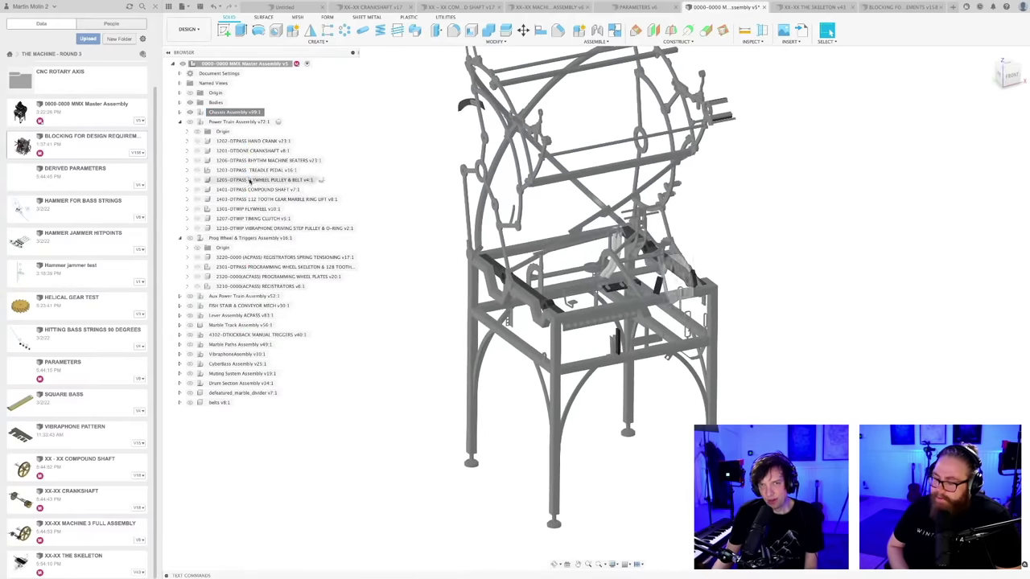
{"action": "right_click", "coordinate": [231, 113]}
{"action": "left_click", "coordinate": [269, 333]}
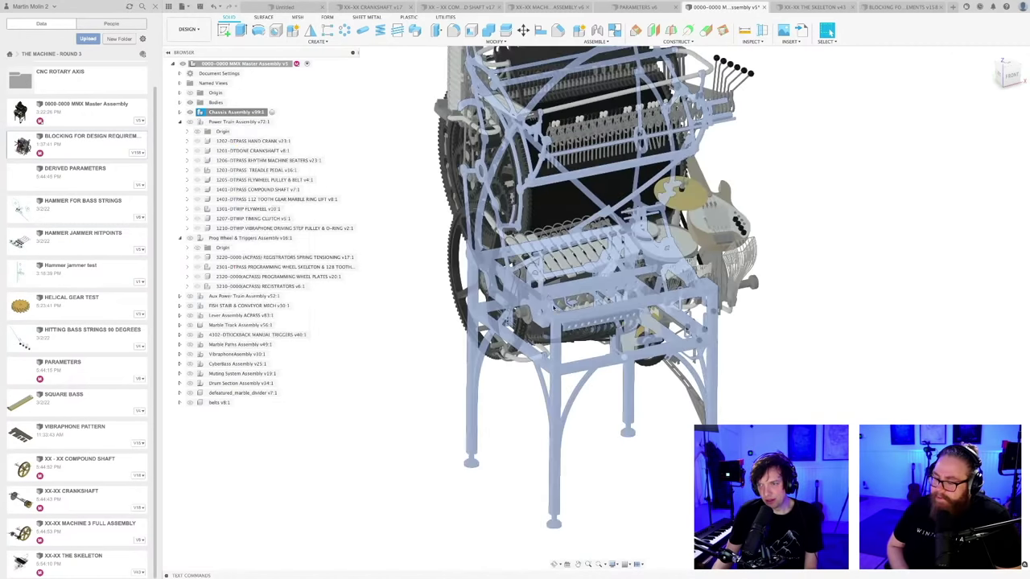
- Clear the Chassis Assembly selection and inspect the whole original machine from the front and from an angled view
{"action": "left_click", "coordinate": [804, 343]}
{"action": "middle_click_drag", "start_coordinate": [765, 340], "coordinate": [697, 387], "text": "shift"}
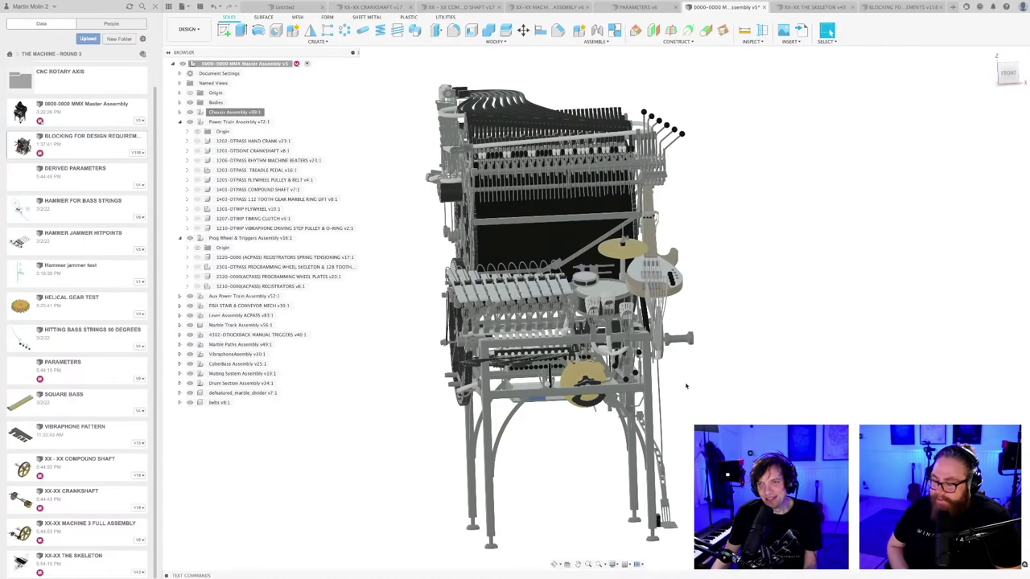
{"action": "middle_click_drag", "start_coordinate": [685, 386], "coordinate": [826, 239], "text": "shift"}
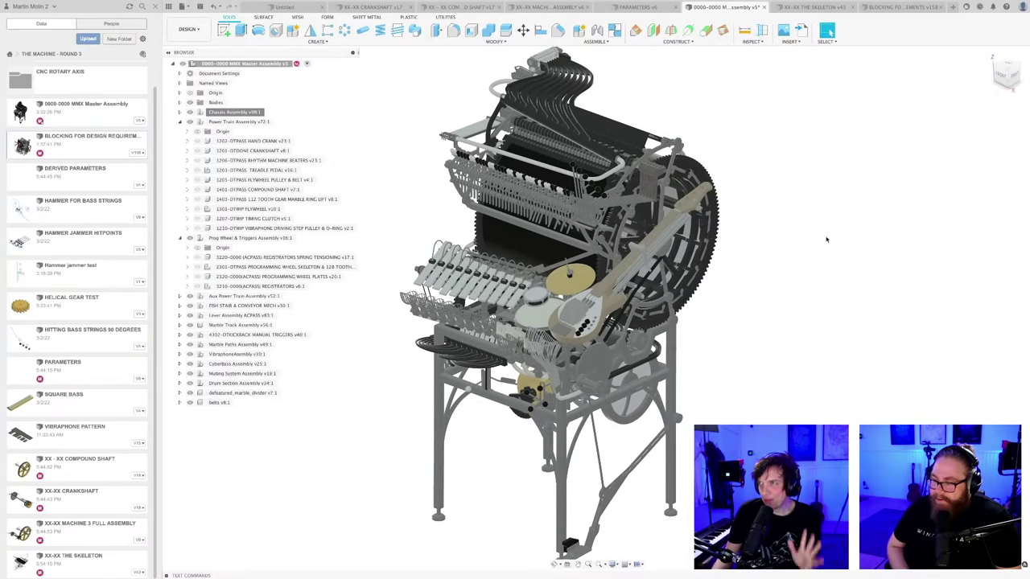
- Switch to the BLOCKING FOR DESIGN REQUIREMENTS model and examine its drum area from the flywheel side
{"action": "left_click", "coordinate": [898, 7]}
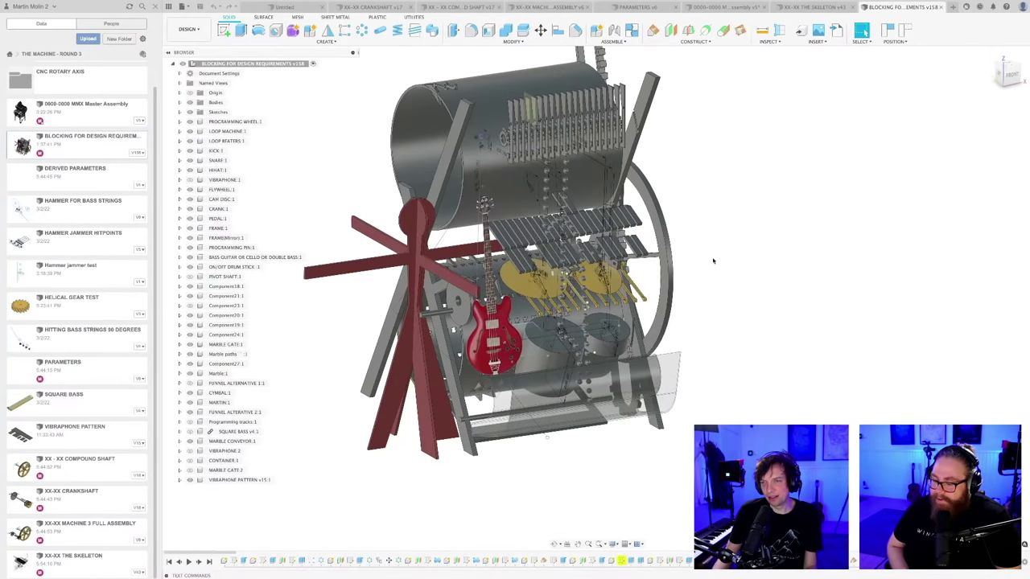
{"action": "middle_click_drag", "start_coordinate": [713, 261], "coordinate": [684, 281], "text": "shift"}
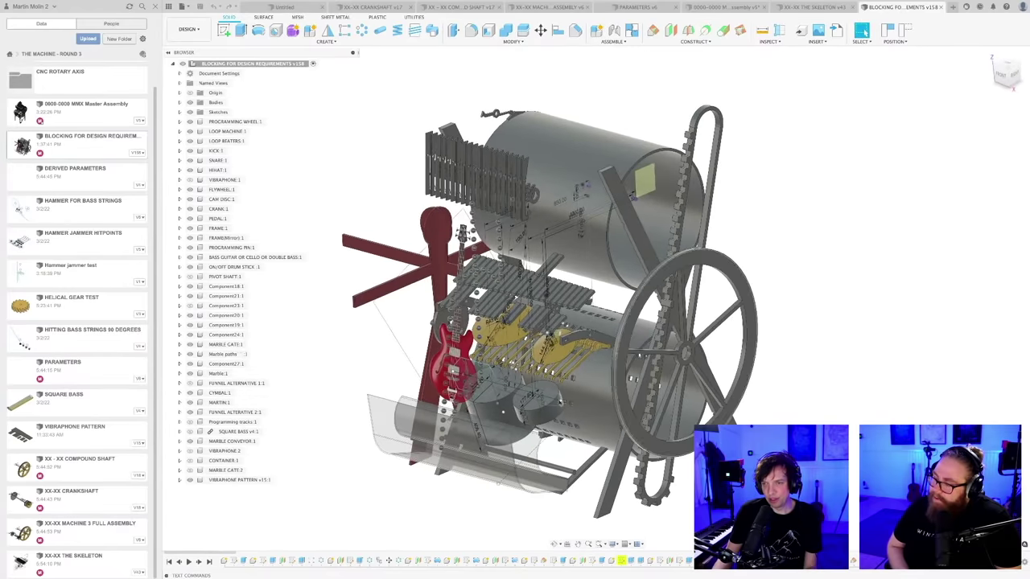
{"action": "scroll", "coordinate": [495, 423], "scroll_direction": "up", "scroll_amount": 4}
{"action": "scroll", "coordinate": [503, 358], "scroll_direction": "up", "scroll_amount": 2}
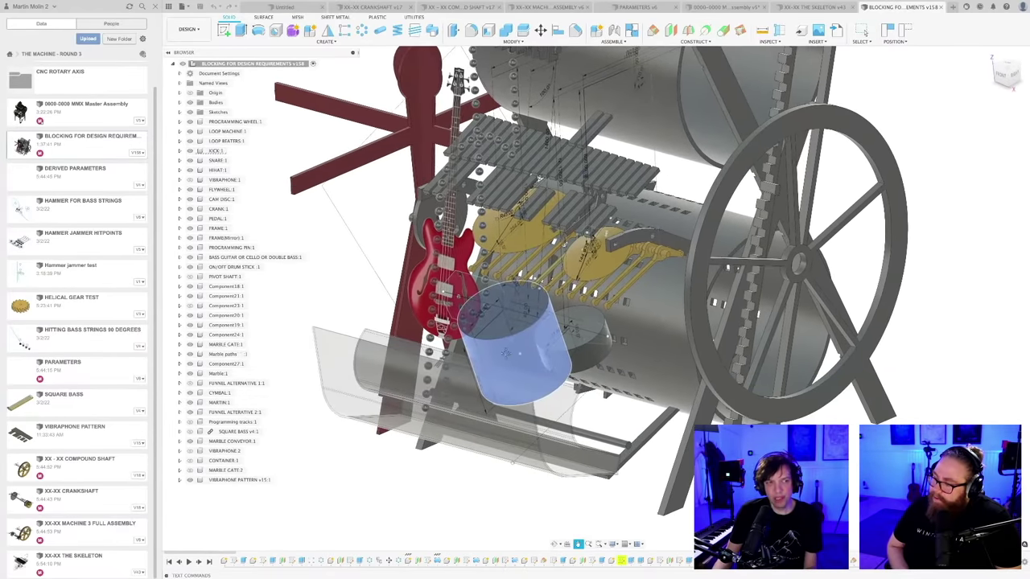
{"action": "middle_click_drag", "start_coordinate": [505, 352], "coordinate": [548, 266], "text": "shift"}
{"action": "scroll", "coordinate": [579, 362], "scroll_direction": "down", "scroll_amount": 2}
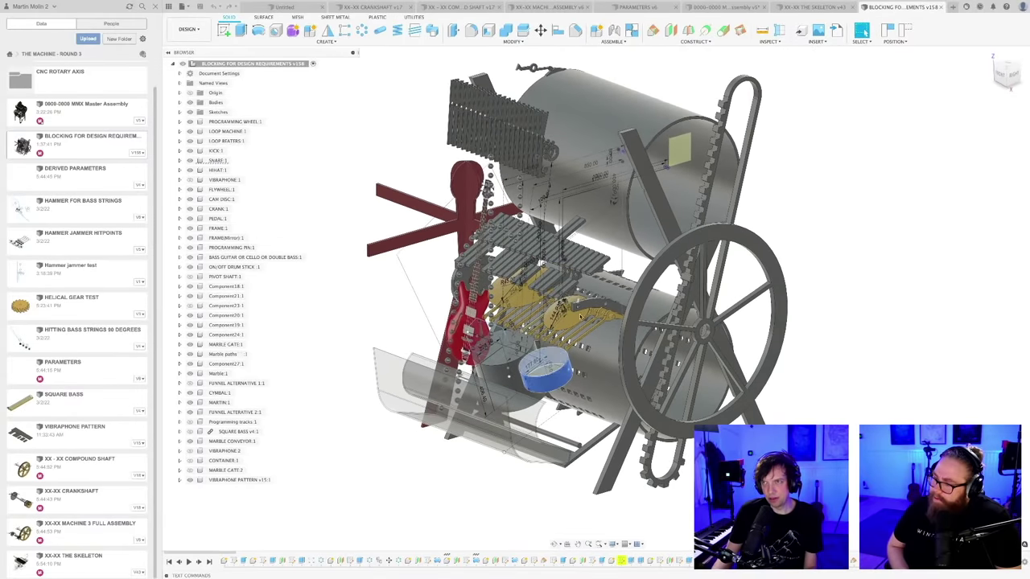
- Revisit the MMX Master Assembly, then open XX-XX MACHINE 3 FULL ASSEMBLY and inspect its crankshaft and compound shaft gears
{"action": "left_click", "coordinate": [728, 8]}
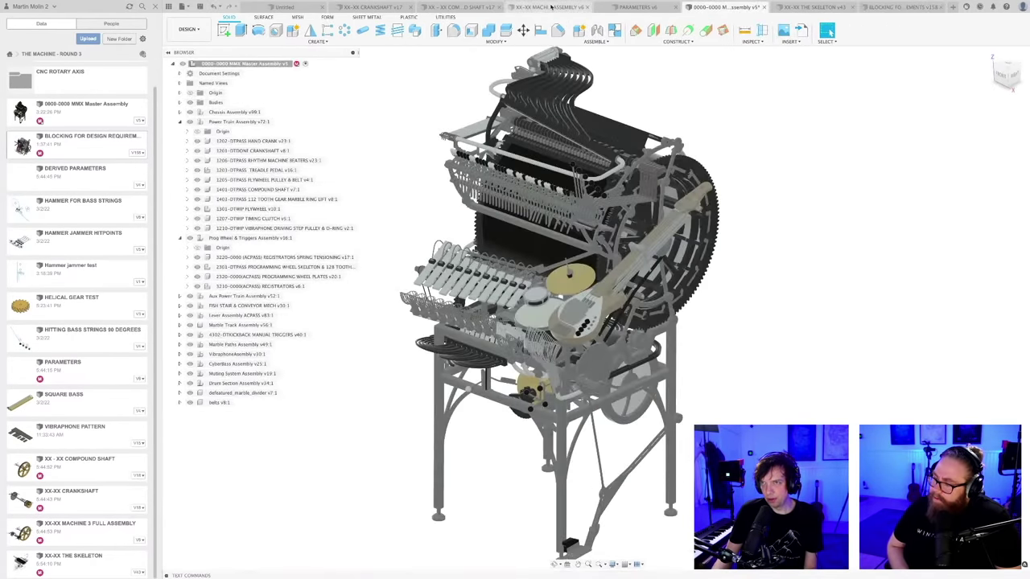
{"action": "left_click", "coordinate": [552, 7]}
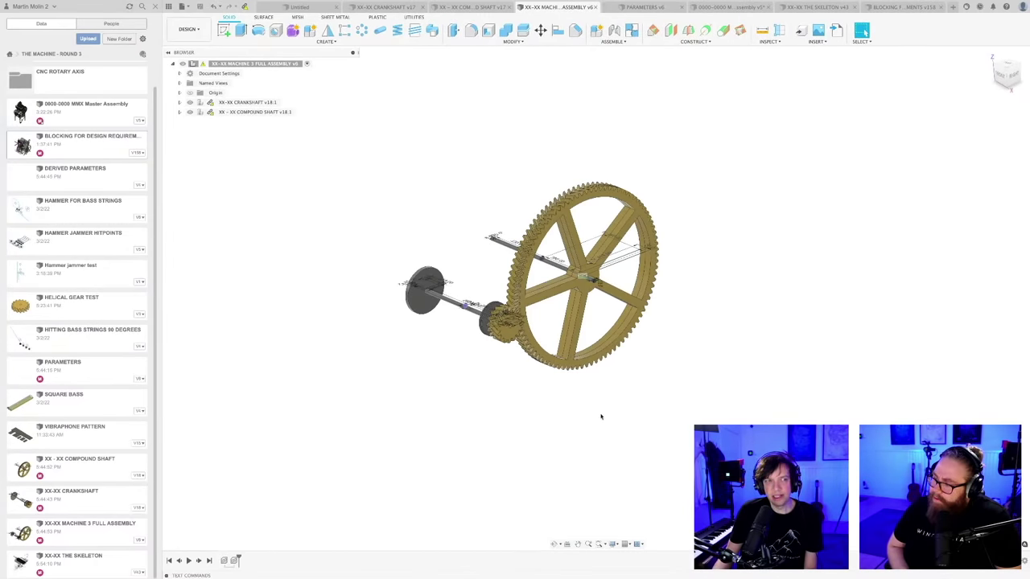
{"action": "mouse_move", "coordinate": [601, 417]}
{"action": "middle_mouse_down", "text": "shift"}
{"action": "mouse_move", "coordinate": [604, 426]}
{"action": "mouse_move", "coordinate": [614, 402]}
{"action": "mouse_move", "coordinate": [609, 425]}
{"action": "middle_mouse_up", "text": "shift"}
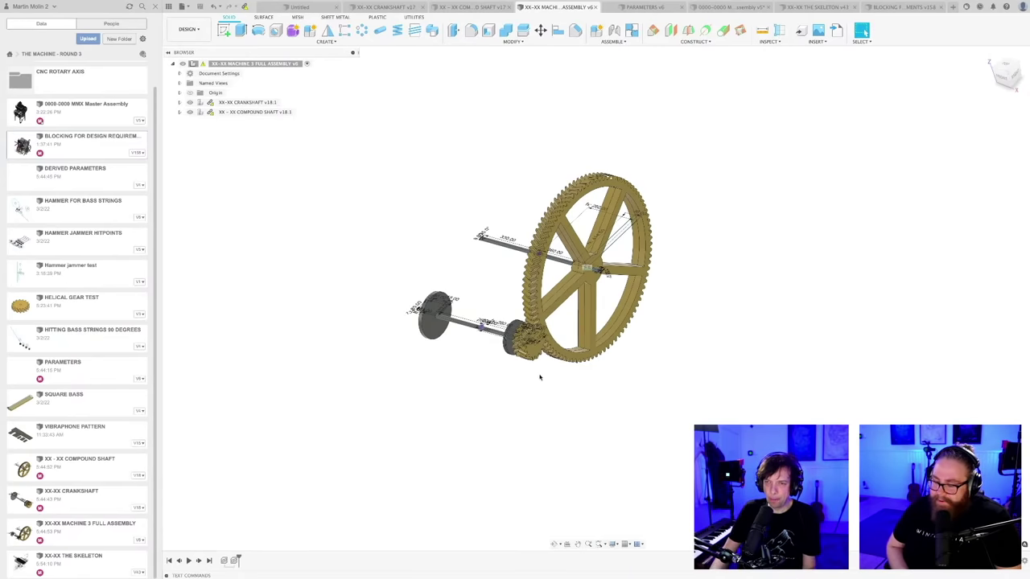
{"action": "mouse_move", "coordinate": [539, 377]}
{"action": "middle_mouse_down", "text": "shift"}
{"action": "mouse_move", "coordinate": [510, 370]}
{"action": "mouse_move", "coordinate": [529, 386]}
{"action": "mouse_move", "coordinate": [508, 373]}
{"action": "mouse_move", "coordinate": [538, 383]}
{"action": "mouse_move", "coordinate": [526, 372]}
{"action": "middle_mouse_up", "text": "shift"}
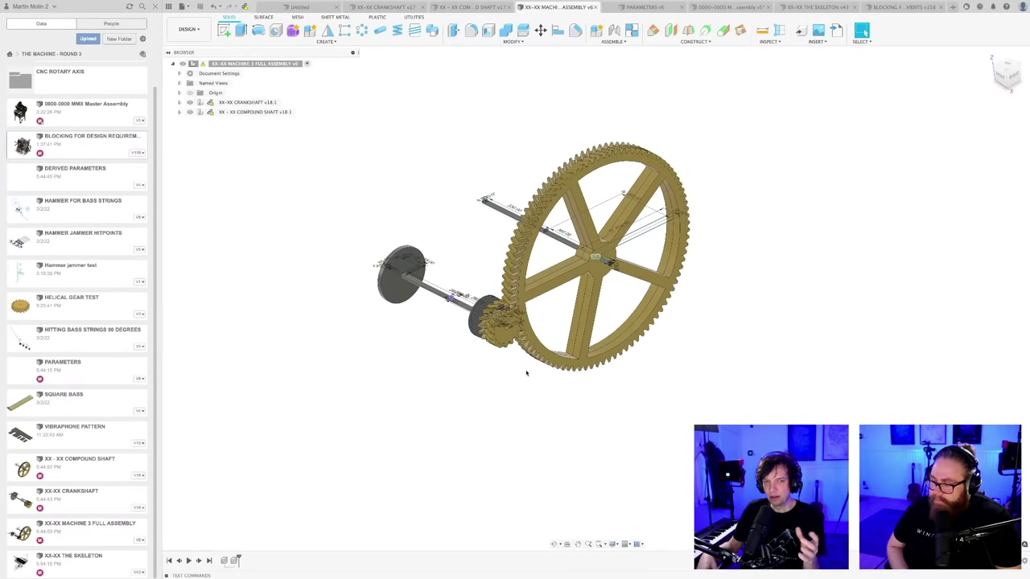
{"action": "middle_click_drag", "start_coordinate": [465, 398], "coordinate": [482, 412]}
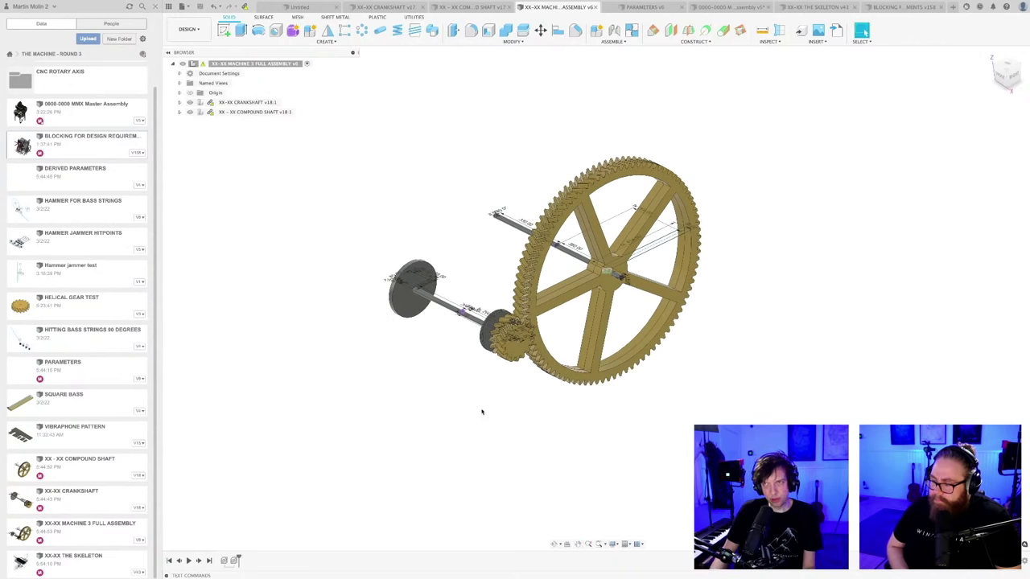
- Review the user parameters for the gear distance and diameters in the PARAMETERS design, then close the list
{"action": "left_click", "coordinate": [643, 6]}
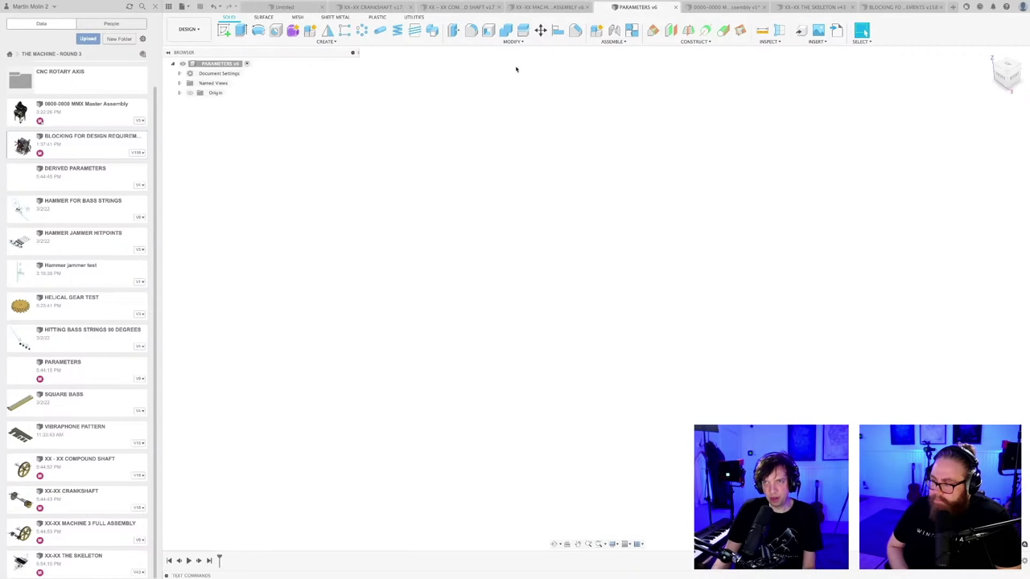
{"action": "left_click", "coordinate": [512, 41]}
{"action": "left_click", "coordinate": [476, 205]}
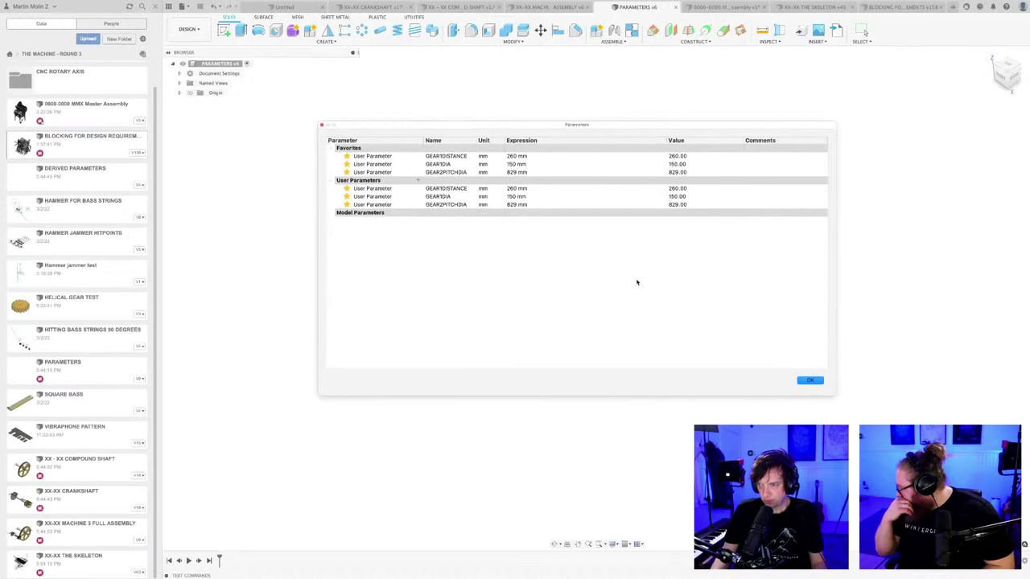
{"action": "left_click", "coordinate": [810, 380]}
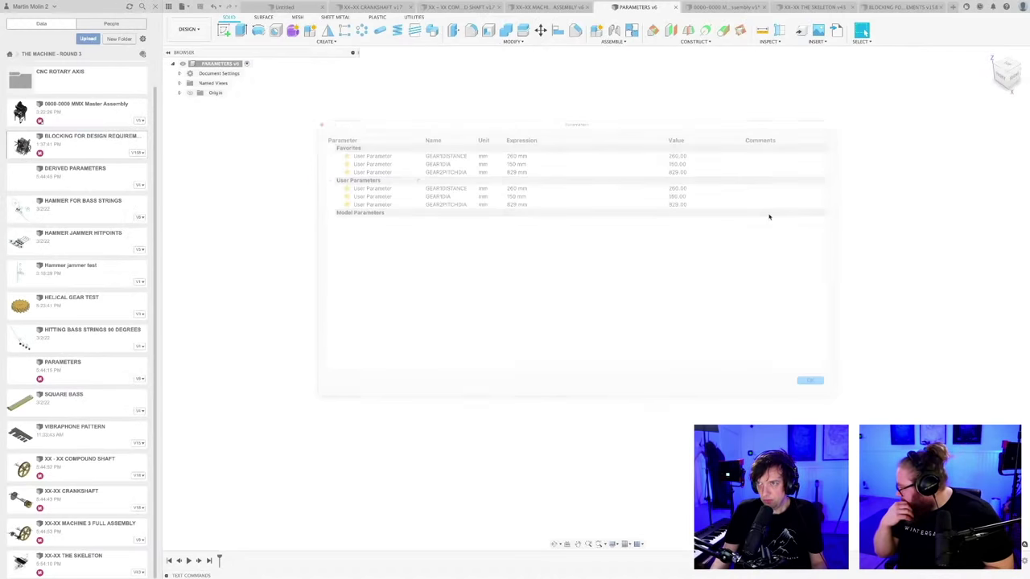
- View the layout sketches in XX-XX THE SKELETON, then return to the BLOCKING FOR DESIGN REQUIREMENTS model
{"action": "left_click", "coordinate": [721, 9]}
{"action": "left_click", "coordinate": [808, 7]}
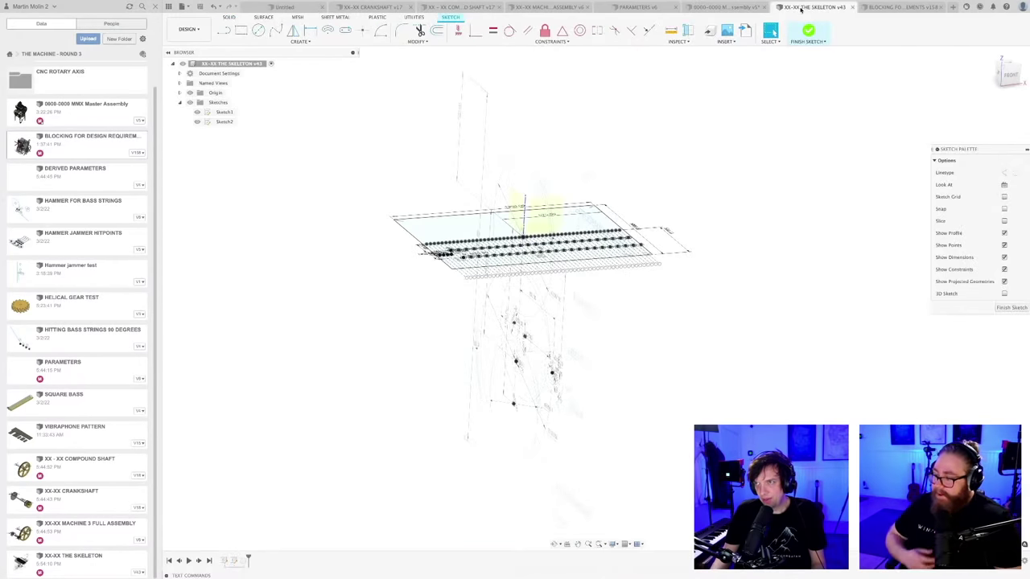
{"action": "left_click", "coordinate": [901, 8]}
{"action": "middle_click_drag", "start_coordinate": [647, 272], "coordinate": [683, 313]}
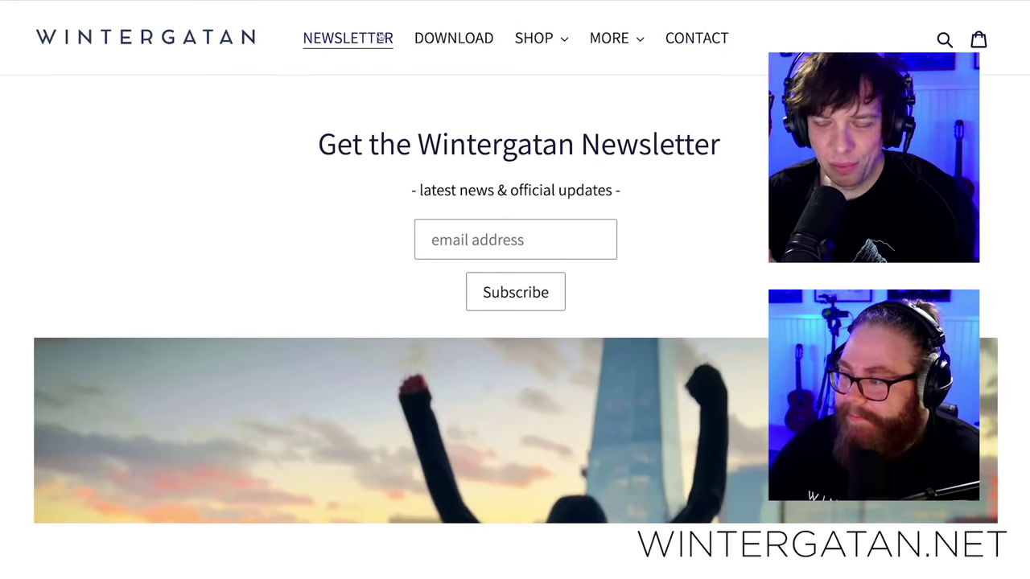
- Open Edition #1 from the newsletter page of the Wintergatan website in the browser and read through it
{"action": "left_click", "coordinate": [352, 42]}
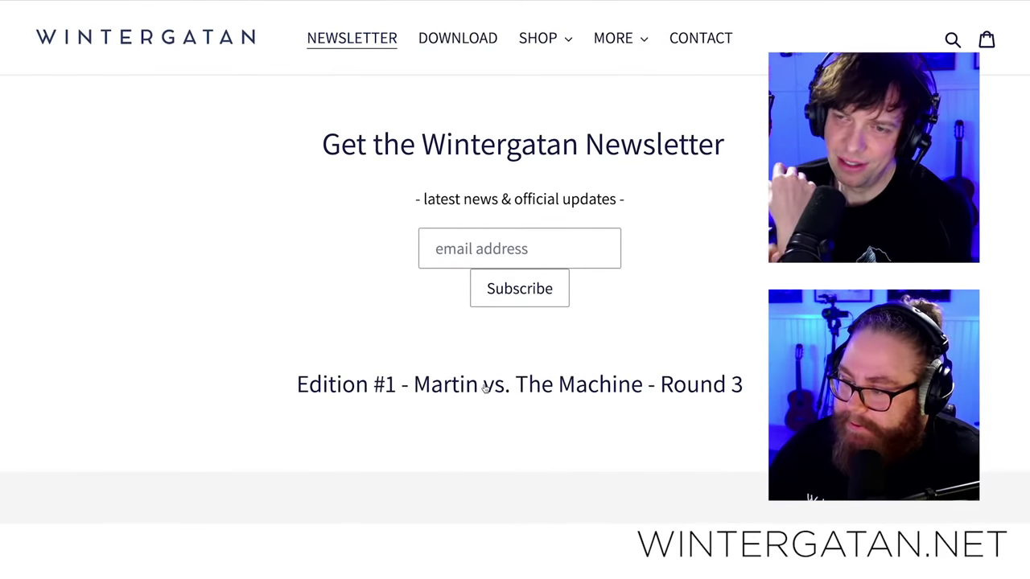
{"action": "left_click", "coordinate": [485, 386]}
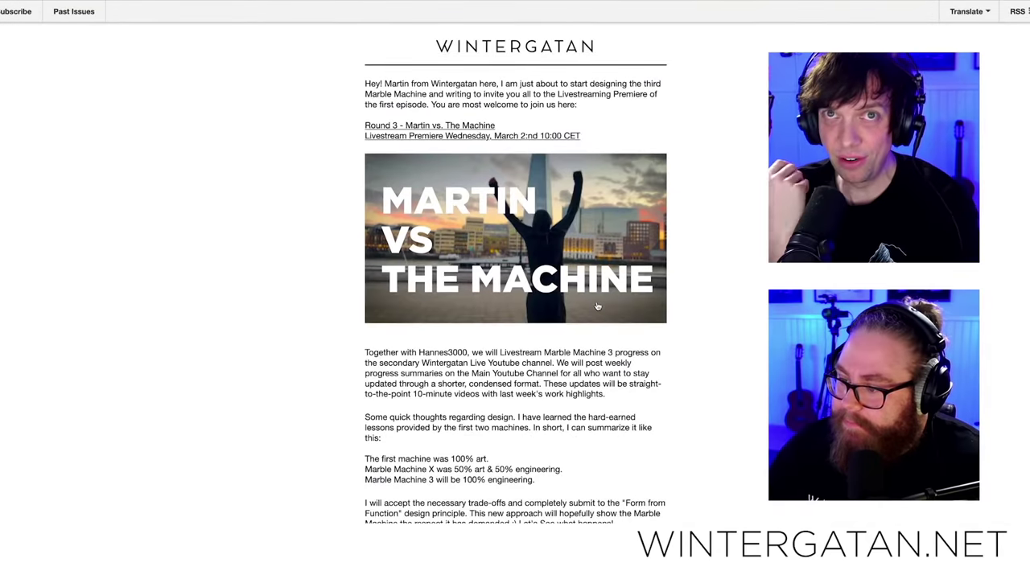
{"action": "scroll", "coordinate": [597, 307], "scroll_direction": "down", "scroll_amount": 4}
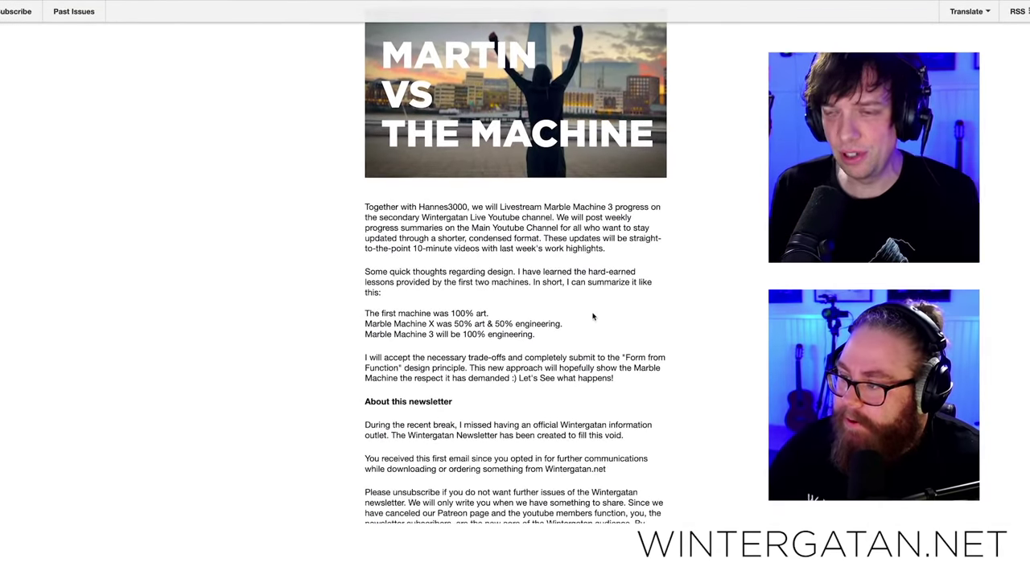
{"action": "scroll", "coordinate": [593, 316], "scroll_direction": "down", "scroll_amount": 7}
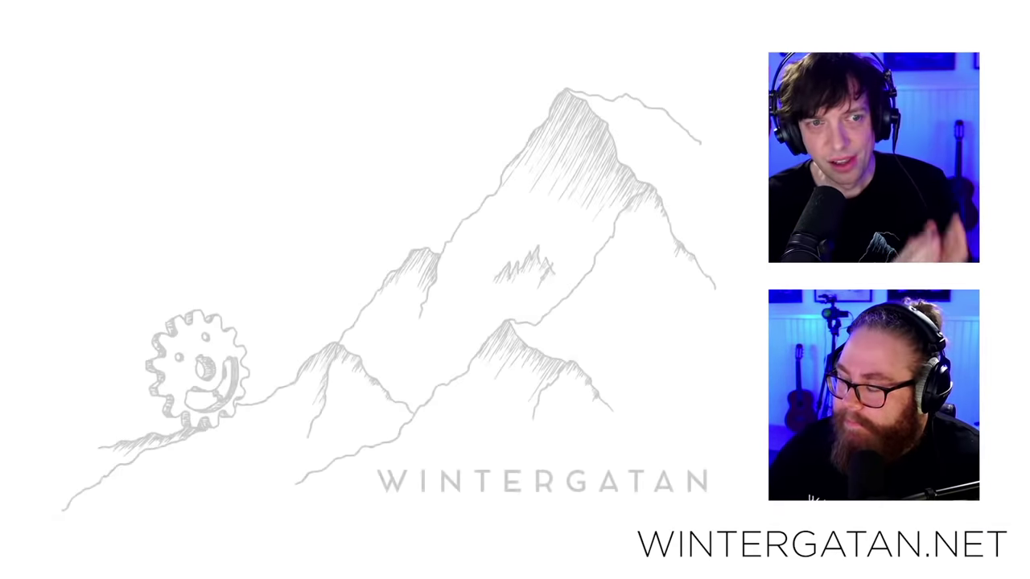